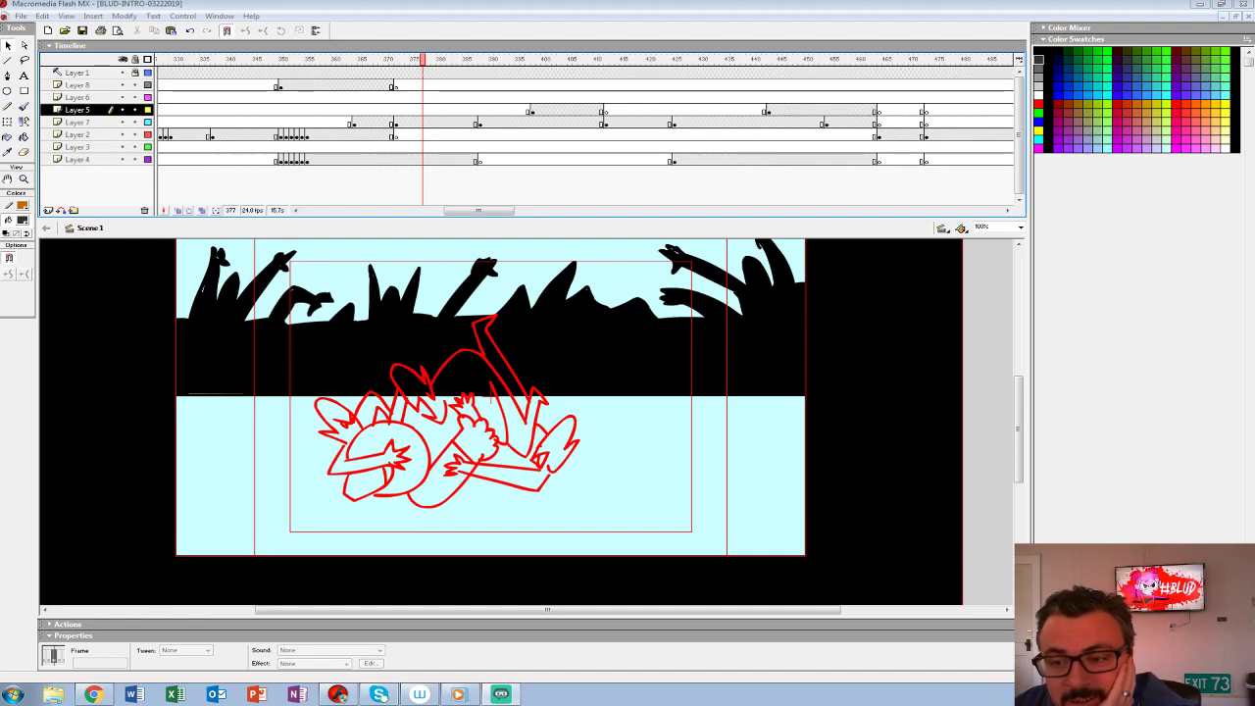
- Return the playhead to frame 1 of the main timeline and enlarge the stage area by shrinking the timeline
left_click_drag(208, 59, 192, 60)
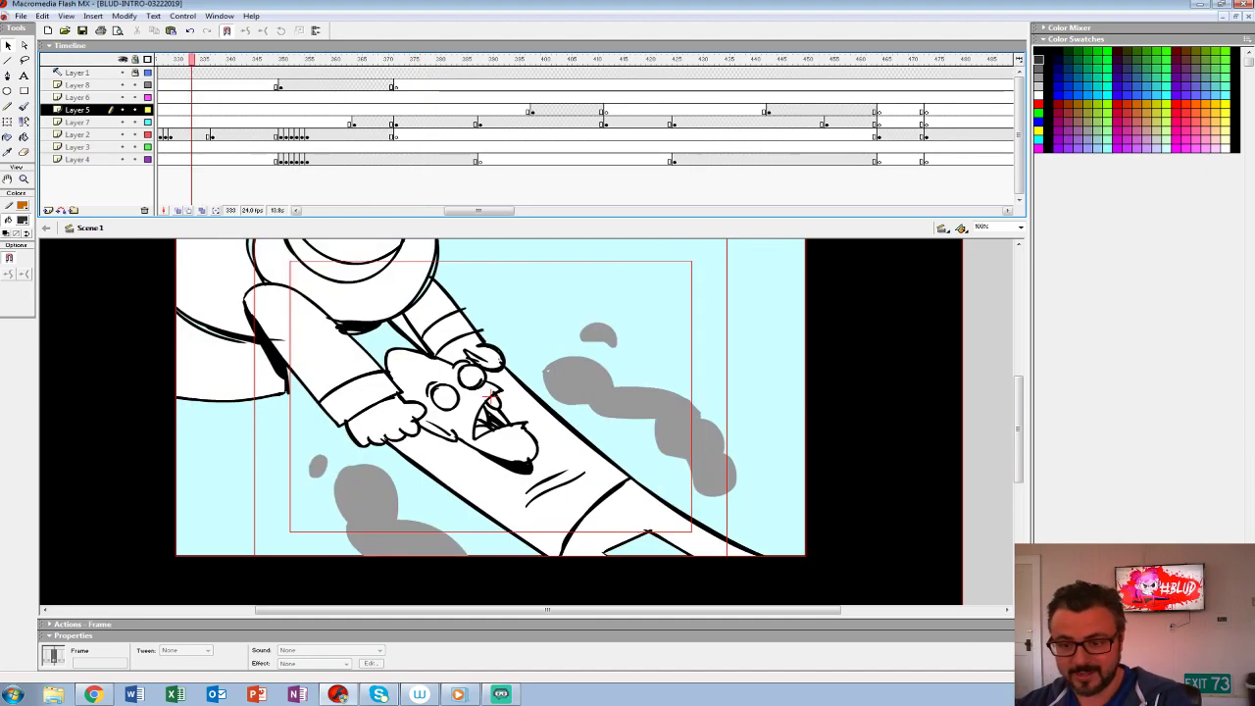
left_click_drag(532, 219, 533, 184)
left_click_drag(534, 343, 539, 404)
key("ctrl+shift+w")
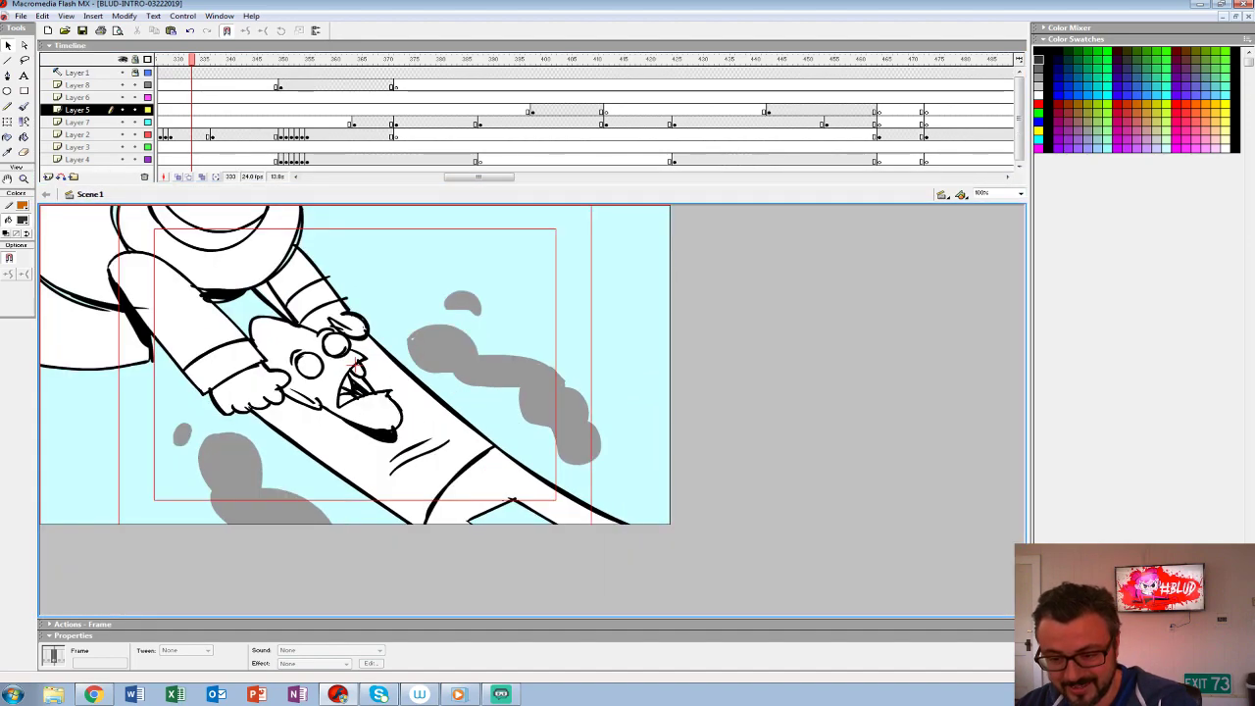
left_click_drag(479, 177, 336, 176)
left_click_drag(353, 59, 160, 58)
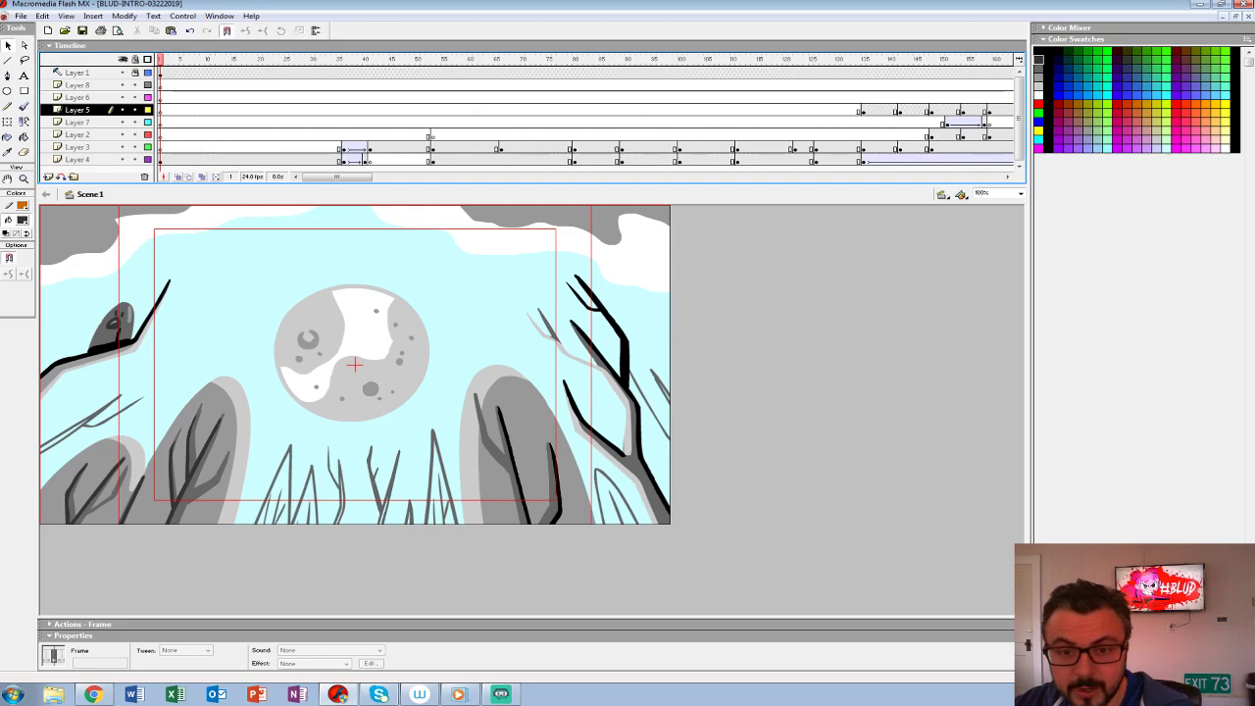
- Play the main timeline from frame 1 up to about frame 680 to review the storyboard shots
key("Return")
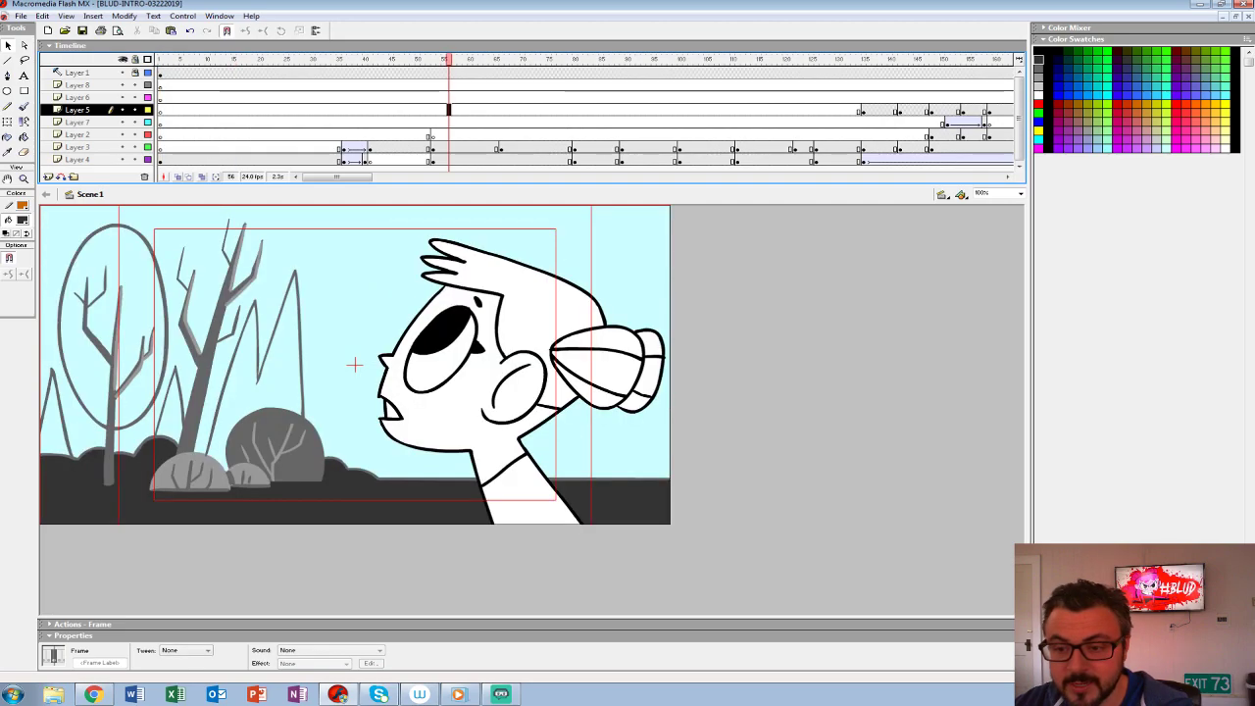
key("ctrl+alt+r")
key("Return")
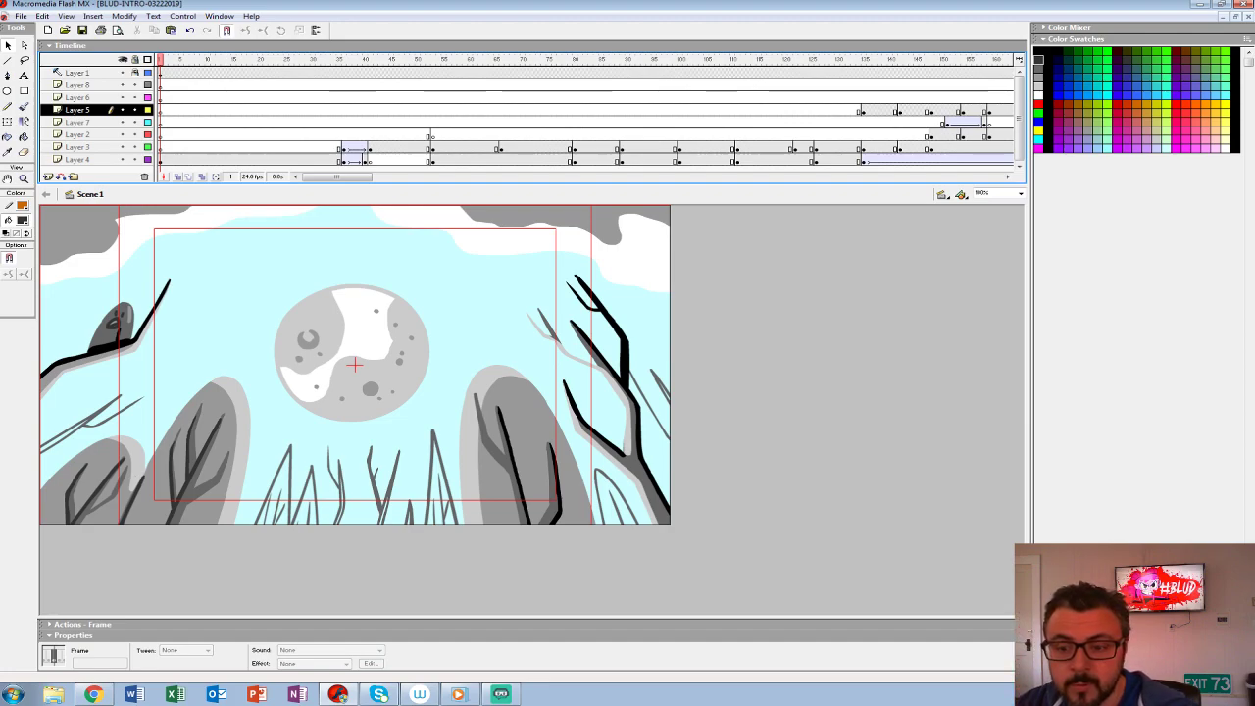
mouse_move(336, 177)
left_mouse_down()
mouse_move(540, 177)
mouse_move(336, 177)
left_mouse_up()
left_click(170, 98)
key("comma")
key("comma")
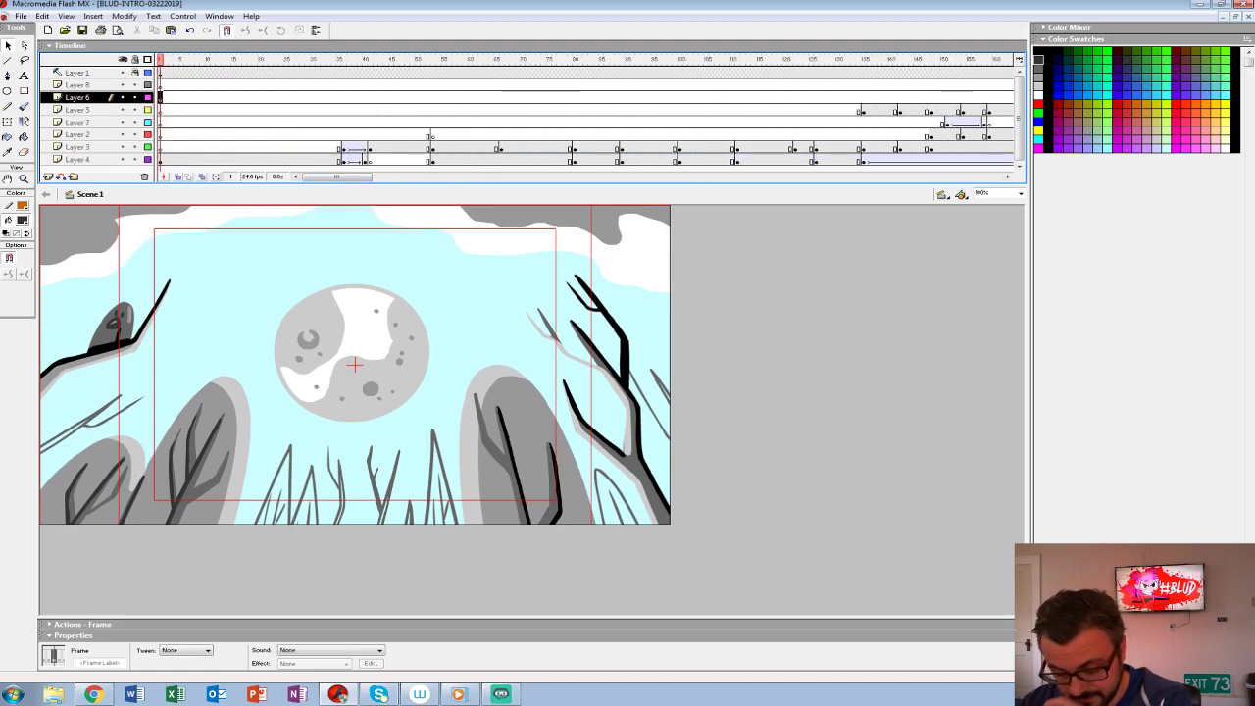
key("Return")
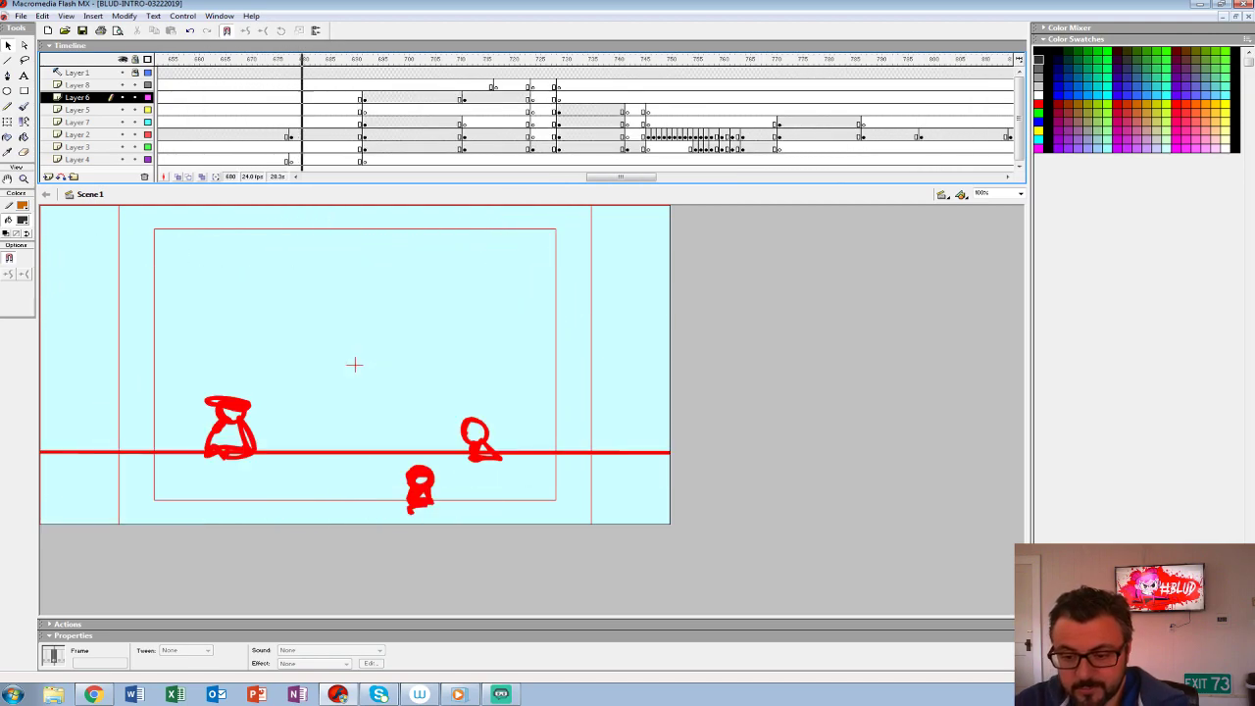
key("Return")
- Insert extra frames across all layers at frame 676 to push back the keyframes of the following shot
left_click_drag(286, 60, 273, 59)
left_click_drag(271, 159, 280, 159)
key("F5")
key("F5")
key("F5")
key("F5")
key("F5")
key("F5")
key("F5")
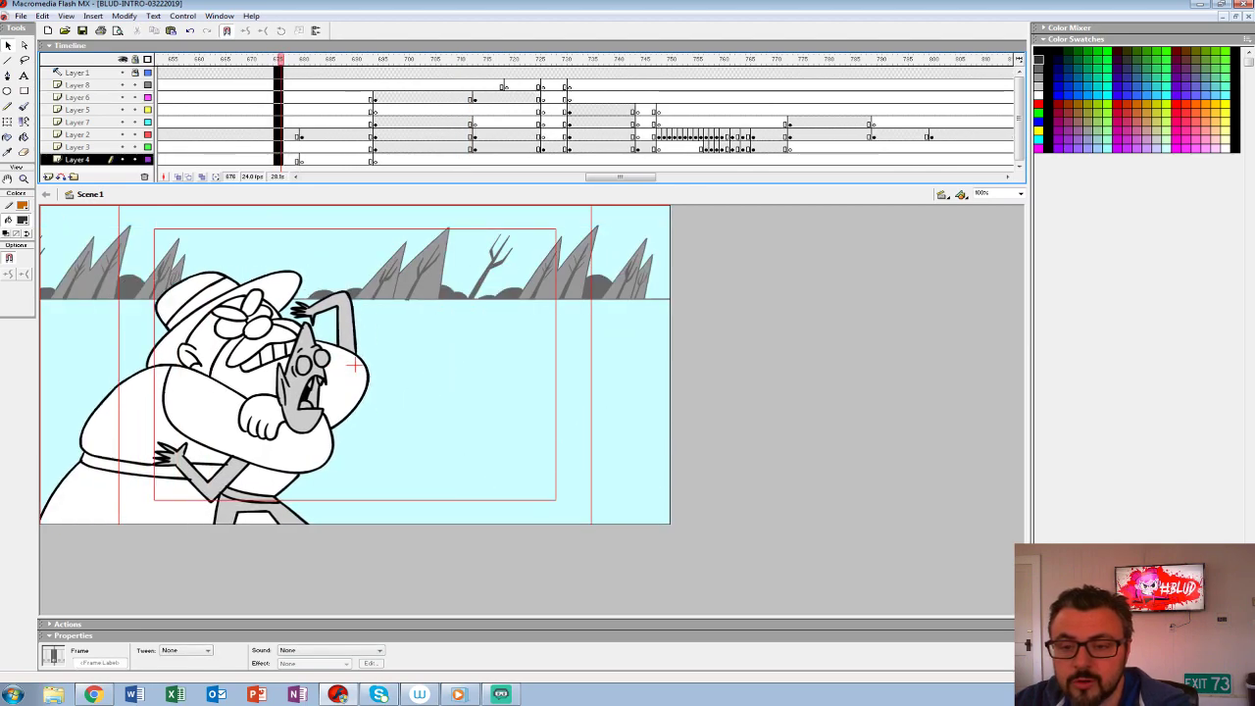
key("F5")
key("F5")
key("F5")
key("F5")
key("F5")
key("F5")
key("F5")
key("F5")
key("F5")
key("F5")
key("F5")
key("F5")
key("F5")
key("F5")
key("F5")
key("F5")
key("F5")
key("F5")
key("F5")
key("F5")
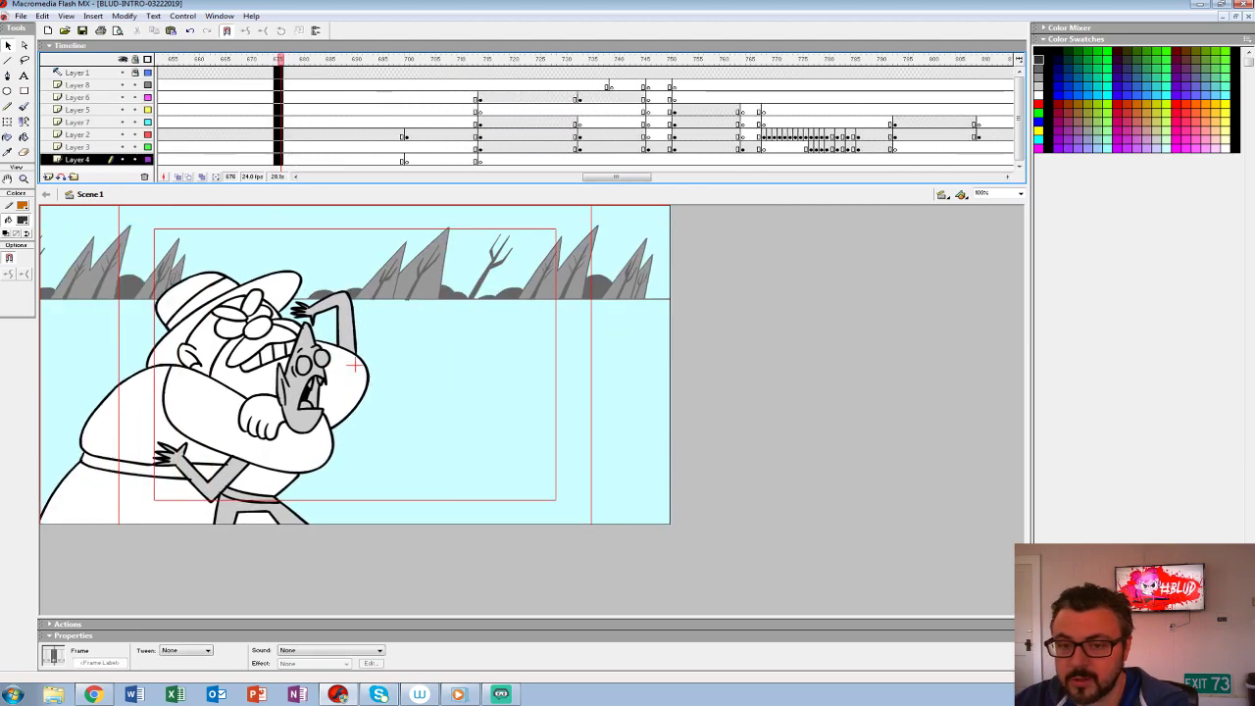
key("F5")
key("F5")
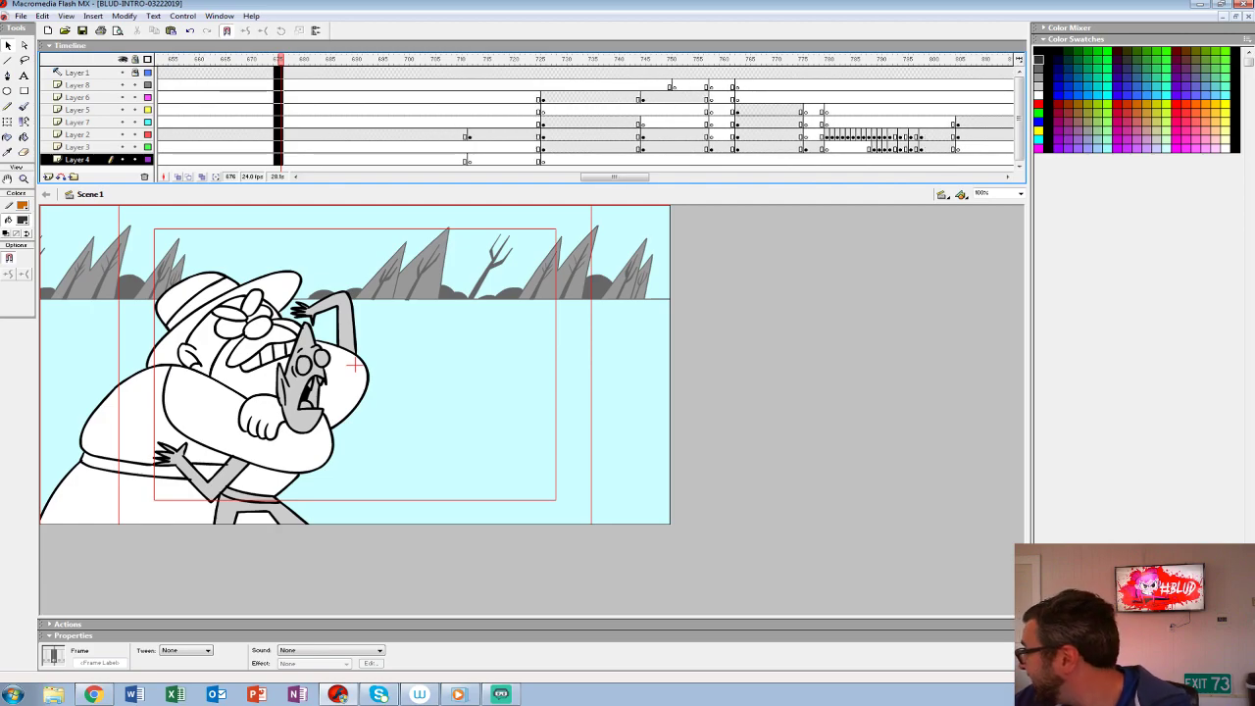
- Open the CHASE-SCENE symbol for editing from frame 578 of Scene 1 and play its animation up to frame 101
left_click_drag(281, 59, 318, 59)
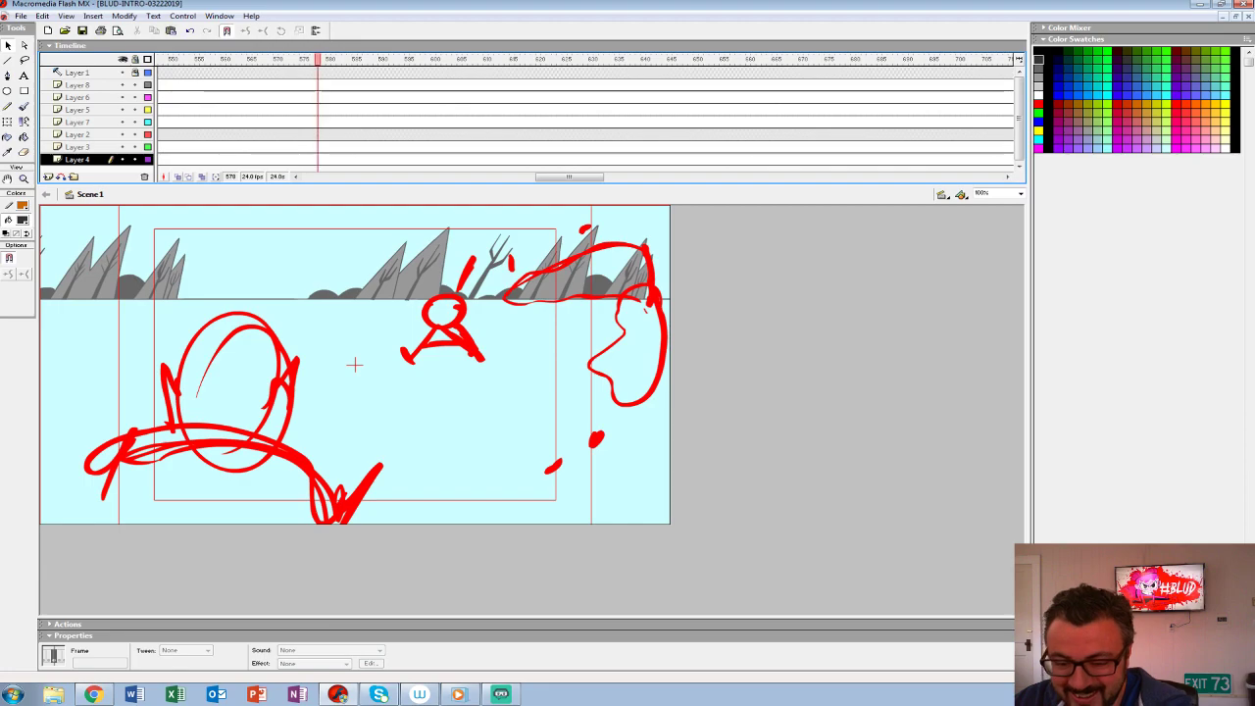
right_click(223, 437)
left_click(252, 306)
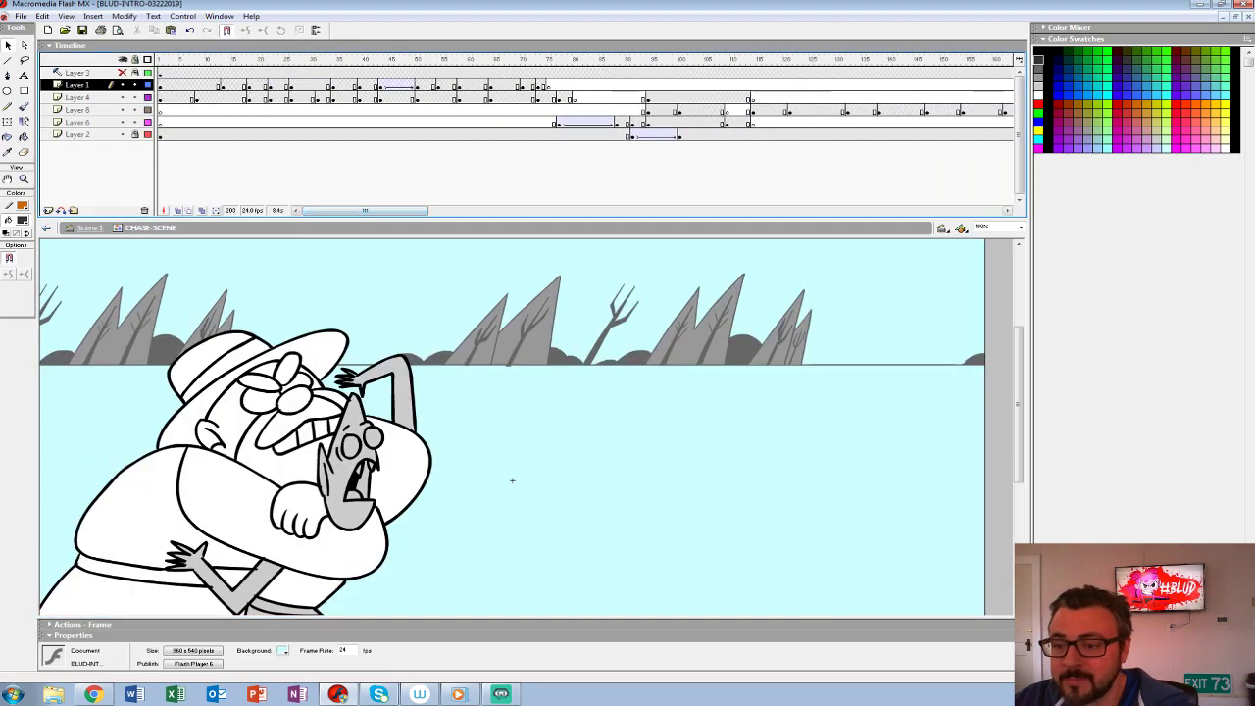
key("Return")
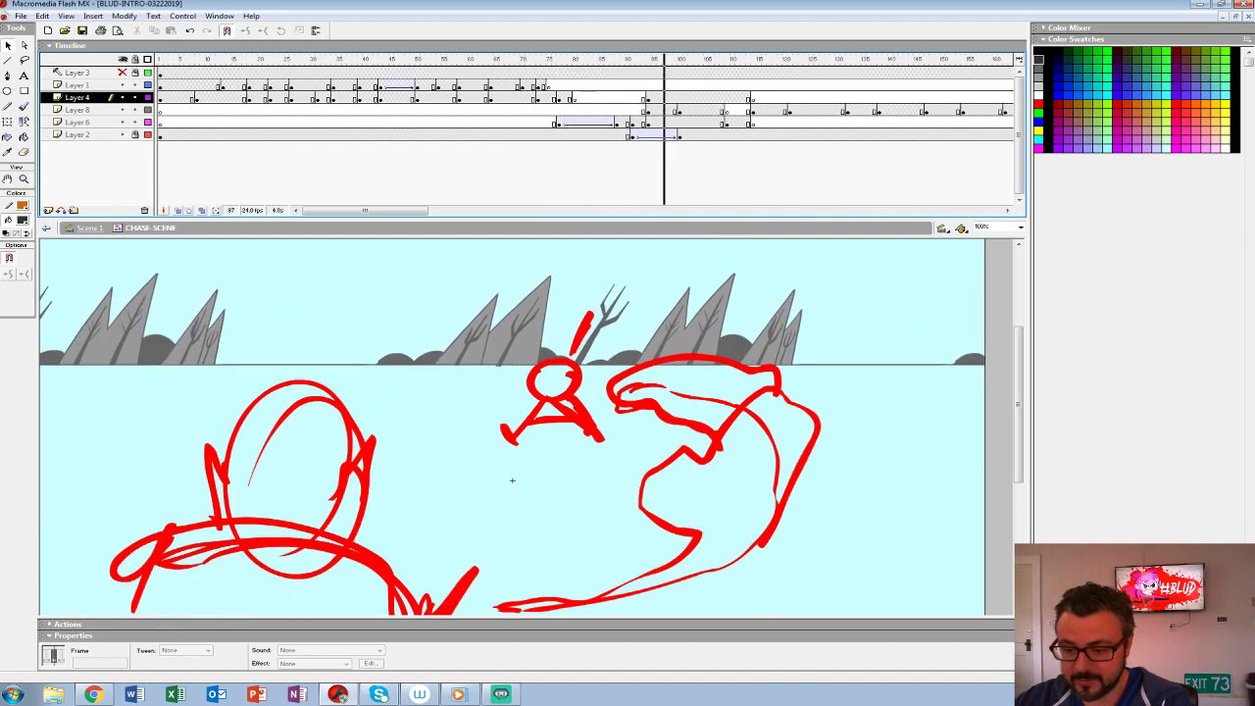
mouse_move(511, 479)
left_mouse_down()
mouse_move(510, 317)
mouse_move(512, 458)
left_mouse_up()
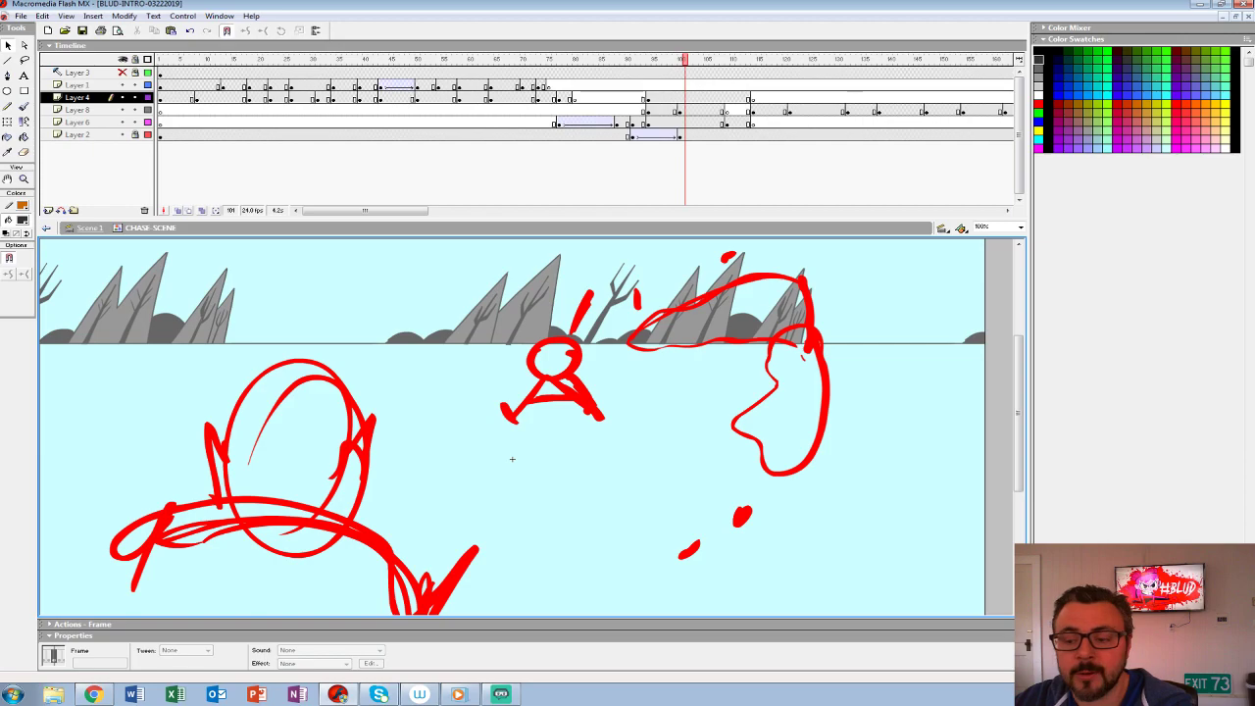
- Display the tree background on Layer 2 of CHASE-SCENE as outlines
key("z")
left_click(526, 410, "alt")
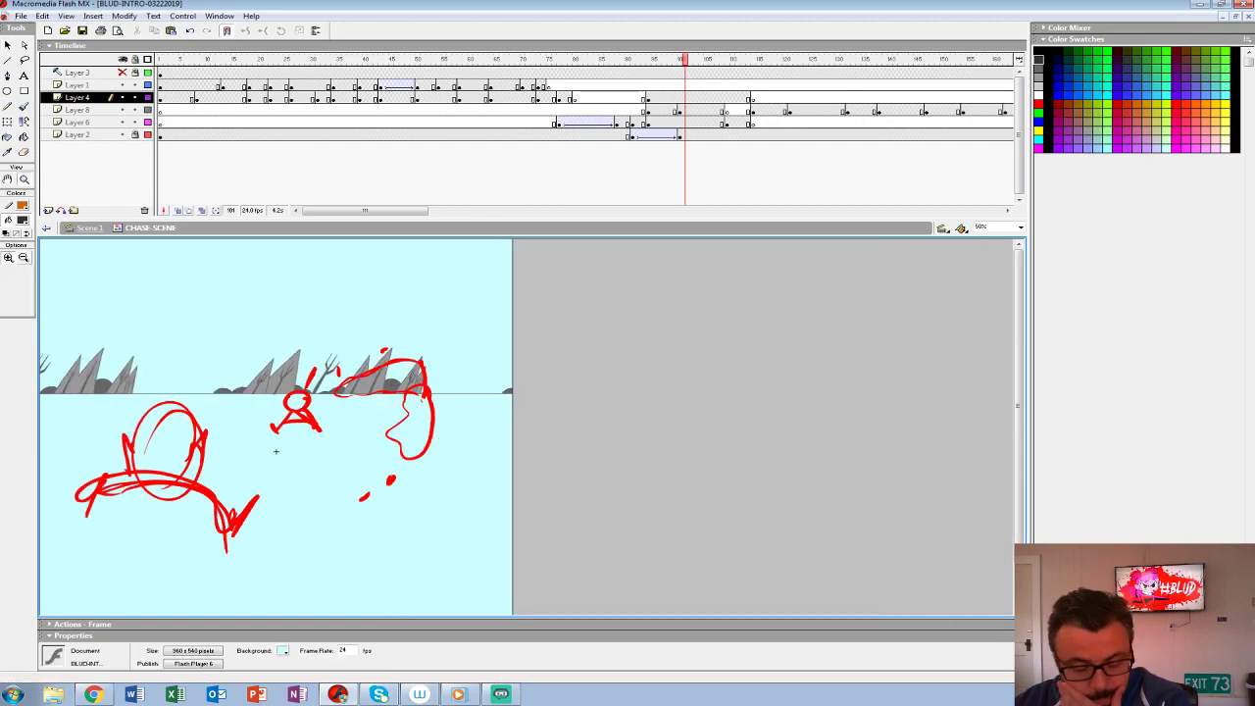
left_click(122, 134)
left_click(122, 135)
left_click(148, 134)
left_click(276, 451)
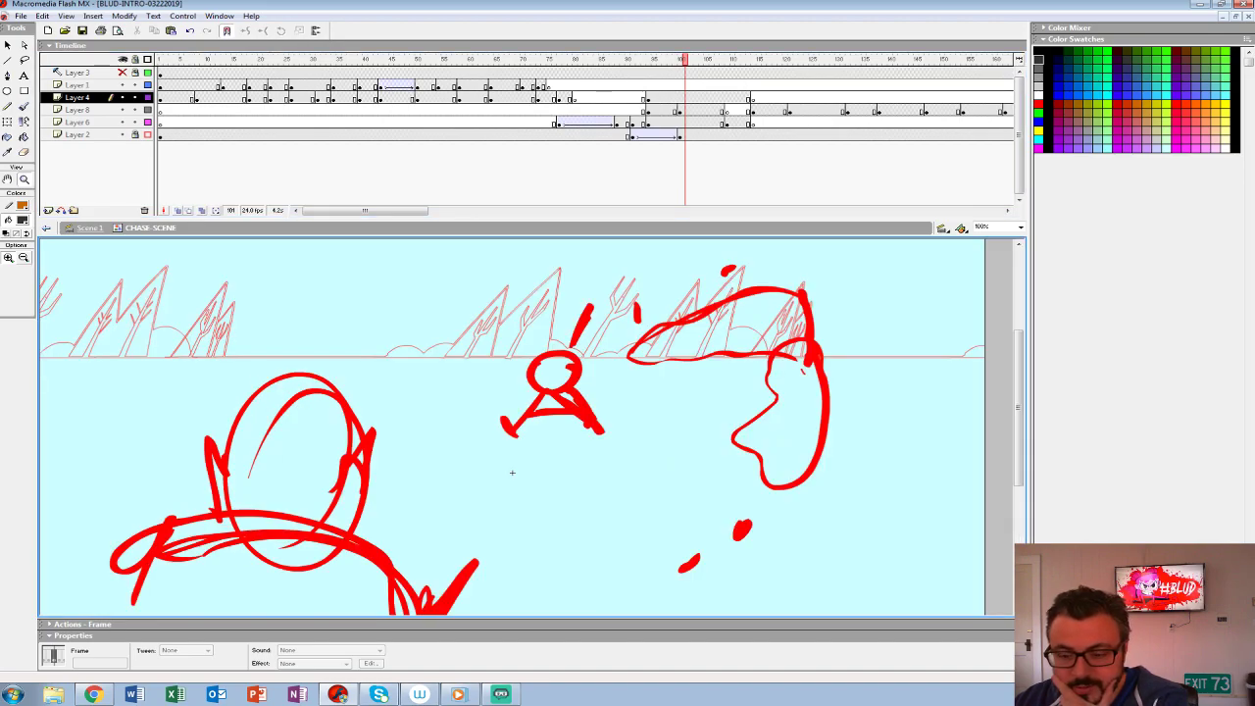
- Step back to frame 95 and insert a blank keyframe there on Layer 4
key("comma")
key("comma")
key("comma")
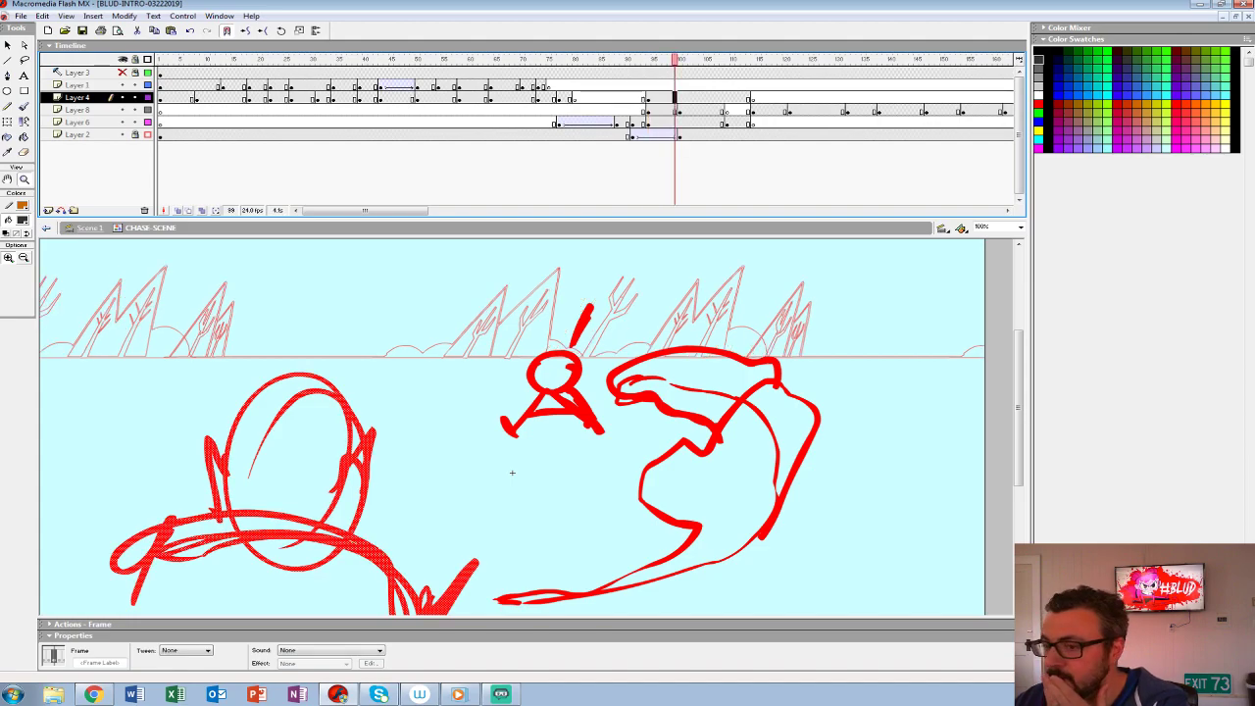
key("comma")
key("comma")
key("comma")
key("comma")
key("comma")
mouse_move(644, 73)
left_mouse_down()
mouse_move(607, 73)
mouse_move(663, 72)
left_mouse_up()
left_click(654, 98)
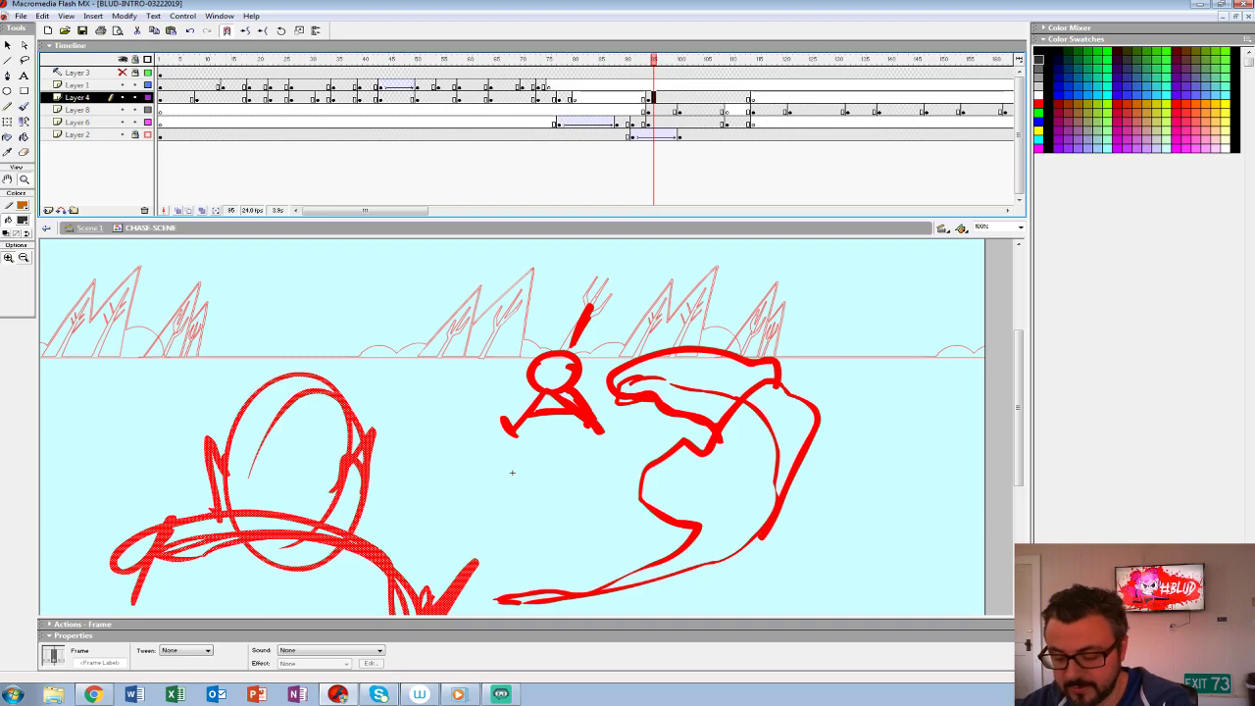
key("Delete")
- Lock and outline Layers 8 and 6, and onion-skin the preceding rough sketch behind frame 95 of Layer 4
left_click_drag(135, 110, 148, 122)
left_click(177, 211)
left_click(659, 60)
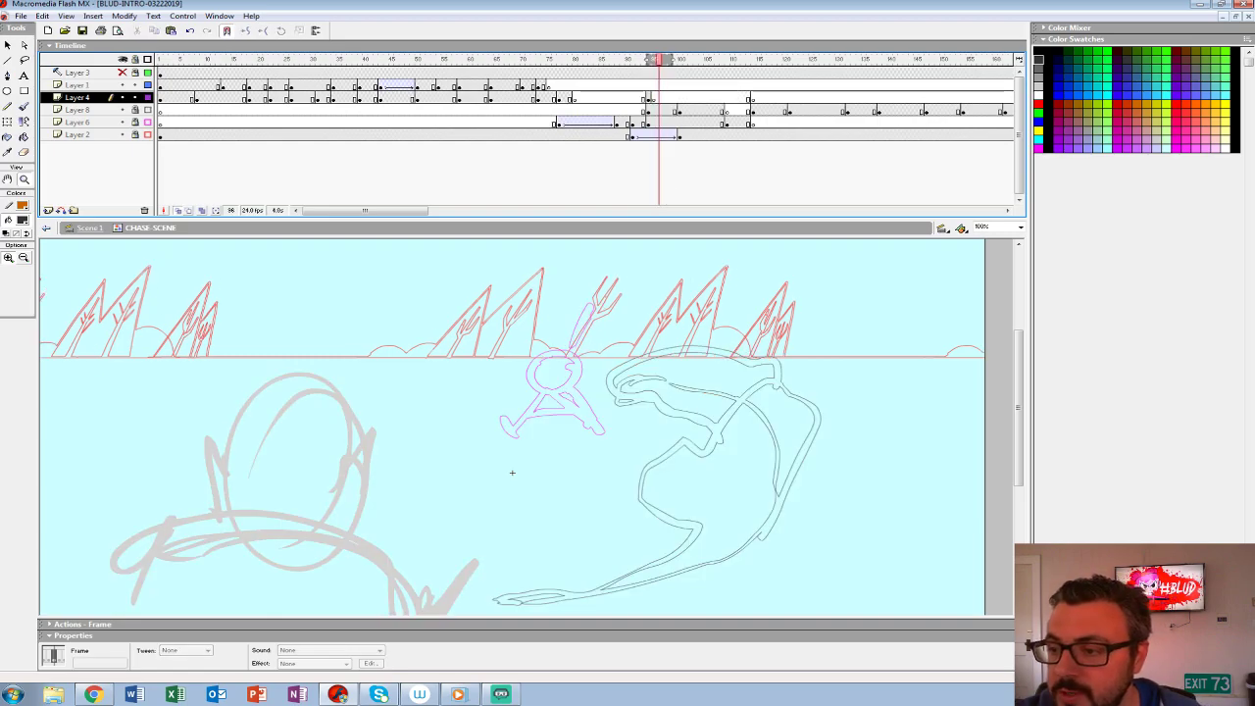
left_click(654, 98)
left_click_drag(664, 60, 655, 60)
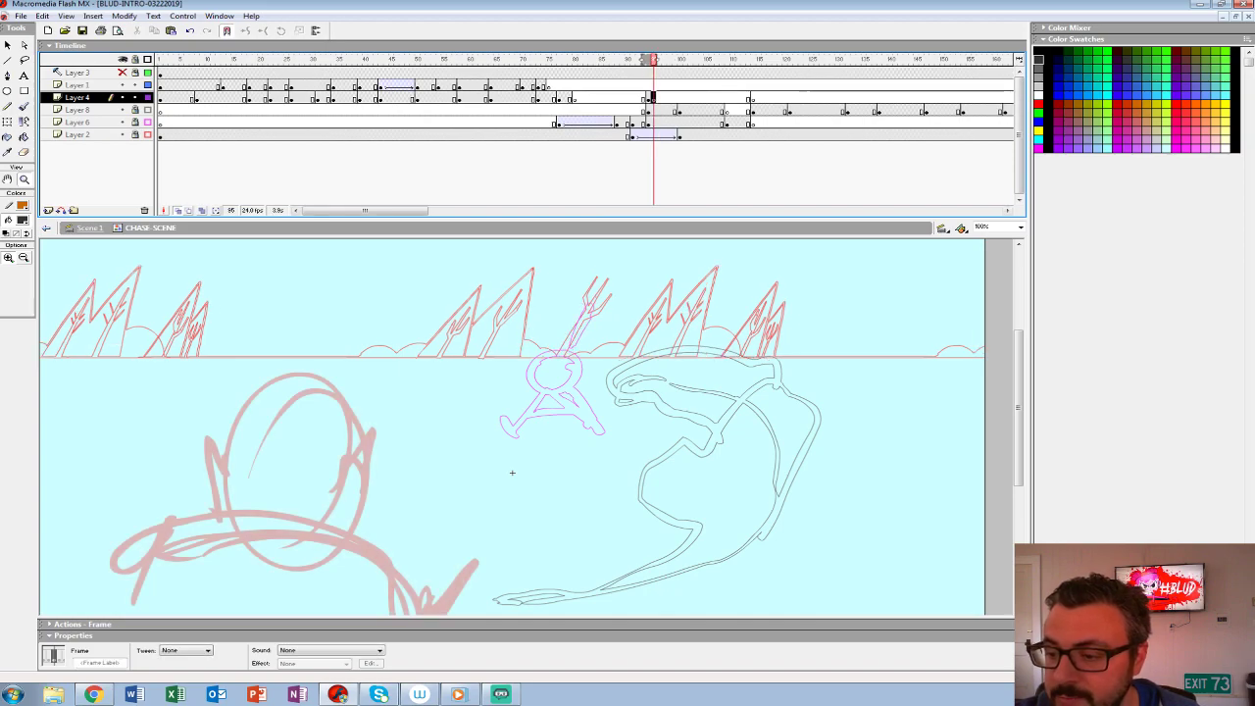
left_click_drag(639, 218, 639, 143)
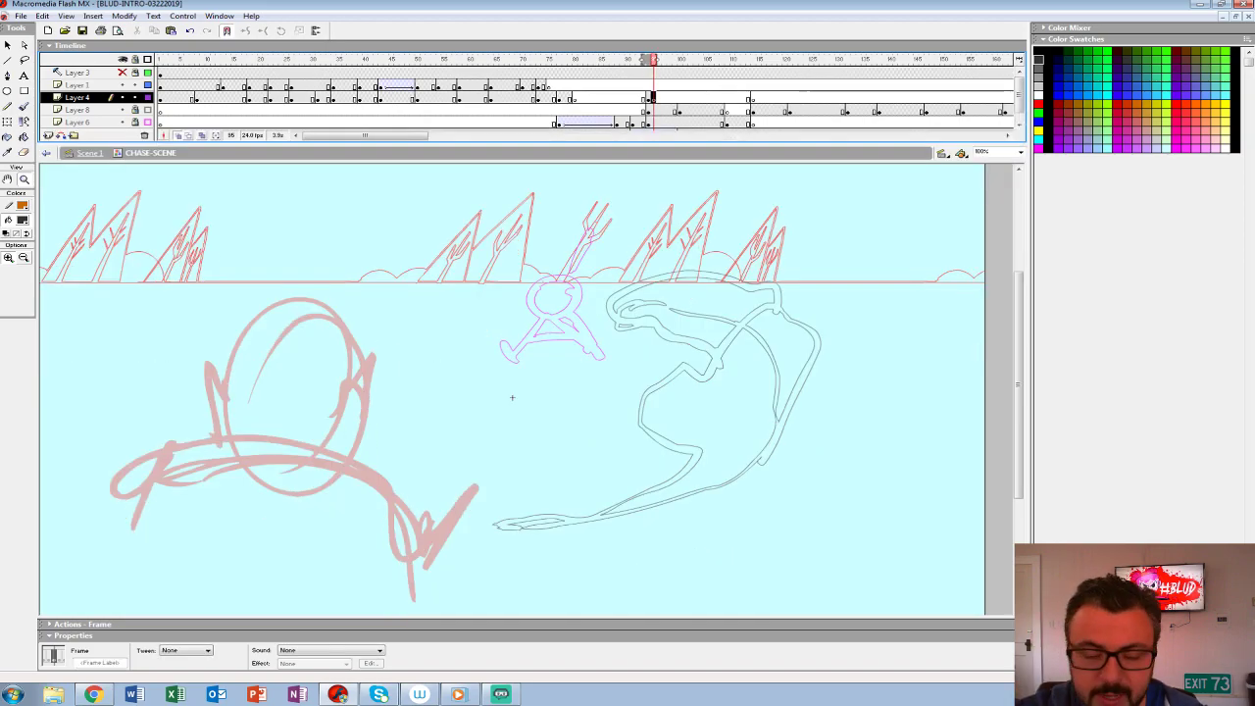
- Ink the foreground figure's curved shoulder line and first back seam in black over the rough sketch with the Brush tool
key("b")
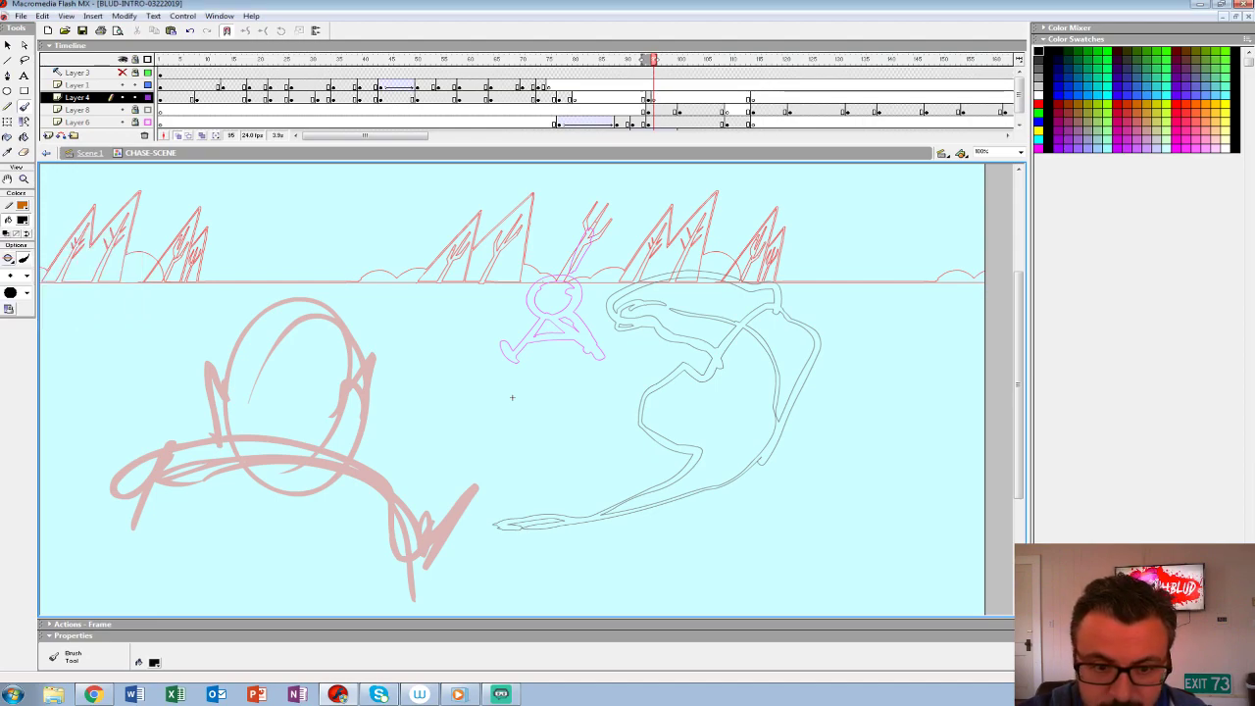
left_click_drag(339, 407, 369, 361)
key("ctrl+z")
left_click_drag(339, 405, 371, 356)
key("ctrl+z")
mouse_move(135, 463)
left_mouse_down()
mouse_move(309, 445)
mouse_move(396, 517)
left_mouse_up()
key("ctrl+z")
mouse_move(425, 591)
left_mouse_down()
mouse_move(399, 507)
mouse_move(359, 462)
mouse_move(288, 442)
mouse_move(181, 450)
mouse_move(98, 500)
left_mouse_up()
left_click_drag(245, 463, 215, 593)
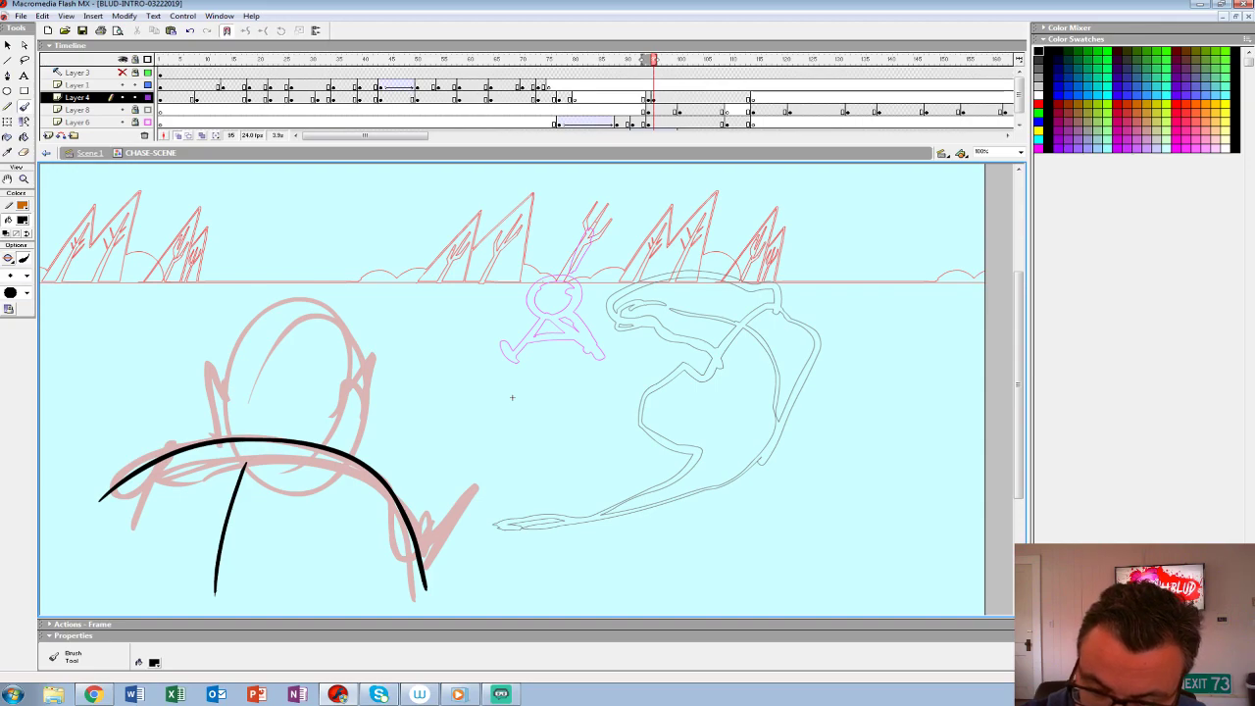
- Ink the figure's pointed right ear and tall domed head above the shoulder line
mouse_move(334, 406)
left_mouse_down()
mouse_move(363, 405)
mouse_move(344, 451)
left_mouse_up()
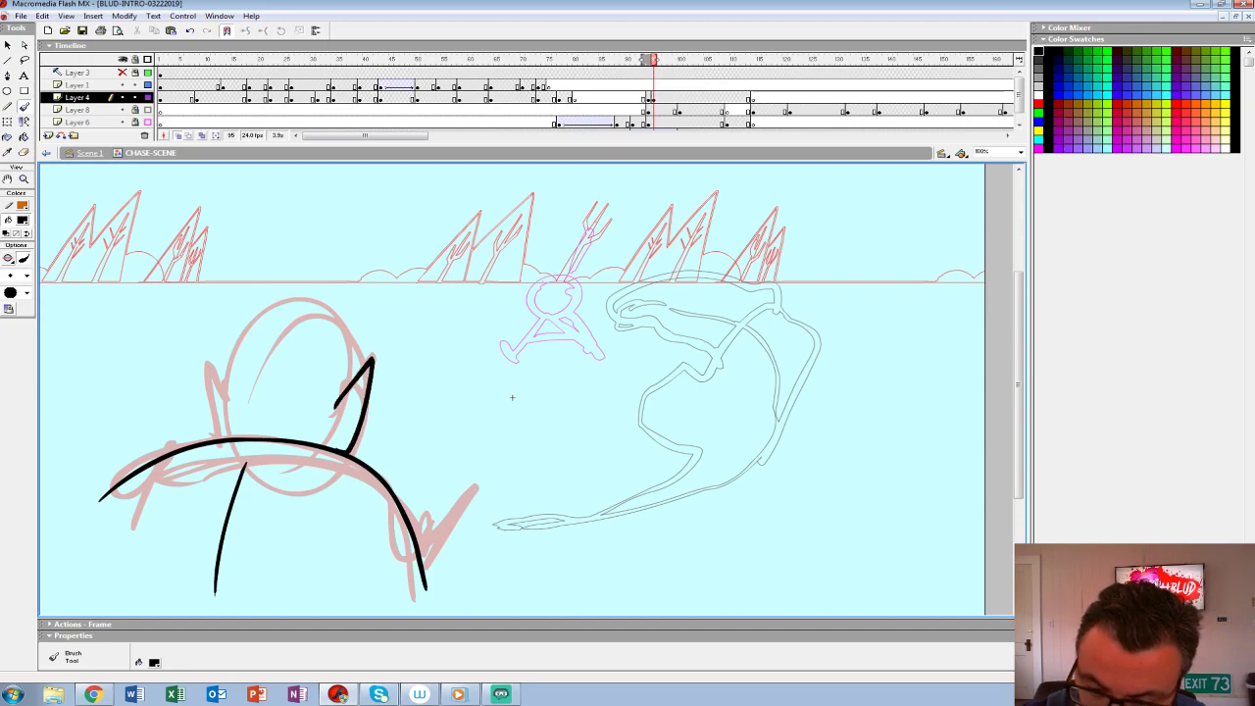
mouse_move(355, 377)
left_mouse_down()
mouse_move(345, 319)
mouse_move(310, 282)
mouse_move(269, 314)
left_mouse_up()
key("ctrl+z")
mouse_move(355, 381)
left_mouse_down()
mouse_move(343, 316)
mouse_move(227, 392)
mouse_move(226, 437)
mouse_move(324, 290)
mouse_move(345, 385)
left_mouse_up()
key("ctrl+z")
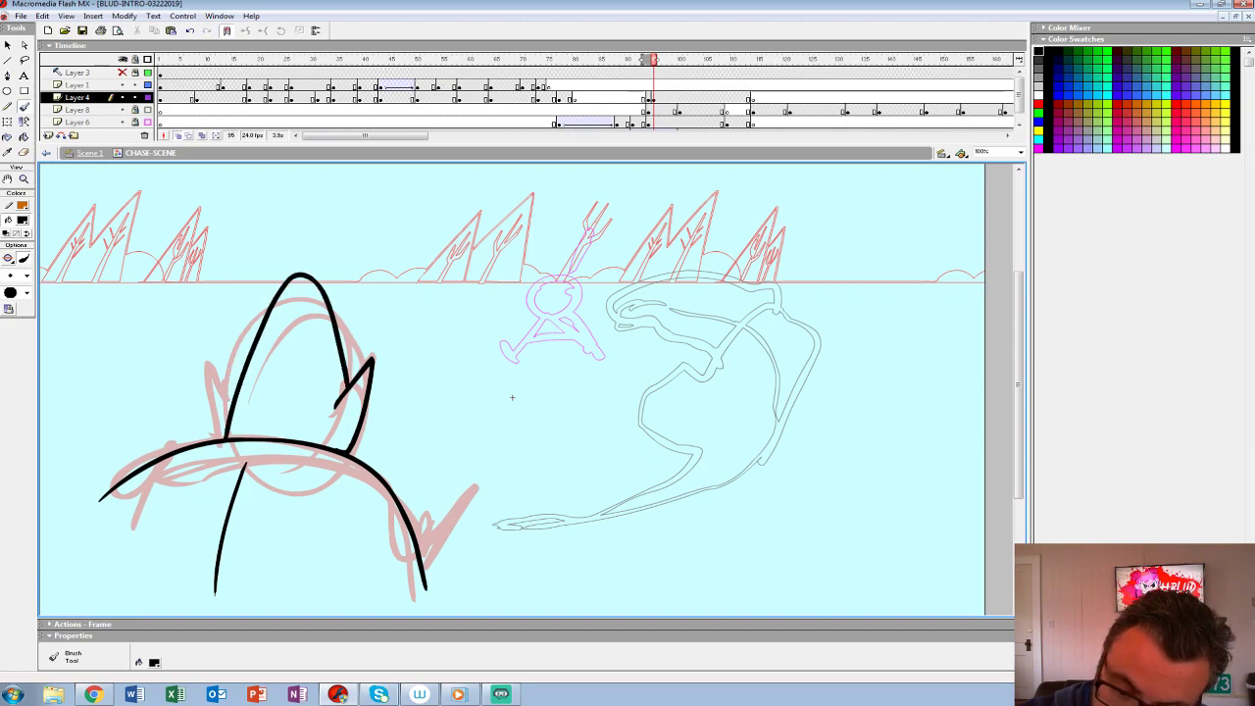
- Ink the remaining coat seams and the outline of the figure's left side and lower body
mouse_move(236, 389)
left_mouse_down()
mouse_move(219, 364)
mouse_move(227, 429)
mouse_move(286, 422)
mouse_move(340, 471)
mouse_move(381, 547)
left_mouse_up()
scroll(512, 393, "down", 3)
left_click_drag(157, 396, 115, 519)
mouse_move(102, 431)
left_mouse_down()
mouse_move(101, 537)
mouse_move(436, 524)
mouse_move(495, 422)
left_mouse_up()
key("ctrl+z")
- Ink the figure's raised right forearm and clenched fist, joining the arm to the body's lower edge
left_click_drag(447, 527, 482, 425)
mouse_move(425, 506)
left_mouse_down()
mouse_move(462, 427)
mouse_move(436, 473)
mouse_move(462, 429)
mouse_move(476, 448)
mouse_move(446, 418)
mouse_move(486, 385)
mouse_move(512, 416)
mouse_move(449, 421)
mouse_move(491, 409)
left_mouse_up()
key("ctrl+z")
key("ctrl+z")
key("ctrl+z")
key("ctrl+z")
key("ctrl+z")
mouse_move(491, 408)
left_mouse_down()
mouse_move(497, 423)
mouse_move(482, 432)
left_mouse_up()
left_click_drag(480, 432, 463, 485)
left_click_drag(417, 523, 446, 524)
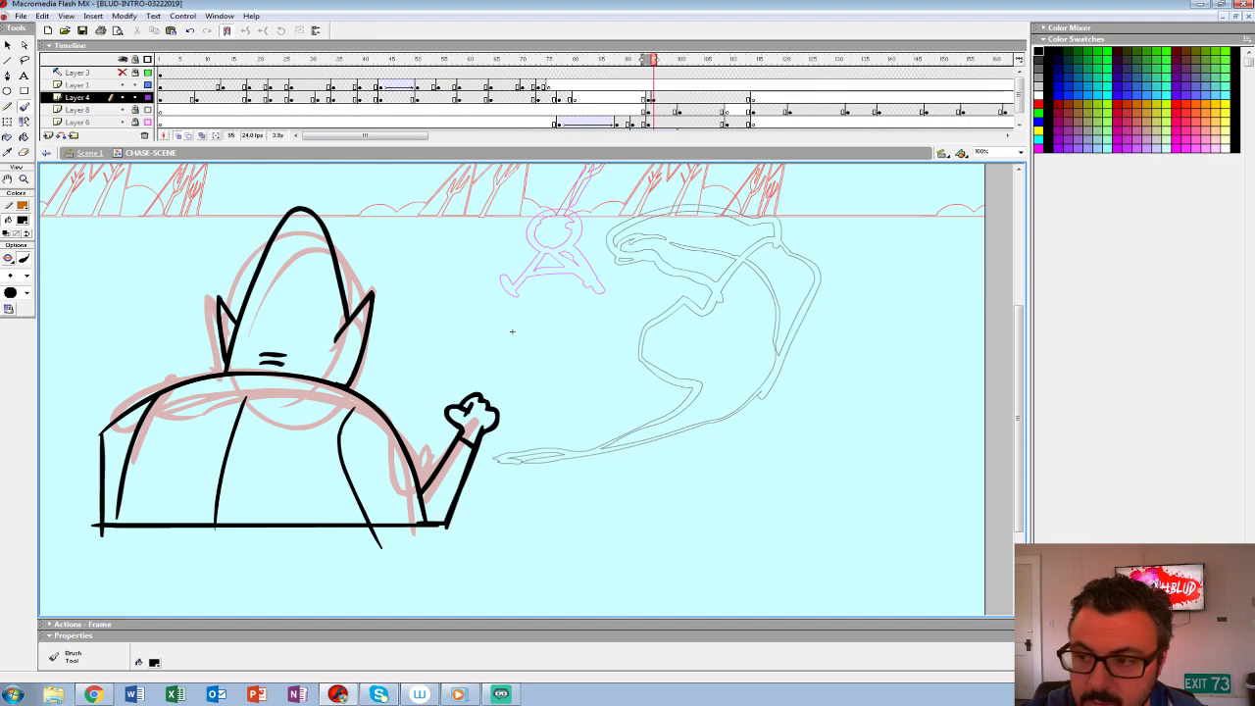
- Return to Scene 1 to check the inked figure in the shot and hide the Layer 1 frame overlay
key("comma")
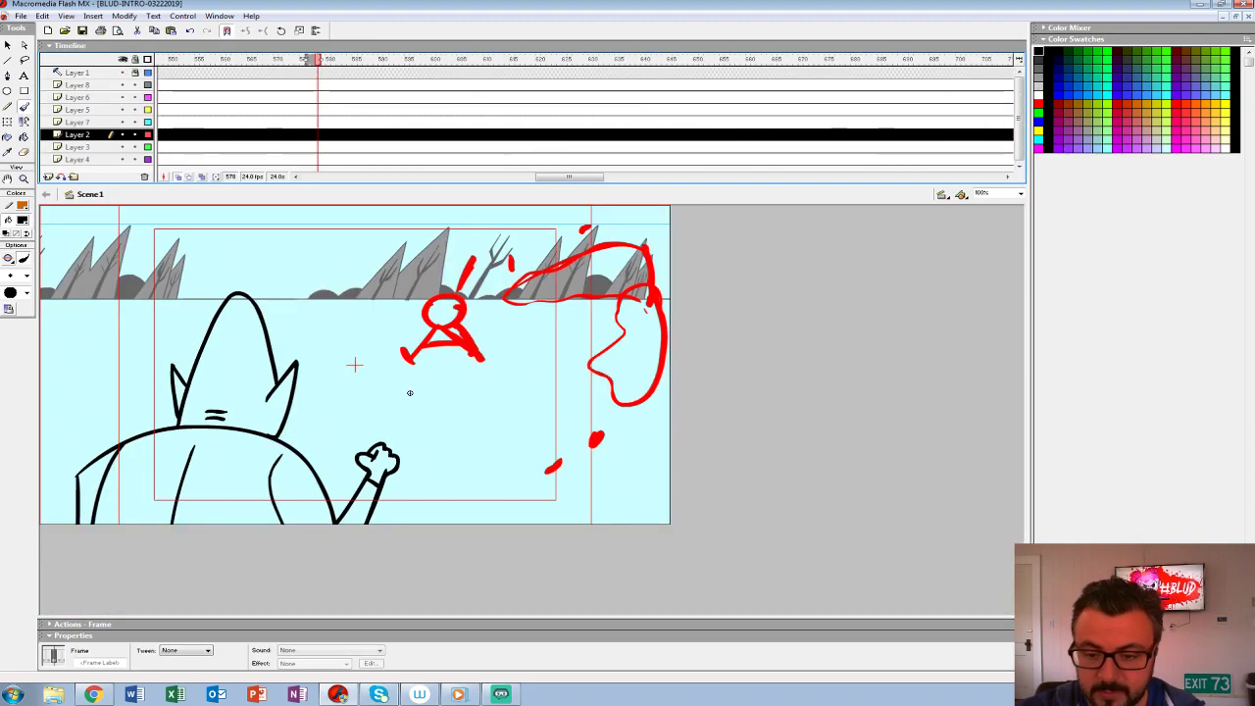
key("v")
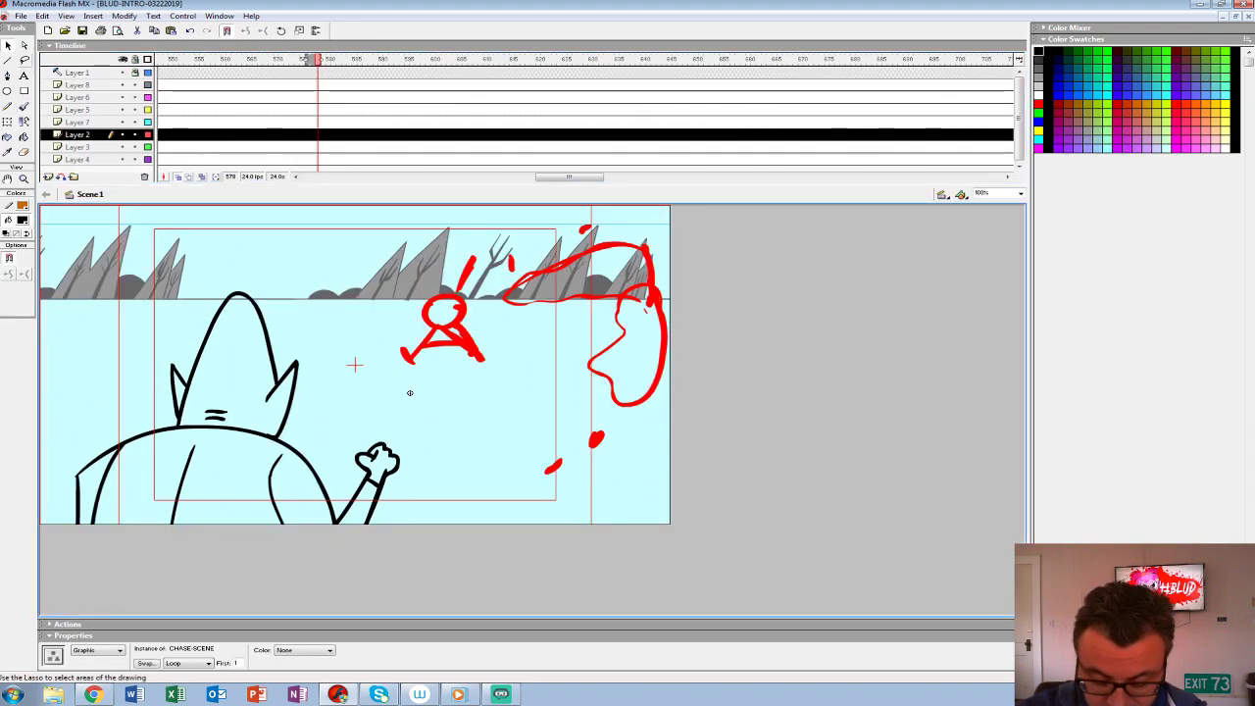
key("ctrl+shift+w")
left_click_drag(527, 405, 587, 315)
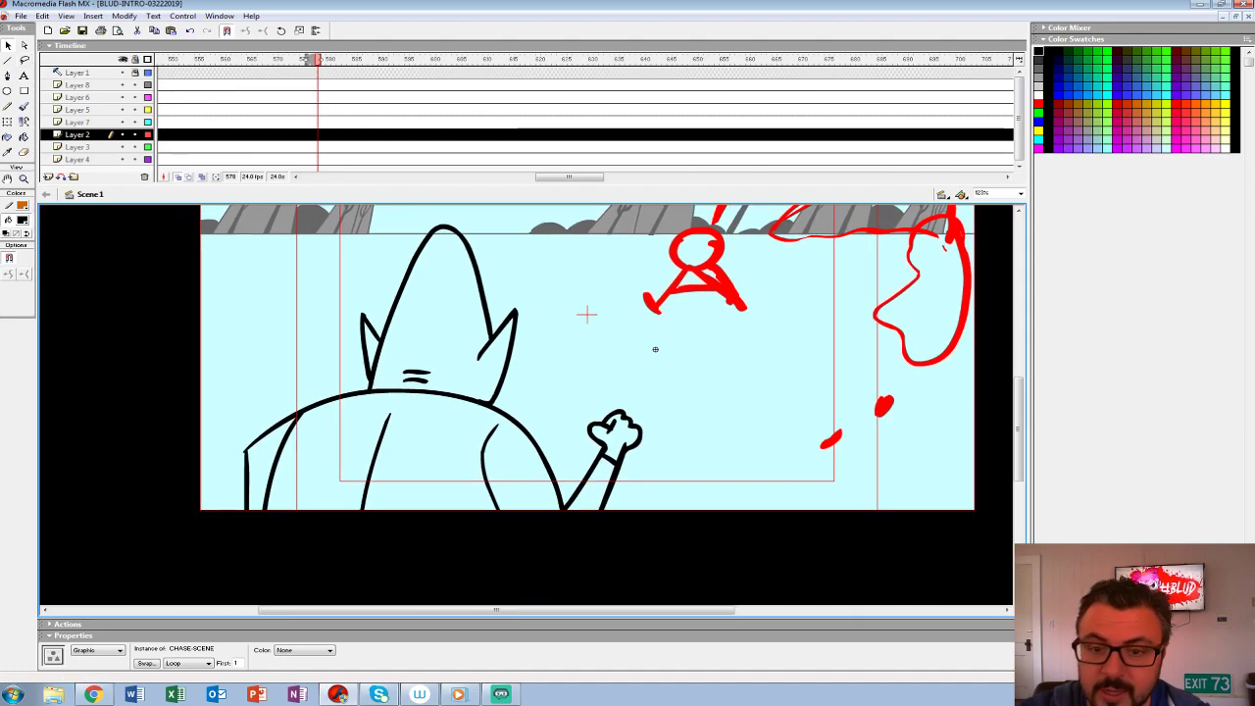
left_click(123, 73)
left_click_drag(655, 349, 608, 374)
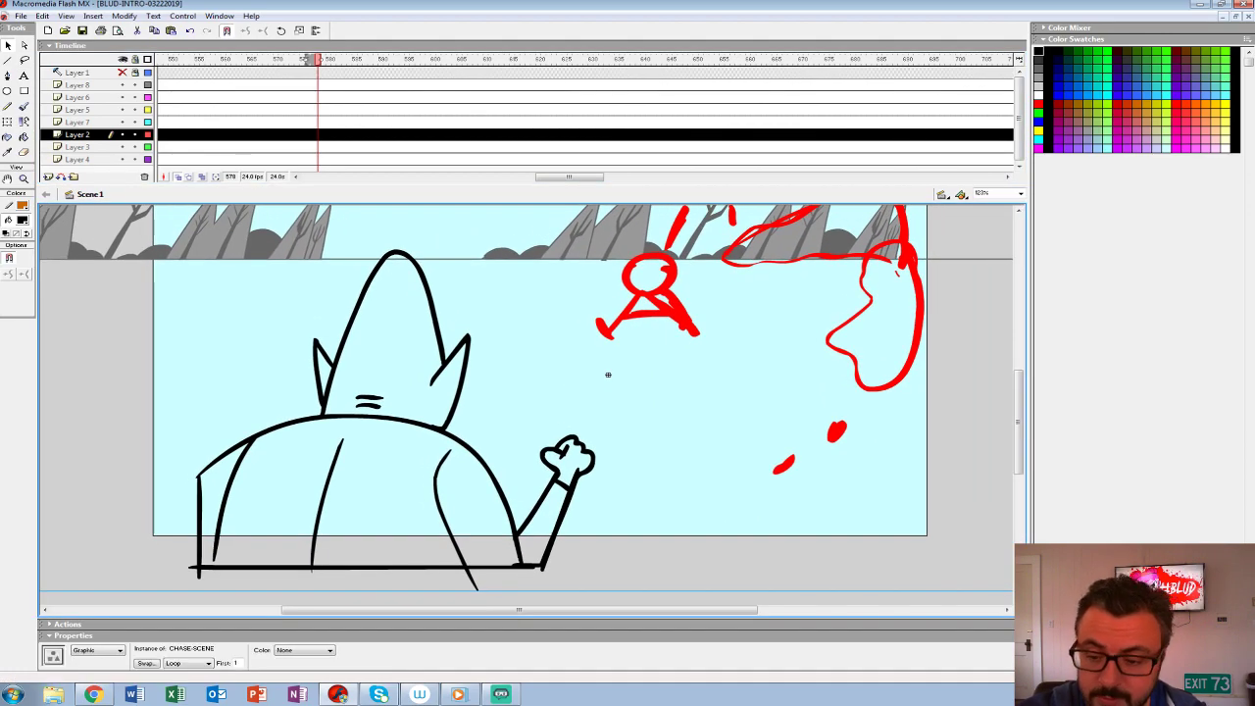
- Reopen the CHASE-SCENE symbol and insert a blank keyframe at frame 95 on Layer 4 following the inked figure
double_click(608, 374)
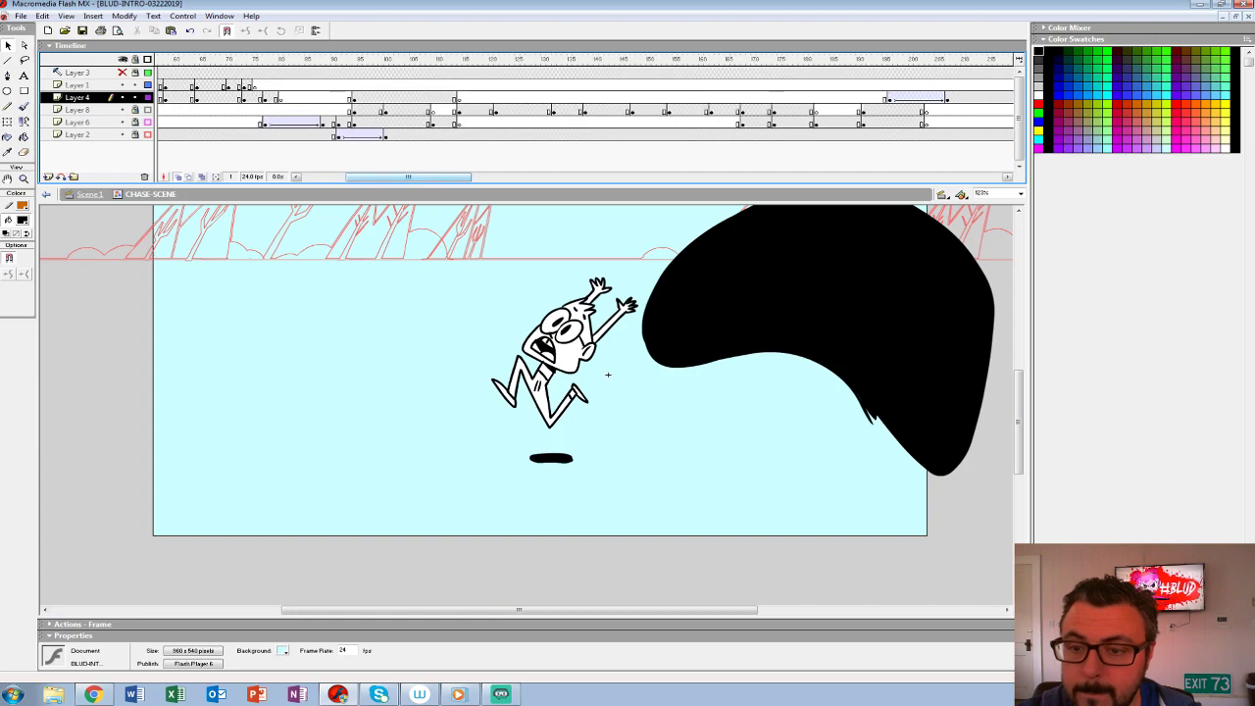
left_click_drag(607, 375, 633, 364)
key("Delete")
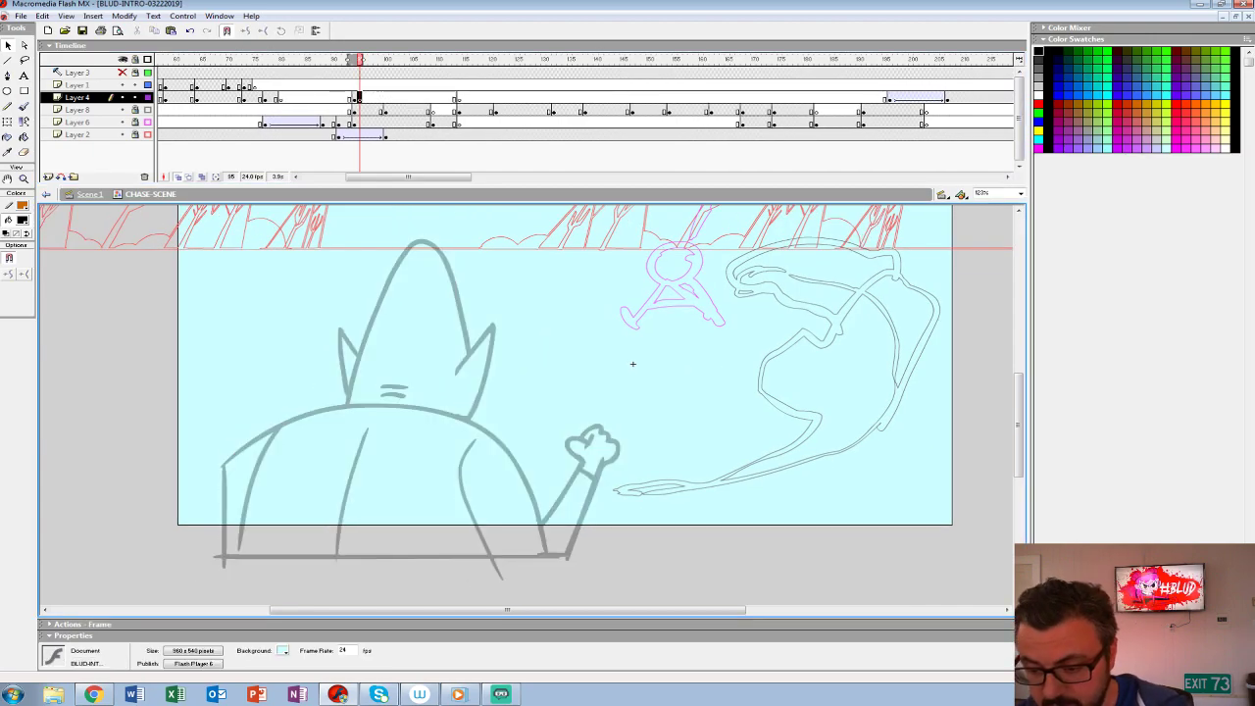
- Prepare the Brush tool for inking the foreground figure, trying its size with a stroke on the right ear
left_click(984, 193)
type("3")
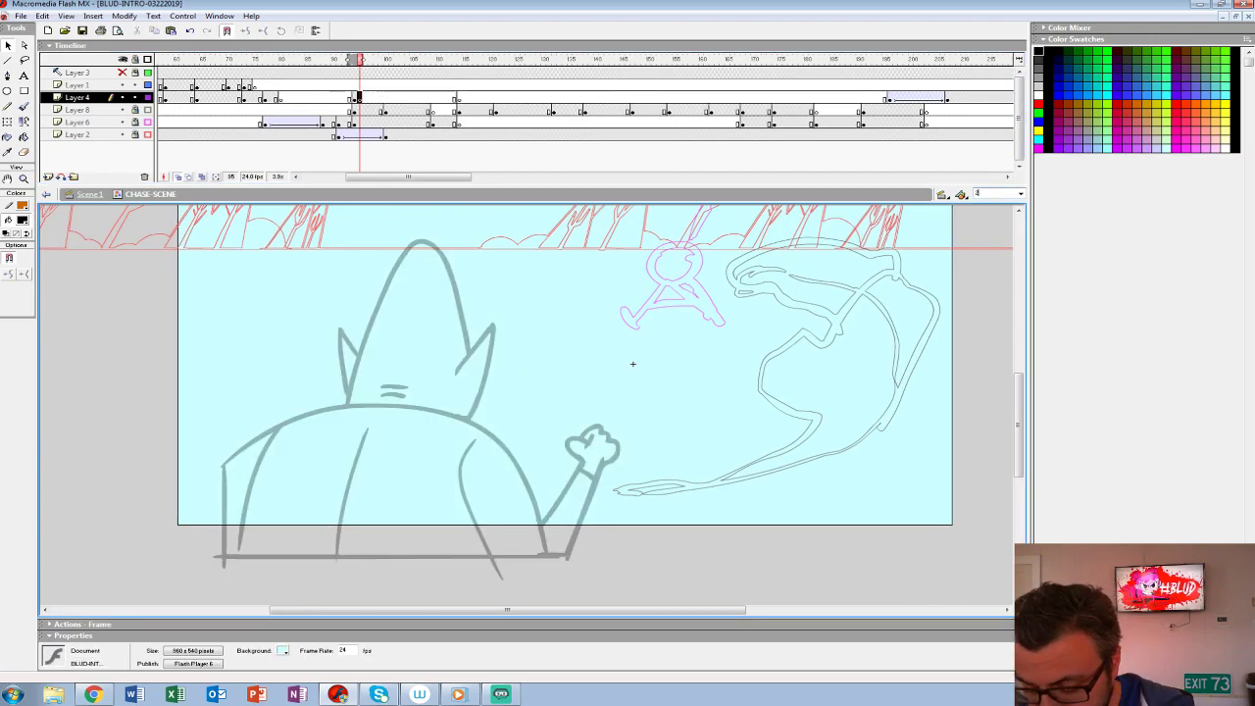
type("00")
key("Return")
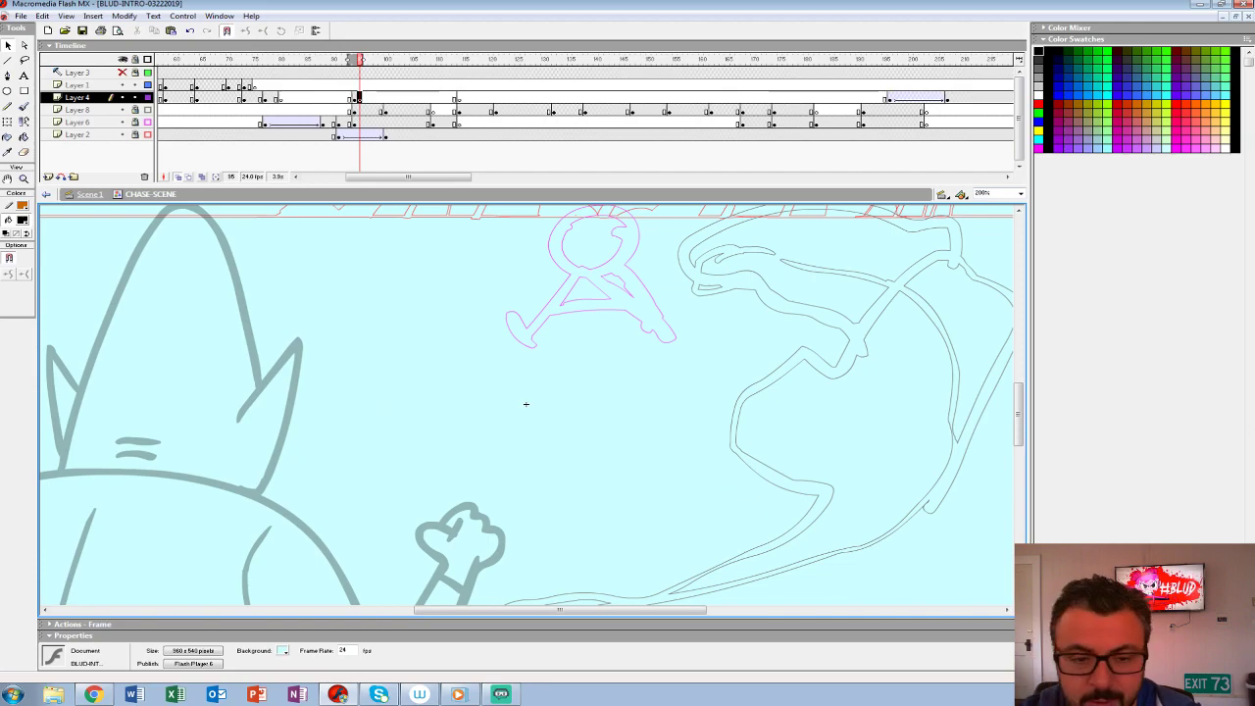
left_click(25, 179)
left_click(470, 361, "alt")
left_click(469, 361, "alt")
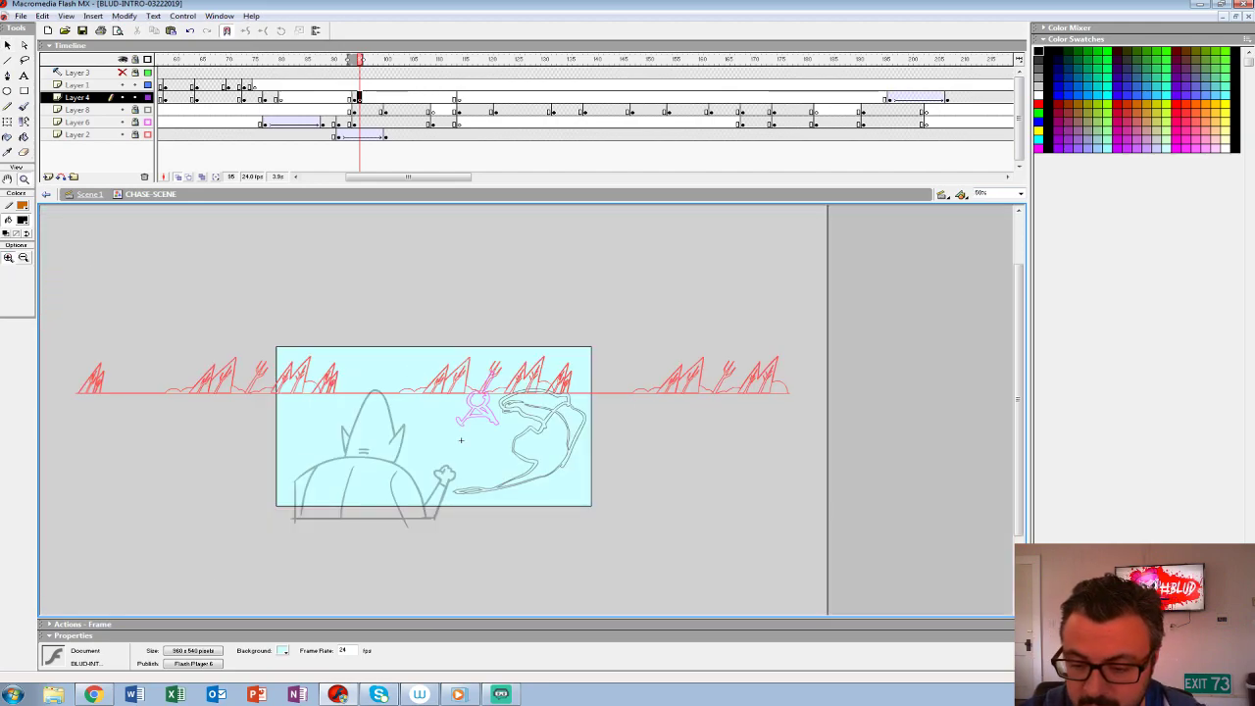
left_click(439, 453)
left_click(439, 453)
left_click_drag(790, 253, 763, 320)
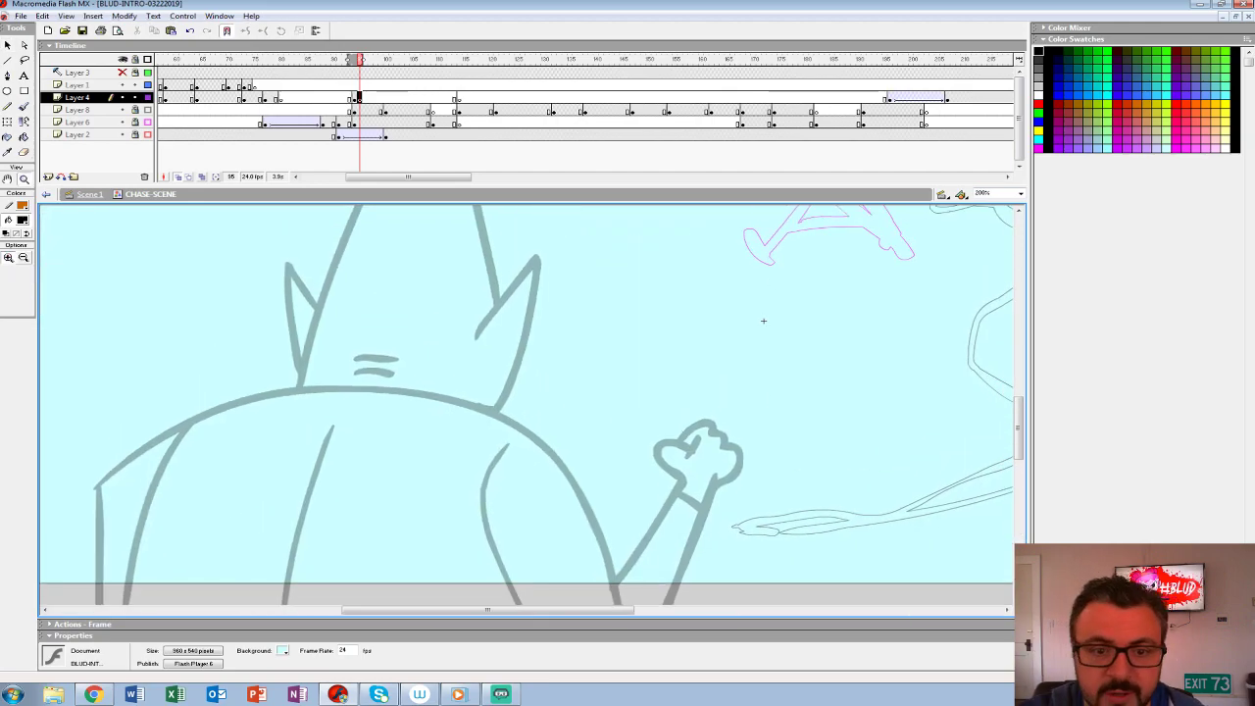
key("b")
left_click(26, 275)
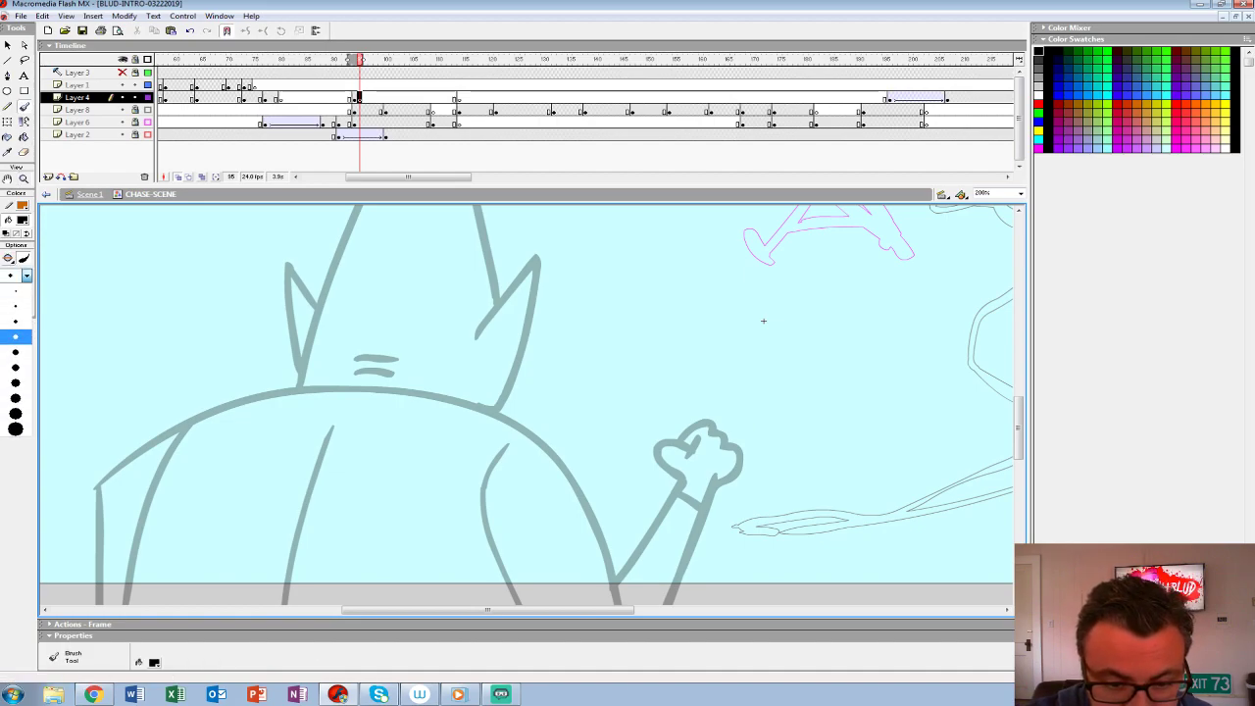
left_click(14, 351)
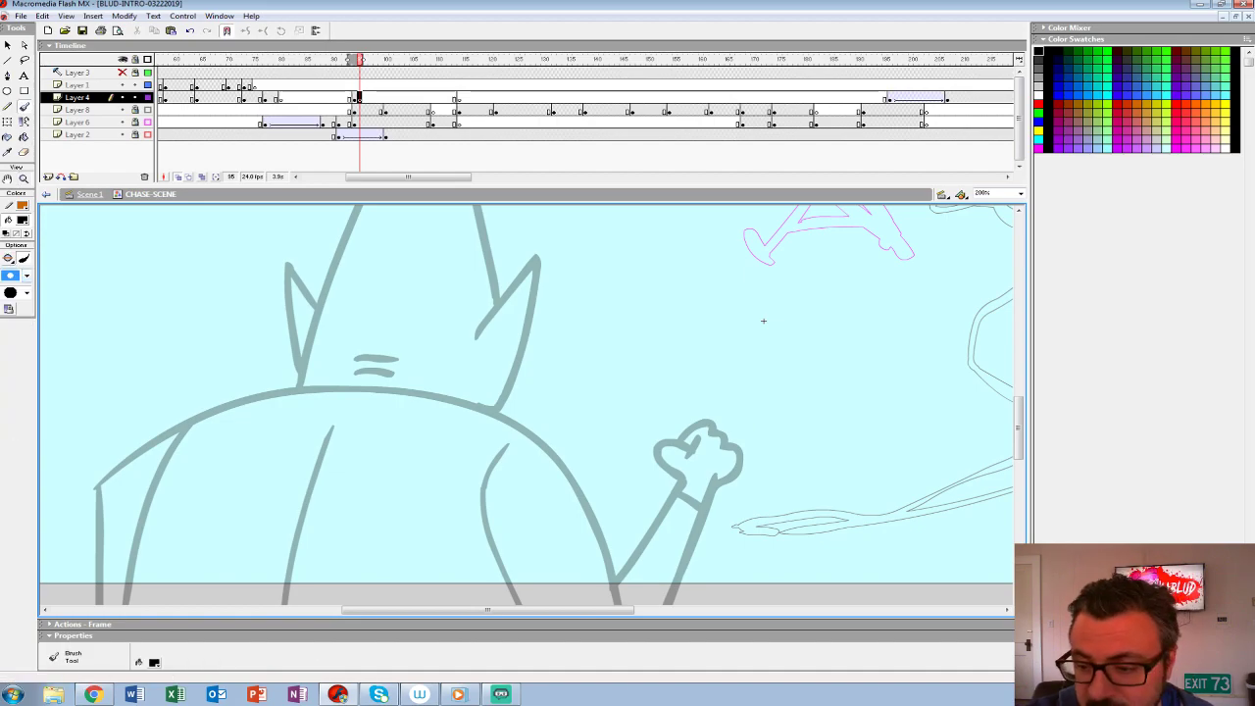
left_click_drag(477, 339, 528, 273)
key("ctrl+z")
left_click(26, 276)
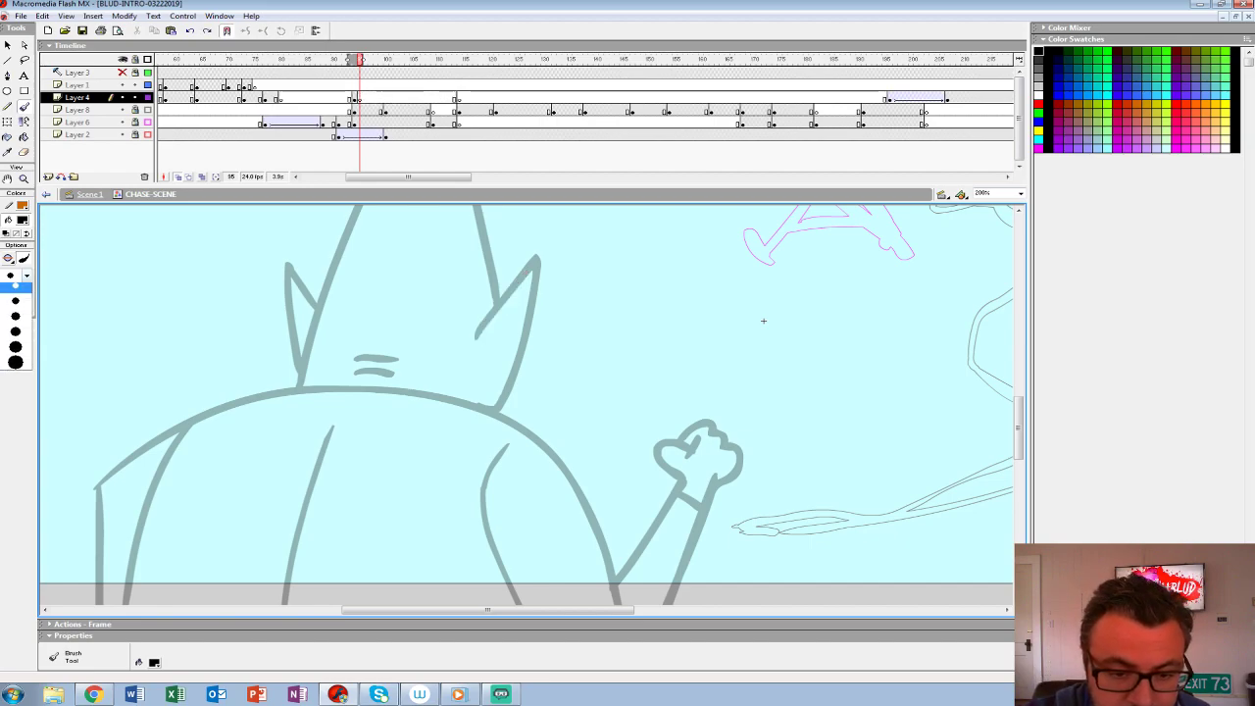
left_click(15, 337)
key("ctrl+z")
- Ink the figure's rounded shoulder outline, straight base line, left and centre back seams, and left arm lines in black
mouse_move(761, 317)
left_mouse_down()
mouse_move(748, 364)
mouse_move(792, 207)
mouse_move(942, 252)
mouse_move(906, 225)
left_mouse_up()
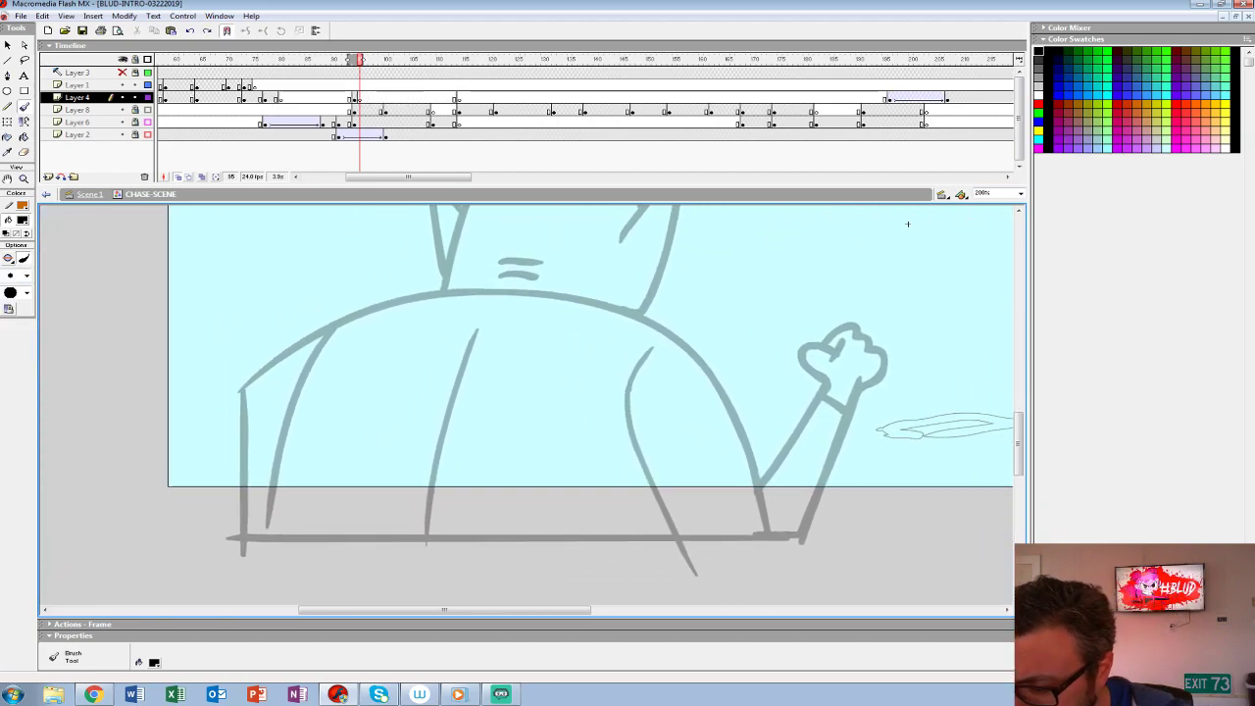
mouse_move(766, 522)
left_mouse_down()
mouse_move(722, 391)
mouse_move(668, 333)
mouse_move(569, 299)
mouse_move(433, 297)
mouse_move(302, 347)
mouse_move(169, 467)
mouse_move(134, 527)
mouse_move(812, 526)
left_mouse_up()
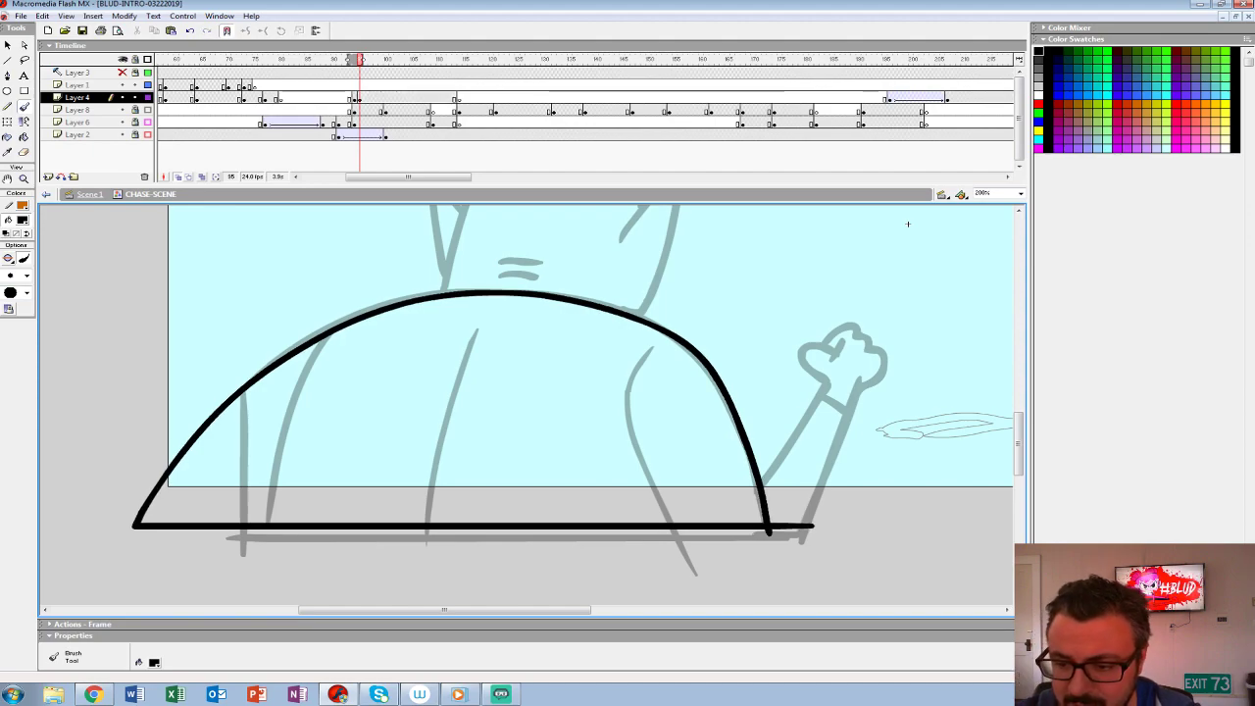
left_click_drag(907, 223, 859, 246)
left_click_drag(420, 369, 378, 545)
mouse_move(284, 353)
left_mouse_down()
mouse_move(225, 470)
mouse_move(214, 542)
mouse_move(217, 494)
left_mouse_up()
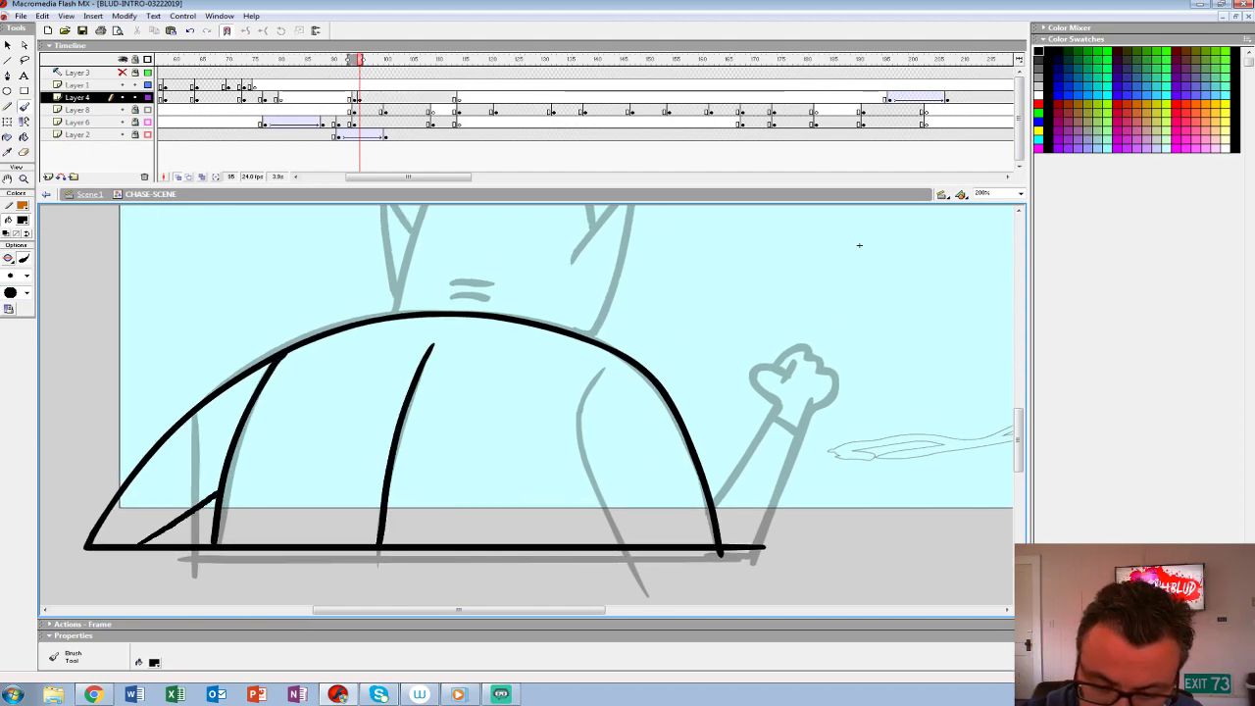
left_click_drag(214, 398, 208, 490)
- Ink the figure's right back seam, pointed head, both ears and the neck crease over the rough
left_click_drag(858, 245, 700, 268)
mouse_move(451, 388)
left_mouse_down()
mouse_move(423, 425)
mouse_move(465, 569)
left_mouse_up()
left_click_drag(700, 268, 696, 398)
mouse_move(408, 414)
left_mouse_down()
mouse_move(468, 353)
mouse_move(425, 486)
left_mouse_up()
left_click_drag(419, 420, 412, 465)
left_click_drag(696, 398, 715, 477)
mouse_move(451, 457)
left_mouse_down()
mouse_move(419, 331)
mouse_move(380, 271)
mouse_move(339, 298)
mouse_move(245, 545)
left_mouse_up()
mouse_move(236, 408)
left_mouse_down()
mouse_move(266, 461)
mouse_move(250, 527)
left_mouse_up()
left_click_drag(716, 474, 727, 303)
left_click_drag(304, 349, 383, 353)
- Ink the figure's raised right forearm, wrist bands and clenched fist
mouse_move(727, 303)
left_mouse_down()
mouse_move(626, 226)
mouse_move(531, 203)
left_mouse_up()
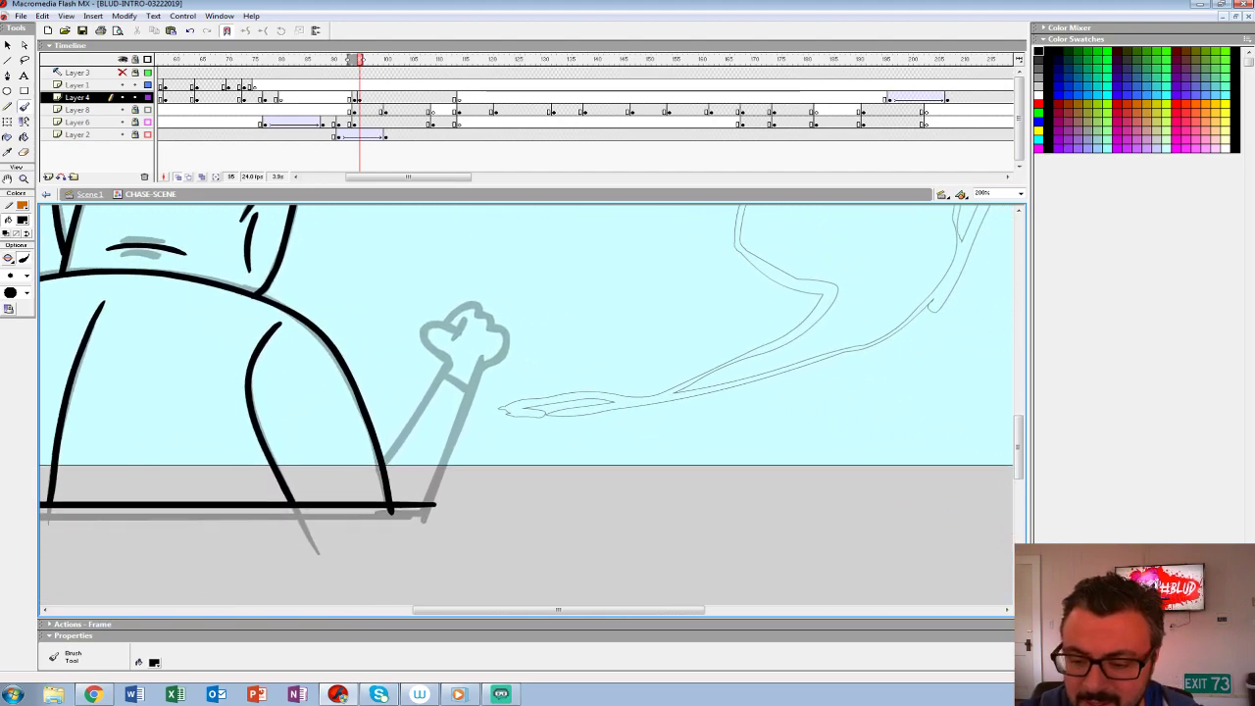
mouse_move(387, 461)
left_mouse_down()
mouse_move(446, 362)
mouse_move(425, 336)
mouse_move(453, 334)
mouse_move(477, 312)
mouse_move(504, 338)
mouse_move(504, 361)
mouse_move(480, 371)
mouse_move(438, 504)
left_mouse_up()
left_click_drag(442, 372, 471, 393)
left_click_drag(530, 208, 813, 280)
- Fill the gap between the figure's left arm and back with black, and turn off onion skinning
key("z")
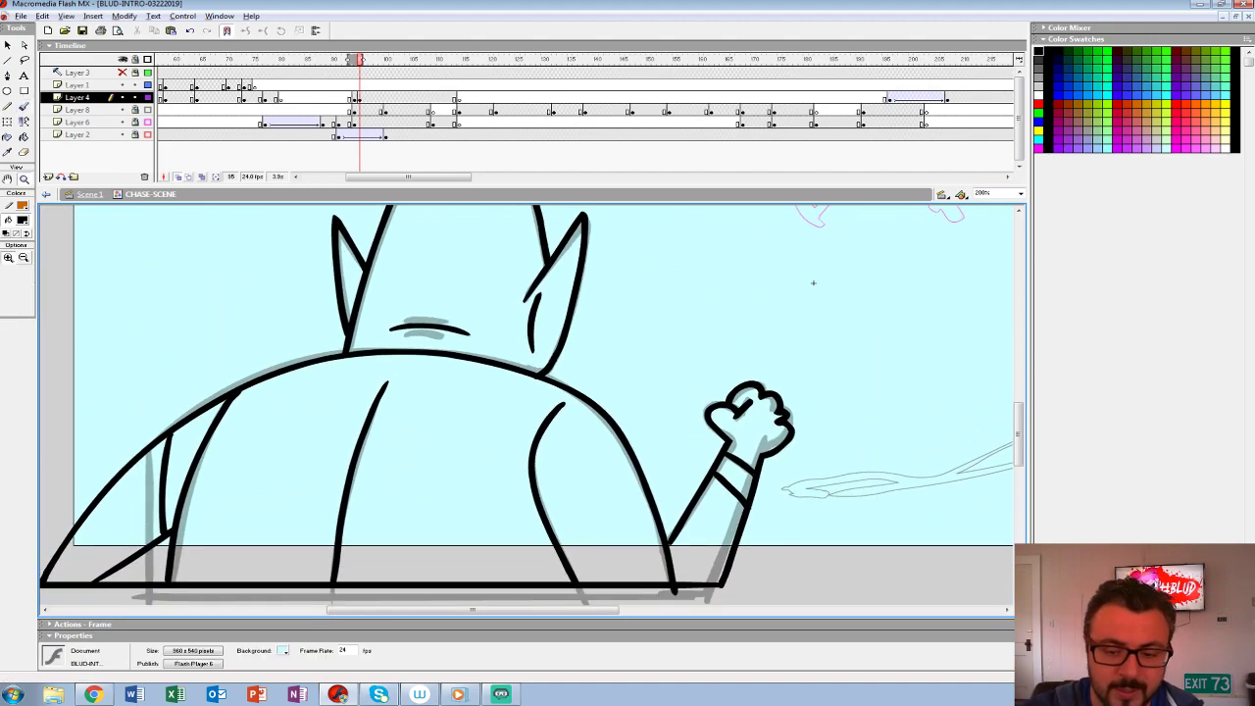
left_click(711, 364, "alt")
left_click(710, 363, "alt")
left_click(470, 403)
key("k")
left_click(154, 482)
left_click_drag(157, 482, 167, 453)
left_click(179, 177)
left_click_drag(478, 370, 500, 418)
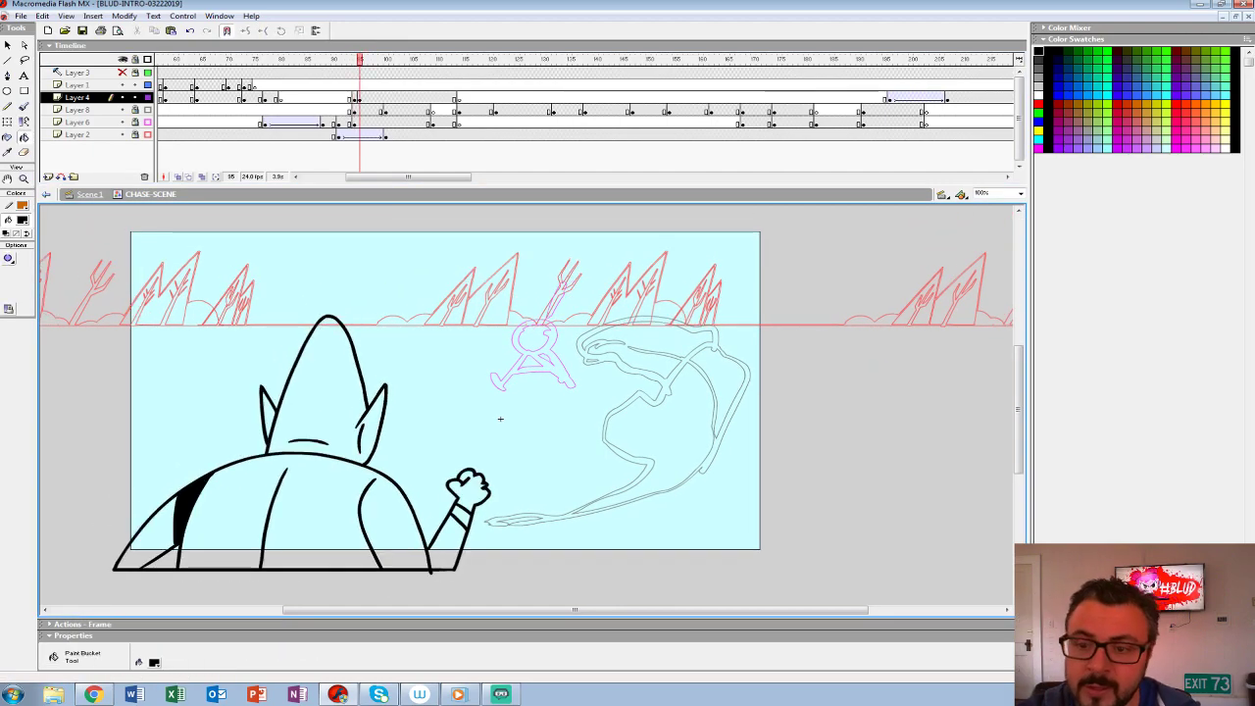
- Clear the extra keyframe on Layer 4 so the newly inked figure starts at frame 94
key("shift+F6")
key("comma")
key("comma")
key("period")
- Fill the figure's head, back and left arm with dark grey
left_click(22, 220)
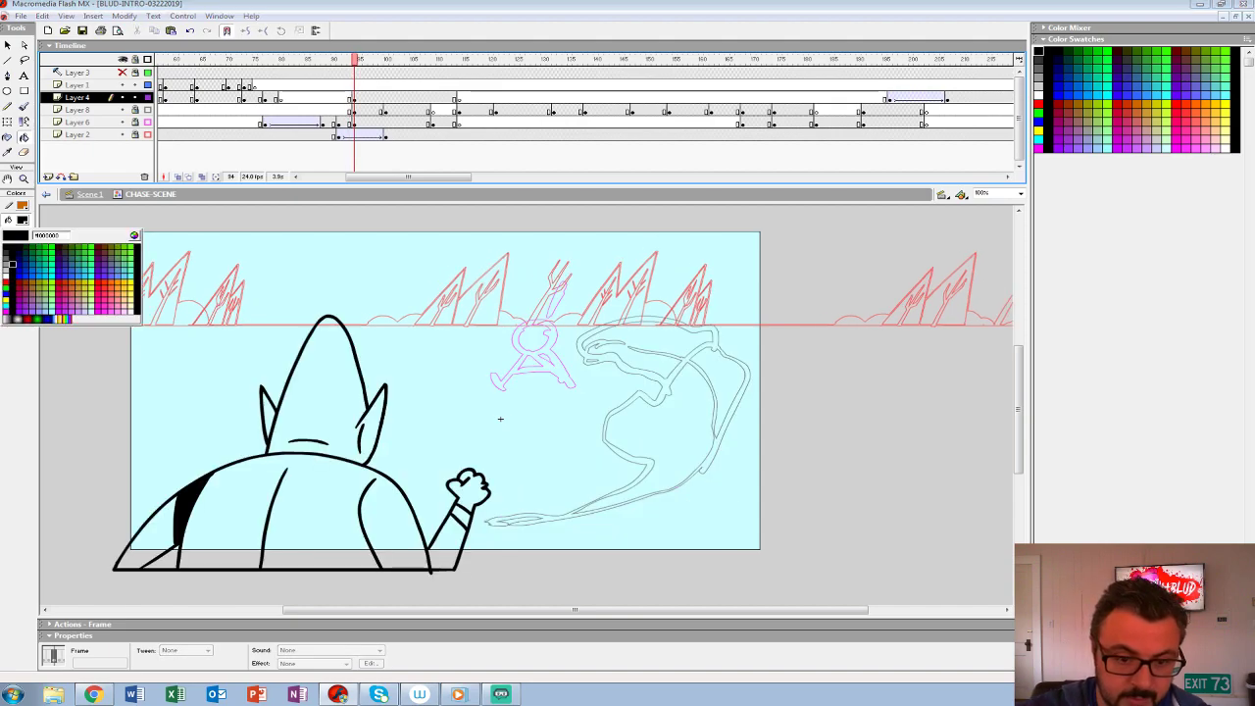
left_click(6, 258)
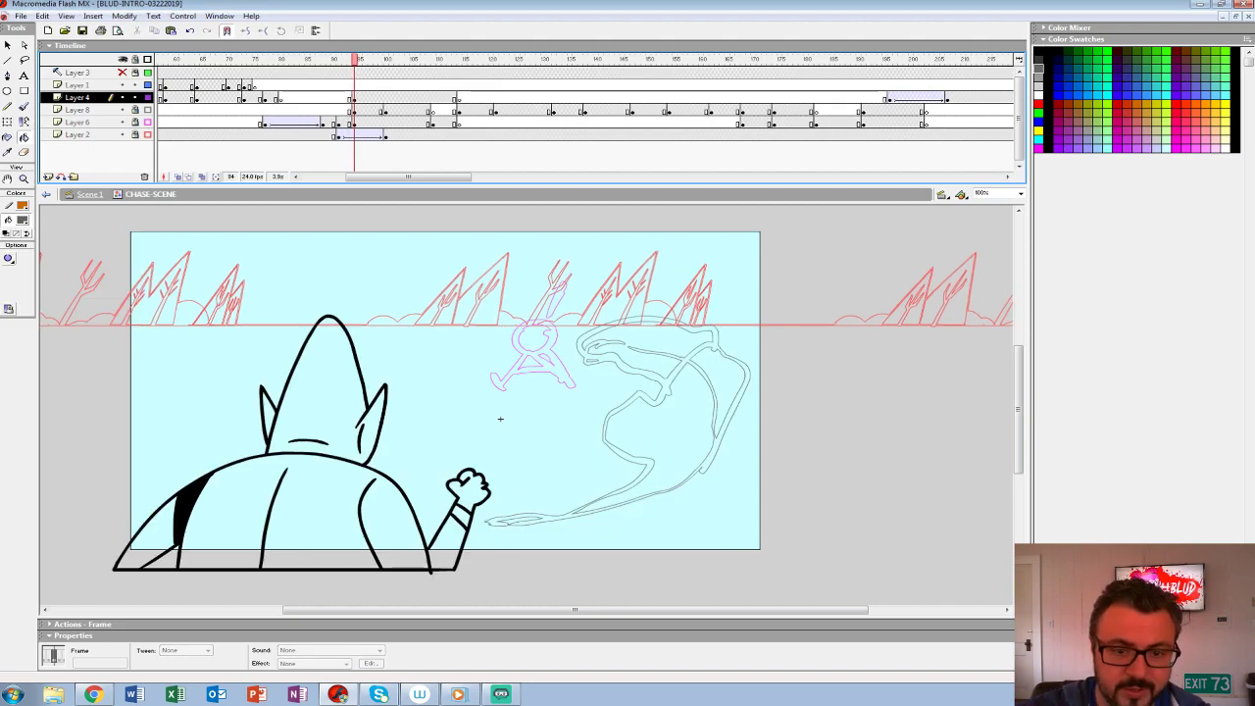
left_click(322, 402)
left_click(319, 510)
left_click(22, 220)
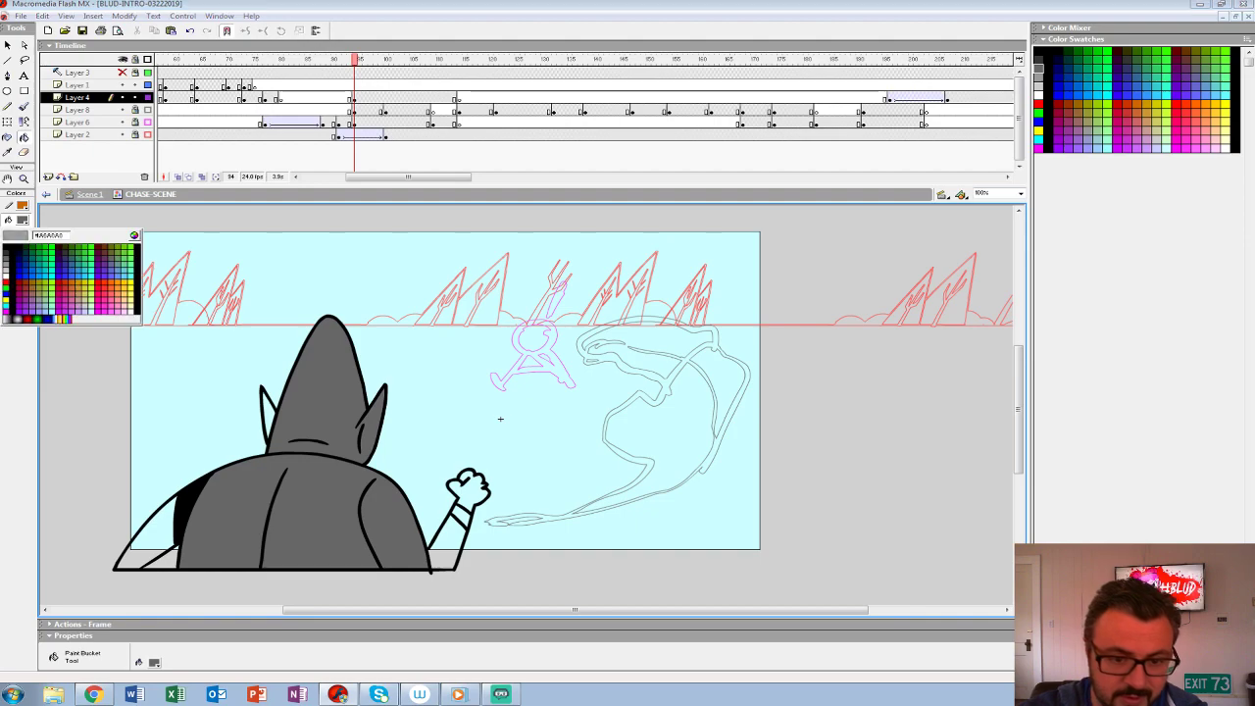
left_click(8, 260)
left_click(154, 527)
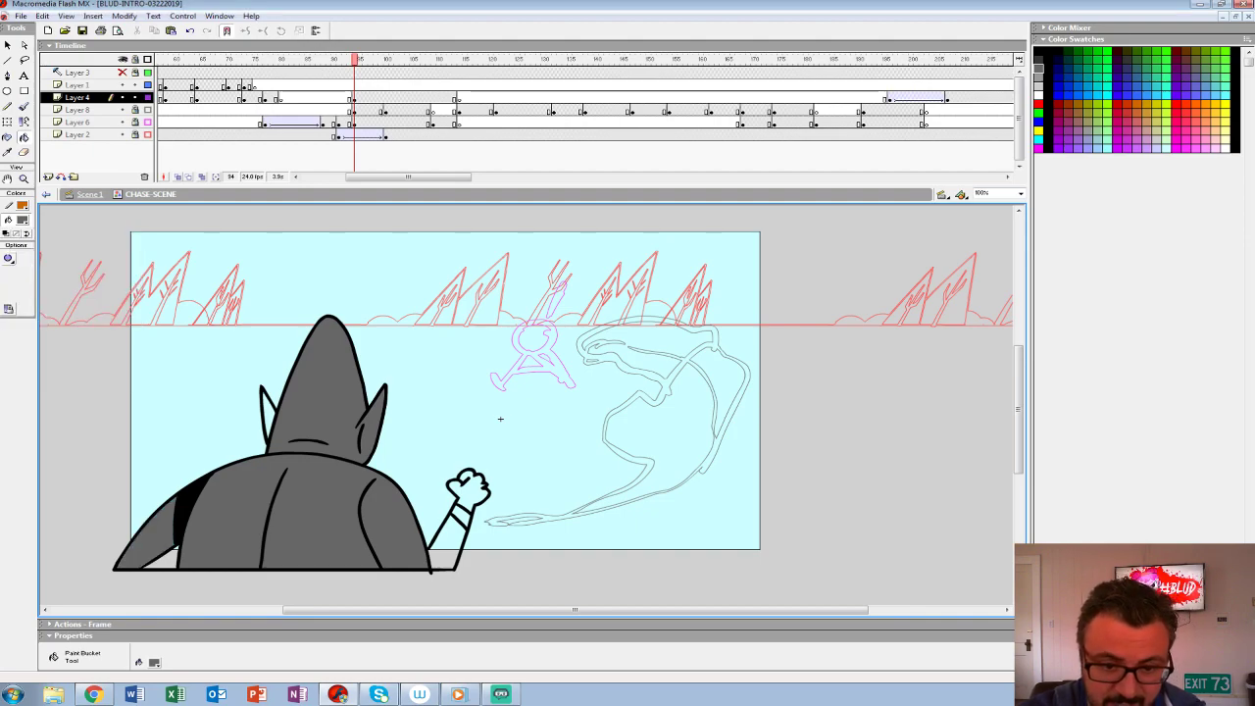
- Fill the figure's back, arms, ears, fist and head with a lighter grey
left_click(22, 220)
left_click(6, 267)
left_click(319, 510)
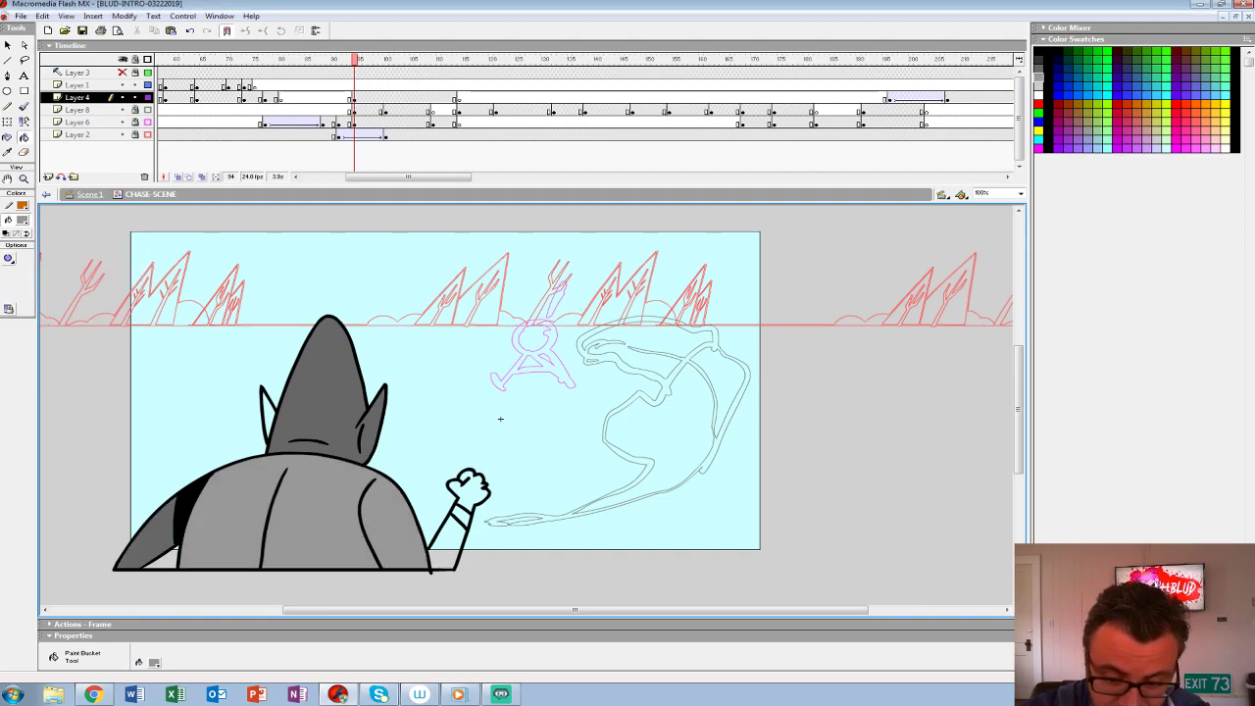
left_click(154, 528)
left_click(269, 417)
left_click(449, 545)
left_click(470, 490)
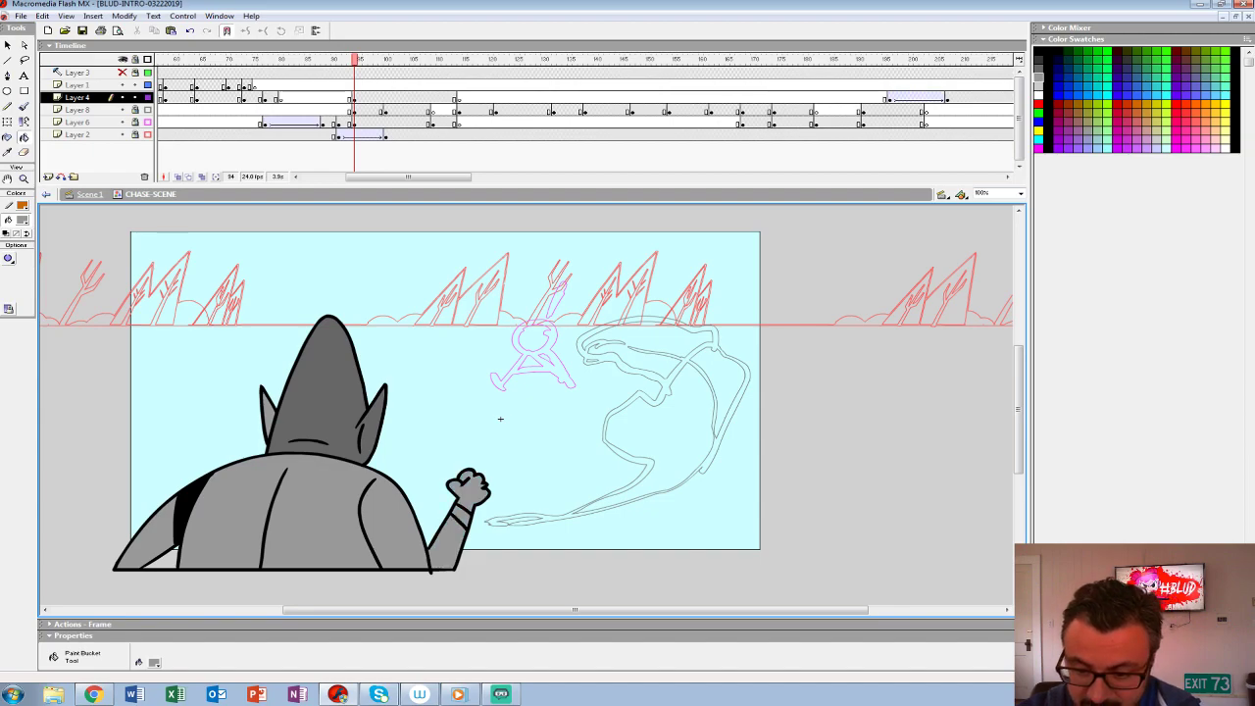
left_click(326, 416)
- Group the figure's artwork and shift it leftward off the stage in the frame 88 keyframe on Layer 4
key("ctrl+a")
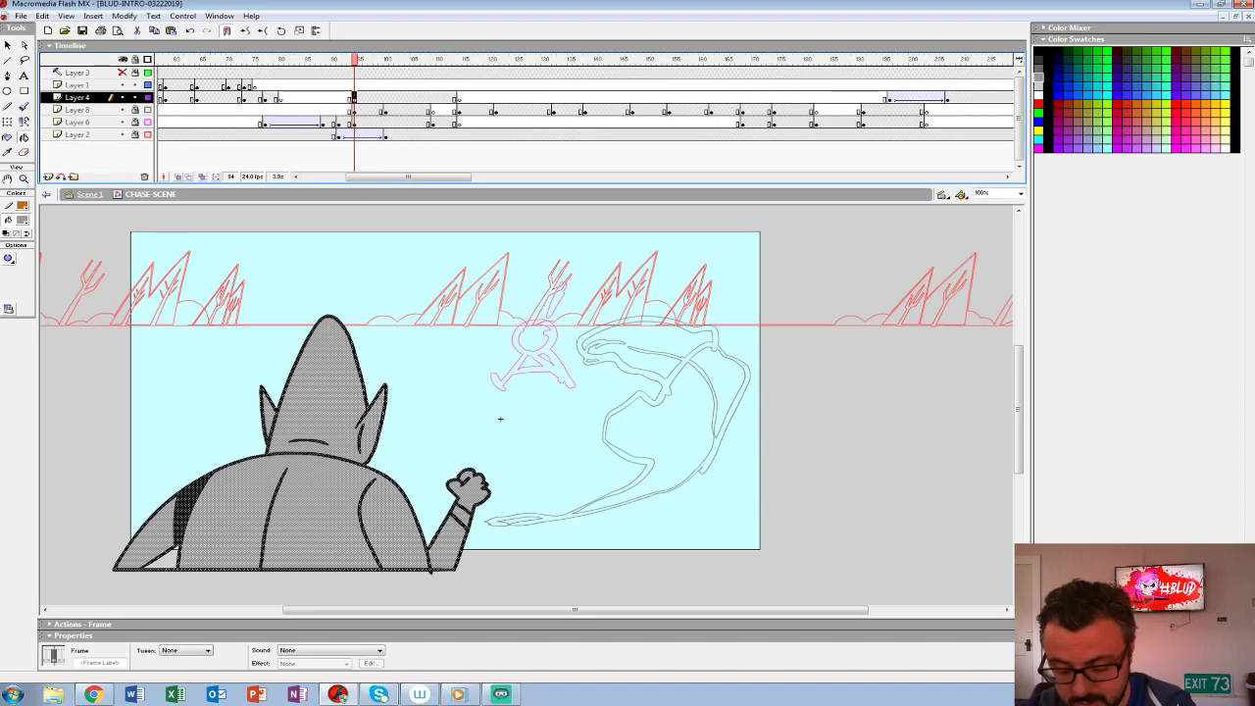
key("ctrl+g")
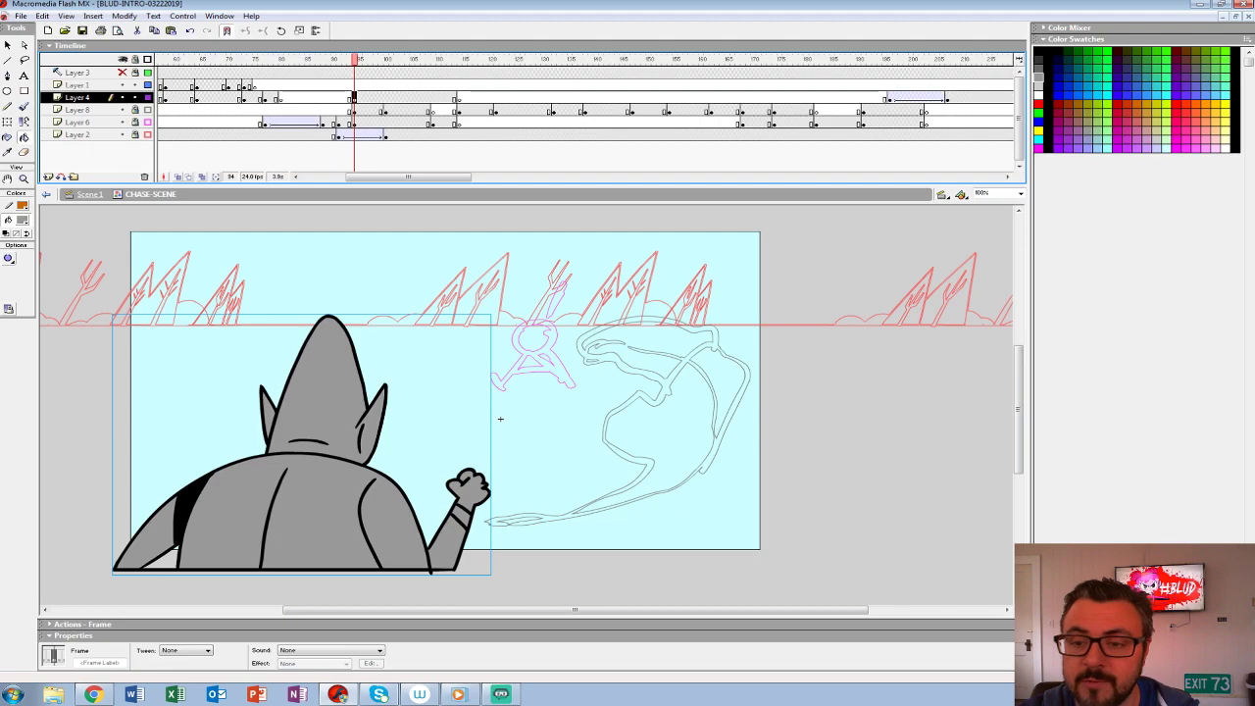
key("Return")
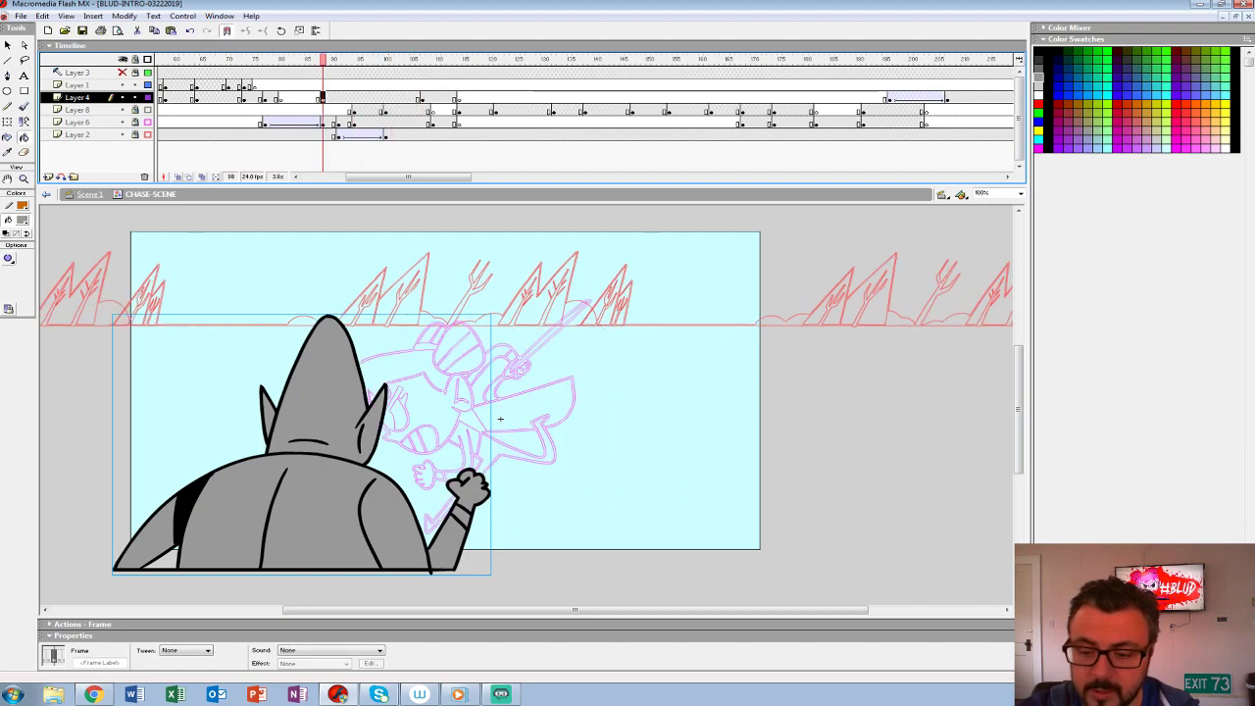
key("shift+Left")
key("shift+Left")
key("shift+Left")
key("shift+Left")
key("shift+Left")
key("shift+Left")
key("shift+Left")
key("shift+Left")
key("shift+Left")
key("shift+Left")
key("shift+Left")
key("shift+Left")
key("shift+Left")
key("shift+Left")
key("shift+Left")
key("shift+Left")
key("shift+Left")
key("shift+Left")
key("shift+Left")
key("shift+Left")
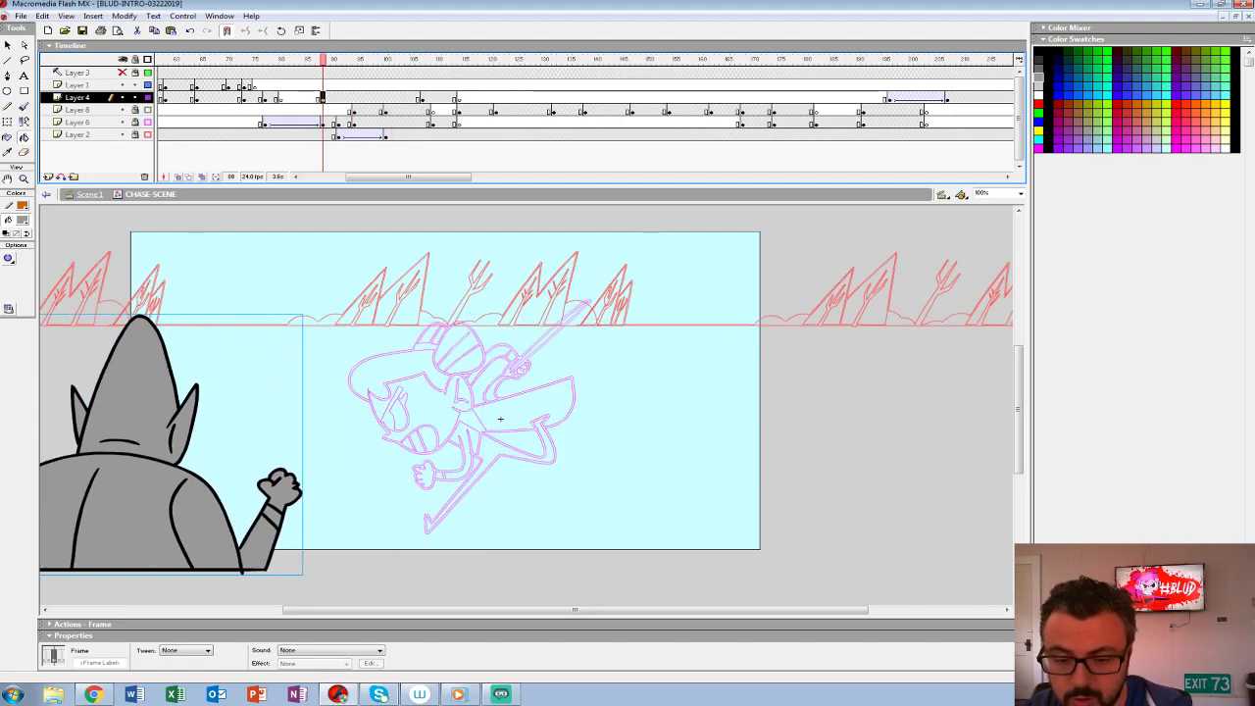
key("shift+Left")
key("shift+Left")
key("shift+Left")
key("shift+Left")
key("shift+Left")
key("shift+Left")
key("shift+Left")
key("shift+Left")
- Apply a motion tween to the figure's slide-in on Layer 4, adjust its easing, and play it back
key("period")
key("period")
key("period")
key("period")
key("period")
key("comma")
key("comma")
key("comma")
key("comma")
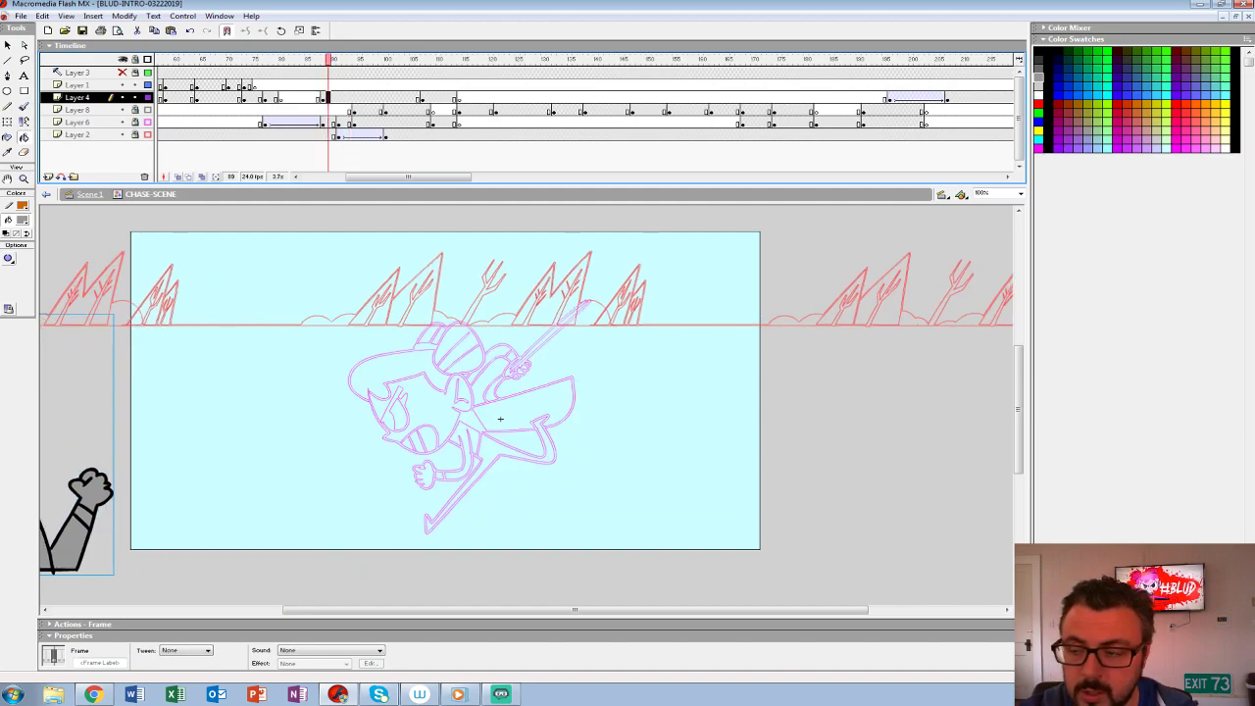
left_click(207, 651)
left_click(175, 667)
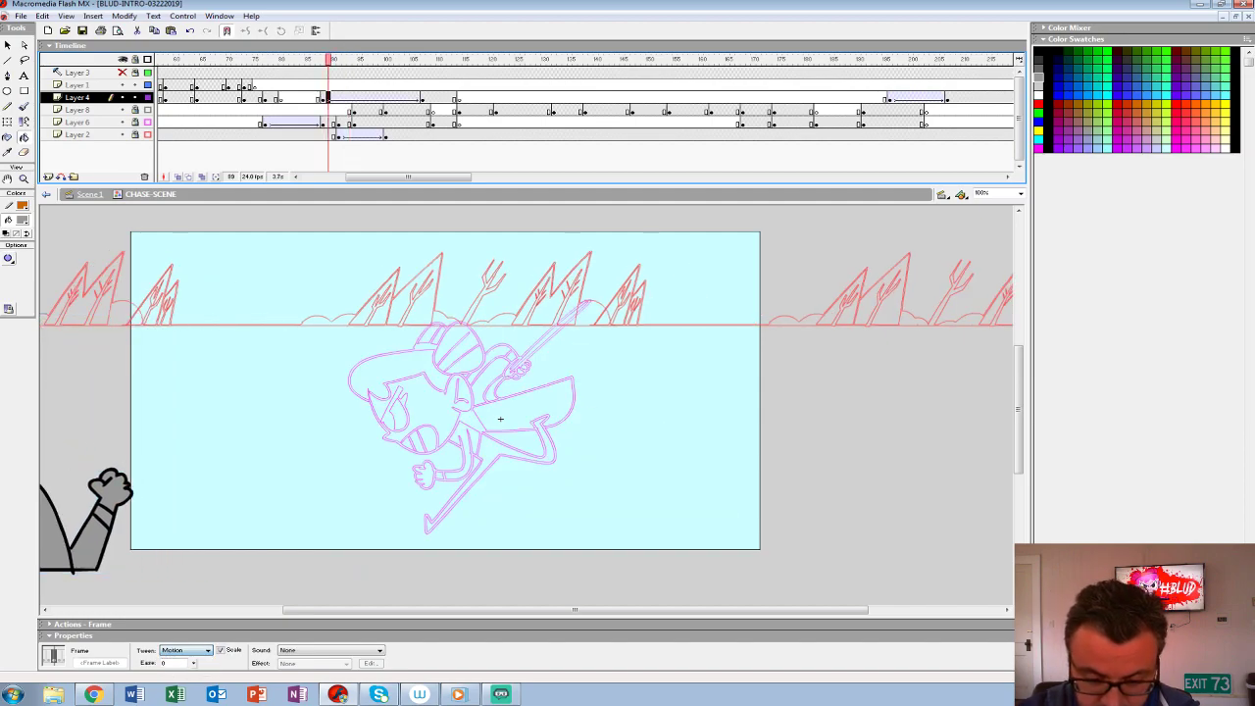
left_click_drag(193, 664, 193, 624)
key("Return")
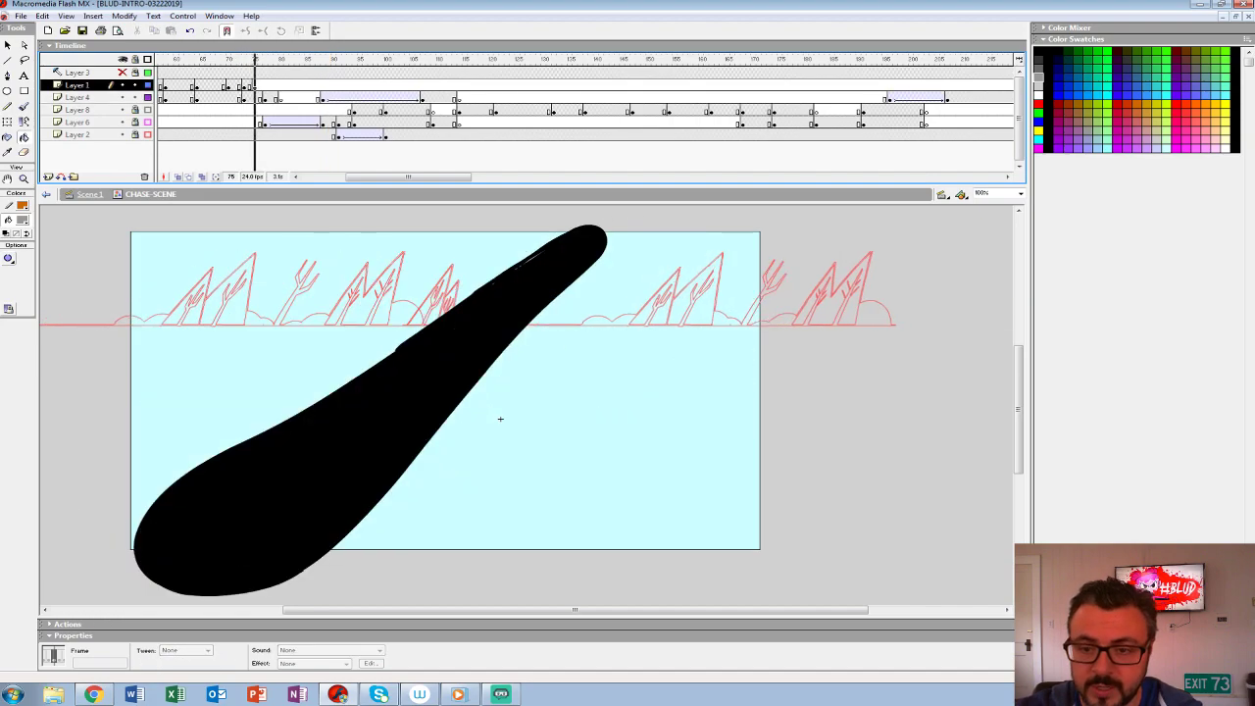
- Shorten the figure's slide-in by moving the tween's end keyframe on Layer 4 to about frame 97, and play it back
mouse_move(381, 85)
left_mouse_down()
mouse_move(423, 85)
mouse_move(370, 98)
left_mouse_up()
left_click(422, 98)
left_click(302, 85)
key("Return")
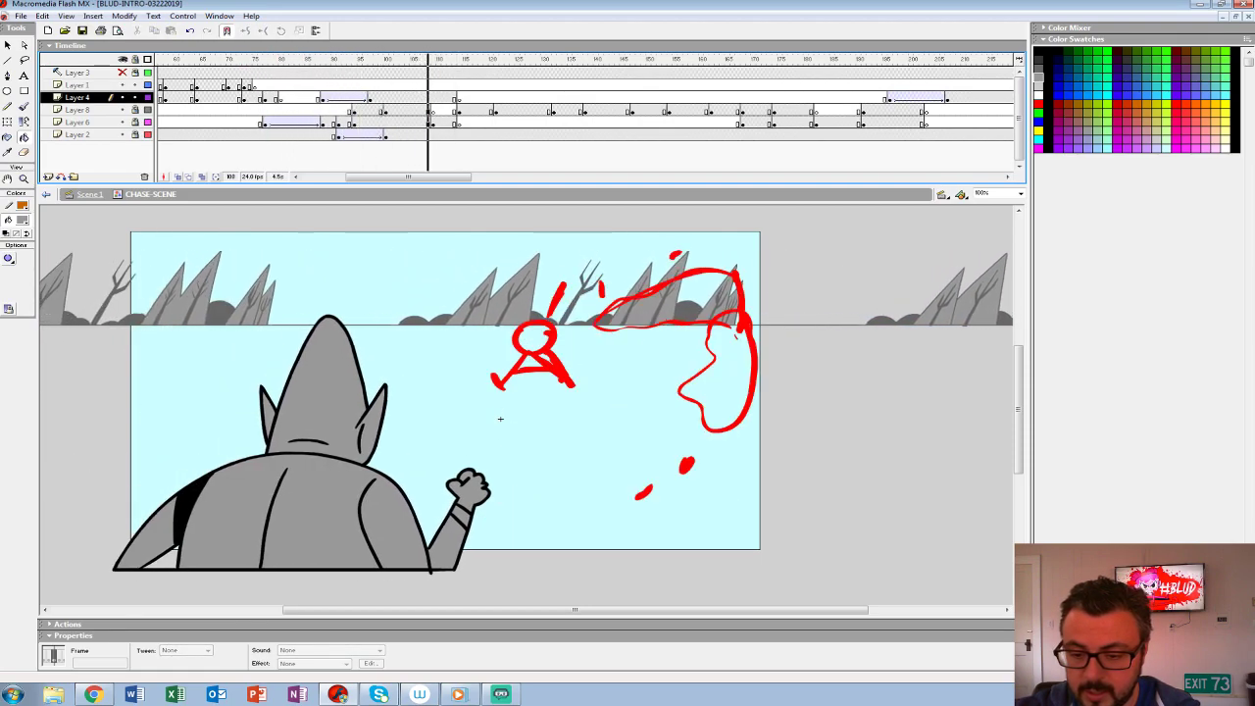
- Play back and step through the shot to check the timing of the foreground figure's slide-in
key("Return")
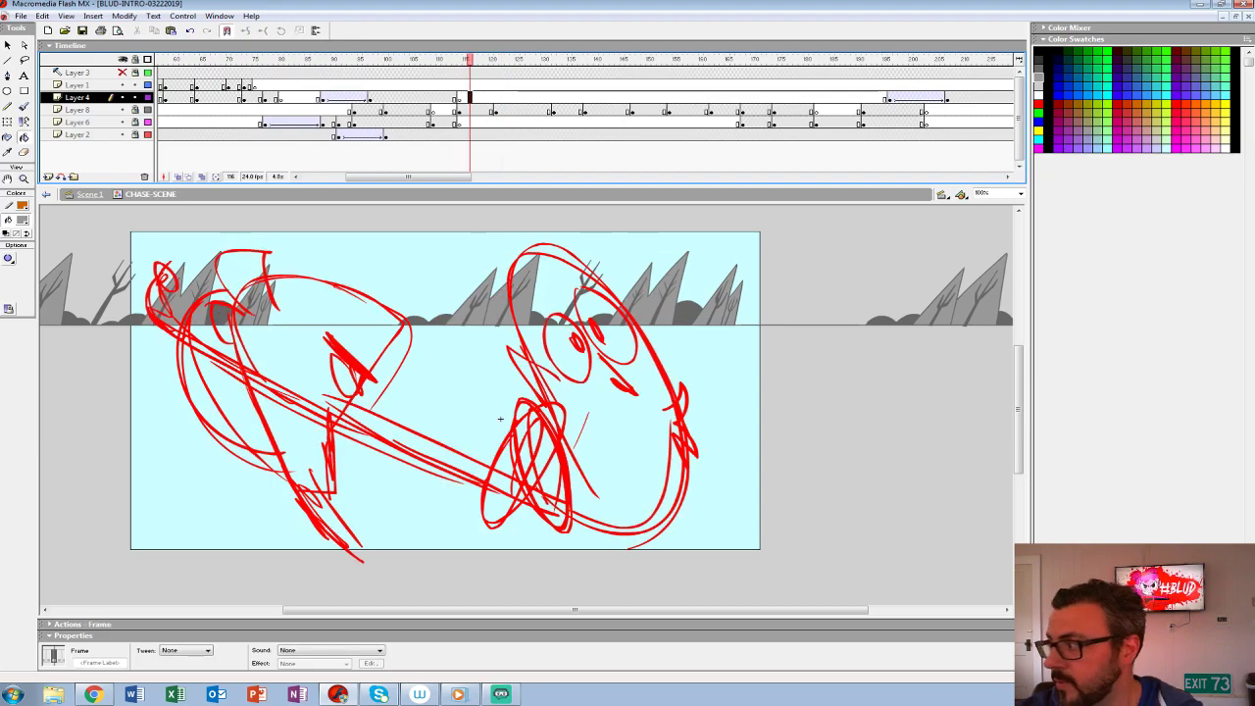
key("Return")
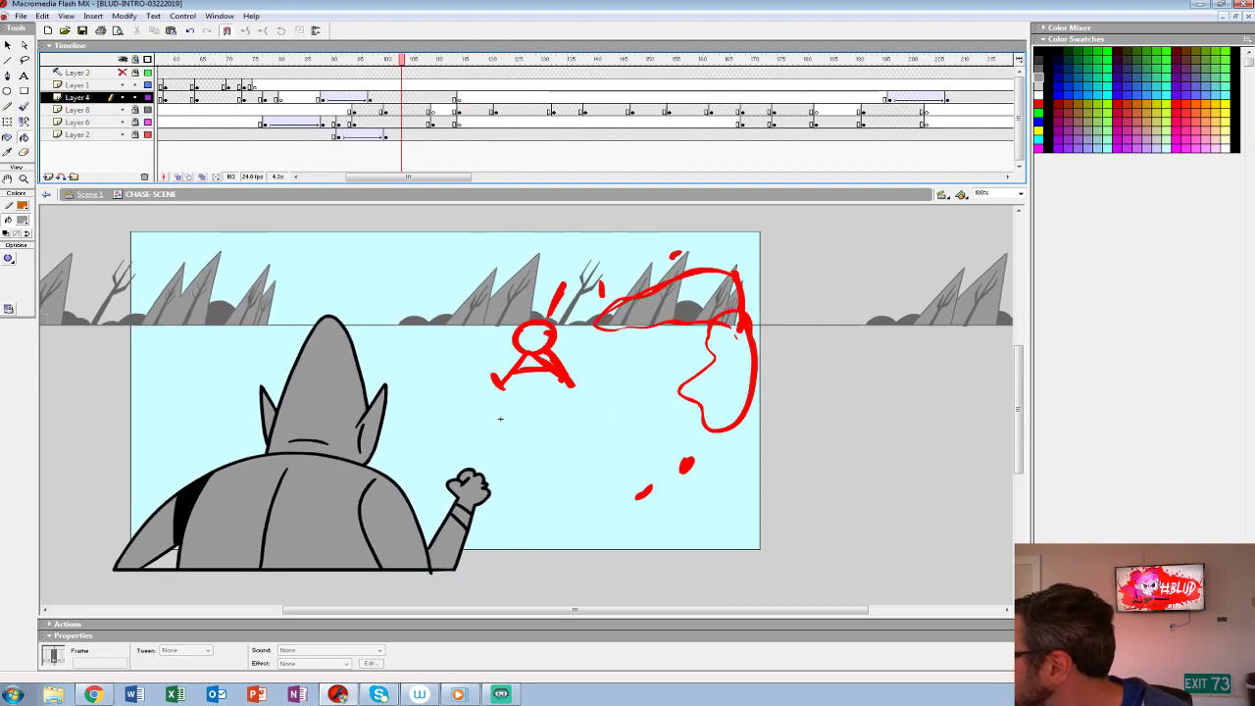
key("Return")
key("Return")
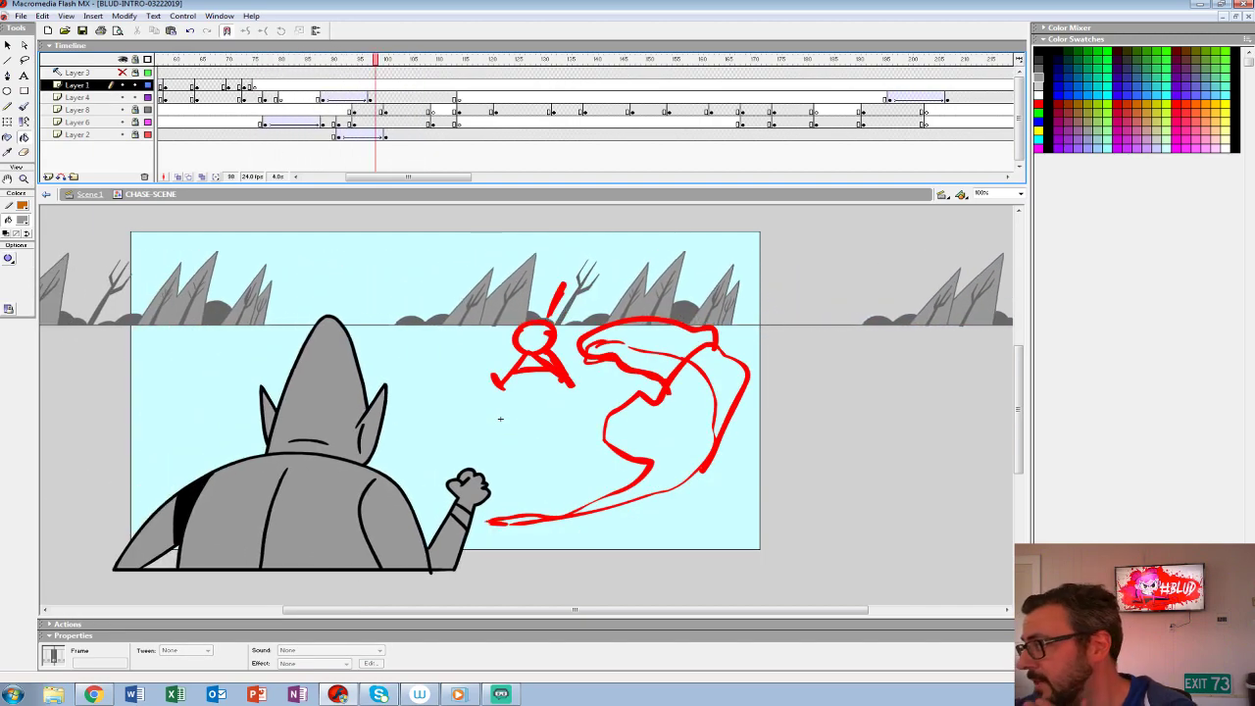
key("comma")
key("comma")
key("comma")
key("comma")
key("comma")
key("comma")
key("comma")
key("comma")
key("comma")
key("comma")
key("comma")
key("comma")
key("comma")
key("comma")
key("comma")
key("comma")
key("period")
key("period")
key("period")
key("period")
key("period")
key("period")
key("period")
key("period")
key("period")
key("period")
key("period")
key("period")
key("period")
key("period")
key("period")
key("period")
key("period")
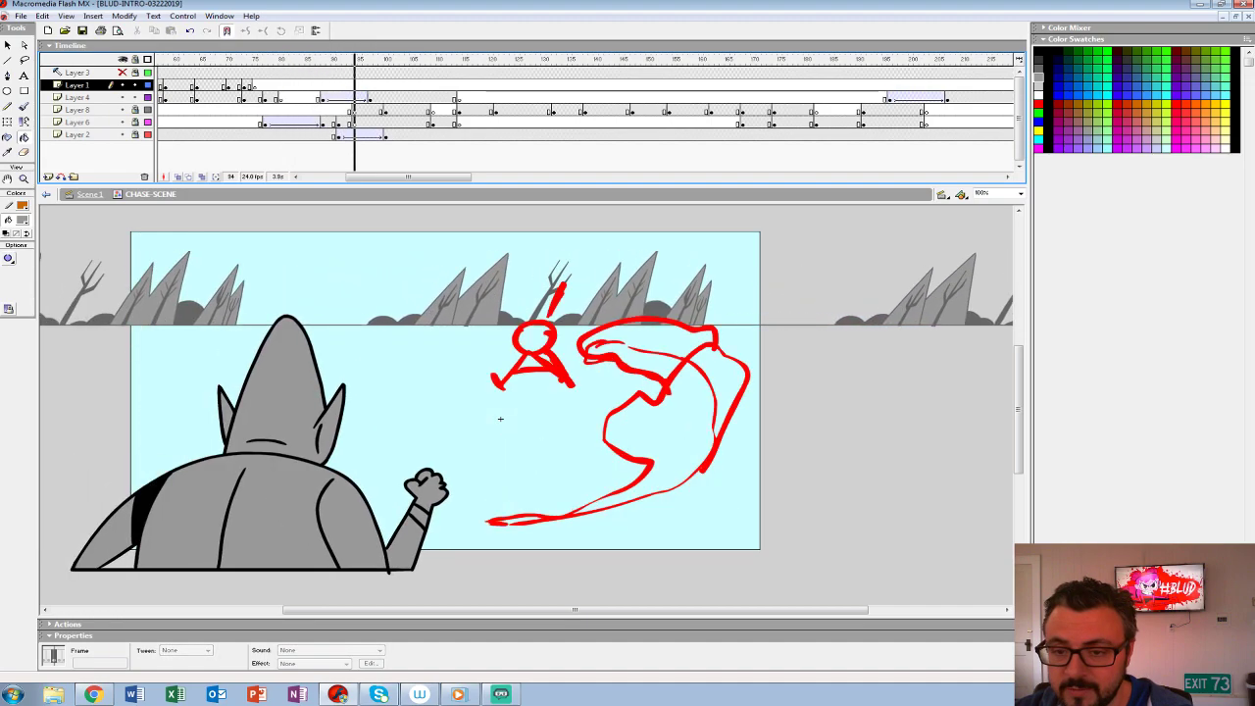
key("comma")
key("Down")
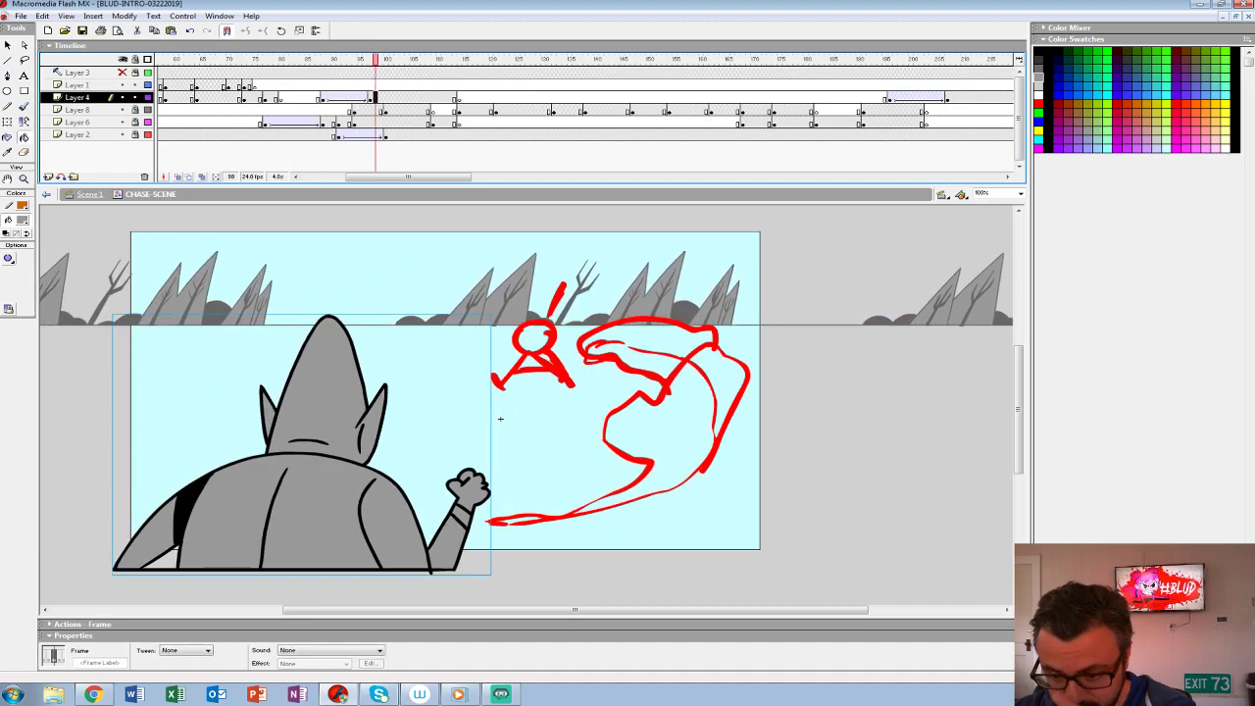
- Clear the red stick-figure sketch from Layer 6 at frame 95, leaving the frame empty for a new drawing
left_click_drag(500, 419, 399, 405)
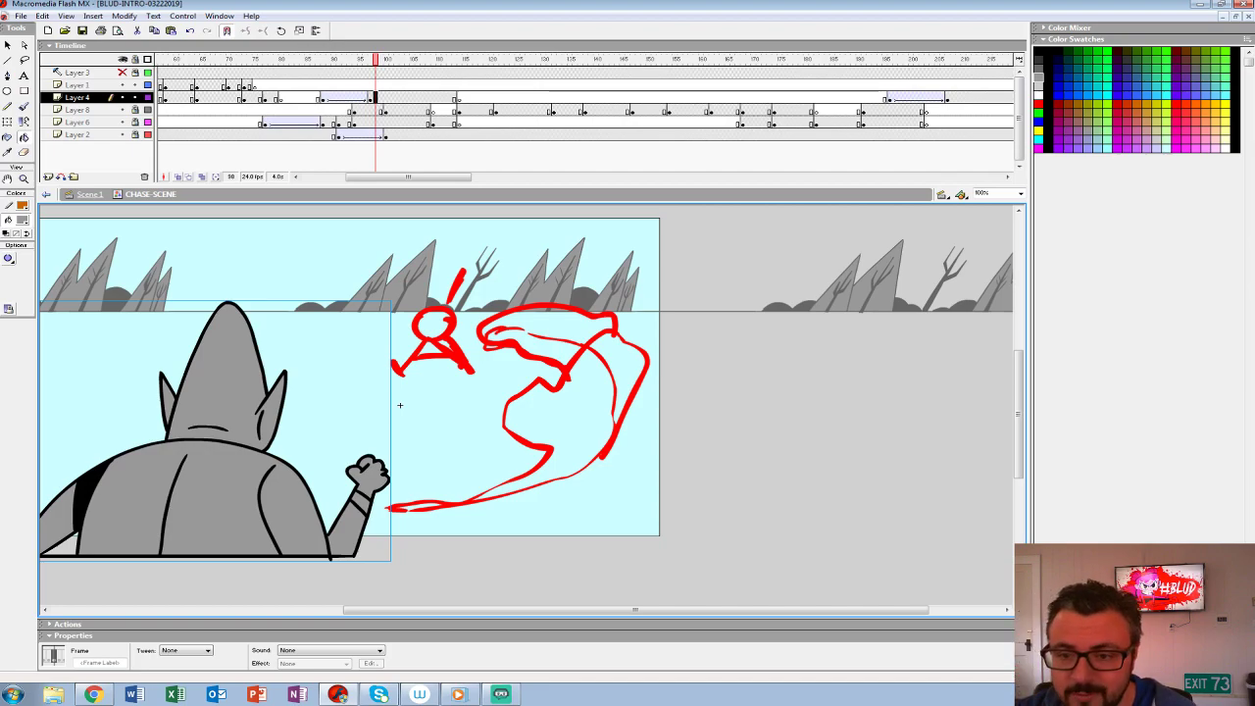
left_click(344, 124)
left_click(366, 123)
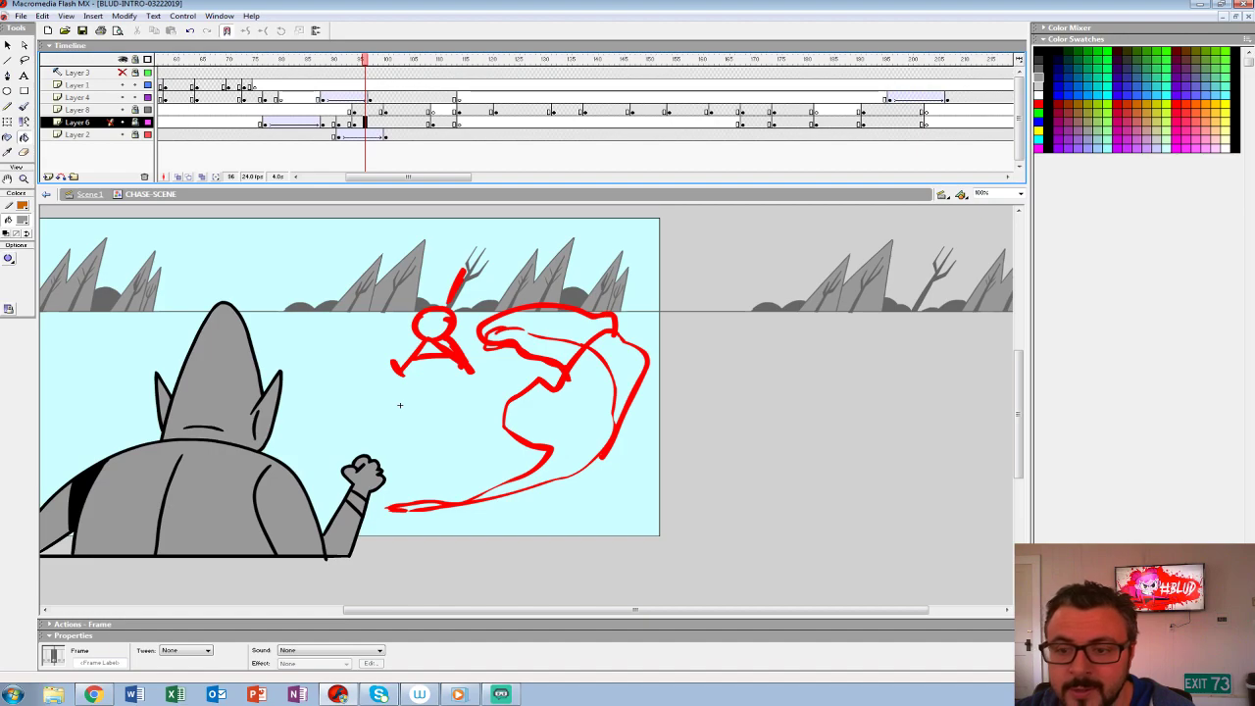
left_click(360, 111)
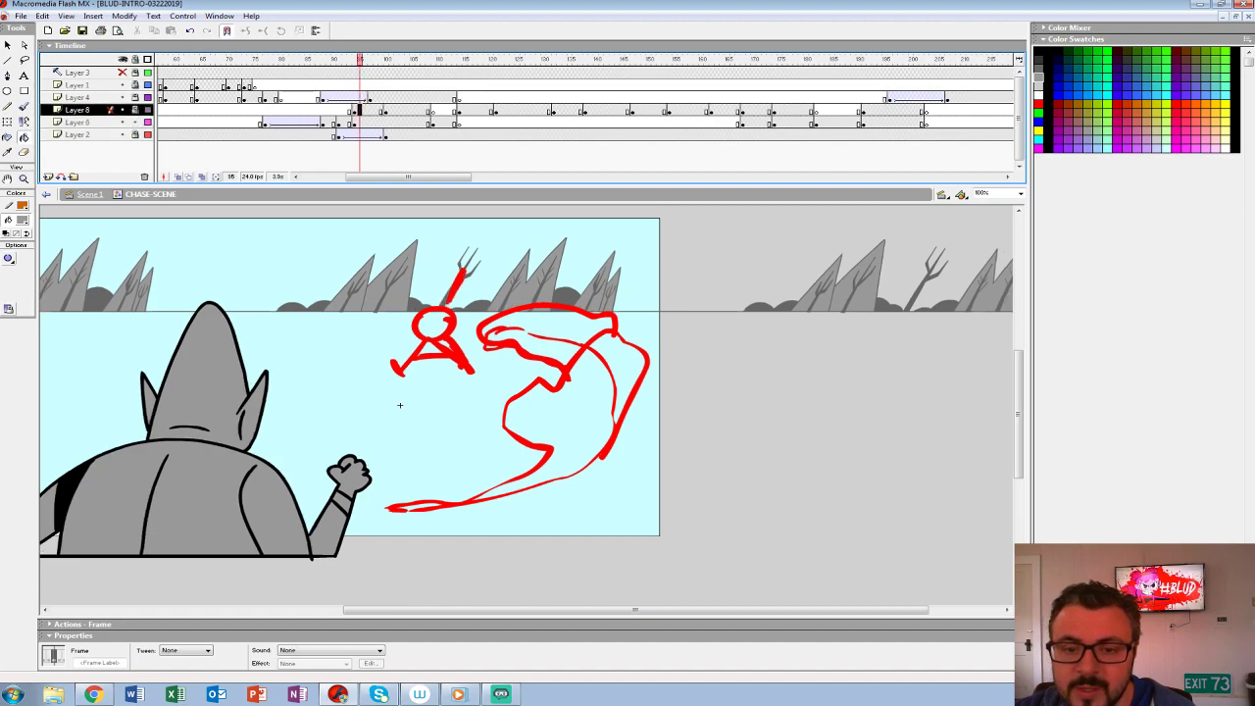
left_click(360, 110)
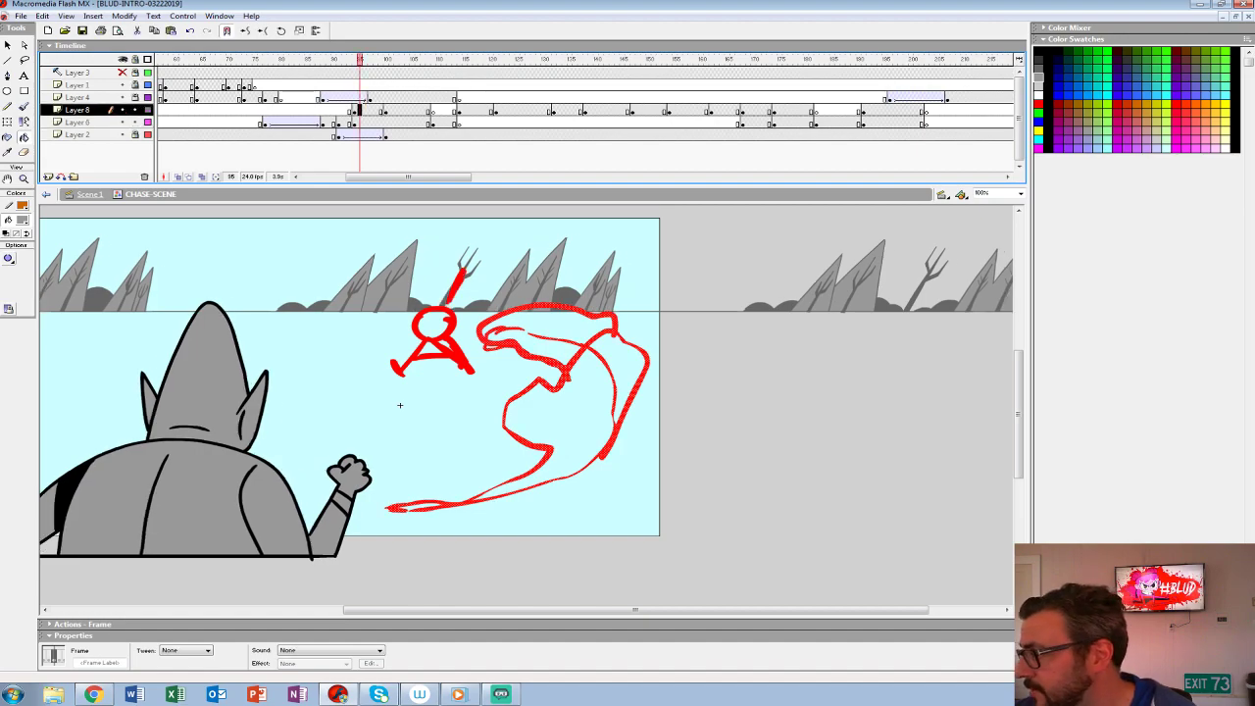
left_click(360, 122)
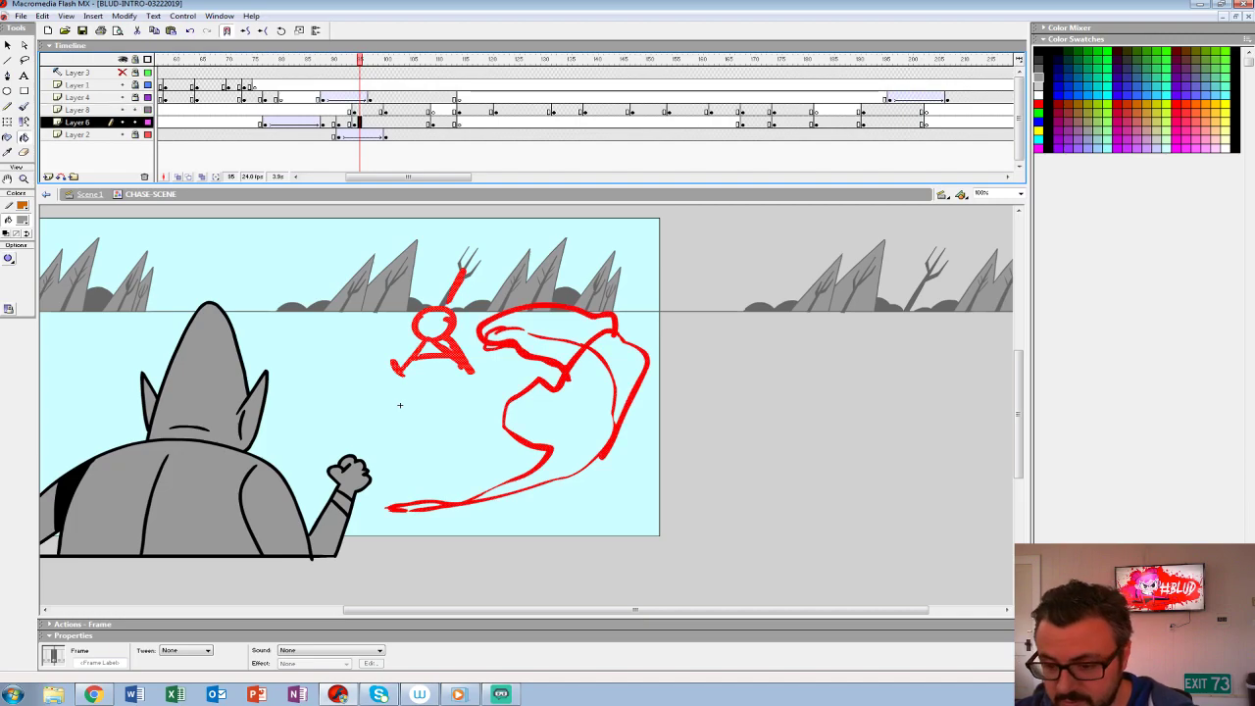
key("Delete")
- Display Layers 2, 8 and 4 as outlines and onion-skin the previous frame behind frame 95
left_click(149, 134)
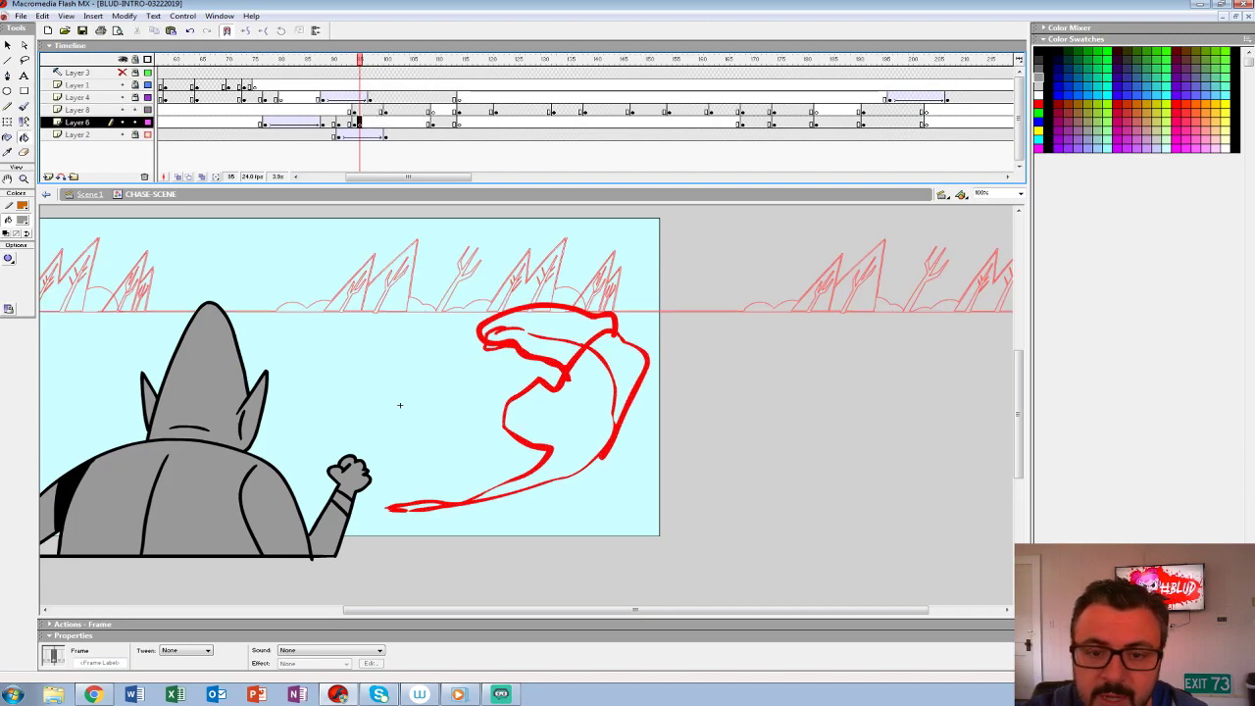
left_click_drag(148, 110, 148, 98)
key("comma")
key("period")
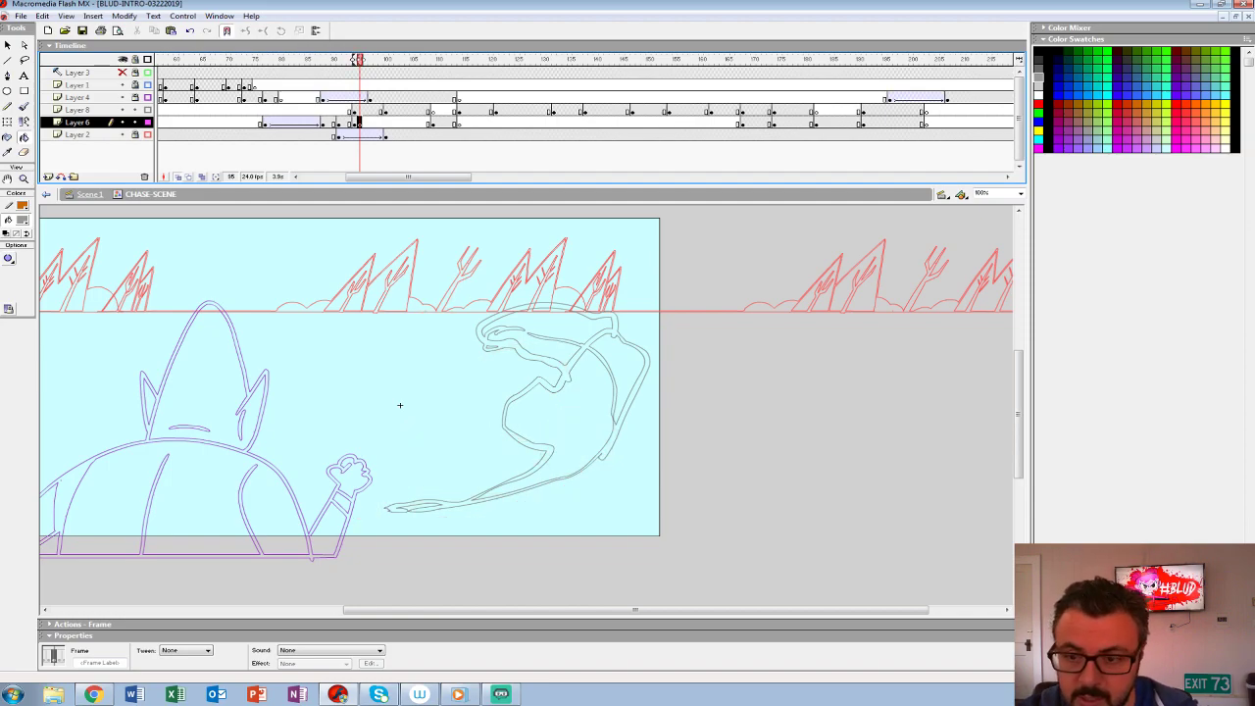
left_click_drag(359, 60, 354, 60)
key("ctrl+shift+w")
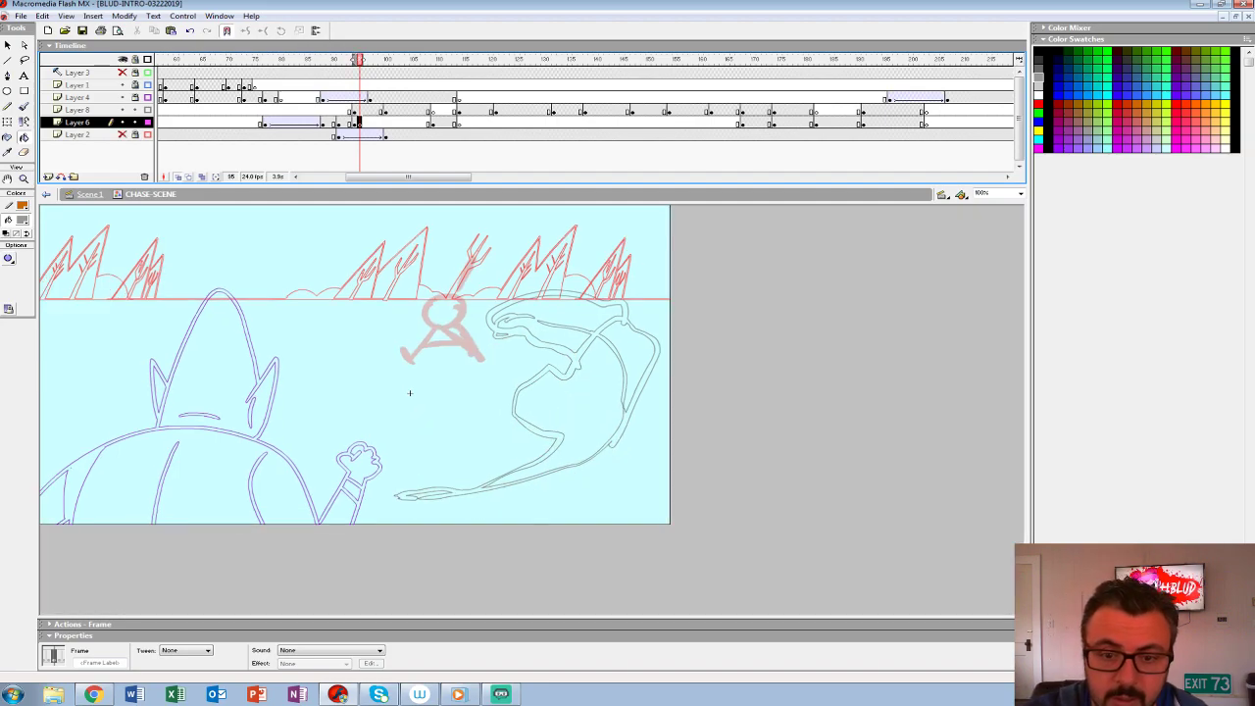
- Set up the Brush tool with a black fill for drawing over the onion-skinned stick figure
key("z")
left_click(410, 393)
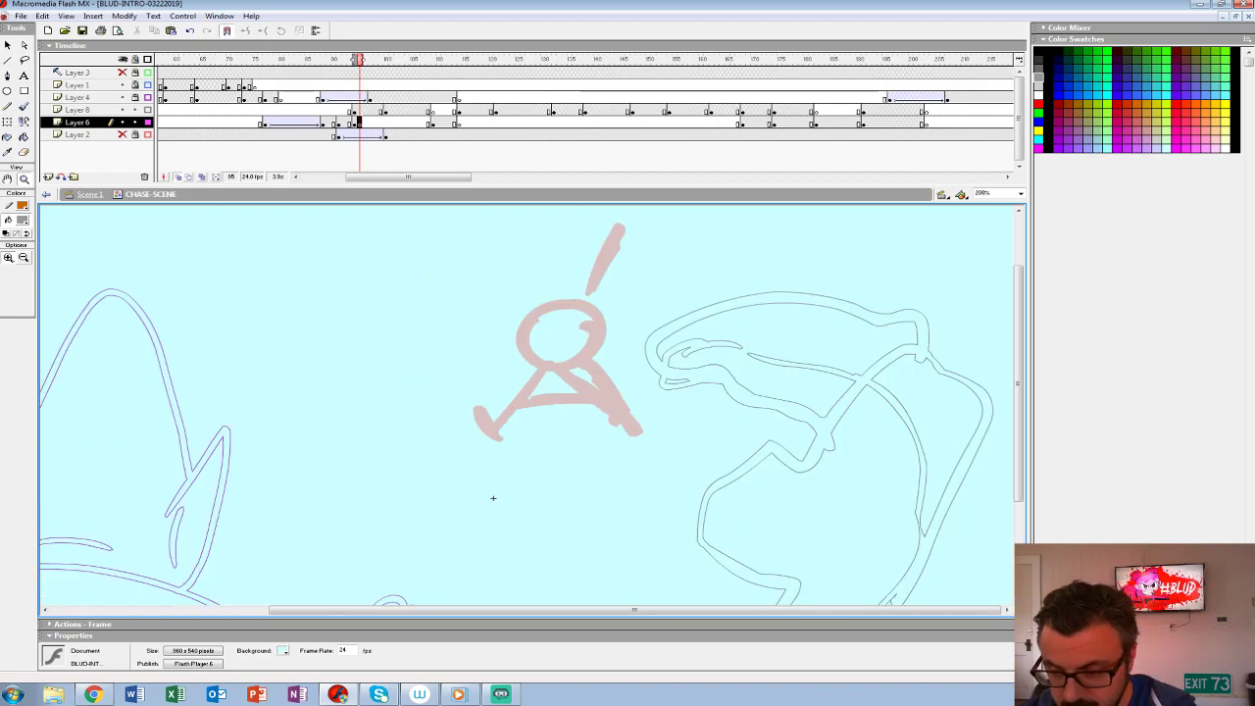
key("ctrl+3")
left_click(590, 435)
left_click_drag(564, 423, 358, 510)
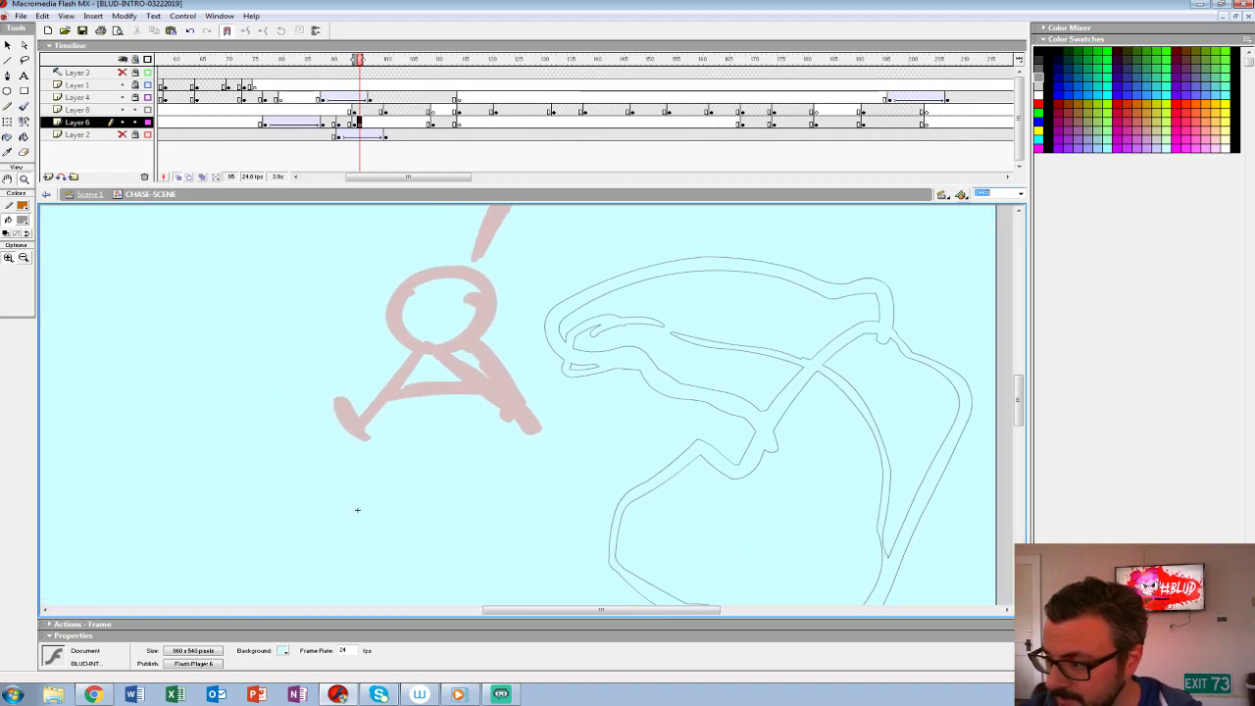
type("200")
key("Return")
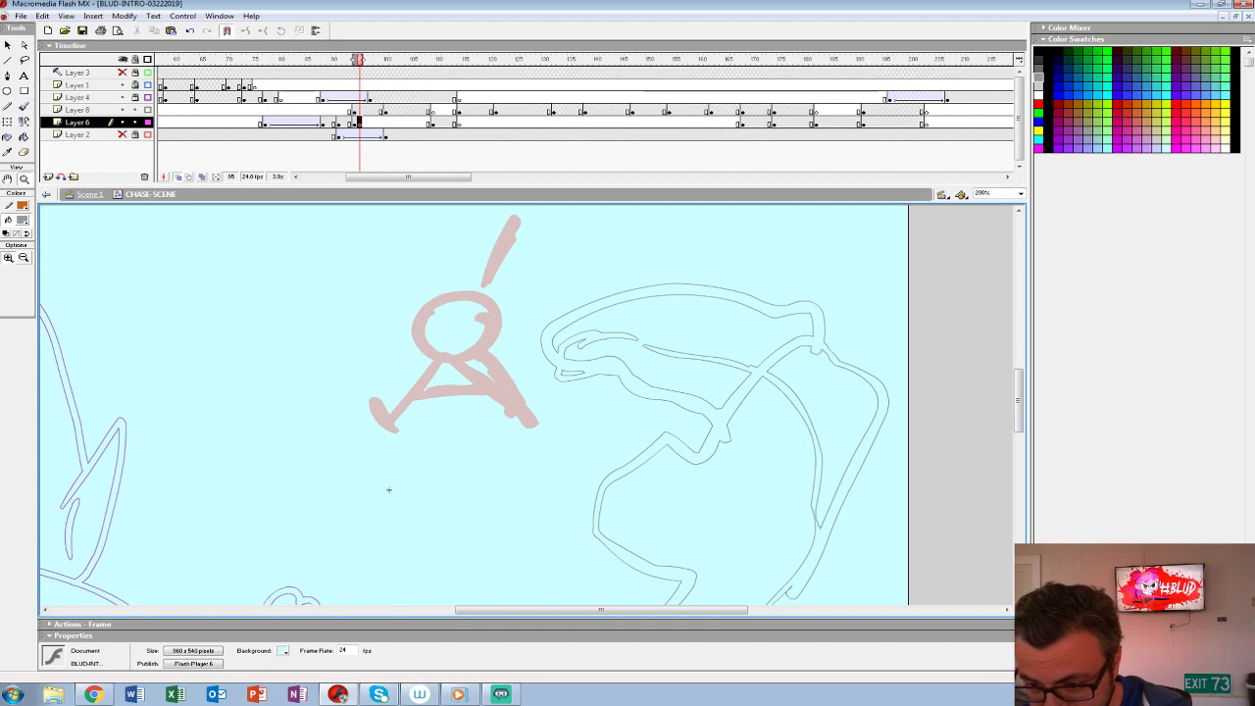
left_click_drag(389, 489, 388, 498)
key("b")
left_click(22, 220)
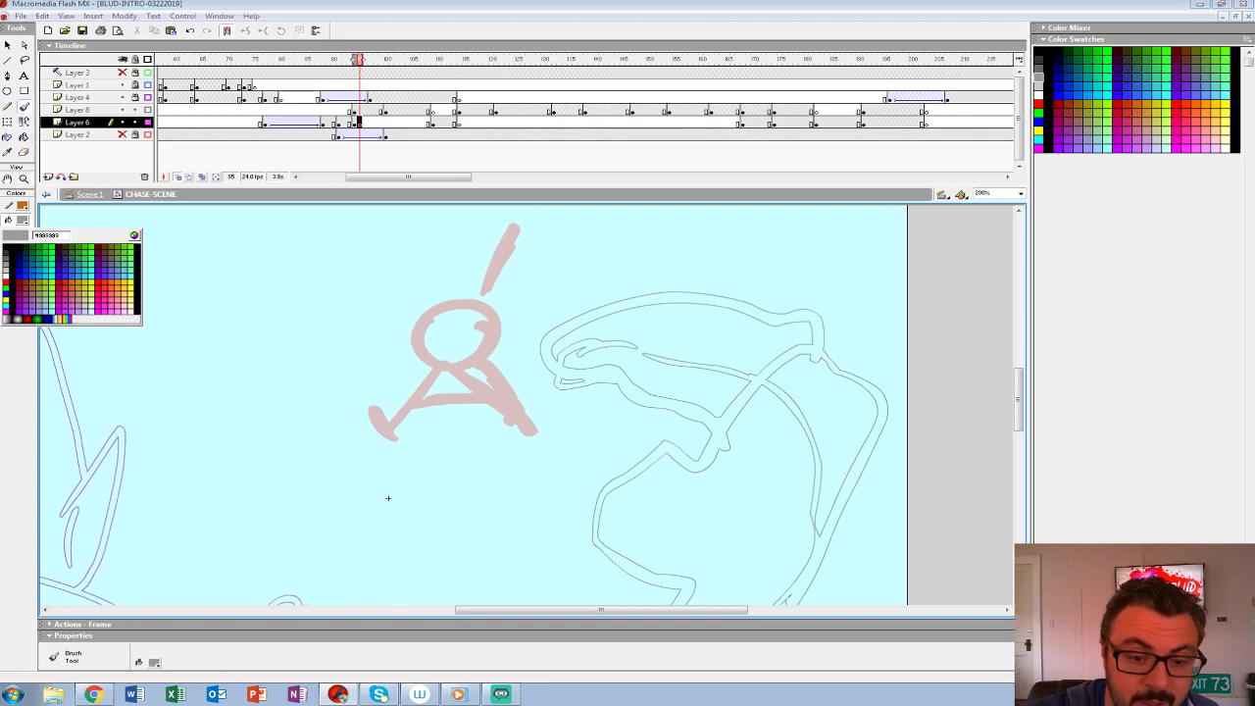
left_click(6, 247)
left_click_drag(456, 282, 463, 284)
key("ctrl+z")
left_click_drag(418, 353, 497, 363)
key("ctrl+z")
mouse_move(422, 288)
left_mouse_down()
mouse_move(484, 359)
mouse_move(396, 326)
mouse_move(472, 371)
left_mouse_up()
key("ctrl+z")
key("ctrl+z")
mouse_move(443, 299)
left_mouse_down()
mouse_move(406, 339)
mouse_move(457, 281)
mouse_move(406, 317)
left_mouse_up()
mouse_move(430, 303)
left_mouse_down()
mouse_move(451, 324)
mouse_move(479, 371)
mouse_move(406, 345)
mouse_move(484, 364)
mouse_move(480, 293)
left_mouse_up()
key("ctrl+z")
key("ctrl+z")
- Rough in the character's tilted head, hair buns and angry eyes over the stick figure on Layer 6
mouse_move(390, 328)
left_mouse_down()
mouse_move(469, 286)
mouse_move(398, 335)
mouse_move(412, 371)
left_mouse_up()
mouse_move(437, 298)
left_mouse_down()
mouse_move(463, 364)
mouse_move(484, 312)
left_mouse_up()
key("ctrl+z")
mouse_move(416, 354)
left_mouse_down()
mouse_move(483, 322)
mouse_move(426, 340)
left_mouse_up()
left_click_drag(480, 308, 466, 350)
left_click_drag(488, 347, 453, 369)
mouse_move(412, 298)
left_mouse_down()
mouse_move(396, 335)
mouse_move(467, 288)
left_mouse_up()
- Rough in the lower arm reaching down from the head and the long diagonal stick held in its hand
left_click_drag(387, 498, 312, 437)
left_click_drag(373, 314, 427, 372)
mouse_move(388, 314)
left_mouse_down()
mouse_move(440, 366)
mouse_move(463, 371)
left_mouse_up()
mouse_move(311, 437)
left_mouse_down()
mouse_move(352, 494)
mouse_move(503, 435)
mouse_move(482, 452)
mouse_move(263, 411)
left_mouse_up()
left_click(318, 122)
key("period")
key("period")
key("period")
key("period")
key("period")
key("period")
key("period")
key("period")
left_click_drag(355, 366, 452, 309)
left_click_drag(452, 309, 321, 374)
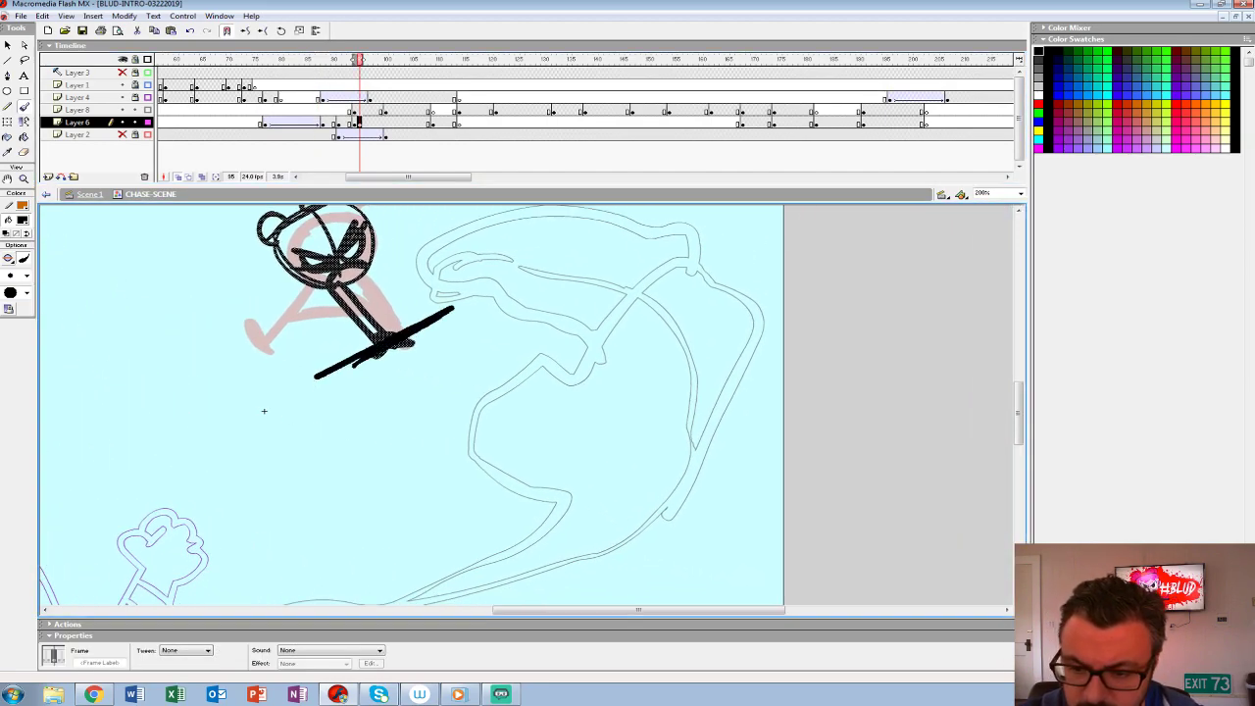
- Rough in the raised arm, the pointed shape behind the head and the leg stretched out behind the figure
left_click_drag(263, 411, 272, 556)
left_click_drag(353, 347, 384, 289)
left_click_drag(360, 355, 390, 277)
left_click_drag(385, 279, 400, 292)
left_click_drag(321, 434, 272, 498)
key("ctrl+z")
left_click_drag(318, 434, 273, 509)
left_click_drag(328, 431, 257, 510)
- Rough in the bent second leg, and add the fringe and ear to the figure's head
mouse_move(306, 445)
left_mouse_down()
mouse_move(249, 419)
mouse_move(269, 365)
mouse_move(223, 385)
mouse_move(296, 313)
mouse_move(348, 319)
mouse_move(332, 310)
mouse_move(224, 350)
mouse_move(306, 431)
mouse_move(394, 439)
left_mouse_up()
key("ctrl+z")
key("ctrl+z")
key("ctrl+z")
key("ctrl+z")
key("ctrl+z")
left_click_drag(304, 463, 407, 438)
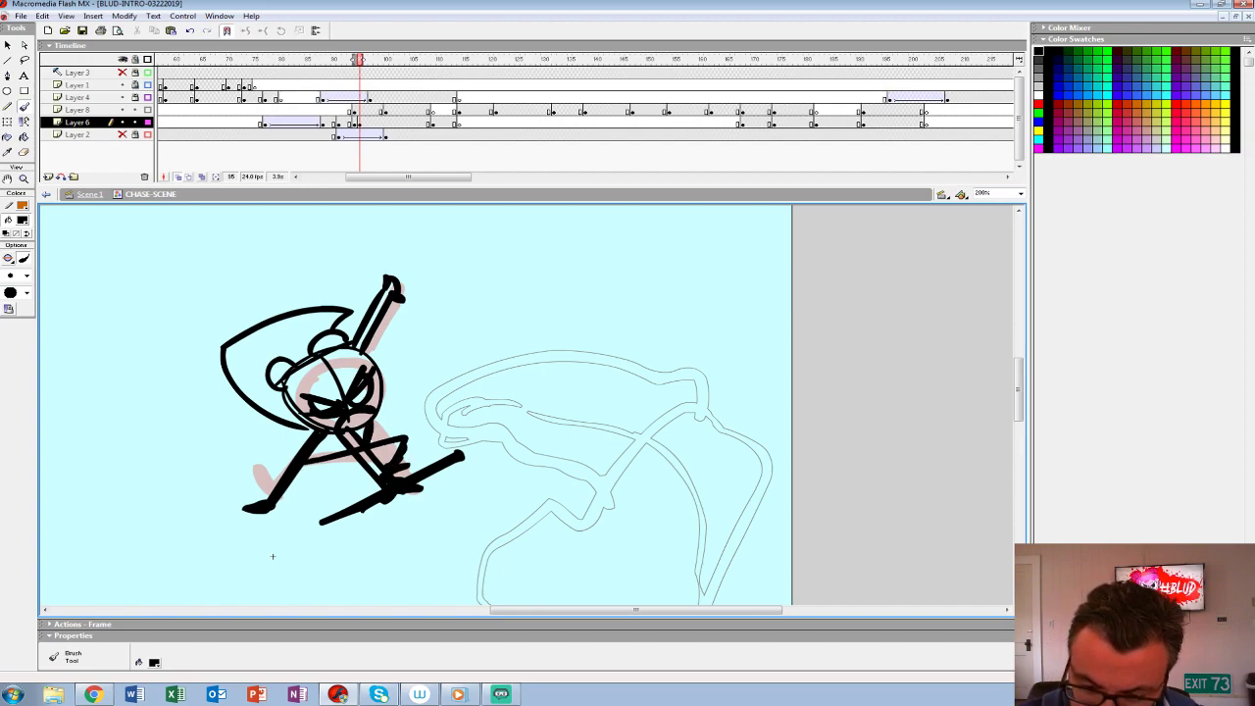
mouse_move(273, 556)
left_mouse_down()
mouse_move(295, 426)
mouse_move(308, 499)
left_mouse_up()
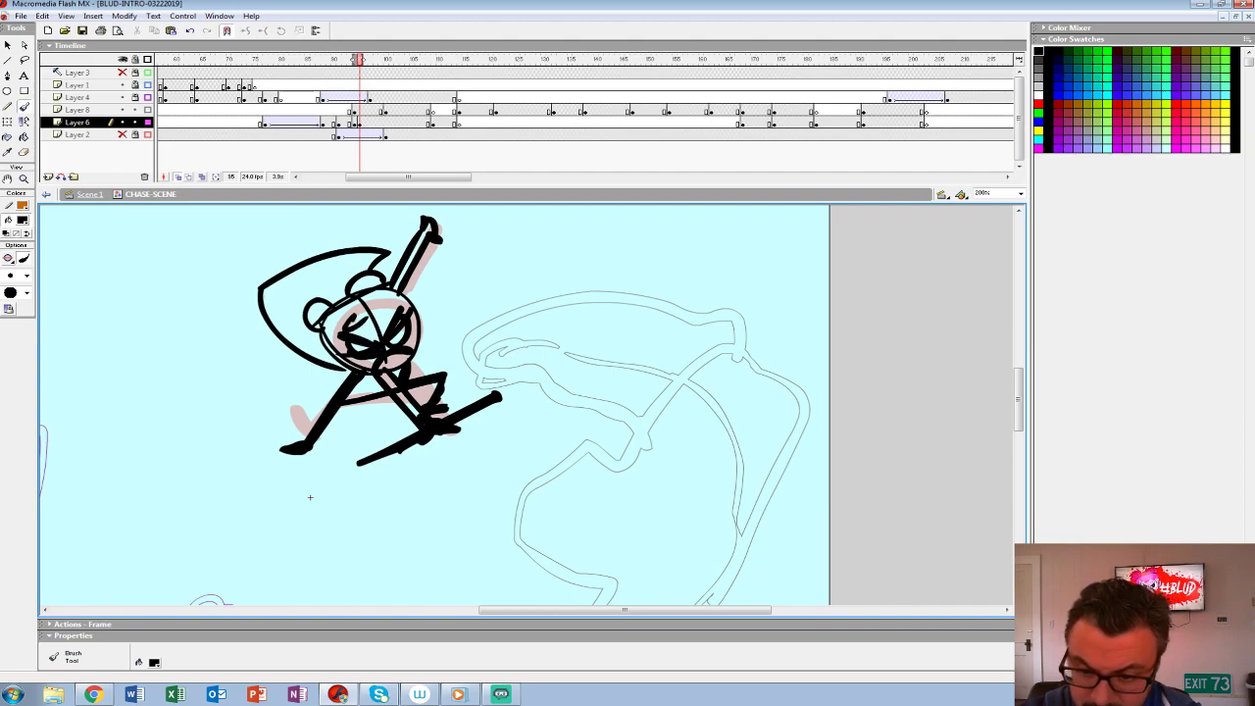
left_click_drag(333, 327, 339, 363)
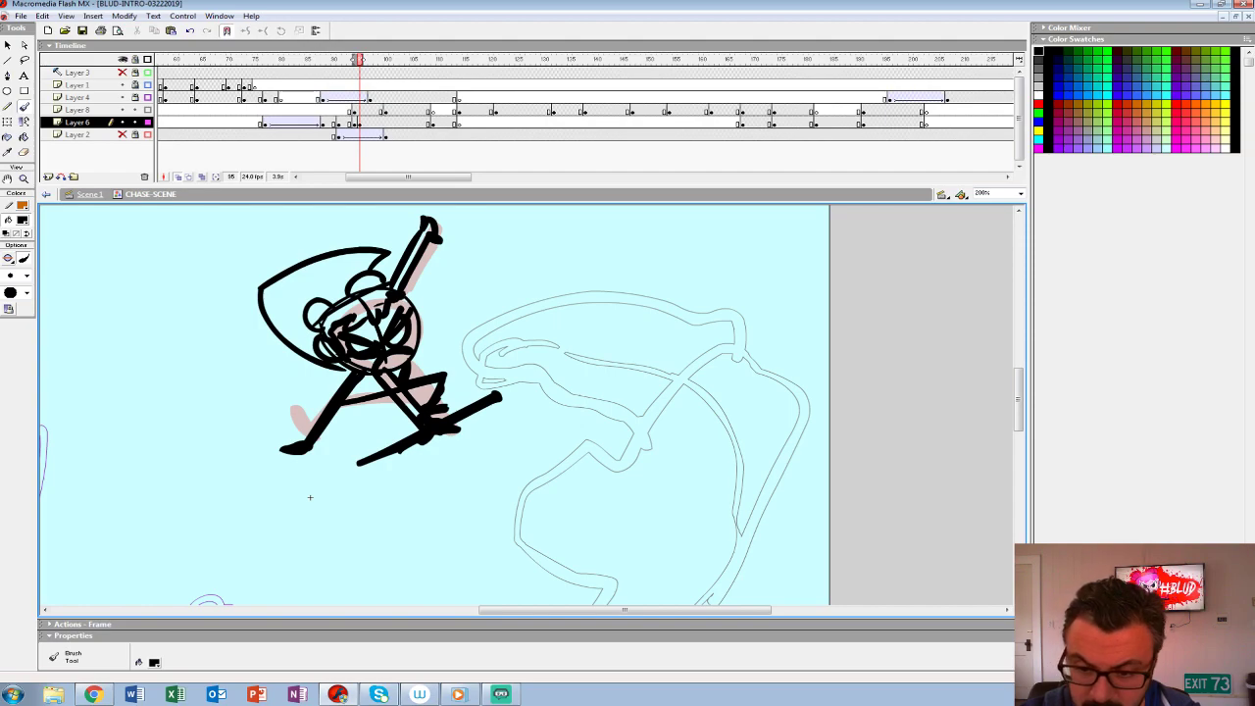
mouse_move(310, 497)
left_mouse_down()
mouse_move(366, 511)
mouse_move(381, 461)
mouse_move(404, 528)
left_mouse_up()
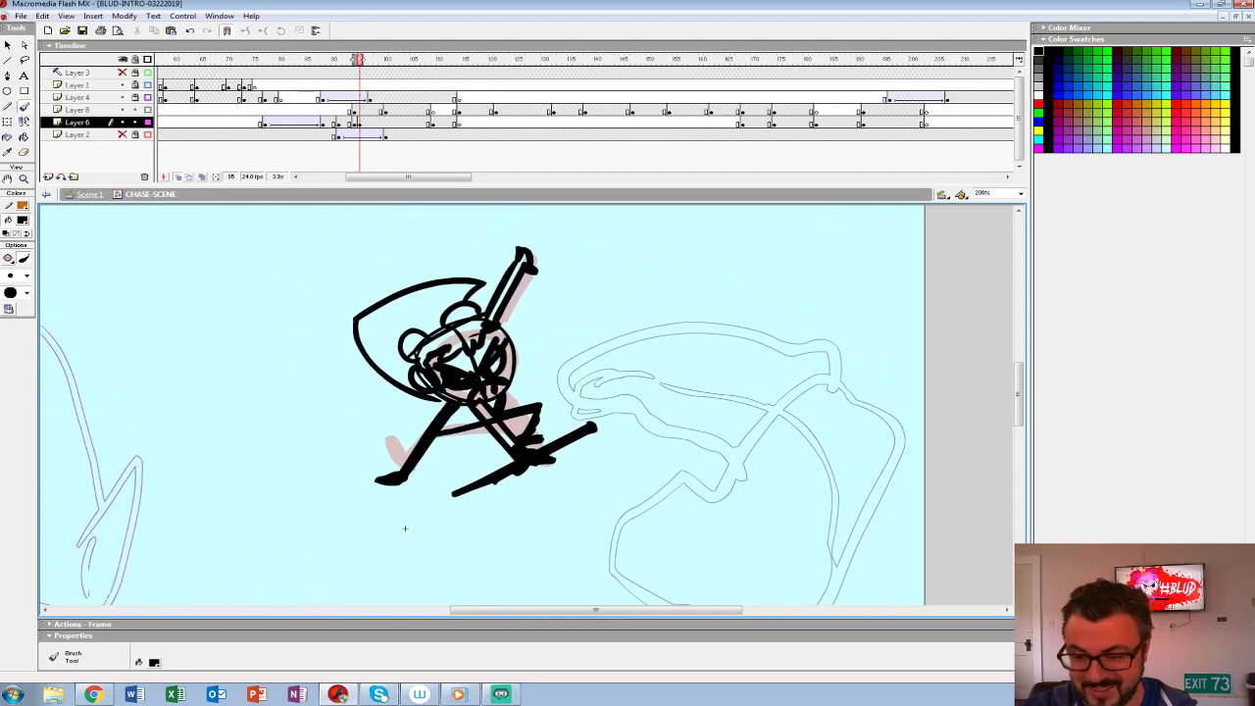
- Insert a keyframe at frame 96 on Layer 6 and delete its copied artwork to leave the rough onion-skinned
key("F6")
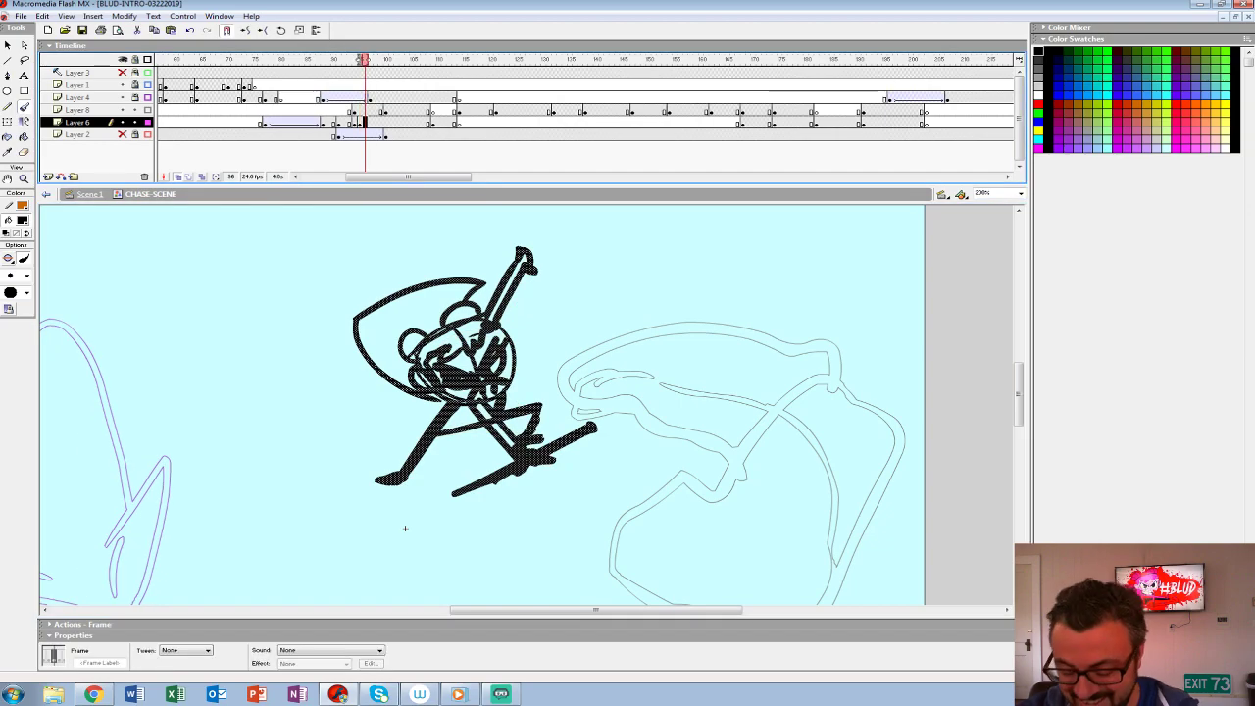
key("Delete")
key("ctrl+space")
left_click(510, 395)
left_click_drag(509, 395, 441, 351)
key("ctrl+minus")
left_click(492, 390)
key("ctrl+minus")
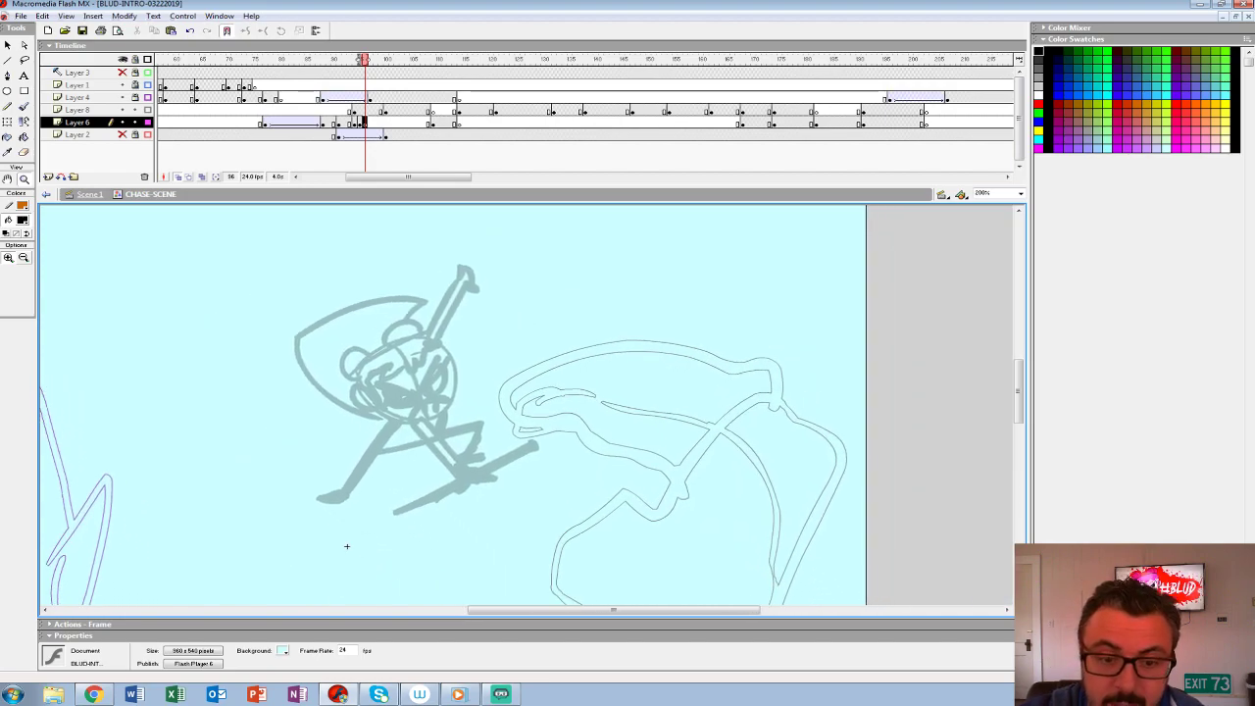
- Choose a smaller brush size for inking the figure over the rough
left_click(27, 276)
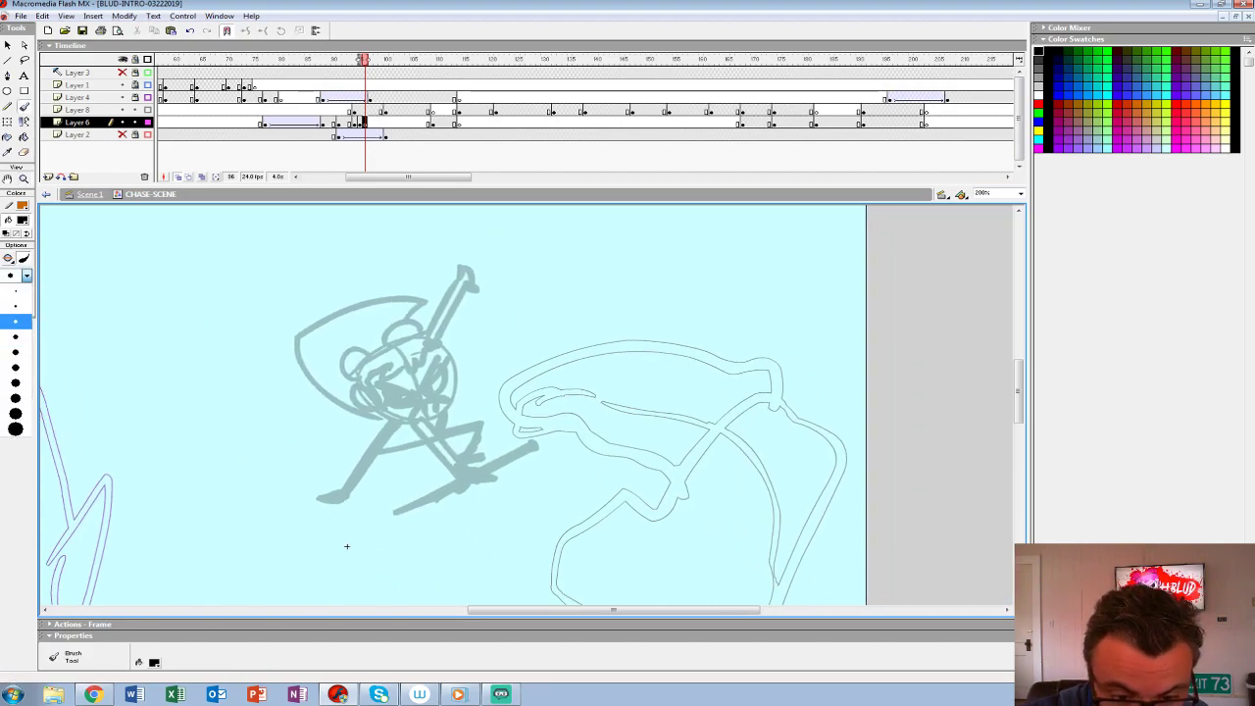
left_click(16, 337)
mouse_move(373, 395)
left_mouse_down()
mouse_move(365, 410)
mouse_move(378, 412)
left_mouse_up()
key("ctrl+z")
left_click(26, 275)
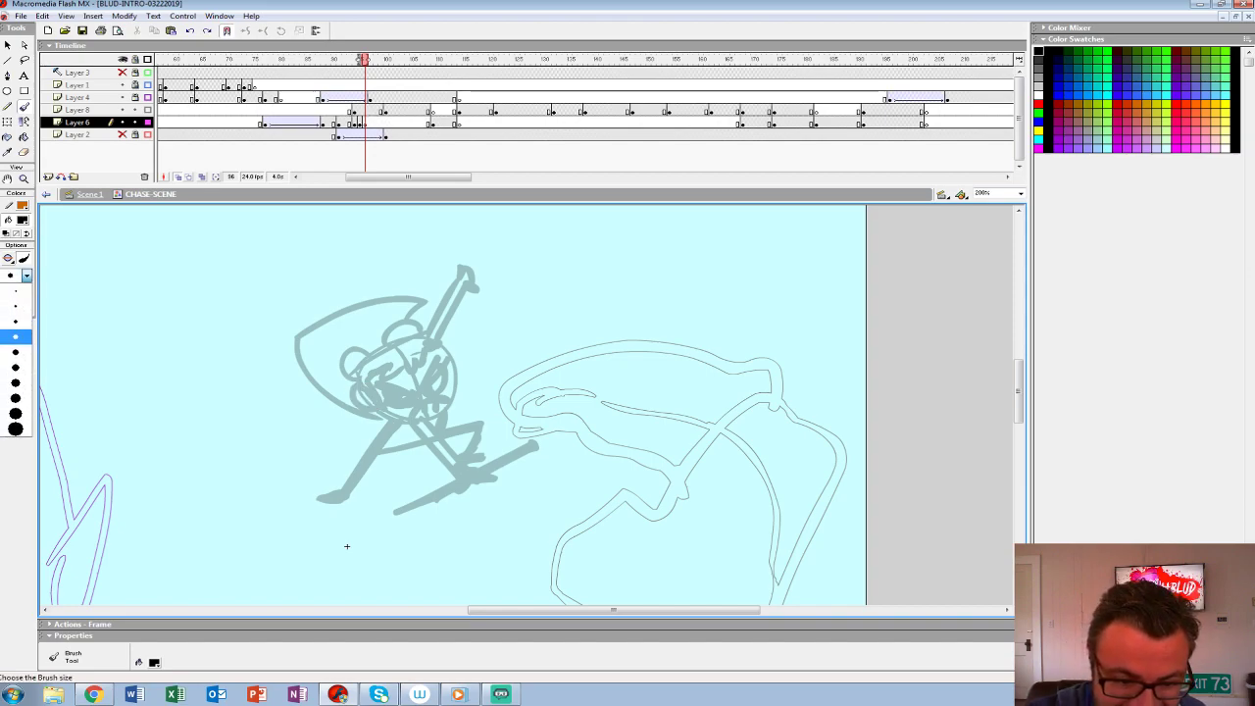
left_click(16, 330)
left_click_drag(379, 383, 420, 394)
key("ctrl+z")
key("ctrl+z")
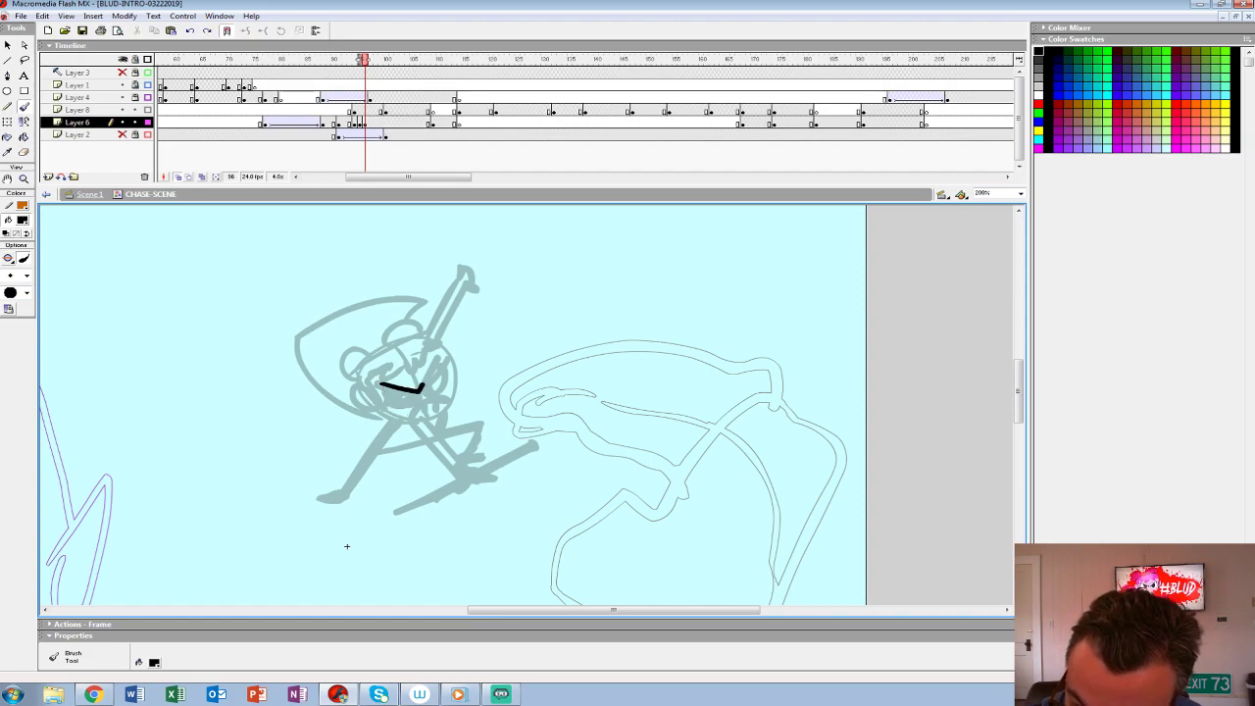
left_click_drag(395, 388, 393, 402)
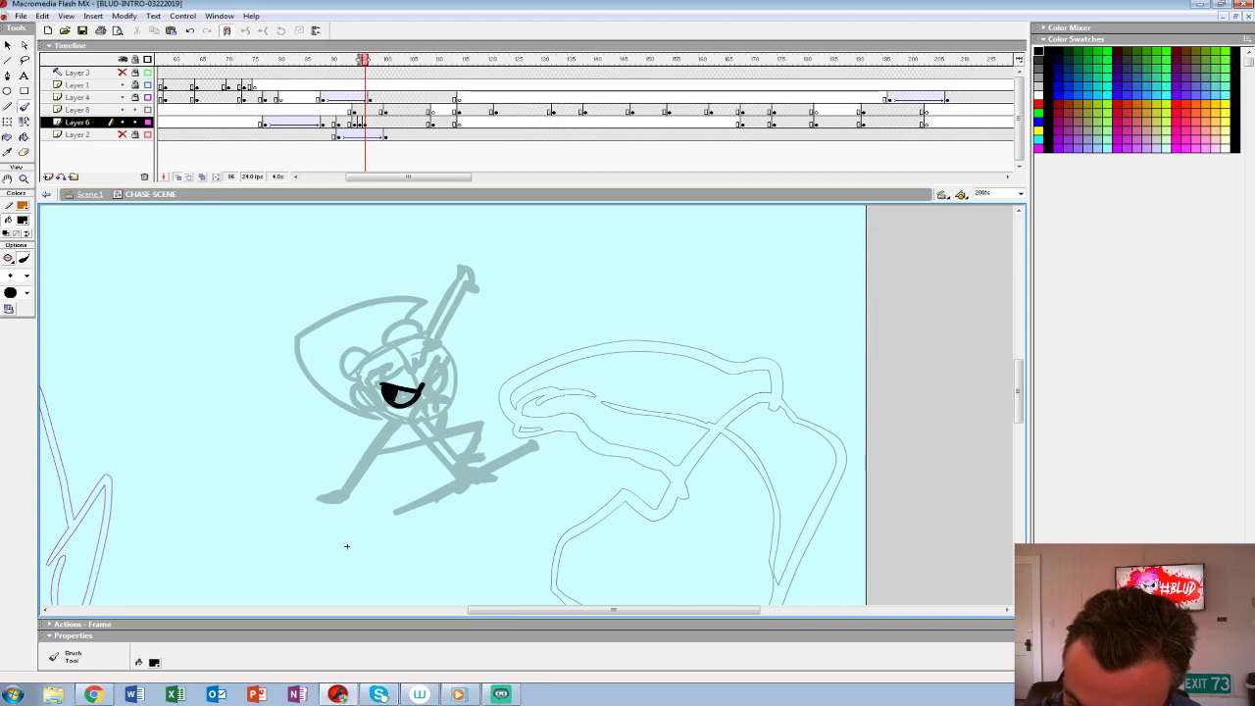
key("ctrl+z")
key("ctrl+z")
key("ctrl+z")
key("ctrl+z")
key("ctrl+z")
key("ctrl+z")
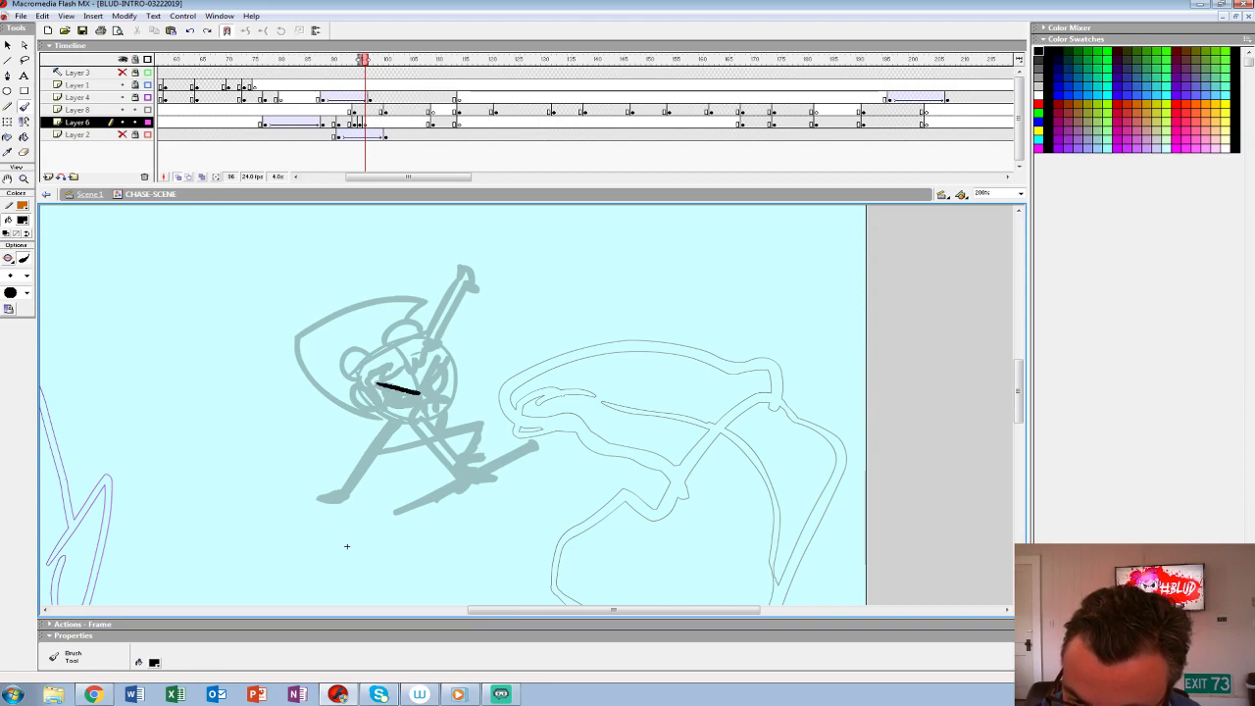
- Ink the figure's angry eyes, gritted teeth, ear and head outline over the rough at frame 96
mouse_move(379, 384)
left_mouse_down()
mouse_move(417, 390)
mouse_move(398, 404)
mouse_move(380, 392)
left_mouse_up()
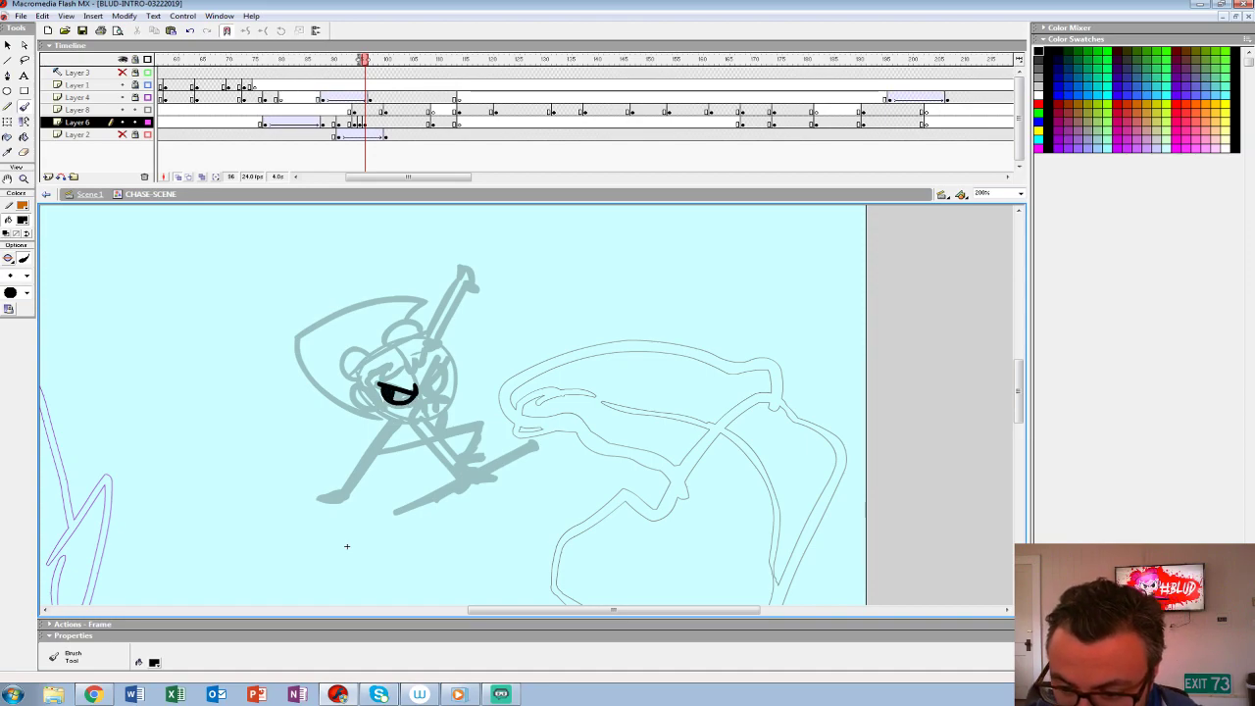
mouse_move(418, 387)
left_mouse_down()
mouse_move(443, 354)
mouse_move(435, 395)
mouse_move(442, 364)
left_mouse_up()
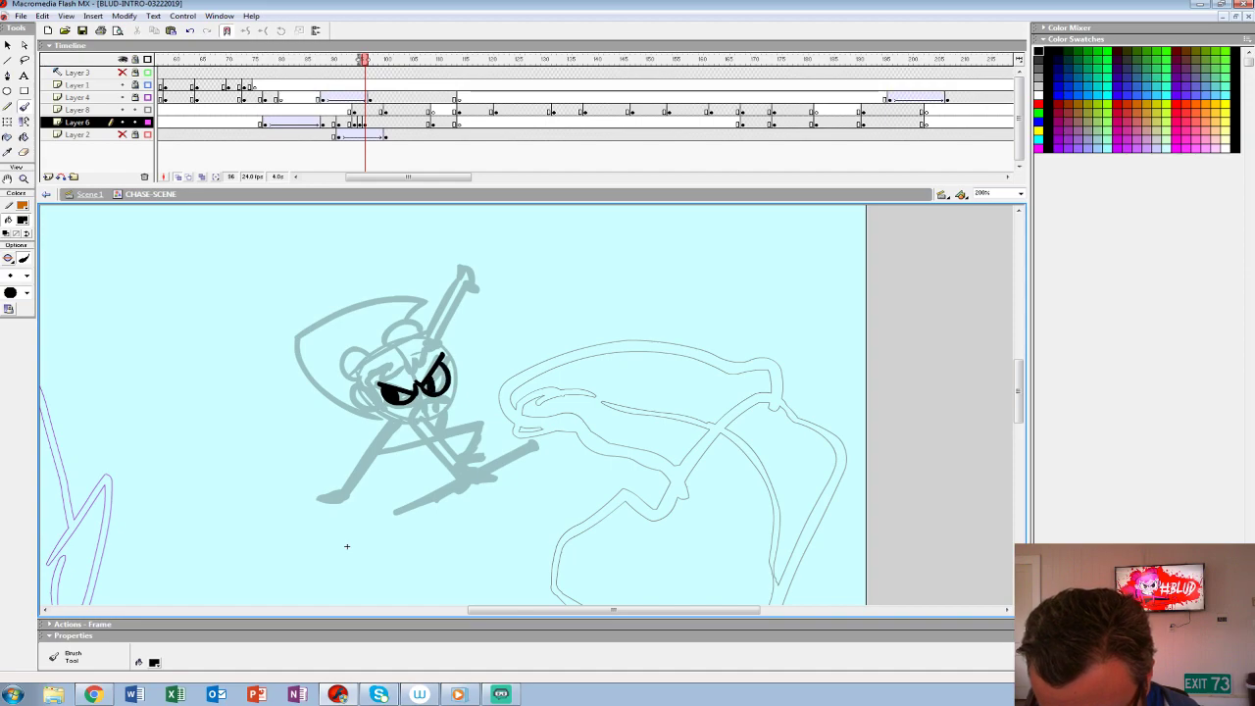
left_click_drag(347, 546, 369, 459)
mouse_move(388, 298)
left_mouse_down()
mouse_move(370, 311)
mouse_move(422, 335)
mouse_move(474, 327)
mouse_move(483, 304)
left_mouse_up()
key("ctrl+z")
mouse_move(395, 321)
left_mouse_down()
mouse_move(463, 334)
mouse_move(481, 312)
mouse_move(470, 257)
mouse_move(422, 247)
mouse_move(378, 288)
left_mouse_up()
mouse_move(435, 329)
left_mouse_down()
mouse_move(477, 312)
mouse_move(448, 333)
left_mouse_up()
key("ctrl+z")
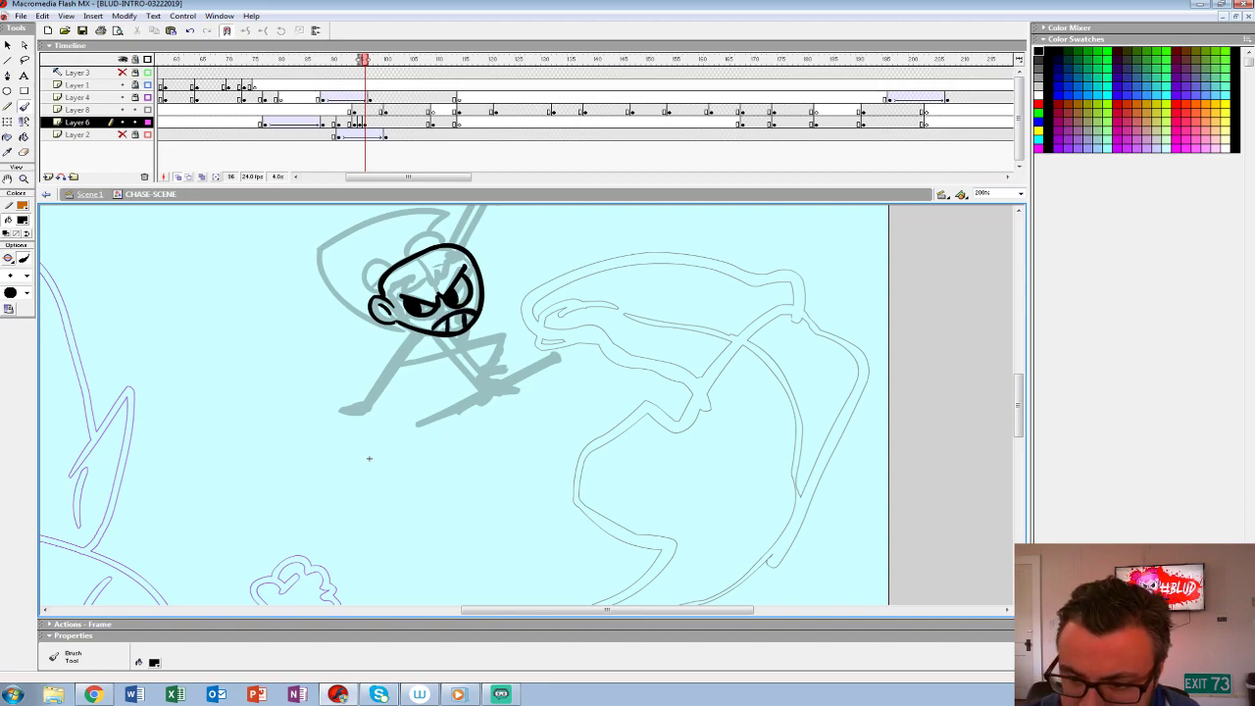
- Ink the jagged fringe and the two hair buns on the figure's head
mouse_move(393, 303)
left_mouse_down()
mouse_move(412, 276)
mouse_move(462, 253)
left_mouse_up()
left_click_drag(369, 458, 449, 527)
mouse_move(475, 328)
left_mouse_down()
mouse_move(447, 326)
mouse_move(441, 361)
mouse_move(457, 357)
left_mouse_up()
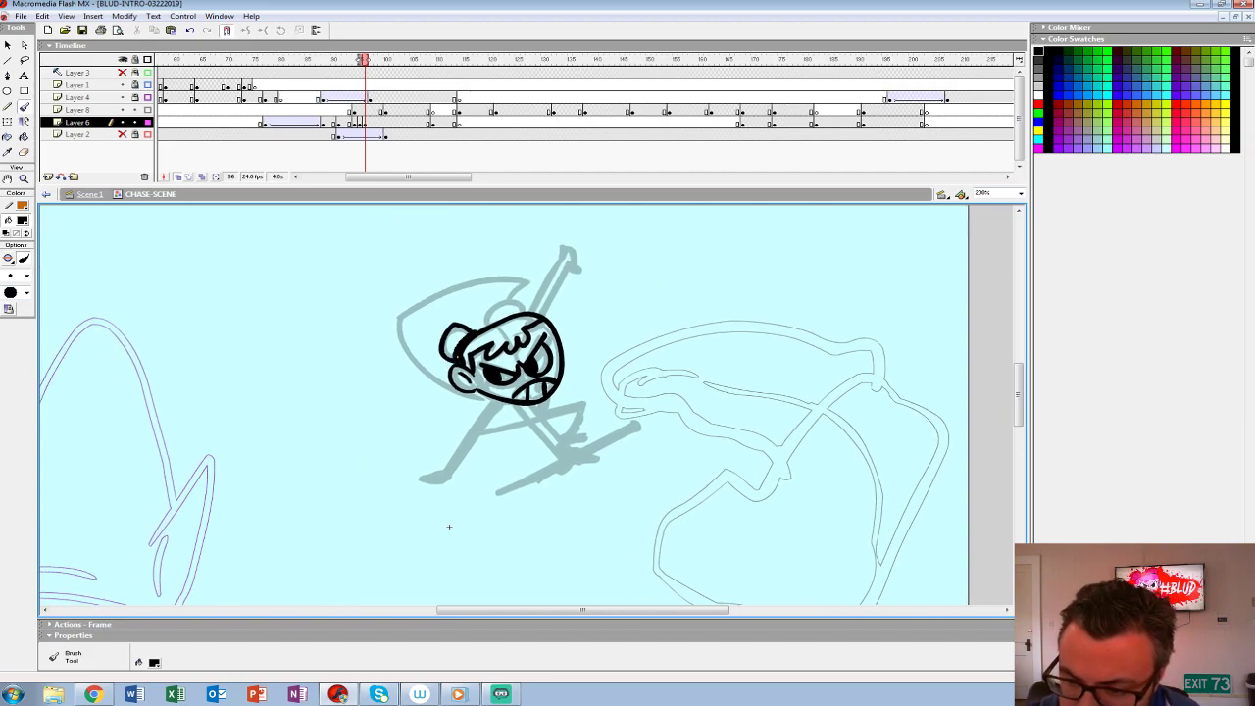
key("ctrl+z")
key("ctrl+z")
key("ctrl+z")
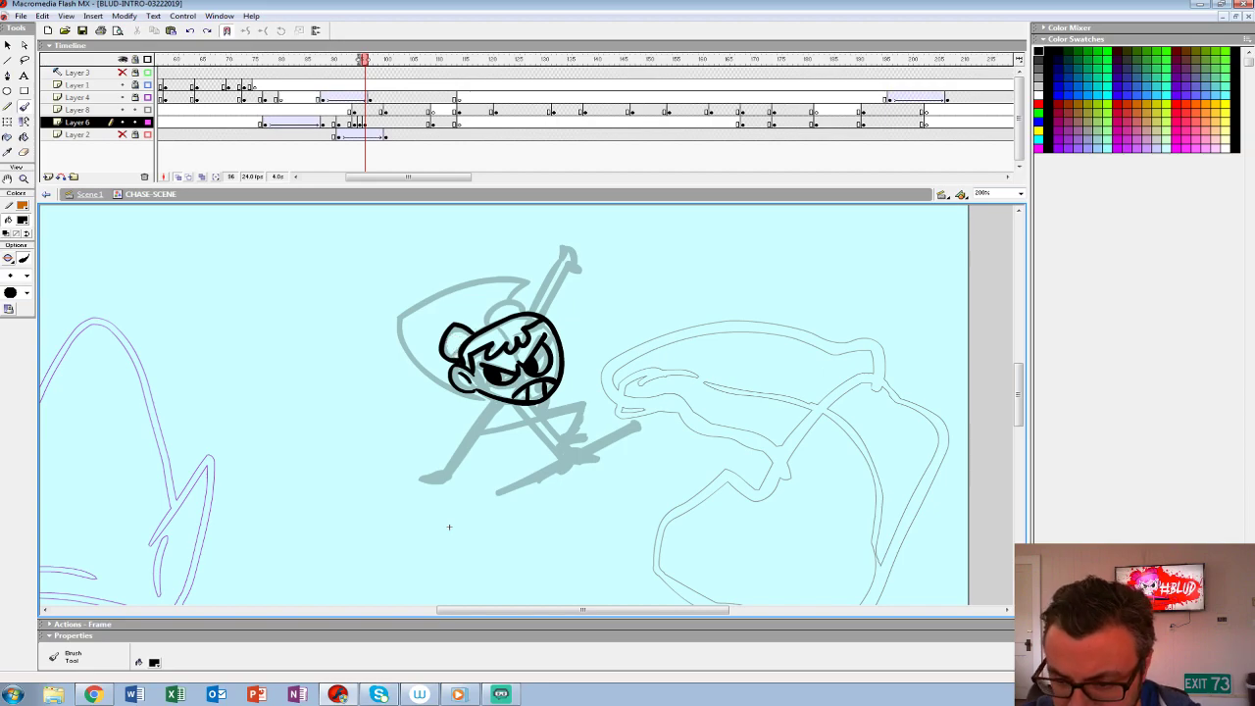
left_click_drag(488, 324, 527, 304)
- Ink the raised arm and its open hand above the head
mouse_move(449, 528)
left_mouse_down()
mouse_move(403, 481)
mouse_move(350, 581)
left_mouse_up()
mouse_move(444, 370)
left_mouse_down()
mouse_move(466, 325)
mouse_move(452, 356)
mouse_move(484, 323)
mouse_move(466, 301)
left_mouse_up()
key("ctrl+z")
left_click_drag(431, 365, 449, 302)
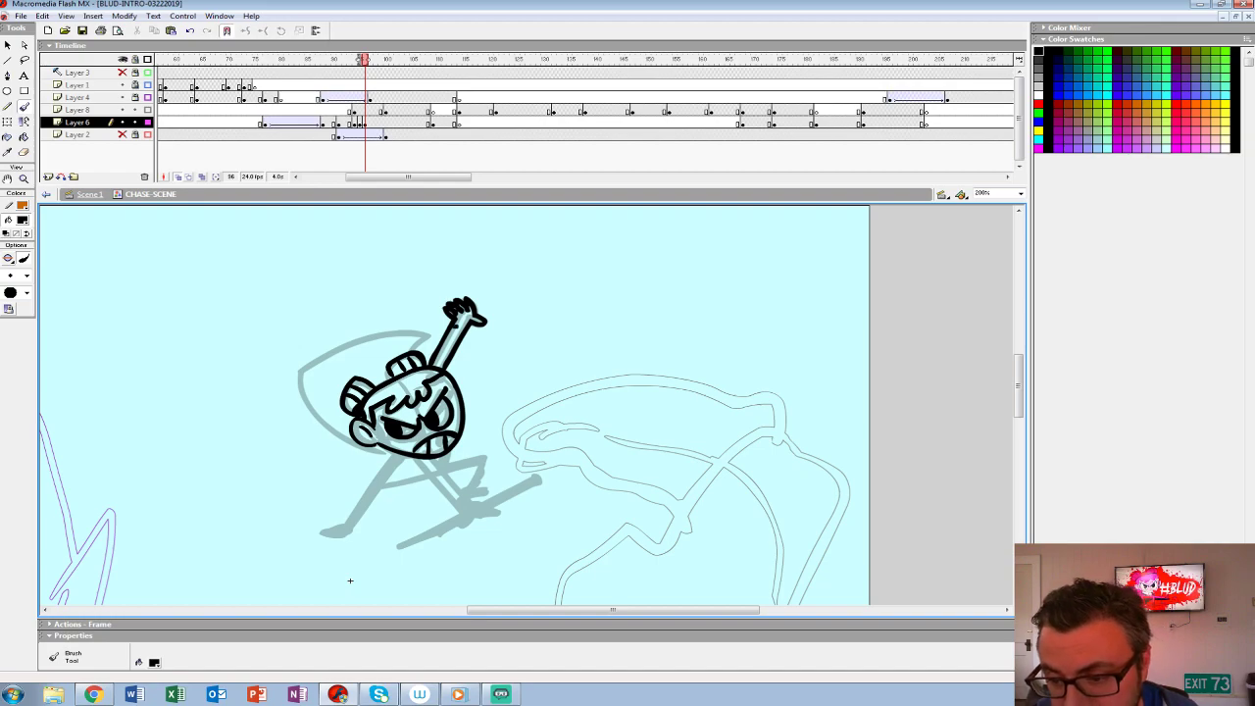
- Ink the lower arm and its gripping hand over the rough
left_click_drag(350, 580, 308, 516)
mouse_move(375, 397)
left_mouse_down()
mouse_move(421, 451)
mouse_move(426, 433)
mouse_move(441, 453)
left_mouse_up()
key("ctrl+z")
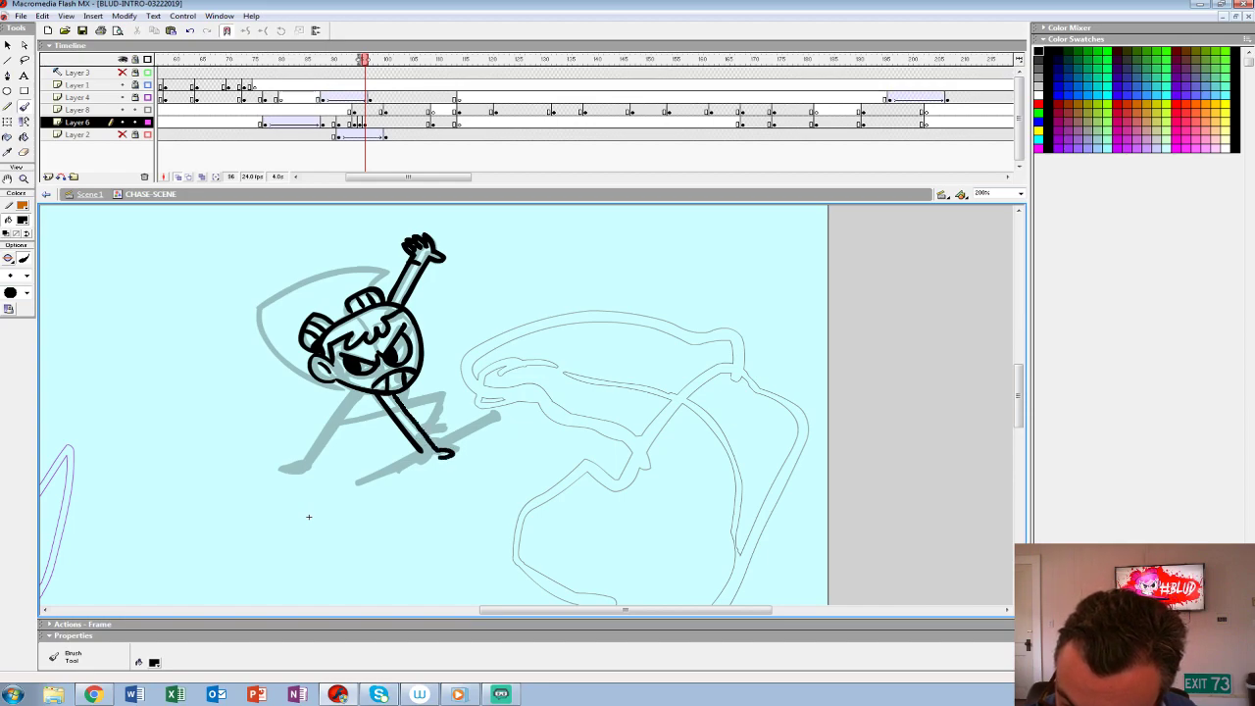
left_click_drag(309, 516, 376, 464)
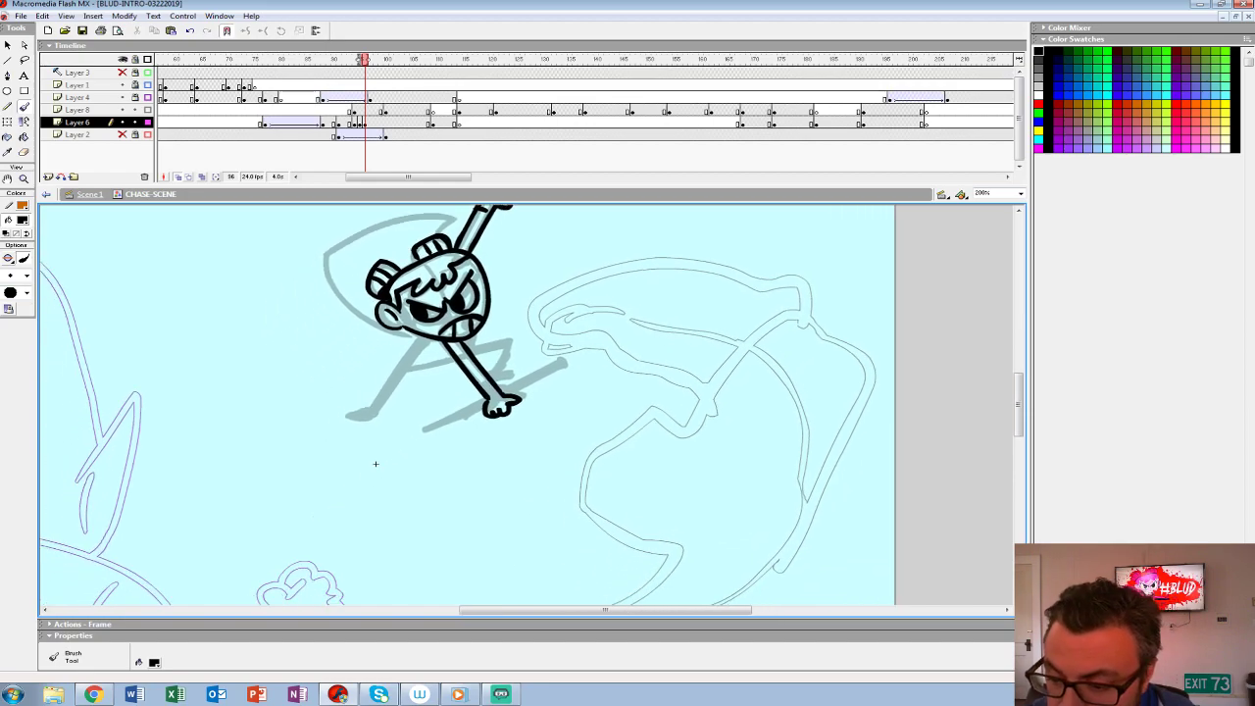
mouse_move(518, 400)
left_mouse_down()
mouse_move(589, 365)
mouse_move(557, 394)
mouse_move(405, 438)
mouse_move(486, 410)
left_mouse_up()
- Ink the outstretched leg, the bent leg and the curved-tip stick under the gripping hand
mouse_move(422, 339)
left_mouse_down()
mouse_move(327, 426)
mouse_move(365, 423)
mouse_move(420, 361)
mouse_move(333, 427)
mouse_move(363, 426)
left_mouse_up()
key("ctrl+z")
key("ctrl+z")
mouse_move(424, 337)
left_mouse_down()
mouse_move(353, 421)
mouse_move(362, 430)
mouse_move(419, 364)
mouse_move(501, 350)
mouse_move(489, 372)
mouse_move(514, 375)
mouse_move(510, 341)
mouse_move(469, 346)
left_mouse_up()
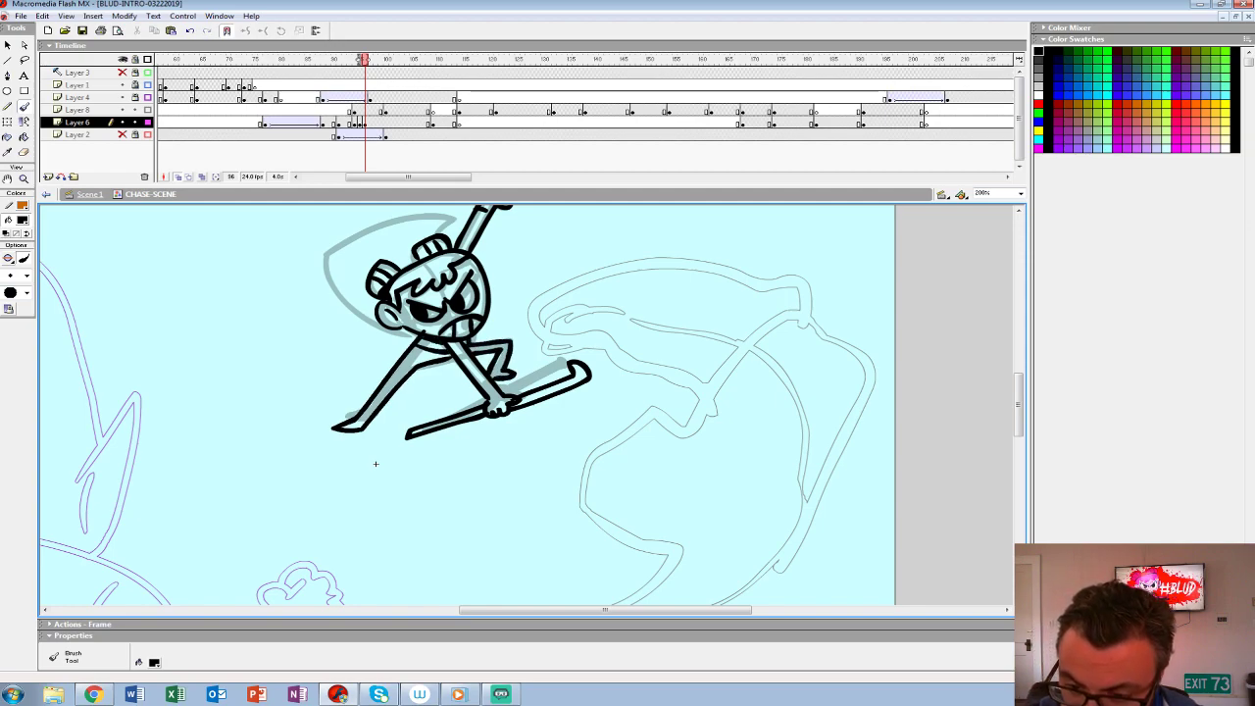
- Ink the large pointed shape behind the figure's head
left_click_drag(375, 463, 397, 521)
mouse_move(458, 291)
left_mouse_down()
mouse_move(475, 272)
mouse_move(344, 315)
mouse_move(393, 386)
left_mouse_up()
mouse_move(395, 516)
left_mouse_down()
mouse_move(375, 473)
mouse_move(359, 471)
mouse_move(342, 510)
left_mouse_up()
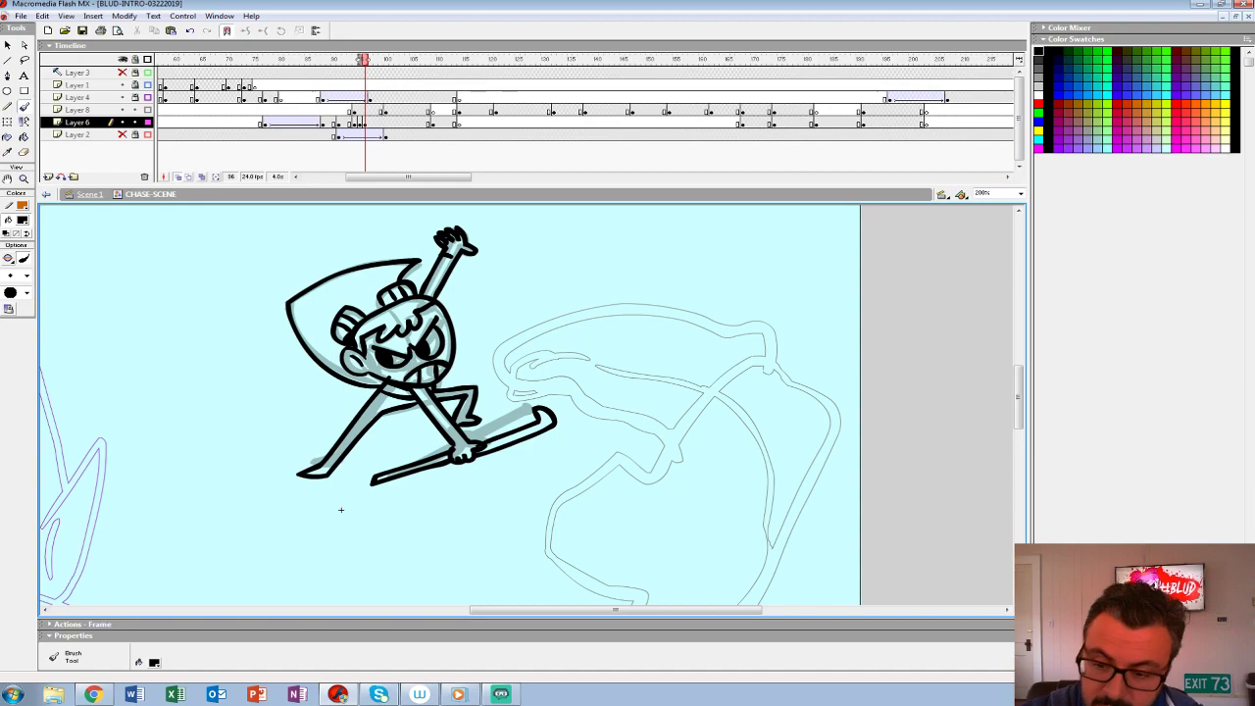
- Remove the rough keyframes on Layer 6 so that the inked figure starts at frame 94
key("F6")
key("comma")
key("comma")
key("period")
key("comma")
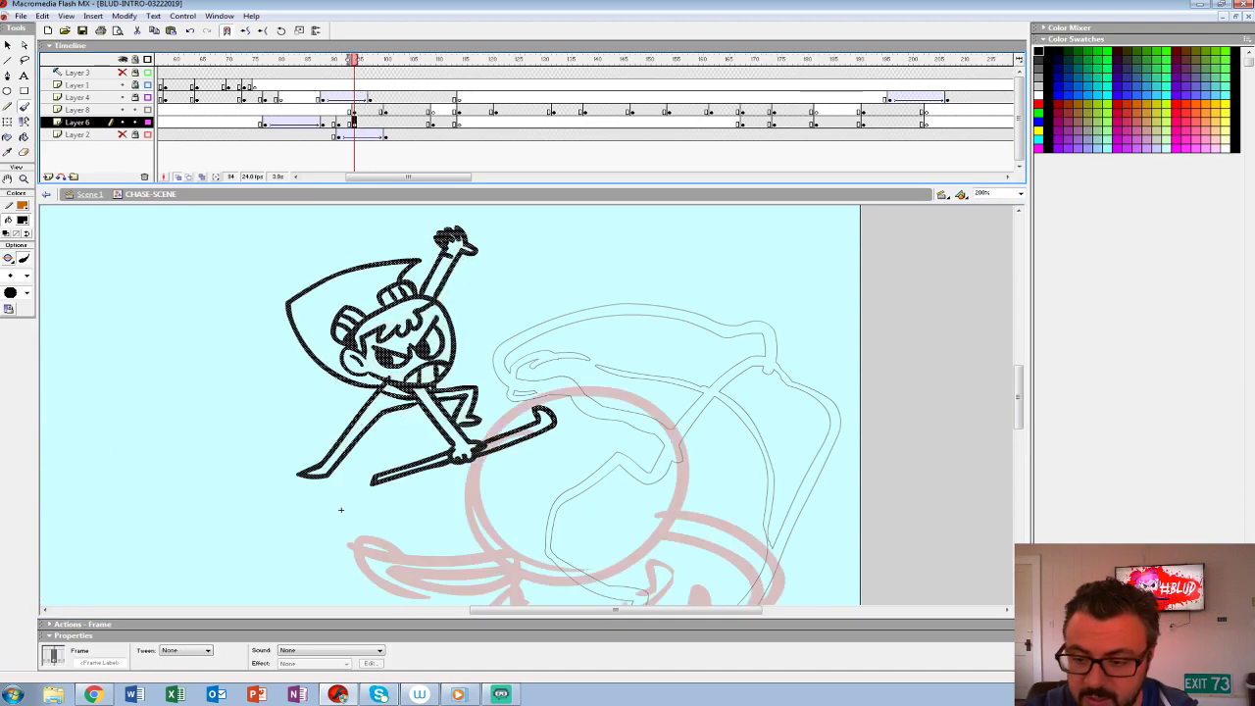
key("ctrl+z")
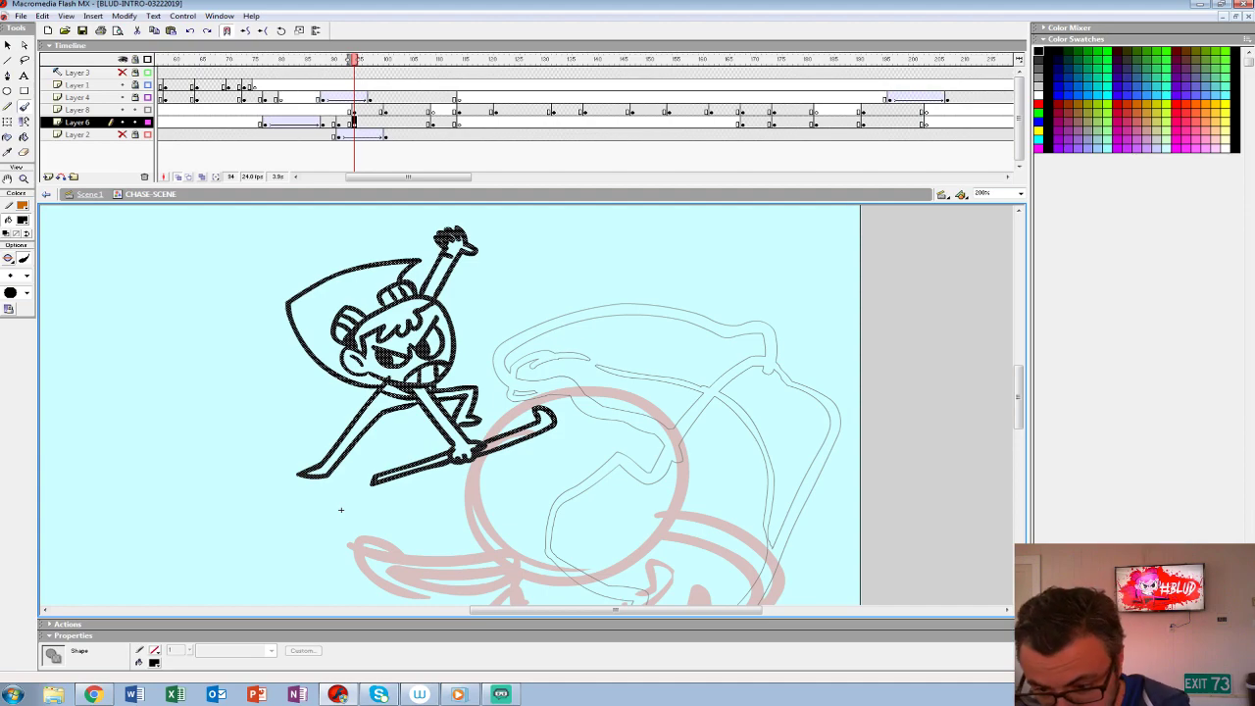
key("comma")
key("period")
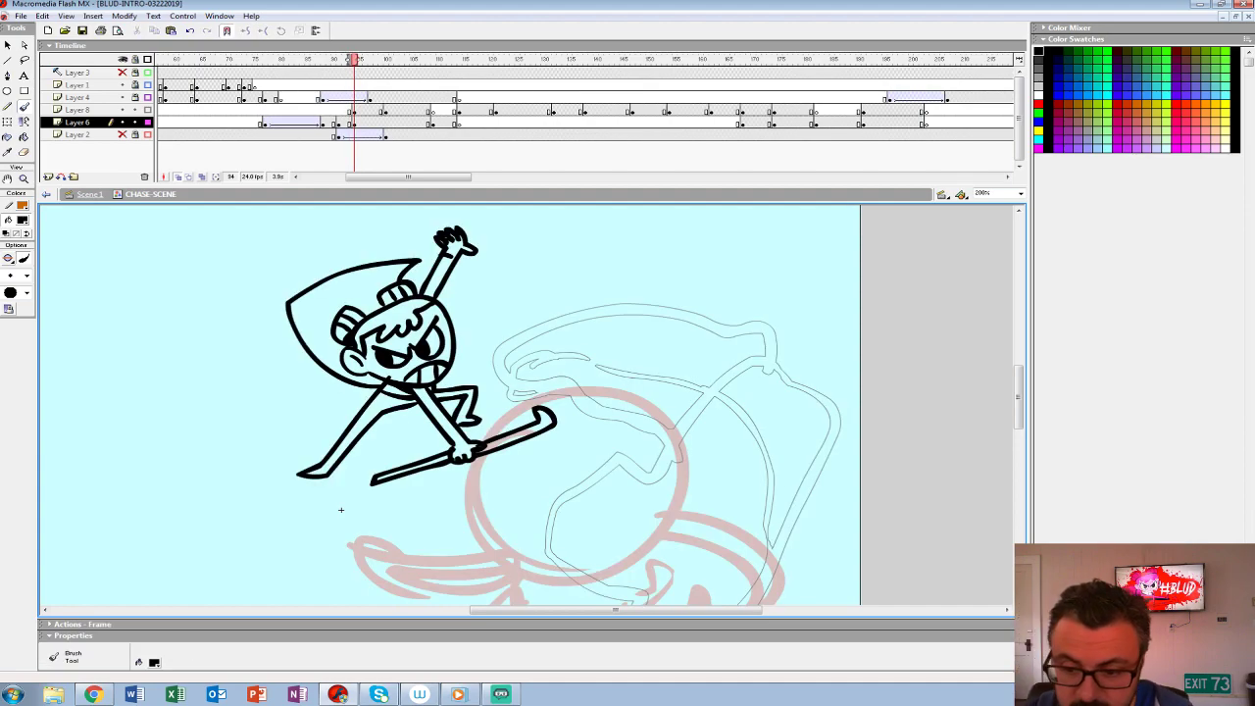
key("comma")
key("period")
- Try to fill the heroine's outstretched leg and waist with black
left_click(22, 221)
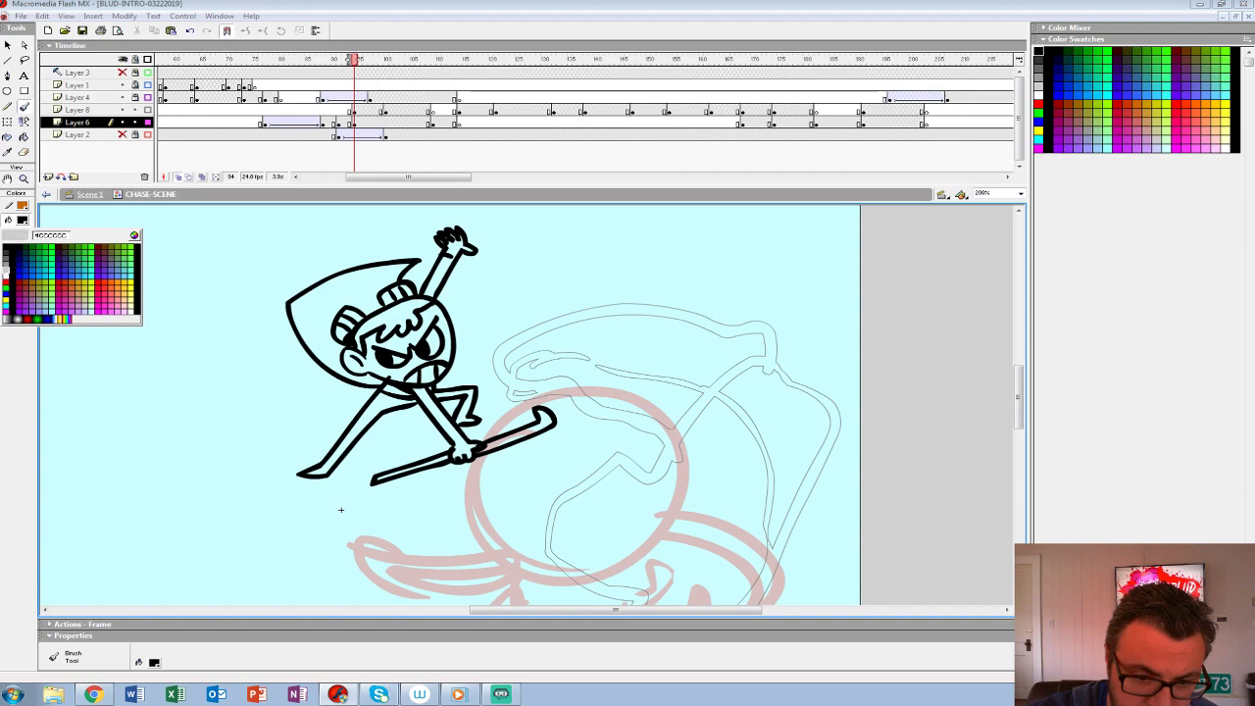
key("Escape")
key("k")
left_click(359, 430)
left_click(397, 391)
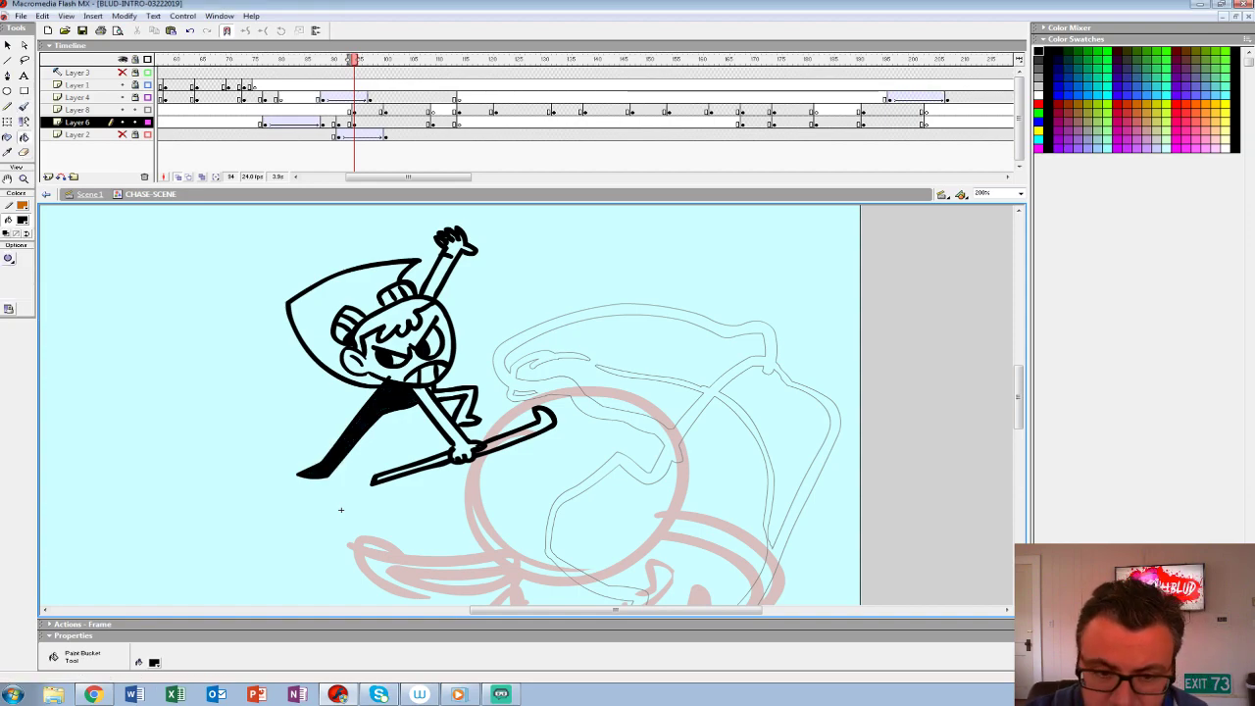
- Undo the black fills and fill the outstretched leg, waist, gripping arm and bent leg with white
left_click(22, 220)
left_click(6, 277)
key("ctrl+z")
key("ctrl+z")
left_click(359, 429)
left_click(396, 392)
left_click(438, 417)
left_click(466, 400)
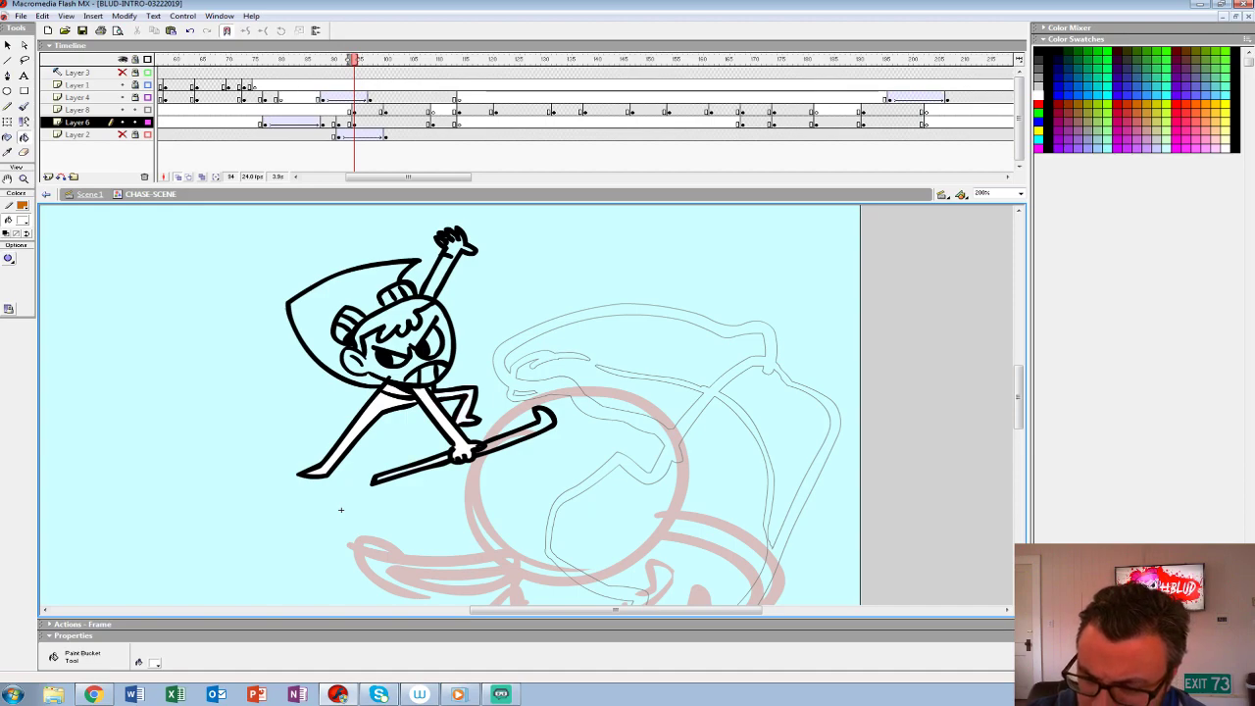
- Fill the mouth, face, hair, large pointed shape behind the head and raised arm with white
left_click(427, 374)
left_click(393, 343)
left_click(435, 343)
left_click(394, 318)
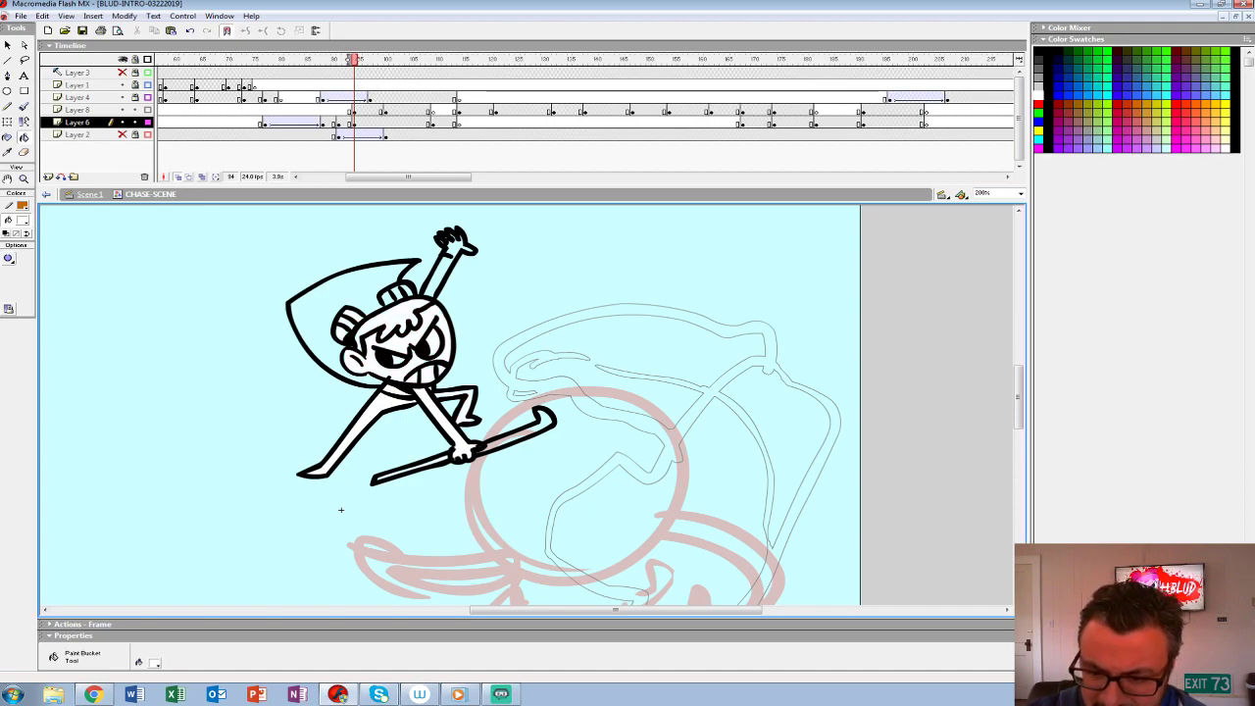
left_click(311, 312)
left_click(440, 278)
- Group all the artwork of the inked heroine on Layer 6 at frame 94
mouse_move(341, 510)
left_mouse_down()
mouse_move(348, 448)
mouse_move(346, 474)
mouse_move(300, 466)
mouse_move(347, 445)
mouse_move(370, 373)
left_mouse_up()
left_click(300, 466, "alt")
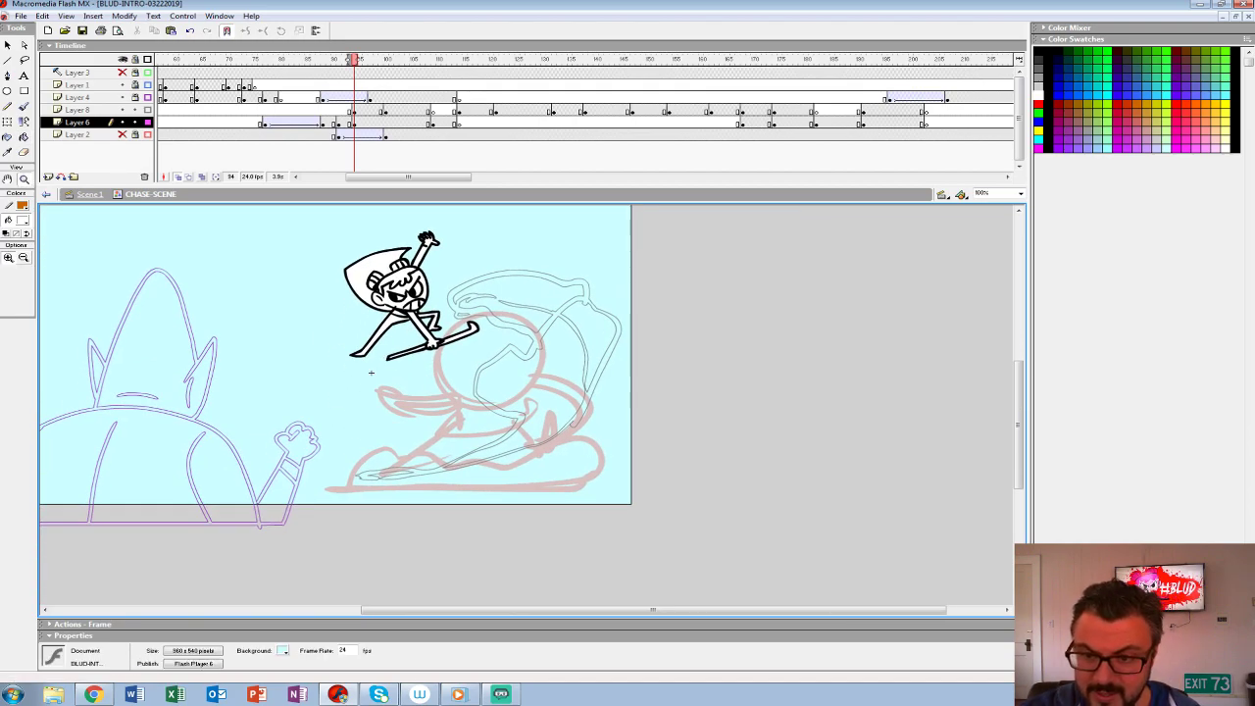
key("ctrl+a")
key("ctrl+g")
left_click(371, 373)
mouse_move(371, 373)
left_mouse_down()
mouse_move(228, 391)
mouse_move(213, 356)
mouse_move(244, 412)
mouse_move(235, 431)
mouse_move(232, 403)
left_mouse_up()
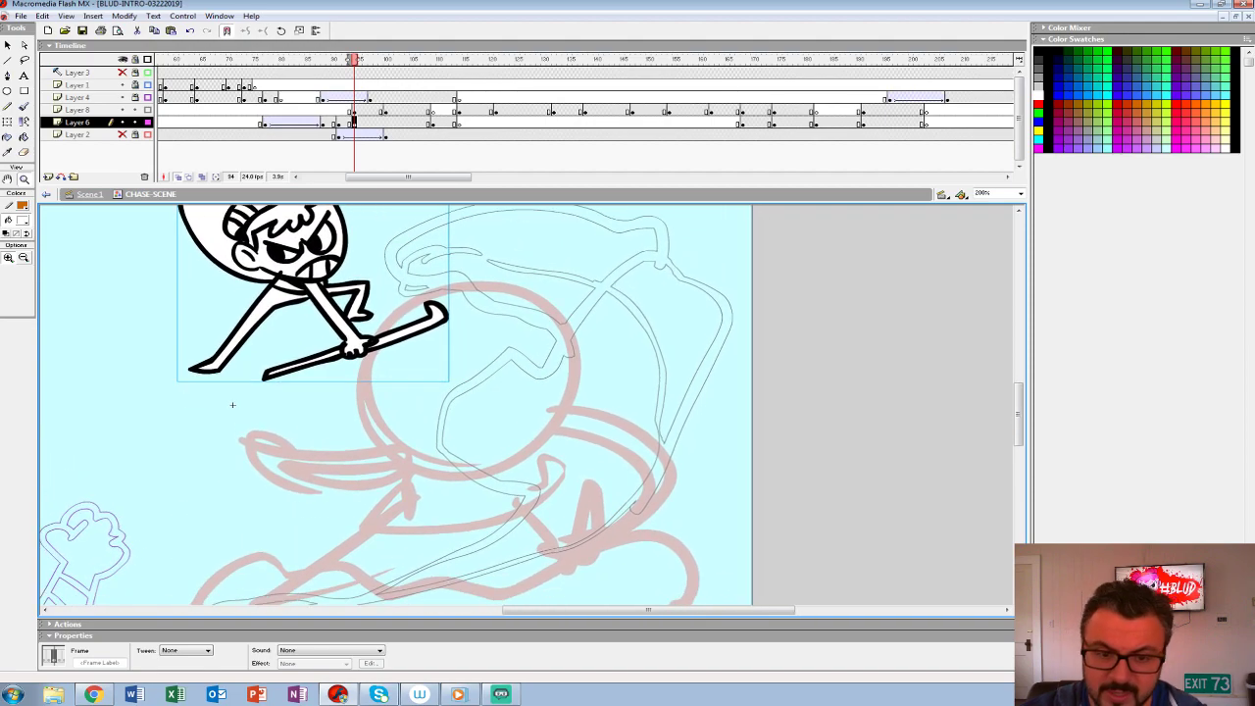
left_click(23, 220)
left_click(6, 275)
left_click(23, 221)
key("Escape")
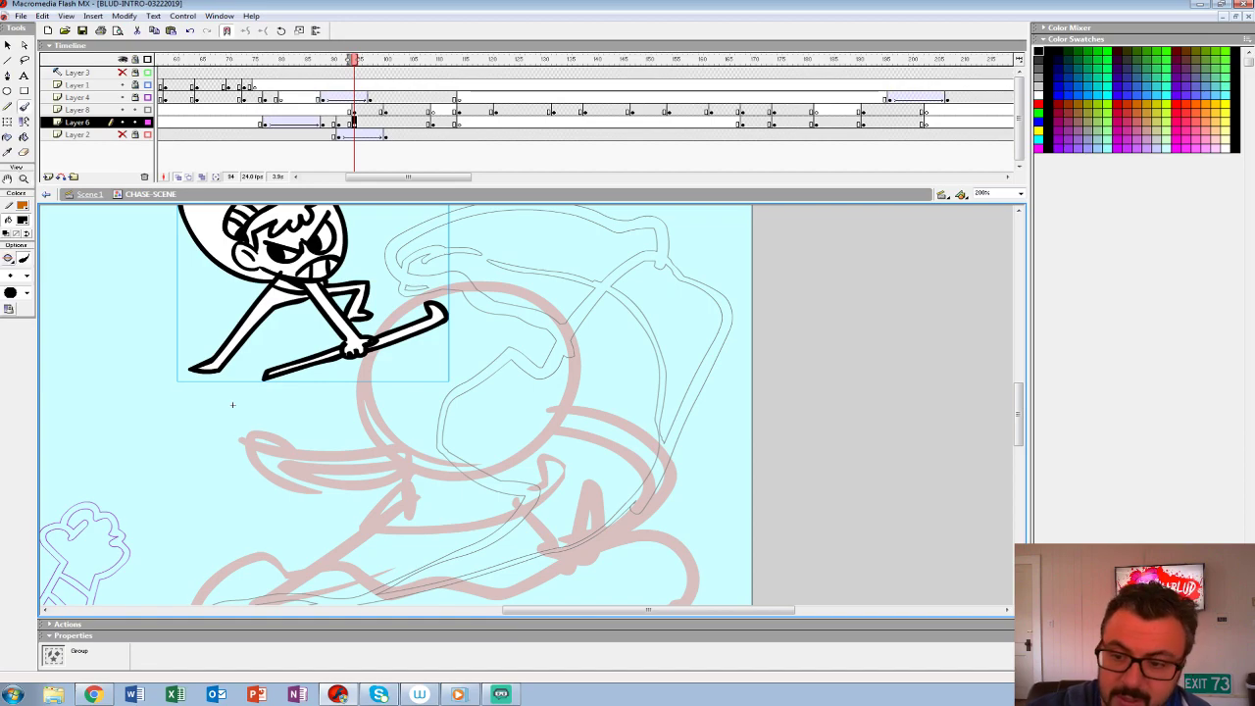
left_click_drag(232, 404, 174, 454)
mouse_move(335, 292)
left_mouse_down()
mouse_move(343, 325)
mouse_move(404, 328)
left_mouse_up()
key("ctrl+z")
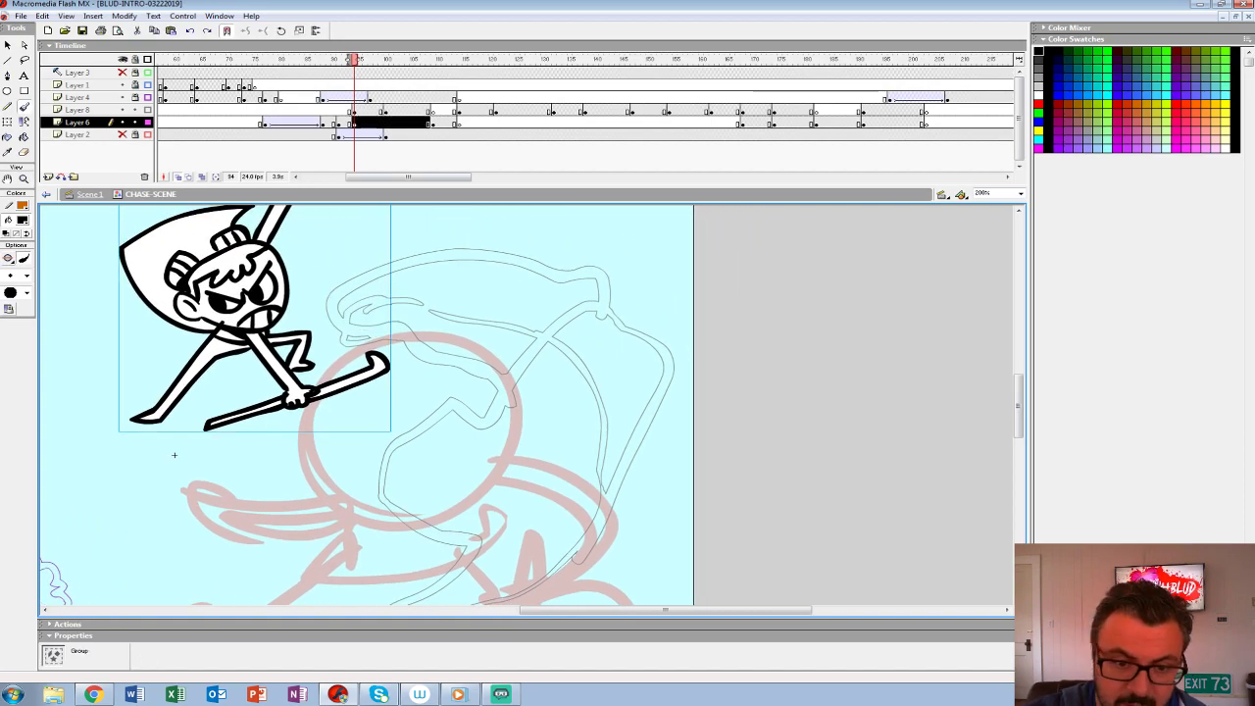
left_click(22, 221)
key("Escape")
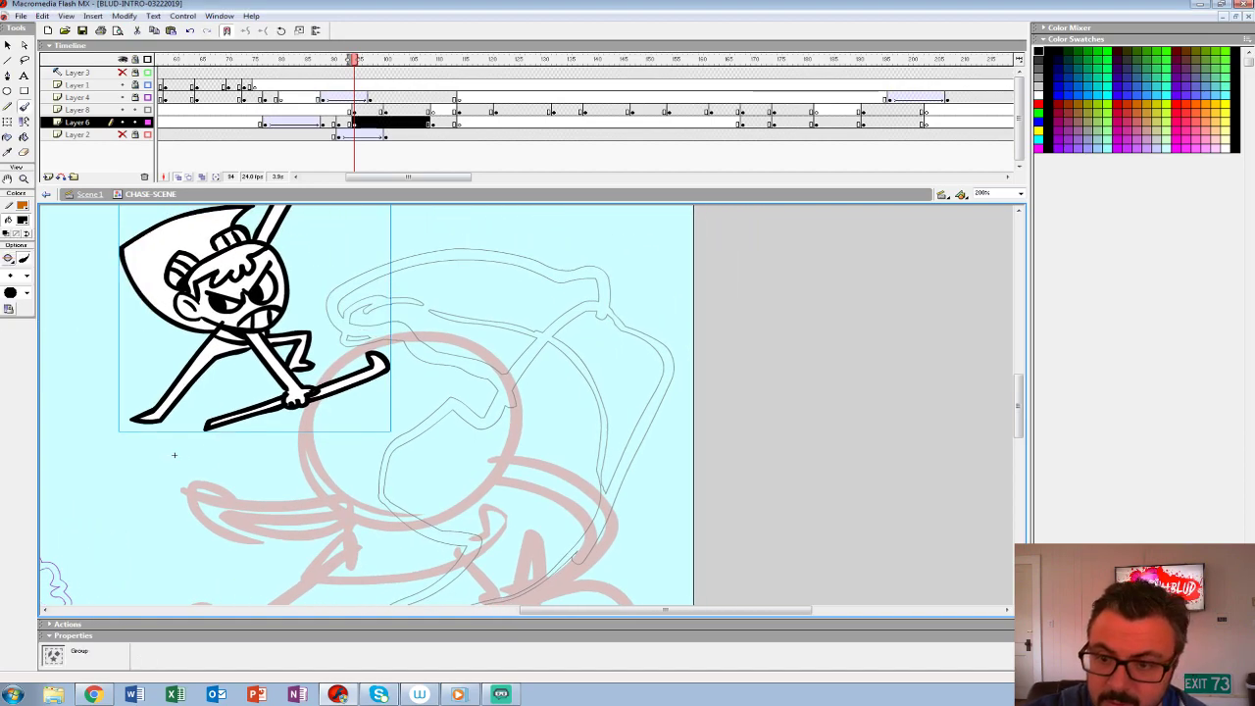
- Insert a blank keyframe at frame 95 on Layer 8, keeping the rough splash as an onion-skin guide
key("period")
key("period")
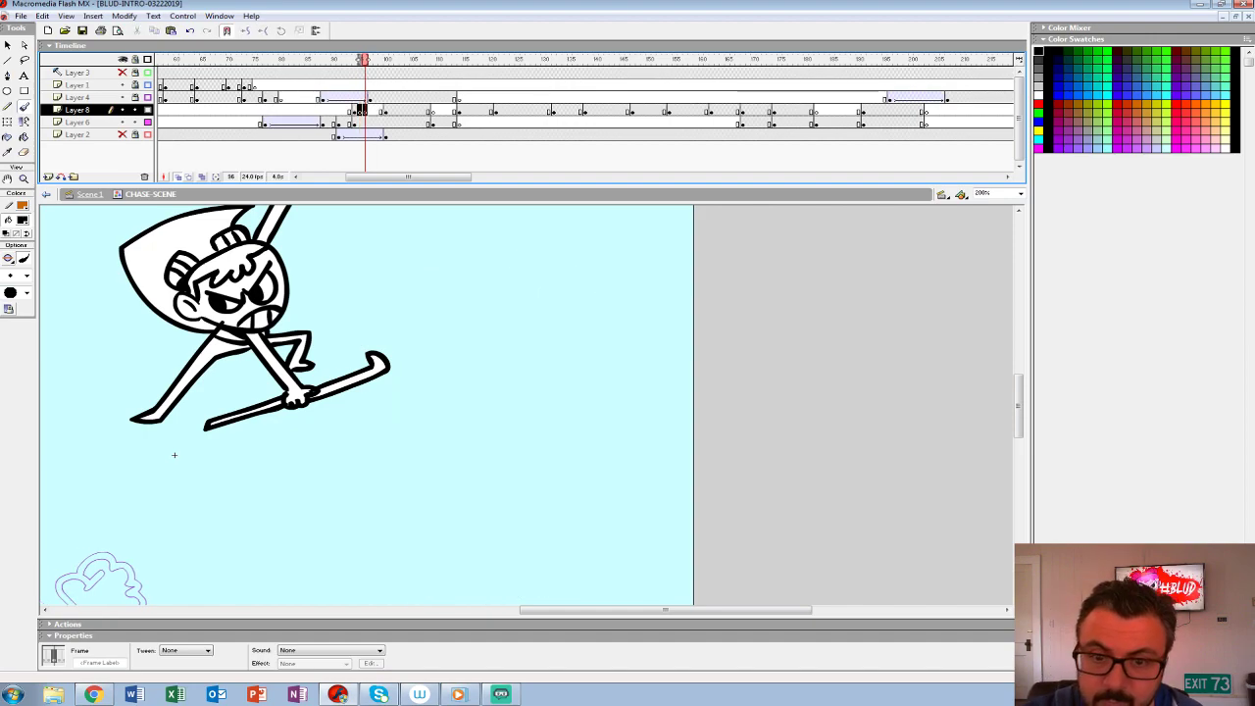
key("comma")
mouse_move(330, 300)
left_mouse_down()
mouse_move(356, 335)
mouse_move(422, 337)
left_mouse_up()
key("ctrl+z")
- Try to ink the splash's inner edge in black over the rough at frame 95 on Layer 8
left_click(22, 220)
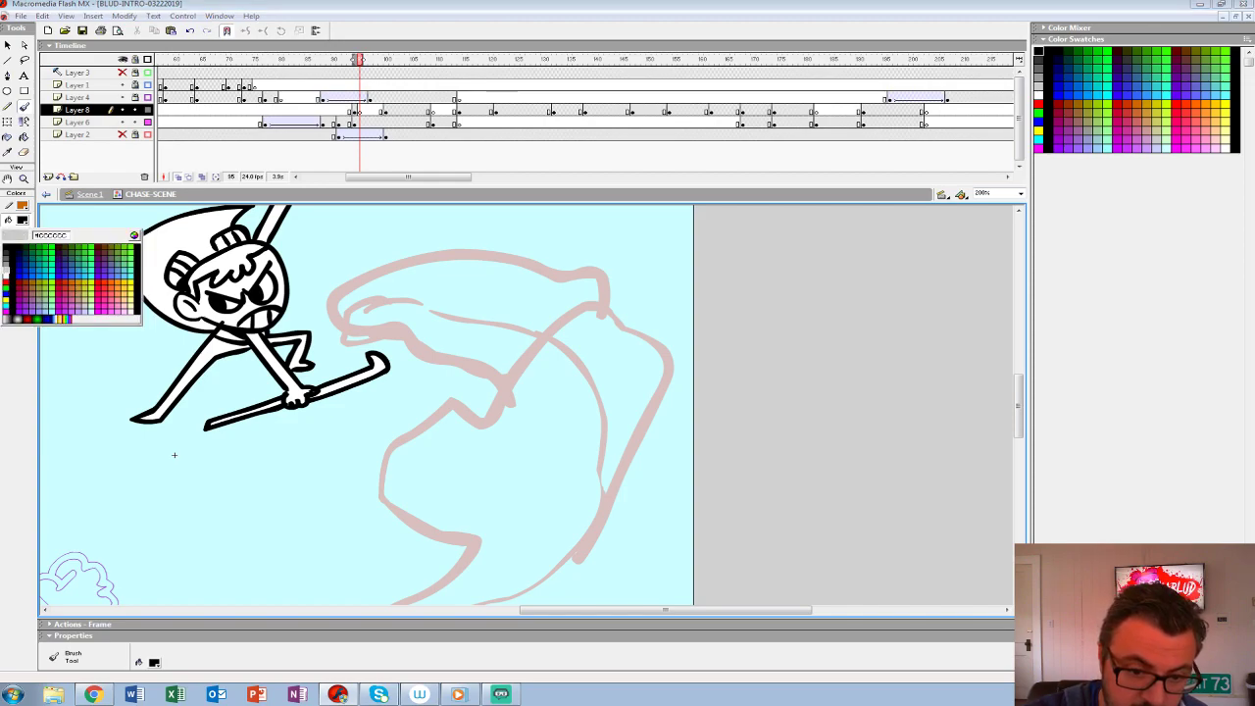
left_click(6, 270)
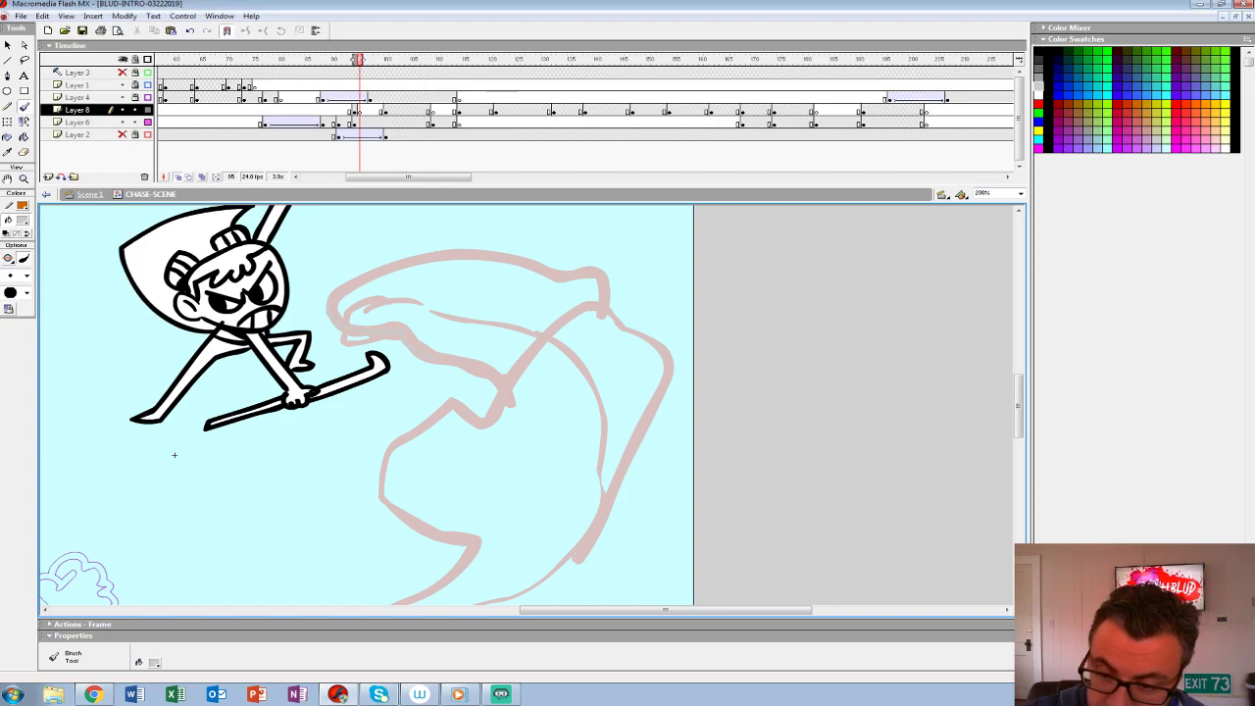
mouse_move(443, 404)
left_mouse_down()
mouse_move(379, 459)
mouse_move(416, 503)
mouse_move(484, 530)
left_mouse_up()
left_click(359, 109)
left_click(21, 221)
left_click(6, 245)
left_click_drag(431, 431, 403, 336)
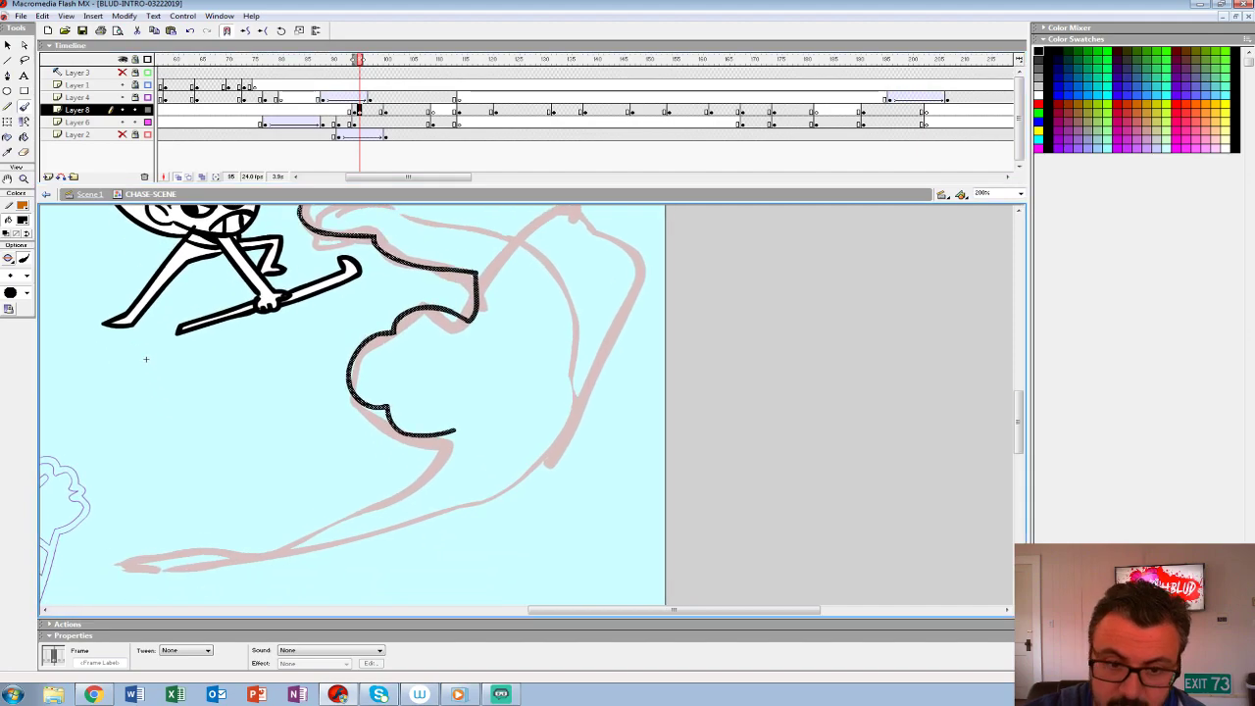
- Outline the whole splash in red over the rough and fill it with red
left_click(22, 221)
left_click(6, 286)
mouse_move(455, 432)
left_mouse_down()
mouse_move(422, 477)
mouse_move(308, 534)
mouse_move(135, 574)
mouse_move(287, 562)
mouse_move(467, 508)
mouse_move(538, 467)
mouse_move(620, 324)
mouse_move(596, 407)
mouse_move(552, 263)
mouse_move(512, 236)
mouse_move(356, 251)
mouse_move(278, 289)
left_mouse_up()
left_click_drag(392, 324, 420, 341)
left_click(24, 138)
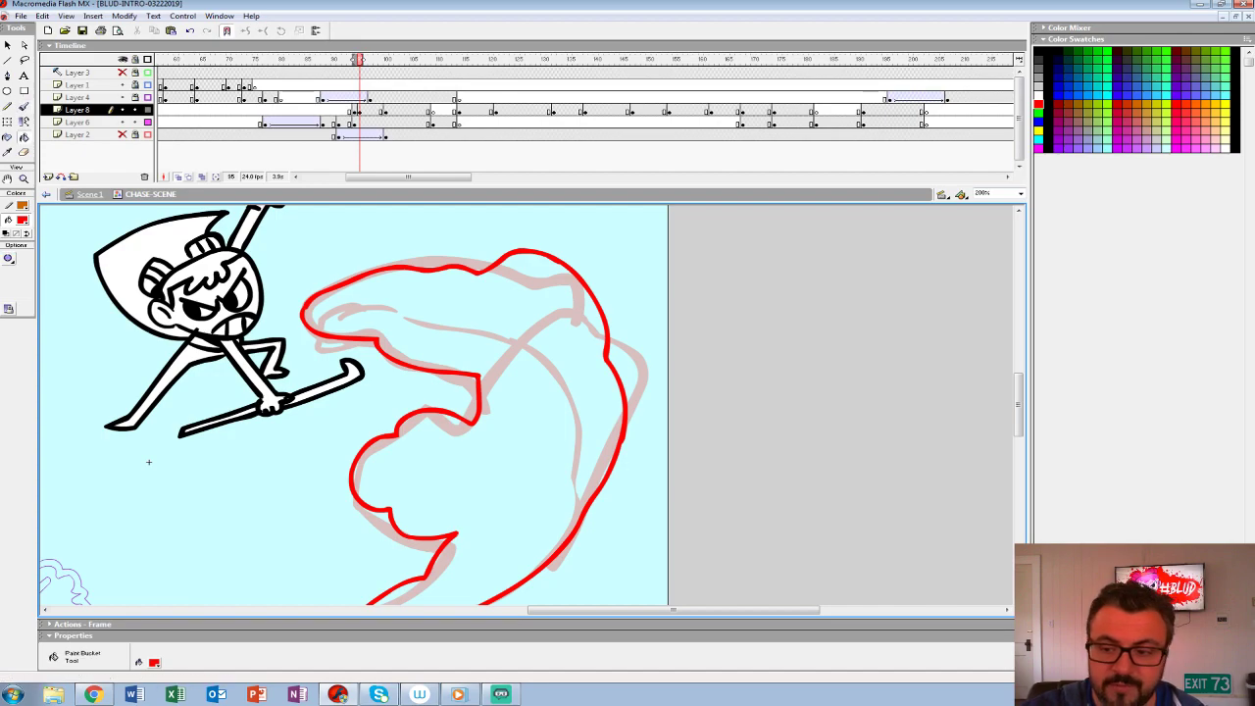
left_click(451, 318)
- Delete the red splash drawn over the rough at frame 95 on Layer 8
left_click_drag(149, 461, 205, 391)
key("z")
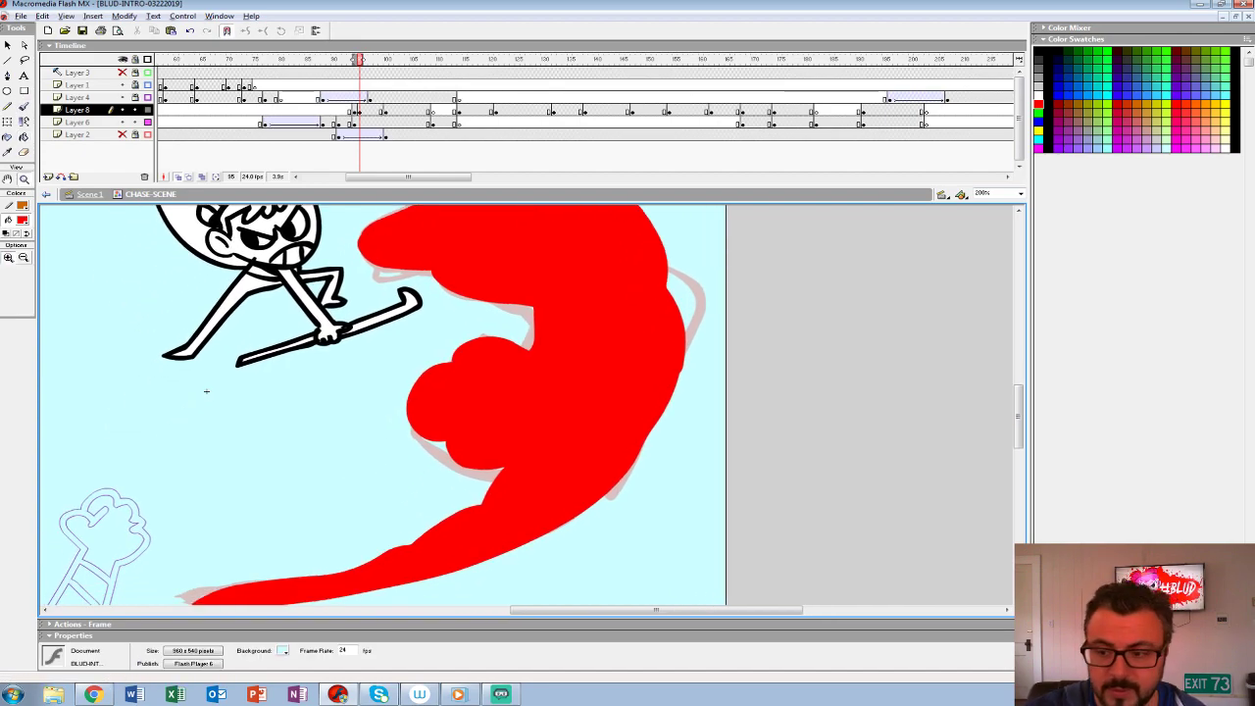
left_click(206, 391, "alt")
key("period")
key("comma")
key("Delete")
- Brush a red crescent-shaped splash outline sweeping up from the ground toward the heroine, with droplets off its outer edge
key("b")
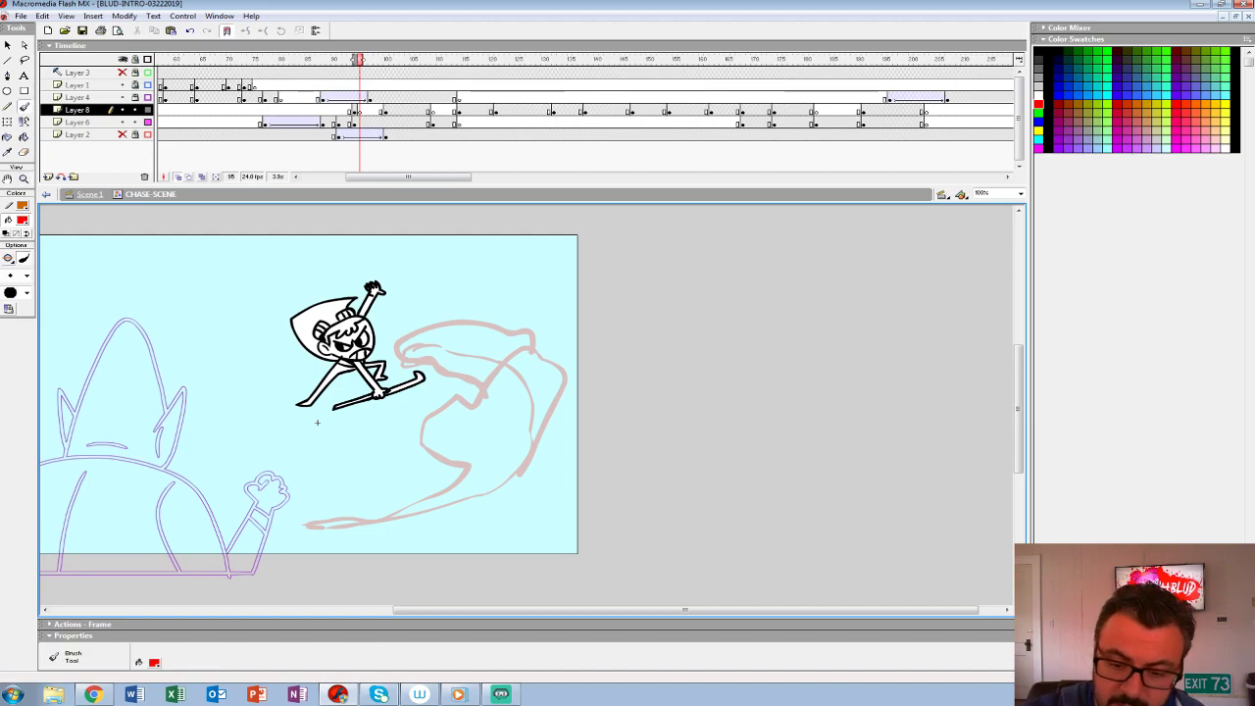
mouse_move(307, 527)
left_mouse_down()
mouse_move(436, 519)
mouse_move(534, 470)
mouse_move(555, 433)
mouse_move(547, 368)
mouse_move(489, 332)
mouse_move(414, 326)
left_mouse_up()
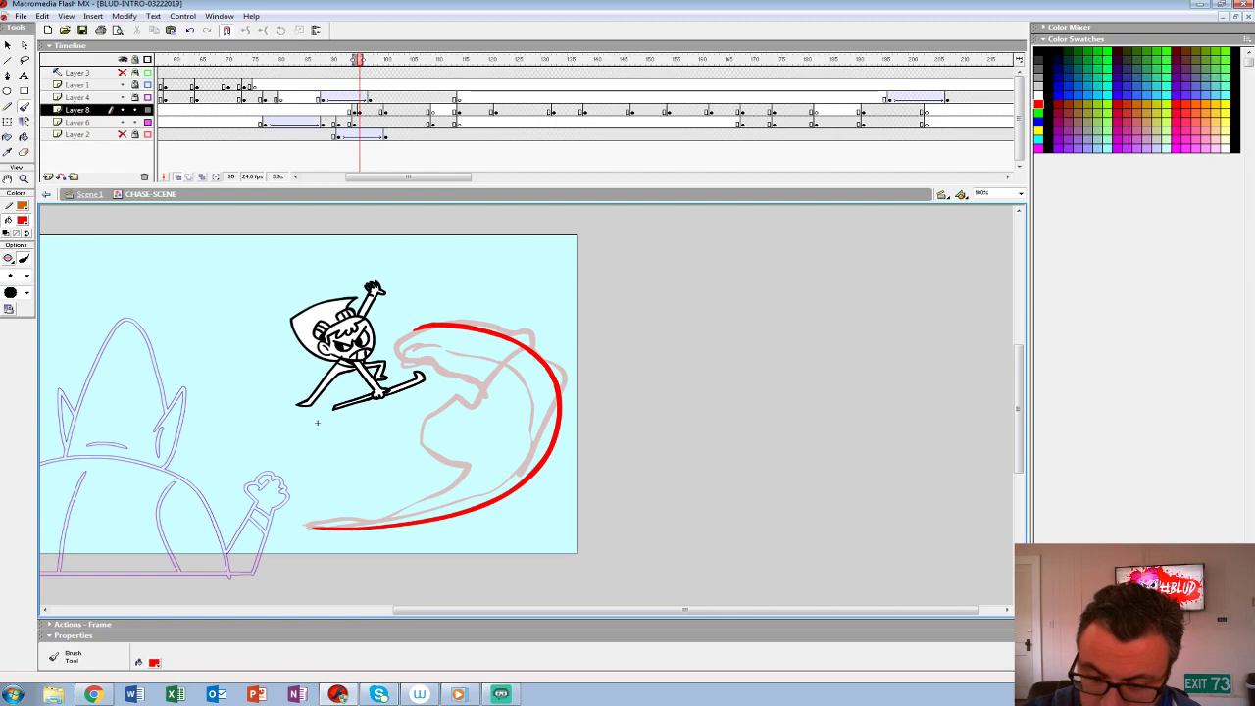
mouse_move(314, 526)
left_mouse_down()
mouse_move(419, 505)
mouse_move(453, 442)
mouse_move(530, 394)
mouse_move(516, 355)
mouse_move(489, 336)
mouse_move(414, 328)
mouse_move(424, 308)
mouse_move(481, 302)
mouse_move(547, 368)
left_mouse_up()
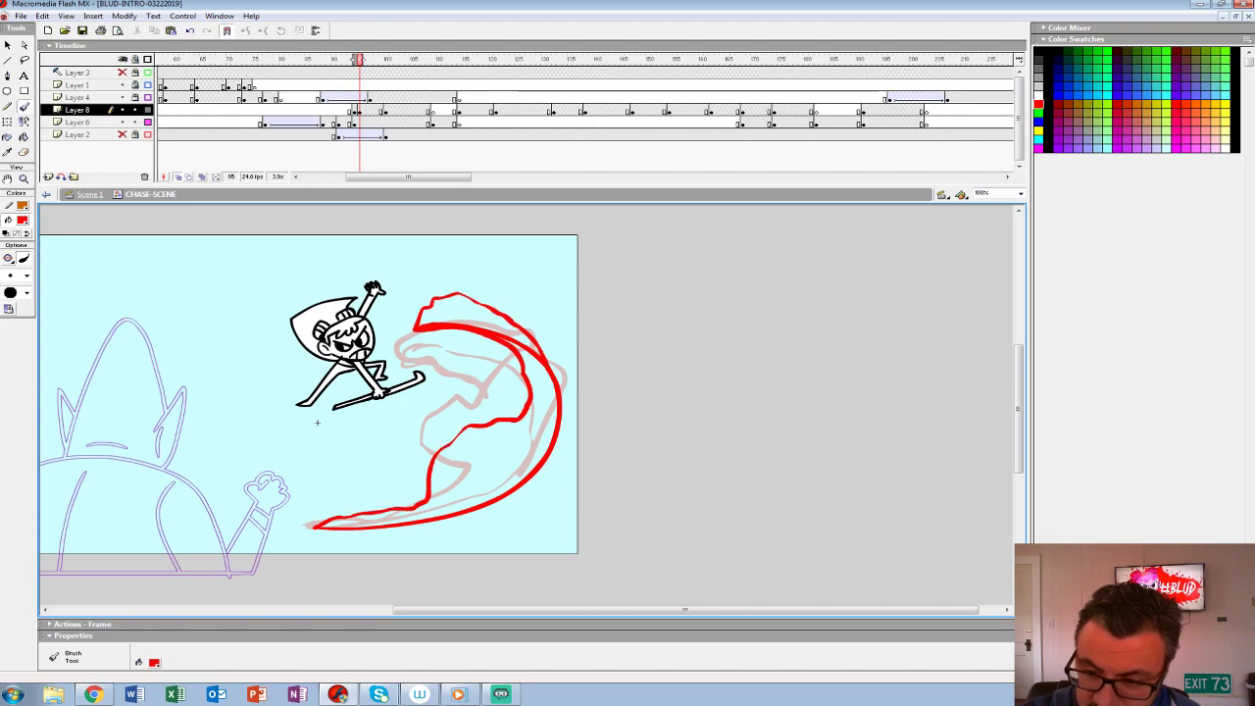
left_click_drag(531, 314, 545, 324)
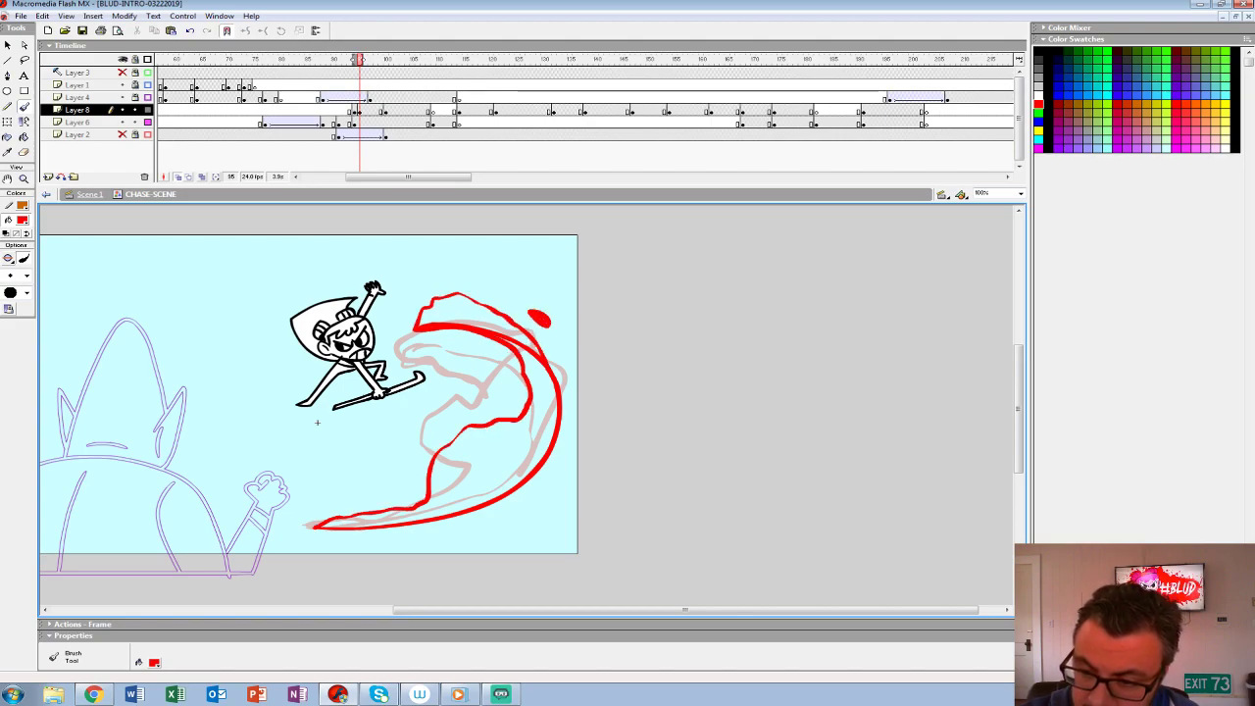
left_click_drag(403, 332, 411, 329)
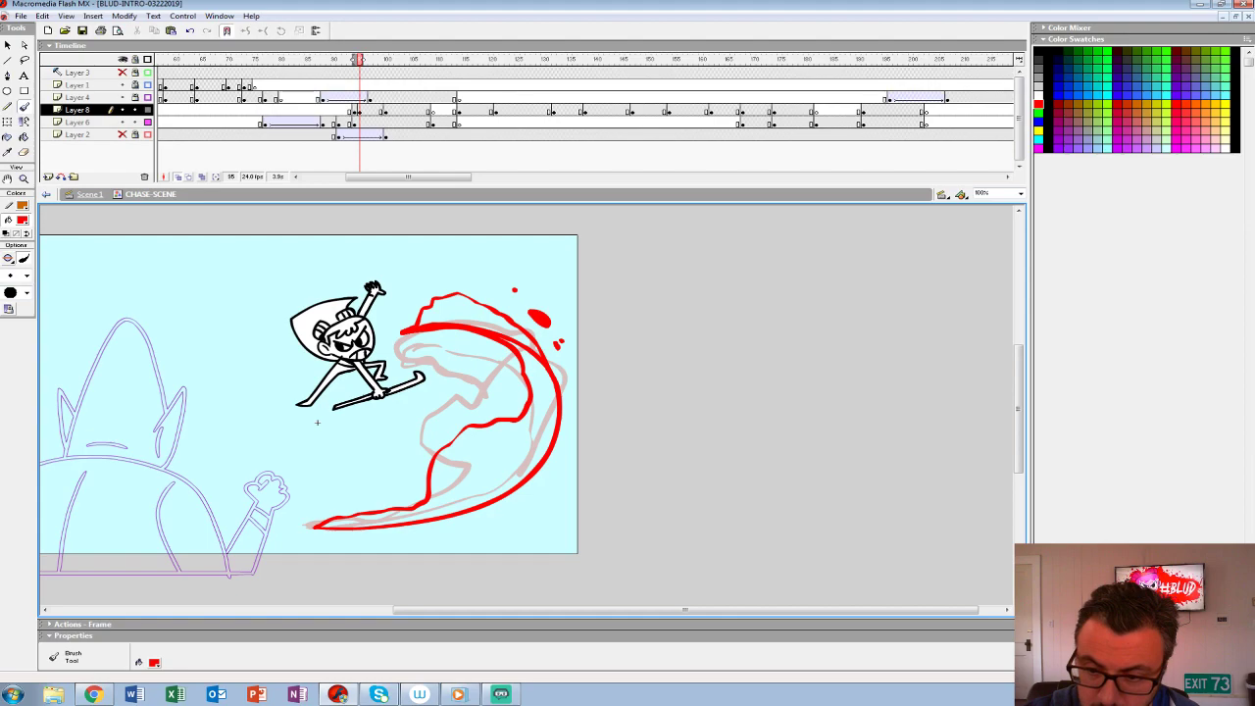
- Fill the upper curl and lower body of the crescent splash with red, and play the scene
key("k")
left_click(460, 313)
left_click(498, 459)
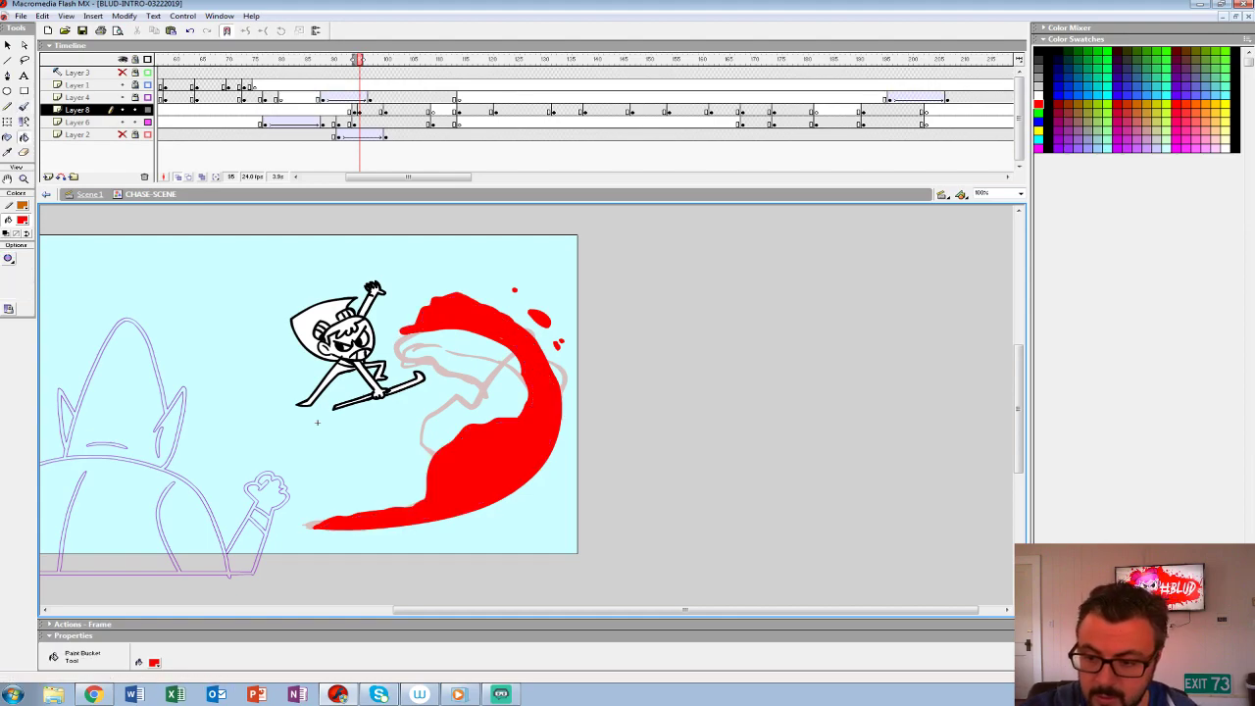
key("Return")
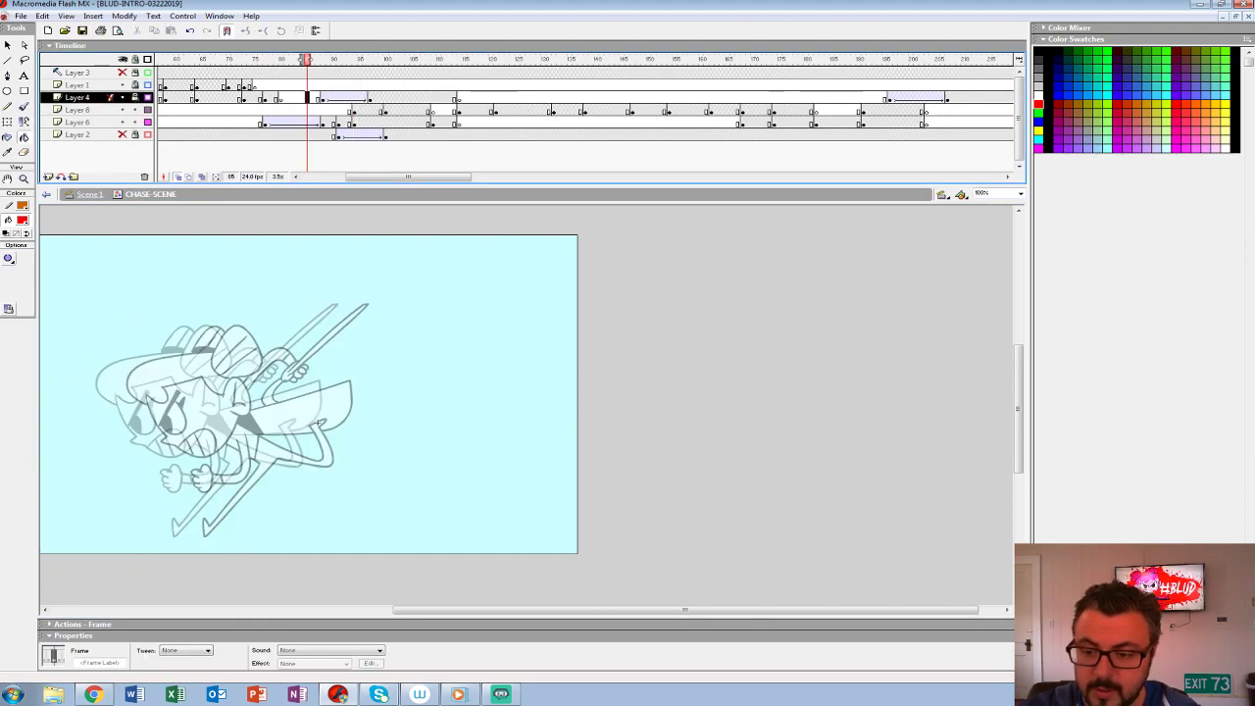
- Insert a blank keyframe at frame 101 on Layer 8 and extend the onion skin back over the previous splash
left_click_drag(423, 97, 391, 110)
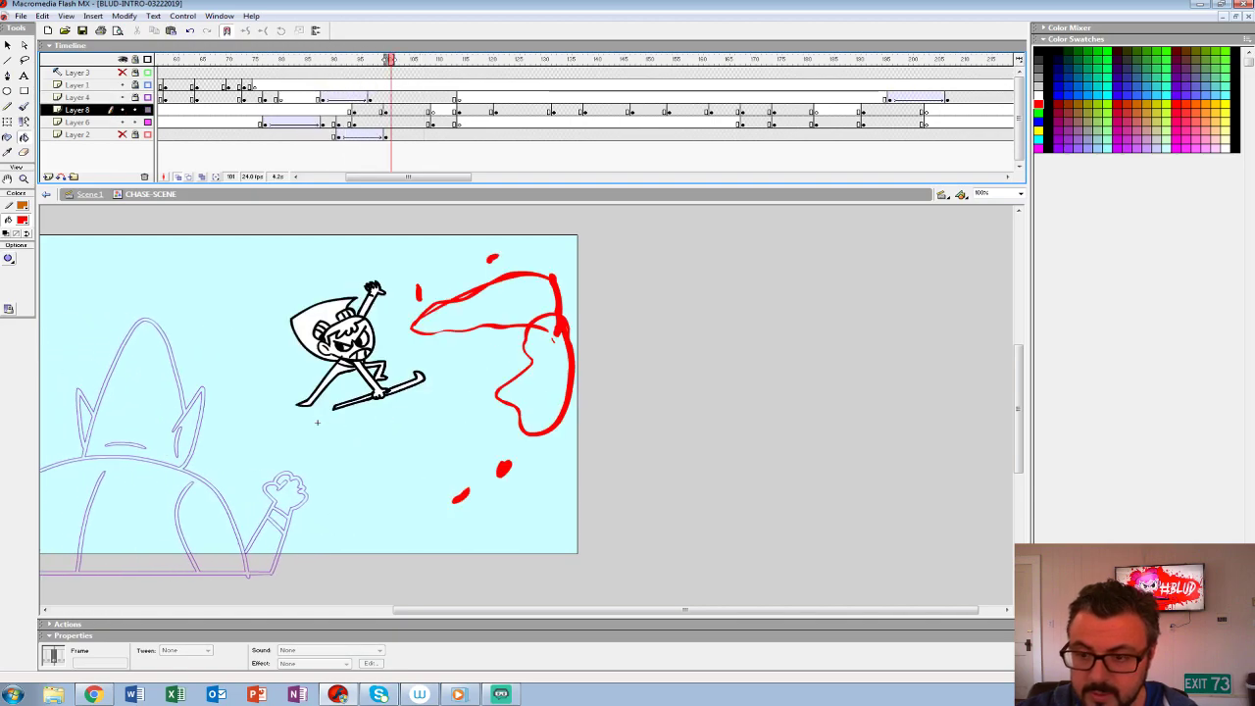
left_click(391, 110)
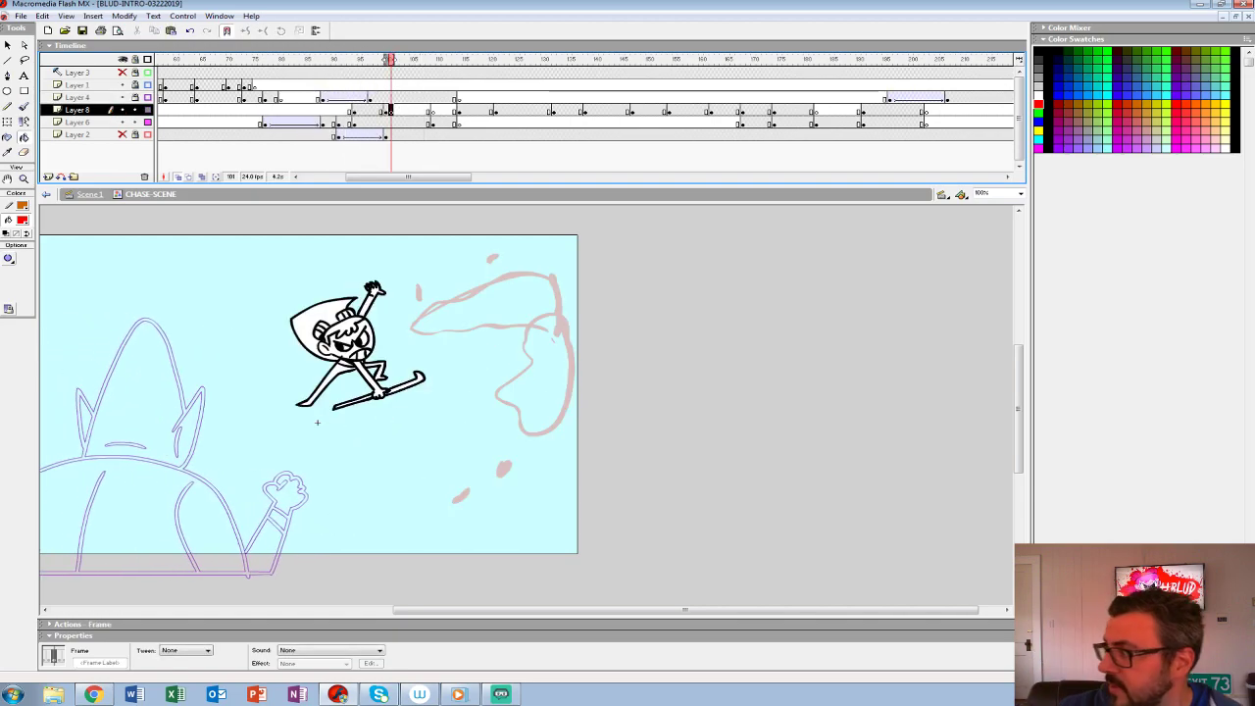
left_click_drag(386, 60, 374, 60)
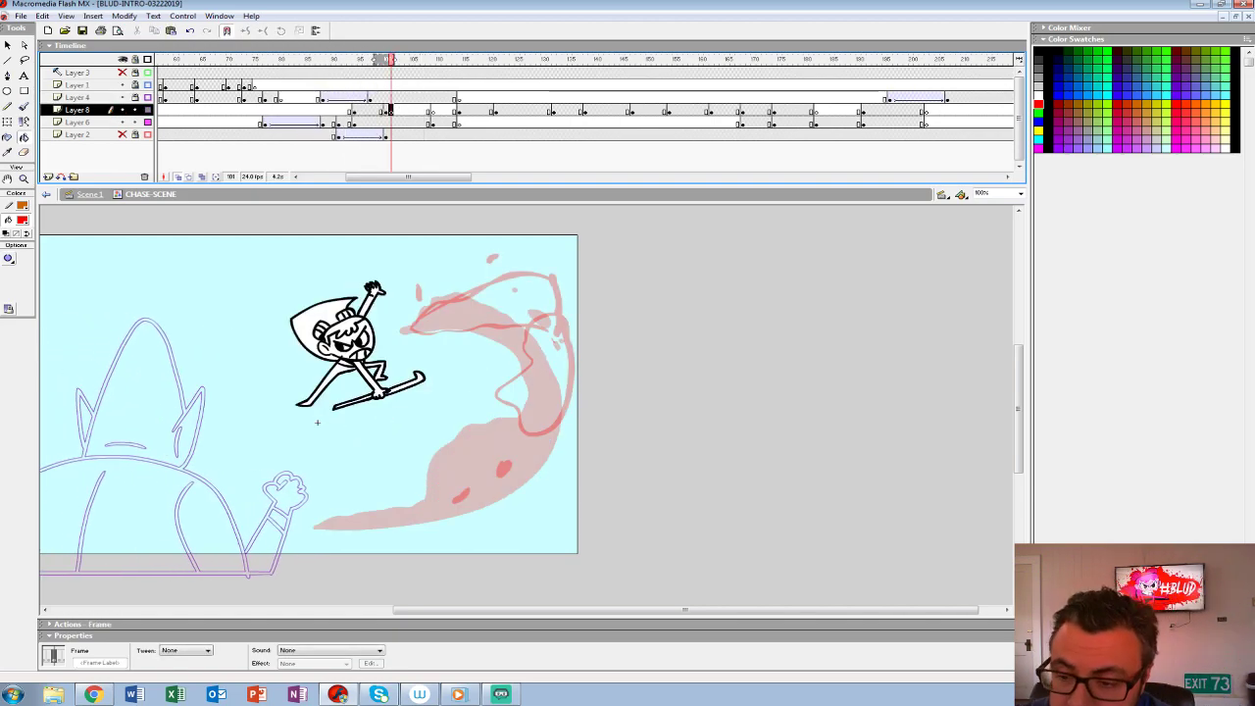
left_click_drag(441, 392, 439, 389)
- Brush the second splash's outer crescent outline in red, with loose droplets trailing below its tip
key("b")
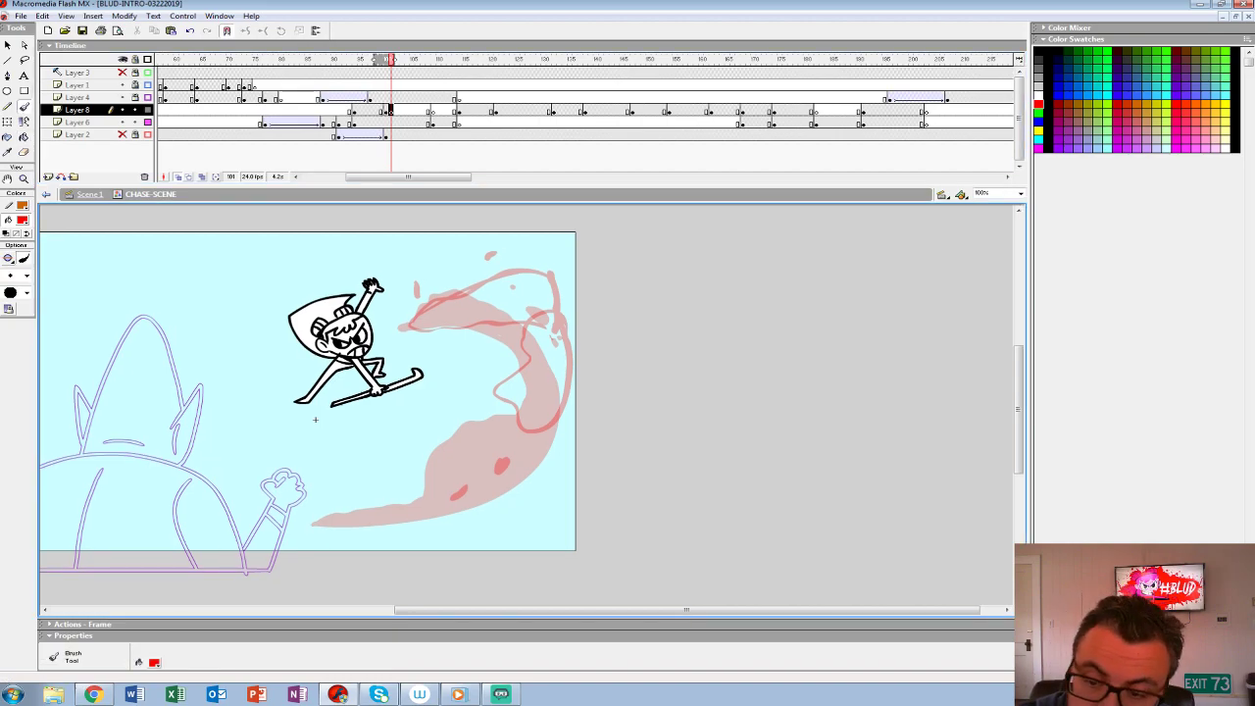
mouse_move(397, 314)
left_mouse_down()
mouse_move(438, 266)
mouse_move(497, 276)
mouse_move(563, 334)
left_mouse_up()
key("ctrl+z")
mouse_move(372, 517)
left_mouse_down()
mouse_move(448, 486)
mouse_move(562, 376)
left_mouse_up()
mouse_move(497, 423)
left_mouse_down()
mouse_move(572, 359)
mouse_move(494, 428)
left_mouse_up()
key("ctrl+z")
key("ctrl+z")
mouse_move(514, 485)
left_mouse_down()
mouse_move(557, 398)
mouse_move(553, 416)
mouse_move(554, 345)
mouse_move(500, 360)
mouse_move(516, 410)
mouse_move(508, 492)
mouse_move(532, 460)
left_mouse_up()
key("ctrl+z")
mouse_move(459, 518)
left_mouse_down()
mouse_move(443, 530)
mouse_move(459, 522)
left_mouse_up()
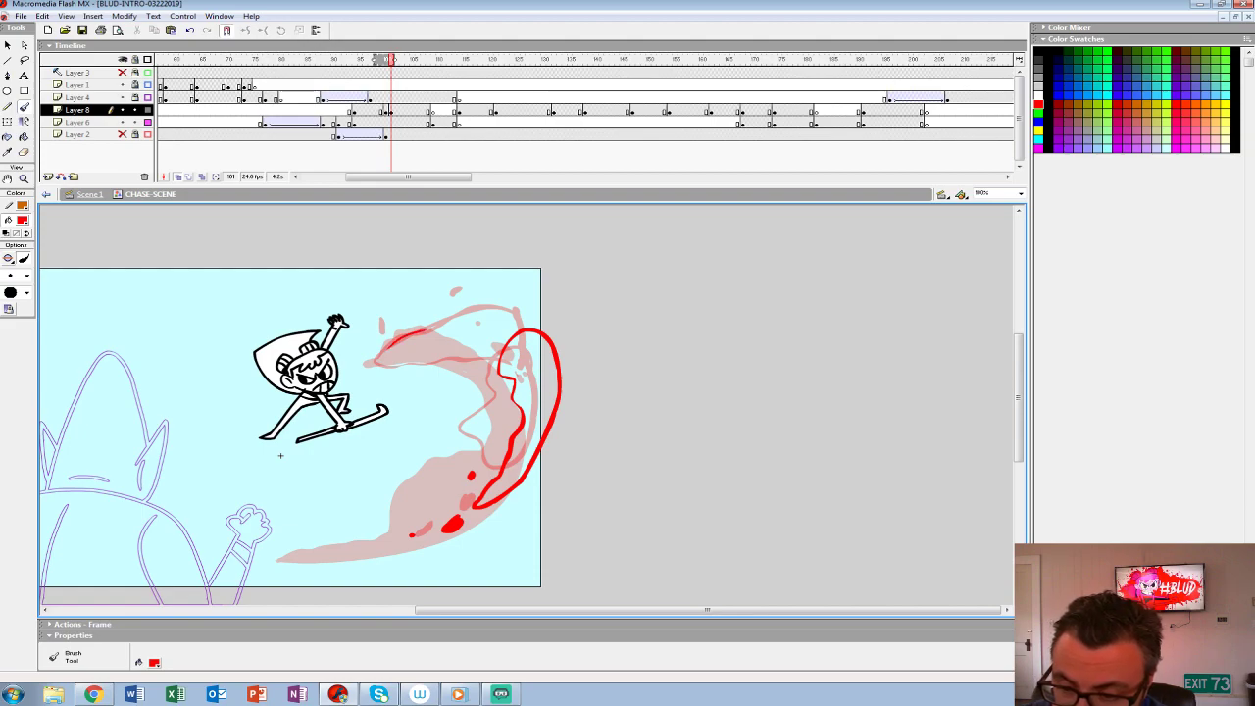
- Outline the second splash's arched upper part and fill both of its parts with red
mouse_move(533, 324)
left_mouse_down()
mouse_move(516, 297)
mouse_move(469, 294)
mouse_move(410, 332)
left_mouse_up()
key("ctrl+z")
mouse_move(516, 293)
left_mouse_down()
mouse_move(458, 300)
mouse_move(413, 342)
mouse_move(492, 319)
left_mouse_up()
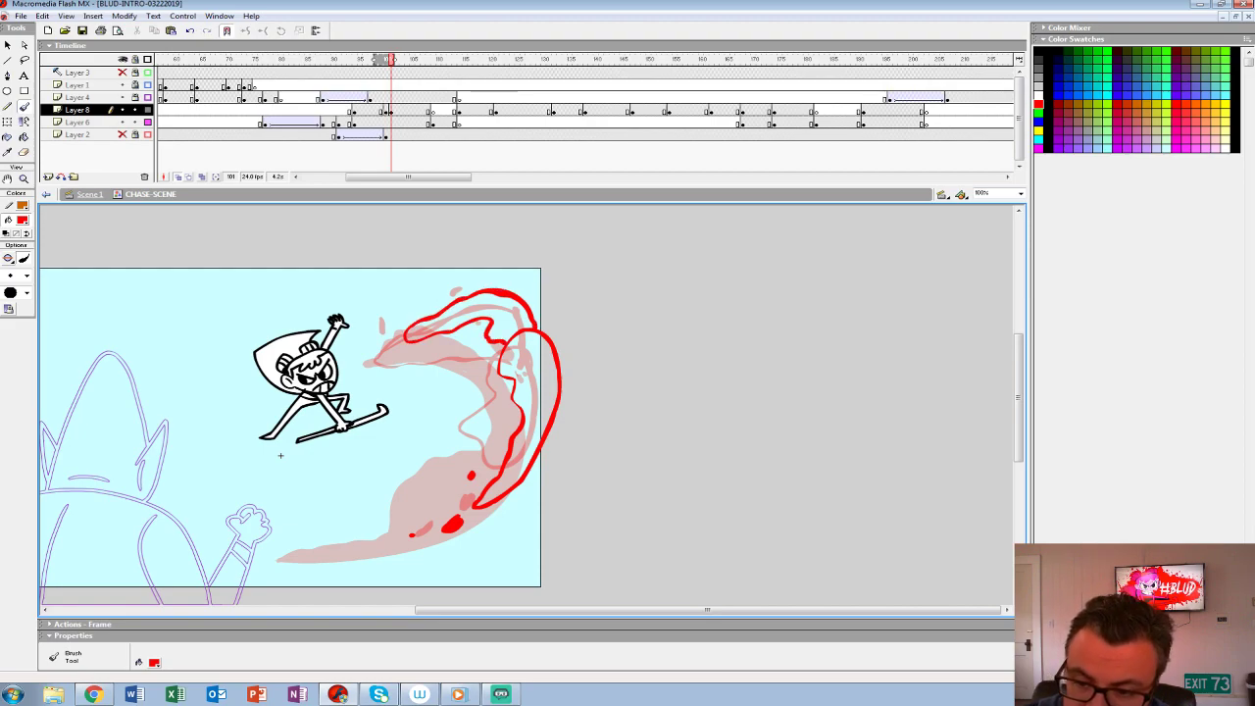
key("k")
left_click(505, 312)
left_click(537, 388)
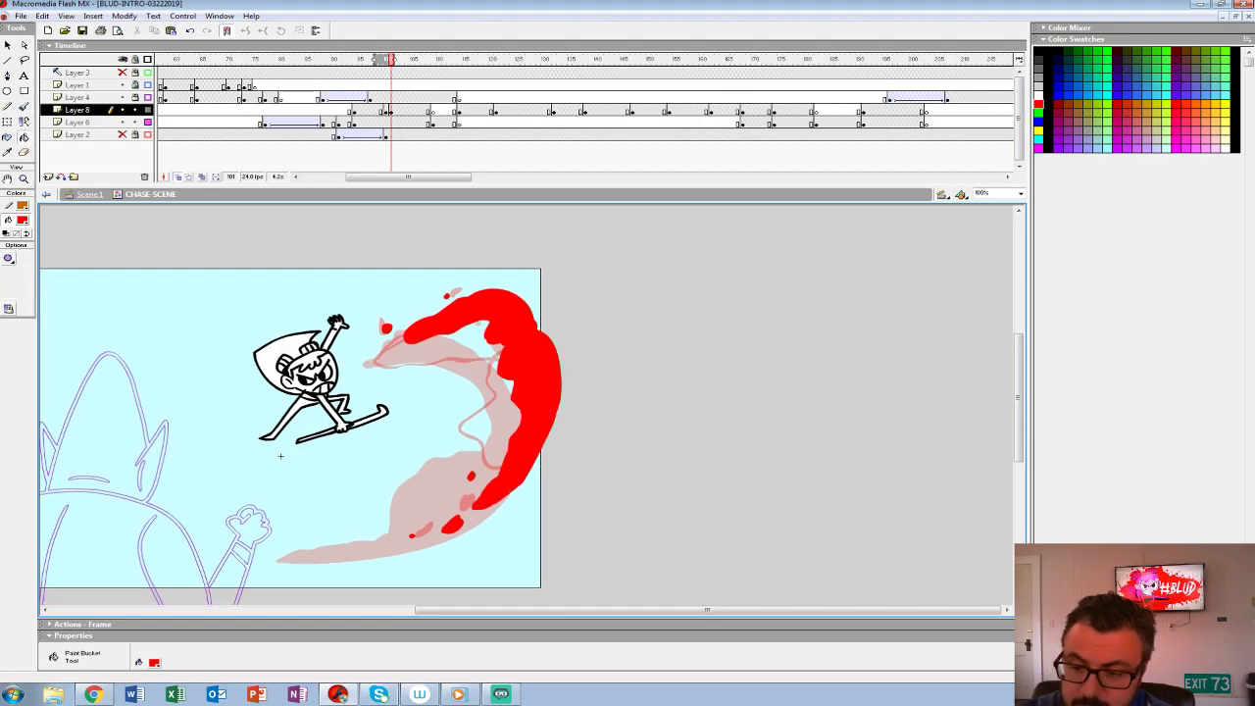
- Add a short red streak and extra droplets inside the splash's curve at frame 100 on Layer 8, and play the scene
key("Return")
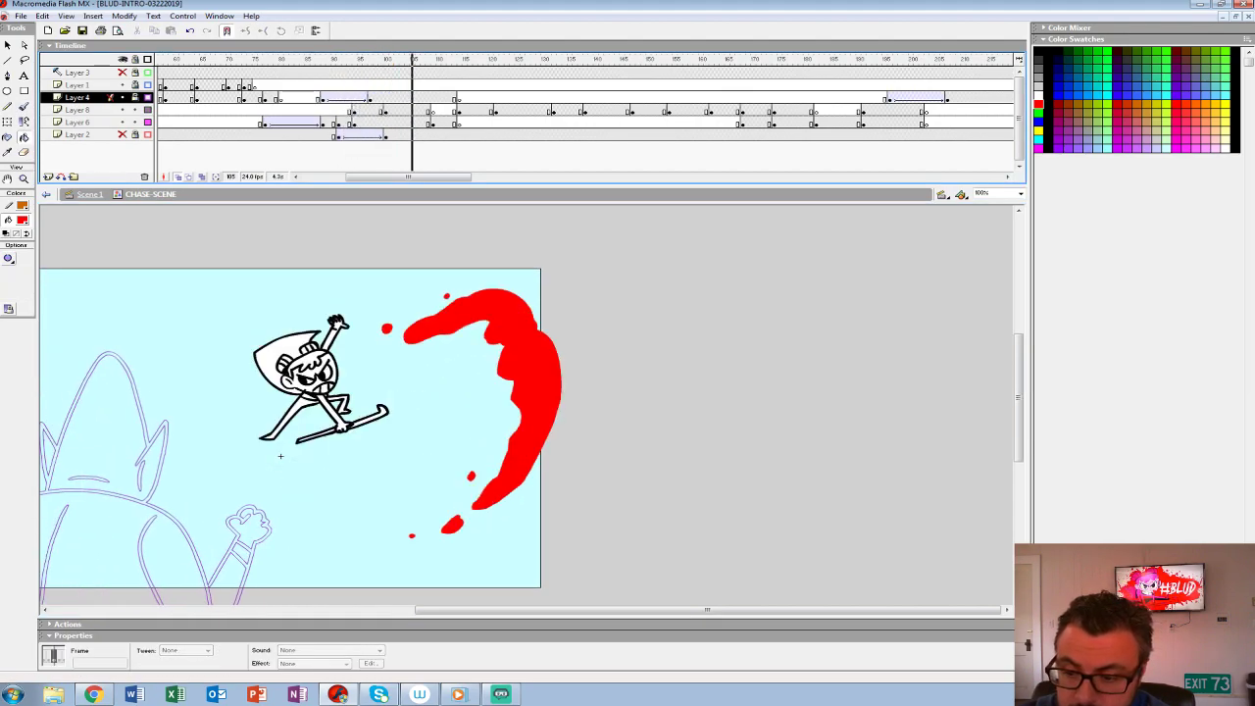
key("Return")
left_click(385, 110)
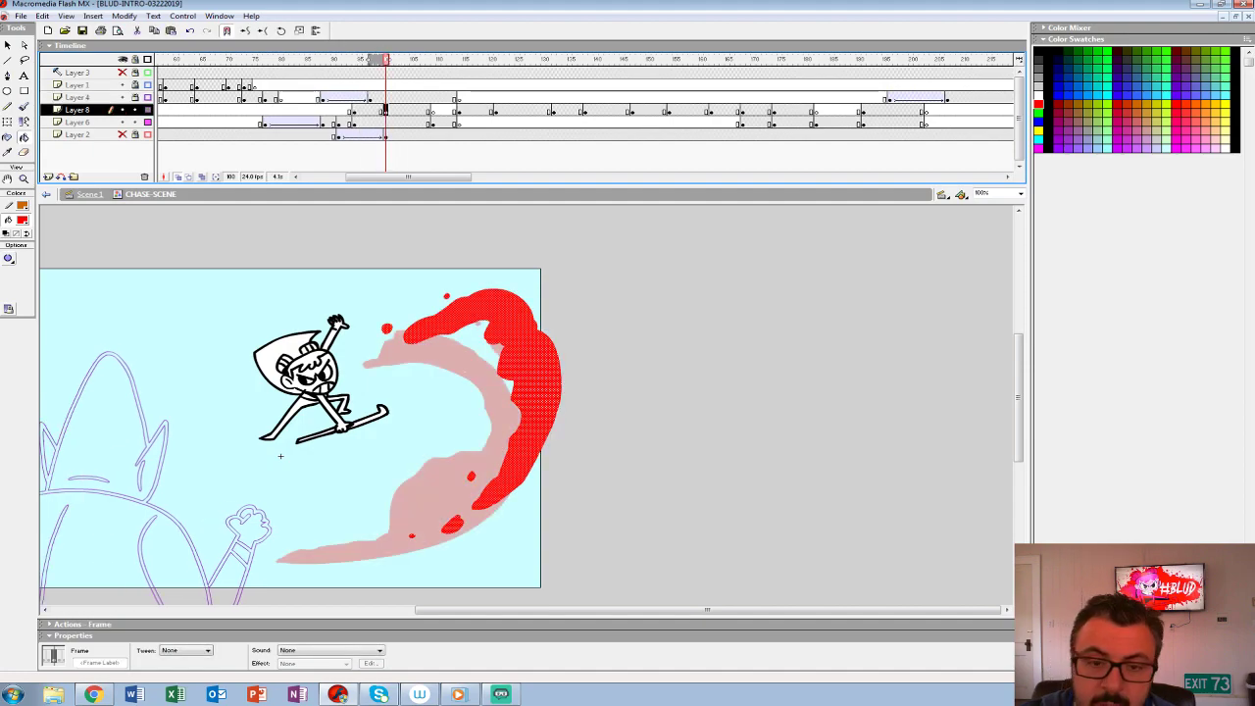
key("b")
left_click_drag(495, 422, 461, 459)
left_click(476, 346)
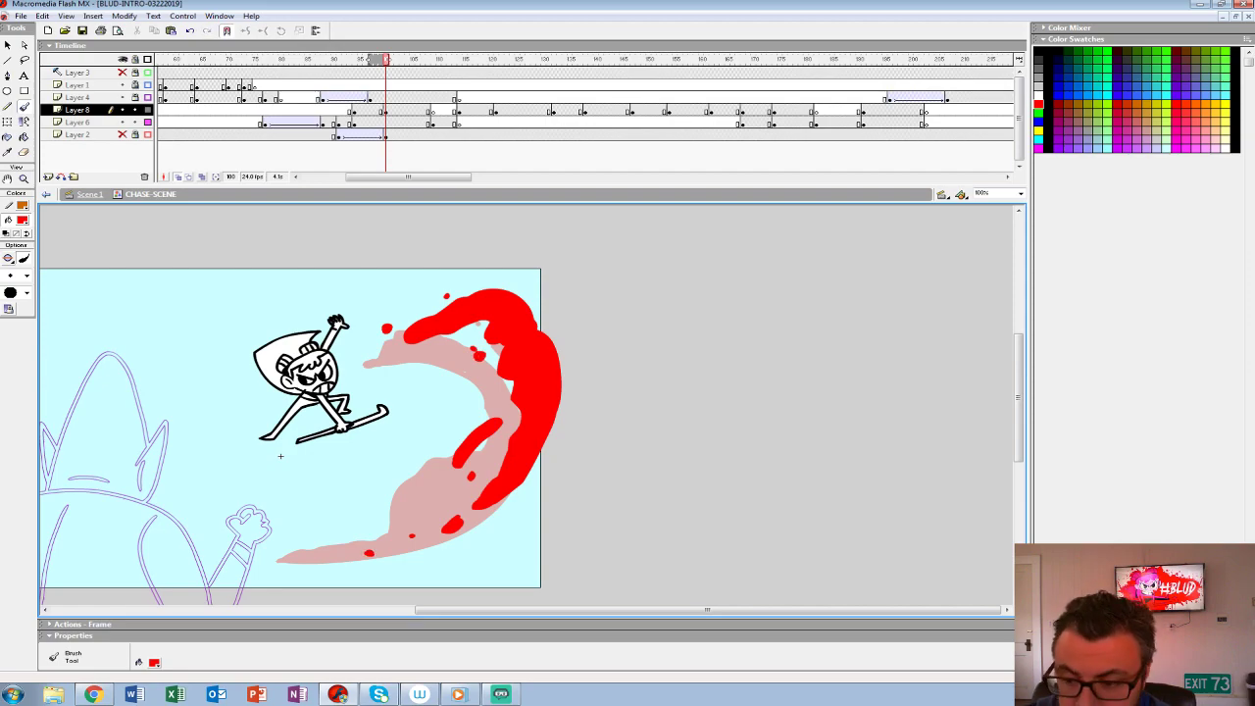
left_click(291, 86)
key("Return")
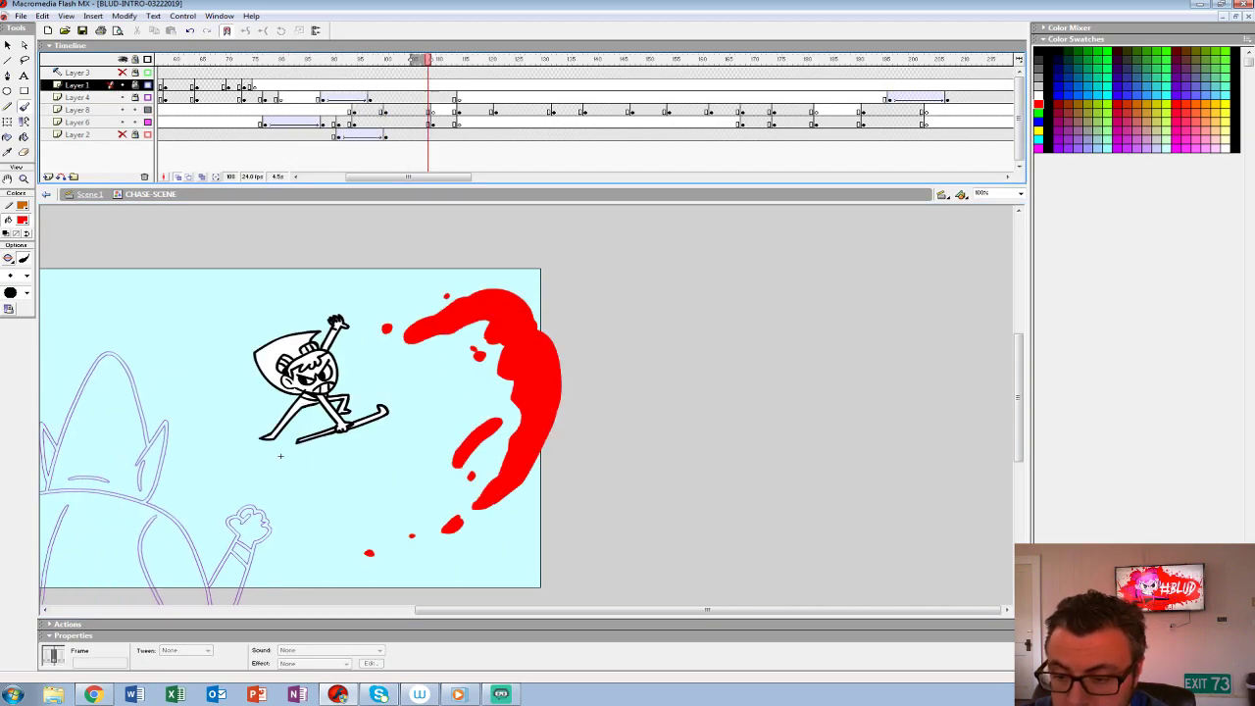
- Move the second splash's keyframe on Layer 8 to frame 98 and play the scene to check the timing
left_click(322, 98)
key("Return")
left_click(385, 111)
left_click_drag(385, 111, 375, 110)
left_click(323, 98)
key("Return")
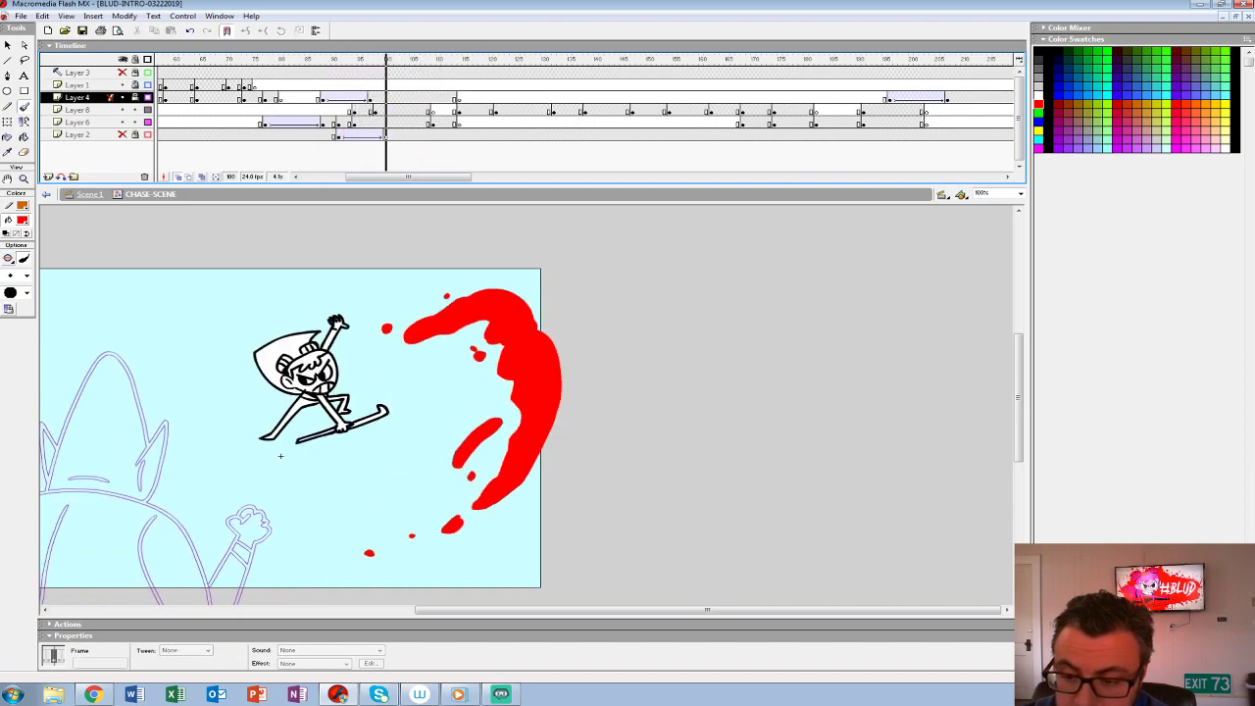
- Insert a blank keyframe at frame 102 on Layer 8 and brush the third splash as two arched outlines with a short streak and droplets in red
left_click(401, 111)
left_click(396, 111)
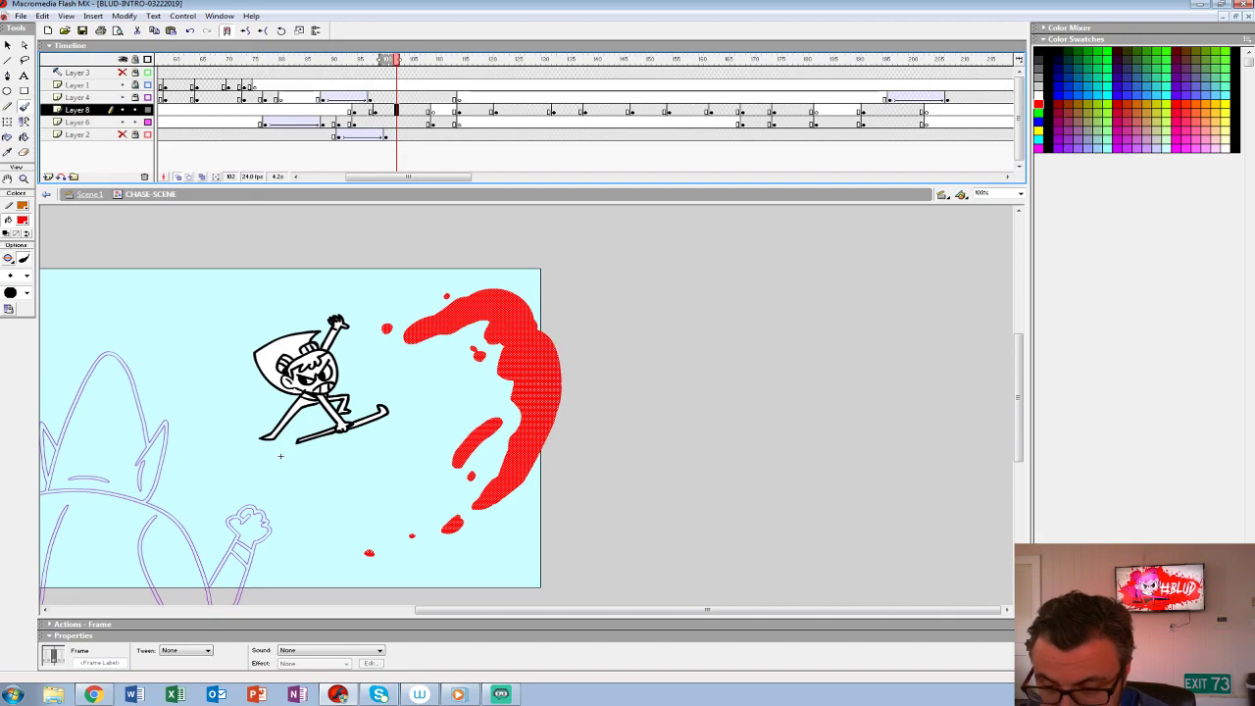
key("F7")
key("b")
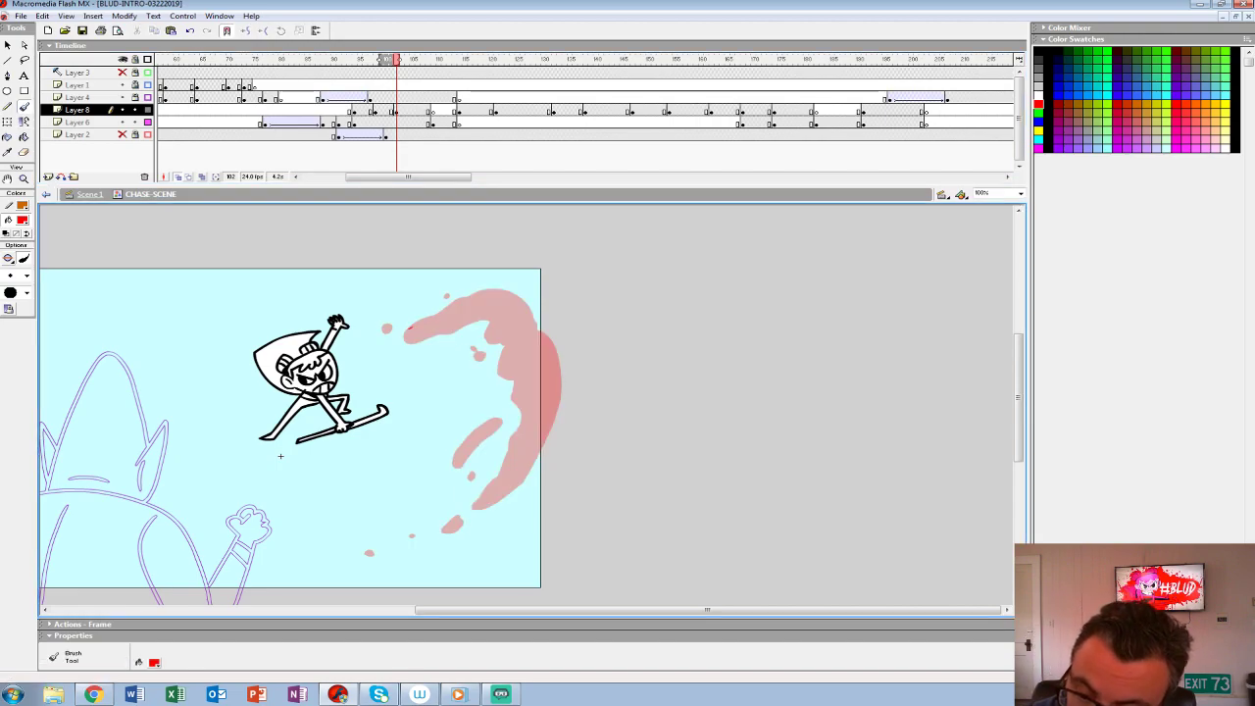
mouse_move(436, 290)
left_mouse_down()
mouse_move(481, 251)
mouse_move(507, 264)
mouse_move(480, 267)
mouse_move(458, 291)
mouse_move(467, 327)
mouse_move(422, 334)
left_mouse_up()
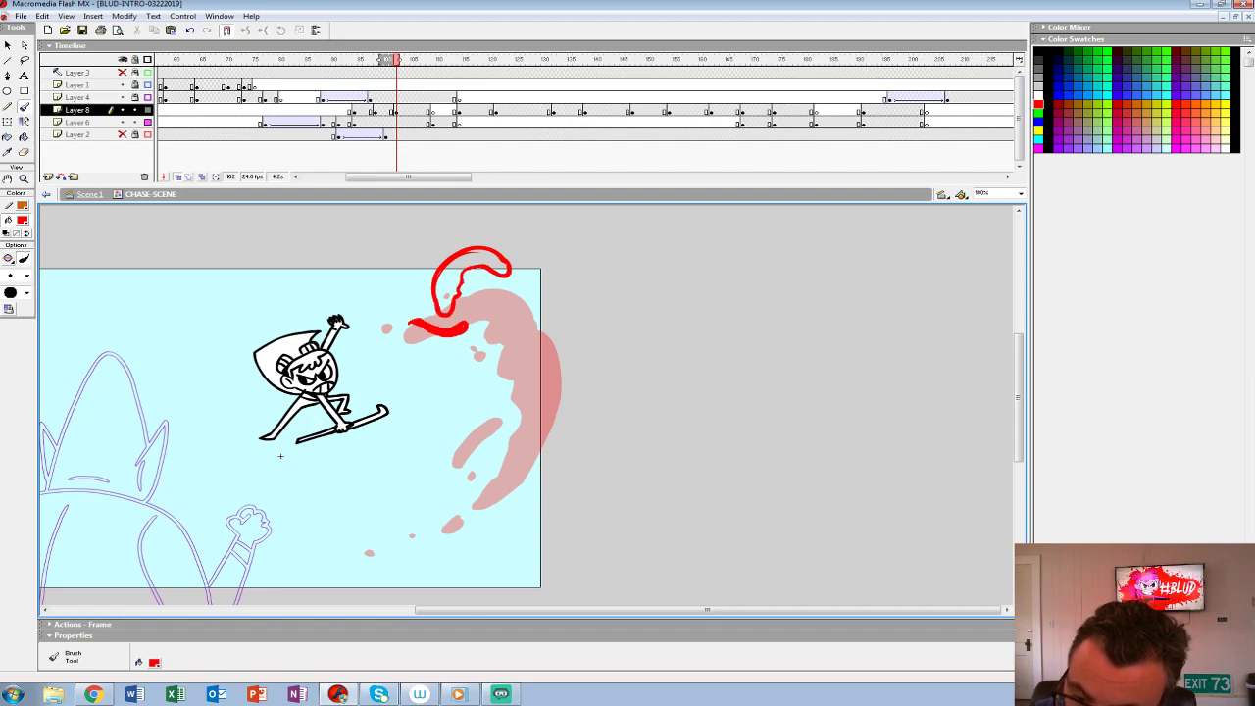
mouse_move(502, 312)
left_mouse_down()
mouse_move(563, 296)
mouse_move(576, 312)
mouse_move(508, 315)
mouse_move(539, 298)
mouse_move(574, 311)
mouse_move(571, 361)
mouse_move(549, 396)
mouse_move(563, 357)
mouse_move(557, 302)
left_mouse_up()
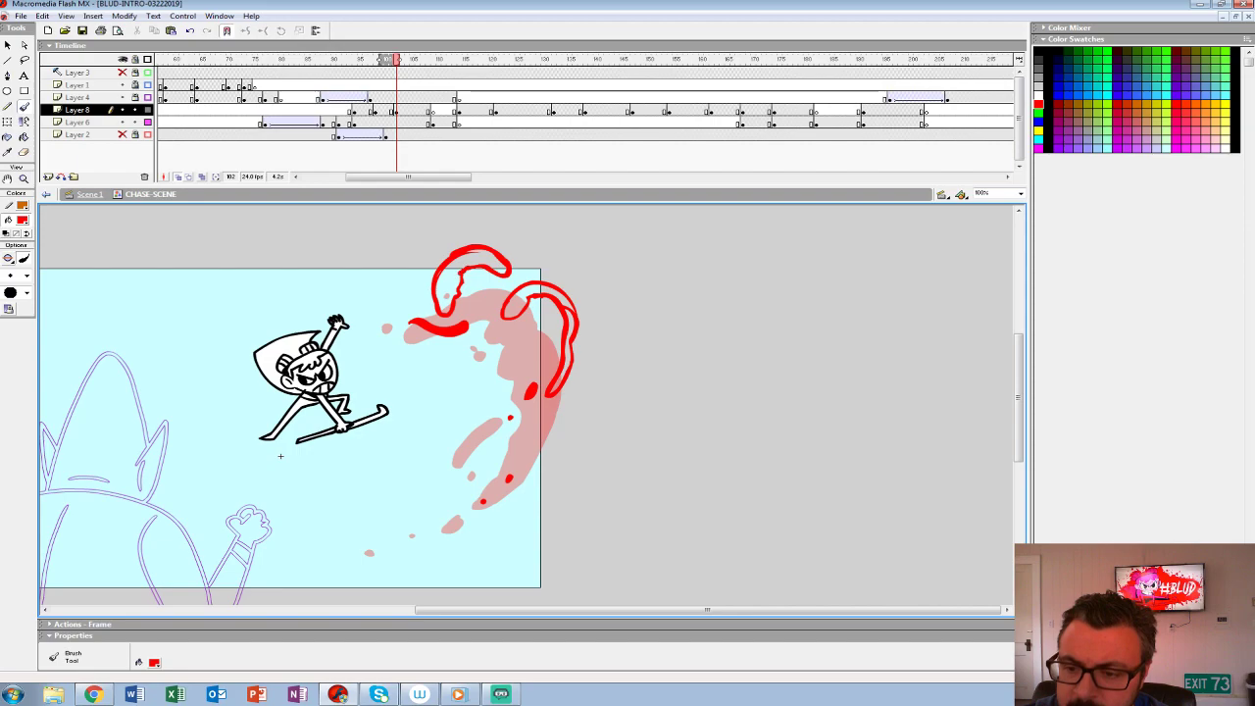
- Fill both arched outlines of the third splash with red
key("k")
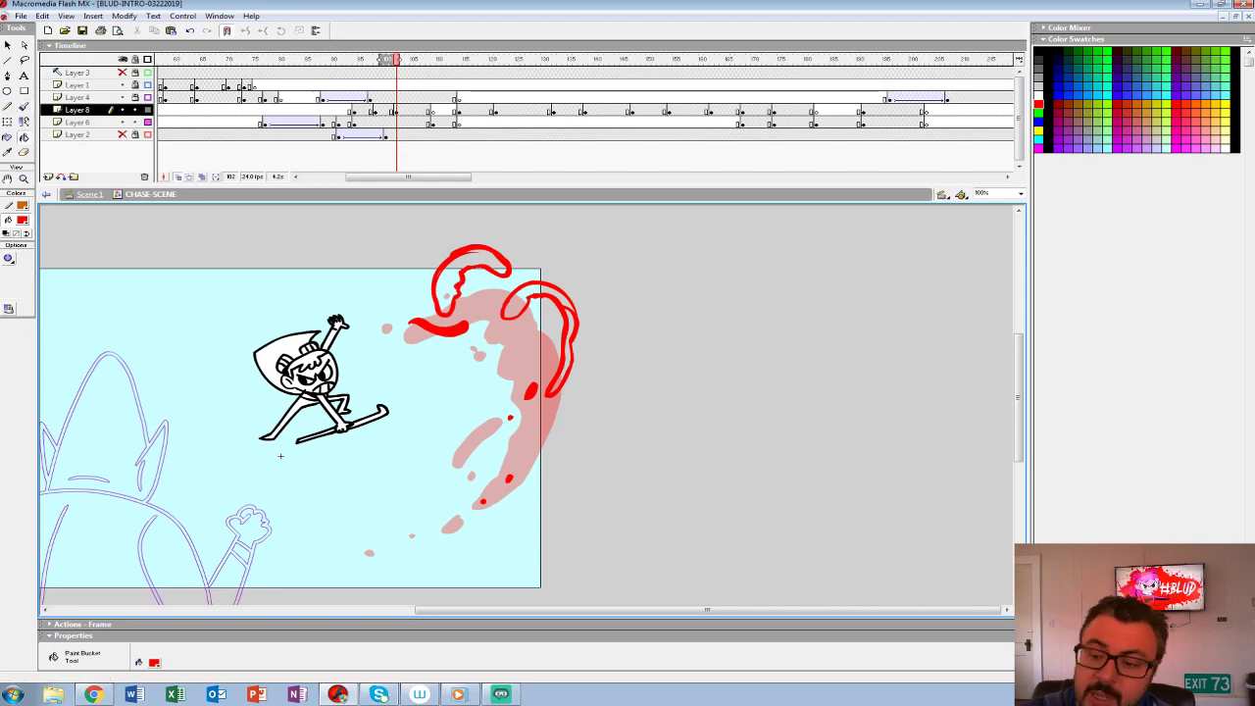
left_click(538, 296)
left_click(473, 277)
left_click(561, 353)
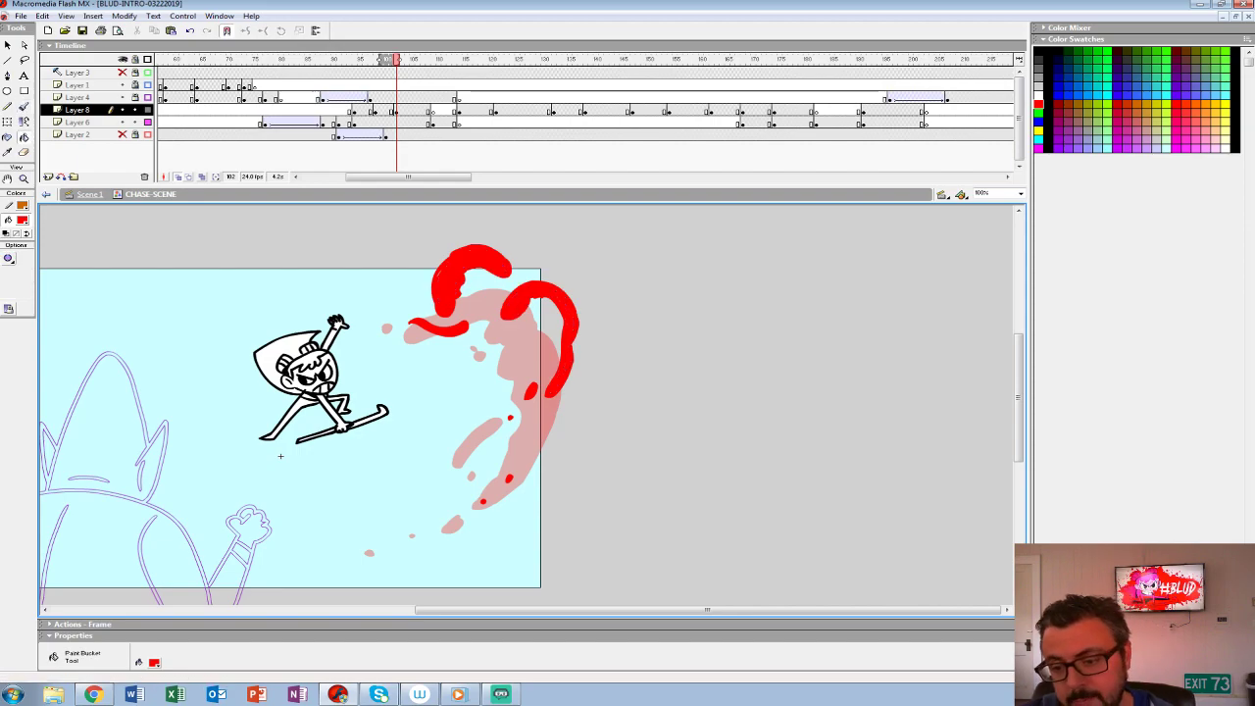
- Brush a small rounded red blob inside the third splash's right-hand arch and compare the neighbouring splash frames
key("b")
left_click_drag(526, 330, 533, 336)
key("ctrl+z")
key("ctrl+z")
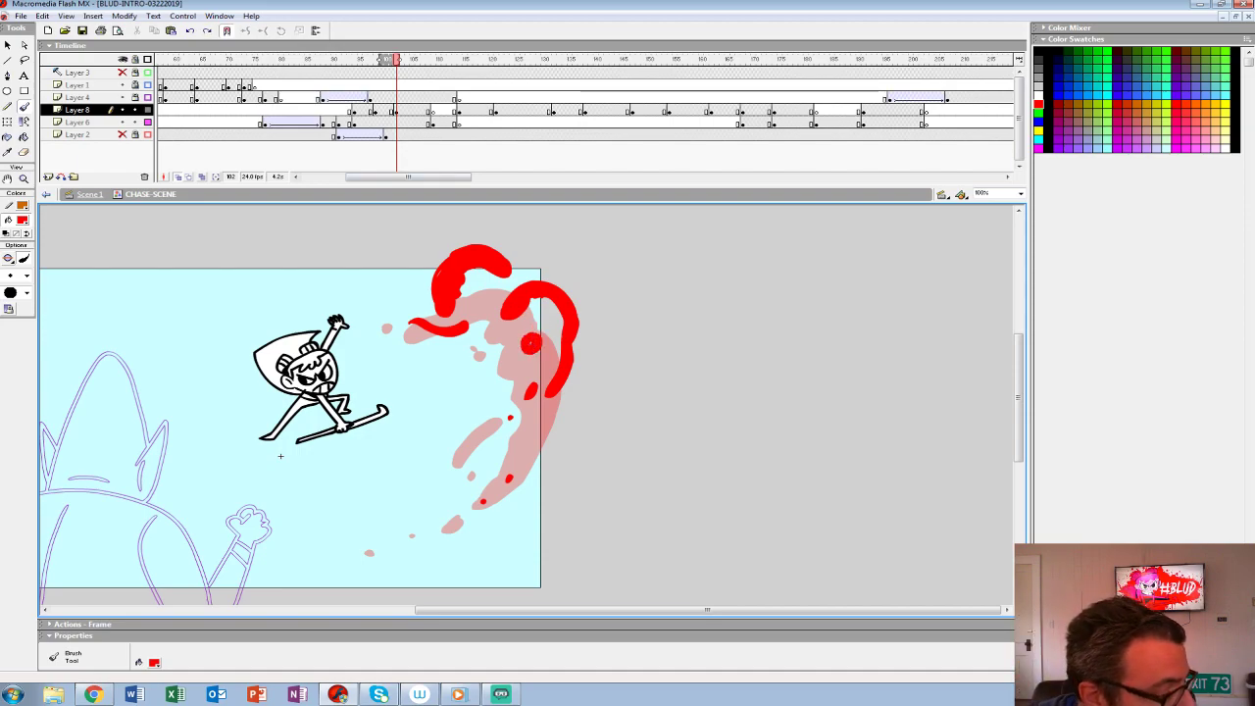
key("ctrl+z")
mouse_move(522, 331)
left_mouse_down()
mouse_move(547, 345)
mouse_move(529, 353)
left_mouse_up()
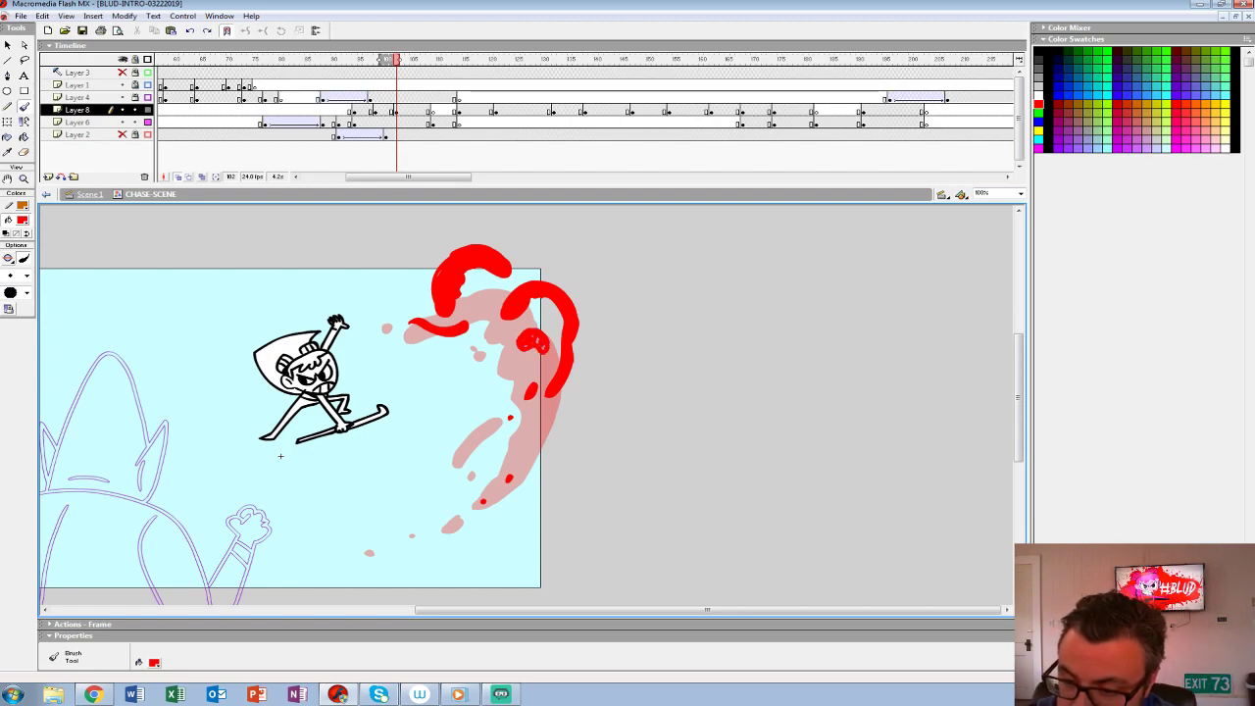
key("ctrl+z")
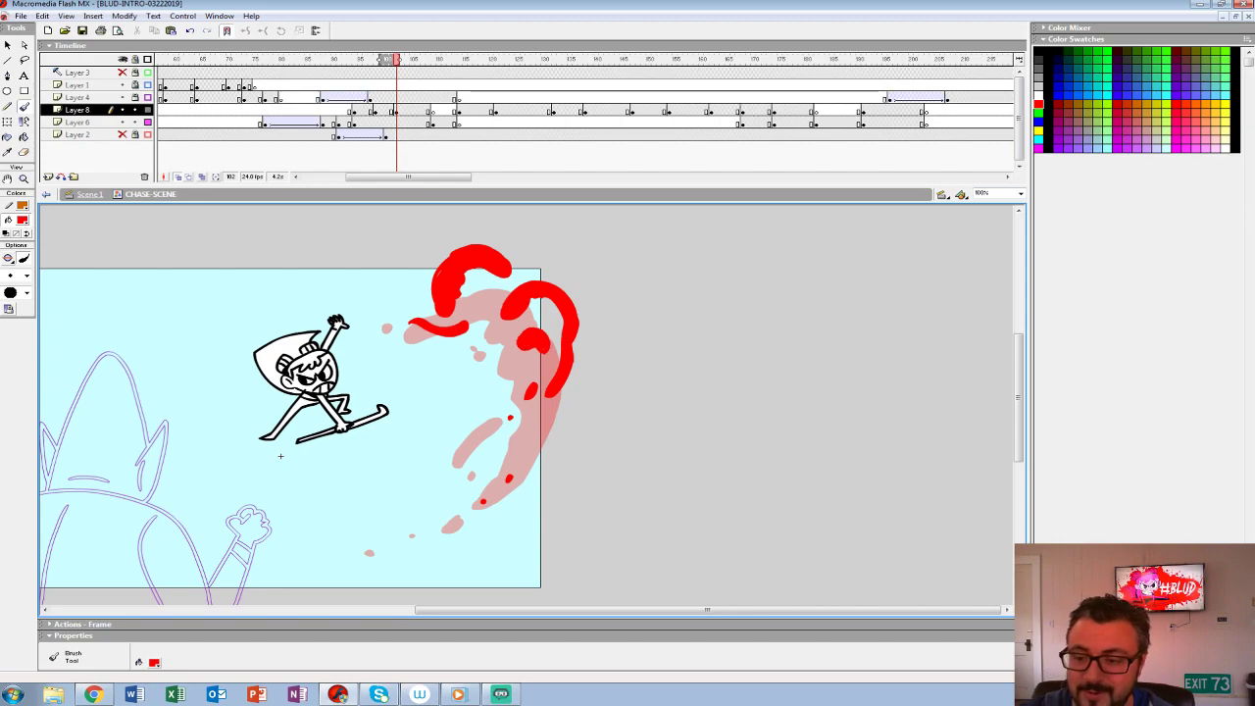
mouse_move(396, 97)
left_mouse_down()
mouse_move(364, 97)
mouse_move(426, 97)
mouse_move(380, 85)
mouse_move(396, 86)
left_mouse_up()
left_click(396, 110)
left_click(369, 110)
left_click(381, 110)
left_click(401, 110)
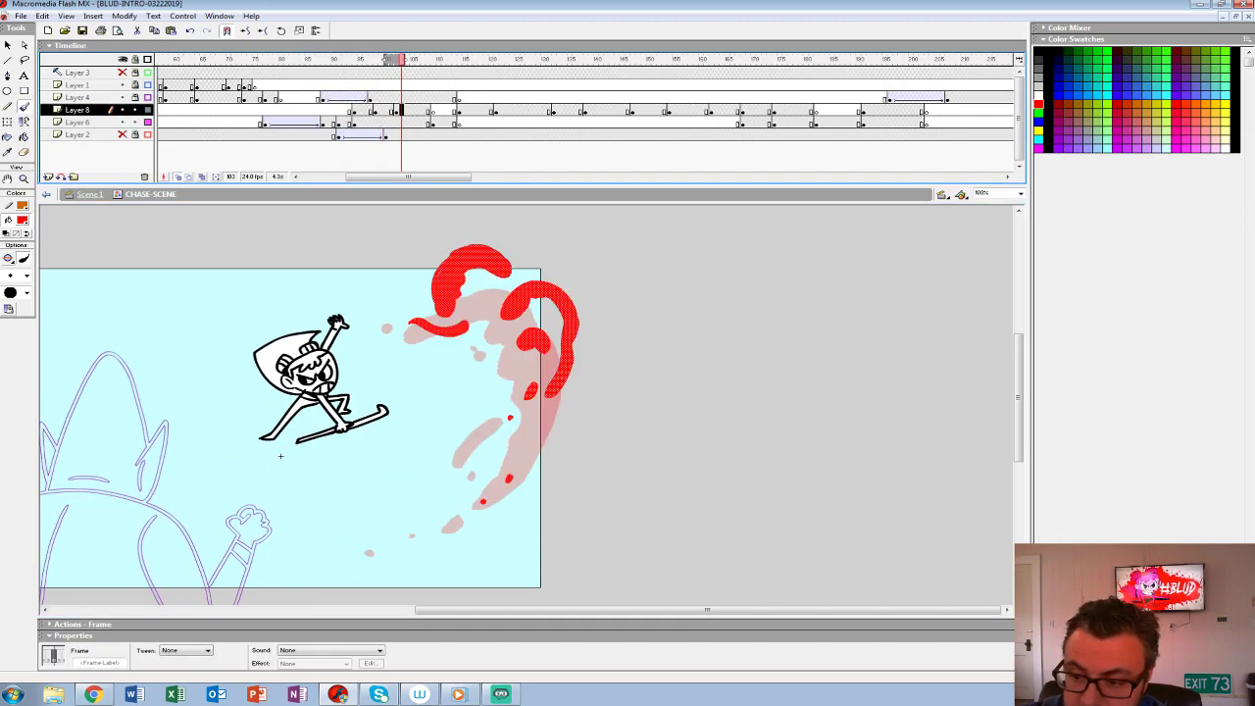
key("comma")
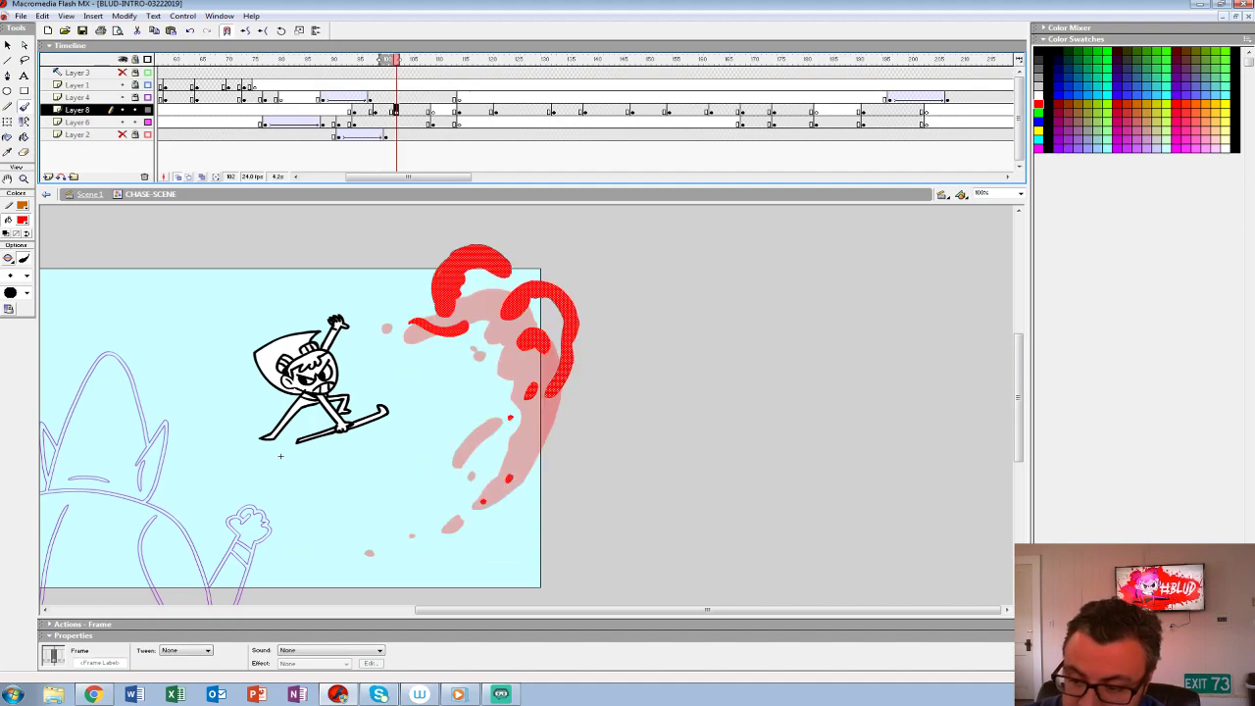
left_click_drag(562, 403, 569, 413)
mouse_move(487, 311)
left_mouse_down()
mouse_move(494, 339)
mouse_move(529, 318)
left_mouse_up()
key("ctrl+z")
key("ctrl+z")
key("ctrl+z")
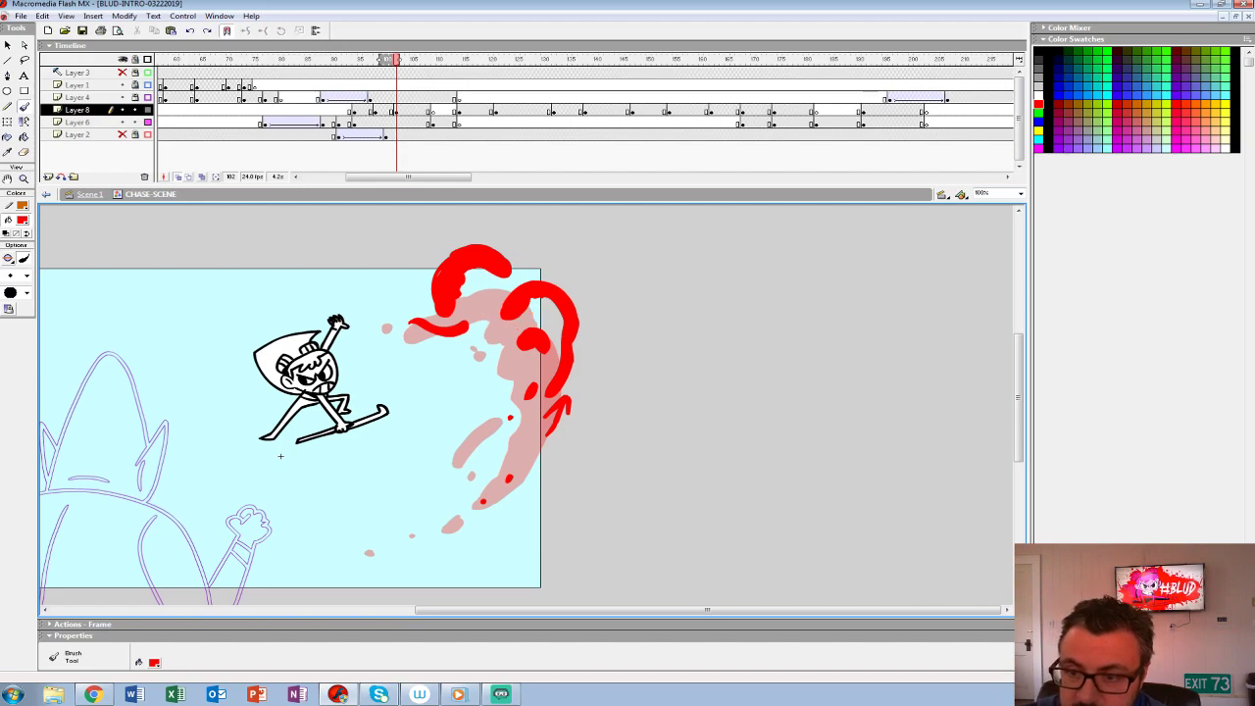
- Delete the third splash's short lower streak and shift the second and third splash keyframes on Layer 8 to frames 97 and 101
key("comma")
key("comma")
key("comma")
key("comma")
key("comma")
key("comma")
key("comma")
key("comma")
key("comma")
key("comma")
key("comma")
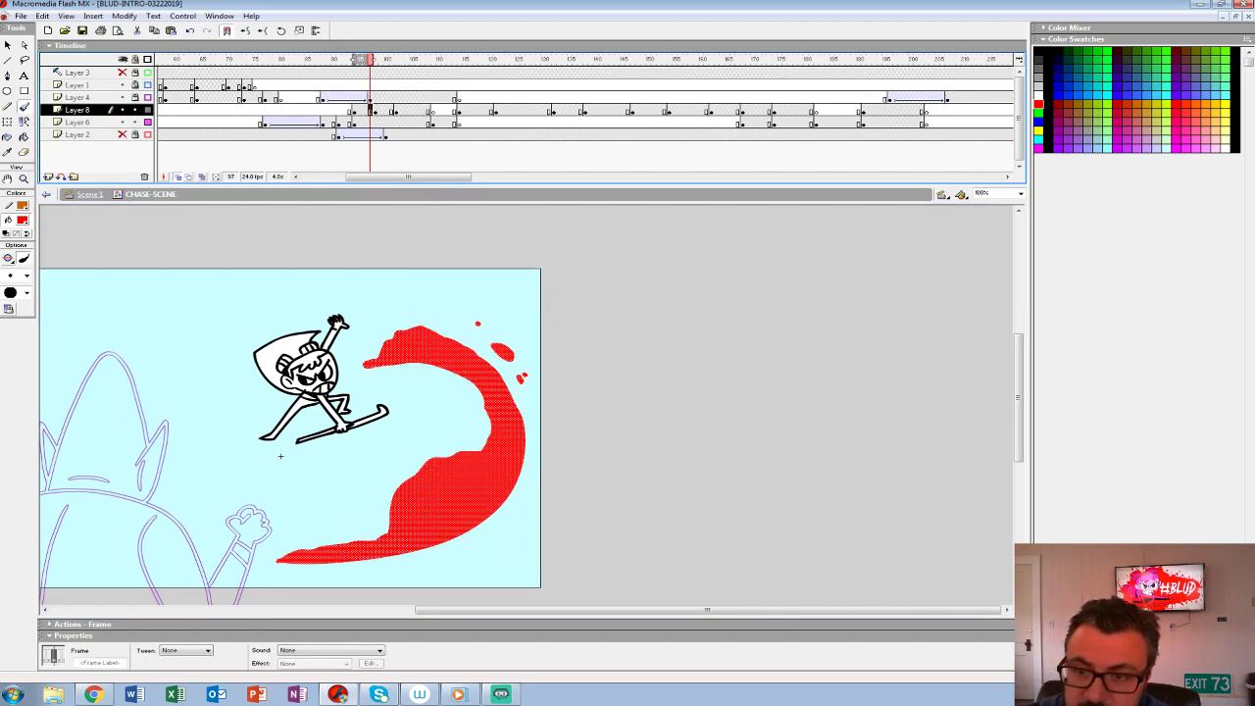
key("Return")
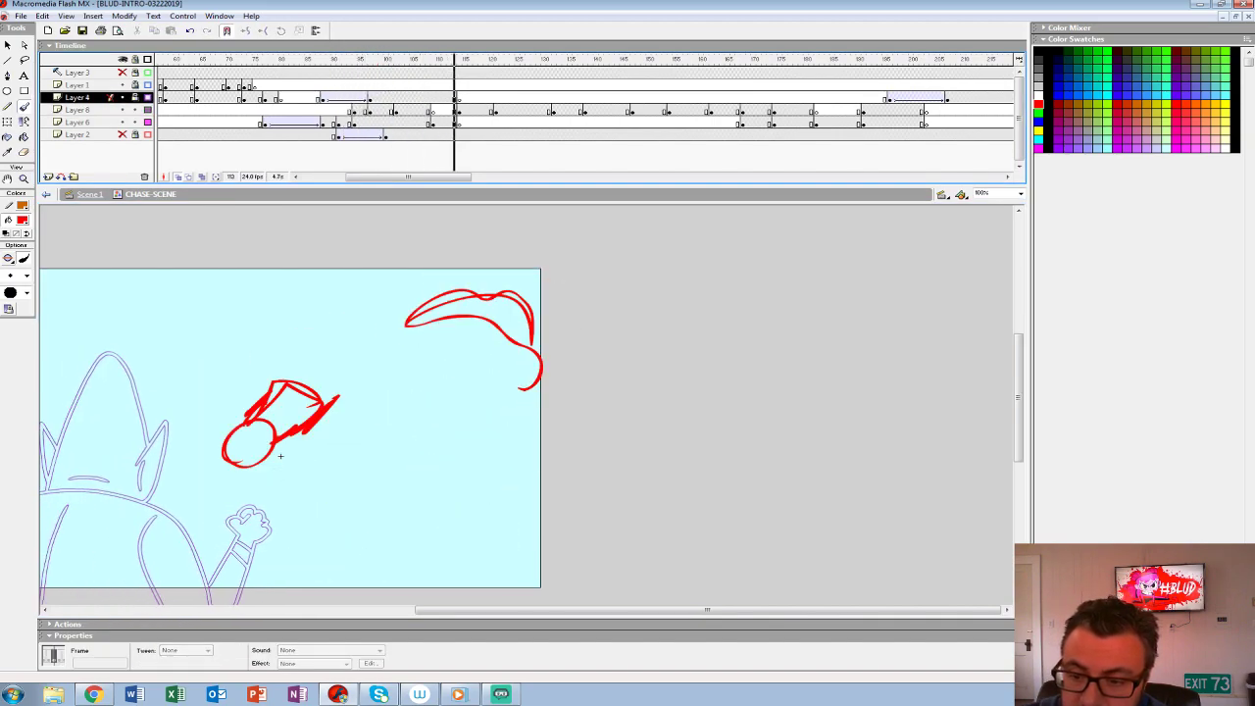
key("v")
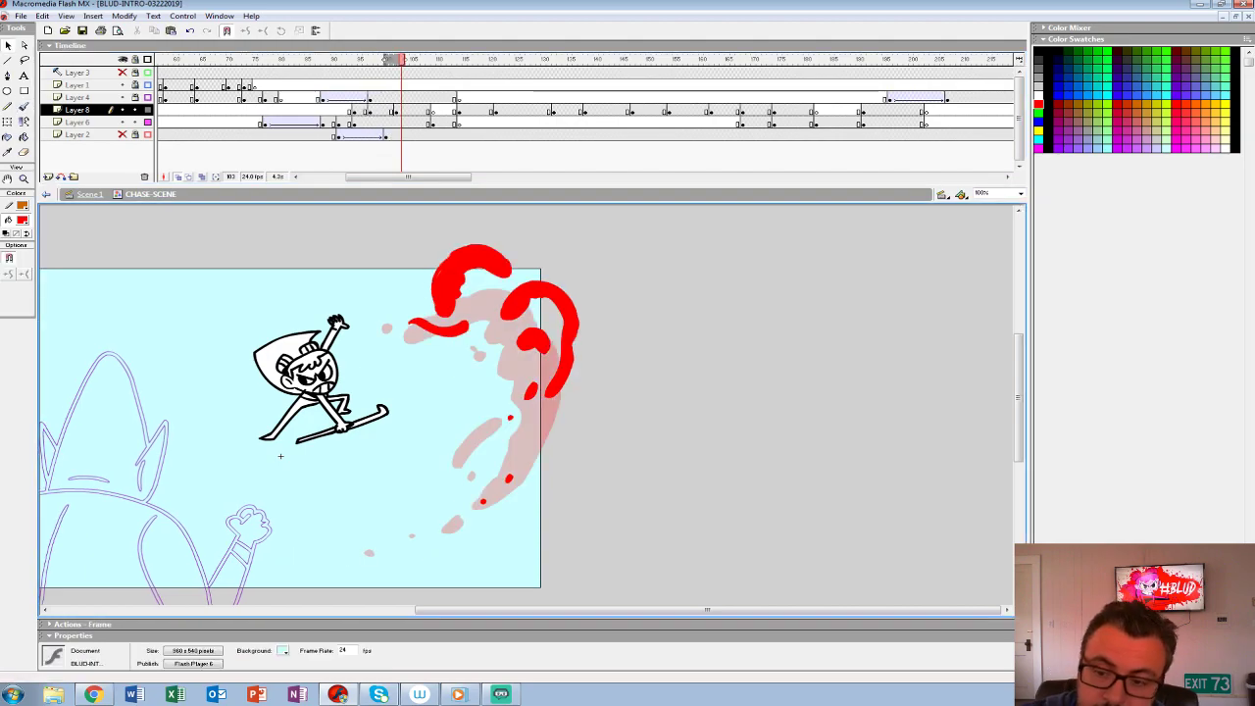
left_click_drag(396, 111, 390, 111)
- Insert a blank keyframe at frame 104 on Layer 8 and brush two thin red arcs with droplets over the previous splash's right-hand arch
left_click(407, 111)
key("F7")
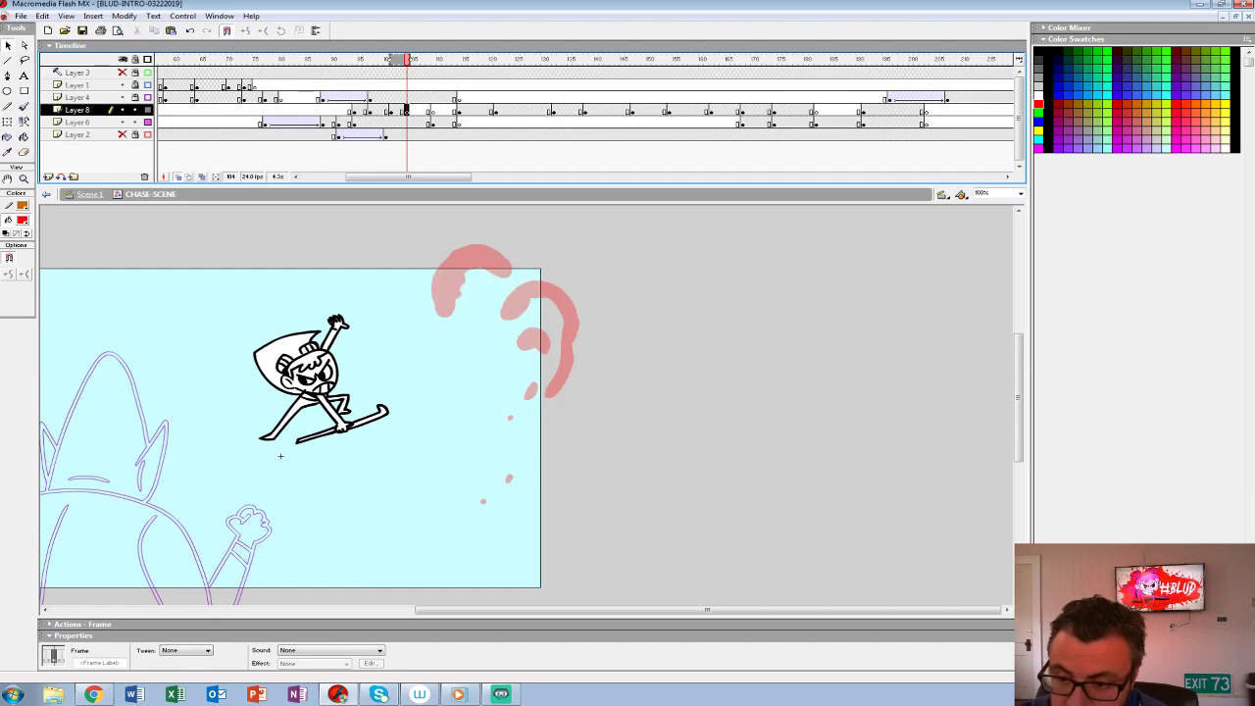
key("b")
mouse_move(502, 308)
left_mouse_down()
mouse_move(522, 271)
mouse_move(542, 270)
mouse_move(504, 312)
mouse_move(507, 299)
mouse_move(570, 293)
mouse_move(570, 365)
mouse_move(546, 324)
left_mouse_up()
left_click(387, 110)
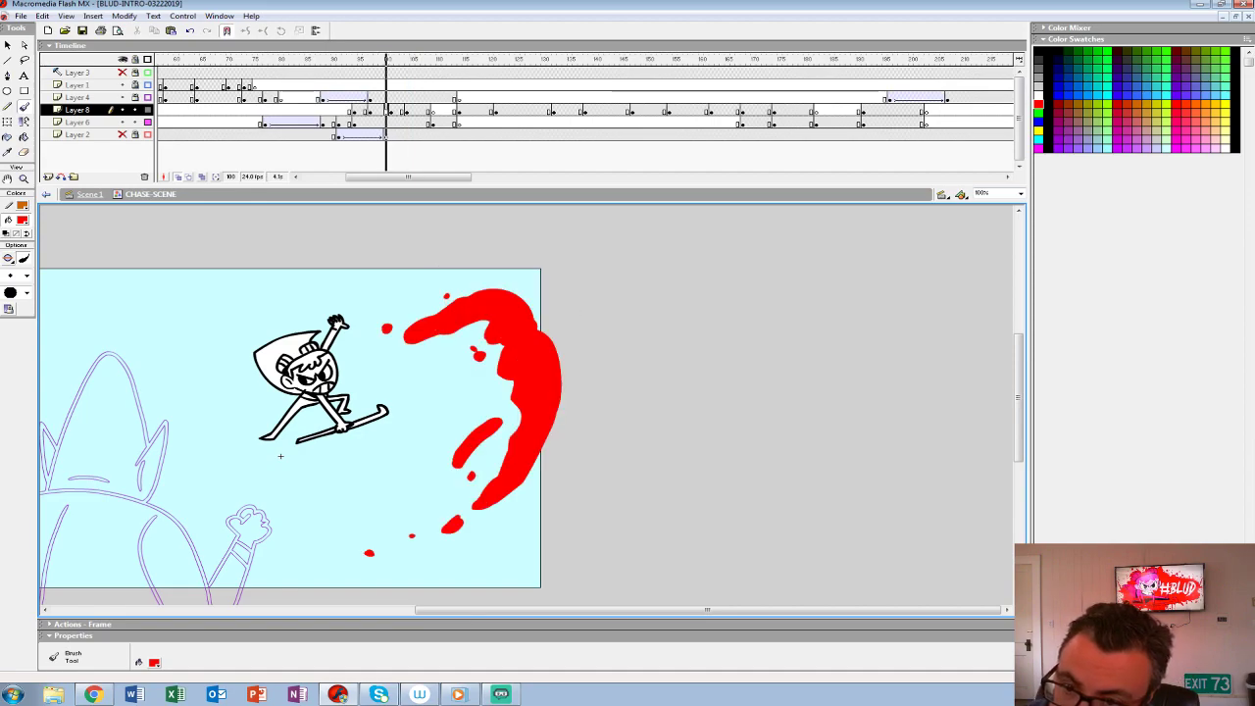
key("period")
left_click(406, 110)
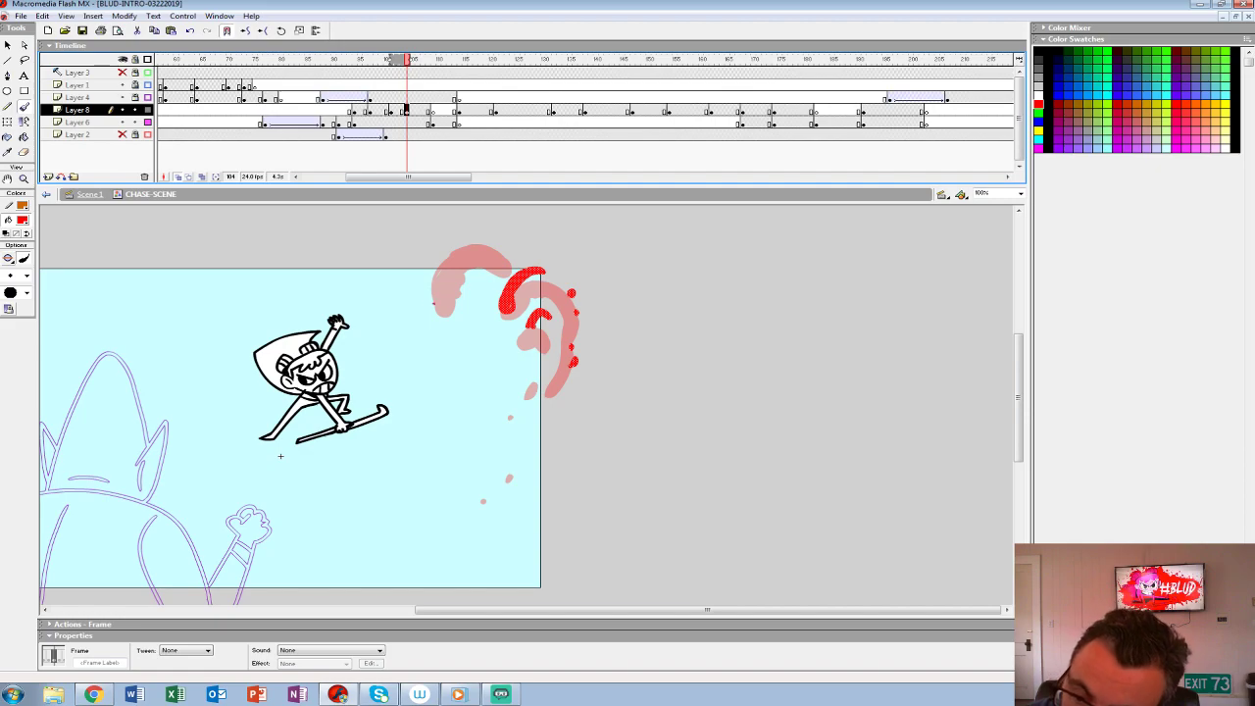
- Outline a crescent beside the previous splash's left-hand arch, dot droplets off its upper tip, and fill the crescent with red
left_click_drag(434, 304, 444, 237)
key("ctrl+z")
mouse_move(437, 308)
left_mouse_down()
mouse_move(414, 280)
mouse_move(446, 234)
mouse_move(428, 264)
mouse_move(437, 305)
left_mouse_up()
left_click(463, 234)
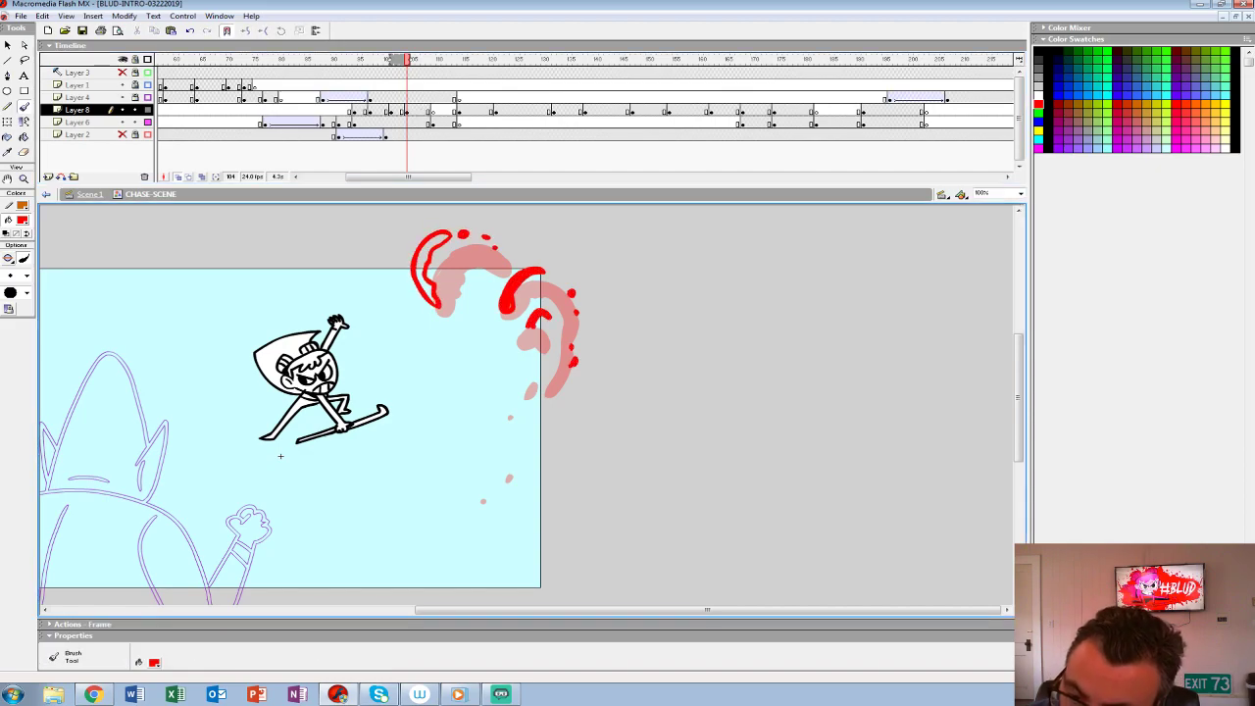
key("k")
left_click(421, 266)
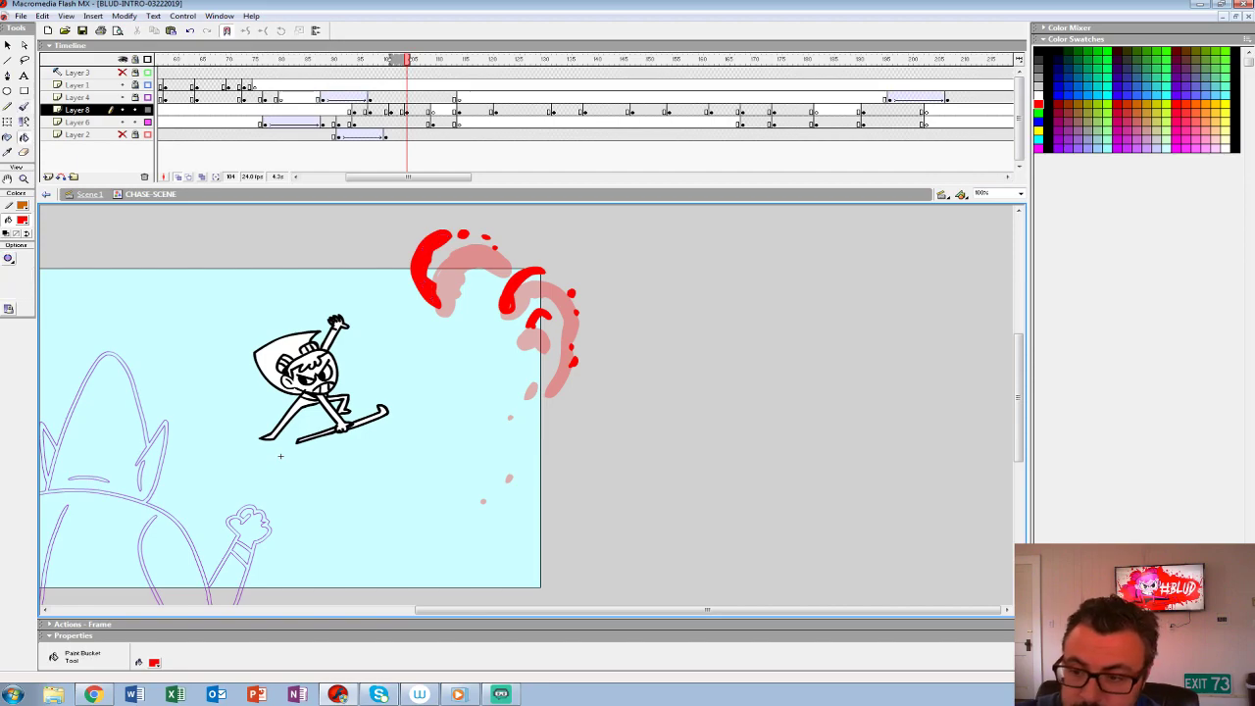
- Play the scene and place Layer 8's next blank keyframe at frame 108
left_click(334, 85)
key("Return")
left_click(334, 85)
key("Return")
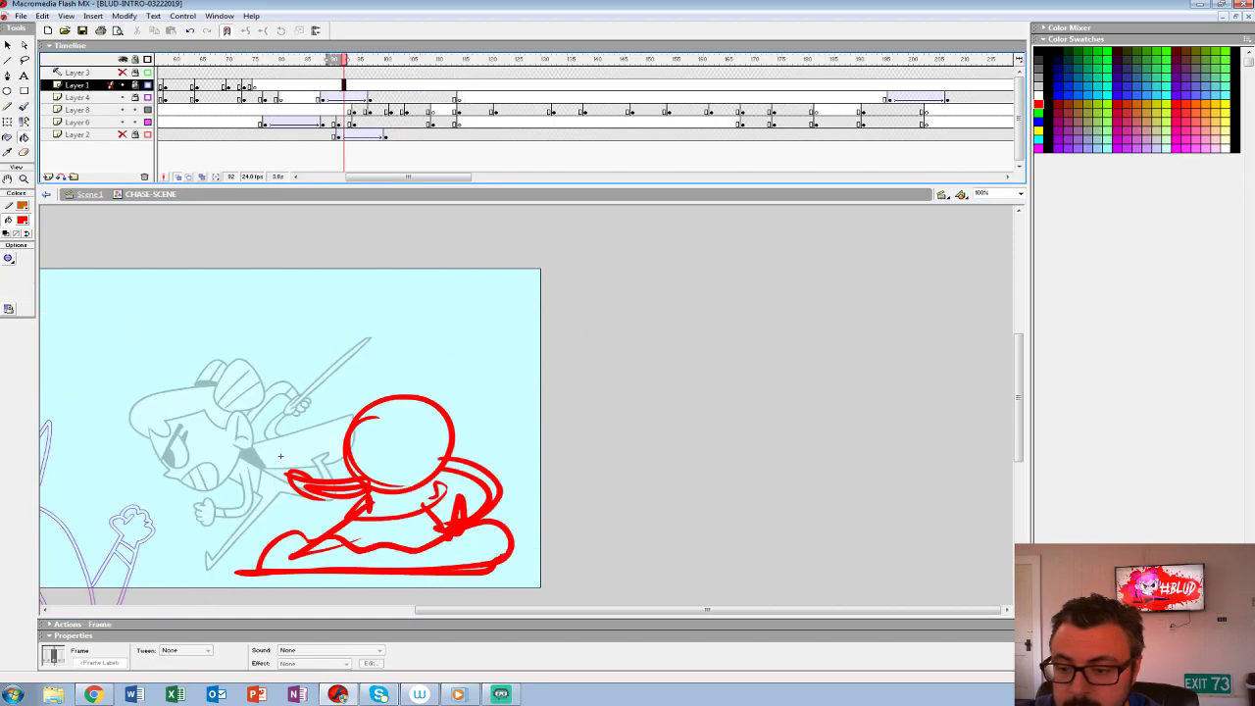
left_click(433, 110)
left_click_drag(433, 110, 387, 110)
left_click(391, 110)
left_click(407, 109)
key("period")
key("period")
key("period")
key("period")
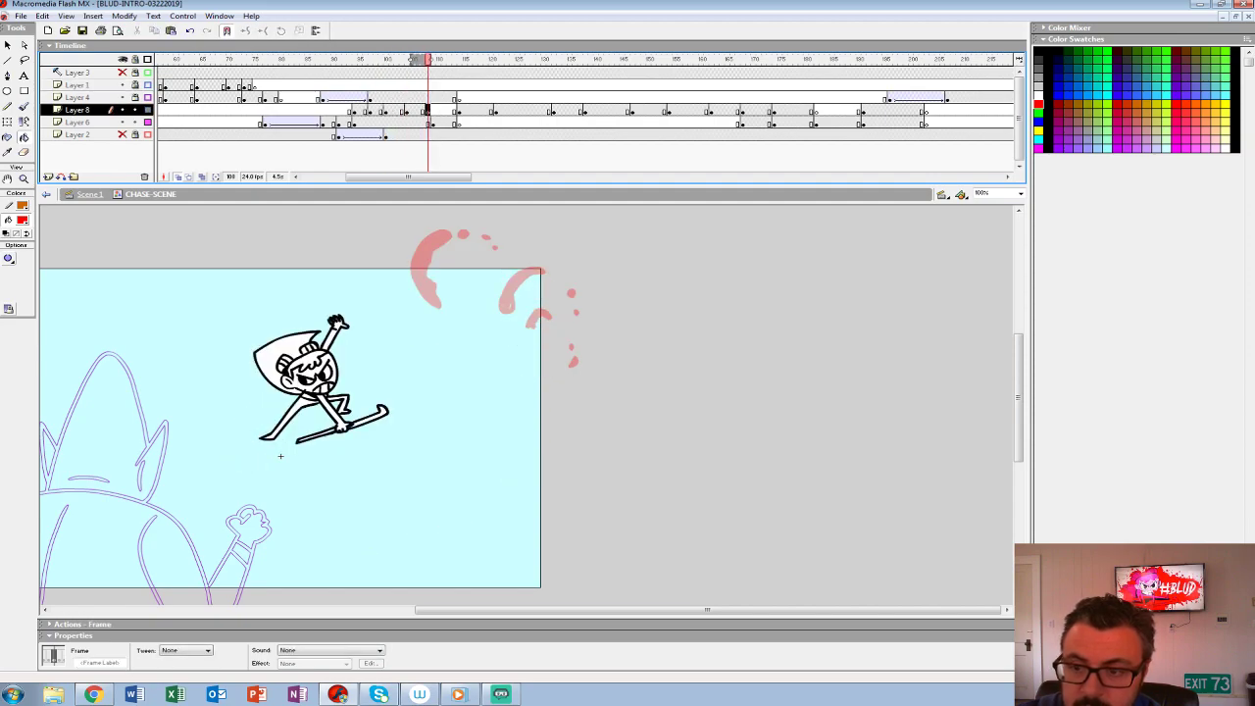
- Brush the splash's shrunken arc remnants and scattered red droplets at frame 108 on Layer 8, and play the scene
key("b")
mouse_move(432, 305)
left_mouse_down()
mouse_move(411, 287)
mouse_move(430, 301)
left_mouse_up()
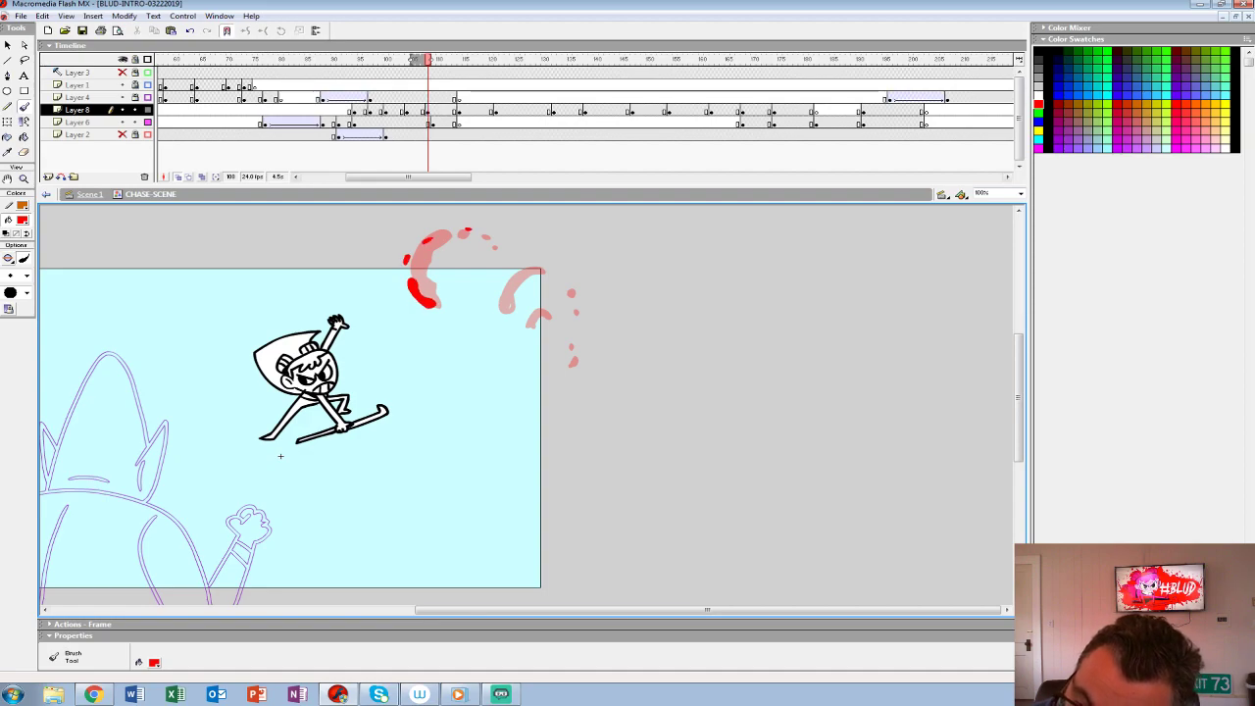
mouse_move(502, 276)
left_mouse_down()
mouse_move(516, 315)
mouse_move(496, 311)
mouse_move(504, 275)
left_mouse_up()
key("ctrl+z")
left_click_drag(514, 265, 527, 312)
left_click(322, 85)
key("Return")
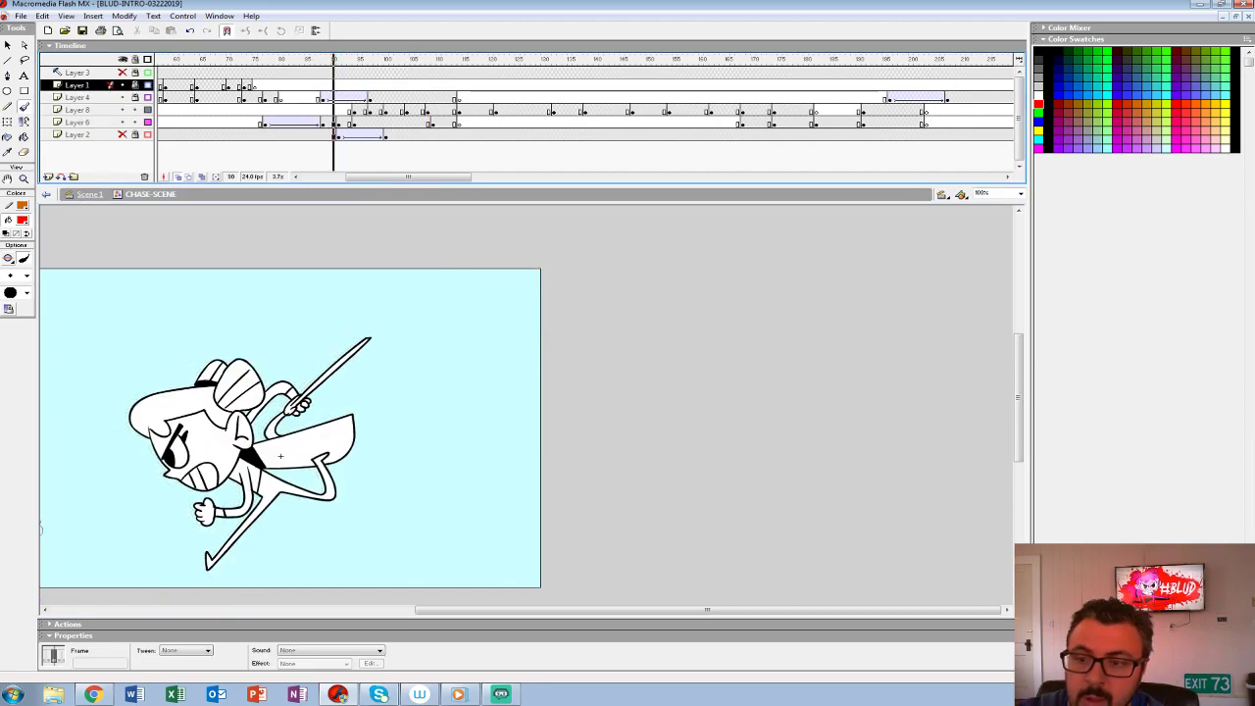
left_click(365, 97)
key("Return")
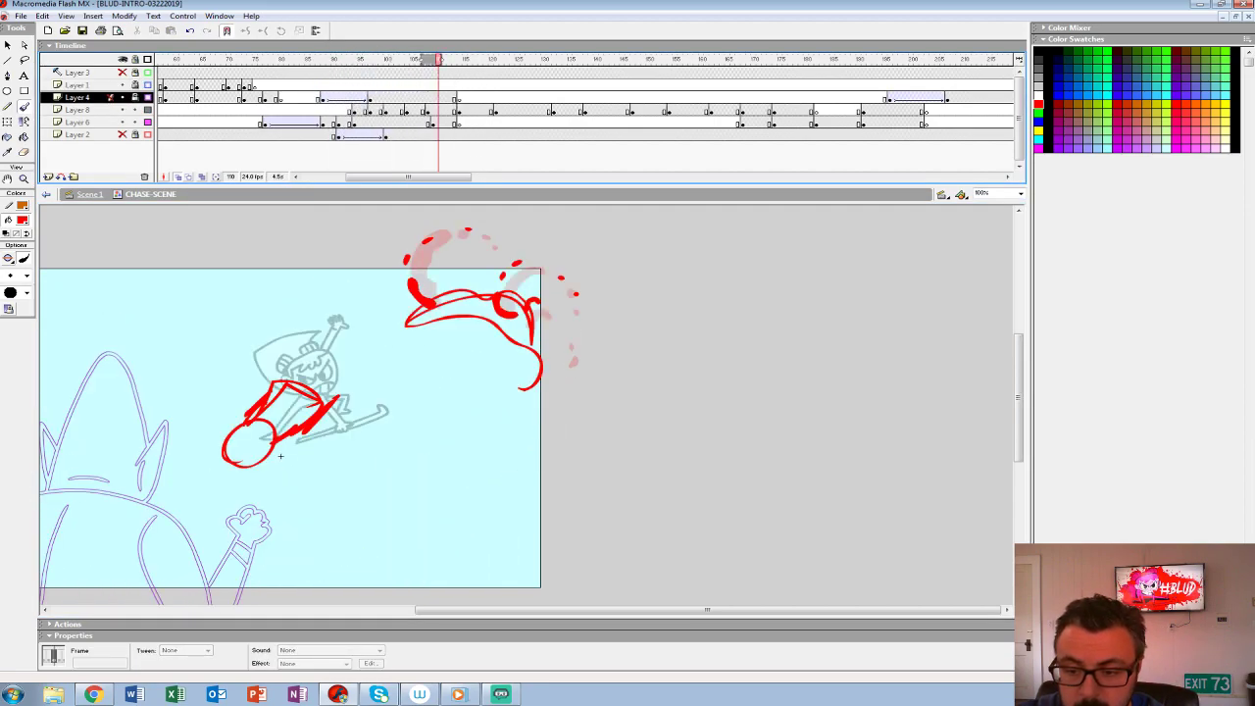
- Insert a blank keyframe at frame 112 on Layer 8
key("Down")
key("period")
- Clear the rough red sketch from frame 112 with a blank keyframe on Layer 6
key("period")
key("F7")
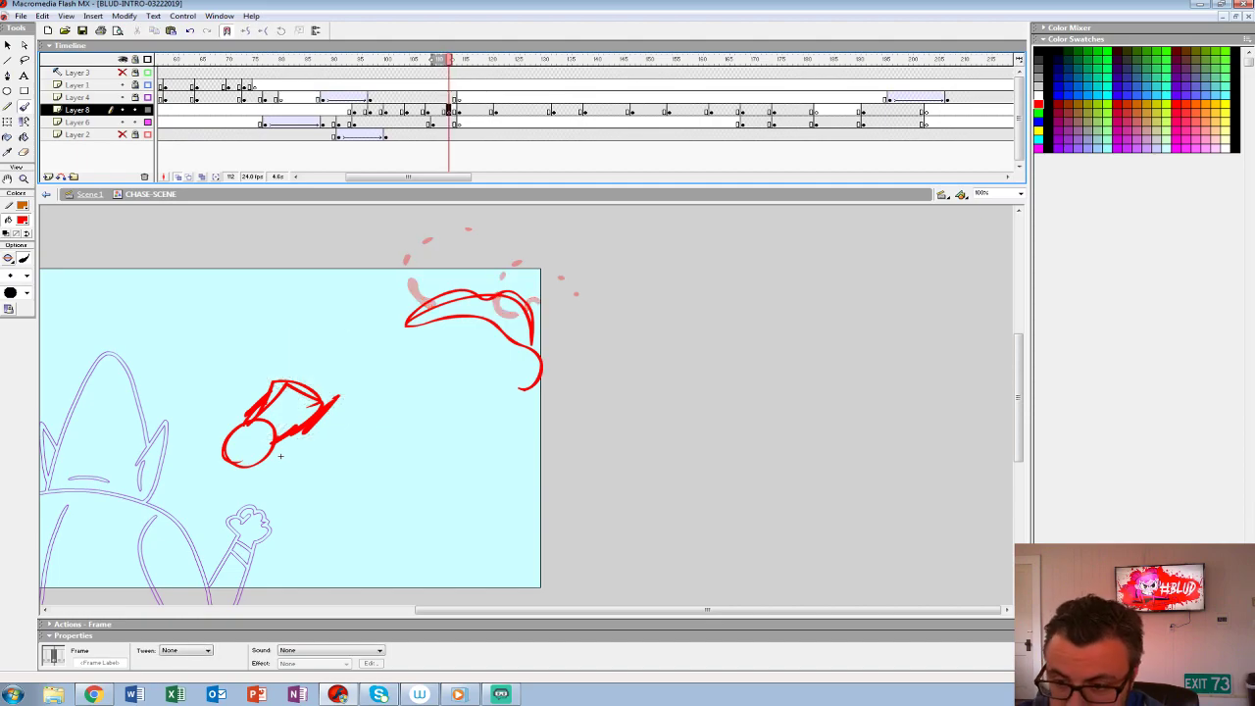
key("period")
key("period")
key("comma")
key("comma")
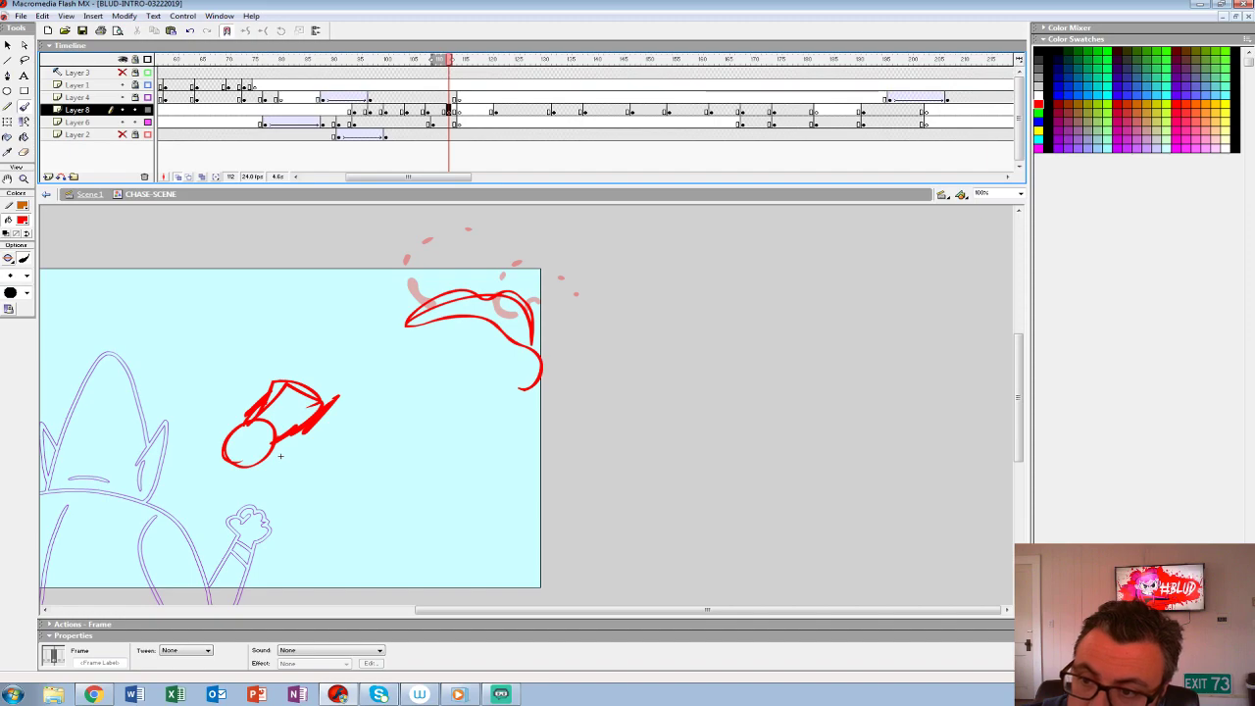
key("Down")
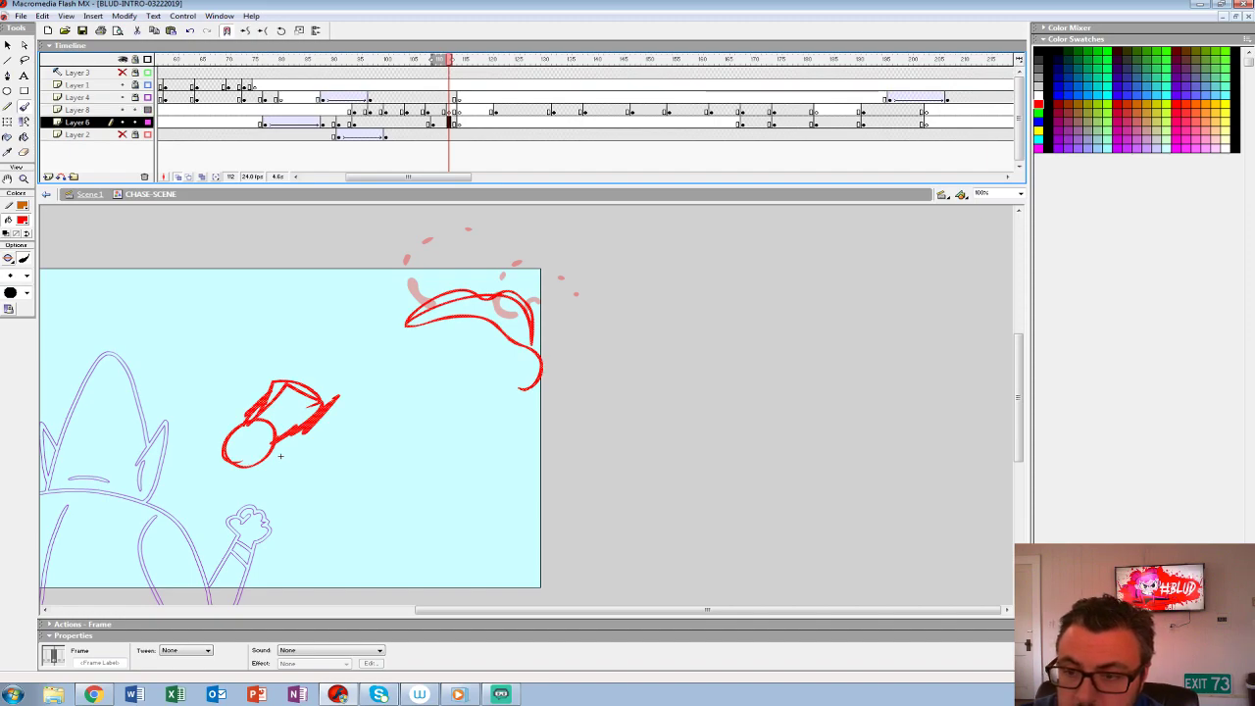
key("Up")
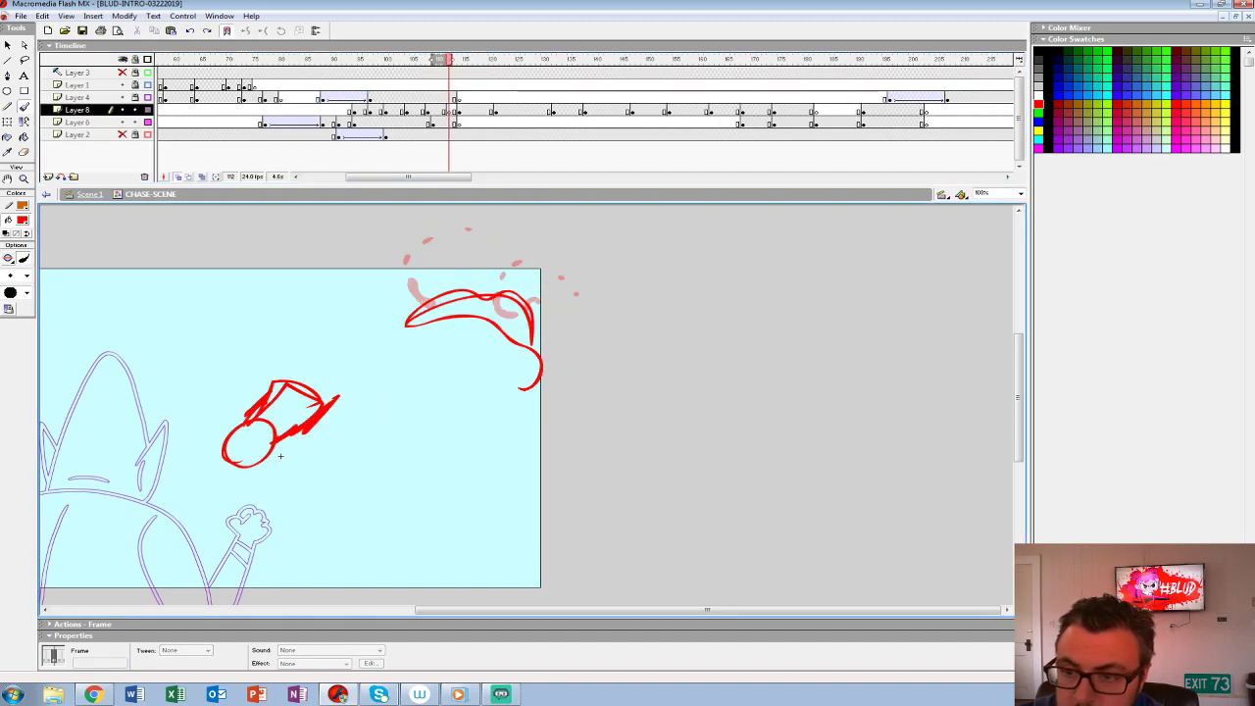
key("period")
key("period")
key("comma")
key("comma")
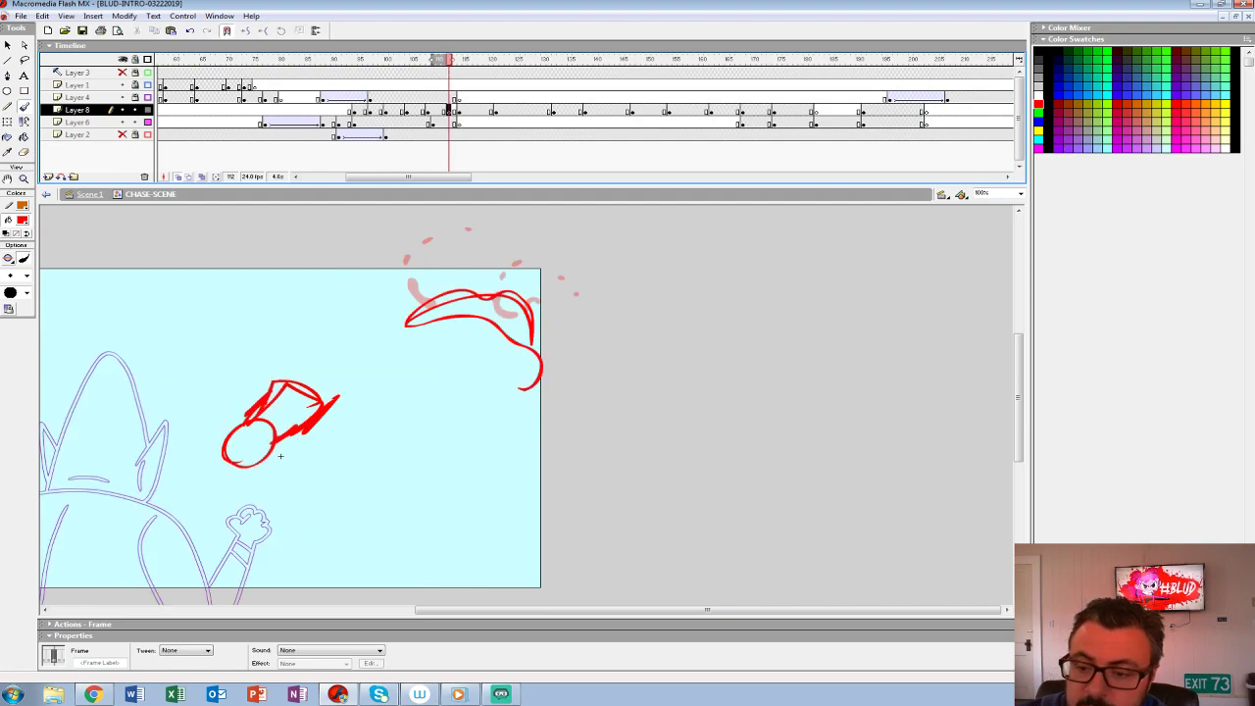
key("comma")
key("Down")
key("period")
key("F7")
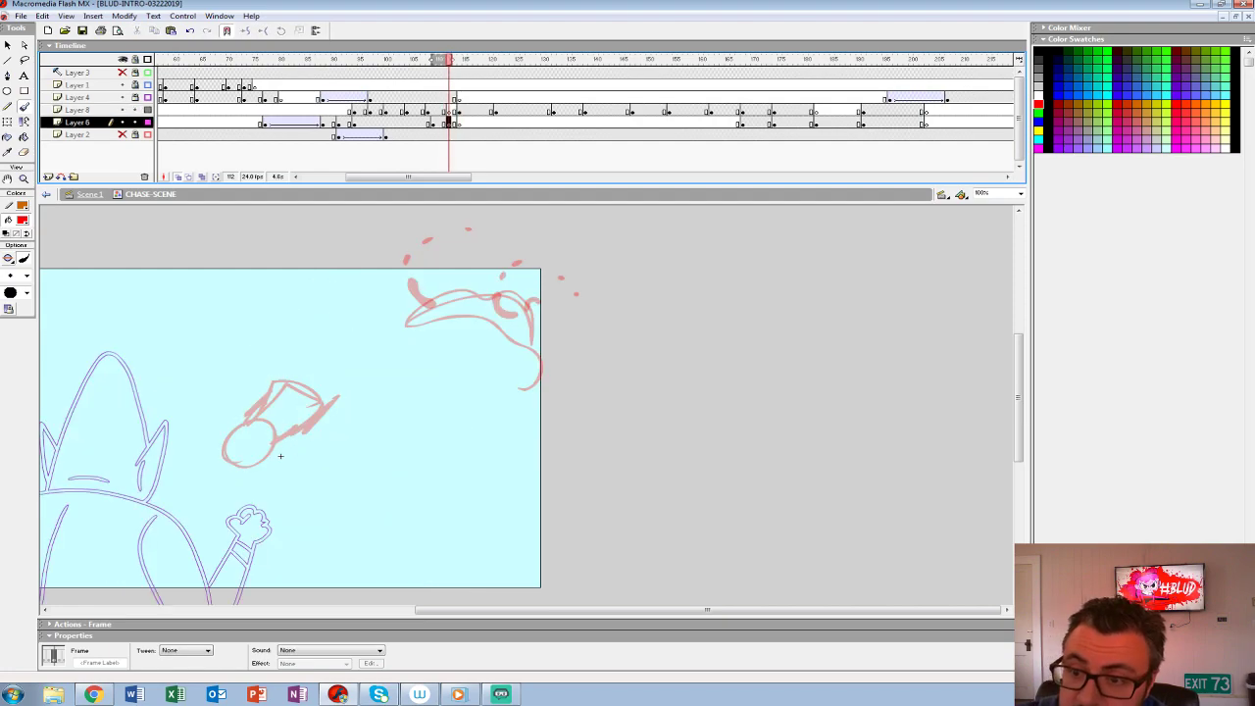
- Brush the last small red splash remnants and droplets at frame 112 on Layer 8 and check the frames that follow
key("Up")
left_click_drag(410, 299, 423, 309)
left_click(400, 275)
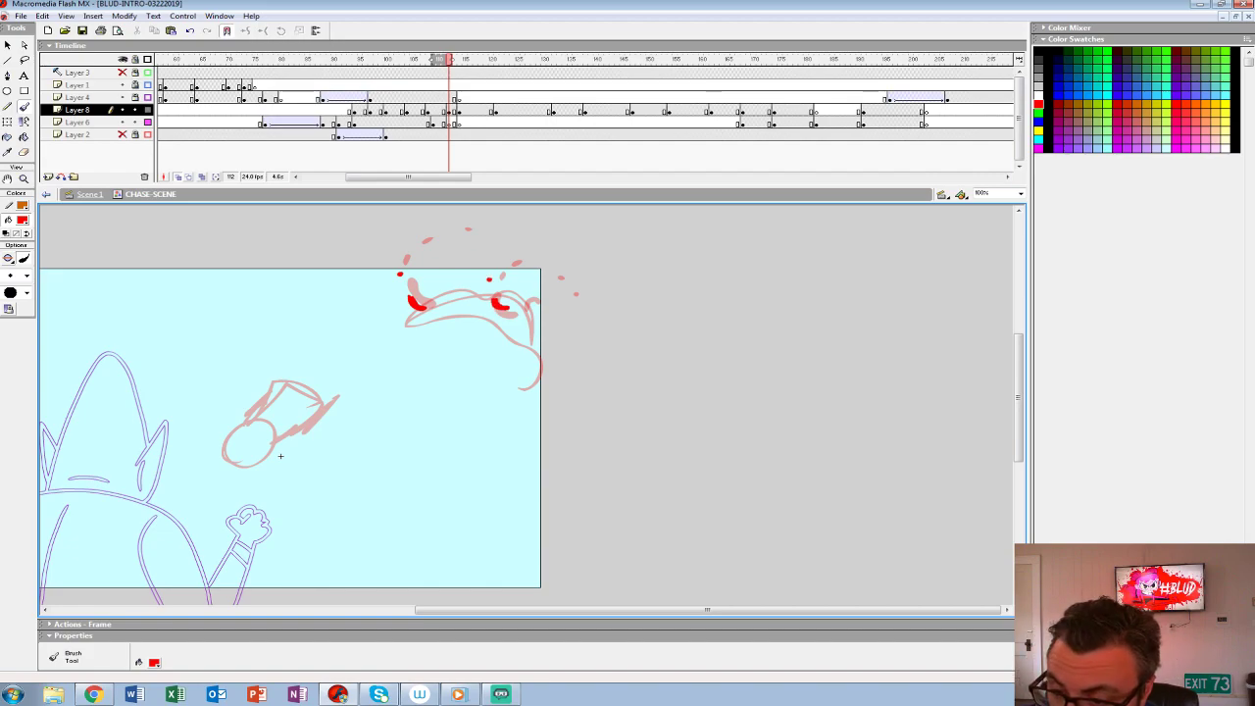
key("ctrl+z")
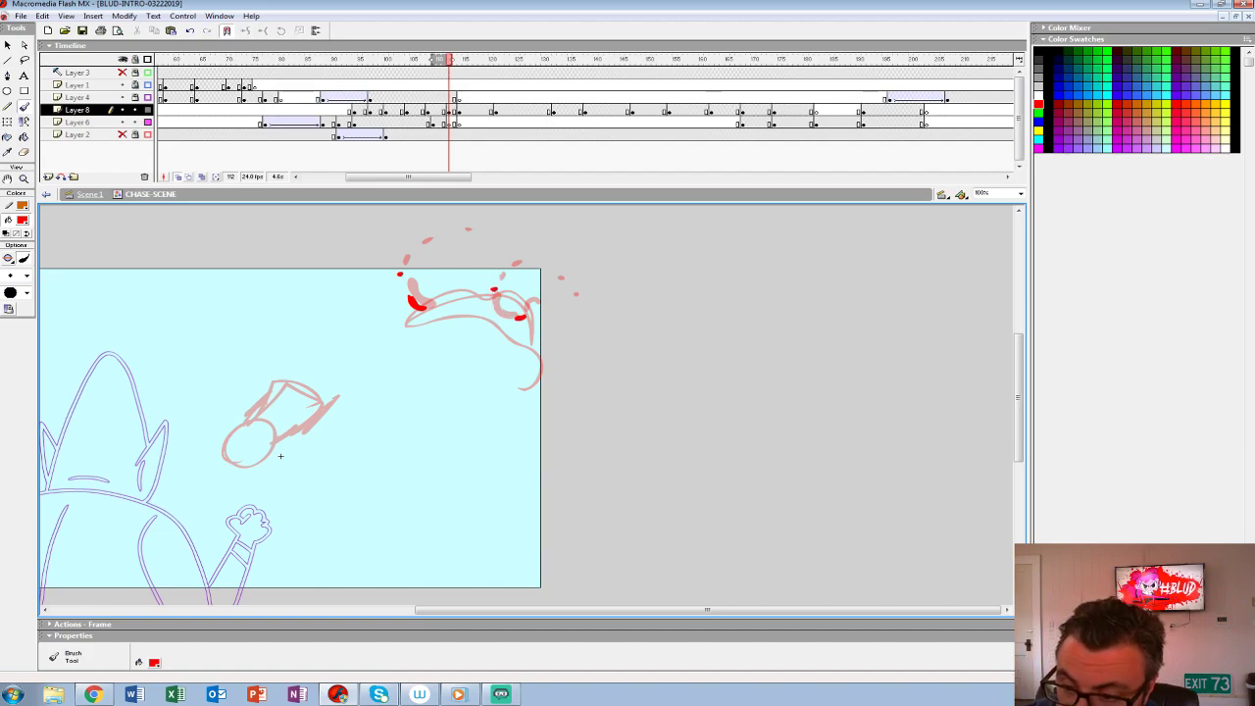
key("period")
key("period")
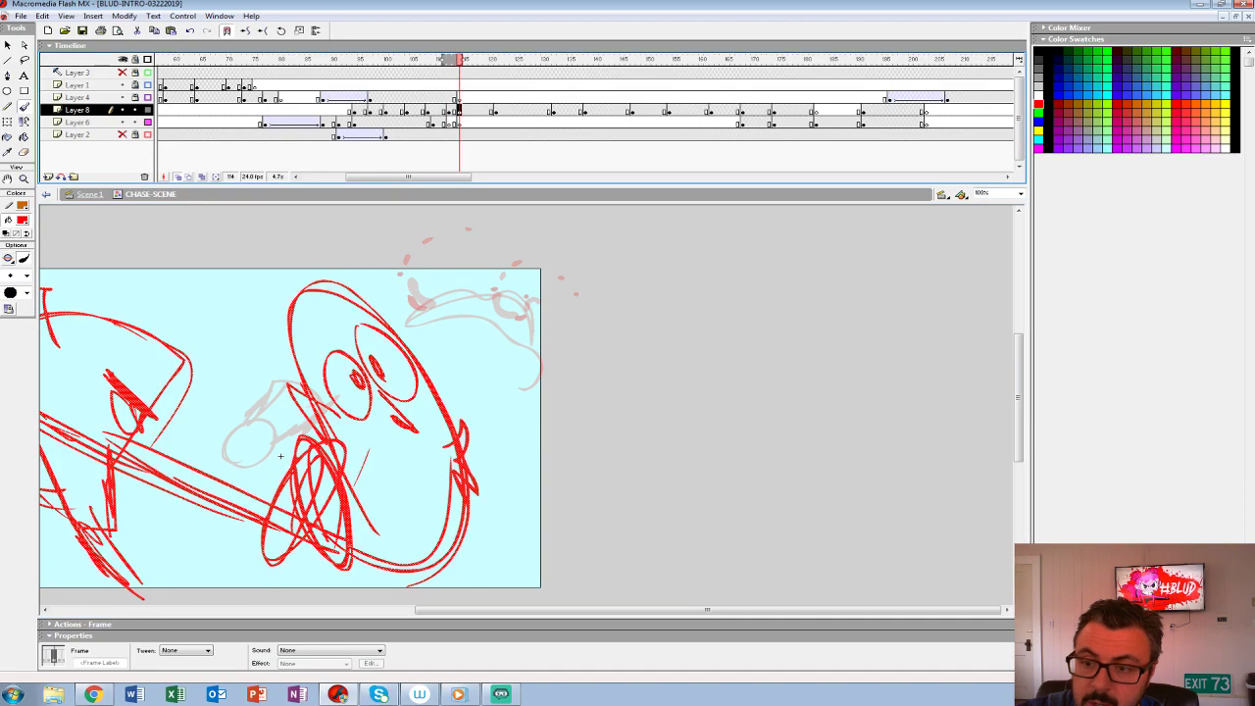
- Play the chase scene and step through the frames of the heroine's leap
key("Return")
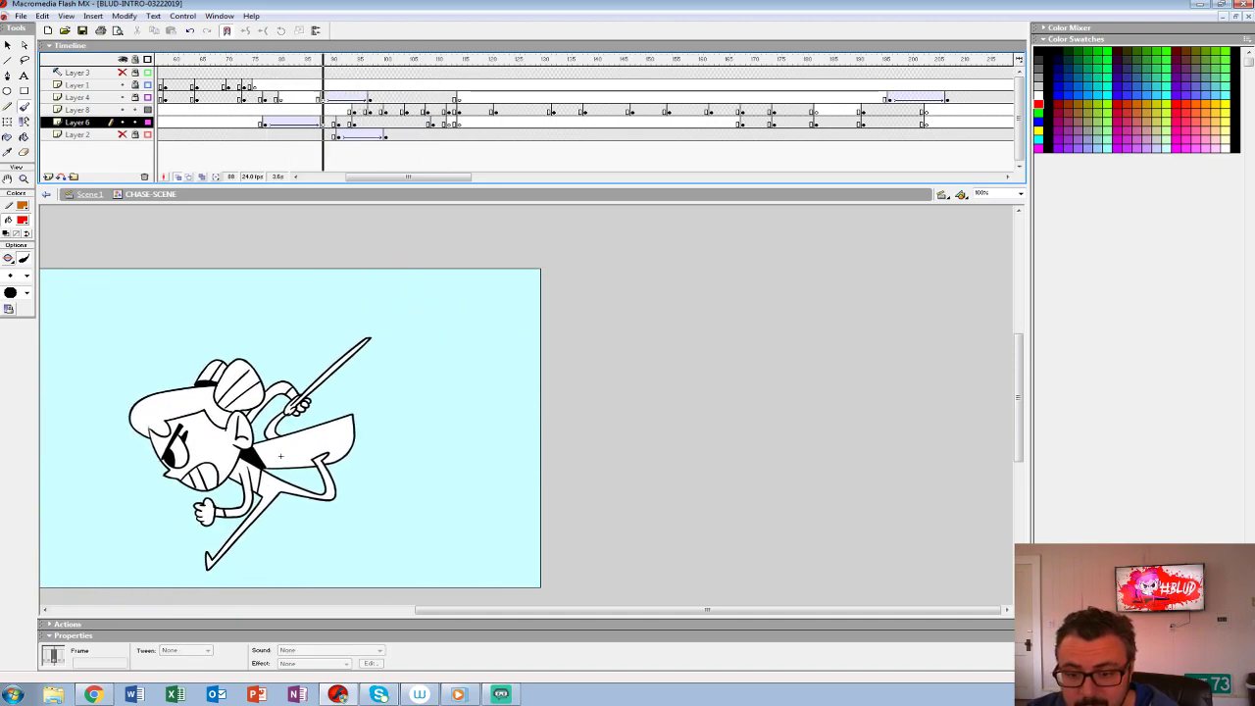
key("Return")
key("comma")
key("comma")
key("comma")
key("comma")
key("comma")
key("comma")
key("comma")
key("period")
key("period")
key("period")
key("period")
key("period")
key("period")
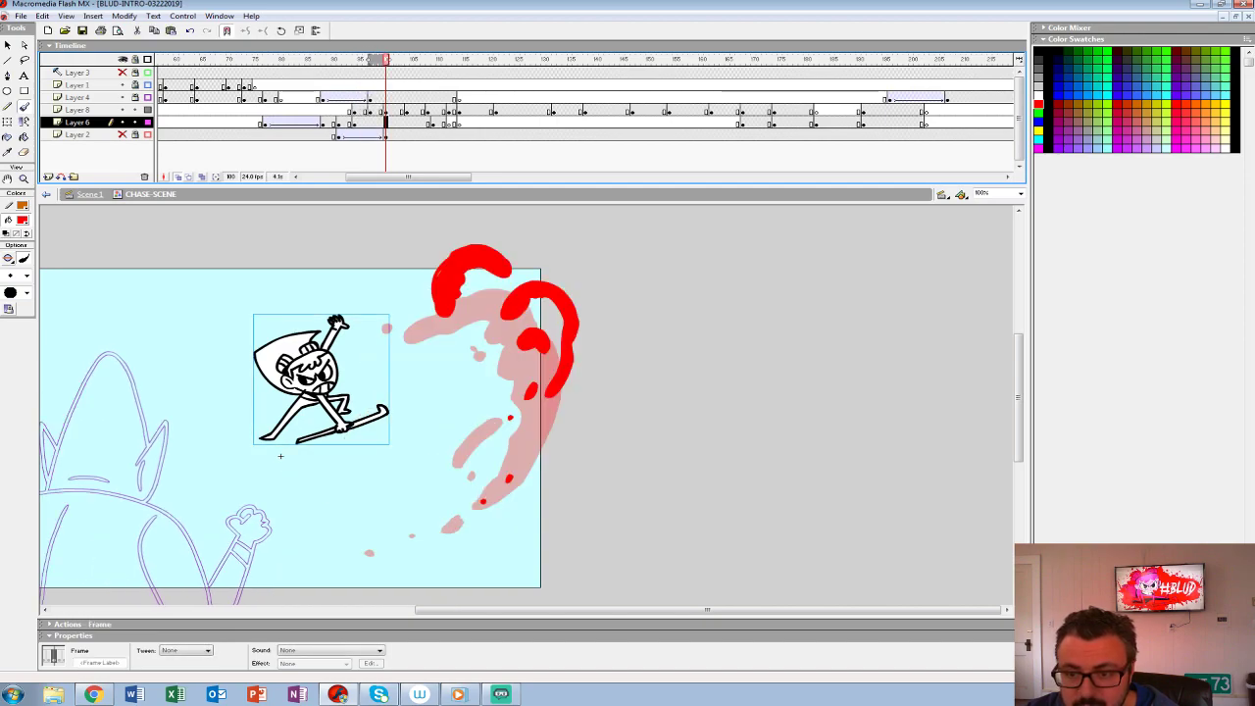
- At a keyframe on frame 104 of Layer 6, scale the leaping heroine to 90% and nudge her left and up
key("period")
key("period")
key("period")
key("period")
key("ctrl+alt+s")
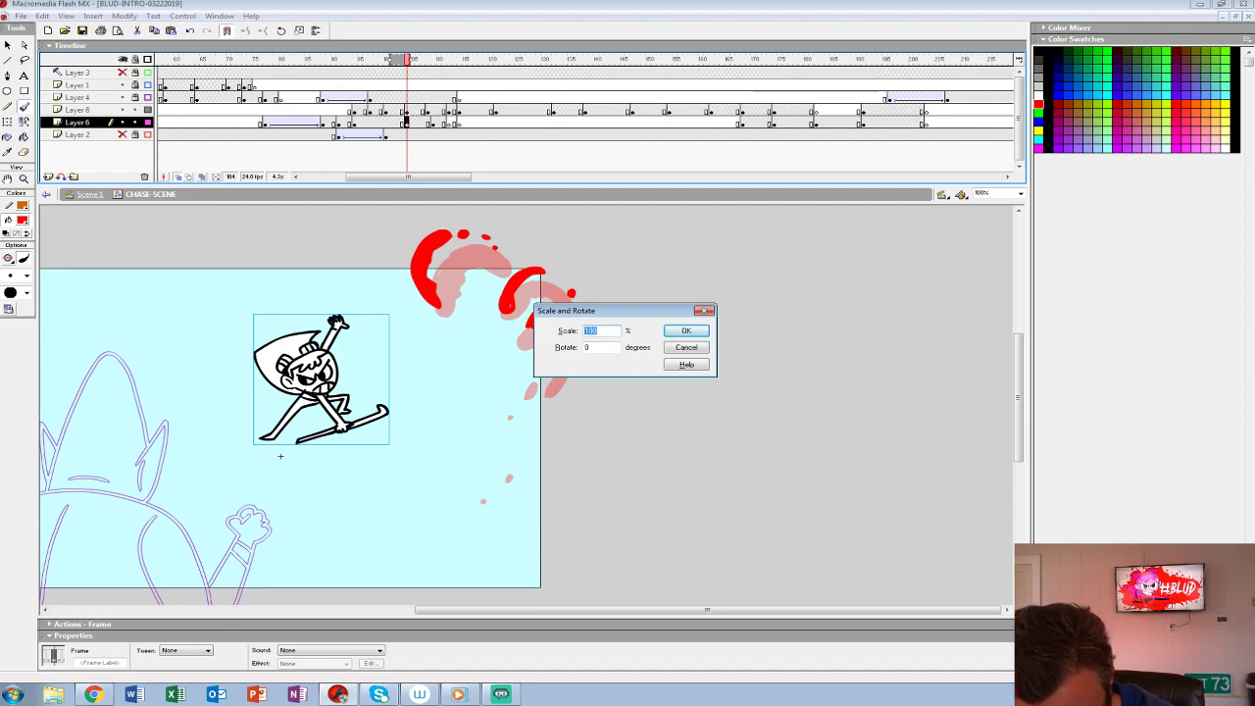
type("90")
key("Return")
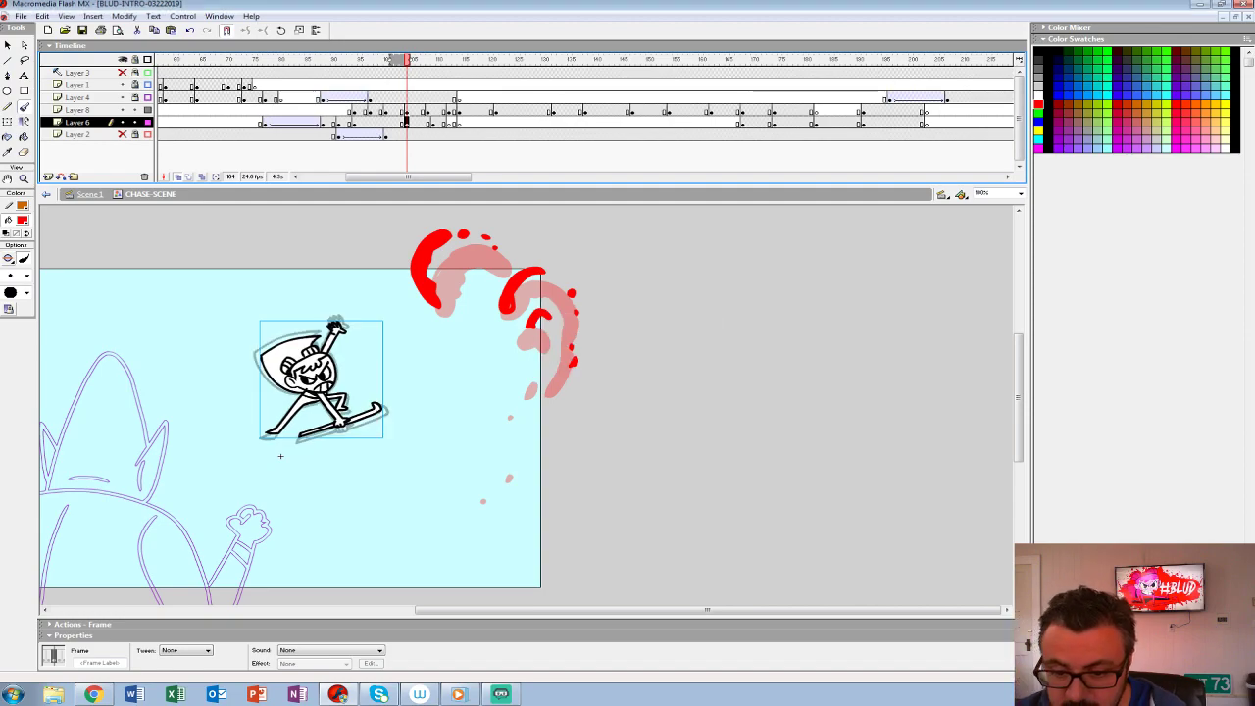
key("Left")
key("Left")
key("Left")
key("Left")
key("Left")
key("Left")
key("Left")
key("Left")
key("Left")
key("Left")
key("Left")
key("Left")
key("Left")
key("Up")
key("Up")
key("Up")
- Apply a motion tween with an ease of 100 to the heroine from frame 94 on Layer 6
key("comma")
key("comma")
key("comma")
key("comma")
key("comma")
key("comma")
key("comma")
key("comma")
key("comma")
key("comma")
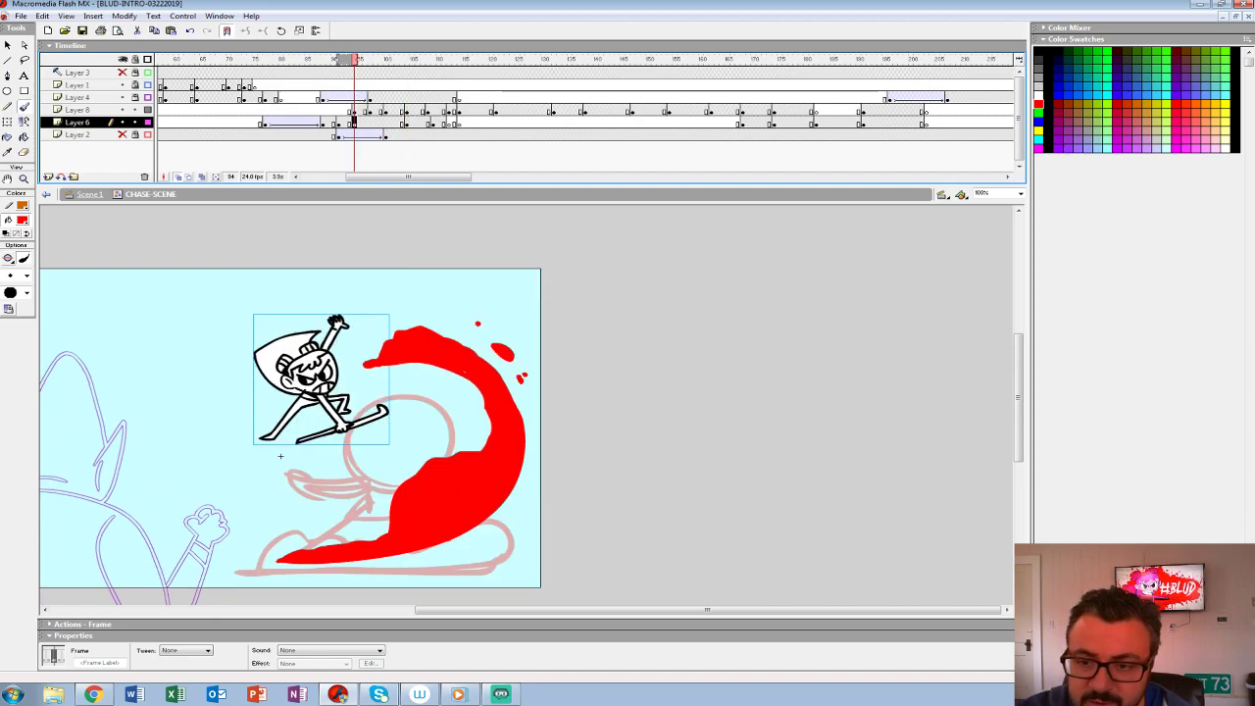
left_click(207, 651)
left_click(178, 666)
left_click_drag(193, 664, 193, 620)
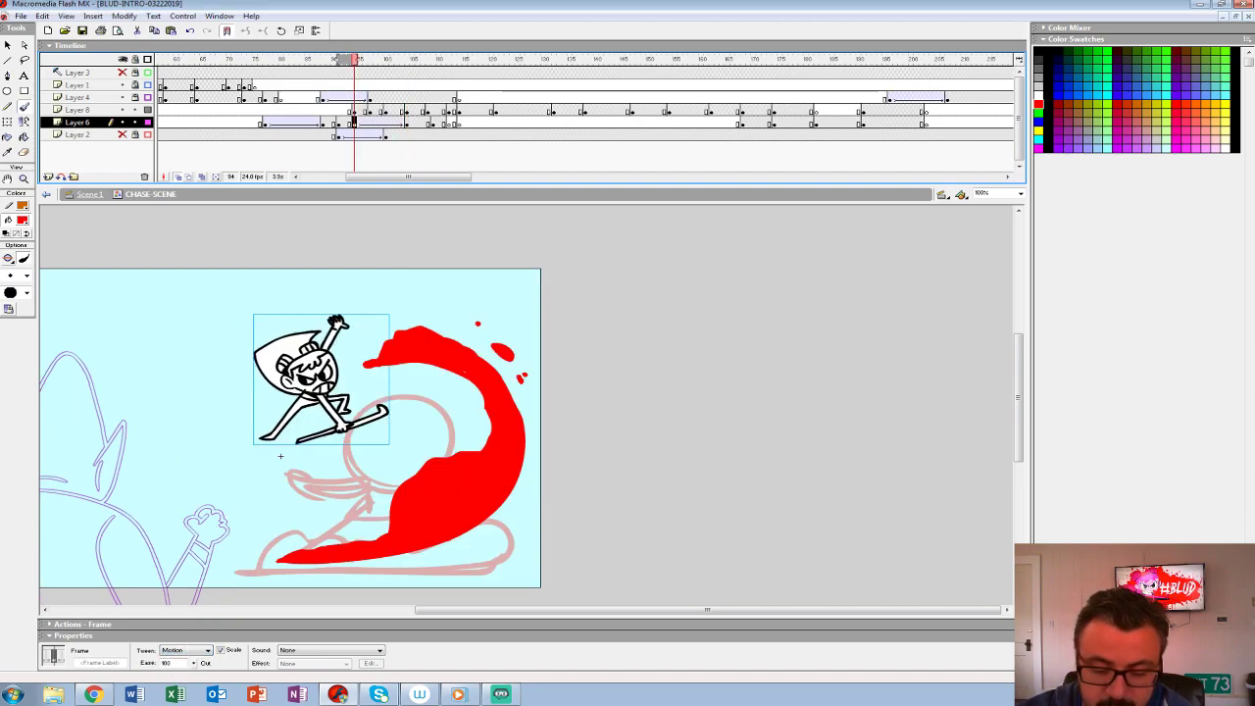
- Step through the heroine's tween on Layer 6 and convert frames 97 and 100 into keyframes
key("period")
key("period")
key("period")
key("period")
key("period")
key("period")
key("period")
key("period")
key("comma")
key("comma")
key("period")
key("comma")
key("period")
key("period")
key("period")
key("comma")
key("comma")
key("comma")
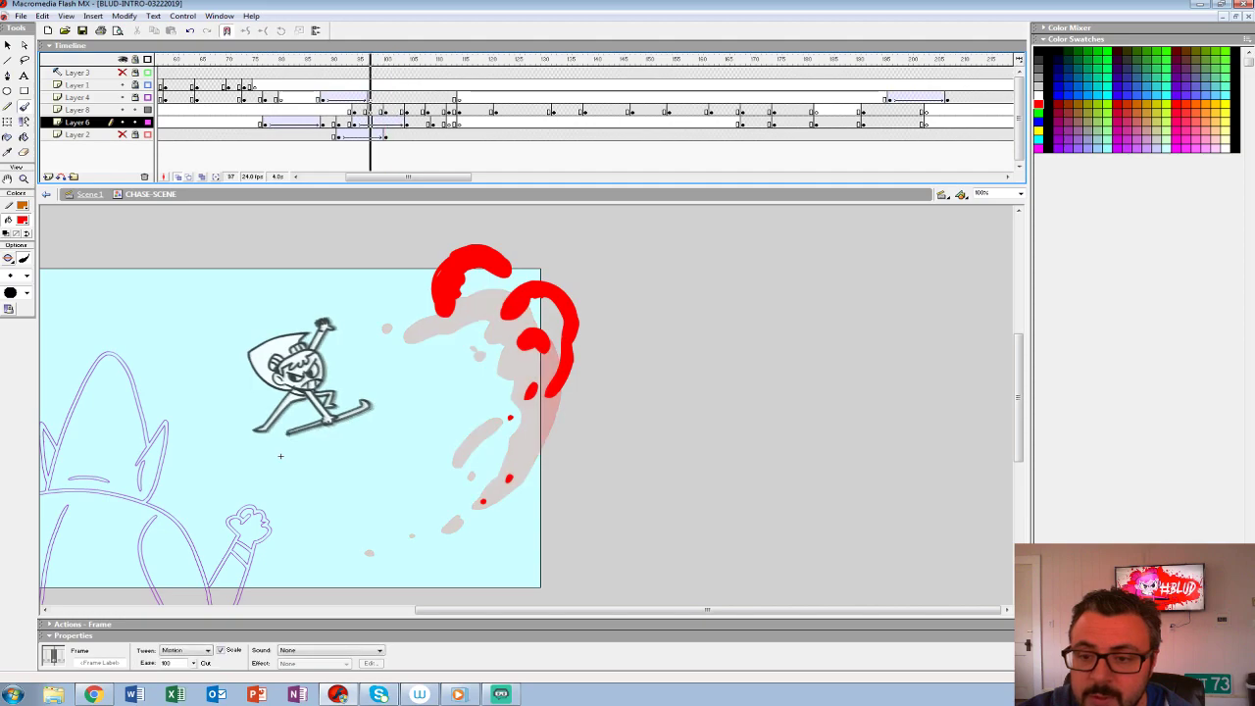
key("comma")
key("comma")
key("period")
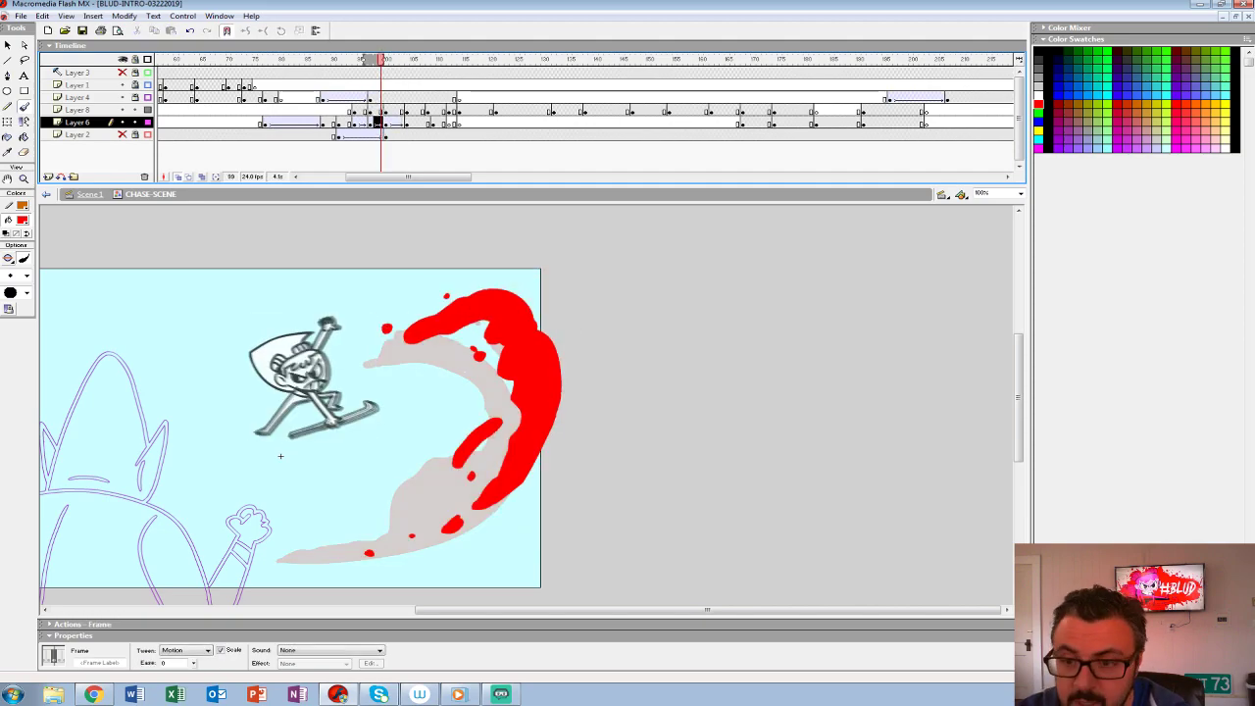
- Remove the motion tween from frames 94 to 102 on Layer 6, leaving the keyframed heroine poses
key("comma")
key("comma")
key("comma")
key("comma")
key("comma")
key("period")
key("period")
key("period")
key("period")
key("period")
key("period")
key("period")
key("period")
left_click_drag(396, 122, 391, 122)
left_click(207, 651)
left_click(176, 659)
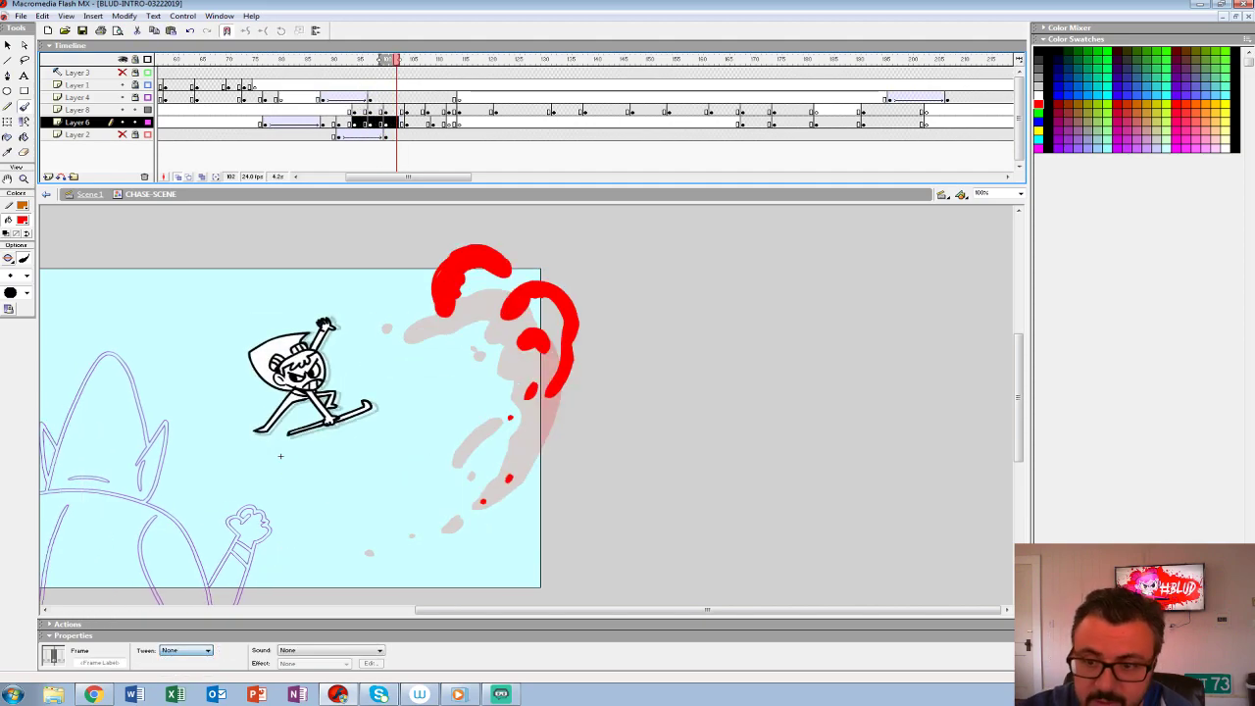
- Play the leap, add a keyframe at frame 104 on Layer 4, and unlock that layer with its full-colour display
left_click(322, 98)
key("Return")
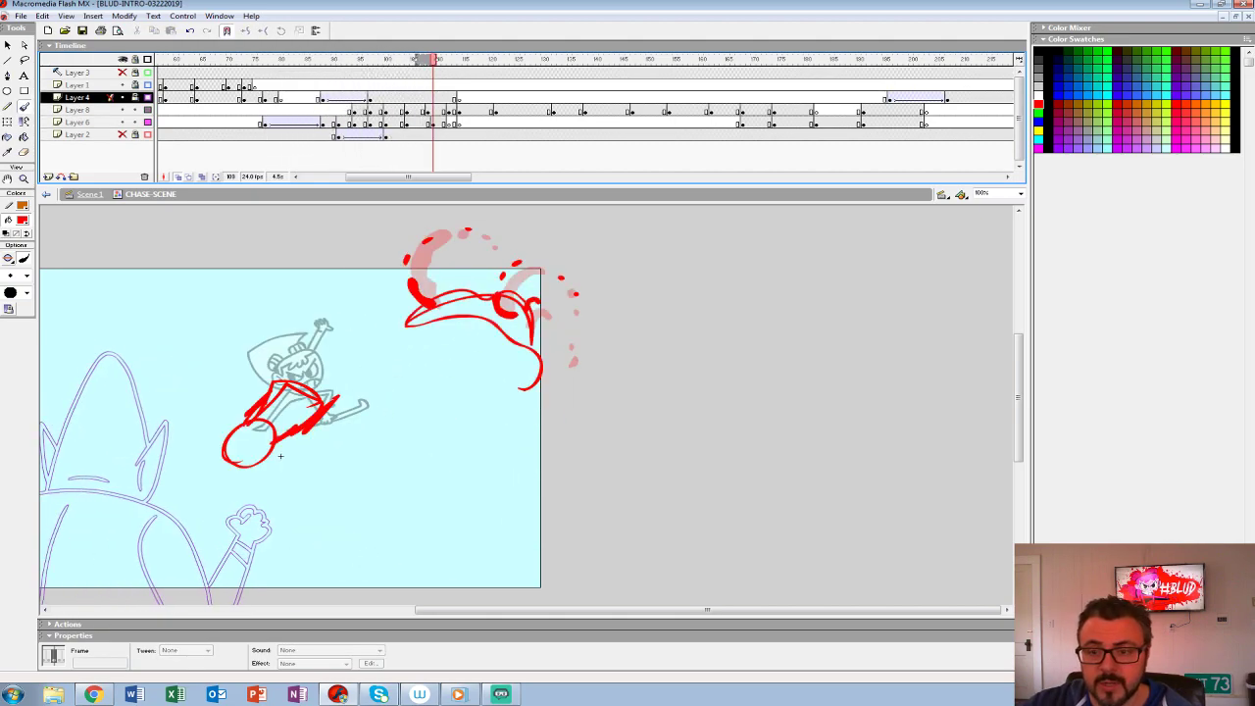
key("Return")
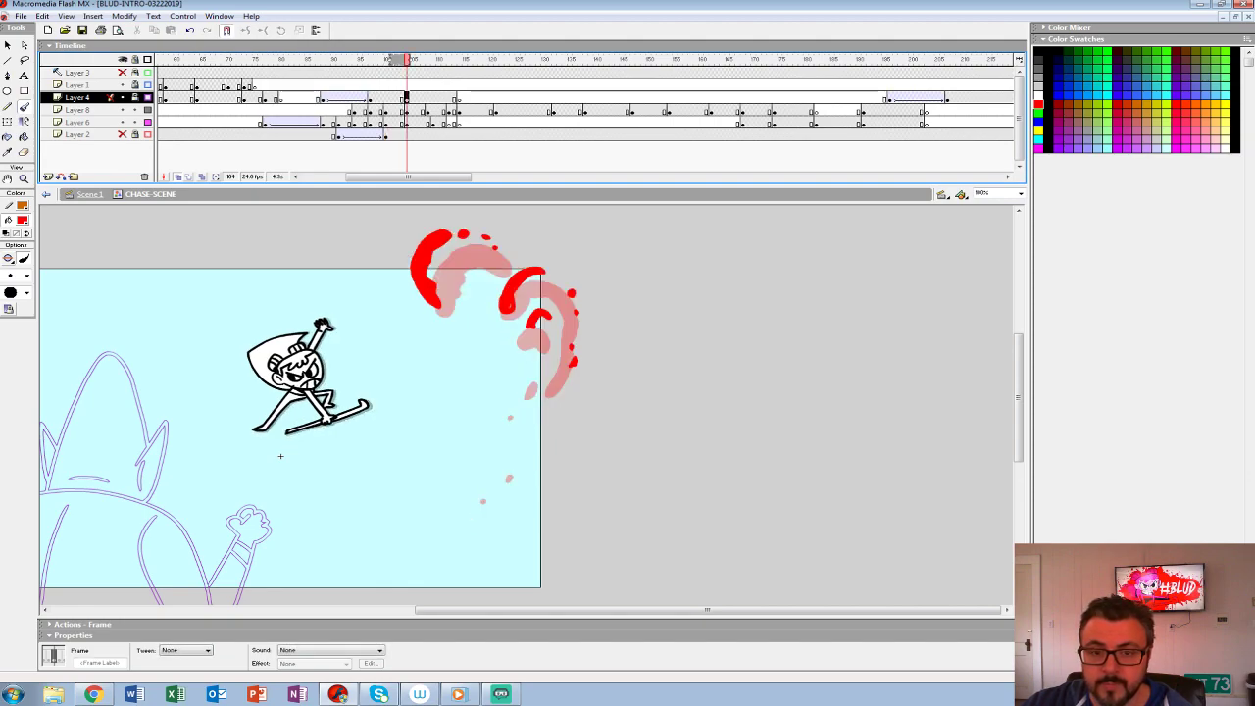
left_click(148, 97)
left_click(135, 97)
- Check the grey creature's movement from frame 88, and nudge the creature right at frame 104 on Layer 4
key("comma")
key("comma")
key("comma")
key("comma")
key("comma")
key("comma")
key("comma")
key("comma")
key("comma")
key("comma")
key("comma")
key("comma")
key("comma")
key("comma")
key("comma")
key("comma")
left_click_drag(281, 456, 757, 393)
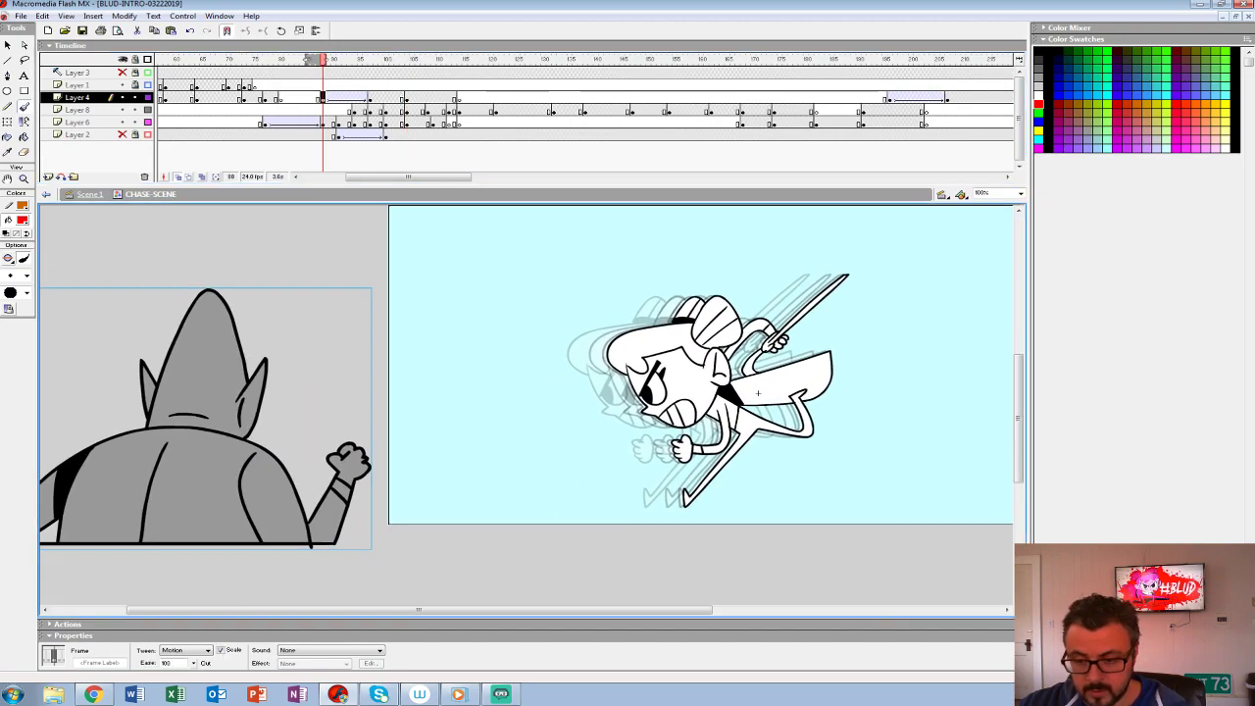
key("Return")
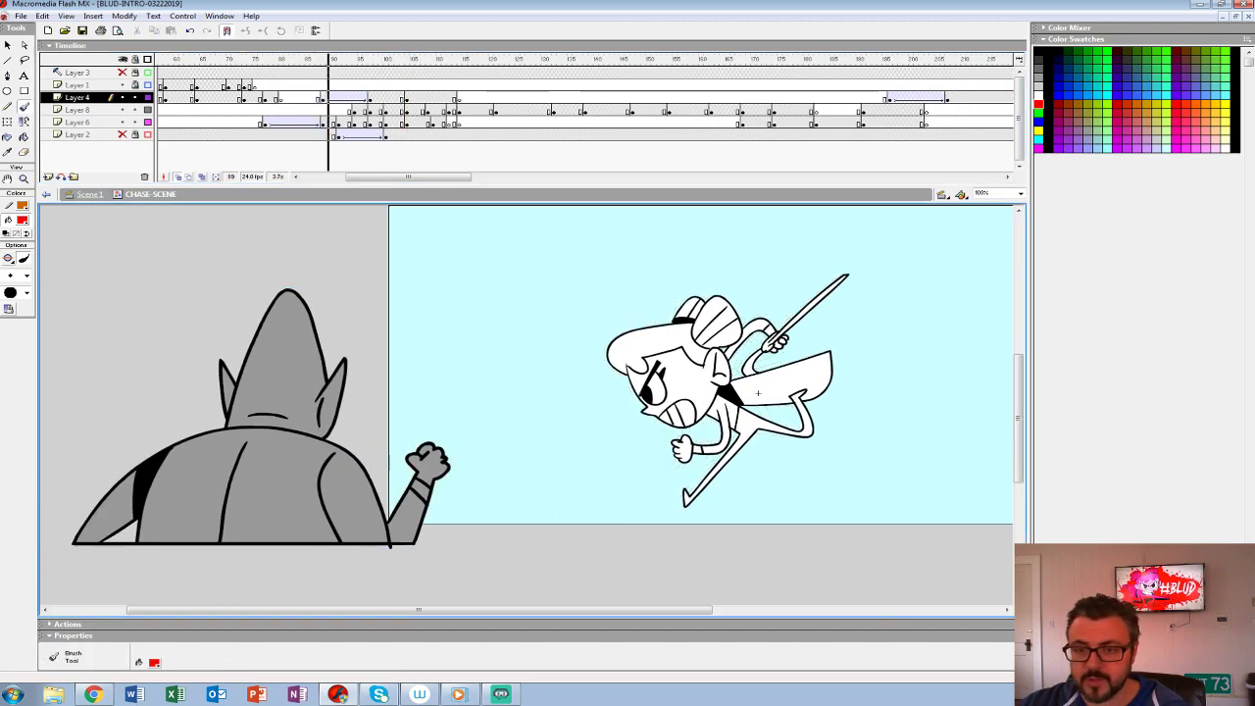
key("F6")
key("Right")
key("Right")
key("Right")
key("Right")
key("Right")
key("Right")
key("Right")
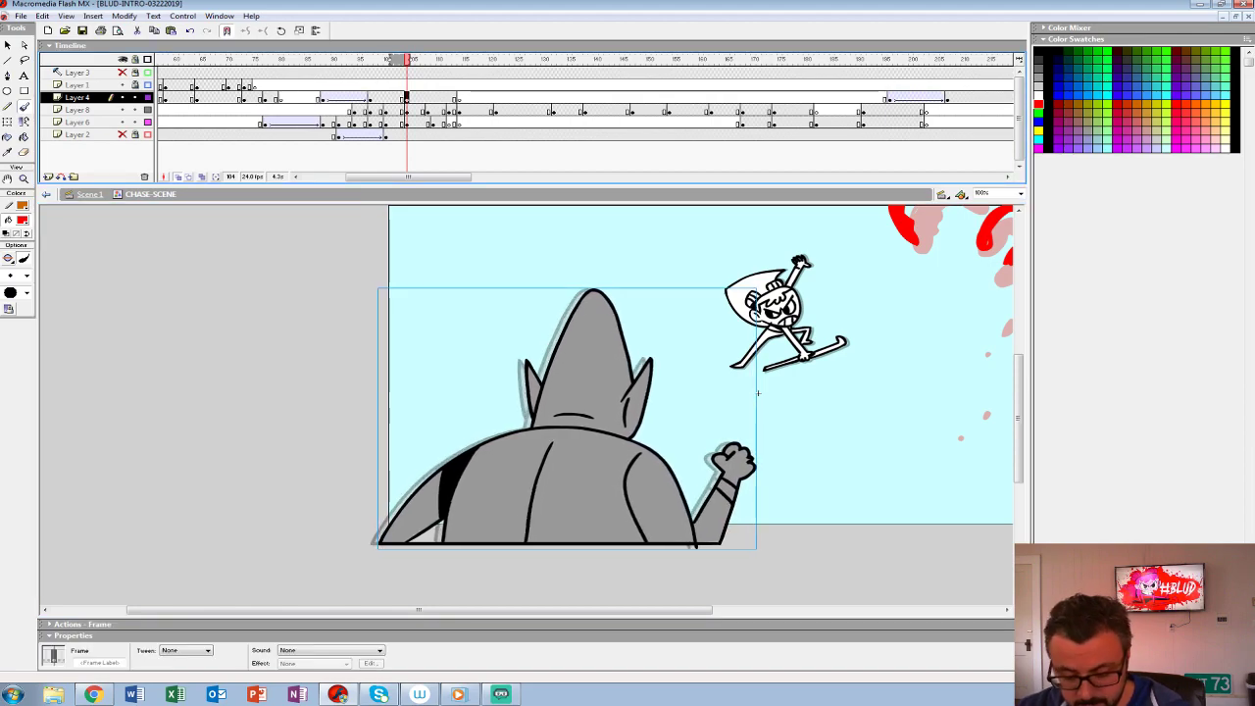
- Scale the grey creature to 105% at frame 104 and shift it right and slightly down
key("ctrl+alt+s")
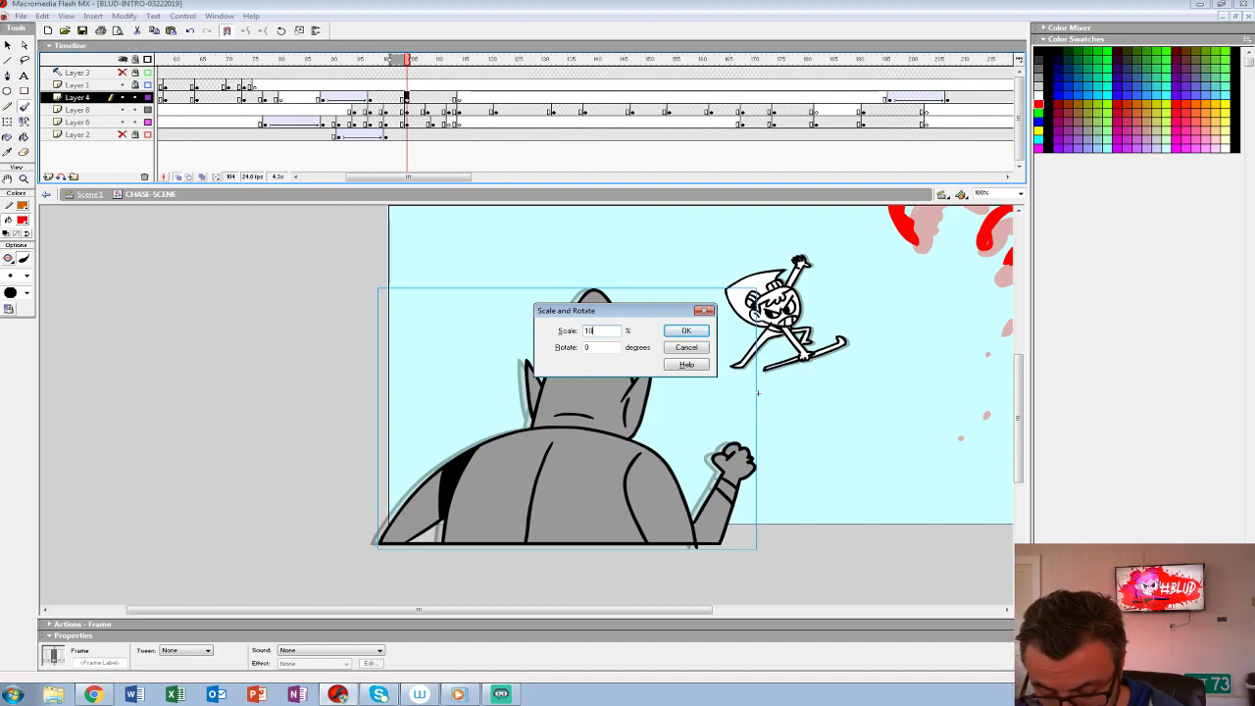
type("5")
key("Return")
key("shift+Right")
key("shift+Right")
key("Down")
key("Down")
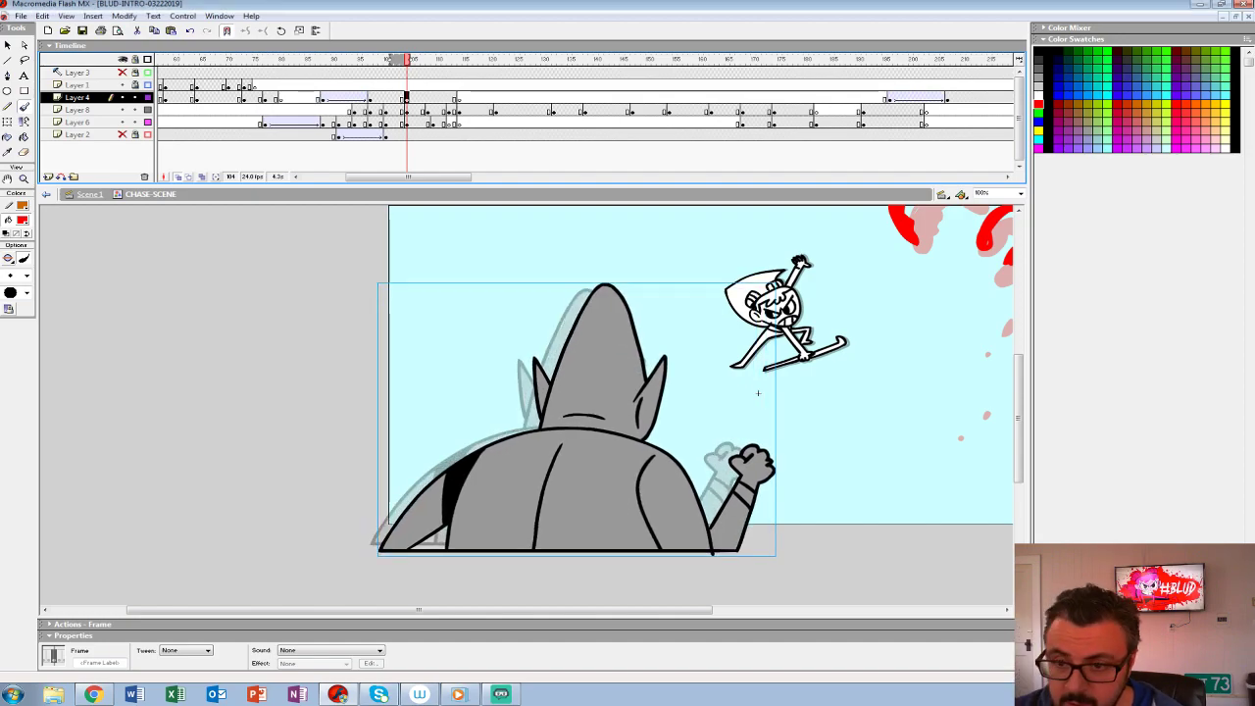
- Scale the grey creature to 95% at frame 88 on Layer 4 and play the scene
key("comma")
key("comma")
key("comma")
key("comma")
key("comma")
key("comma")
key("comma")
key("comma")
key("comma")
key("comma")
key("comma")
key("comma")
key("comma")
key("comma")
key("comma")
key("comma")
key("ctrl+alt+s")
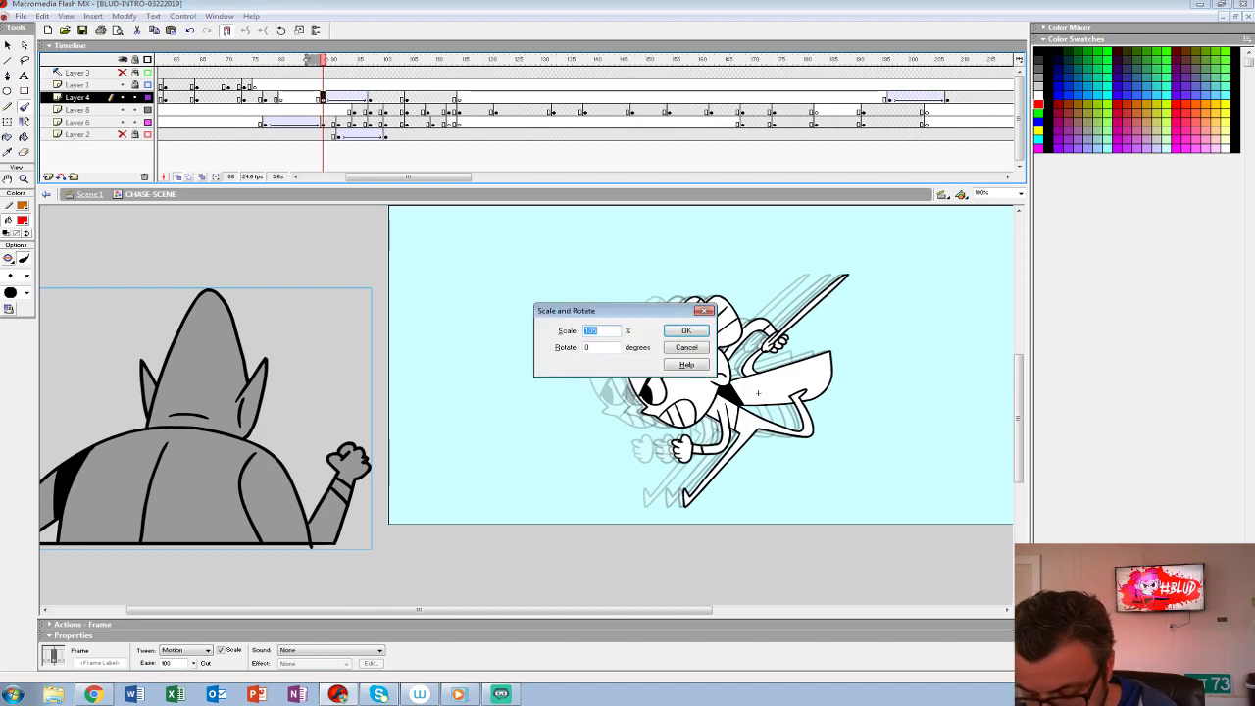
type("95")
key("Return")
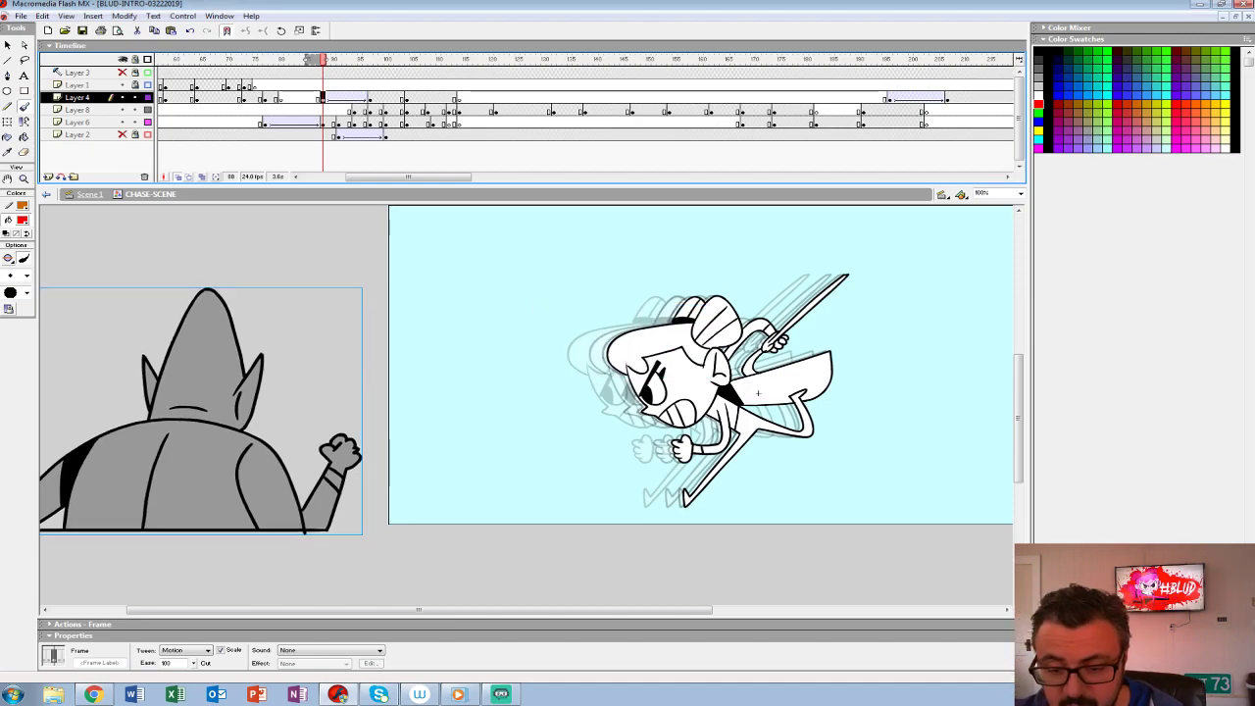
key("Return")
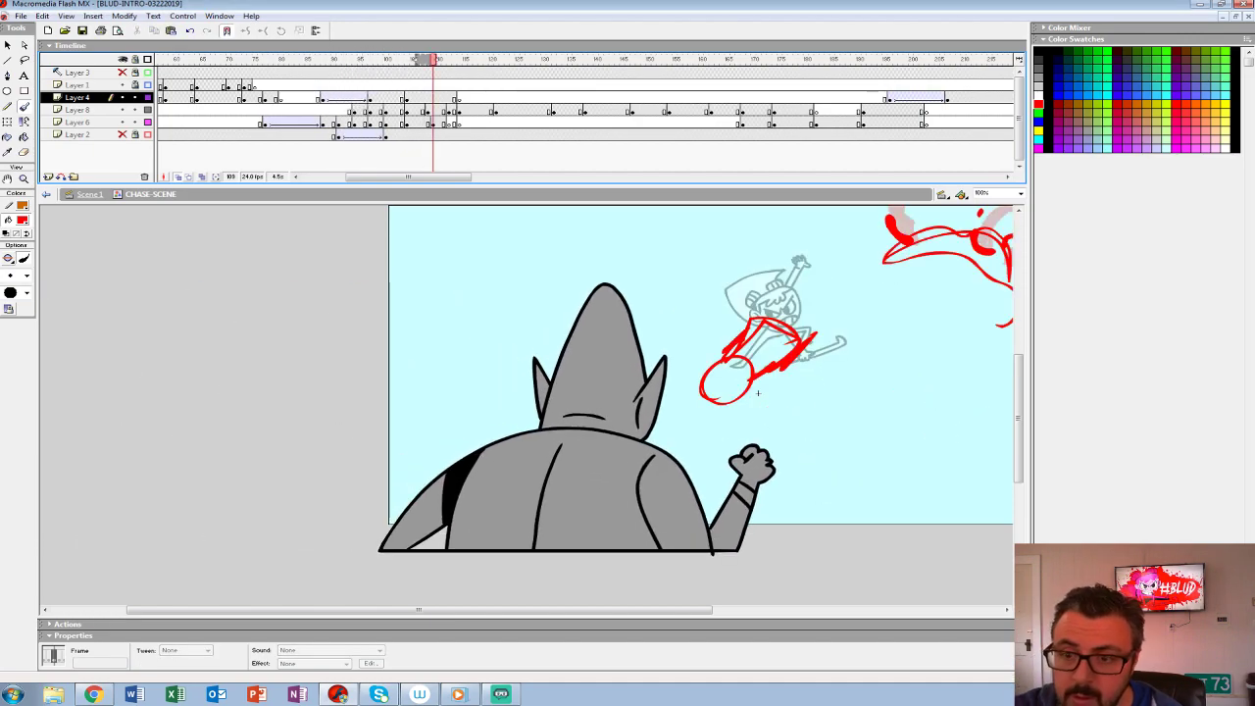
- Apply a motion tween with an ease of 100 to the grey creature from frame 97 on Layer 4
left_click(370, 98)
left_click(208, 651)
left_click(175, 665)
left_click_drag(193, 664, 192, 617)
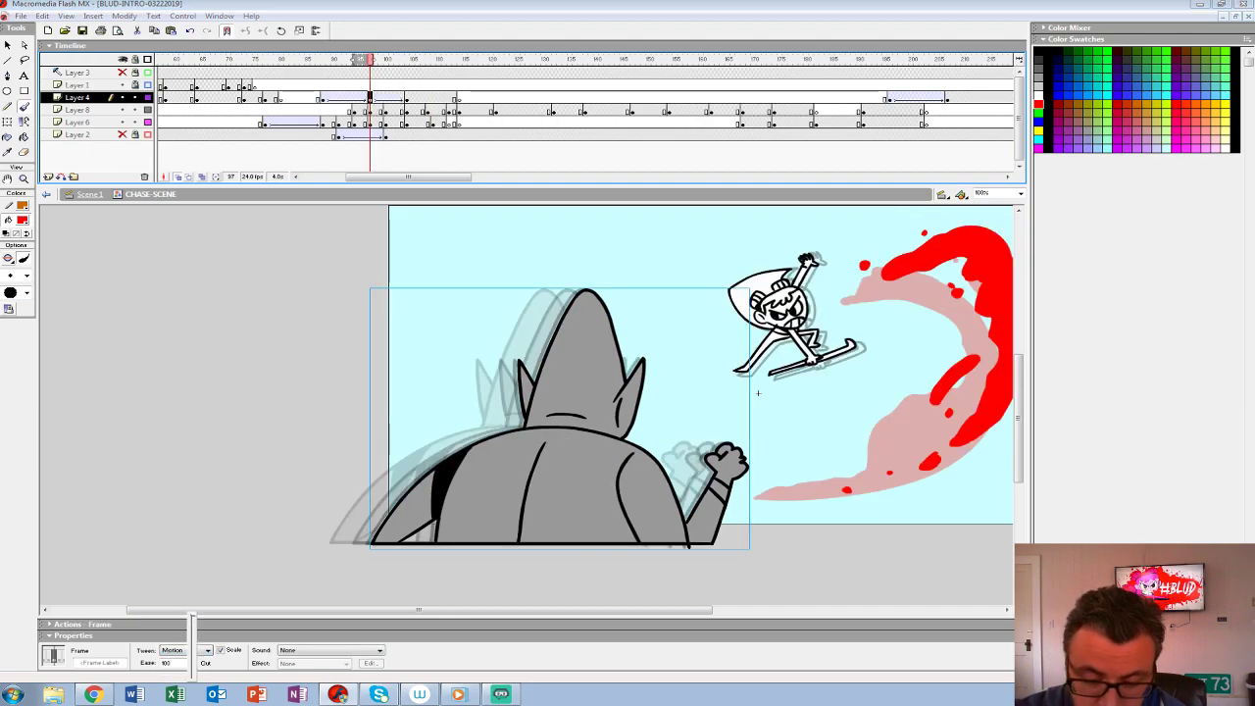
- Insert keyframes at frames 100 and 94 within the grey creature's tweens on Layer 4
left_click(385, 98)
key("F6")
left_click(354, 98)
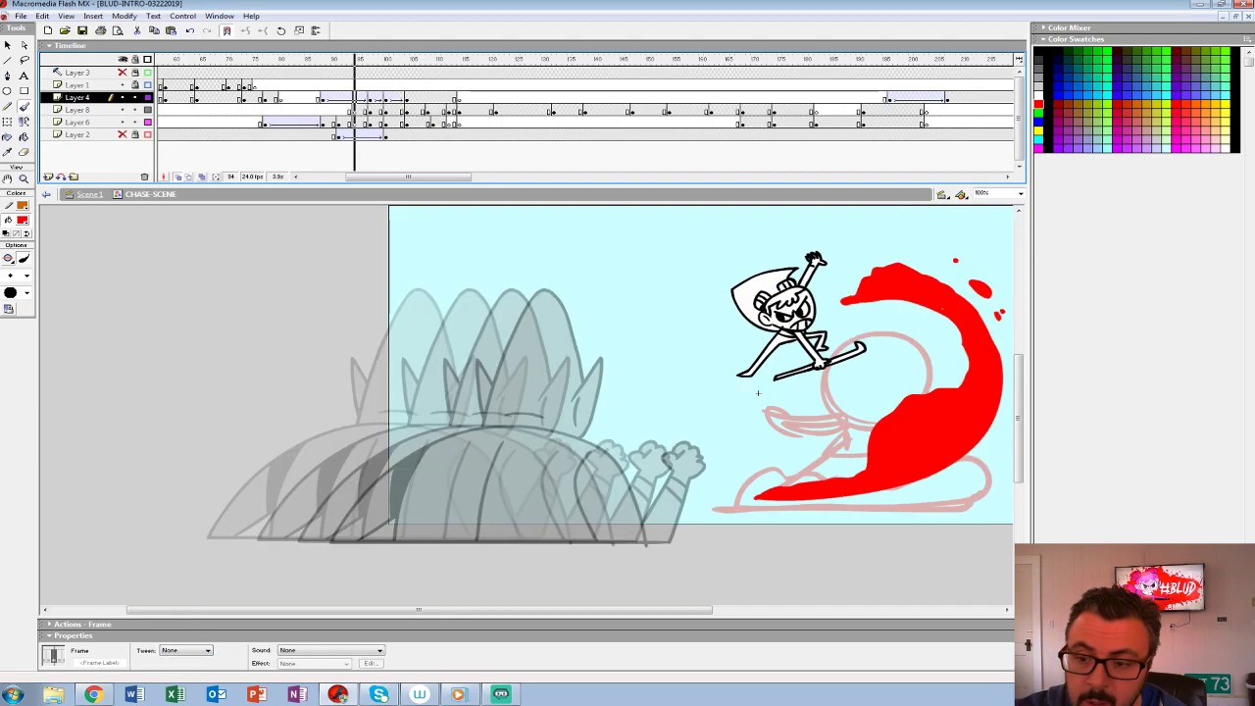
key("F6")
- Remove the motion tweens from frames 88 to 103 on Layer 4
left_click_drag(324, 99, 401, 98)
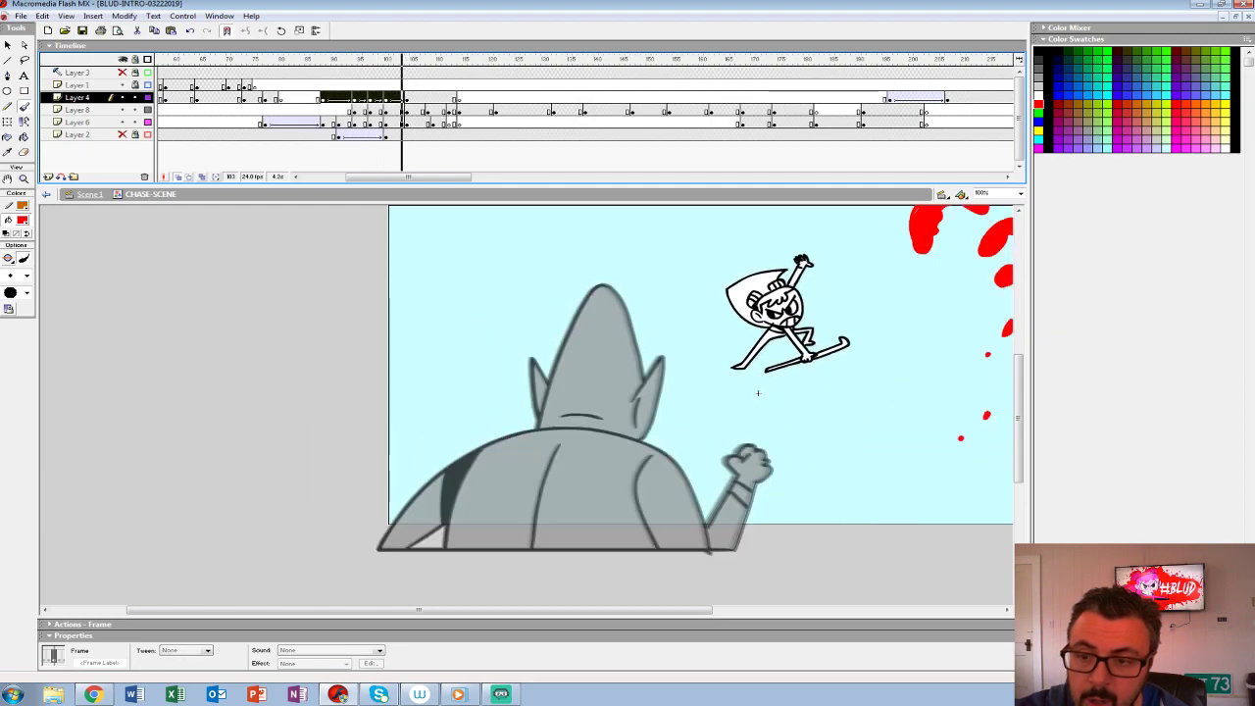
left_click(208, 651)
left_click(175, 658)
left_click(319, 59)
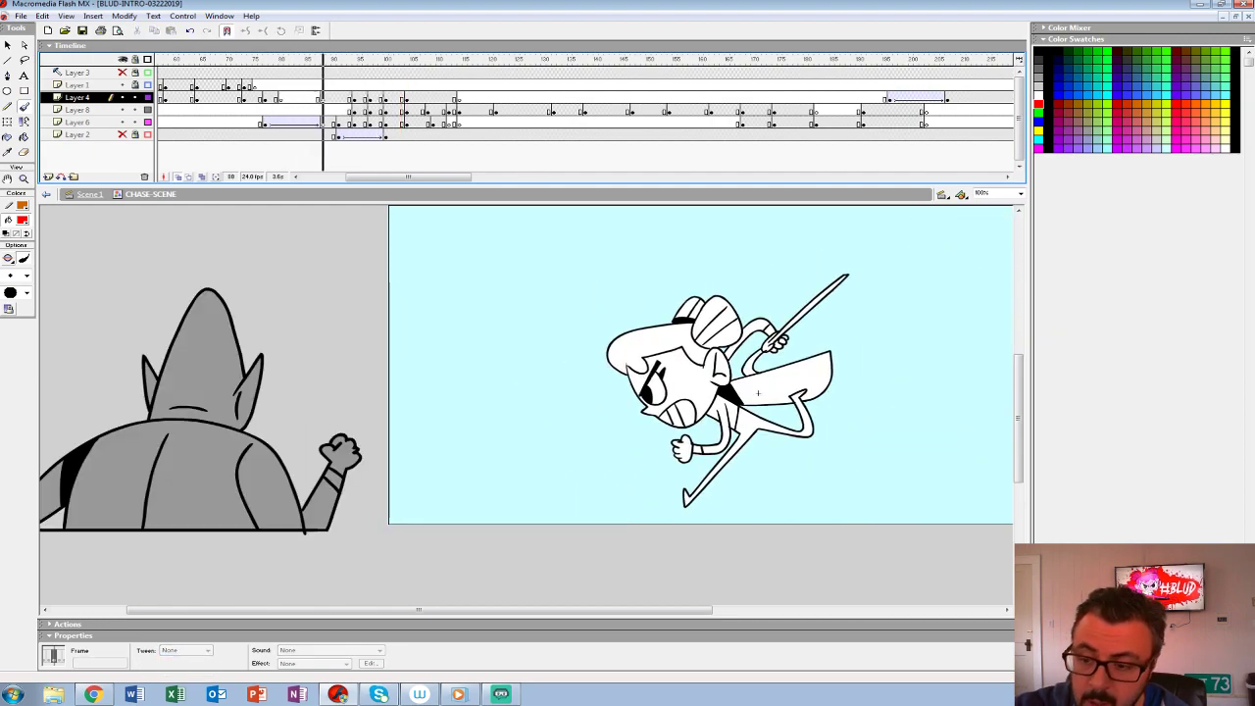
- Play the scene, reapply a motion tween between frames 88 and 94 on Layer 4, and replay the scene
key("Return")
left_click(319, 86)
key("Return")
left_click(329, 98)
left_click(208, 651)
left_click(175, 665)
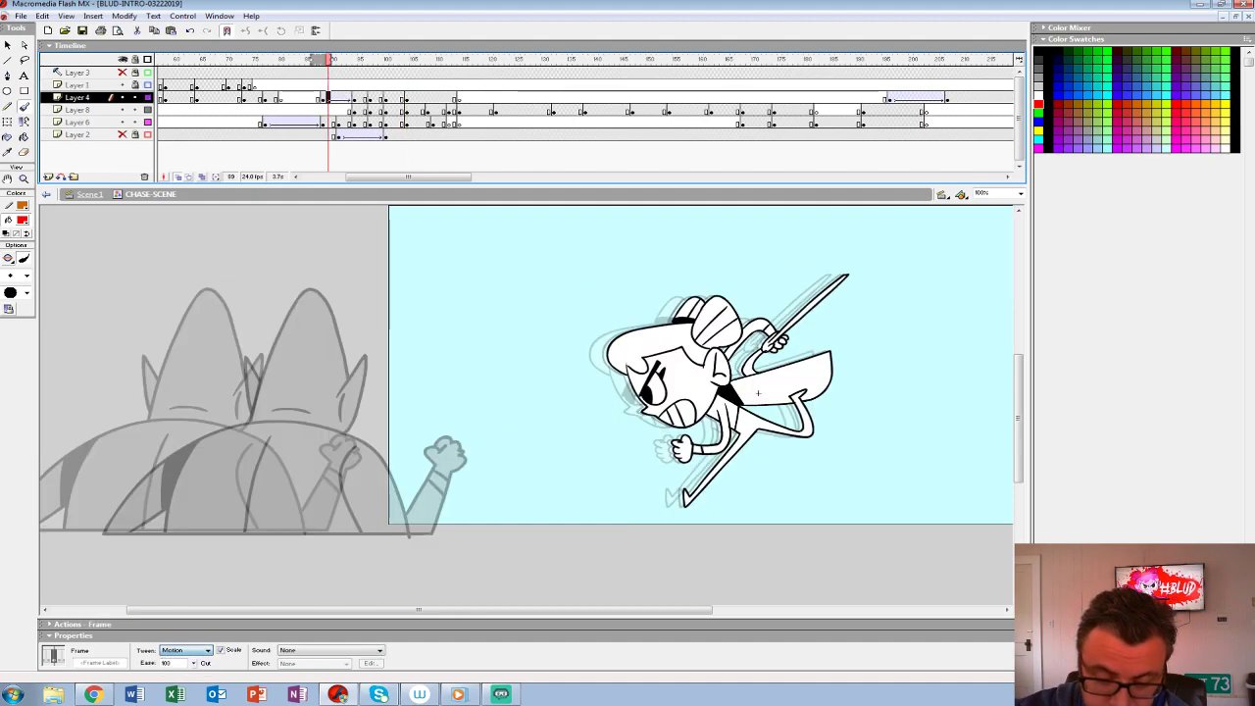
key("Return")
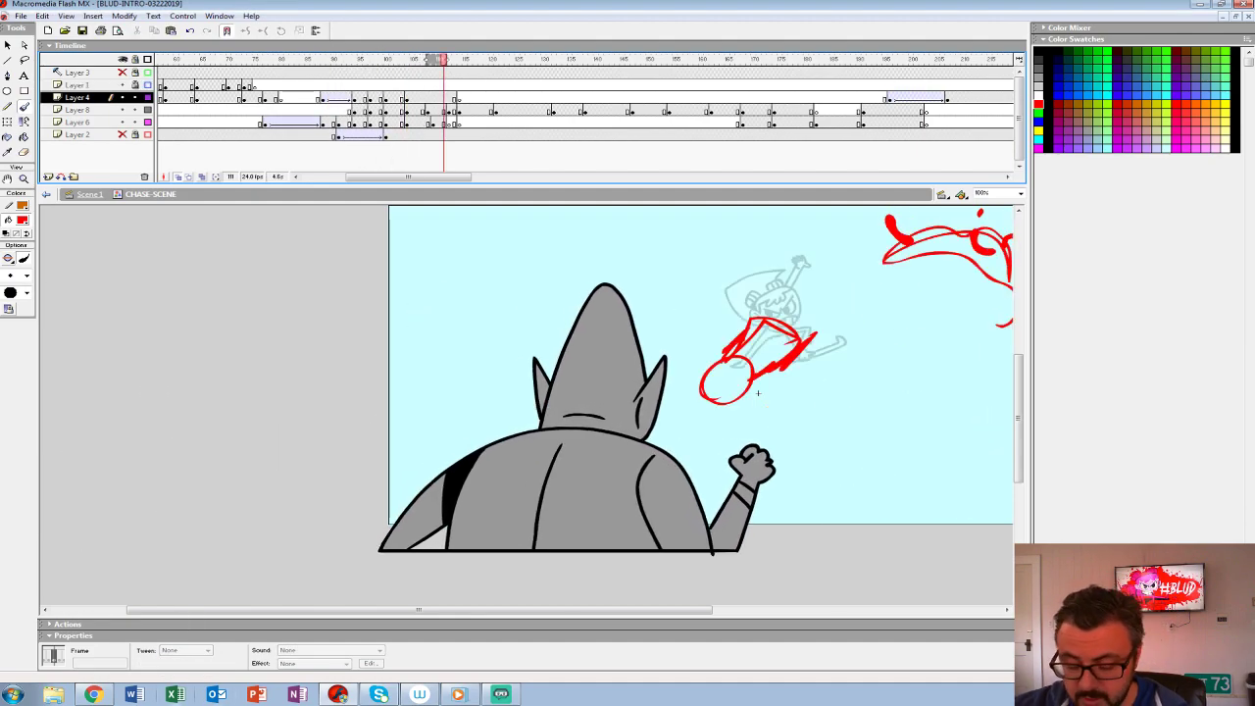
- Hide the work area and onion skins, show the Layer 2 background, and play the scene
key("ctrl+shift+w")
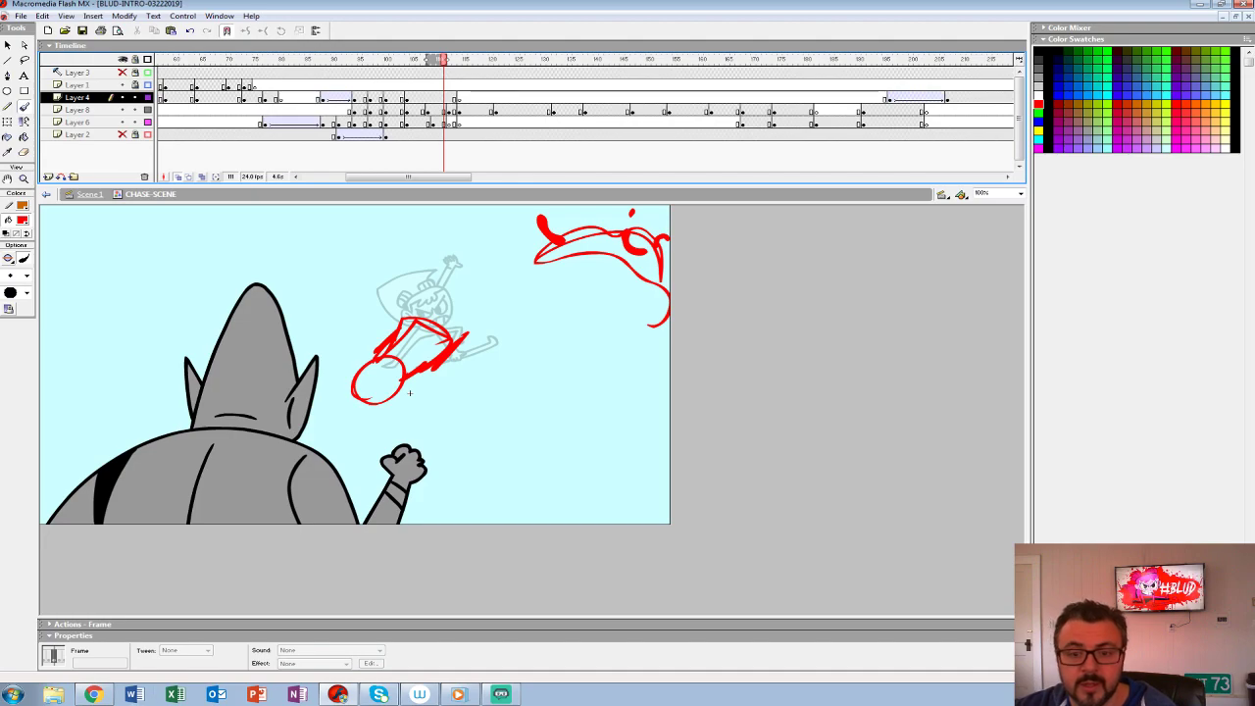
left_click(177, 176)
left_click(254, 110)
key("Return")
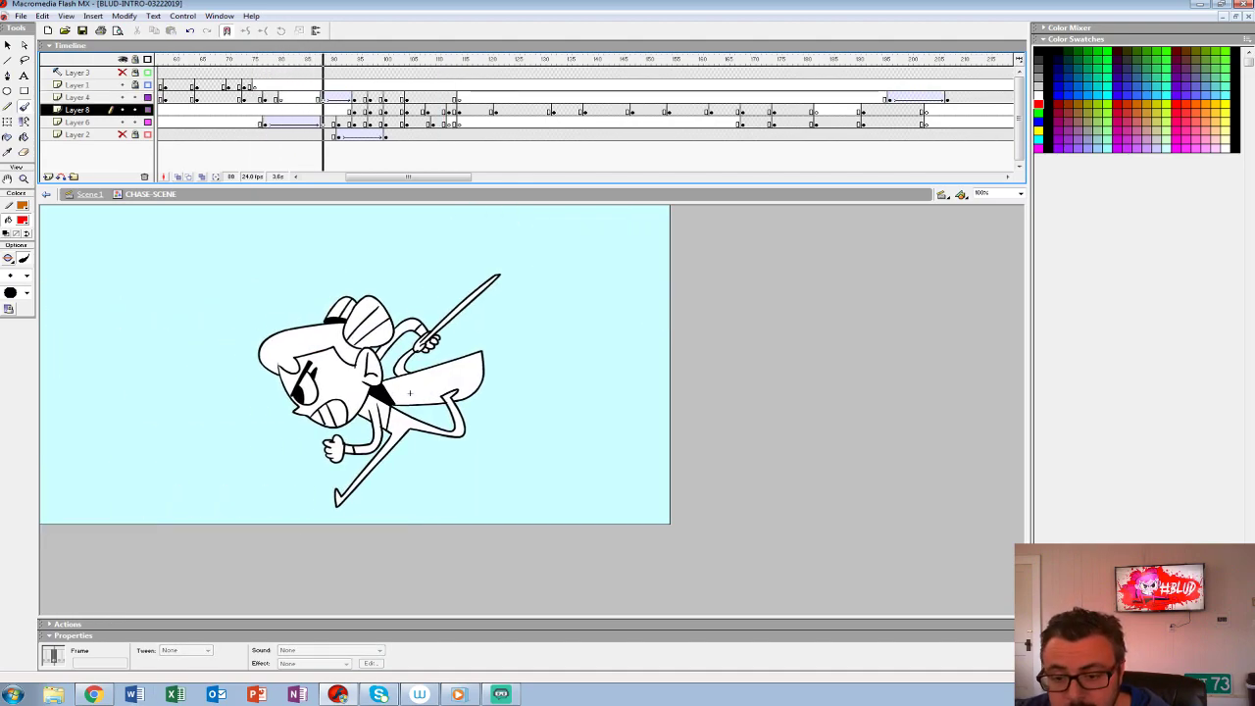
left_click(263, 85)
key("Return")
key("Return")
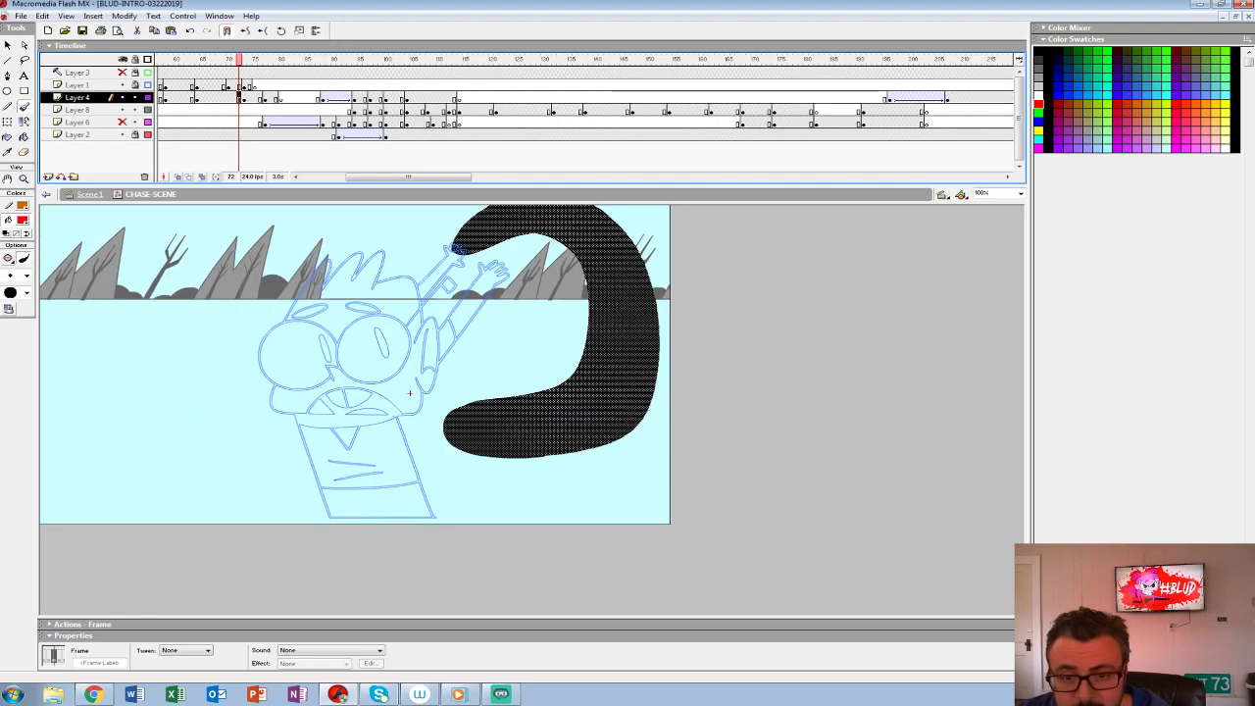
key("Return")
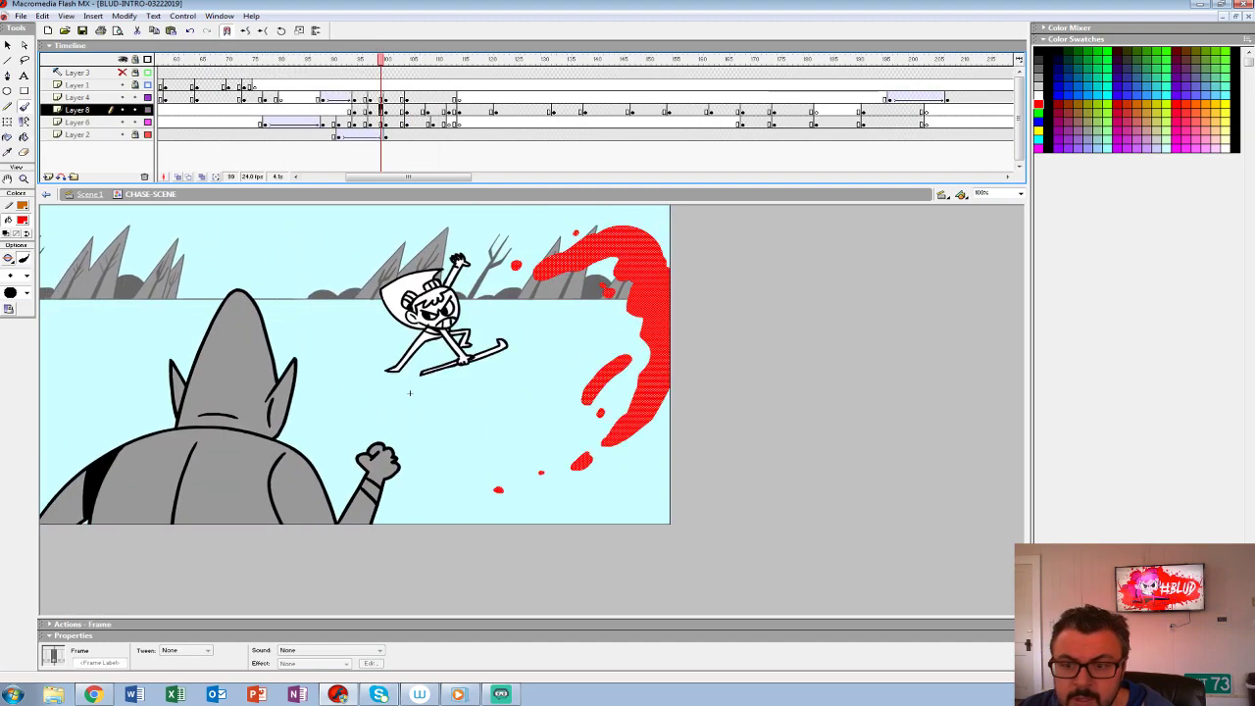
- Recolor the red splash at frames 95 and 97 on Layer 8 to light grey #CCCCCC
left_click(22, 221)
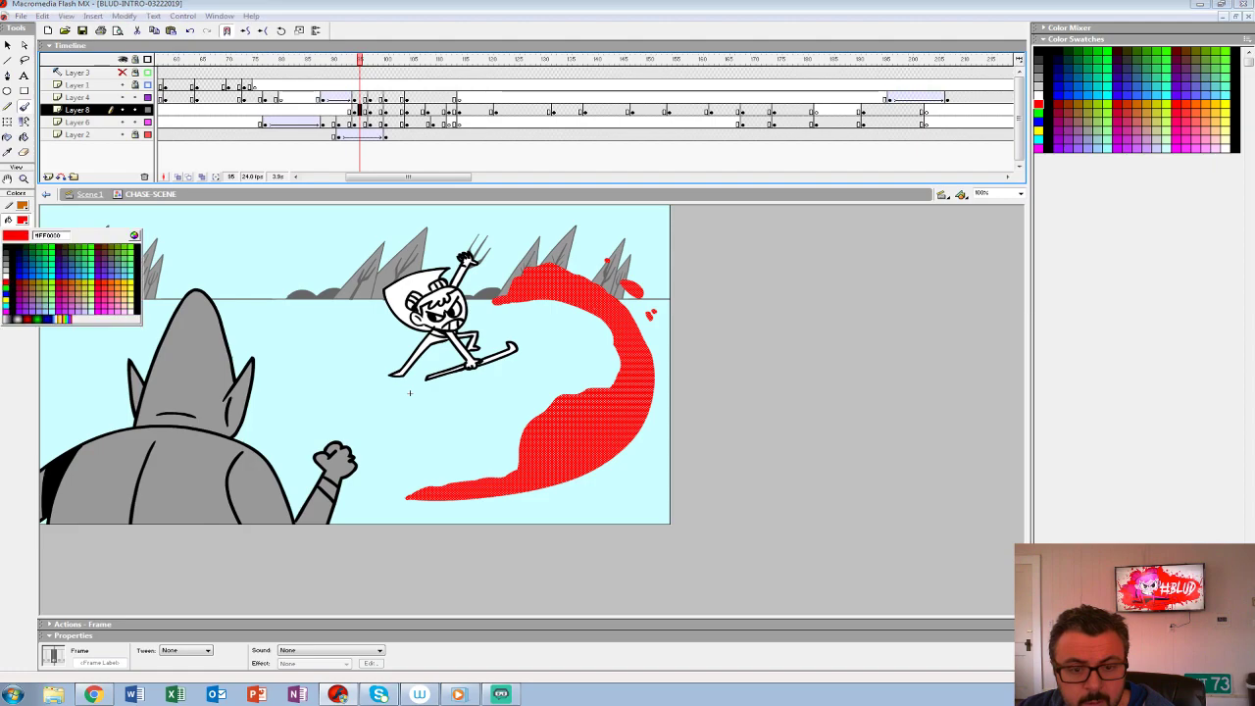
left_click(7, 275)
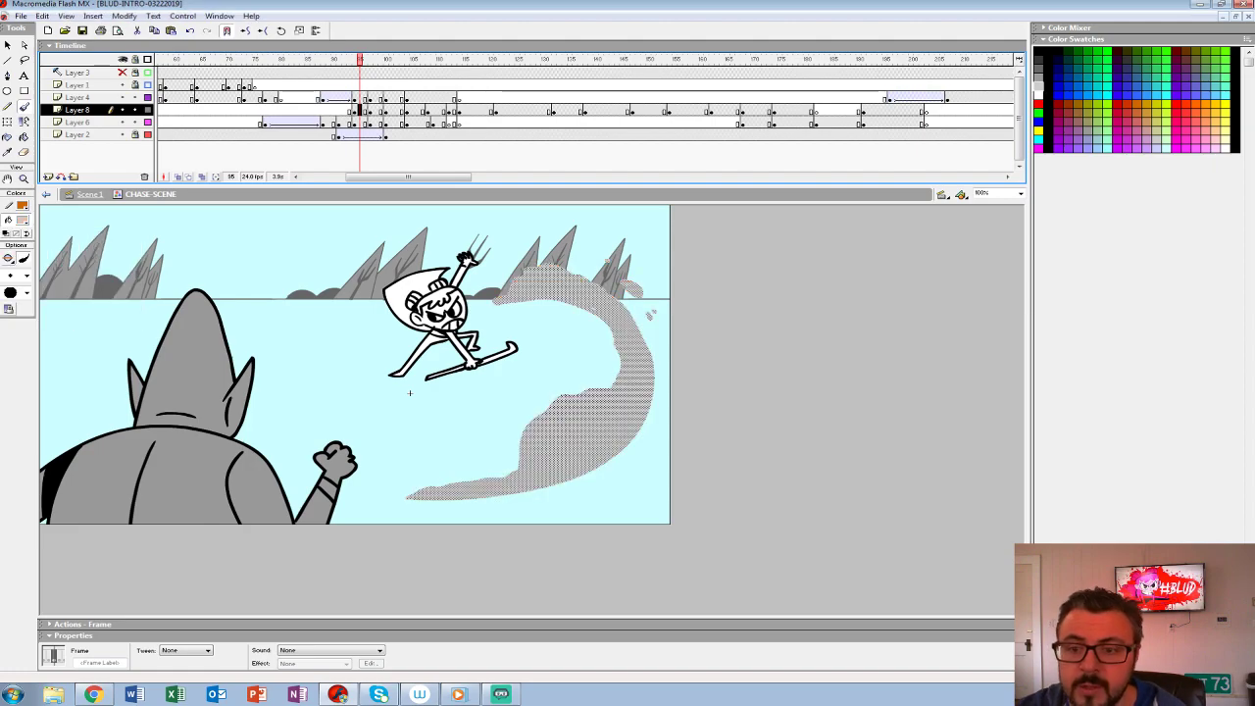
left_click(370, 111)
left_click(22, 221)
left_click(7, 276)
- Recolor the splash remnants in the next three Layer 8 keyframes, between frames 100 and 109, to #CCCCCC
left_click(385, 111)
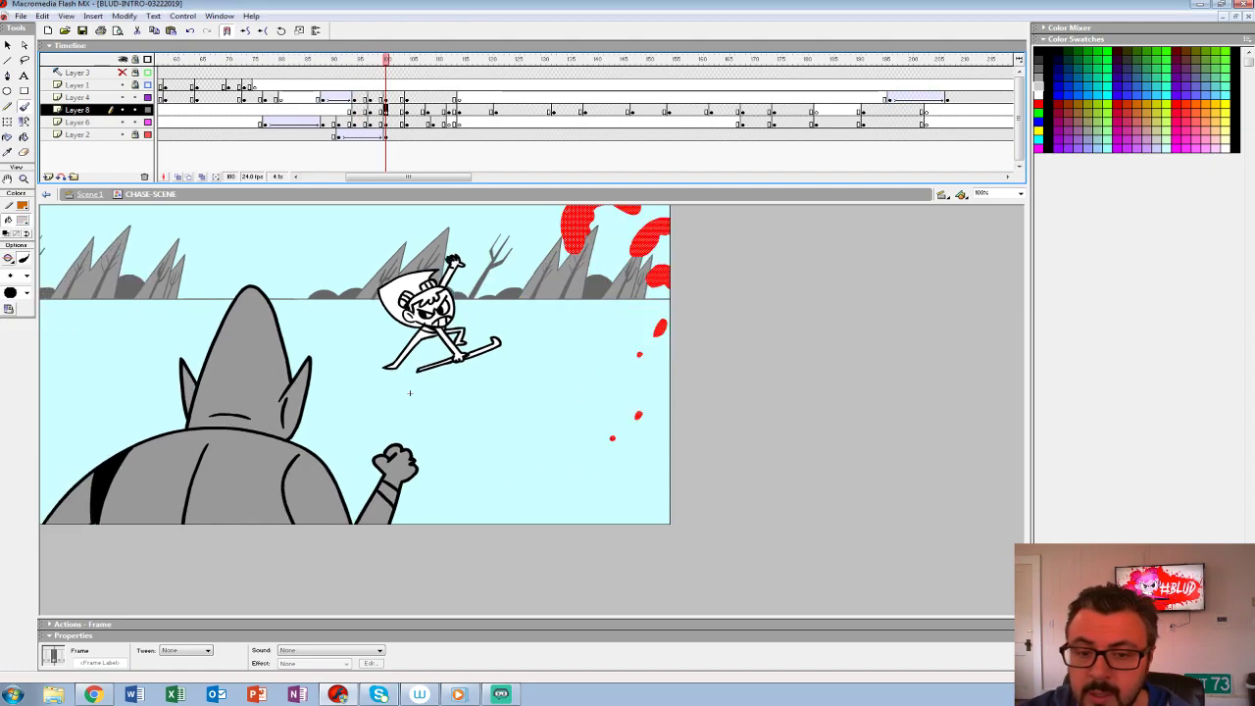
left_click(22, 221)
left_click(7, 276)
left_click(412, 111)
left_click(22, 221)
left_click(7, 275)
left_click(433, 110)
left_click(23, 220)
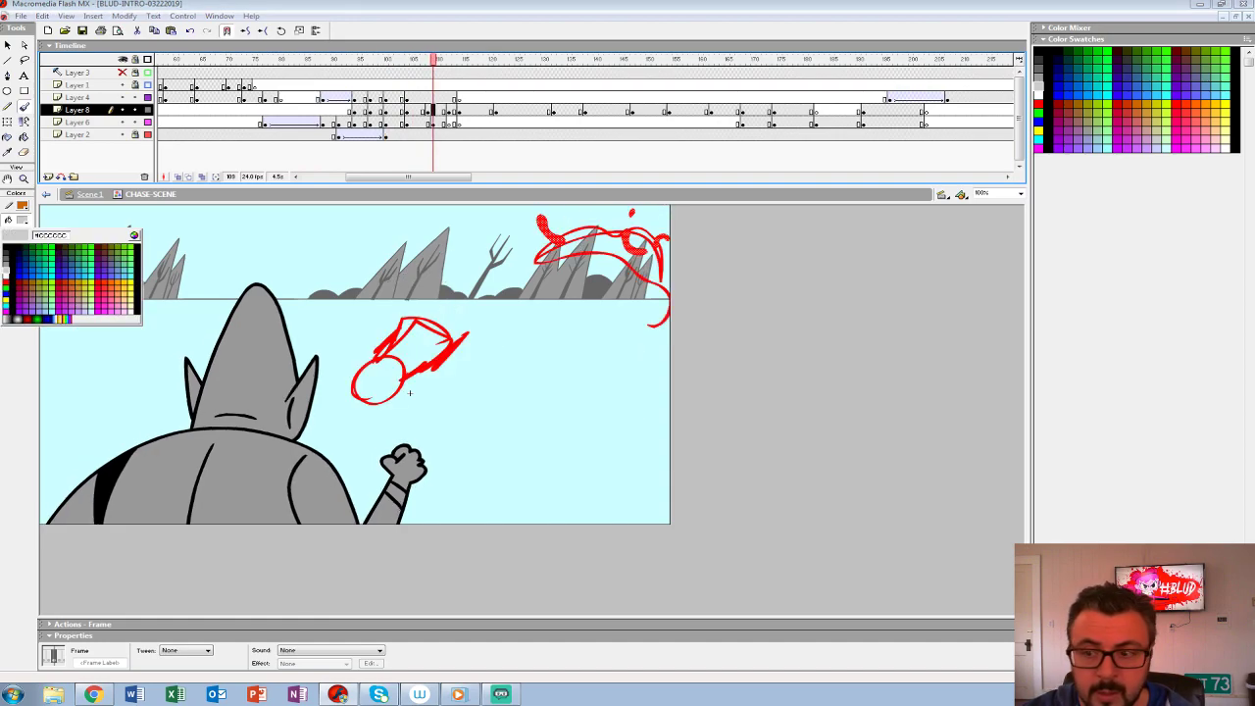
left_click(7, 276)
- Play the scene to check the grey splashes against the background
key("comma")
key("comma")
key("comma")
key("comma")
key("comma")
key("comma")
key("comma")
key("comma")
key("comma")
key("comma")
key("comma")
key("comma")
key("comma")
key("comma")
key("comma")
key("comma")
key("comma")
key("comma")
key("comma")
key("Return")
key("Return")
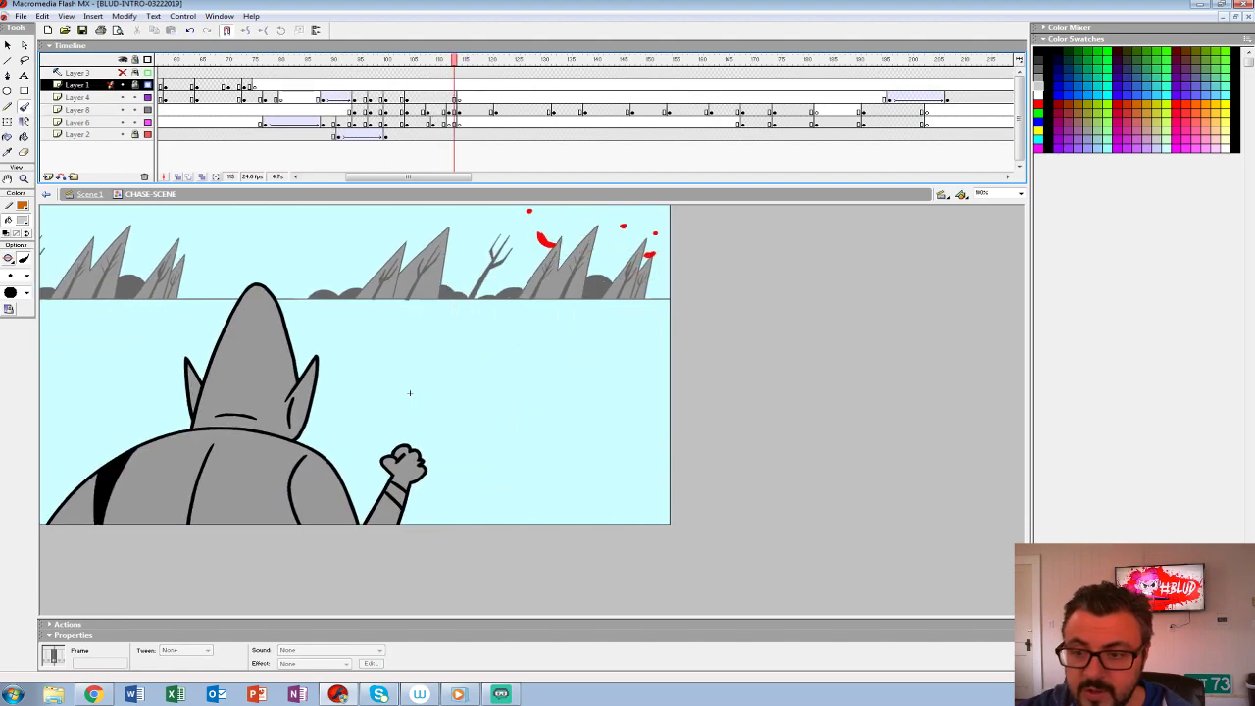
- End the red rough sketch on Layer 6 with a blank keyframe at frame 110
left_click(433, 123)
key("comma")
key("comma")
key("period")
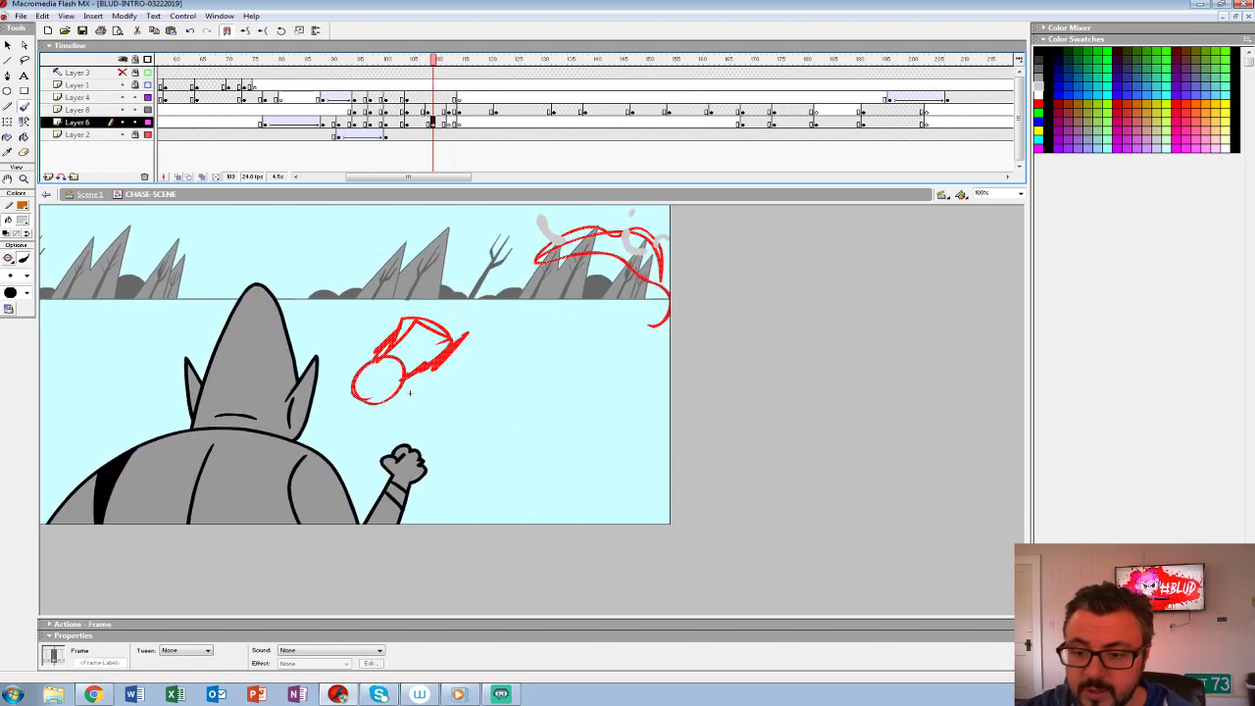
key("period")
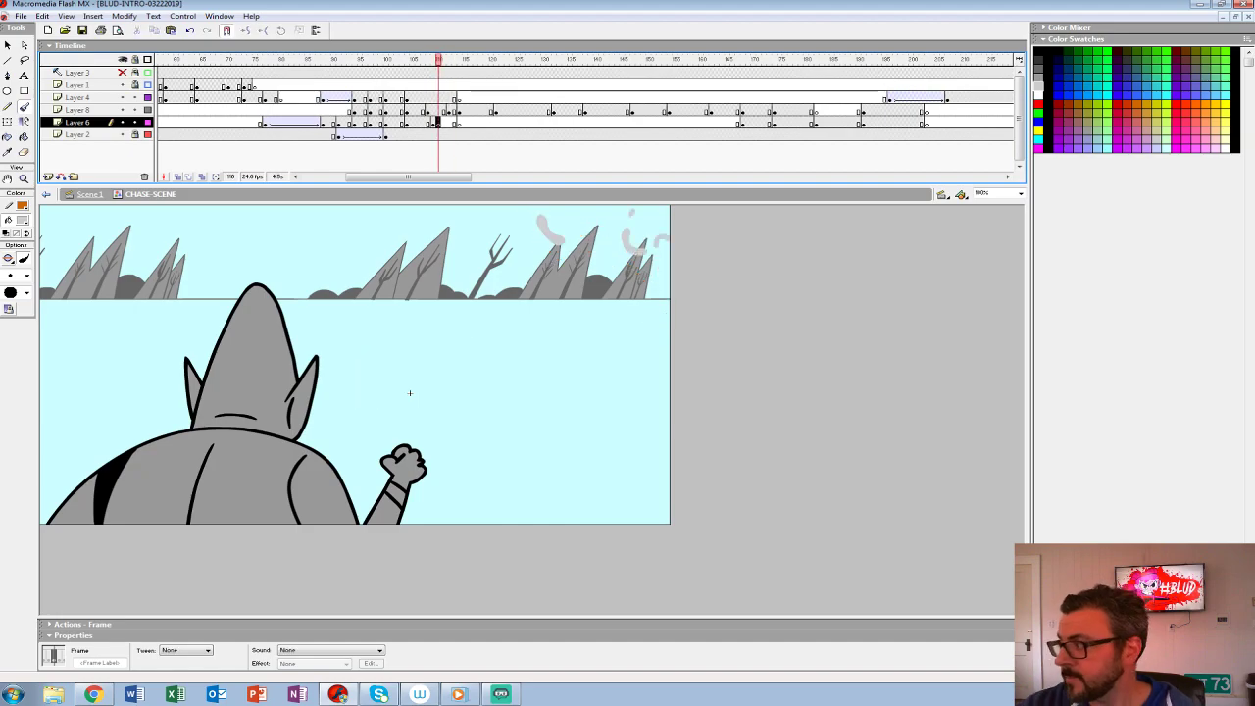
key("ctrl+z")
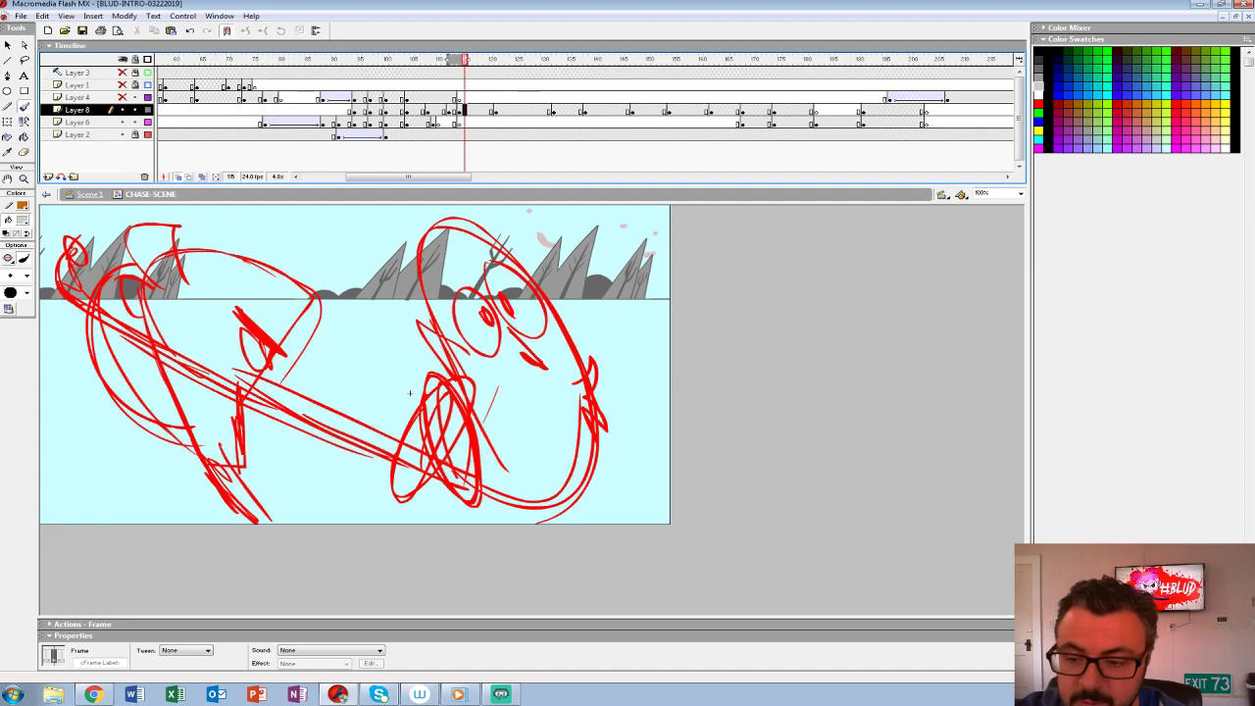
- Show Layers 1, 4 and 8 again and check the onion-skinned frames between 109 and 114
key("comma")
key("comma")
key("comma")
key("comma")
key("comma")
key("comma")
key("comma")
key("comma")
key("period")
key("period")
key("period")
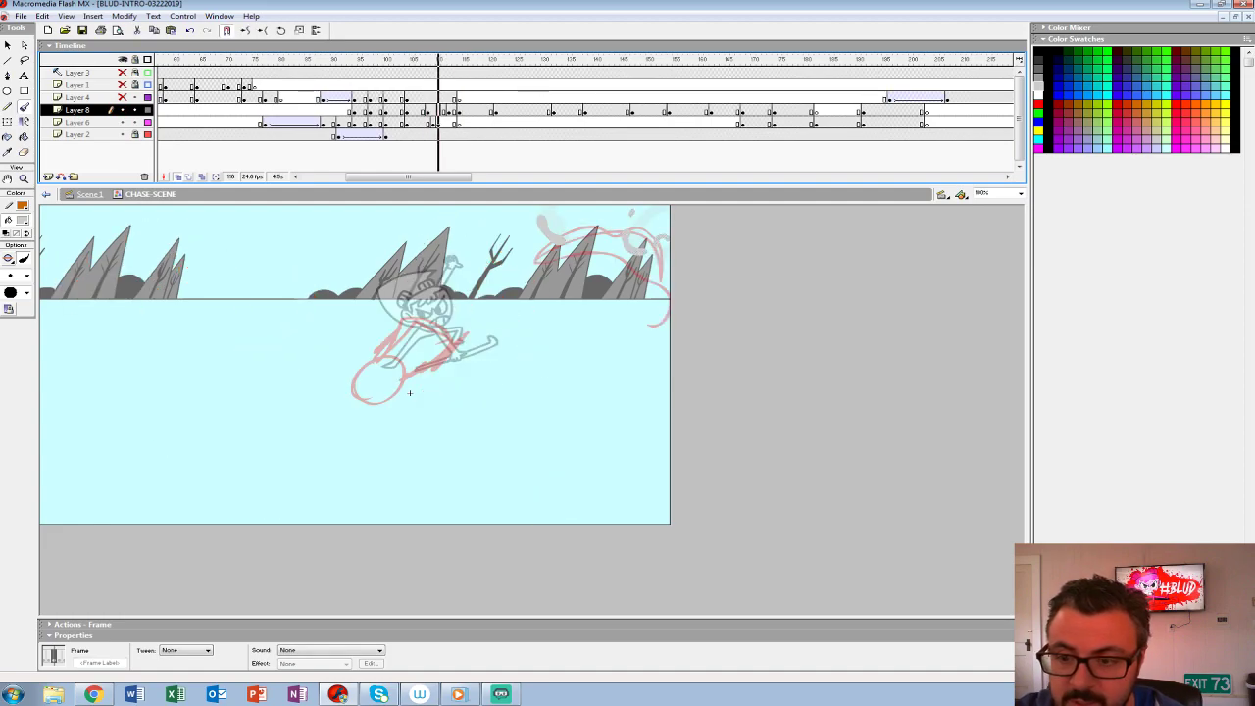
key("ctrl+z")
key("ctrl+z")
key("ctrl+z")
key("ctrl+z")
key("ctrl+z")
key("ctrl+z")
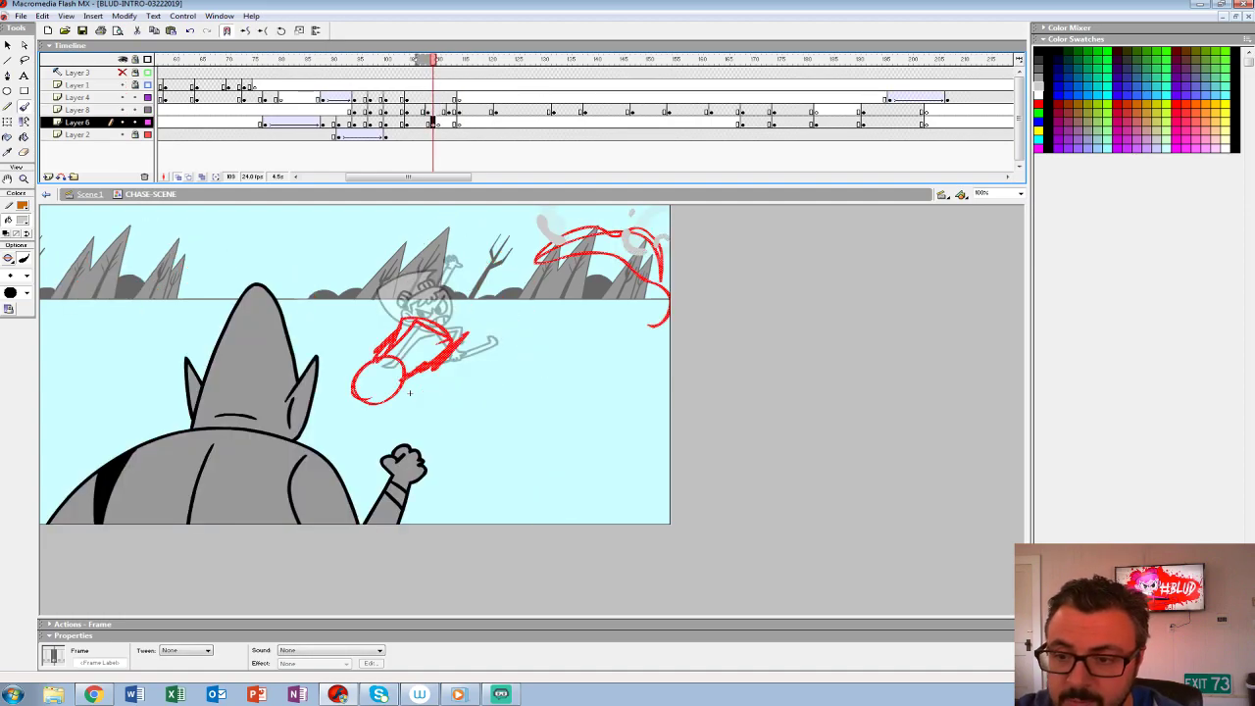
key("ctrl+z")
key("ctrl+z")
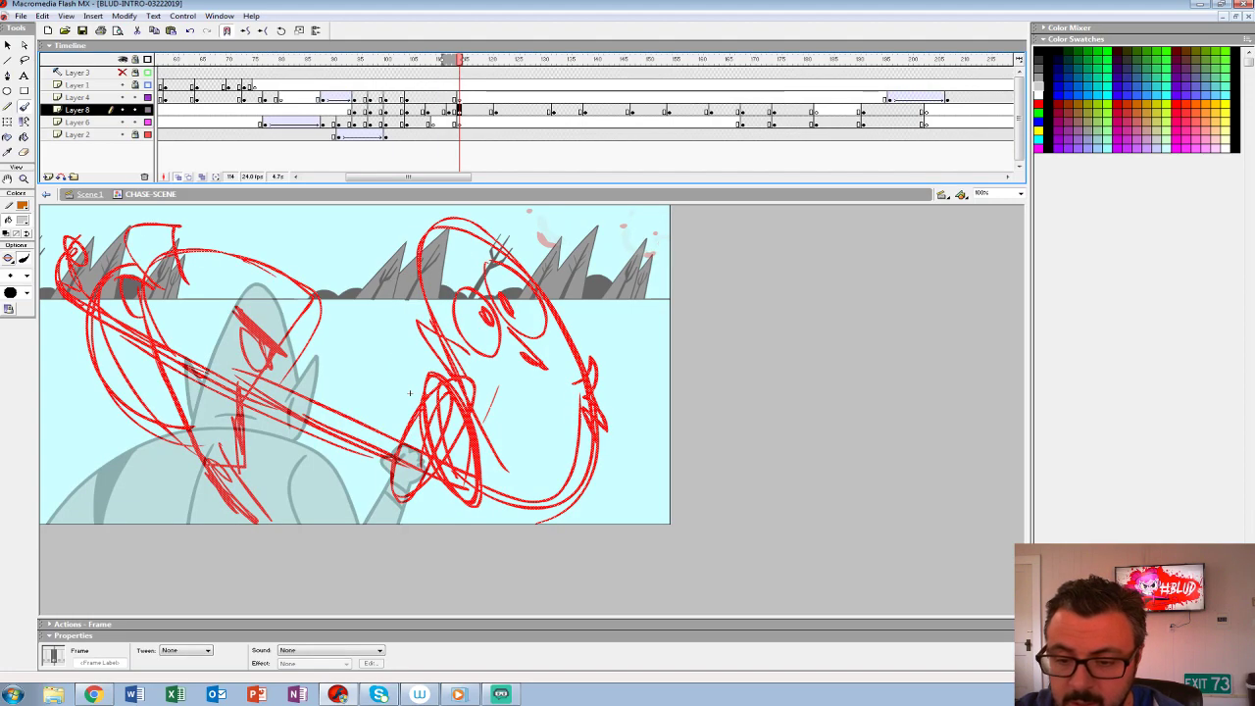
- Insert a blank keyframe at frame 115 of Layer 8, keeping the red punch rough visible as an onion skin
key("comma")
key("comma")
key("comma")
key("comma")
key("comma")
key("comma")
key("comma")
key("comma")
key("comma")
key("comma")
key("period")
key("period")
key("period")
key("period")
key("period")
key("period")
key("period")
key("period")
key("period")
key("period")
key("period")
key("period")
key("comma")
key("F7")
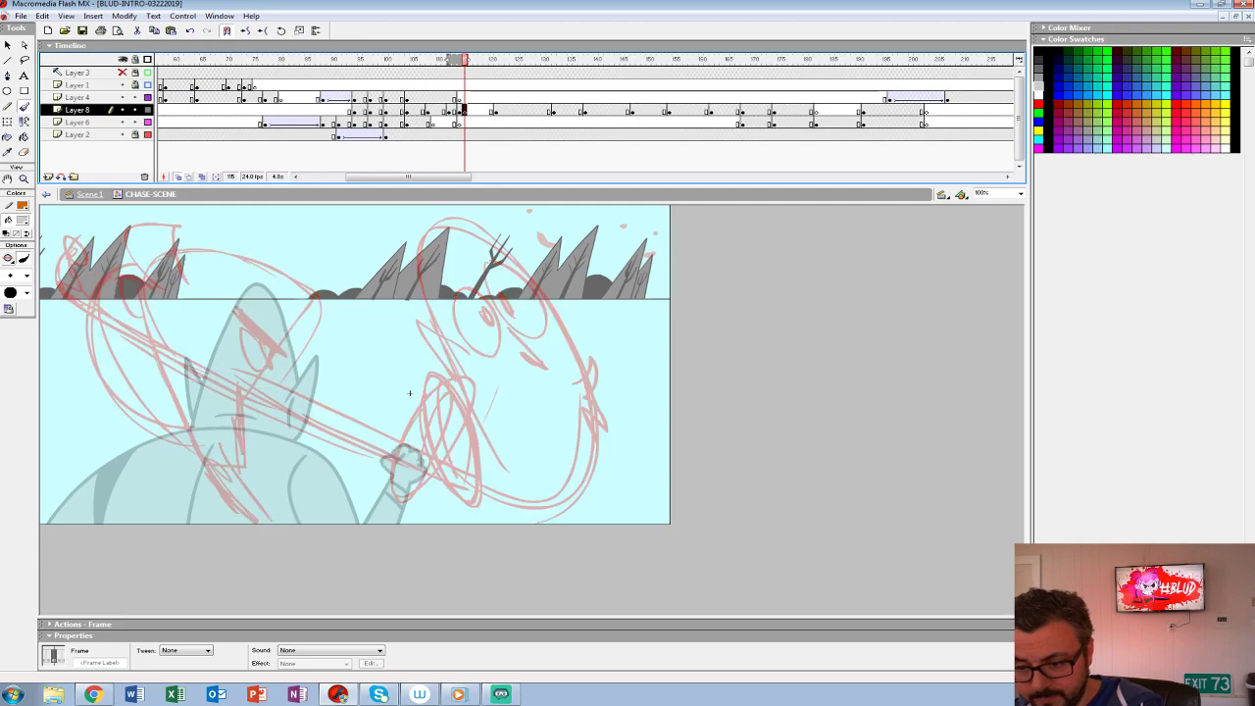
- Hide the Layer 2 background and set the brush fill to black
key("ctrl+2")
mouse_move(593, 439)
left_mouse_down()
mouse_move(515, 406)
mouse_move(527, 423)
left_mouse_up()
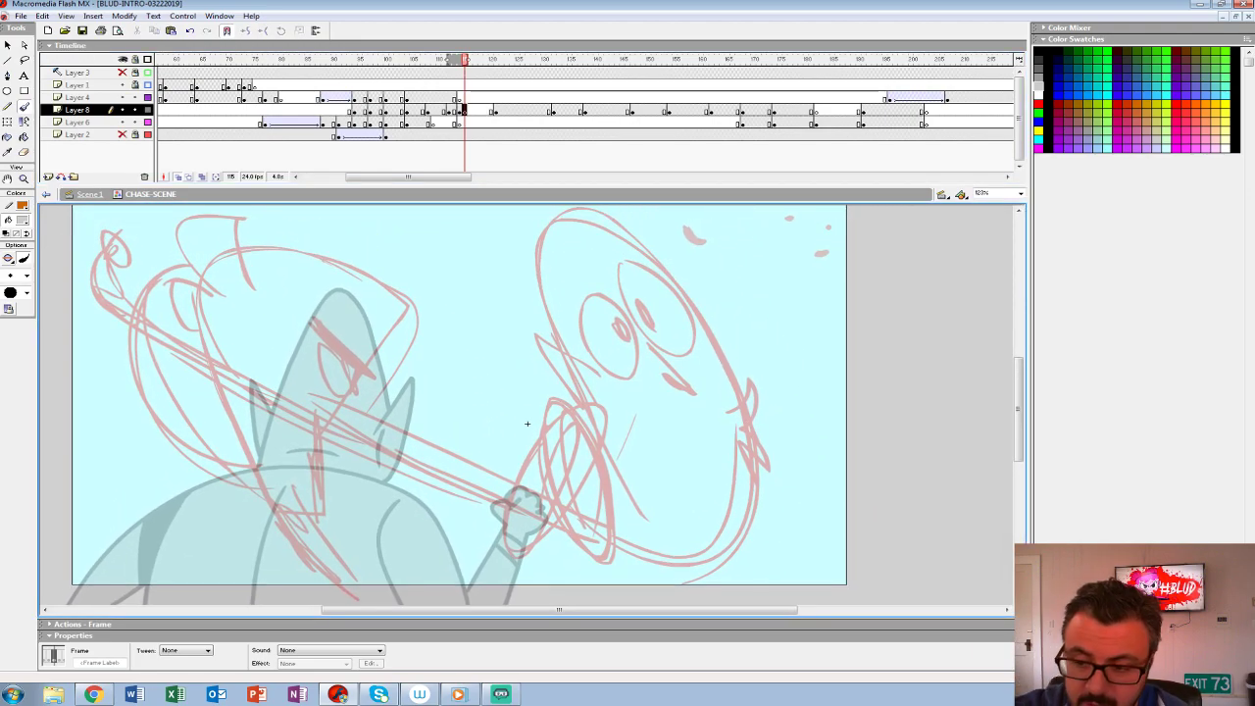
key("b")
left_click(21, 220)
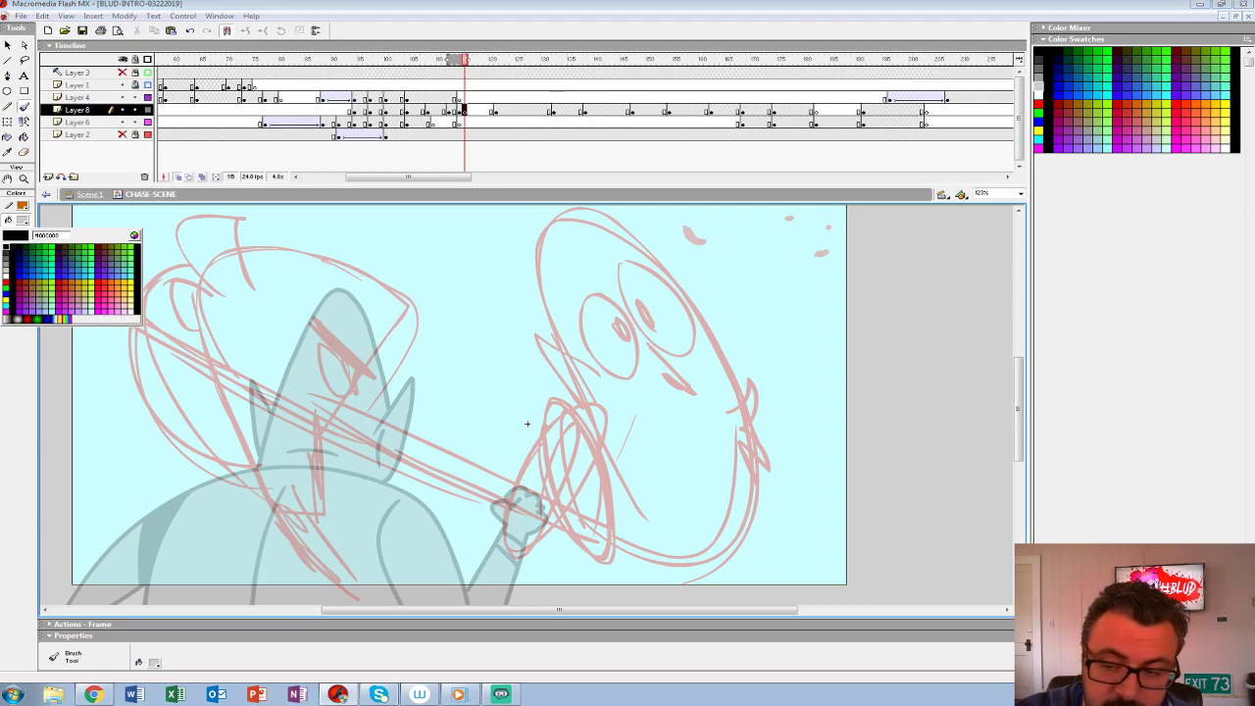
left_click(6, 247)
left_click_drag(581, 311, 624, 379)
key("ctrl+z")
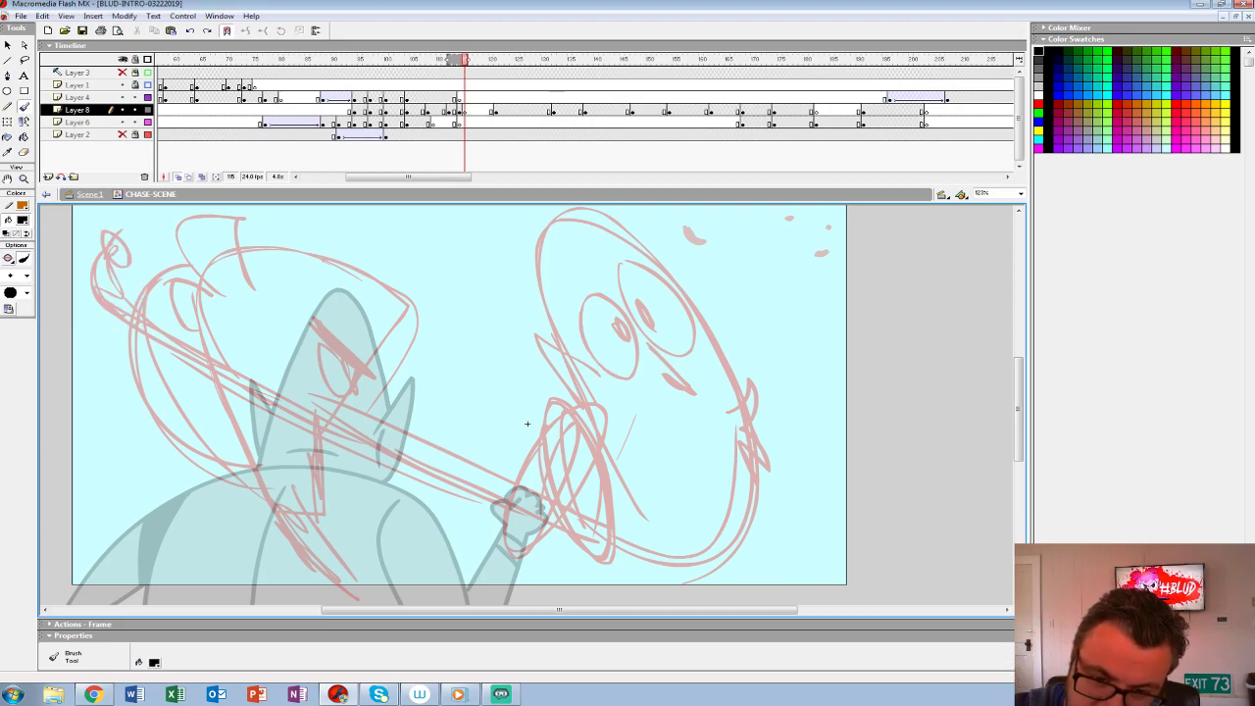
mouse_move(110, 294)
left_mouse_down()
mouse_move(198, 357)
mouse_move(514, 478)
mouse_move(537, 500)
left_mouse_up()
key("ctrl+z")
left_click_drag(237, 369, 543, 499)
key("ctrl+z")
left_click_drag(324, 414, 530, 492)
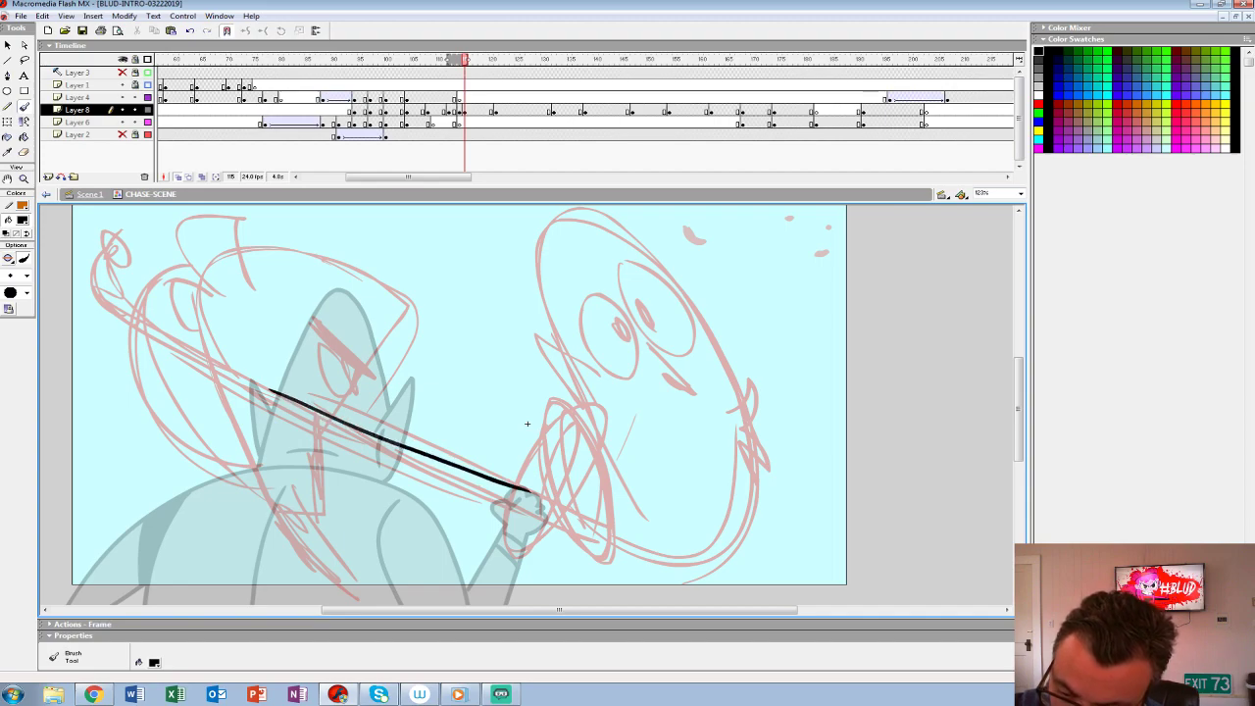
key("ctrl+z")
left_click_drag(282, 396, 557, 500)
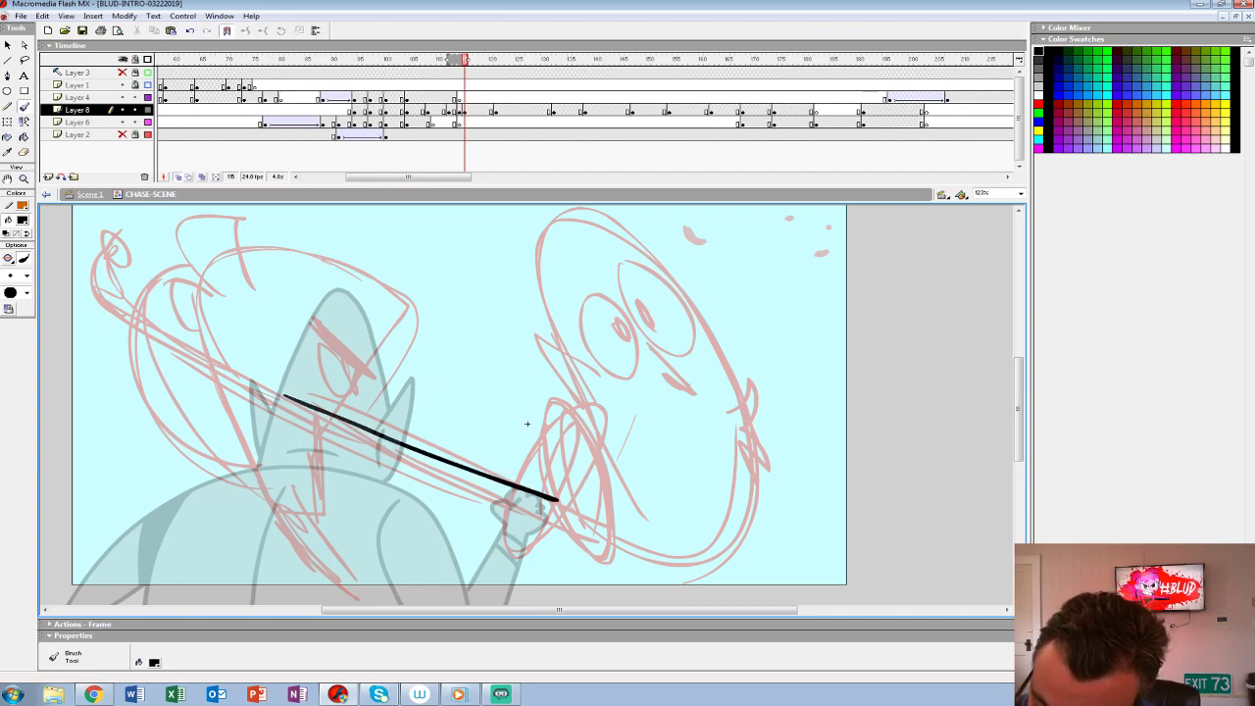
left_click_drag(540, 458, 570, 443)
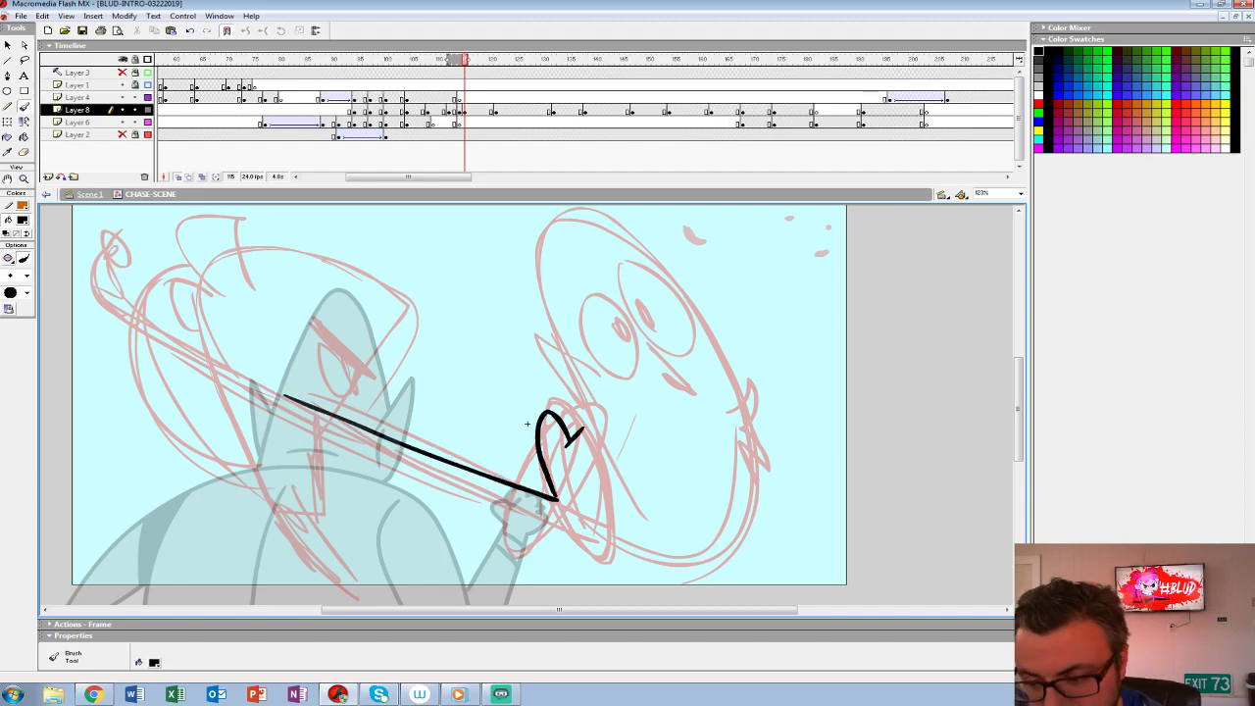
key("ctrl+z")
mouse_move(555, 498)
left_mouse_down()
mouse_move(584, 449)
mouse_move(619, 461)
mouse_move(609, 482)
mouse_move(632, 497)
left_mouse_up()
key("ctrl+z")
key("ctrl+z")
key("ctrl+z")
key("ctrl+z")
mouse_move(278, 386)
left_mouse_down()
mouse_move(598, 479)
mouse_move(619, 481)
mouse_move(633, 471)
mouse_move(622, 465)
mouse_move(669, 514)
left_mouse_up()
key("ctrl+z")
- Brush the heroine's long outstretched arm and clenched fist in black, reaching the creature's face
left_click_drag(612, 485, 651, 495)
mouse_move(292, 402)
left_mouse_down()
mouse_move(636, 510)
mouse_move(569, 463)
mouse_move(608, 501)
left_mouse_up()
mouse_move(570, 463)
left_mouse_down()
mouse_move(584, 486)
mouse_move(563, 481)
left_mouse_up()
- Draw the creature's bulging cheek as an arc around the fist, with a pointed ear beside it
left_click_drag(620, 429, 676, 539)
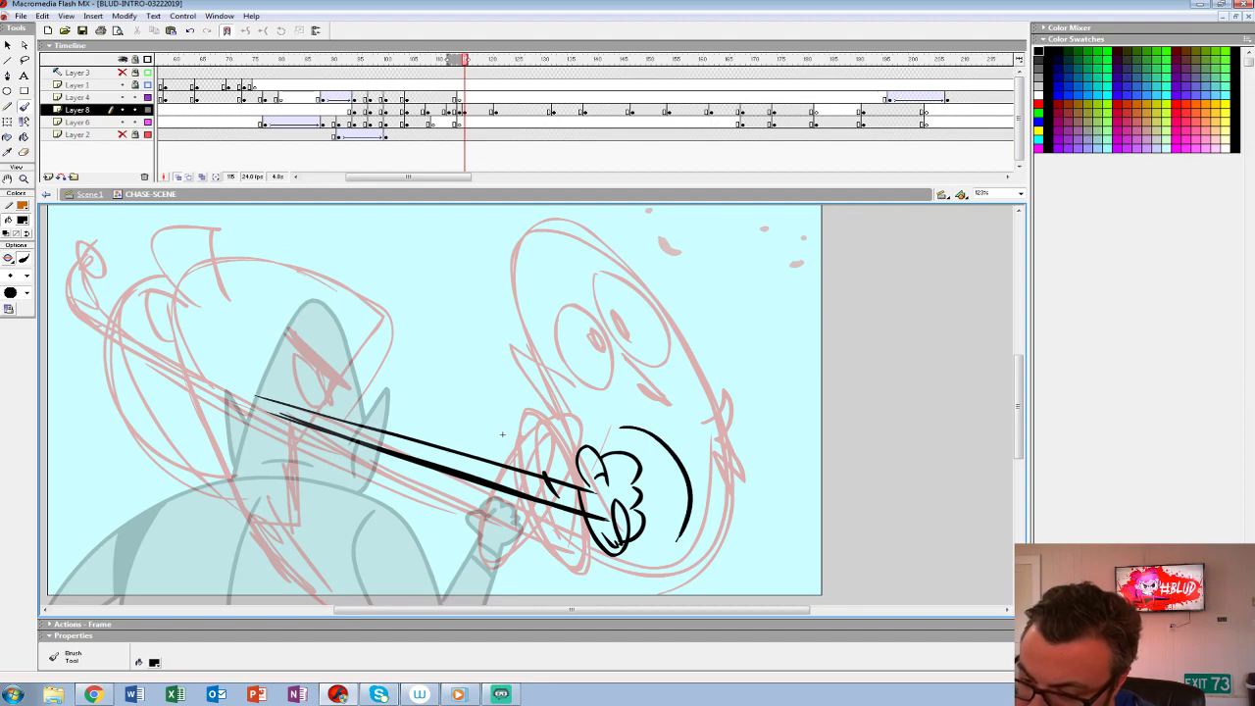
key("ctrl+z")
key("ctrl+z")
left_click_drag(617, 416, 710, 519)
mouse_move(695, 425)
left_mouse_down()
mouse_move(710, 419)
mouse_move(753, 456)
left_mouse_up()
- Draw the creature's two oval eyes with pupils, its brow marks, nose and other pointed ear over the rough
mouse_move(555, 326)
left_mouse_down()
mouse_move(559, 311)
mouse_move(590, 317)
mouse_move(557, 353)
left_mouse_up()
key("ctrl+z")
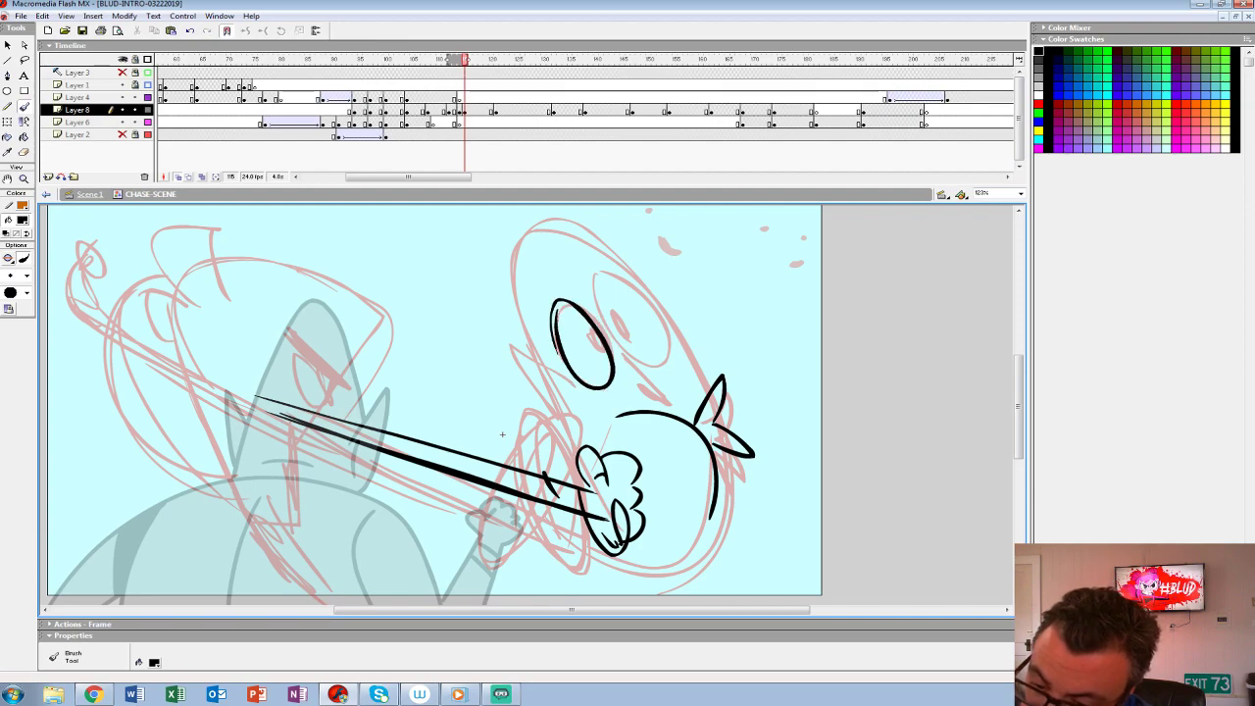
mouse_move(642, 359)
left_mouse_down()
mouse_move(592, 299)
mouse_move(651, 353)
mouse_move(633, 382)
mouse_move(558, 426)
mouse_move(580, 449)
left_mouse_up()
mouse_move(534, 379)
left_mouse_down()
mouse_move(582, 428)
mouse_move(566, 475)
left_mouse_up()
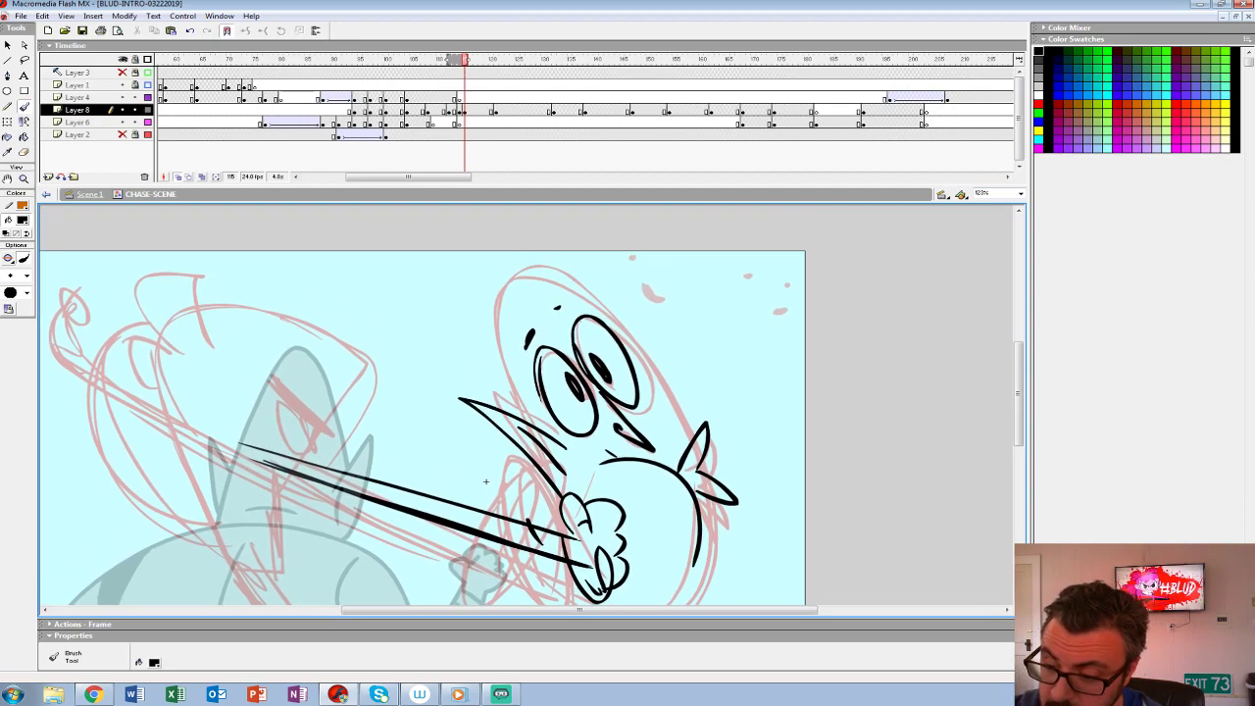
- Outline the creature's long, leaning cone-shaped head down to its ears
mouse_move(535, 426)
left_mouse_down()
mouse_move(494, 351)
mouse_move(605, 316)
mouse_move(701, 428)
mouse_move(623, 324)
left_mouse_up()
left_click_drag(695, 408, 648, 431)
key("ctrl+z")
mouse_move(677, 370)
left_mouse_down()
mouse_move(700, 420)
mouse_move(647, 435)
left_mouse_up()
left_click_drag(681, 378, 692, 447)
- Add the rounded bulge behind the creature's cheek and a few droplets flying off beside its ear
mouse_move(665, 313)
left_mouse_down()
mouse_move(679, 294)
mouse_move(609, 423)
mouse_move(654, 385)
left_mouse_up()
key("ctrl+z")
key("ctrl+z")
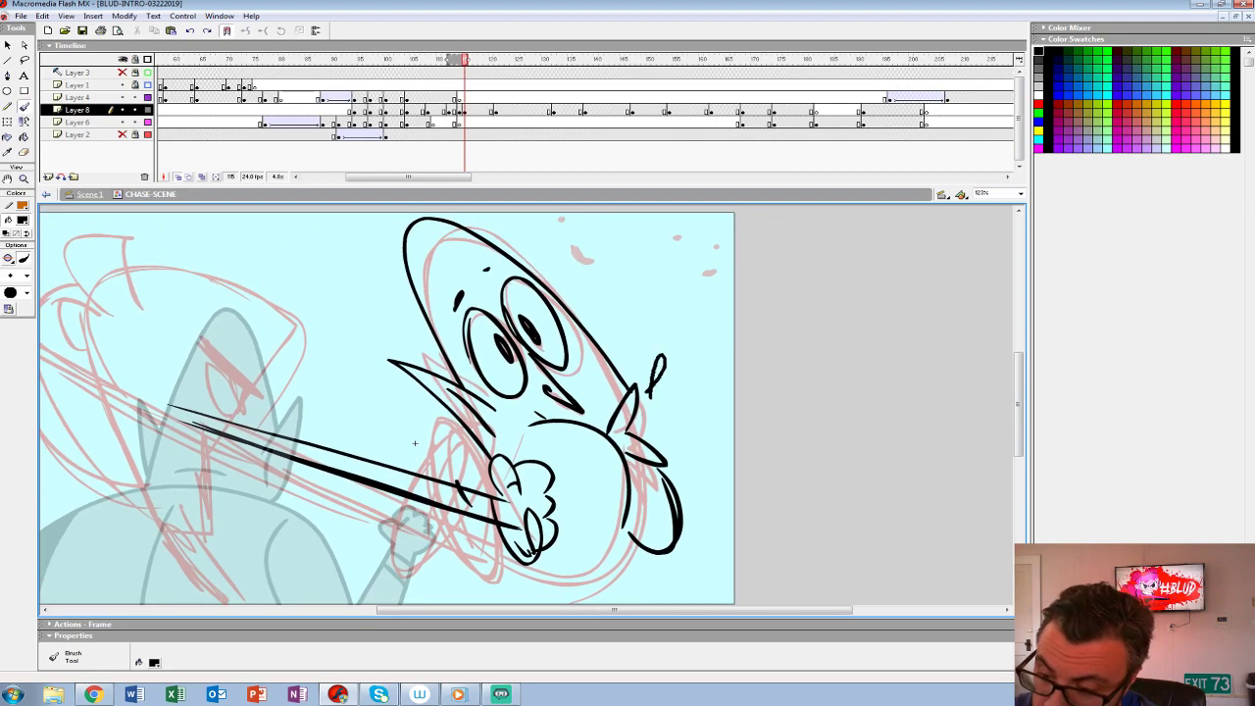
mouse_move(599, 519)
left_mouse_down()
mouse_move(607, 393)
mouse_move(554, 433)
mouse_move(654, 437)
left_mouse_up()
left_click_drag(628, 392, 628, 460)
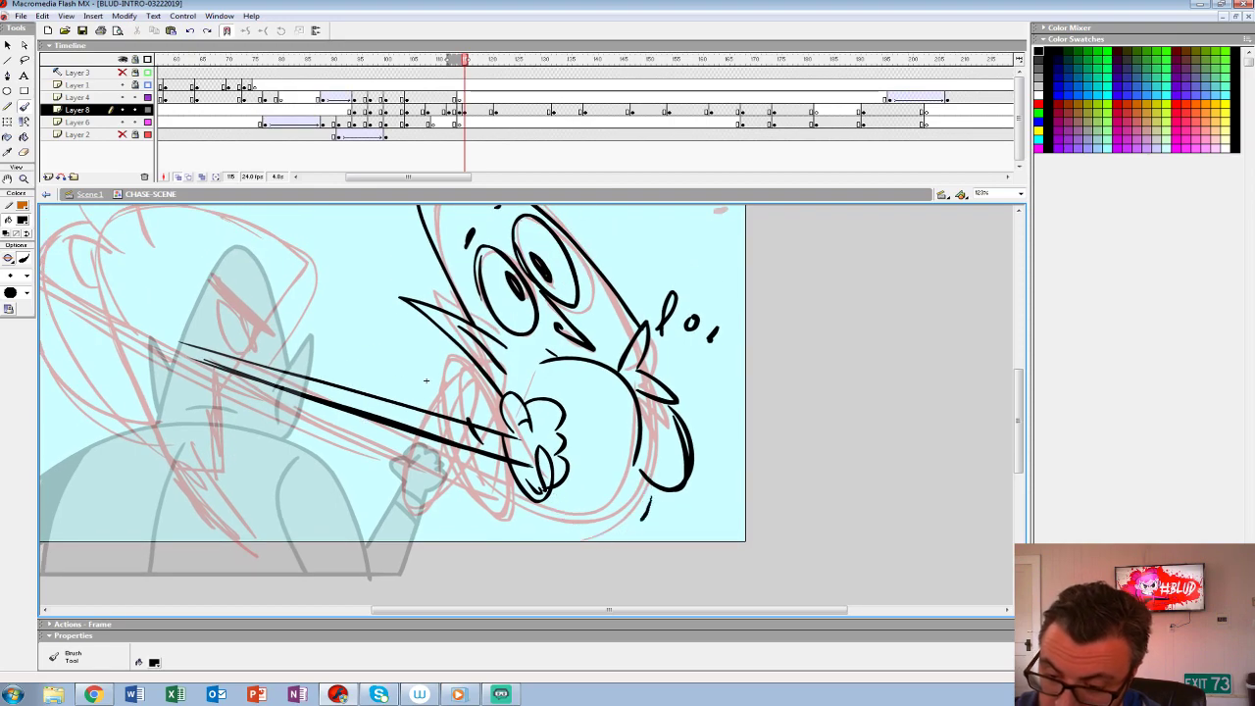
left_click_drag(424, 385, 469, 422)
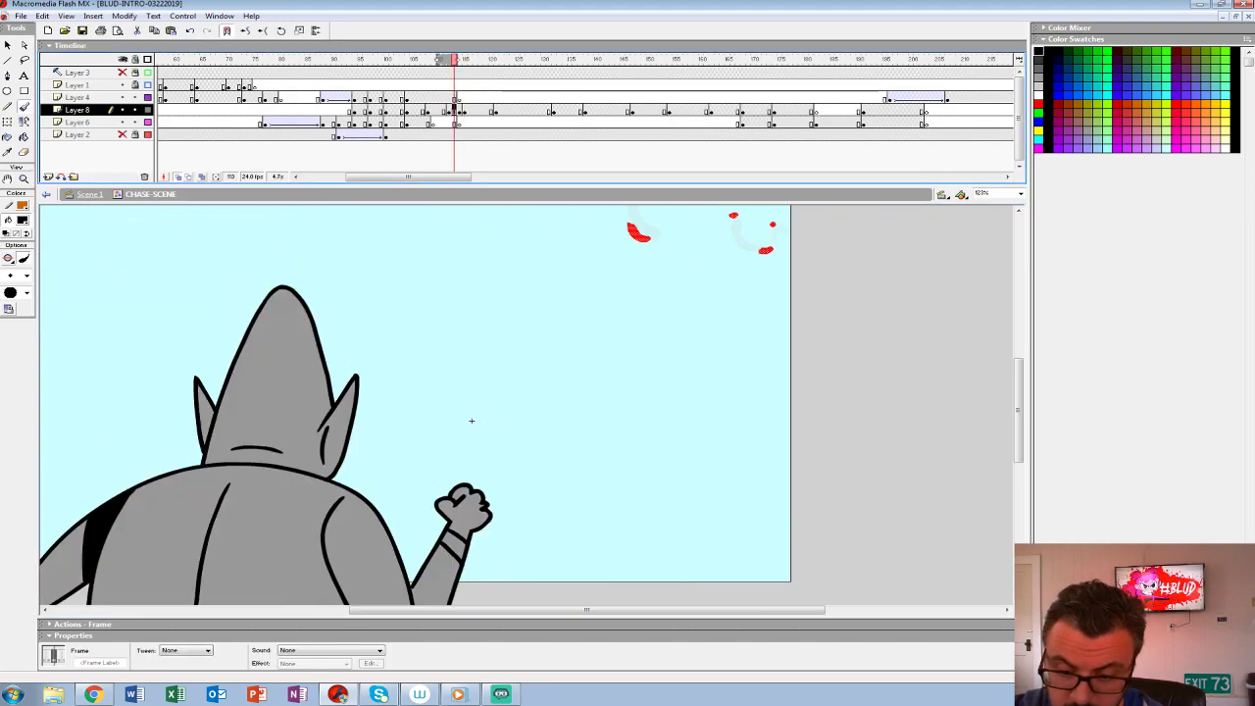
- Draw the creature's upper arm trailing toward the heroine at frame 115, ending in a spiky hand
key(".")
left_click_drag(491, 308, 384, 254)
left_click_drag(472, 421, 558, 499)
key("ctrl+z")
mouse_move(576, 382)
left_mouse_down()
mouse_move(559, 356)
mouse_move(364, 256)
mouse_move(571, 365)
left_mouse_up()
key("ctrl+z")
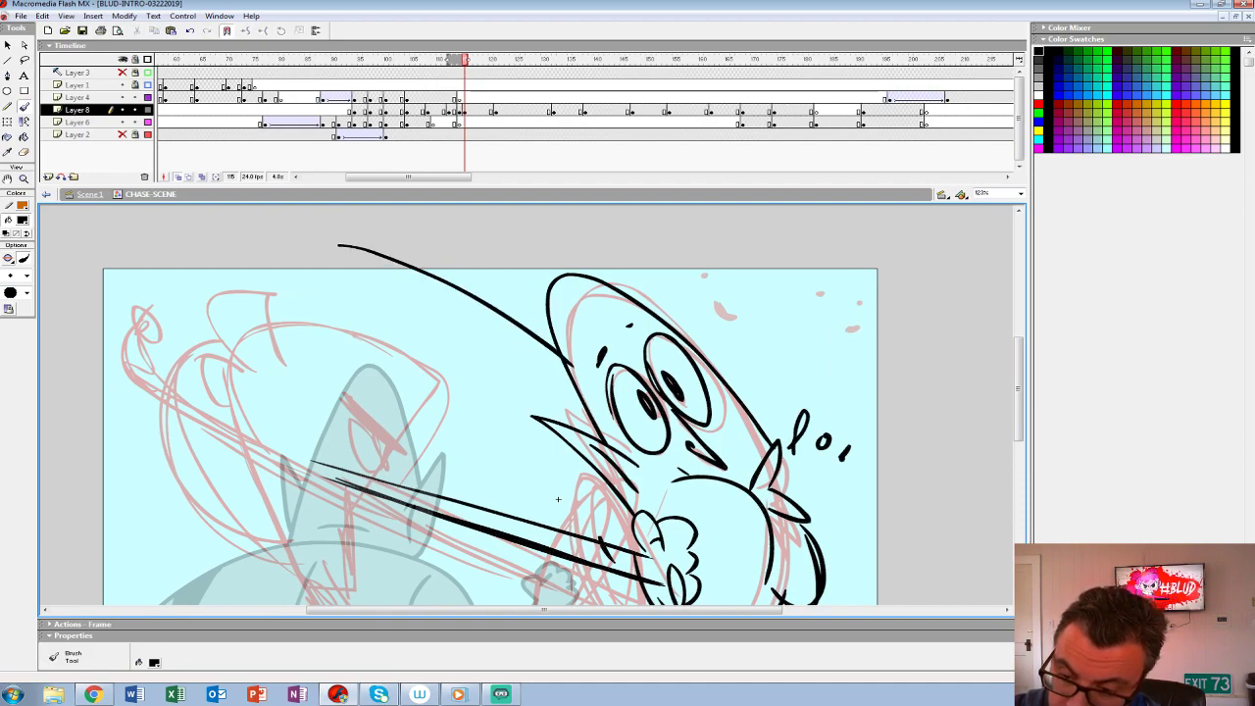
key("ctrl+z")
mouse_move(379, 281)
left_mouse_down()
mouse_move(449, 292)
mouse_move(558, 345)
mouse_move(588, 411)
mouse_move(371, 317)
left_mouse_up()
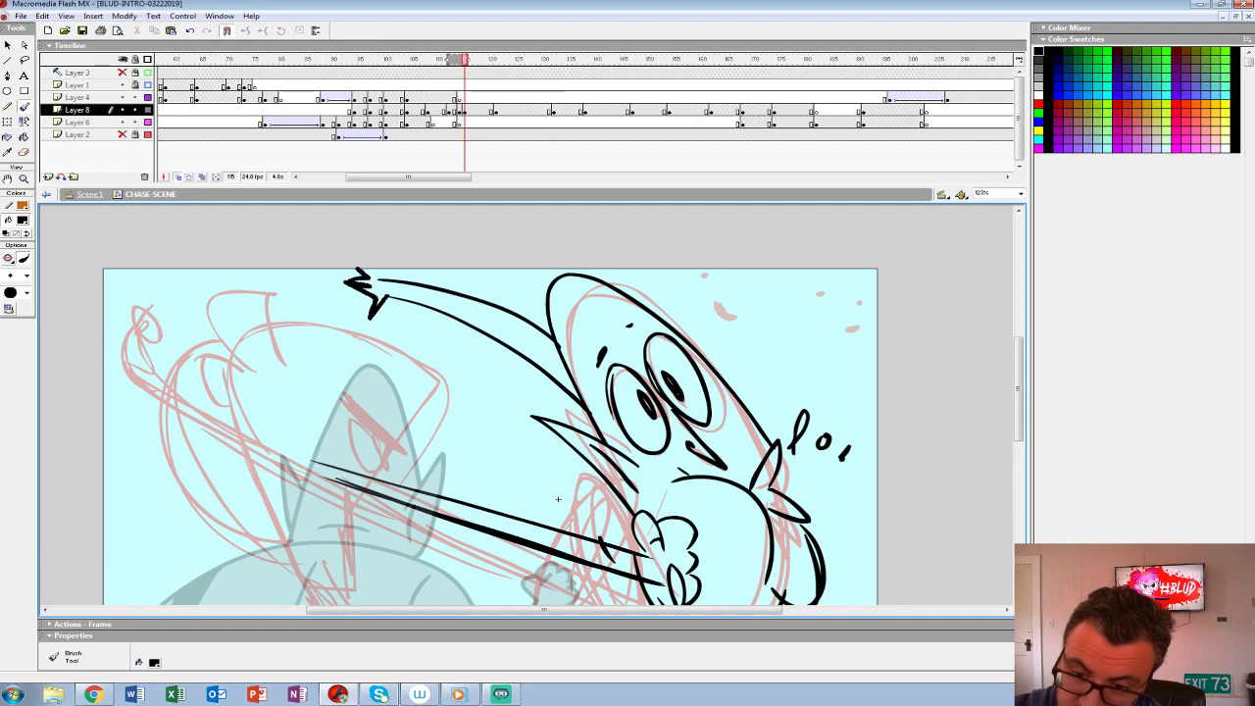
- Draw the curve of the creature's jaw and its lower trailing arm with a splayed hand and wrist line
left_click_drag(558, 499, 435, 351)
mouse_move(461, 543)
left_mouse_down()
mouse_move(269, 450)
mouse_move(524, 518)
left_mouse_up()
left_click_drag(435, 351, 523, 412)
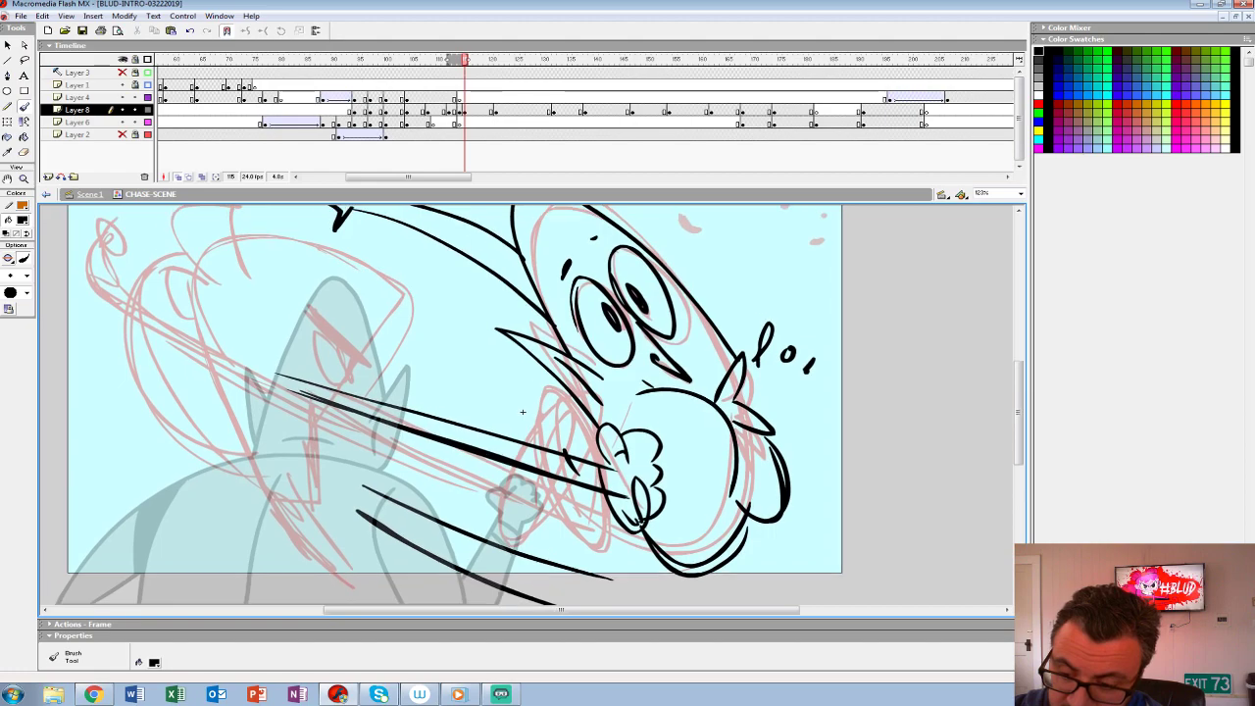
mouse_move(357, 469)
left_mouse_down()
mouse_move(382, 495)
mouse_move(356, 511)
mouse_move(467, 579)
left_mouse_up()
mouse_move(523, 412)
left_mouse_down()
mouse_move(625, 485)
mouse_move(486, 390)
mouse_move(547, 437)
left_mouse_up()
mouse_move(415, 378)
left_mouse_down()
mouse_move(560, 443)
mouse_move(478, 446)
mouse_move(625, 442)
left_mouse_up()
key("ctrl+z")
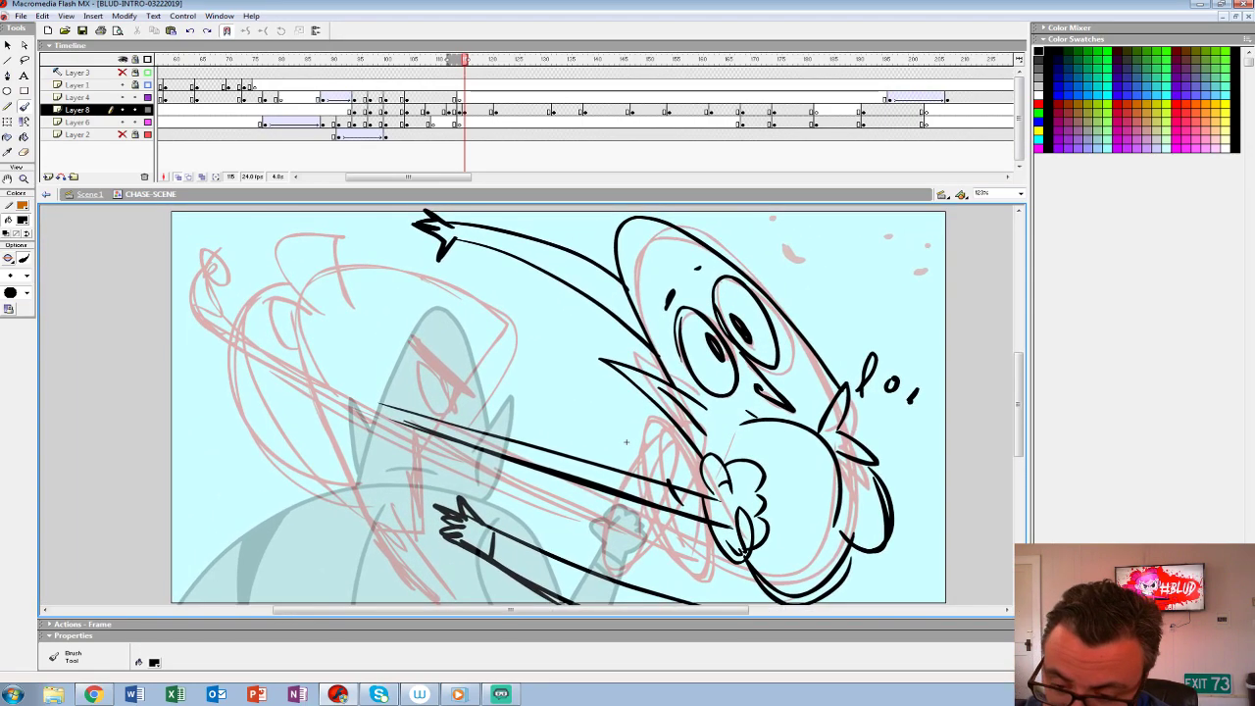
- Draw the heroine's angry eye, nose, front of the face and curled fringe over the red rough
mouse_move(424, 340)
left_mouse_down()
mouse_move(465, 394)
mouse_move(437, 414)
mouse_move(462, 390)
left_mouse_up()
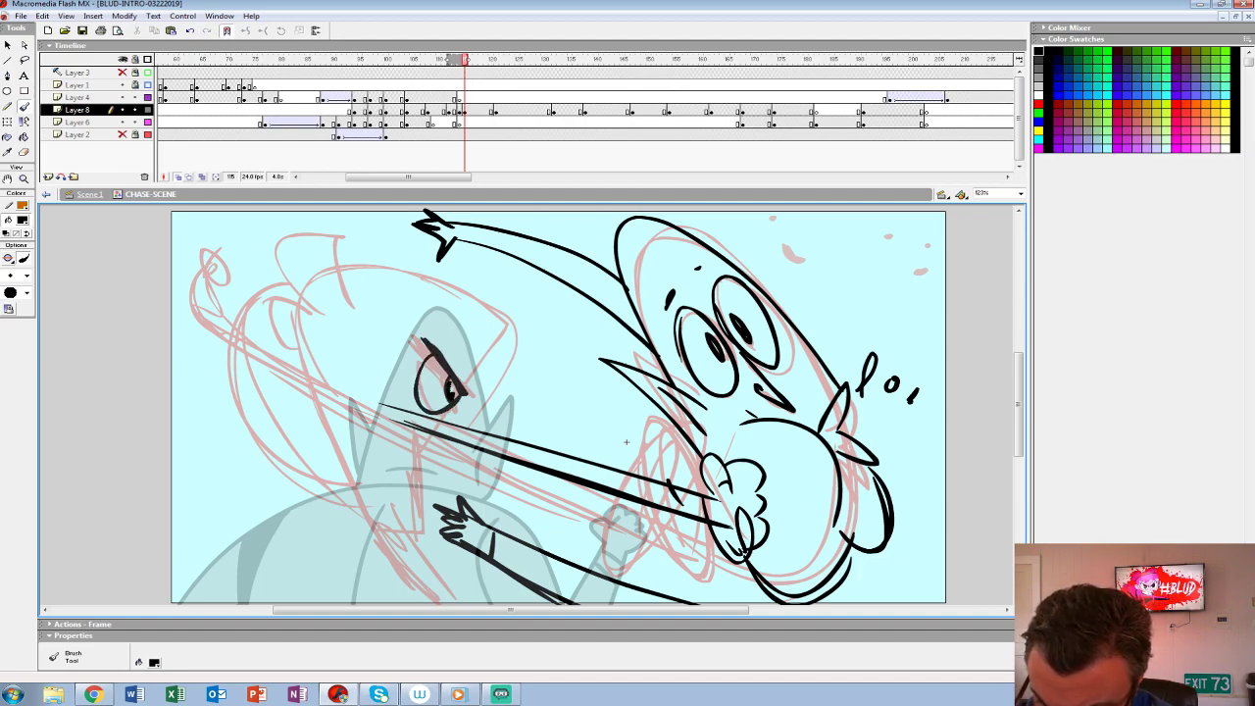
left_click_drag(489, 339, 463, 404)
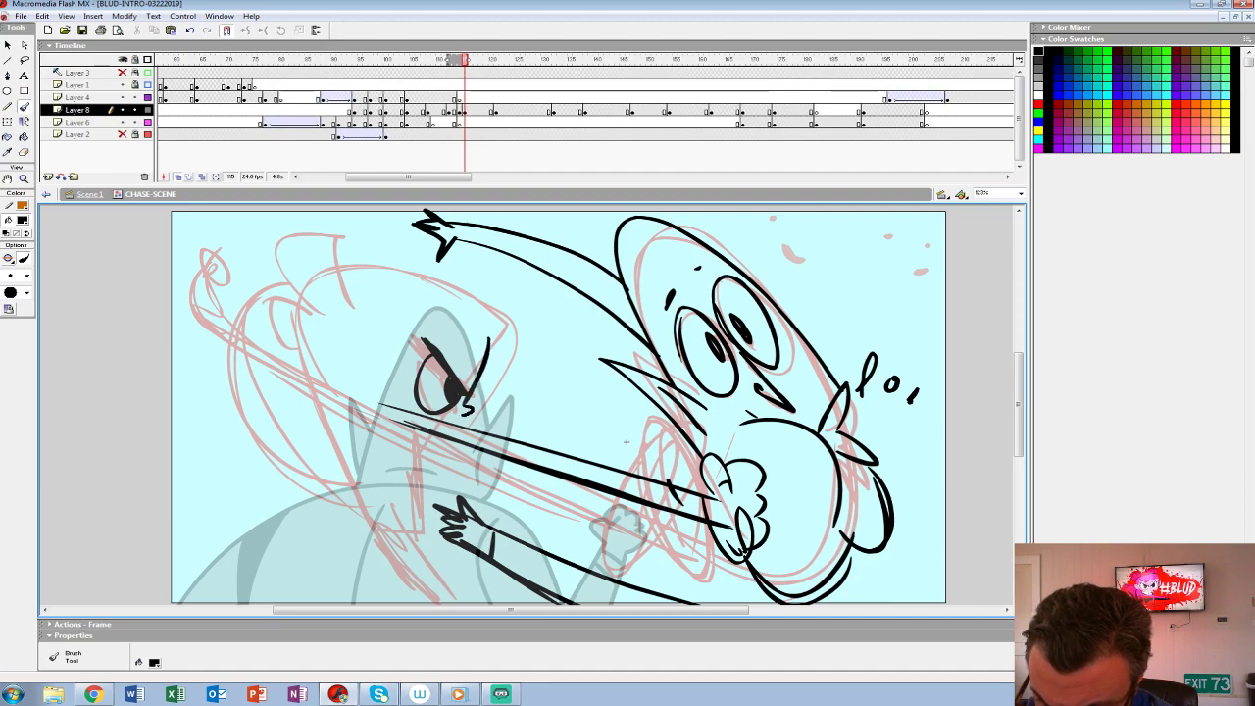
left_click_drag(490, 301, 469, 343)
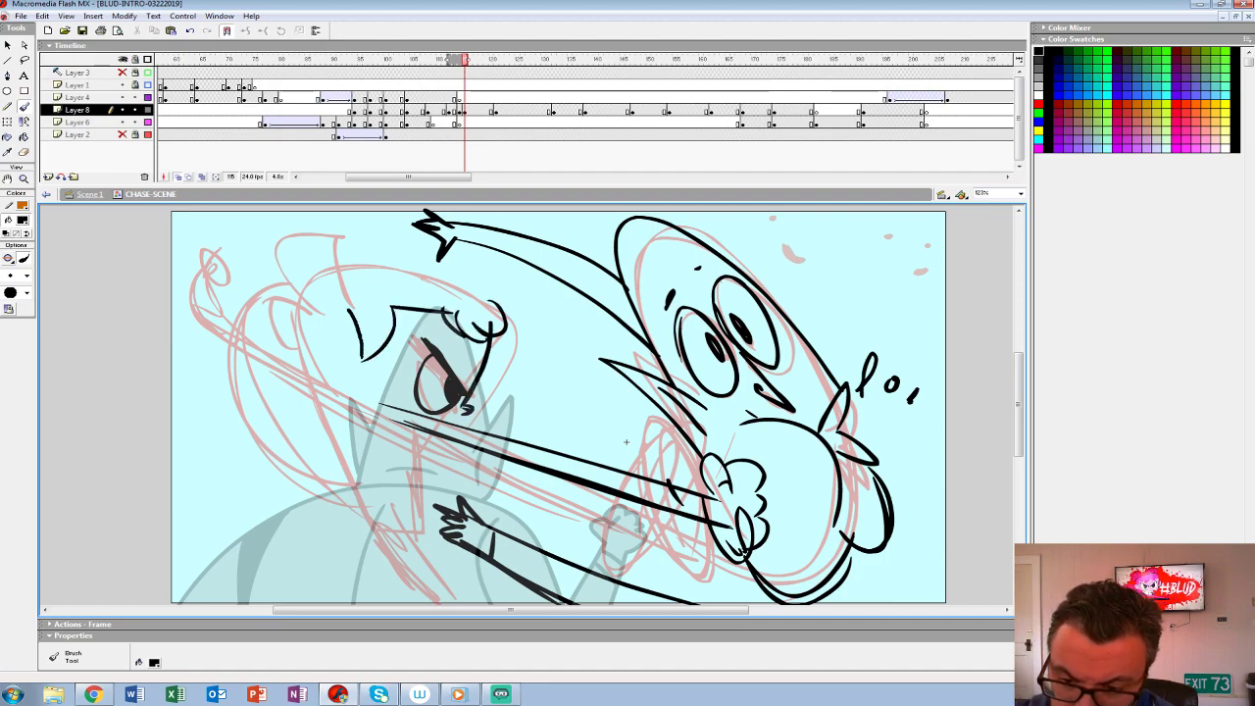
- Draw the heroine's ear, the outline of her head and the rounded tufts on top
left_click_drag(357, 309, 360, 390)
left_click_drag(625, 442, 640, 471)
mouse_move(512, 339)
left_mouse_down()
mouse_move(357, 294)
mouse_move(316, 387)
left_mouse_up()
left_click_drag(361, 290, 325, 328)
mouse_move(292, 270)
left_mouse_down()
mouse_move(330, 304)
mouse_move(319, 302)
left_mouse_up()
mouse_move(359, 288)
left_mouse_down()
mouse_move(364, 268)
mouse_move(426, 291)
left_mouse_up()
left_click_drag(639, 470, 630, 397)
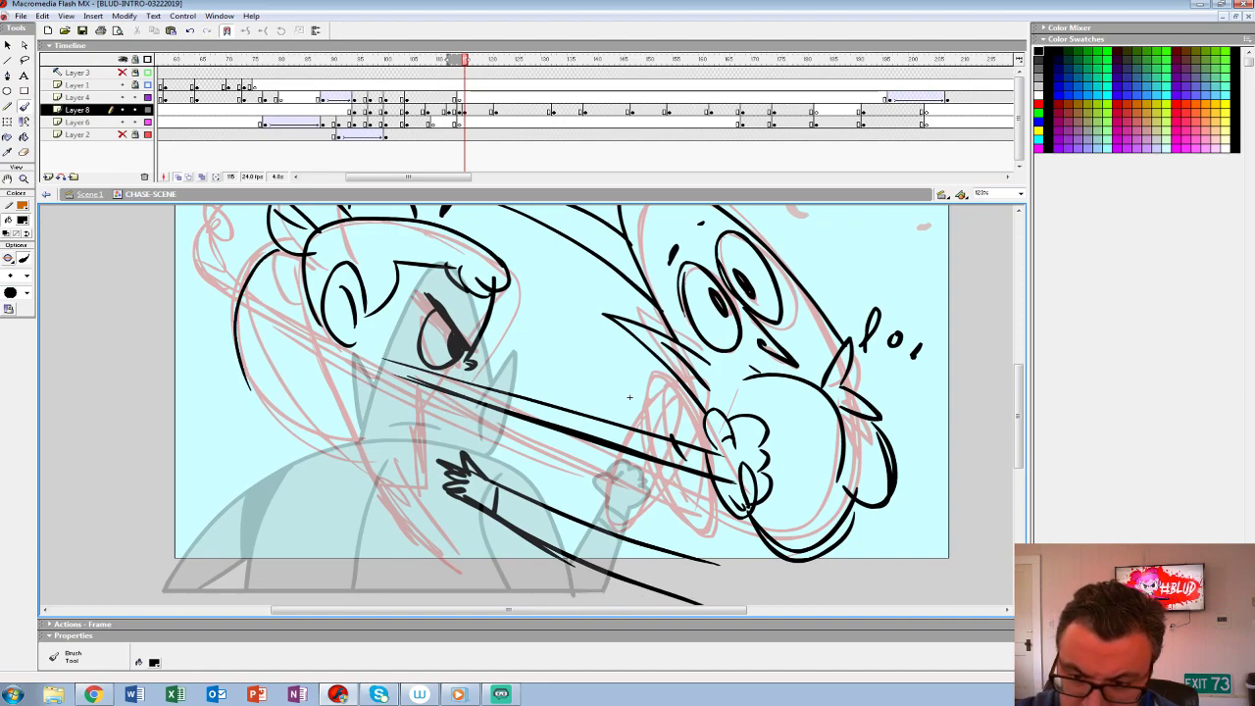
left_click_drag(629, 397, 662, 422)
mouse_move(424, 392)
left_mouse_down()
mouse_move(285, 447)
mouse_move(260, 284)
mouse_move(312, 390)
mouse_move(361, 400)
mouse_move(280, 316)
mouse_move(167, 307)
left_mouse_up()
key("ctrl+z")
key("ctrl+z")
mouse_move(149, 320)
left_mouse_down()
mouse_move(149, 335)
mouse_move(418, 414)
left_mouse_up()
key("ctrl+z")
key("ctrl+z")
key("ctrl+z")
- Draw the large rounded hair shape sweeping behind the heroine's head and the curve of her chin
mouse_move(334, 273)
left_mouse_down()
mouse_move(202, 286)
mouse_move(245, 432)
mouse_move(431, 411)
left_mouse_up()
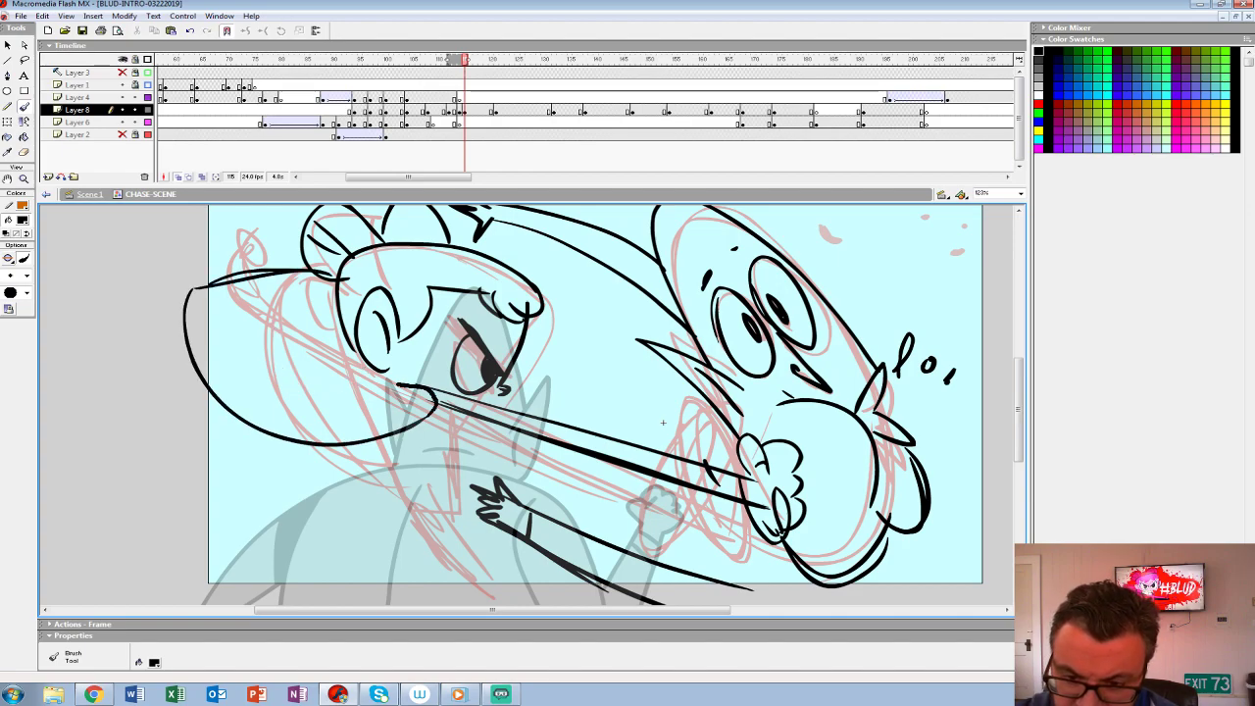
left_click_drag(663, 423, 635, 391)
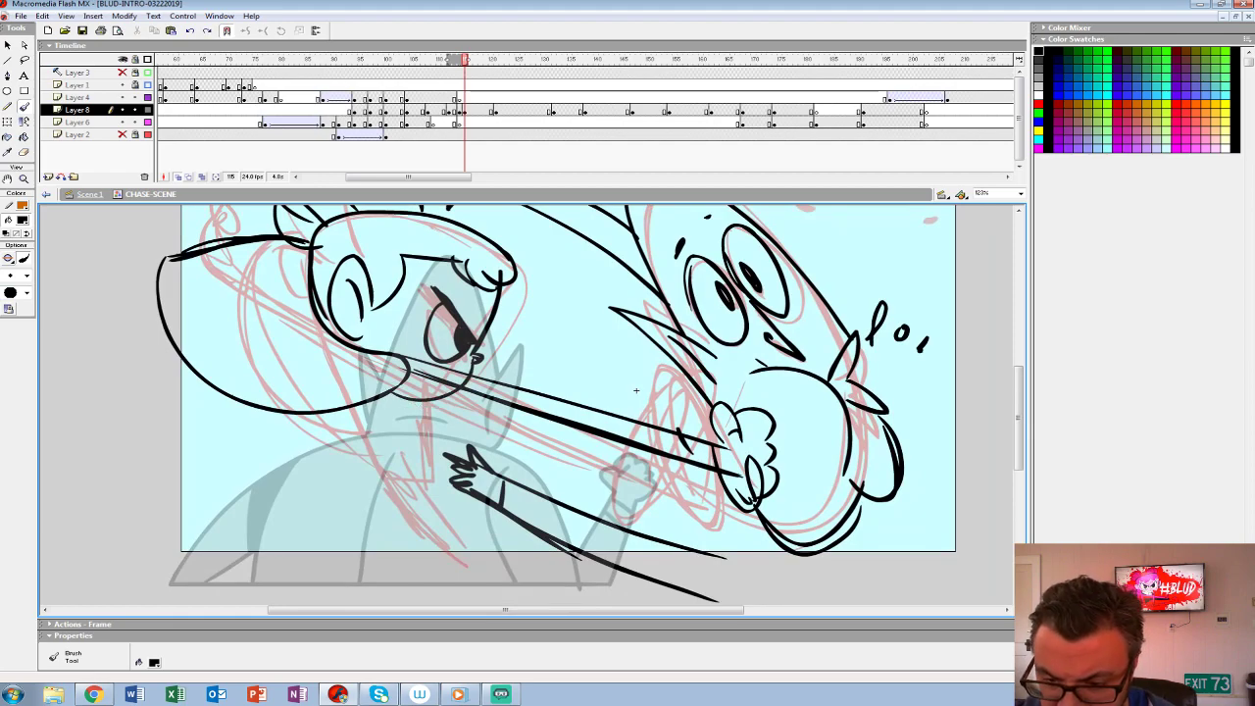
left_click_drag(421, 378, 411, 400)
left_click_drag(438, 380, 426, 400)
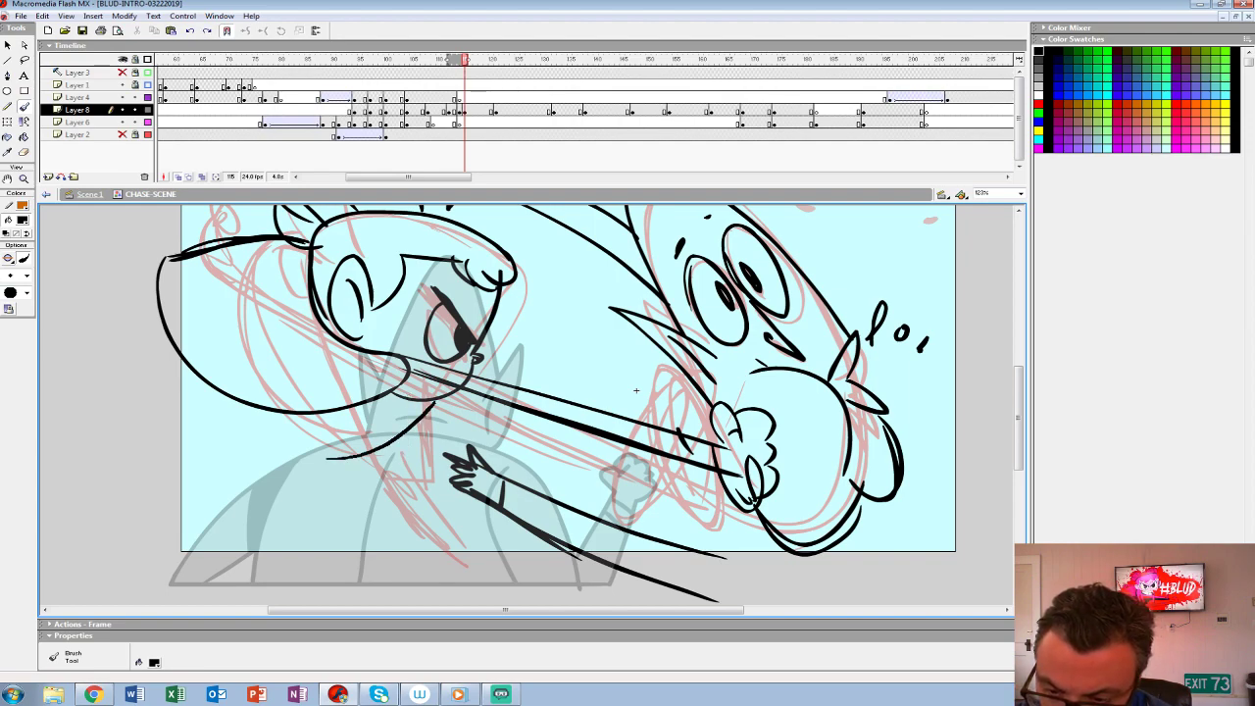
mouse_move(400, 418)
left_mouse_down()
mouse_move(290, 417)
mouse_move(430, 399)
mouse_move(359, 435)
left_mouse_up()
key("ctrl+z")
key("ctrl+z")
key("ctrl+z")
mouse_move(399, 394)
left_mouse_down()
mouse_move(378, 413)
mouse_move(298, 416)
mouse_move(420, 423)
left_mouse_up()
- Sketch the heroine's shoulder line and bent rear arm with thick strokes below her hair
key("ctrl+z")
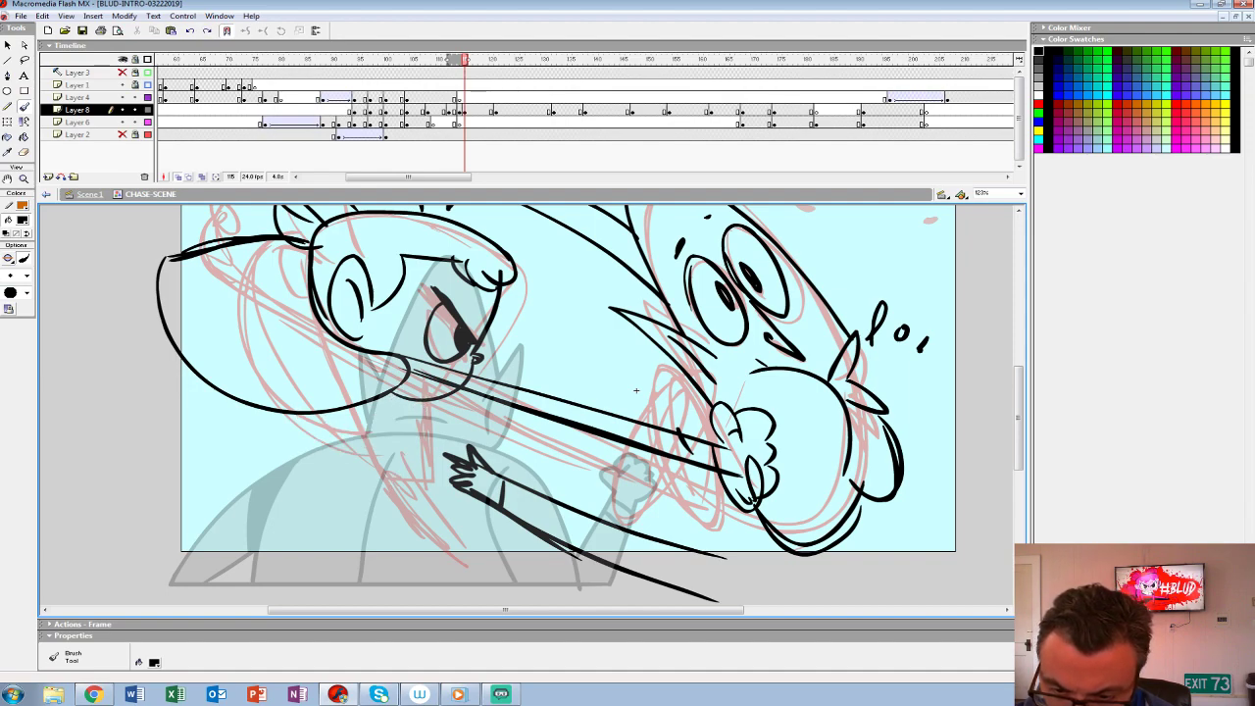
left_click_drag(336, 447, 400, 390)
mouse_move(300, 413)
left_mouse_down()
mouse_move(362, 512)
mouse_move(276, 461)
mouse_move(328, 489)
mouse_move(253, 473)
left_mouse_up()
key("ctrl+z")
mouse_move(635, 390)
left_mouse_down()
mouse_move(660, 501)
mouse_move(602, 424)
mouse_move(607, 436)
left_mouse_up()
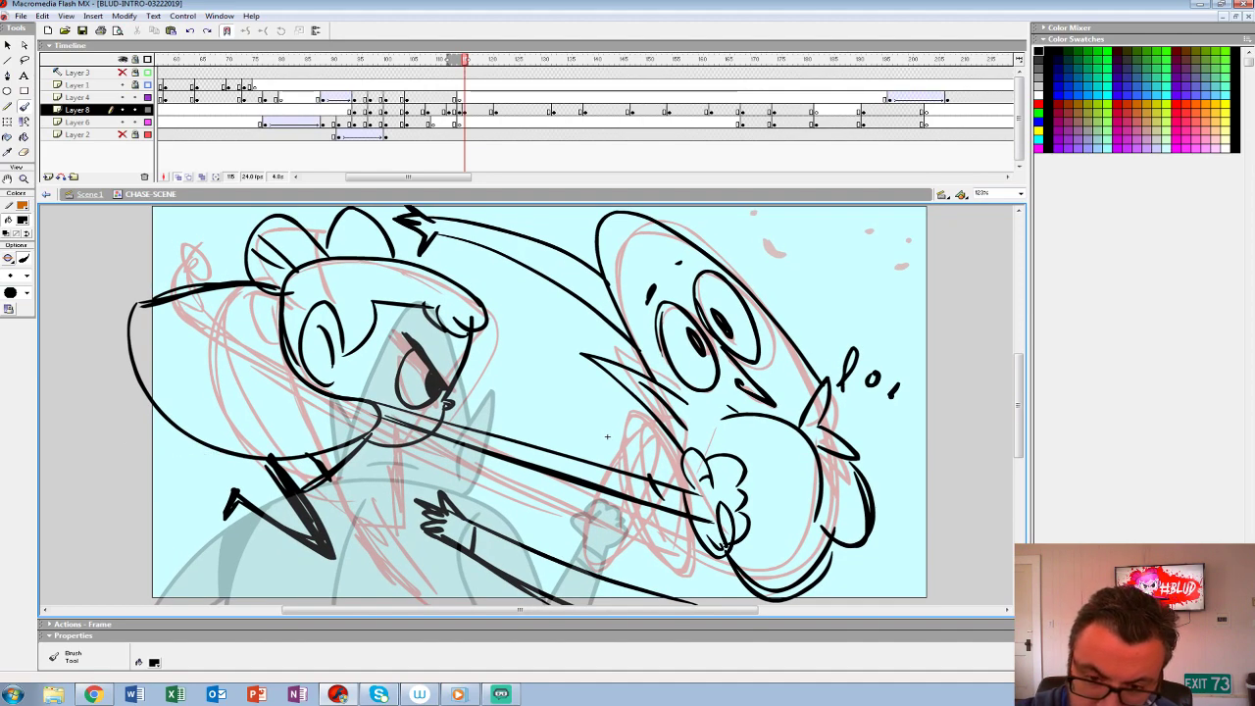
left_click_drag(578, 333, 471, 356)
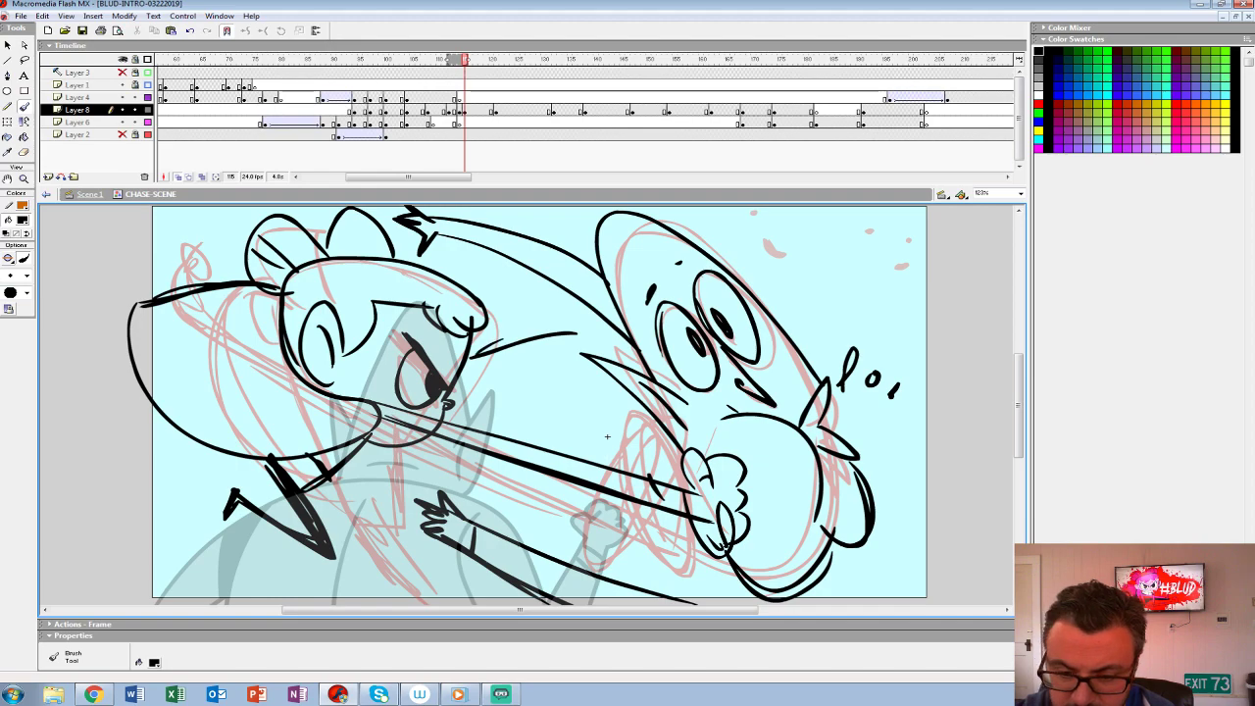
left_click_drag(283, 374, 265, 469)
key("ctrl+z")
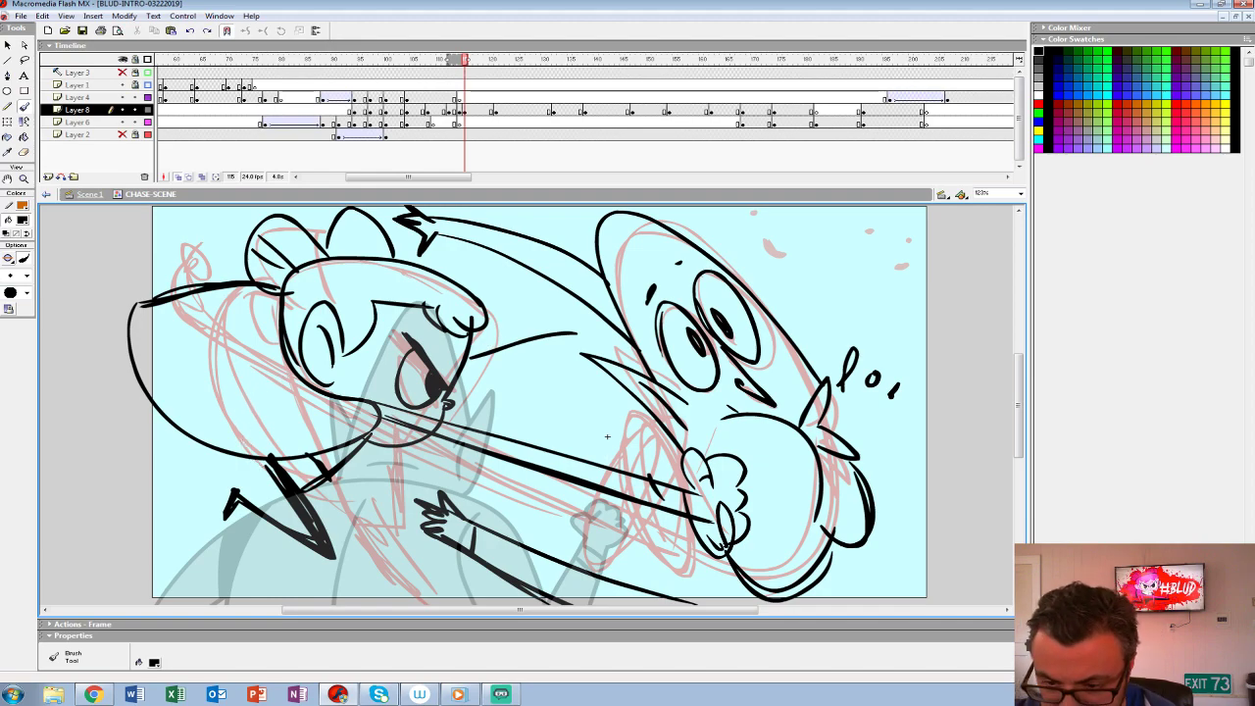
key("ctrl+z")
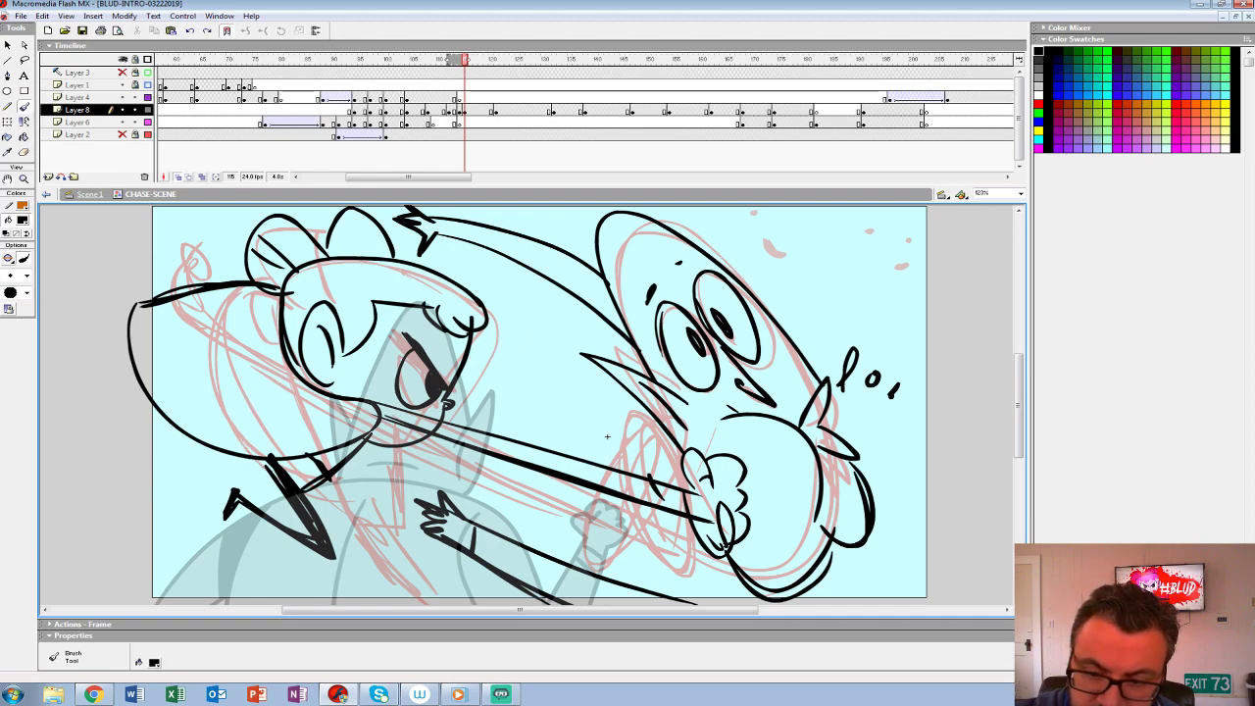
- Draw the heroine's raised rear arm and hand behind her head, plus her gritted teeth and mouth
left_click_drag(607, 436, 662, 509)
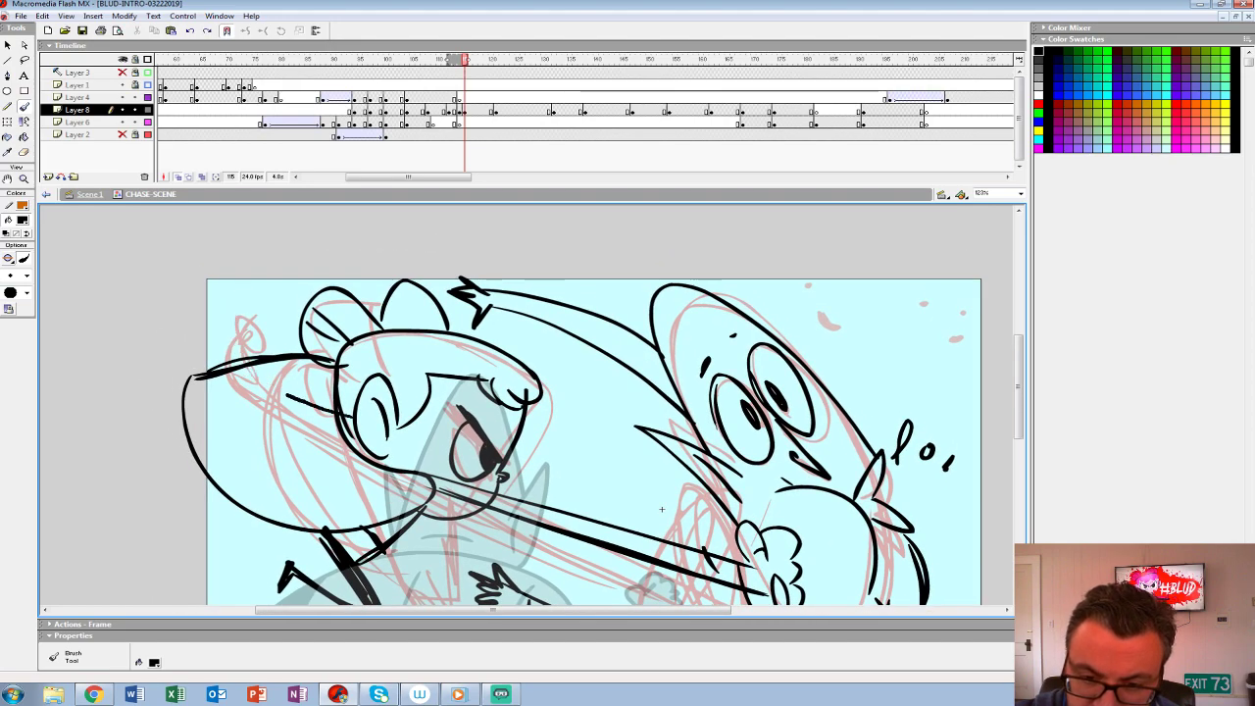
left_click_drag(253, 312, 331, 396)
left_click_drag(247, 319, 253, 357)
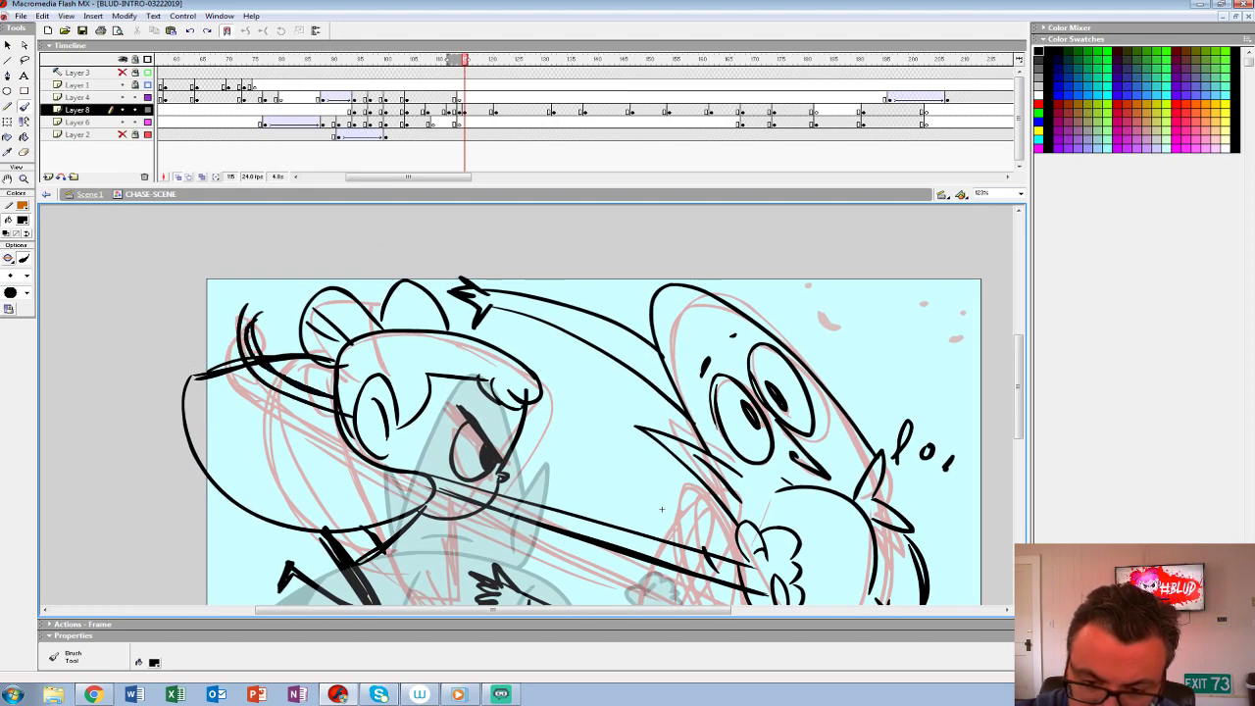
left_click_drag(662, 509, 667, 432)
mouse_move(440, 437)
left_mouse_down()
mouse_move(501, 421)
mouse_move(473, 440)
left_mouse_up()
left_click_drag(479, 420, 485, 442)
- Thicken the heroine's jaw and punching-arm lines and reinforce the fist's knuckles against the creature's face
mouse_move(352, 373)
left_mouse_down()
mouse_move(396, 400)
mouse_move(753, 488)
left_mouse_up()
mouse_move(429, 410)
left_mouse_down()
mouse_move(766, 527)
mouse_move(505, 451)
left_mouse_up()
mouse_move(500, 404)
left_mouse_down()
mouse_move(496, 437)
mouse_move(555, 449)
left_mouse_up()
mouse_move(549, 453)
left_mouse_down()
mouse_move(562, 481)
mouse_move(547, 485)
left_mouse_up()
left_click_drag(559, 484, 527, 511)
left_click_drag(519, 513, 553, 500)
left_click_drag(520, 451, 676, 475)
left_click_drag(575, 417, 637, 438)
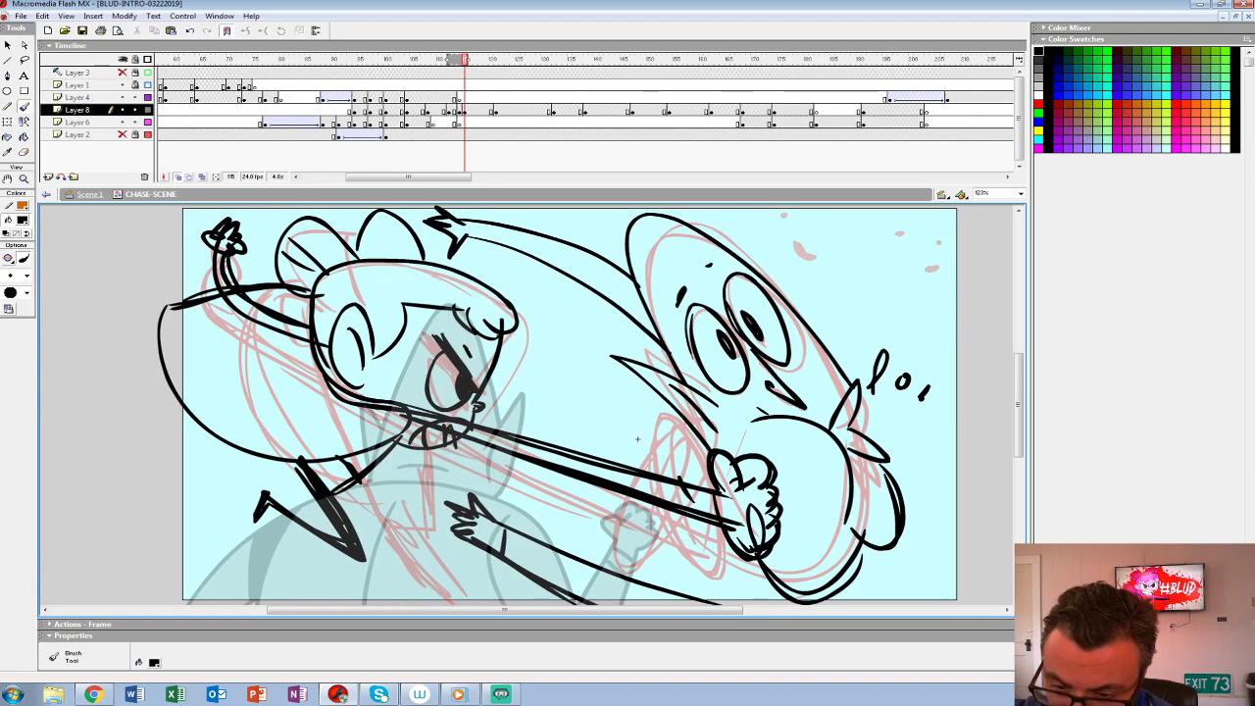
- Thicken the outlines of the heroine's ear, fringe curls, the back of her head and her crown
left_click_drag(360, 304, 377, 355)
mouse_move(334, 339)
left_mouse_down()
mouse_move(377, 353)
mouse_move(345, 387)
left_mouse_up()
left_click_drag(313, 278, 302, 323)
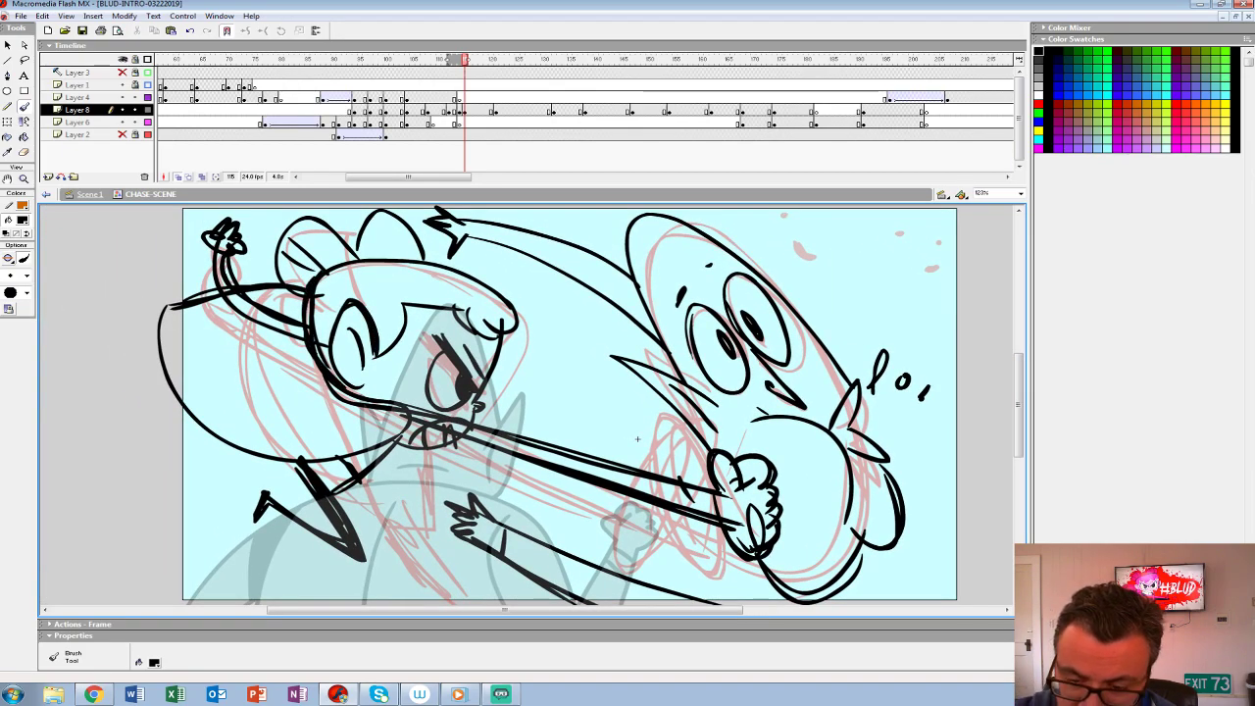
mouse_move(402, 311)
left_mouse_down()
mouse_move(385, 351)
mouse_move(485, 327)
mouse_move(498, 337)
left_mouse_up()
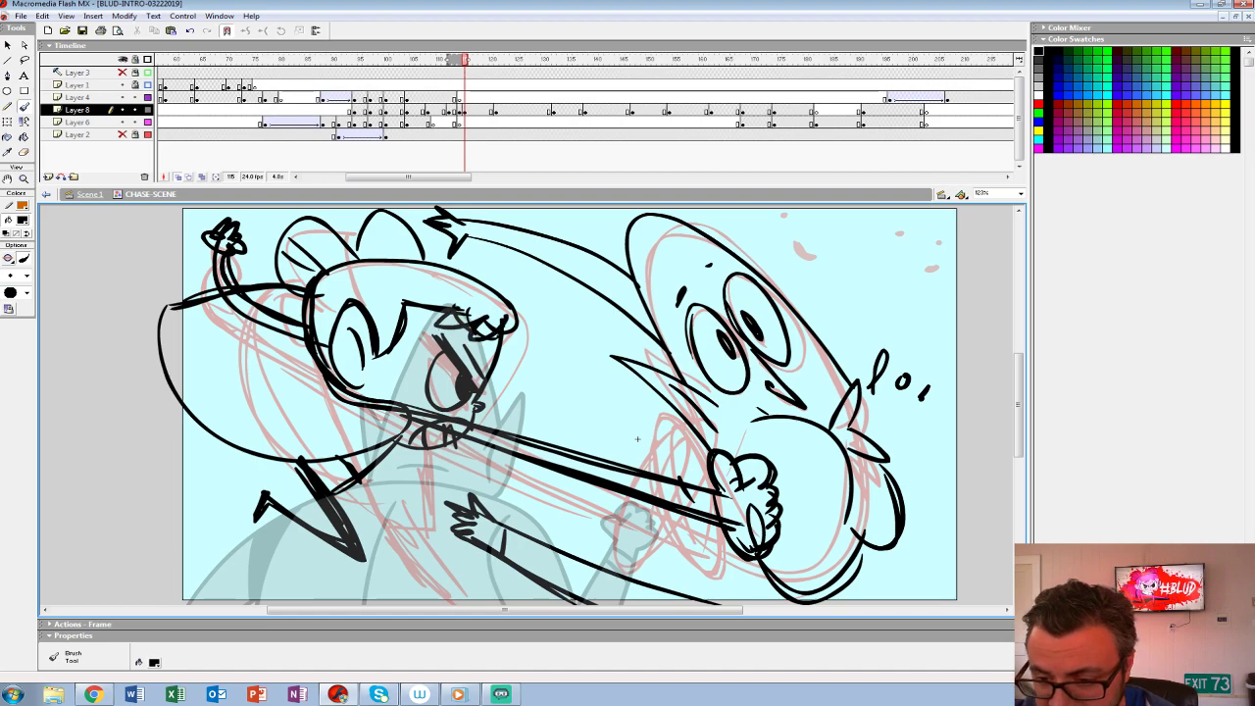
left_click_drag(408, 263, 516, 294)
mouse_move(325, 269)
left_mouse_down()
mouse_move(406, 261)
mouse_move(516, 304)
left_mouse_up()
left_click_drag(326, 265, 374, 253)
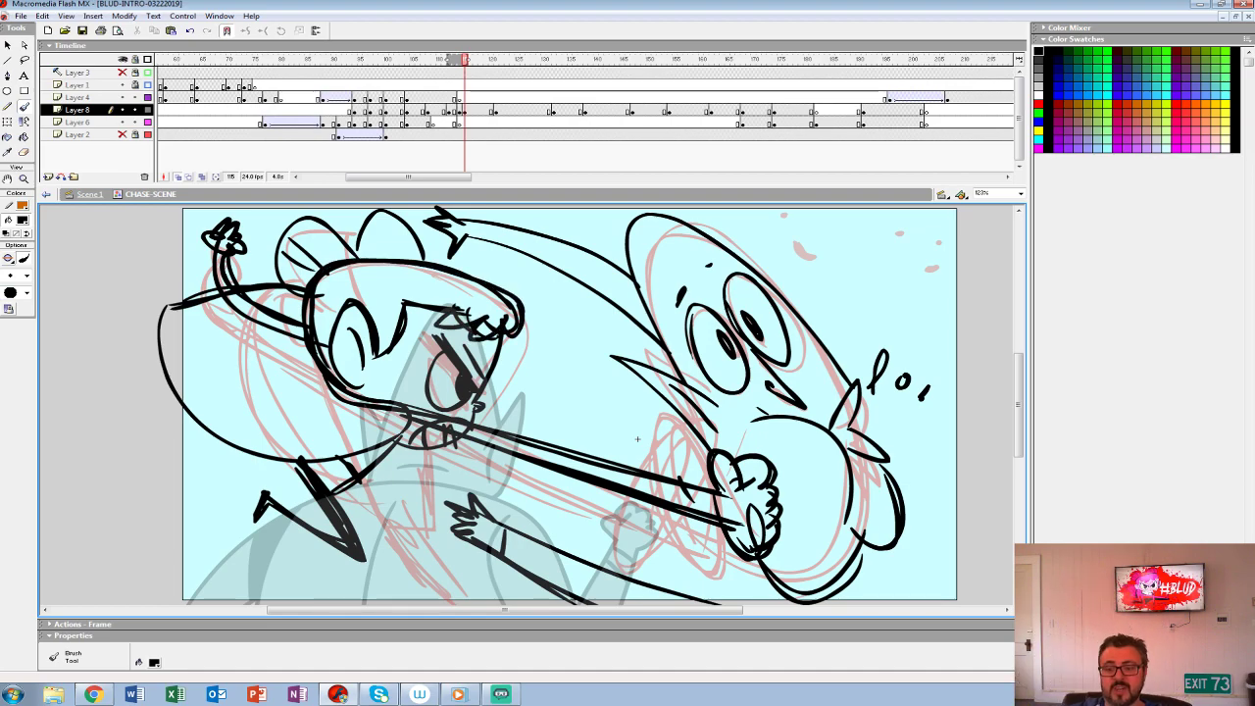
- Reinforce the heroine's shoulder line and sketch the creature's two body lines below its struck face
mouse_move(337, 494)
left_mouse_down()
mouse_move(390, 447)
mouse_move(451, 442)
mouse_move(468, 420)
left_mouse_up()
mouse_move(637, 440)
left_mouse_down()
mouse_move(570, 379)
mouse_move(533, 401)
mouse_move(422, 564)
left_mouse_up()
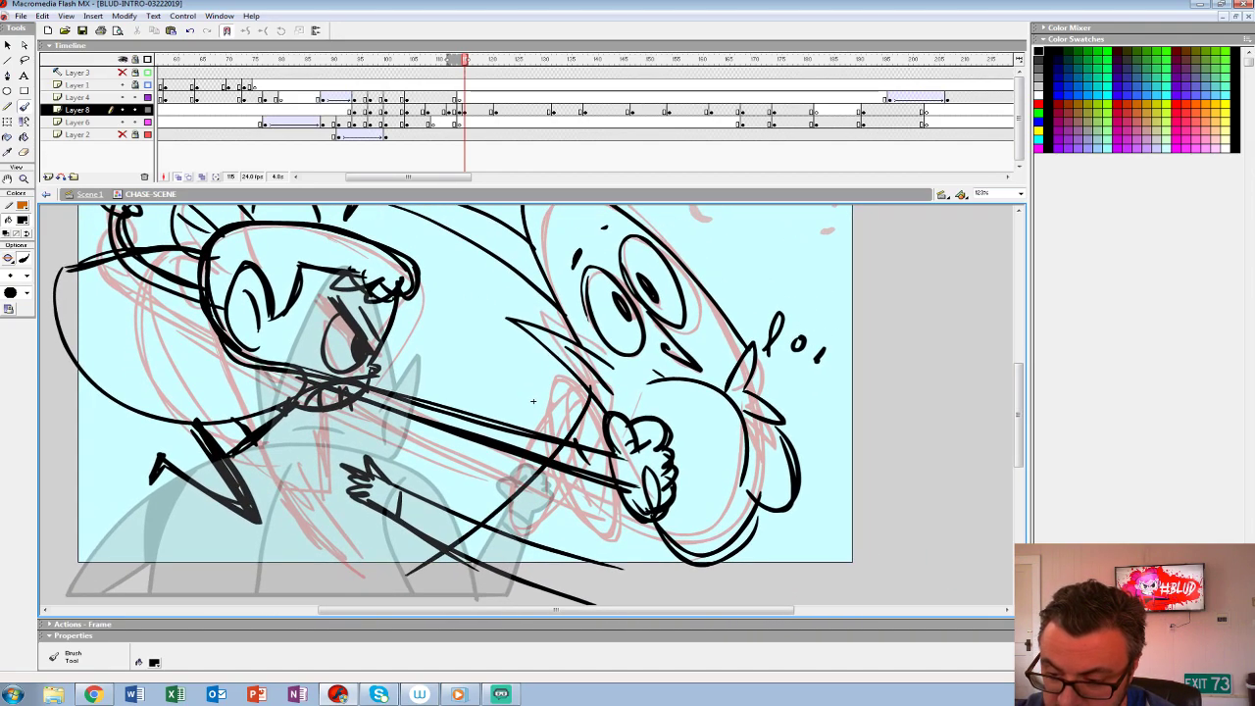
left_click_drag(551, 464, 408, 575)
left_click_drag(688, 548, 635, 603)
mouse_move(533, 401)
left_mouse_down()
mouse_move(445, 312)
mouse_move(485, 339)
mouse_move(524, 422)
mouse_move(589, 493)
left_mouse_up()
- Play back the frames leading up to the punch and insert a blank keyframe at frame 115 on Layer 8
key("comma")
key("comma")
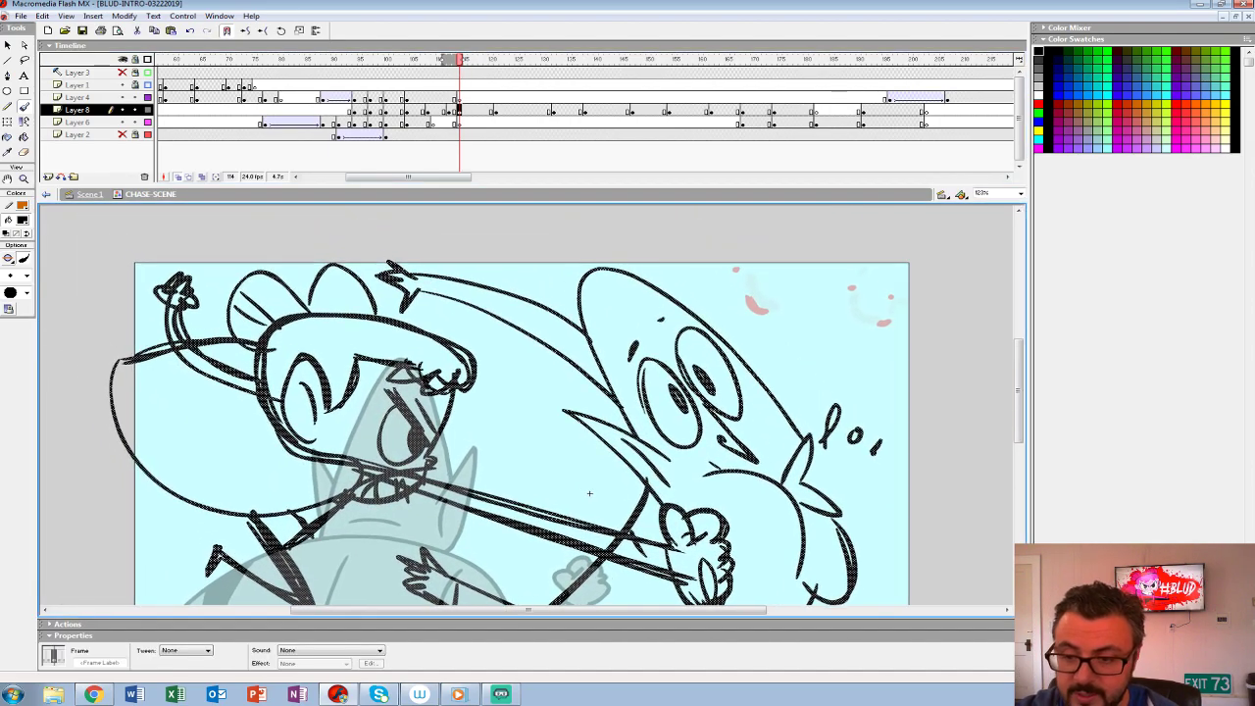
key("comma")
key("comma")
key("comma")
key("comma")
key("comma")
key("comma")
key("comma")
key("comma")
key("Return")
left_click(464, 110)
key("F7")
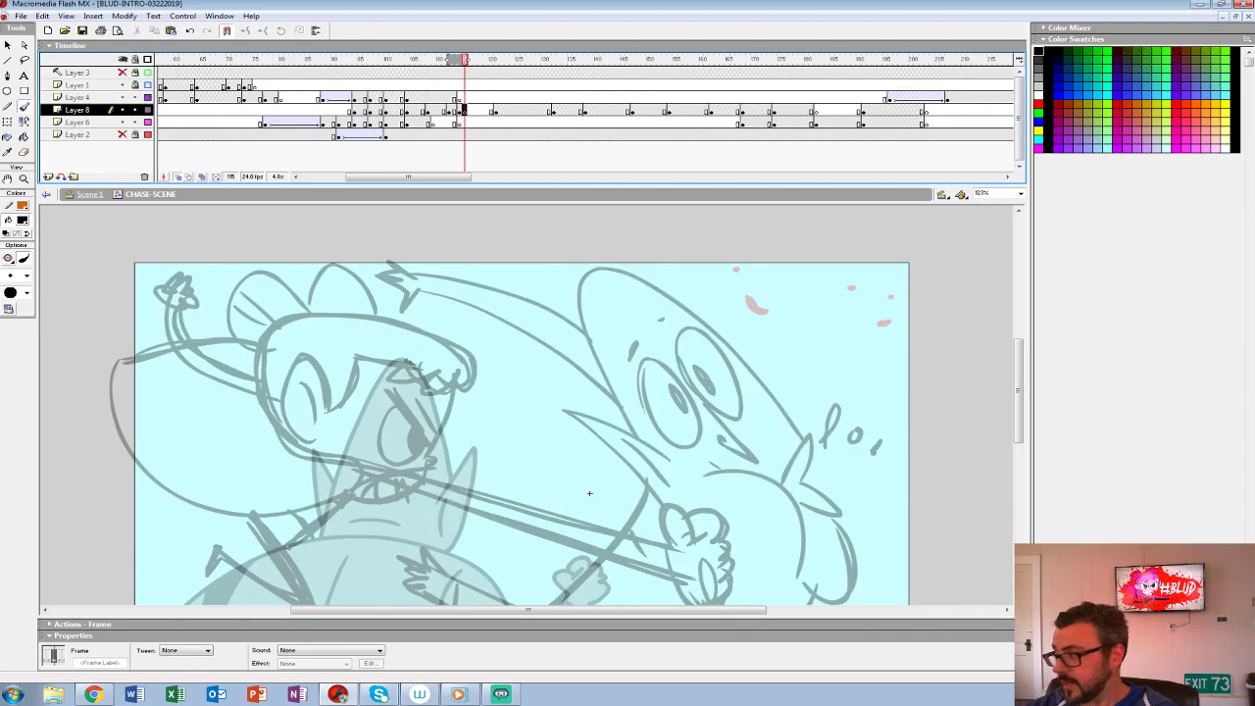
- Enlarge the canvas view to 200% and ink the heroine's ear with its inner curve over the onion-skinned drawing
left_click_drag(589, 493, 658, 413)
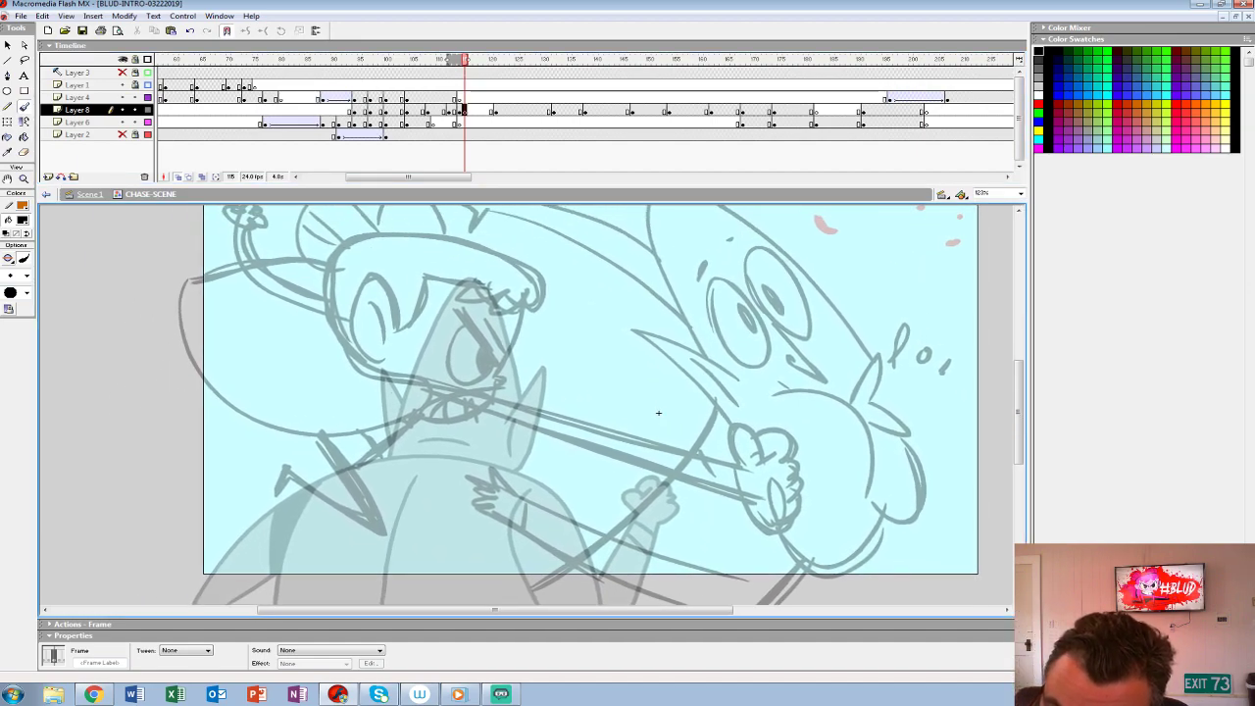
key("ctrl+z")
type("3")
key("Return")
left_click_drag(523, 406, 767, 509)
mouse_move(348, 372)
left_mouse_down()
mouse_move(305, 285)
mouse_move(282, 384)
mouse_move(342, 419)
left_mouse_up()
mouse_move(297, 327)
left_mouse_down()
mouse_move(328, 345)
mouse_move(331, 398)
left_mouse_up()
left_click_drag(304, 407, 330, 398)
- Ink the heroine's jaw running into her long punching arm, with both arm edges and the cuff line
mouse_move(768, 509)
left_mouse_down()
mouse_move(684, 401)
mouse_move(765, 428)
left_mouse_up()
mouse_move(231, 275)
left_mouse_down()
mouse_move(269, 329)
mouse_move(467, 407)
mouse_move(887, 505)
left_mouse_up()
left_click_drag(765, 429, 636, 352)
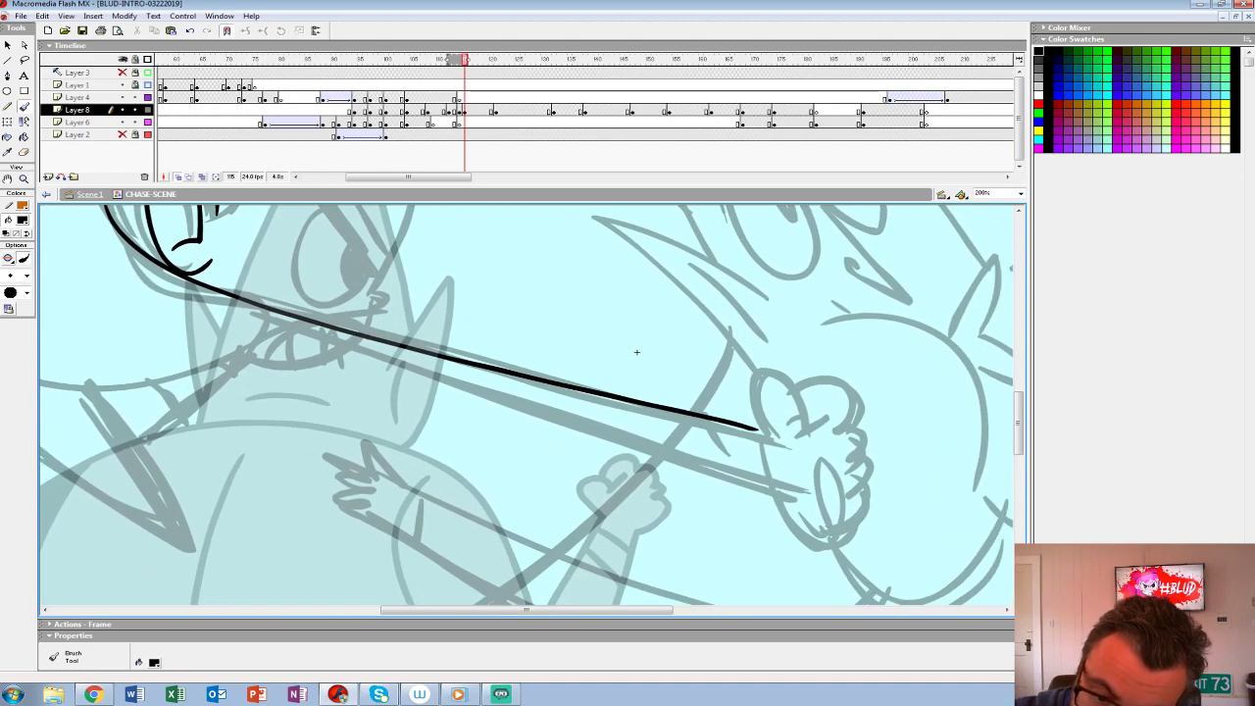
left_click_drag(267, 324, 773, 490)
mouse_move(636, 352)
left_mouse_down()
mouse_move(364, 362)
mouse_move(345, 351)
left_mouse_up()
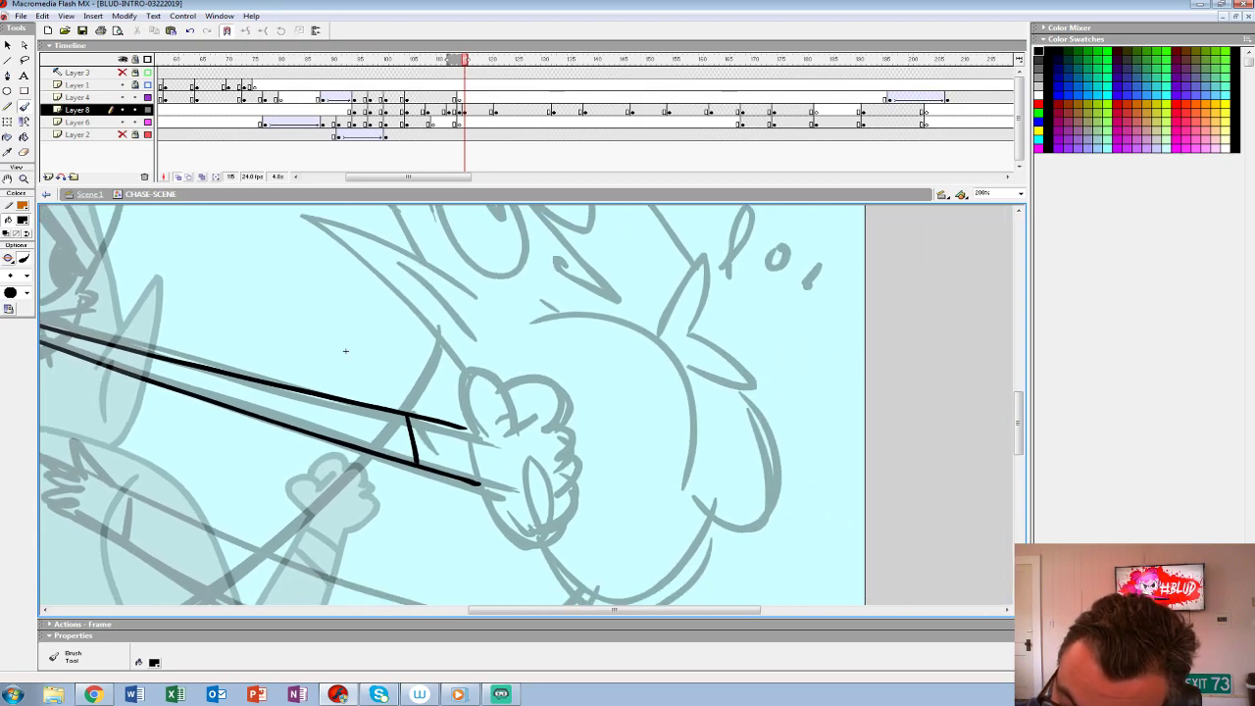
- Ink the outline of the heroine's fist with its thumb, rounded knuckles and lower edge
mouse_move(458, 411)
left_mouse_down()
mouse_move(471, 366)
mouse_move(513, 424)
left_mouse_up()
mouse_move(506, 432)
left_mouse_down()
mouse_move(536, 420)
mouse_move(510, 381)
mouse_move(565, 404)
mouse_move(552, 429)
mouse_move(570, 428)
mouse_move(565, 472)
mouse_move(576, 473)
mouse_move(549, 548)
mouse_move(510, 531)
mouse_move(480, 484)
left_mouse_up()
left_click_drag(345, 351, 247, 330)
mouse_move(423, 303)
left_mouse_down()
mouse_move(486, 284)
mouse_move(552, 304)
mouse_move(588, 351)
mouse_move(596, 471)
mouse_move(526, 579)
mouse_move(453, 529)
left_mouse_up()
mouse_move(247, 331)
left_mouse_down()
mouse_move(253, 289)
mouse_move(237, 312)
left_mouse_up()
key("ctrl+z")
- Ink the curve of the creature's struck cheek, its chin and the bulge behind it
mouse_move(412, 286)
left_mouse_down()
mouse_move(510, 273)
mouse_move(572, 324)
mouse_move(590, 422)
left_mouse_up()
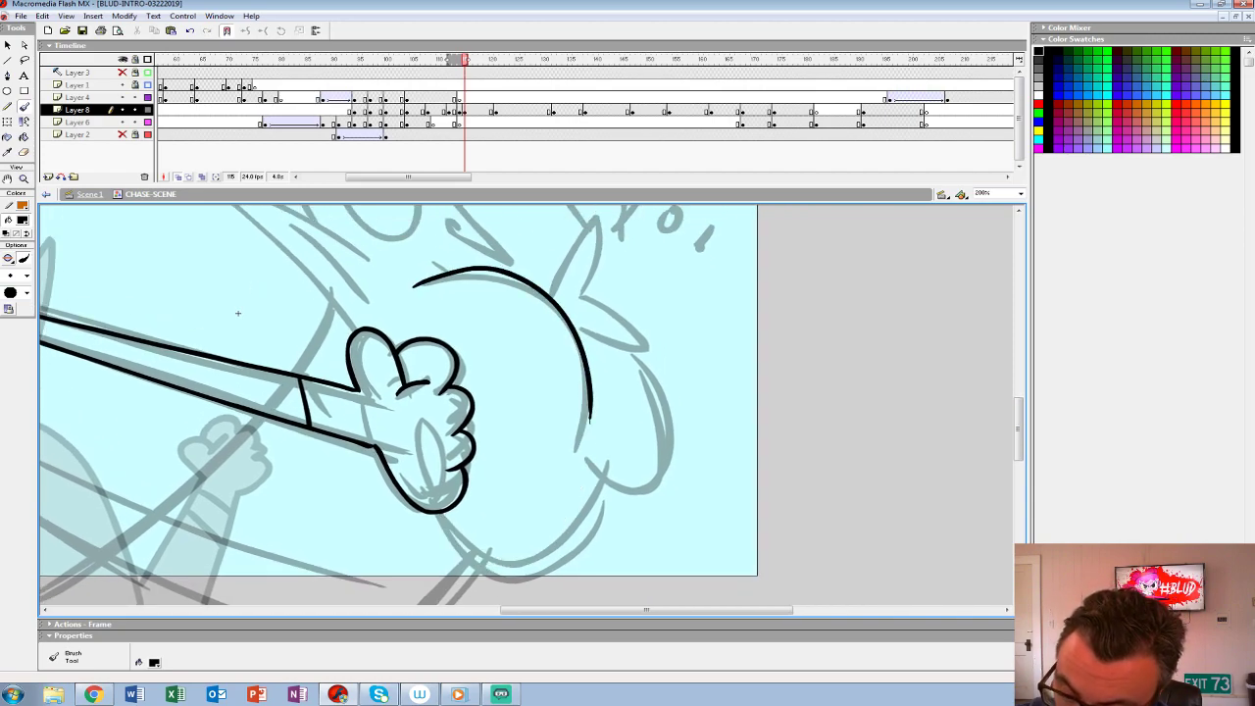
mouse_move(437, 513)
left_mouse_down()
mouse_move(550, 581)
mouse_move(610, 485)
mouse_move(659, 490)
mouse_move(627, 343)
left_mouse_up()
left_click_drag(237, 313, 196, 454)
- Ink the two pointed spikes of the creature's far ear beside its cheek, redrawing the lower one
mouse_move(544, 440)
left_mouse_down()
mouse_move(555, 361)
mouse_move(508, 438)
mouse_move(590, 472)
mouse_move(533, 469)
left_mouse_up()
mouse_move(575, 357)
left_mouse_down()
mouse_move(574, 380)
mouse_move(640, 355)
mouse_move(624, 350)
left_mouse_up()
key("ctrl+z")
key("ctrl+z")
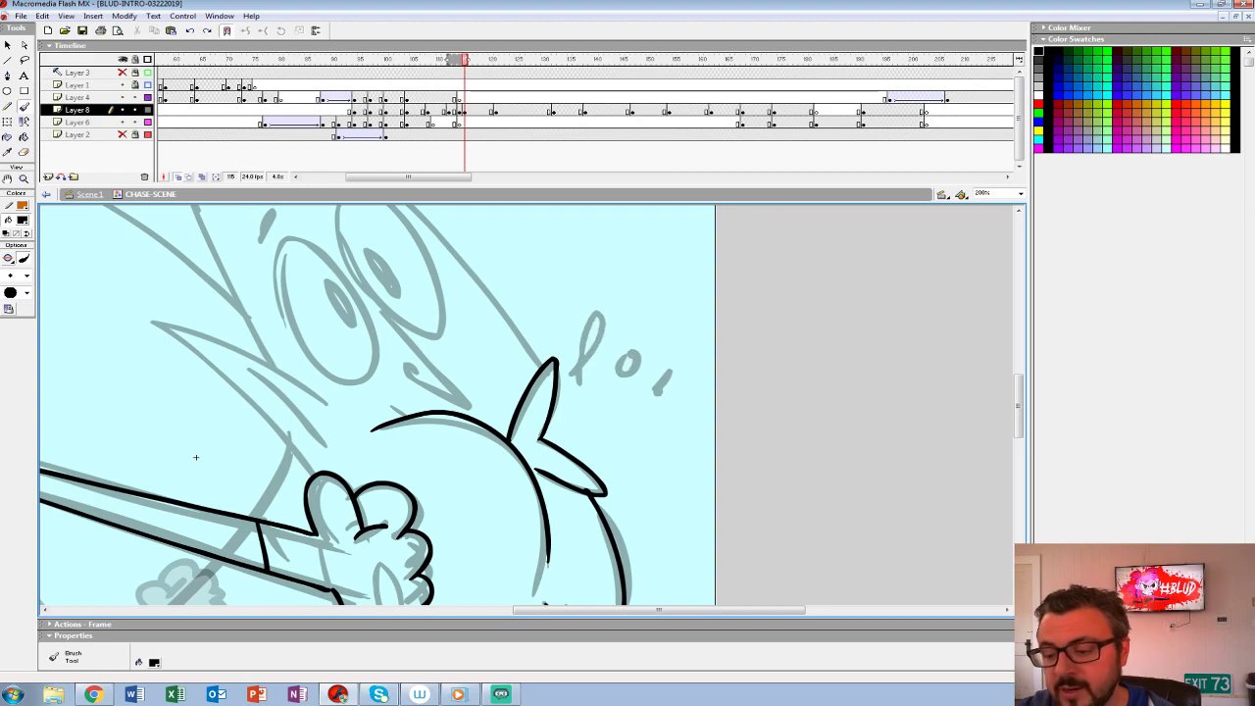
key("ctrl+z")
- Ink the creature's near eye as a tall slanted oval with a solid black pupil
key("ctrl+z")
mouse_move(510, 442)
left_mouse_down()
mouse_move(543, 359)
mouse_move(540, 438)
mouse_move(551, 424)
mouse_move(613, 498)
left_mouse_up()
key("ctrl+z")
left_click_drag(534, 470, 588, 494)
left_click_drag(196, 457, 366, 589)
mouse_move(448, 377)
left_mouse_down()
mouse_move(488, 492)
mouse_move(545, 502)
left_mouse_up()
key("ctrl+z")
mouse_move(454, 369)
left_mouse_down()
mouse_move(482, 488)
mouse_move(551, 479)
mouse_move(495, 378)
mouse_move(457, 369)
left_mouse_up()
mouse_move(494, 406)
left_mouse_down()
mouse_move(524, 457)
mouse_move(508, 427)
left_mouse_up()
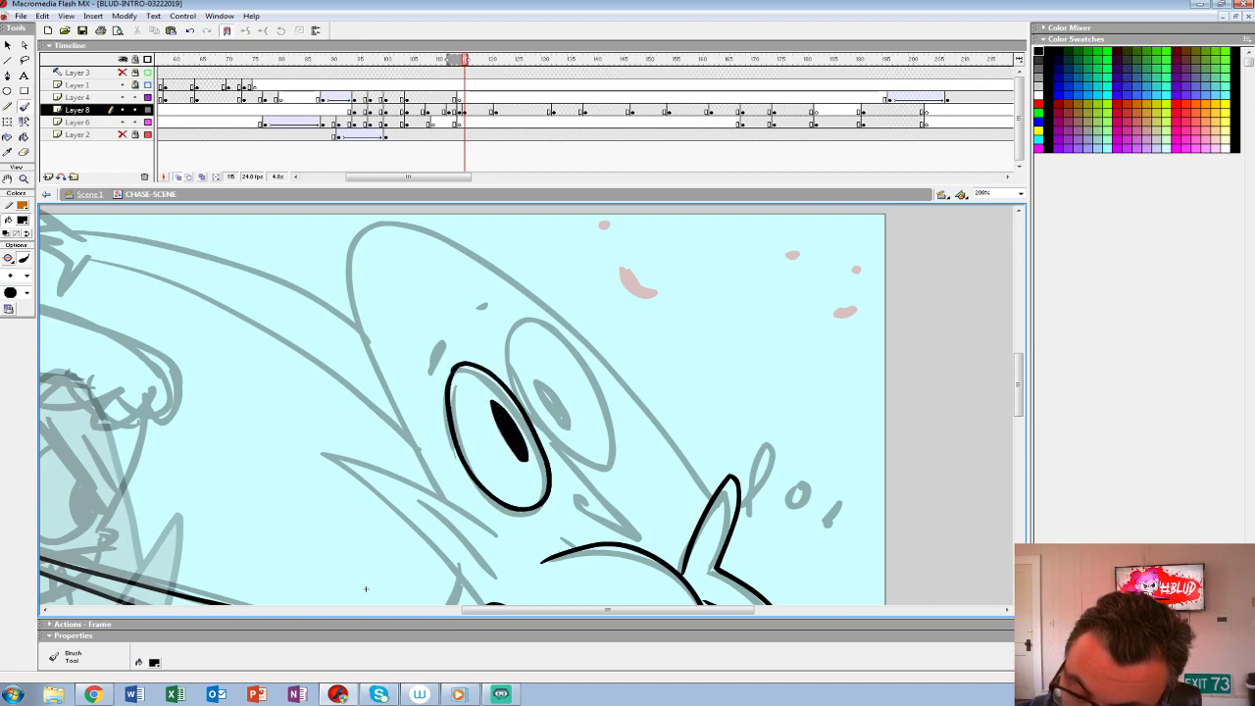
- Ink the creature's far eye, the creases around both eyes, its brows, pointed nose and near ear
left_click_drag(434, 412, 483, 500)
mouse_move(506, 343)
left_mouse_down()
mouse_move(576, 470)
mouse_move(653, 539)
mouse_move(573, 492)
mouse_move(617, 402)
mouse_move(516, 328)
left_mouse_up()
mouse_move(539, 379)
left_mouse_down()
mouse_move(564, 421)
mouse_move(636, 473)
mouse_move(632, 332)
mouse_move(662, 468)
left_mouse_up()
mouse_move(515, 338)
left_mouse_down()
mouse_move(500, 371)
mouse_move(518, 336)
left_mouse_up()
mouse_move(549, 305)
left_mouse_down()
mouse_move(563, 300)
mouse_move(404, 253)
mouse_move(538, 371)
left_mouse_up()
scroll(439, 587, "down", 5)
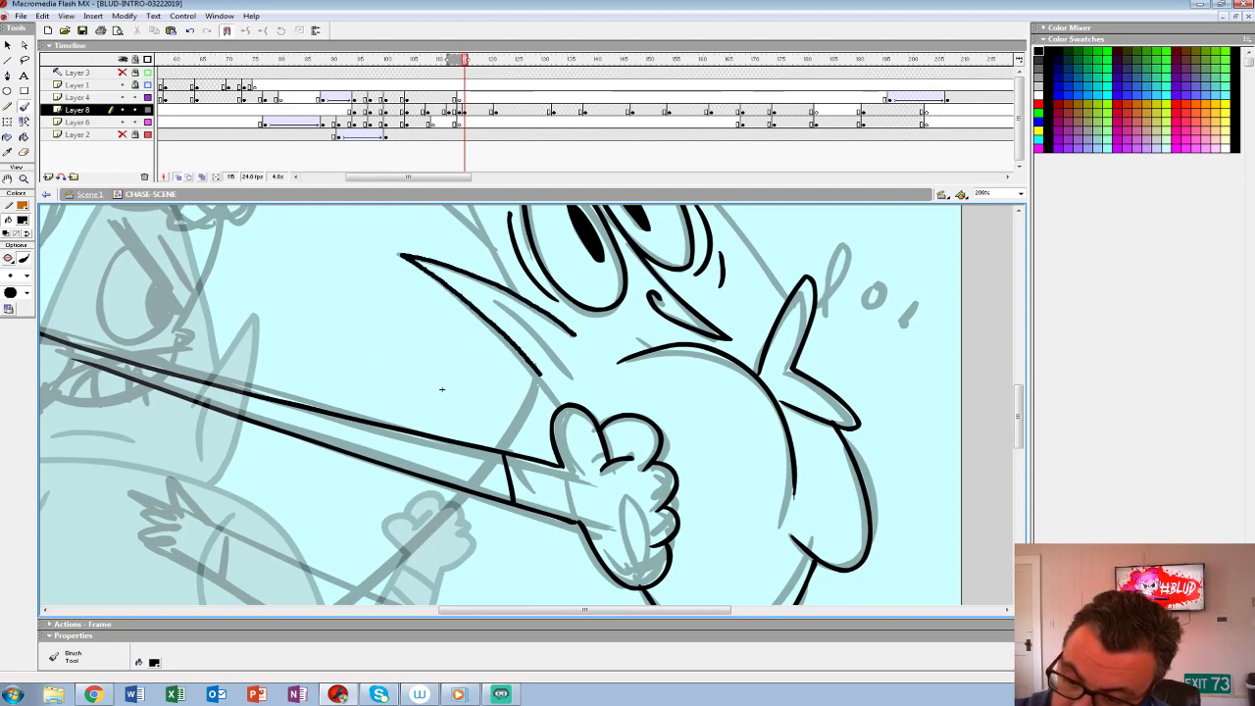
- Ink both sides of the creature's tall rounded head and add curved wrinkle lines on its forehead
scroll(441, 389, "up", 6)
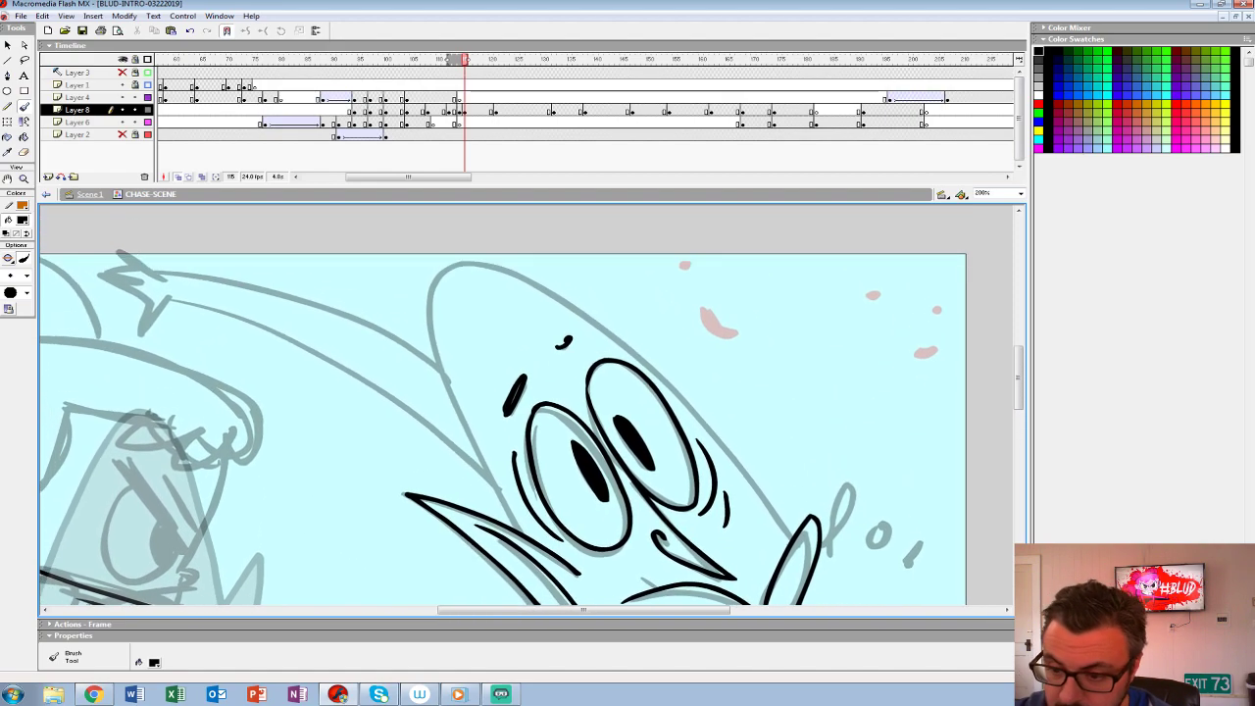
mouse_move(443, 260)
left_mouse_down()
mouse_move(429, 333)
mouse_move(511, 519)
left_mouse_up()
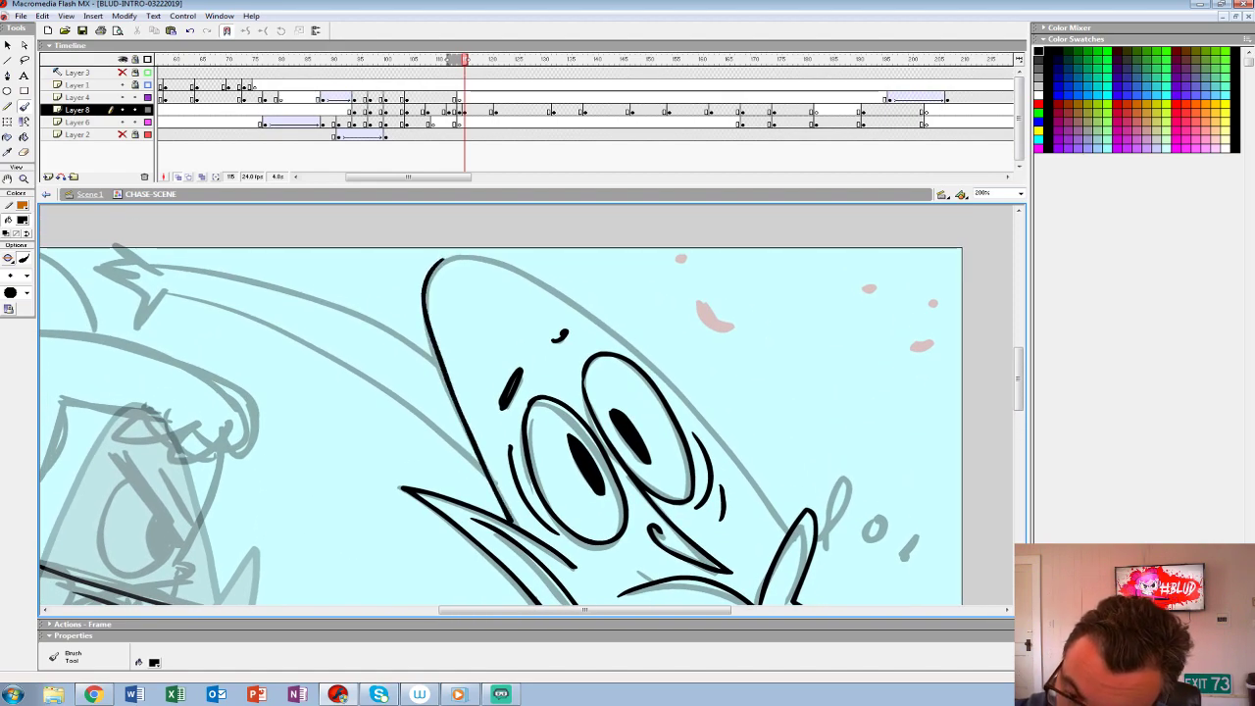
mouse_move(461, 254)
left_mouse_down()
mouse_move(611, 344)
mouse_move(758, 487)
mouse_move(479, 254)
mouse_move(629, 349)
mouse_move(791, 535)
left_mouse_up()
key("ctrl+z")
left_click_drag(536, 311, 478, 371)
left_click_drag(483, 308, 471, 355)
- Ink the creature's raised arm with its cuff and hand, and fill the gap at its shoulder with black
mouse_move(440, 599)
left_mouse_down()
mouse_move(471, 406)
mouse_move(254, 332)
mouse_move(515, 379)
mouse_move(618, 258)
mouse_move(609, 231)
mouse_move(522, 424)
mouse_move(506, 591)
mouse_move(628, 642)
left_mouse_up()
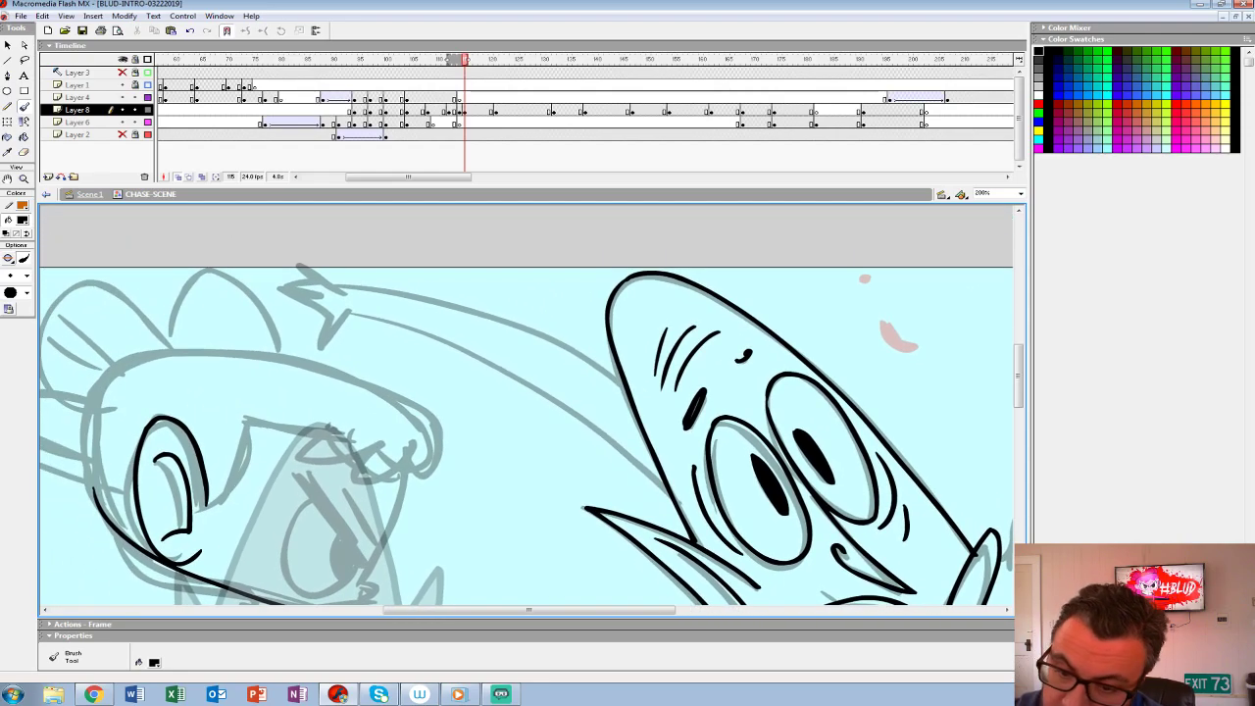
mouse_move(351, 312)
left_mouse_down()
mouse_move(530, 386)
mouse_move(663, 482)
left_mouse_up()
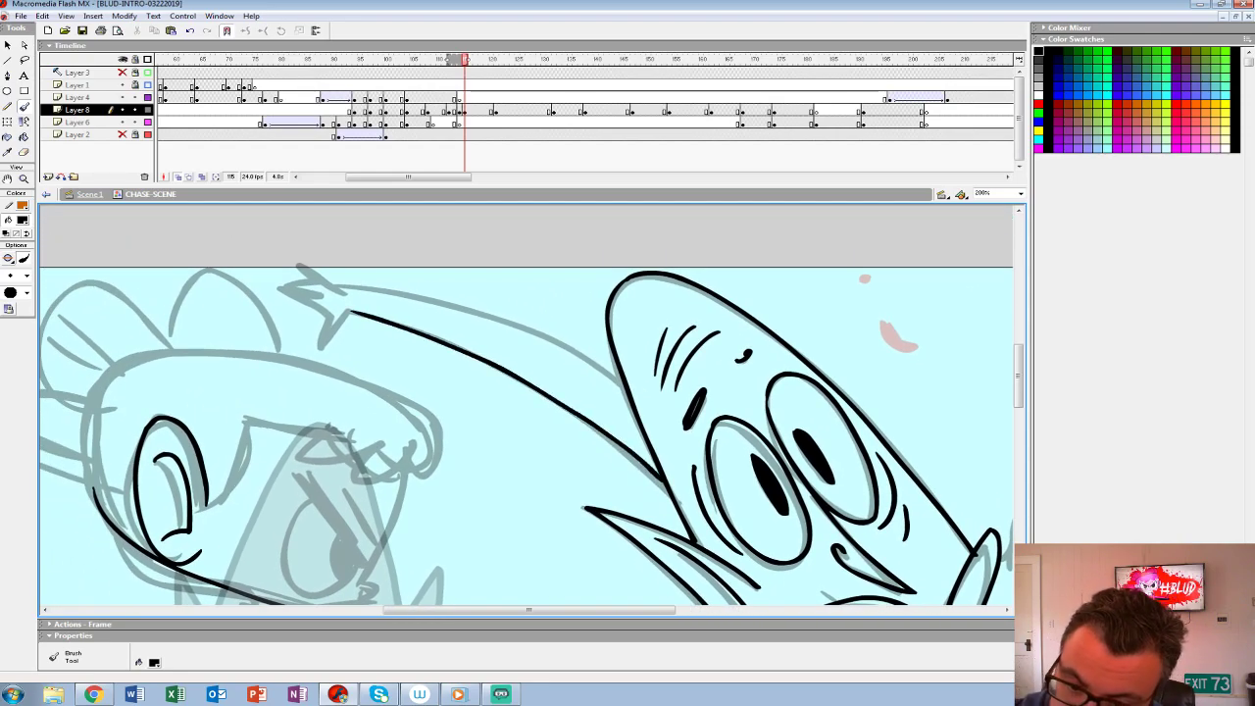
left_click_drag(392, 292, 618, 371)
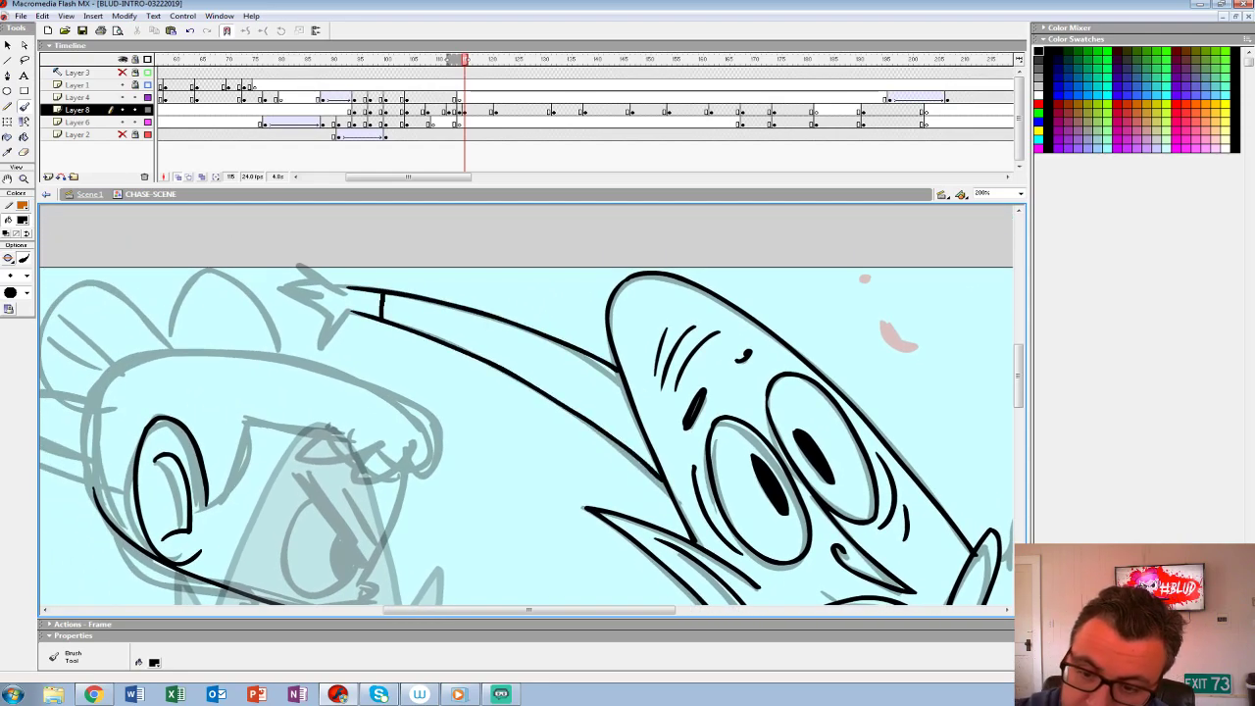
mouse_move(353, 309)
left_mouse_down()
mouse_move(322, 343)
mouse_move(284, 290)
mouse_move(312, 267)
mouse_move(347, 286)
left_mouse_up()
left_click_drag(620, 583, 561, 359)
mouse_move(566, 416)
left_mouse_down()
mouse_move(506, 569)
mouse_move(498, 283)
mouse_move(522, 214)
left_mouse_up()
key("k")
key("b")
- Ink the creature's lower hand with its splayed fingers and the cuff at the wrist
mouse_move(781, 492)
left_mouse_down()
mouse_move(527, 441)
mouse_move(268, 333)
mouse_move(210, 359)
mouse_move(663, 567)
left_mouse_up()
left_click_drag(309, 358, 295, 401)
left_click_drag(522, 213, 496, 313)
left_click_drag(594, 303, 557, 373)
mouse_move(507, 433)
left_mouse_down()
mouse_move(419, 508)
mouse_move(576, 302)
left_mouse_up()
- Ink the creature's lower arm, torso edges, spiked collar and neck line, and apply a black fill to the body
mouse_move(500, 369)
left_mouse_down()
mouse_move(431, 416)
mouse_move(919, 414)
left_mouse_up()
mouse_move(686, 294)
left_mouse_down()
mouse_move(560, 406)
mouse_move(400, 436)
mouse_move(393, 410)
left_mouse_up()
mouse_move(454, 369)
left_mouse_down()
mouse_move(404, 433)
mouse_move(496, 408)
left_mouse_up()
mouse_move(495, 334)
left_mouse_down()
mouse_move(523, 520)
mouse_move(500, 315)
left_mouse_up()
left_click_drag(529, 421, 550, 471)
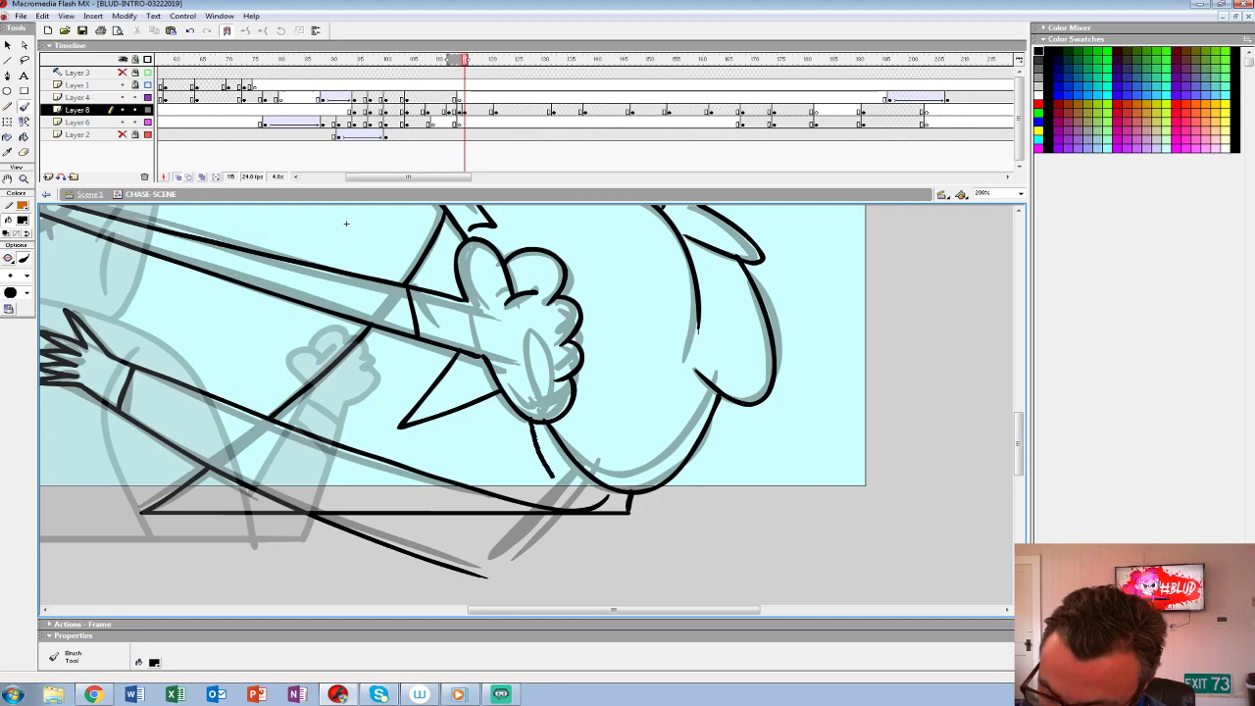
mouse_move(345, 223)
left_mouse_down()
mouse_move(357, 294)
mouse_move(431, 462)
mouse_move(551, 535)
mouse_move(666, 509)
mouse_move(818, 507)
left_mouse_up()
key("k")
left_click(588, 551)
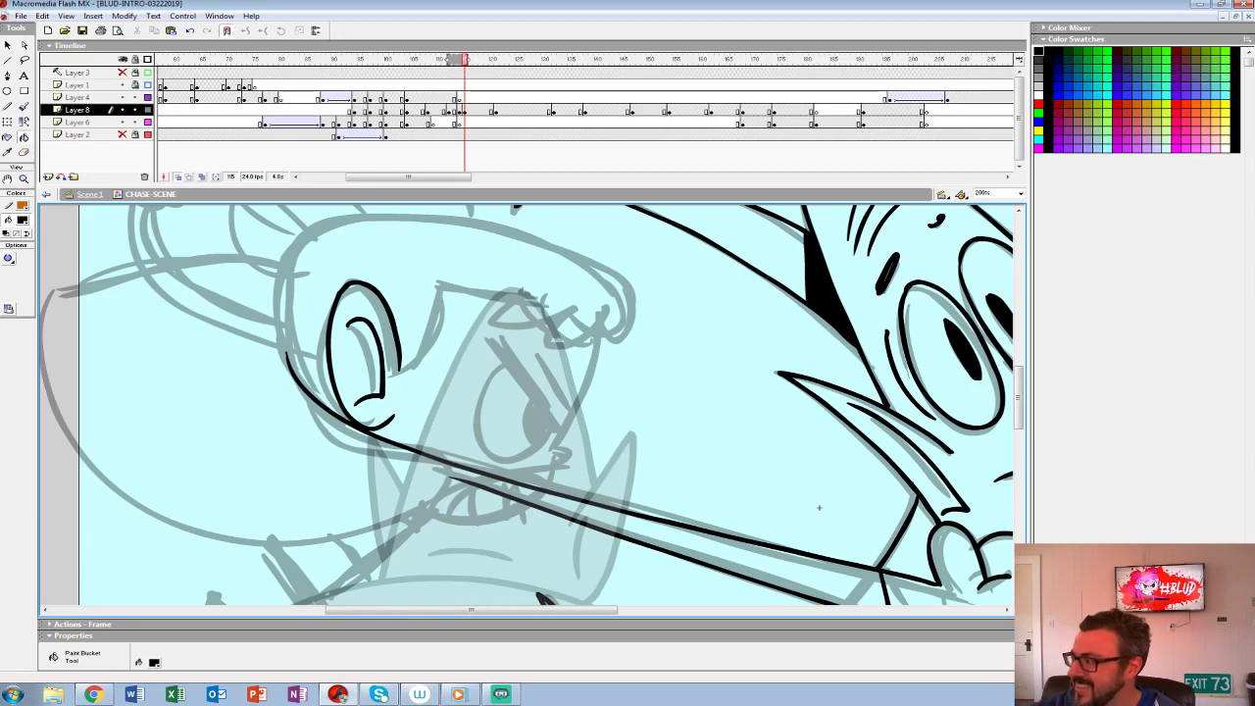
key("b")
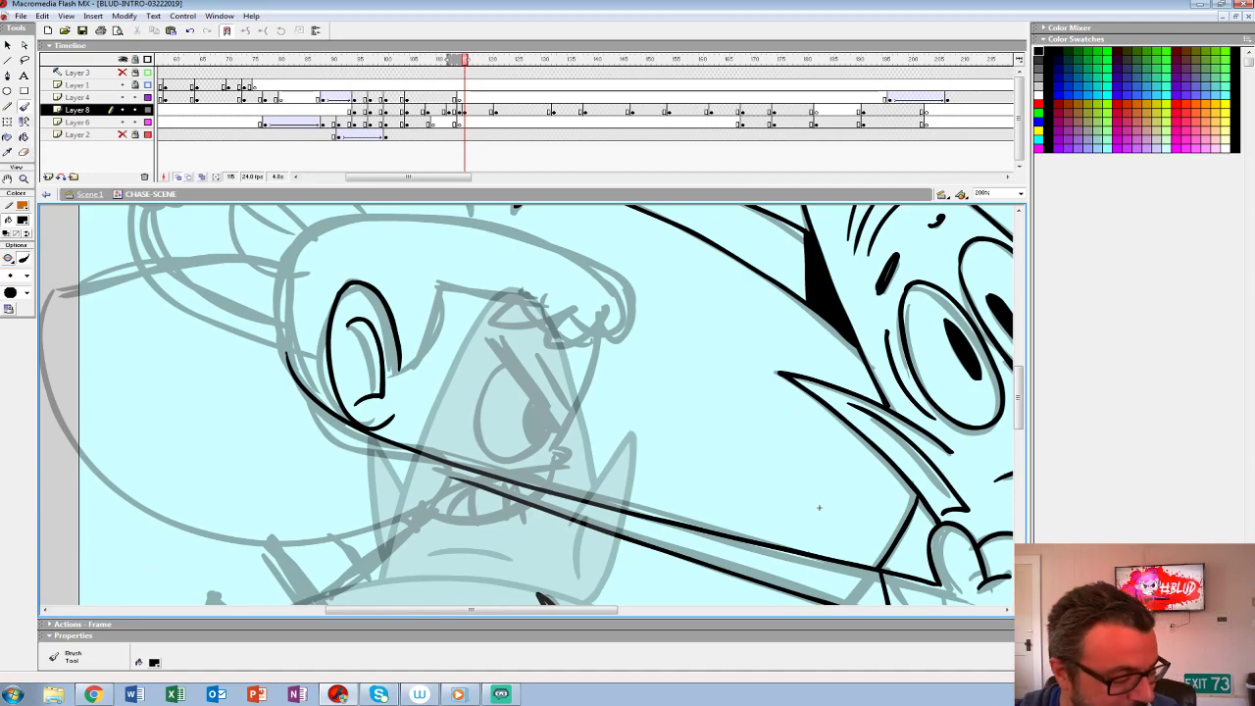
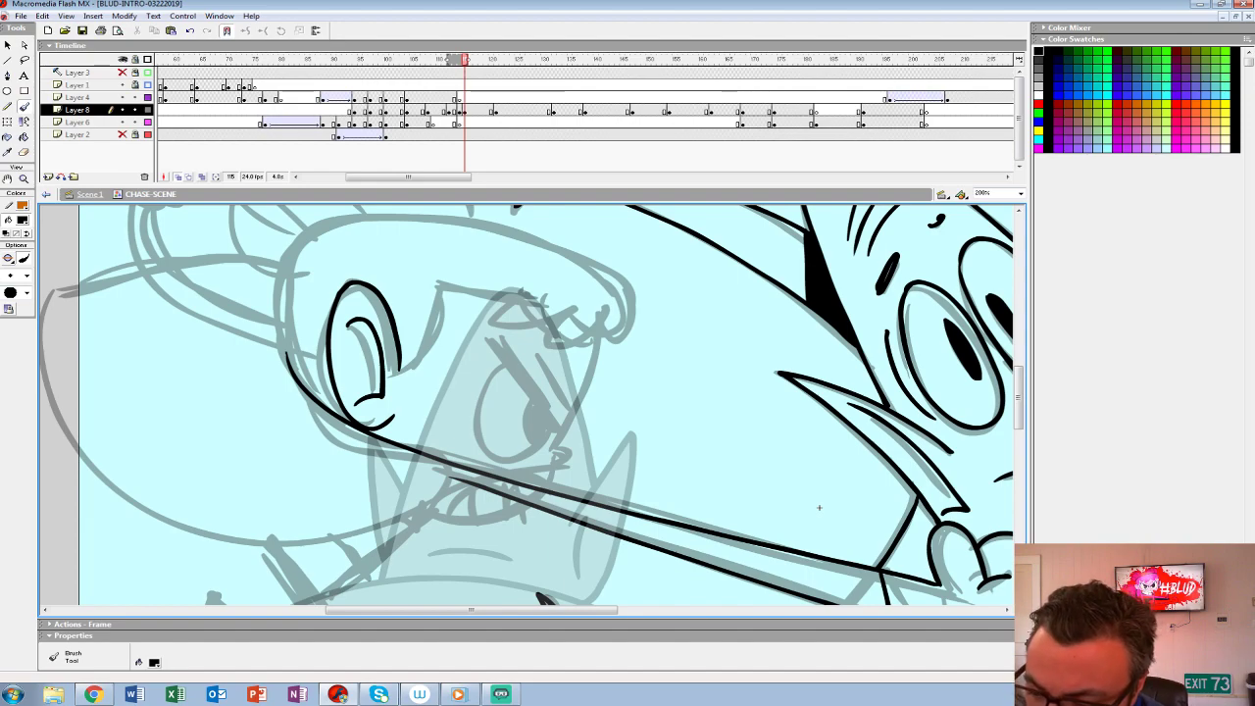
left_click_drag(492, 339, 552, 424)
key("ctrl+z")
left_click_drag(491, 337, 561, 433)
key("ctrl+z")
left_click_drag(485, 332, 554, 431)
key("ctrl+z")
left_click_drag(489, 335, 554, 424)
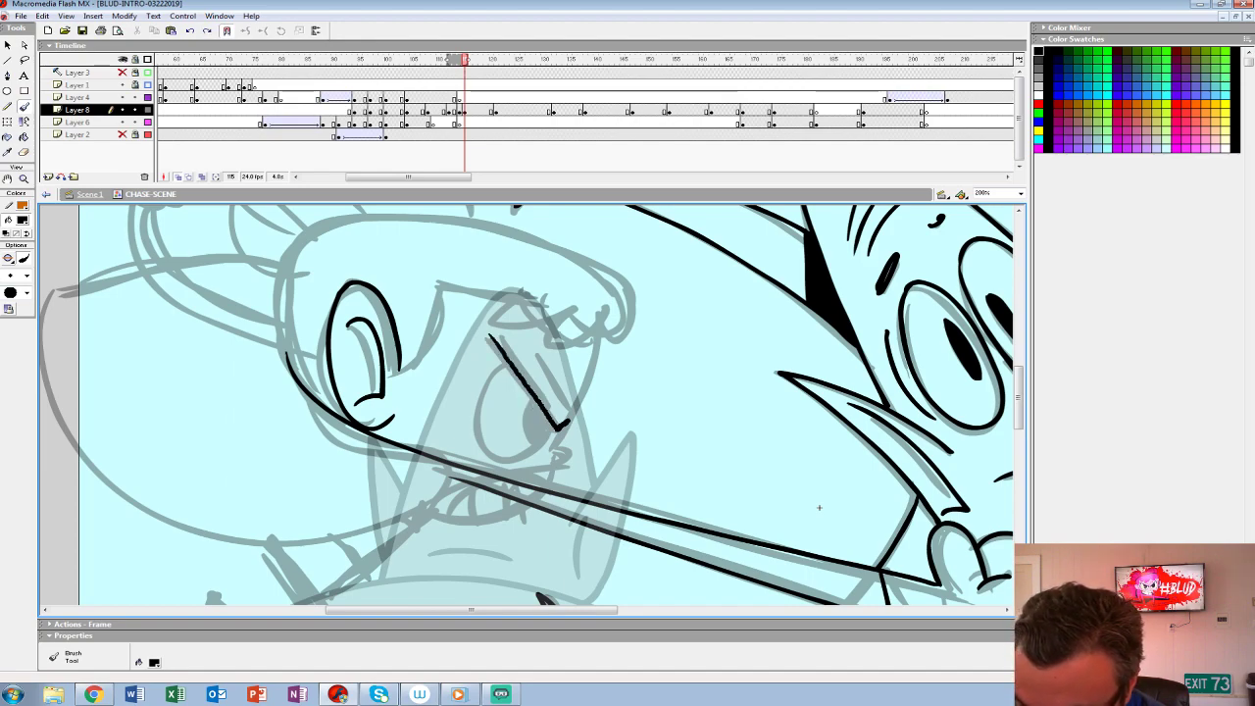
left_click_drag(519, 367, 566, 423)
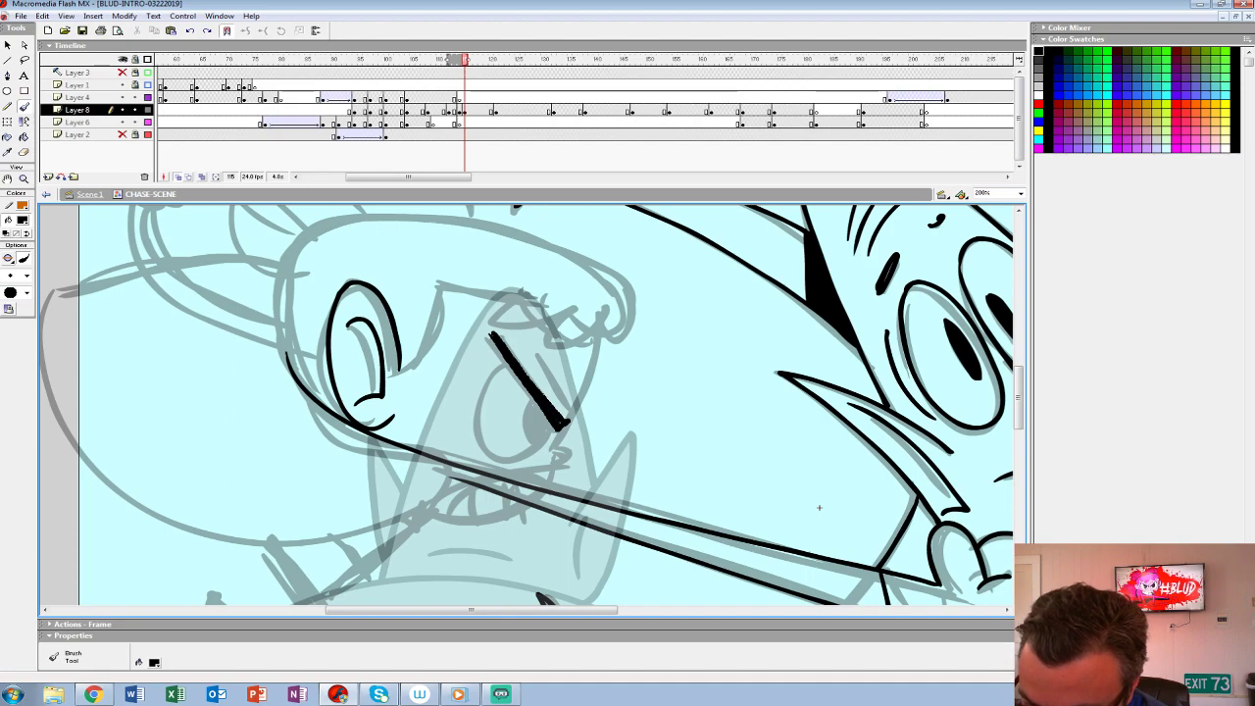
key("ctrl+z")
key("ctrl+z")
left_click_drag(489, 340, 549, 414)
key("ctrl+z")
left_click_drag(488, 335, 565, 425)
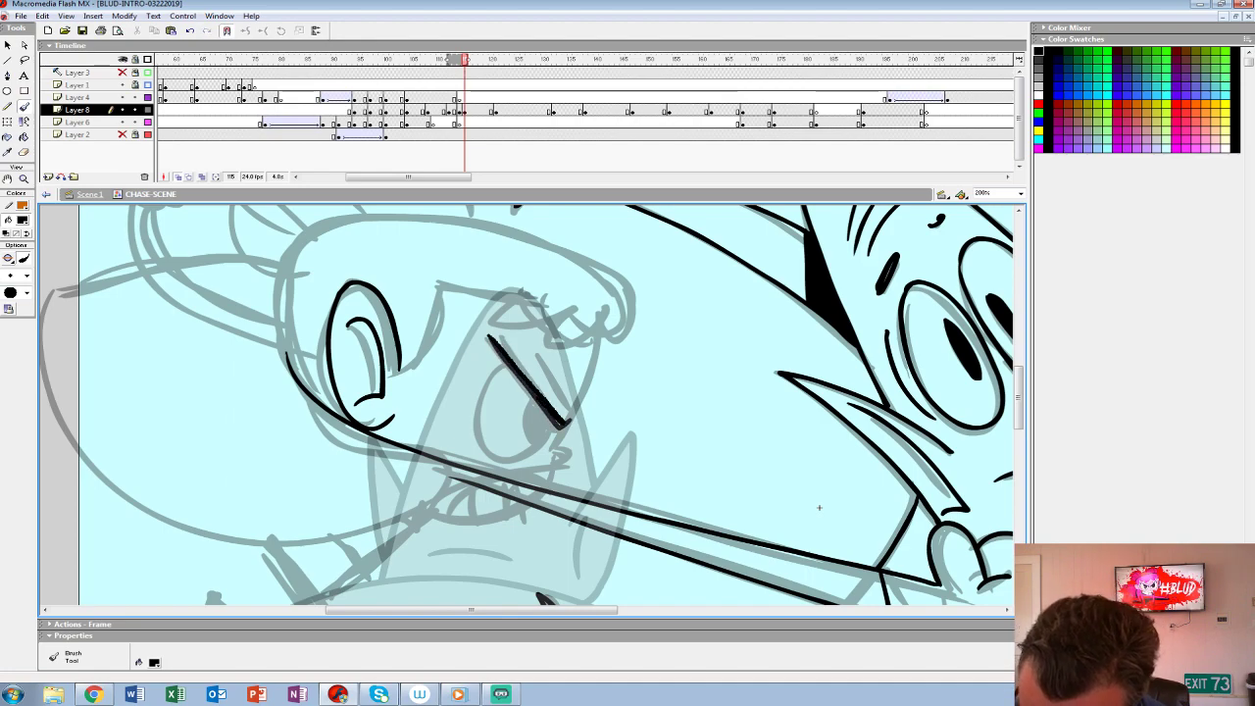
key("ctrl+z")
- Ink the heroine's thick slanted brow and large eye, with frown lines, forehead edge and small nose in profile
mouse_move(494, 363)
left_mouse_down()
mouse_move(541, 453)
mouse_move(555, 427)
mouse_move(525, 457)
left_mouse_up()
left_click_drag(535, 351, 578, 413)
mouse_move(596, 335)
left_mouse_down()
mouse_move(555, 451)
mouse_move(566, 465)
left_mouse_up()
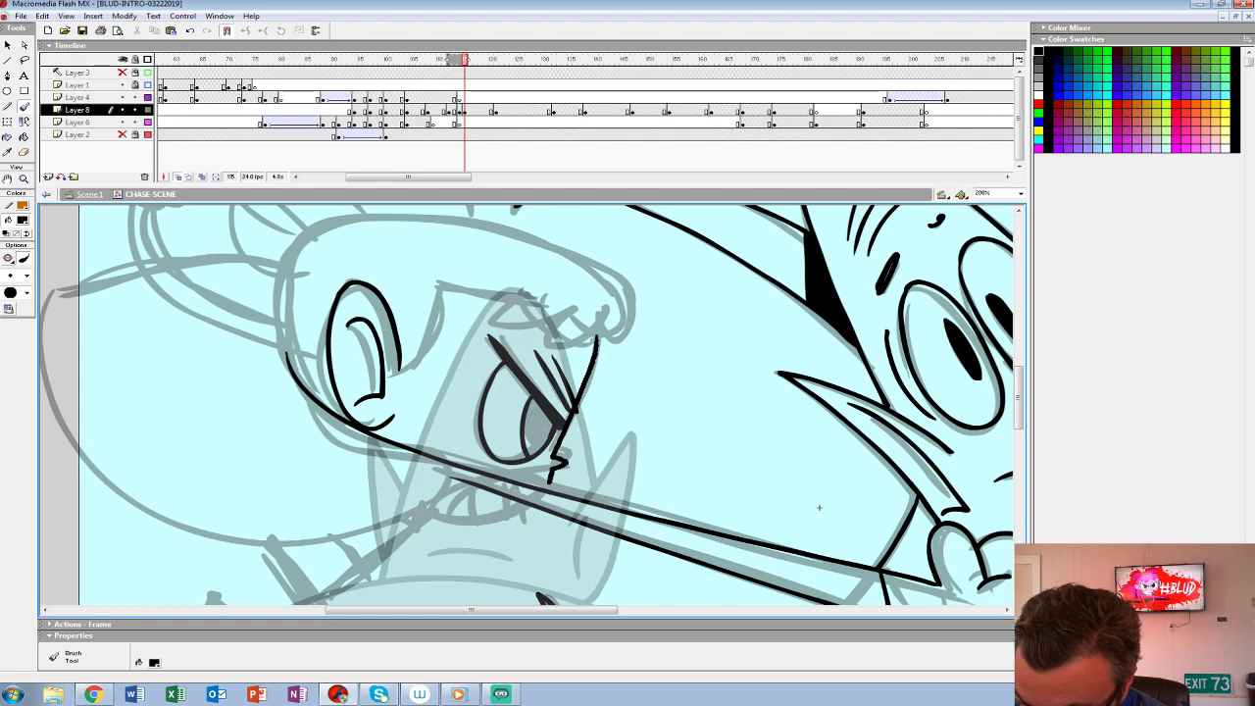
- Ink the heroine's scalloped fringe, the rounded outline of her hair and the hairline in front of her ear
left_click_drag(818, 507, 823, 561)
mouse_move(494, 380)
left_mouse_down()
mouse_move(547, 400)
mouse_move(604, 382)
left_mouse_up()
mouse_move(621, 333)
left_mouse_down()
mouse_move(497, 292)
mouse_move(347, 275)
mouse_move(290, 312)
mouse_move(286, 376)
left_mouse_up()
mouse_move(404, 423)
left_mouse_down()
mouse_move(451, 345)
mouse_move(488, 348)
left_mouse_up()
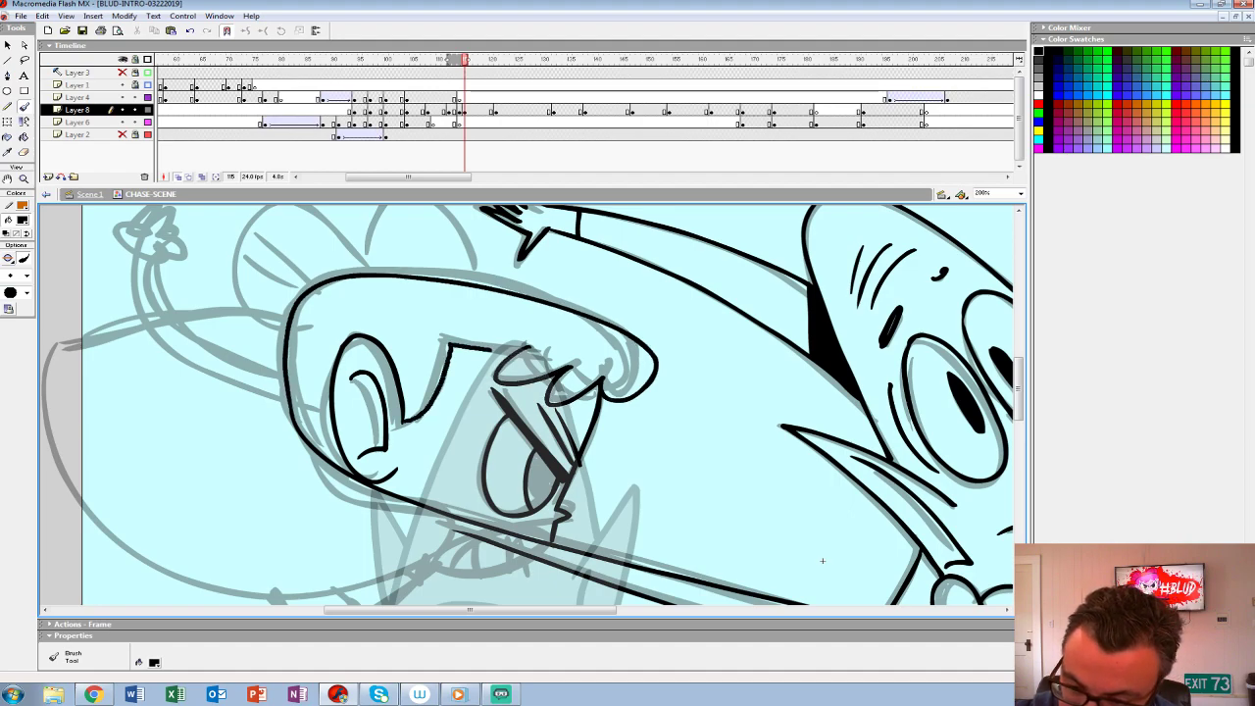
- Ink the heroine's chin and the large billowing shape trailing behind her head
left_click_drag(822, 561, 821, 414)
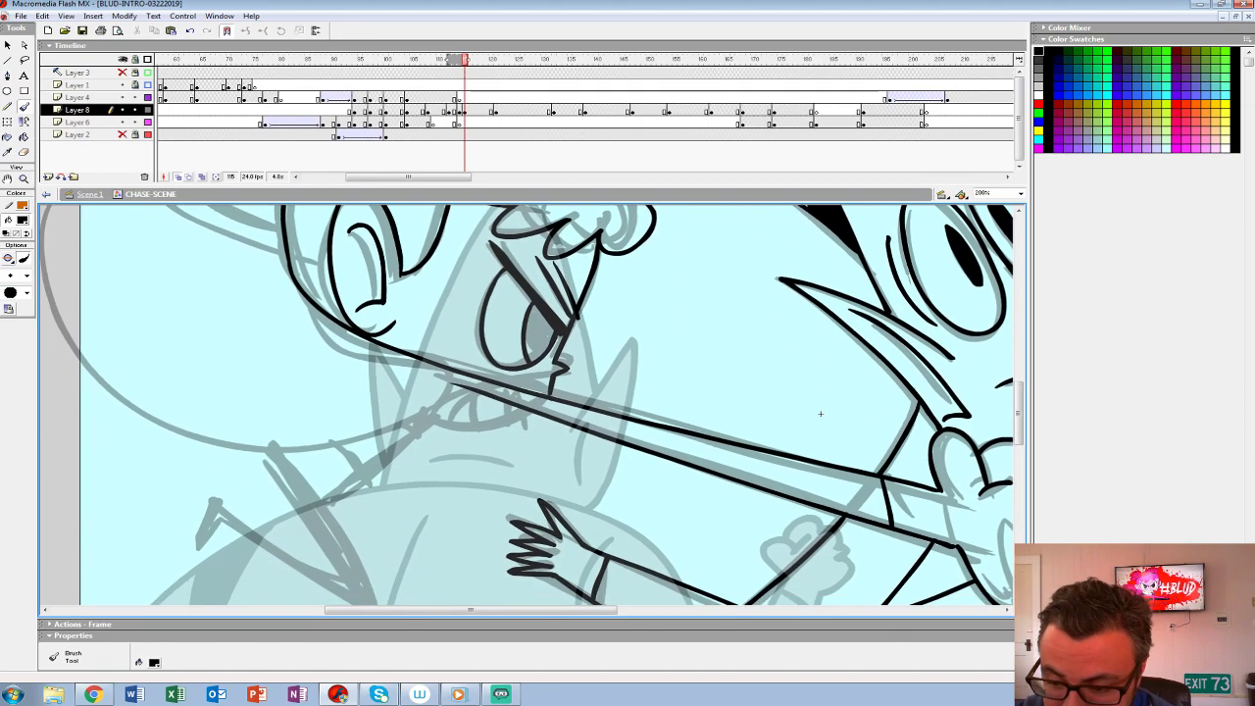
mouse_move(431, 419)
left_mouse_down()
mouse_move(540, 407)
mouse_move(481, 434)
left_mouse_up()
left_click_drag(821, 414, 1014, 453)
mouse_move(648, 393)
left_mouse_down()
mouse_move(555, 479)
mouse_move(238, 330)
mouse_move(229, 232)
left_mouse_up()
mouse_move(235, 241)
left_mouse_down()
mouse_move(335, 375)
mouse_move(485, 364)
mouse_move(376, 365)
mouse_move(267, 399)
left_mouse_up()
key("ctrl+z")
left_click_drag(387, 442, 291, 300)
mouse_move(291, 300)
left_mouse_down()
mouse_move(324, 362)
mouse_move(474, 431)
mouse_move(460, 631)
left_mouse_up()
key("ctrl+z")
- Ink the heroine's two rounded hair buns with curved stripes and a band line beneath the front one
mouse_move(496, 368)
left_mouse_down()
mouse_move(432, 303)
mouse_move(363, 390)
mouse_move(495, 400)
mouse_move(496, 368)
mouse_move(569, 293)
mouse_move(553, 365)
left_mouse_up()
left_click_drag(452, 350, 523, 386)
mouse_move(430, 291)
left_mouse_down()
mouse_move(549, 370)
mouse_move(625, 284)
mouse_move(659, 353)
left_mouse_up()
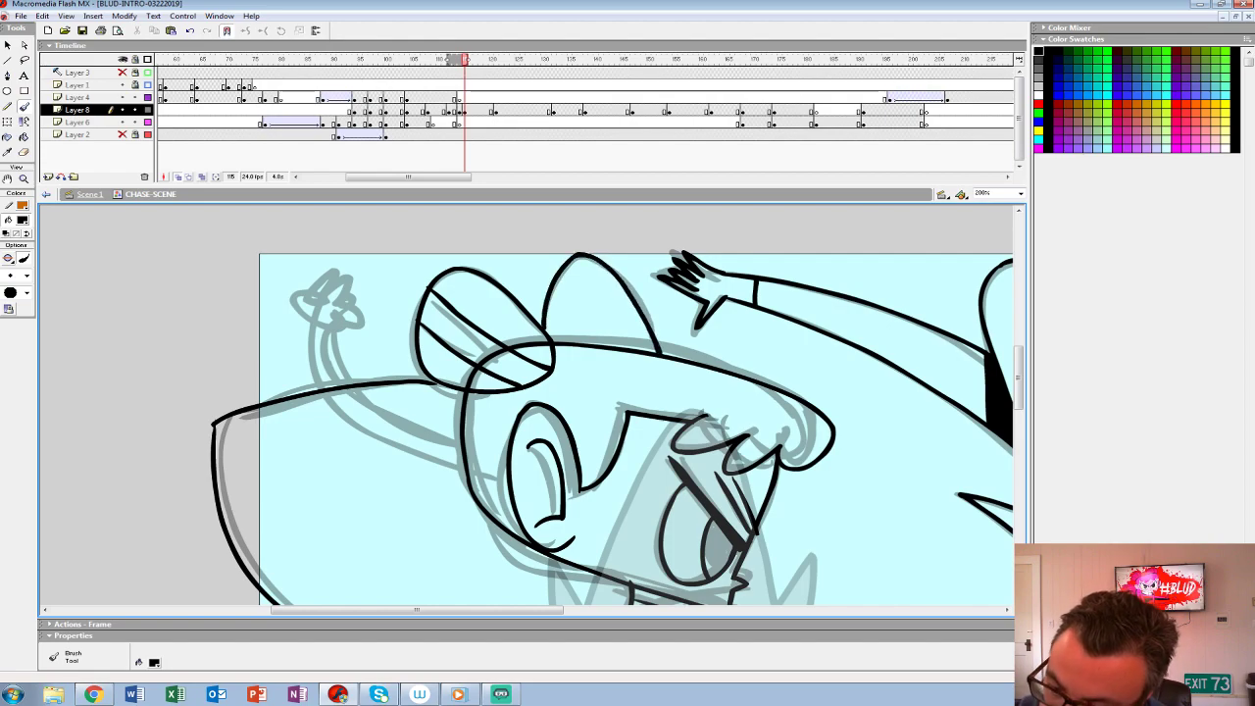
left_click_drag(565, 269, 640, 349)
left_click_drag(551, 339, 650, 336)
- Fill the band under the front bun with black and erase the head line crossing the rear bun
key("k")
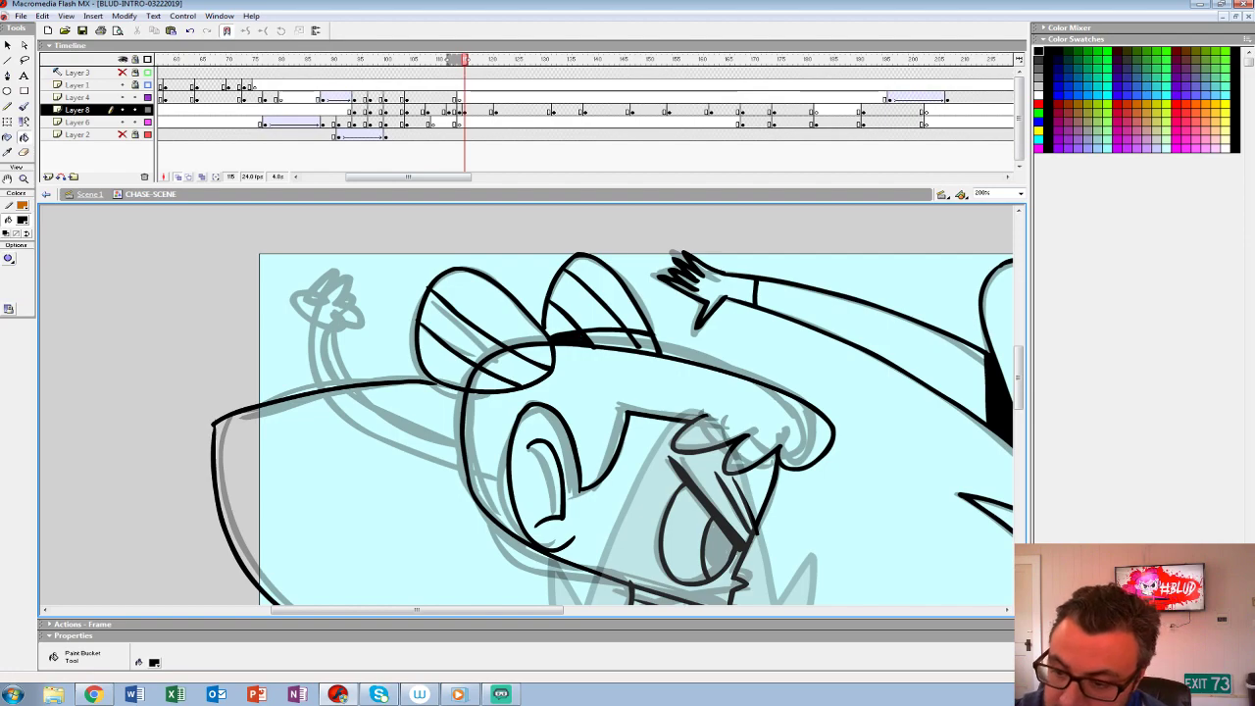
left_click(628, 344)
key("b")
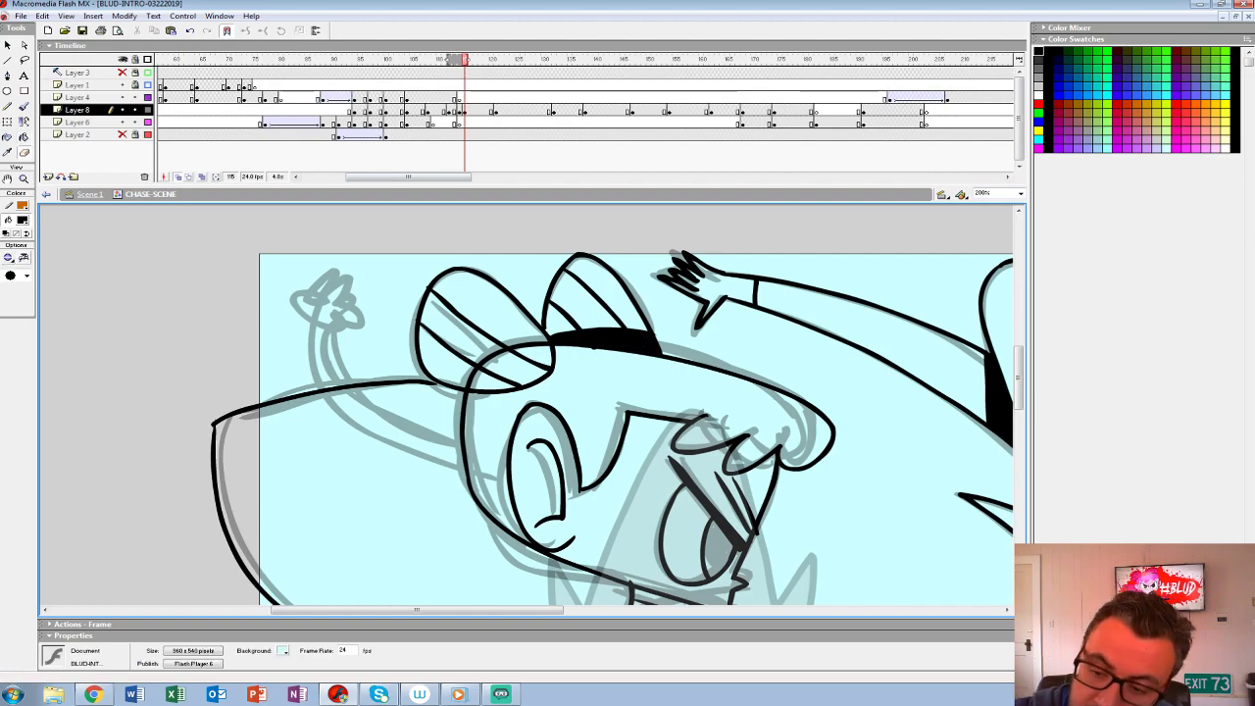
mouse_move(474, 375)
left_mouse_down()
mouse_move(542, 344)
mouse_move(522, 341)
left_mouse_up()
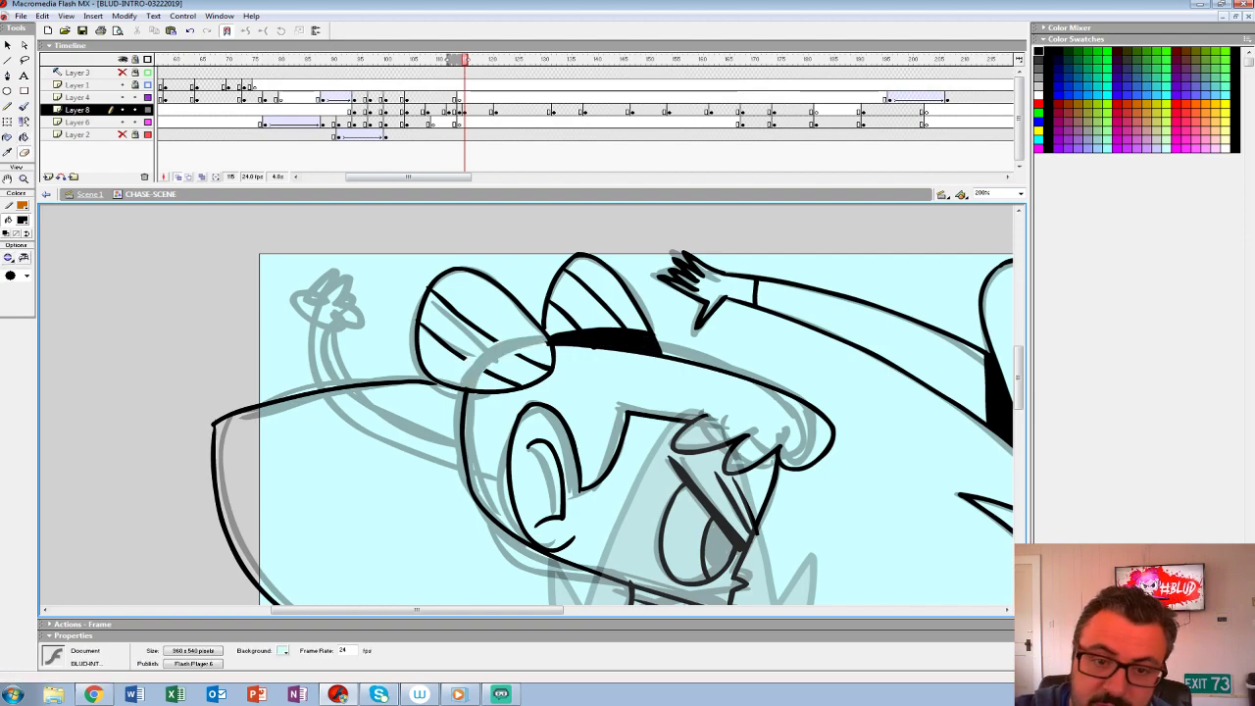
- Ink the lower curve of the heroine's billowing shape and her bent legs with the pointed foot
key("b")
mouse_move(996, 600)
left_mouse_down()
mouse_move(967, 493)
mouse_move(897, 339)
mouse_move(877, 423)
mouse_move(824, 463)
mouse_move(1013, 323)
left_mouse_up()
key("alt+shift+o")
key("alt+shift+o")
mouse_move(634, 331)
left_mouse_down()
mouse_move(500, 412)
mouse_move(551, 506)
mouse_move(462, 463)
mouse_move(395, 449)
mouse_move(428, 408)
mouse_move(522, 485)
mouse_move(441, 362)
left_mouse_up()
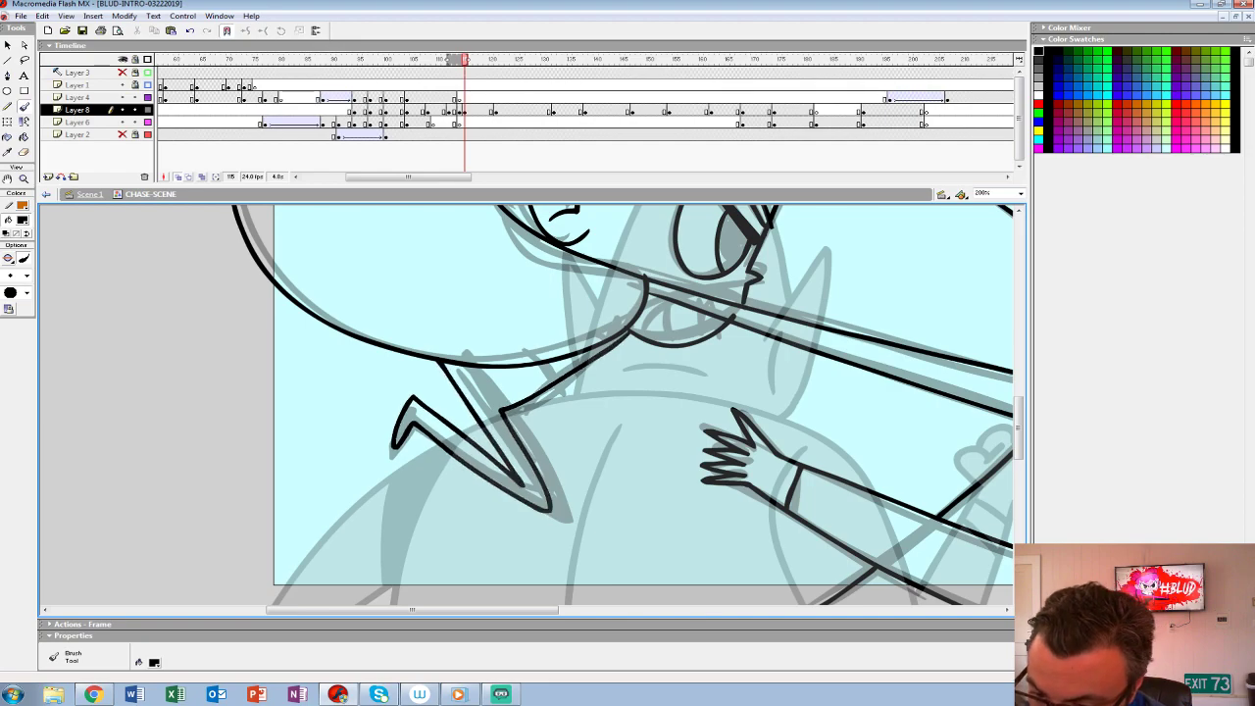
- Ink the heroine's raised rear arm with its clenched fist above the billowing shape
mouse_move(1012, 314)
left_mouse_down()
mouse_move(983, 401)
mouse_move(854, 448)
mouse_move(857, 597)
mouse_move(958, 643)
left_mouse_up()
left_click_drag(308, 348, 315, 397)
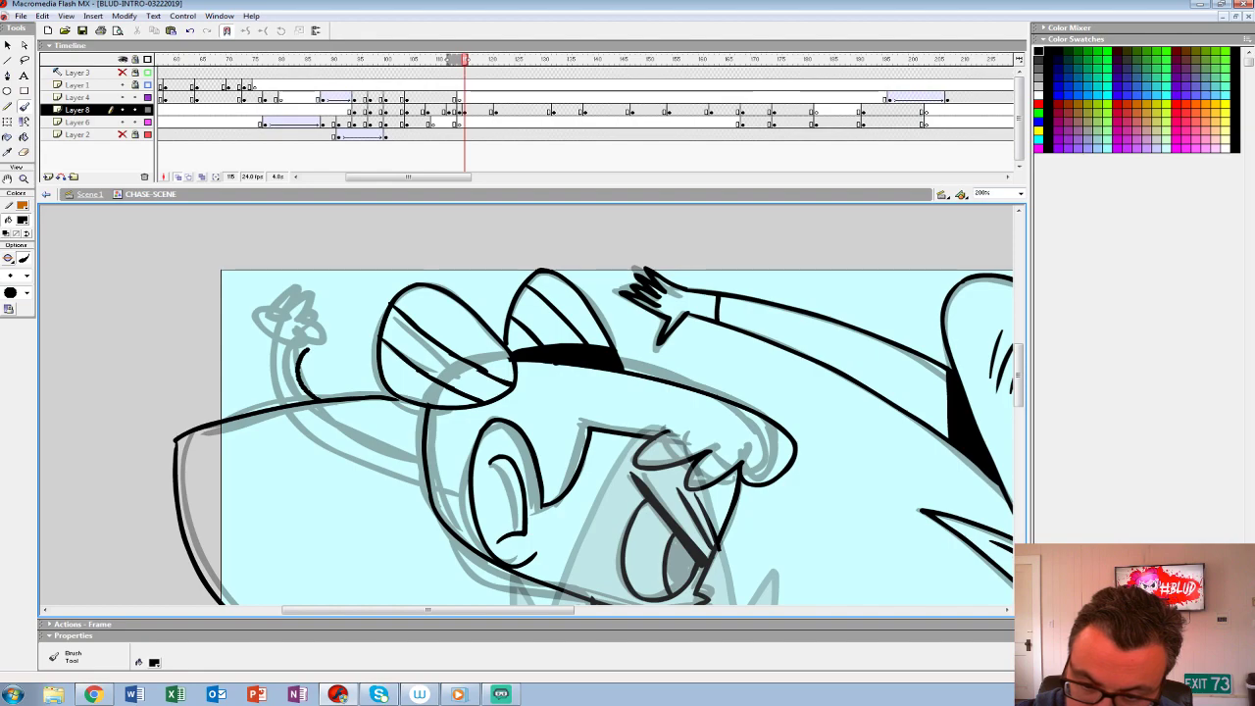
left_click_drag(327, 354, 311, 343)
left_click_drag(311, 342, 318, 338)
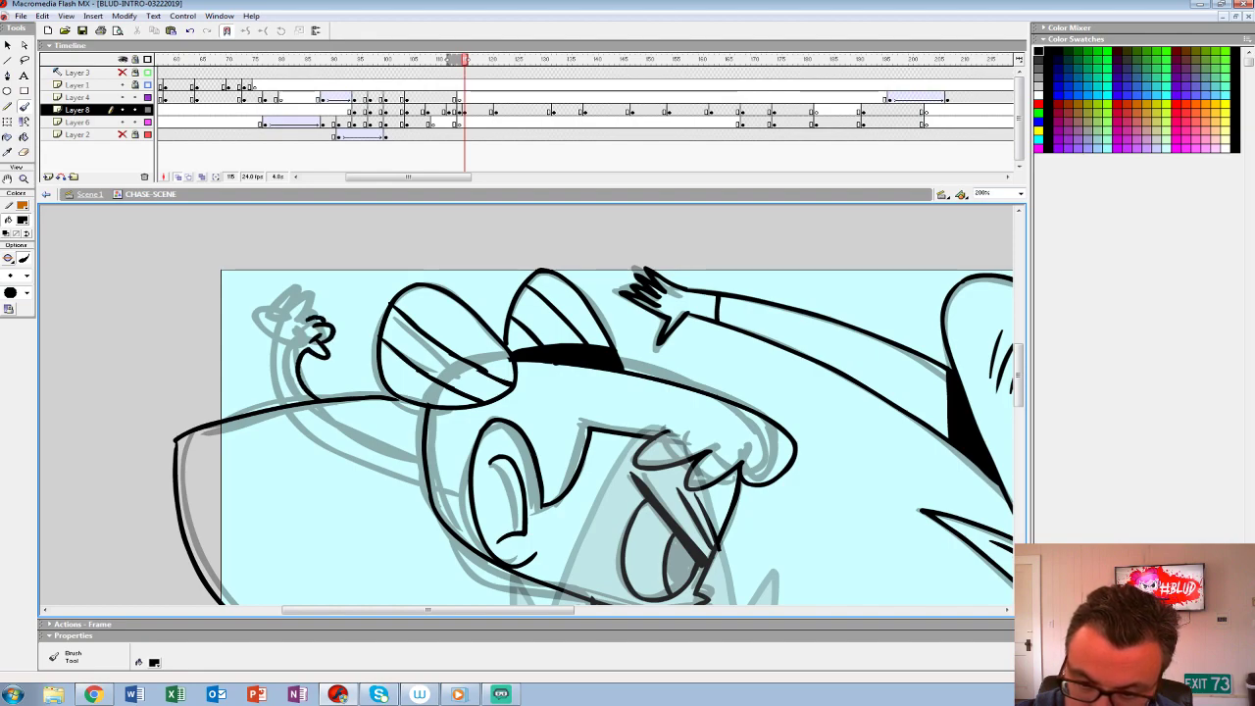
left_click_drag(281, 347, 276, 407)
- Turn off onion skinning and clear the extra keyframe on Layer 8
left_click_drag(961, 600, 720, 537)
key("z")
left_click(606, 367, "alt")
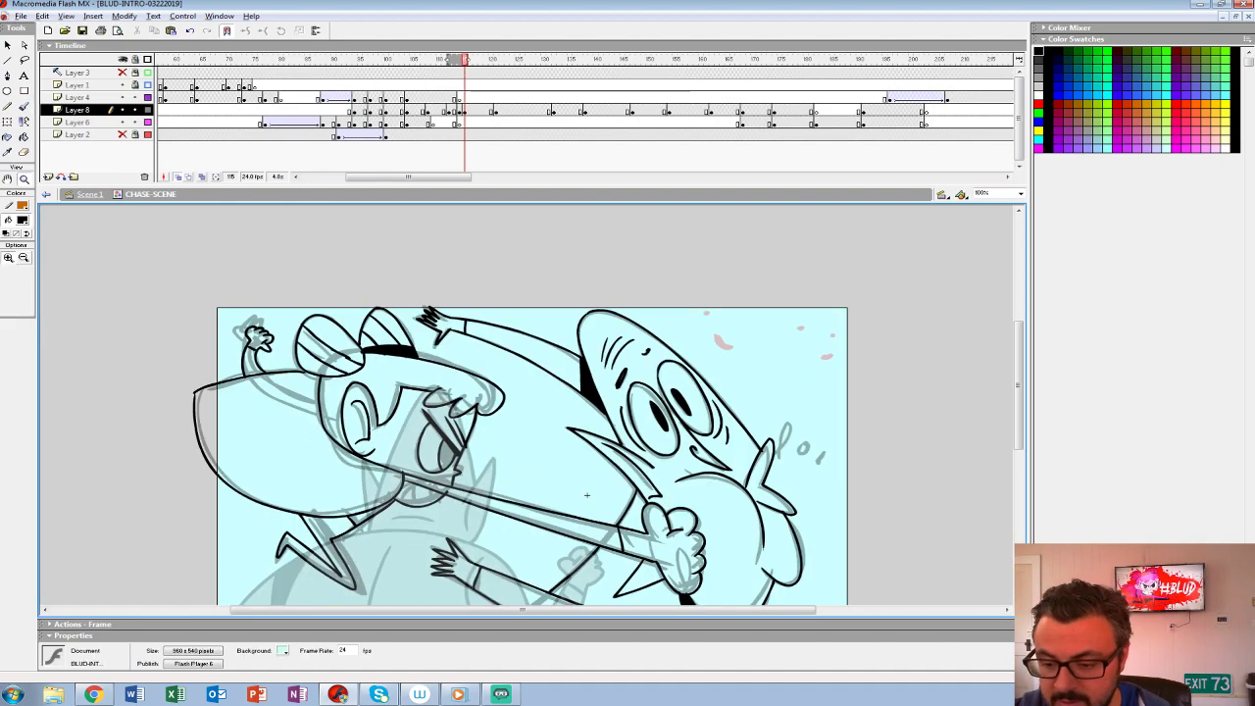
left_click(602, 376, "alt")
key("alt+shift+o")
key("shift+F6")
key("comma")
- Fill the pupil of the heroine's eye with solid black at frame 114
left_click(482, 454)
mouse_move(345, 393)
left_mouse_down()
mouse_move(445, 392)
mouse_move(436, 406)
left_mouse_up()
key("k")
left_click(445, 392)
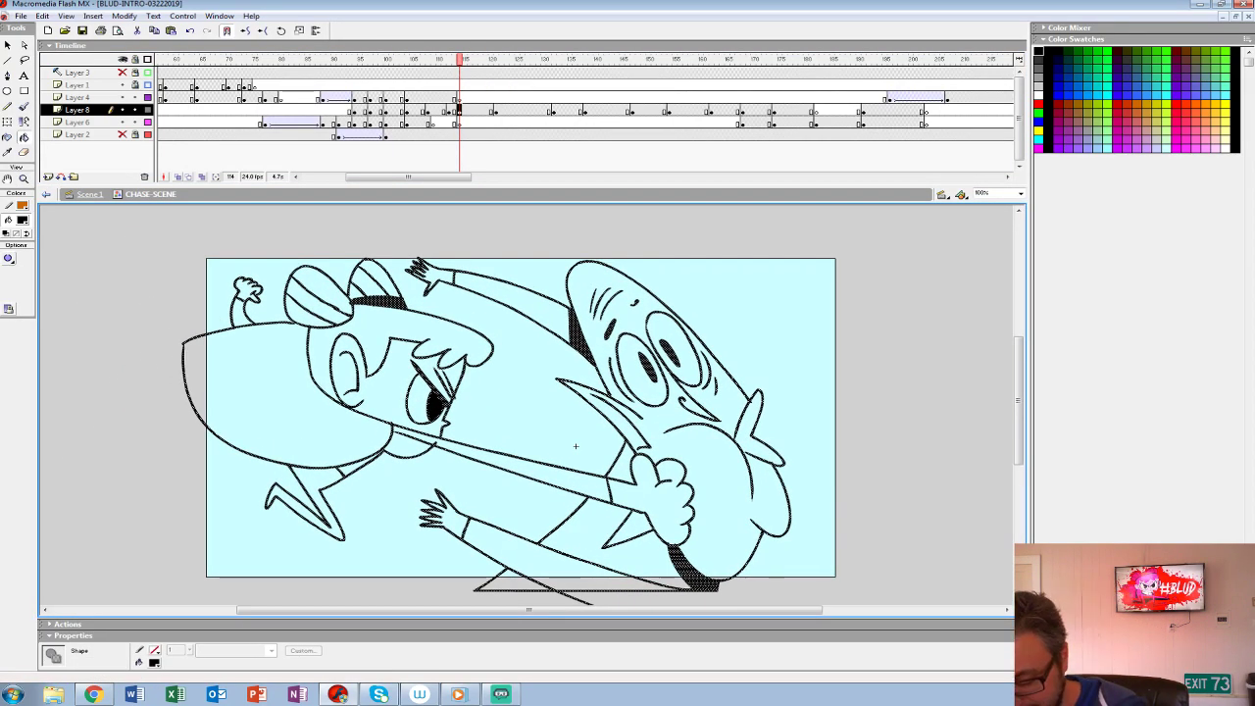
- Fill the creature's head, eyes, far ear, torso and lower sleeve with grey at frame 114
key("comma")
key("period")
key("comma")
key("period")
key("comma")
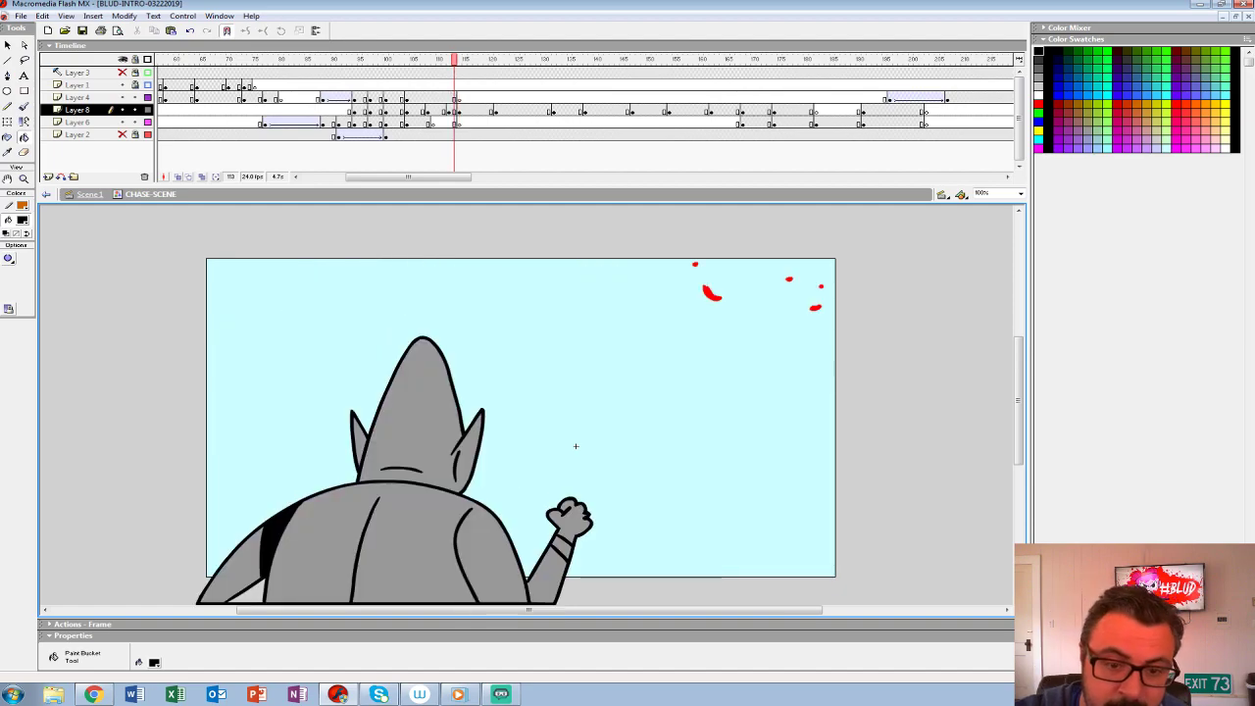
key("period")
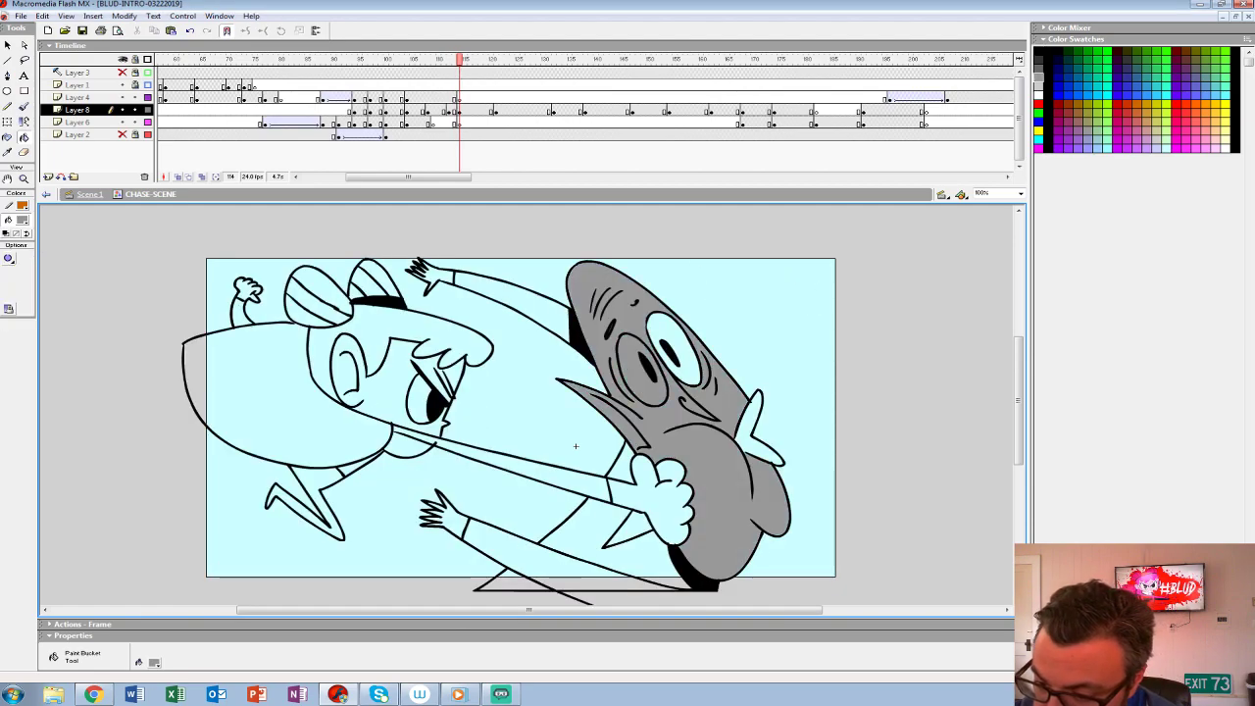
left_click(687, 355)
left_click(750, 419)
left_click(591, 529)
left_click(525, 554)
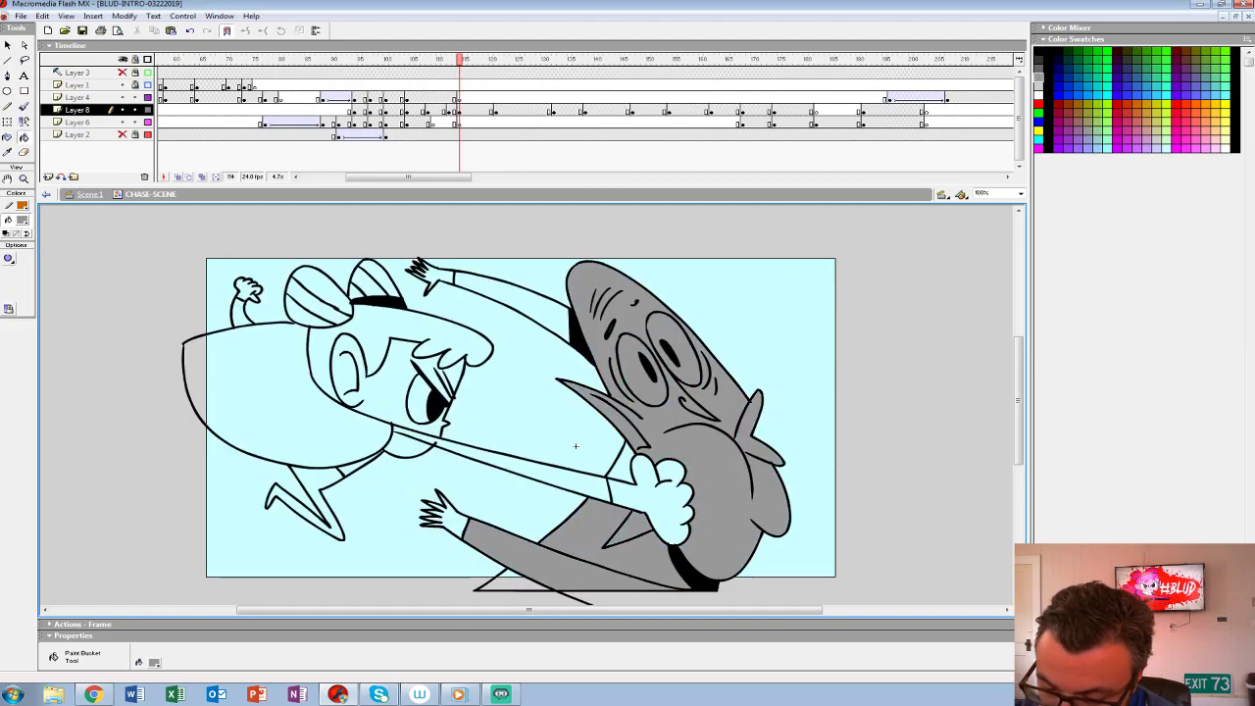
- Fill the creature's lower hand, remaining torso gaps and raised arm and hand with the same grey
left_click(446, 517)
left_click(623, 466)
left_click(507, 581)
left_click(515, 302)
left_click(437, 276)
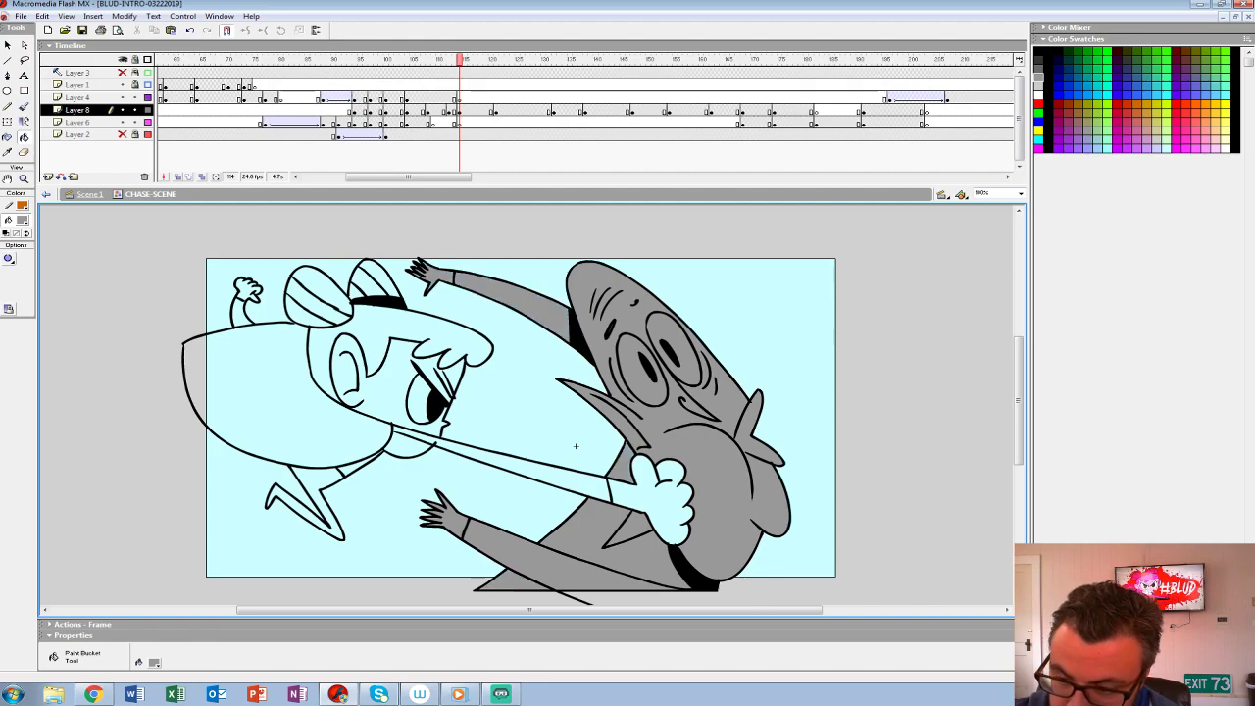
- Fill the heroine's face, chin, punching arm and hair with white
key("comma")
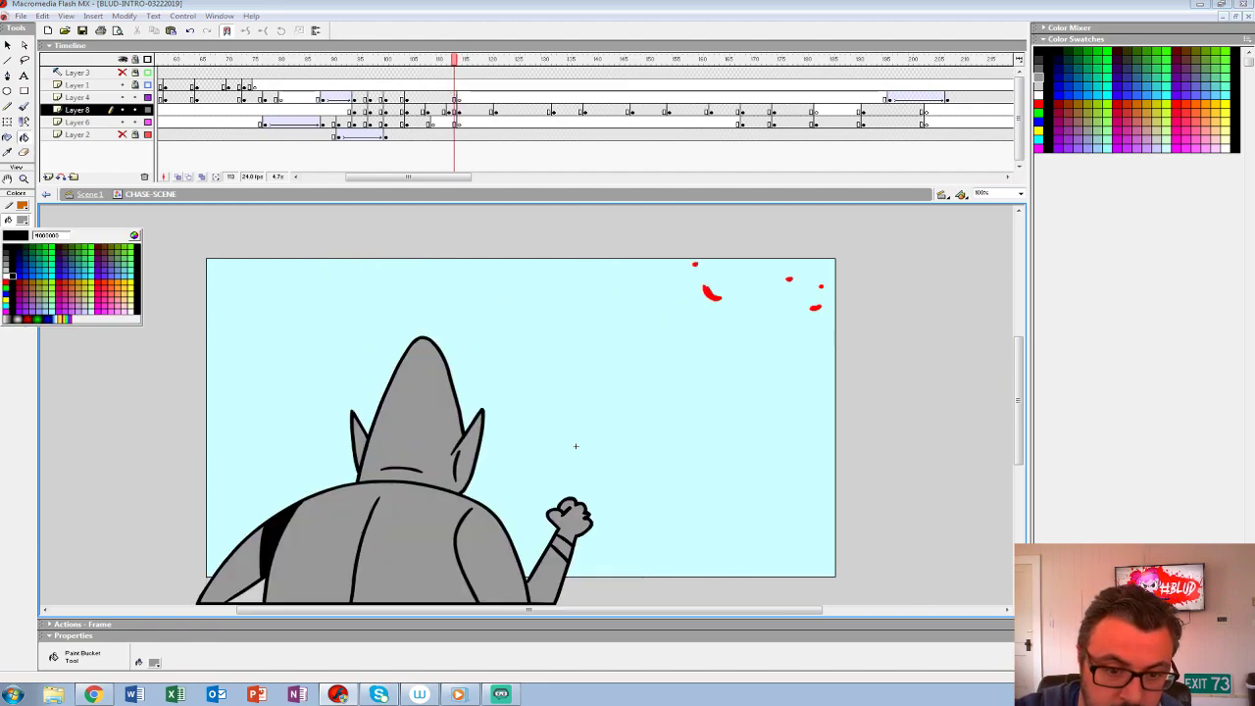
key("period")
left_click(418, 400)
left_click(388, 388)
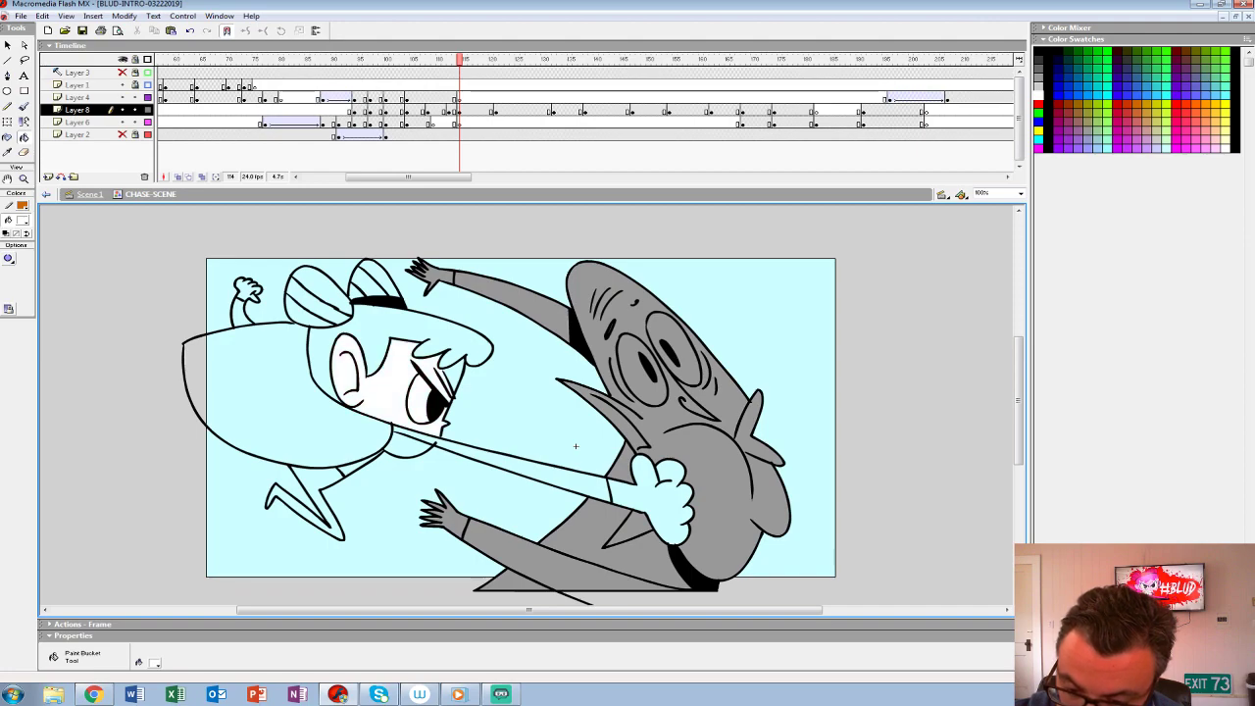
left_click(547, 473)
left_click(409, 449)
left_click(402, 328)
- Fill the striped sections of both of the heroine's hair buns with white
left_click(314, 301)
left_click(326, 286)
left_click(356, 292)
left_click(366, 284)
left_click(379, 277)
- Fill the heroine's billowing shape, legs, raised arm and both fists with white
left_click(278, 397)
left_click(310, 485)
left_click(241, 313)
left_click(248, 289)
left_click(666, 498)
- Group the whole punch drawing at frame 114 of Layer 8 and show the Layer 2 background
left_click_drag(576, 446, 426, 450)
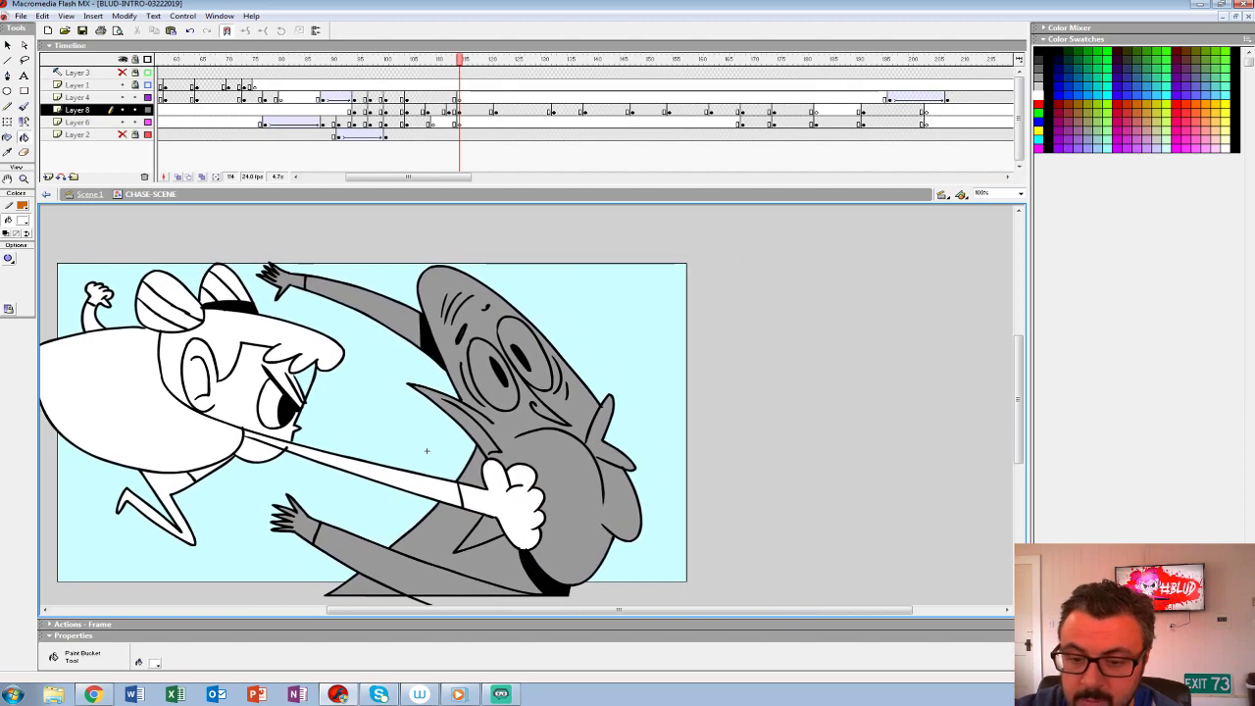
left_click(459, 111)
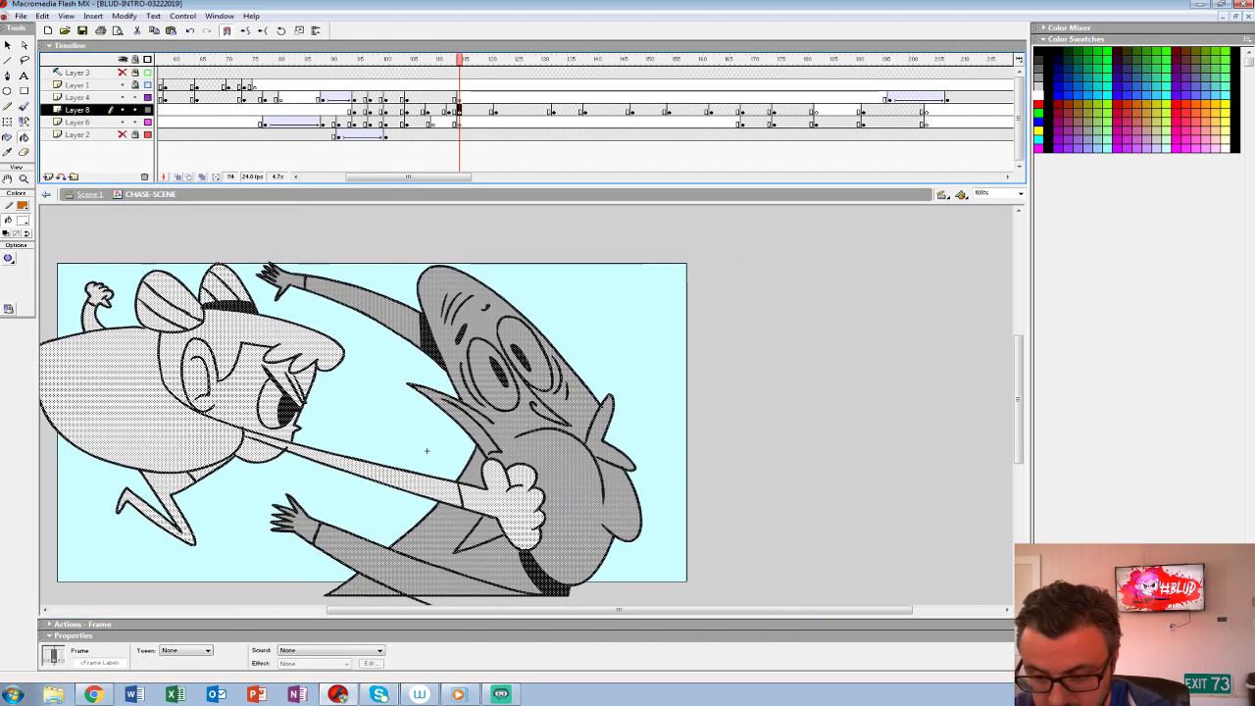
key("ctrl+g")
left_click(123, 73)
- Play back the chase from around frame 80 through the punch to check its timing
left_click(281, 60)
key("Return")
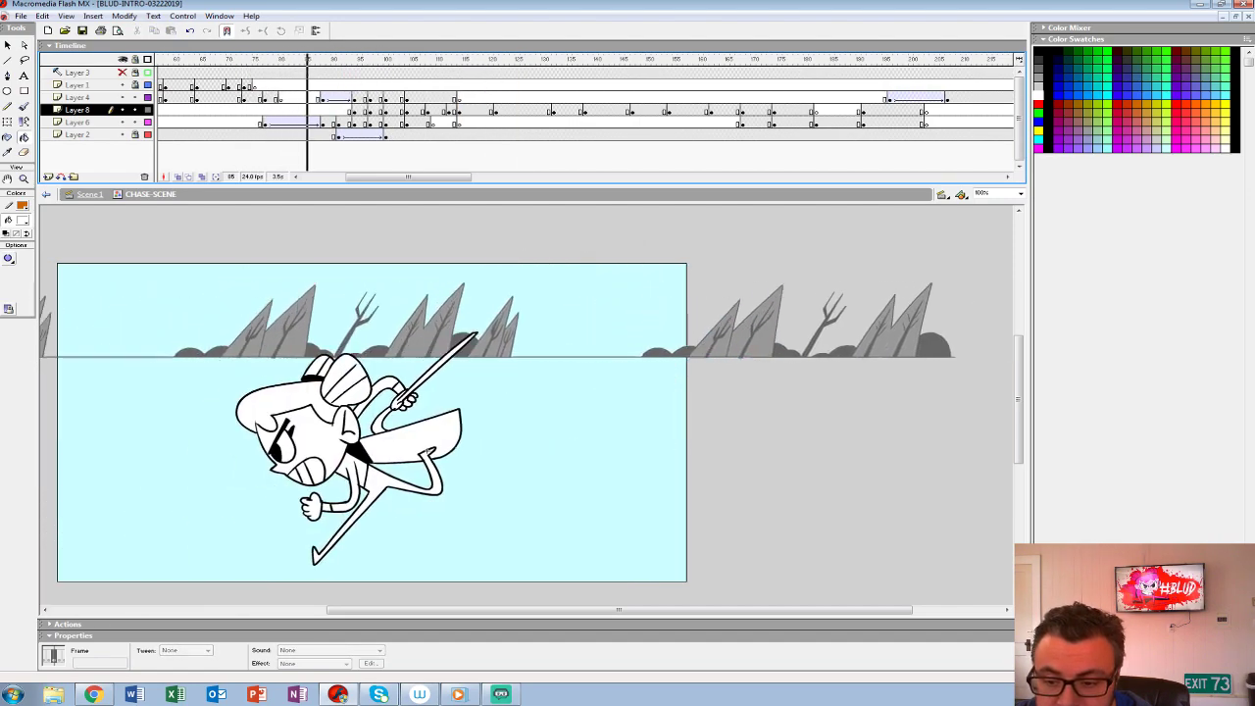
left_click(217, 98)
key("Return")
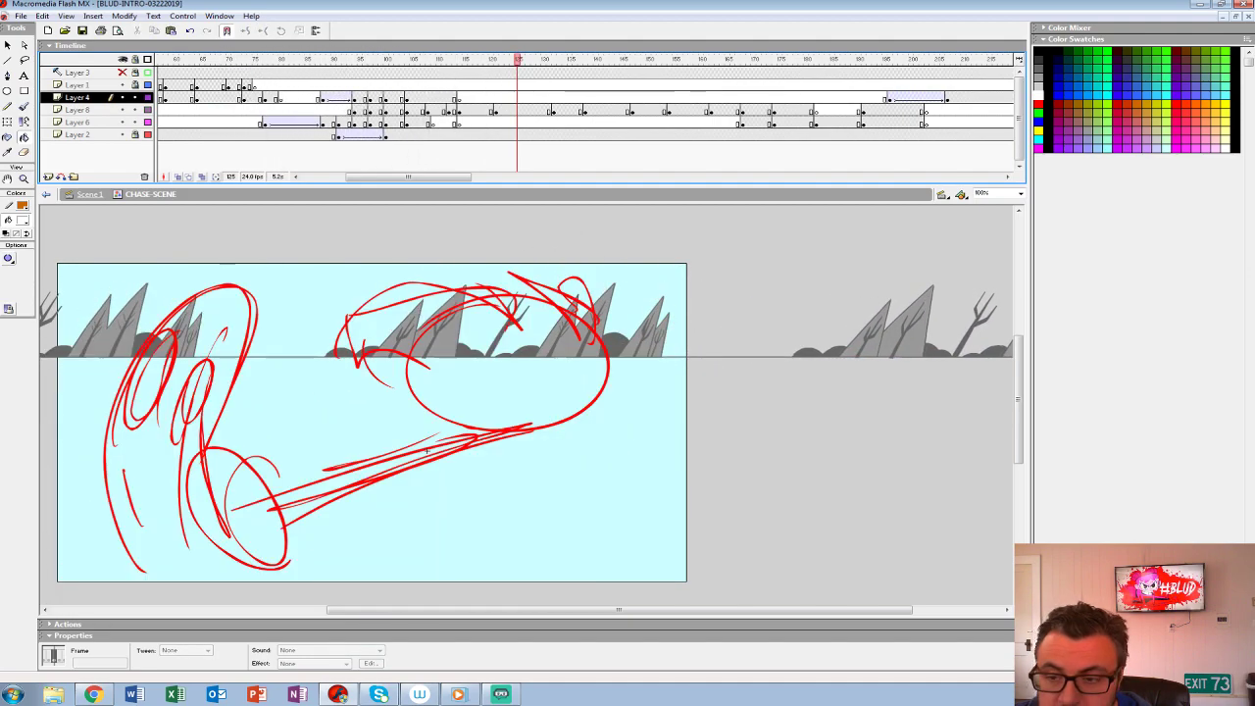
left_click(290, 110)
key("Return")
left_click(280, 110)
key("Return")
- Step back and forth and play through the frames around 86 to 92 to examine the heroine's leap past the creature
left_click(338, 122)
key("comma")
key("comma")
key("comma")
key("comma")
key("comma")
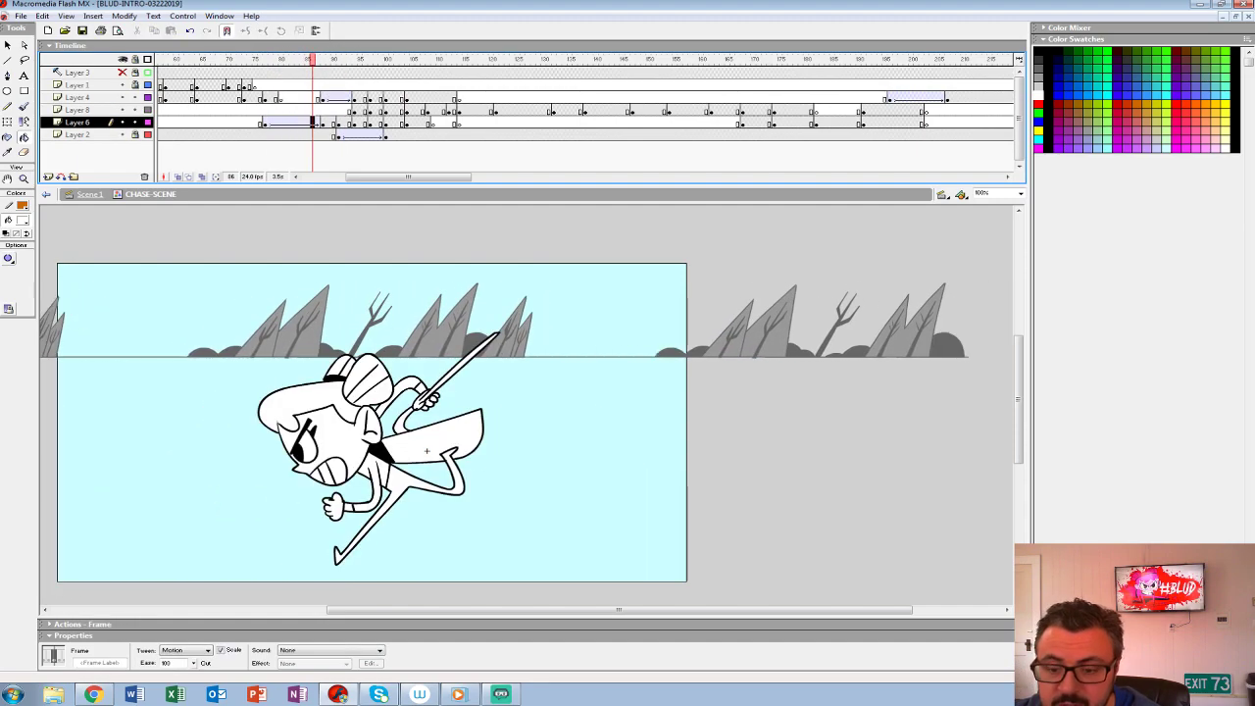
key("period")
key("period")
key("period")
key("period")
key("period")
key("period")
key("comma")
key("comma")
key("comma")
key("comma")
key("period")
key("period")
key("period")
key("period")
key("period")
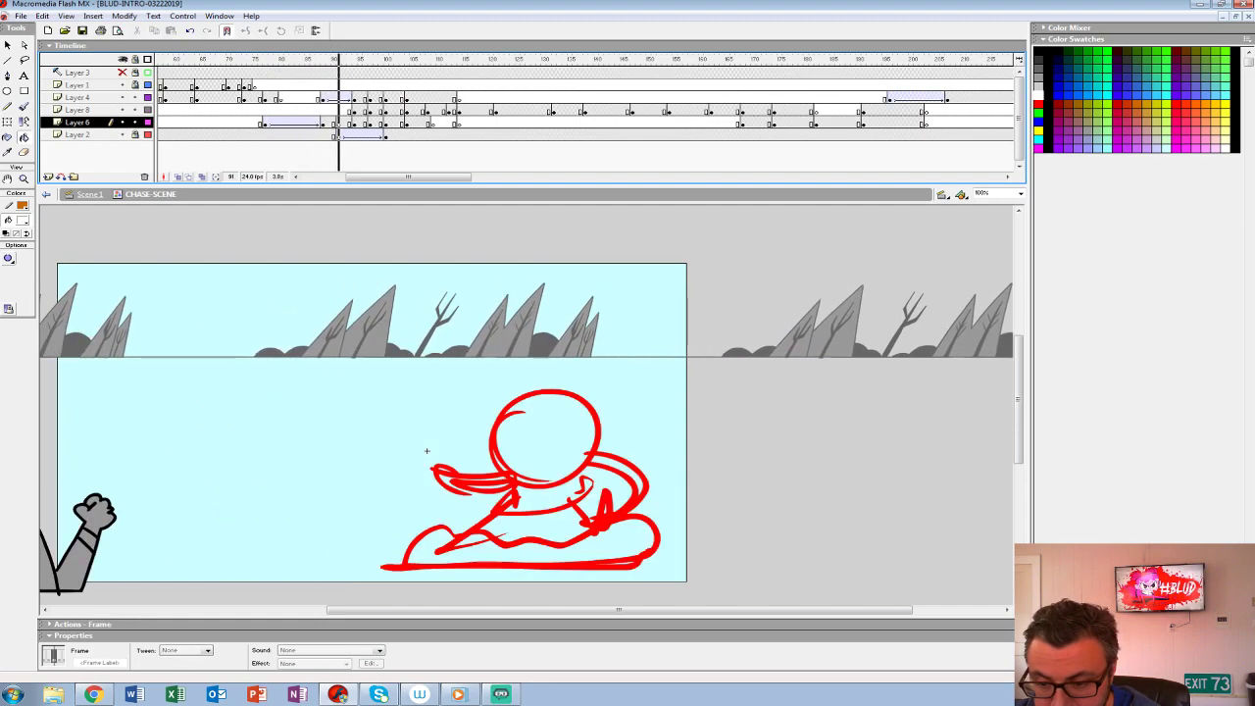
key("comma")
key("comma")
key("comma")
key("comma")
key("comma")
key("comma")
key("comma")
key("period")
key("period")
key("period")
key("period")
key("period")
key("period")
key("period")
key("period")
key("period")
key("period")
key("comma")
key("comma")
key("comma")
key("comma")
key("comma")
key("comma")
key("comma")
key("comma")
key("comma")
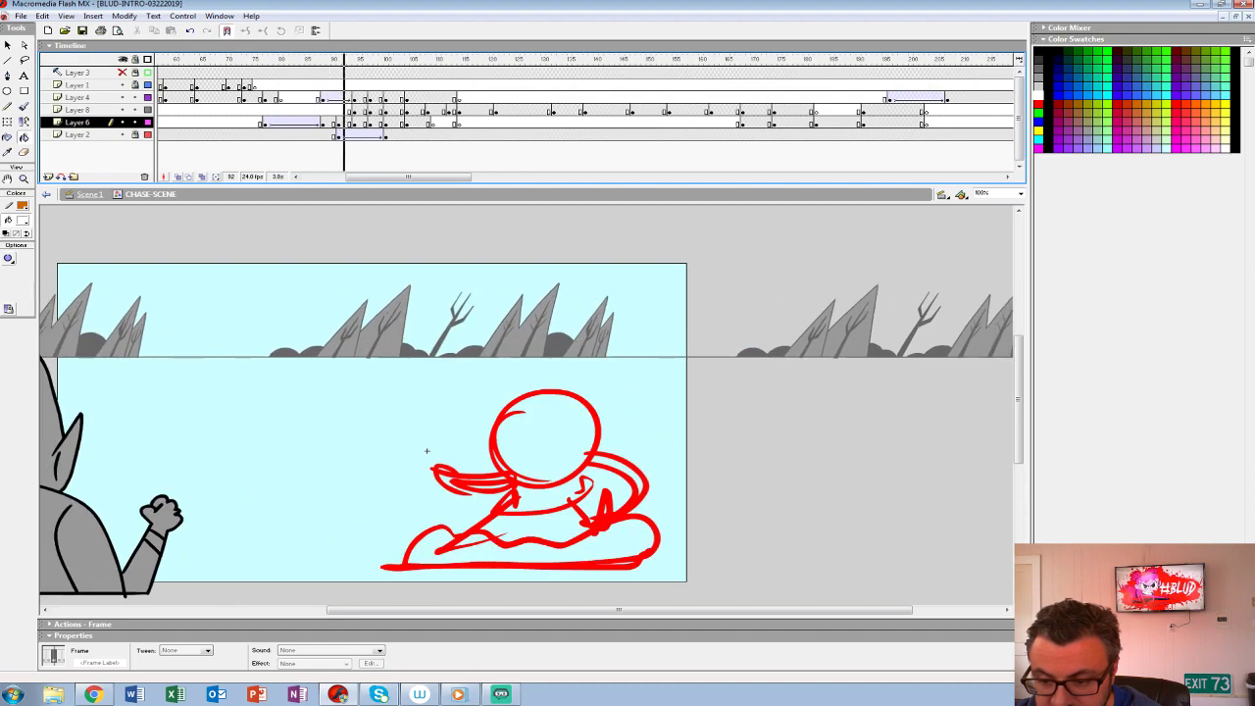
key("period")
key("period")
key("period")
key("period")
key("comma")
key("comma")
key("comma")
key("comma")
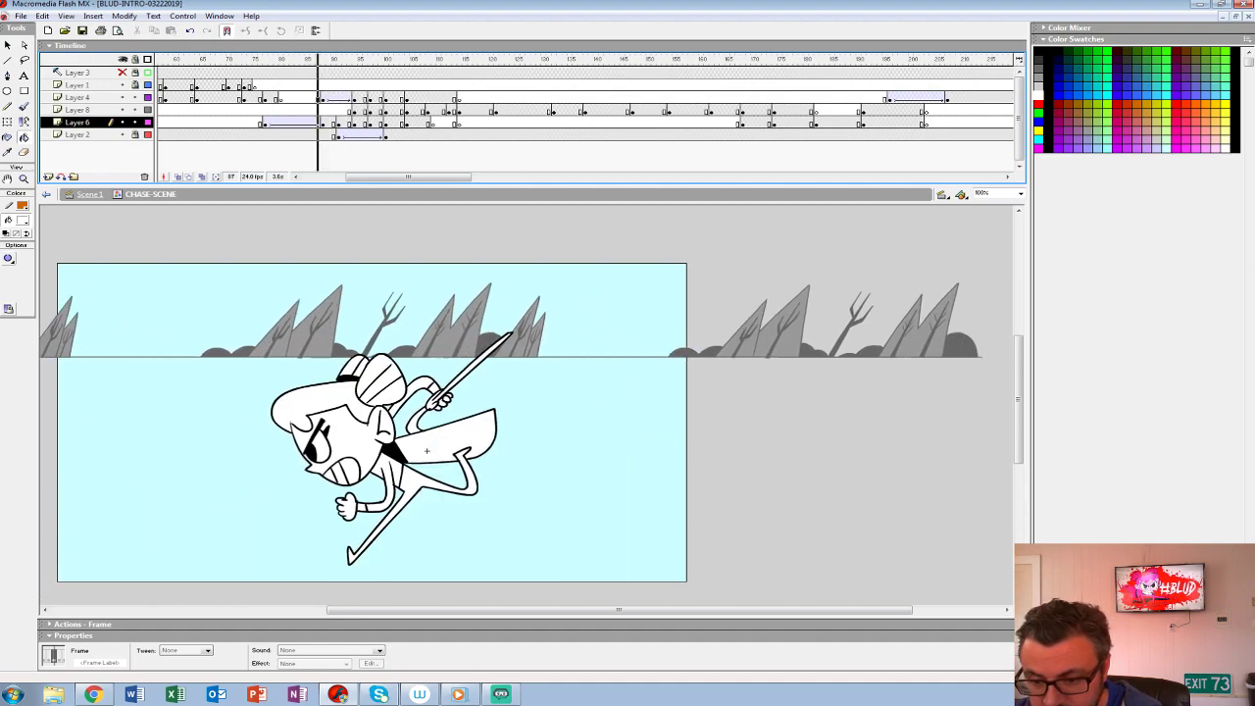
key("period")
key("period")
key("period")
key("period")
key("period")
key("period")
key("period")
key("period")
key("period")
key("period")
key("comma")
key("comma")
key("comma")
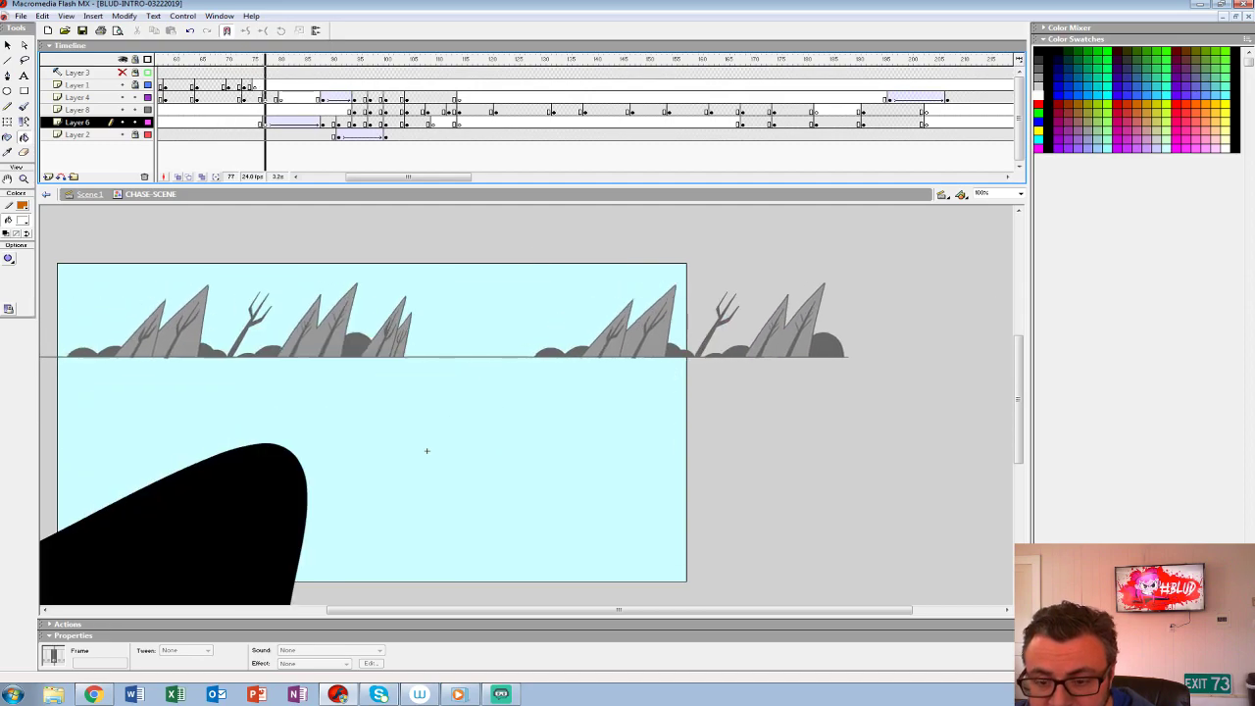
key("Return")
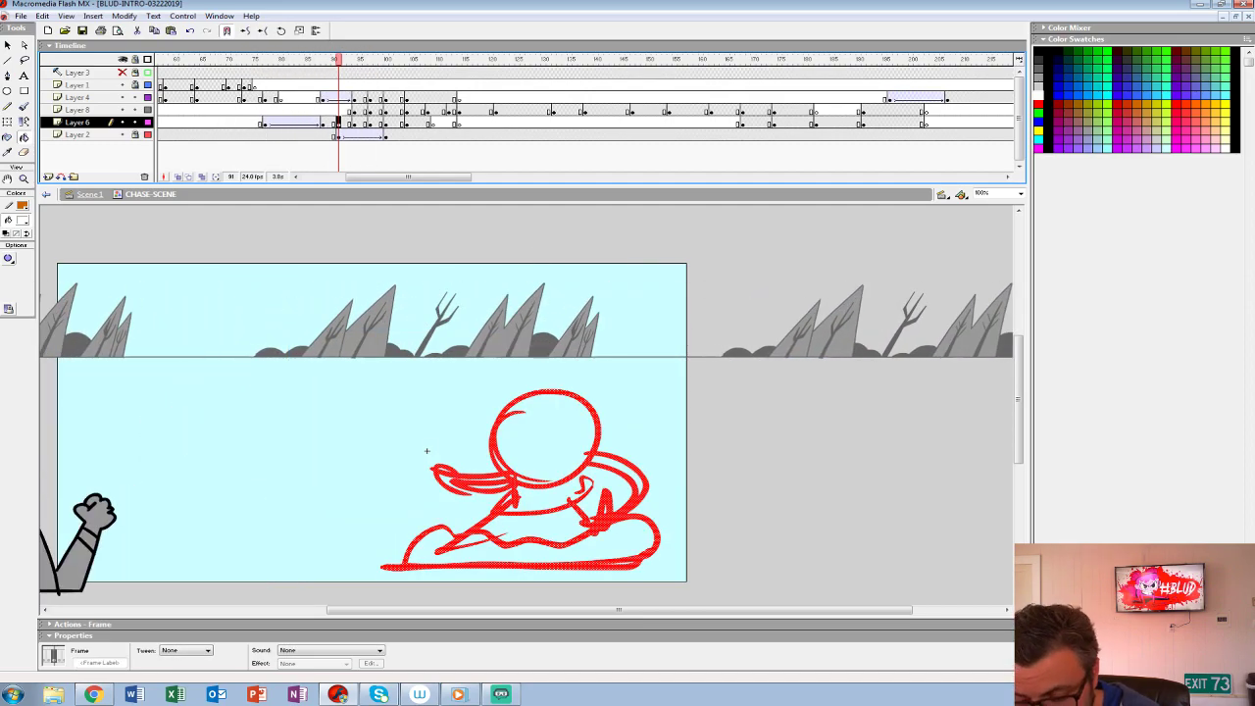
- Insert a blank keyframe at frame 92 of Layer 6 and turn on onion skinning with its range extended to following frames
key("period")
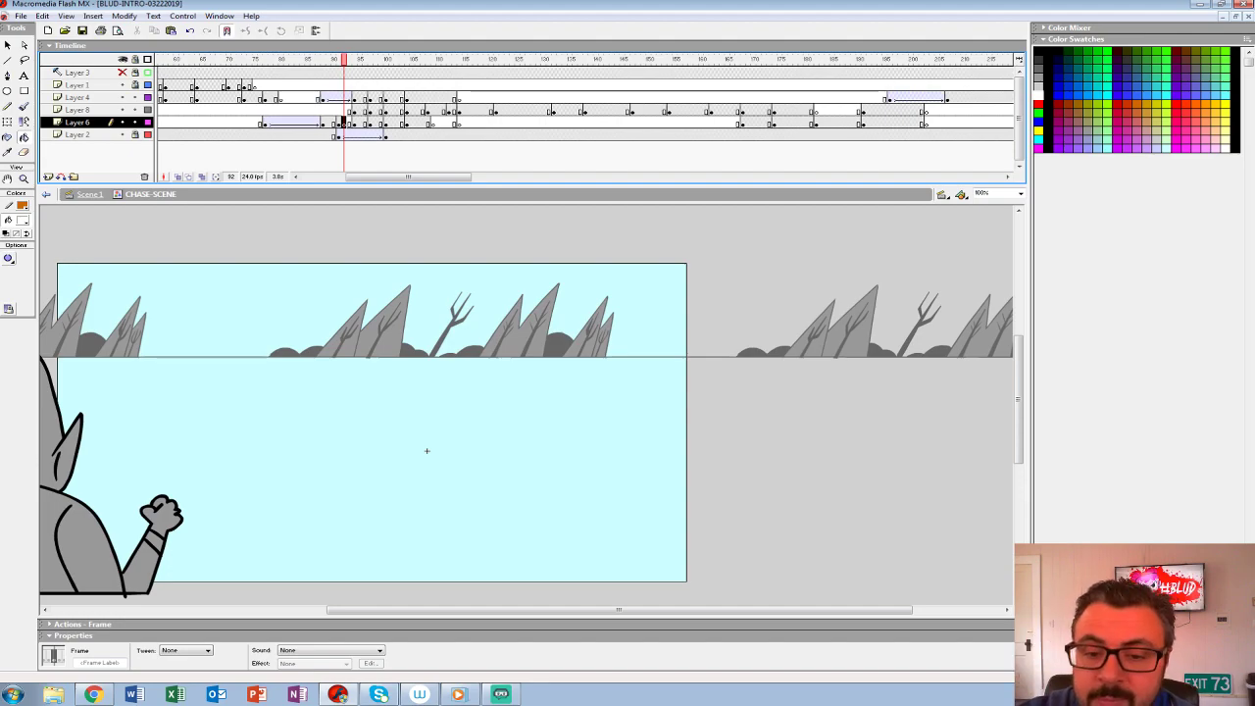
key("alt+shift+o")
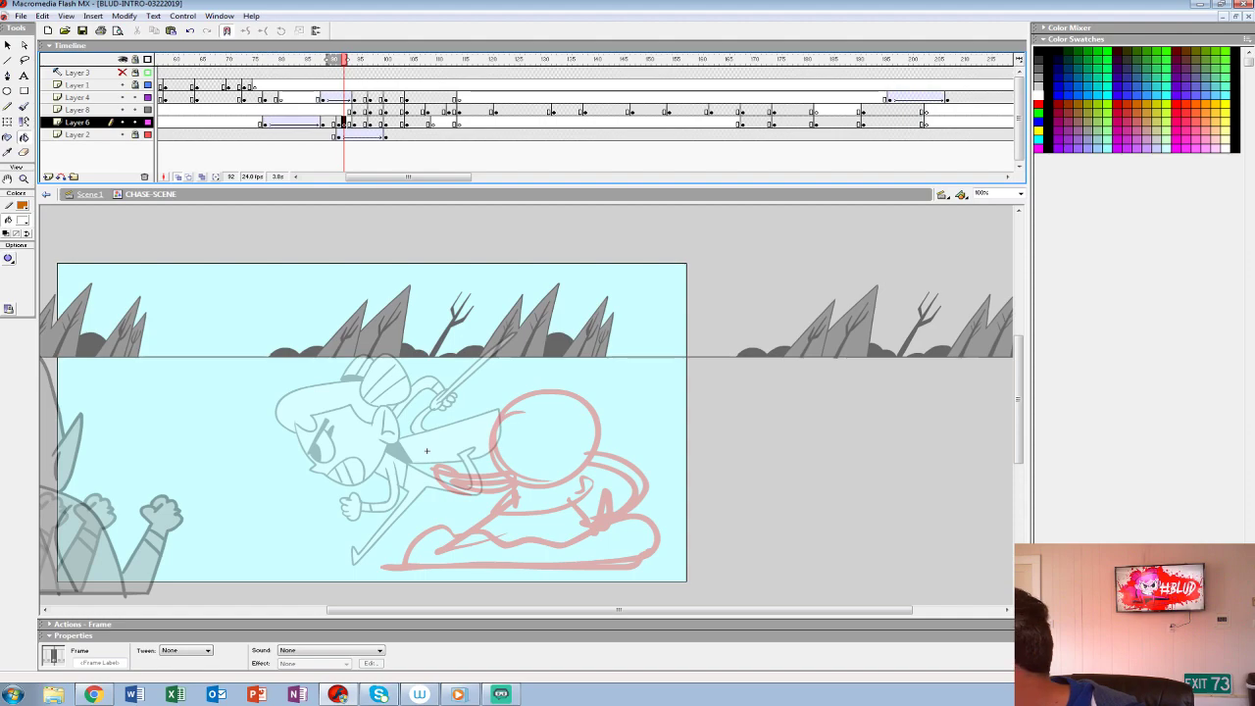
left_click_drag(349, 59, 359, 60)
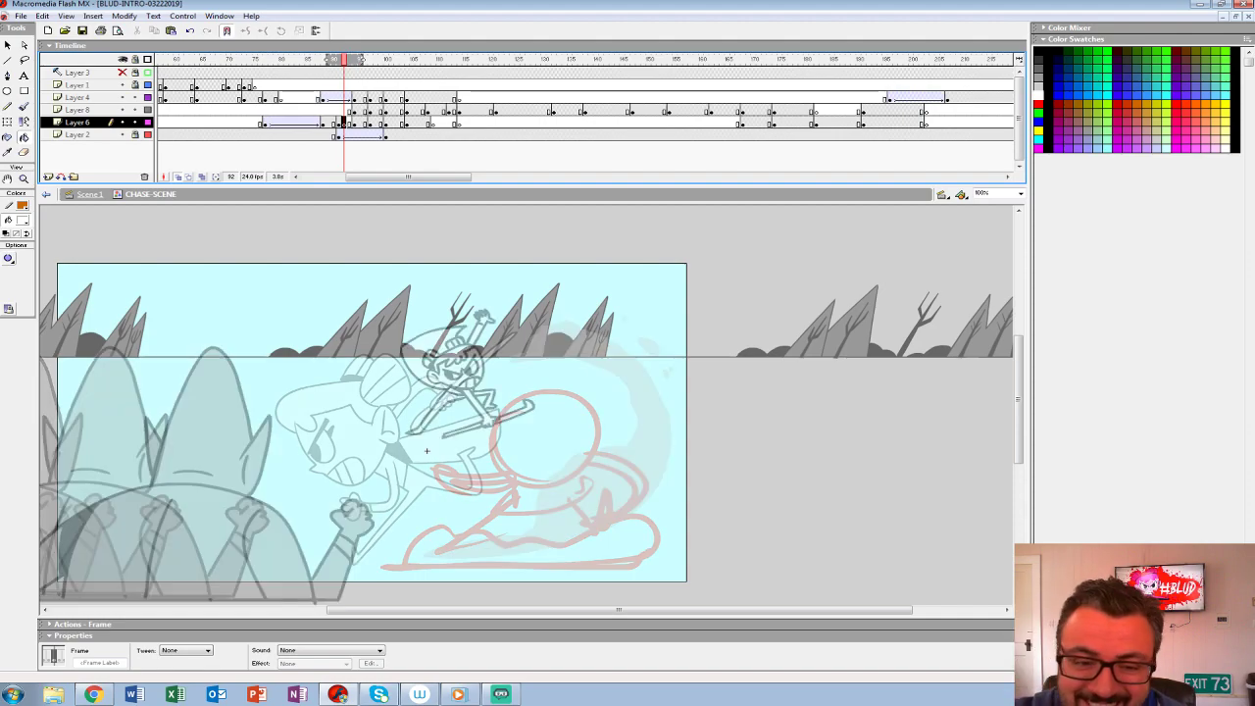
key("z")
left_click(461, 441)
mouse_move(461, 441)
left_mouse_down()
mouse_move(262, 401)
mouse_move(389, 277)
mouse_move(376, 368)
mouse_move(381, 344)
left_mouse_up()
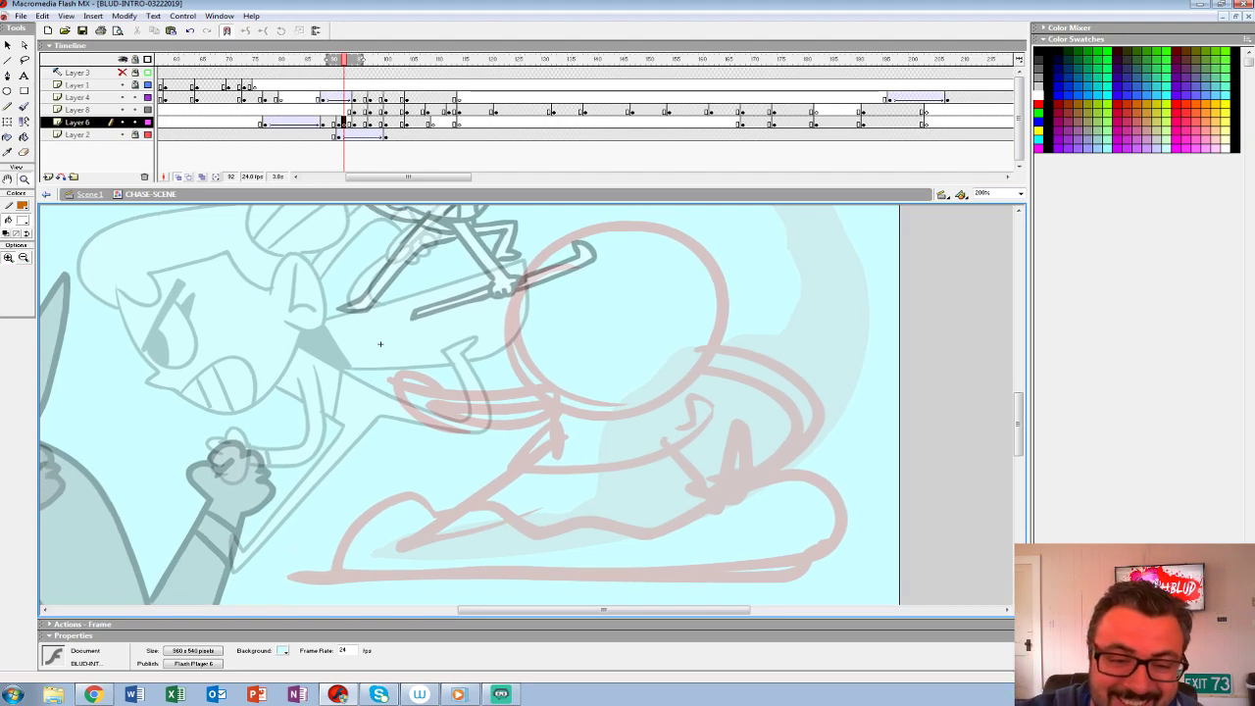
- Set up the Brush tool with a small tip and a blue fill for roughing out frame 92
key("b")
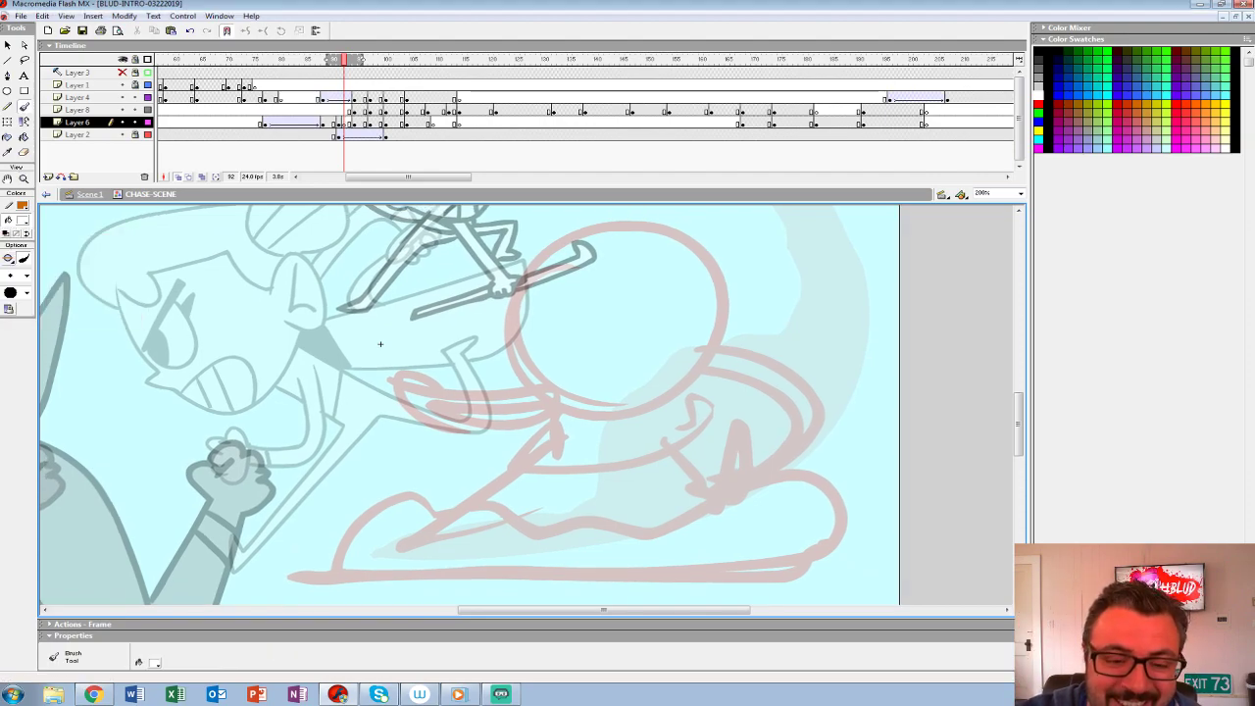
left_click(26, 277)
left_click(12, 303)
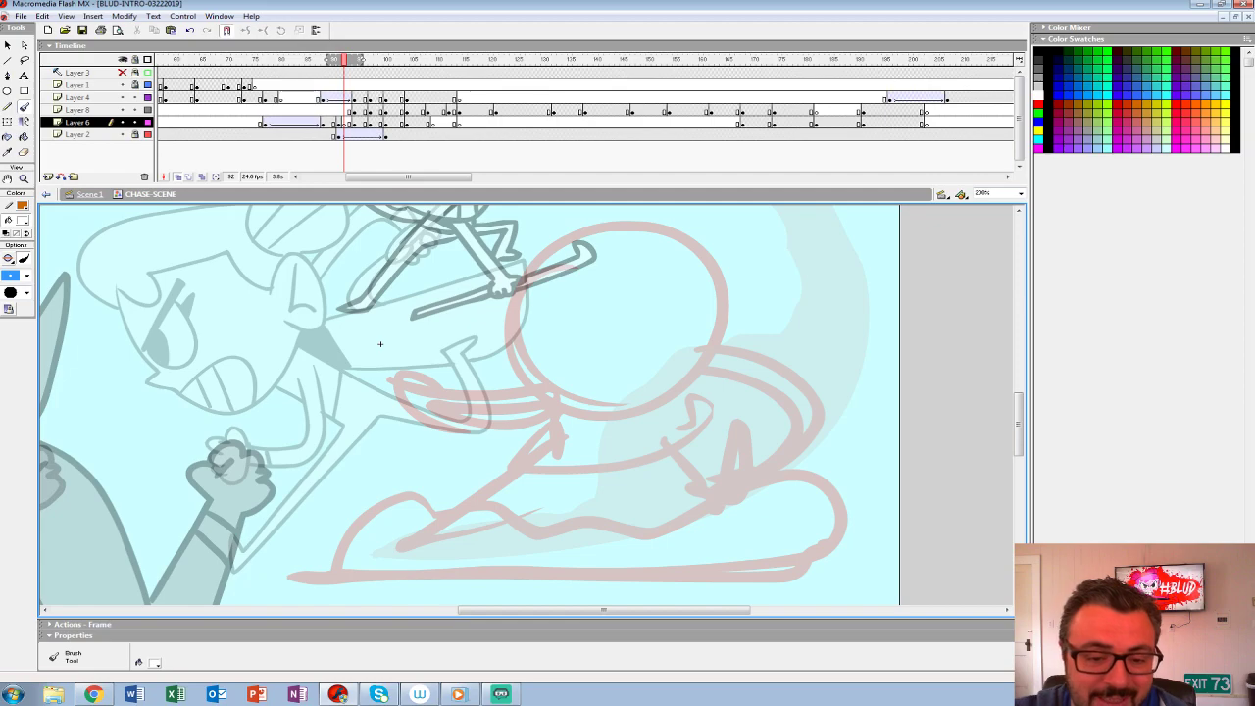
left_click(22, 220)
left_click(5, 255)
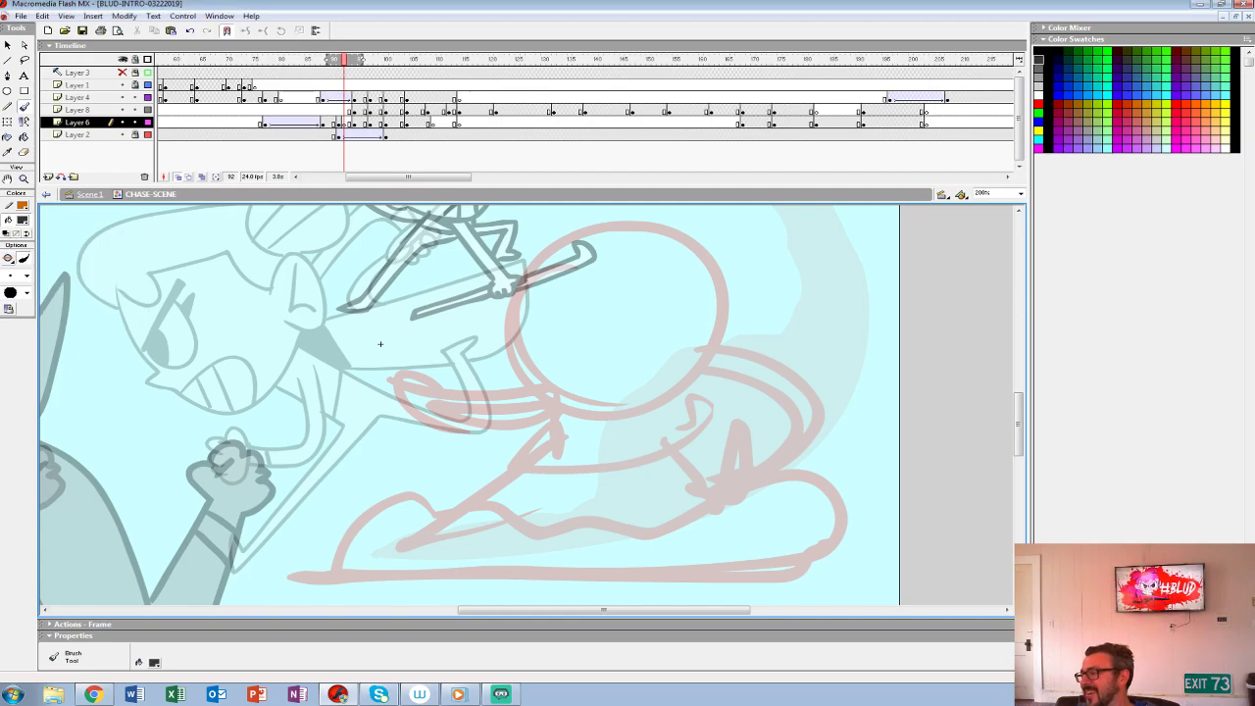
left_click_drag(380, 343, 322, 405)
left_click_drag(460, 340, 605, 461)
key("ctrl+z")
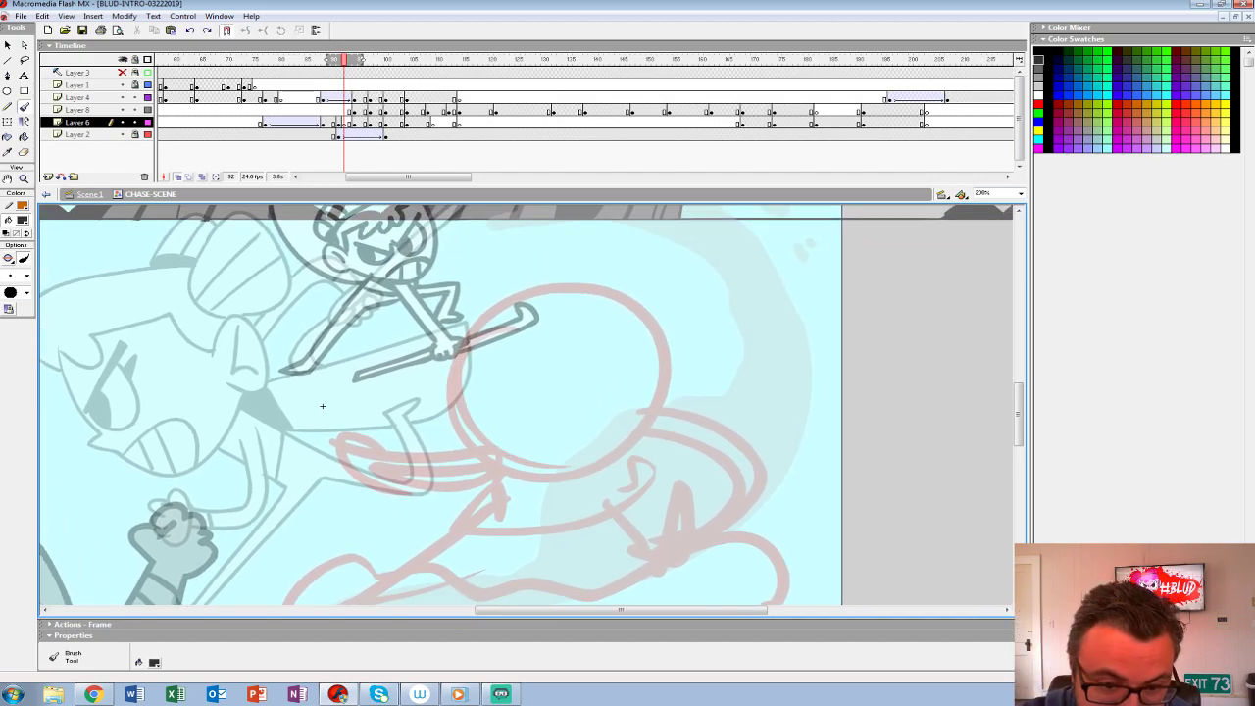
left_click(23, 220)
left_click(25, 284)
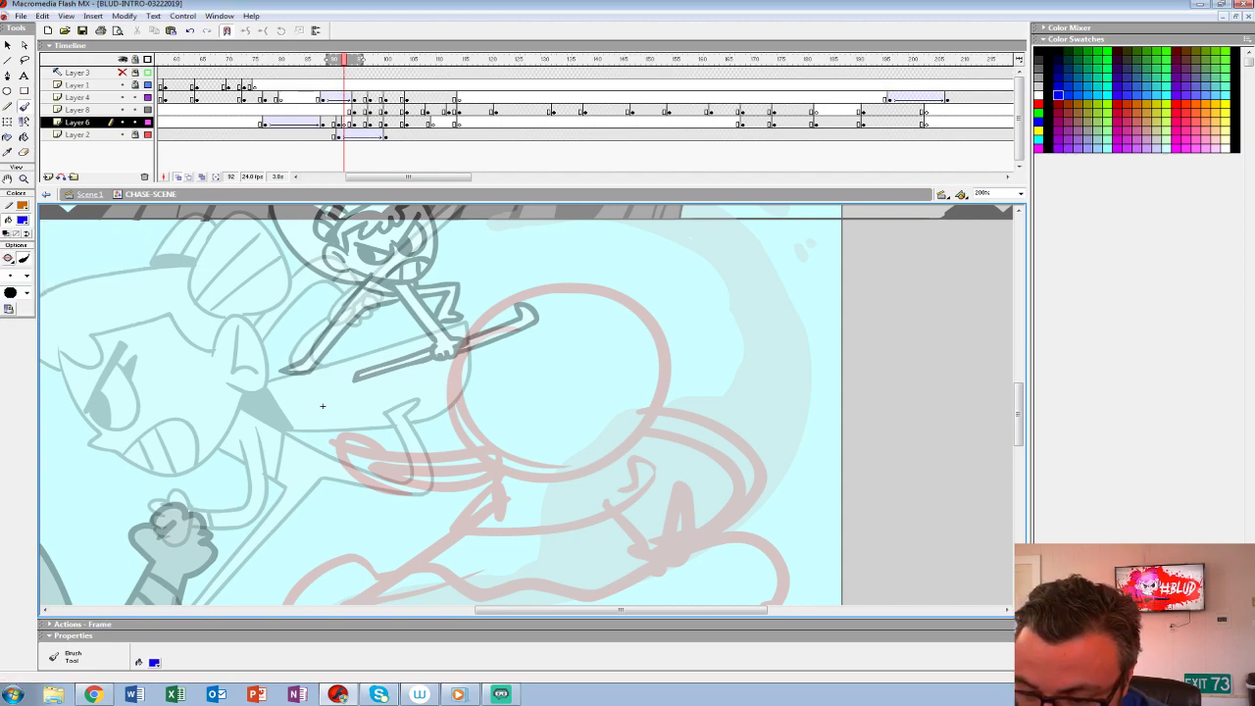
- Sketch the heroine's rounded head outline, ear and jagged fringe in blue over the red onion-skinned pose
left_click_drag(446, 360, 483, 378)
key("ctrl+z")
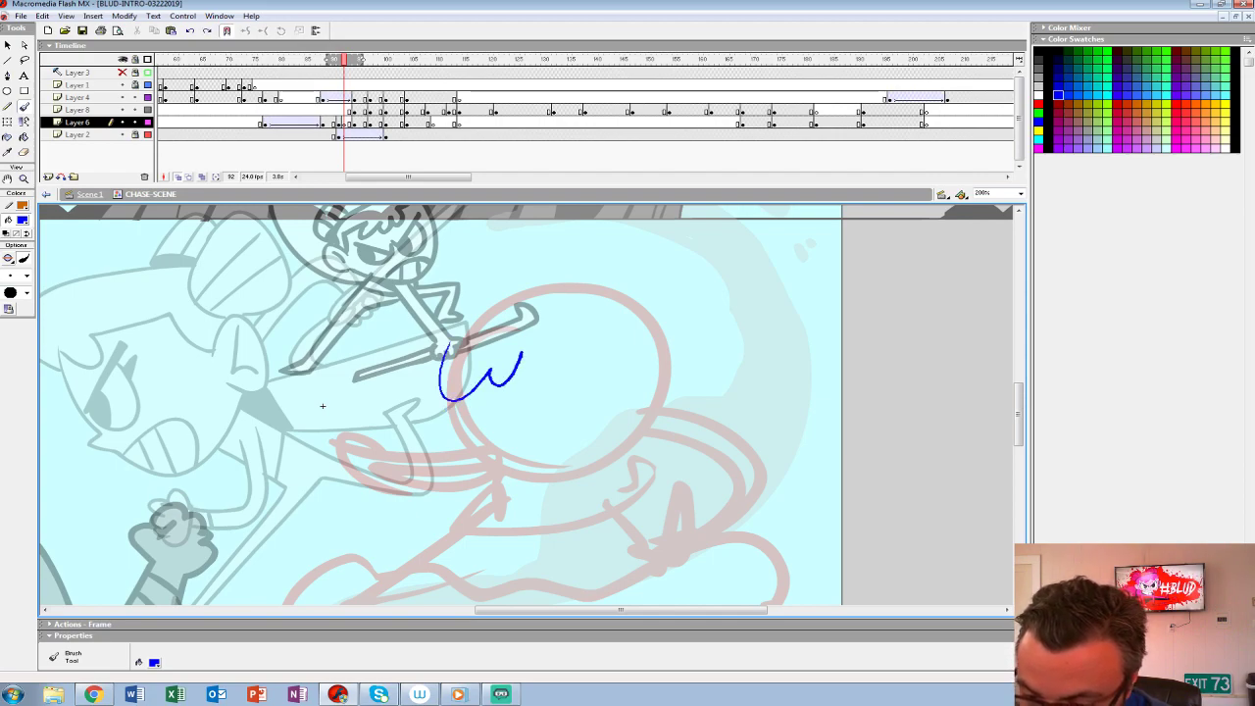
key("ctrl+z")
mouse_move(510, 304)
left_mouse_down()
mouse_move(461, 338)
mouse_move(616, 477)
mouse_move(615, 287)
left_mouse_up()
key("ctrl+z")
mouse_move(575, 381)
left_mouse_down()
mouse_move(629, 383)
mouse_move(602, 423)
mouse_move(643, 408)
mouse_move(672, 360)
left_mouse_up()
mouse_move(658, 321)
left_mouse_down()
mouse_move(562, 275)
mouse_move(446, 326)
mouse_move(422, 398)
left_mouse_up()
key("ctrl+z")
mouse_move(665, 406)
left_mouse_down()
mouse_move(594, 285)
mouse_move(420, 383)
mouse_move(500, 406)
left_mouse_up()
left_click_drag(455, 376, 525, 381)
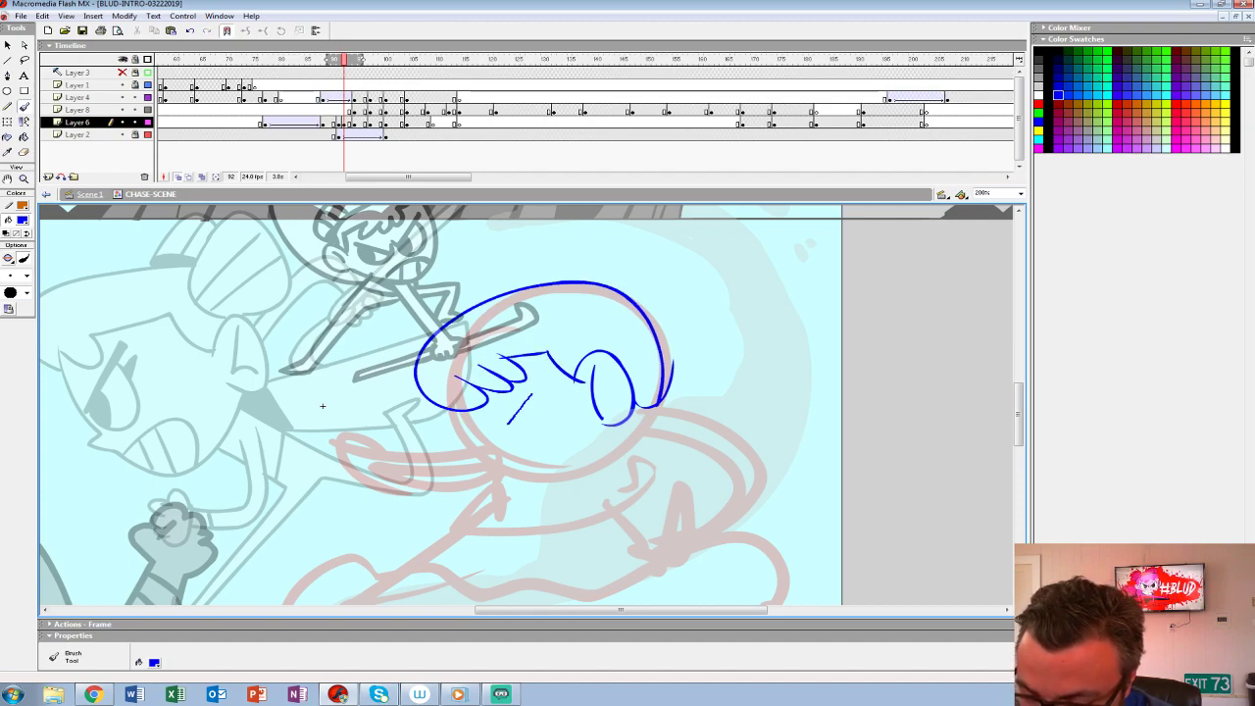
- Sketch the heroine's two angry eyes and the pair of hair buns on top of the head
mouse_move(536, 386)
left_mouse_down()
mouse_move(550, 448)
mouse_move(556, 394)
mouse_move(490, 430)
mouse_move(545, 406)
mouse_move(529, 389)
mouse_move(517, 449)
mouse_move(437, 414)
mouse_move(490, 453)
mouse_move(459, 460)
mouse_move(463, 485)
mouse_move(435, 457)
left_mouse_up()
key("ctrl+z")
key("ctrl+z")
left_click_drag(547, 392, 565, 417)
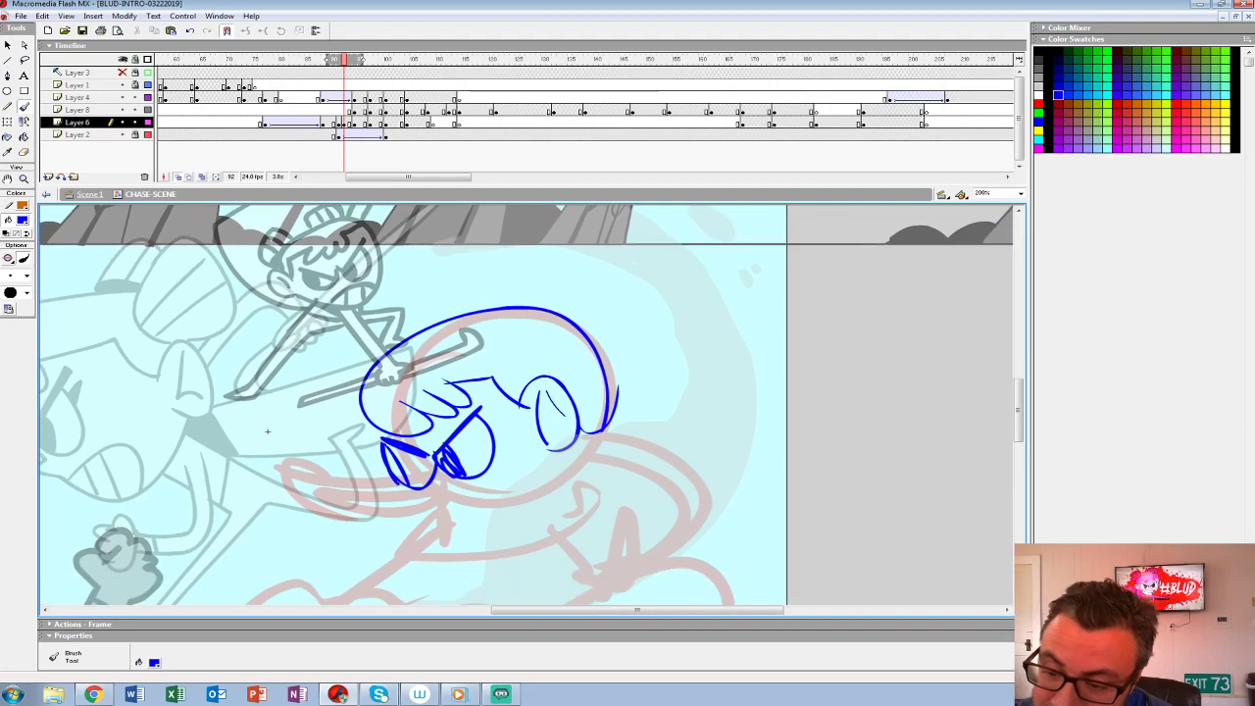
mouse_move(530, 314)
left_mouse_down()
mouse_move(604, 251)
mouse_move(549, 334)
mouse_move(586, 257)
mouse_move(525, 338)
left_mouse_up()
key("ctrl+z")
left_click_drag(453, 289, 519, 309)
mouse_move(510, 431)
left_mouse_down()
mouse_move(551, 330)
mouse_move(556, 355)
left_mouse_up()
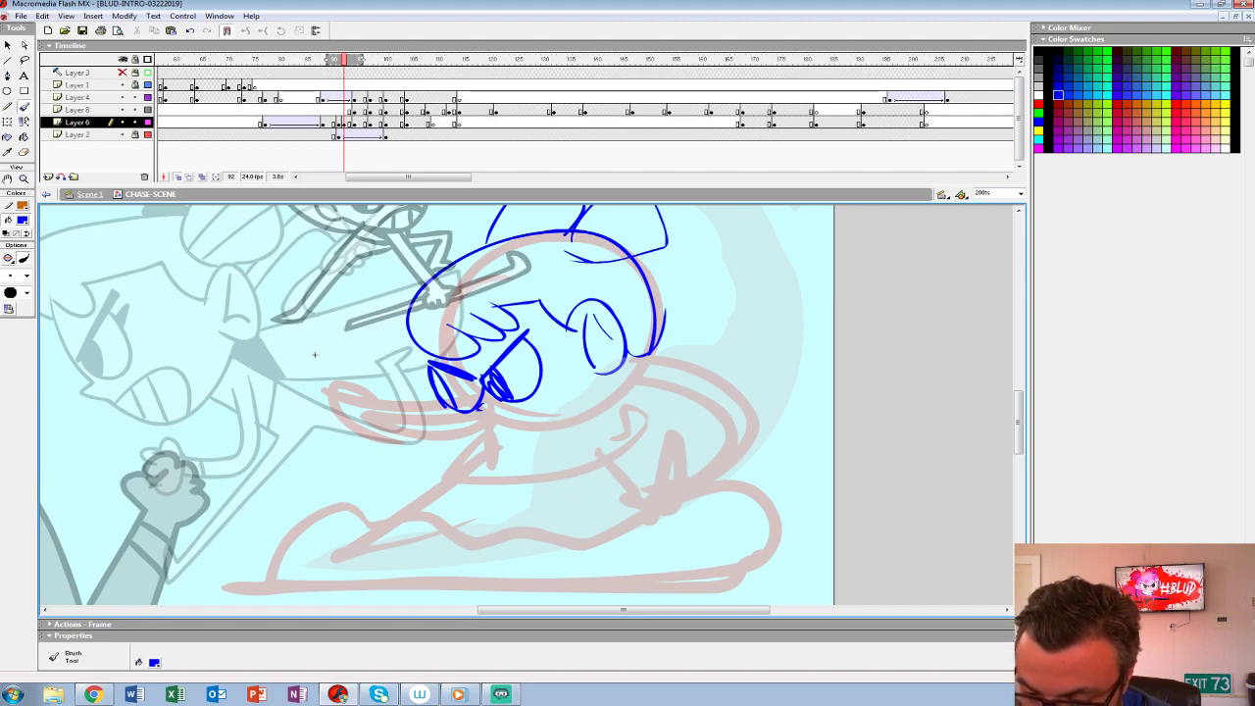
- Sketch the heroine's jaw and a wide gritted mouth with separated teeth
mouse_move(469, 414)
left_mouse_down()
mouse_move(569, 432)
mouse_move(624, 368)
mouse_move(523, 443)
mouse_move(624, 369)
left_mouse_up()
key("ctrl+z")
mouse_move(494, 435)
left_mouse_down()
mouse_move(609, 408)
mouse_move(555, 437)
left_mouse_up()
left_click_drag(564, 384, 581, 419)
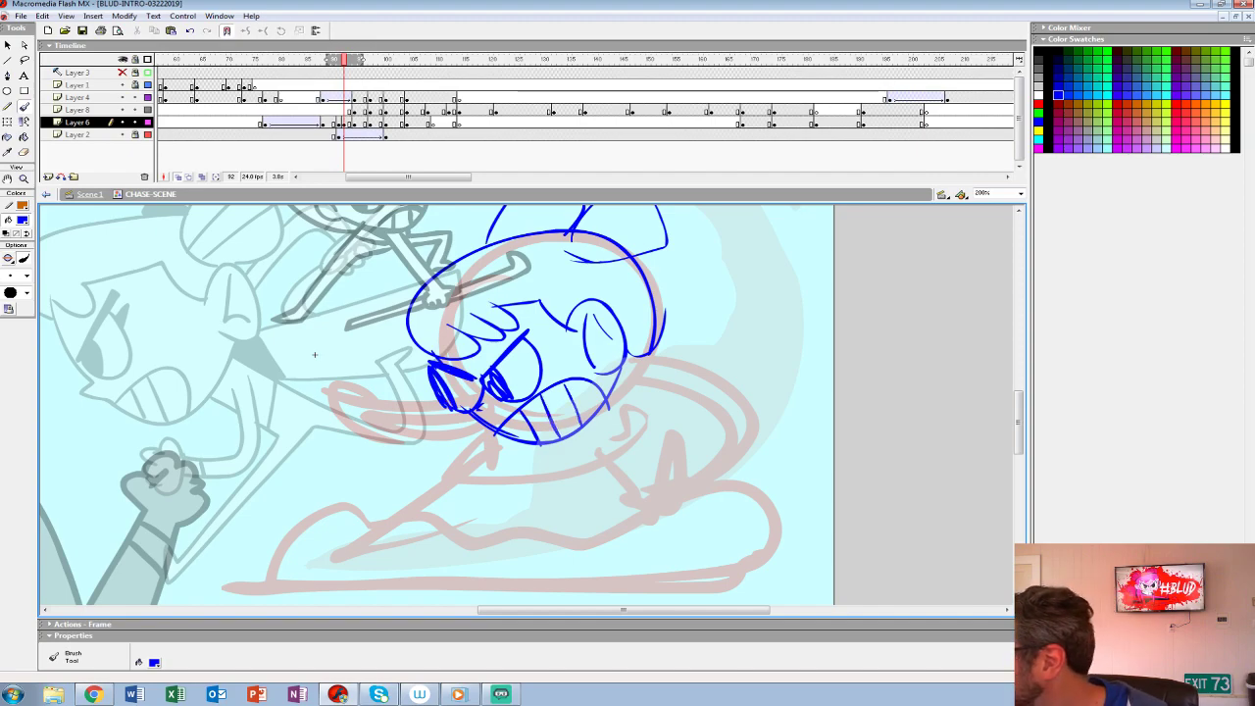
- Sketch the heroine's trailing arm curving back from the shoulder down to a spread hand
mouse_move(314, 355)
left_mouse_down()
mouse_move(301, 409)
mouse_move(291, 365)
mouse_move(205, 313)
left_mouse_up()
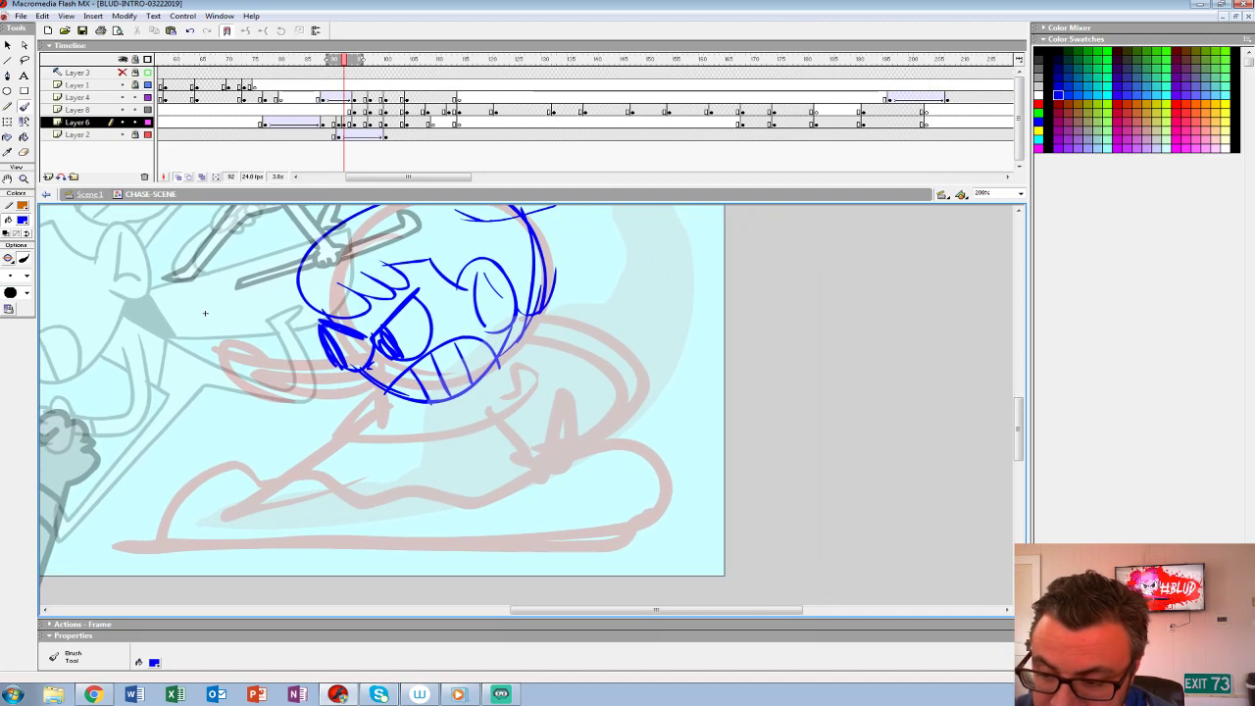
mouse_move(530, 319)
left_mouse_down()
mouse_move(647, 421)
mouse_move(600, 453)
left_mouse_up()
mouse_move(205, 313)
left_mouse_down()
mouse_move(283, 356)
mouse_move(236, 351)
mouse_move(229, 327)
left_mouse_up()
key("ctrl+z")
mouse_move(545, 327)
left_mouse_down()
mouse_move(655, 384)
mouse_move(618, 463)
left_mouse_up()
key("ctrl+z")
left_click_drag(537, 329, 647, 436)
mouse_move(545, 351)
left_mouse_down()
mouse_move(627, 431)
mouse_move(579, 452)
mouse_move(612, 472)
left_mouse_up()
left_click_drag(647, 433, 602, 481)
mouse_move(652, 421)
left_mouse_down()
mouse_move(609, 480)
mouse_move(638, 442)
mouse_move(658, 470)
left_mouse_up()
- Rough in the heroine's torso and the diagonal lines of the extended leg
left_click_drag(299, 366, 406, 275)
left_click_drag(565, 376, 469, 455)
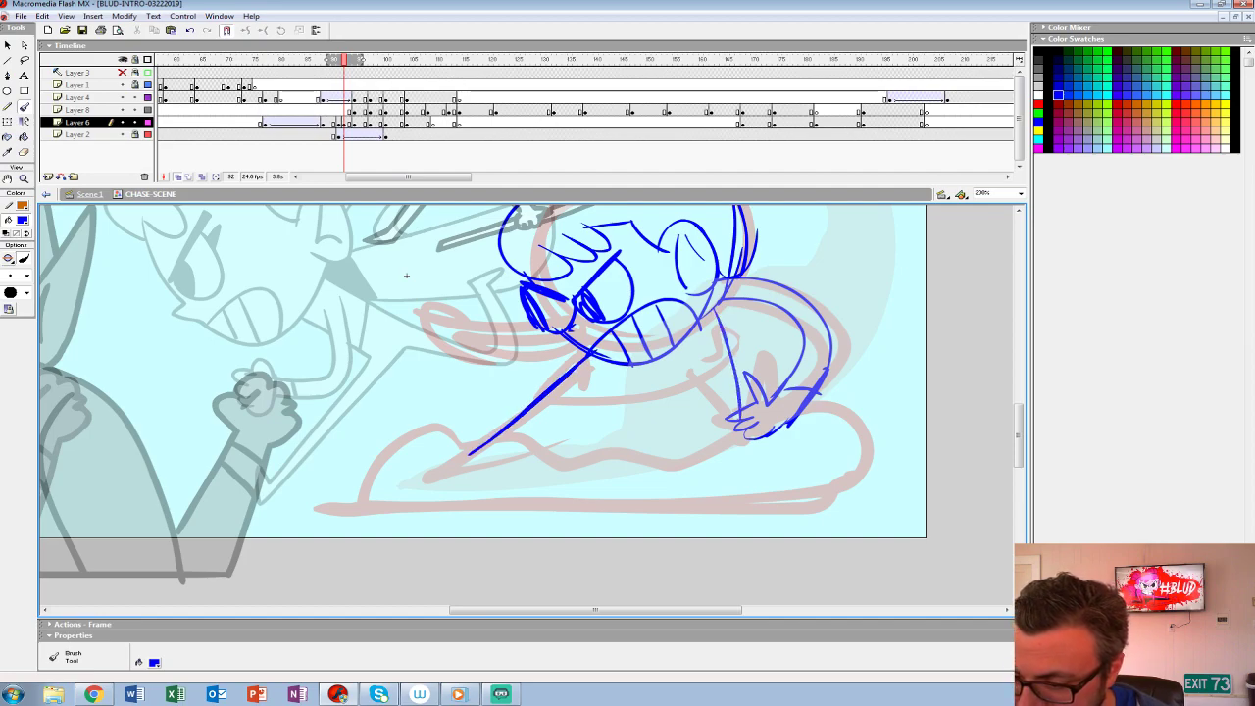
left_click_drag(712, 299, 716, 348)
left_click_drag(752, 404, 713, 381)
mouse_move(576, 386)
left_mouse_down()
mouse_move(501, 453)
mouse_move(696, 379)
left_mouse_up()
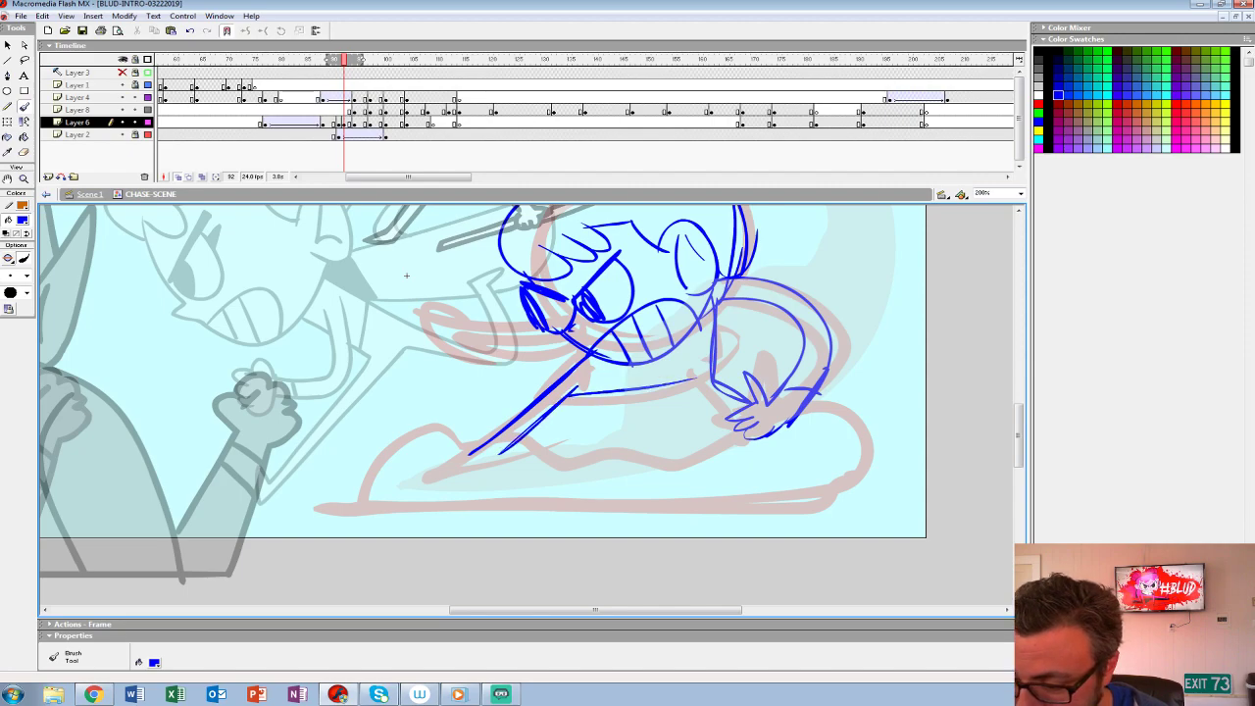
- Sketch the heroine's forward arm stretching out from beneath the face to a gripping hand
left_click_drag(406, 275, 444, 369)
mouse_move(600, 424)
left_mouse_down()
mouse_move(498, 420)
mouse_move(461, 400)
left_mouse_up()
left_click_drag(609, 443, 457, 417)
left_click_drag(453, 389, 443, 416)
mouse_move(441, 416)
left_mouse_down()
mouse_move(554, 530)
mouse_move(520, 467)
mouse_move(590, 555)
left_mouse_up()
- Sketch the hooked staff running through the forward hand
key("space")
left_click_drag(480, 358, 596, 566)
left_click_drag(471, 318, 519, 466)
mouse_move(476, 348)
left_mouse_down()
mouse_move(445, 375)
mouse_move(461, 335)
left_mouse_up()
mouse_move(460, 335)
left_mouse_down()
mouse_move(517, 474)
mouse_move(549, 514)
left_mouse_up()
- Sketch a billowing dust cloud with a flat ground line beneath the heroine
key("space")
left_click_drag(550, 510, 417, 334)
left_click_drag(323, 490, 425, 429)
mouse_move(446, 431)
left_mouse_down()
mouse_move(727, 407)
mouse_move(877, 374)
left_mouse_up()
mouse_move(892, 392)
left_mouse_down()
mouse_move(895, 458)
mouse_move(478, 492)
mouse_move(429, 411)
left_mouse_up()
- Sketch the pointed coat flap extending behind the forward arm and staff
scroll(467, 406, "up", 5)
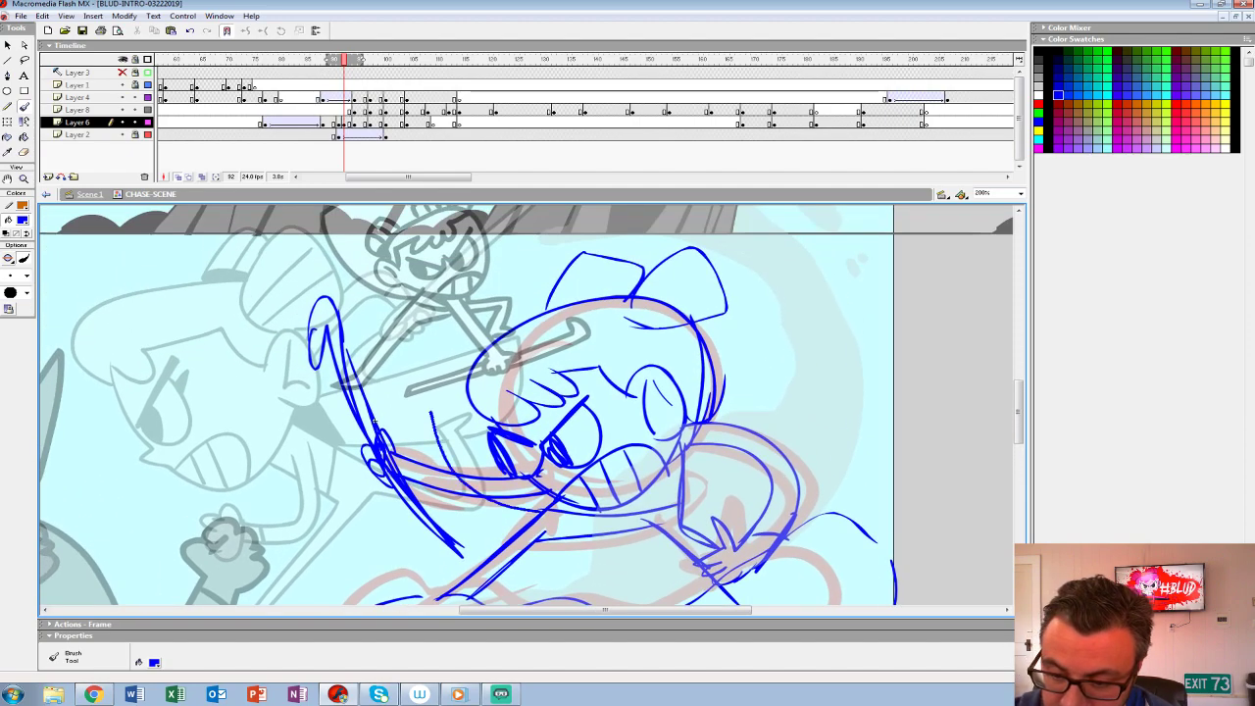
key("ctrl+z")
mouse_move(496, 454)
left_mouse_down()
mouse_move(333, 492)
mouse_move(477, 576)
left_mouse_up()
left_click_drag(312, 494, 493, 448)
left_click_drag(480, 490, 453, 420)
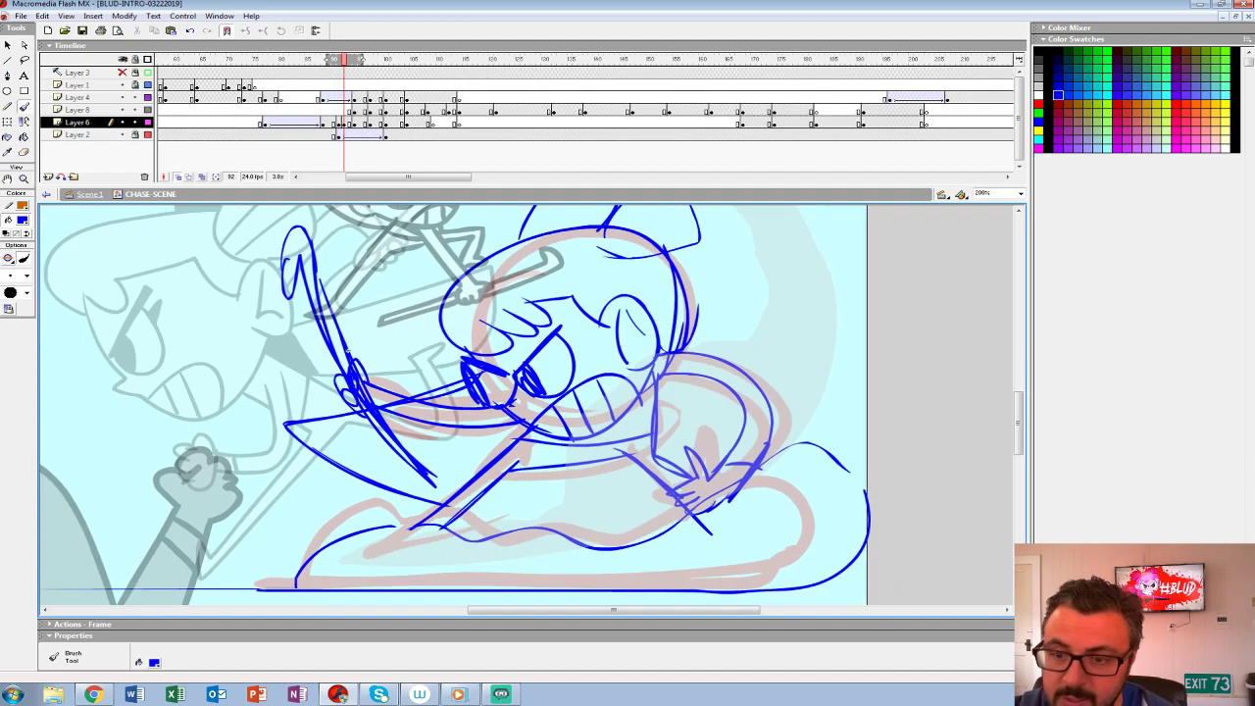
- Set up a blank keyframe beside the blue rough on Layer 6 and narrow the onion-skin range
left_click(344, 123)
left_click_drag(529, 363, 553, 471)
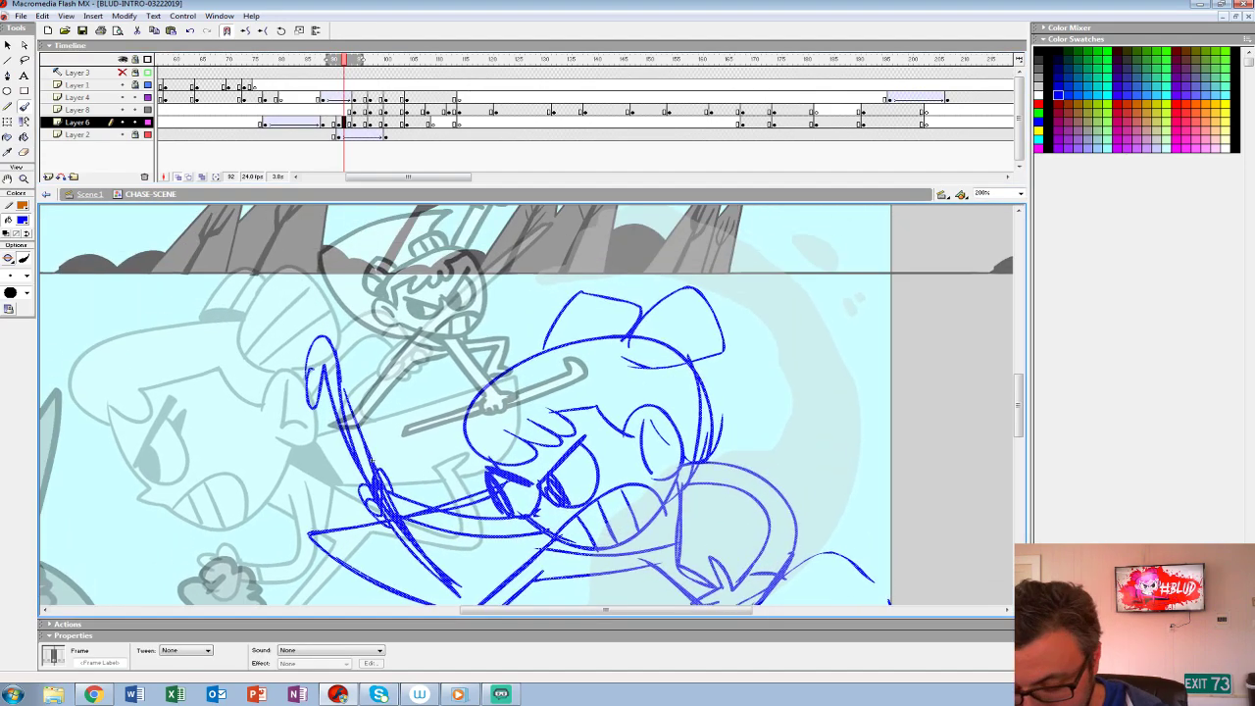
key("Delete")
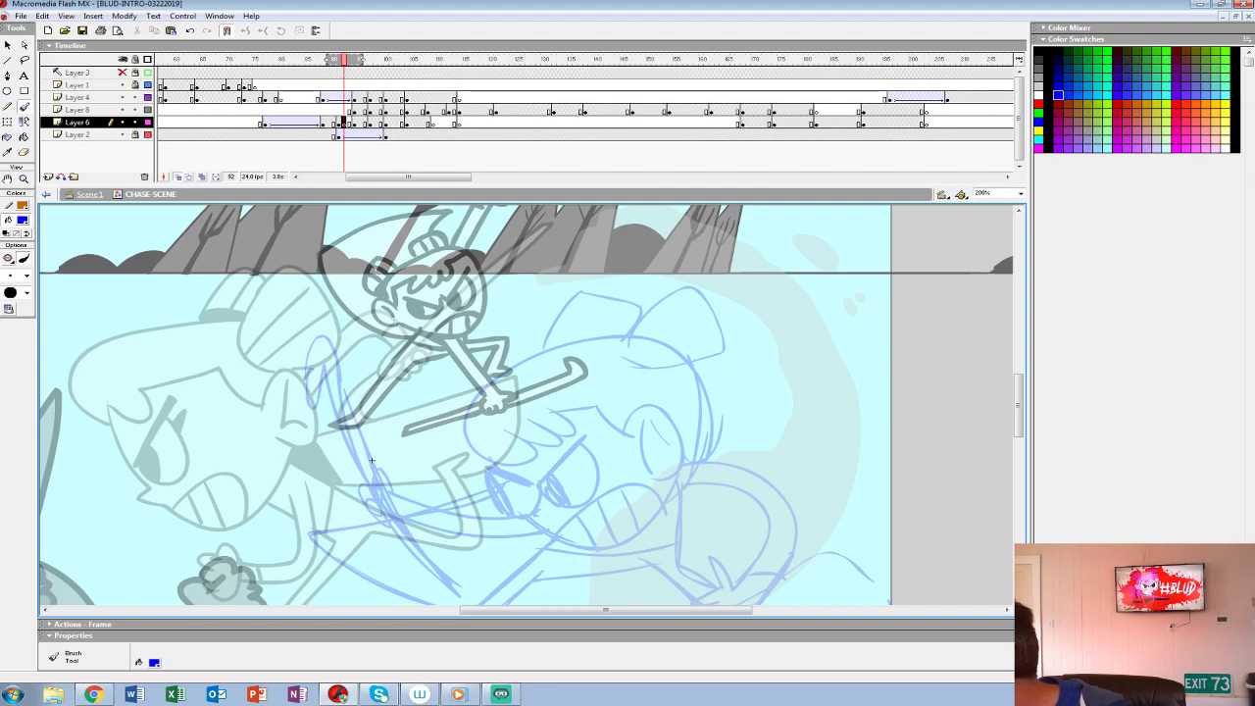
left_click_drag(371, 460, 308, 380)
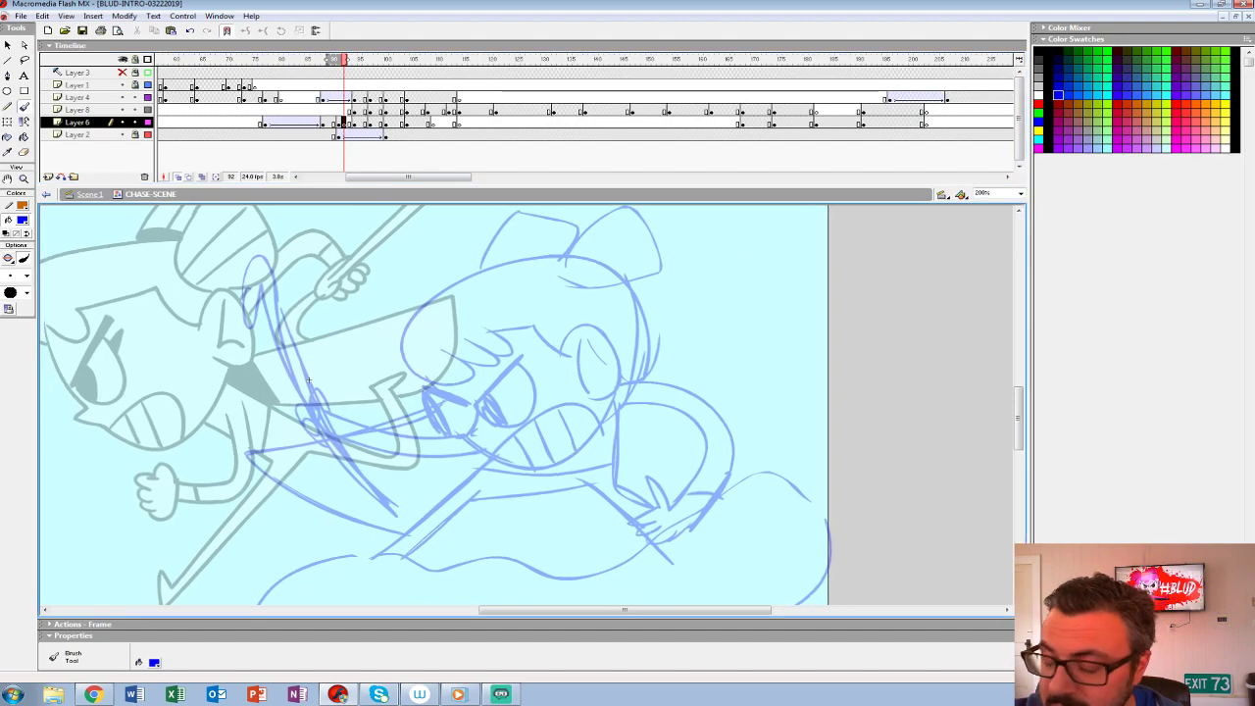
- Switch the brush to black with a thicker tip and ink the heroine's ear and jagged fringe
left_click(21, 220)
left_click(6, 251)
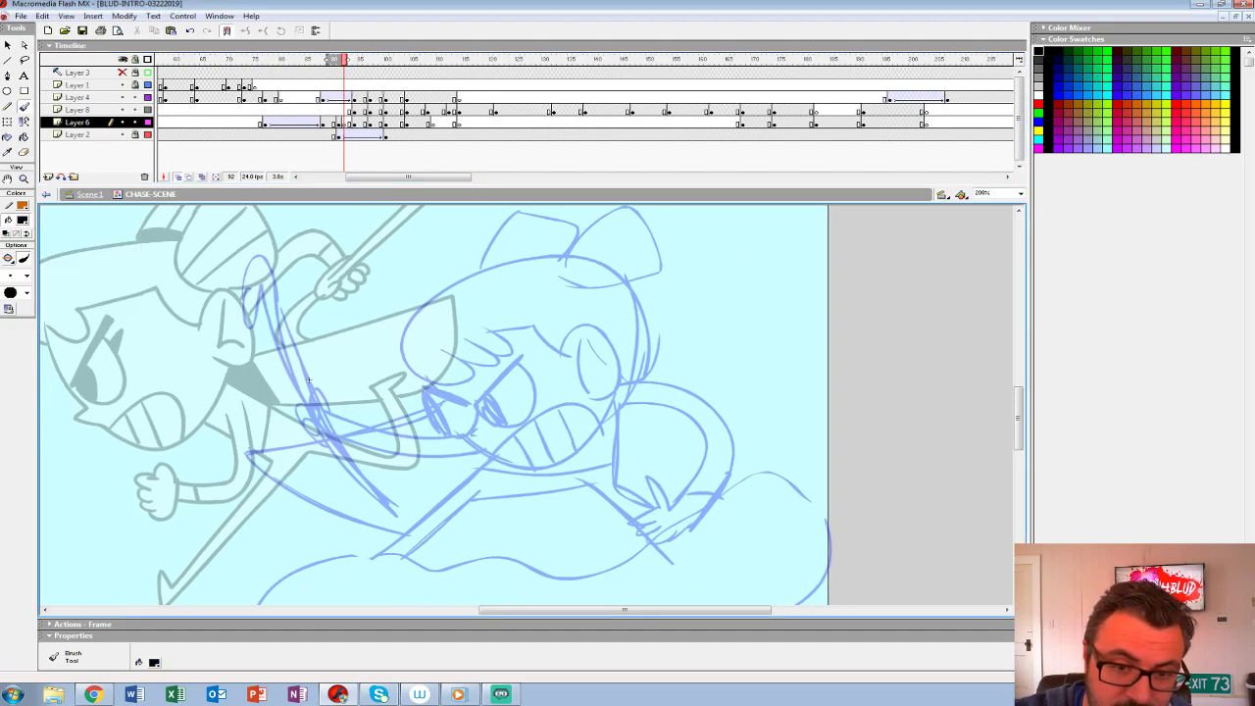
left_click(11, 292)
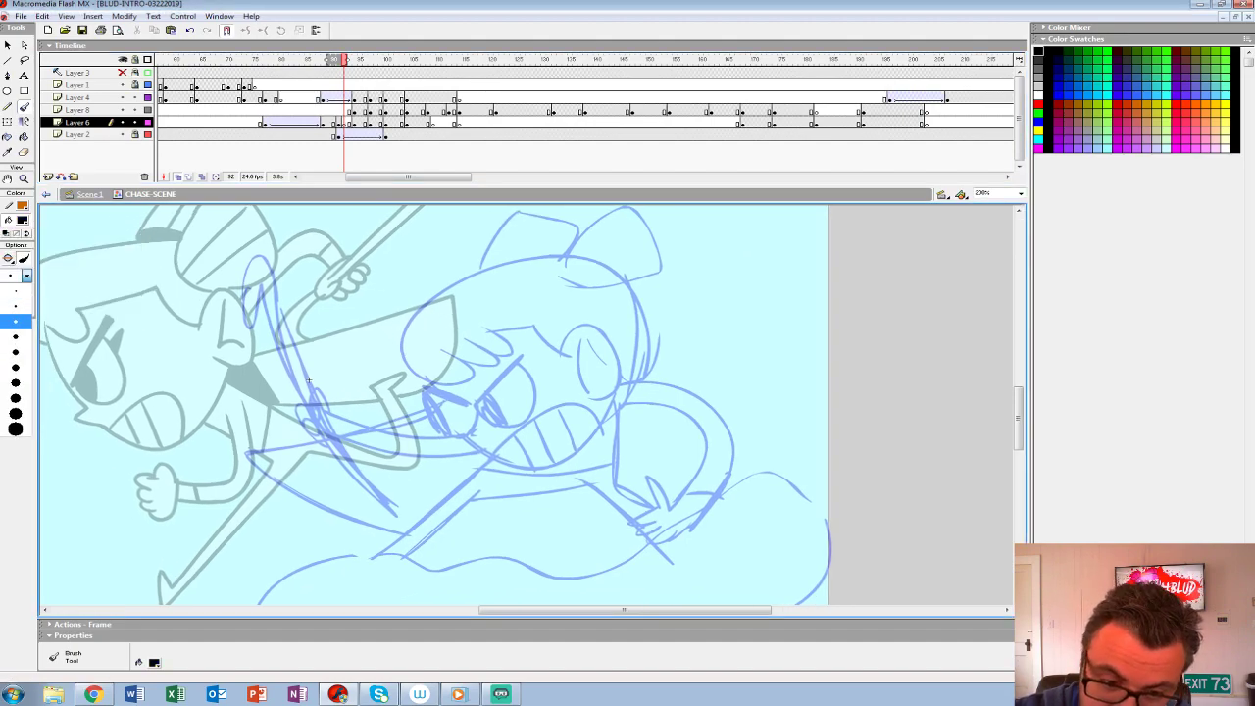
left_click(16, 321)
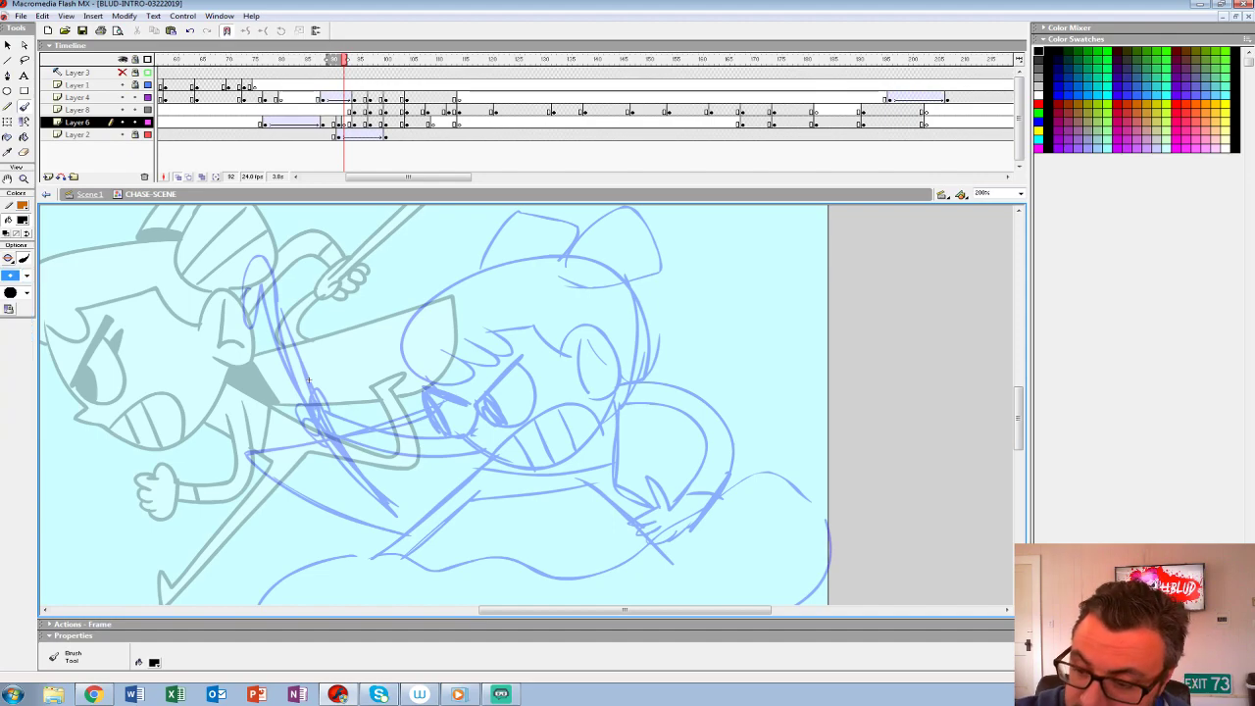
mouse_move(564, 351)
left_mouse_down()
mouse_move(617, 355)
mouse_move(619, 384)
mouse_move(579, 325)
mouse_move(612, 338)
mouse_move(616, 389)
mouse_move(582, 395)
mouse_move(585, 335)
mouse_move(588, 384)
left_mouse_up()
key("ctrl+z")
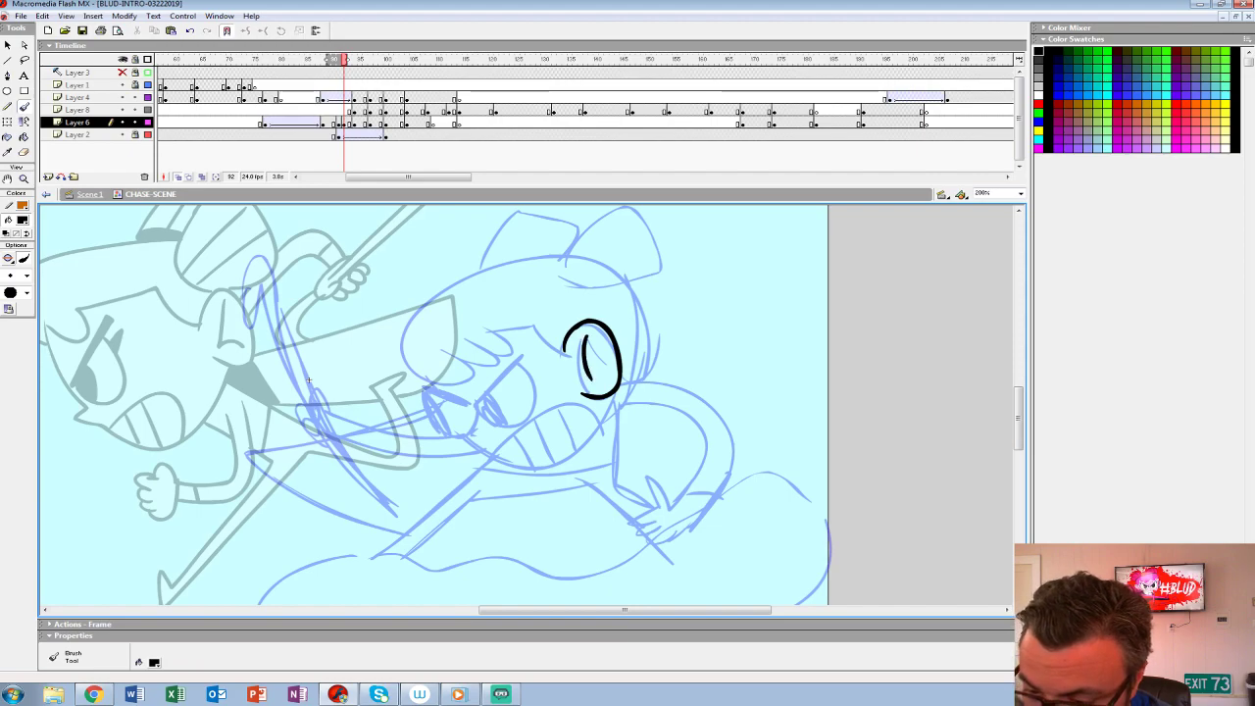
mouse_move(549, 338)
left_mouse_down()
mouse_move(496, 327)
mouse_move(515, 342)
mouse_move(446, 363)
left_mouse_up()
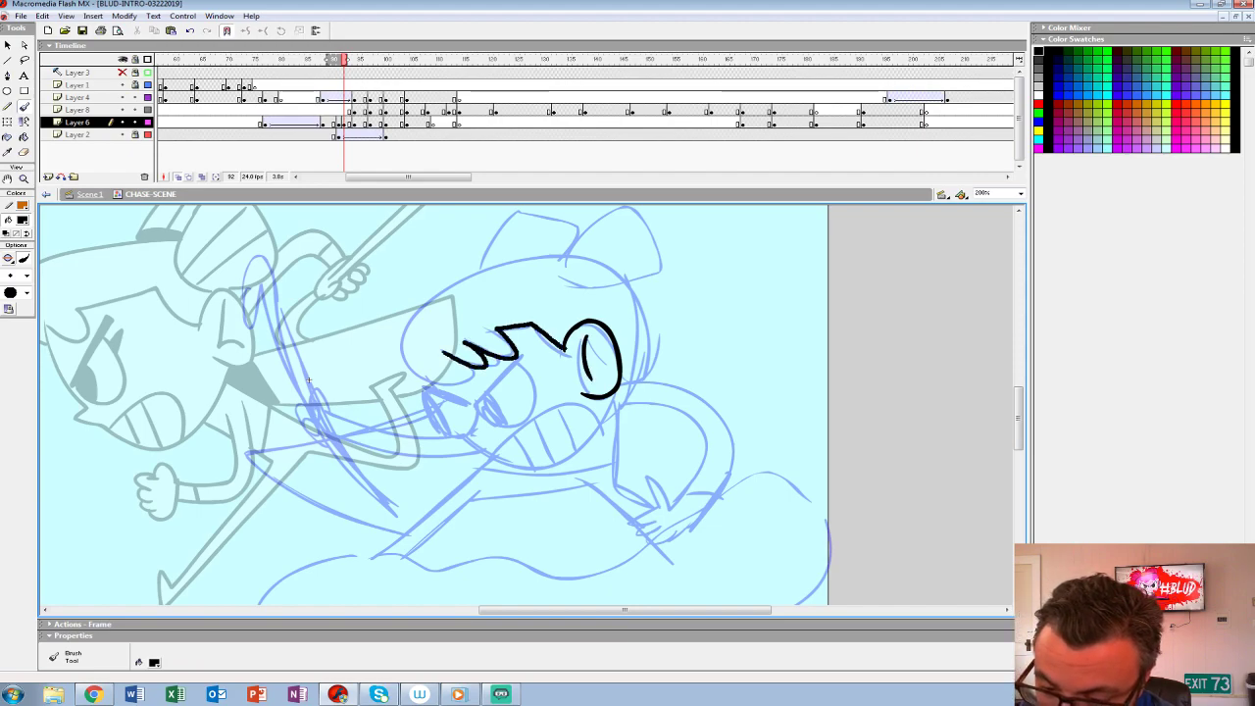
- Ink the top of the heroine's head and both striped hair buns, with a black band under the far one
key("ctrl+z")
mouse_move(542, 337)
left_mouse_down()
mouse_move(493, 327)
mouse_move(443, 365)
mouse_move(399, 360)
mouse_move(547, 258)
mouse_move(564, 291)
mouse_move(556, 316)
left_mouse_up()
mouse_move(594, 249)
left_mouse_down()
mouse_move(557, 319)
mouse_move(662, 286)
mouse_move(600, 245)
mouse_move(555, 295)
mouse_move(659, 302)
mouse_move(624, 243)
mouse_move(606, 241)
left_mouse_up()
key("ctrl+z")
left_click_drag(561, 310, 641, 256)
left_click_drag(572, 317, 653, 272)
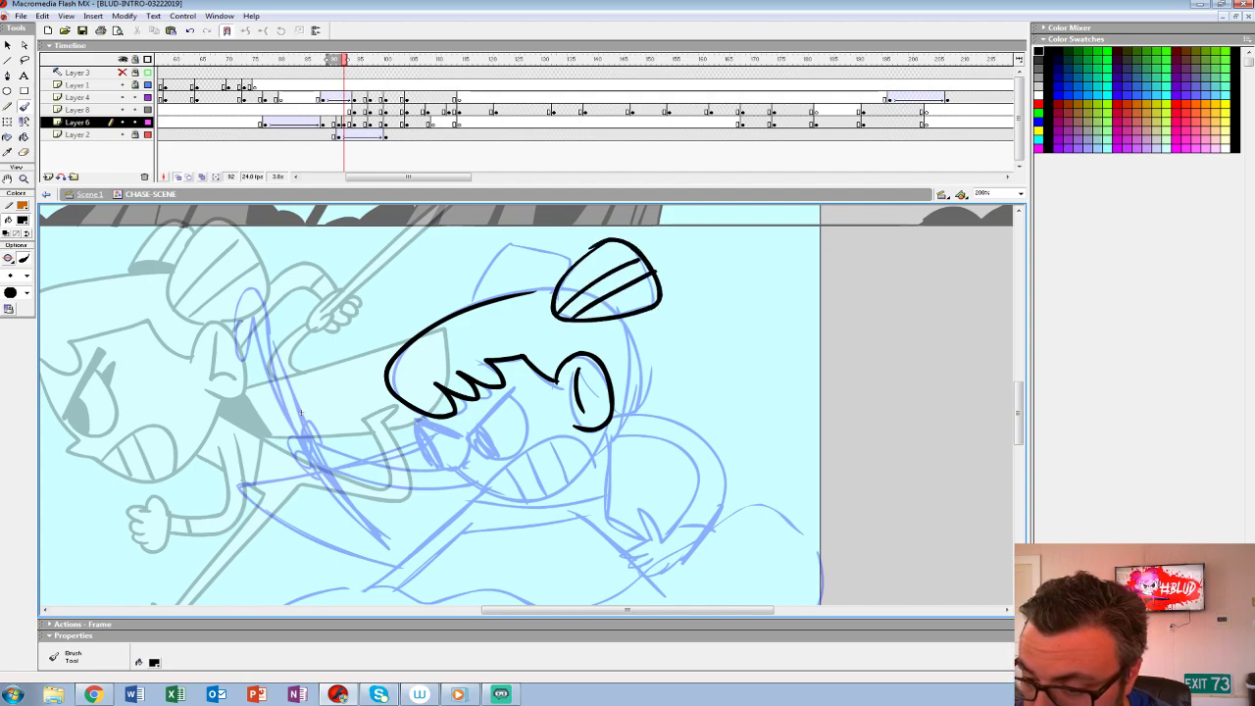
mouse_move(571, 270)
left_mouse_down()
mouse_move(497, 257)
mouse_move(478, 300)
left_mouse_up()
mouse_move(539, 247)
left_mouse_down()
mouse_move(515, 292)
mouse_move(541, 283)
left_mouse_up()
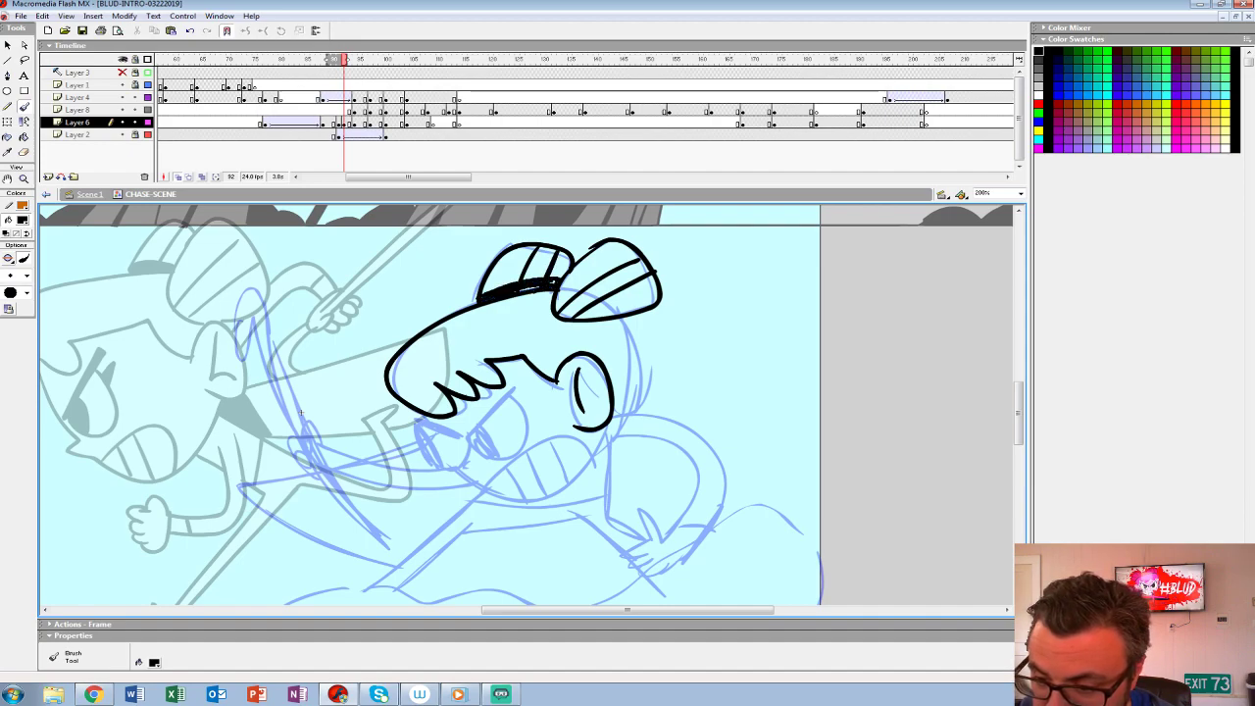
- Ink the heroine's angry eyes with solid black pupils and the gritted, toothy mouth
key("space")
mouse_move(588, 431)
left_mouse_down()
mouse_move(560, 407)
mouse_move(592, 355)
left_mouse_up()
mouse_move(520, 313)
left_mouse_down()
mouse_move(466, 371)
mouse_move(504, 335)
mouse_move(521, 378)
mouse_move(516, 323)
mouse_move(490, 377)
left_mouse_up()
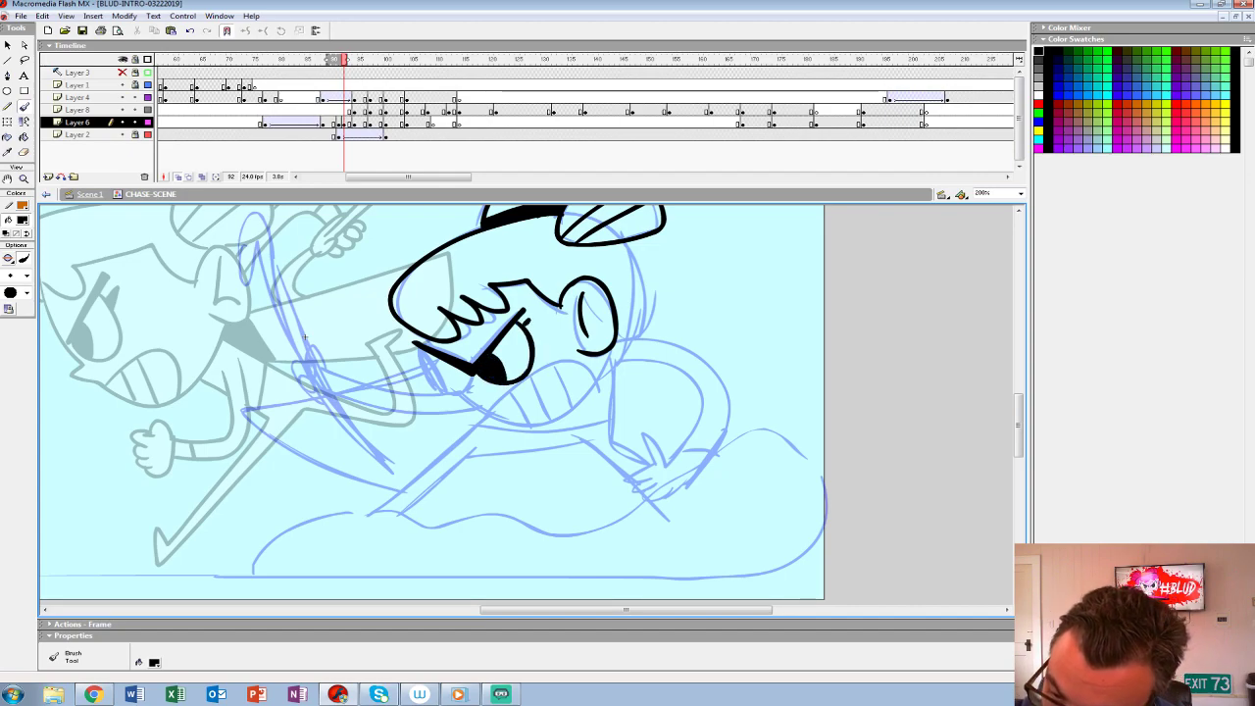
mouse_move(424, 350)
left_mouse_down()
mouse_move(472, 376)
mouse_move(440, 374)
mouse_move(543, 428)
mouse_move(613, 348)
left_mouse_up()
mouse_move(492, 397)
left_mouse_down()
mouse_move(587, 364)
mouse_move(523, 395)
mouse_move(551, 417)
left_mouse_up()
left_click_drag(563, 368, 570, 396)
- Ink the forward arm with its gripping fist and the hooked staff
mouse_move(304, 336)
left_mouse_down()
mouse_move(246, 412)
mouse_move(331, 355)
mouse_move(330, 338)
mouse_move(210, 311)
mouse_move(477, 382)
mouse_move(450, 343)
left_mouse_up()
mouse_move(600, 403)
left_mouse_down()
mouse_move(503, 389)
mouse_move(450, 345)
left_mouse_up()
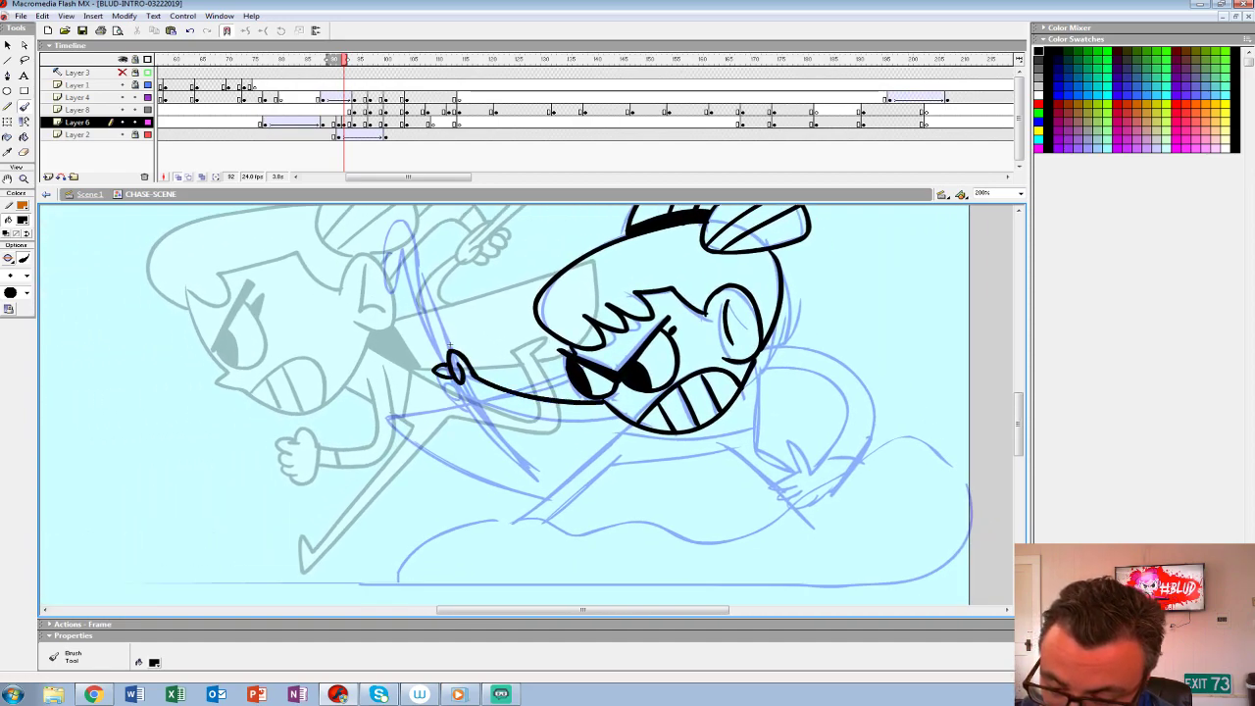
key("ctrl+z")
left_click_drag(618, 416, 473, 394)
mouse_move(449, 346)
left_mouse_down()
mouse_move(533, 423)
mouse_move(496, 301)
mouse_move(484, 299)
mouse_move(470, 364)
mouse_move(487, 358)
mouse_move(535, 438)
mouse_move(525, 381)
mouse_move(549, 398)
mouse_move(462, 325)
left_mouse_up()
mouse_move(588, 362)
left_mouse_down()
mouse_move(482, 426)
mouse_move(376, 393)
left_mouse_up()
- Ink the trailing arm with its spread fingers and the side of the body beneath the shoulder
mouse_move(564, 301)
left_mouse_down()
mouse_move(639, 322)
mouse_move(662, 395)
mouse_move(620, 451)
left_mouse_up()
mouse_move(549, 318)
left_mouse_down()
mouse_move(612, 324)
mouse_move(631, 386)
mouse_move(602, 432)
left_mouse_up()
mouse_move(578, 407)
left_mouse_down()
mouse_move(600, 430)
mouse_move(596, 463)
mouse_move(628, 444)
left_mouse_up()
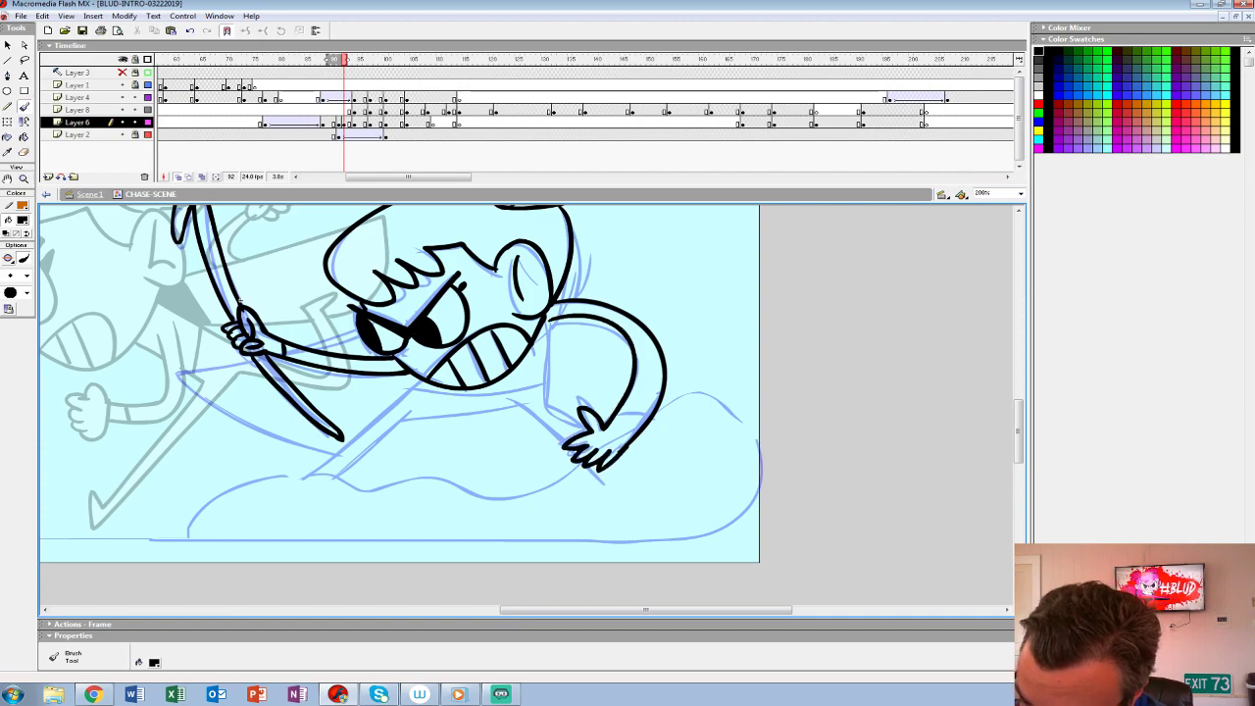
mouse_move(551, 319)
left_mouse_down()
mouse_move(545, 404)
mouse_move(580, 423)
left_mouse_up()
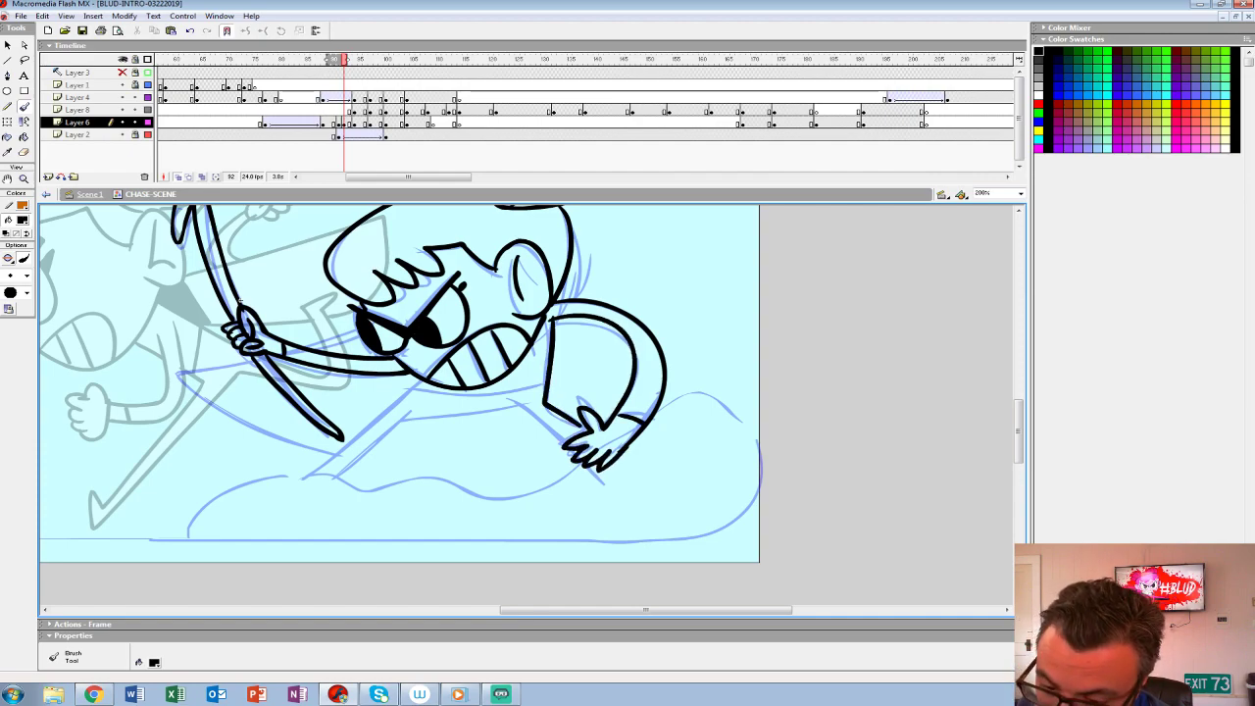
- Ink the heroine's torso and the diagonal lines of the extended leg
left_click_drag(412, 410, 309, 478)
mouse_move(566, 437)
left_mouse_down()
mouse_move(509, 407)
mouse_move(411, 416)
mouse_move(338, 479)
left_mouse_up()
left_click_drag(412, 394, 545, 378)
- Fill the shadow under the heroine's chin in black and ink the pointed coat flap
mouse_move(418, 388)
left_mouse_down()
mouse_move(511, 375)
mouse_move(530, 350)
mouse_move(511, 375)
left_mouse_up()
key("ctrl+z")
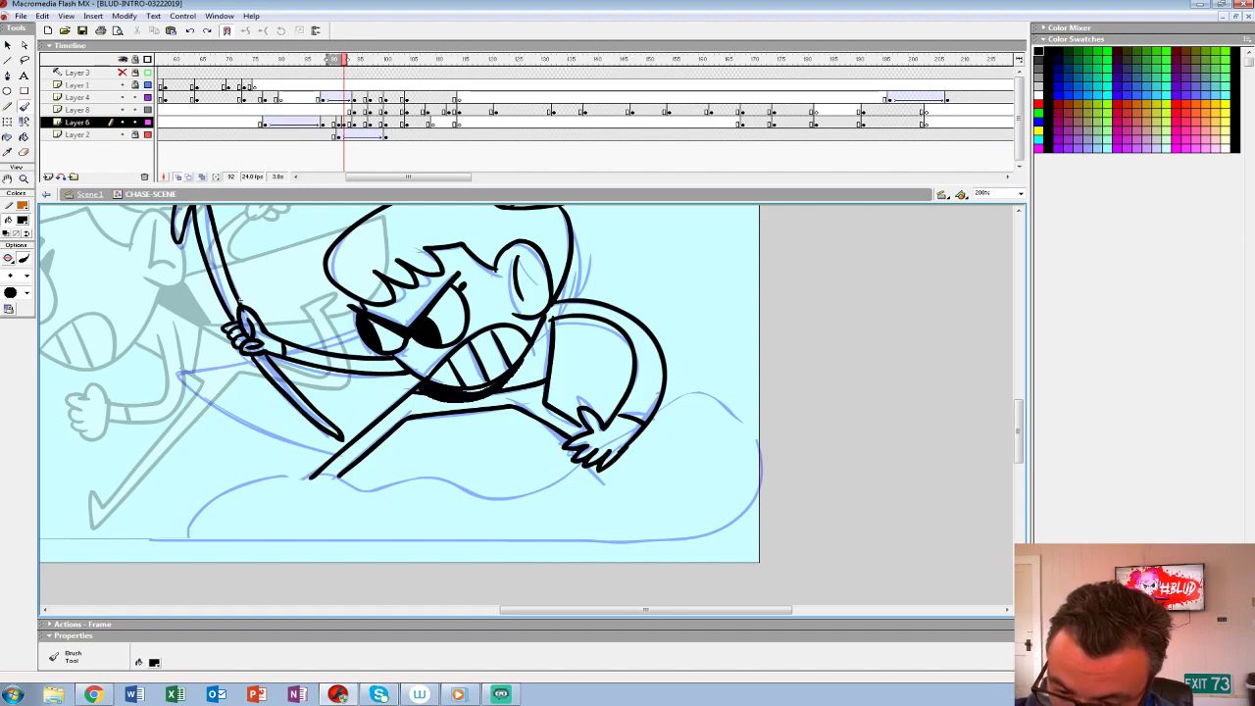
left_click_drag(505, 386, 514, 376)
left_click_drag(513, 375, 594, 444)
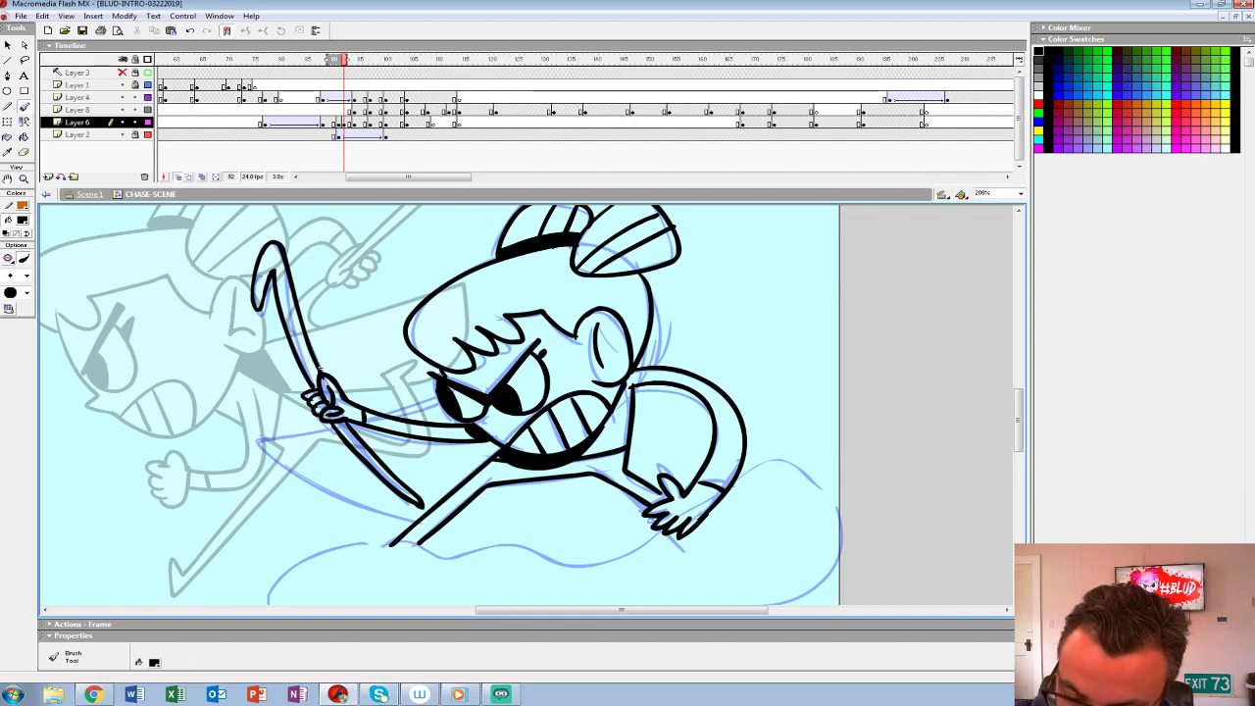
mouse_move(439, 403)
left_mouse_down()
mouse_move(384, 415)
mouse_move(326, 497)
mouse_move(414, 523)
mouse_move(360, 493)
mouse_move(449, 480)
mouse_move(466, 459)
mouse_move(466, 488)
mouse_move(500, 480)
mouse_move(508, 540)
mouse_move(489, 391)
left_mouse_up()
left_click(21, 221)
left_click(6, 277)
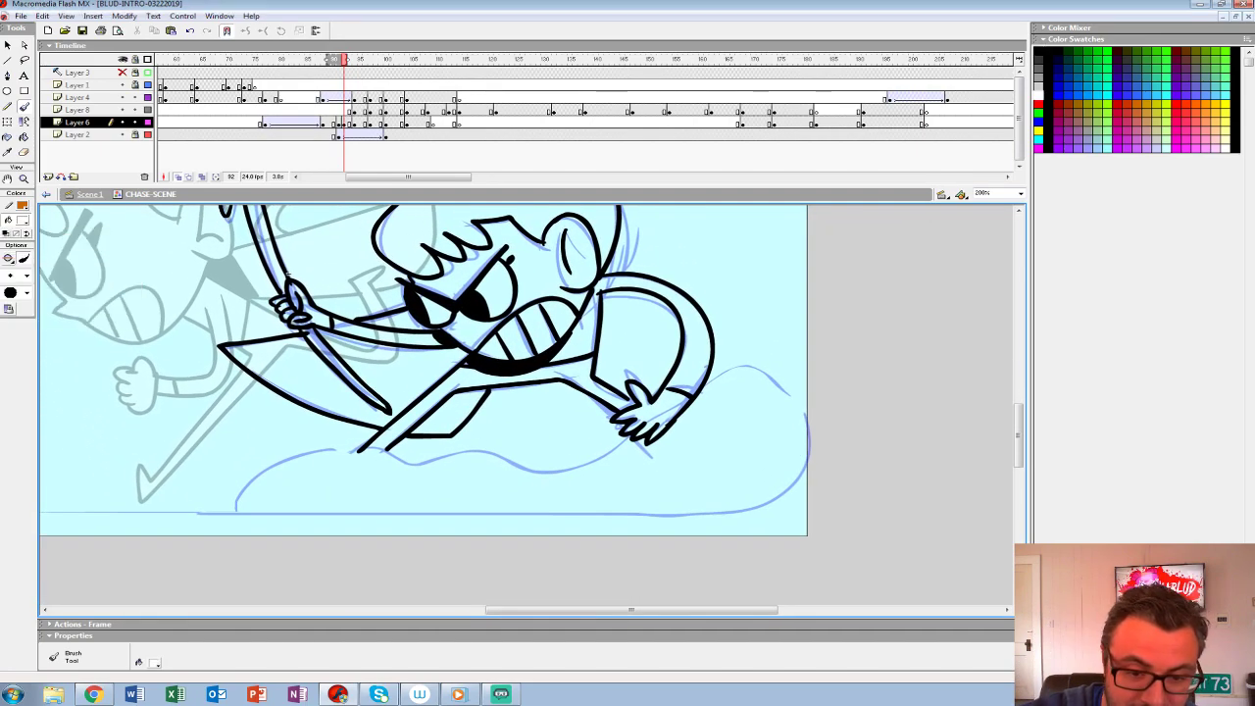
left_click(21, 221)
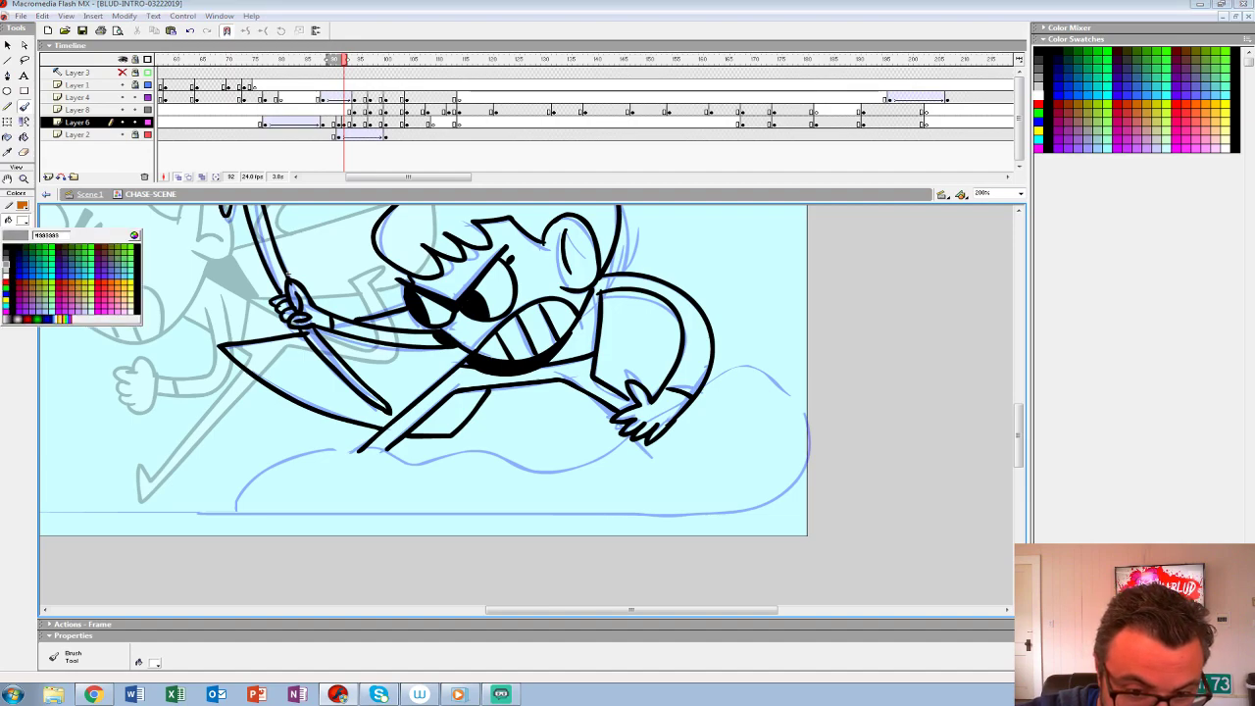
left_click(6, 249)
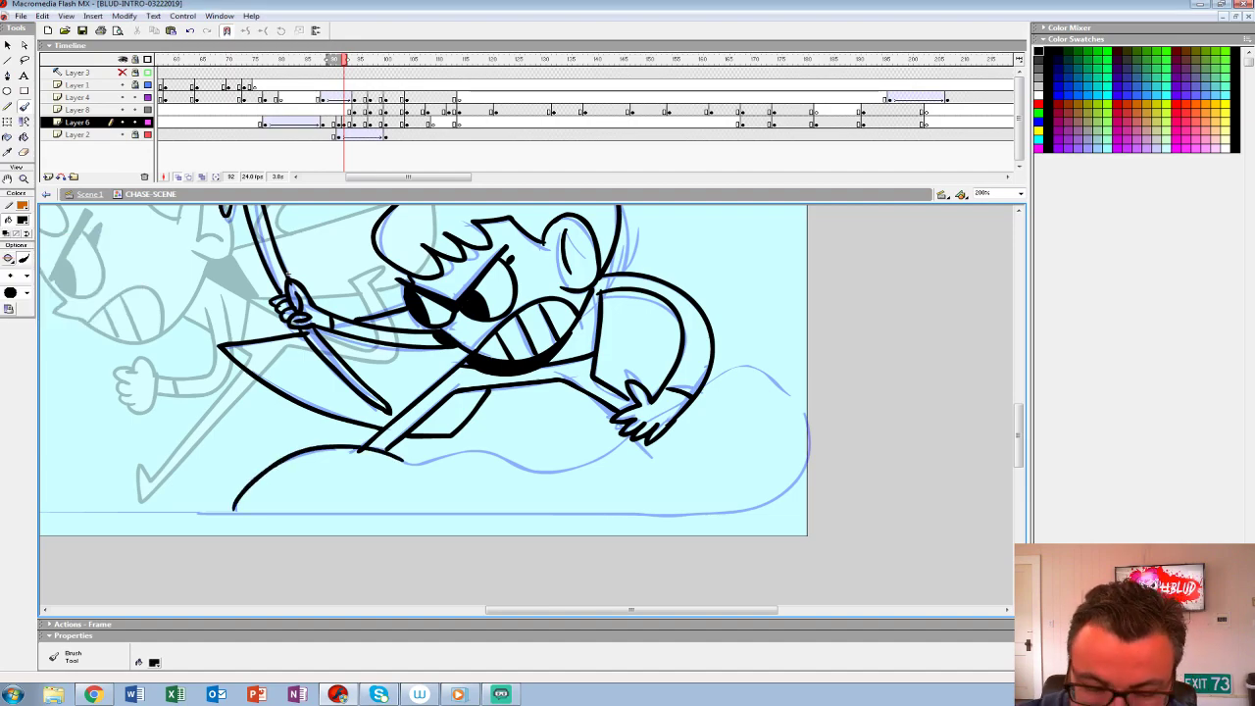
- Brush a light grey outline of the dust cloud along the sketch beneath the heroine and fill it with the same grey
left_click(22, 220)
left_click(12, 270)
mouse_move(235, 509)
left_mouse_down()
mouse_move(327, 452)
mouse_move(418, 470)
left_mouse_up()
key("ctrl+z")
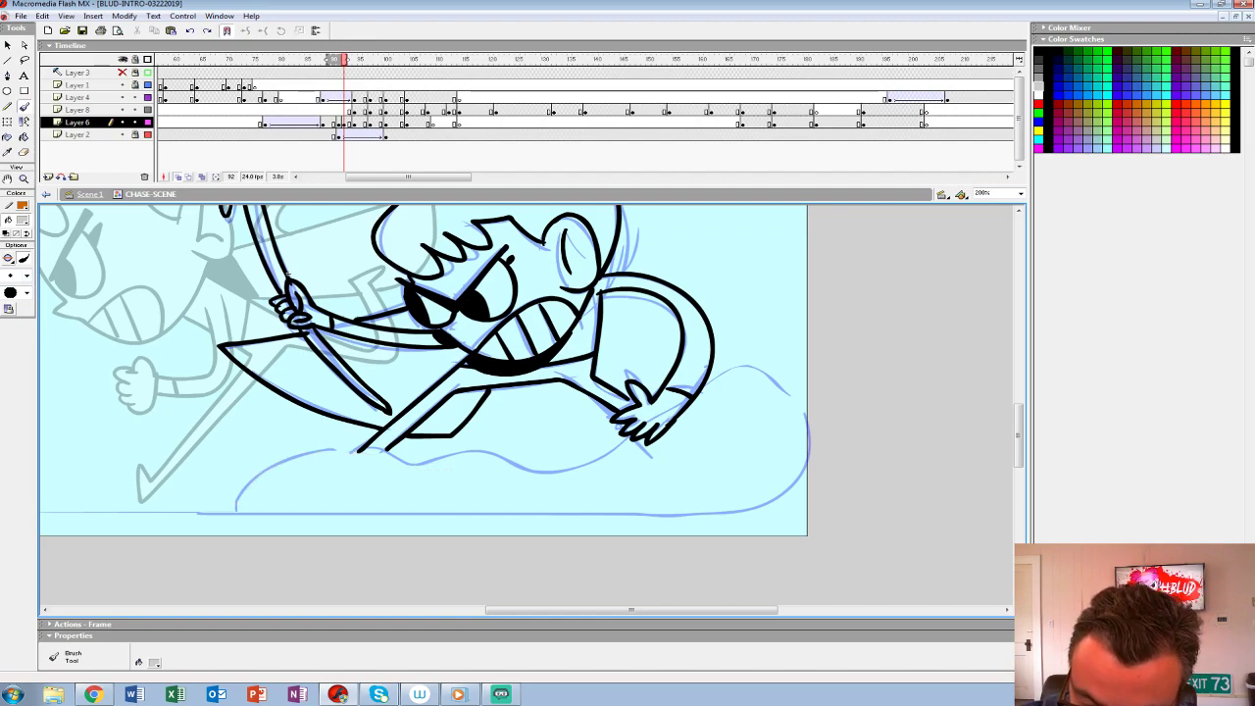
mouse_move(202, 507)
left_mouse_down()
mouse_move(306, 451)
mouse_move(415, 463)
mouse_move(621, 438)
left_mouse_up()
mouse_move(700, 378)
left_mouse_down()
mouse_move(769, 369)
mouse_move(805, 402)
mouse_move(534, 509)
mouse_move(166, 511)
left_mouse_up()
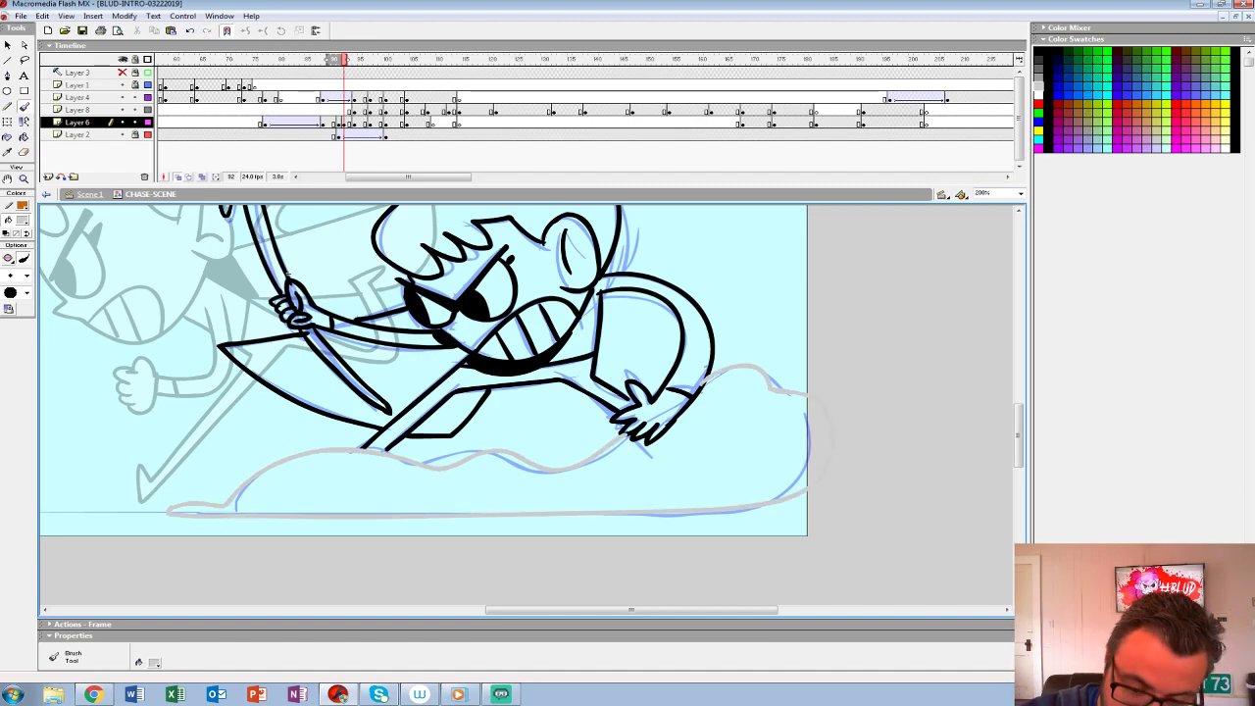
key("k")
left_click(431, 490)
mouse_move(431, 451)
left_mouse_down()
mouse_move(436, 490)
mouse_move(412, 530)
mouse_move(451, 487)
left_mouse_up()
left_click_drag(308, 310, 311, 315)
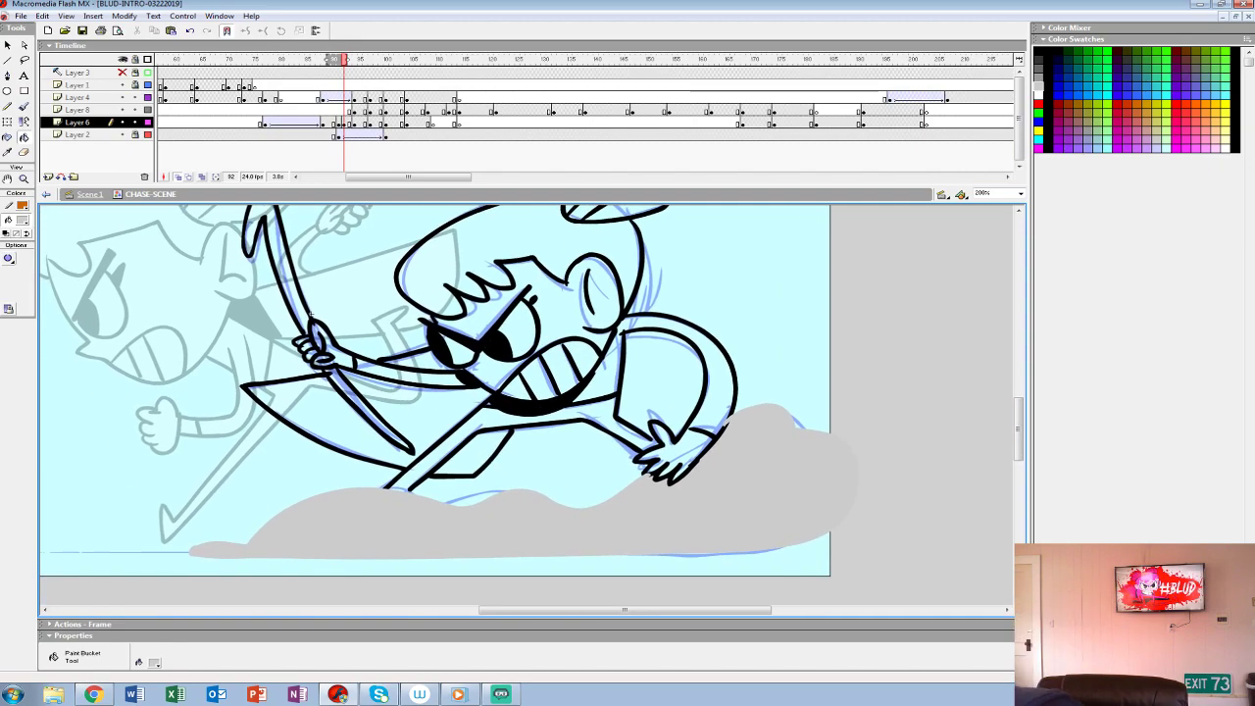
- Set the fill colour to white and fill the heroine's pointed coat flap, staff, forward arm and face
left_click_drag(431, 392, 417, 434)
left_click(21, 219)
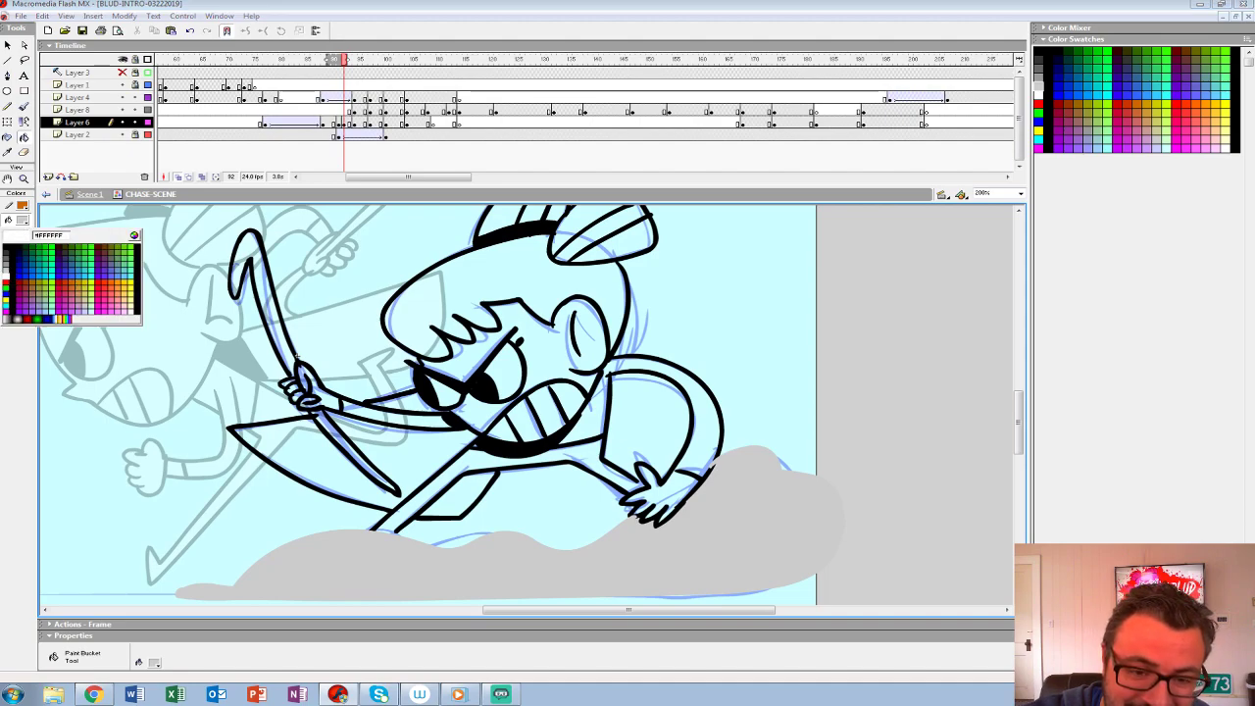
left_click(6, 277)
left_click(314, 459)
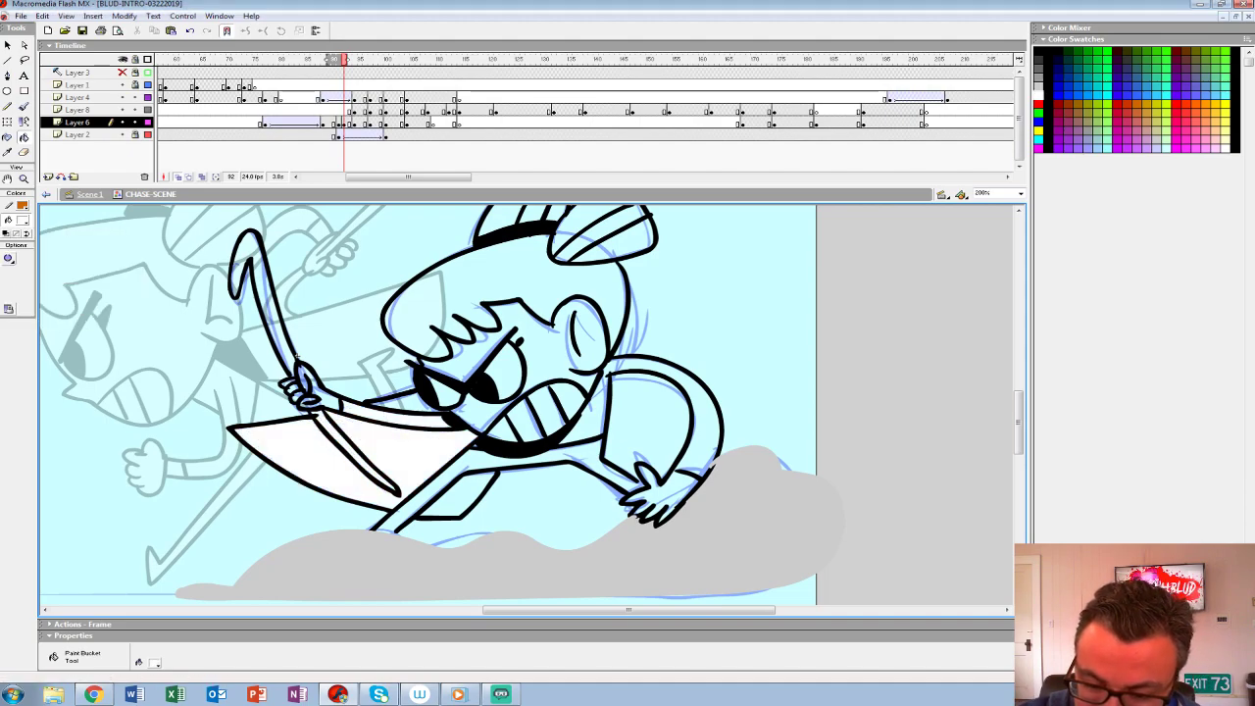
left_click(296, 356)
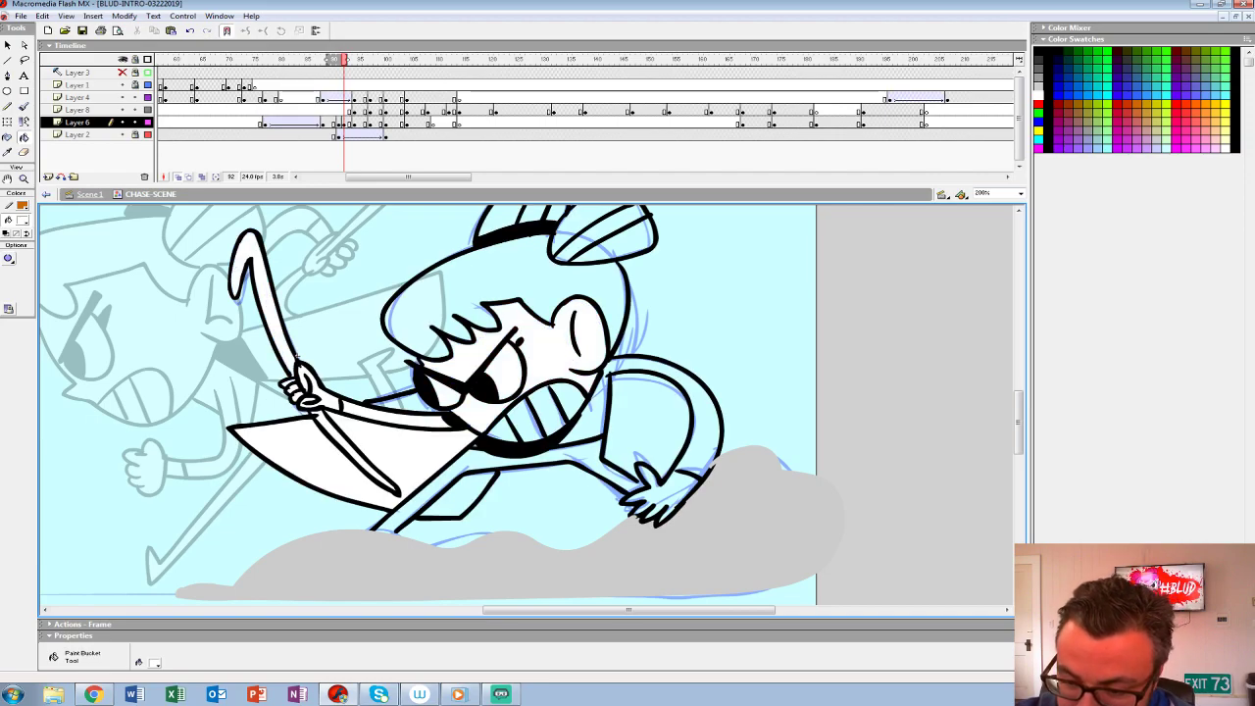
- Fill the heroine's hair and the gritted teeth with white
left_click(471, 294)
left_click(526, 420)
left_click(502, 430)
left_click(549, 410)
left_click(529, 459)
left_click(559, 500)
left_click(647, 421)
left_click(704, 412)
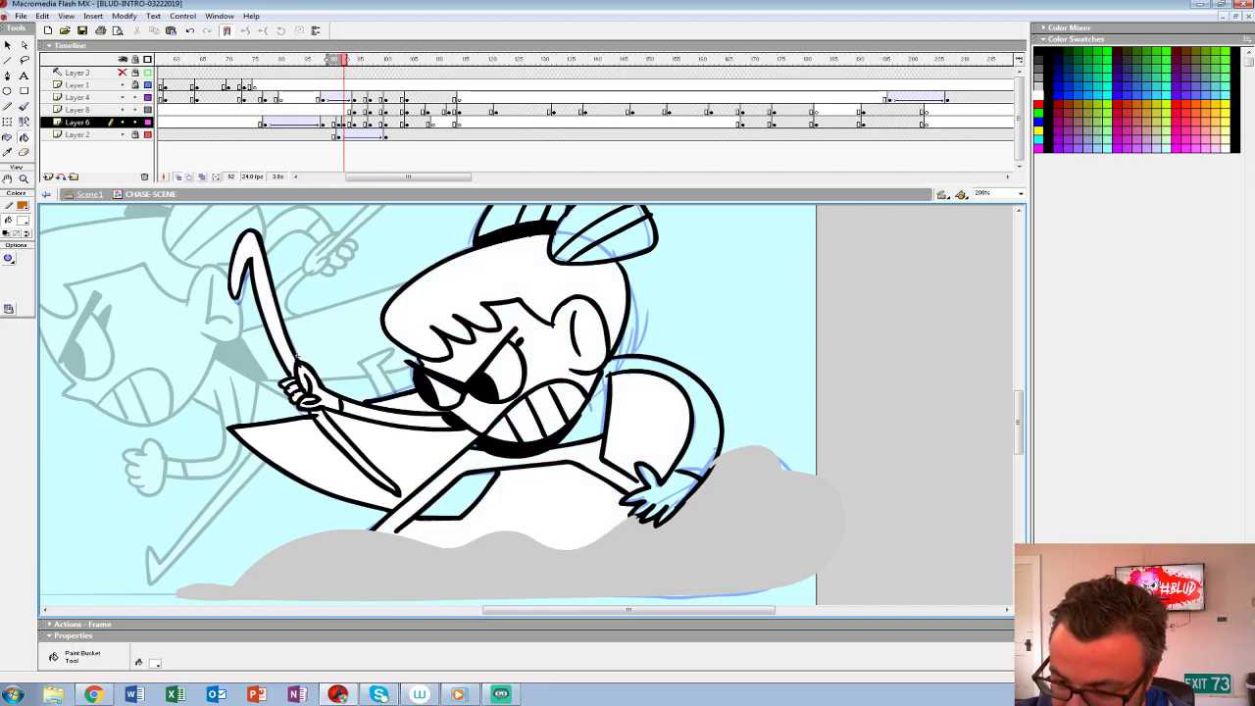
key("ctrl+z")
key("ctrl+z")
key("ctrl+z")
key("ctrl+z")
- Fill the heroine's torso, trailing arm and spread hand with white, leaving the gap inside the bent arm empty
left_click(592, 417)
left_click(704, 412)
left_click(655, 498)
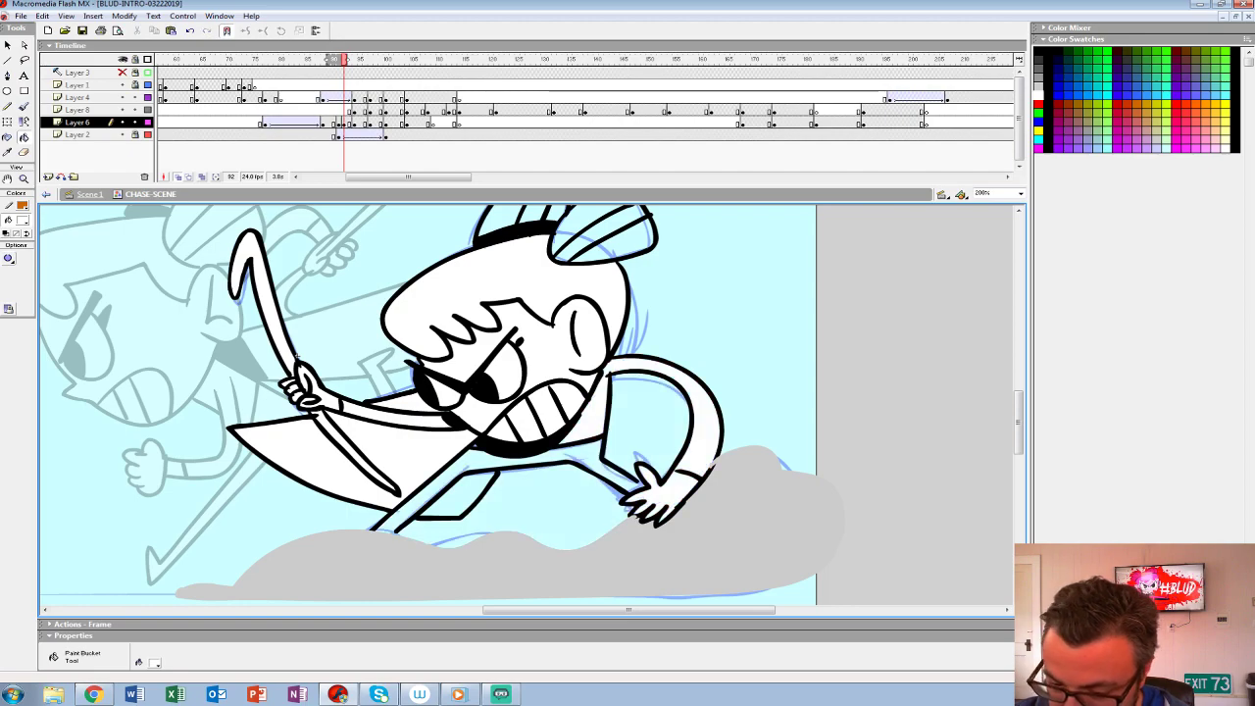
- Fill the striped sections of both hair buns with white
left_click_drag(598, 255, 608, 301)
left_click(638, 292)
left_click(609, 280)
left_click(598, 261)
left_click(567, 255)
left_click(548, 253)
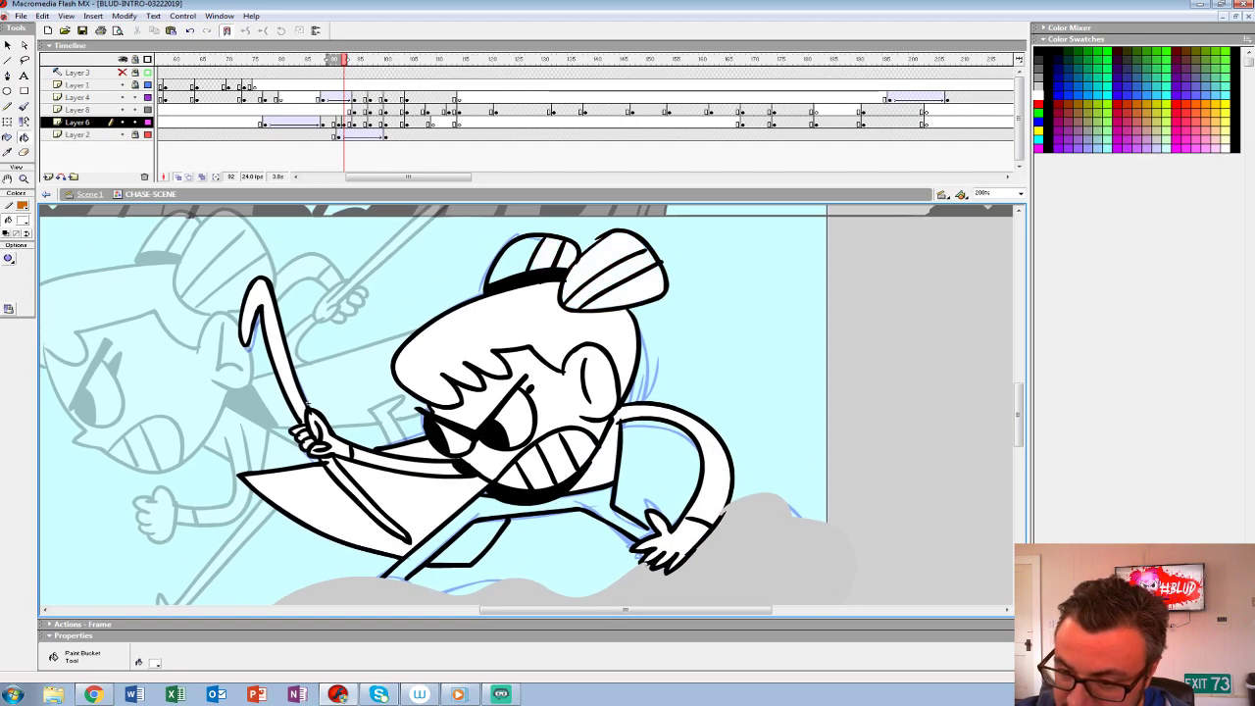
left_click(513, 260)
left_click_drag(529, 294, 515, 239)
- Close the gaps in the outline around the extended leg with the brush, and fill the leg and lower coat flap with white
left_click(24, 105)
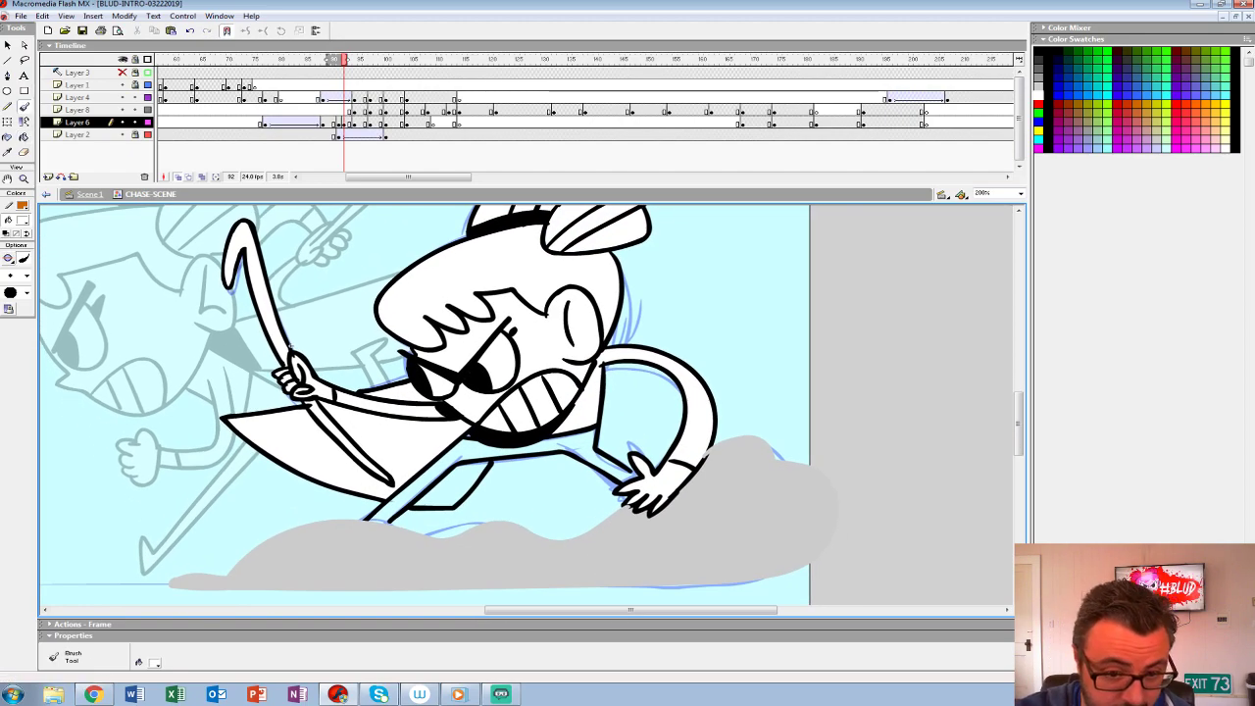
left_click(8, 259)
left_click(57, 311)
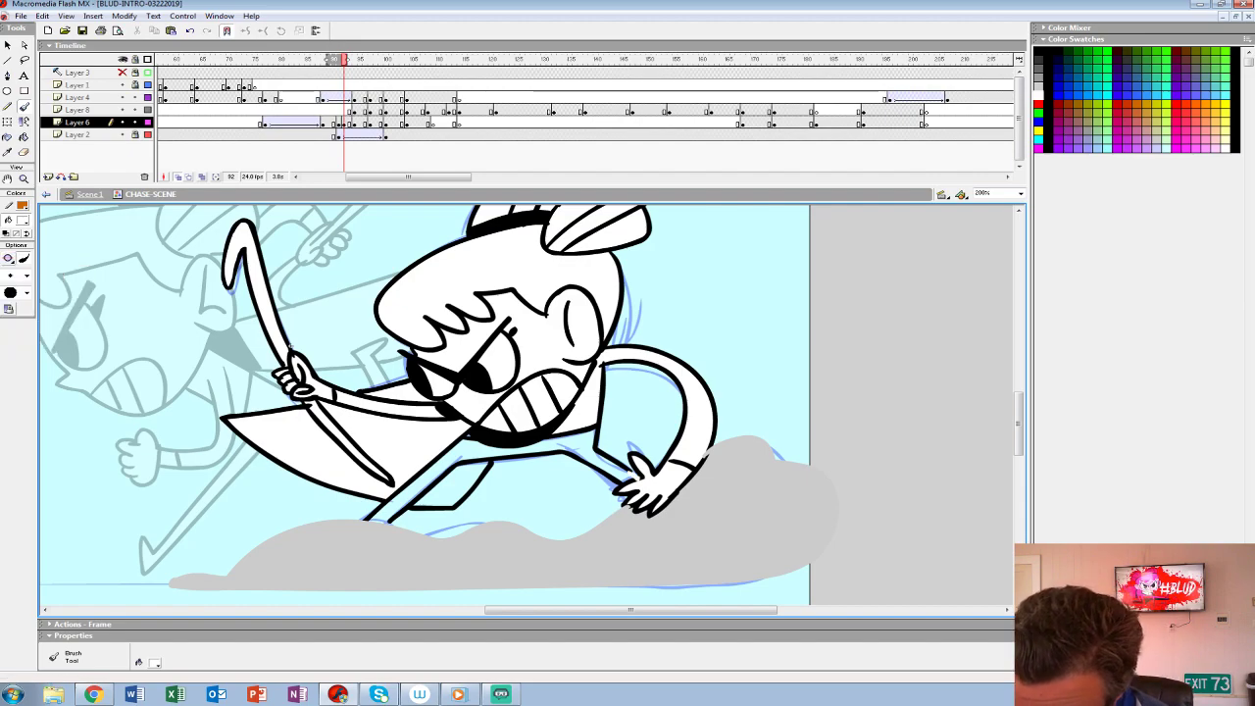
key("k")
left_click(535, 485)
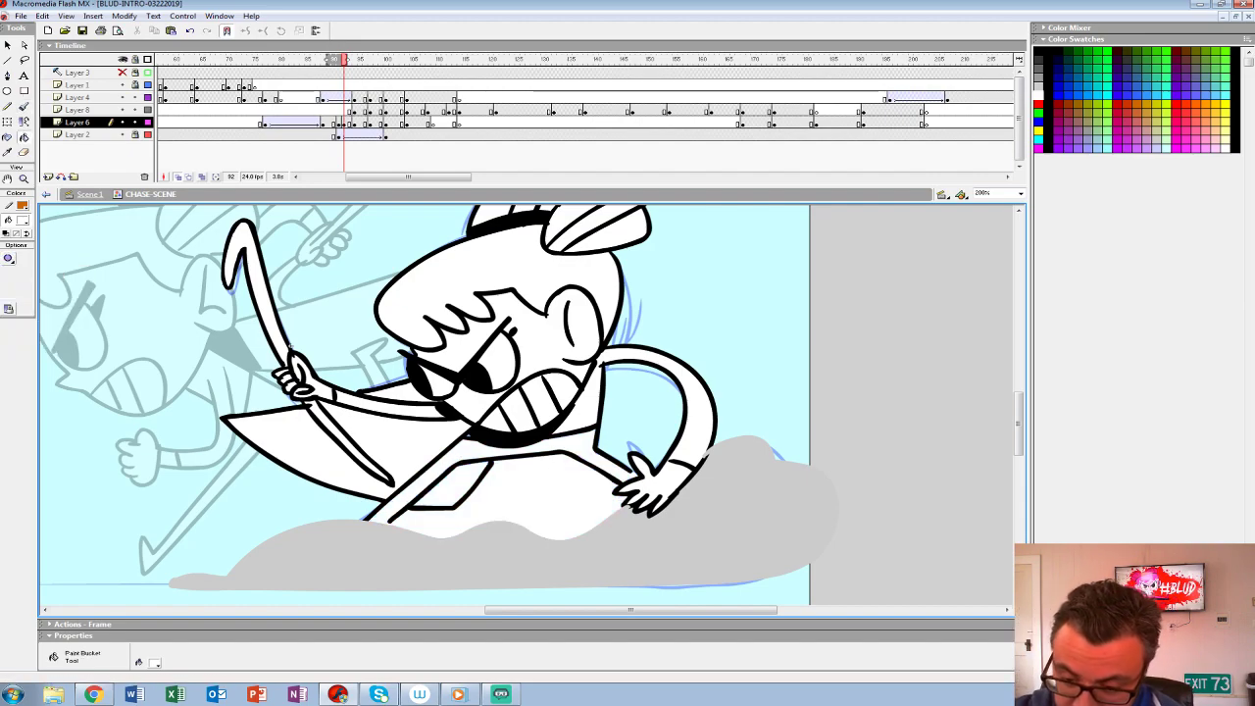
key("ctrl+z")
key("b")
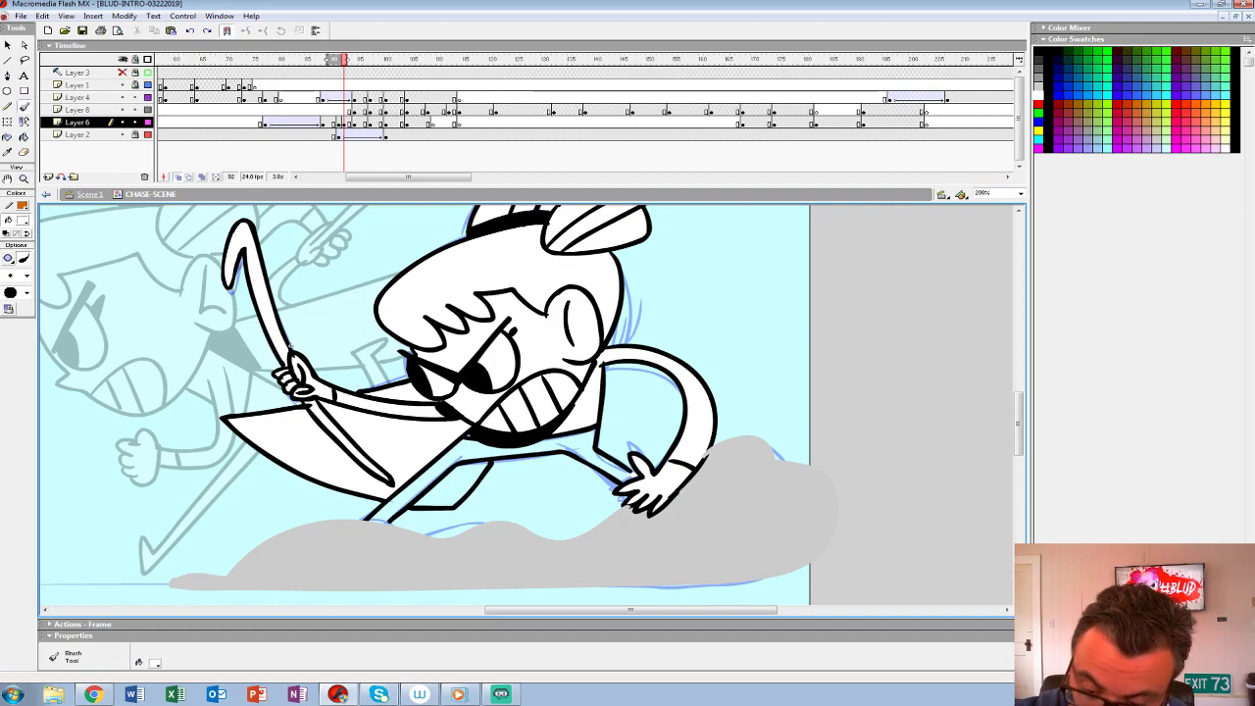
key("k")
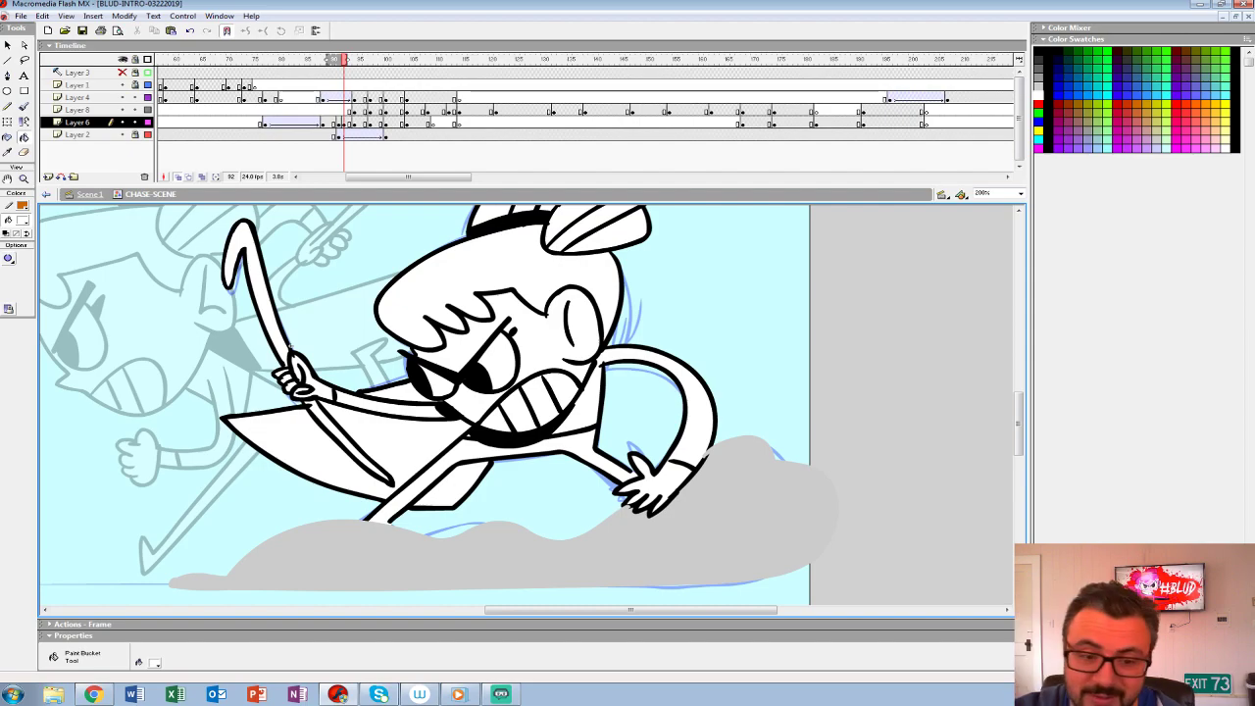
- Select frame 91 of Layer 6 and turn off onion skinning to show the finished landing pose alone on the stage
key("z")
left_click(534, 363, "alt")
left_click(534, 363, "alt")
left_click(556, 404)
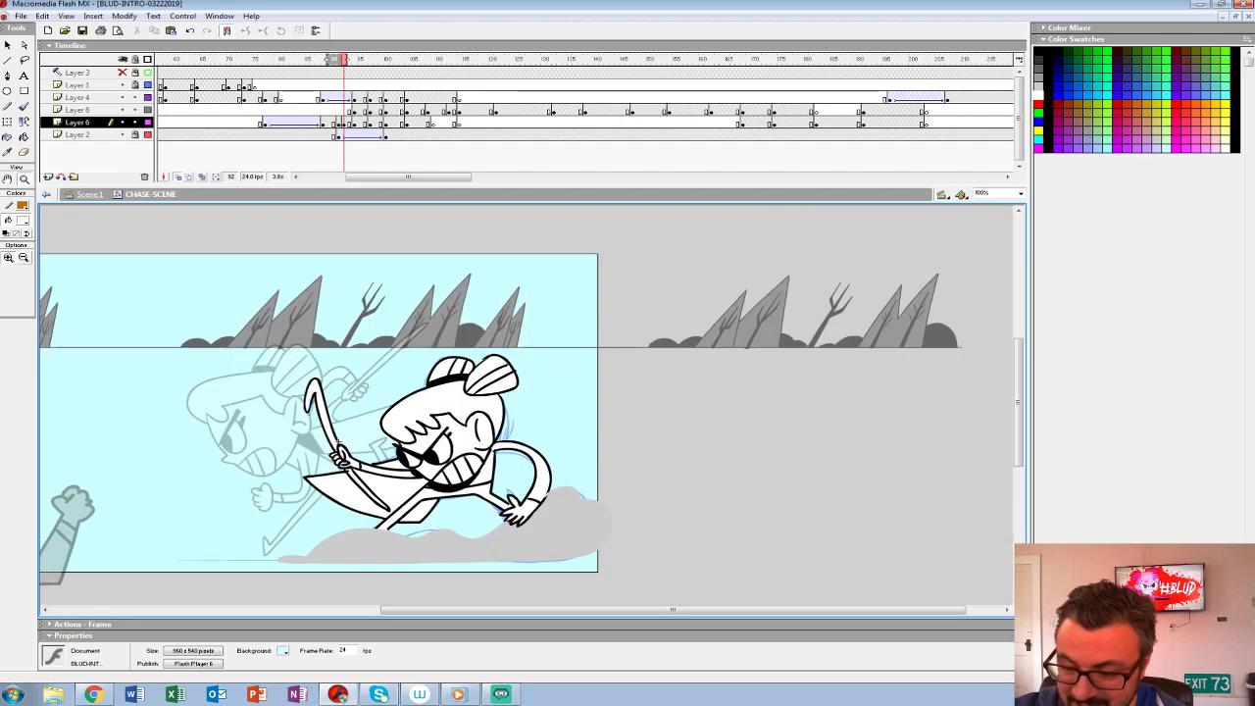
left_click_drag(556, 421, 543, 392)
left_click(339, 122)
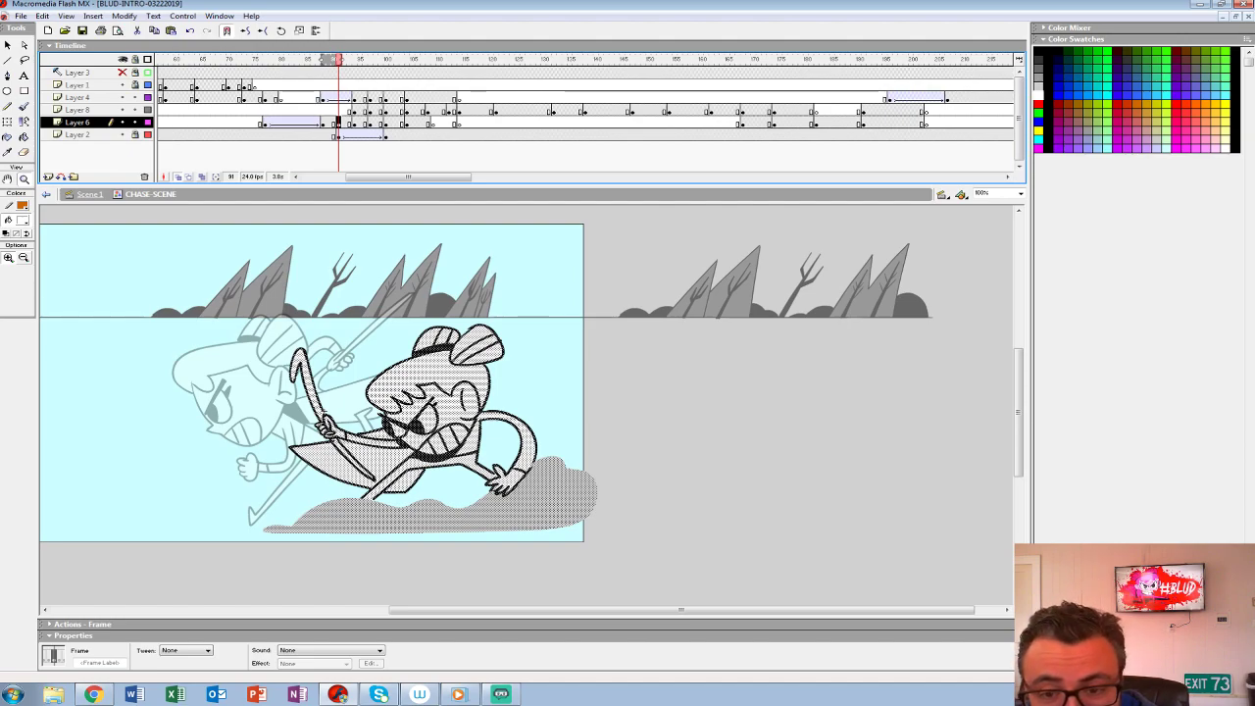
left_click(178, 176)
left_click(454, 355, "alt")
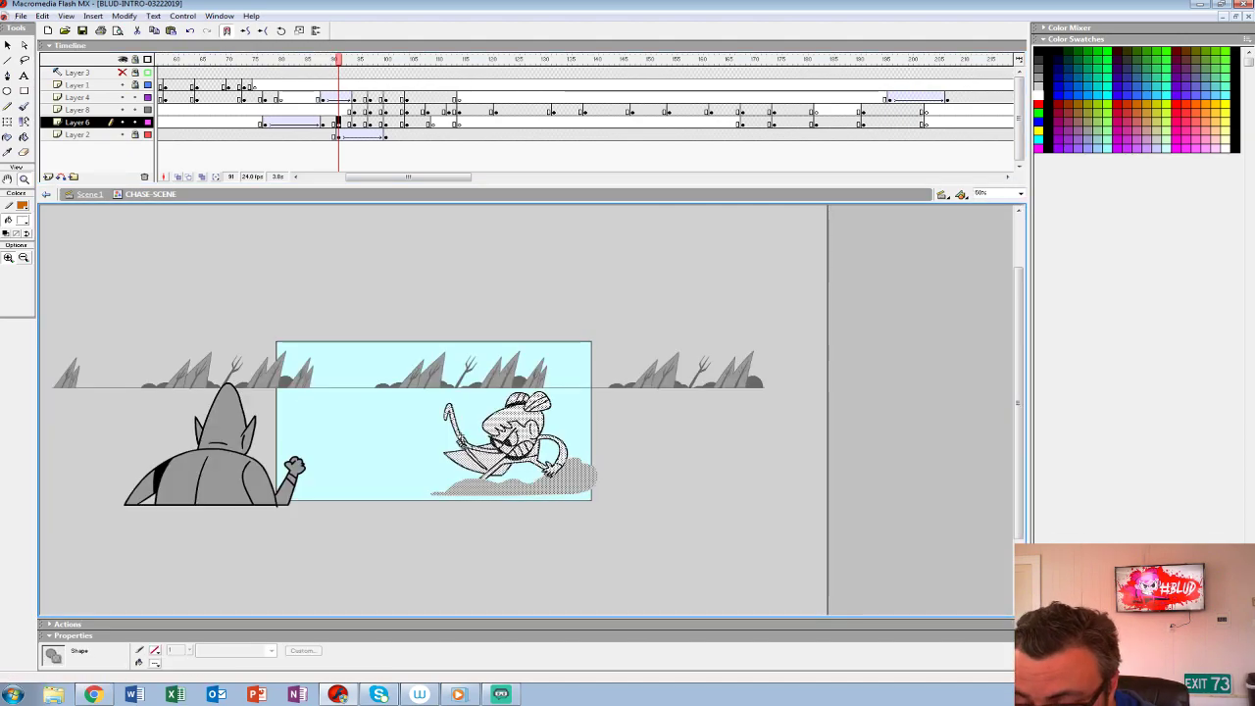
left_click_drag(454, 355, 454, 302)
left_click(523, 385)
left_click_drag(522, 385, 521, 360)
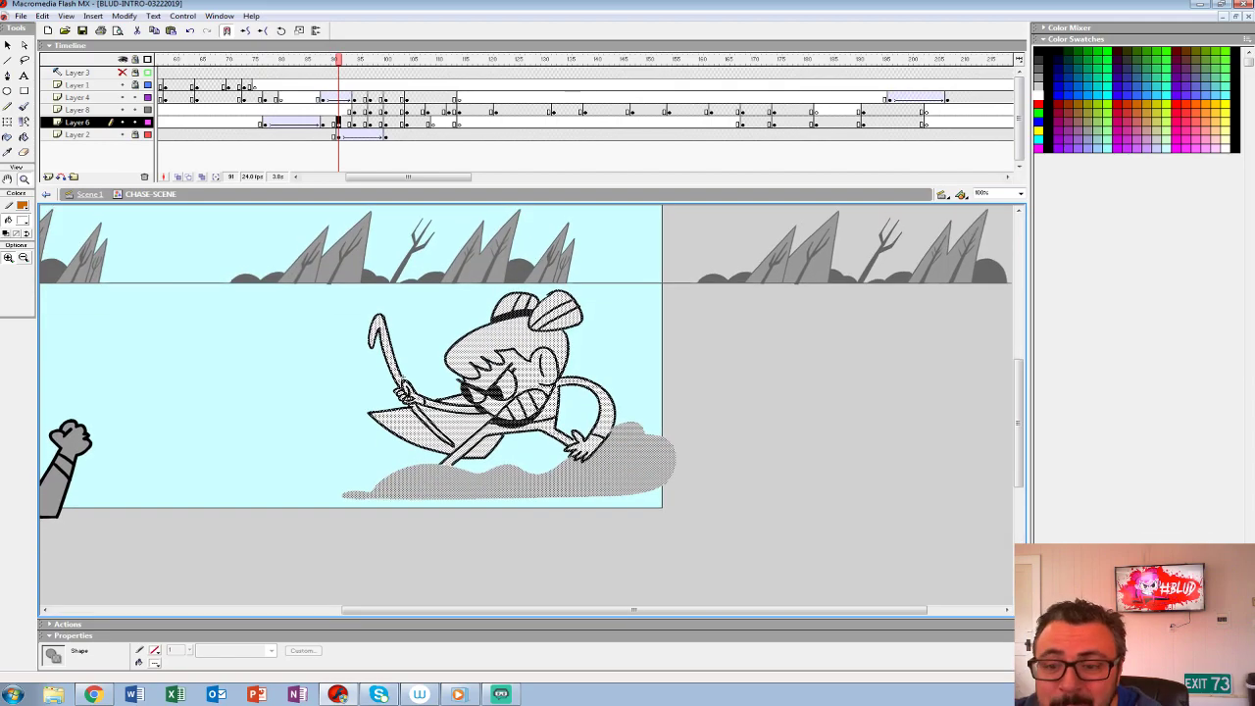
- Play the chase repeatedly from around frame 76 through the leap and the punch to review the timing
left_click(255, 98)
key("Return")
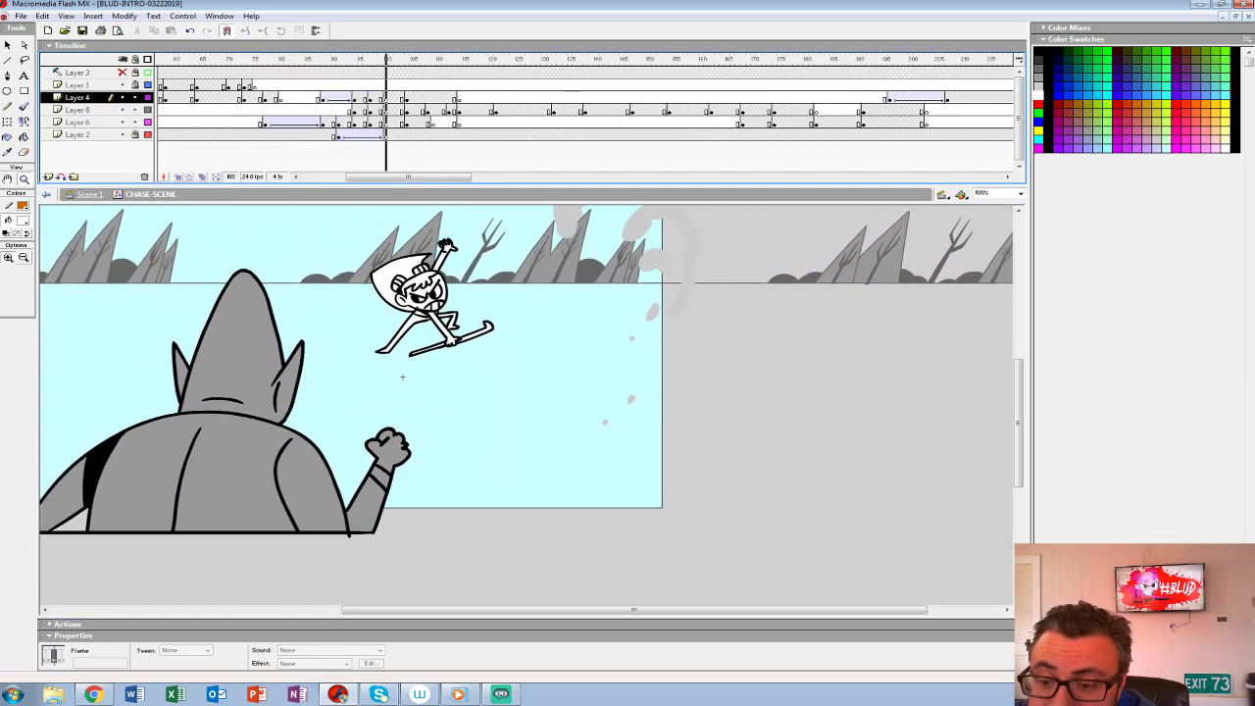
left_click(255, 85)
key("Return")
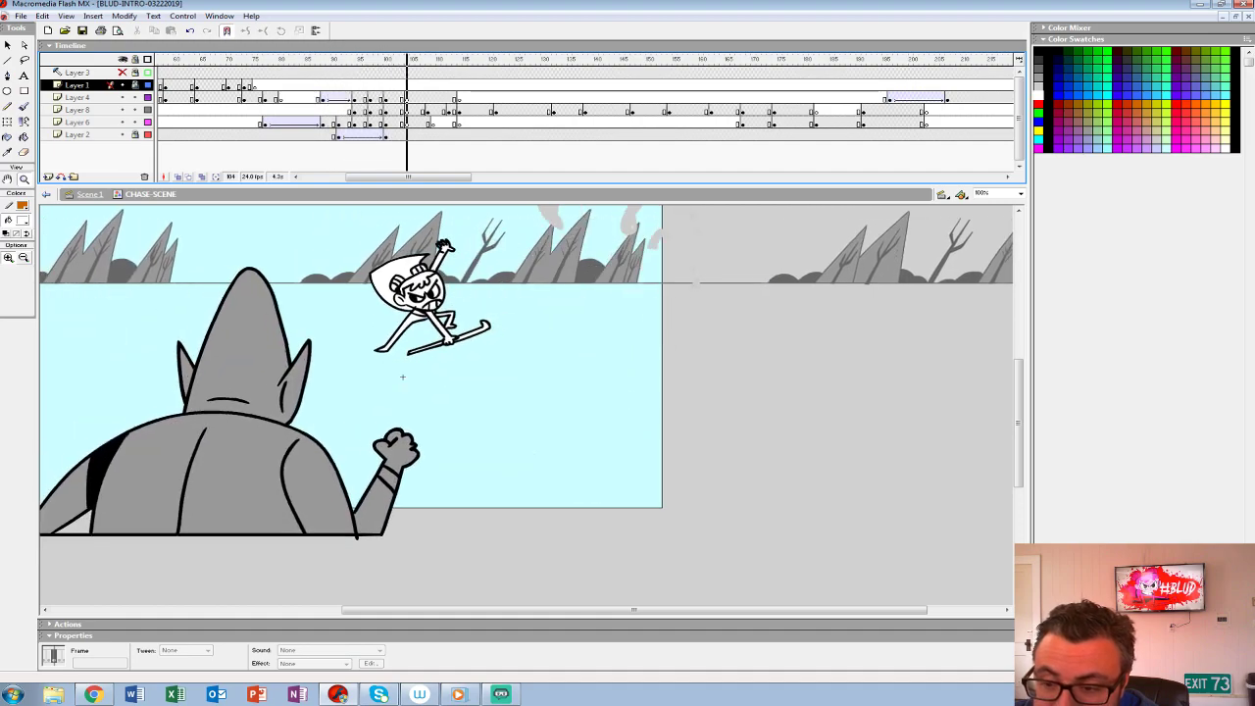
left_click(254, 86)
key("Return")
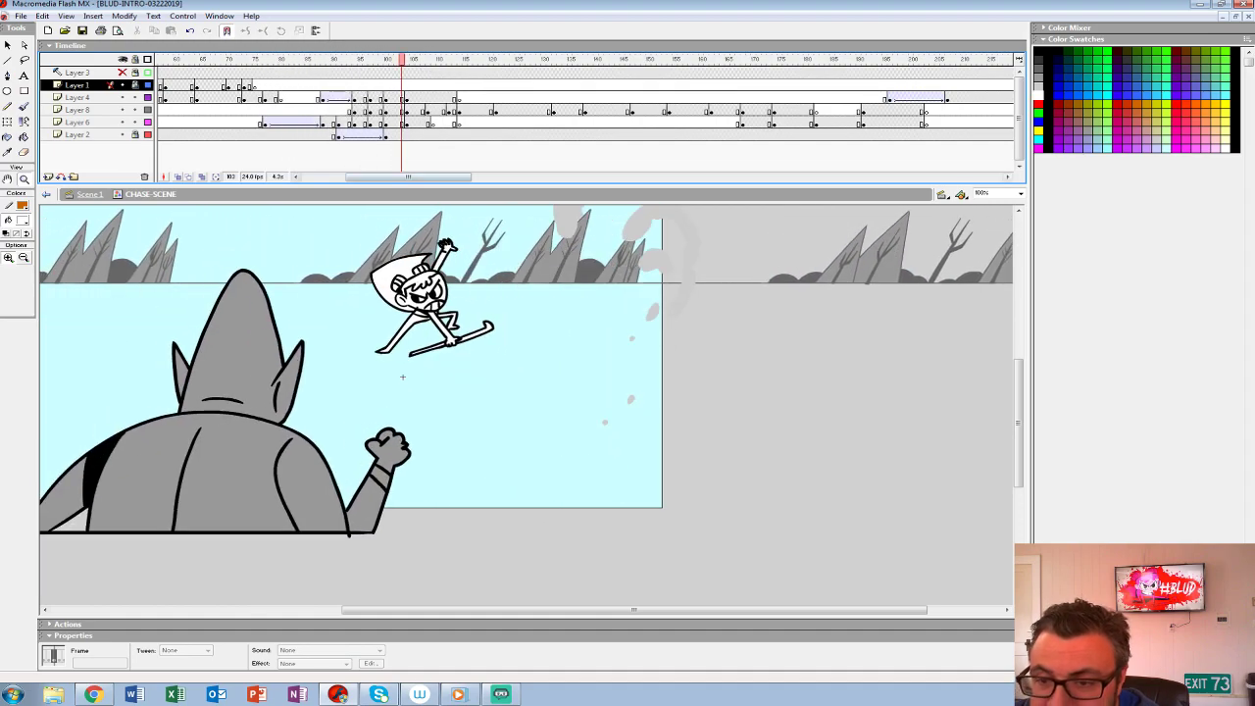
left_click_drag(403, 377, 409, 427)
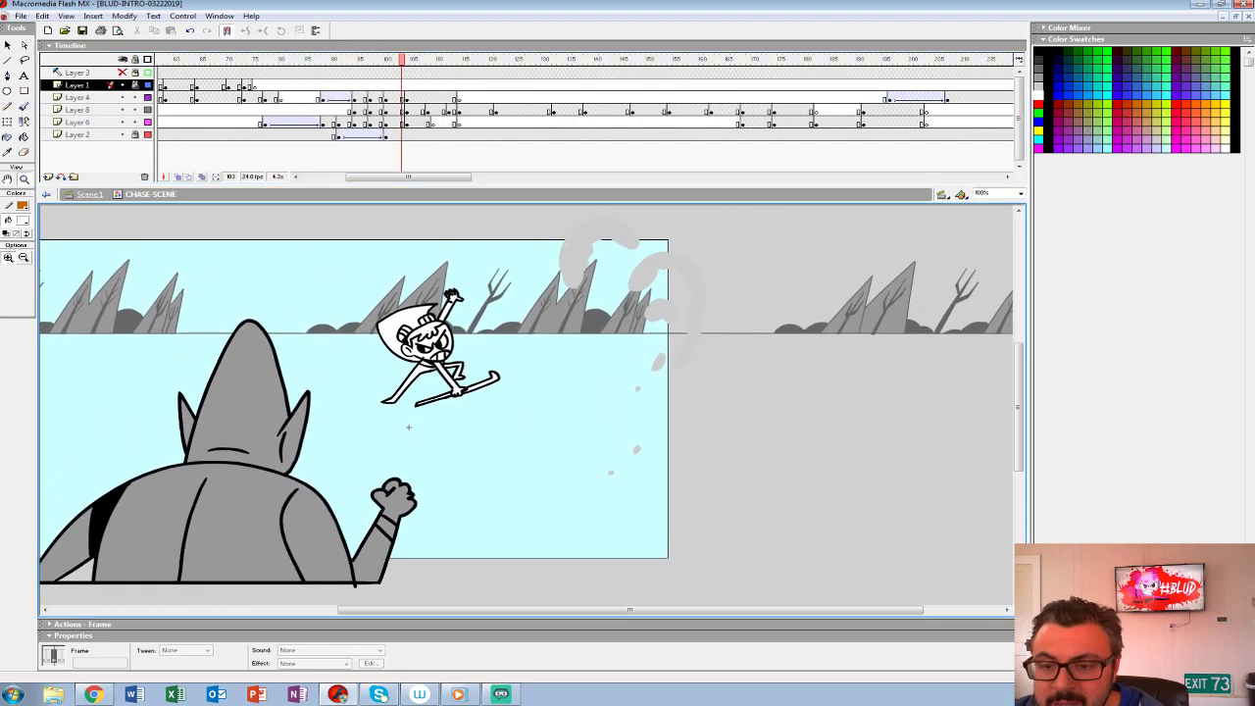
left_click(260, 98)
key("Return")
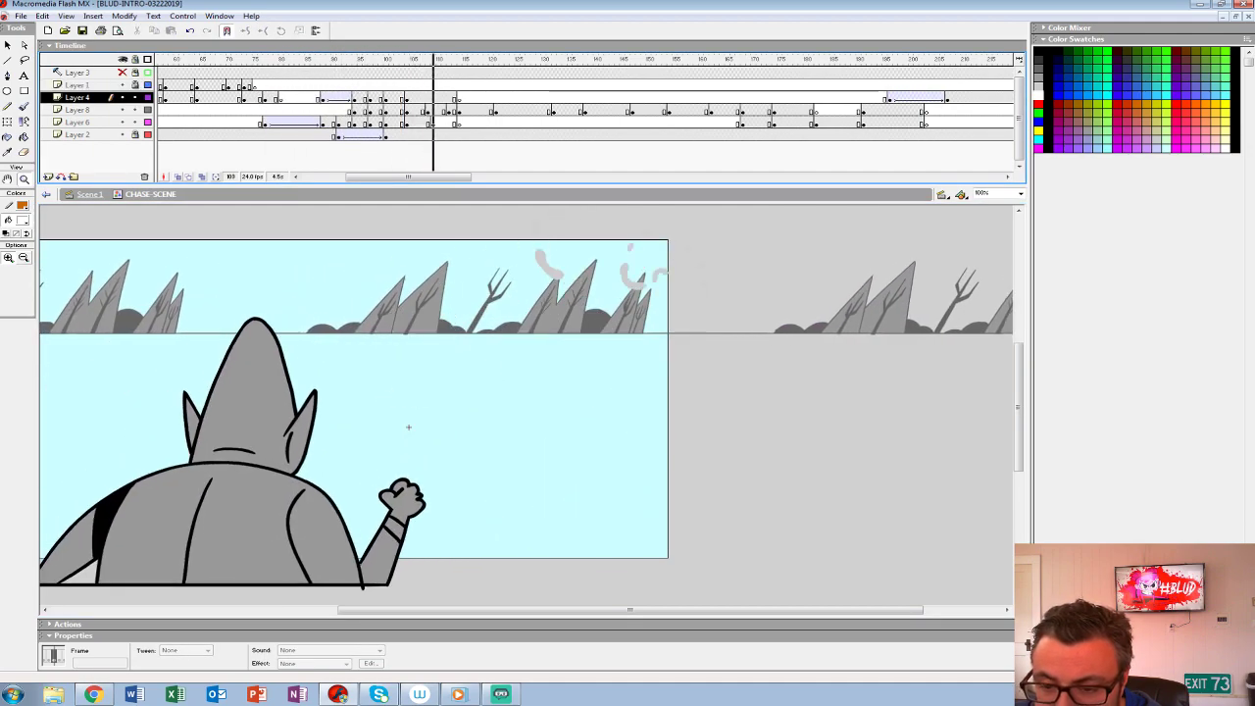
left_click(272, 110)
key("Return")
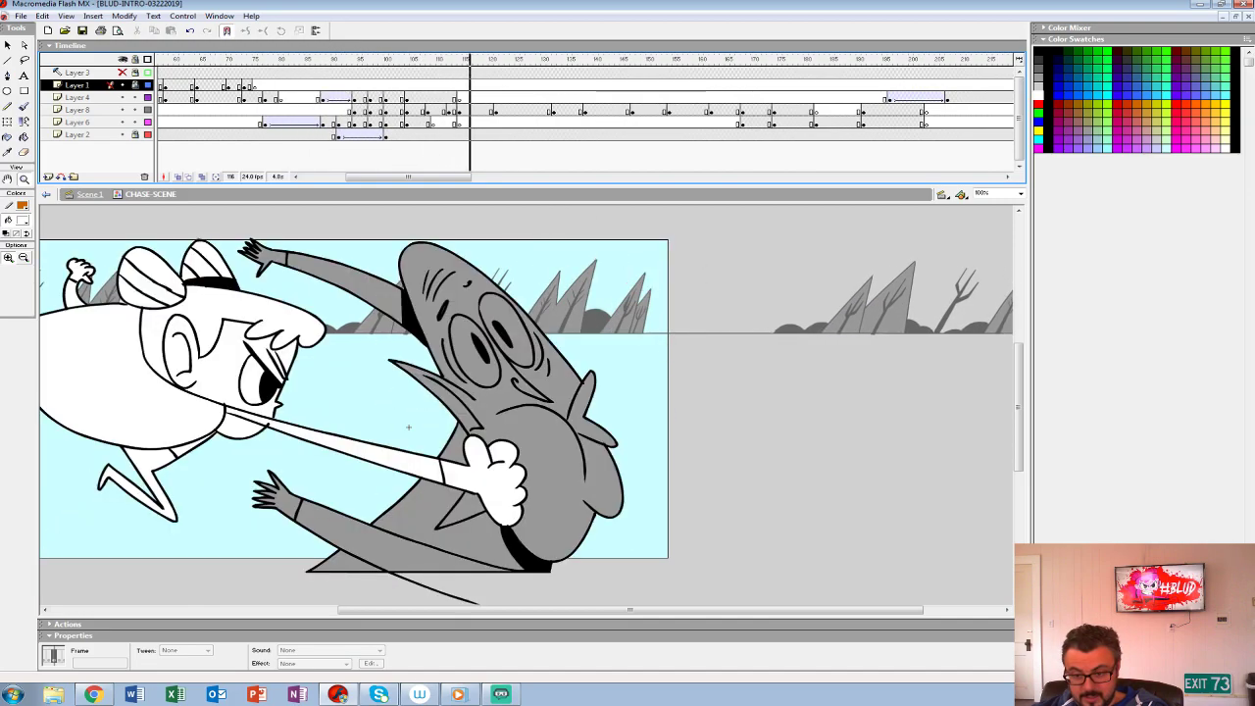
key("Return")
left_click(407, 110)
key("Return")
key("comma")
key("comma")
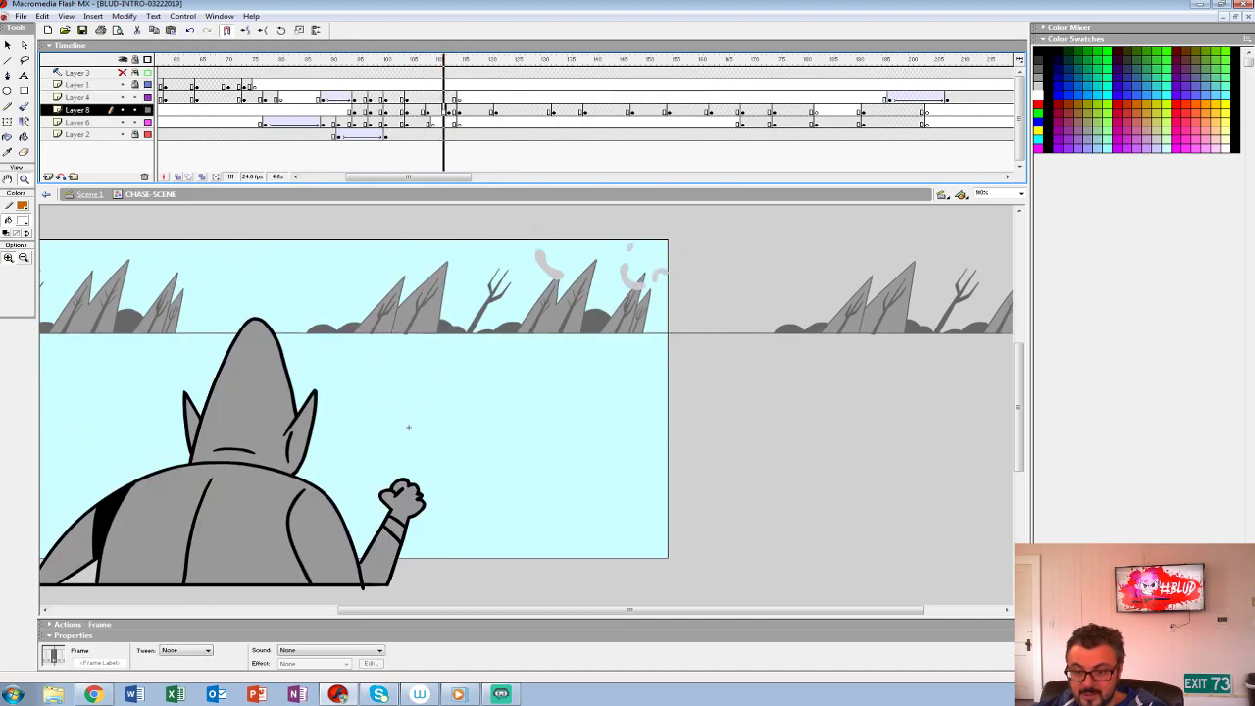
- Check the frames between the leap and the punch, and move Layer 6's blank keyframe after the leap to frame 111
left_click(423, 122)
left_click(434, 110)
left_click(454, 110)
left_click(433, 123)
left_click(423, 122)
key("Return")
left_click(423, 122)
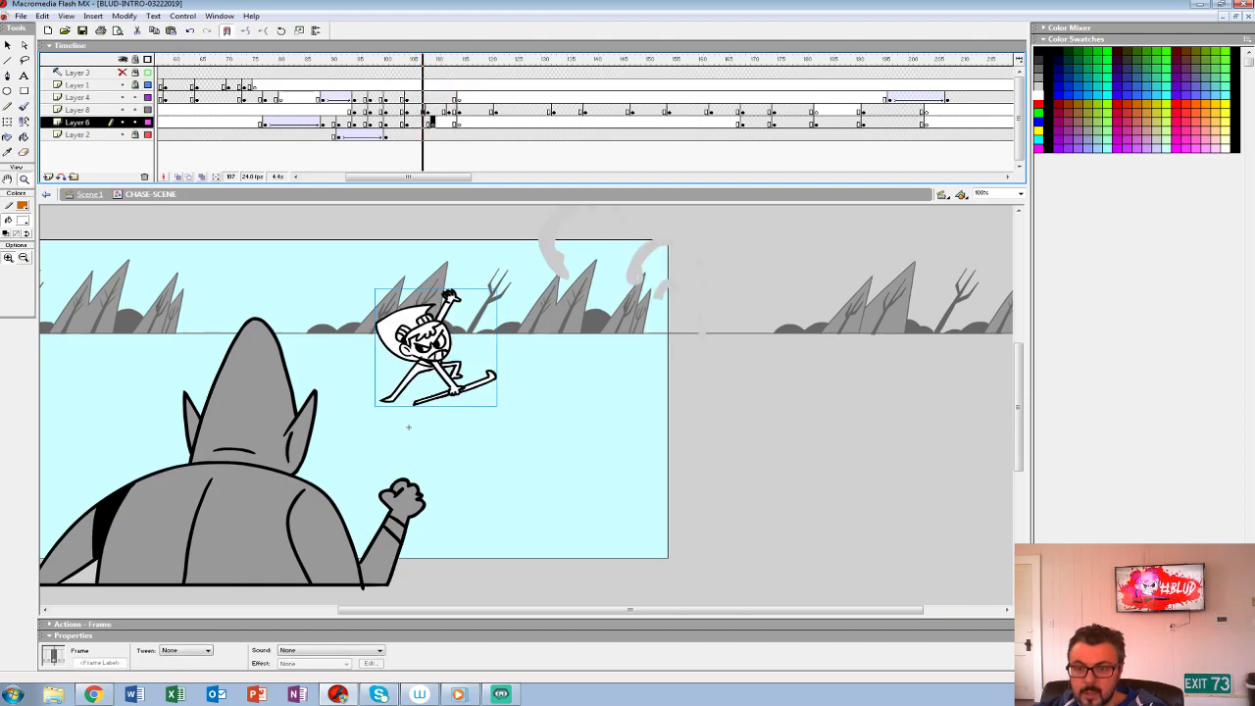
left_click(433, 123)
mouse_move(434, 123)
left_mouse_down()
mouse_move(449, 123)
mouse_move(443, 110)
left_mouse_up()
left_click(449, 110)
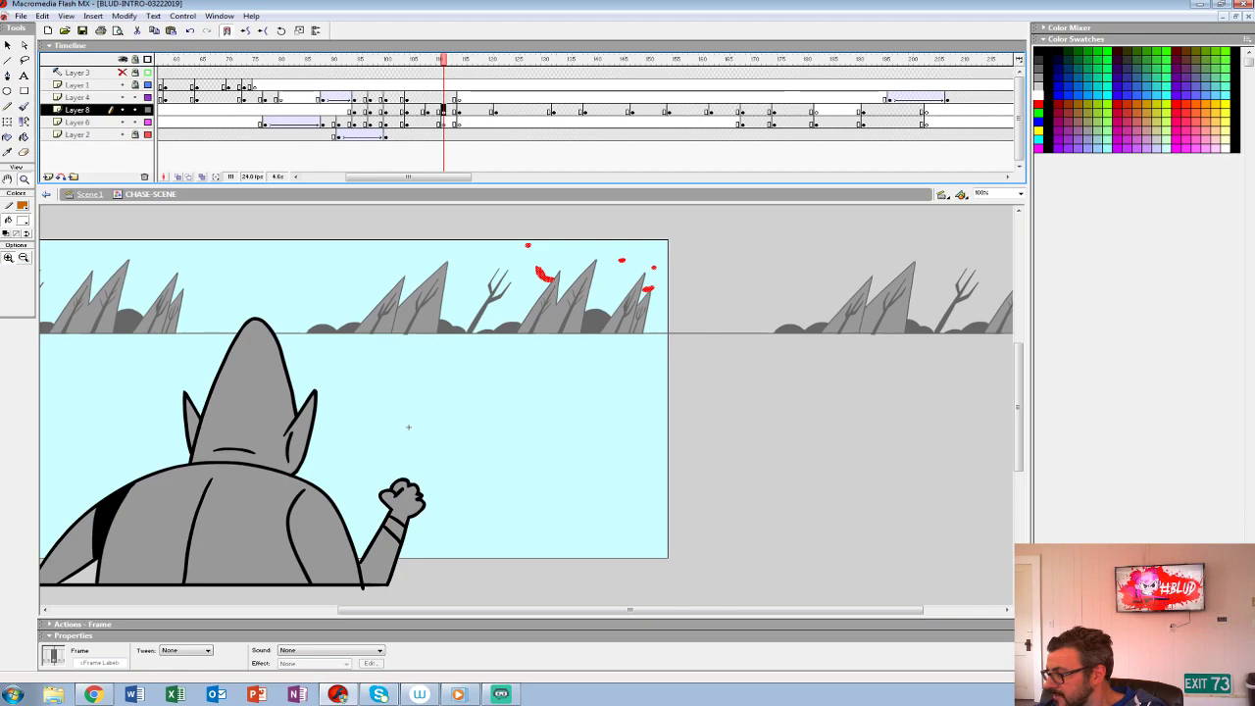
- Show Layer 4 as outlines and lock Layers 4 and 8, keeping Layer 8 in full colour
left_click(443, 122)
left_click_drag(148, 98, 136, 109)
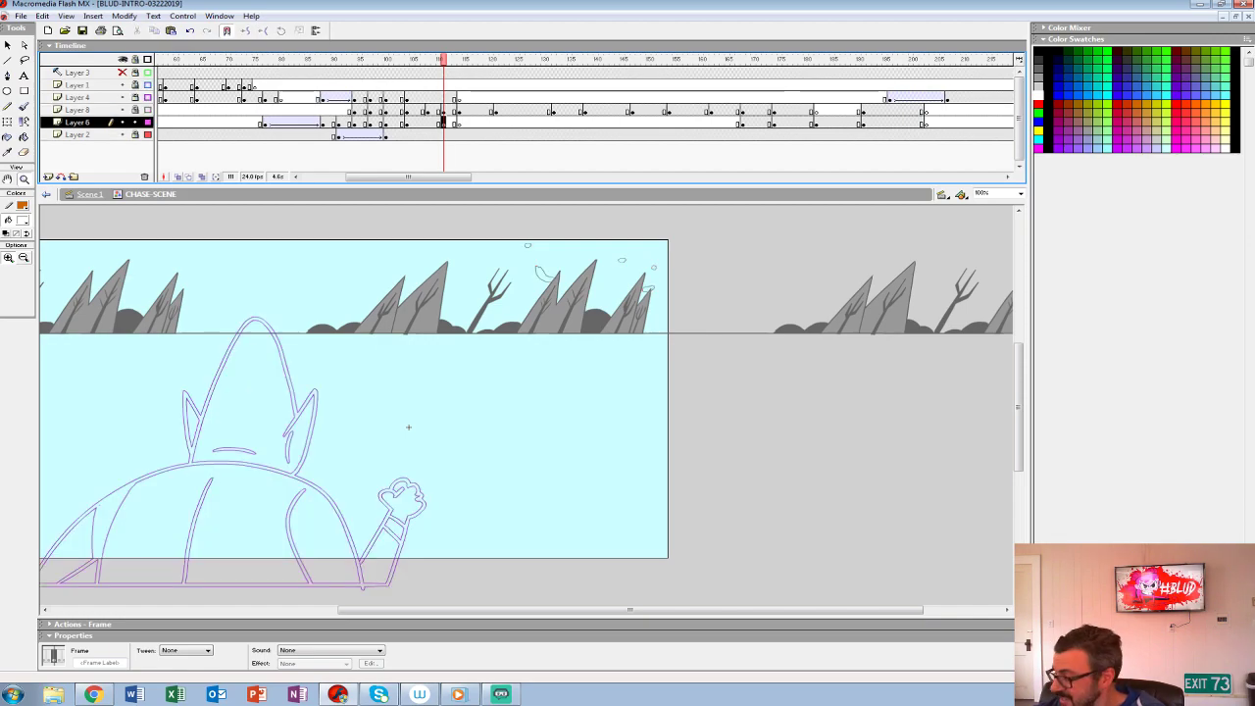
left_click(459, 111)
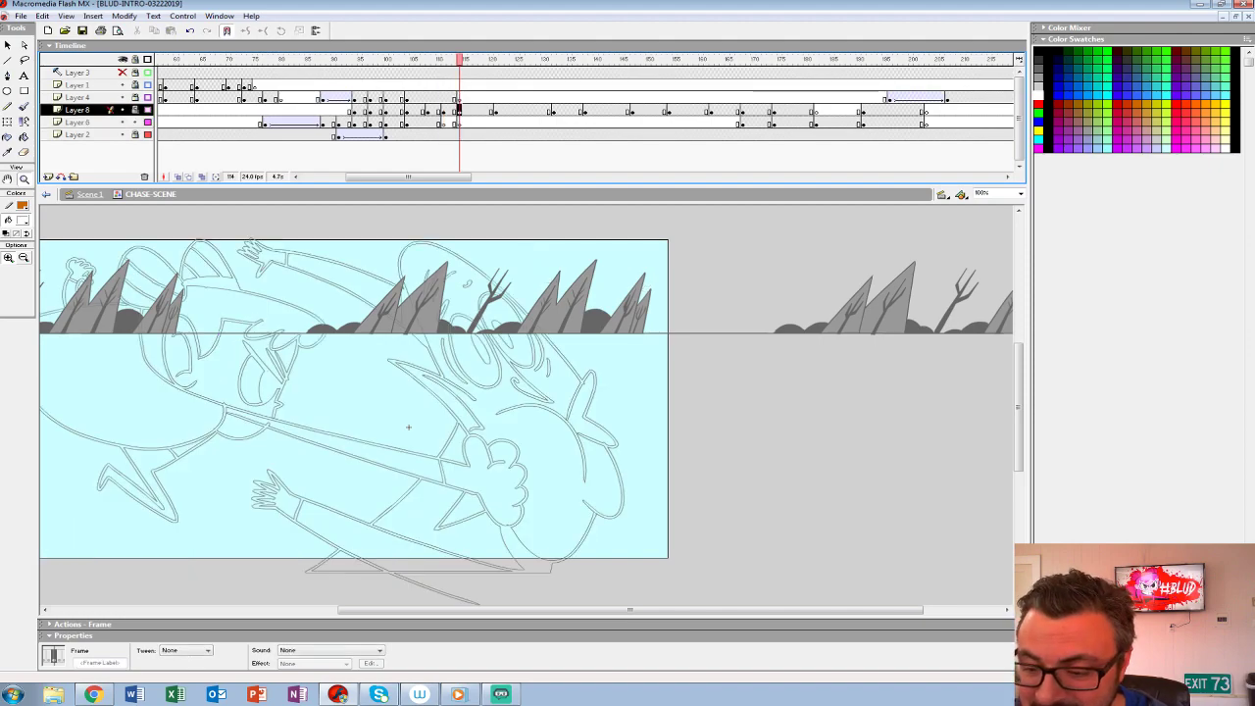
left_click(148, 110)
- Move the punch drawing's keyframe at frame 114 from Layer 8 to Layer 6 and insert a blank keyframe in Layer 8 there
left_click(464, 123)
left_click_drag(459, 111, 459, 123)
left_click(459, 111)
key("F7")
- Hide Layer 2 and turn on onion skinning around frame 111 of Layer 6, extending its range to include the punch drawing
left_click(449, 123)
left_click(443, 123)
left_click(122, 135)
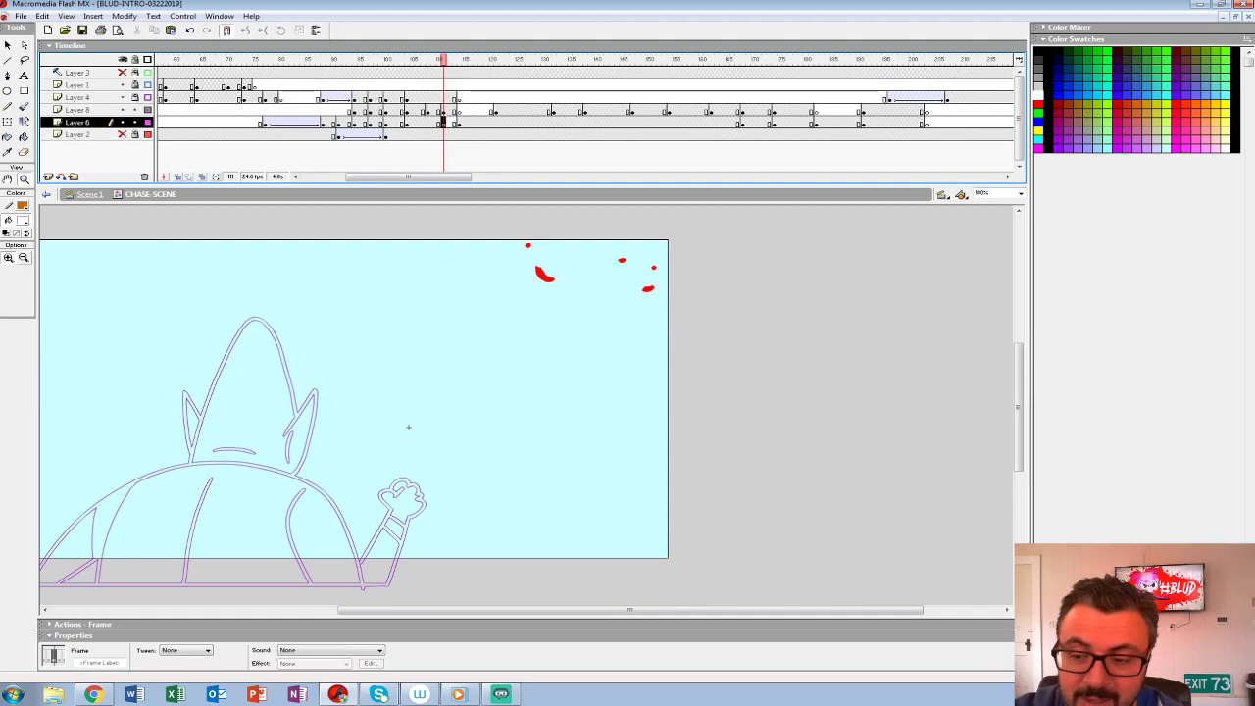
left_click(178, 176)
left_click_drag(451, 58, 461, 60)
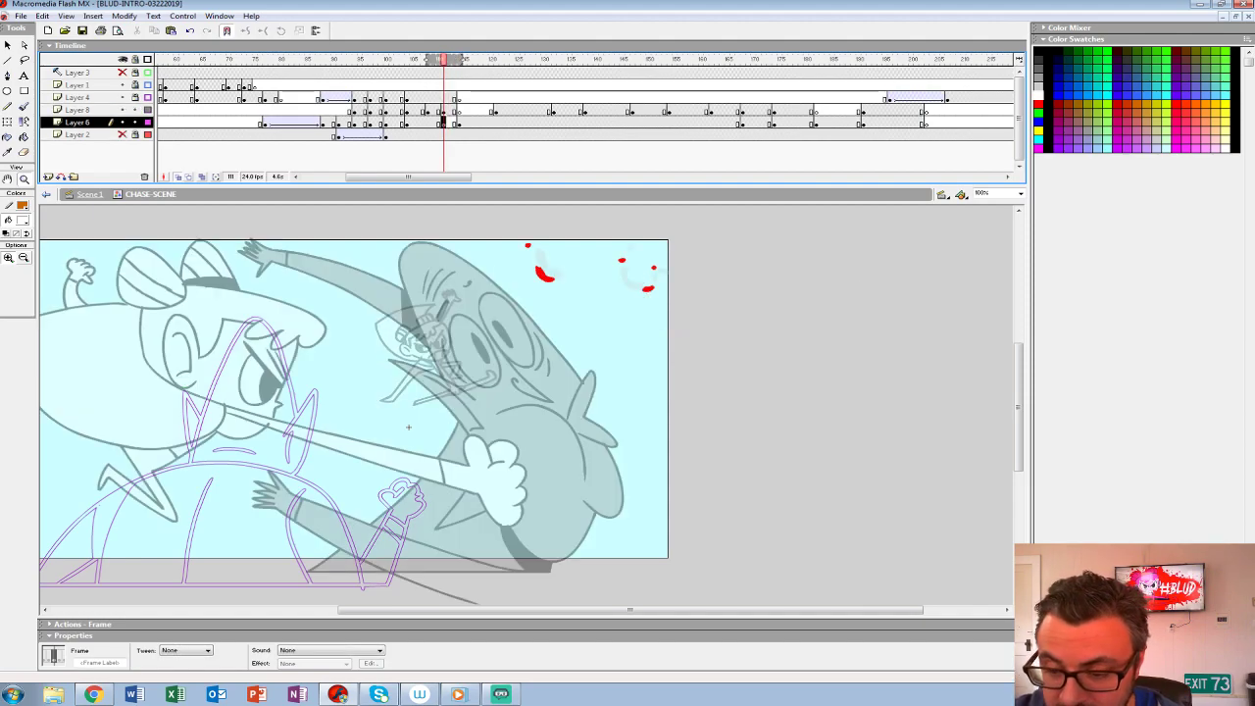
left_click_drag(408, 426, 586, 416)
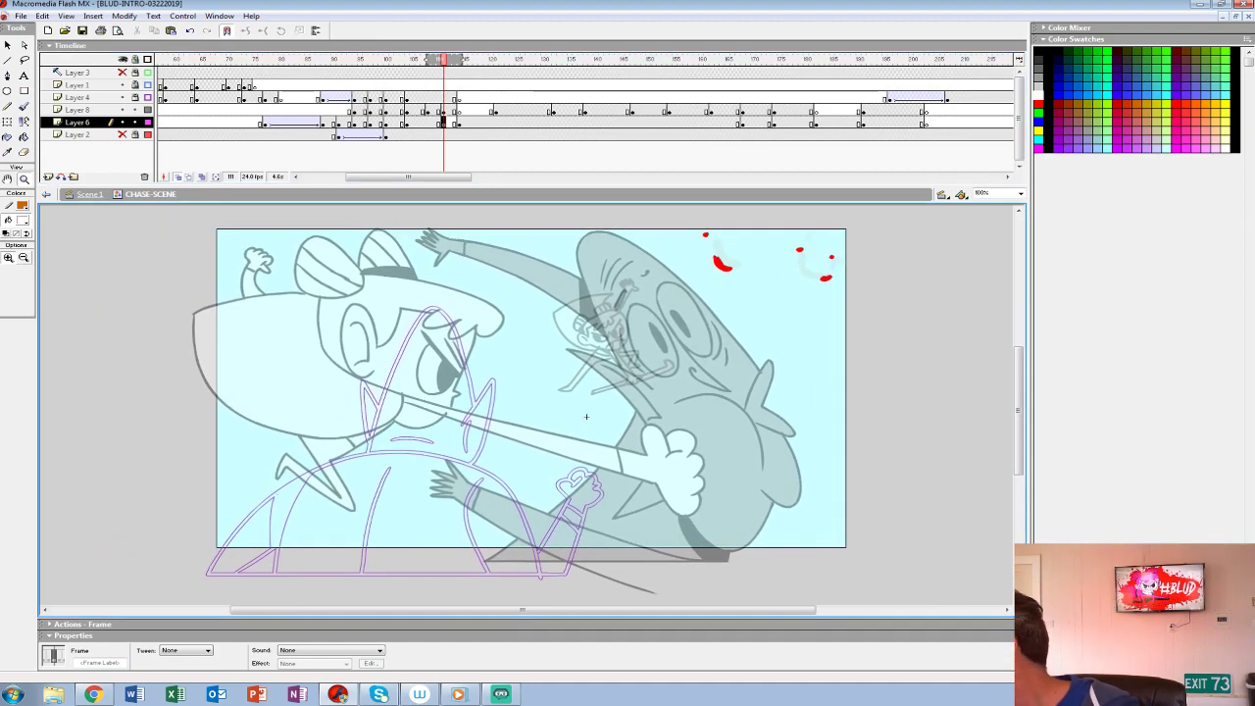
- Set the Brush tool to a red fill with a small brush size
key("b")
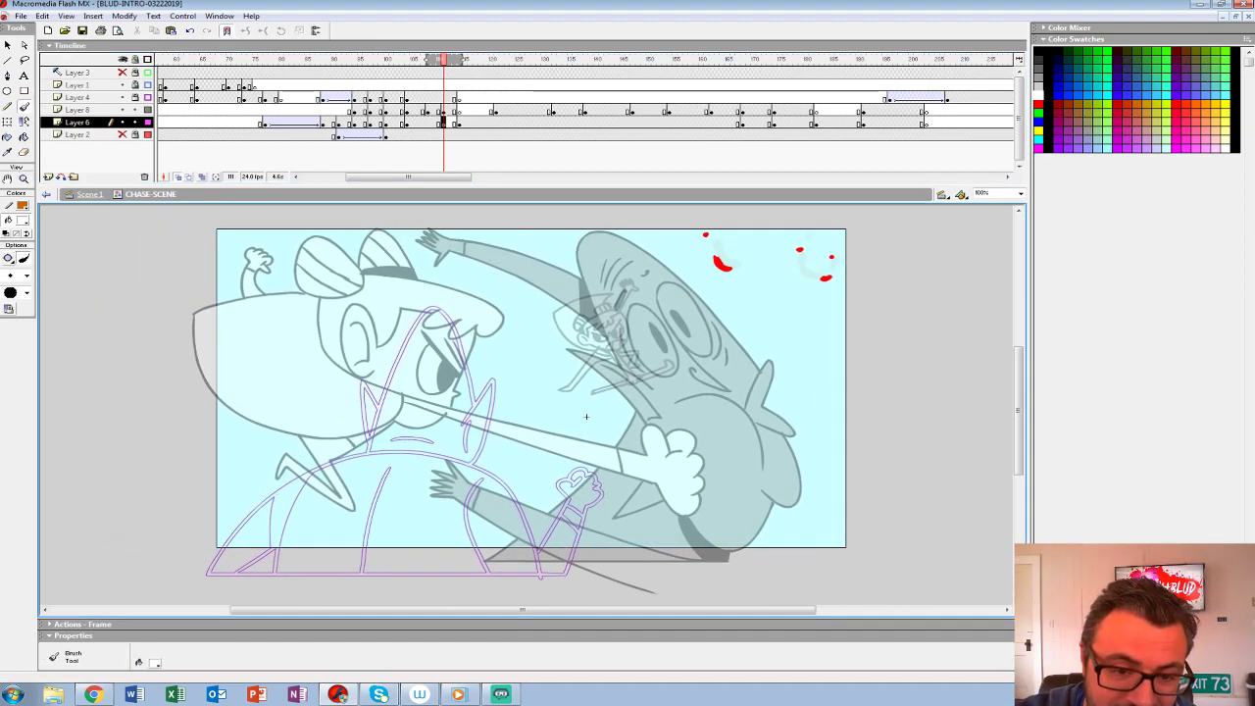
left_click(22, 205)
left_click(6, 282)
left_click(27, 276)
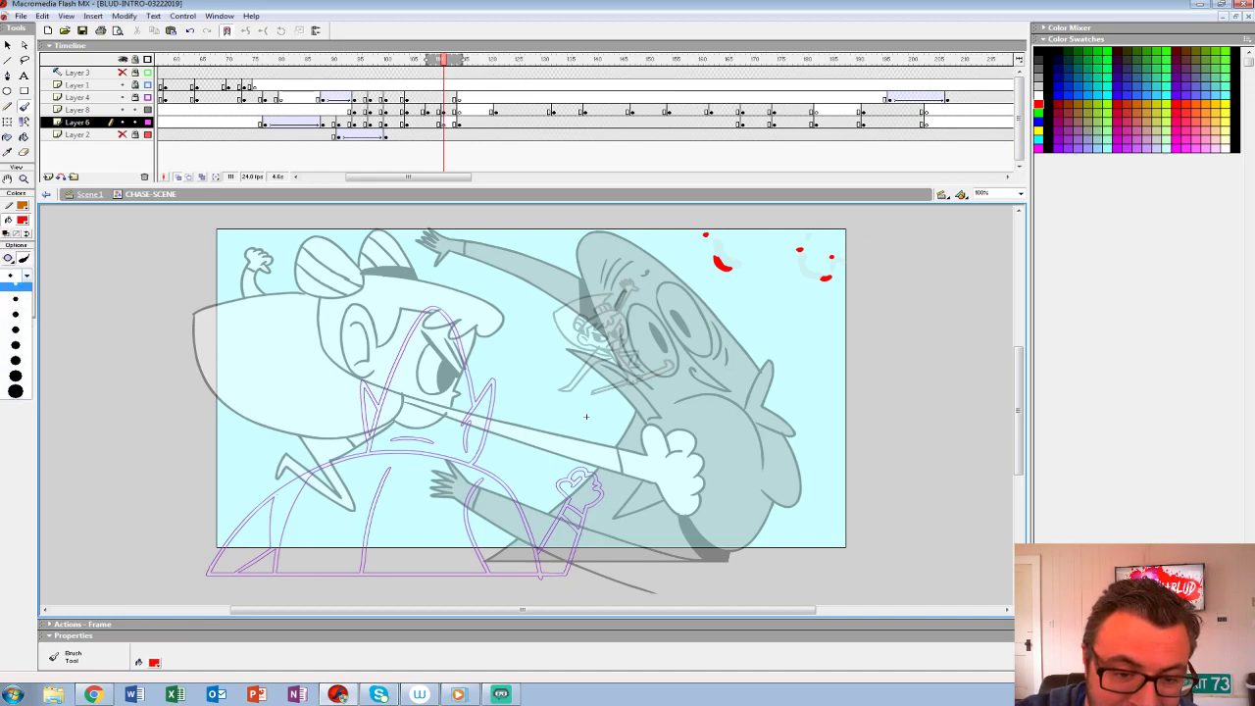
left_click(15, 308)
- Compare frame 111 with the preceding leap drawing, narrowing the onion skin range and extending it back over the punch drawing
left_click_drag(458, 60, 448, 60)
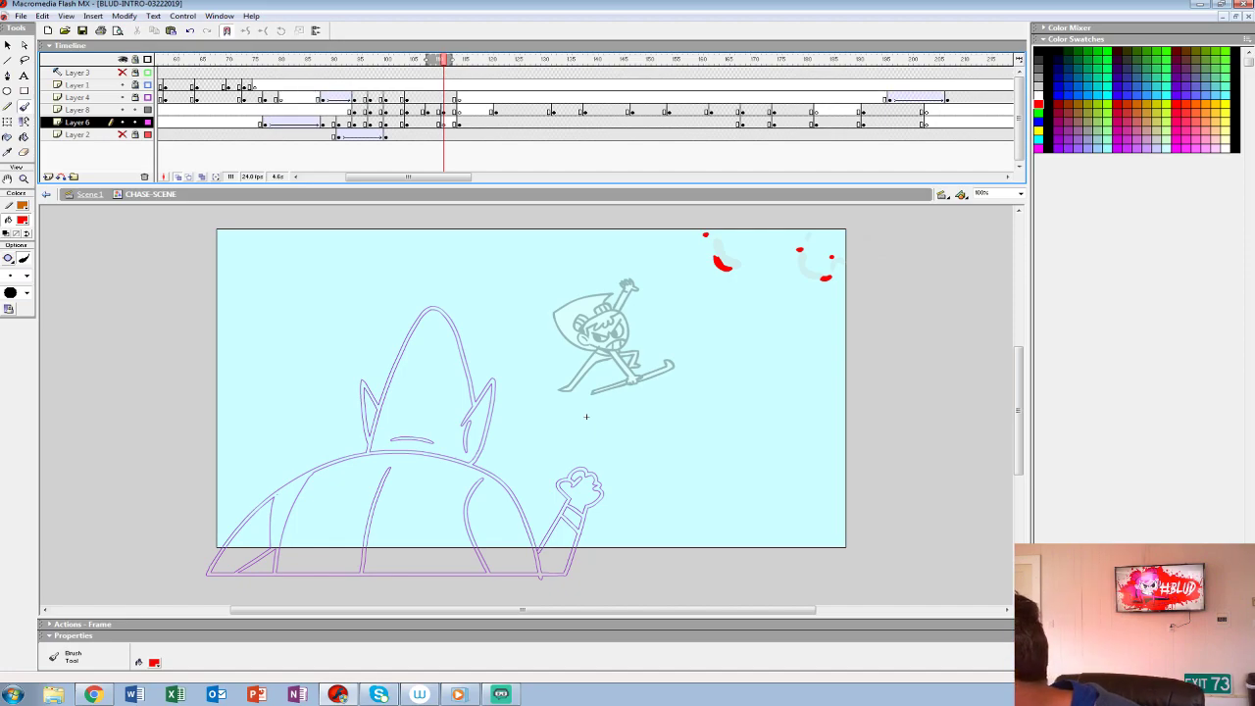
key("comma")
key("period")
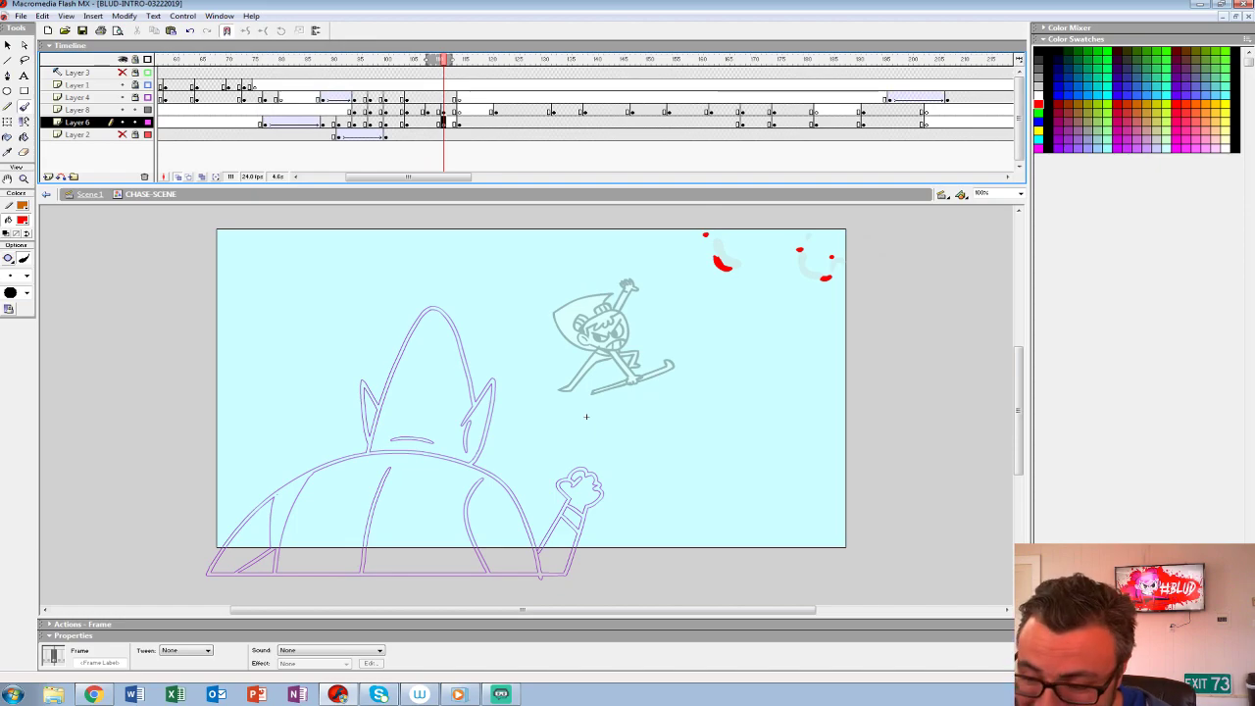
key("comma")
key("period")
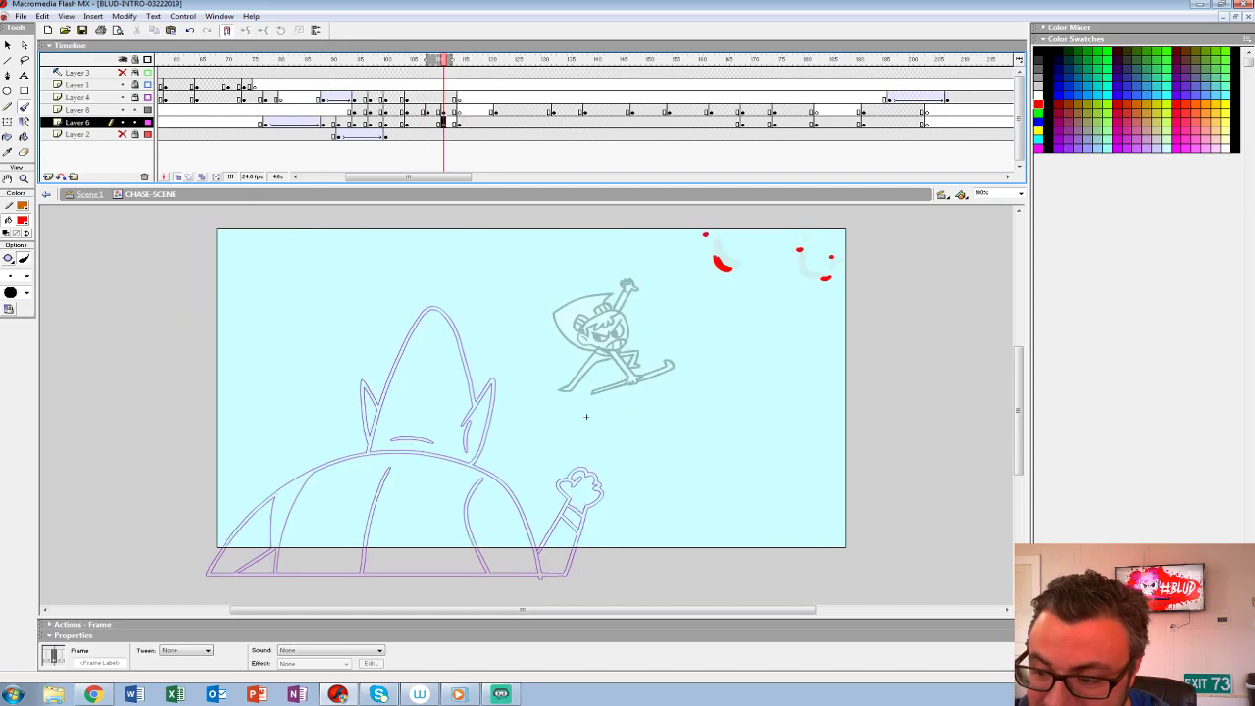
left_click_drag(450, 60, 472, 60)
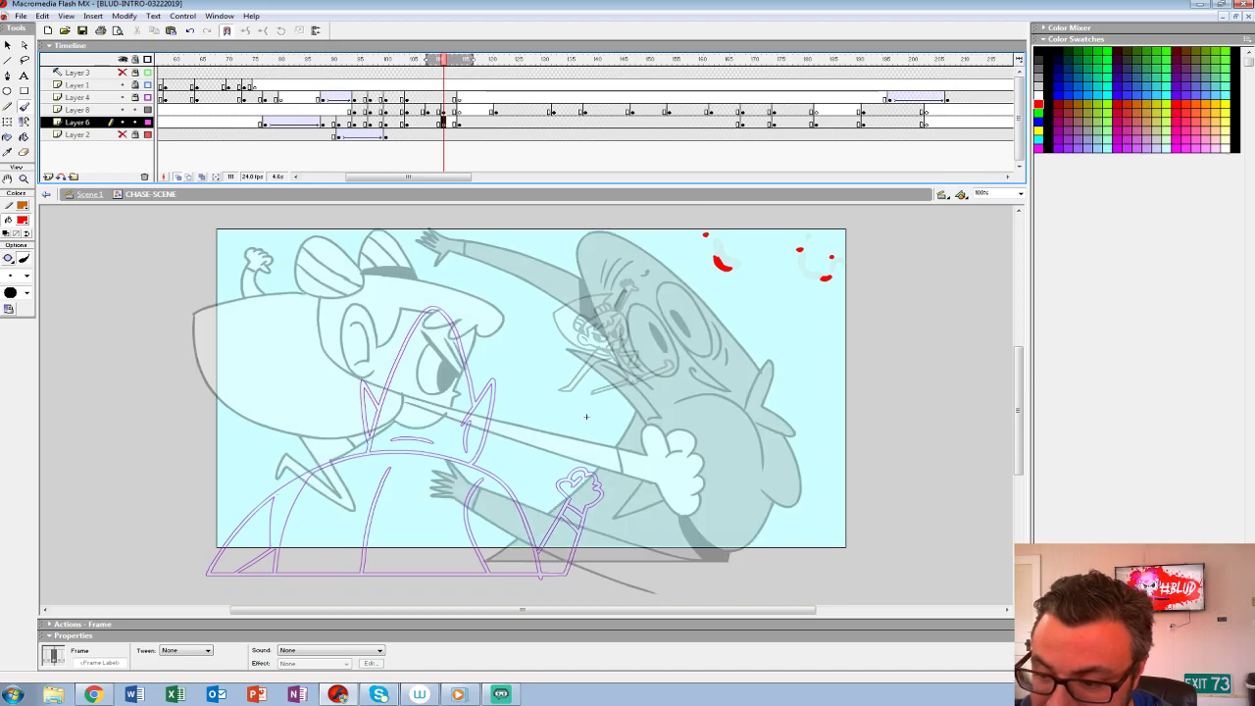
mouse_move(617, 345)
left_mouse_down()
mouse_move(367, 331)
mouse_move(468, 398)
left_mouse_up()
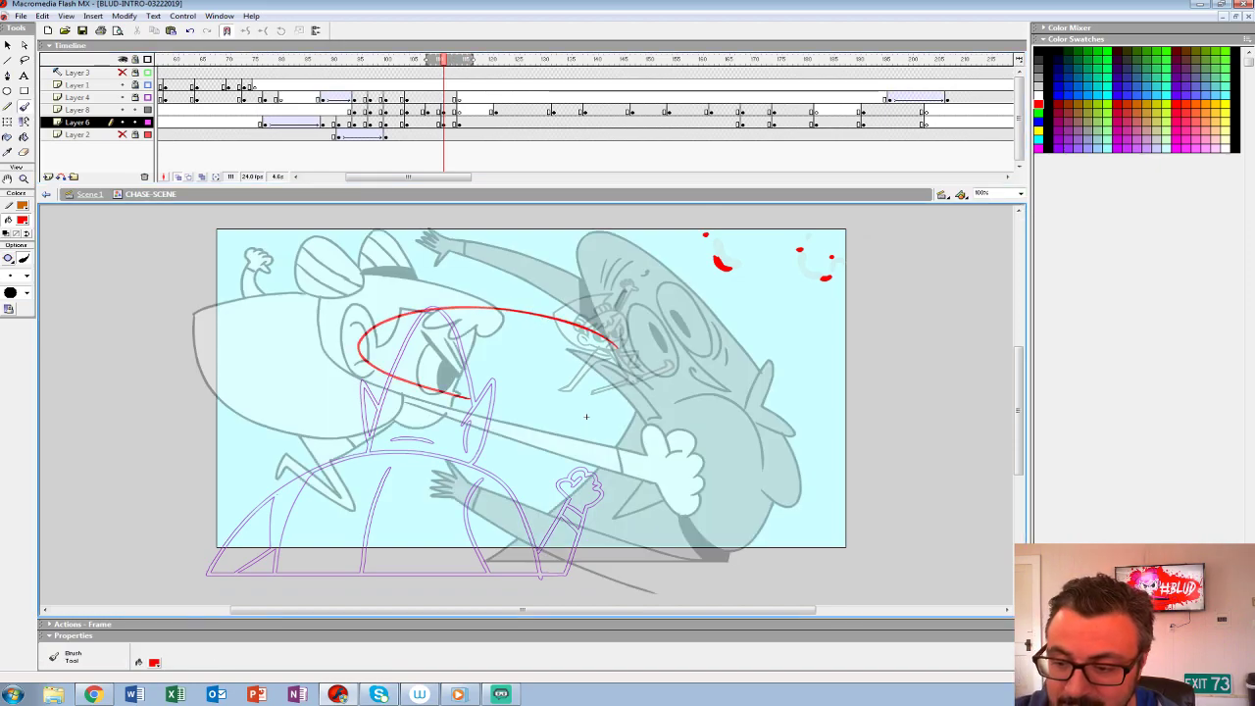
key("ctrl+z")
mouse_move(514, 318)
left_mouse_down()
mouse_move(486, 346)
mouse_move(550, 349)
left_mouse_up()
key("ctrl+z")
key("ctrl+z")
key("ctrl+z")
key("ctrl+z")
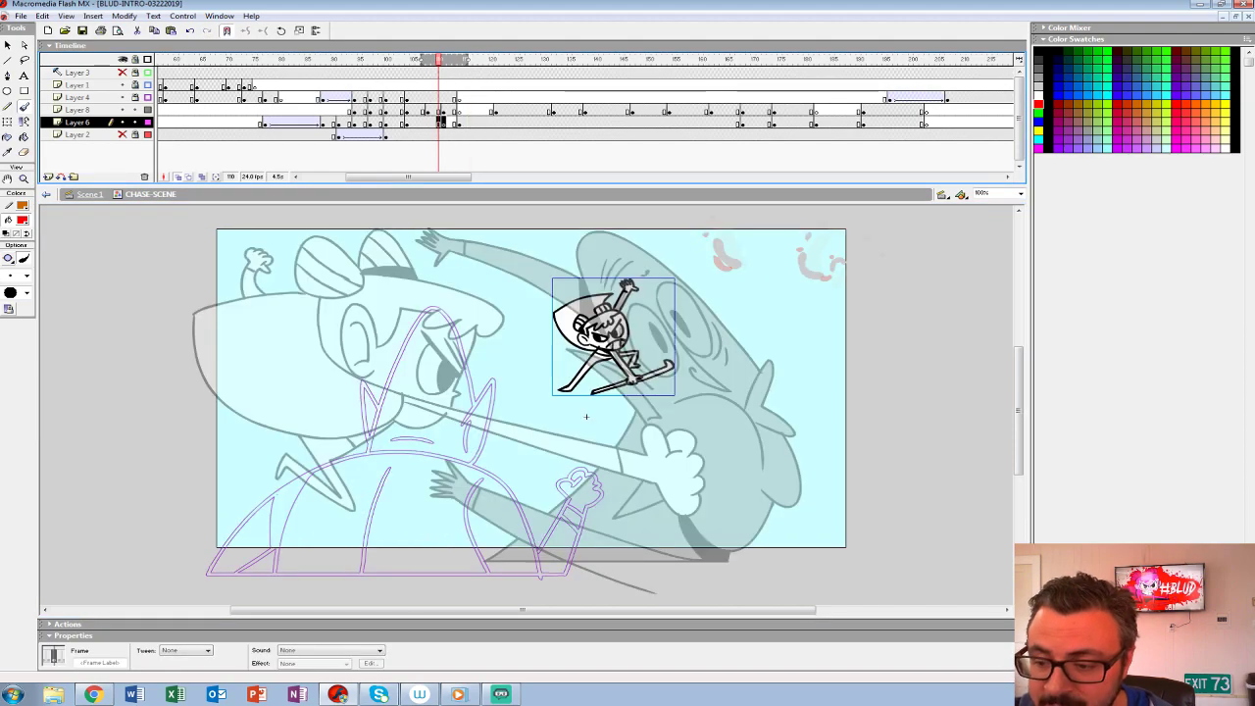
- Step through the Layer 6 frames between the leap and the punch, ending on frame 111
key("period")
key("comma")
key("comma")
key("period")
key("period")
key("period")
key("period")
key("period")
key("comma")
key("comma")
key("comma")
key("comma")
key("comma")
key("comma")
key("period")
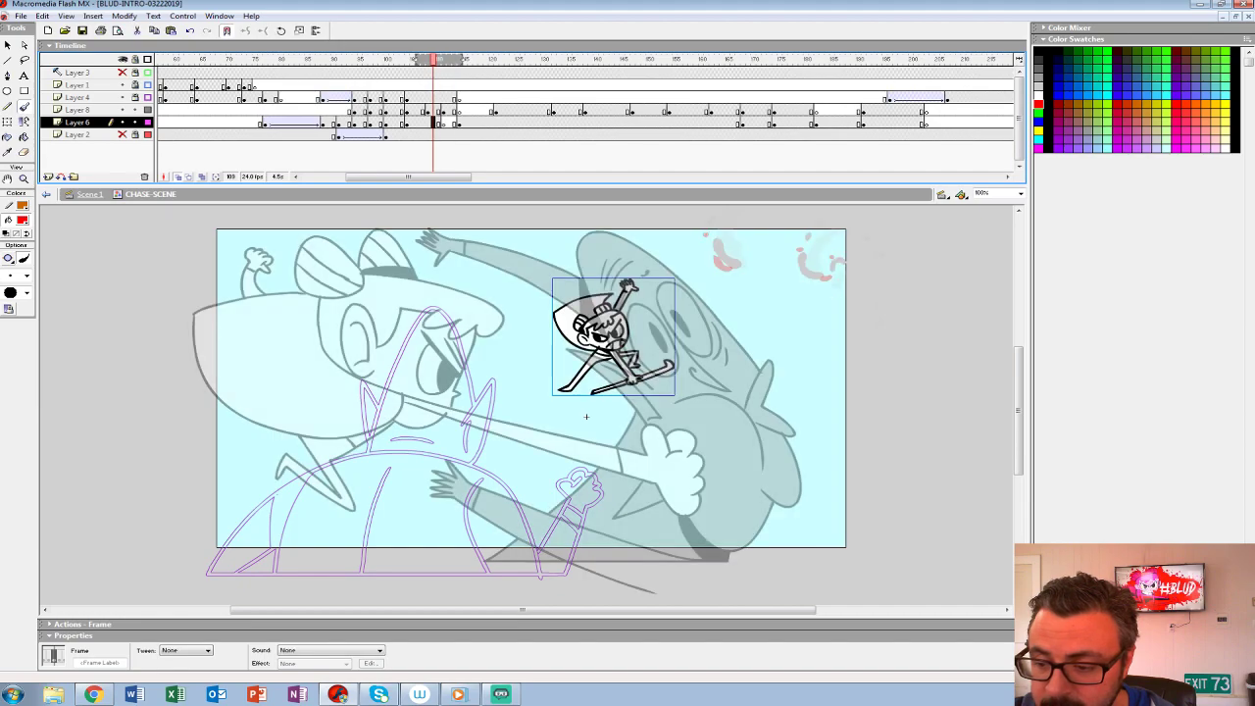
key("period")
key("period")
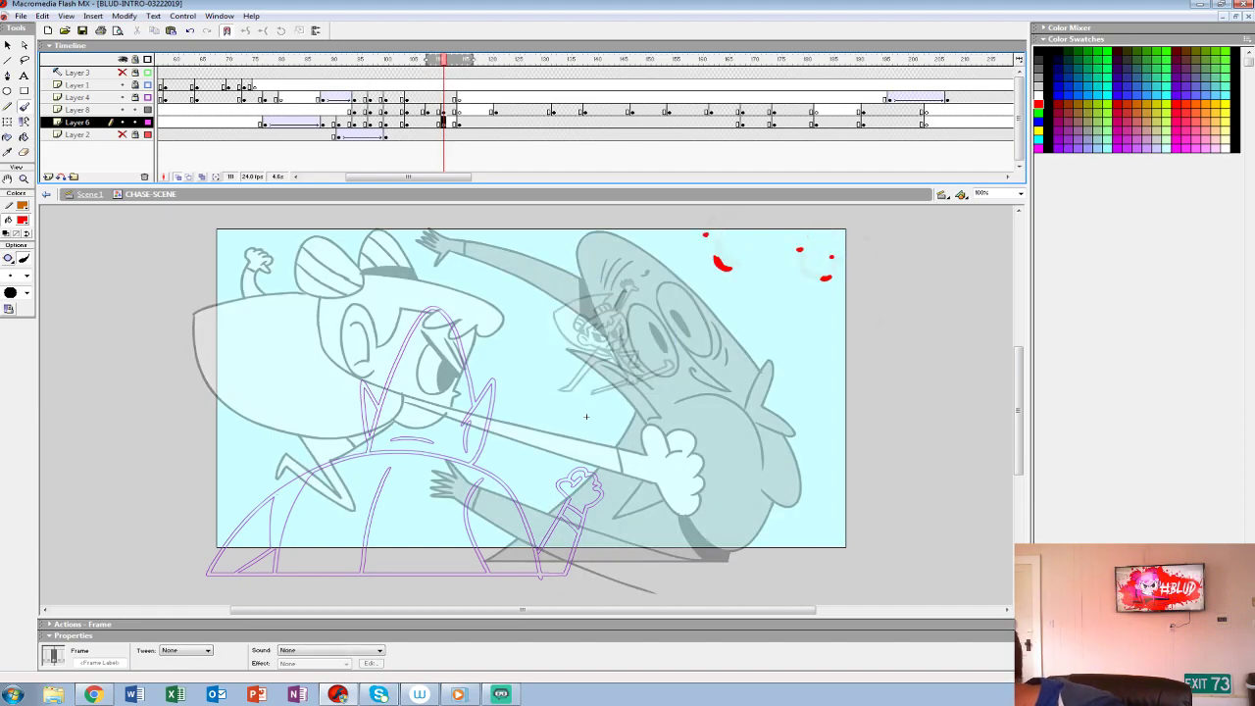
- Sketch the heroine's head in red at frame 111 of Layer 6, just beside the leap pose, with ear, hairline and hair bows
mouse_move(543, 332)
left_mouse_down()
mouse_move(538, 354)
mouse_move(551, 358)
mouse_move(571, 350)
mouse_move(541, 321)
mouse_move(581, 325)
mouse_move(569, 353)
mouse_move(583, 353)
mouse_move(565, 349)
left_mouse_up()
key("ctrl+z")
key("ctrl+z")
key("ctrl+z")
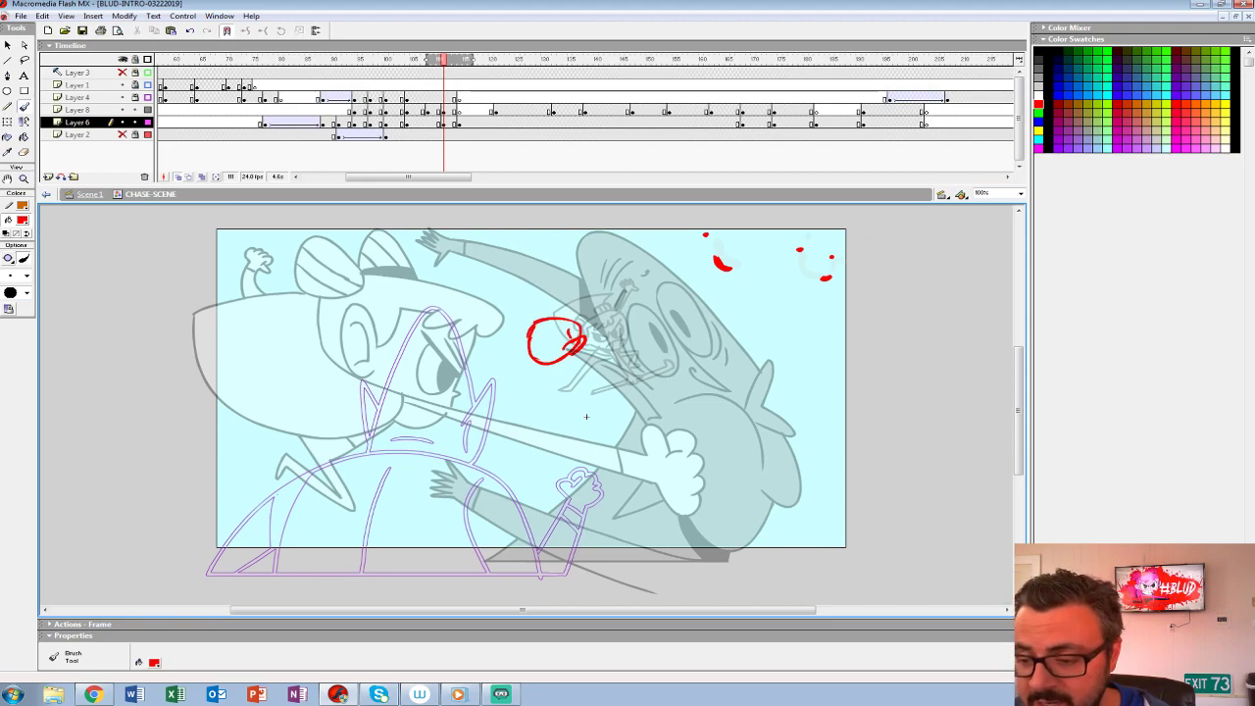
mouse_move(553, 321)
left_mouse_down()
mouse_move(584, 336)
mouse_move(590, 316)
mouse_move(585, 332)
left_mouse_up()
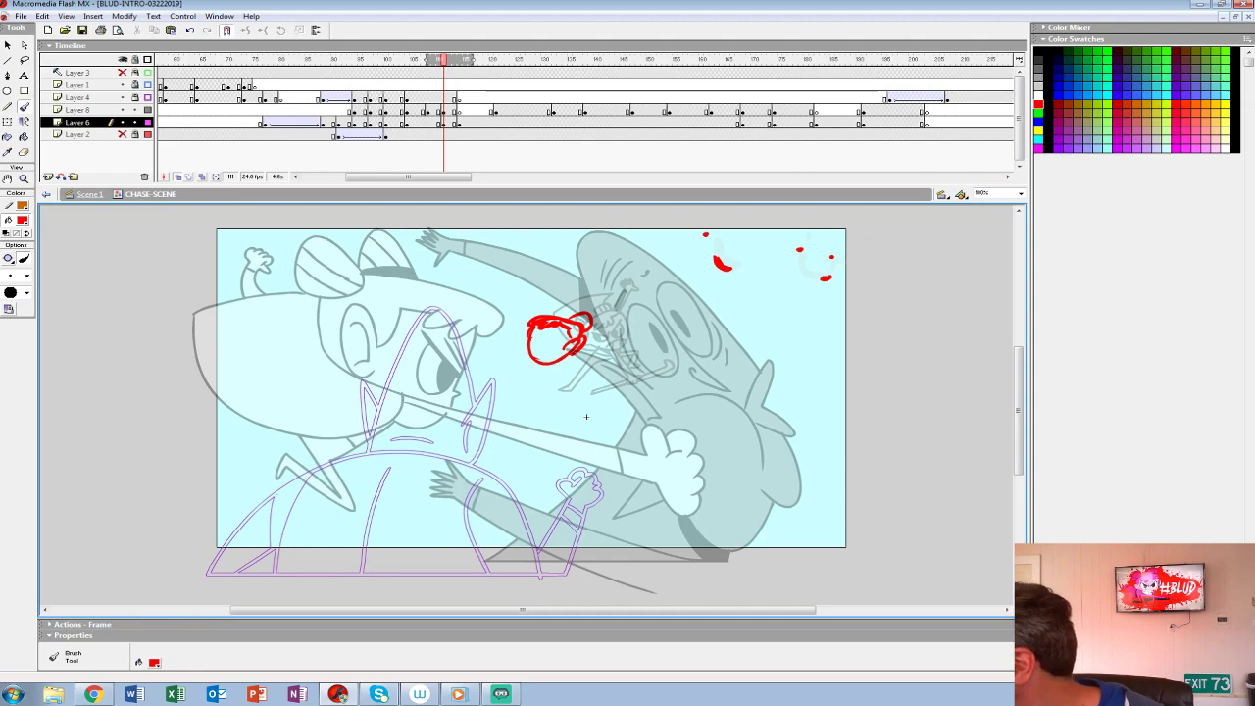
left_click_drag(547, 318, 566, 316)
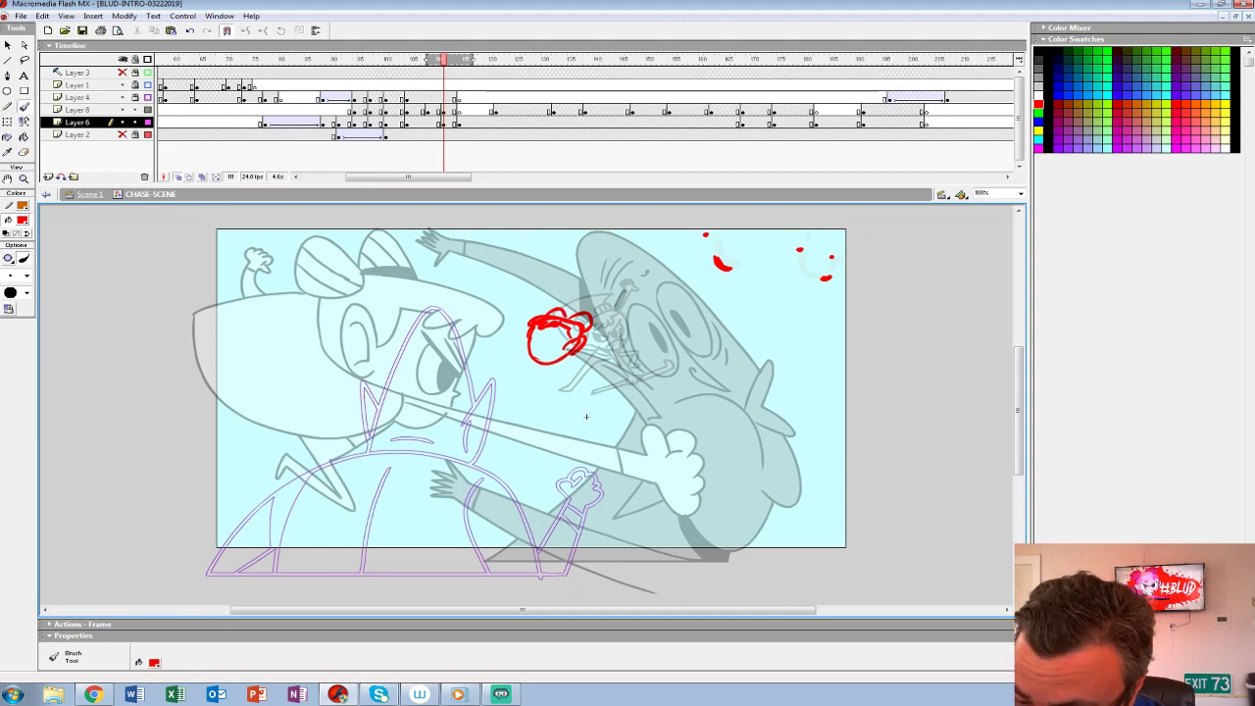
- Scale the whole red head sketch to 110% and move it up and left, toward the punch drawing
key("ctrl+a")
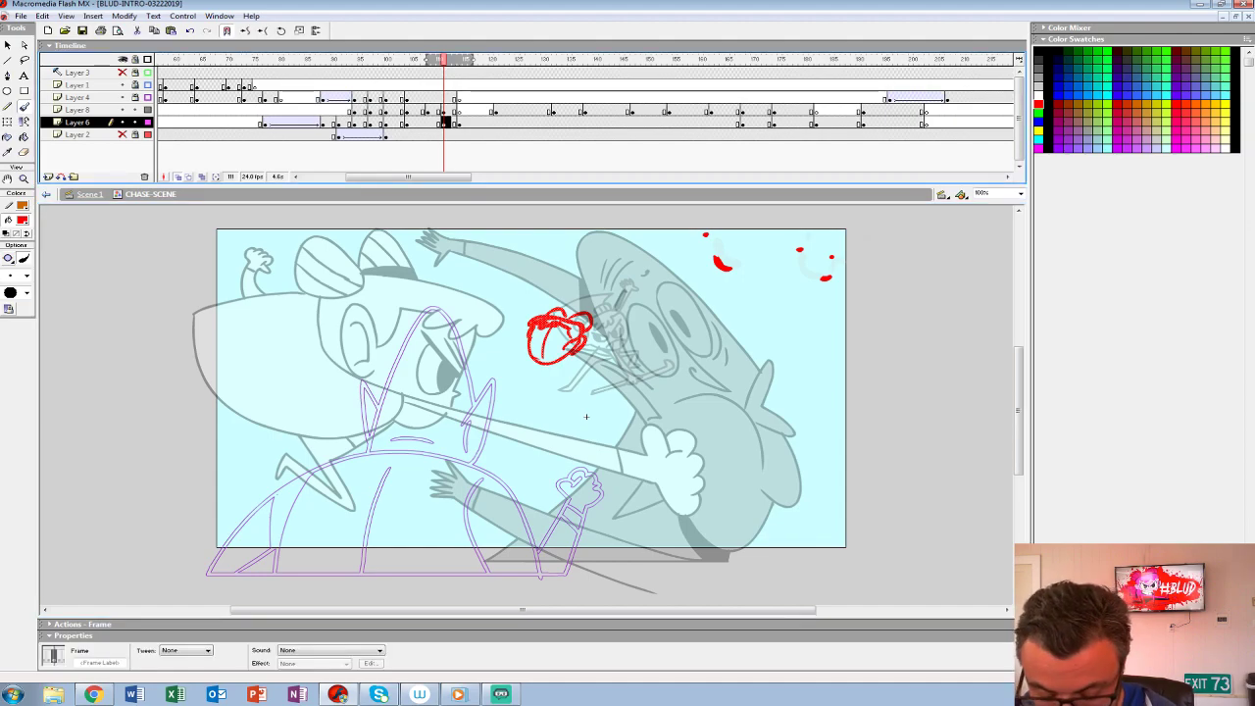
key("ctrl+alt+s")
type("110")
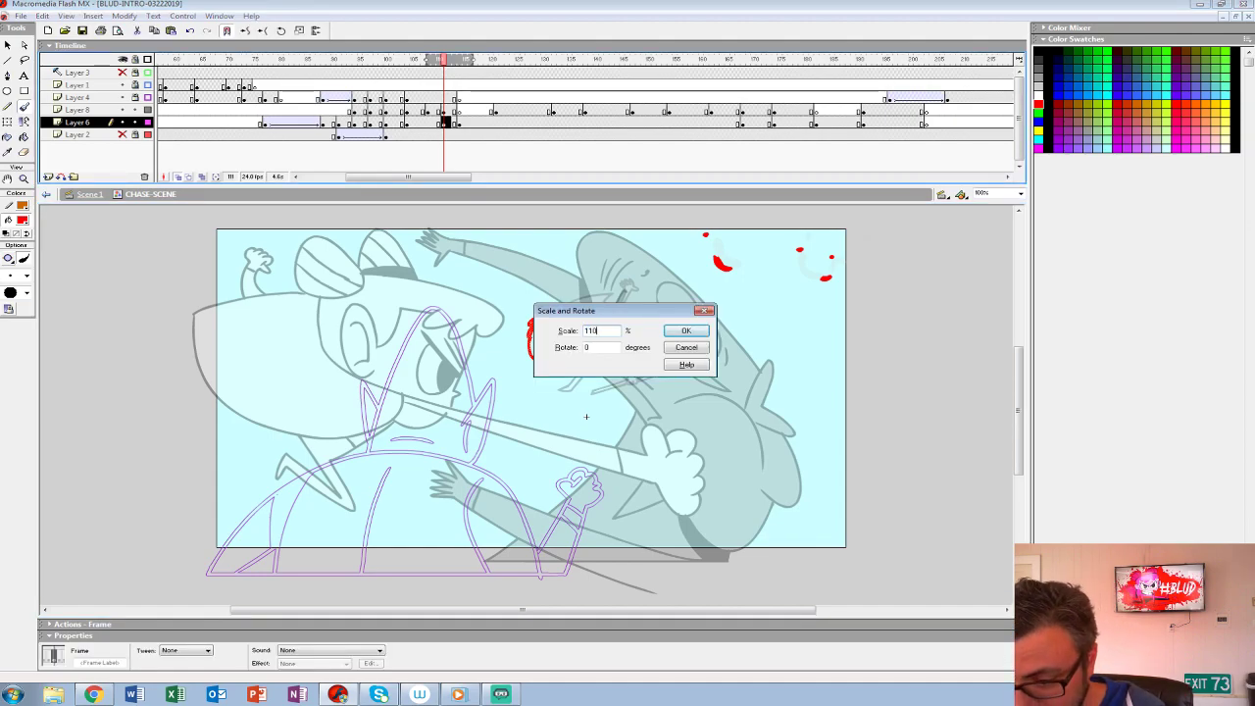
key("Return")
key("shift+Up")
key("shift+Left")
key("shift+Left")
key("shift+Left")
key("shift+Up")
key("shift+Left")
key("Right")
key("Right")
key("Right")
- Enlarge the head sketch by another 110% and fine-tune its position along the path to the punch
key("ctrl+alt+s")
type("110")
key("Return")
key("shift+Right")
key("shift+Up")
key("shift+Left")
key("Down")
key("Down")
key("Down")
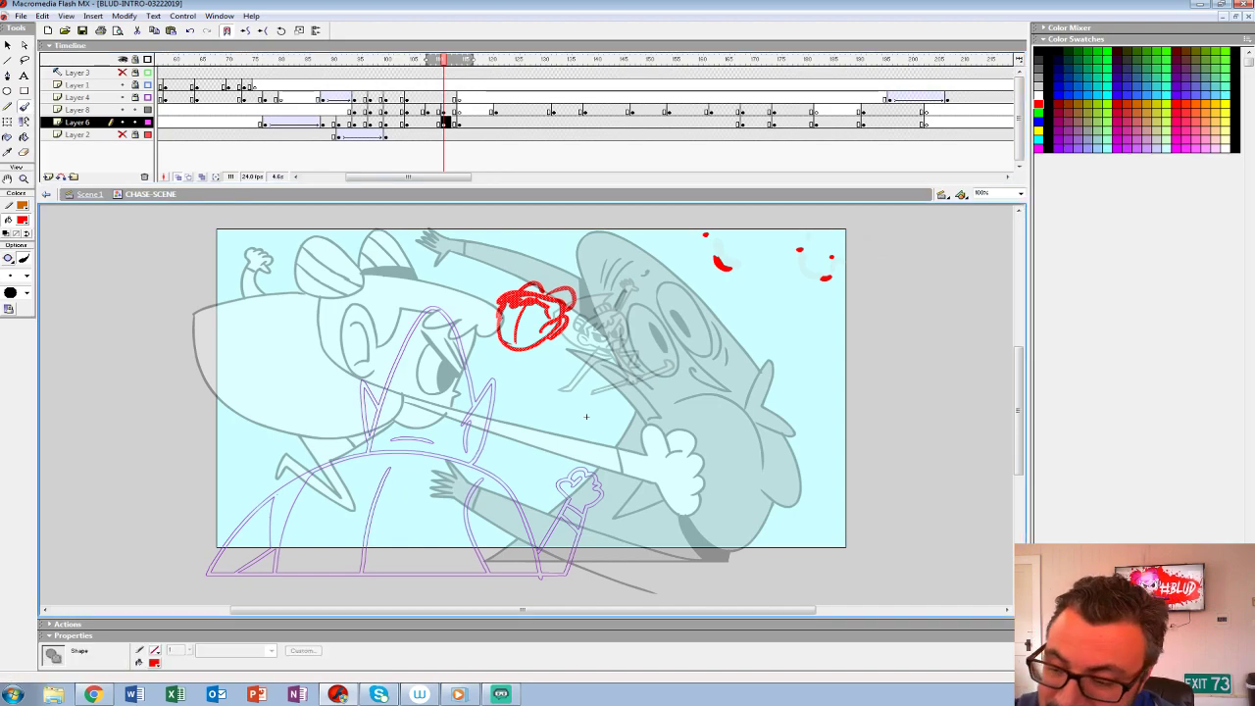
- Sketch the angry eyes and gritted teeth on the heroine's red rough head
key("Escape")
mouse_move(516, 319)
left_mouse_down()
mouse_move(545, 308)
mouse_move(534, 327)
mouse_move(503, 327)
mouse_move(514, 338)
left_mouse_up()
key("ctrl+z")
key("ctrl+z")
key("ctrl+z")
left_click_drag(539, 331, 512, 343)
left_click_drag(519, 332, 525, 343)
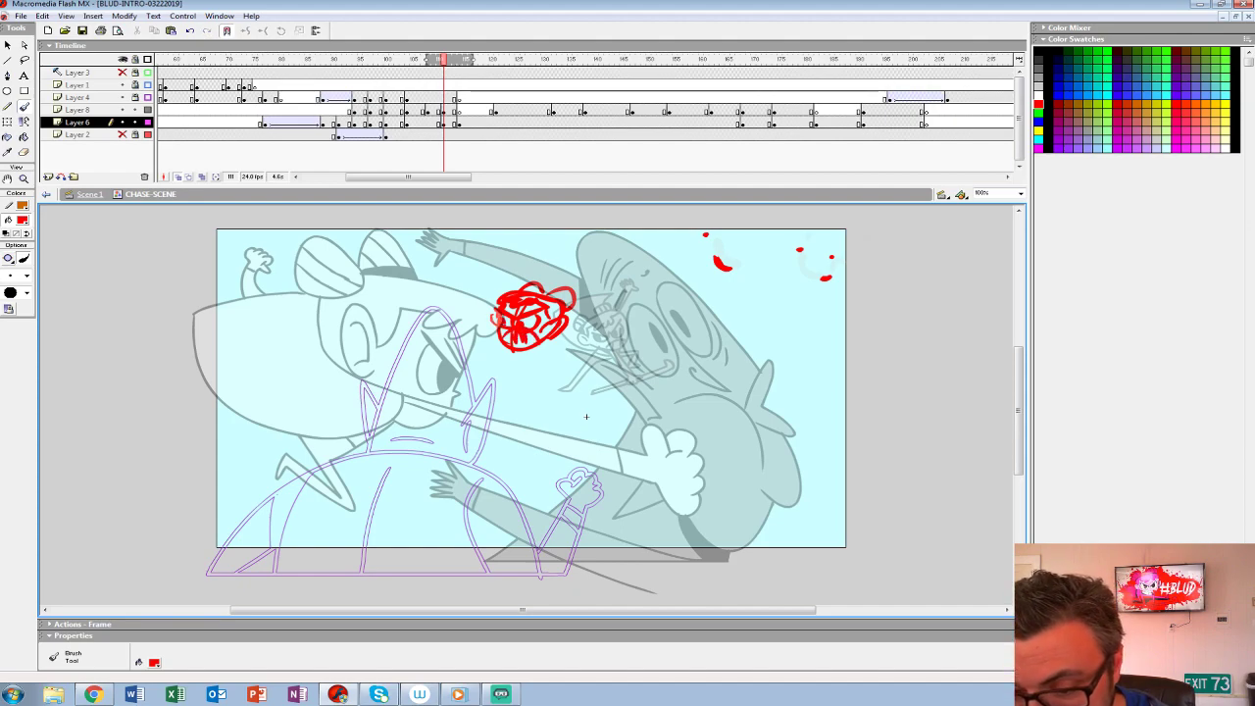
left_click_drag(497, 319, 497, 336)
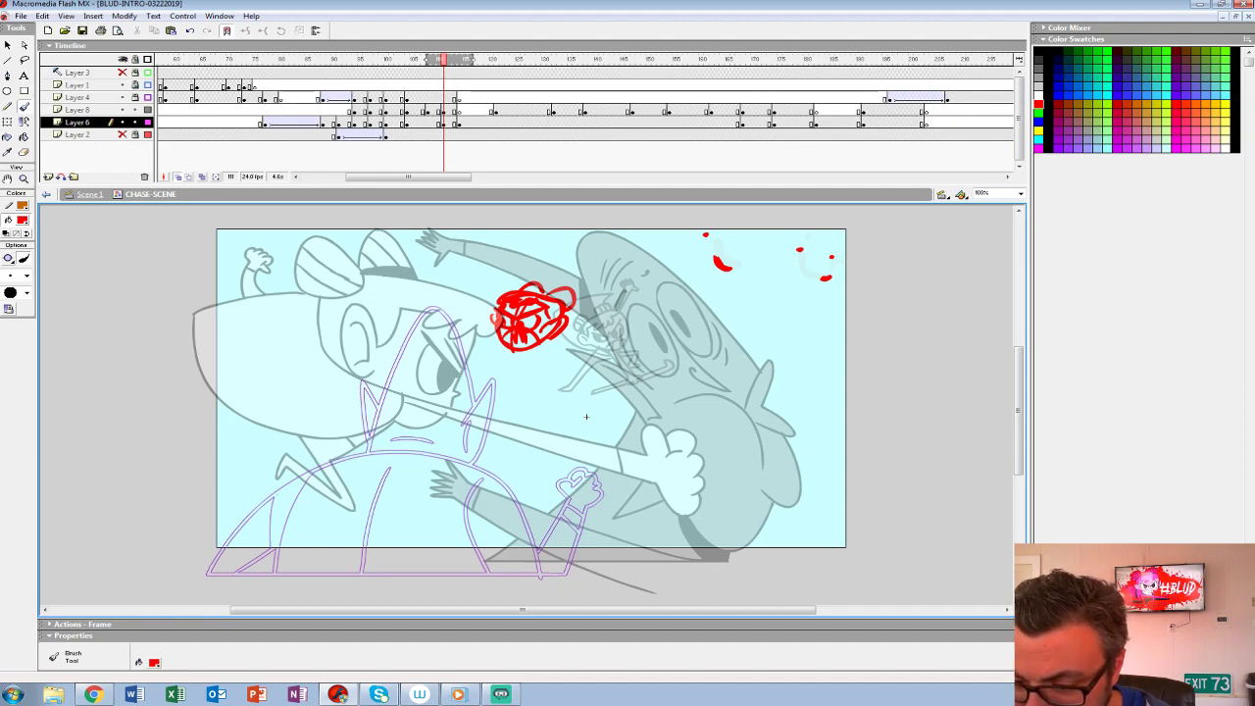
- Sketch the heroine's legs in red, one stretched out behind her and the other bent in front
left_click_drag(557, 346, 618, 373)
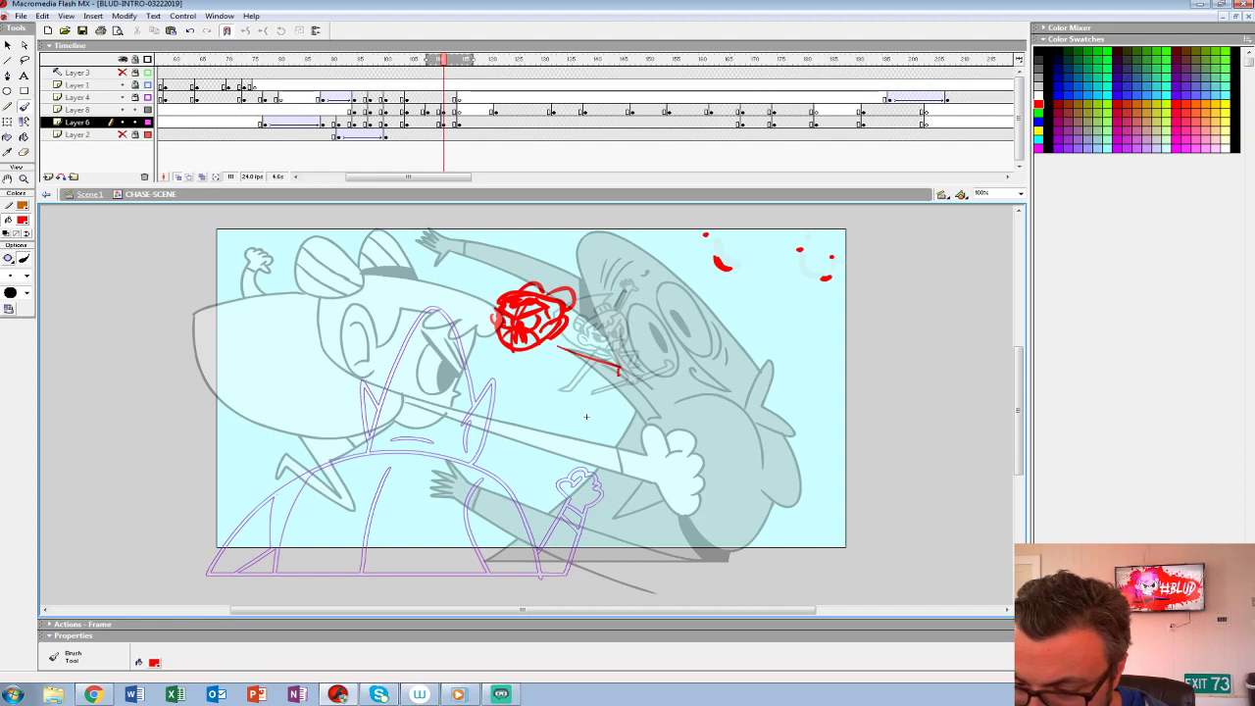
left_click_drag(558, 339, 623, 365)
mouse_move(506, 347)
left_mouse_down()
mouse_move(492, 353)
mouse_move(513, 377)
mouse_move(520, 368)
left_mouse_up()
key("ctrl+z")
left_click_drag(502, 352, 564, 344)
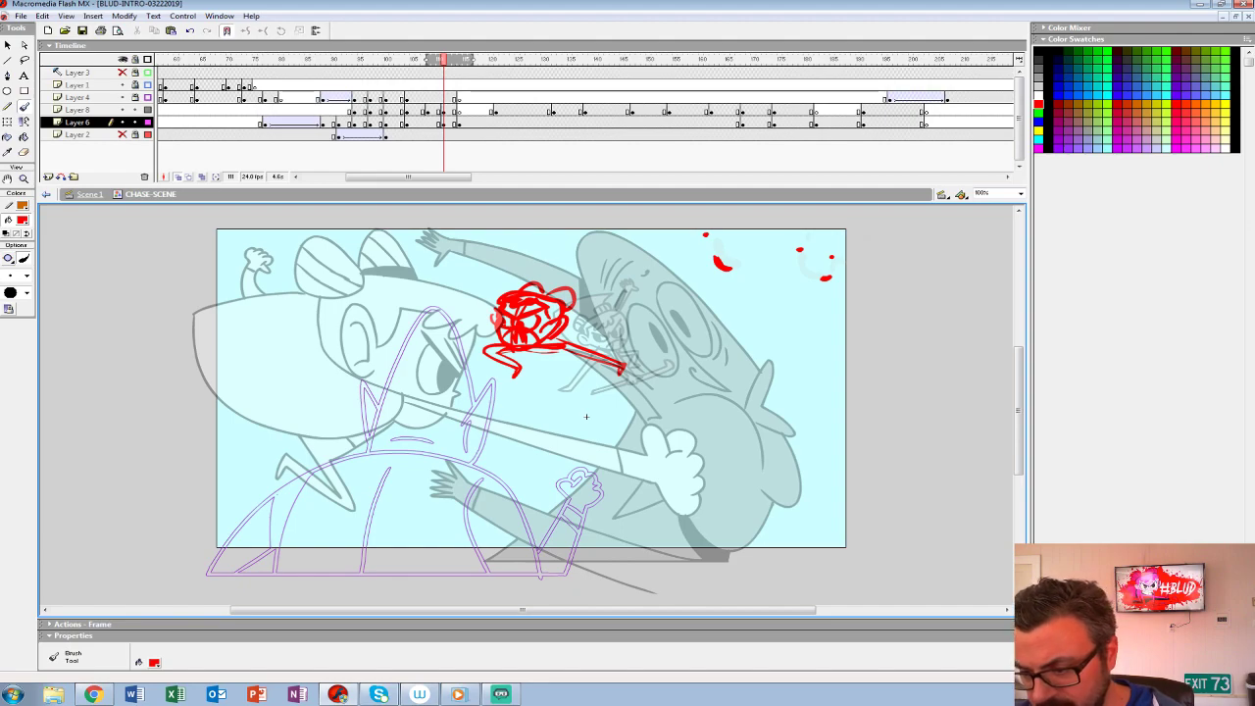
- Rough in the heroine's raised fist arm, her trailing arm and the cape shape behind her
mouse_move(524, 291)
left_mouse_down()
mouse_move(516, 275)
mouse_move(546, 256)
mouse_move(536, 292)
mouse_move(514, 259)
mouse_move(535, 258)
mouse_move(535, 282)
mouse_move(503, 259)
mouse_move(538, 288)
mouse_move(618, 290)
left_mouse_up()
key("ctrl+z")
mouse_move(567, 327)
left_mouse_down()
mouse_move(616, 292)
mouse_move(622, 304)
mouse_move(626, 284)
mouse_move(622, 349)
left_mouse_up()
mouse_move(563, 347)
left_mouse_down()
mouse_move(614, 329)
mouse_move(609, 340)
left_mouse_up()
left_click_drag(622, 319, 596, 349)
- Insert a blank keyframe at frame 112 of Layer 6 and set the onion skin range to include the punch drawing
left_click_drag(403, 98, 492, 110)
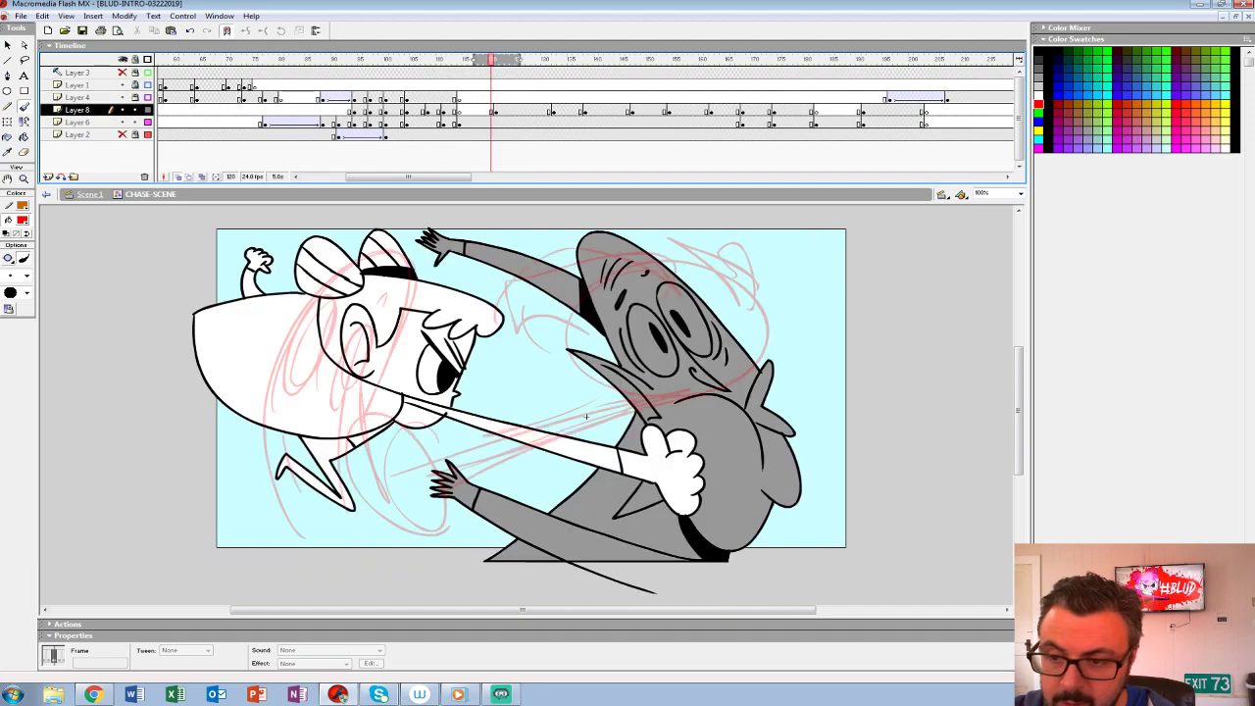
left_click(443, 122)
left_click(449, 123)
key("F7")
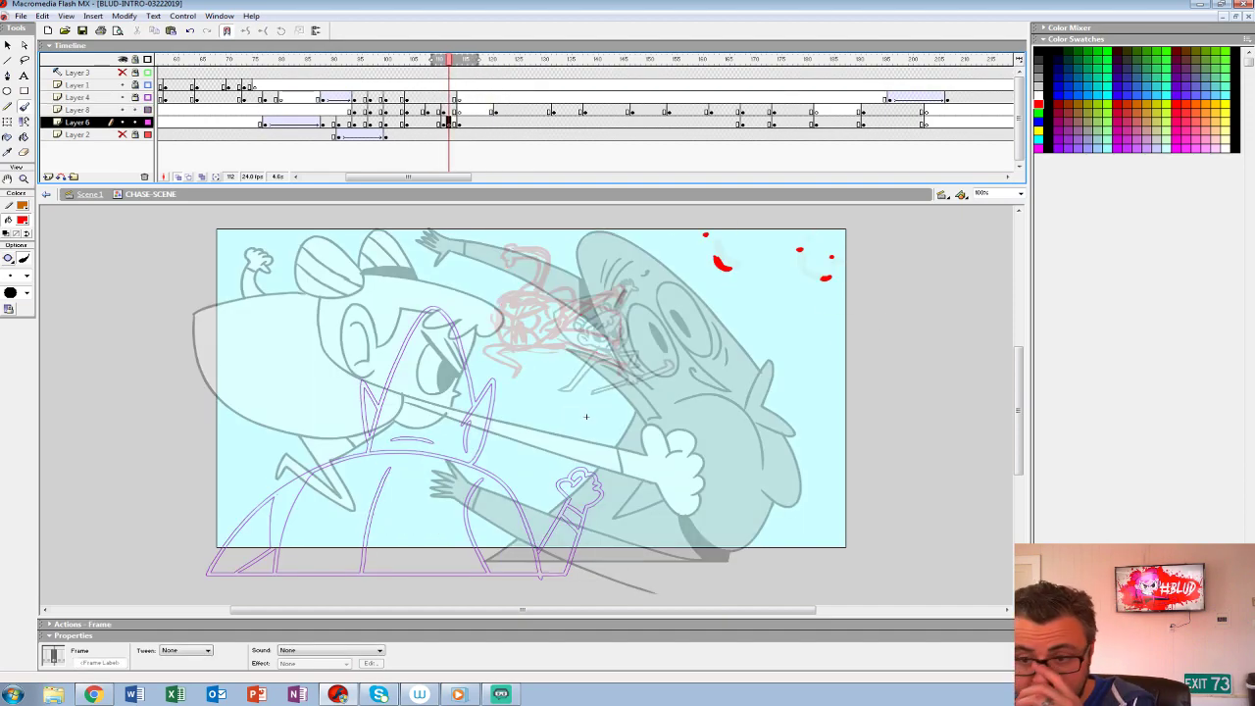
left_click_drag(476, 60, 450, 60)
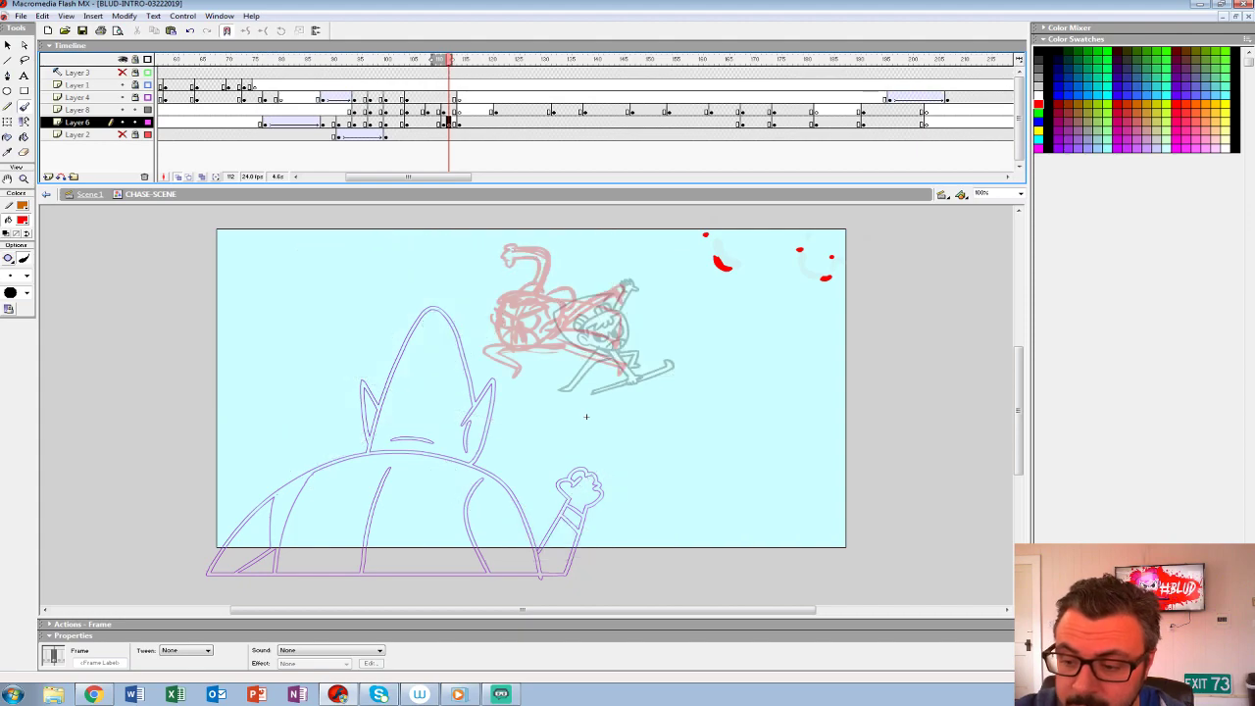
key("b")
left_click_drag(454, 60, 471, 60)
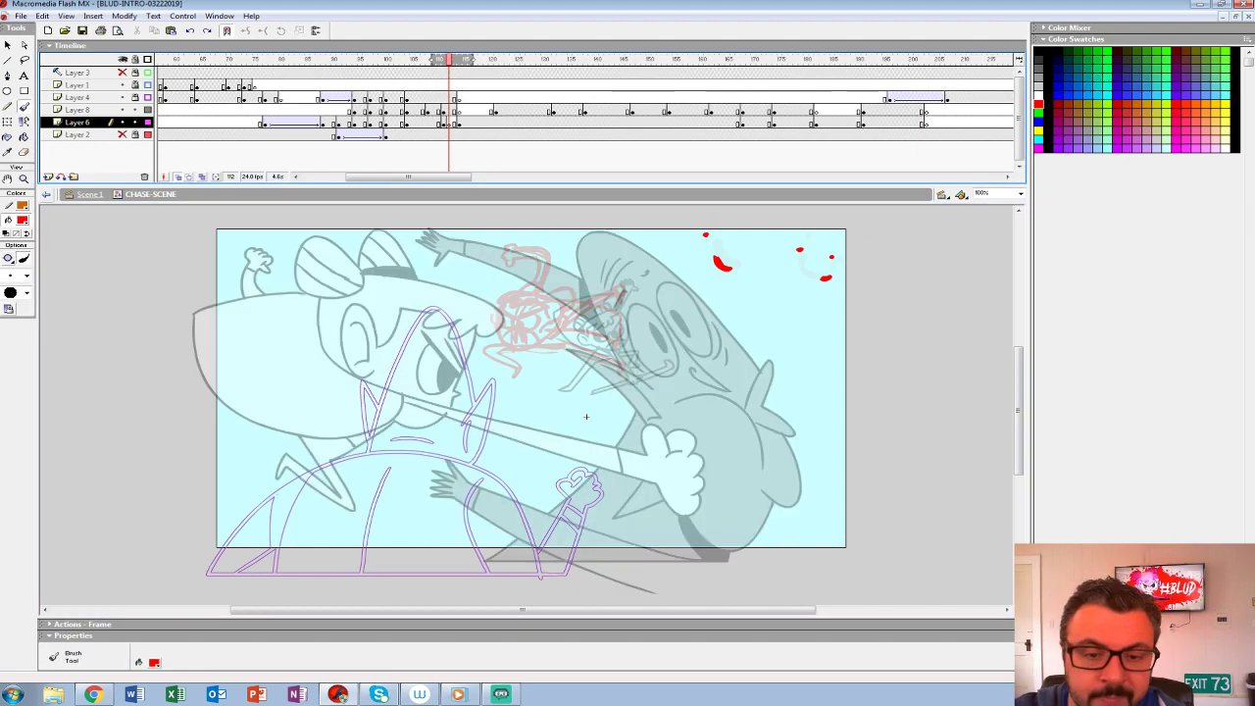
- Magnify the red rough to 200% and set the Brush tool to black with a slightly larger brush size
key("z")
left_click(536, 321)
left_click_drag(625, 595, 573, 549)
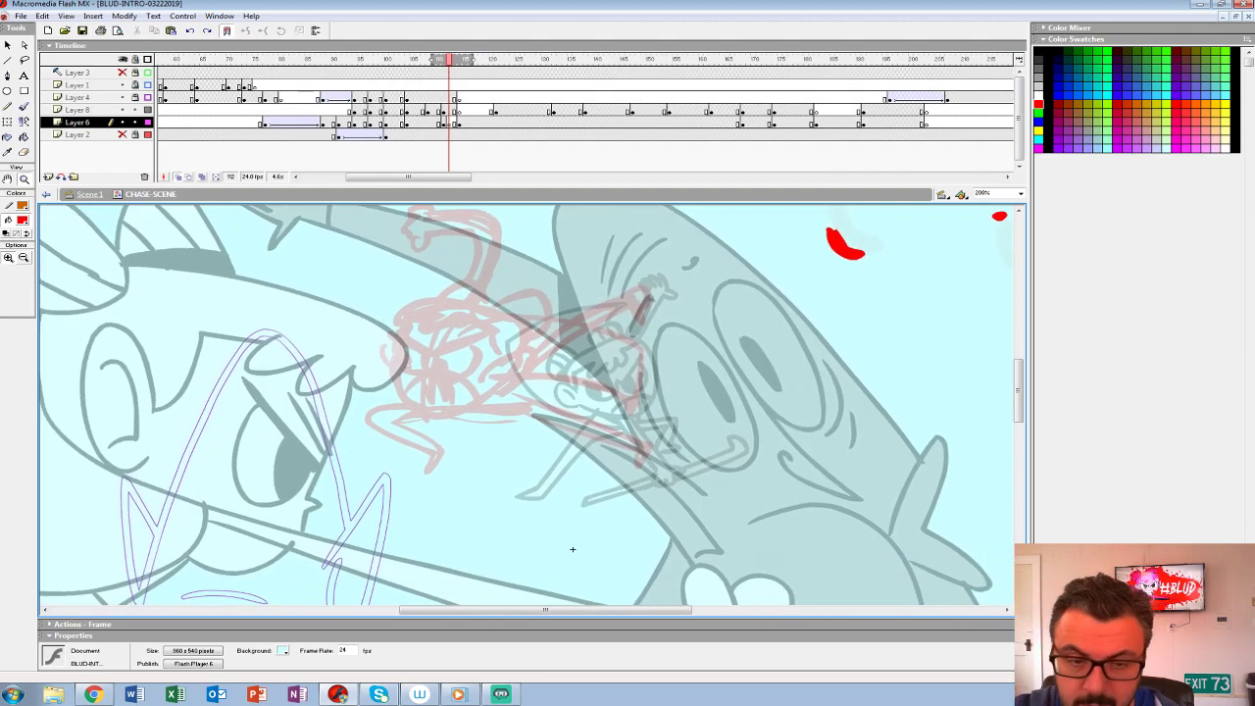
left_click(24, 106)
left_click(21, 221)
left_click(6, 247)
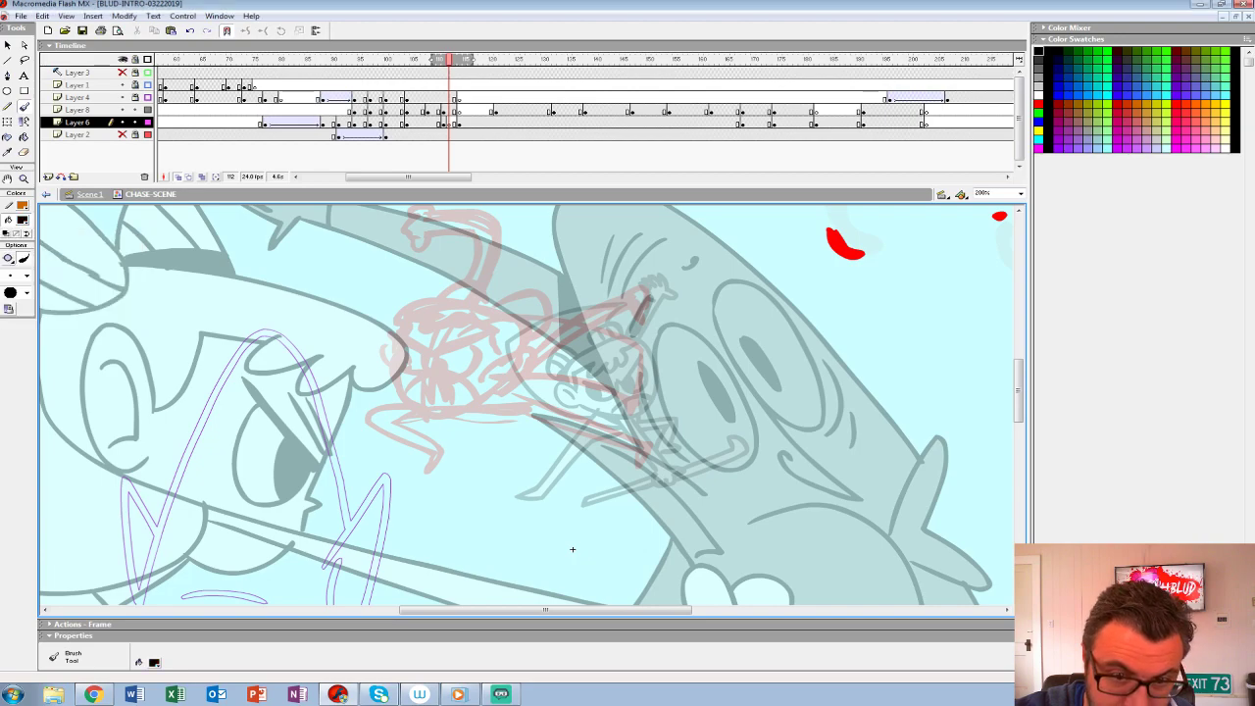
left_click(14, 275)
left_click(13, 322)
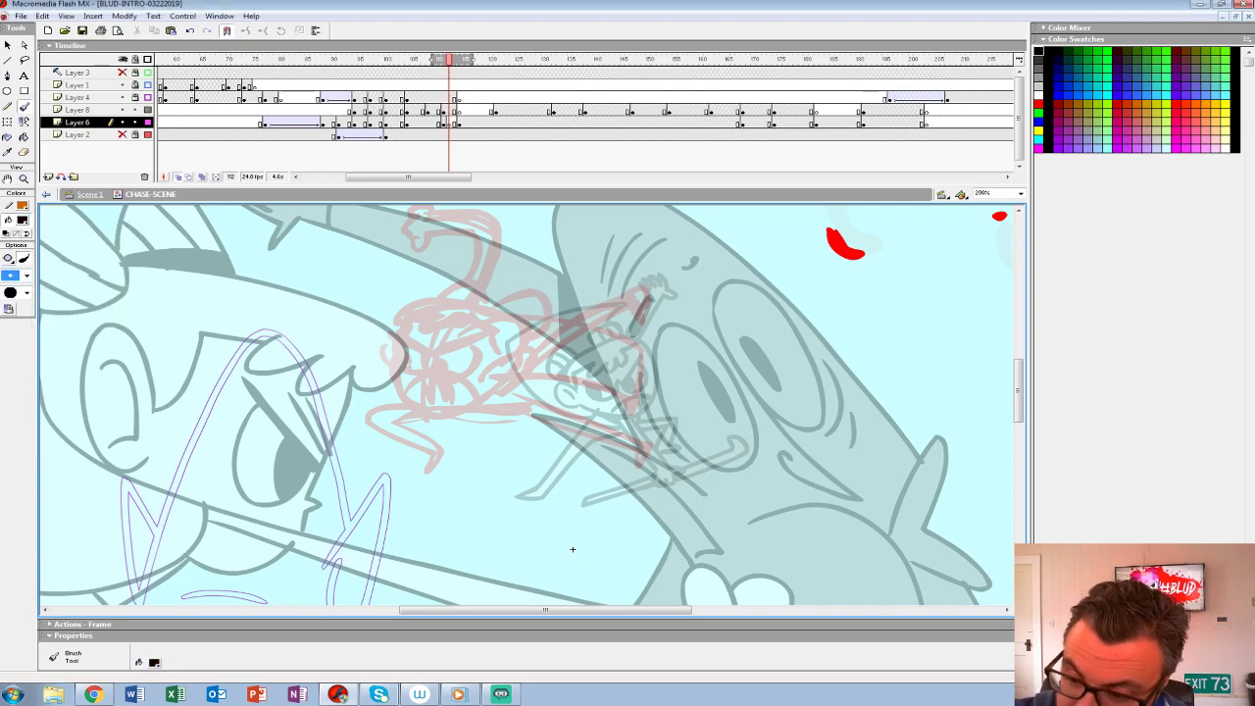
- Ink the heroine's fringe, hair bows and ear in black over the red rough
mouse_move(487, 371)
left_mouse_down()
mouse_move(535, 371)
mouse_move(535, 355)
mouse_move(513, 365)
mouse_move(525, 349)
mouse_move(469, 301)
mouse_move(396, 324)
mouse_move(469, 322)
mouse_move(497, 355)
left_mouse_up()
mouse_move(496, 308)
left_mouse_down()
mouse_move(553, 298)
mouse_move(534, 335)
mouse_move(552, 300)
mouse_move(551, 312)
left_mouse_up()
left_click_drag(439, 298, 488, 297)
left_click_drag(573, 549, 647, 532)
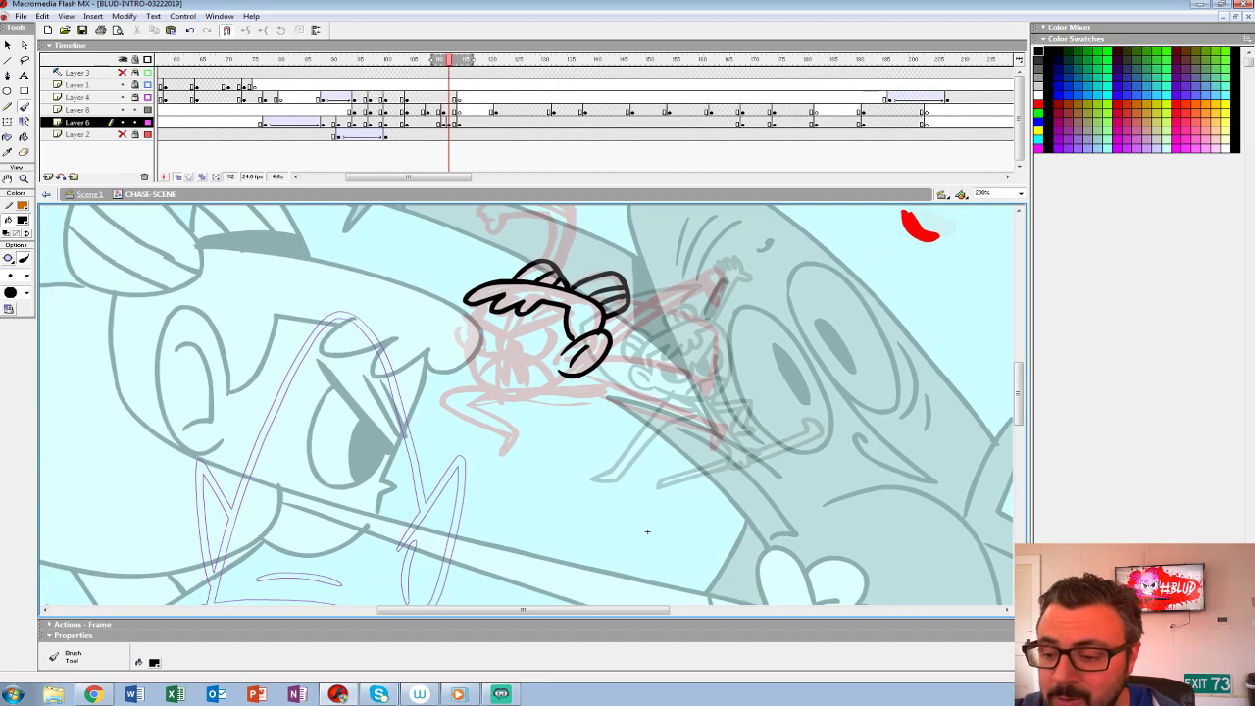
- Ink the heroine's two glaring eyes with pupils and slanted brows
mouse_move(500, 338)
left_mouse_down()
mouse_move(555, 319)
mouse_move(459, 311)
mouse_move(541, 363)
mouse_move(510, 357)
mouse_move(526, 355)
left_mouse_up()
left_click_drag(555, 330, 561, 332)
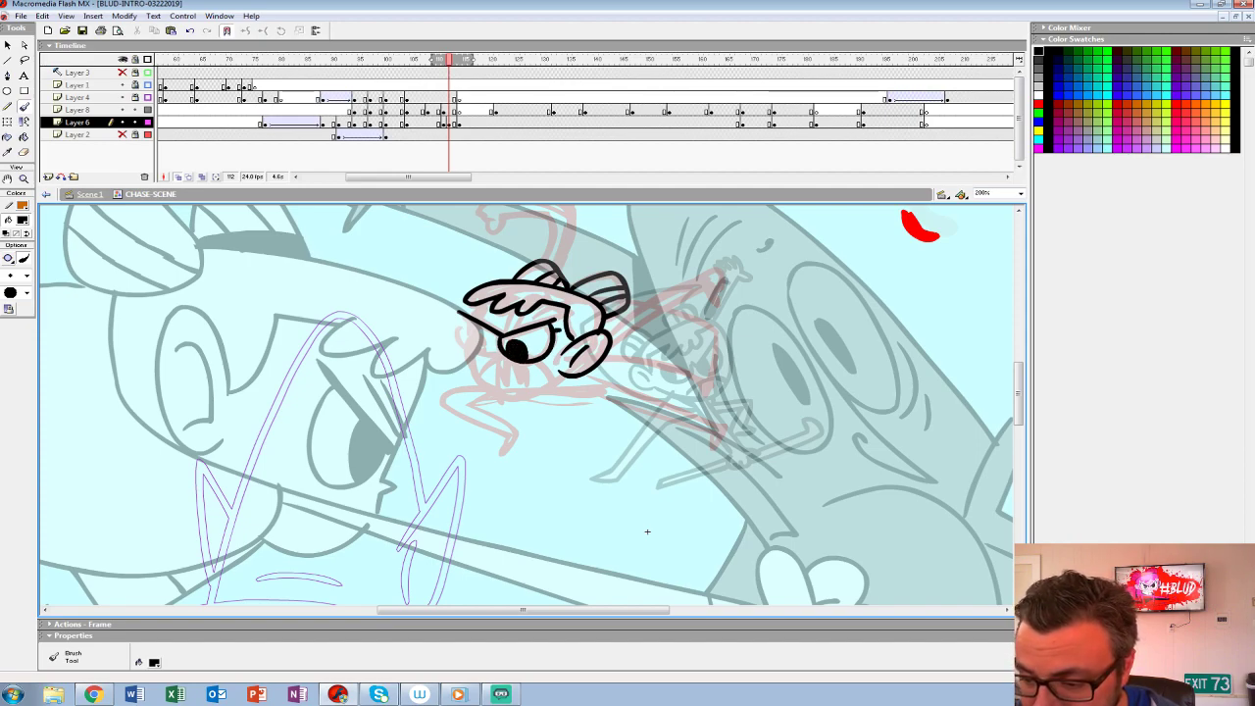
mouse_move(465, 317)
left_mouse_down()
mouse_move(460, 346)
mouse_move(500, 351)
mouse_move(471, 351)
mouse_move(508, 326)
left_mouse_up()
key("ctrl+z")
left_click_drag(504, 310, 484, 326)
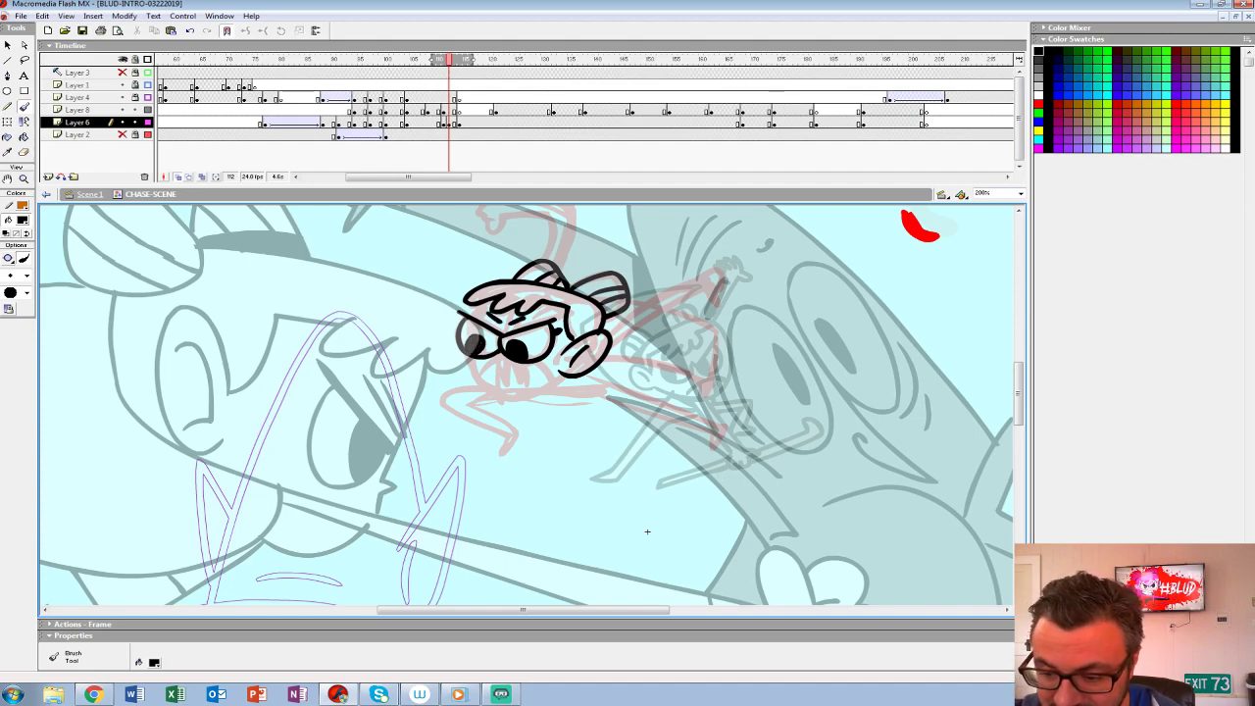
- Ink the heroine's jaw and gritted teeth below the eyes
mouse_move(564, 375)
left_mouse_down()
mouse_move(482, 386)
mouse_move(470, 358)
mouse_move(494, 394)
mouse_move(563, 376)
left_mouse_up()
key("ctrl+z")
mouse_move(481, 378)
left_mouse_down()
mouse_move(549, 386)
mouse_move(511, 395)
left_mouse_up()
left_click_drag(513, 369, 528, 392)
left_click_drag(481, 304, 474, 317)
- Ink the bent front leg and the outstretched back leg with their feet
mouse_move(647, 532)
left_mouse_down()
mouse_move(638, 581)
mouse_move(517, 552)
mouse_move(487, 511)
left_mouse_up()
mouse_move(446, 361)
left_mouse_down()
mouse_move(568, 406)
mouse_move(578, 421)
mouse_move(431, 370)
mouse_move(307, 366)
mouse_move(343, 431)
mouse_move(314, 376)
left_mouse_up()
left_click_drag(487, 511, 560, 558)
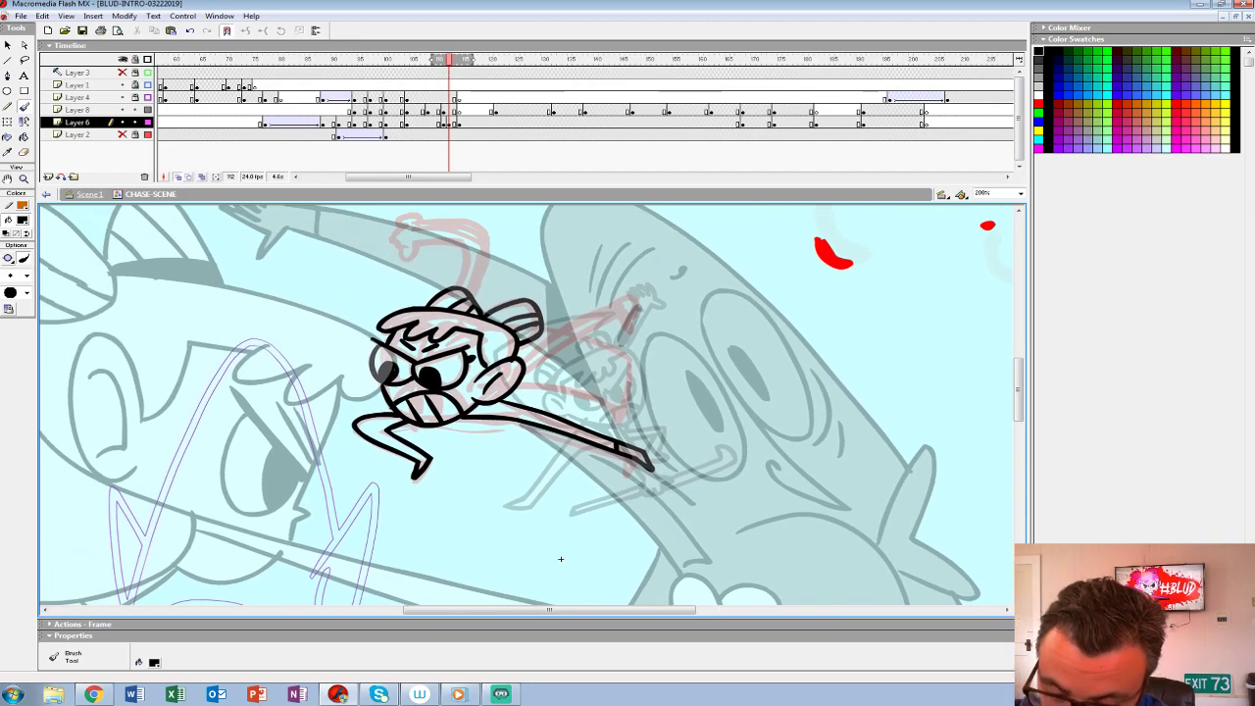
- Ink the trailing arm with its open hand, redrawing the forearm and fingers with a wrist line
left_click_drag(561, 559, 535, 597)
mouse_move(502, 410)
left_mouse_down()
mouse_move(612, 339)
mouse_move(588, 333)
mouse_move(497, 397)
left_mouse_up()
left_click_drag(573, 350, 627, 412)
key("space")
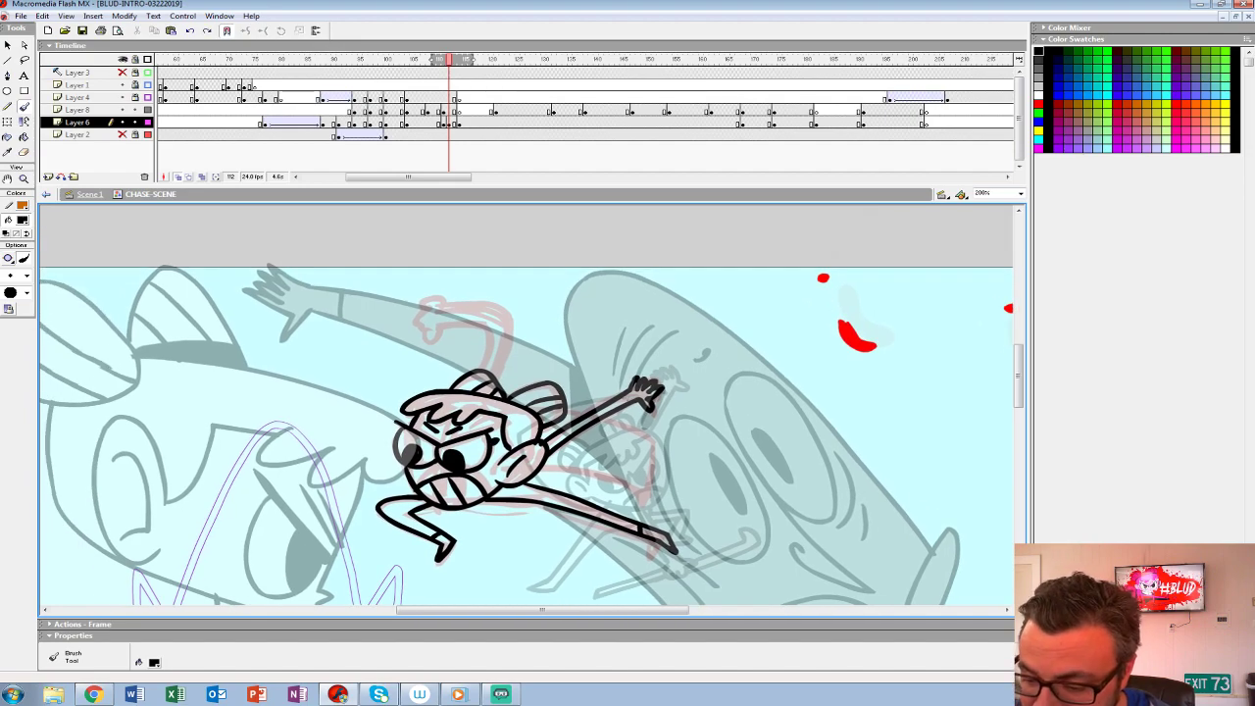
key("ctrl+z")
key("ctrl+z")
key("ctrl+z")
key("ctrl+z")
key("ctrl+z")
key("ctrl+z")
key("ctrl+z")
mouse_move(549, 452)
left_mouse_down()
mouse_move(645, 396)
mouse_move(654, 409)
left_mouse_up()
mouse_move(654, 408)
left_mouse_down()
mouse_move(662, 389)
mouse_move(645, 375)
left_mouse_up()
mouse_move(648, 389)
left_mouse_down()
mouse_move(638, 374)
mouse_move(541, 438)
left_mouse_up()
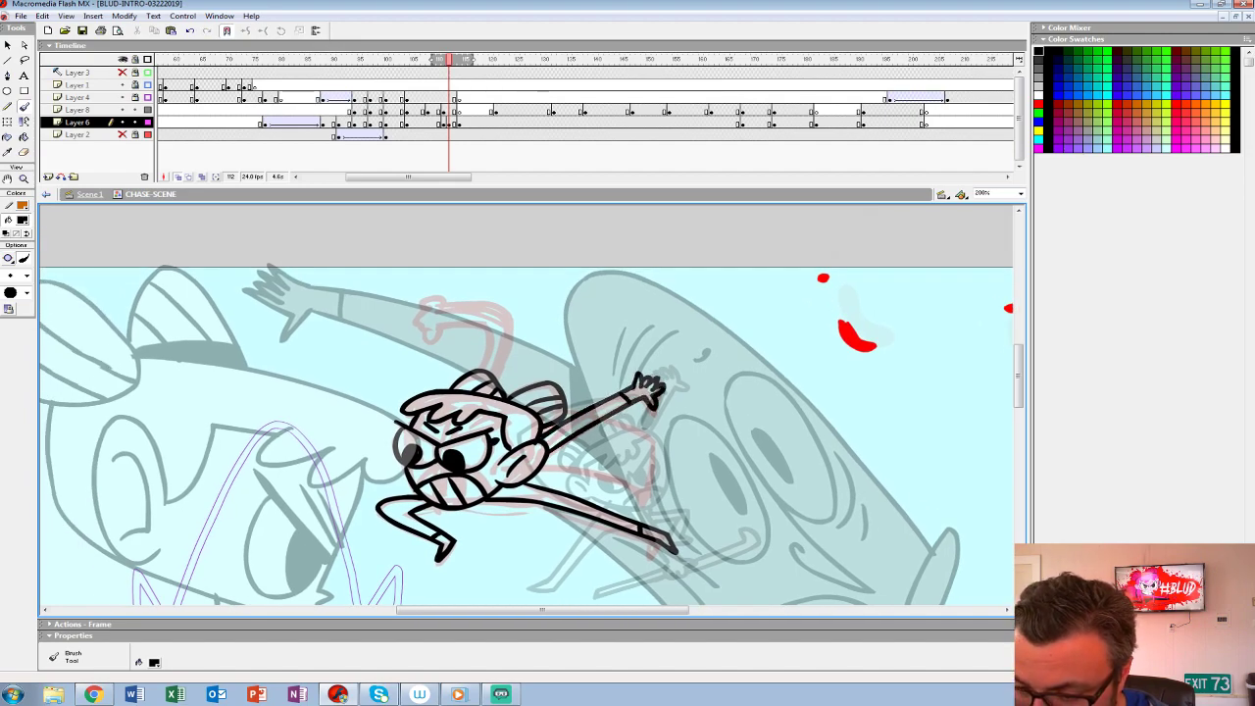
- Ink the heroine's raised, bent arm and its fist above her head
left_click_drag(504, 382, 510, 320)
left_click_drag(510, 320, 443, 311)
mouse_move(438, 326)
left_mouse_down()
mouse_move(471, 325)
mouse_move(488, 372)
left_mouse_up()
mouse_move(442, 326)
left_mouse_down()
mouse_move(429, 328)
mouse_move(428, 303)
left_mouse_up()
left_click_drag(423, 300, 446, 305)
- Ink the cape shape trailing behind the heroine between her arm and back leg
left_click_drag(584, 600, 509, 522)
mouse_move(470, 391)
left_mouse_down()
mouse_move(574, 422)
mouse_move(579, 367)
mouse_move(508, 353)
left_mouse_up()
mouse_move(510, 564)
left_mouse_down()
mouse_move(637, 461)
mouse_move(576, 508)
left_mouse_up()
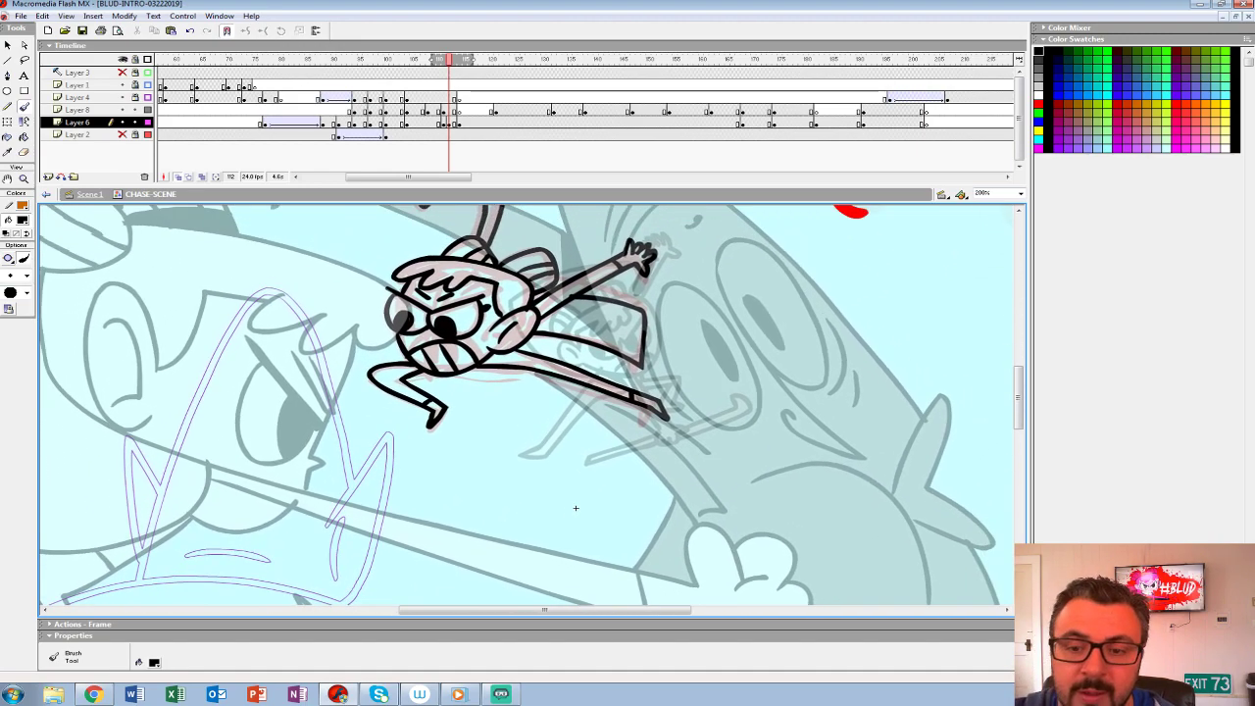
- Replace the red rough at frame 111 of Layer 6 with the inked drawing and turn off onion skinning
key("period")
key("comma")
key("comma")
key("z")
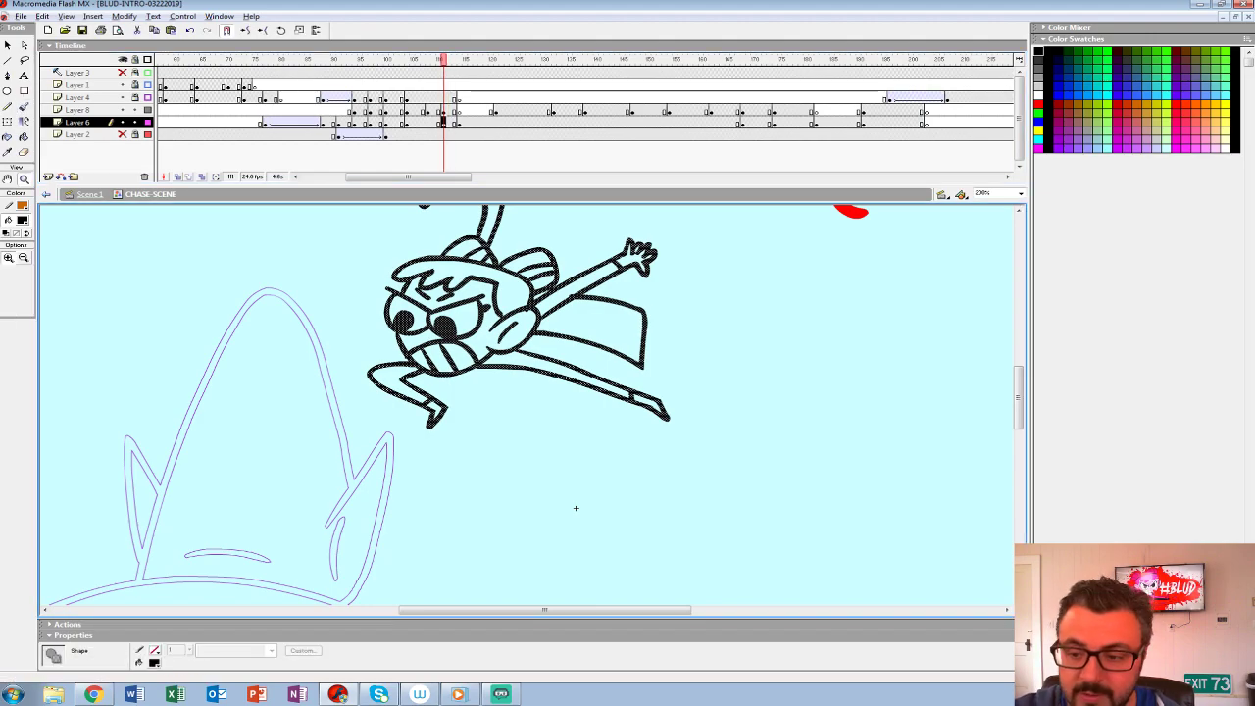
- Check how the inked in-between at frame 111 flows into the punch drawing by stepping through the surrounding frames
left_click(575, 507, "alt")
left_click(524, 493, "alt")
key("comma")
key("comma")
left_click_drag(432, 59, 485, 60)
left_click(511, 457)
left_click_drag(424, 474, 563, 436)
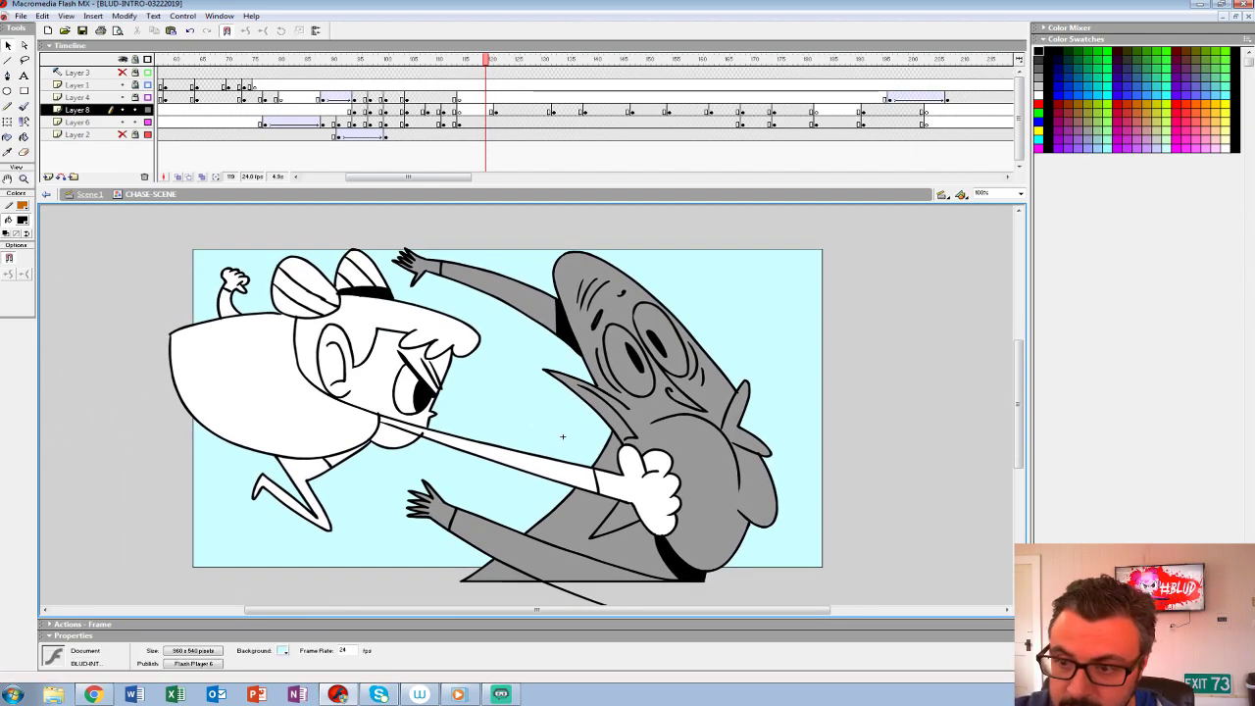
left_click(459, 122)
key("comma")
key("period")
key("comma")
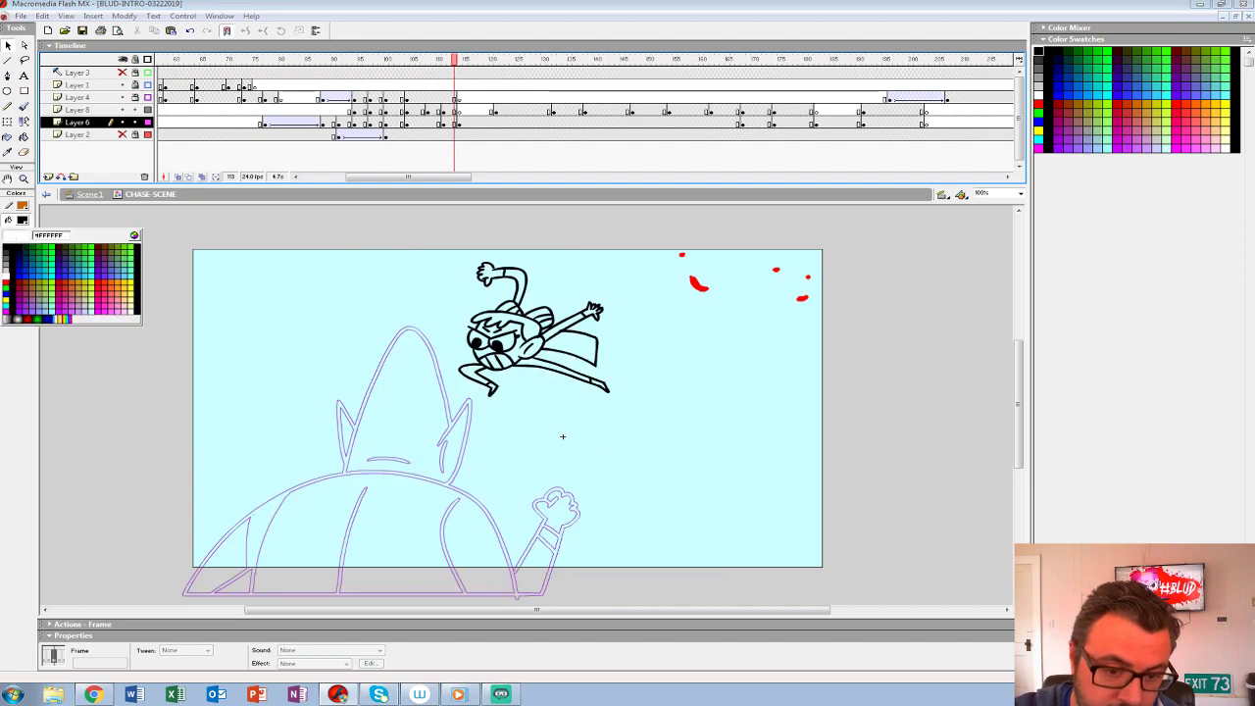
- Fill the heroine's inked in-between on Layer 6 with white, including head, arms, legs, hair and cape
key("k")
key("period")
key("comma")
key("comma")
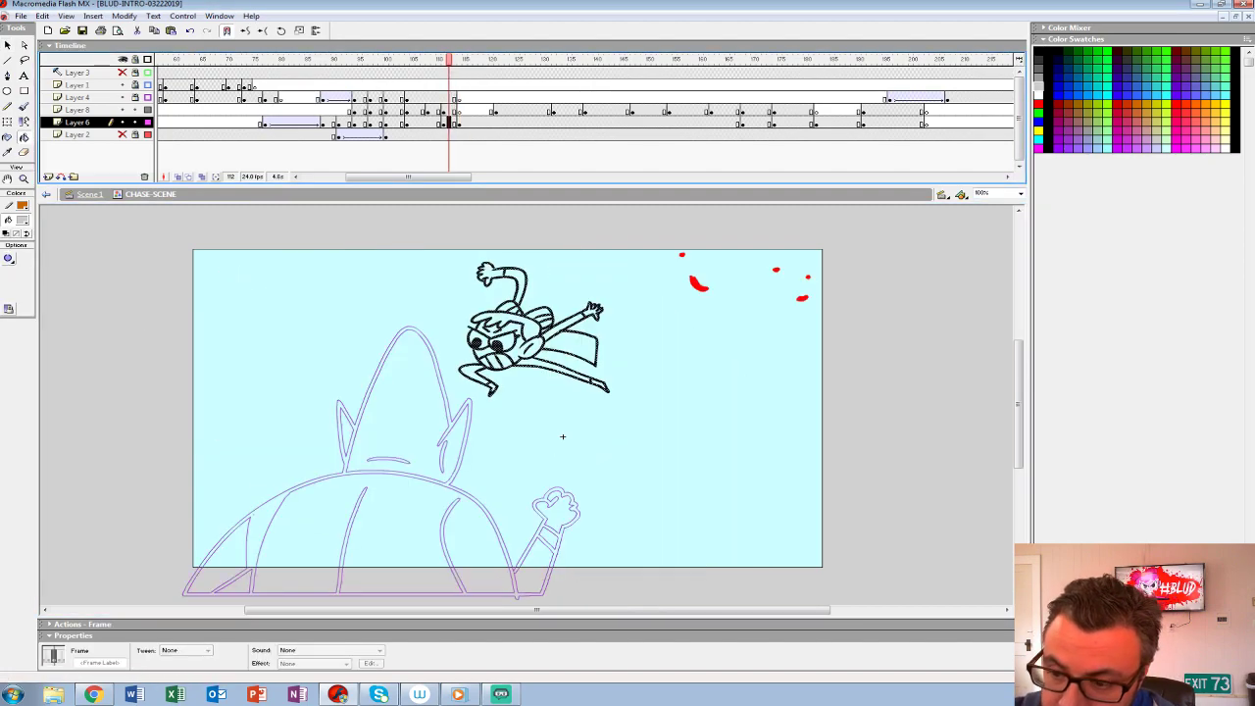
left_click(22, 220)
left_click(12, 279)
key("ctrl+z")
left_click(520, 350)
left_click(531, 330)
left_click(505, 340)
left_click(486, 352)
left_click(472, 372)
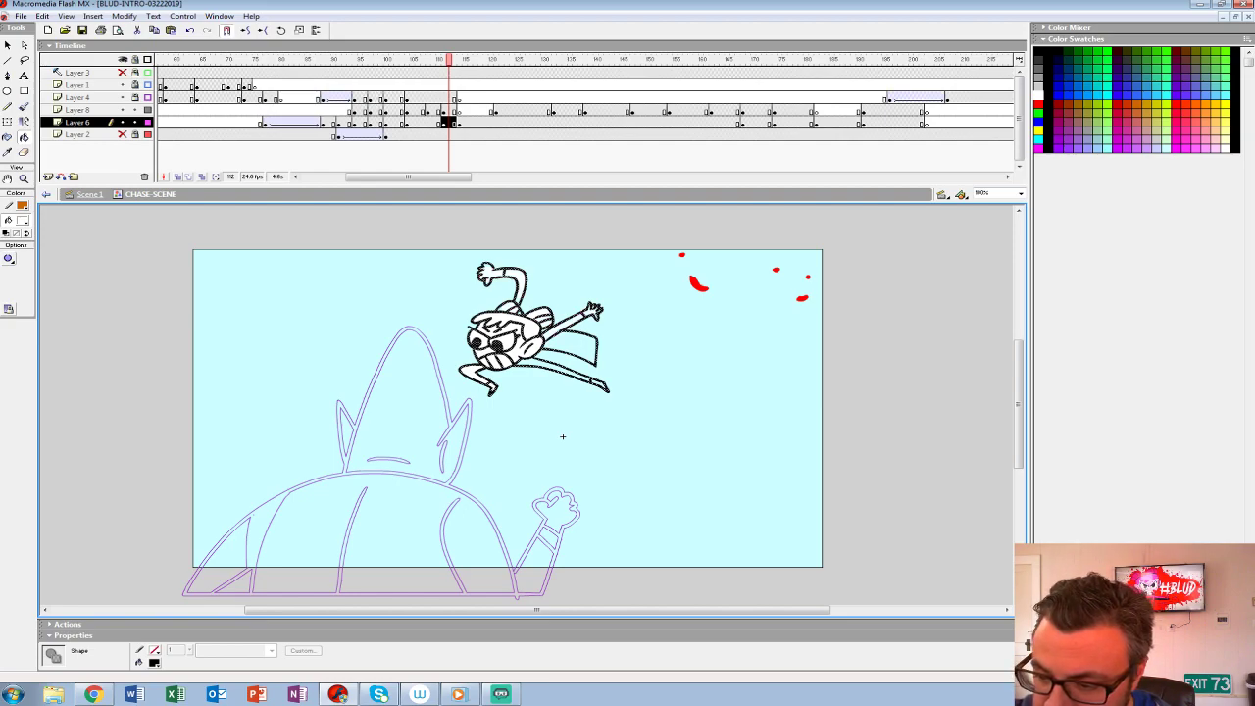
key("ctrl+a")
key("ctrl+z")
key("ctrl+y")
key("ctrl+z")
key("comma")
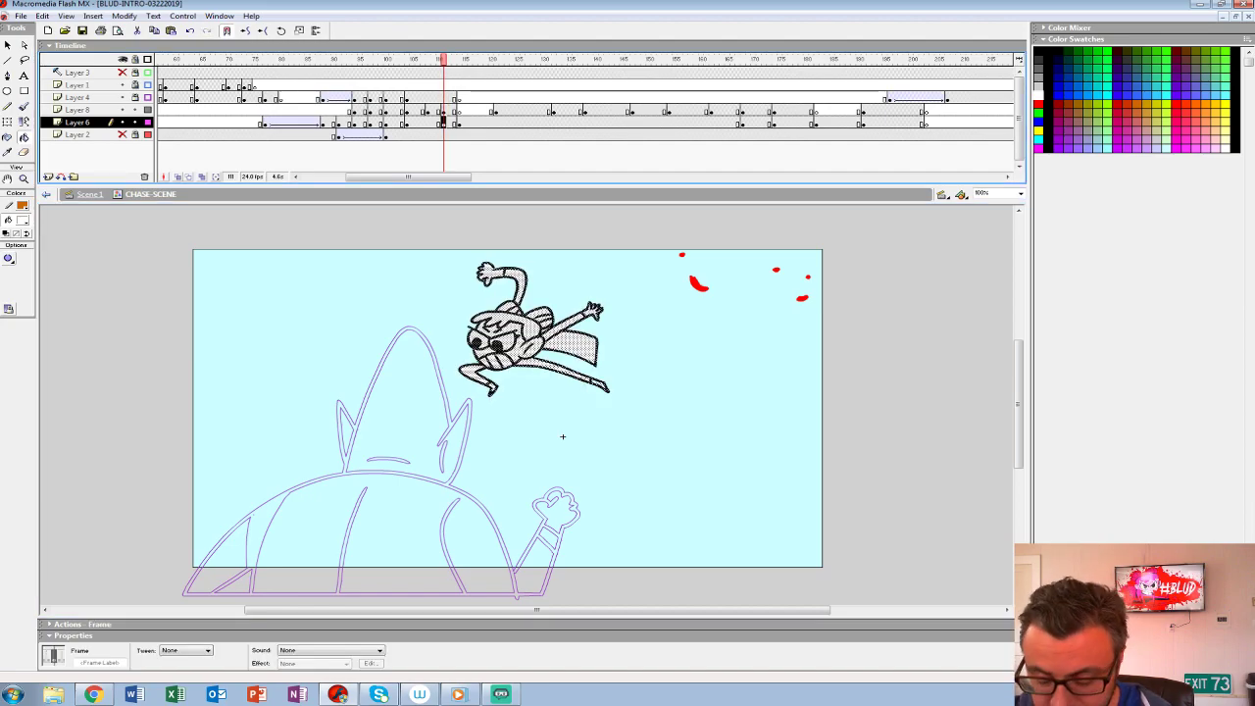
- Add consecutive keyframes of the punch drawing on Layer 6 from frame 115 to frame 119
key("period")
key("period")
key("period")
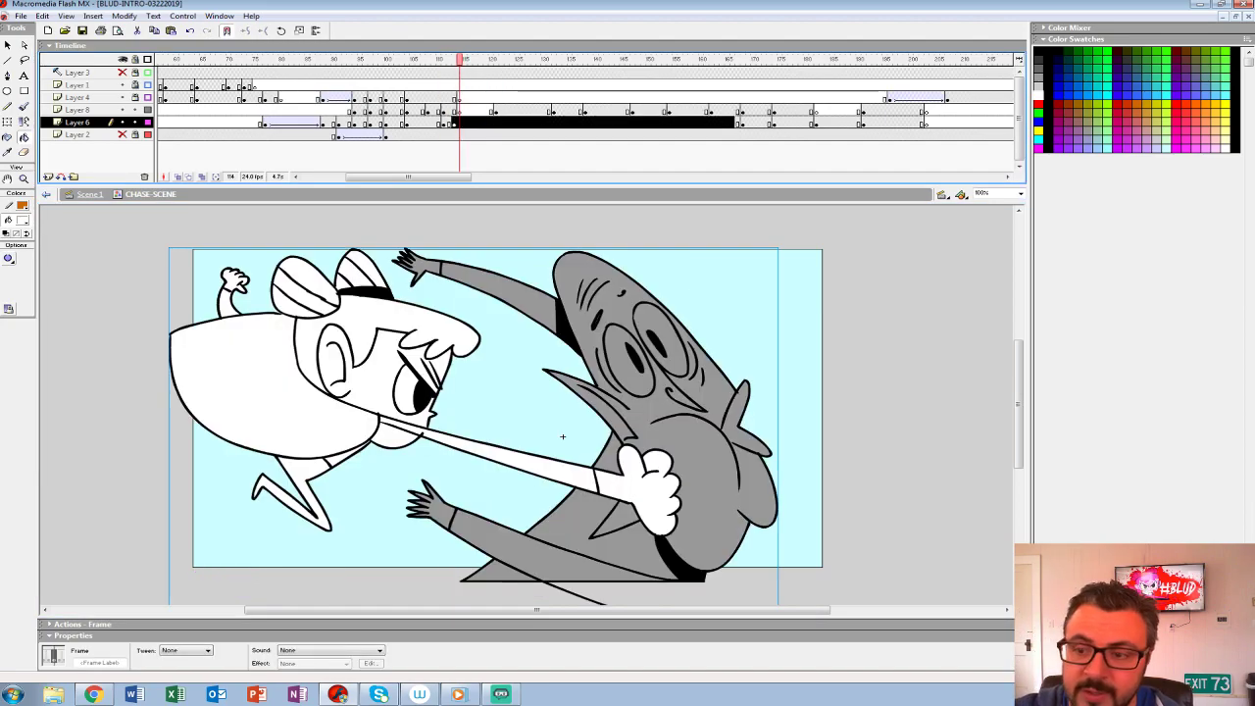
key("comma")
key("period")
key("F6")
key("F6")
key("F6")
key("F6")
key("F6")
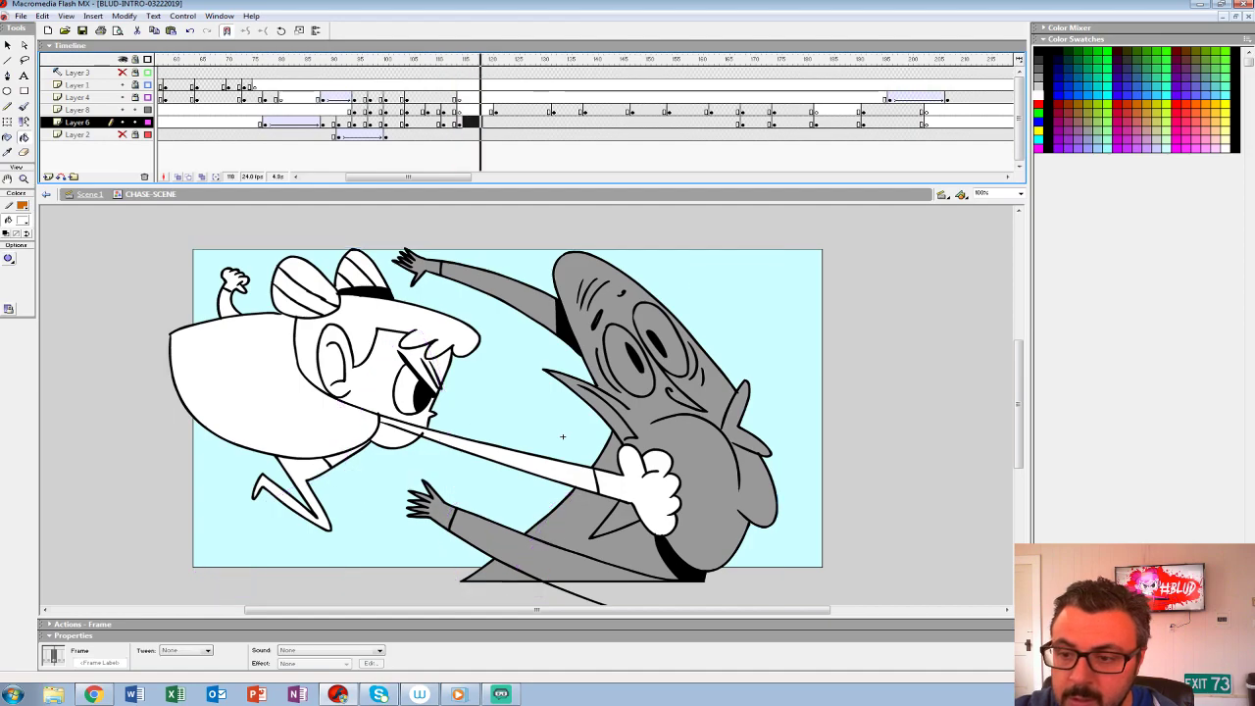
key("period")
key("period")
key("comma")
key("comma")
key("comma")
key("comma")
key("comma")
key("comma")
key("comma")
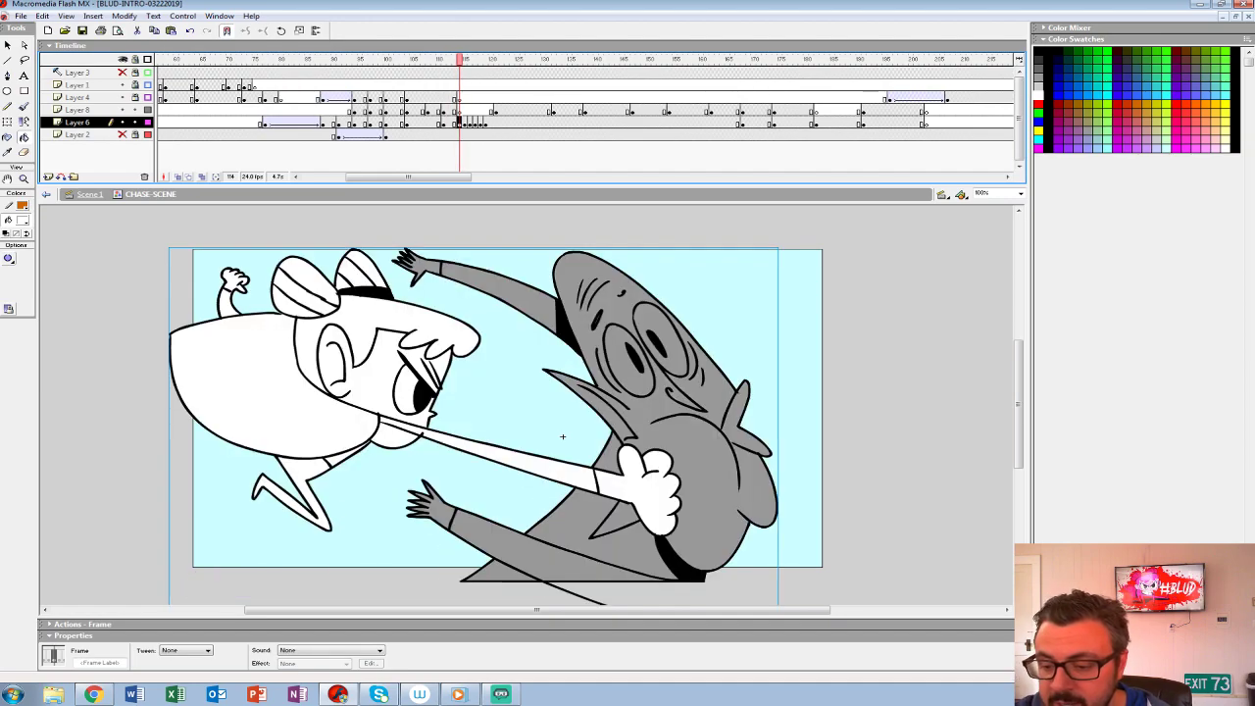
- Create an impact shake by offsetting the punch drawing alternately right and left from frame 114 onward, and play the result
key("shift+Right")
key("ctrl+z")
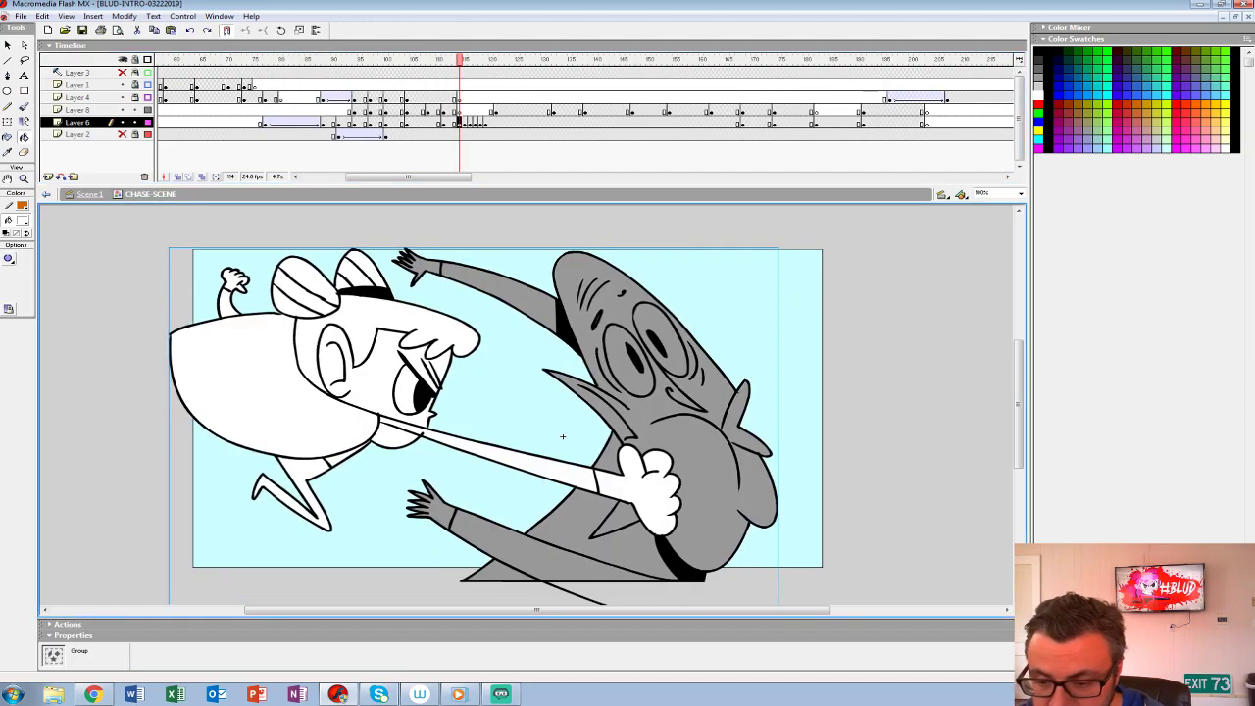
key("shift+Right")
key("shift+Right")
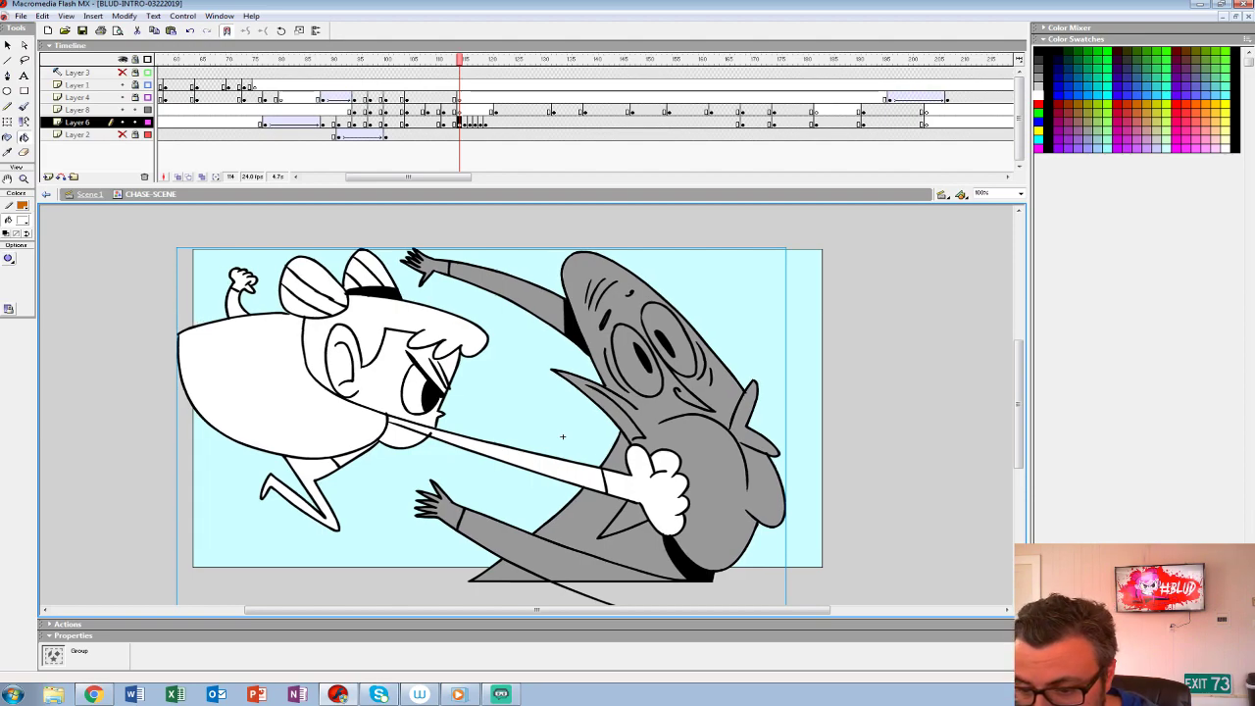
key("period")
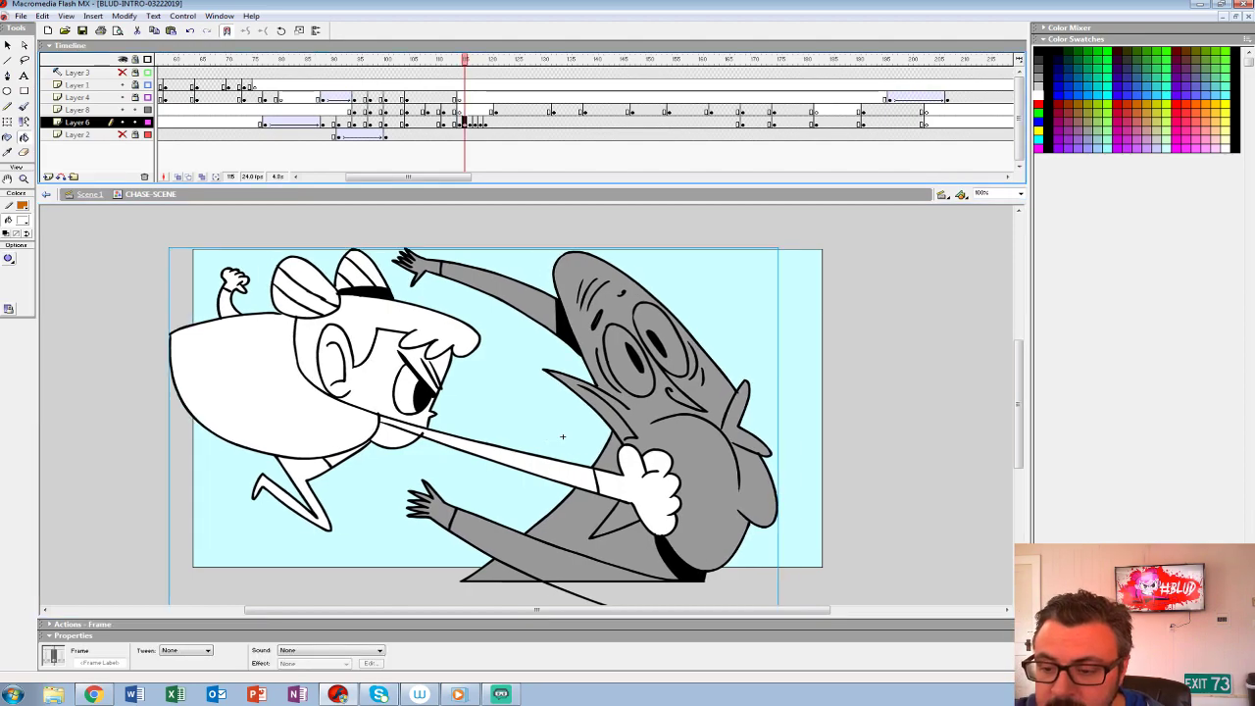
key("shift+Left")
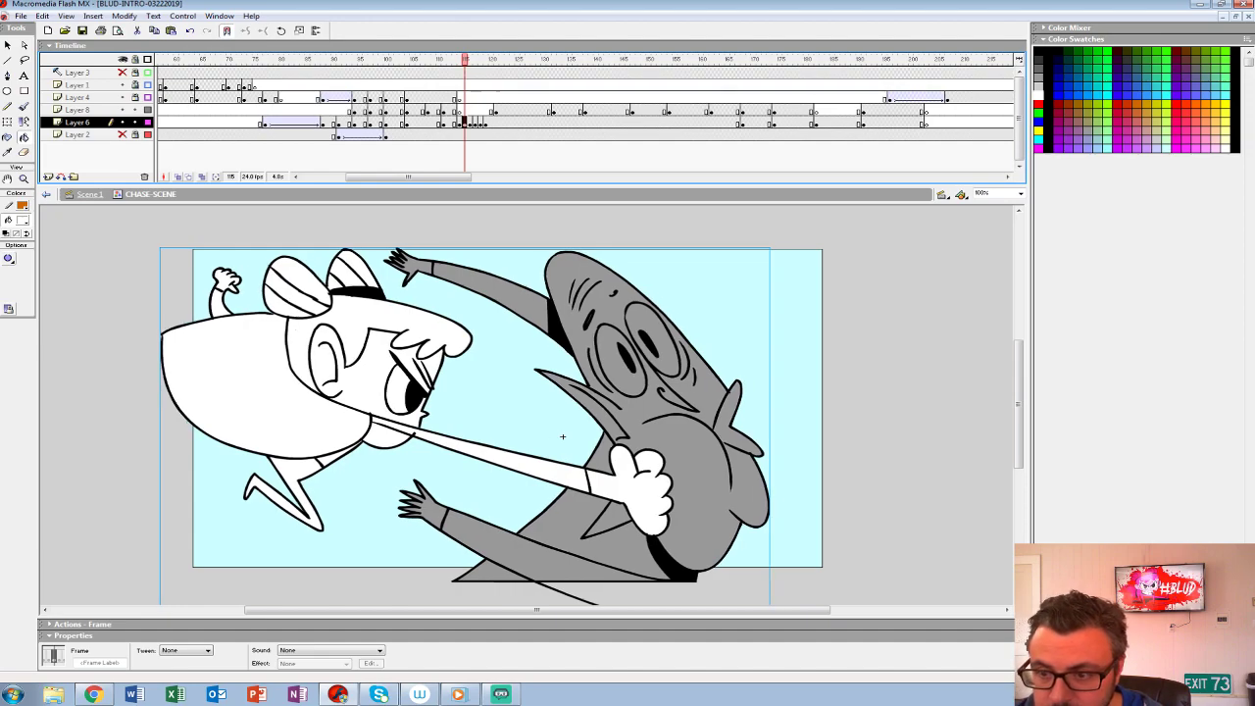
key("period")
key("shift+Right")
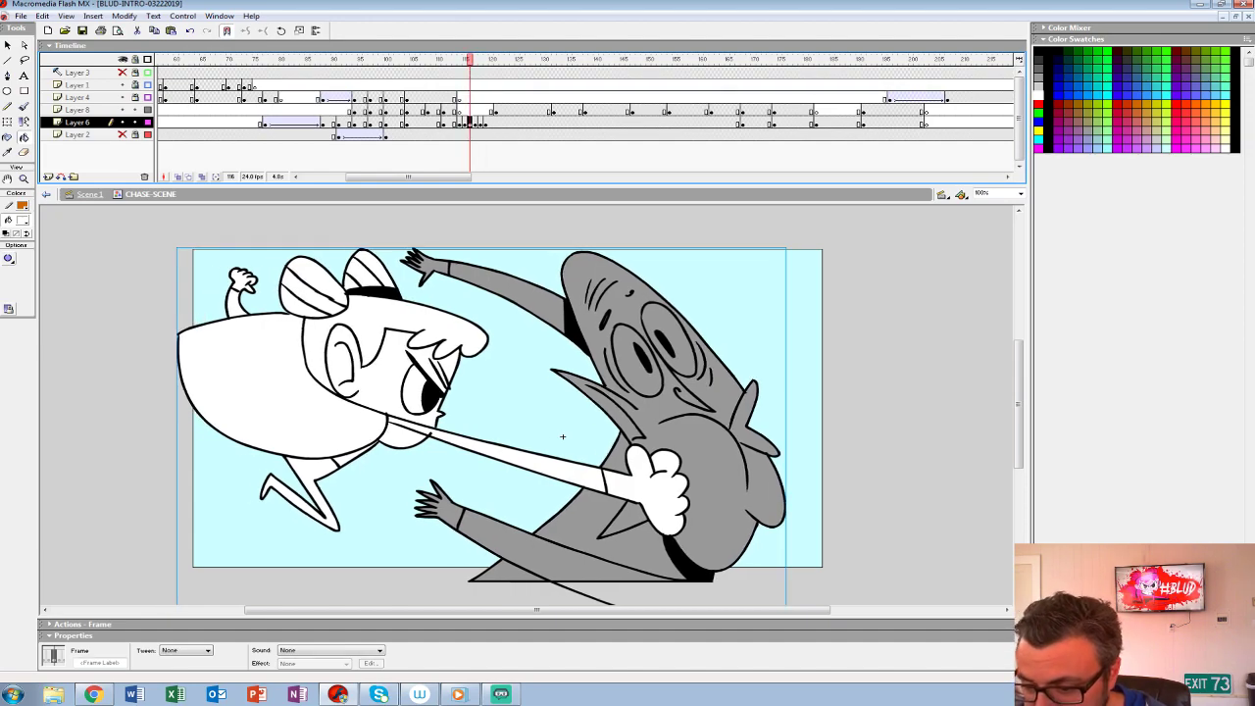
key("period")
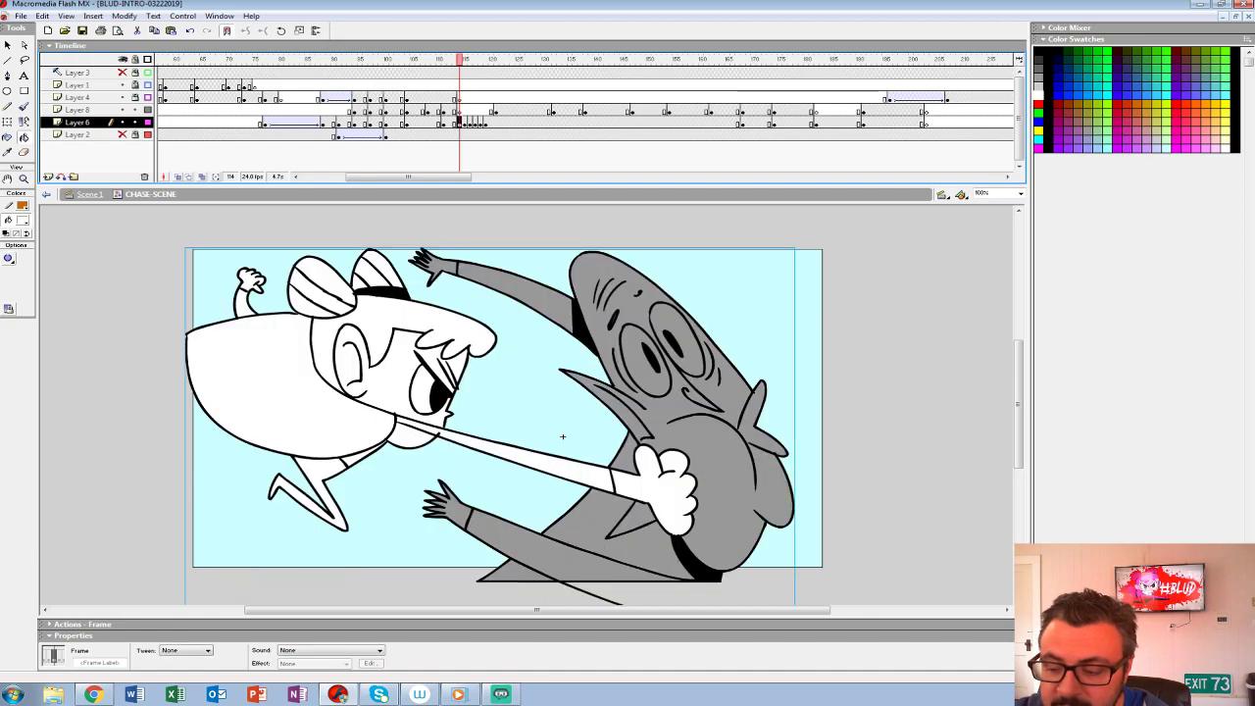
key("period")
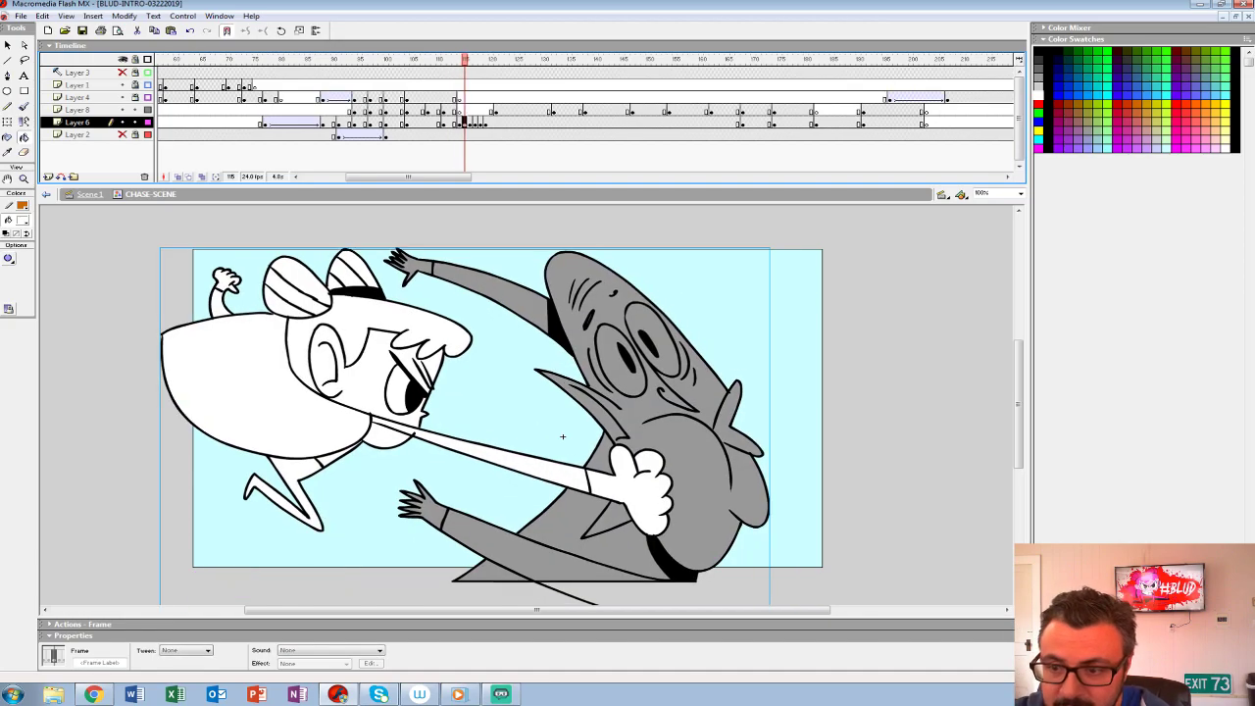
key("period")
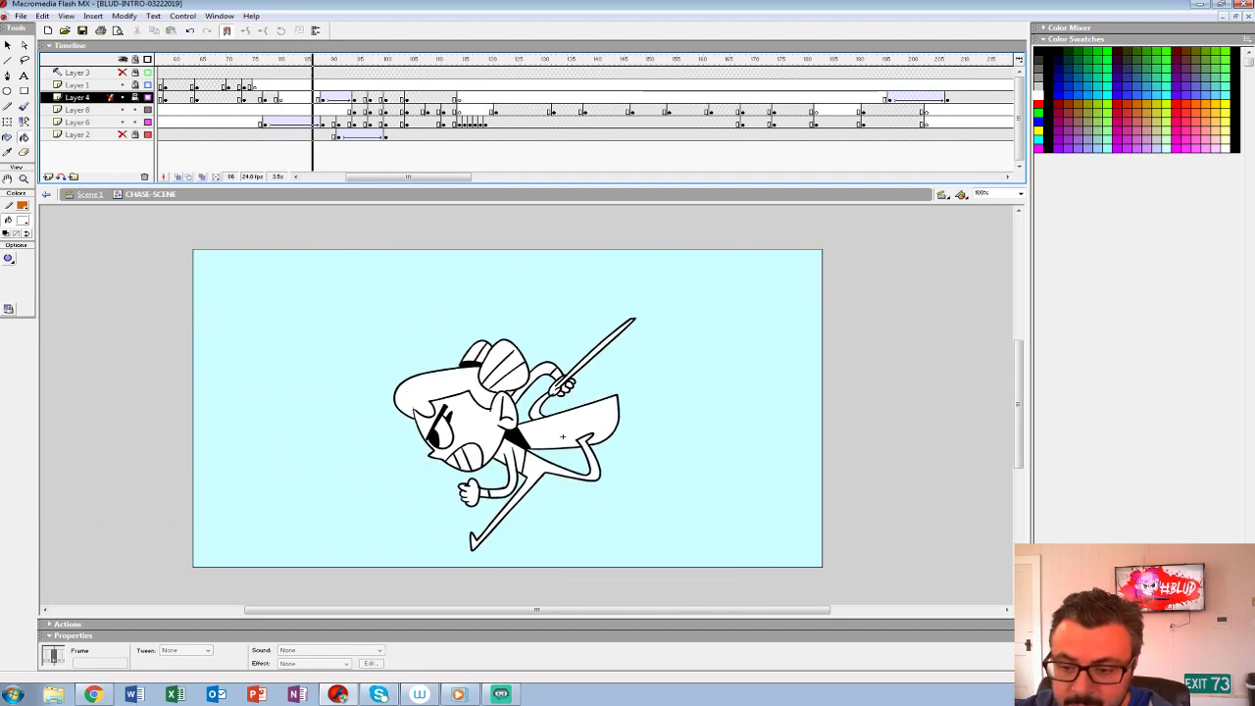
key("Return")
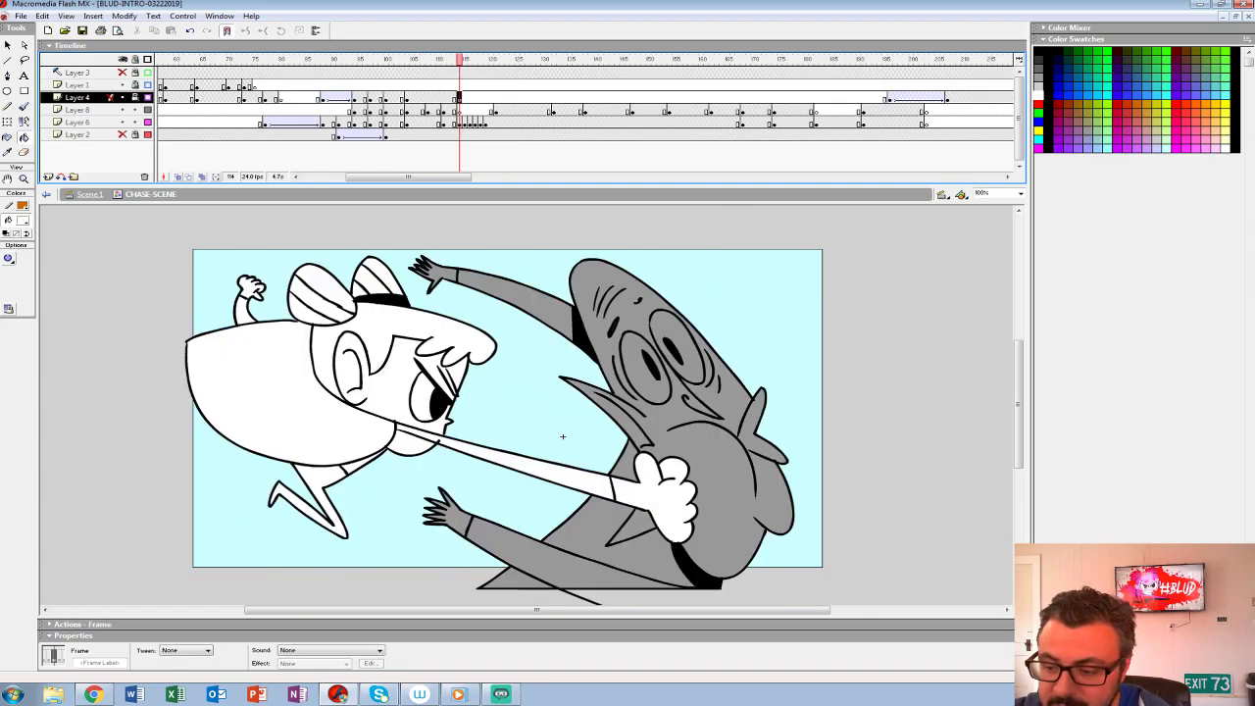
- Unlock Layer 4 and brush small white impact droplets beside the villain's neck at frame 114
key("b")
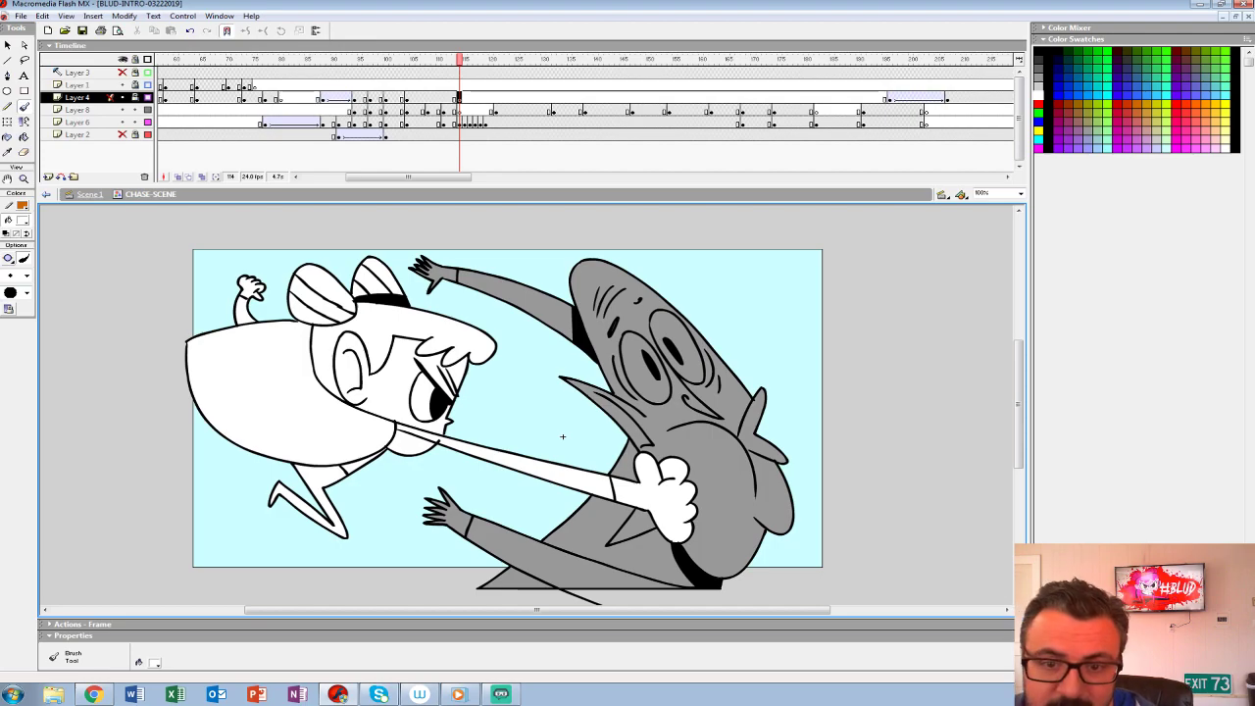
left_click(135, 97)
left_click_drag(776, 383, 785, 368)
key("ctrl+z")
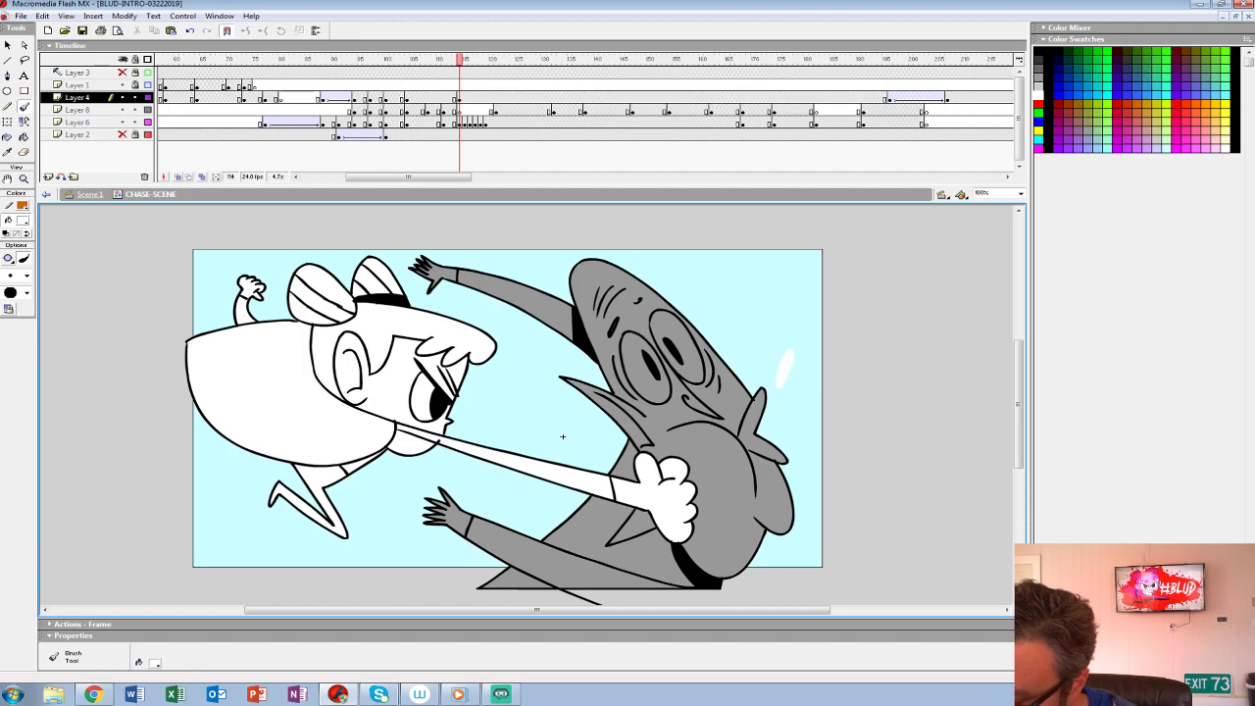
left_click_drag(790, 427, 808, 437)
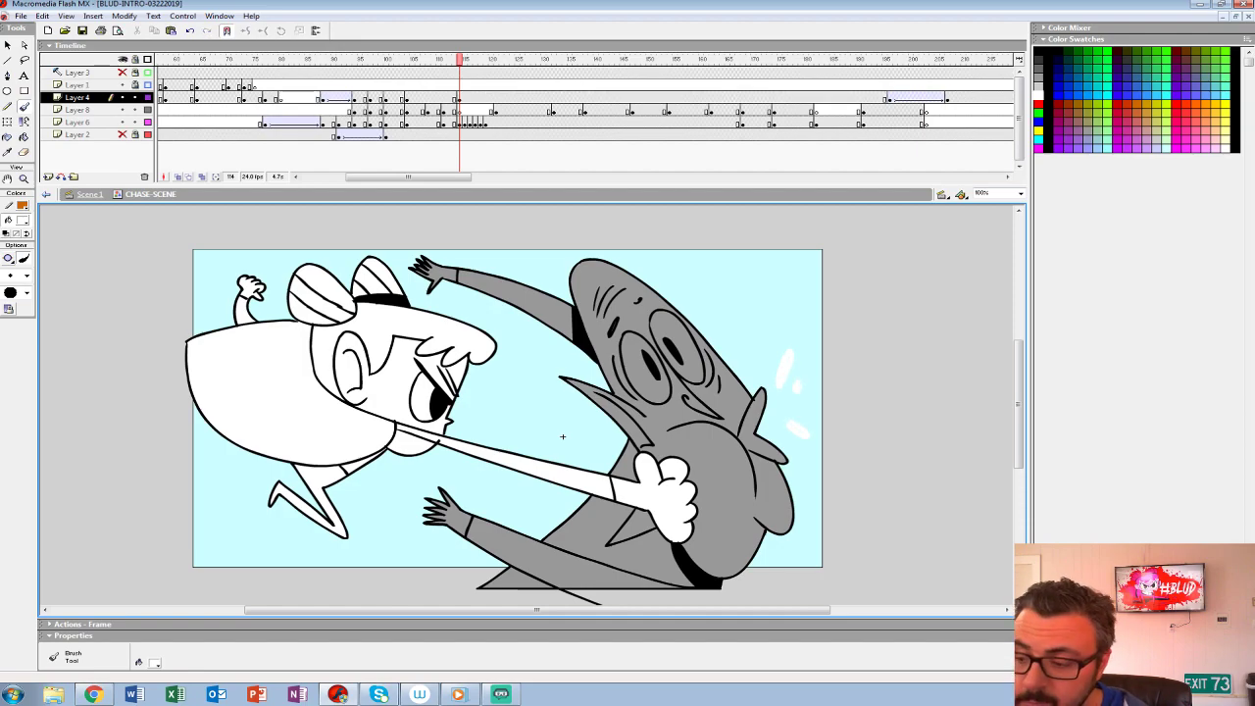
key("ctrl+z")
left_click_drag(801, 365, 812, 351)
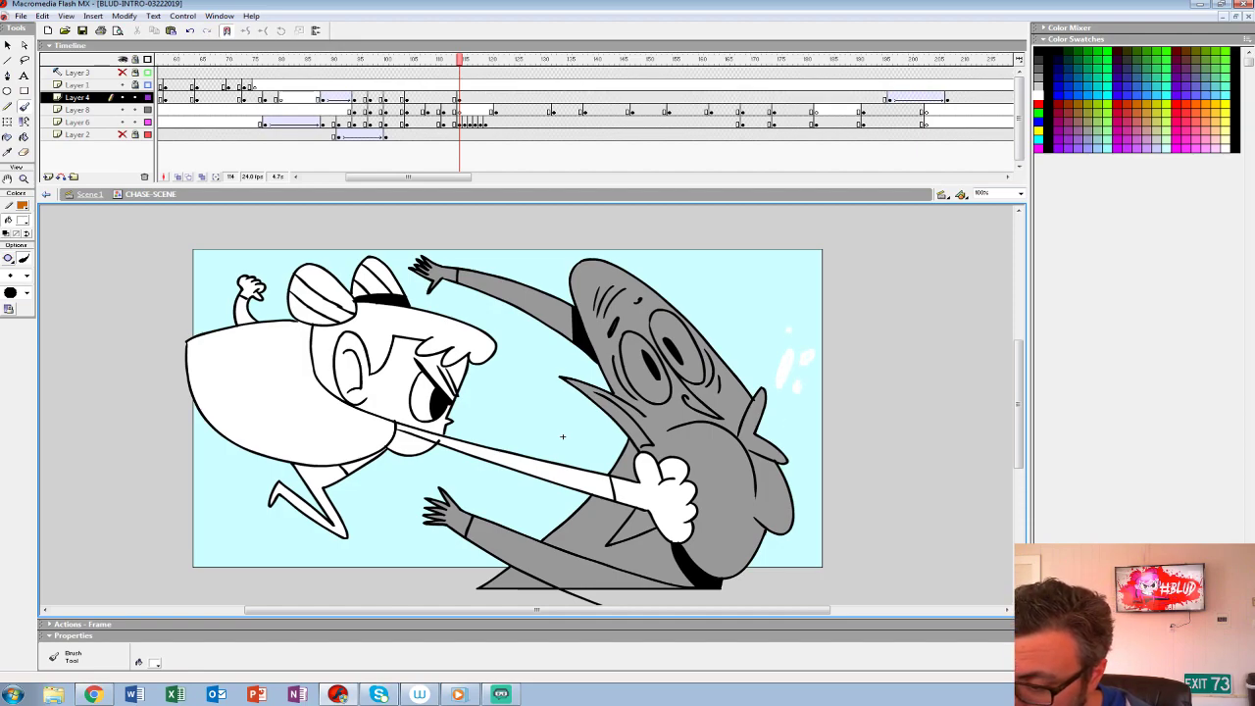
left_click_drag(792, 419, 802, 412)
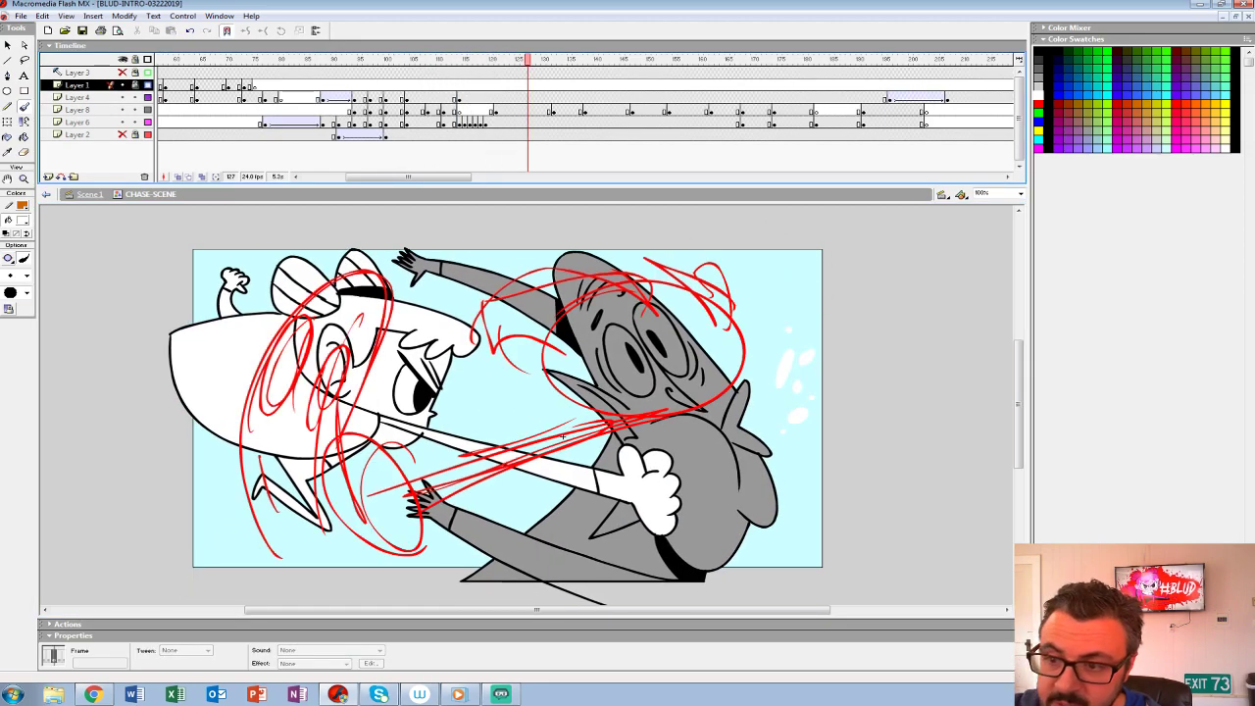
- Extend the punch hold by moving the next rough's keyframe on Layer 8 and the end of Layer 4's droplets to frame 123, and play the scene
left_click(496, 98)
left_click(497, 111)
left_click_drag(496, 110, 507, 111)
left_click(507, 97)
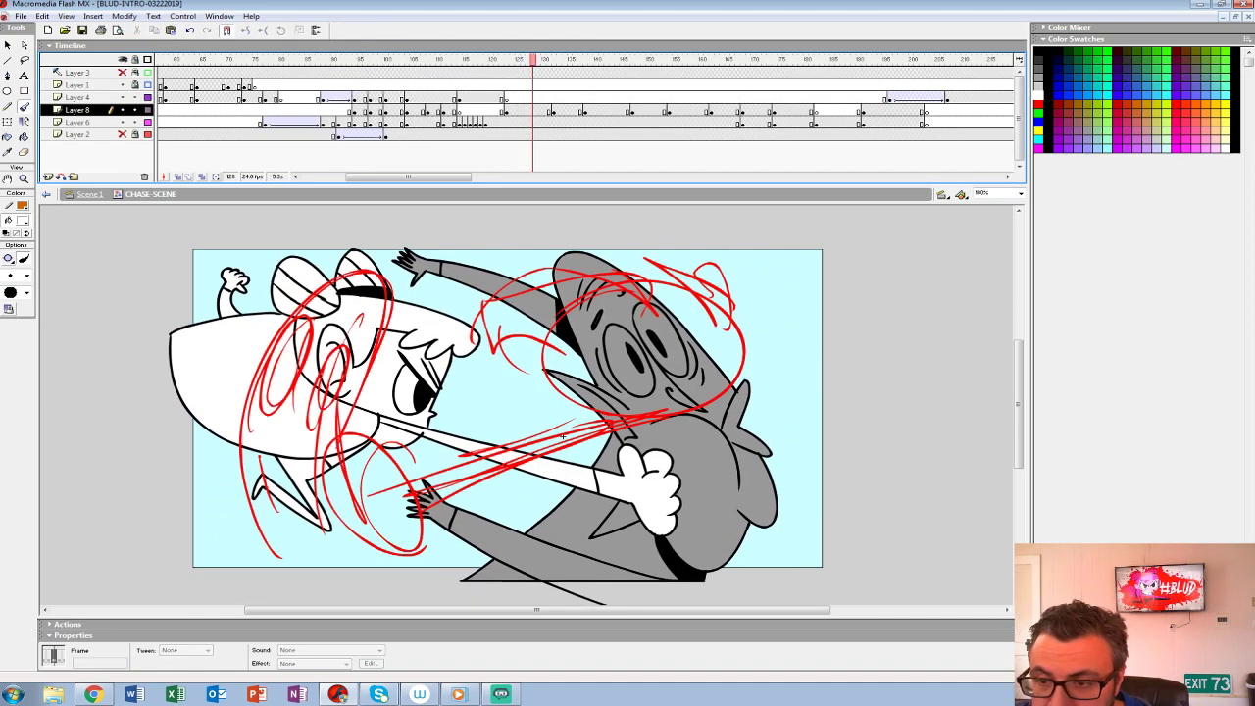
left_click(401, 97)
key("Return")
key("Return")
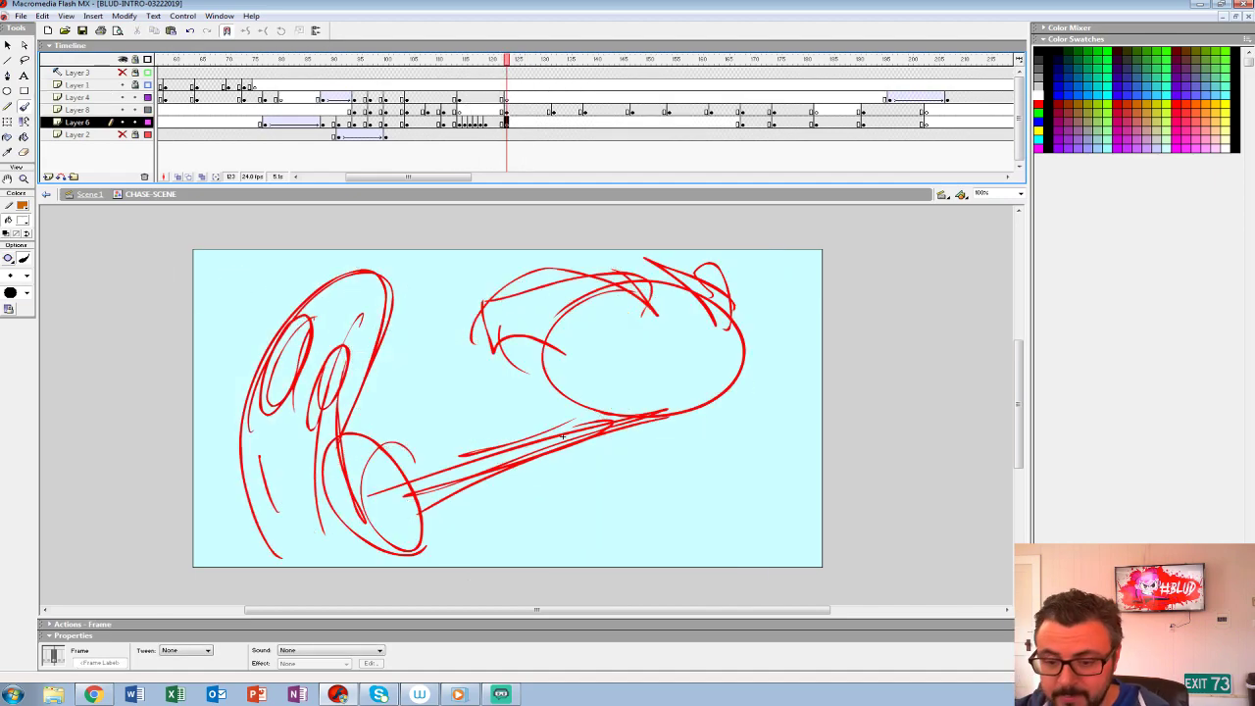
- Insert a blank keyframe at frame 124 of Layer 8 and turn on onion skinning to see the punch and old rough
key("Up")
key("Right")
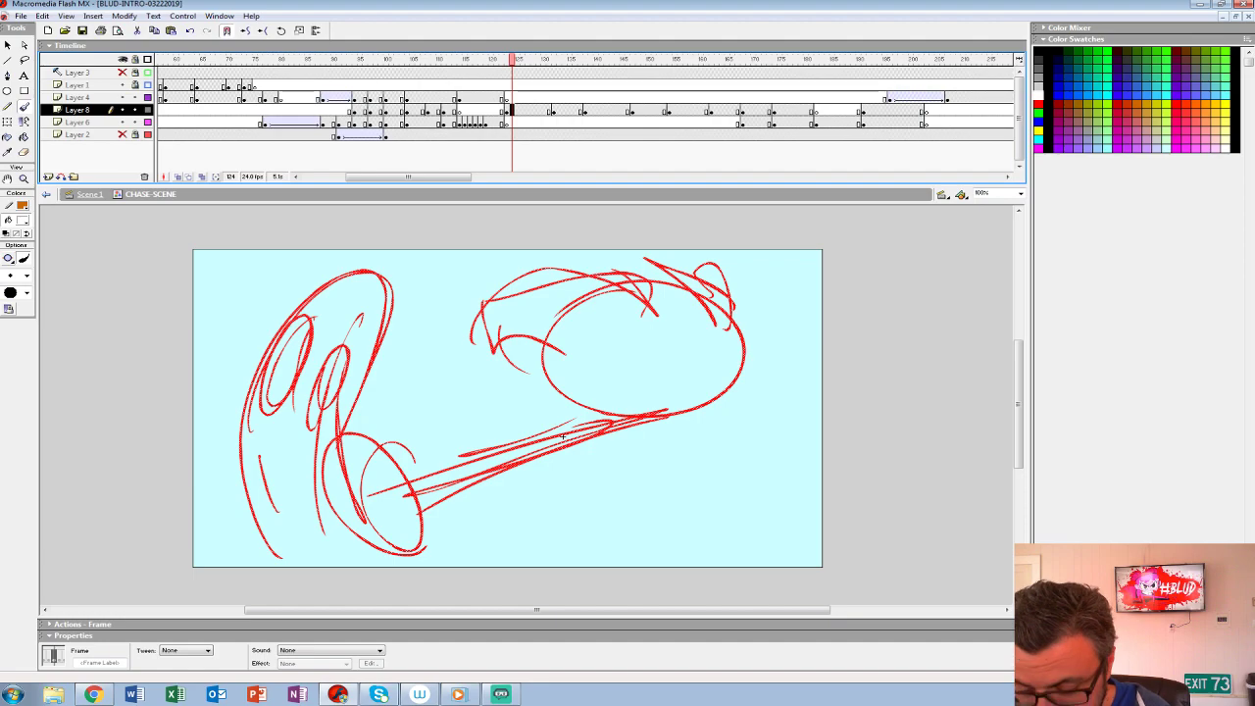
key("comma")
key("period")
key("F7")
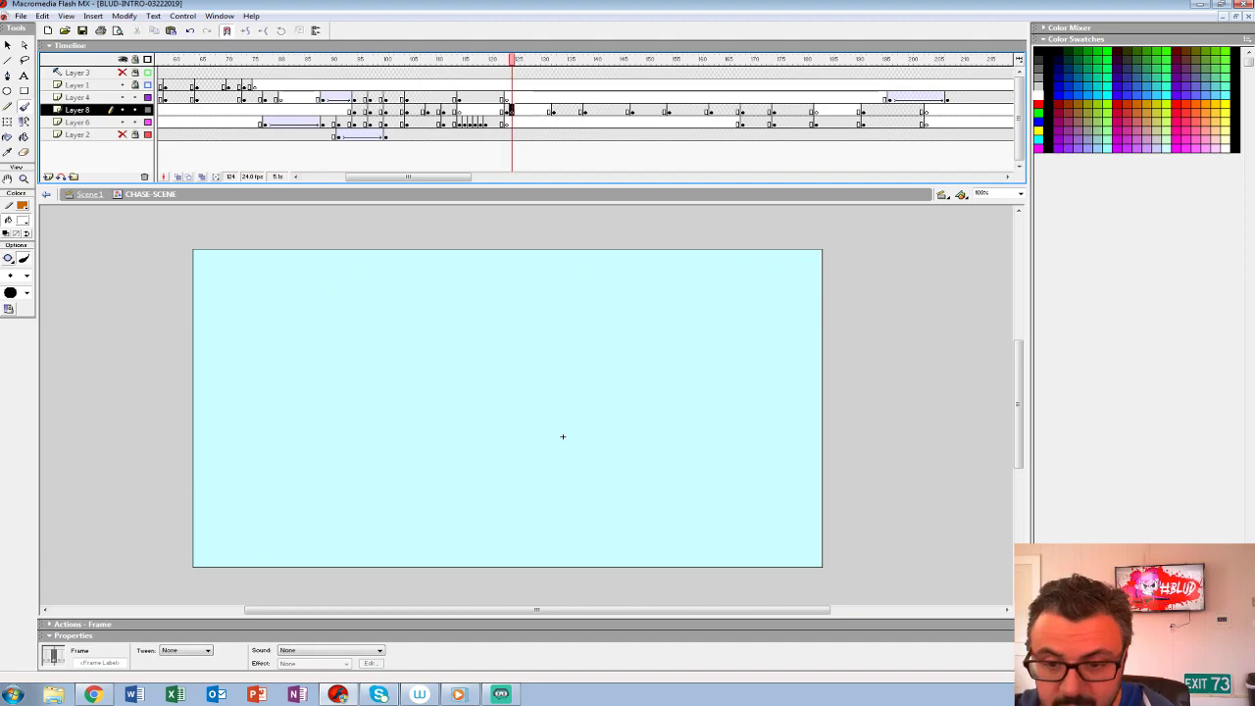
key("alt+shift+o")
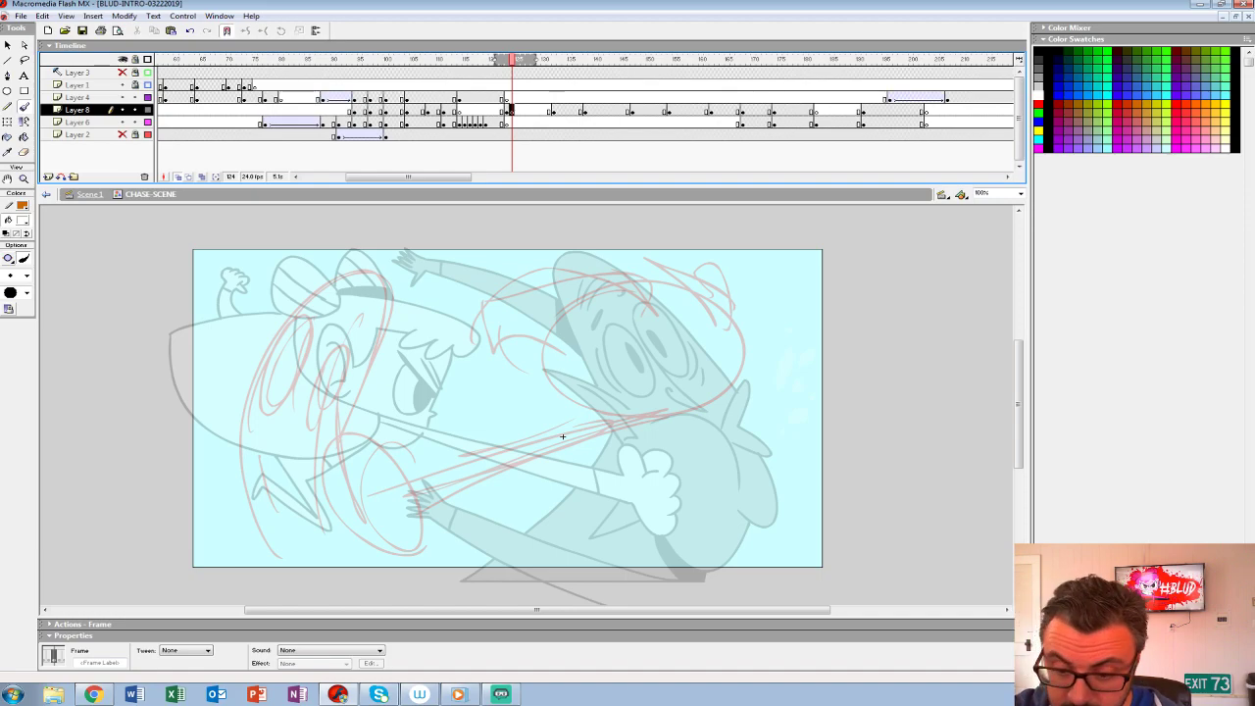
left_click(485, 122)
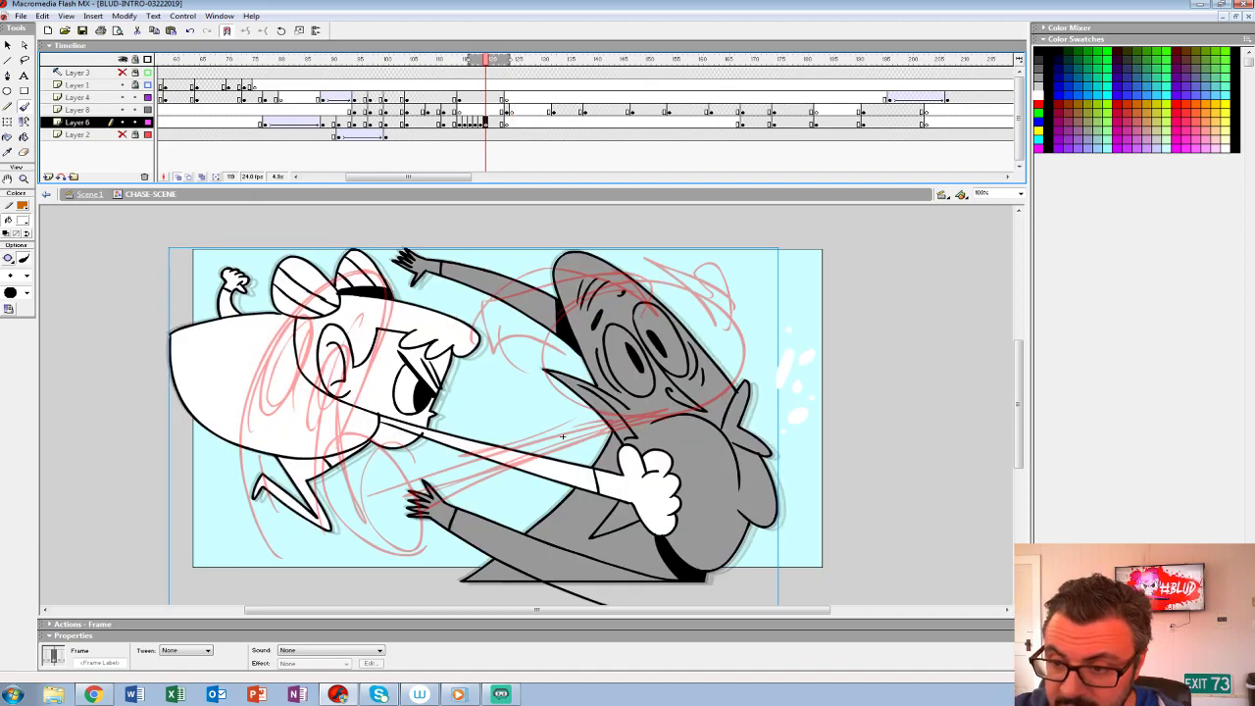
key("period")
key("period")
key("period")
key("period")
key("period")
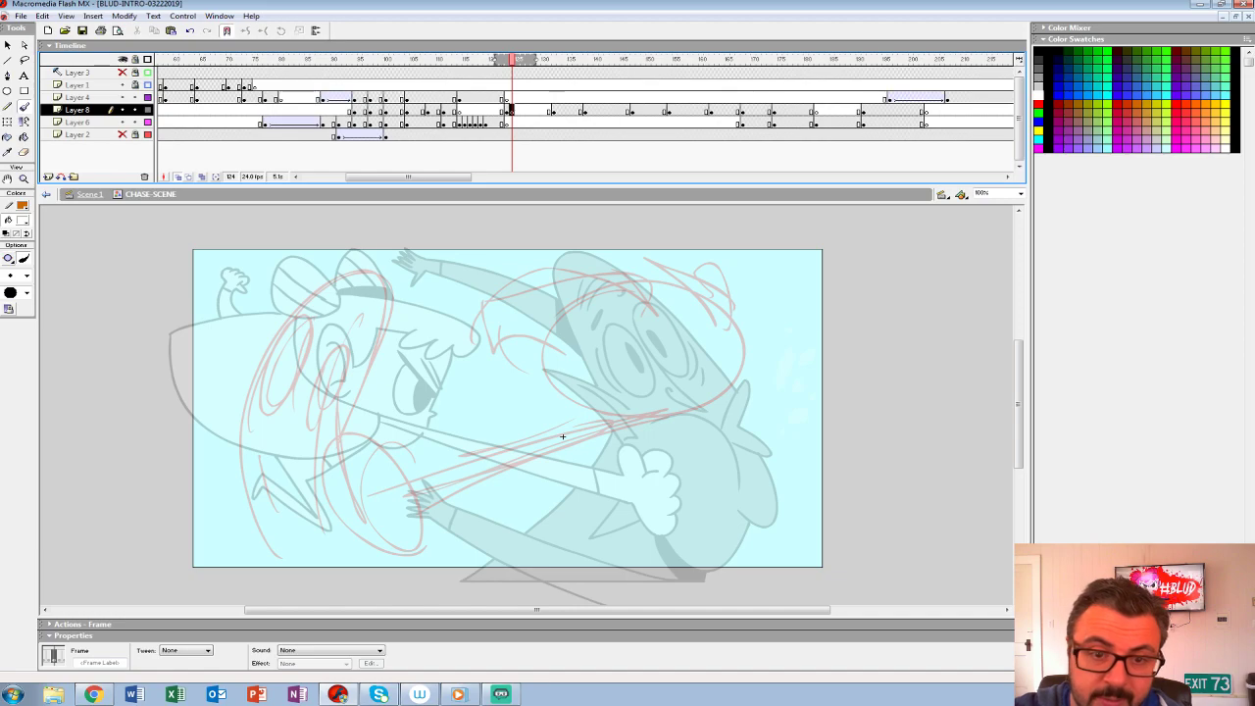
- Rough the outstretched arm at frame 124 in red as two long converging lines ending in a large oval fist
left_click(26, 276)
left_click(15, 306)
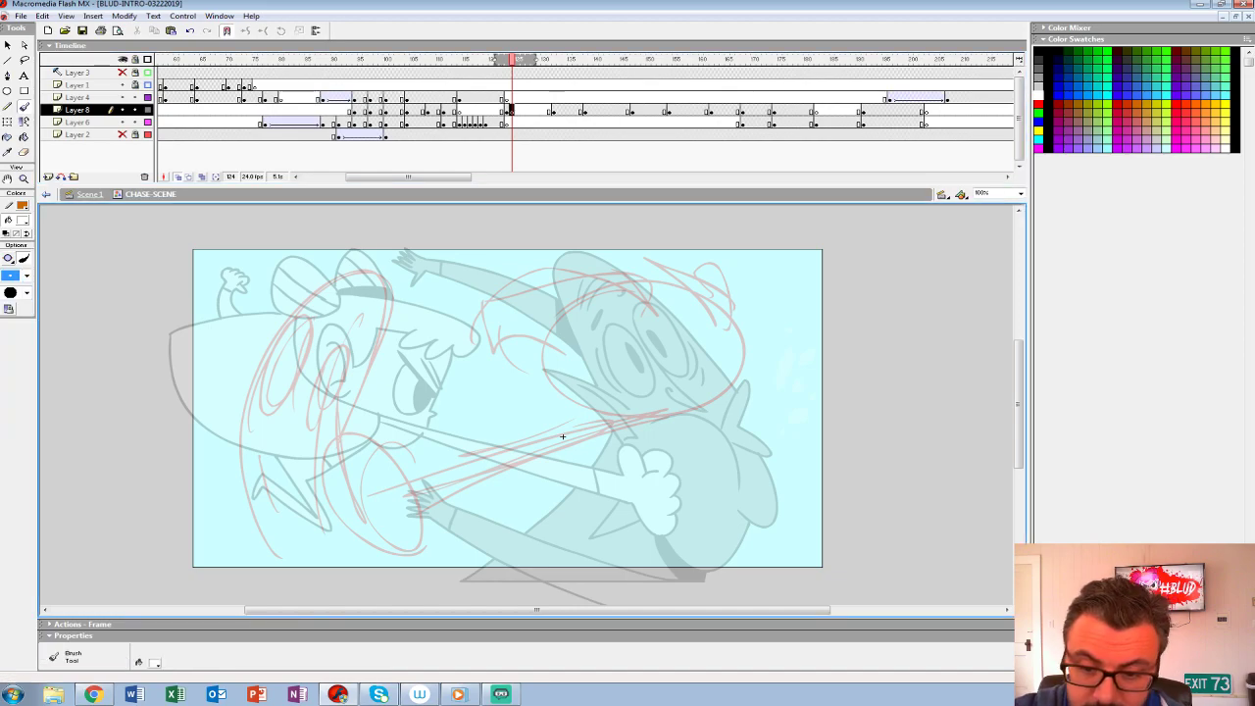
left_click_drag(355, 273, 372, 271)
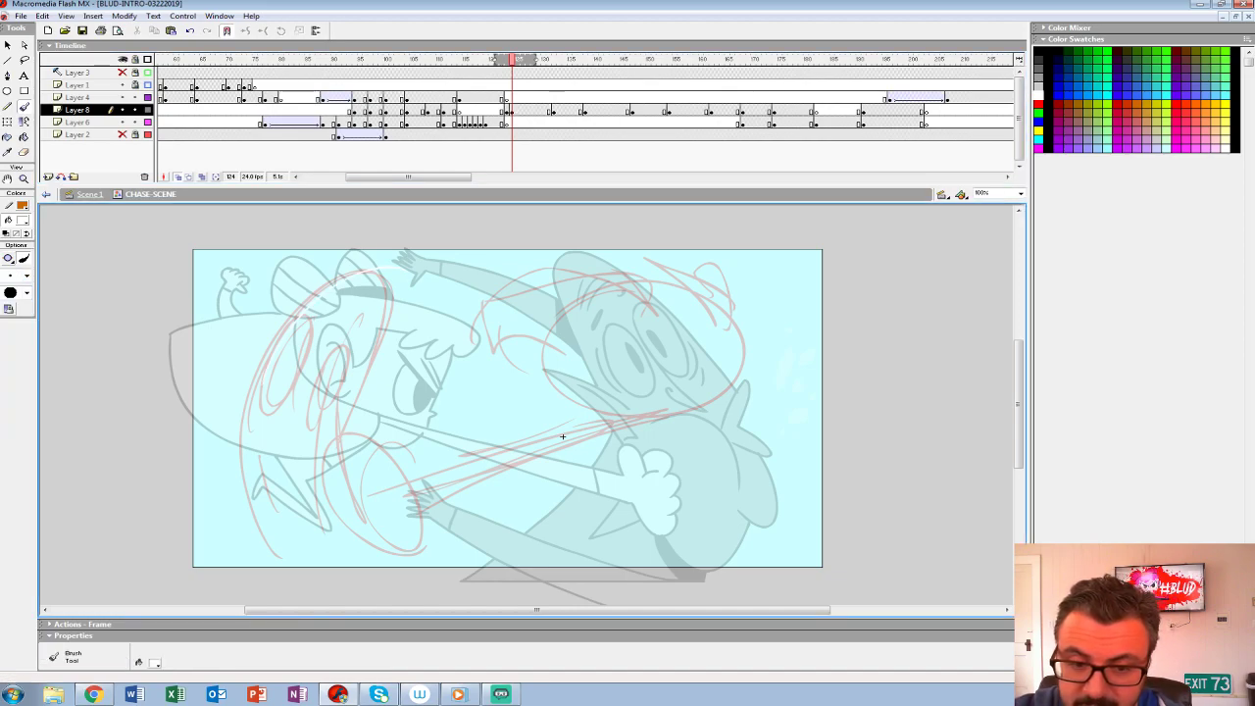
key("ctrl+z")
left_click(21, 221)
left_click(5, 281)
left_click_drag(616, 409, 280, 494)
key("ctrl+z")
left_click_drag(615, 410, 314, 490)
left_click_drag(628, 424, 348, 520)
mouse_move(311, 458)
left_mouse_down()
mouse_move(338, 579)
mouse_move(295, 463)
left_mouse_up()
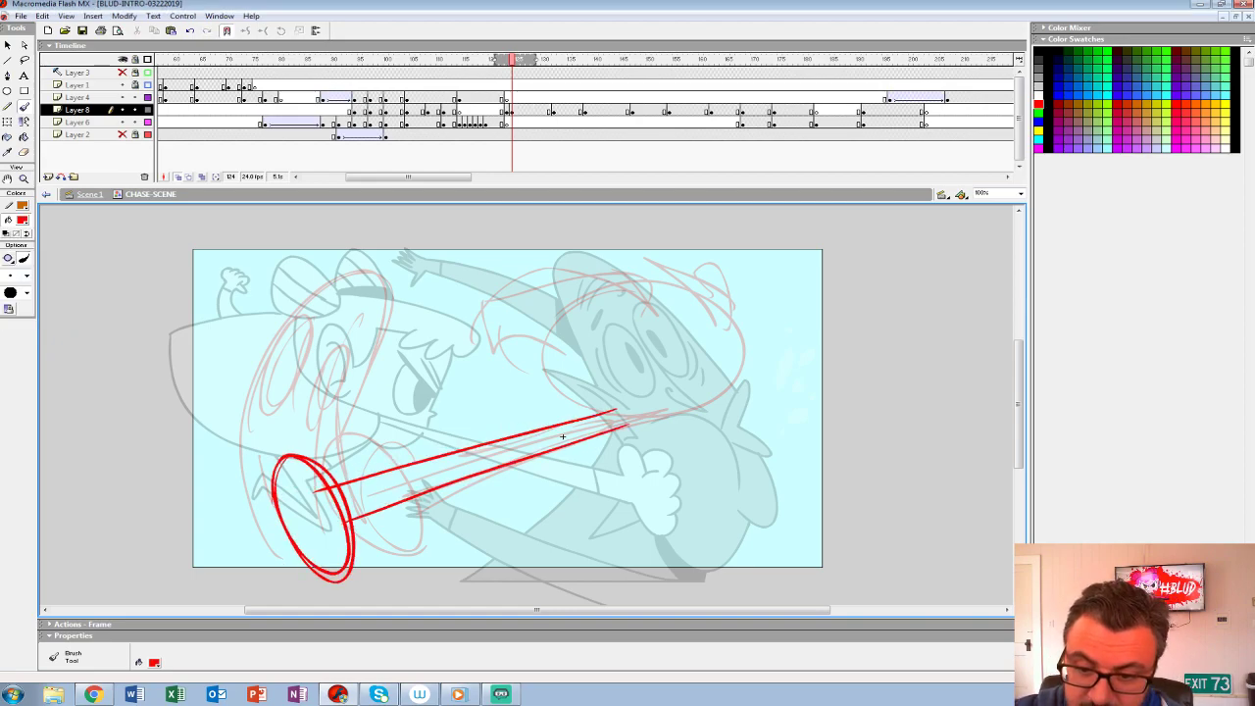
- Mark a red X over the onion-skinned villain's body and try out first strokes for his new head
left_click_drag(249, 337, 343, 273)
key("ctrl+z")
mouse_move(715, 459)
left_mouse_down()
mouse_move(753, 491)
mouse_move(711, 518)
left_mouse_up()
left_click_drag(271, 267, 307, 302)
left_click_drag(298, 271, 269, 327)
key("ctrl+z")
key("ctrl+z")
left_click_drag(350, 262, 265, 321)
key("ctrl+z")
- Rough the villain's tilted-back head with its facial features and two neck lines above the oval fist
mouse_move(355, 266)
left_mouse_down()
mouse_move(260, 309)
mouse_move(293, 286)
left_mouse_up()
mouse_move(285, 304)
left_mouse_down()
mouse_move(265, 317)
mouse_move(270, 355)
mouse_move(330, 282)
left_mouse_up()
key("ctrl+z")
- Rough the villain's body with a shoulder curve, long lines sweeping away from the neck, and a chest curve wrapping around the fist
key("ctrl+z")
left_click_drag(258, 359, 272, 349)
left_click_drag(369, 261, 328, 341)
mouse_move(253, 362)
left_mouse_down()
mouse_move(304, 343)
mouse_move(351, 302)
left_mouse_up()
left_click_drag(296, 335, 363, 300)
left_click_drag(274, 361, 275, 427)
left_click_drag(335, 329, 373, 405)
mouse_move(268, 365)
left_mouse_down()
mouse_move(275, 428)
mouse_move(412, 407)
mouse_move(271, 604)
left_mouse_up()
key("ctrl+z")
left_click_drag(274, 426, 605, 559)
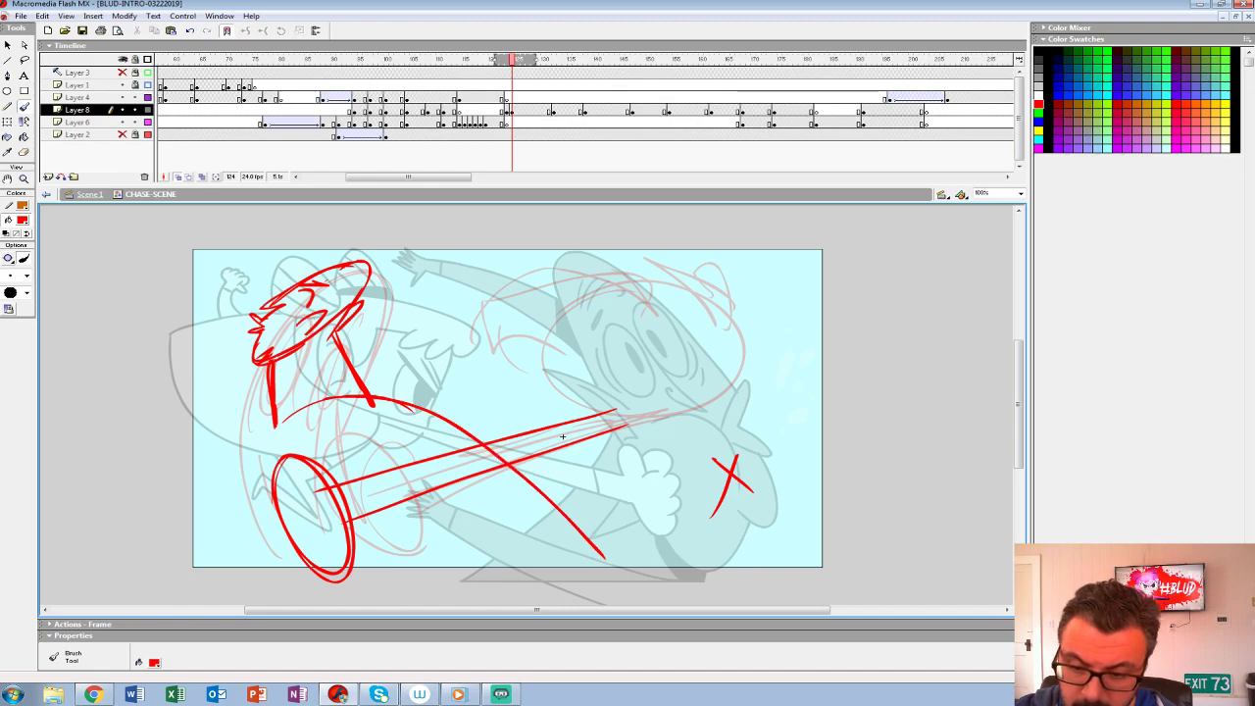
left_click_drag(389, 445, 573, 593)
left_click_drag(338, 431, 634, 604)
left_click_drag(574, 531, 636, 587)
left_click_drag(281, 426, 263, 522)
key("ctrl+z")
left_click_drag(274, 428, 295, 585)
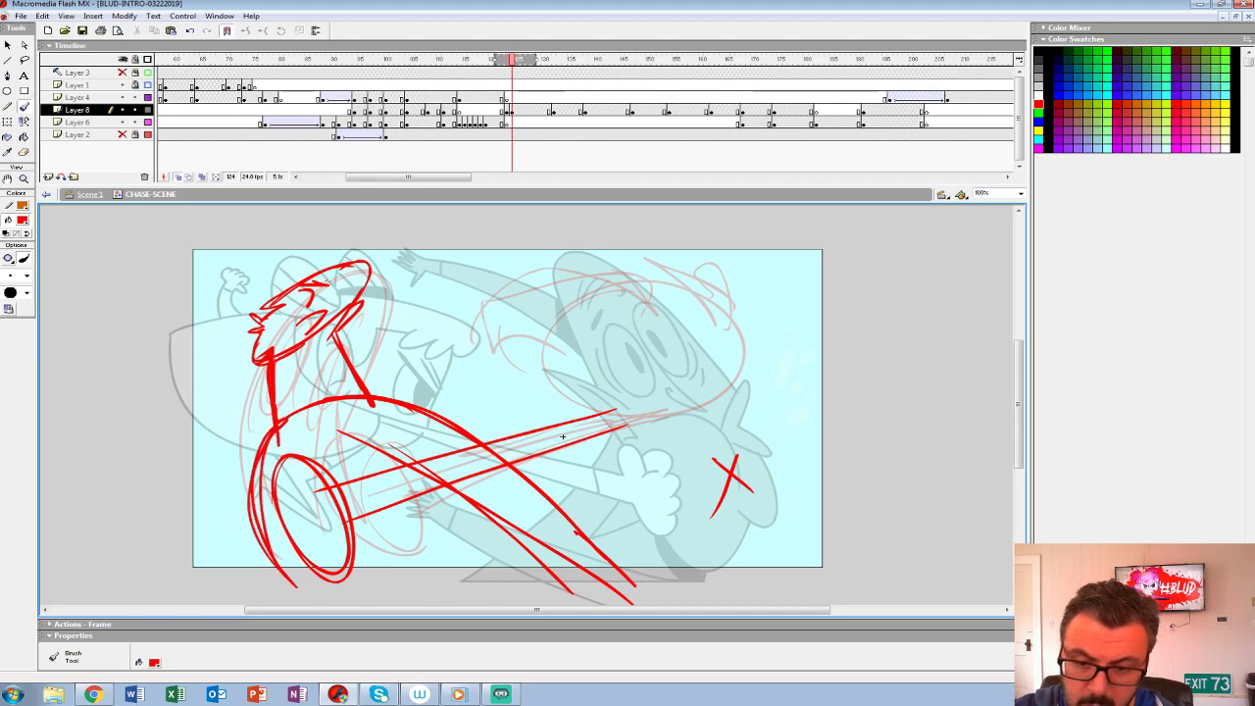
- Refine the villain's facial features and add short crease lines on his neck
mouse_move(249, 363)
left_mouse_down()
mouse_move(341, 320)
mouse_move(365, 283)
mouse_move(306, 282)
mouse_move(328, 283)
mouse_move(314, 292)
left_mouse_up()
key("ctrl+z")
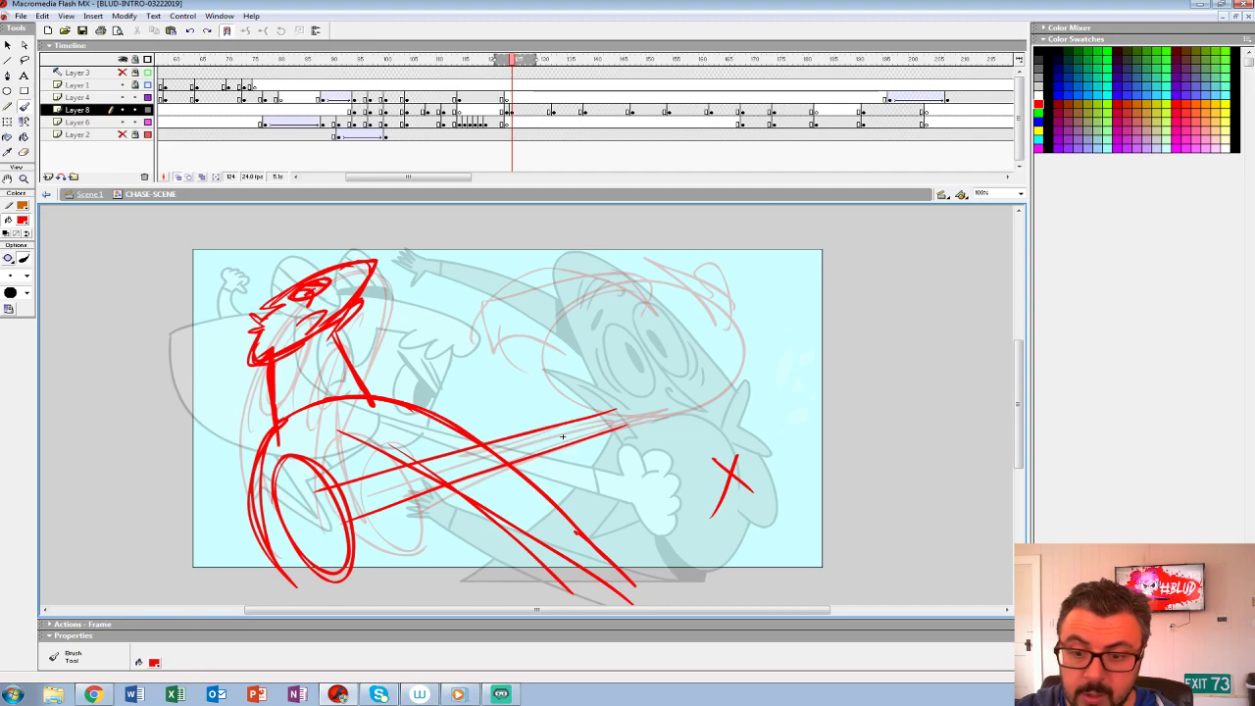
mouse_move(312, 372)
left_mouse_down()
mouse_move(308, 410)
mouse_move(316, 400)
mouse_move(300, 404)
left_mouse_up()
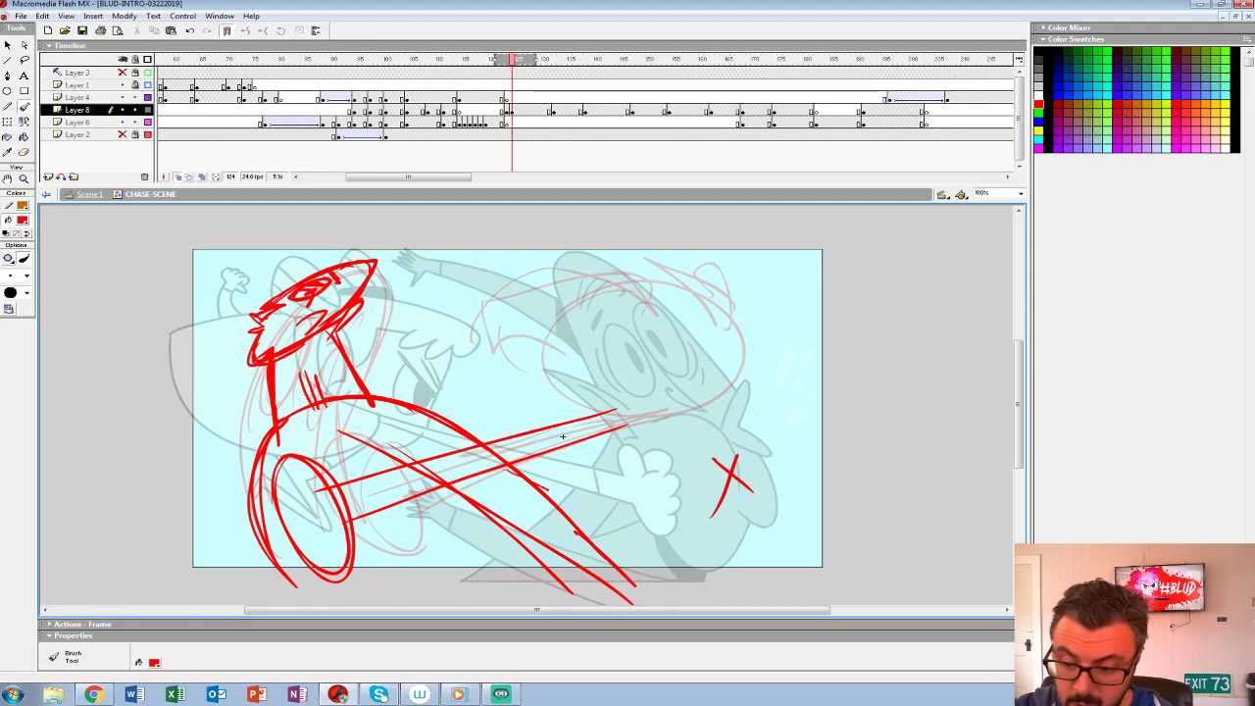
- Rough the villain's raised hand with splayed fingers and a forearm behind his back
mouse_move(210, 512)
left_mouse_down()
mouse_move(227, 584)
mouse_move(264, 587)
mouse_move(221, 493)
mouse_move(201, 504)
mouse_move(213, 526)
mouse_move(237, 527)
left_mouse_up()
mouse_move(216, 530)
left_mouse_down()
mouse_move(230, 590)
mouse_move(245, 586)
left_mouse_up()
left_click_drag(245, 535, 270, 601)
- Rough the hero's head at frame 124 as a large circle at the far end of the outstretched arm
left_click(511, 111)
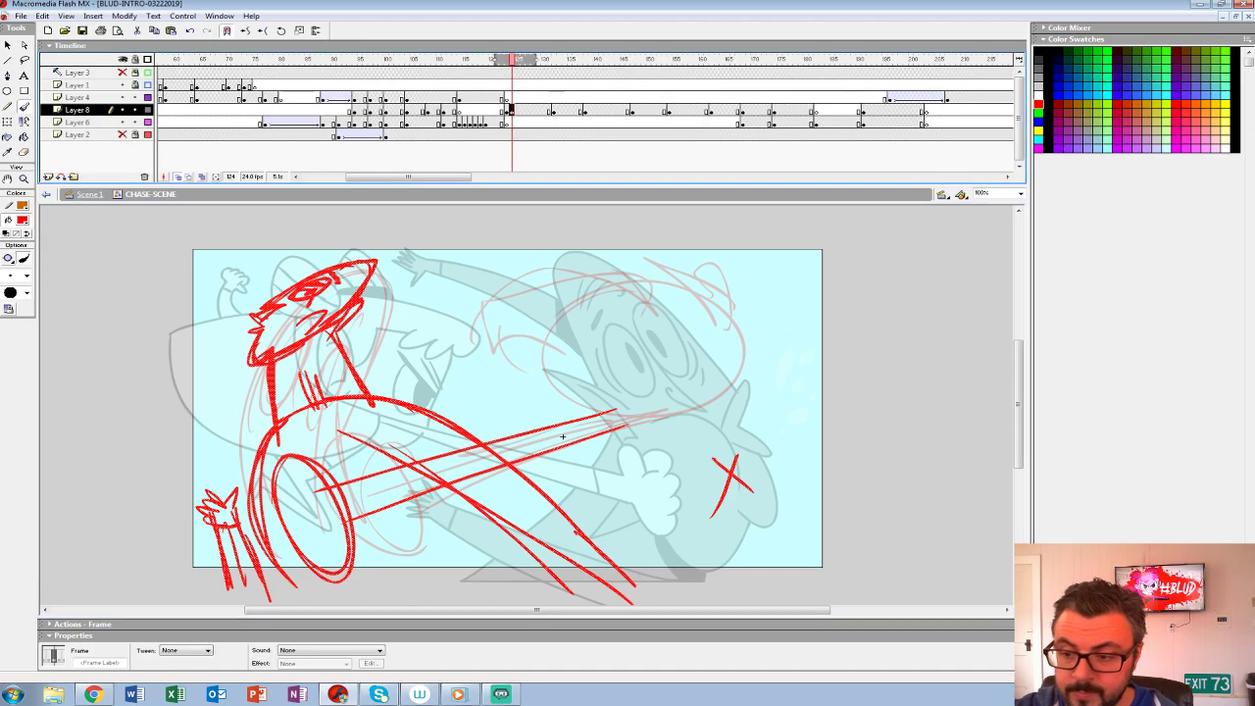
mouse_move(567, 297)
left_mouse_down()
mouse_move(544, 374)
mouse_move(602, 267)
mouse_move(551, 319)
mouse_move(676, 438)
mouse_move(551, 362)
left_mouse_up()
key("ctrl+z")
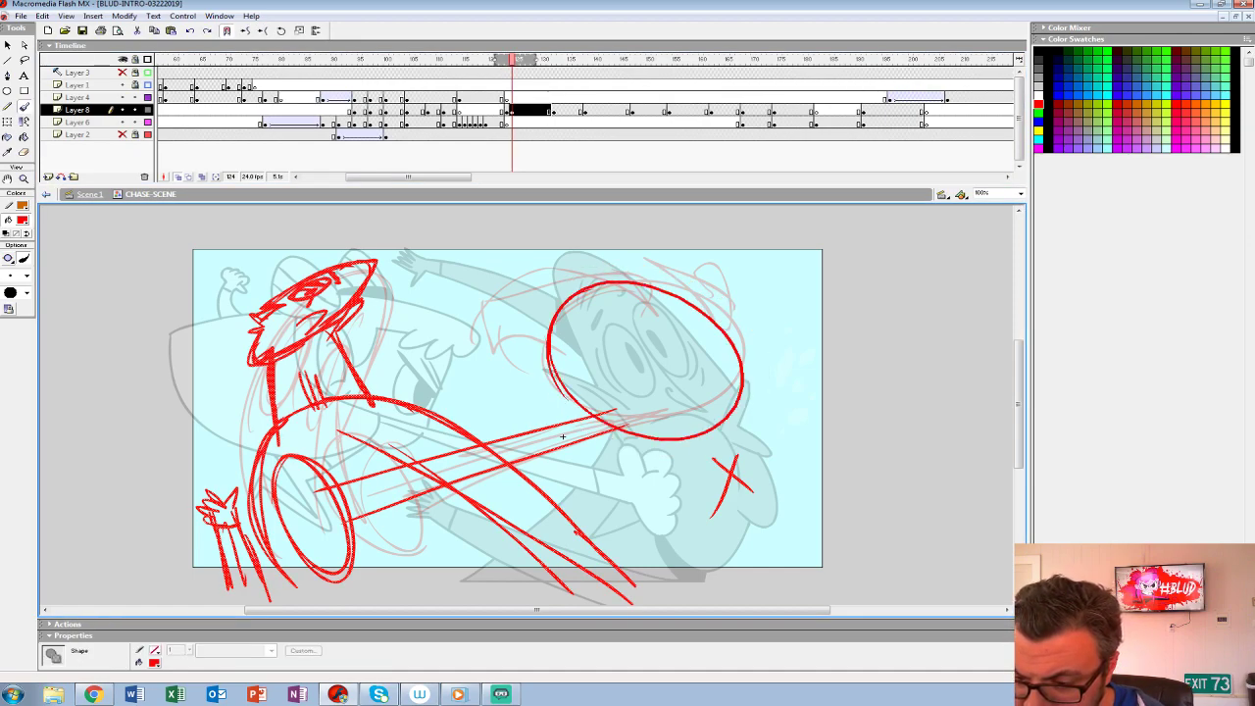
left_click_drag(675, 305, 572, 410)
key("ctrl+z")
key("ctrl+z")
mouse_move(645, 264)
left_mouse_down()
mouse_move(583, 310)
mouse_move(685, 264)
mouse_move(562, 357)
mouse_move(724, 419)
mouse_move(584, 279)
left_mouse_up()
- Draw a curved diagonal face guideline across the hero's head circle
key("ctrl+z")
left_click_drag(698, 291, 587, 410)
key("ctrl+z")
left_click_drag(750, 285, 581, 399)
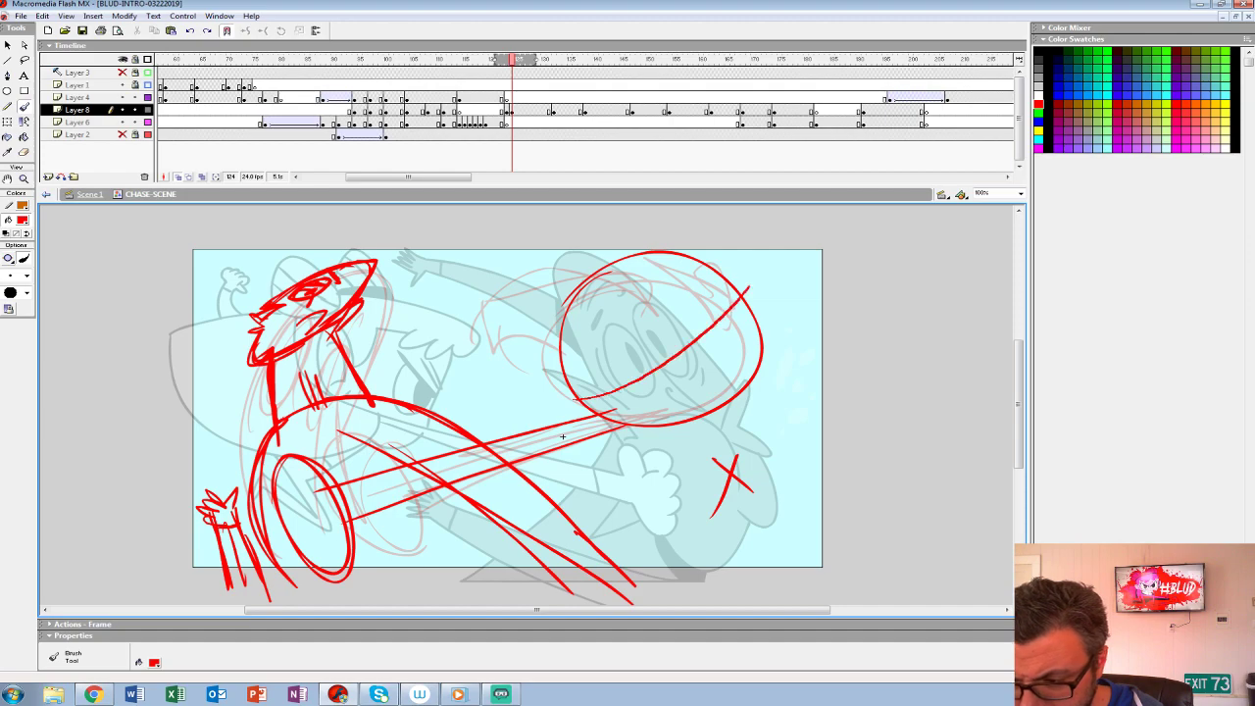
key("ctrl+z")
left_click_drag(728, 295, 577, 398)
left_click_drag(675, 345, 564, 401)
- Rough the hero's eyes and nose along the face guideline
left_click_drag(634, 298, 642, 367)
left_click_drag(630, 306, 633, 373)
left_click_drag(622, 370, 694, 374)
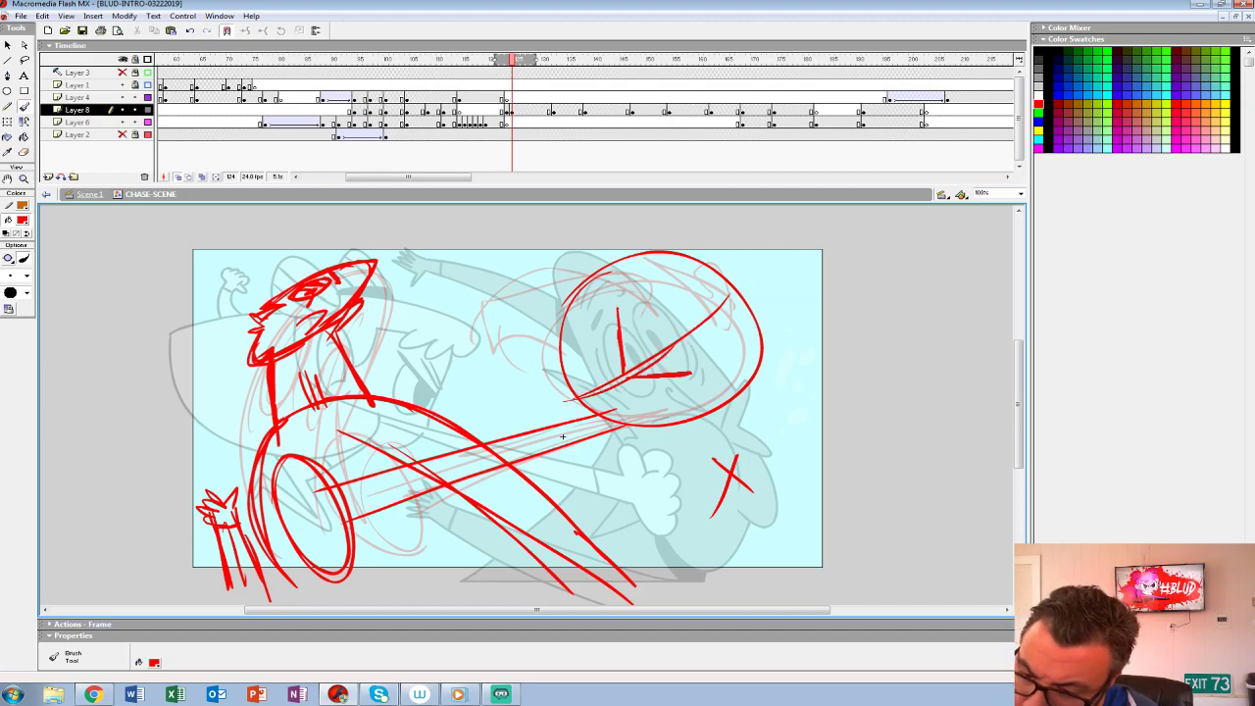
mouse_move(616, 321)
left_mouse_down()
mouse_move(581, 363)
mouse_move(622, 380)
left_mouse_up()
mouse_move(585, 341)
left_mouse_down()
mouse_move(596, 378)
mouse_move(695, 377)
mouse_move(678, 402)
left_mouse_up()
left_click_drag(570, 386, 640, 435)
left_click_drag(621, 381, 647, 402)
left_click_drag(568, 382, 620, 402)
left_click_drag(606, 393, 624, 426)
- Rough the hero's jagged fringe and side hair, and strengthen the jaw line
left_click_drag(602, 257, 569, 320)
mouse_move(647, 304)
left_mouse_down()
mouse_move(671, 298)
mouse_move(661, 349)
mouse_move(698, 327)
left_mouse_up()
mouse_move(698, 329)
left_mouse_down()
mouse_move(719, 331)
mouse_move(750, 379)
left_mouse_up()
left_click_drag(606, 264, 664, 298)
mouse_move(605, 262)
left_mouse_down()
mouse_move(747, 320)
mouse_move(765, 363)
left_mouse_up()
mouse_move(638, 372)
left_mouse_down()
mouse_move(703, 311)
mouse_move(634, 305)
mouse_move(670, 330)
left_mouse_up()
mouse_move(668, 331)
left_mouse_down()
mouse_move(643, 362)
mouse_move(690, 341)
left_mouse_up()
mouse_move(690, 350)
left_mouse_down()
mouse_move(716, 341)
mouse_move(742, 384)
mouse_move(670, 422)
left_mouse_up()
left_click_drag(740, 401, 681, 430)
left_click_drag(720, 353, 745, 385)
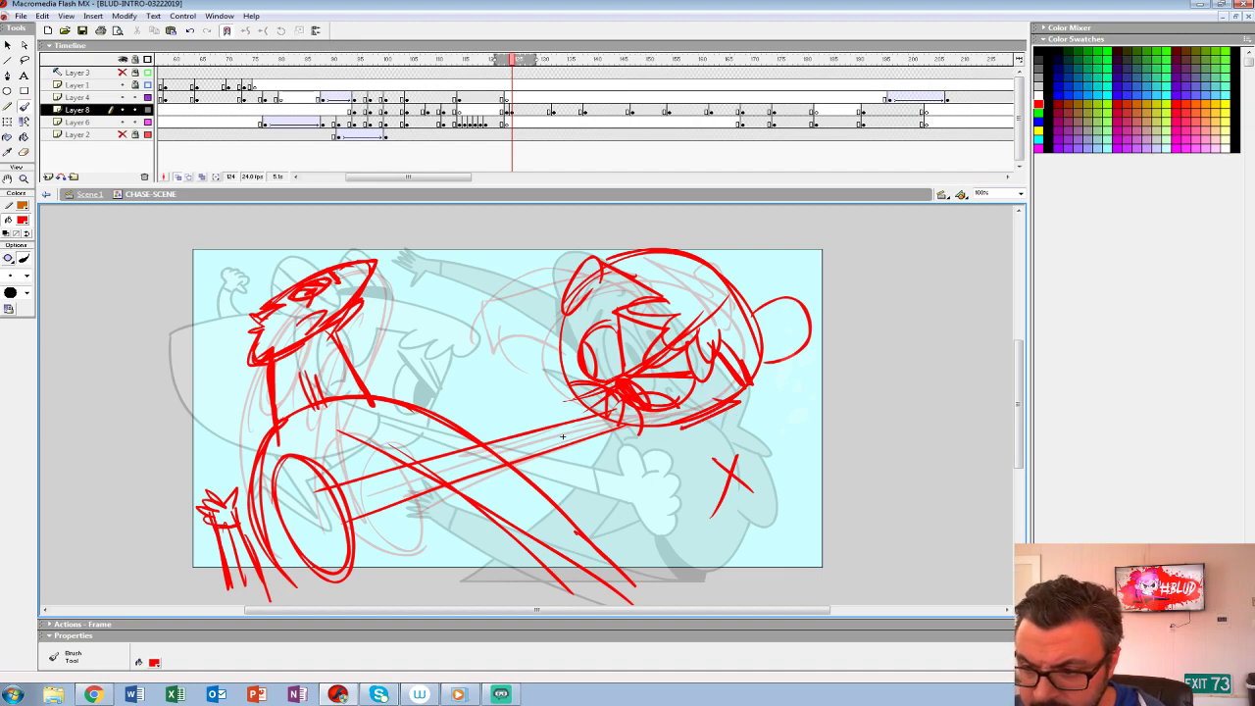
- Rough the hero's other arm bent above the head, ending in a small oval fist
left_click_drag(659, 249, 565, 233)
left_click_drag(562, 436, 561, 499)
key("ctrl+z")
mouse_move(686, 314)
left_mouse_down()
mouse_move(673, 241)
mouse_move(645, 247)
left_mouse_up()
mouse_move(647, 246)
left_mouse_down()
mouse_move(672, 329)
mouse_move(634, 245)
mouse_move(686, 304)
left_mouse_up()
mouse_move(673, 253)
left_mouse_down()
mouse_move(639, 254)
mouse_move(673, 312)
left_mouse_up()
mouse_move(639, 253)
left_mouse_down()
mouse_move(681, 280)
mouse_move(663, 325)
left_mouse_up()
left_click_drag(679, 261, 665, 312)
mouse_move(680, 251)
left_mouse_down()
mouse_move(614, 257)
mouse_move(692, 242)
left_mouse_up()
left_click_drag(693, 266, 670, 336)
mouse_move(611, 247)
left_mouse_down()
mouse_move(639, 240)
mouse_move(604, 271)
left_mouse_up()
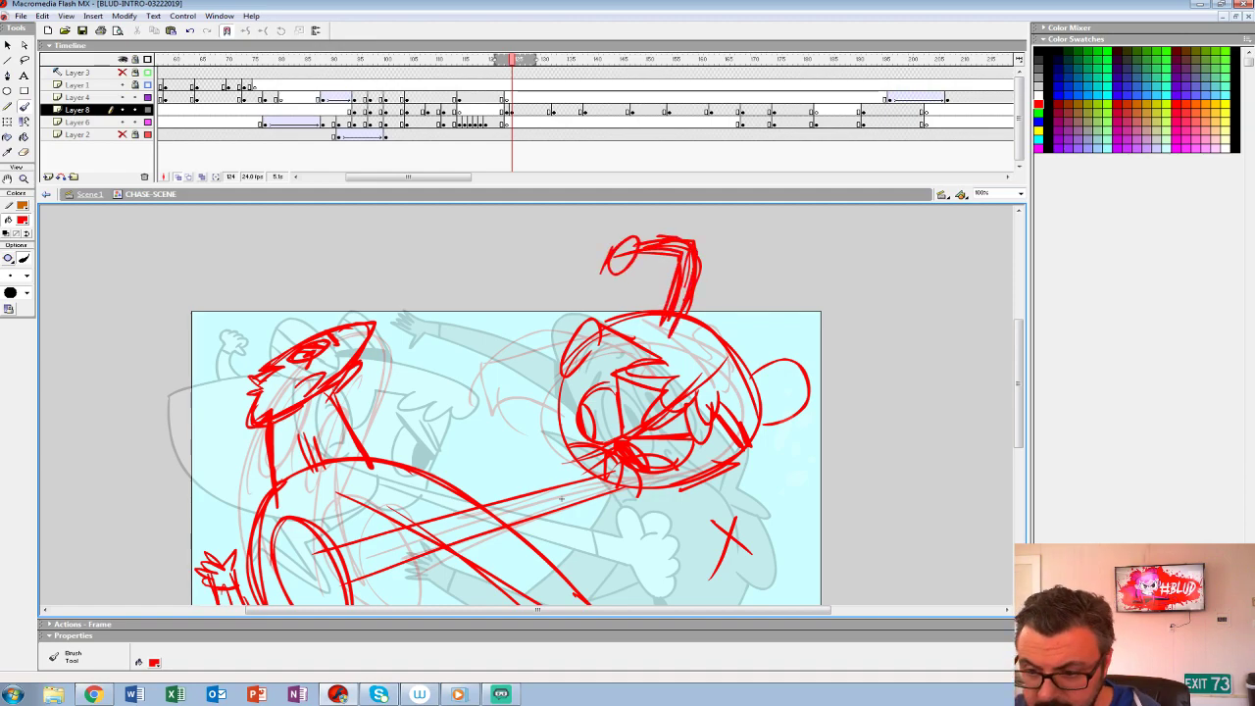
- Rough the hero's hair as a long pointed shape sweeping from the head toward the villain
mouse_move(573, 337)
left_mouse_down()
mouse_move(480, 375)
mouse_move(469, 398)
mouse_move(498, 367)
mouse_move(561, 406)
mouse_move(550, 432)
left_mouse_up()
left_click_drag(516, 388, 549, 422)
left_click_drag(634, 311, 404, 384)
left_click_drag(596, 319, 390, 398)
left_click_drag(391, 396, 556, 406)
left_click_drag(623, 314, 448, 364)
mouse_move(562, 499)
left_mouse_down()
mouse_move(541, 443)
mouse_move(563, 471)
left_mouse_up()
key("ctrl+z")
key("ctrl+z")
mouse_move(616, 290)
left_mouse_down()
mouse_move(390, 369)
mouse_move(530, 388)
mouse_move(559, 371)
mouse_move(541, 351)
left_mouse_up()
left_click_drag(498, 310, 635, 292)
- Rough the two striped hair buns on the hero's head and darken the eye details
mouse_move(564, 470)
left_mouse_down()
mouse_move(520, 445)
mouse_move(438, 464)
left_mouse_up()
left_click_drag(572, 257, 598, 318)
left_click_drag(608, 245, 583, 289)
mouse_move(628, 259)
left_mouse_down()
mouse_move(600, 304)
mouse_move(675, 322)
mouse_move(687, 392)
left_mouse_up()
mouse_move(687, 392)
left_mouse_down()
mouse_move(653, 389)
mouse_move(685, 353)
left_mouse_up()
left_click_drag(646, 389, 682, 369)
mouse_move(510, 414)
left_mouse_down()
mouse_move(565, 406)
mouse_move(522, 428)
left_mouse_up()
left_click_drag(463, 374, 474, 400)
mouse_move(456, 368)
left_mouse_down()
mouse_move(465, 403)
mouse_move(495, 385)
mouse_move(517, 455)
mouse_move(618, 416)
mouse_move(636, 395)
left_mouse_up()
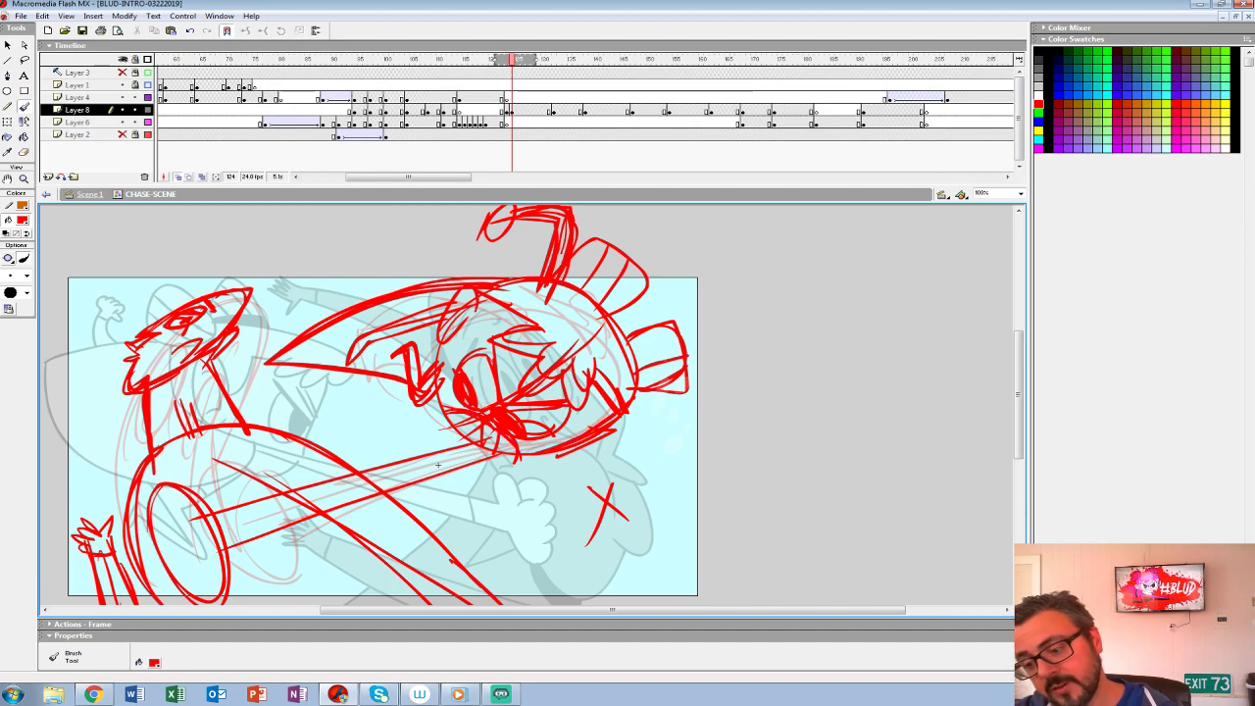
- Rework the hero's fringe strands and thicken the back outline of the head
mouse_move(439, 335)
left_mouse_down()
mouse_move(468, 437)
mouse_move(441, 367)
left_mouse_up()
left_click_drag(475, 289, 468, 317)
mouse_move(462, 287)
left_mouse_down()
mouse_move(437, 344)
mouse_move(534, 316)
mouse_move(481, 310)
mouse_move(534, 324)
mouse_move(519, 299)
mouse_move(544, 328)
left_mouse_up()
key("ctrl+z")
mouse_move(504, 297)
left_mouse_down()
mouse_move(545, 330)
mouse_move(524, 378)
mouse_move(579, 407)
left_mouse_up()
mouse_move(578, 408)
left_mouse_down()
mouse_move(596, 359)
mouse_move(618, 399)
left_mouse_up()
left_click_drag(629, 409, 634, 376)
left_click_drag(559, 285, 634, 370)
left_click_drag(605, 322, 580, 361)
mouse_move(564, 281)
left_mouse_down()
mouse_move(614, 316)
mouse_move(645, 386)
left_mouse_up()
- Add curled fingers to the oval fist and a cuff band at the wrist
mouse_move(630, 341)
left_mouse_down()
mouse_move(644, 386)
mouse_move(596, 394)
mouse_move(678, 338)
mouse_move(755, 346)
left_mouse_up()
mouse_move(341, 420)
left_mouse_down()
mouse_move(312, 502)
mouse_move(363, 528)
left_mouse_up()
left_click_drag(398, 443, 414, 479)
mouse_move(605, 399)
left_mouse_down()
mouse_move(567, 434)
mouse_move(614, 423)
mouse_move(620, 413)
mouse_move(537, 449)
left_mouse_up()
key("comma")
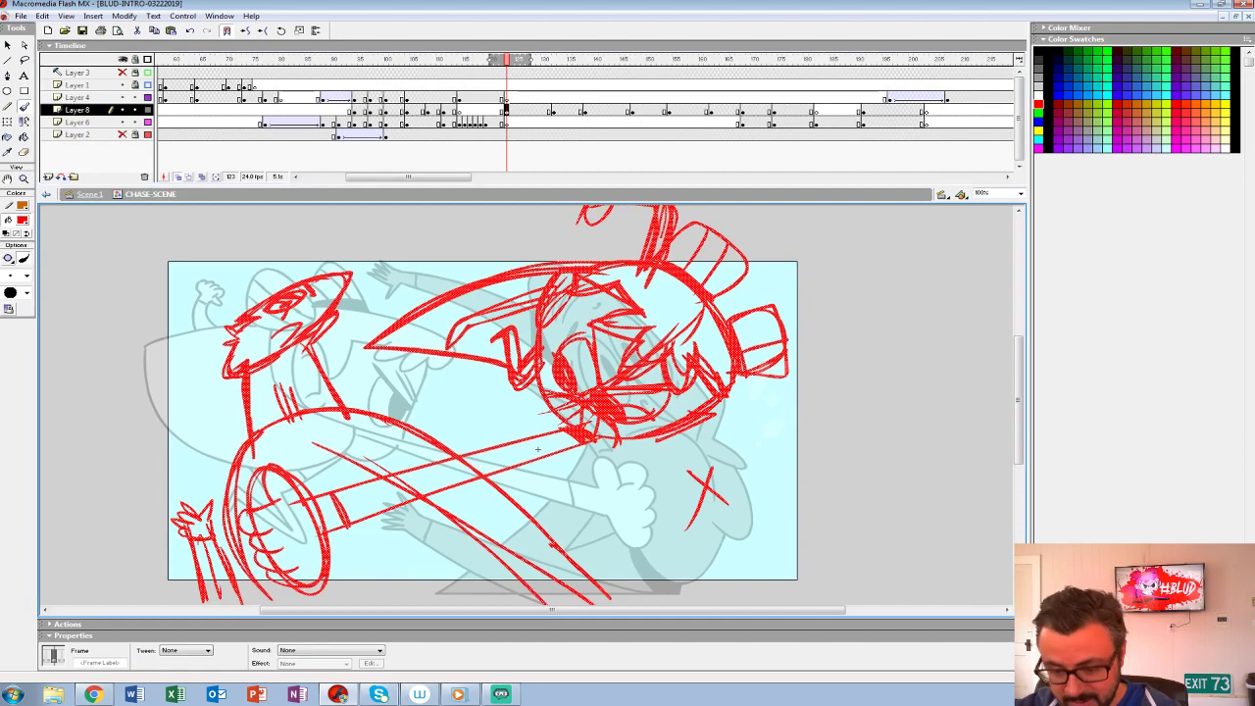
key("period")
- Strengthen the outstretched arm's lines and rough extra diagonal lines for the villain's lower body
mouse_move(332, 498)
left_mouse_down()
mouse_move(346, 522)
mouse_move(543, 429)
left_mouse_up()
mouse_move(474, 457)
left_mouse_down()
mouse_move(563, 433)
mouse_move(545, 438)
left_mouse_up()
left_click_drag(484, 469, 590, 441)
left_click_drag(277, 454, 282, 467)
mouse_move(327, 536)
left_mouse_down()
mouse_move(395, 604)
mouse_move(412, 604)
left_mouse_up()
left_click_drag(400, 489, 523, 604)
key("ctrl+z")
left_click_drag(449, 518, 494, 595)
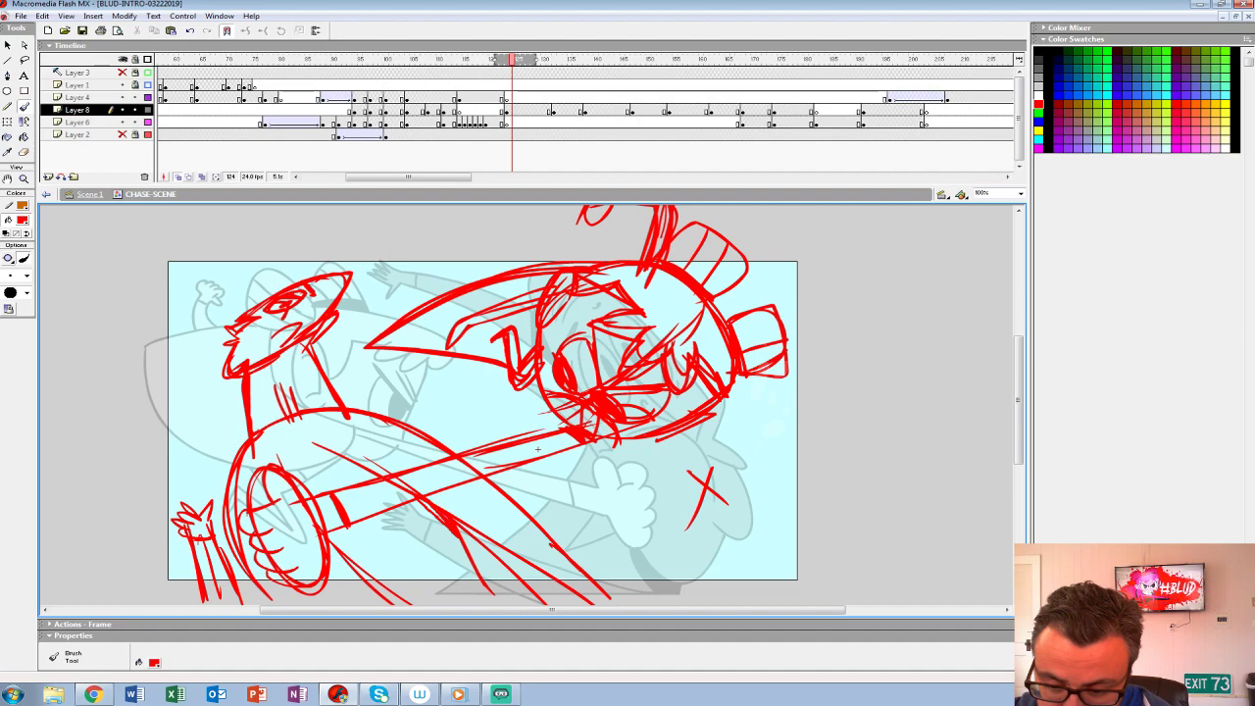
- Draw a long horizontal ground line beneath the characters along the stage's lower edge
left_click_drag(537, 449, 691, 303)
left_click_drag(312, 442, 956, 443)
left_click_drag(691, 304, 618, 350)
key("ctrl+z")
left_click_drag(248, 492, 639, 492)
left_click_drag(617, 350, 593, 410)
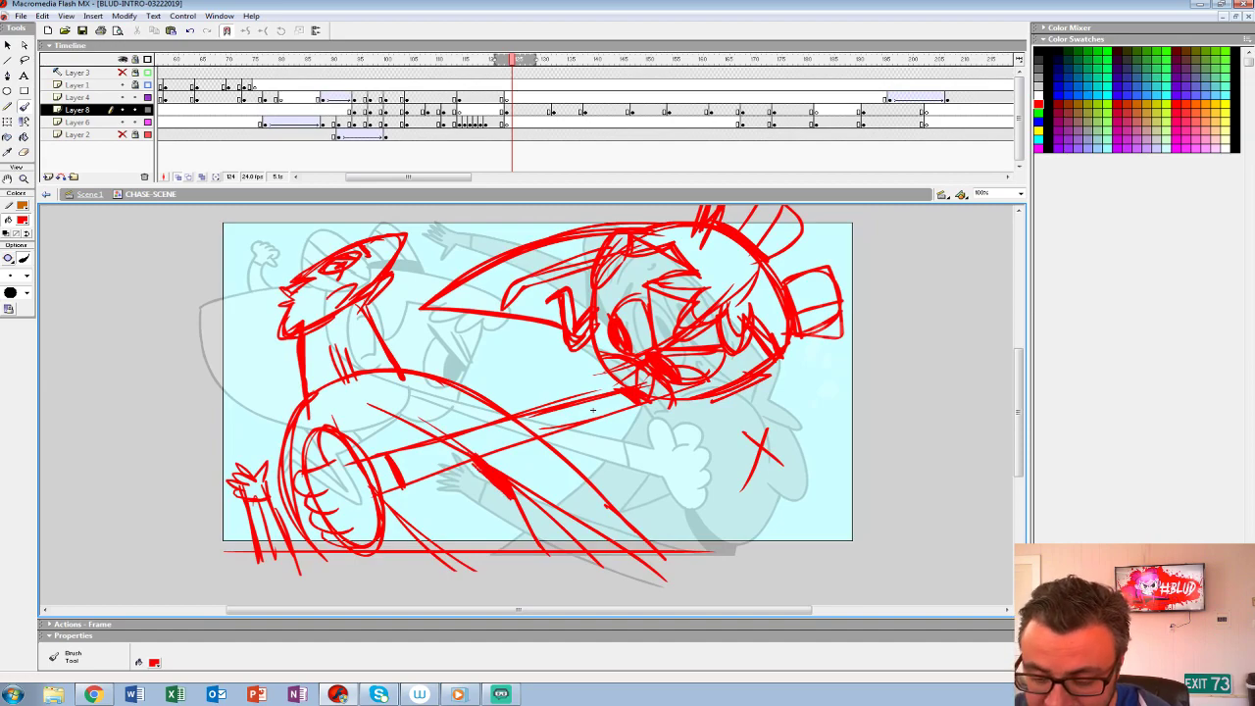
key("F6")
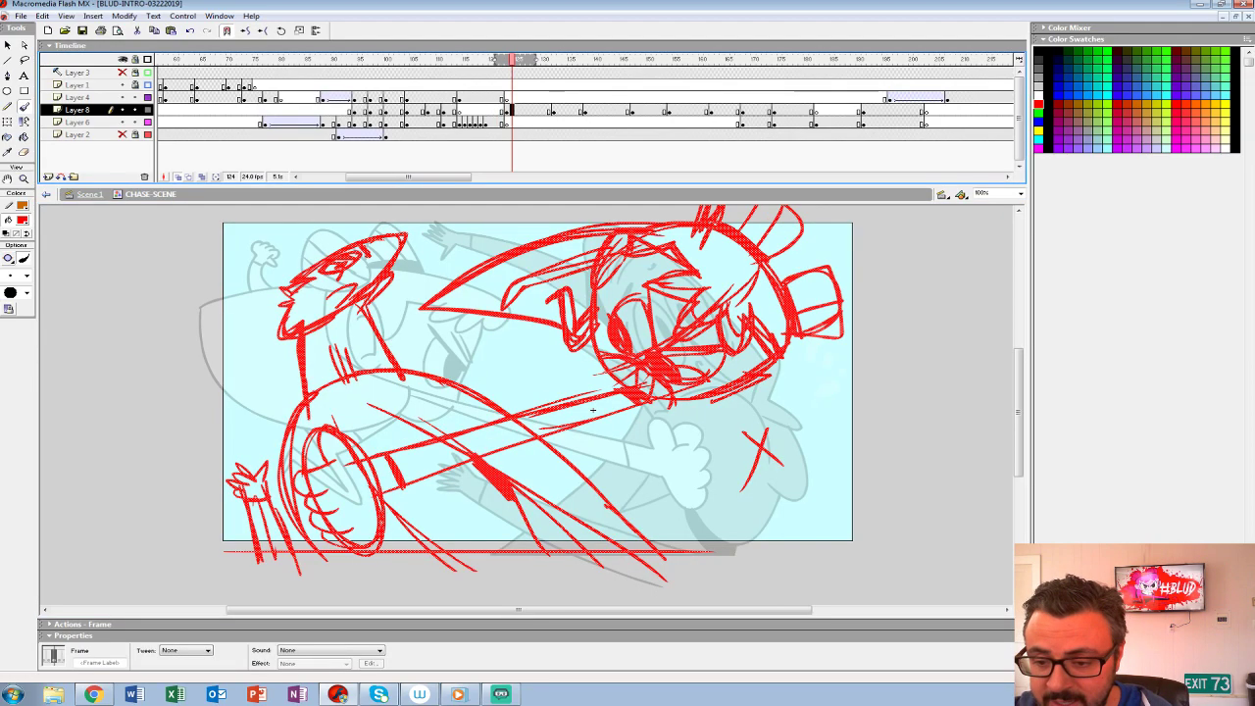
- Reinforce the villain's head outline and face with the Brush and extend his neck strokes
left_click_drag(592, 410, 602, 439)
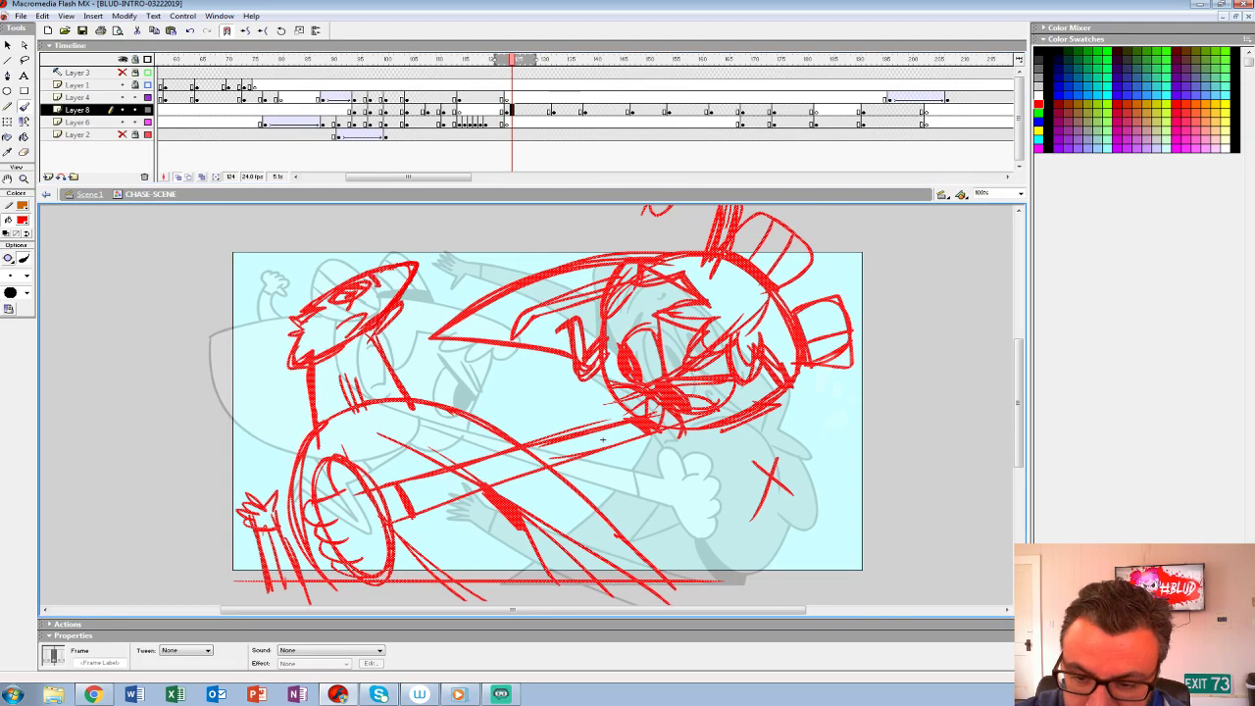
key("b")
mouse_move(289, 312)
left_mouse_down()
mouse_move(300, 321)
mouse_move(285, 341)
mouse_move(291, 368)
left_mouse_up()
mouse_move(371, 308)
left_mouse_down()
mouse_move(339, 341)
mouse_move(364, 314)
left_mouse_up()
mouse_move(340, 336)
left_mouse_down()
mouse_move(324, 348)
mouse_move(419, 262)
left_mouse_up()
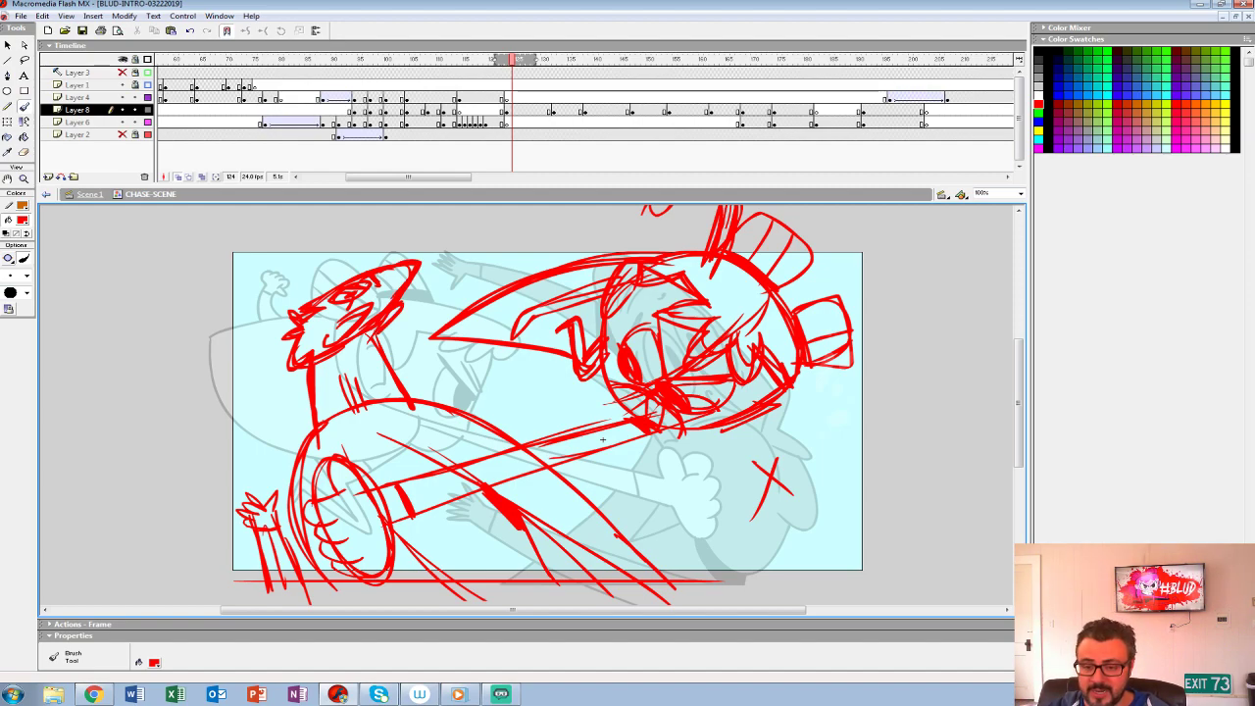
left_click_drag(312, 409, 309, 433)
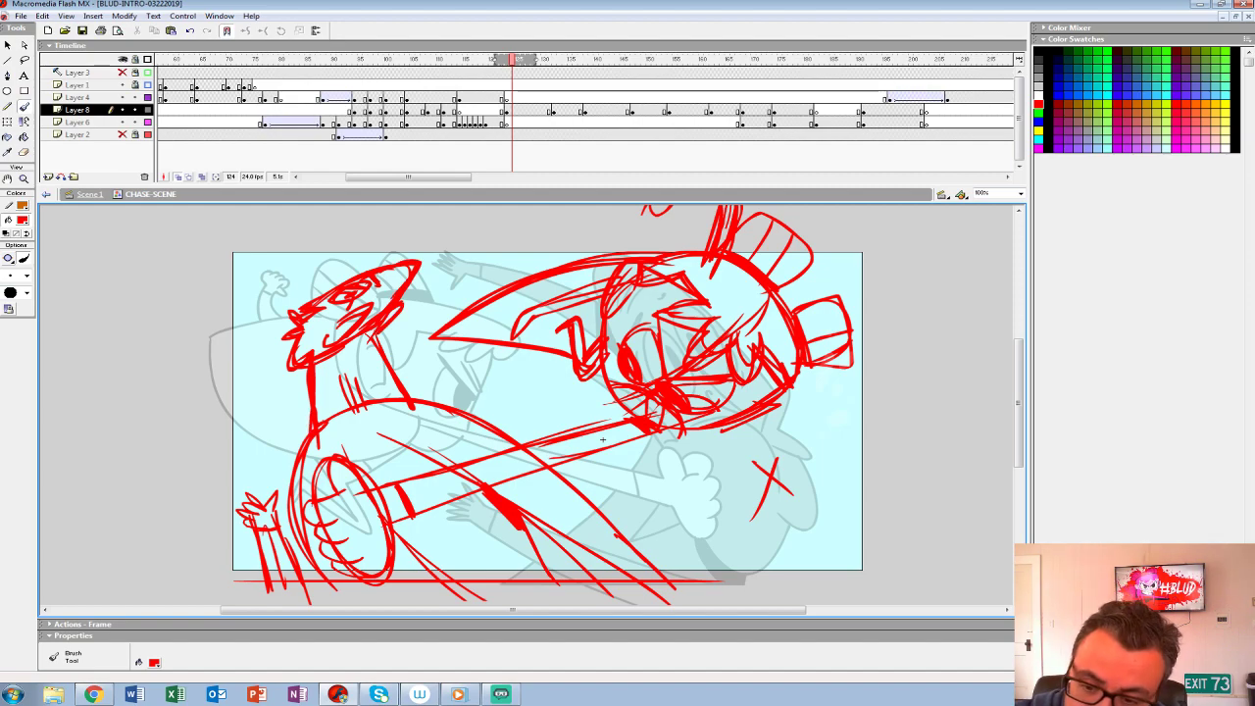
left_click_drag(351, 363, 346, 390)
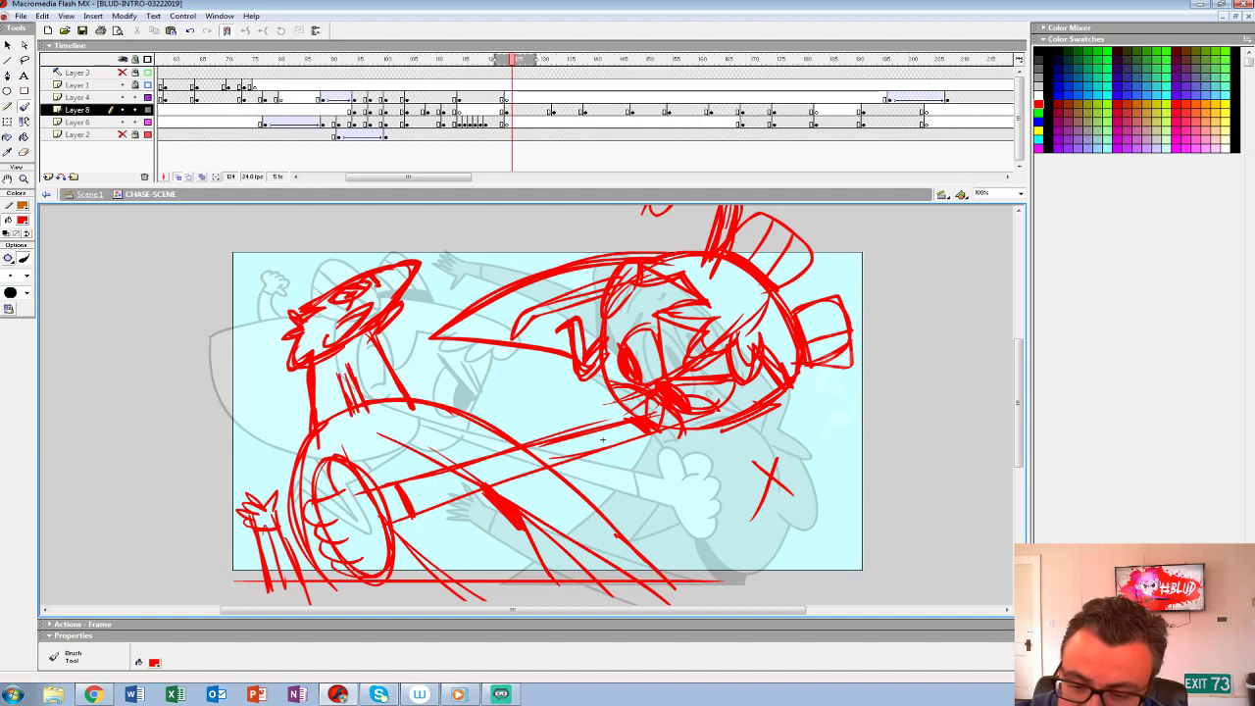
- Erase the crease lines on the villain's neck and the jaw line across his throat
key("v")
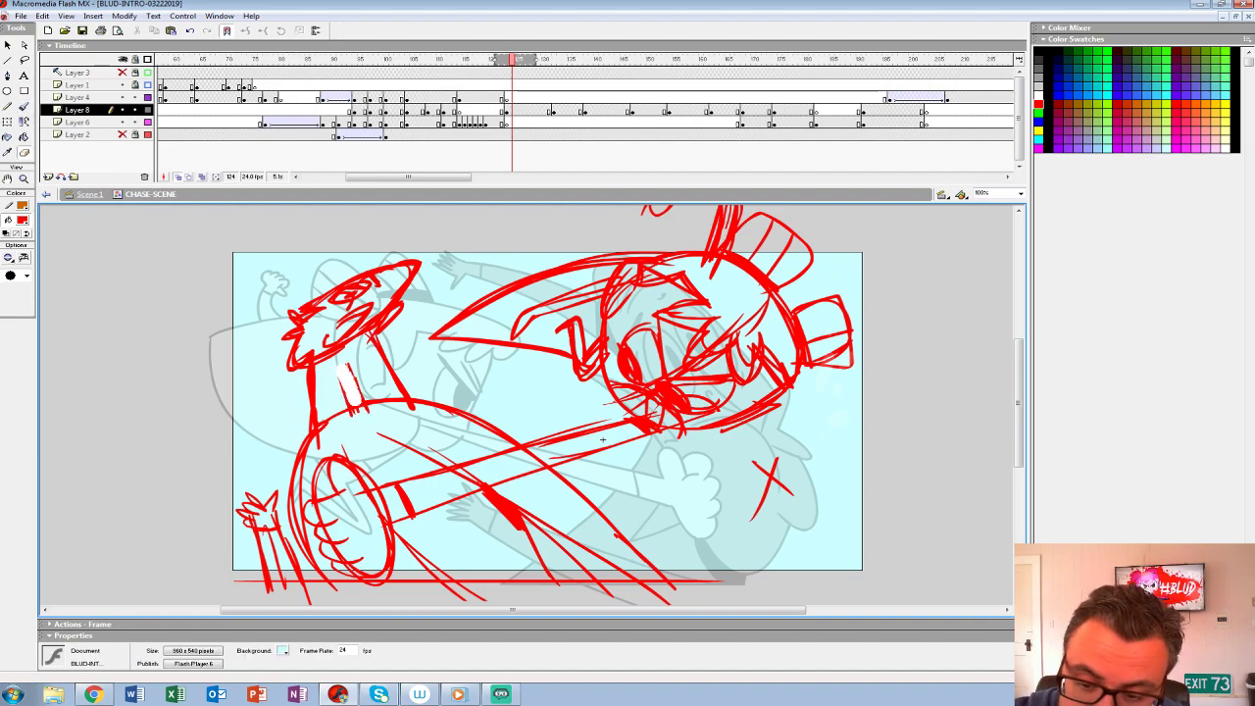
key("b")
mouse_move(343, 377)
left_mouse_down()
mouse_move(337, 406)
mouse_move(364, 401)
left_mouse_up()
mouse_move(339, 360)
left_mouse_down()
mouse_move(345, 379)
mouse_move(405, 389)
left_mouse_up()
mouse_move(314, 384)
left_mouse_down()
mouse_move(317, 414)
mouse_move(350, 362)
mouse_move(360, 399)
left_mouse_up()
key("e")
left_click_drag(315, 360, 387, 305)
left_click_drag(370, 312, 398, 284)
key("ctrl+z")
- Redraw short crease strokes at the base of the villain's neck and thicken his head outline
key("b")
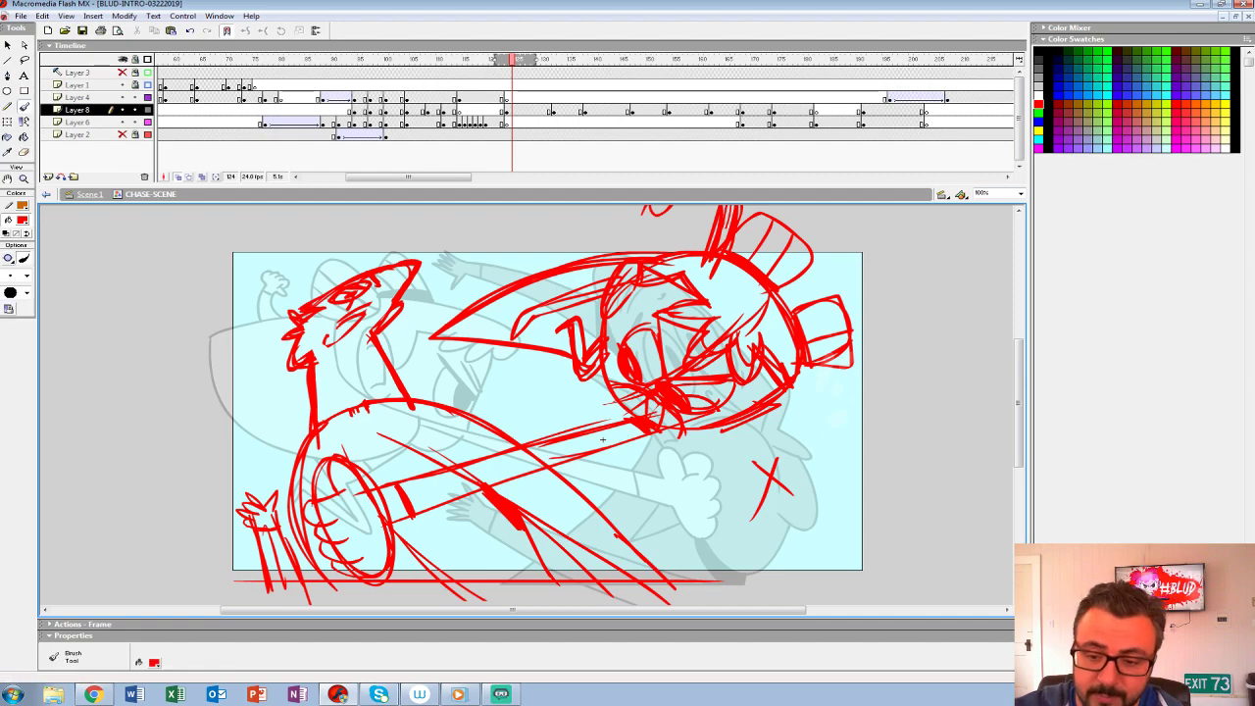
mouse_move(332, 378)
left_mouse_down()
mouse_move(333, 416)
mouse_move(365, 398)
left_mouse_up()
left_click_drag(402, 349, 384, 383)
mouse_move(408, 276)
left_mouse_down()
mouse_move(379, 320)
mouse_move(299, 307)
mouse_move(292, 319)
left_mouse_up()
left_click_drag(298, 304, 284, 326)
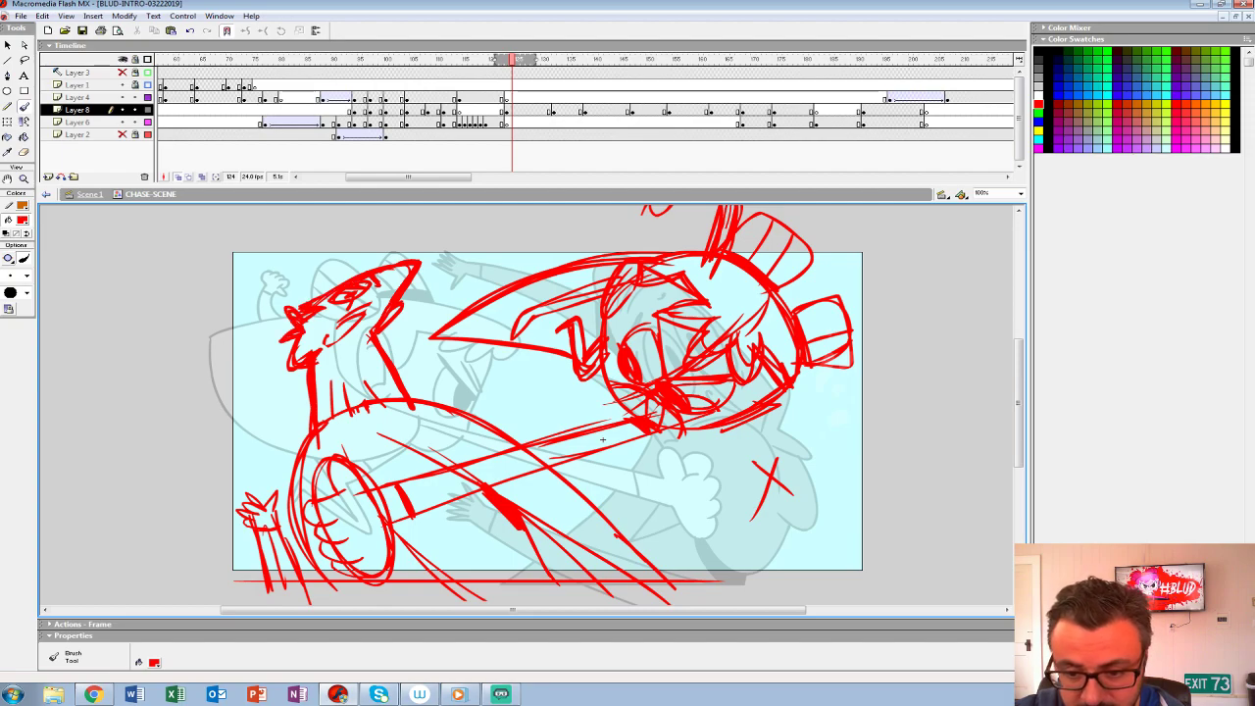
- Compare the rough pose at frame 124 with the punch drawing on the preceding frames
left_click_drag(603, 439, 568, 421)
key("comma")
key("comma")
key("comma")
key("comma")
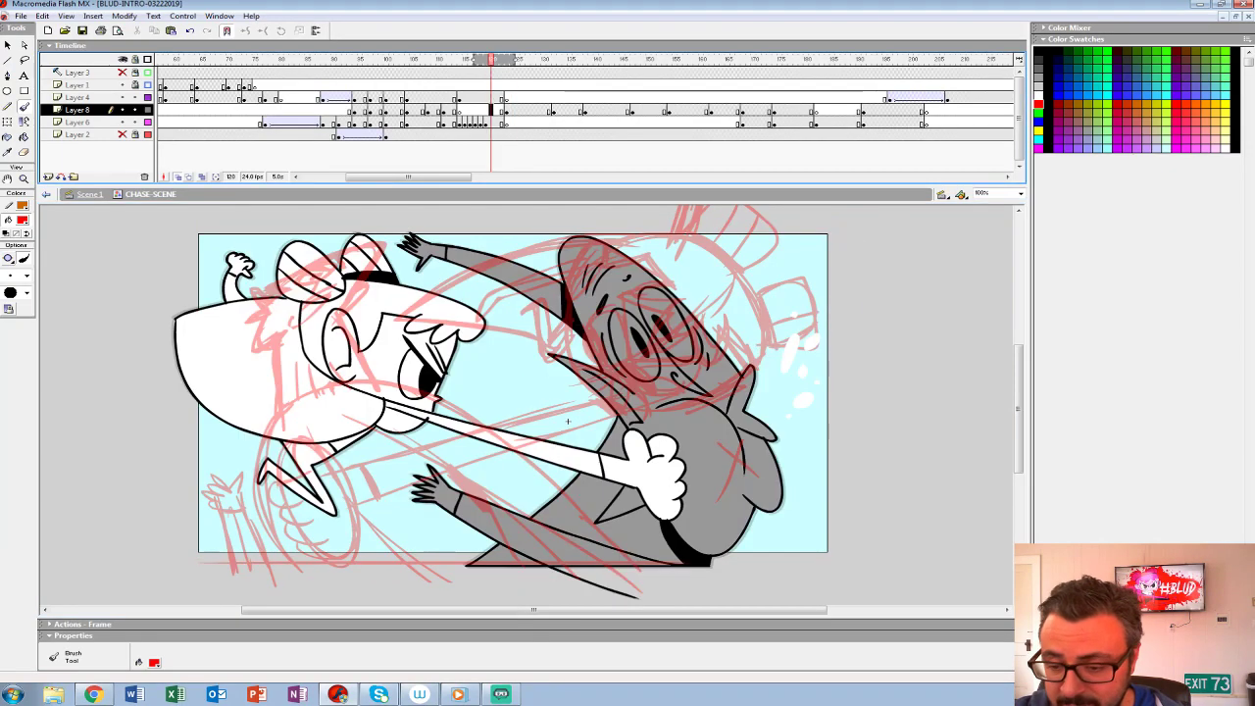
key("period")
key("period")
key("period")
key("period")
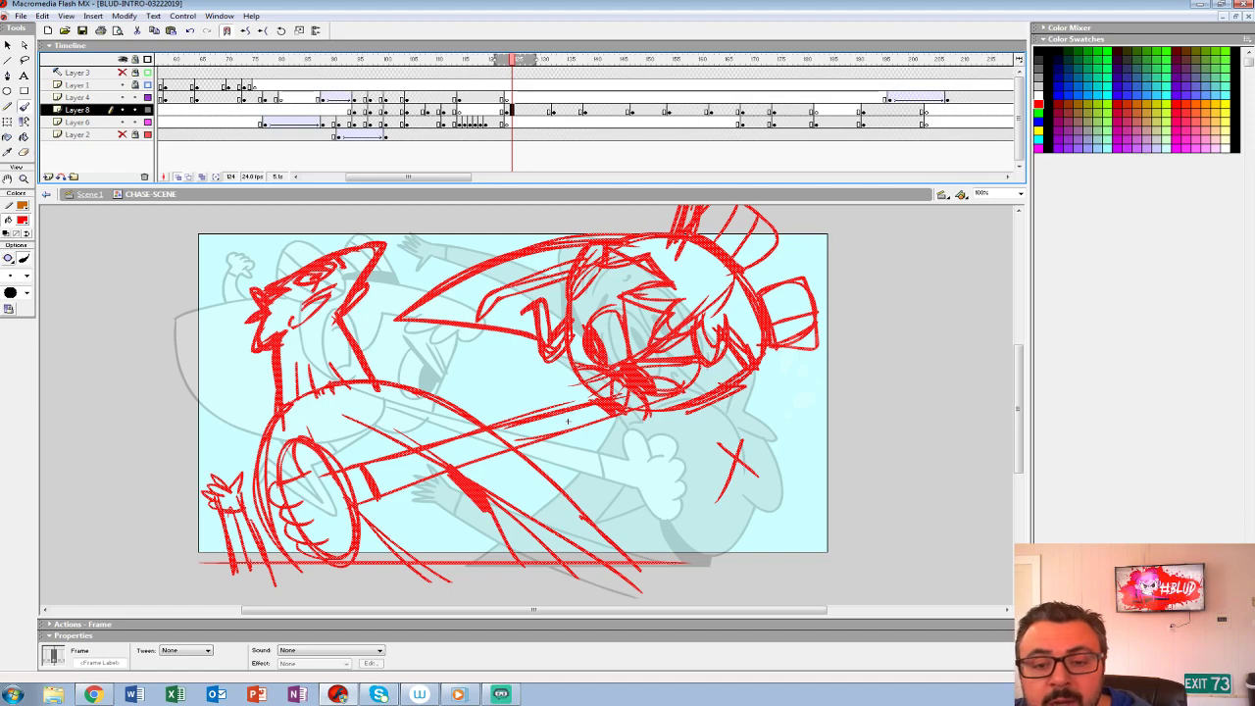
- Turn off onion skinning and play back the chase sequence through the new rough pose
key("alt+shift+o")
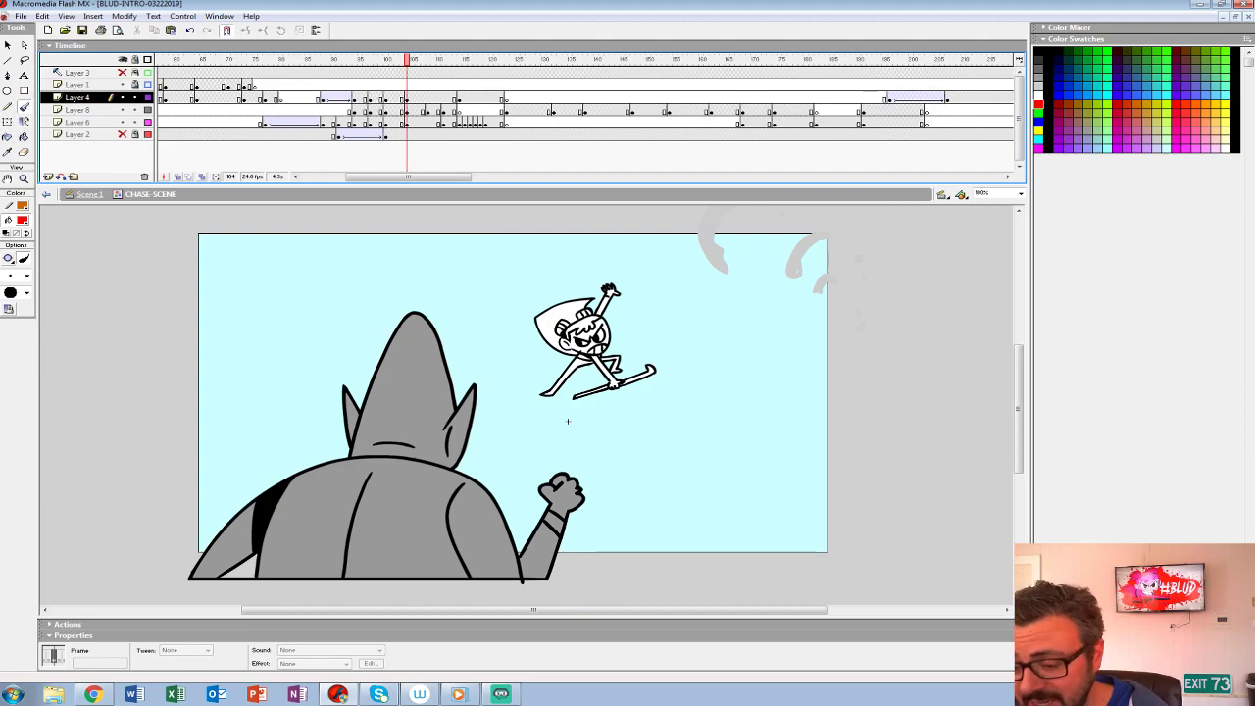
left_click(312, 86)
key("Return")
key("Return")
left_click(269, 73)
key("Return")
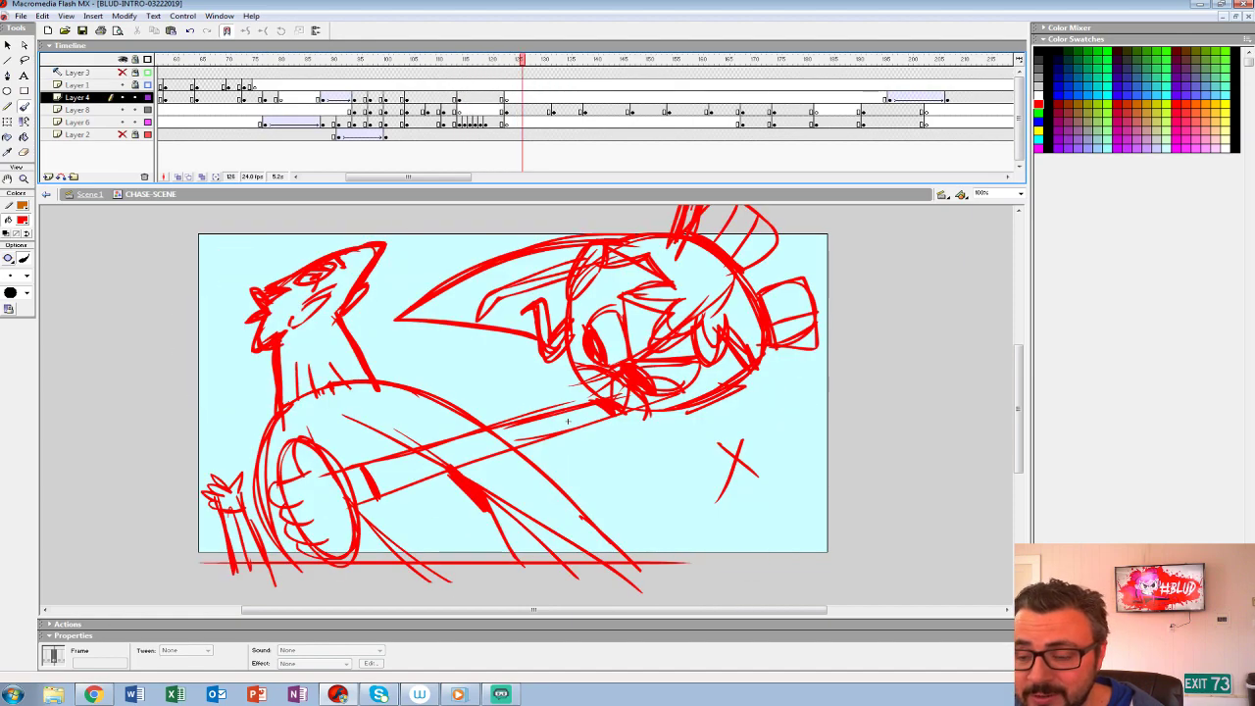
- Insert a blank keyframe at frame 124 on Layer 8 and turn onion skinning back on
left_click(510, 110)
key("F7")
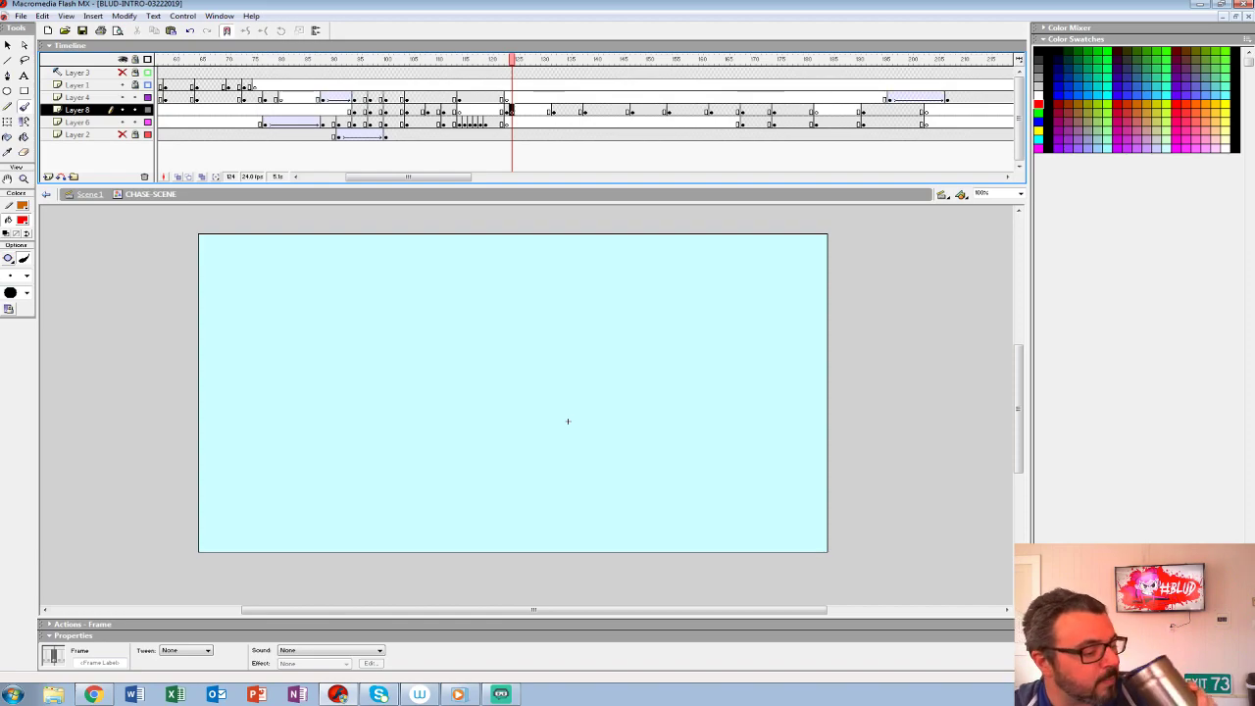
key("alt+shift+o")
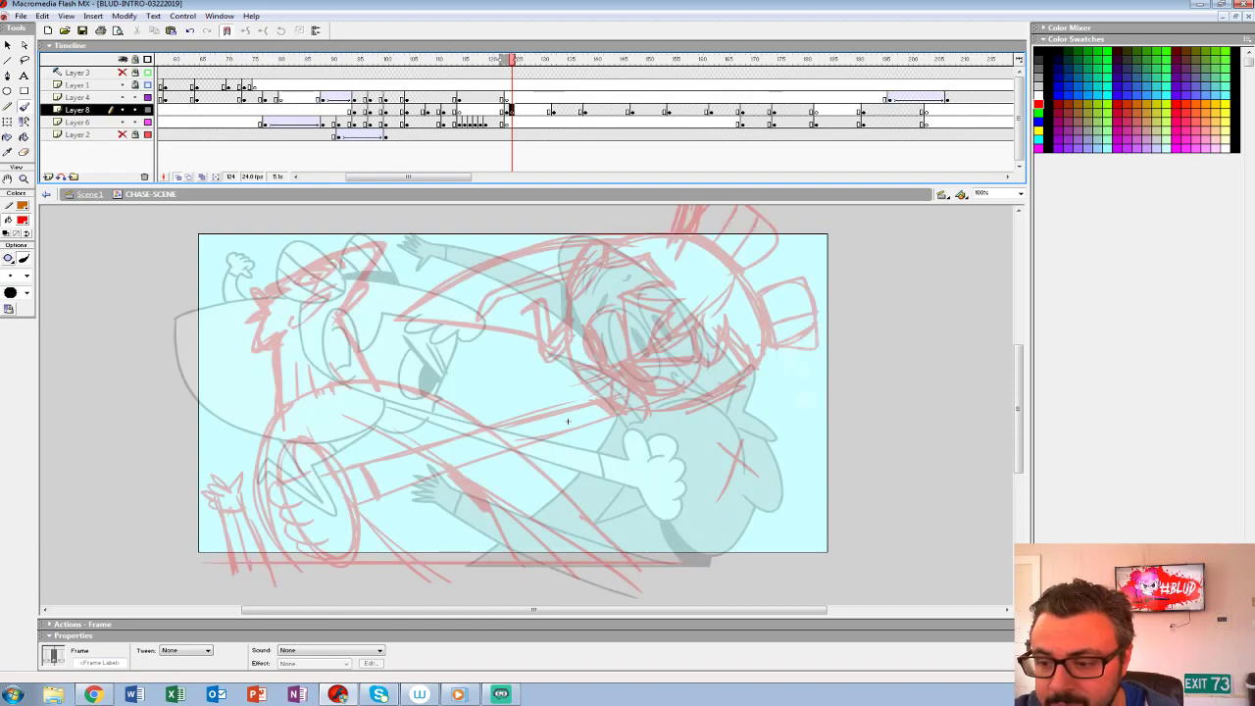
- Zoom to 200% on the hero's head and set the Brush to black with the fifth-smallest size
key("z")
left_click(561, 420)
mouse_move(557, 418)
left_mouse_down()
mouse_move(493, 491)
mouse_move(713, 373)
mouse_move(518, 420)
mouse_move(524, 407)
left_mouse_up()
left_click(518, 420, "alt")
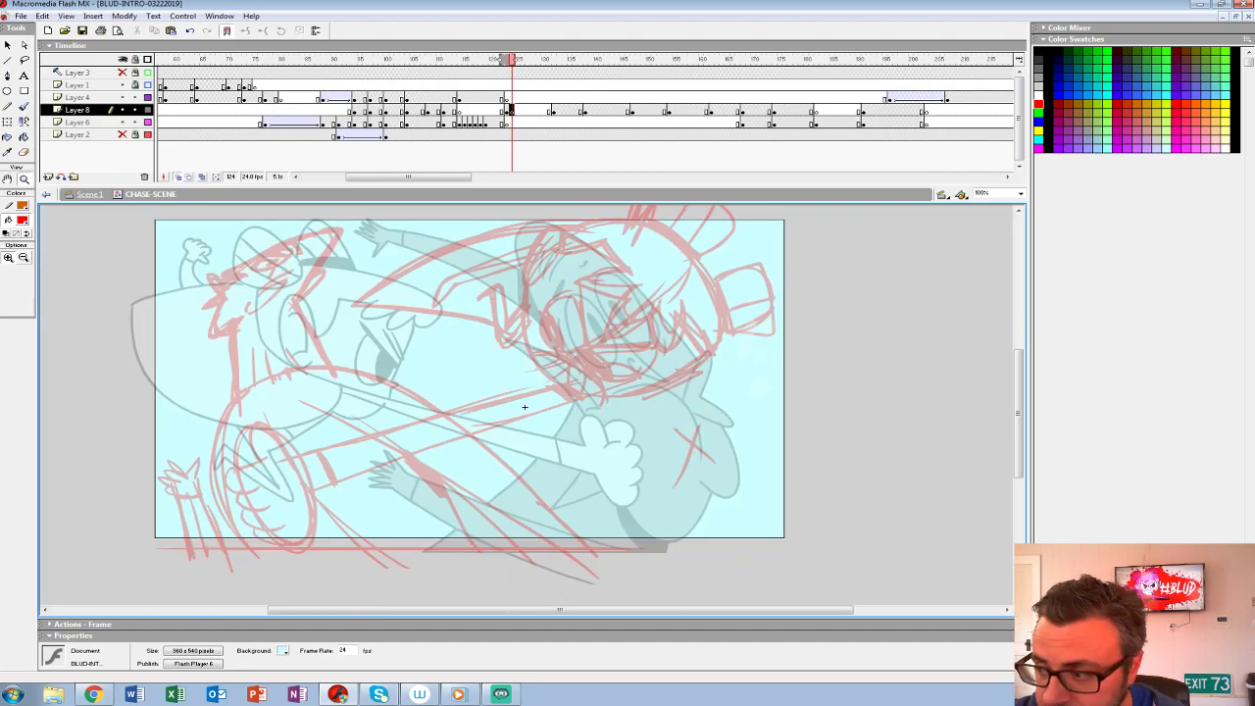
left_click(525, 406)
left_click_drag(460, 578, 449, 550)
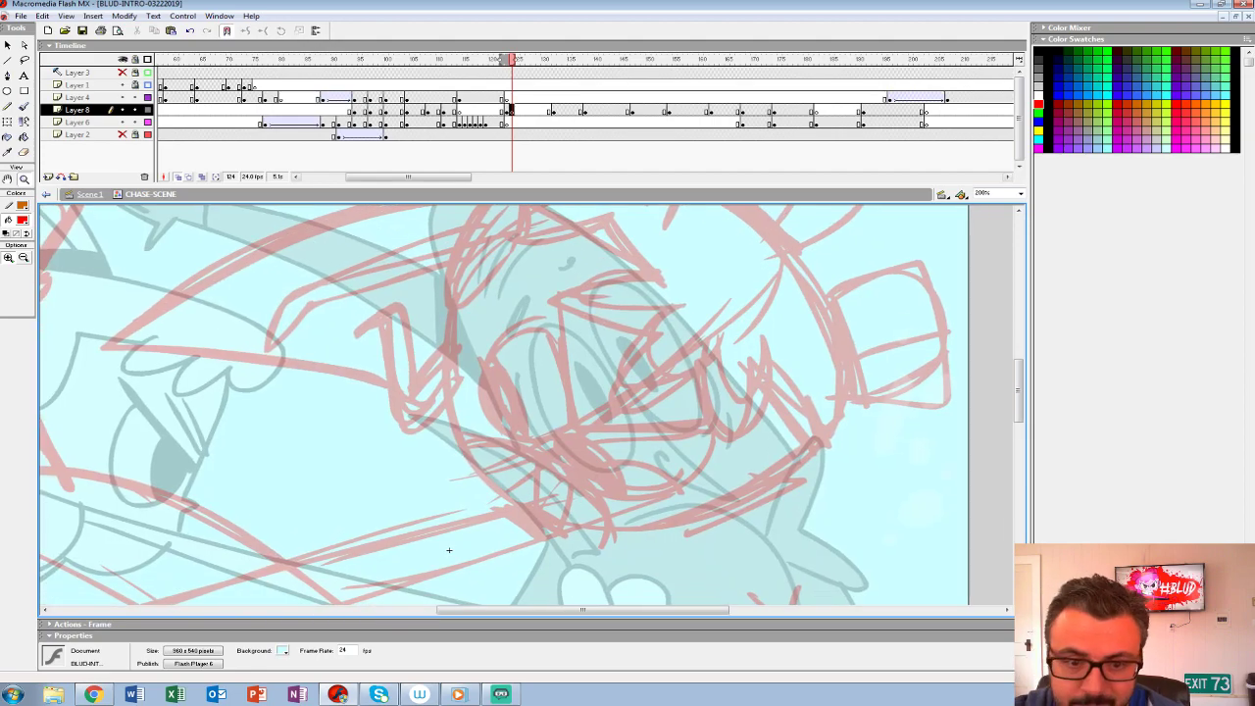
left_click(23, 219)
left_click(6, 247)
left_click(23, 106)
left_click(27, 277)
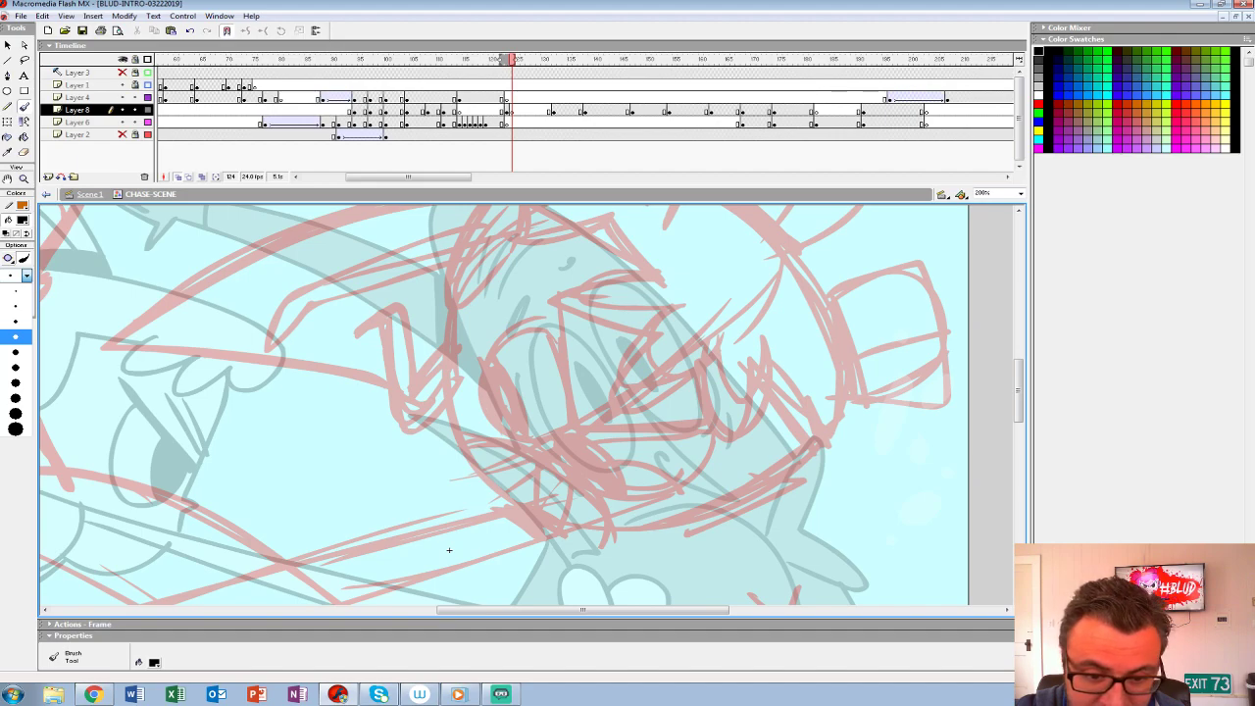
left_click(16, 352)
- Try black test strokes at two brush sizes, undo them, and set the Brush to the third-smallest size
left_click_drag(342, 454, 532, 412)
key("ctrl+z")
left_click_drag(225, 402, 196, 462)
key("ctrl+z")
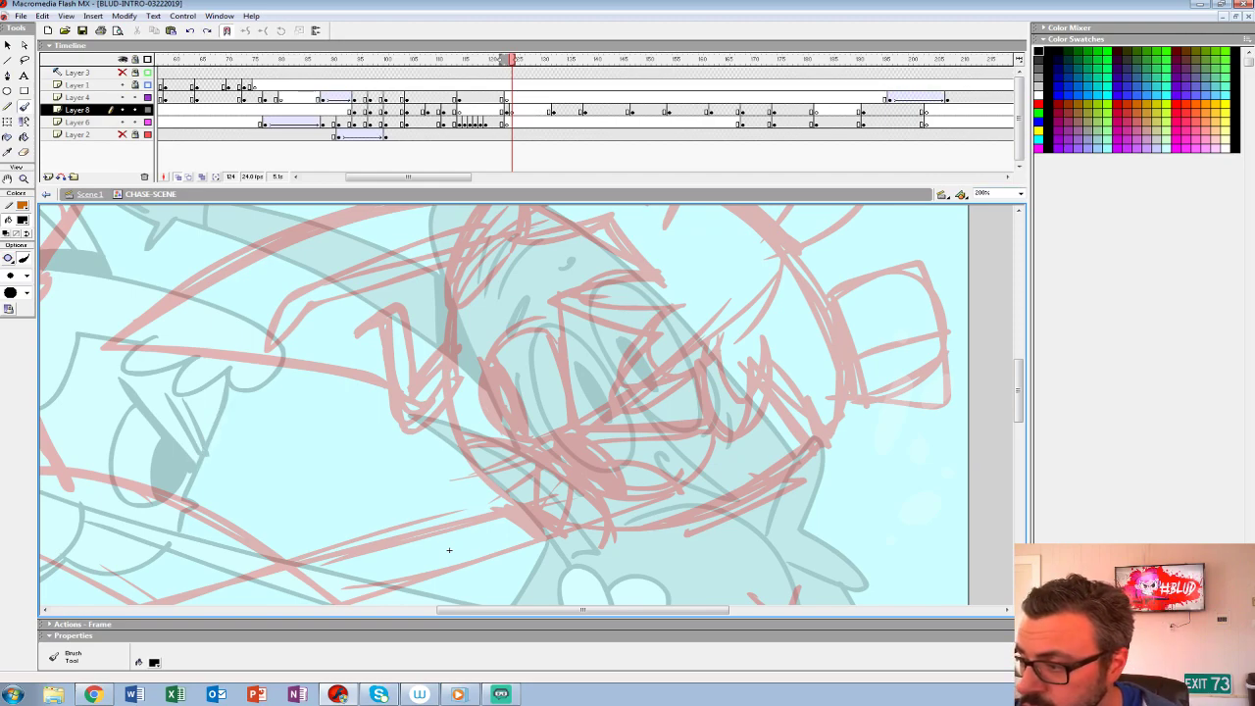
left_click(27, 275)
left_click(15, 371)
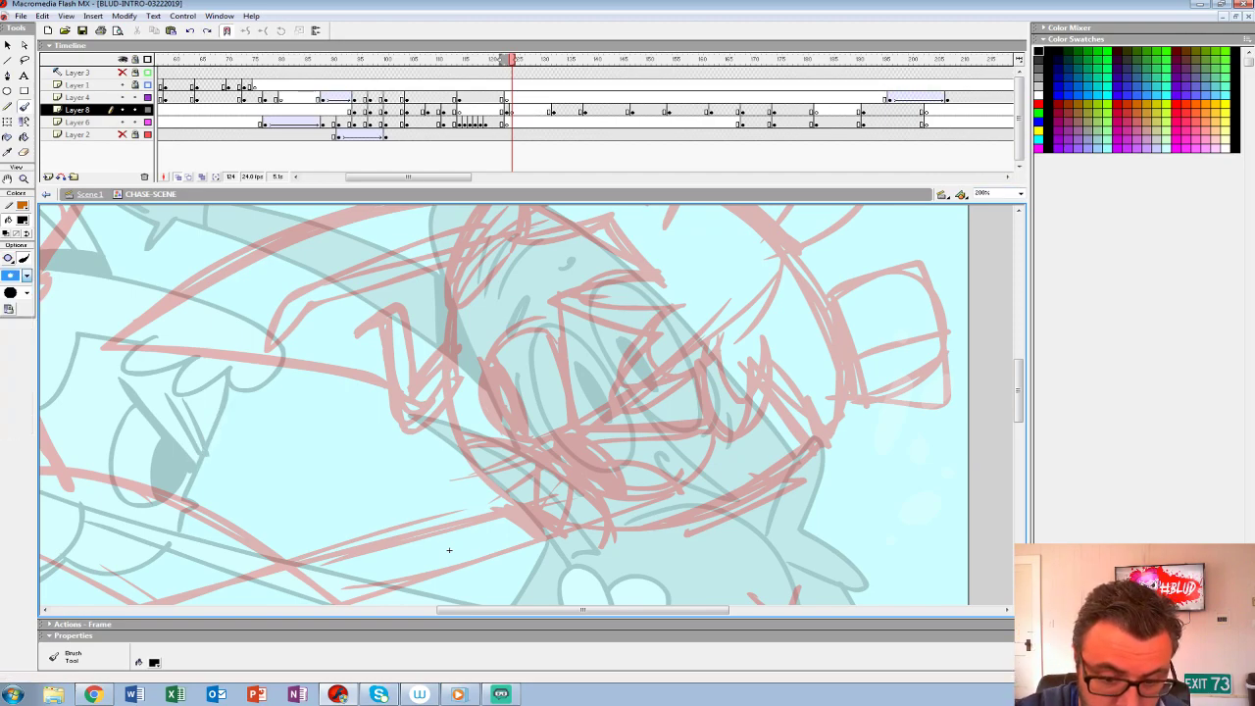
left_click_drag(212, 434, 190, 485)
key("ctrl+z")
left_click(26, 276)
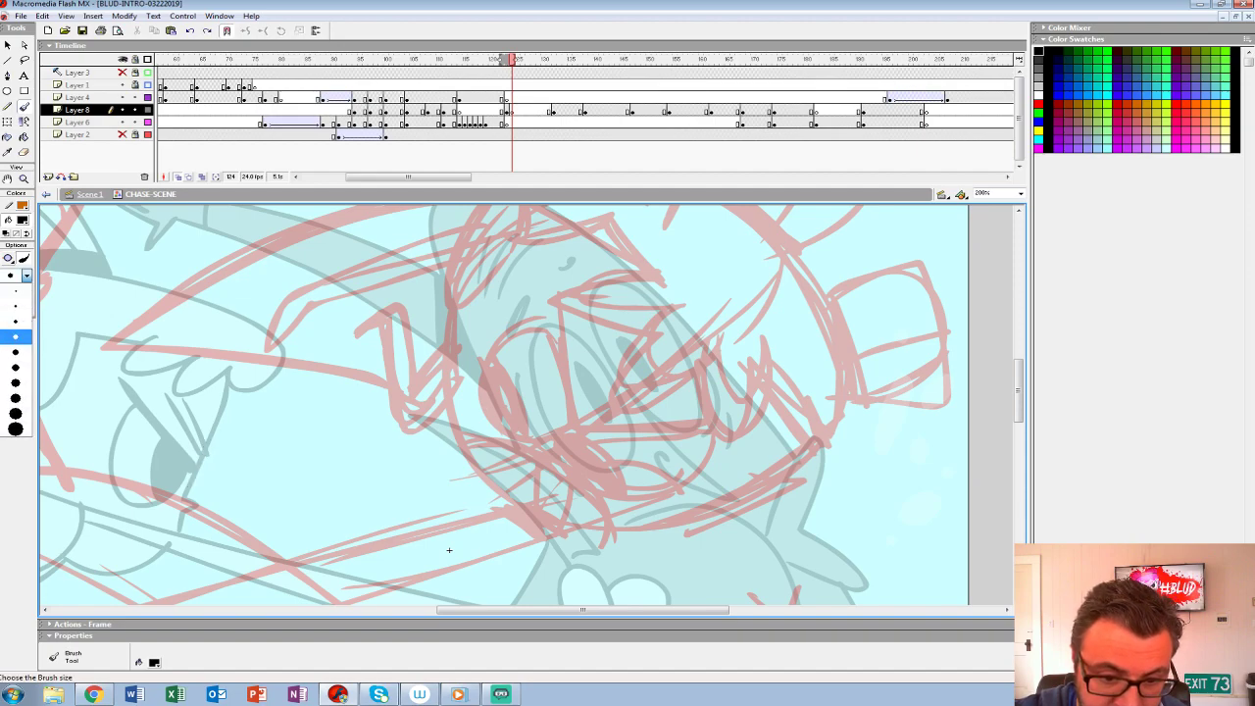
left_click(16, 322)
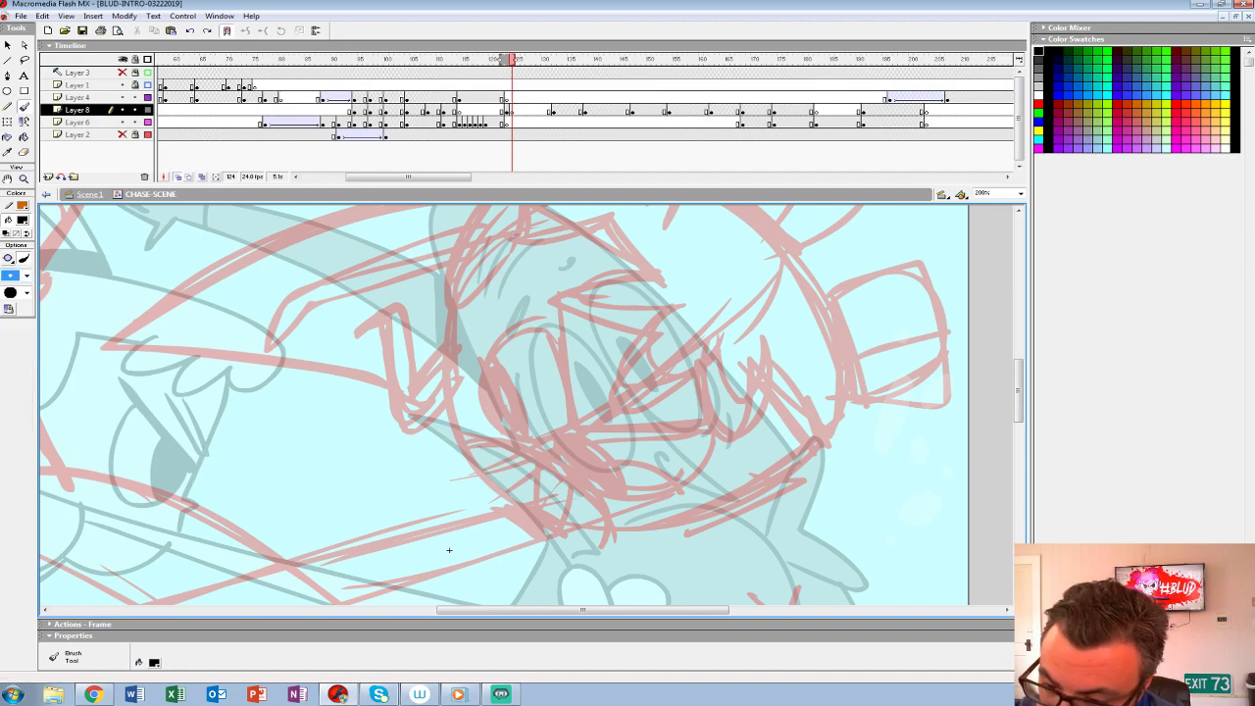
- Ink the hero's V-shaped brow with thickened black strokes over the rough face
mouse_move(547, 280)
left_mouse_down()
mouse_move(571, 429)
mouse_move(547, 278)
left_mouse_up()
key("ctrl+z")
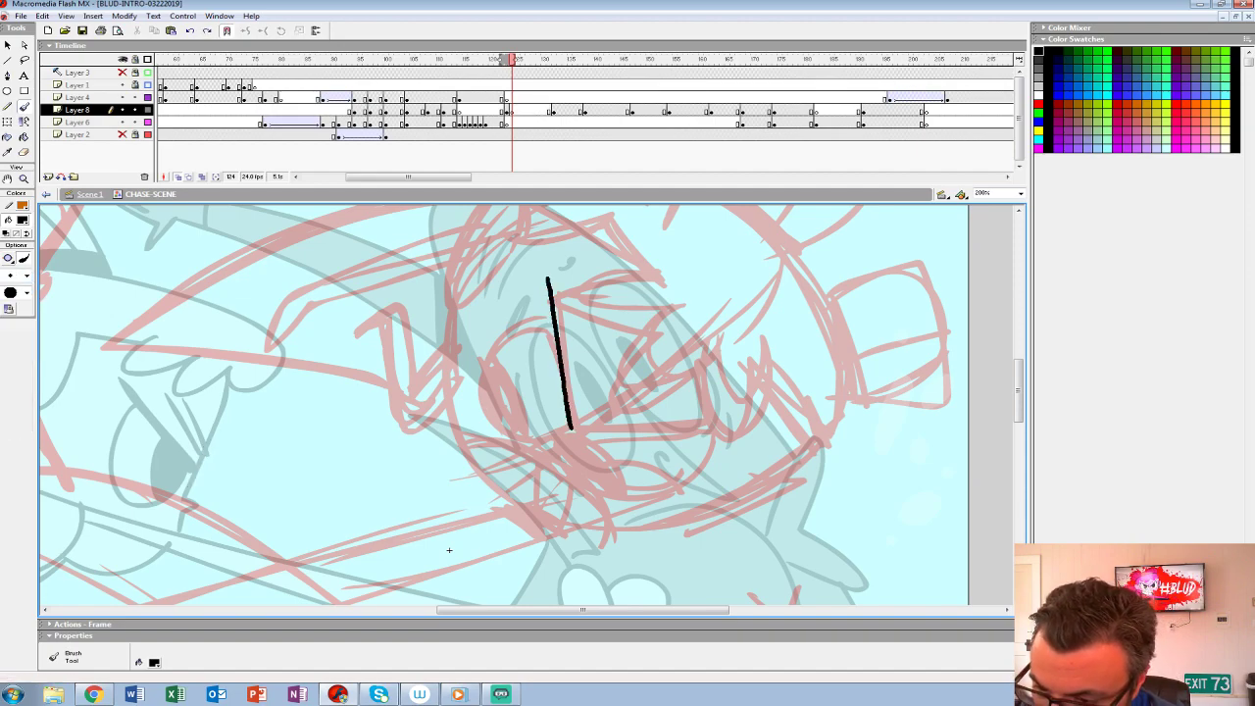
key("ctrl+z")
left_click_drag(571, 427, 737, 439)
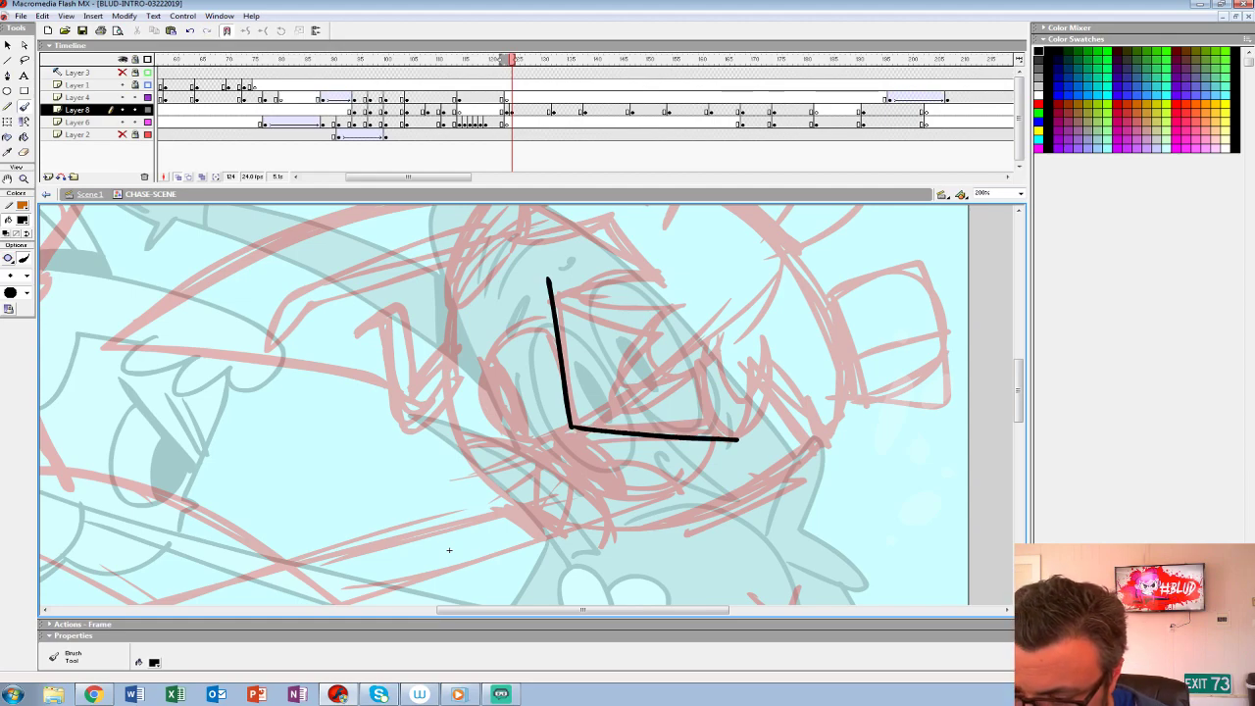
left_click_drag(552, 290, 575, 425)
mouse_move(567, 370)
left_mouse_down()
mouse_move(576, 425)
mouse_move(745, 441)
left_mouse_up()
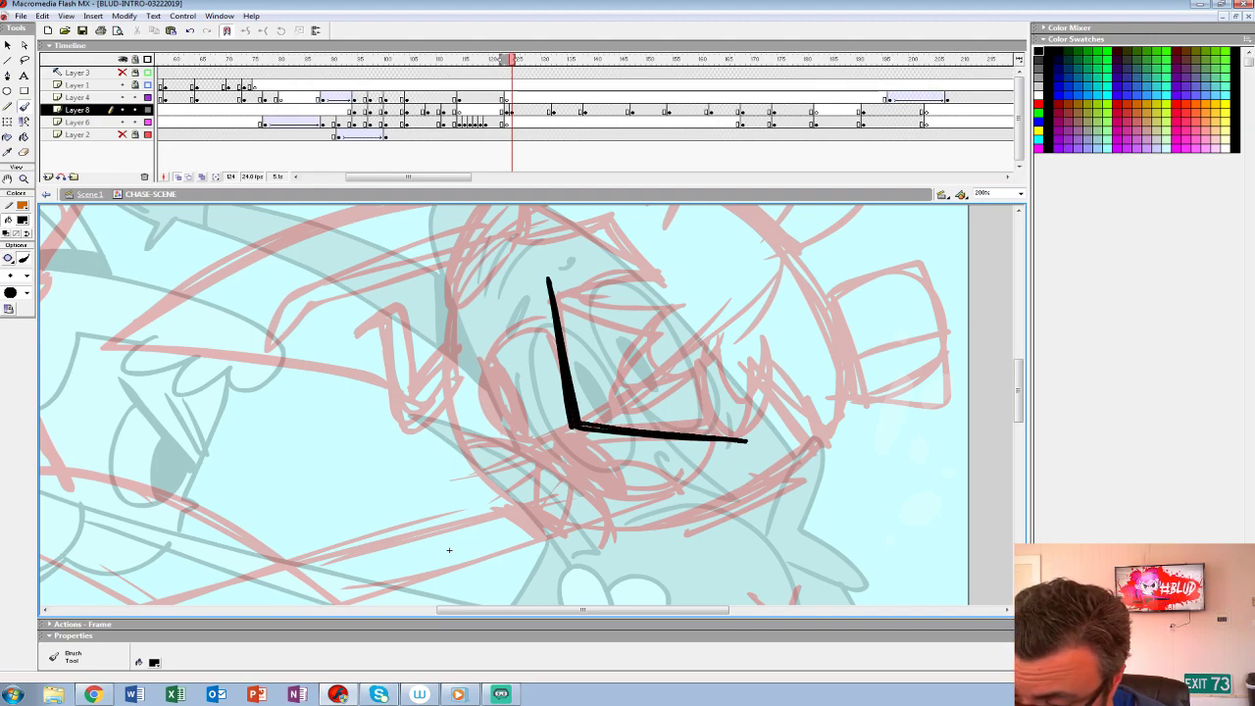
- Ink the hero's upper eye beside the brow, with a curved pupil line and a small lash
mouse_move(555, 319)
left_mouse_down()
mouse_move(488, 357)
mouse_move(493, 418)
mouse_move(578, 436)
left_mouse_up()
key("ctrl+z")
mouse_move(553, 316)
left_mouse_down()
mouse_move(474, 377)
mouse_move(514, 436)
mouse_move(576, 436)
left_mouse_up()
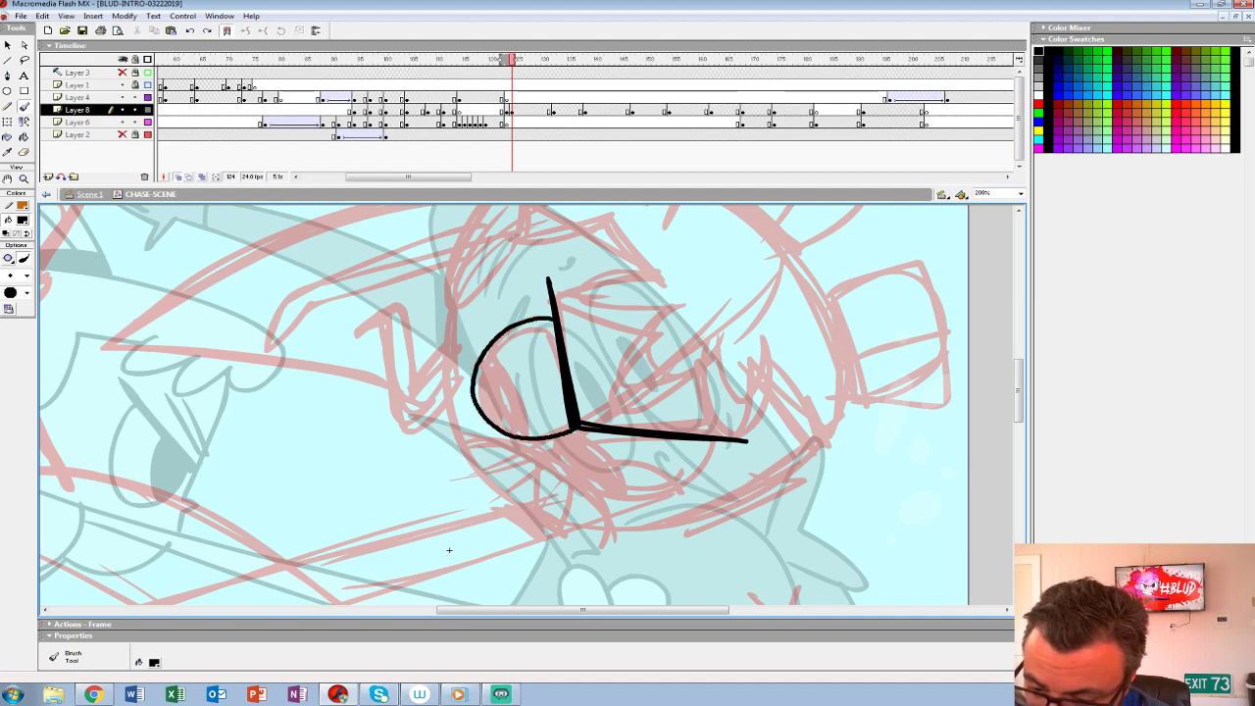
left_click_drag(488, 351, 529, 432)
key("ctrl+z")
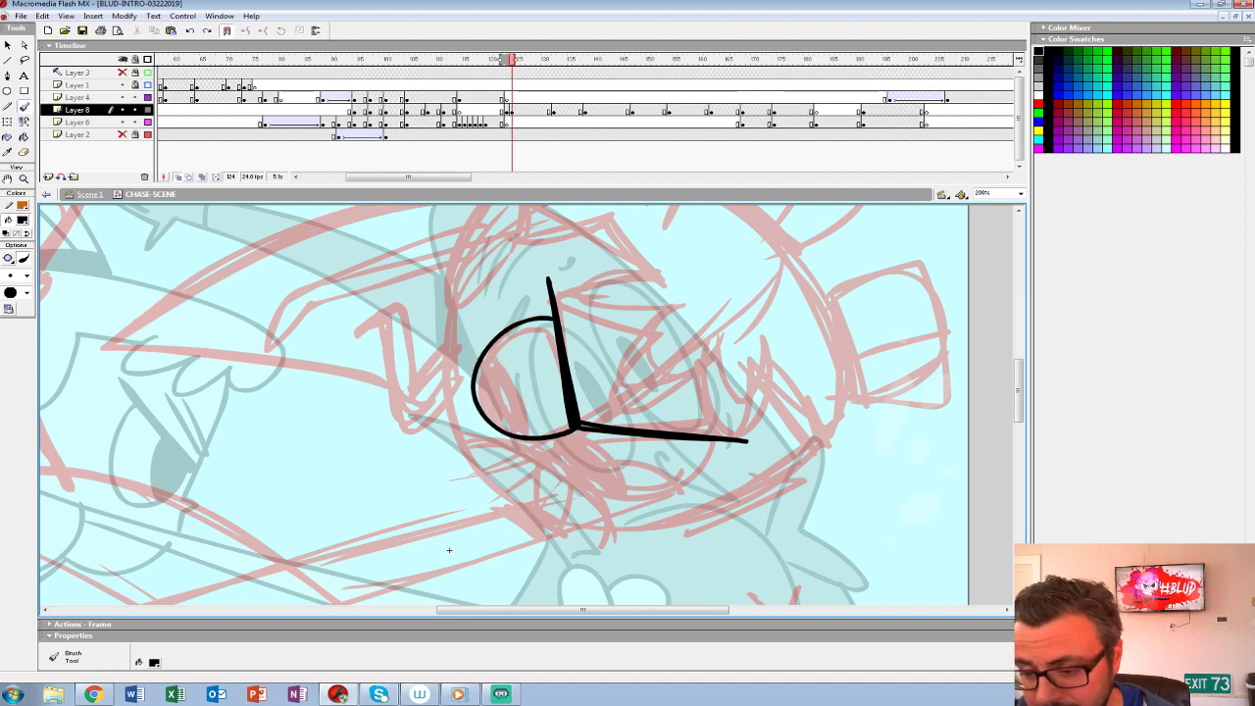
key("ctrl+z")
mouse_move(553, 316)
left_mouse_down()
mouse_move(487, 353)
mouse_move(494, 425)
mouse_move(578, 435)
left_mouse_up()
left_click_drag(480, 372, 531, 437)
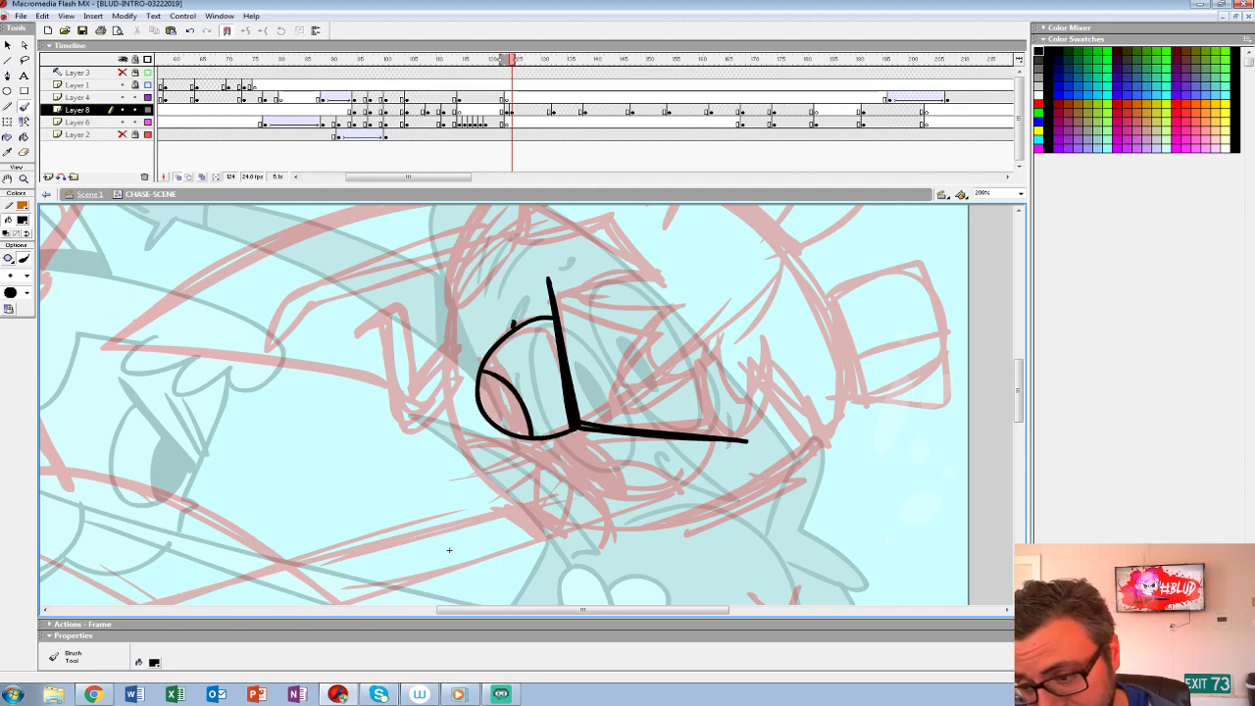
- Ink the hero's second eye below the brow, with a curved pupil line and a small lash
left_click_drag(449, 550, 380, 458)
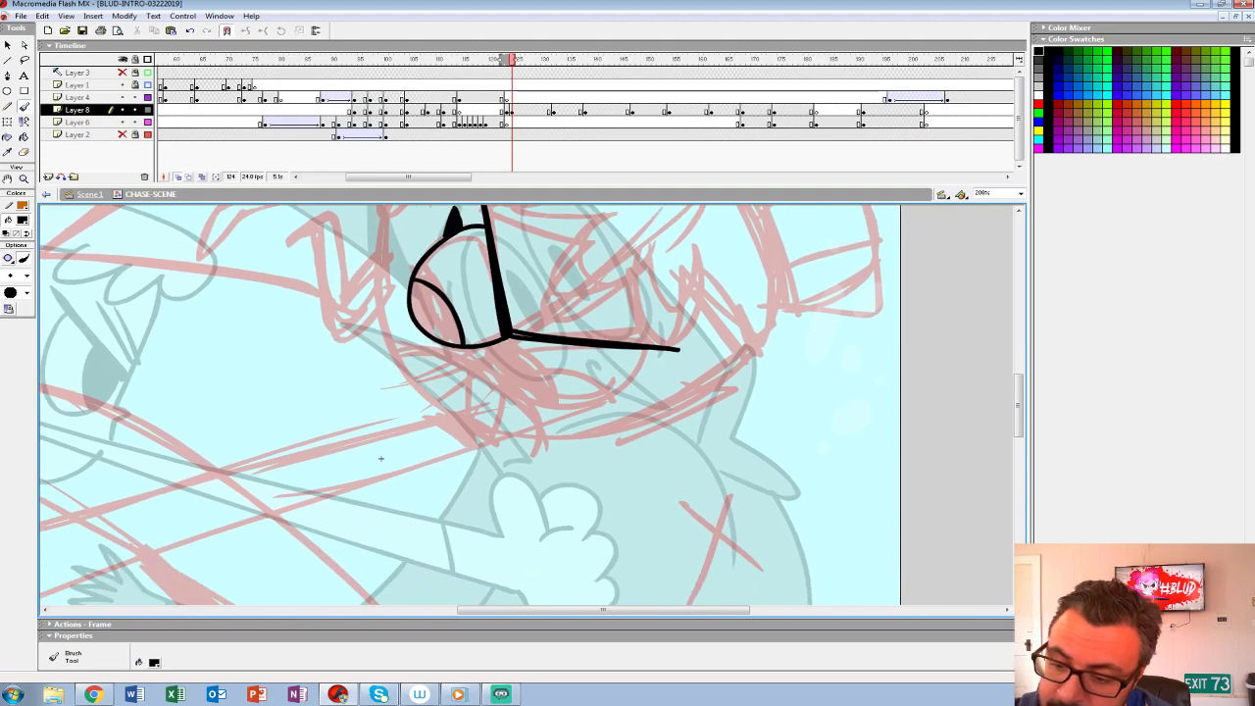
mouse_move(500, 343)
left_mouse_down()
mouse_move(632, 377)
mouse_move(644, 349)
left_mouse_up()
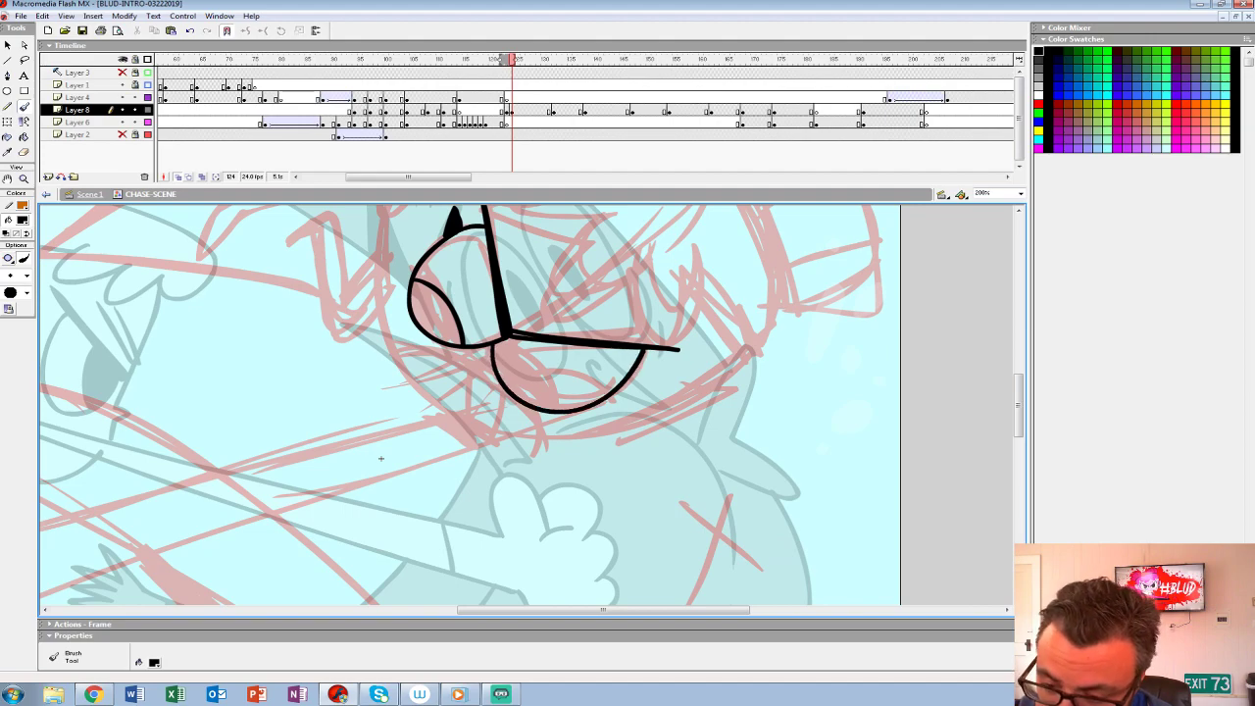
left_click_drag(498, 345, 554, 412)
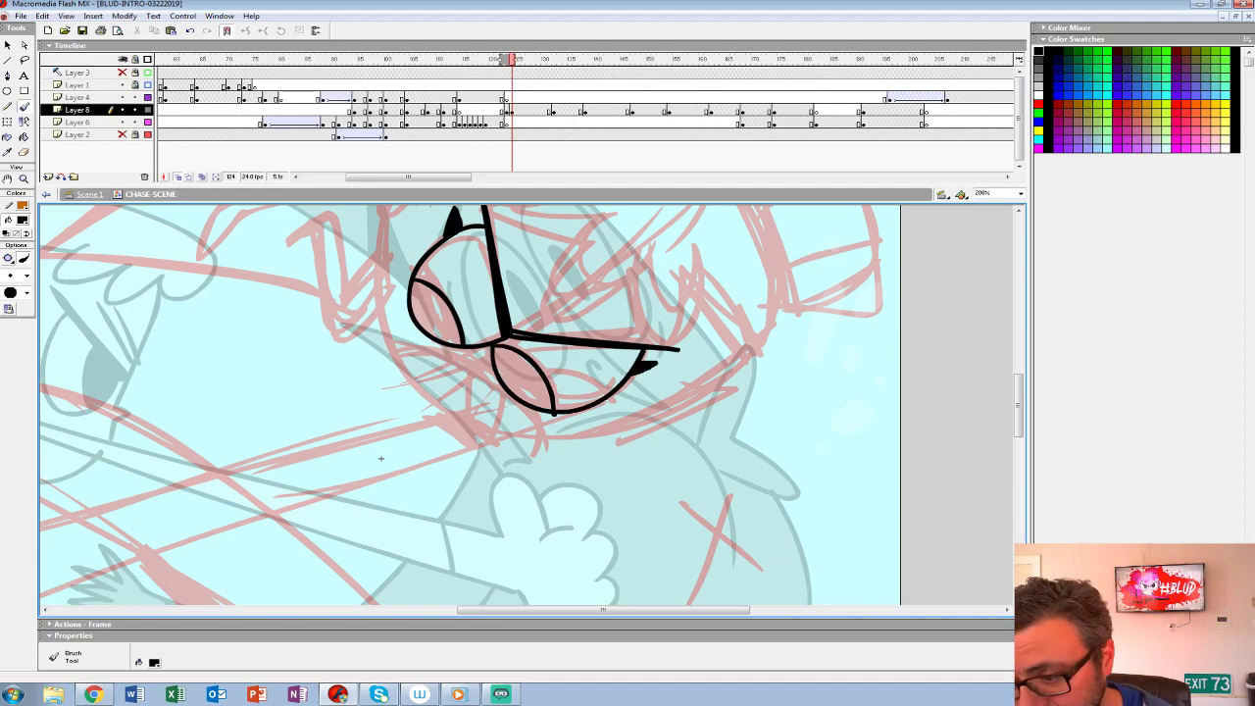
- Ink the hero's ear, curved jawline and mouth, dividing the mouth into teeth
mouse_move(530, 392)
left_mouse_down()
mouse_move(553, 492)
mouse_move(550, 450)
mouse_move(557, 565)
left_mouse_up()
mouse_move(480, 287)
left_mouse_down()
mouse_move(439, 369)
mouse_move(424, 360)
left_mouse_up()
left_click_drag(431, 509, 419, 391)
mouse_move(396, 322)
left_mouse_down()
mouse_move(418, 422)
mouse_move(483, 473)
mouse_move(554, 487)
mouse_move(643, 471)
mouse_move(757, 408)
left_mouse_up()
mouse_move(396, 511)
left_mouse_down()
mouse_move(396, 543)
mouse_move(387, 485)
left_mouse_up()
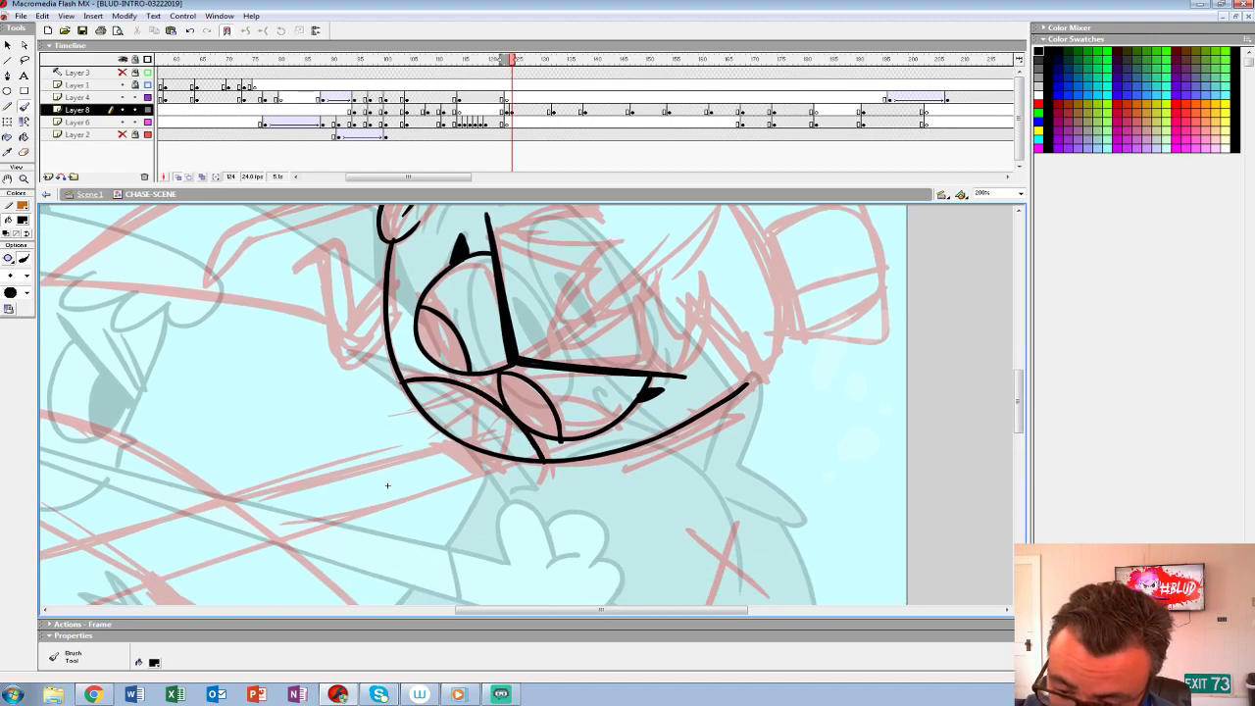
left_click_drag(511, 420, 510, 449)
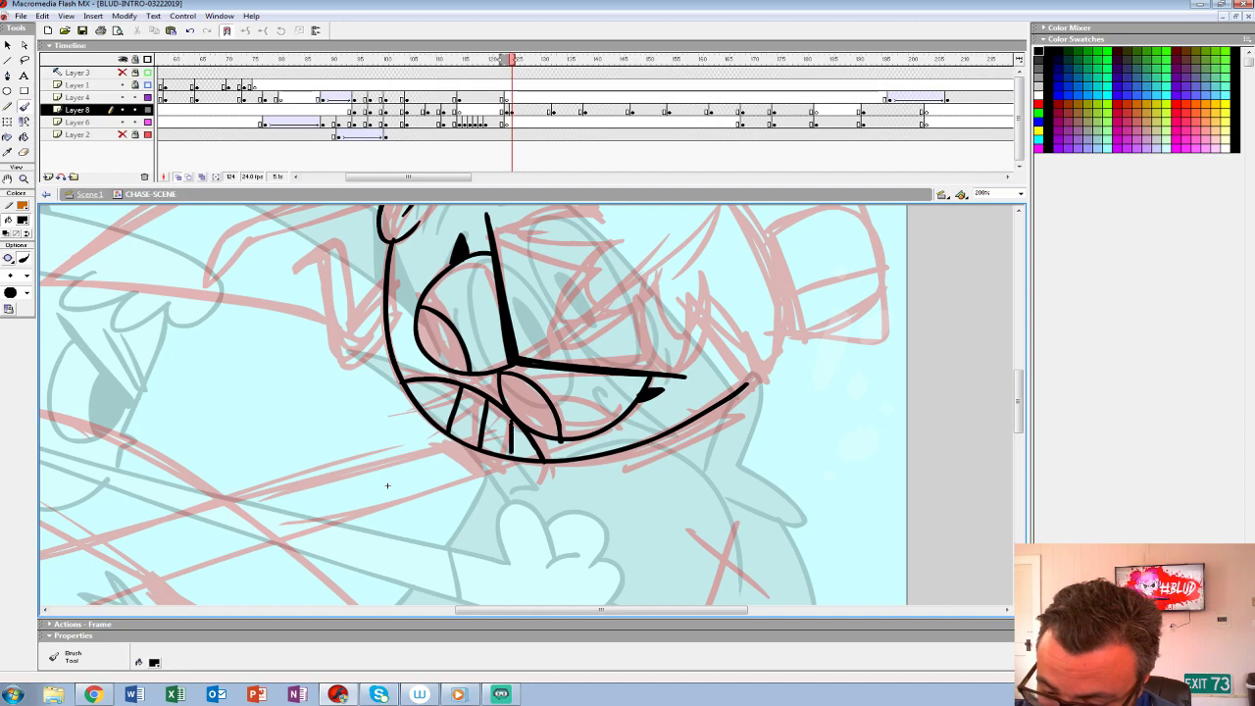
- Ink the hero's jagged fringe, the head outline and the two striped hair buns with their bands
mouse_move(388, 485)
left_mouse_down()
mouse_move(410, 567)
mouse_move(347, 620)
mouse_move(329, 674)
mouse_move(310, 674)
left_mouse_up()
mouse_move(384, 363)
left_mouse_down()
mouse_move(494, 375)
mouse_move(435, 397)
mouse_move(575, 478)
mouse_move(491, 328)
mouse_move(590, 419)
left_mouse_up()
left_click_drag(227, 525, 215, 630)
mouse_move(579, 531)
left_mouse_down()
mouse_move(612, 473)
mouse_move(443, 271)
mouse_move(289, 296)
left_mouse_up()
left_click_drag(470, 324, 457, 404)
mouse_move(534, 419)
left_mouse_down()
mouse_move(586, 296)
mouse_move(435, 348)
left_mouse_up()
left_click_drag(550, 268, 490, 379)
left_click_drag(588, 302, 518, 406)
left_click_drag(481, 355, 545, 412)
mouse_move(573, 469)
left_mouse_down()
mouse_move(458, 319)
mouse_move(567, 289)
mouse_move(490, 410)
left_mouse_up()
mouse_move(574, 305)
left_mouse_down()
mouse_move(471, 345)
mouse_move(578, 357)
left_mouse_up()
mouse_move(464, 305)
left_mouse_down()
mouse_move(499, 409)
mouse_move(741, 460)
left_mouse_up()
- Fill both pupils and the bands at the base of the hair buns with black
key("k")
left_click(410, 461)
left_click(495, 524)
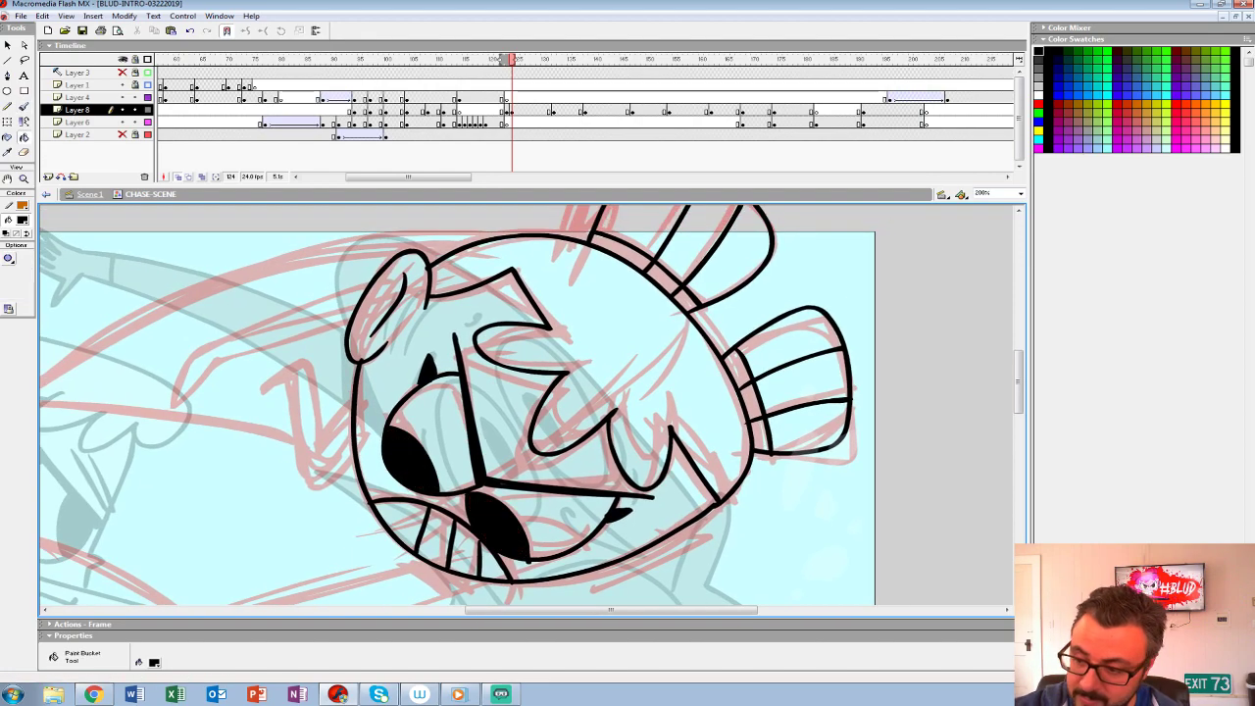
left_click(754, 417)
left_click(736, 368)
left_click(684, 299)
left_click(664, 279)
left_click(622, 251)
- Ink the hero's outstretched arm and fist, with a wrist cuff and a band where the arm meets the chin
mouse_move(354, 601)
left_mouse_down()
mouse_move(428, 443)
mouse_move(680, 369)
mouse_move(840, 368)
mouse_move(820, 295)
left_mouse_up()
key("b")
mouse_move(887, 250)
left_mouse_down()
mouse_move(365, 396)
mouse_move(308, 322)
mouse_move(279, 402)
mouse_move(290, 459)
mouse_move(320, 486)
mouse_move(262, 523)
mouse_move(333, 521)
left_mouse_up()
mouse_move(287, 533)
left_mouse_down()
mouse_move(380, 574)
mouse_move(403, 478)
left_mouse_up()
left_click_drag(820, 295, 725, 327)
left_click_drag(851, 306, 344, 479)
left_click_drag(318, 413, 349, 477)
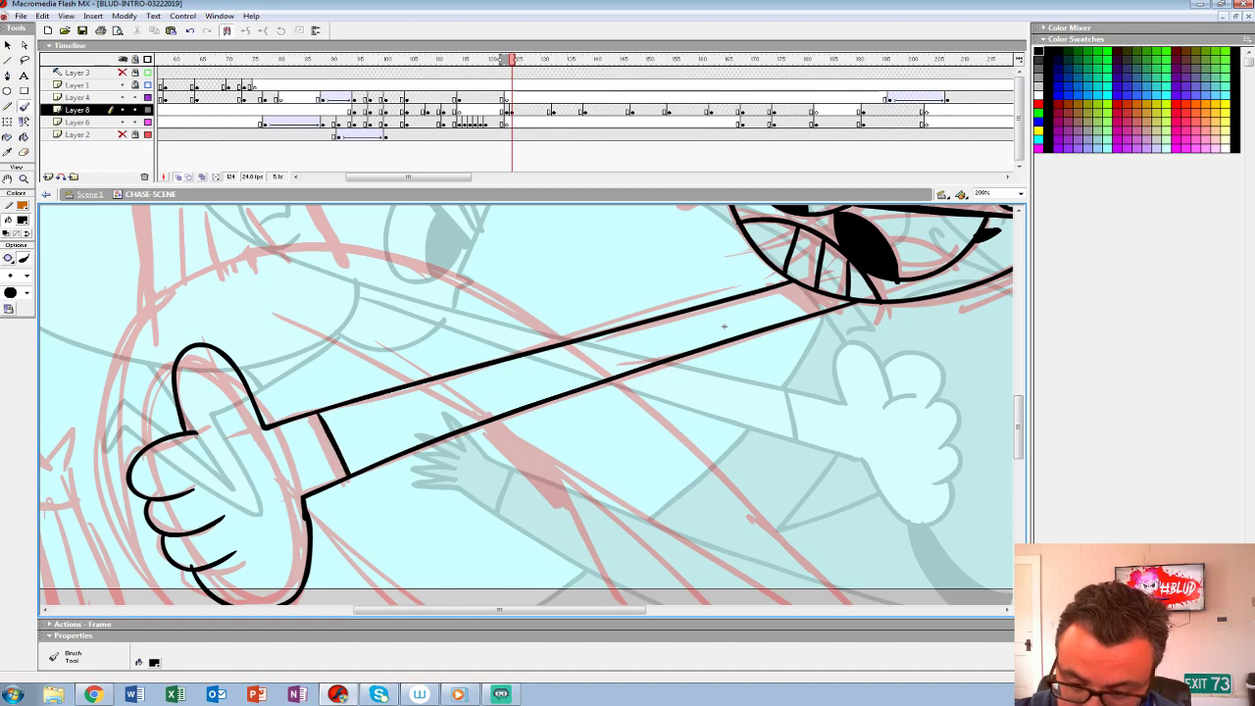
left_click_drag(723, 325, 400, 463)
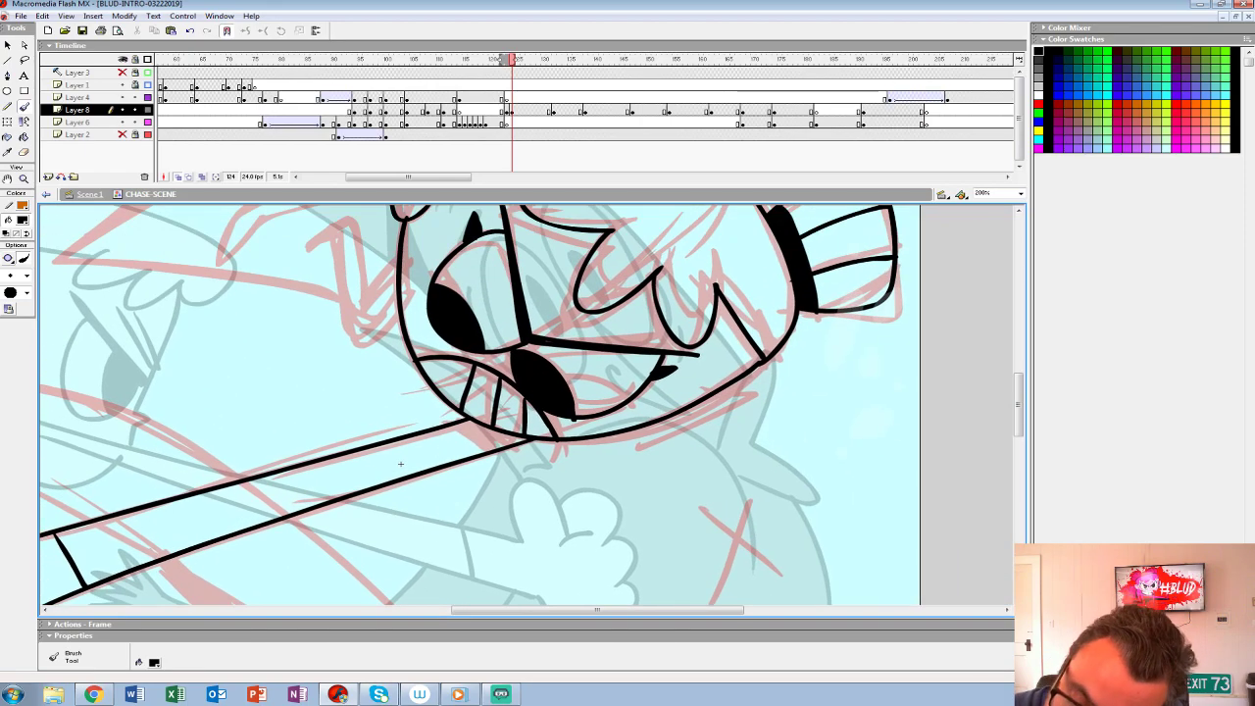
left_click_drag(459, 425, 495, 450)
- Ink the hero's bent rear arm and hand above the head, undoing and redrawing the first strokes
mouse_move(400, 464)
left_mouse_down()
mouse_move(489, 664)
mouse_move(614, 644)
left_mouse_up()
mouse_move(615, 392)
left_mouse_down()
mouse_move(375, 576)
mouse_move(654, 345)
mouse_move(530, 319)
left_mouse_up()
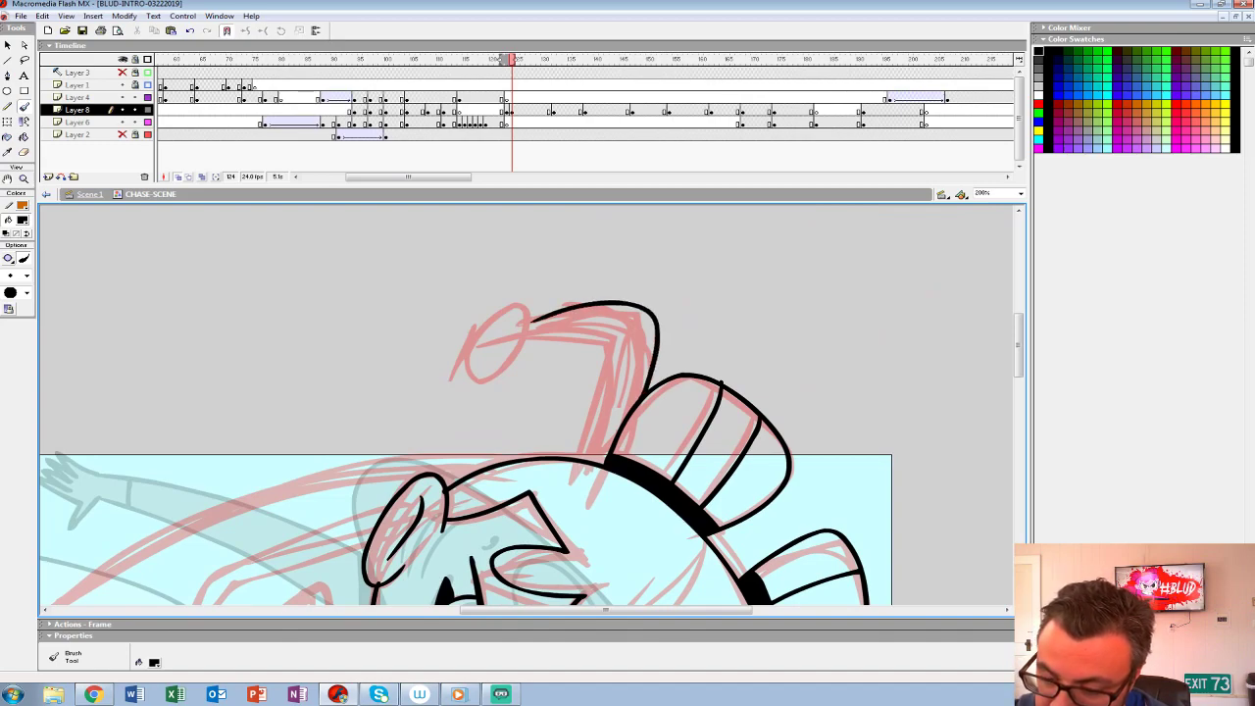
key("ctrl+z")
mouse_move(584, 455)
left_mouse_down()
mouse_move(622, 328)
mouse_move(529, 339)
mouse_move(530, 321)
mouse_move(656, 312)
mouse_move(656, 385)
mouse_move(650, 299)
mouse_move(529, 312)
mouse_move(545, 335)
left_mouse_up()
key("ctrl+z")
mouse_move(431, 491)
left_mouse_down()
mouse_move(655, 282)
mouse_move(521, 331)
mouse_move(405, 413)
mouse_move(590, 329)
left_mouse_up()
left_click_drag(561, 459, 535, 374)
- Ink the long pointed hair lock sweeping from the top of the hero's head past the ear
mouse_move(535, 425)
left_mouse_down()
mouse_move(595, 461)
mouse_move(648, 447)
left_mouse_up()
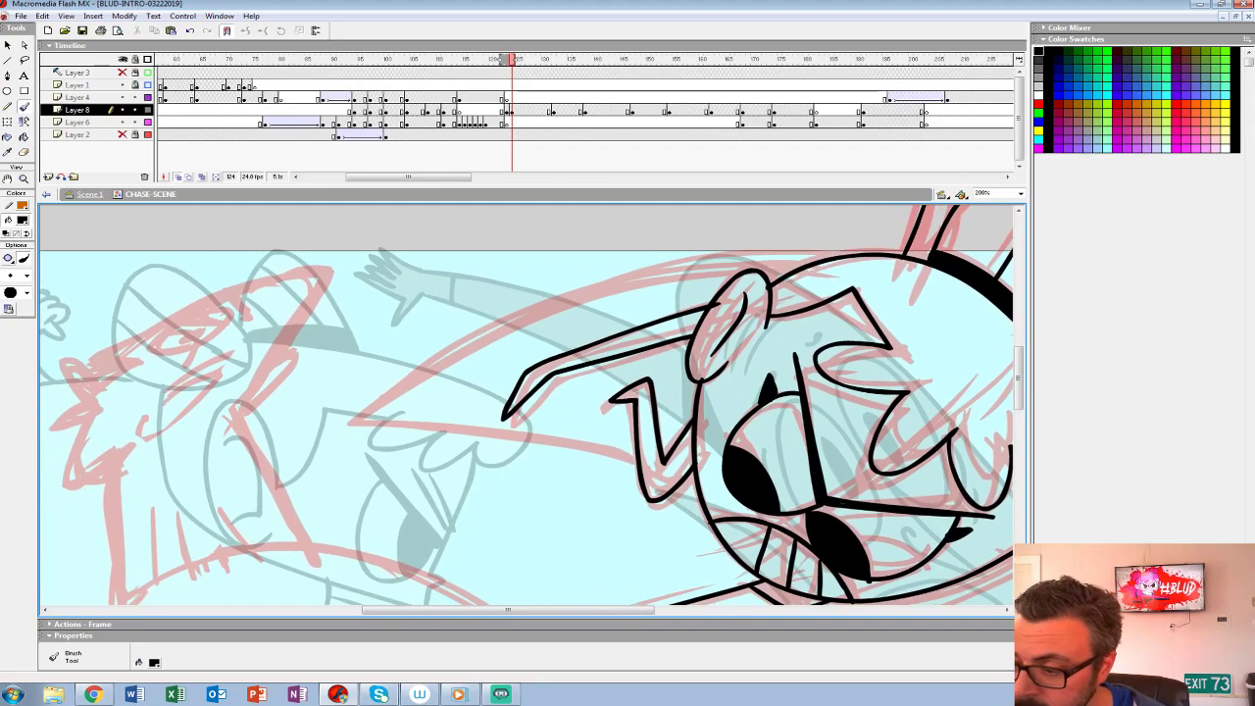
mouse_move(838, 257)
left_mouse_down()
mouse_move(425, 373)
mouse_move(508, 424)
mouse_move(619, 439)
left_mouse_up()
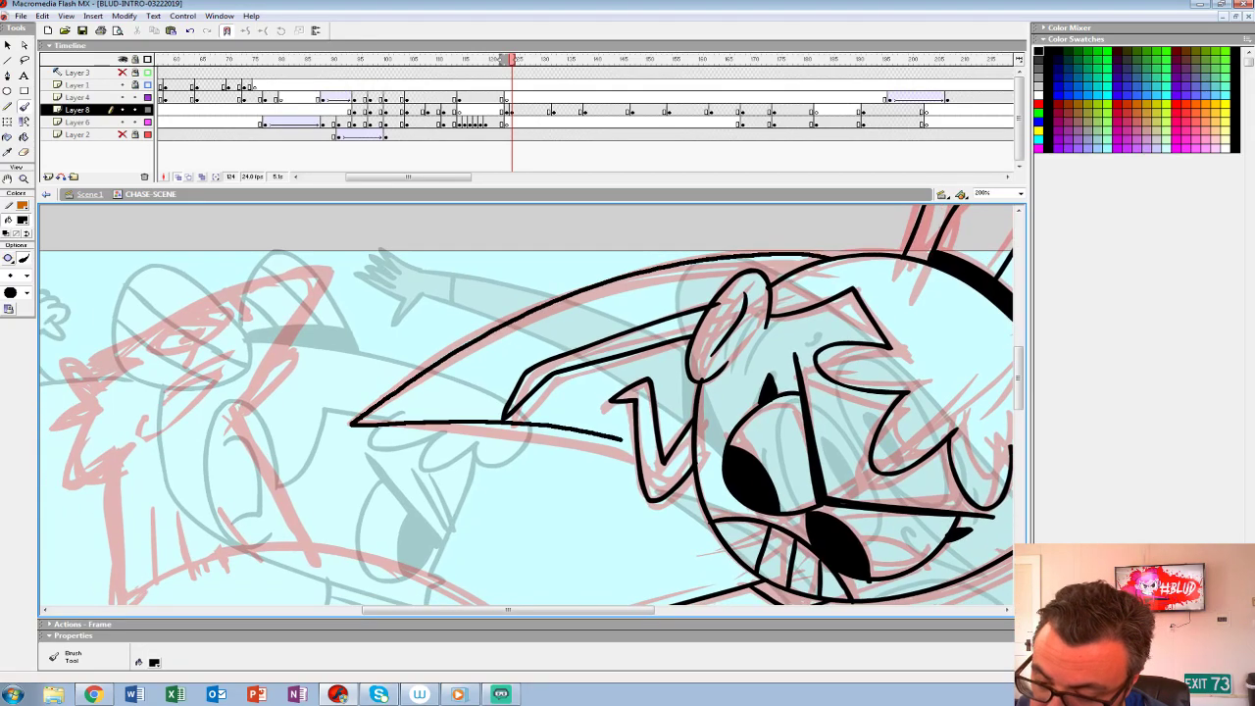
left_click_drag(694, 600, 998, 589)
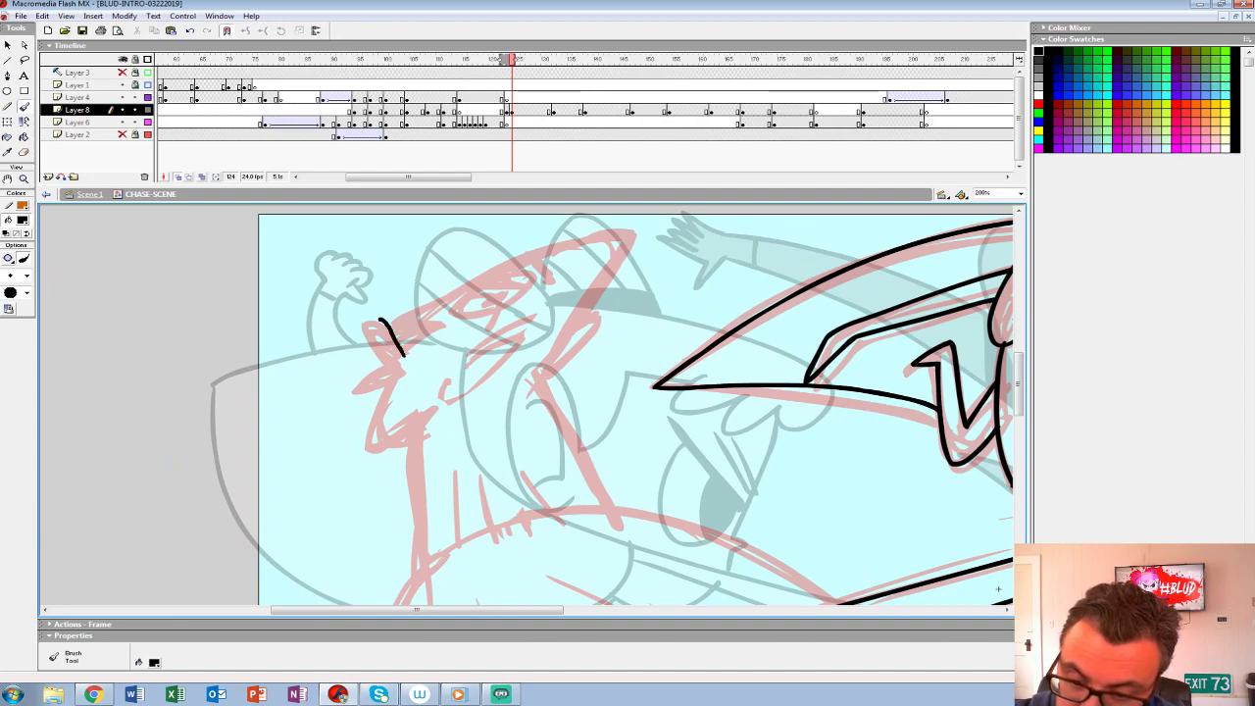
mouse_move(375, 368)
left_mouse_down()
mouse_move(363, 387)
mouse_move(392, 335)
mouse_move(396, 364)
left_mouse_up()
key("ctrl+z")
key("ctrl+z")
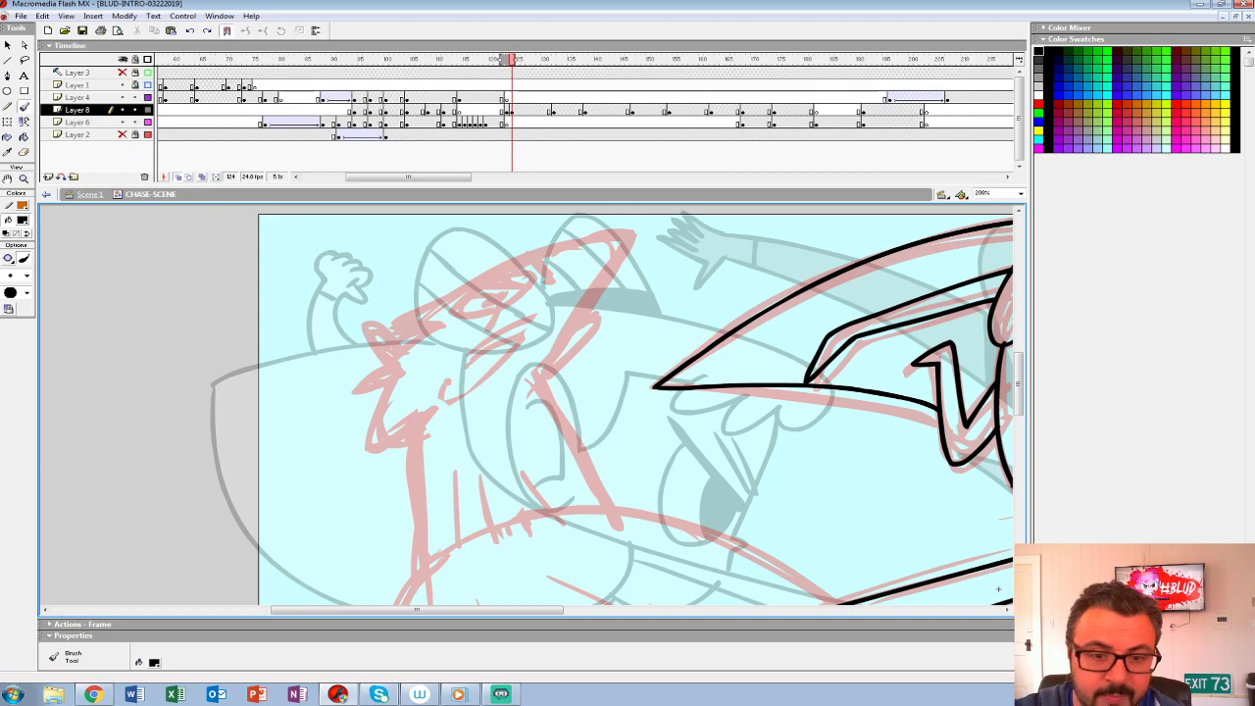
- Fill the small band under the hero's chin with black on Layer 8 at frame 124
key("z")
left_click(608, 379, "alt")
left_click(608, 376, "alt")
left_click(526, 450)
left_click_drag(527, 451, 775, 466)
left_click(511, 111)
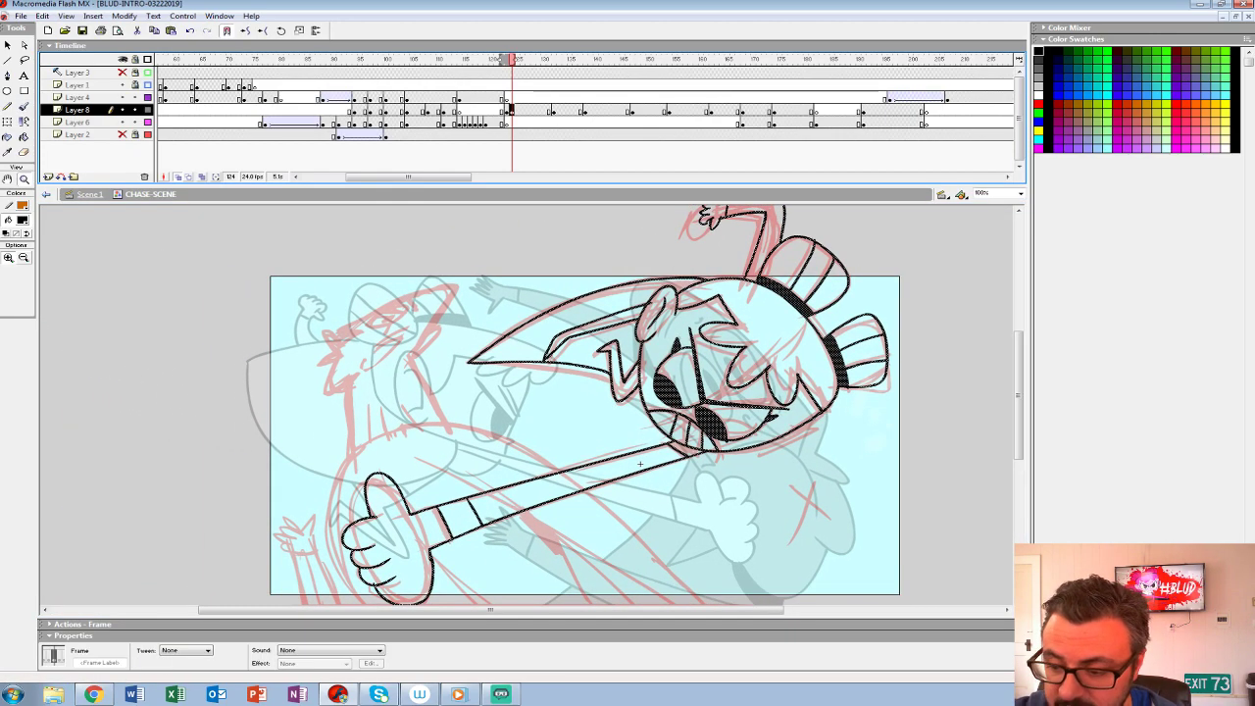
left_click(23, 137)
left_click(687, 450)
left_click_drag(640, 463, 573, 492)
key("z")
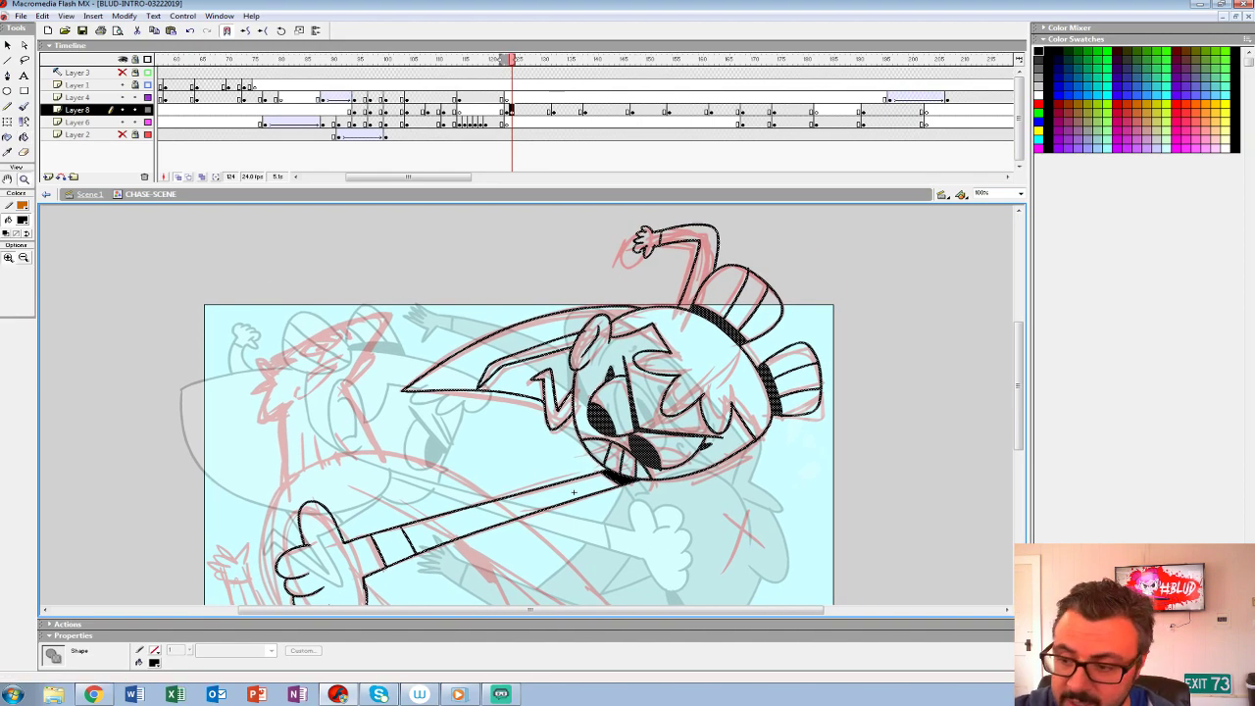
left_click(663, 340)
key("b")
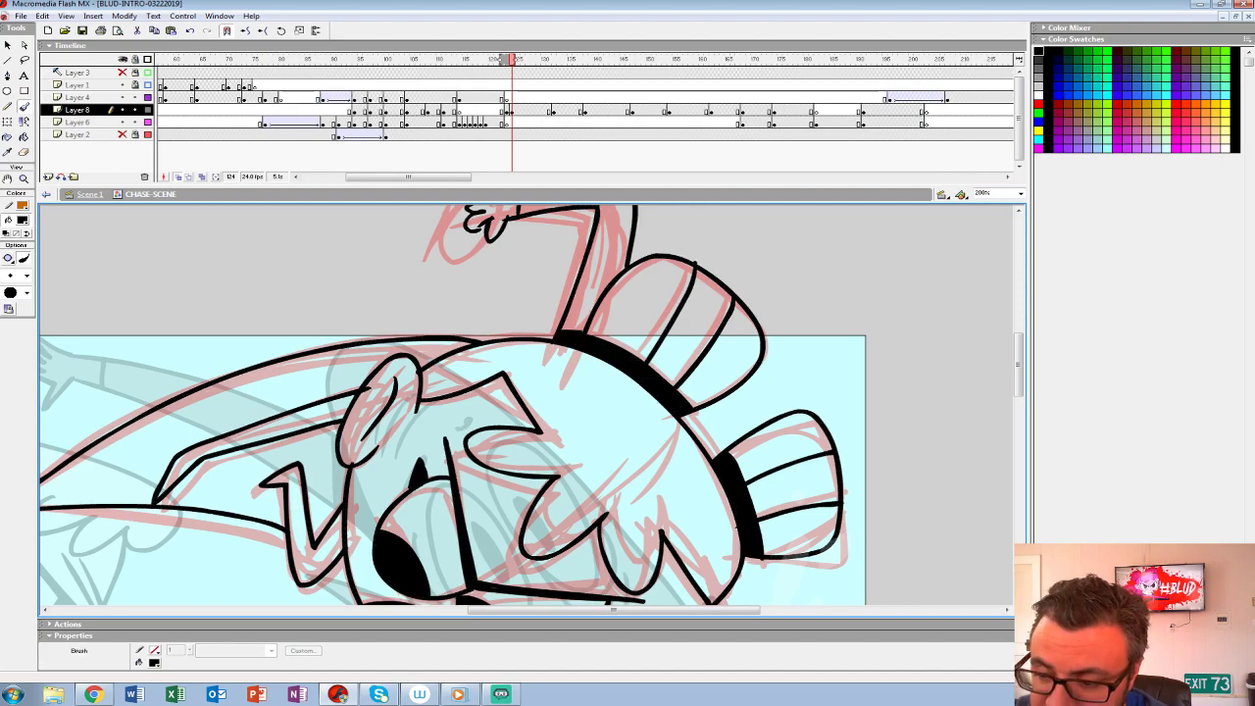
key("z")
left_click(461, 500, "alt")
left_click(461, 500, "alt")
left_click(461, 500)
left_click_drag(461, 500, 550, 451)
- Set the fill colour to white (#FFFFFF) and fill the hero's fist, cuff, outstretched arm and face
left_click(21, 220)
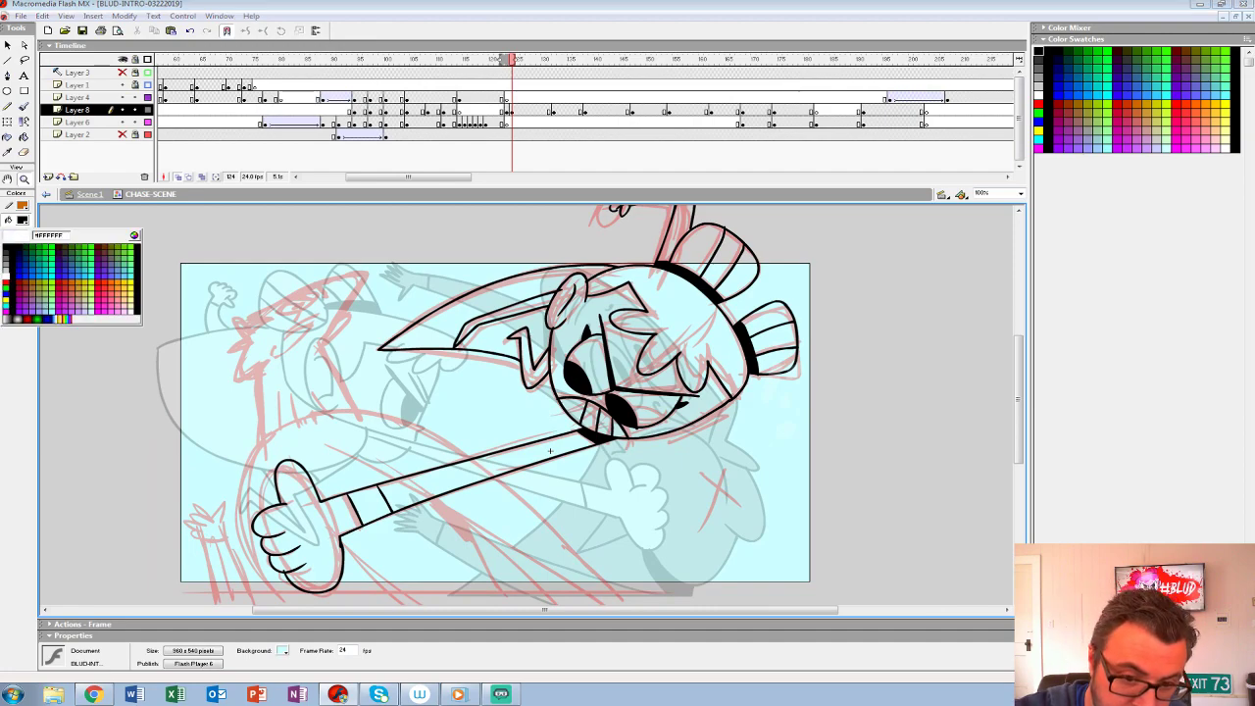
left_click(6, 277)
left_click(24, 137)
left_click(313, 524)
left_click(370, 505)
left_click(431, 484)
left_click(606, 353)
key("ctrl+z")
left_click(621, 338)
left_click(652, 407)
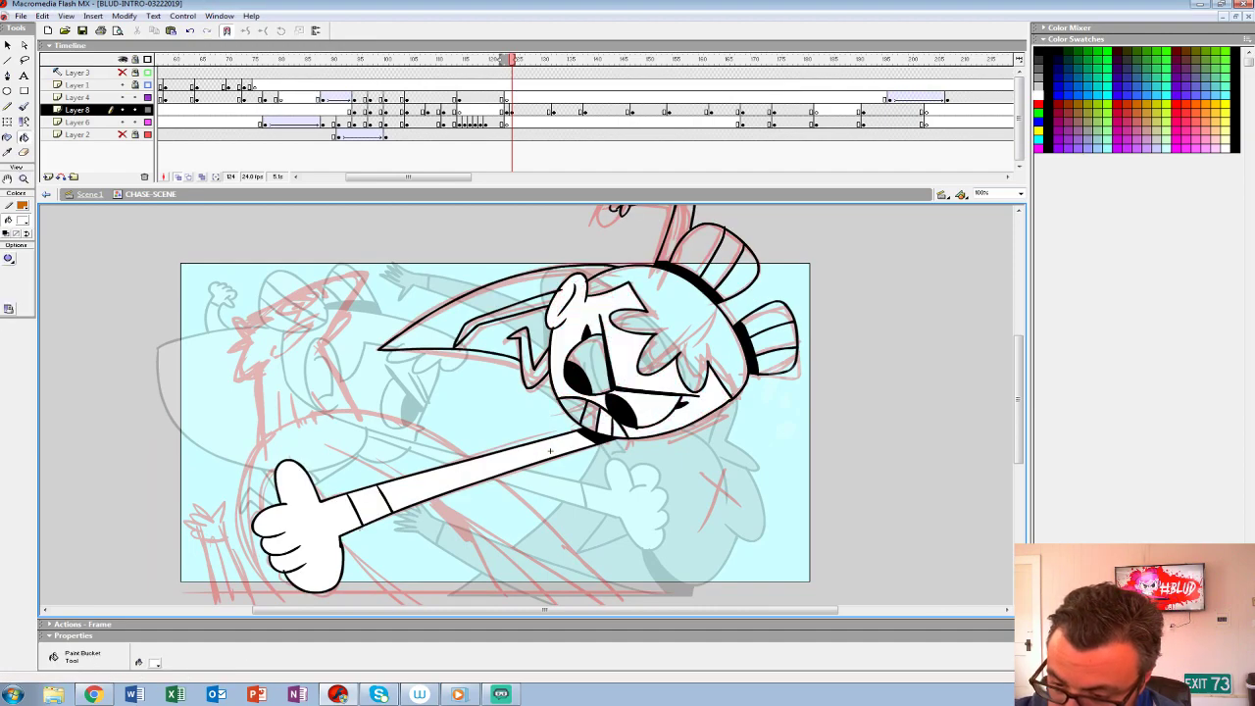
- Fill the hero's teeth, remaining eye, hair, bun stripes and raised arm with white
left_click(590, 415)
left_click(574, 407)
left_click(592, 359)
left_click(686, 318)
left_click(775, 360)
left_click(775, 340)
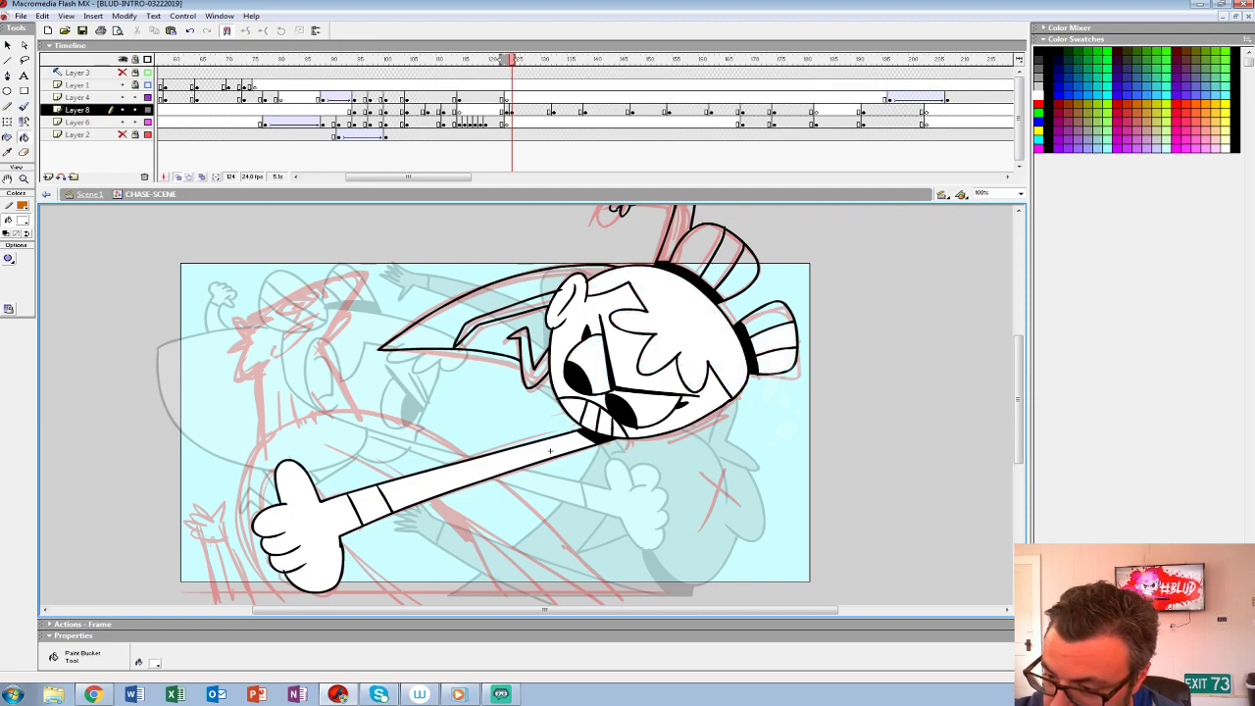
left_click(771, 319)
left_click(740, 271)
left_click(723, 258)
left_click(699, 246)
left_click(679, 226)
- Fill every section of the long pointed hair lock with white
left_click_drag(679, 226, 676, 281)
left_click(493, 390)
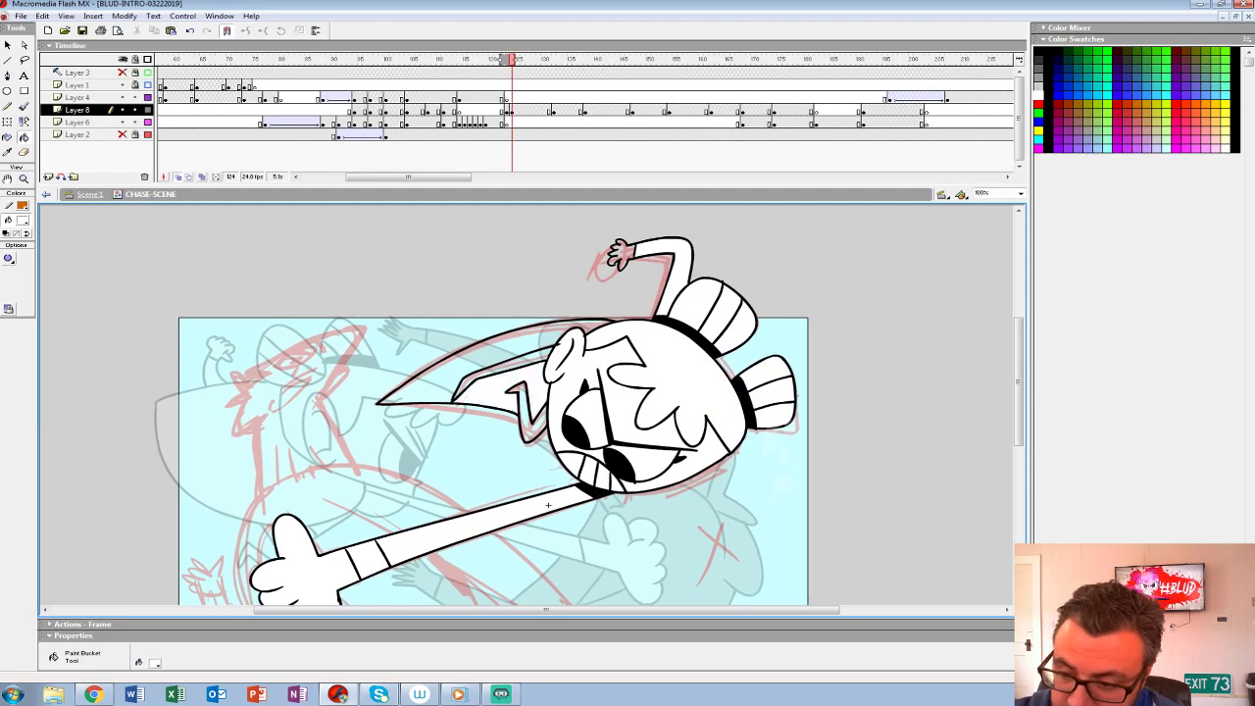
left_click(517, 362)
left_click(460, 363)
left_click(527, 415)
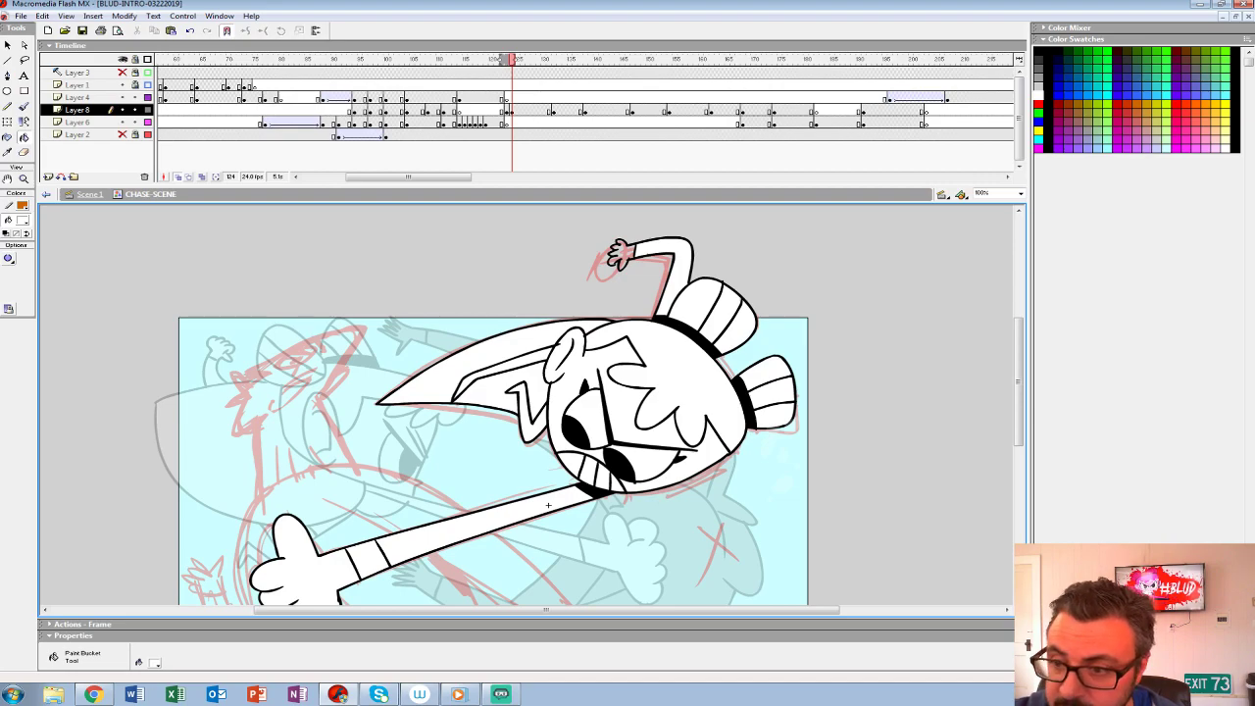
- Group the hero's finished drawing on Layer 8 at frame 124
left_click(509, 109)
key("ctrl+g")
key("comma")
left_click(511, 122)
left_click(511, 109)
mouse_move(511, 110)
left_mouse_down()
mouse_move(506, 123)
mouse_move(506, 110)
left_mouse_up()
key("ctrl+z")
left_click(505, 110)
left_click(511, 109)
- Clear the rough artwork from Layer 6 at frame 124 and hide the other layers
left_click(511, 123)
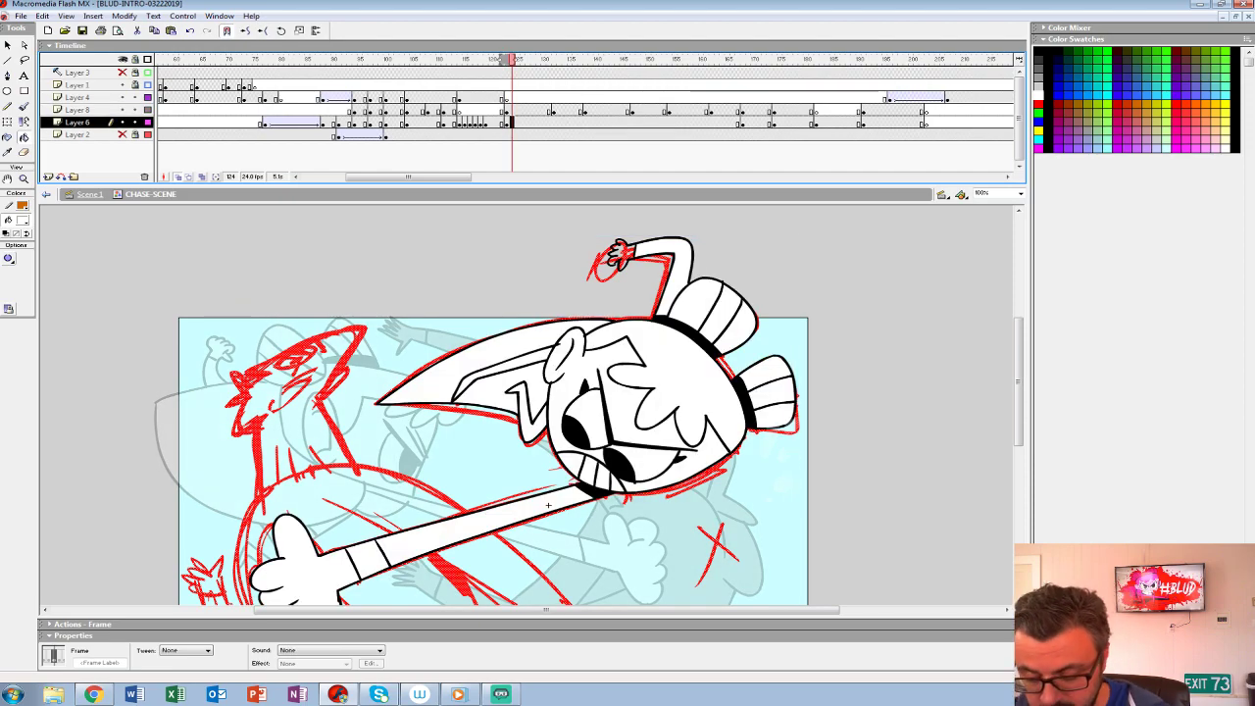
key("Delete")
key("ctrl+z")
- Zoom to 200% on the other character's head and ink its hair tufts with the black Brush, undoing trial strokes
mouse_move(548, 505)
left_mouse_down()
mouse_move(600, 364)
mouse_move(894, 562)
left_mouse_up()
key("z")
left_click(590, 369)
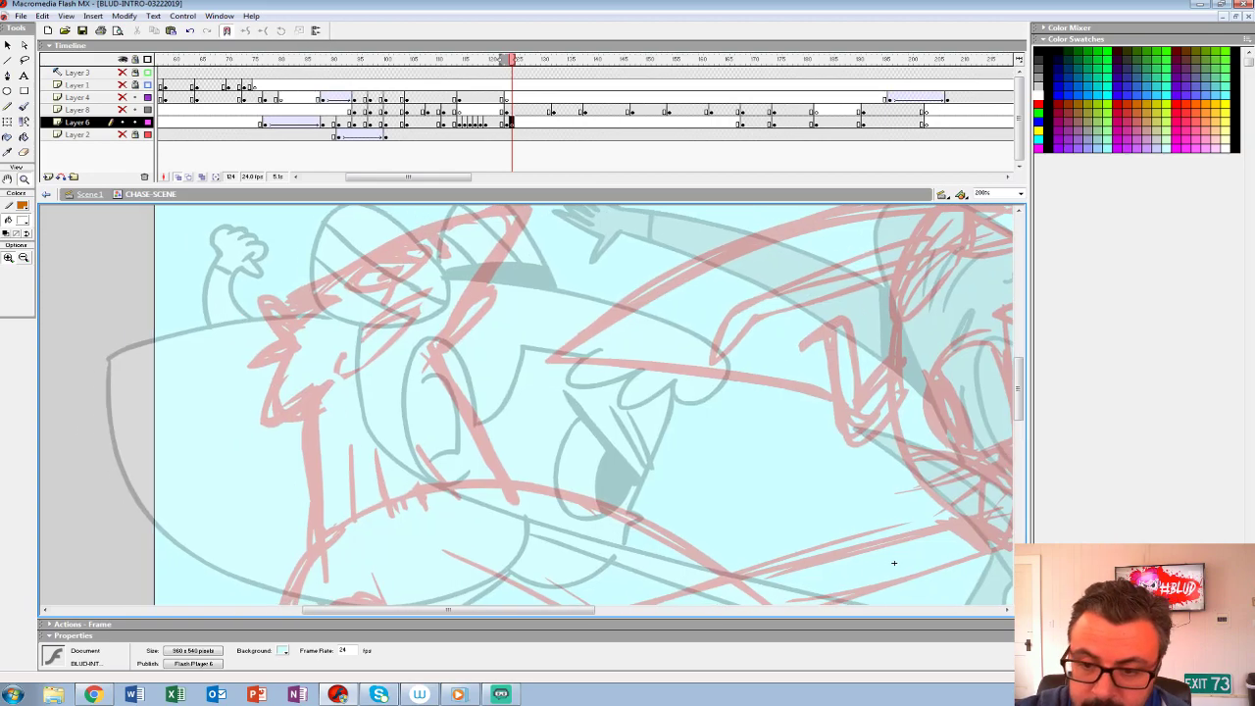
key("b")
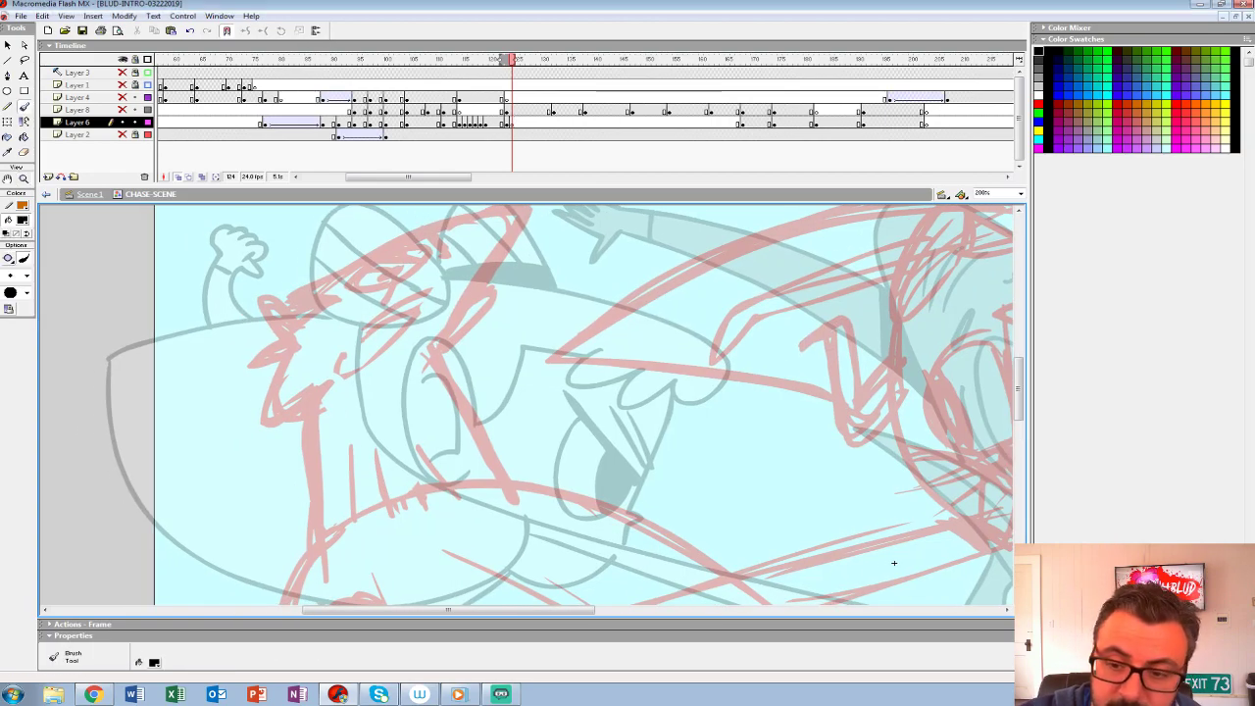
mouse_move(356, 265)
left_mouse_down()
mouse_move(395, 298)
mouse_move(388, 268)
mouse_move(347, 264)
left_mouse_up()
key("ctrl+z")
mouse_move(372, 259)
left_mouse_down()
mouse_move(382, 253)
mouse_move(397, 281)
mouse_move(350, 262)
mouse_move(321, 294)
left_mouse_up()
key("ctrl+z")
key("ctrl+z")
key("ctrl+z")
mouse_move(278, 363)
left_mouse_down()
mouse_move(351, 299)
mouse_move(339, 298)
mouse_move(280, 397)
left_mouse_up()
- Ink the small dark centre of the oval on the other character's face, redrawing it once
key("ctrl+z")
left_click_drag(280, 334, 275, 354)
left_click_drag(894, 563, 888, 605)
mouse_move(377, 292)
left_mouse_down()
mouse_move(344, 318)
mouse_move(415, 287)
mouse_move(361, 304)
left_mouse_up()
key("ctrl+z")
left_click_drag(389, 294, 375, 304)
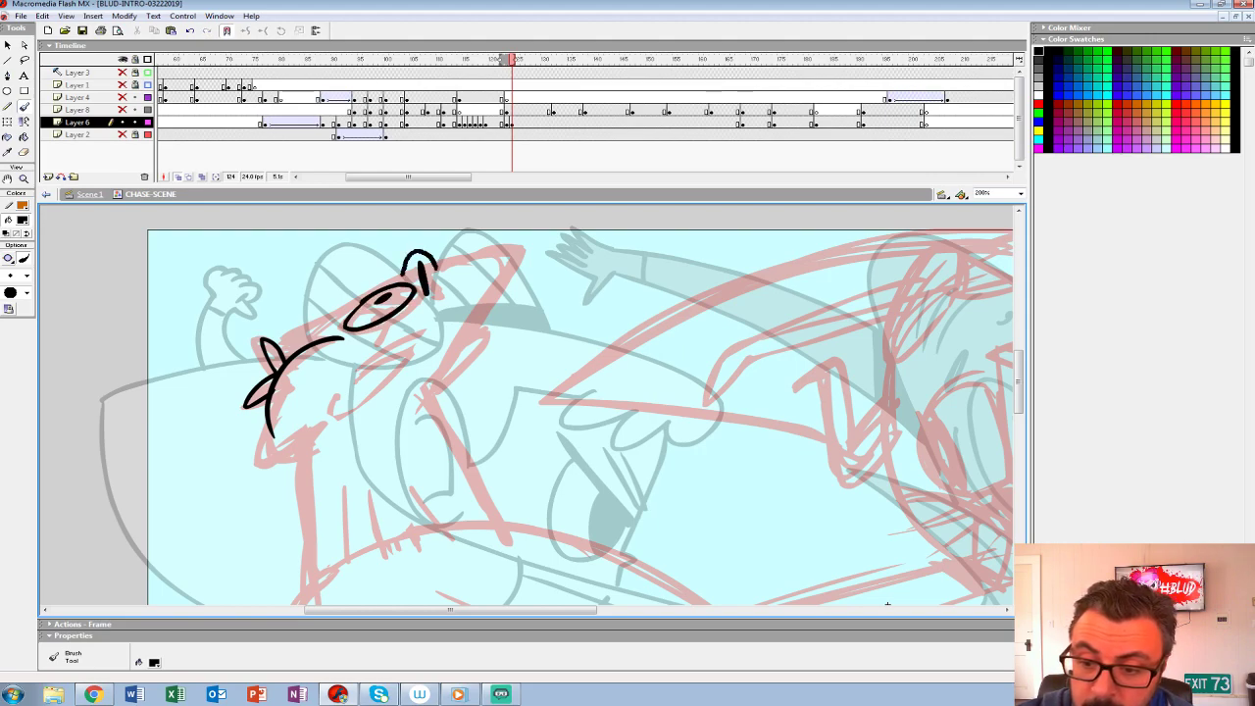
- Ink the other character's head outline, mouth and neck lines over the rough
mouse_move(369, 291)
left_mouse_down()
mouse_move(305, 340)
mouse_move(319, 342)
left_mouse_up()
mouse_move(437, 266)
left_mouse_down()
mouse_move(527, 260)
mouse_move(422, 397)
left_mouse_up()
mouse_move(361, 361)
left_mouse_down()
mouse_move(437, 327)
mouse_move(317, 410)
left_mouse_up()
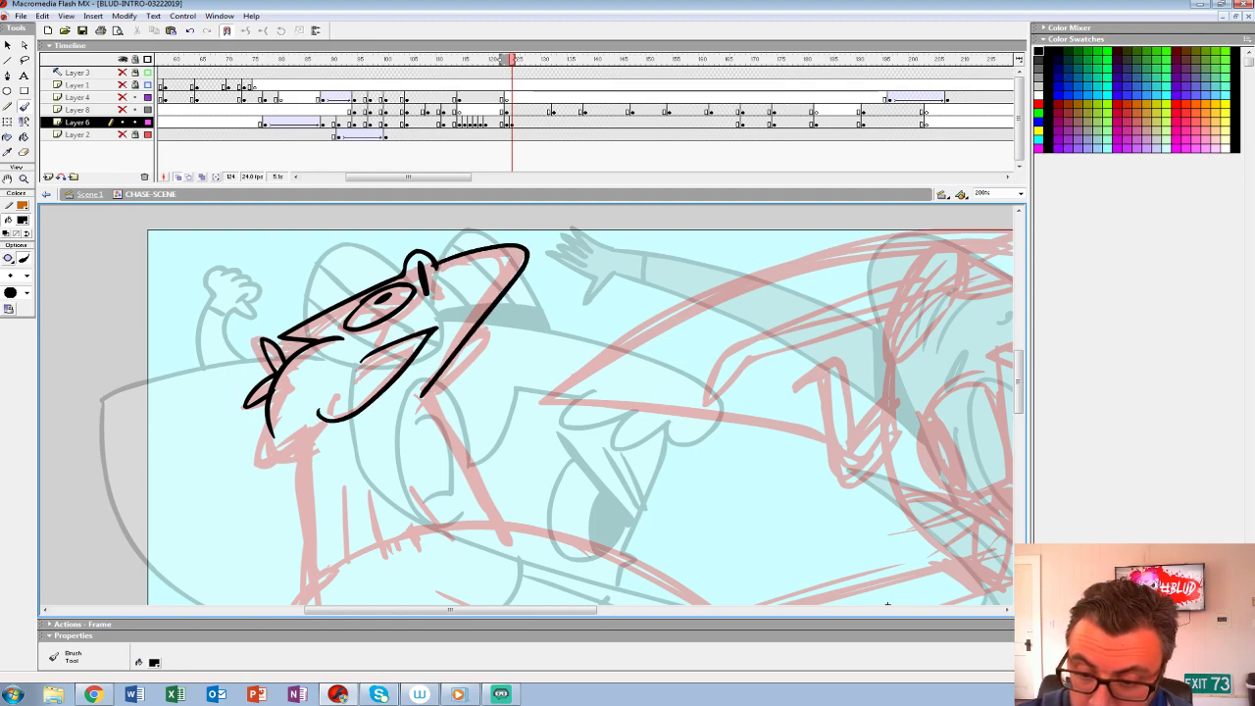
left_click_drag(395, 410, 416, 406)
mouse_move(421, 412)
left_mouse_down()
mouse_move(372, 342)
mouse_move(452, 455)
left_mouse_up()
mouse_move(217, 347)
left_mouse_down()
mouse_move(206, 406)
mouse_move(261, 390)
mouse_move(258, 521)
left_mouse_up()
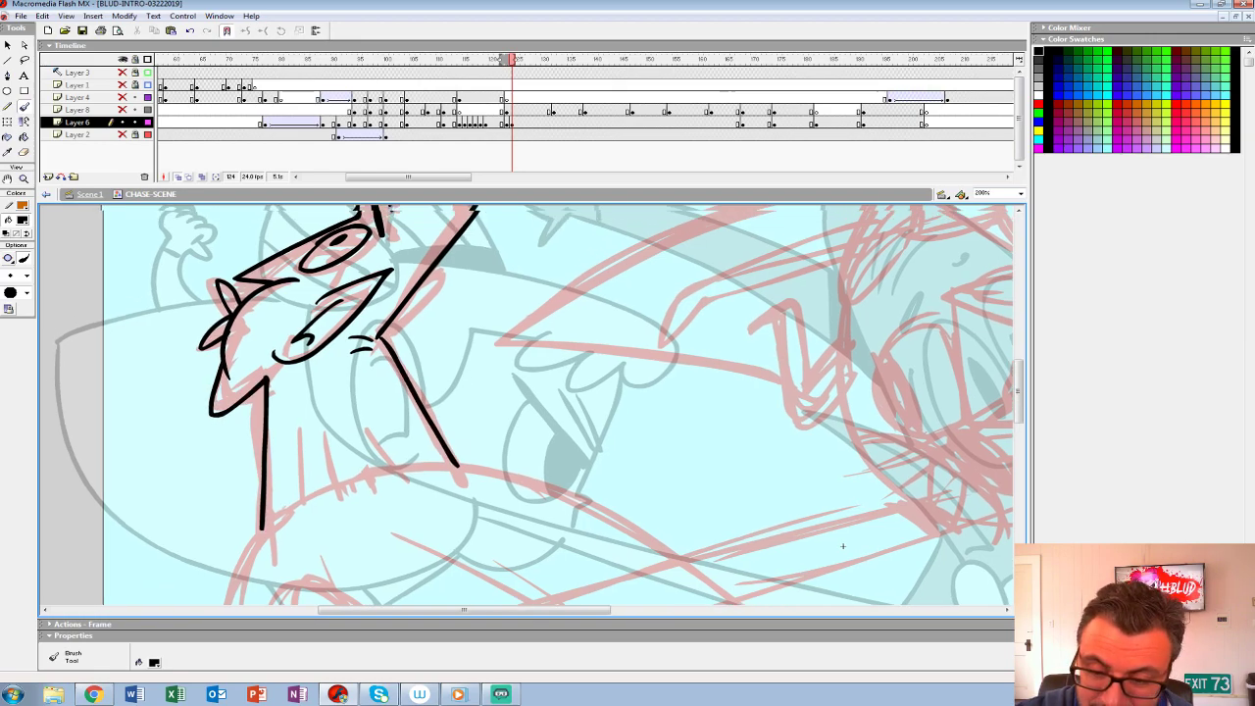
- Ink the other character's rounded body from the neck down to a ground line just below the stage
left_click_drag(422, 392, 428, 493)
left_click_drag(432, 371, 393, 440)
left_click_drag(422, 549, 460, 269)
mouse_move(884, 359)
left_mouse_down()
mouse_move(818, 238)
mouse_move(751, 328)
mouse_move(771, 252)
mouse_move(889, 239)
mouse_move(888, 260)
left_mouse_up()
mouse_move(233, 409)
left_mouse_down()
mouse_move(292, 547)
mouse_move(222, 391)
mouse_move(159, 402)
mouse_move(152, 424)
mouse_move(204, 443)
mouse_move(213, 544)
mouse_move(999, 544)
left_mouse_up()
mouse_move(888, 260)
left_mouse_down()
mouse_move(717, 308)
mouse_move(756, 299)
mouse_move(790, 330)
mouse_move(834, 288)
mouse_move(821, 308)
mouse_move(691, 318)
left_mouse_up()
mouse_move(255, 238)
left_mouse_down()
mouse_move(431, 277)
mouse_move(682, 453)
mouse_move(822, 600)
left_mouse_up()
left_click_drag(271, 318, 764, 598)
left_click_drag(692, 318, 936, 338)
- Ink the diagonal fold lines across the other character's lower body
mouse_move(511, 259)
left_mouse_down()
mouse_move(434, 275)
mouse_move(328, 517)
mouse_move(335, 536)
left_mouse_up()
left_click_drag(392, 534, 402, 341)
left_click_drag(334, 307, 401, 428)
mouse_move(834, 294)
left_mouse_down()
mouse_move(508, 379)
mouse_move(500, 460)
mouse_move(529, 512)
left_mouse_up()
left_click_drag(338, 300, 469, 422)
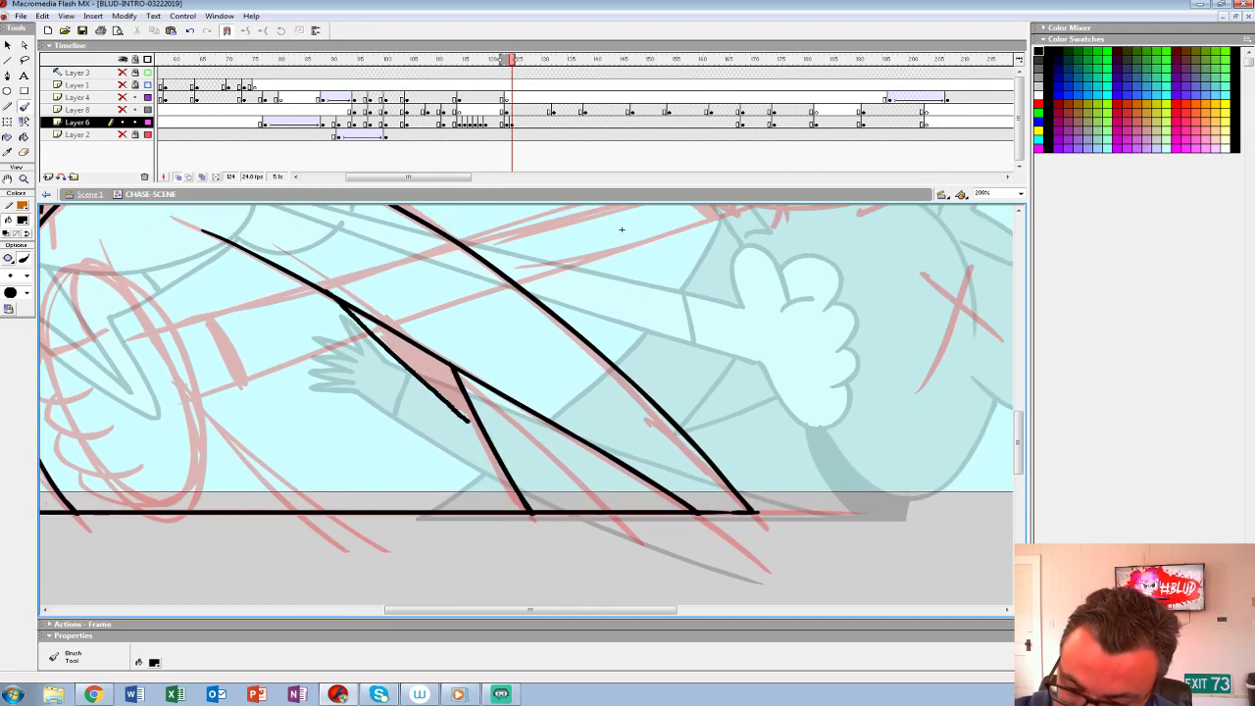
- Ink short vertical crease lines along the base of the other character's neck
mouse_move(621, 229)
left_mouse_down()
mouse_move(871, 251)
mouse_move(882, 488)
left_mouse_up()
left_click_drag(341, 361, 341, 444)
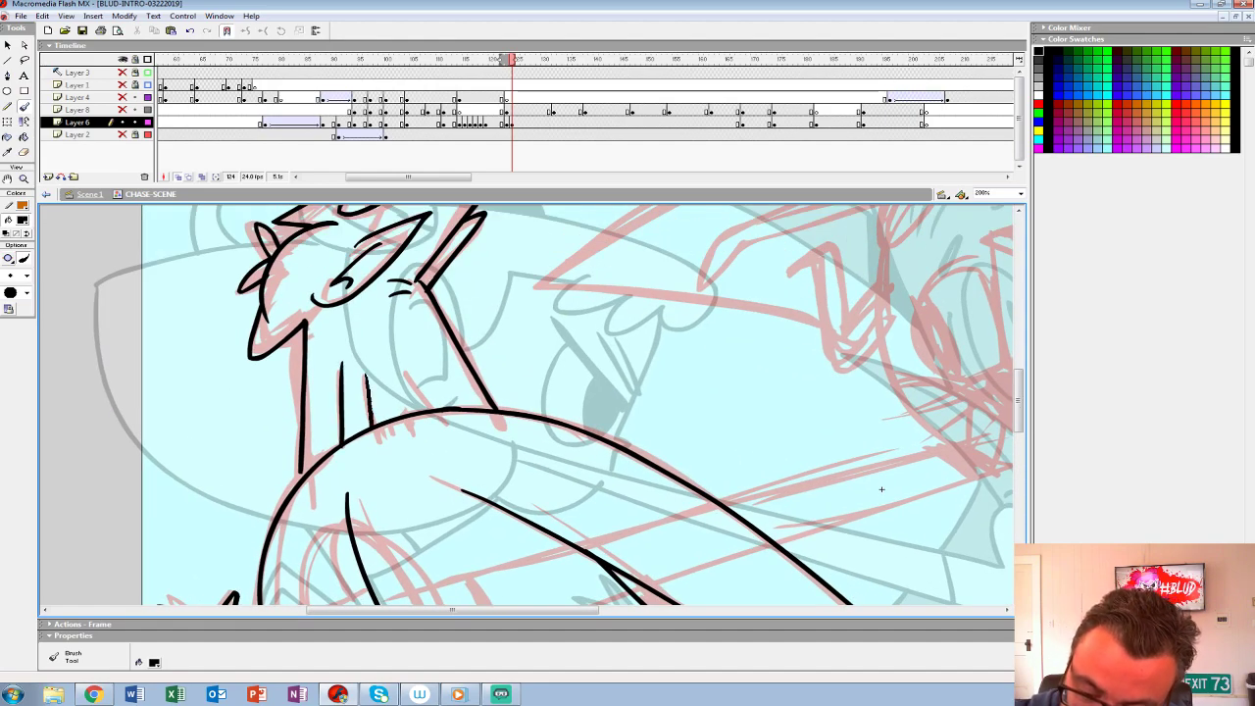
left_click_drag(406, 359, 438, 408)
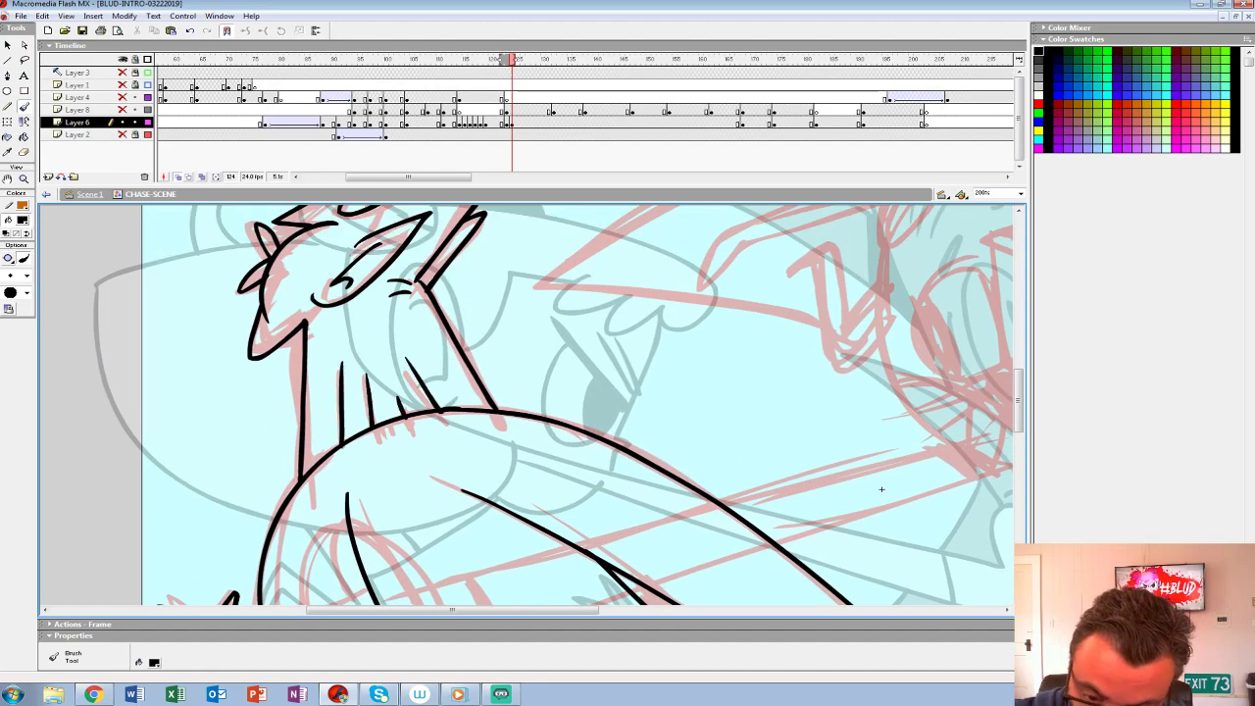
left_click_drag(510, 343, 527, 419)
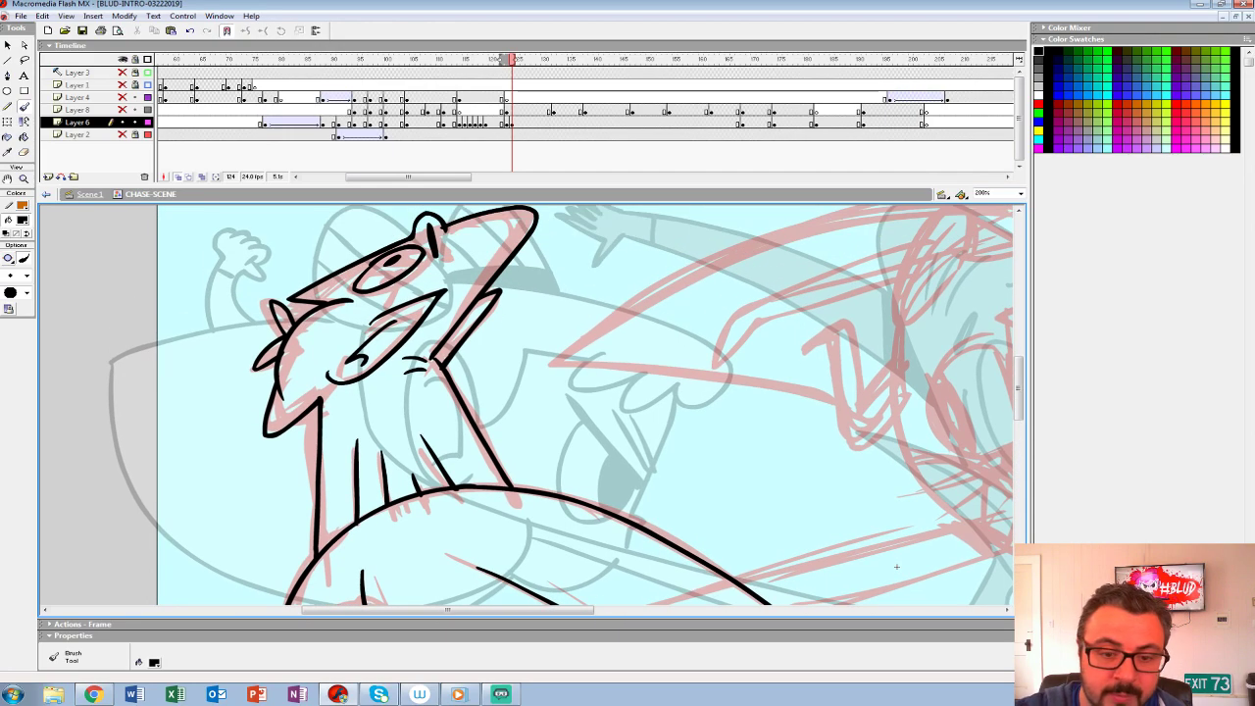
- Turn off onion skinning and fill the narrow wedge between the diagonal fold lines on the lower body with black
double_click(24, 180)
left_click_drag(454, 475, 535, 392)
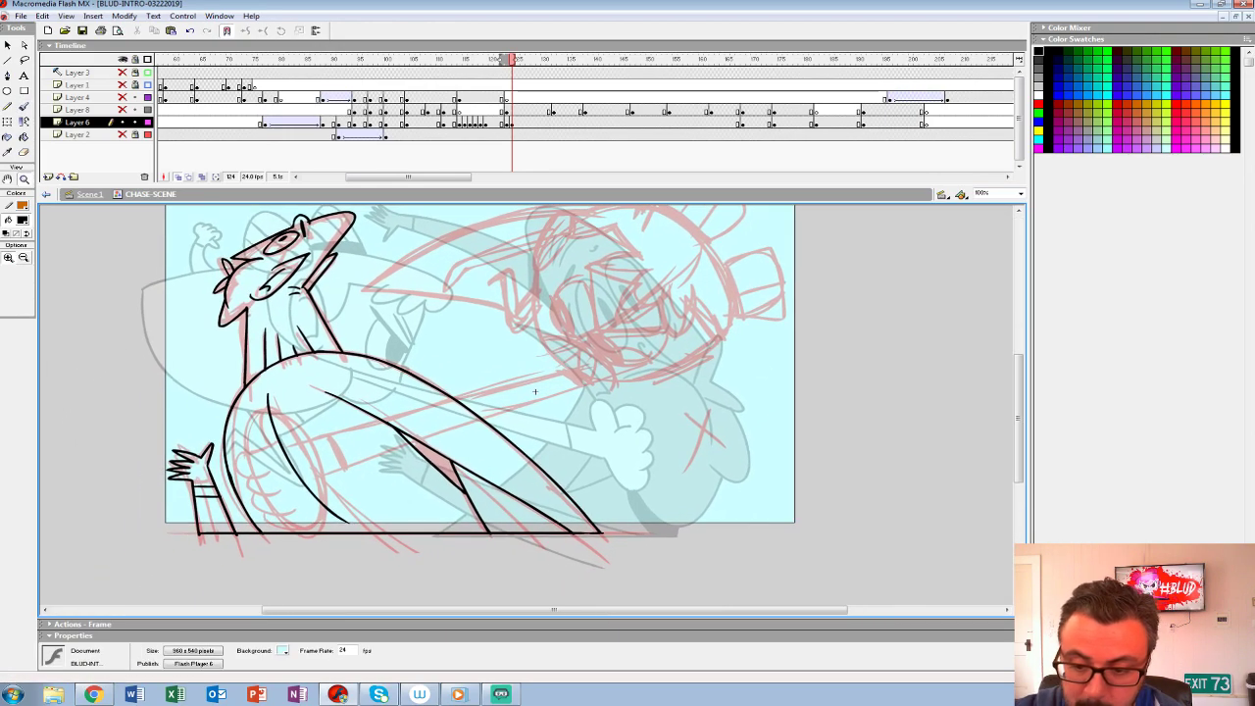
key("alt+shift+o")
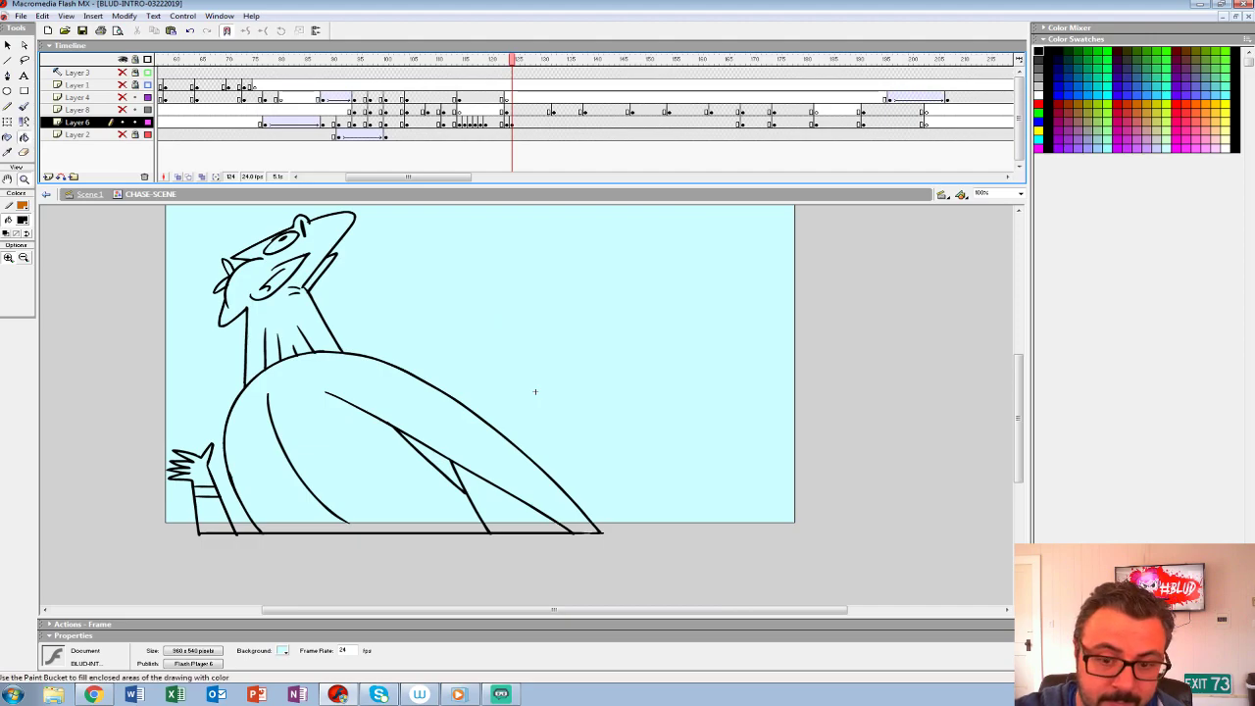
key("k")
left_click(438, 460)
left_click_drag(438, 460, 489, 526)
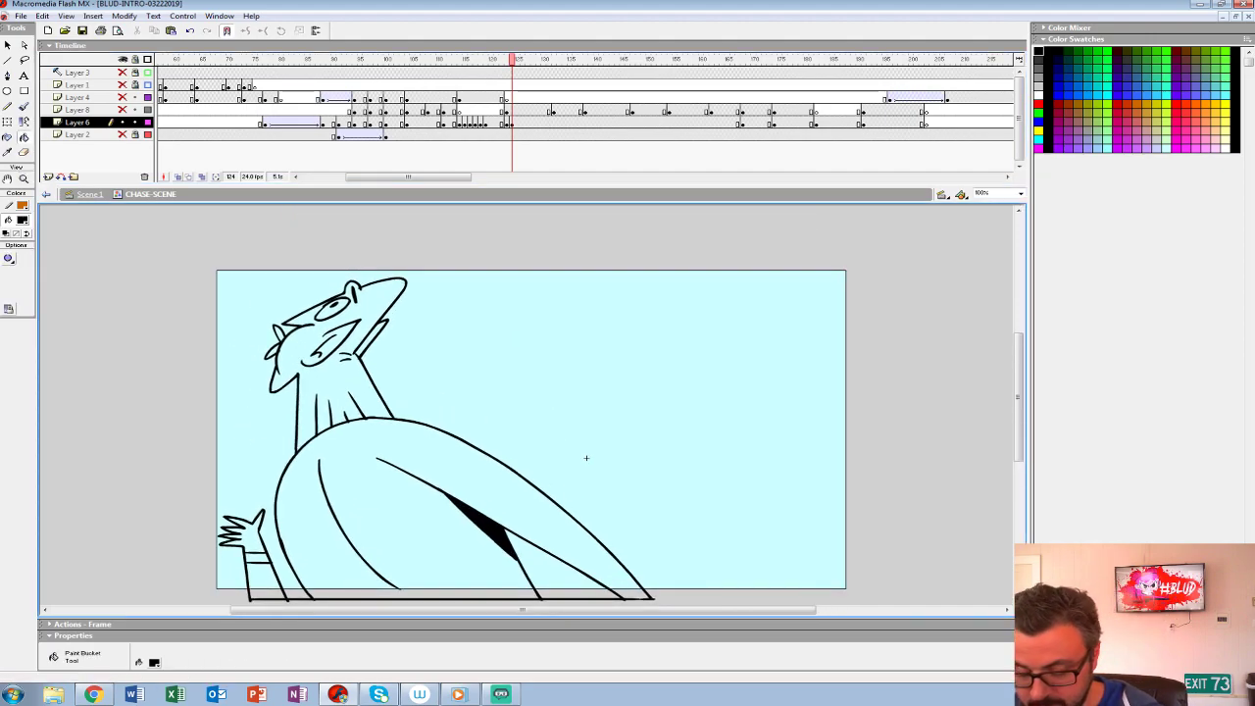
- Fill the other character's head, neck, body, forearm, cuff and hand with grey #999999, matching the previous pose
key("comma")
key("comma")
left_click(21, 220)
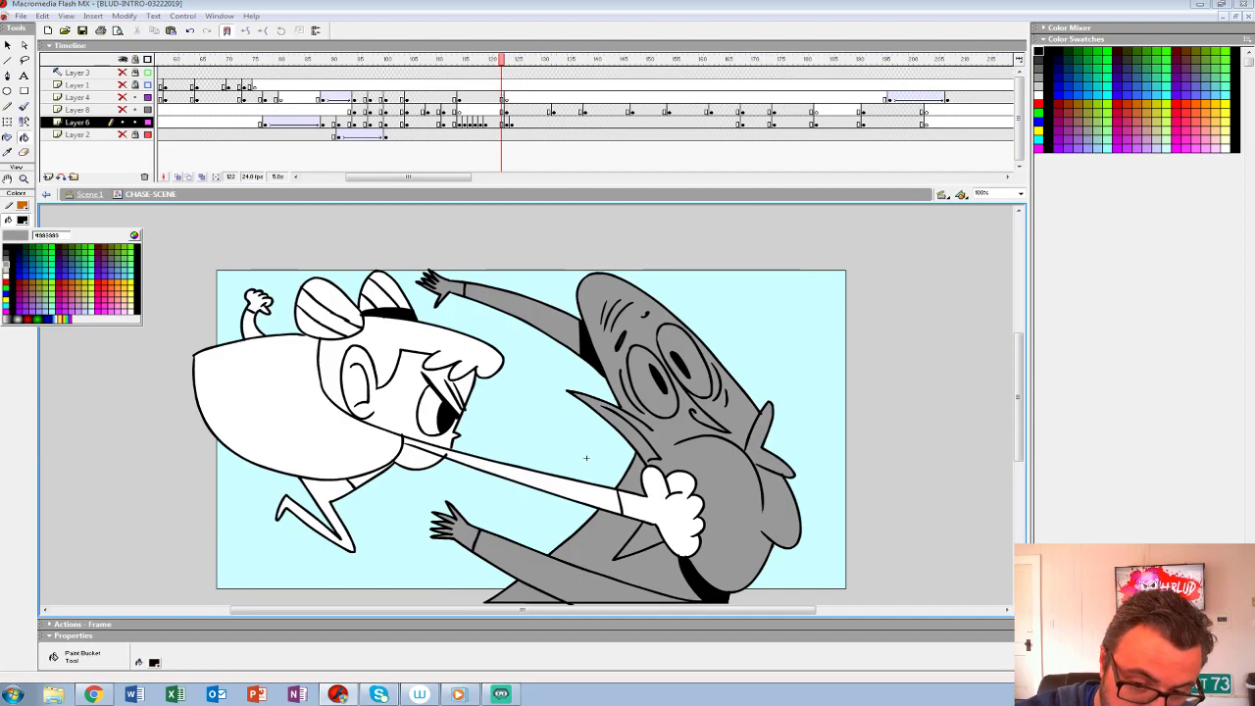
left_click(6, 265)
key("period")
key("period")
left_click(368, 490)
left_click(338, 392)
left_click(372, 338)
left_click(326, 313)
left_click(262, 582)
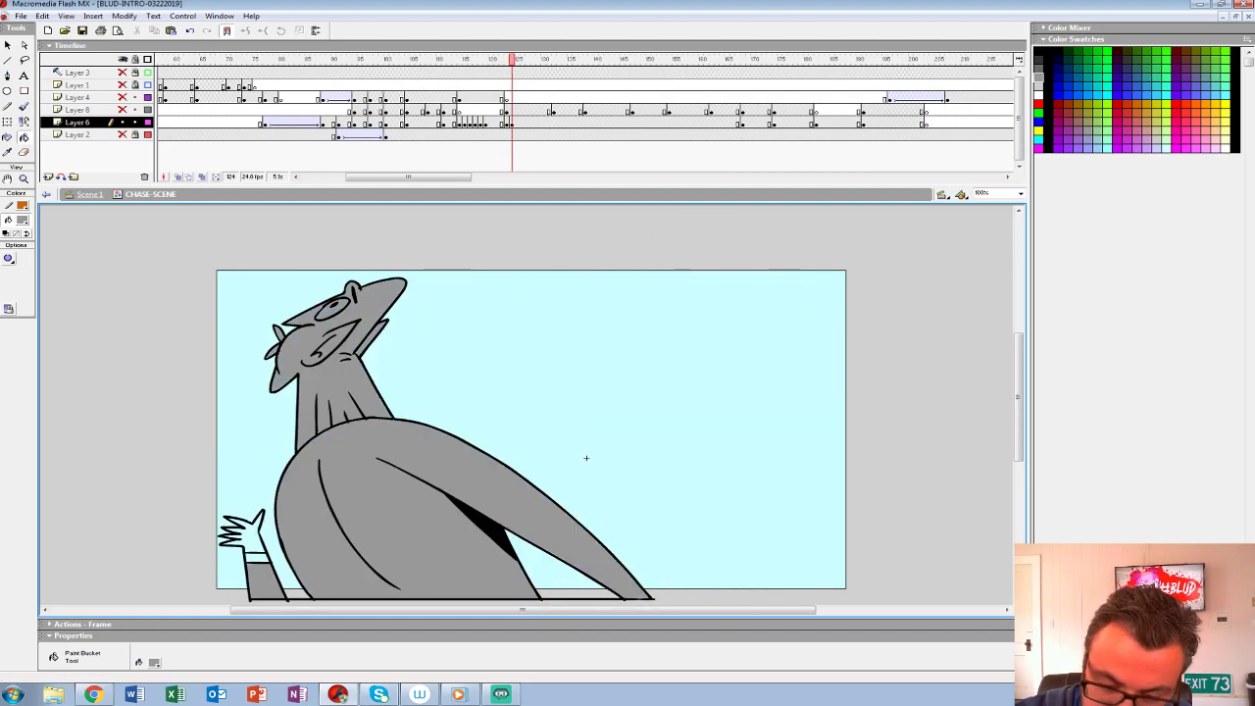
left_click(256, 558)
left_click(251, 538)
- Group the filled character, move its pose to start at frame 125 on Layer 6, and clear the rough from frame 123
left_click(511, 122)
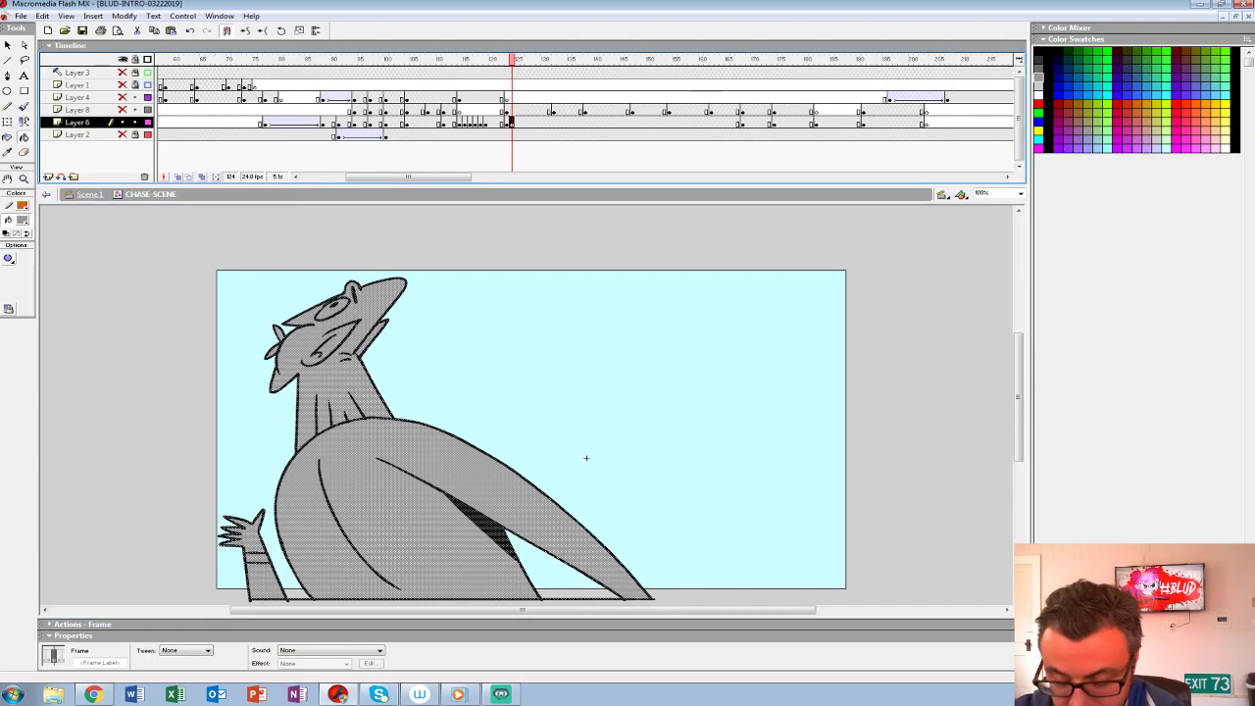
key("ctrl+g")
key("F6")
key("period")
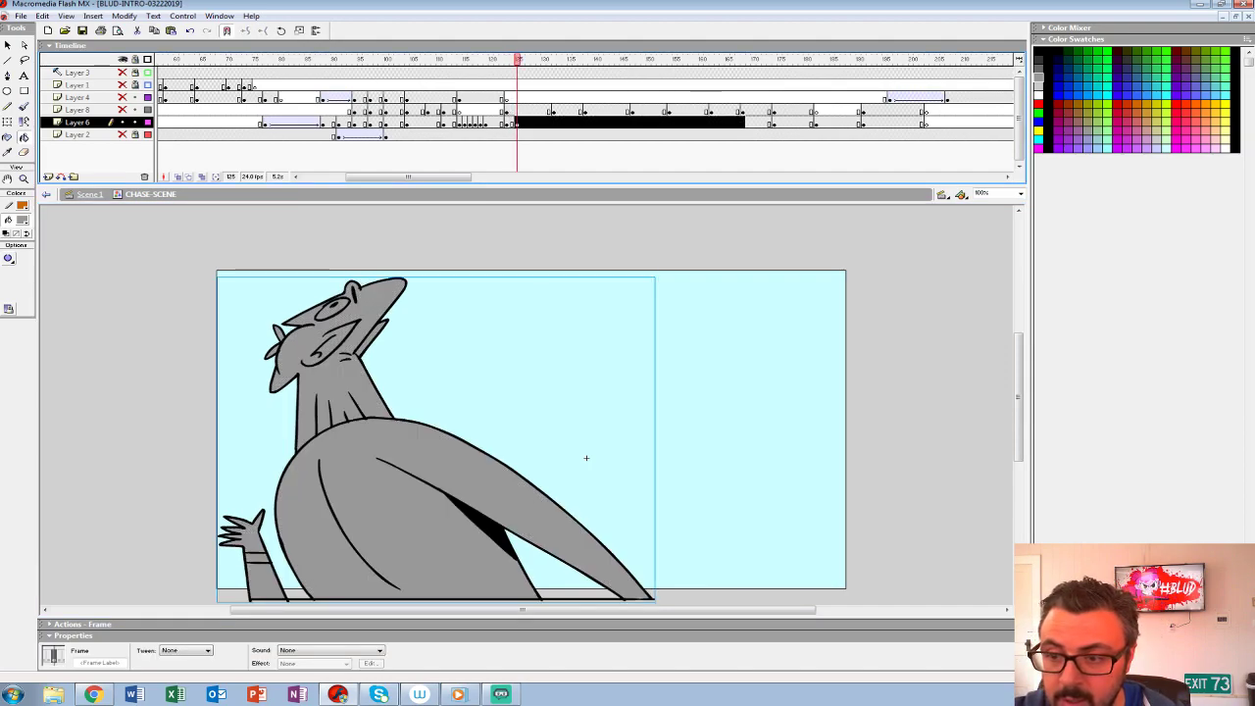
left_click(507, 123)
key("Delete")
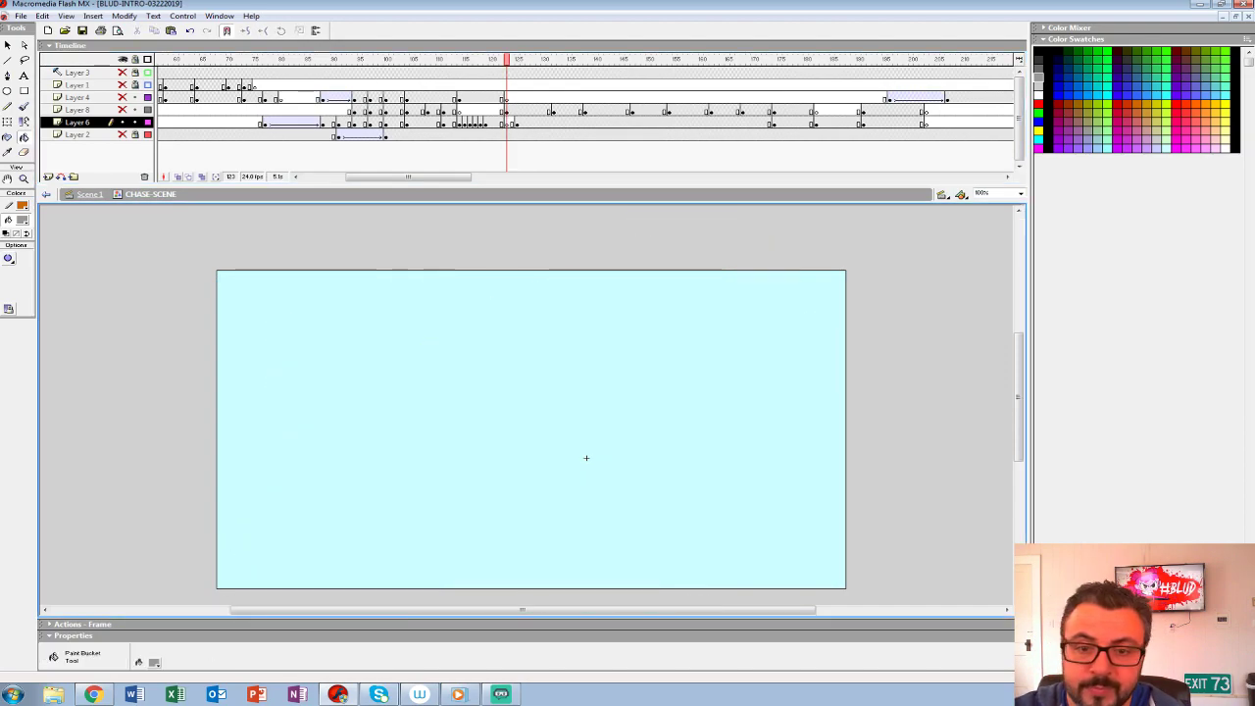
- Show Layer 8, play back the follow-up punch, and compare the poses at frames 121 and 123
left_click(123, 110)
key("comma")
key("comma")
key("comma")
key("comma")
key("comma")
key("comma")
key("comma")
key("comma")
key("comma")
key("comma")
key("comma")
key("Return")
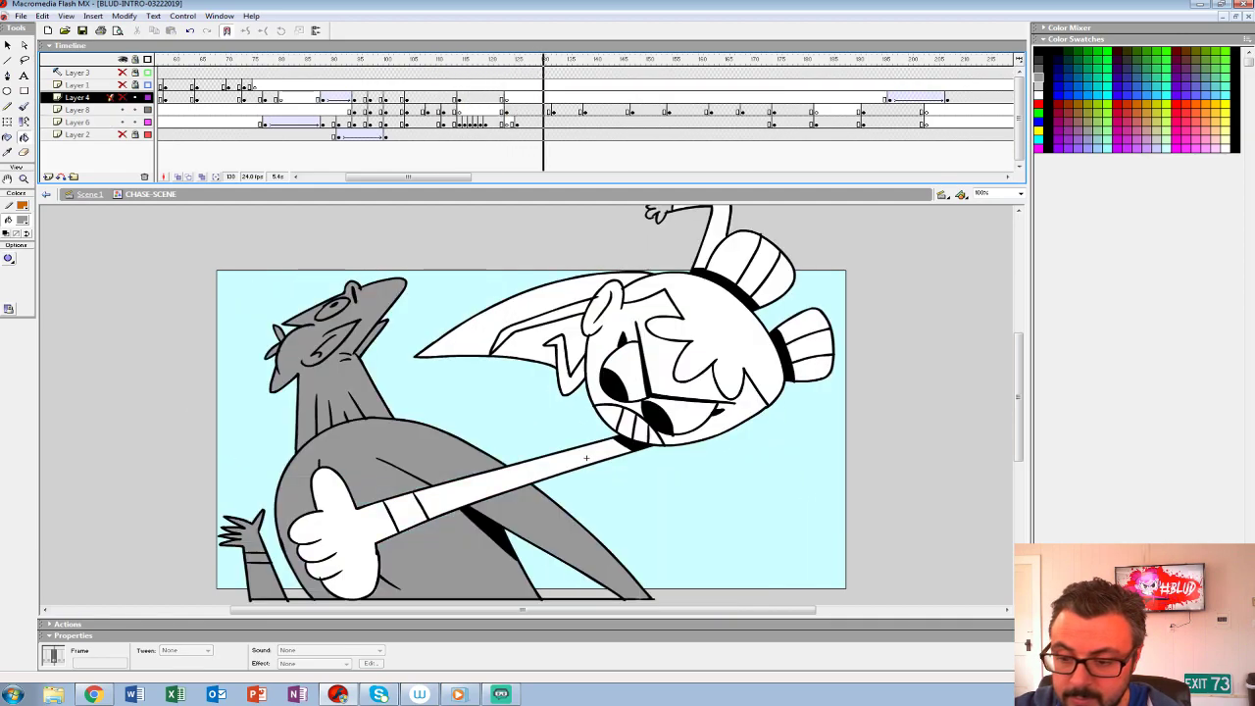
key("comma")
key("comma")
key("comma")
key("comma")
key("comma")
key("comma")
key("comma")
key("comma")
key("comma")
key("comma")
key("comma")
key("comma")
key("comma")
key("comma")
key("Return")
left_click(507, 122)
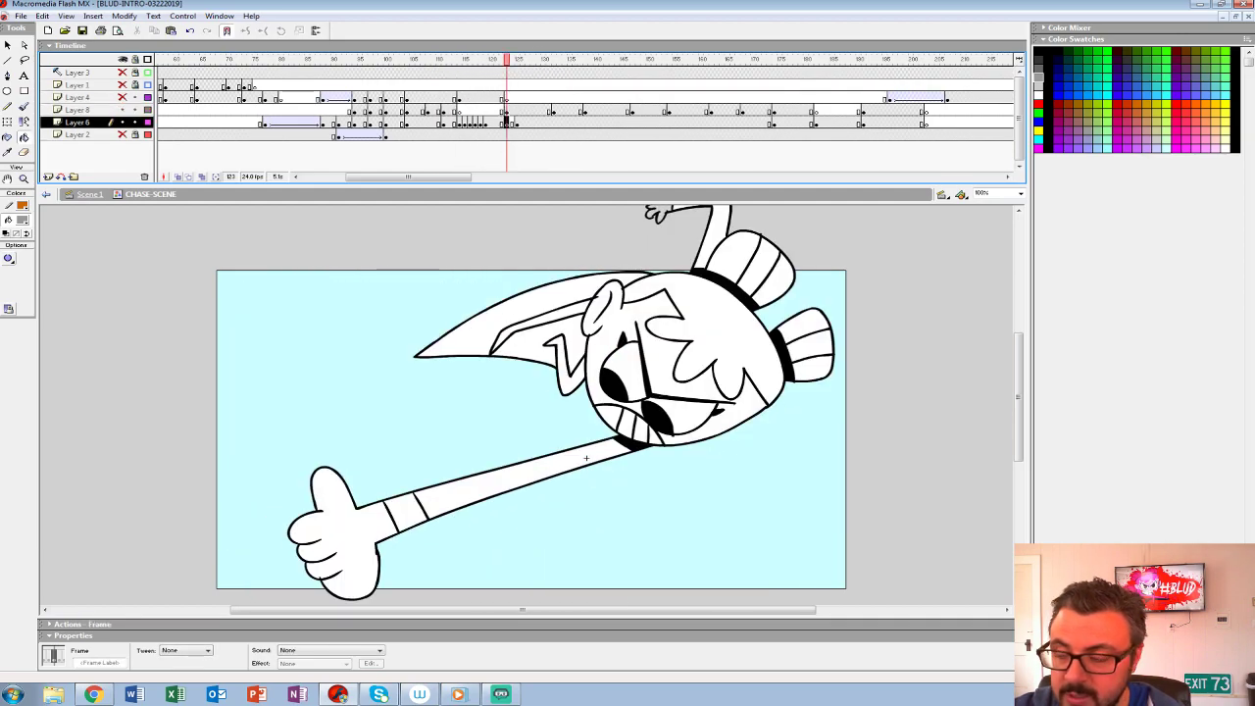
left_click(497, 123)
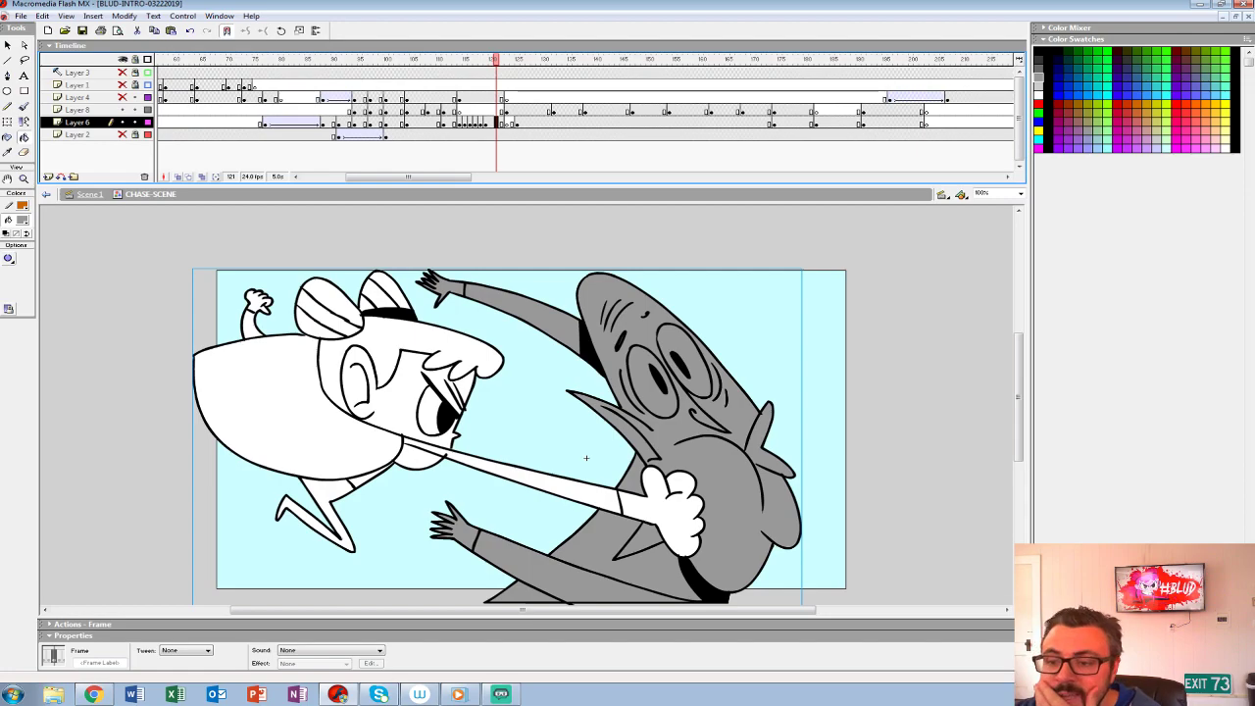
key("period")
key("period")
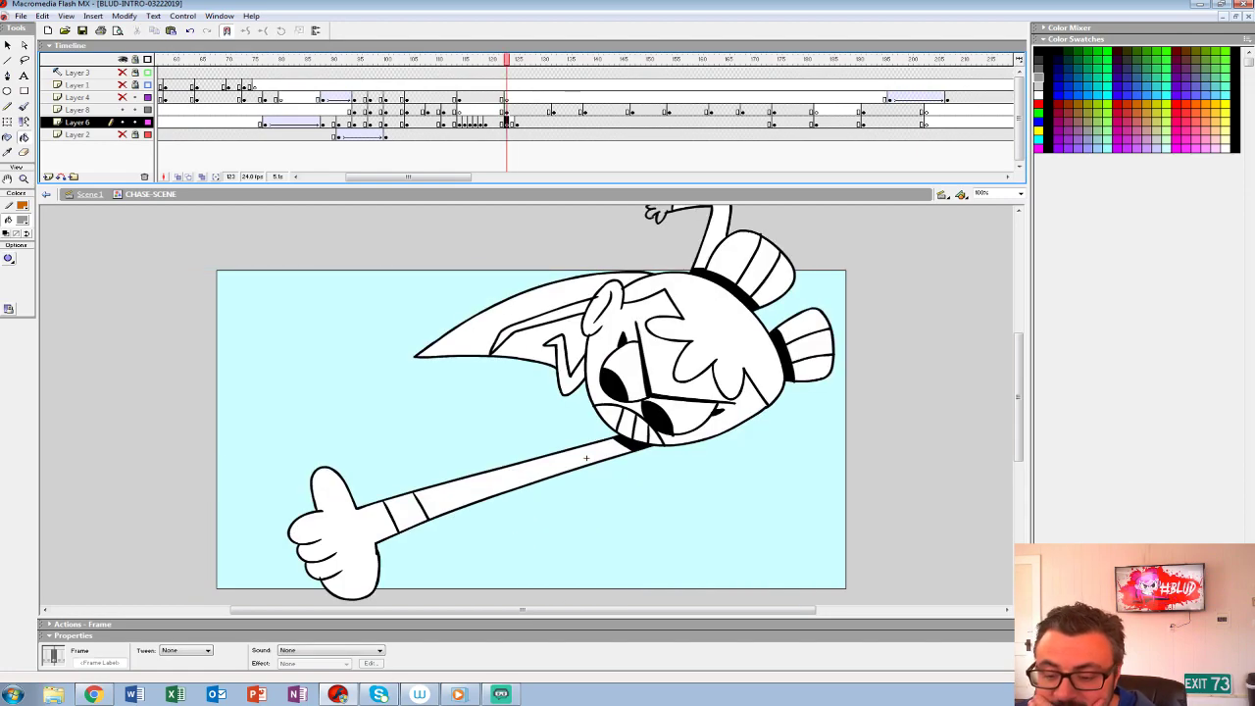
- Set up frame 123 on Layer 6 for brush sketching, with onion skinning on and Layer 8 locked and shown as outlines
key("alt+shift+o")
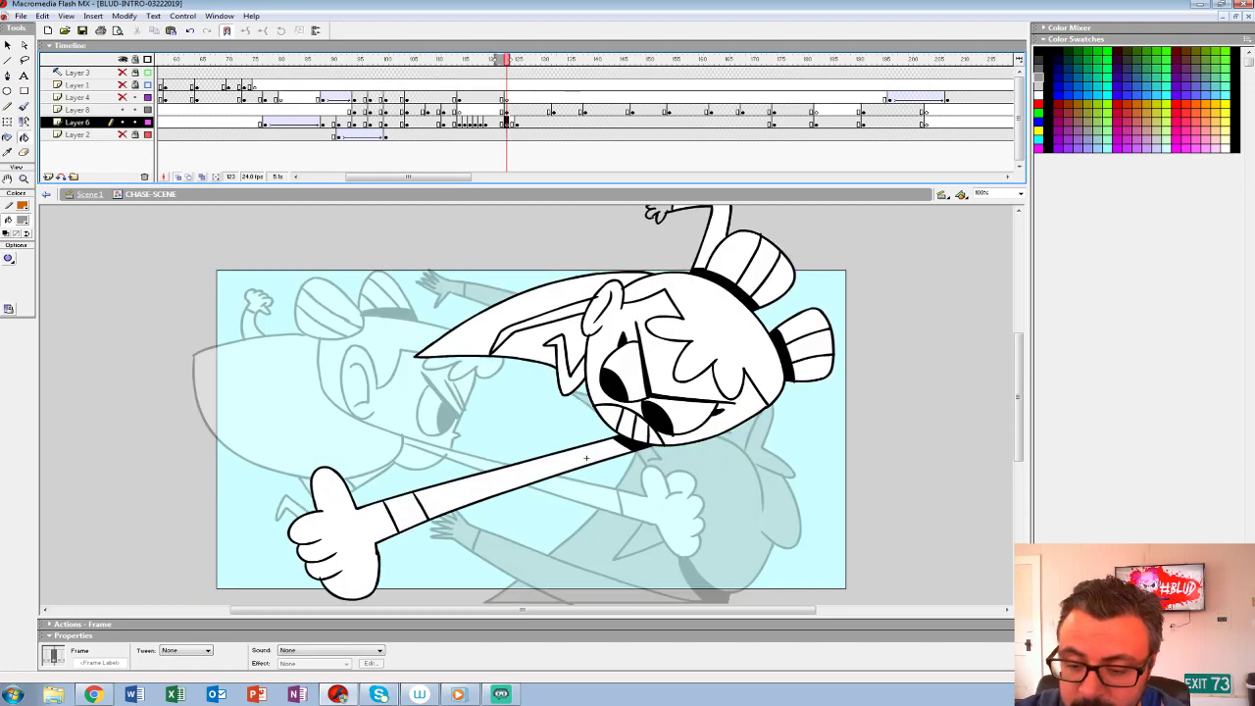
key("comma")
key("comma")
key("comma")
key("period")
key("period")
key("period")
key("period")
key("period")
key("period")
key("comma")
key("comma")
key("comma")
left_click_drag(587, 458, 561, 429)
left_click(135, 110)
left_click(149, 110)
key("b")
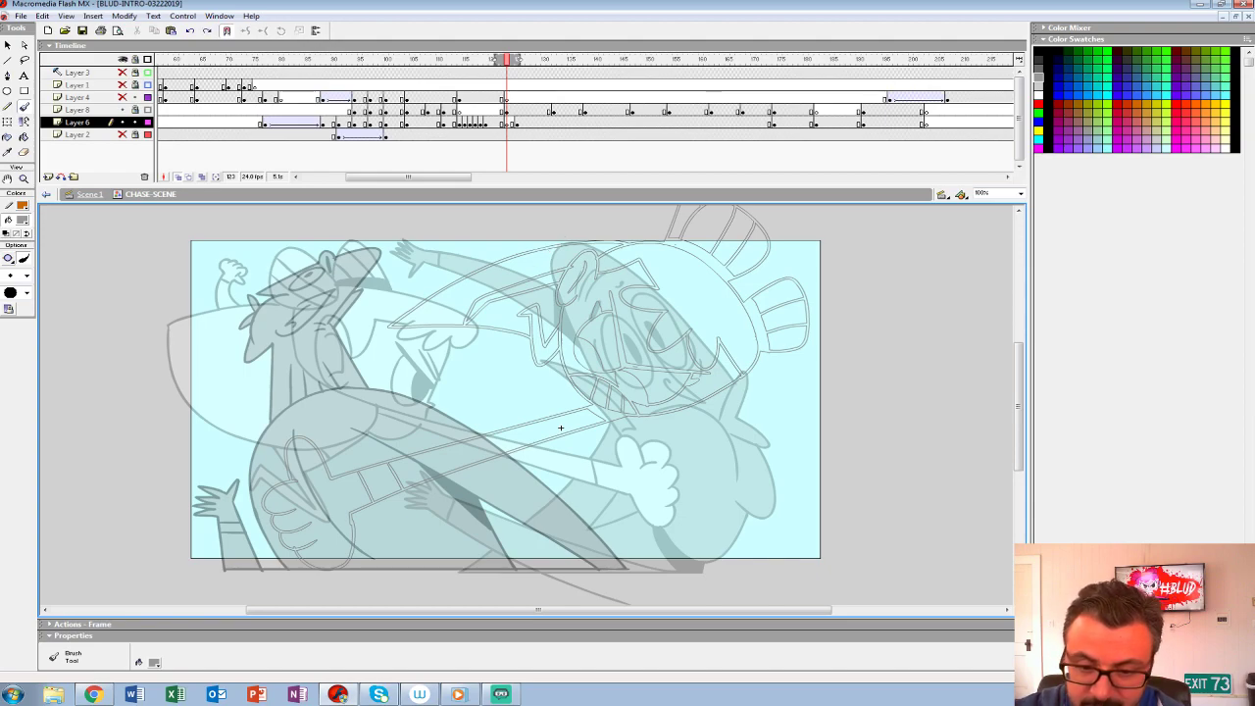
mouse_move(445, 261)
left_mouse_down()
mouse_move(396, 439)
mouse_move(463, 486)
left_mouse_up()
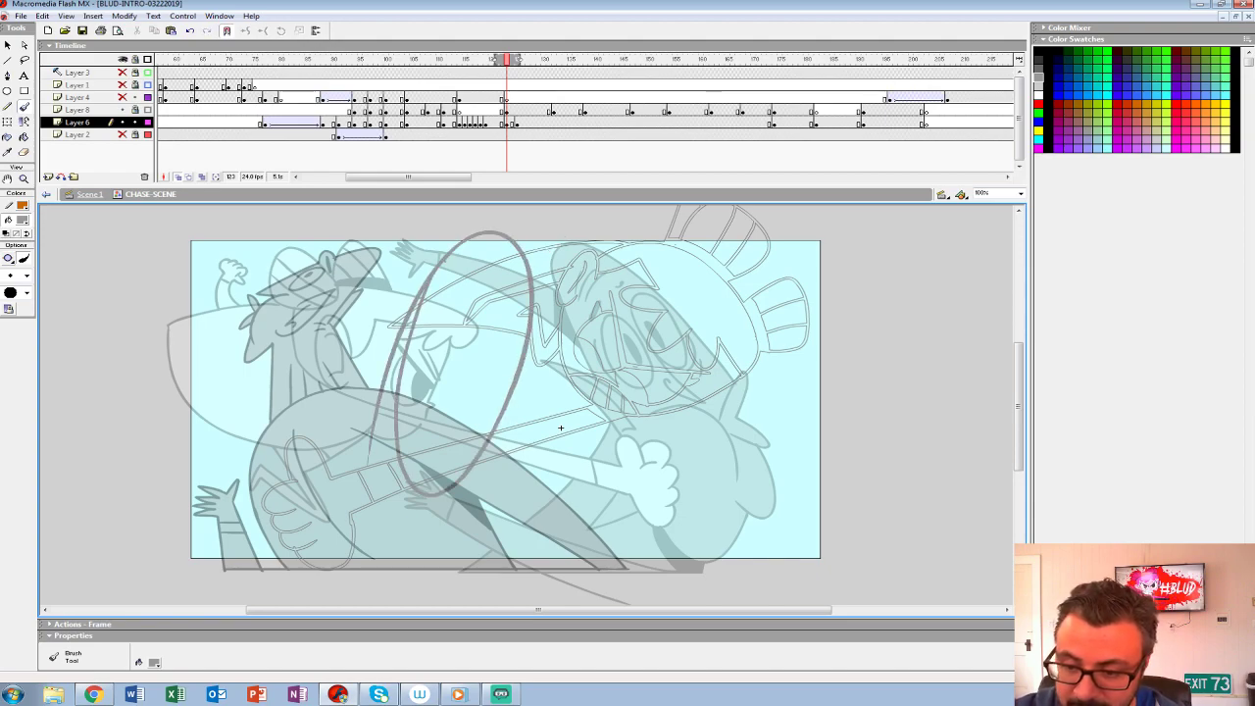
key("ctrl+z")
left_click_drag(467, 249, 487, 231)
left_click_drag(406, 431, 490, 227)
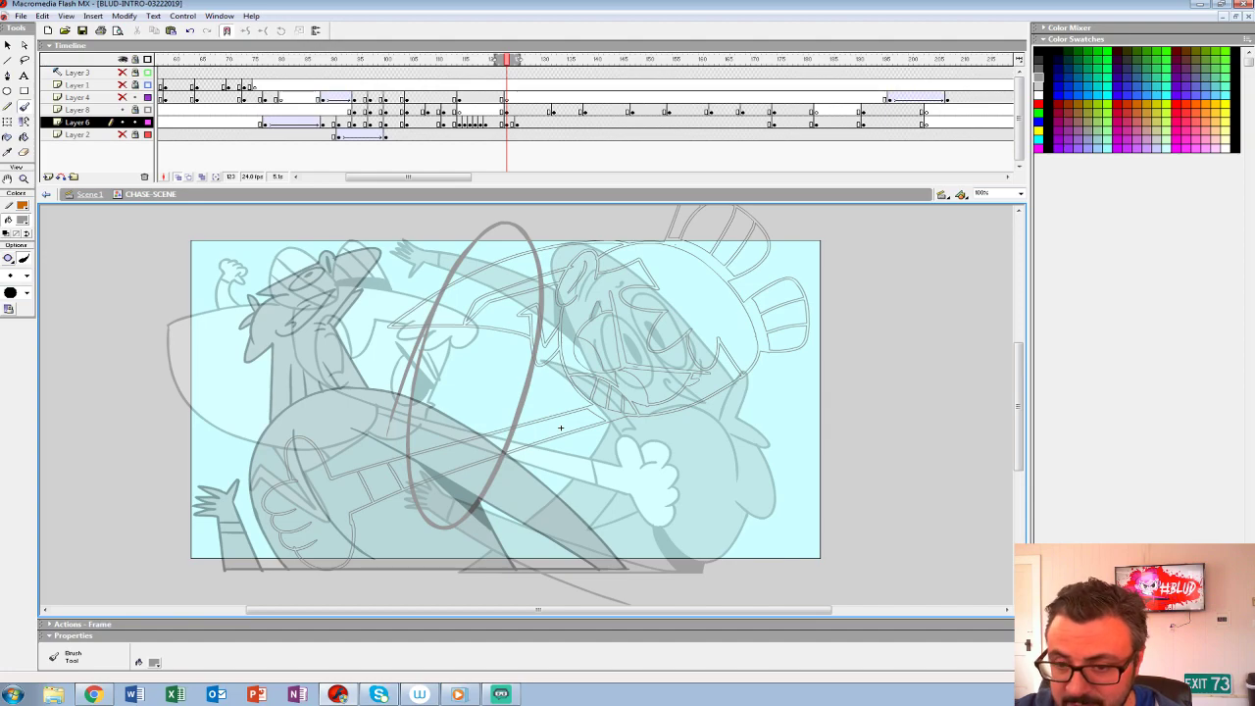
key("ctrl+z")
- Sketch a red motion arc with an arrowhead from the other character's head around the hero's face and back toward the hero's fist
left_click(21, 220)
left_click(8, 287)
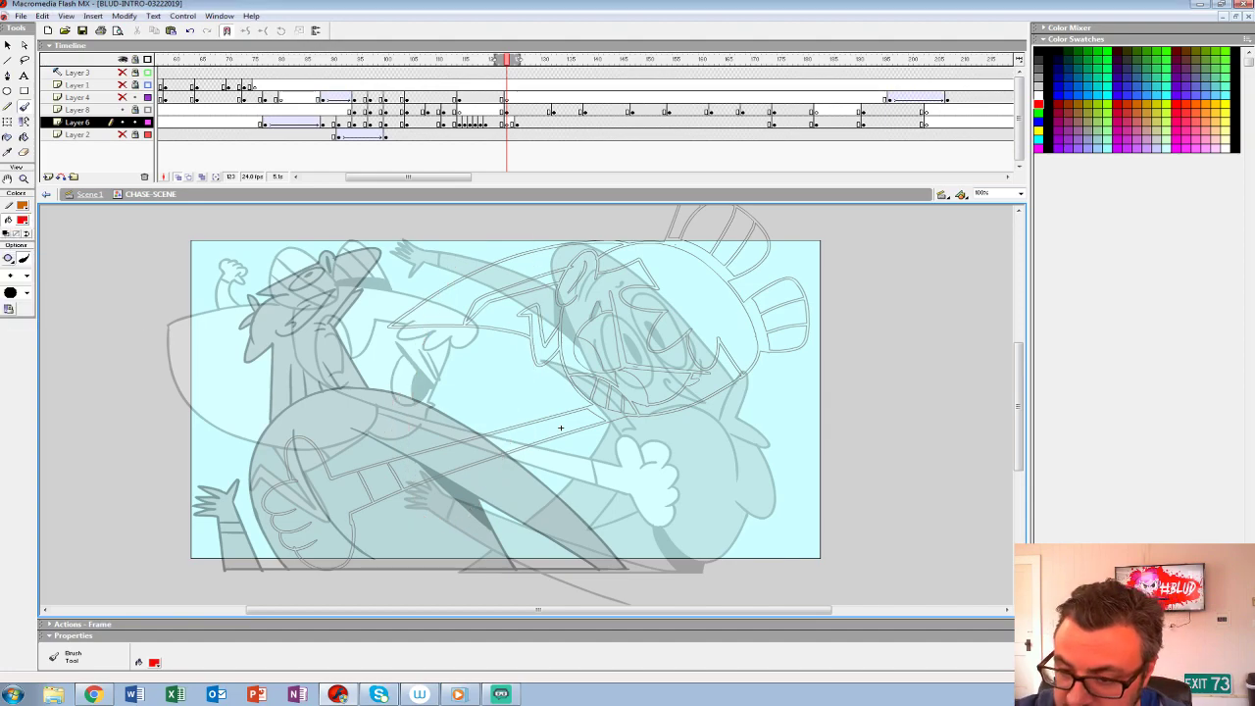
mouse_move(257, 313)
left_mouse_down()
mouse_move(593, 245)
mouse_move(649, 477)
mouse_move(363, 498)
mouse_move(373, 476)
left_mouse_up()
left_click_drag(561, 427, 584, 389)
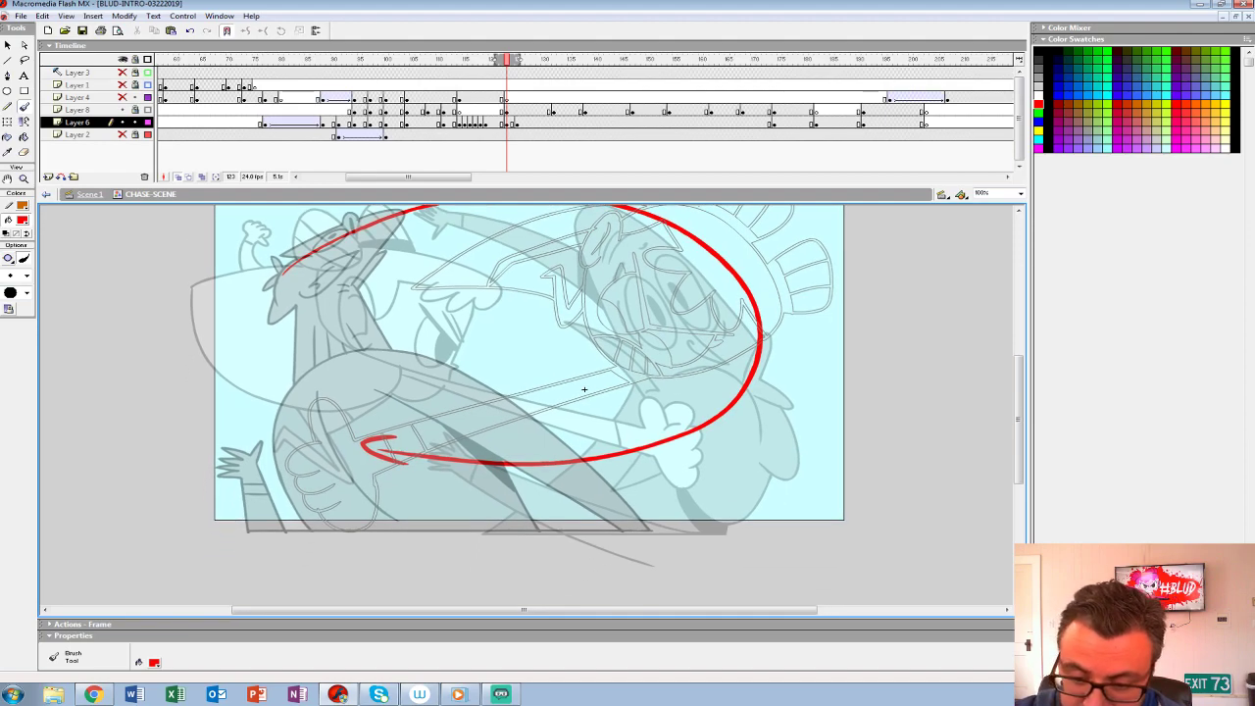
mouse_move(396, 412)
left_mouse_down()
mouse_move(472, 318)
mouse_move(265, 449)
left_mouse_up()
key("ctrl+z")
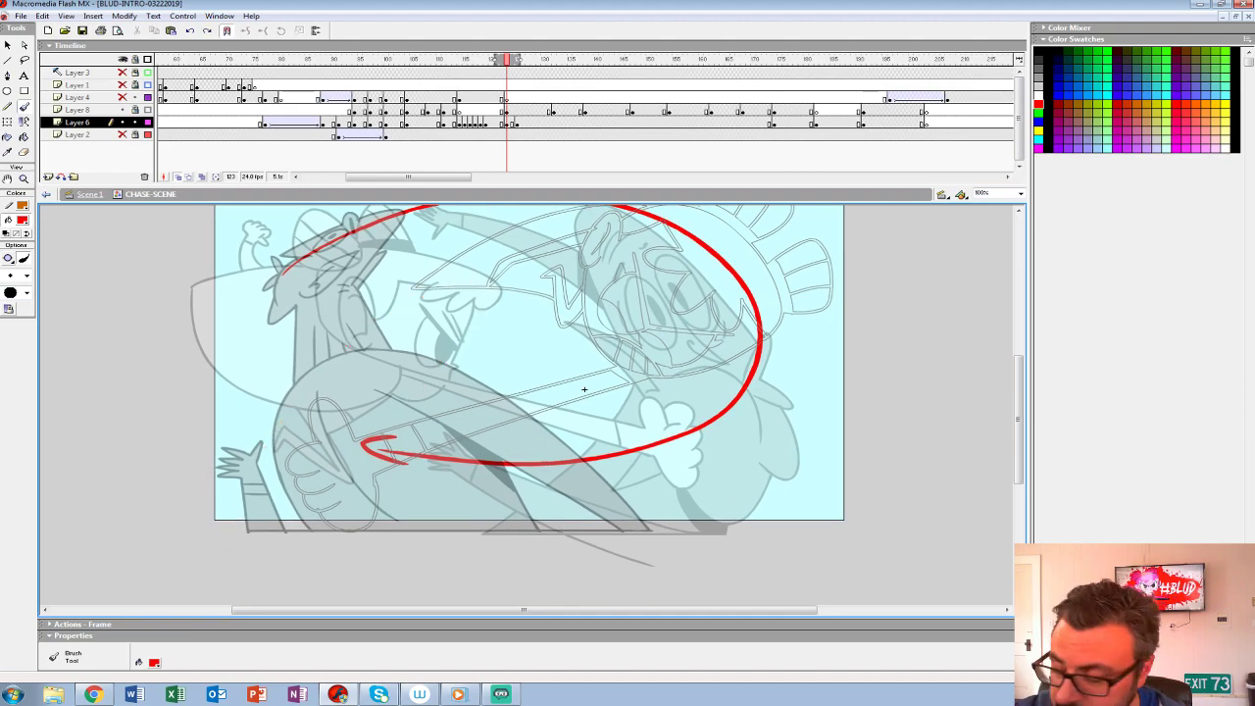
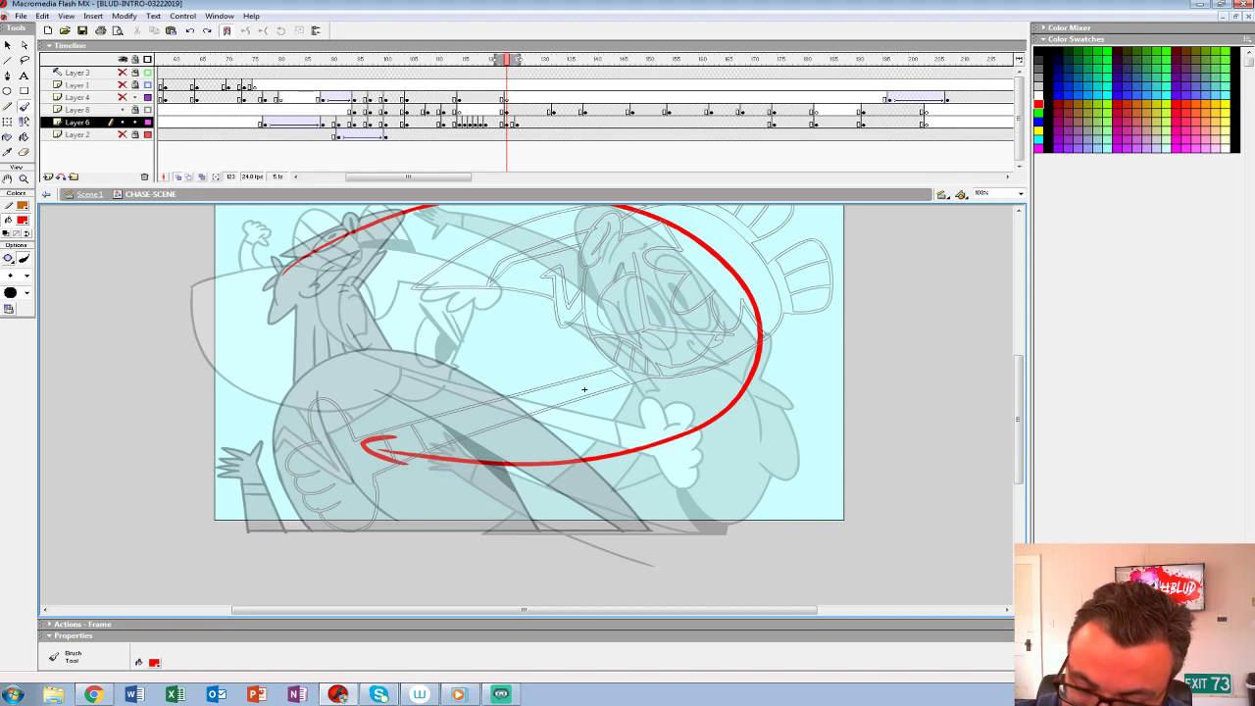
- Sketch the other character's curved, recoiling head outline in red on frame 123 of Layer 6, with an inner curve and jagged strokes along its outer edge
left_click_drag(380, 415, 455, 326)
key("ctrl+z")
mouse_move(378, 419)
left_mouse_down()
mouse_move(465, 262)
mouse_move(232, 508)
left_mouse_up()
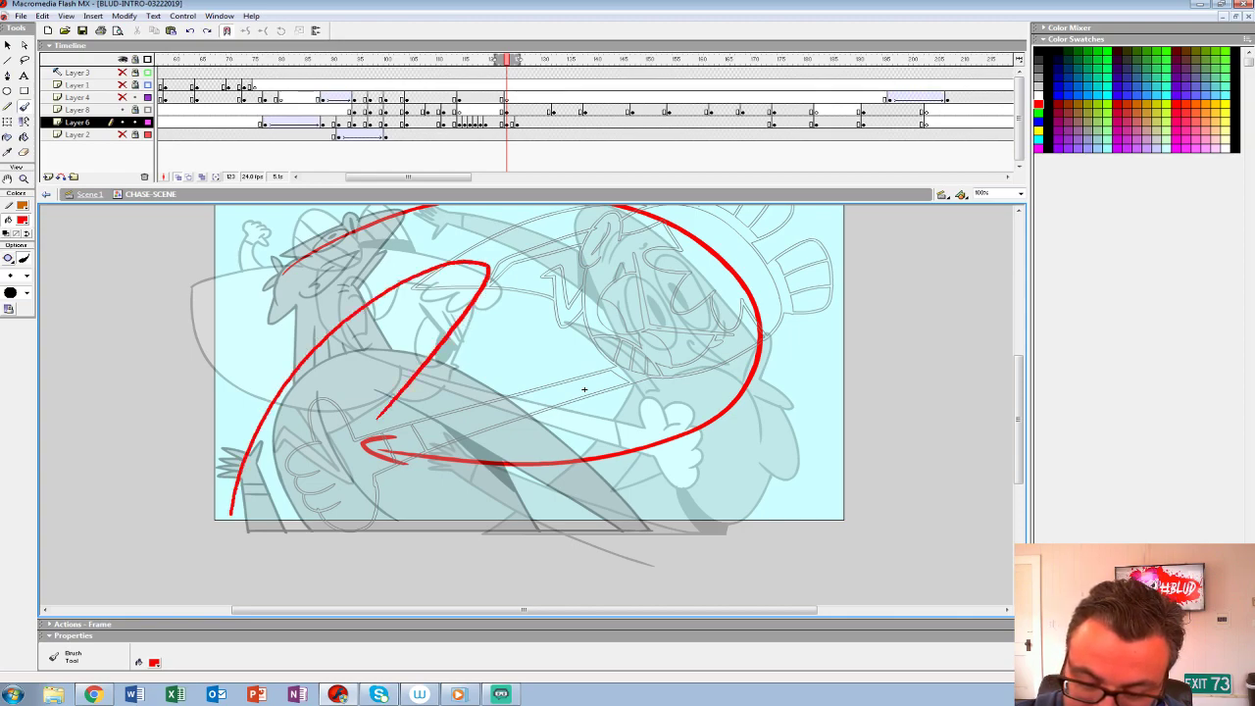
key("ctrl+z")
mouse_move(388, 419)
left_mouse_down()
mouse_move(485, 275)
mouse_move(410, 272)
mouse_move(301, 357)
mouse_move(237, 529)
left_mouse_up()
mouse_move(296, 397)
left_mouse_down()
mouse_move(253, 490)
mouse_move(257, 526)
left_mouse_up()
key("ctrl+z")
mouse_move(349, 400)
left_mouse_down()
mouse_move(273, 412)
mouse_move(260, 529)
mouse_move(259, 431)
left_mouse_up()
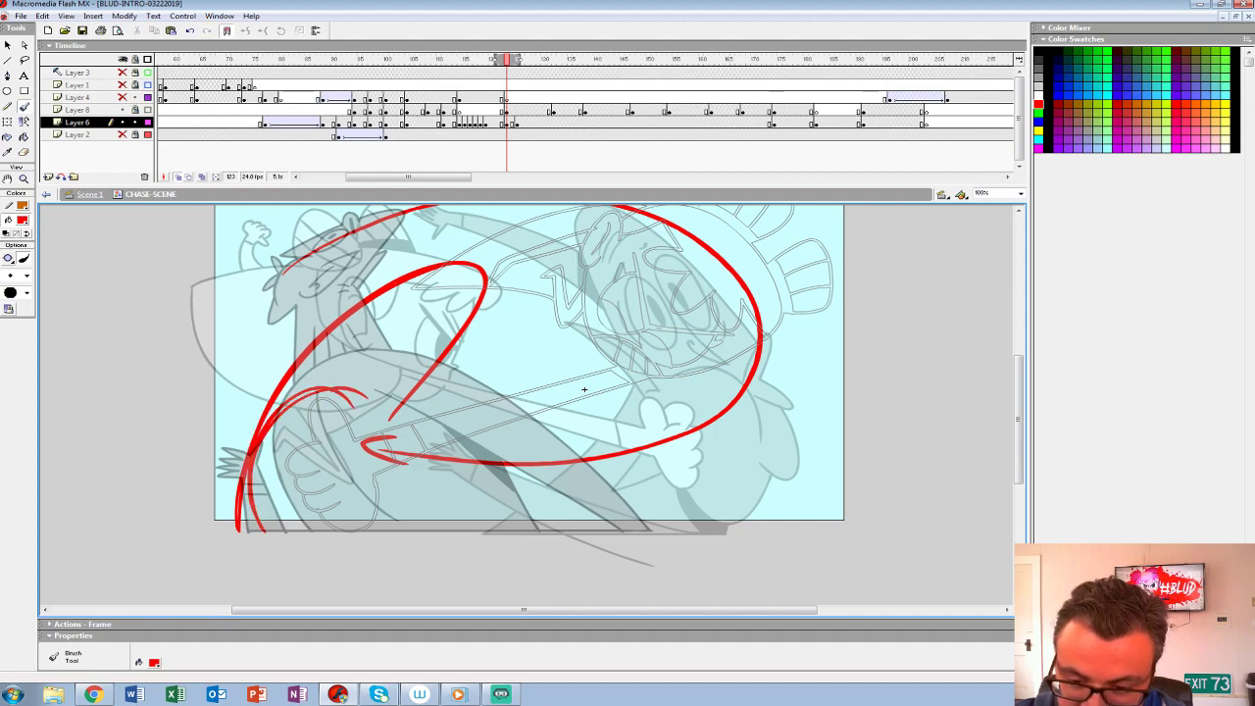
left_click_drag(294, 365, 228, 432)
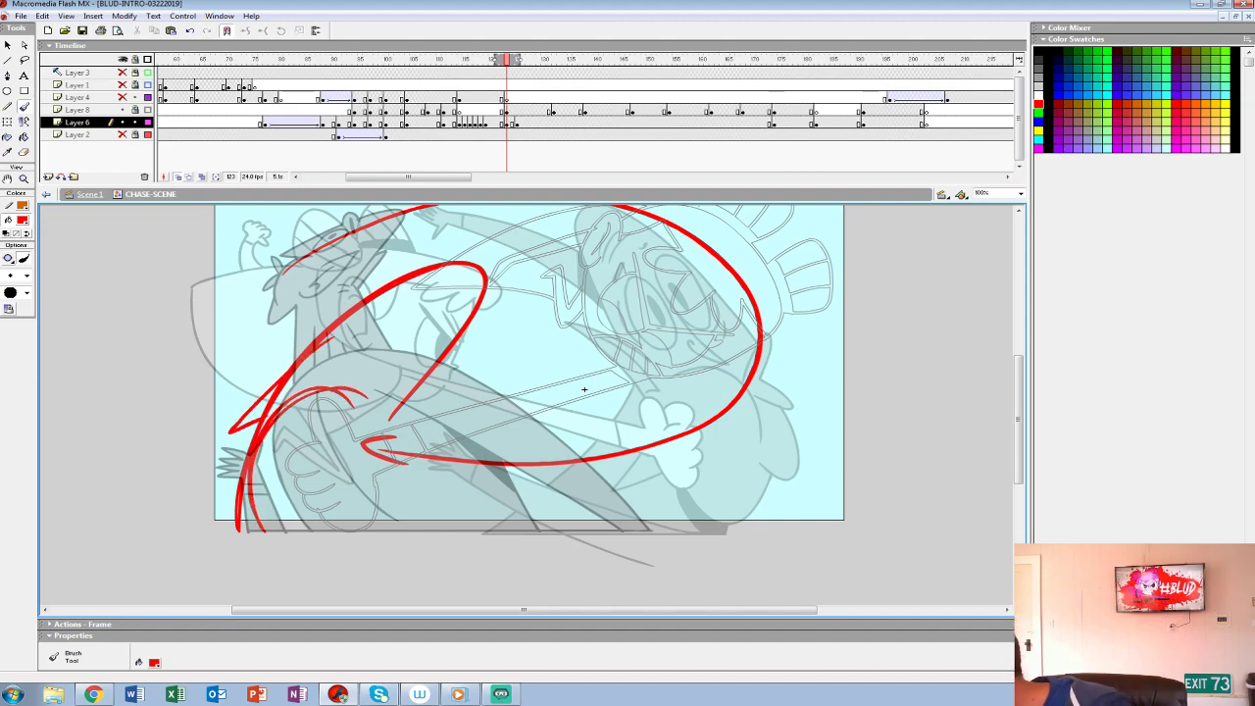
mouse_move(311, 349)
left_mouse_down()
mouse_move(228, 435)
mouse_move(235, 527)
left_mouse_up()
mouse_move(247, 443)
left_mouse_down()
mouse_move(209, 500)
mouse_move(359, 400)
mouse_move(376, 408)
mouse_move(278, 413)
left_mouse_up()
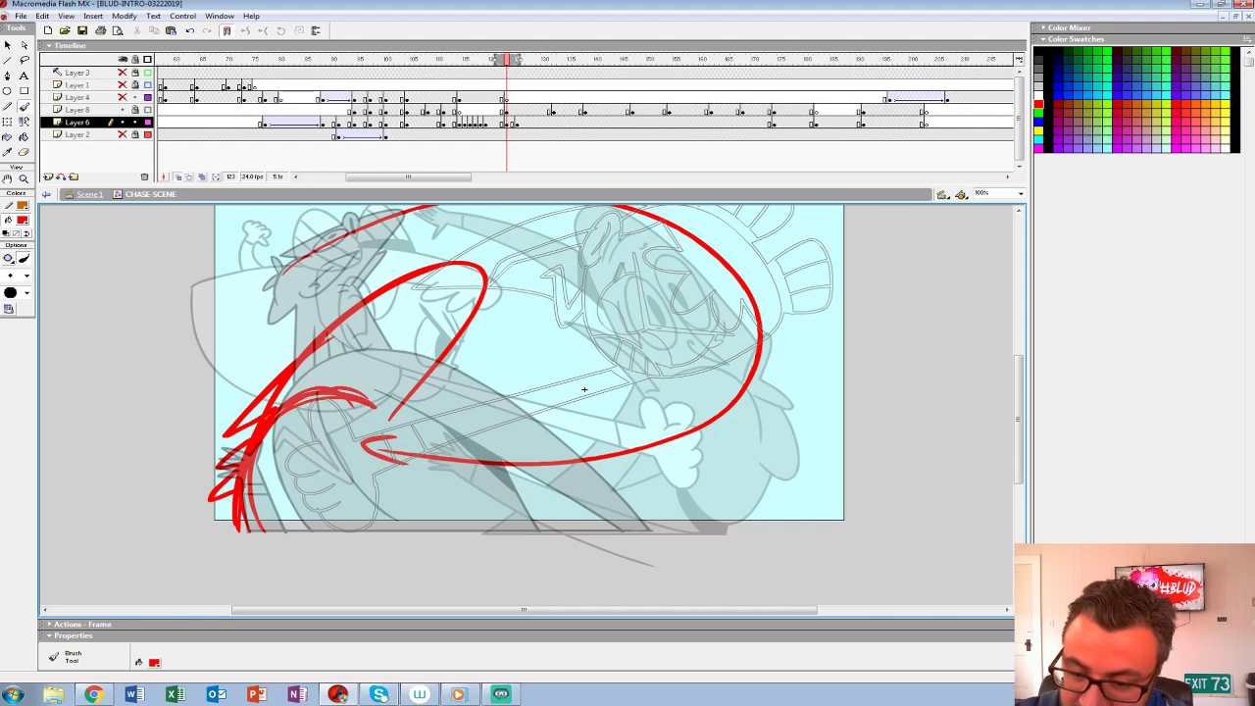
- Rough in the recoiling head's pointed jaw, eye, brow and impact lines, and add more jagged detail along its outer edge
mouse_move(373, 399)
left_mouse_down()
mouse_move(448, 372)
mouse_move(336, 451)
left_mouse_up()
left_click_drag(420, 414, 335, 453)
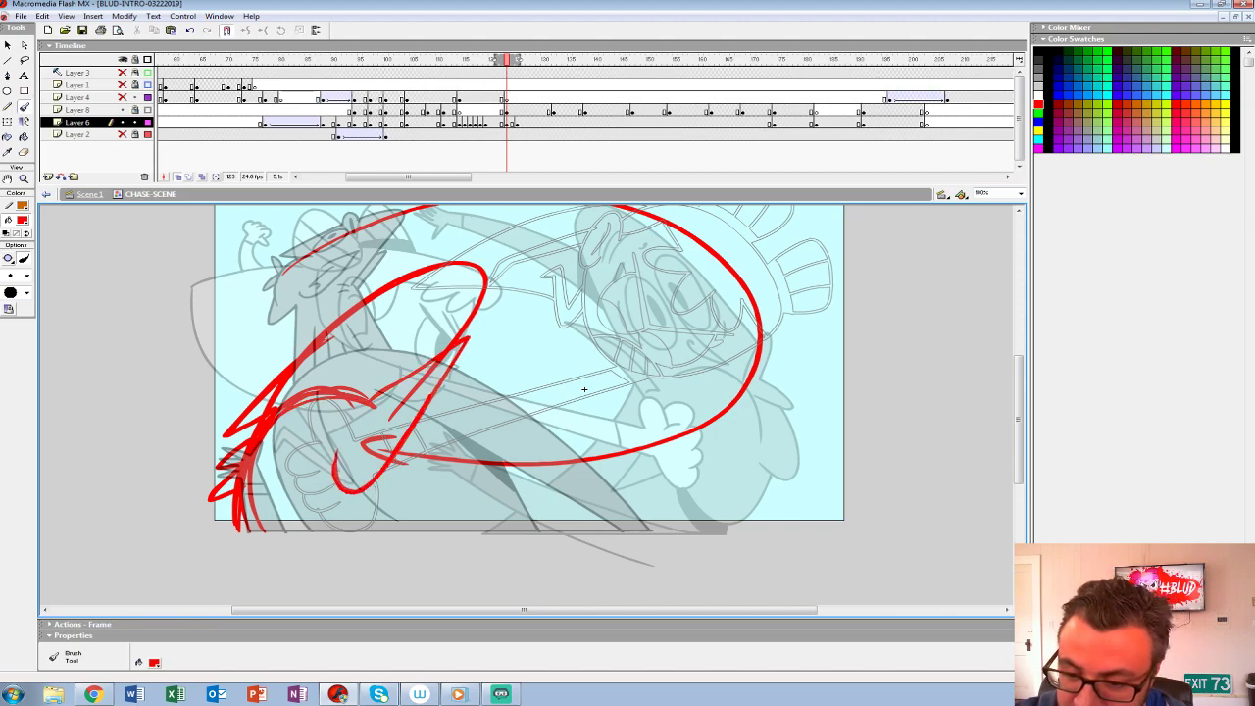
left_click_drag(381, 390, 446, 348)
left_click_drag(399, 394, 349, 453)
mouse_move(349, 336)
left_mouse_down()
mouse_move(398, 356)
mouse_move(317, 368)
mouse_move(372, 383)
left_mouse_up()
key("ctrl+z")
key("ctrl+z")
key("ctrl+z")
mouse_move(408, 324)
left_mouse_down()
mouse_move(342, 349)
mouse_move(410, 326)
mouse_move(328, 319)
mouse_move(327, 360)
left_mouse_up()
left_click_drag(330, 377, 383, 376)
mouse_move(306, 327)
left_mouse_down()
mouse_move(290, 376)
mouse_move(320, 375)
left_mouse_up()
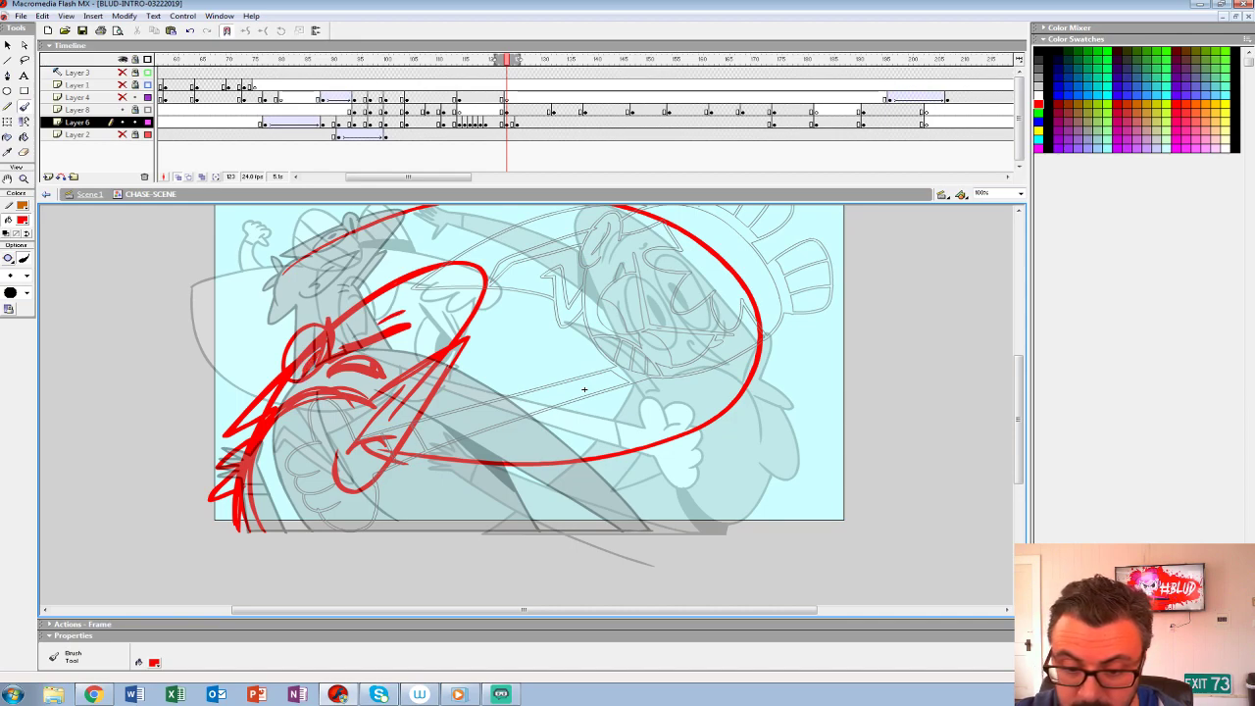
left_click_drag(233, 433, 243, 462)
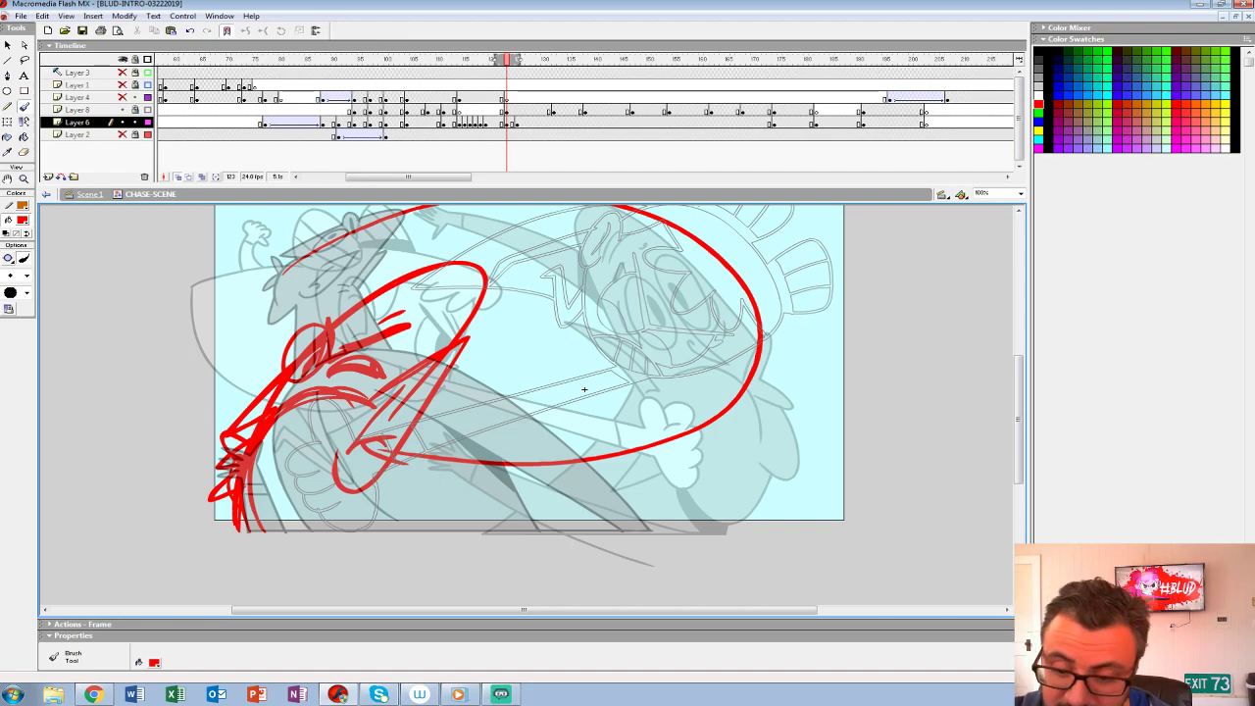
- Sketch the rounded loop that closes the underside of the recoiling head below the stage edge
left_click_drag(338, 526, 334, 533)
mouse_move(239, 530)
left_mouse_down()
mouse_move(337, 532)
mouse_move(350, 494)
left_mouse_up()
left_click_drag(350, 490, 288, 484)
key("ctrl+z")
left_click_drag(178, 517, 292, 491)
left_click_drag(523, 382, 553, 390)
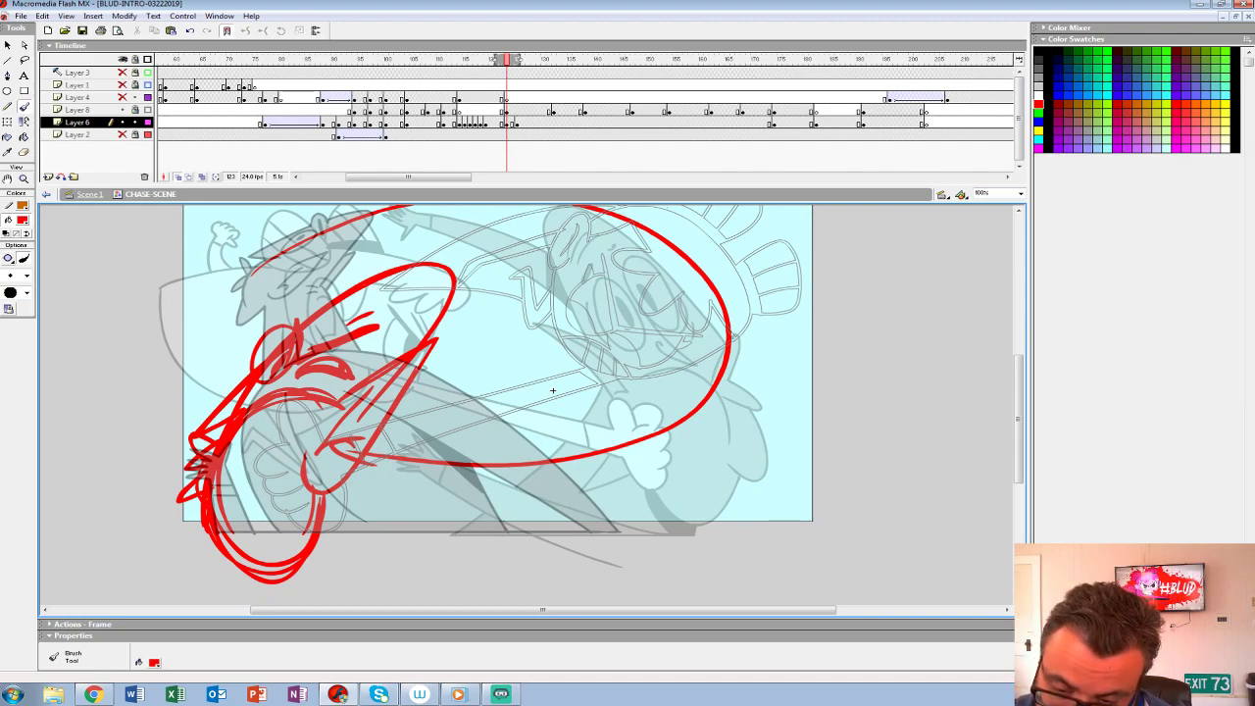
- Sketch the diagonal body lines running down from the jaw and a horizontal baseline beneath the stage
left_click_drag(349, 466, 464, 533)
key("ctrl+z")
mouse_move(336, 473)
left_mouse_down()
mouse_move(448, 503)
mouse_move(522, 565)
left_mouse_up()
left_click_drag(365, 493, 442, 567)
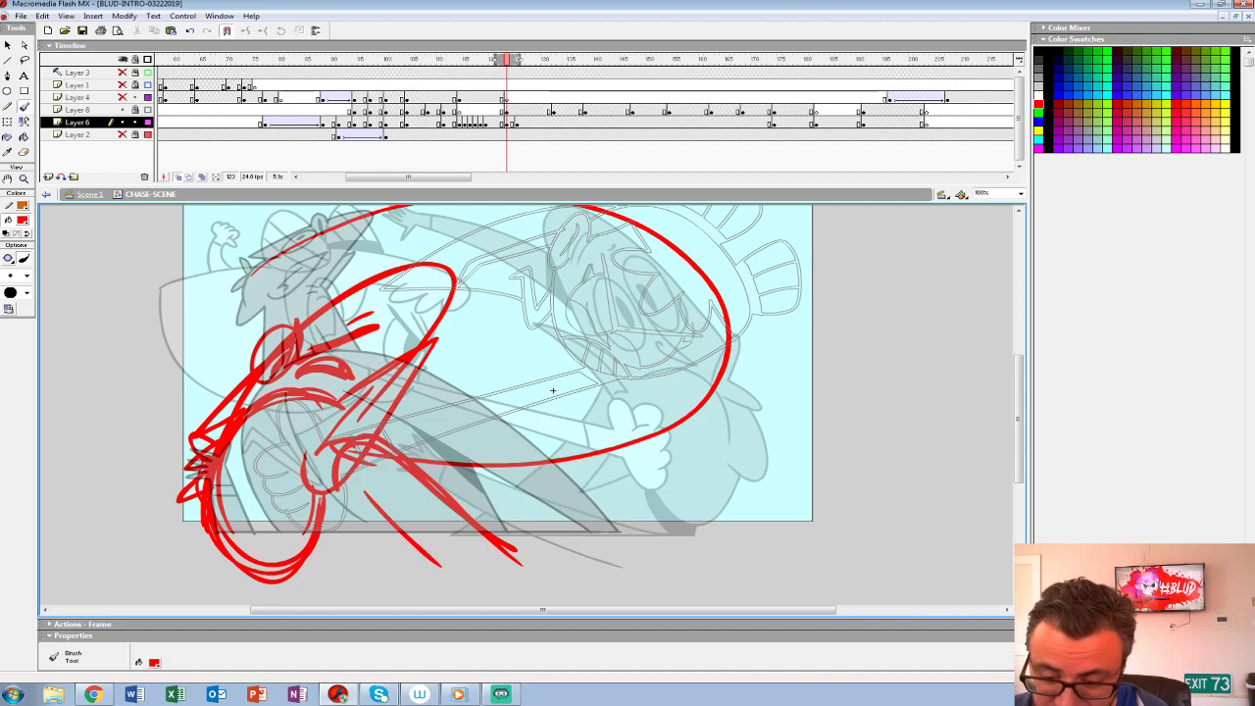
left_click_drag(322, 535, 487, 536)
left_click_drag(553, 390, 551, 414)
left_click_drag(335, 488, 487, 555)
key("ctrl+z")
left_click_drag(294, 559, 552, 560)
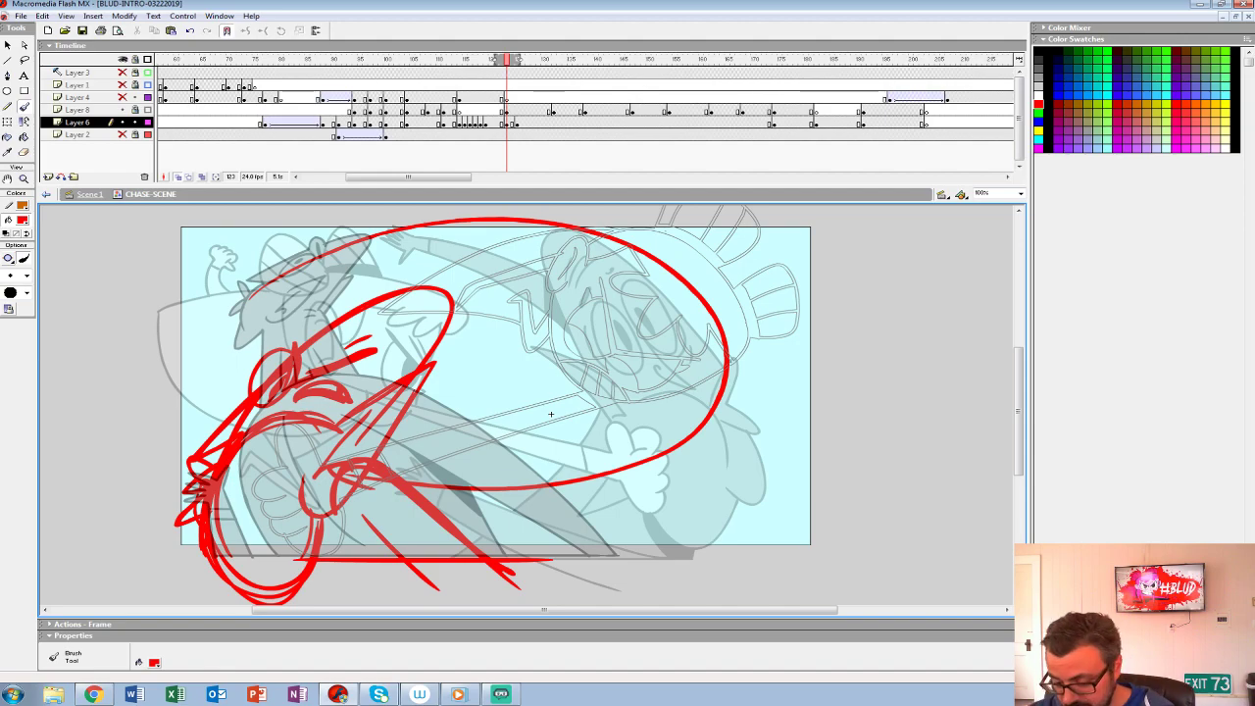
- Compare the rough with the neighbouring frames and add the flailing, curved arm with its open hand beneath the hero
key("comma")
key("period")
key("comma")
key("period")
key("comma")
key("period")
left_click_drag(471, 544, 676, 516)
mouse_move(639, 564)
left_mouse_down()
mouse_move(683, 502)
mouse_move(671, 476)
mouse_move(711, 466)
mouse_move(710, 511)
mouse_move(617, 586)
left_mouse_up()
mouse_move(551, 414)
left_mouse_down()
mouse_move(620, 342)
mouse_move(622, 393)
left_mouse_up()
- Turn off outline display for Layer 8 and play back the follow-up punch with the new frame 123 rough
key("z")
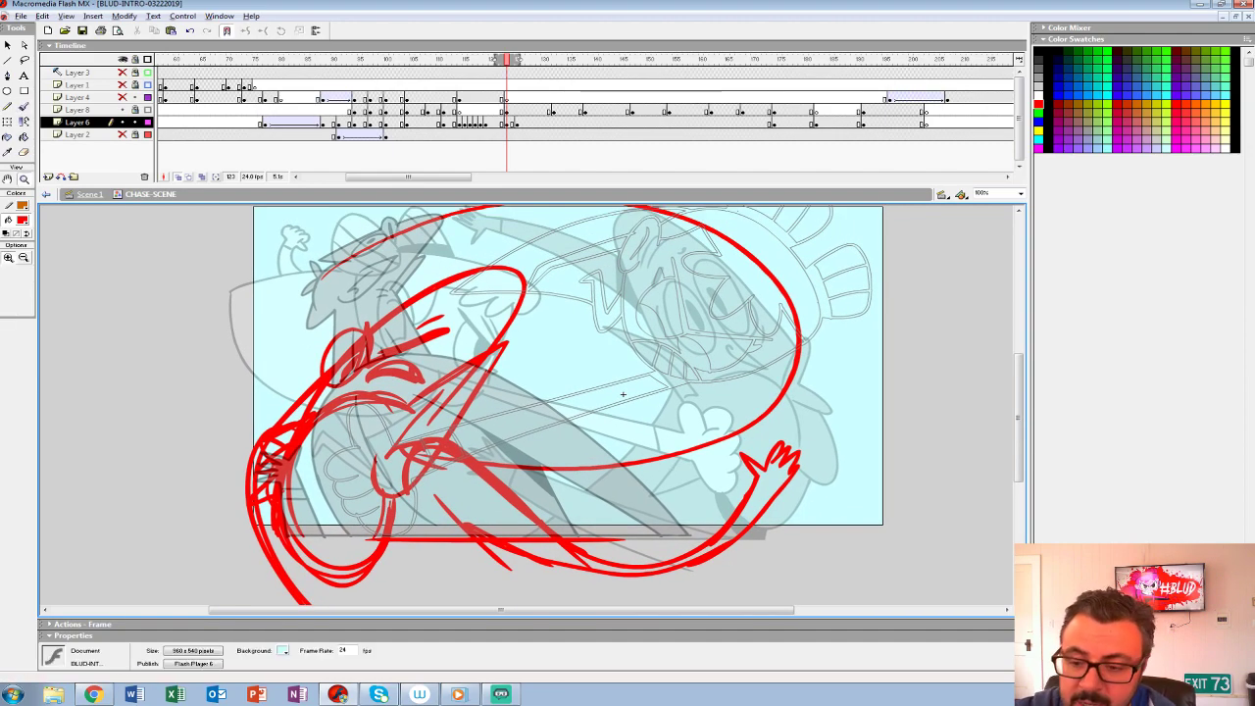
left_click(569, 350, "alt")
left_click(148, 110)
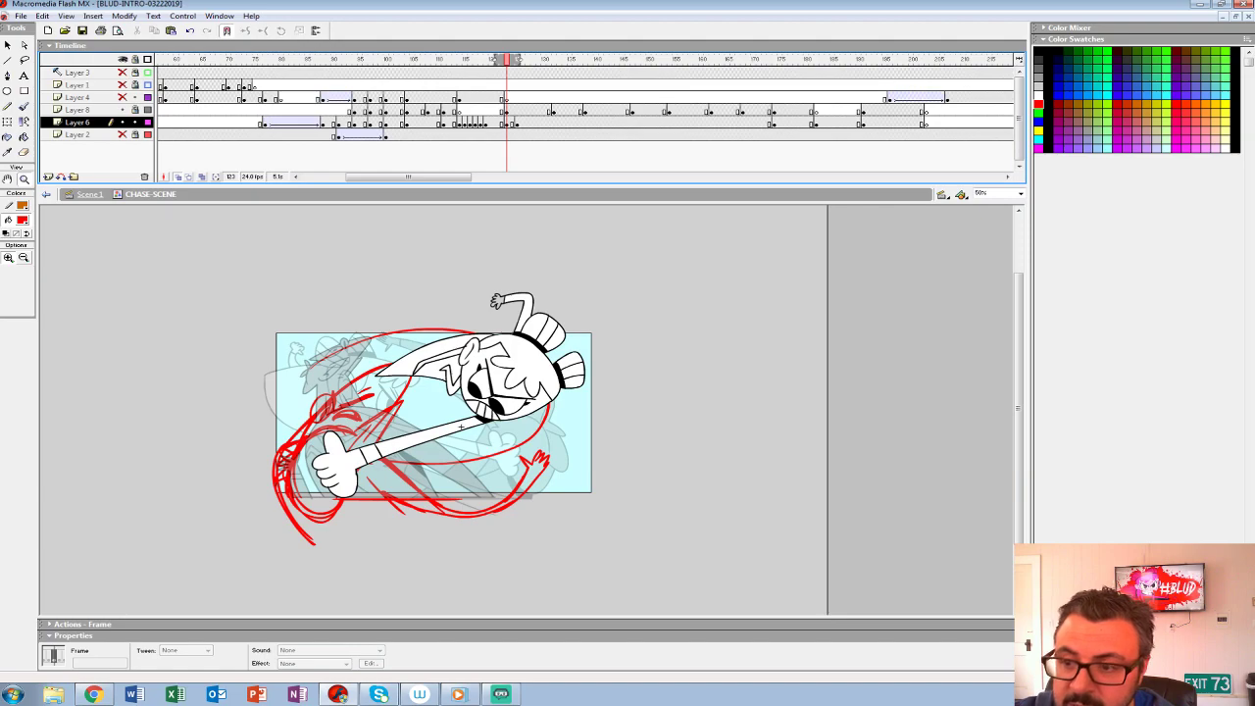
left_click(475, 85)
key("Return")
left_click(464, 86)
key("Return")
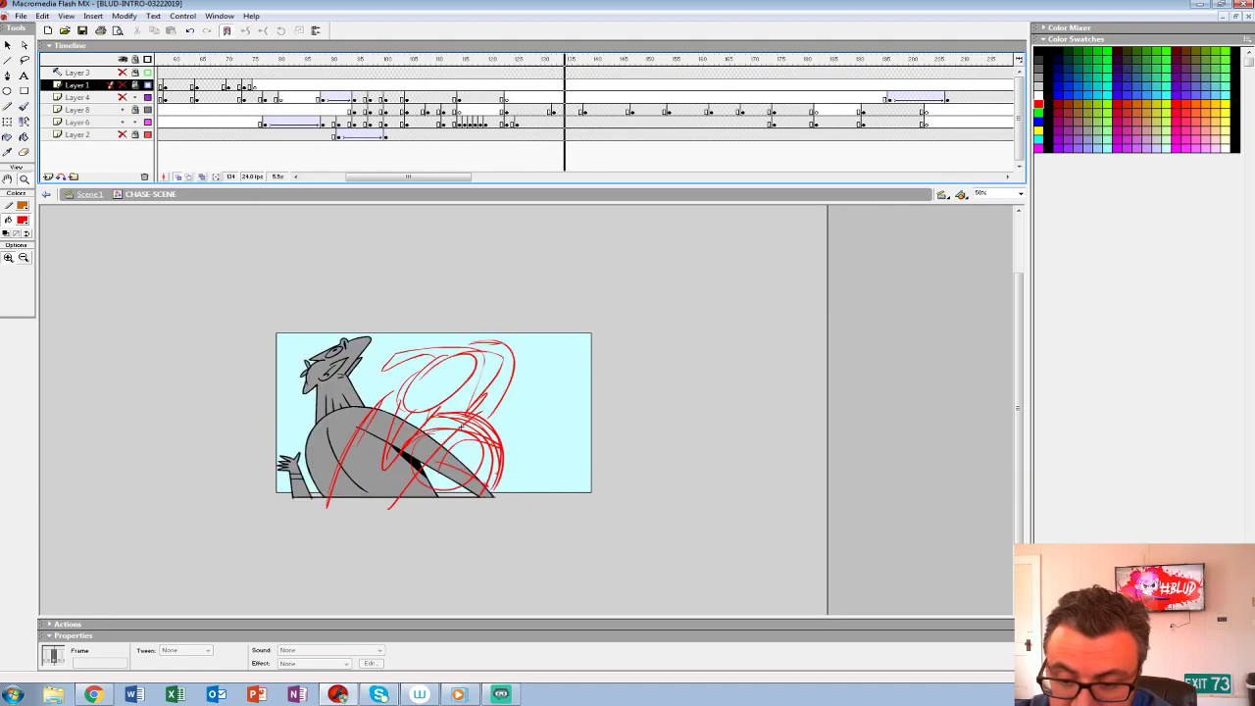
left_click(465, 97)
key("Return")
key("Return")
left_click(502, 97)
left_click(502, 123)
key("period")
key("period")
key("period")
key("period")
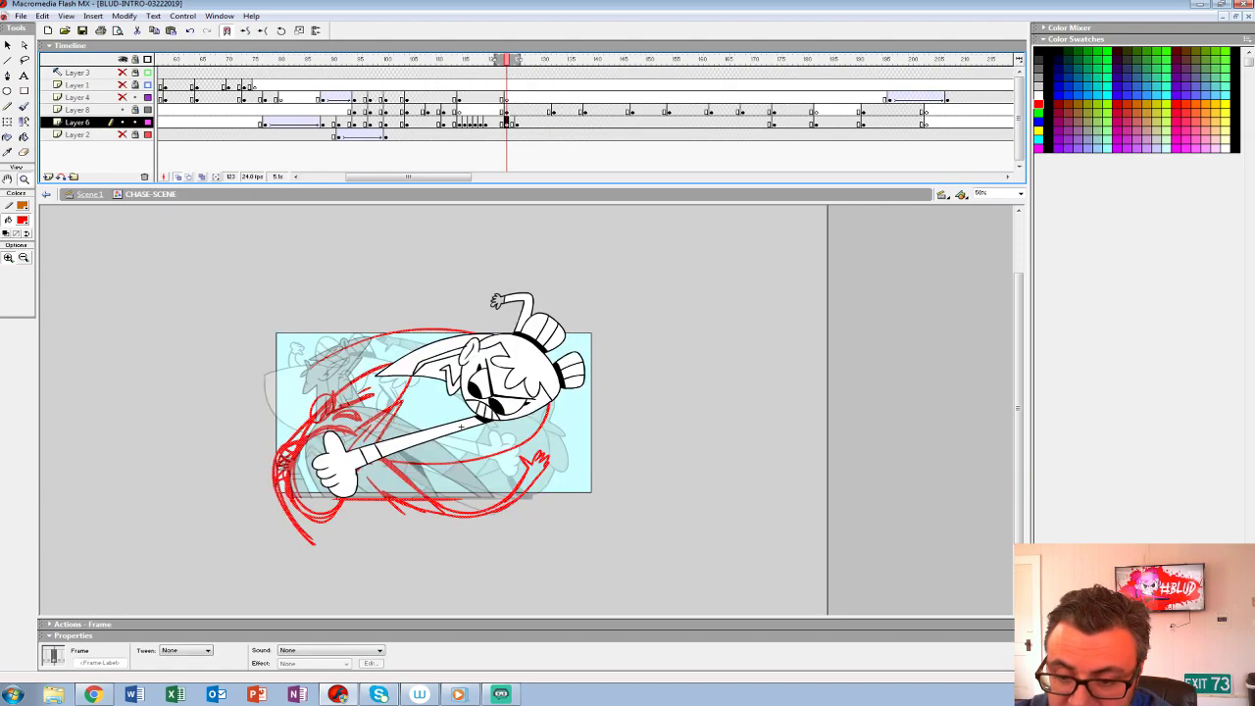
- Replay the follow-up punch and step through Layer 6 from frame 123 to frame 126
left_click(472, 451)
left_click_drag(472, 451, 498, 540)
left_click(505, 97)
key("Return")
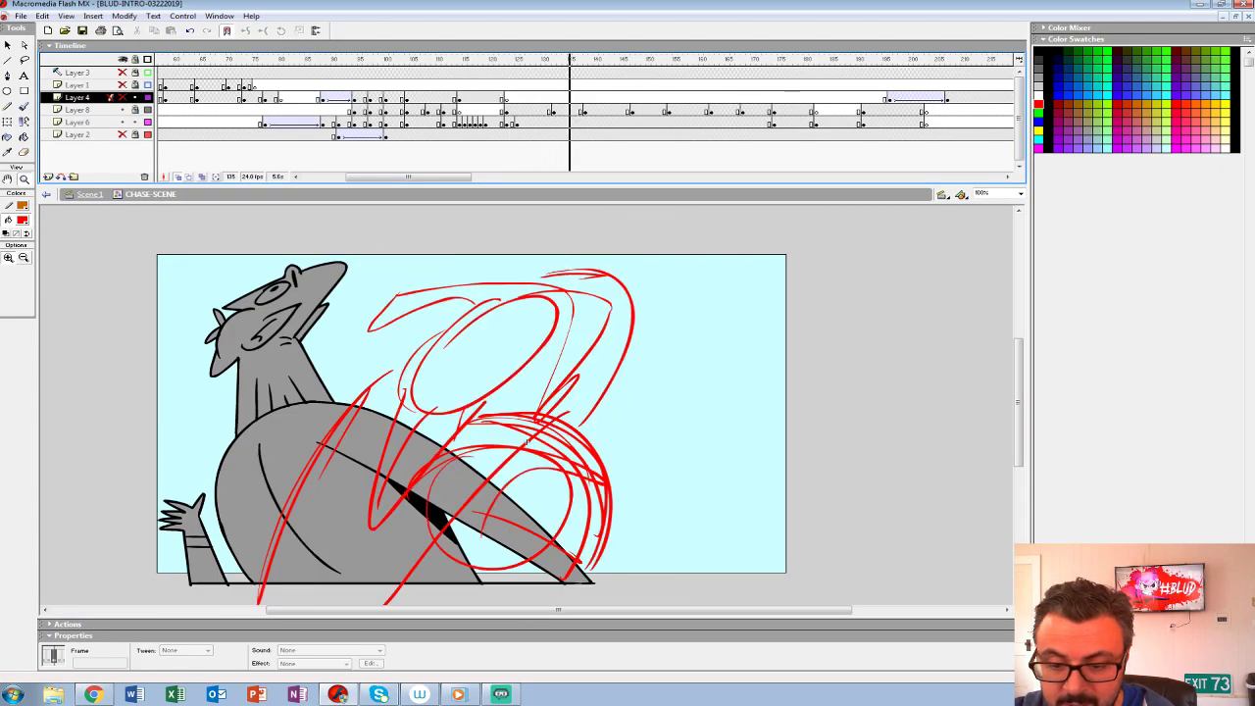
left_click(502, 122)
key("period")
key("period")
key("period")
key("period")
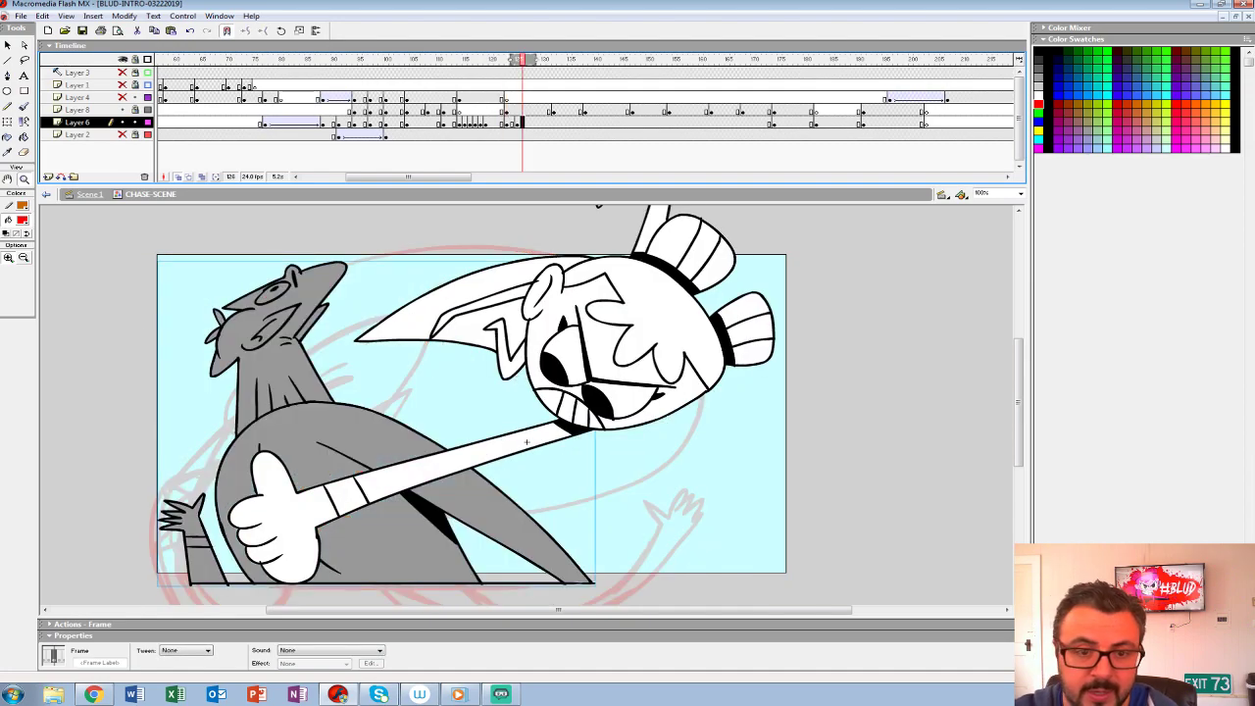
- Skew the grey character's group in the pose starting at frame 125 toward the hero and nudge it left
key("q")
left_click(525, 443)
left_click_drag(451, 261, 471, 261)
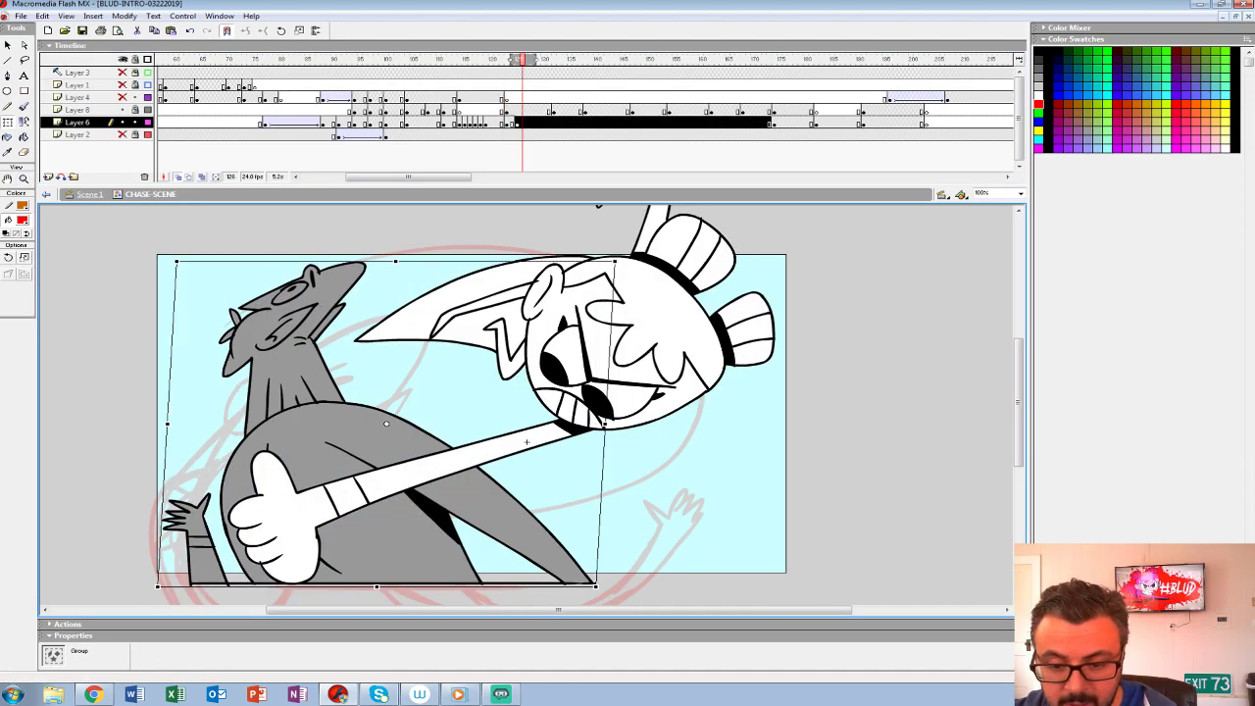
key("shift+Left")
key("shift+Left")
key("shift+Left")
key("shift+Left")
key("shift+Right")
key("shift+Right")
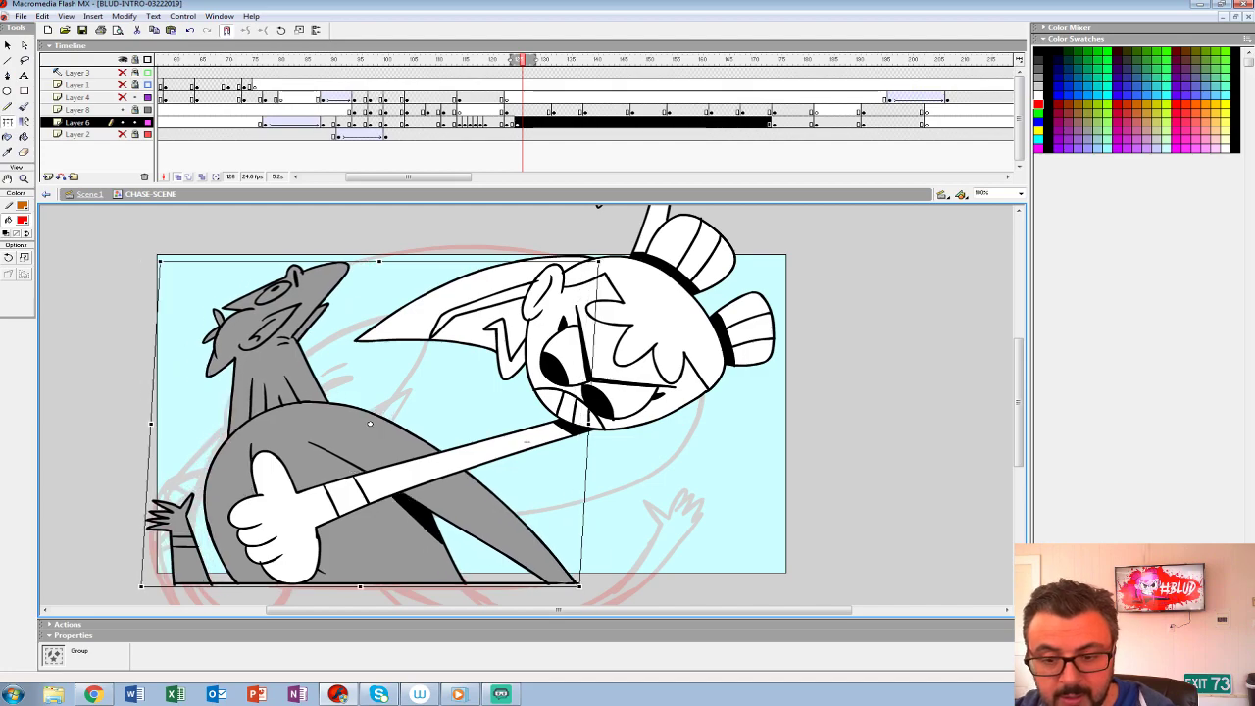
- Insert a keyframe at frame 132 on Layer 6, skew the grey character back to the left and nudge it down
left_click_drag(522, 60, 553, 60)
key("F6")
left_click_drag(471, 261, 432, 261)
key("shift+Down")
key("shift+Down")
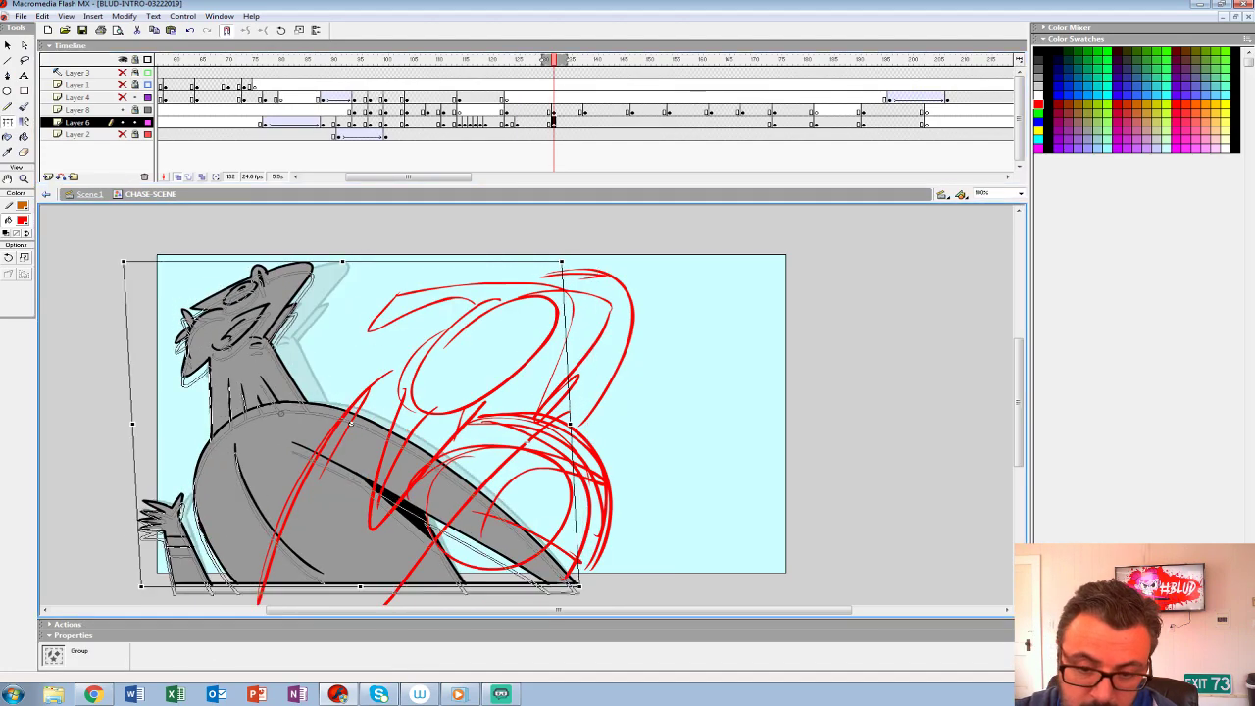
- Scrub and step through the frames around 125 to examine the grey character's change of pose
left_click_drag(553, 60, 491, 60)
key("period")
key("period")
key("period")
key("period")
key("period")
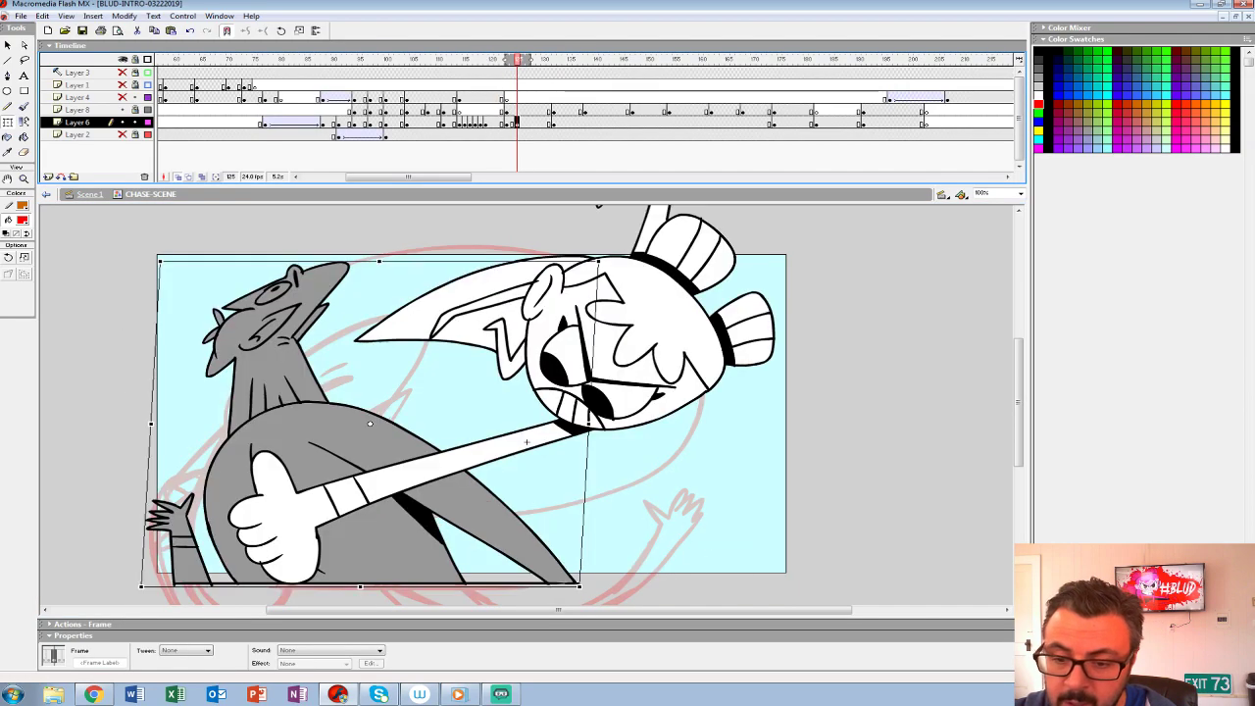
key("period")
key("period")
key("period")
key("comma")
key("comma")
key("comma")
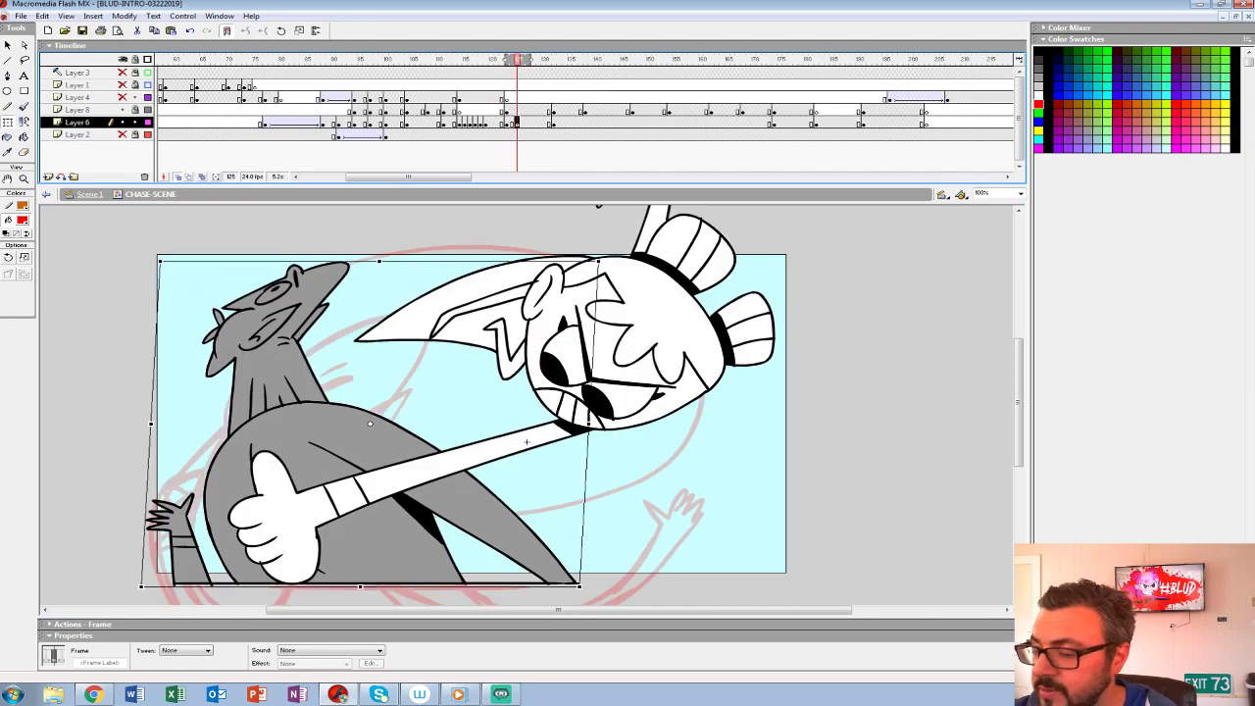
- Insert a keyframe at frame 126 on Layer 6, motion-tween it to frame 132 with ease 100 out, and check the movement
key("F6")
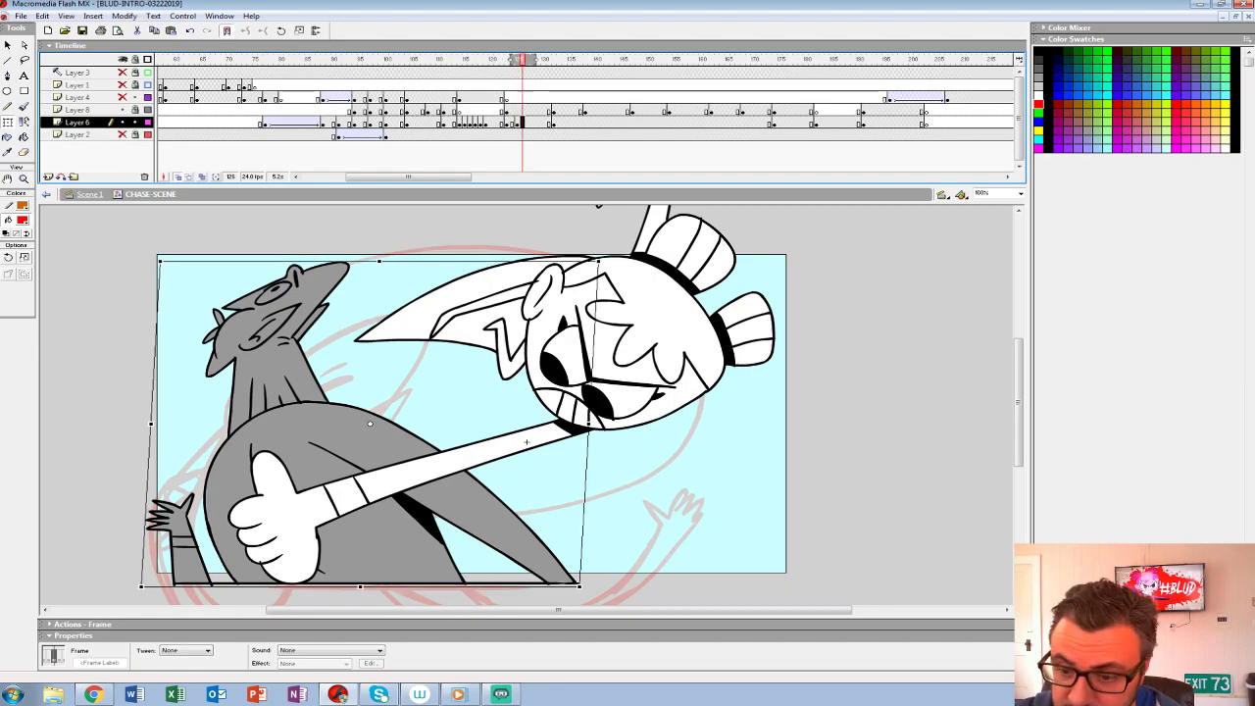
key("Down")
key("Return")
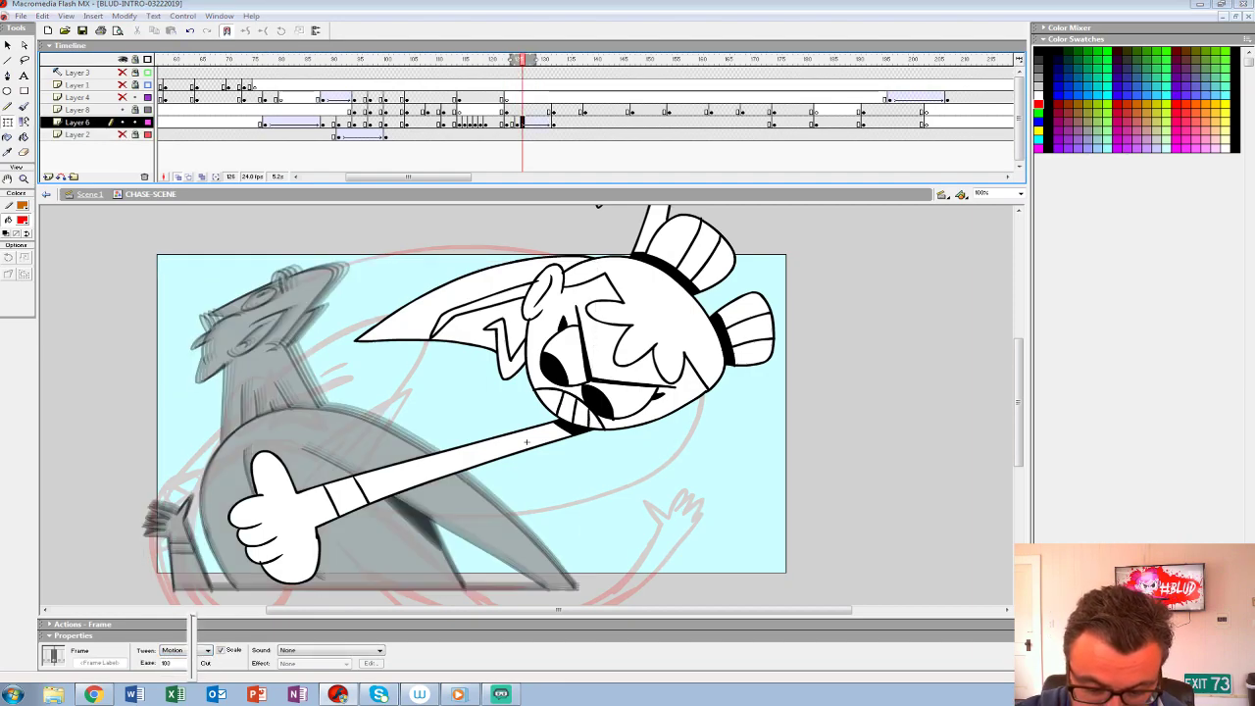
key("period")
key("comma")
key("comma")
key("comma")
key("comma")
key("comma")
key("comma")
key("comma")
key("comma")
key("period")
key("period")
key("period")
key("period")
key("period")
key("period")
key("period")
key("period")
key("period")
key("period")
key("period")
key("period")
key("period")
key("period")
key("period")
key("period")
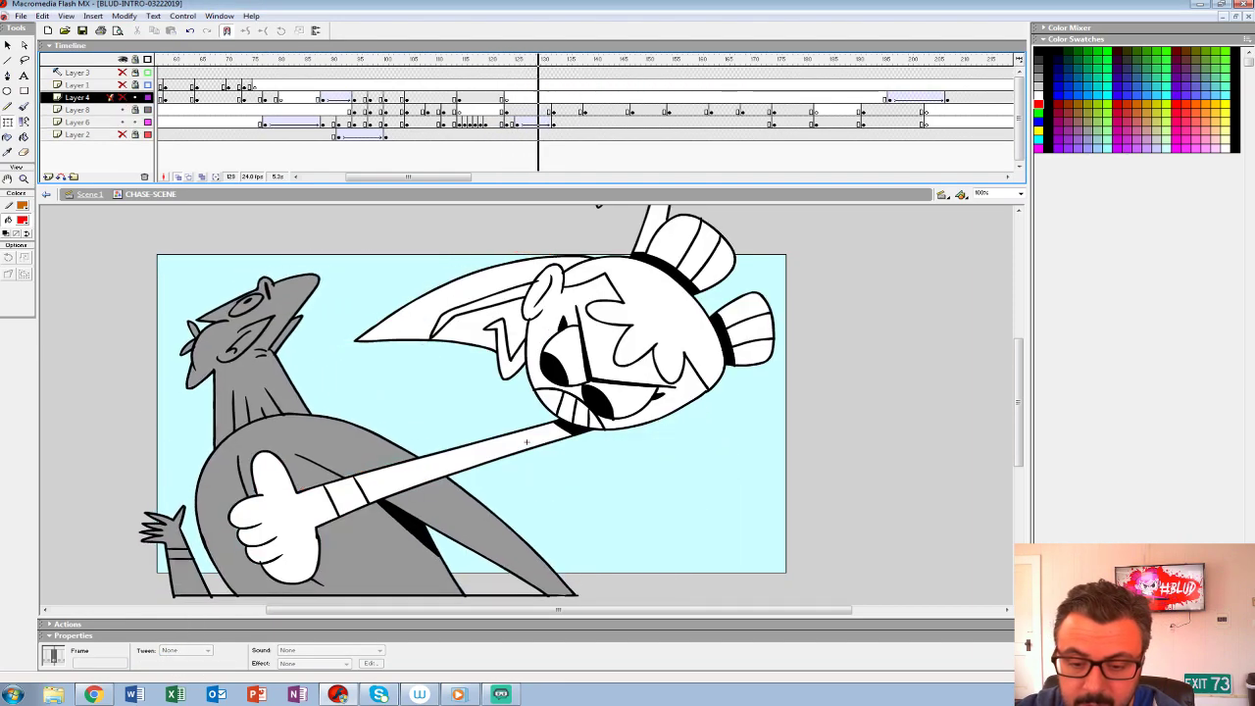
- Convert the tweened frames up to frame 131 on Layer 6 to keyframes and set their tween to None
key("comma")
key("comma")
key("comma")
key("comma")
key("comma")
key("comma")
key("comma")
key("comma")
key("comma")
key("comma")
left_click_drag(516, 123, 549, 123)
key("F6")
left_click(563, 123)
left_click(207, 651)
left_click(179, 660)
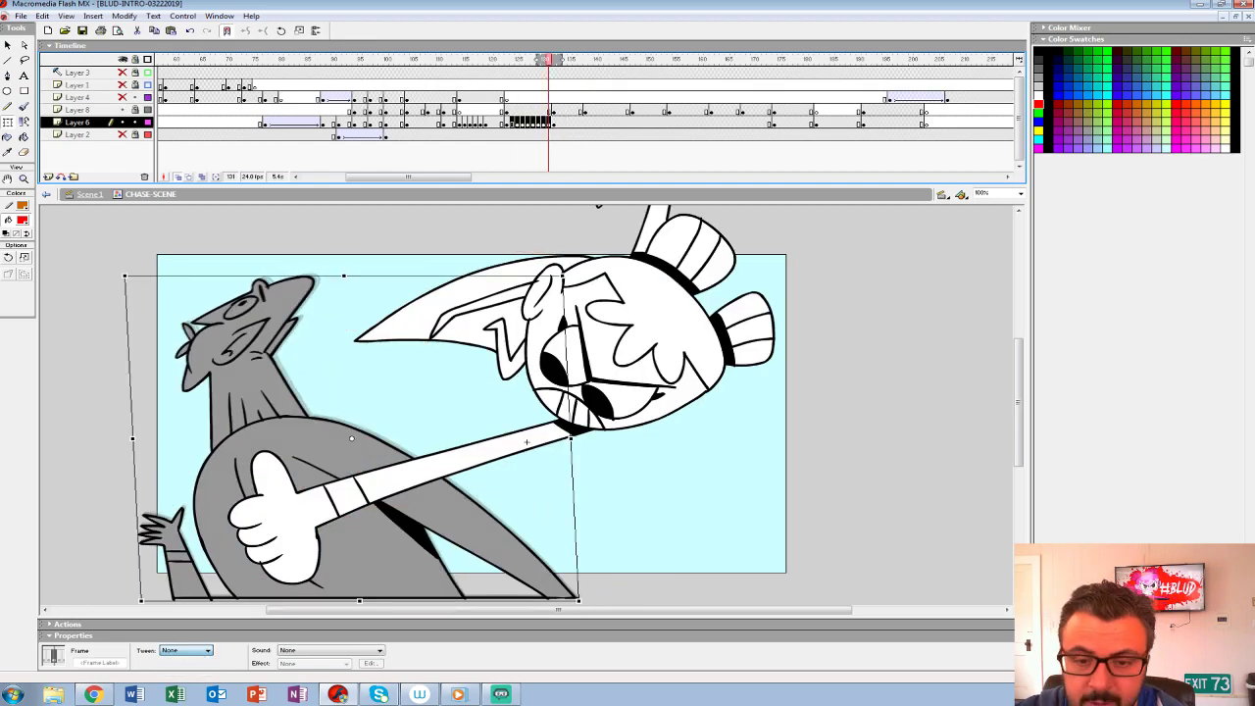
- Insert a new layer above Layer 6, try shifting the Layer 6 keyframes along the timeline, and undo the shift
left_click(48, 176)
left_click(523, 135)
left_click(518, 135)
mouse_move(518, 135)
left_mouse_down()
mouse_move(522, 123)
mouse_move(554, 123)
mouse_move(528, 135)
mouse_move(563, 135)
left_mouse_up()
key("ctrl+z")
key("ctrl+z")
key("ctrl+z")
left_click(527, 135)
left_click(548, 135)
left_click(548, 135)
- Insert further keyframes on Layer 6 shortly after frame 132 and step through the grey character's settling motion
left_click(522, 123, "shift")
left_click(554, 135)
key("F6")
key("comma")
key("period")
key("F6")
key("comma")
key("comma")
key("comma")
key("comma")
key("period")
key("period")
key("period")
key("period")
- Play back the follow-up punch with onion skinning turned off and Layer 4 shown
left_click(480, 122)
key("Return")
left_click(480, 122)
key("Return")
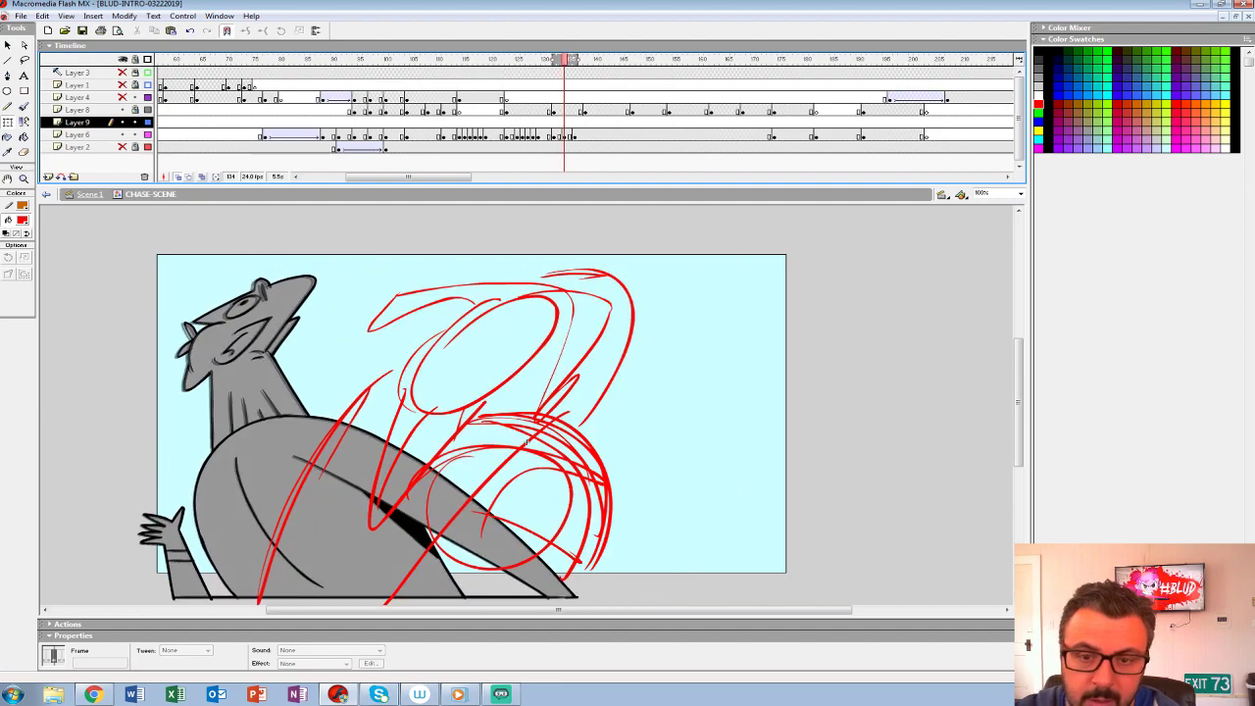
left_click(177, 178)
left_click(485, 97)
key("Return")
key("Return")
- Unlock Layer 8, insert a keyframe at frame 127, and return to the hero's punch pose at frame 123
left_click_drag(574, 59, 507, 59)
left_click(506, 110)
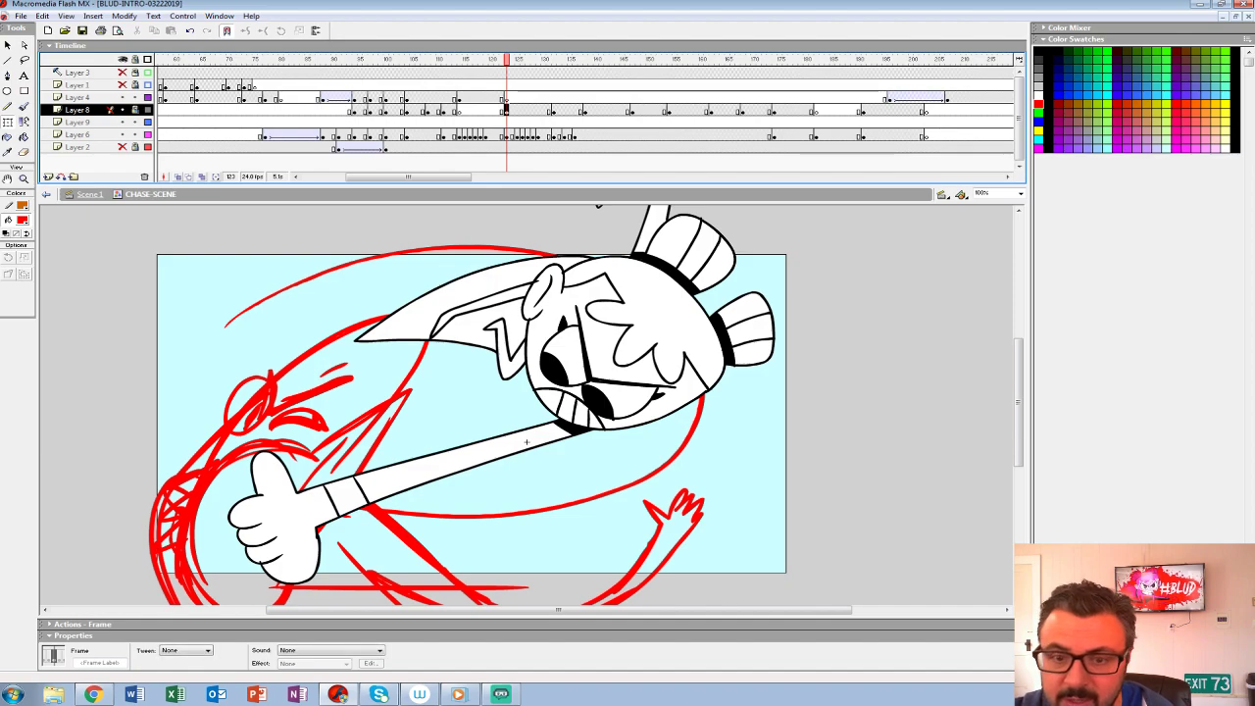
key("q")
key("period")
key("period")
key("period")
key("period")
key("F6")
key("comma")
key("comma")
key("comma")
key("comma")
- Scale up the hero's punch pose at frame 123 on Layer 8, nudge it left, and skew it slightly
key("ctrl+alt+s")
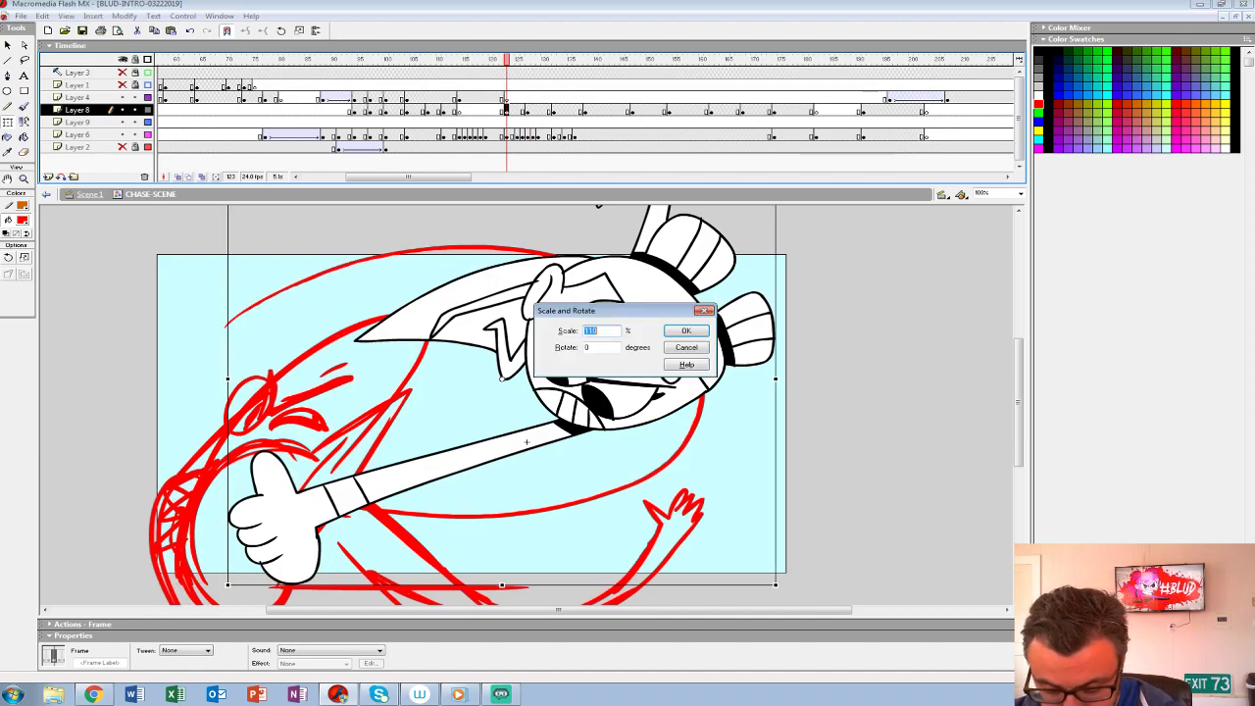
key("Return")
key("shift+Left")
key("shift+Left")
key("shift+Right")
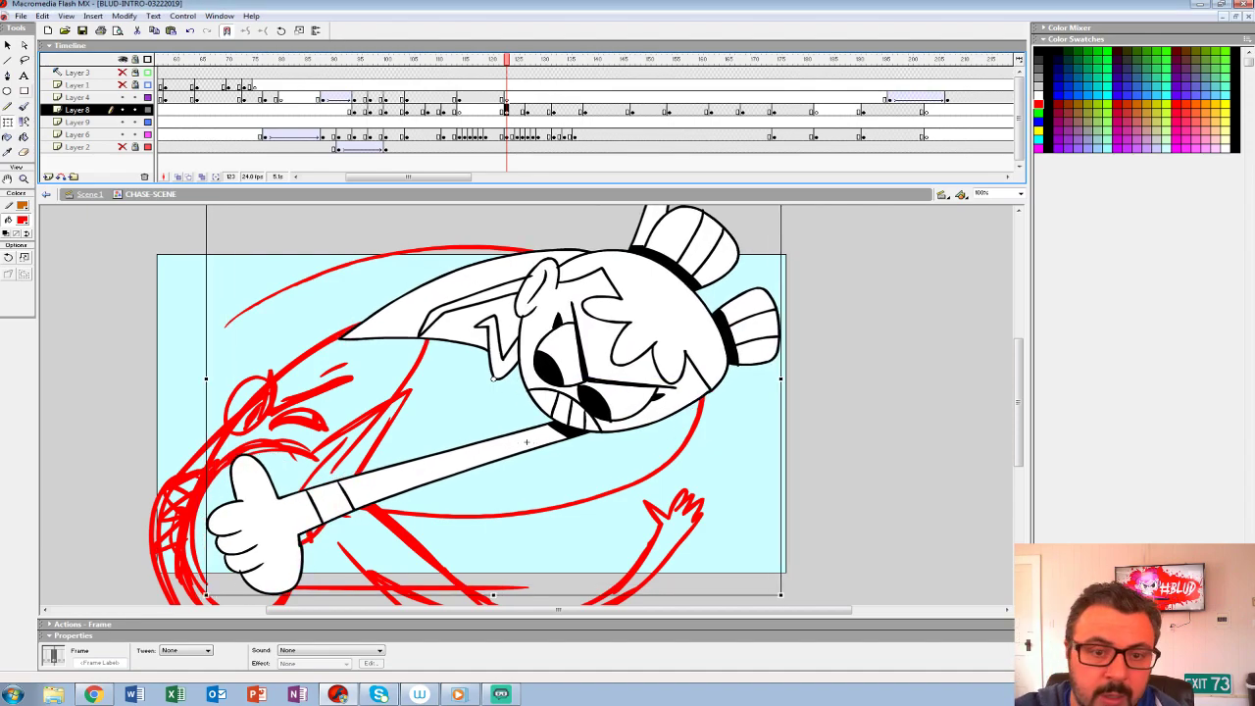
left_click_drag(616, 549, 586, 437)
left_click_drag(605, 483, 585, 482)
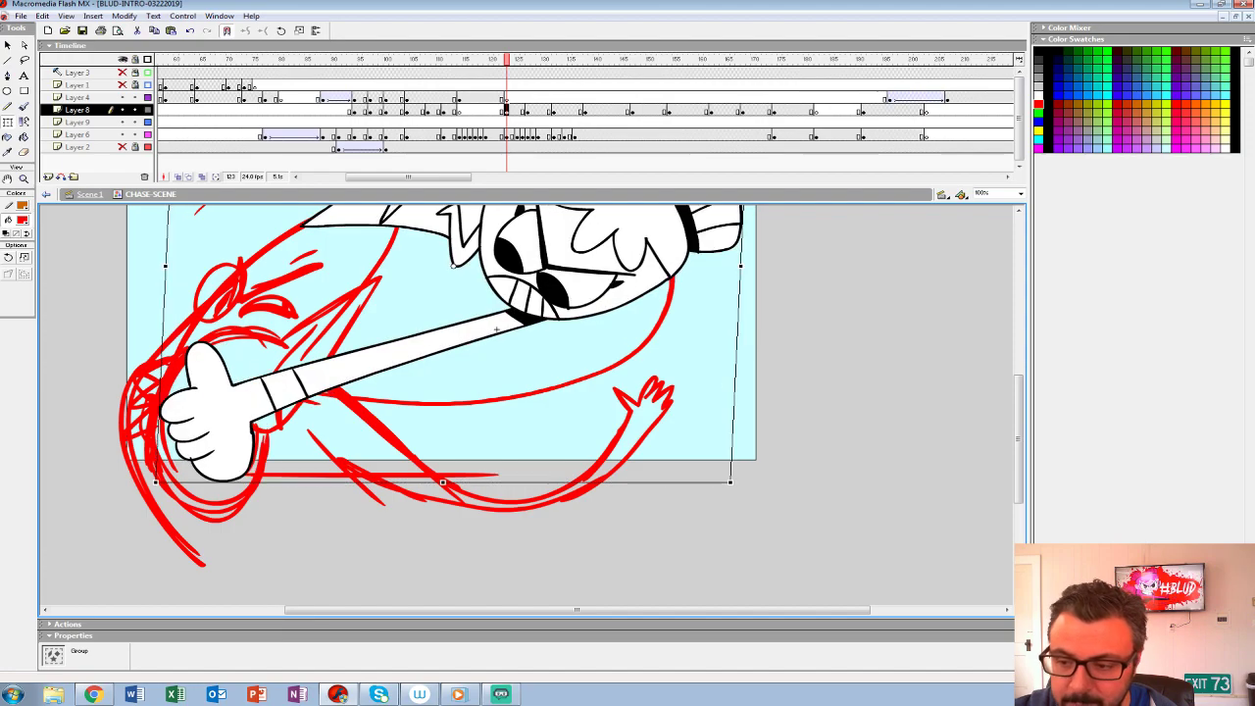
- Skew the hero's punch pose at frame 123 slightly further and apply a motion tween with ease 100 out on Layer 8
left_click_drag(579, 392, 473, 575)
left_click_drag(431, 234, 455, 233)
left_click_drag(460, 412, 543, 355)
mouse_move(507, 60)
left_mouse_down()
mouse_move(486, 60)
mouse_move(559, 59)
mouse_move(507, 60)
left_mouse_up()
left_click(507, 110)
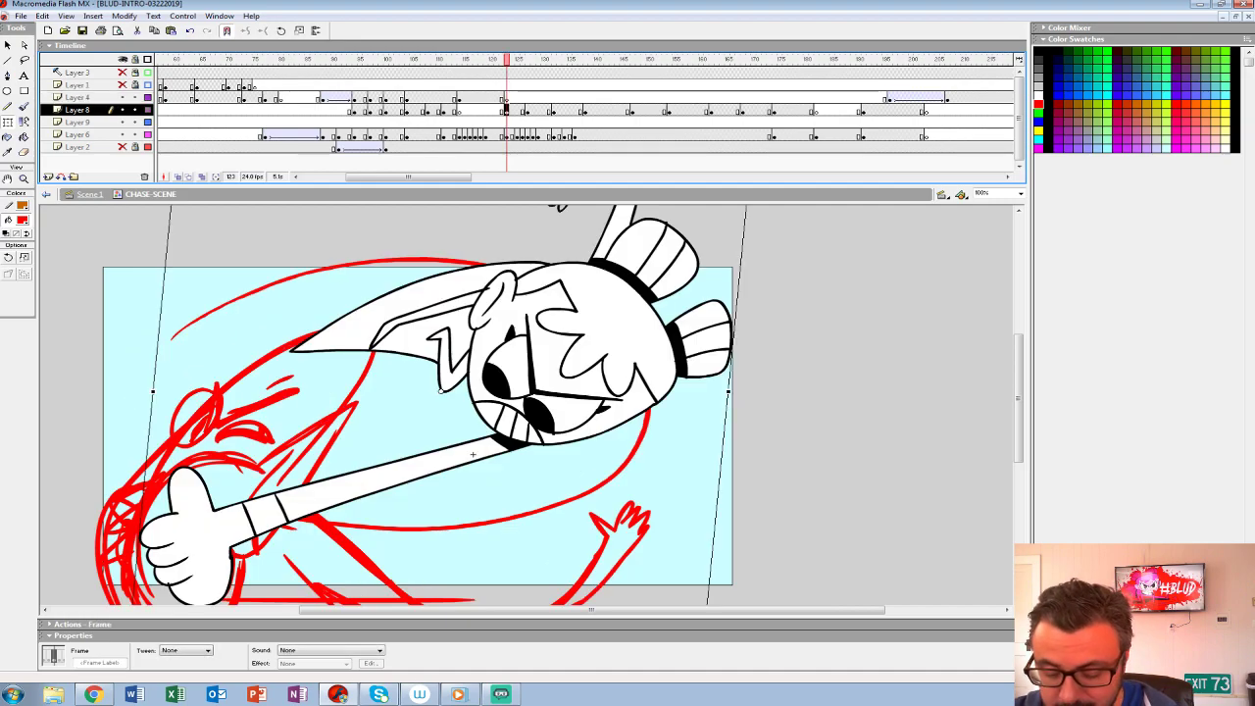
left_click(186, 650)
left_click(181, 667)
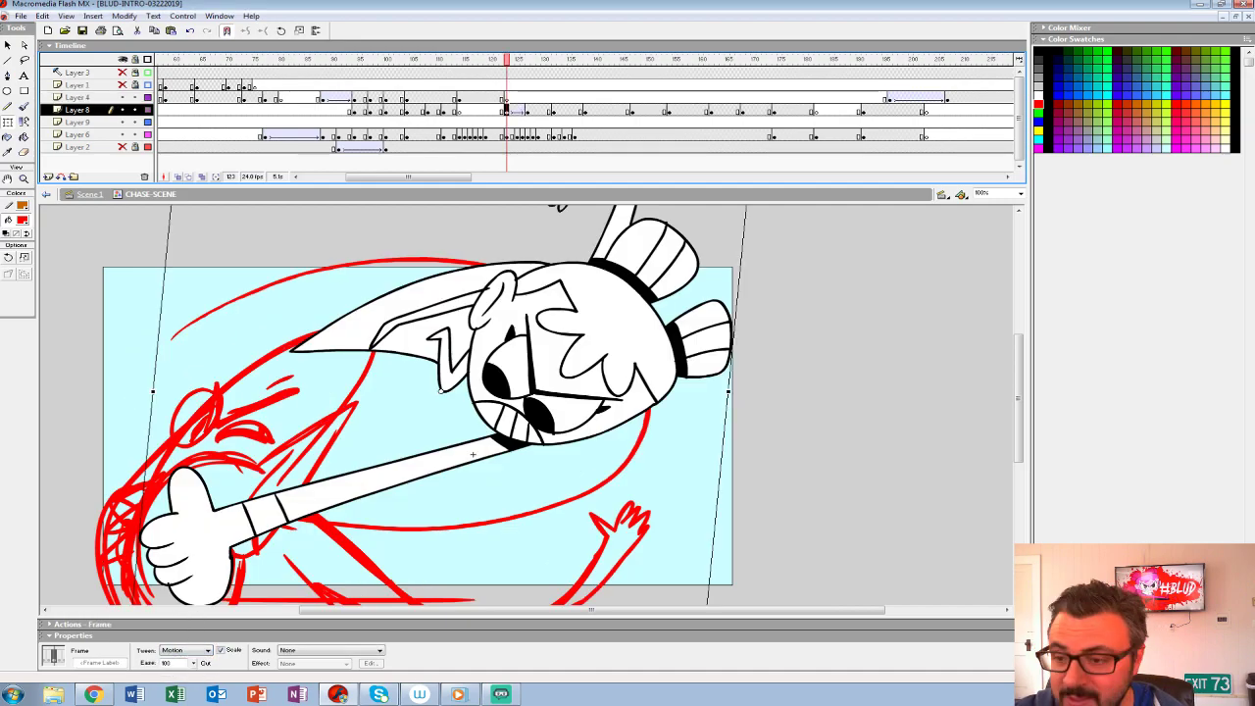
- Step back and forth frame by frame through the hero's tweened punch after frame 123
left_click(474, 97)
key("period")
key("period")
key("period")
key("period")
key("period")
key("period")
key("period")
key("period")
key("period")
key("period")
key("comma")
key("comma")
key("comma")
key("comma")
key("comma")
key("comma")
key("comma")
key("period")
key("period")
key("period")
key("period")
key("period")
key("period")
key("period")
key("period")
key("period")
key("period")
key("period")
key("comma")
key("comma")
key("comma")
key("comma")
key("comma")
key("comma")
- Convert the tweened Layer 8 frames up to frame 134 into keyframes and set their tween to None
left_click_drag(517, 110, 564, 110)
left_click(187, 650)
left_click(182, 659)
left_click(538, 97)
left_click(543, 110)
left_click(549, 110)
left_click(543, 110)
left_click(527, 109)
left_click(517, 109)
left_click(554, 110)
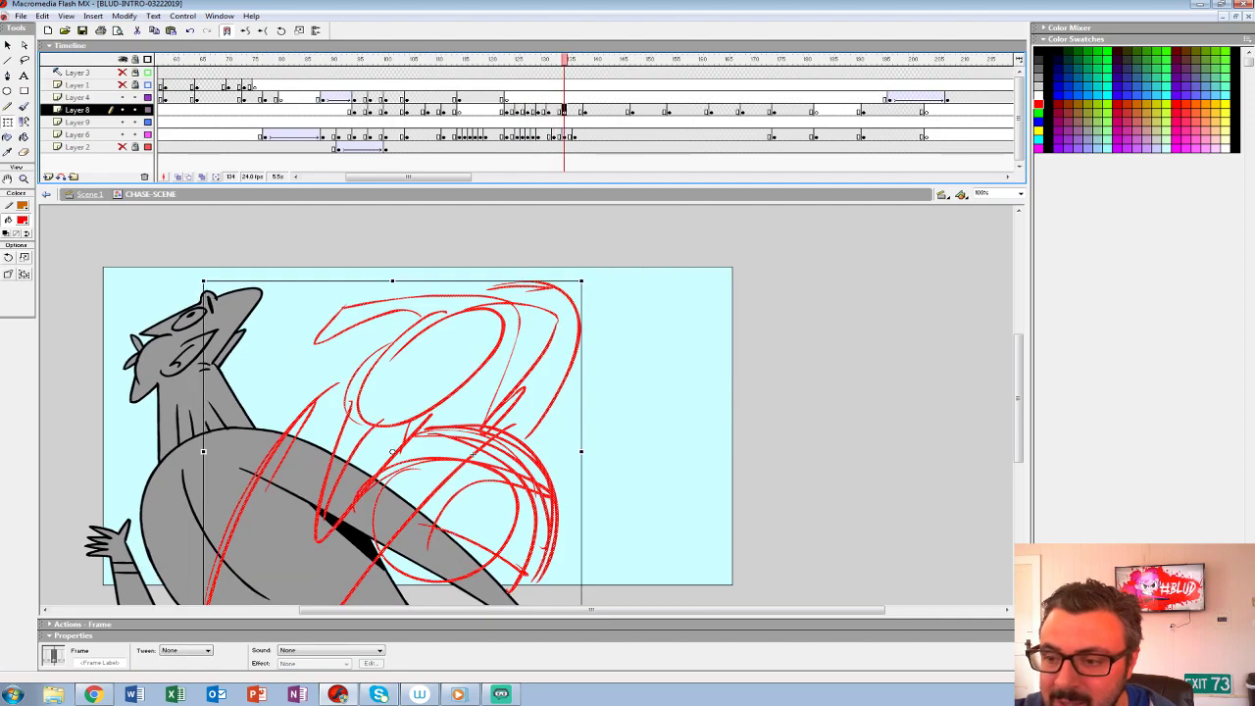
- Play back the follow-up punch with the hero's keyframed settling motion on Layer 8
left_click(548, 110)
left_click(490, 97)
key("Return")
left_click(490, 97)
key("Return")
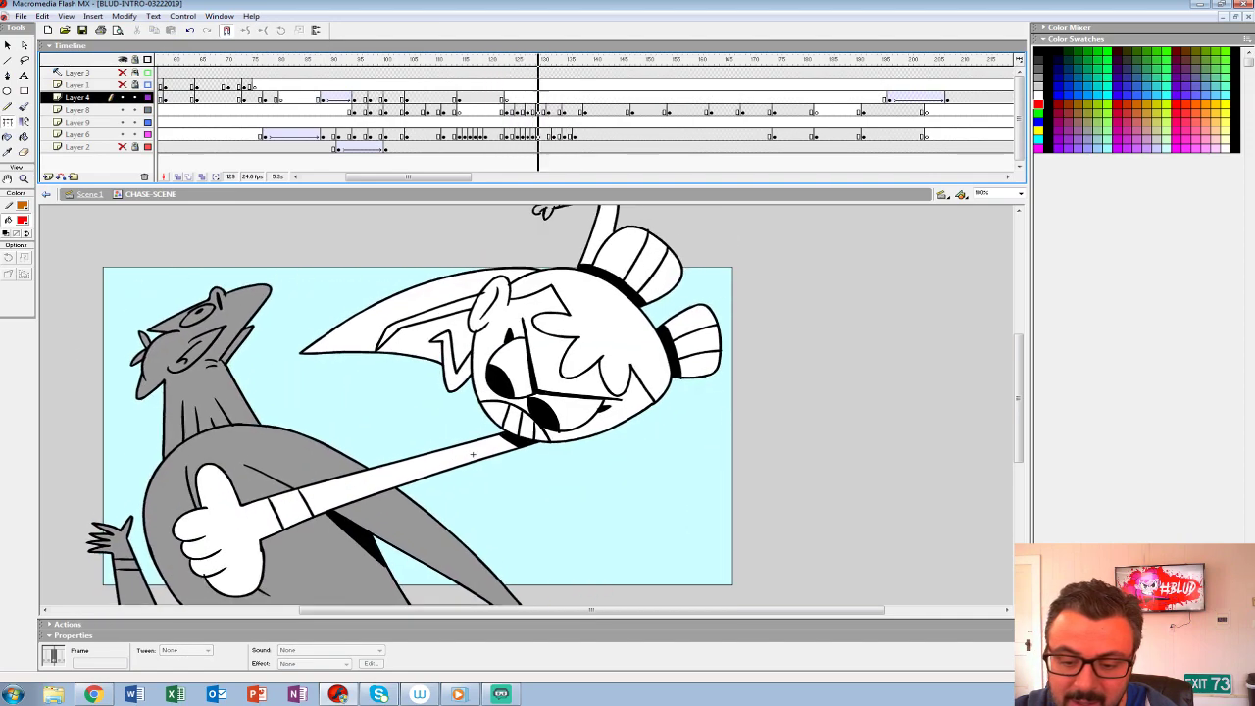
- Undo the latest timeline edits, redo one, and set the hero's settling keyframe on Layer 8 at frame 134
key("ctrl+z")
key("ctrl+z")
key("ctrl+z")
key("ctrl+z")
key("ctrl+z")
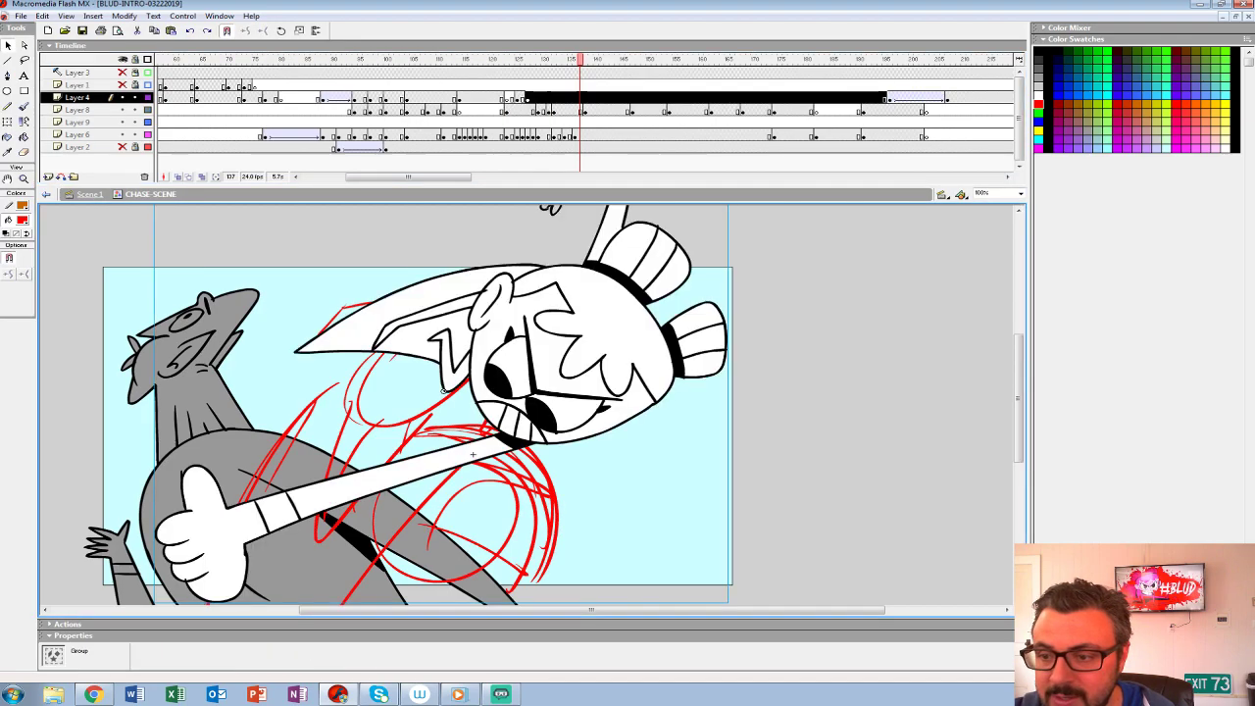
key("ctrl+y")
left_click(496, 97)
left_click(554, 110)
left_click_drag(554, 109, 565, 110)
- Play back the punch sequence again, also with the Layer 2 background shown
left_click(496, 86)
left_click(480, 86)
key("Return")
left_click(480, 86)
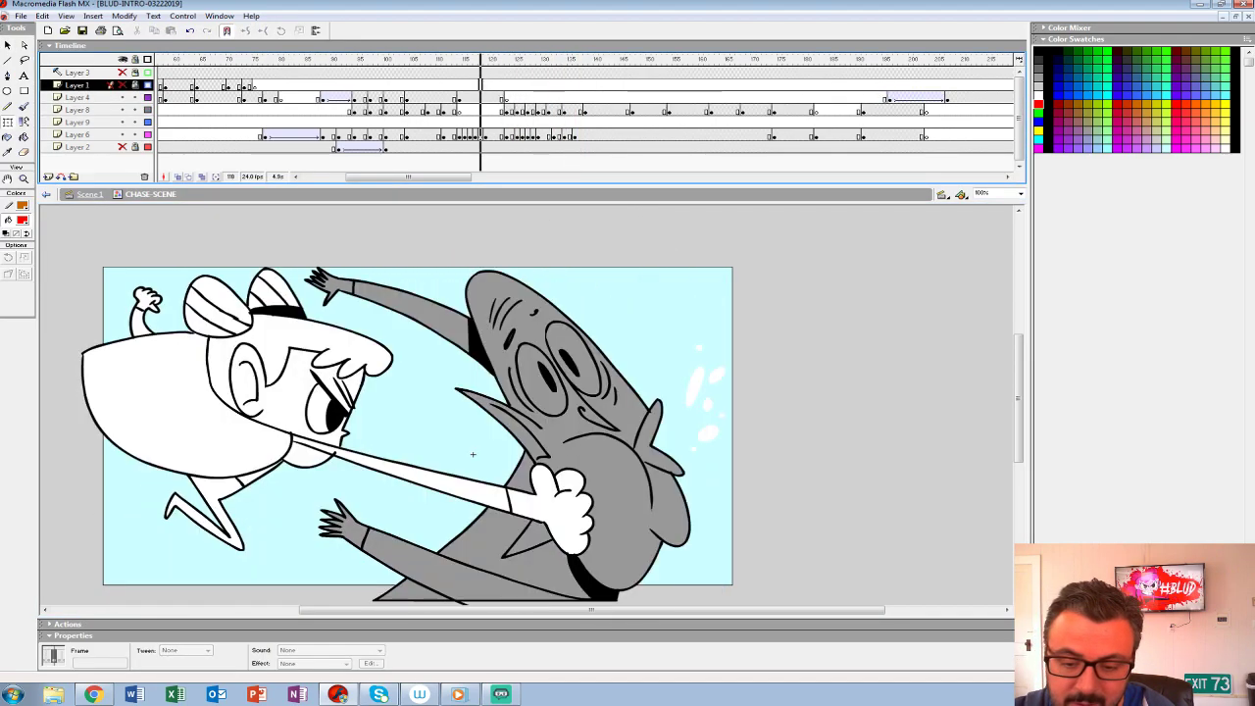
left_click(122, 147)
left_click(333, 110)
key("Return")
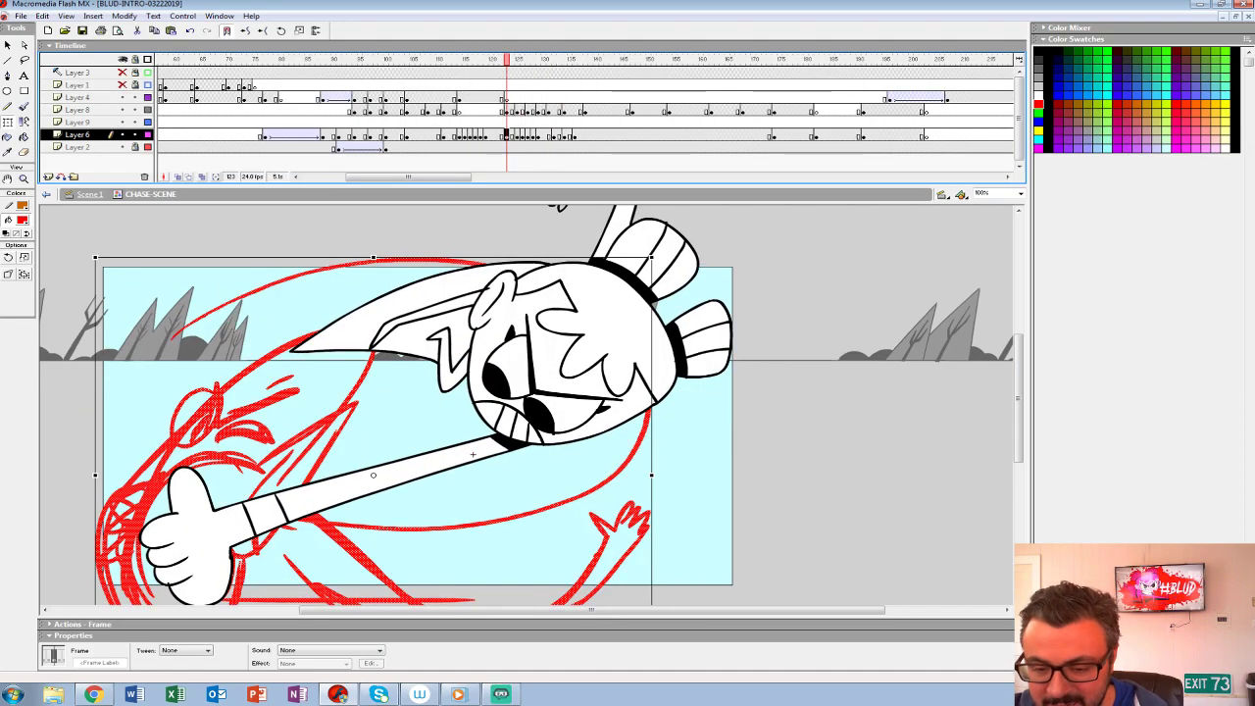
- Isolate Layer 6 at frame 124, onion-skin the red impact rough from frame 123, and set the fill color to black
left_click_drag(123, 97, 122, 147)
left_click(178, 176)
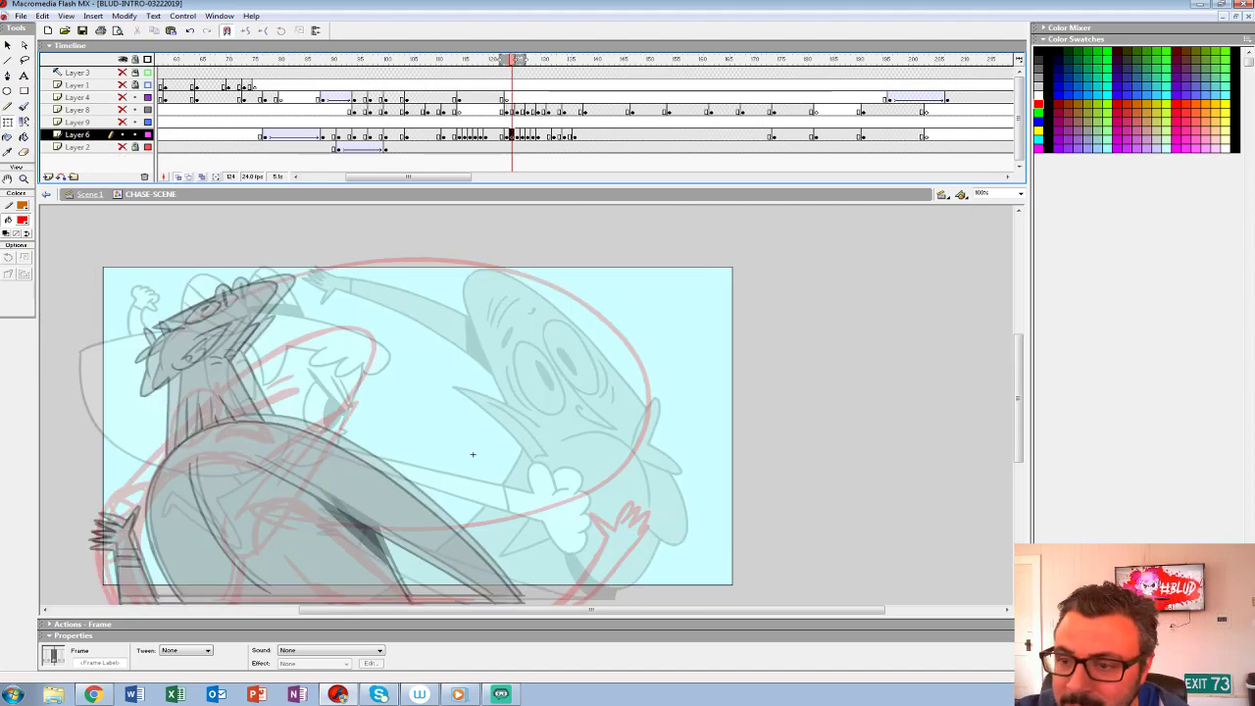
left_click_drag(522, 60, 512, 60)
left_click_drag(501, 60, 507, 60)
left_click_drag(472, 454, 608, 342)
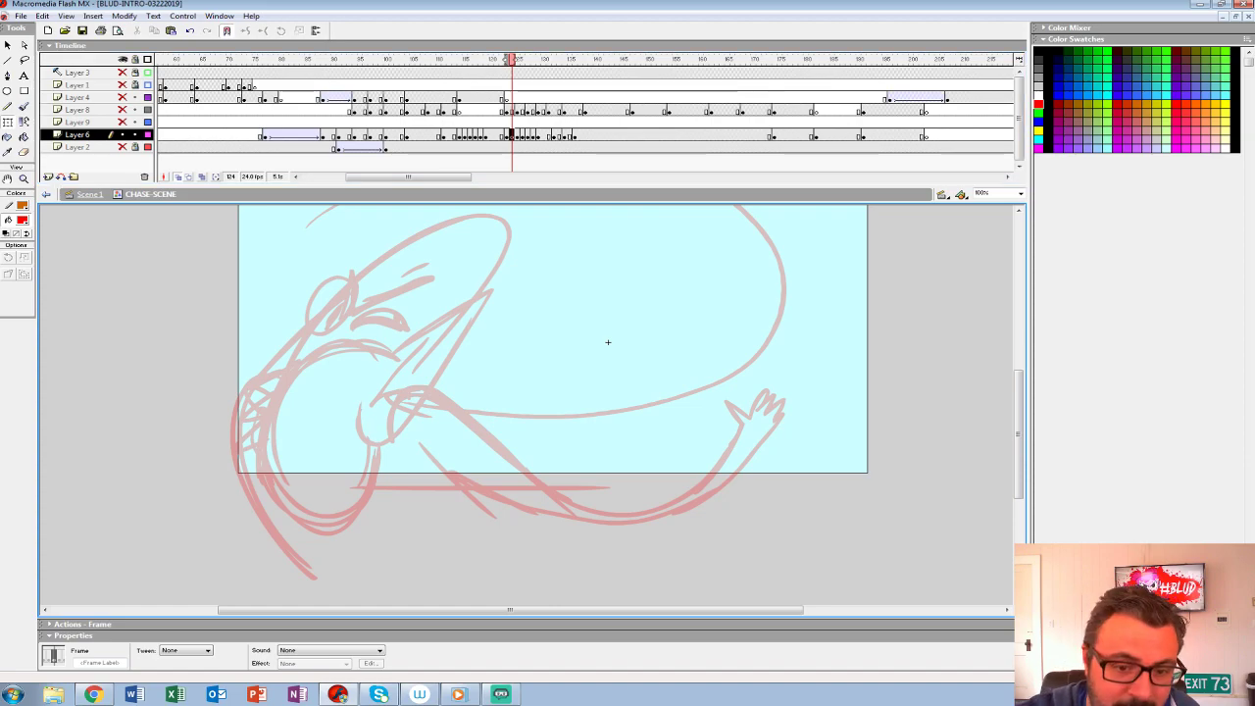
left_click(22, 221)
left_click(6, 247)
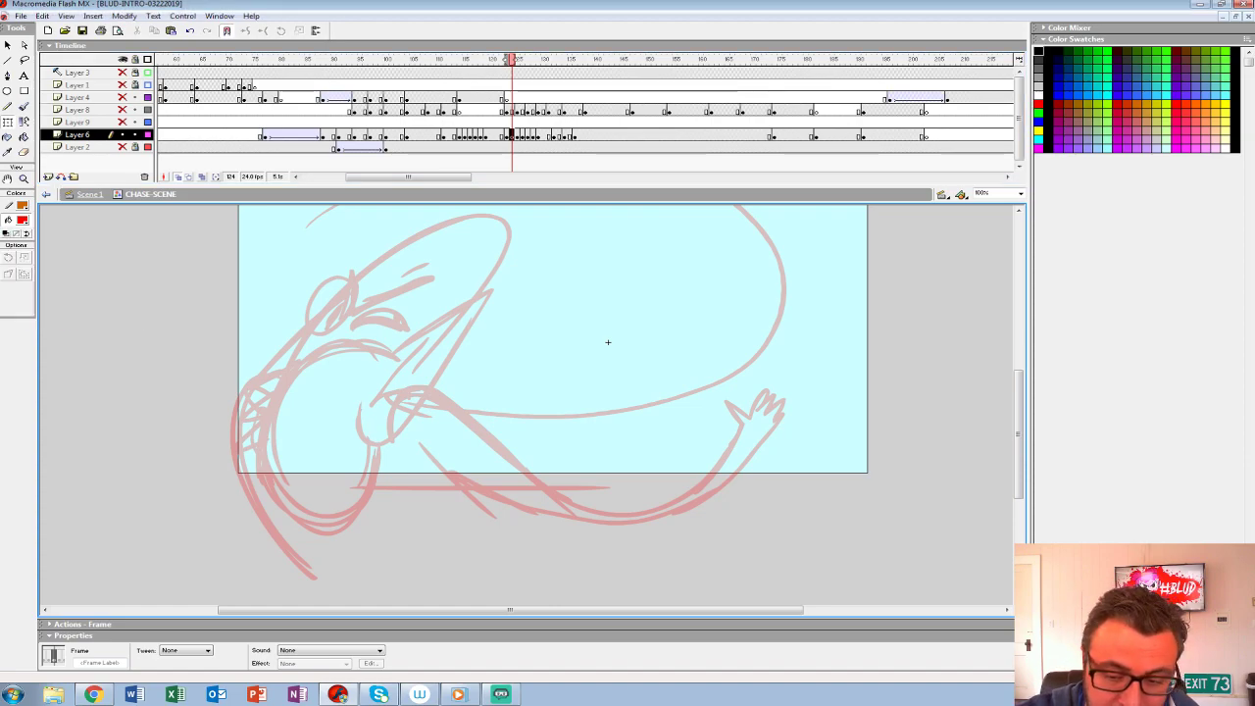
- Brush black ink lines over the rough for the grey character's large pointed ear
key("z")
left_click(432, 317)
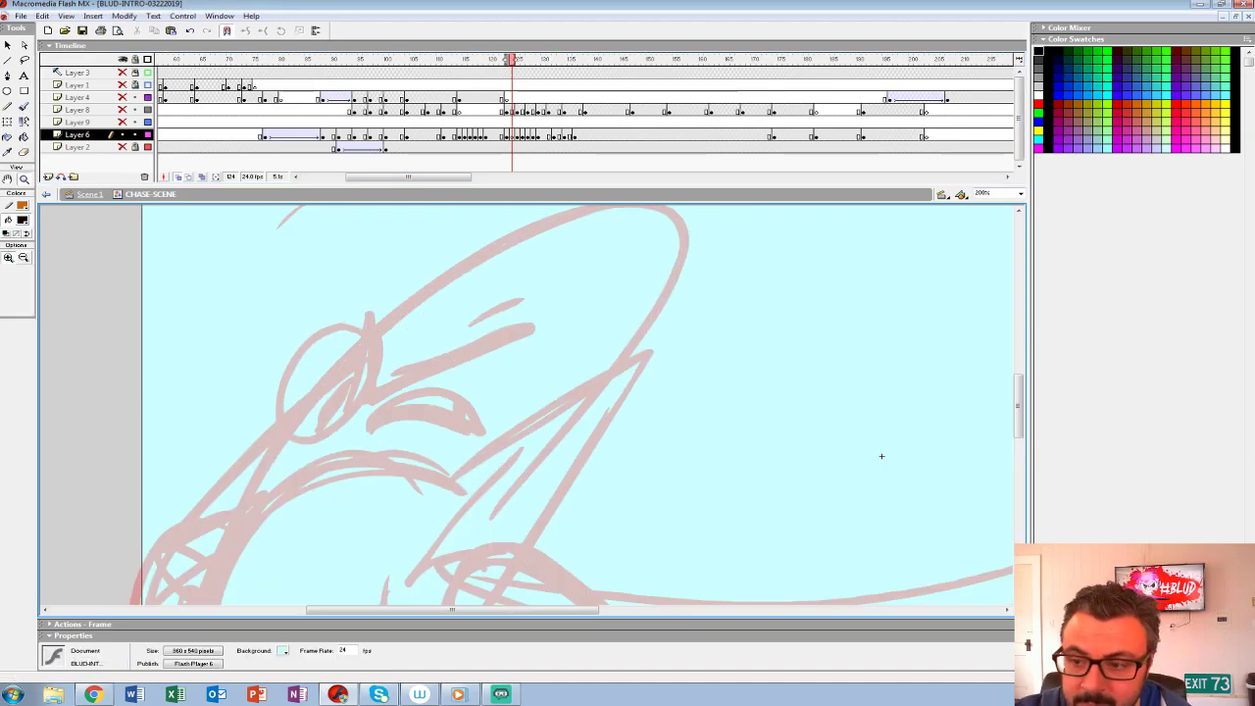
left_click_drag(506, 60, 501, 60)
left_click_drag(536, 473, 527, 335)
left_click_drag(869, 320, 902, 245)
key("b")
left_click_drag(363, 257, 224, 422)
key("ctrl+z")
left_click_drag(902, 245, 859, 297)
left_click_drag(424, 328, 599, 215)
key("ctrl+z")
mouse_move(599, 215)
left_mouse_down()
mouse_move(413, 500)
mouse_move(345, 485)
left_mouse_up()
mouse_move(546, 271)
left_mouse_down()
mouse_move(415, 399)
mouse_move(422, 449)
left_mouse_up()
- Ink the grey character's curved cheek line, smaller far ear, and squinting eye shape
mouse_move(840, 316)
left_mouse_down()
mouse_move(963, 230)
mouse_move(1010, 222)
left_mouse_up()
mouse_move(527, 232)
left_mouse_down()
mouse_move(432, 238)
mouse_move(380, 550)
mouse_move(406, 548)
mouse_move(416, 607)
left_mouse_up()
mouse_move(361, 386)
left_mouse_down()
mouse_move(334, 411)
mouse_move(315, 491)
mouse_move(337, 470)
left_mouse_up()
mouse_move(1009, 279)
left_mouse_down()
mouse_move(958, 433)
mouse_move(930, 455)
left_mouse_up()
mouse_move(447, 398)
left_mouse_down()
mouse_move(535, 422)
mouse_move(510, 412)
mouse_move(411, 428)
left_mouse_up()
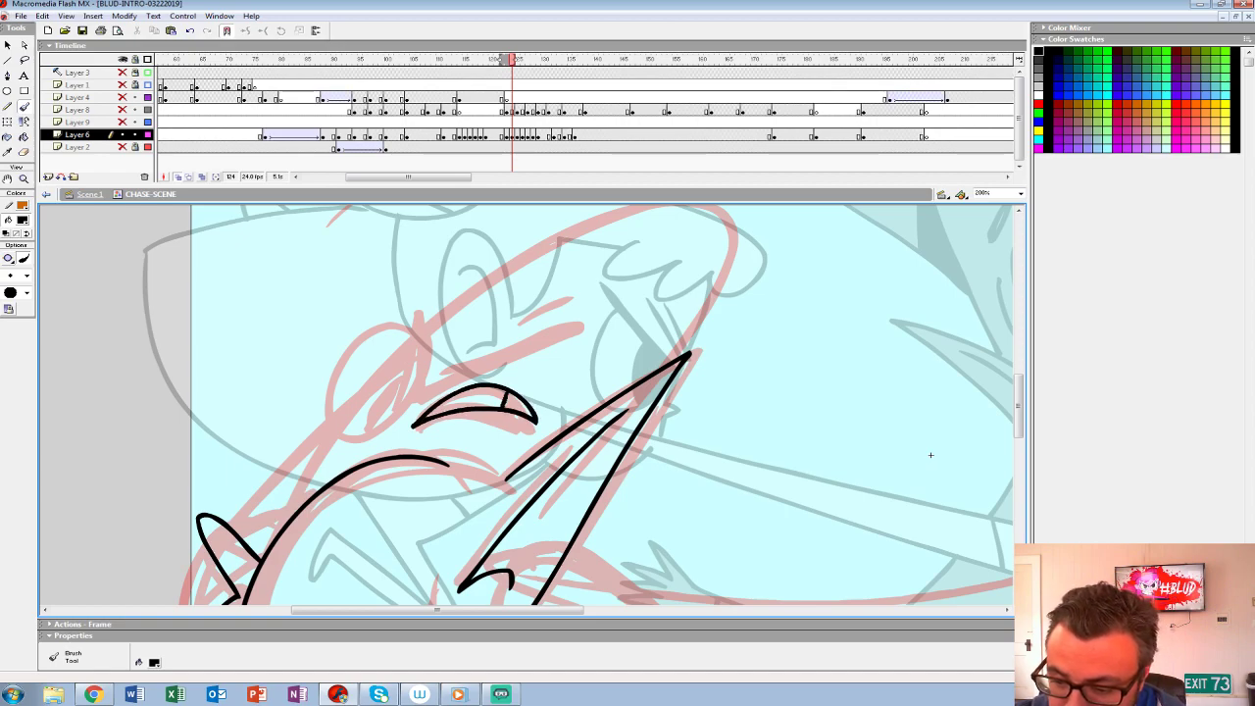
- Ink the grey character's thick furrowed brow and the bulging round eye with its black pupil
mouse_move(431, 300)
left_mouse_down()
mouse_move(449, 390)
mouse_move(541, 327)
mouse_move(426, 402)
mouse_move(562, 321)
left_mouse_up()
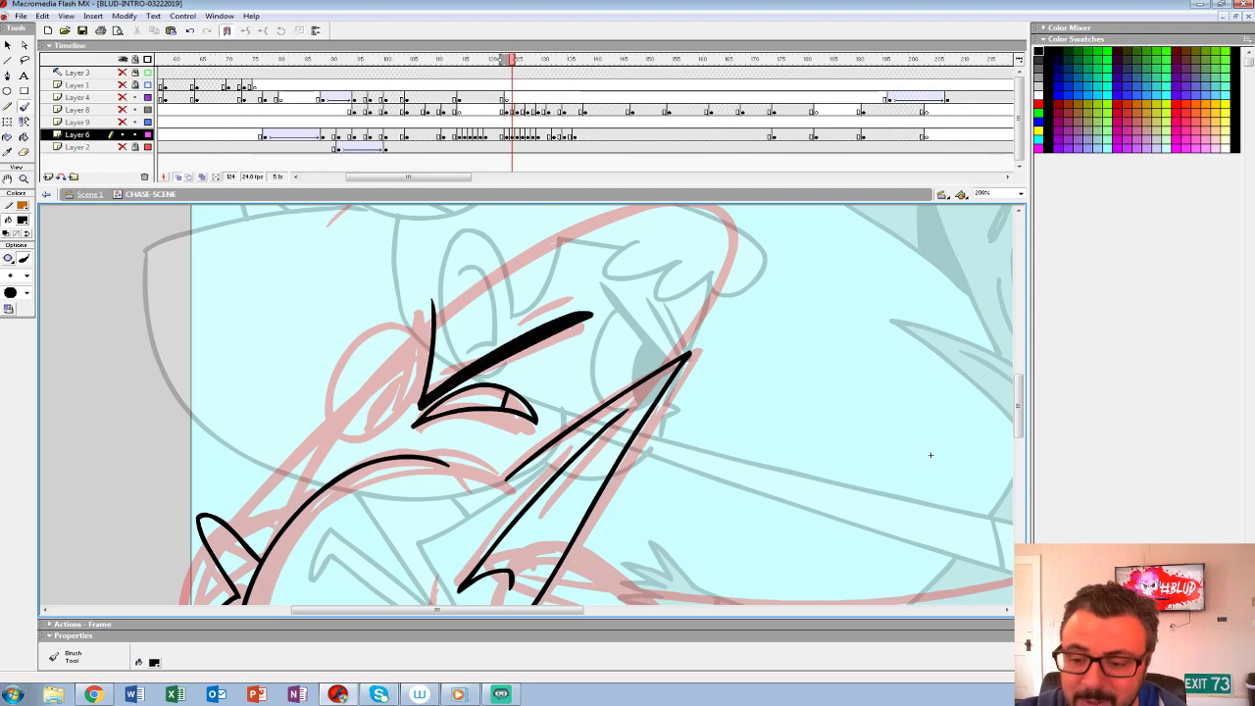
mouse_move(427, 318)
left_mouse_down()
mouse_move(339, 431)
mouse_move(428, 323)
left_mouse_up()
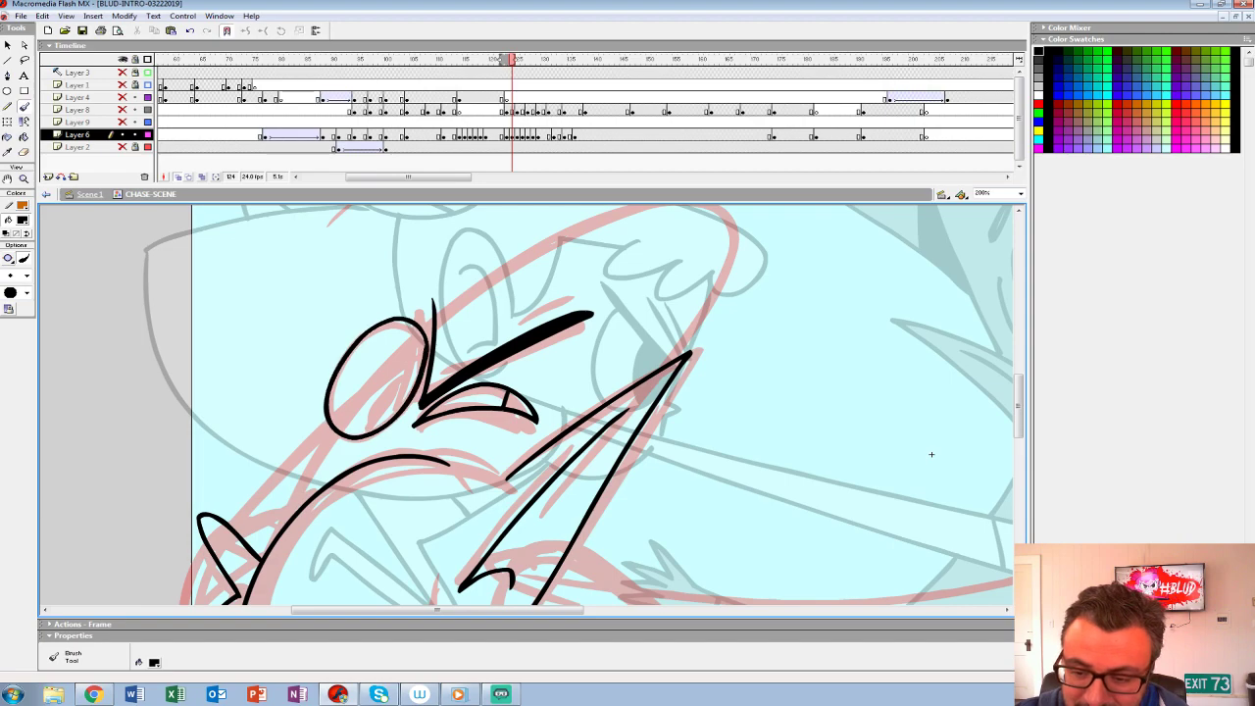
left_click_drag(401, 373, 373, 415)
mouse_move(931, 454)
left_mouse_down()
mouse_move(949, 409)
mouse_move(914, 486)
left_mouse_up()
left_click_drag(419, 332, 423, 417)
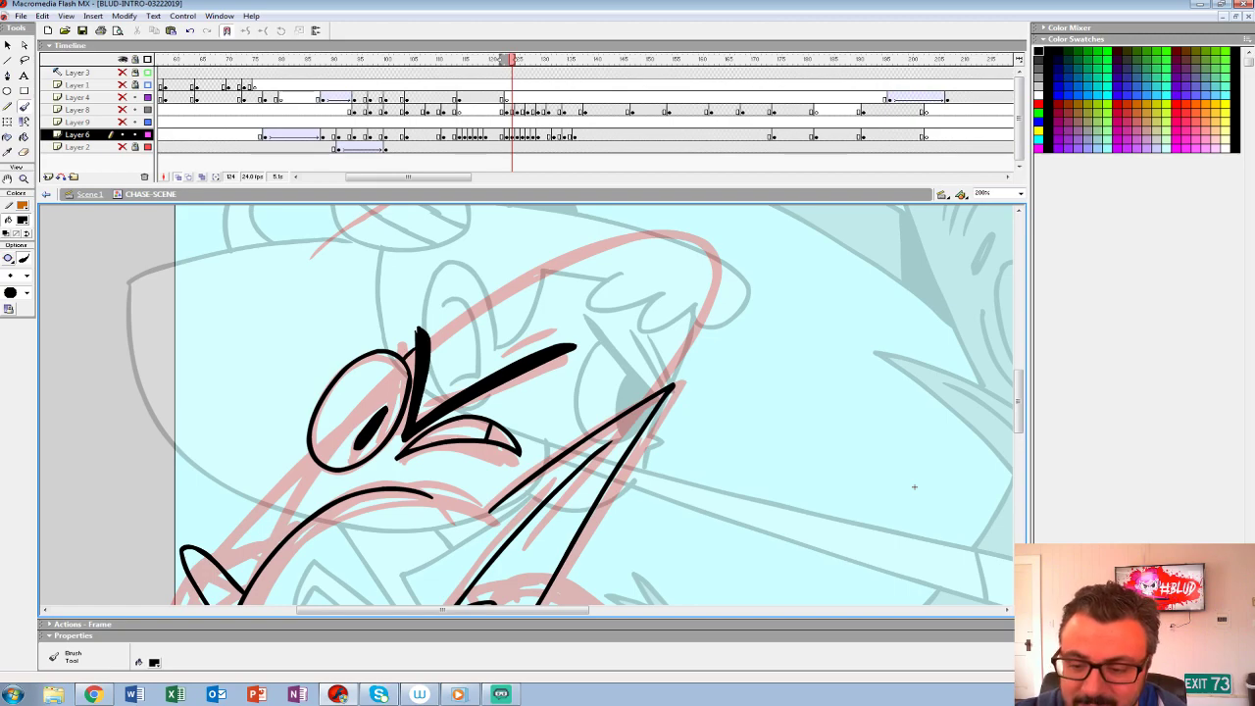
- Ink the line below the bulging eye, the domed head outline, and the forehead wrinkles
left_click_drag(913, 486, 1086, 340)
left_click_drag(480, 294, 387, 395)
left_click_drag(466, 341, 418, 416)
mouse_move(1087, 333)
left_mouse_down()
mouse_move(1000, 421)
mouse_move(815, 526)
left_mouse_up()
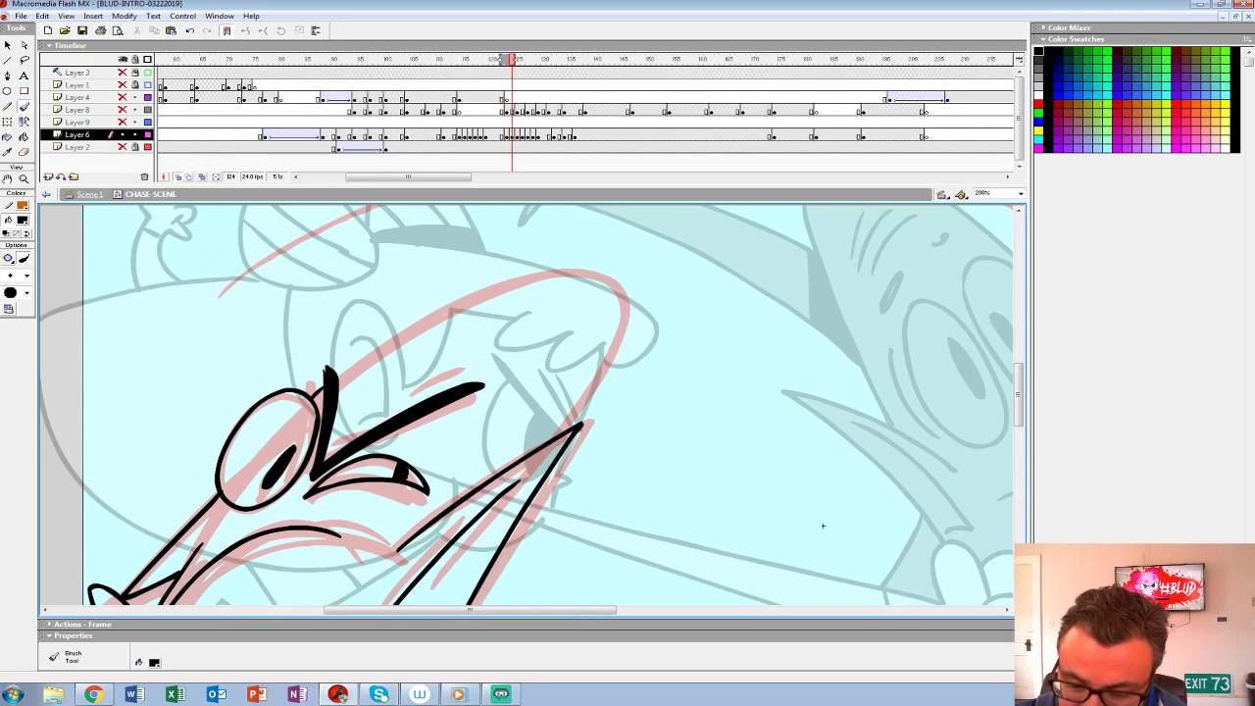
mouse_move(340, 380)
left_mouse_down()
mouse_move(578, 264)
mouse_move(566, 431)
left_mouse_up()
mouse_move(823, 525)
left_mouse_down()
mouse_move(986, 252)
mouse_move(951, 146)
left_mouse_up()
mouse_move(238, 363)
left_mouse_down()
mouse_move(262, 429)
mouse_move(486, 340)
left_mouse_up()
left_click_drag(955, 208, 665, 230)
- Ink the grey character's body, the outstretched arm with its hand, and the shadow shapes at the base
left_click_drag(307, 323, 554, 531)
key("ctrl+z")
left_click_drag(637, 432, 473, 395)
mouse_move(143, 283)
left_mouse_down()
mouse_move(349, 476)
mouse_move(728, 400)
left_mouse_up()
mouse_move(793, 338)
left_mouse_down()
mouse_move(833, 304)
mouse_move(802, 396)
mouse_move(633, 539)
mouse_move(388, 559)
mouse_move(123, 397)
mouse_move(444, 390)
left_mouse_up()
mouse_move(421, 437)
left_mouse_down()
mouse_move(455, 478)
mouse_move(483, 478)
mouse_move(286, 477)
left_mouse_up()
left_click_drag(312, 383, 326, 476)
- Fill the two shadow shapes at the base of the grey character's body with black
key("k")
left_click(309, 437)
left_click(452, 461)
left_click_drag(446, 324, 537, 543)
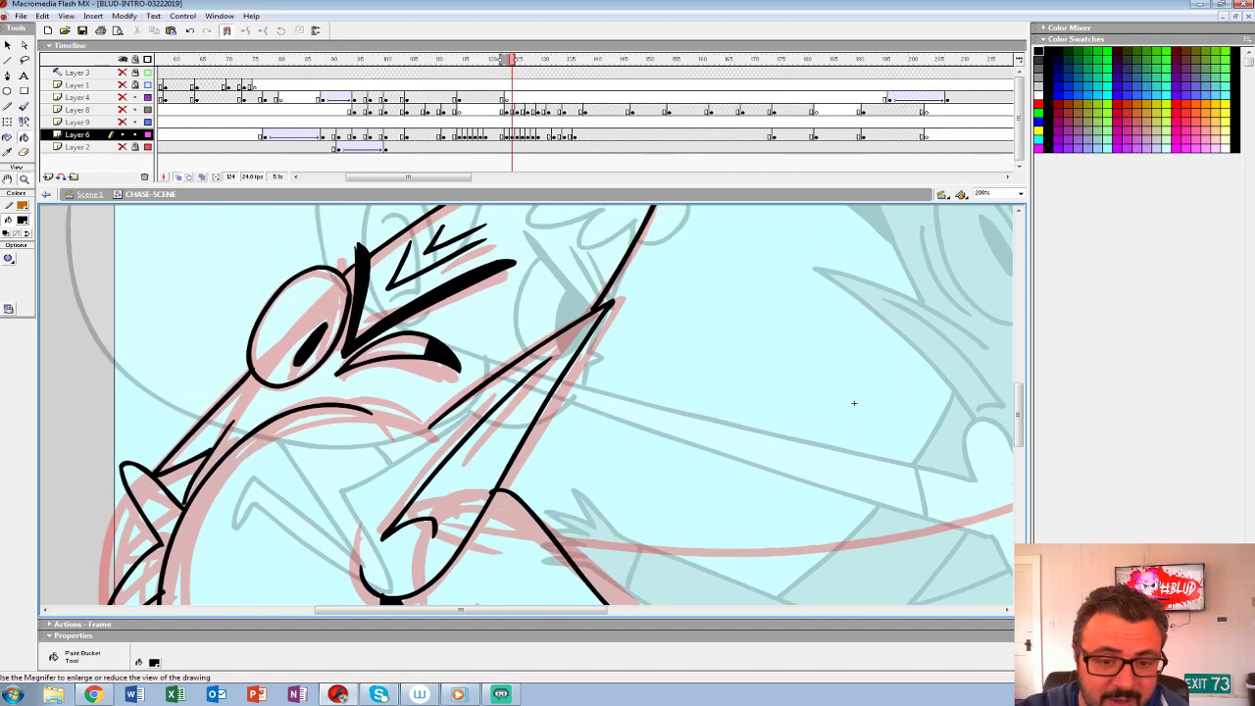
- Brush the outer contour of the grey character's back down past the stage's lower edge
key("z")
left_click(470, 404, "alt")
left_click(470, 404, "alt")
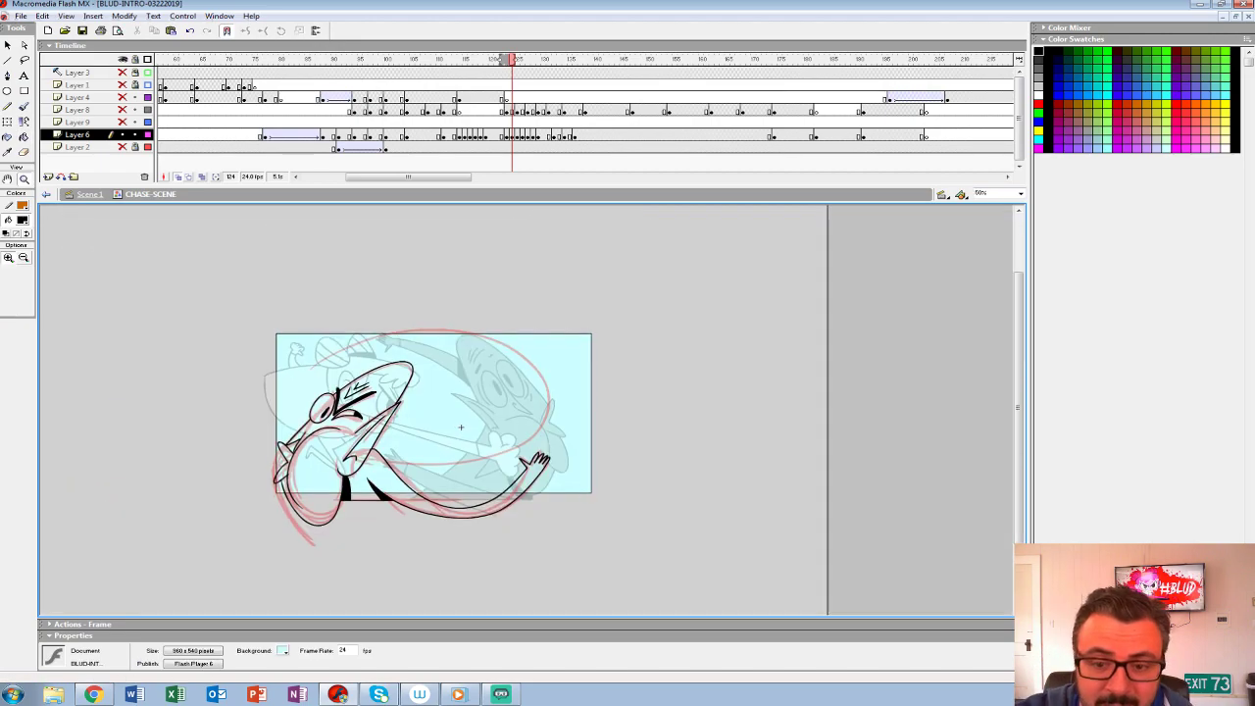
left_click(404, 444)
left_click(404, 444)
left_click_drag(404, 444, 473, 334)
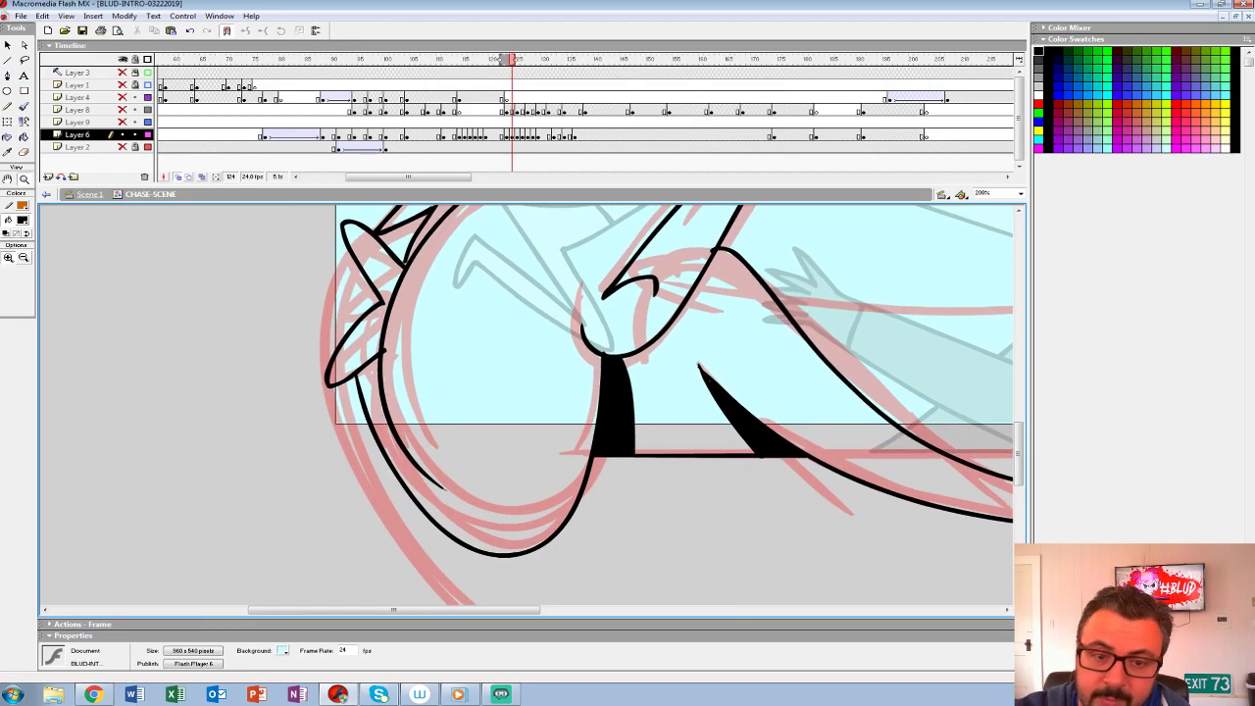
key("b")
left_click_drag(473, 377, 465, 335)
mouse_move(343, 208)
left_mouse_down()
mouse_move(295, 306)
mouse_move(361, 493)
left_mouse_up()
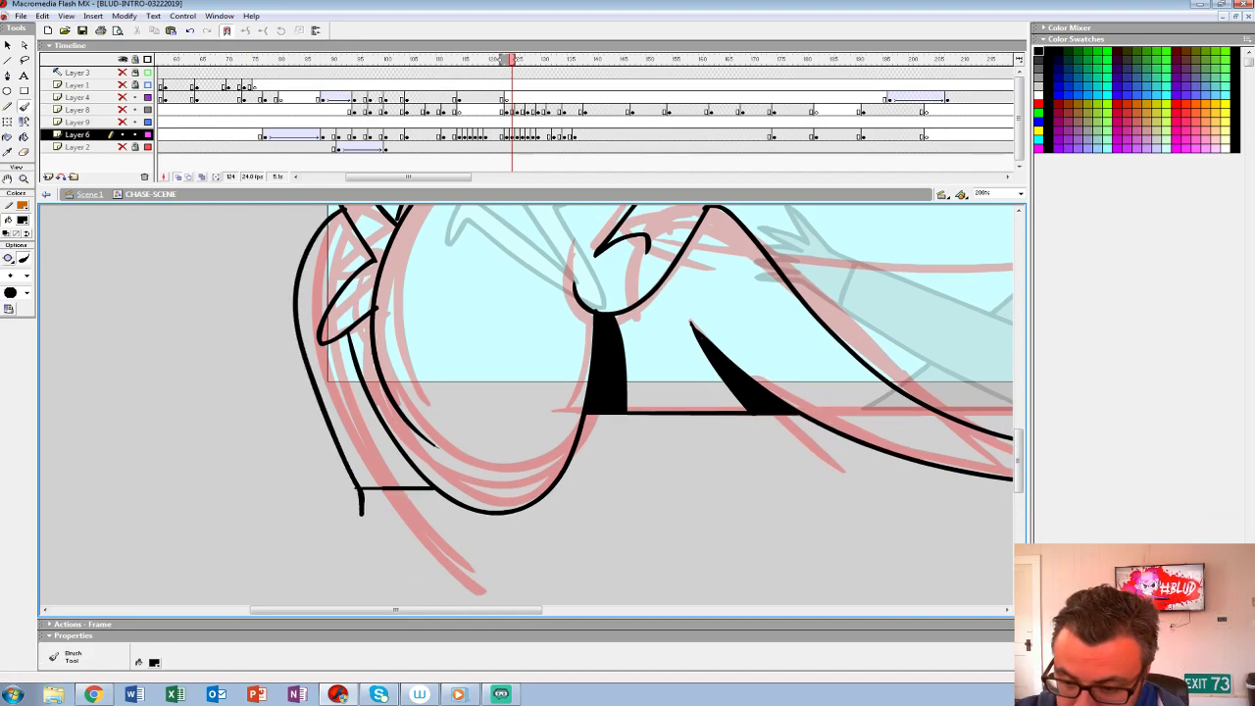
- Replace the red impact rough at frame 123 on Layer 6 with the inked drawing
left_click_drag(608, 294, 521, 469)
key("comma")
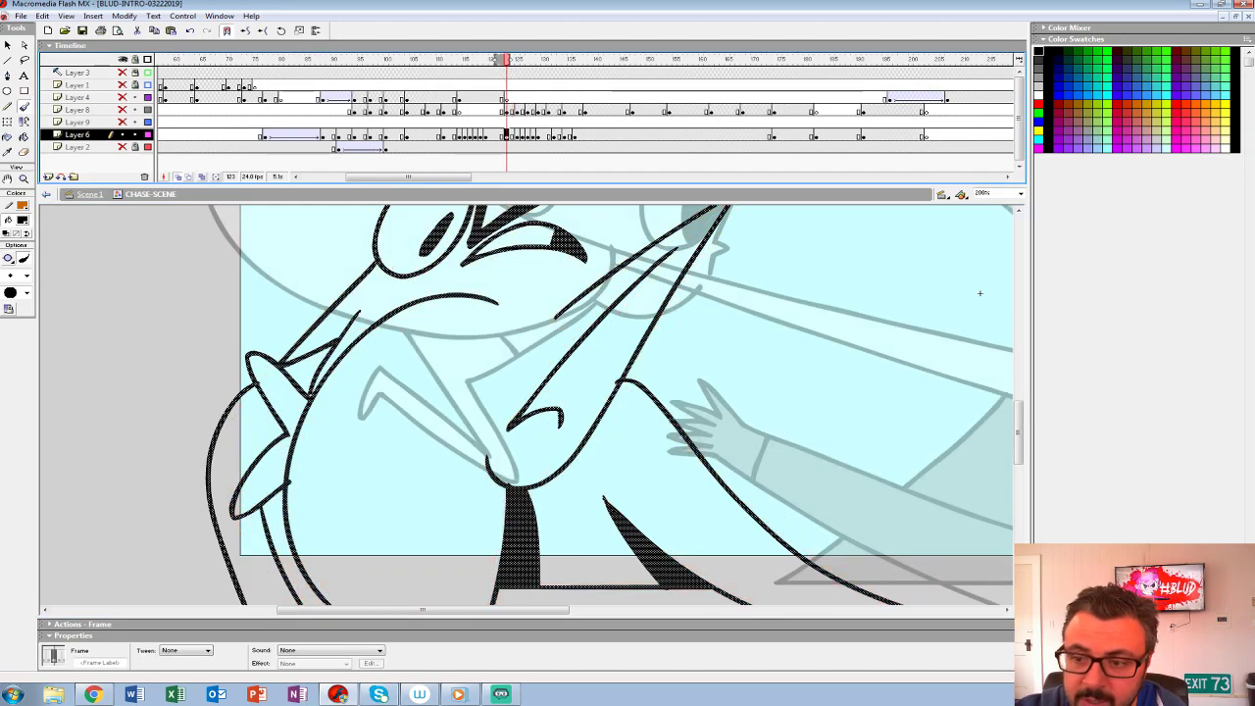
key("z")
left_click(599, 343, "alt")
left_click_drag(714, 378, 583, 420)
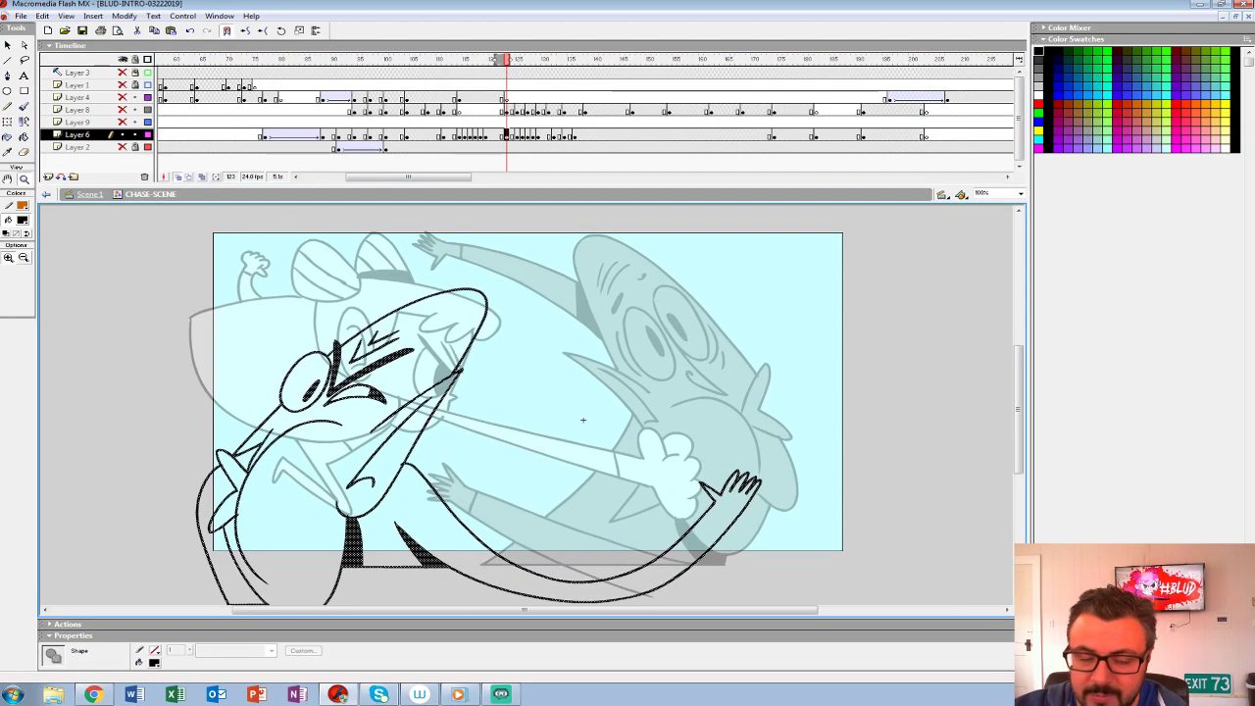
- Unhide the layers from Layer 3 to Layer 9, turn off onion skinning, and compare frames 122 and 123
left_click_drag(122, 73, 122, 122)
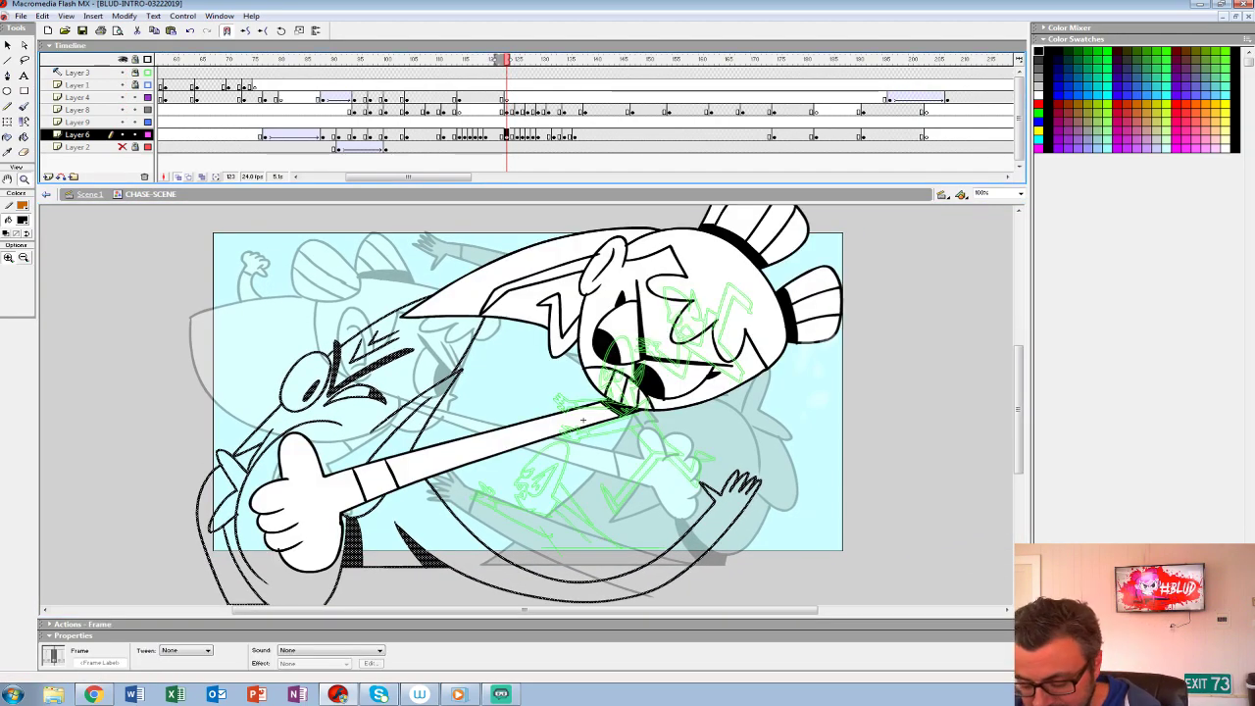
key("comma")
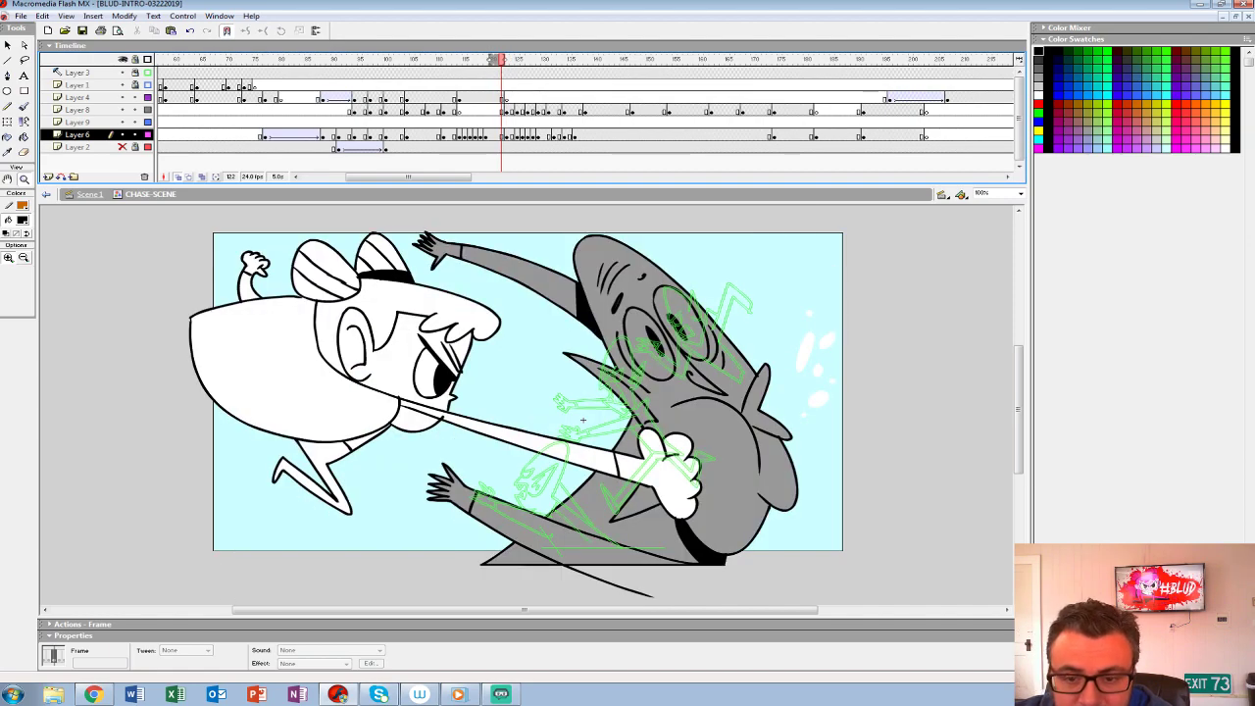
key("period")
key("comma")
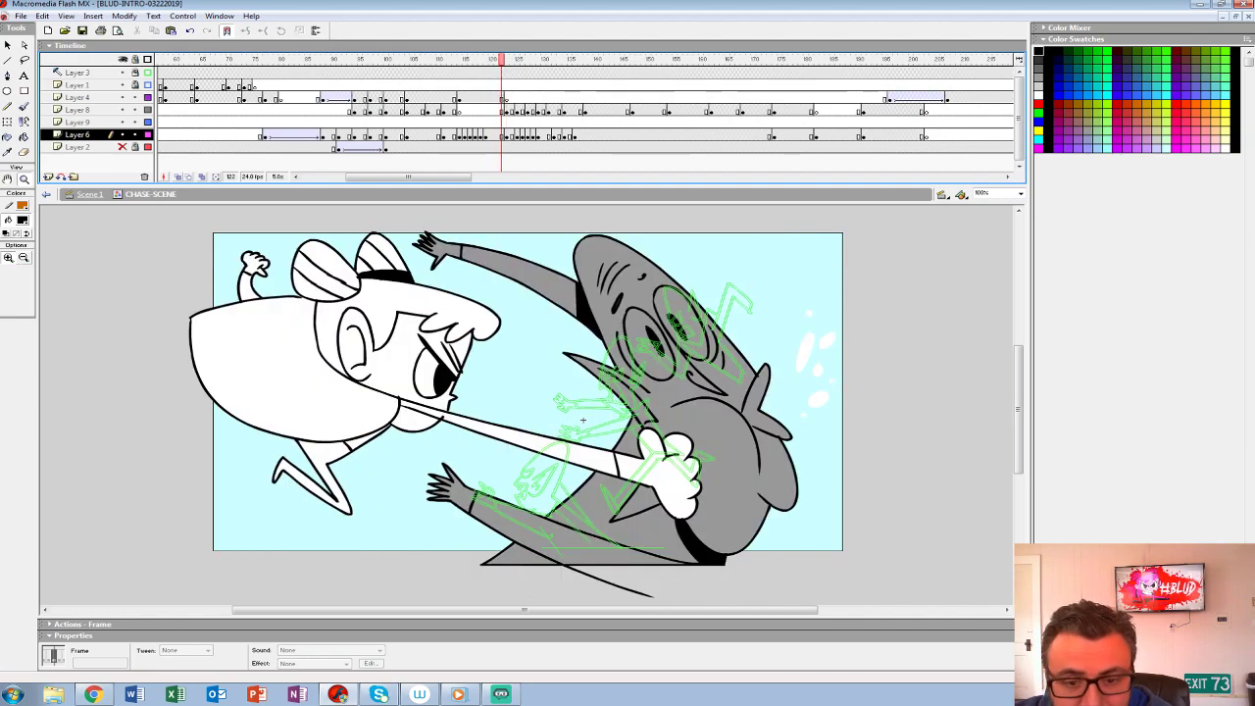
- Hide Layer 3, fill the inked grey character at frame 123 with grey #999999, and play back the punch
left_click(22, 221)
left_click(6, 266)
left_click(122, 72)
left_click(25, 137)
key("period")
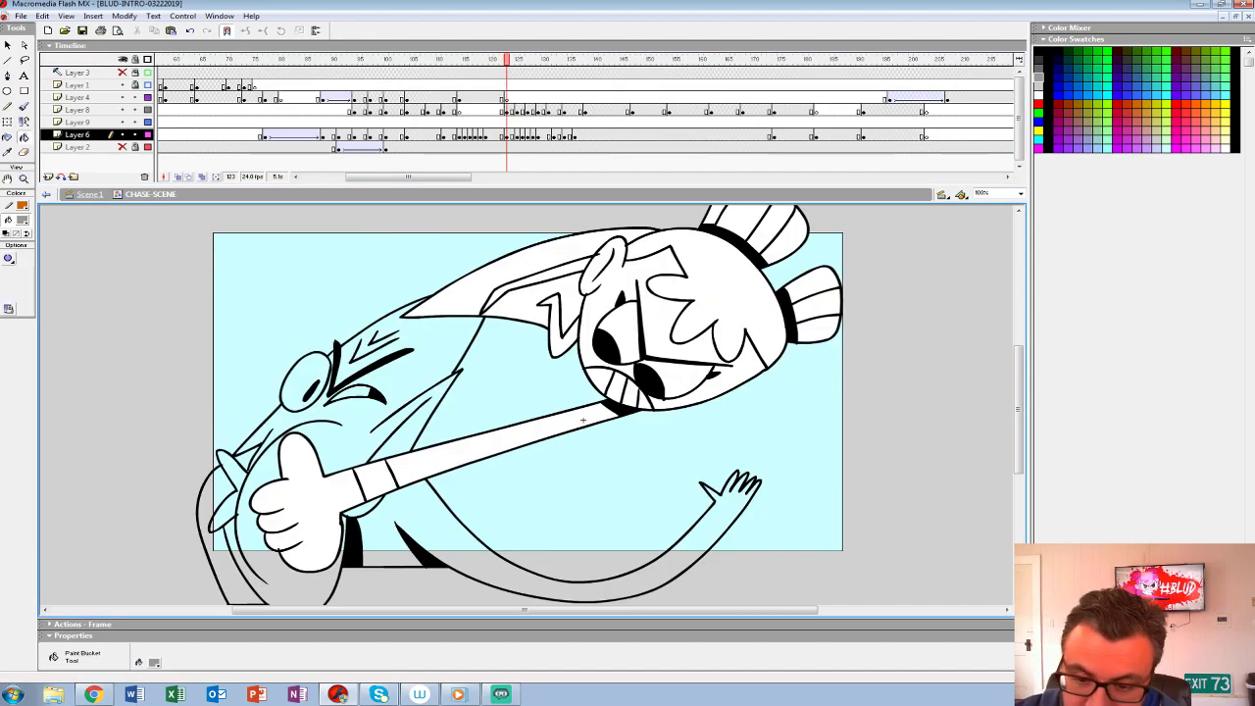
left_click(412, 377)
left_click(471, 557)
left_click(212, 529)
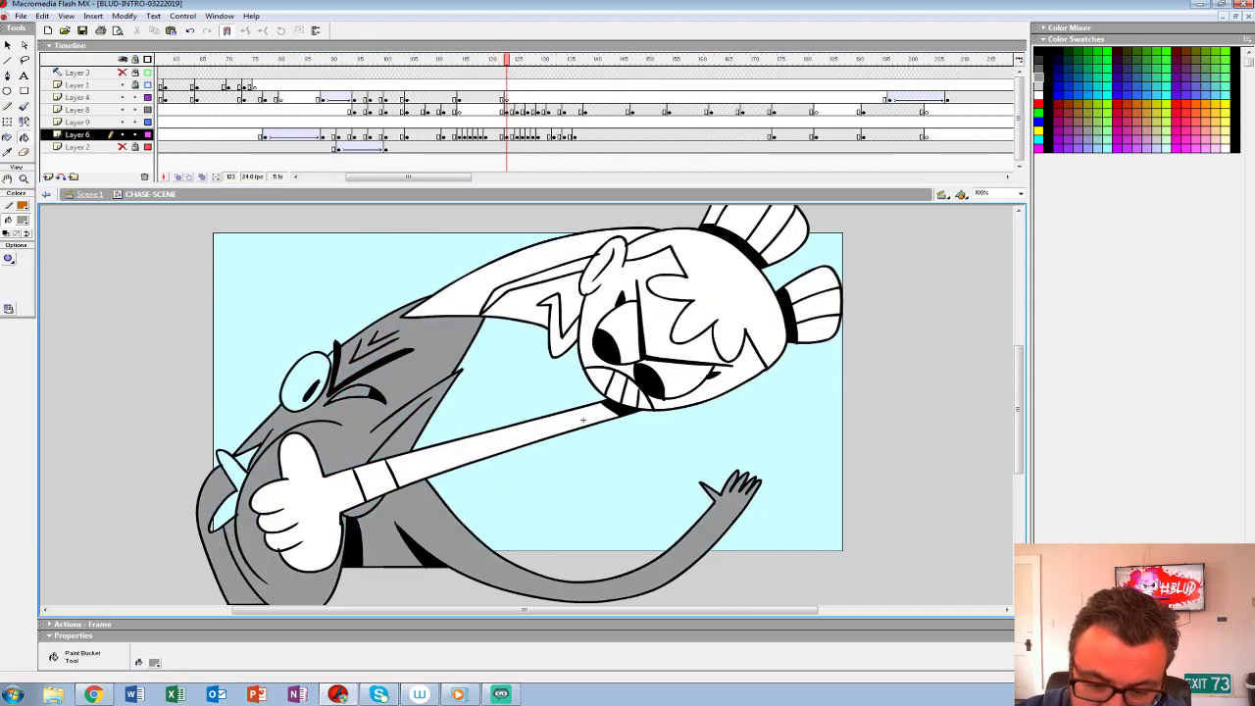
left_click(225, 512)
left_click(248, 457)
left_click(299, 378)
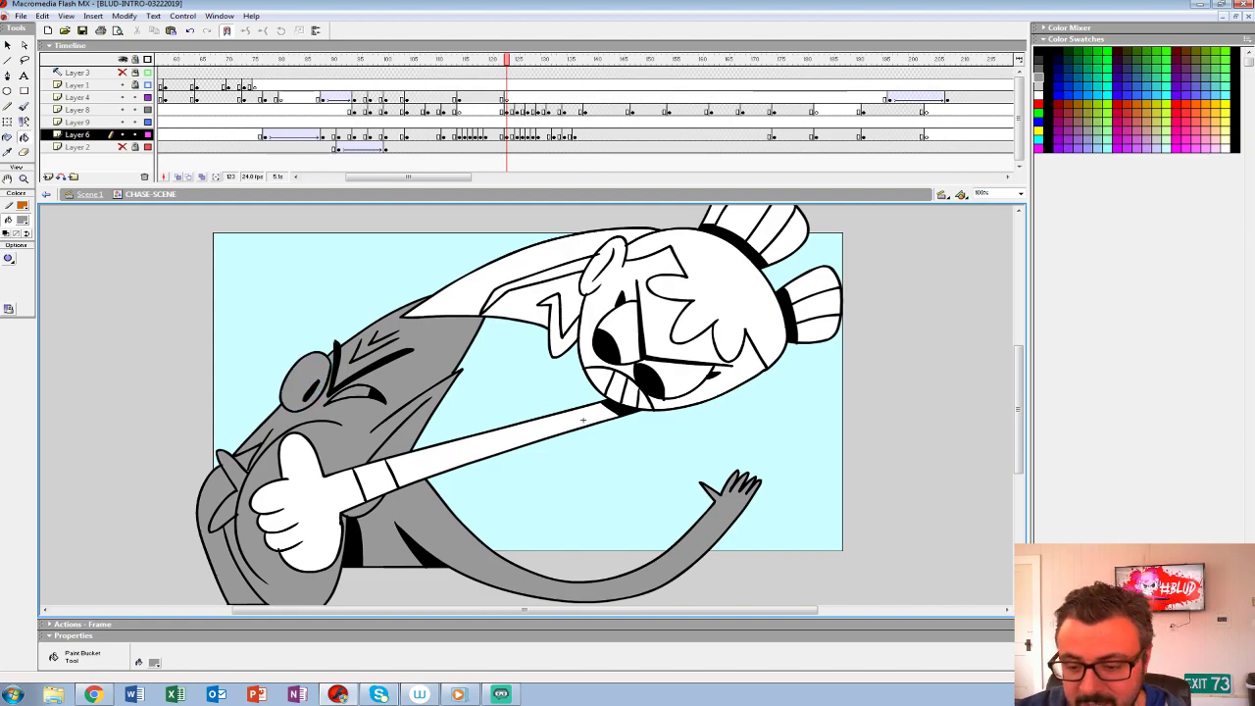
mouse_move(441, 121)
left_mouse_down()
mouse_move(569, 121)
mouse_move(428, 121)
left_mouse_up()
key("Return")
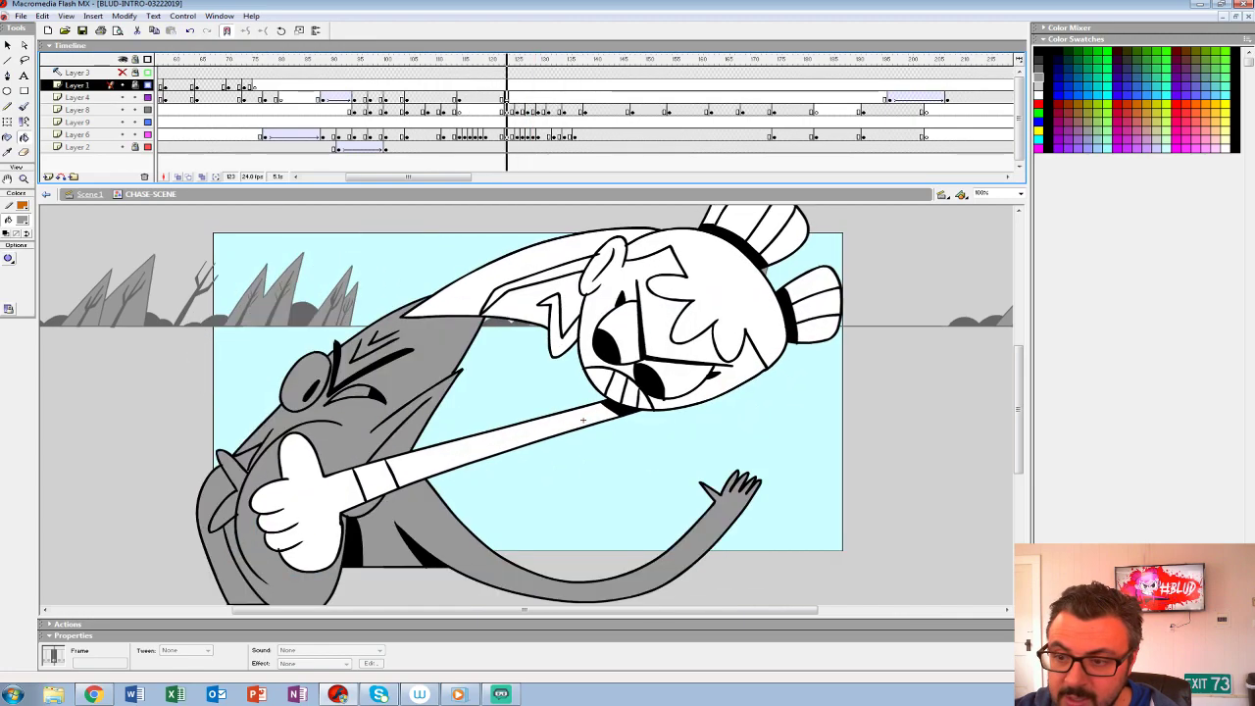
- Set the fill color to white, prepare a keyframe at frame 125 on Layer 4, and hide the Layer 2 background
left_click(22, 219)
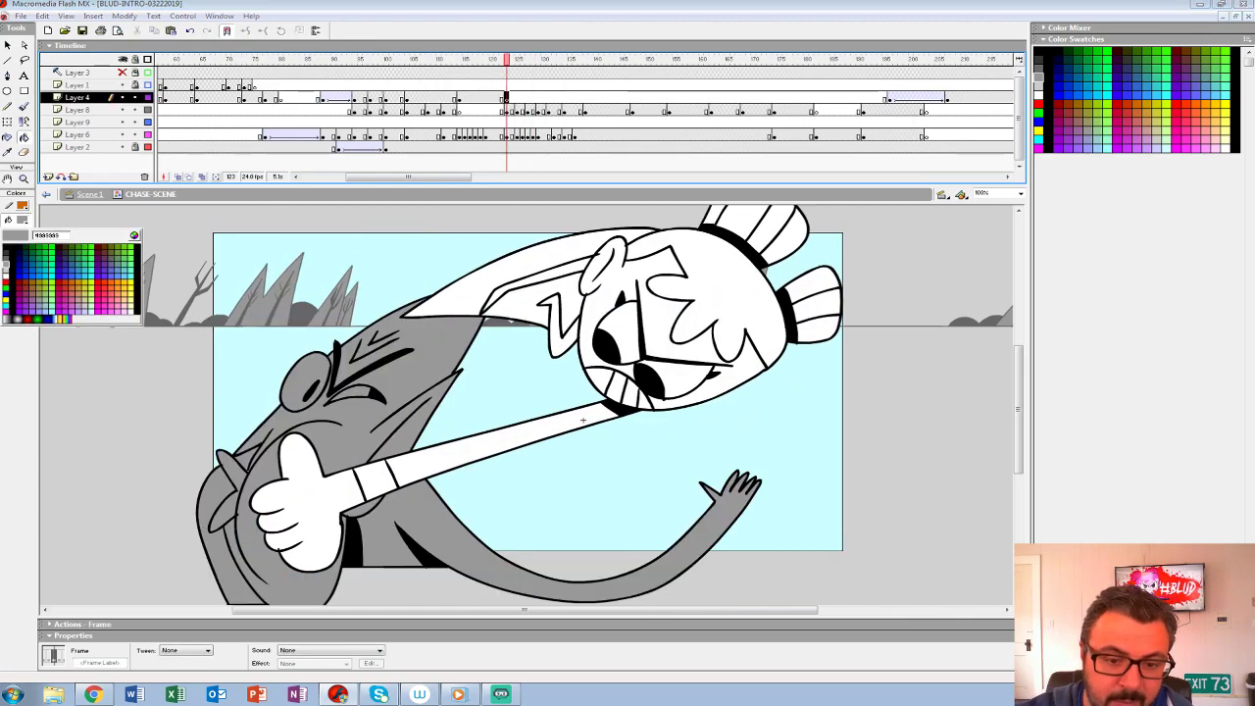
left_click(7, 282)
key("period")
key("period")
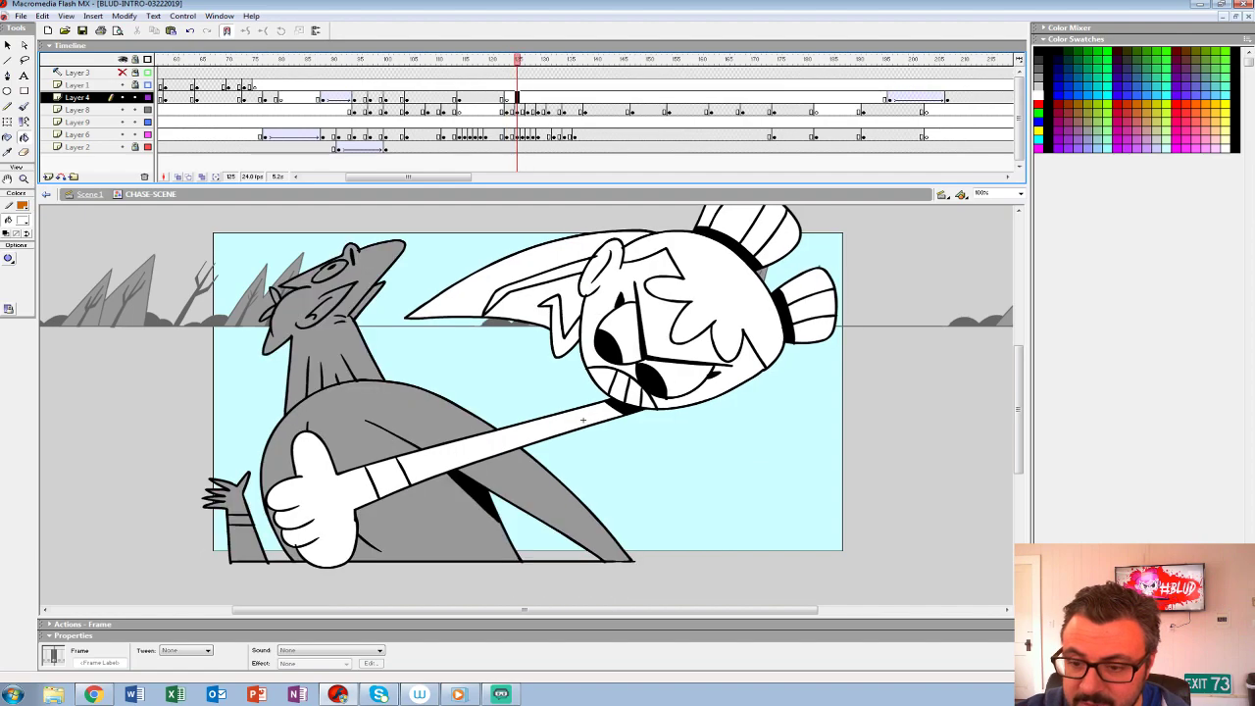
left_click(122, 147)
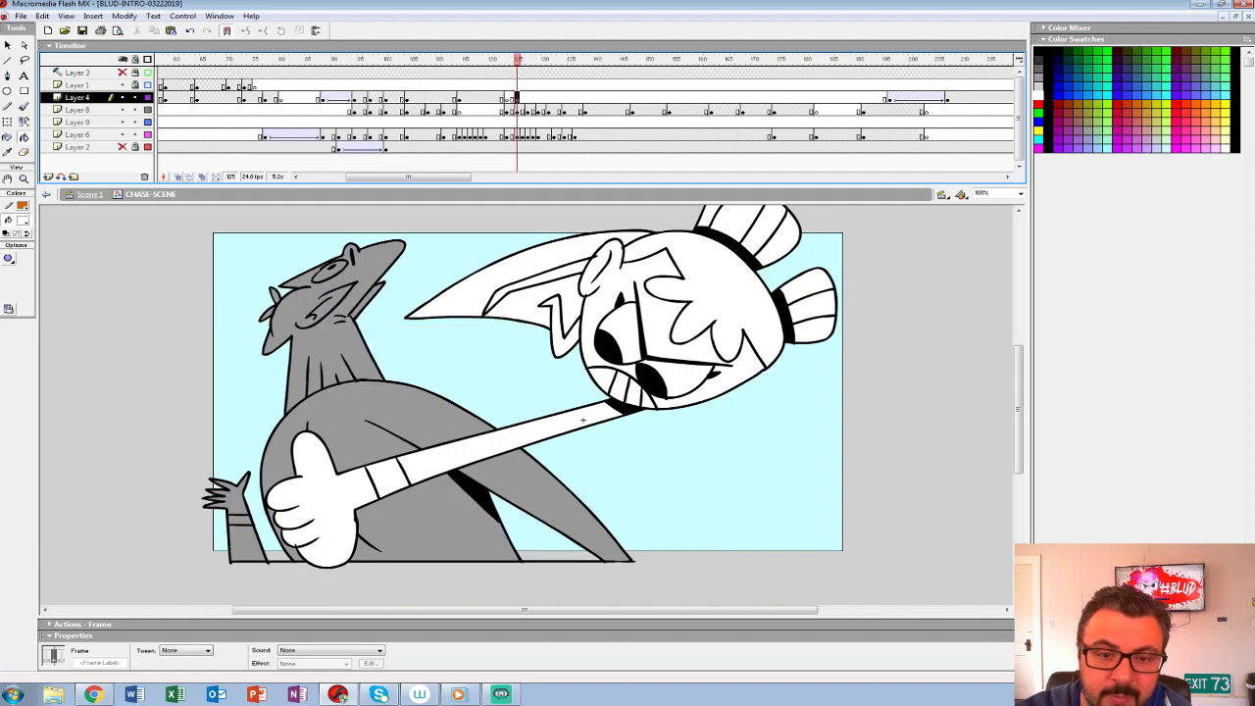
- Brush a curved white impact arc with small droplets beside the grey character's head at frame 125 on Layer 4
key("b")
left_click_drag(232, 328, 236, 373)
key("ctrl+z")
key("ctrl+z")
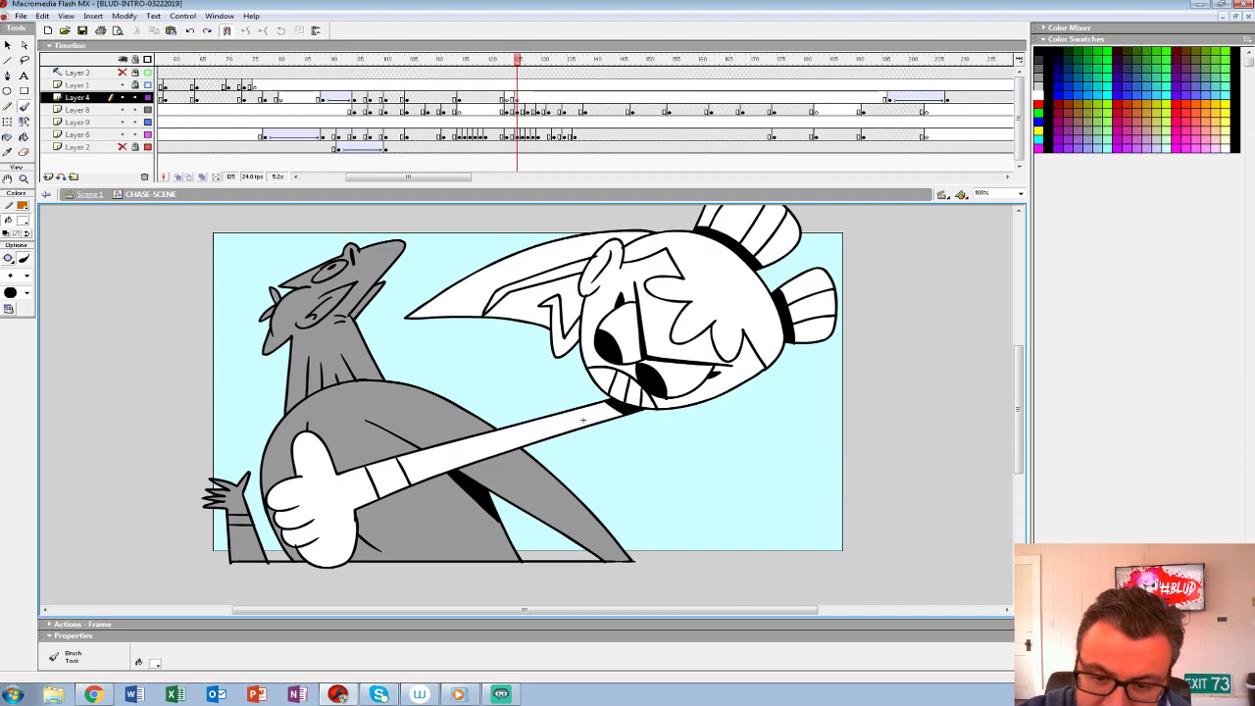
key("ctrl+z")
key("ctrl+z")
left_click_drag(238, 310, 231, 377)
key("ctrl+z")
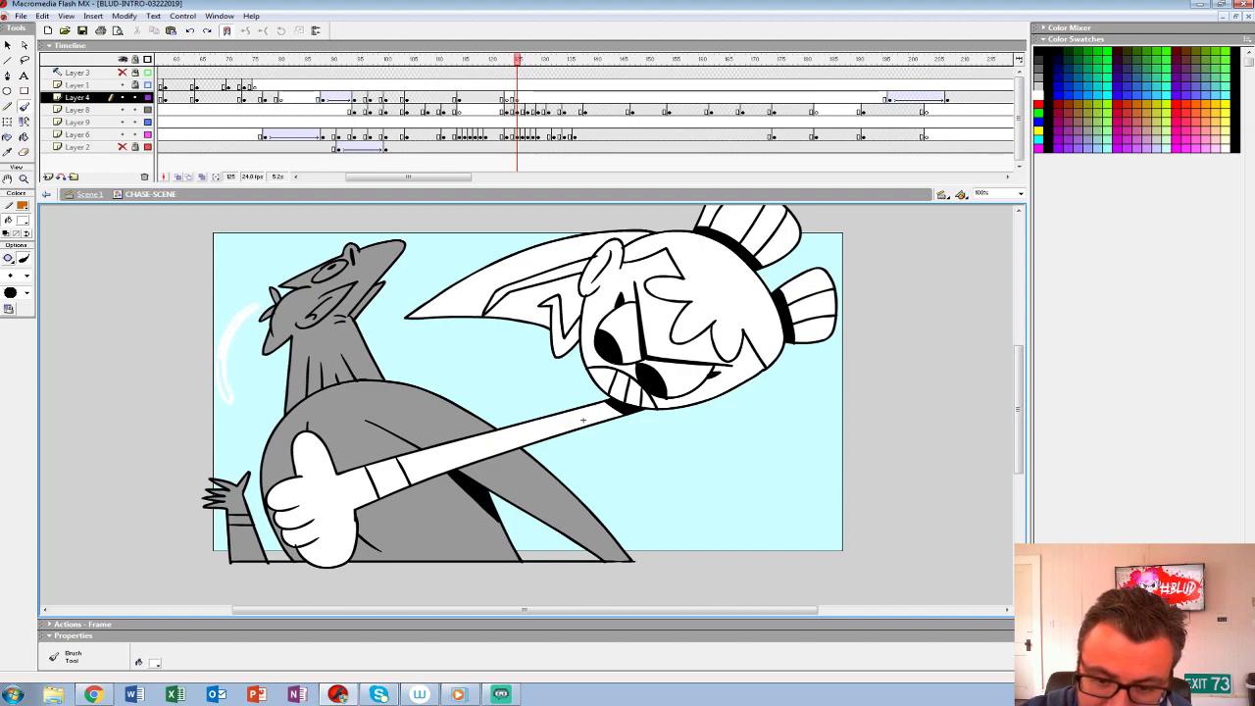
left_click_drag(256, 308, 231, 401)
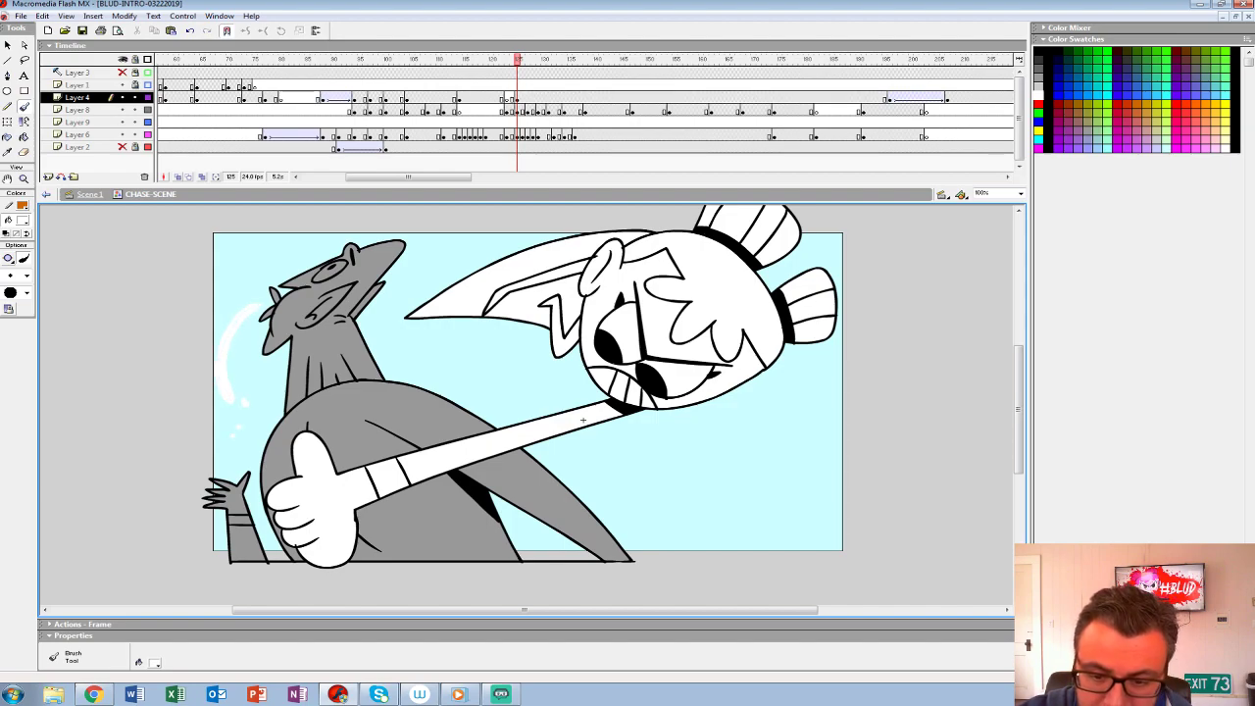
- Redraw the white impact effect as a shorter arc above the grey character's head at frame 128 on Layer 4, and play it back
left_click(532, 98)
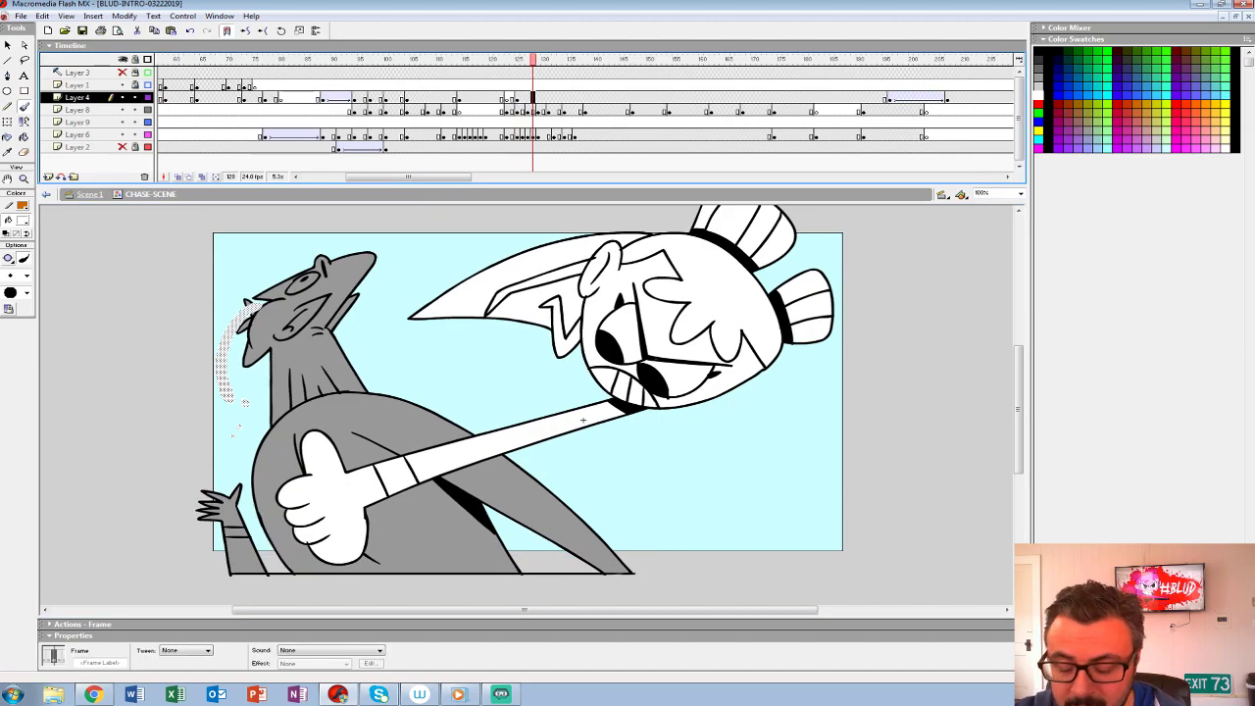
key("Delete")
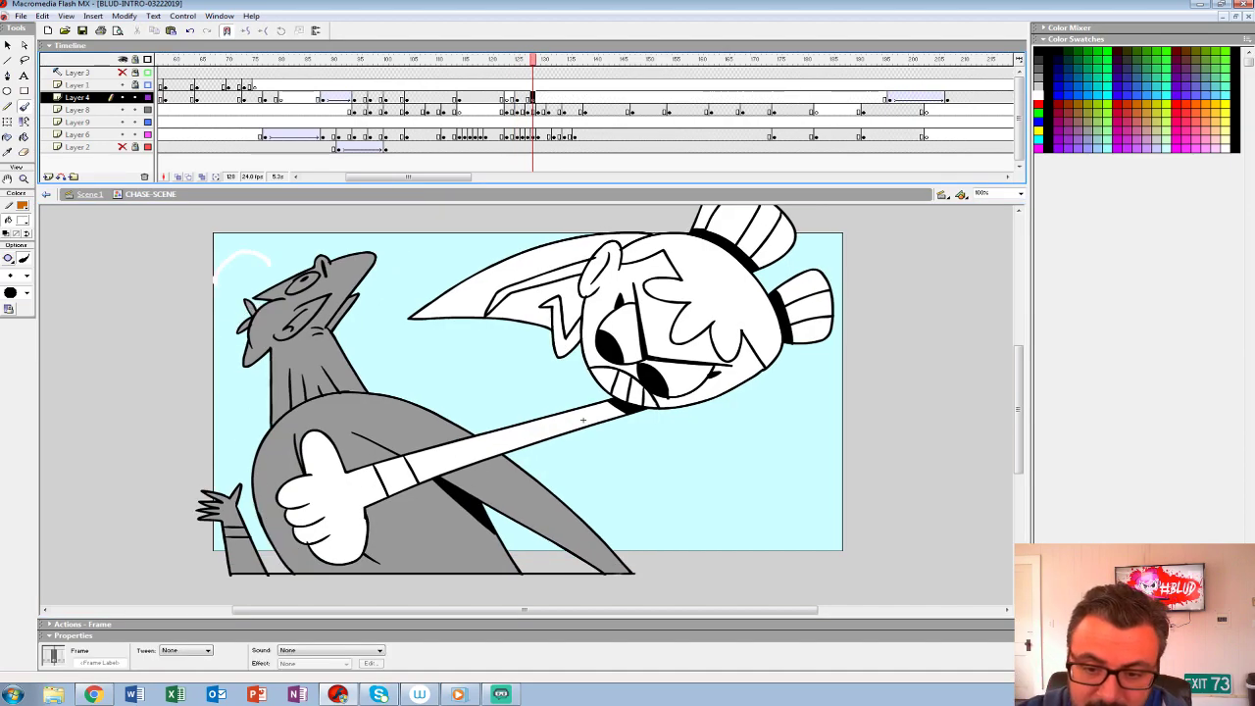
left_click_drag(269, 261, 217, 283)
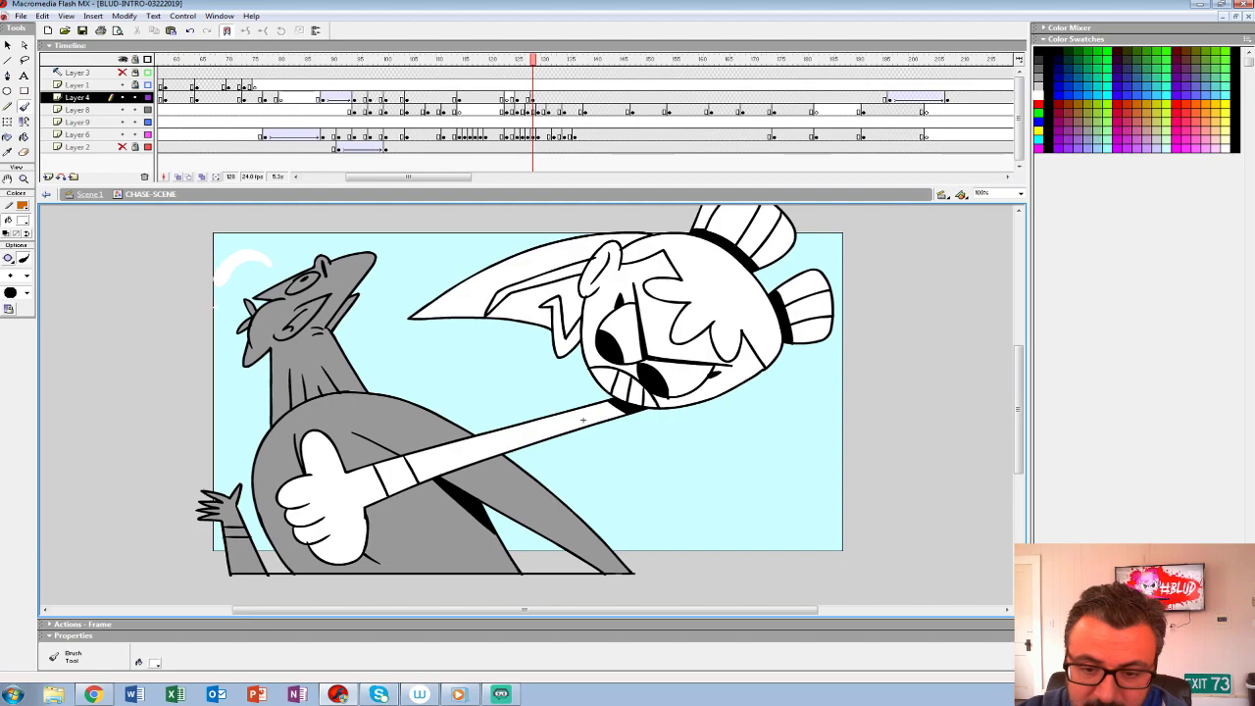
left_click(479, 72)
key("Return")
left_click(501, 85)
key("Return")
key("Return")
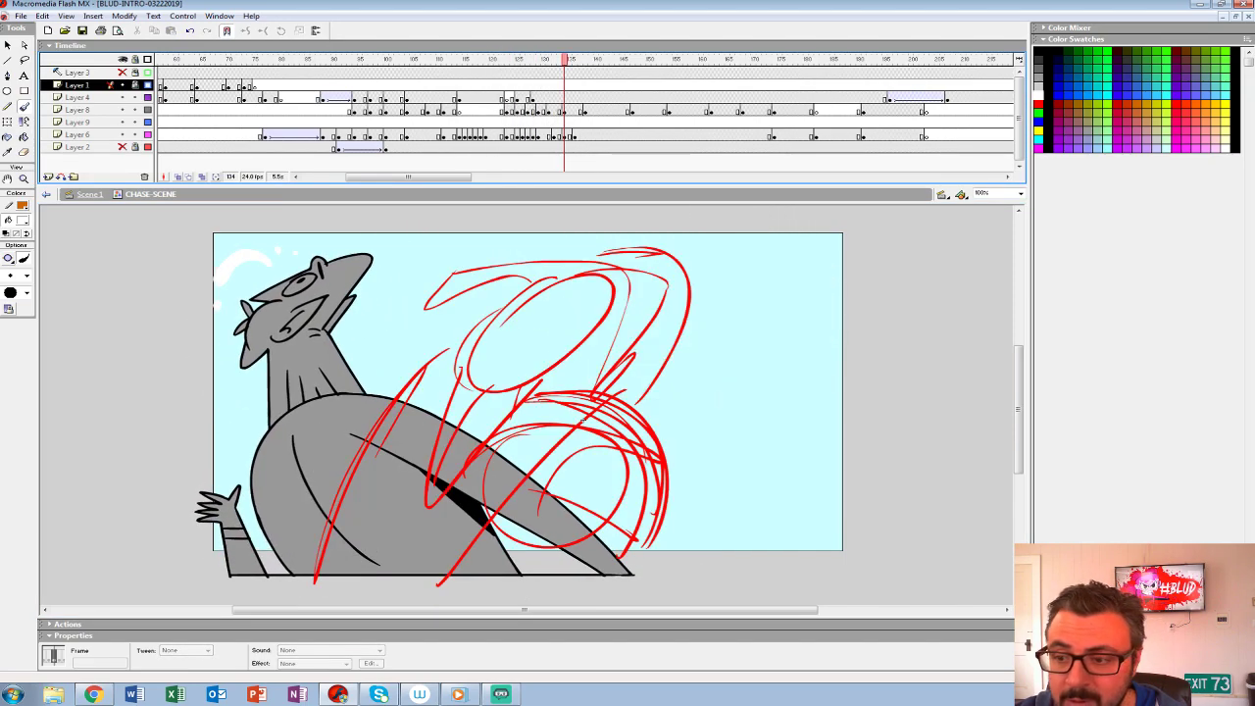
- With onion skinning on, redraw the white impact effect as a smaller, breaking-up arc at frame 132 on Layer 4
left_click(554, 97)
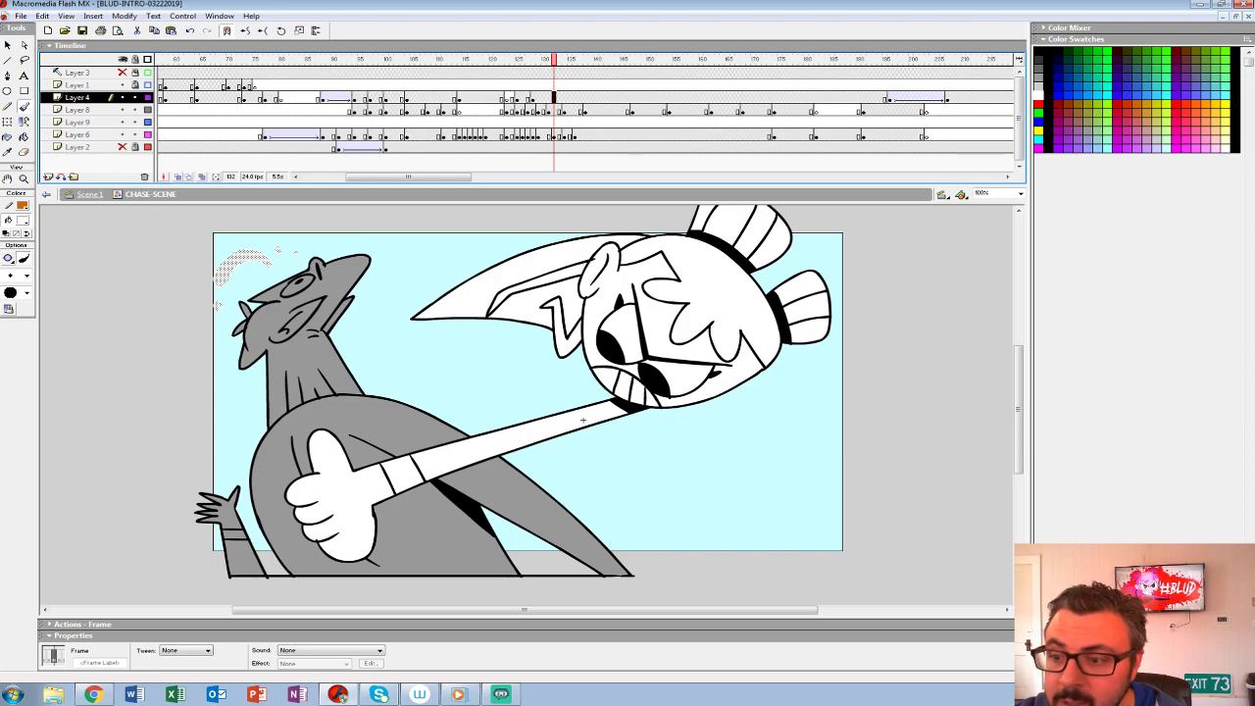
key("Delete")
key("alt+shift+o")
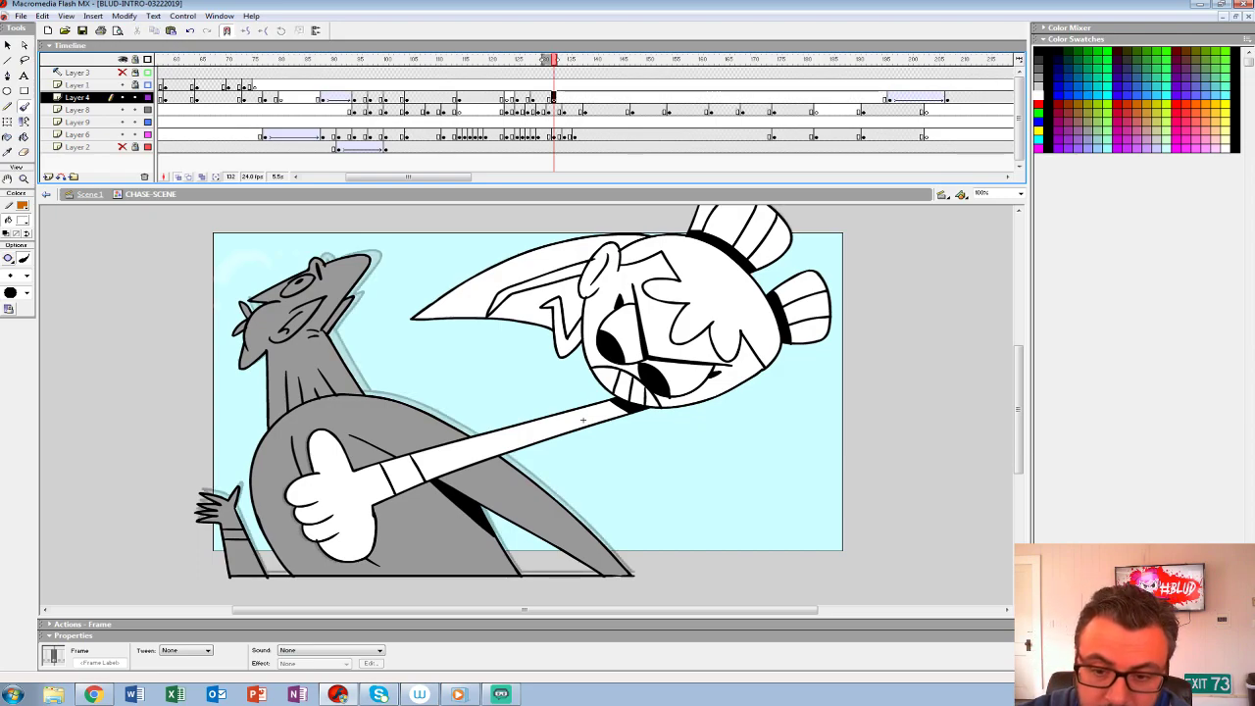
key("b")
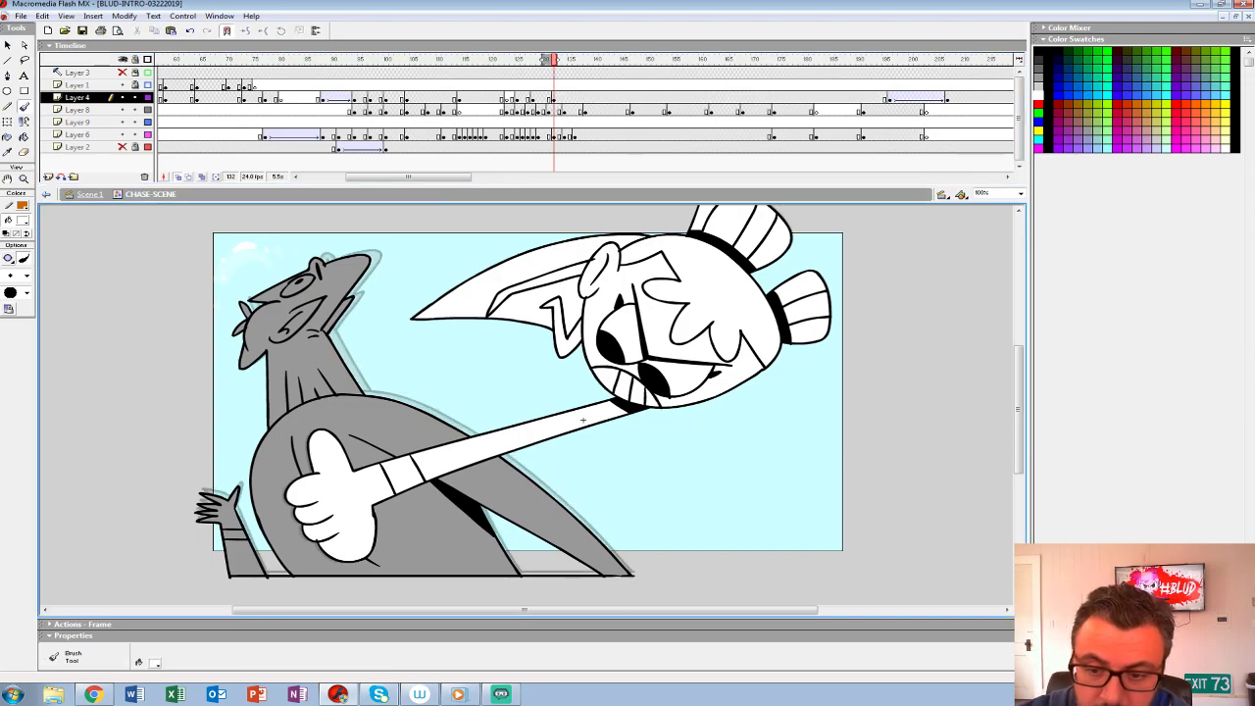
- Reduce the white effect to a few droplets at frame 136 on Layer 4, and end it with a blank keyframe at frame 139
key("period")
key("period")
key("period")
key("period")
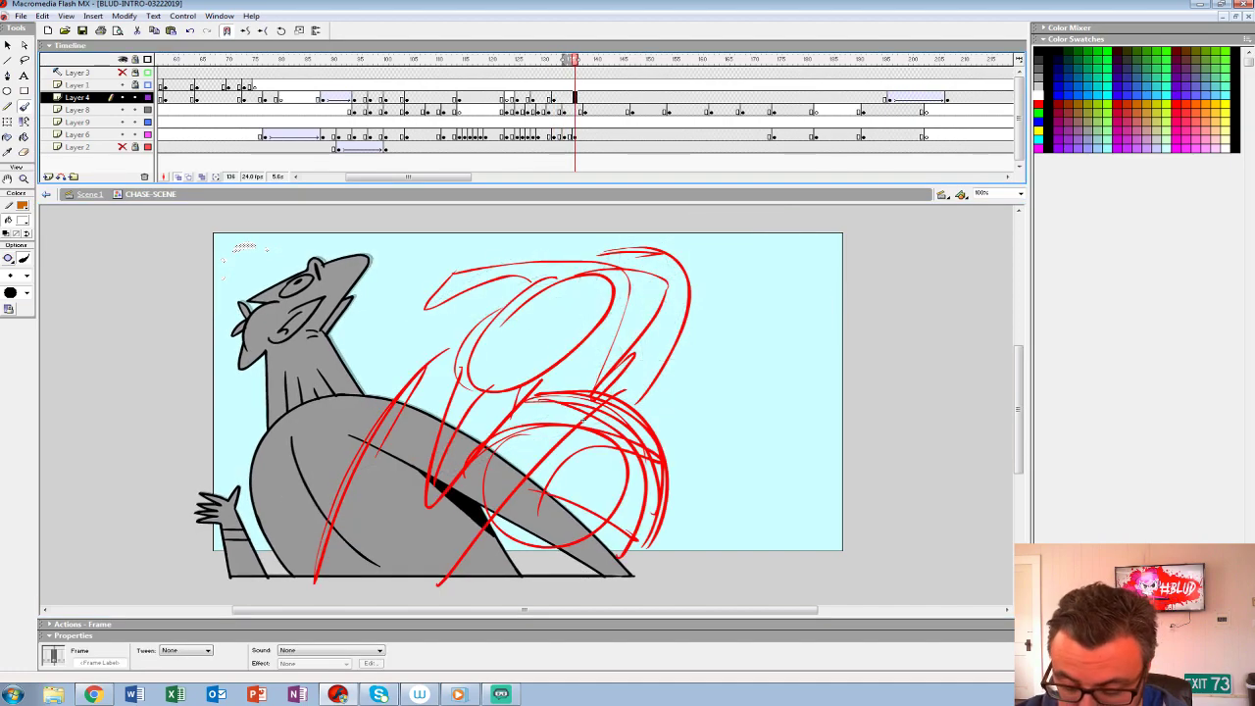
key("b")
key("period")
key("period")
key("period")
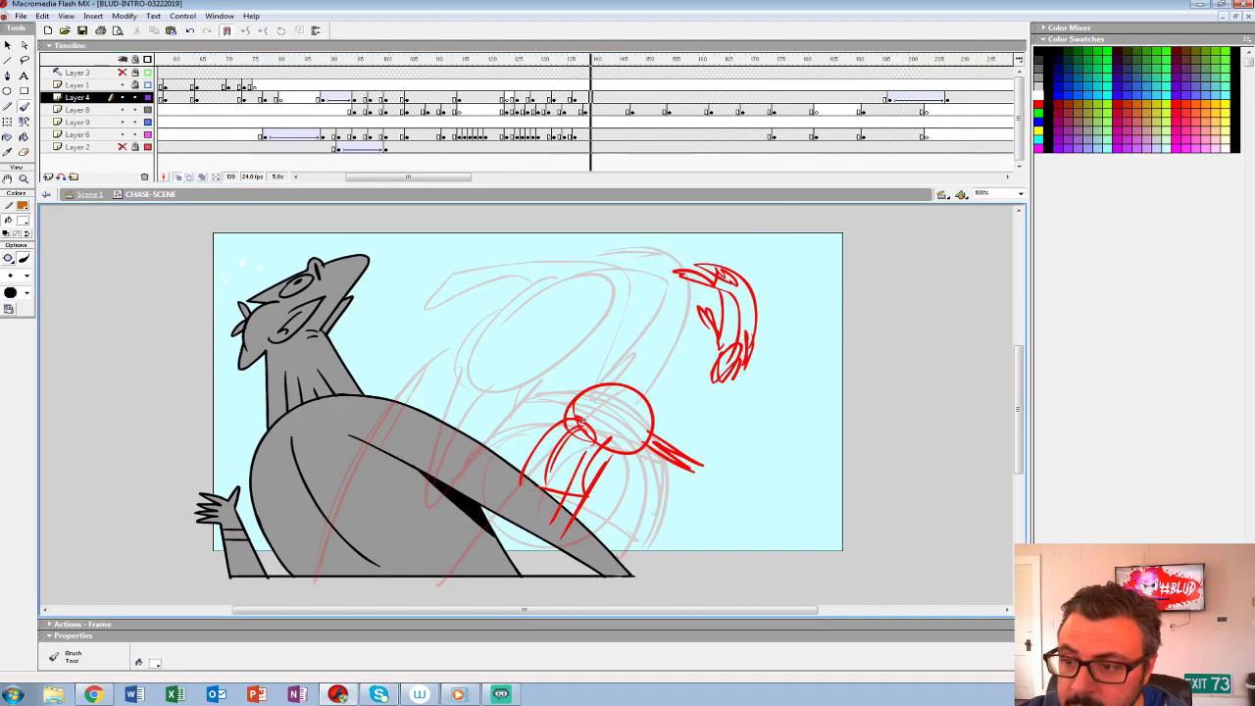
key("F7")
- Play back the impact effect, turn off onion skinning, and unhide the Layer 2 background
key("comma")
key("comma")
key("comma")
key("comma")
key("comma")
key("comma")
key("comma")
key("comma")
key("comma")
key("comma")
key("comma")
key("comma")
key("comma")
key("comma")
key("comma")
key("comma")
key("comma")
key("comma")
key("comma")
key("comma")
key("Return")
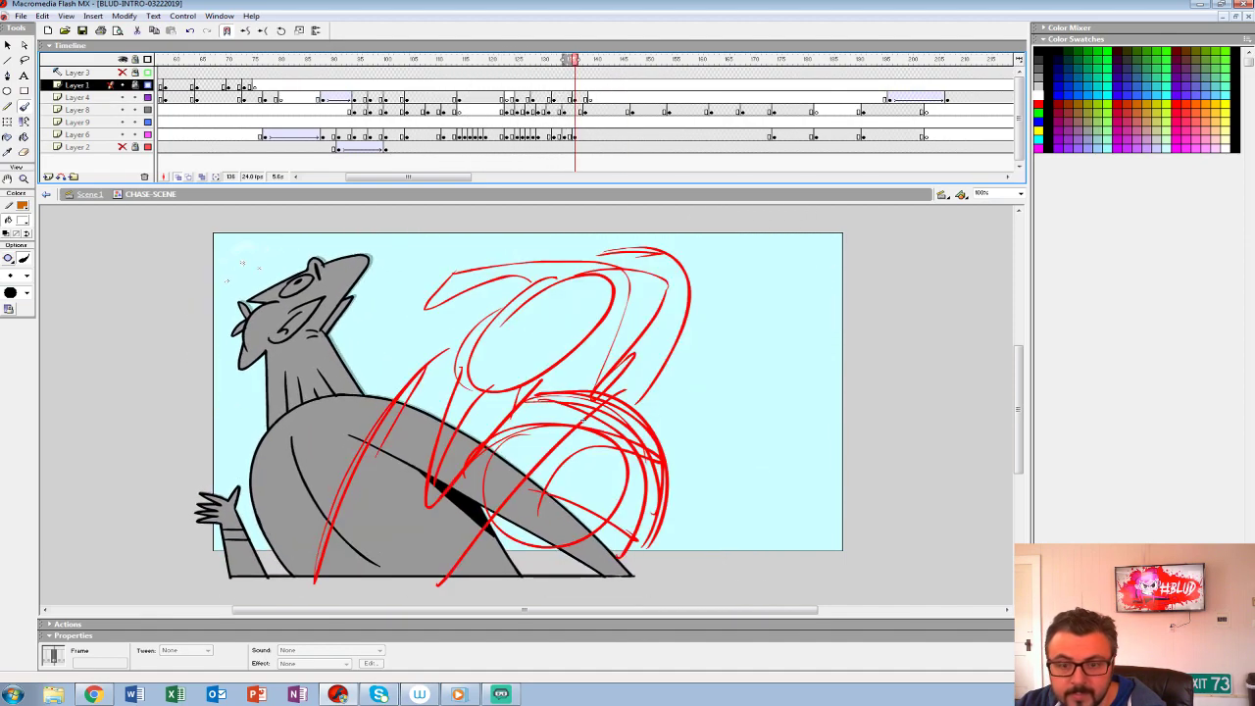
left_click(77, 147)
left_click(177, 178)
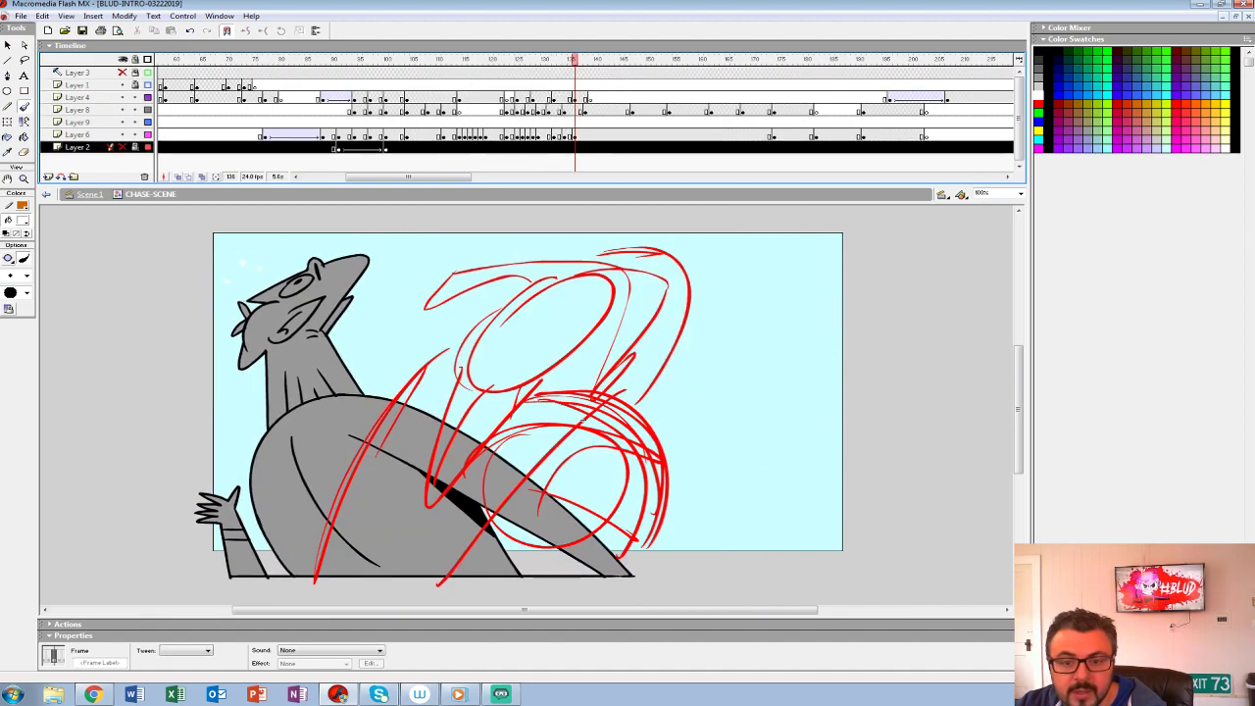
left_click(123, 147)
- Play back the hero's leap and punch several times to check the timing of the white impact effects
left_click(440, 109)
key("Return")
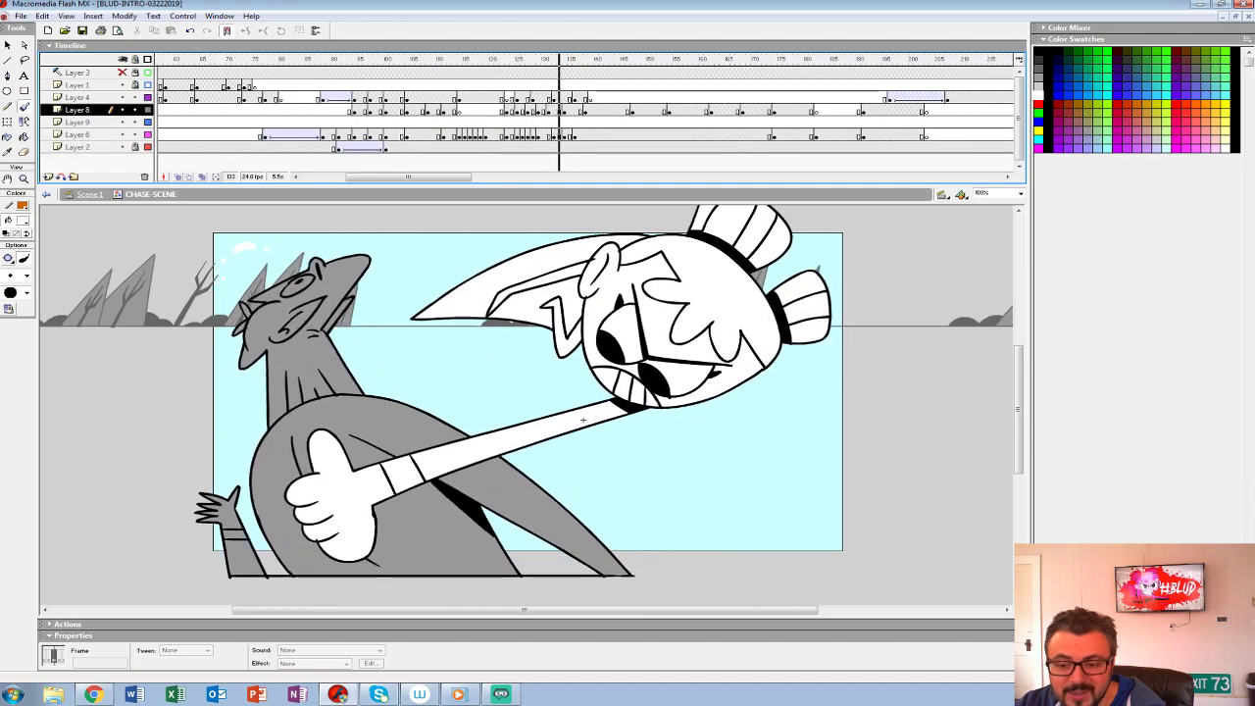
key("Return")
left_click(372, 122)
key("Return")
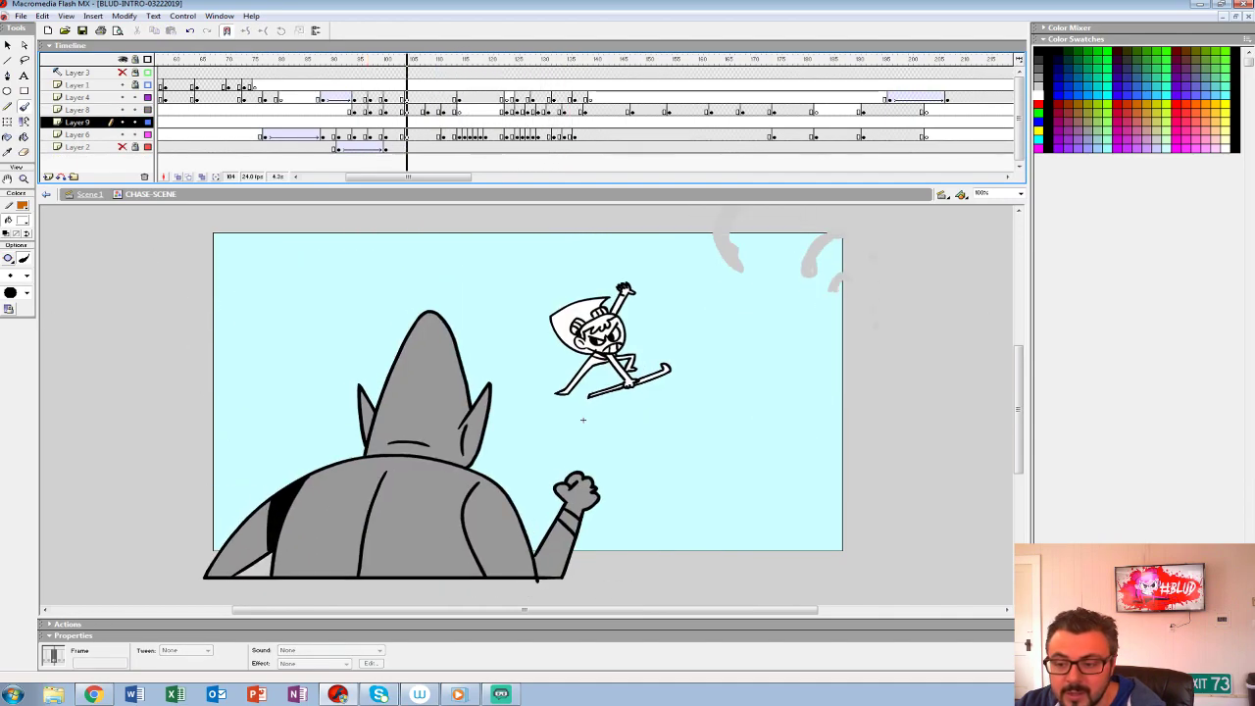
key("Return")
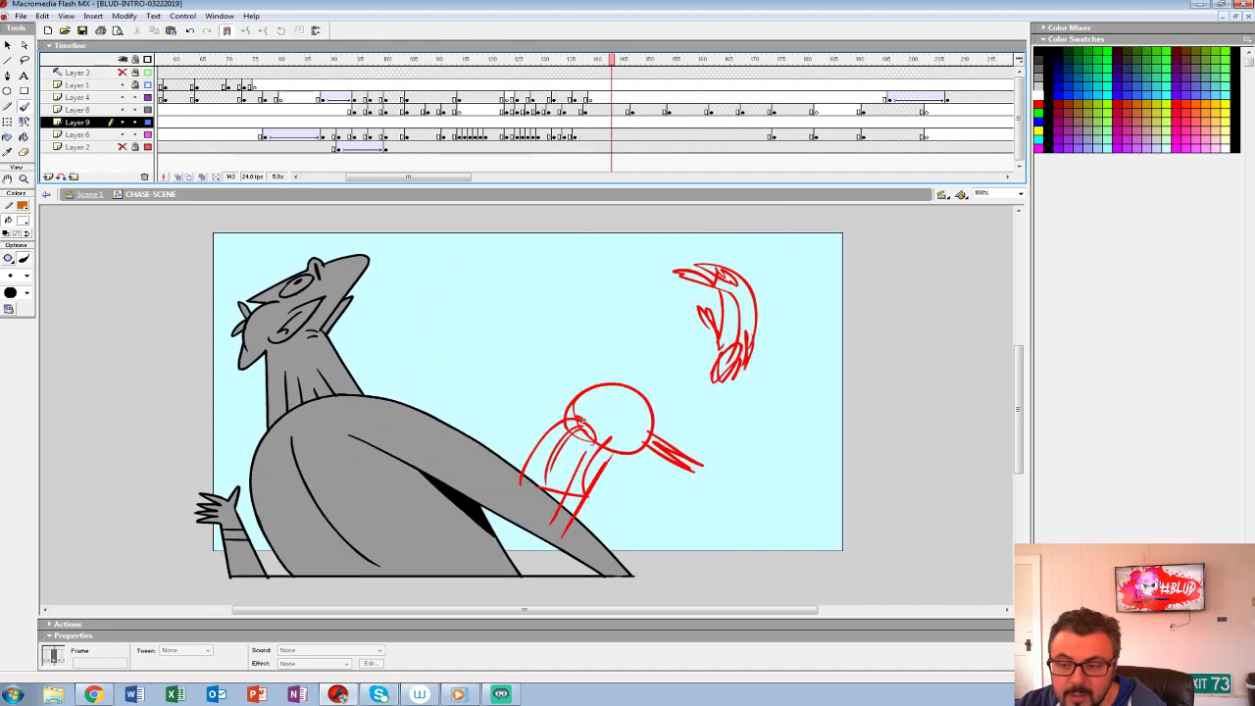
left_click(455, 85)
key("Return")
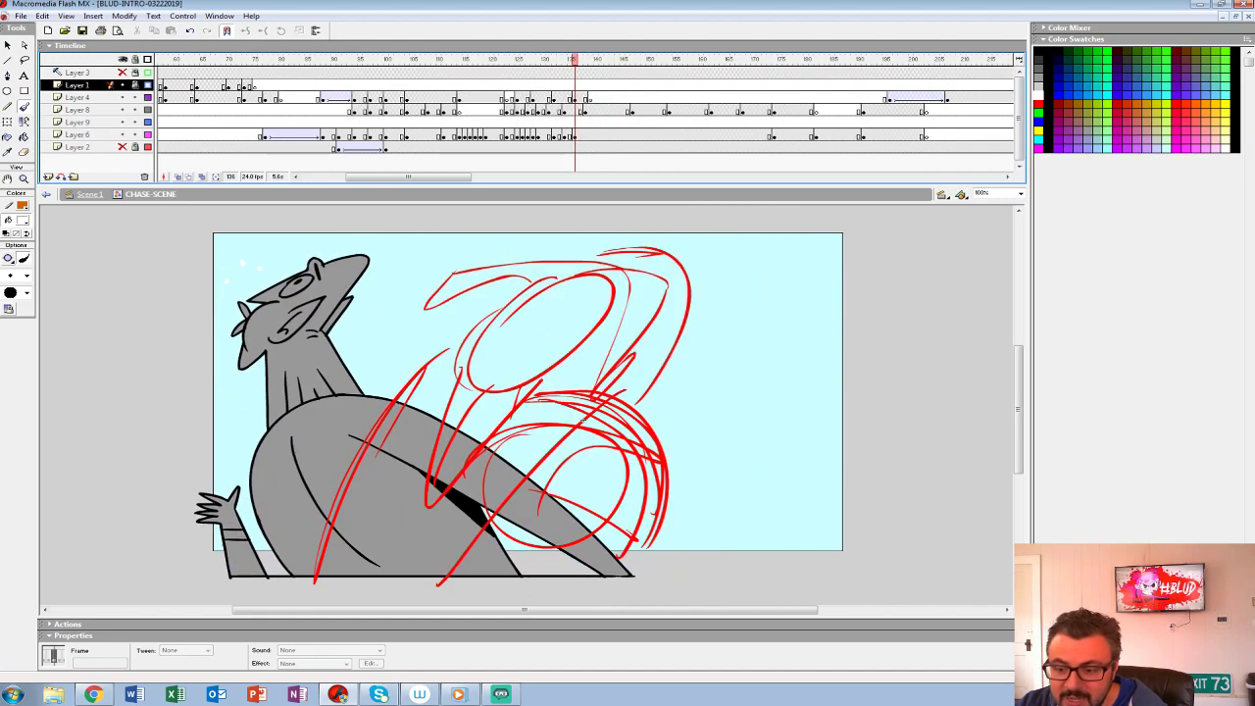
- Recolor the red marks at frame 112 on Layer 8 with light grey #CCCCCC, and replay the punch
key("comma")
key("comma")
key("comma")
key("comma")
key("comma")
key("comma")
key("comma")
key("comma")
key("comma")
key("comma")
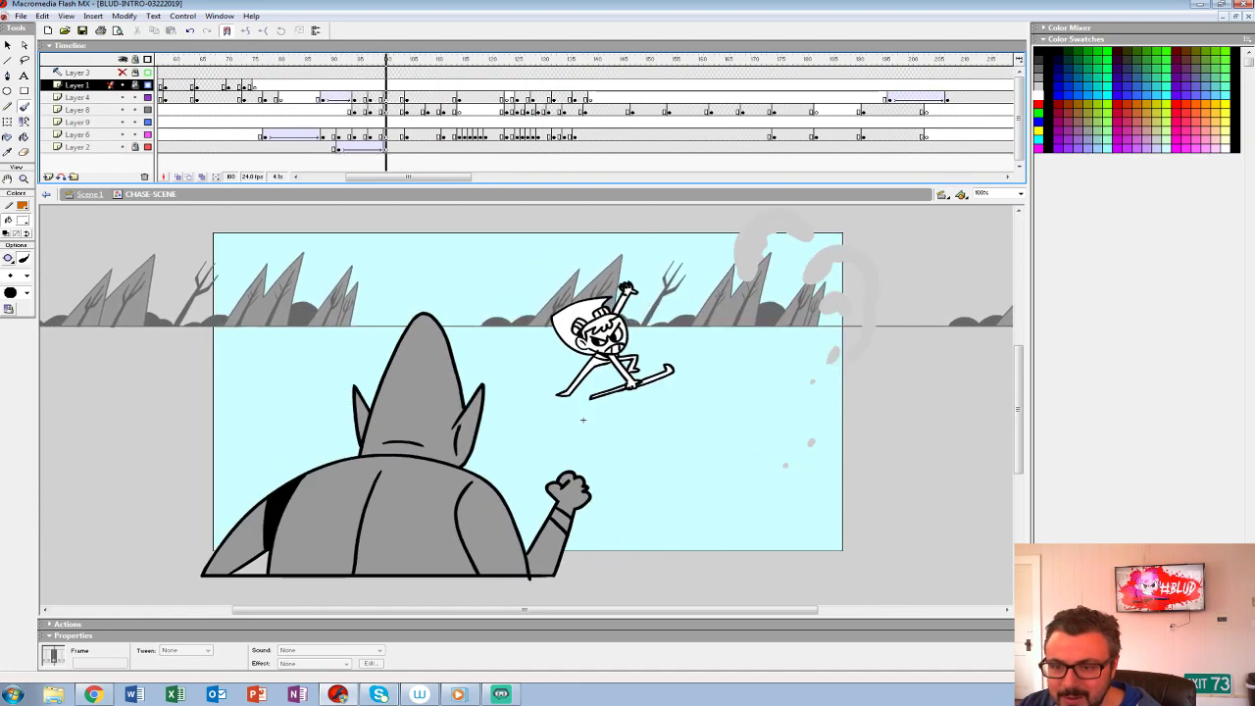
key("Return")
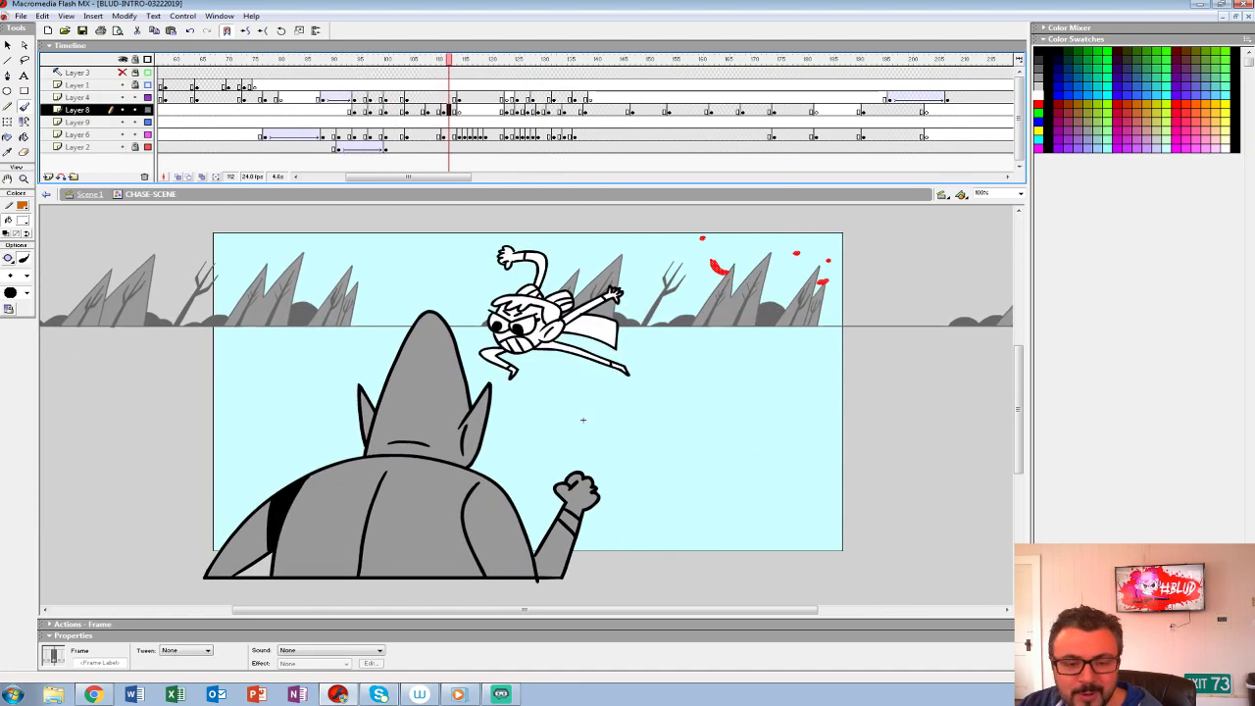
left_click(22, 207)
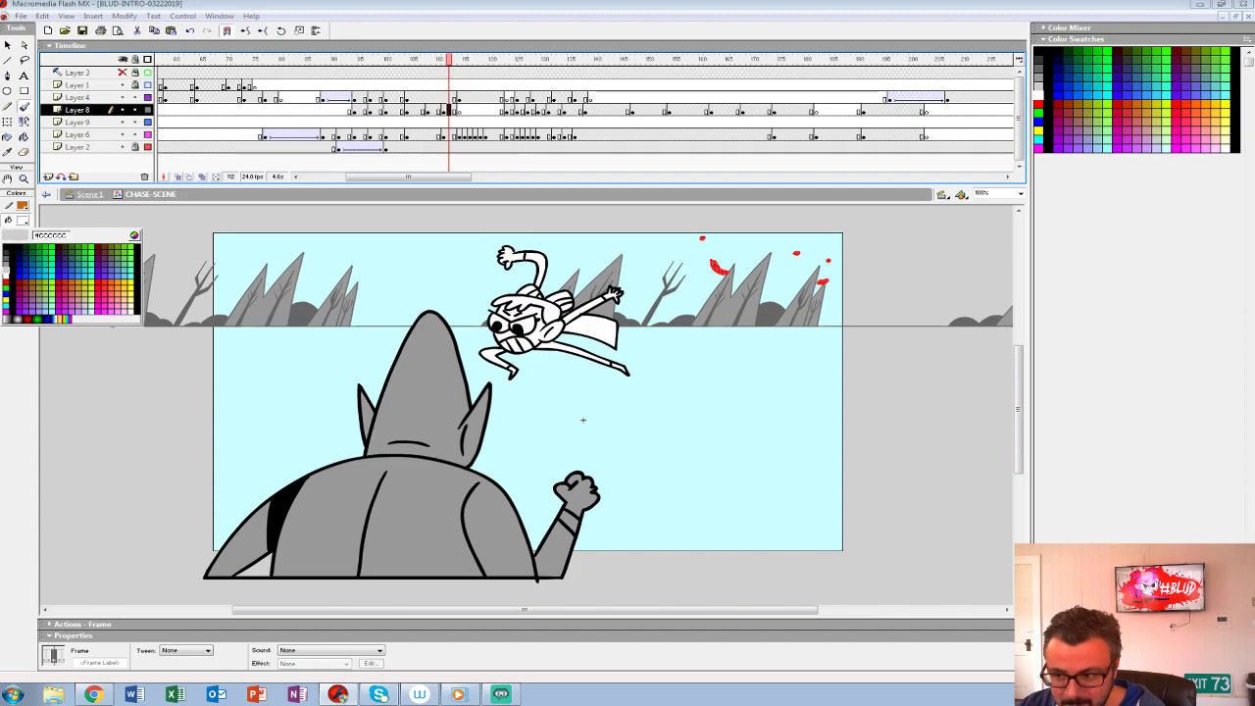
left_click(6, 272)
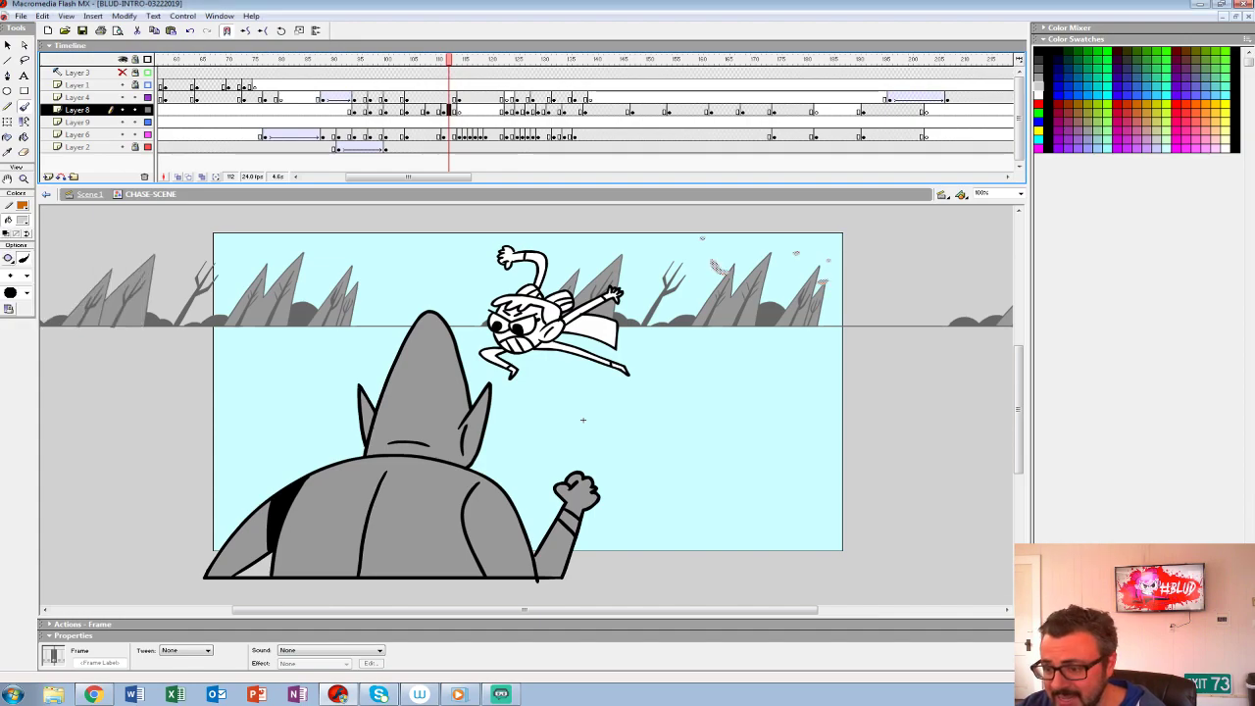
key("Return")
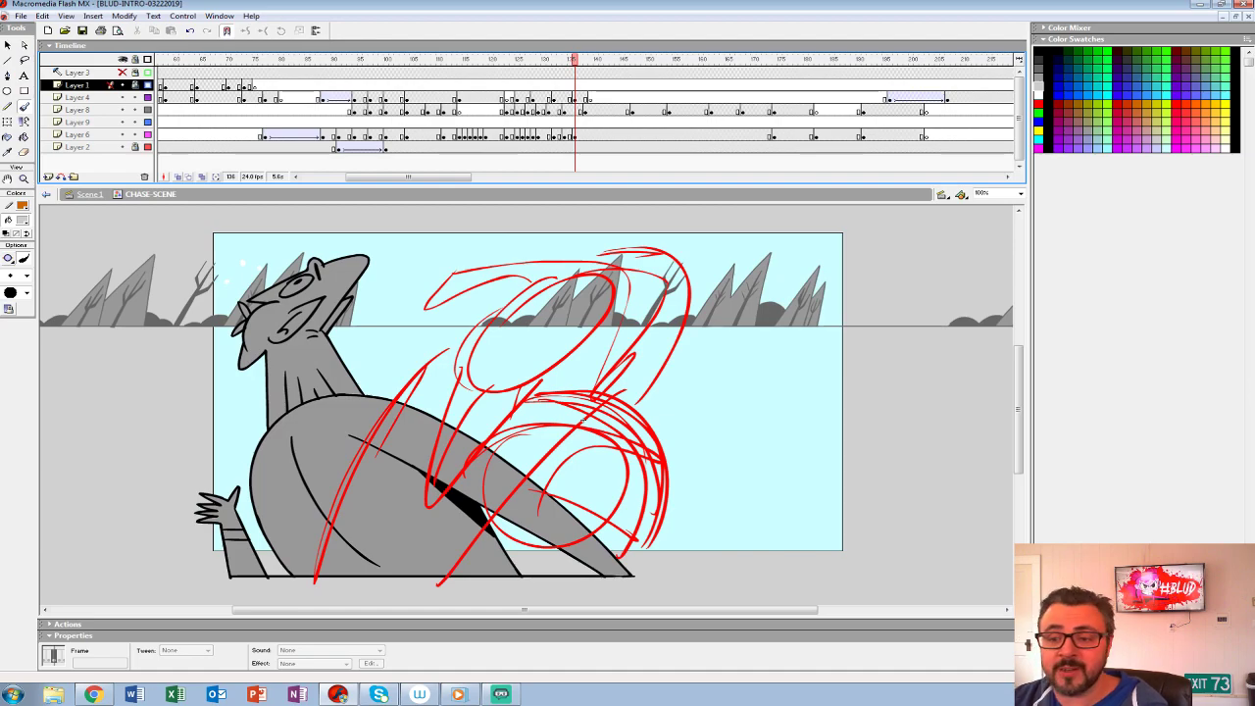
key("Return")
left_click(437, 98)
key("Return")
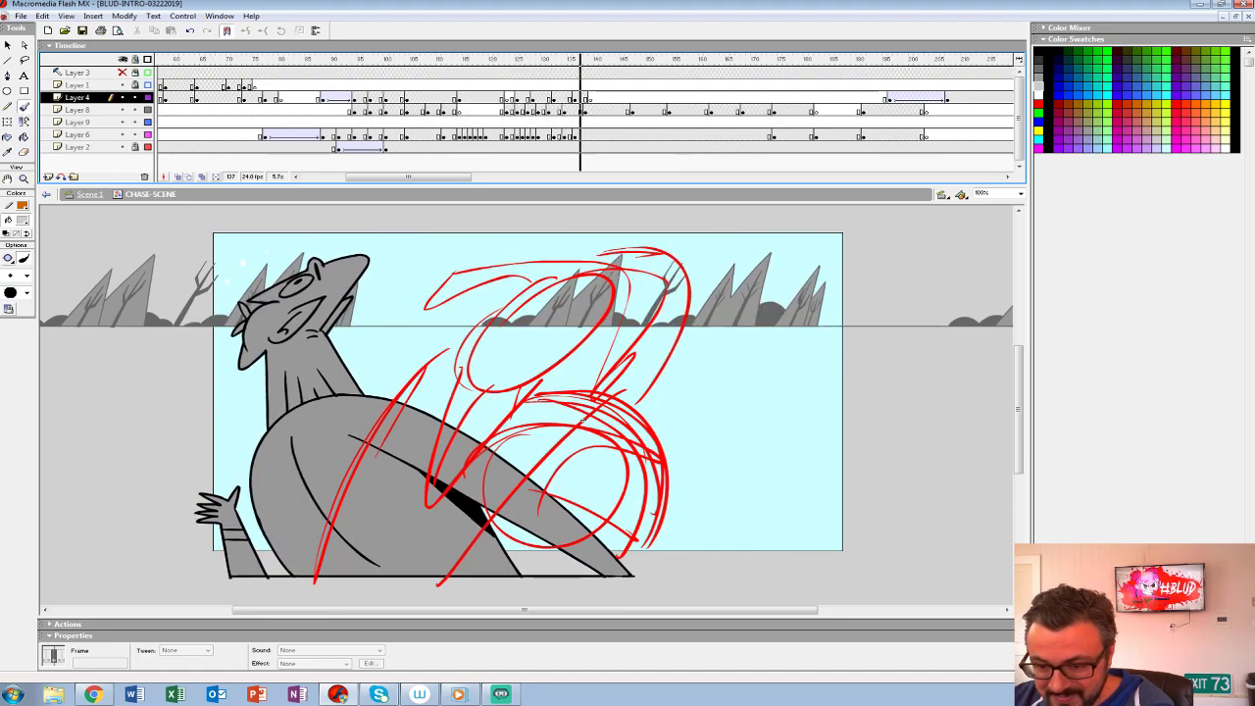
key("Return")
- Shift the red rough hero poses after the punch along Layer 8, and add a blank keyframe at frame 137
left_click(564, 109)
key("comma")
key("period")
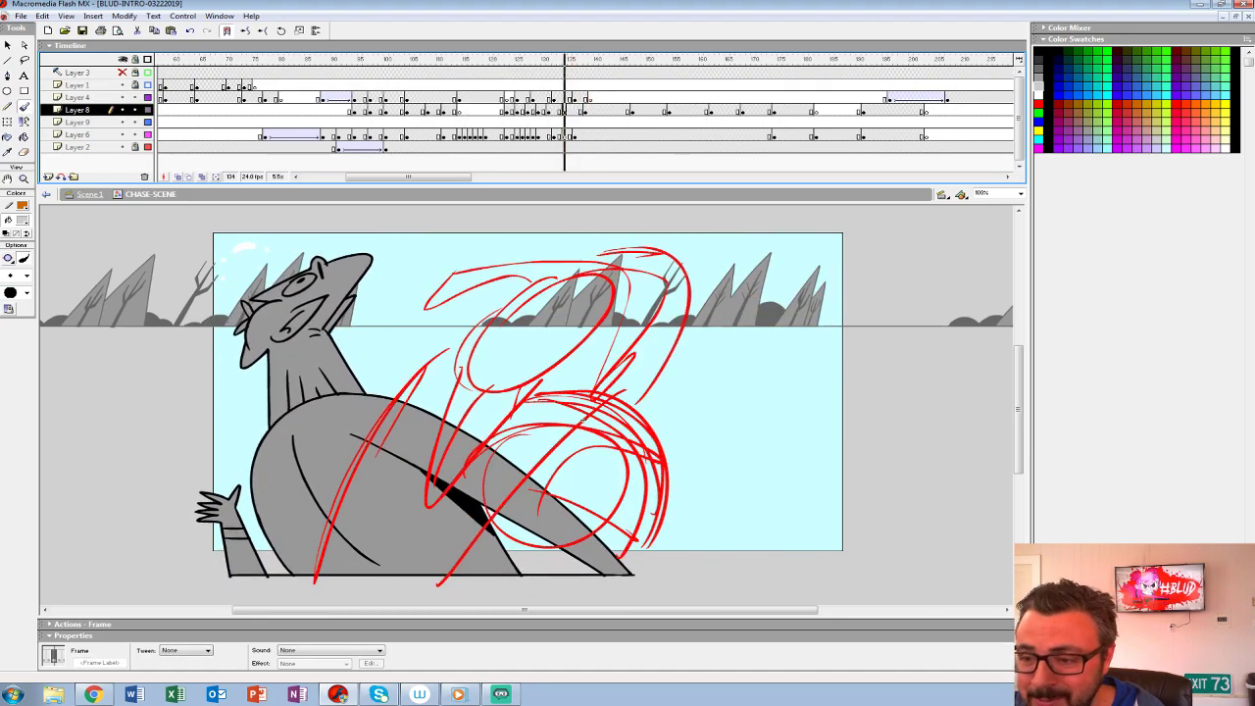
left_click_drag(564, 110, 601, 110)
left_click(586, 110)
left_click(581, 110)
key("Delete")
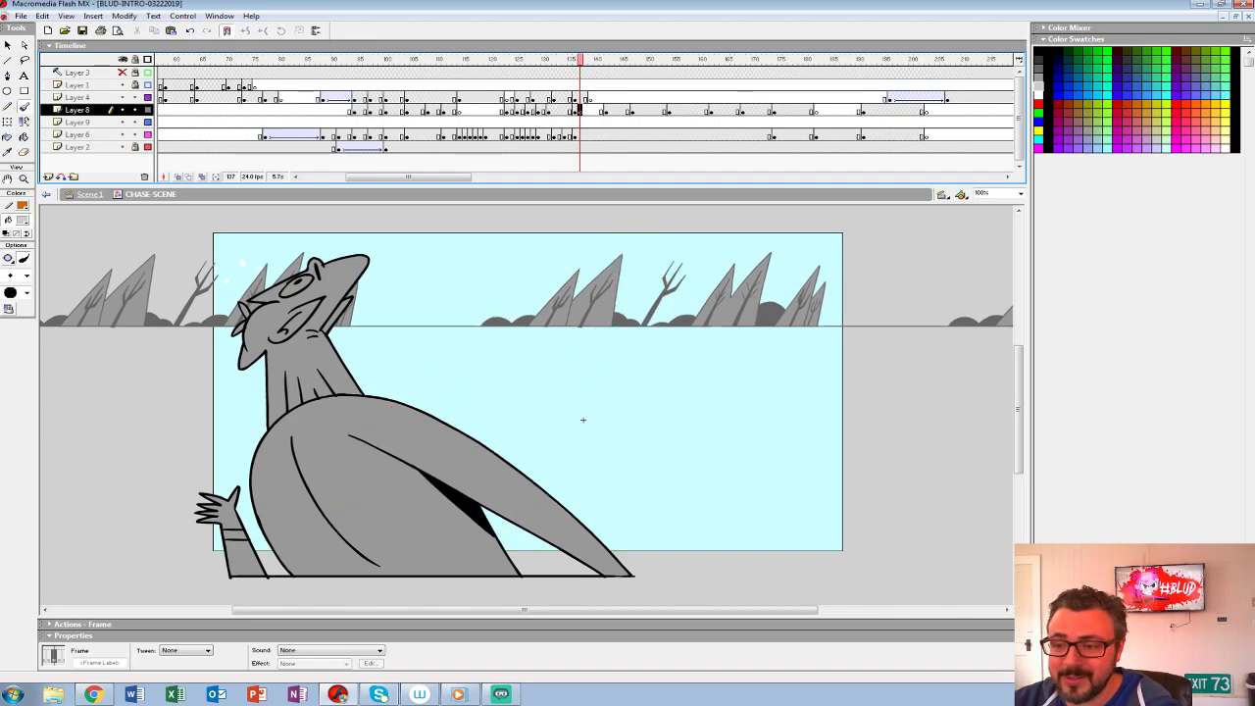
key("comma")
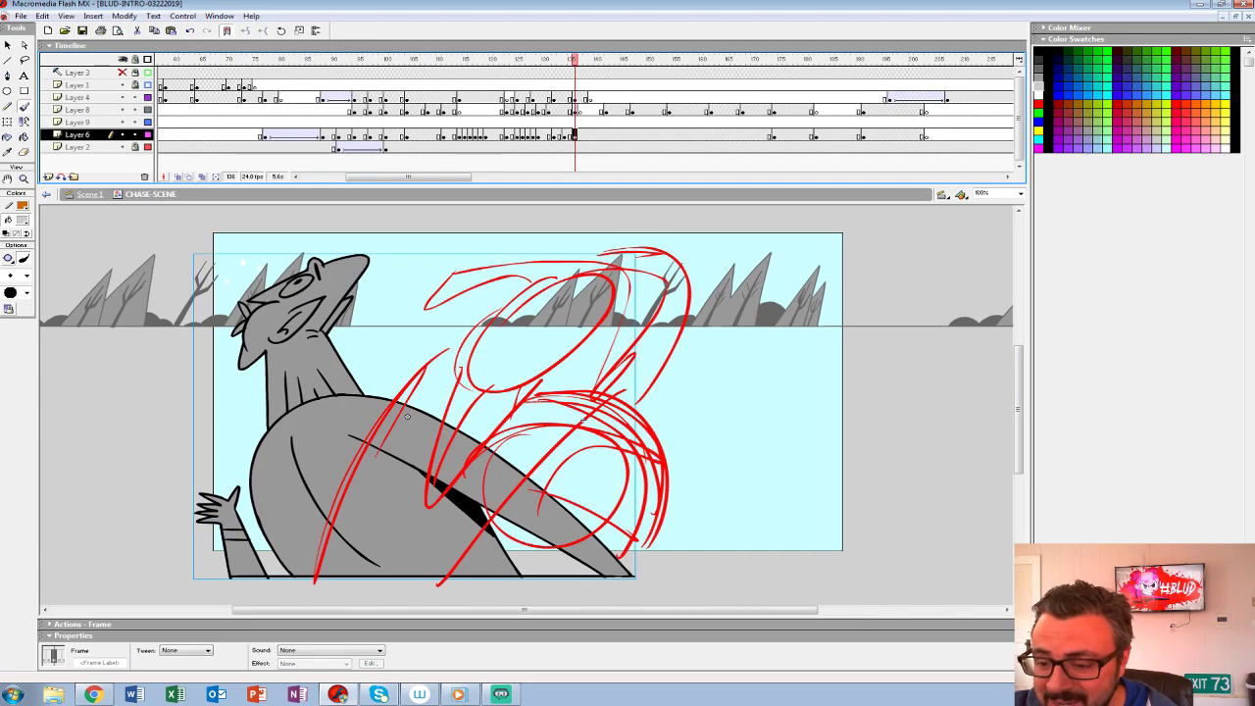
left_click(575, 110)
left_click(580, 110)
- Turn on onion skinning at frame 137 and compare the neighbouring rough poses with Layers 9, 6, and 2 temporarily hidden
left_click_drag(122, 122, 122, 147)
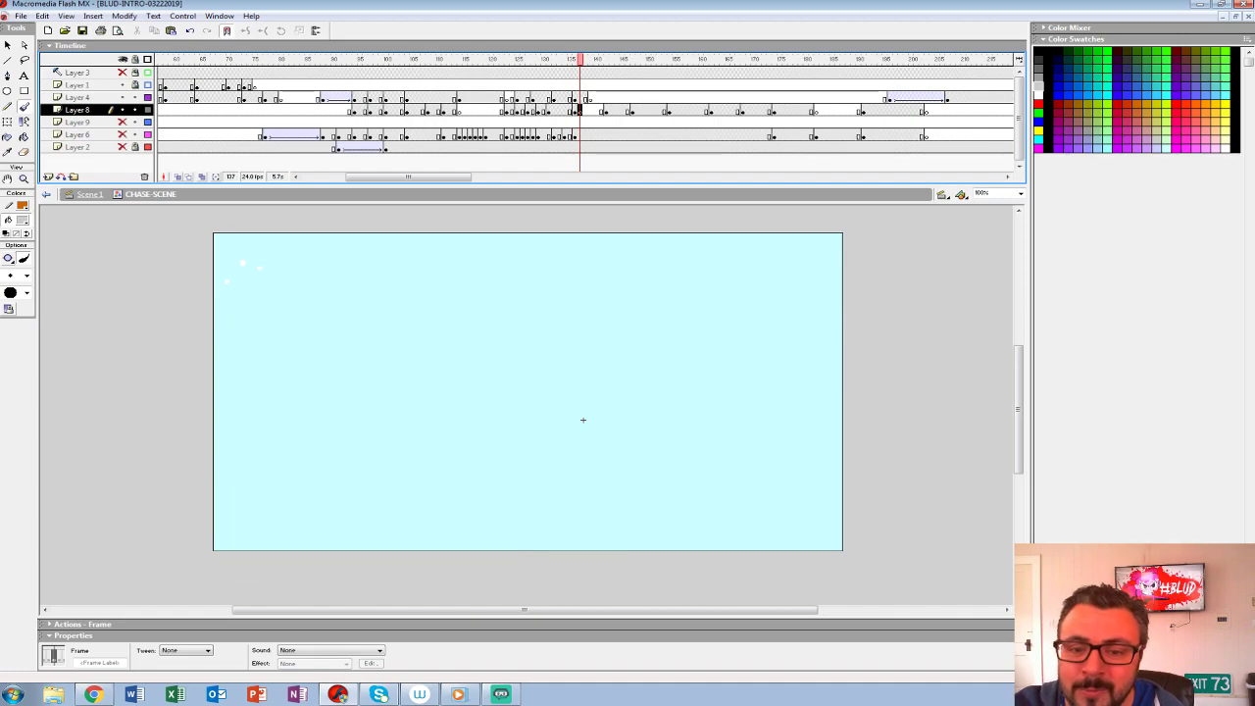
left_click(178, 176)
left_click_drag(570, 59, 575, 60)
left_click_drag(585, 60, 625, 60)
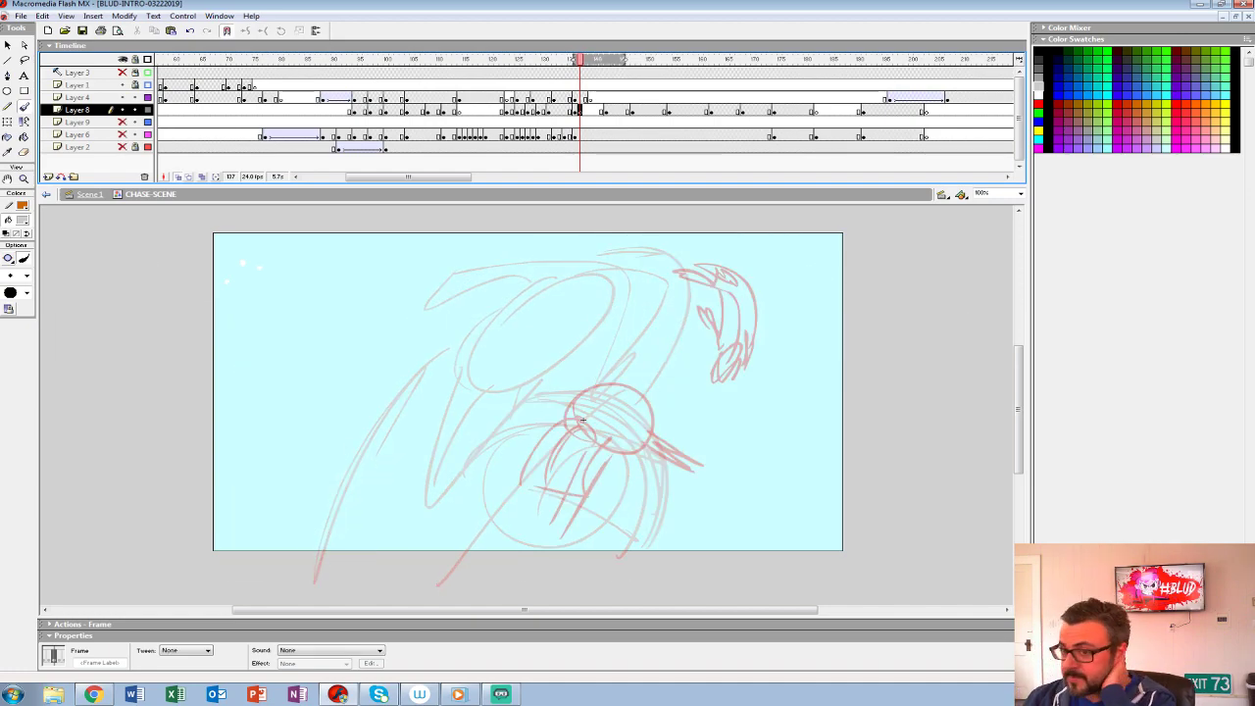
left_click_drag(624, 59, 584, 60)
left_click_drag(123, 122, 123, 147)
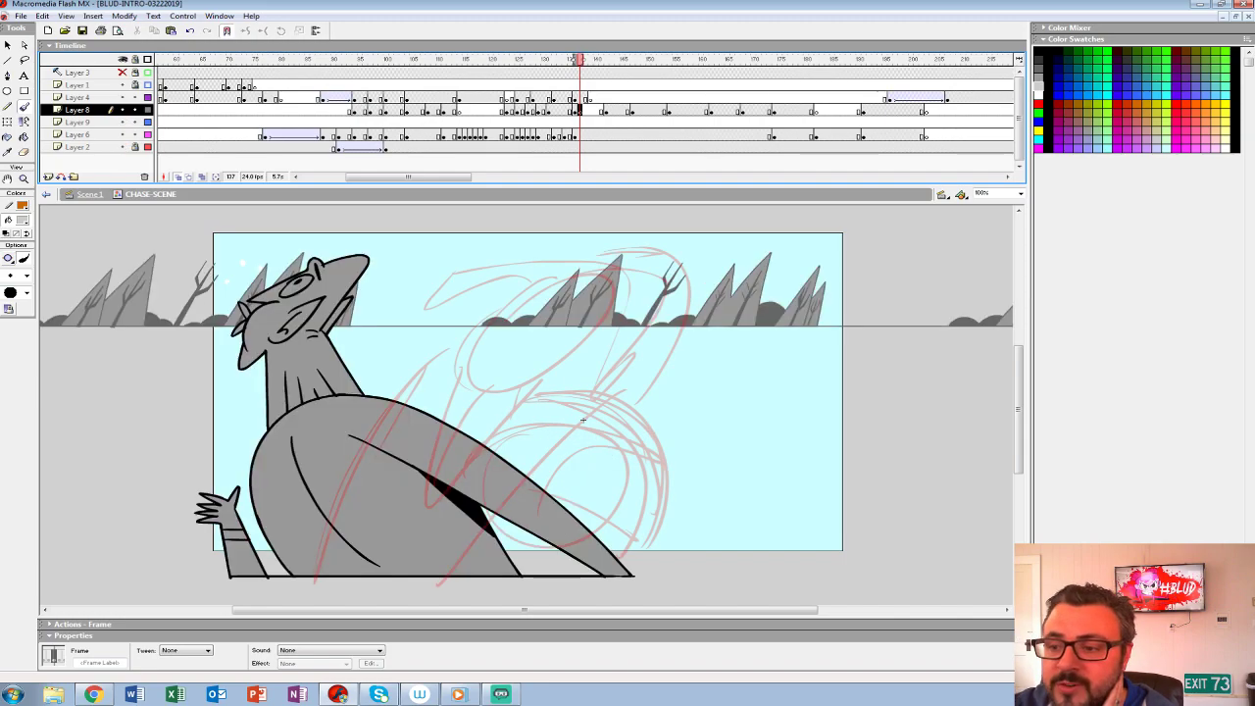
- Compare frames 136 and 137, clear the grey character from frame 137 on Layer 6, and set the fill color to black
key("comma")
key("comma")
key("period")
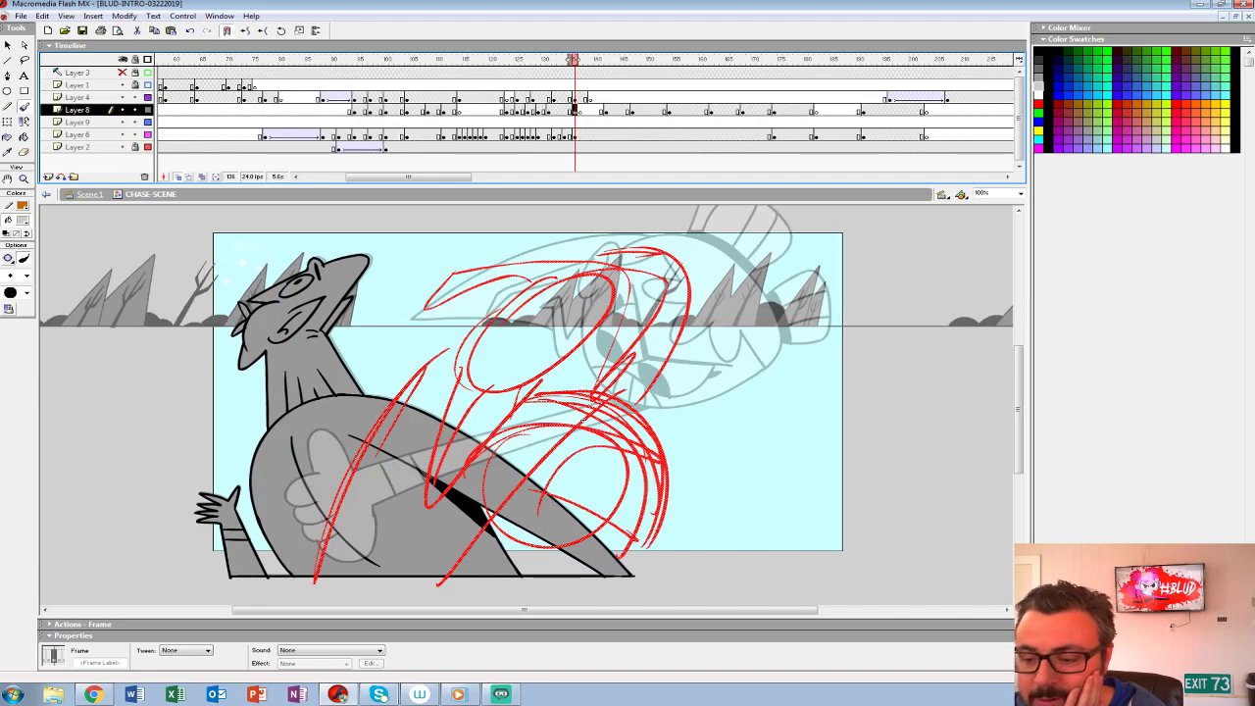
key("period")
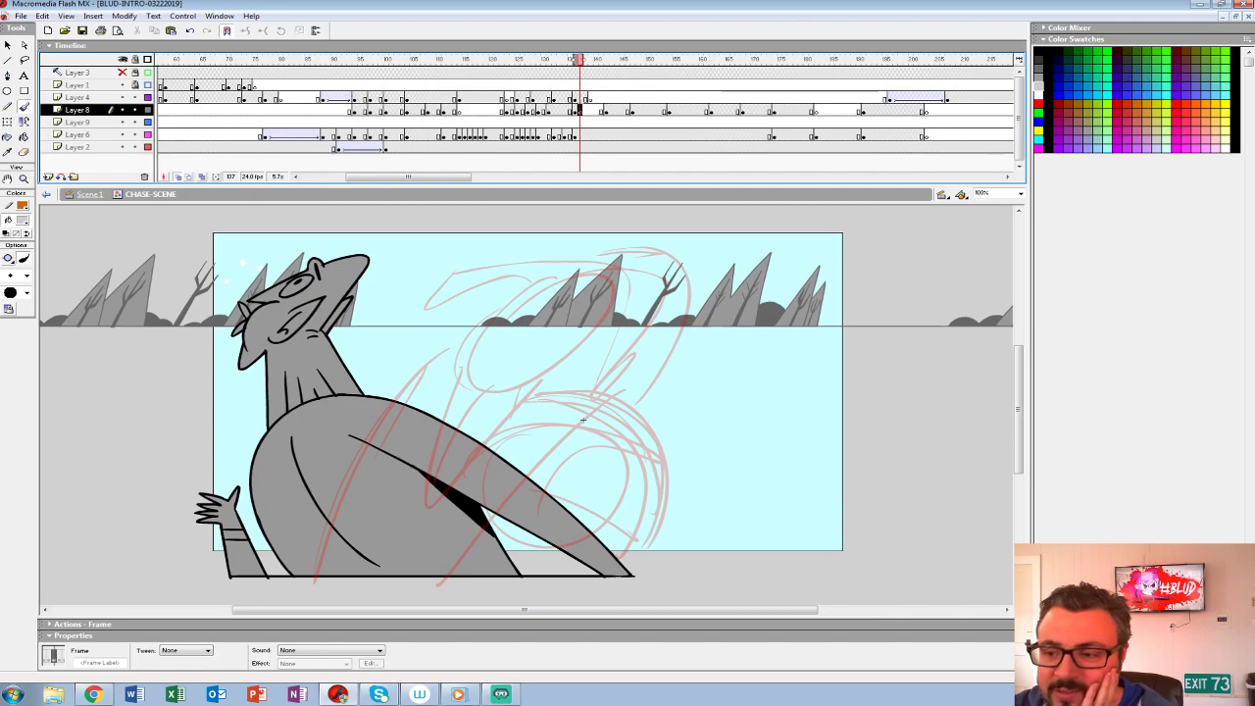
left_click(407, 416)
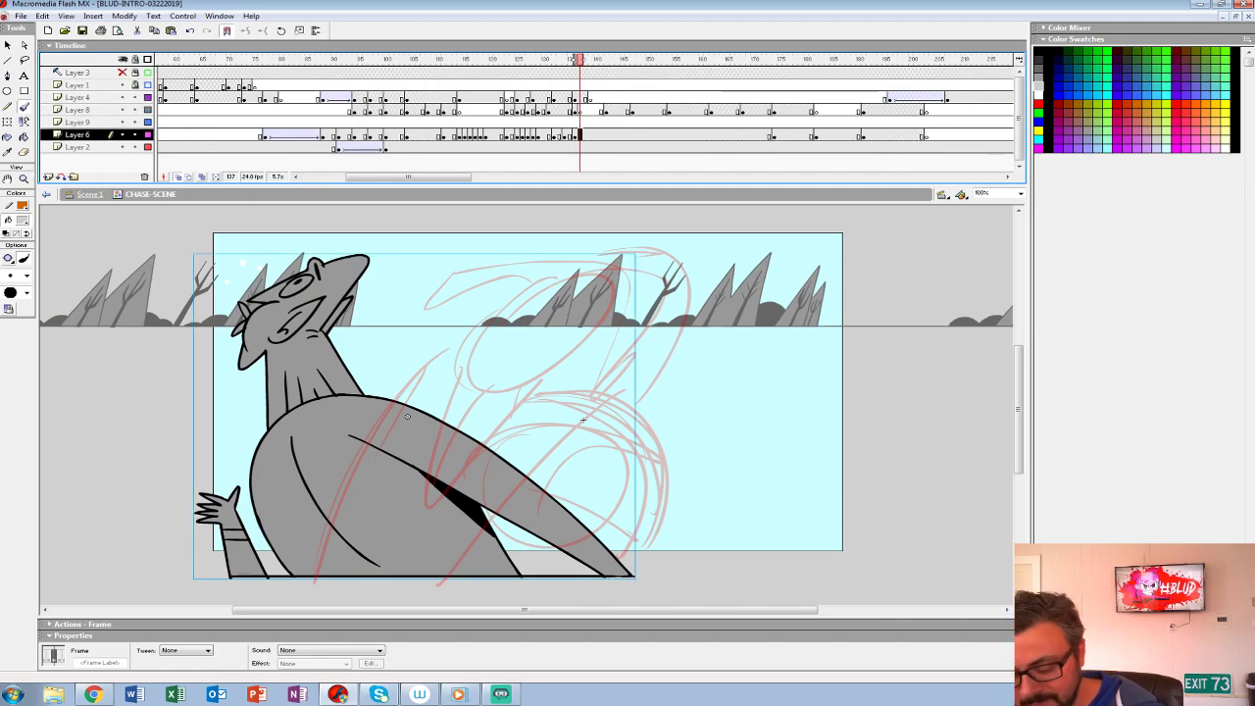
key("Delete")
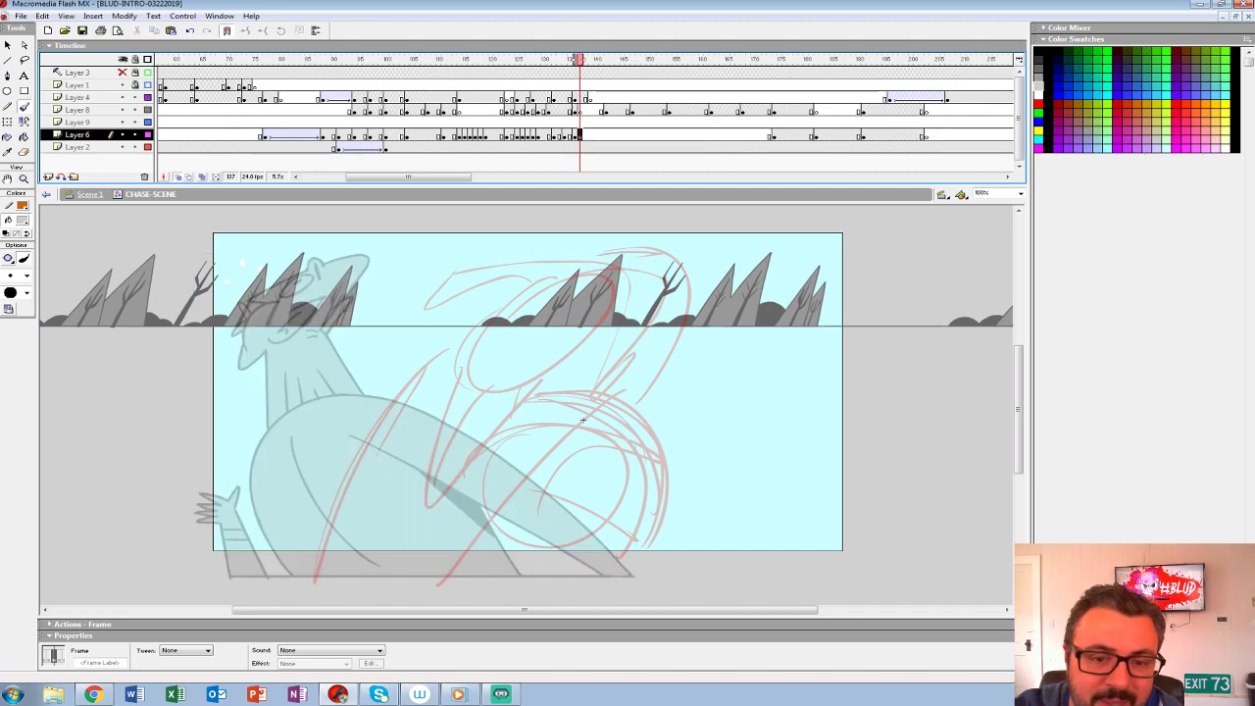
left_click(22, 221)
left_click(10, 251)
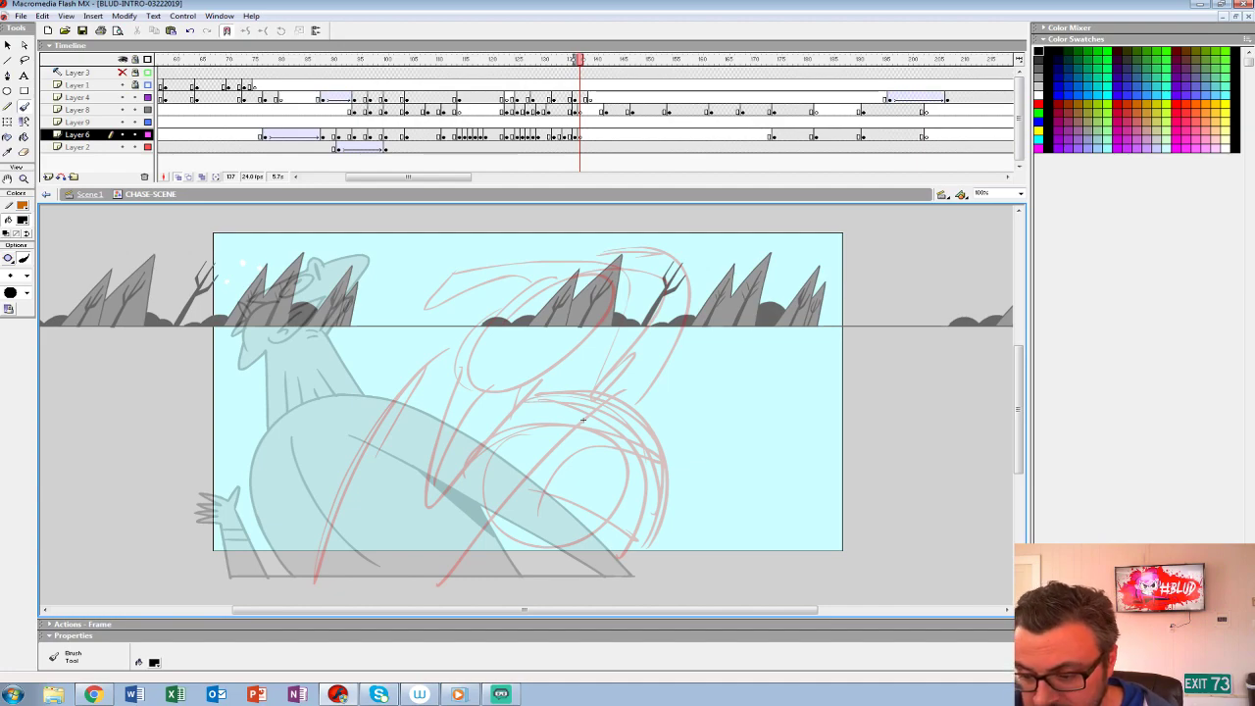
- Insert a blank keyframe at frame 143 on Layer 8, and choose a brush size for the rough sketch
left_click(569, 98)
left_click(579, 135)
left_click(605, 110)
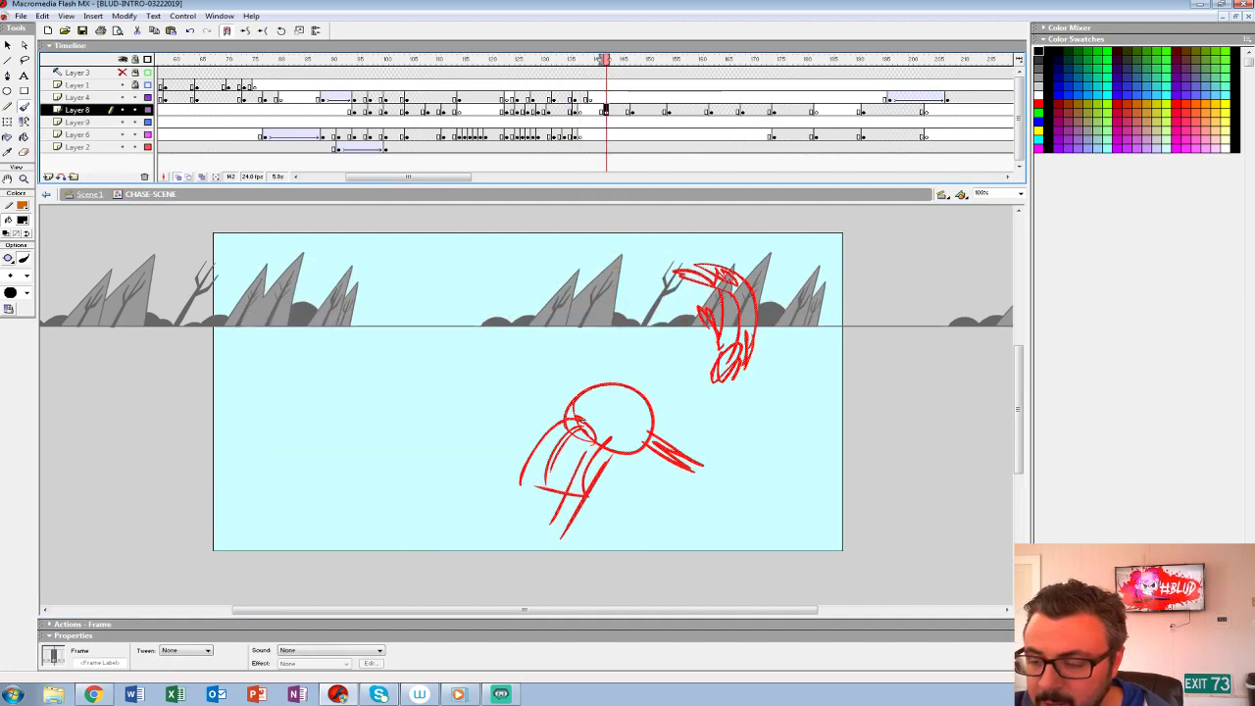
key("period")
key("F7")
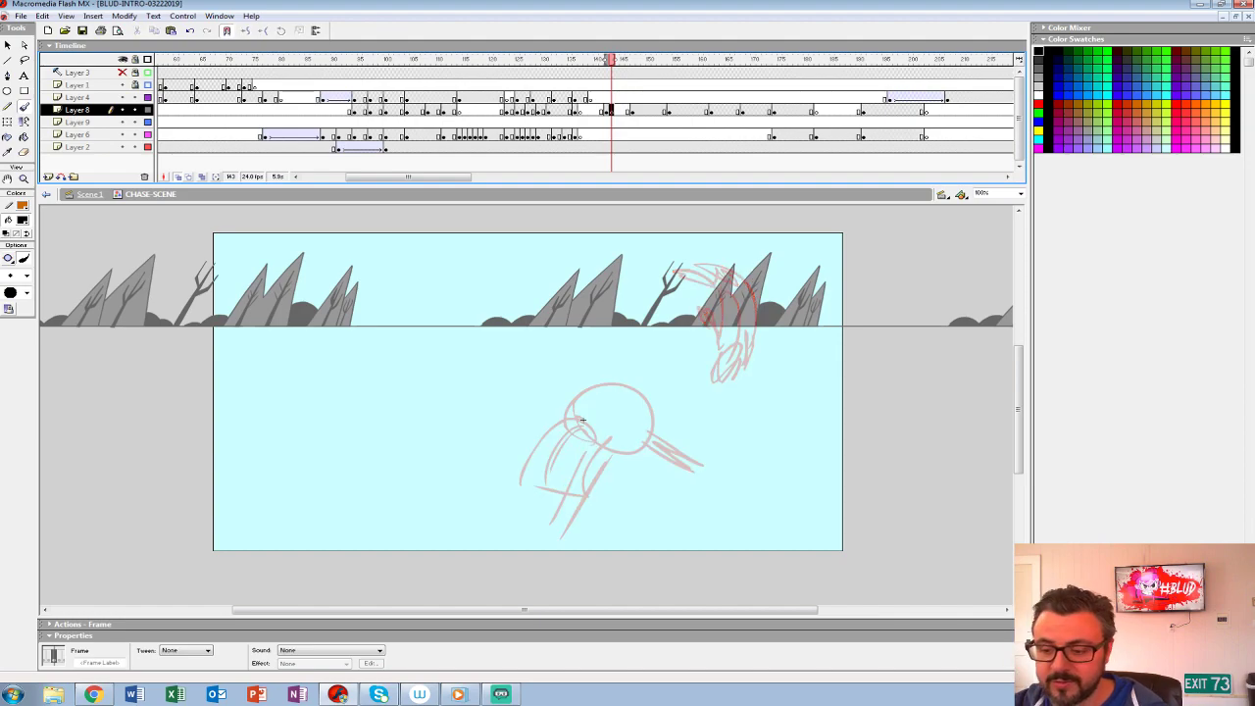
left_click(24, 106)
left_click(26, 275)
left_click(12, 305)
key("comma")
key("period")
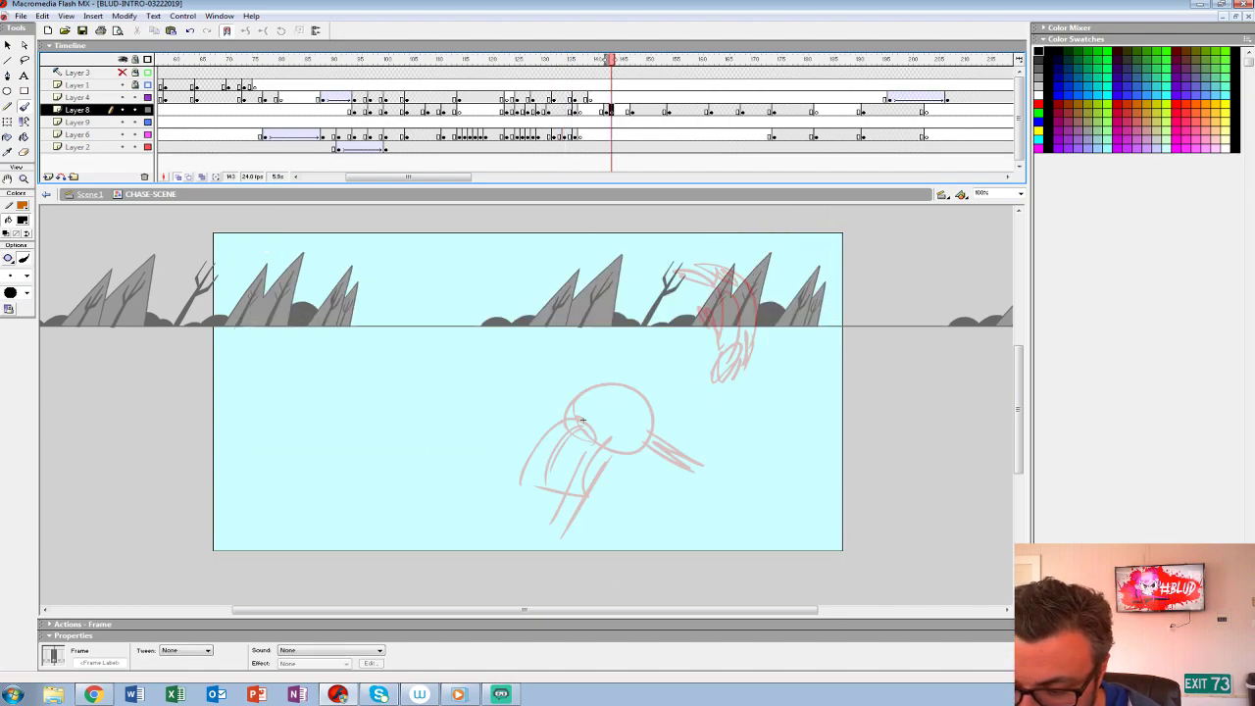
- Show Layer 2 as outlines, and rough in the hero's head, hair buns, skirt and front arm over the faded red pose
left_click_drag(569, 393, 642, 442)
key("ctrl+z")
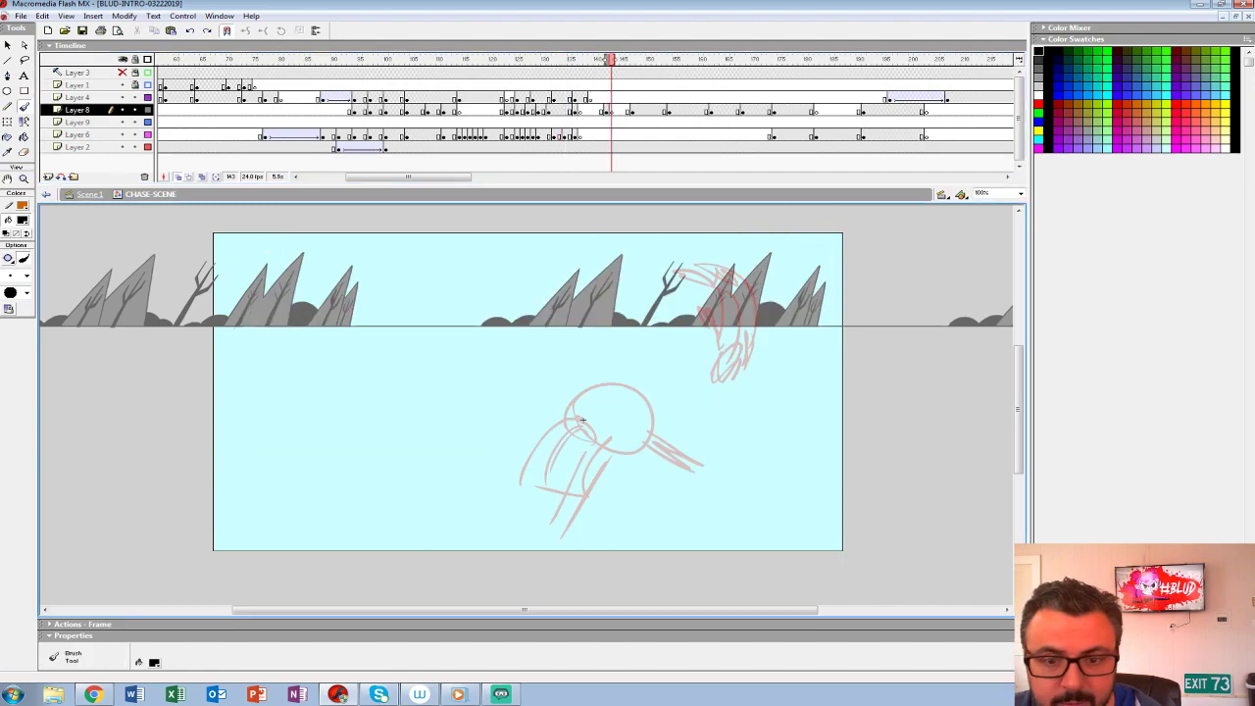
left_click(148, 147)
left_click_drag(580, 392, 578, 395)
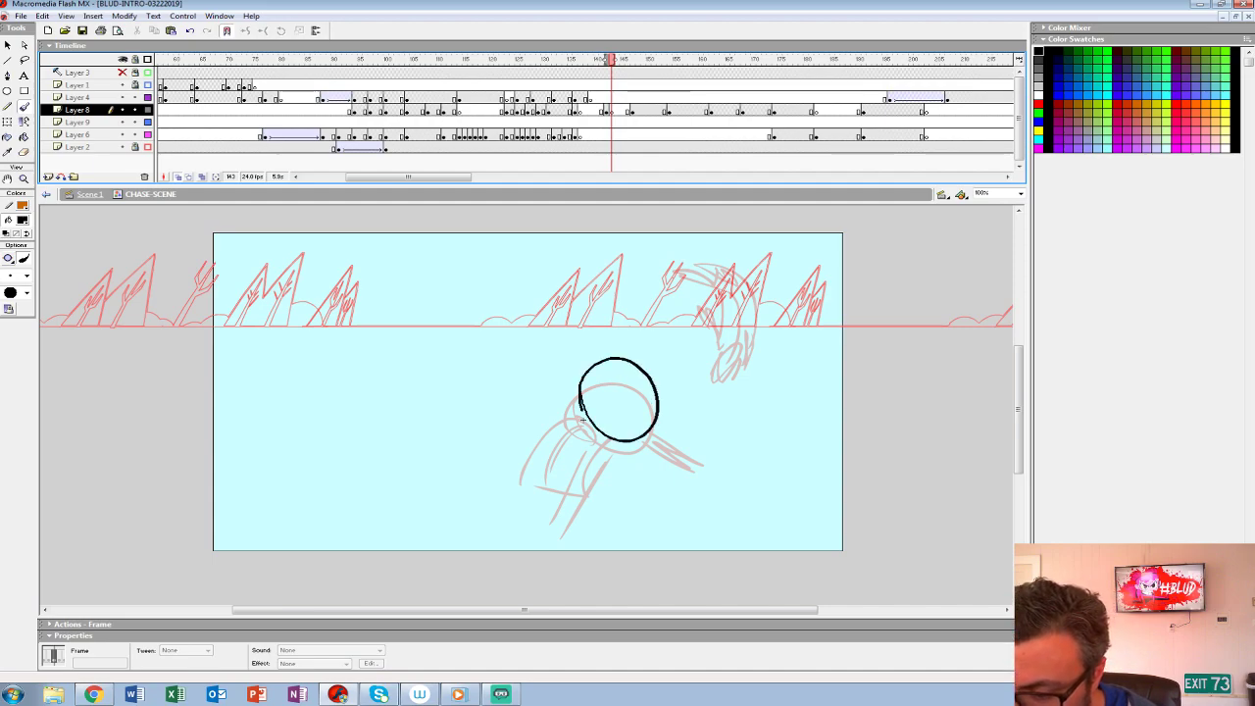
key("ctrl+z")
left_click_drag(649, 421, 712, 456)
key("ctrl+z")
left_click_drag(606, 446, 690, 457)
mouse_move(631, 427)
left_mouse_down()
mouse_move(703, 473)
mouse_move(640, 375)
mouse_move(576, 417)
left_mouse_up()
key("ctrl+z")
mouse_move(654, 424)
left_mouse_down()
mouse_move(588, 385)
mouse_move(575, 418)
left_mouse_up()
mouse_move(637, 394)
left_mouse_down()
mouse_move(637, 406)
mouse_move(631, 382)
left_mouse_up()
- Sketch the hero's supporting leg, and close the underside of the head and shoulder
mouse_move(606, 437)
left_mouse_down()
mouse_move(512, 433)
mouse_move(584, 446)
mouse_move(608, 432)
mouse_move(561, 517)
left_mouse_up()
key("ctrl+z")
left_click_drag(624, 437, 562, 519)
left_click_drag(622, 436, 568, 508)
mouse_move(562, 440)
left_mouse_down()
mouse_move(524, 489)
mouse_move(528, 443)
mouse_move(513, 451)
mouse_move(591, 460)
mouse_move(556, 529)
mouse_move(615, 441)
mouse_move(549, 535)
left_mouse_up()
key("ctrl+z")
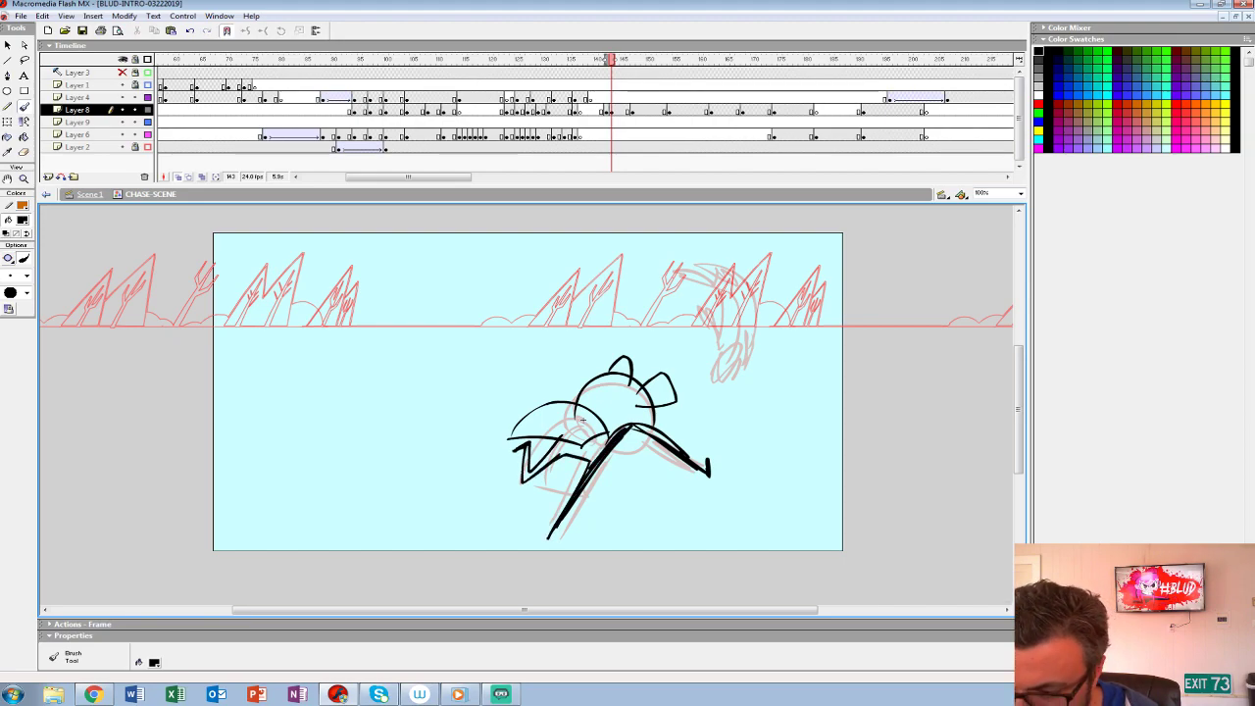
mouse_move(643, 424)
left_mouse_down()
mouse_move(618, 467)
mouse_move(655, 434)
mouse_move(644, 446)
left_mouse_up()
key("ctrl+z")
left_click_drag(642, 398, 646, 427)
left_click_drag(618, 426, 645, 423)
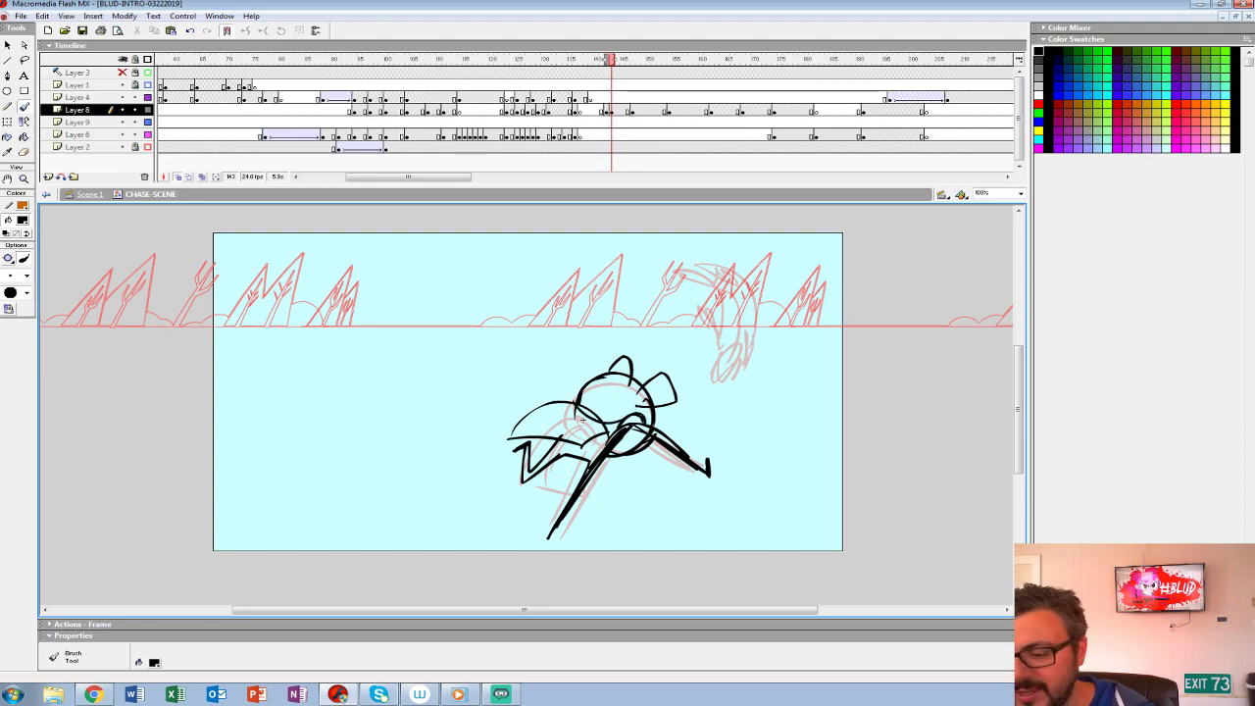
- Reinforce the rough lines of the hero's hair buns, skirt and legs
left_click_drag(670, 377, 679, 403)
left_click_drag(609, 368, 642, 366)
mouse_move(609, 368)
left_mouse_down()
mouse_move(626, 356)
mouse_move(637, 370)
mouse_move(622, 373)
left_mouse_up()
mouse_move(602, 420)
left_mouse_down()
mouse_move(510, 436)
mouse_move(600, 447)
left_mouse_up()
left_click_drag(510, 435, 536, 422)
left_click_drag(583, 404, 615, 431)
left_click_drag(508, 433, 530, 436)
mouse_move(564, 441)
left_mouse_down()
mouse_move(540, 466)
mouse_move(521, 449)
mouse_move(511, 460)
left_mouse_up()
mouse_move(573, 496)
left_mouse_down()
mouse_move(547, 551)
mouse_move(547, 534)
left_mouse_up()
left_click_drag(620, 443, 580, 488)
- Thicken the hero's front arm, rough in the second arm, hide Layer 2, and add strand lines to the bun
left_click_drag(655, 431, 706, 469)
mouse_move(616, 449)
left_mouse_down()
mouse_move(643, 480)
mouse_move(670, 477)
left_mouse_up()
key("ctrl+z")
key("ctrl+z")
left_click_drag(623, 443, 692, 484)
left_click_drag(661, 445, 698, 486)
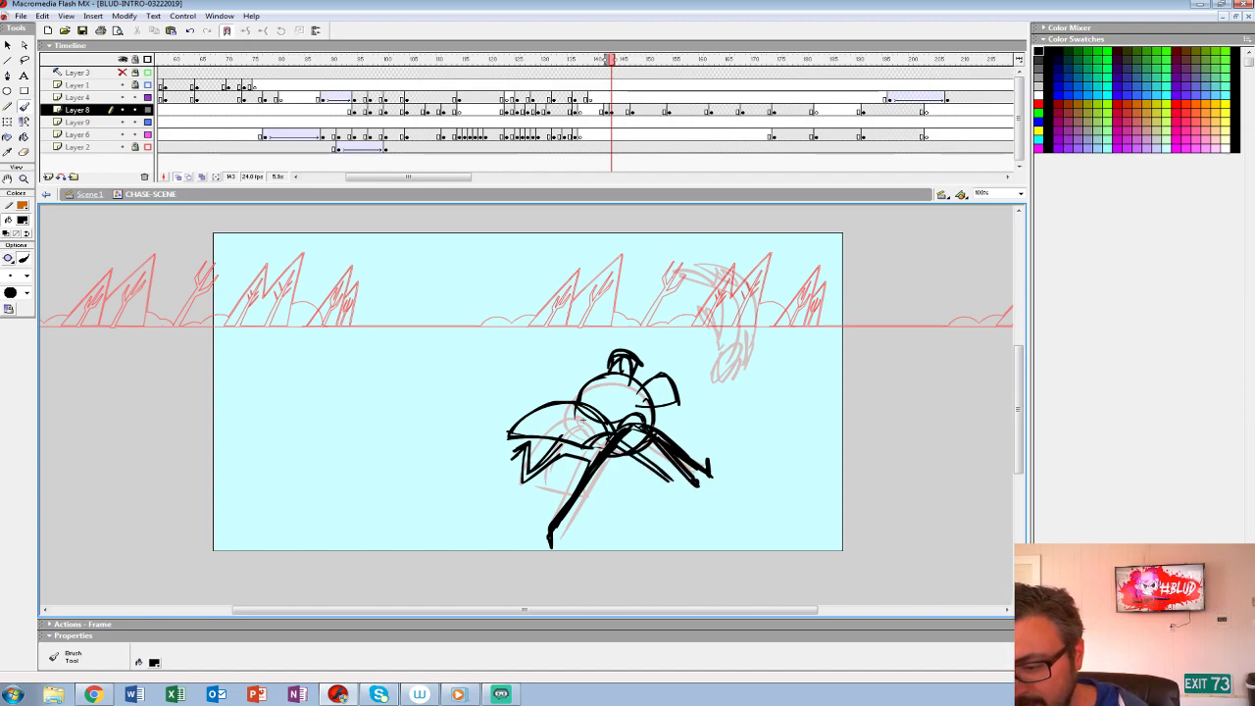
left_click(123, 147)
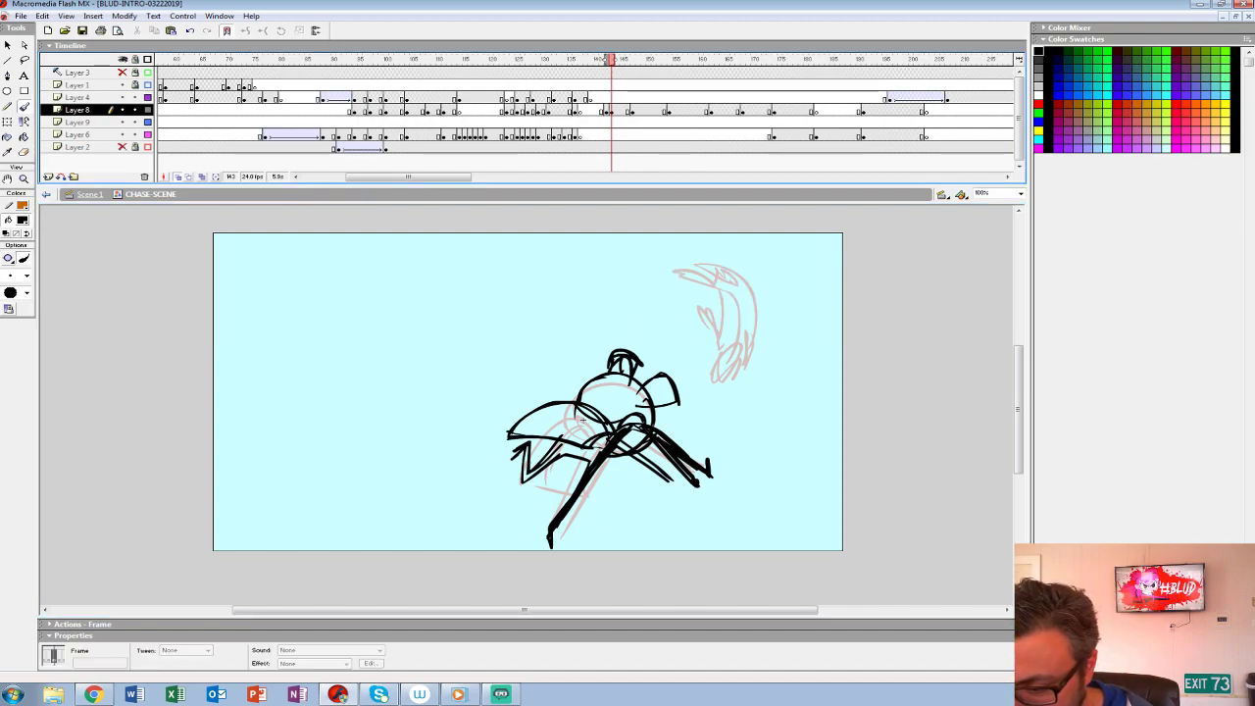
left_click_drag(669, 388, 680, 404)
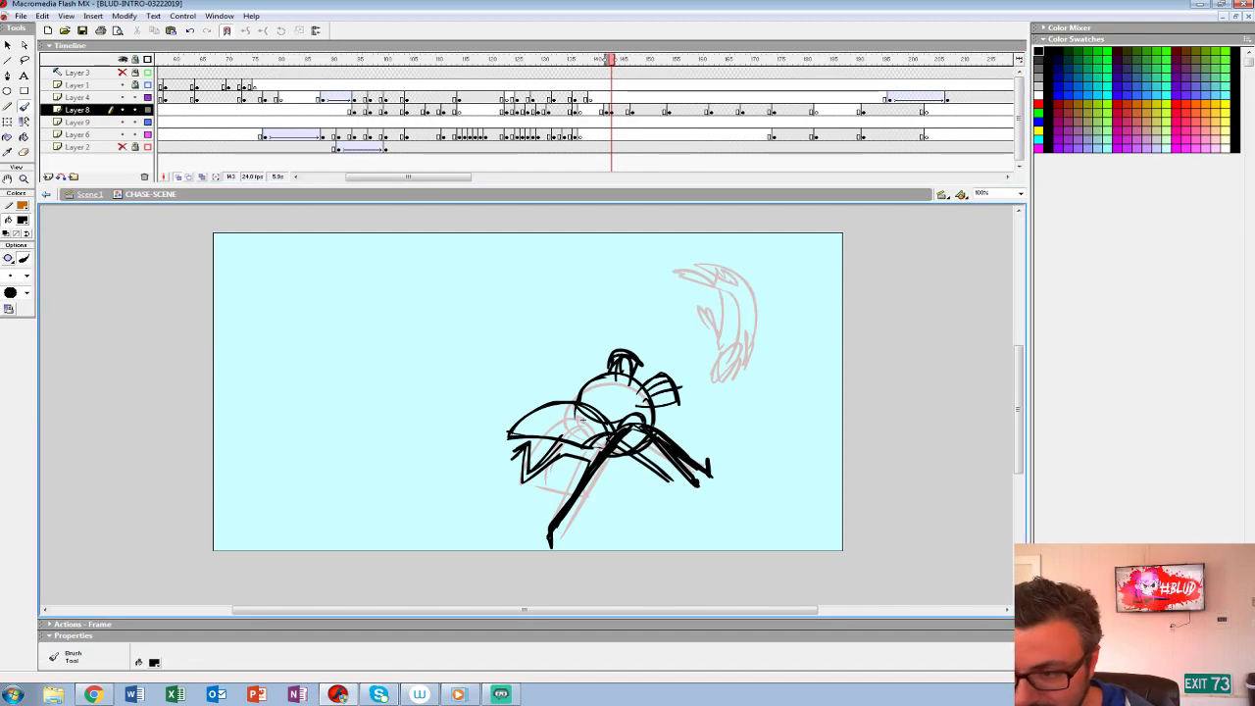
- Rough in the arched body and downward-reaching arms of the upside-down figure above the hero
key("z")
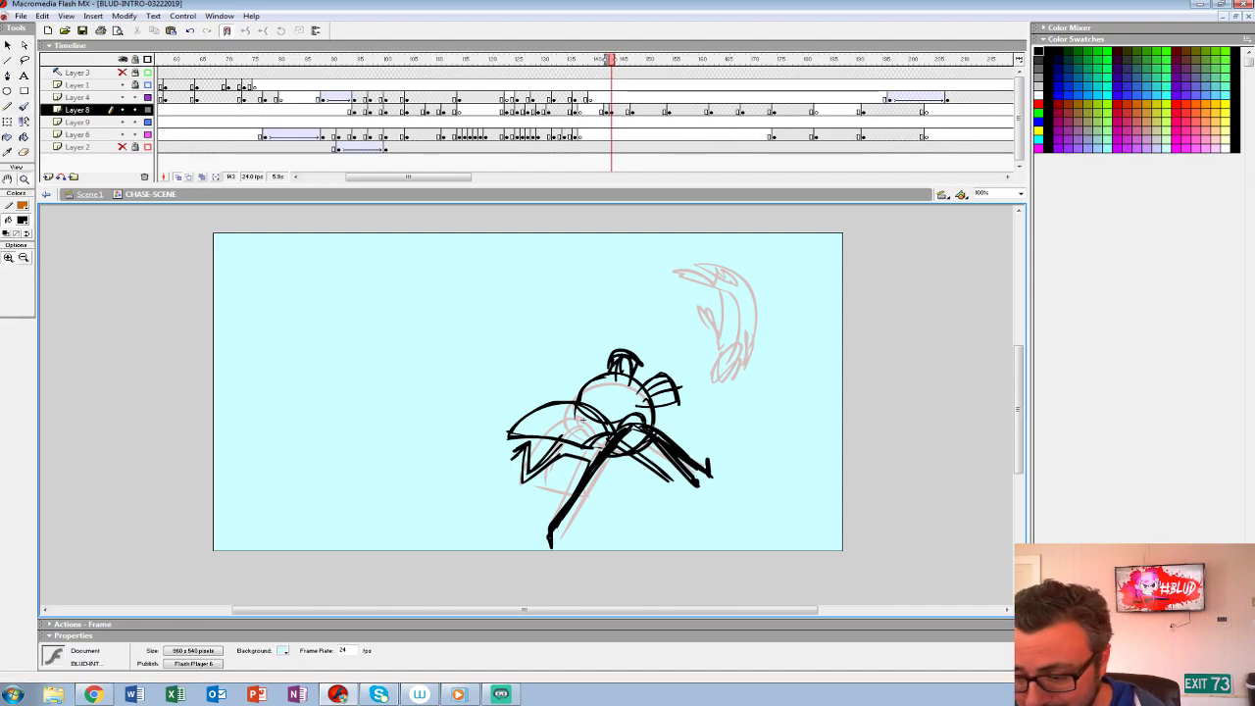
left_click_drag(583, 420, 515, 422)
key("b")
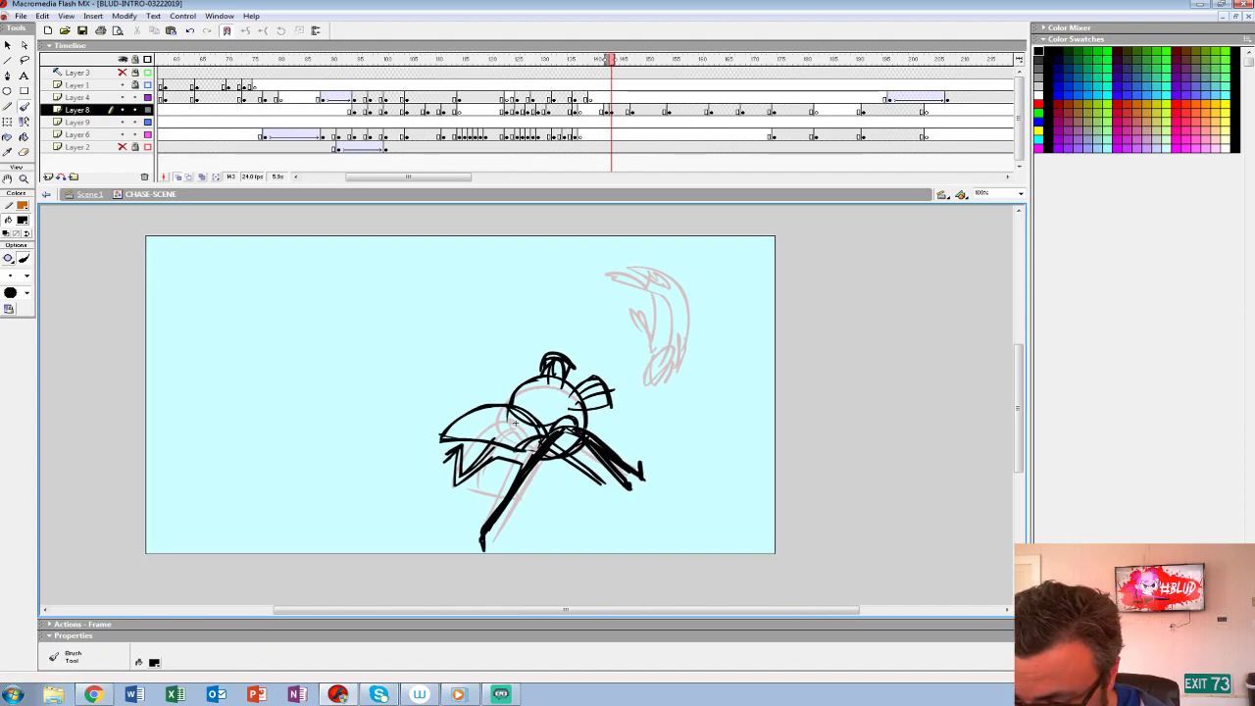
mouse_move(675, 350)
left_mouse_down()
mouse_move(633, 420)
mouse_move(651, 267)
mouse_move(663, 395)
mouse_move(627, 413)
mouse_move(643, 418)
mouse_move(611, 419)
left_mouse_up()
key("ctrl+z")
left_click_drag(625, 421, 612, 430)
mouse_move(671, 351)
left_mouse_down()
mouse_move(642, 378)
mouse_move(645, 397)
left_mouse_up()
left_click_drag(674, 290, 614, 260)
left_click_drag(657, 312, 638, 366)
key("ctrl+z")
mouse_move(650, 291)
left_mouse_down()
mouse_move(643, 354)
mouse_move(605, 416)
left_mouse_up()
- Add the head, waistline and trailing legs to the upside-down figure's rough
left_click_drag(665, 329, 657, 351)
left_click_drag(673, 333, 661, 357)
left_click_drag(679, 296, 657, 308)
mouse_move(592, 259)
left_mouse_down()
mouse_move(645, 261)
mouse_move(677, 300)
mouse_move(577, 289)
left_mouse_up()
mouse_move(655, 304)
left_mouse_down()
mouse_move(563, 291)
mouse_move(648, 285)
left_mouse_up()
mouse_move(611, 279)
left_mouse_down()
mouse_move(657, 290)
mouse_move(639, 357)
mouse_move(654, 380)
left_mouse_up()
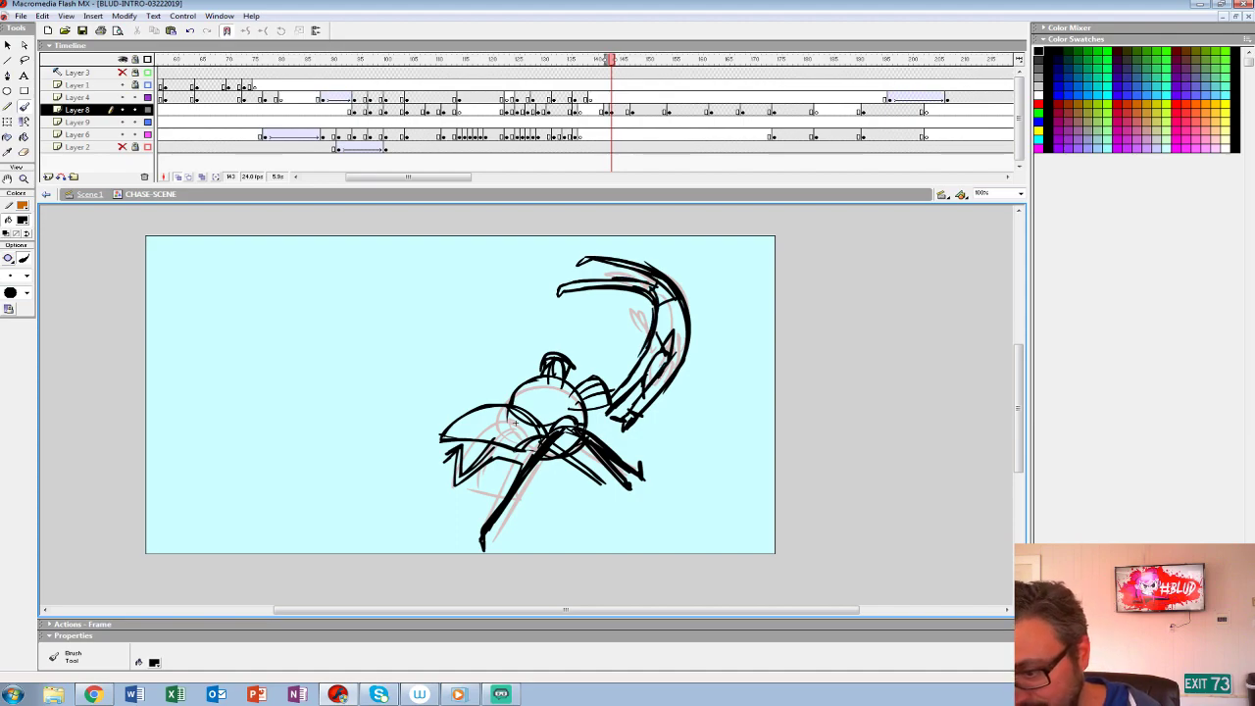
- Move the rough two-figure drawing from frame 143 to frame 142 on Layer 8, and replay the sequence
left_click(612, 110)
left_click_drag(612, 110, 606, 110)
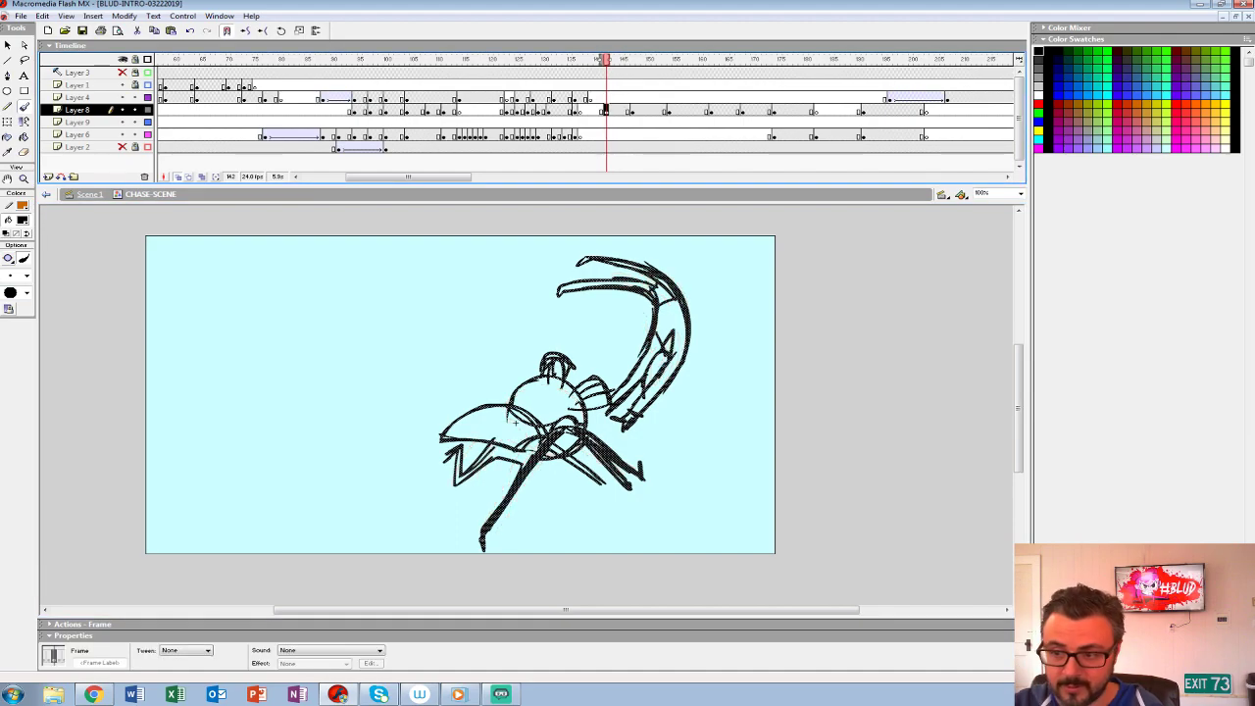
left_click(508, 98)
key("Return")
key("Return")
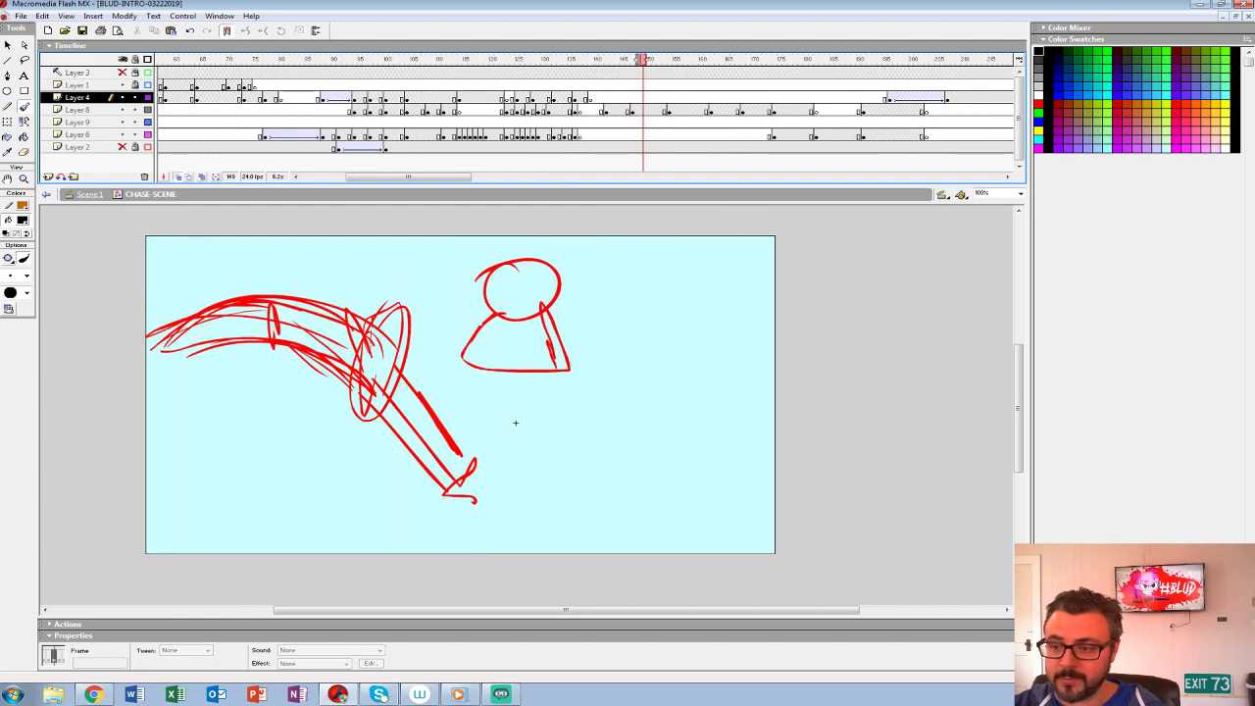
- Compare frame 142 with its neighbours, and insert a blank keyframe at frame 143 on Layer 8
left_click(611, 110)
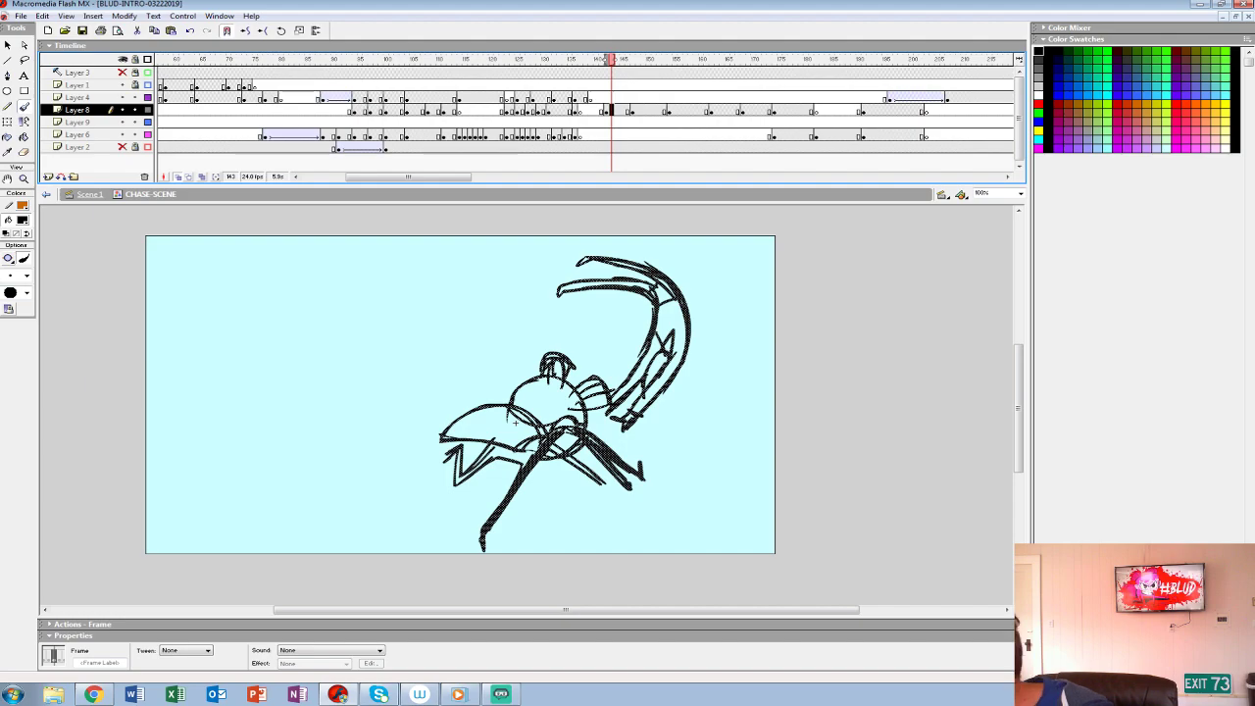
key("comma")
key("comma")
key("period")
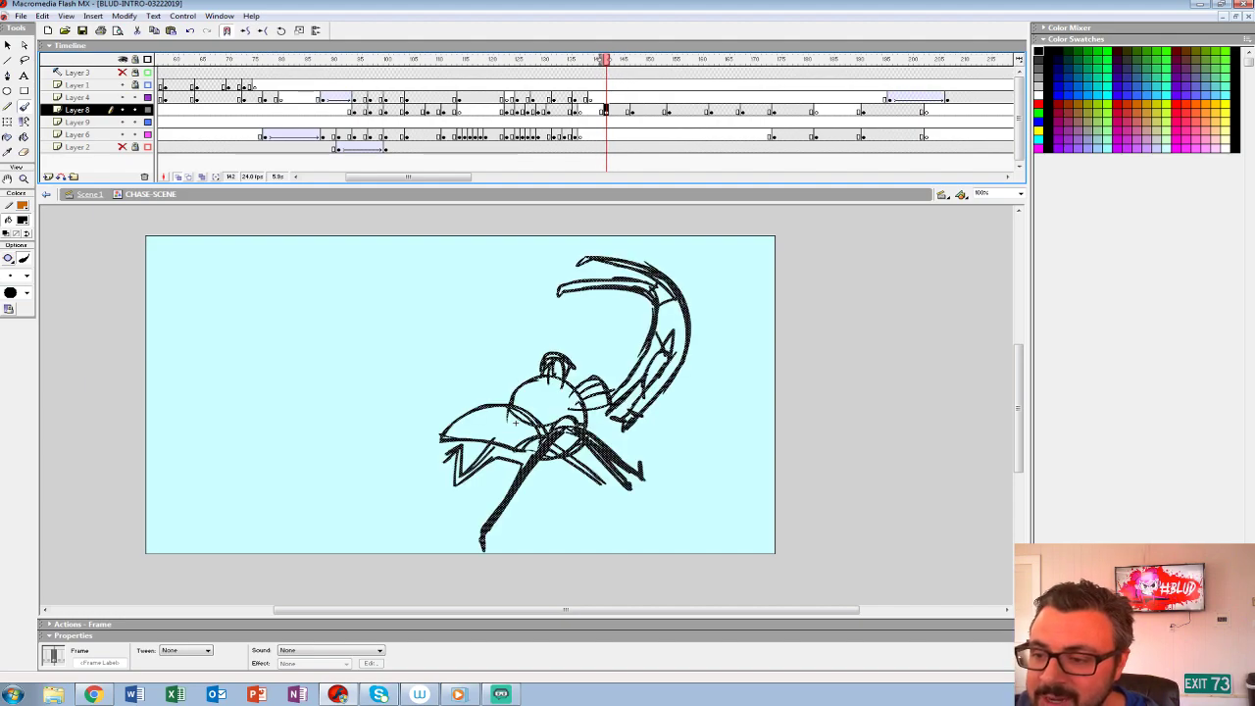
key("period")
key("F7")
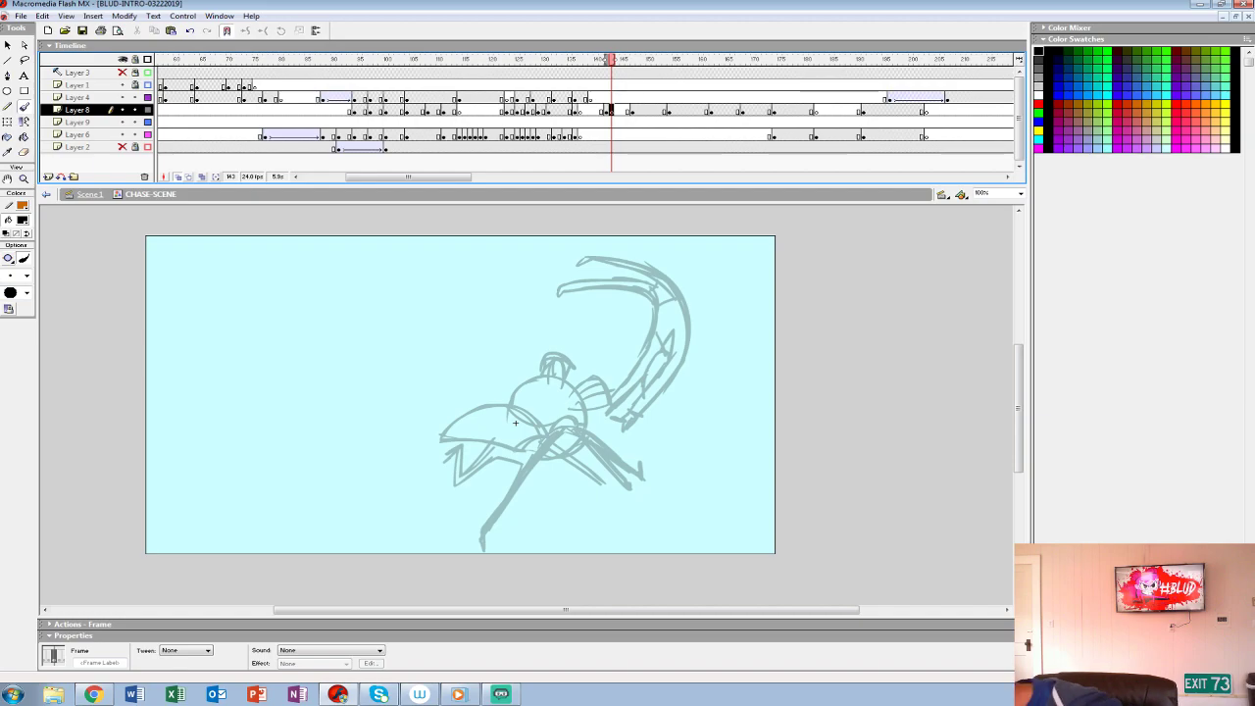
- Try inking strokes over the onion-skinned rough at 200% zoom, and pick a suitable brush size
key("z")
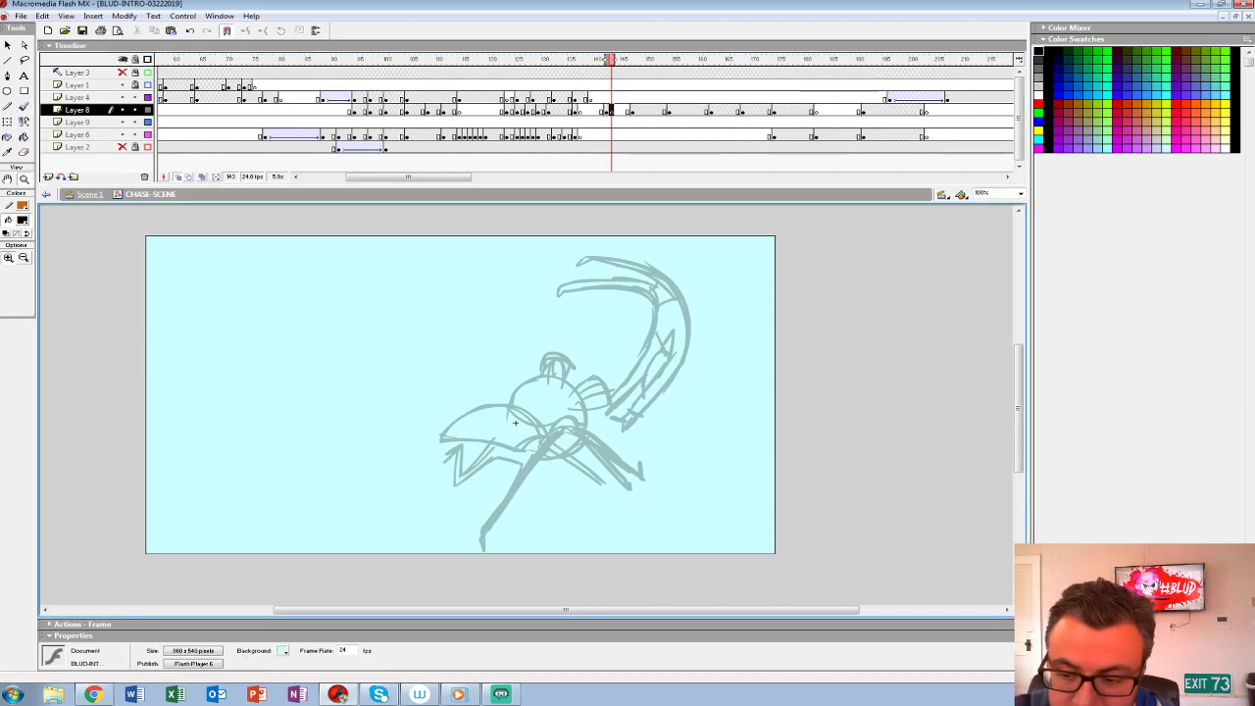
left_click(514, 421)
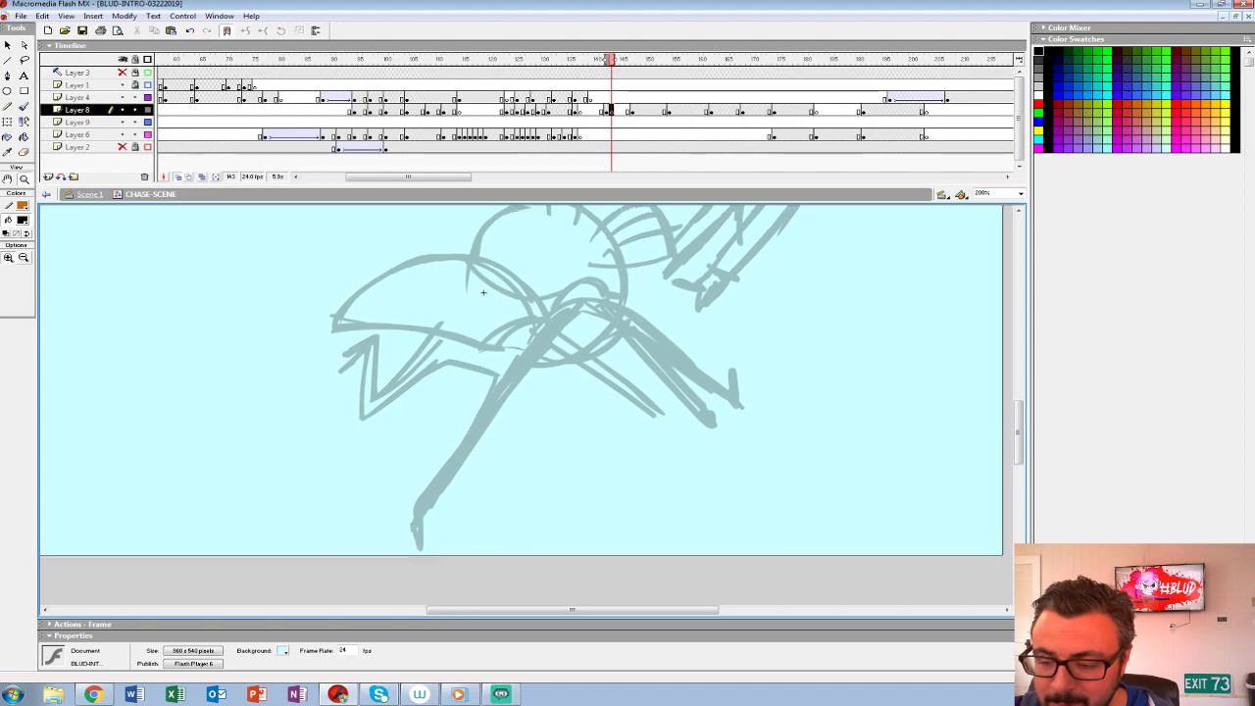
left_click_drag(477, 301, 341, 533)
key("b")
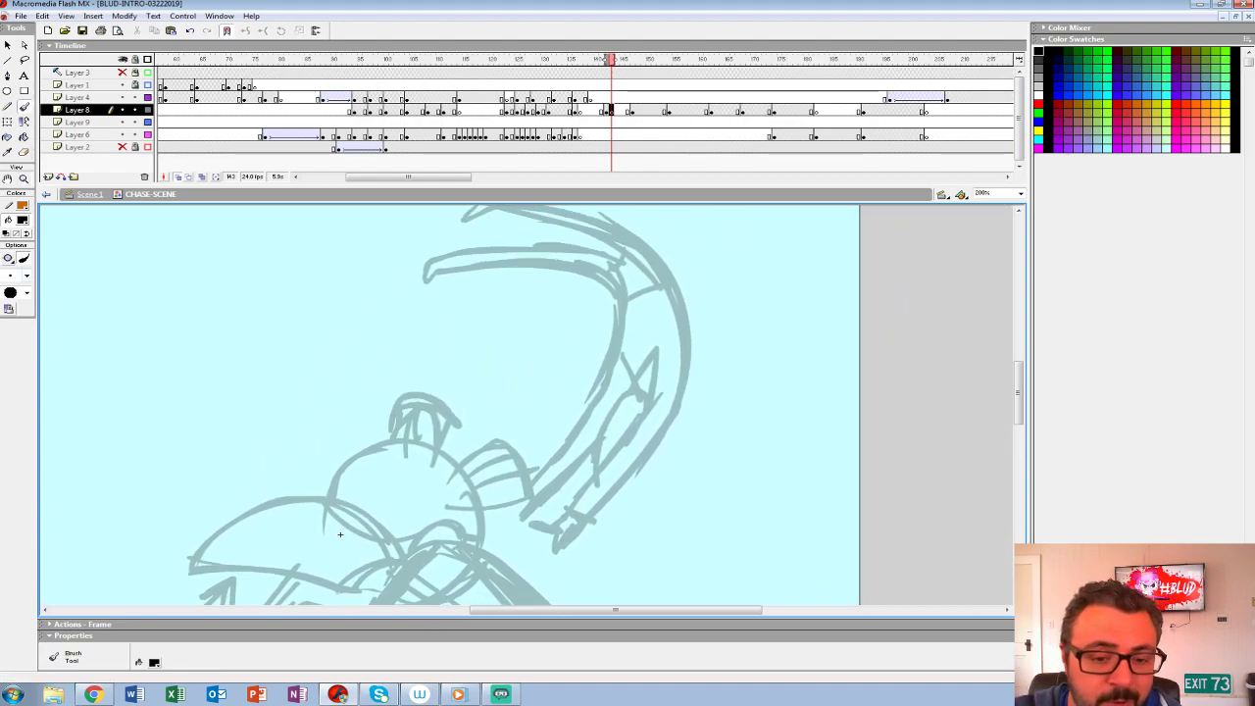
left_click(27, 276)
mouse_move(341, 535)
left_mouse_down()
mouse_move(379, 407)
mouse_move(444, 306)
mouse_move(540, 306)
mouse_move(685, 413)
left_mouse_up()
key("ctrl+z")
mouse_move(514, 326)
left_mouse_down()
mouse_move(490, 298)
mouse_move(299, 324)
left_mouse_up()
key("ctrl+z")
left_click(26, 276)
left_click(15, 337)
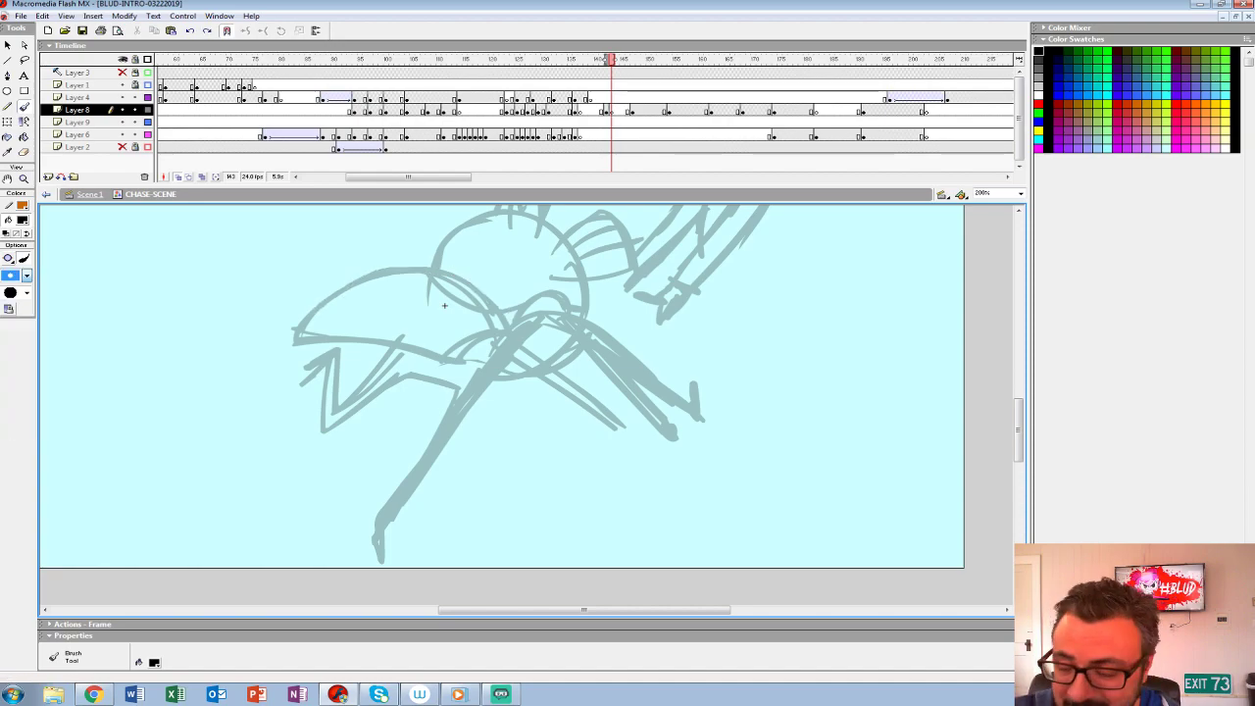
- Ink the hero's skirt, back and reaching front arm with its hand on frame 143
left_click_drag(681, 412, 596, 341)
key("ctrl+z")
mouse_move(675, 429)
left_mouse_down()
mouse_move(609, 349)
mouse_move(504, 302)
left_mouse_up()
key("ctrl+z")
mouse_move(676, 431)
left_mouse_down()
mouse_move(598, 333)
mouse_move(509, 317)
mouse_move(416, 262)
mouse_move(305, 314)
mouse_move(450, 366)
mouse_move(519, 310)
mouse_move(581, 341)
mouse_move(670, 435)
left_mouse_up()
key("ctrl+z")
mouse_move(559, 325)
left_mouse_down()
mouse_move(671, 437)
mouse_move(639, 447)
mouse_move(698, 441)
mouse_move(674, 421)
left_mouse_up()
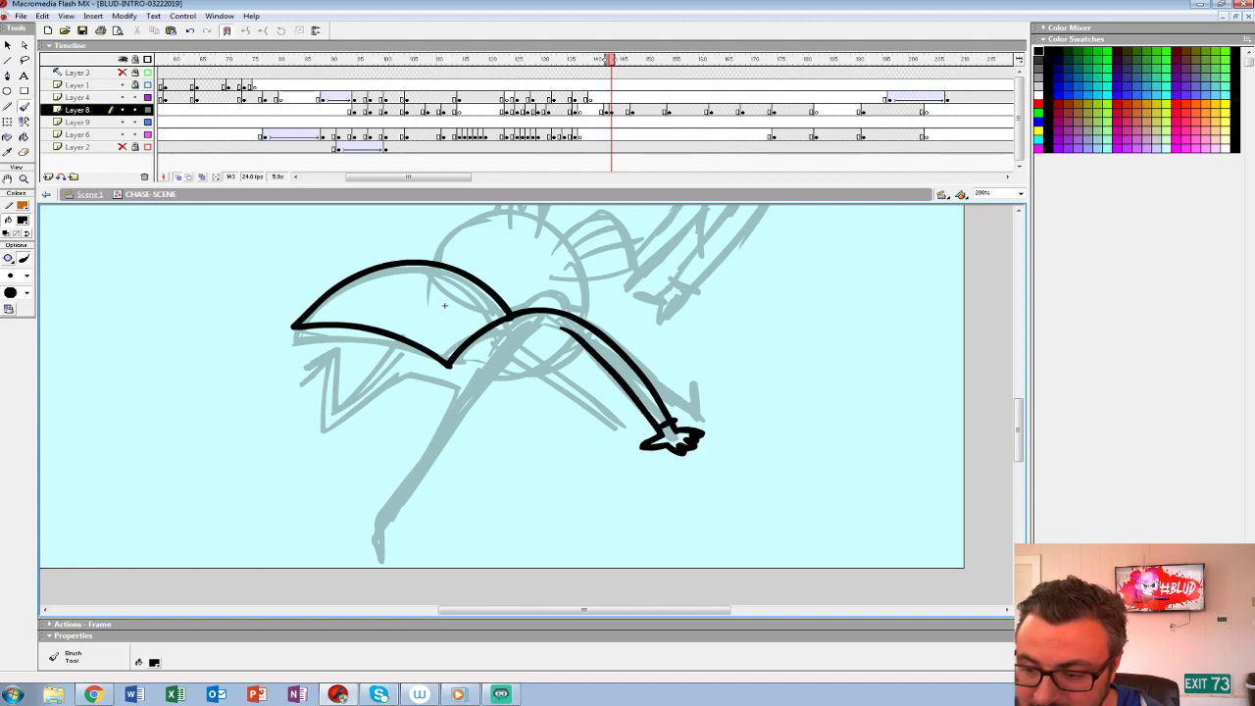
- Ink the hero's legs, torso, head and hair buns over the rough
mouse_move(565, 328)
left_mouse_down()
mouse_move(526, 350)
mouse_move(426, 464)
mouse_move(376, 537)
mouse_move(375, 562)
mouse_move(362, 542)
mouse_move(457, 385)
mouse_move(408, 374)
mouse_move(317, 436)
mouse_move(321, 369)
mouse_move(396, 340)
mouse_move(457, 384)
mouse_move(499, 376)
left_mouse_up()
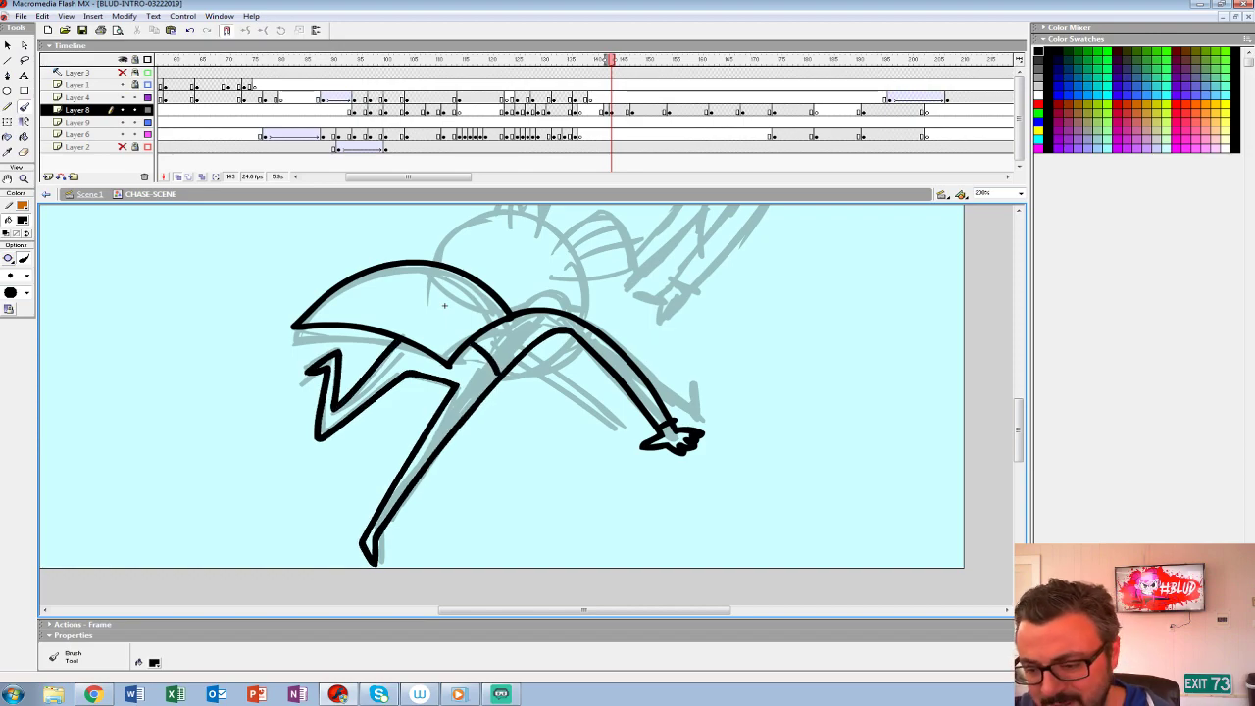
mouse_move(549, 323)
left_mouse_down()
mouse_move(572, 383)
mouse_move(551, 368)
mouse_move(556, 419)
mouse_move(588, 368)
mouse_move(460, 338)
mouse_move(447, 381)
left_mouse_up()
mouse_move(580, 350)
left_mouse_down()
mouse_move(596, 336)
mouse_move(639, 396)
mouse_move(604, 400)
mouse_move(635, 349)
mouse_move(634, 367)
mouse_move(562, 298)
mouse_move(507, 325)
mouse_move(532, 323)
left_mouse_up()
left_click_drag(559, 297, 552, 326)
mouse_move(586, 452)
left_mouse_down()
mouse_move(604, 371)
mouse_move(596, 386)
mouse_move(535, 408)
mouse_move(534, 496)
left_mouse_up()
left_click_drag(462, 439, 349, 274)
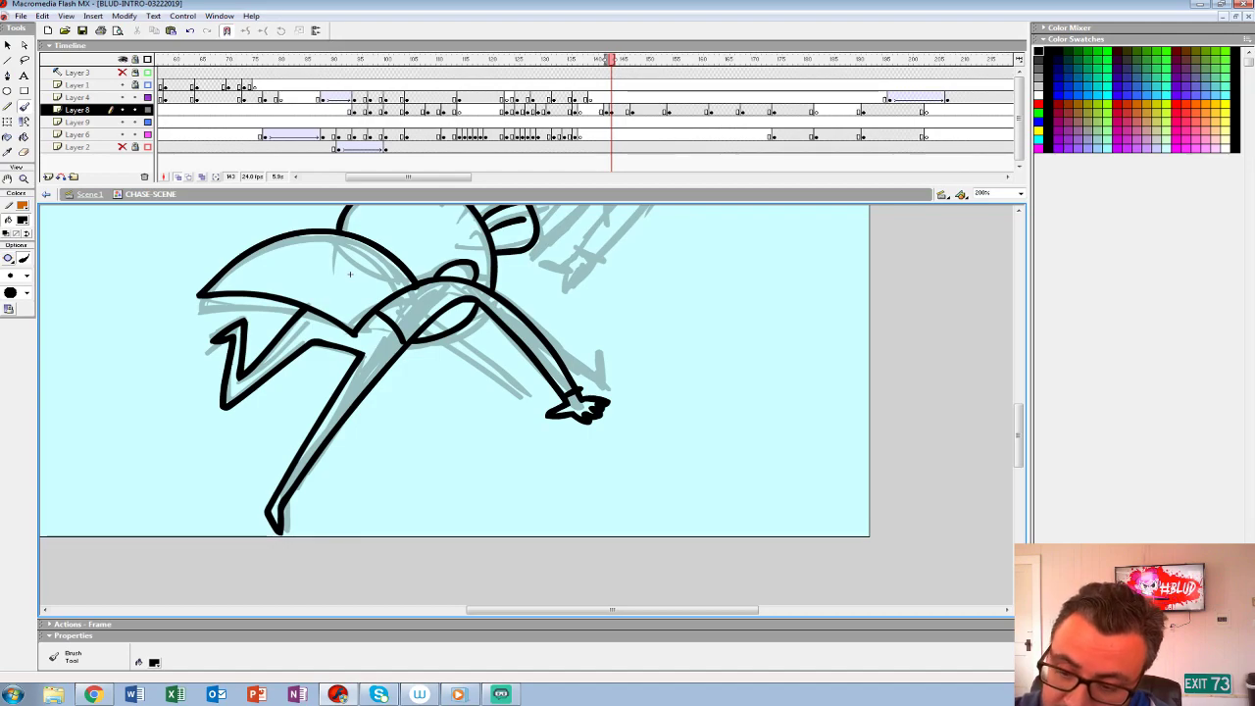
- Ink the hero's second arm and hand, and fill the skirt's underside and the bun bases with black
mouse_move(441, 339)
left_mouse_down()
mouse_move(528, 401)
mouse_move(497, 411)
mouse_move(527, 403)
mouse_move(457, 334)
left_mouse_up()
key("ctrl+z")
mouse_move(299, 317)
left_mouse_down()
mouse_move(351, 345)
mouse_move(304, 313)
left_mouse_up()
key("ctrl+z")
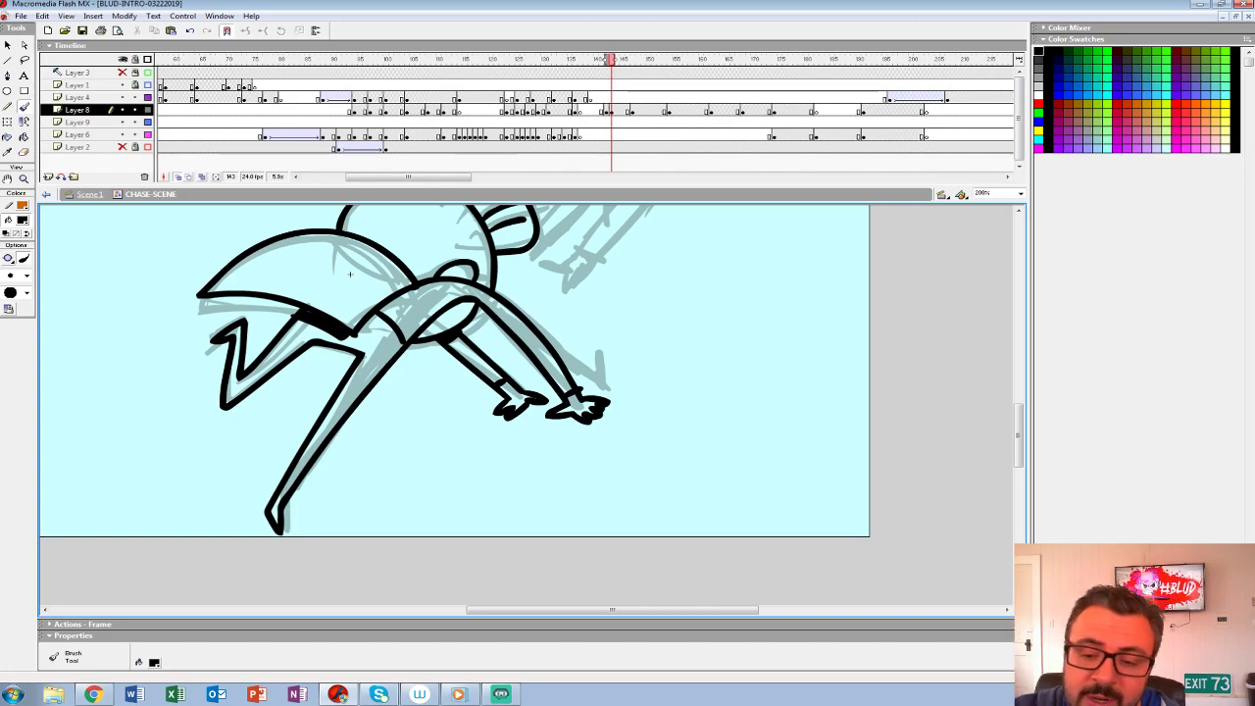
mouse_move(349, 273)
left_mouse_down()
mouse_move(339, 357)
mouse_move(378, 392)
mouse_move(404, 378)
left_mouse_up()
left_click(608, 350, "ctrl+alt")
left_click(515, 404, "ctrl")
left_click_drag(515, 404, 531, 388)
left_click_drag(489, 346, 509, 389)
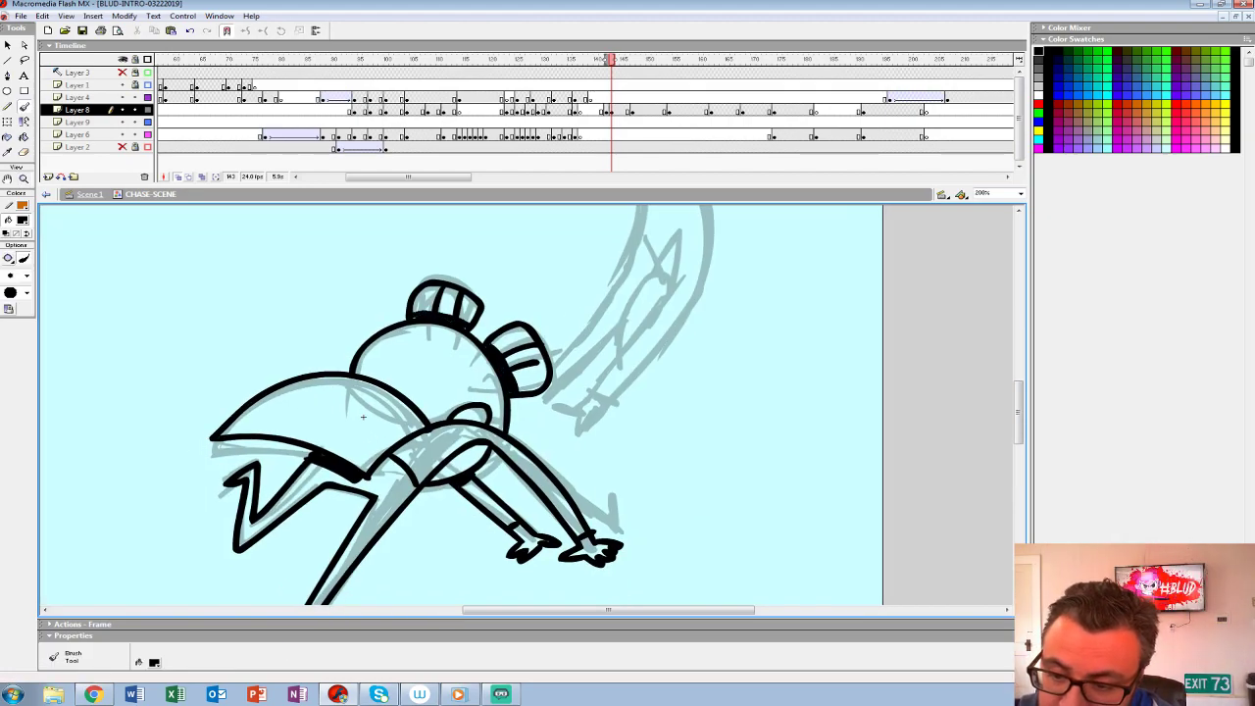
- Review the inked hero against the rough, and add a blank keyframe at frame 144 on Layer 8
mouse_move(363, 417)
left_mouse_down()
mouse_move(432, 338)
mouse_move(402, 472)
mouse_move(458, 417)
mouse_move(390, 489)
left_mouse_up()
key("ctrl+minus")
mouse_move(459, 447)
left_mouse_down()
mouse_move(492, 416)
mouse_move(584, 390)
left_mouse_up()
left_click(606, 110)
key("period")
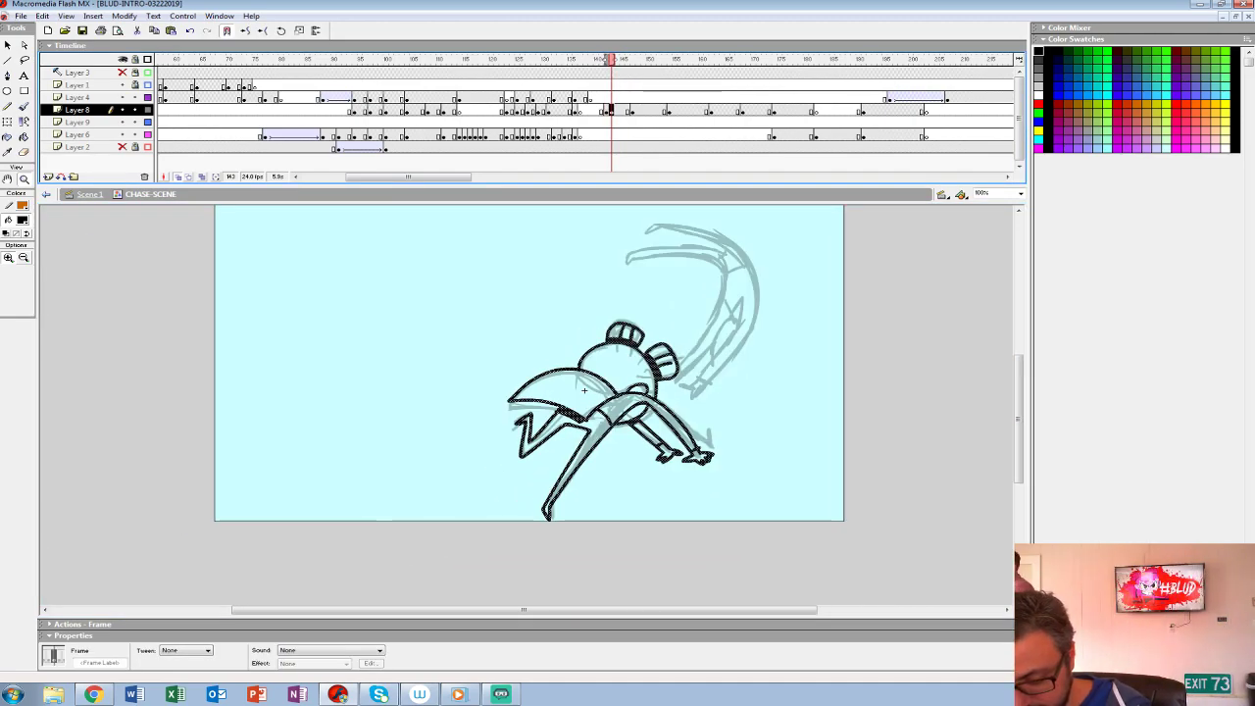
key("period")
key("comma")
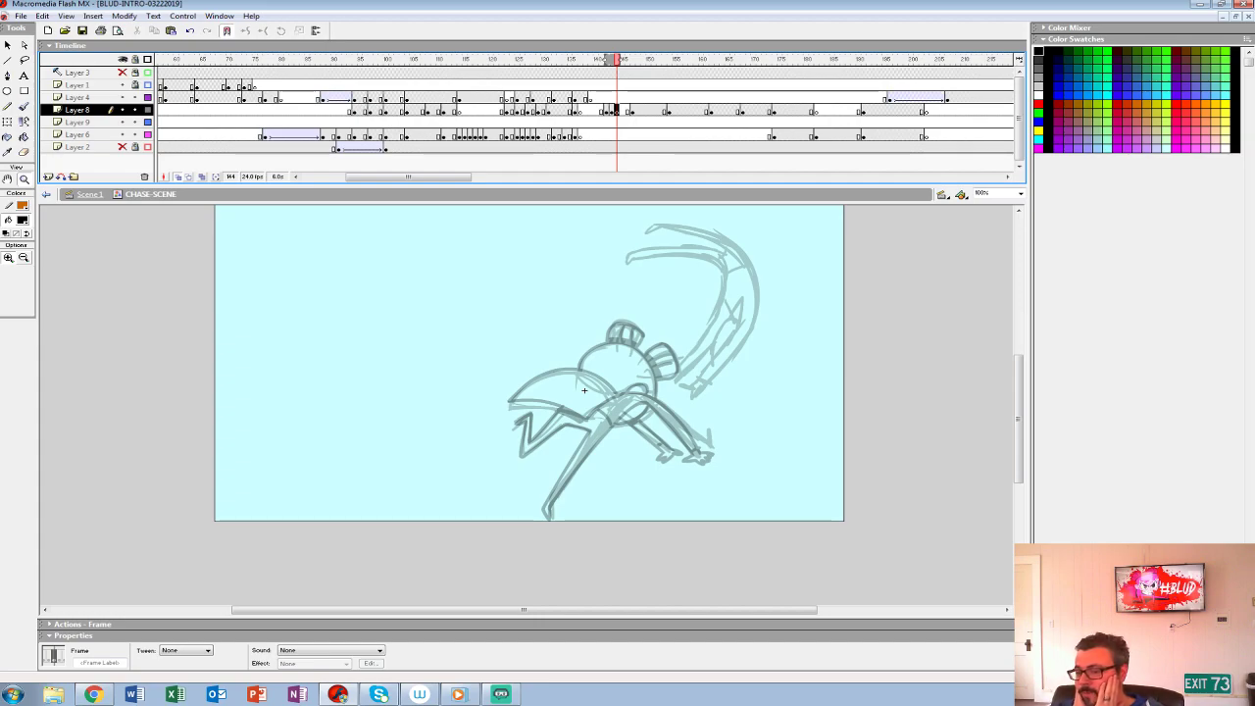
- Ink the upside-down figure's arms, hands, head, arched body and legs on frame 144
left_click(717, 351)
left_click_drag(717, 351, 719, 404)
left_click(23, 106)
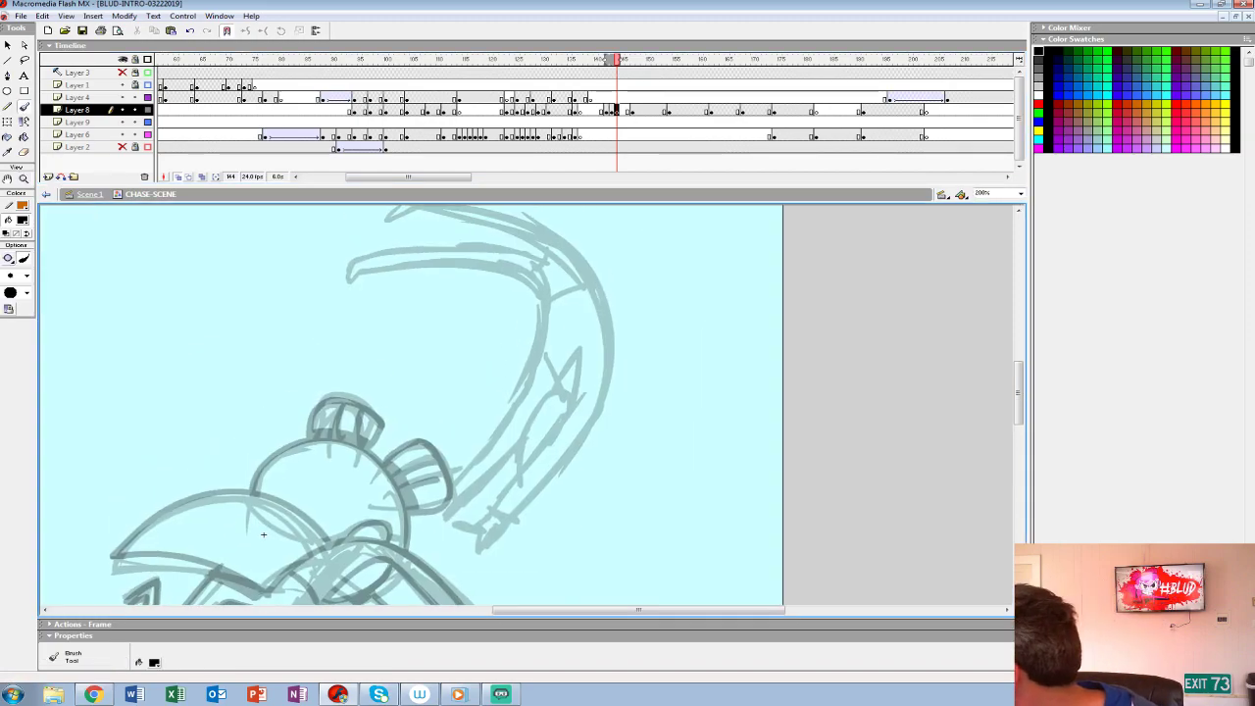
mouse_move(264, 535)
left_mouse_down()
mouse_move(294, 557)
mouse_move(282, 543)
mouse_move(293, 454)
left_mouse_up()
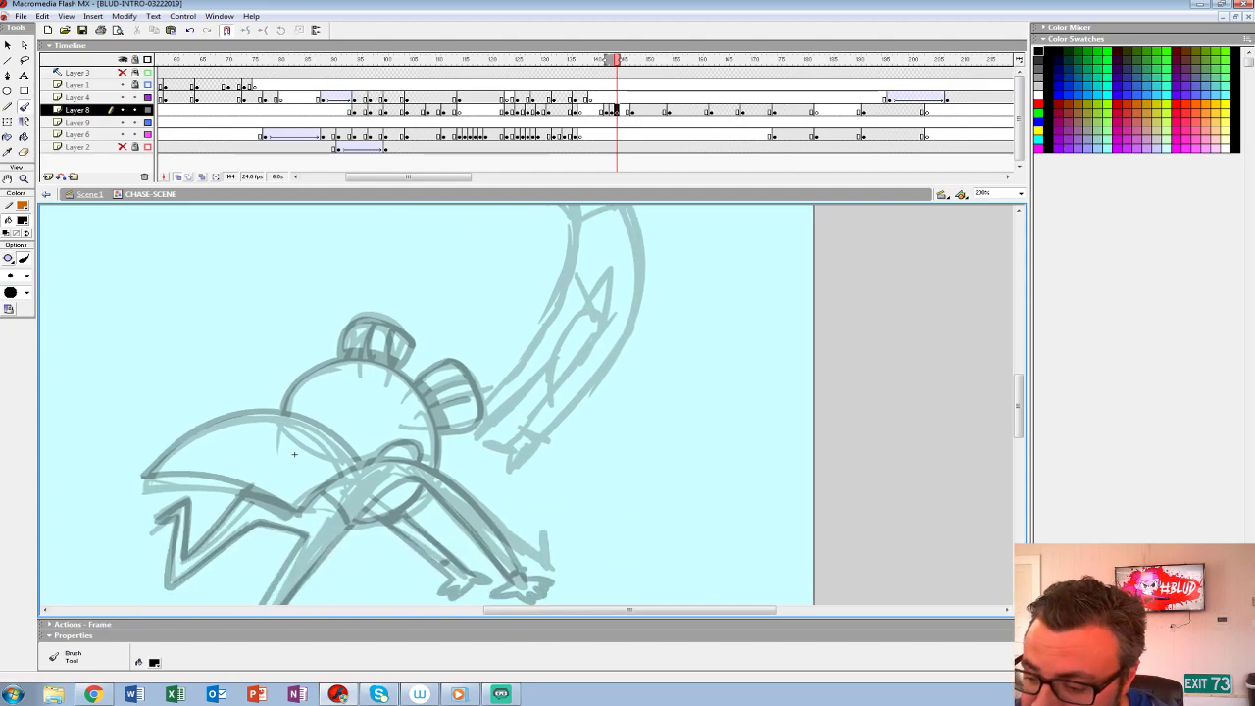
mouse_move(601, 332)
left_mouse_down()
mouse_move(519, 440)
mouse_move(477, 545)
mouse_move(575, 442)
mouse_move(601, 375)
left_mouse_up()
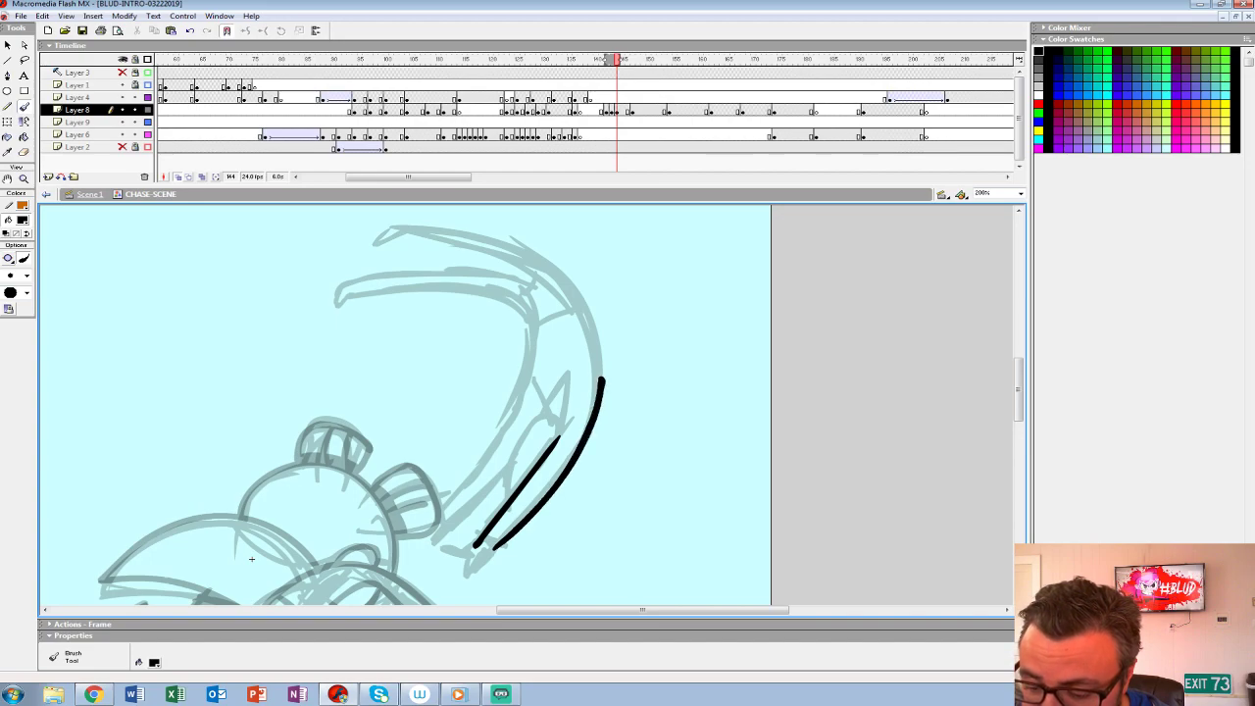
key("ctrl+z")
mouse_move(480, 547)
left_mouse_down()
mouse_move(595, 390)
mouse_move(530, 252)
mouse_move(383, 222)
mouse_move(368, 242)
mouse_move(426, 236)
mouse_move(525, 278)
mouse_move(349, 279)
mouse_move(361, 294)
mouse_move(462, 292)
mouse_move(534, 361)
mouse_move(437, 520)
mouse_move(546, 388)
left_mouse_up()
mouse_move(633, 326)
left_mouse_down()
mouse_move(581, 389)
mouse_move(557, 386)
mouse_move(521, 421)
mouse_move(521, 441)
mouse_move(480, 424)
mouse_move(557, 449)
left_mouse_up()
mouse_move(622, 298)
left_mouse_down()
mouse_move(633, 314)
mouse_move(602, 451)
left_mouse_up()
left_click_drag(584, 368, 636, 340)
left_click_drag(300, 594, 429, 538)
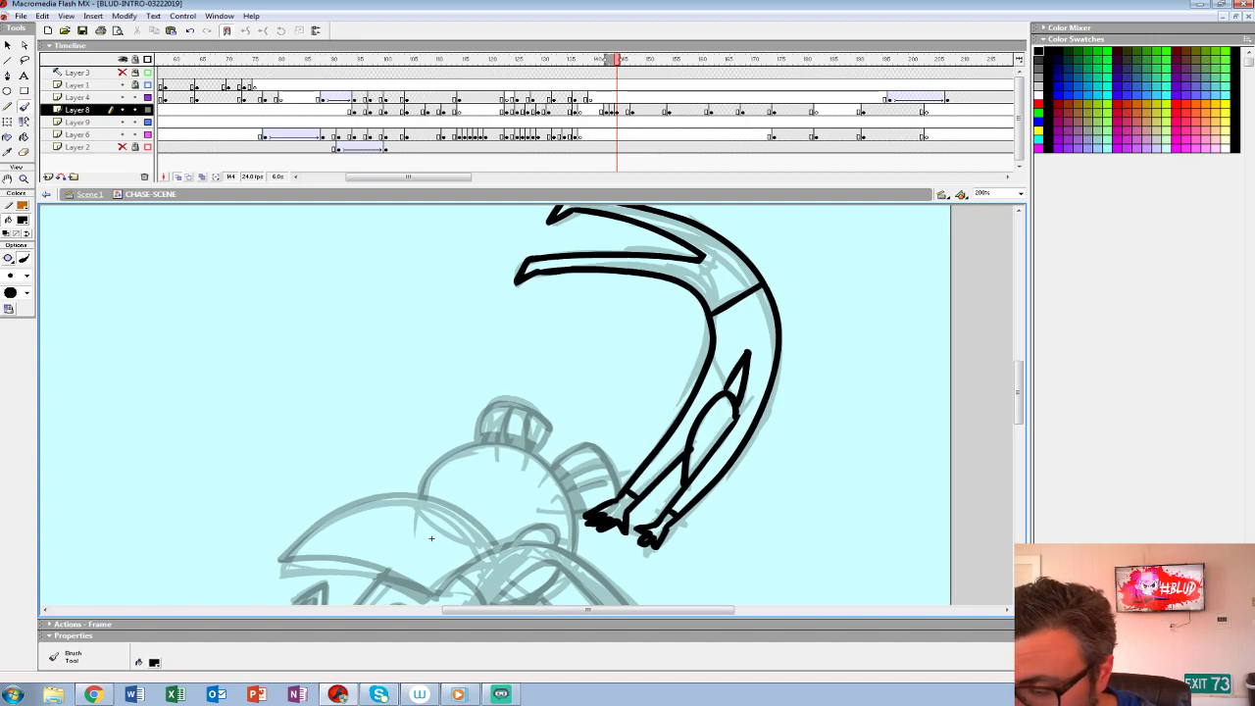
- Darken the centre of the upside-down figure's face with black
left_click_drag(429, 537, 342, 539)
mouse_move(614, 428)
left_mouse_down()
mouse_move(622, 439)
mouse_move(638, 425)
mouse_move(618, 443)
mouse_move(618, 422)
mouse_move(629, 432)
left_mouse_up()
key("ctrl+z")
key("z")
left_click(341, 540, "alt")
left_click_drag(341, 541, 366, 413)
- Bring both inked figures together at frame 142, placing the upside-down figure on Layer 9 beside the hero on Layer 8
left_click(617, 110)
left_click(610, 110)
left_click(616, 110)
left_click_drag(617, 110, 611, 122)
left_click(611, 122)
key("comma")
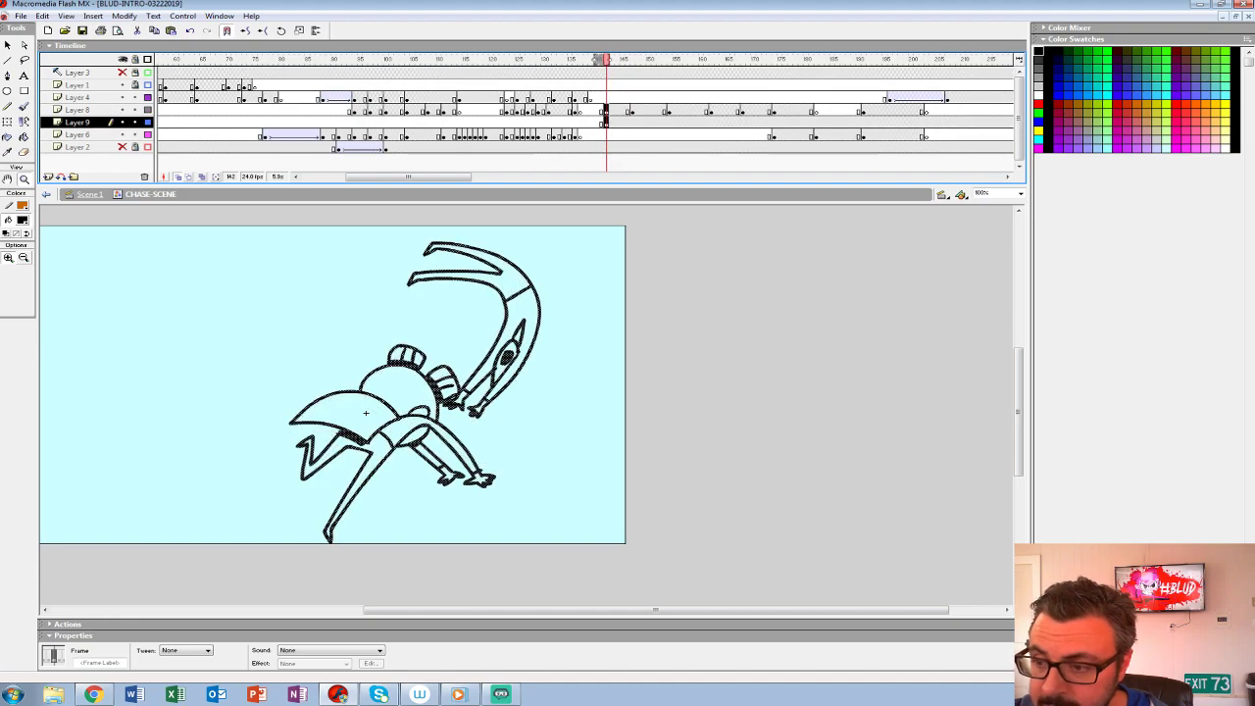
- Fill the upside-down figure's body, limbs and head on Layer 9 at frame 142 with grey #999999, and group the drawing
key("comma")
key("period")
left_click(22, 220)
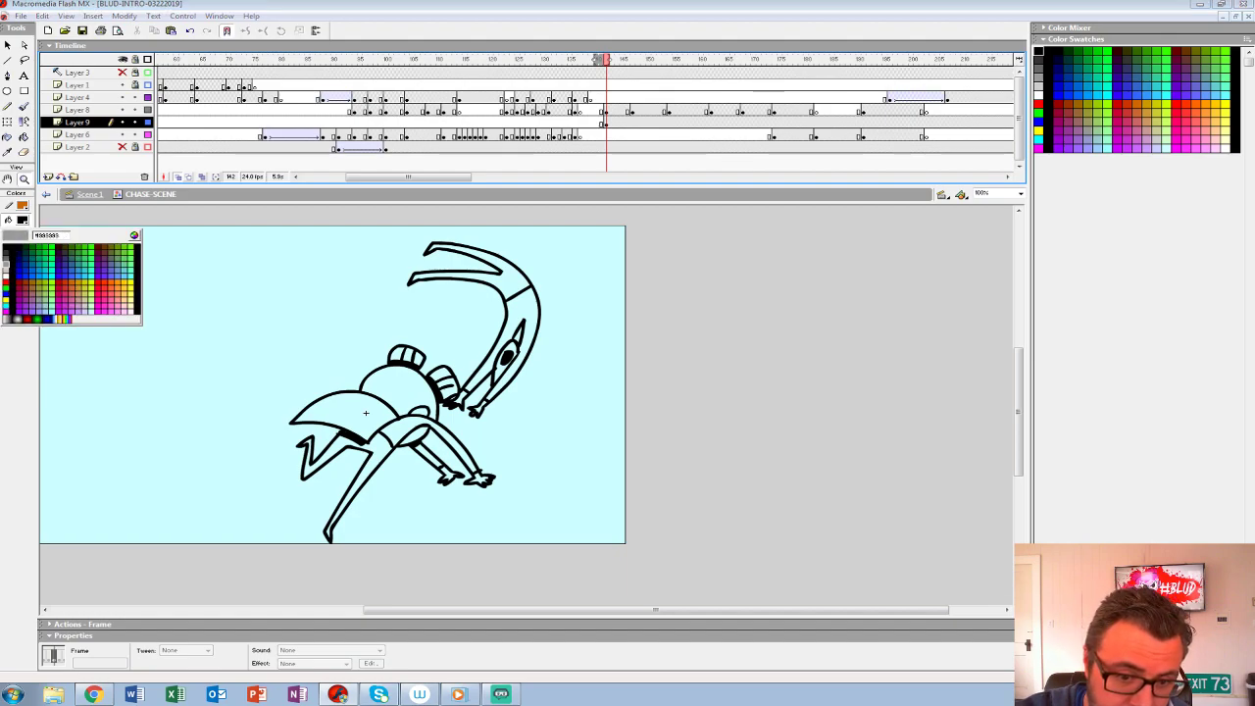
left_click(6, 264)
left_click(24, 137)
left_click(521, 309)
left_click(518, 335)
left_click(501, 369)
left_click(494, 377)
key("ctrl+z")
left_click(461, 397)
left_click(511, 278)
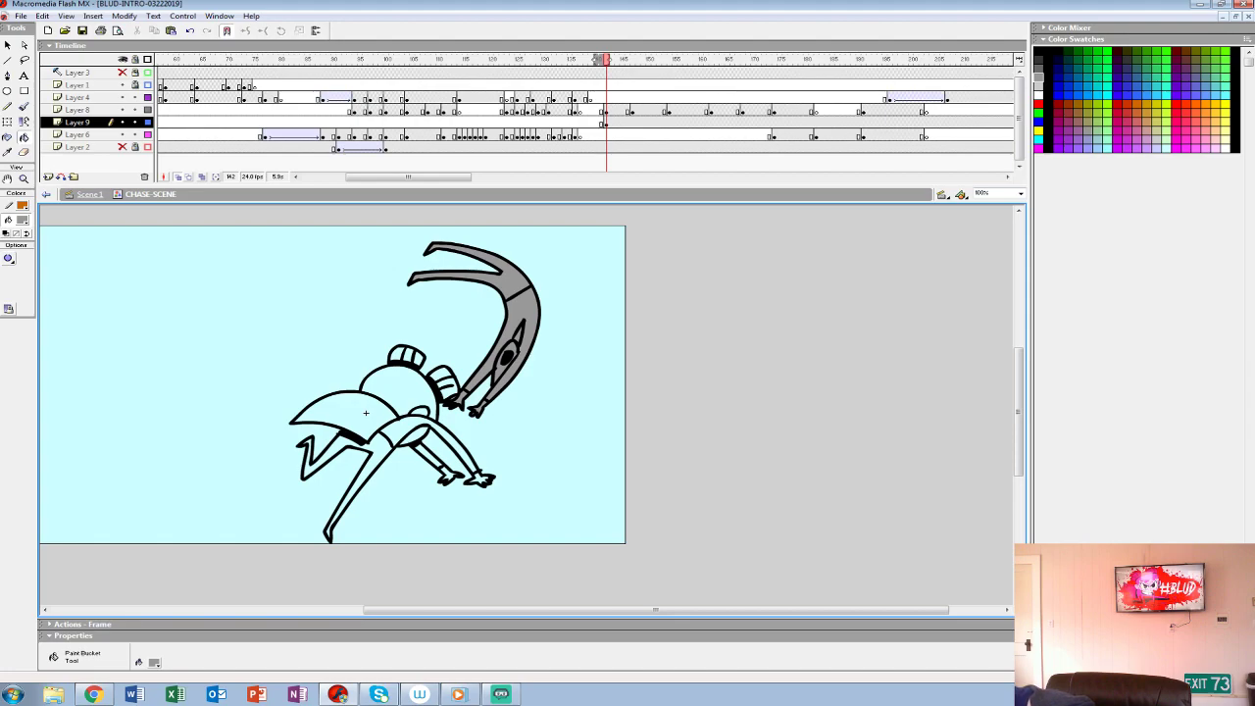
key("ctrl+z")
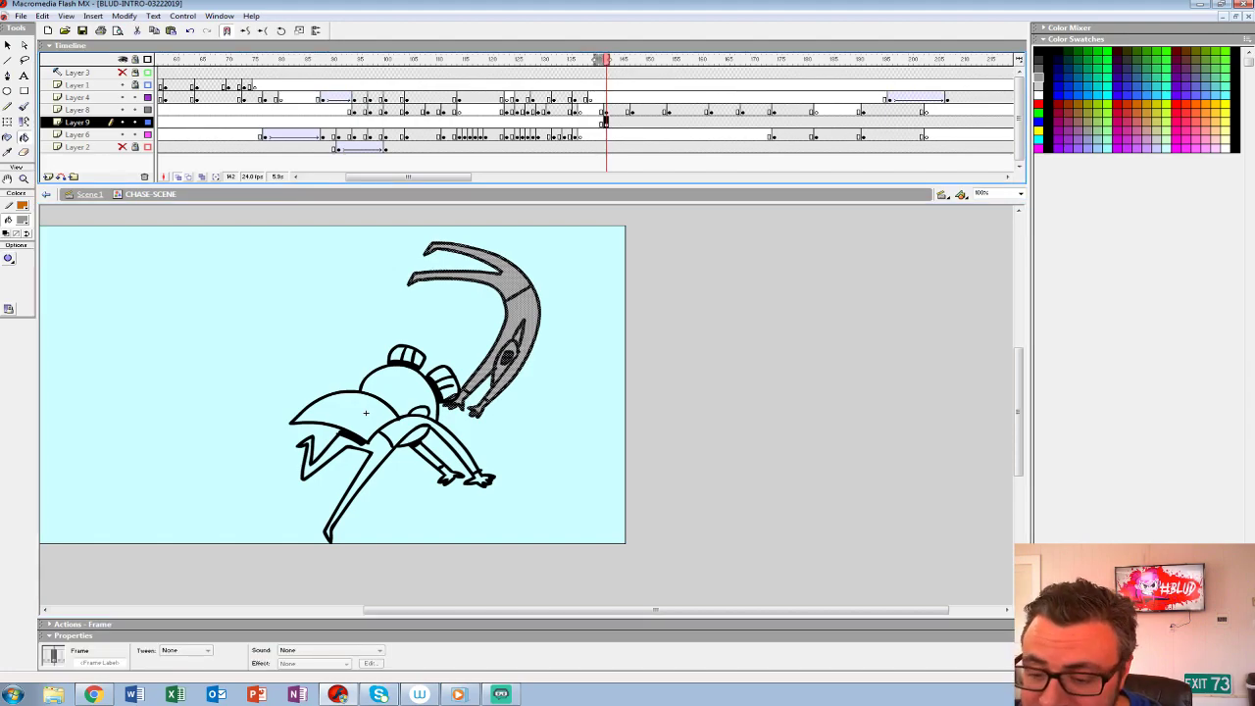
key("ctrl+g")
- Fill the hero's clothes, limbs, head and hair buns with white on Layer 8 at frame 142, and group the drawing
left_click(606, 110)
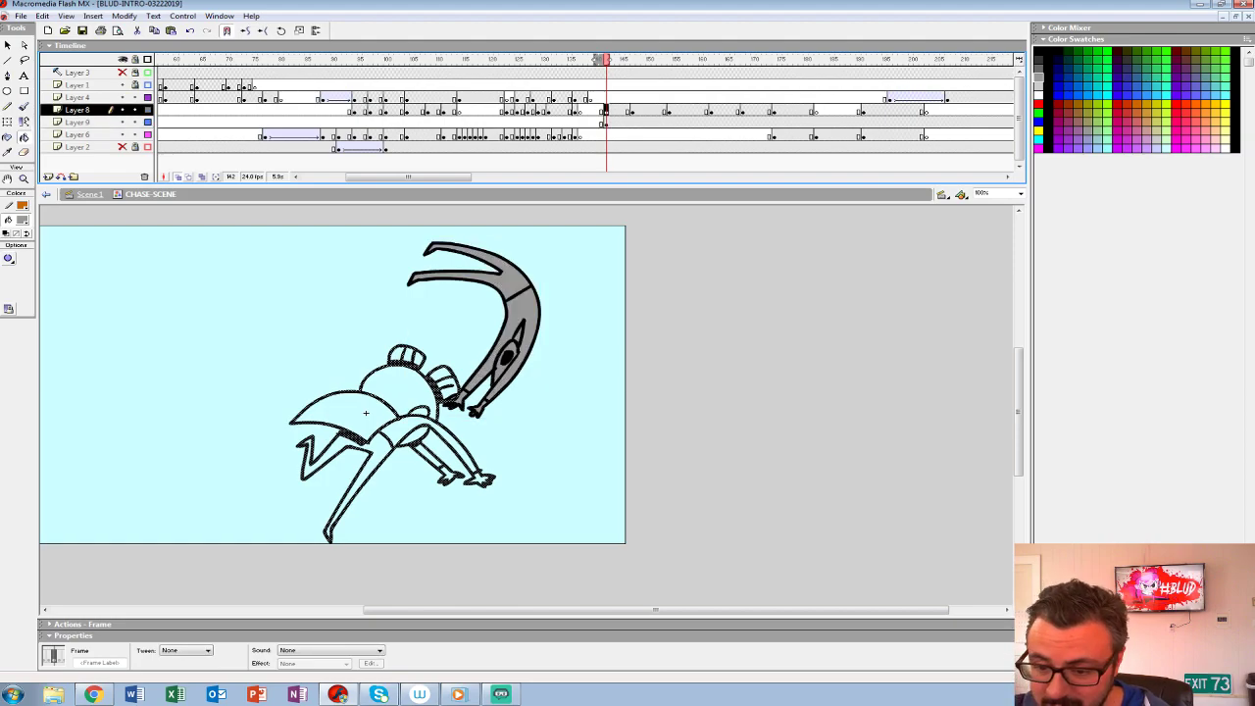
key("comma")
key("period")
left_click(21, 221)
left_click(6, 276)
left_click(343, 410)
left_click(449, 440)
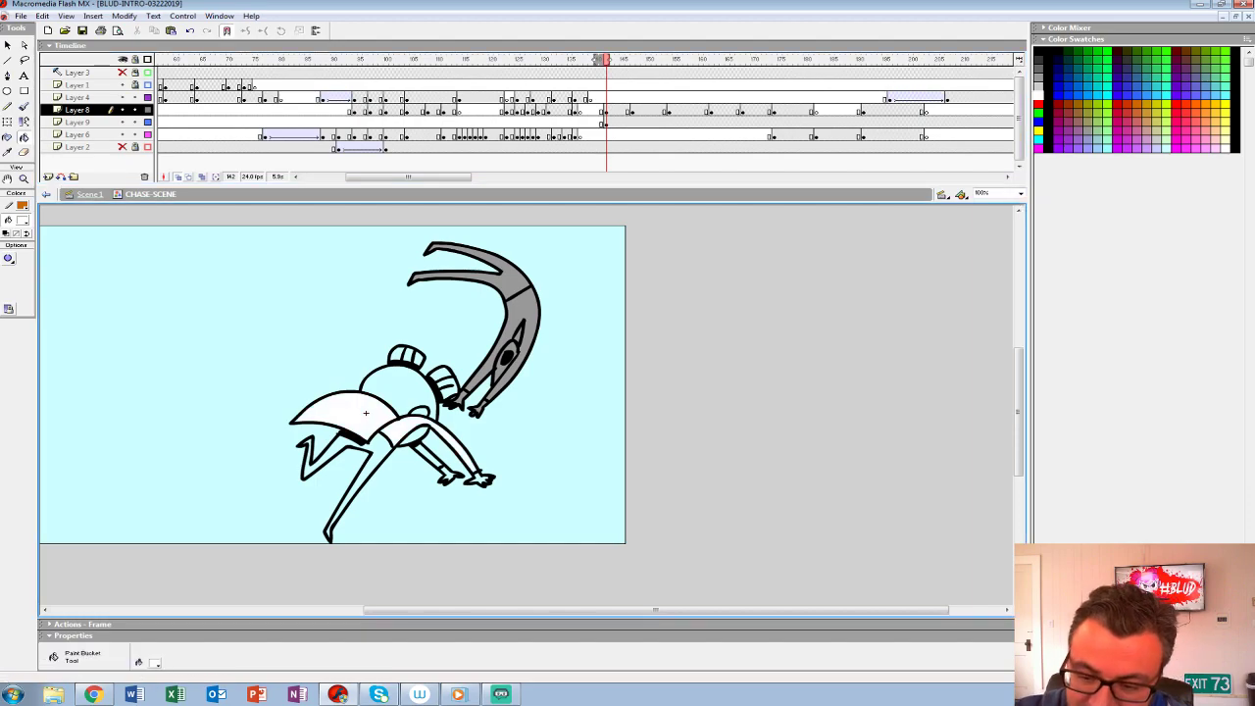
left_click(367, 472)
left_click(397, 387)
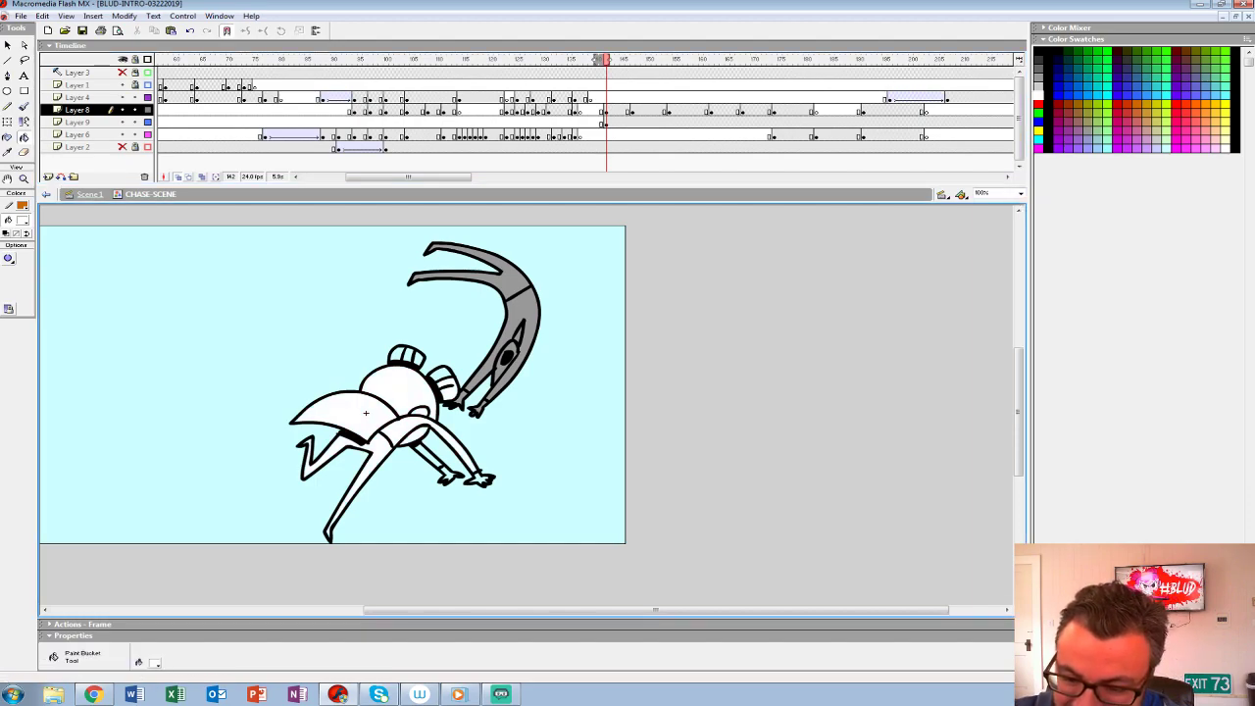
key("F6")
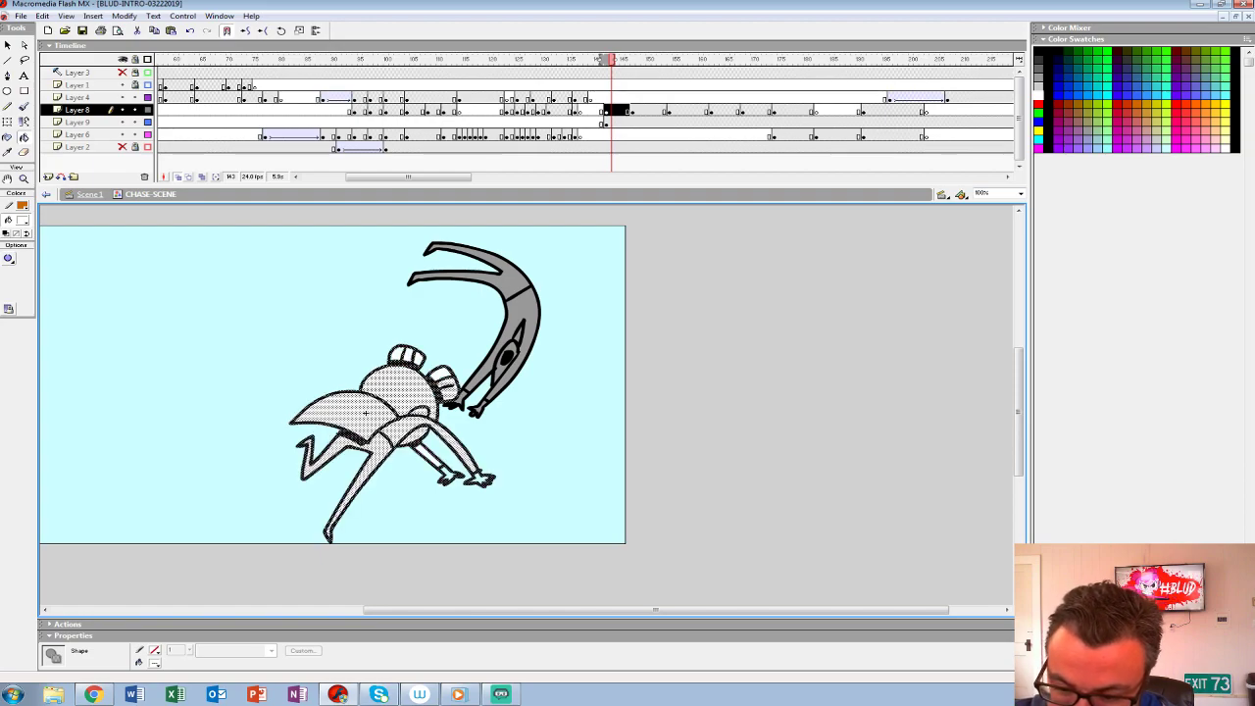
left_click(606, 110)
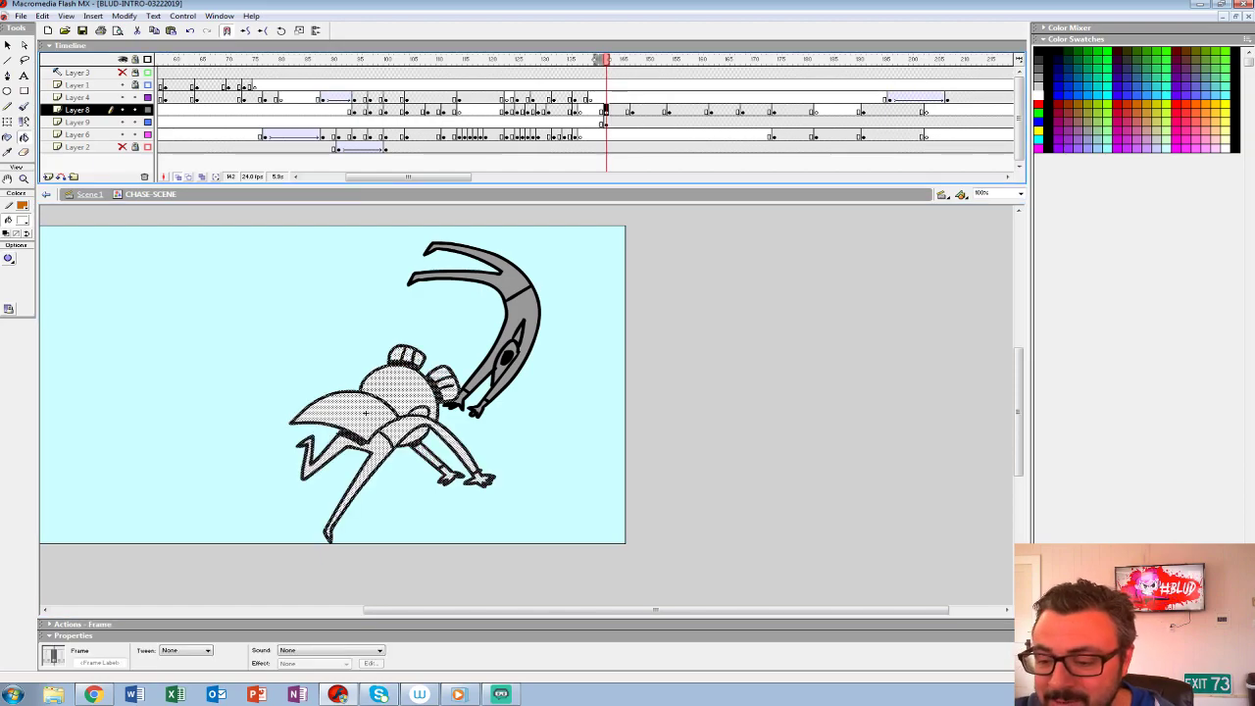
key("ctrl+g")
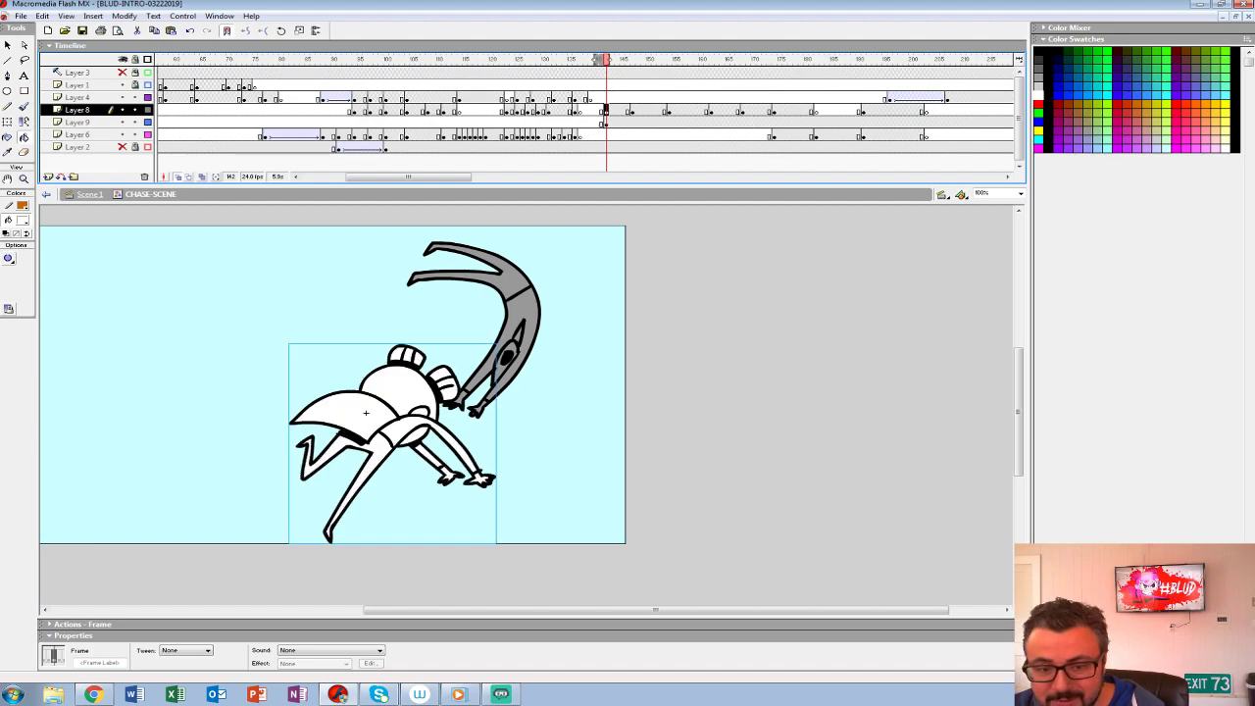
- Play back the punch sequence into the frame 142 poses, and check both coloured figures against the background
key("z")
left_click(497, 373, "alt")
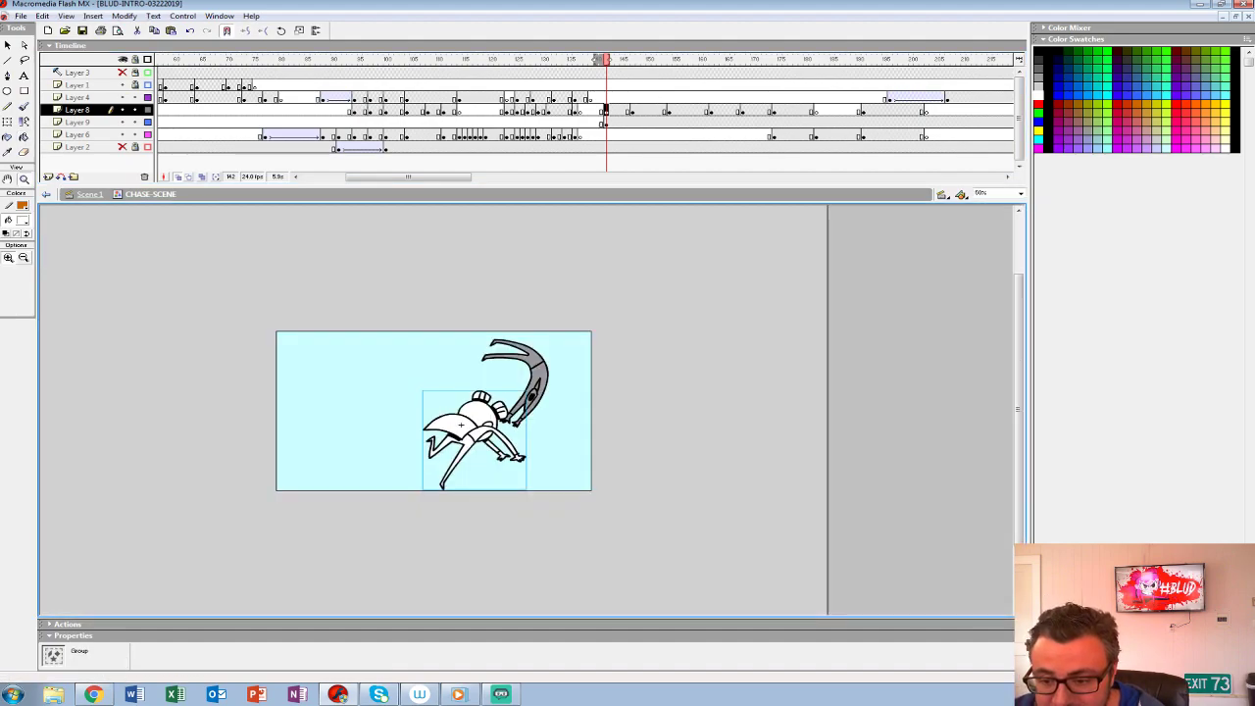
left_click(482, 403)
left_click(507, 85)
left_click(539, 110)
key("Return")
key("Return")
left_click(491, 98)
key("Return")
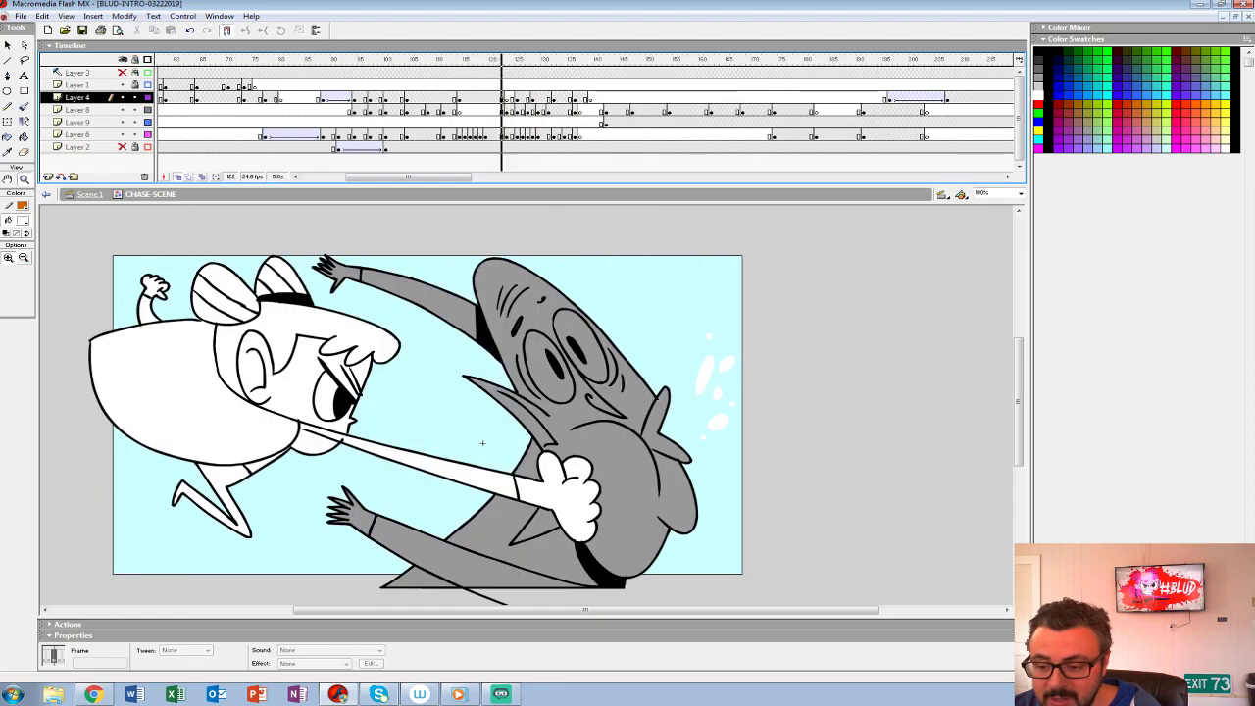
key("Return")
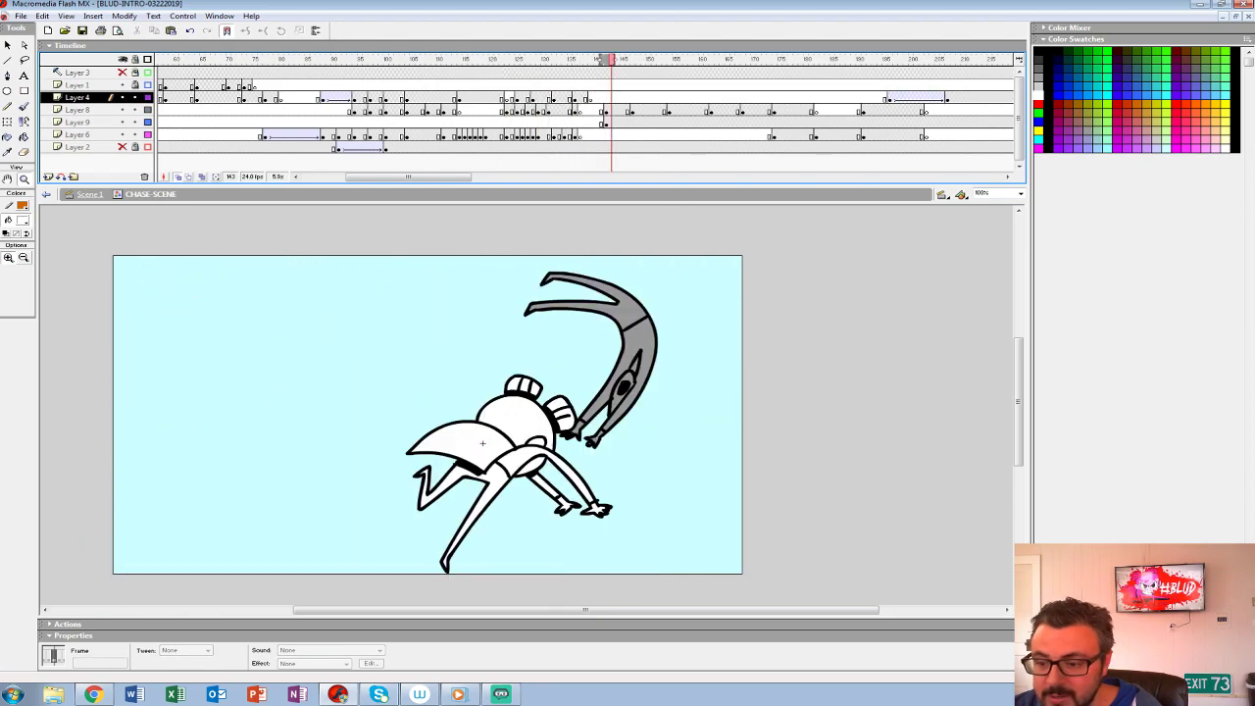
left_click(606, 123)
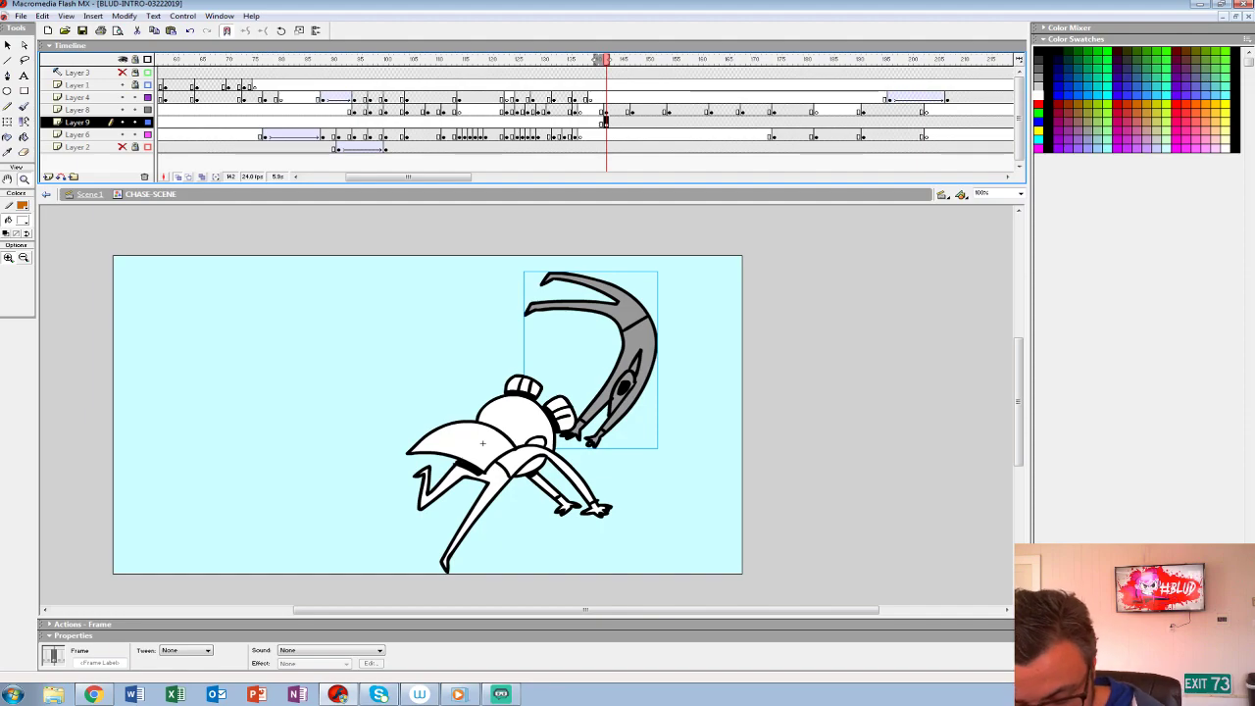
left_click_drag(549, 412, 477, 362)
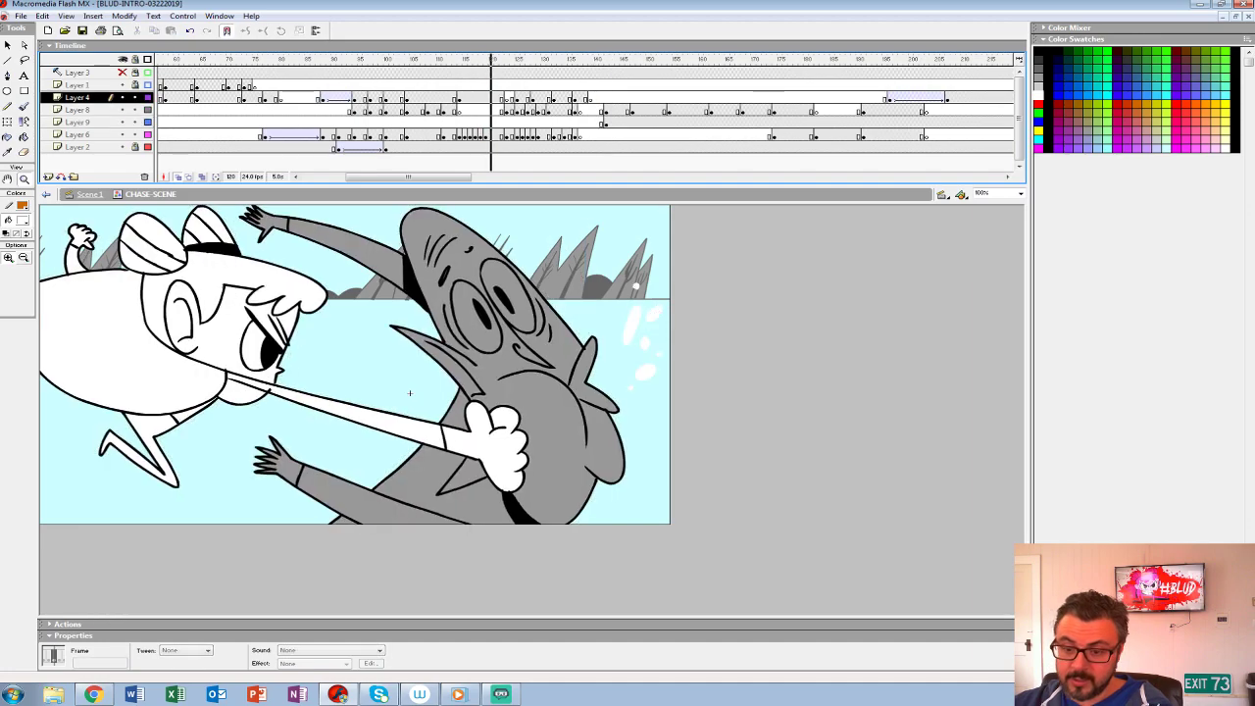
key("Return")
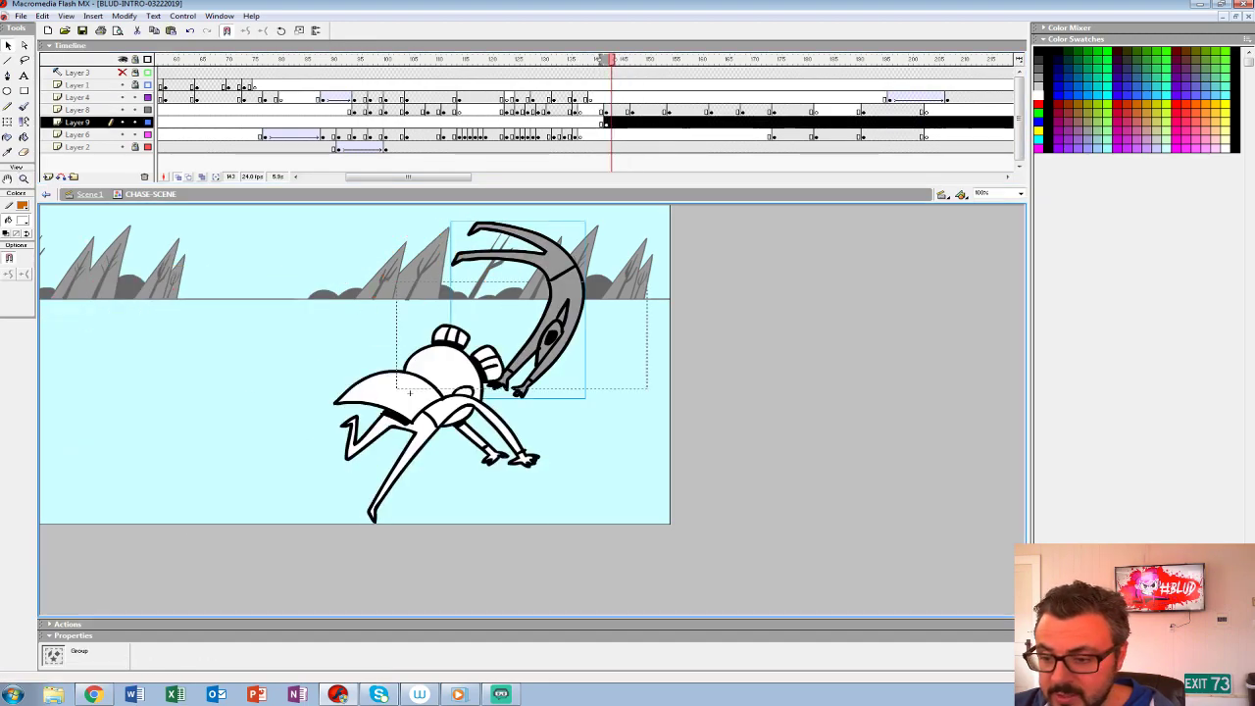
- Open the upside-down figure's group for editing and try filling its torso with black
double_click(565, 292)
left_click(22, 220)
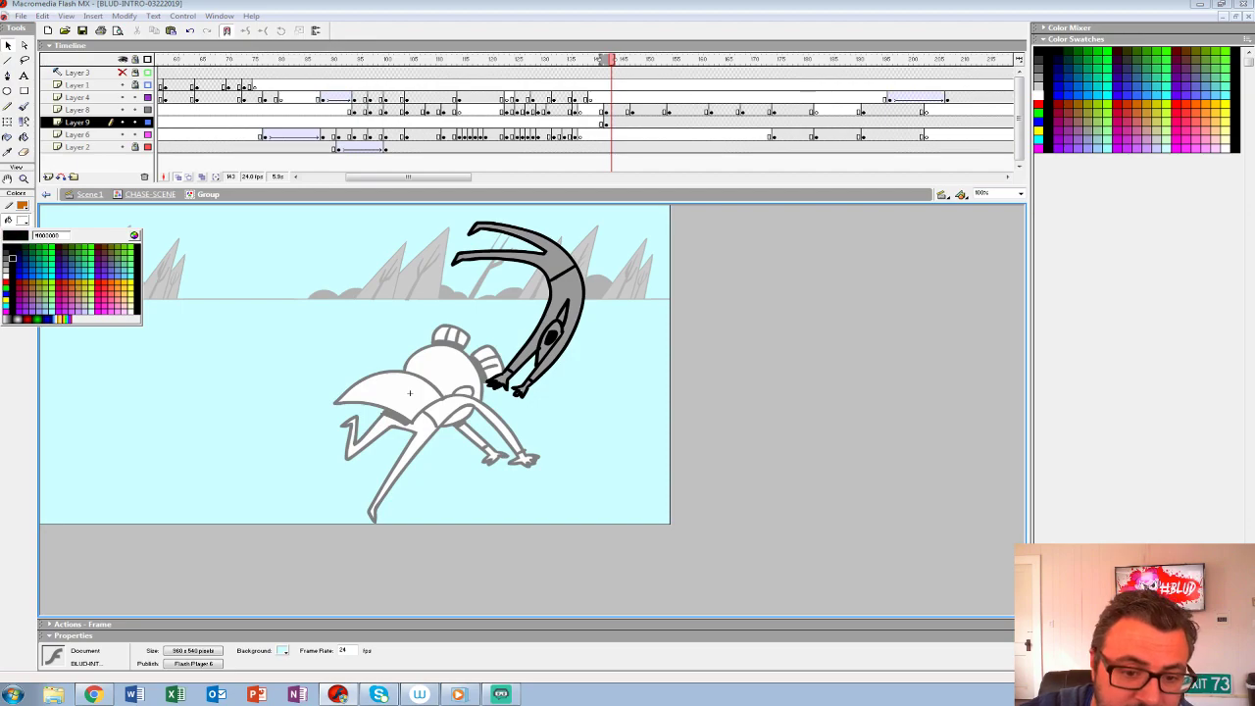
left_click(6, 247)
left_click(24, 137)
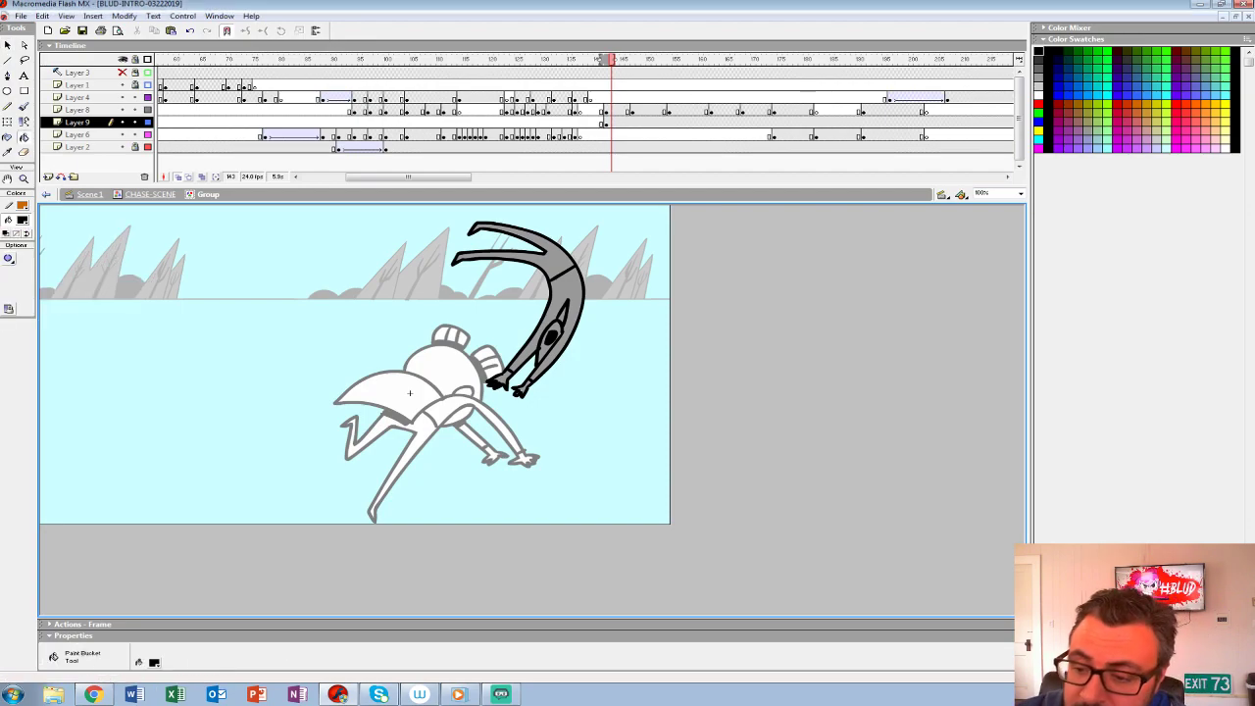
left_click(569, 299)
- Undo the black fill and refill the upside-down figure's torso, head, hands and legs with light grey #CCCCCC
left_click(23, 220)
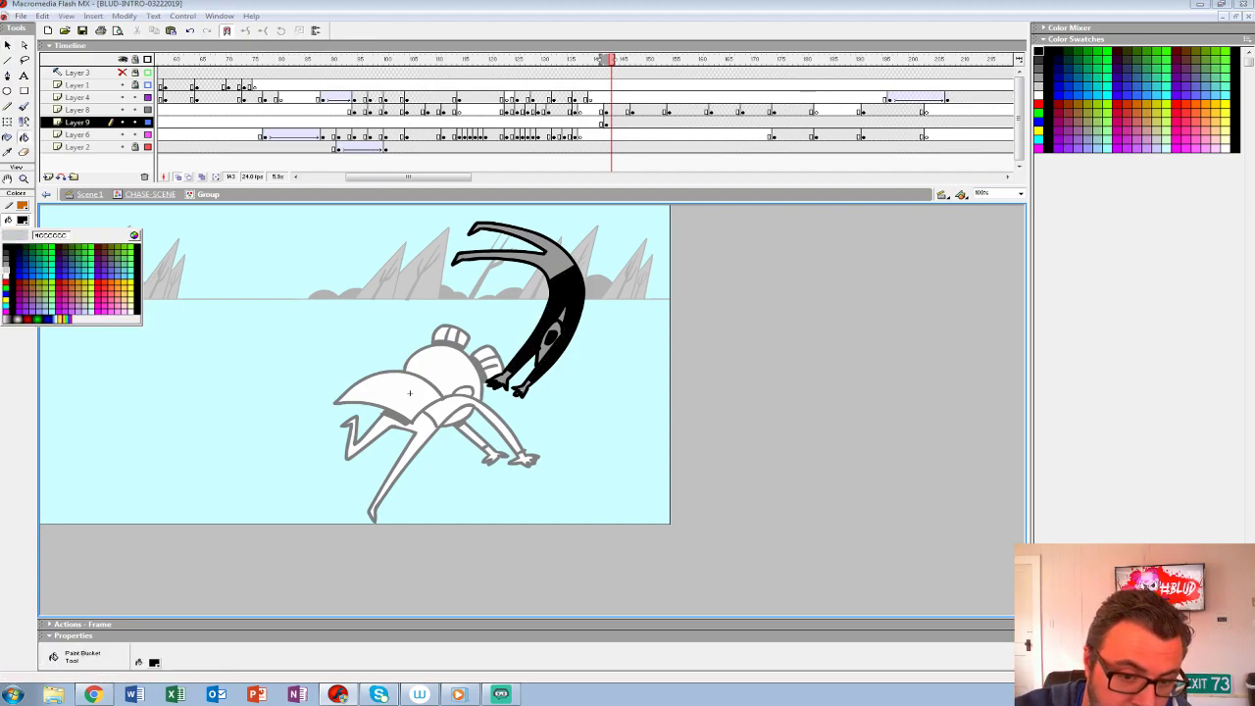
left_click(7, 272)
key("ctrl+z")
left_click(563, 314)
left_click(556, 329)
left_click(525, 386)
left_click(503, 377)
left_click(559, 259)
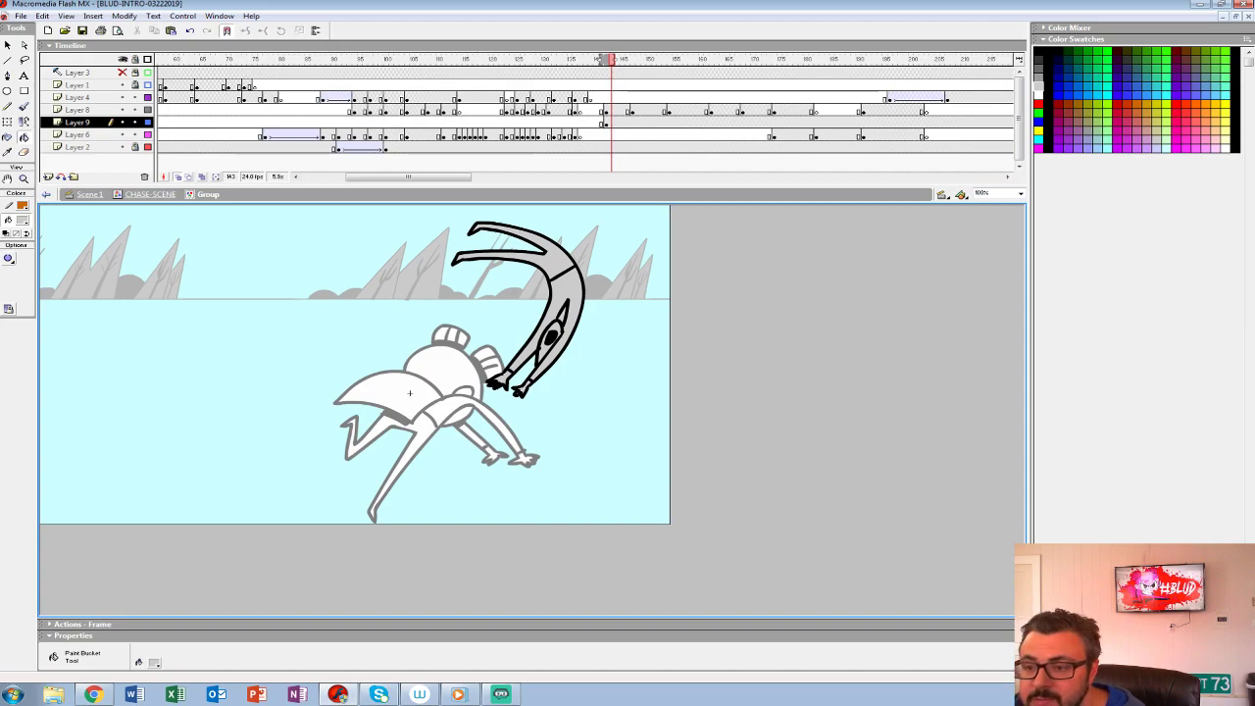
- Hide the Layer 2 background and play back the punch through to the recoloured follow-through pose
key("comma")
key("comma")
key("comma")
key("comma")
key("period")
key("period")
key("period")
key("period")
left_click(122, 147)
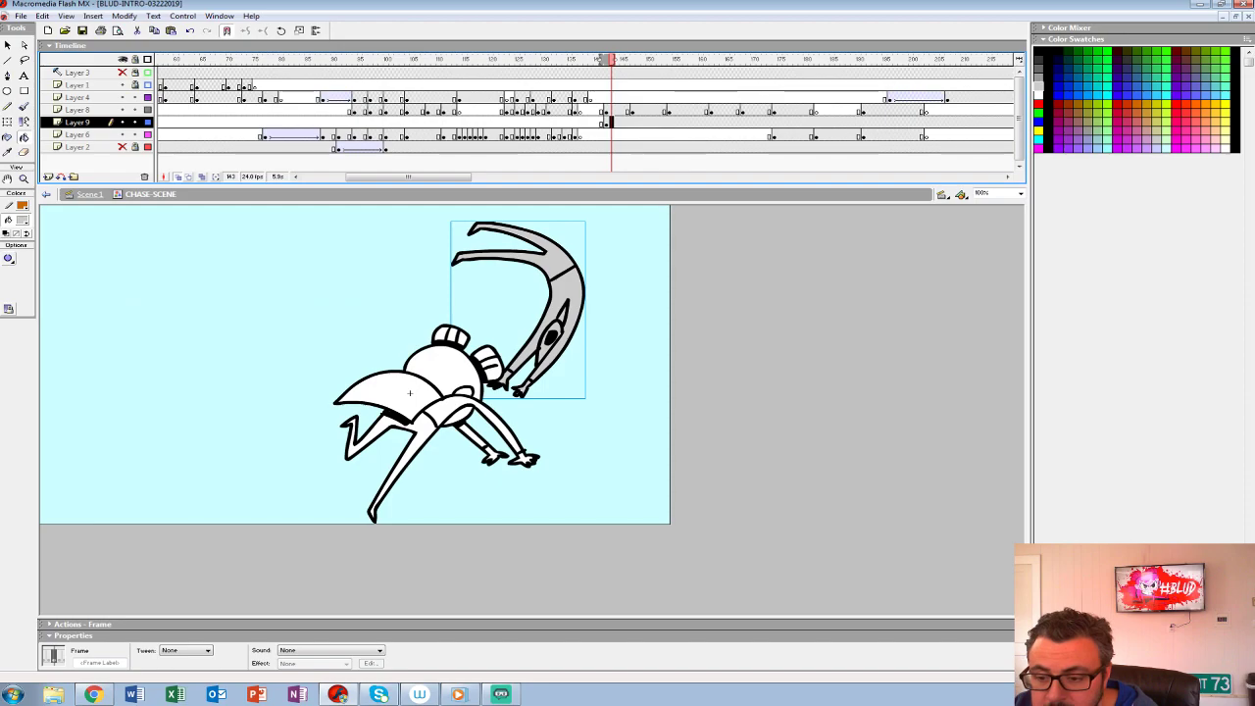
left_click(458, 110)
key("Return")
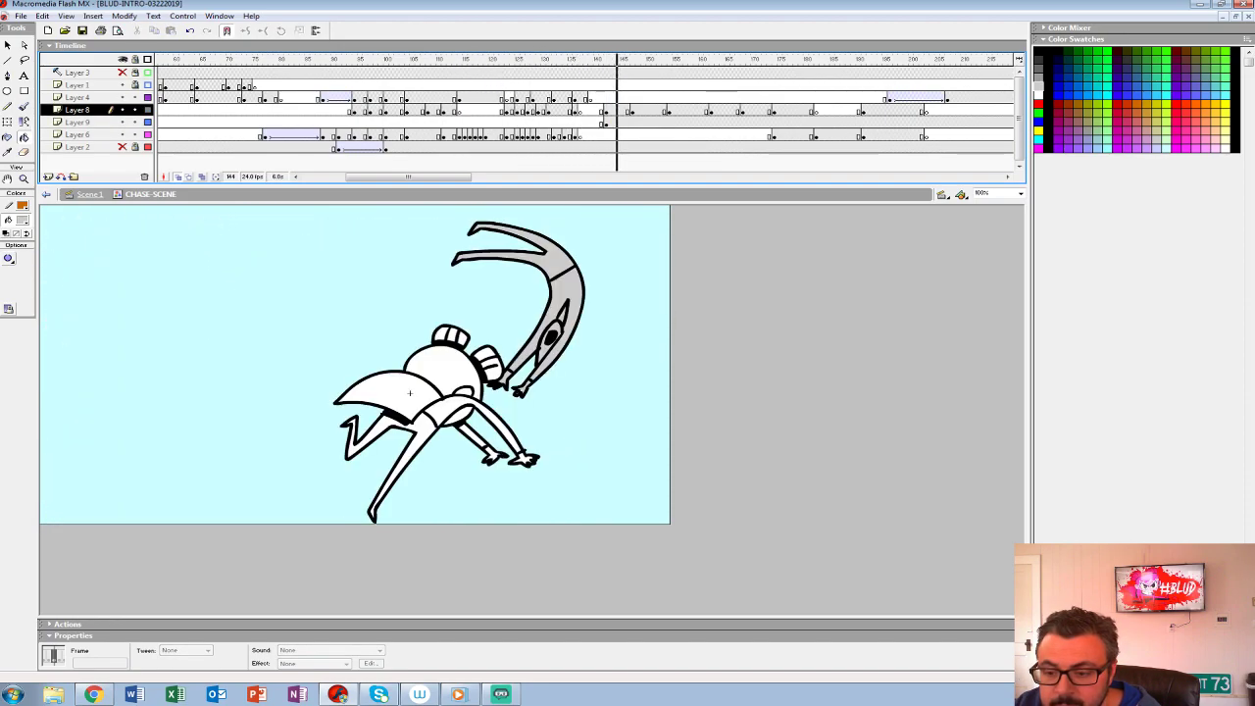
key("Return")
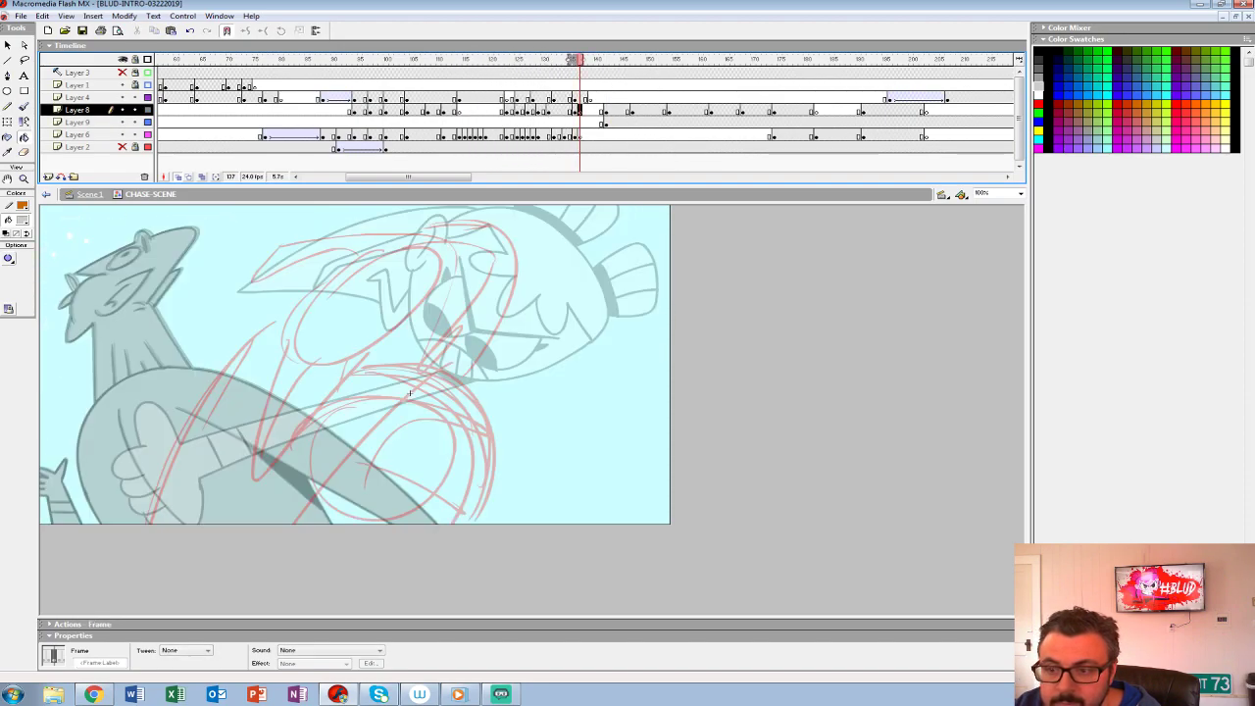
- Add a keyframe at frame 147 on Layer 9, and shrink, rotate clockwise and reposition the upside-down figure with Free Transform
left_click(611, 123)
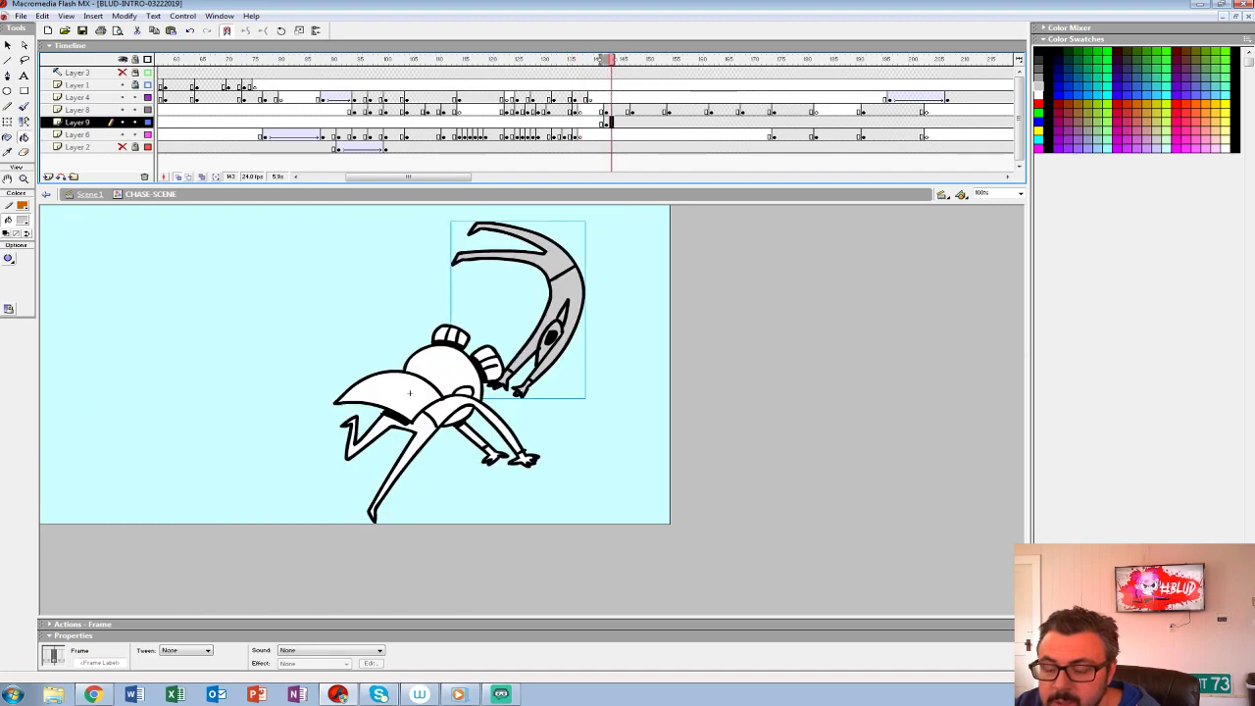
left_click(8, 46)
key("period")
key("period")
key("period")
key("period")
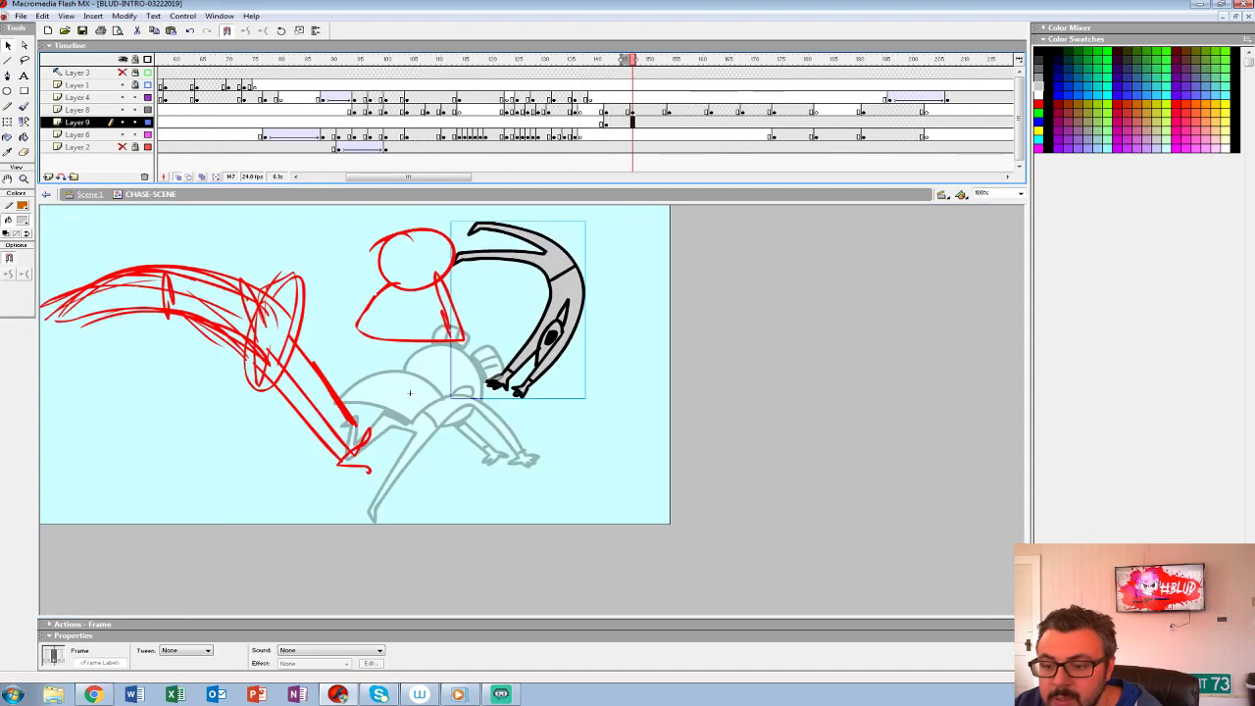
key("q")
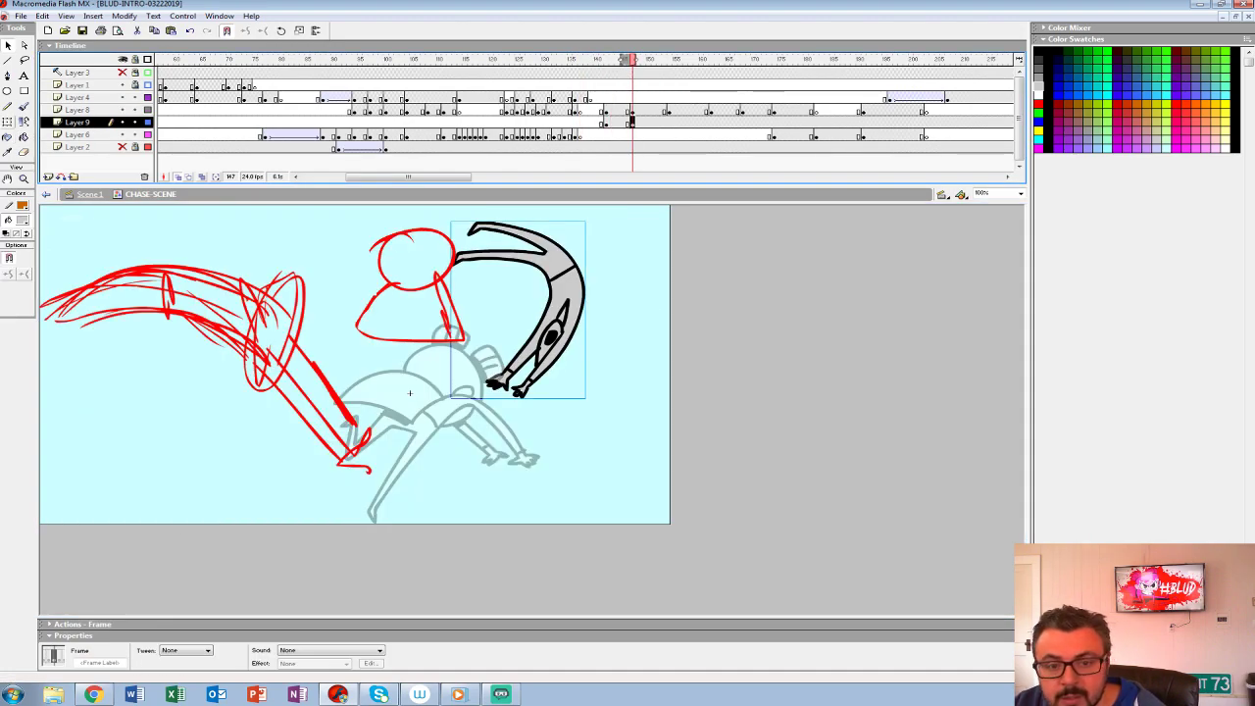
left_click_drag(588, 223, 610, 316)
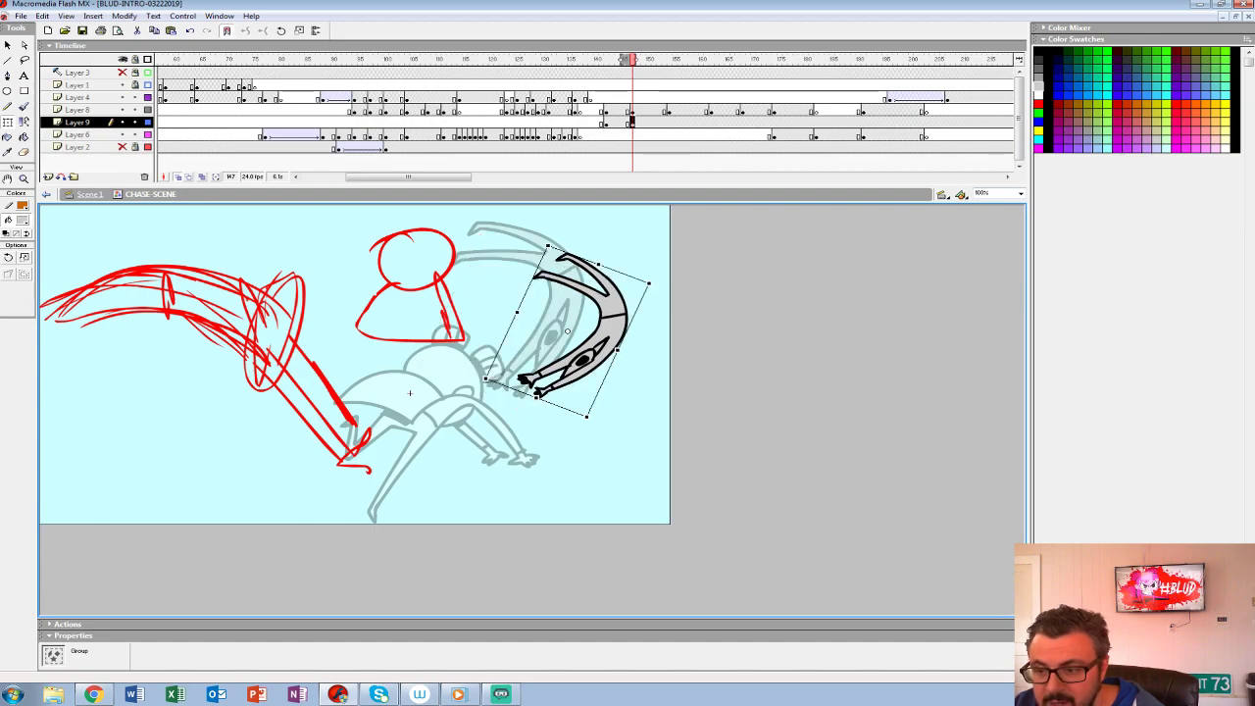
- Play back the sequence around frames 142 to 147 to check the timing of the flying figure's movement
left_click(606, 122)
mouse_move(606, 60)
left_mouse_down()
mouse_move(564, 60)
mouse_move(627, 60)
mouse_move(538, 60)
mouse_move(585, 60)
left_mouse_up()
key("Return")
key("comma")
key("comma")
key("comma")
key("comma")
key("comma")
key("comma")
key("comma")
key("comma")
key("comma")
key("comma")
key("comma")
key("comma")
key("comma")
key("comma")
key("comma")
key("comma")
key("comma")
key("comma")
key("comma")
key("comma")
key("Return")
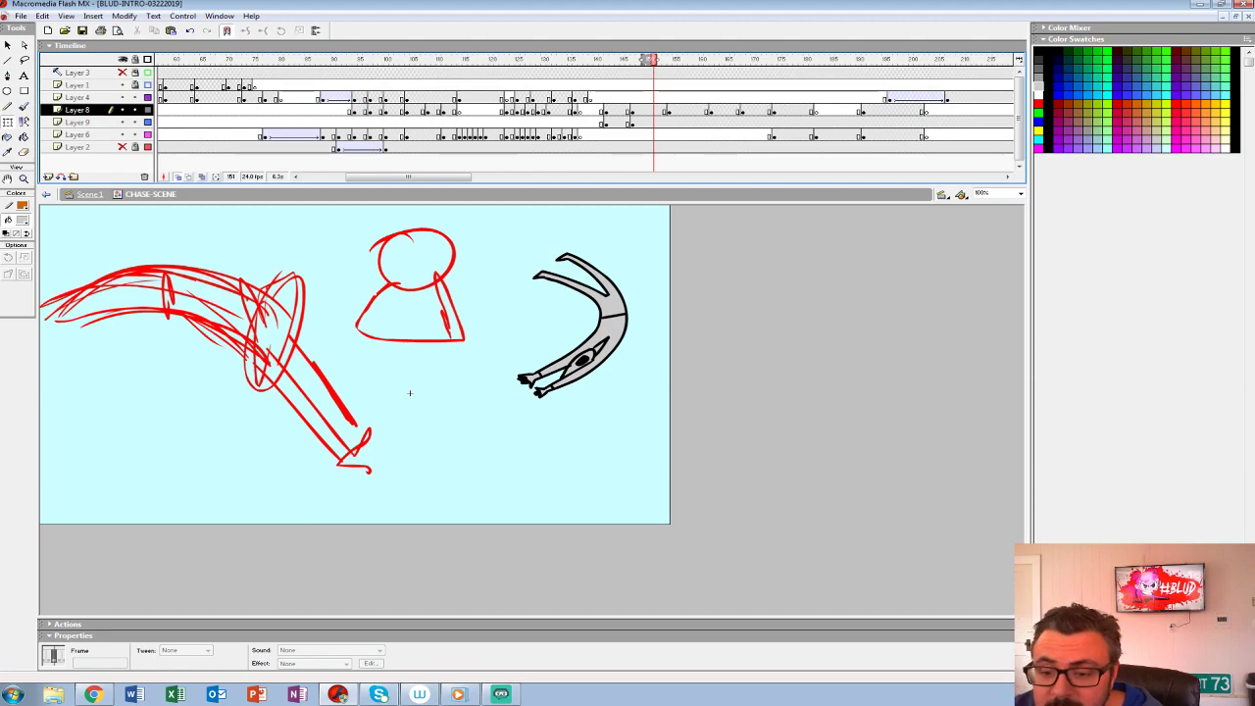
left_click(410, 98)
key("Return")
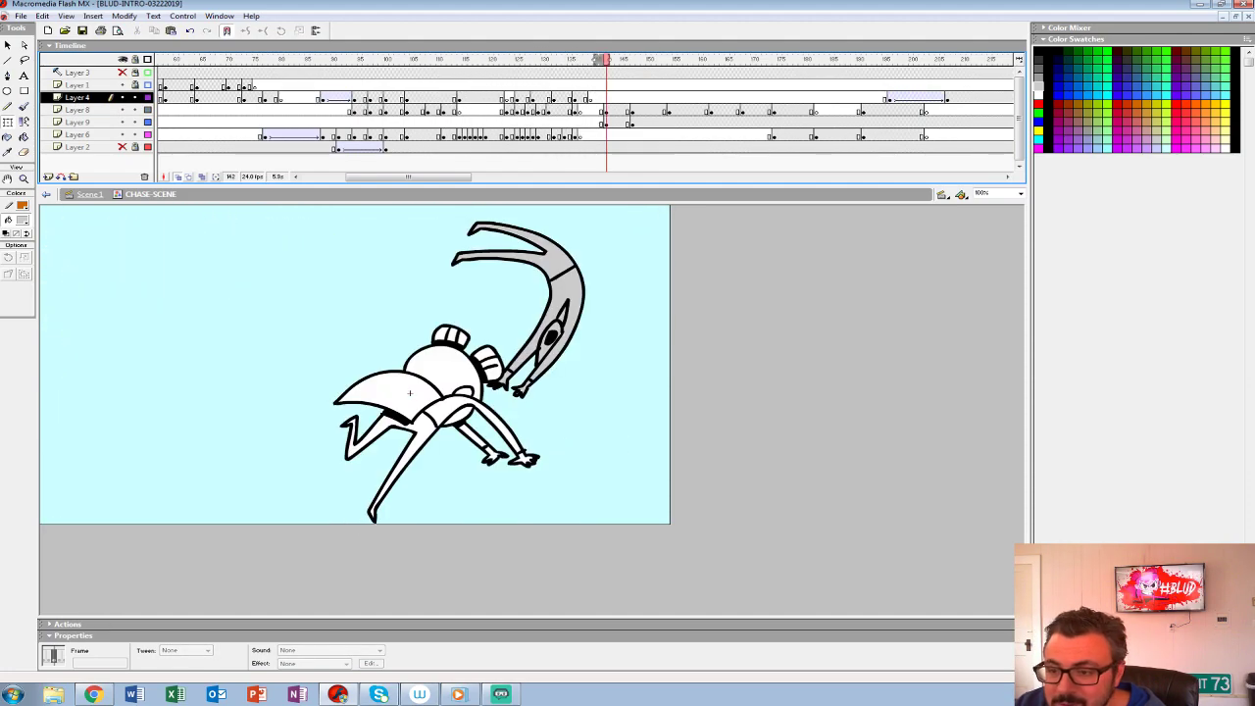
- Select frame 137 on Layer 8, extend the onion skin to include the frame 142 poses, and set a red brush
left_click(579, 111)
mouse_move(569, 60)
left_mouse_down()
mouse_move(635, 60)
mouse_move(608, 60)
left_mouse_up()
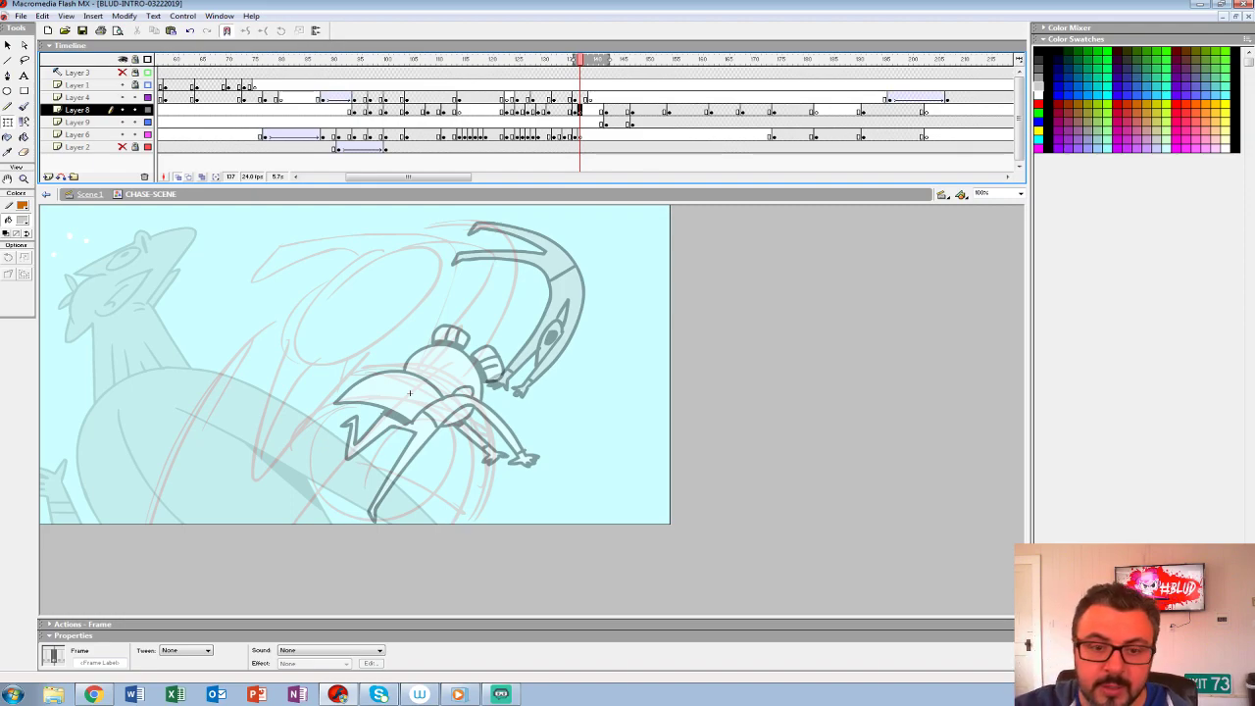
left_click(25, 107)
left_click(22, 220)
left_click(6, 283)
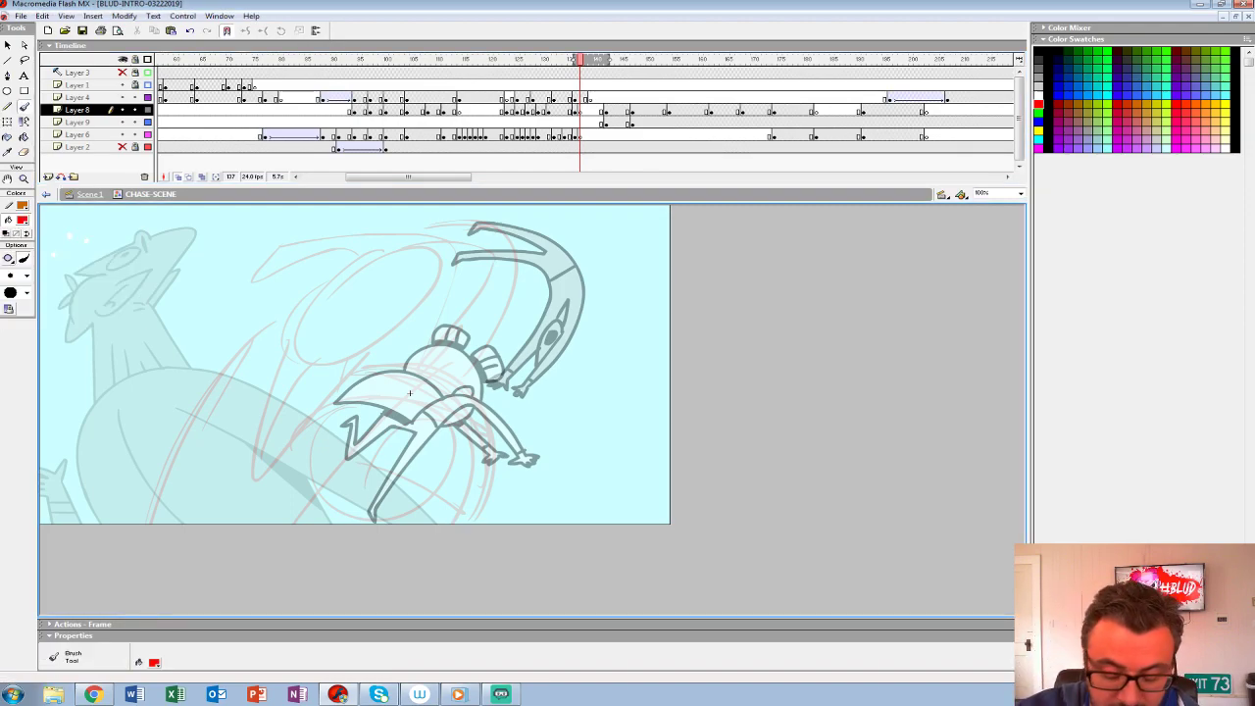
key("ctrl+2")
left_click_drag(593, 439, 556, 414)
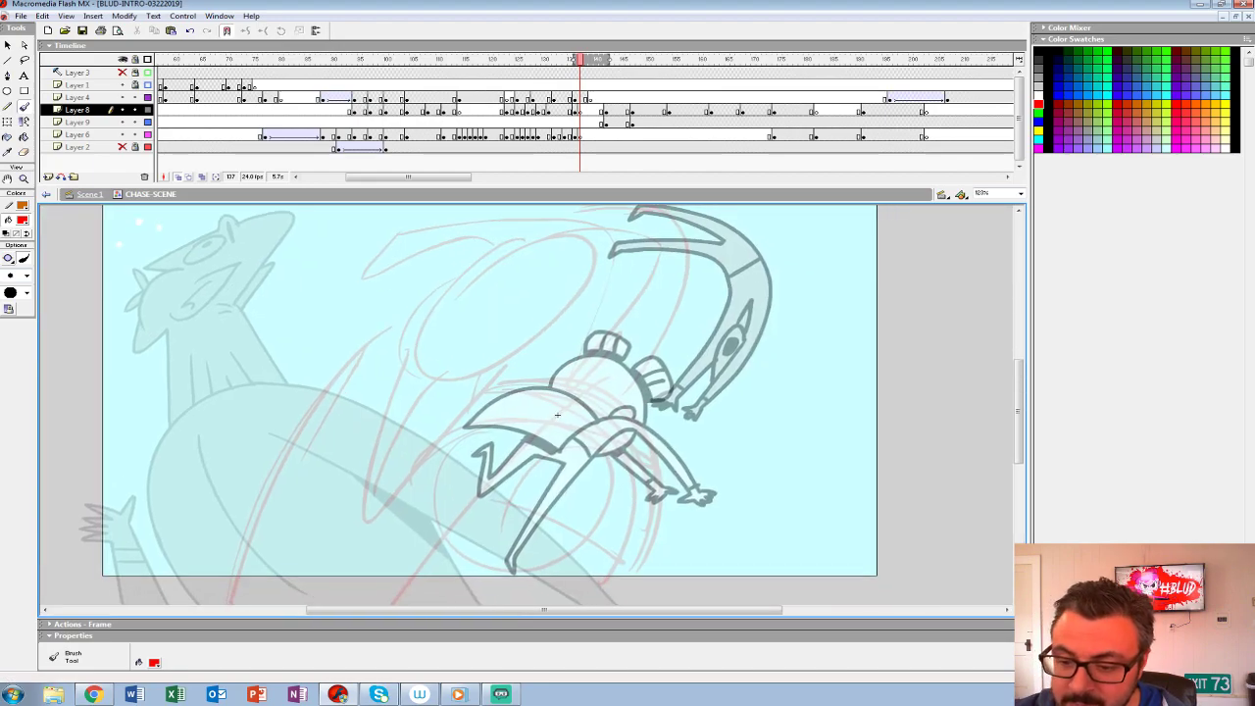
- Rough a character's long, tilted head outline in red on frame 137, with open notches along its lower edge
mouse_move(415, 328)
left_mouse_down()
mouse_move(460, 384)
mouse_move(392, 409)
mouse_move(441, 319)
left_mouse_up()
key("ctrl+z")
key("ctrl+z")
mouse_move(457, 274)
left_mouse_down()
mouse_move(493, 361)
mouse_move(563, 310)
mouse_move(474, 382)
left_mouse_up()
key("ctrl+z")
key("ctrl+z")
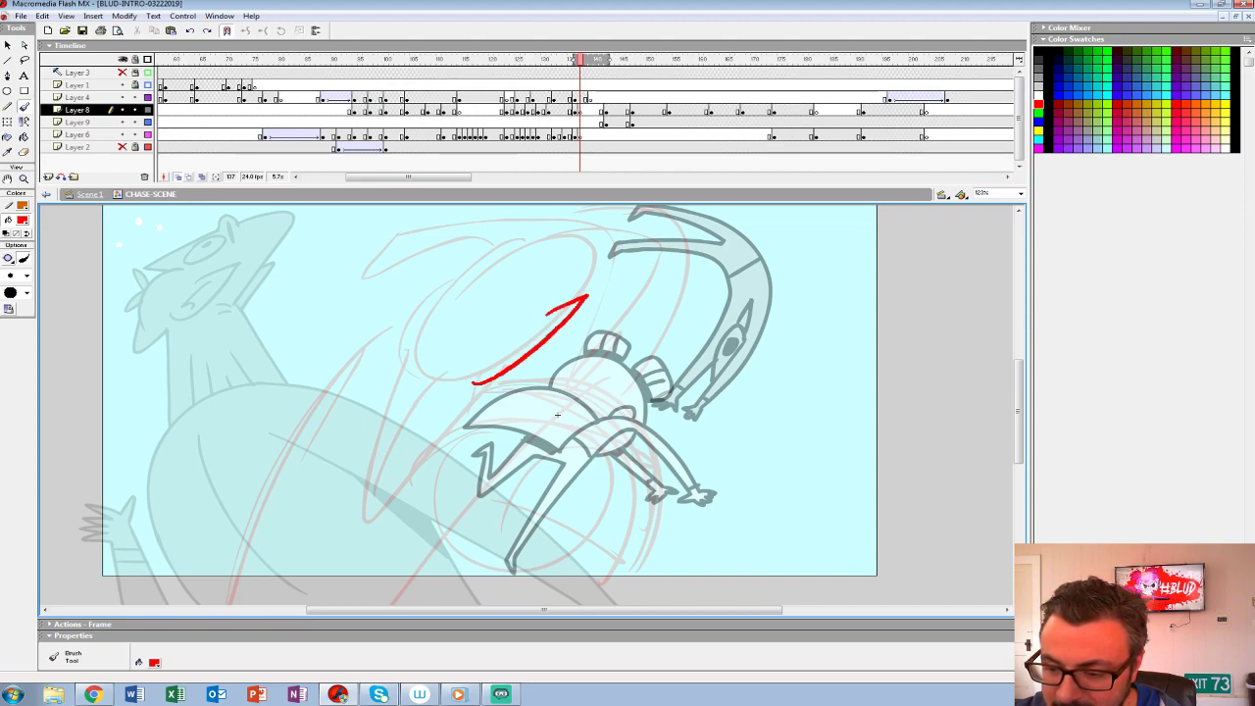
mouse_move(588, 294)
left_mouse_down()
mouse_move(623, 233)
mouse_move(377, 368)
mouse_move(476, 374)
left_mouse_up()
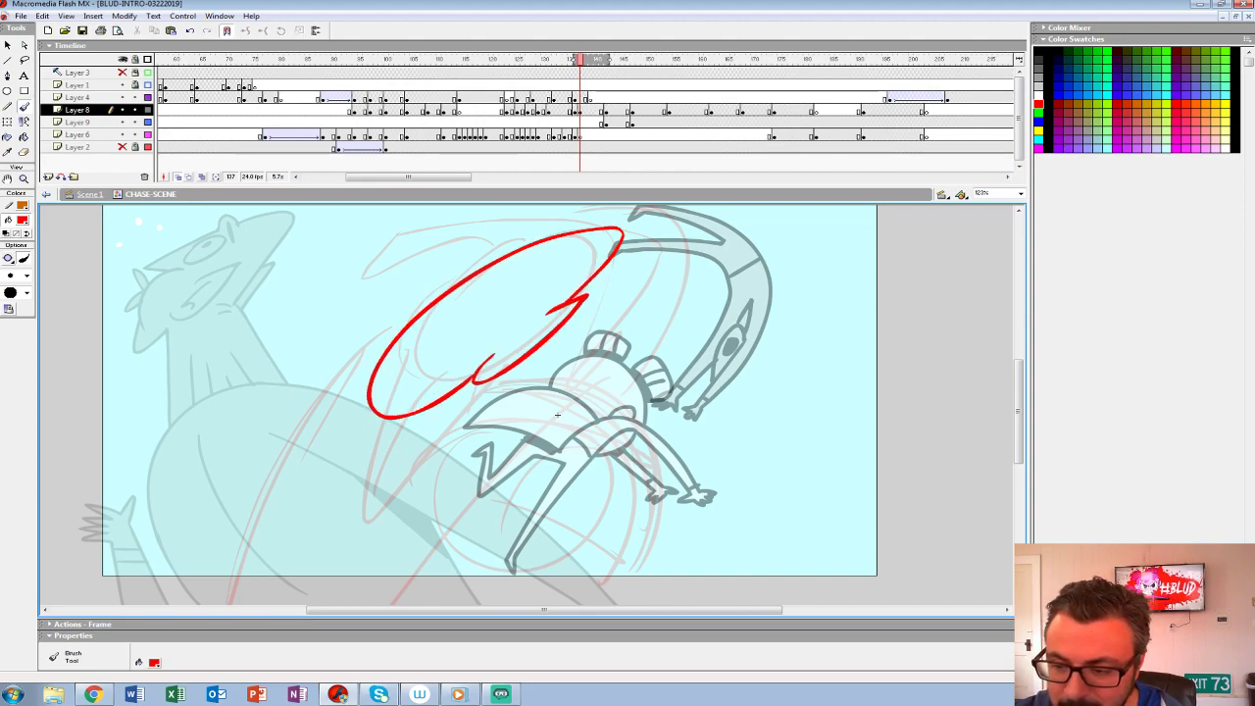
left_click_drag(621, 239, 561, 305)
left_click_drag(558, 414, 550, 426)
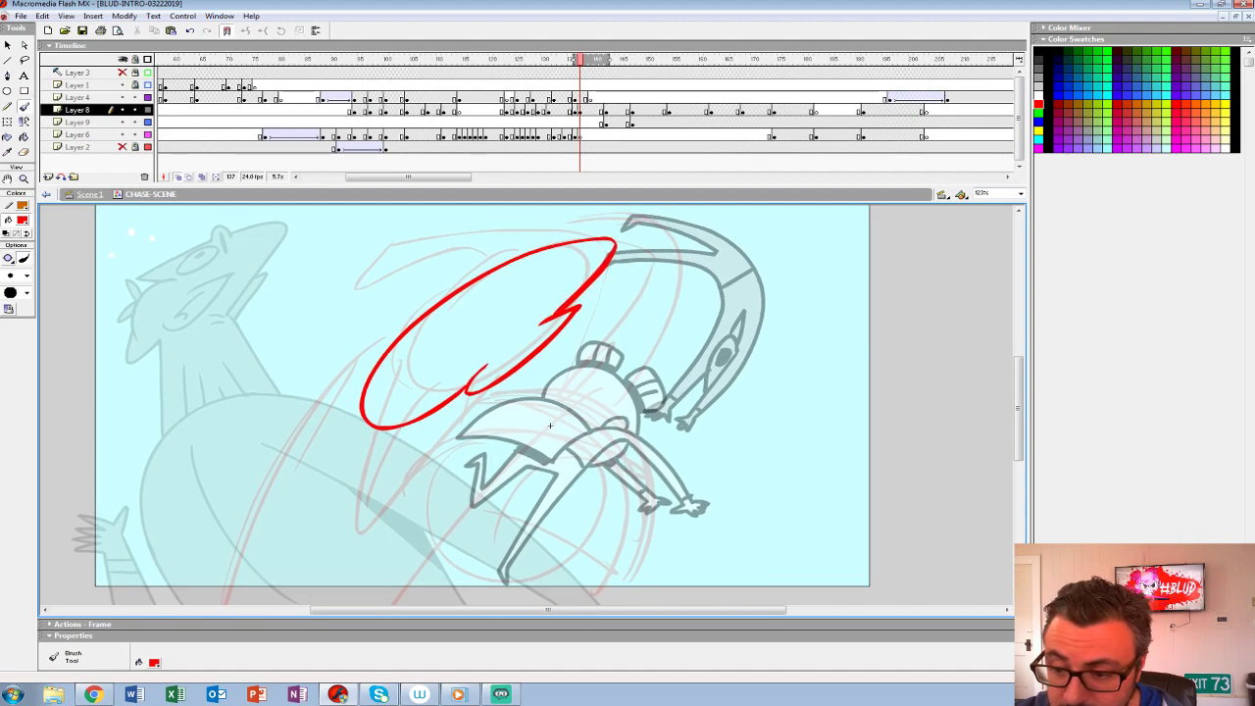
- Rough two oval eyes with pupils and a pointed nose in red inside the tilted head outline
mouse_move(503, 286)
left_mouse_down()
mouse_move(484, 310)
mouse_move(504, 283)
mouse_move(472, 297)
mouse_move(485, 318)
left_mouse_up()
key("ctrl+z")
left_click_drag(545, 269, 546, 279)
mouse_move(476, 304)
left_mouse_down()
mouse_move(424, 333)
mouse_move(448, 320)
mouse_move(458, 331)
mouse_move(415, 383)
left_mouse_up()
key("ctrl+z")
left_click_drag(455, 334, 408, 394)
left_click_drag(430, 353, 417, 375)
key("ctrl+z")
key("ctrl+z")
key("ctrl+z")
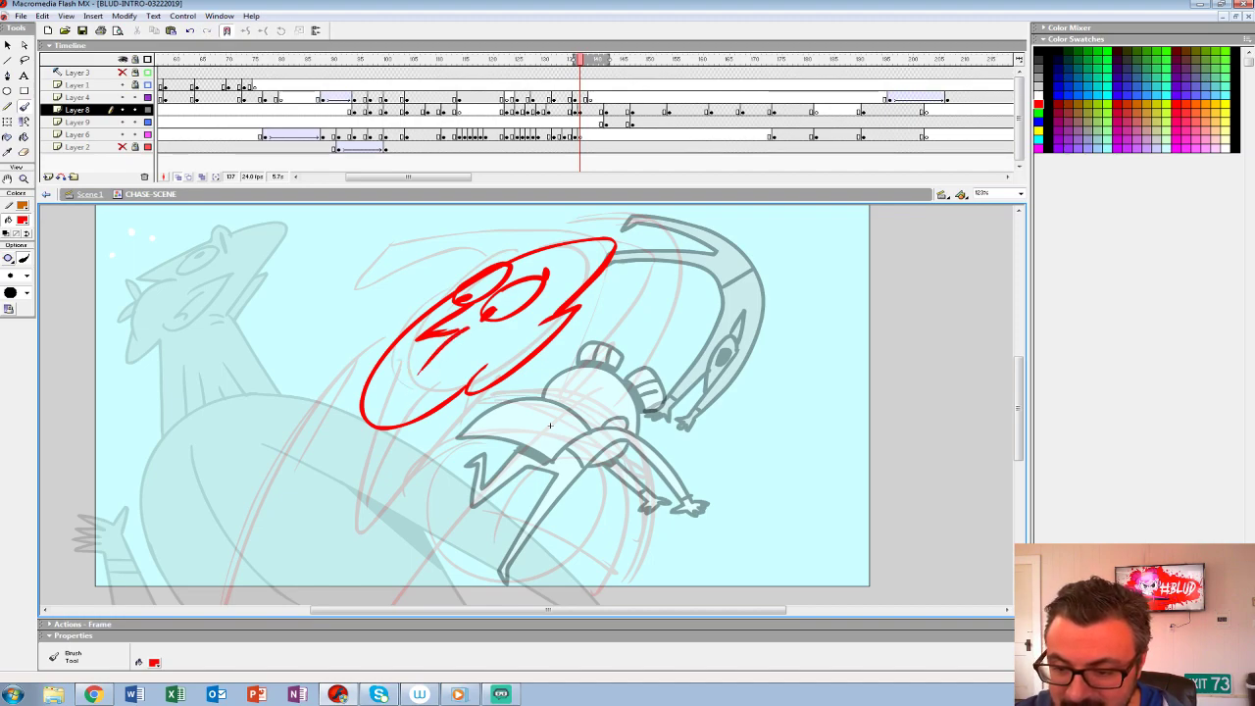
- Add a short brow stroke and a jaw line to the red head, and try a curved line beside it
left_click_drag(503, 261, 527, 255)
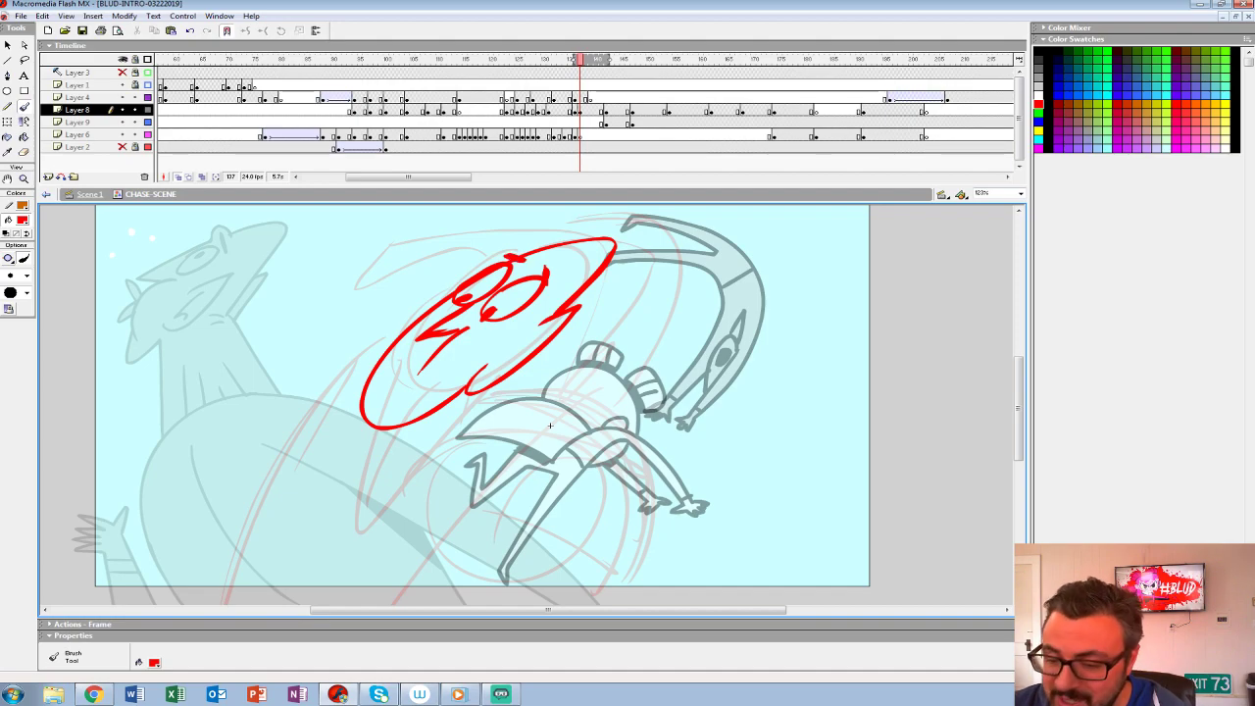
mouse_move(369, 374)
left_mouse_down()
mouse_move(466, 388)
mouse_move(576, 290)
left_mouse_up()
left_click_drag(550, 426, 525, 407)
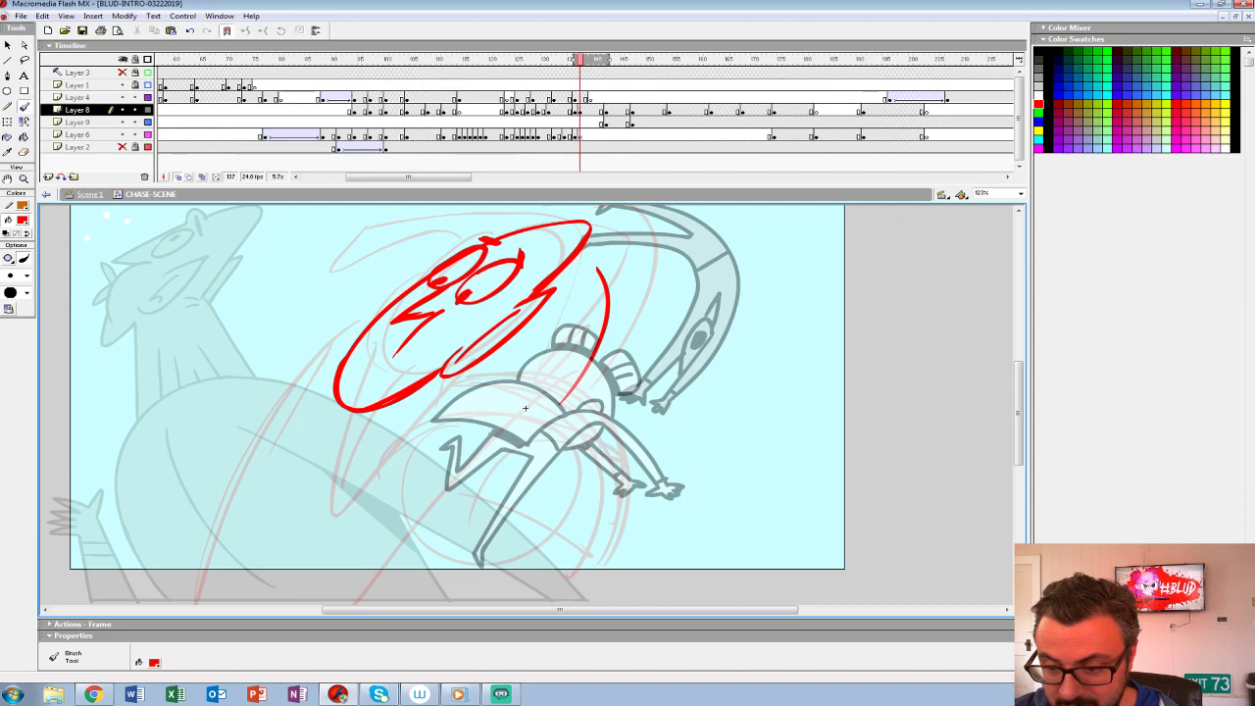
left_click_drag(525, 408, 540, 367)
mouse_move(555, 423)
left_mouse_down()
mouse_move(614, 454)
mouse_move(603, 338)
left_mouse_up()
key("ctrl+z")
- Rough the crouched second character in red with a long slanted body line and an arm arching over to a small hand
mouse_move(446, 365)
left_mouse_down()
mouse_move(576, 402)
mouse_move(404, 481)
mouse_move(392, 468)
left_mouse_up()
mouse_move(410, 510)
left_mouse_down()
mouse_move(578, 348)
mouse_move(600, 343)
left_mouse_up()
key("ctrl+z")
mouse_move(392, 544)
left_mouse_down()
mouse_move(616, 326)
mouse_move(665, 453)
mouse_move(682, 387)
mouse_move(651, 315)
mouse_move(433, 349)
mouse_move(691, 435)
mouse_move(664, 452)
mouse_move(690, 429)
left_mouse_up()
left_click_drag(465, 505, 655, 395)
key("ctrl+z")
left_click_drag(521, 465, 667, 360)
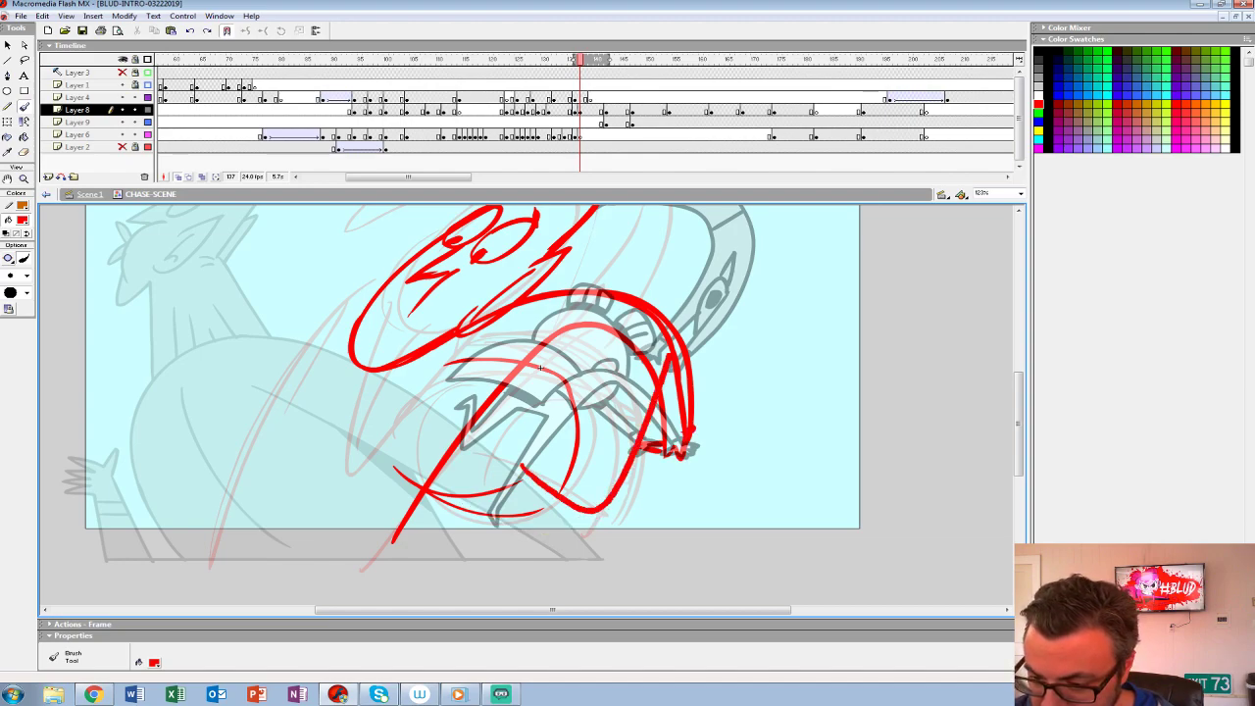
key("ctrl+z")
- Rough a raised fist at the crest of the arched arm, with bent arm lines running down beneath it
mouse_move(492, 497)
left_mouse_down()
mouse_move(635, 359)
mouse_move(612, 310)
mouse_move(629, 399)
left_mouse_up()
mouse_move(593, 316)
left_mouse_down()
mouse_move(562, 462)
mouse_move(606, 306)
mouse_move(588, 314)
mouse_move(537, 459)
left_mouse_up()
left_click_drag(581, 357, 495, 514)
left_click_drag(540, 355, 467, 405)
left_click_drag(472, 414, 421, 485)
key("space")
mouse_move(432, 451)
left_mouse_down()
mouse_move(488, 482)
mouse_move(562, 469)
mouse_move(583, 433)
left_mouse_up()
- Rough the large character's curved torso line, a pointed shape under the chin and short marks near the base of the body
left_click_drag(525, 270, 365, 533)
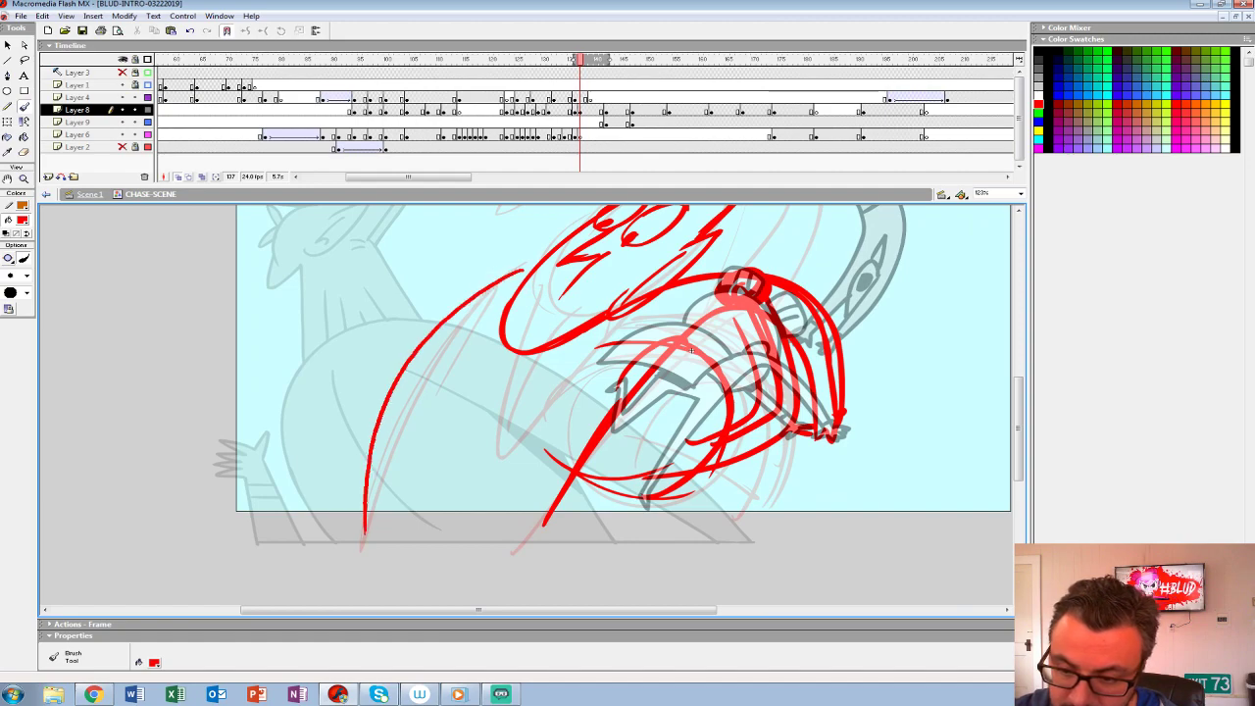
mouse_move(498, 323)
left_mouse_down()
mouse_move(473, 379)
mouse_move(539, 355)
left_mouse_up()
mouse_move(414, 448)
left_mouse_down()
mouse_move(413, 498)
mouse_move(453, 515)
left_mouse_up()
left_click_drag(435, 516, 451, 532)
key("space")
left_click_drag(453, 470, 444, 530)
left_click_drag(660, 236, 562, 214)
key("space")
mouse_move(579, 235)
left_mouse_down()
mouse_move(604, 279)
mouse_move(654, 265)
mouse_move(423, 264)
left_mouse_up()
key("ctrl+z")
key("ctrl+z")
left_click_drag(588, 308, 324, 366)
key("space")
mouse_move(708, 452)
left_mouse_down()
mouse_move(741, 401)
mouse_move(741, 369)
left_mouse_up()
key("ctrl+z")
mouse_move(595, 273)
left_mouse_down()
mouse_move(467, 311)
mouse_move(330, 436)
left_mouse_up()
key("ctrl+z")
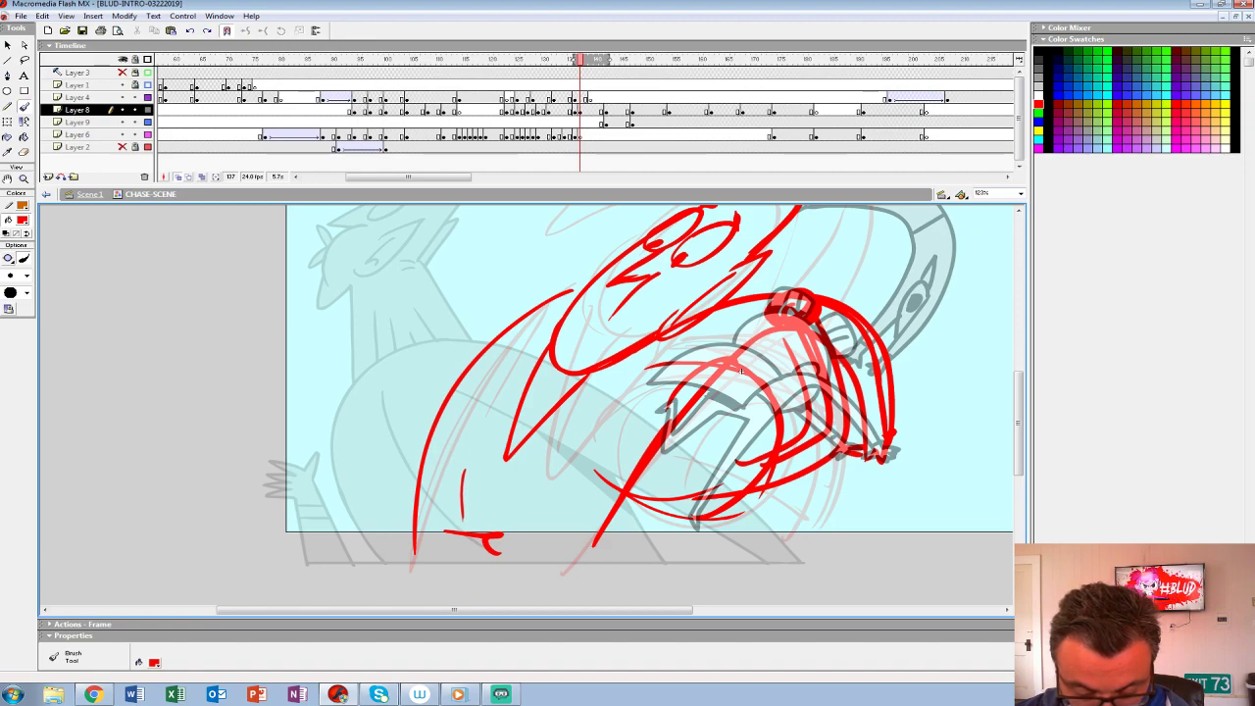
- Rough two long lines sweeping from behind the head down past the stage's lower edge for the large character's arm
mouse_move(588, 280)
left_mouse_down()
mouse_move(532, 295)
mouse_move(299, 581)
left_mouse_up()
left_click_drag(453, 384, 324, 593)
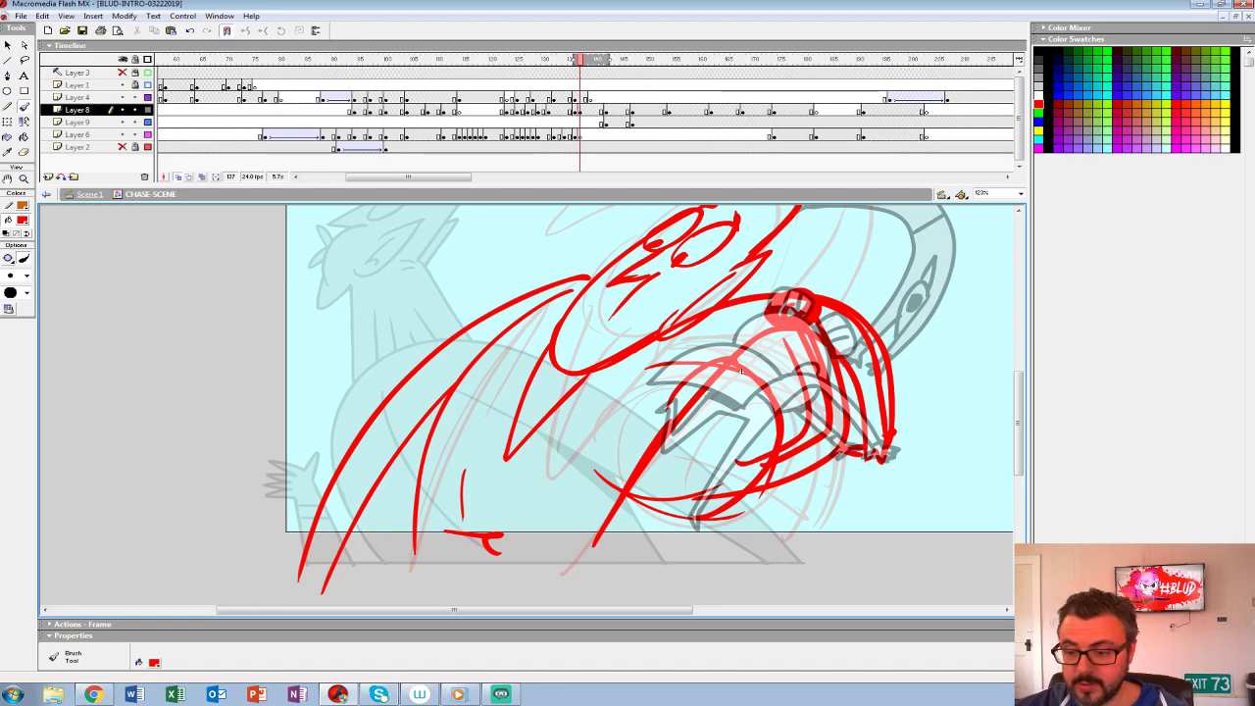
left_click_drag(742, 370, 575, 412)
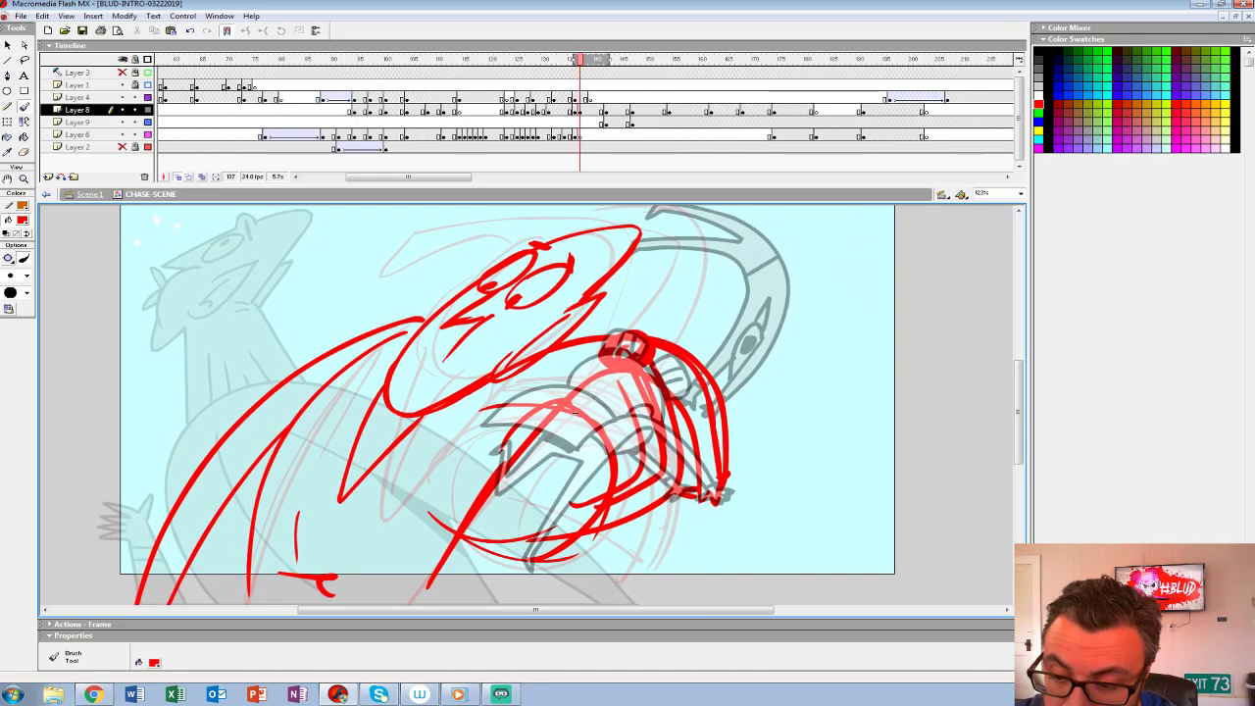
- Rough an open mouth in the lower end of the head and retrace the head's pointed tip in red
mouse_move(461, 345)
left_mouse_down()
mouse_move(391, 397)
mouse_move(403, 370)
mouse_move(425, 389)
mouse_move(449, 350)
mouse_move(444, 371)
left_mouse_up()
left_click_drag(570, 302, 558, 314)
left_click_drag(559, 313, 635, 231)
left_click_drag(636, 231, 545, 257)
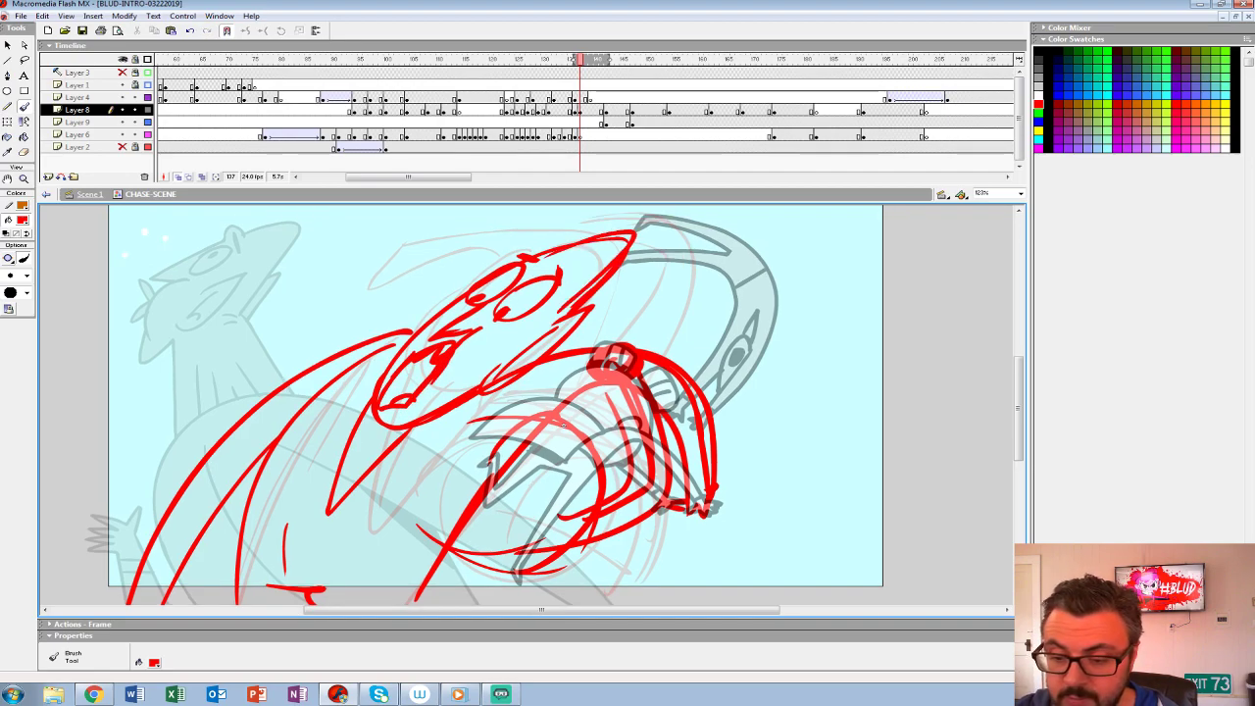
left_click_drag(564, 425, 662, 358)
- Rough a bolder, lower shoulder line for the large character and a horizontal base line below the stage
mouse_move(776, 315)
left_mouse_down()
mouse_move(659, 289)
mouse_move(229, 500)
mouse_move(204, 550)
left_mouse_up()
key("ctrl+z")
mouse_move(482, 310)
left_mouse_down()
mouse_move(206, 565)
mouse_move(243, 496)
left_mouse_up()
left_click_drag(656, 377, 652, 381)
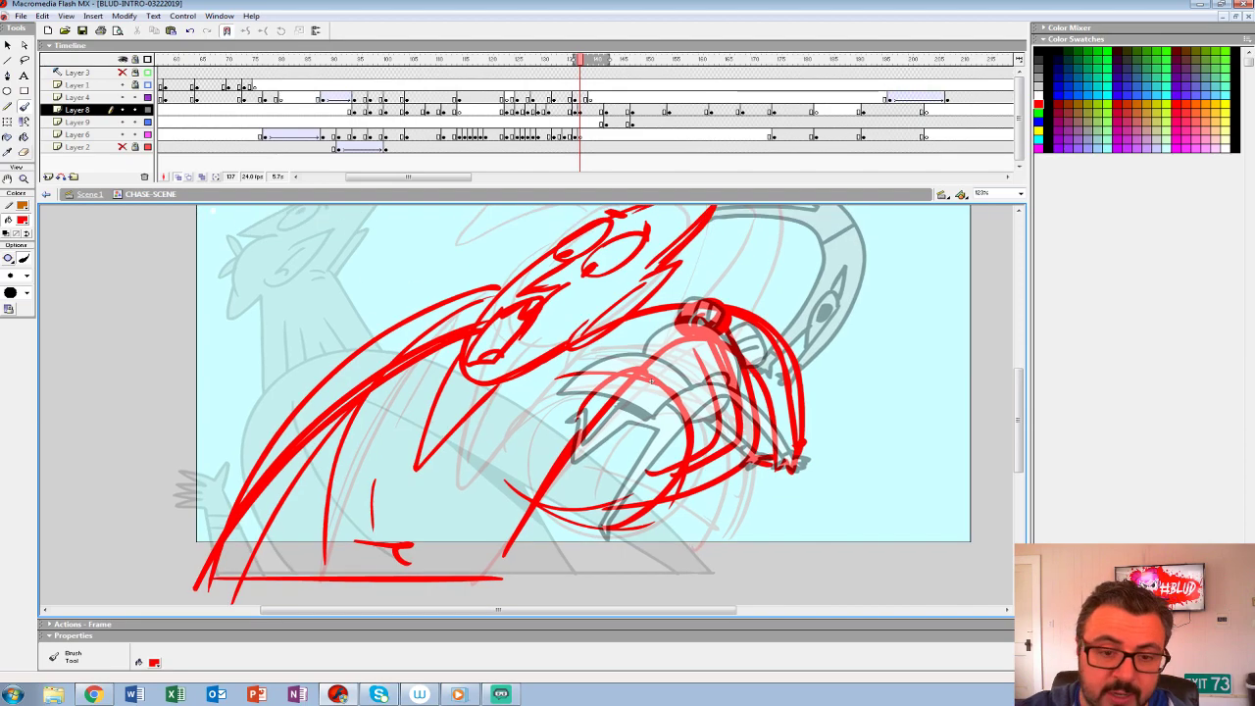
- Erase the old outer shoulder line and the surplus arm strokes of the large character
key("e")
mouse_move(490, 284)
left_mouse_down()
mouse_move(387, 343)
mouse_move(214, 519)
left_mouse_up()
left_click_drag(245, 575, 325, 444)
left_click_drag(290, 490, 419, 342)
left_click_drag(456, 311, 388, 344)
- Redraw the inner arm line with the red brush, thicken the base line and reinforce the pointed shape under the chin
left_click(24, 106)
mouse_move(340, 461)
left_mouse_down()
mouse_move(234, 594)
mouse_move(328, 455)
left_mouse_up()
left_click_drag(364, 394, 320, 574)
left_click_drag(218, 577, 501, 575)
left_click_drag(501, 576, 251, 572)
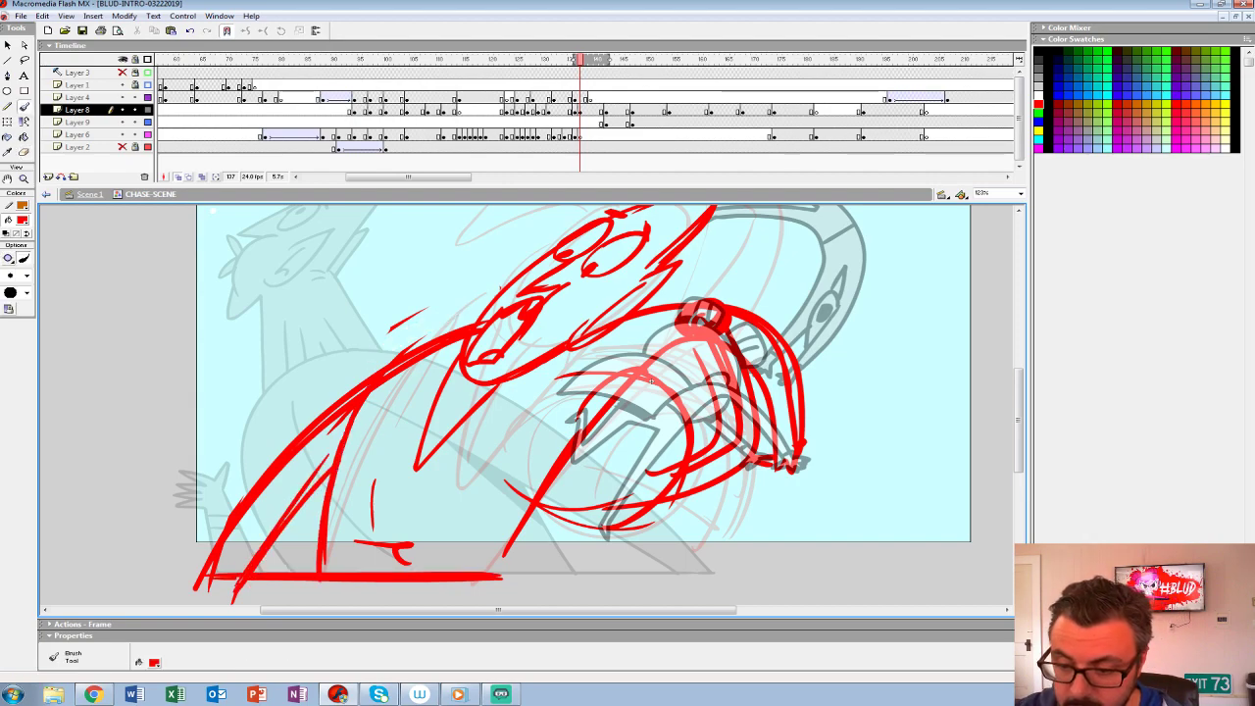
left_click_drag(458, 367, 420, 451)
mouse_move(651, 381)
left_mouse_down()
mouse_move(551, 444)
mouse_move(489, 381)
left_mouse_up()
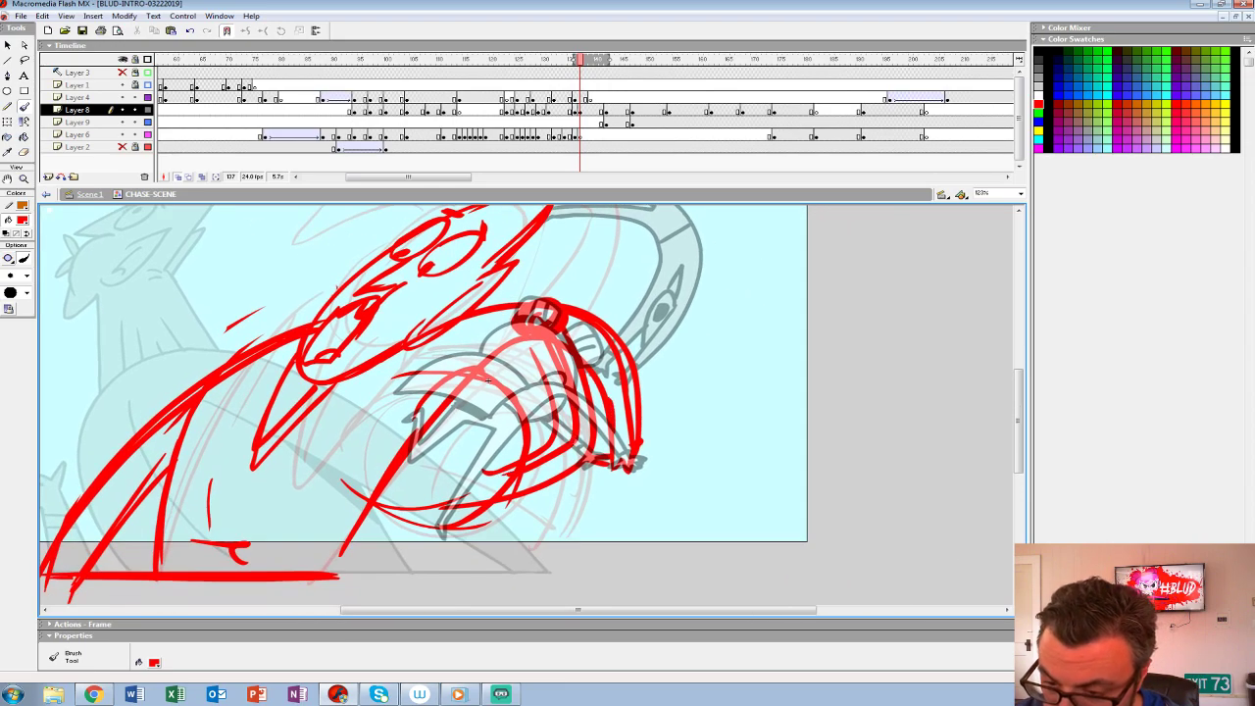
- Rough the second character's ear, face details and lower body, and add a rounded bump on the large character's shoulder
mouse_move(496, 426)
left_mouse_down()
mouse_move(496, 484)
mouse_move(512, 441)
left_mouse_up()
mouse_move(490, 374)
left_mouse_down()
mouse_move(537, 448)
mouse_move(457, 491)
left_mouse_up()
left_click_drag(379, 490, 441, 562)
left_click_drag(366, 488, 405, 587)
mouse_move(292, 569)
left_mouse_down()
mouse_move(428, 570)
mouse_move(485, 483)
left_mouse_up()
left_click_drag(441, 432, 580, 463)
mouse_move(463, 322)
left_mouse_down()
mouse_move(459, 341)
mouse_move(390, 379)
left_mouse_up()
key("ctrl+z")
left_click_drag(628, 412, 566, 417)
- Flip through the frames between 136 and 149 to compare the new rough with the neighbouring poses
key("comma")
key("comma")
key("comma")
key("comma")
key("period")
key("period")
key("period")
key("period")
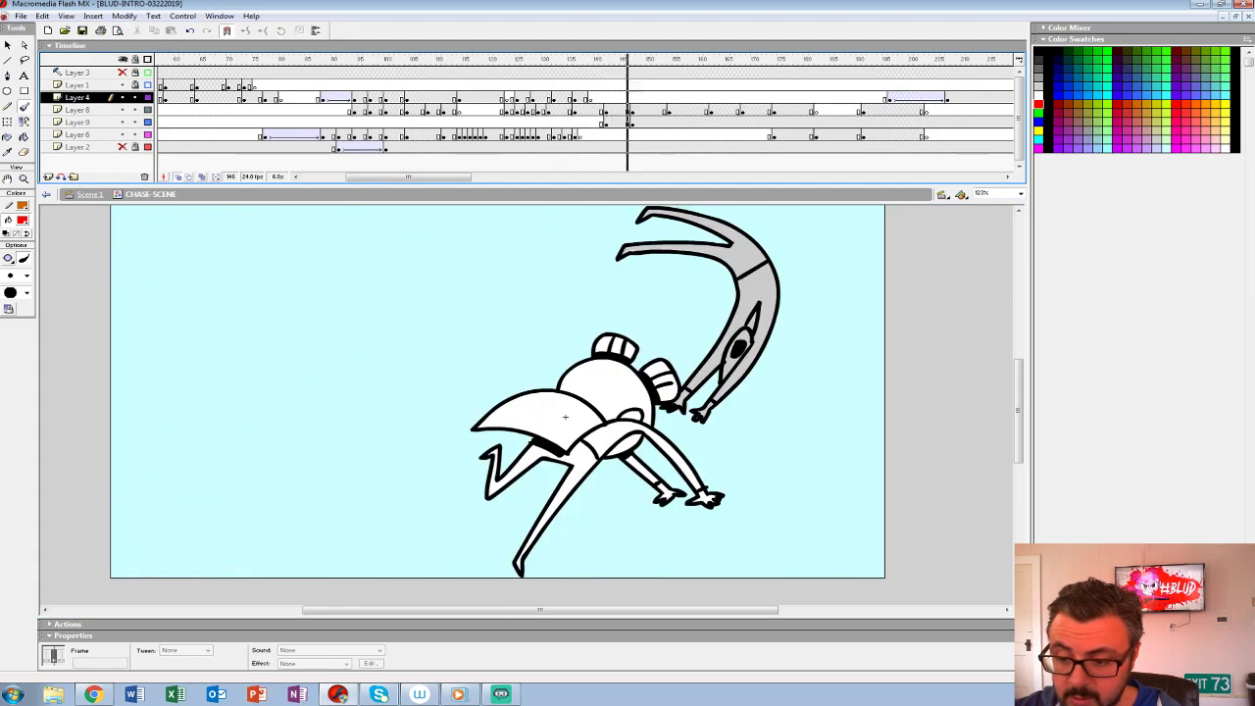
key("comma")
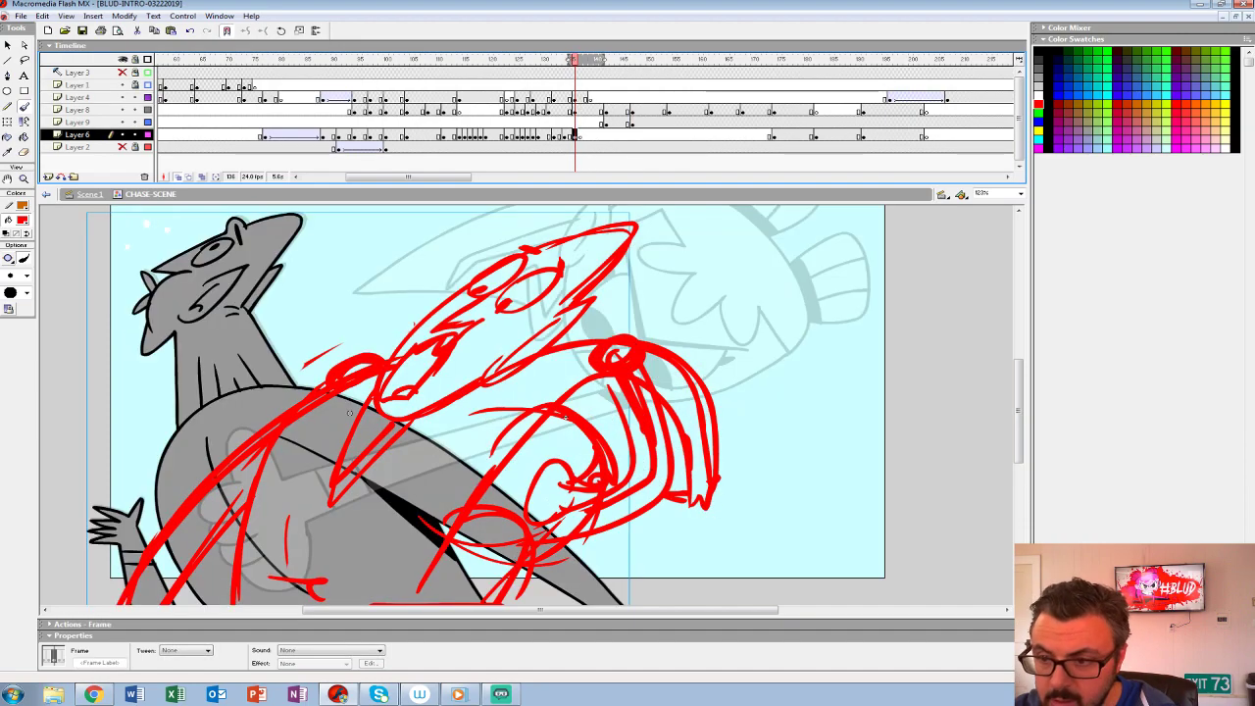
key("period")
key("comma")
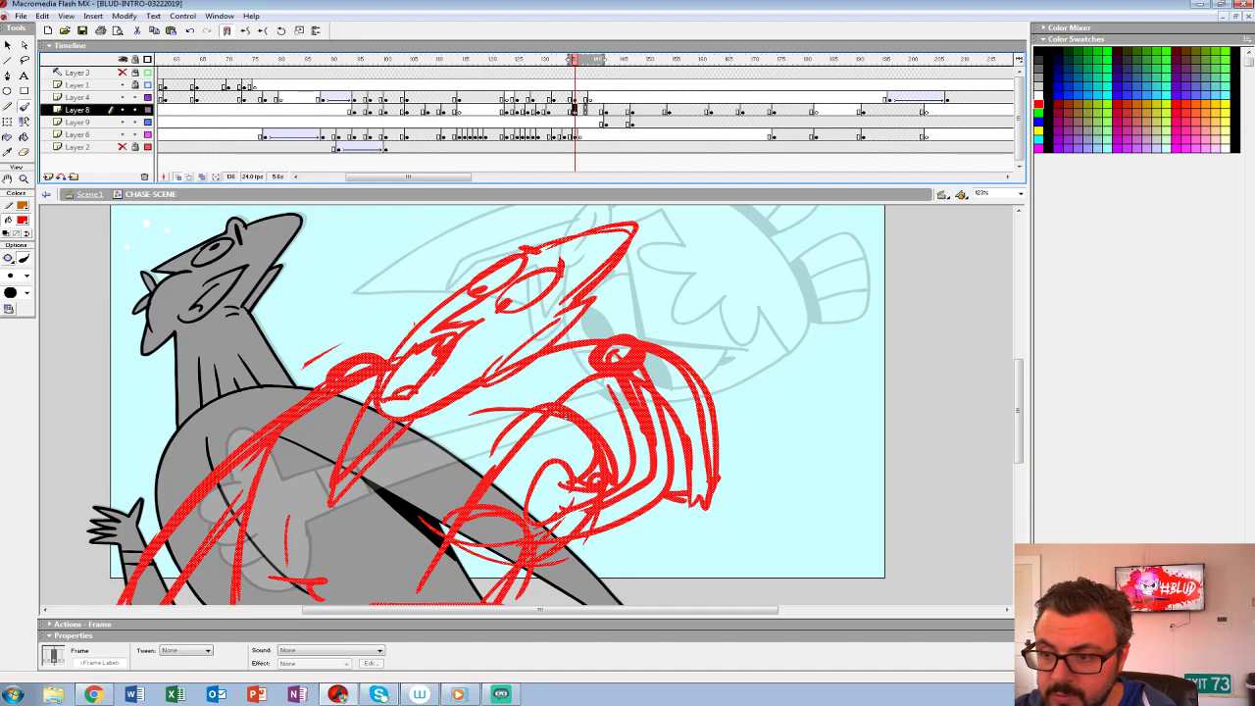
key("period")
key("period")
key("period")
key("period")
key("period")
key("period")
key("period")
key("period")
key("period")
key("period")
key("period")
key("period")
key("period")
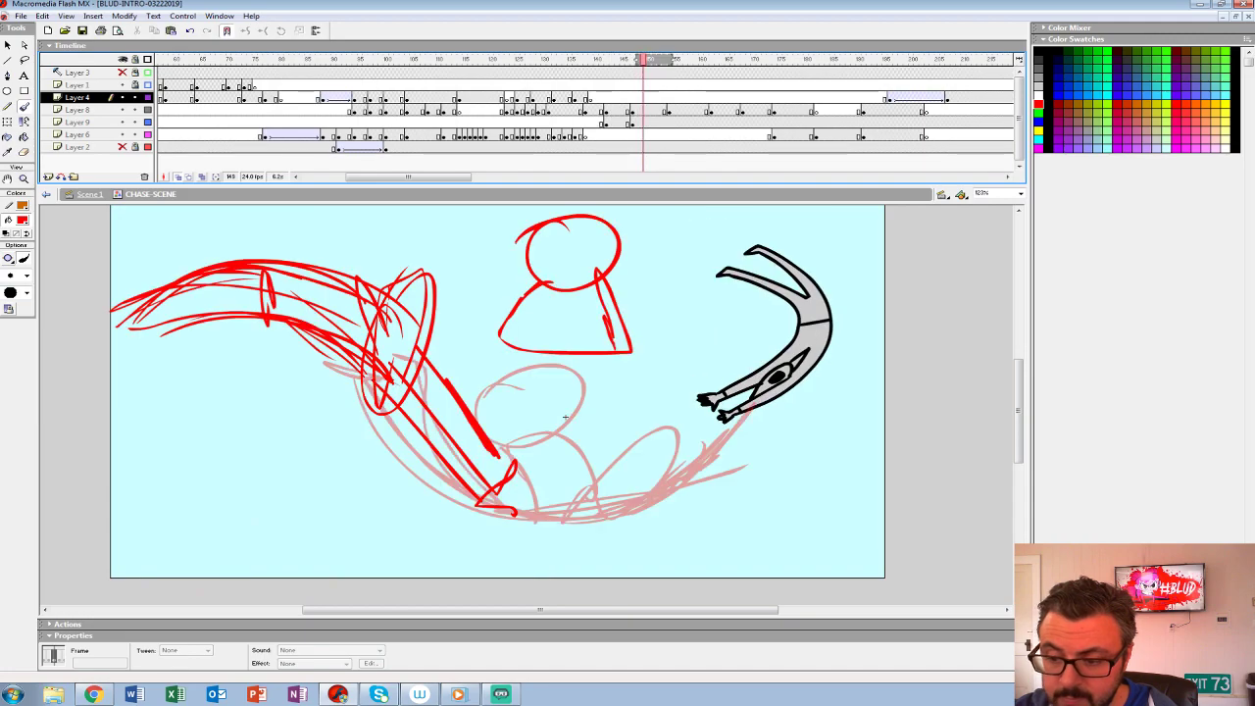
- Insert three frames before the crouching pose to move it and the following drawings back in time
key("z")
left_click(555, 459, "alt")
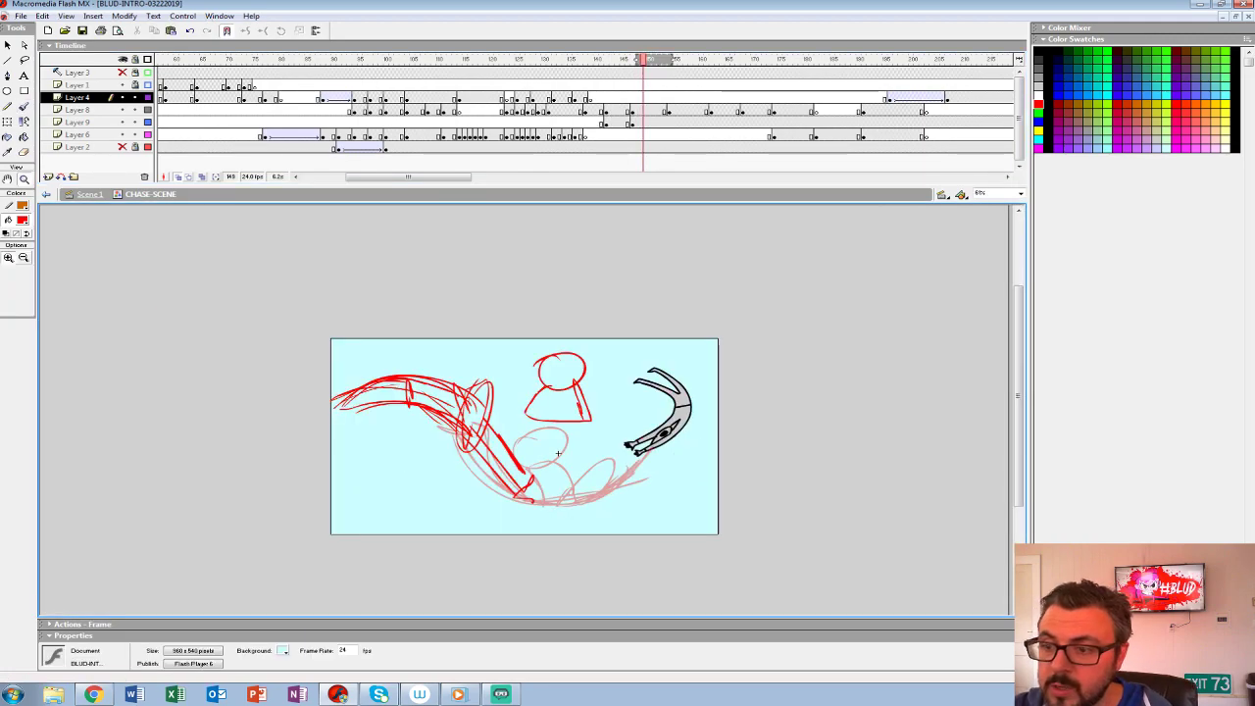
key("comma")
key("comma")
key("comma")
key("comma")
key("comma")
key("comma")
key("comma")
key("comma")
key("comma")
key("F5")
key("F5")
key("F5")
key("comma")
key("comma")
key("comma")
key("comma")
key("comma")
key("comma")
key("comma")
key("comma")
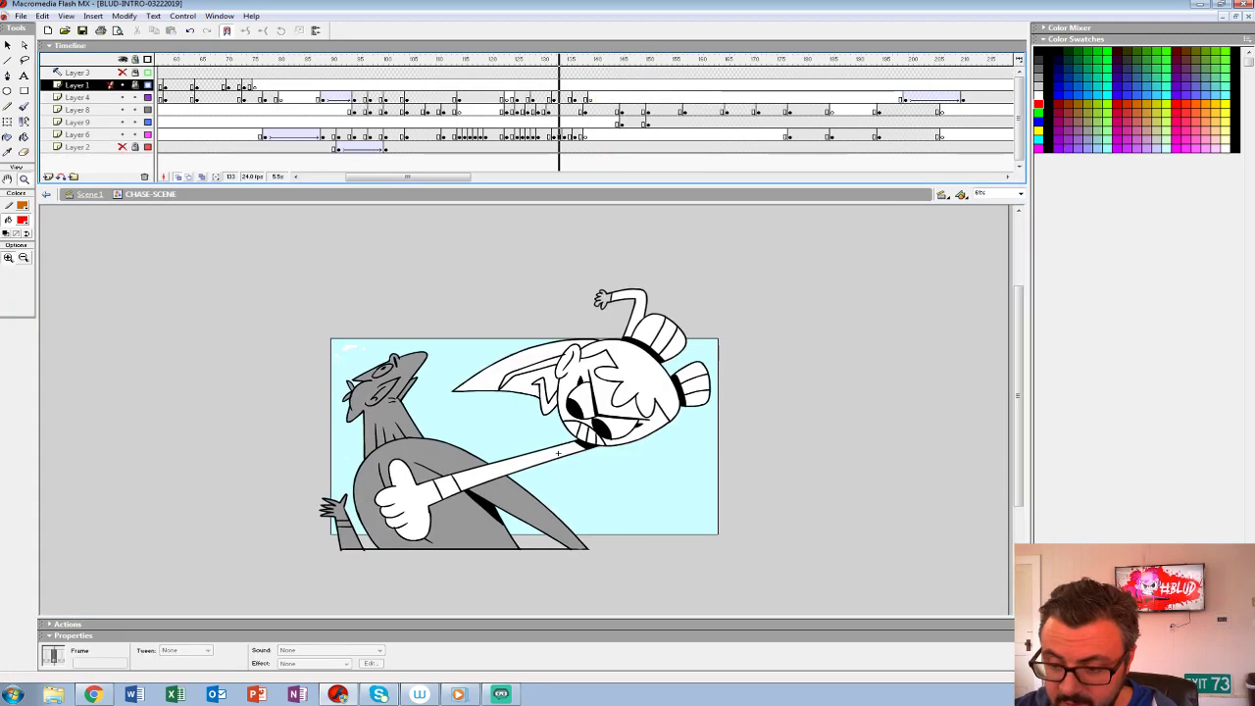
- Play back the punch and its follow-through with onion skinning off, restarting from about frame 103, to check the timing
left_click(530, 98)
key("Return")
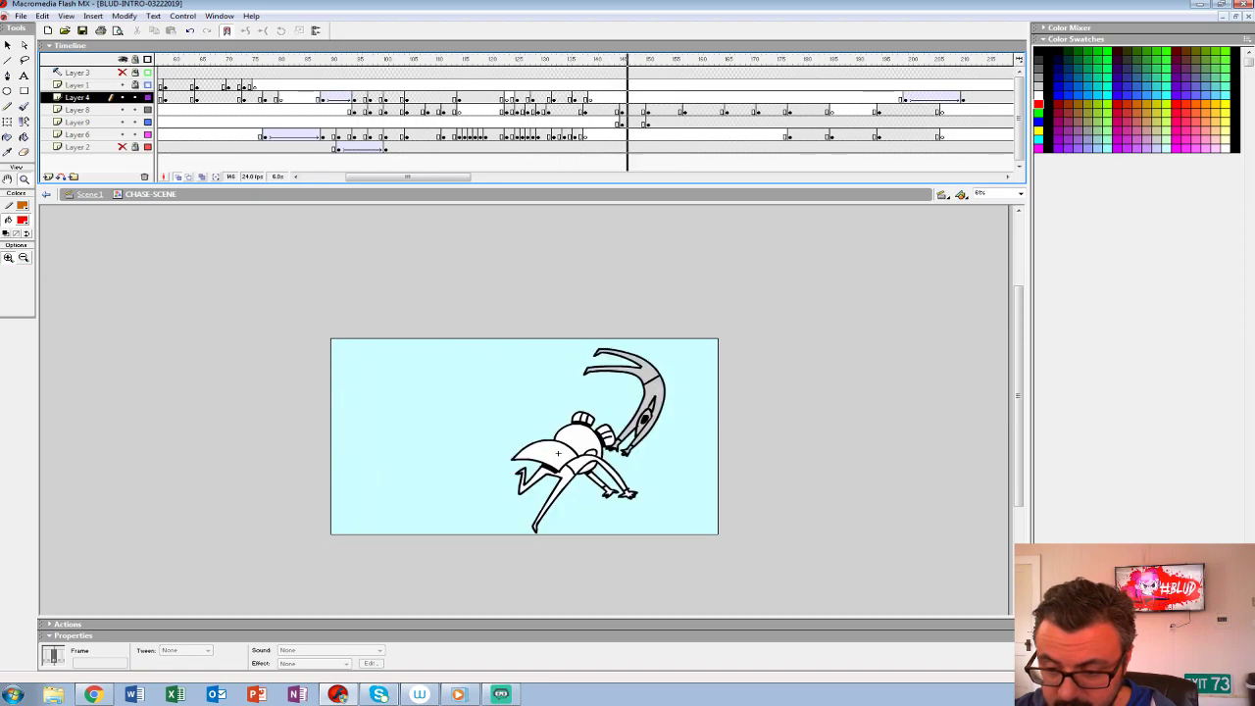
key("Return")
left_click(177, 177)
left_click(401, 73)
key("Return")
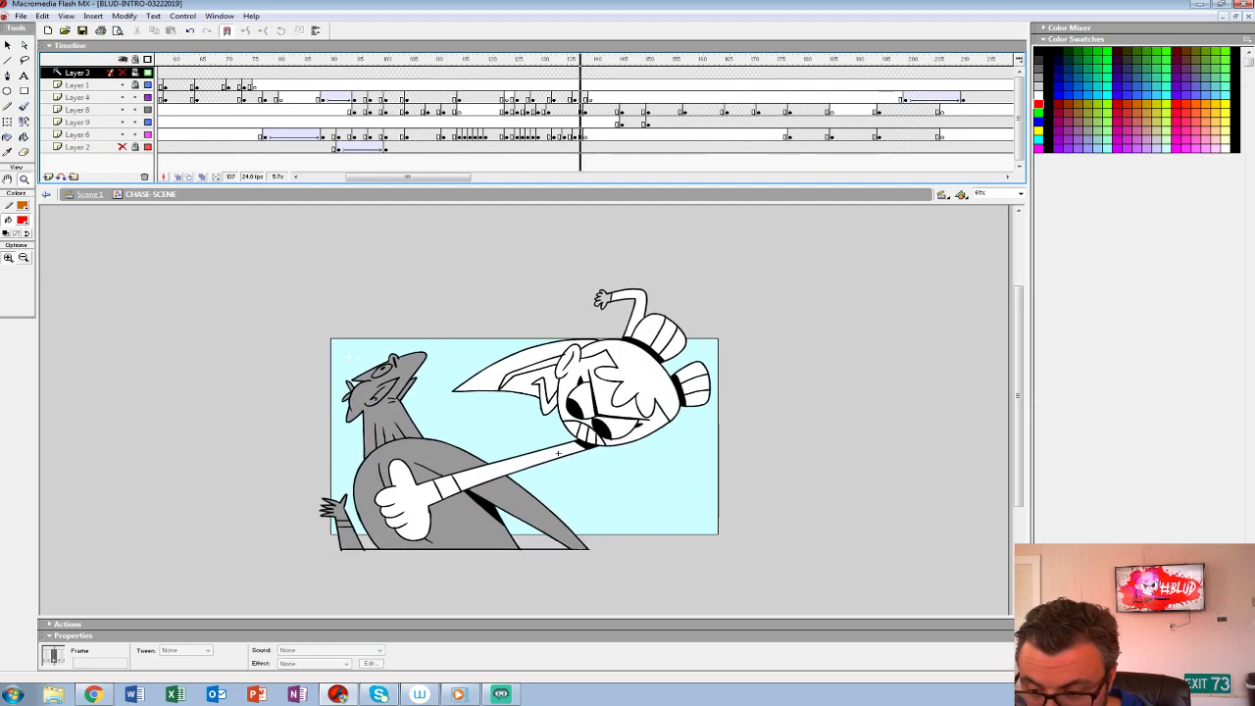
- Insert a blank keyframe at frame 139 on Layer 8, replay it, and extend the onion skin to include the crouching pose
left_click(590, 110)
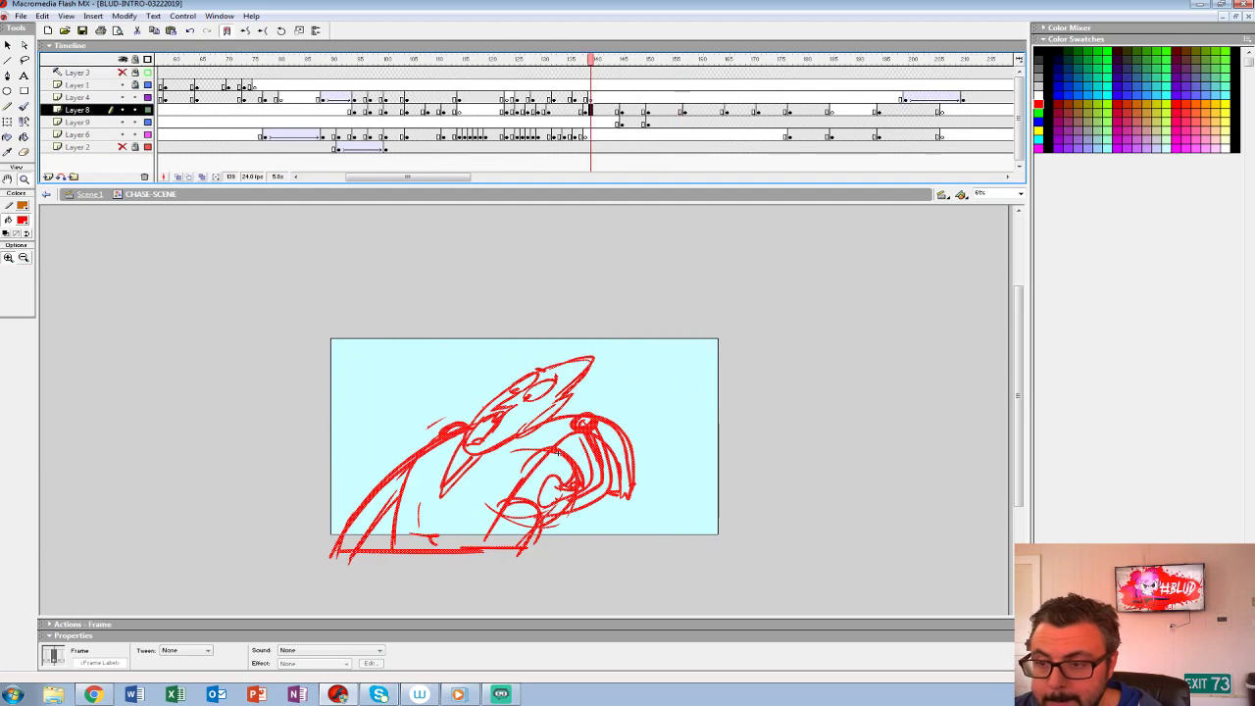
key("F7")
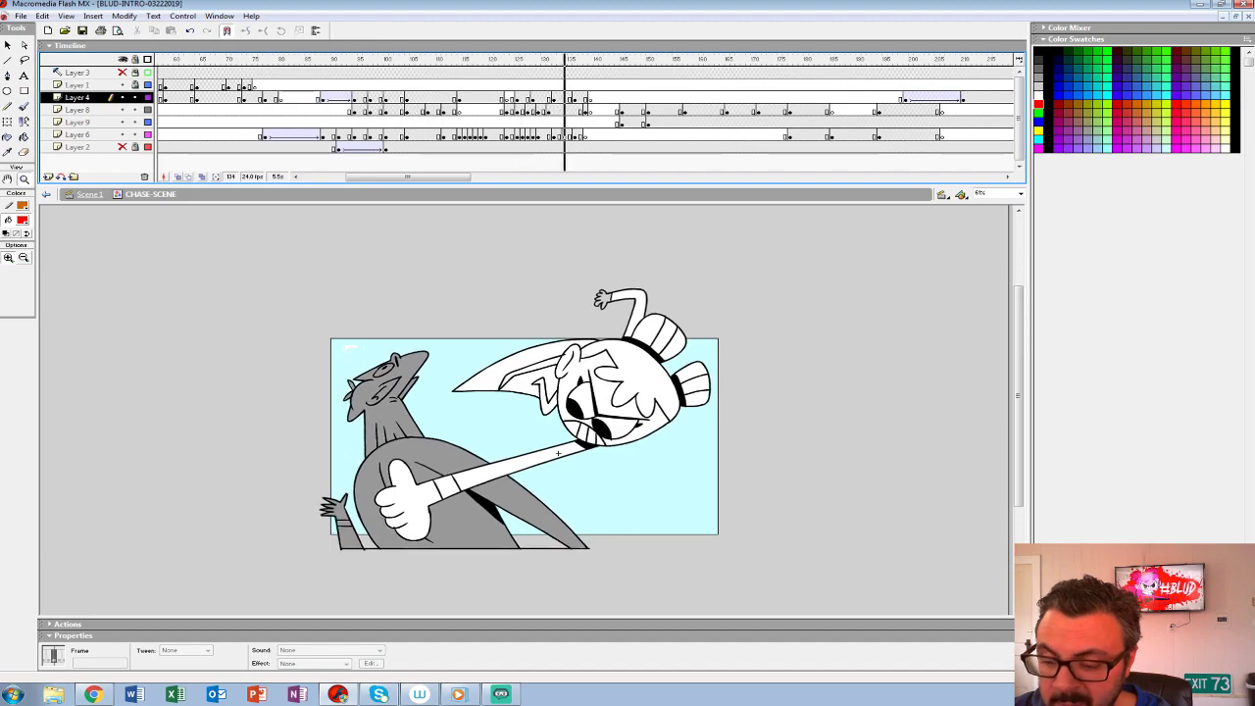
key("Return")
left_click(590, 110)
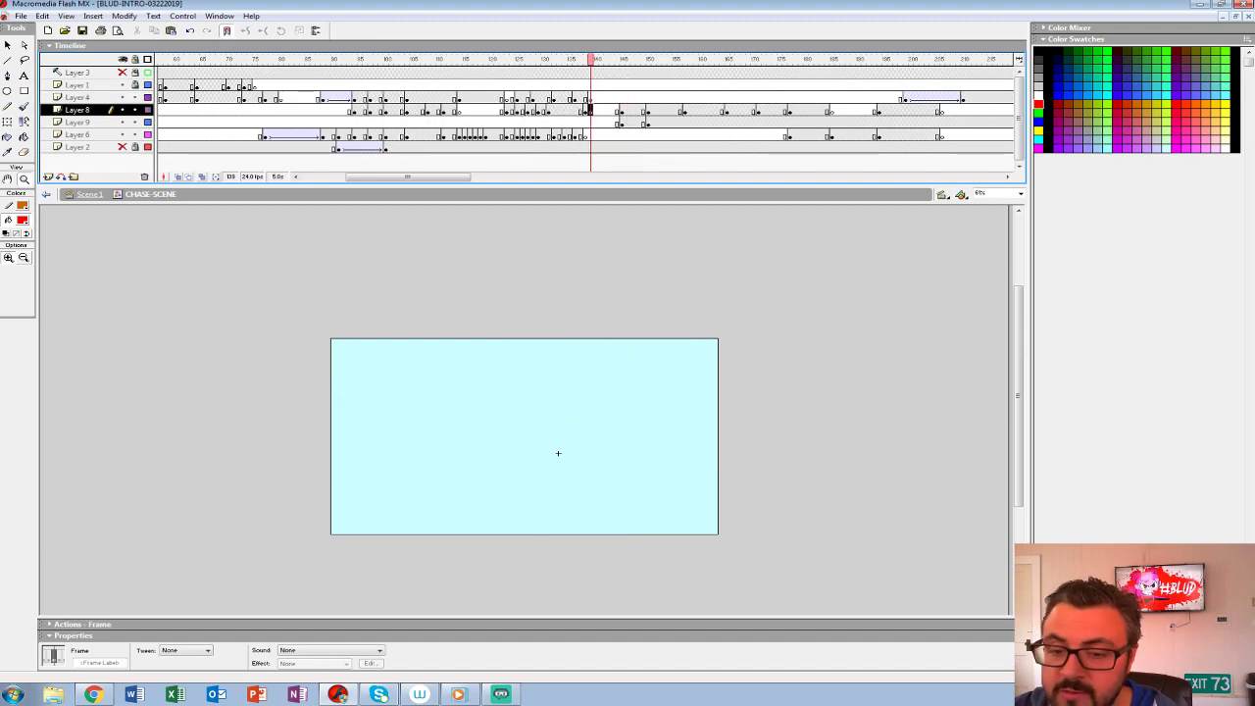
left_click(177, 176)
left_click_drag(620, 60, 630, 60)
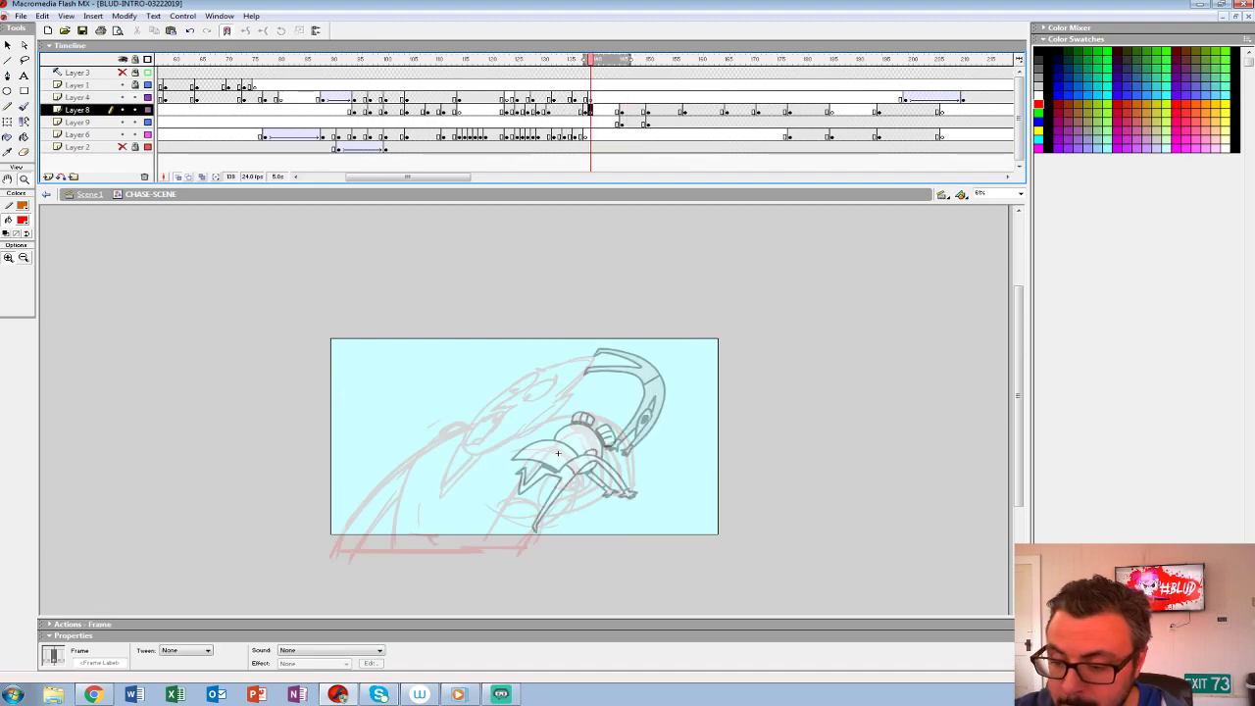
- Limit the onion skin to the red rough, choose a black brush, and set the zoom to 200%
left_click(556, 446)
mouse_move(550, 522)
left_mouse_down()
mouse_move(579, 286)
mouse_move(631, 341)
left_mouse_up()
left_click(622, 314)
mouse_move(550, 471)
left_mouse_down()
mouse_move(535, 355)
mouse_move(512, 310)
left_mouse_up()
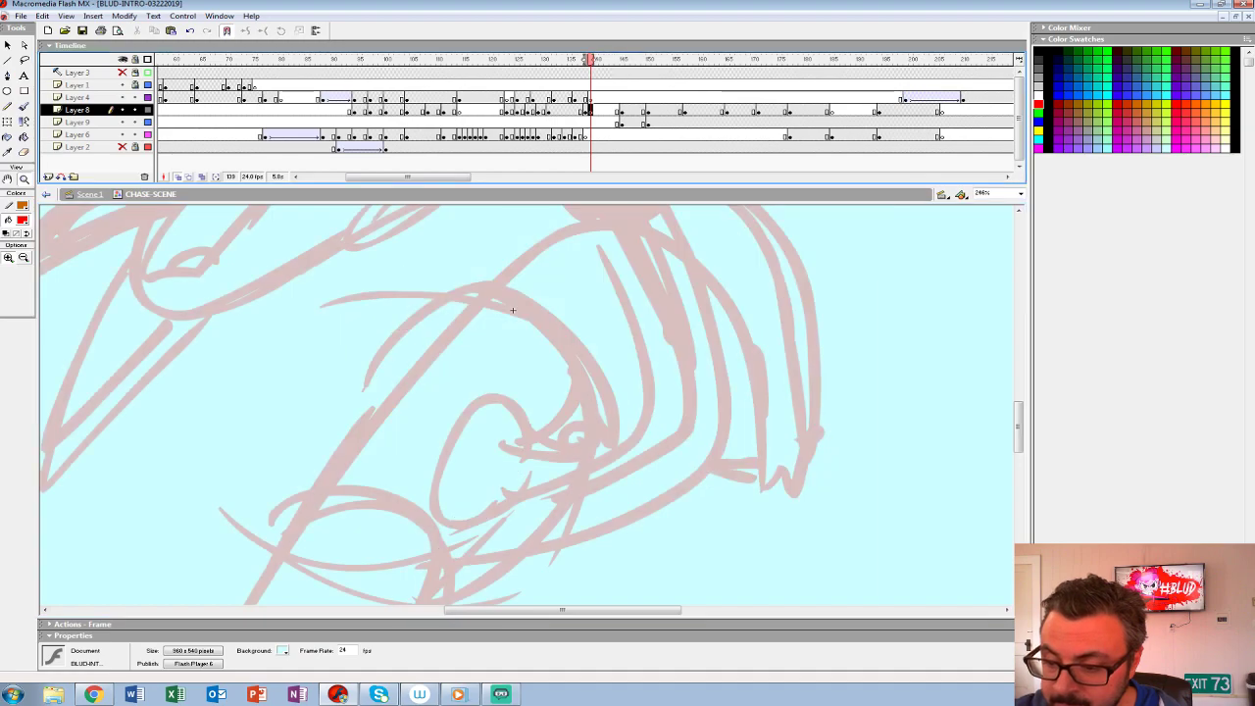
key("ctrl+minus")
left_click_drag(457, 388, 490, 367)
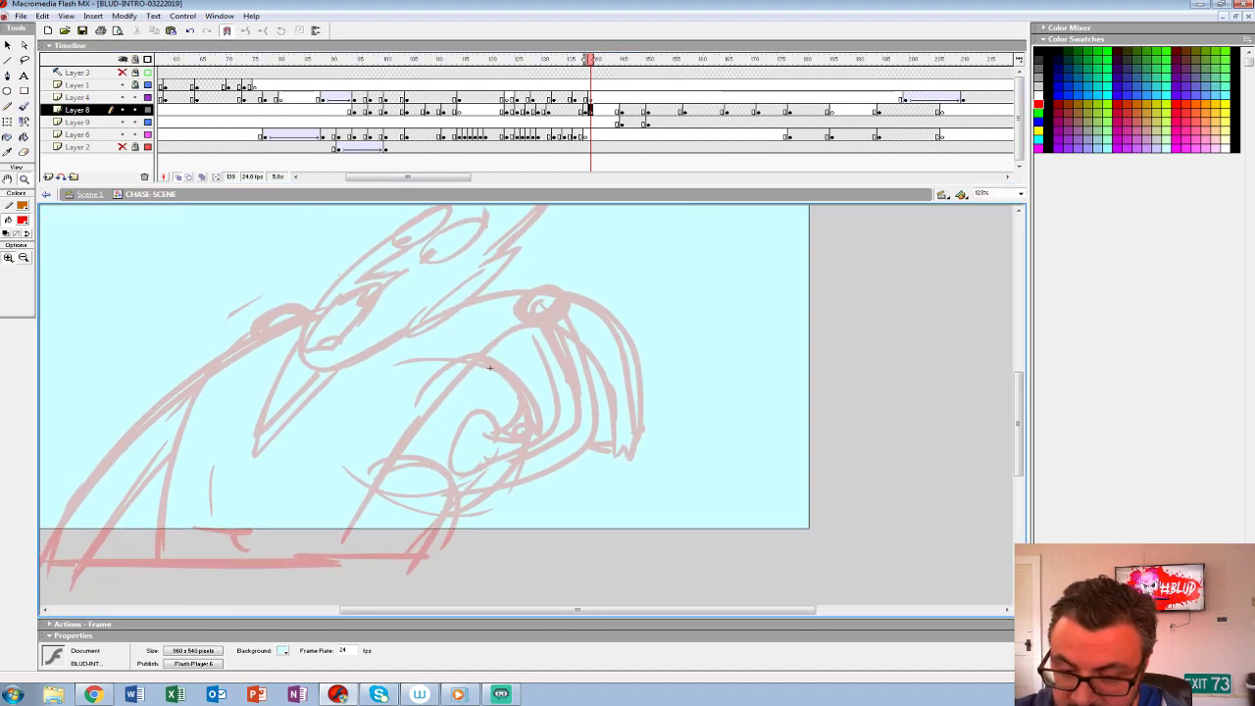
key("b")
left_click(21, 220)
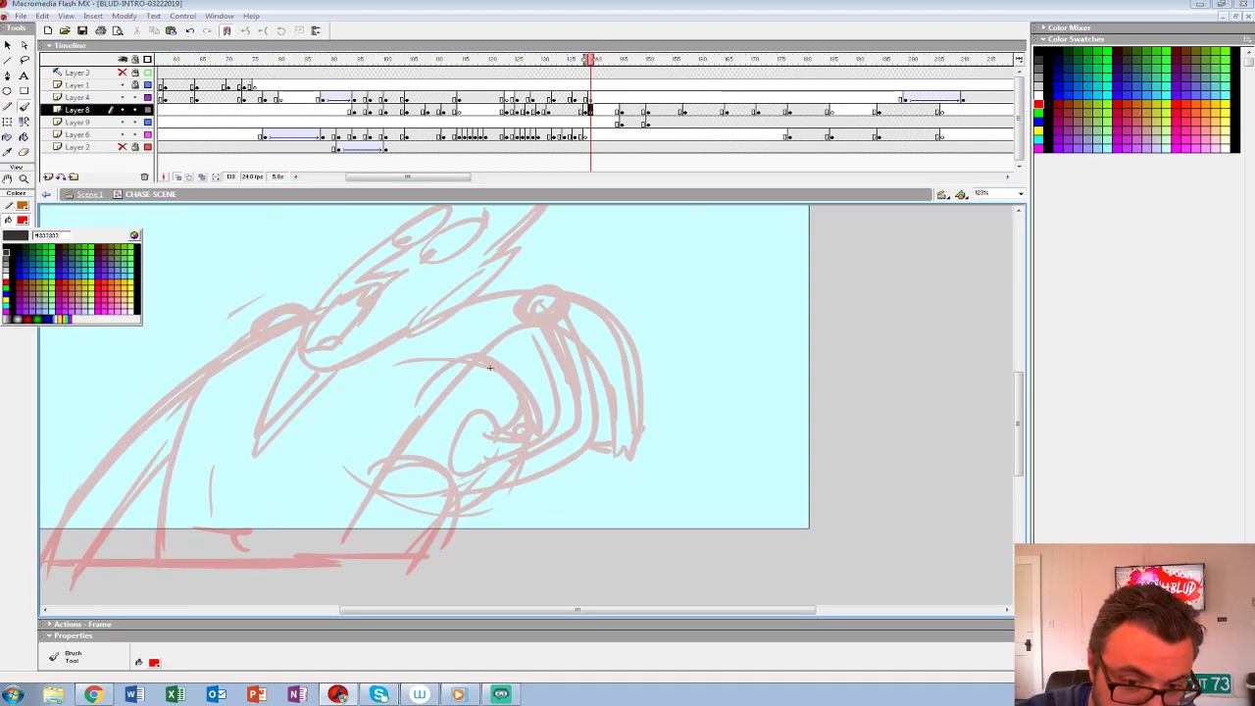
left_click(6, 247)
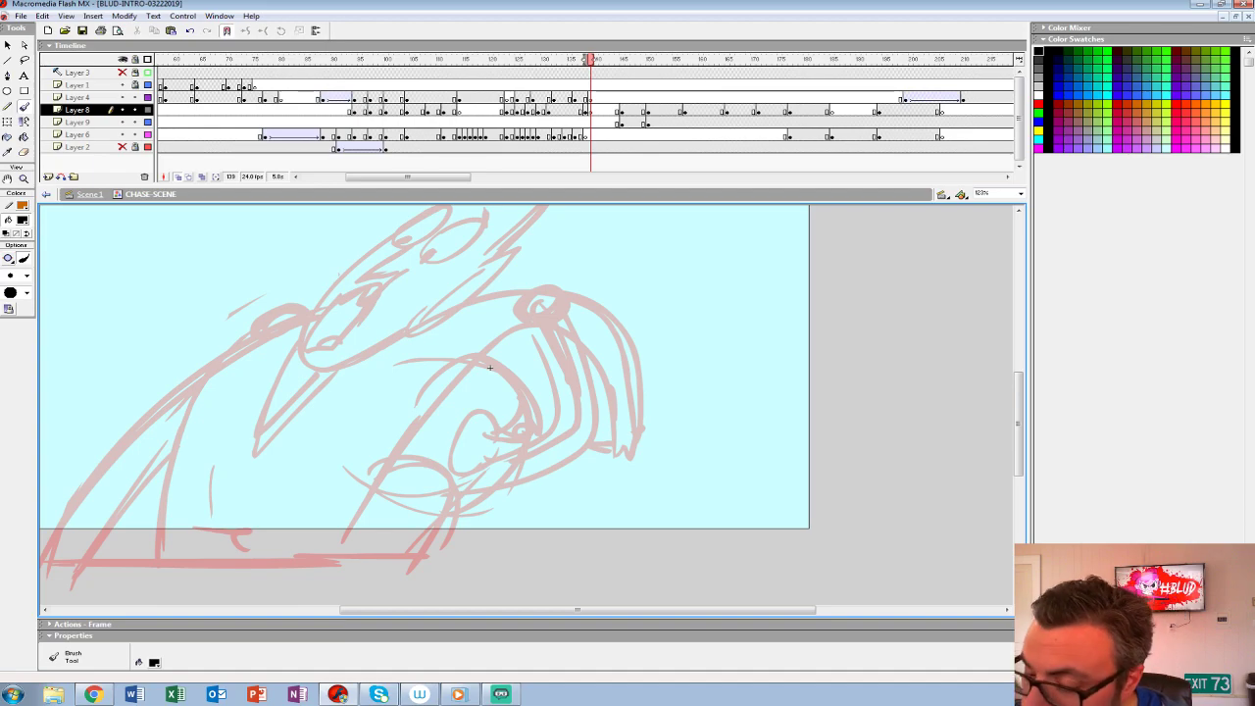
type("20")
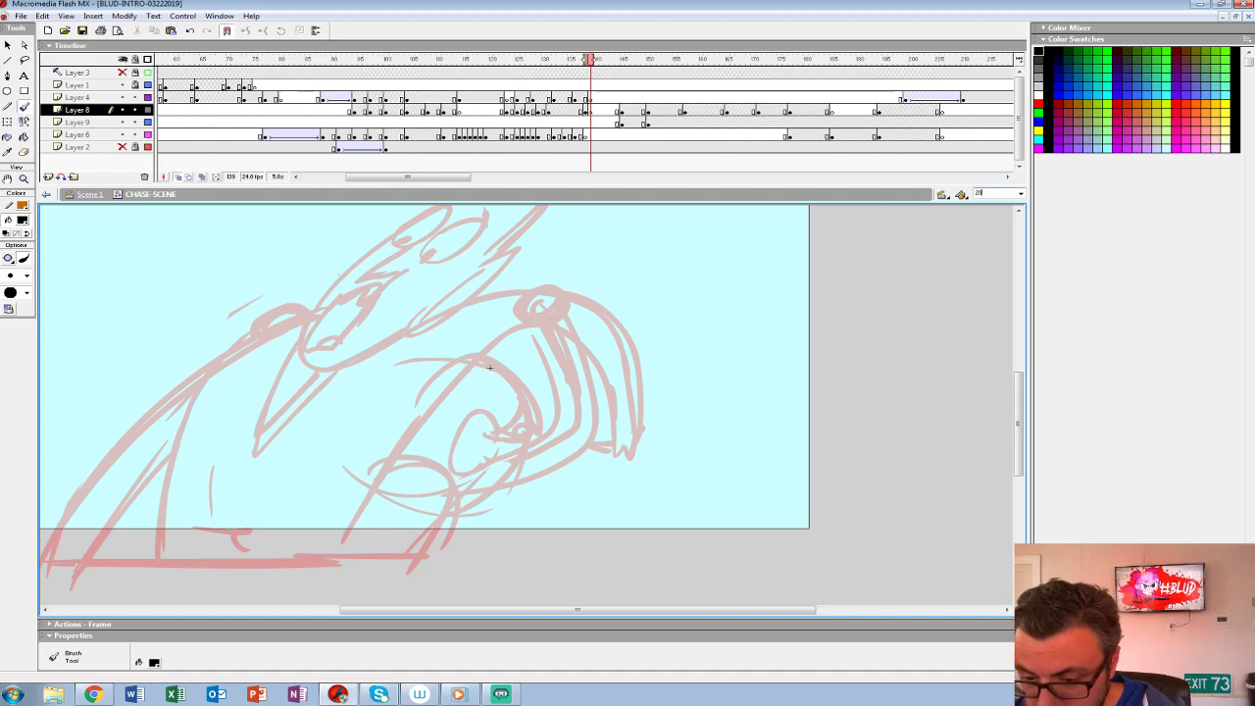
type("0")
key("Return")
left_click_drag(527, 404, 506, 323)
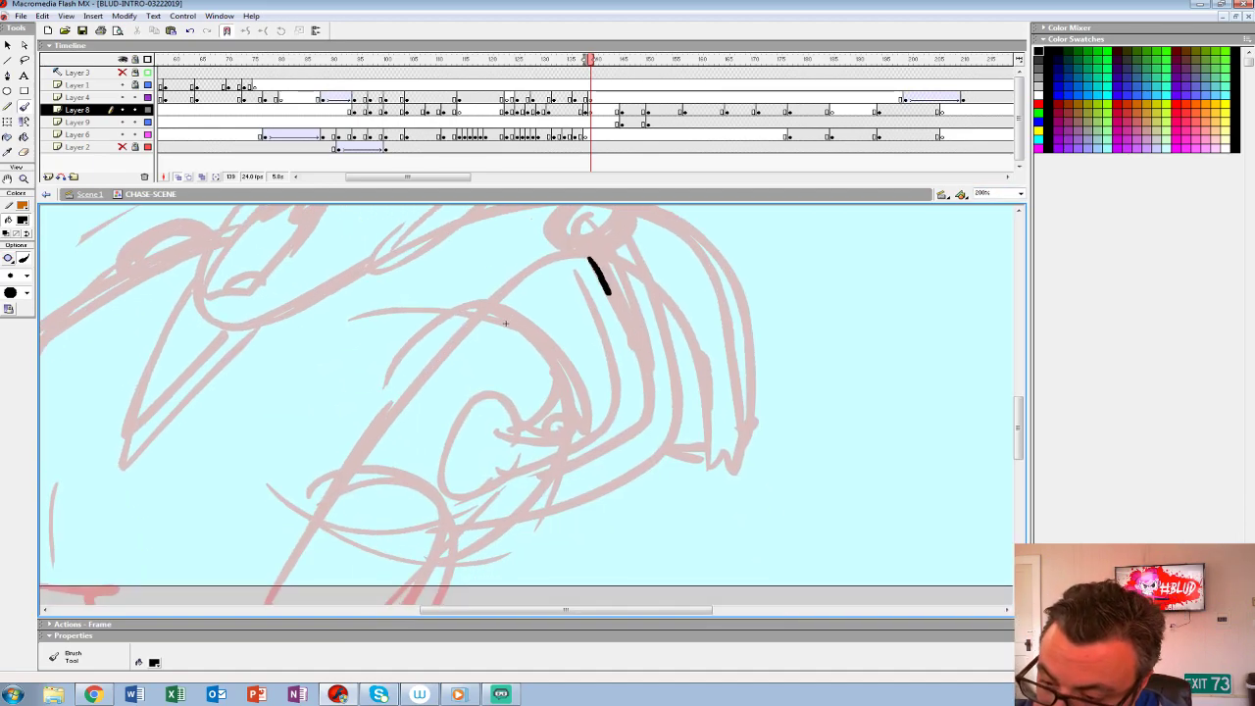
left_click_drag(606, 288, 646, 400)
left_click_drag(597, 442, 449, 506)
key("ctrl+z")
mouse_move(359, 457)
left_mouse_down()
mouse_move(395, 336)
mouse_move(434, 502)
left_mouse_up()
key("ctrl+z")
- Ink the second character's long slanted body line in black, with a rounded arch branching off near its lower end
mouse_move(549, 226)
left_mouse_down()
mouse_move(515, 338)
mouse_move(525, 296)
left_mouse_up()
mouse_move(603, 228)
left_mouse_down()
mouse_move(533, 253)
mouse_move(393, 406)
mouse_move(282, 593)
left_mouse_up()
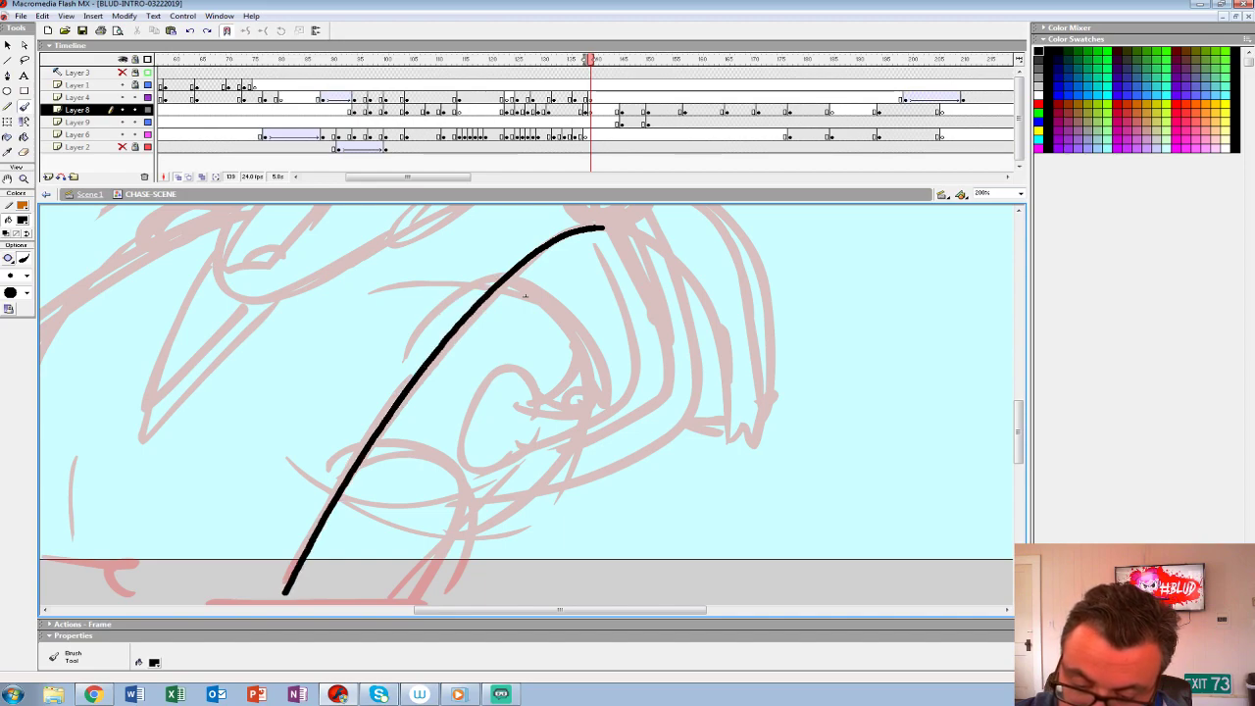
mouse_move(368, 446)
left_mouse_down()
mouse_move(460, 477)
mouse_move(447, 596)
left_mouse_up()
left_click_drag(524, 296, 475, 346)
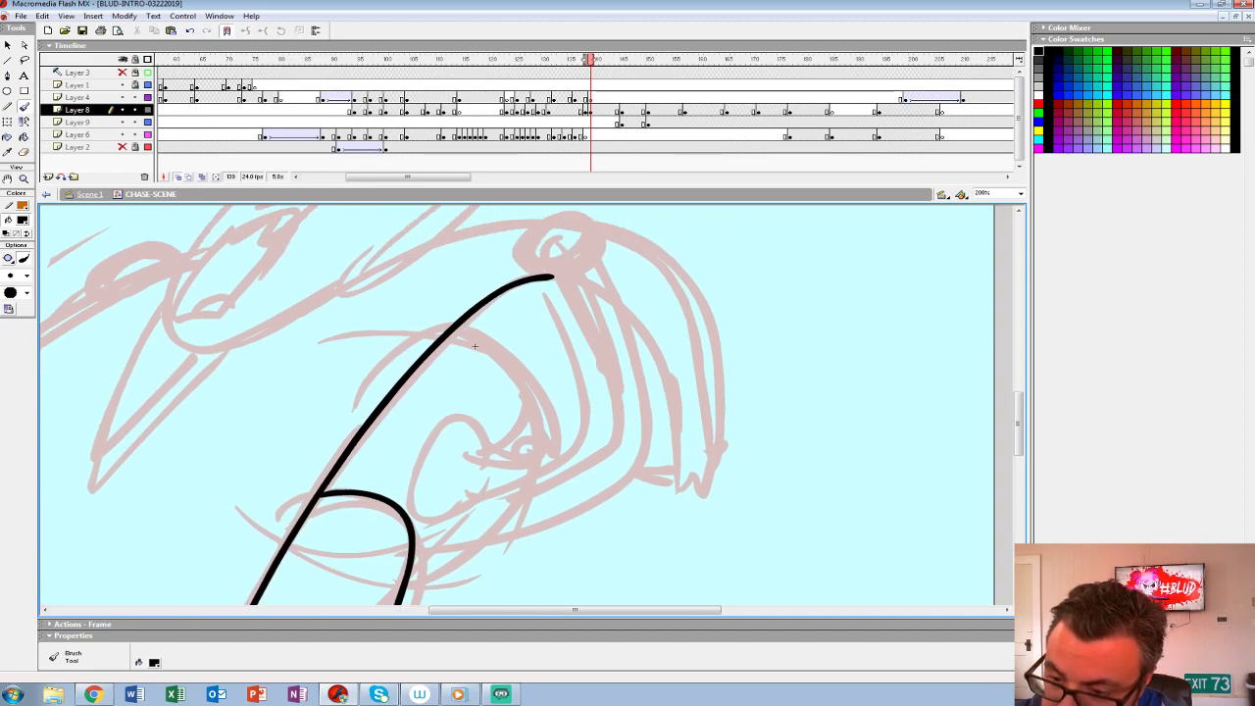
- Ink the second character's raised, bent arm and its fingered hand in black over the rough
mouse_move(551, 278)
left_mouse_down()
mouse_move(584, 435)
mouse_move(552, 468)
mouse_move(415, 537)
left_mouse_up()
mouse_move(530, 253)
left_mouse_down()
mouse_move(559, 229)
mouse_move(588, 238)
mouse_move(642, 402)
mouse_move(637, 477)
left_mouse_up()
key("ctrl+z")
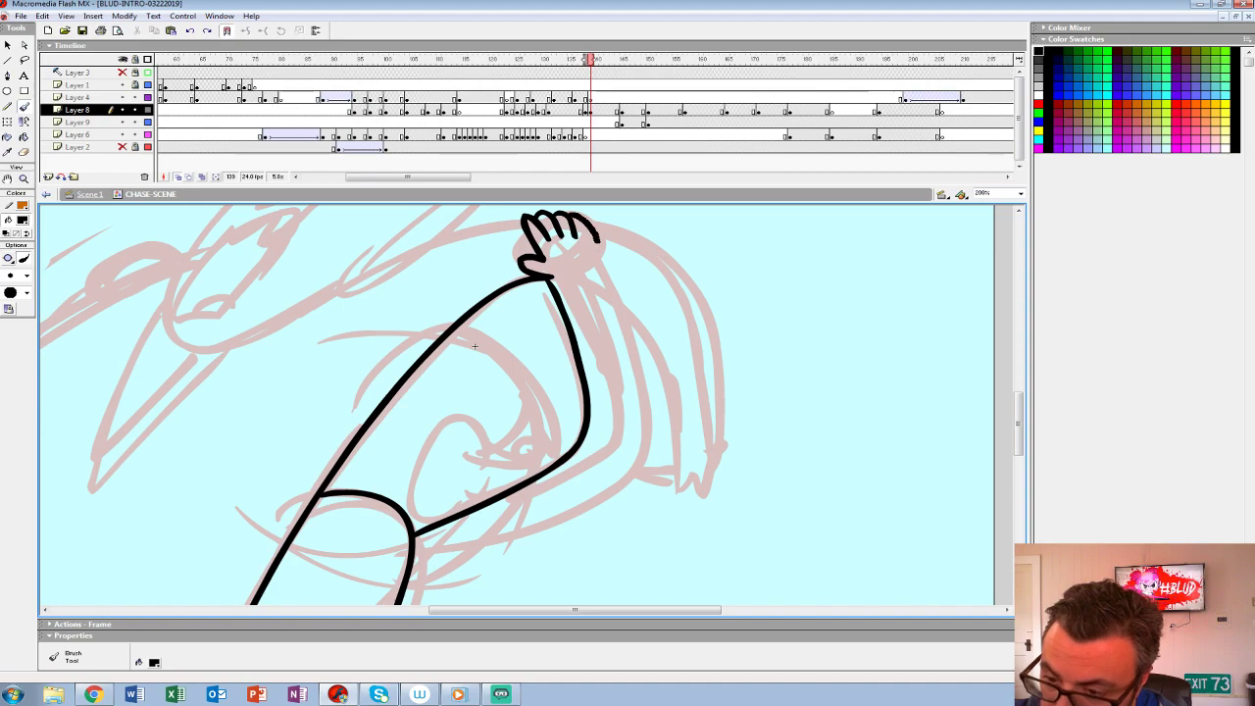
mouse_move(602, 316)
left_mouse_down()
mouse_move(631, 432)
mouse_move(599, 477)
mouse_move(411, 576)
left_mouse_up()
- Ink the ear and small jagged details inside the bent arm, and add a second line along the body's slanted edge
mouse_move(490, 422)
left_mouse_down()
mouse_move(553, 421)
mouse_move(553, 380)
mouse_move(473, 429)
mouse_move(524, 459)
left_mouse_up()
mouse_move(534, 405)
left_mouse_down()
mouse_move(491, 441)
mouse_move(524, 434)
left_mouse_up()
left_click_drag(549, 412, 498, 449)
left_click_drag(497, 448, 514, 441)
key("ctrl+z")
mouse_move(475, 317)
left_mouse_down()
mouse_move(573, 424)
mouse_move(564, 459)
mouse_move(528, 346)
mouse_move(584, 444)
left_mouse_up()
key("ctrl+z")
left_click_drag(502, 448, 540, 422)
mouse_move(484, 342)
left_mouse_down()
mouse_move(472, 233)
mouse_move(566, 422)
mouse_move(607, 389)
mouse_move(629, 299)
mouse_move(553, 344)
mouse_move(415, 594)
left_mouse_up()
left_click_drag(629, 298, 754, 183)
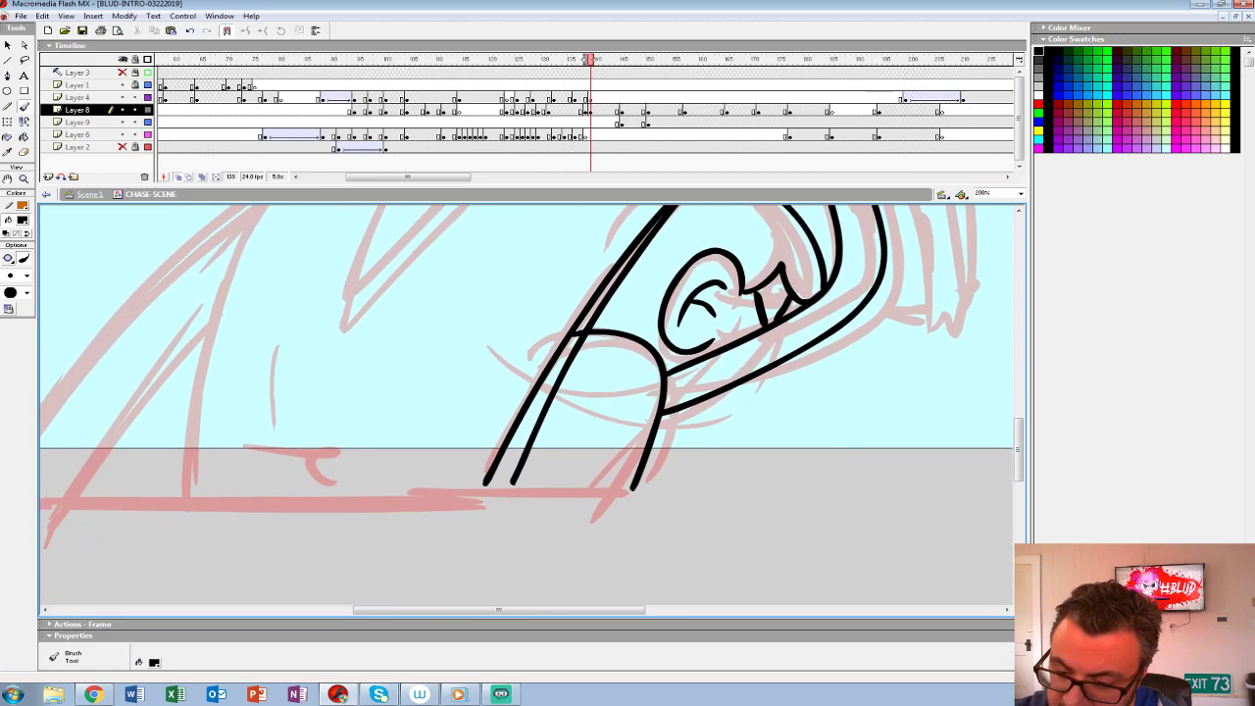
- Ink the horizontal base line below the stage and fill the narrow strip along the body's slanted edge black
mouse_move(647, 485)
left_mouse_down()
mouse_move(257, 488)
mouse_move(427, 564)
mouse_move(207, 553)
left_mouse_up()
left_click(25, 152)
left_click(24, 138)
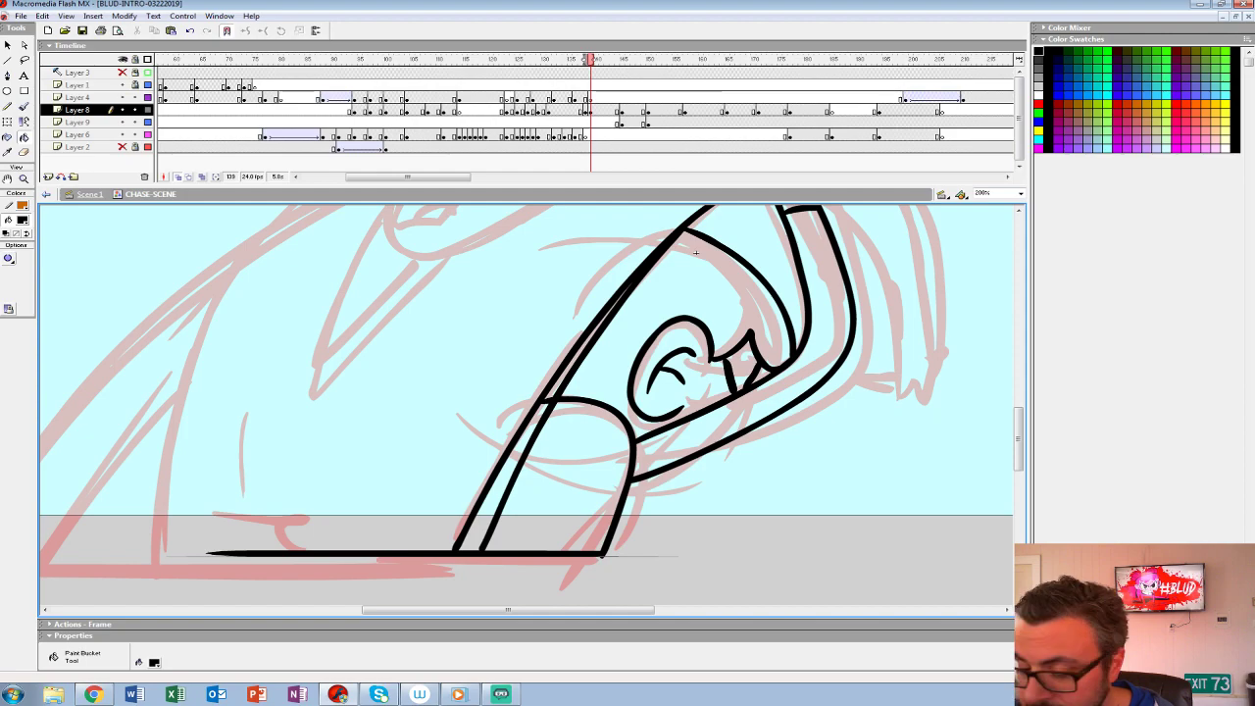
left_click(511, 473)
left_click(586, 343)
mouse_move(598, 324)
left_mouse_down()
mouse_move(509, 519)
mouse_move(439, 514)
mouse_move(322, 458)
left_mouse_up()
- Ink the first character's drooping arm and fingered hand in black, along with the long shoulder line and the pointed collar
key("b")
mouse_move(538, 317)
left_mouse_down()
mouse_move(603, 383)
mouse_move(617, 485)
mouse_move(579, 502)
mouse_move(614, 497)
mouse_move(610, 532)
left_mouse_up()
left_click_drag(615, 504, 639, 533)
left_click_drag(643, 500, 655, 529)
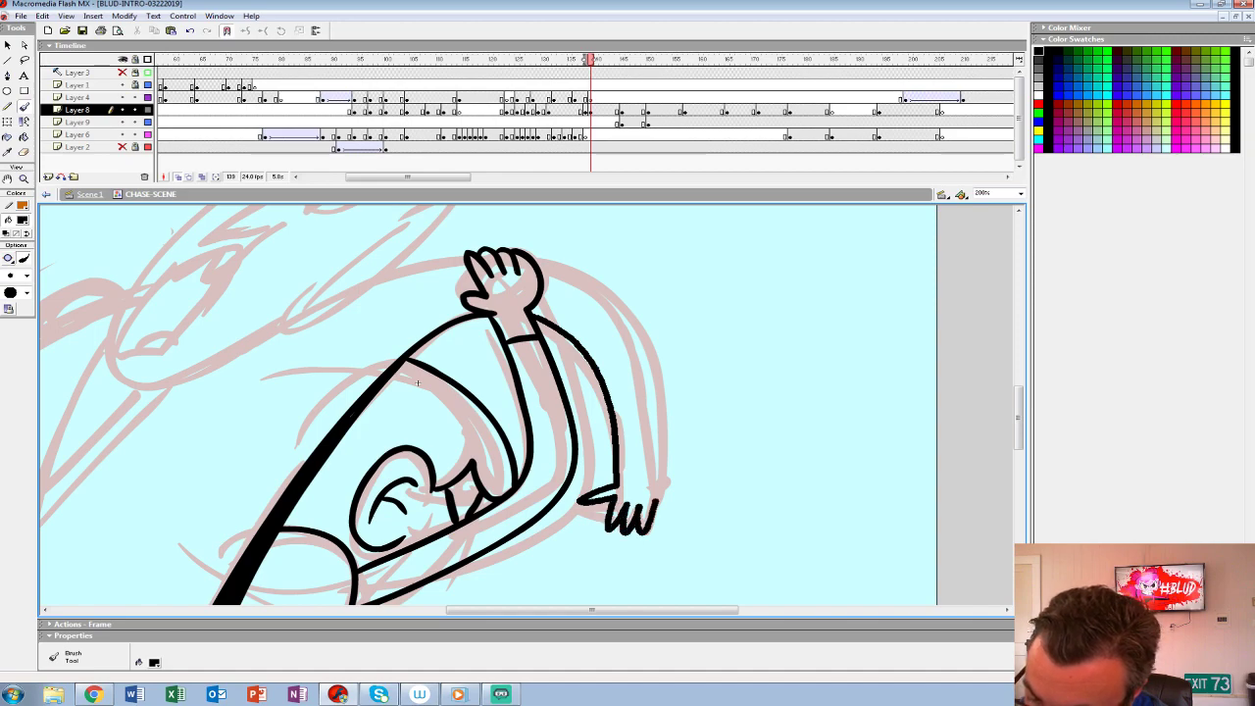
mouse_move(665, 434)
left_mouse_down()
mouse_move(630, 322)
mouse_move(535, 258)
mouse_move(797, 261)
mouse_move(470, 357)
mouse_move(306, 510)
mouse_move(371, 355)
left_mouse_up()
left_click_drag(682, 387, 669, 513)
- Ink the first character's near eye with a solid pupil, the short brow mark and the jagged tufts behind the cheek
mouse_move(592, 289)
left_mouse_down()
mouse_move(625, 317)
mouse_move(607, 282)
mouse_move(563, 333)
left_mouse_up()
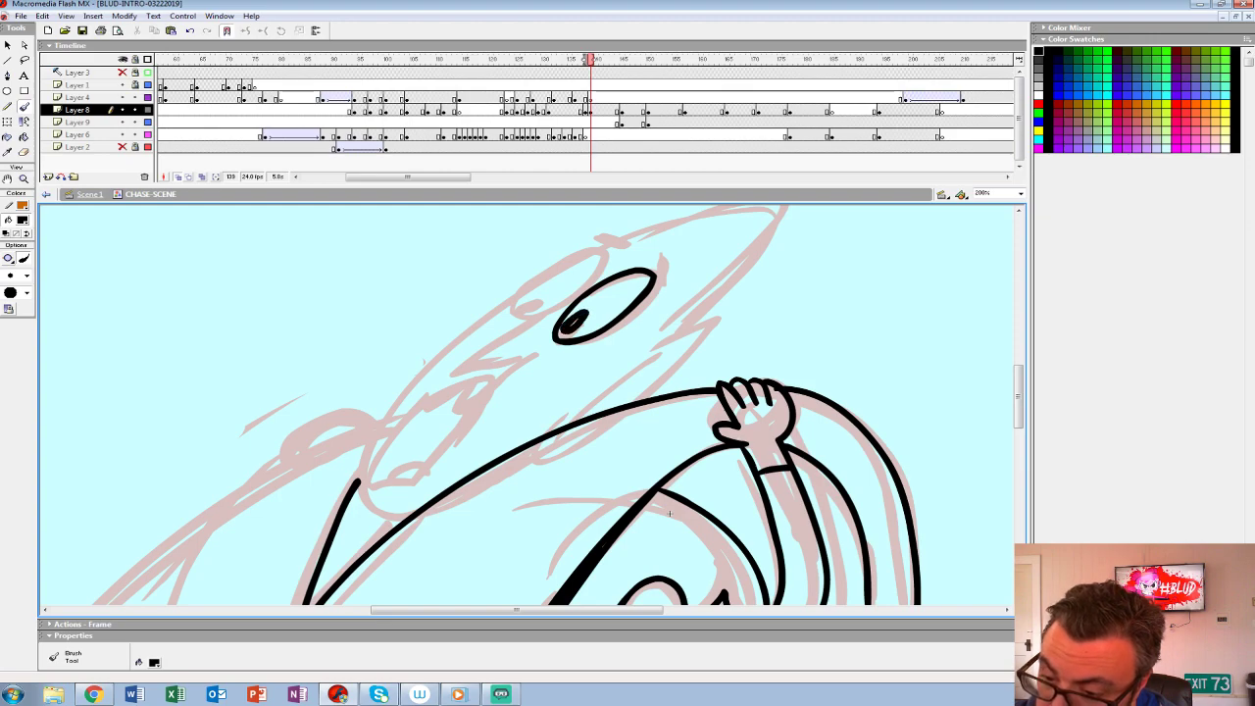
key("ctrl+z")
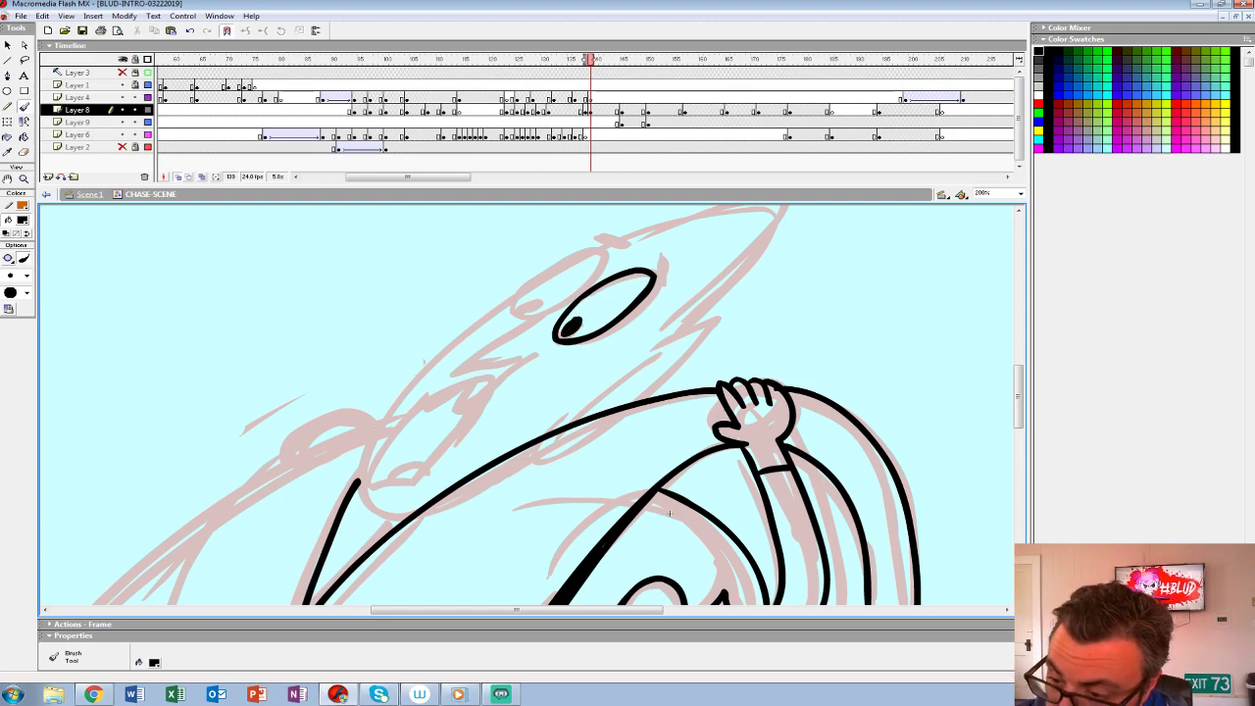
mouse_move(635, 353)
left_mouse_down()
mouse_move(690, 354)
mouse_move(642, 400)
left_mouse_up()
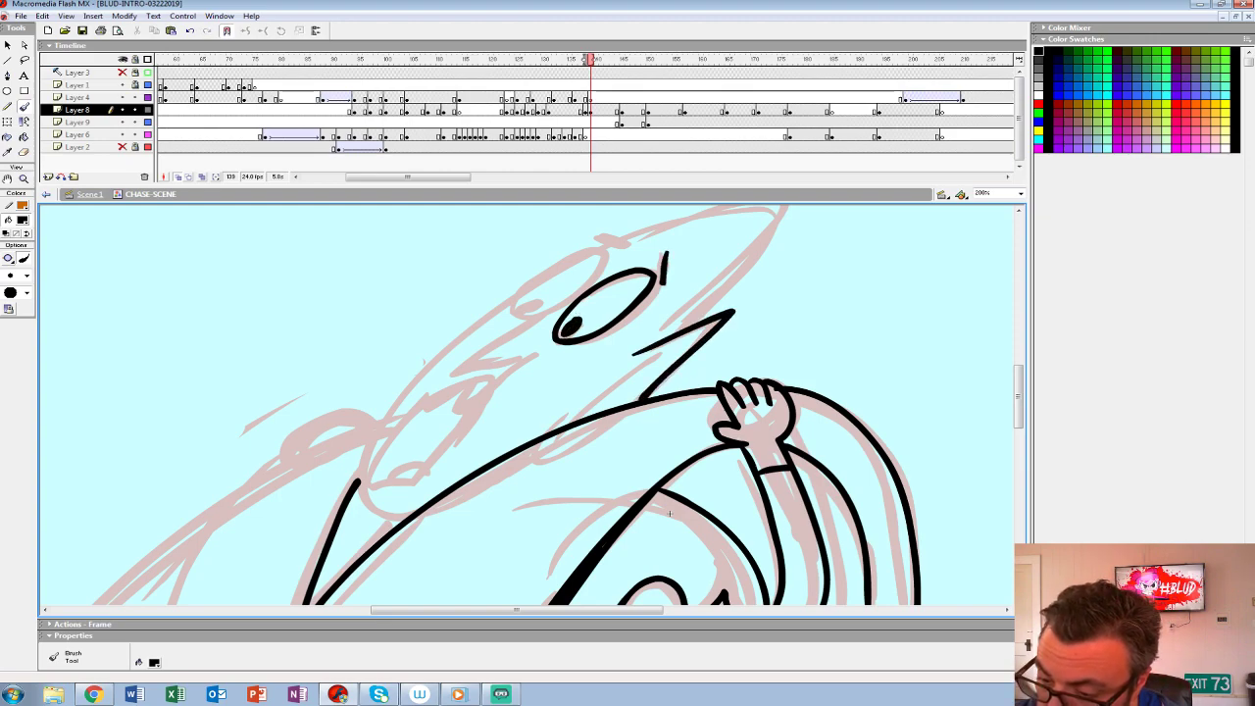
left_click_drag(681, 347, 588, 418)
- Ink the first character's pointed nose and wide-open mouth with its teeth and tongue
mouse_move(614, 265)
left_mouse_down()
mouse_move(449, 371)
mouse_move(549, 345)
mouse_move(426, 485)
left_mouse_up()
mouse_move(447, 390)
left_mouse_down()
mouse_move(498, 379)
mouse_move(426, 483)
mouse_move(440, 465)
left_mouse_up()
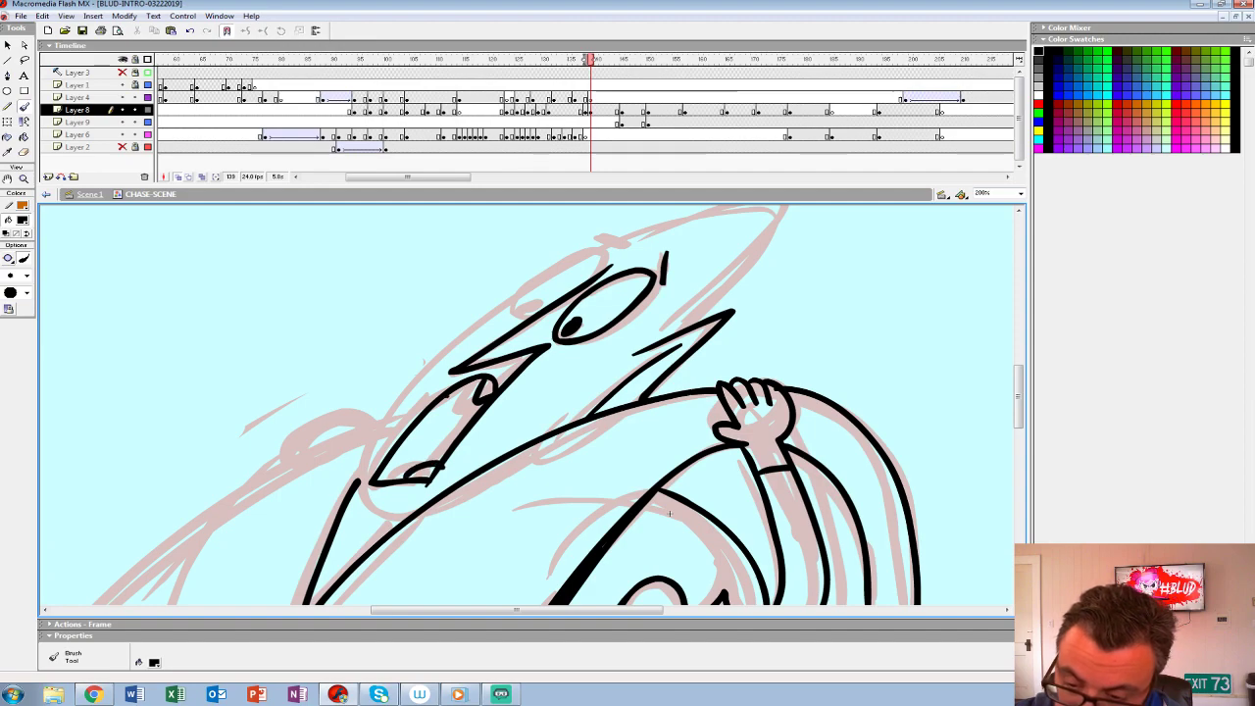
left_click_drag(455, 404, 432, 459)
- Ink the far eye, brow and pointed crest, and run the face outline down around the jaw
mouse_move(670, 513)
left_mouse_down()
mouse_move(729, 471)
mouse_move(747, 433)
mouse_move(707, 527)
left_mouse_up()
mouse_move(645, 281)
left_mouse_down()
mouse_move(536, 338)
mouse_move(546, 345)
left_mouse_up()
left_click_drag(659, 259, 632, 252)
left_click_drag(708, 528, 573, 538)
mouse_move(583, 352)
left_mouse_down()
mouse_move(655, 223)
mouse_move(507, 276)
left_mouse_up()
left_click_drag(572, 538, 780, 457)
mouse_move(607, 255)
left_mouse_down()
mouse_move(471, 416)
mouse_move(495, 481)
left_mouse_up()
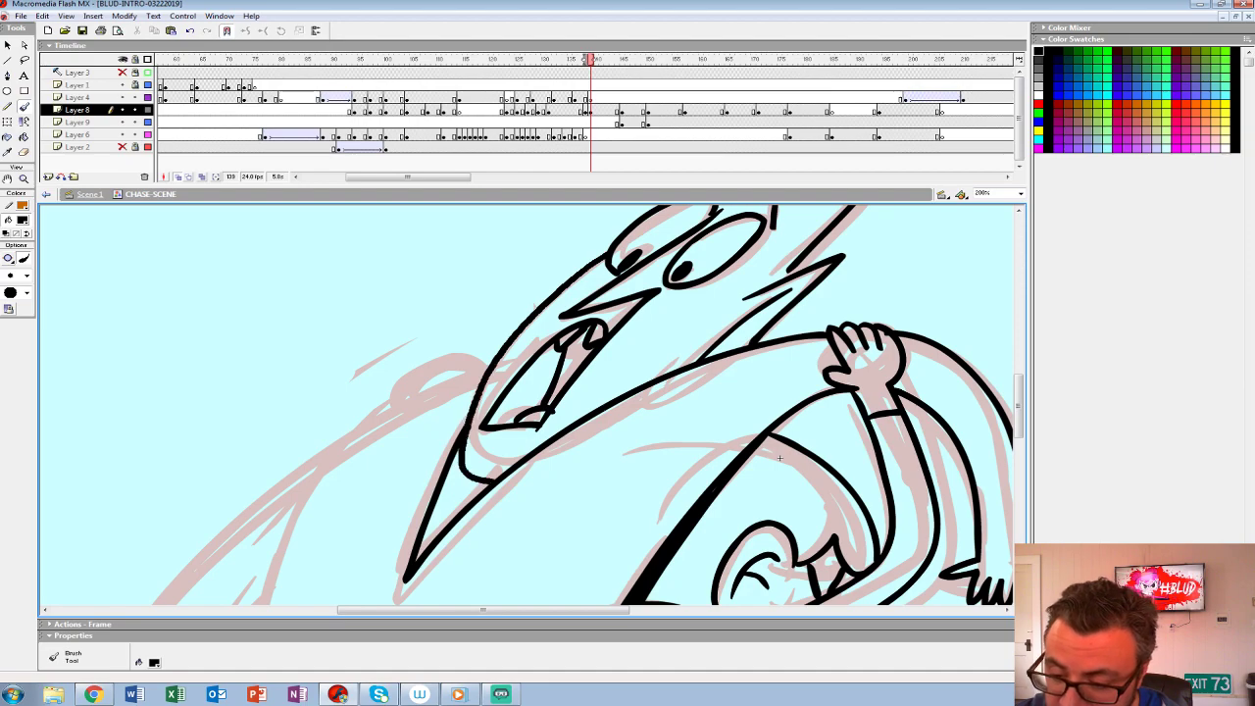
mouse_move(779, 458)
left_mouse_down()
mouse_move(802, 350)
mouse_move(755, 455)
left_mouse_up()
key("ctrl+z")
left_click_drag(577, 261, 441, 461)
- Ink the first character's back, far arm, torso side and base line, and fill the narrow strip beneath the armpit black
left_click_drag(754, 456, 977, 321)
mouse_move(694, 232)
left_mouse_down()
mouse_move(440, 393)
mouse_move(321, 539)
left_mouse_up()
mouse_move(324, 535)
left_mouse_down()
mouse_move(464, 400)
mouse_move(447, 490)
mouse_move(689, 491)
left_mouse_up()
mouse_move(873, 284)
left_mouse_down()
mouse_move(766, 391)
mouse_move(756, 363)
left_mouse_up()
mouse_move(569, 261)
left_mouse_down()
mouse_move(474, 484)
mouse_move(471, 565)
left_mouse_up()
mouse_move(366, 534)
left_mouse_down()
mouse_move(498, 368)
mouse_move(353, 565)
left_mouse_up()
key("ctrl+z")
left_click_drag(522, 290, 485, 391)
mouse_move(1002, 264)
left_mouse_down()
mouse_move(874, 269)
mouse_move(809, 449)
mouse_move(671, 486)
mouse_move(867, 389)
left_mouse_up()
key("k")
- Ink the fingers gripping the first character's far shoulder, and fill the neckline shadow and mouth interior black
key("b")
left_click_drag(553, 293, 527, 319)
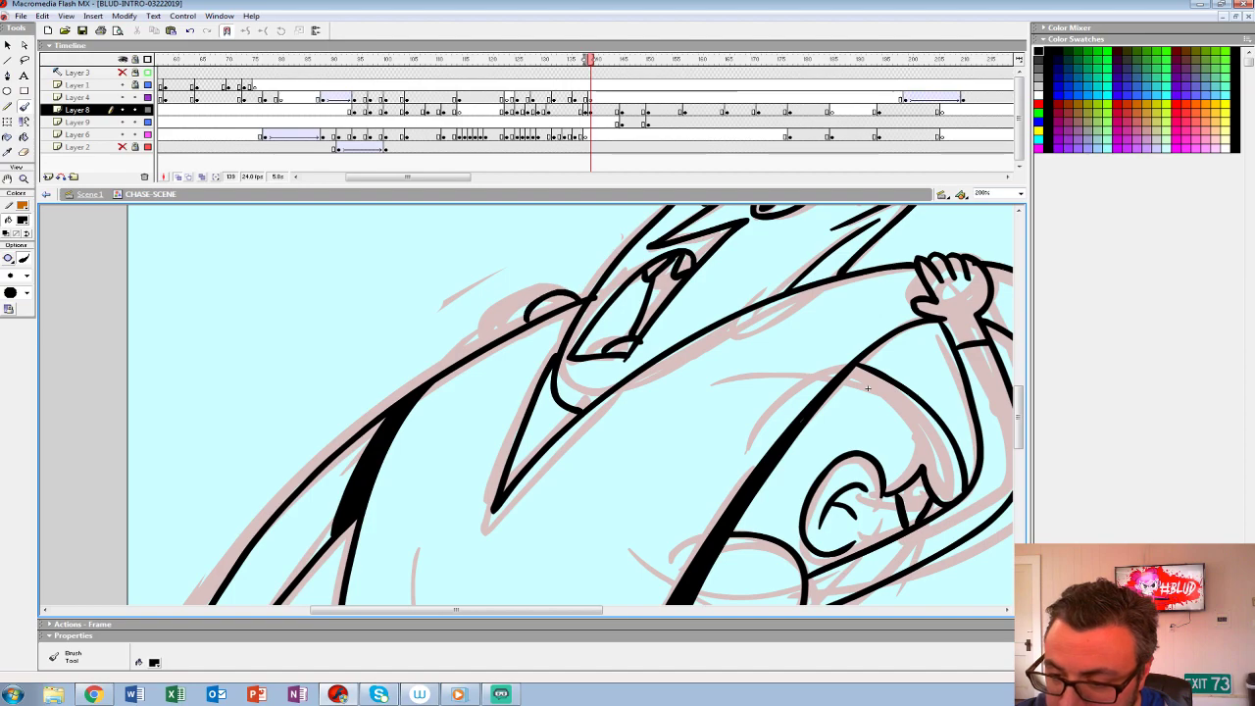
left_click_drag(867, 389, 743, 296)
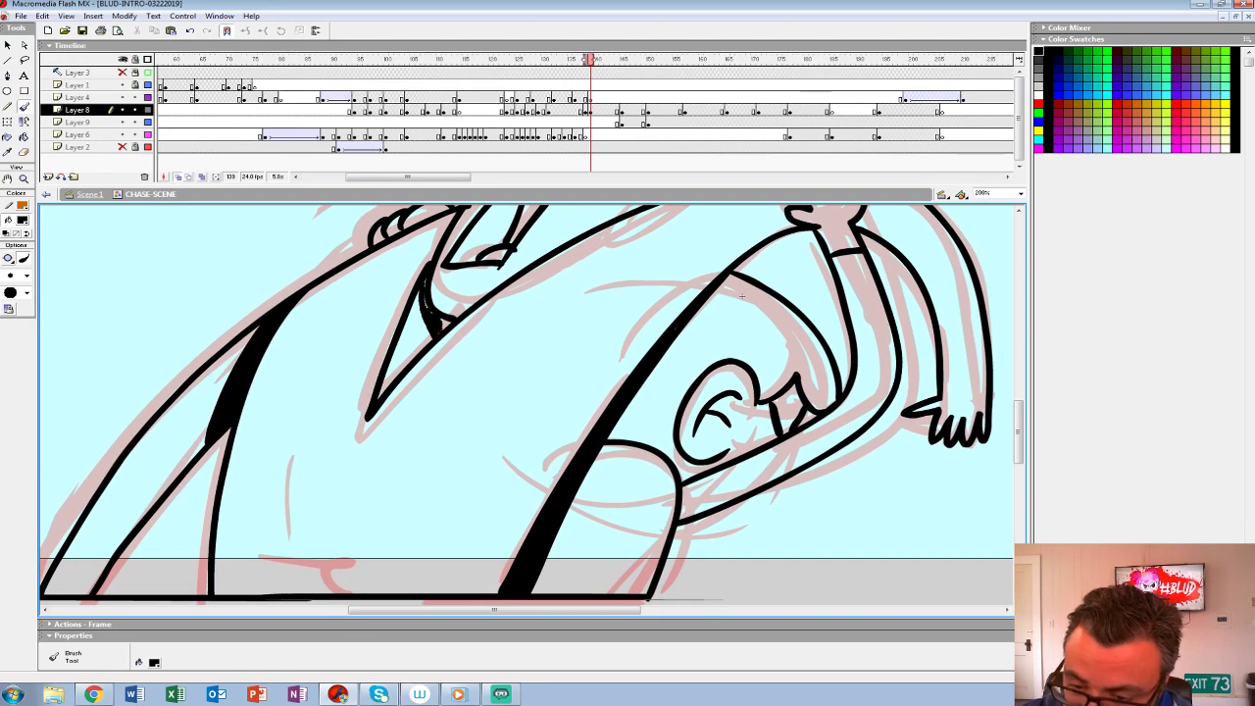
mouse_move(549, 324)
left_mouse_down()
mouse_move(483, 479)
mouse_move(600, 283)
mouse_move(588, 240)
left_mouse_up()
left_click(23, 137)
left_click(467, 357)
- Ink two wrinkle lines across the lower shirt and bands around the drooping arm's wrist
left_click(24, 106)
left_click_drag(304, 460, 468, 447)
mouse_move(294, 483)
left_mouse_down()
mouse_move(344, 492)
mouse_move(484, 467)
left_mouse_up()
mouse_move(637, 240)
left_mouse_down()
mouse_move(500, 390)
mouse_move(403, 526)
mouse_move(389, 586)
left_mouse_up()
left_click_drag(535, 557, 404, 461)
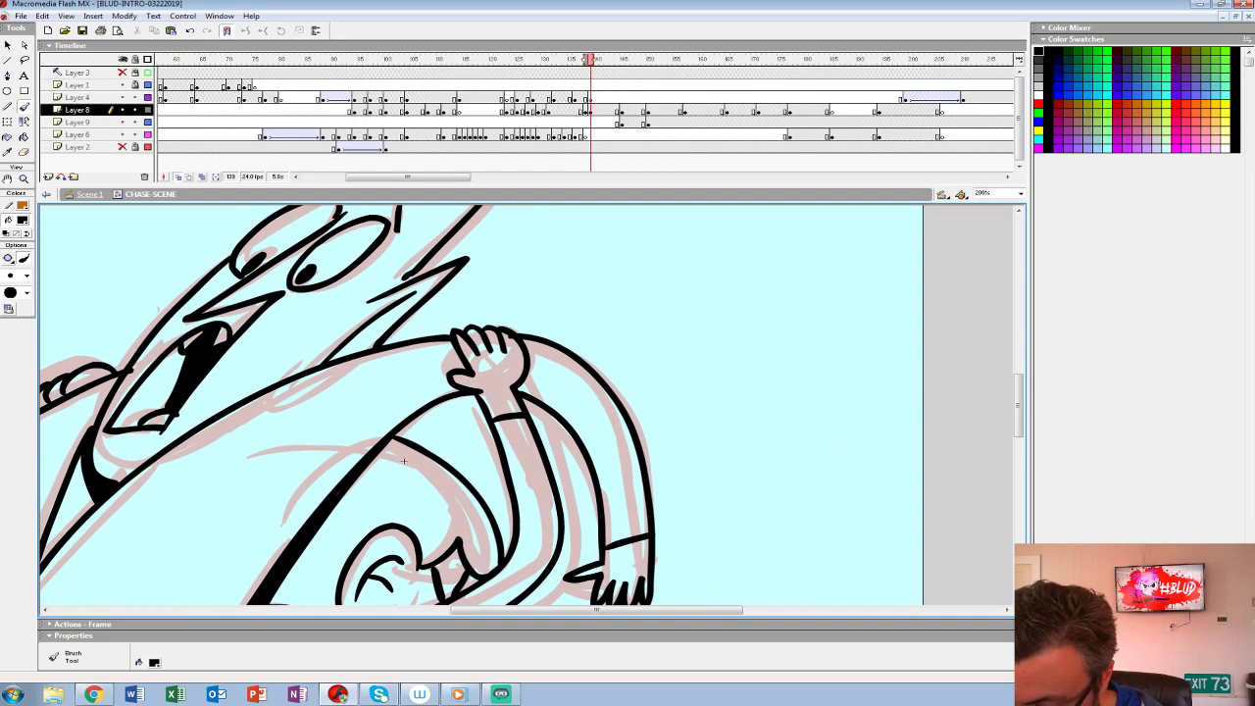
key("z")
left_click(577, 374, "alt")
left_click(577, 373, "alt")
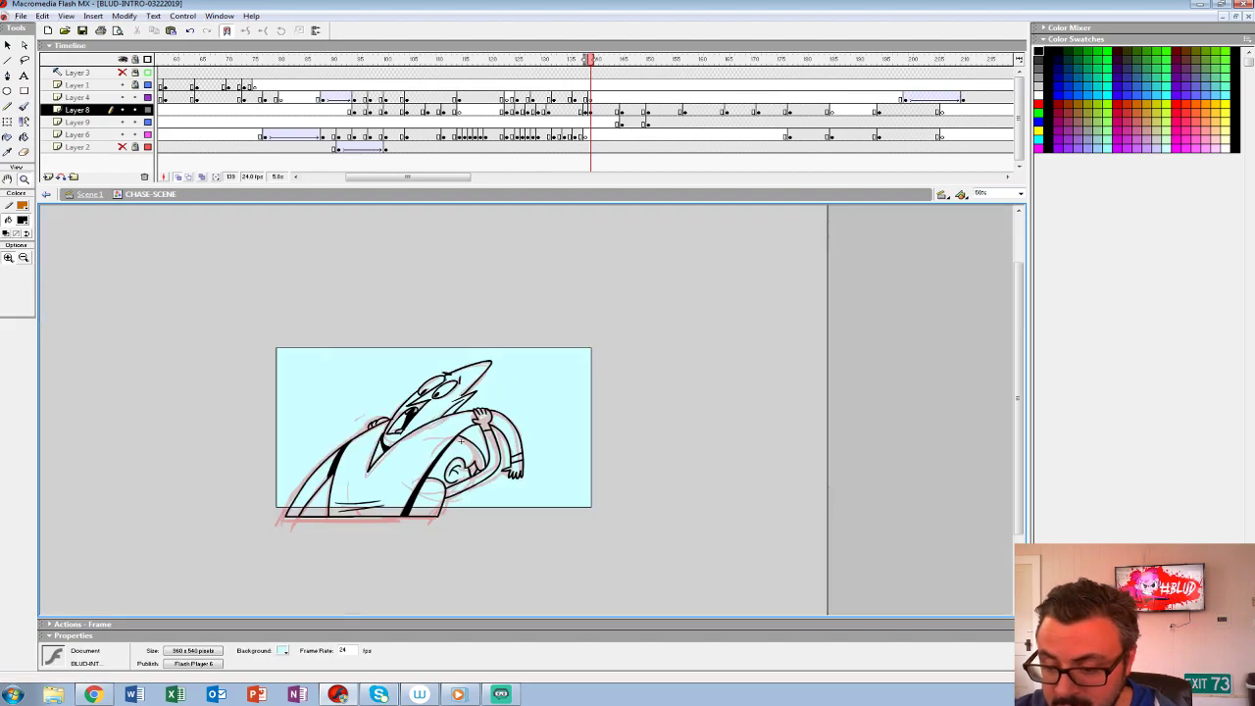
left_click(540, 427)
left_click_drag(362, 429, 460, 390)
- Turn off onion skinning and fill the first character's torso with the grey used in the preceding drawing
key("comma")
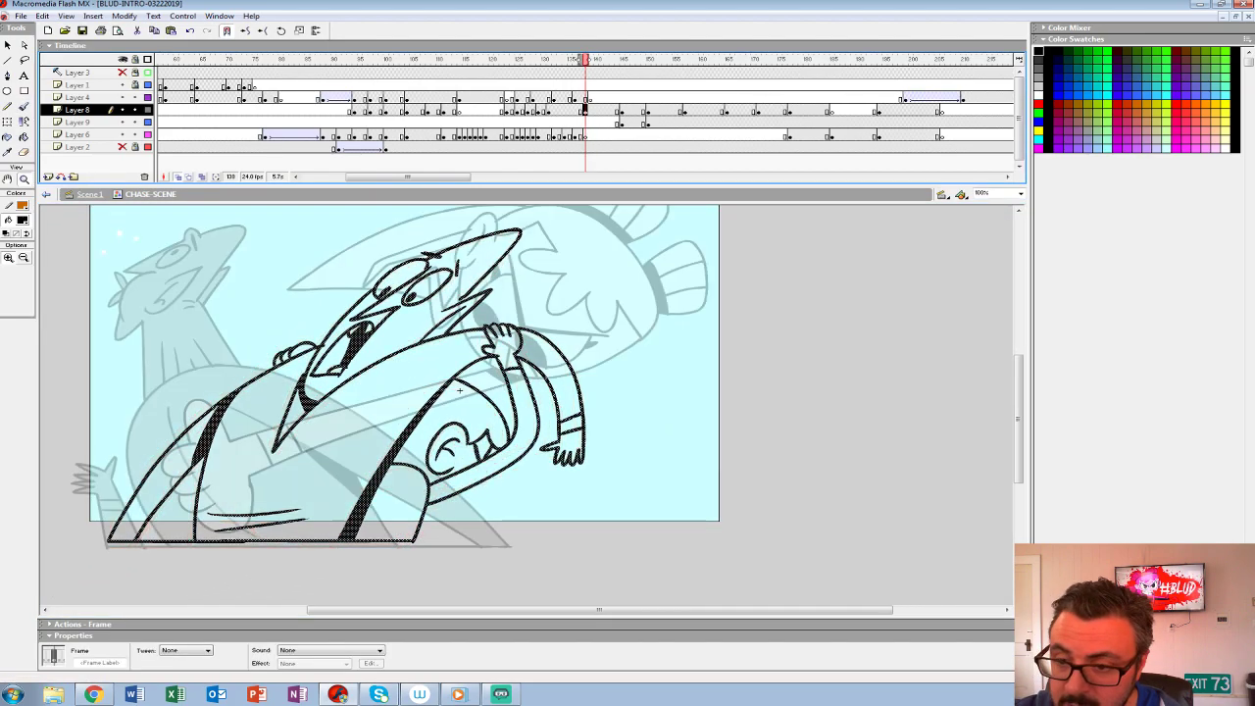
key("alt+shift+o")
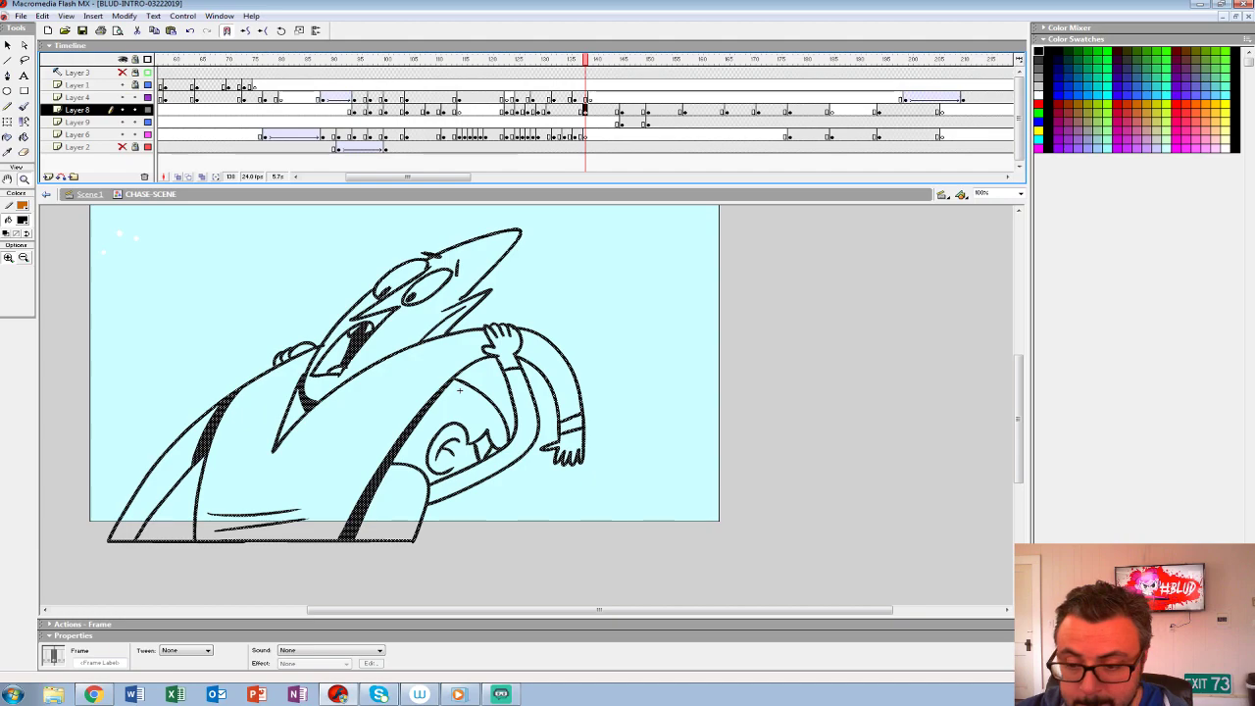
key("comma")
key("period")
key("comma")
left_click(21, 221)
left_click(5, 269)
key("period")
key("k")
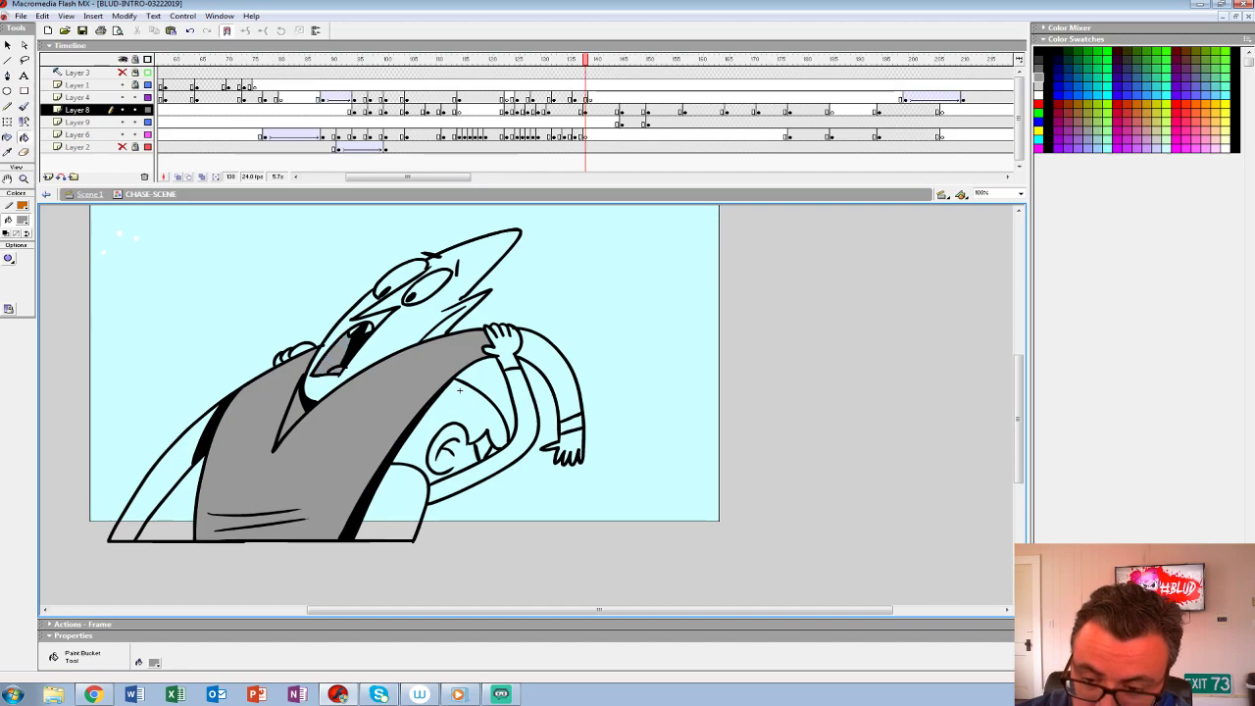
- Close the gap near the cheek tufts with the brush and fill the first character's head grey
key("b")
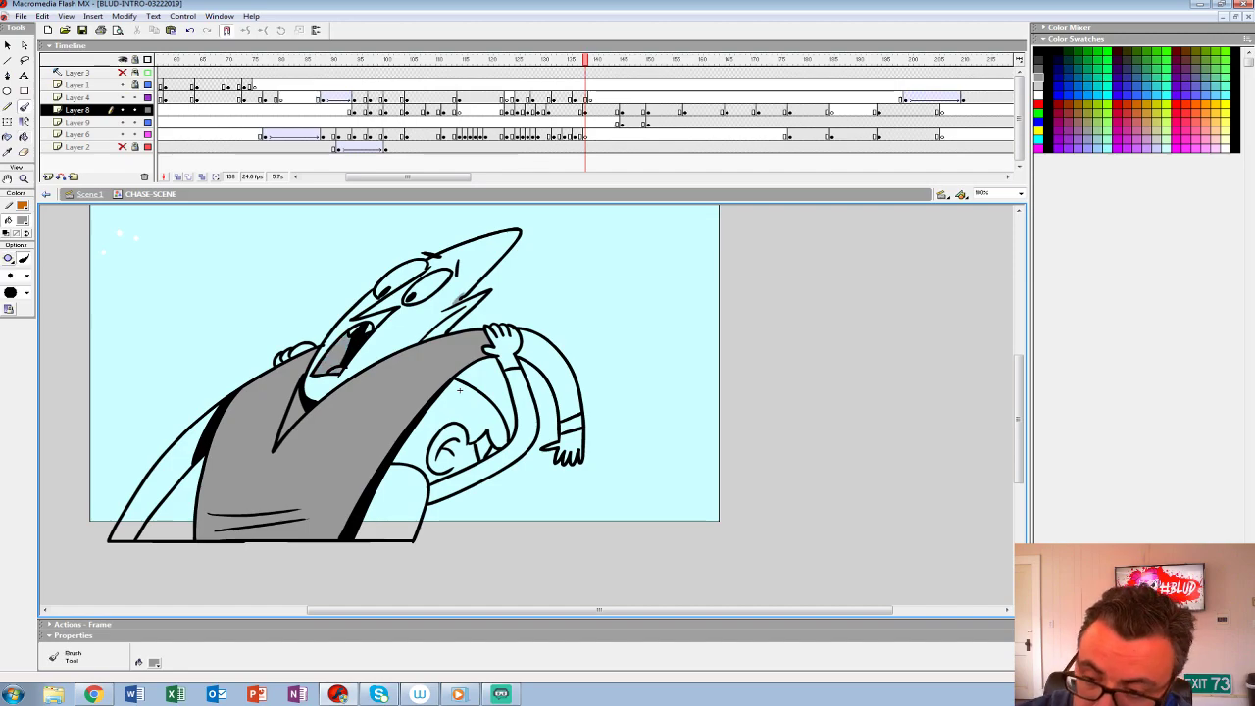
key("k")
left_click(431, 312)
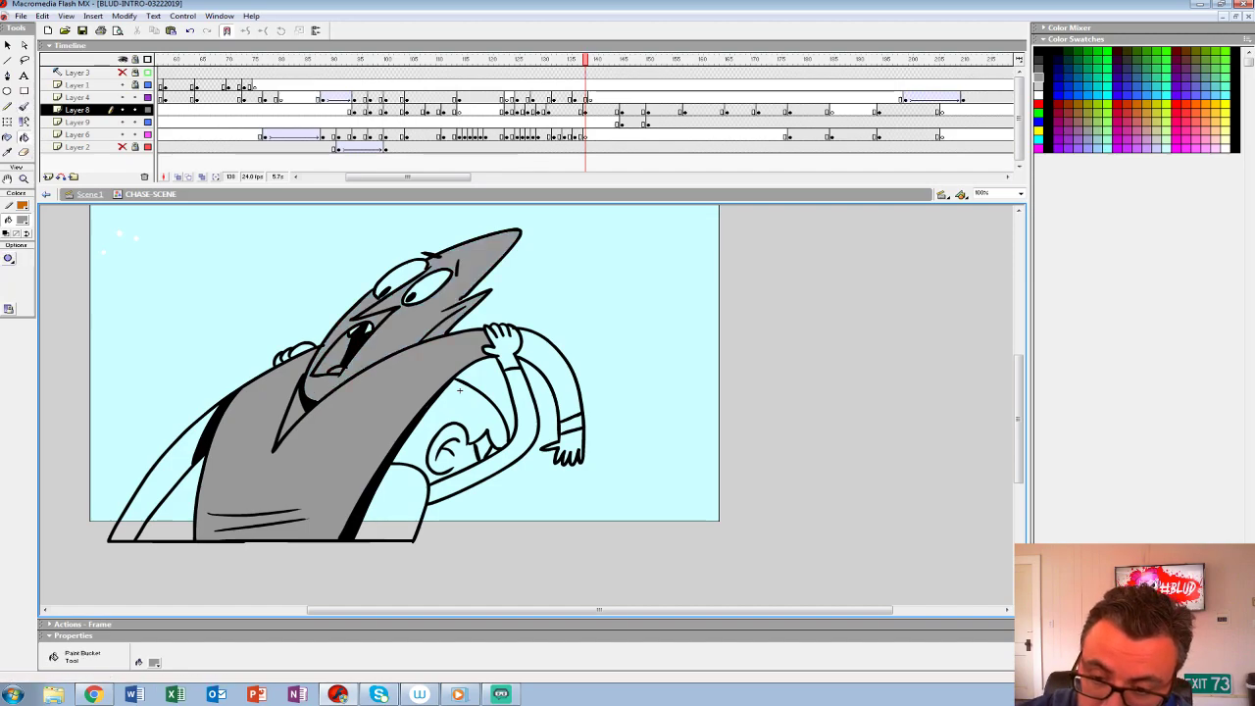
left_click(460, 391)
key("ctrl+z")
key("ctrl+y")
key("ctrl+z")
- Fill the first character's far arm and the drooping arm, wristband and hand with the same grey
left_click(169, 464)
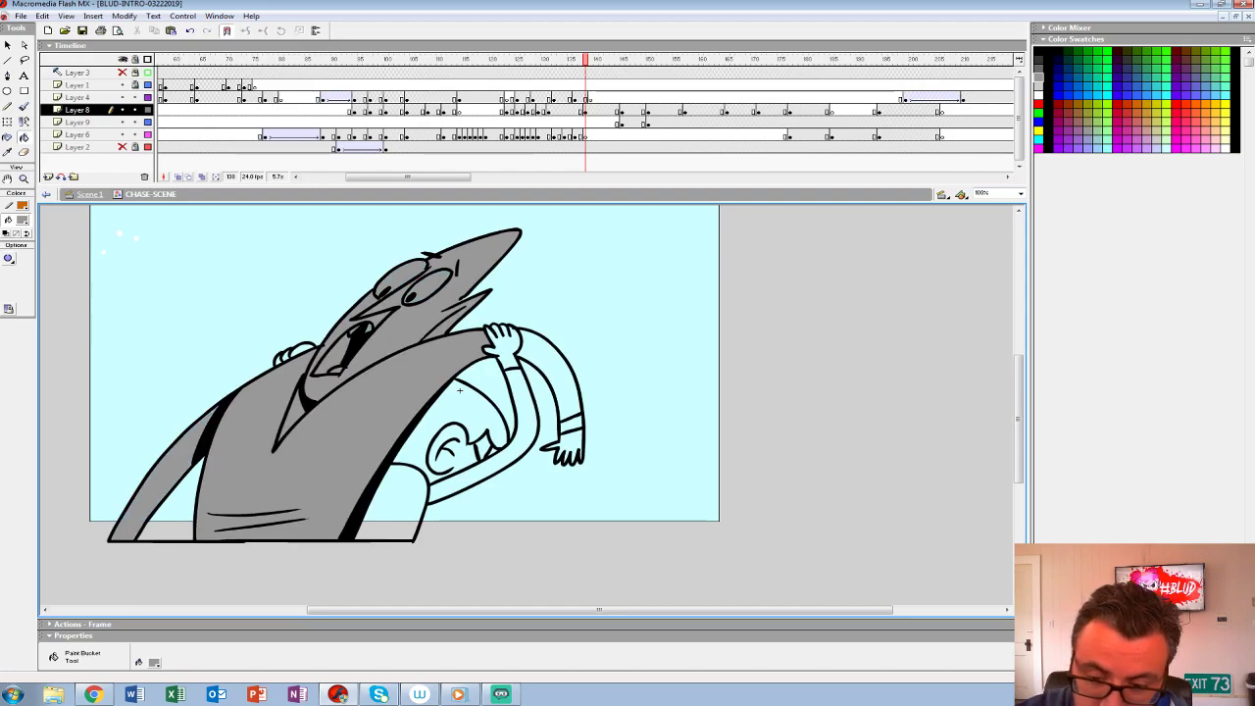
left_click(561, 368)
left_click(570, 424)
left_click(568, 444)
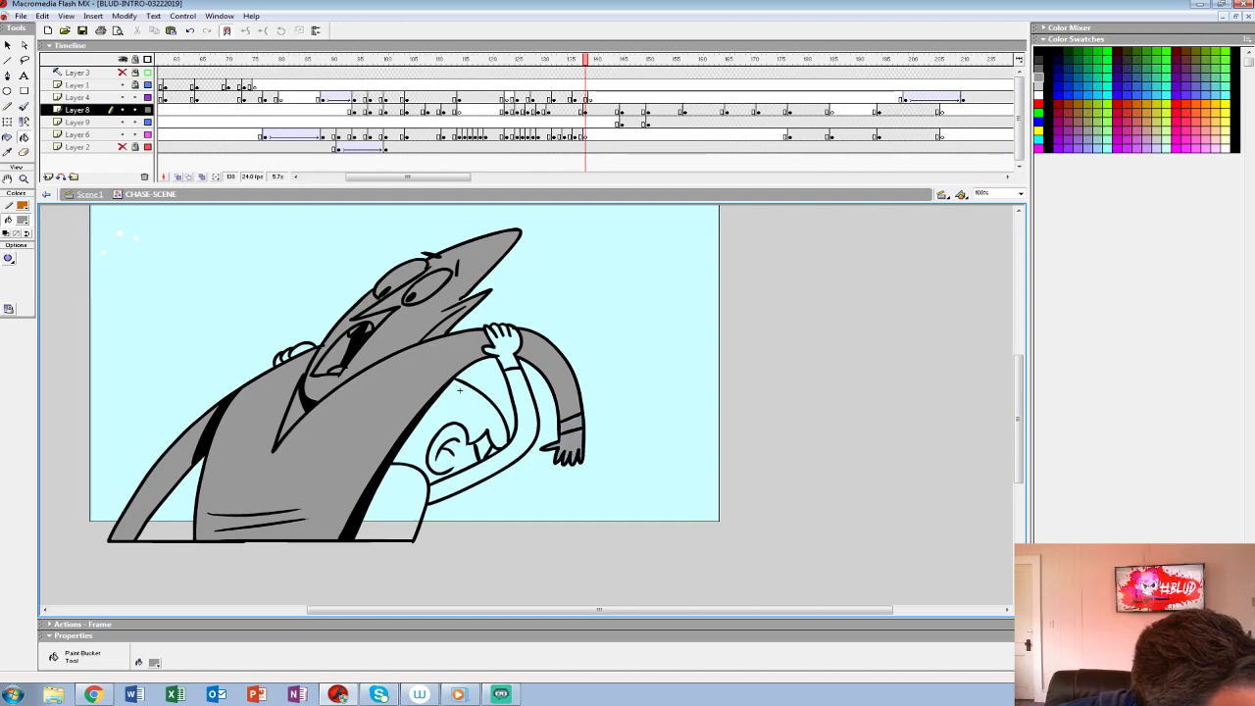
- Fill the second character's body, head, bent arm and hands with the white used in the preceding drawing
key("period")
key("comma")
key("comma")
left_click(22, 221)
left_click(5, 281)
key("period")
left_click(527, 421)
left_click(473, 409)
left_click(484, 448)
left_click(398, 505)
left_click(505, 343)
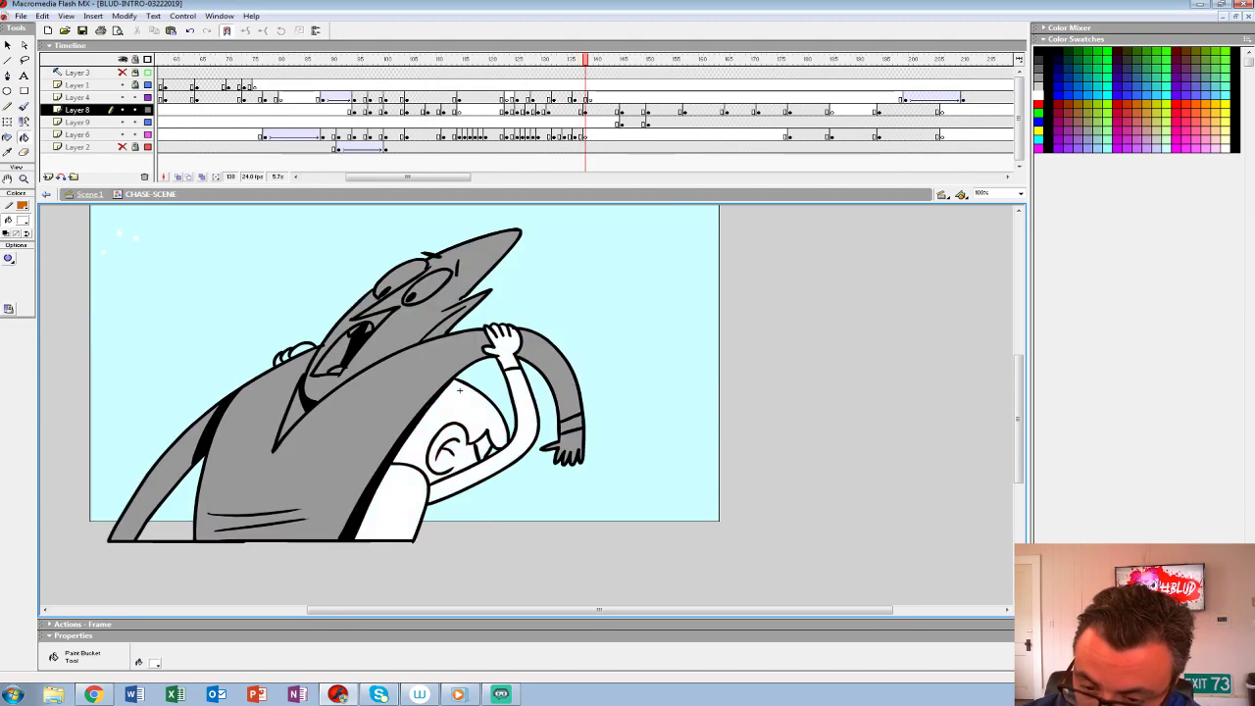
left_click(460, 390)
key("ctrl+z")
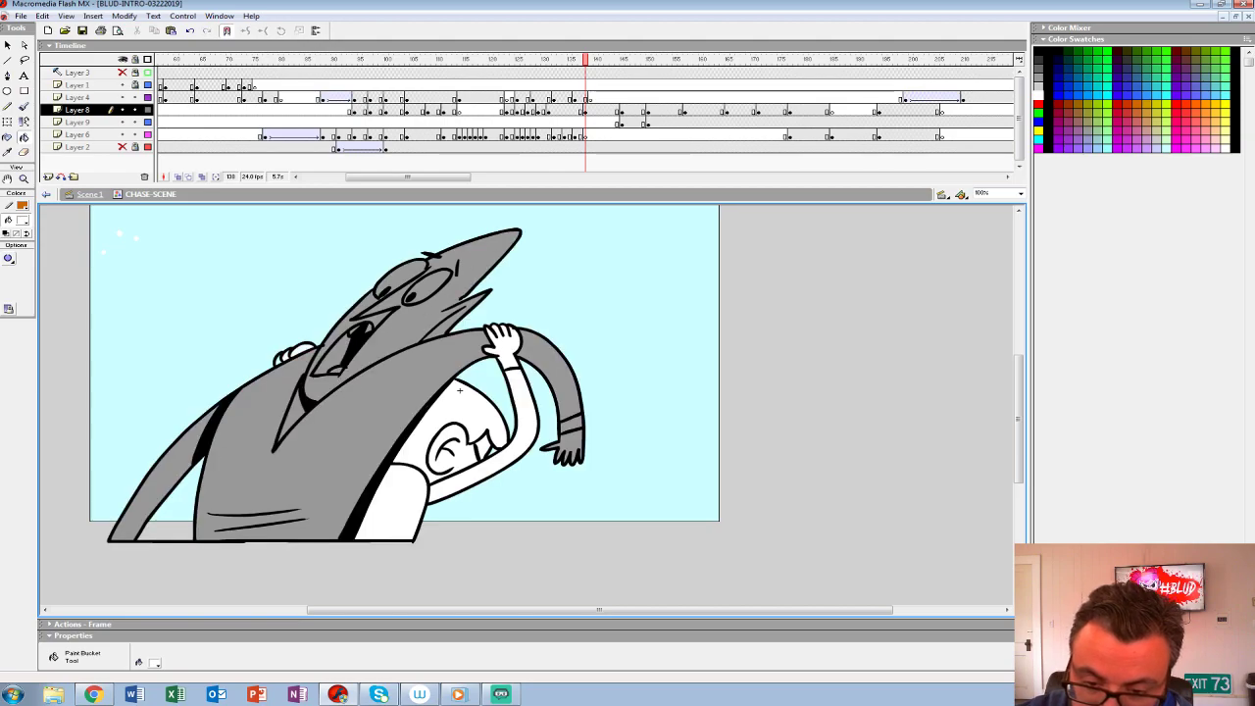
- Play the scene to review the coloured in-between pose
left_click_drag(460, 390, 444, 433)
key("Return")
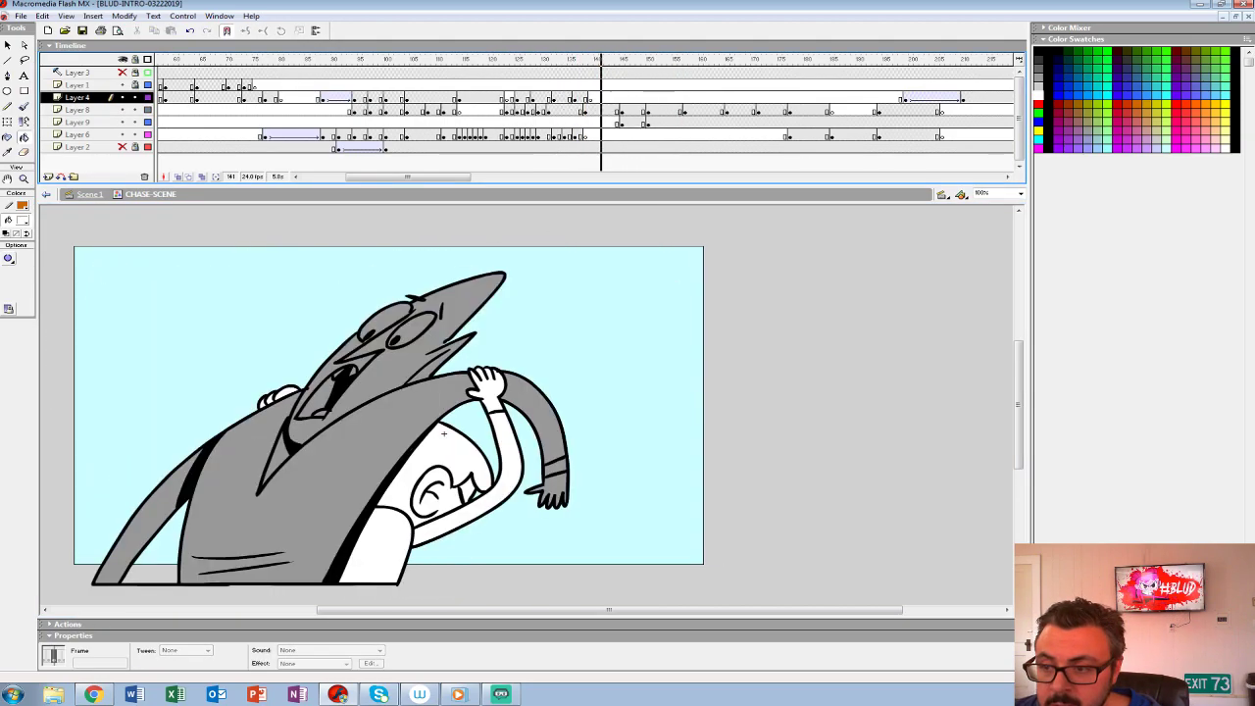
left_click(443, 434)
- Move Layer 9's keyframe from frame 145 to frame 147
left_click(621, 122)
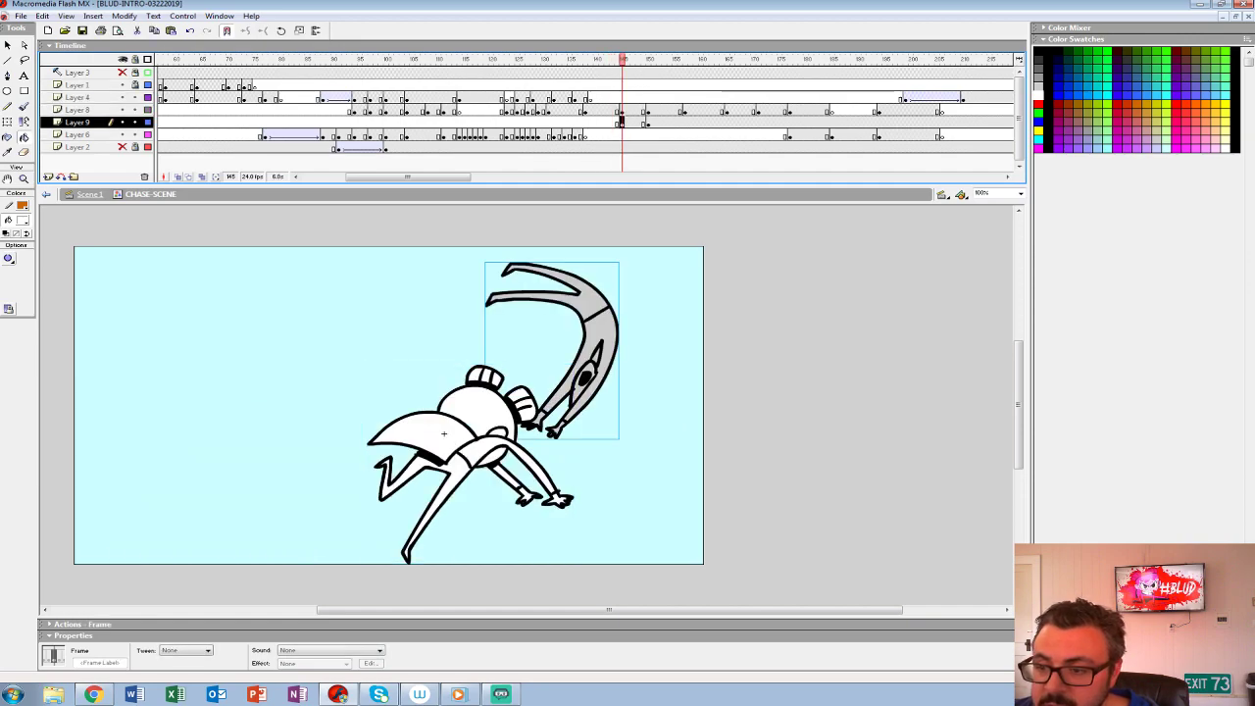
left_click_drag(621, 123, 632, 122)
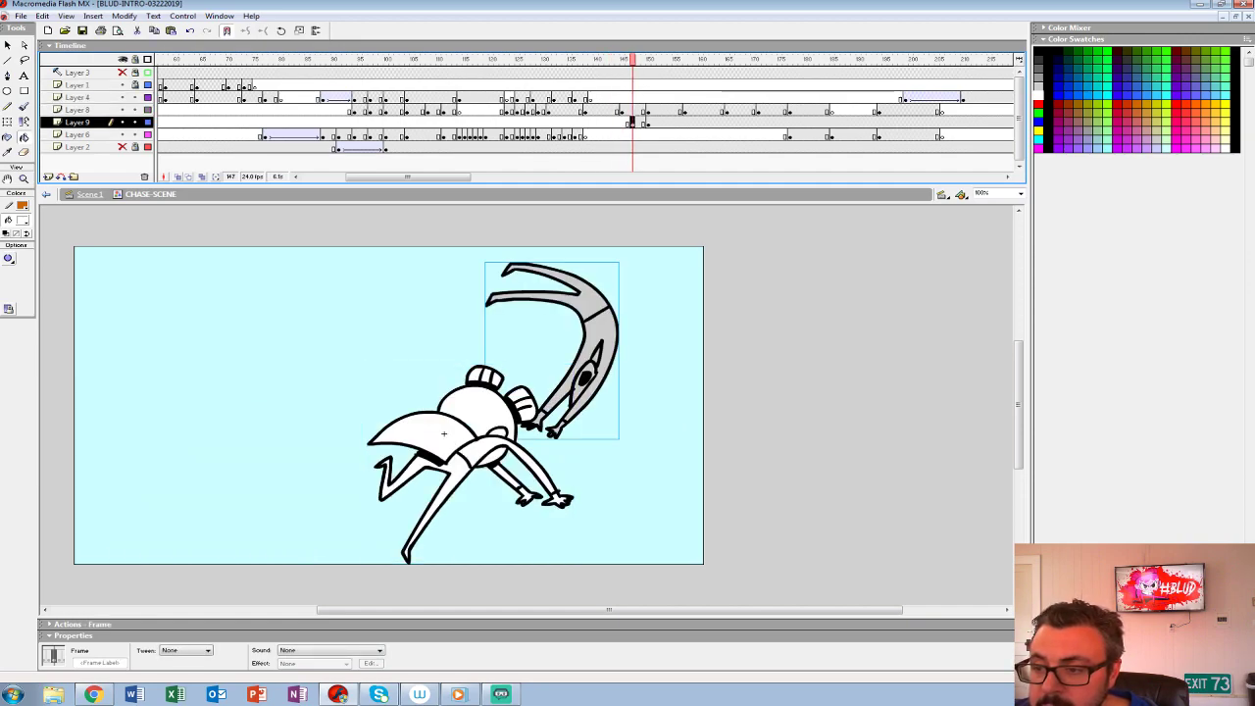
left_click(648, 123)
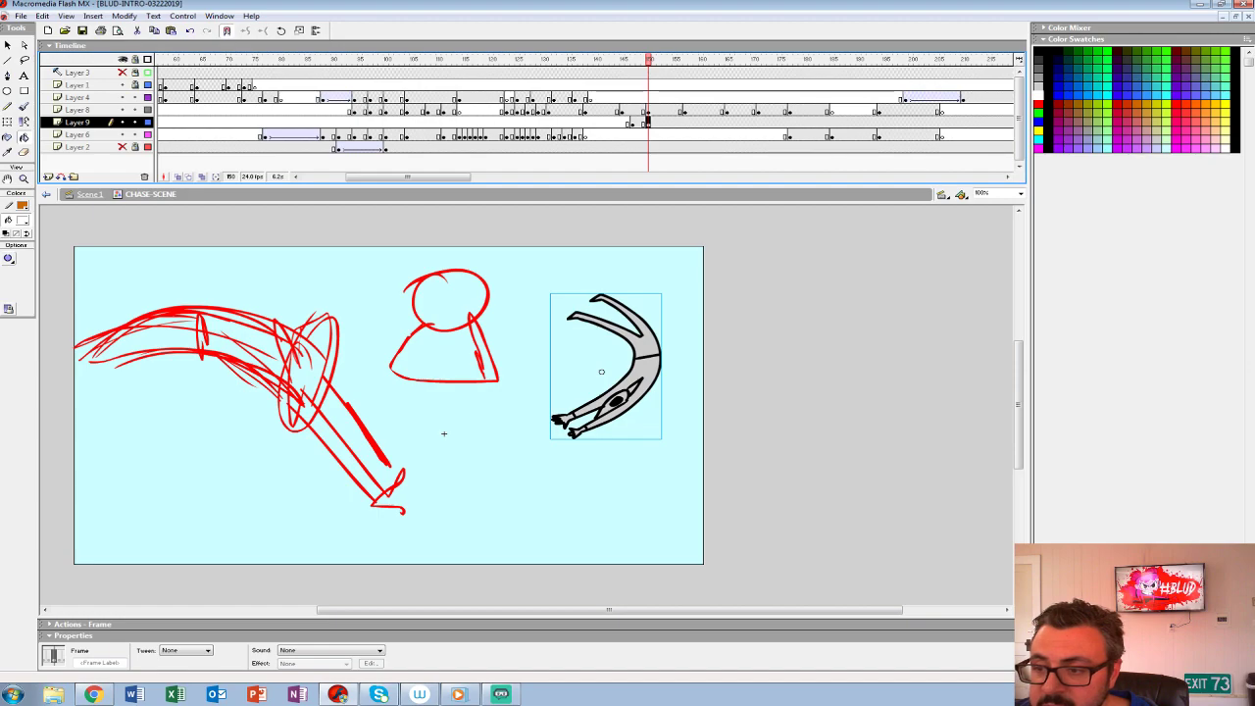
- Add a blank keyframe at frame 145 on Layer 4 and turn on onion skinning to compare the neighbouring drawings
left_click(606, 110)
left_click(621, 99)
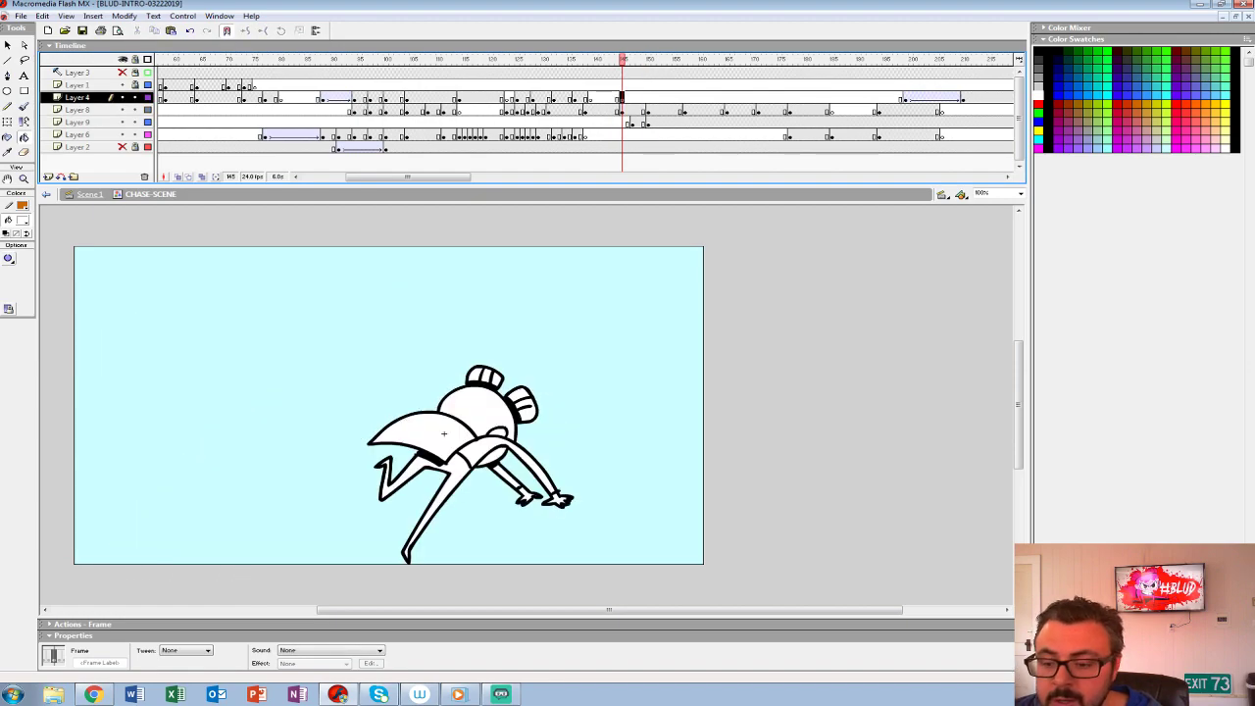
key("comma")
key("comma")
key("period")
key("period")
key("comma")
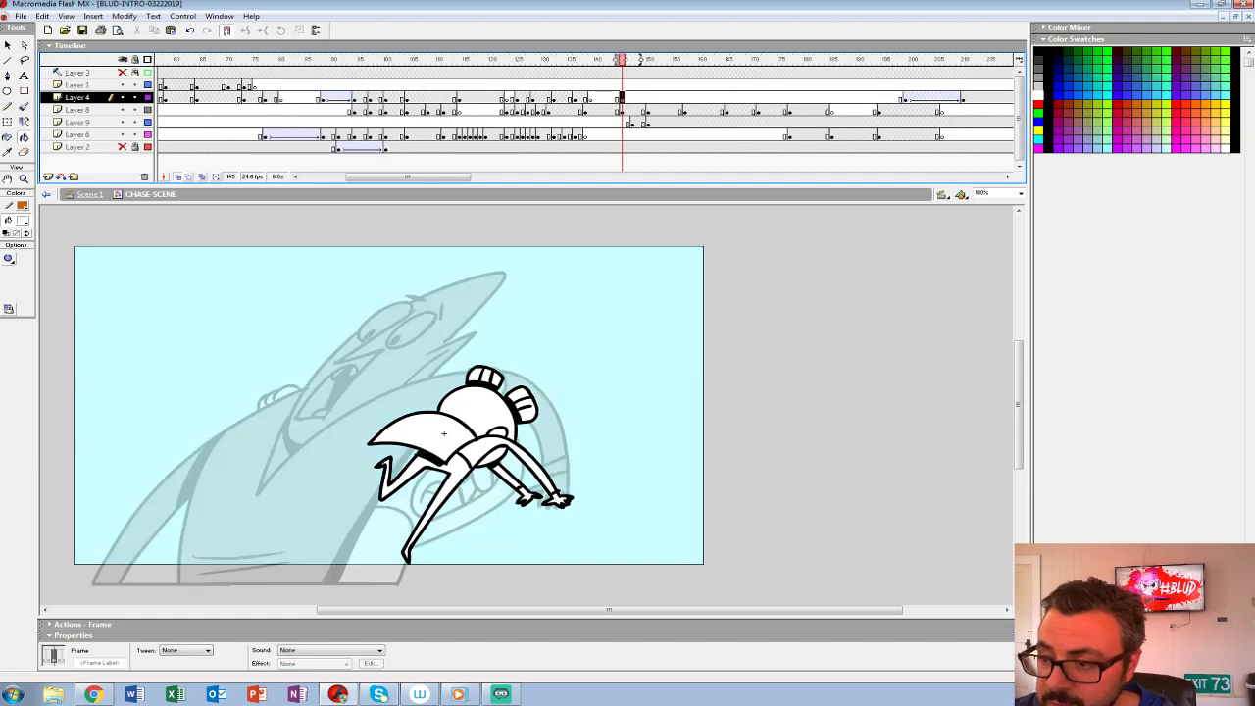
- Extend the onion-skin range forward to cover Layer 9's pose at frame 147, and choose a brush size
left_click_drag(635, 60, 639, 60)
left_click(148, 110)
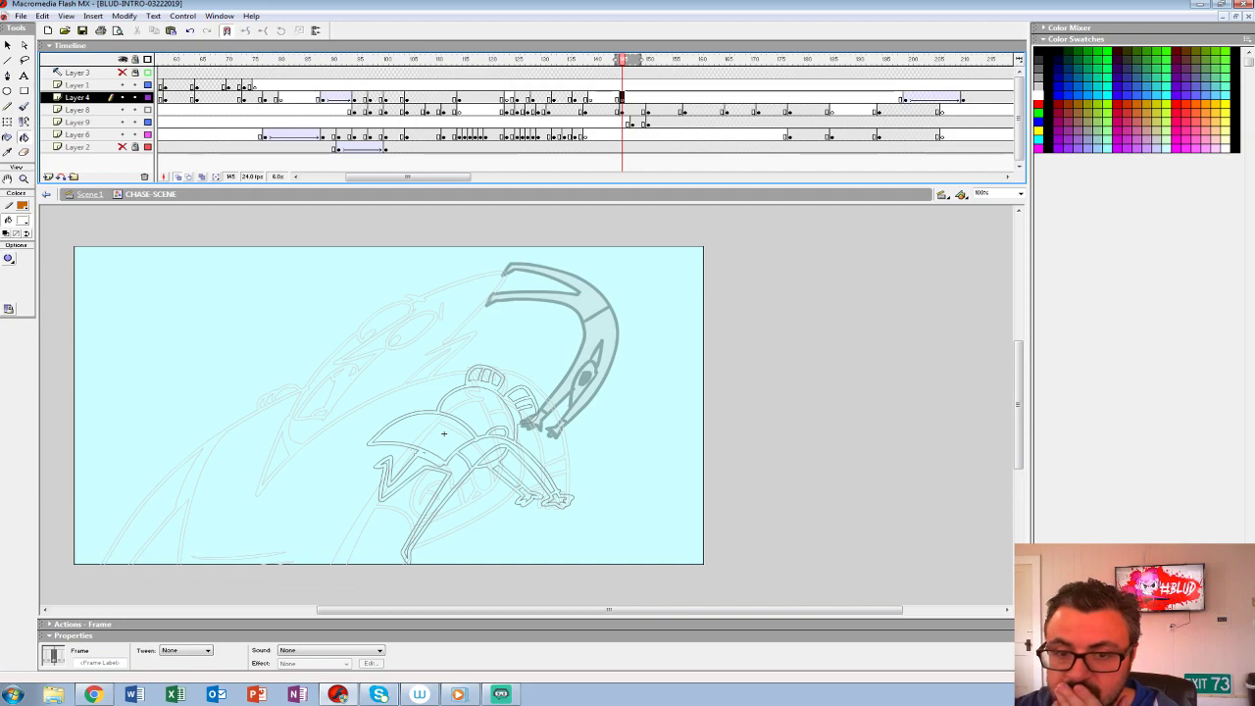
left_click(148, 109)
left_click(24, 106)
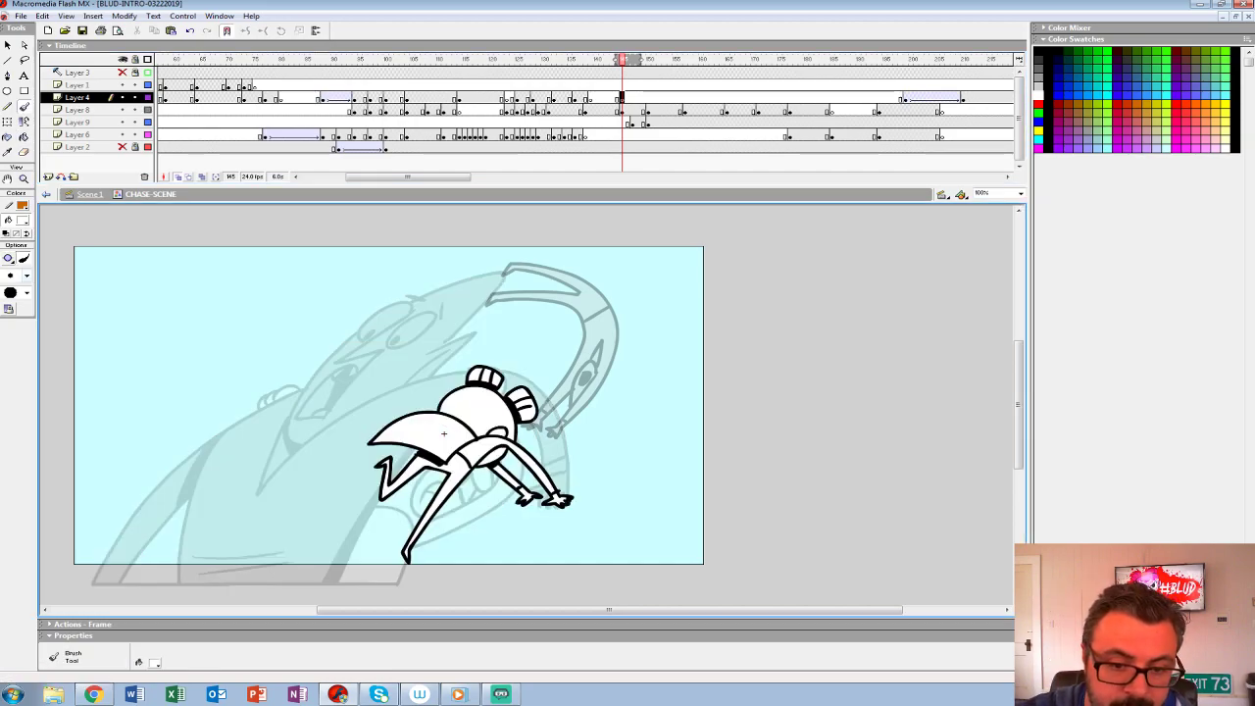
left_click(26, 276)
left_click(16, 336)
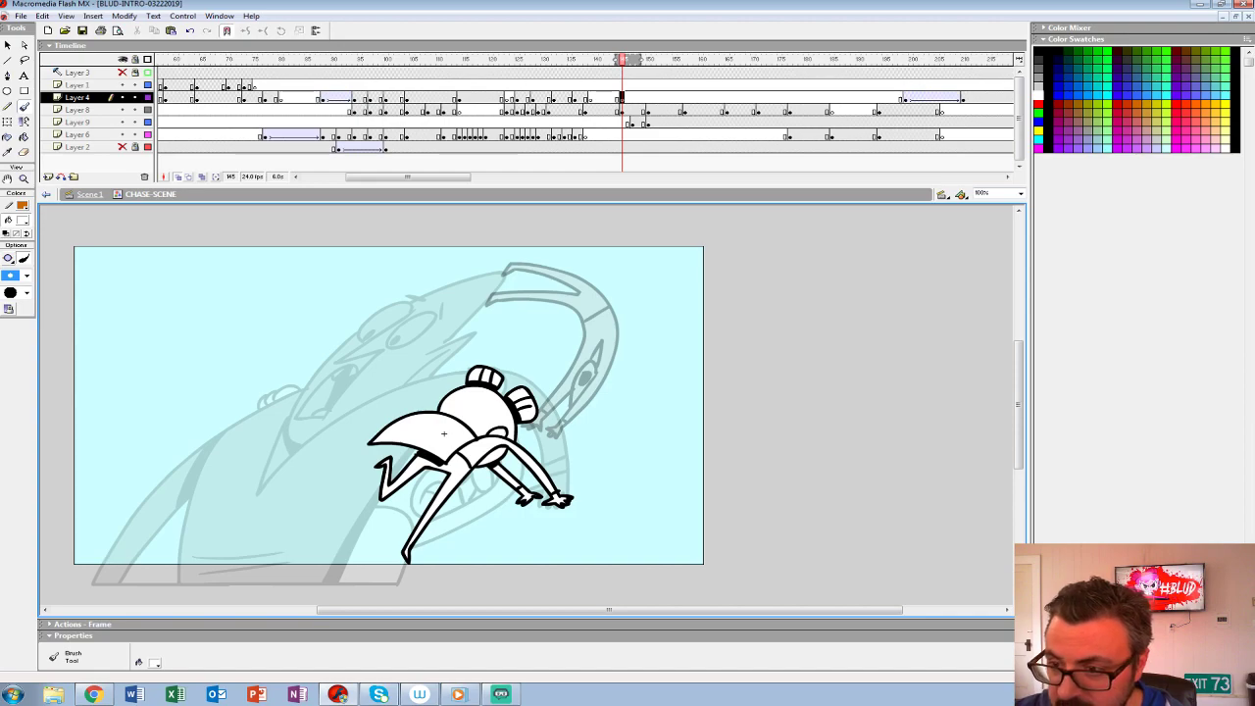
- Recolour the black oval inside the flying figure's head on Layer 9 grey, working inside its group
left_click(632, 123)
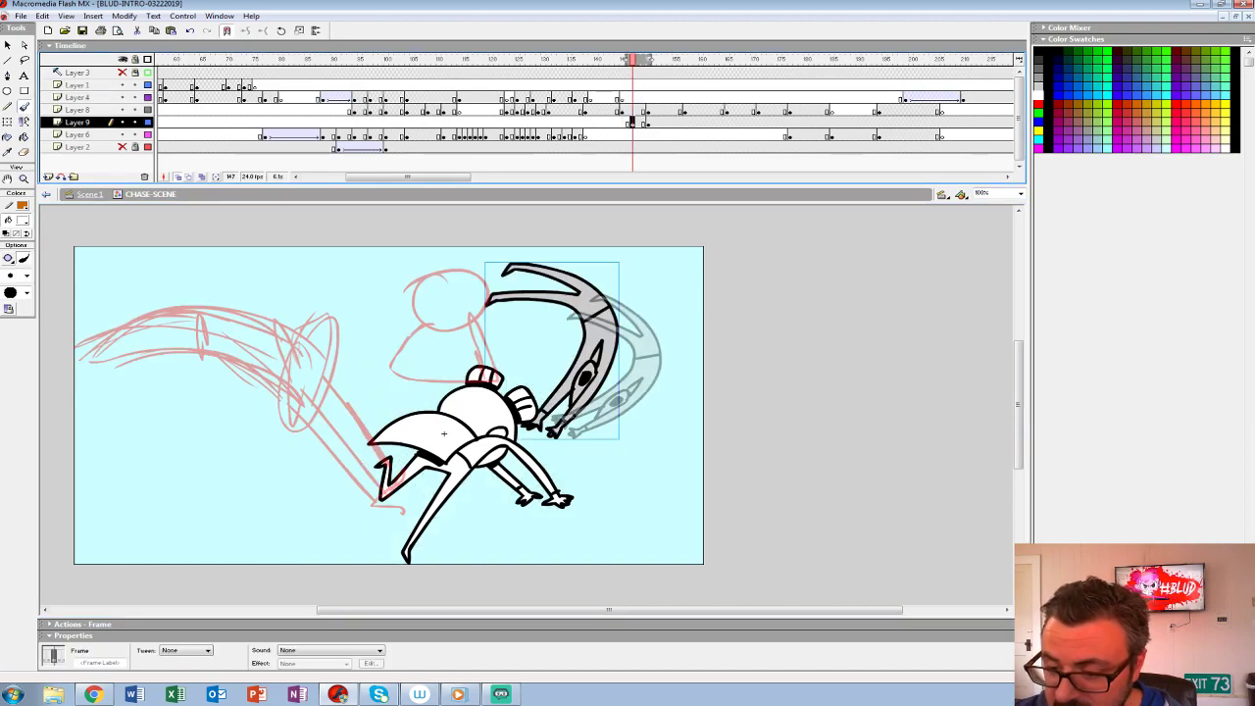
key("period")
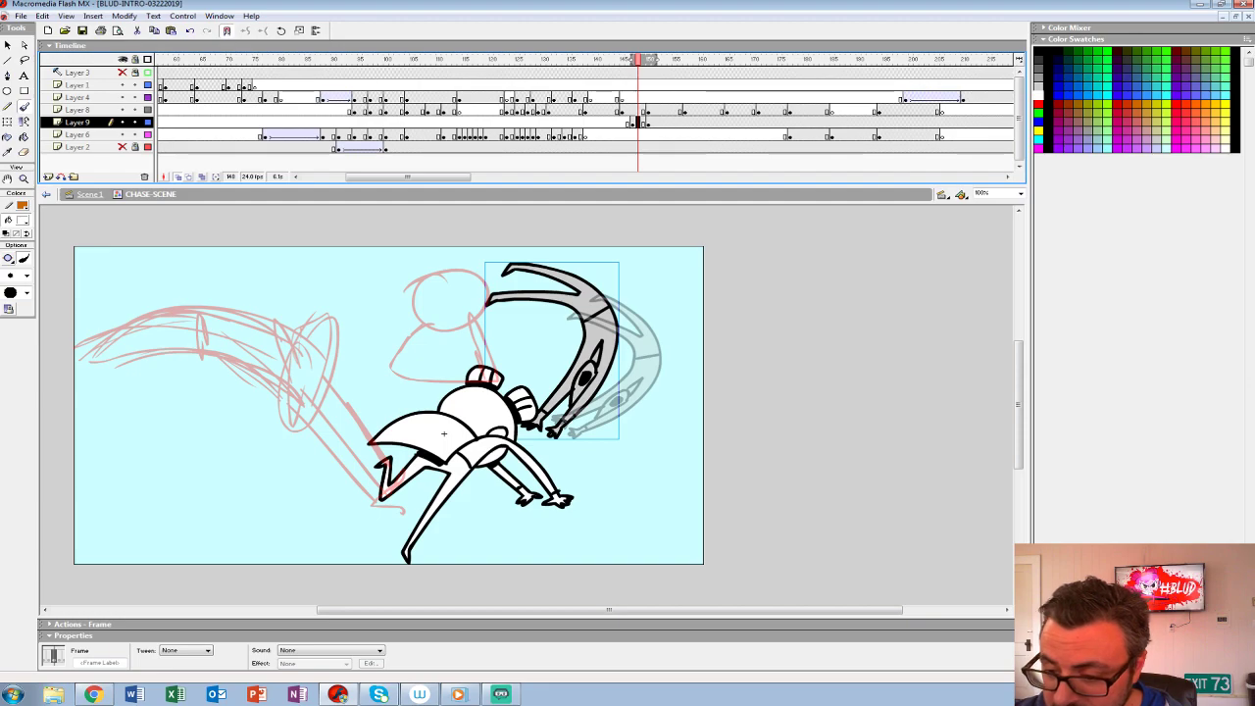
key("v")
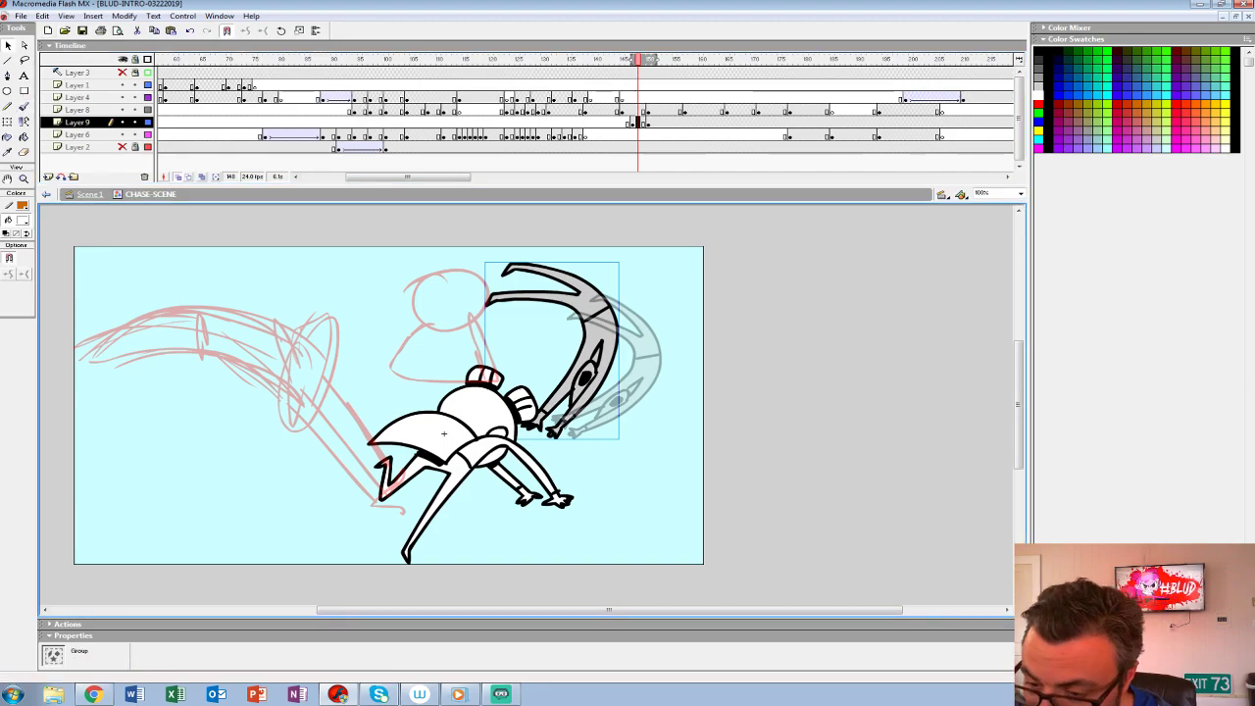
double_click(585, 377)
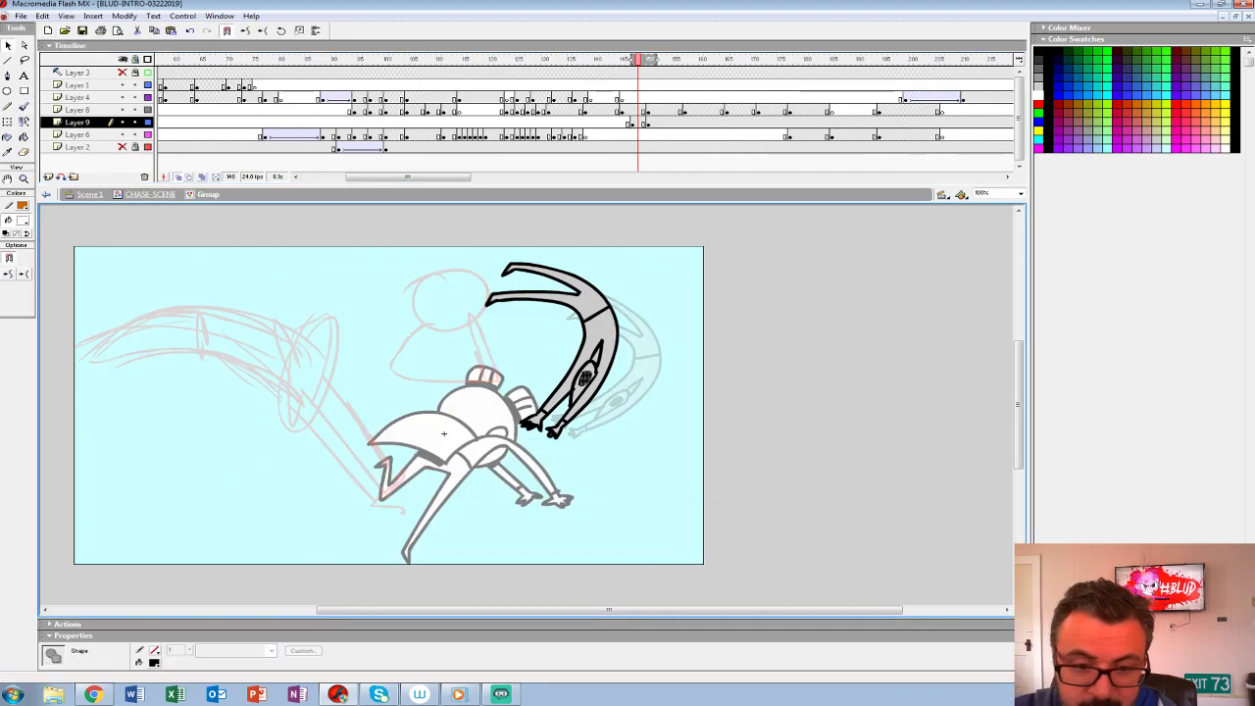
left_click(22, 220)
left_click(6, 274)
key("Escape")
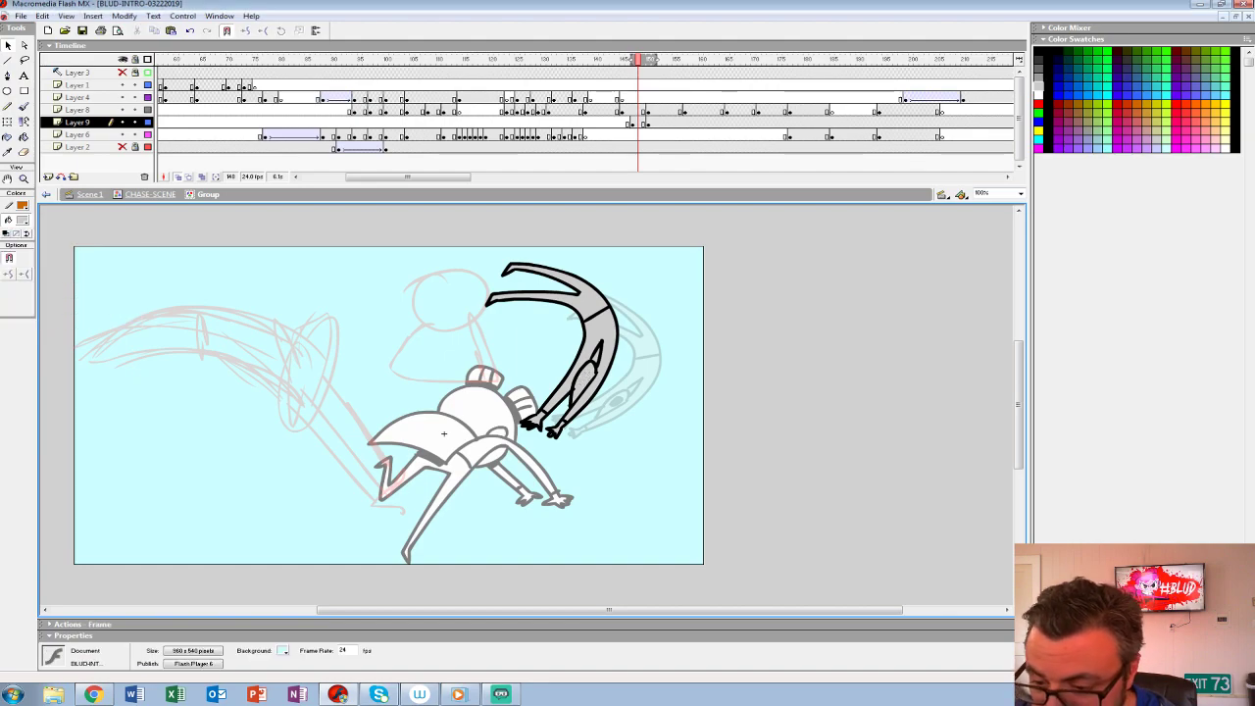
- Clear the flying figure from frame 148 on Layer 9, leaving a blank keyframe there
key("comma")
key("period")
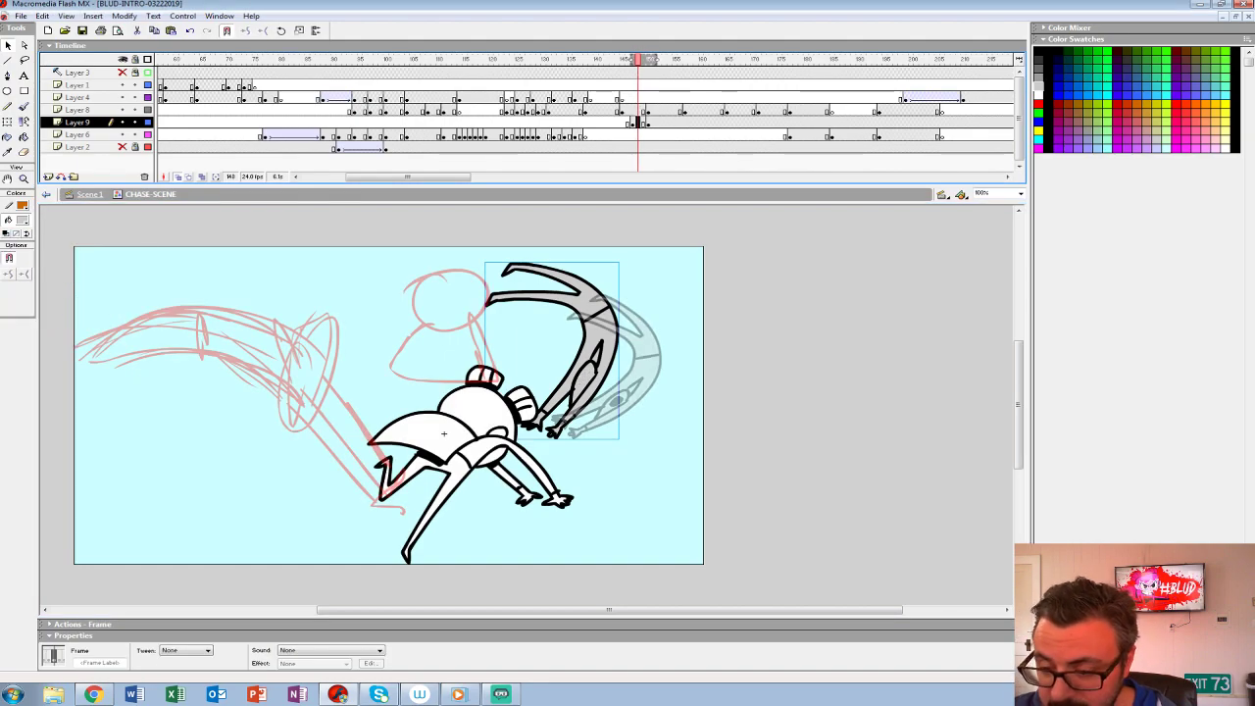
key("Delete")
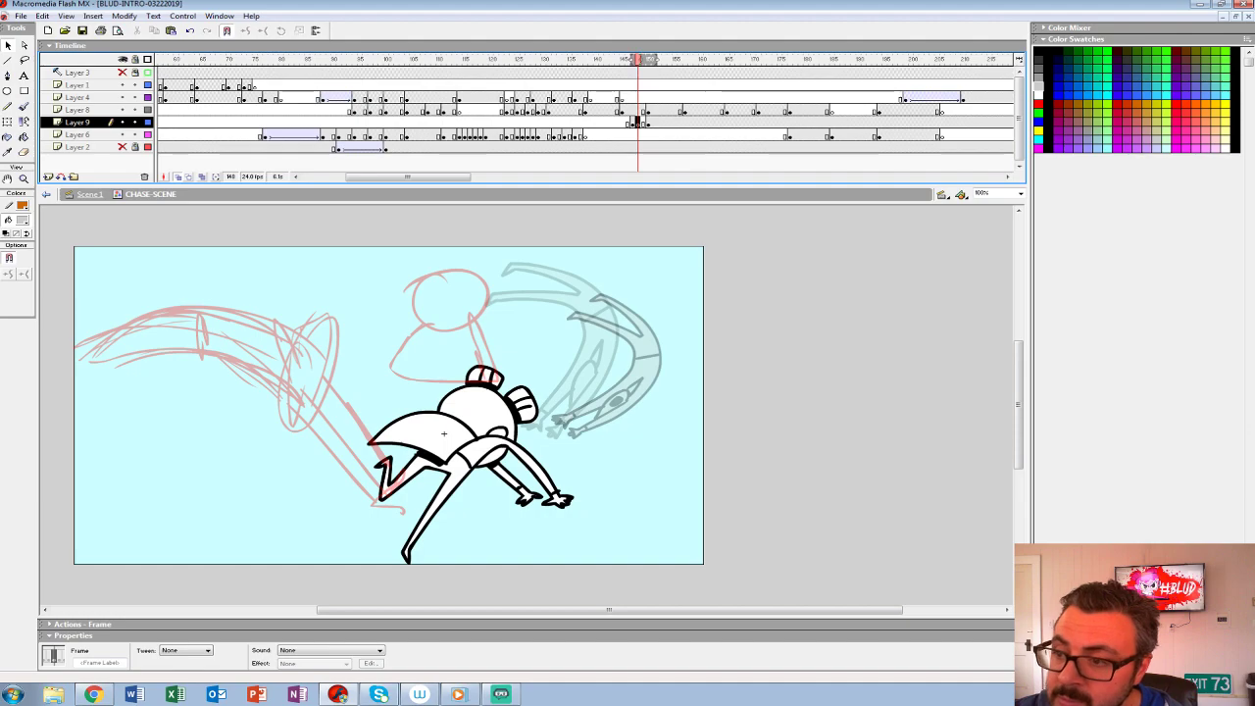
- Ink the flying figure's front arm, hand and cuff in black with the Brush on Layer 9 at frame 148
left_click_drag(654, 60, 640, 59)
left_click(24, 179)
left_click(619, 390)
left_click(22, 221)
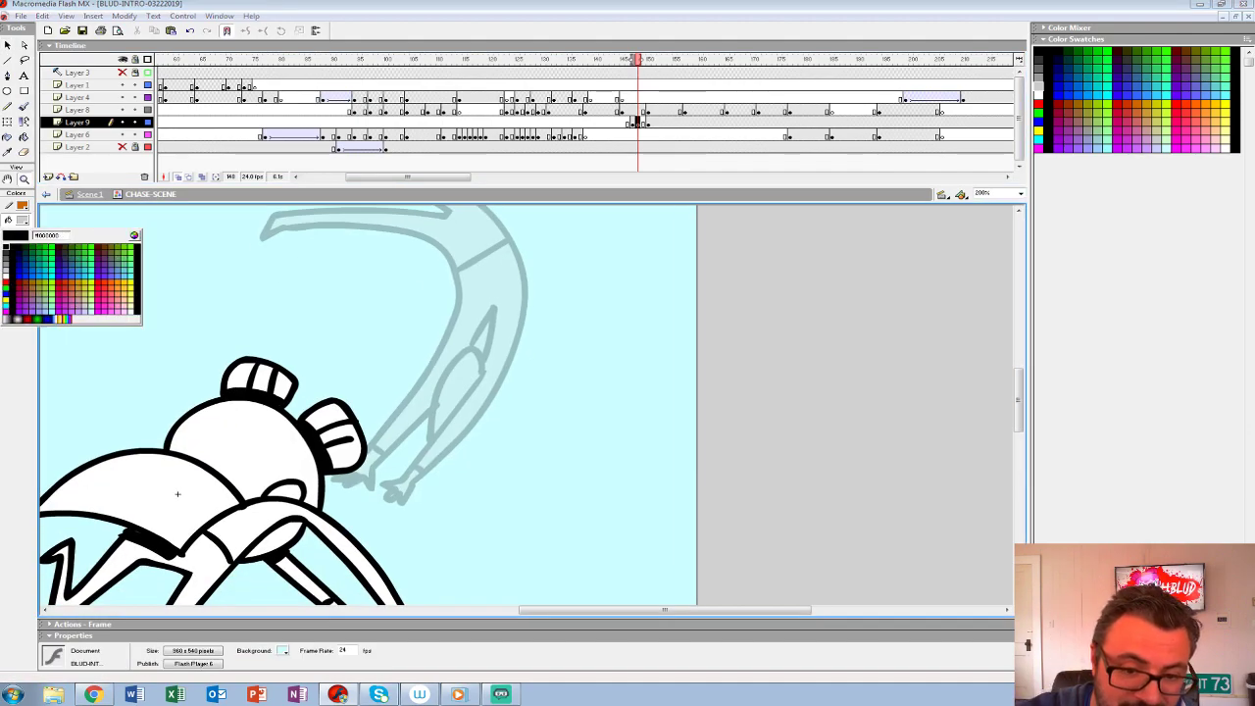
left_click(7, 248)
left_click(23, 106)
mouse_move(483, 370)
left_mouse_down()
mouse_move(399, 481)
mouse_move(373, 483)
mouse_move(410, 505)
mouse_move(526, 343)
left_mouse_up()
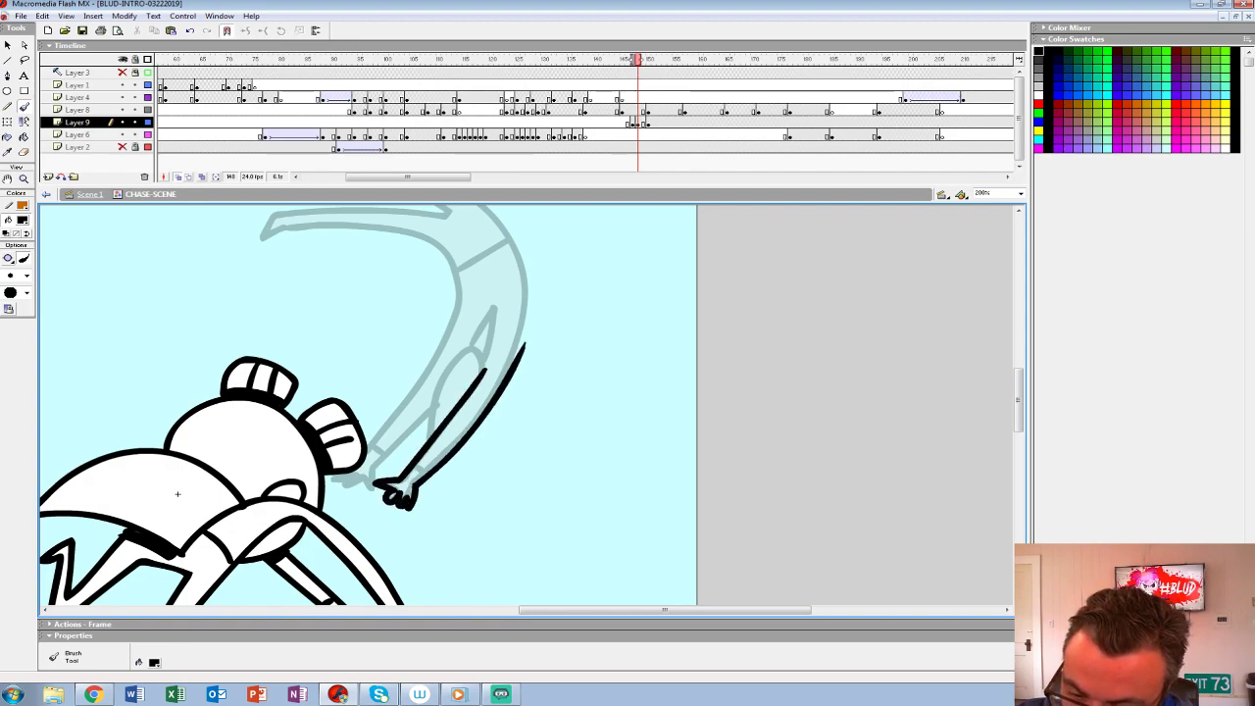
mouse_move(448, 372)
left_mouse_down()
mouse_move(426, 446)
mouse_move(437, 409)
mouse_move(434, 423)
mouse_move(478, 412)
left_mouse_up()
key("space")
key("space")
left_click_drag(170, 529, 207, 542)
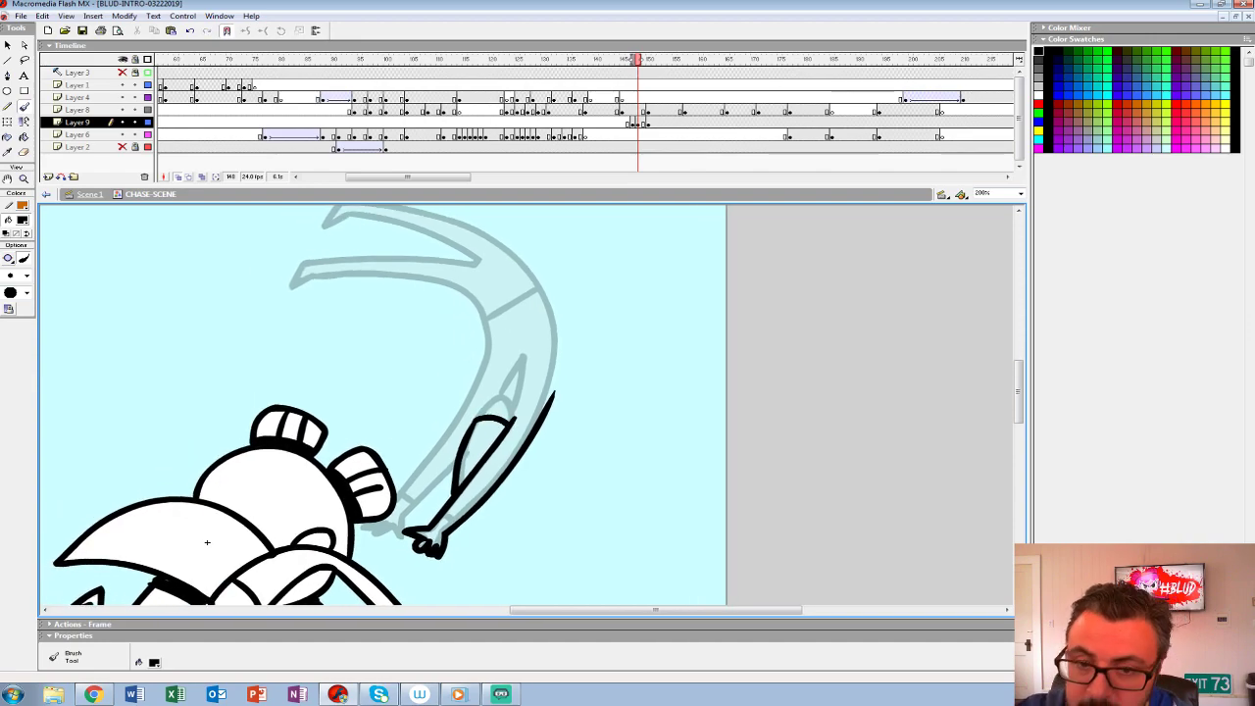
- Hide Layer 8 and ink the flying figure's second arm, curved torso and both trailing legs
left_click(122, 110)
mouse_move(479, 304)
left_mouse_down()
mouse_move(475, 392)
mouse_move(400, 497)
mouse_move(357, 520)
mouse_move(399, 535)
mouse_move(454, 457)
left_mouse_up()
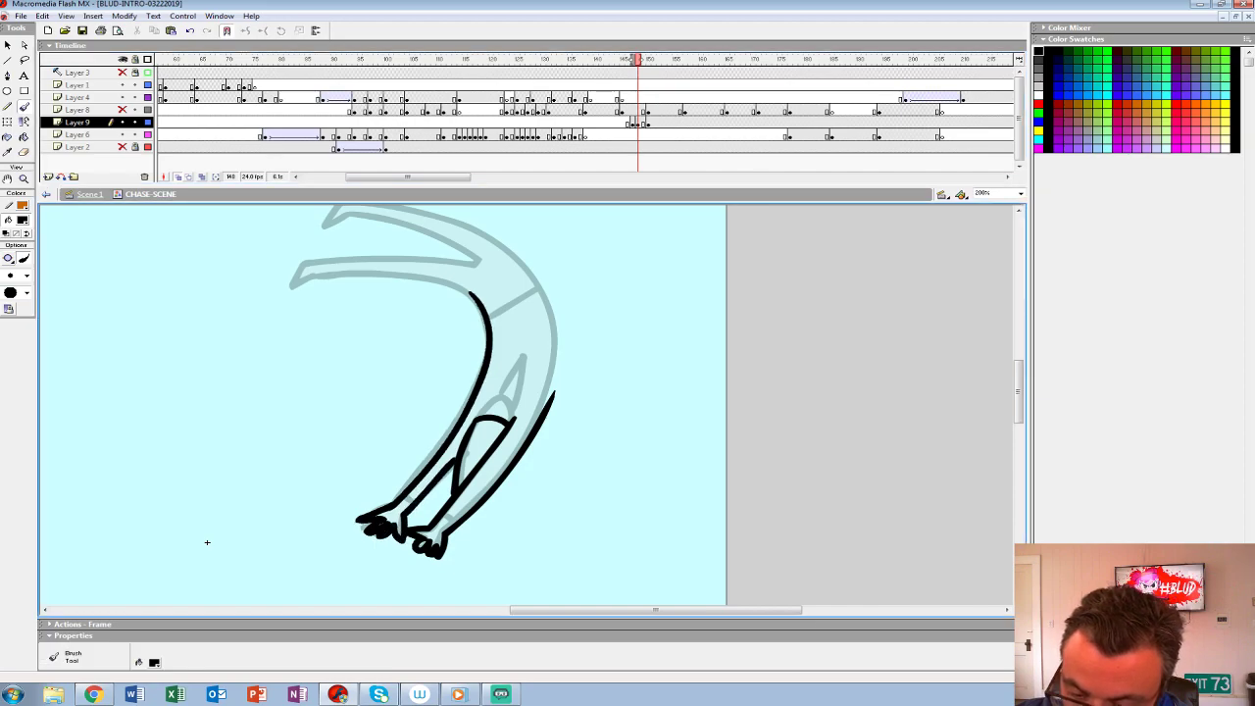
left_click_drag(207, 542, 192, 594)
mouse_move(496, 394)
left_mouse_down()
mouse_move(496, 449)
mouse_move(549, 392)
mouse_move(444, 271)
mouse_move(332, 245)
mouse_move(309, 267)
mouse_move(410, 278)
mouse_move(456, 316)
mouse_move(404, 307)
mouse_move(272, 337)
mouse_move(272, 357)
mouse_move(392, 314)
mouse_move(439, 330)
left_mouse_up()
key("ctrl+z")
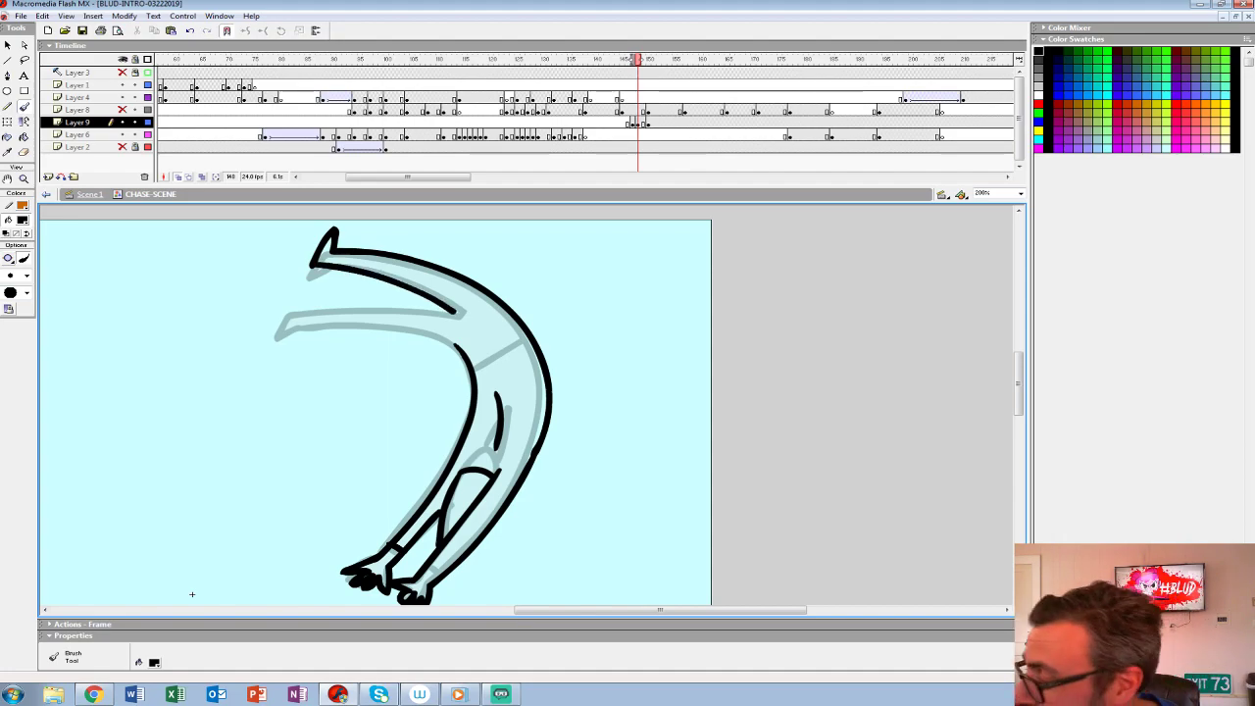
mouse_move(314, 263)
left_mouse_down()
mouse_move(470, 311)
mouse_move(283, 313)
mouse_move(278, 338)
mouse_move(527, 344)
left_mouse_up()
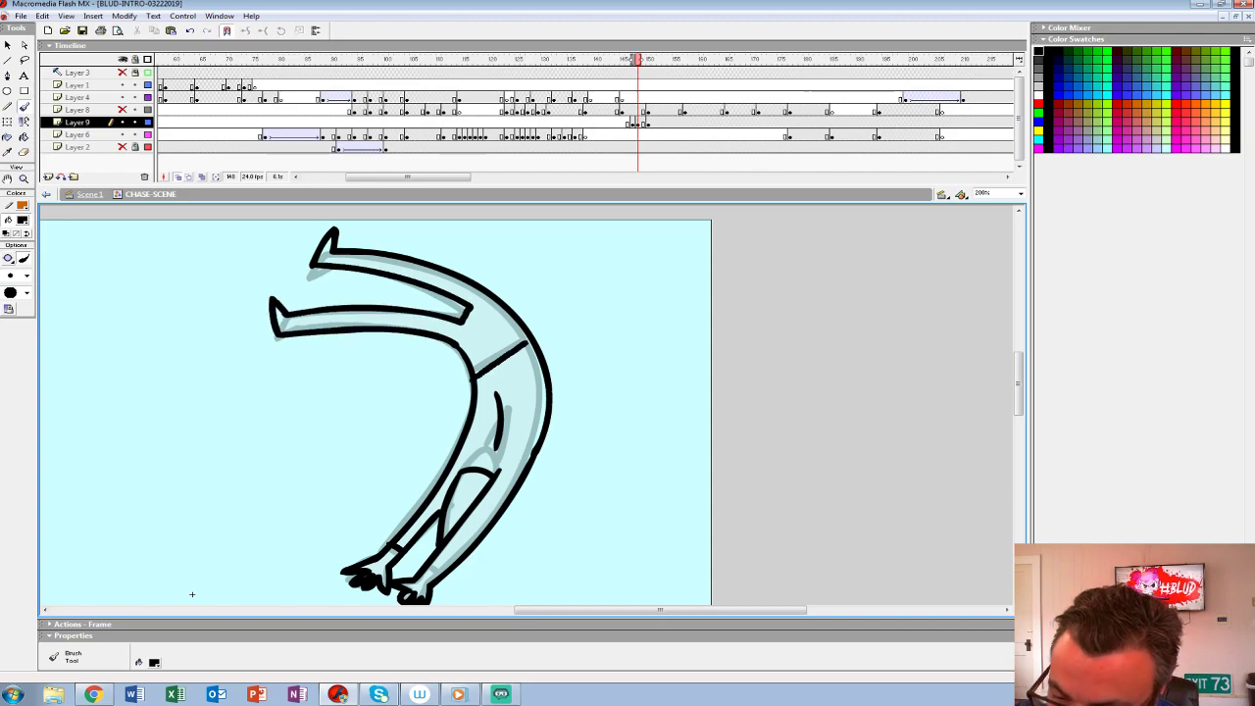
left_click_drag(193, 594, 269, 530)
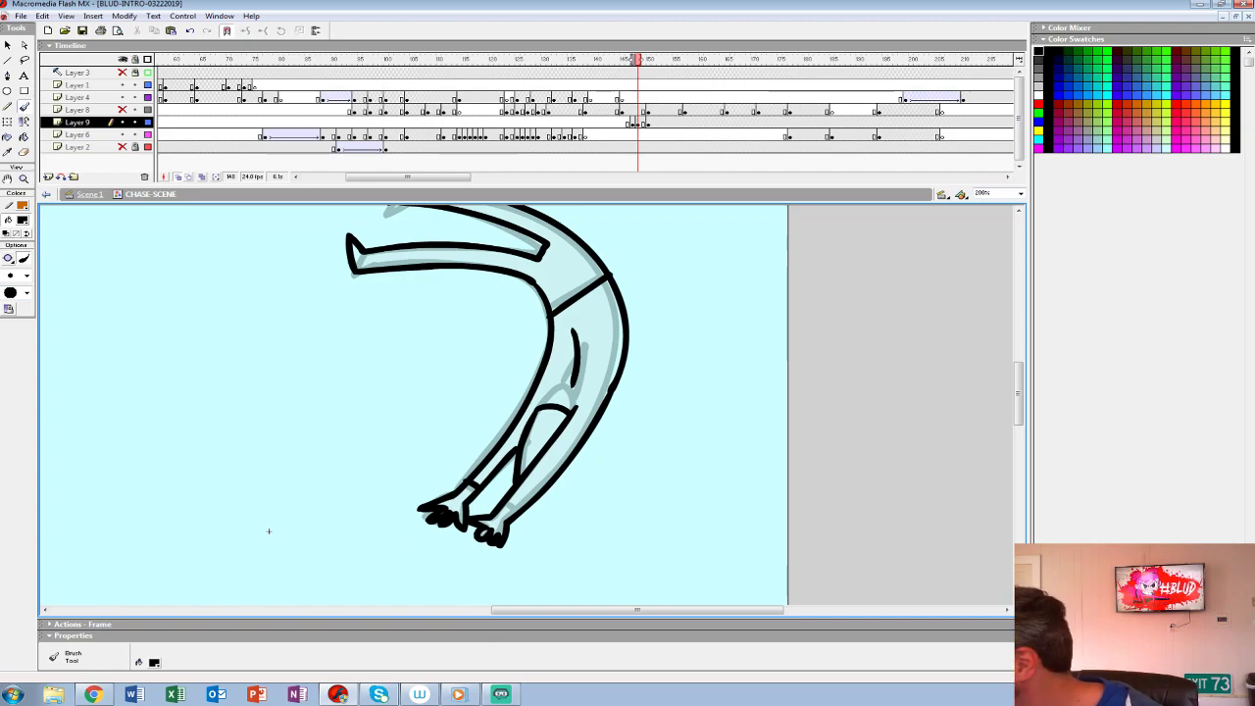
- Redraw the waistline across the flying figure's curved body at a shallower angle
key("ctrl+z")
left_click_drag(551, 314, 615, 292)
left_click_drag(269, 530, 260, 611)
key("ctrl+z")
left_click_drag(544, 390, 604, 366)
left_click_drag(261, 612, 294, 533)
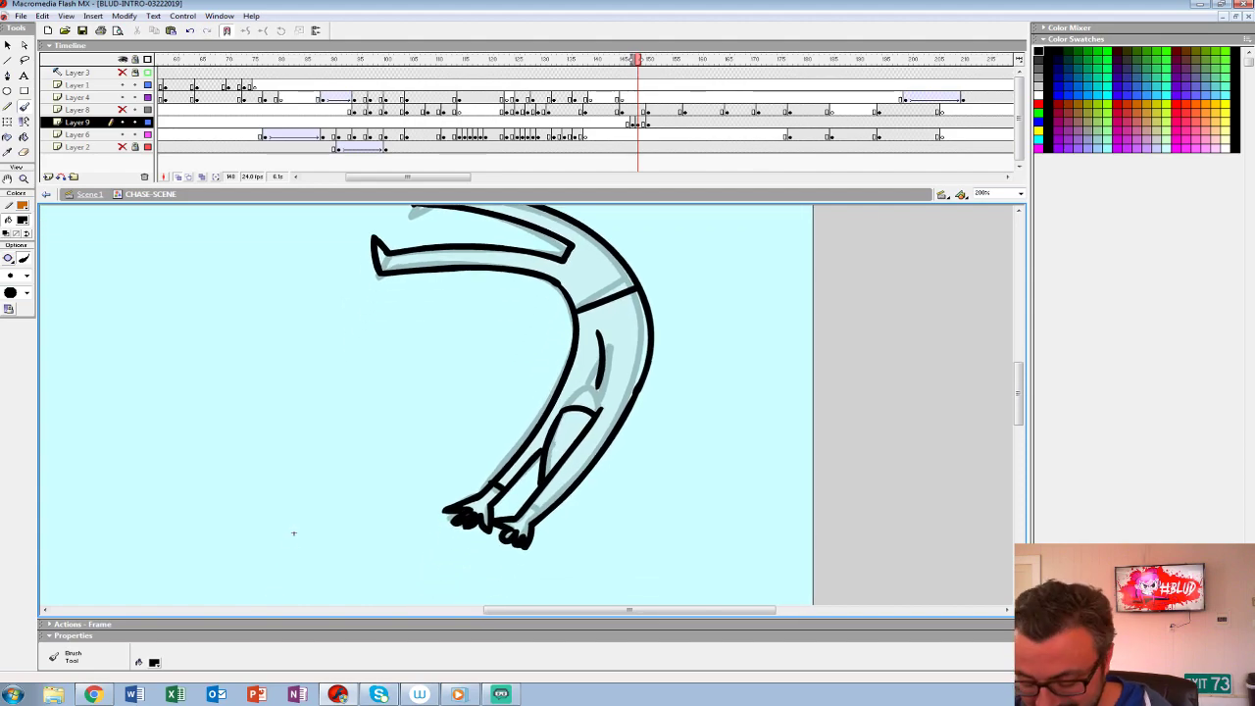
- Fill the flying figure with light grey, move its keyframe back to frame 147 on Layer 9 and group the drawing
key("k")
key(".")
left_click_drag(294, 533, 259, 655)
left_click(637, 123)
left_click_drag(638, 124, 633, 124)
key("ctrl+g")
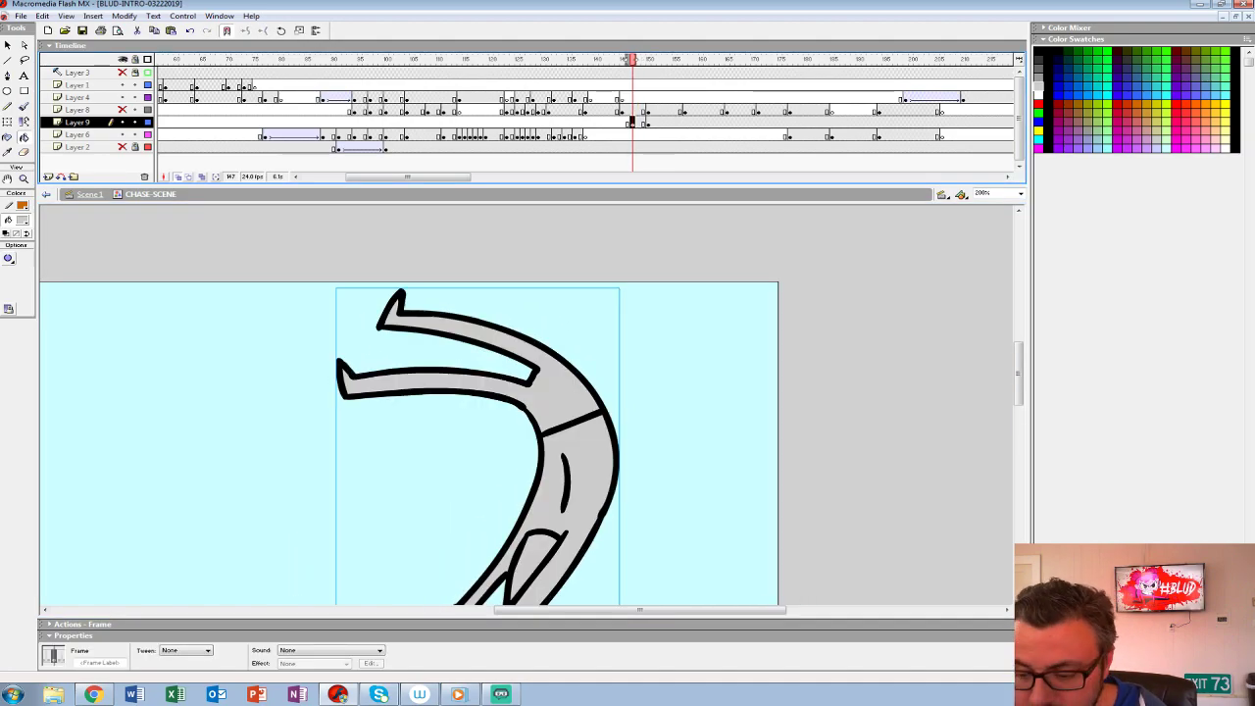
- Rotate the flying figure's group clockwise at frame 150 on Layer 9, keeping its hands near their previous position
key(".")
key(".")
key(".")
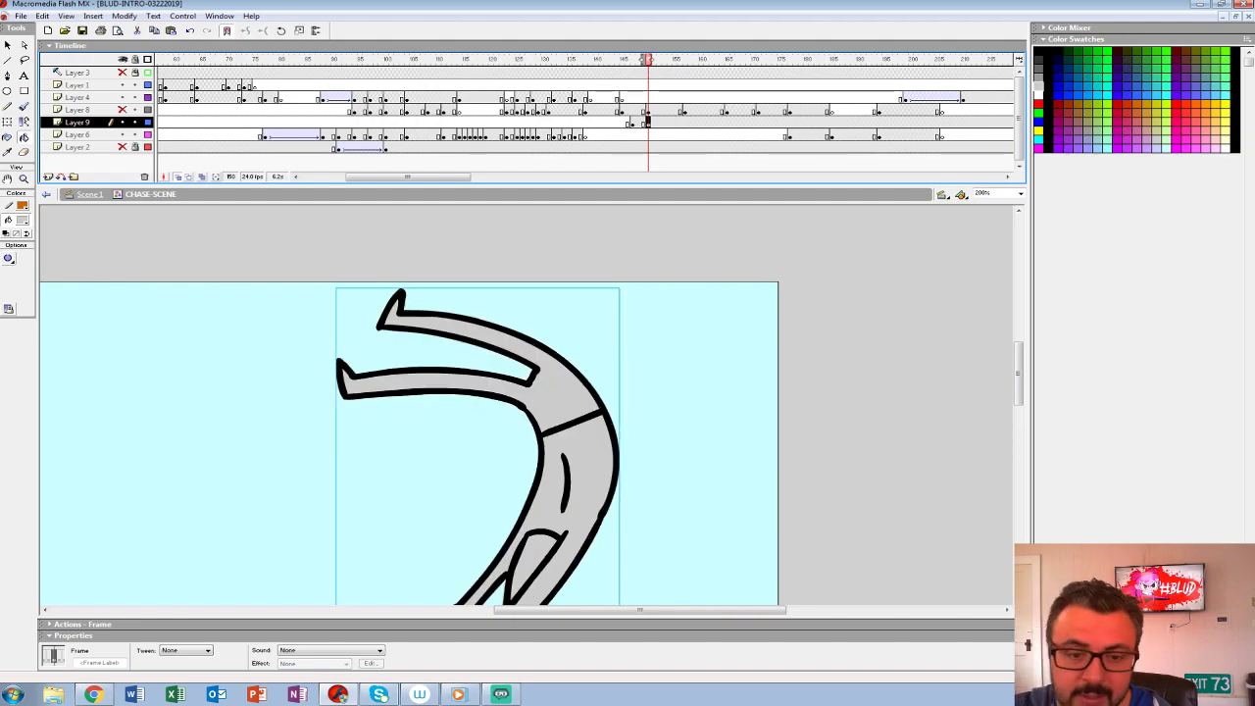
left_click(24, 179)
key("ctrl+minus")
key("ctrl+minus")
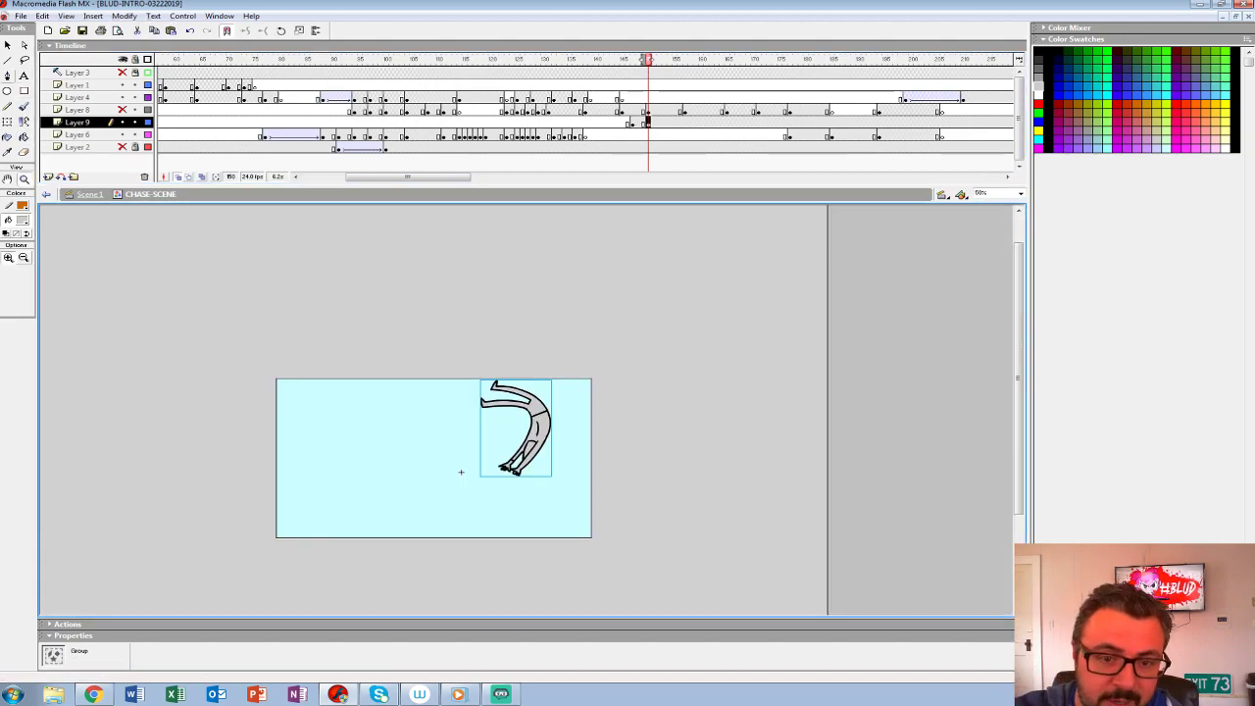
key("q")
left_click_drag(555, 376, 594, 421)
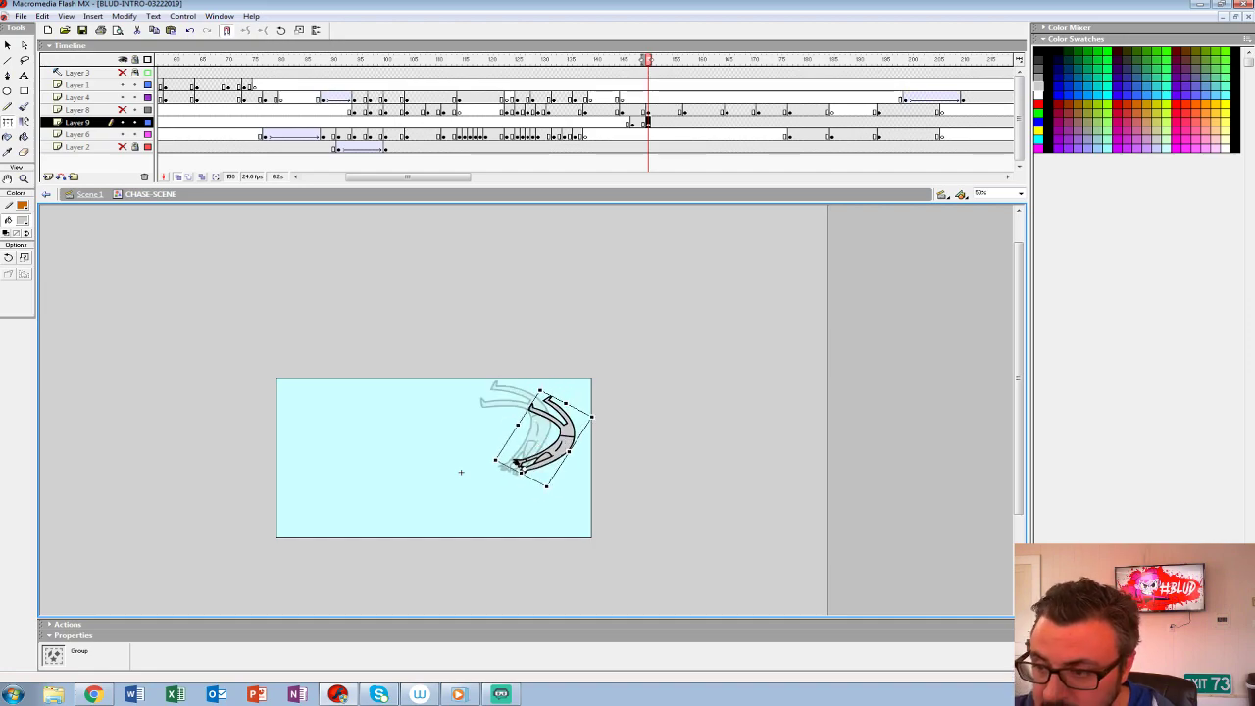
- Select frame 145 on Layer 4, onion-skin it forward to the flying figure's pose, and set the Brush to red #FF0000
left_click_drag(606, 60, 633, 60)
key("Return")
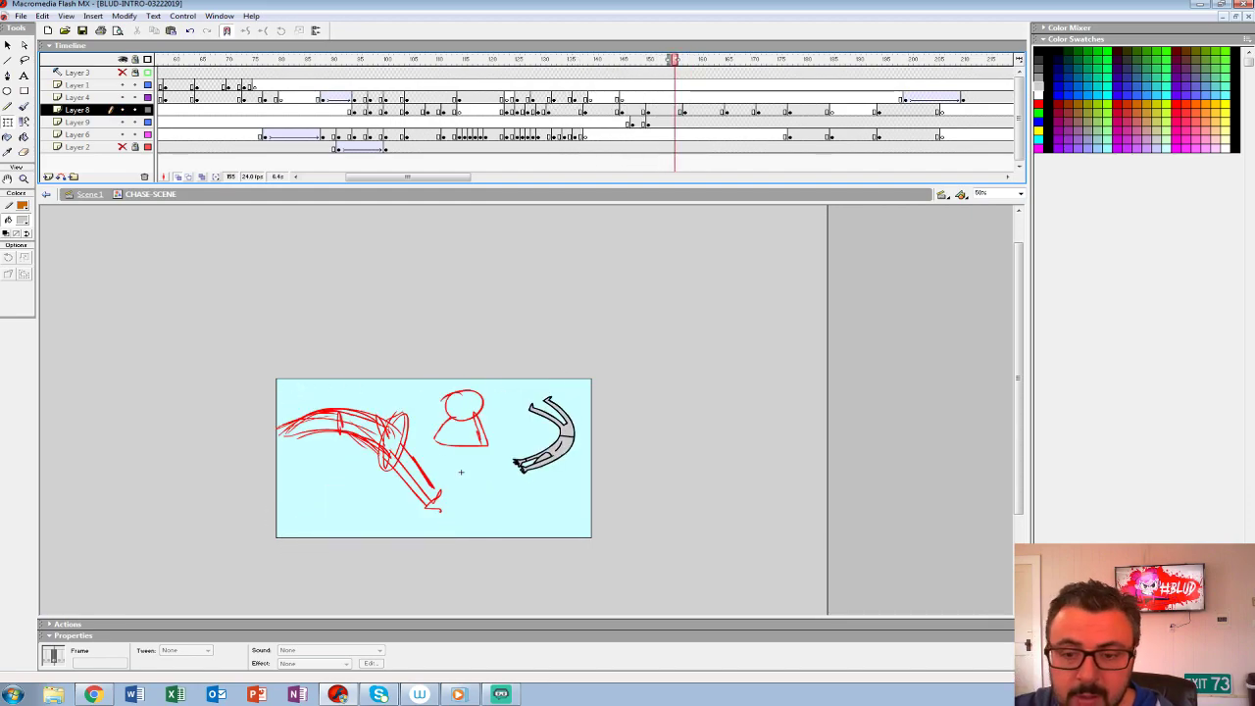
left_click(623, 122)
left_click(621, 98)
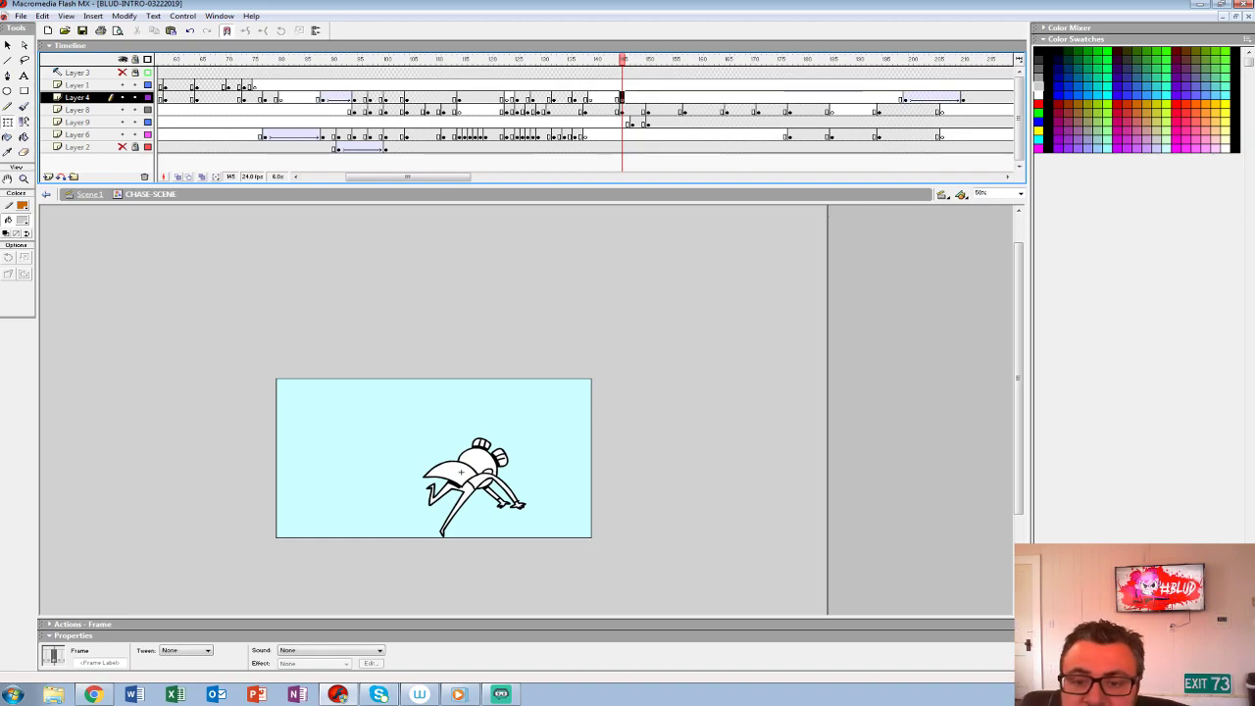
left_click(179, 177)
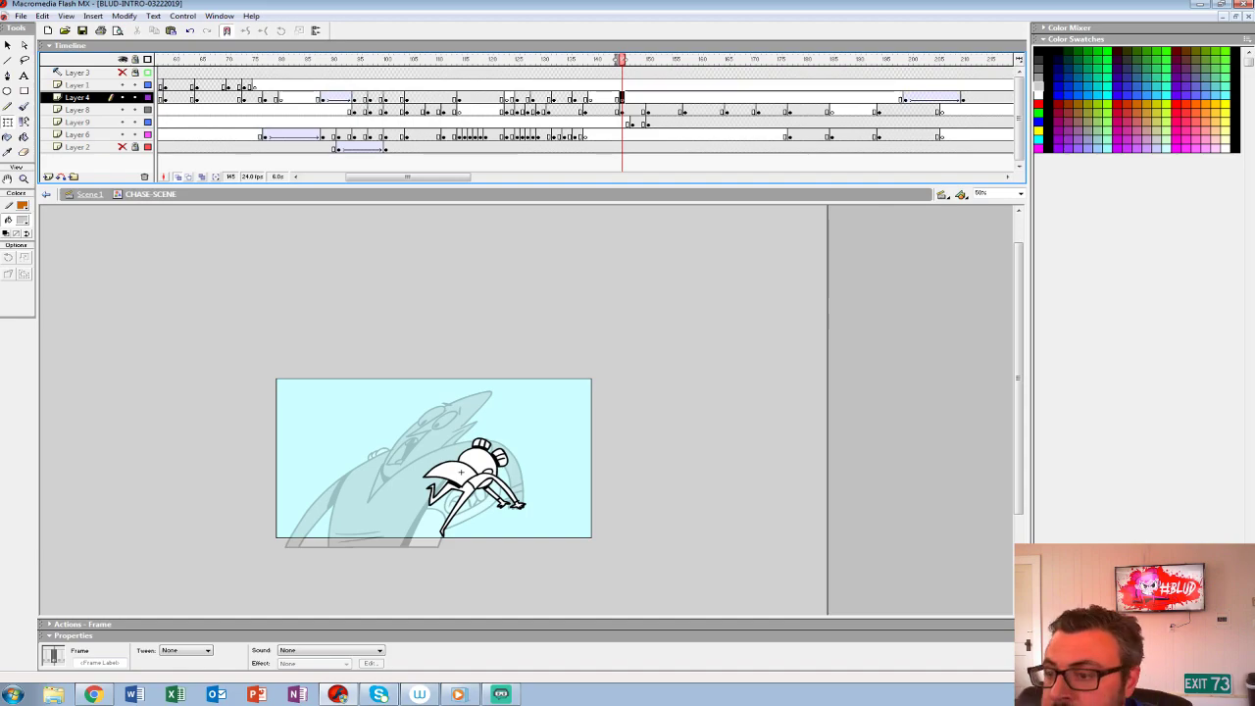
key("z")
left_click(491, 442)
left_click_drag(491, 442, 418, 379)
left_click_drag(626, 60, 642, 60)
left_click_drag(391, 400, 404, 412)
left_click(24, 105)
left_click(23, 221)
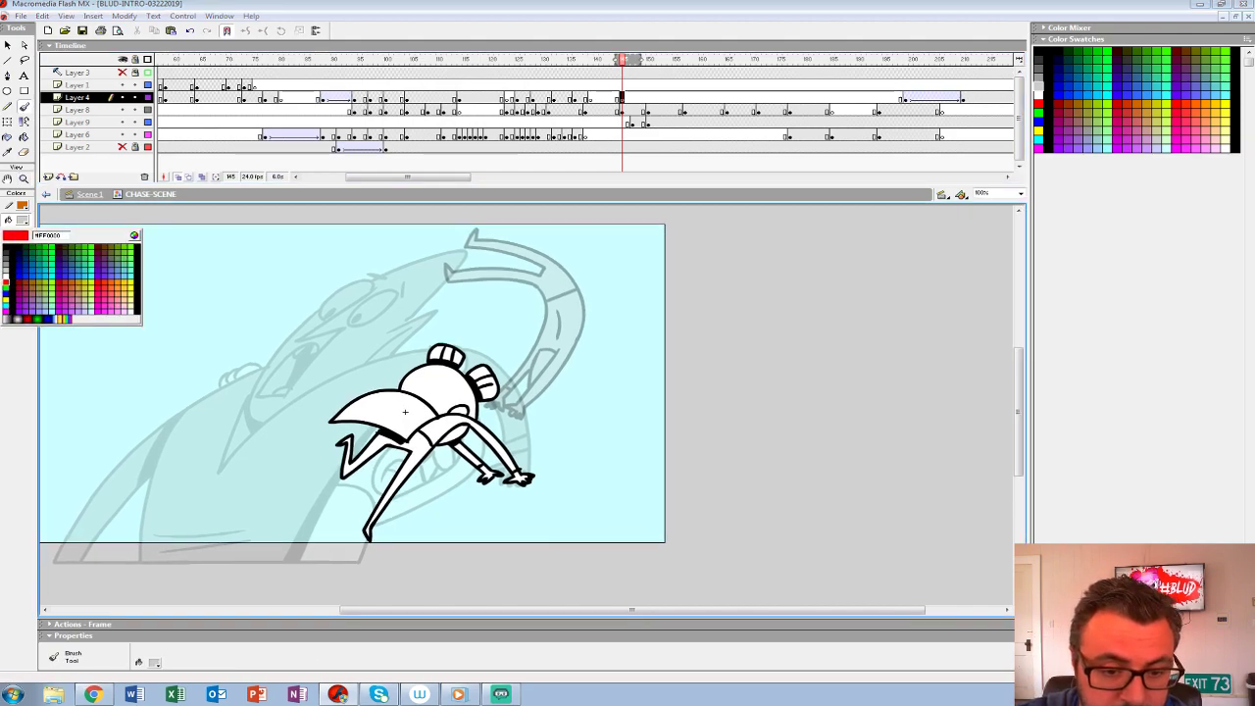
left_click(7, 282)
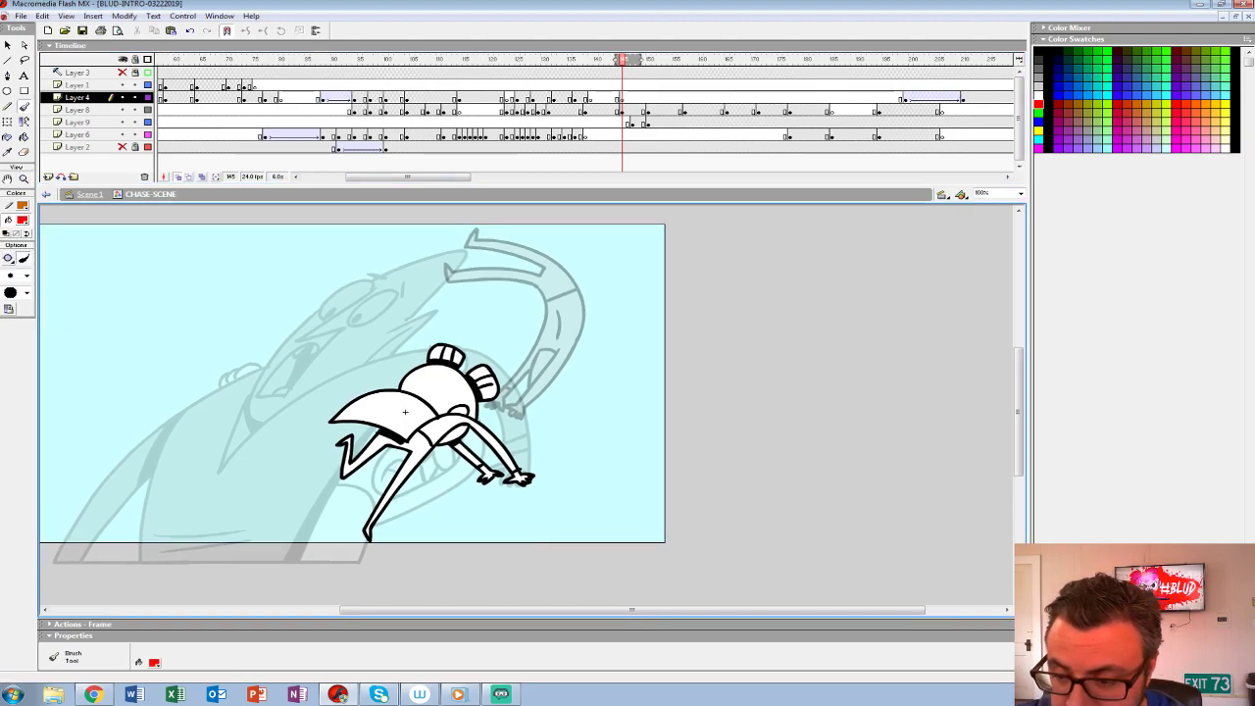
- Rough out the punched character's stretched in-between pose in red on Layer 4, arching the body over the small character
mouse_move(518, 315)
left_mouse_down()
mouse_move(547, 327)
mouse_move(524, 315)
left_mouse_up()
mouse_move(202, 477)
left_mouse_down()
mouse_move(232, 388)
mouse_move(190, 488)
mouse_move(207, 530)
mouse_move(193, 429)
left_mouse_up()
key("ctrl+z")
mouse_move(196, 436)
left_mouse_down()
mouse_move(287, 458)
mouse_move(348, 444)
left_mouse_up()
left_click_drag(244, 466, 291, 537)
mouse_move(670, 341)
left_mouse_down()
mouse_move(707, 384)
mouse_move(704, 473)
mouse_move(694, 355)
mouse_move(647, 329)
mouse_move(419, 374)
mouse_move(339, 432)
left_mouse_up()
left_click_drag(582, 328, 415, 401)
left_click_drag(451, 362, 521, 397)
mouse_move(530, 389)
left_mouse_down()
mouse_move(691, 356)
mouse_move(698, 453)
left_mouse_up()
left_click_drag(663, 354, 702, 438)
mouse_move(628, 346)
left_mouse_down()
mouse_move(531, 390)
mouse_move(566, 364)
left_mouse_up()
mouse_move(491, 350)
left_mouse_down()
mouse_move(536, 382)
mouse_move(403, 540)
left_mouse_up()
left_click_drag(494, 406, 388, 564)
left_click_drag(455, 389, 339, 596)
mouse_move(600, 318)
left_mouse_down()
mouse_move(464, 355)
mouse_move(352, 311)
mouse_move(314, 347)
left_mouse_up()
key("ctrl+z")
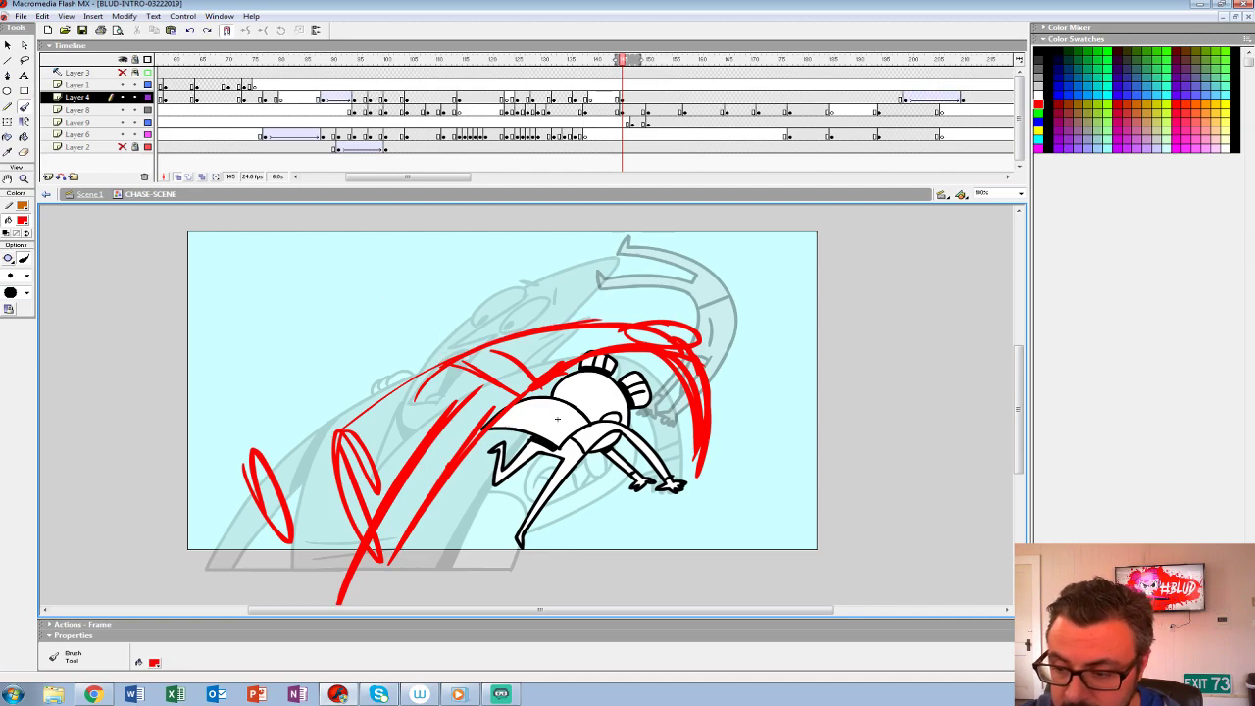
- Strengthen the red sketch's long back curve and leg lines, and add a curved line across the body
mouse_move(502, 342)
left_mouse_down()
mouse_move(320, 366)
mouse_move(386, 311)
mouse_move(268, 412)
left_mouse_up()
key("ctrl+z")
key("ctrl+z")
mouse_move(528, 325)
left_mouse_down()
mouse_move(555, 322)
mouse_move(667, 429)
mouse_move(473, 359)
left_mouse_up()
left_click_drag(404, 487, 351, 595)
mouse_move(675, 332)
left_mouse_down()
mouse_move(432, 351)
mouse_move(227, 583)
left_mouse_up()
mouse_move(618, 313)
left_mouse_down()
mouse_move(343, 408)
mouse_move(224, 571)
left_mouse_up()
mouse_move(660, 314)
left_mouse_down()
mouse_move(363, 400)
mouse_move(455, 405)
mouse_move(257, 587)
left_mouse_up()
left_click_drag(382, 406, 289, 545)
left_click_drag(412, 391, 481, 428)
left_click_drag(411, 514, 379, 588)
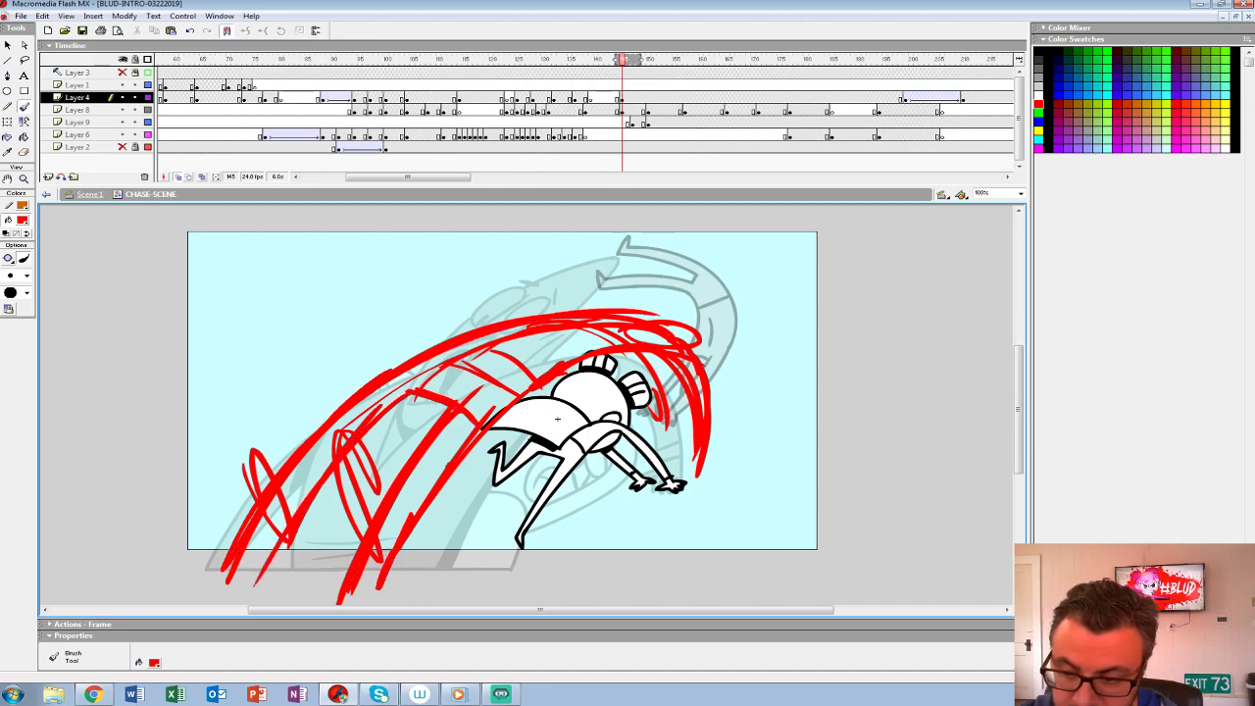
- Sketch the in-between pose's drooping arms and thrown-back head in red
left_click_drag(441, 471, 439, 478)
mouse_move(688, 415)
left_mouse_down()
mouse_move(692, 470)
mouse_move(682, 457)
left_mouse_up()
left_click_drag(691, 355, 707, 446)
mouse_move(625, 359)
left_mouse_down()
mouse_move(654, 392)
mouse_move(660, 429)
left_mouse_up()
left_click_drag(625, 360, 653, 418)
mouse_move(628, 318)
left_mouse_down()
mouse_move(678, 328)
mouse_move(703, 359)
left_mouse_up()
left_click_drag(666, 392, 636, 385)
- Add a blank keyframe at frame 146 on Layer 4 for inking over the onion-skinned red sketch
key("period")
key("F6")
key("Delete")
key("z")
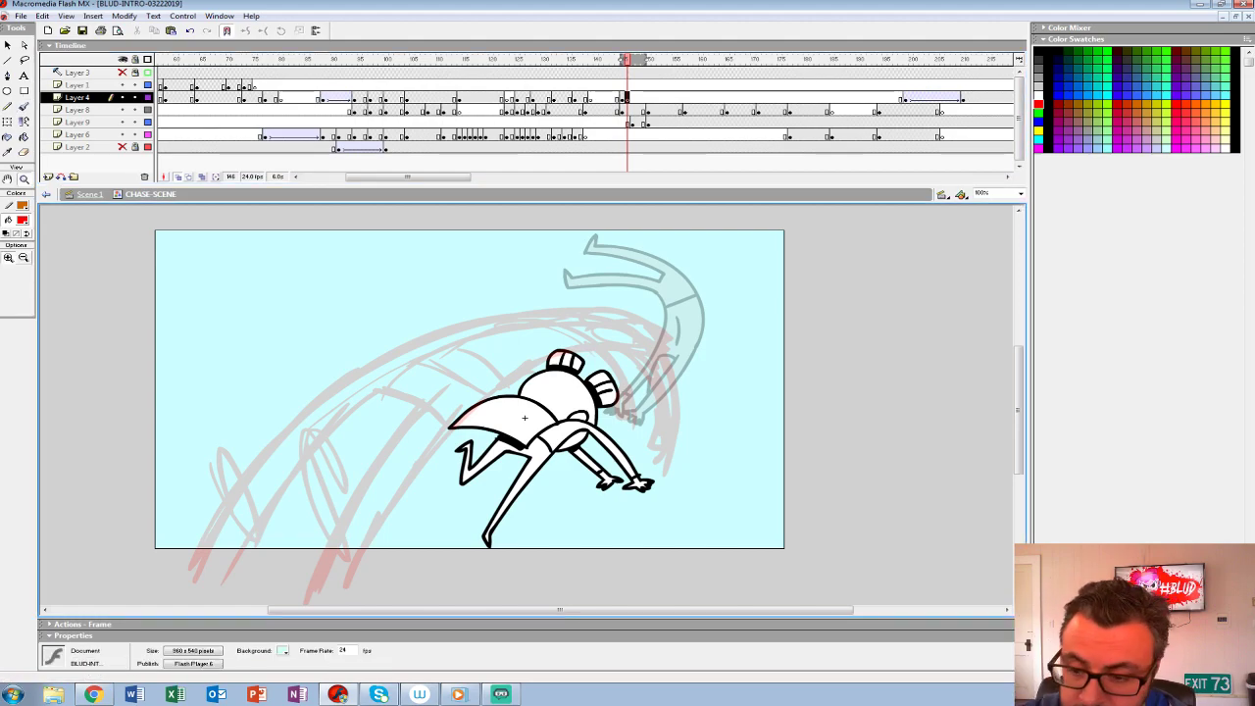
left_click(524, 418)
left_click(761, 362, "alt")
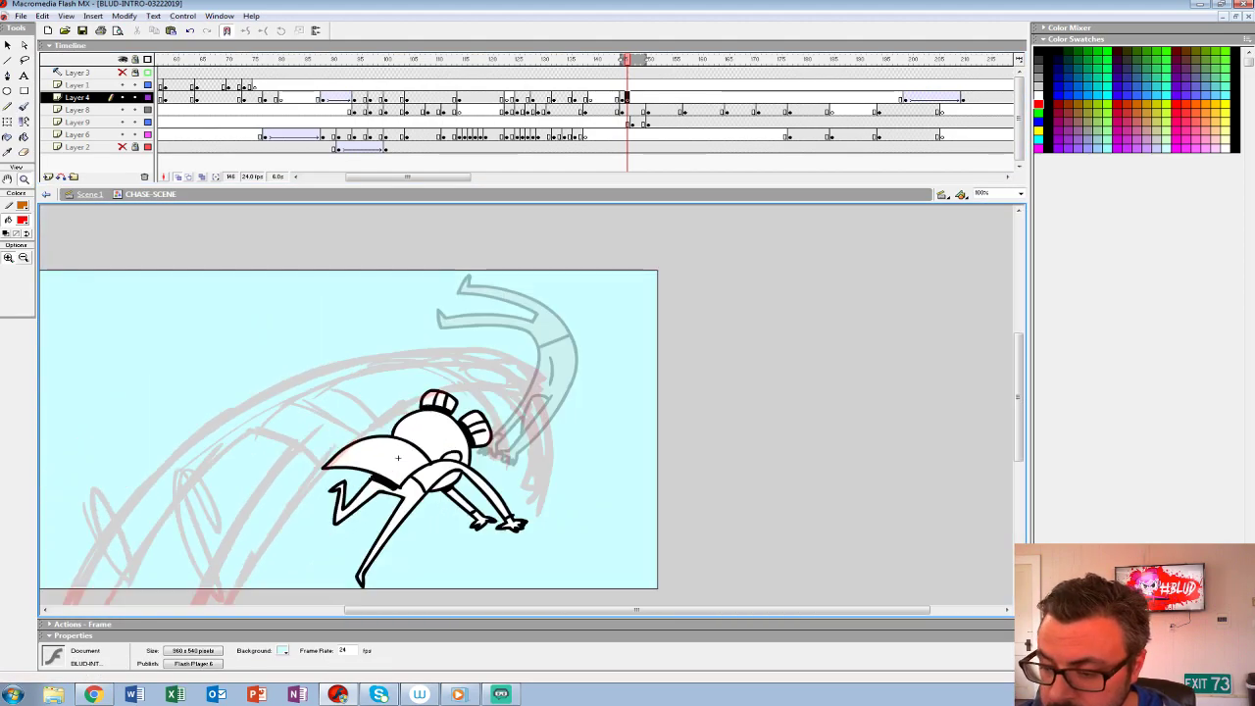
left_click(528, 409)
left_click_drag(526, 400, 774, 327)
key("ctrl+minus")
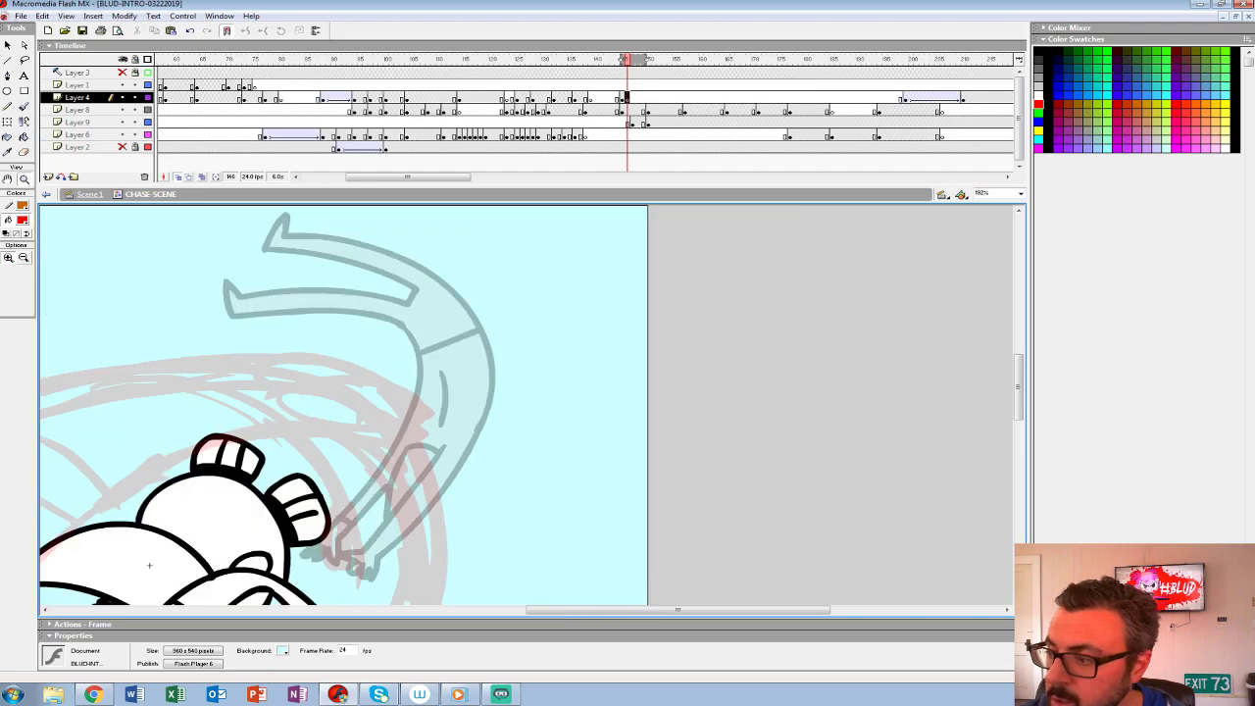
key("ctrl+minus")
mouse_move(525, 404)
left_mouse_down()
mouse_move(781, 178)
mouse_move(837, 261)
mouse_move(837, 283)
mouse_move(736, 427)
mouse_move(496, 406)
mouse_move(451, 485)
left_mouse_up()
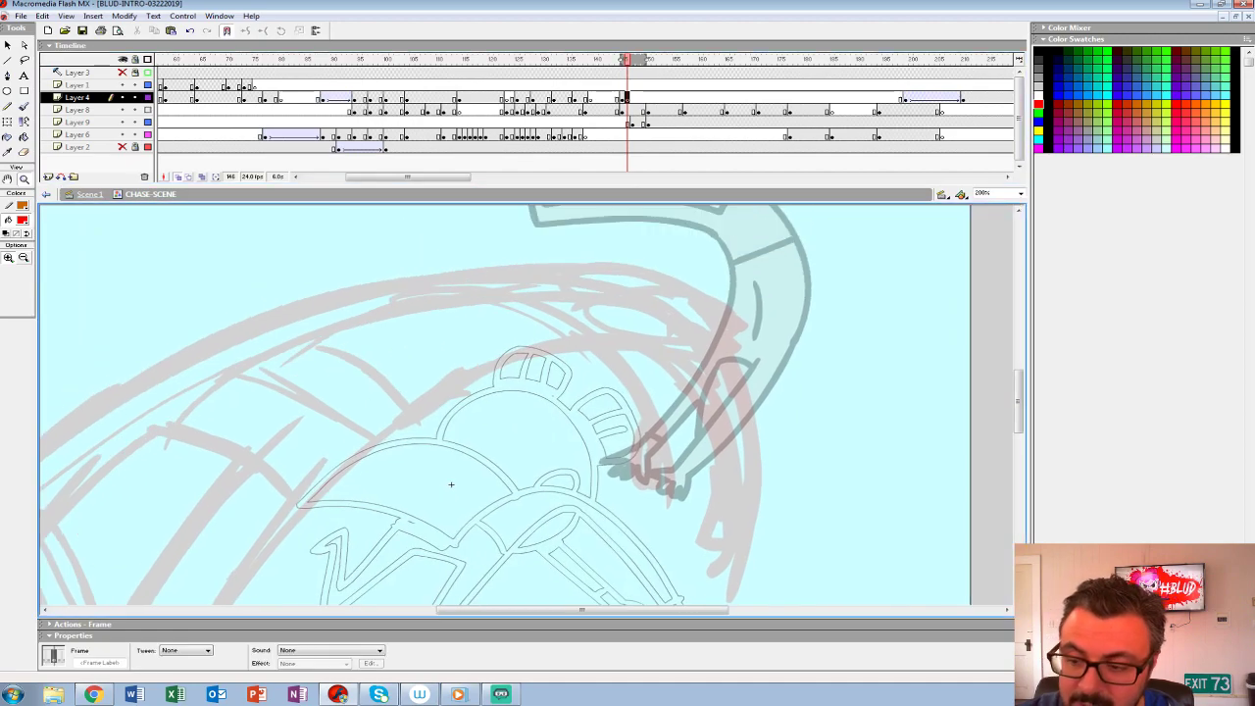
- Set the Brush to black, choose its size, extend the onion skin back to the large character's drawing, and show Layer 8 solid
left_click(22, 220)
left_click(7, 251)
left_click(25, 107)
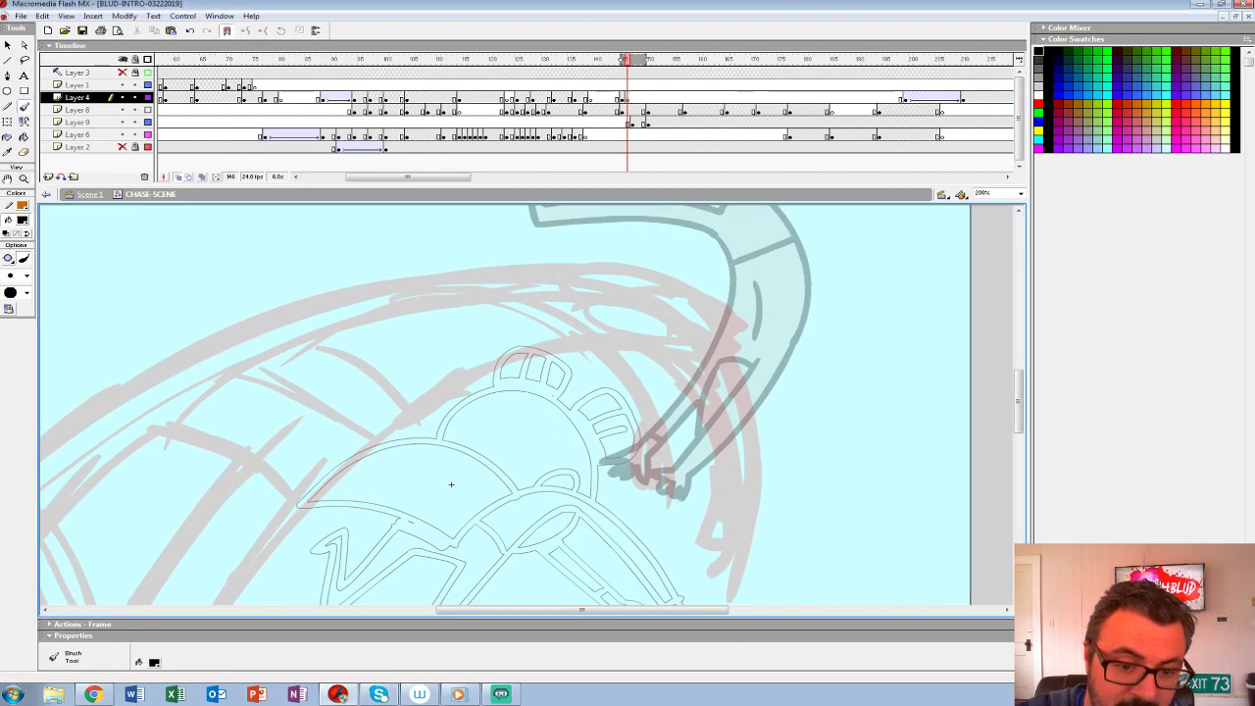
left_click(26, 276)
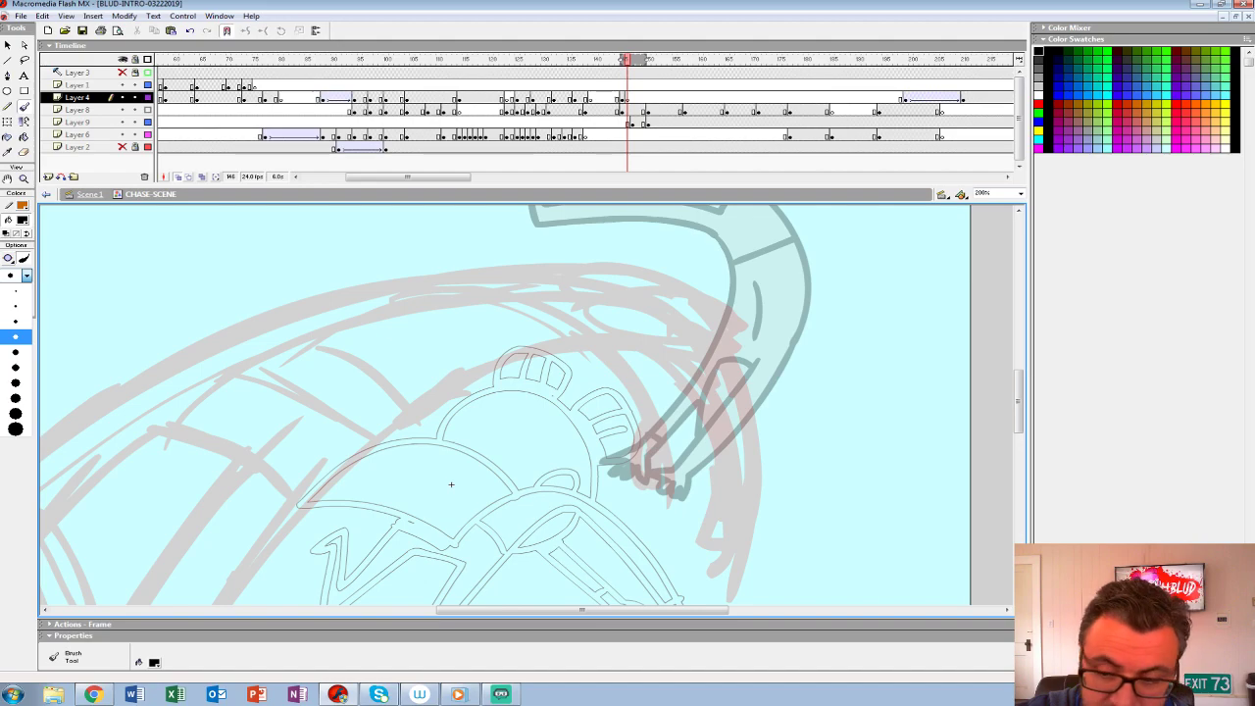
left_click(14, 337)
left_click_drag(574, 290, 617, 296)
key("ctrl+z")
left_click_drag(622, 59, 618, 60)
left_click_drag(450, 484, 328, 406)
left_click(148, 110)
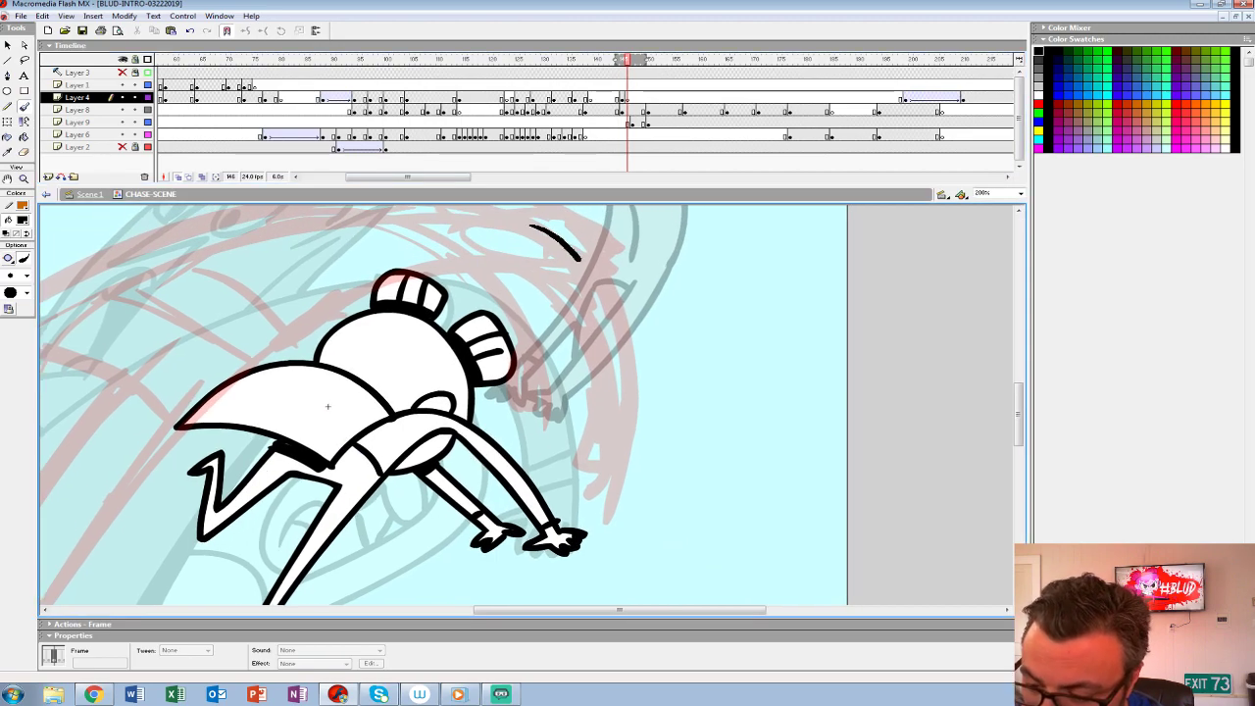
- Ink the in-between pose's outer arm and hand on Layer 4, and outline the thrown-back head's snout and brow
mouse_move(575, 252)
left_mouse_down()
mouse_move(616, 343)
mouse_move(600, 466)
left_mouse_up()
mouse_move(475, 256)
left_mouse_down()
mouse_move(549, 286)
mouse_move(586, 381)
mouse_move(578, 459)
left_mouse_up()
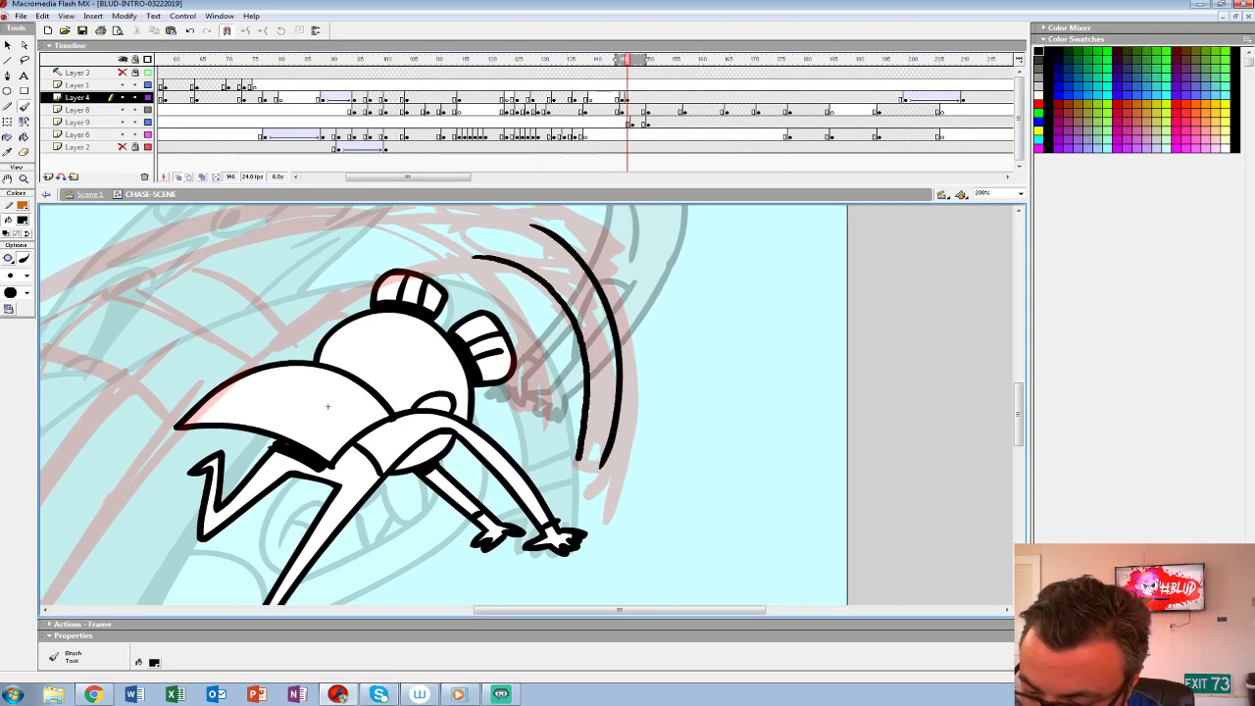
left_click_drag(328, 406, 560, 495)
left_click_drag(719, 307, 578, 302)
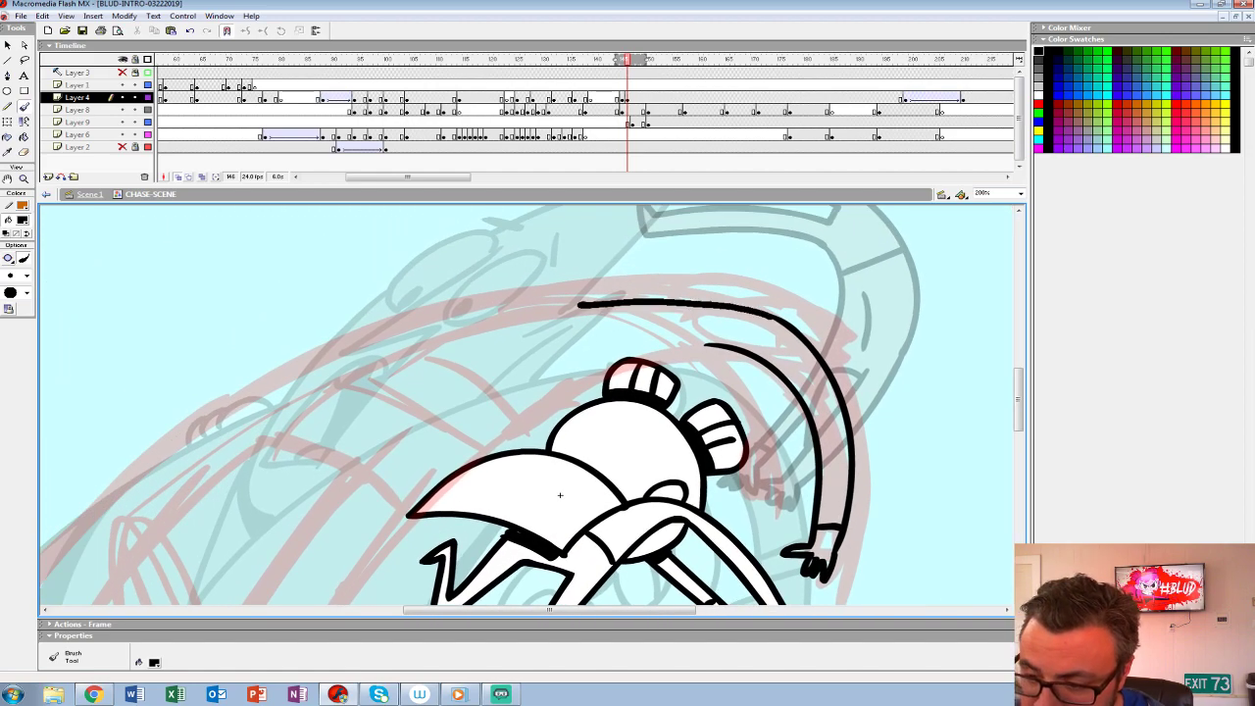
left_click_drag(560, 496, 345, 517)
left_click_drag(633, 359, 510, 298)
key("ctrl+z")
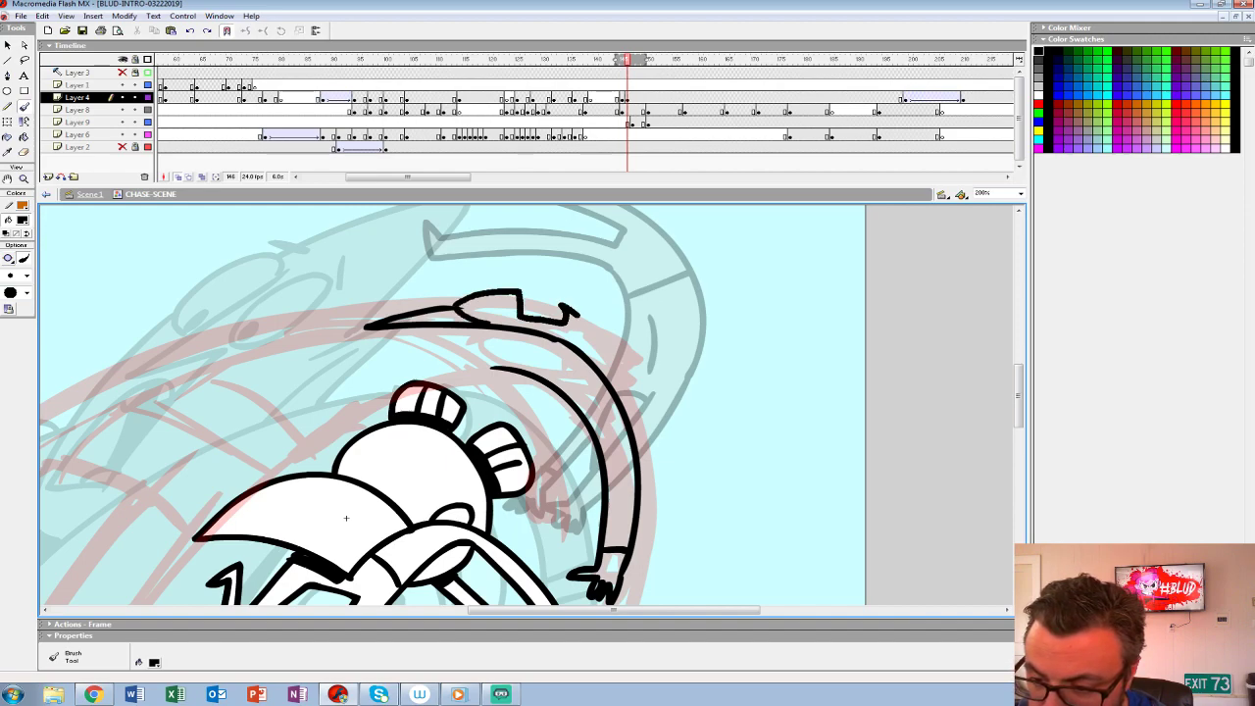
- Ink the arched body's long back and underside curves over the red sketch
mouse_move(345, 518)
left_mouse_down()
mouse_move(421, 535)
mouse_move(620, 398)
left_mouse_up()
mouse_move(770, 247)
left_mouse_down()
mouse_move(667, 288)
mouse_move(436, 473)
left_mouse_up()
left_click_drag(619, 398, 850, 183)
mouse_move(708, 206)
left_mouse_down()
mouse_move(546, 423)
mouse_move(433, 471)
mouse_move(172, 469)
left_mouse_up()
mouse_move(588, 295)
left_mouse_down()
mouse_move(513, 473)
mouse_move(592, 375)
left_mouse_up()
mouse_move(655, 235)
left_mouse_down()
mouse_move(606, 279)
mouse_move(449, 542)
left_mouse_up()
left_click_drag(196, 546, 530, 544)
mouse_move(854, 261)
left_mouse_down()
mouse_move(694, 507)
mouse_move(608, 503)
left_mouse_up()
- Ink the in-between pose's leg outlines and the gap between the legs, following the red sketch
mouse_move(728, 280)
left_mouse_down()
mouse_move(520, 314)
mouse_move(275, 443)
left_mouse_up()
key("ctrl+z")
mouse_move(727, 282)
left_mouse_down()
mouse_move(412, 348)
mouse_move(235, 463)
left_mouse_up()
mouse_move(609, 503)
left_mouse_down()
mouse_move(816, 385)
mouse_move(968, 337)
mouse_move(803, 451)
left_mouse_up()
key("ctrl+z")
mouse_move(916, 233)
left_mouse_down()
mouse_move(858, 237)
mouse_move(507, 345)
mouse_move(335, 473)
left_mouse_up()
mouse_move(336, 473)
left_mouse_down()
mouse_move(629, 260)
mouse_move(434, 523)
left_mouse_up()
mouse_move(745, 323)
left_mouse_down()
mouse_move(464, 422)
mouse_move(534, 364)
left_mouse_up()
mouse_move(680, 257)
left_mouse_down()
mouse_move(598, 234)
mouse_move(464, 337)
mouse_move(312, 559)
left_mouse_up()
left_click_drag(858, 303, 564, 529)
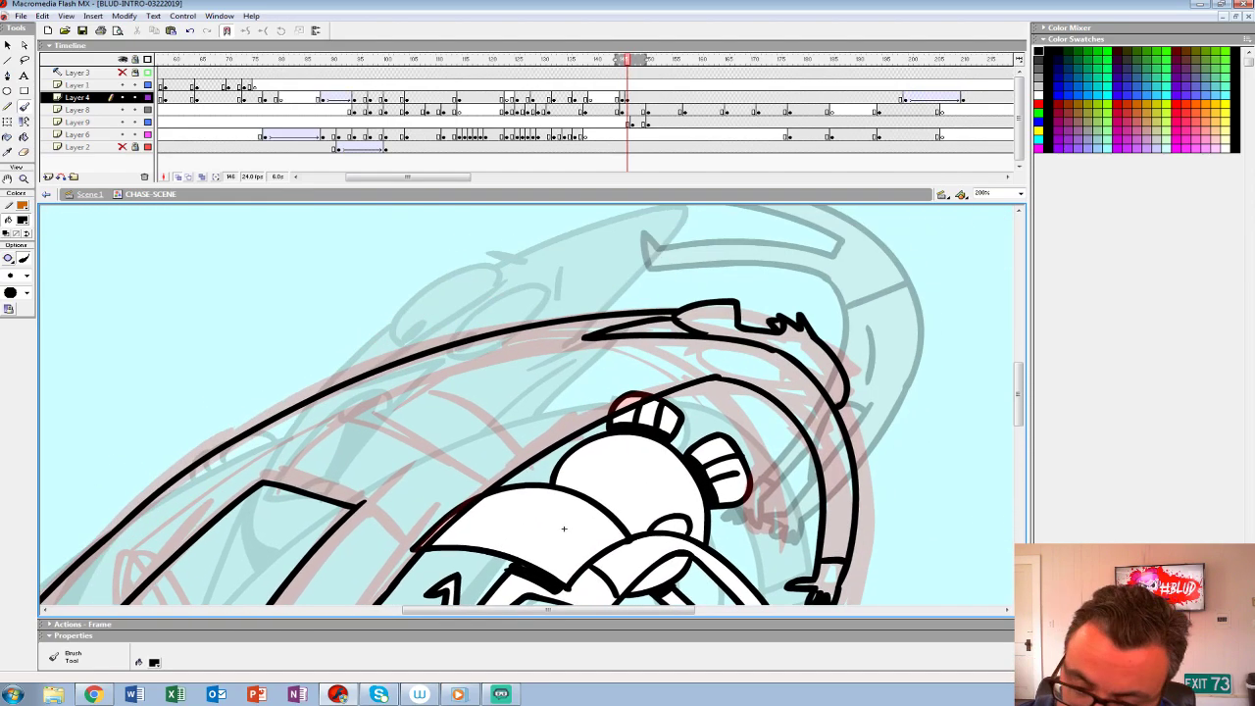
- Ink the curved waistline across the arched body and a shorter curve on the upper torso
mouse_move(372, 378)
left_mouse_down()
mouse_move(501, 466)
mouse_move(413, 370)
mouse_move(525, 461)
left_mouse_up()
key("ctrl+z")
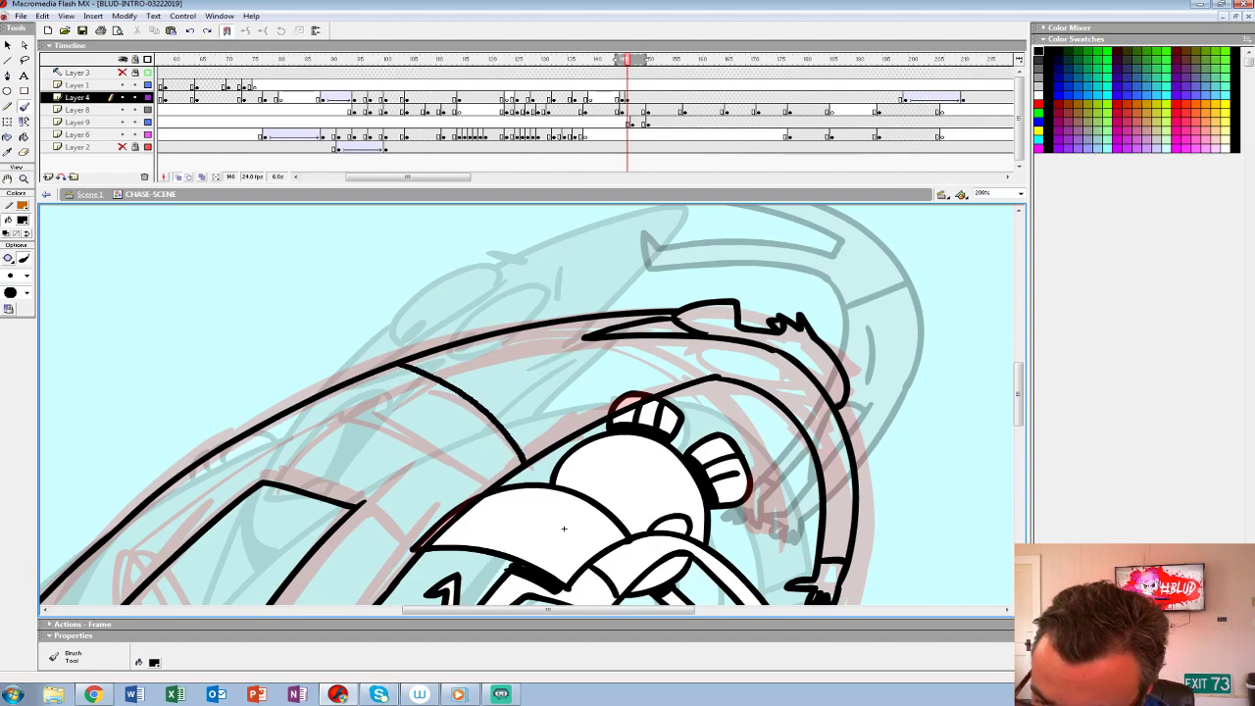
left_click_drag(647, 457, 616, 351)
- Ink the second drooping arm with its cuff and hand beneath the shoulder, and blacken the gap between the arms
key("z")
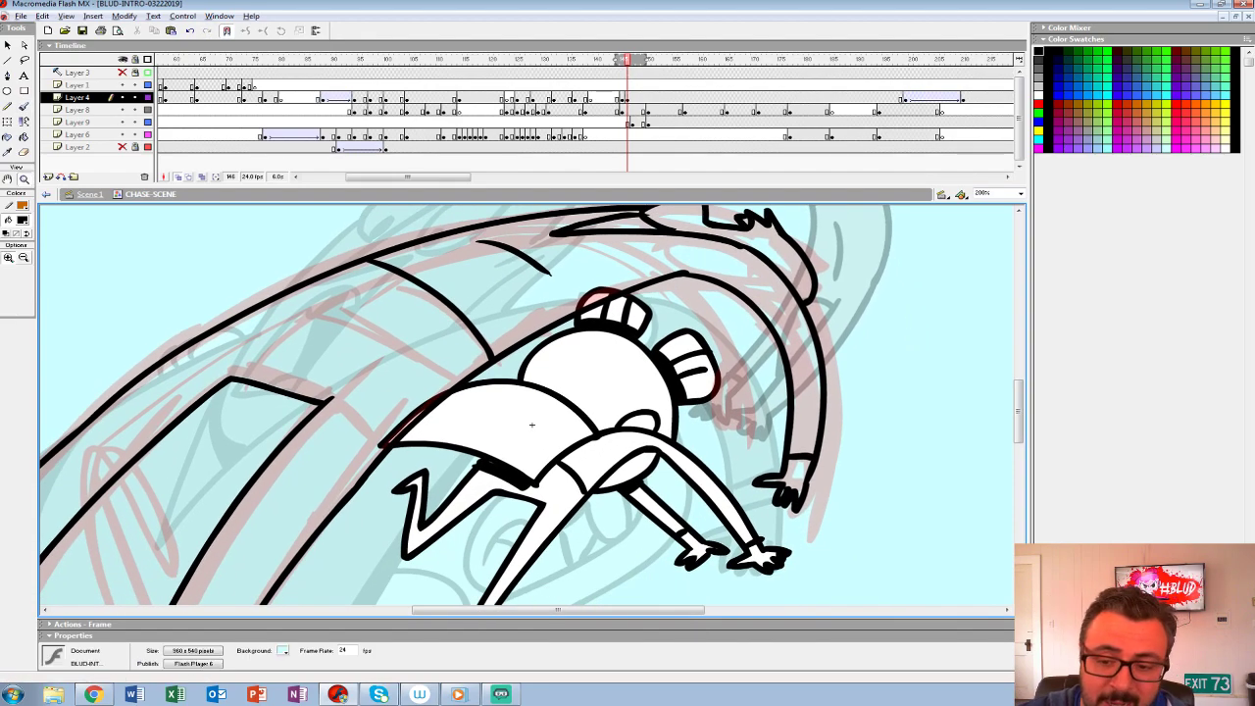
left_click(616, 351, "alt")
left_click(615, 351, "alt")
left_click(461, 449)
left_click(288, 448)
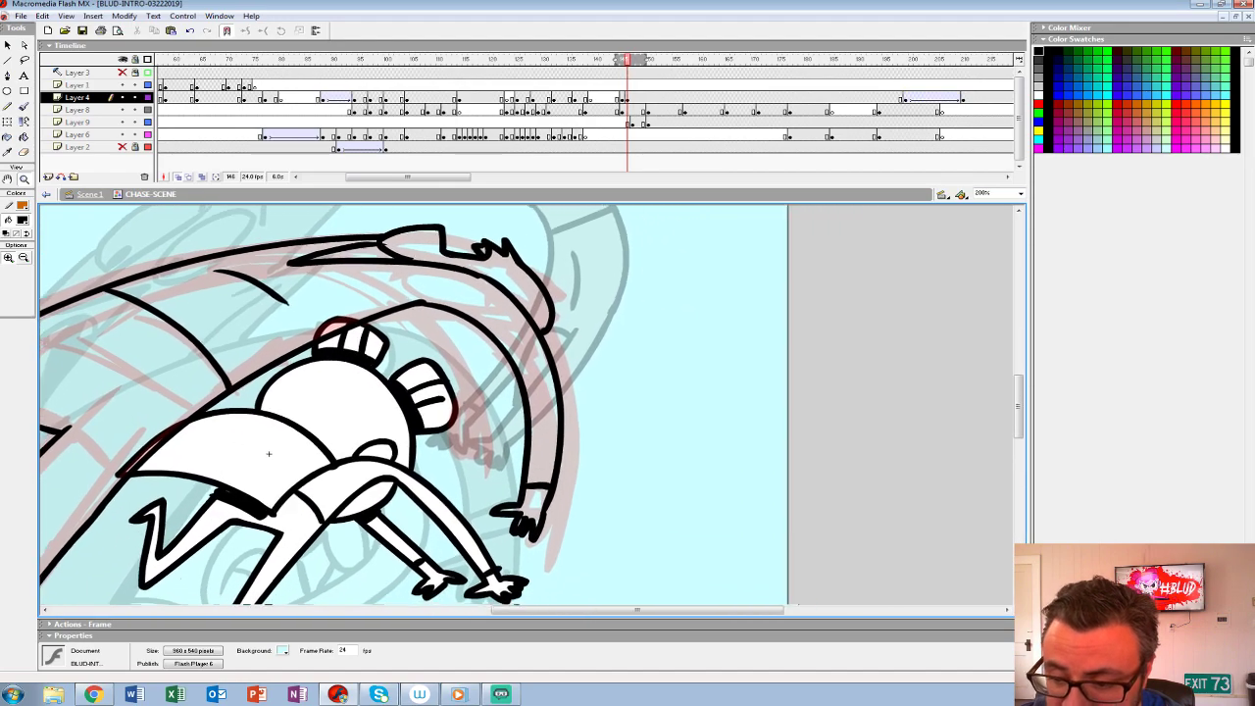
key("b")
mouse_move(375, 309)
left_mouse_down()
mouse_move(425, 401)
mouse_move(409, 452)
mouse_move(431, 399)
mouse_move(413, 470)
mouse_move(453, 352)
mouse_move(402, 320)
left_mouse_up()
key("ctrl+z")
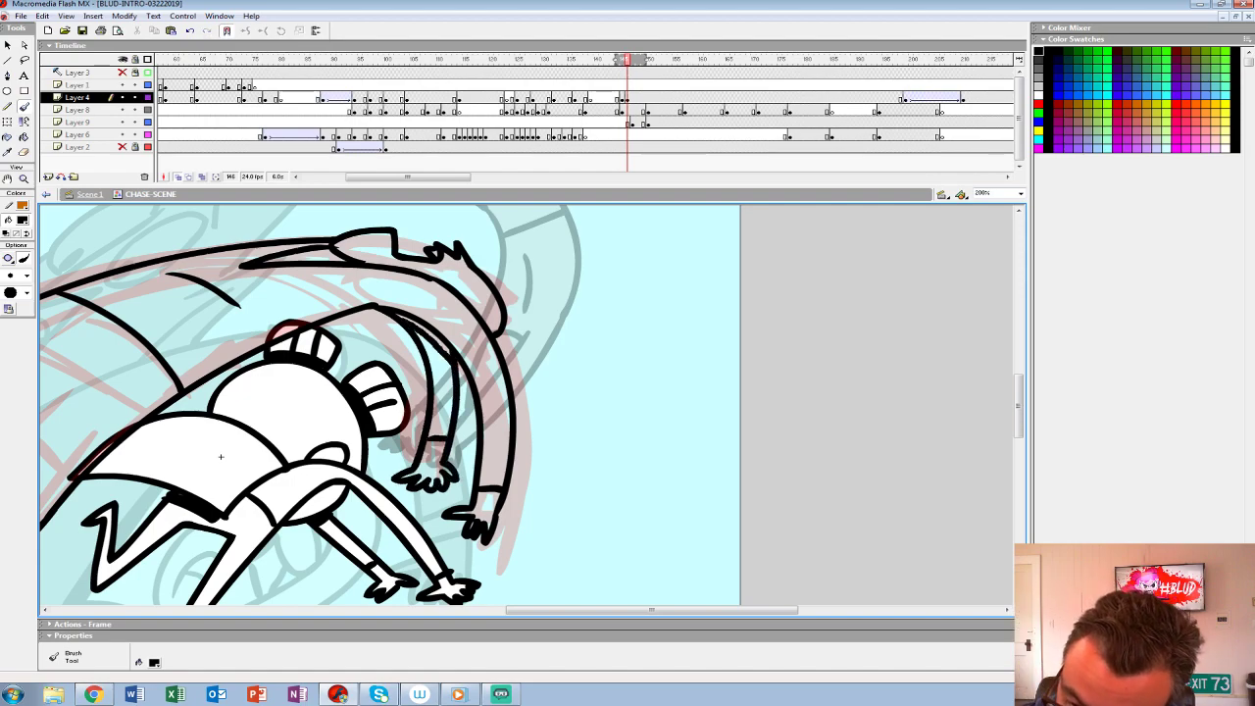
key("z")
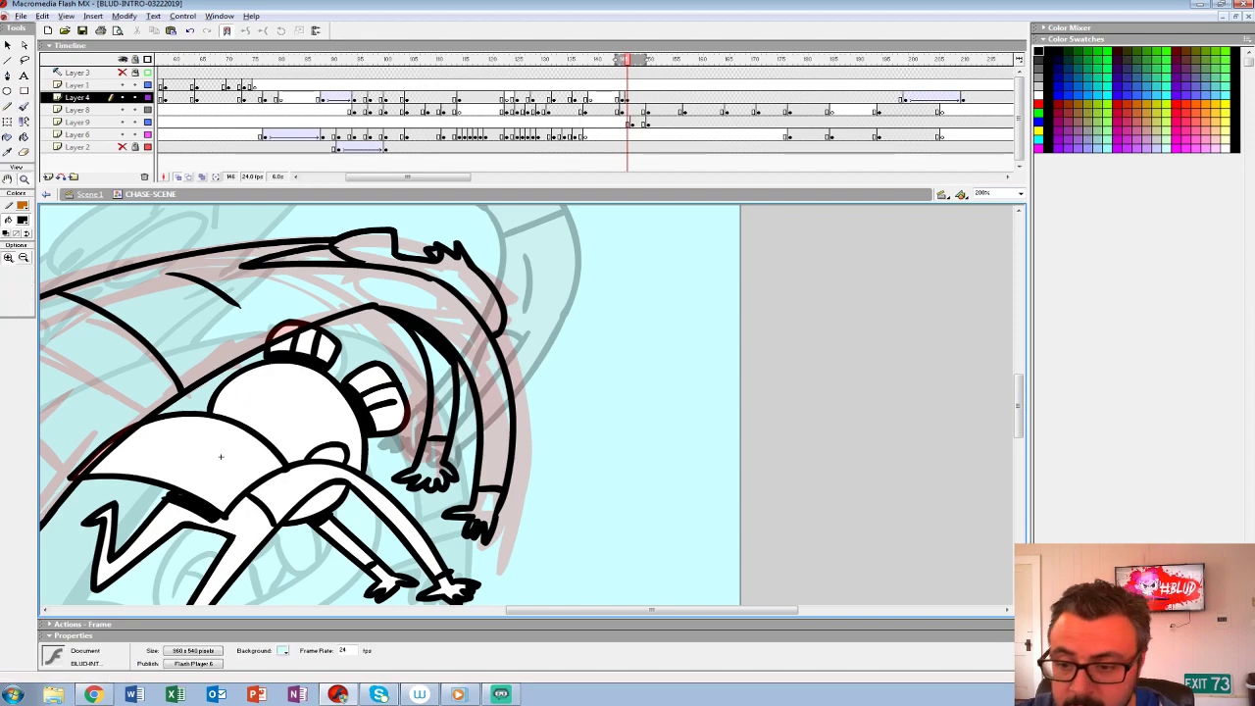
- Turn off onion skinning and compare the inked arched pose on Layer 4 with the preceding frame
left_click(512, 328, "alt")
left_click(512, 329, "alt")
left_click(622, 98)
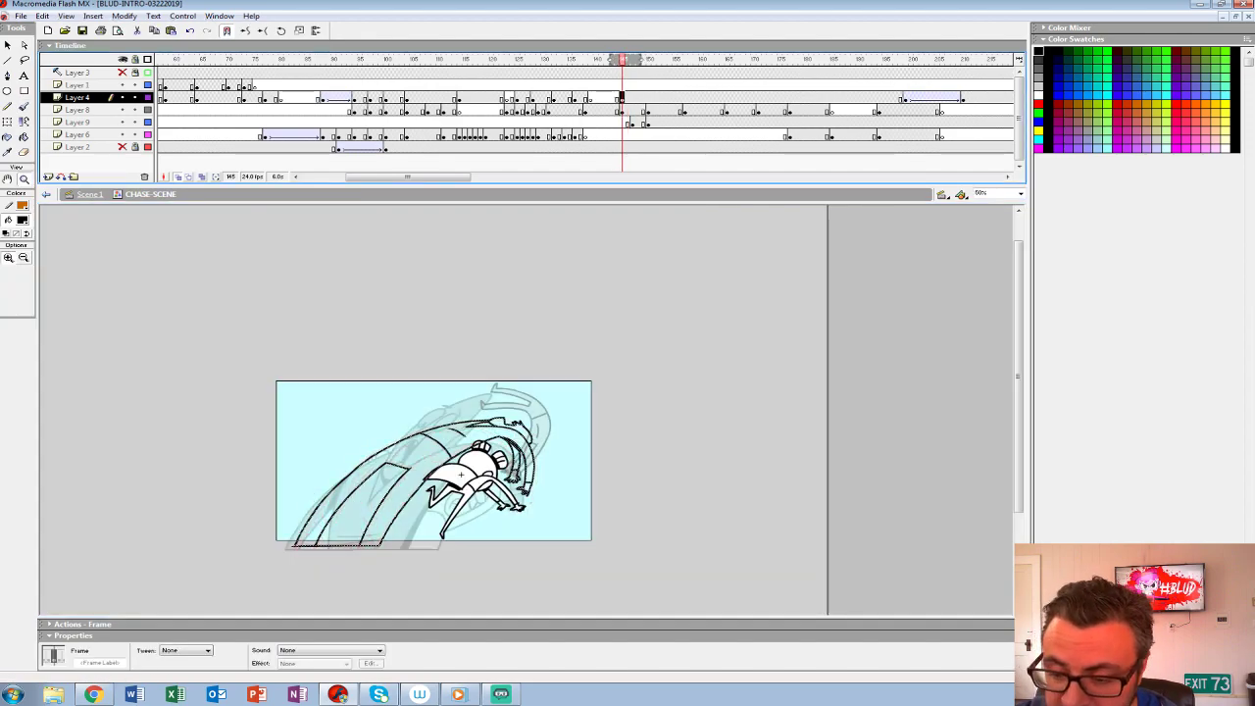
left_click(493, 471)
left_click(179, 178)
key("comma")
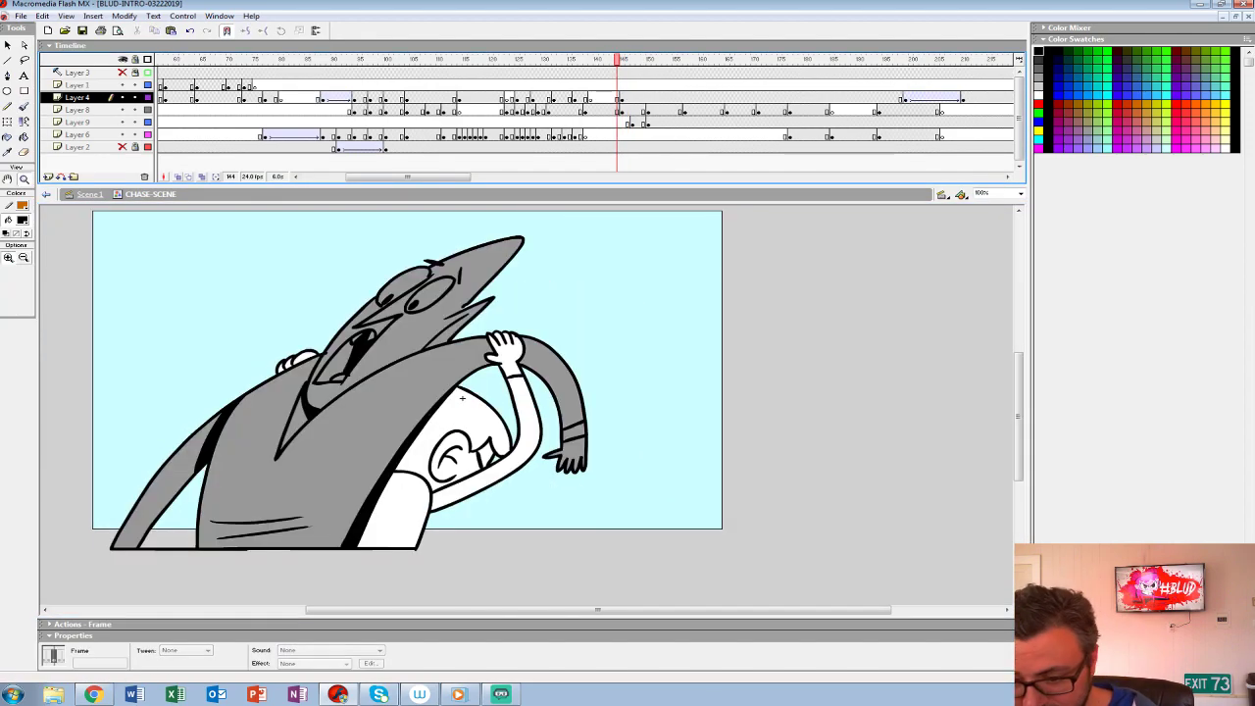
key("period")
key("comma")
- Fill the arched character's legs, torso, head and drooping arms with the dark grey used in the preceding frame
left_click(21, 220)
left_click(5, 268)
left_click(24, 138)
key("period")
left_click(363, 357)
left_click(491, 323)
left_click(587, 316)
left_click(507, 298)
left_click(573, 364)
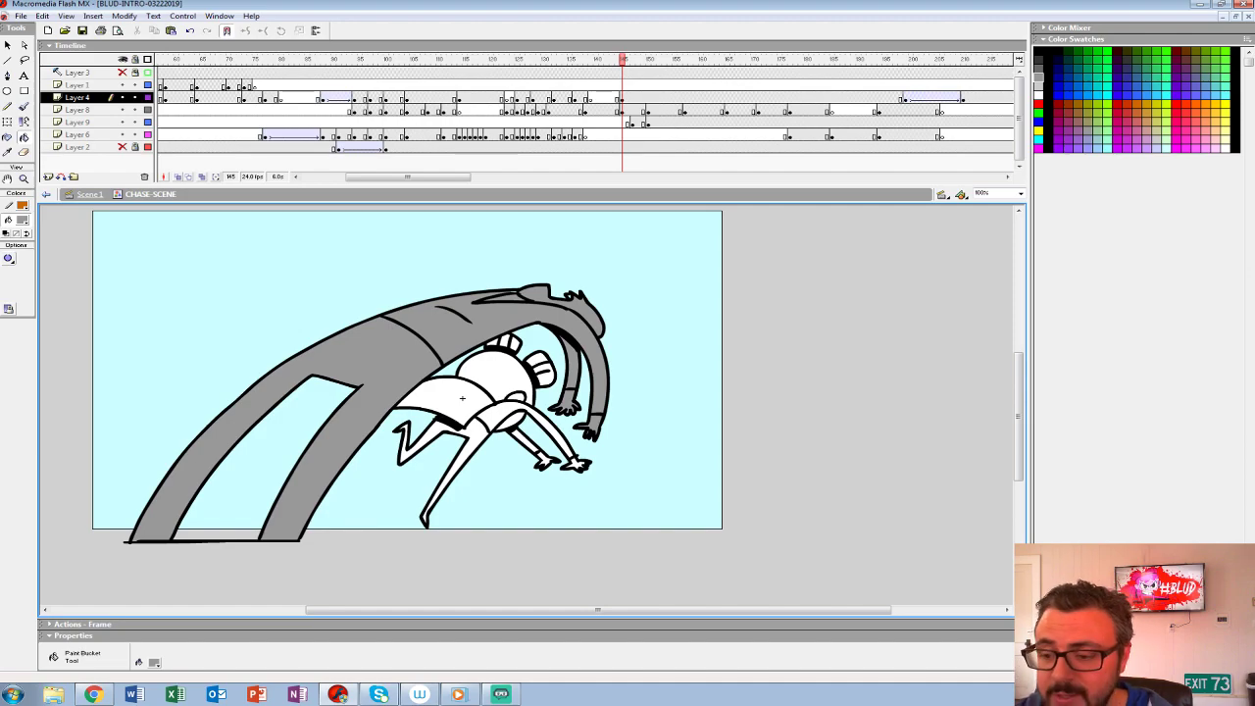
- Clear the arched pose from Layer 4 at frame 147 so only the flying pose follows
left_click_drag(622, 60, 675, 60)
left_click(612, 85)
left_click(633, 97)
key("Delete")
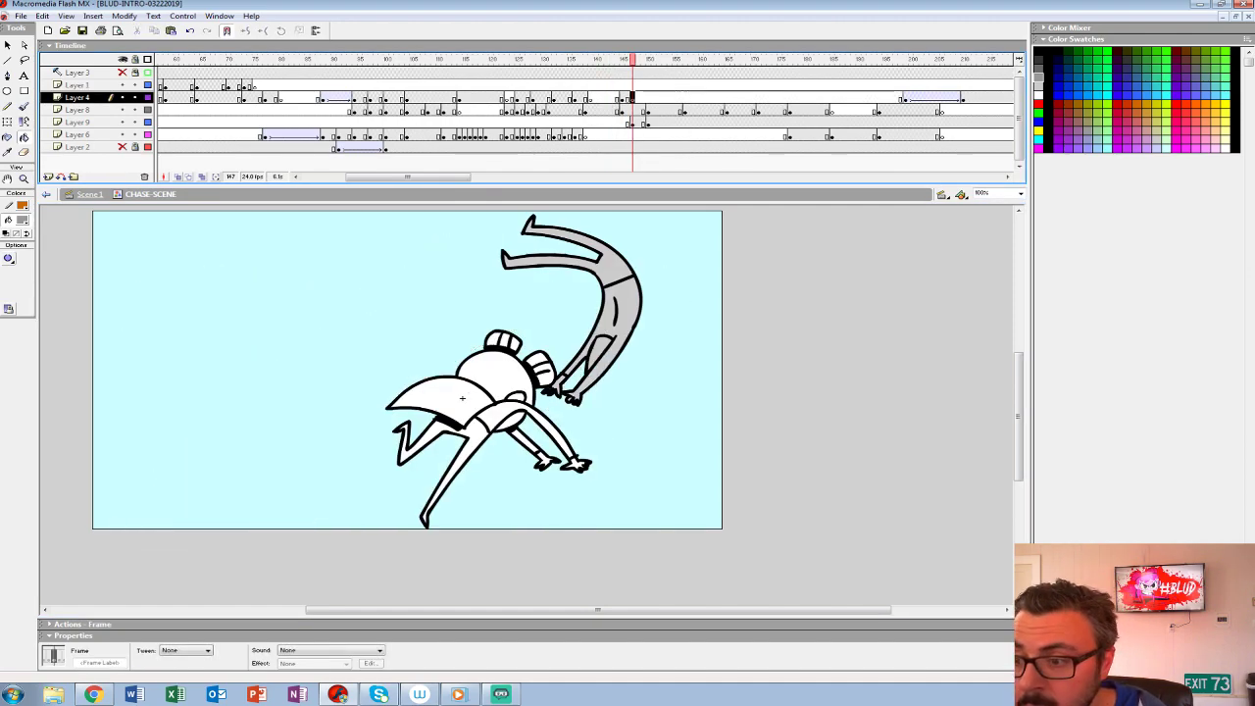
- Examine the transition from the grabbed pose through the arched in-between to the flying pose, frame by frame
key("comma")
key("comma")
key("comma")
key("comma")
key("comma")
key("period")
key("period")
key("period")
key("period")
key("period")
key("period")
key("period")
key("period")
key("period")
key("period")
key("period")
key("period")
key("comma")
key("comma")
key("comma")
key("comma")
key("comma")
key("comma")
key("comma")
key("comma")
key("comma")
key("comma")
key("period")
key("period")
key("period")
key("period")
key("period")
key("period")
key("period")
key("period")
key("period")
key("period")
- Show the background scenery on Layer 2 and play back the punch and flight sequence
left_click(122, 147)
left_click(560, 97)
key("Return")
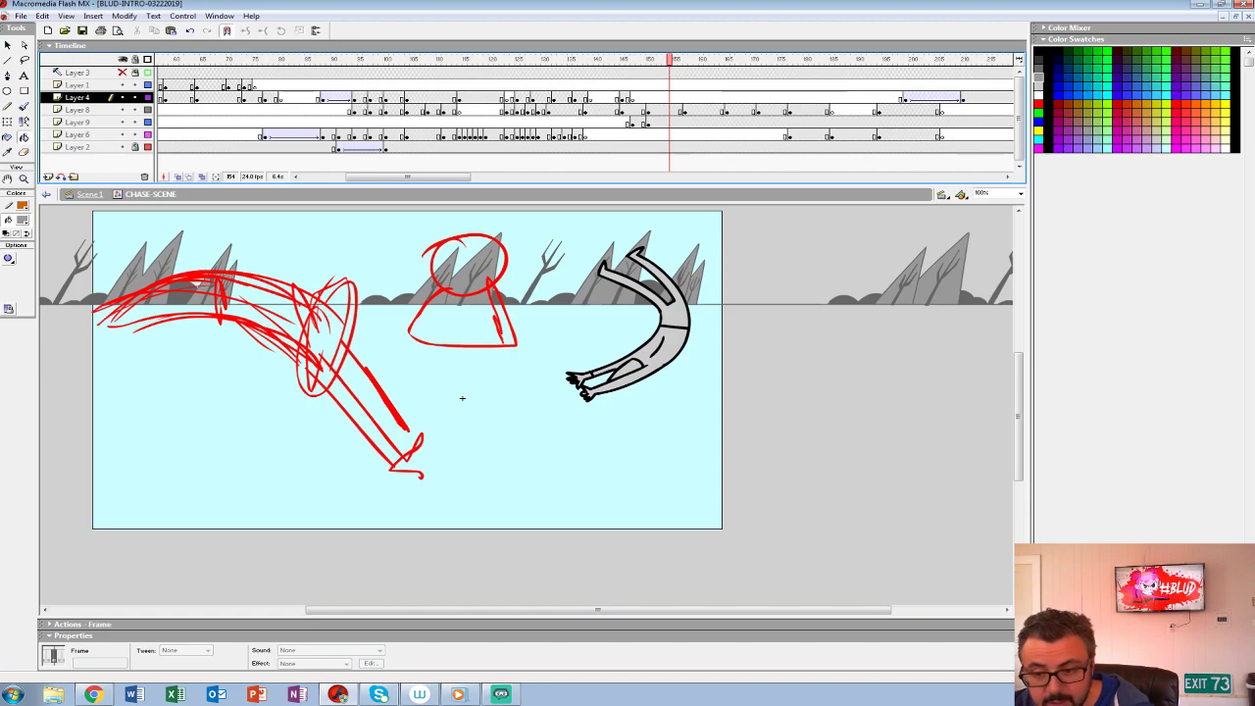
key("ctrl+shift+w")
left_click(324, 97)
key("Return")
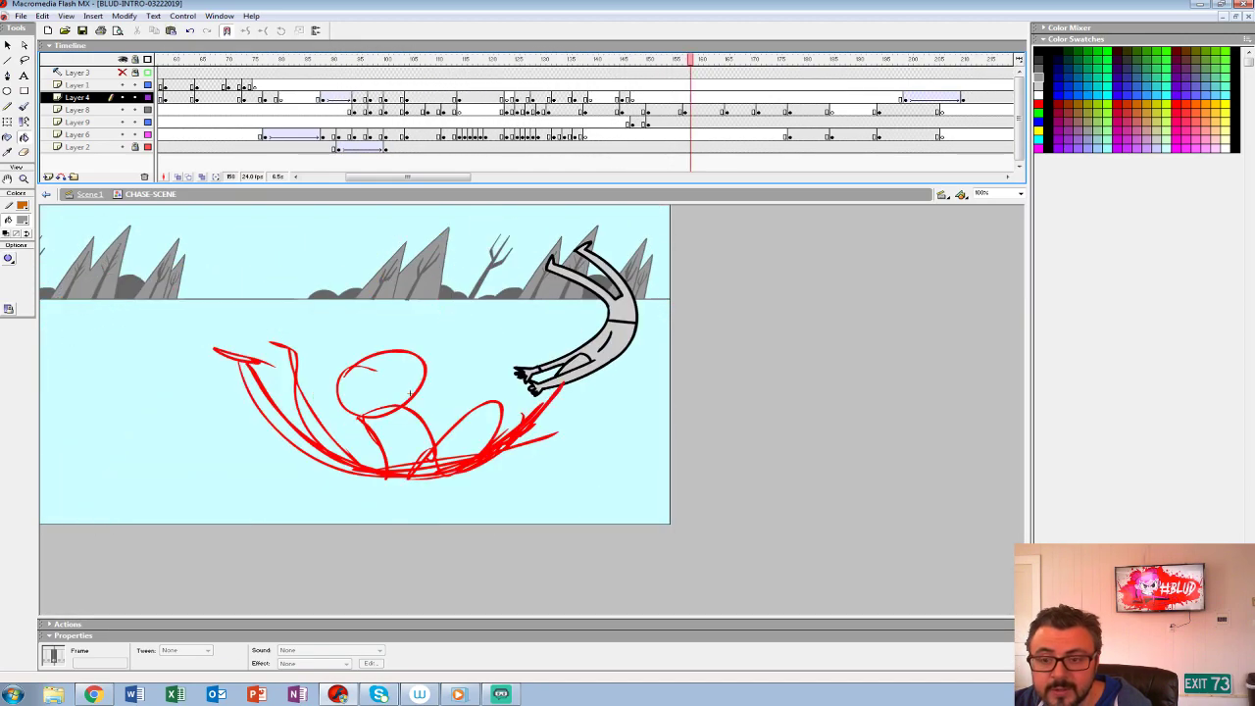
- Check the green rough sketch on Layer 3 against the animation and replay the chase scene
left_click(122, 73)
left_click(148, 72)
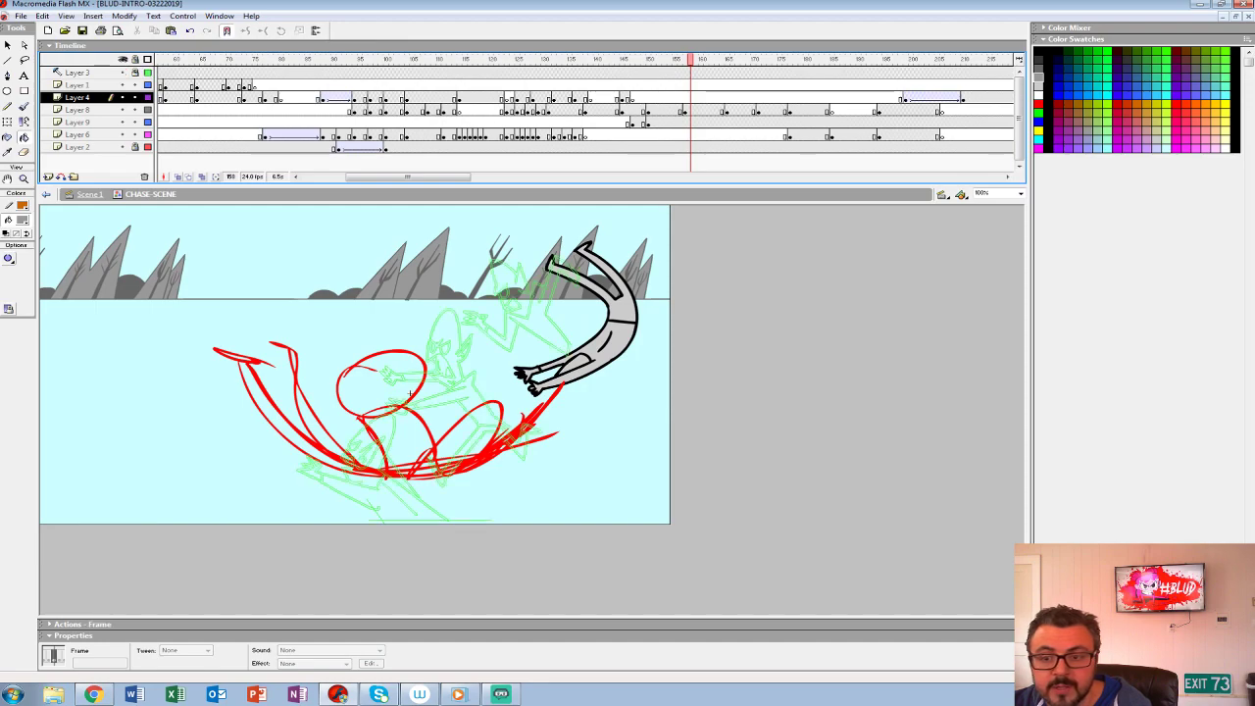
left_click(397, 85)
key("Return")
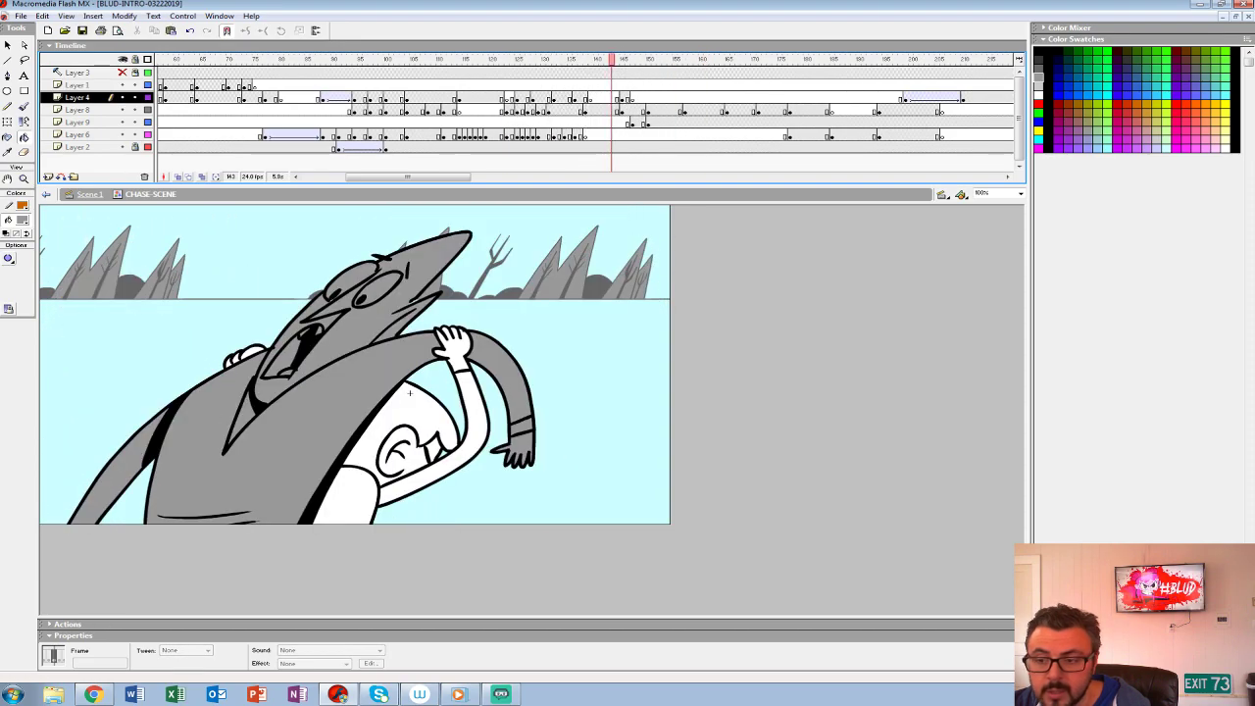
- Remove frames 142 to 144 across all layers to tighten the timing around the arched pose
key("period")
key("period")
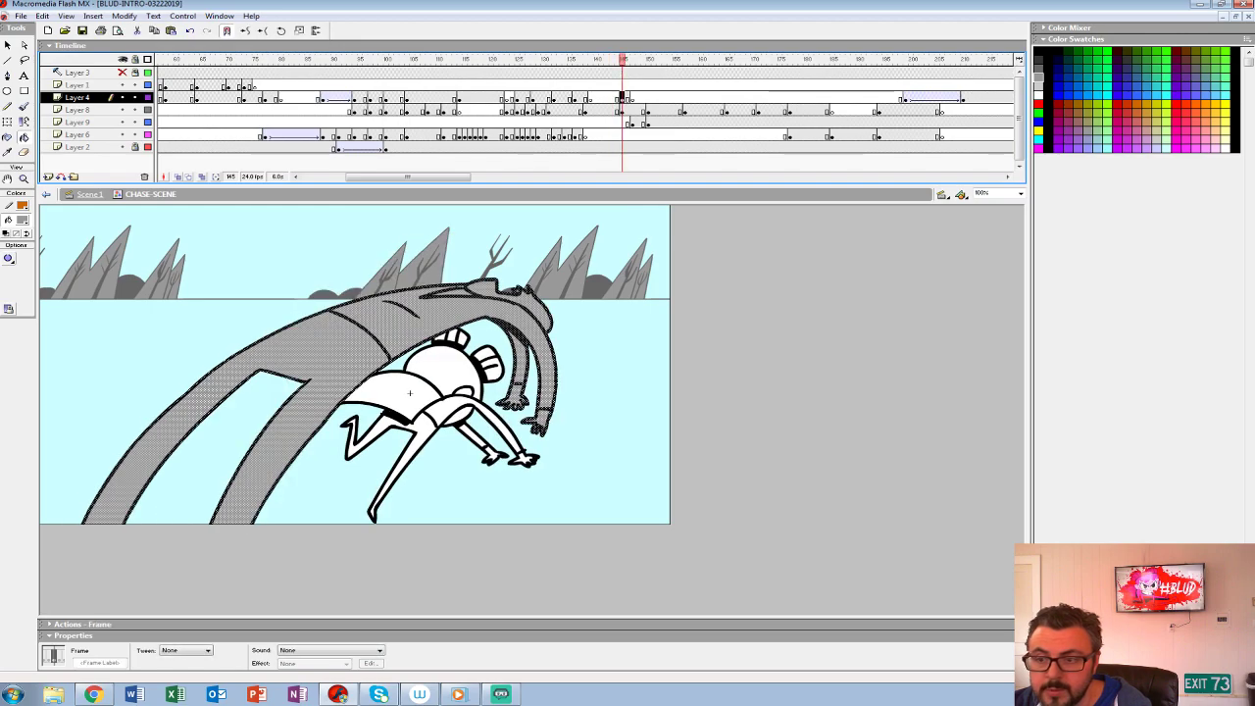
left_click(621, 110)
left_click_drag(607, 72, 617, 147)
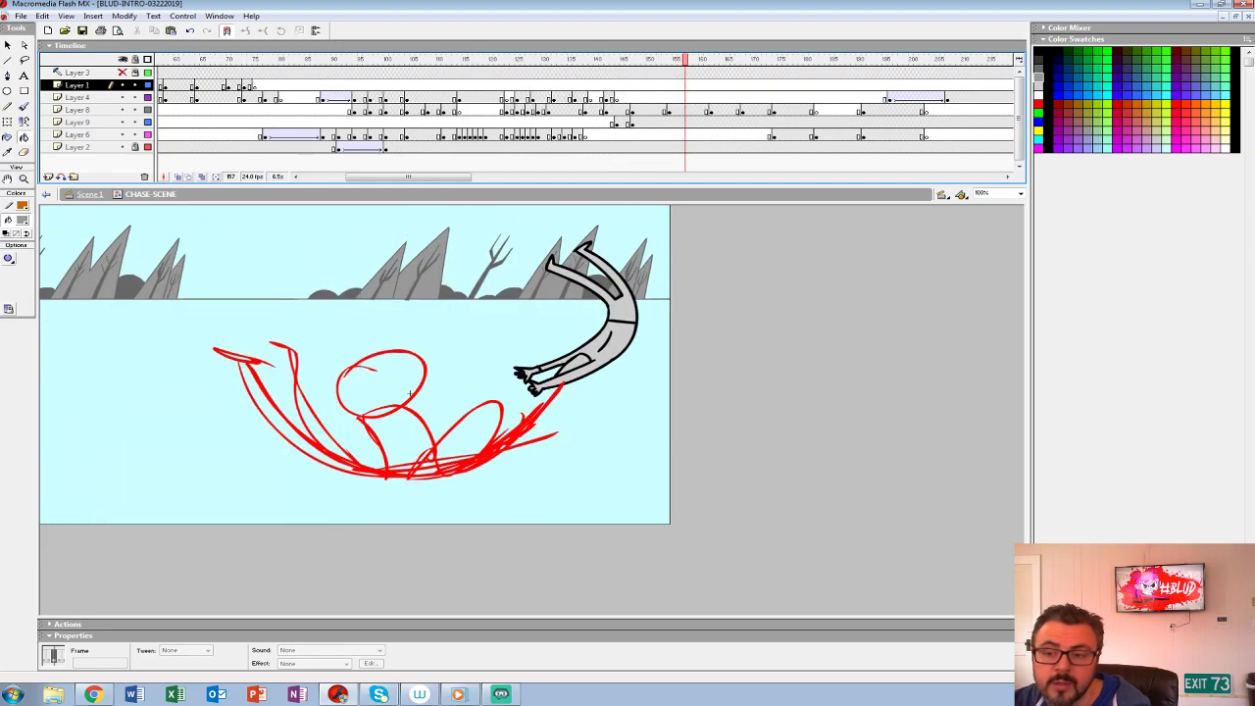
- Insert extra frames across all layers between frames 142 and 147 to retime the arched and flying poses
key("ctrl+z")
key("ctrl+z")
key("ctrl+z")
key("ctrl+z")
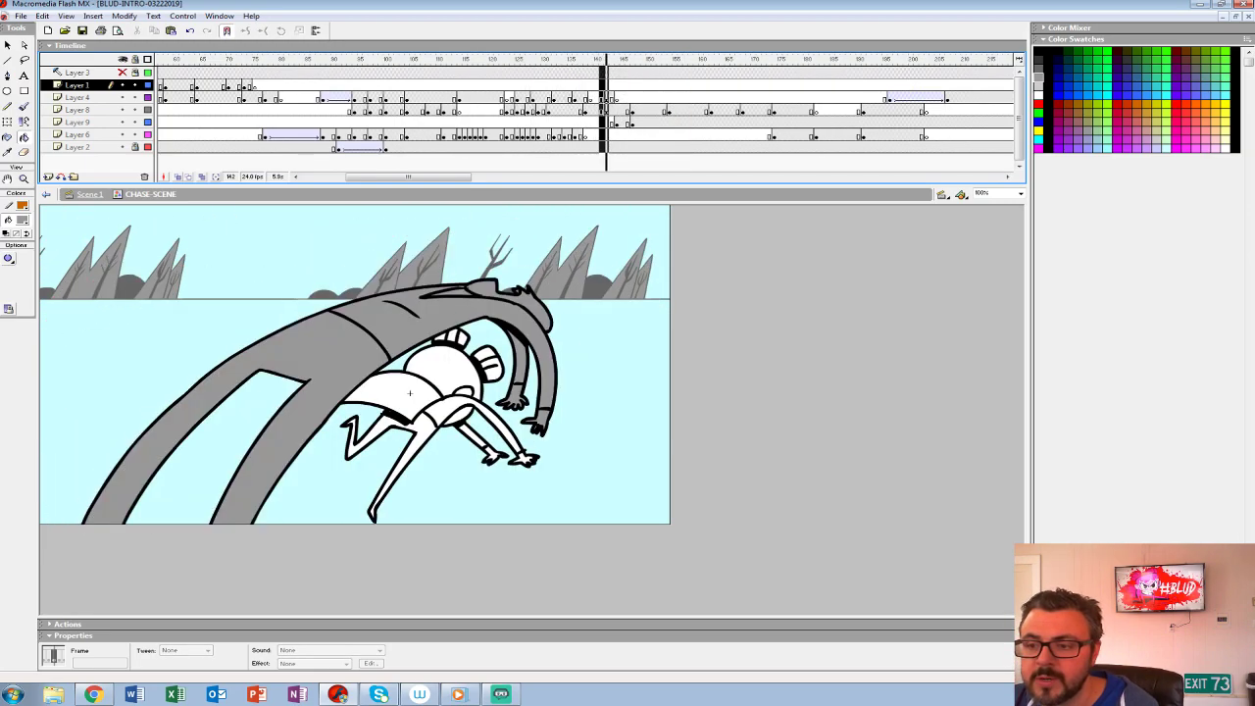
key("ctrl+z")
key("ctrl+z")
key("ctrl+z")
key("ctrl+z")
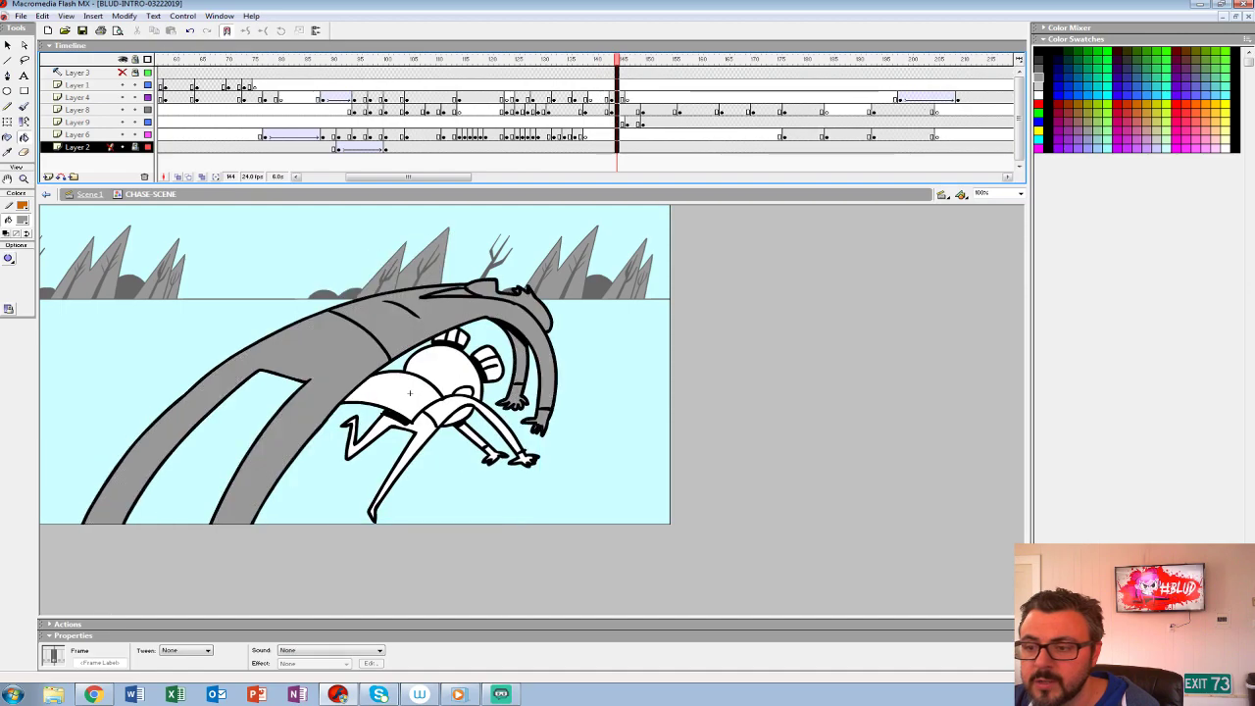
key("ctrl+z")
key("ctrl+z")
key("ctrl+z")
key("ctrl+z")
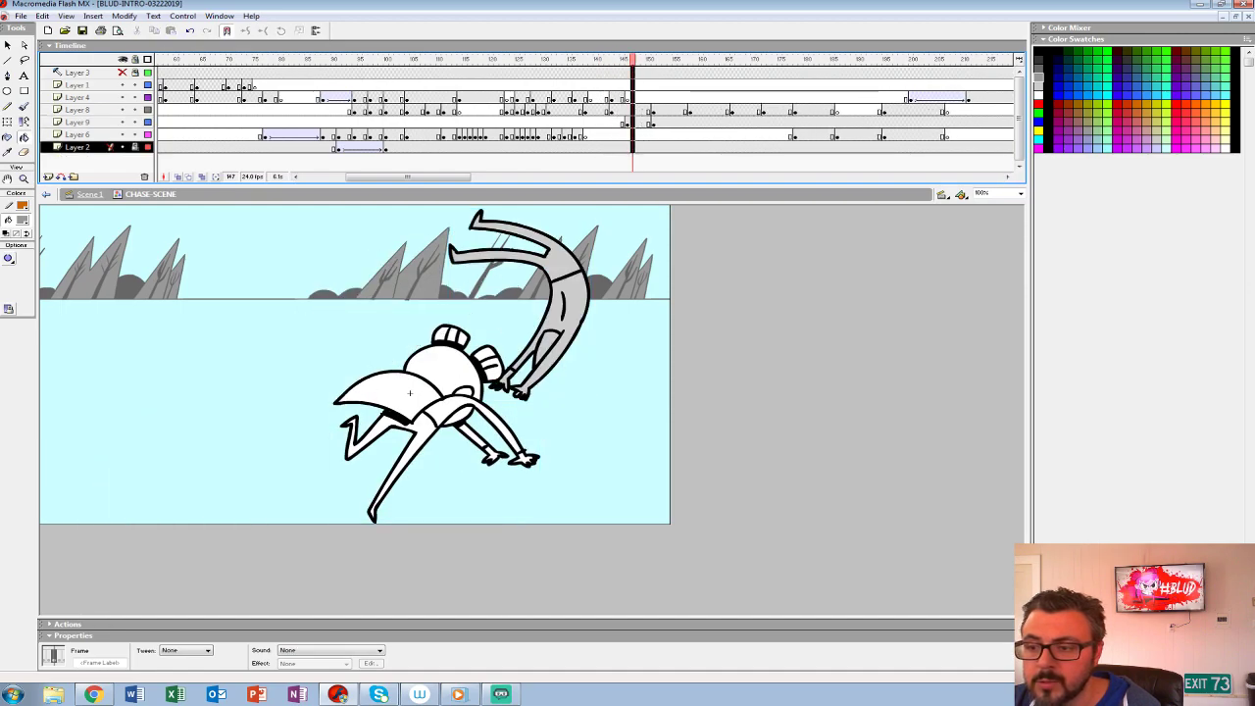
- Play back the chase scene repeatedly and inspect frame 151 on Layers 9 and 8 to check the flight timing
key("Return")
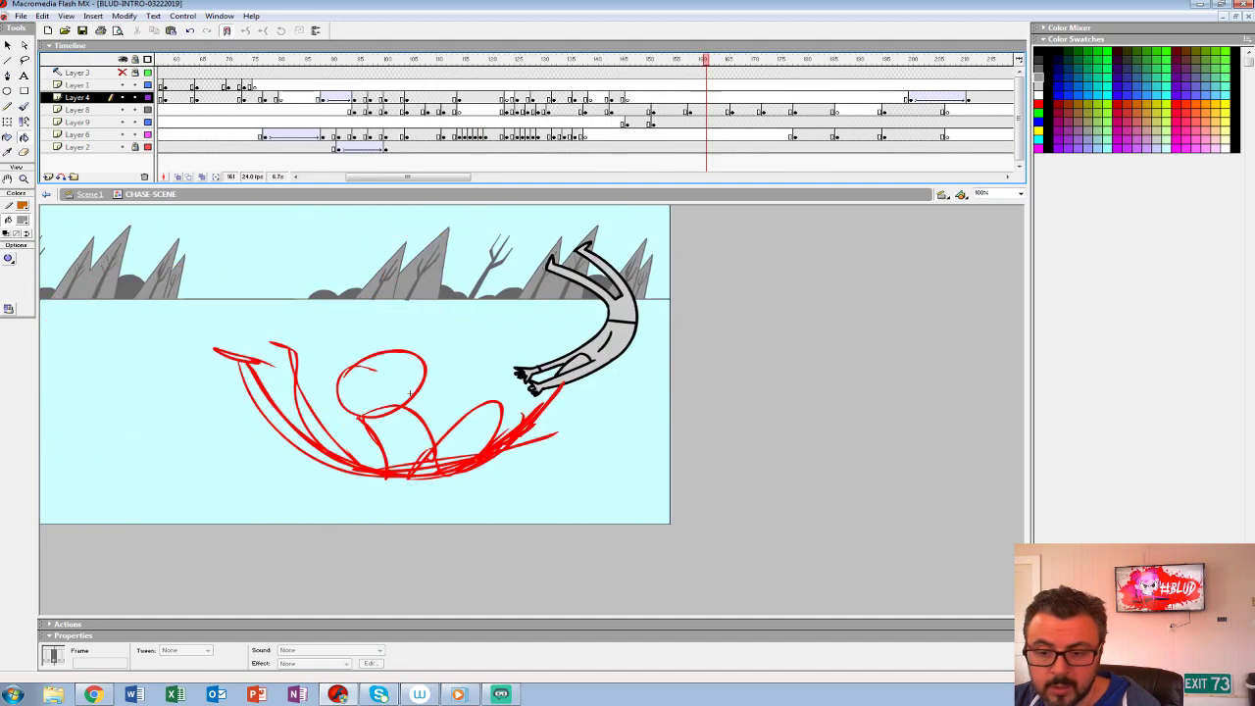
left_click(493, 110)
key("Return")
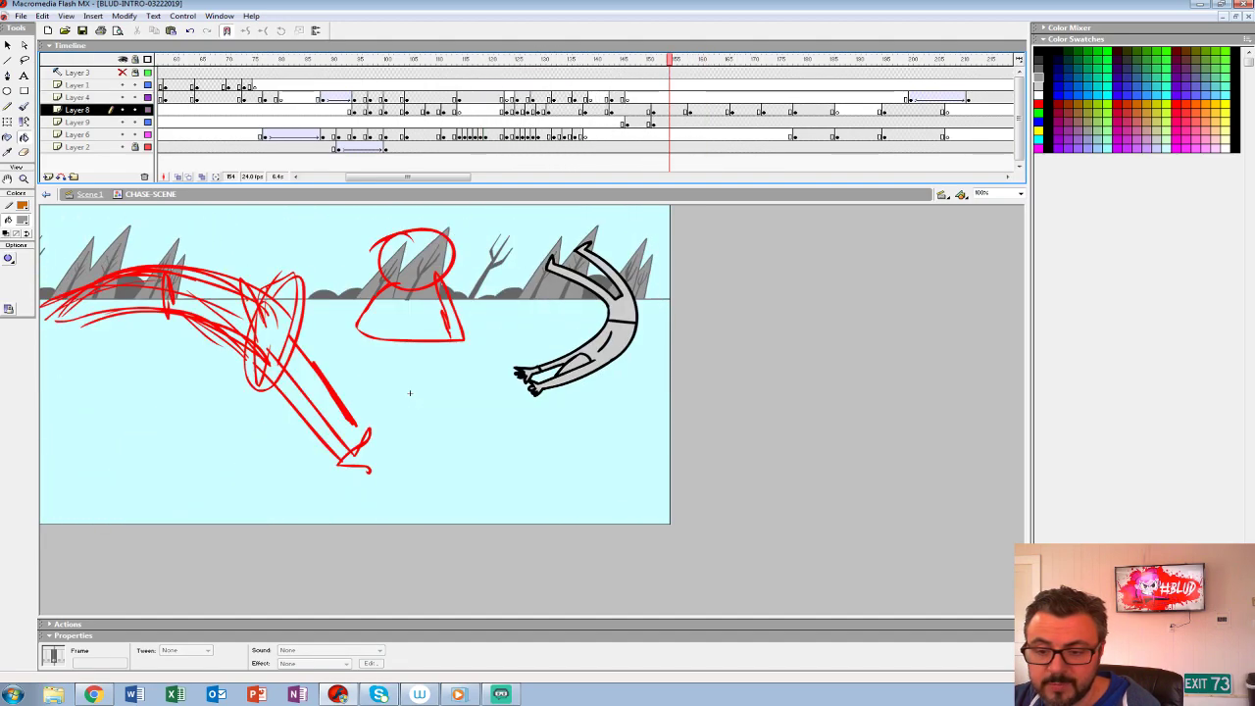
left_click(653, 122)
left_click(525, 98)
key("Return")
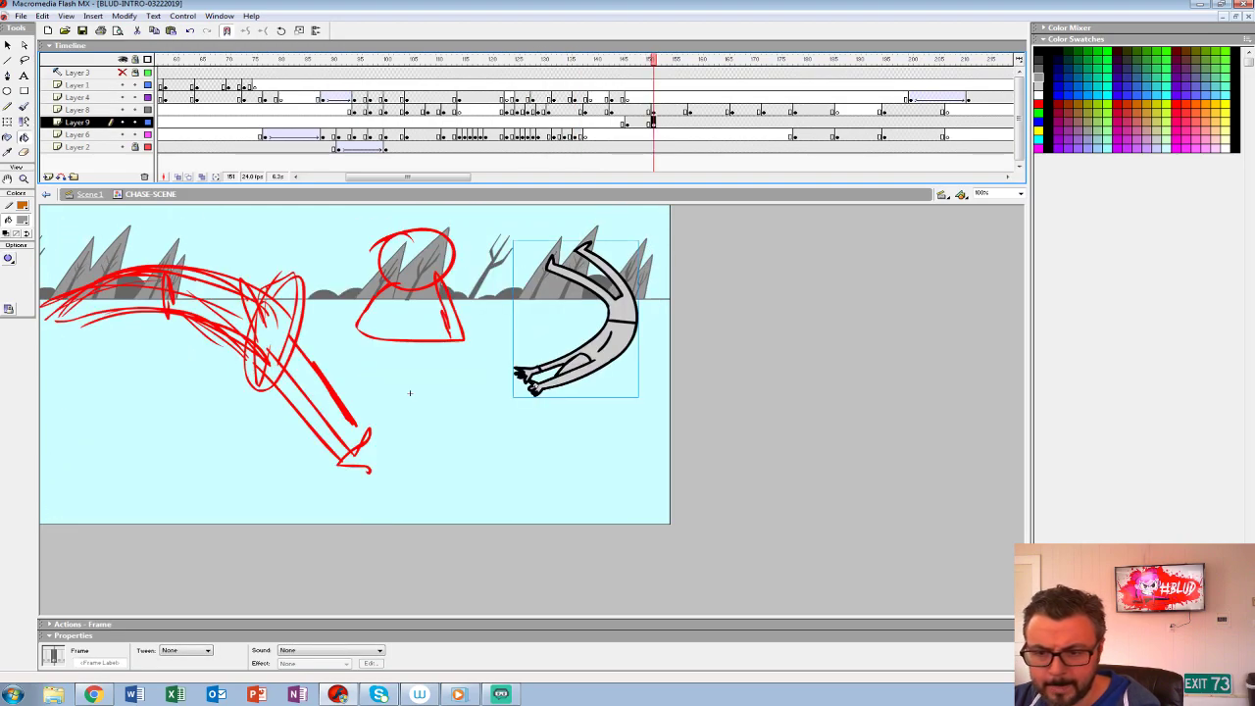
left_click(653, 111)
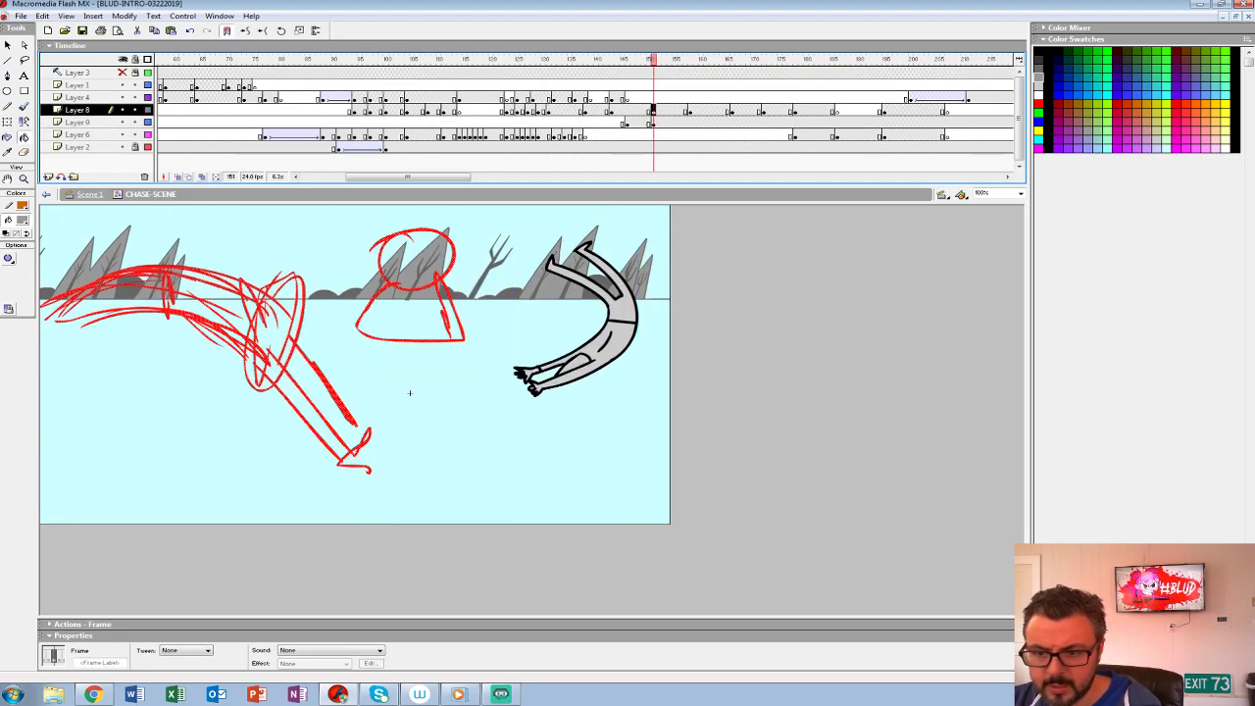
key("Return")
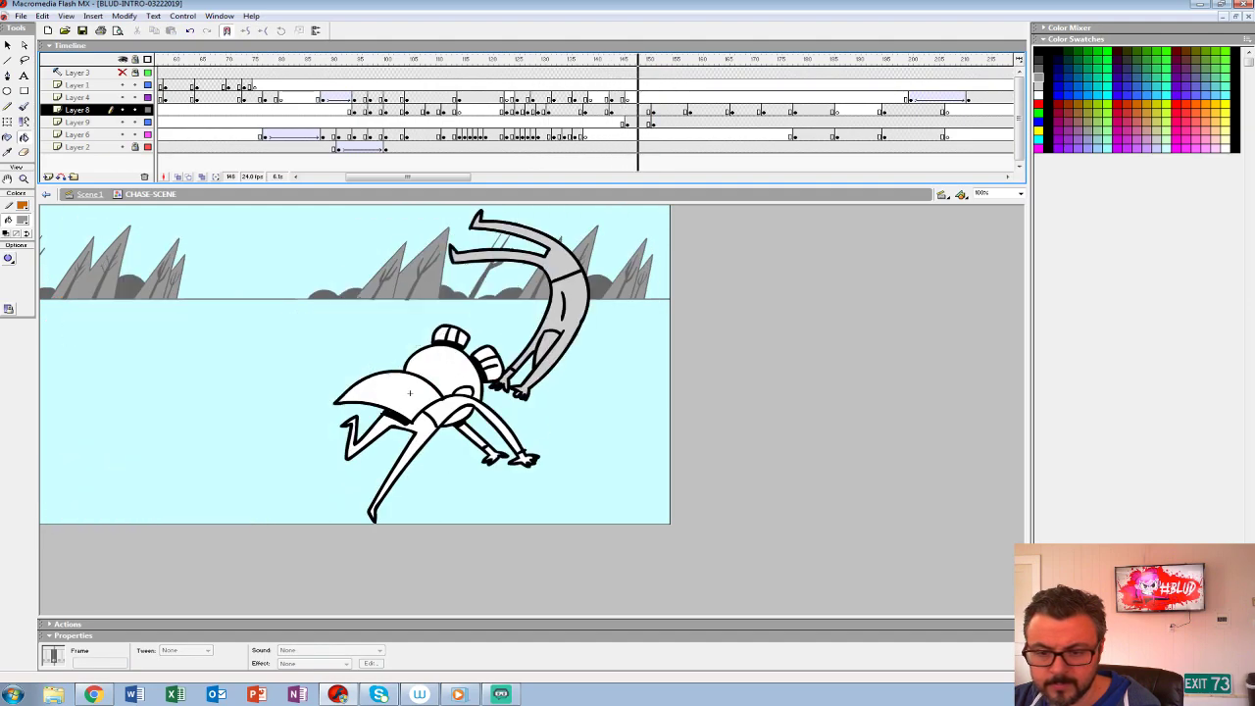
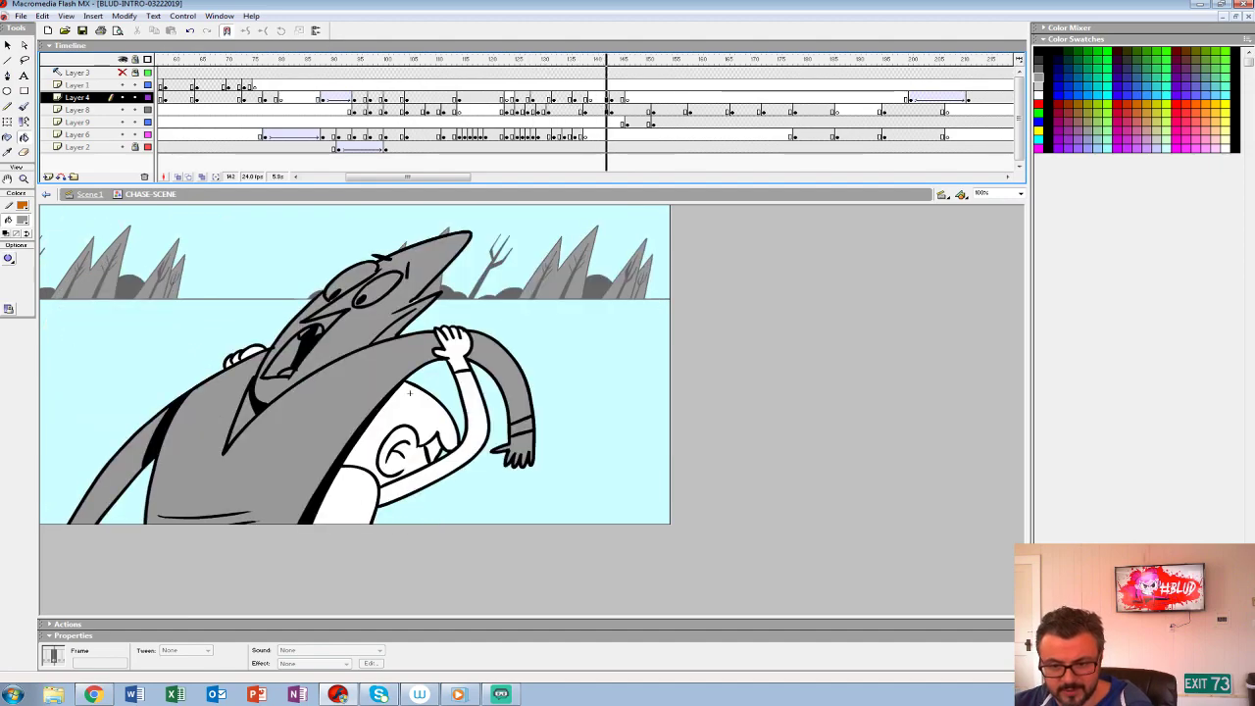
- Clear the old red rough sketch from Layer 8 at frame 152 and fit the whole stage in view
left_click(623, 85)
key("Return")
key("Return")
left_click(650, 122)
left_click(659, 109)
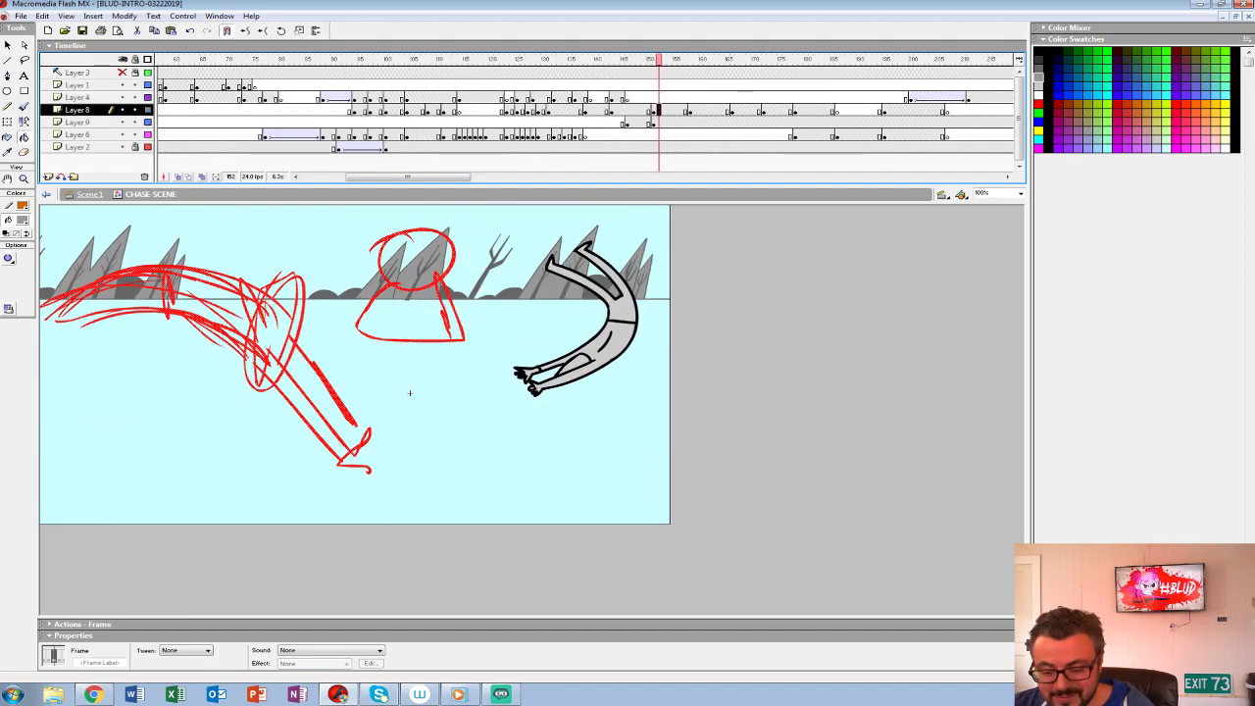
key("Delete")
key("ctrl+2")
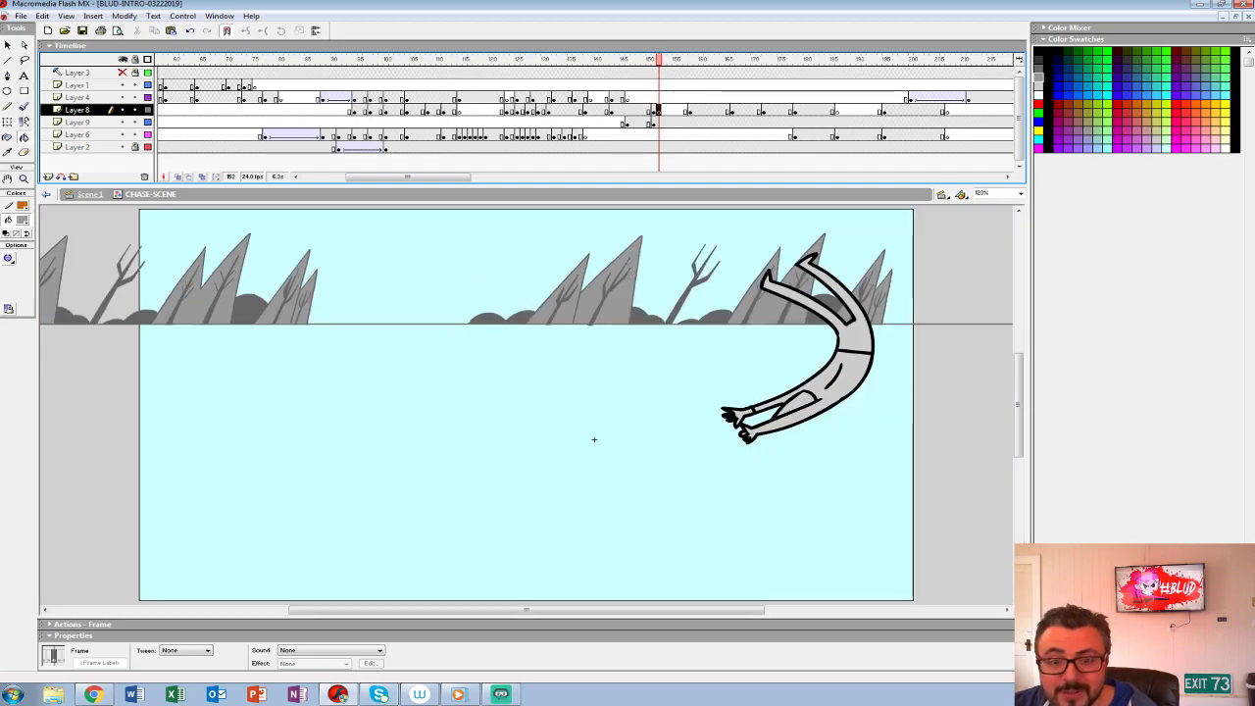
- Hide Layer 6 and Layer 2, and turn on onion skinning to show the neighbouring drawings
left_click(122, 134)
left_click(123, 147)
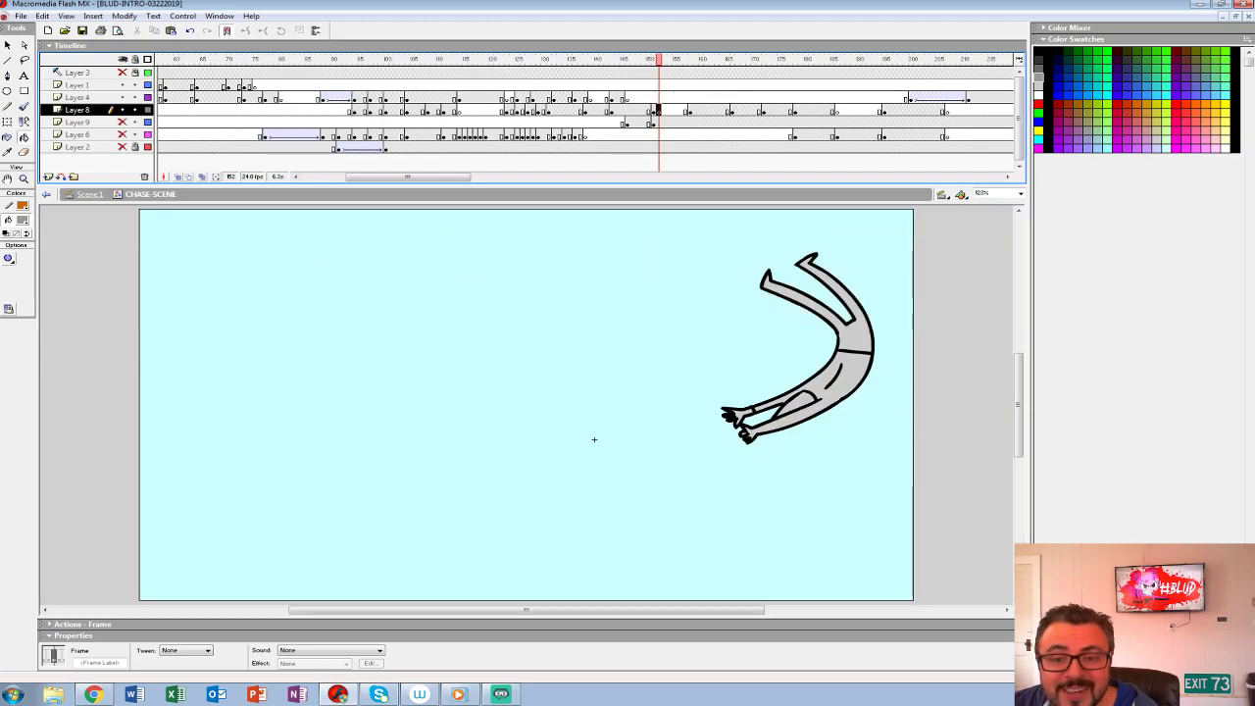
key("alt+shift+o")
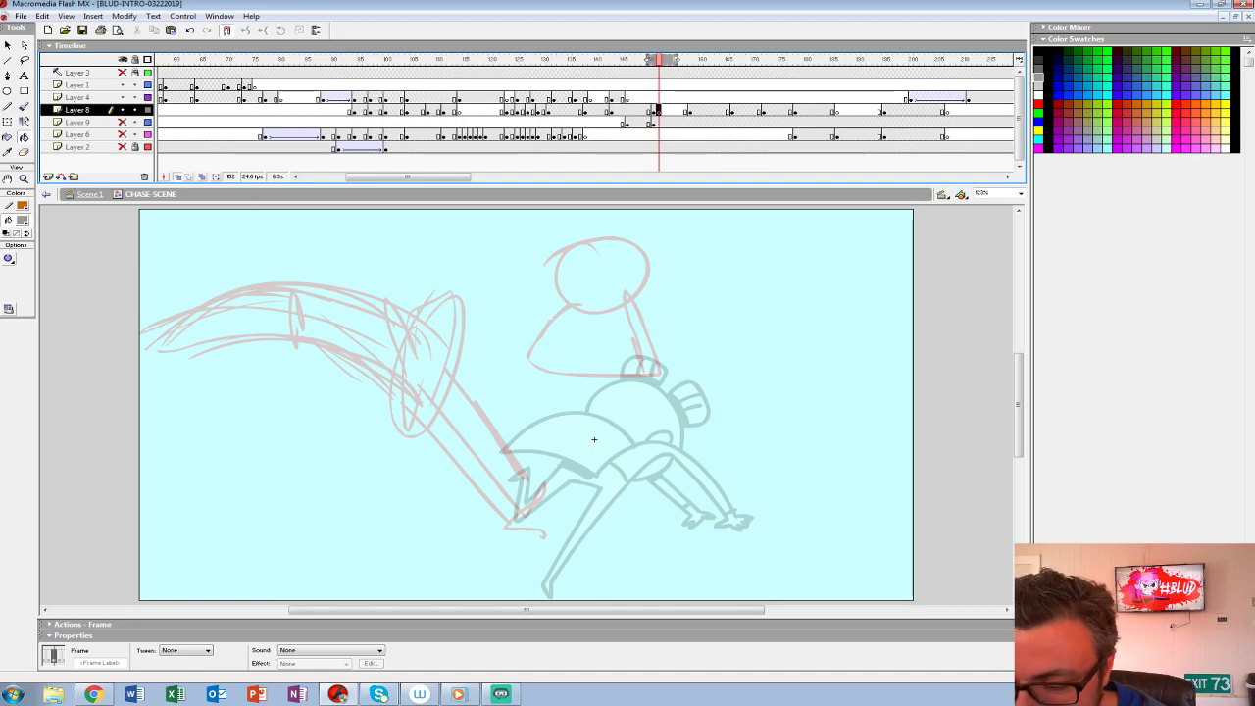
- Set up the Brush tool with a red fill and a small brush size
left_click_drag(593, 439, 540, 428)
key("b")
left_click(23, 221)
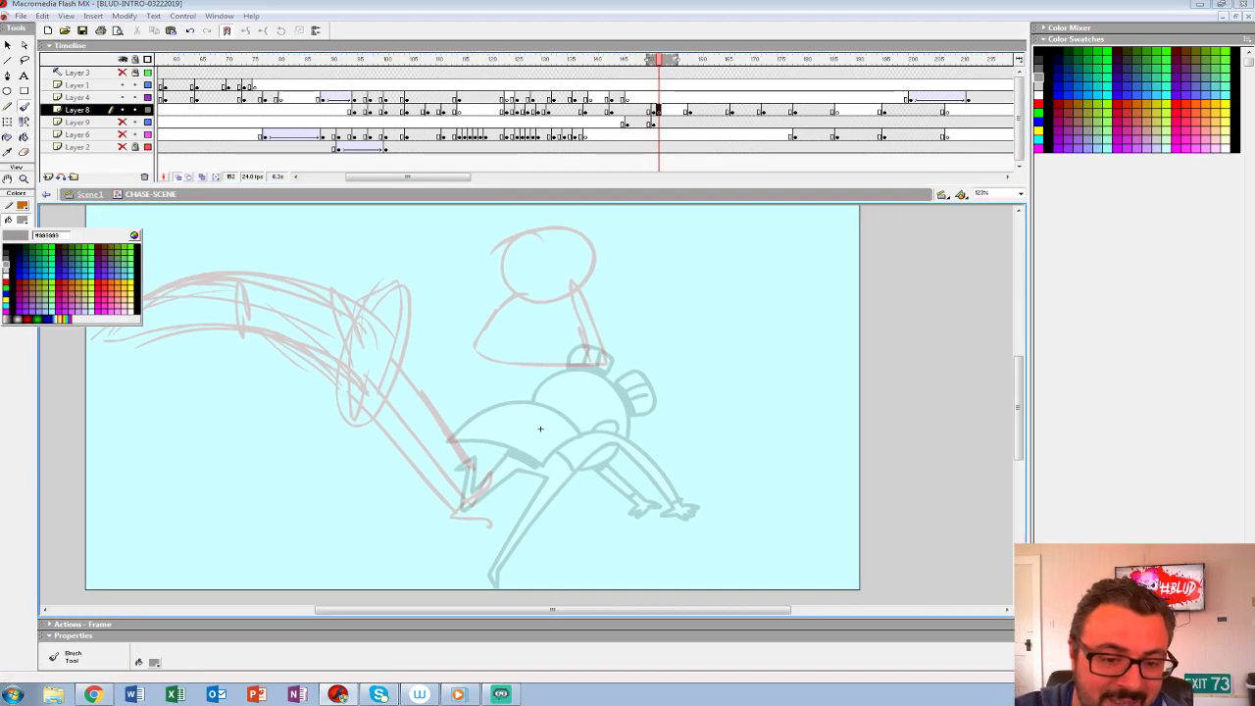
left_click(5, 288)
left_click(18, 276)
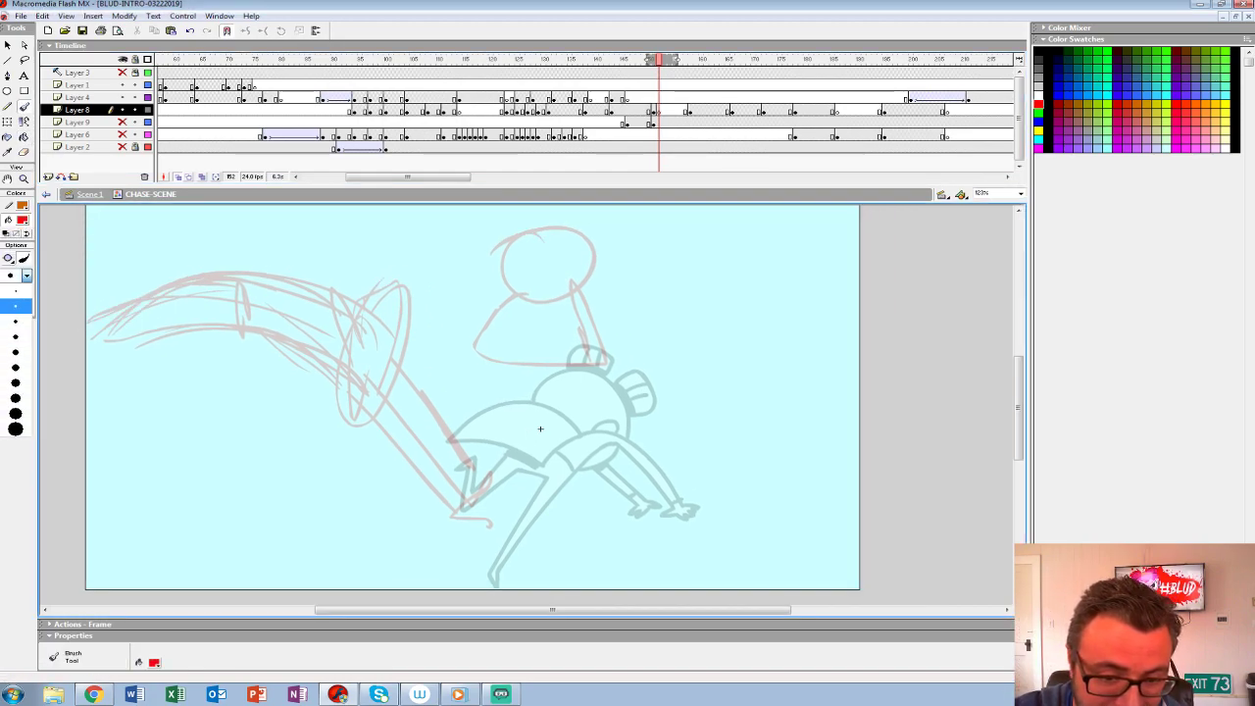
left_click(12, 297)
- Sketch the leaping girl's round head above the onion-skinned pose, with face guidelines, eye band, ear and a hair bun
left_click_drag(495, 268, 575, 281)
left_click_drag(539, 429, 527, 464)
key("ctrl+z")
key("ctrl+z")
mouse_move(530, 331)
left_mouse_down()
mouse_move(475, 268)
mouse_move(487, 314)
mouse_move(521, 333)
mouse_move(579, 273)
mouse_move(476, 285)
mouse_move(520, 336)
left_mouse_up()
key("ctrl+z")
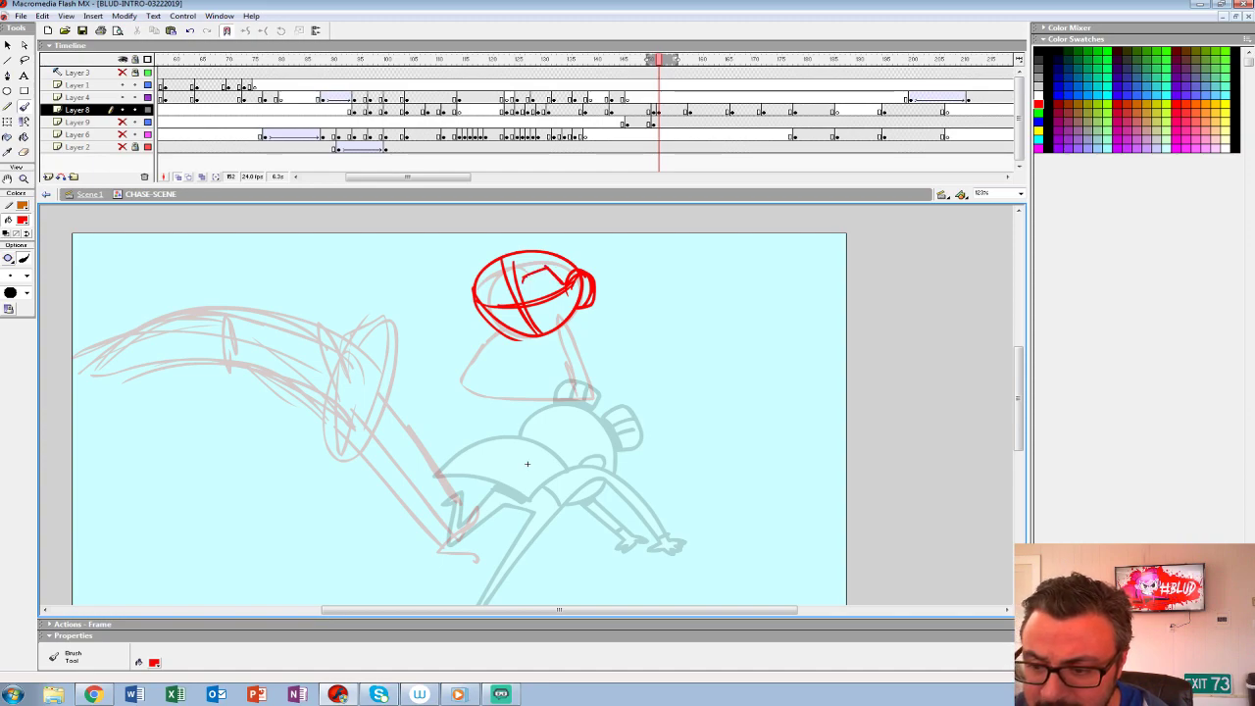
left_click_drag(551, 269, 470, 286)
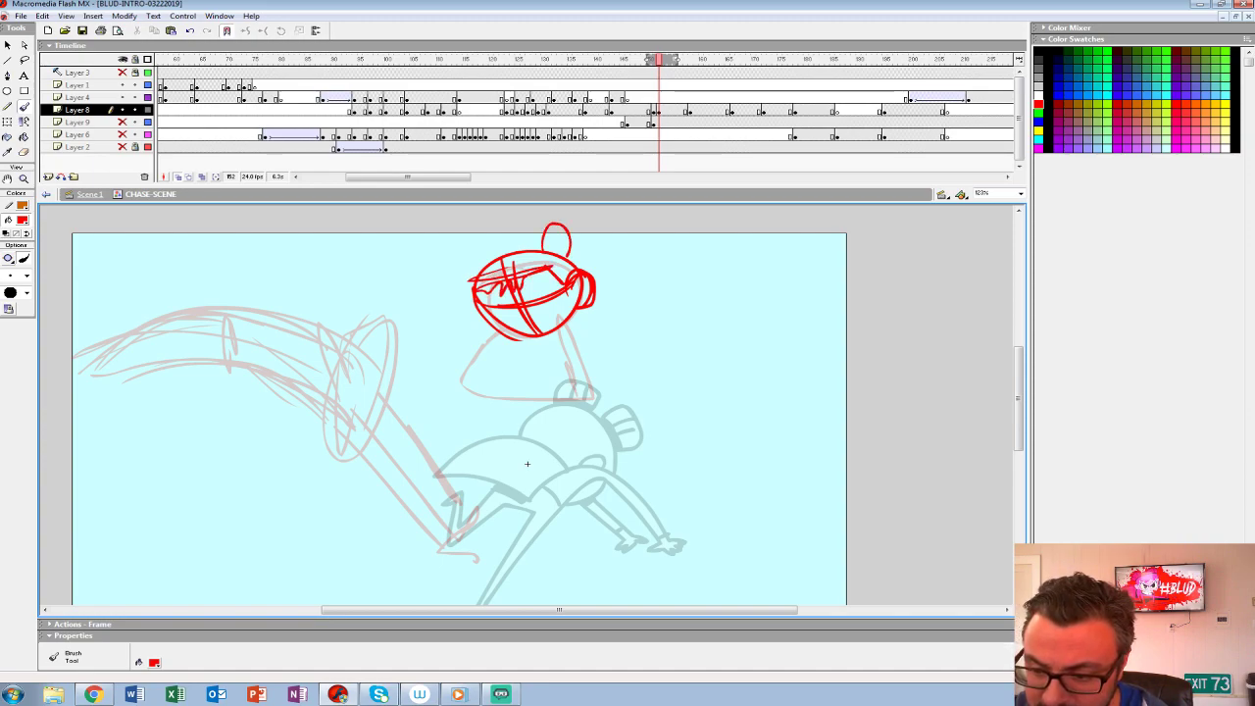
- Sketch the girl's raised arms with hands and her two bent legs below the head
mouse_move(585, 265)
left_mouse_down()
mouse_move(618, 261)
mouse_move(629, 242)
left_mouse_up()
mouse_move(608, 235)
left_mouse_down()
mouse_move(581, 269)
mouse_move(647, 250)
left_mouse_up()
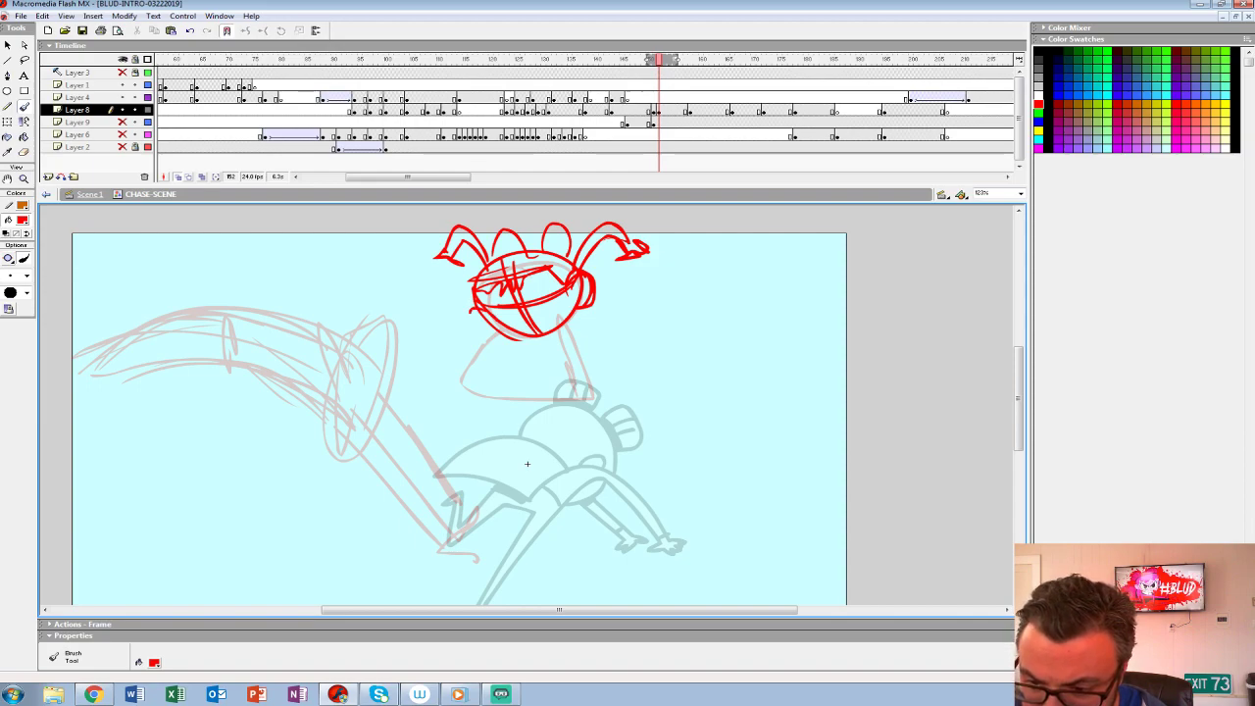
left_click_drag(470, 304, 494, 360)
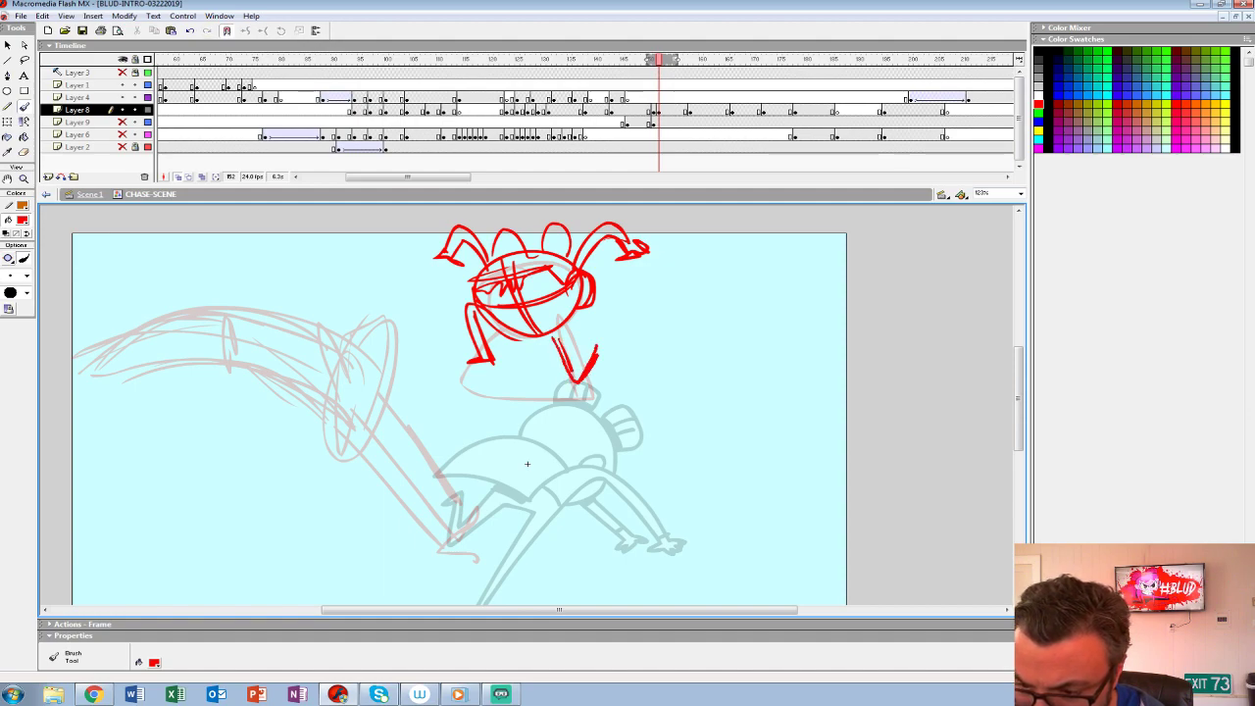
left_click_drag(555, 329, 584, 380)
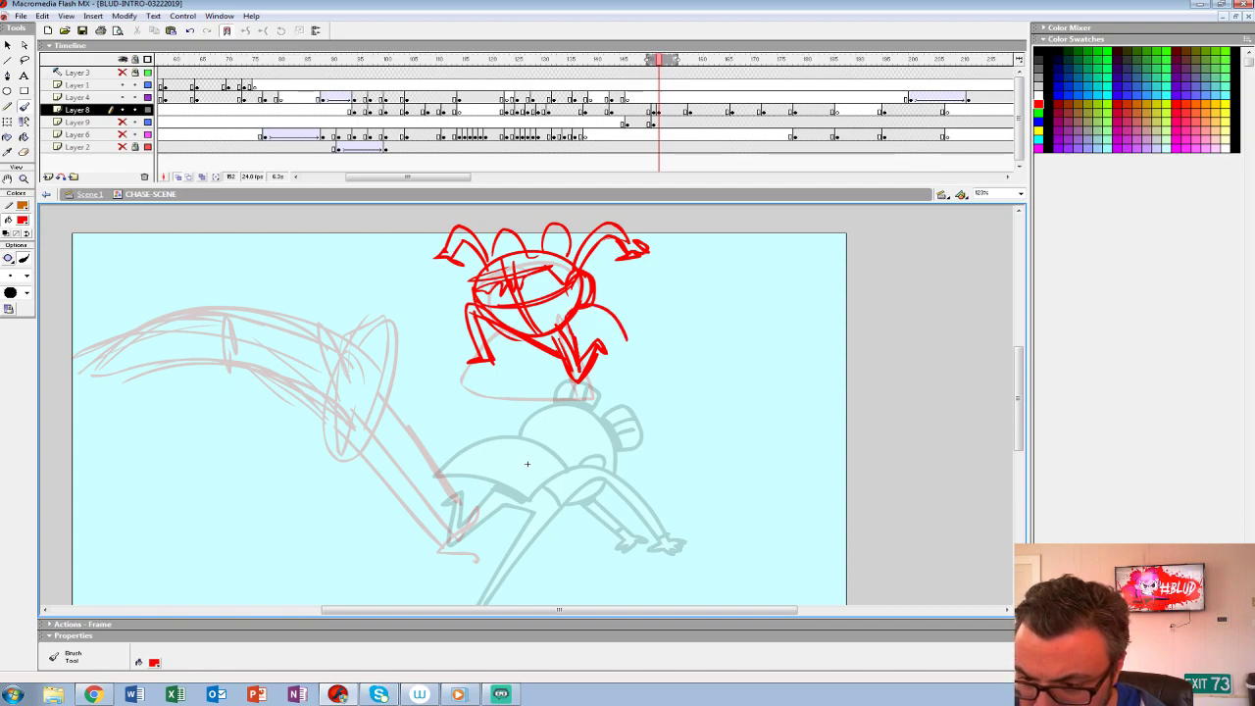
- Outline the girl's flared cape below her head and check the drawing against the adjacent frames
mouse_move(503, 400)
left_mouse_down()
mouse_move(611, 368)
mouse_move(586, 300)
left_mouse_up()
mouse_move(591, 307)
left_mouse_down()
mouse_move(610, 407)
mouse_move(697, 372)
left_mouse_up()
mouse_move(636, 425)
left_mouse_down()
mouse_move(609, 440)
mouse_move(499, 423)
mouse_move(526, 440)
mouse_move(629, 441)
left_mouse_up()
key("comma")
key("comma")
key("comma")
key("comma")
key("period")
key("period")
key("period")
key("period")
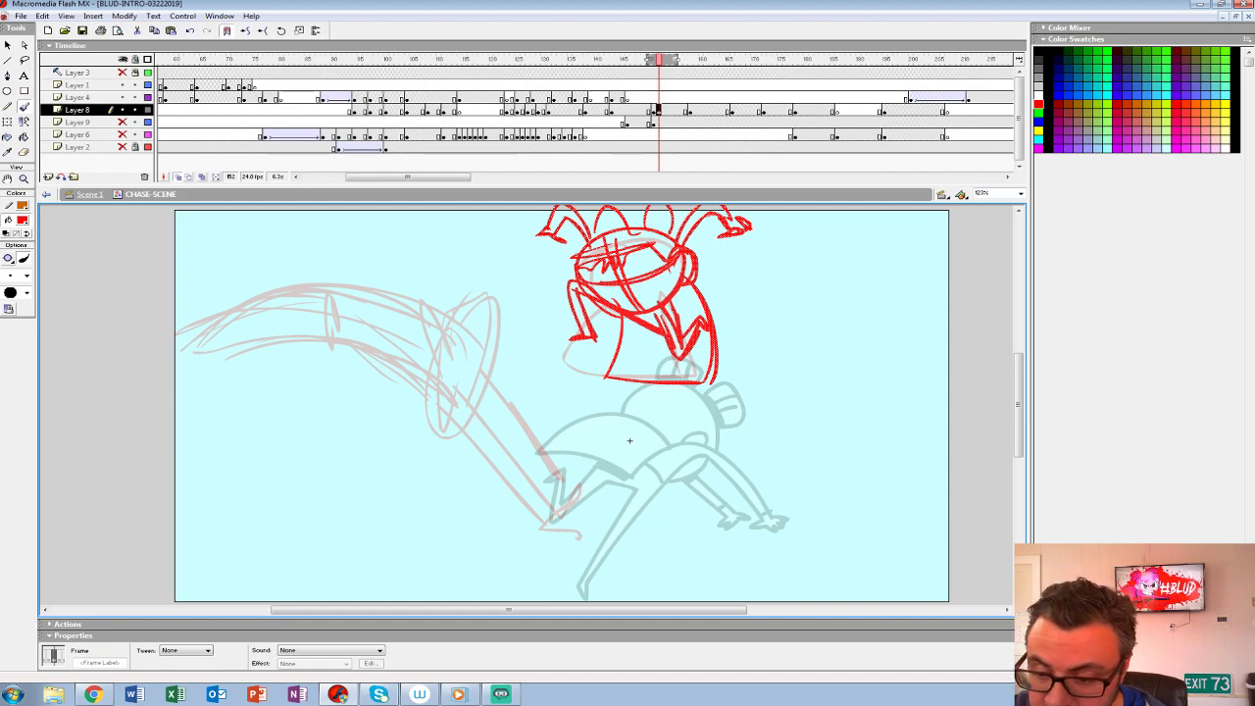
- Rough in the diving monster over its onion-skinned sketch, with outstretched arm, pointed head, arched back and waistline
left_click_drag(441, 367, 541, 498)
key("ctrl+z")
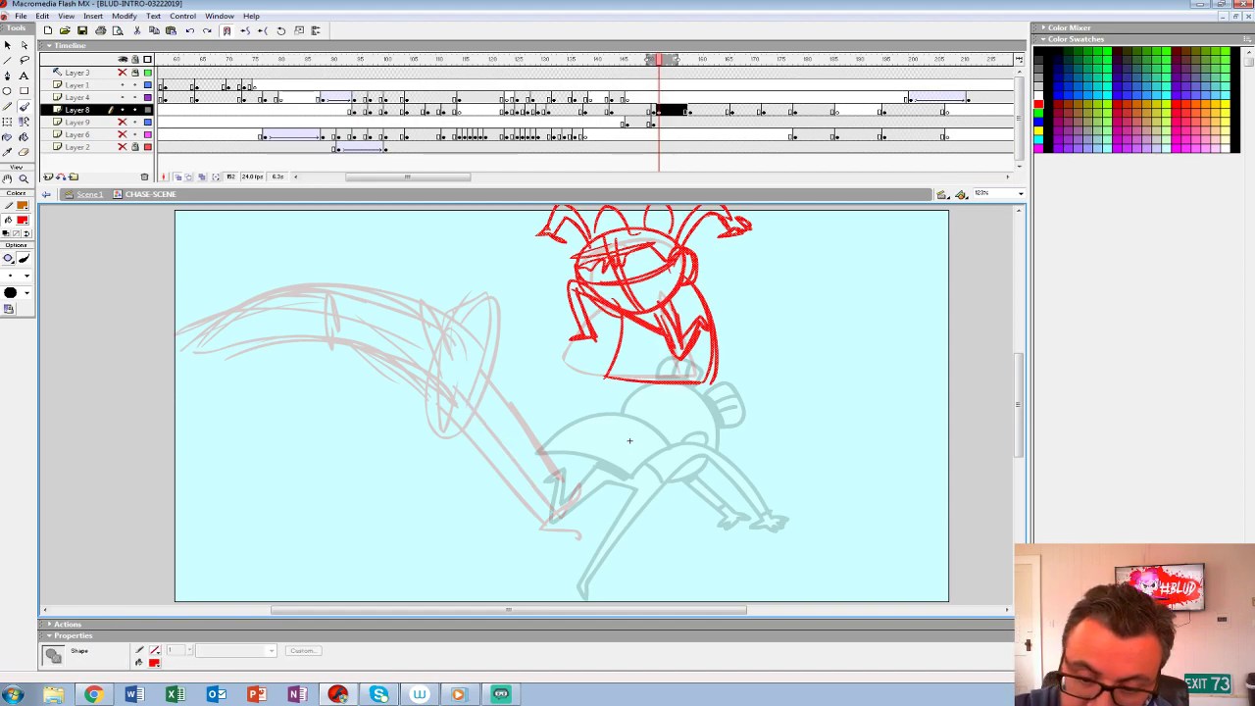
key("ctrl+y")
mouse_move(312, 339)
left_mouse_down()
mouse_move(484, 447)
mouse_move(557, 514)
left_mouse_up()
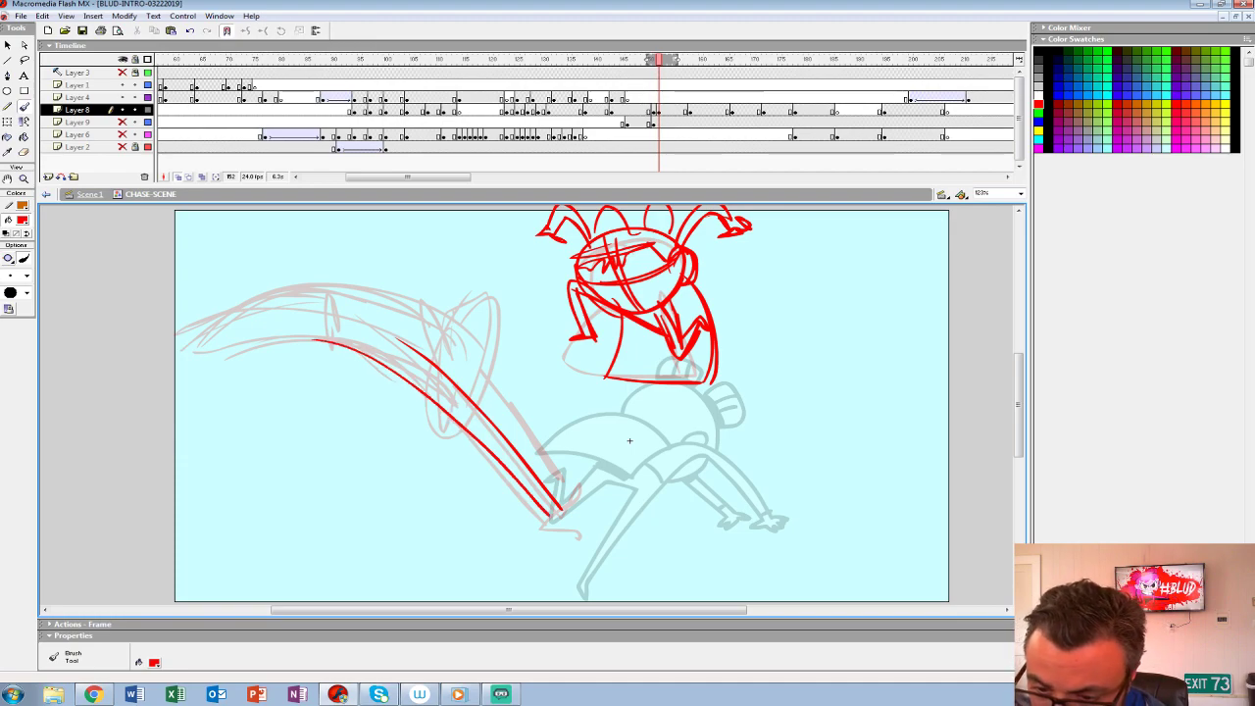
mouse_move(432, 312)
left_mouse_down()
mouse_move(431, 366)
mouse_move(479, 288)
mouse_move(492, 344)
mouse_move(483, 410)
left_mouse_up()
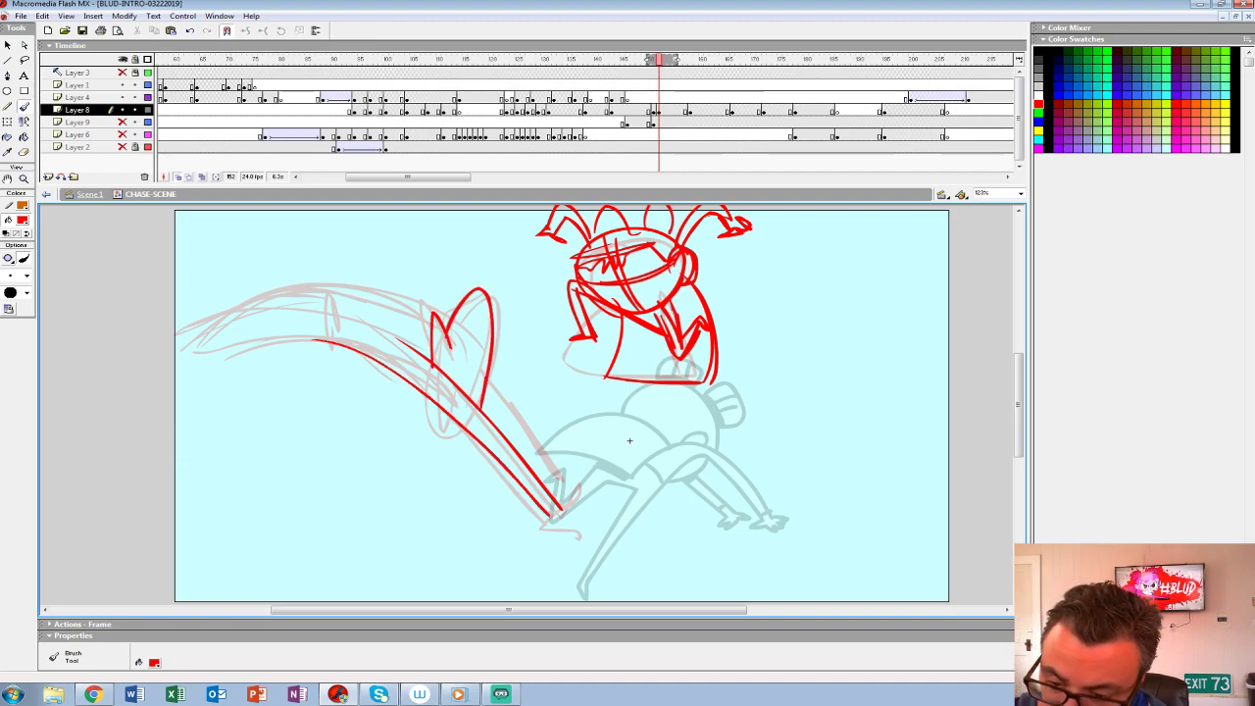
key("ctrl+z")
mouse_move(474, 341)
left_mouse_down()
mouse_move(493, 383)
mouse_move(372, 285)
mouse_move(206, 302)
mouse_move(152, 343)
left_mouse_up()
left_click_drag(289, 338, 388, 355)
left_click_drag(300, 284, 319, 338)
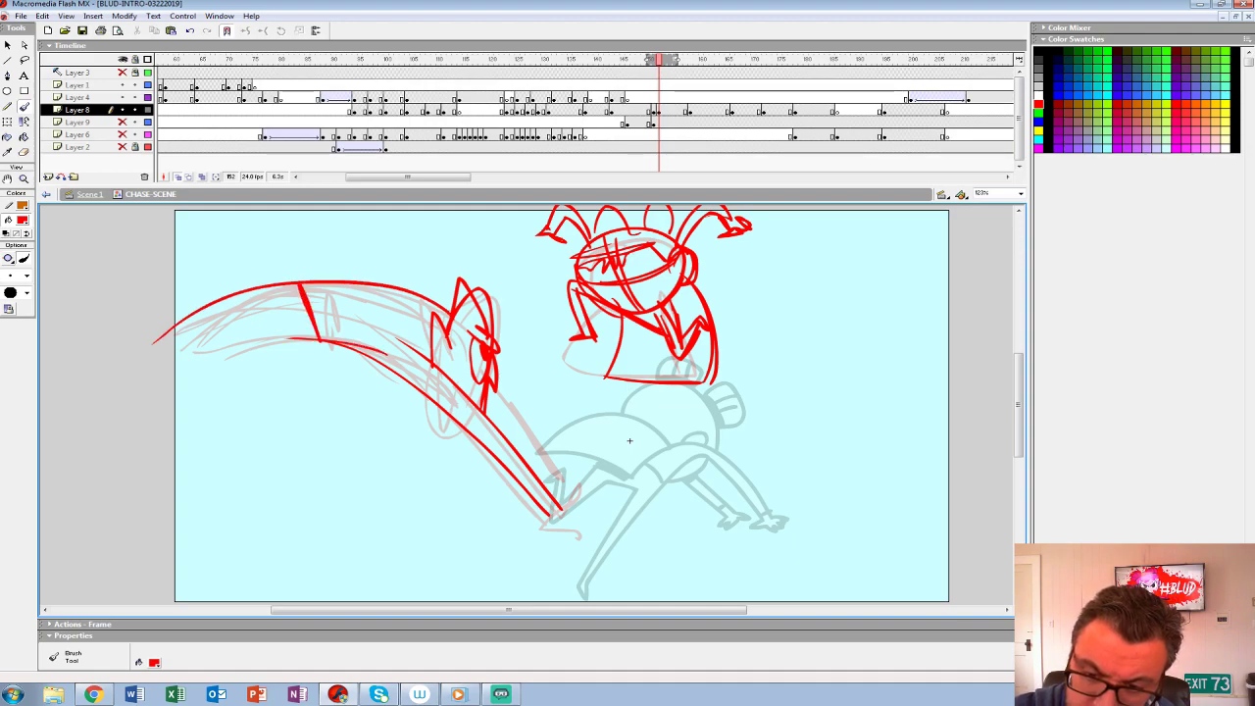
- Add the monster's second arm, hands, lower jaw and spiky head details, and extend the back and belly lines
mouse_move(441, 302)
left_mouse_down()
mouse_move(149, 340)
mouse_move(112, 363)
left_mouse_up()
mouse_move(419, 363)
left_mouse_down()
mouse_move(253, 339)
mouse_move(126, 381)
left_mouse_up()
mouse_move(500, 384)
left_mouse_down()
mouse_move(563, 486)
mouse_move(588, 487)
left_mouse_up()
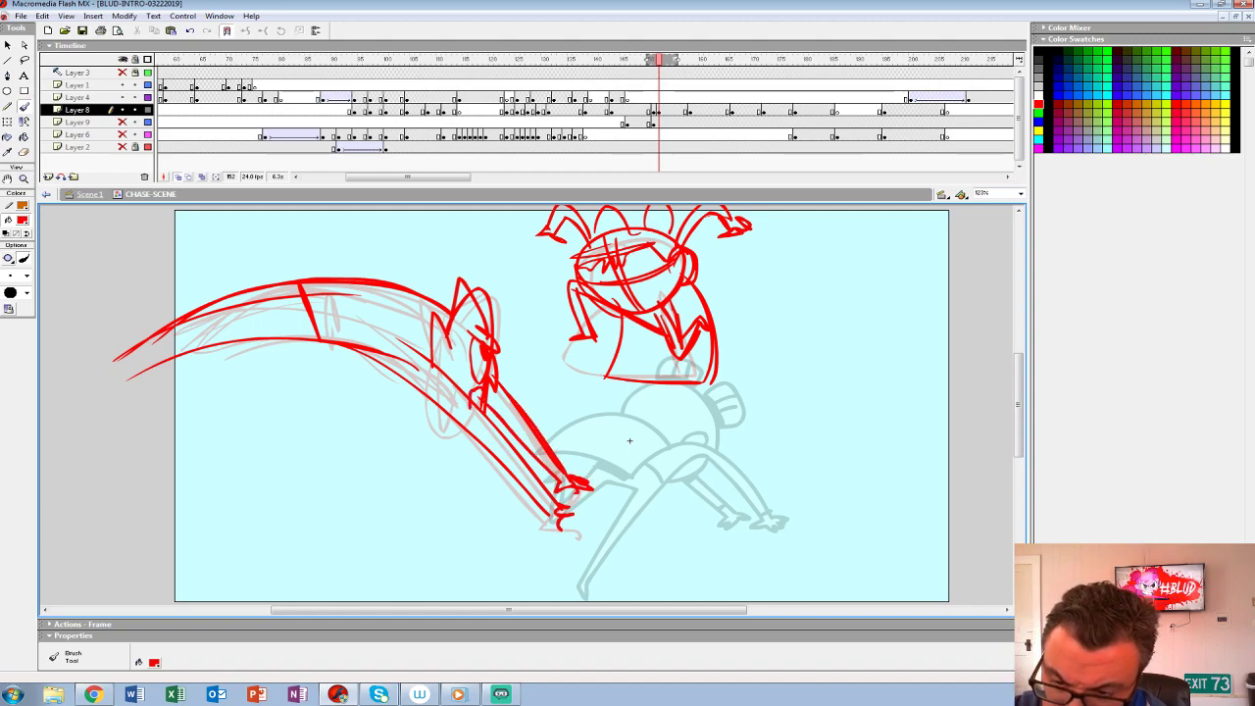
left_click_drag(471, 398, 465, 454)
mouse_move(394, 321)
left_mouse_down()
mouse_move(433, 350)
mouse_move(439, 340)
left_mouse_up()
mouse_move(423, 311)
left_mouse_down()
mouse_move(278, 289)
mouse_move(127, 339)
left_mouse_up()
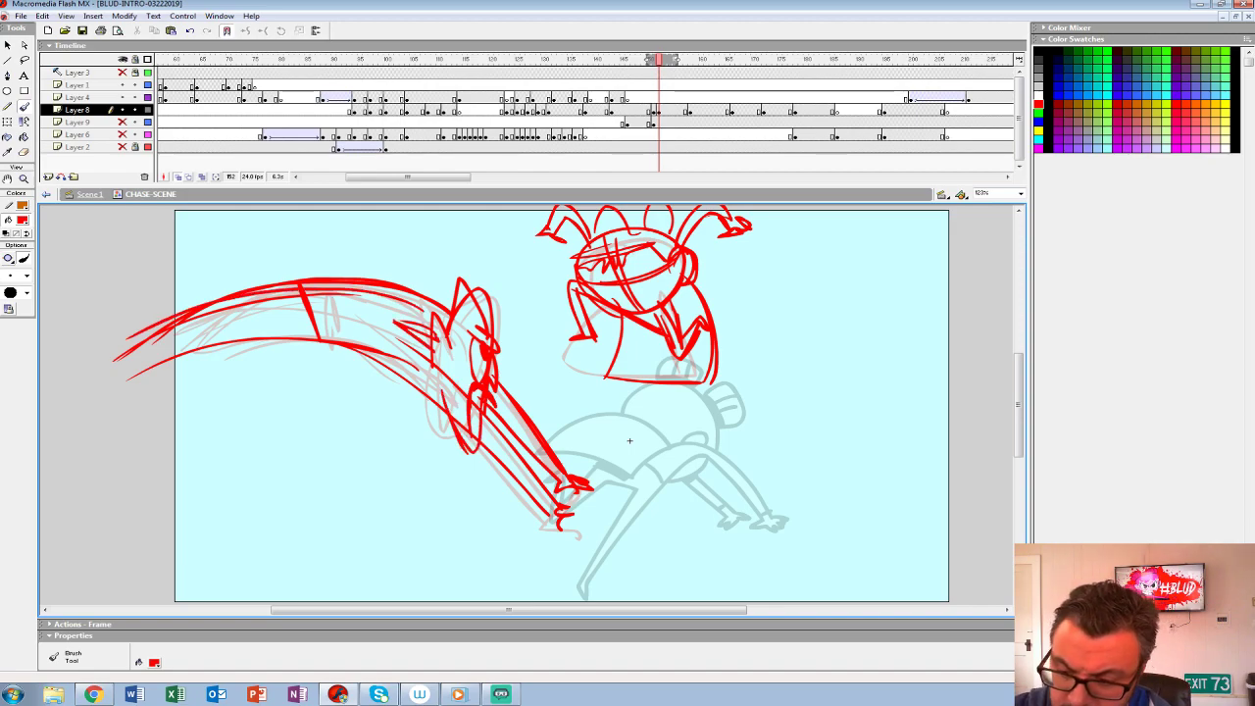
- Play back the chase scene from the struggle through the rough keyframes to check the new sketch's timing
left_click_drag(659, 111, 654, 111)
left_click(629, 98)
key("Return")
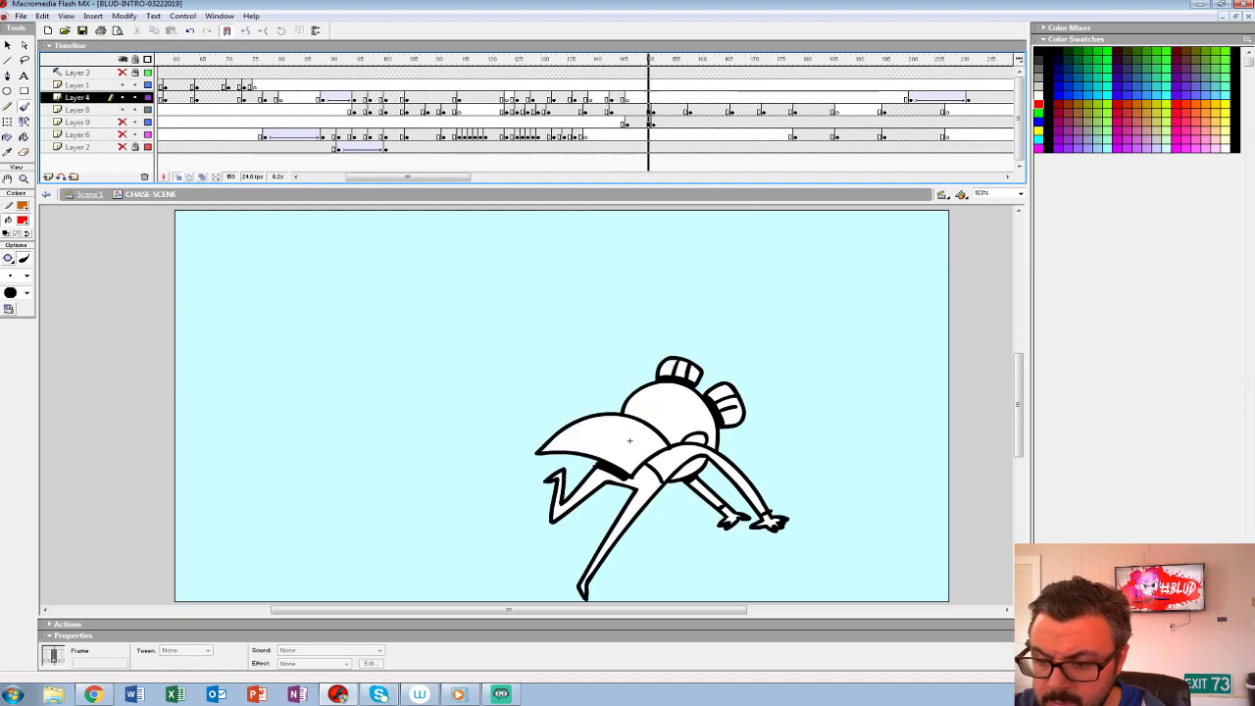
left_click(630, 98)
key("Return")
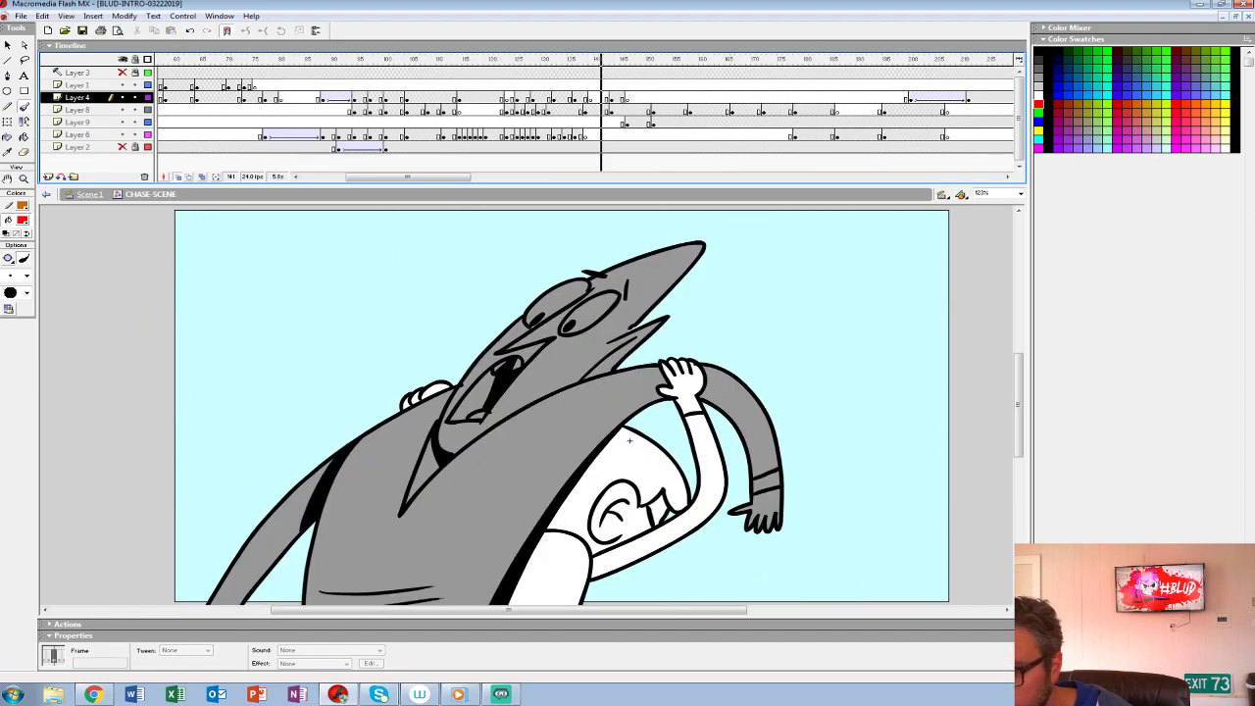
key("Return")
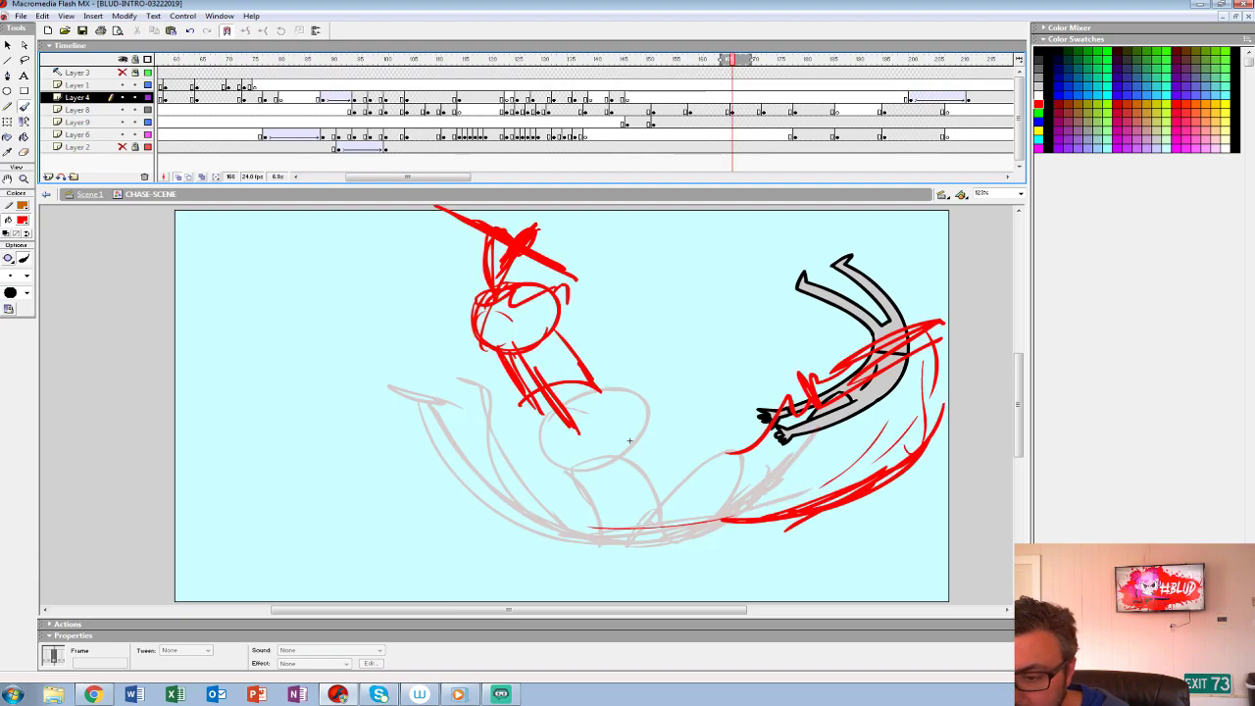
key("Return")
key("Return")
key("Return")
key("Return")
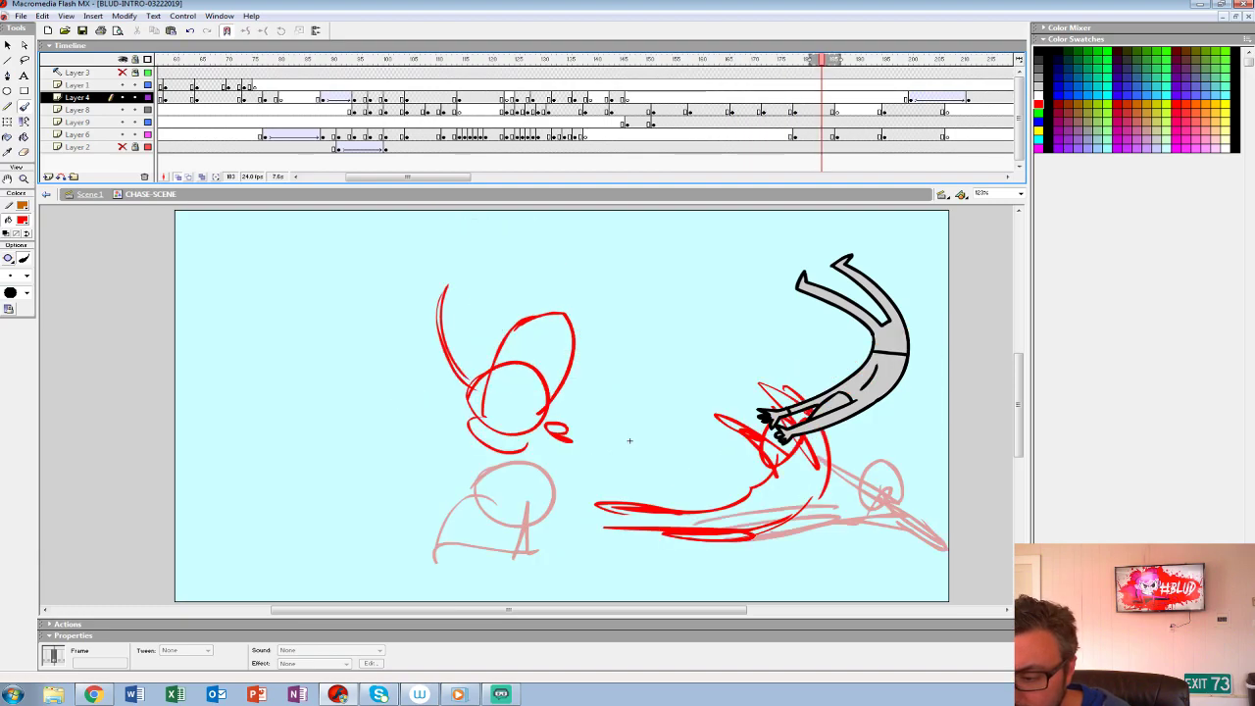
key("Return")
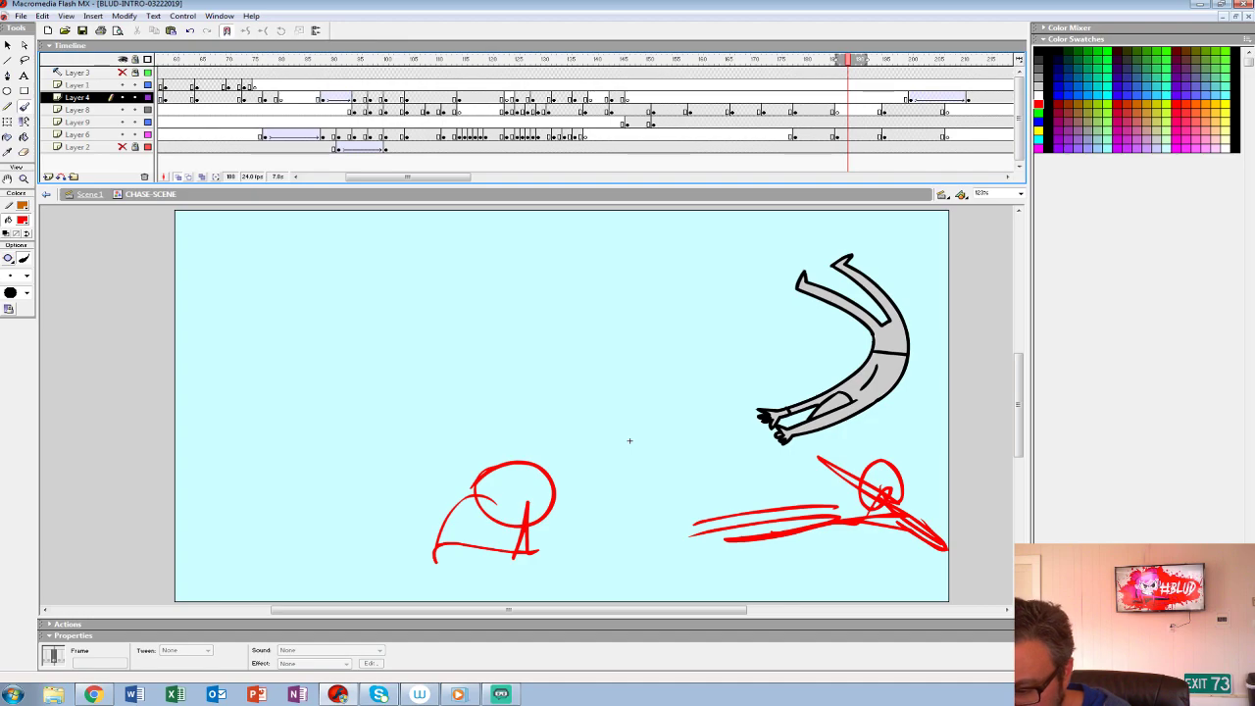
- Replay the frames from the struggle to the rough leap poses and review how the motion flows
left_click_drag(408, 178, 431, 177)
left_click(452, 85)
key("Return")
key("Return")
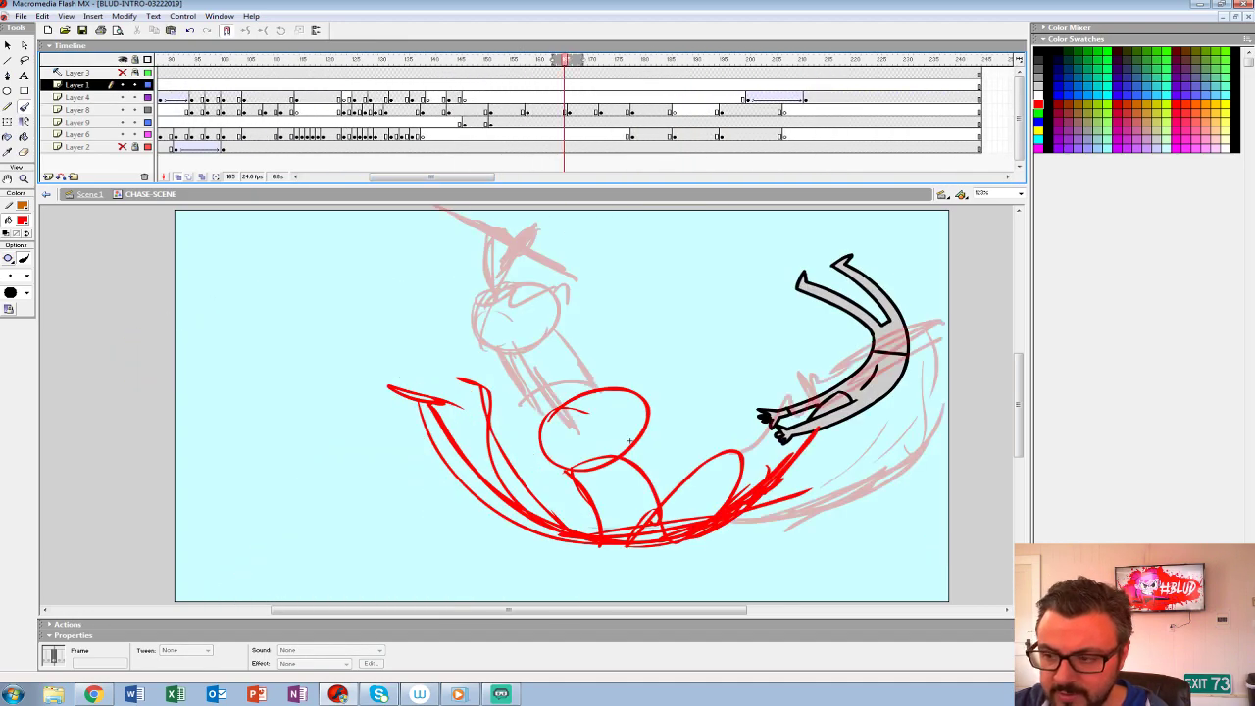
key("Return")
key("Return")
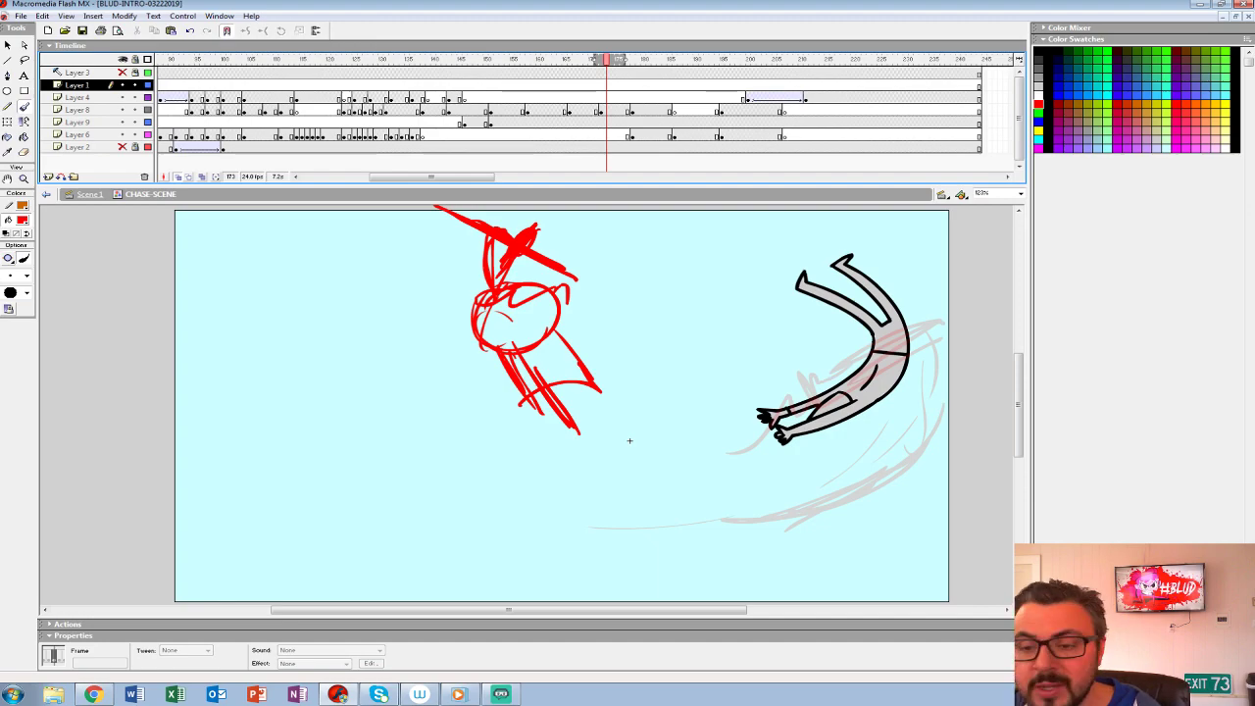
key("Return")
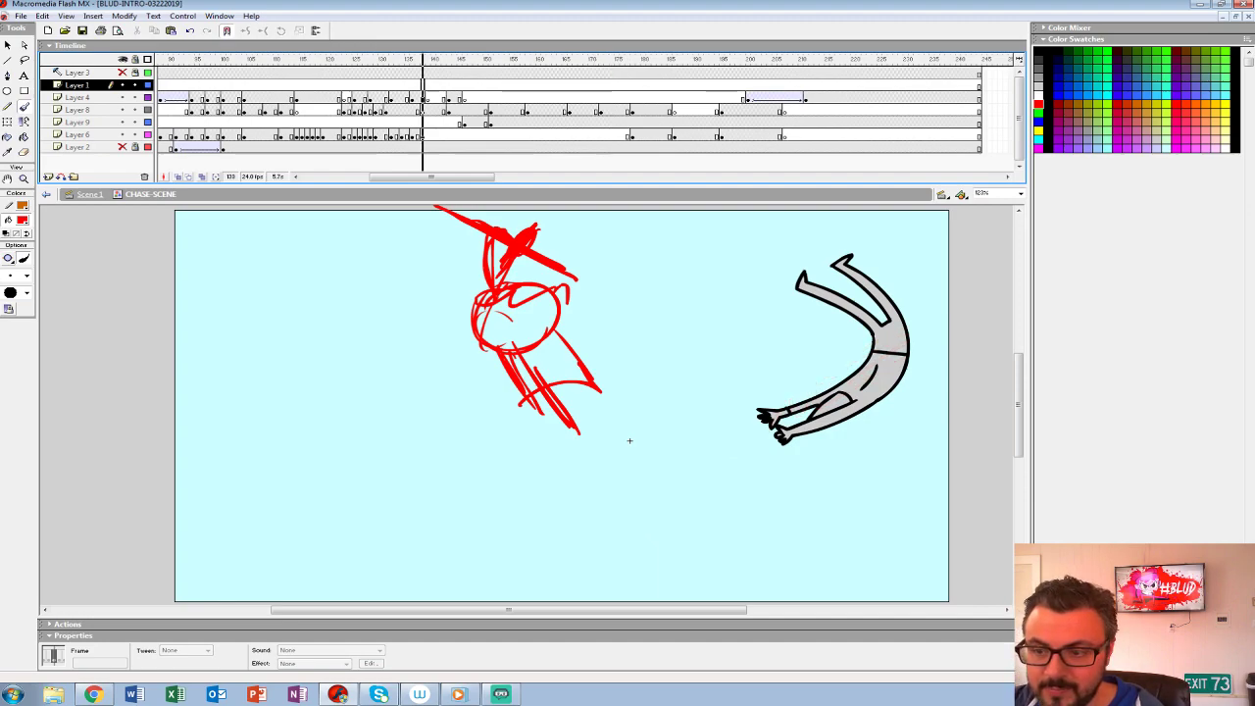
key("Return")
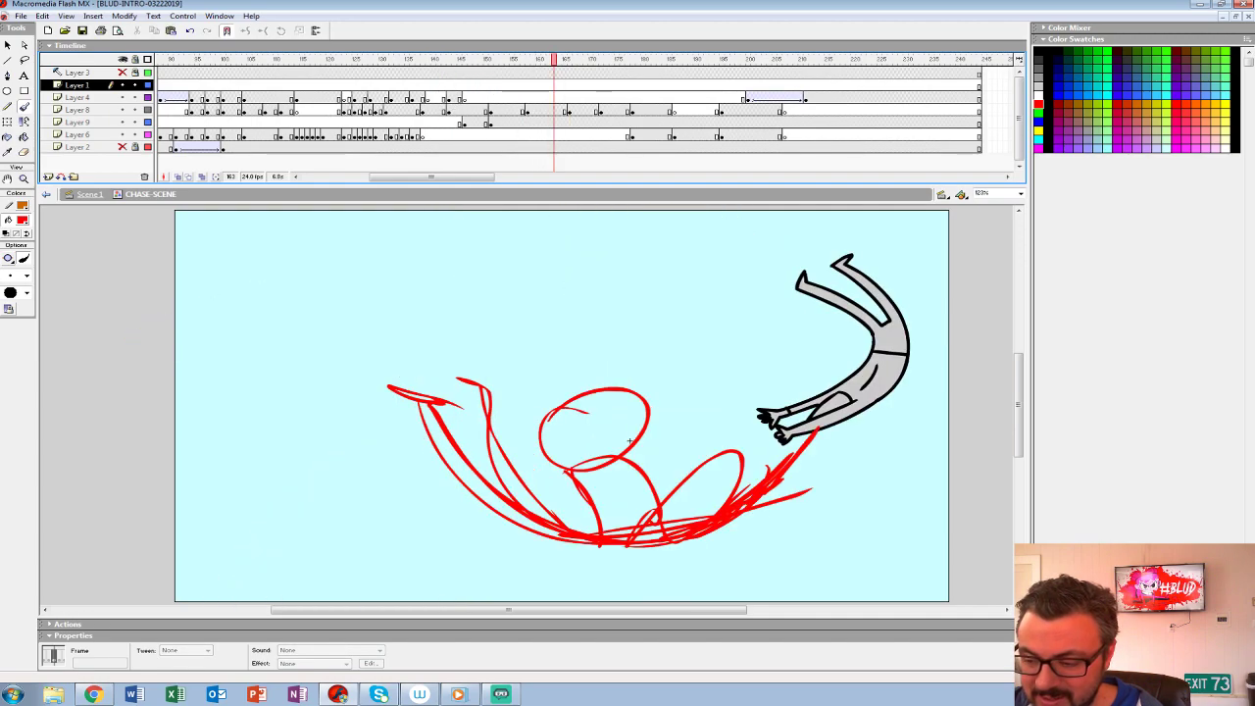
key("Return")
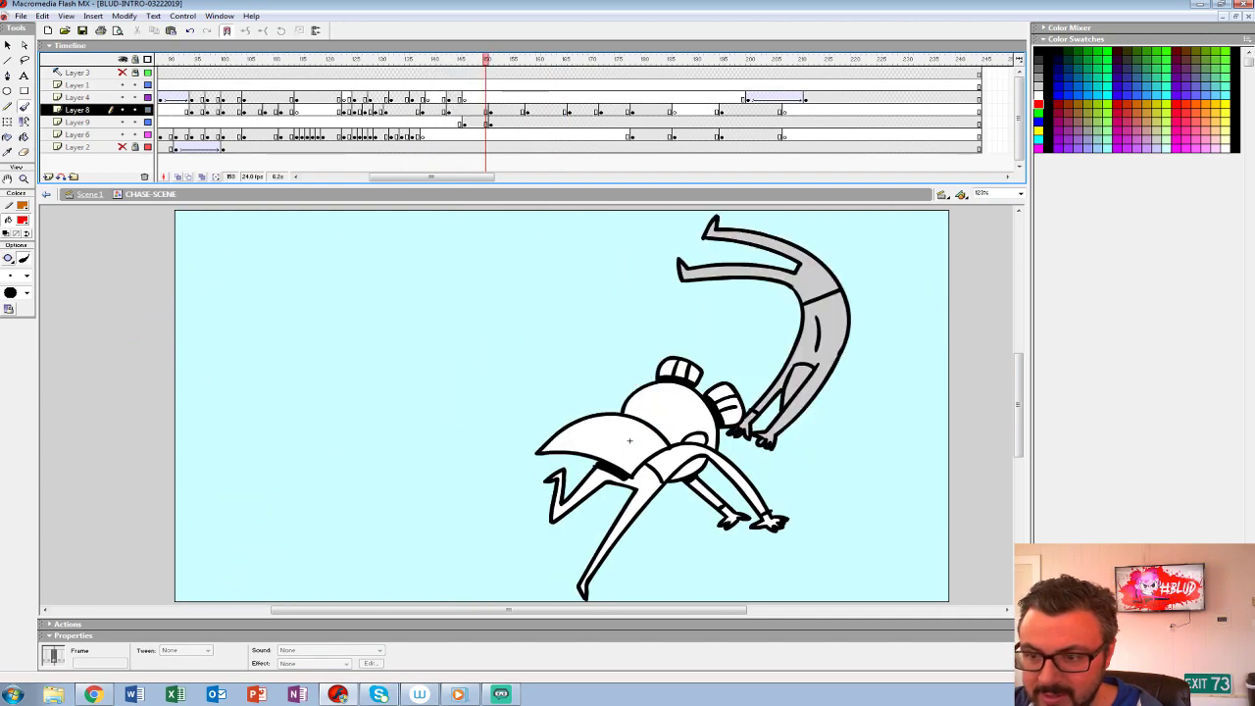
- End the grey flying figure's current pose on Layer 9 with an empty keyframe at frame 155
key("period")
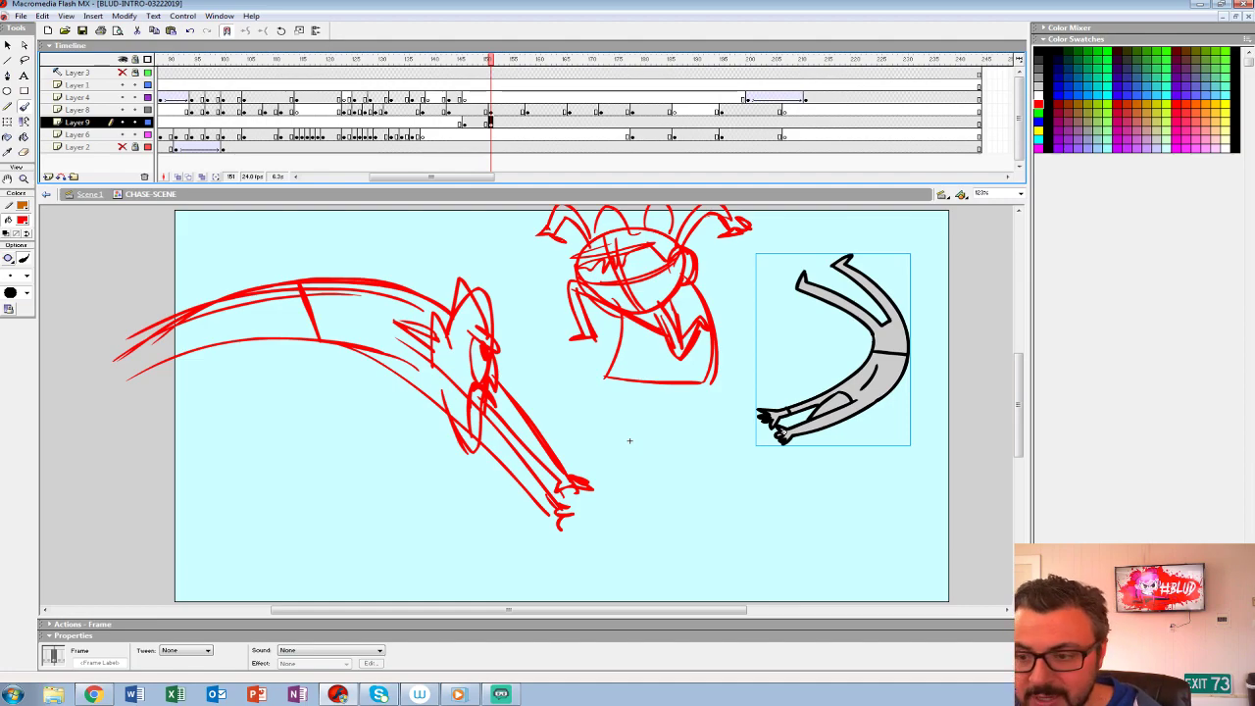
key("Return")
key("comma")
key("comma")
key("period")
key("Delete")
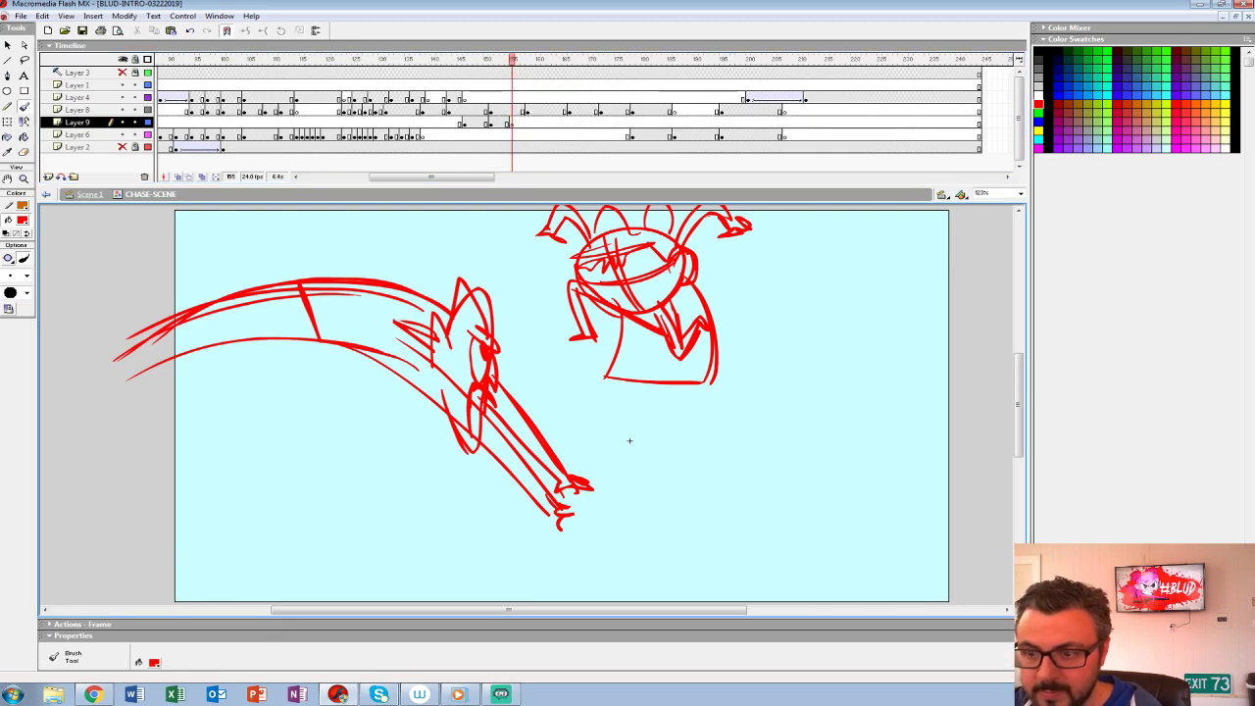
- Copy the grey flying figure from its previous Layer 9 keyframe into frame 155 at the same position
key("q")
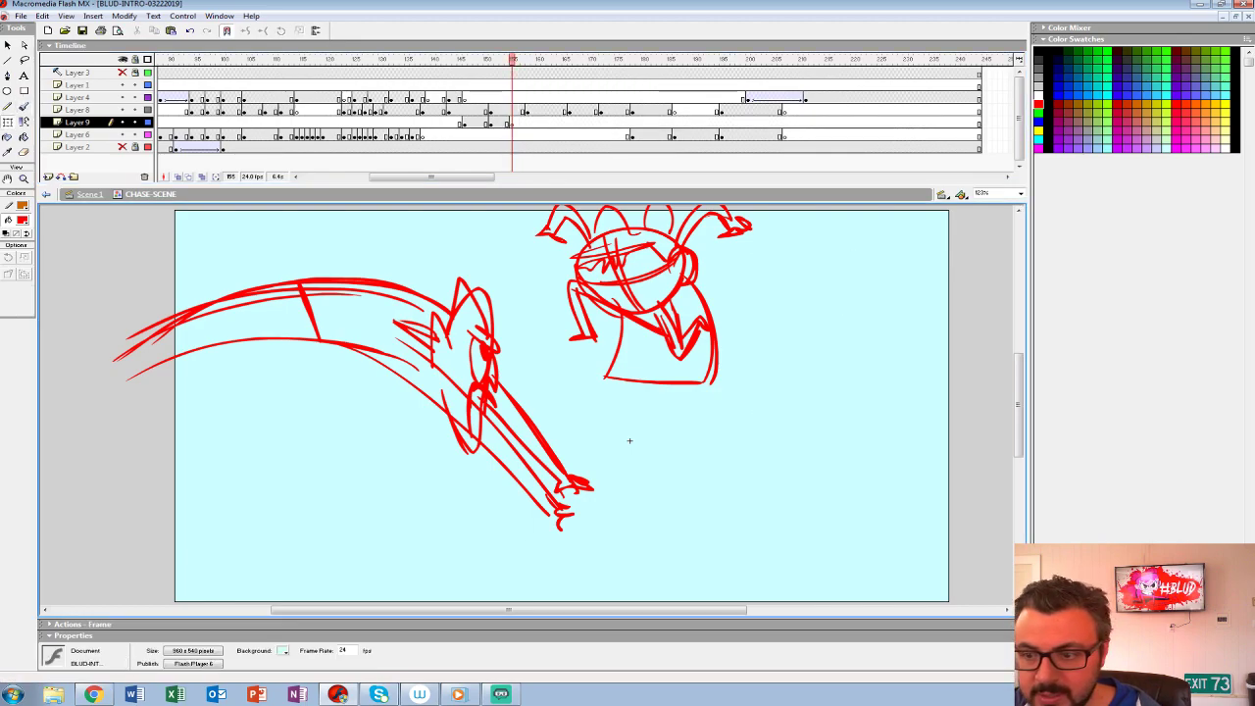
key("comma")
key("comma")
key("comma")
key("period")
key("period")
key("period")
key("comma")
key("comma")
key("comma")
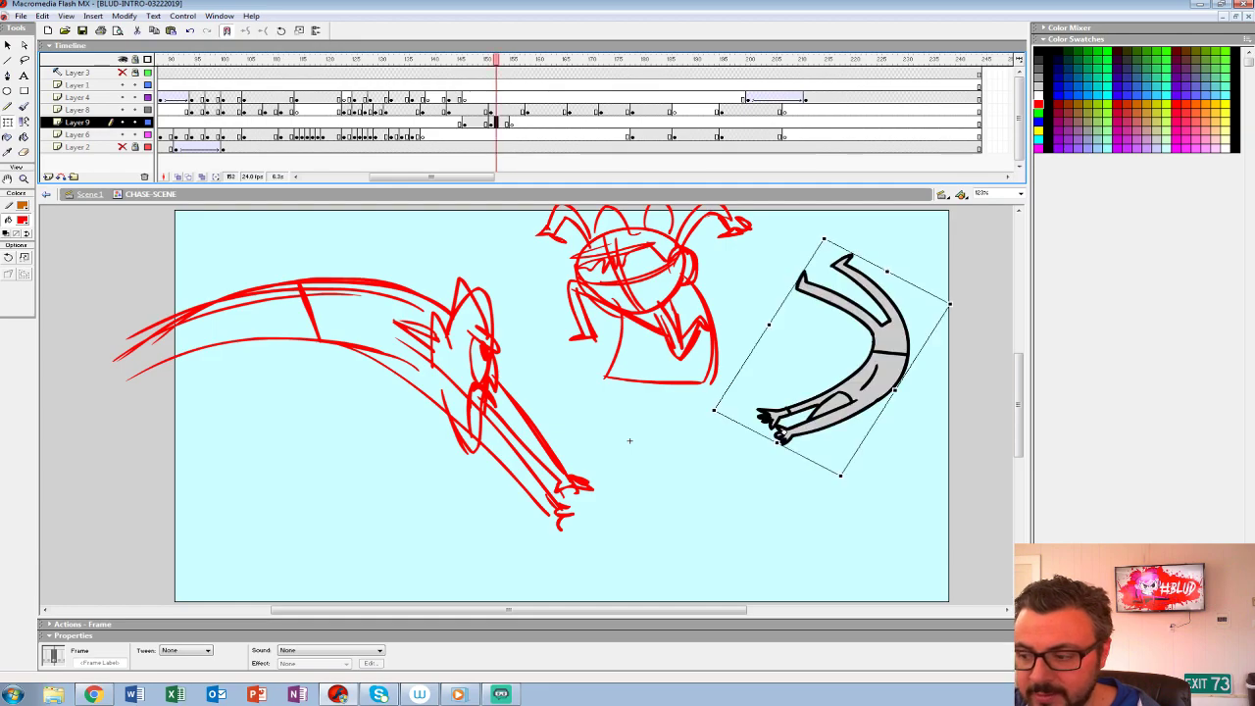
key("period")
key("period")
key("period")
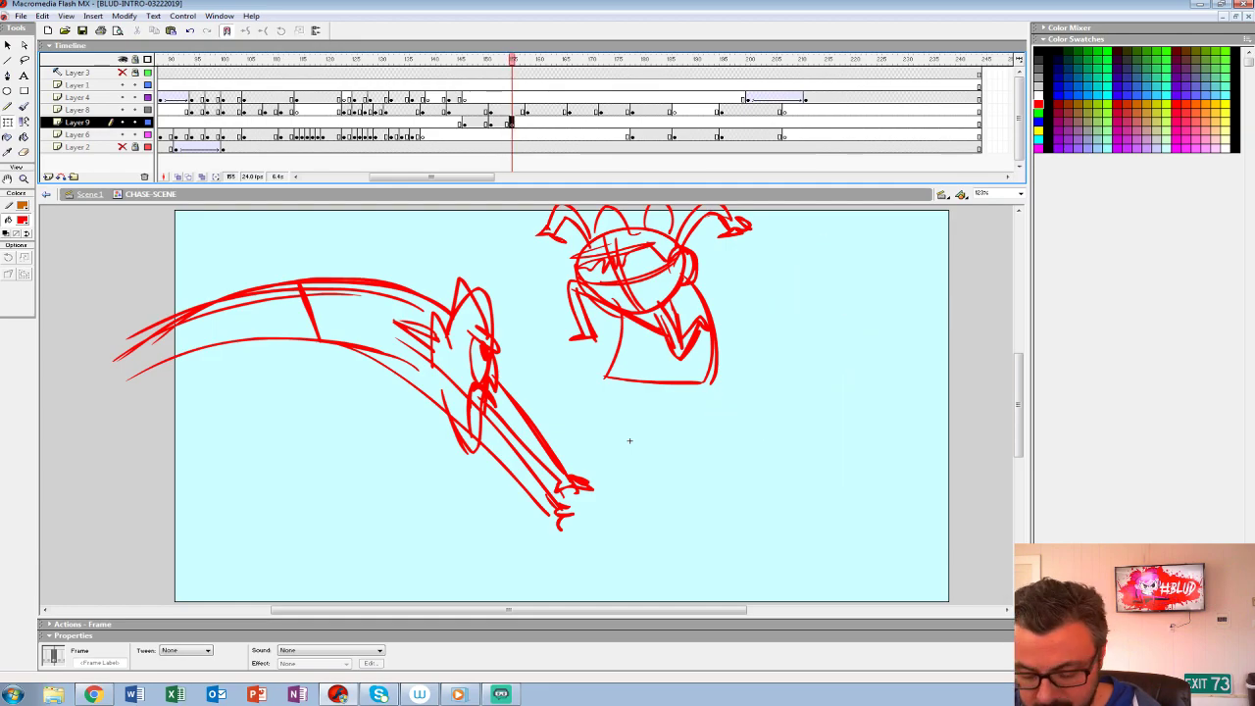
left_click_drag(630, 440, 379, 468)
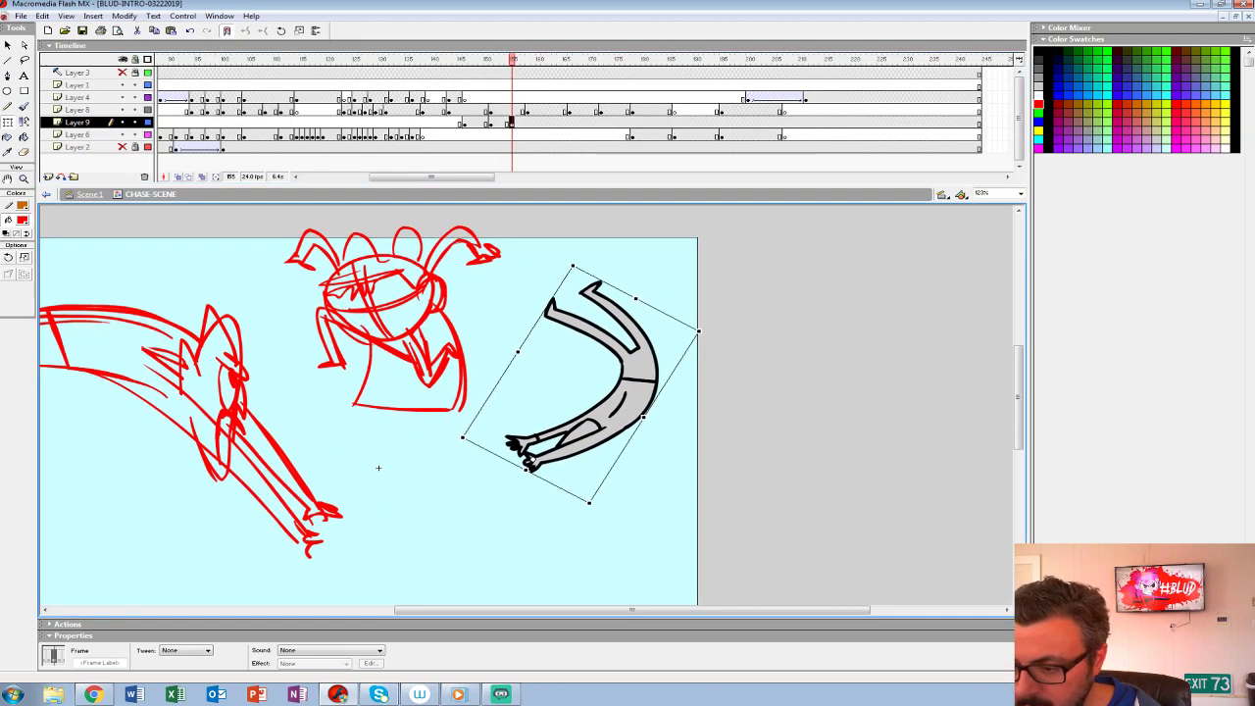
- Rotate the grey figure at frame 155 clockwise and move it partly past the stage's right edge
left_click_drag(700, 330, 749, 492)
left_click_drag(676, 473, 723, 458)
key("period")
key("period")
left_click(512, 122)
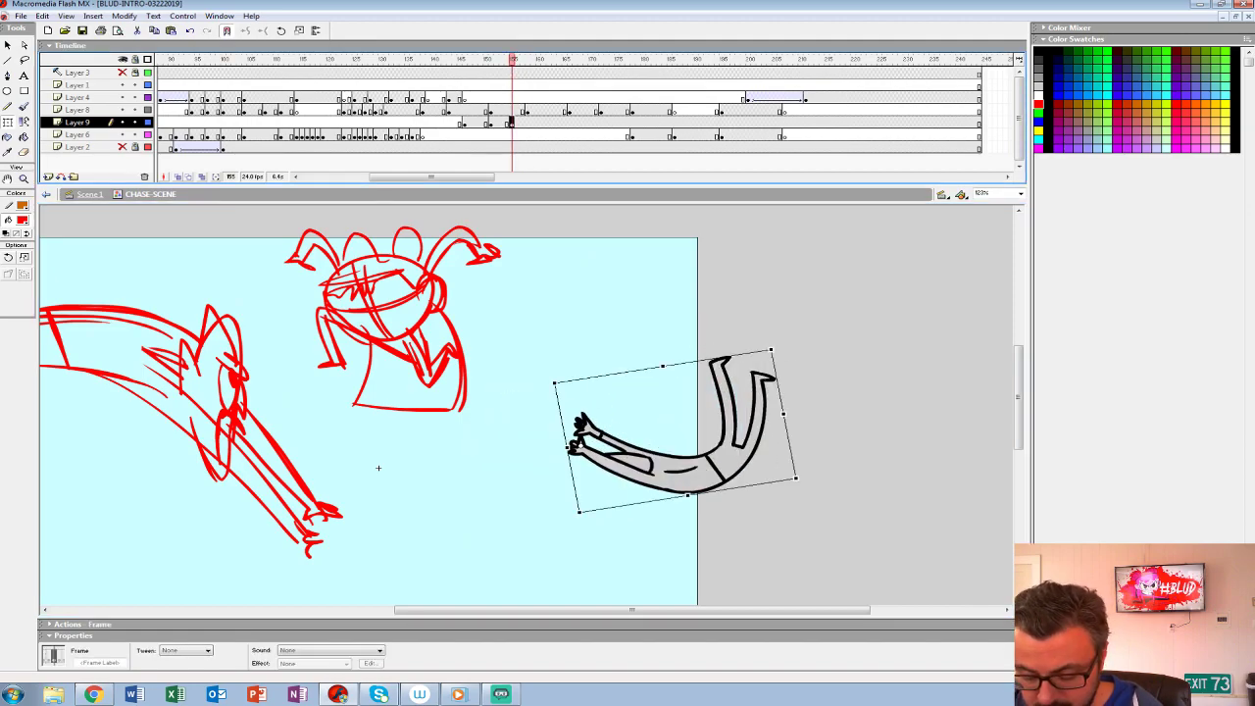
- Add an empty keyframe at frame 156 on Layer 9, with onion skinning on and the other layers hidden
key("F7")
key("alt+shift+o")
key("alt+shift+o")
key("alt+shift+o")
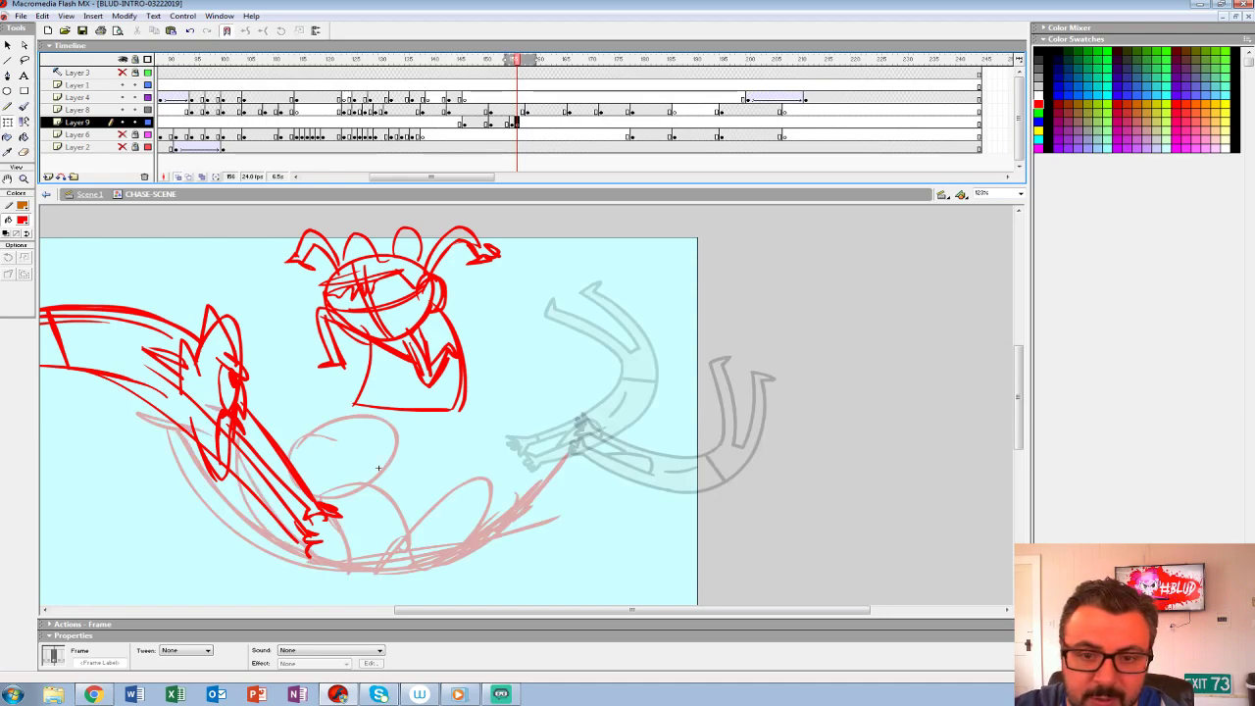
key("alt+shift+o")
key("z")
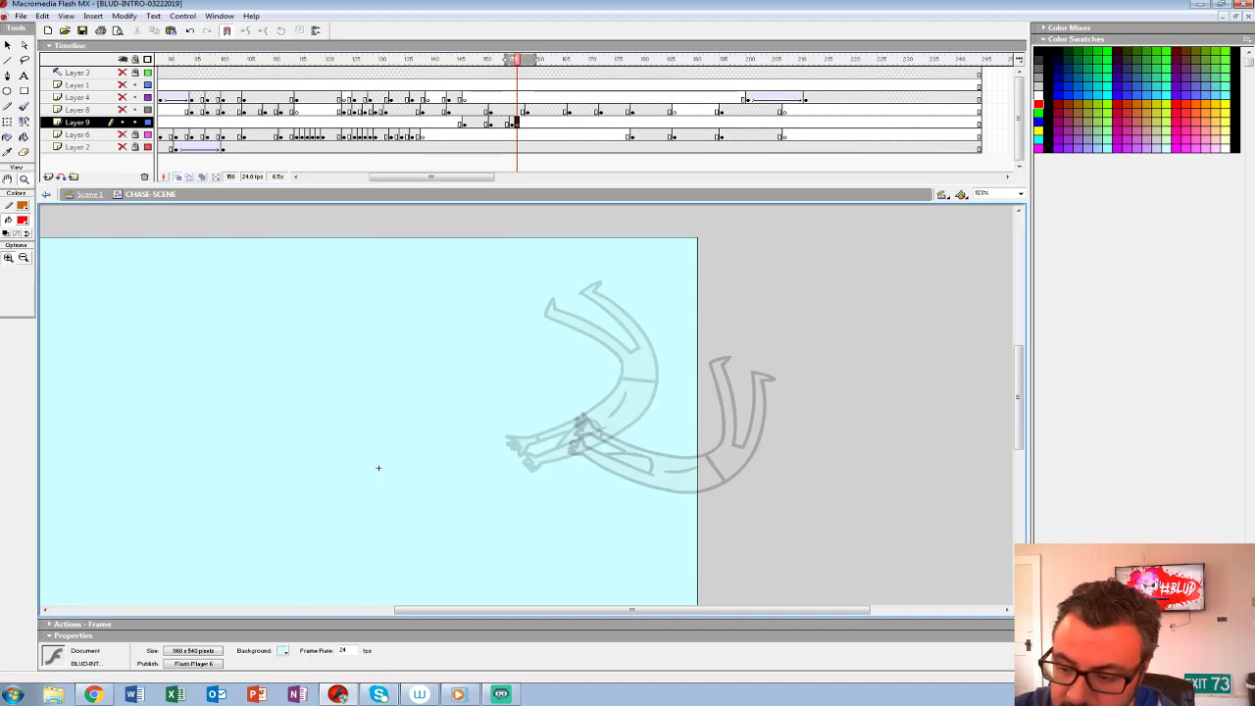
left_click(673, 474)
- Set the brush to a black fill, change its size, and view the stage at 200%
key("b")
left_click(23, 221)
left_click(8, 248)
left_click_drag(341, 441, 614, 442)
key("ctrl+z")
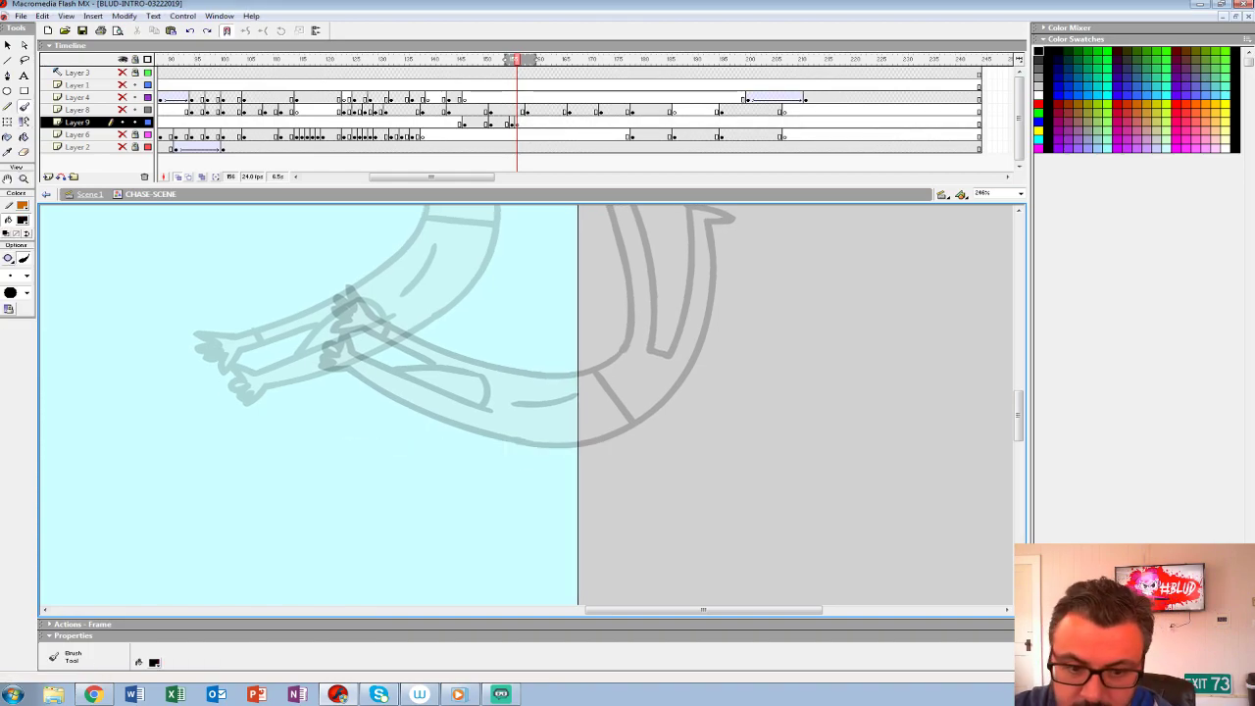
left_click(27, 276)
left_click(16, 336)
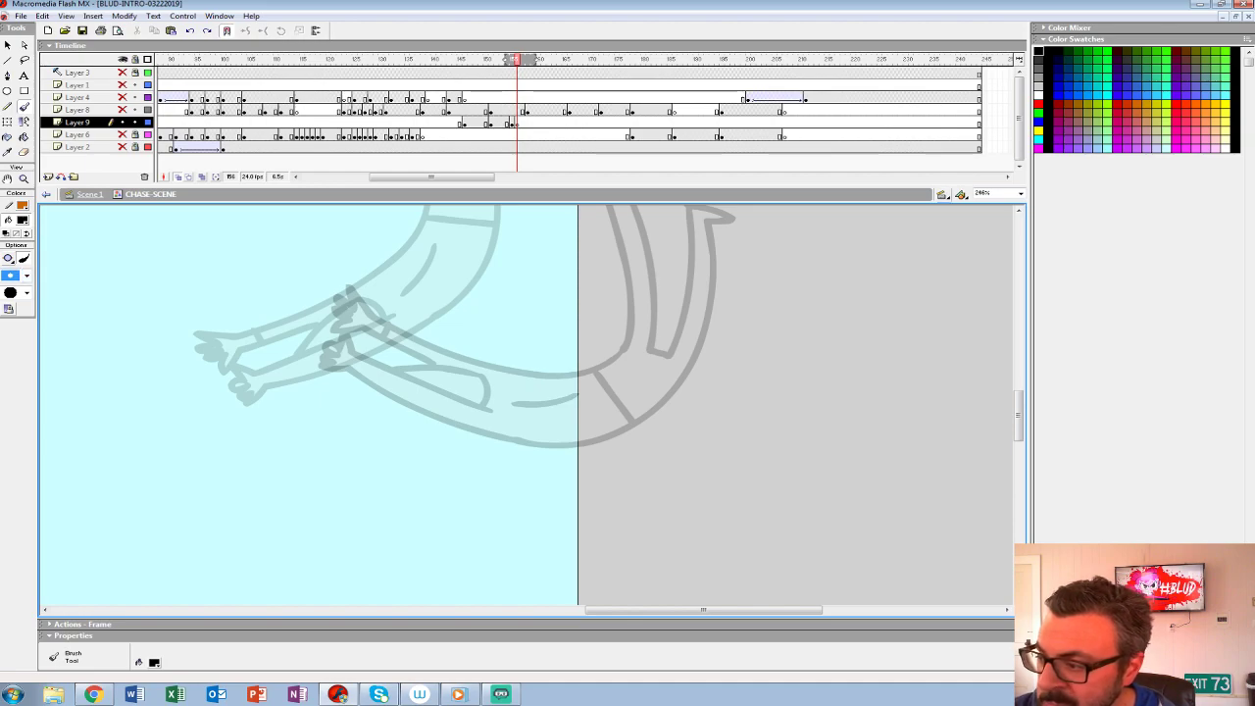
left_click(983, 193)
key("Return")
- Draw the flying figure's outstretched arms, hands and torso as nearly straight horizontal lines crossing the stage's right edge at frame 156
mouse_move(385, 448)
left_mouse_down()
mouse_move(644, 446)
mouse_move(366, 433)
left_mouse_up()
key("ctrl+z")
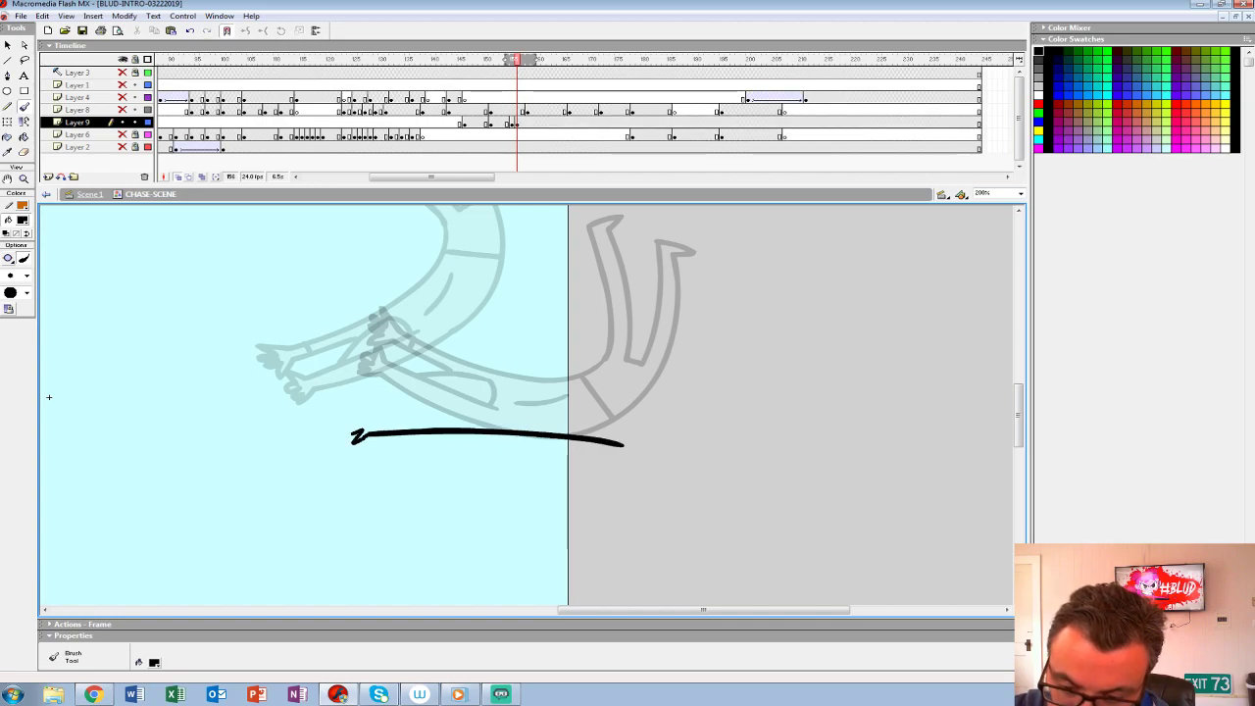
left_click_drag(487, 415, 349, 423)
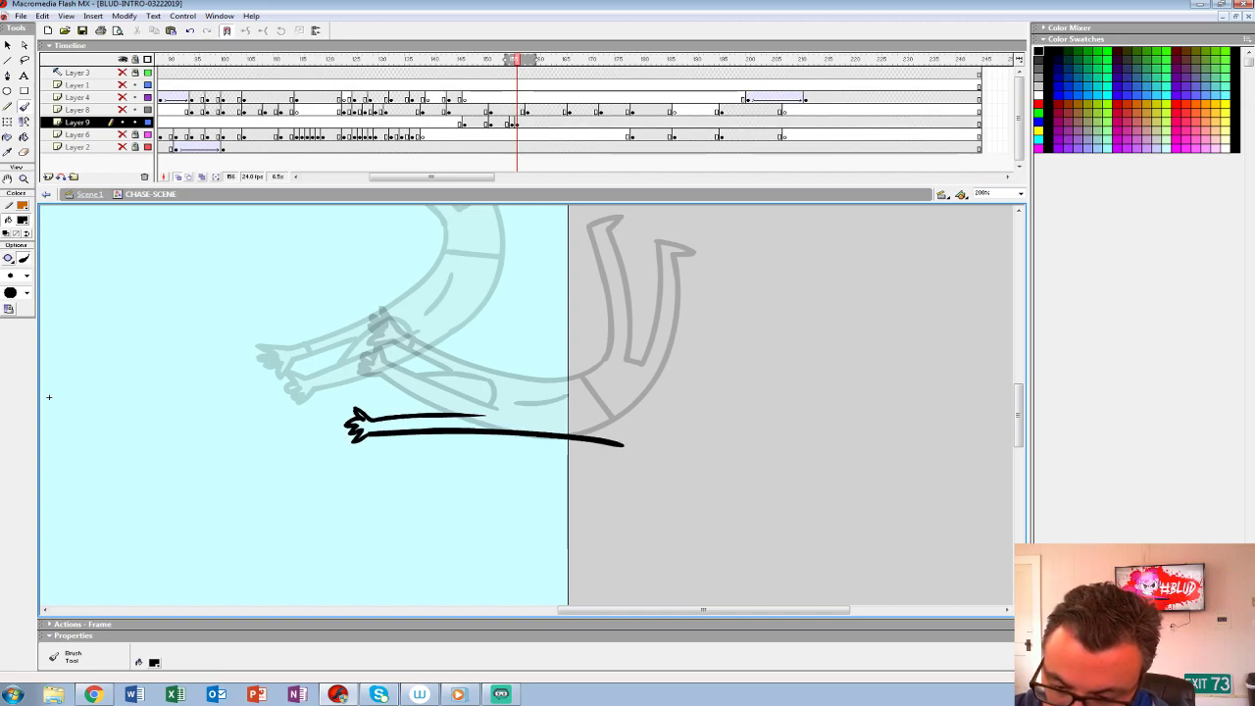
left_click_drag(475, 388, 405, 416)
key("ctrl+z")
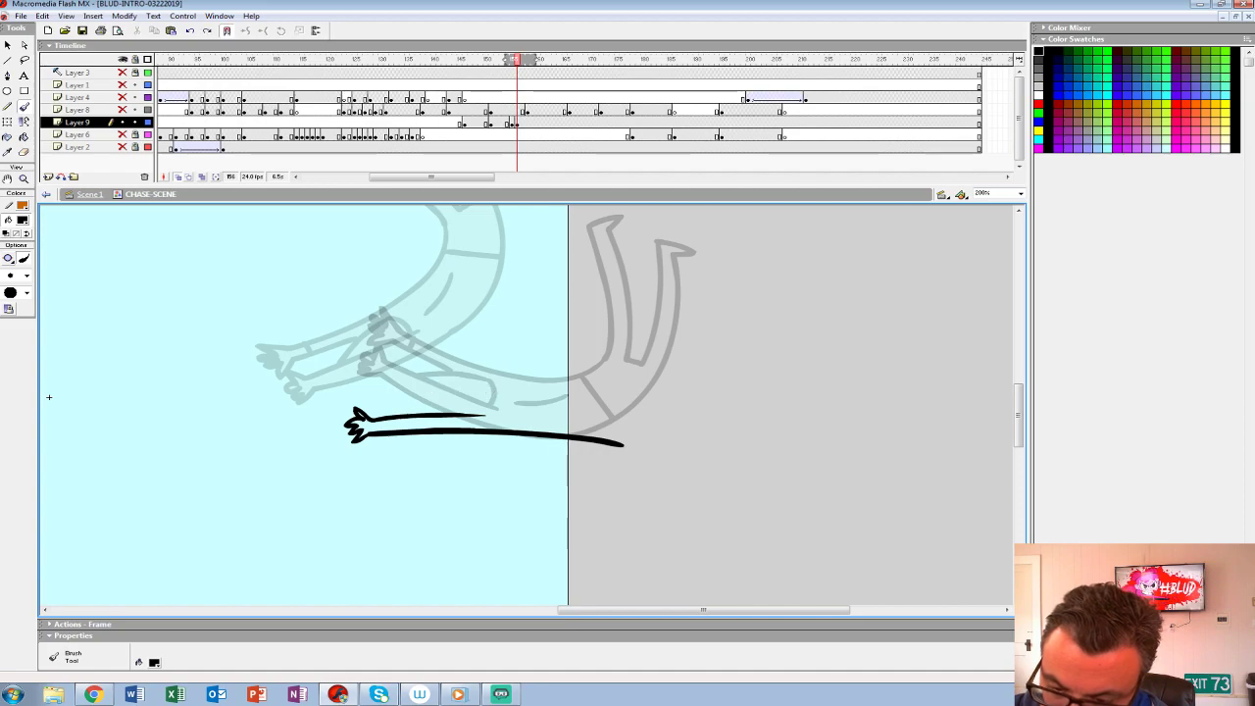
key("ctrl+y")
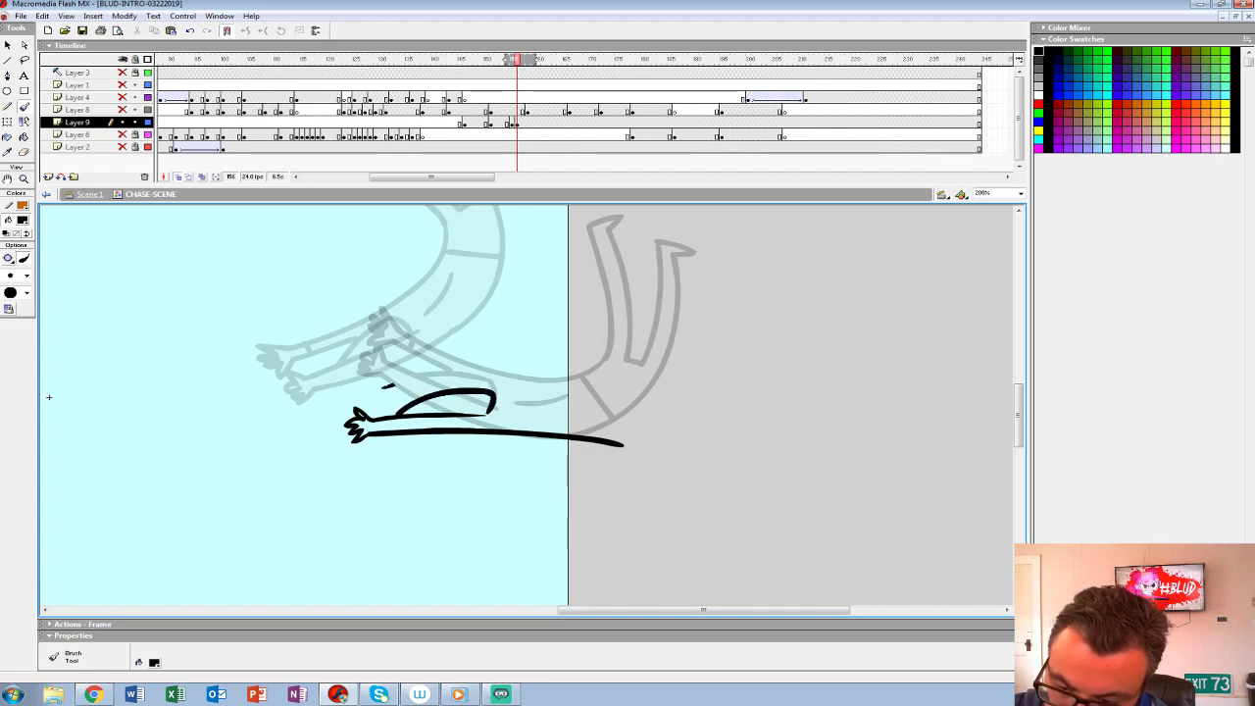
mouse_move(383, 385)
left_mouse_down()
mouse_move(531, 377)
mouse_move(642, 400)
left_mouse_up()
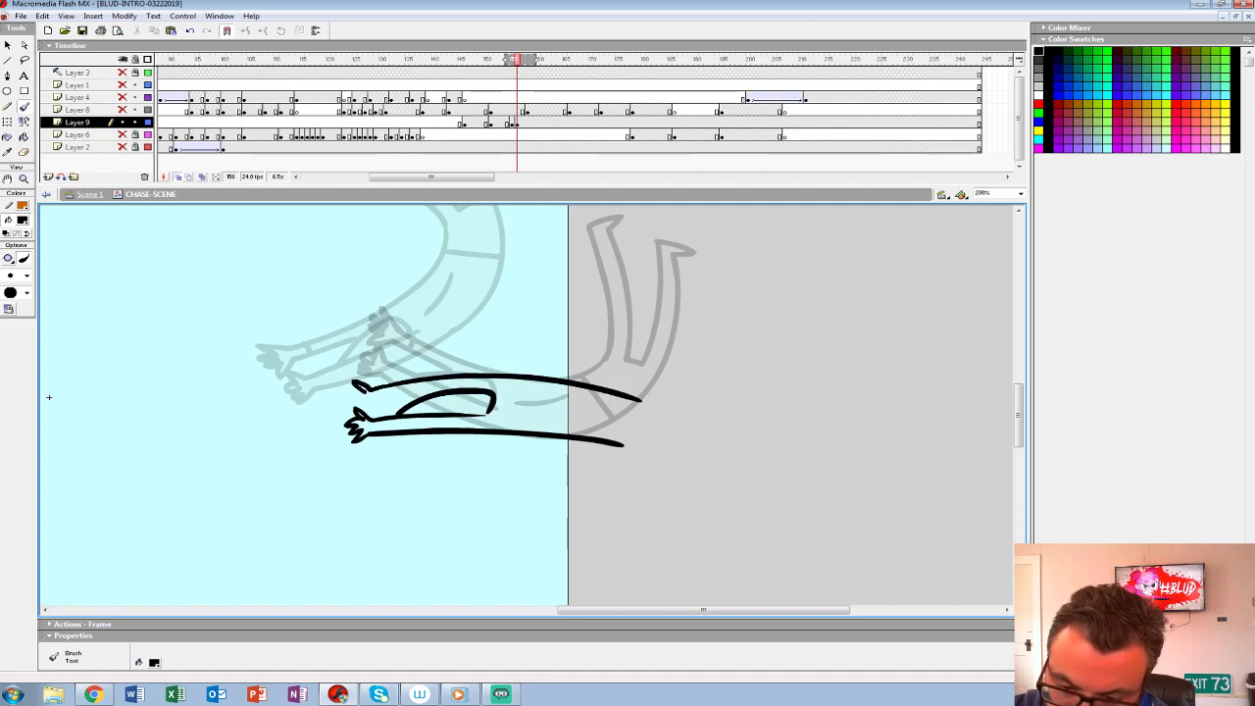
left_click_drag(363, 402, 422, 398)
mouse_move(513, 400)
left_mouse_down()
mouse_move(591, 405)
mouse_move(590, 466)
mouse_move(570, 508)
left_mouse_up()
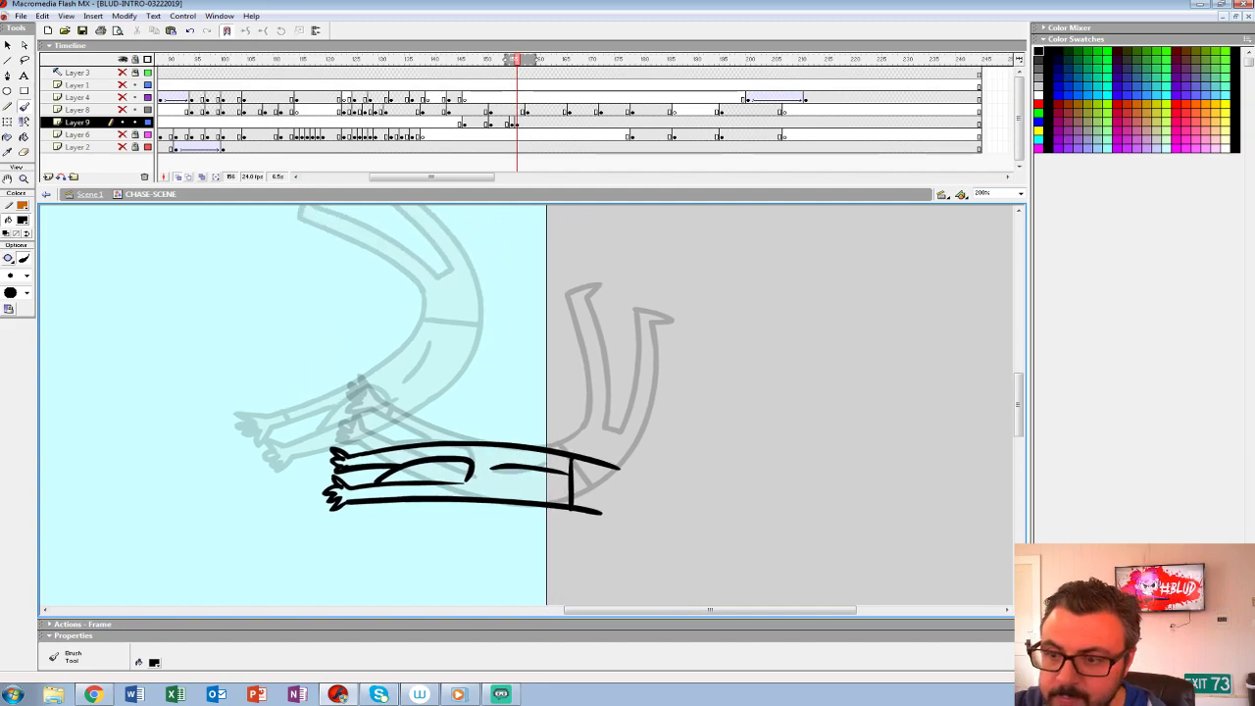
- Move the new stretched pose's Layer 9 keyframe to frame 155, replacing the curved pose, and replay the motion
left_click(516, 122)
left_click_drag(517, 122, 511, 123)
left_click(460, 111)
key("Return")
mouse_move(548, 59)
left_mouse_down()
mouse_move(516, 59)
mouse_move(532, 59)
left_mouse_up()
- Insert an empty keyframe at frame 158 on Layer 9 for the figure's next pose
left_click(522, 123)
left_click(527, 123)
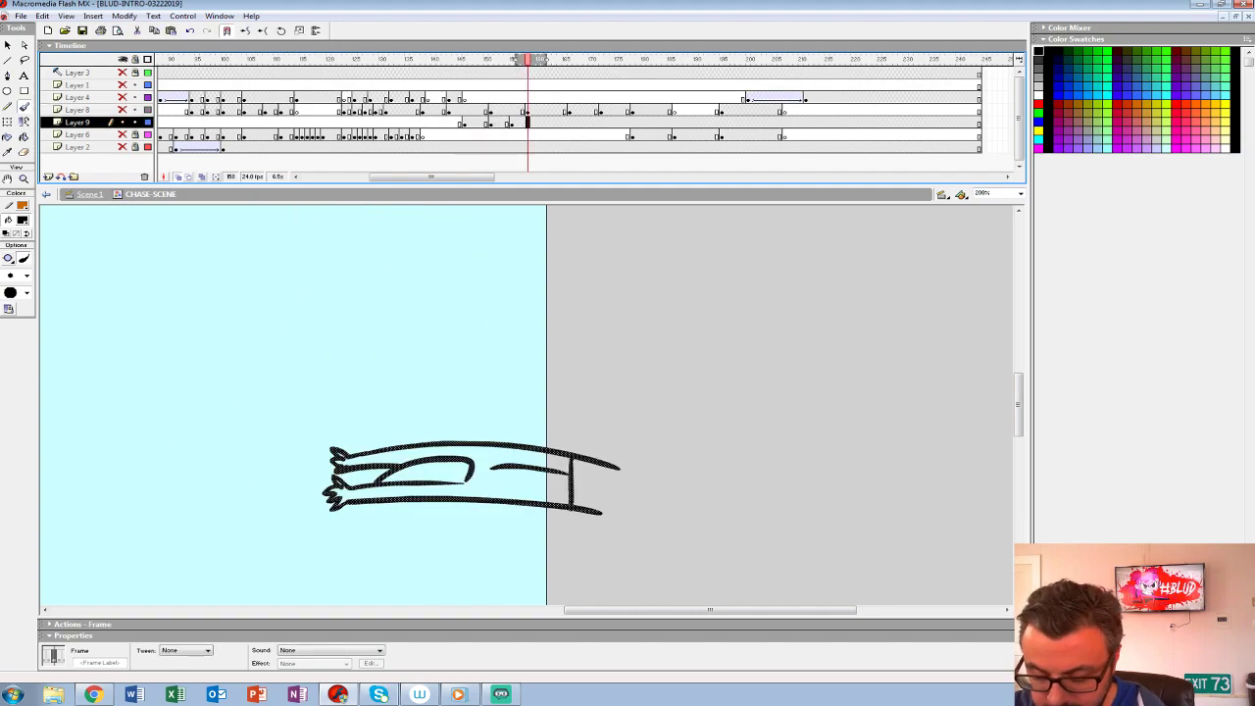
key("F8")
key("Escape")
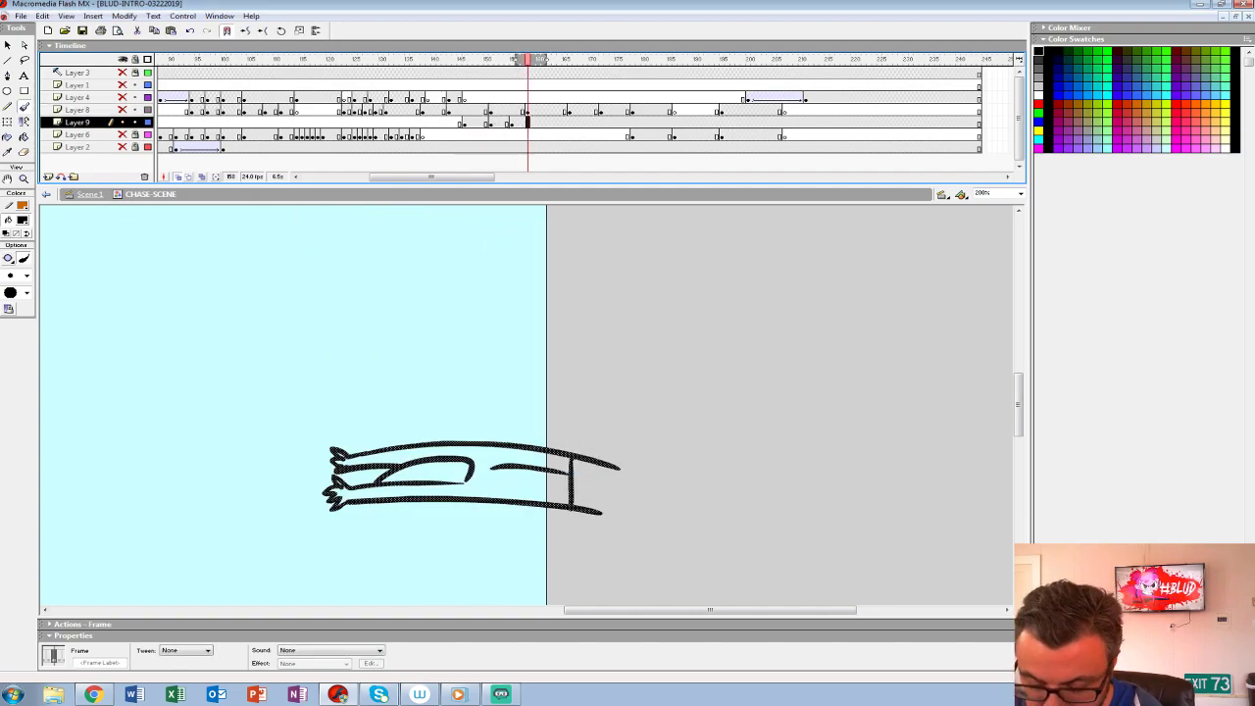
key("F7")
- Draw the figure's two arched arms with hands above the previous pose at frame 158, closed by a vertical edge beyond the stage
left_click_drag(473, 362, 596, 424)
key("ctrl+z")
mouse_move(469, 361)
left_mouse_down()
mouse_move(574, 384)
mouse_move(572, 351)
left_mouse_up()
key("ctrl+z")
key("ctrl+z")
left_click_drag(445, 373, 578, 383)
mouse_move(575, 349)
left_mouse_down()
mouse_move(467, 336)
mouse_move(437, 355)
mouse_move(435, 385)
left_mouse_up()
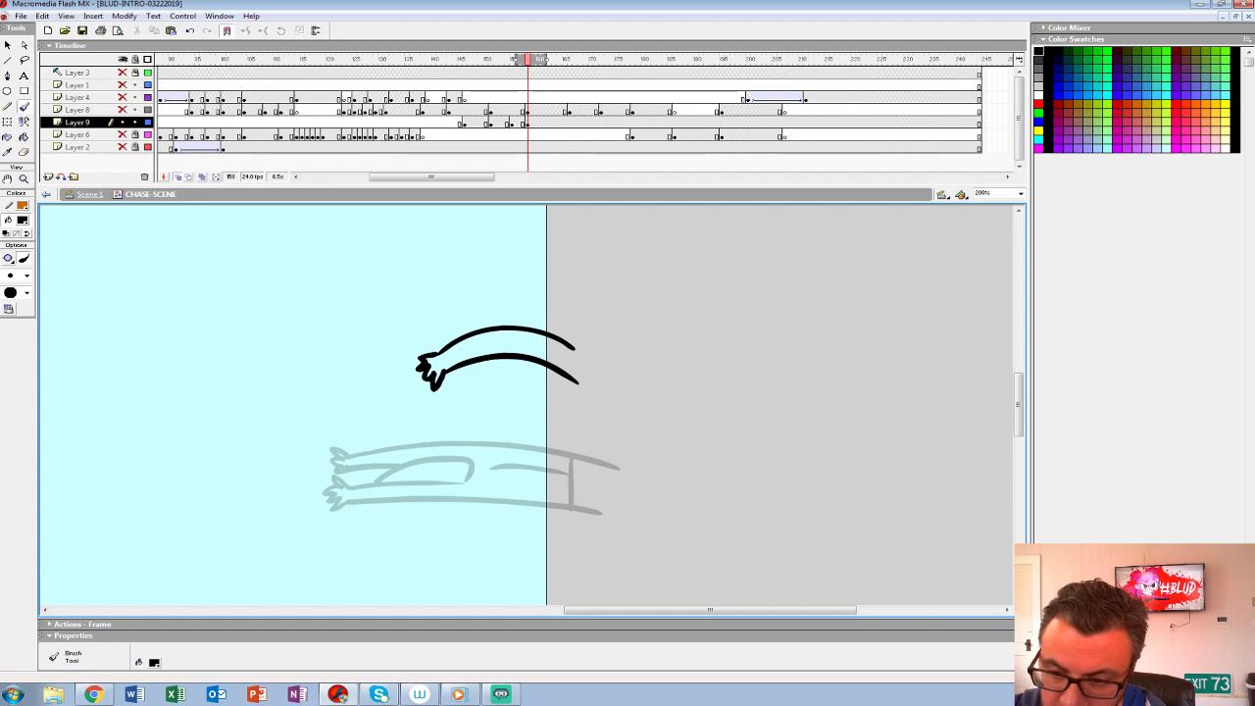
mouse_move(520, 326)
left_mouse_down()
mouse_move(571, 320)
mouse_move(549, 292)
mouse_move(421, 319)
left_mouse_up()
left_click_drag(516, 306, 410, 326)
mouse_move(541, 287)
left_mouse_down()
mouse_move(577, 319)
mouse_move(568, 384)
left_mouse_up()
- Replay the throw and end the arched arm pose with an empty keyframe at frame 160 on Layer 9
left_click(469, 110)
key("Return")
mouse_move(559, 60)
left_mouse_down()
mouse_move(501, 59)
mouse_move(537, 60)
left_mouse_up()
left_click(537, 123)
key("F7")
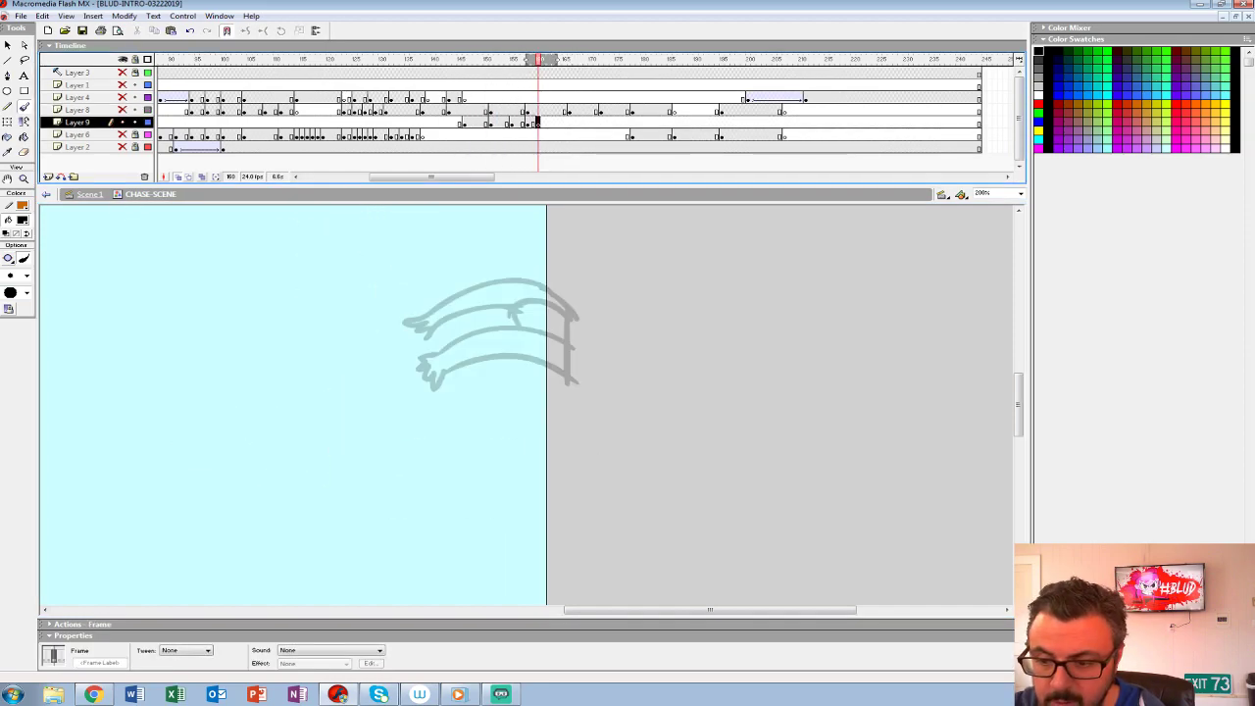
- View the whole stage at 50% with the rough poses and background shown, turn off onion skinning, and replay the throw
left_click(465, 110)
key("Return")
key("Return")
left_click(24, 180)
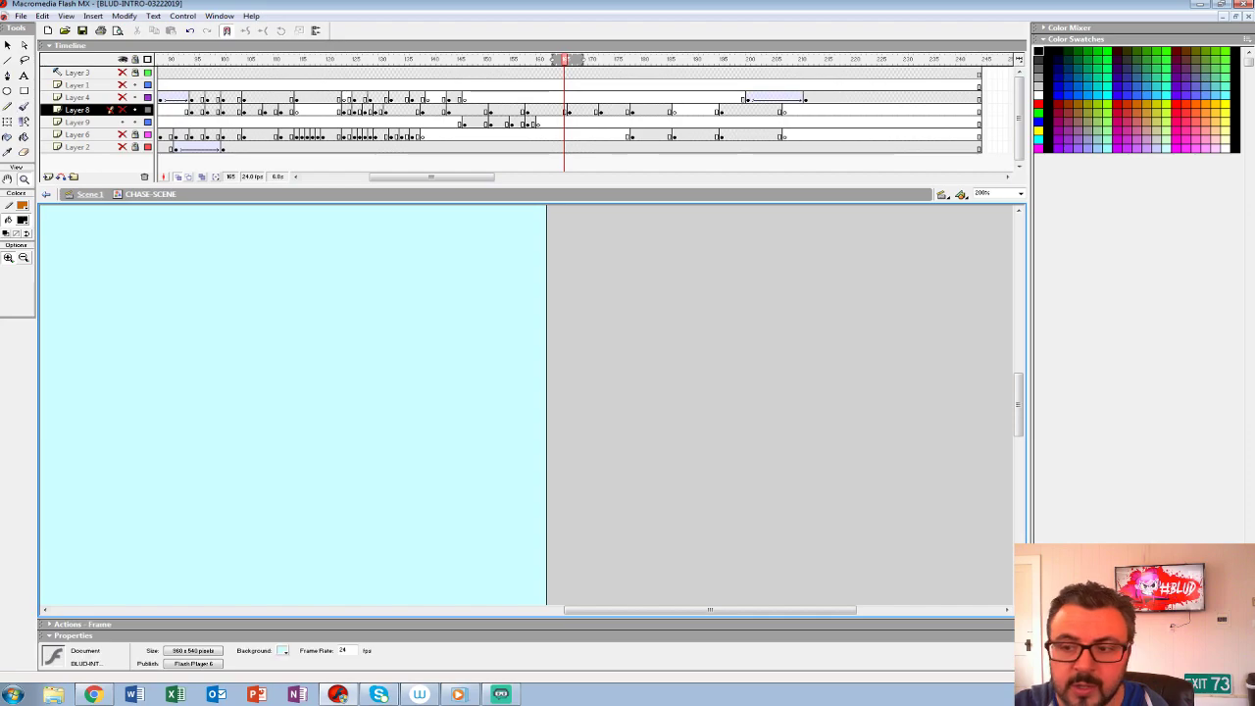
left_click(518, 335, "alt")
left_click(517, 335, "alt")
left_click(564, 110)
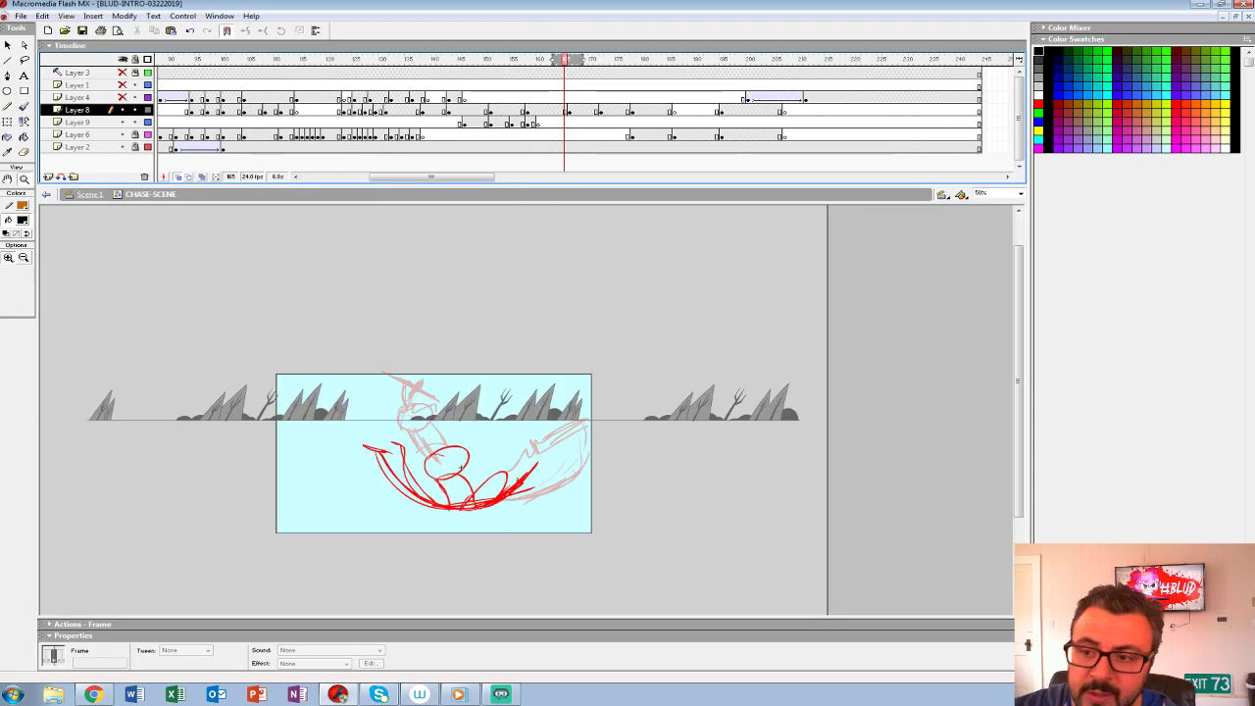
left_click(448, 98)
key("Return")
key("Return")
left_click(177, 176)
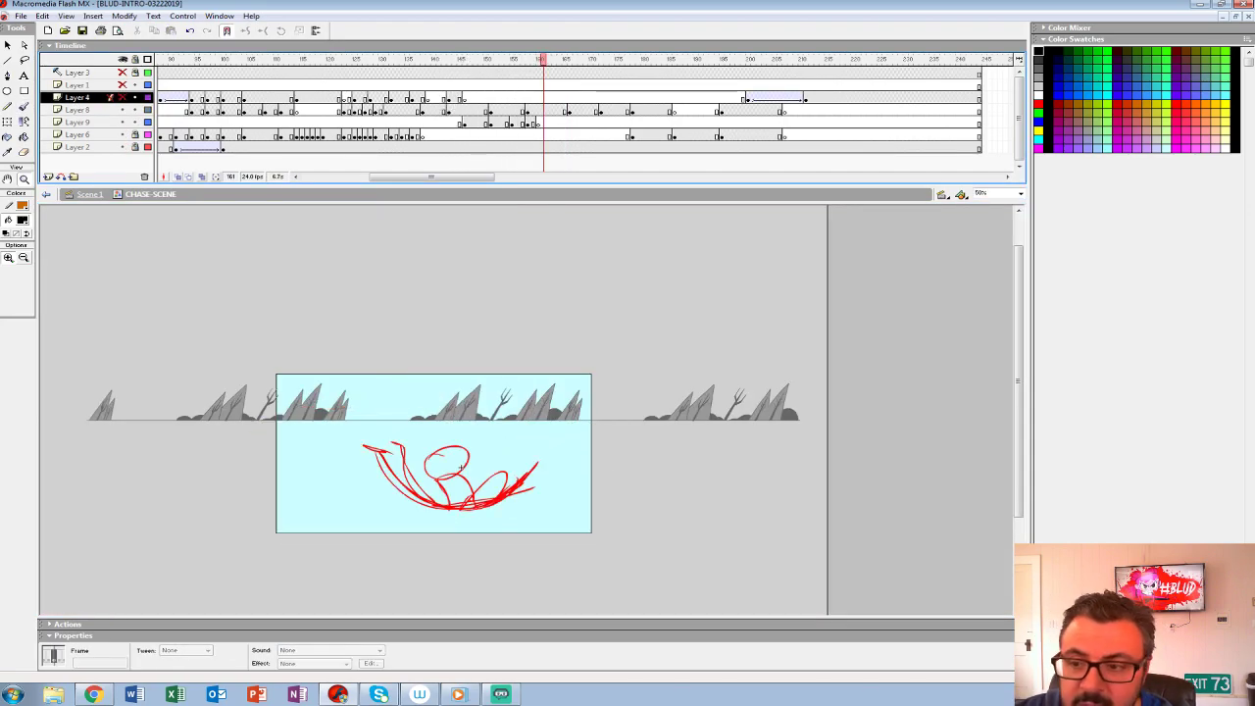
left_click(443, 122)
key("Return")
key("Return")
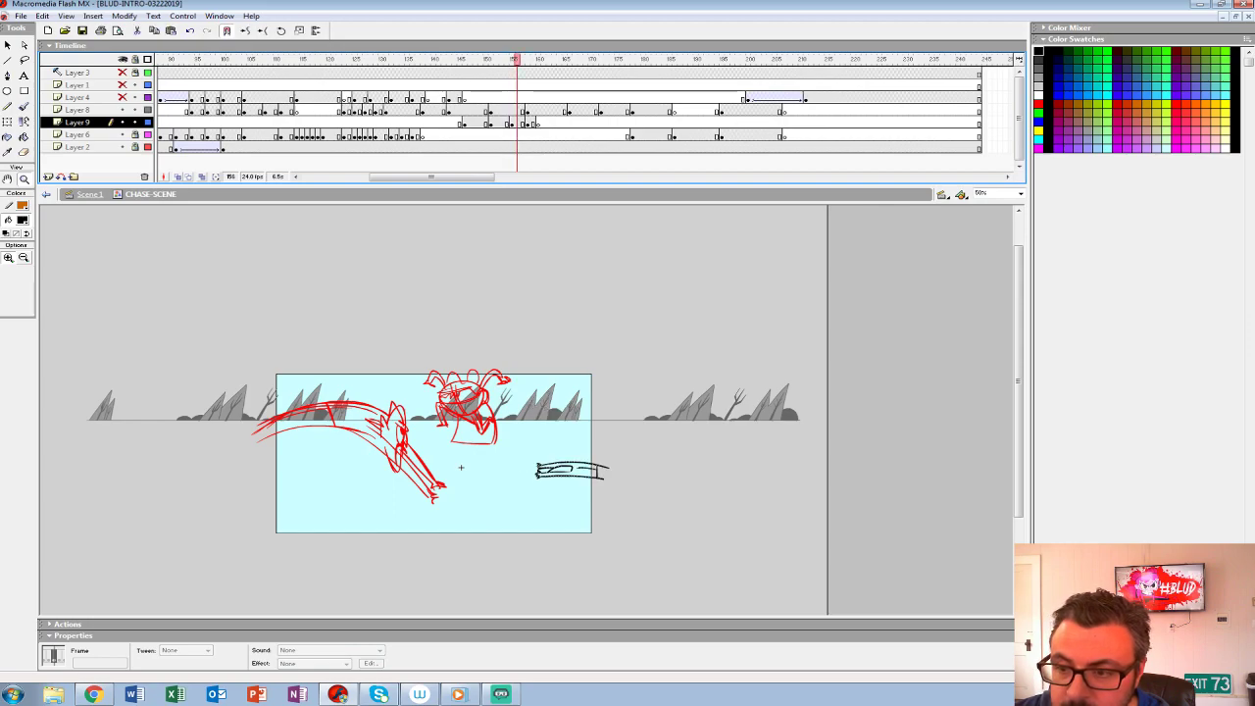
- Insert a background keyframe on Layer 2 at frame 155 and move it to frame 151
left_click(510, 147)
key("F6")
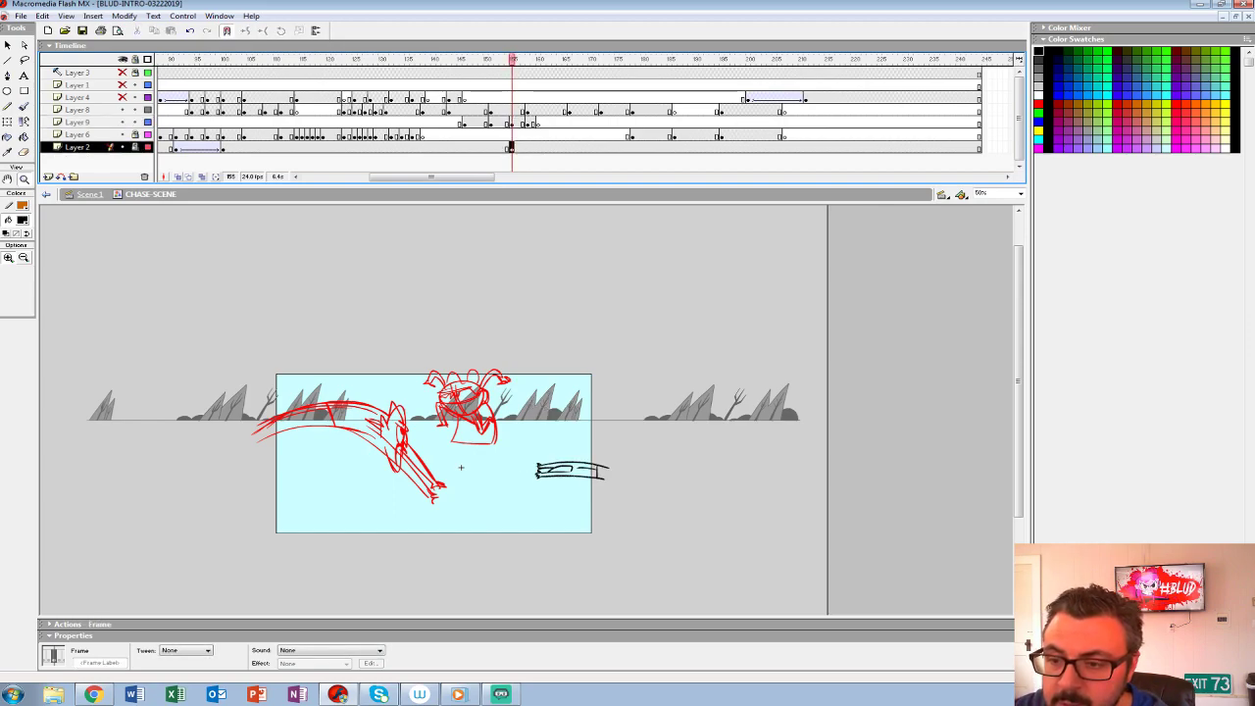
left_click_drag(431, 176, 428, 177)
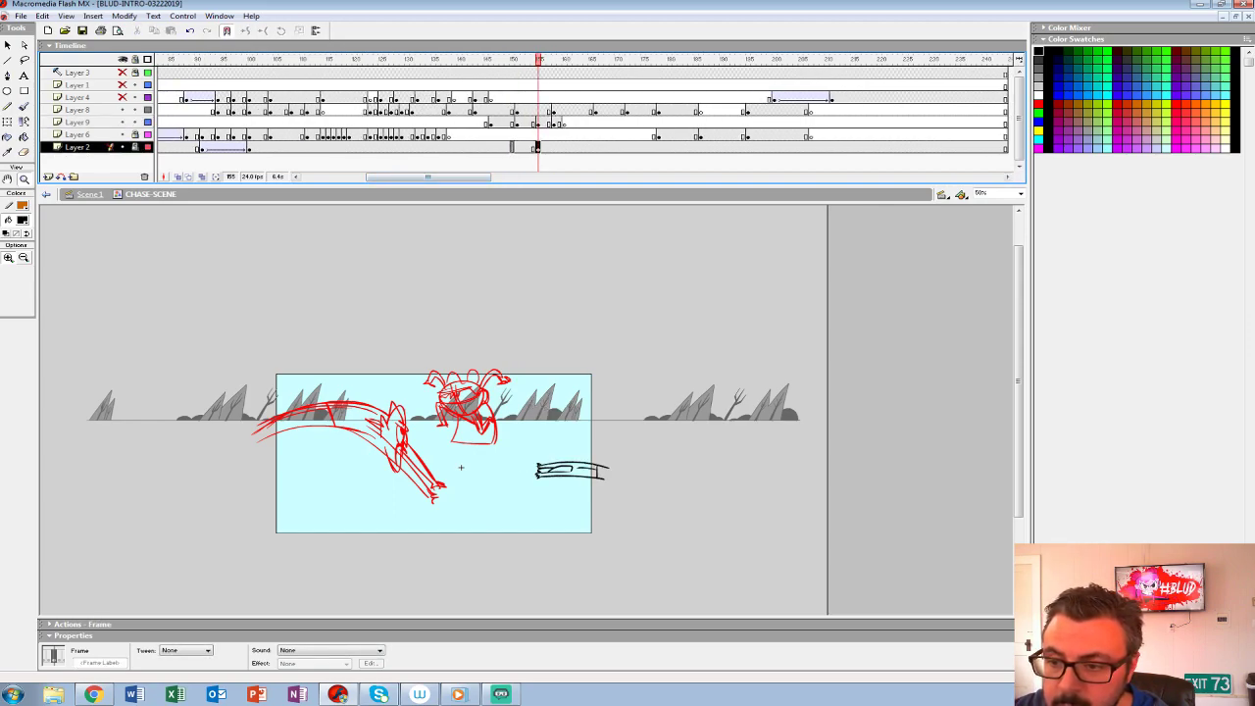
left_click_drag(538, 147, 517, 147)
- Play the scene from frame 74 to check the background movement, showing all layers for the playback
left_click_drag(428, 177, 389, 177)
left_click(376, 147)
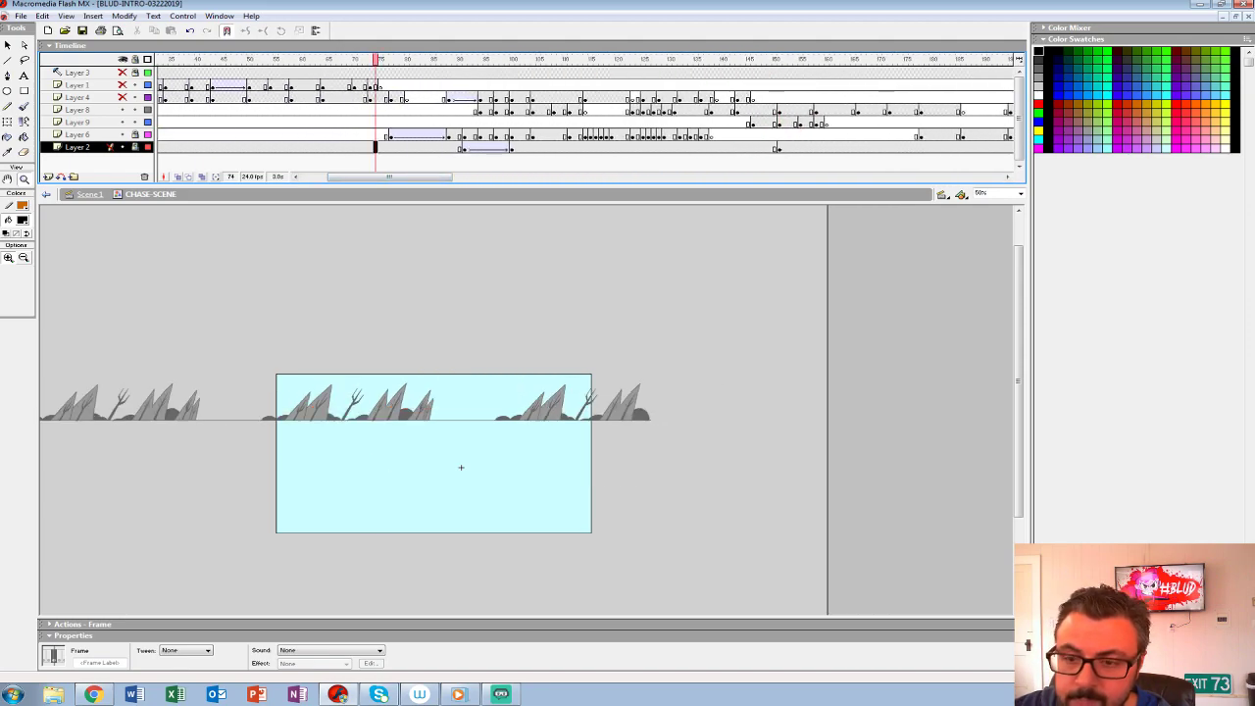
key("Return")
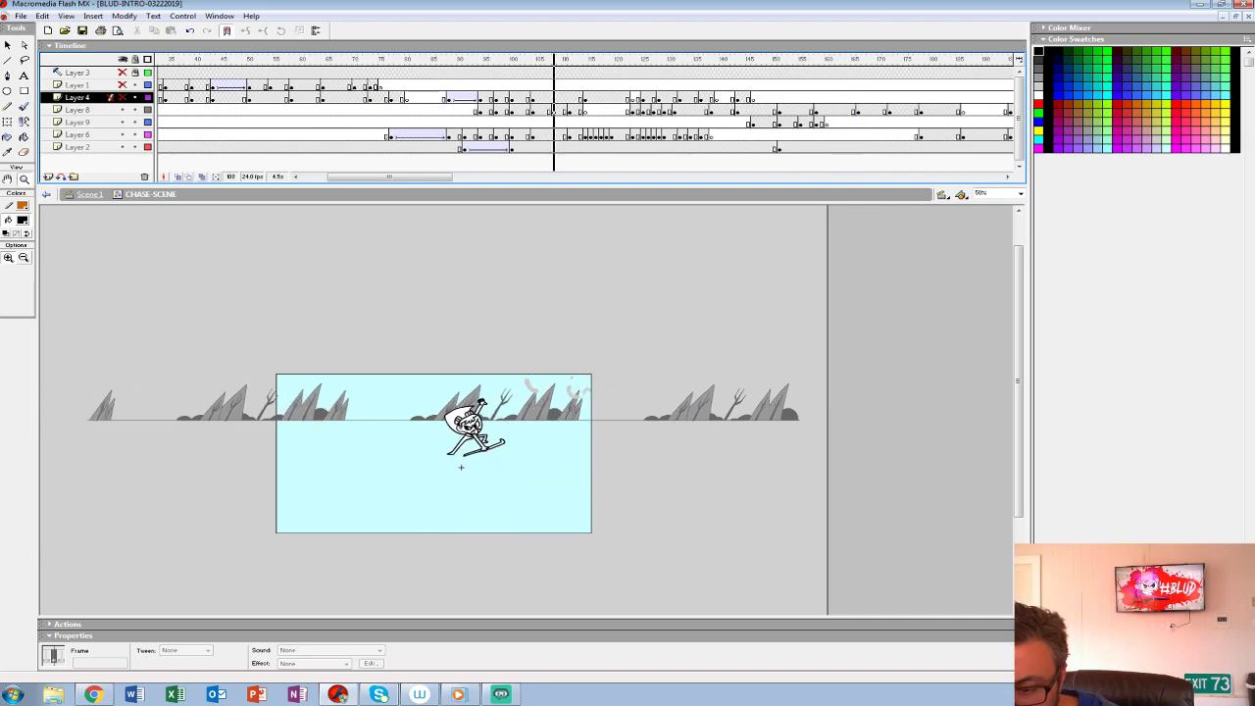
key("Return")
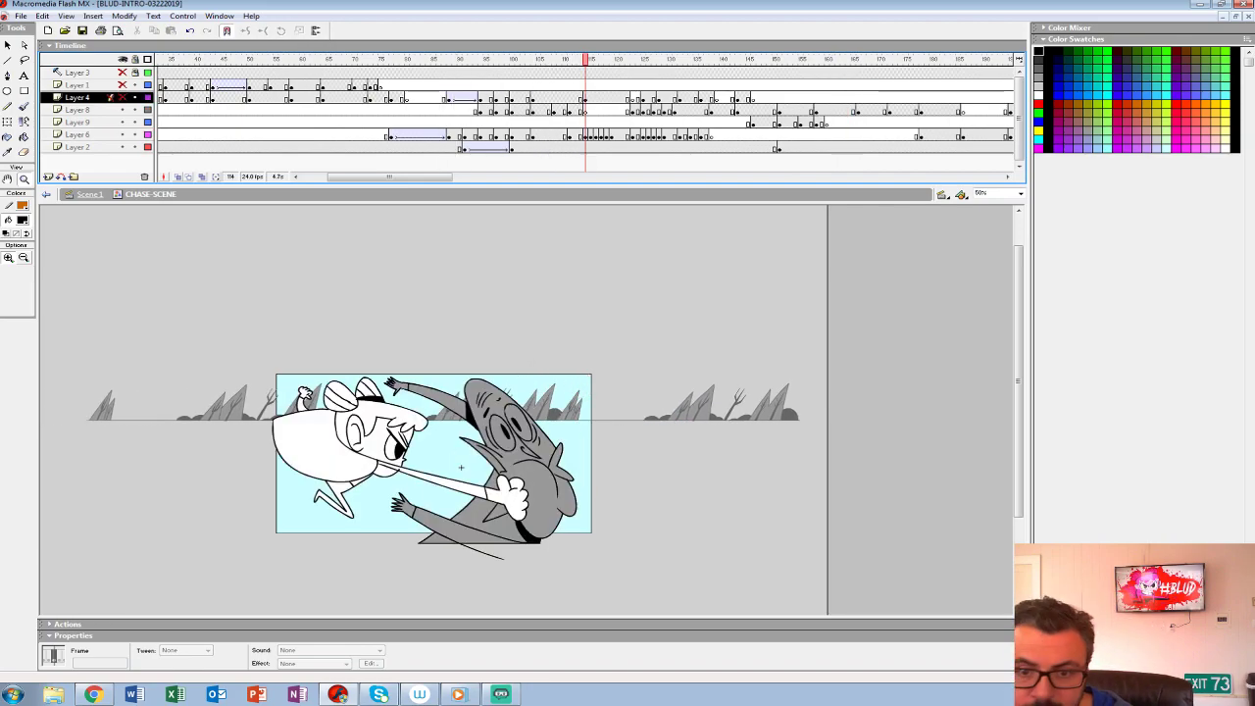
left_click(123, 60)
key("Return")
- Delete Layer 3 and replay the throw with the moving background
key("Return")
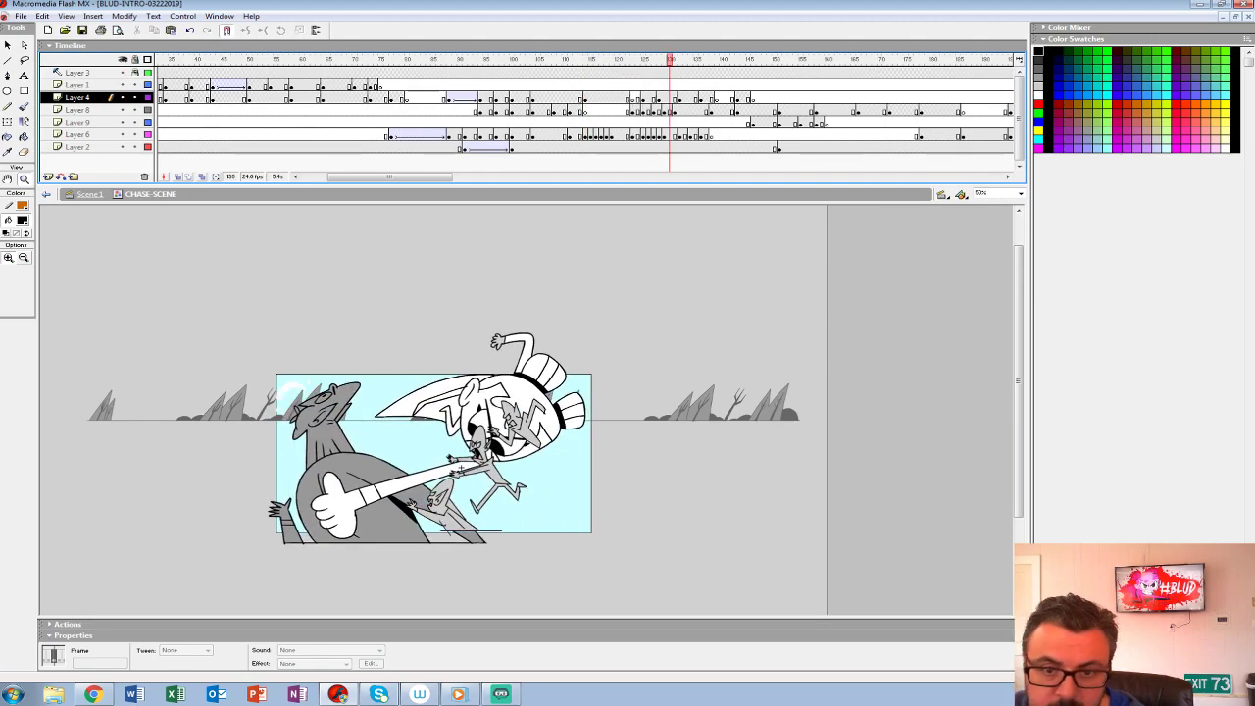
left_click(77, 73)
left_click(145, 176)
key("Return")
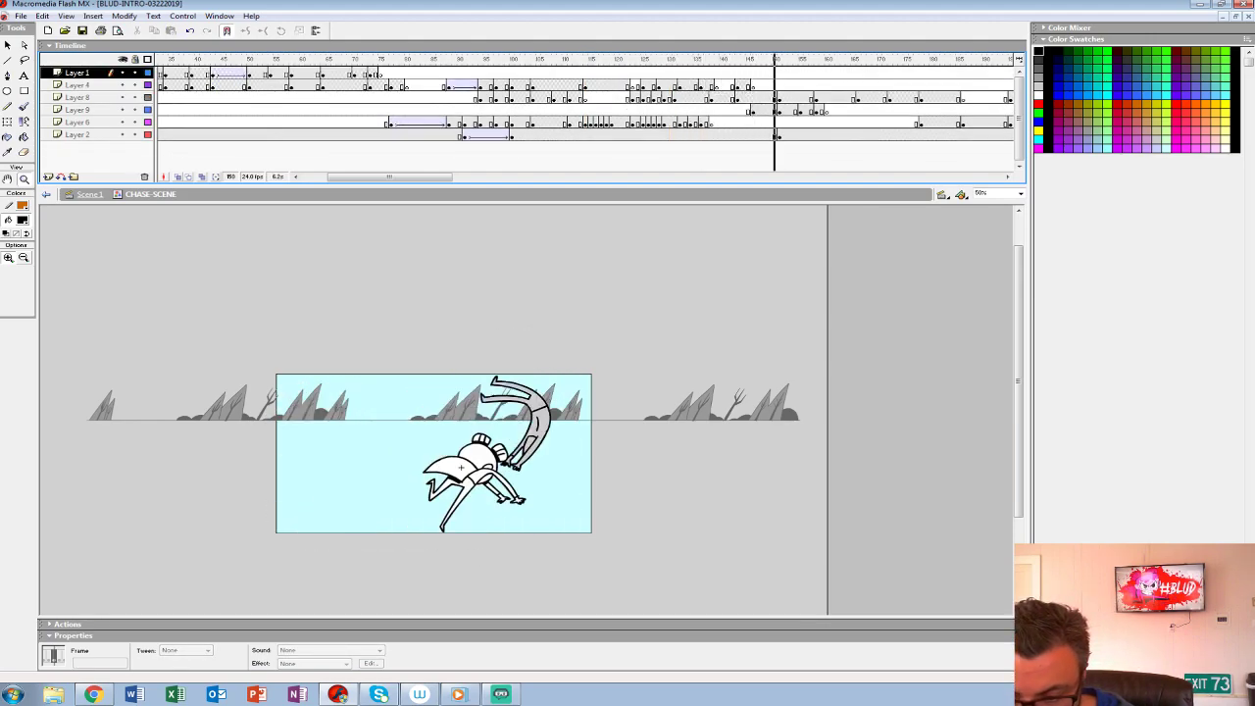
key("Return")
left_click(682, 98)
key("Return")
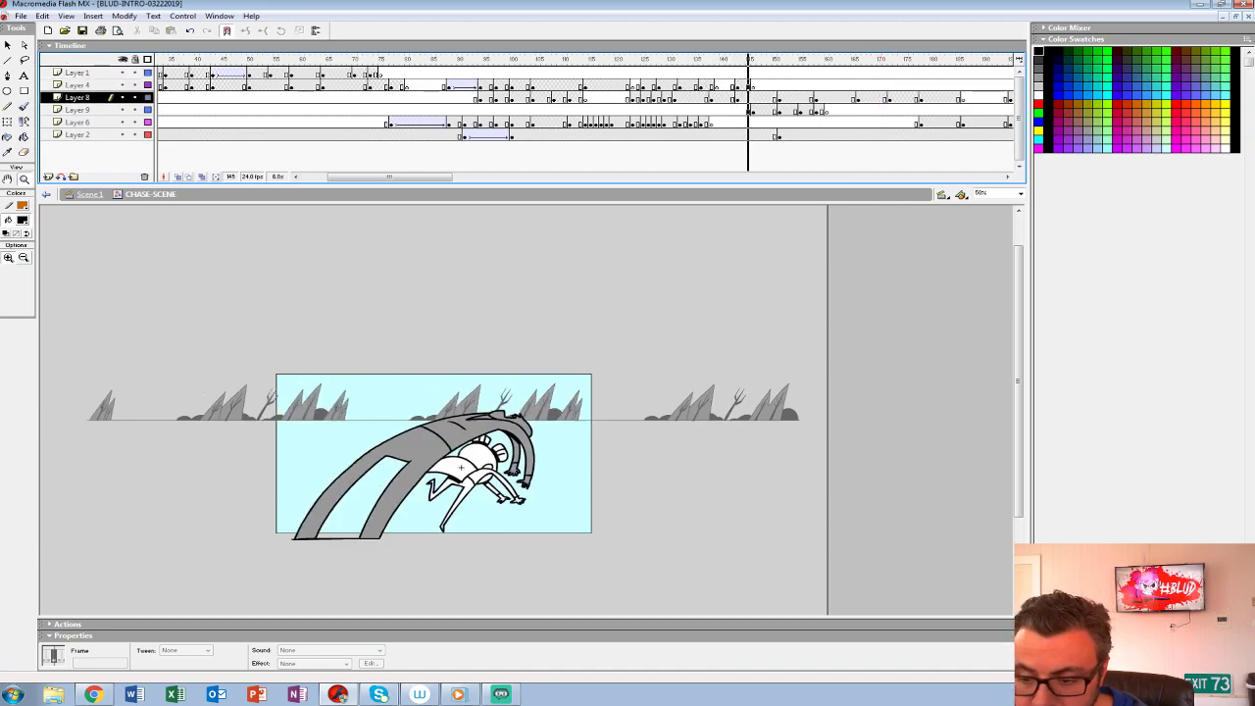
key("Return")
- Shift the Layer 2 background at frame 151 to the right to match its preceding position, and replay the transition
left_click(779, 135)
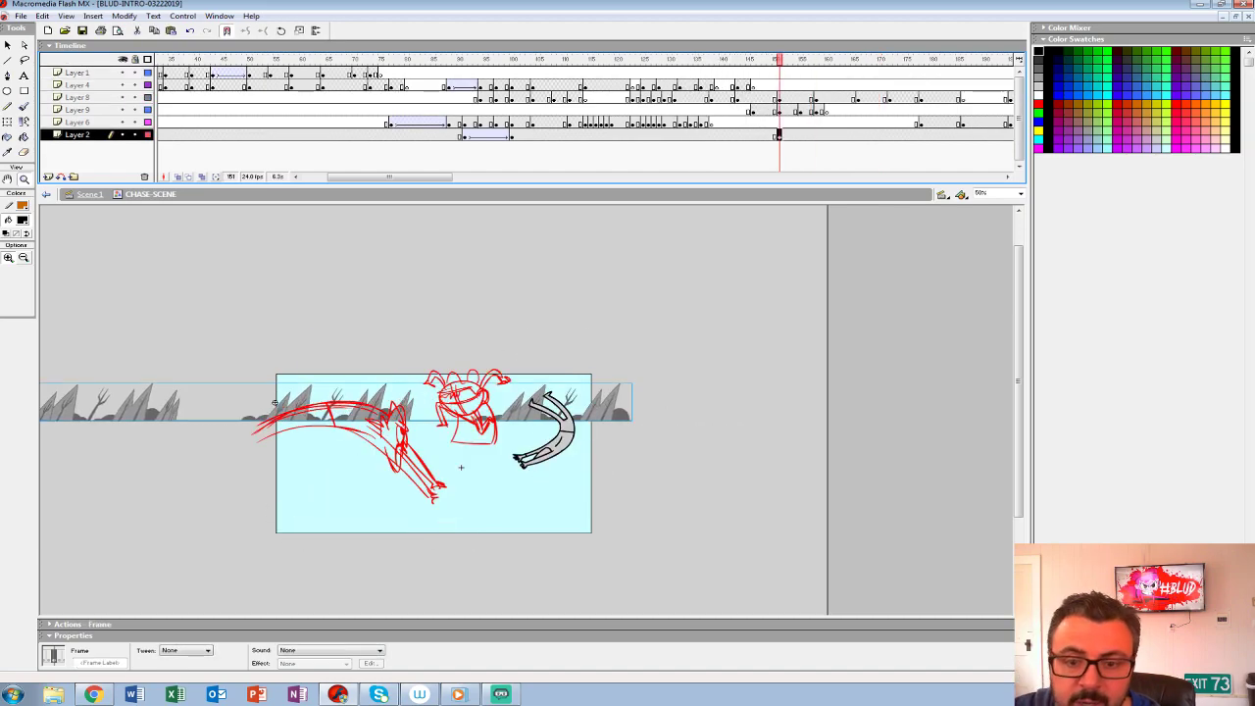
left_click_drag(274, 402, 445, 402)
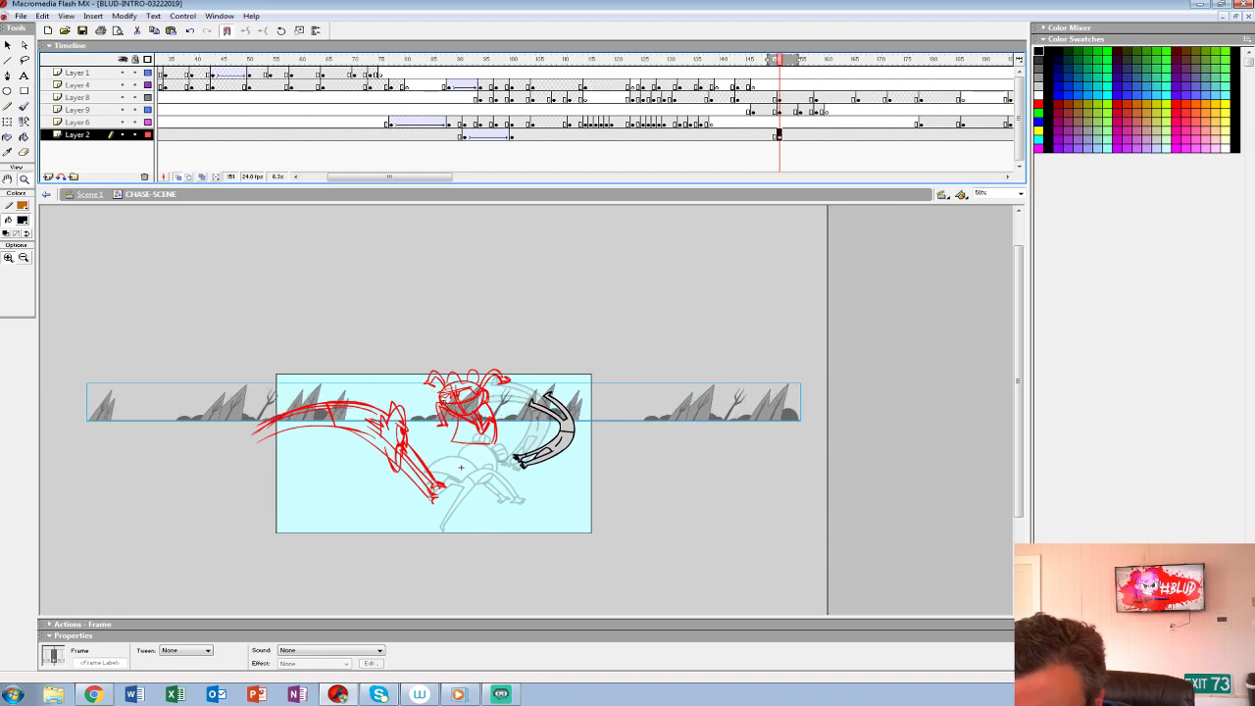
left_click(728, 111)
key("Return")
left_click(723, 111)
key("Return")
- Move the background's Layer 2 keyframe from frame 151 to frame 149 and replay the transition
key("Return")
left_click(779, 135)
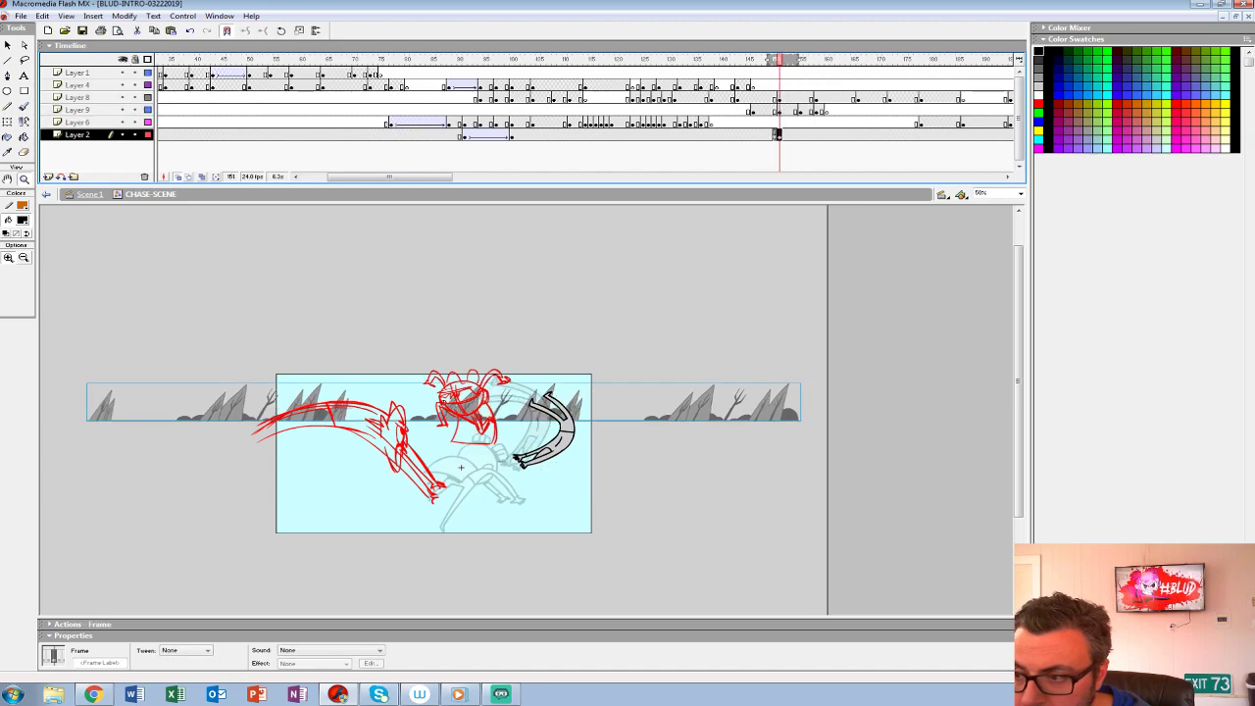
left_click_drag(778, 135, 768, 136)
left_click(743, 124)
key("Return")
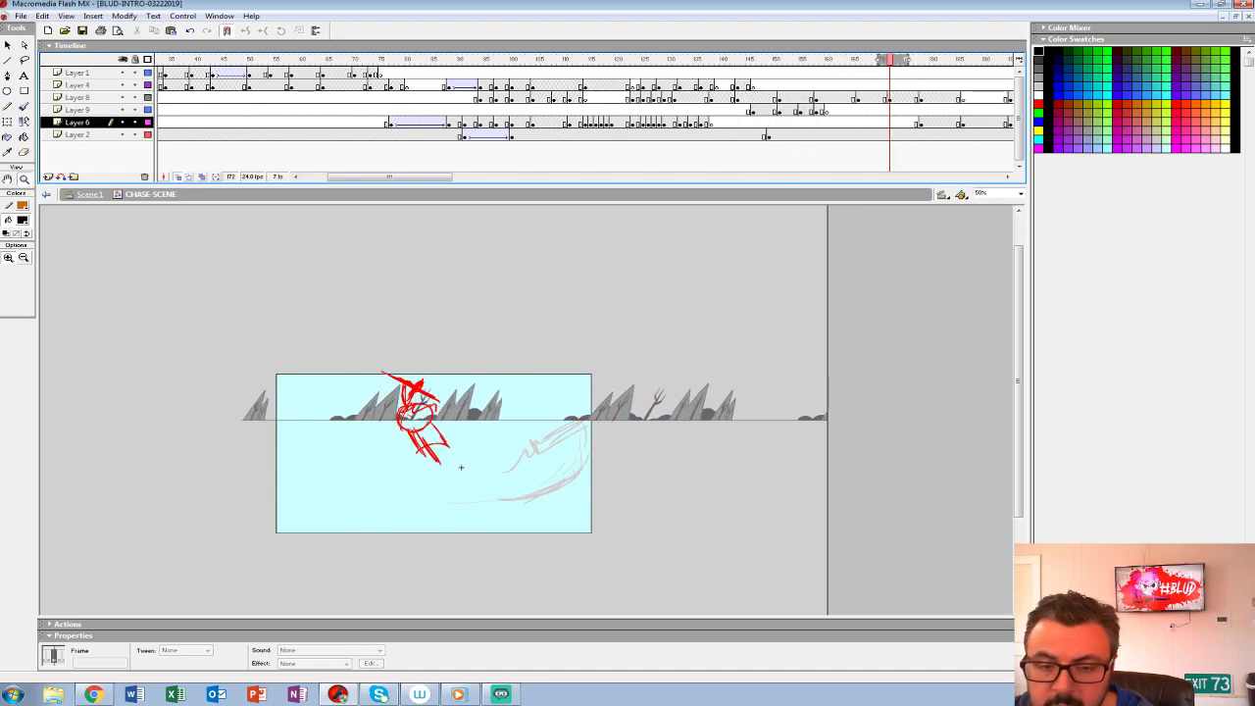
left_click(539, 465)
left_click(386, 99)
key("Return")
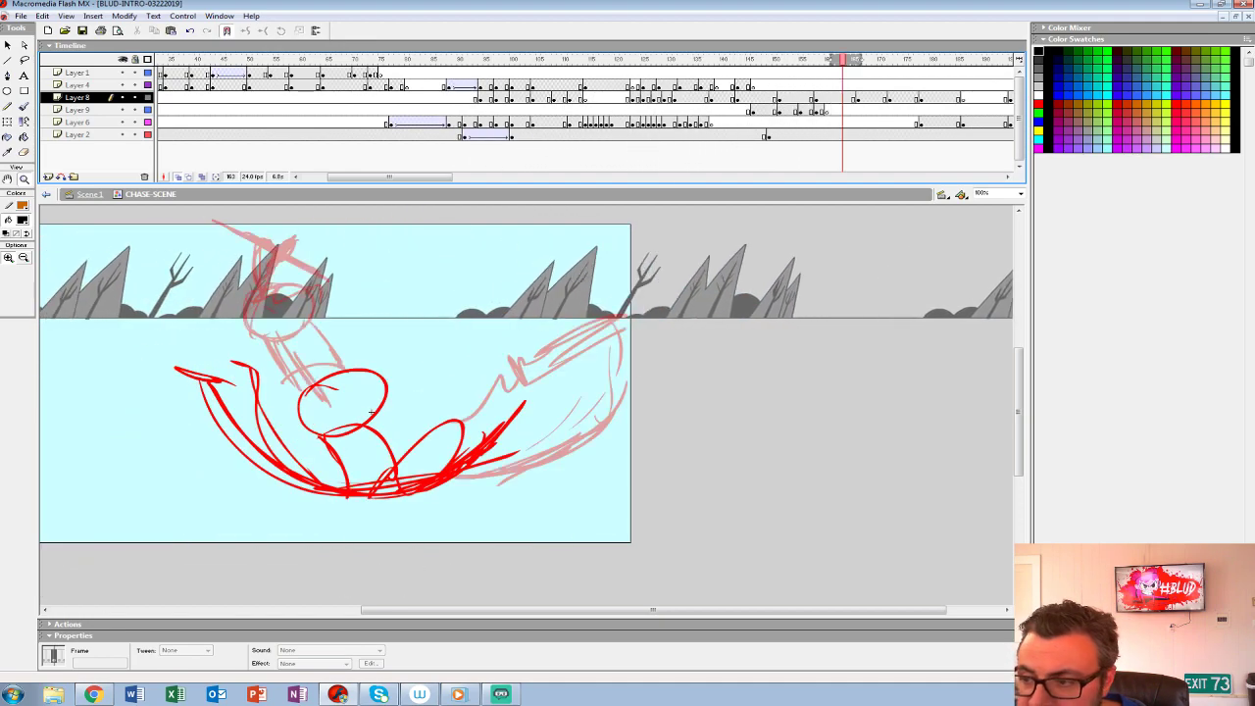
- Duplicate the background symbol at Layer 2's last keyframe under the name CHASE-SCENE-BG-ELEMENT-002
left_click(773, 135)
left_click_drag(393, 382, 613, 450)
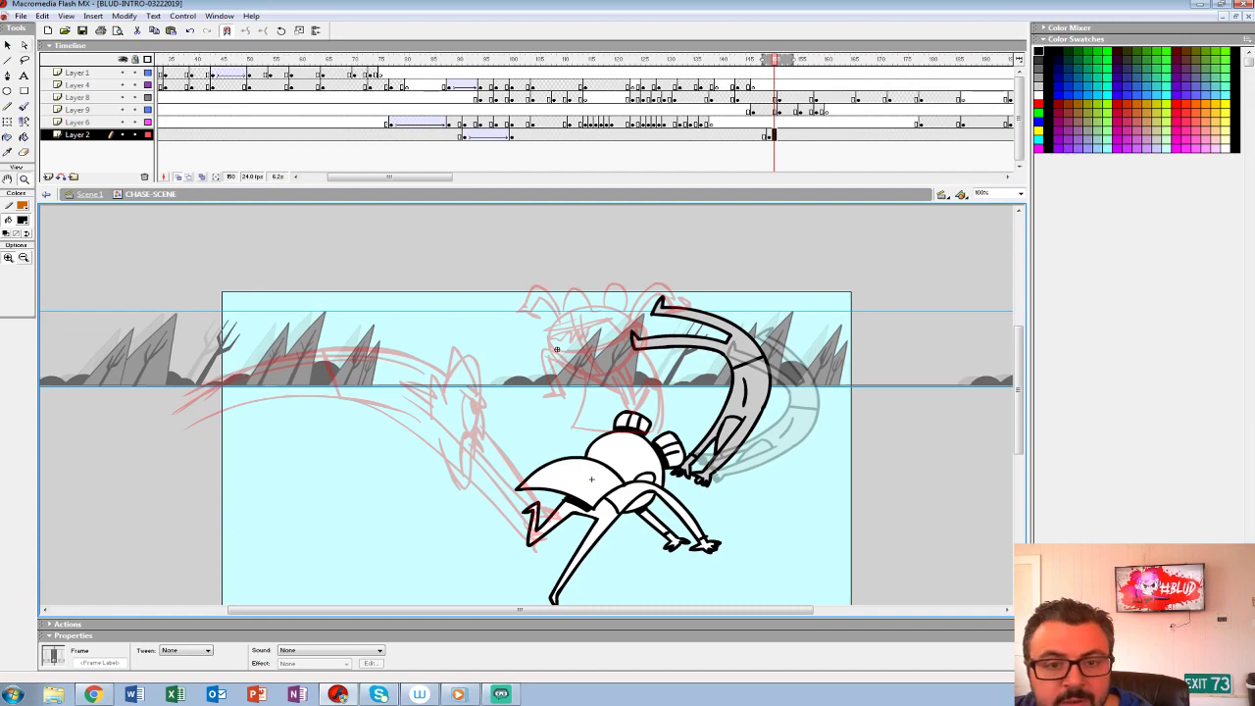
key("v")
left_click(588, 367)
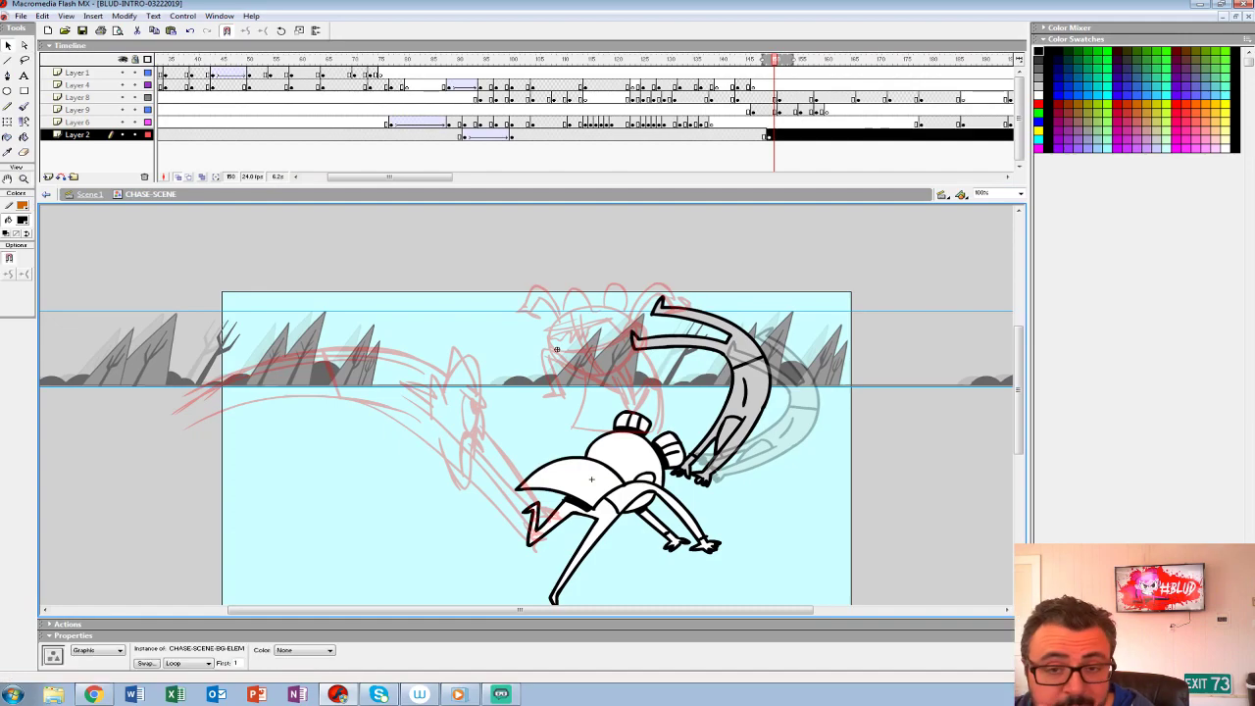
left_click(124, 16)
left_click(98, 140)
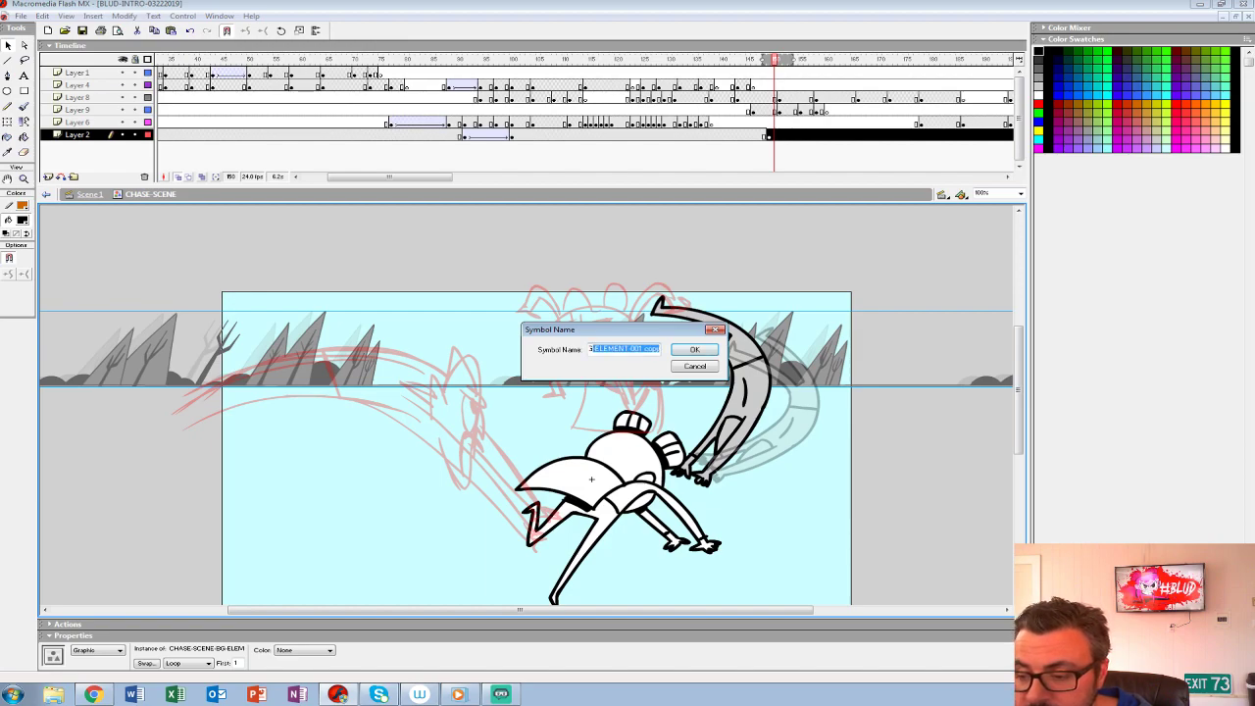
left_click_drag(639, 349, 652, 349)
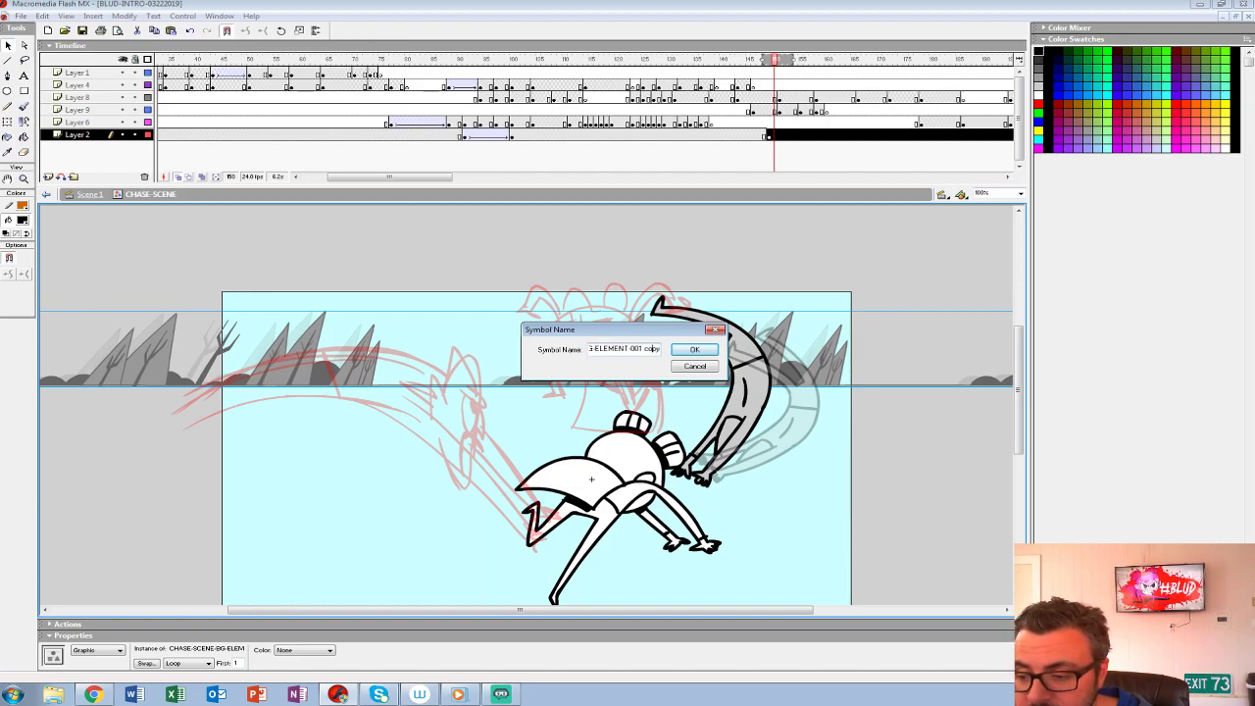
type("2")
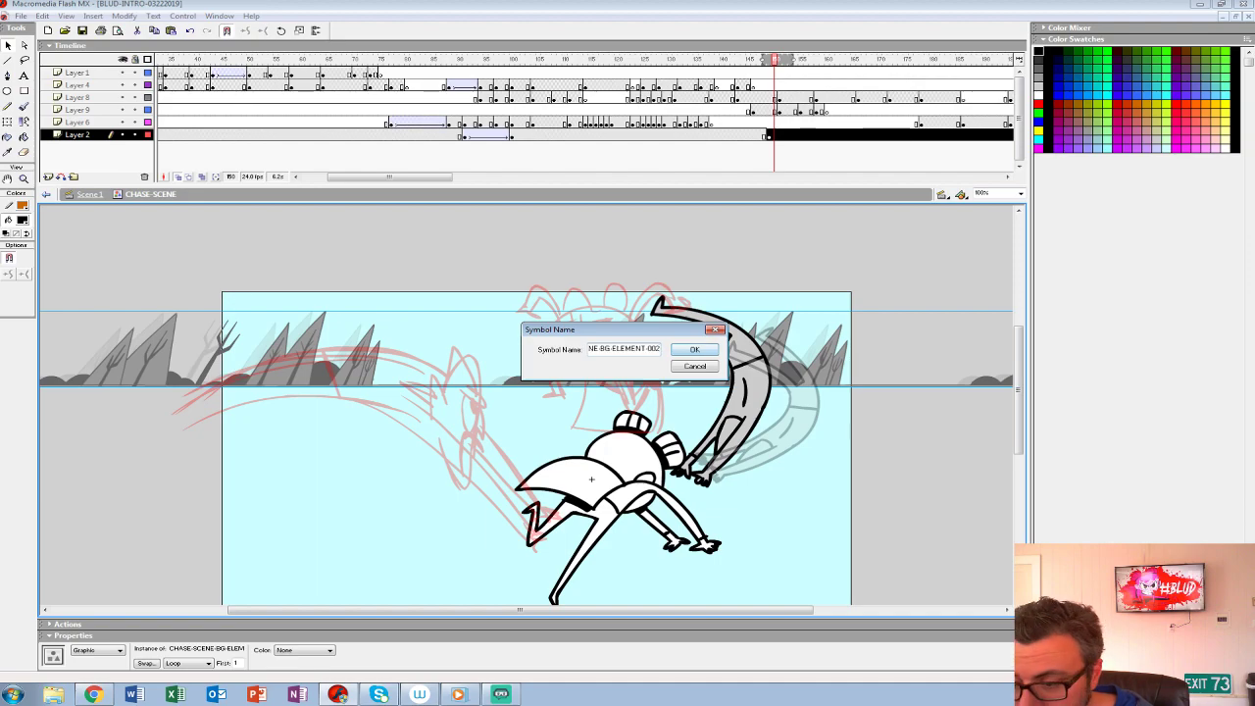
key("Return")
- Inside CHASE-SCENE-BG-ELEMENT-002, move the tween's end keyframe to frame 25, remove the surplus frames and play the loop
double_click(556, 349)
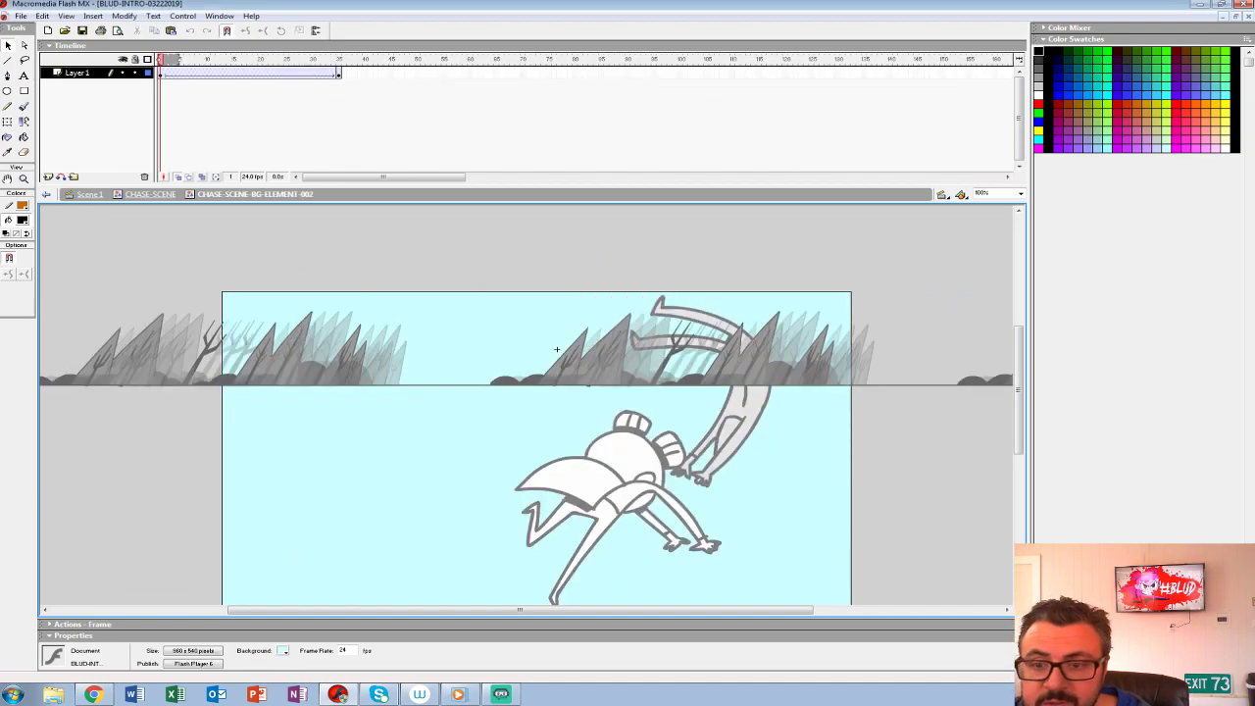
key("End")
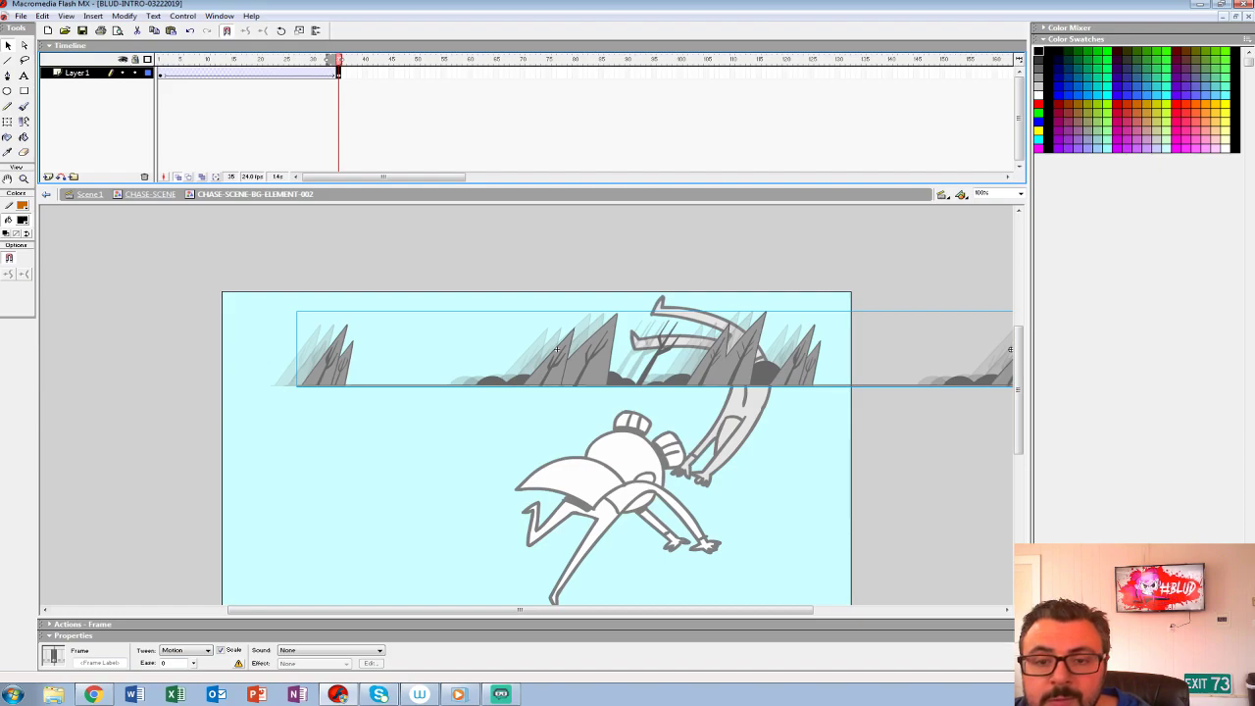
left_click_drag(164, 74, 276, 74)
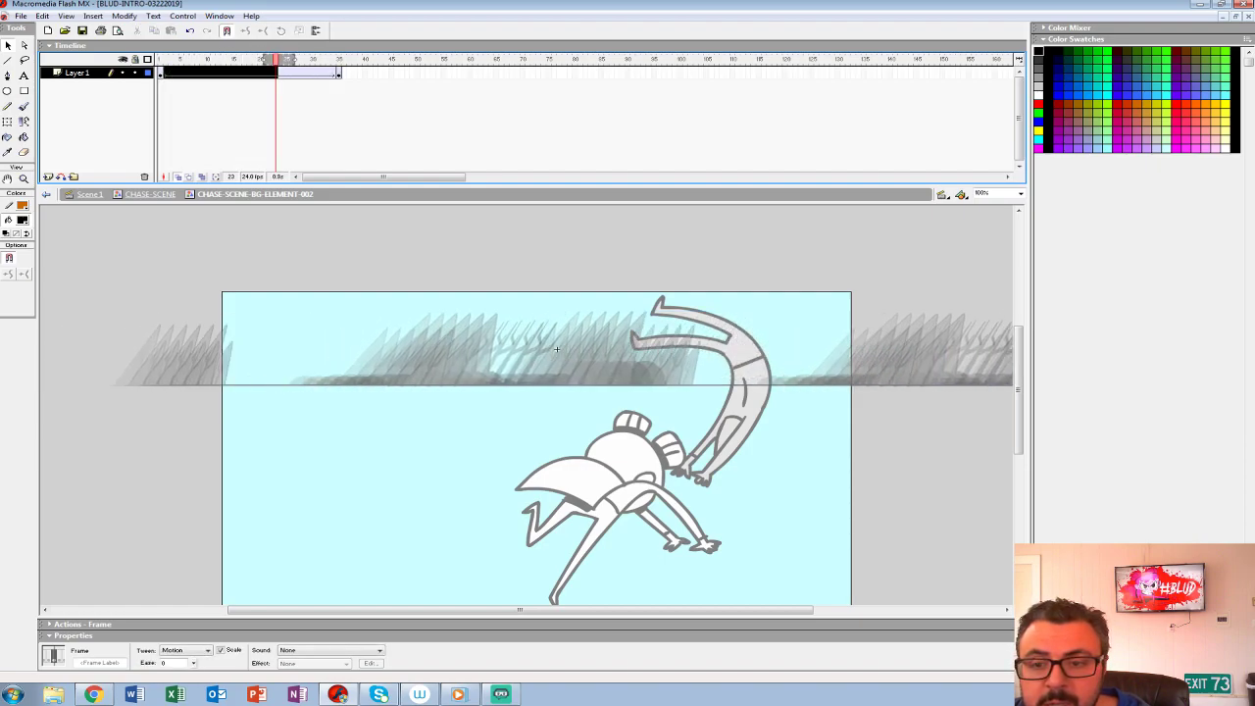
left_click_drag(286, 73, 381, 72)
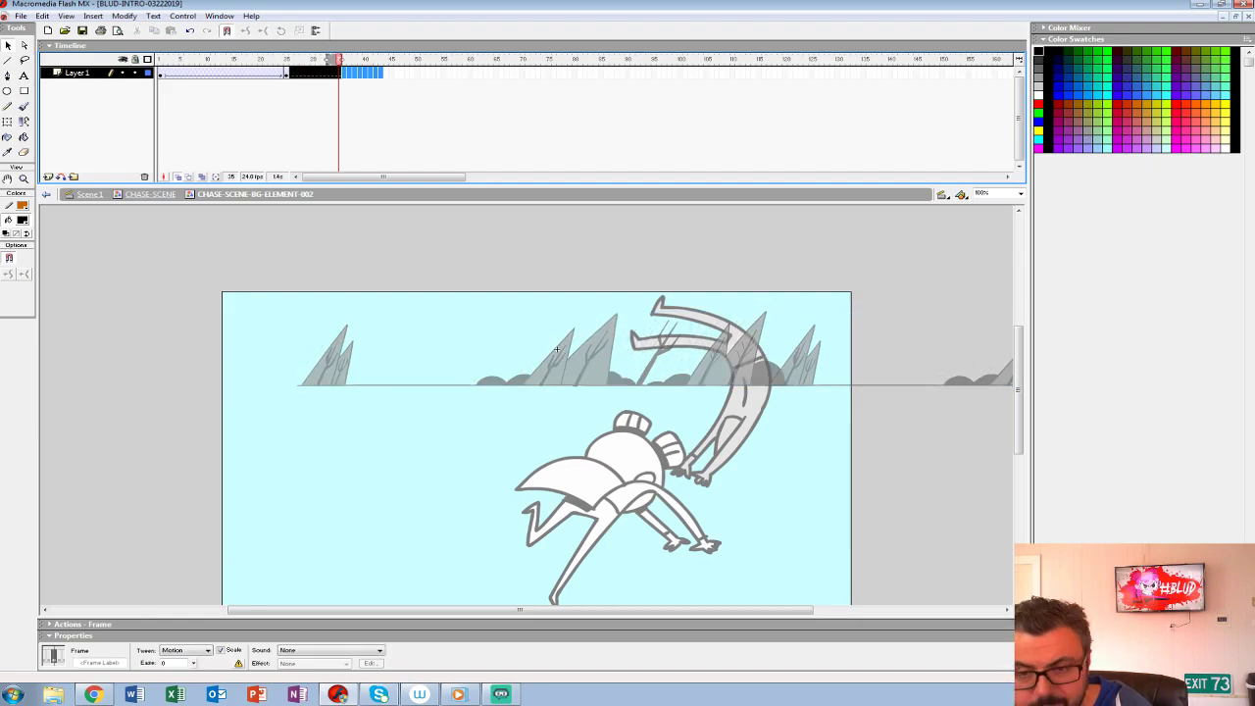
key("shift+F5")
key("Return")
- Return to CHASE-SCENE, shift the Layer 2 background at frame 149 far to the left and replay the transition
key("Return")
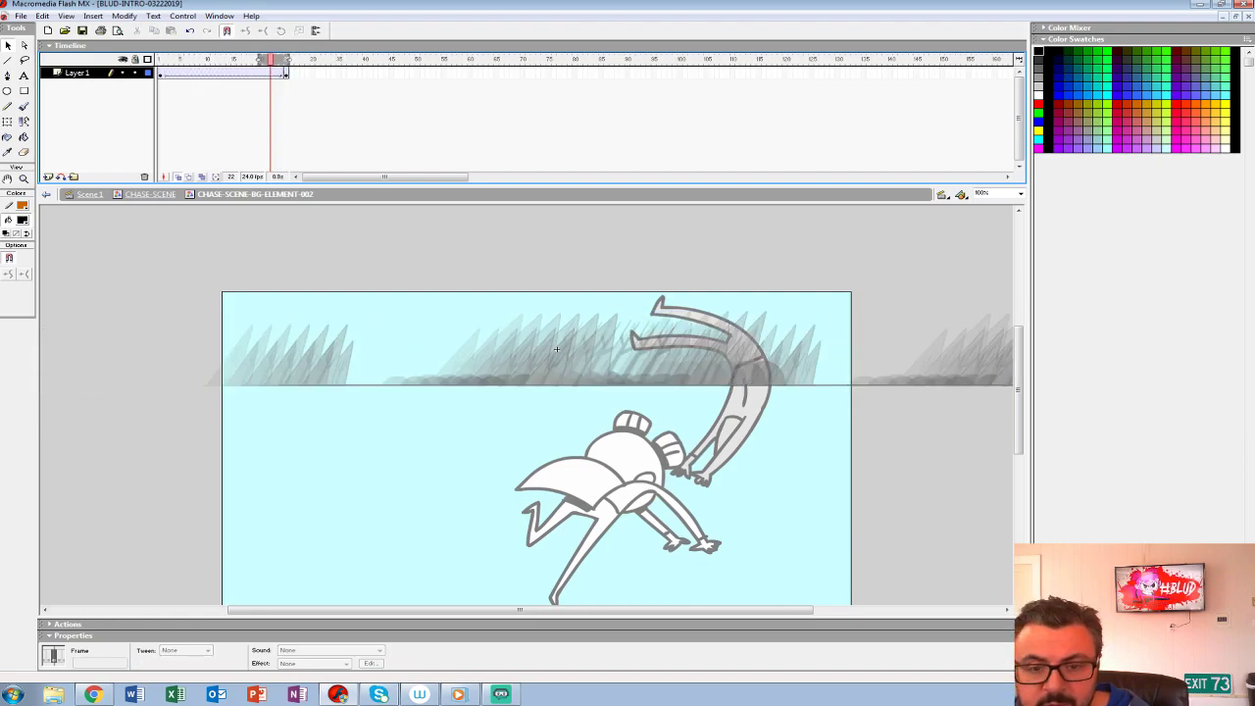
left_click(150, 195)
key("Return")
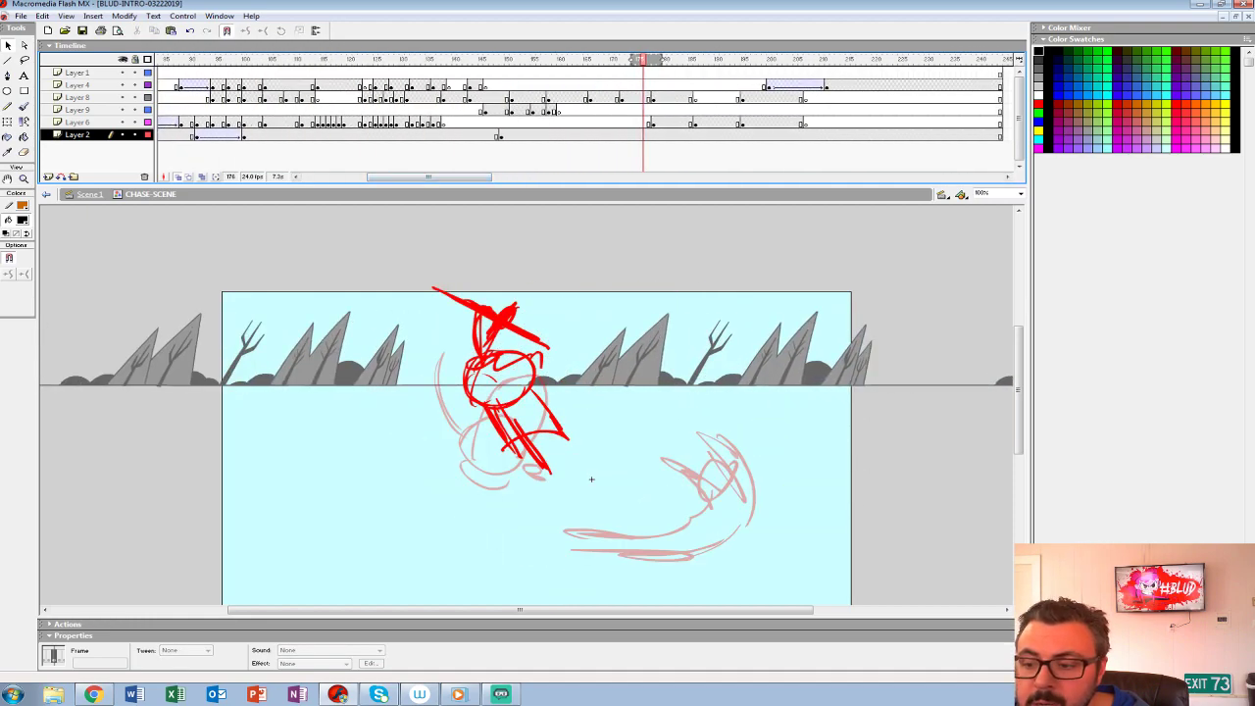
left_click(496, 136)
key("period")
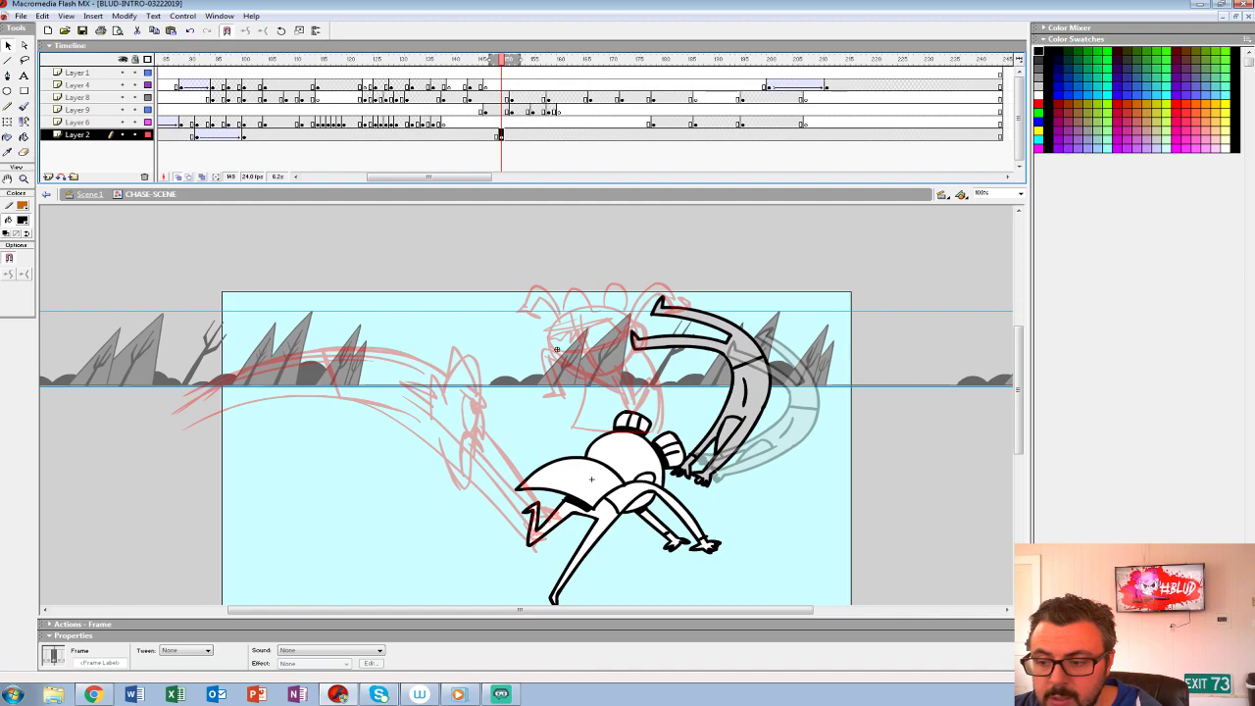
left_click_drag(556, 349, 88, 349)
key("Return")
- Play the chase scene from two earlier points to check the faster background against the throw
key("Return")
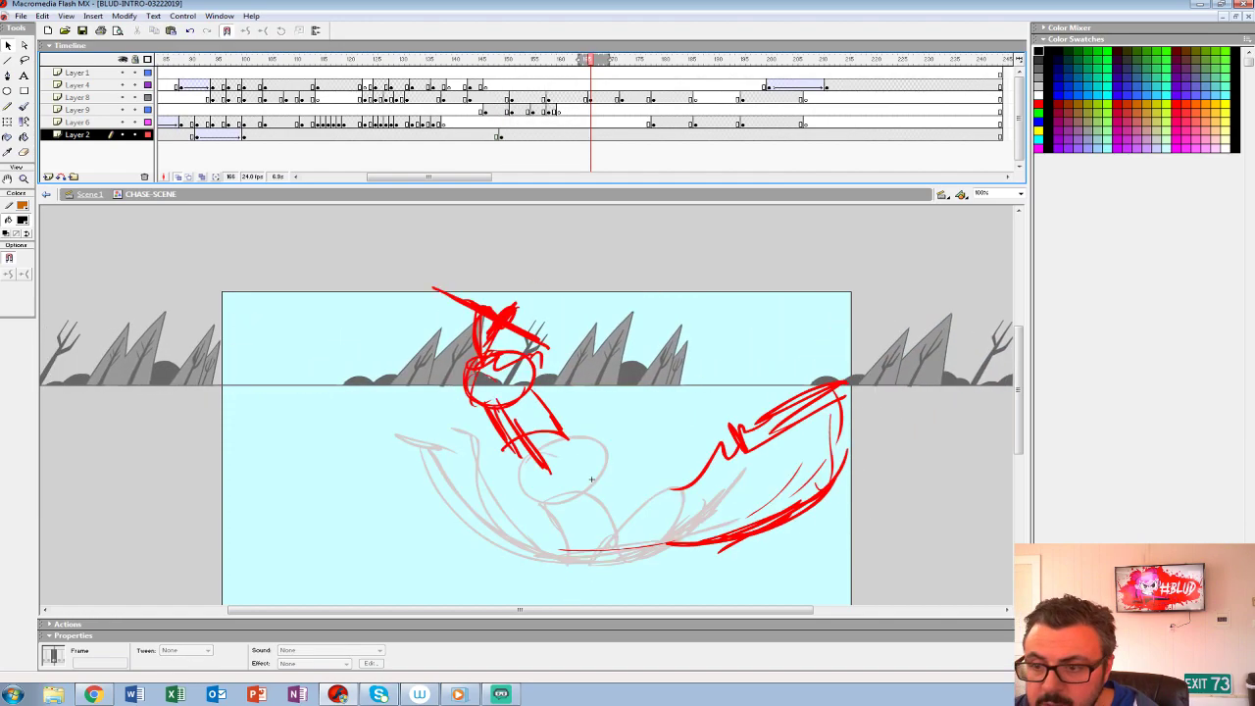
left_click(433, 122)
key("Return")
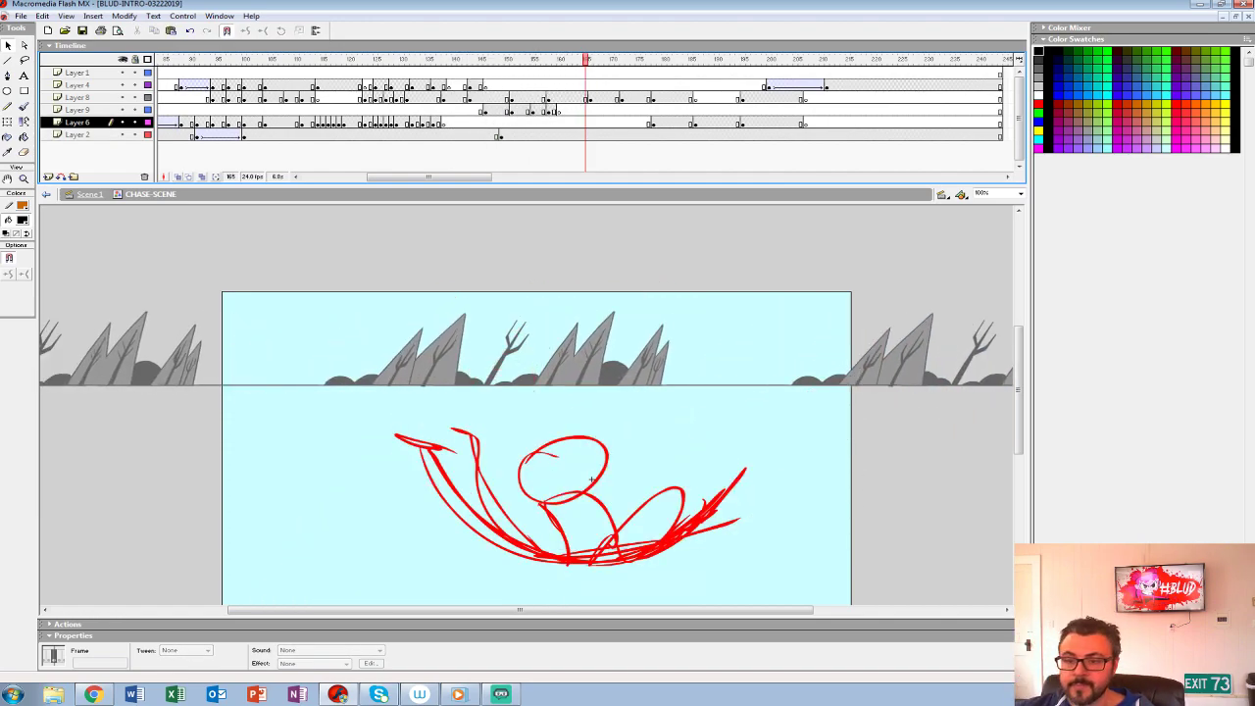
left_click(333, 111)
key("Return")
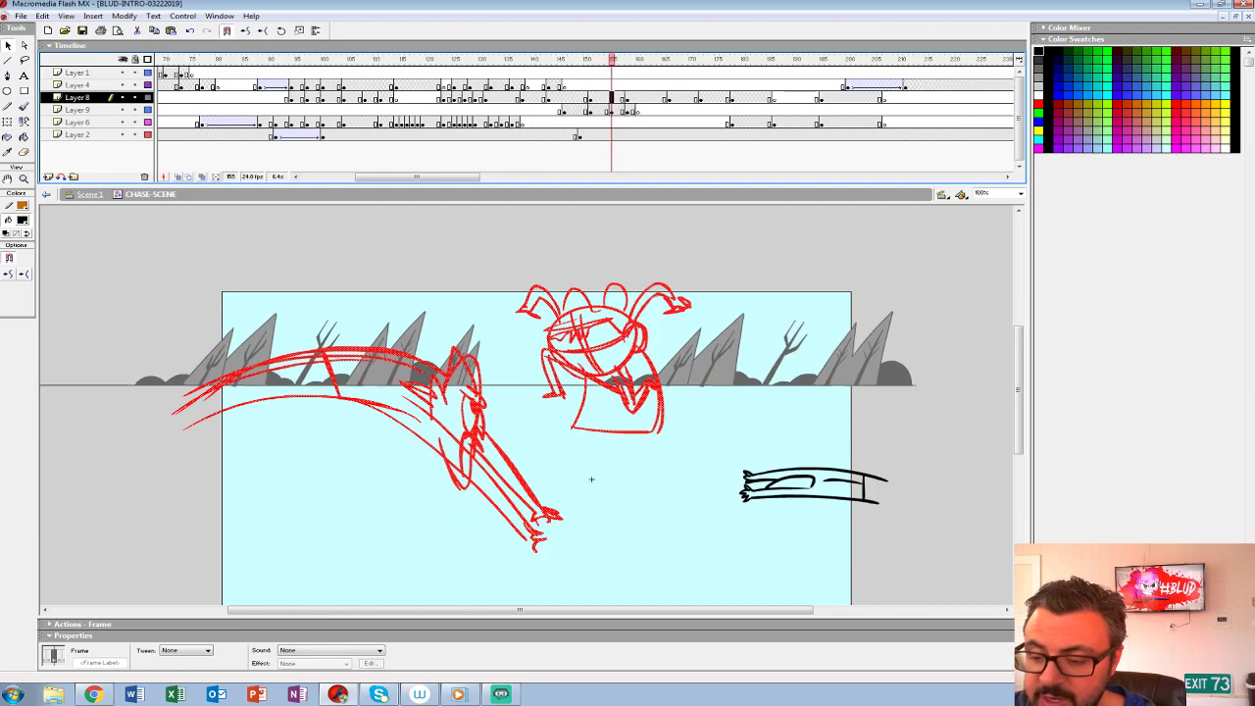
- Clear the red rough from Layer 8 at frame 152, hide Layers 9, 6 and 2, and show preceding frames as onion skins
key("comma")
key("comma")
key("comma")
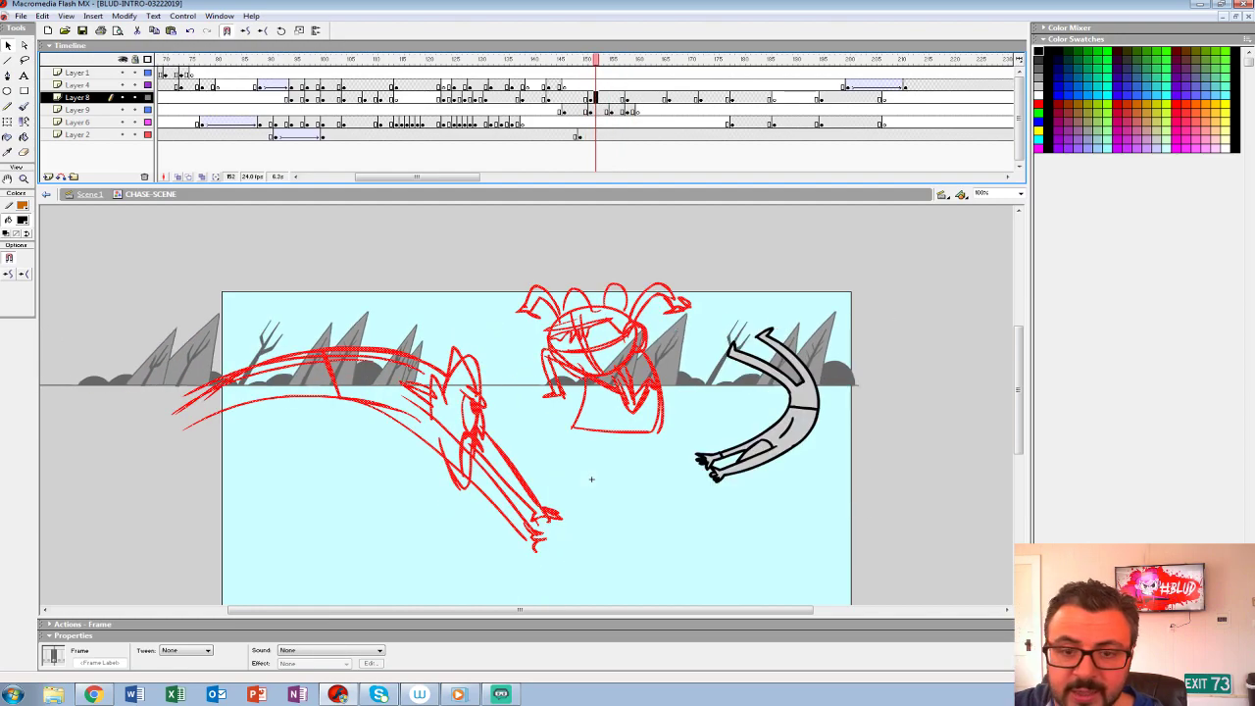
left_click_drag(122, 109, 123, 134)
key("Delete")
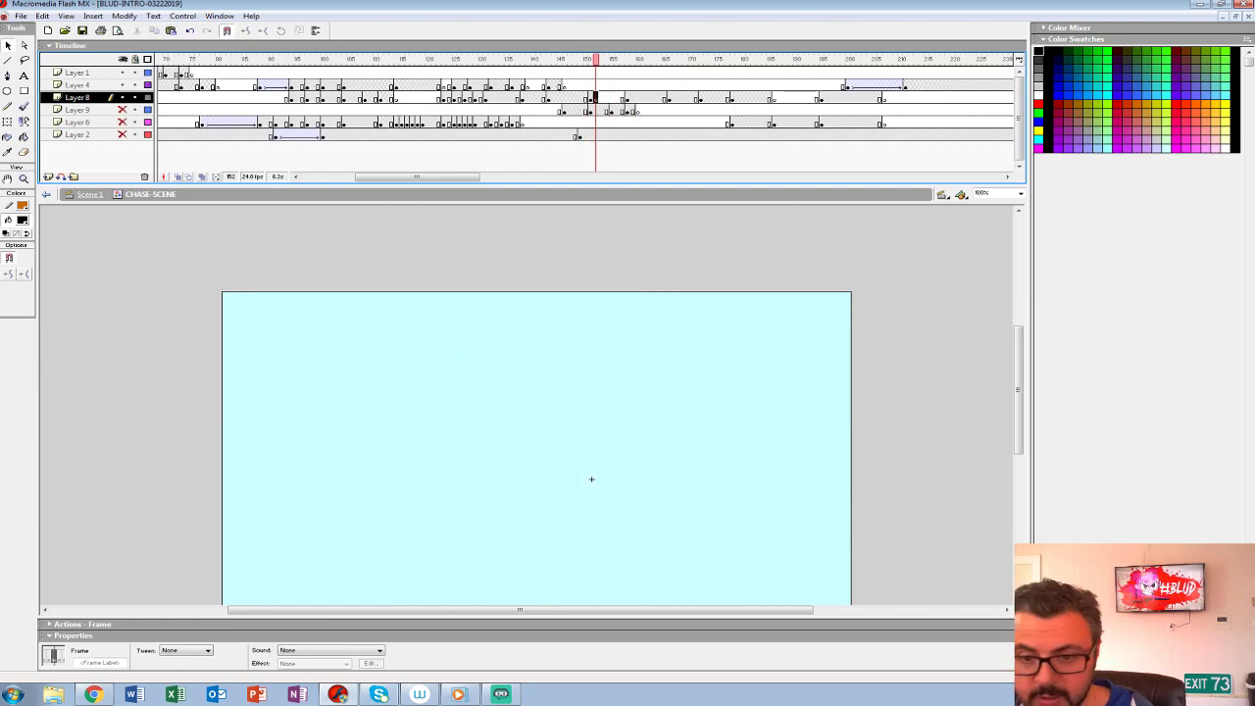
left_click(177, 177)
left_click_drag(588, 59, 587, 60)
- Ink the leaping girl's ear in black with the Brush over the onion-skinned rough on Layer 8
key("z")
left_click(612, 373)
left_click_drag(612, 373, 674, 347)
left_click(21, 221)
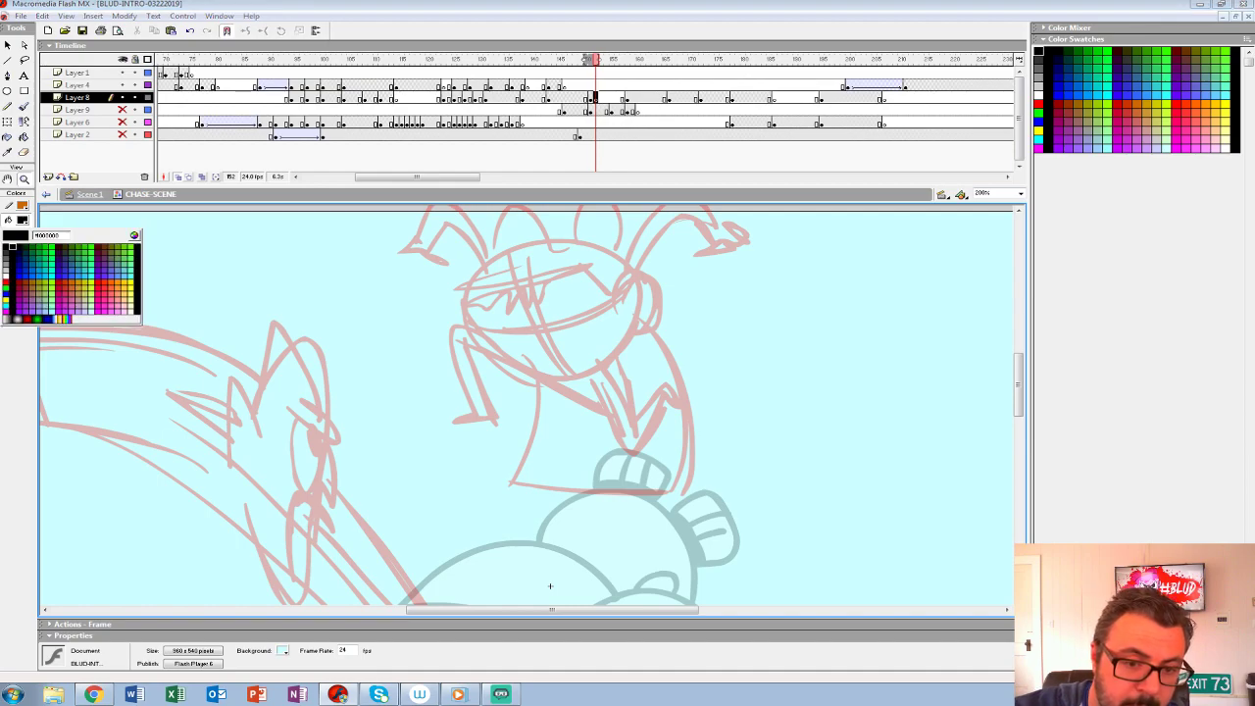
key("Escape")
key("b")
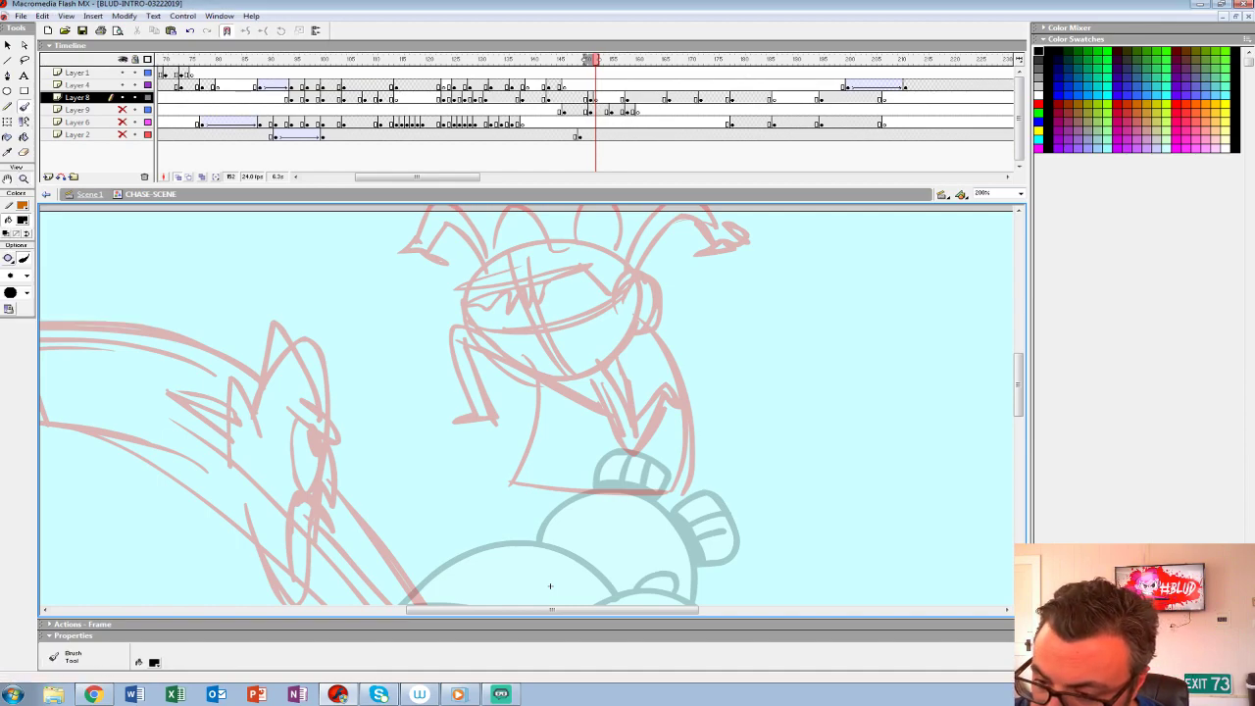
mouse_move(623, 278)
left_mouse_down()
mouse_move(656, 299)
mouse_move(631, 269)
mouse_move(657, 303)
mouse_move(625, 325)
left_mouse_up()
key("ctrl+z")
key("ctrl+z")
mouse_move(620, 271)
left_mouse_down()
mouse_move(644, 293)
mouse_move(632, 320)
mouse_move(630, 286)
left_mouse_up()
- Ink the girl's angry eyes and gritted-teeth mouth over the rough
left_click_drag(542, 330, 580, 291)
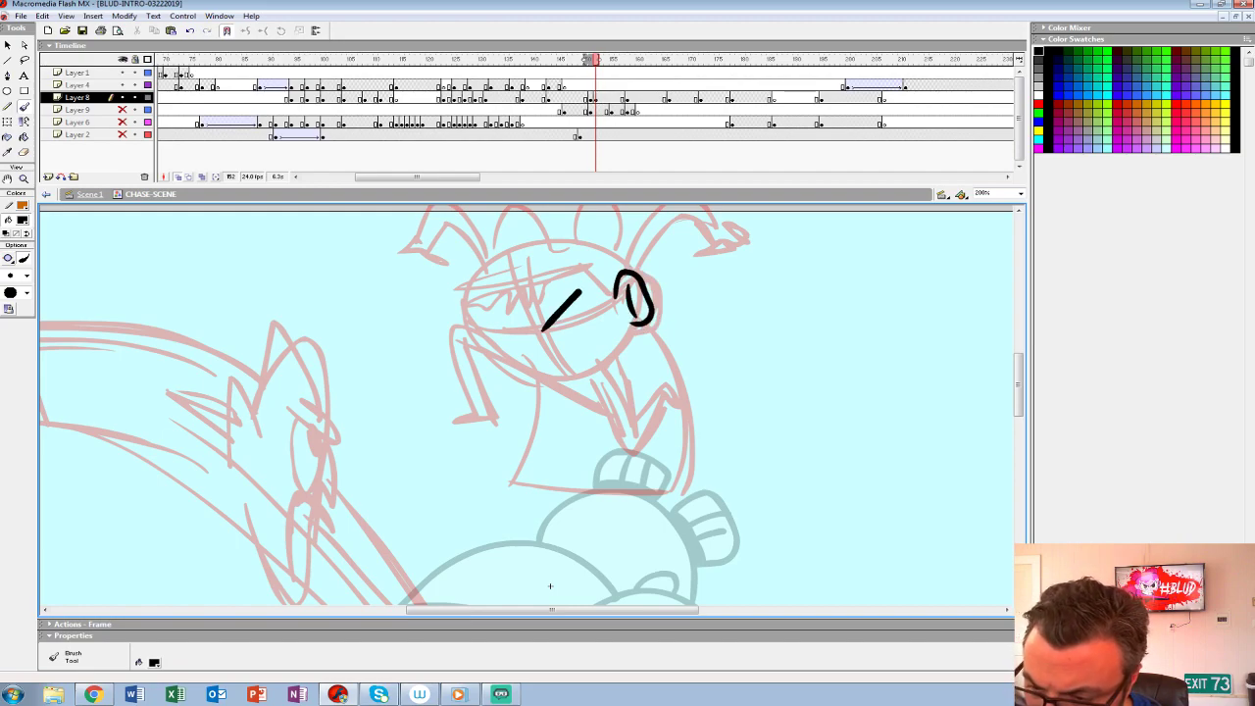
key("ctrl+z")
mouse_move(537, 339)
left_mouse_down()
mouse_move(476, 314)
mouse_move(535, 335)
mouse_move(510, 358)
mouse_move(538, 341)
left_mouse_up()
key("ctrl+z")
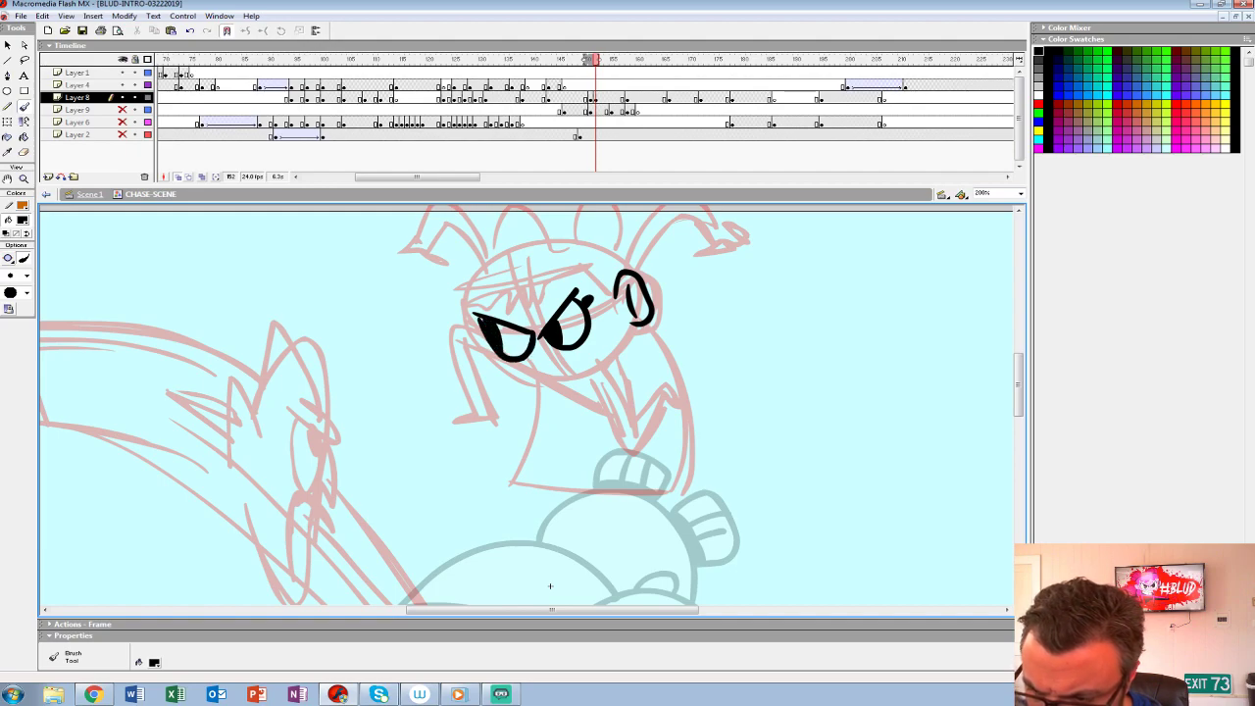
left_click_drag(536, 373, 618, 343)
key("ctrl+z")
left_click_drag(545, 373, 626, 351)
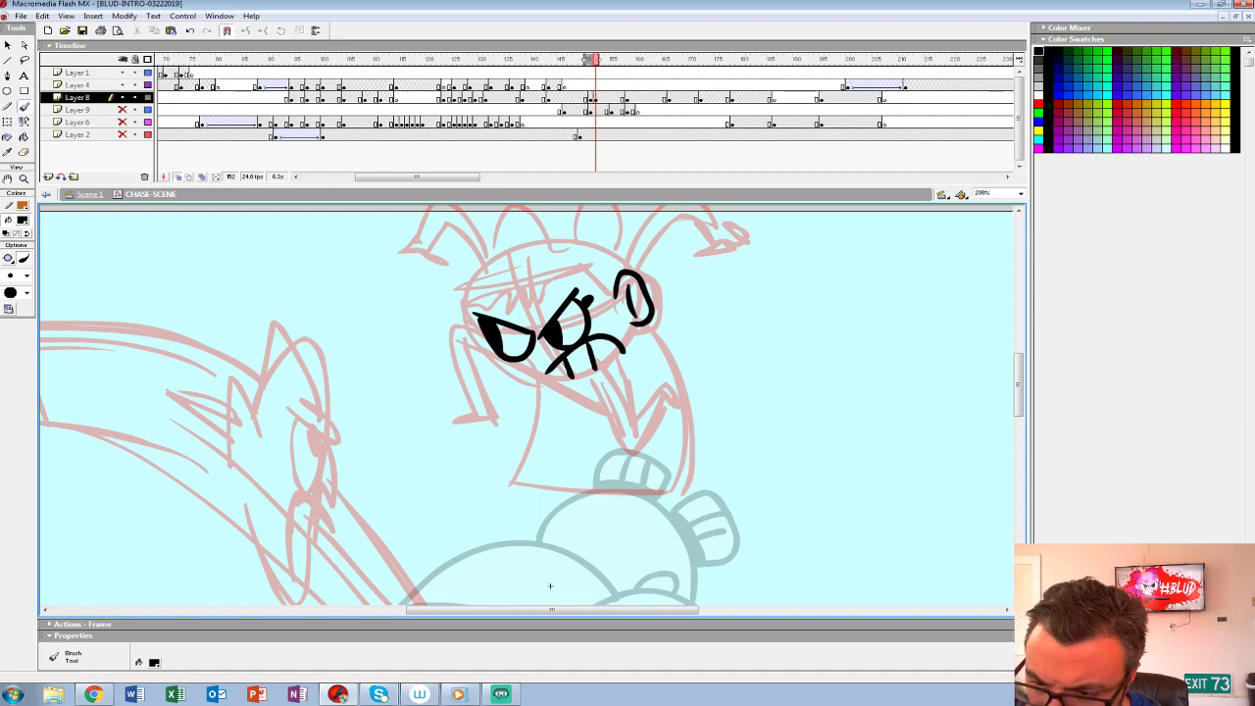
- Ink the girl's curly fringe, hairline and round head outline
left_click_drag(486, 308, 519, 292)
mouse_move(511, 289)
left_mouse_down()
mouse_move(589, 265)
mouse_move(617, 295)
left_mouse_up()
mouse_move(628, 351)
left_mouse_down()
mouse_move(563, 380)
mouse_move(490, 354)
mouse_move(473, 306)
left_mouse_up()
scroll(526, 405, "up", 2)
mouse_move(624, 294)
left_mouse_down()
mouse_move(580, 272)
mouse_move(499, 278)
mouse_move(469, 340)
left_mouse_up()
- Ink the two striped hair buns on top of the girl's head
mouse_move(575, 266)
left_mouse_down()
mouse_move(577, 230)
mouse_move(620, 278)
mouse_move(603, 230)
mouse_move(610, 279)
left_mouse_up()
key("ctrl+z")
mouse_move(592, 231)
left_mouse_down()
mouse_move(591, 271)
mouse_move(607, 271)
left_mouse_up()
mouse_move(572, 262)
left_mouse_down()
mouse_move(592, 265)
mouse_move(502, 247)
mouse_move(498, 277)
left_mouse_up()
left_click_drag(502, 269, 543, 264)
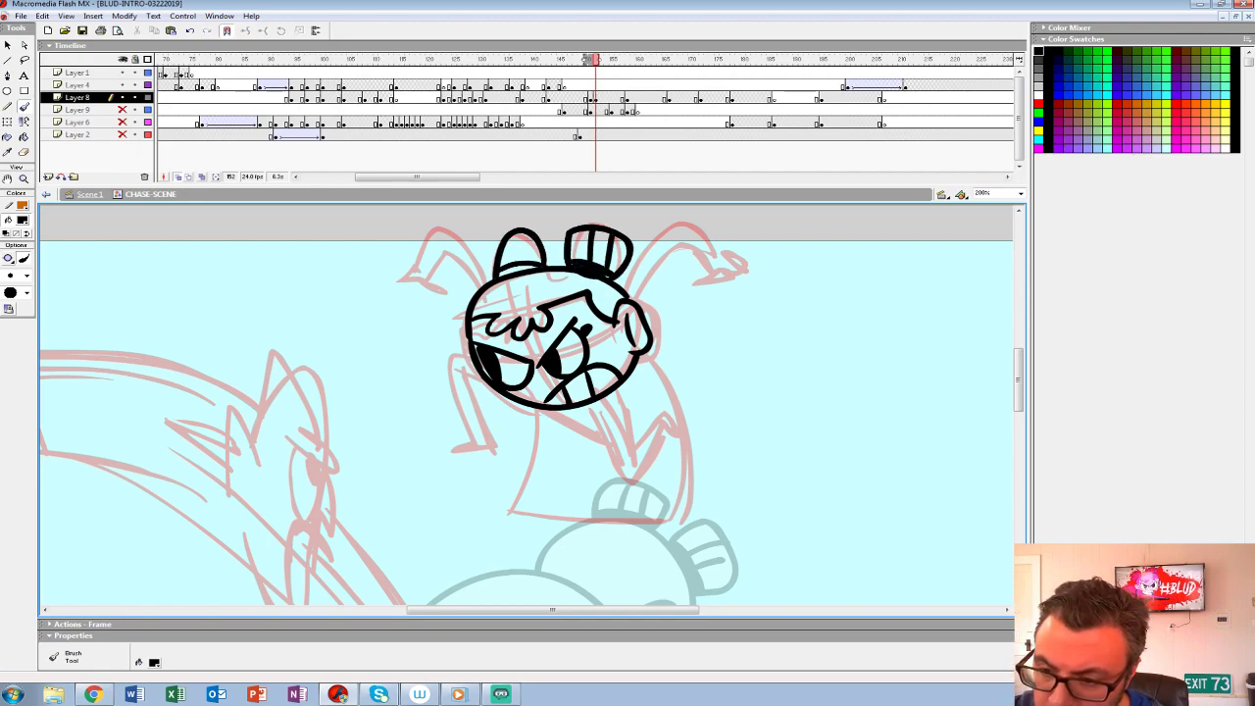
- Ink the girl's two bent legs below the head, following the rough
left_click_drag(549, 602, 498, 563)
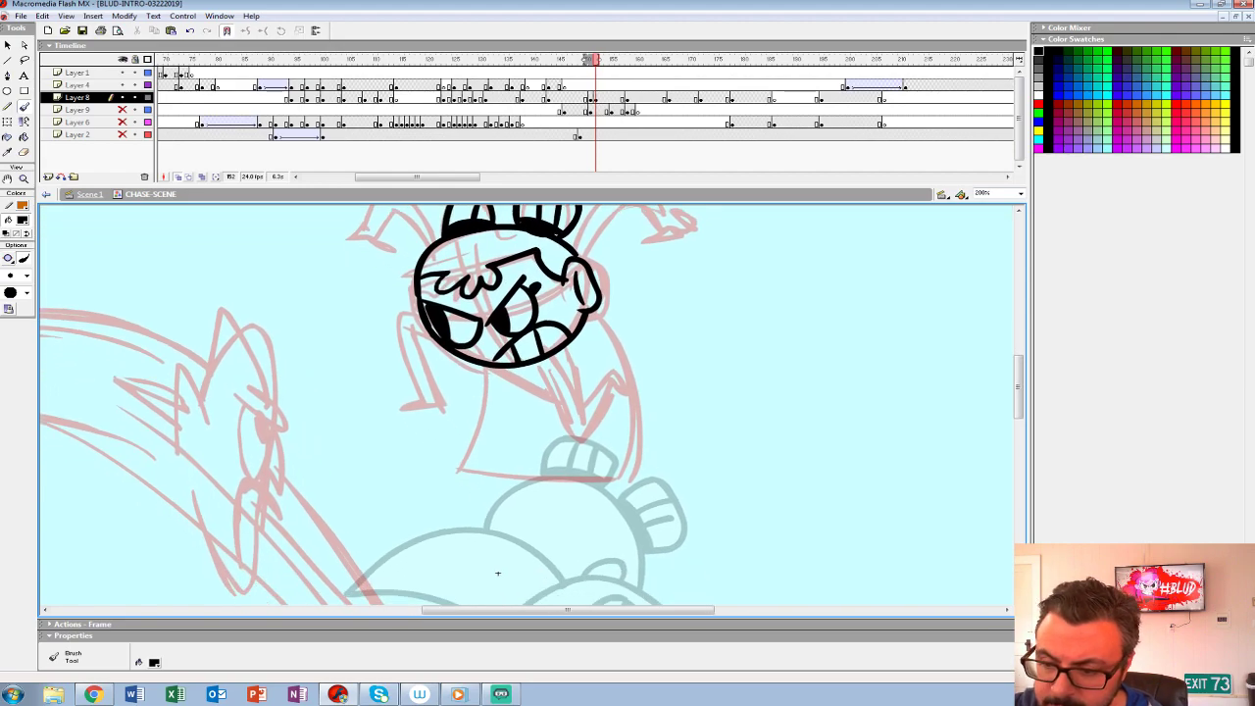
mouse_move(562, 353)
left_mouse_down()
mouse_move(580, 422)
mouse_move(612, 370)
mouse_move(628, 395)
mouse_move(584, 441)
left_mouse_up()
mouse_move(549, 384)
left_mouse_down()
mouse_move(580, 437)
mouse_move(513, 367)
left_mouse_up()
mouse_move(398, 310)
left_mouse_down()
mouse_move(441, 408)
mouse_move(423, 325)
left_mouse_up()
- Ink both raised arms with their hands on either side of the hair buns
left_click_drag(497, 572, 510, 685)
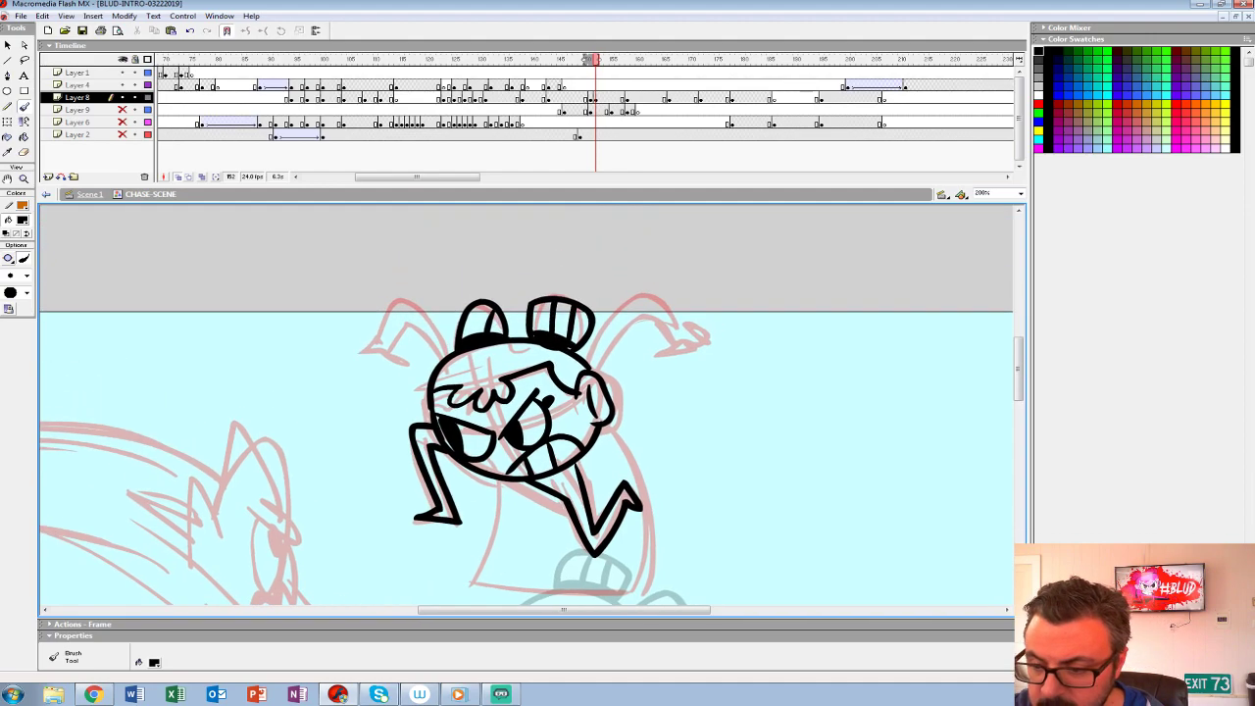
mouse_move(598, 375)
left_mouse_down()
mouse_move(657, 323)
mouse_move(654, 357)
mouse_move(649, 294)
mouse_move(594, 365)
left_mouse_up()
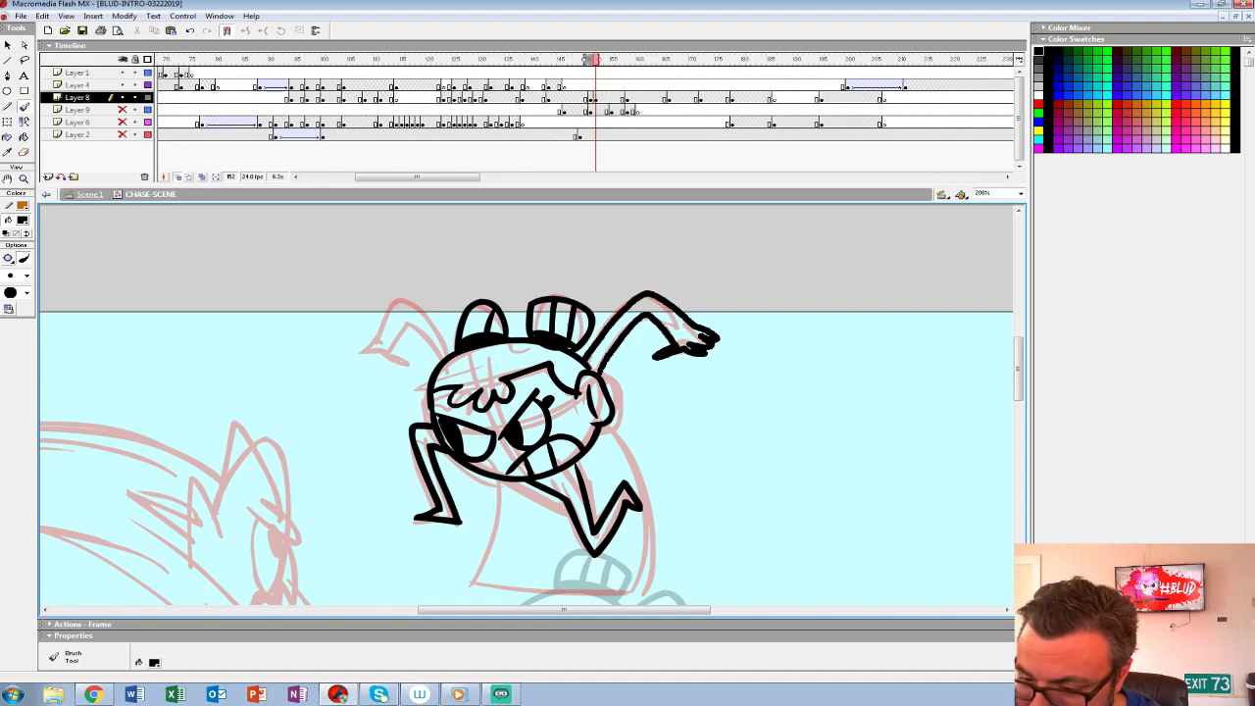
left_click_drag(549, 450, 708, 431)
mouse_move(614, 330)
left_mouse_down()
mouse_move(547, 287)
mouse_move(534, 326)
mouse_move(545, 341)
mouse_move(515, 340)
mouse_move(534, 326)
left_mouse_up()
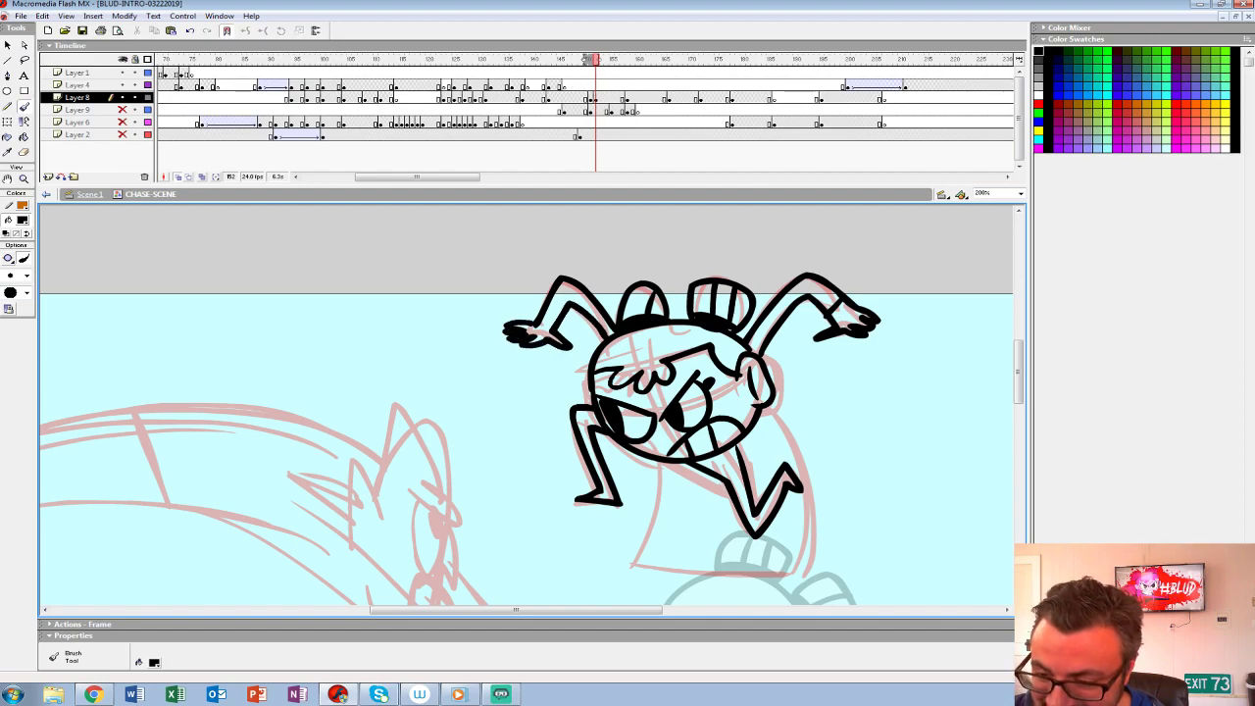
- Ink the flared cape outline behind the legs and the solid black shadow under the girl's chin
left_click_drag(671, 578, 528, 430)
mouse_move(520, 316)
left_mouse_down()
mouse_move(495, 418)
mouse_move(679, 427)
mouse_move(647, 286)
mouse_move(623, 257)
left_mouse_up()
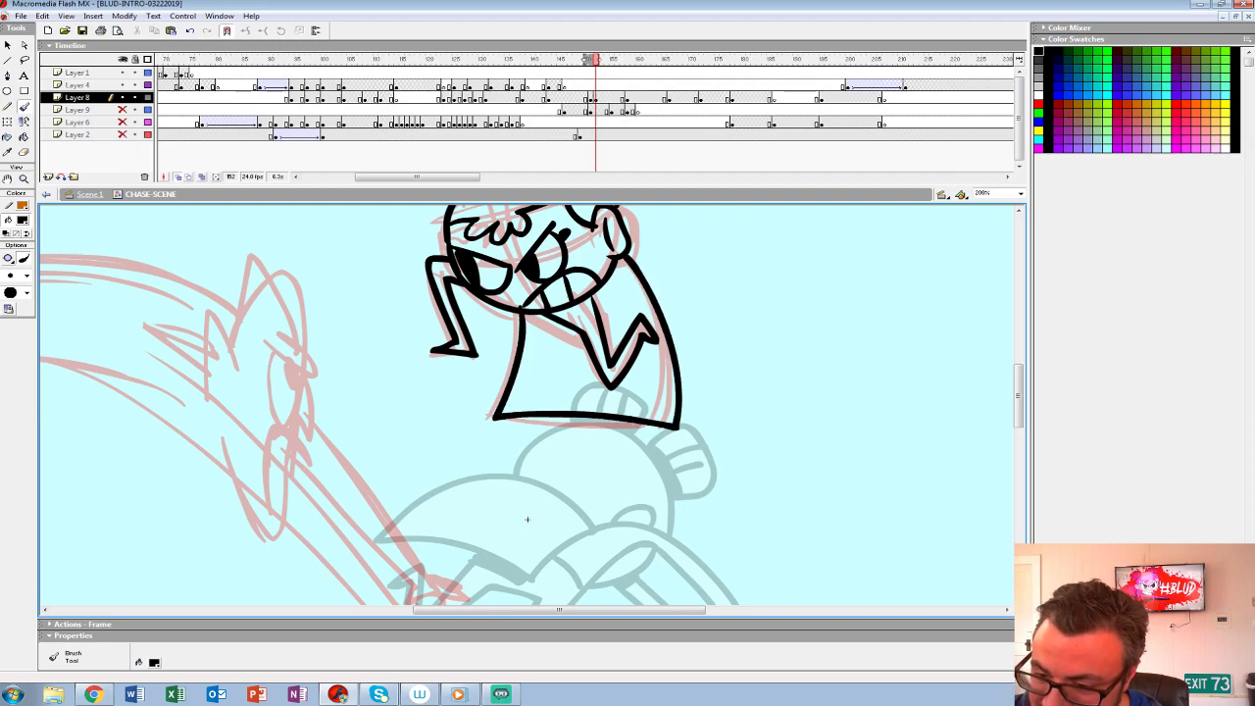
left_click_drag(527, 519, 517, 579)
left_click_drag(515, 385, 565, 387)
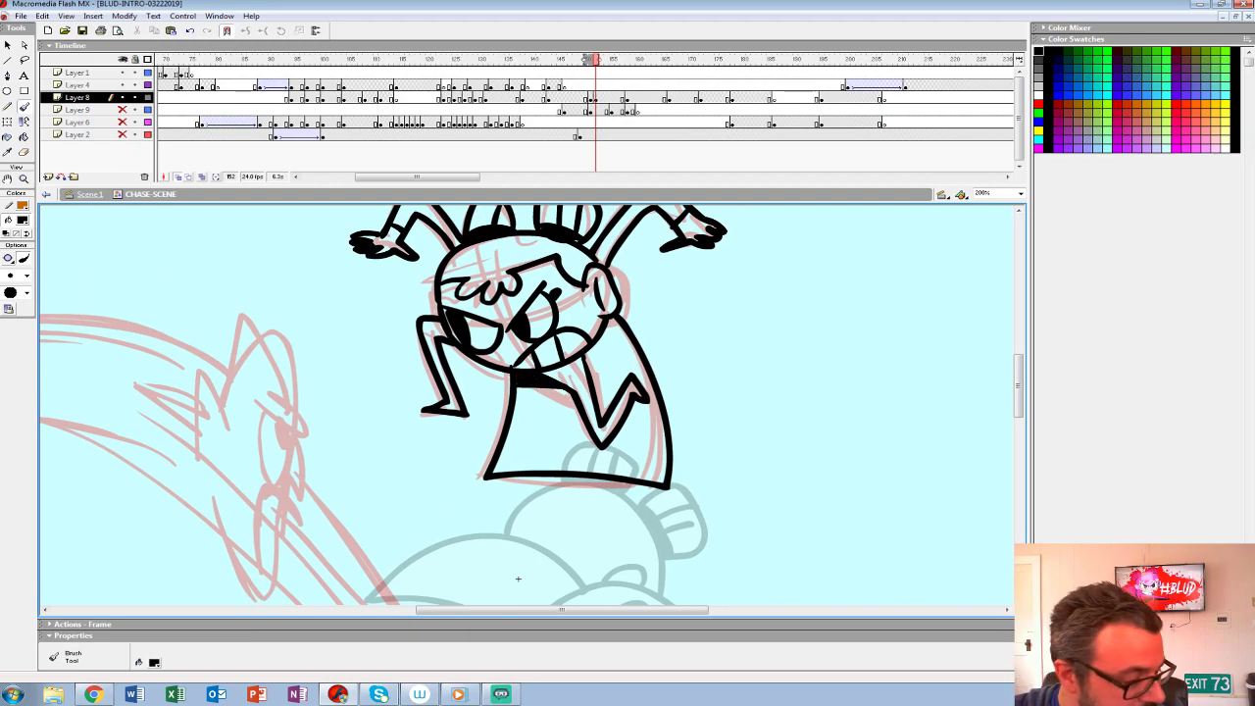
left_click_drag(518, 578, 522, 659)
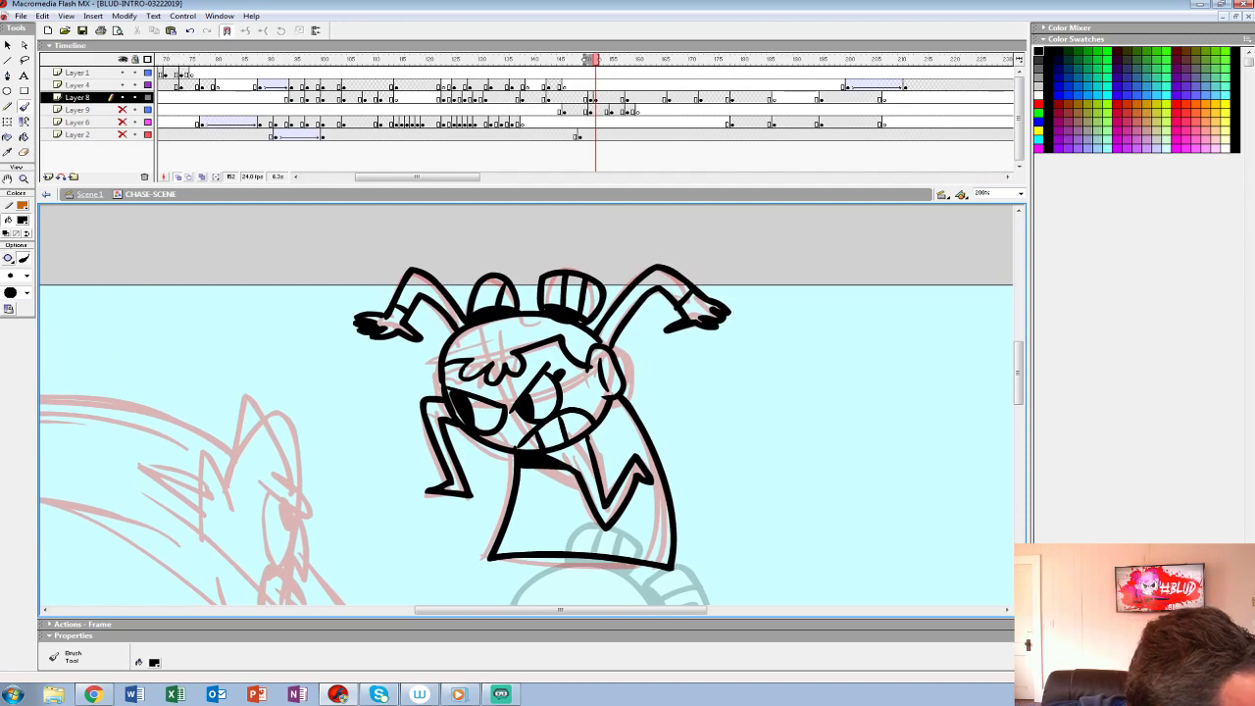
left_click_drag(525, 441, 529, 450)
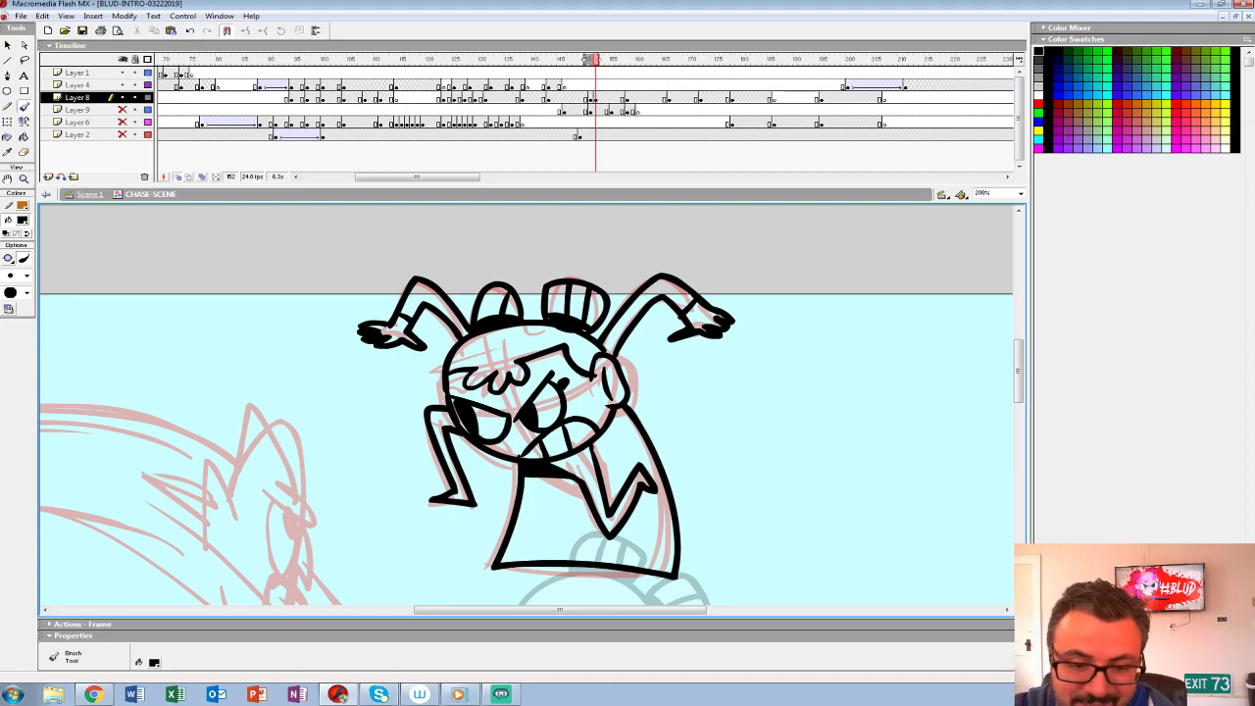
- Fill the enclosed areas of the girl's face, hair, limbs and cape with white
key("ctrl+minus")
left_click_drag(496, 540, 502, 475)
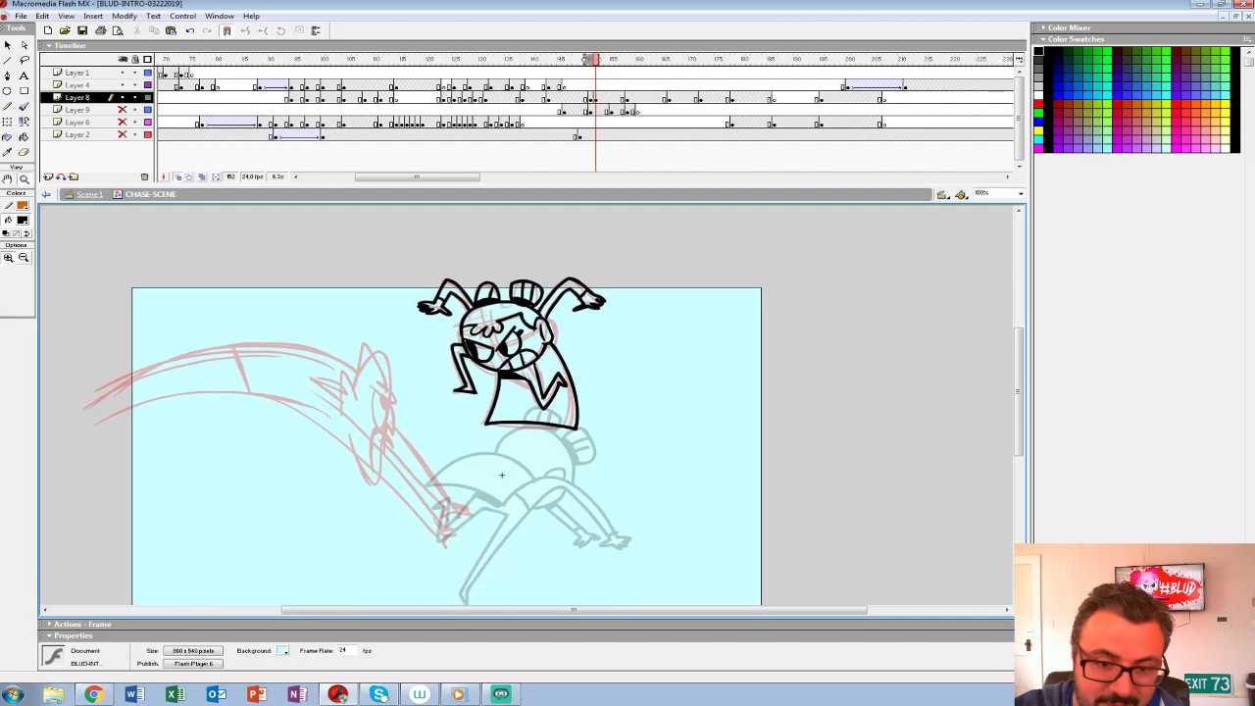
left_click(23, 220)
left_click(9, 269)
left_click(23, 219)
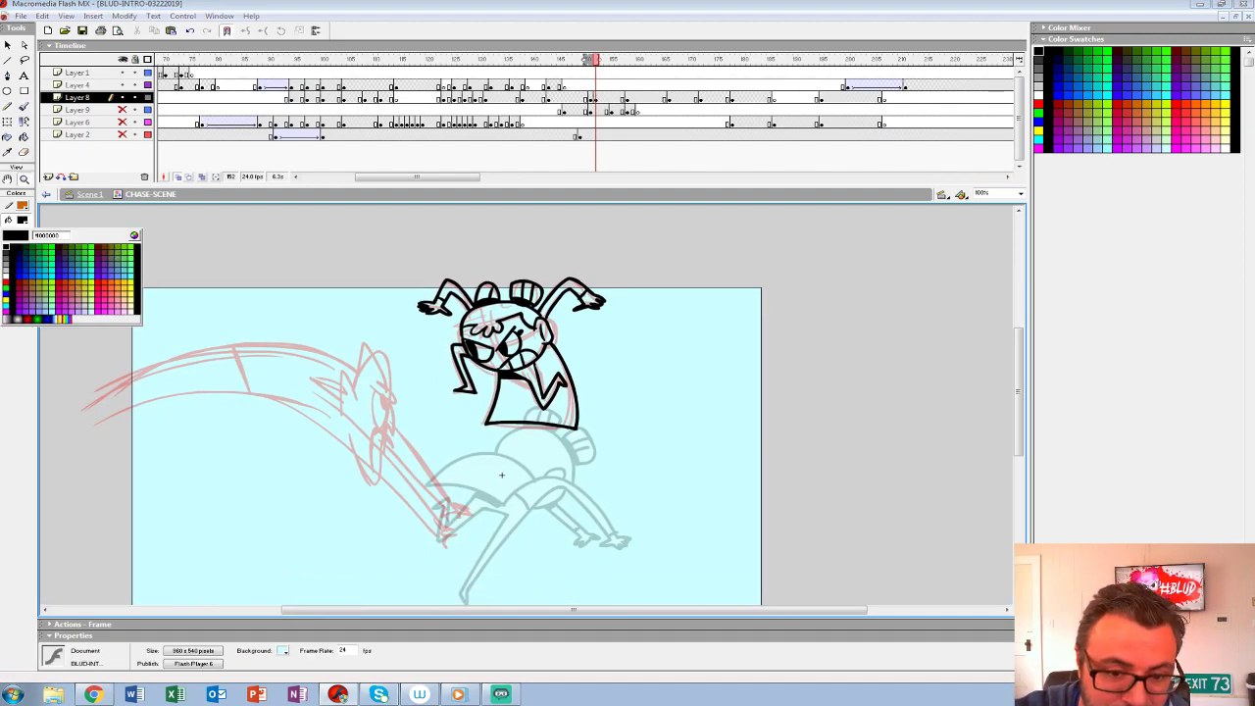
left_click(6, 270)
key("k")
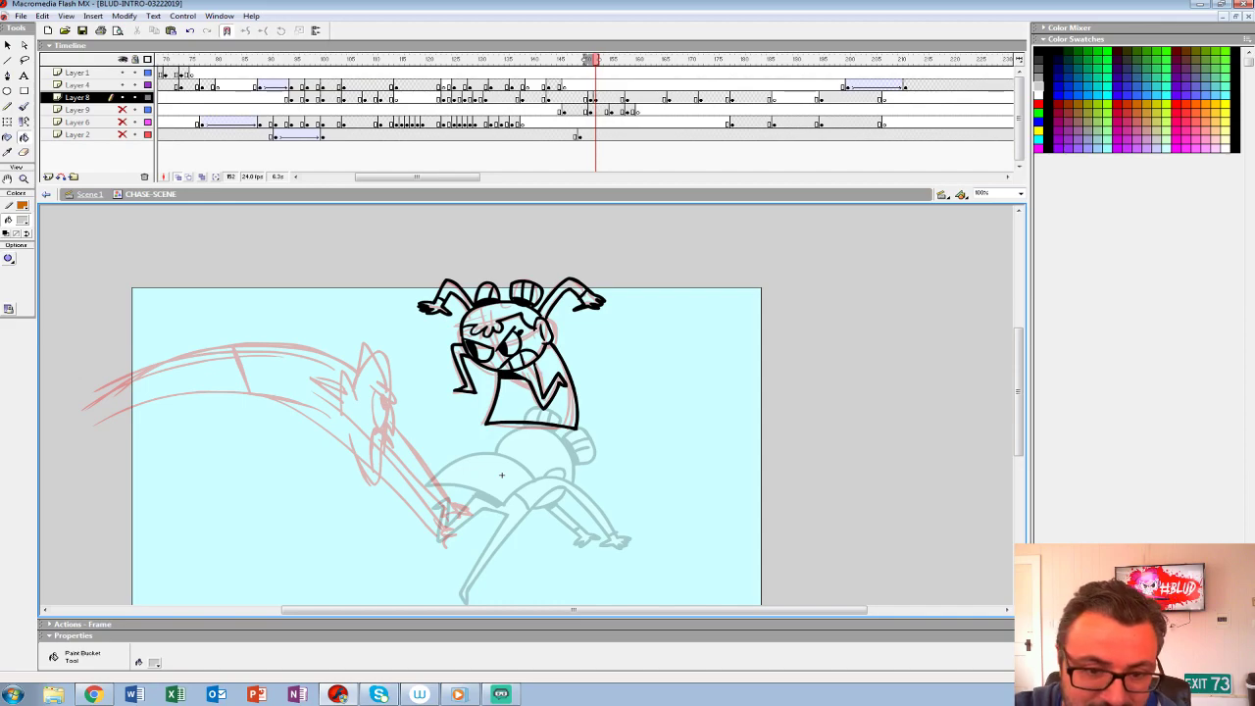
left_click(23, 219)
left_click(6, 278)
left_click(531, 407)
left_click(545, 388)
left_click(530, 337)
left_click(529, 358)
left_click(516, 361)
left_click(507, 364)
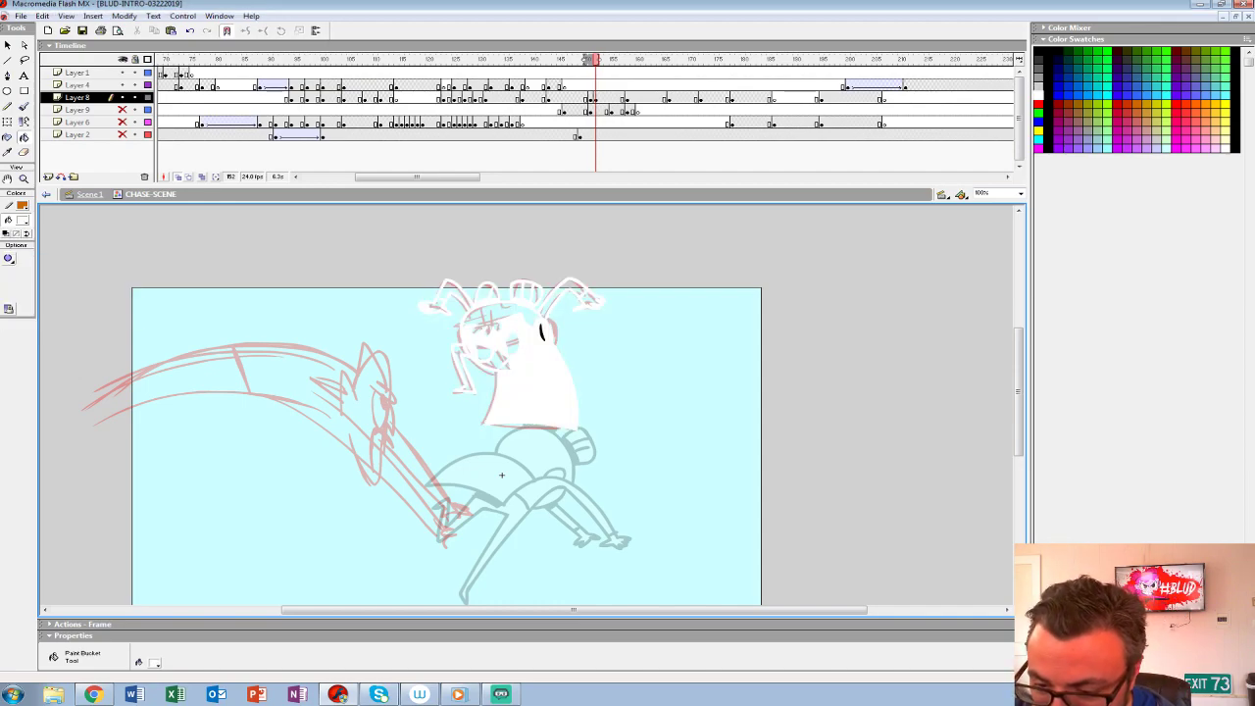
- Undo the fill that recoloured the girl's outlines and group her finished drawing
key("ctrl+z")
key("ctrl+y")
key("ctrl+z")
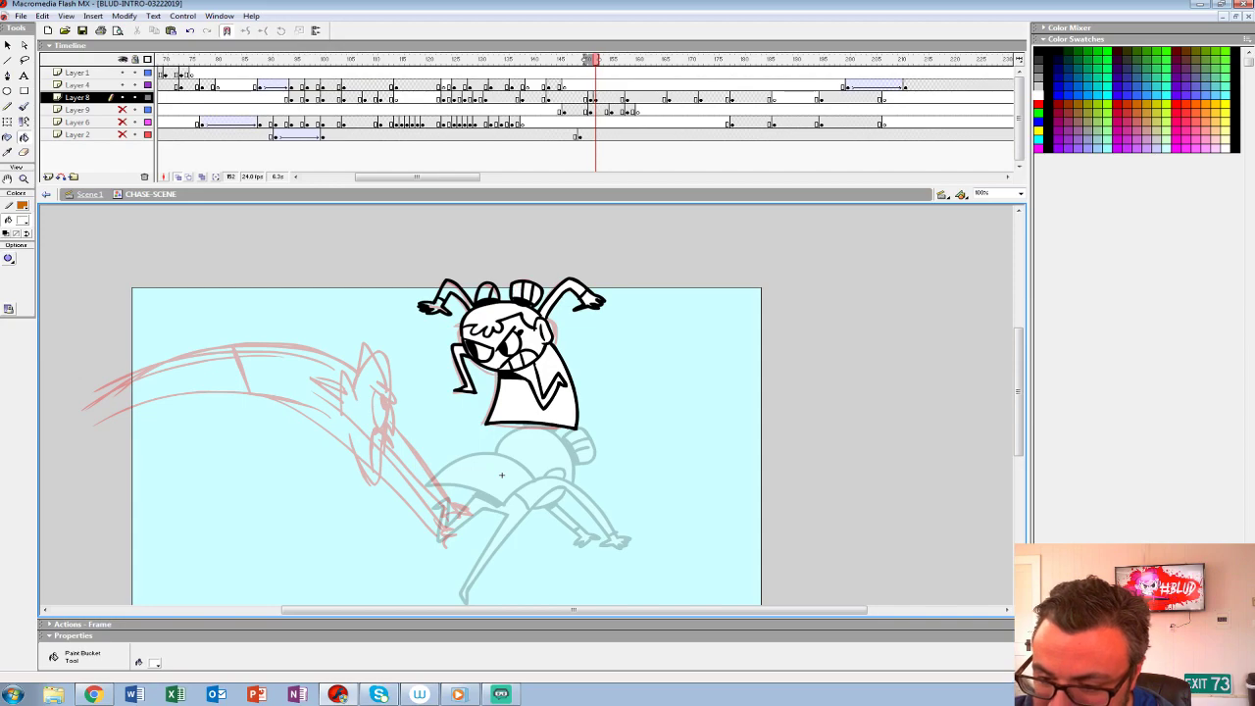
key("ctrl+y")
key("ctrl+z")
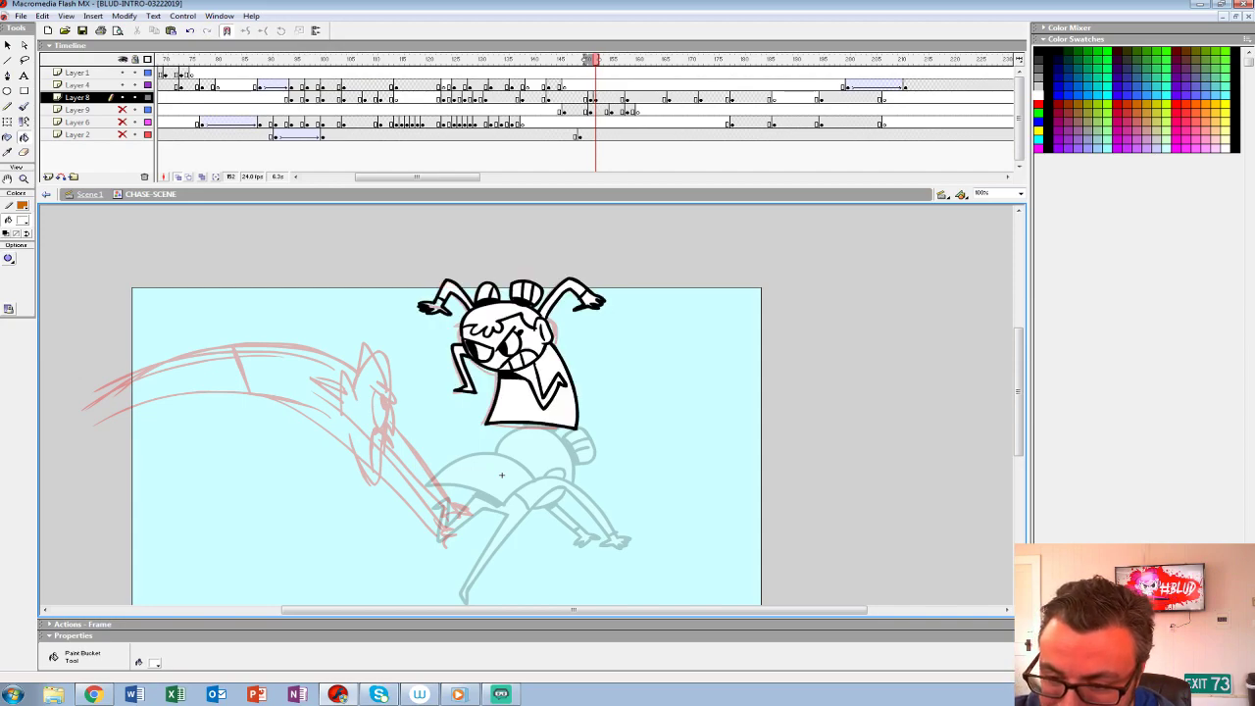
left_click_drag(502, 474, 500, 476)
key(".")
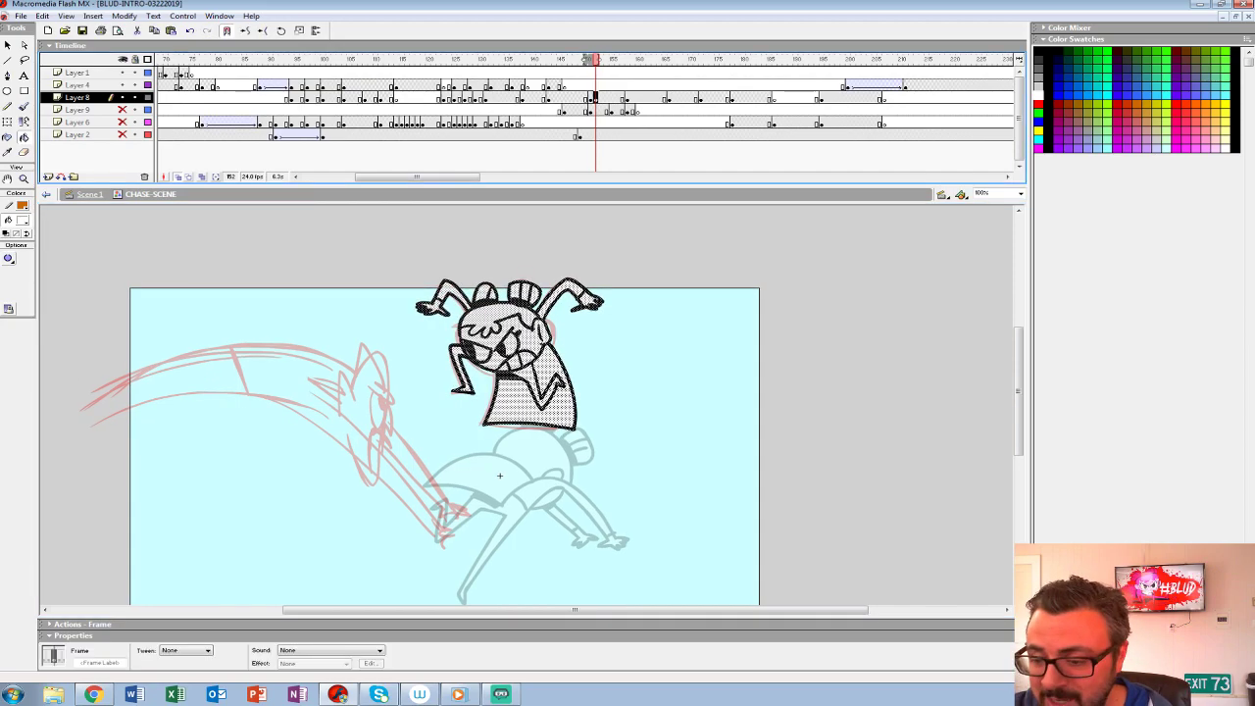
key("ctrl+g")
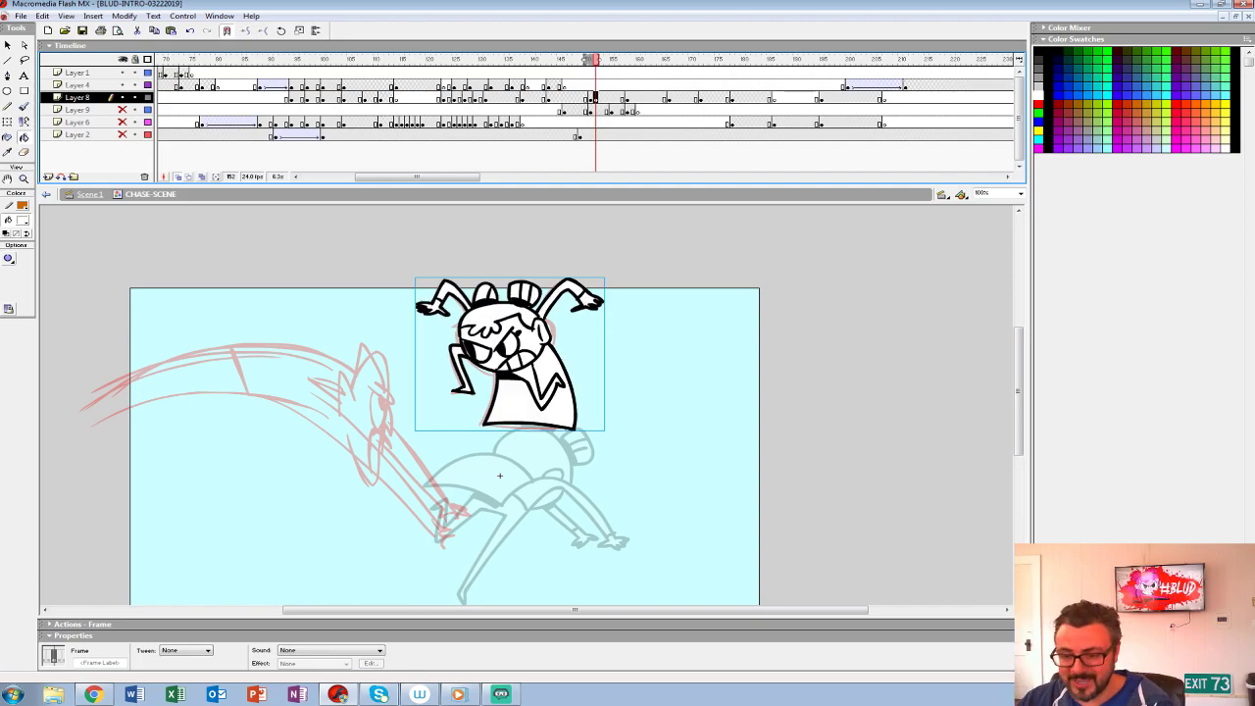
- Add a blank keyframe at frame 153 on Layer 8 and ink the lunging creature's reaching arm and long underside curve
key("z")
left_click(507, 456)
mouse_move(508, 454)
left_mouse_down()
mouse_move(712, 476)
mouse_move(708, 506)
mouse_move(588, 451)
mouse_move(670, 477)
mouse_move(841, 419)
mouse_move(863, 425)
mouse_move(832, 410)
left_mouse_up()
key(".")
key("F7")
left_click(708, 507, "alt")
left_click(588, 451)
key("b")
mouse_move(469, 247)
left_mouse_down()
mouse_move(560, 323)
mouse_move(706, 498)
left_mouse_up()
mouse_move(832, 410)
left_mouse_down()
mouse_move(1011, 462)
mouse_move(883, 421)
left_mouse_up()
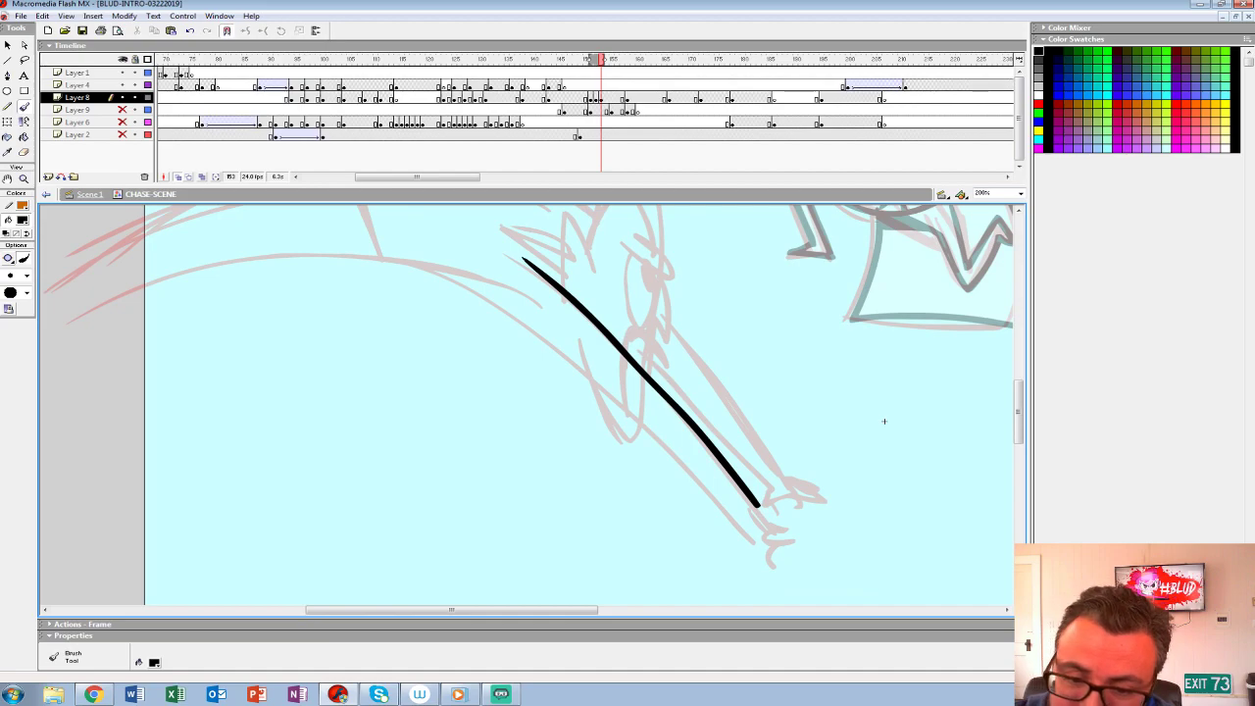
mouse_move(76, 312)
left_mouse_down()
mouse_move(266, 259)
mouse_move(513, 300)
mouse_move(708, 476)
mouse_move(745, 527)
left_mouse_up()
- Ink the creature's clawed hands, pointed ears, hair and angry face over the rough
mouse_move(884, 420)
left_mouse_down()
mouse_move(958, 465)
mouse_move(815, 467)
mouse_move(682, 335)
left_mouse_up()
mouse_move(539, 439)
left_mouse_down()
mouse_move(566, 440)
mouse_move(579, 420)
mouse_move(556, 418)
left_mouse_up()
mouse_move(681, 335)
left_mouse_down()
mouse_move(769, 539)
mouse_move(790, 549)
left_mouse_up()
mouse_move(578, 407)
left_mouse_down()
mouse_move(539, 313)
mouse_move(506, 286)
mouse_move(499, 386)
mouse_move(469, 328)
mouse_move(471, 423)
left_mouse_up()
left_click_drag(477, 368, 493, 424)
mouse_move(538, 384)
left_mouse_down()
mouse_move(569, 407)
mouse_move(563, 458)
mouse_move(528, 482)
mouse_move(578, 334)
left_mouse_up()
left_click_drag(479, 333, 539, 386)
mouse_move(779, 395)
left_mouse_down()
mouse_move(930, 557)
mouse_move(985, 552)
left_mouse_up()
mouse_move(692, 337)
left_mouse_down()
mouse_move(538, 289)
mouse_move(155, 414)
left_mouse_up()
left_click_drag(456, 296, 485, 392)
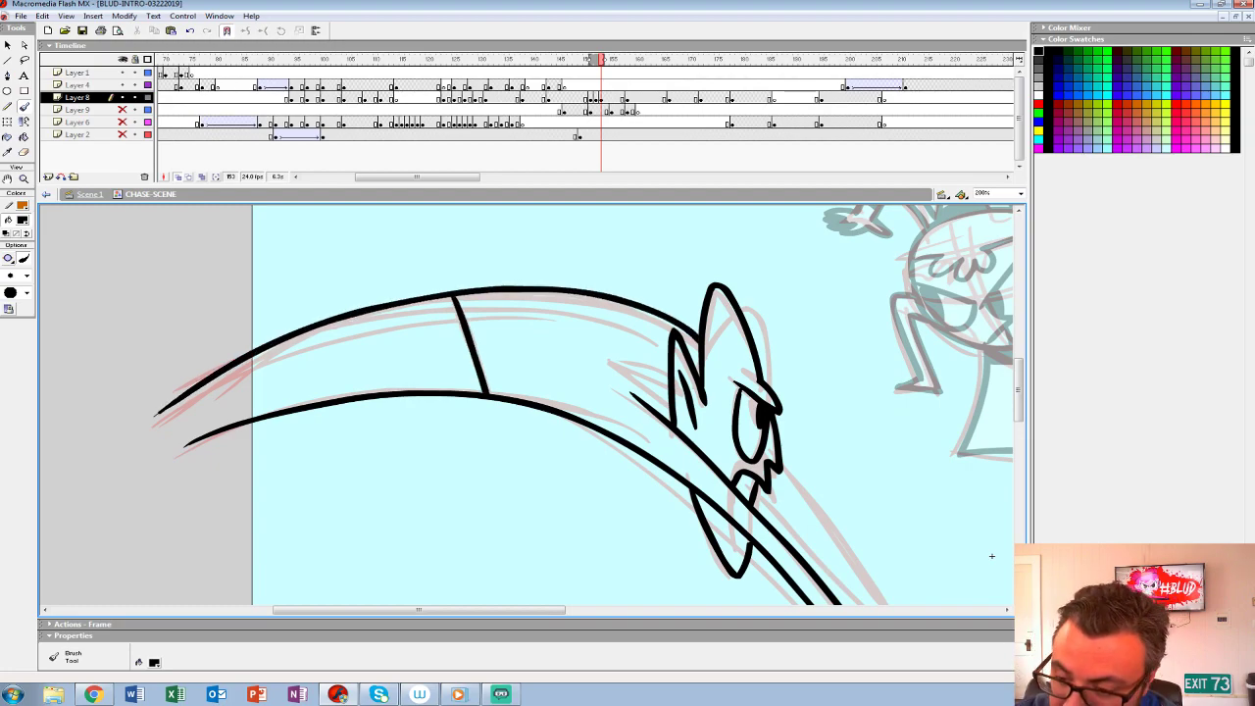
key("ctrl+z")
key("ctrl+z")
- Ink the creature's arched back contour, the waist line across the body and a fold line on the torso
mouse_move(700, 346)
left_mouse_down()
mouse_move(620, 299)
mouse_move(170, 389)
left_mouse_up()
left_click_drag(458, 298, 491, 395)
left_click_drag(637, 392, 495, 367)
left_click_drag(358, 286, 507, 329)
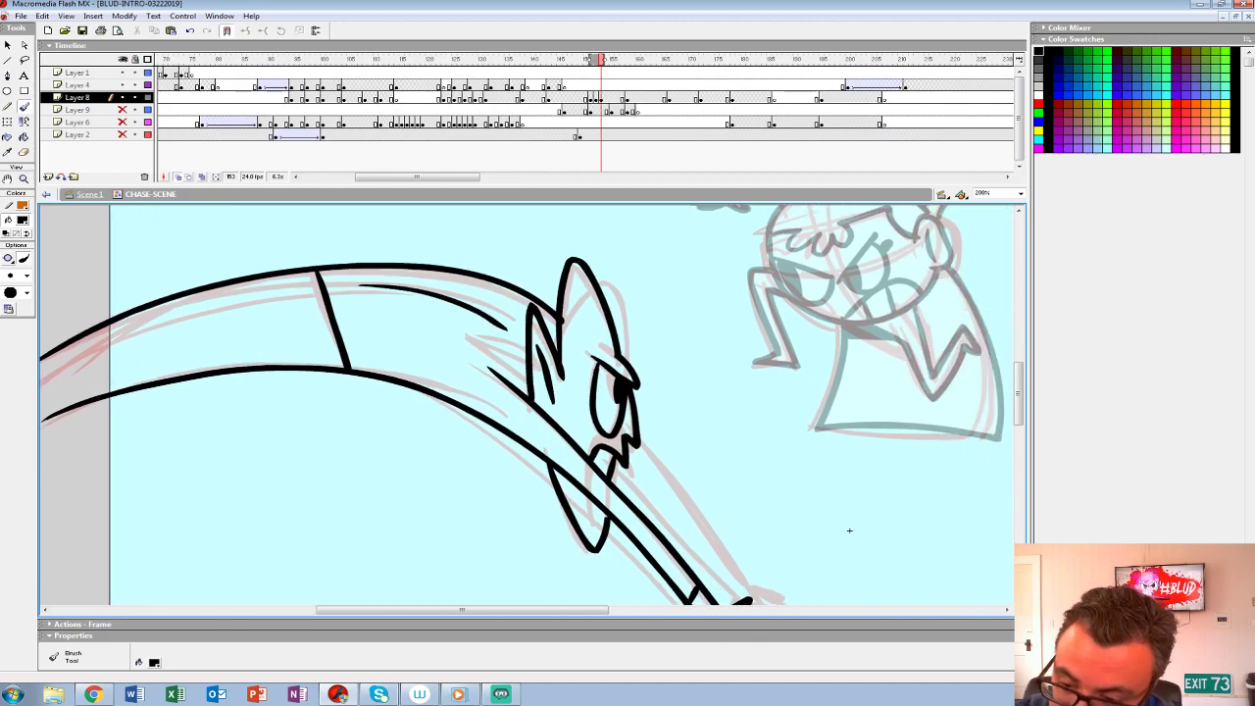
- Ink the creature's trailing legs, pointed feet and inner leg line, and select the whole drawing
left_click_drag(849, 531, 634, 376)
left_click_drag(426, 284, 533, 436)
mouse_move(400, 315)
left_mouse_down()
mouse_move(514, 434)
mouse_move(580, 457)
mouse_move(580, 432)
mouse_move(532, 431)
left_mouse_up()
left_click_drag(635, 376, 1210, 532)
mouse_move(653, 300)
left_mouse_down()
mouse_move(389, 390)
mouse_move(388, 429)
mouse_move(317, 490)
mouse_move(310, 457)
mouse_move(412, 381)
left_mouse_up()
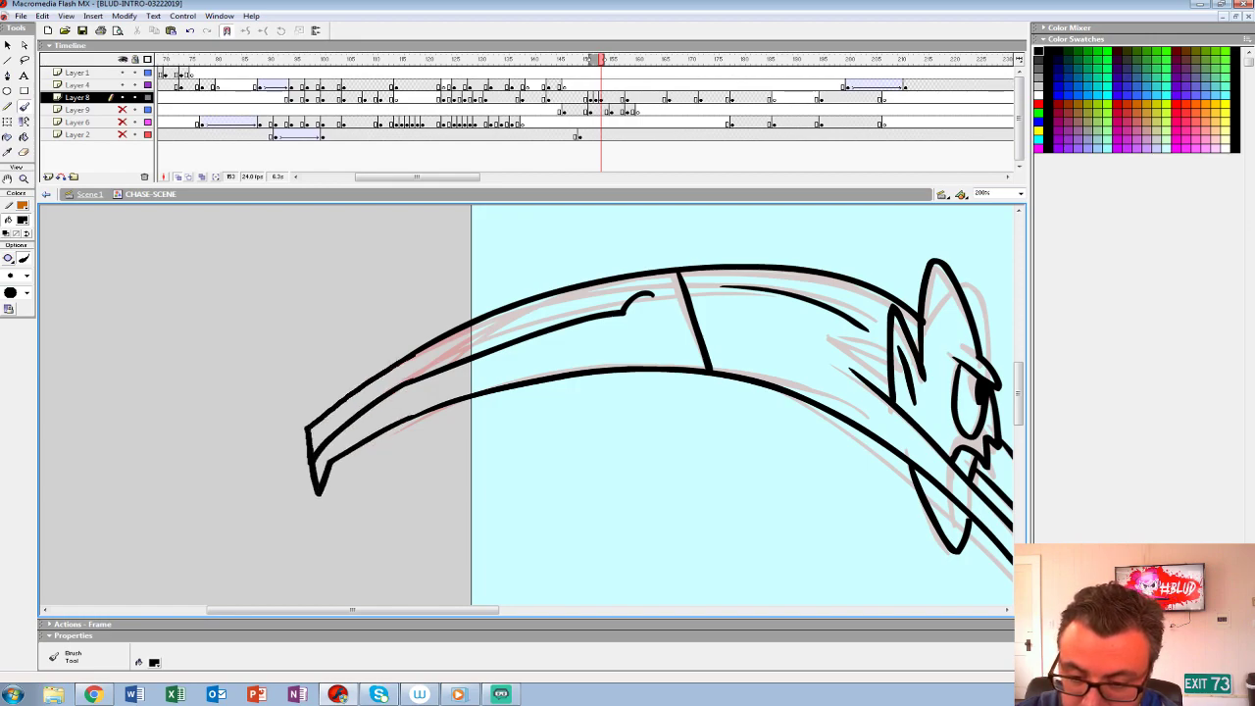
left_click_drag(1215, 533, 847, 500)
key("z")
left_click(687, 449, "alt")
mouse_move(686, 449)
left_mouse_down()
mouse_move(594, 471)
mouse_move(608, 454)
mouse_move(687, 448)
left_mouse_up()
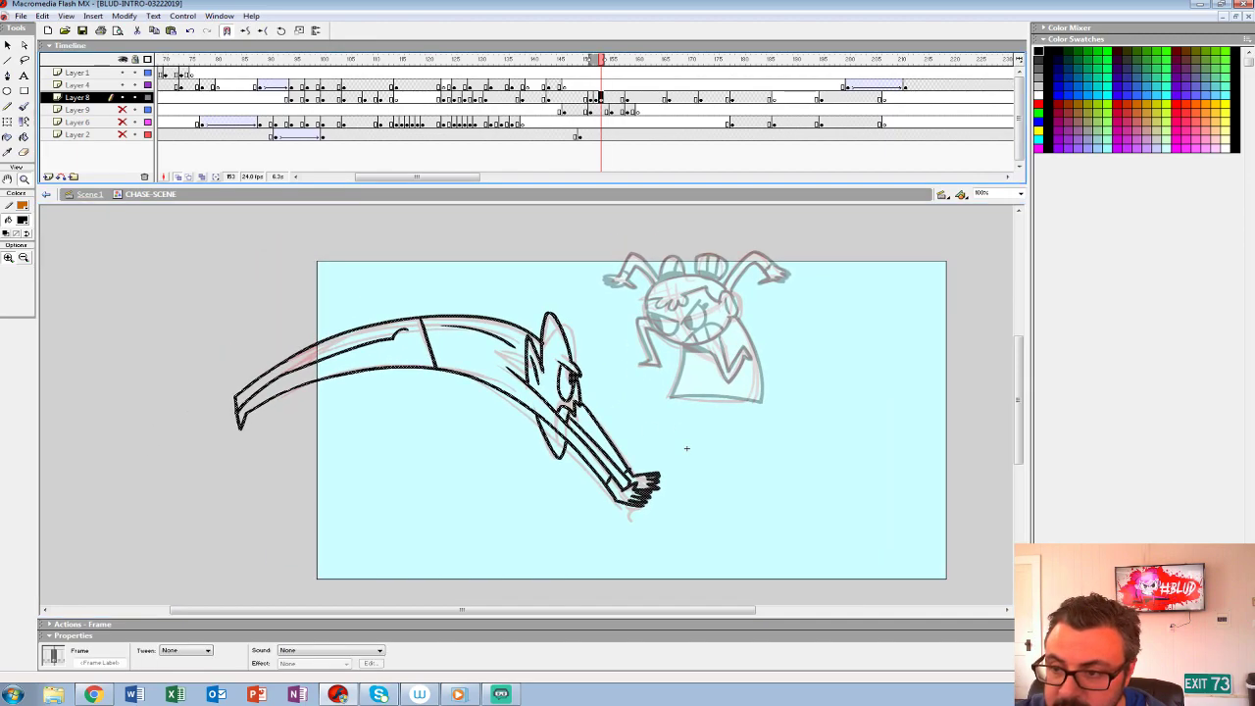
- Move the creature drawing from Layer 8 to its own keyframe at frame 151 on Layer 4, in place
key("comma")
key("comma")
key("period")
key("Delete")
key("ctrl+shift+v")
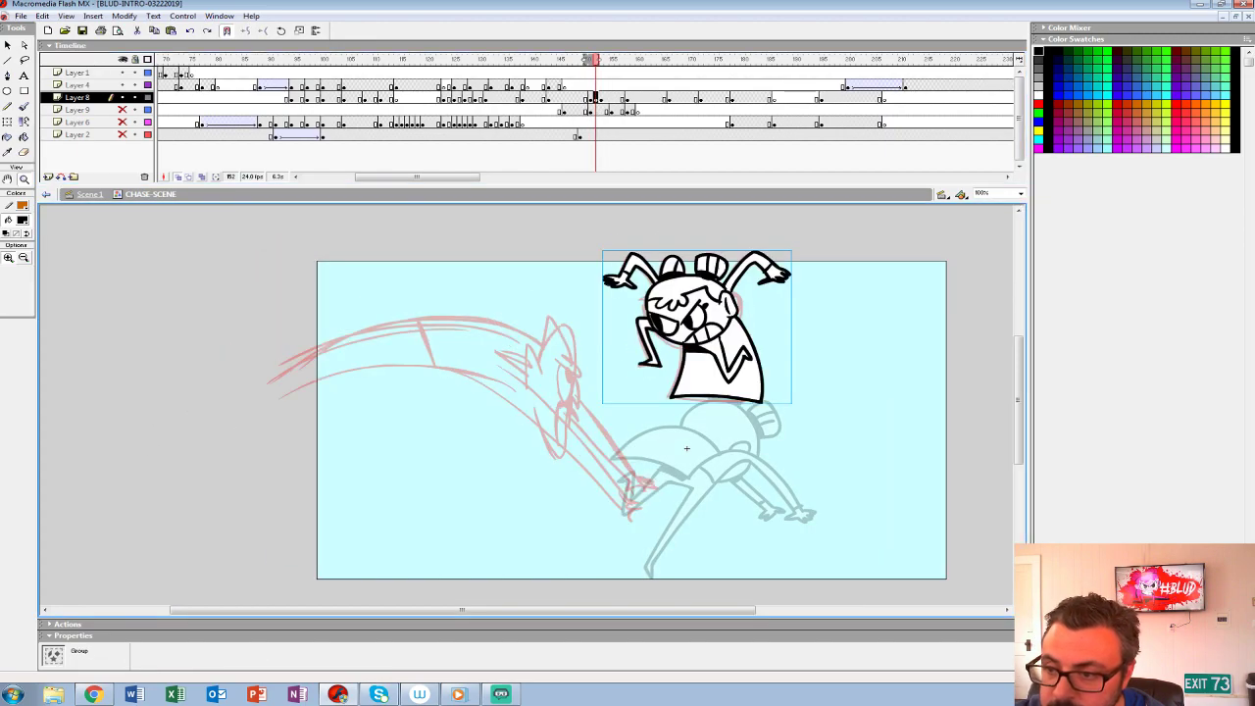
key("period")
key("ctrl+z")
key("ctrl+z")
key("ctrl+z")
key("ctrl+z")
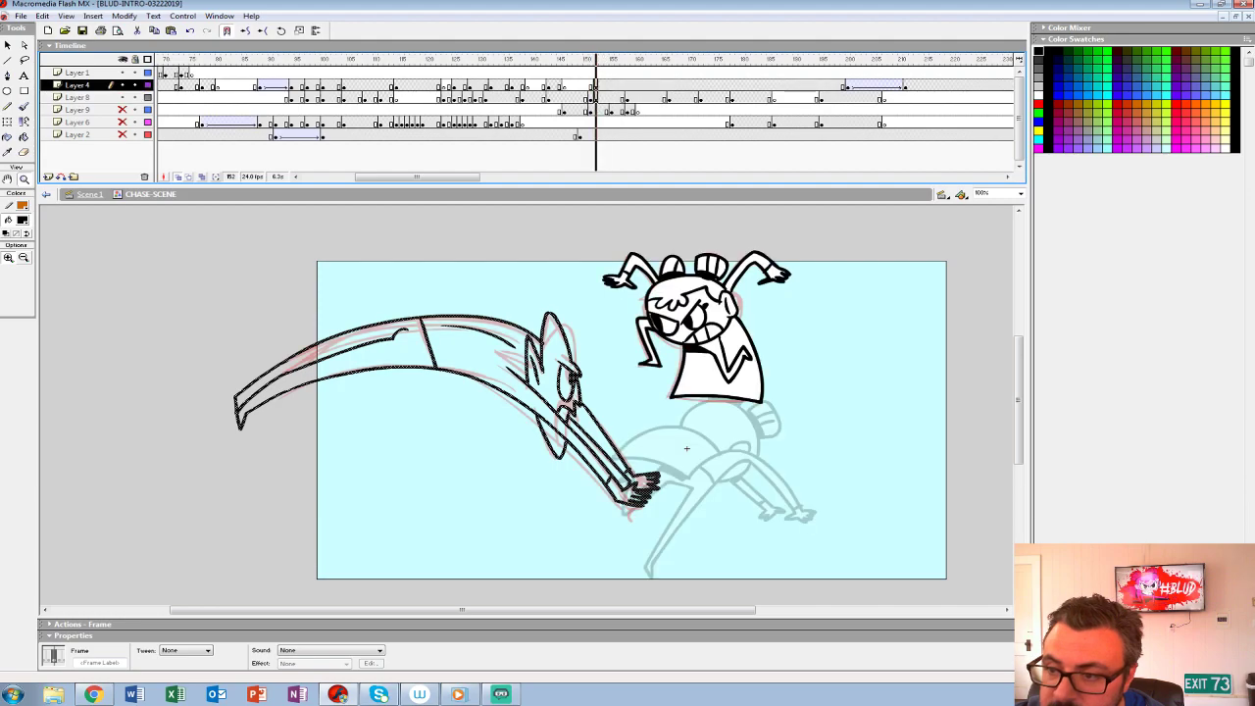
left_click(590, 86)
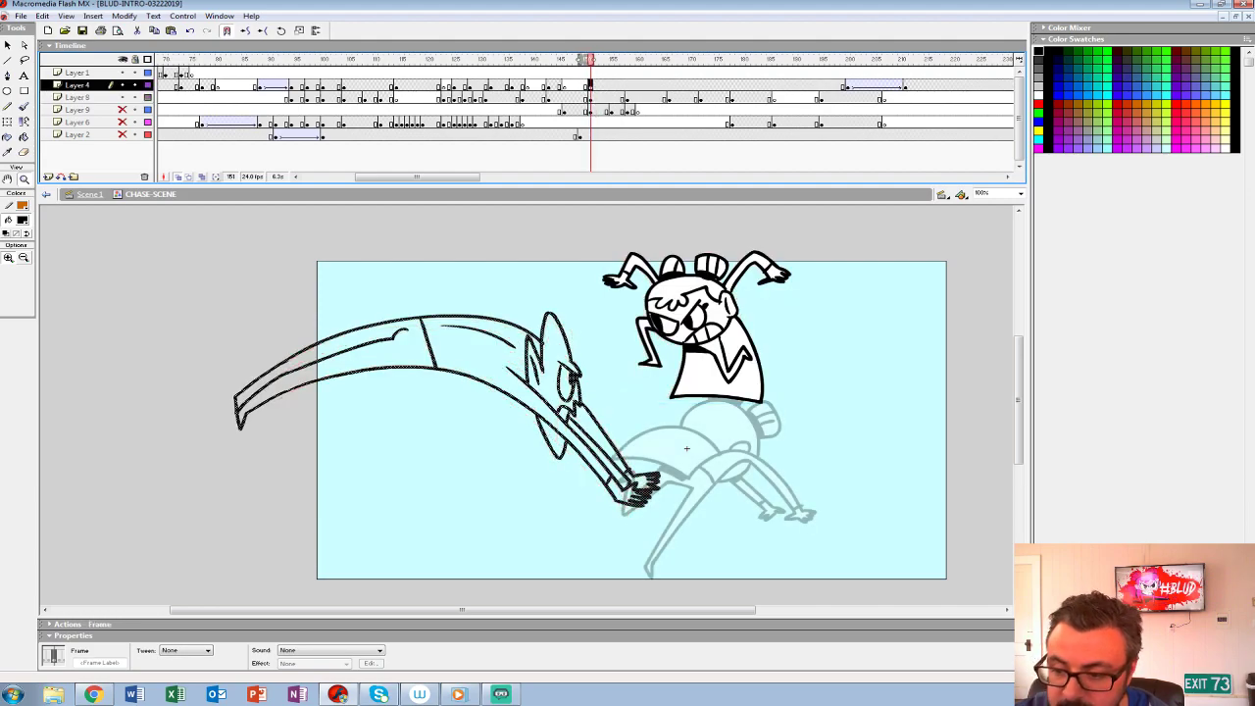
key("comma")
key("period")
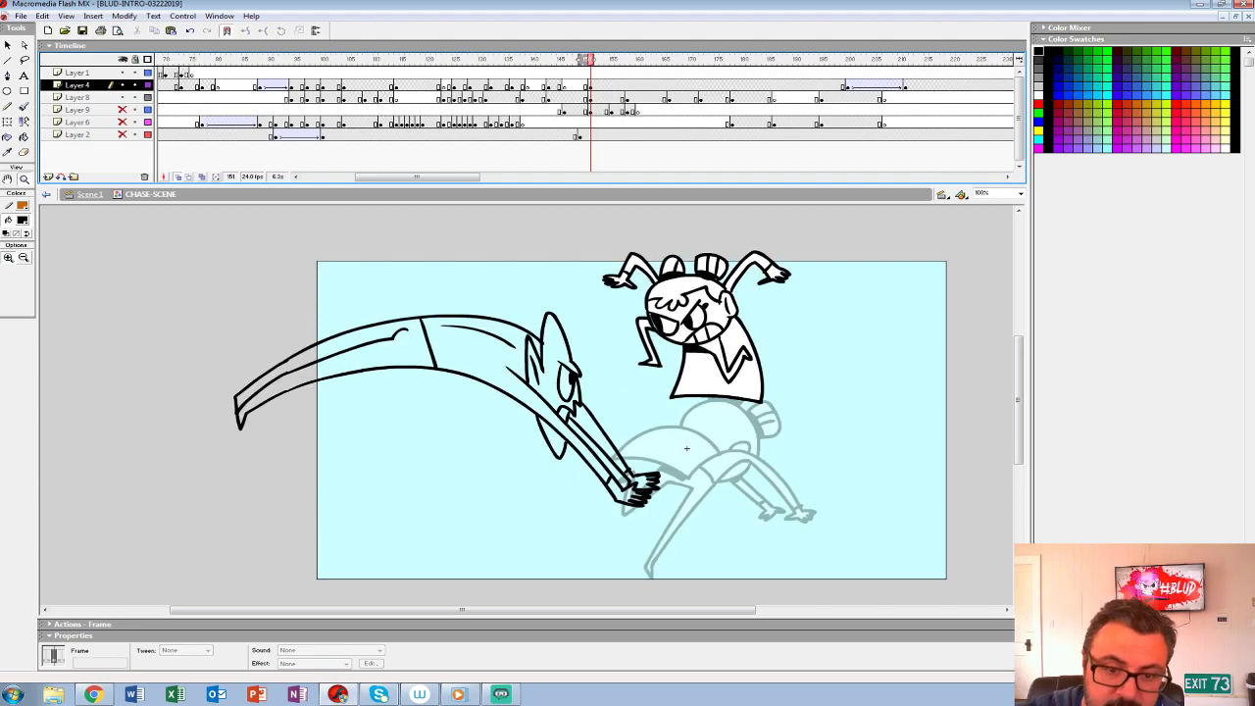
- Fill the creature's body, head, ears, arms and hands with light grey and group the drawing
left_click(23, 220)
left_click(6, 275)
left_click(24, 137)
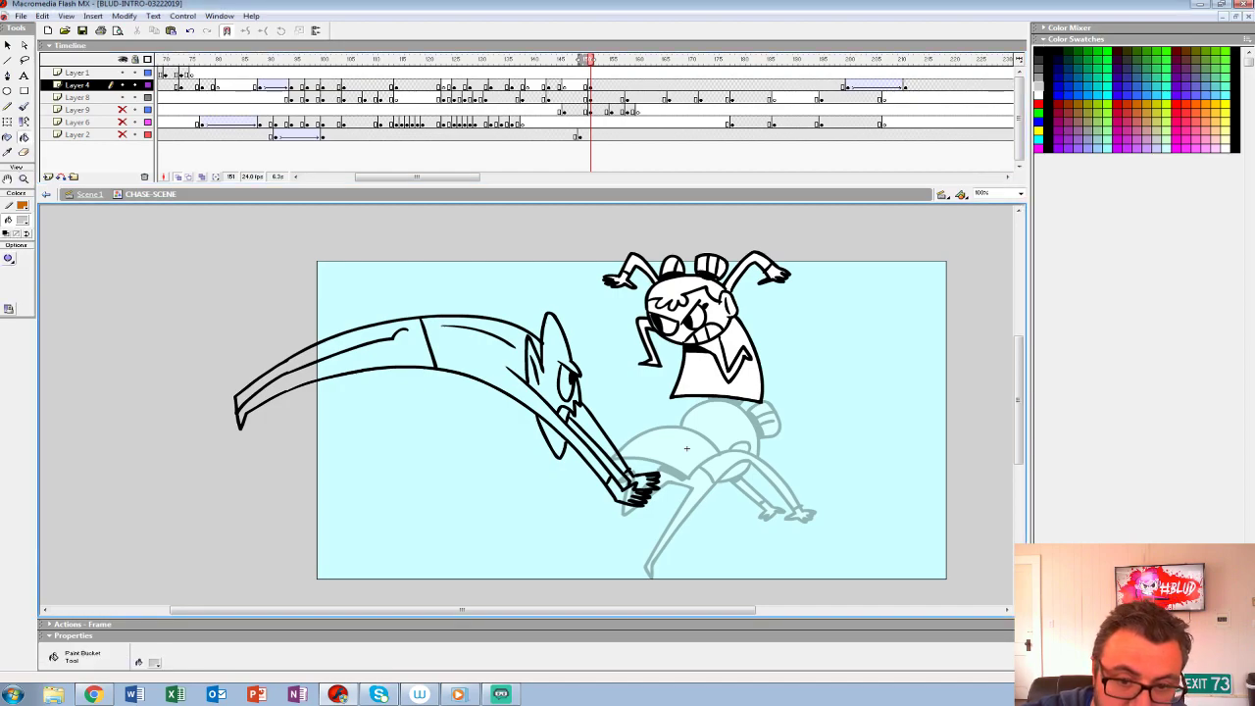
left_click(406, 354)
left_click(471, 350)
left_click(542, 353)
key("ctrl+z")
left_click(551, 354)
left_click(594, 429)
left_click(622, 492)
left_click(640, 480)
left_click(565, 384)
left_click(554, 440)
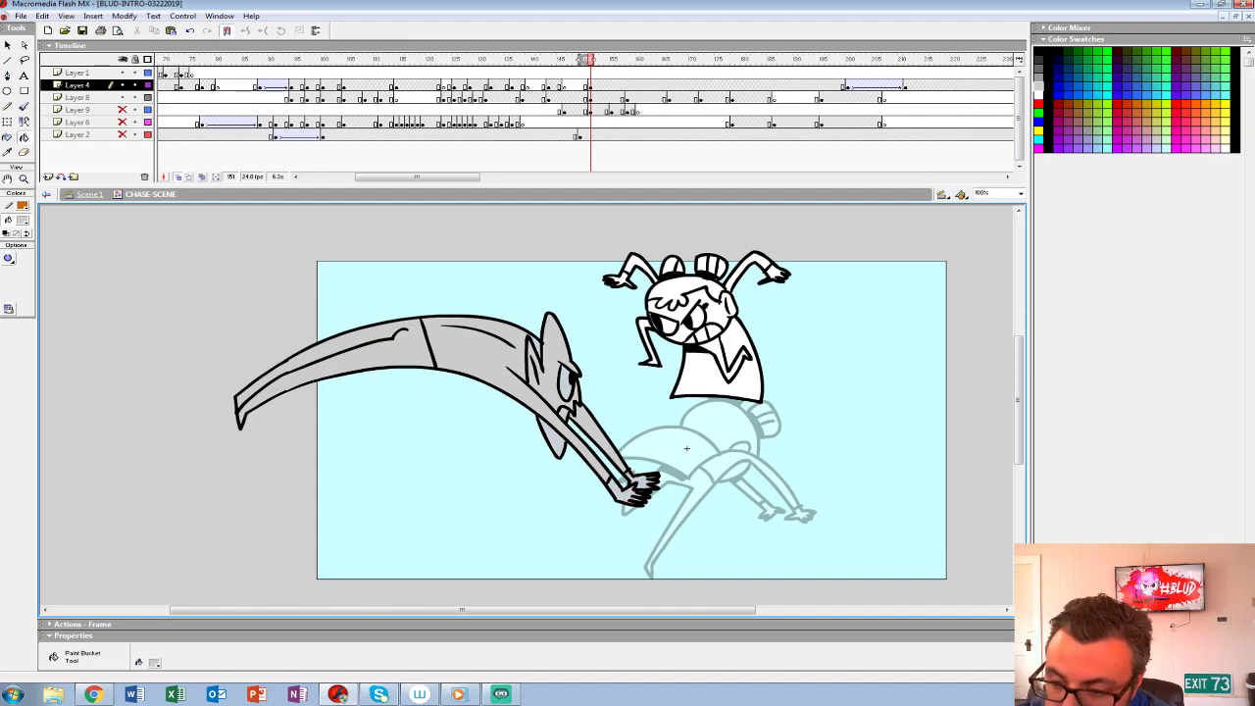
left_click(590, 85)
key("ctrl+g")
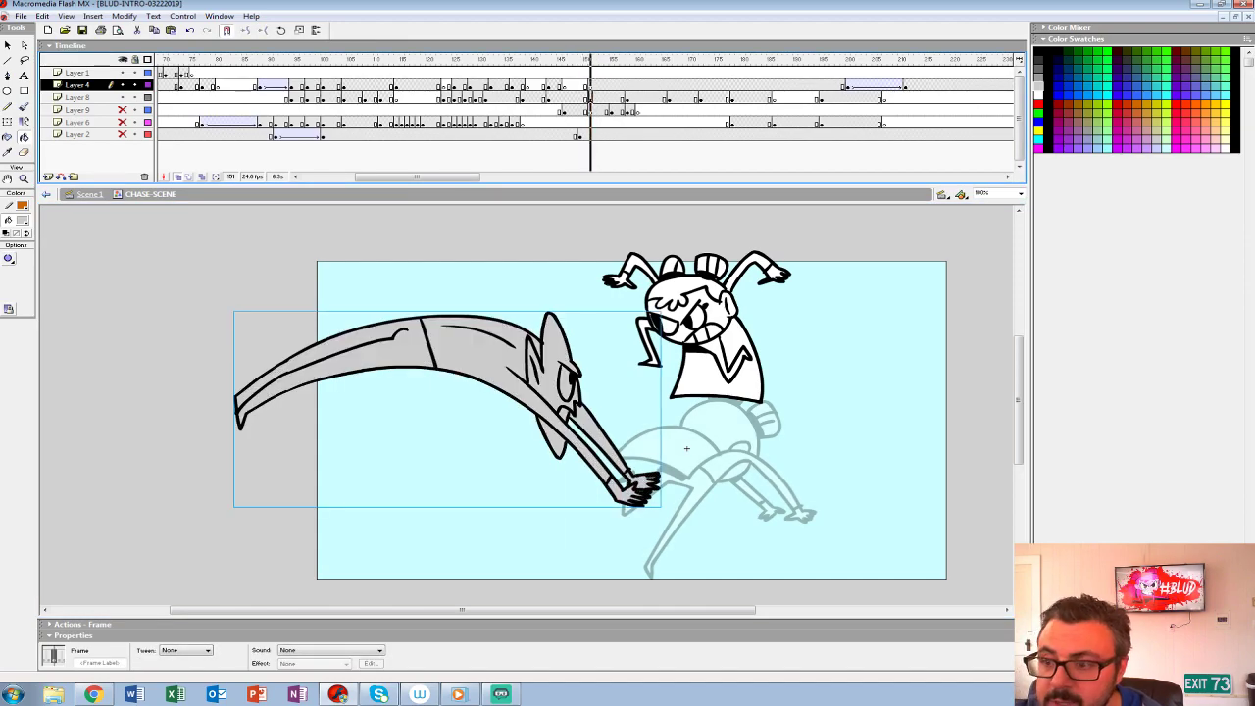
- Delay the girl's aerial pose on Layer 8 to frame 153 and place the creature's Layer 4 keyframes at frames 148 and 153
left_click(590, 98)
left_click_drag(590, 98, 600, 98)
left_click(590, 85)
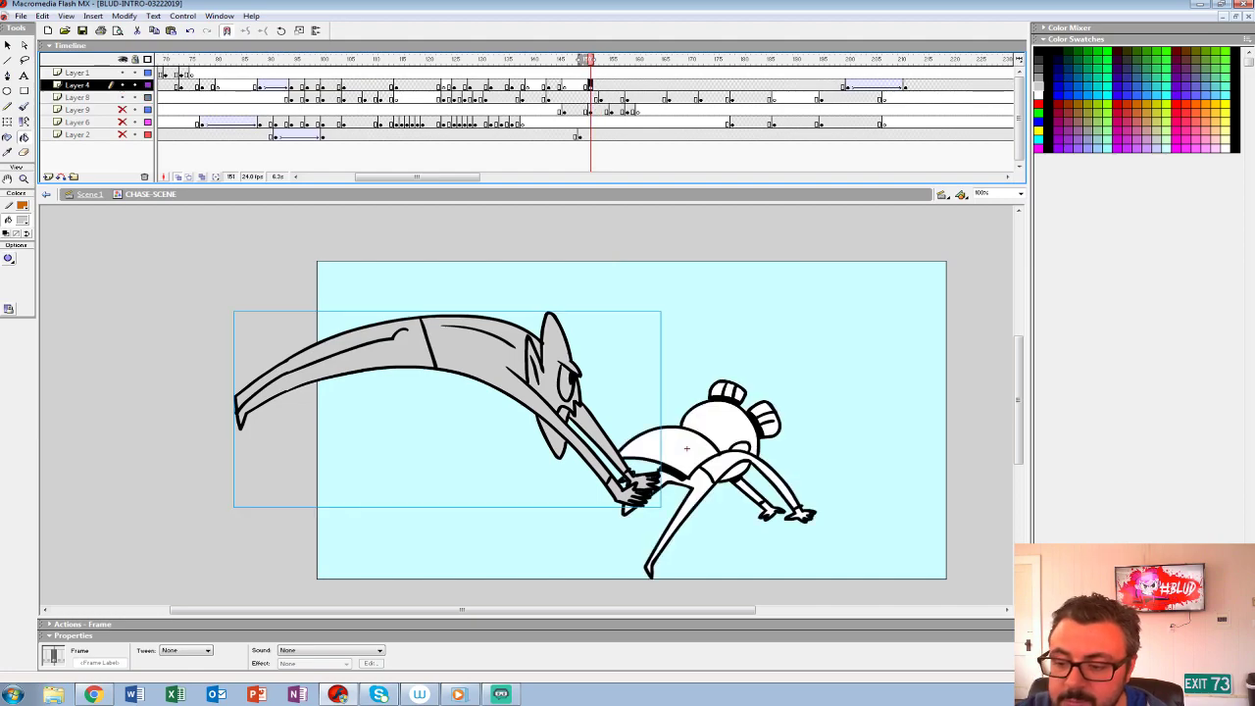
key("q")
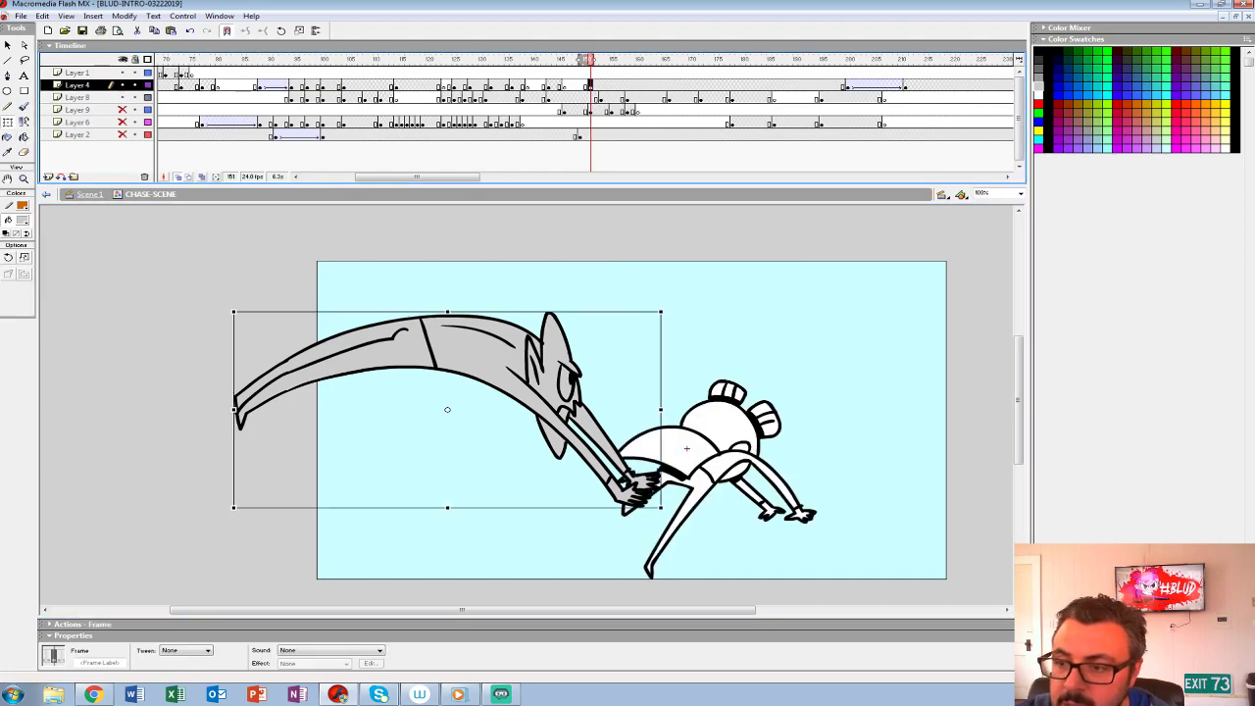
left_click_drag(590, 86, 576, 85)
left_click(601, 85)
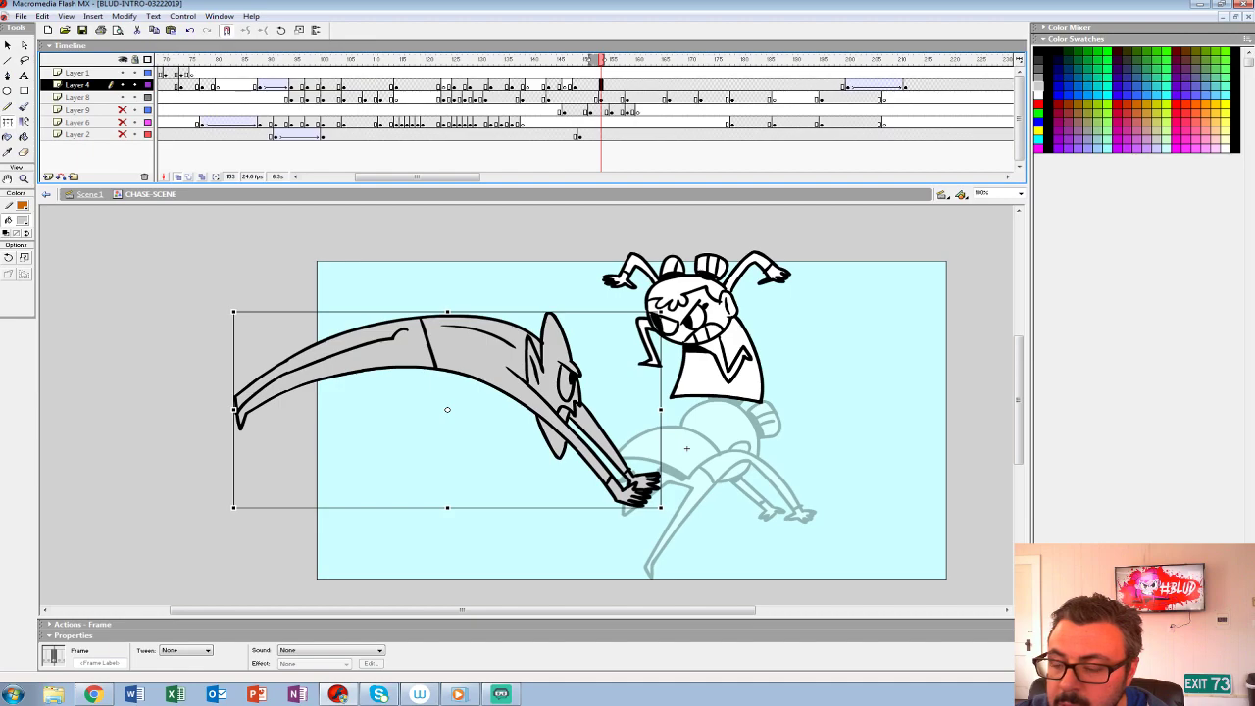
left_click(575, 85)
left_click(8, 123)
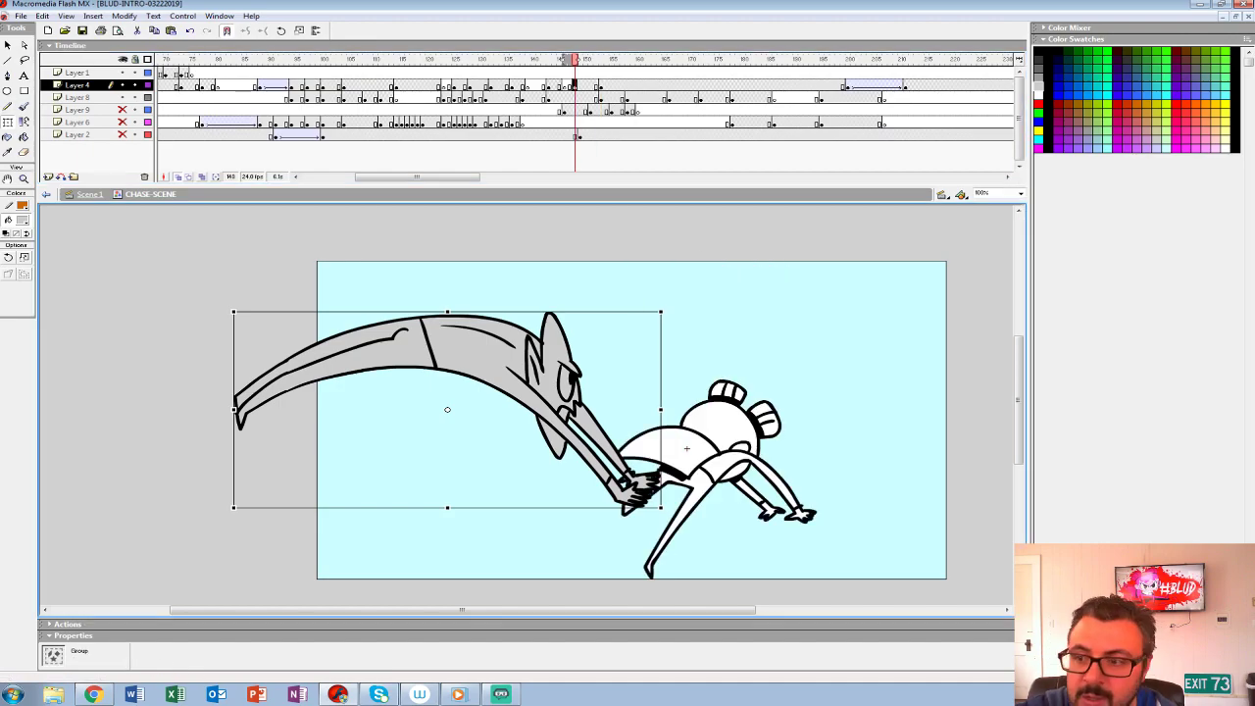
- Rotate the creature at frame 148 counterclockwise and move it back toward the stage's left edge, using onion skin as reference
left_click_drag(660, 312, 514, 238)
left_click_drag(422, 338, 259, 339)
left_click_drag(562, 60, 575, 60)
left_click_drag(323, 331, 350, 347)
left_click_drag(371, 216, 344, 211)
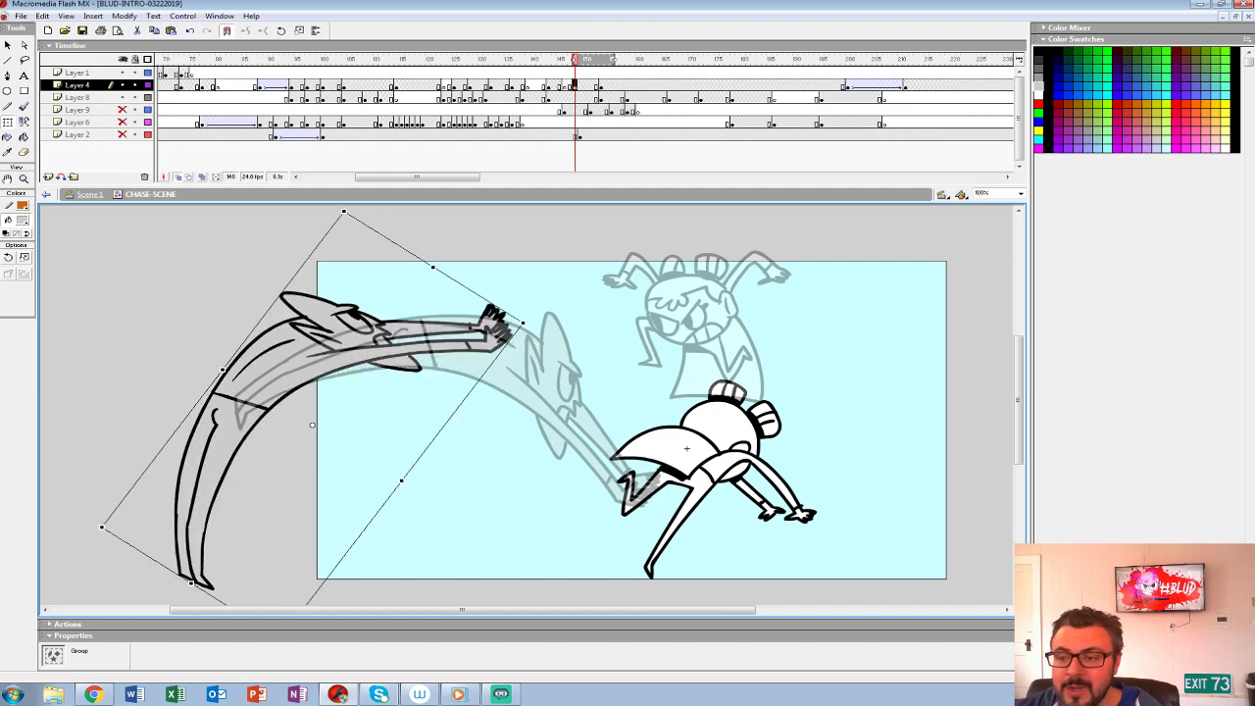
left_click(179, 177)
left_click(294, 361)
left_click(178, 177)
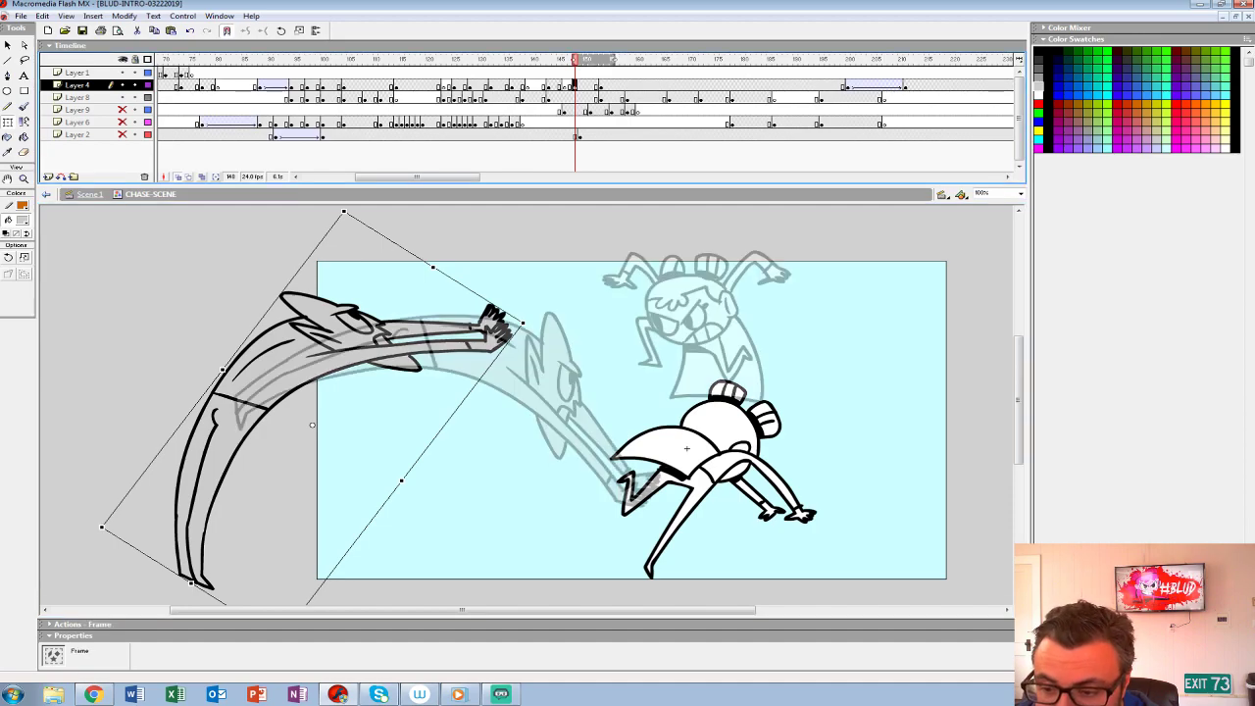
- Refine the creature's starting pose at frame 148, rotating and lowering it until only its hands reach the stage's left edge
left_click_drag(344, 210, 384, 219)
left_click_drag(294, 360, 306, 348)
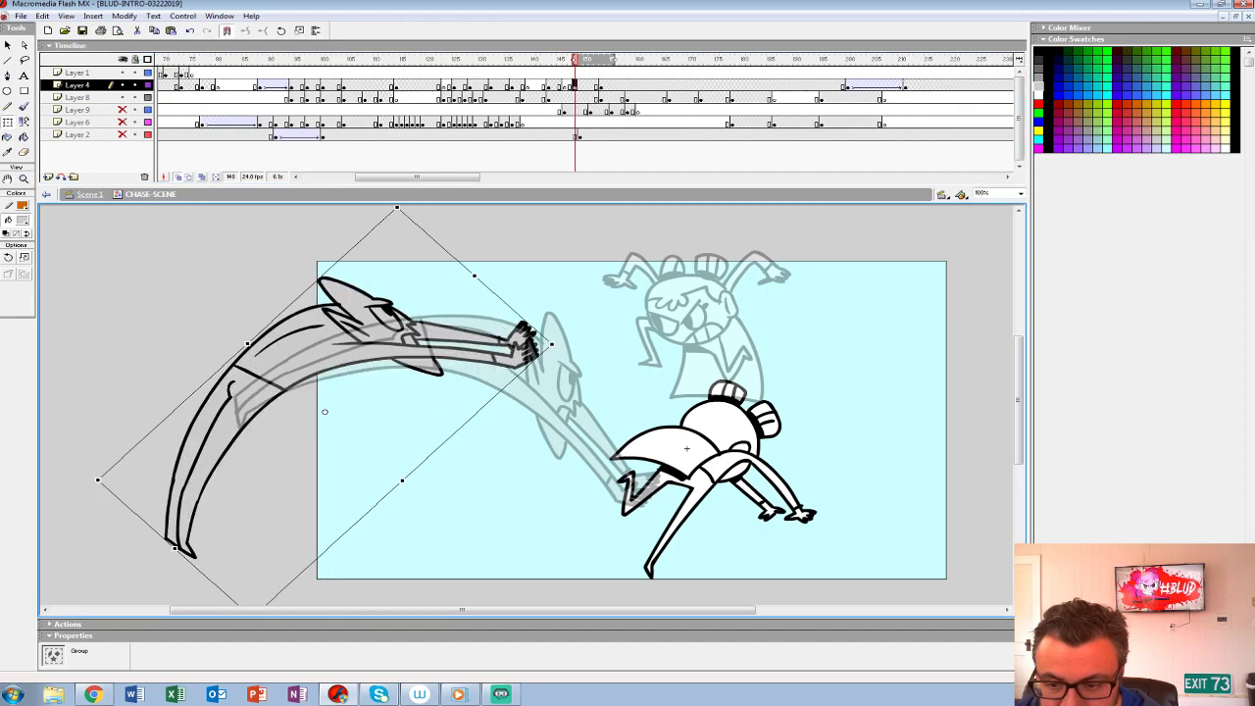
left_click_drag(397, 207, 426, 217)
mouse_move(304, 343)
left_mouse_down()
mouse_move(189, 335)
mouse_move(287, 331)
left_mouse_up()
left_click_drag(543, 359, 506, 281)
left_click_drag(284, 328, 252, 356)
left_click_drag(452, 305, 394, 279)
left_click_drag(274, 343, 236, 395)
left_click(559, 98)
left_click(575, 87)
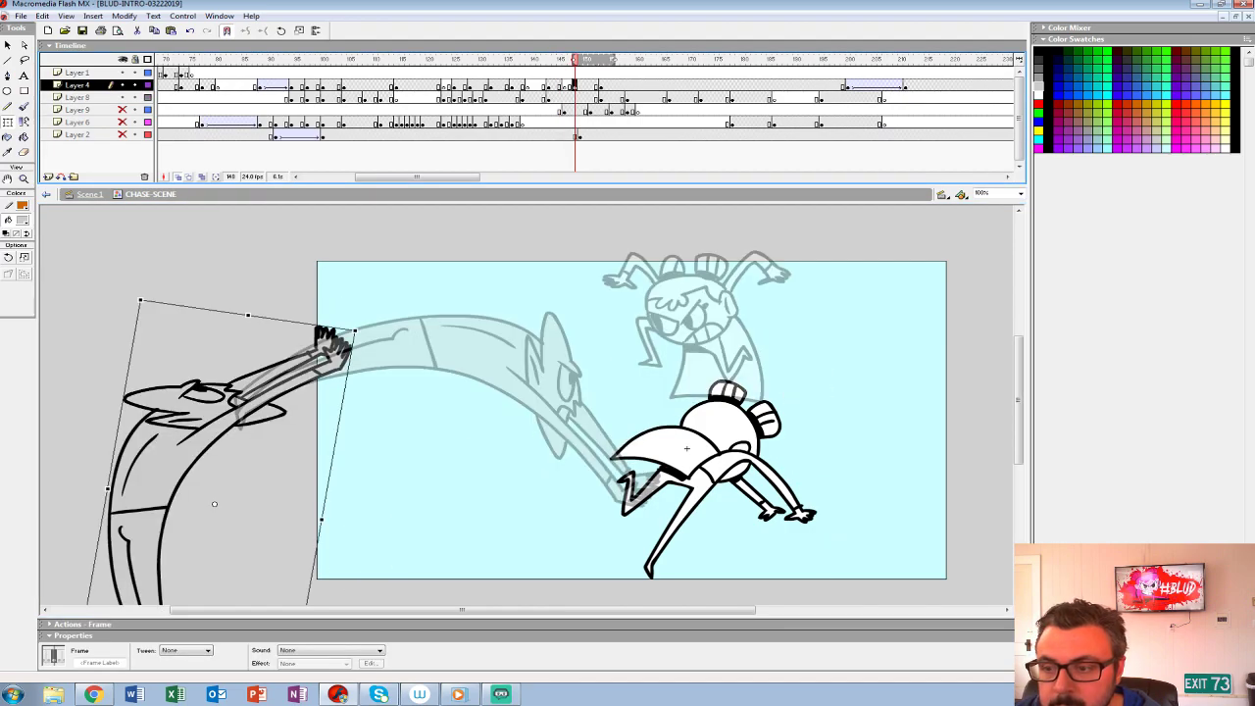
- Apply a motion tween to the creature from frame 148, adjust its easing and play back the lunge
left_click(196, 650)
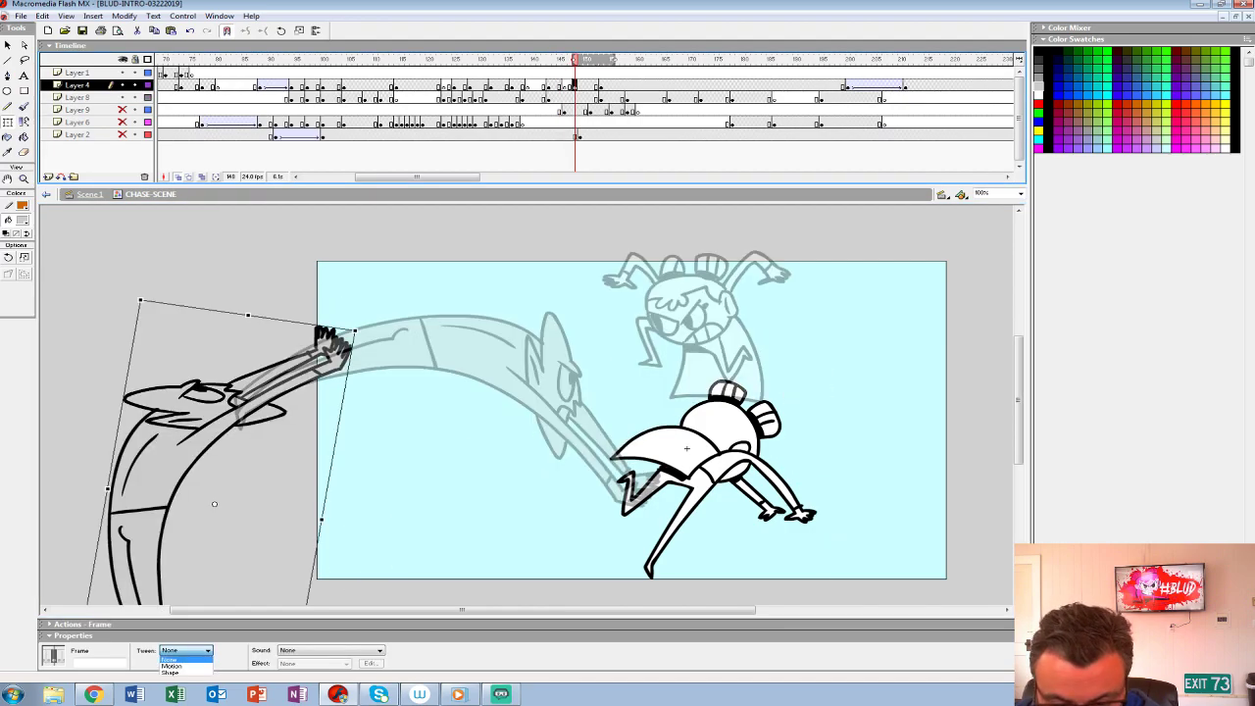
left_click(175, 666)
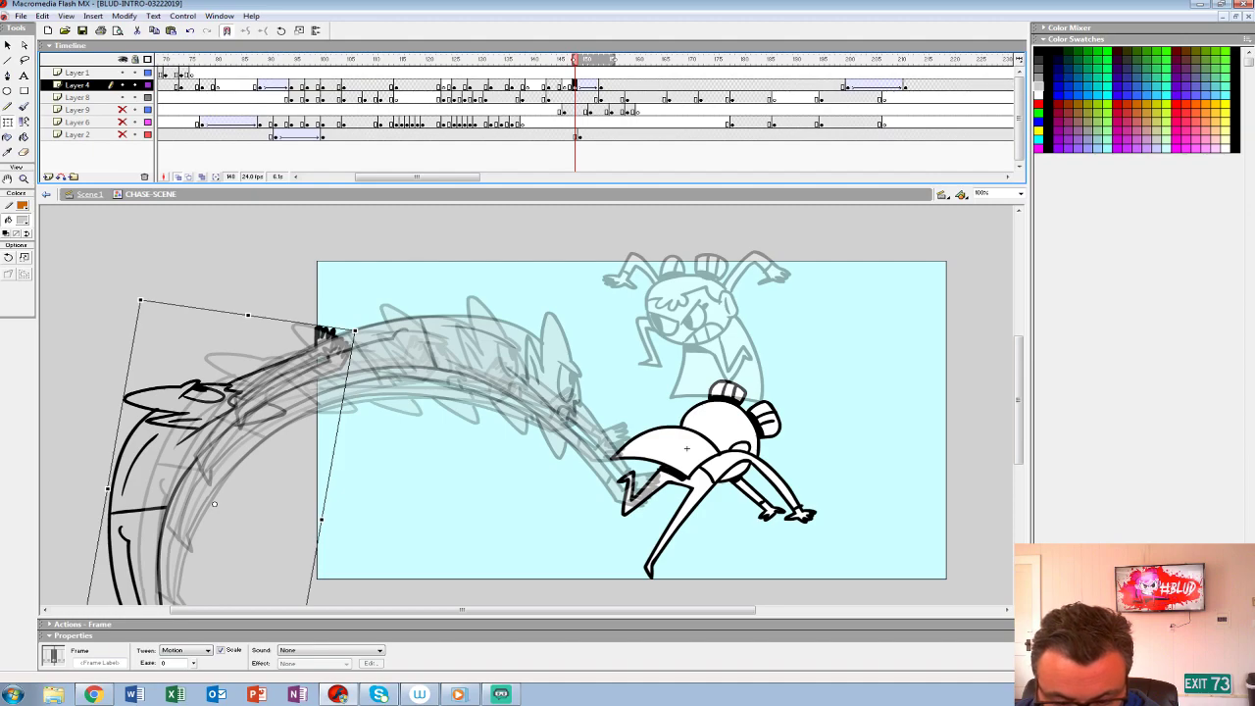
left_click_drag(193, 663, 193, 640)
key("Return")
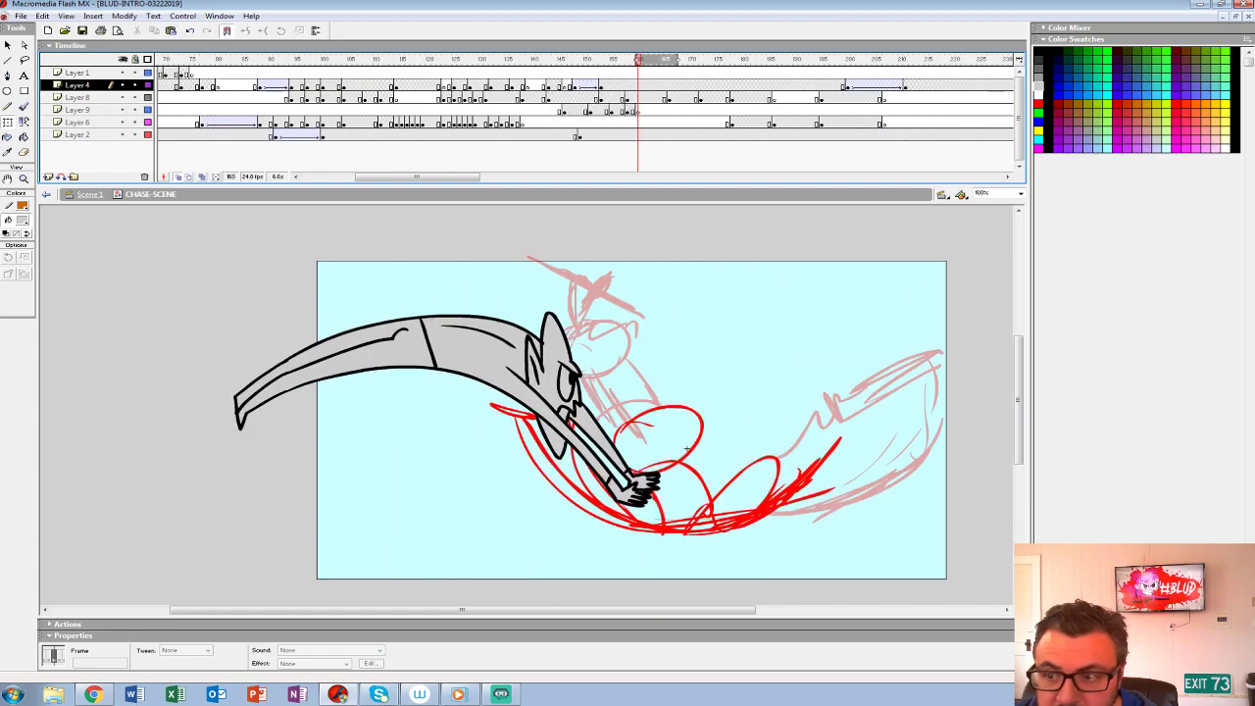
key("Return")
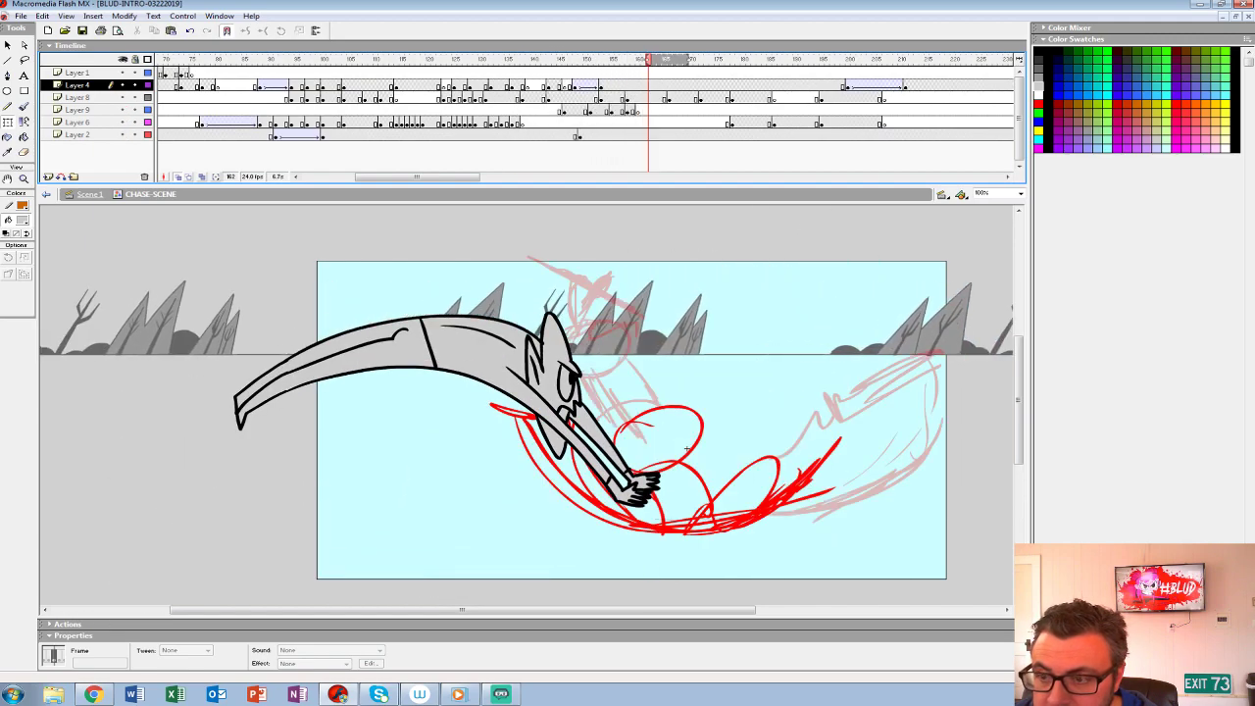
left_click(514, 73)
key("Return")
key("Return")
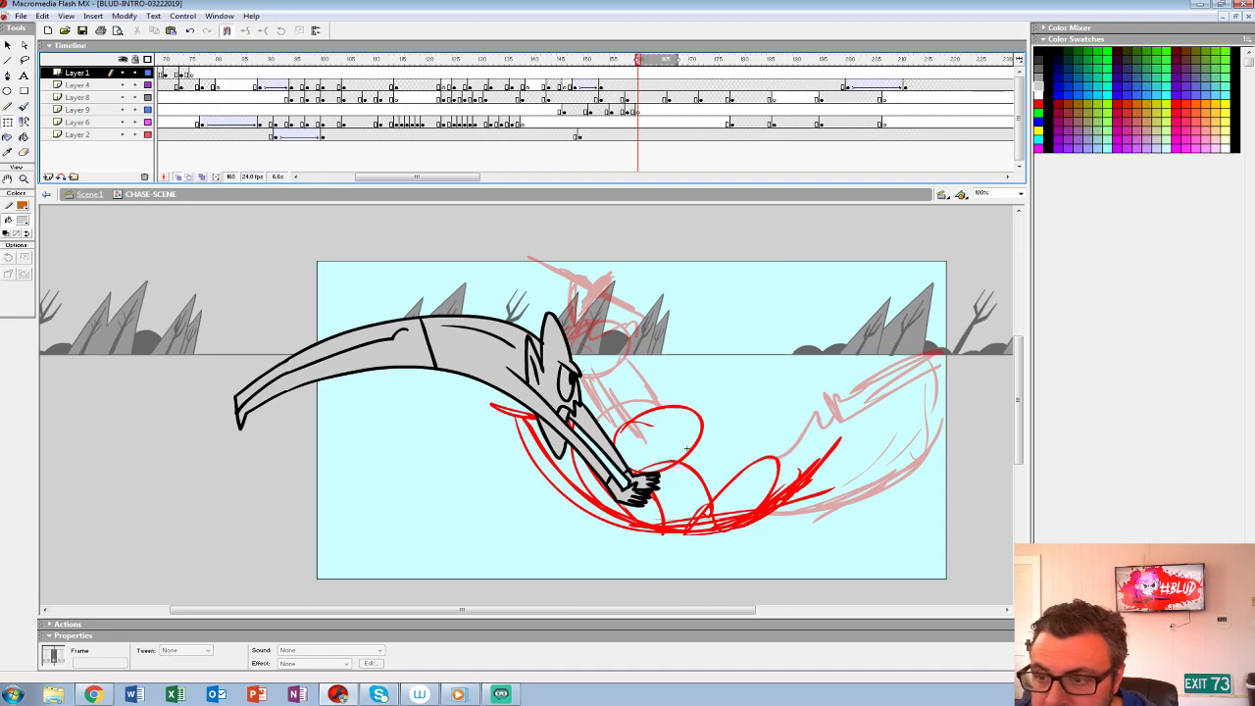
- Insert two frames across the layers before the creature's lunge and play back the retimed action
key("comma")
key("comma")
key("comma")
key("comma")
key("comma")
key("comma")
key("comma")
key("comma")
key("comma")
key("comma")
key("comma")
key("comma")
key("comma")
key("comma")
key("period")
key("period")
key("comma")
key("comma")
key("comma")
key("comma")
key("comma")
key("comma")
key("comma")
key("comma")
key("comma")
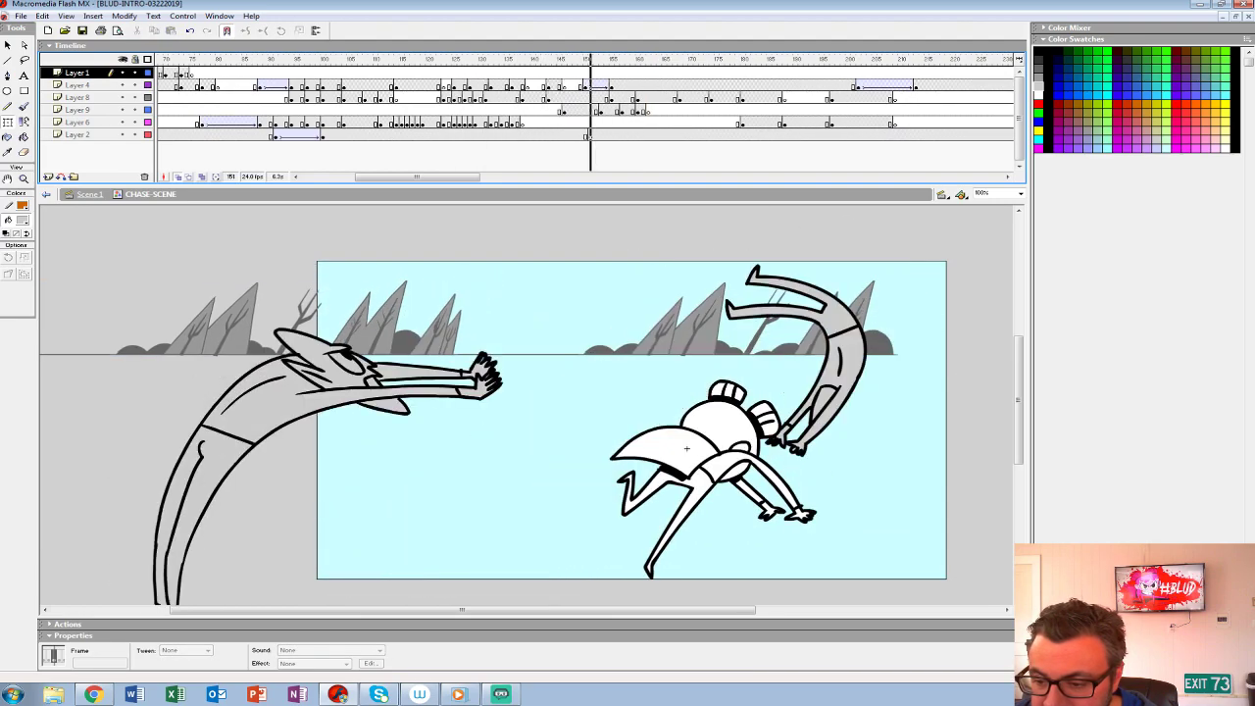
key("Return")
left_click(562, 86)
key("Return")
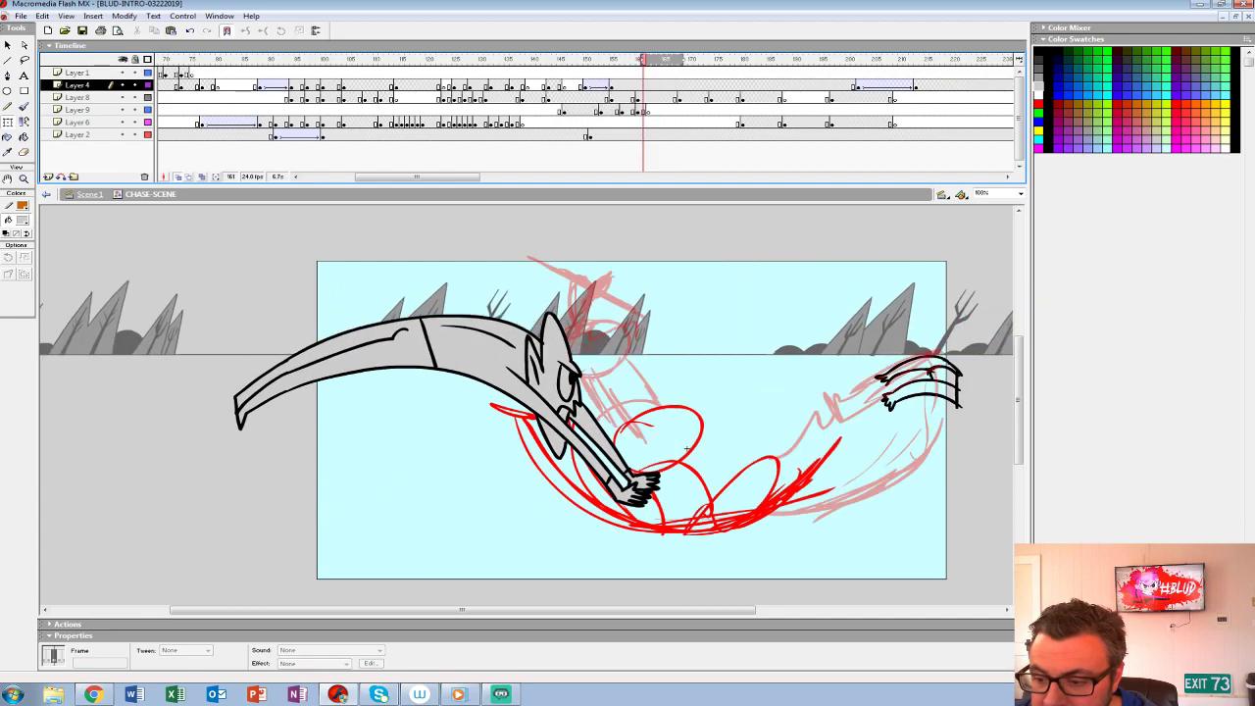
- Move the end keyframe of the creature's lunge tween on Layer 4 to frame 157 and play it back
left_click(607, 85)
left_click(612, 85)
left_click_drag(612, 86, 621, 85)
key("Return")
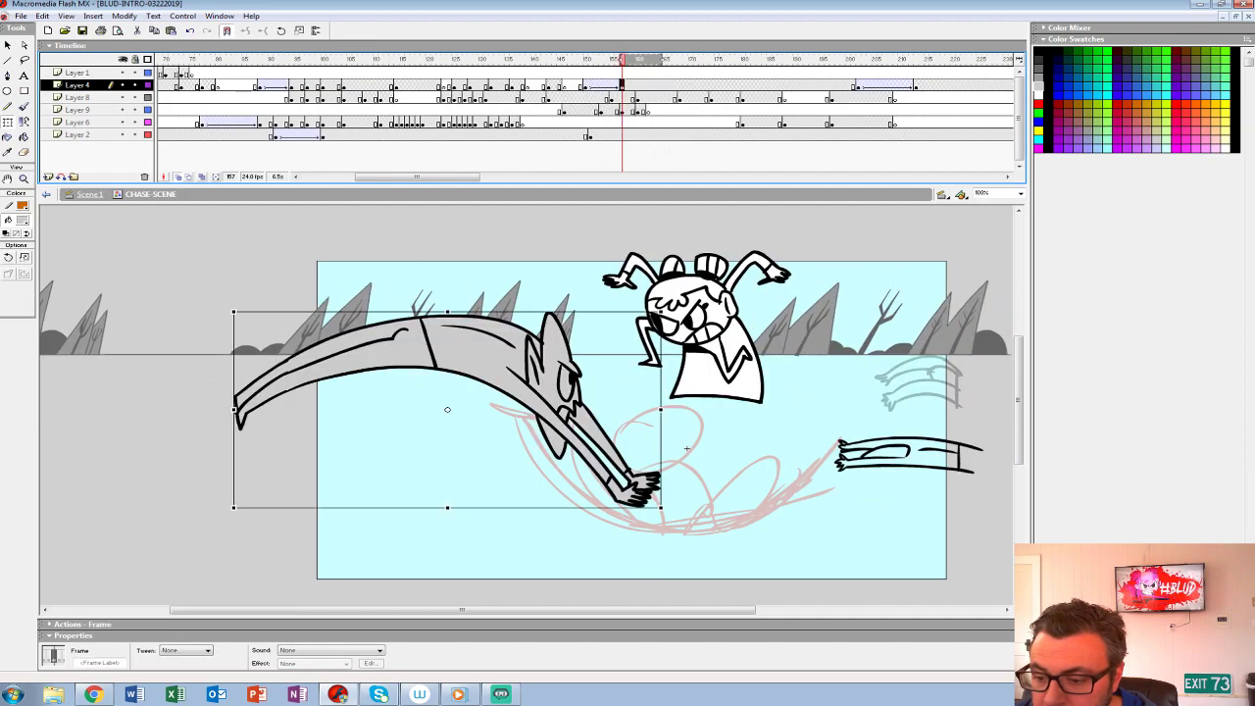
- Add a keyframe at frame 160 on Layer 4, remove the creature from it and play back
key("period")
key("period")
key("period")
key("F6")
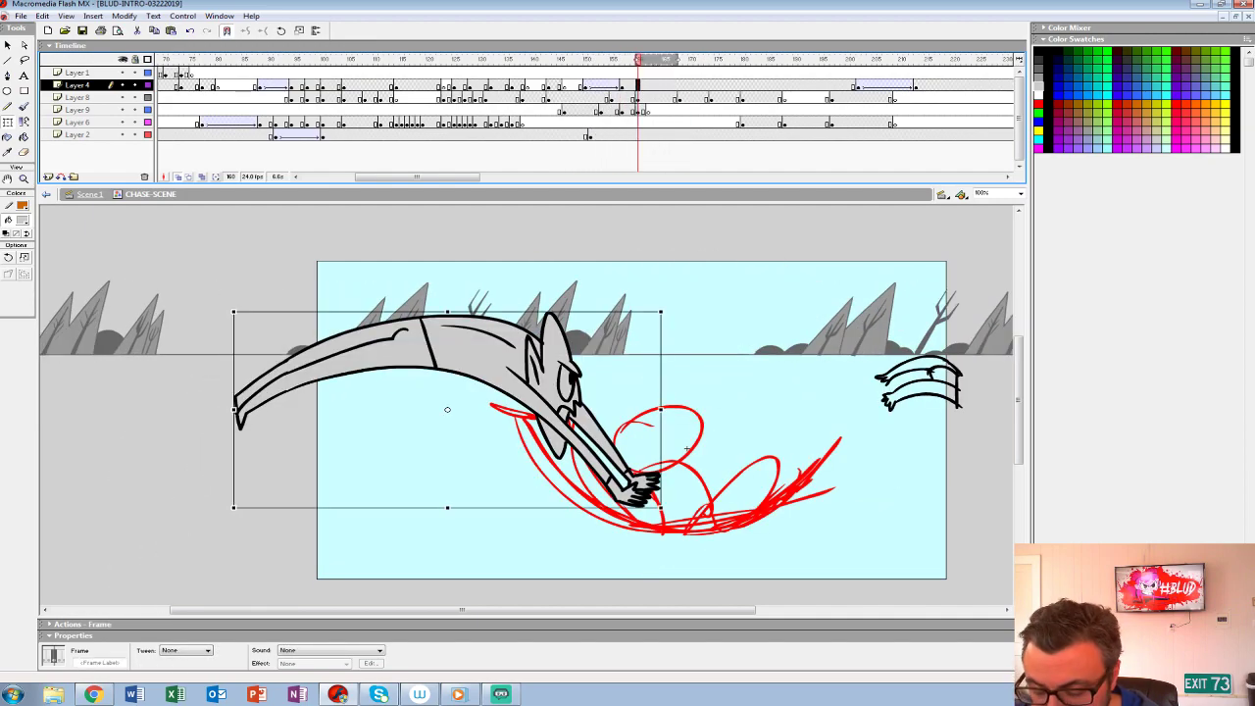
key("Delete")
key("Return")
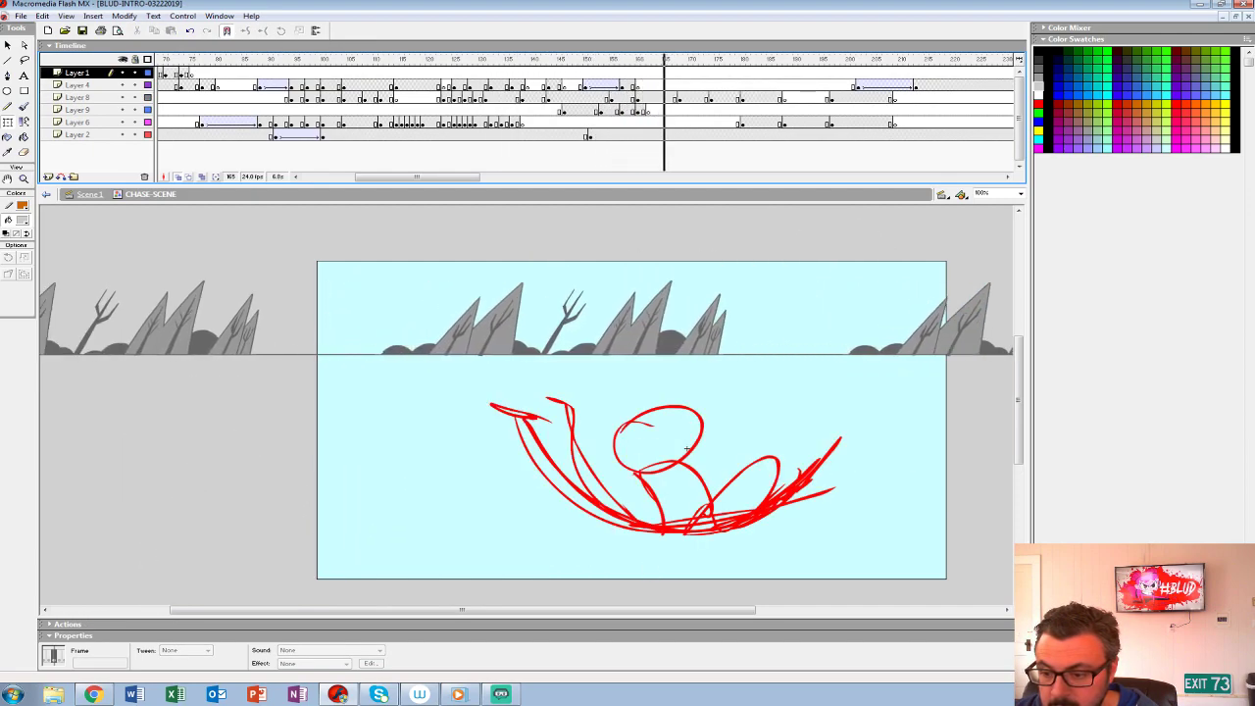
- Turn off onion skin and replay the creature's lunge several times to check its timing
key("alt+shift+o")
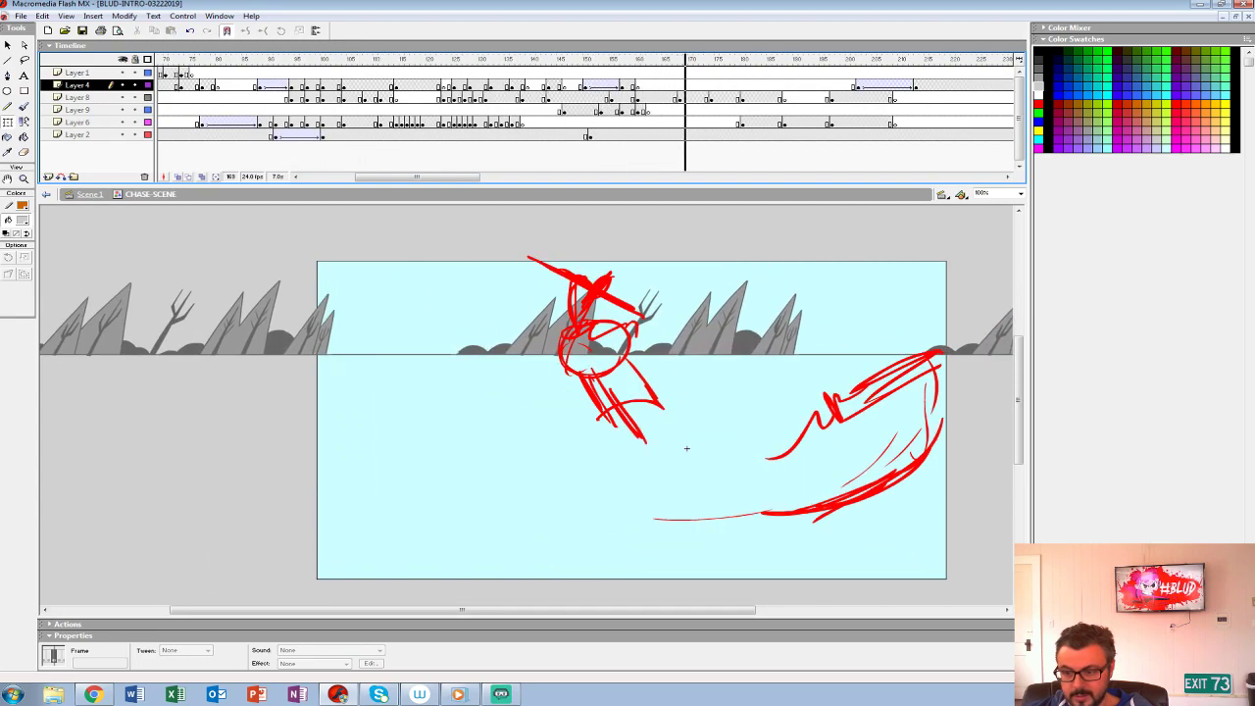
key("comma")
key("comma")
key("comma")
key("comma")
key("comma")
key("comma")
key("comma")
key("comma")
key("comma")
key("comma")
key("comma")
key("comma")
key("comma")
key("comma")
key("comma")
key("comma")
key("comma")
key("comma")
key("comma")
key("comma")
key("Return")
key("Return")
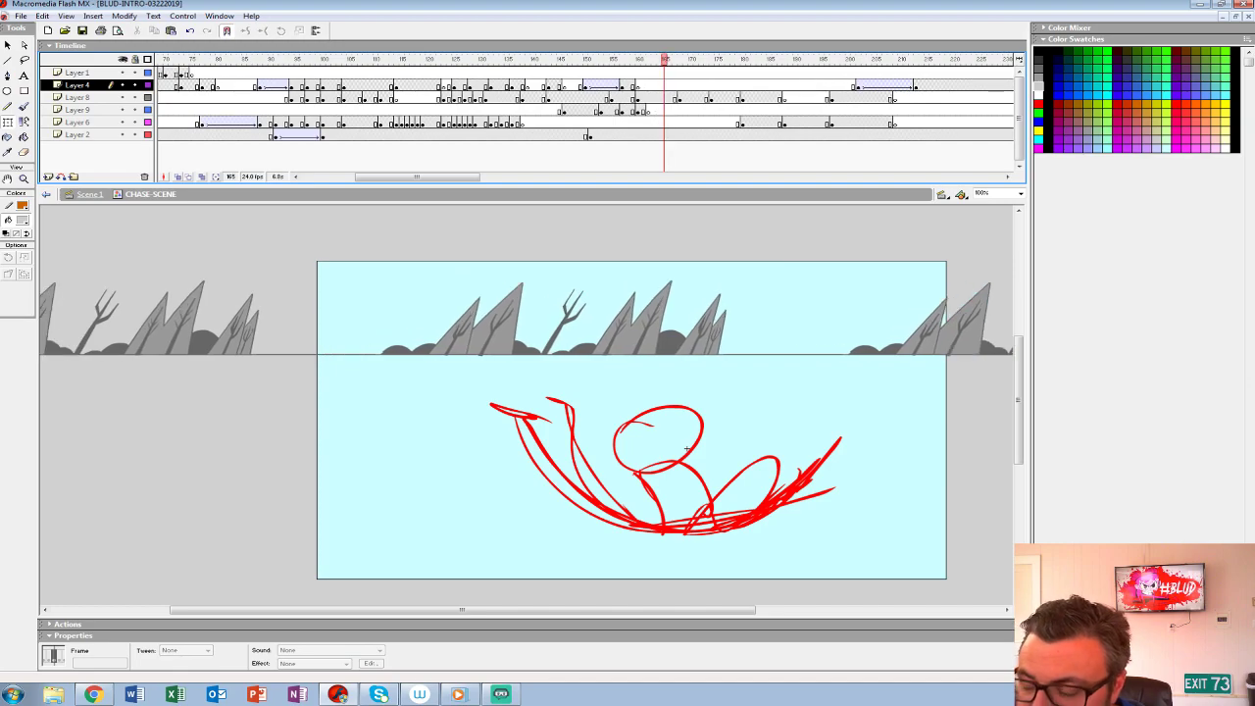
key("comma")
key("comma")
key("comma")
key("comma")
key("comma")
left_click(637, 98)
left_click(578, 86)
key("Return")
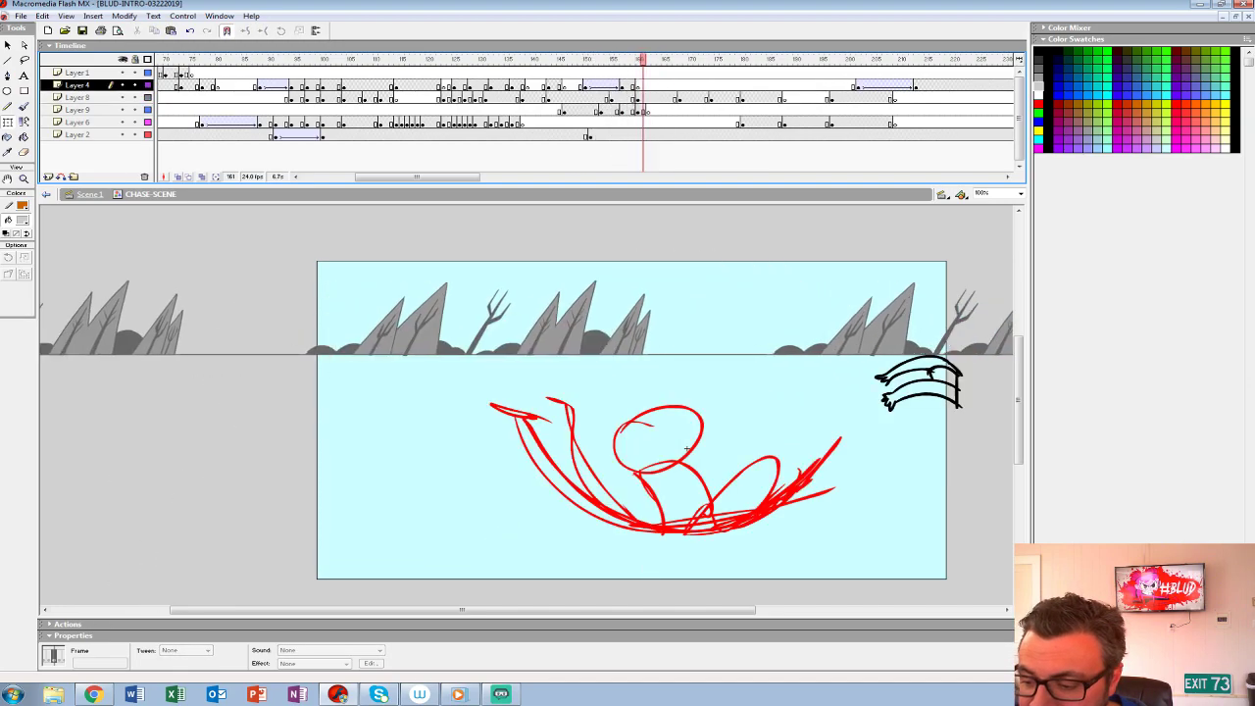
left_click(576, 87)
key("Return")
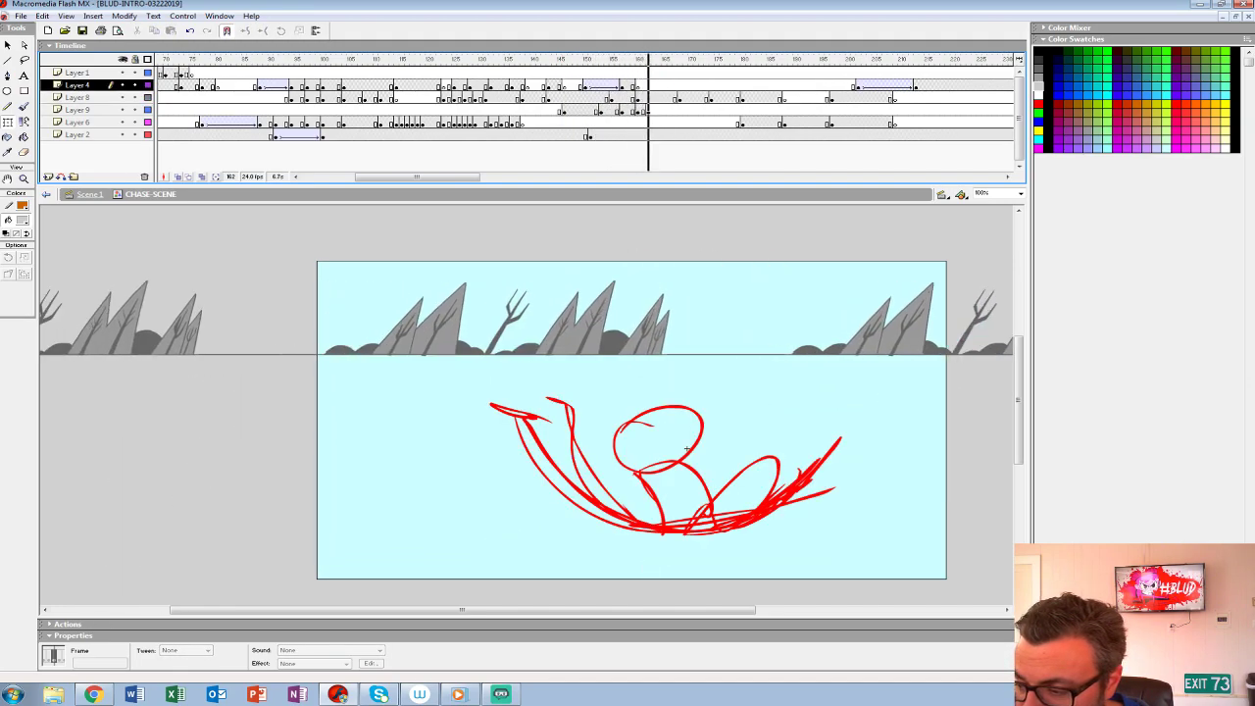
left_click(574, 98)
key("Return")
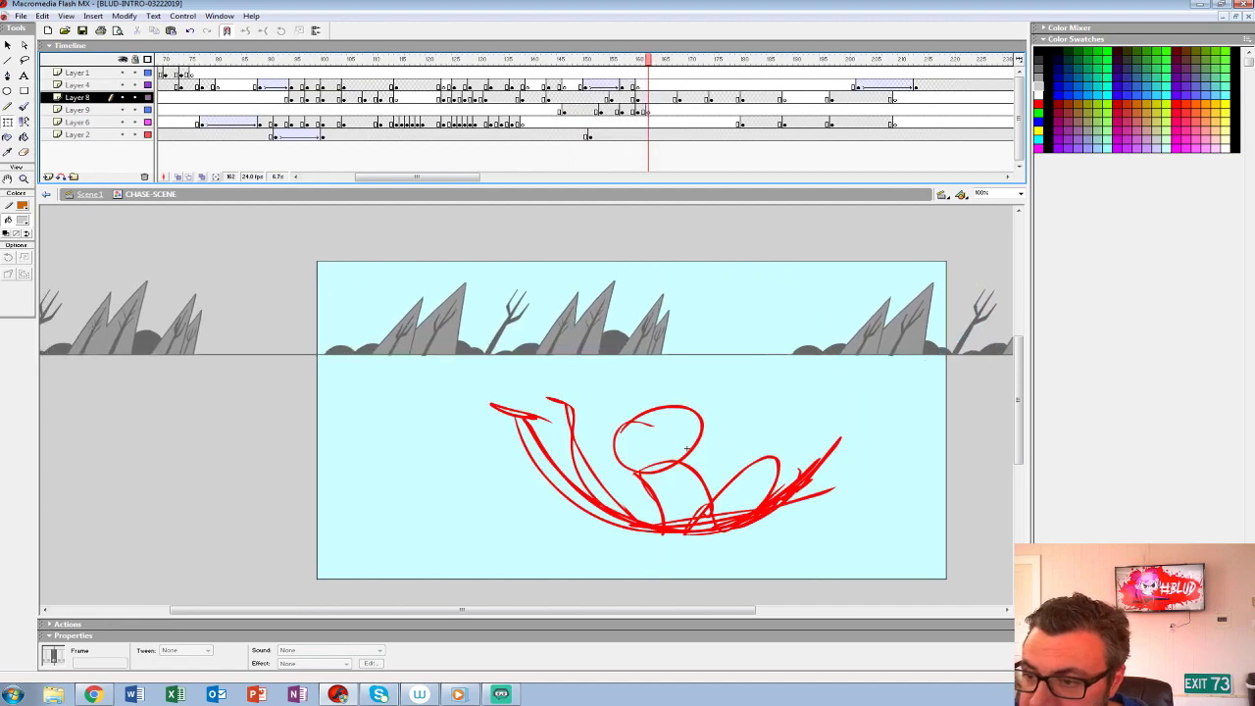
- Fill the inked creature limbs near the stage's right edge with light grey at frame 157 on Layer 9
left_click(614, 111)
key("period")
key("period")
key("period")
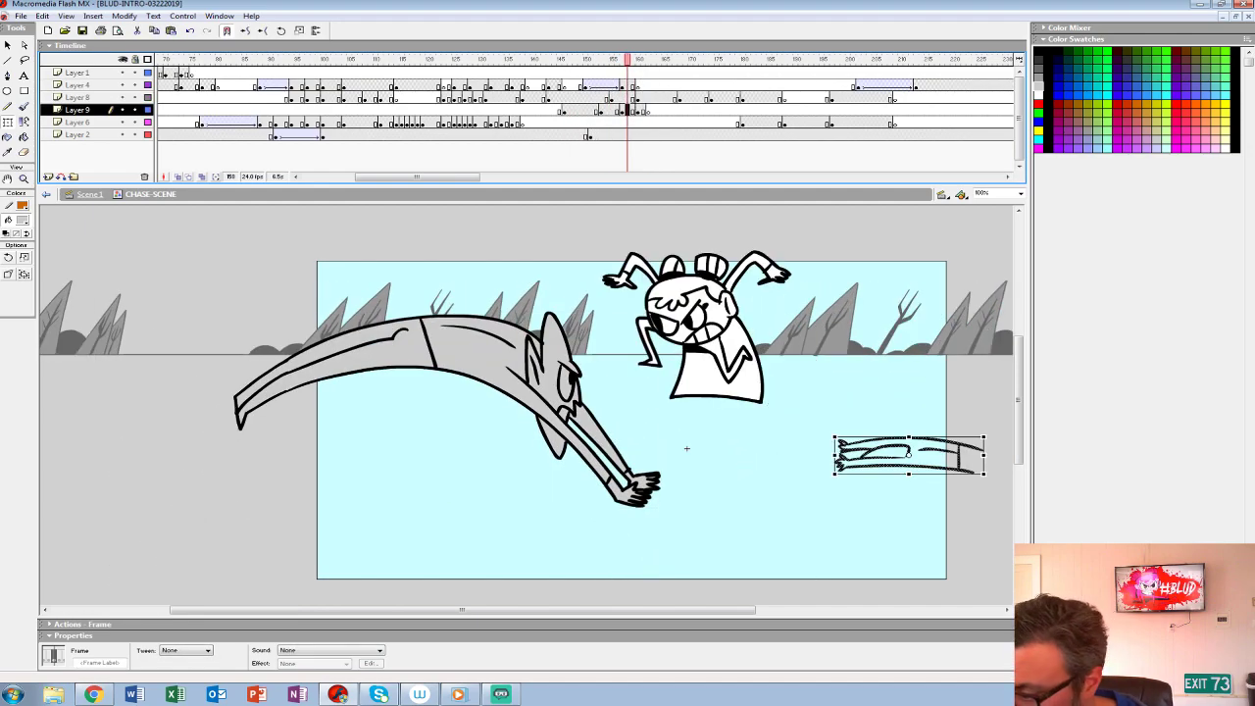
key("comma")
key("comma")
left_click(22, 221)
left_click(6, 275)
key("k")
key("period")
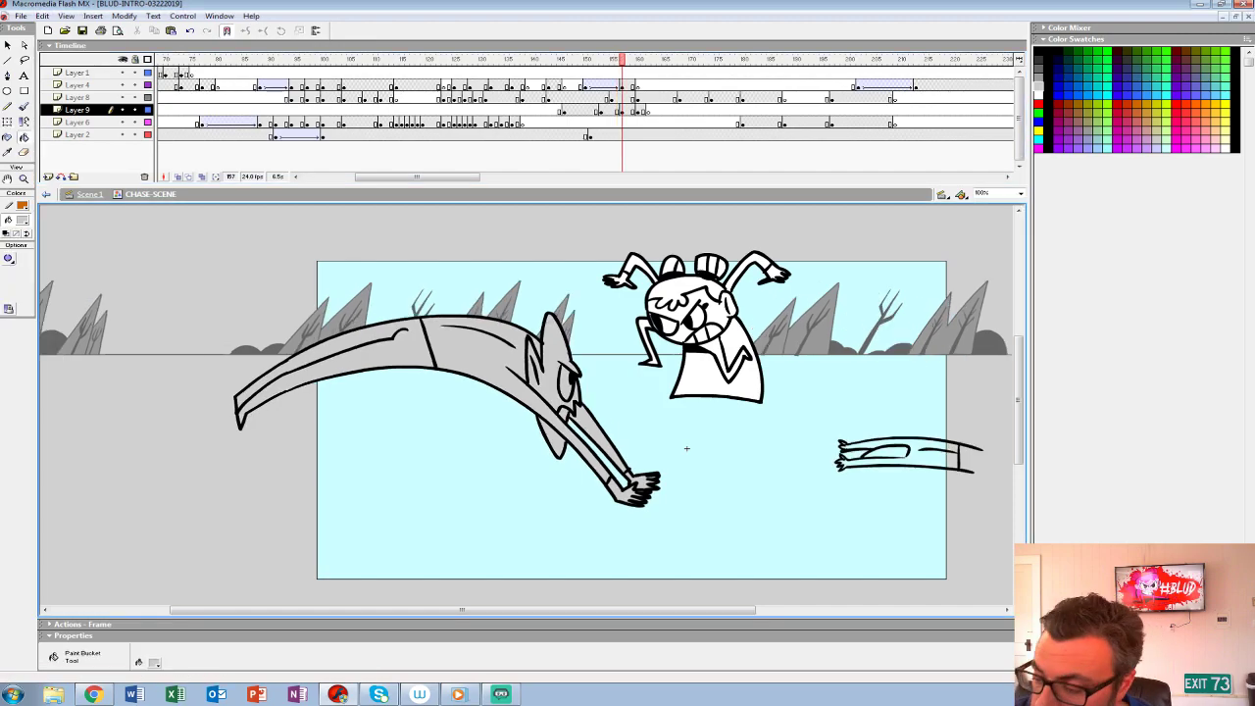
left_click(920, 456)
- Fill the creature limbs at frame 160 on Layer 9 with the same light grey and play back the action
key("period")
key("period")
key("period")
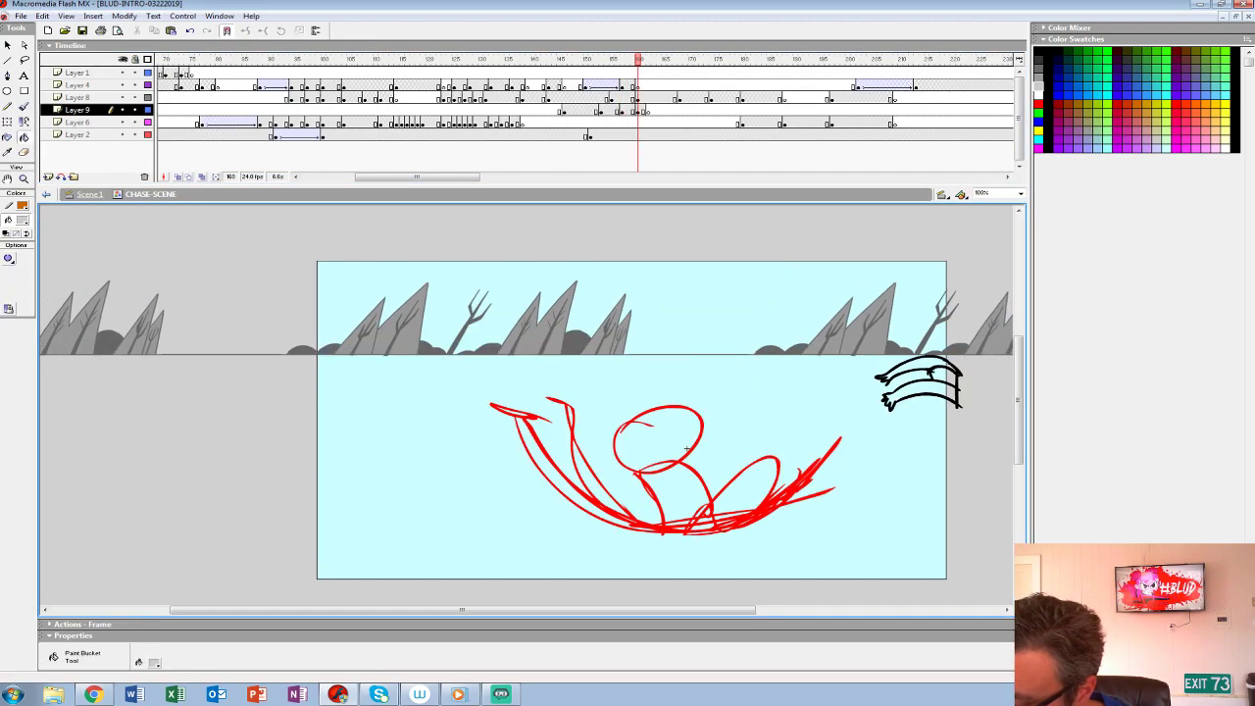
left_click(924, 388)
left_click(944, 376)
left_click(920, 364)
left_click(584, 86)
key("Return")
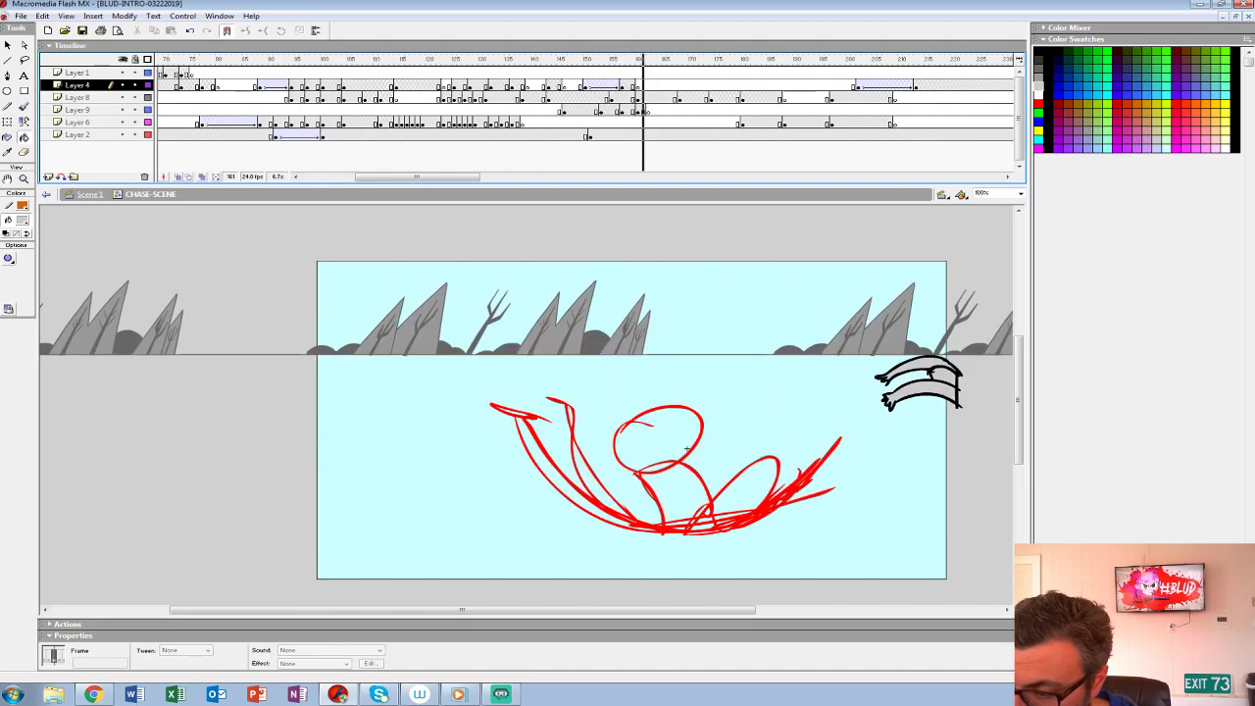
left_click(584, 86)
key("Return")
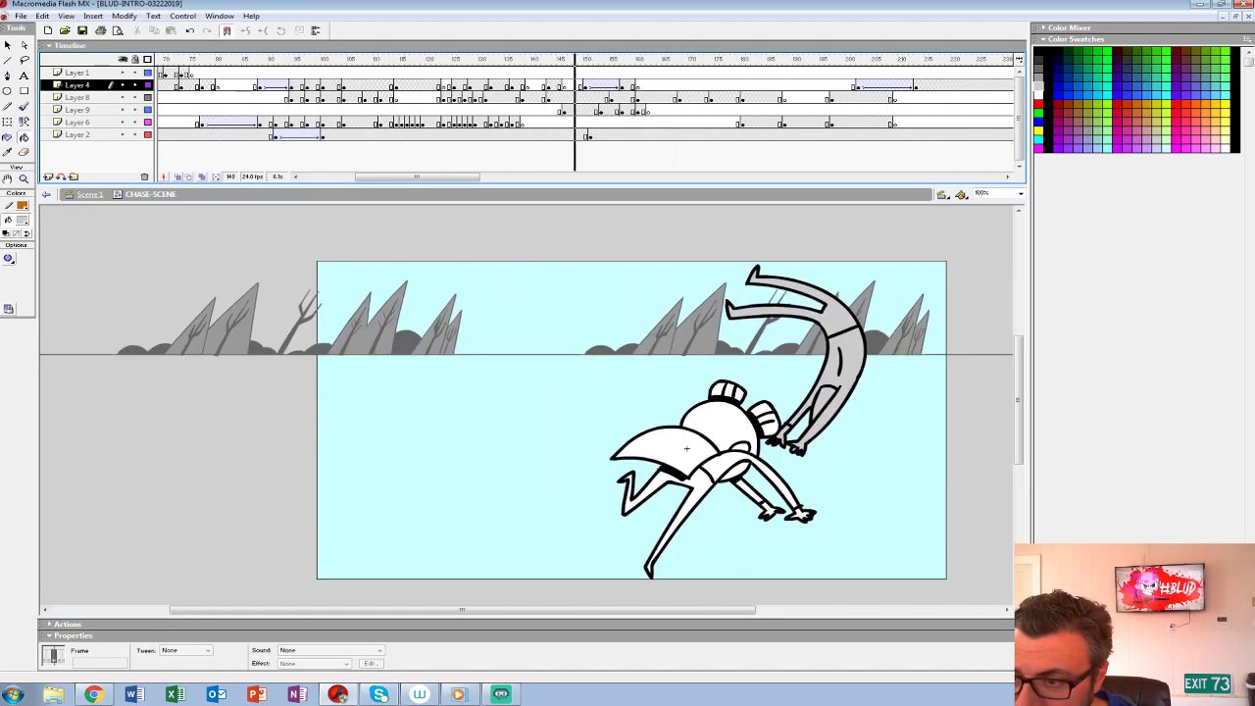
key("Return")
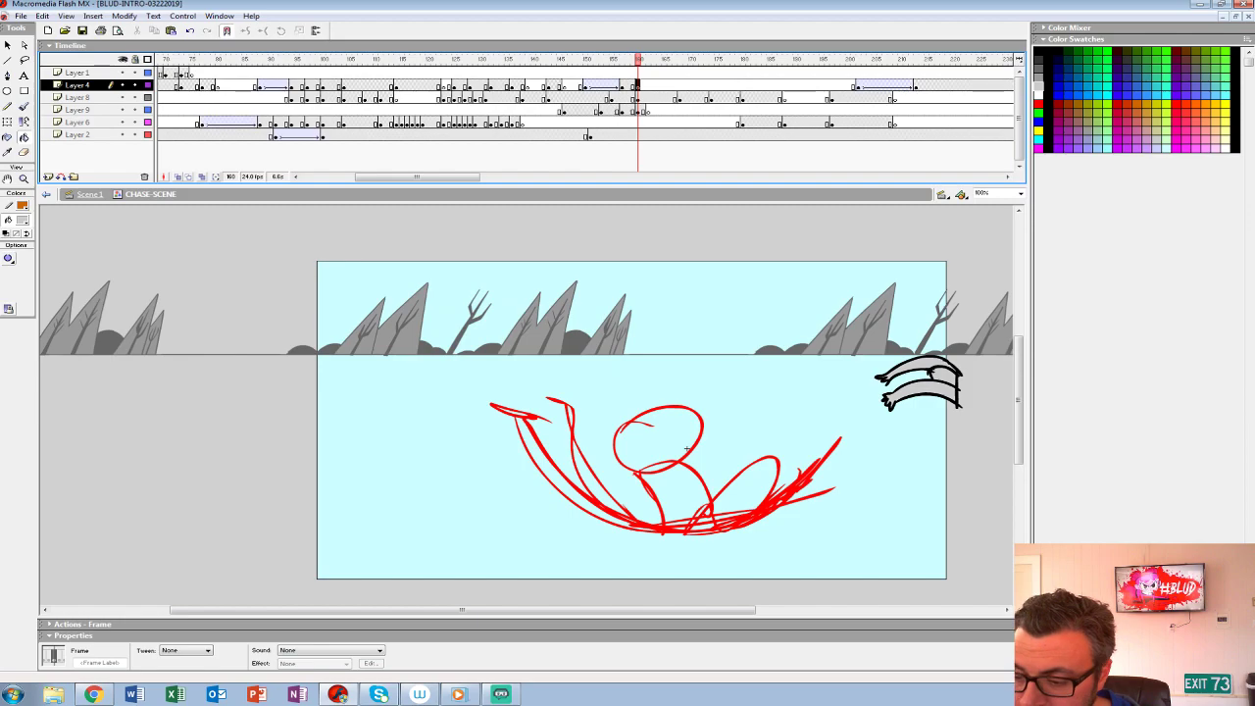
- Insert a blank keyframe at frame 161 on Layer 8 with onion skin on, and shorten the onion range after the current frame
key("z")
left_click(687, 448)
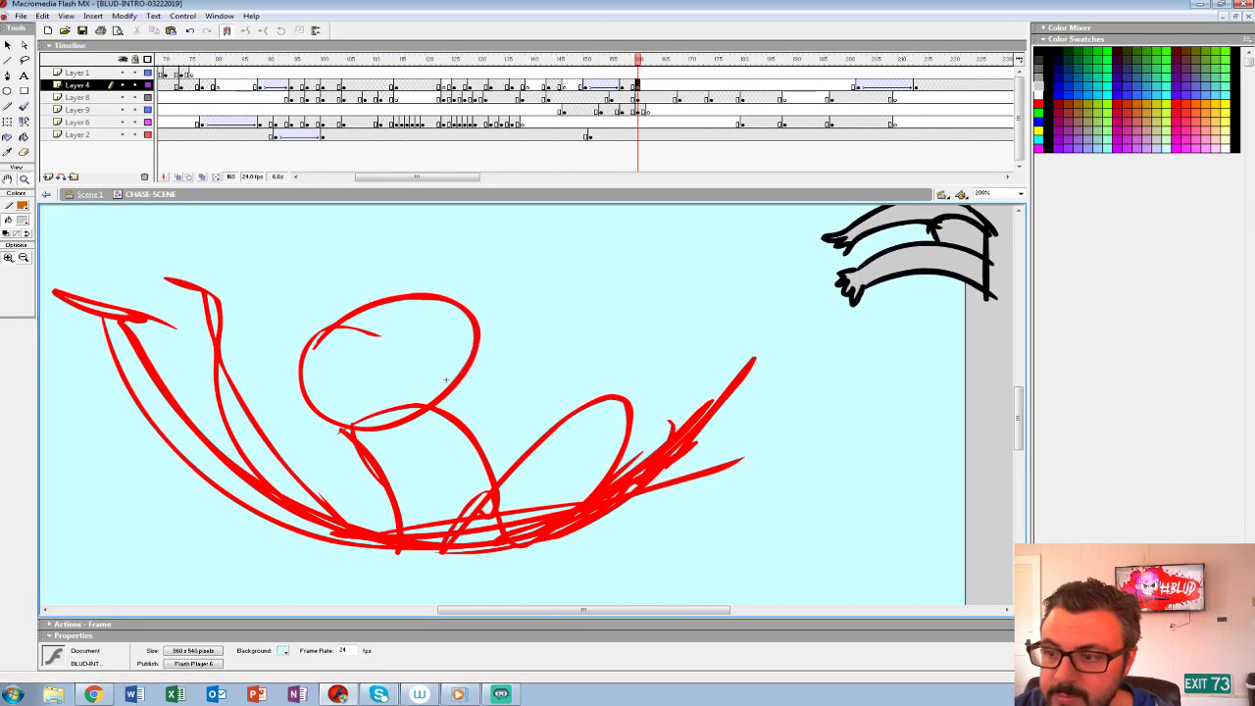
left_click(445, 423, "alt")
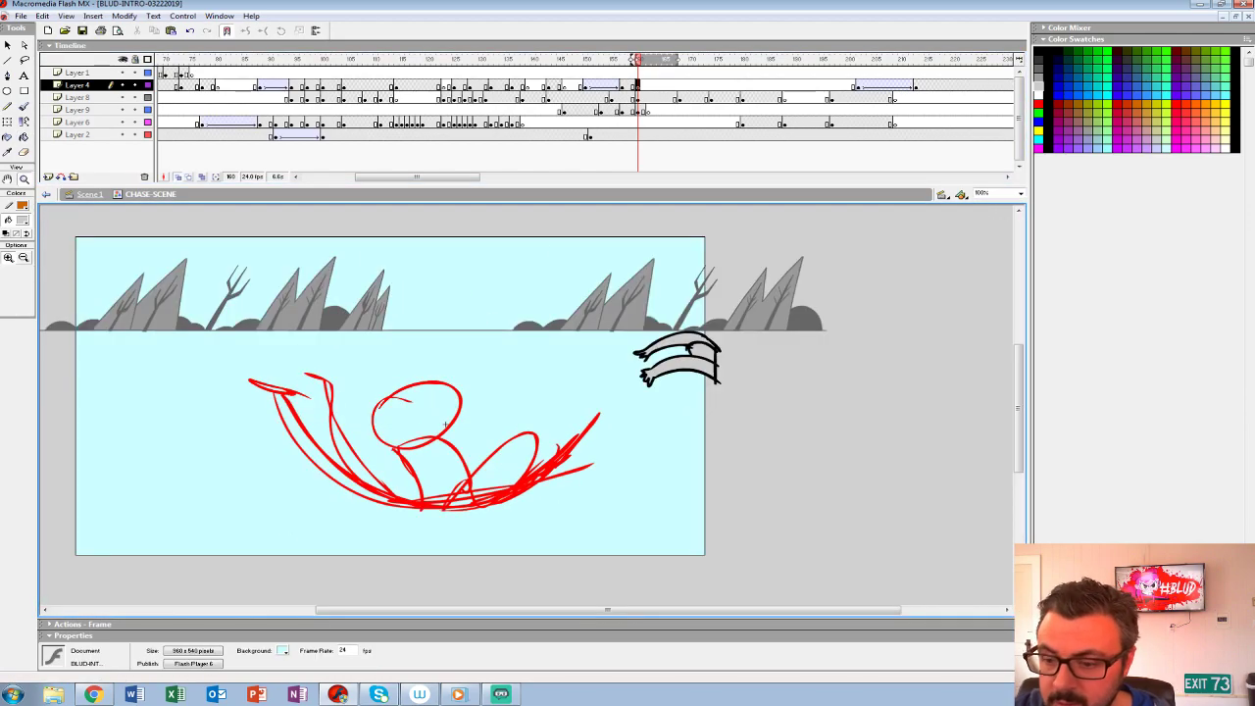
left_click_drag(445, 425, 447, 419)
left_click(643, 98)
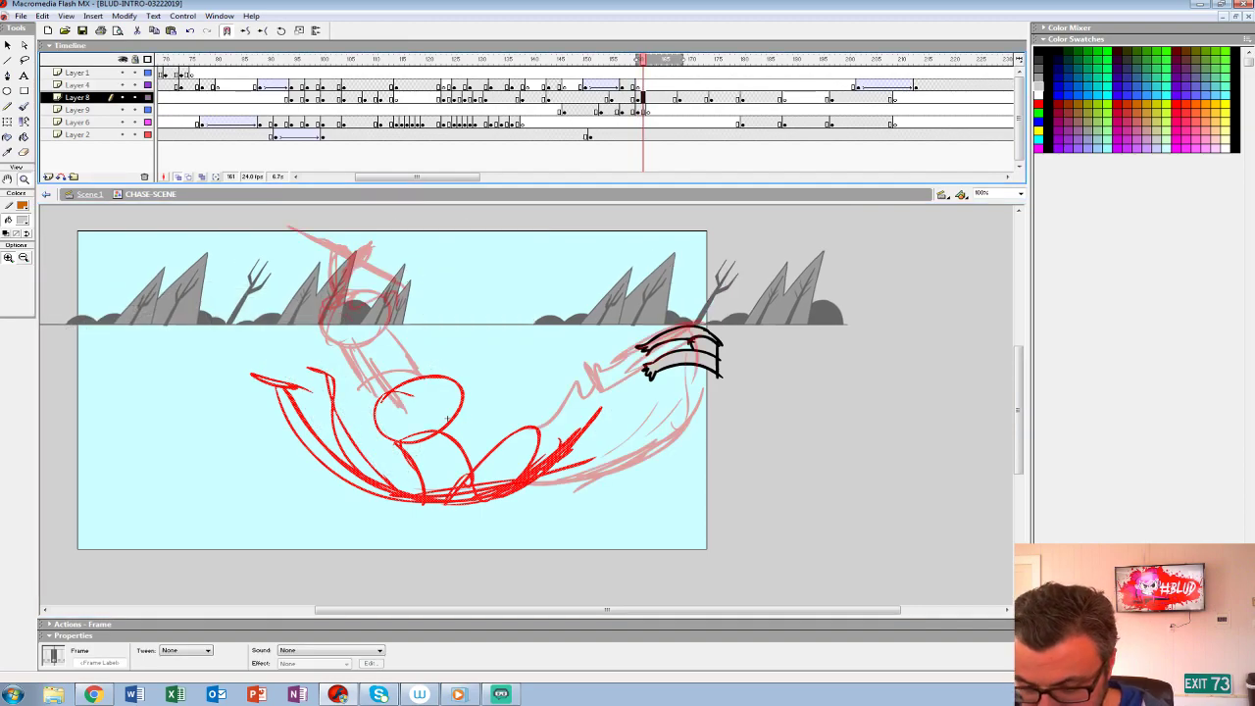
key("F7")
key("b")
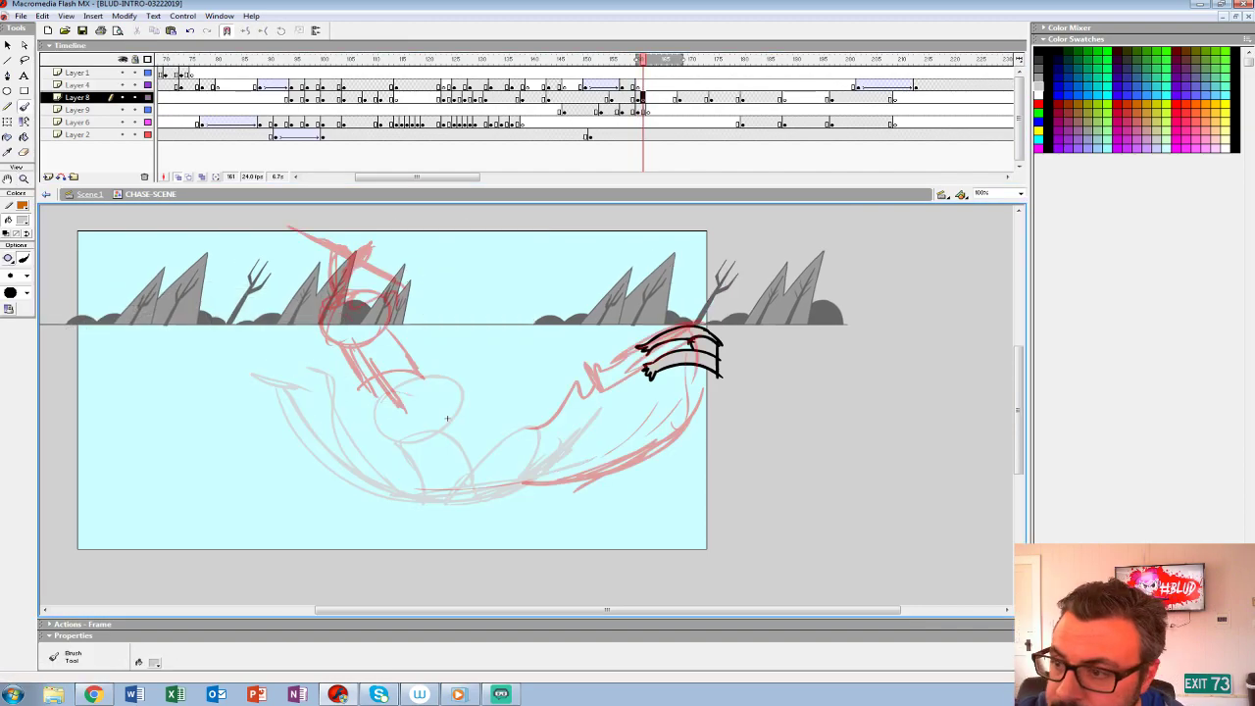
left_click_drag(683, 60, 647, 60)
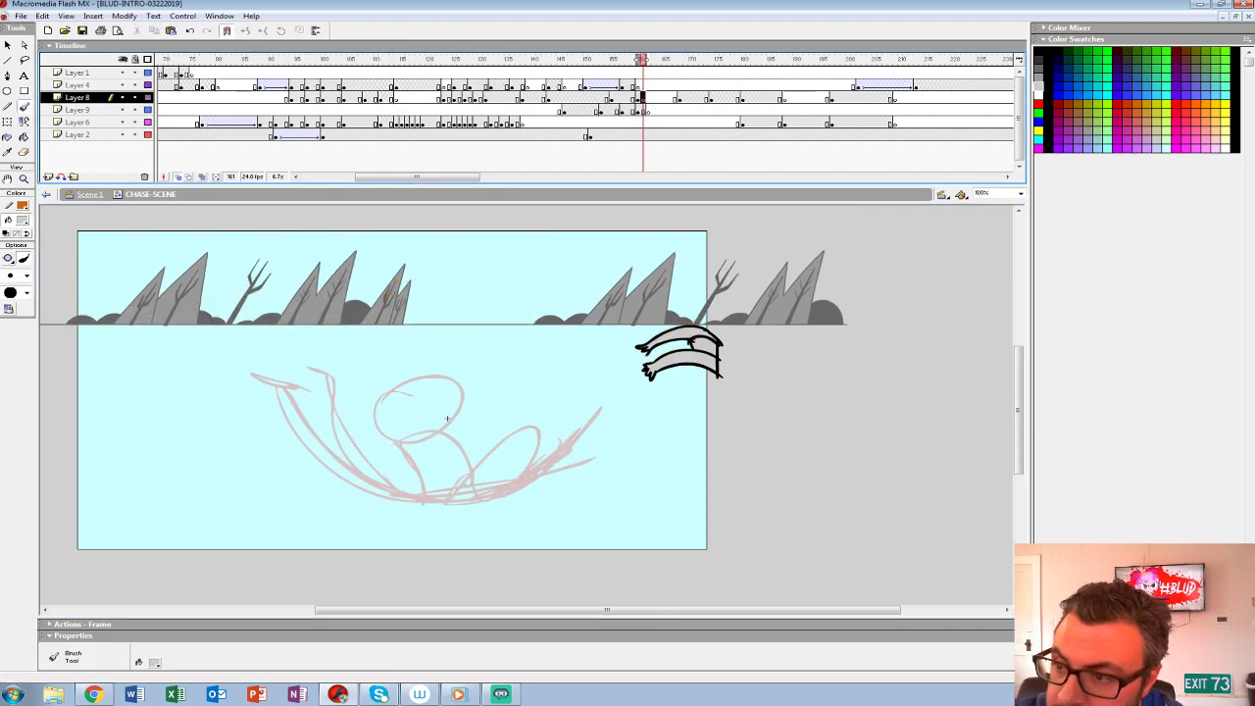
- Sketch the creature's two curved legs and the long underside of its body in red, following the onion-skinned rough
left_click_drag(315, 404, 346, 462)
key("ctrl+z")
left_click(22, 220)
left_click(6, 289)
mouse_move(335, 376)
left_mouse_down()
mouse_move(303, 366)
mouse_move(335, 375)
mouse_move(421, 476)
mouse_move(451, 478)
left_mouse_up()
key("ctrl+z")
key("ctrl+z")
left_click_drag(327, 377, 391, 491)
key("ctrl+z")
mouse_move(326, 377)
left_mouse_down()
mouse_move(326, 425)
mouse_move(397, 492)
mouse_move(297, 381)
mouse_move(272, 377)
mouse_move(347, 482)
mouse_move(400, 500)
left_mouse_up()
left_click(315, 471)
mouse_move(315, 472)
left_mouse_down()
mouse_move(484, 501)
mouse_move(442, 495)
mouse_move(572, 475)
left_mouse_up()
key("ctrl+z")
key("ctrl+z")
mouse_move(388, 496)
left_mouse_down()
mouse_move(576, 495)
mouse_move(382, 508)
left_mouse_up()
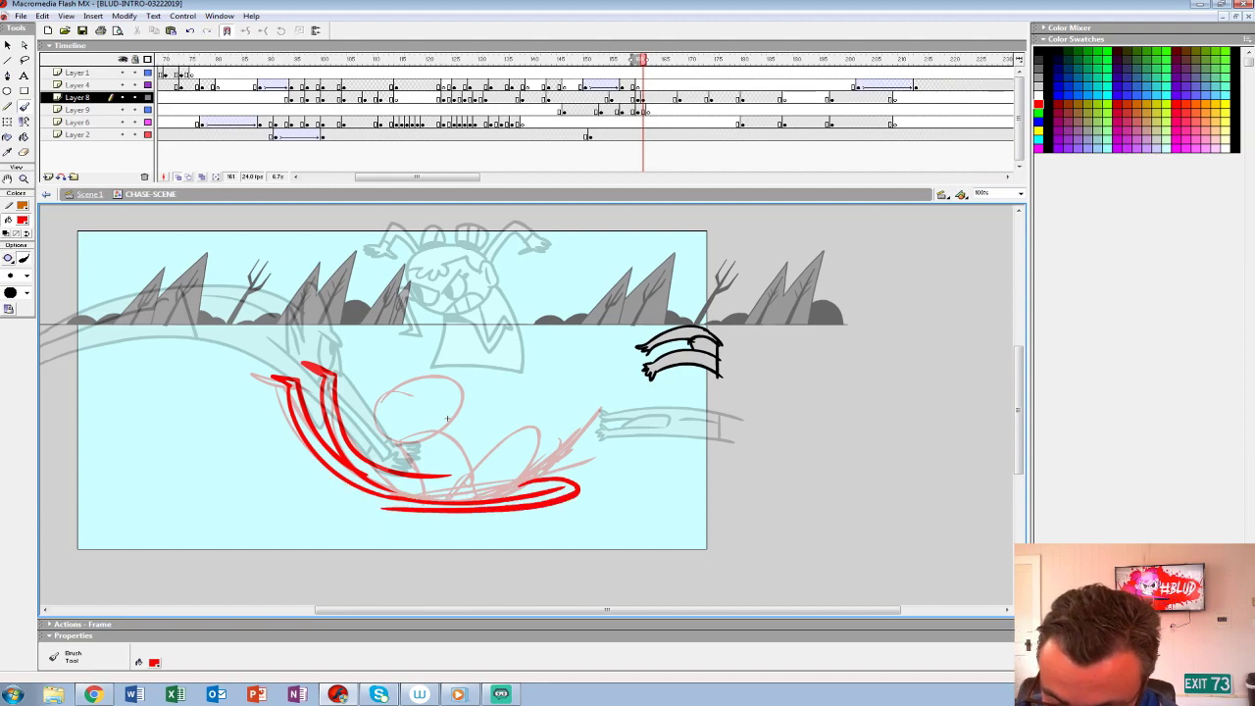
- Thicken the creature's lower body line, then add its raised bent limb, waist line and upper body contour in red
left_click_drag(541, 498, 376, 504)
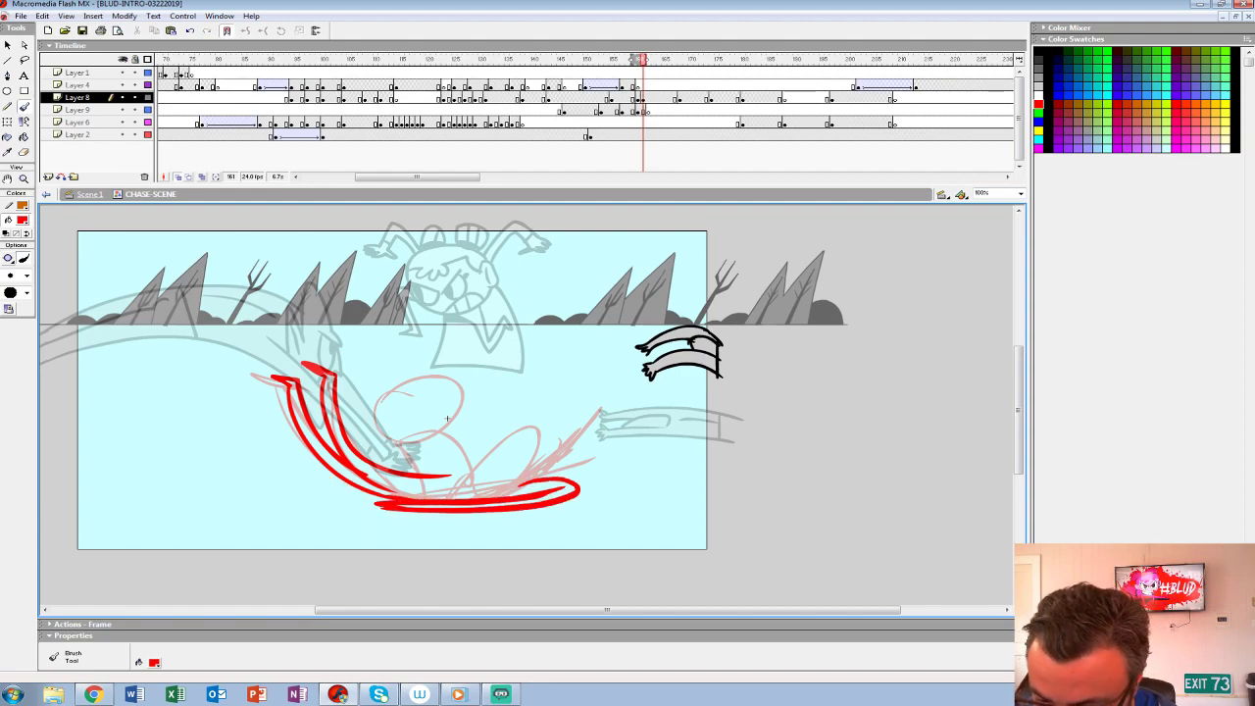
mouse_move(539, 478)
left_mouse_down()
mouse_move(553, 428)
mouse_move(529, 423)
mouse_move(505, 452)
left_mouse_up()
mouse_move(518, 438)
left_mouse_down()
mouse_move(492, 471)
mouse_move(555, 438)
mouse_move(492, 472)
mouse_move(534, 480)
left_mouse_up()
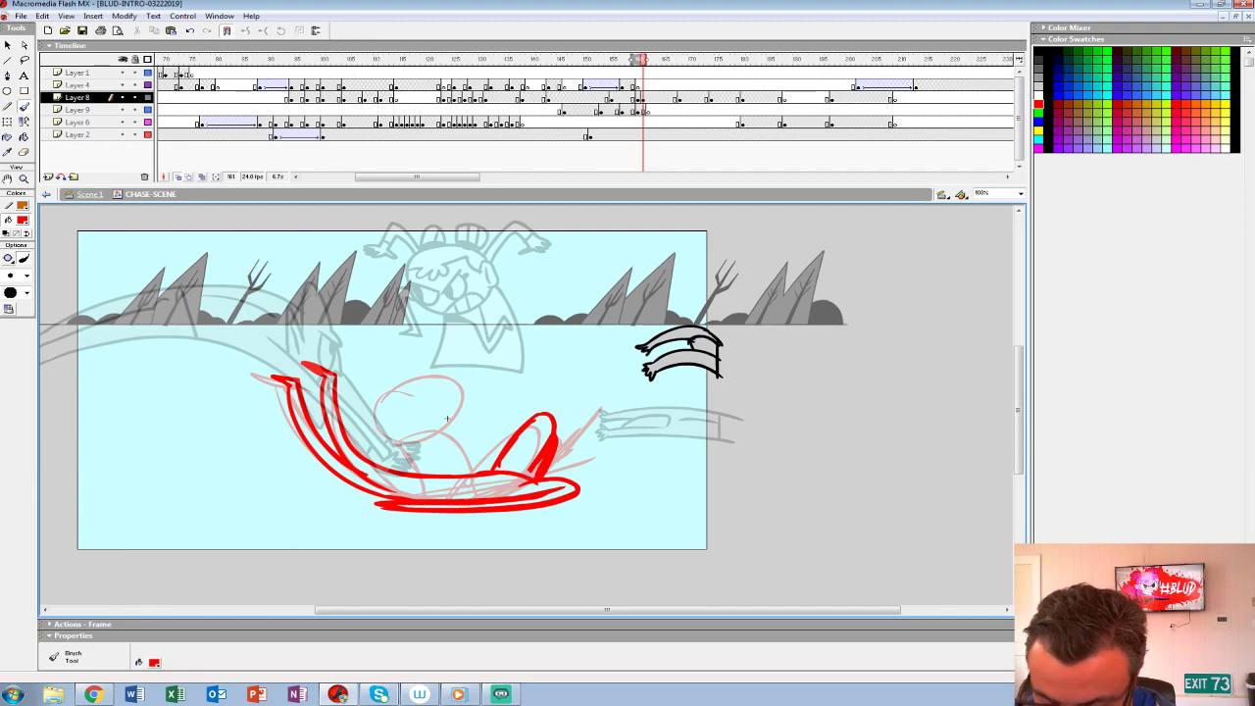
left_click_drag(426, 479, 442, 499)
left_click_drag(500, 468, 382, 468)
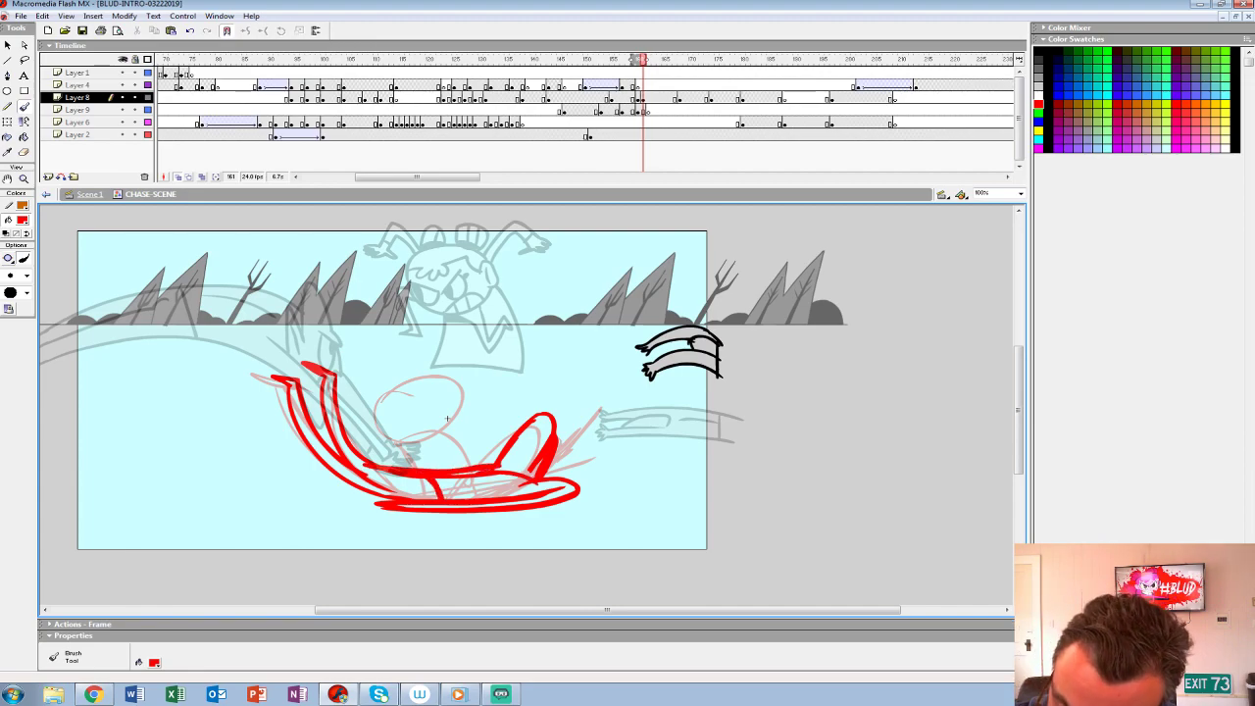
- Sketch the girl's head in red above the creature's torso, with hair buns, fringe, ear and angry face
mouse_move(370, 416)
left_mouse_down()
mouse_move(452, 420)
mouse_move(455, 373)
mouse_move(381, 382)
mouse_move(361, 397)
mouse_move(372, 429)
mouse_move(452, 427)
mouse_move(466, 405)
mouse_move(459, 379)
mouse_move(382, 380)
mouse_move(361, 402)
mouse_move(411, 449)
left_mouse_up()
key("ctrl+z")
key("ctrl+z")
mouse_move(396, 377)
left_mouse_down()
mouse_move(411, 450)
mouse_move(460, 397)
left_mouse_up()
key("ctrl+z")
mouse_move(393, 420)
left_mouse_down()
mouse_move(430, 406)
mouse_move(392, 419)
mouse_move(390, 402)
mouse_move(413, 390)
mouse_move(465, 391)
left_mouse_up()
key("ctrl+z")
key("ctrl+z")
key("ctrl+y")
mouse_move(467, 392)
left_mouse_down()
mouse_move(463, 425)
mouse_move(448, 391)
mouse_move(403, 387)
left_mouse_up()
mouse_move(440, 349)
left_mouse_down()
mouse_move(463, 372)
mouse_move(398, 348)
mouse_move(376, 370)
left_mouse_up()
key("ctrl+z")
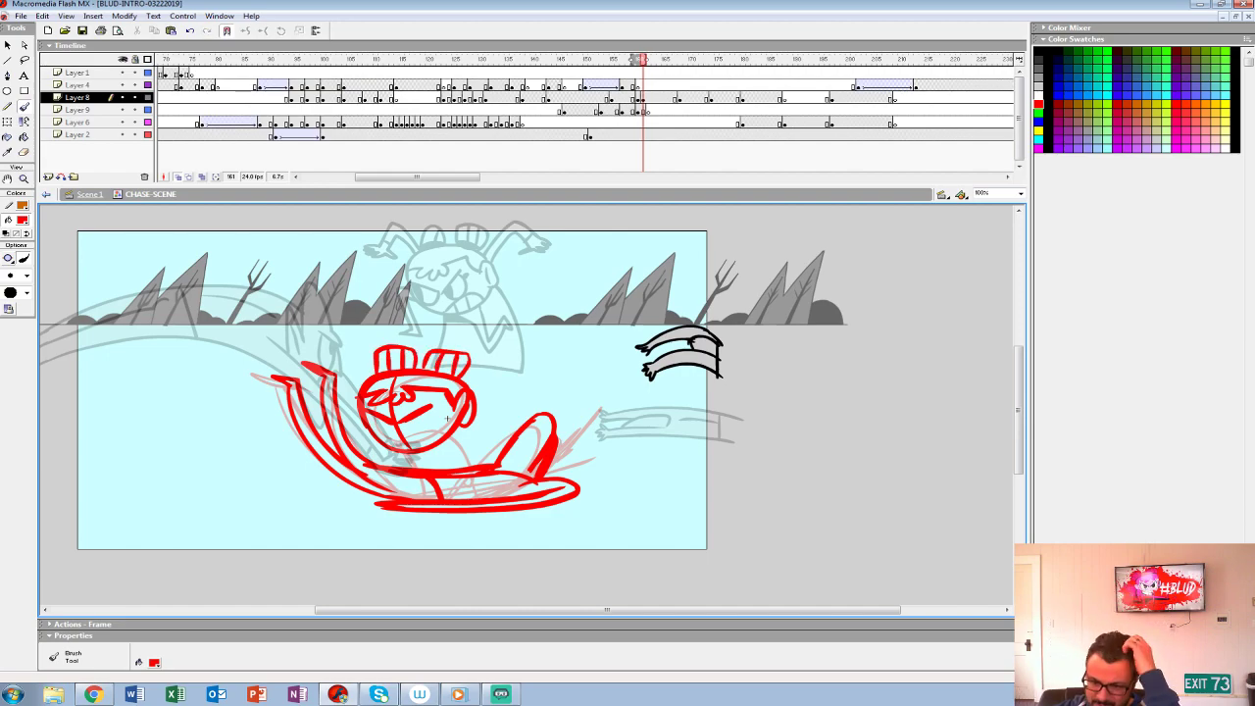
mouse_move(404, 425)
left_mouse_down()
mouse_move(438, 411)
mouse_move(392, 432)
mouse_move(435, 439)
left_mouse_up()
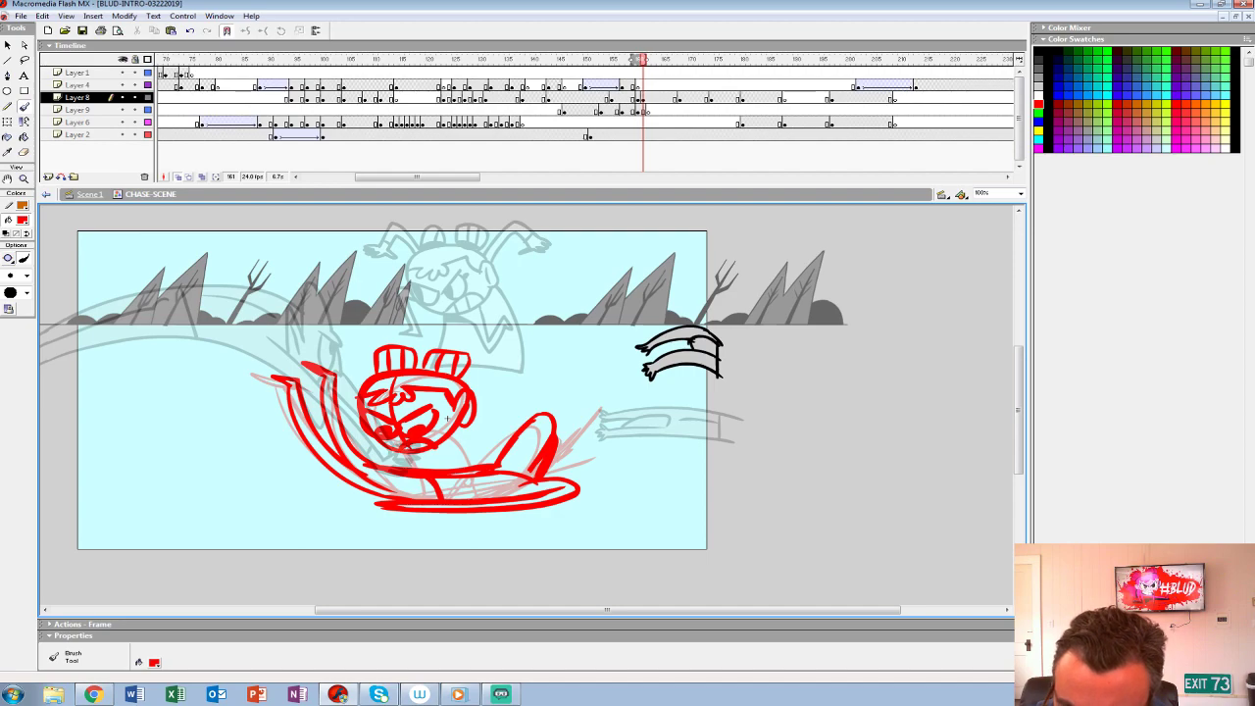
- Sketch the girl's flared dress above her head and rough her arms reaching down onto the creature's torso
mouse_move(413, 367)
left_mouse_down()
mouse_move(423, 310)
mouse_move(509, 314)
mouse_move(469, 377)
left_mouse_up()
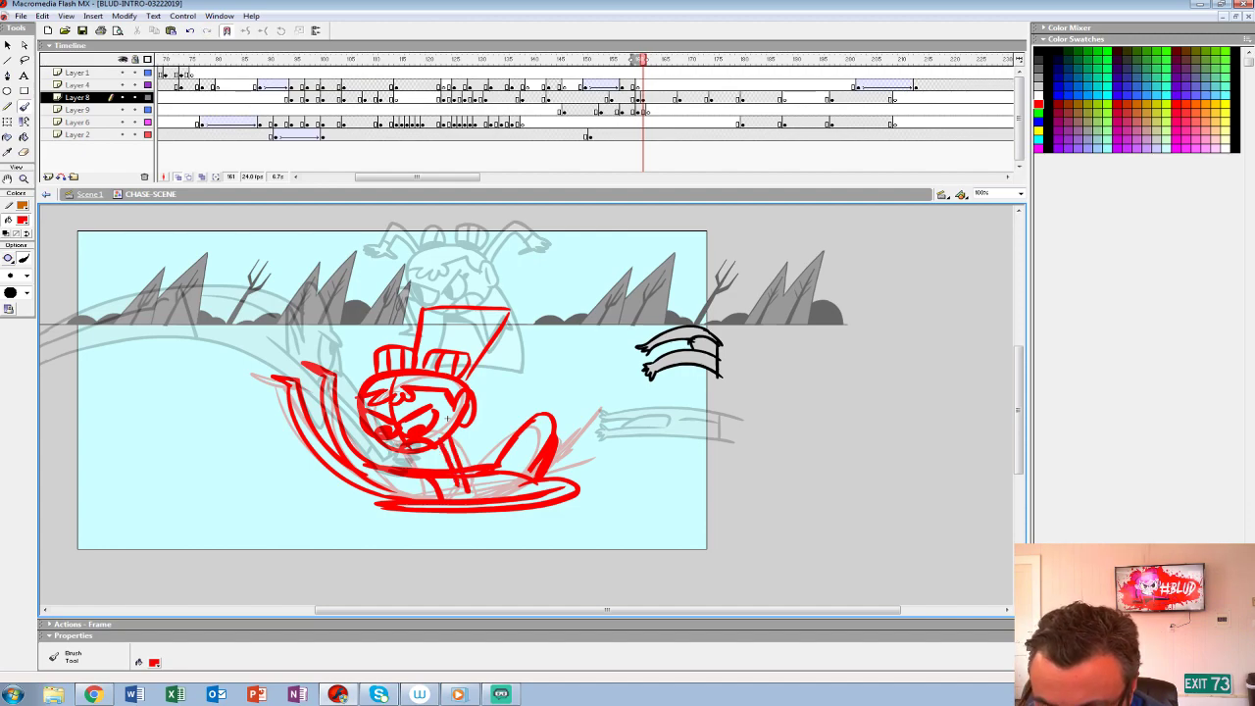
left_click_drag(449, 489, 484, 483)
left_click_drag(406, 451, 429, 494)
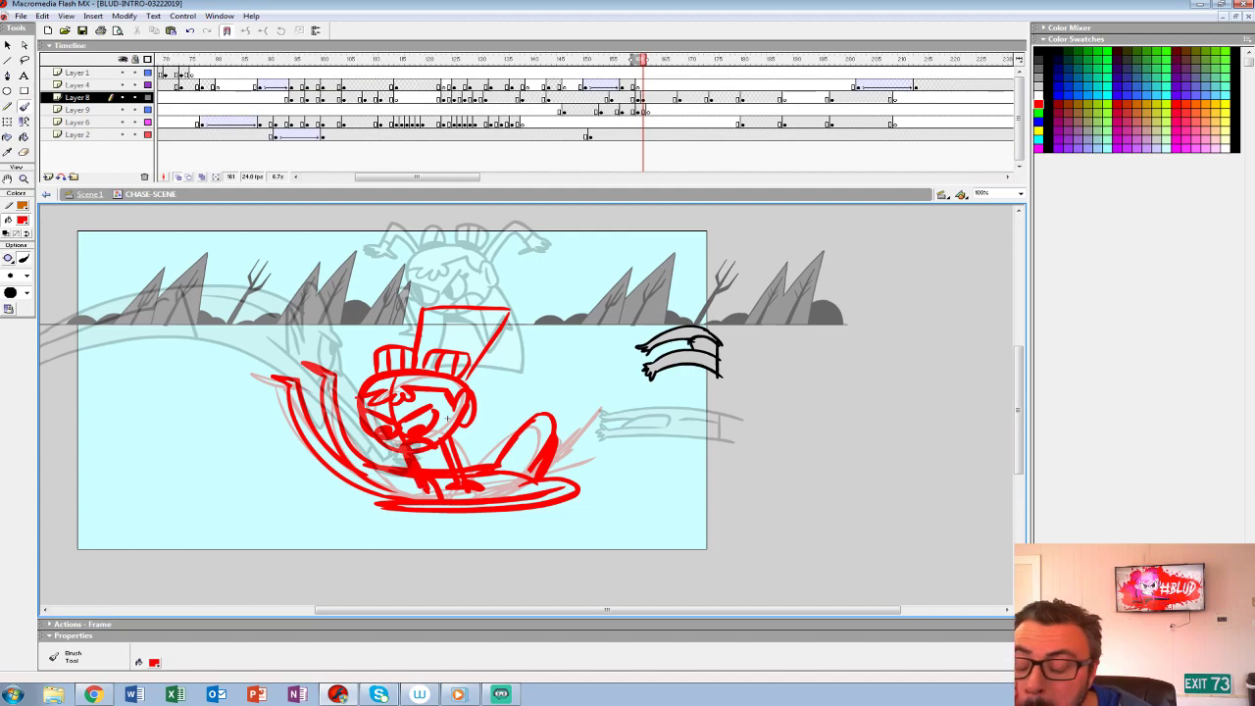
- Try a bent arm and hand for the girl, then undo back to the two plain arm lines
key("ctrl+z")
mouse_move(456, 443)
left_mouse_down()
mouse_move(486, 431)
mouse_move(461, 455)
mouse_move(486, 439)
mouse_move(488, 451)
mouse_move(463, 450)
mouse_move(494, 461)
left_mouse_up()
key("ctrl+z")
key("ctrl+z")
key("ctrl+z")
key("ctrl+y")
key("ctrl+y")
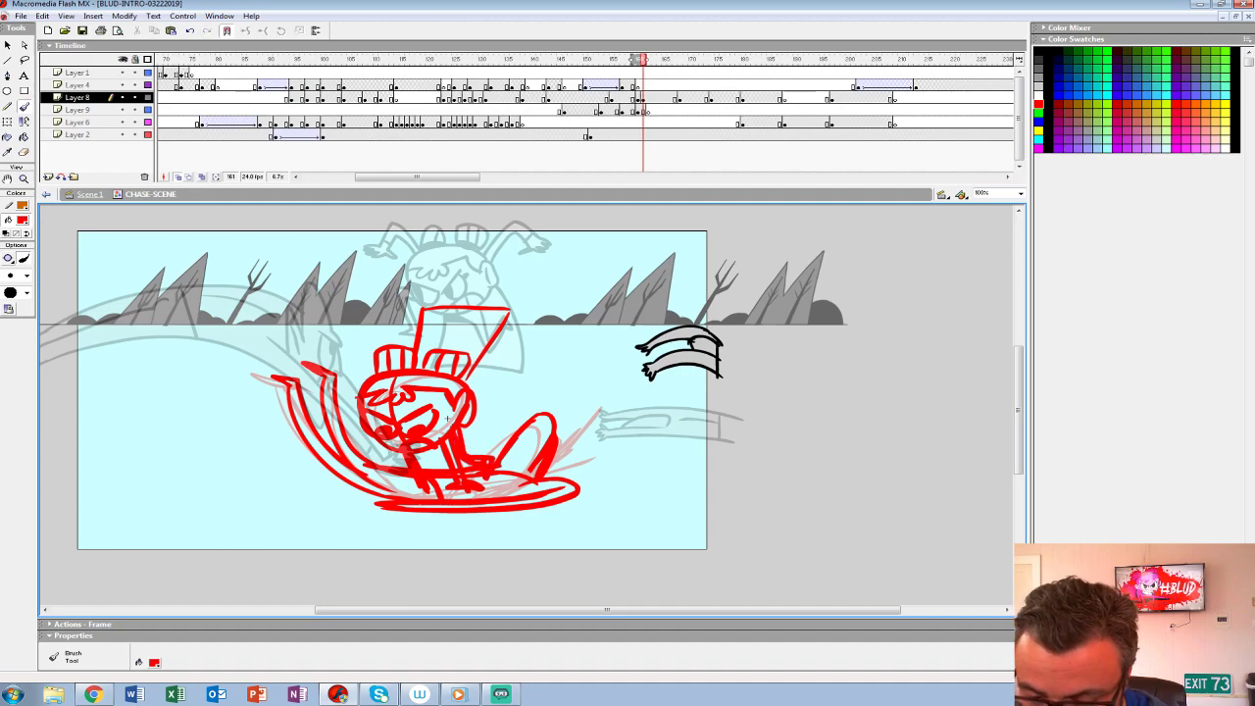
key("ctrl+z")
key("ctrl+z")
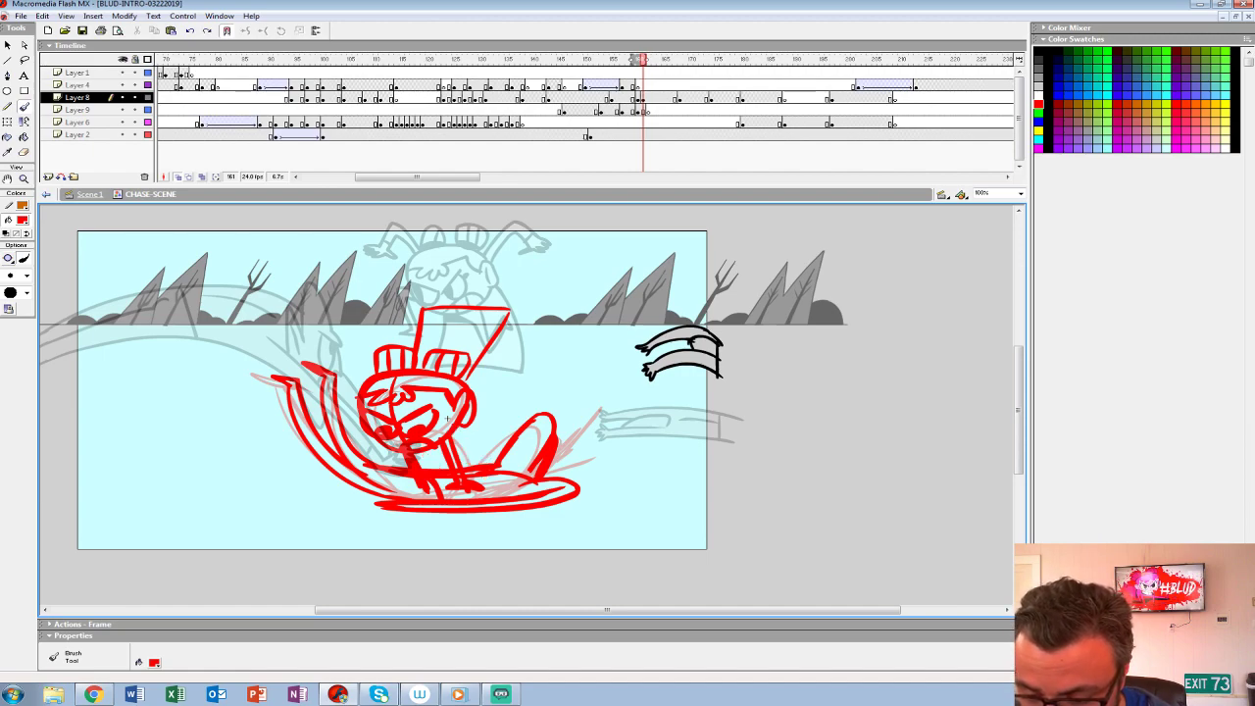
key("ctrl+z")
key("ctrl+z")
key("ctrl+z")
key("ctrl+z")
key("ctrl+z")
key("ctrl+z")
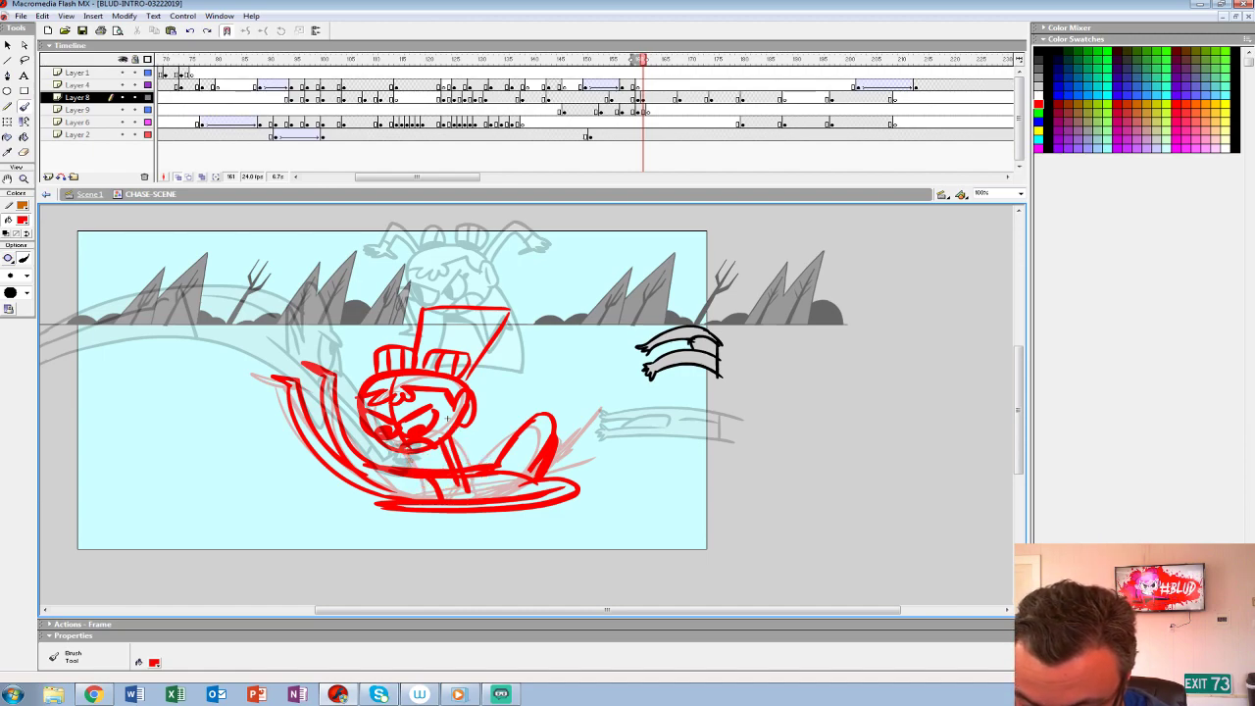
- Rework the girl's arms gripping the creature below her chin and add a raised limb beside her dress
key("ctrl+y")
key("ctrl+y")
key("ctrl+y")
key("ctrl+y")
key("ctrl+y")
key("ctrl+y")
key("ctrl+y")
key("ctrl+y")
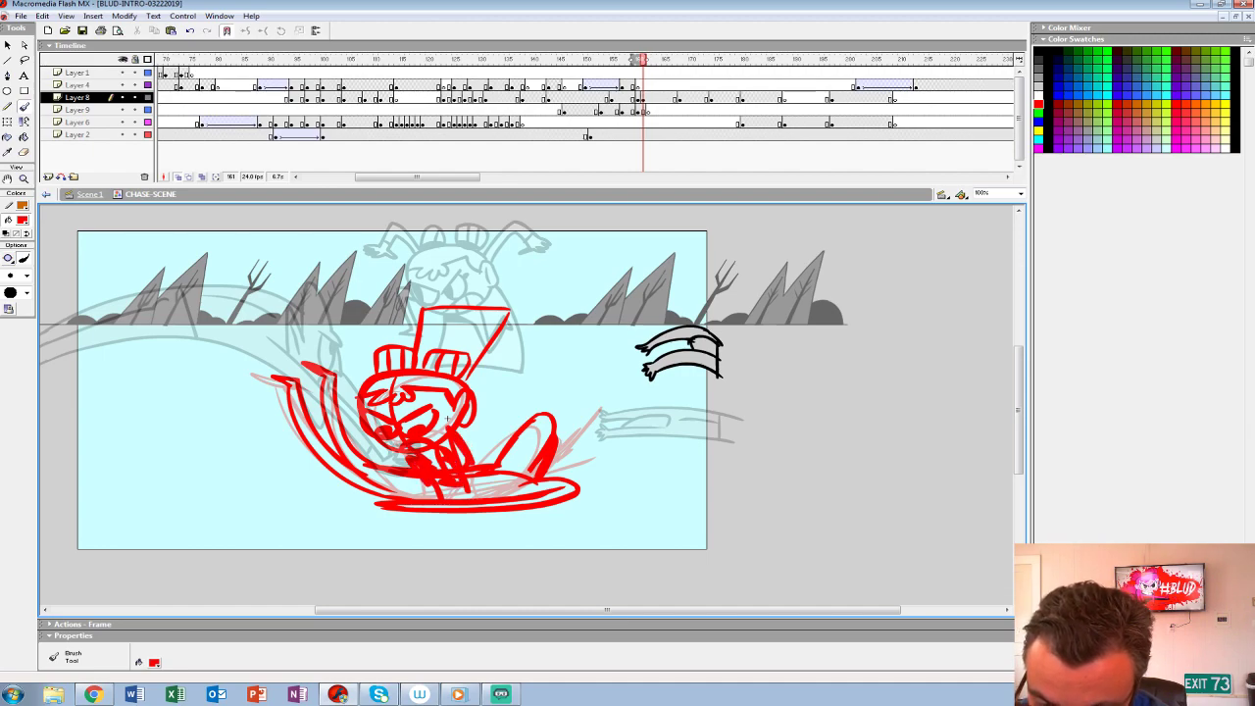
key("ctrl+z")
left_click_drag(469, 388, 507, 347)
left_click_drag(386, 447, 410, 469)
- Replay the lunge into the new rough pose several times to check the action
left_click(586, 87)
key("Return")
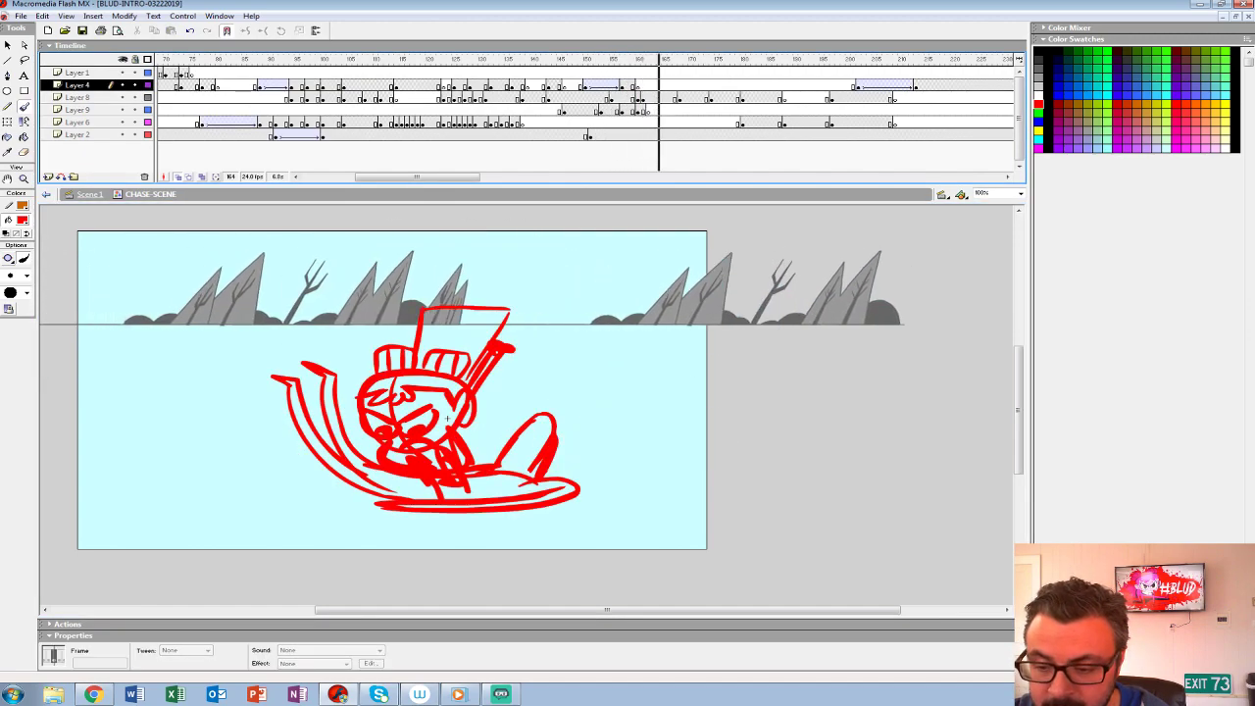
key("Return")
left_click(642, 99)
left_click(585, 87)
key("Return")
key("Return")
left_click(564, 87)
key("Return")
key("Return")
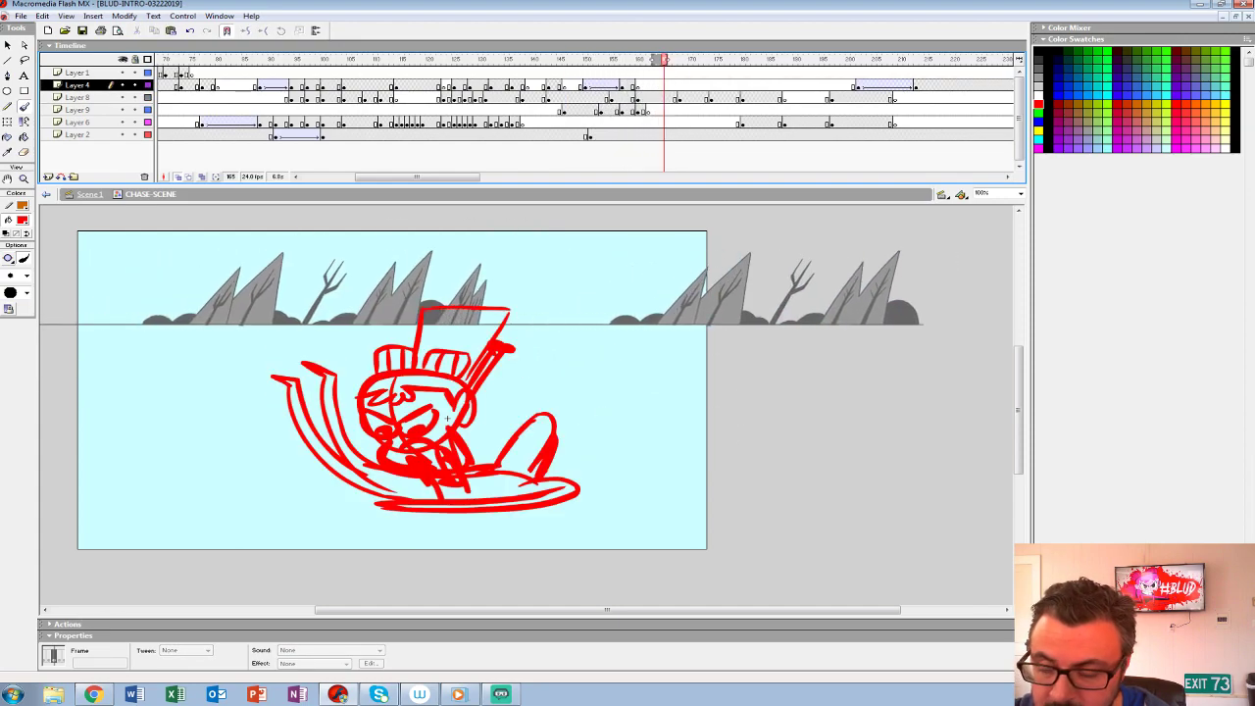
- Prepare an empty frame 161 on Layer 8 for inking over the onion-skinned girl and creature rough
left_click(643, 87)
left_click(643, 98)
key("Delete")
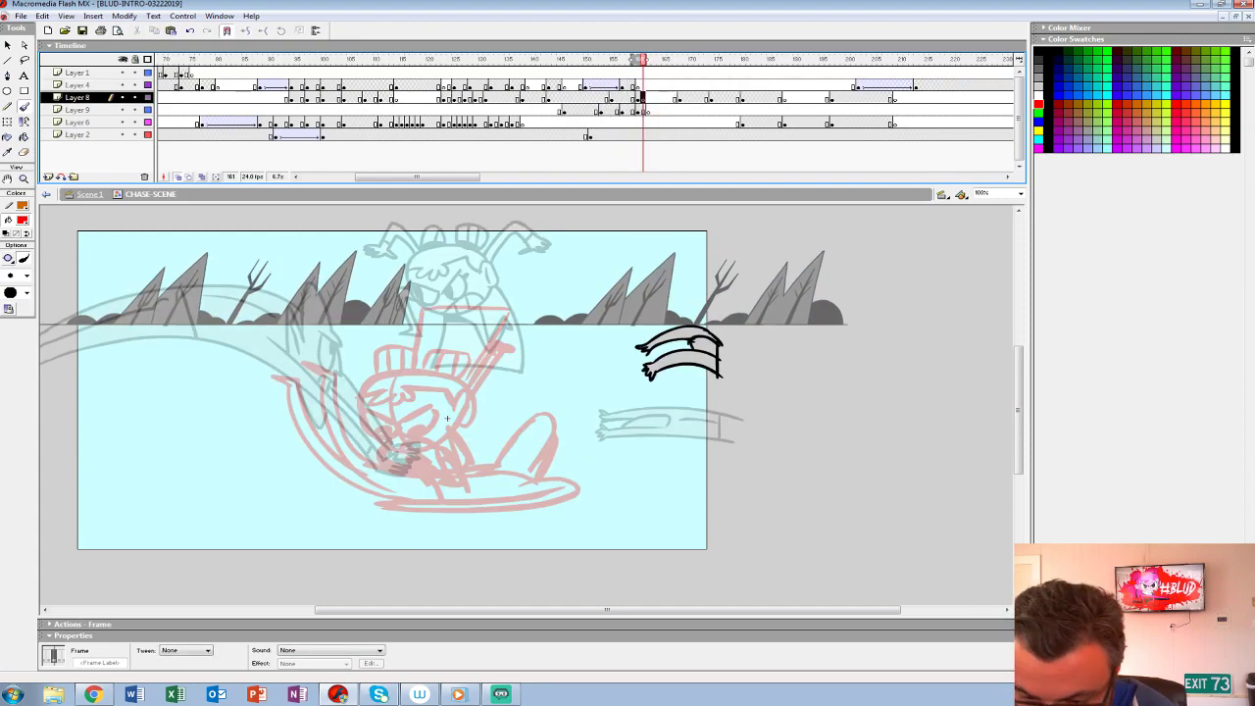
key("z")
left_click(446, 419)
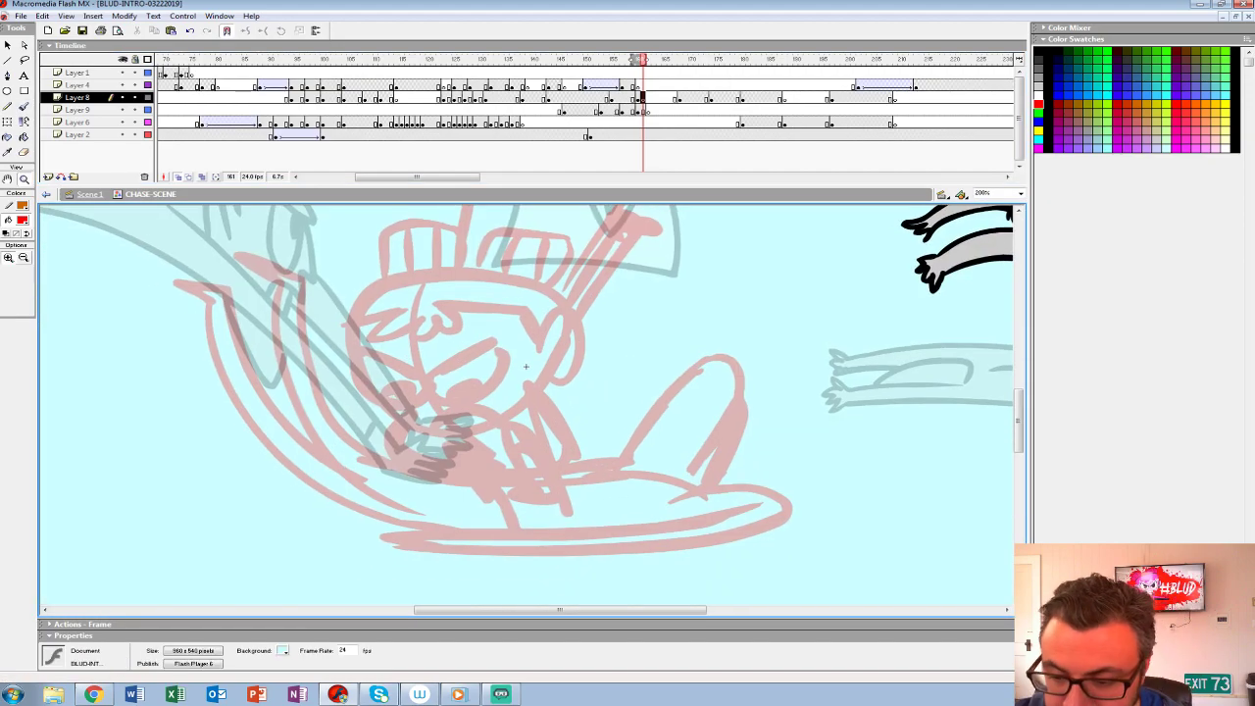
- Ink the creature's inner upcurved leg in black with a smaller brush, following the rough
left_click(22, 220)
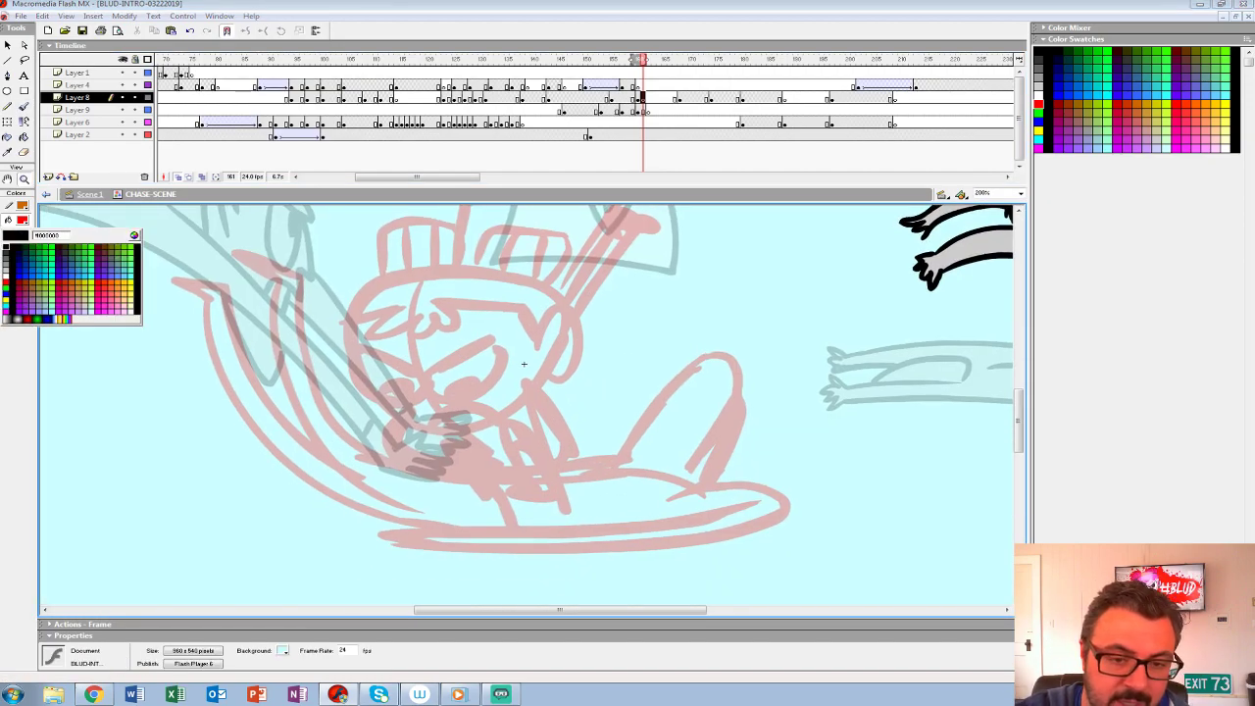
key("b")
left_click(26, 276)
left_click(14, 336)
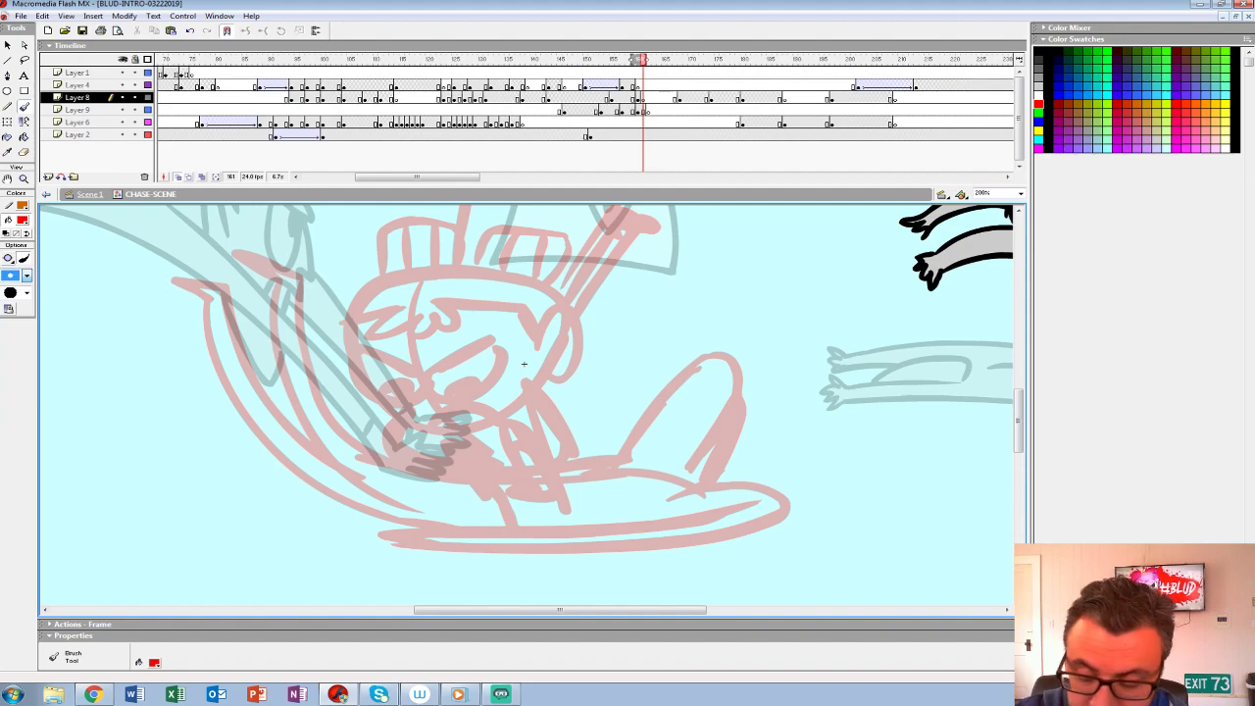
left_click_drag(302, 277, 244, 253)
key("ctrl+z")
left_click(22, 219)
left_click(6, 247)
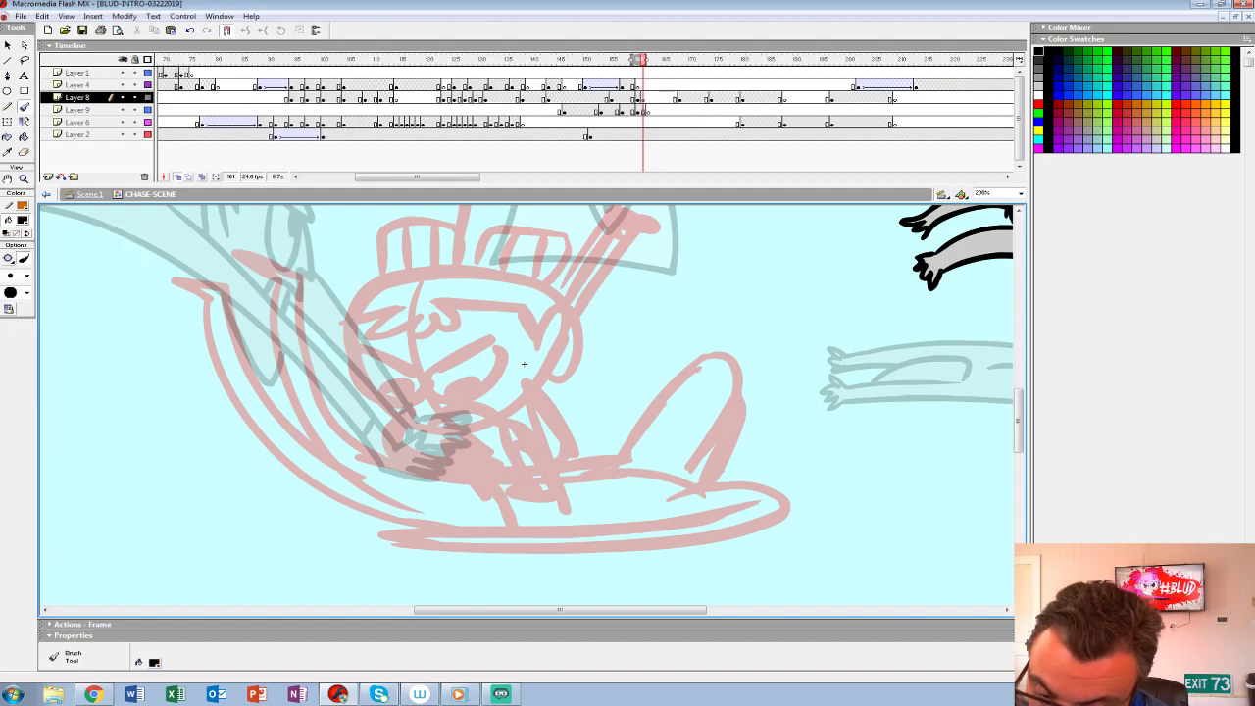
mouse_move(300, 277)
left_mouse_down()
mouse_move(255, 257)
mouse_move(283, 290)
mouse_move(280, 384)
mouse_move(377, 500)
left_mouse_up()
mouse_move(297, 299)
left_mouse_down()
mouse_move(322, 397)
mouse_move(395, 464)
mouse_move(468, 480)
mouse_move(464, 510)
left_mouse_up()
- Ink the girl's angry slanted brows, eye outlines, solid black pupils and eyelash
left_click_drag(420, 404, 497, 360)
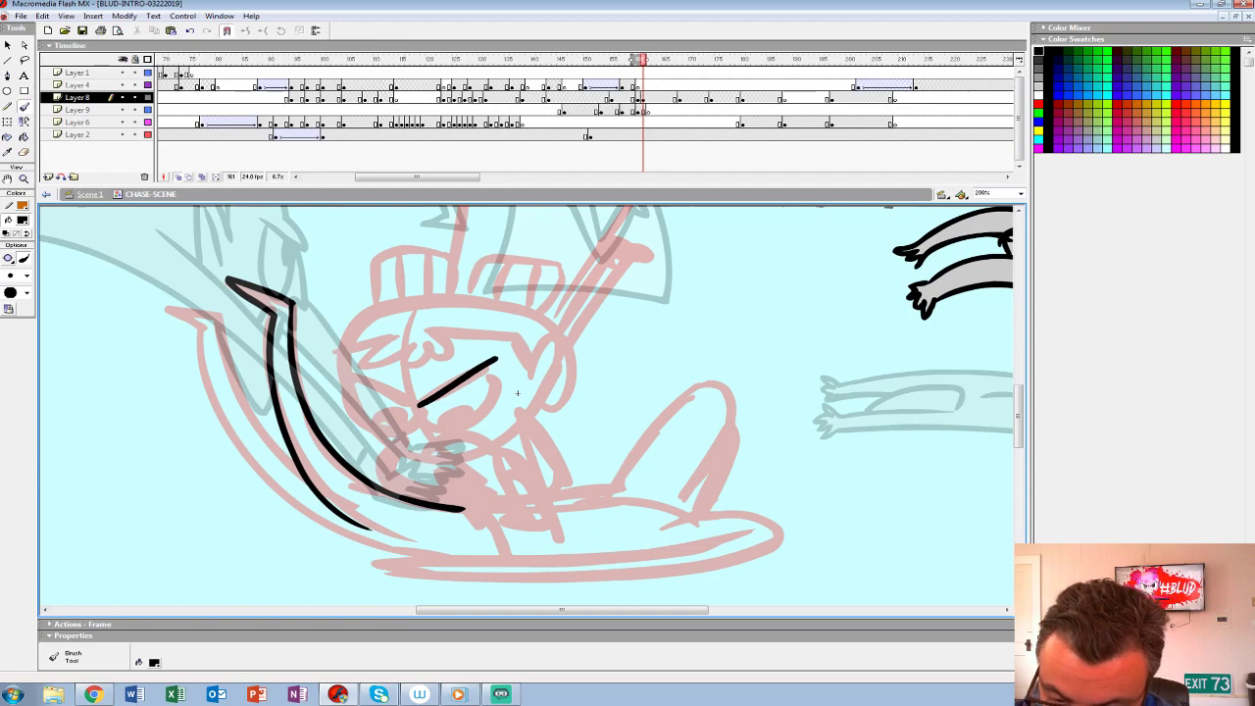
left_click_drag(398, 396, 345, 372)
mouse_move(420, 408)
left_mouse_down()
mouse_move(443, 428)
mouse_move(497, 361)
left_mouse_up()
key("ctrl+z")
mouse_move(420, 408)
left_mouse_down()
mouse_move(477, 423)
mouse_move(490, 366)
mouse_move(470, 409)
mouse_move(445, 422)
left_mouse_up()
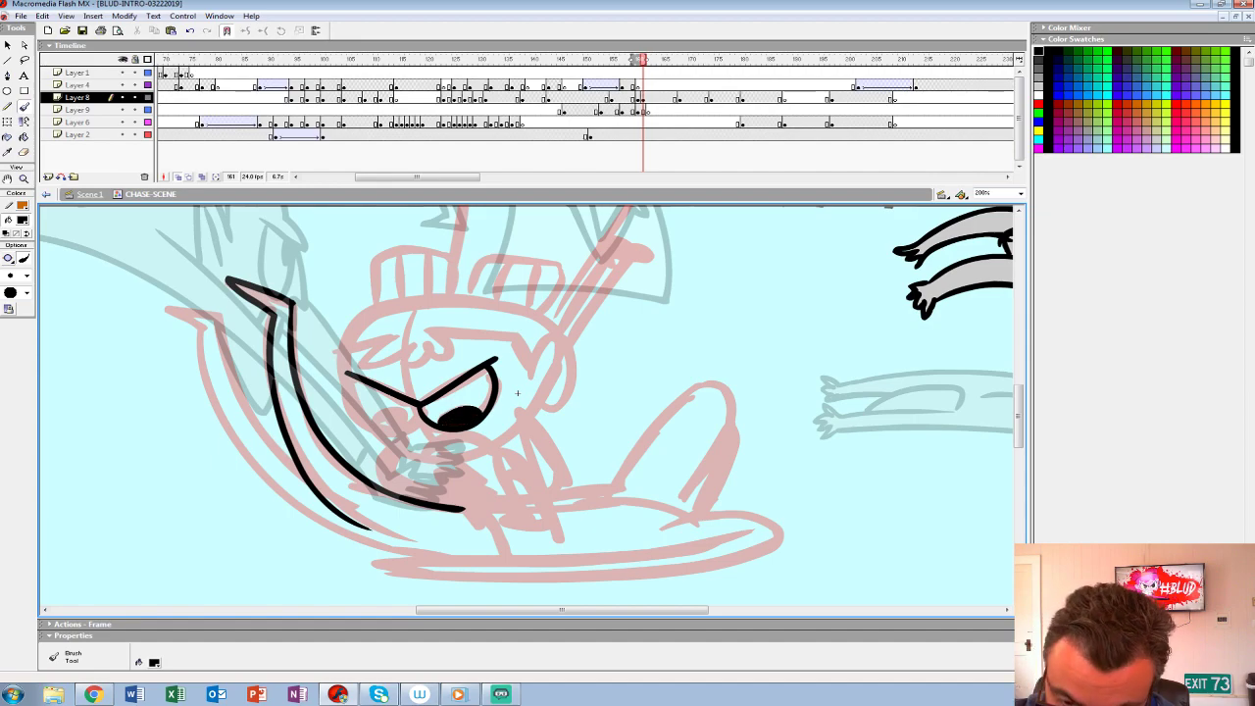
mouse_move(345, 396)
left_mouse_down()
mouse_move(370, 426)
mouse_move(426, 420)
mouse_move(388, 430)
left_mouse_up()
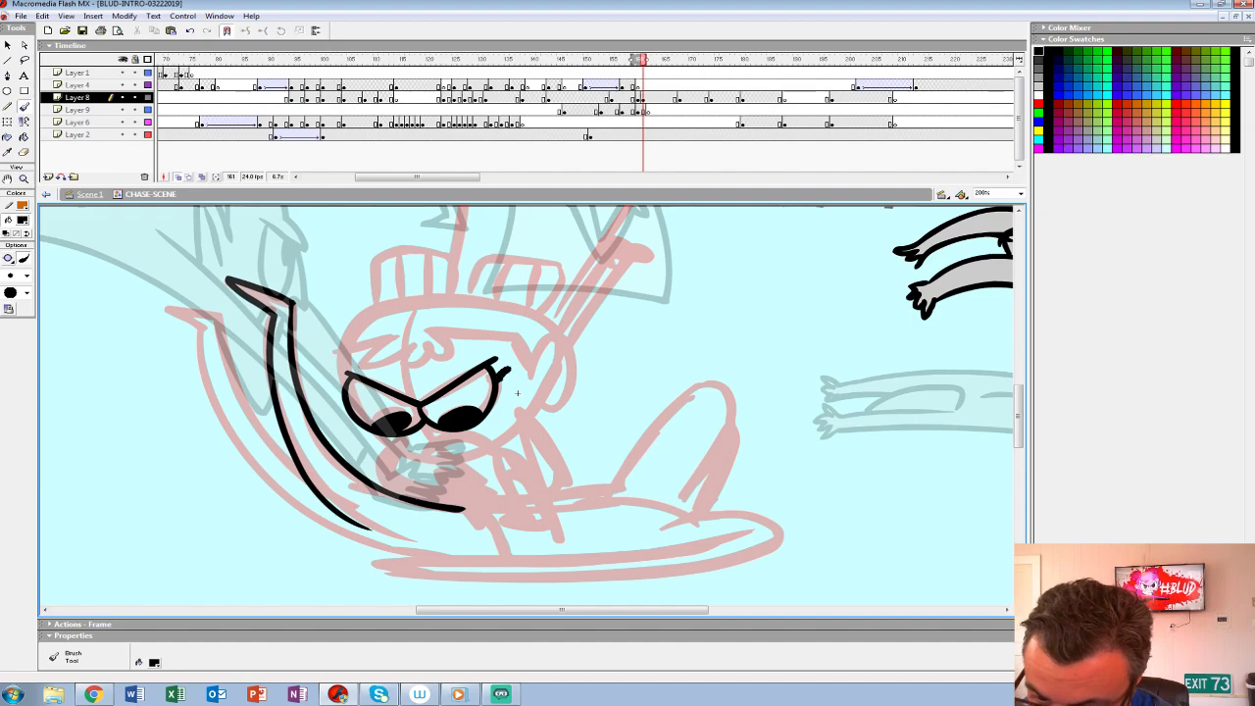
- Ink the girl's ear, jawline and mouth over the rough
mouse_move(529, 381)
left_mouse_down()
mouse_move(568, 362)
mouse_move(539, 400)
left_mouse_up()
left_click_drag(545, 361, 546, 390)
mouse_move(381, 439)
left_mouse_down()
mouse_move(427, 465)
mouse_move(471, 467)
mouse_move(539, 400)
left_mouse_up()
mouse_move(424, 449)
left_mouse_down()
mouse_move(490, 433)
mouse_move(460, 465)
mouse_move(480, 461)
left_mouse_up()
left_click_drag(518, 393, 519, 415)
key("ctrl+z")
left_click_drag(474, 454, 499, 478)
- Ink the girl's head outline and scalloped fringe, and add the ribbed hair buns on top
mouse_move(530, 388)
left_mouse_down()
mouse_move(450, 355)
mouse_move(469, 373)
mouse_move(424, 368)
mouse_move(387, 366)
left_mouse_up()
mouse_move(554, 355)
left_mouse_down()
mouse_move(485, 328)
mouse_move(384, 328)
mouse_move(343, 370)
mouse_move(343, 403)
left_mouse_up()
mouse_move(472, 318)
left_mouse_down()
mouse_move(511, 281)
mouse_move(577, 292)
mouse_move(553, 327)
mouse_move(474, 309)
mouse_move(512, 282)
mouse_move(545, 340)
left_mouse_up()
key("ctrl+z")
left_click_drag(511, 283, 504, 323)
mouse_move(537, 286)
left_mouse_down()
mouse_move(529, 326)
mouse_move(421, 276)
mouse_move(374, 329)
left_mouse_up()
left_click_drag(401, 283, 406, 322)
left_click_drag(431, 282, 429, 320)
- Ink the girl's raised arm behind her ear and one bent leg with its pointed foot below her chin
mouse_move(549, 343)
left_mouse_down()
mouse_move(525, 440)
mouse_move(463, 469)
mouse_move(510, 462)
mouse_move(561, 415)
mouse_move(522, 392)
mouse_move(503, 400)
mouse_move(502, 440)
mouse_move(469, 492)
left_mouse_up()
mouse_move(527, 388)
left_mouse_down()
mouse_move(554, 325)
mouse_move(385, 332)
mouse_move(370, 419)
left_mouse_up()
left_click_drag(490, 471, 526, 315)
mouse_move(467, 386)
left_mouse_down()
mouse_move(492, 339)
mouse_move(541, 439)
mouse_move(504, 428)
mouse_move(500, 457)
mouse_move(527, 468)
mouse_move(506, 426)
left_mouse_up()
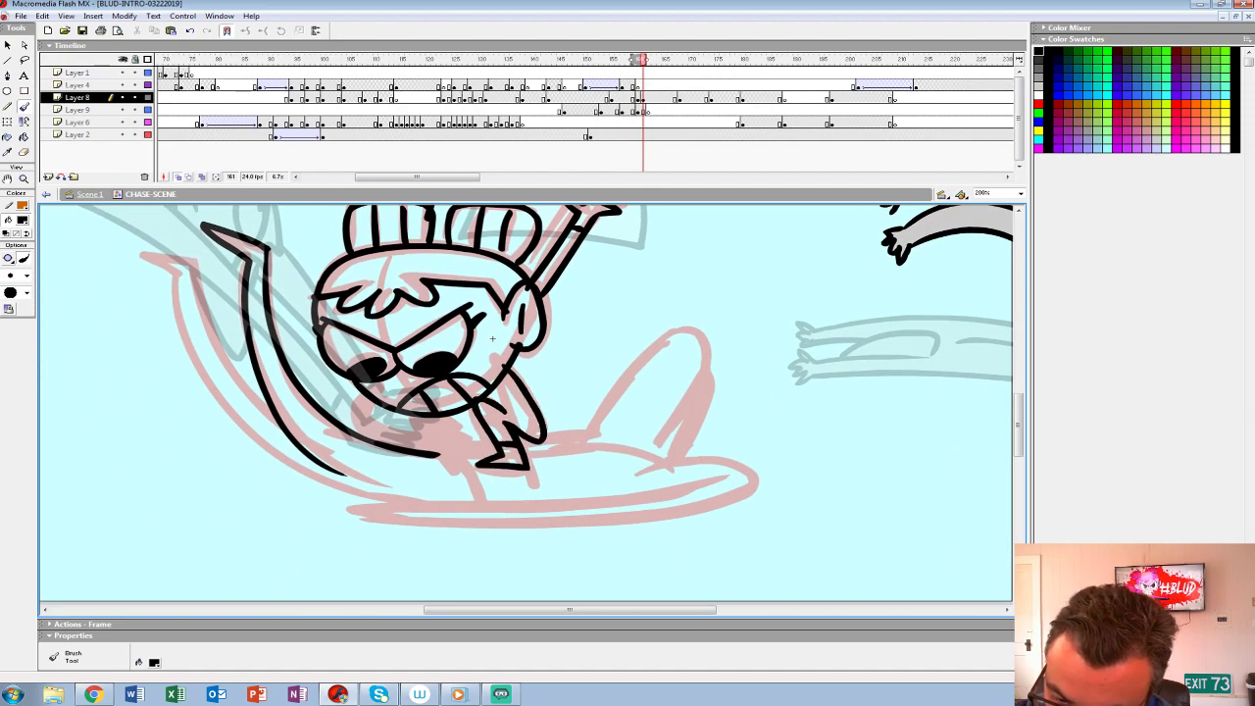
- Try a bent limb with a round end below the girl's chin, and undo it
mouse_move(360, 394)
left_mouse_down()
mouse_move(376, 438)
mouse_move(391, 442)
mouse_move(359, 399)
mouse_move(436, 452)
mouse_move(377, 403)
mouse_move(426, 446)
left_mouse_up()
key("ctrl+z")
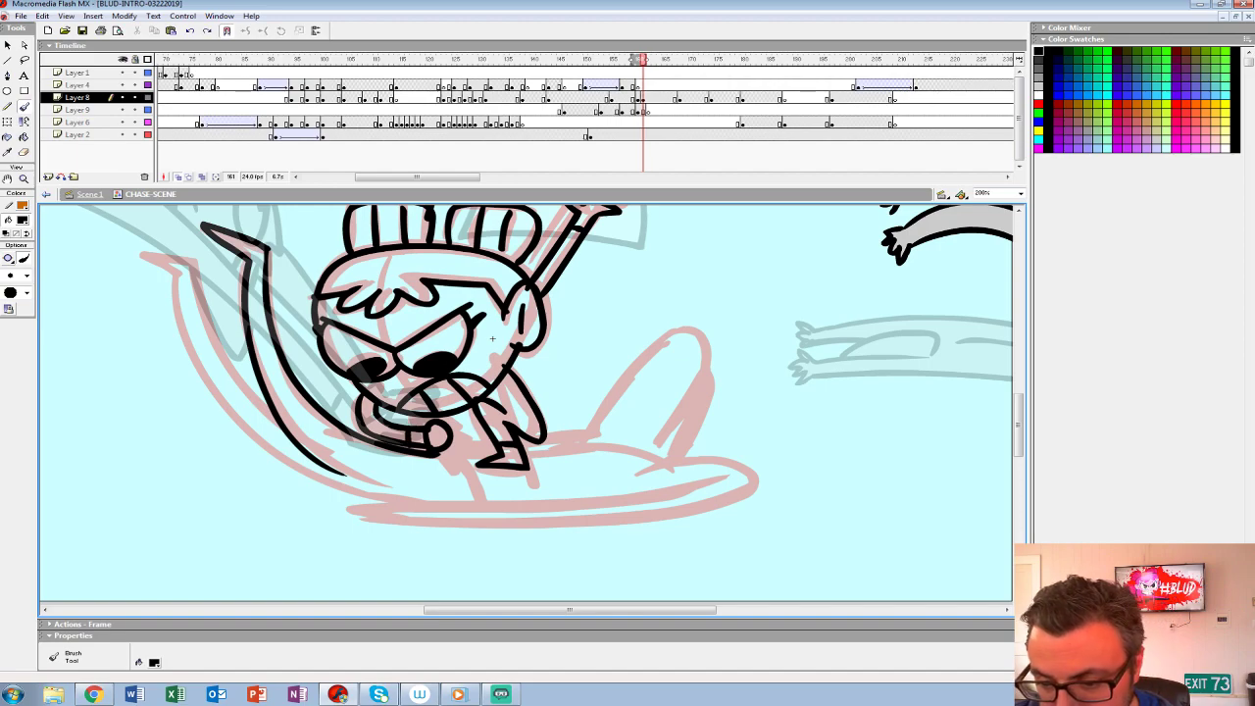
key("ctrl+z")
key("ctrl+z")
- Ink the girl's other raised arm beside her hair buns, redrawing the stroke until it fits
mouse_move(492, 338)
left_mouse_down()
mouse_move(500, 433)
mouse_move(471, 578)
mouse_move(529, 503)
left_mouse_up()
mouse_move(362, 429)
left_mouse_down()
mouse_move(362, 340)
mouse_move(365, 351)
left_mouse_up()
key("ctrl+z")
key("ctrl+z")
left_click_drag(372, 423, 371, 336)
key("ctrl+z")
mouse_move(370, 426)
left_mouse_down()
mouse_move(340, 340)
mouse_move(382, 328)
mouse_move(387, 367)
mouse_move(380, 352)
left_mouse_up()
- Ink the girl's second leg and foot, and the creature's outer upcurved leg
left_click_drag(527, 503, 502, 263)
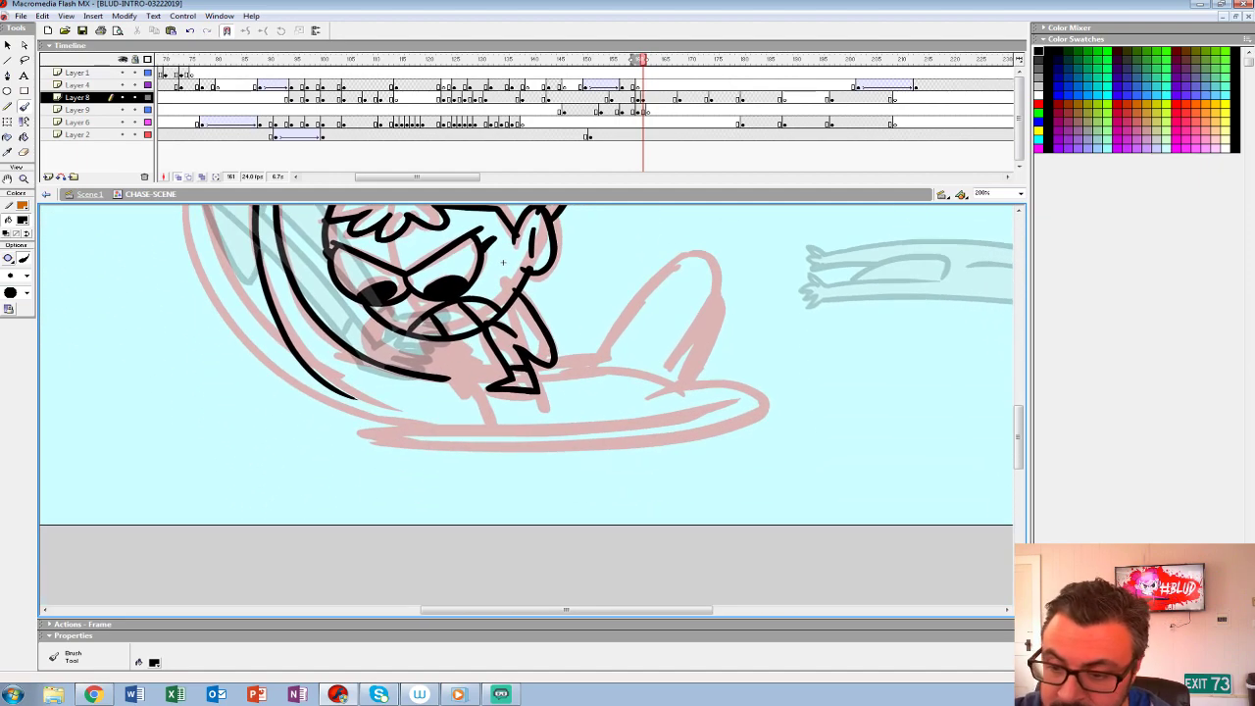
mouse_move(414, 335)
left_mouse_down()
mouse_move(477, 387)
mouse_move(488, 353)
mouse_move(497, 359)
mouse_move(474, 342)
left_mouse_up()
mouse_move(502, 262)
left_mouse_down()
mouse_move(552, 392)
mouse_move(666, 373)
left_mouse_up()
mouse_move(447, 451)
left_mouse_down()
mouse_move(316, 292)
mouse_move(477, 520)
mouse_move(559, 540)
left_mouse_up()
- Ink the creature's rounded shoulder and its outstretched arm with wrist band and clawed hand
left_click_drag(667, 374, 417, 250)
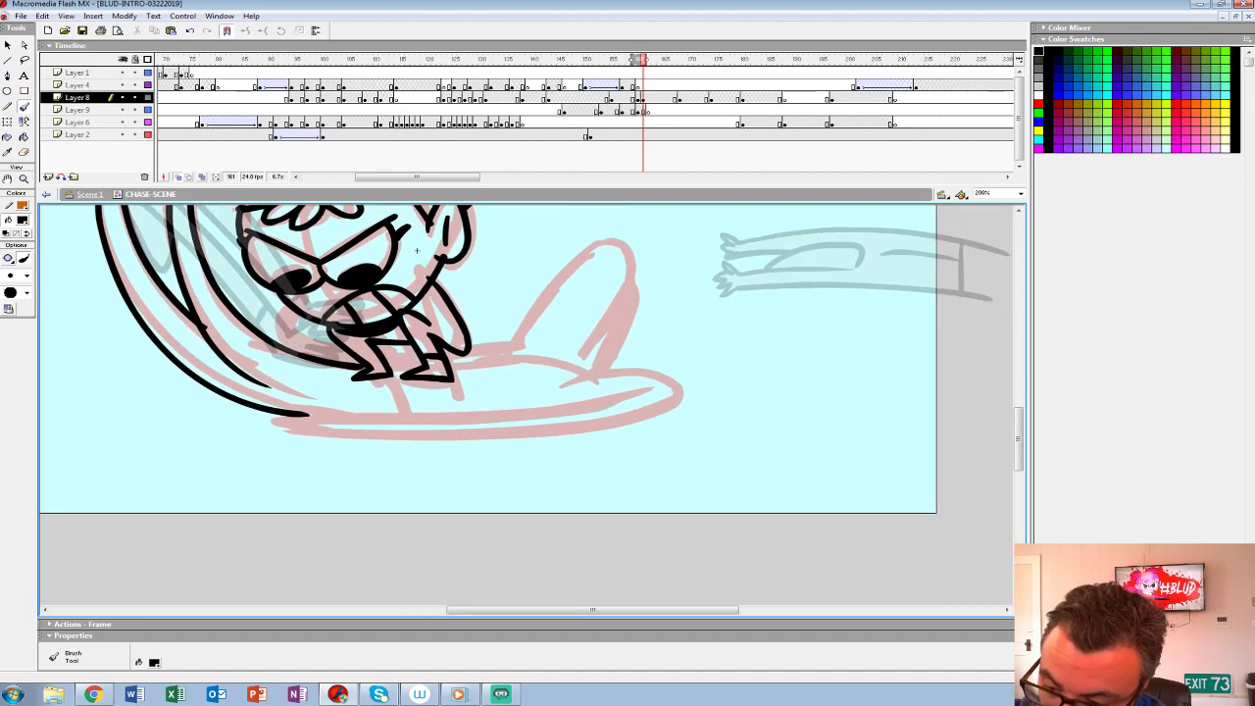
mouse_move(594, 363)
left_mouse_down()
mouse_move(678, 406)
mouse_move(328, 437)
left_mouse_up()
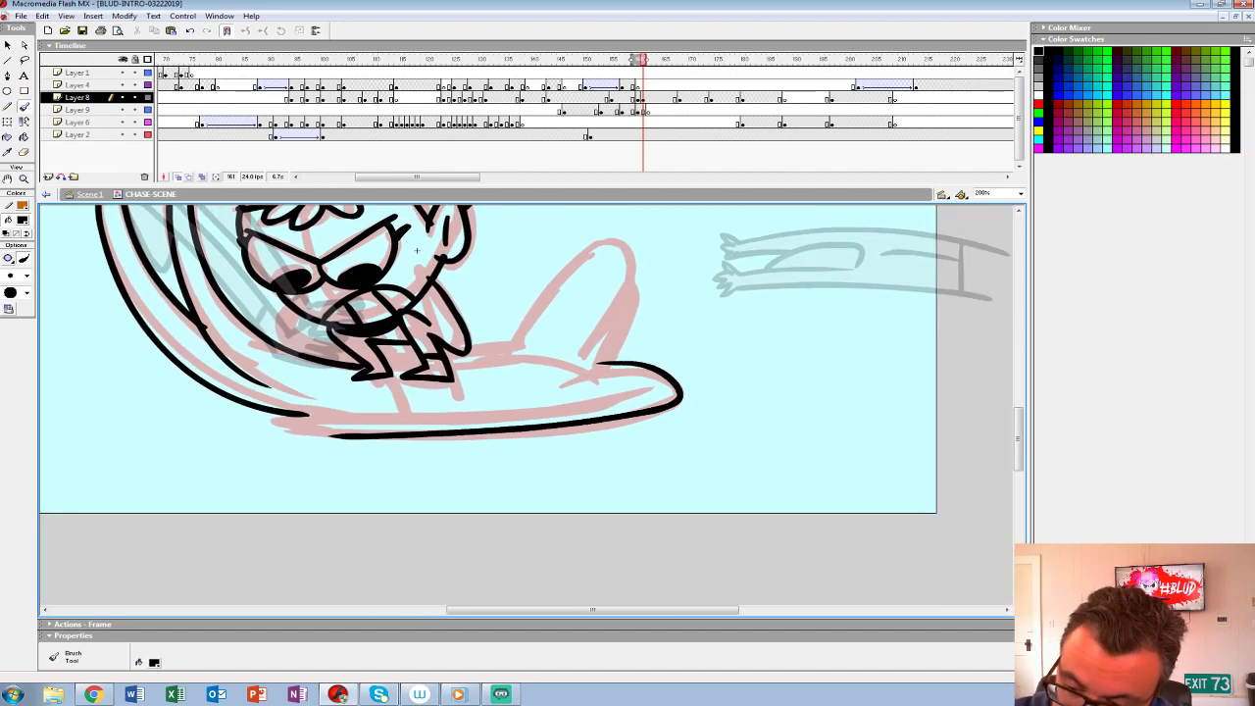
mouse_move(618, 384)
left_mouse_down()
mouse_move(343, 416)
mouse_move(362, 437)
mouse_move(319, 405)
mouse_move(293, 419)
mouse_move(342, 436)
left_mouse_up()
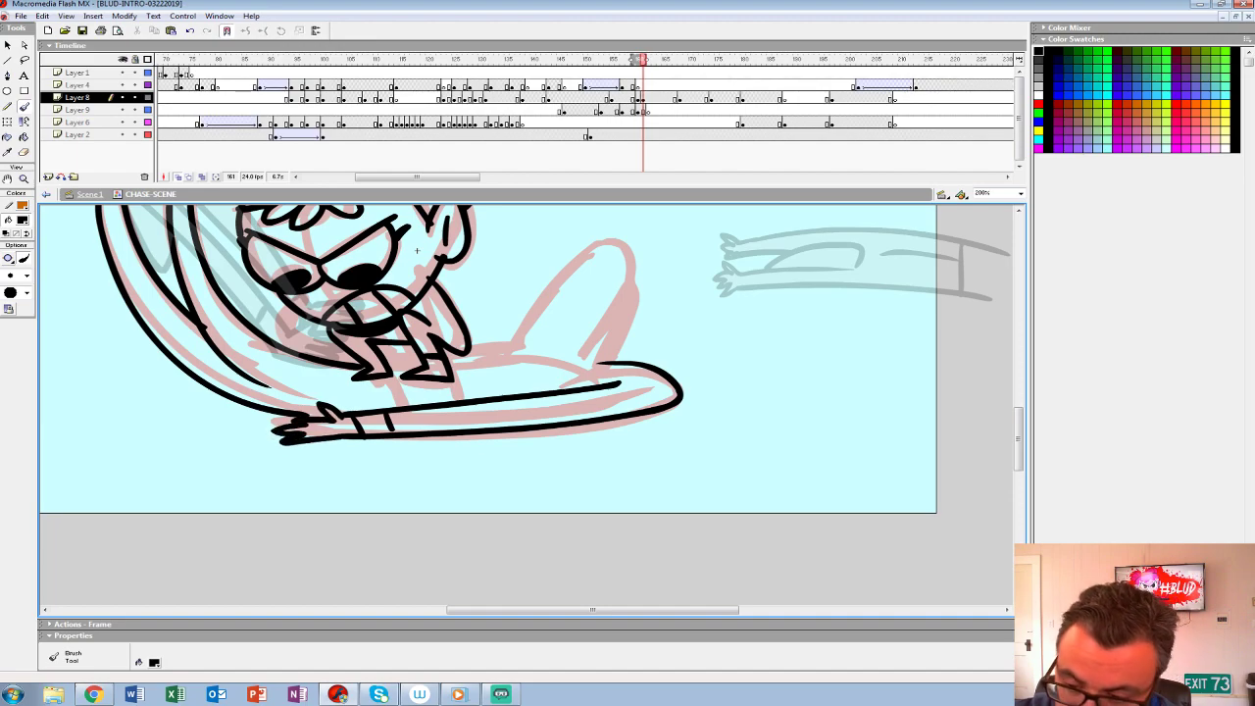
- Ink the creature's raised pointed shape behind the girl and the top edge of its flattened body
left_click_drag(529, 372, 440, 416)
mouse_move(515, 408)
left_mouse_down()
mouse_move(457, 389)
mouse_move(378, 393)
left_mouse_up()
mouse_move(512, 374)
left_mouse_down()
mouse_move(540, 348)
mouse_move(514, 409)
left_mouse_up()
mouse_move(526, 355)
left_mouse_down()
mouse_move(495, 286)
mouse_move(421, 384)
mouse_move(406, 440)
left_mouse_up()
- Draw an oval shadow around the girl's feet on the creature's back and fill it black
mouse_move(256, 412)
left_mouse_down()
mouse_move(259, 439)
mouse_move(398, 417)
left_mouse_up()
key("ctrl+z")
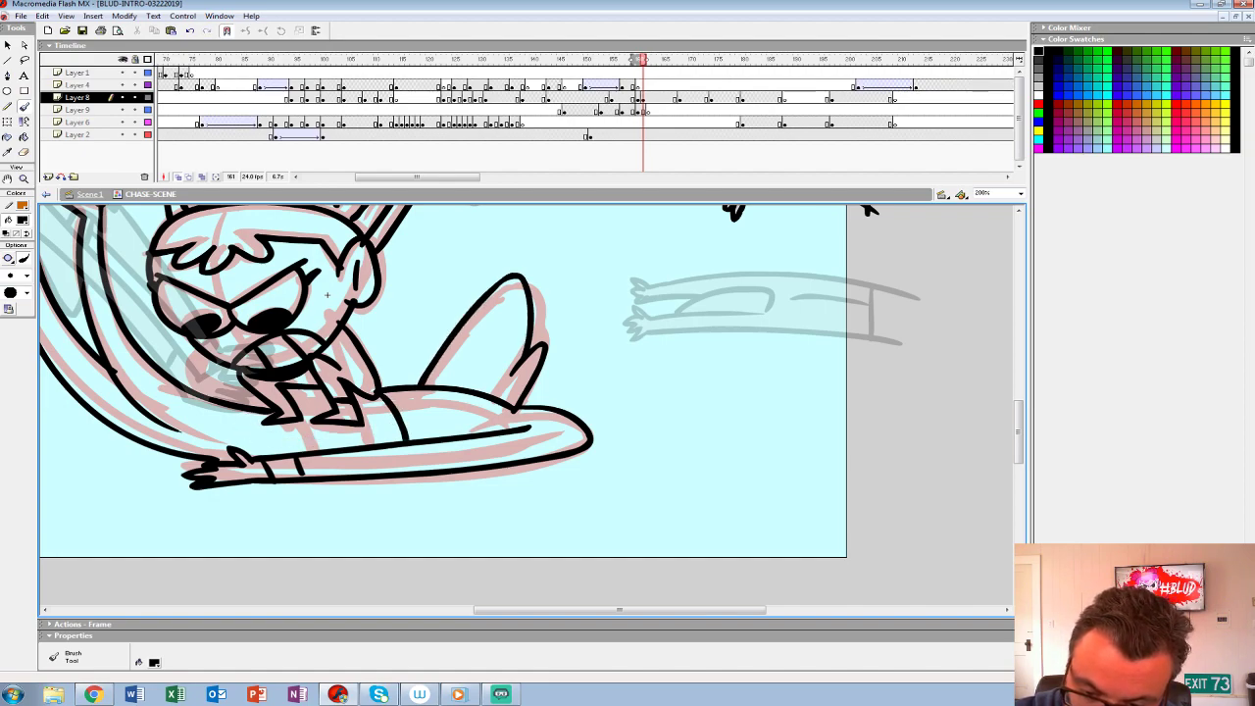
mouse_move(253, 411)
left_mouse_down()
mouse_move(305, 436)
mouse_move(373, 432)
mouse_move(395, 422)
mouse_move(365, 400)
left_mouse_up()
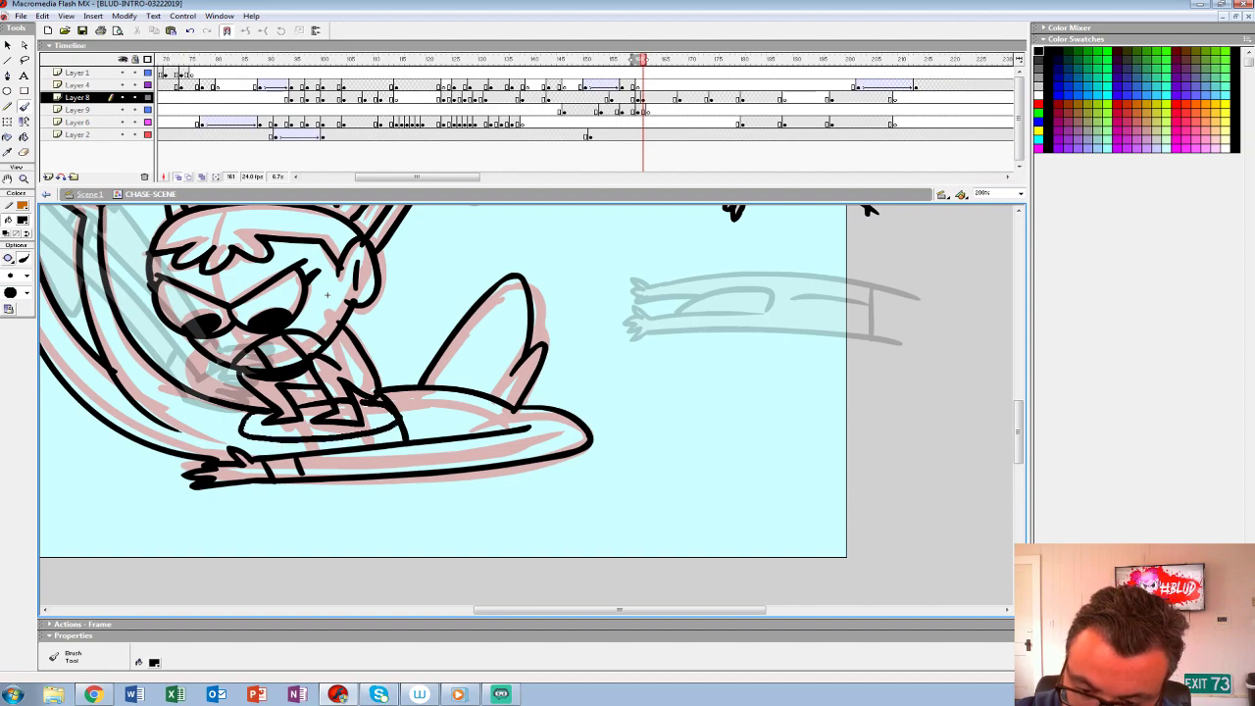
mouse_move(327, 294)
left_mouse_down()
mouse_move(441, 354)
mouse_move(479, 415)
mouse_move(442, 416)
mouse_move(422, 396)
left_mouse_up()
key("k")
left_click(382, 440)
- Replace the rough on frame 160 with the inked pose, and flip through the neighbouring frames without onion skinning
key("comma")
left_click(479, 415, "ctrl+shift")
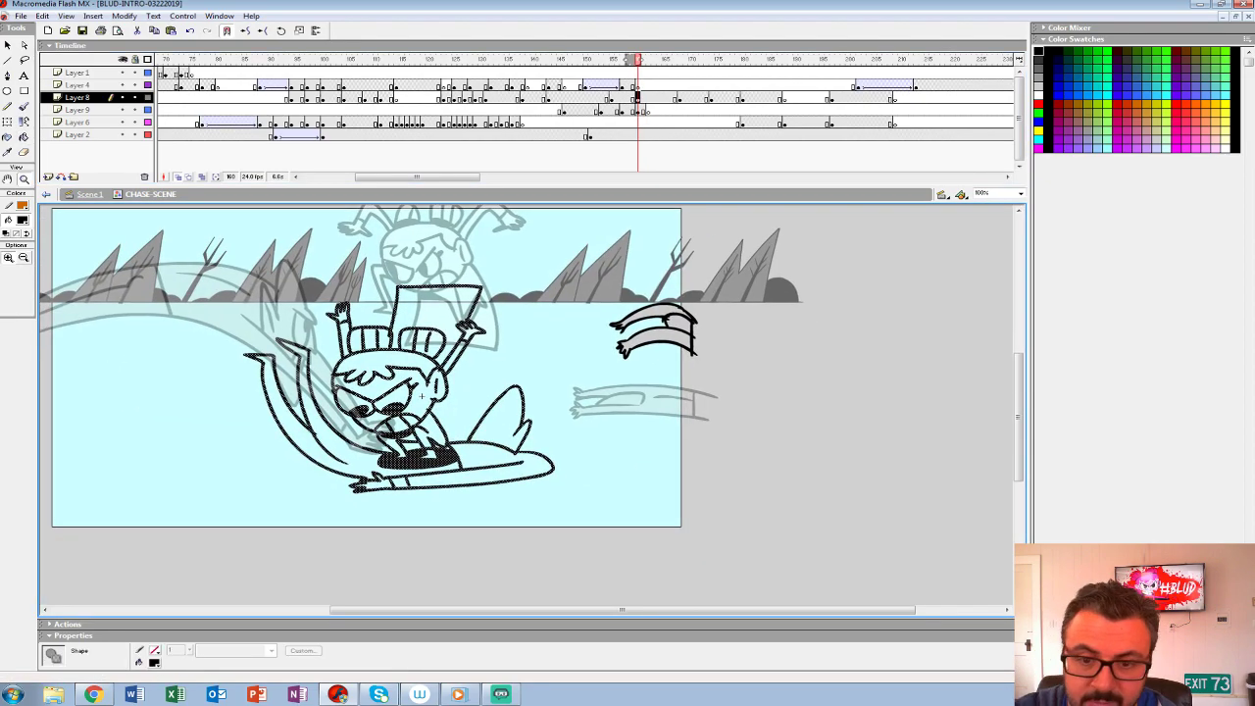
key("alt+shift+o")
key("comma")
key("period")
key("comma")
key("period")
key("comma")
- Fill the girl's face, hair, limbs and dress with white on frame 160
left_click(23, 220)
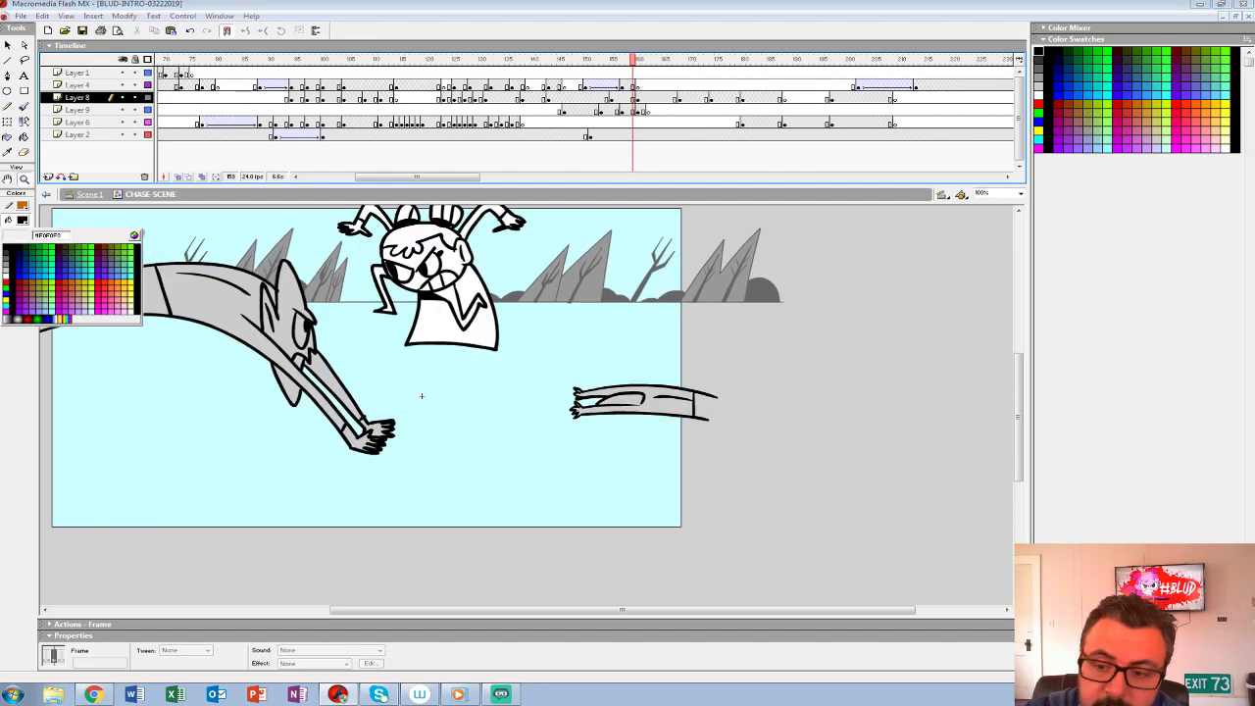
left_click(7, 283)
left_click(25, 137)
key("period")
left_click(427, 431)
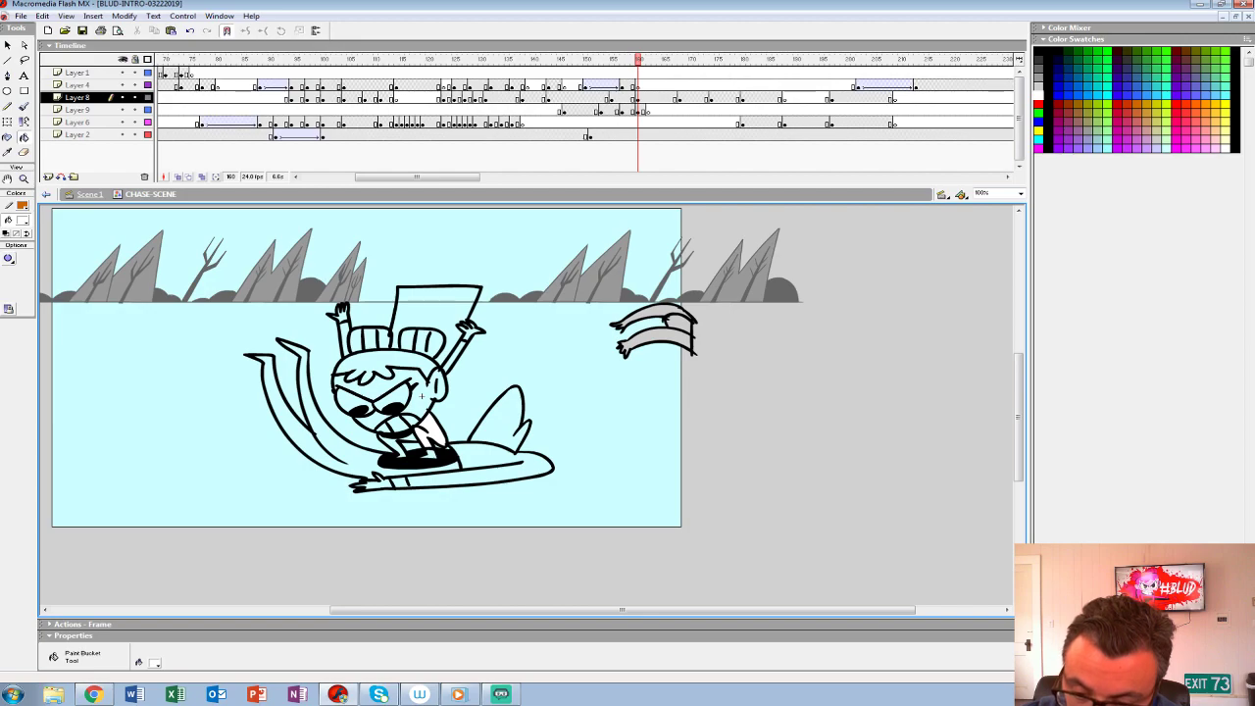
left_click(422, 396)
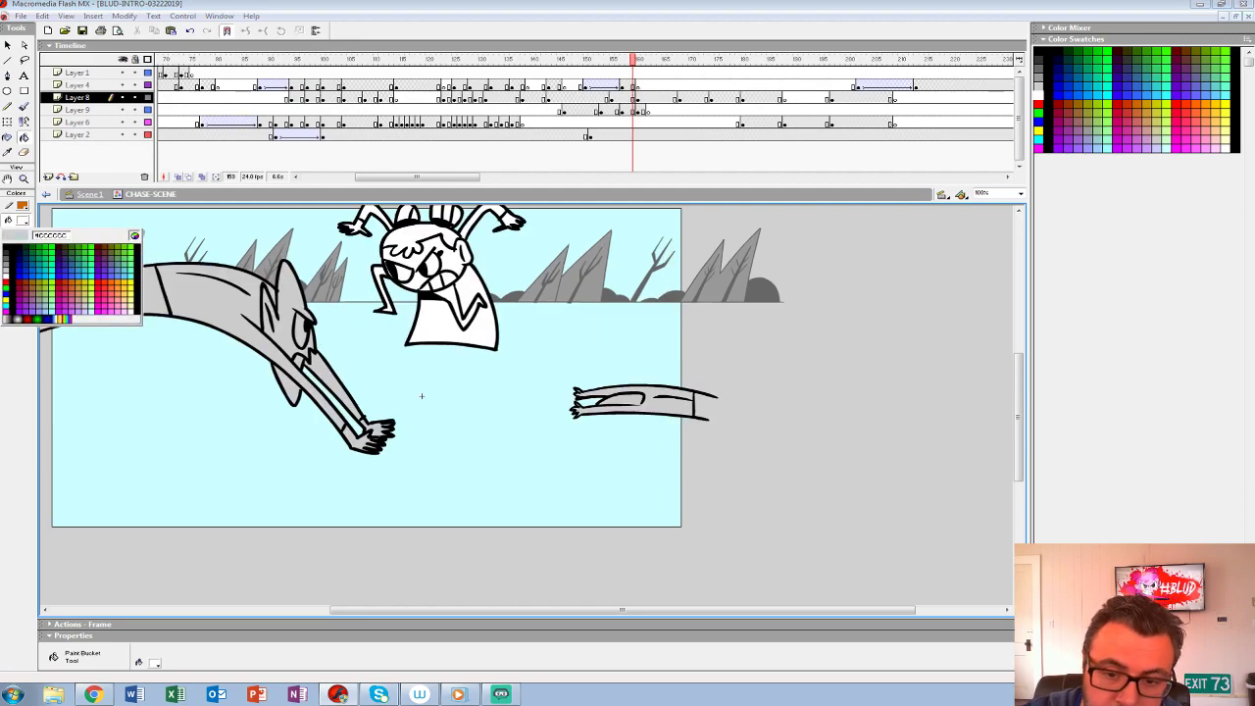
- Fill the creature's body, legs, arm and wrist band with light grey #CCCCCC
key(".")
left_click(359, 461)
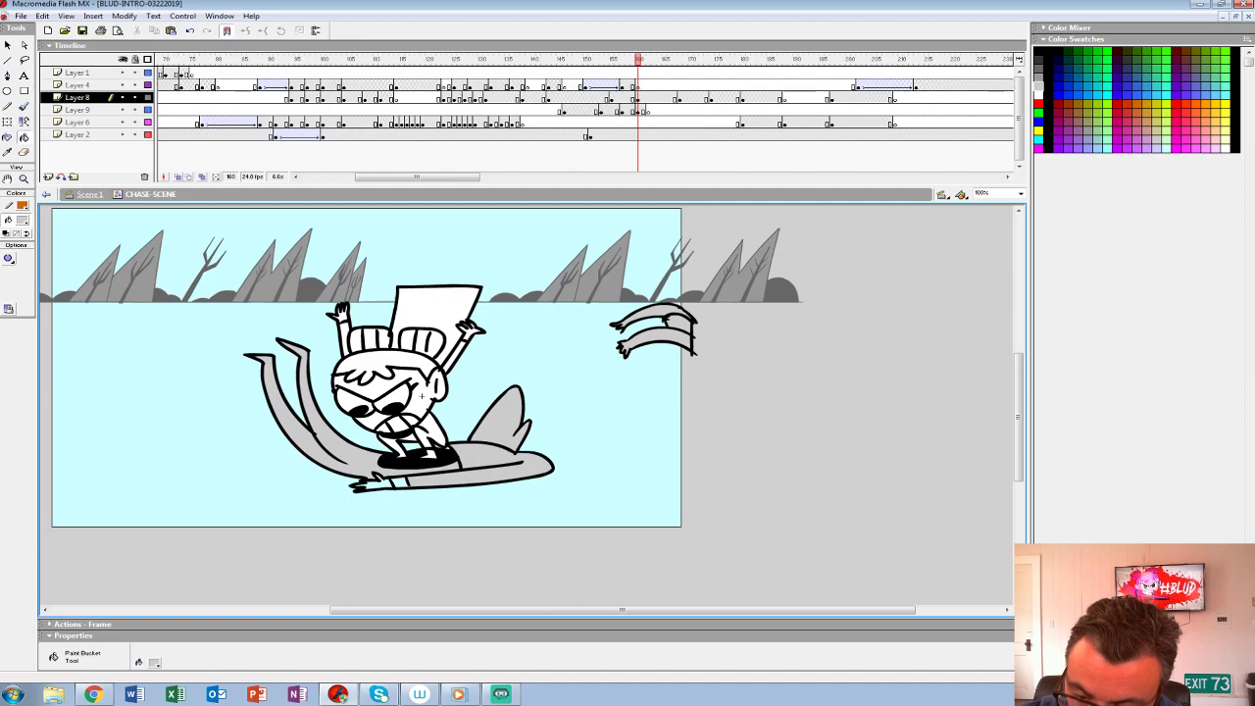
left_click(400, 483)
left_click(381, 483)
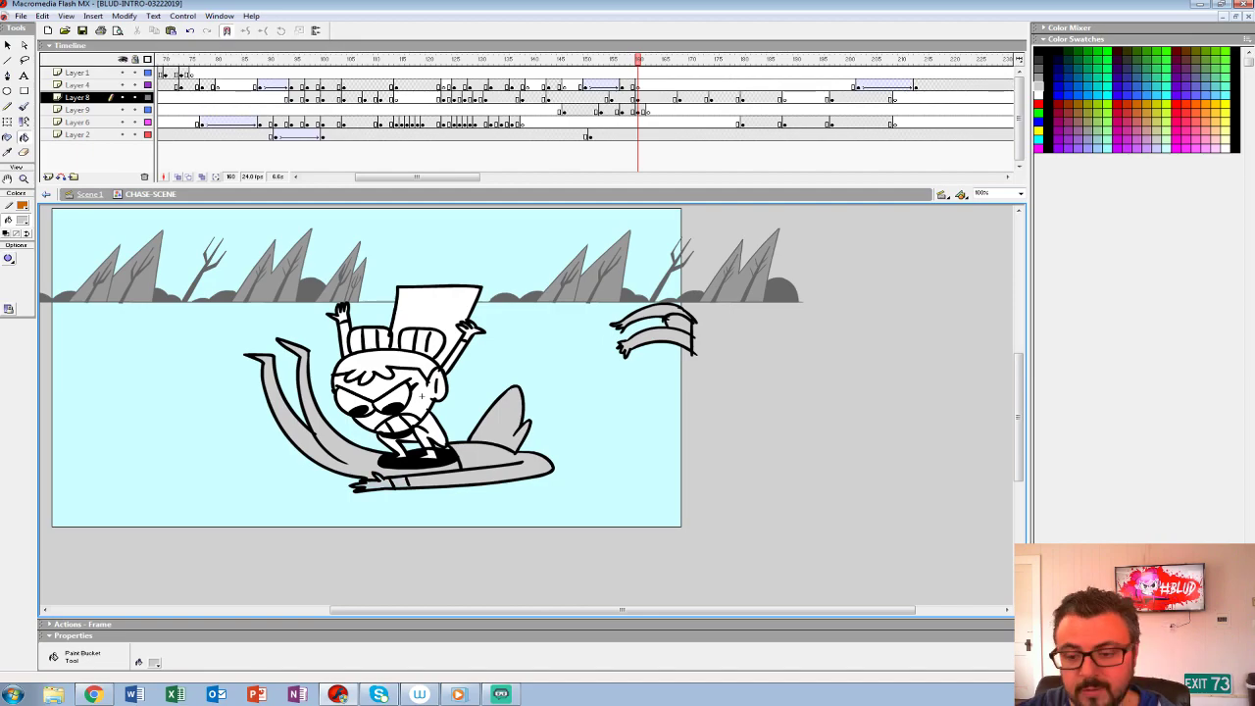
- Replay the lunge from frame 145 and group the coloured girl and creature artwork on frame 160
left_click(560, 86)
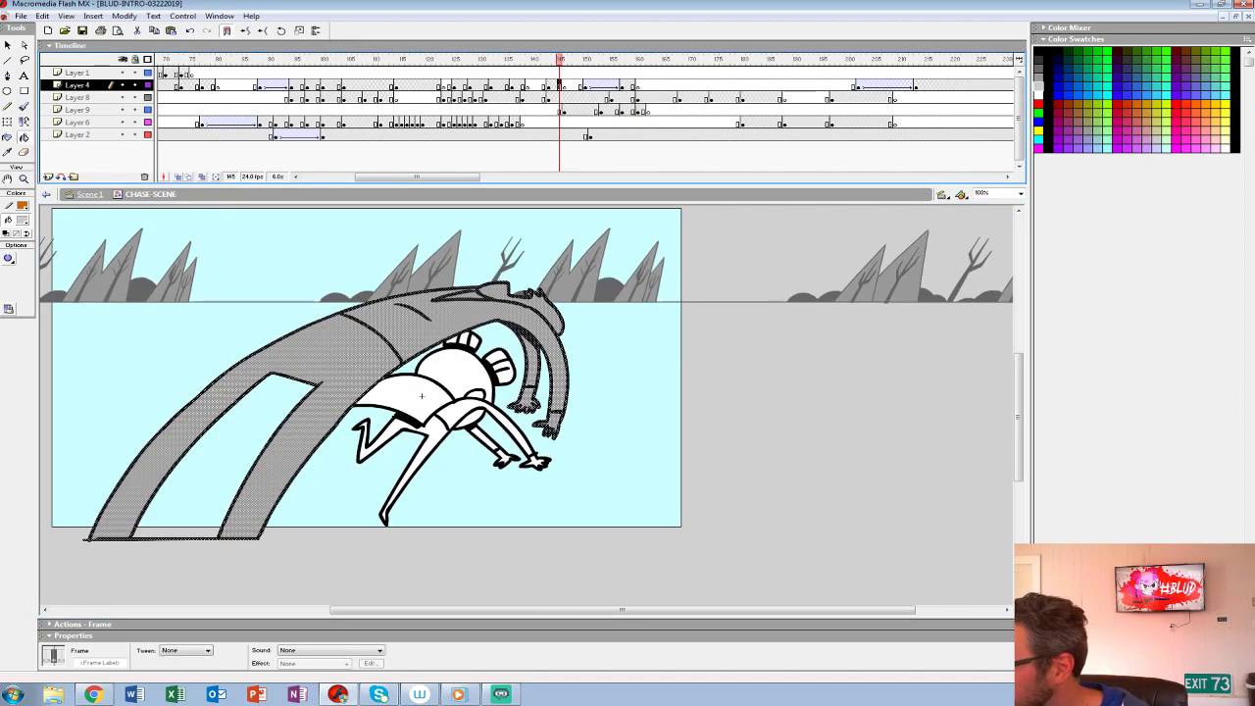
key("Return")
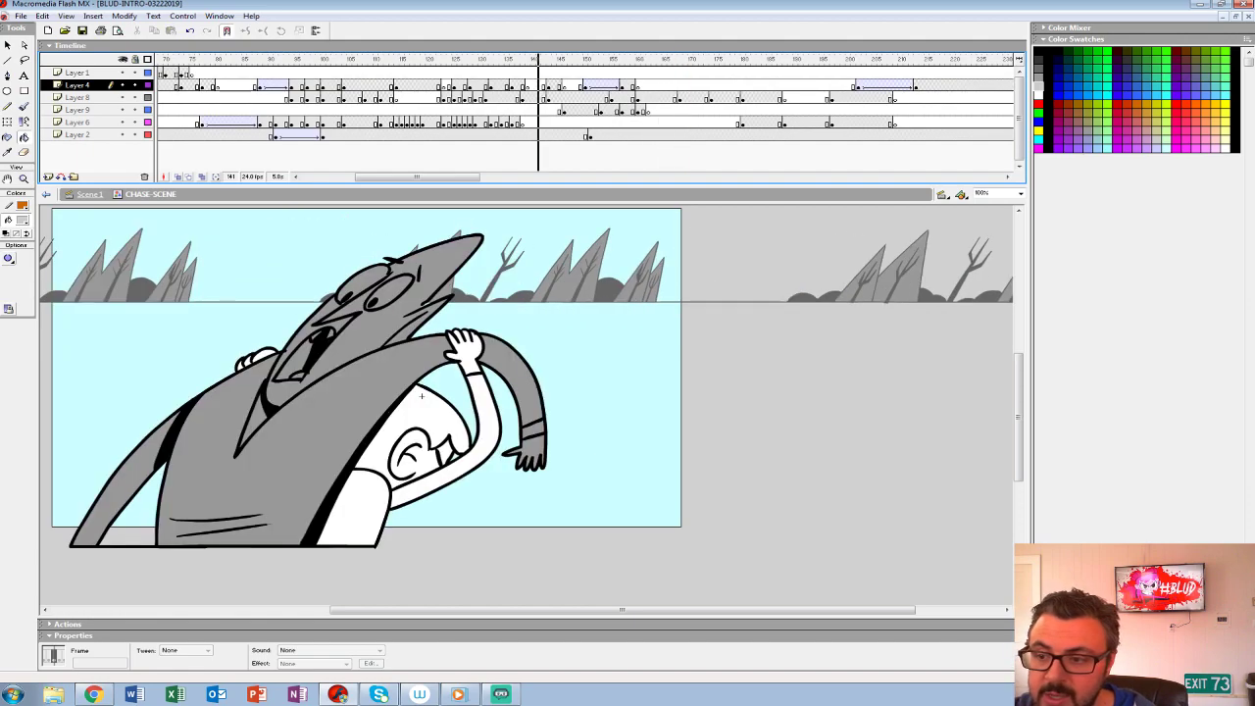
key("Return")
left_click(637, 98)
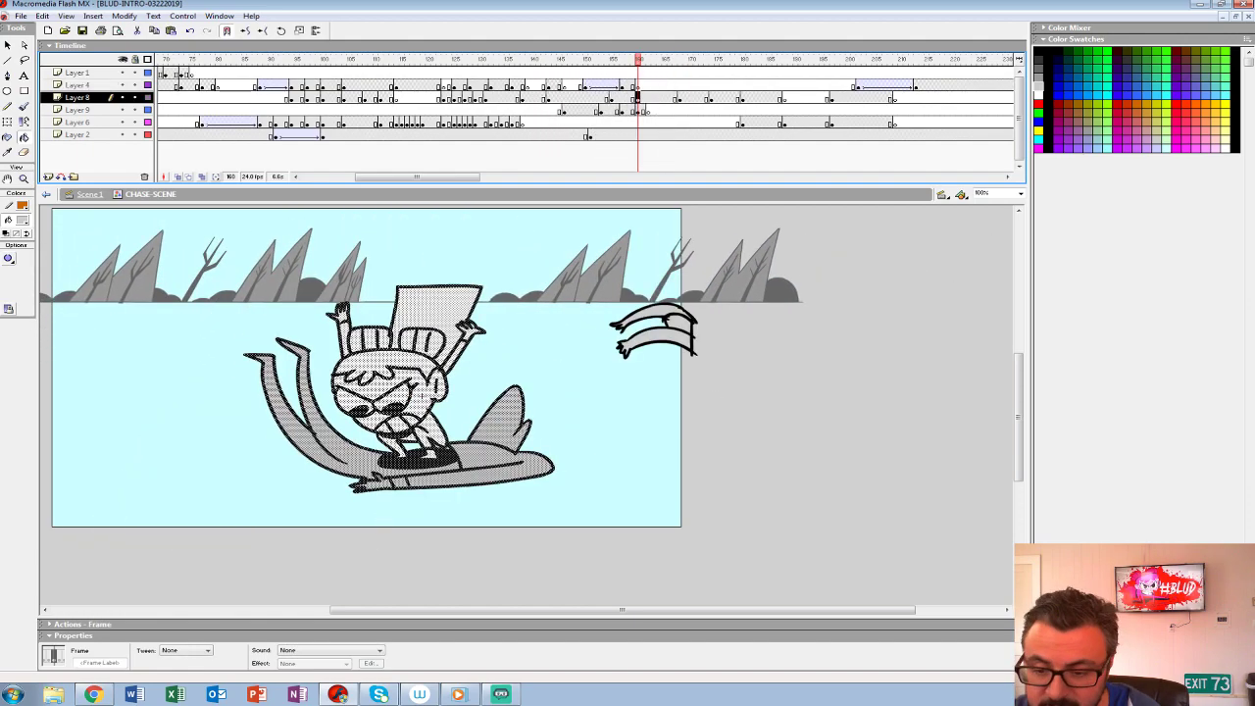
key("ctrl+g")
- Replay the chase from several earlier frames through the new riding pose to check its timing
left_click_drag(637, 59, 665, 59)
left_click(637, 98)
left_click(593, 87)
key("Return")
key("Return")
left_click(233, 87)
key("Return")
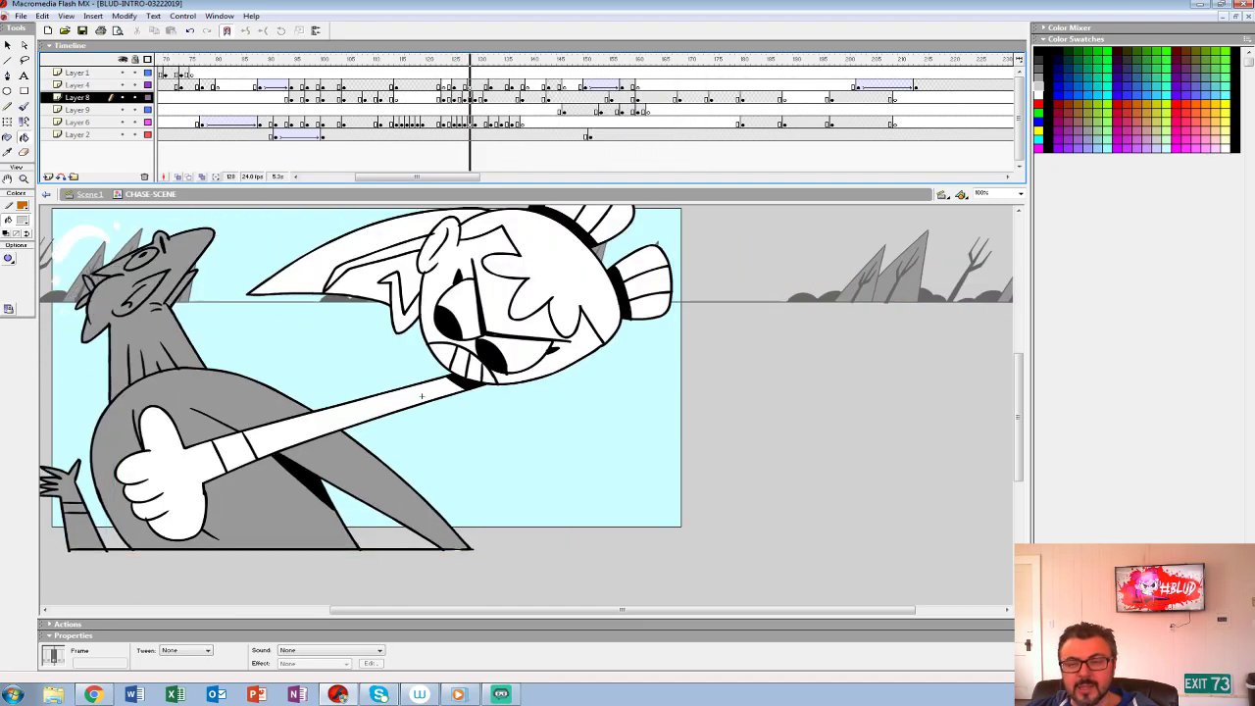
key("Return")
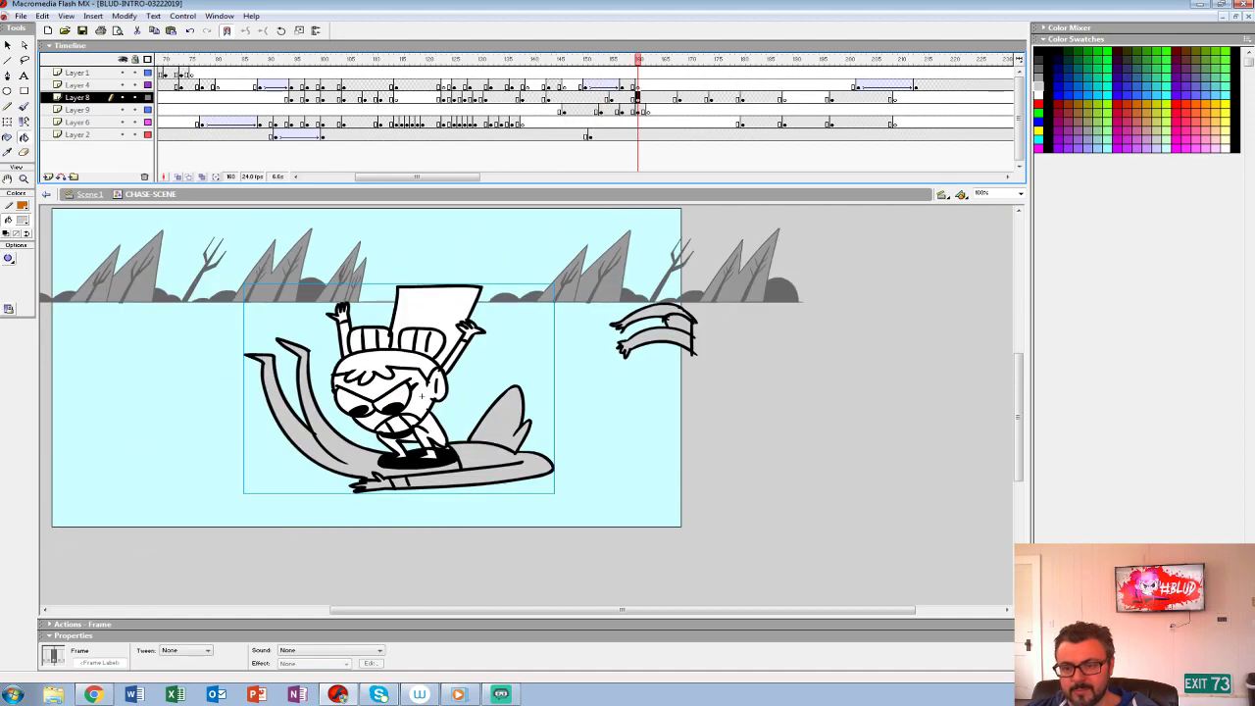
mouse_move(422, 396)
left_mouse_down()
mouse_move(441, 368)
mouse_move(410, 393)
left_mouse_up()
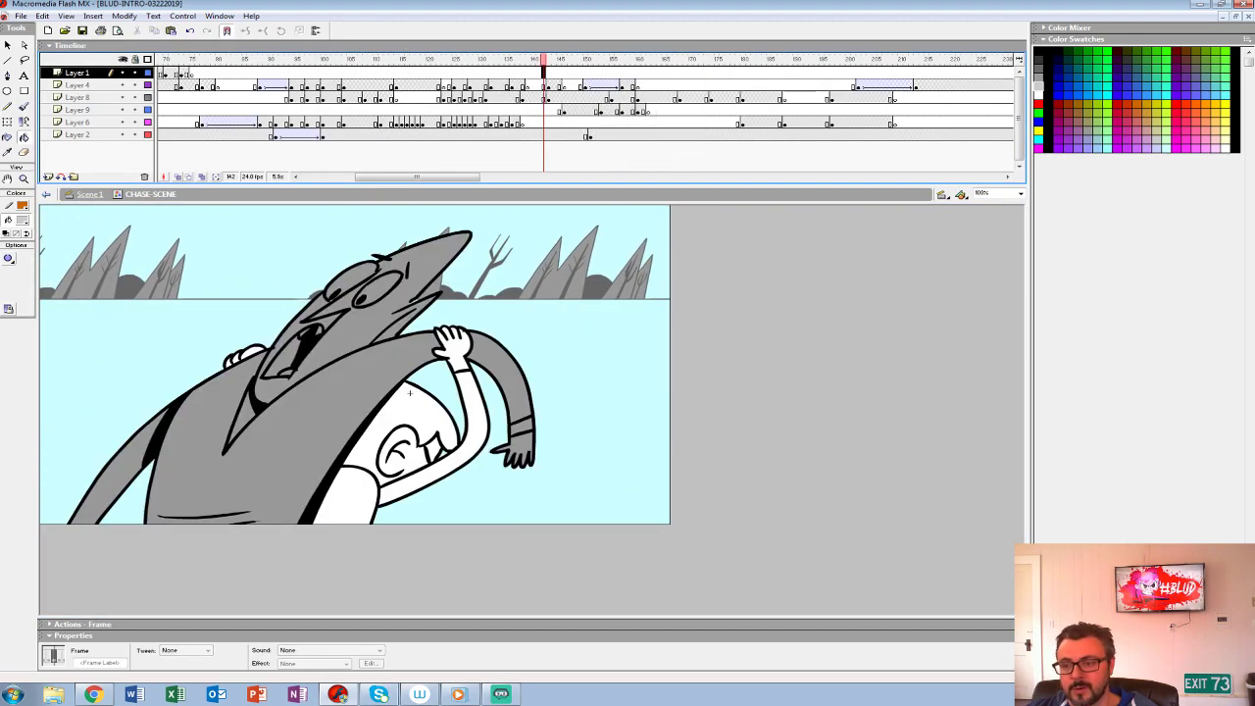
key("Return")
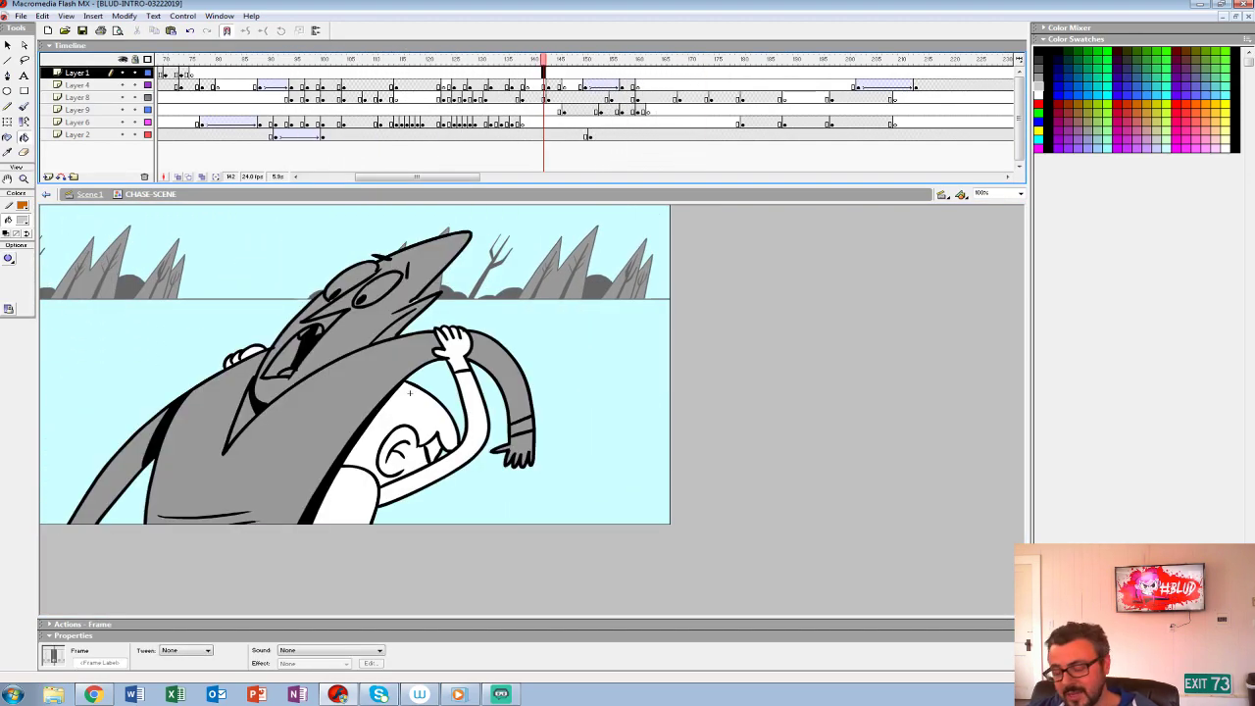
key("Return")
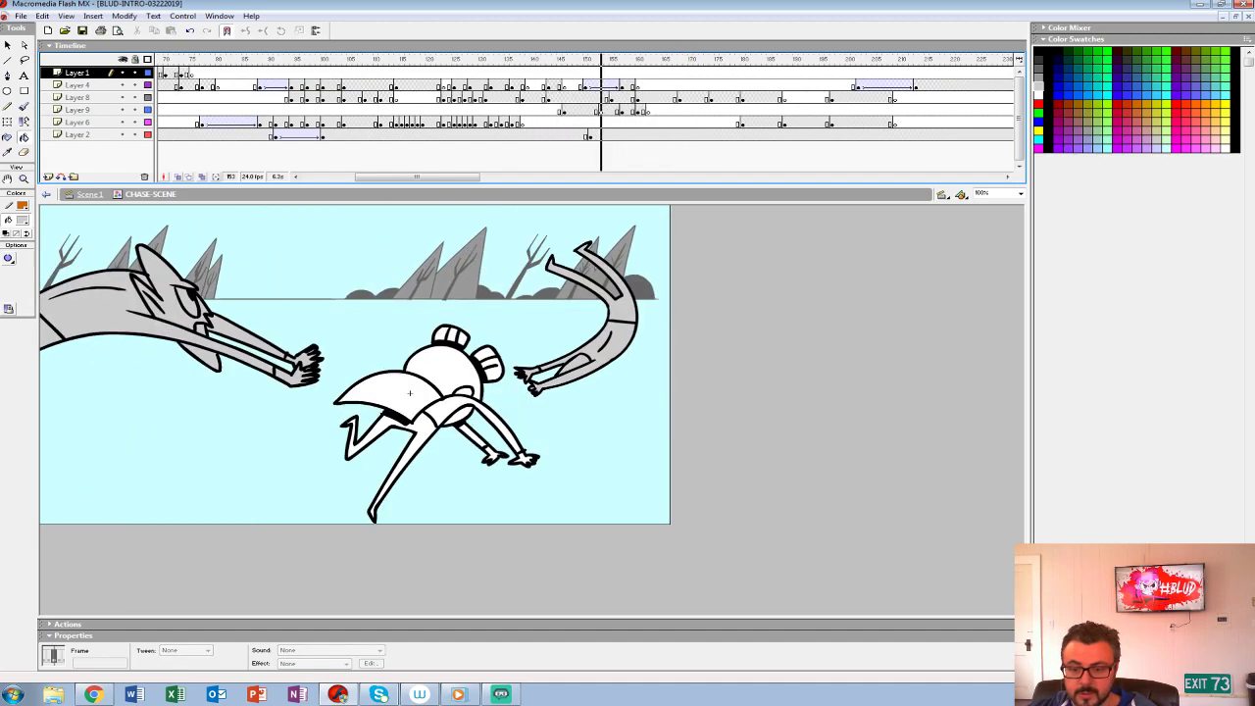
left_click(642, 85)
left_click(637, 98)
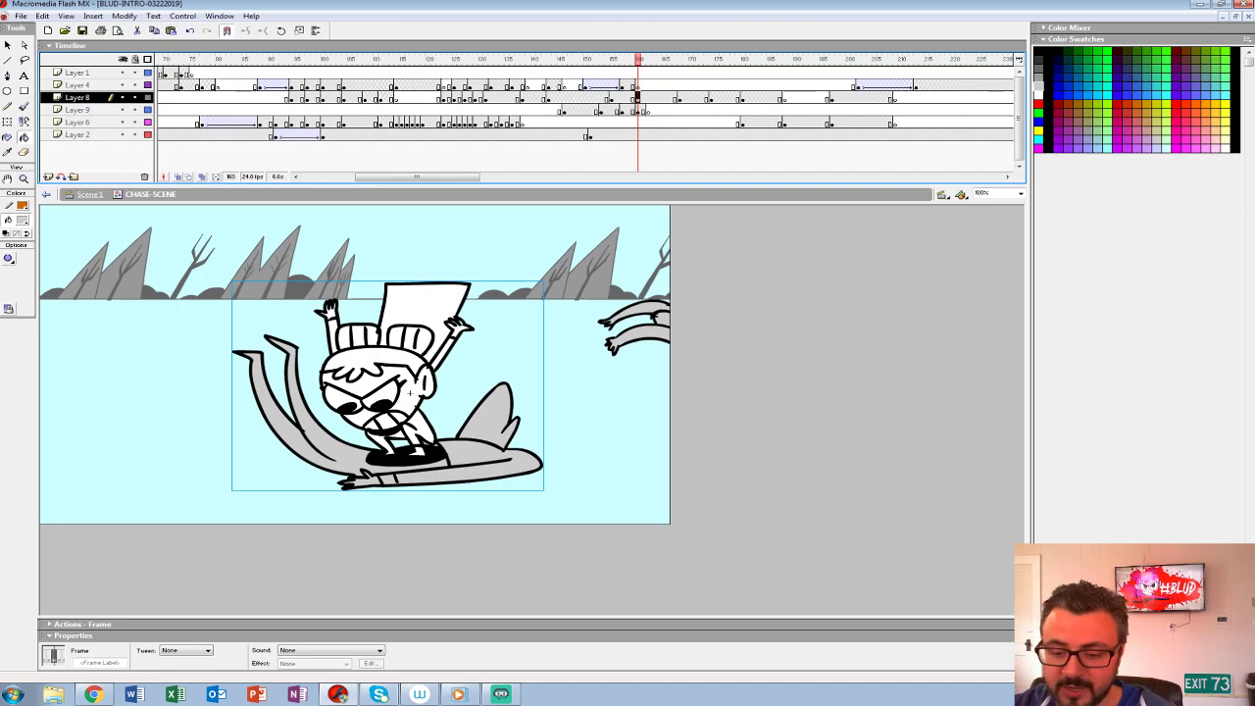
key("Return")
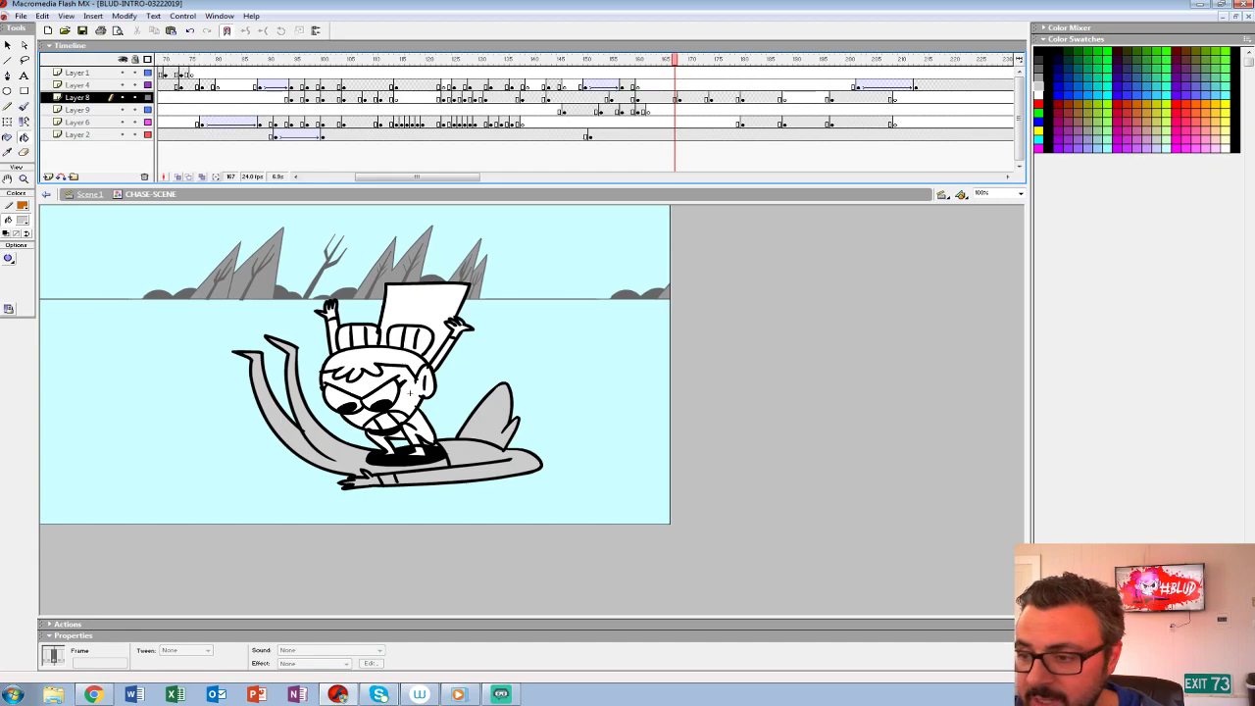
- Set up a white brush on frame 160 of Layer 4, with Layers 8, 9 and 6 locked
left_click(21, 220)
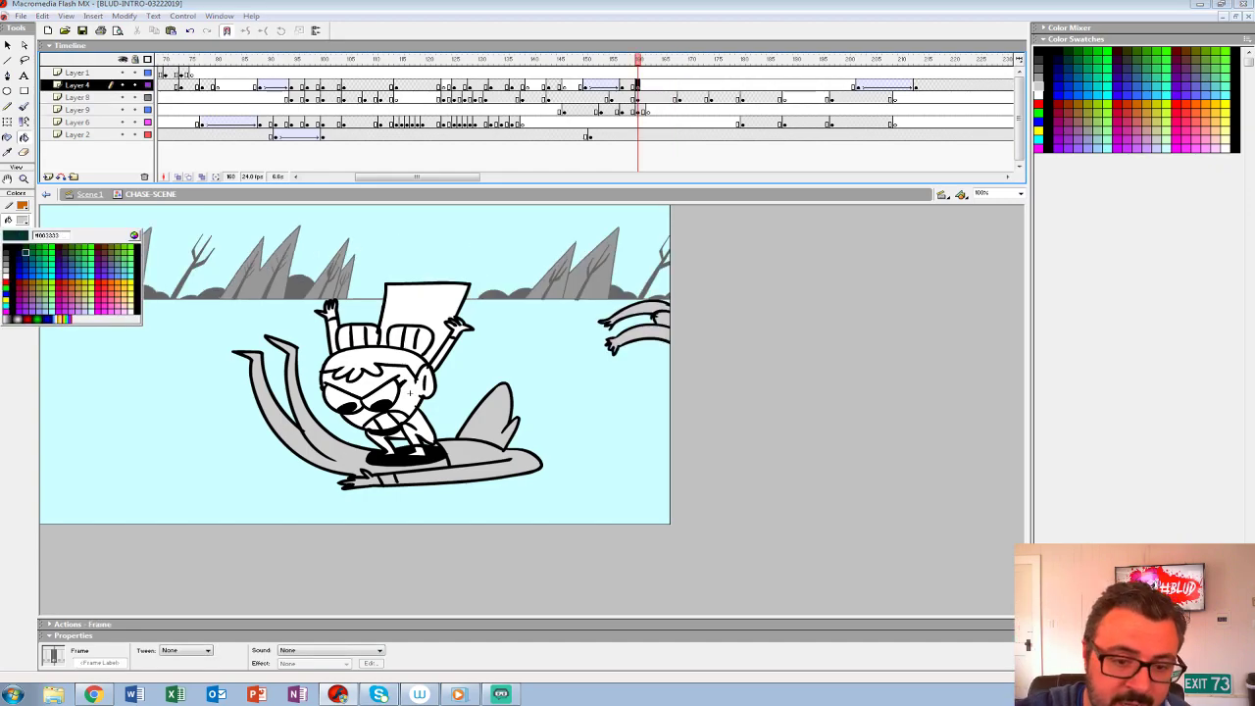
left_click(5, 279)
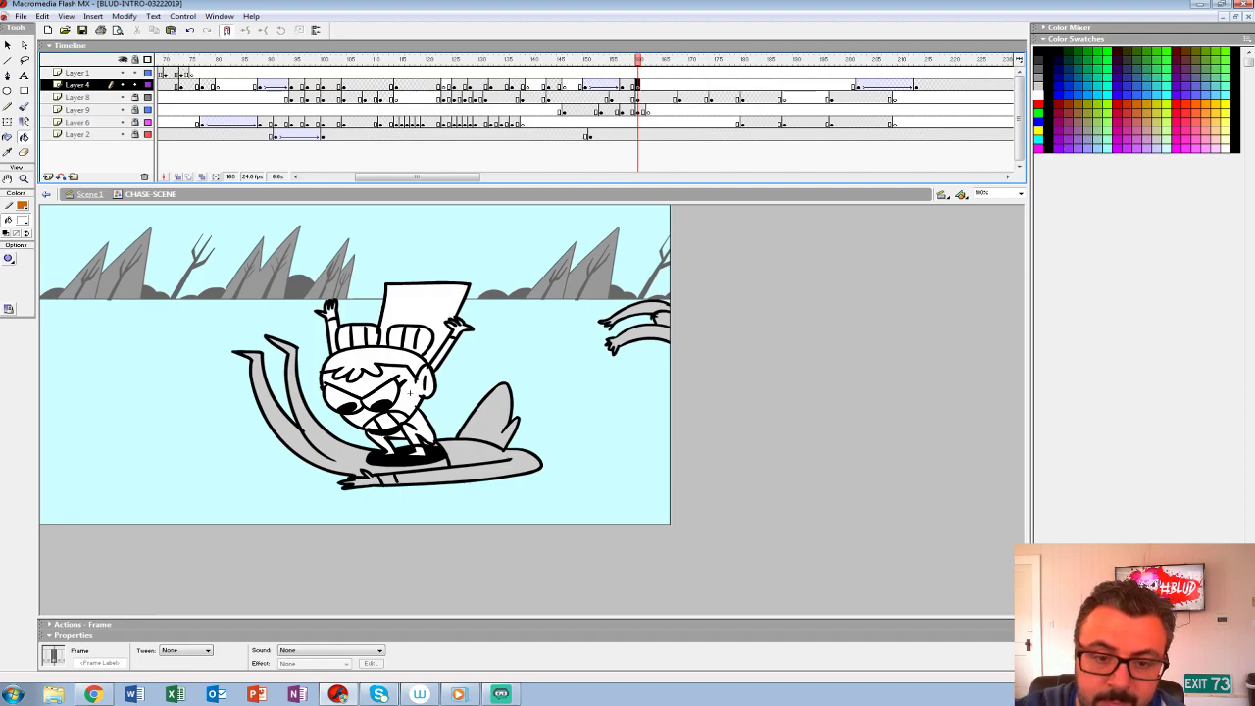
key("b")
left_click_drag(559, 474, 583, 437)
key("ctrl+z")
left_click(611, 98)
left_click(638, 98)
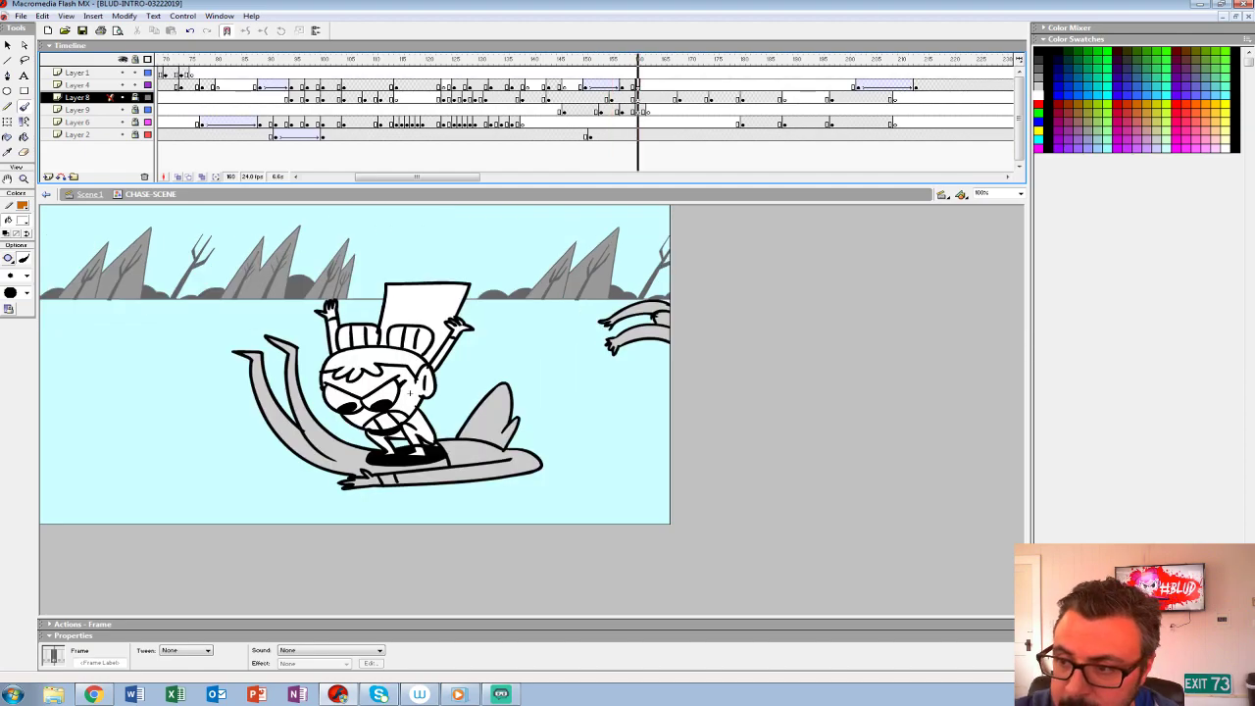
left_click(637, 85)
- Try a few short white speed strokes behind the creature's legs, and undo them
left_click_drag(153, 474, 289, 474)
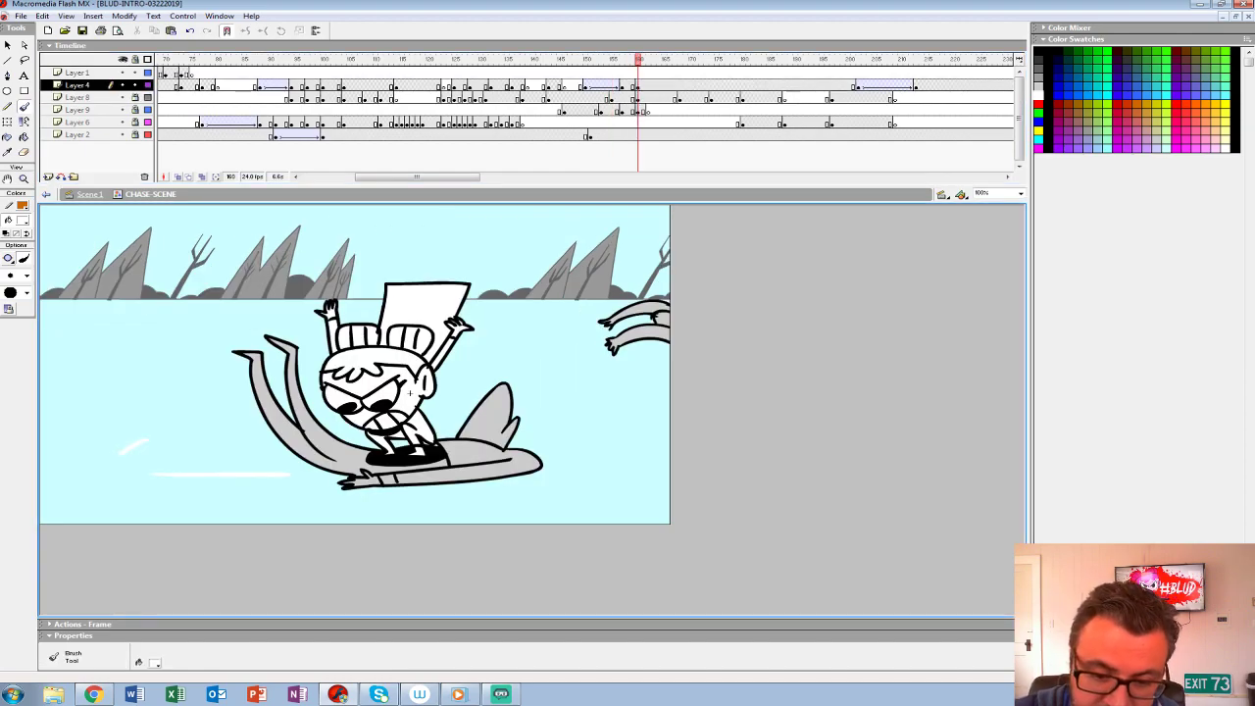
mouse_move(155, 415)
left_mouse_down()
mouse_move(153, 458)
mouse_move(181, 465)
left_mouse_up()
key("ctrl+z")
key("ctrl+z")
- Try a white splash cloud behind the creature's legs on frame 160, outlined along its underside and filled white
left_click_drag(462, 481, 202, 488)
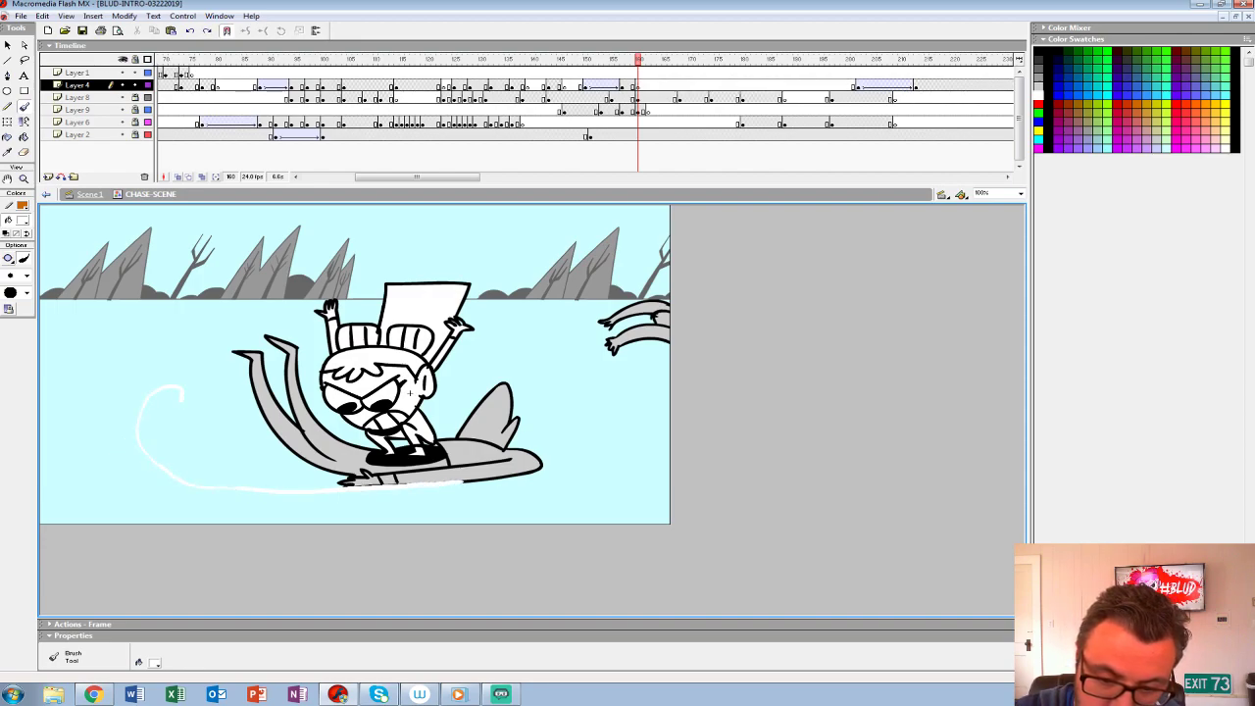
mouse_move(245, 412)
left_mouse_down()
mouse_move(294, 465)
mouse_move(343, 481)
mouse_move(533, 481)
mouse_move(250, 493)
mouse_move(101, 479)
mouse_move(152, 458)
left_mouse_up()
key("k")
left_click(145, 472)
left_click(211, 457)
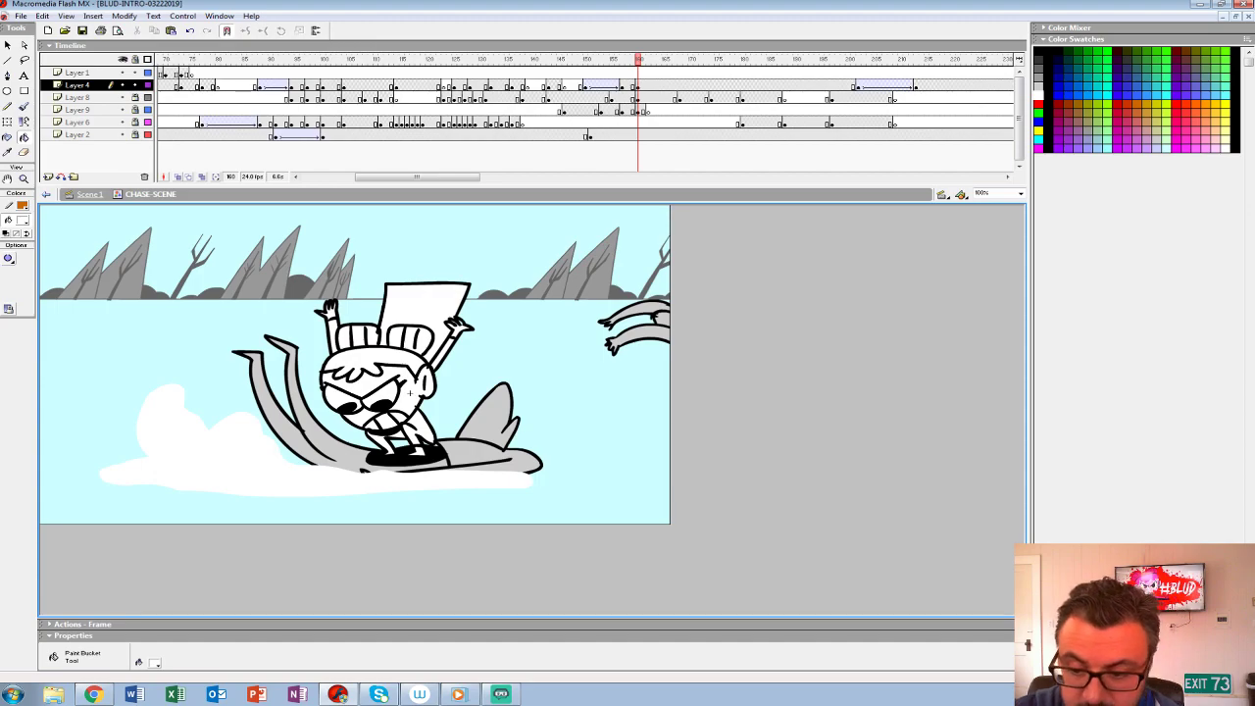
- Add a Layer 4 keyframe at frame 163, clear its splash, and turn on onion skinning
key("Return")
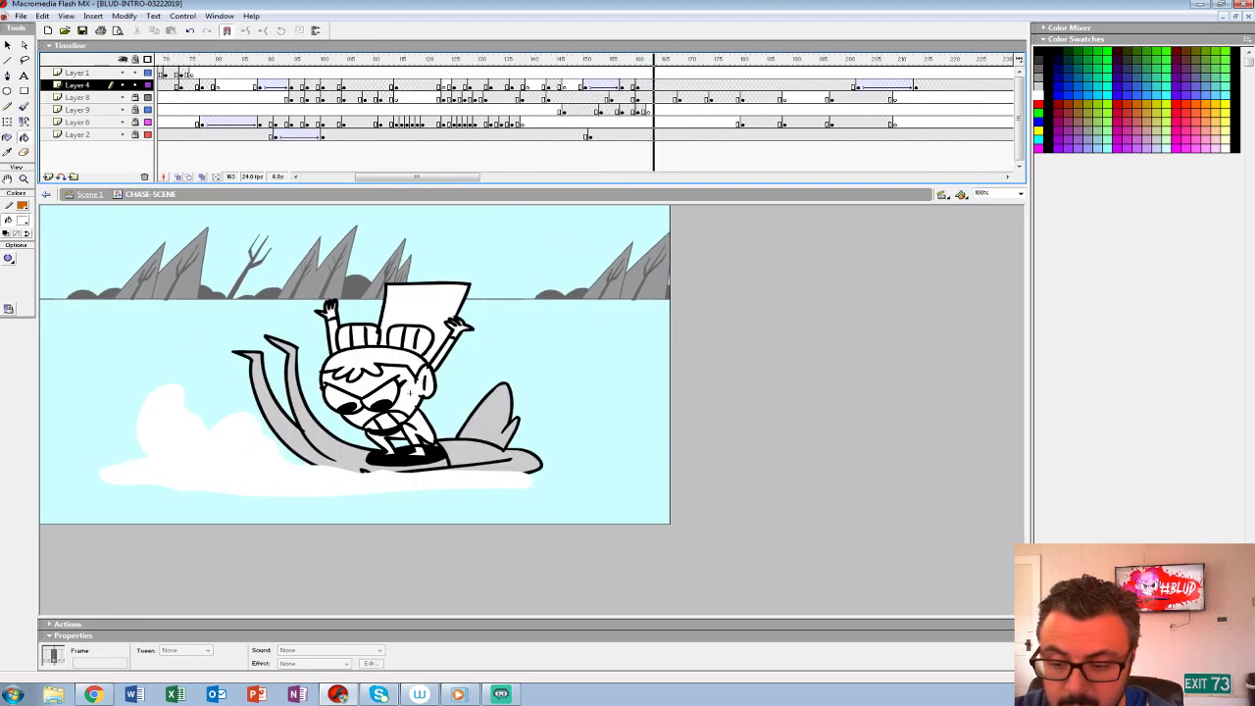
key("Return")
key("ctrl+a")
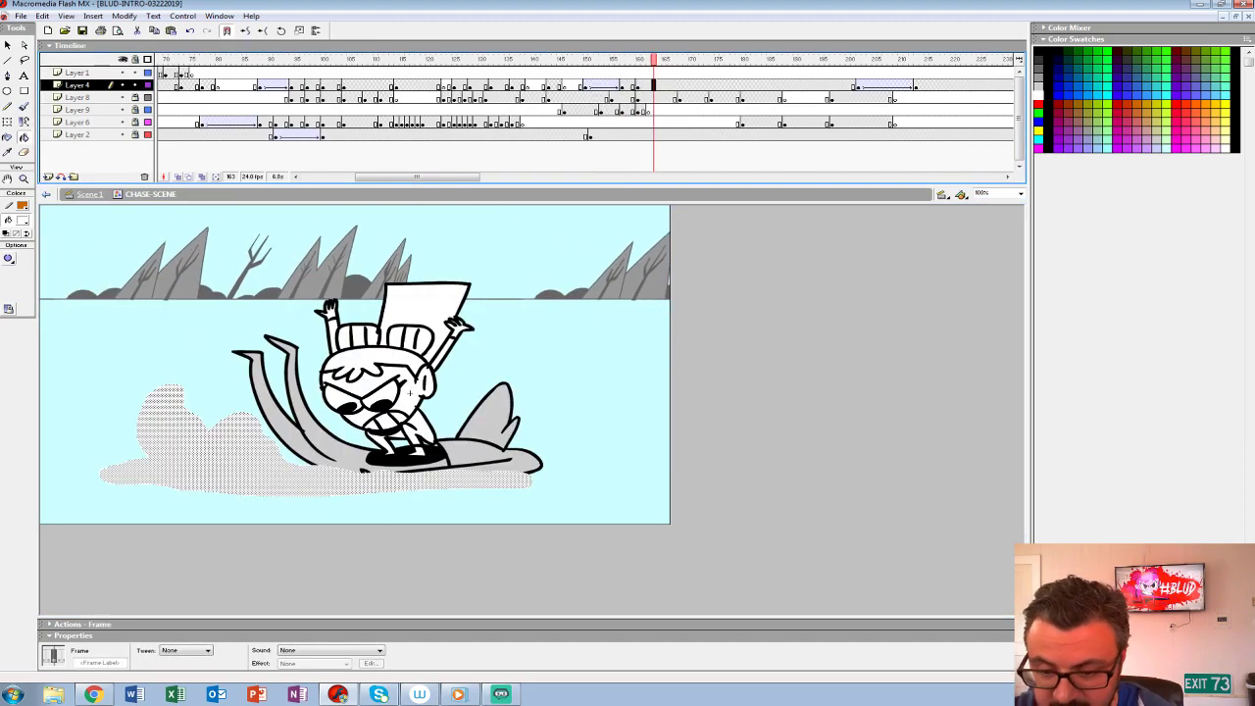
key("Delete")
key("ctrl+shift+w")
left_click_drag(595, 444, 641, 353)
key("b")
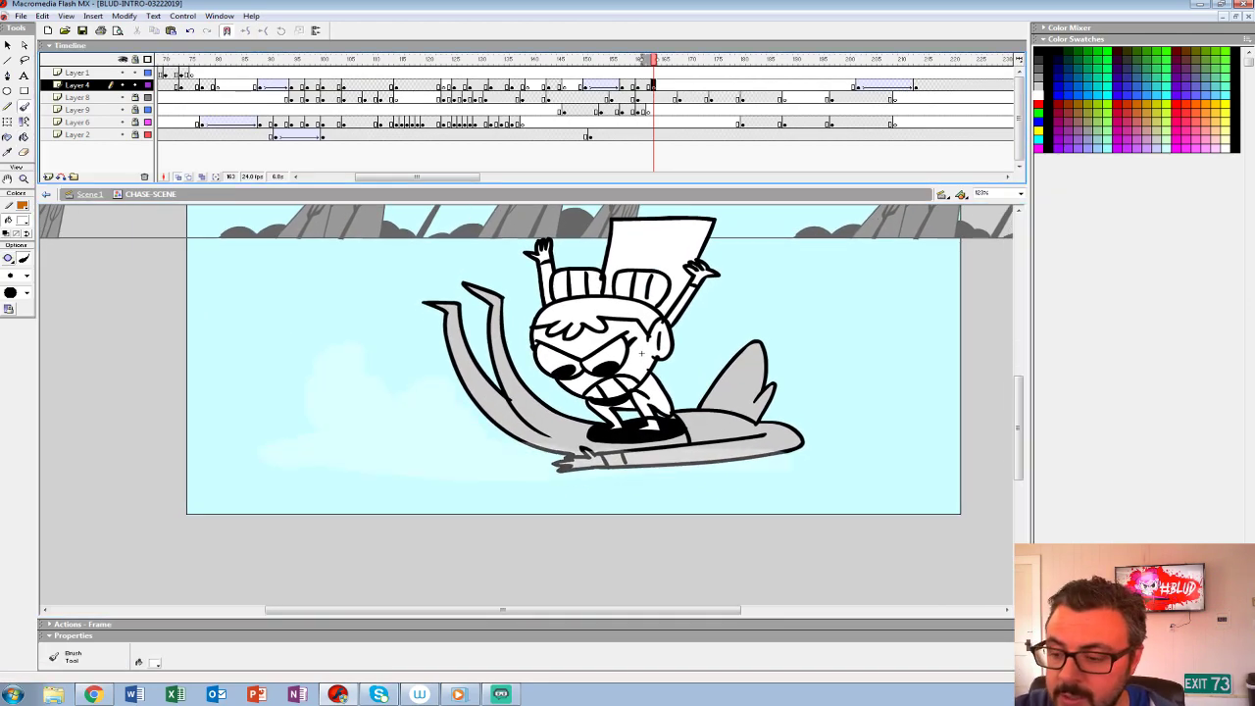
left_click_drag(641, 353, 529, 431)
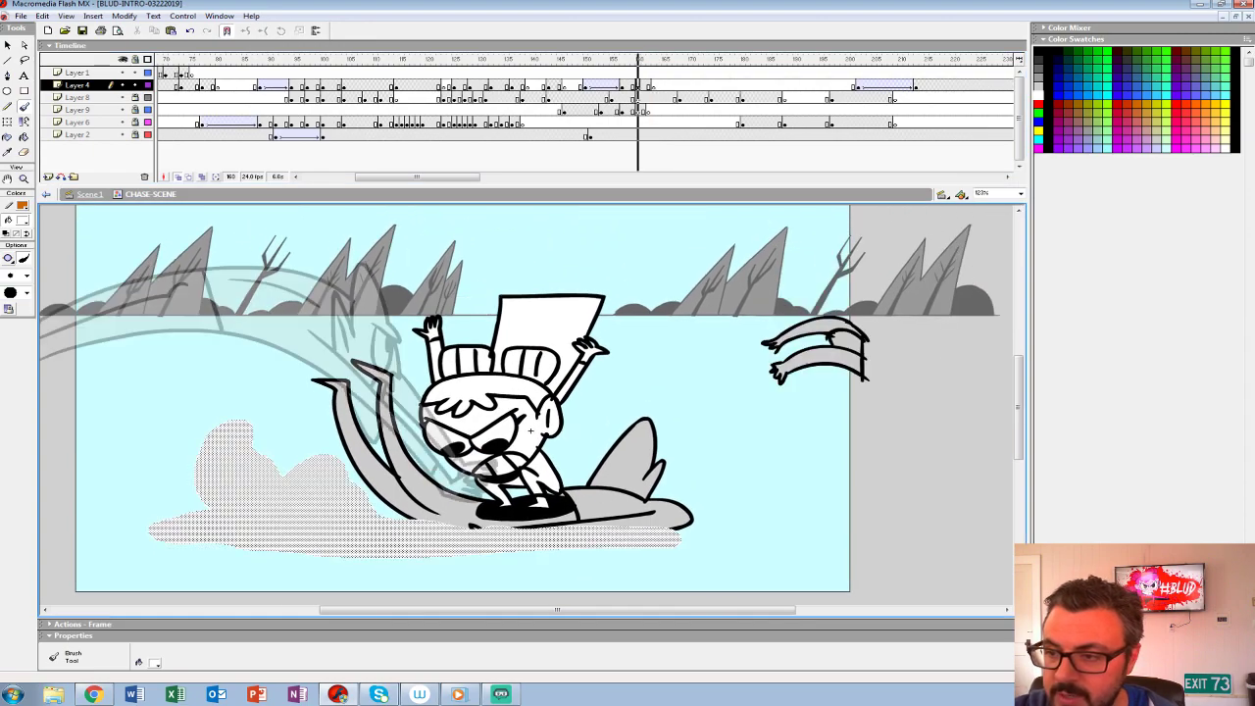
- Compare the frames around the riding pose and delete the splash from frame 160 of Layer 4
key("comma")
key("comma")
key("comma")
key("period")
key("period")
key("period")
key("Delete")
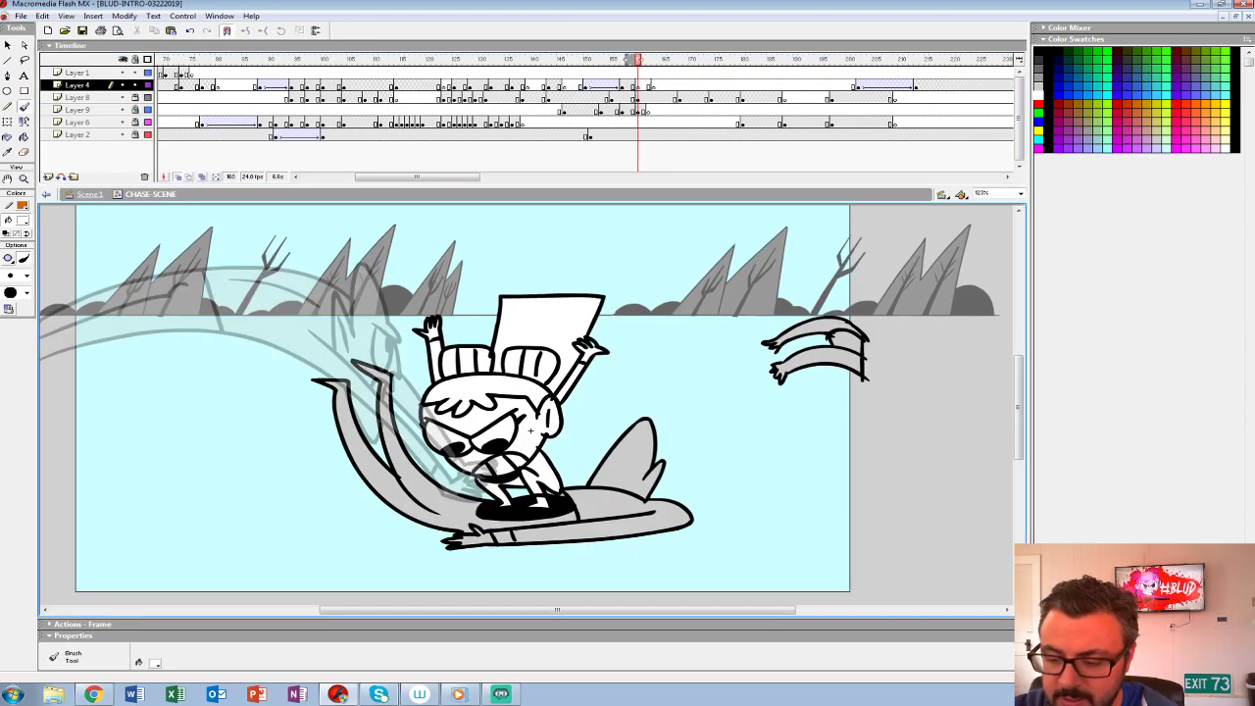
- Try several white water lines beneath the creature on frame 160, and undo them
left_click_drag(531, 430, 465, 415)
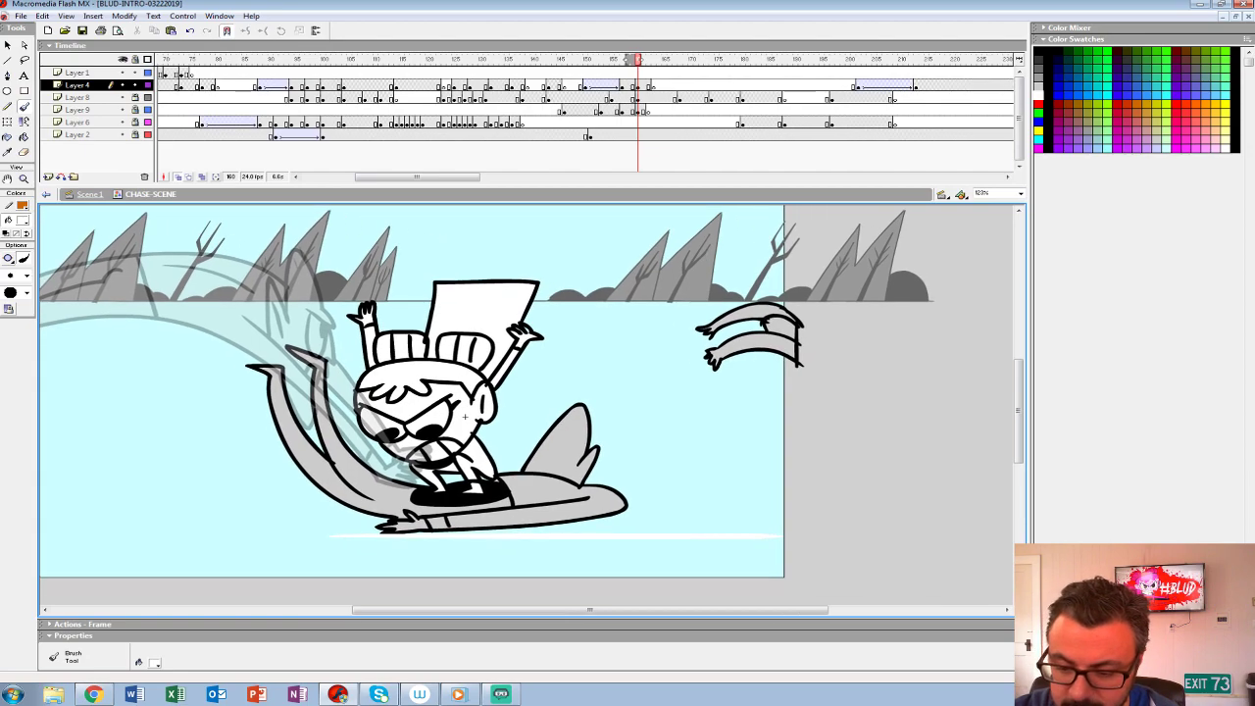
left_click_drag(339, 533, 824, 532)
key("ctrl+z")
left_click_drag(308, 540, 729, 541)
mouse_move(307, 540)
left_mouse_down()
mouse_move(365, 522)
mouse_move(515, 517)
left_mouse_up()
key("ctrl+z")
key("ctrl+z")
left_click_drag(251, 530, 594, 529)
key("ctrl+z")
- Outline a long, low white splash under the creature, rising into a cloud beyond its head, and fill it white
left_click_drag(257, 539, 527, 538)
mouse_move(302, 521)
left_mouse_down()
mouse_move(603, 497)
mouse_move(656, 485)
mouse_move(655, 447)
mouse_move(777, 431)
mouse_move(863, 496)
mouse_move(868, 518)
mouse_move(848, 537)
mouse_move(500, 540)
left_mouse_up()
key("k")
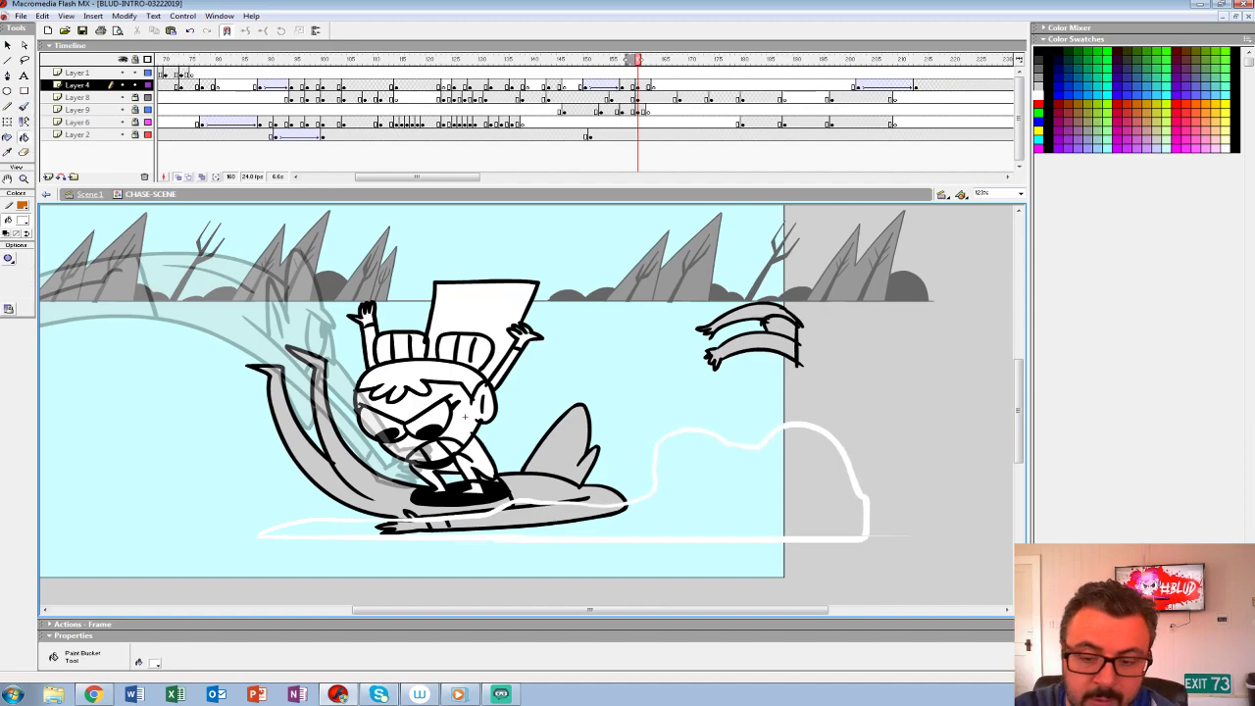
left_click(677, 510)
key("ctrl+1")
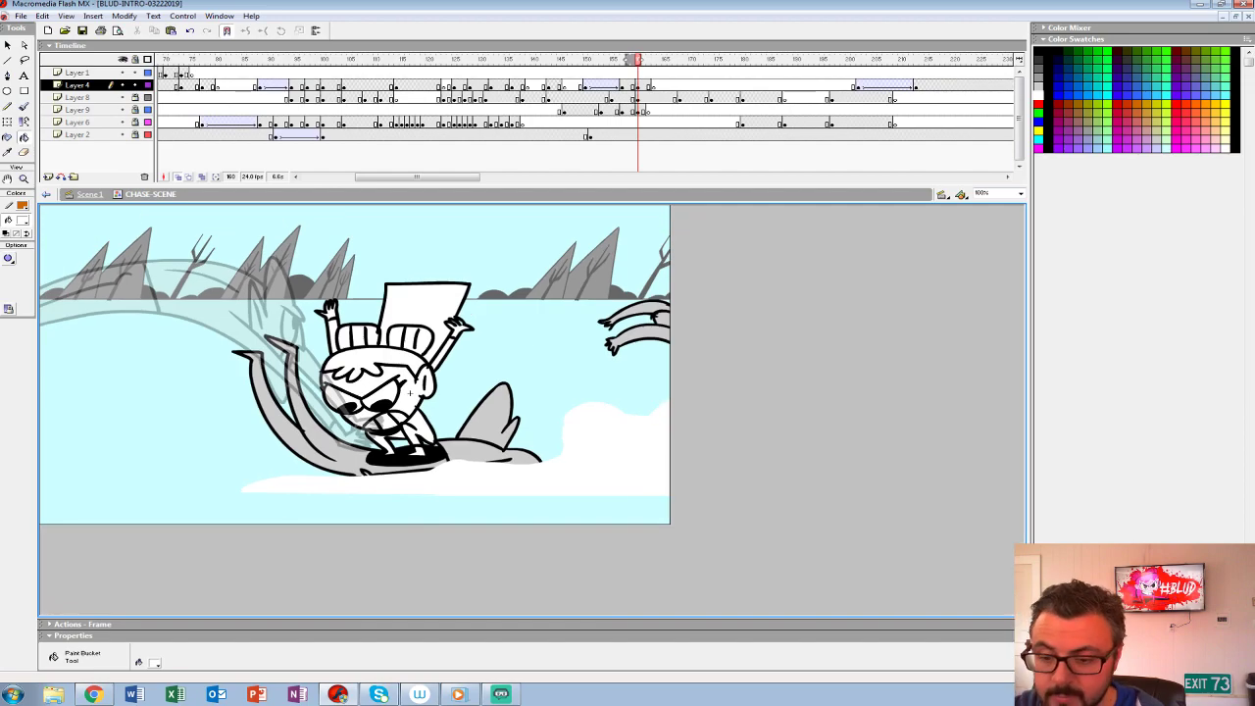
- Clear the Layer 4 keyframe at frame 163 so the new splash holds longer
key("Return")
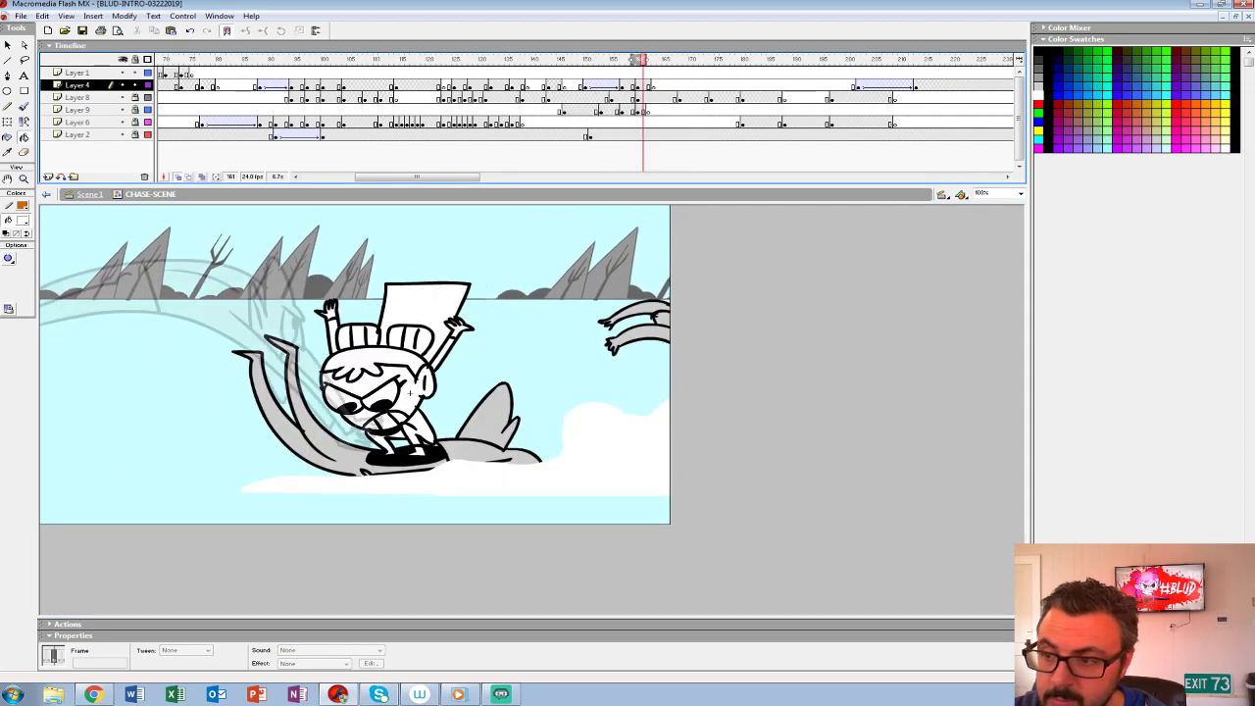
key("period")
key("period")
key("shift+F6")
- Replay the lunge from several earlier frames to check the new splash's timing
key("comma")
key("comma")
key("comma")
key("comma")
key("comma")
key("comma")
key("comma")
key("comma")
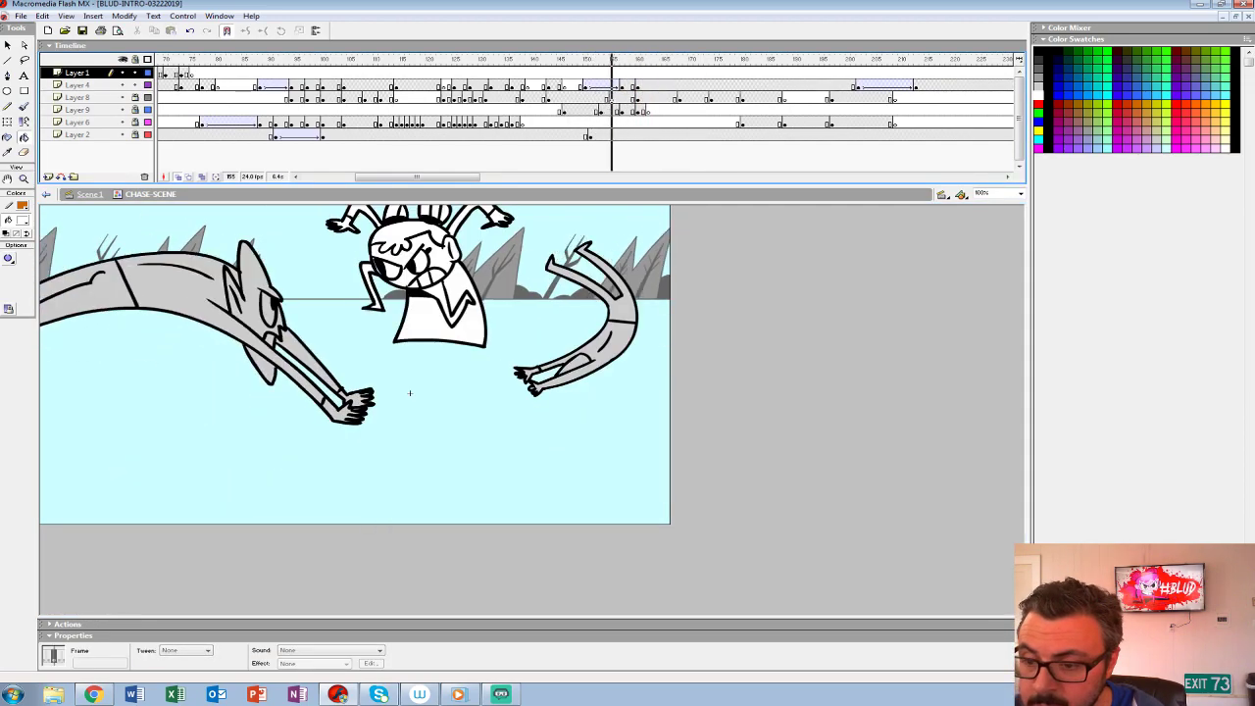
key("Return")
key("comma")
key("comma")
key("comma")
key("comma")
key("comma")
key("comma")
key("comma")
key("comma")
key("comma")
key("comma")
key("Return")
key("Return")
- Key the splash at frame 164 of Layer 4 and clear it from frame 160
key("F6")
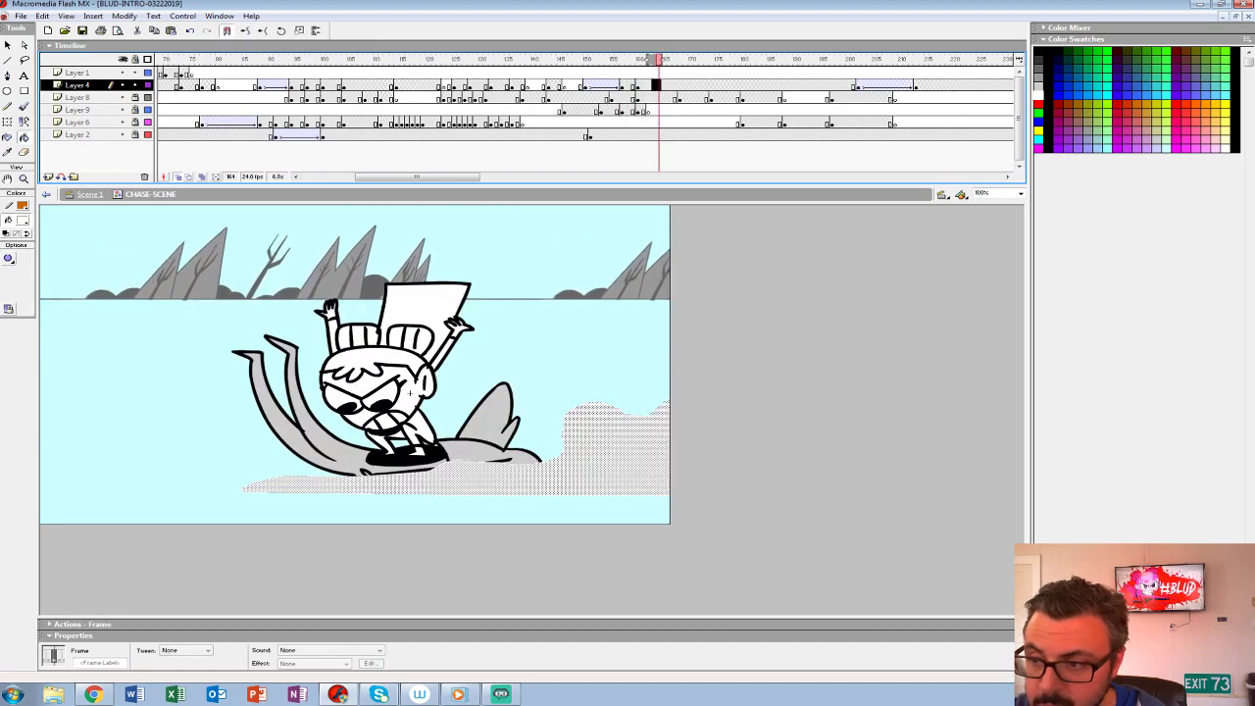
key("comma")
key("comma")
key("comma")
key("comma")
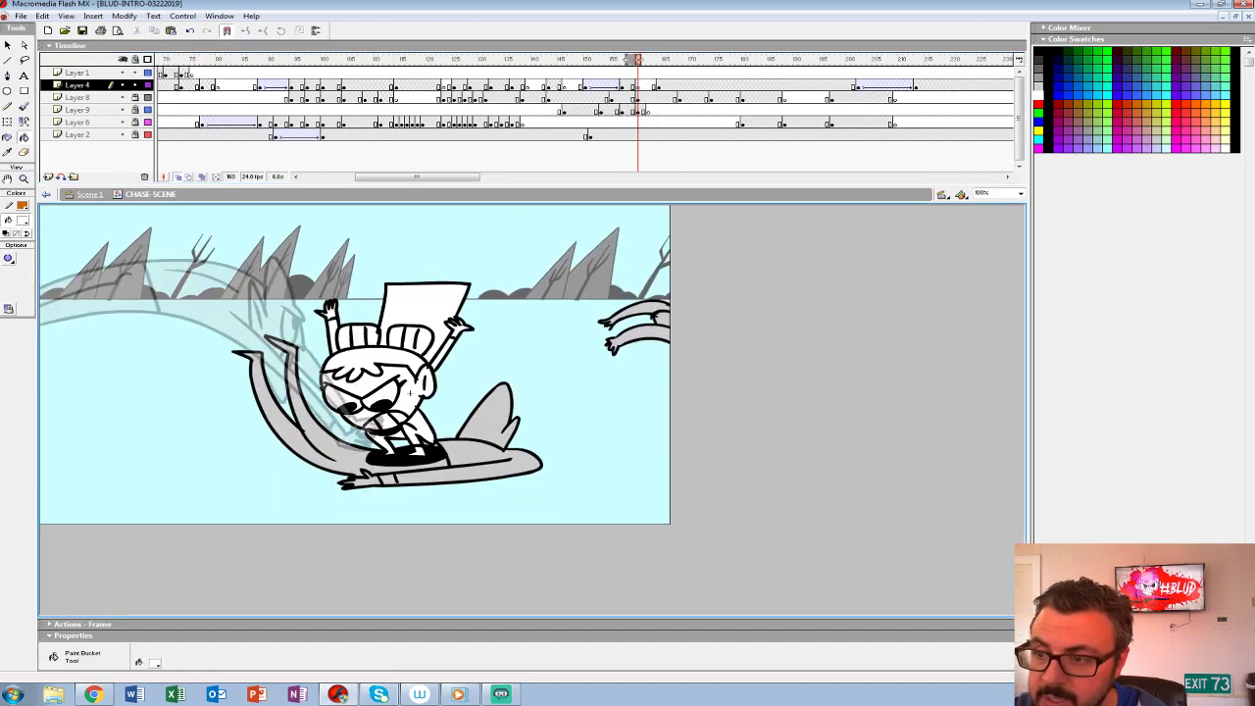
- Paint a smaller white splash cloud on frame 160 under the creature and in front of its head, and fill it white
key("period")
key("b")
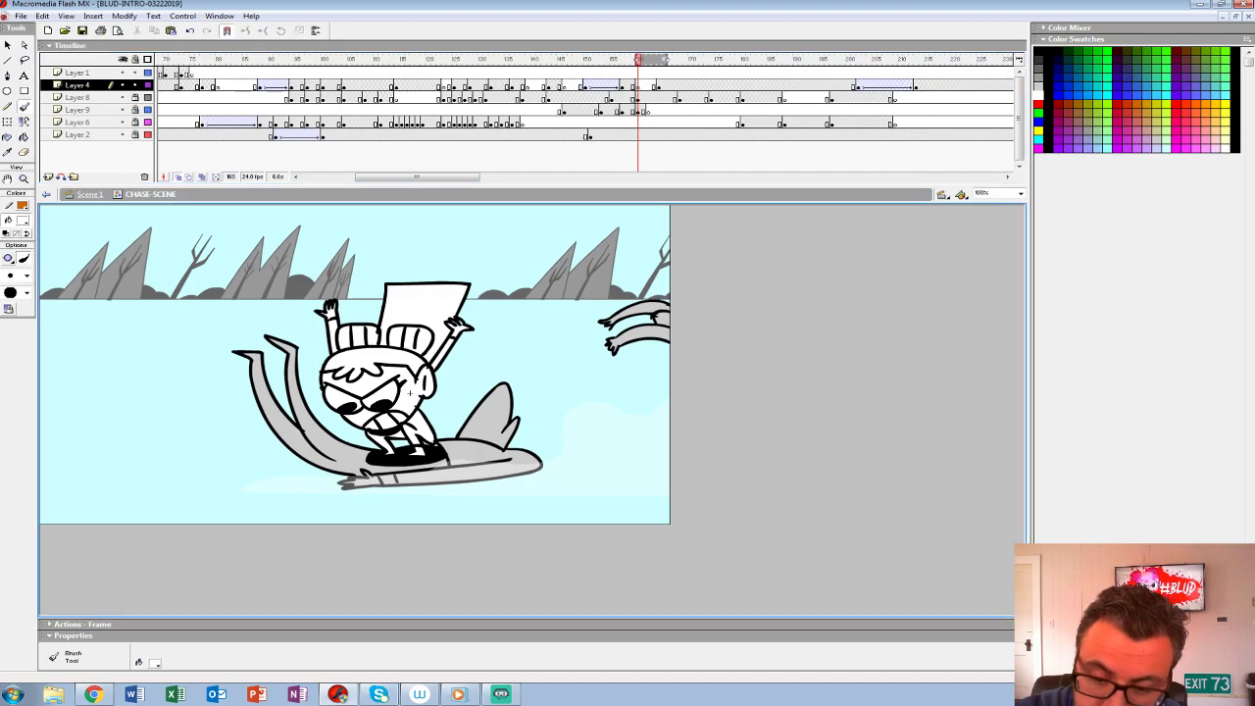
left_click_drag(359, 488, 581, 489)
mouse_move(628, 417)
left_mouse_down()
mouse_move(576, 397)
mouse_move(542, 407)
mouse_move(520, 439)
mouse_move(541, 464)
mouse_move(349, 487)
left_mouse_up()
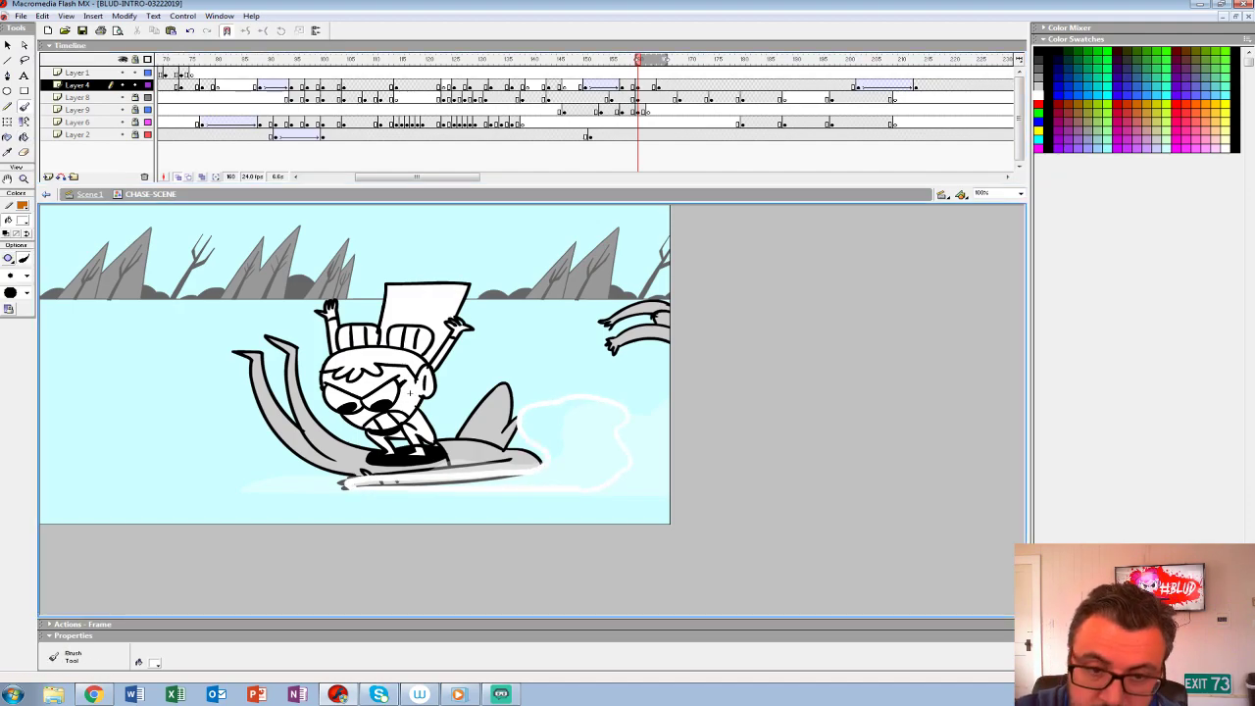
key("v")
key("k")
left_click(586, 447)
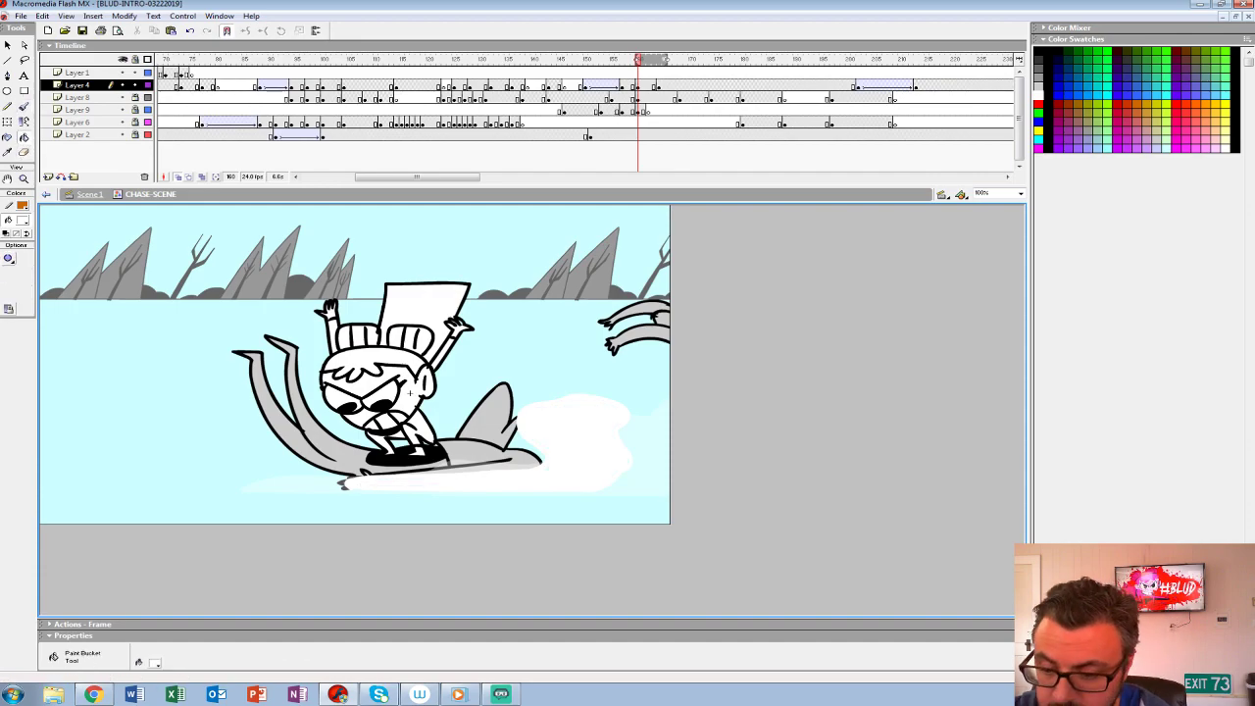
- Replay the splash from about frame 154, then key frame 168 of Layer 4 and clear its artwork
left_click(606, 73)
key("Return")
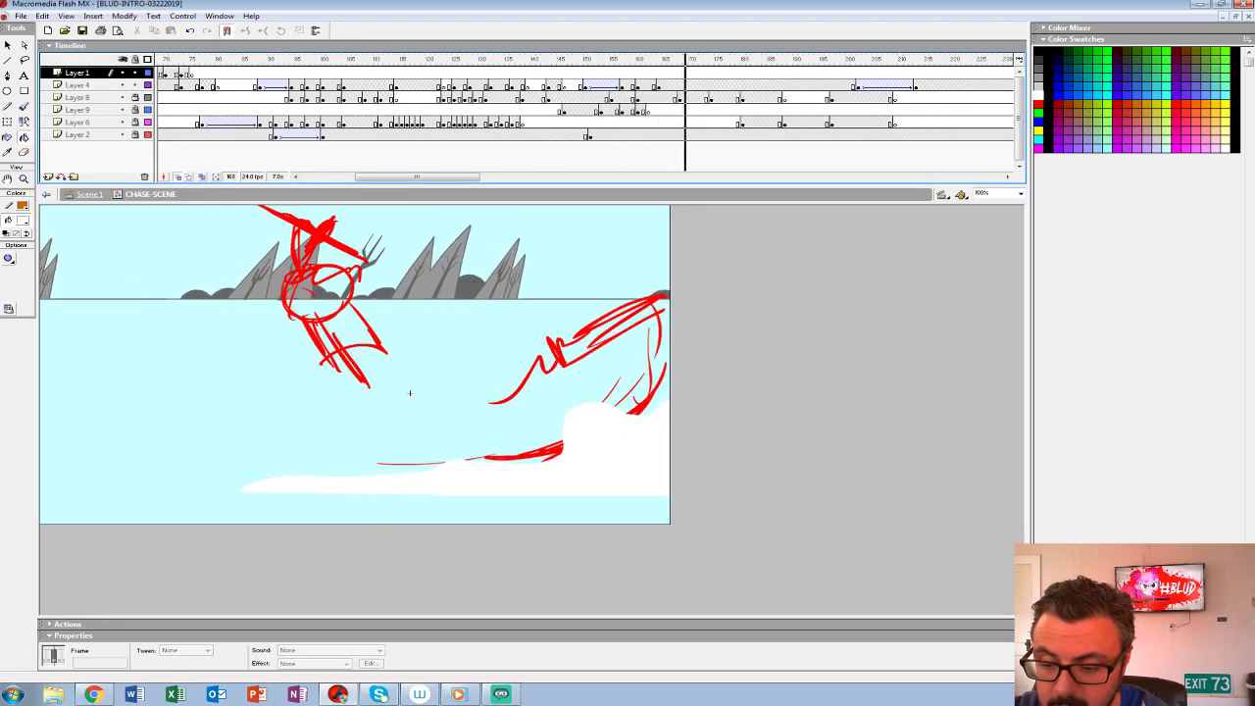
key("Down")
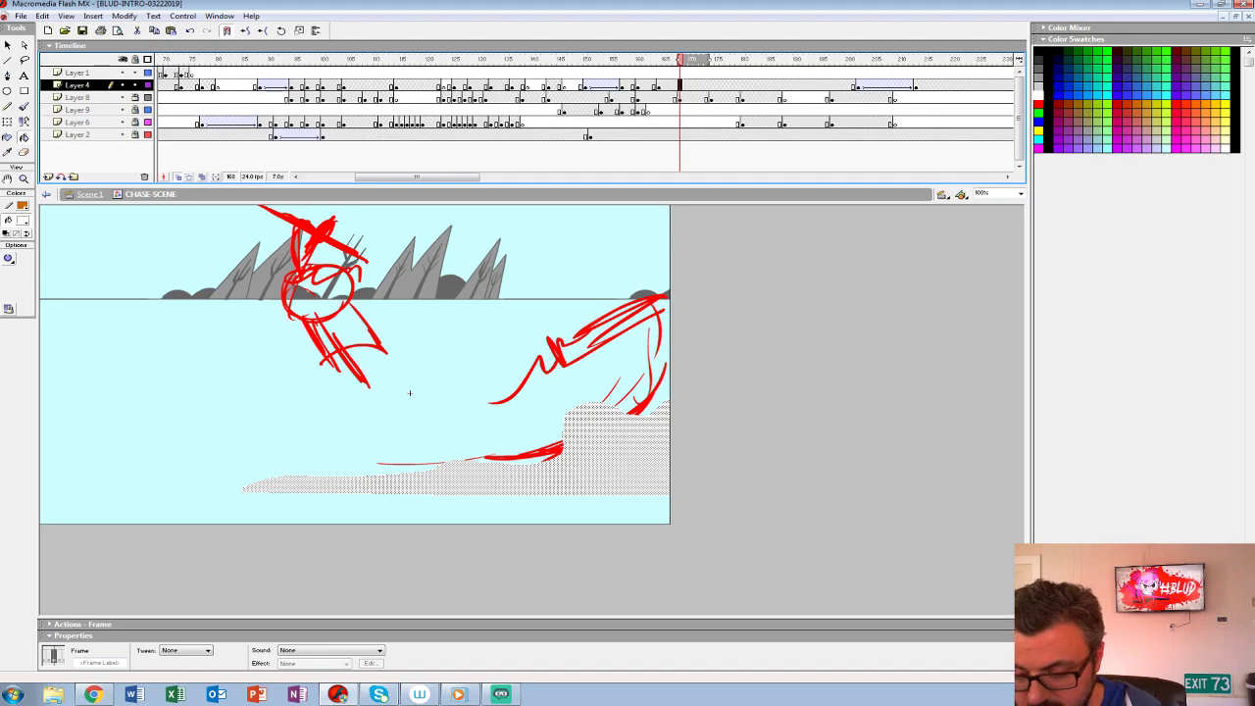
key("Delete")
key(".")
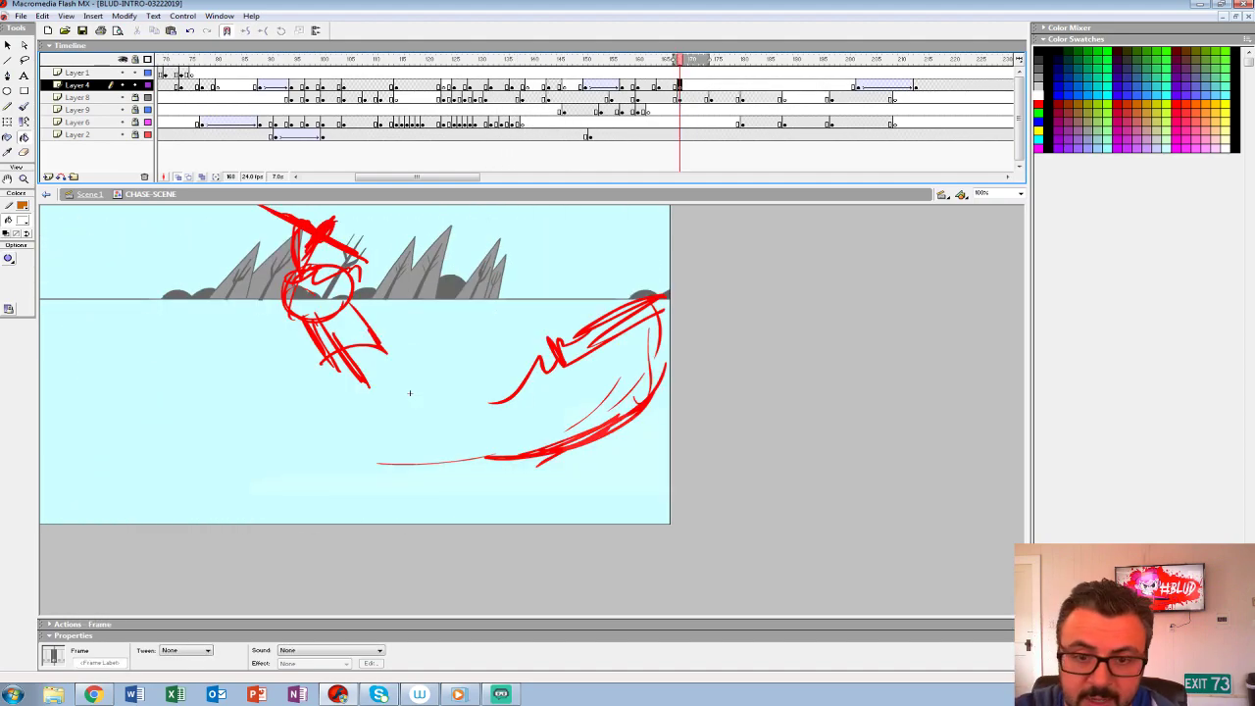
- Hide Layers 8, 9, 6 and 2 and compare the splash frames around frame 168 using the onion skin
key("ctrl+2")
left_click_drag(594, 438, 475, 409)
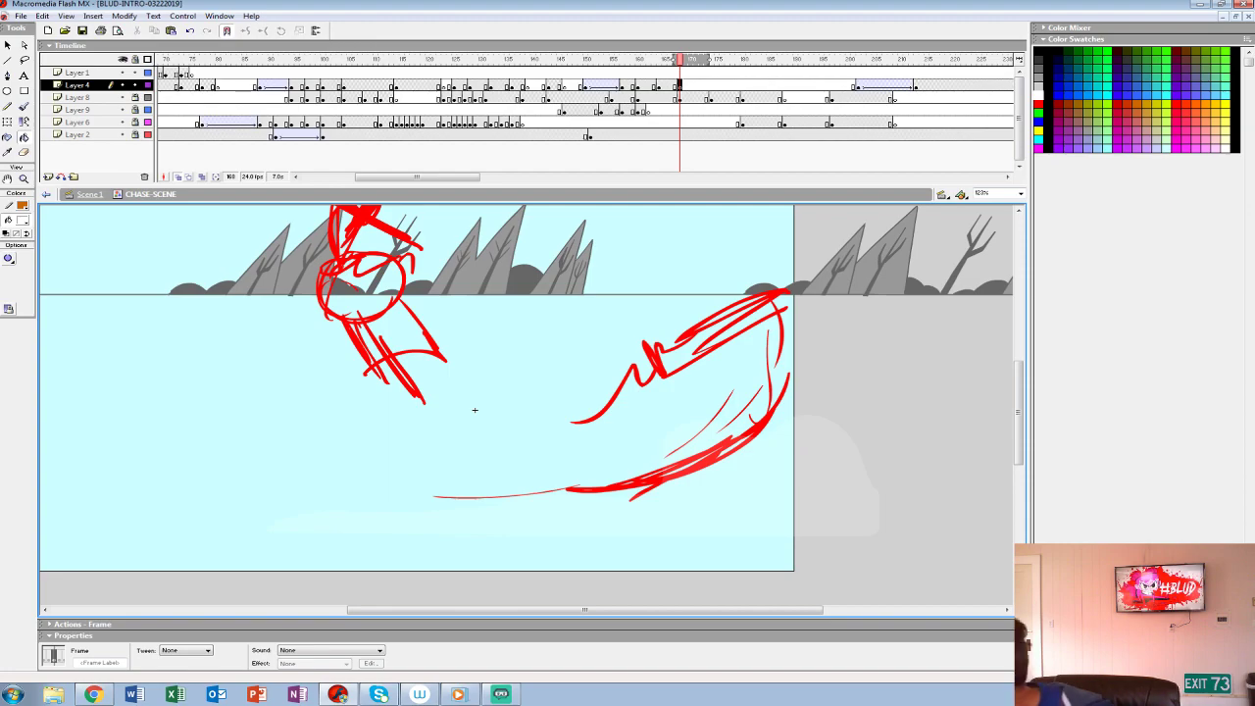
left_click_drag(475, 410, 270, 394)
key("b")
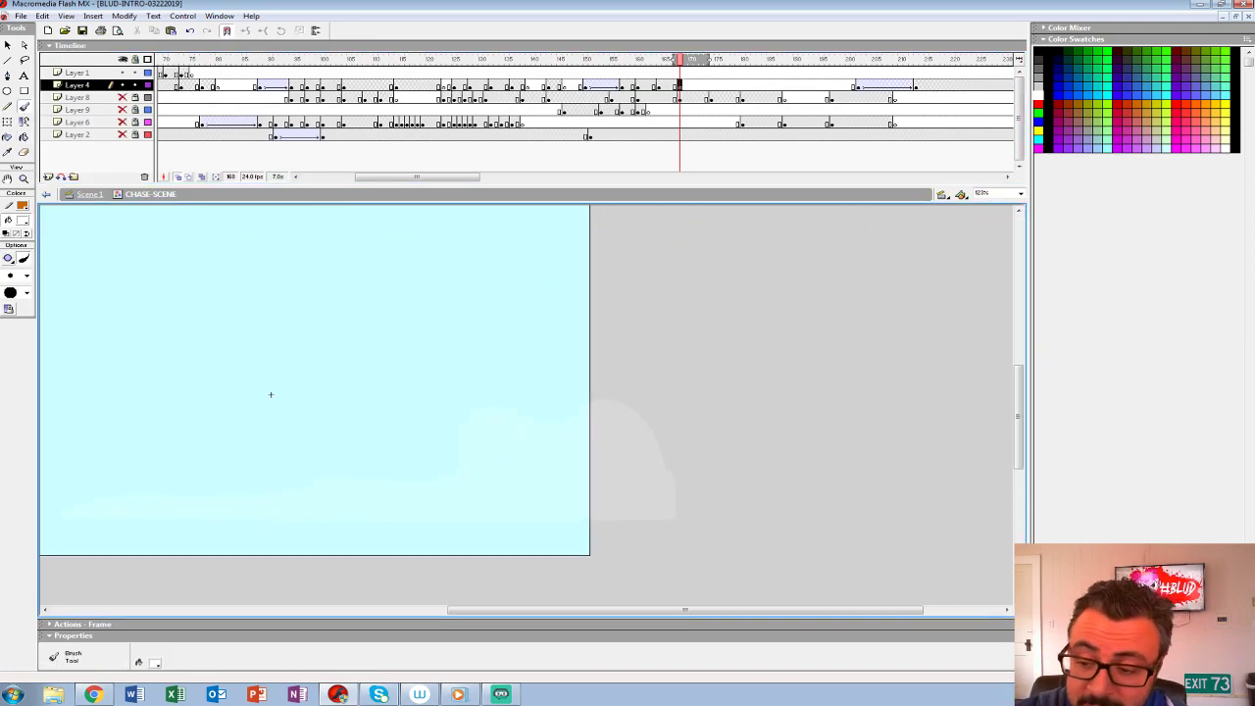
key("period")
key("comma")
key("comma")
key("comma")
key("period")
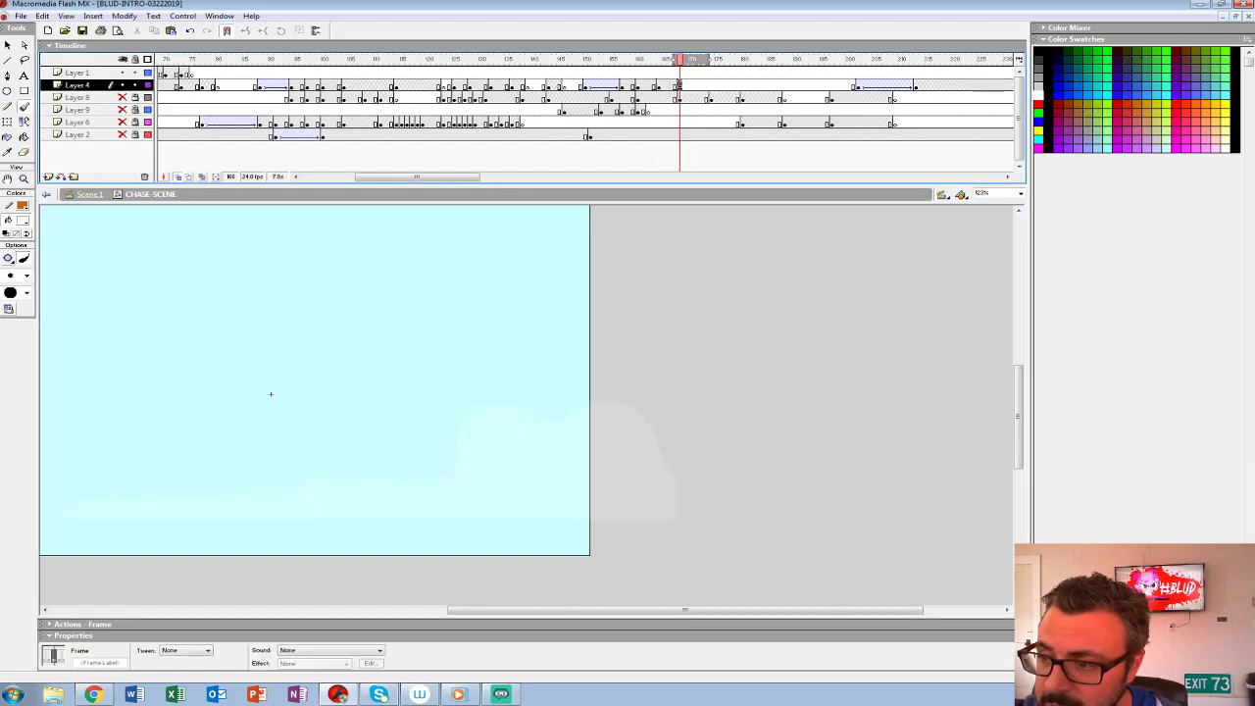
- Paint a taller breaking splash with two loose droplets on frame 167 of Layer 4, and fill it white
mouse_move(594, 297)
left_mouse_down()
mouse_move(550, 396)
mouse_move(591, 449)
mouse_move(488, 485)
mouse_move(428, 479)
mouse_move(324, 515)
mouse_move(690, 518)
mouse_move(729, 475)
mouse_move(715, 378)
mouse_move(646, 303)
mouse_move(604, 297)
left_mouse_up()
mouse_move(478, 372)
left_mouse_down()
mouse_move(476, 403)
mouse_move(483, 371)
mouse_move(494, 382)
left_mouse_up()
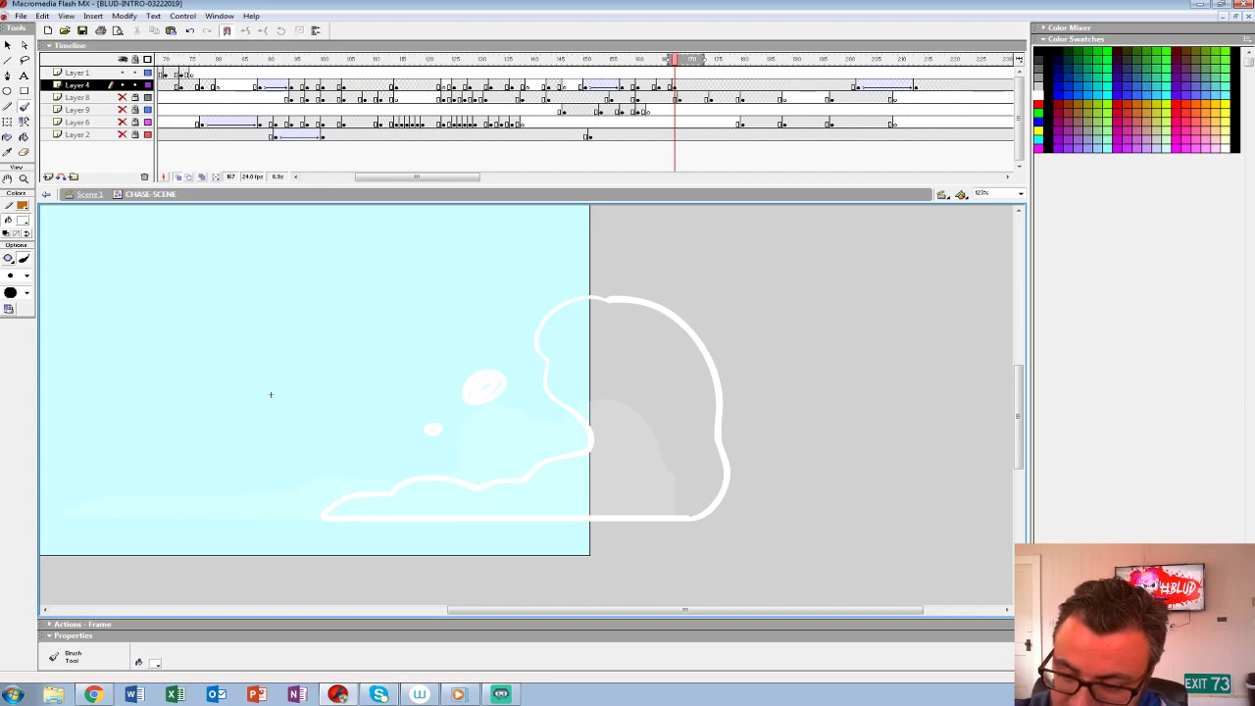
key("k")
left_click(628, 421)
mouse_move(627, 421)
left_mouse_down()
mouse_move(833, 412)
mouse_move(770, 456)
left_mouse_up()
key("ctrl+1")
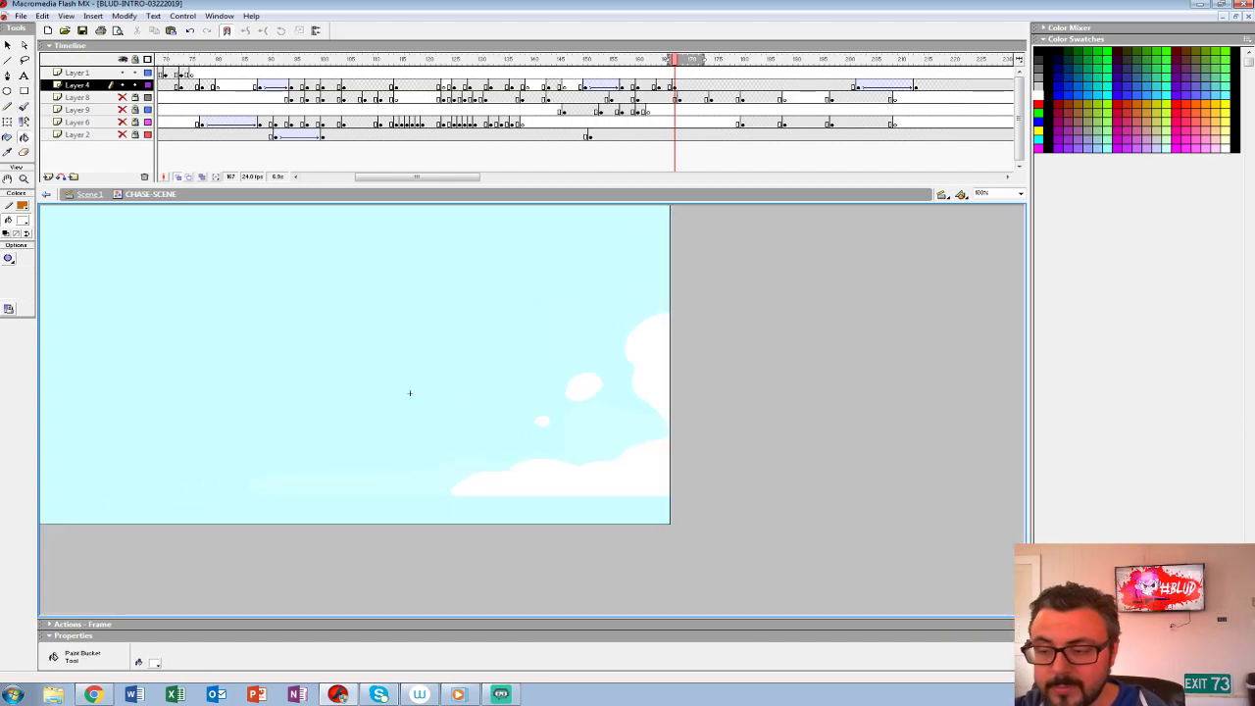
- Show Layers 8, 9, 6 and 2, replay the scene, and move the tall splash's keyframe to frame 168
left_click_drag(122, 97, 122, 134)
left_click(461, 60)
key("Return")
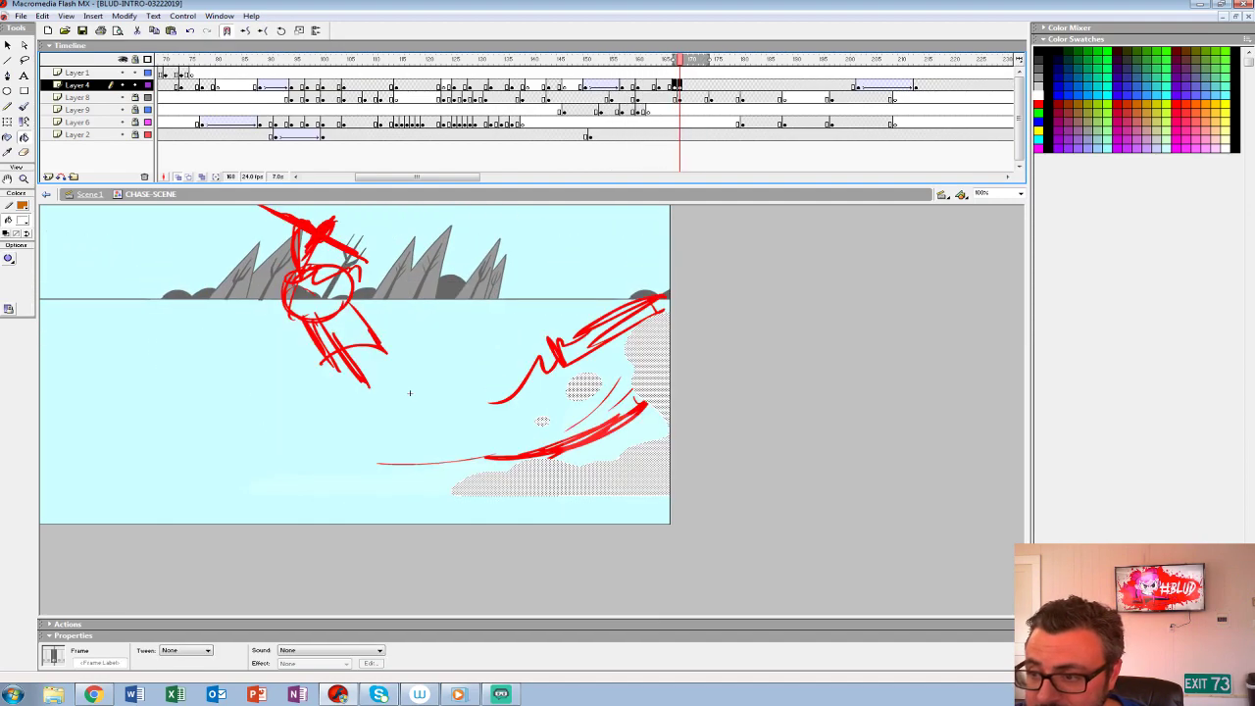
key("comma")
key("period")
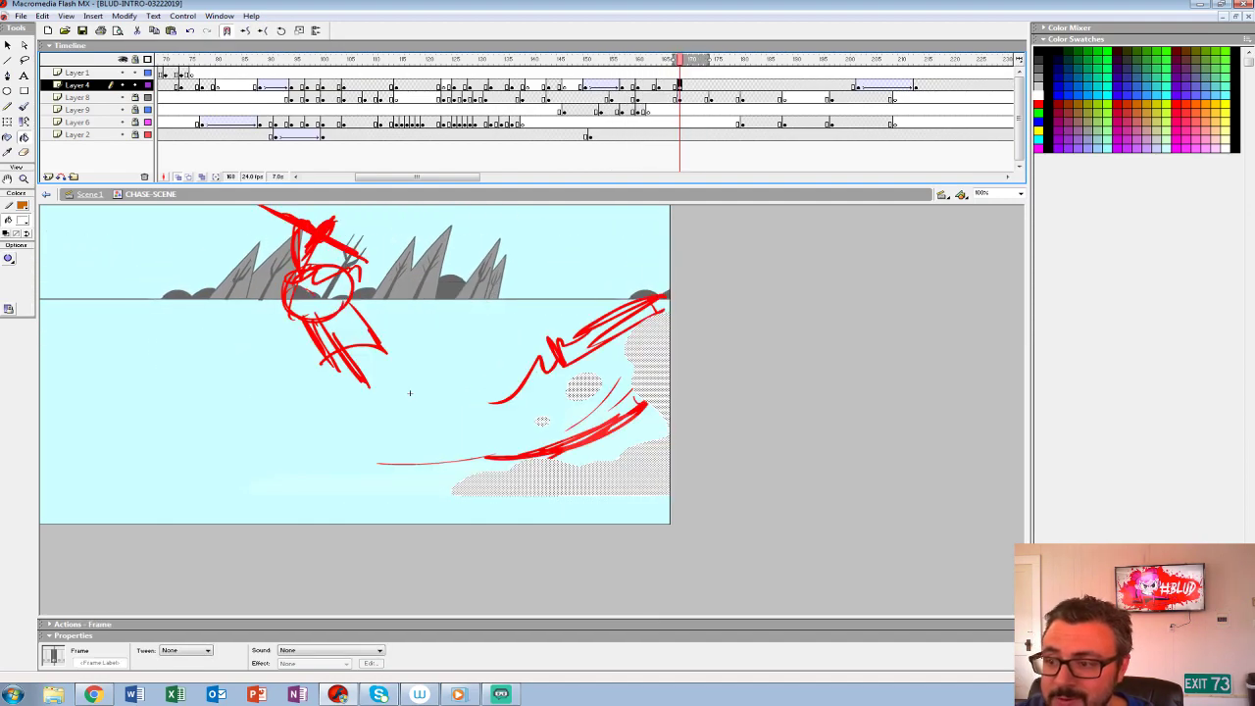
- Replay the scene through the red rough poses to check how the tall splash plays
key("Return")
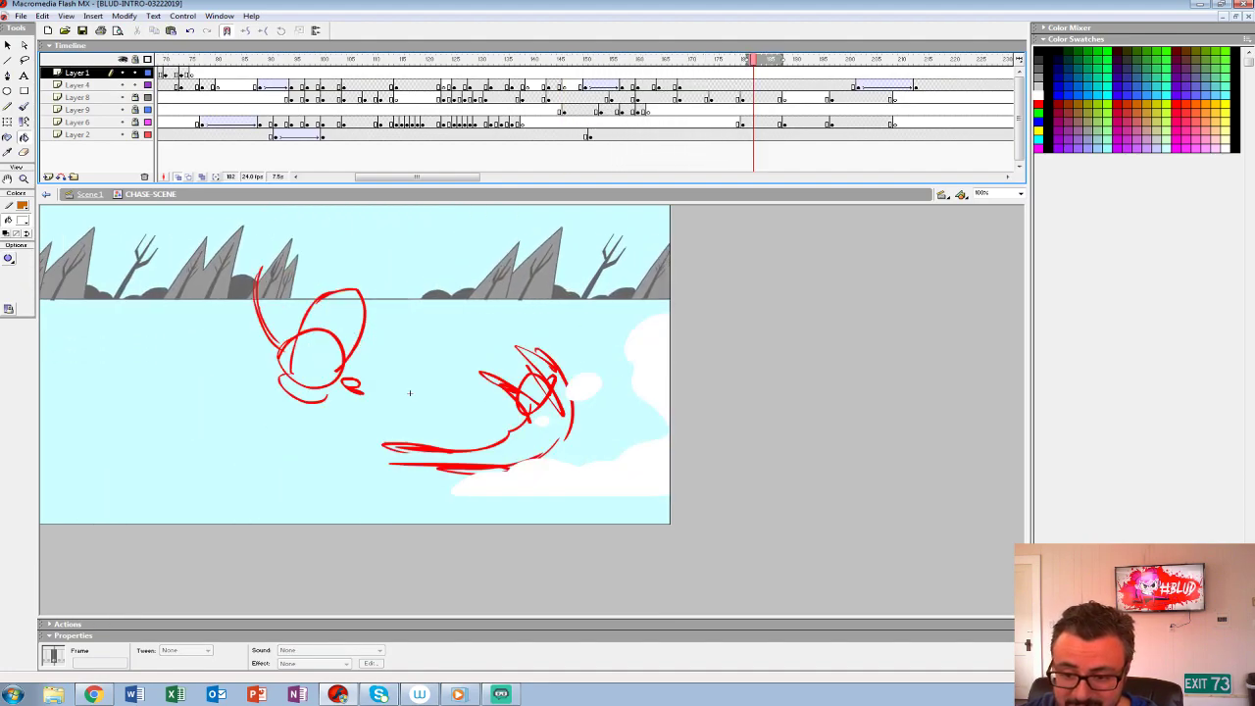
key("Return")
key("Return")
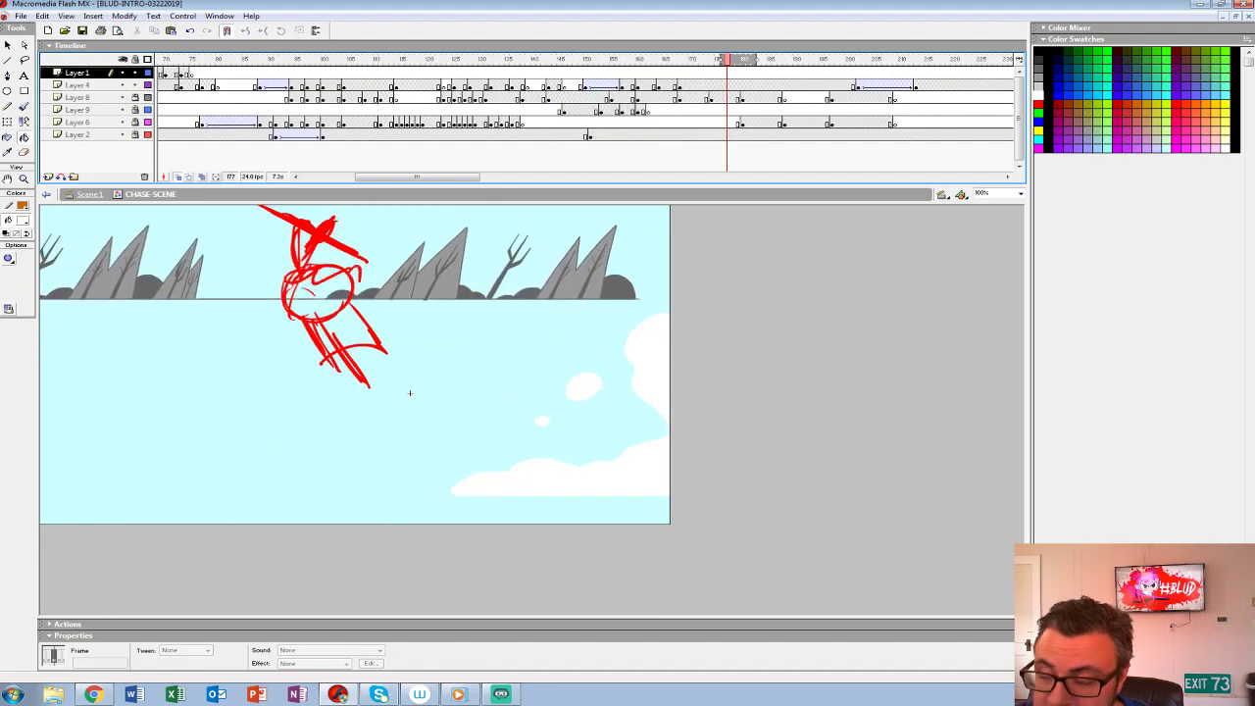
- Add a Layer 4 keyframe at frame 170 and clear the splash from it
key("comma")
key("comma")
key("comma")
key("comma")
key("comma")
key("comma")
key("comma")
key("comma")
key("comma")
key("period")
key("period")
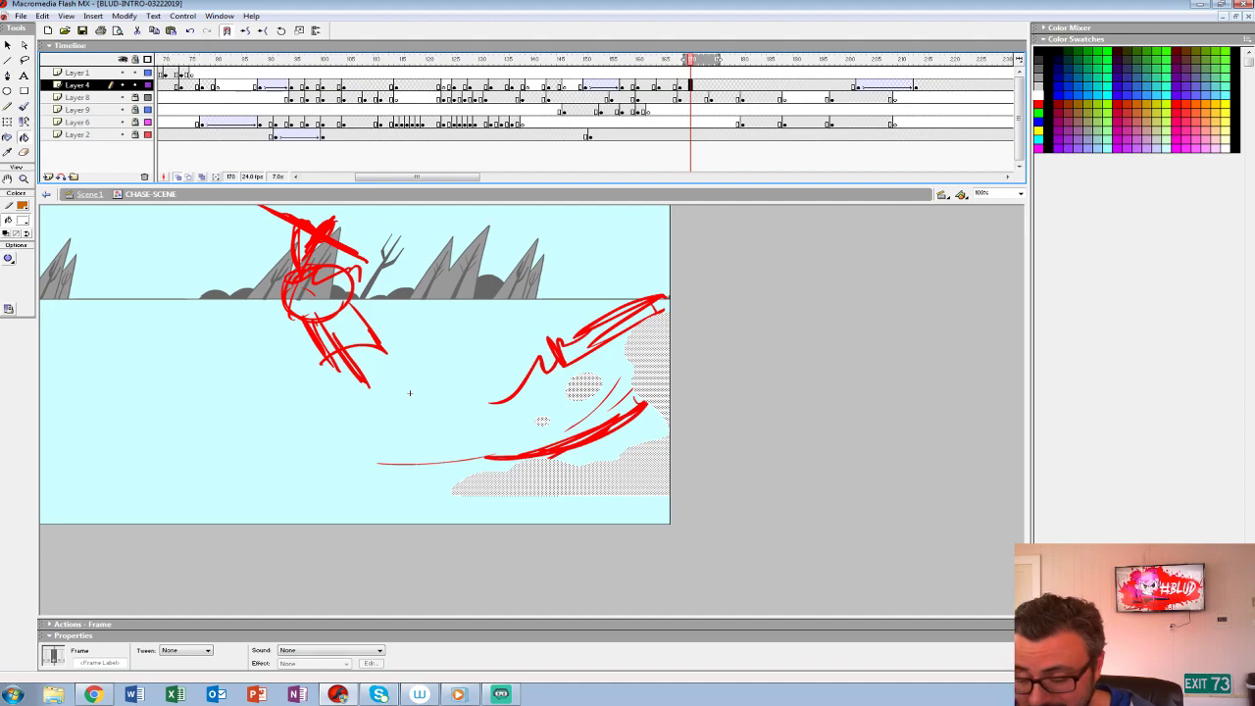
key("period")
- Hide Layers 8, 9, 6 and 2, move the empty Layer 4 keyframe to frame 172, and compare it with the previous splash
key("ctrl+2")
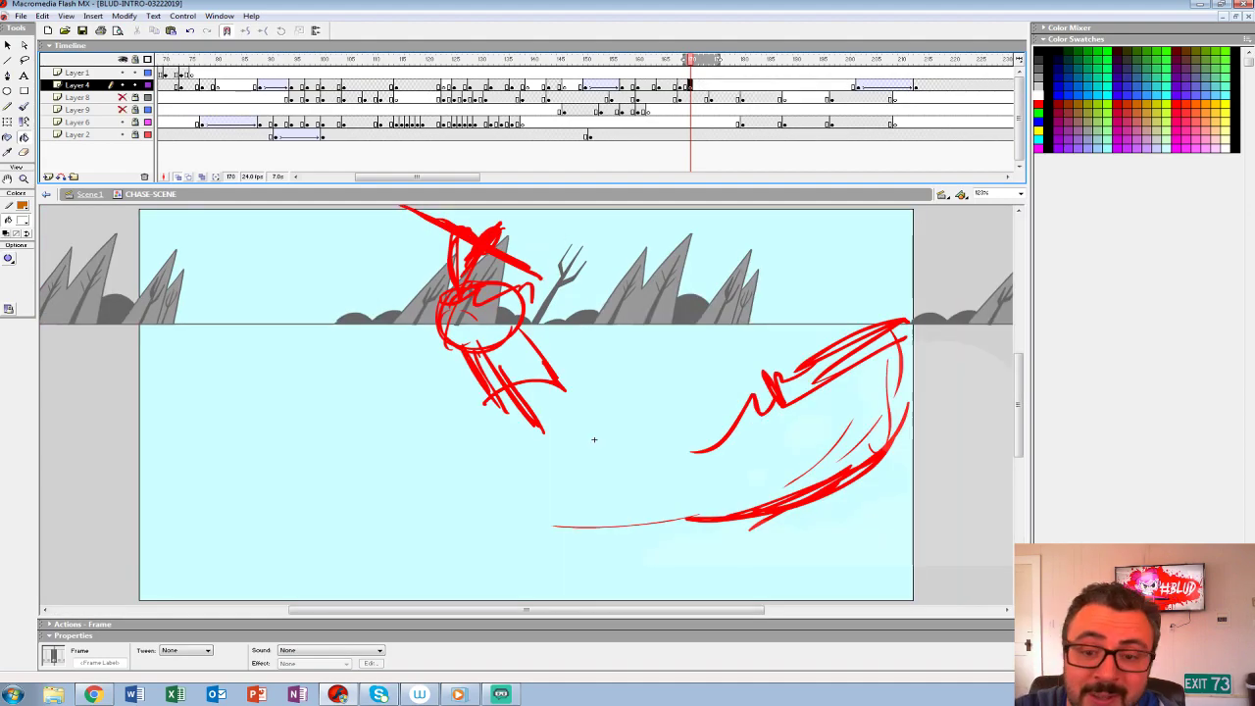
left_click_drag(594, 439, 215, 409)
key("period")
key("period")
key("b")
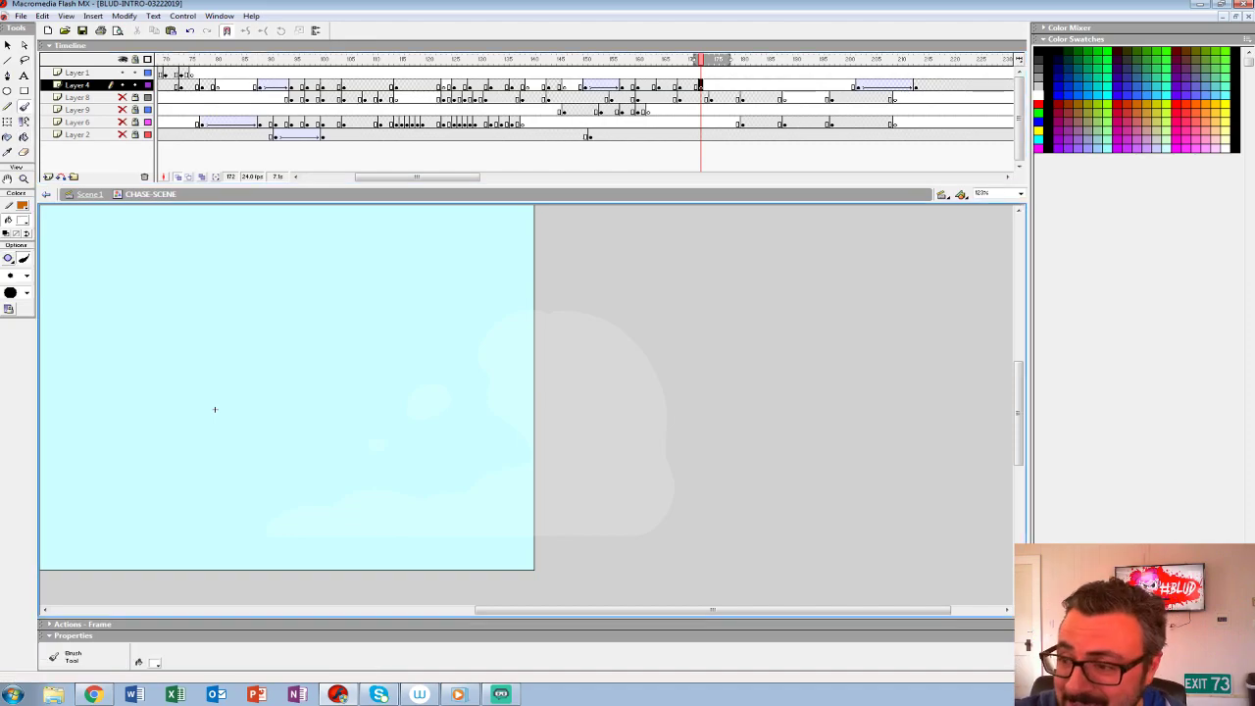
key("comma")
key("comma")
key("comma")
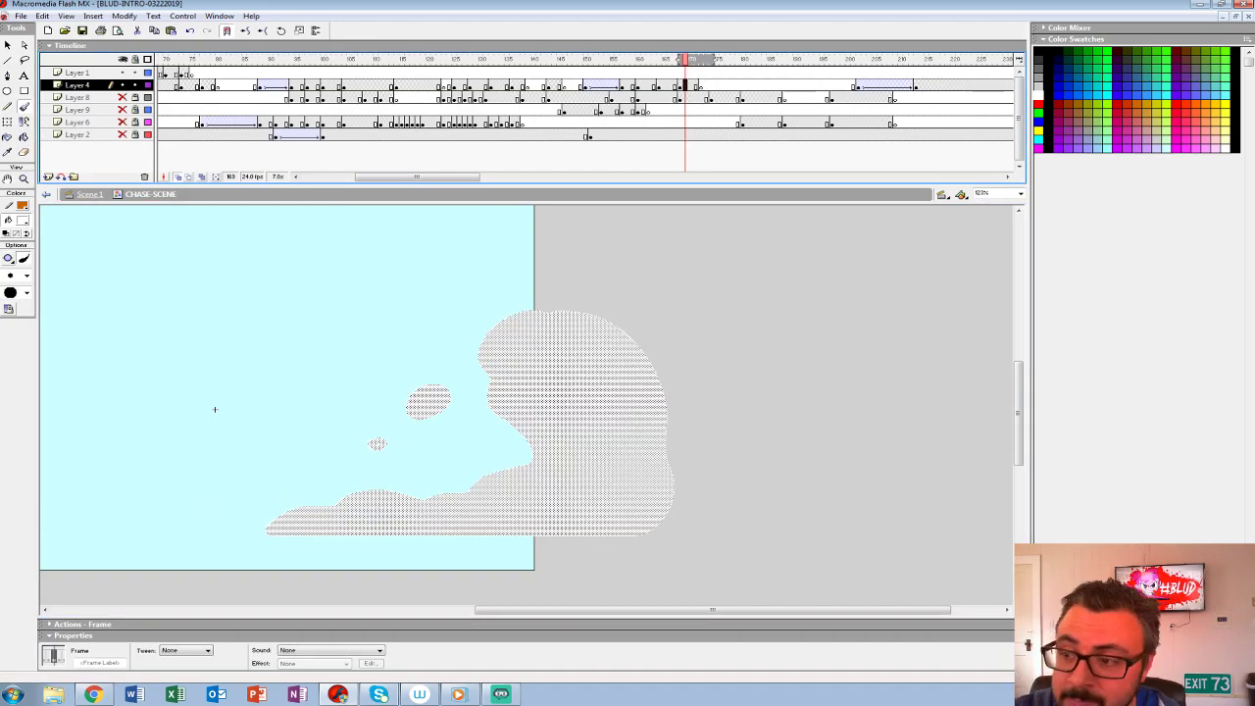
key("period")
key("period")
key("period")
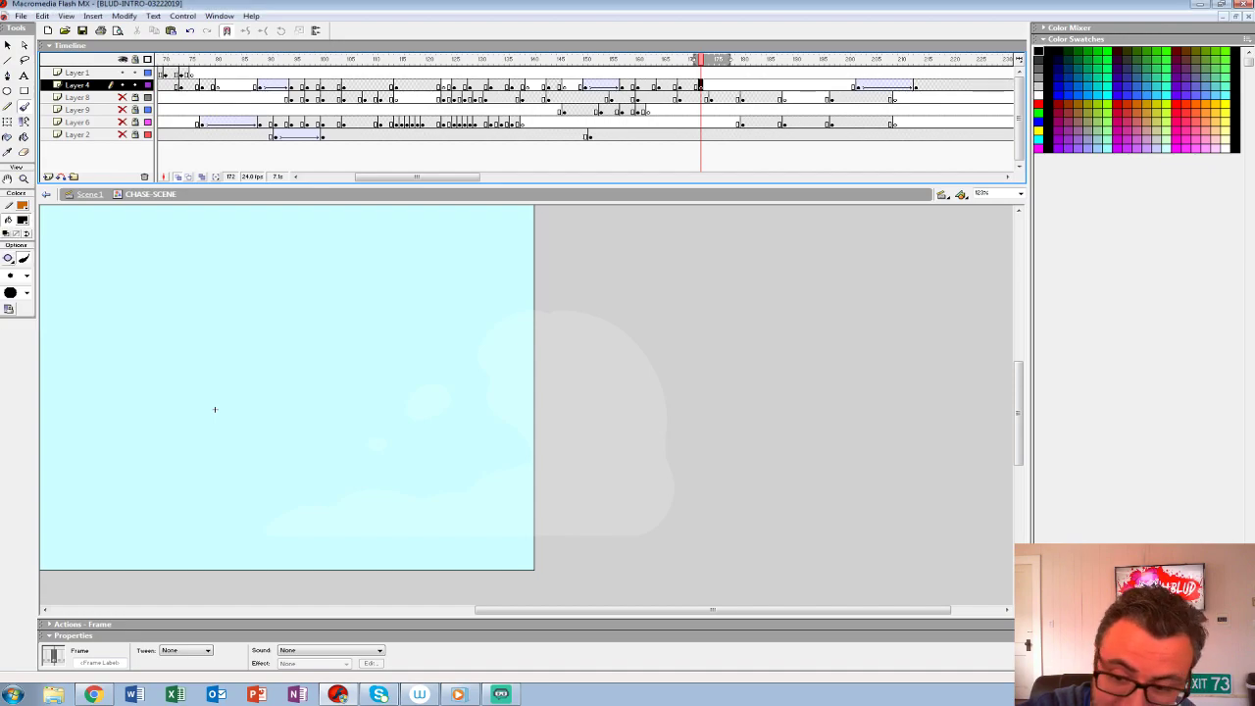
- Switch the brush fill to red and draw a large curled splash with two small droplets at frame 172, filling it solid
left_click_drag(491, 348, 522, 355)
key("ctrl+z")
left_click(22, 220)
left_click(6, 283)
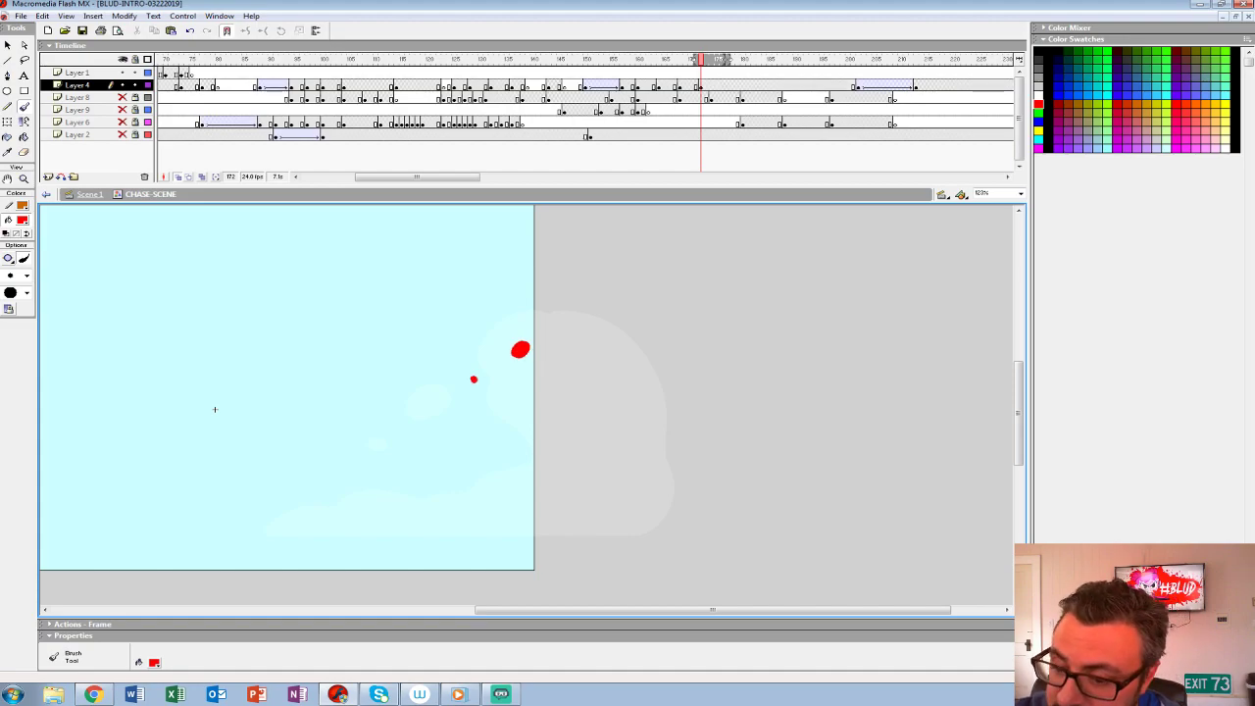
mouse_move(545, 282)
left_mouse_down()
mouse_move(525, 308)
mouse_move(662, 417)
mouse_move(600, 493)
mouse_move(520, 433)
mouse_move(446, 424)
mouse_move(393, 452)
mouse_move(386, 487)
mouse_move(477, 478)
mouse_move(530, 521)
mouse_move(662, 522)
mouse_move(695, 385)
mouse_move(597, 281)
mouse_move(541, 280)
left_mouse_up()
key("k")
key("b")
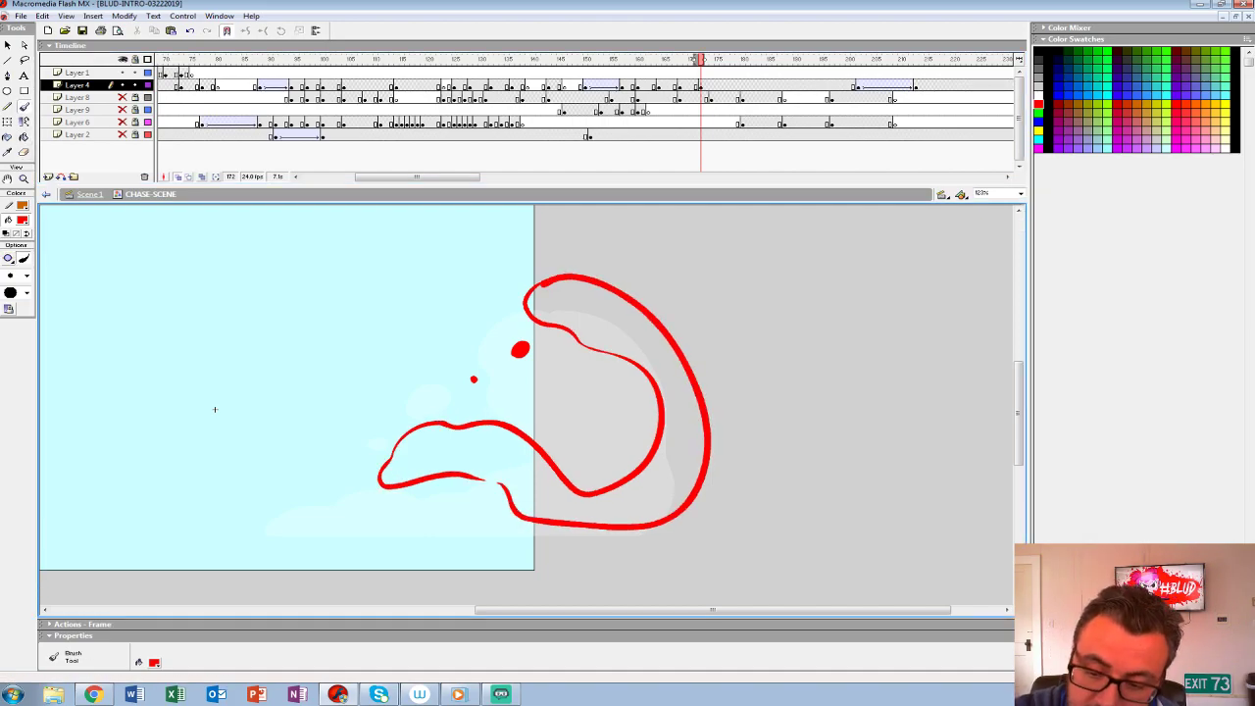
left_click_drag(482, 478, 500, 483)
key("k")
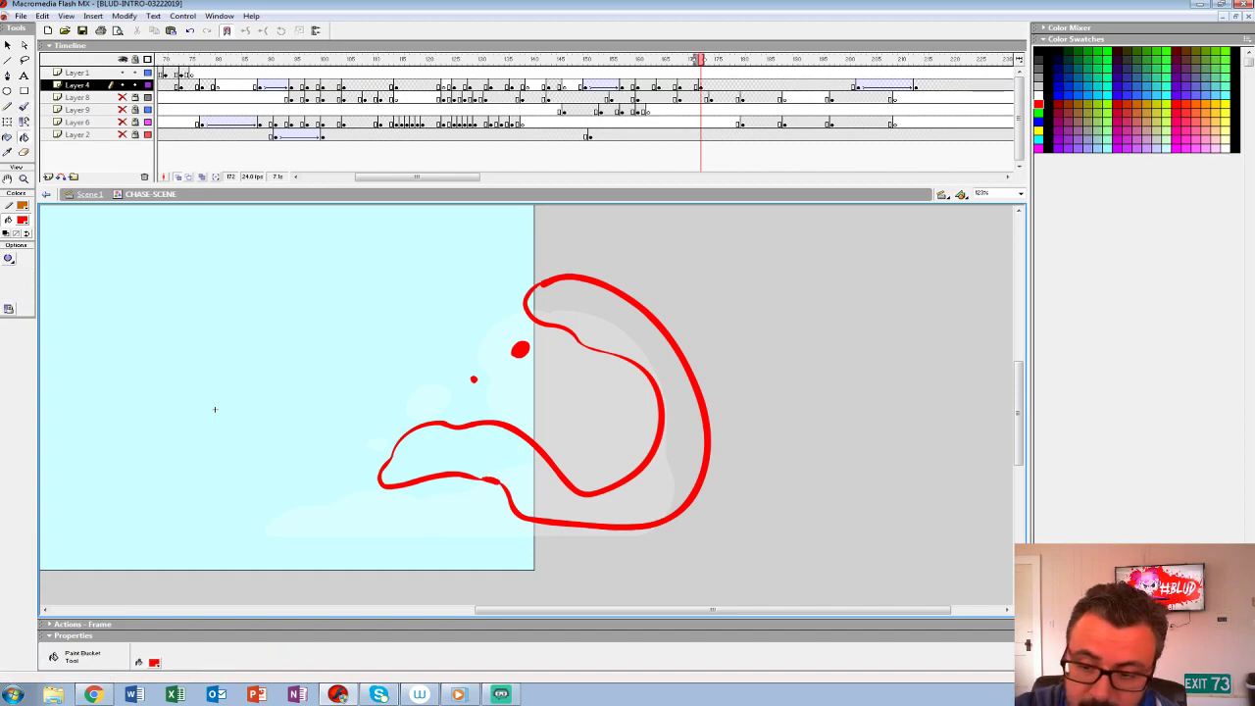
left_click(545, 489)
- Add a Layer 4 keyframe at frame 176 and clear the copied splash from it
key("period")
key("period")
key("F6")
key("period")
key("period")
key("F6")
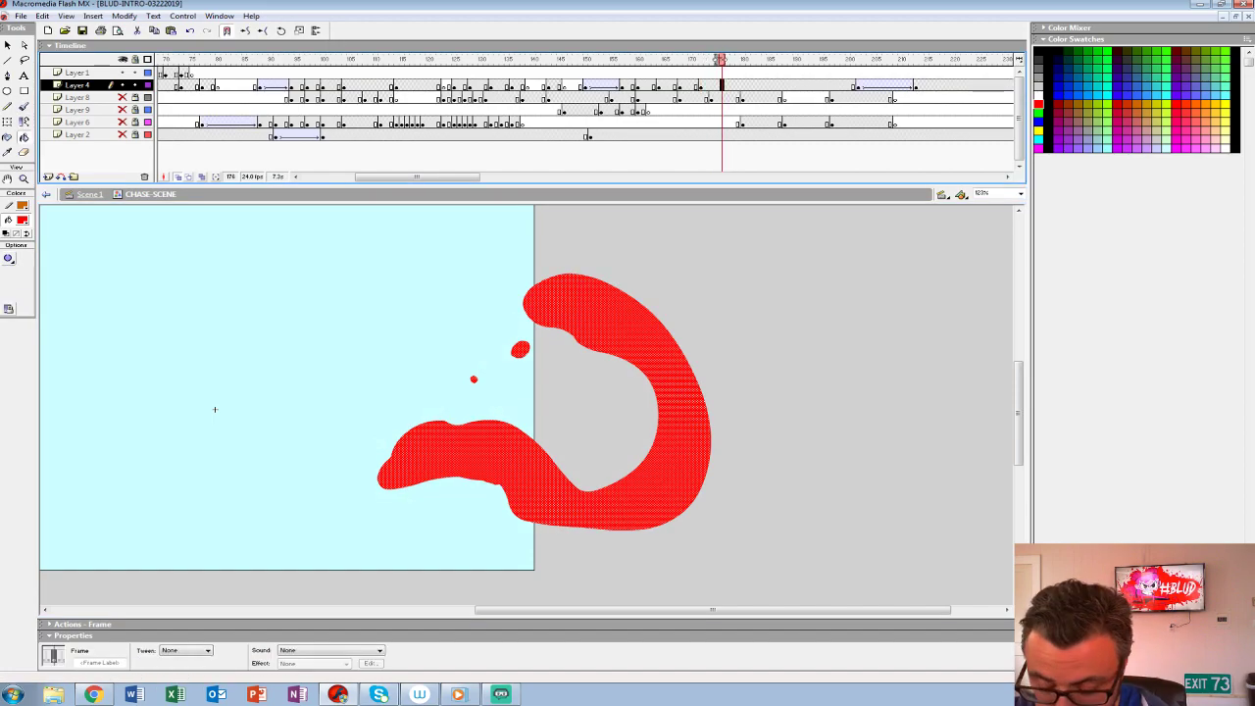
key("Delete")
- Paint the breaking-up splash at frame 176 as a small curved blob and three round droplets, filled solid red
key("b")
mouse_move(471, 402)
left_mouse_down()
mouse_move(481, 420)
mouse_move(477, 404)
mouse_move(514, 427)
left_mouse_up()
left_click_drag(451, 448, 454, 452)
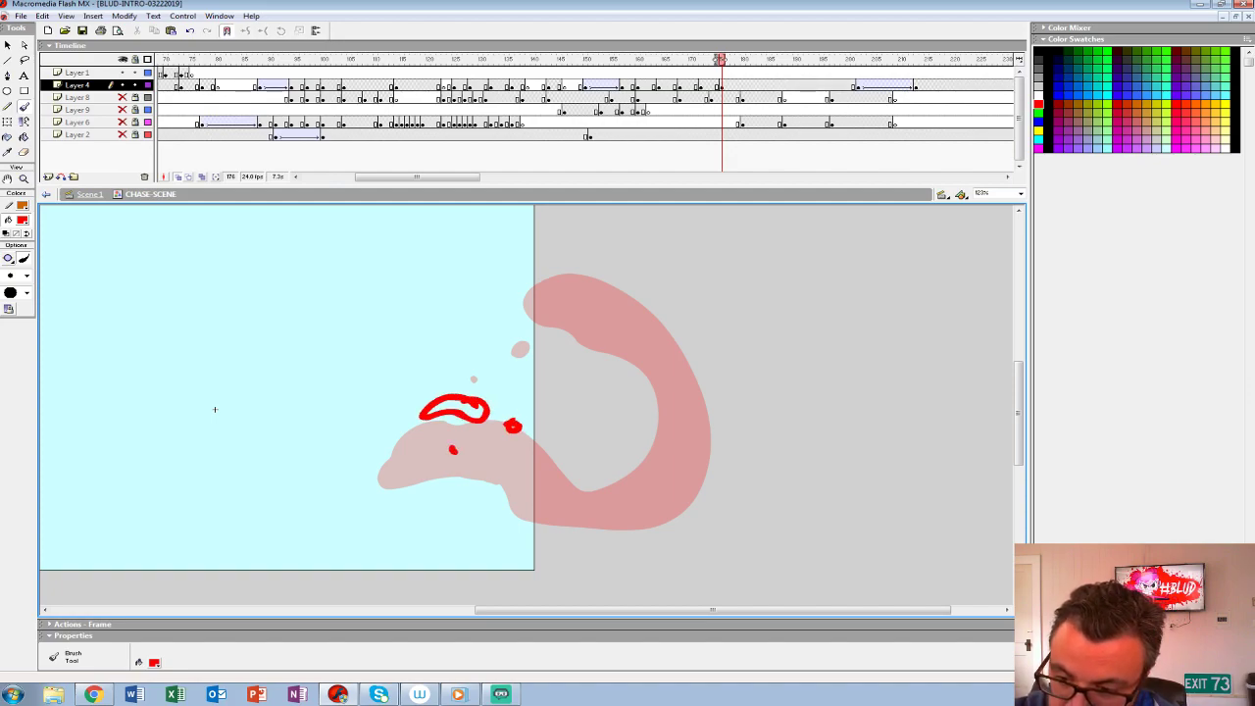
mouse_move(547, 434)
left_mouse_down()
mouse_move(533, 447)
mouse_move(551, 433)
left_mouse_up()
key("k")
left_click(549, 450)
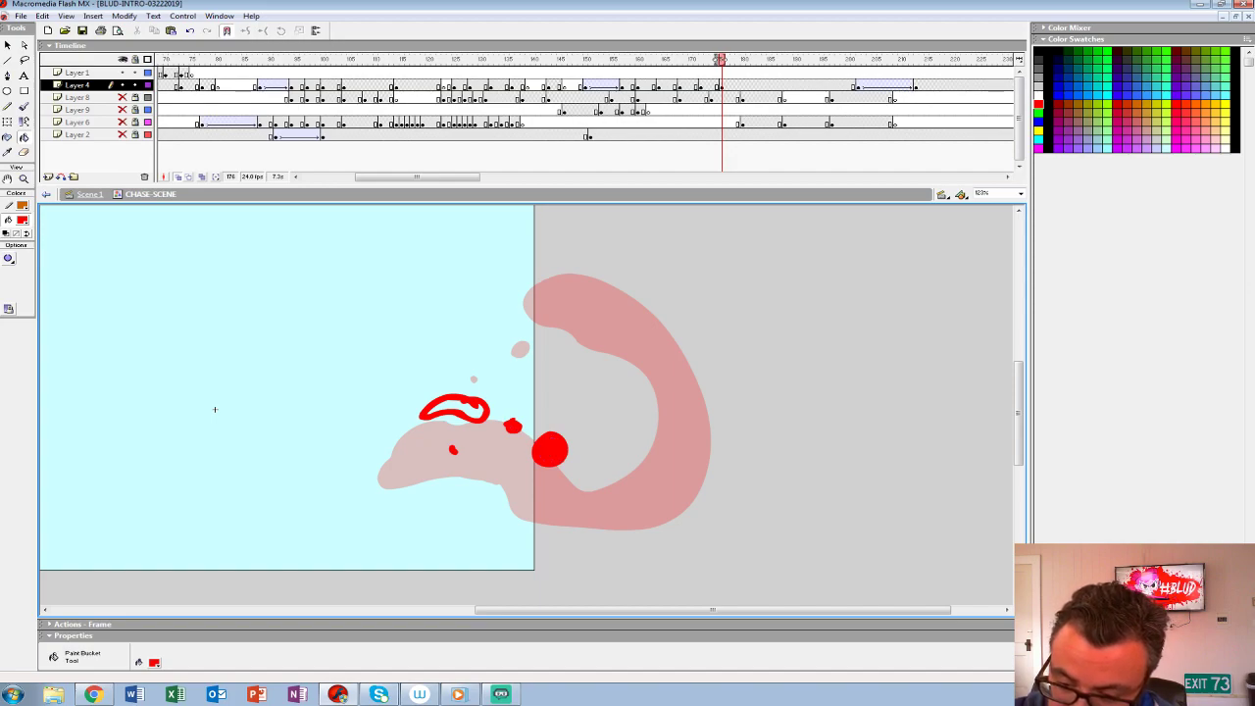
left_click(454, 409)
- Add an empty Layer 4 keyframe at frame 180 and recolour the red splashes at frames 172 and 176 white
left_click(742, 86)
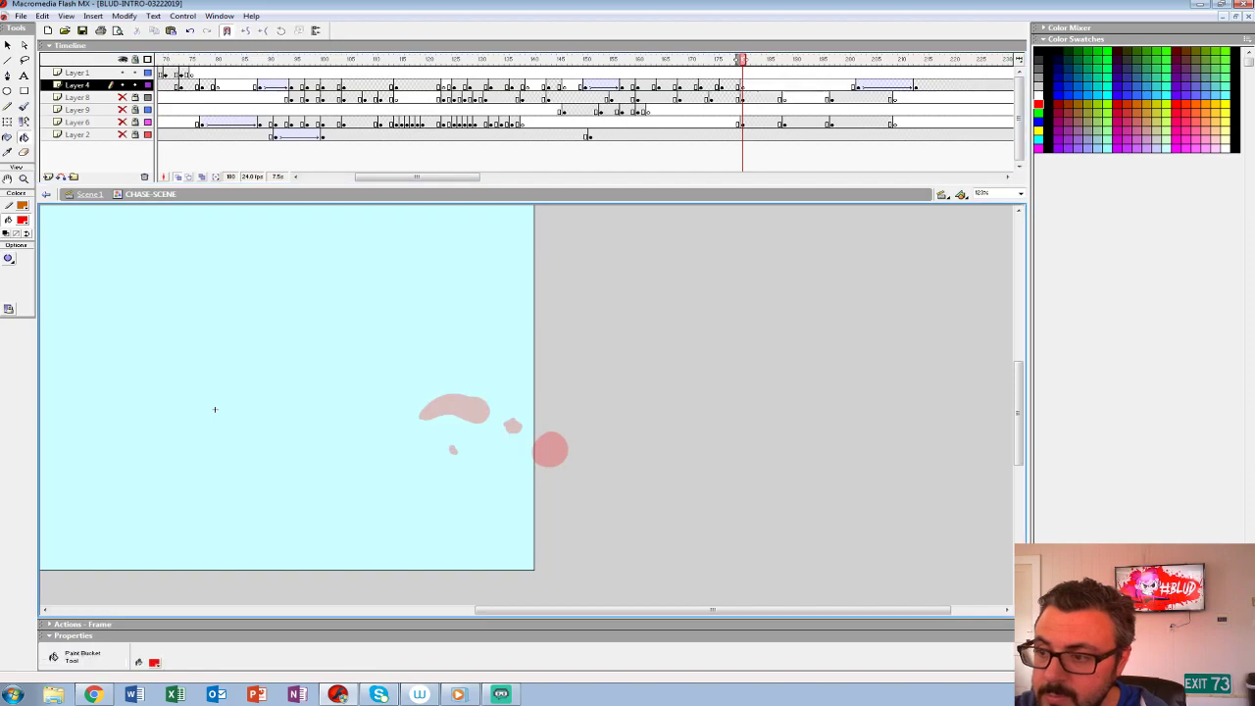
key("comma")
key("comma")
key("comma")
key("comma")
key("comma")
key("comma")
key("comma")
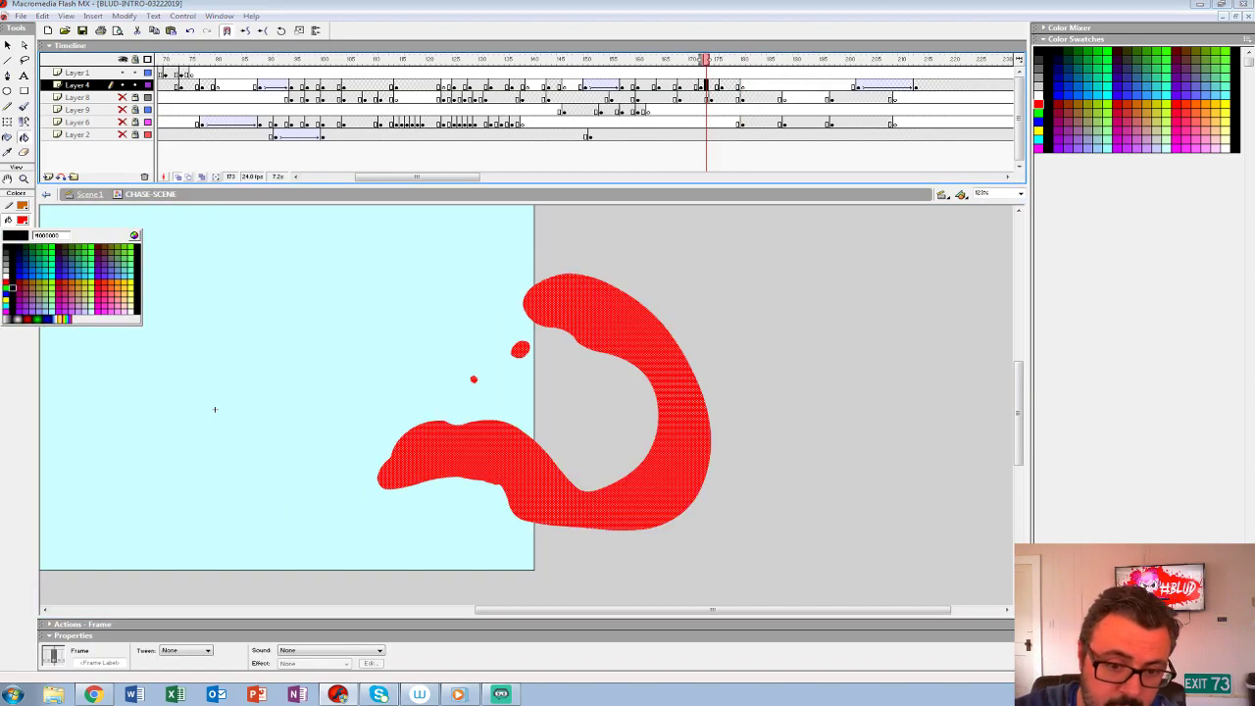
key("period")
key("period")
key("period")
key("period")
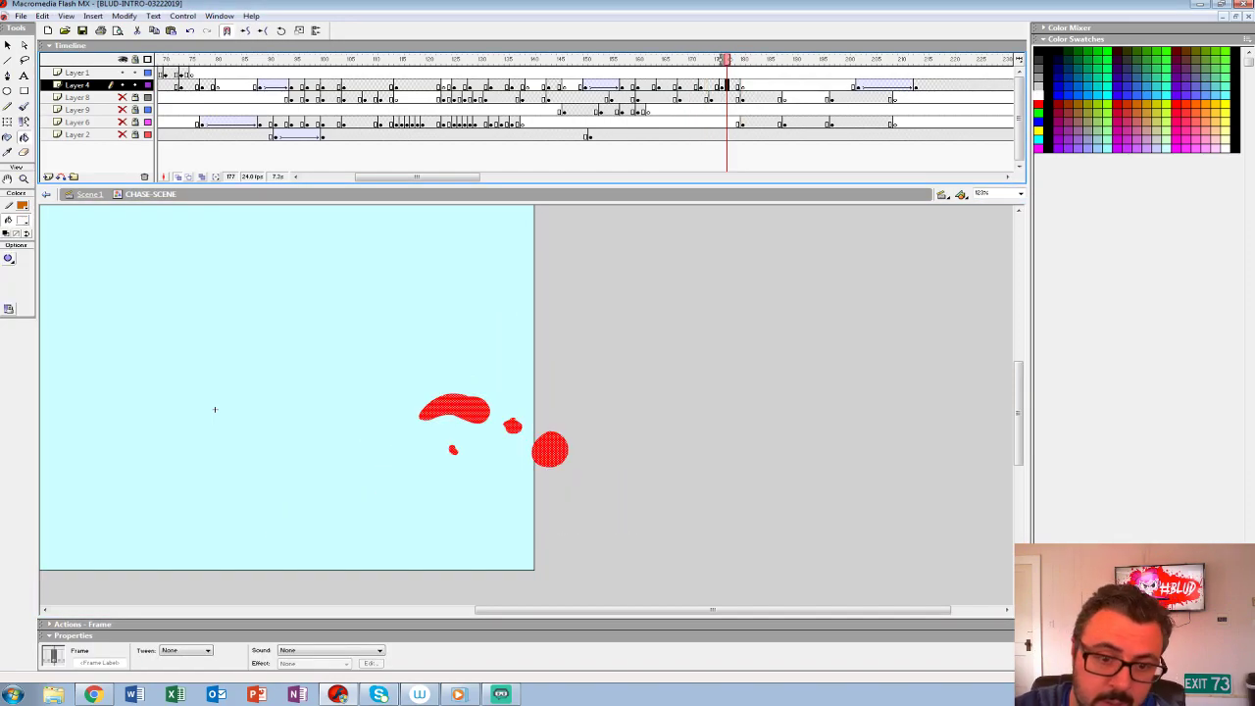
- Replay the splash sequence to check how the white curl breaks into droplets
key("Return")
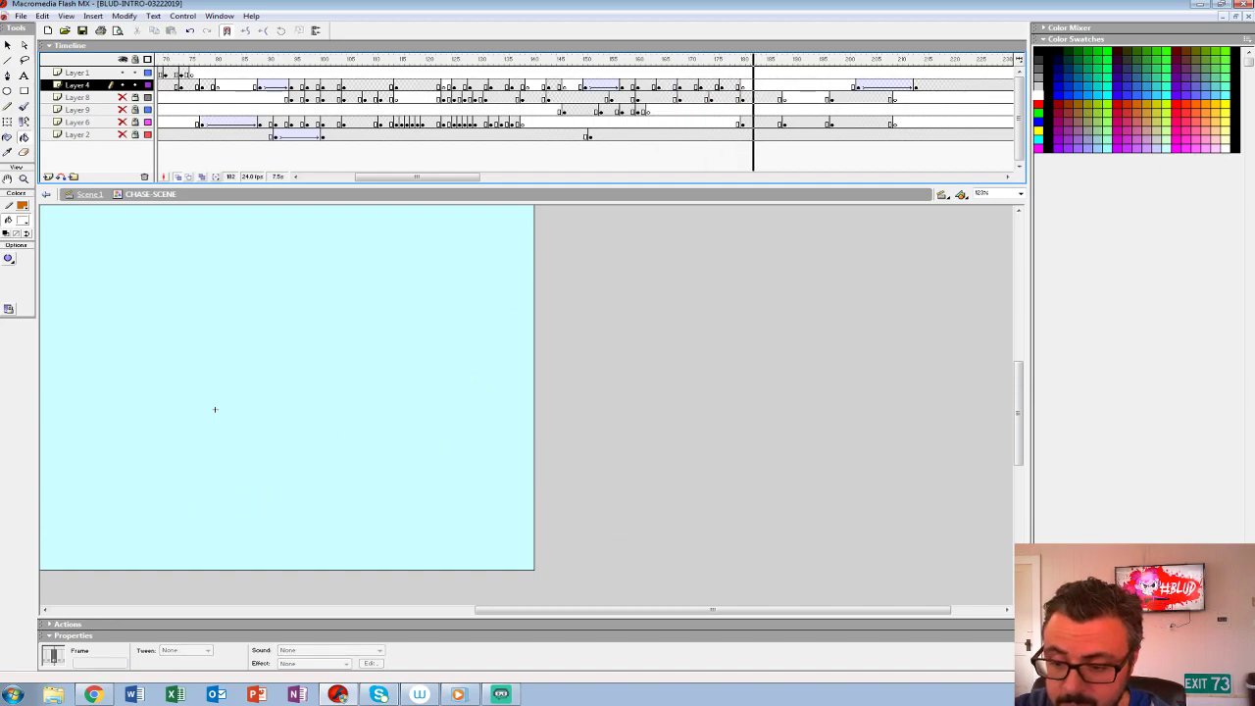
left_click(659, 74)
key("Return")
key("Return")
- Paint a few tiny white droplets on Layer 4 at frame 180 and end the splash with a blank keyframe at frame 184
left_click(742, 87)
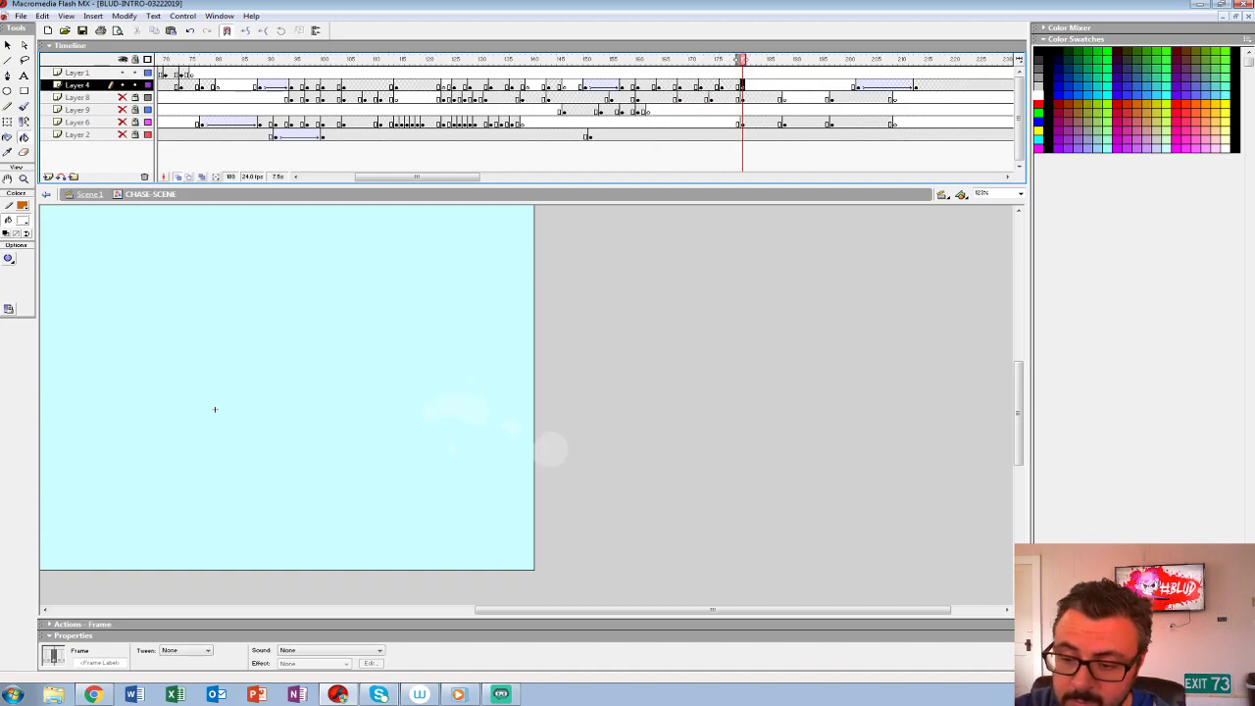
key("b")
left_click_drag(490, 393, 495, 393)
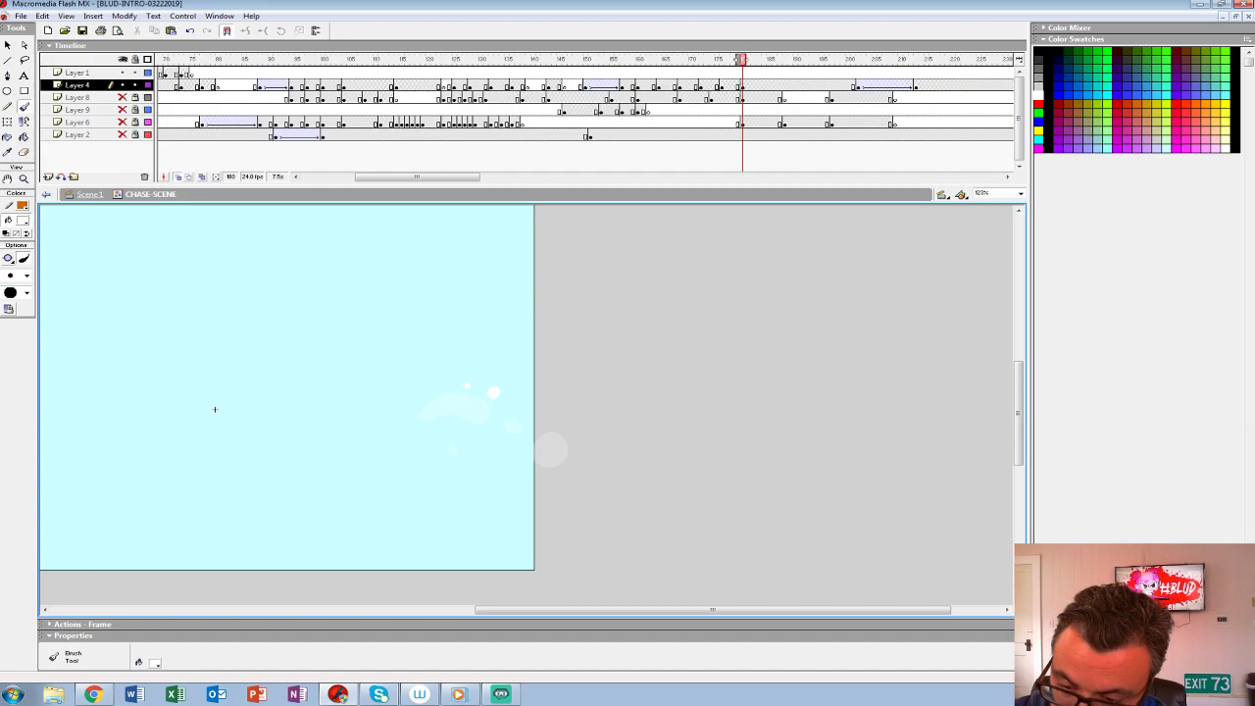
left_click(757, 86)
left_click(765, 86)
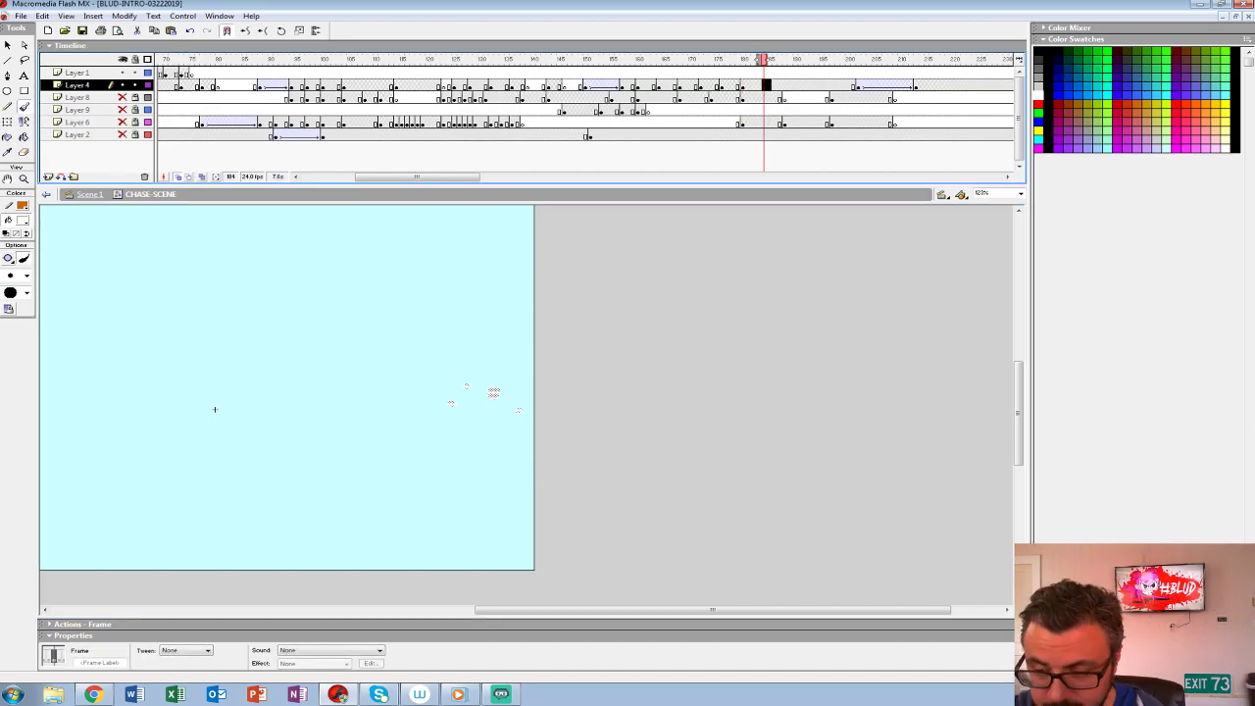
key("F7")
- Replay the finished splash, then view the whole stage at 100% with Layers 8, 9, 6 and 2 shown
left_click(610, 73)
key("Return")
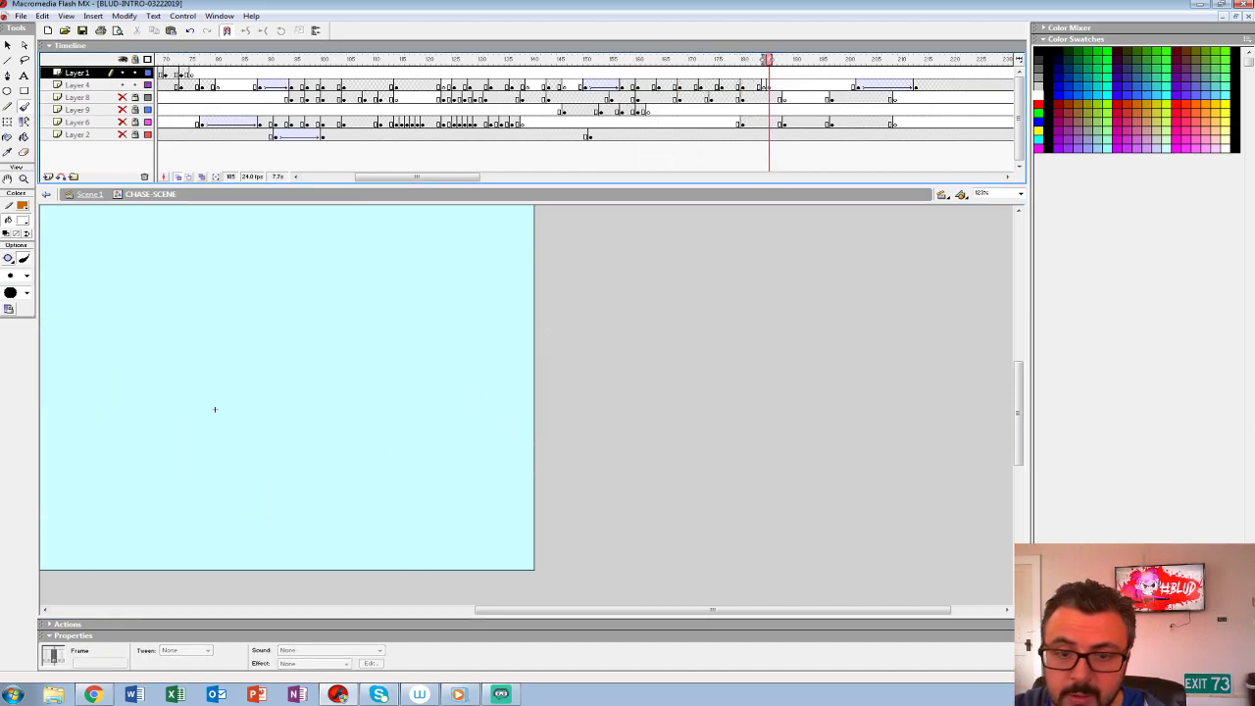
key("ctrl+1")
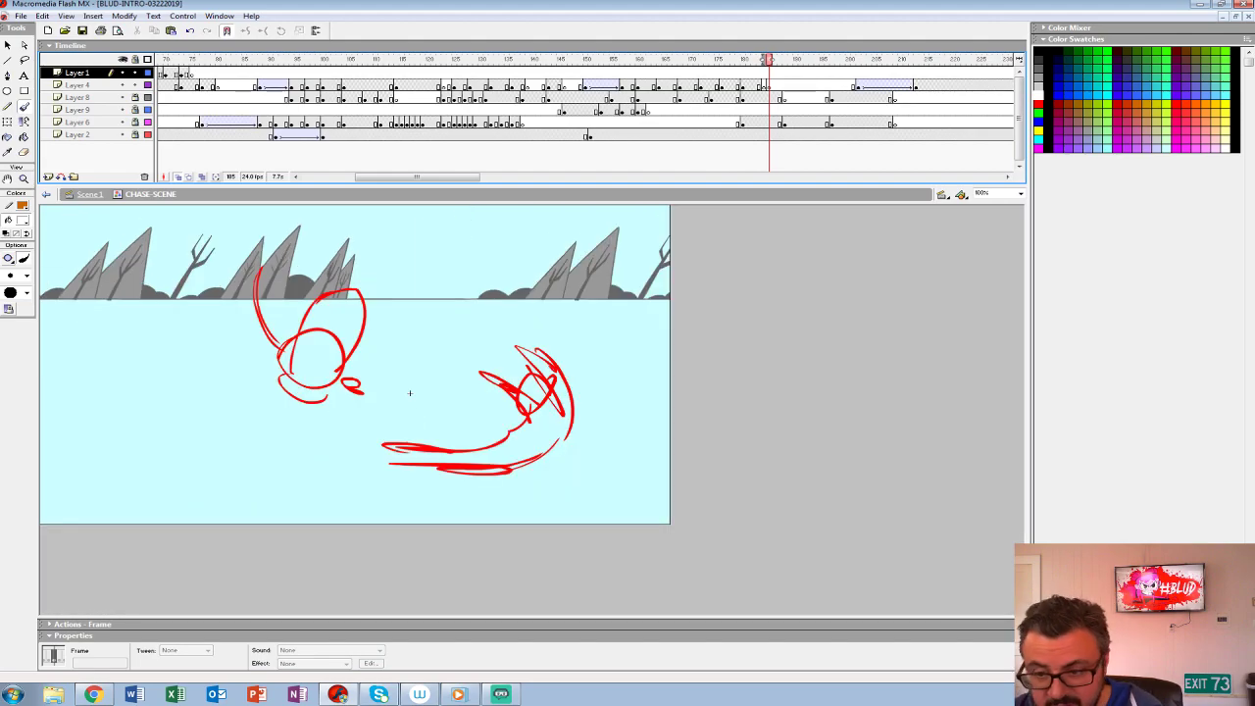
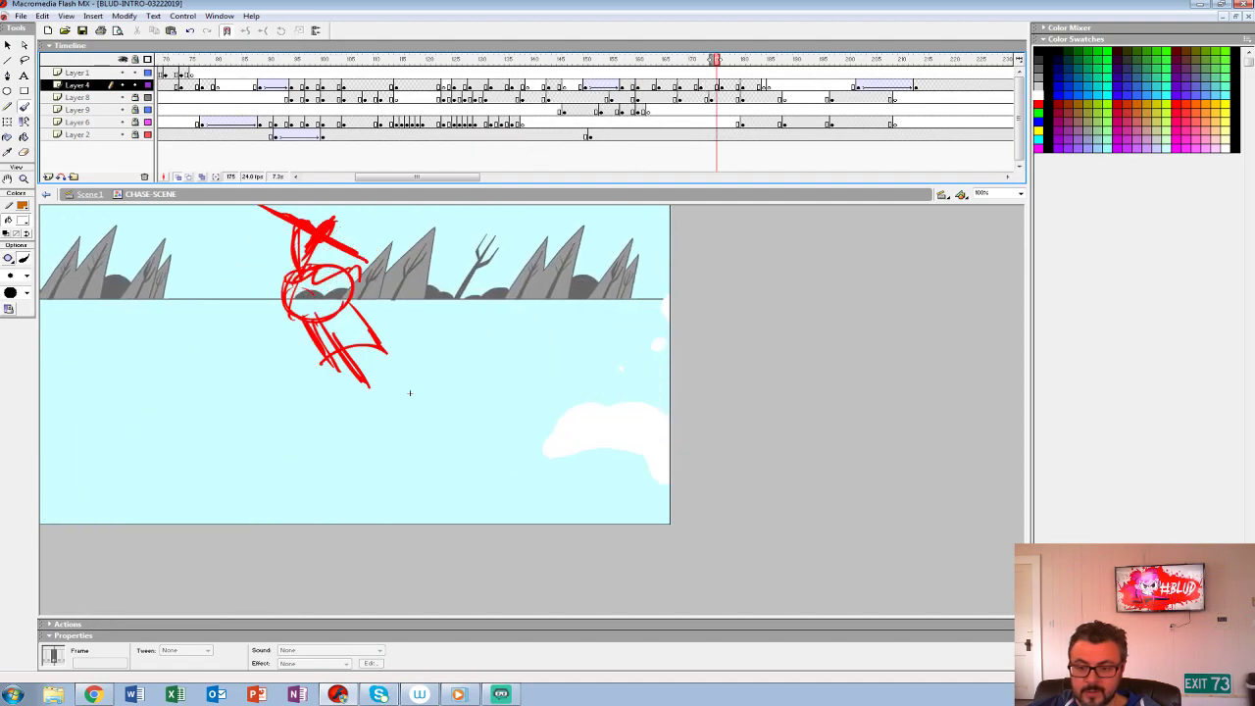
- Replay the chase scene from several points to check how the white splash follows the leap
left_click(463, 73)
key("Return")
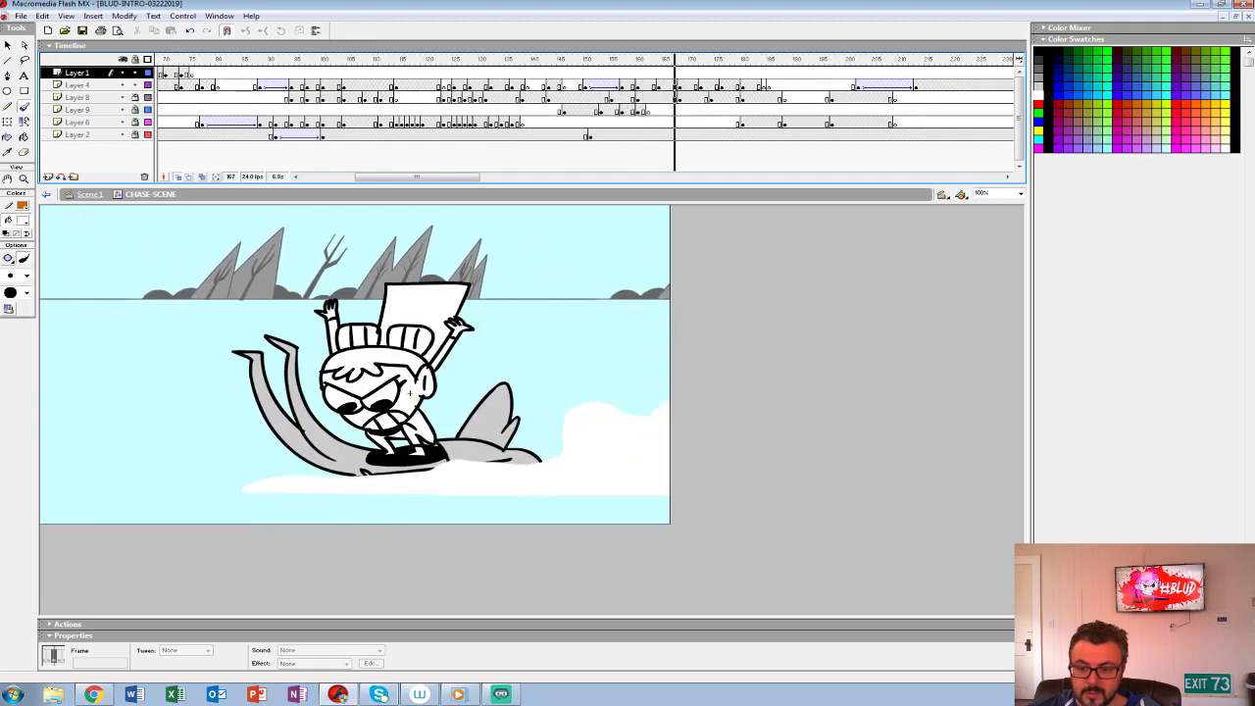
left_click(753, 98)
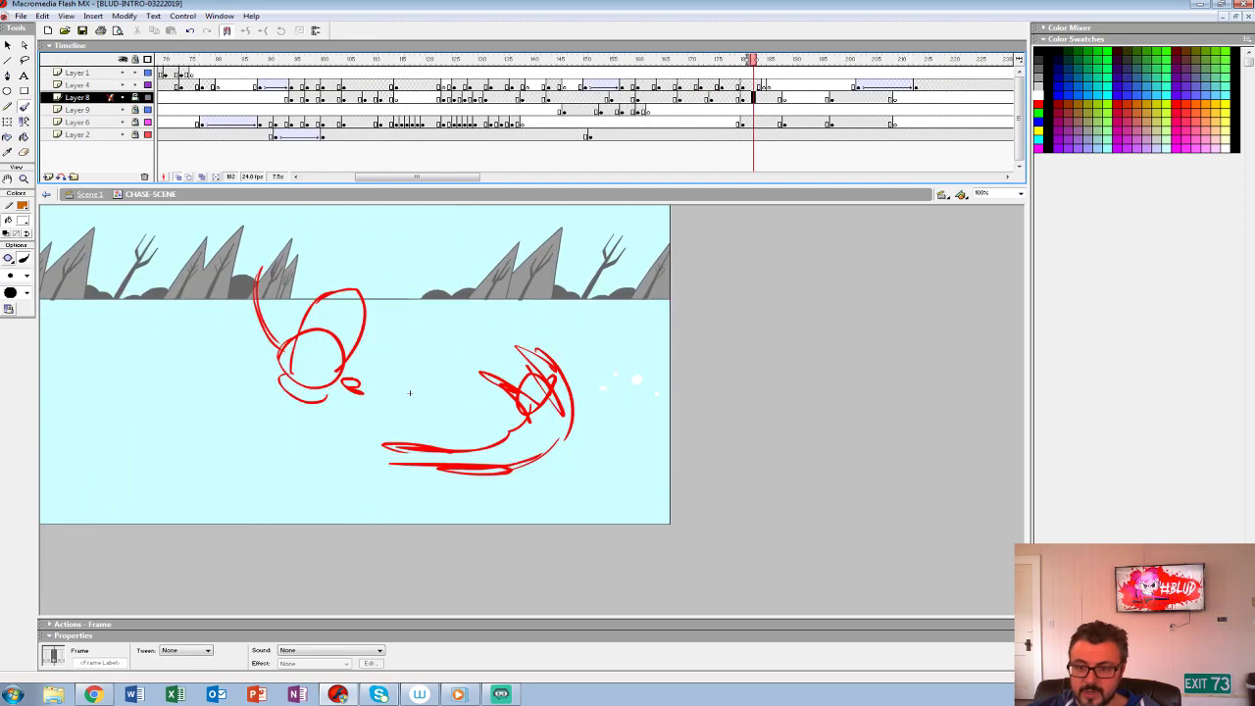
key("Return")
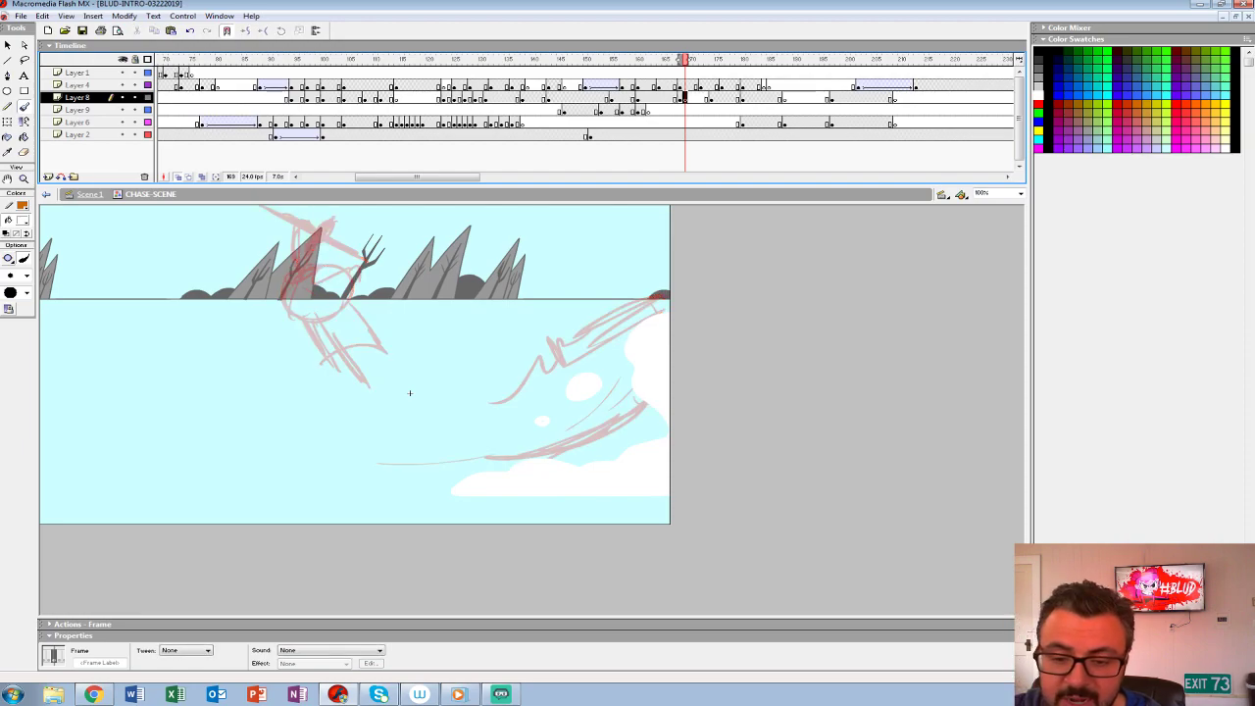
left_click_drag(132, 297, 212, 325)
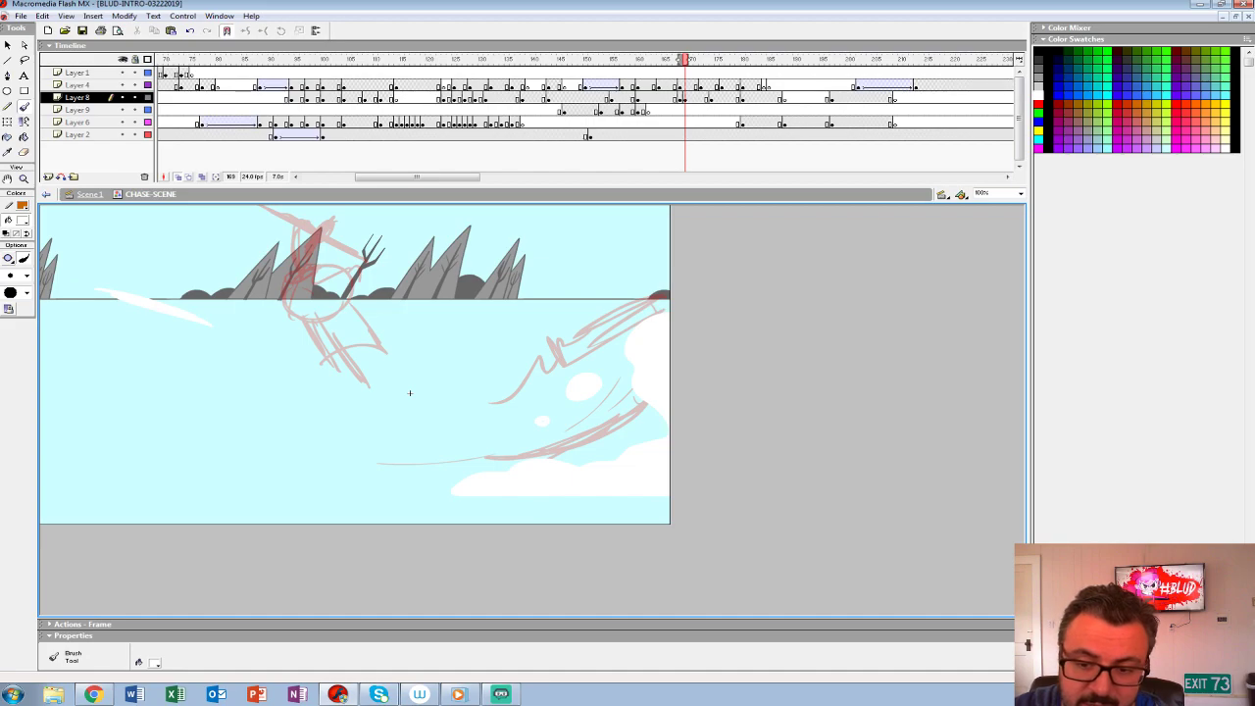
key("ctrl+z")
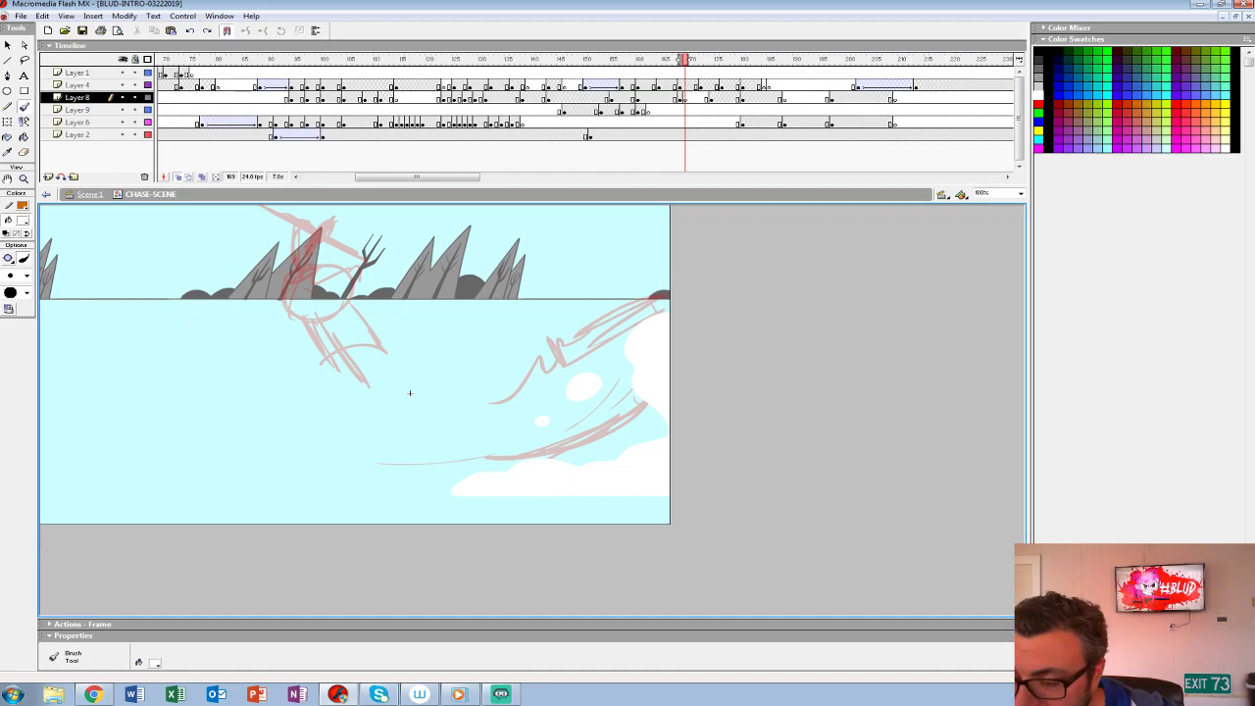
left_click(545, 86)
key("Return")
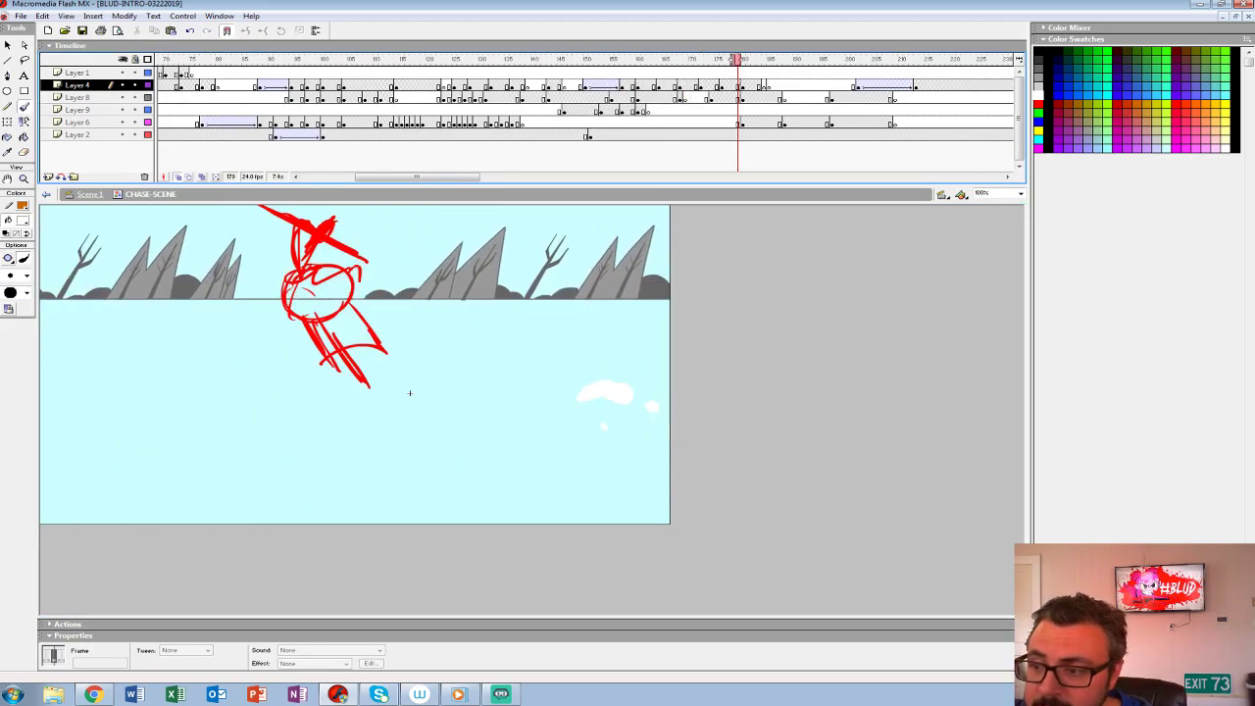
- Show only Layer 8 at frame 169, extend the onion skin back to the girl's crouch and set the brush to red (#FF0000)
left_click(684, 98)
left_click(122, 97, "alt")
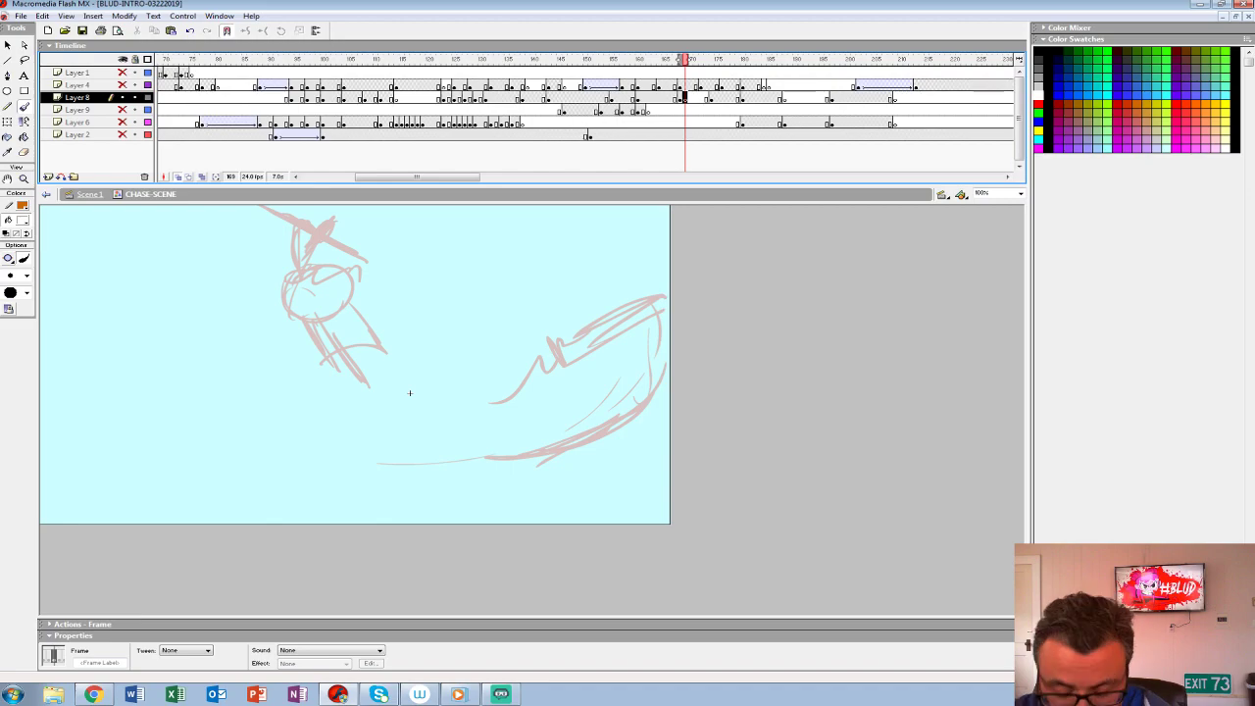
key("ctrl+2")
left_click_drag(679, 60, 673, 60)
left_click_drag(593, 440, 365, 413)
left_click(23, 105)
left_click(23, 221)
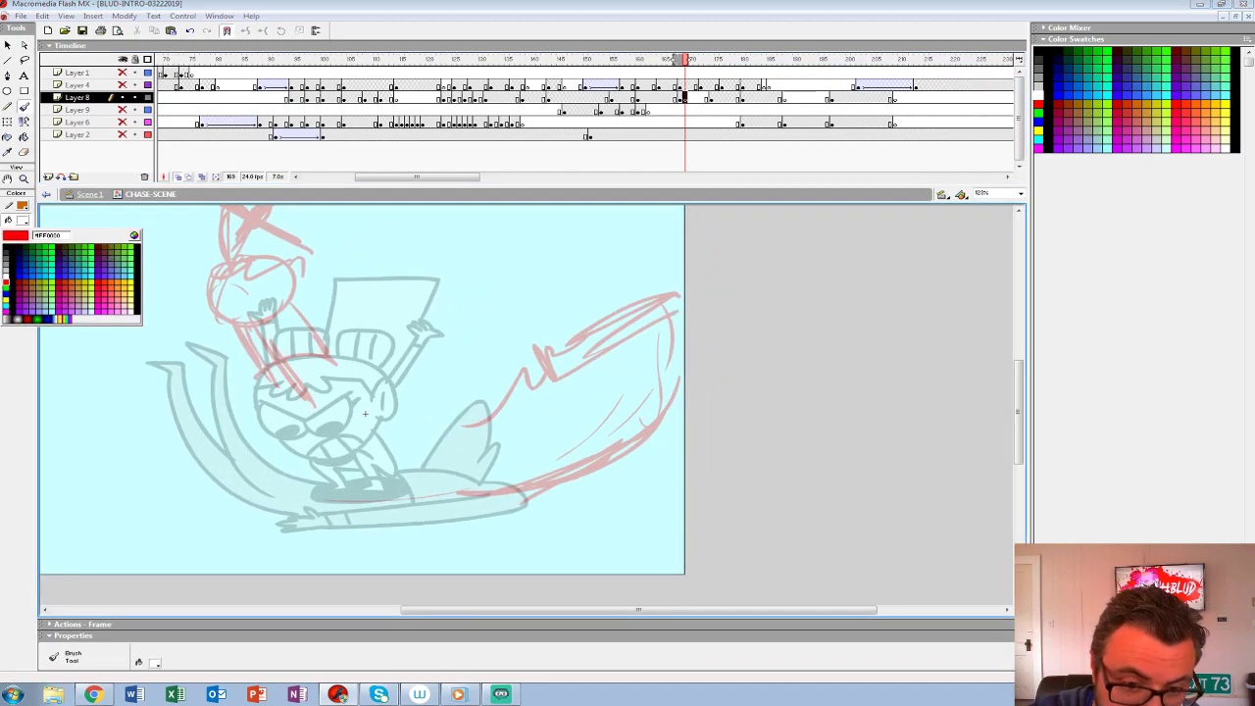
left_click(7, 288)
mouse_move(502, 489)
left_mouse_down()
mouse_move(680, 372)
mouse_move(605, 397)
mouse_move(530, 454)
left_mouse_up()
key("ctrl+z")
key("ctrl+z")
left_click_drag(684, 361, 513, 476)
key("ctrl+z")
- Sketch the creature's stretched, streaking body in red, launching diagonally upward past the stage edge
mouse_move(693, 346)
left_mouse_down()
mouse_move(491, 478)
mouse_move(481, 493)
mouse_move(500, 497)
left_mouse_up()
left_click_drag(723, 361, 495, 488)
mouse_move(632, 353)
left_mouse_down()
mouse_move(494, 448)
mouse_move(625, 384)
left_mouse_up()
mouse_move(629, 383)
left_mouse_down()
mouse_move(660, 381)
mouse_move(653, 333)
mouse_move(736, 318)
left_mouse_up()
mouse_move(702, 318)
left_mouse_down()
mouse_move(737, 334)
mouse_move(630, 436)
left_mouse_up()
mouse_move(690, 384)
left_mouse_down()
mouse_move(615, 450)
mouse_move(633, 451)
left_mouse_up()
mouse_move(635, 457)
left_mouse_down()
mouse_move(731, 352)
mouse_move(755, 303)
left_mouse_up()
left_click_drag(697, 304, 517, 447)
left_click(642, 366)
mouse_move(643, 367)
left_mouse_down()
mouse_move(508, 445)
mouse_move(458, 505)
left_mouse_up()
left_click_drag(459, 505, 688, 323)
mouse_move(703, 299)
left_mouse_down()
mouse_move(754, 309)
mouse_move(748, 322)
left_mouse_up()
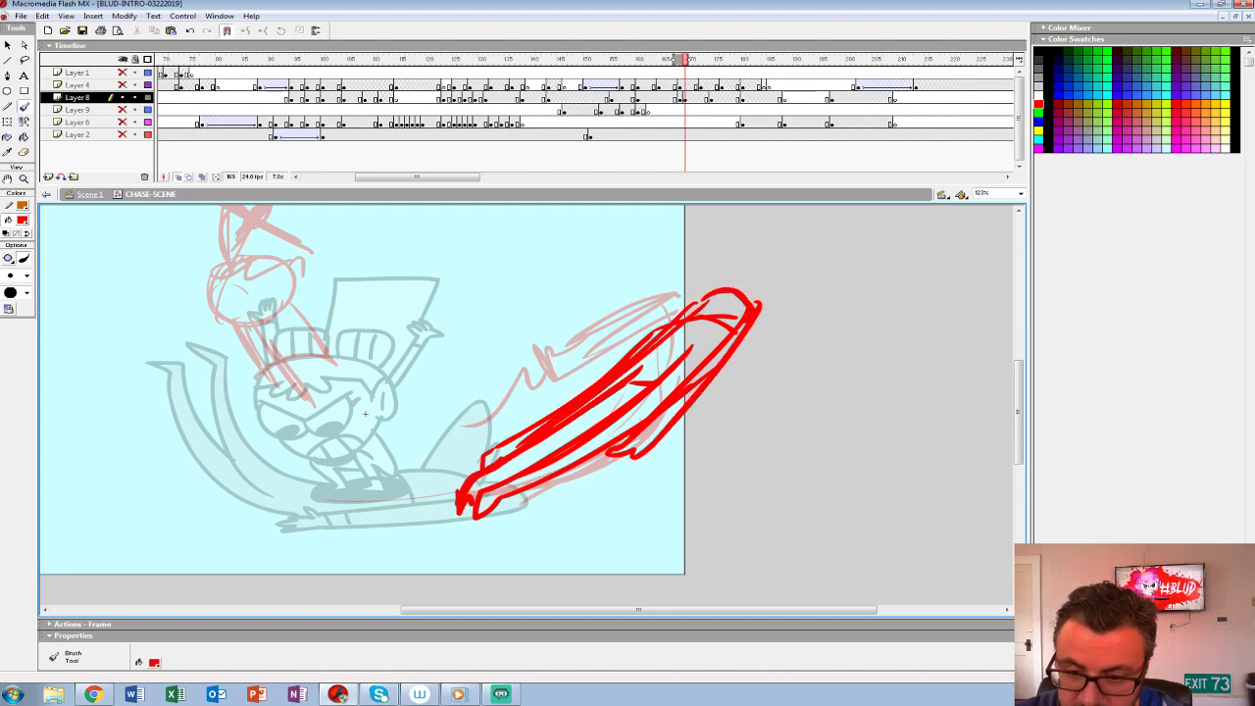
- Sketch the girl's tilted oval head with a finer red brush, adding scowling eyes, mouth, ear, fringe and headband
left_click_drag(364, 414, 506, 423)
left_click(26, 276)
left_click(12, 292)
left_click_drag(316, 290, 392, 336)
key("ctrl+z")
mouse_move(314, 284)
left_mouse_down()
mouse_move(438, 314)
mouse_move(329, 249)
mouse_move(319, 306)
left_mouse_up()
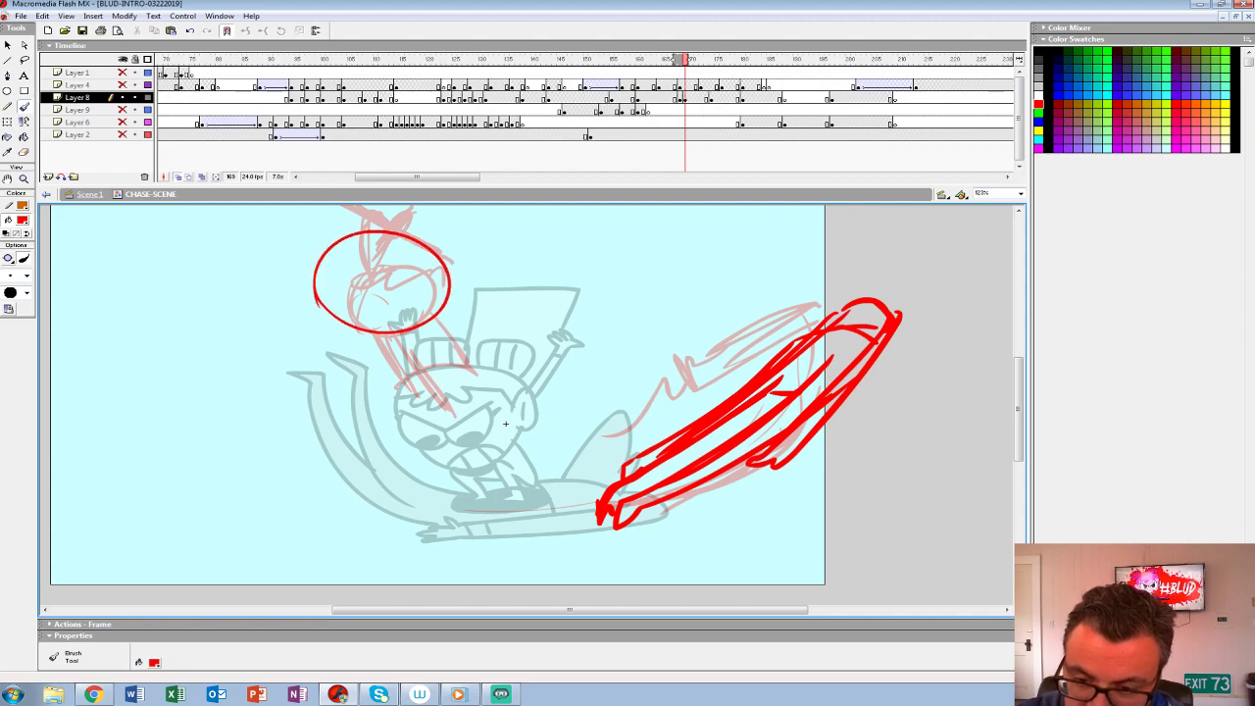
left_click_drag(362, 238, 412, 331)
left_click_drag(357, 283, 411, 296)
mouse_move(425, 248)
left_mouse_down()
mouse_move(412, 292)
mouse_move(367, 294)
mouse_move(400, 317)
mouse_move(447, 272)
mouse_move(435, 298)
left_mouse_up()
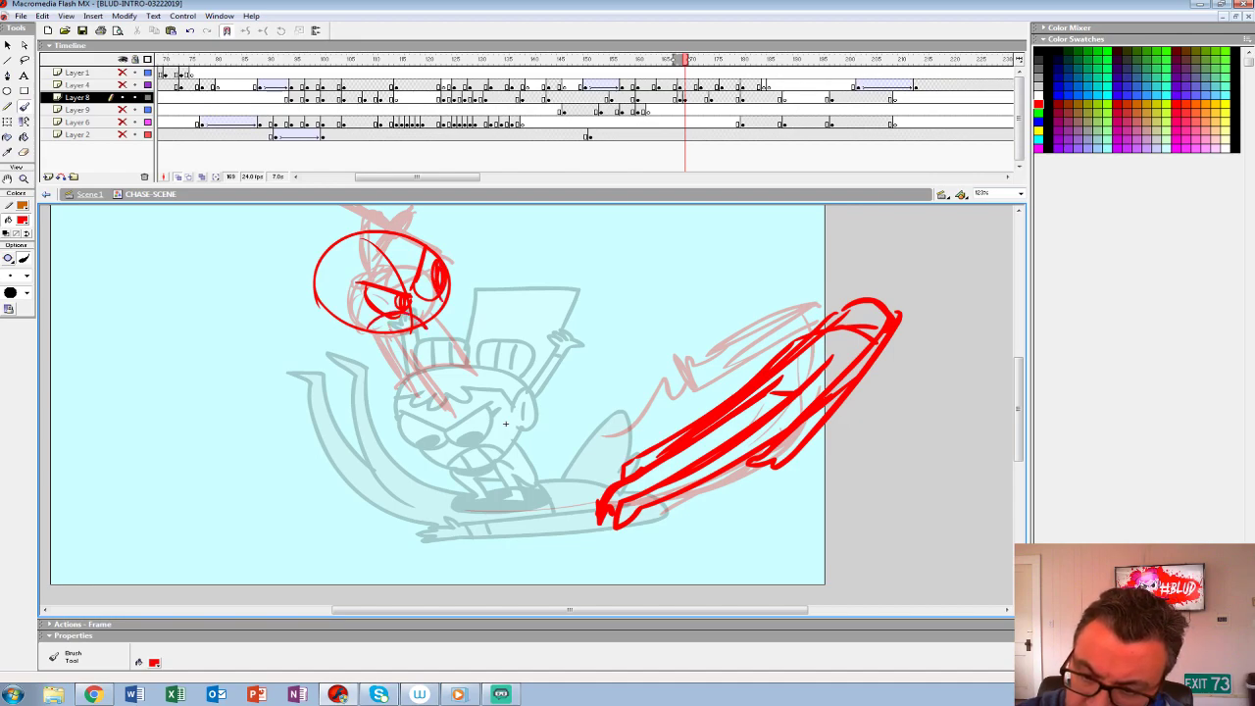
mouse_move(340, 282)
left_mouse_down()
mouse_move(302, 290)
mouse_move(339, 316)
left_mouse_up()
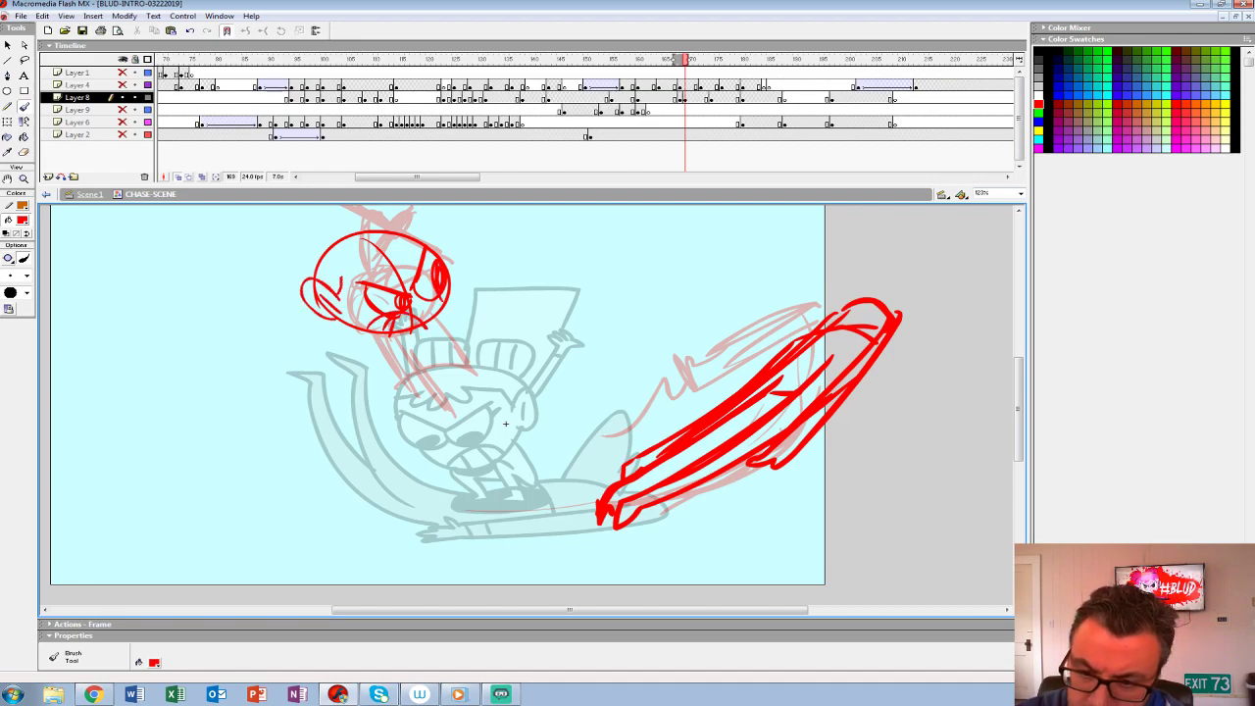
left_click_drag(394, 265, 422, 251)
mouse_move(427, 239)
left_mouse_down()
mouse_move(383, 227)
mouse_move(309, 284)
left_mouse_up()
left_click_drag(506, 424, 534, 479)
mouse_move(357, 369)
left_mouse_down()
mouse_move(379, 420)
mouse_move(462, 469)
mouse_move(427, 455)
left_mouse_up()
key("ctrl+z")
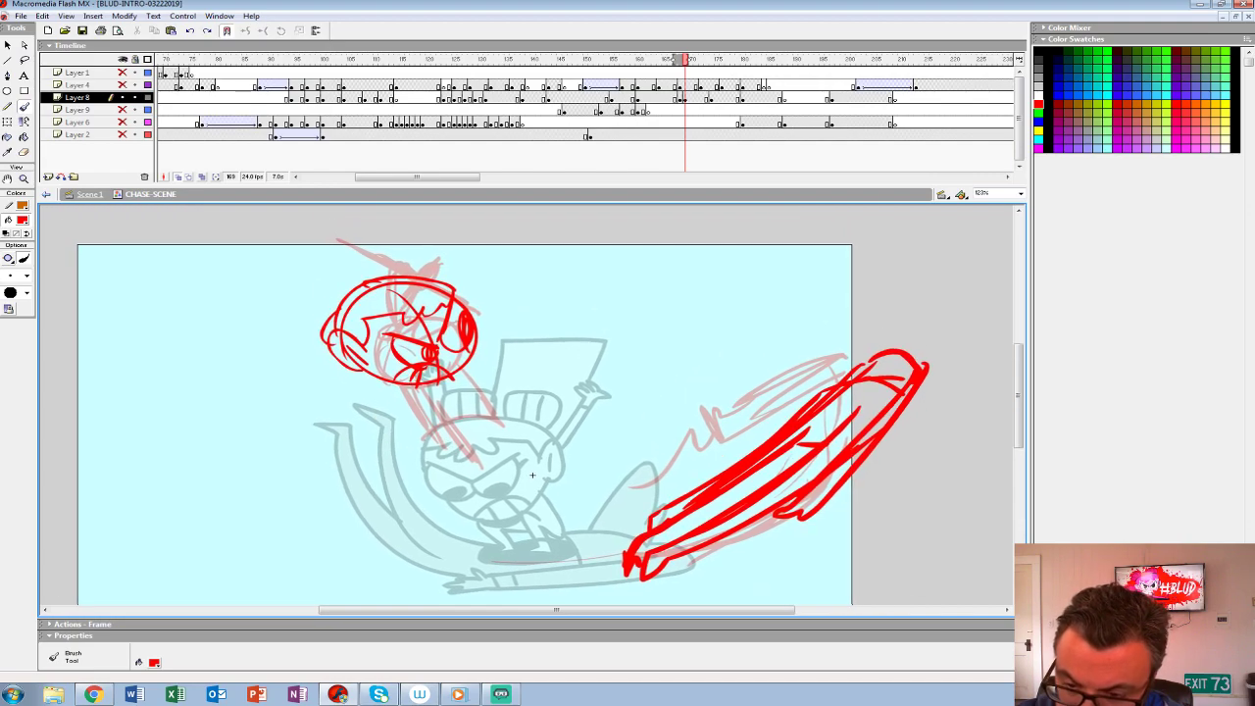
left_click_drag(534, 480, 518, 453)
mouse_move(377, 362)
left_mouse_down()
mouse_move(453, 438)
mouse_move(533, 473)
left_mouse_up()
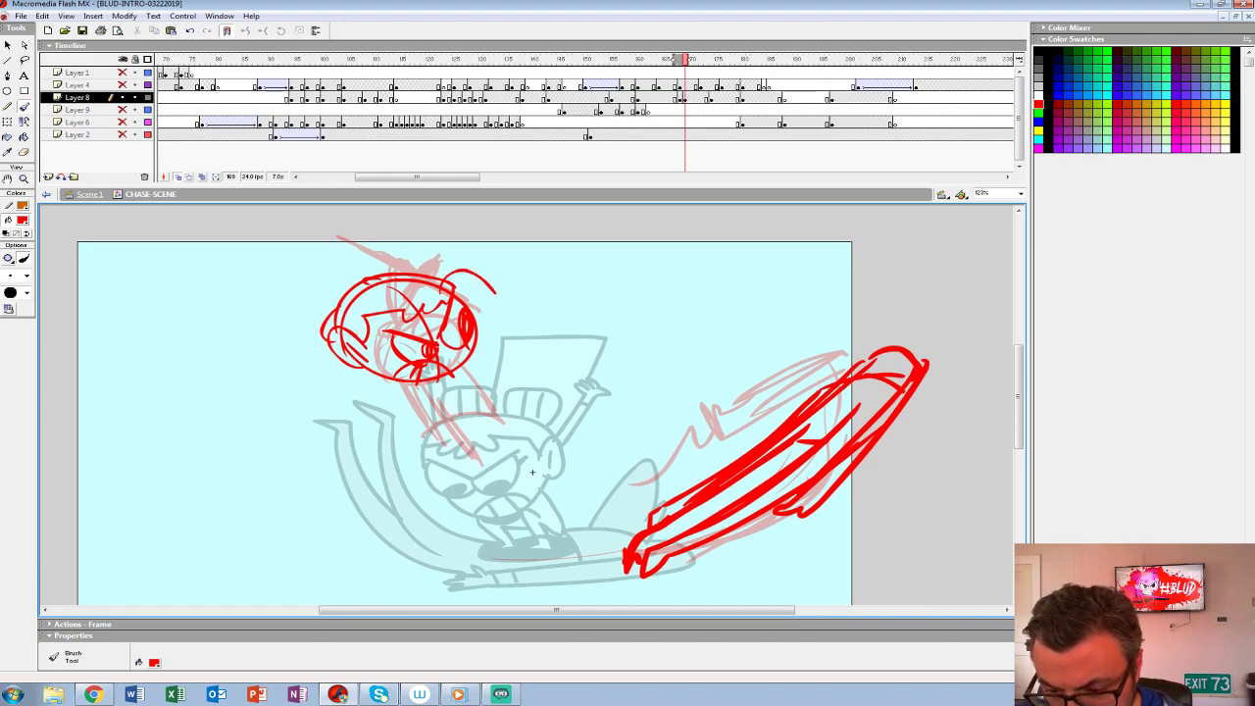
key("ctrl+z")
- Sketch the girl's bent arm, tapering body, outstretched arm and legs below her head in red
left_click_drag(324, 349, 342, 392)
mouse_move(337, 346)
left_mouse_down()
mouse_move(340, 397)
mouse_move(350, 392)
mouse_move(340, 400)
mouse_move(455, 455)
left_mouse_up()
mouse_move(375, 374)
left_mouse_down()
mouse_move(467, 466)
mouse_move(432, 417)
left_mouse_up()
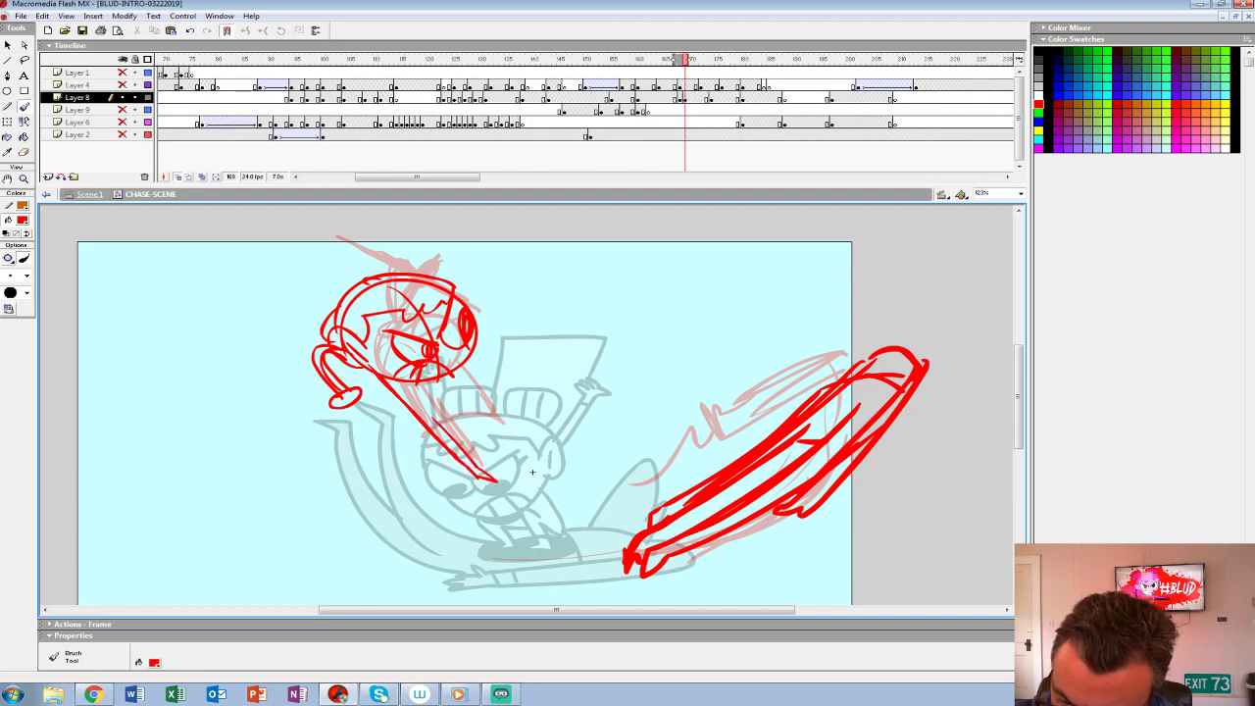
left_click_drag(456, 357, 464, 410)
mouse_move(455, 367)
left_mouse_down()
mouse_move(452, 401)
mouse_move(508, 416)
left_mouse_up()
left_click_drag(473, 388, 494, 416)
mouse_move(363, 359)
left_mouse_down()
mouse_move(432, 483)
mouse_move(492, 438)
left_mouse_up()
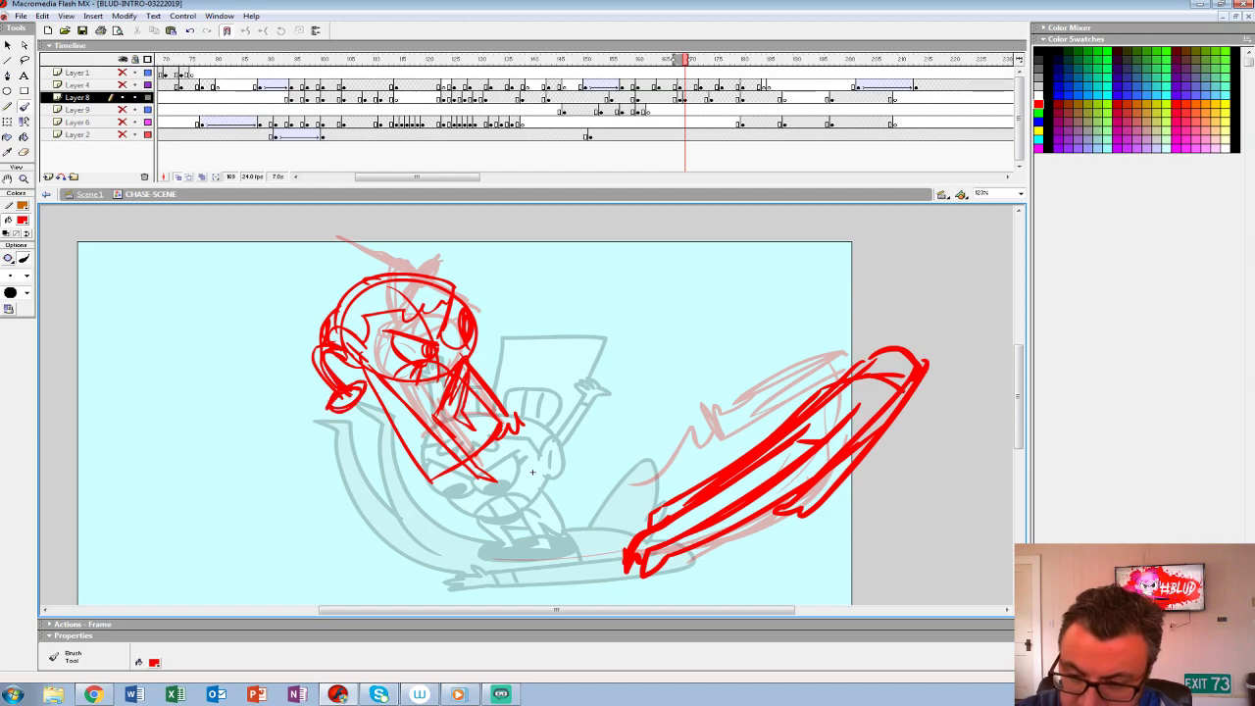
- Add loose red droplets and splash marks around the creature's streaking body
mouse_move(730, 554)
left_mouse_down()
mouse_move(646, 512)
mouse_move(638, 490)
left_mouse_up()
mouse_move(649, 493)
left_mouse_down()
mouse_move(693, 493)
mouse_move(641, 492)
left_mouse_up()
left_click_drag(718, 479, 736, 476)
left_click_drag(773, 446, 787, 447)
left_click_drag(573, 498, 611, 506)
mouse_move(639, 345)
left_mouse_down()
mouse_move(623, 379)
mouse_move(651, 338)
left_mouse_up()
left_click_drag(734, 289, 755, 290)
left_click_drag(686, 392, 655, 434)
- Replay the new launch pose and step through the neighbouring frames to check its timing
left_click(685, 98)
key("Return")
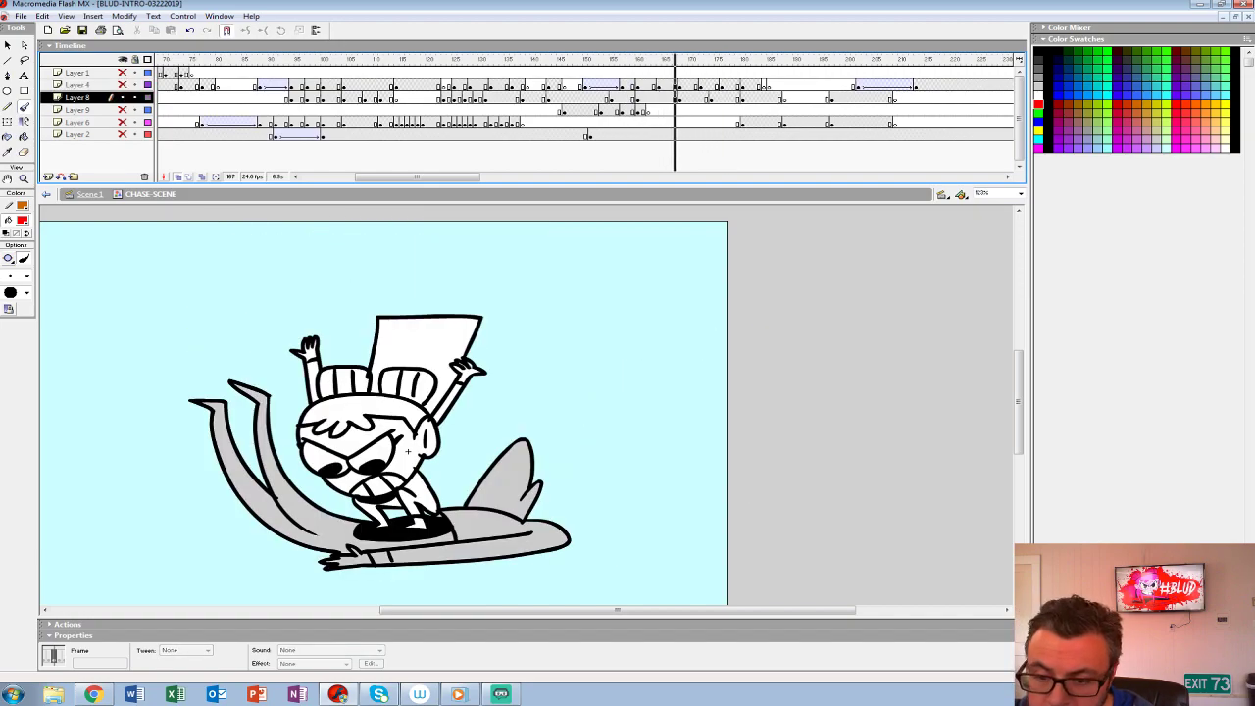
key("period")
key("period")
key("period")
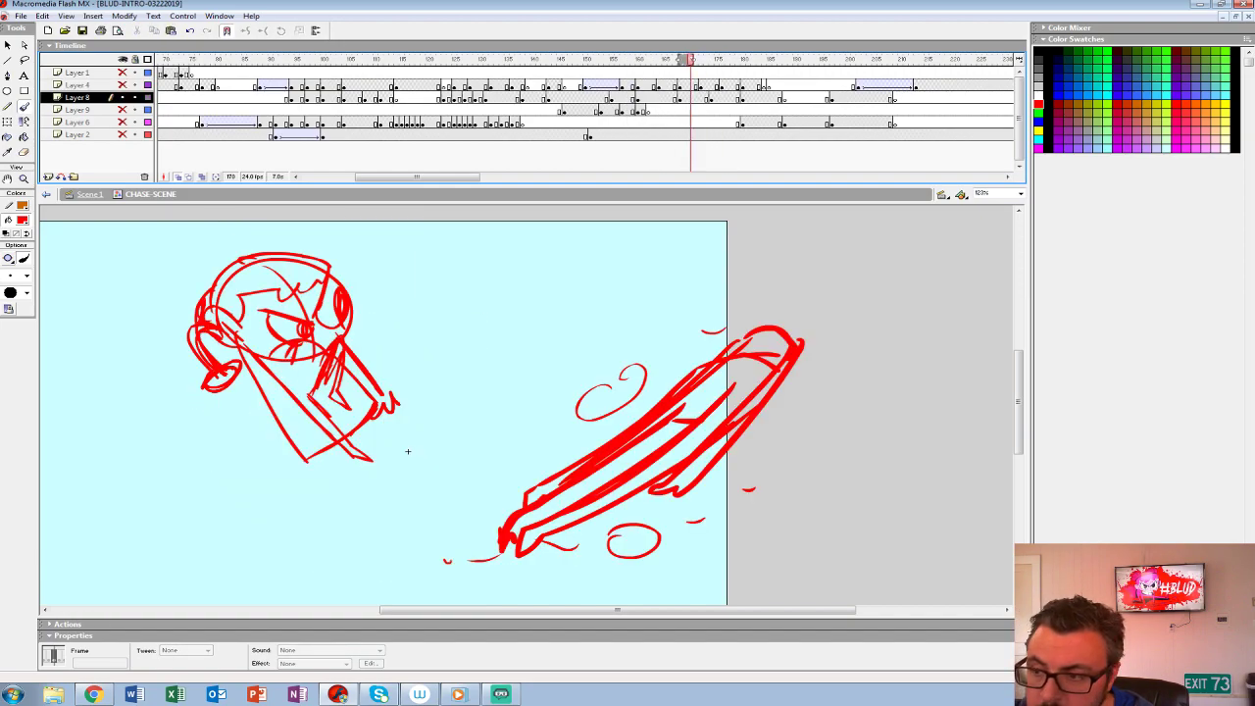
- Lasso the creature's streaking body with its droplets at frame 168 and transform it to a steeper angle inside the stage
key("comma")
key("comma")
left_click(24, 60)
mouse_move(444, 534)
left_mouse_down()
mouse_move(810, 499)
mouse_move(453, 520)
left_mouse_up()
key("q")
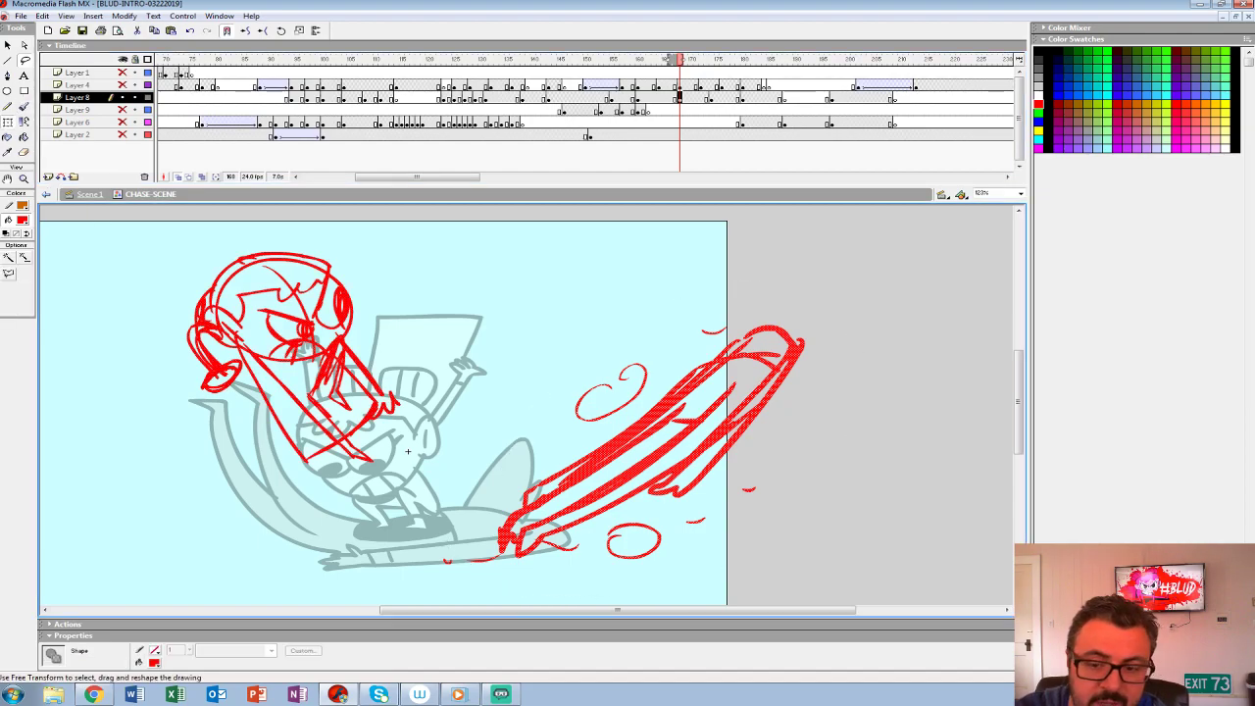
mouse_move(812, 319)
left_mouse_down()
mouse_move(832, 352)
mouse_move(815, 323)
mouse_move(736, 275)
left_mouse_up()
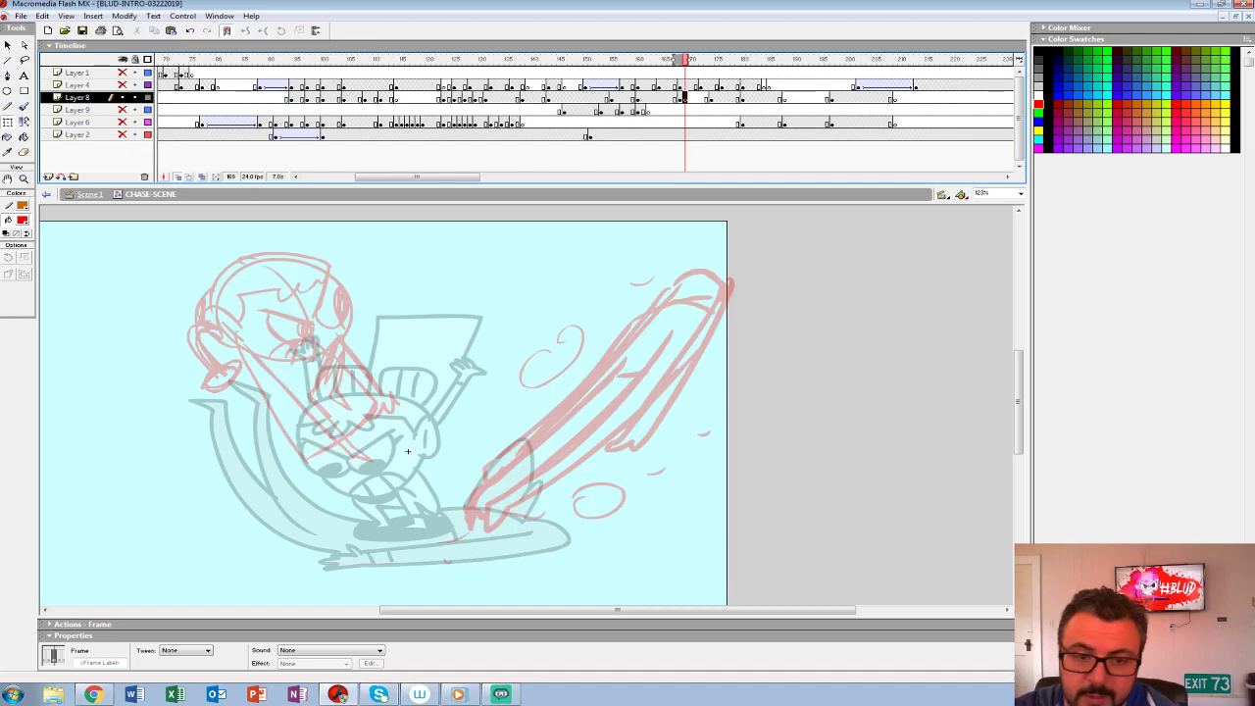
- Sketch the creature's rounded torso and two split legs at frame 169 in red over the onion-skinned streak
key("b")
left_click_drag(566, 317, 644, 283)
key("ctrl+z")
left_click_drag(537, 401, 641, 302)
key("ctrl+z")
left_click(26, 275)
left_click(11, 322)
mouse_move(588, 386)
left_mouse_down()
mouse_move(644, 374)
mouse_move(517, 399)
mouse_move(534, 449)
mouse_move(589, 402)
mouse_move(634, 389)
mouse_move(567, 495)
mouse_move(675, 365)
mouse_move(680, 347)
mouse_move(651, 273)
mouse_move(593, 348)
mouse_move(696, 299)
left_mouse_up()
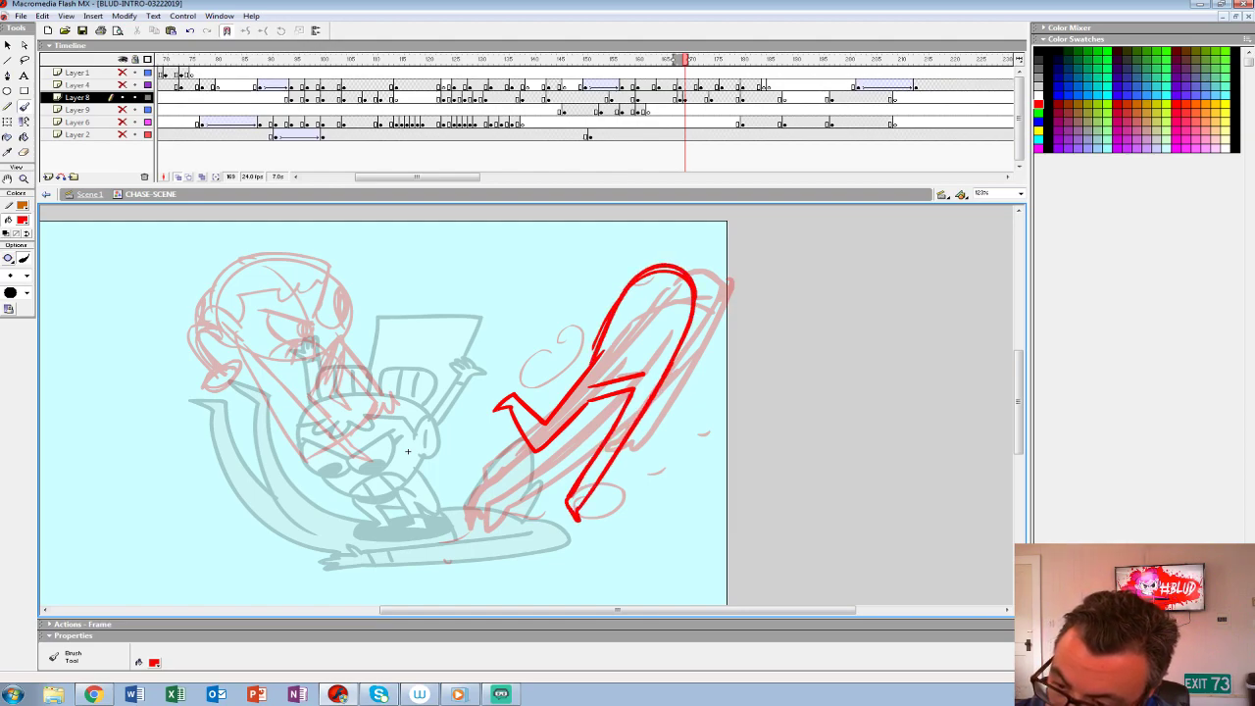
- Sketch the creature's arms, one bent over beyond the shoulder and the other trailing with a clawed hand
mouse_move(645, 267)
left_mouse_down()
mouse_move(655, 221)
mouse_move(659, 291)
mouse_move(560, 307)
mouse_move(531, 361)
mouse_move(601, 310)
mouse_move(733, 294)
mouse_move(733, 331)
left_mouse_up()
key("ctrl+z")
mouse_move(707, 247)
left_mouse_down()
mouse_move(748, 322)
mouse_move(733, 331)
left_mouse_up()
left_click_drag(727, 328, 729, 345)
left_click_drag(616, 300, 536, 377)
key("ctrl+z")
left_click_drag(602, 332, 553, 377)
left_click_drag(553, 377, 549, 398)
left_click_drag(599, 337, 533, 381)
- Strengthen the creature's extended leg and add its foot, head, back crease, shorts line and a diagonal guide line
left_click_drag(684, 340, 572, 536)
left_click_drag(594, 482, 565, 535)
left_click_drag(656, 278, 645, 328)
left_click_drag(656, 231, 672, 253)
left_click_drag(645, 380, 582, 396)
left_click_drag(774, 371, 645, 533)
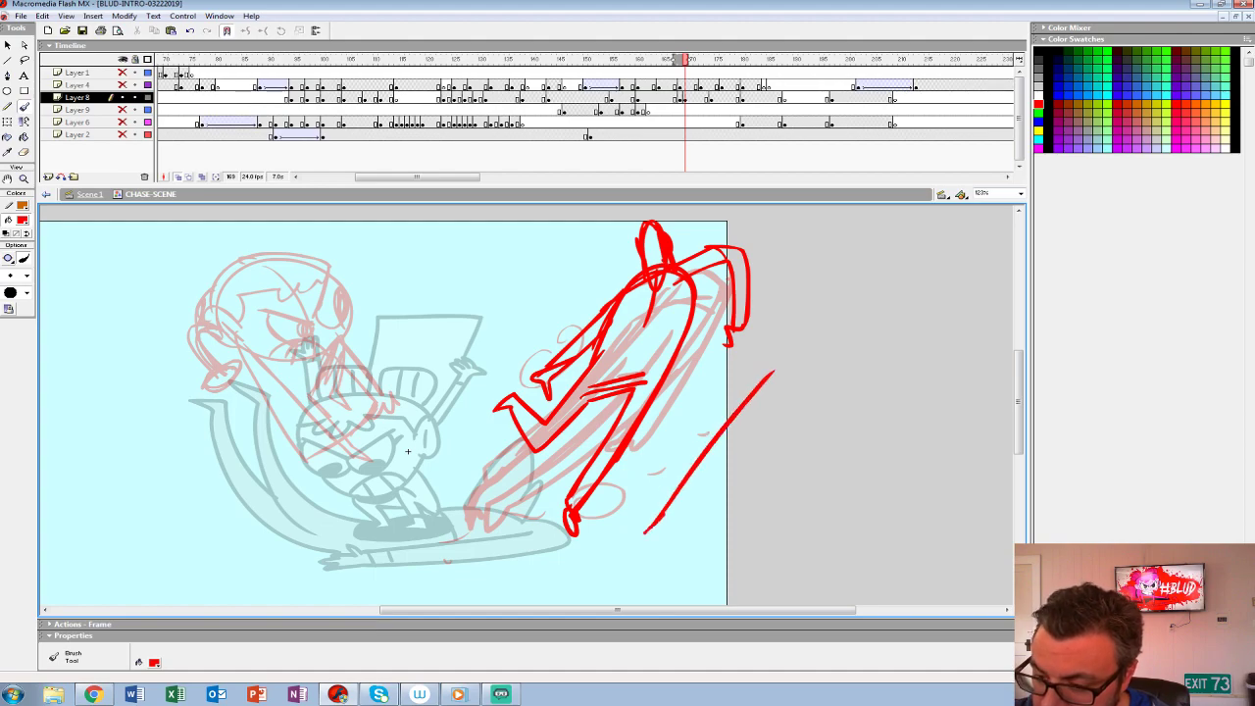
left_click_drag(778, 392, 643, 535)
mouse_move(715, 384)
left_mouse_down()
mouse_move(804, 359)
mouse_move(786, 435)
left_mouse_up()
left_click_drag(784, 431, 765, 397)
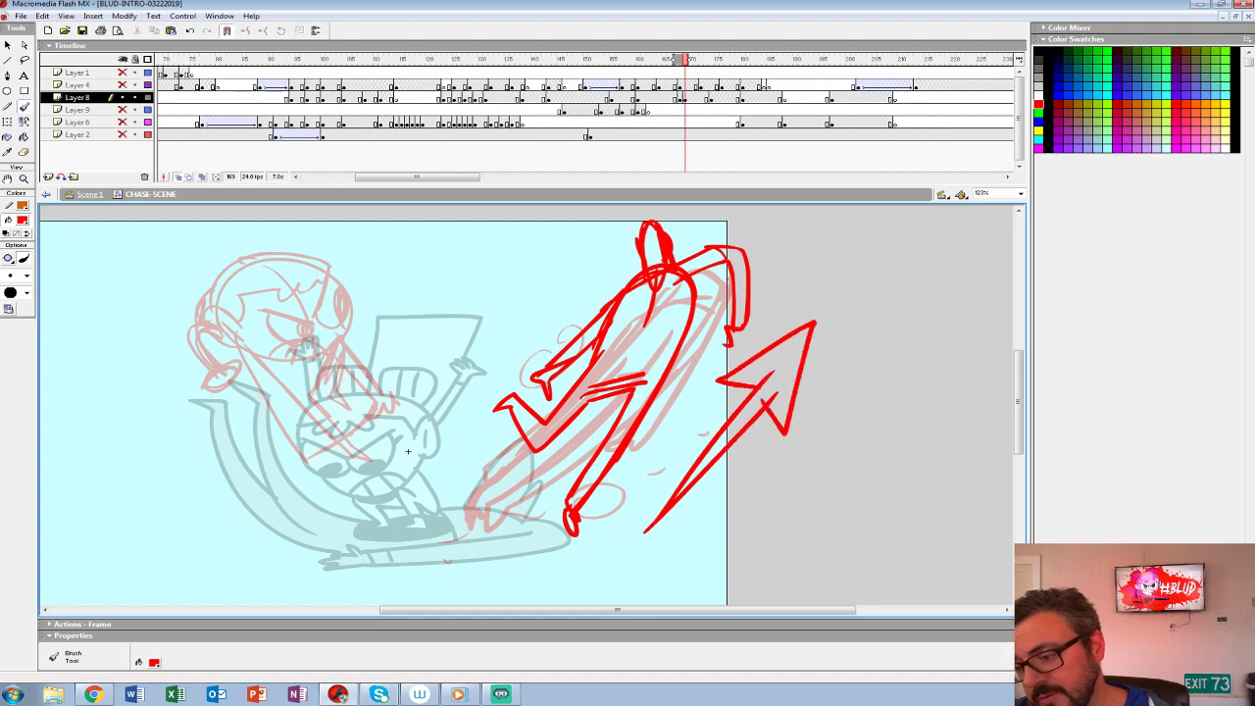
key("ctrl+z")
key("ctrl+z")
key("ctrl+z")
key("ctrl+z")
- Add the creature's waist curve, a second contour on the bent arm and small droplets around its feet
left_click_drag(600, 347, 694, 351)
mouse_move(737, 267)
left_mouse_down()
mouse_move(705, 324)
mouse_move(692, 236)
mouse_move(741, 236)
left_mouse_up()
left_click_drag(616, 510, 607, 514)
- Insert an empty Layer 8 keyframe at frame 170, enlarge the view to 200% and set up a black brush for inking
key("F6")
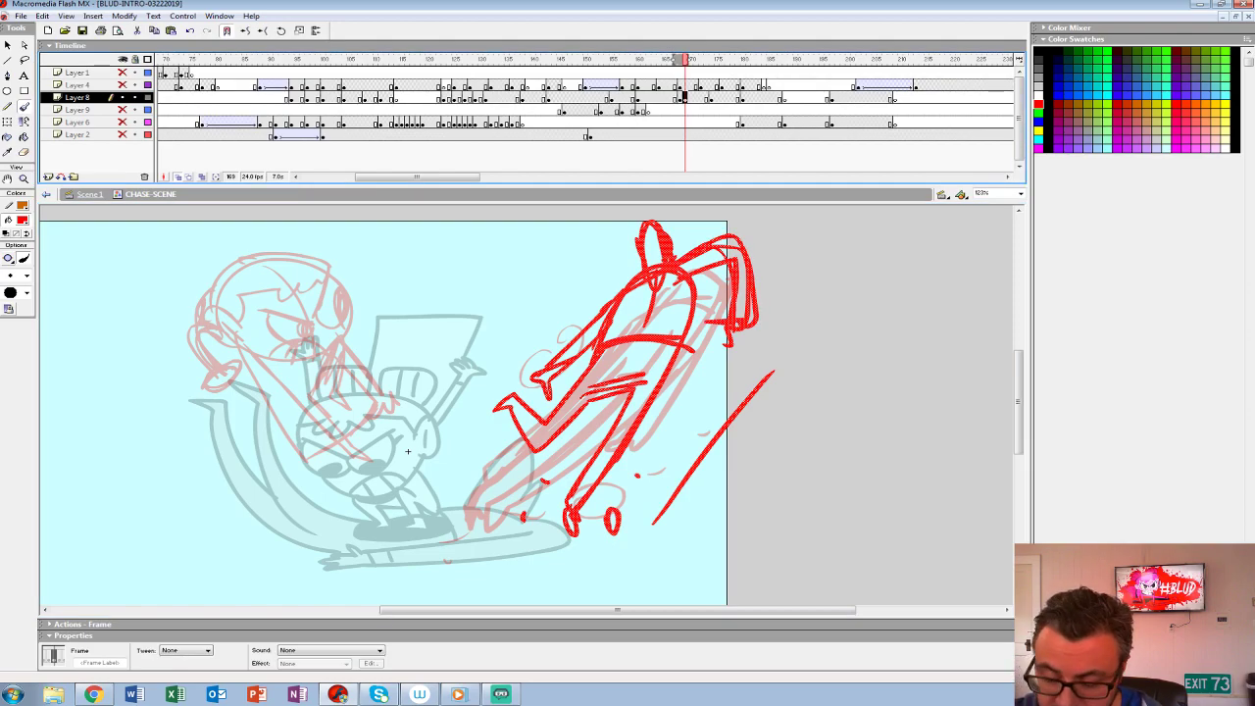
key("F6")
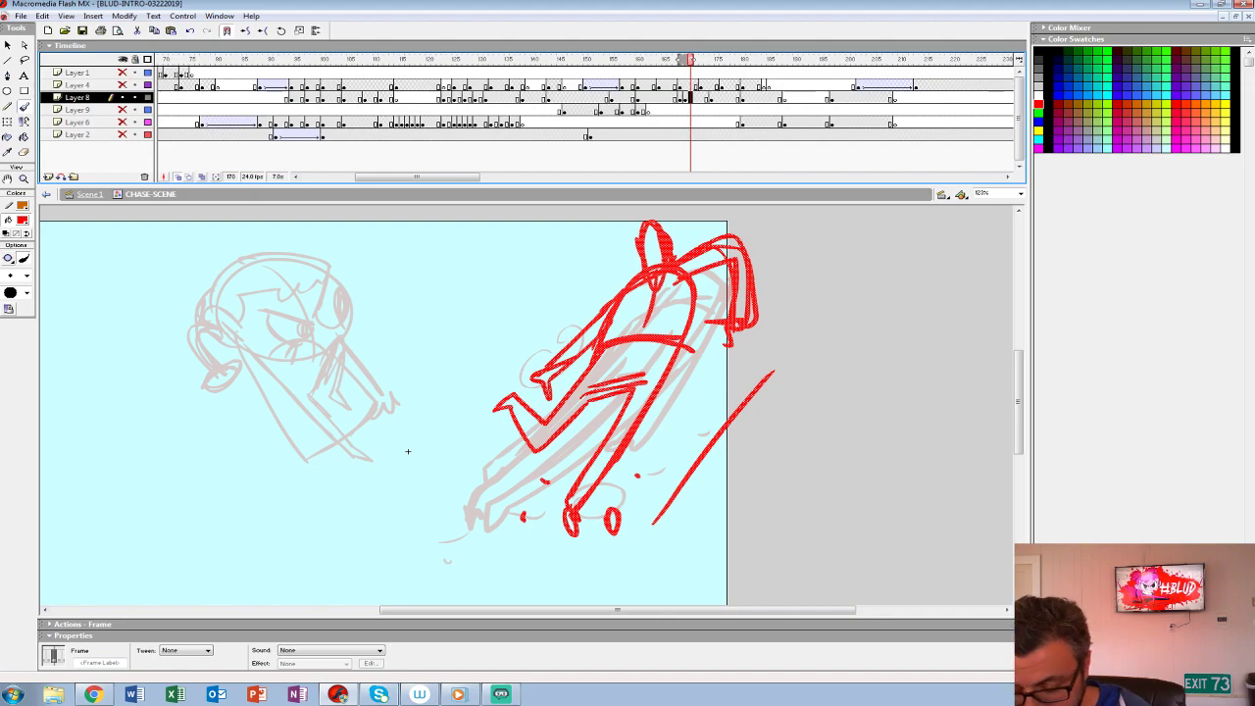
key("Delete")
key("z")
left_click(624, 383)
left_click_drag(89, 529, 177, 613)
left_click(983, 194)
type("200")
key("Return")
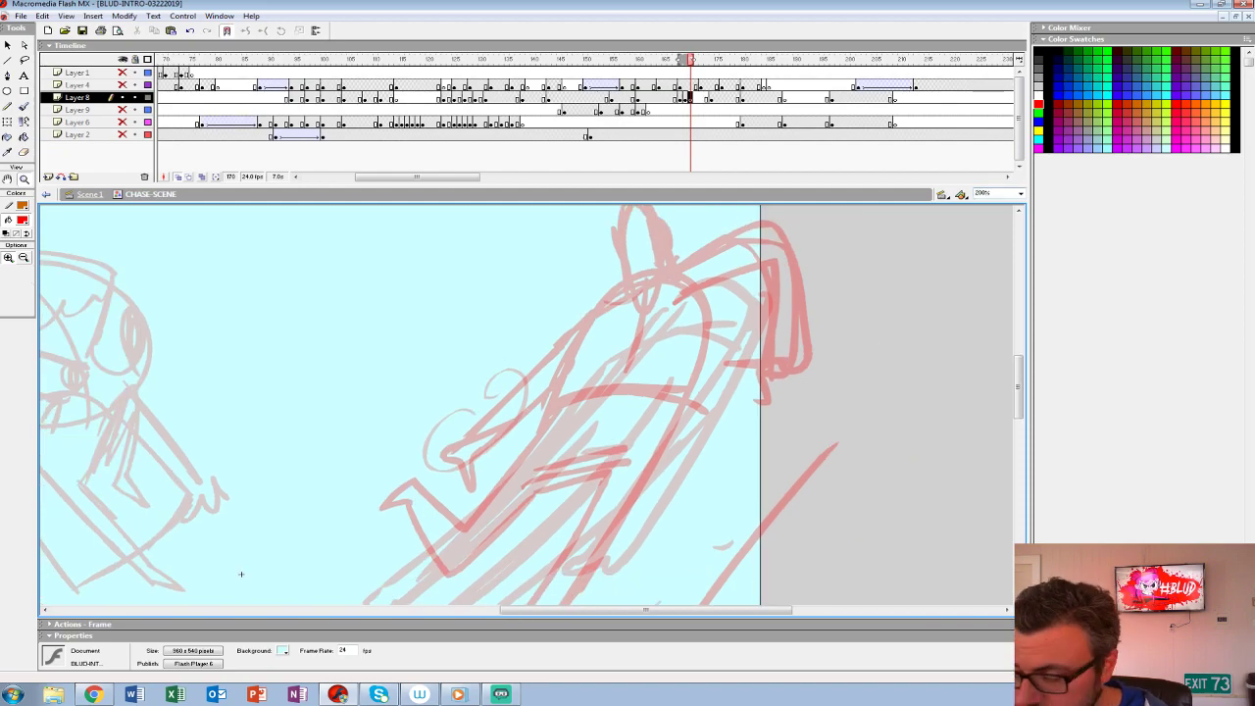
left_click_drag(240, 573, 266, 547)
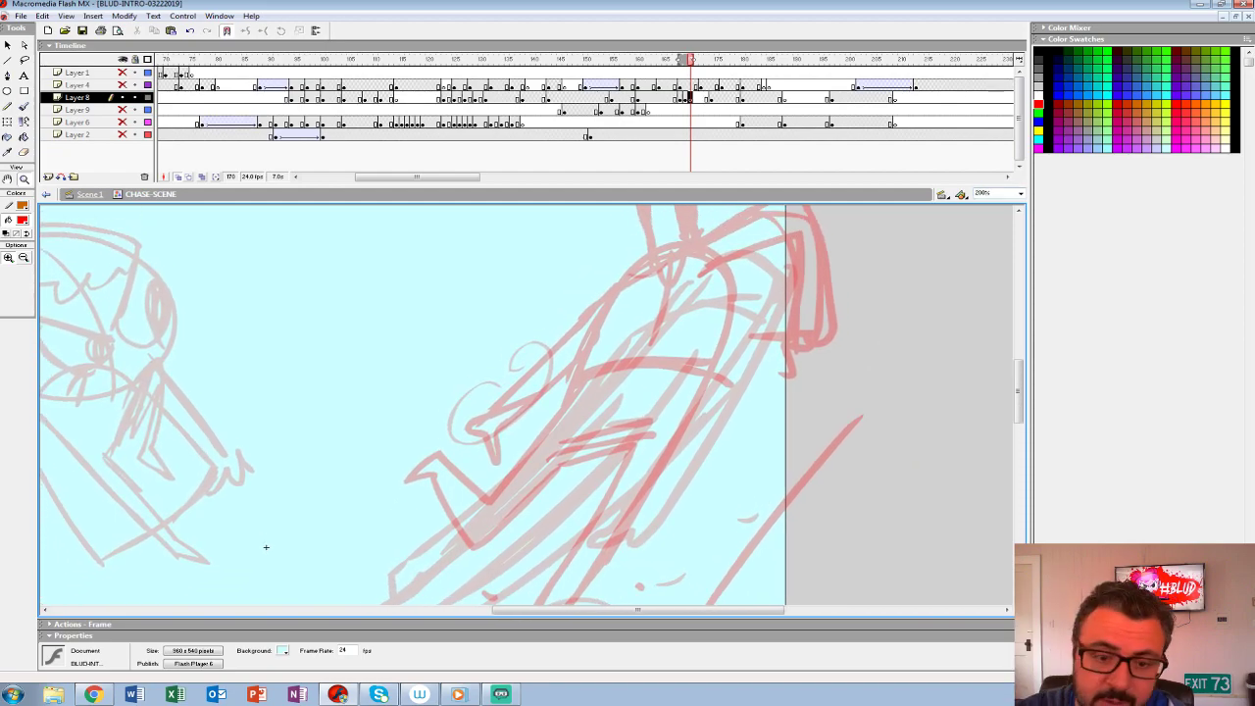
left_click(6, 247)
key("b")
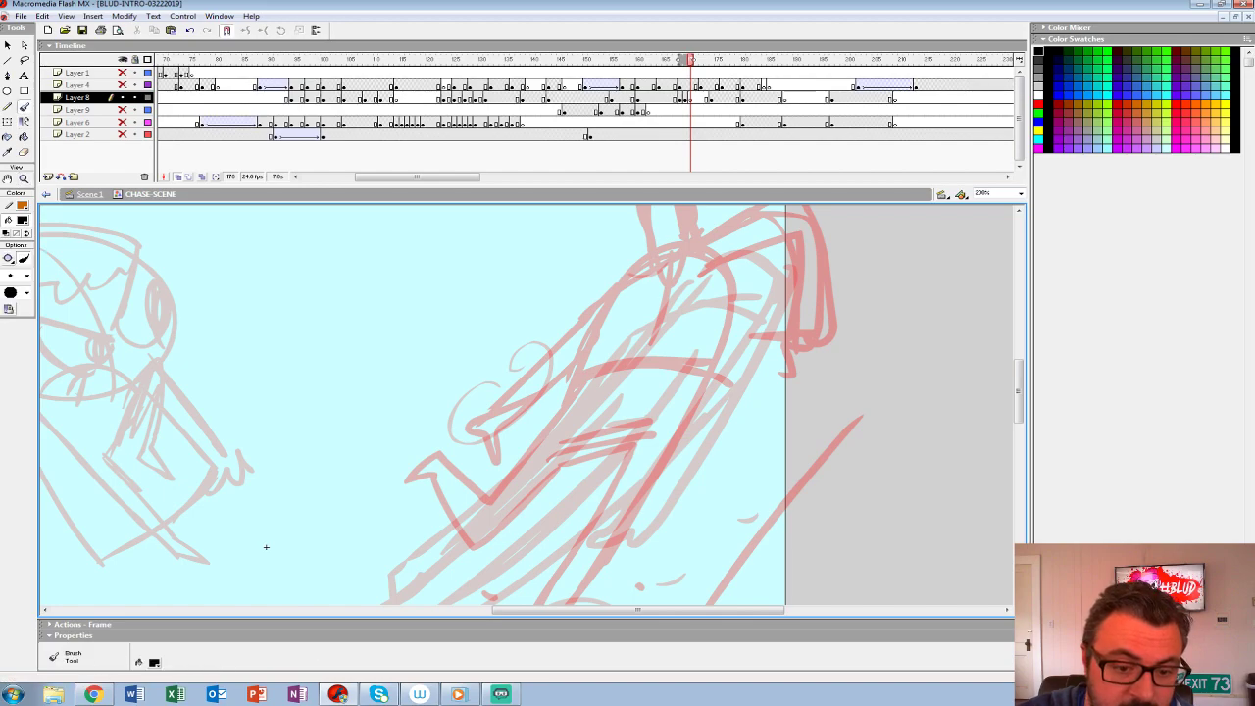
left_click(26, 276)
left_click(15, 336)
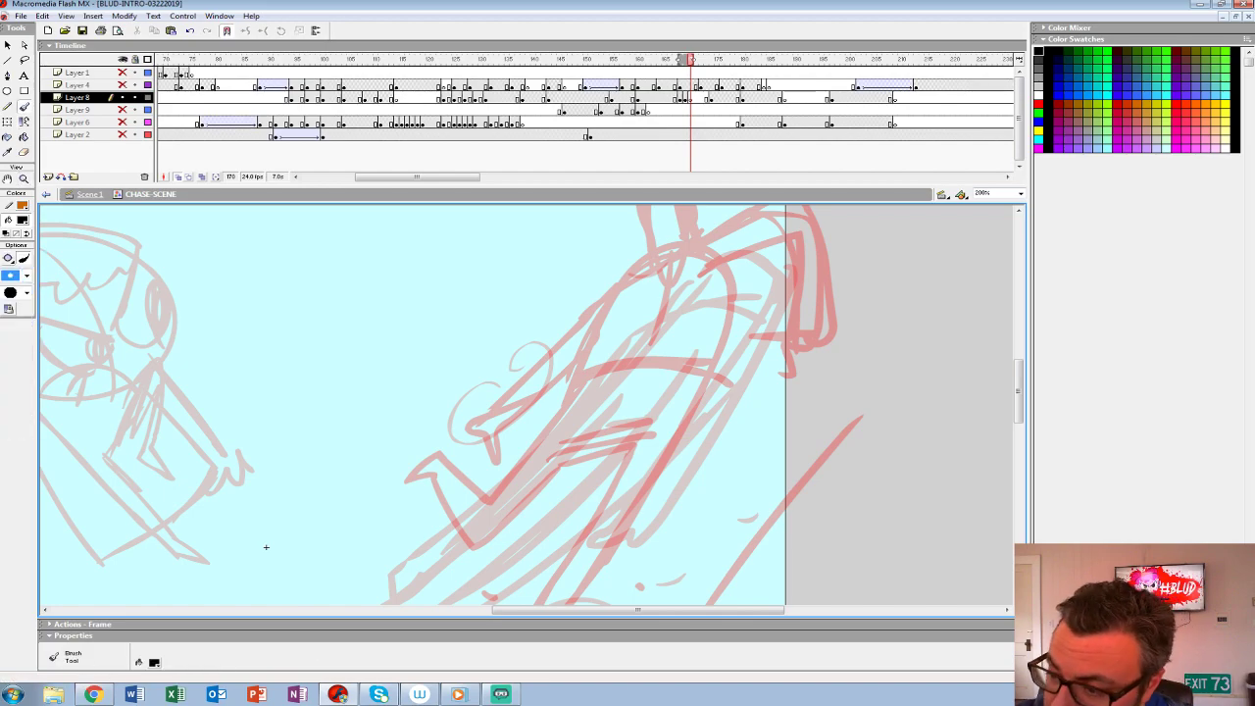
- Ink the creature's sweeping arm line, torso side and both legs in black over the red sketch
left_click_drag(796, 234, 770, 274)
key("ctrl+z")
left_click_drag(266, 548, 238, 584)
mouse_move(790, 369)
left_mouse_down()
mouse_move(788, 243)
mouse_move(602, 313)
mouse_move(461, 441)
left_mouse_up()
mouse_move(762, 365)
left_mouse_down()
mouse_move(773, 284)
mouse_move(700, 312)
mouse_move(610, 553)
left_mouse_up()
left_click_drag(238, 584, 342, 346)
mouse_move(714, 312)
left_mouse_down()
mouse_move(616, 476)
mouse_move(628, 392)
mouse_move(691, 253)
mouse_move(549, 341)
mouse_move(510, 278)
mouse_move(514, 250)
mouse_move(549, 304)
left_mouse_up()
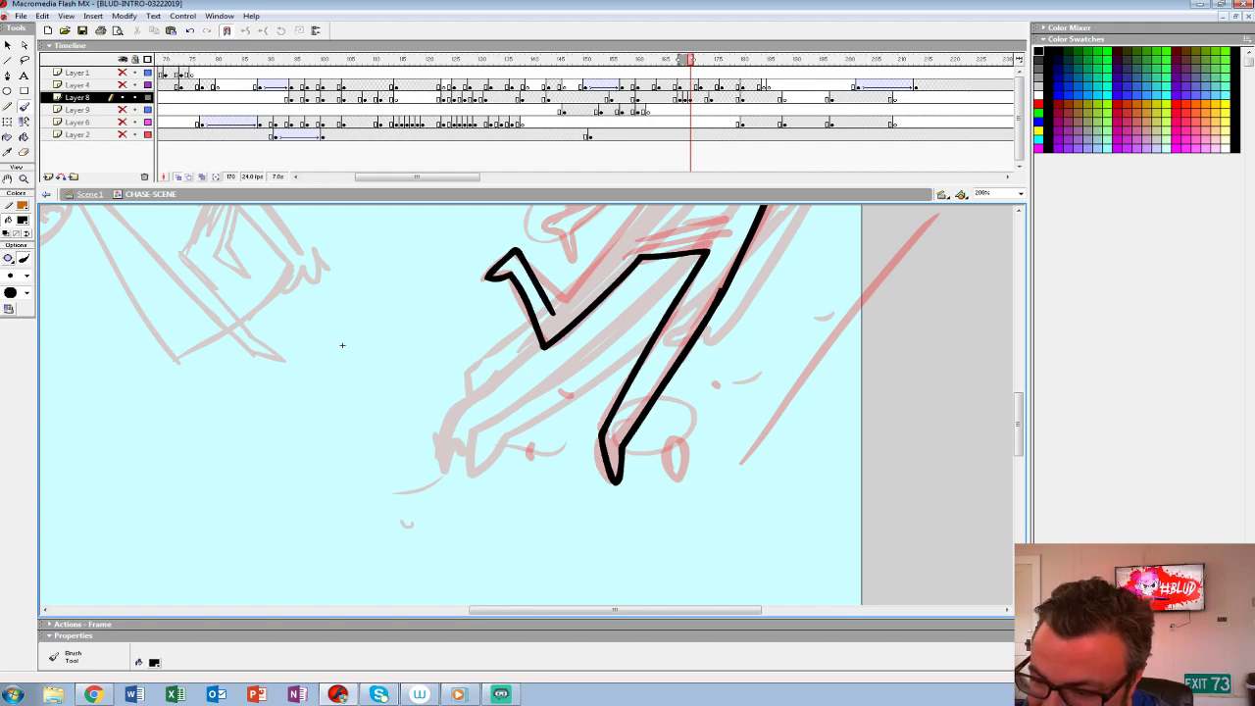
- Ink the creature's inner arm, back crease and both clawed hands in black
left_click_drag(342, 345, 291, 500)
mouse_move(504, 467)
left_mouse_down()
mouse_move(640, 285)
mouse_move(533, 435)
mouse_move(646, 249)
left_mouse_up()
key("ctrl+z")
left_click_drag(290, 500, 227, 602)
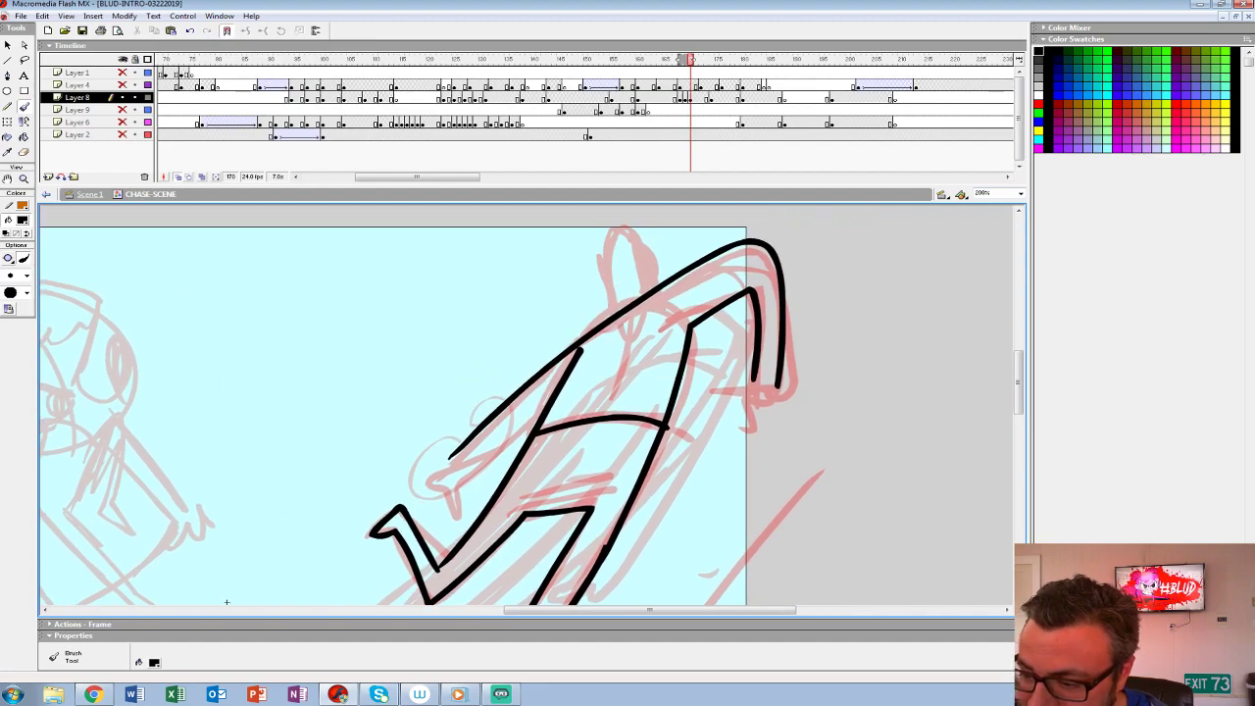
mouse_move(629, 329)
left_mouse_down()
mouse_move(620, 380)
mouse_move(451, 488)
mouse_move(453, 514)
mouse_move(404, 486)
mouse_move(451, 458)
mouse_move(471, 472)
left_mouse_up()
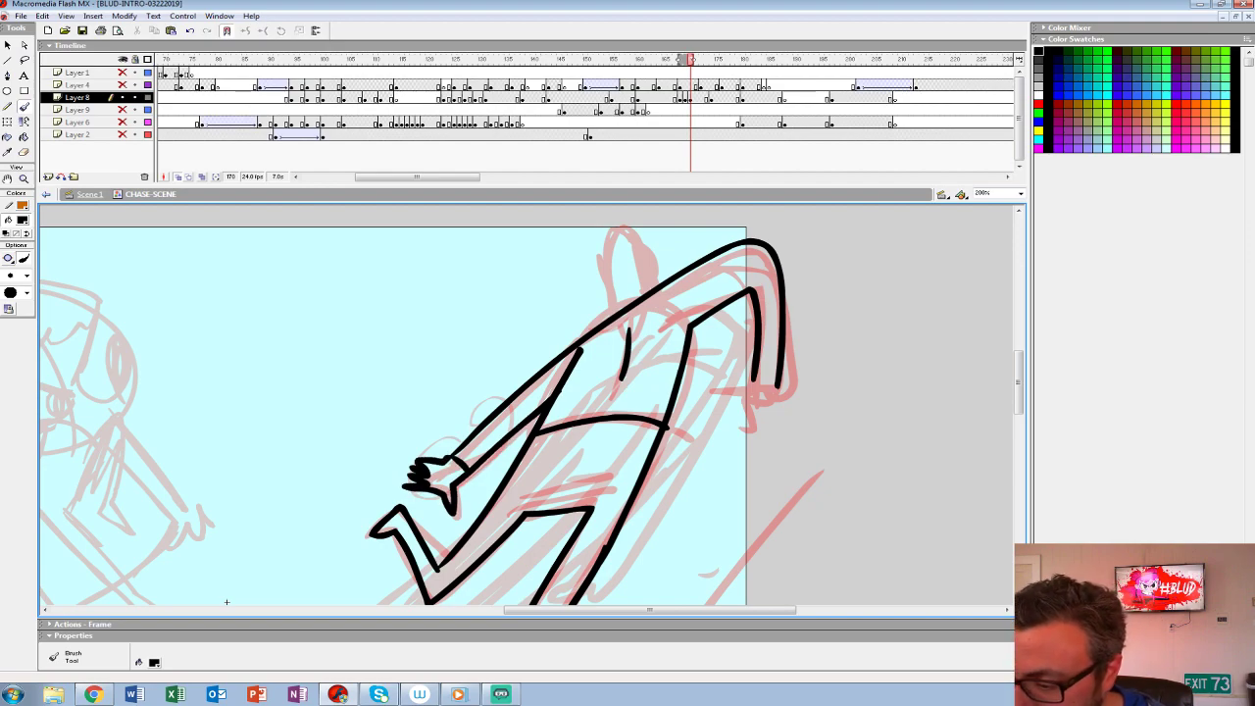
mouse_move(774, 392)
left_mouse_down()
mouse_move(648, 335)
mouse_move(597, 328)
mouse_move(649, 341)
mouse_move(625, 340)
left_mouse_up()
mouse_move(654, 328)
left_mouse_down()
mouse_move(702, 513)
mouse_move(759, 467)
left_mouse_up()
- Ink the creature's head and pointed ears in black, redrawing the first attempt
mouse_move(635, 298)
left_mouse_down()
mouse_move(647, 333)
mouse_move(600, 363)
left_mouse_up()
mouse_move(587, 311)
left_mouse_down()
mouse_move(575, 333)
mouse_move(590, 352)
left_mouse_up()
key("ctrl+z")
key("ctrl+z")
mouse_move(635, 308)
left_mouse_down()
mouse_move(624, 289)
mouse_move(604, 361)
left_mouse_up()
left_click_drag(591, 317, 574, 315)
scroll(225, 467, "down", 5)
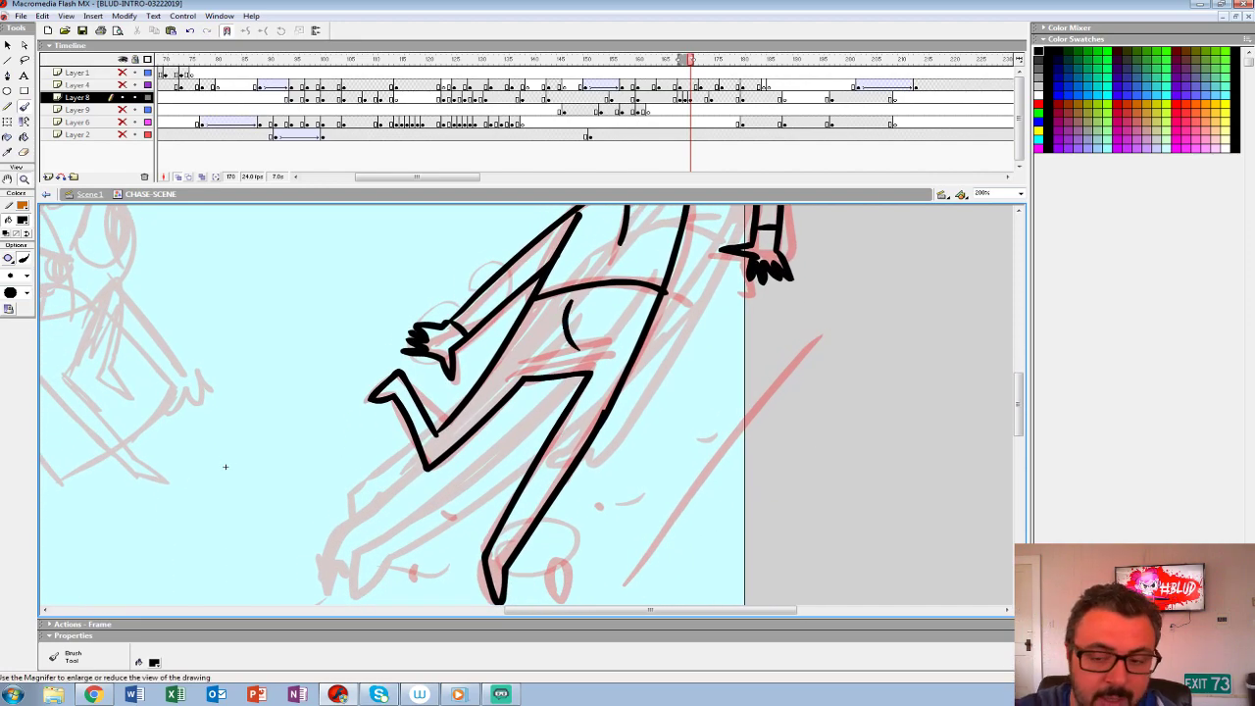
- Fill the creature's torso, limbs and head with light grey #CCCCCC at 100% view
key("z")
left_click(224, 467, "alt")
key("comma")
key("period")
left_click(21, 220)
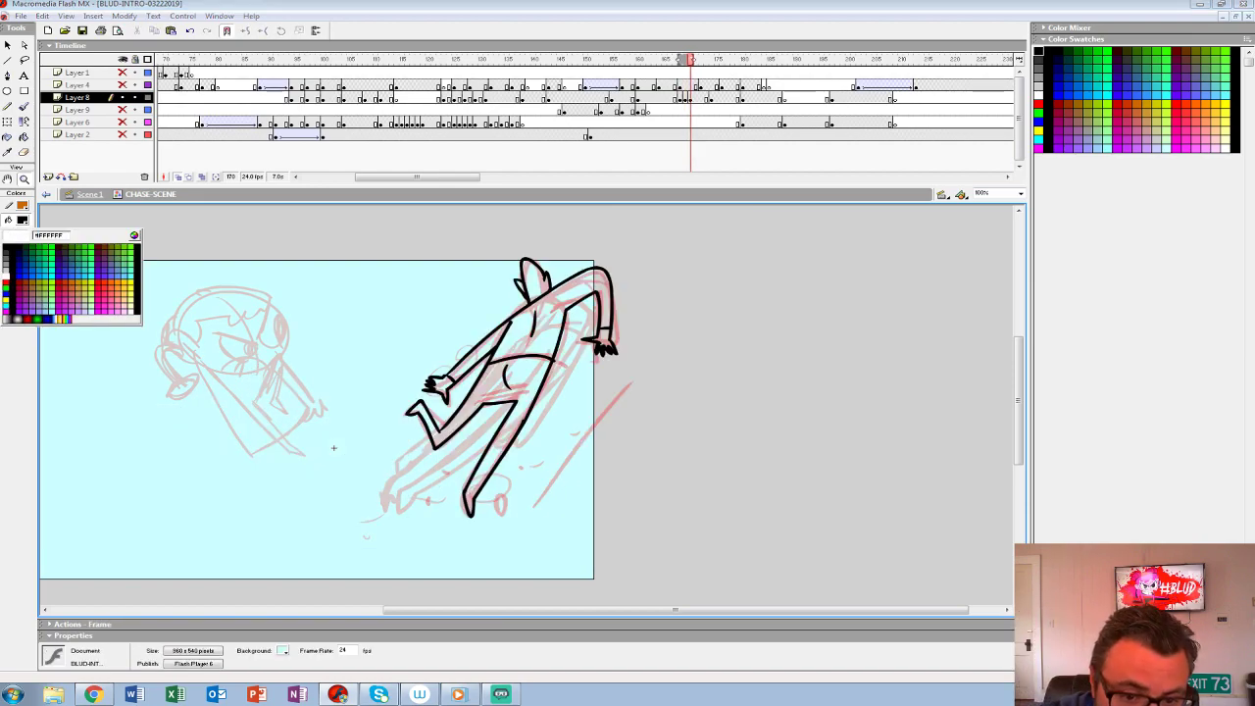
left_click(6, 275)
left_click(24, 137)
left_click(22, 221)
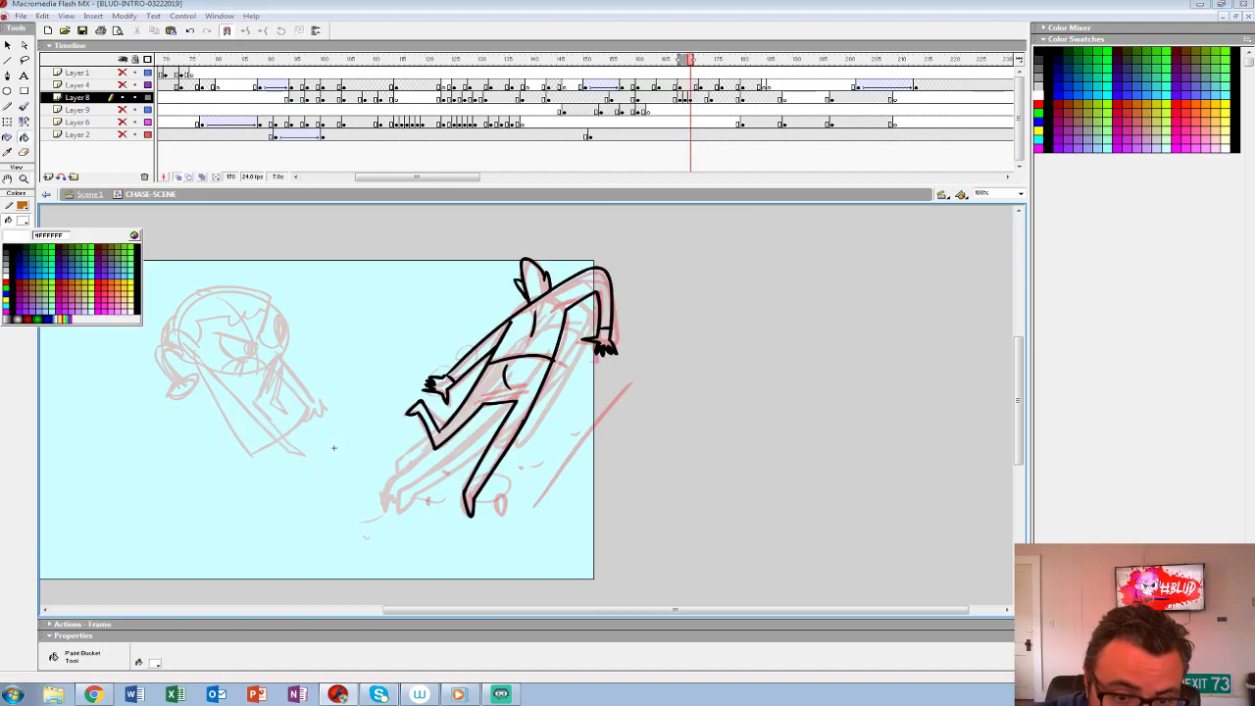
left_click(6, 269)
left_click(528, 342)
left_click(480, 354)
left_click(443, 386)
left_click(534, 278)
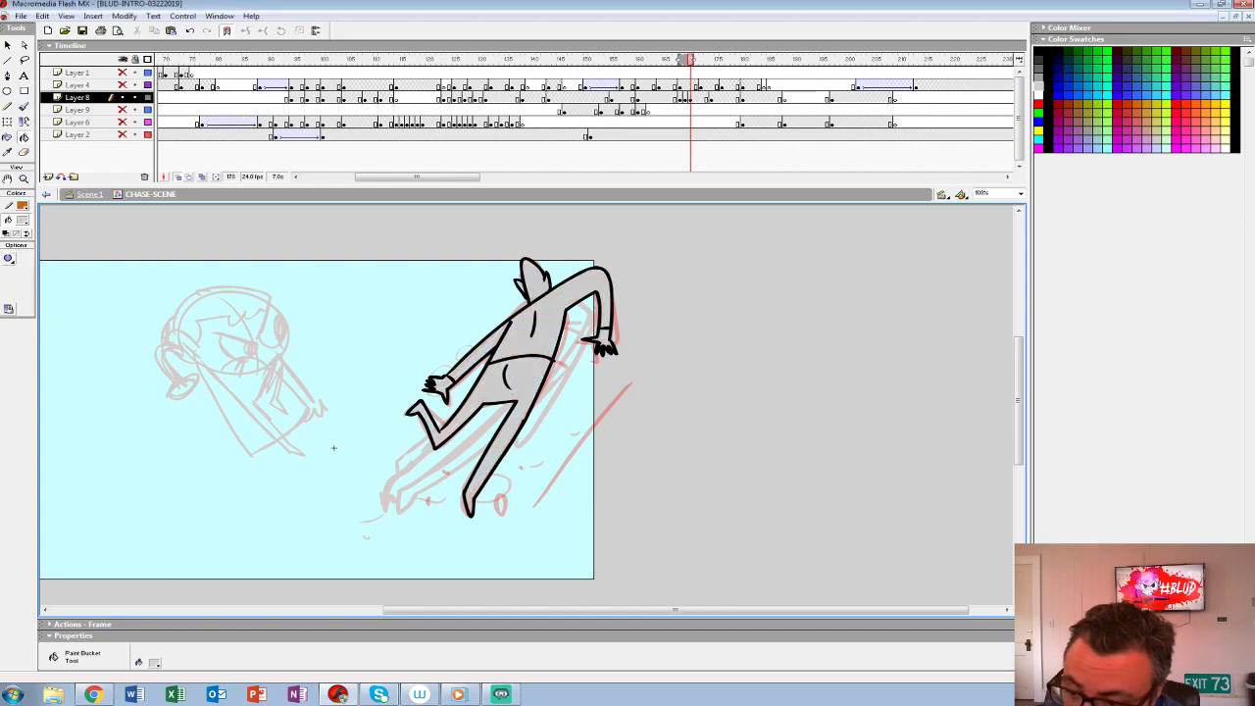
- Group the creature artwork on Layer 8 at frame 169 and flip through the neighbouring frames to check the motion
left_click(692, 97)
key("comma")
key("period")
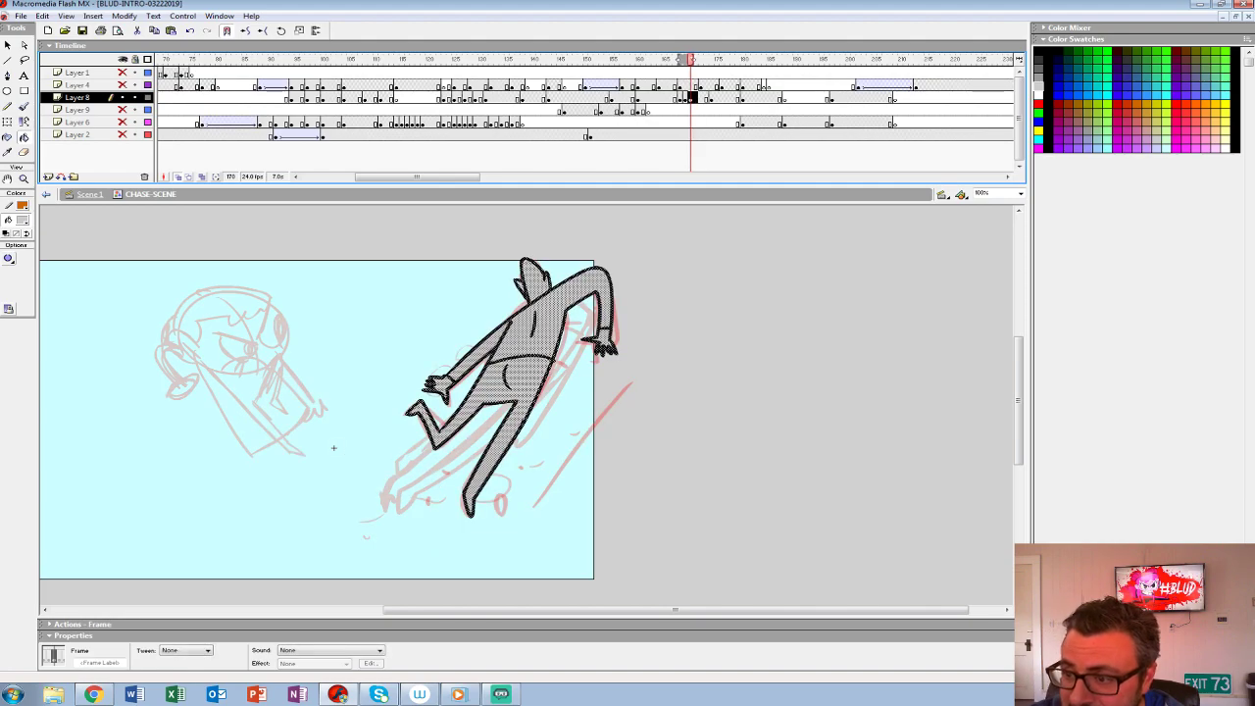
key("comma")
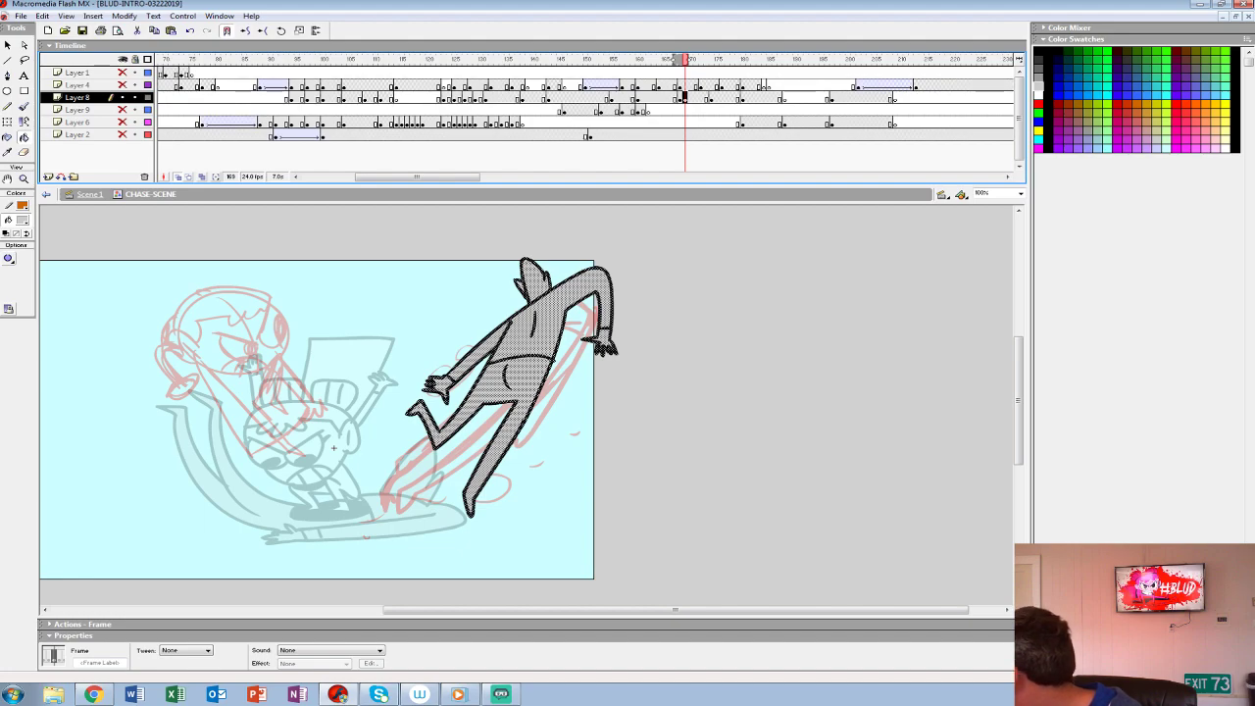
key("ctrl+g")
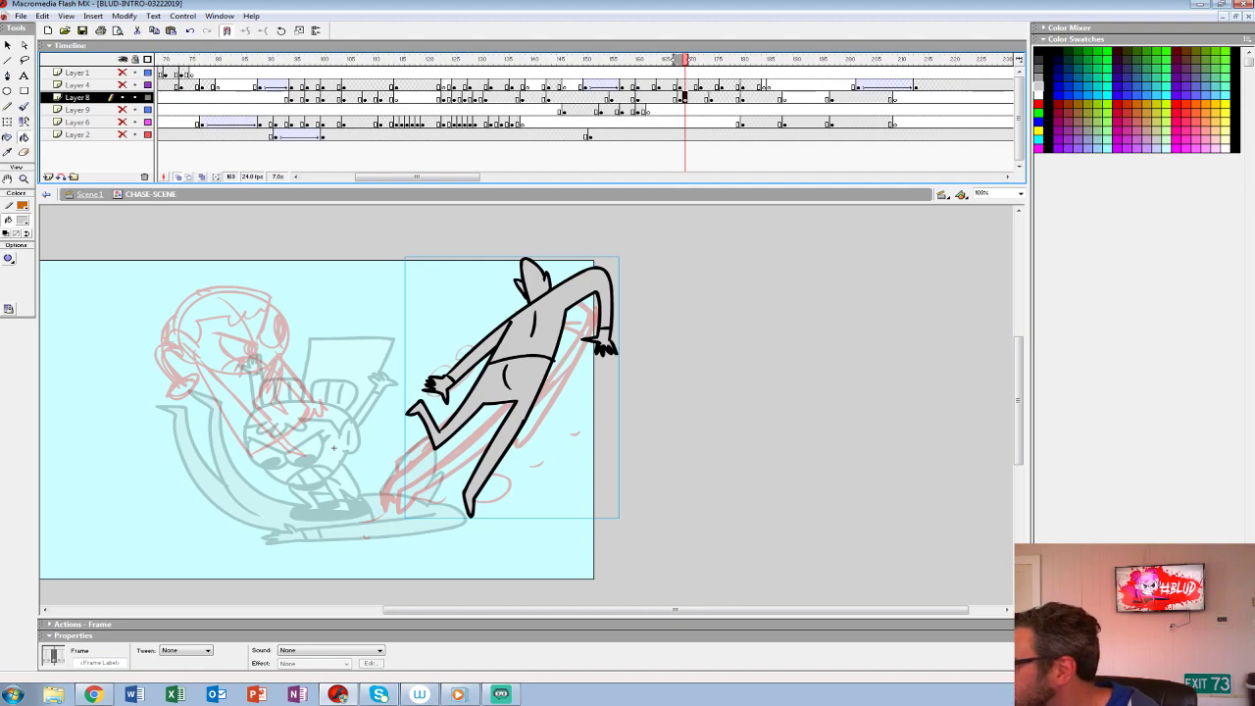
key("comma")
key("comma")
key("comma")
key("period")
key("period")
key("period")
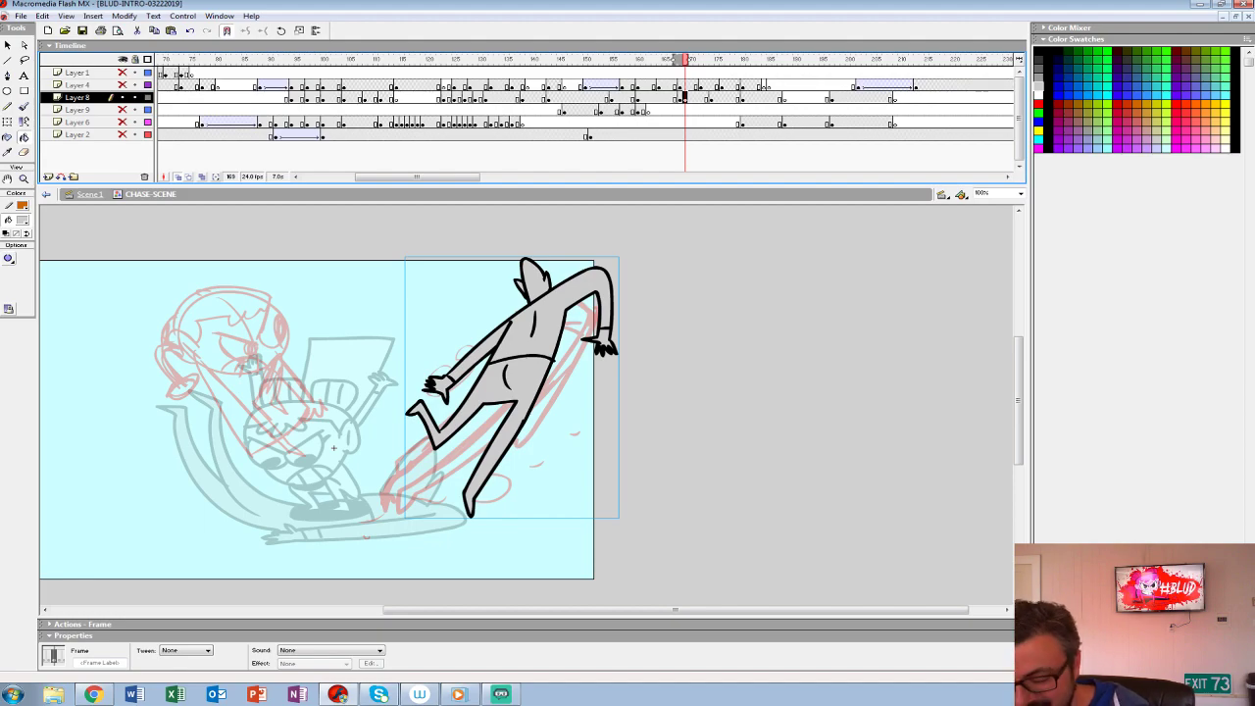
- On frame 170, enlarge the girl sketch to 200%, set up a black brush and ink her ear
key("period")
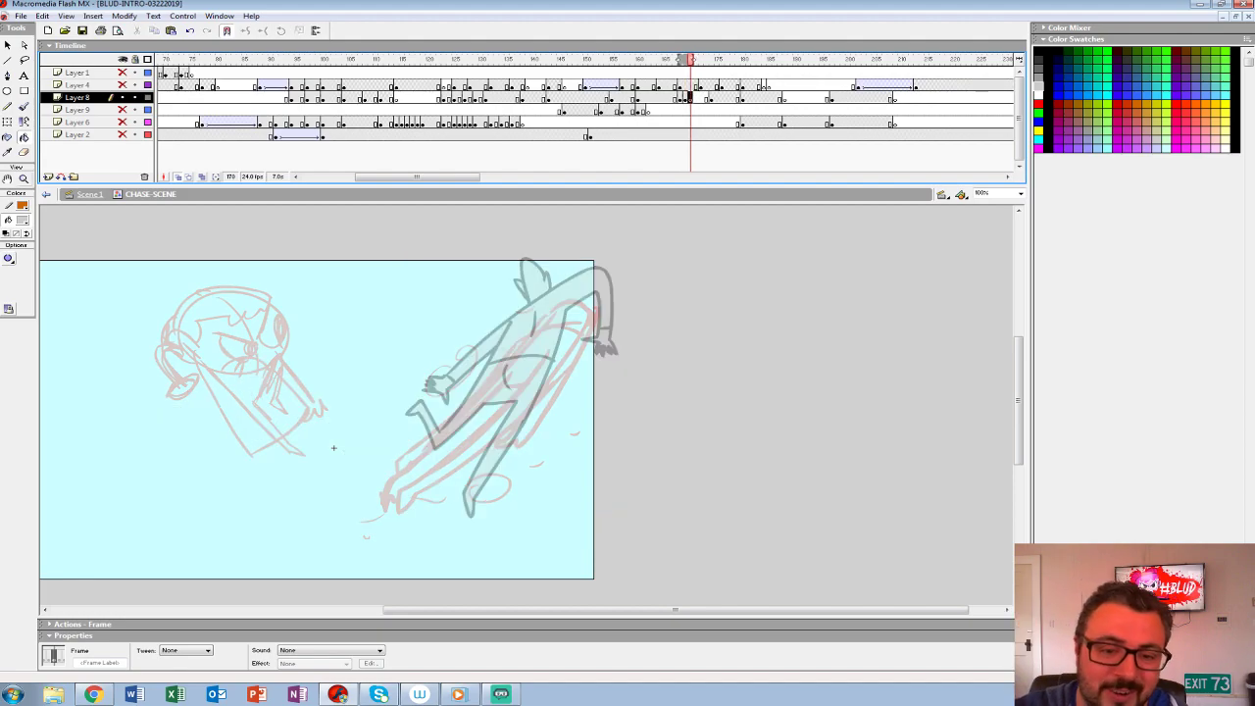
key("z")
left_click(322, 390)
left_click_drag(321, 390, 366, 403)
left_click(21, 220)
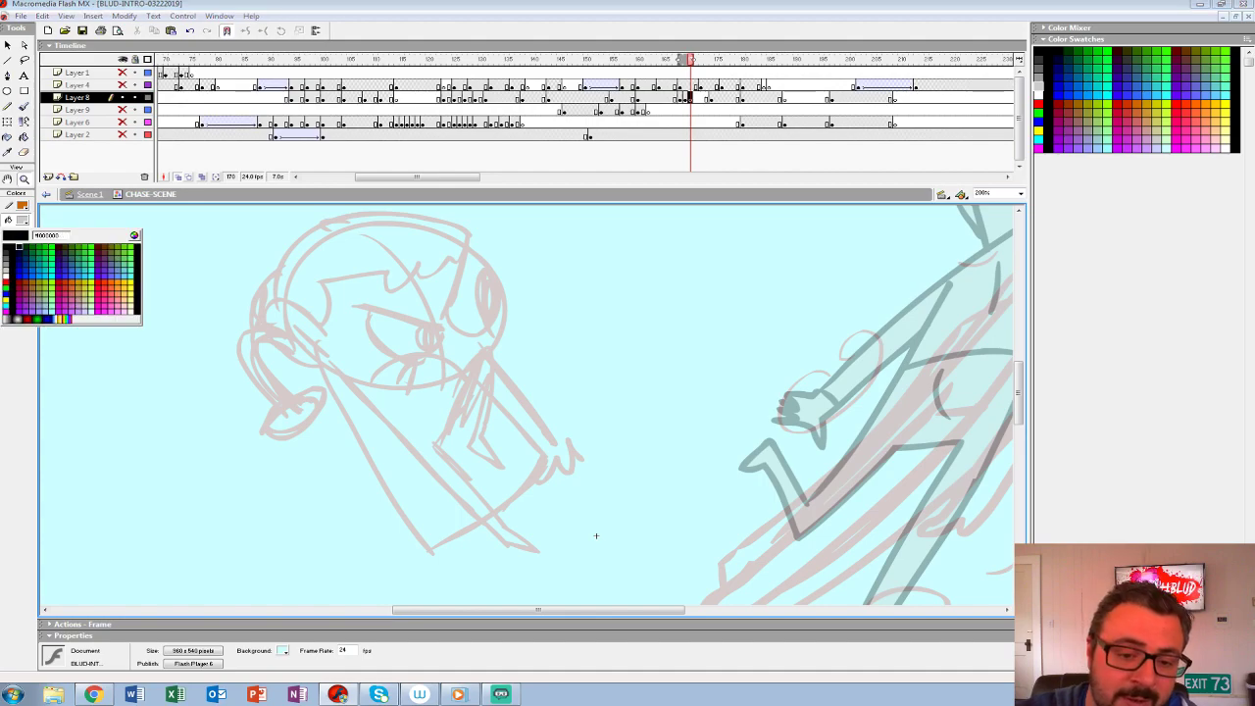
left_click(23, 106)
left_click(22, 220)
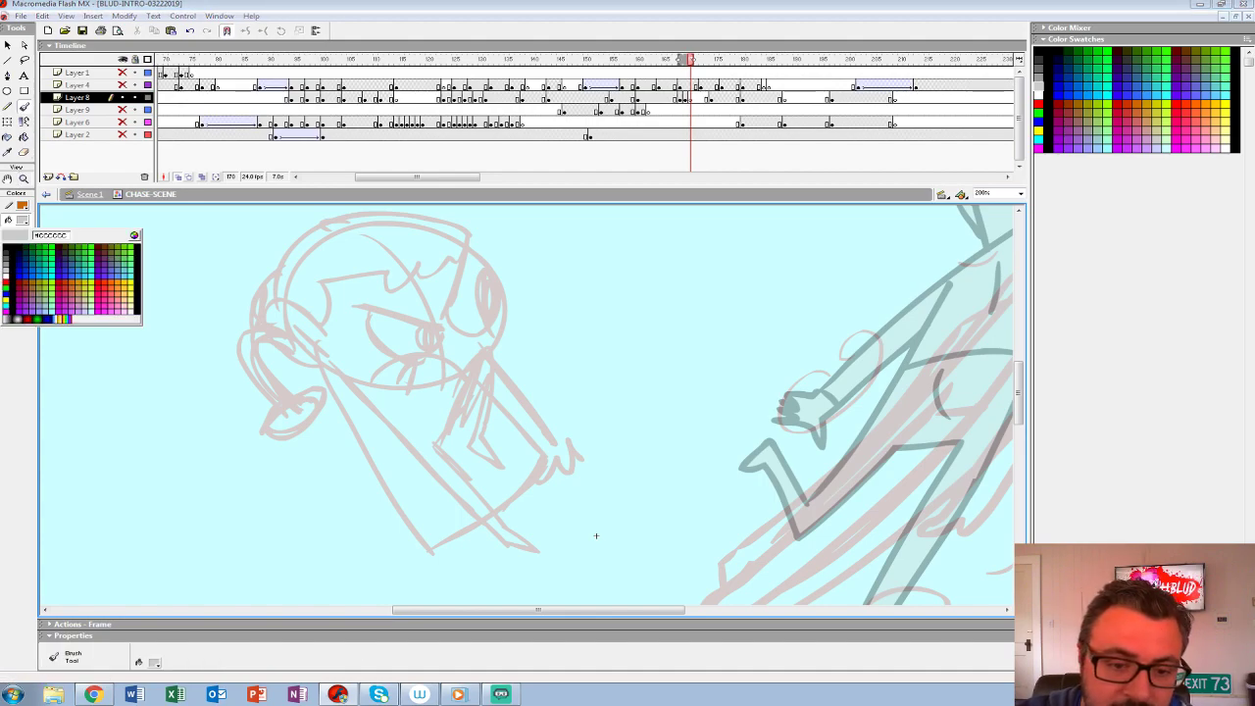
left_click(6, 247)
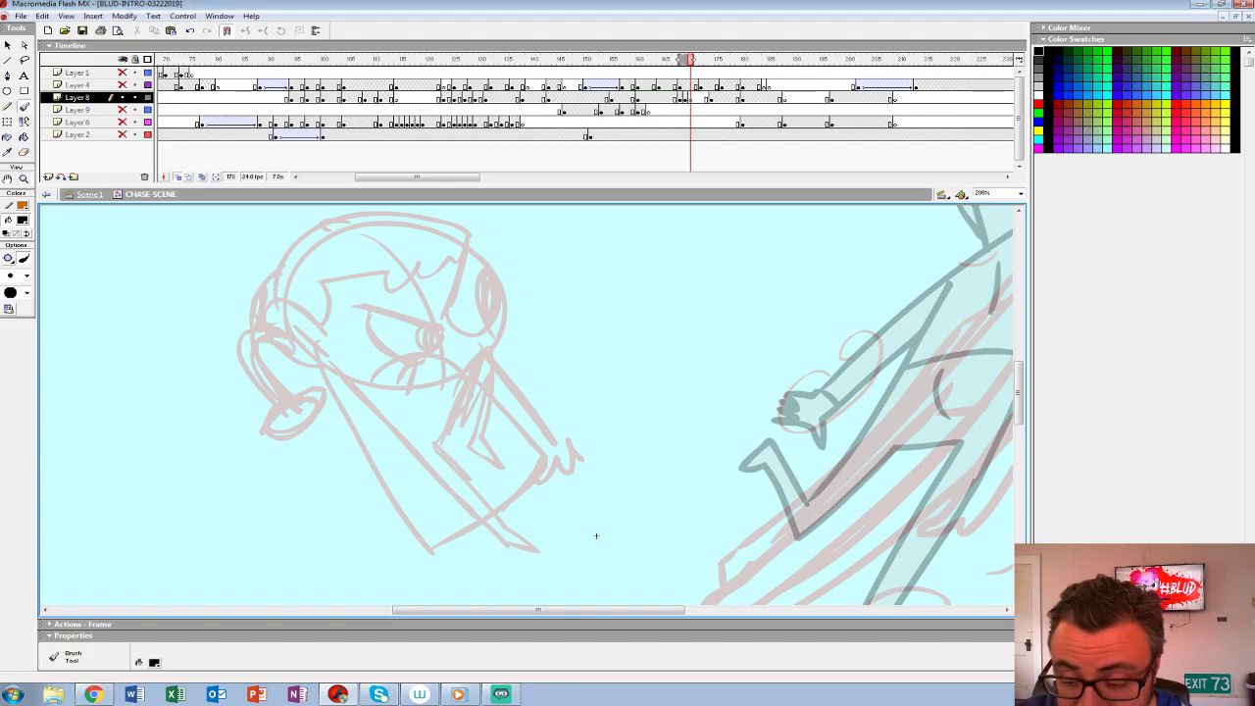
mouse_move(326, 331)
left_mouse_down()
mouse_move(284, 301)
mouse_move(267, 312)
mouse_move(288, 354)
mouse_move(329, 355)
left_mouse_up()
left_click_drag(595, 535, 603, 582)
- Ink the girl's angry V-shaped brow and both eyes with solid black pupils
mouse_move(333, 412)
left_mouse_down()
mouse_move(387, 429)
mouse_move(480, 414)
left_mouse_up()
key("ctrl+z")
mouse_move(364, 349)
left_mouse_down()
mouse_move(453, 374)
mouse_move(476, 314)
left_mouse_up()
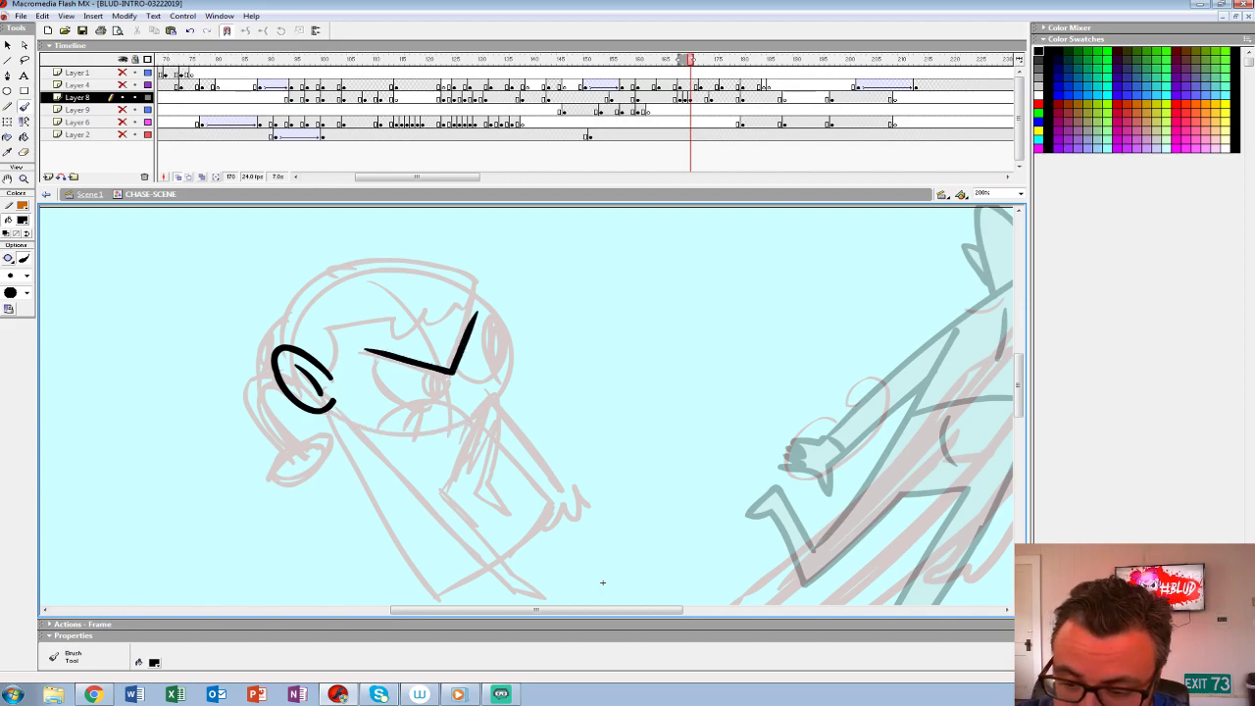
mouse_move(379, 356)
left_mouse_down()
mouse_move(417, 412)
mouse_move(453, 374)
mouse_move(440, 394)
mouse_move(439, 383)
left_mouse_up()
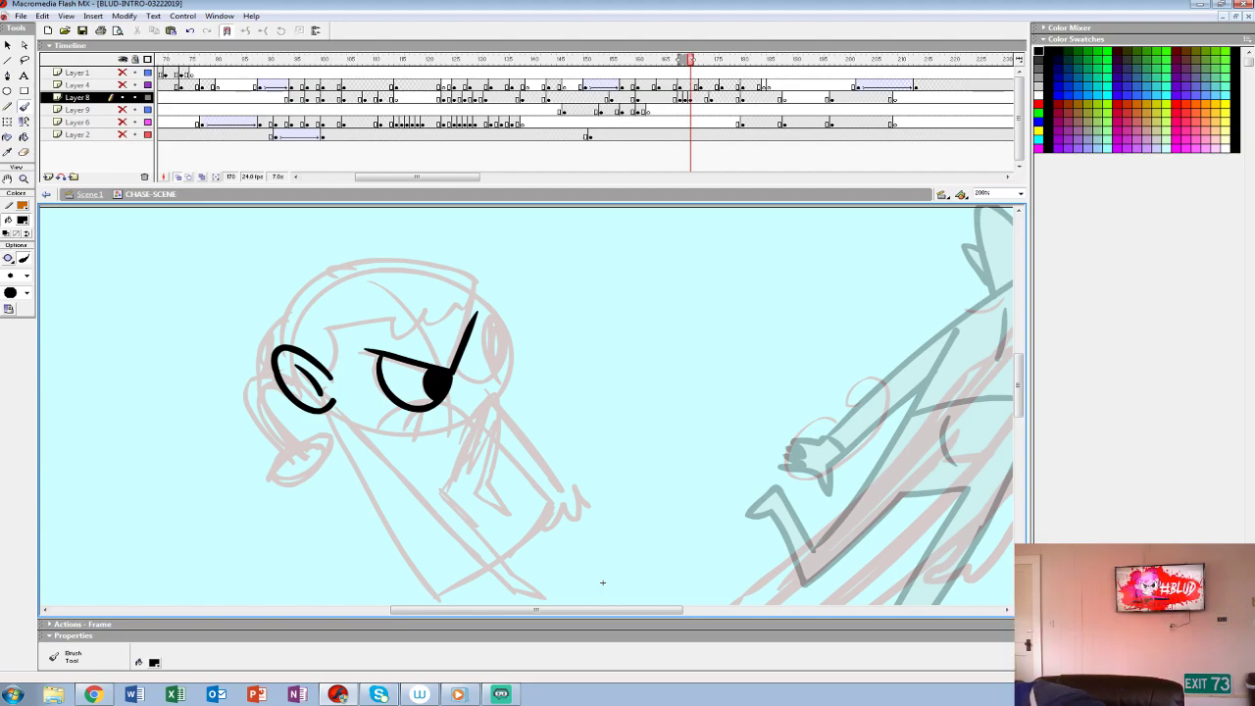
mouse_move(453, 384)
left_mouse_down()
mouse_move(505, 362)
mouse_move(459, 349)
mouse_move(494, 375)
left_mouse_up()
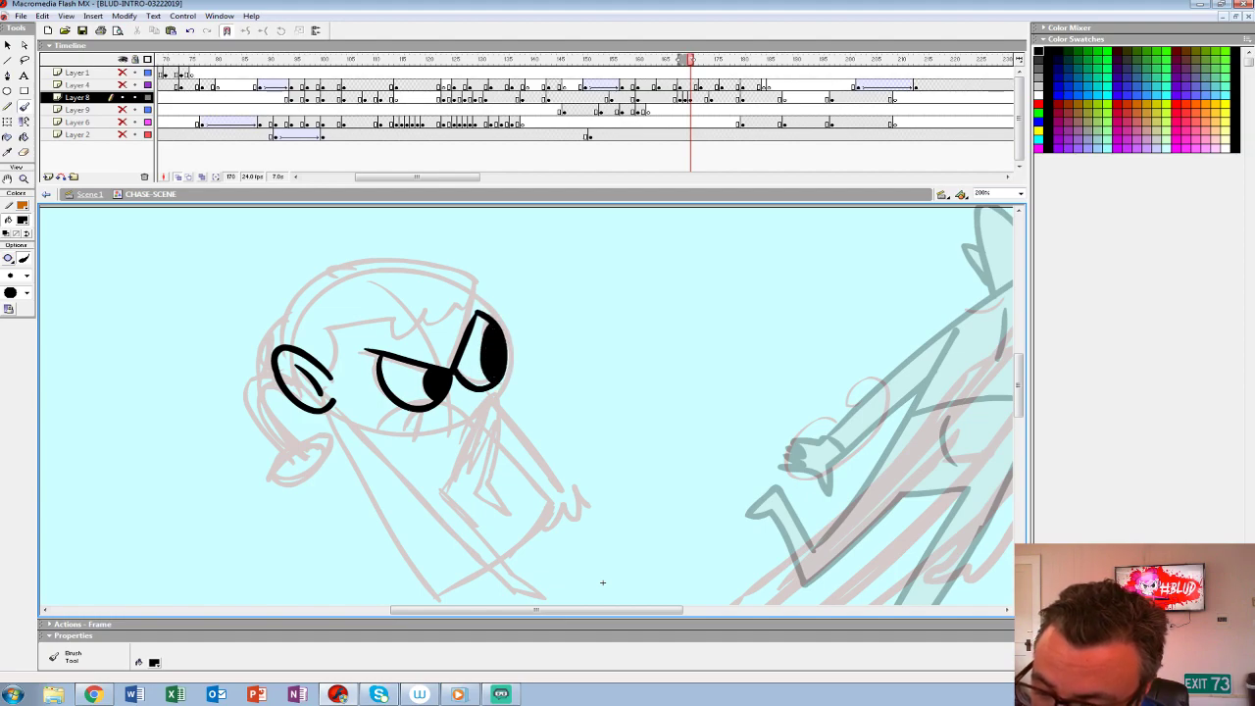
- Ink the girl's hair outline with wavy fringe and two buns, plus her jaw and gritted teeth
mouse_move(341, 365)
left_mouse_down()
mouse_move(406, 312)
mouse_move(486, 294)
mouse_move(449, 271)
mouse_move(304, 293)
mouse_move(284, 343)
mouse_move(257, 345)
mouse_move(251, 380)
left_mouse_up()
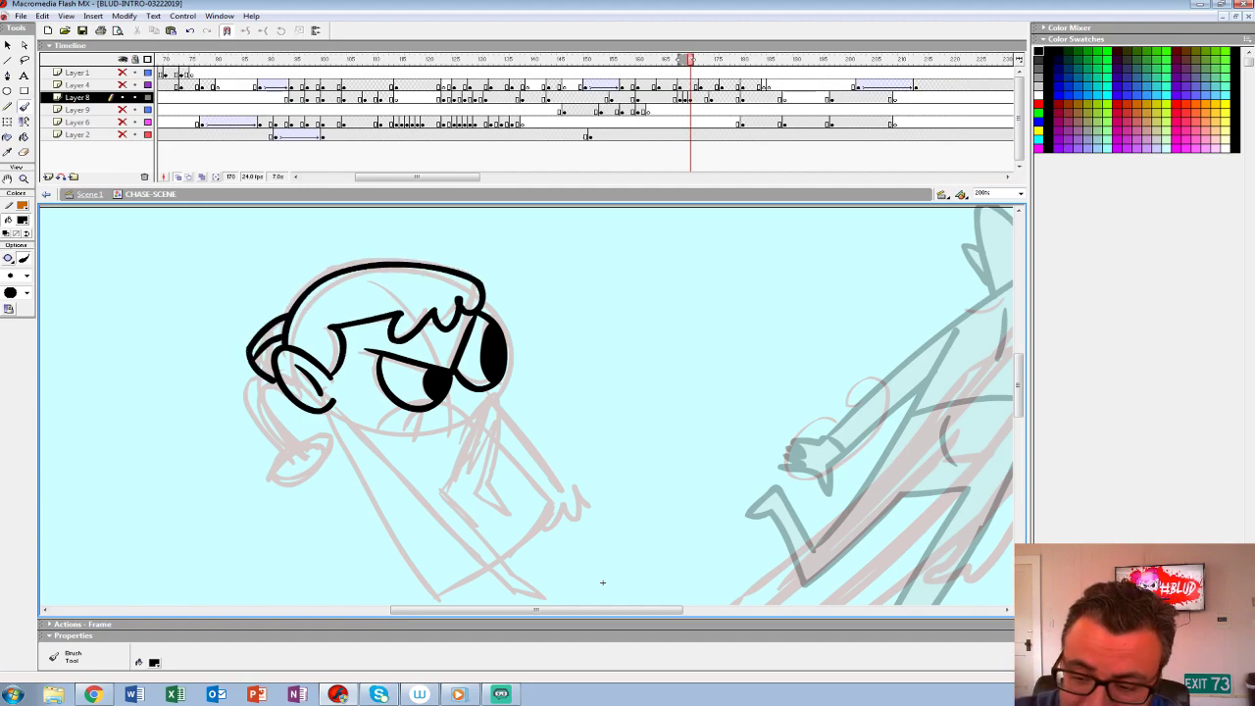
mouse_move(349, 266)
left_mouse_down()
mouse_move(293, 261)
mouse_move(286, 313)
mouse_move(303, 289)
mouse_move(289, 311)
left_mouse_up()
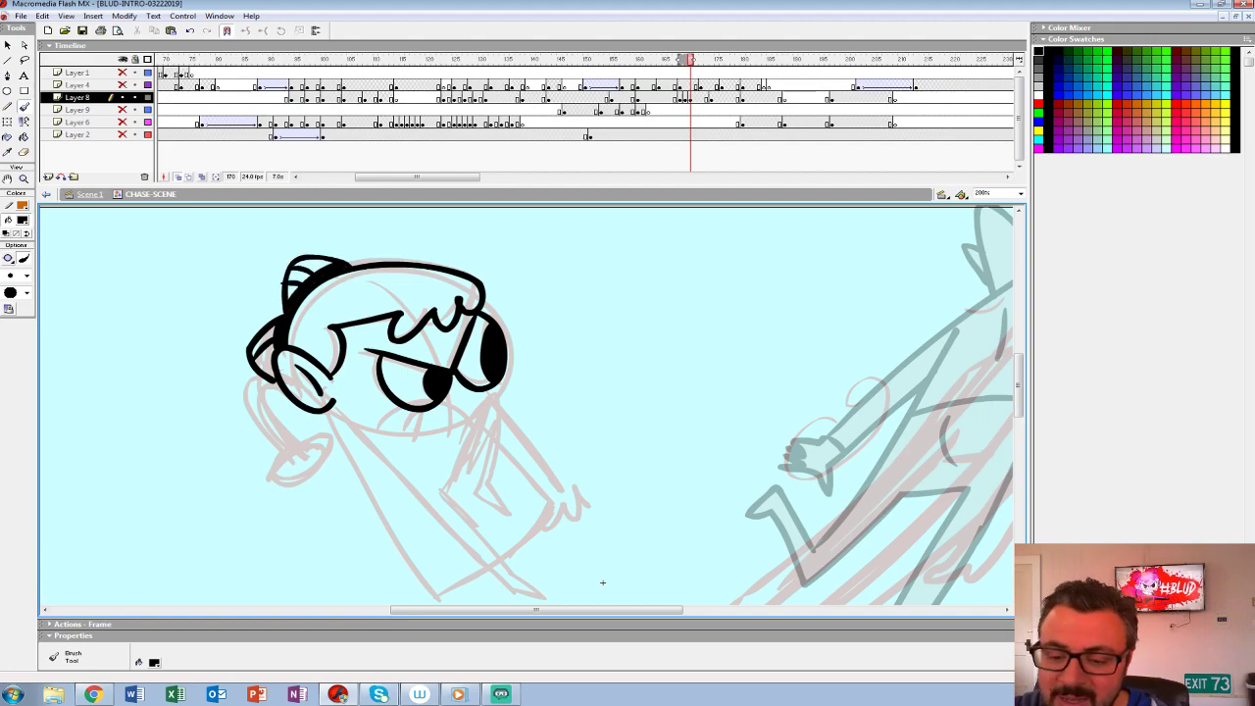
mouse_move(342, 410)
left_mouse_down()
mouse_move(424, 434)
mouse_move(489, 421)
left_mouse_up()
key("ctrl+z")
mouse_move(333, 407)
left_mouse_down()
mouse_move(507, 382)
mouse_move(507, 360)
left_mouse_up()
mouse_move(376, 421)
left_mouse_down()
mouse_move(407, 409)
mouse_move(471, 421)
mouse_move(441, 428)
left_mouse_up()
key("ctrl+z")
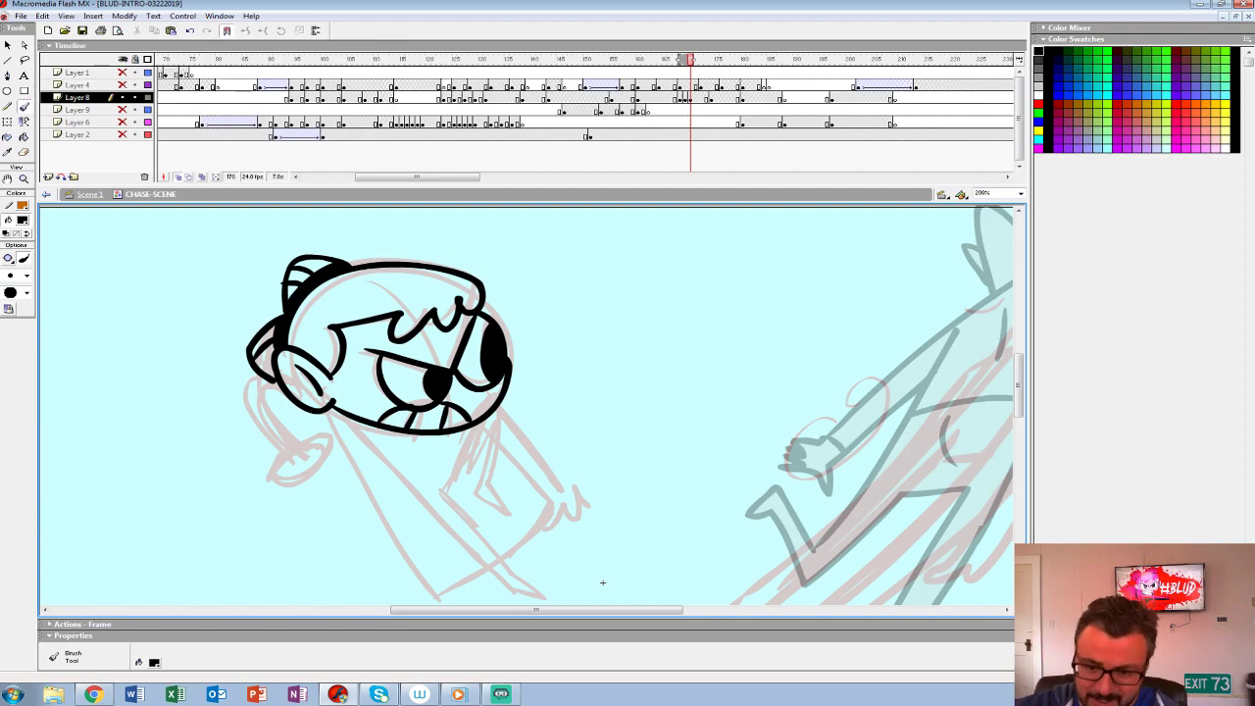
- Ink the girl's back arm with its clenched fist and her long outstretched leg in black
left_click_drag(603, 582, 718, 484)
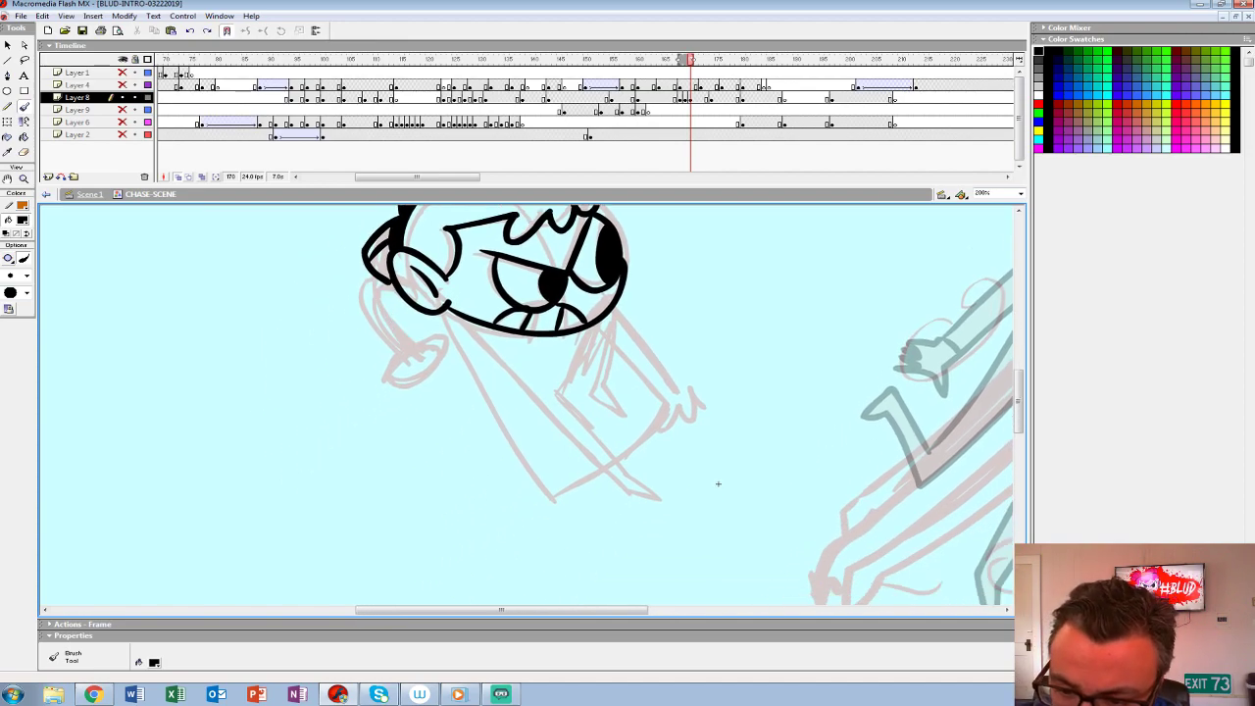
mouse_move(393, 286)
left_mouse_down()
mouse_move(412, 338)
mouse_move(360, 293)
mouse_move(398, 349)
mouse_move(413, 339)
left_mouse_up()
mouse_move(387, 337)
left_mouse_down()
mouse_move(398, 326)
mouse_move(439, 337)
mouse_move(427, 355)
mouse_move(445, 365)
mouse_move(396, 378)
left_mouse_up()
left_click_drag(718, 483, 612, 456)
mouse_move(343, 284)
left_mouse_down()
mouse_move(500, 443)
mouse_move(565, 478)
mouse_move(453, 359)
left_mouse_up()
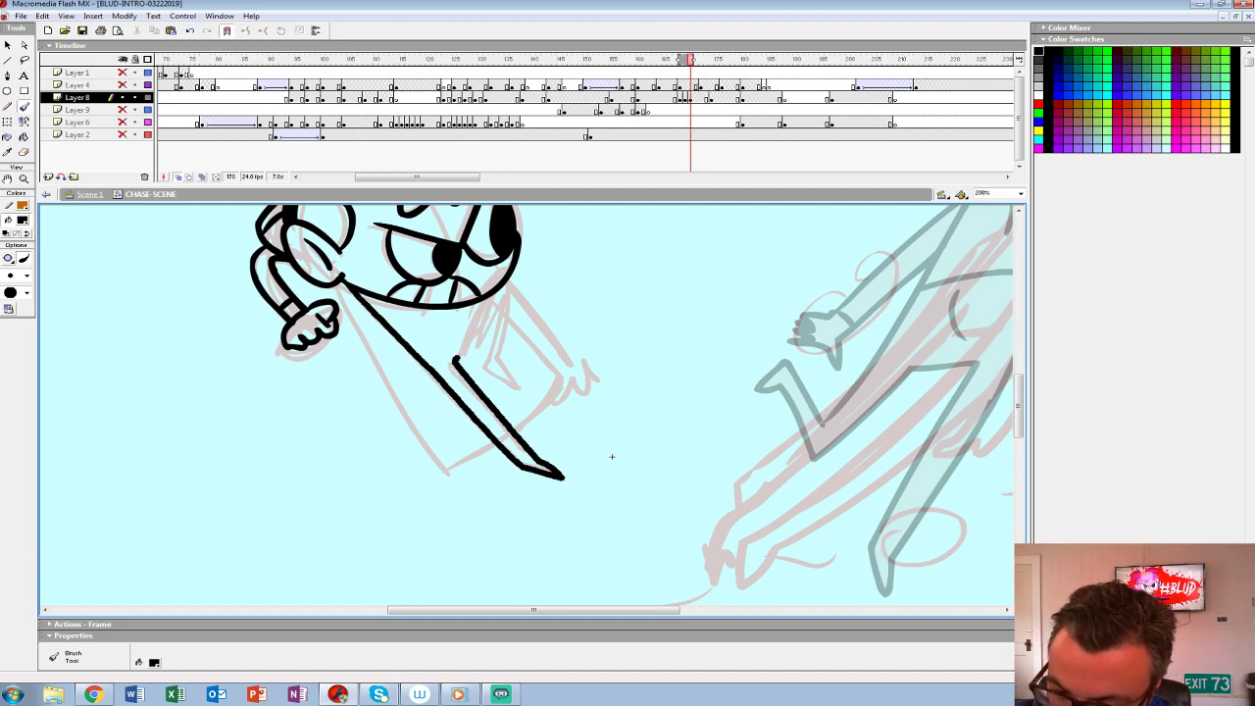
- Ink the girl's dress outline, curved hem and bent second leg, redrawing the strokes that miss the sketch
mouse_move(510, 276)
left_mouse_down()
mouse_move(504, 369)
mouse_move(488, 296)
mouse_move(406, 343)
left_mouse_up()
left_click_drag(611, 457, 609, 498)
mouse_move(361, 337)
left_mouse_down()
mouse_move(391, 351)
mouse_move(467, 347)
mouse_move(427, 352)
left_mouse_up()
mouse_move(608, 498)
left_mouse_down()
mouse_move(628, 521)
mouse_move(681, 433)
left_mouse_up()
mouse_move(409, 260)
left_mouse_down()
mouse_move(516, 451)
mouse_move(560, 423)
left_mouse_up()
key("ctrl+z")
mouse_move(409, 260)
left_mouse_down()
mouse_move(523, 442)
mouse_move(573, 417)
mouse_move(637, 343)
left_mouse_up()
key("ctrl+z")
left_click_drag(583, 409, 628, 360)
mouse_move(682, 434)
left_mouse_down()
mouse_move(653, 476)
mouse_move(570, 546)
left_mouse_up()
left_click_drag(469, 413, 519, 469)
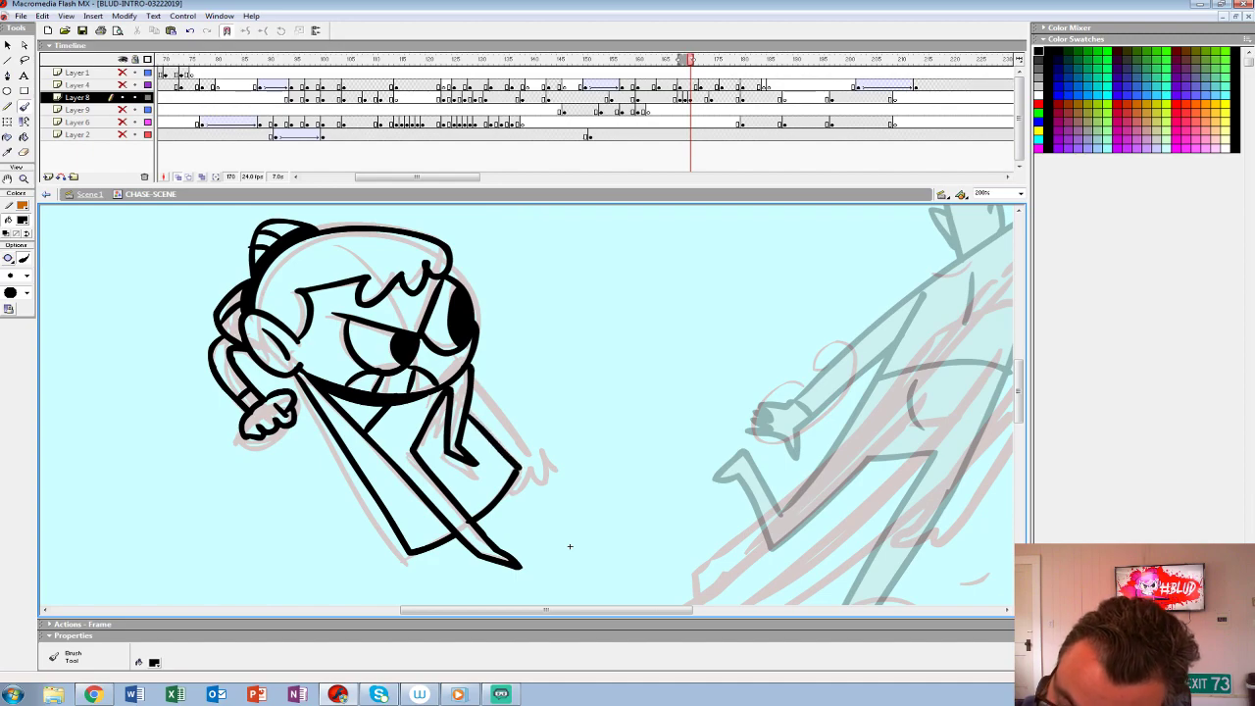
- Ink the girl's forward-reaching arm and open hand, redoing the first arm line
left_click_drag(570, 546, 535, 537)
mouse_move(439, 353)
left_mouse_down()
mouse_move(523, 422)
mouse_move(500, 417)
mouse_move(511, 426)
left_mouse_up()
key("ctrl+z")
mouse_move(432, 383)
left_mouse_down()
mouse_move(527, 447)
mouse_move(538, 427)
mouse_move(508, 423)
left_mouse_up()
left_click_drag(504, 425, 496, 438)
mouse_move(535, 538)
left_mouse_down()
mouse_move(609, 460)
mouse_move(639, 545)
mouse_move(591, 533)
left_mouse_up()
key("z")
left_click(592, 532, "alt")
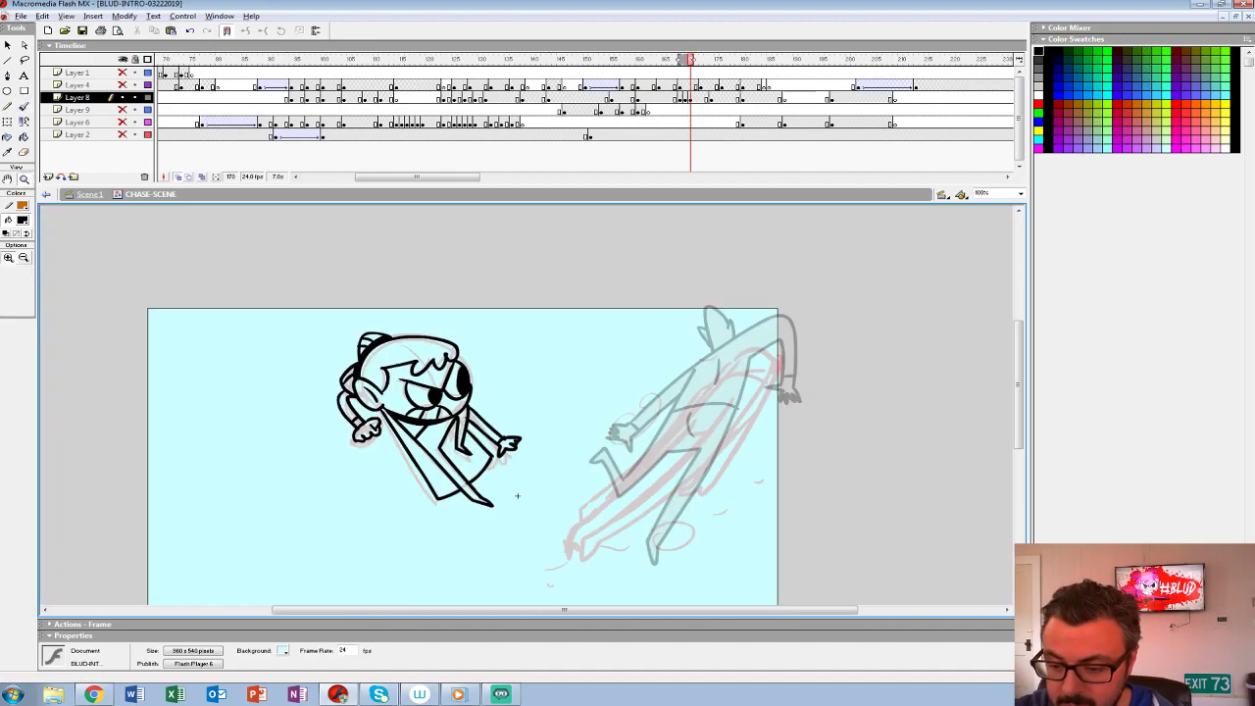
- Turn off onion skinning and flip between the frames around 170 to compare the girl and creature poses
left_click_drag(514, 451, 512, 435)
key("Return")
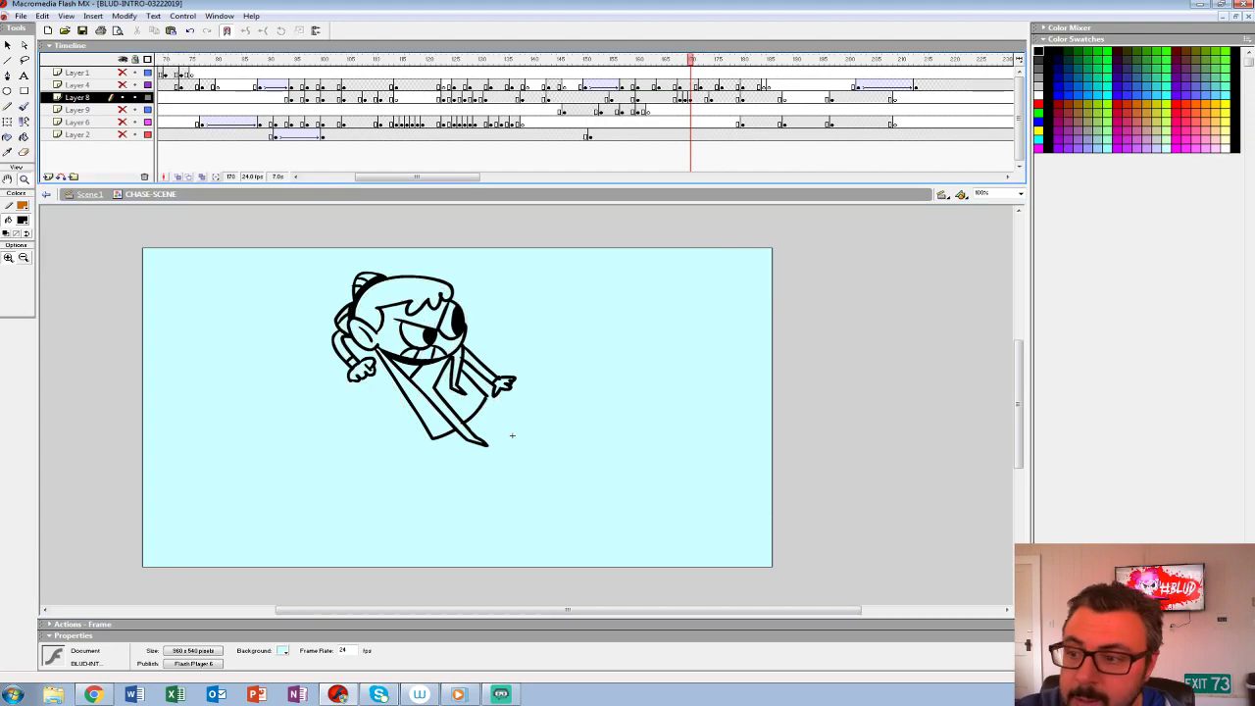
key("comma")
key("period")
key("comma")
key("comma")
key("period")
key("period")
key("comma")
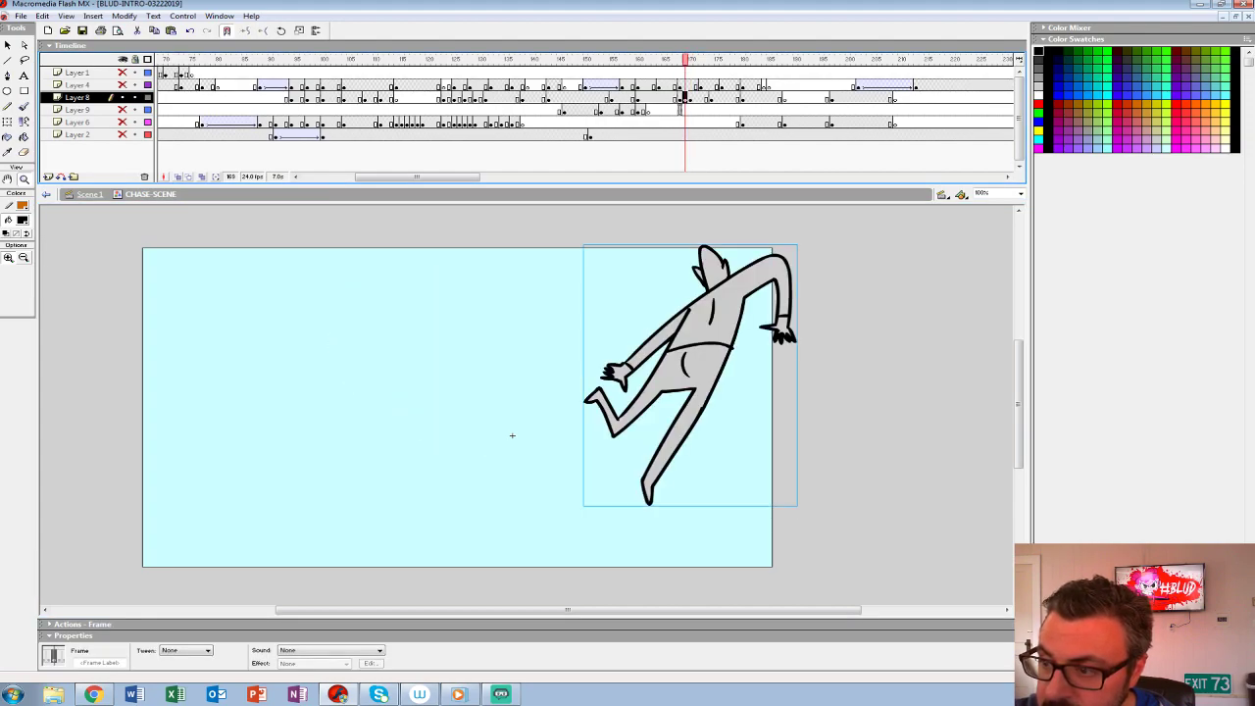
- Place the creature group on Layer 9 at frame 168, show all hidden layers except Layer 2 and play back the throw
key("comma")
left_click(122, 110)
left_click_drag(679, 60, 632, 60)
key("Return")
key("comma")
key("comma")
key("comma")
key("comma")
key("comma")
key("comma")
key("comma")
key("comma")
key("comma")
key("comma")
key("comma")
key("comma")
key("comma")
key("comma")
key("comma")
key("comma")
key("comma")
key("comma")
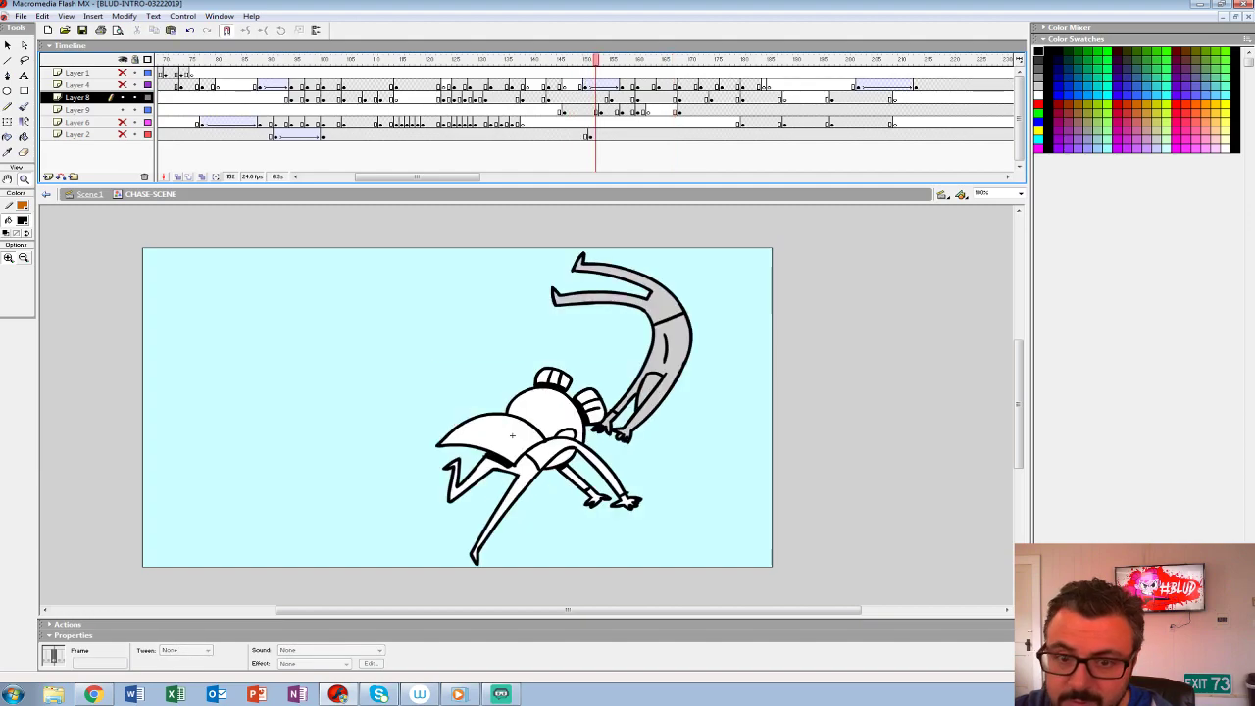
key("Return")
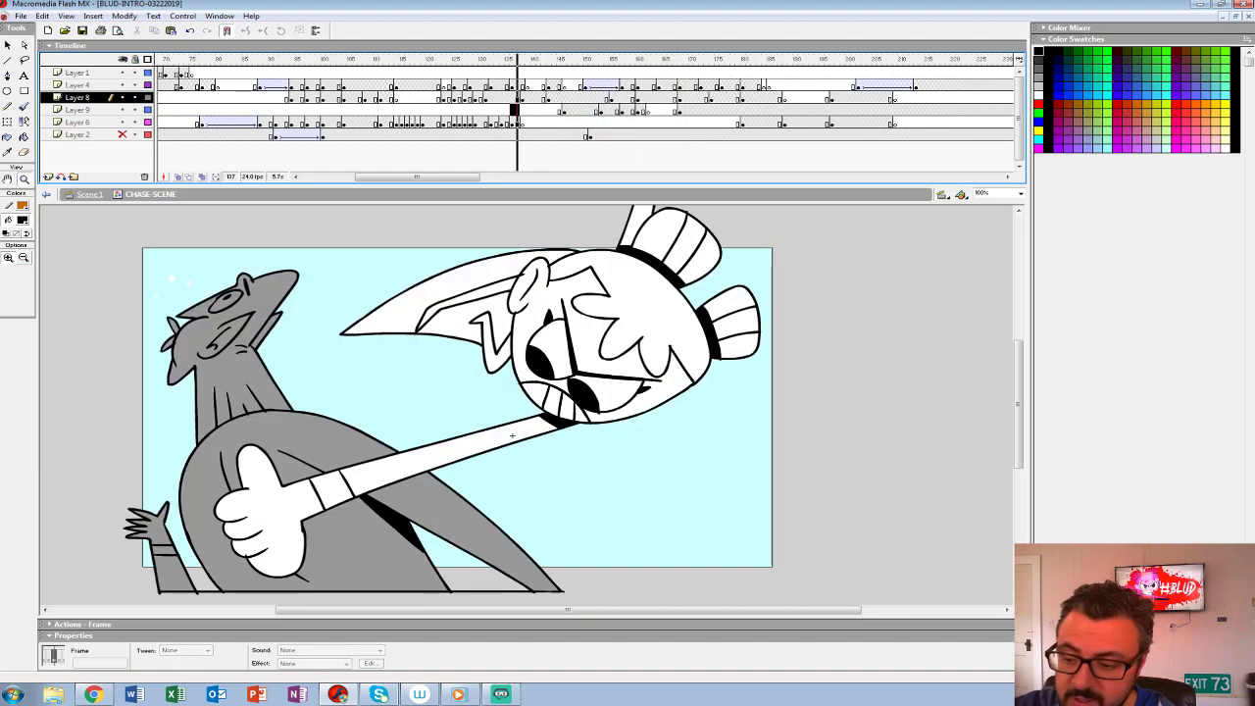
key("Return")
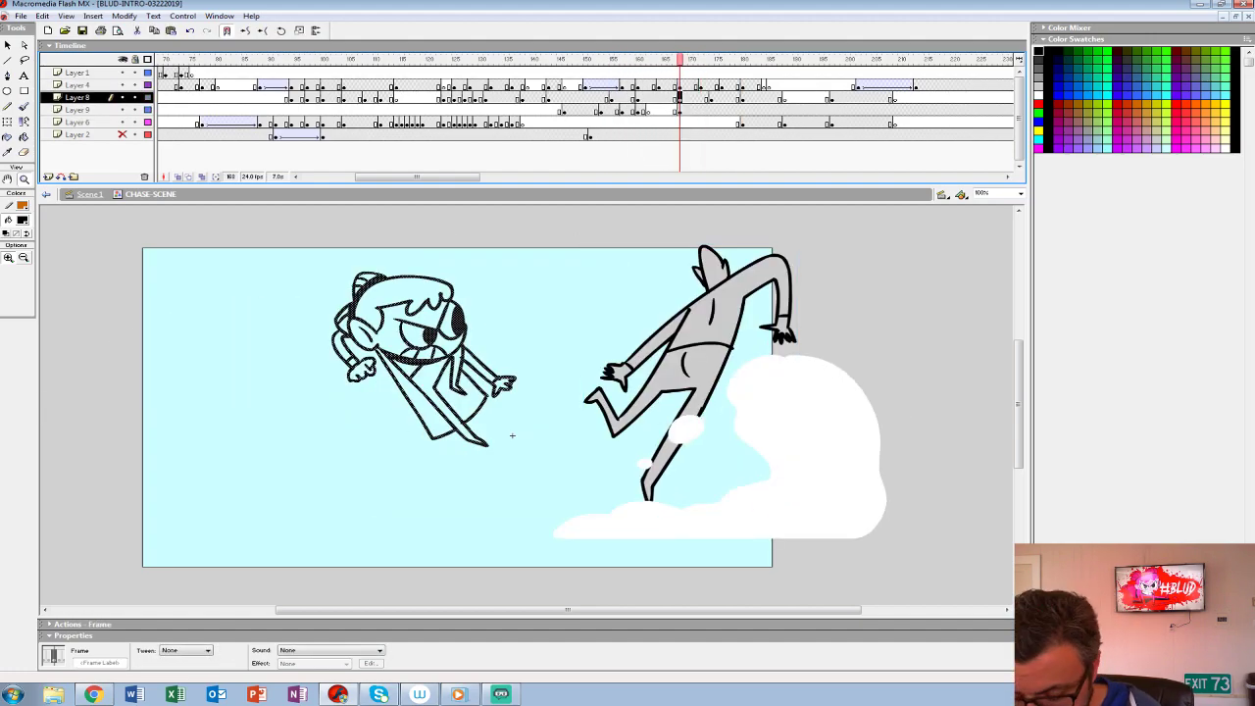
key("comma")
key("period")
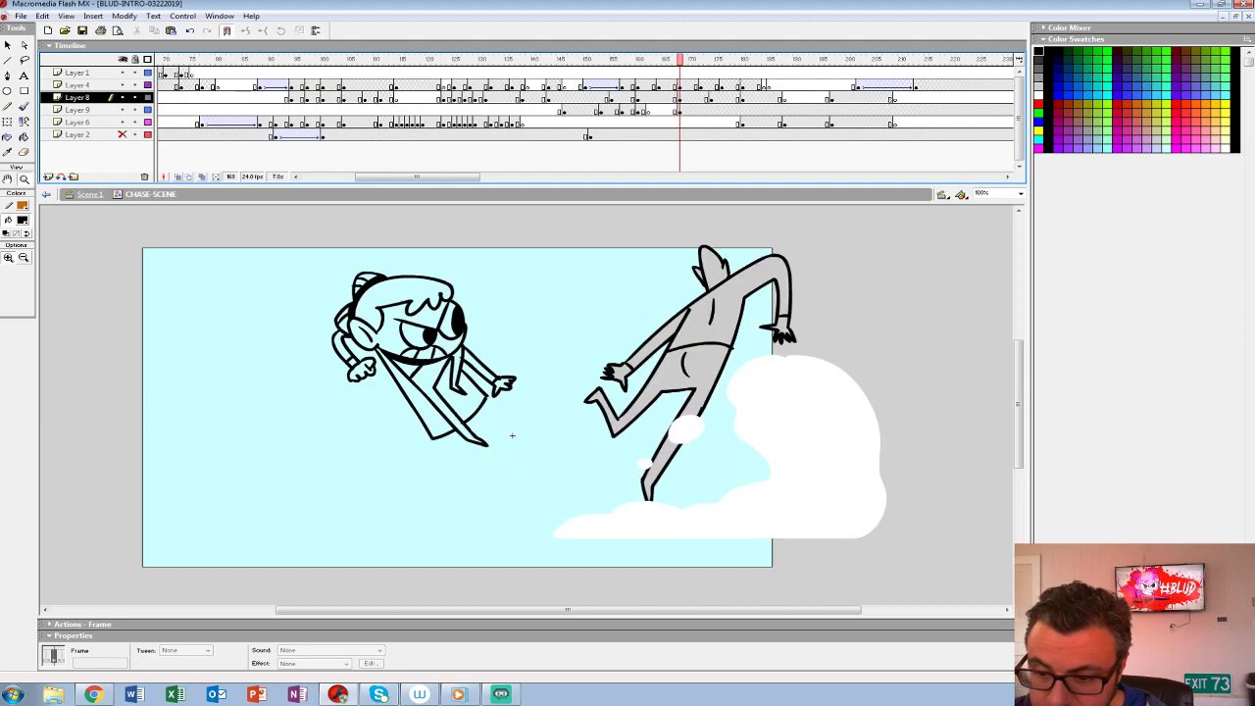
- Fill the girl's legs and dress with white on Layer 8 at frame 168
key("comma")
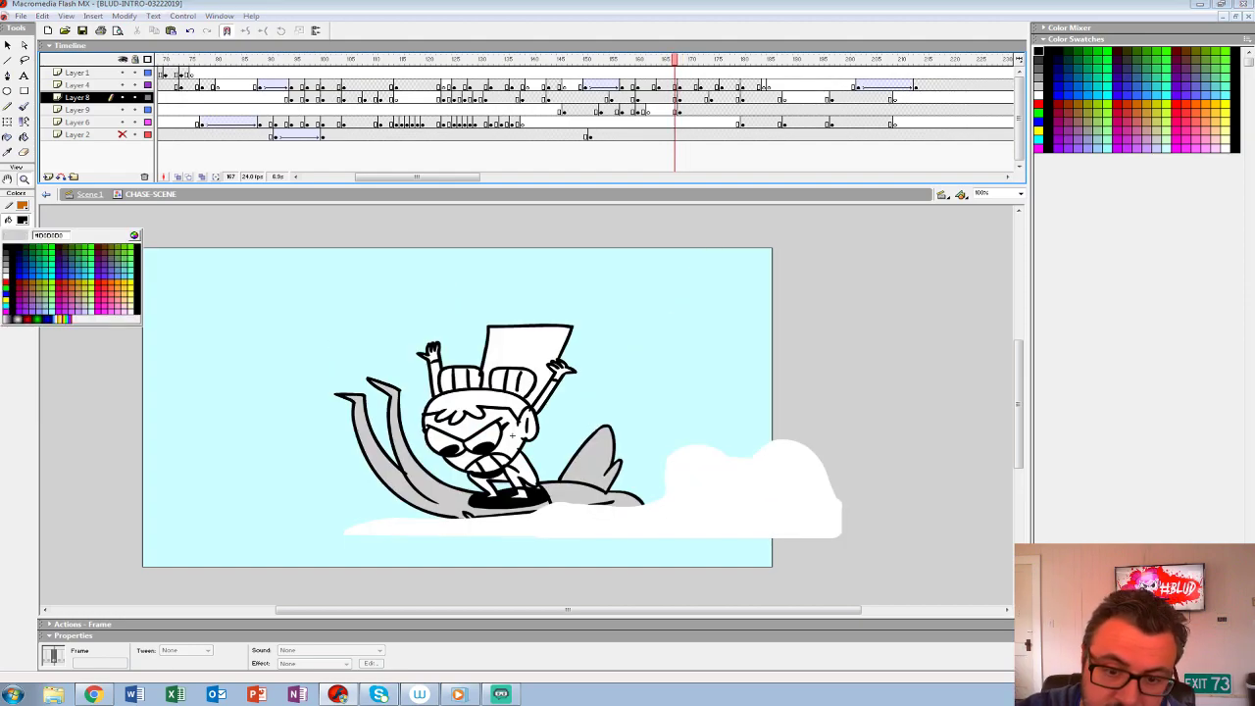
key("Escape")
key("k")
key("period")
left_click(449, 343)
left_click(428, 380)
left_click(457, 363)
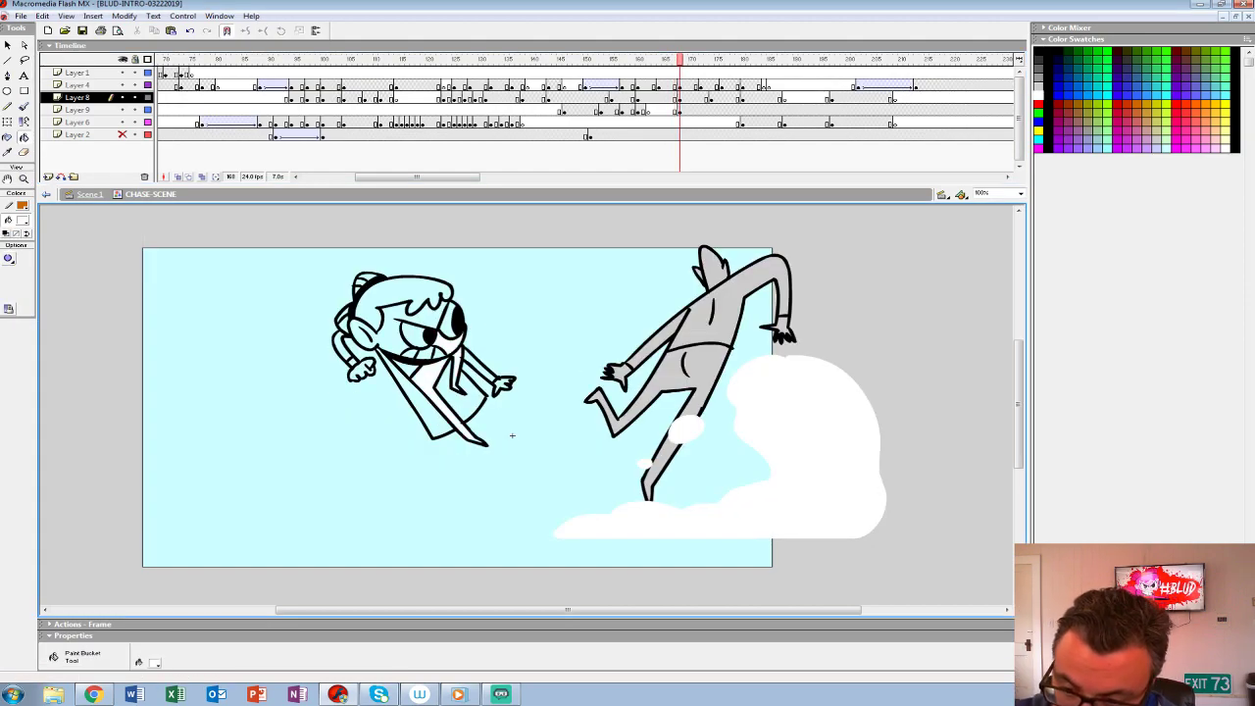
left_click(458, 380)
key("ctrl+z")
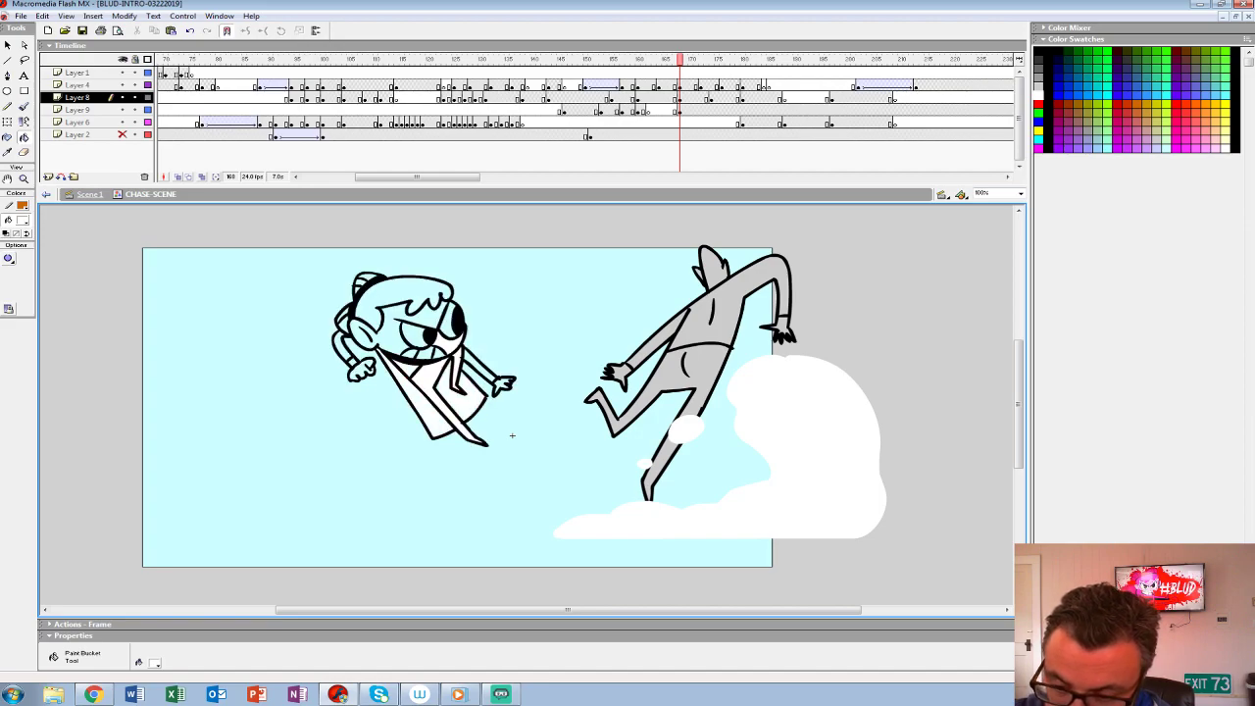
- Fill the girl's teeth, eyes, face, hair and remaining open areas with white
left_click(410, 353)
left_click(413, 335)
left_click(447, 322)
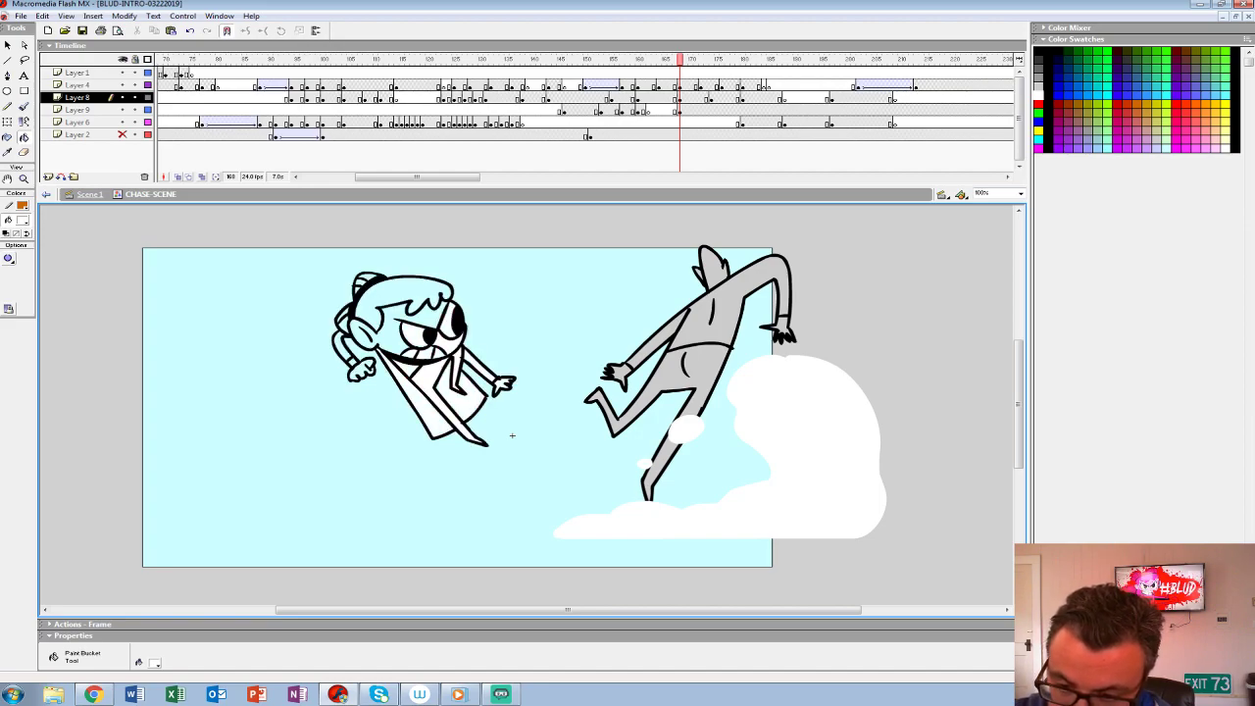
left_click(389, 331)
left_click(405, 293)
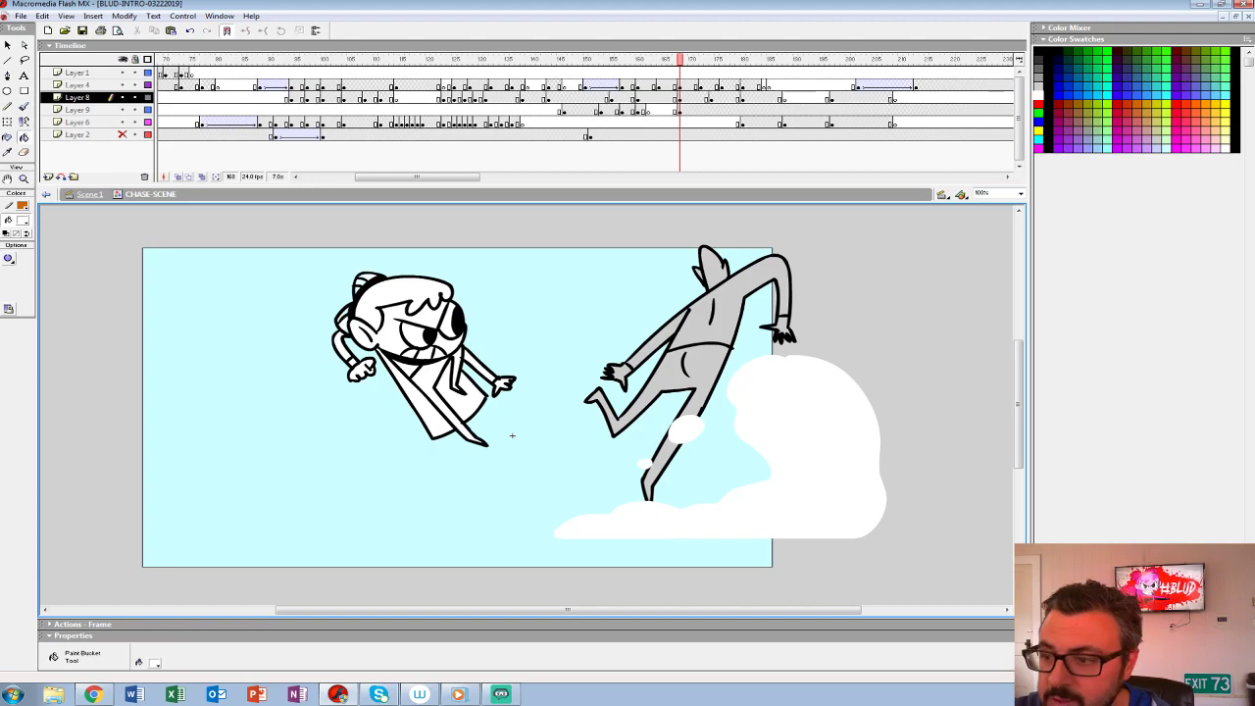
- Group the girl's artwork on Layer 8 and insert a Layer 9 keyframe at frame 172
left_click(679, 98)
key("ctrl+g")
left_click(679, 123)
left_click(680, 110)
left_click(701, 110)
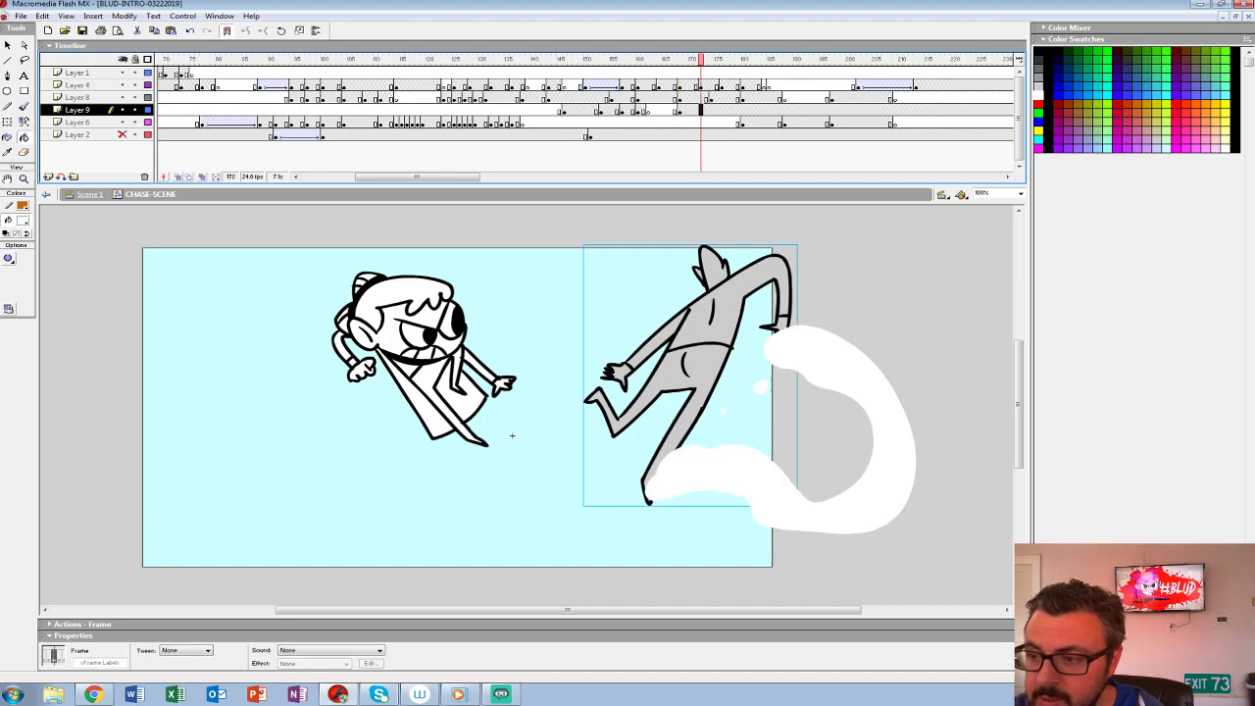
- Try to shrink the creature on frame 172 and shift it away from its previous pose using onion skinning
key("q")
left_click_drag(583, 506, 629, 449)
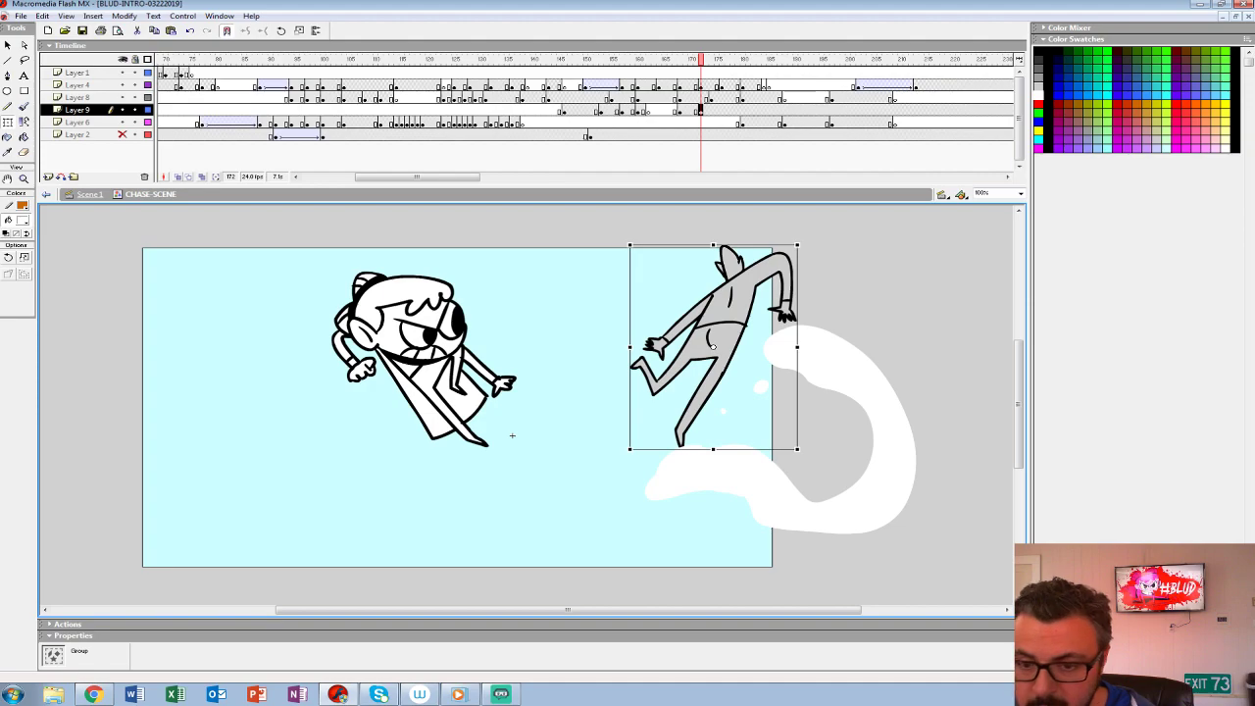
left_click(179, 178)
left_click_drag(721, 328, 727, 287)
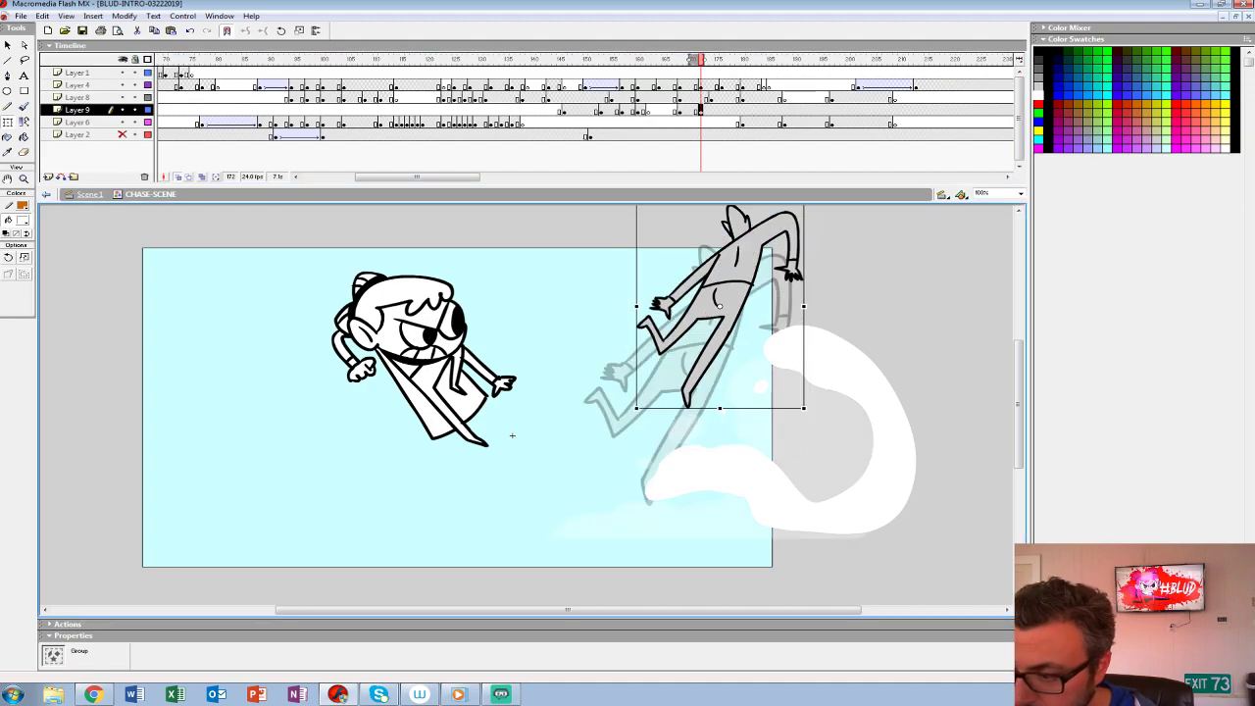
left_click_drag(686, 334, 677, 391)
left_click_drag(796, 261, 842, 275)
- Play back the throw with the smaller creature and undo its transformations on frame 172
left_click(643, 98)
key("Return")
left_click(643, 98)
key("Return")
key("Return")
key("ctrl+z")
key("ctrl+z")
key("ctrl+z")
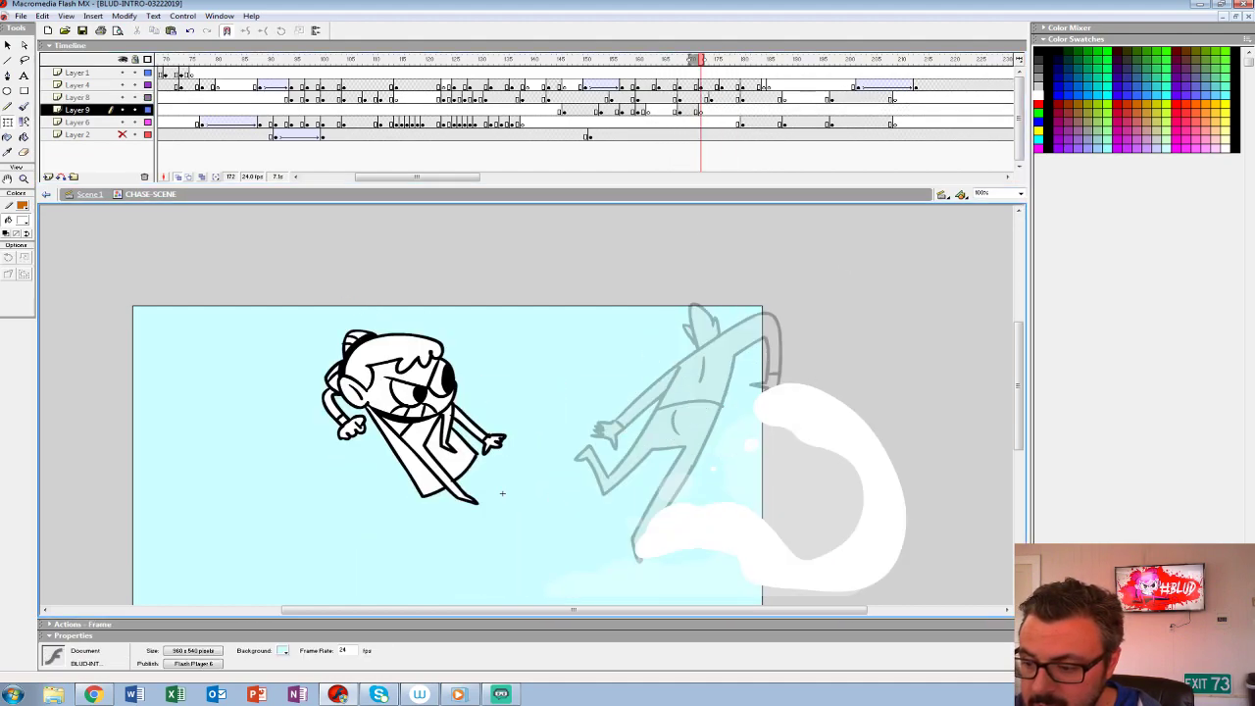
- Play back the leap and throw repeatedly to check the timing of the girl and creature poses
left_click(432, 98)
key("Return")
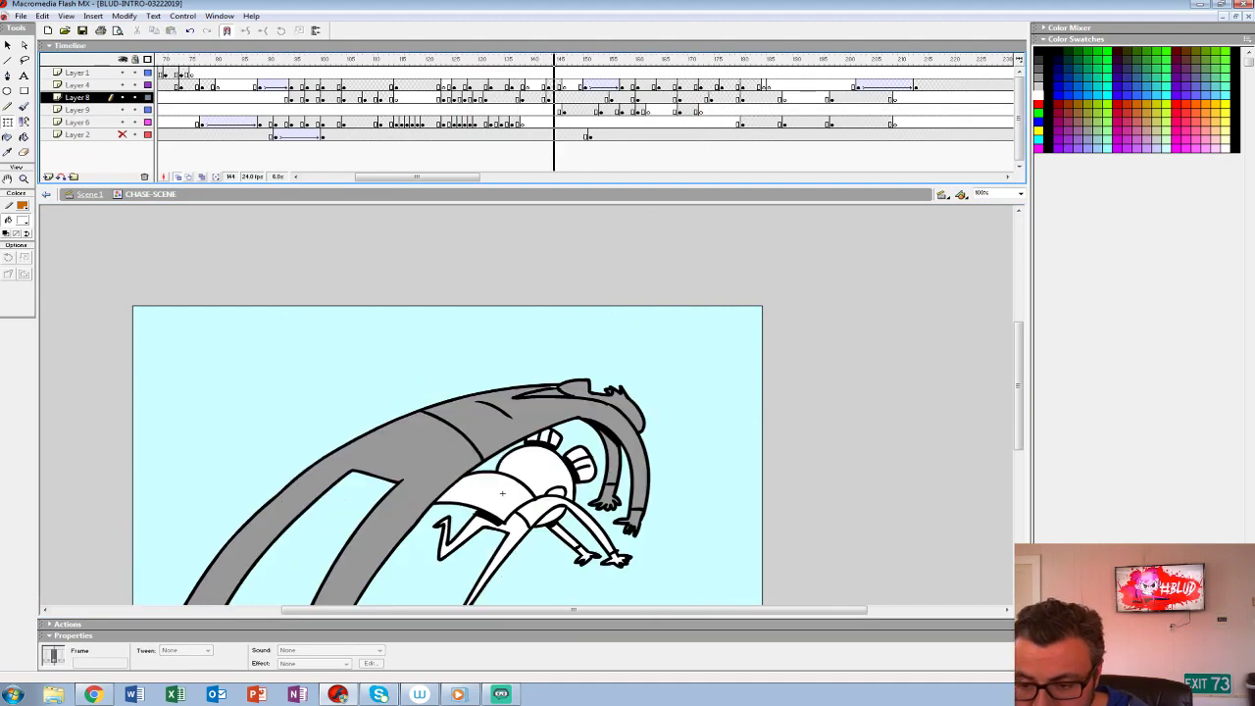
key("Return")
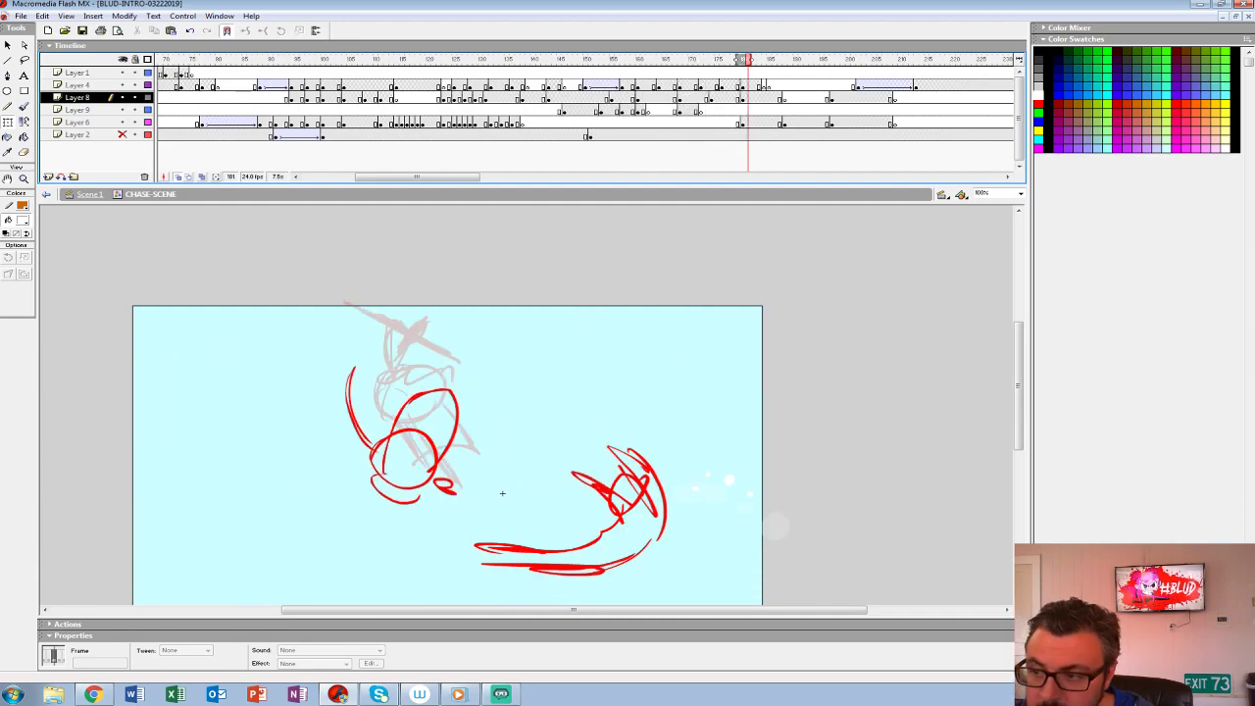
left_click(624, 86)
key("Return")
left_click(625, 86)
key("Return")
key("Return")
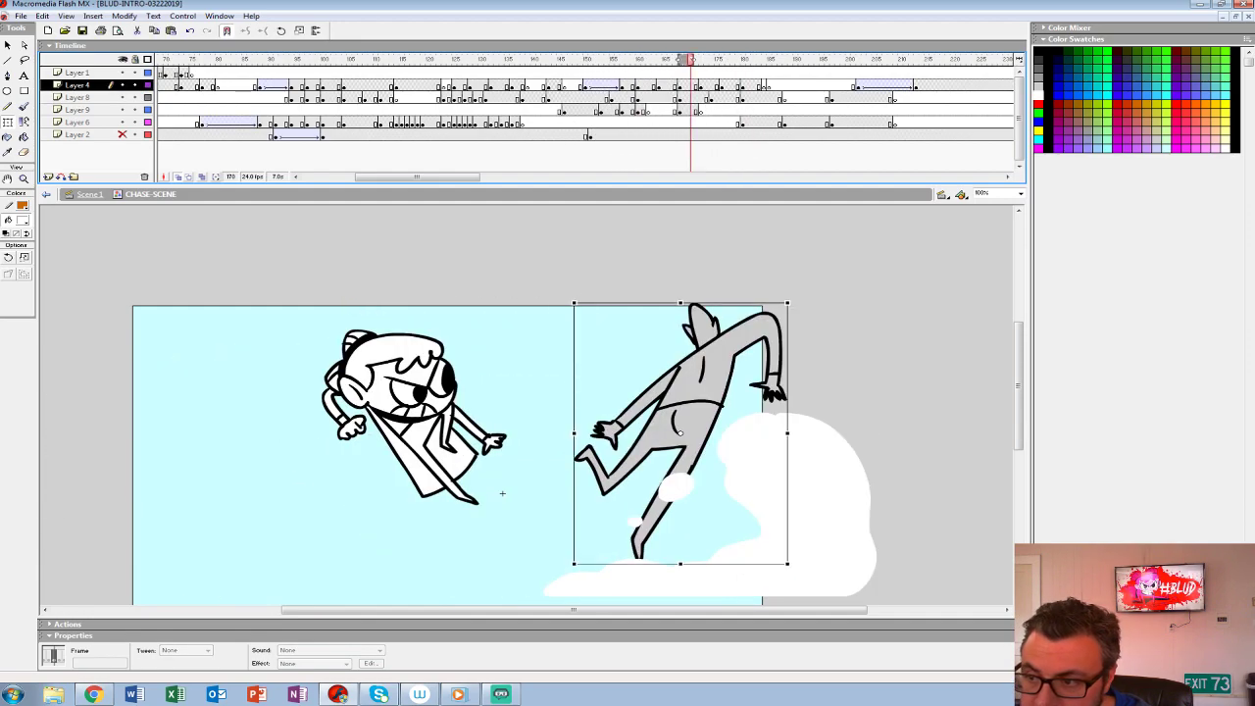
left_click(684, 98)
key("Return")
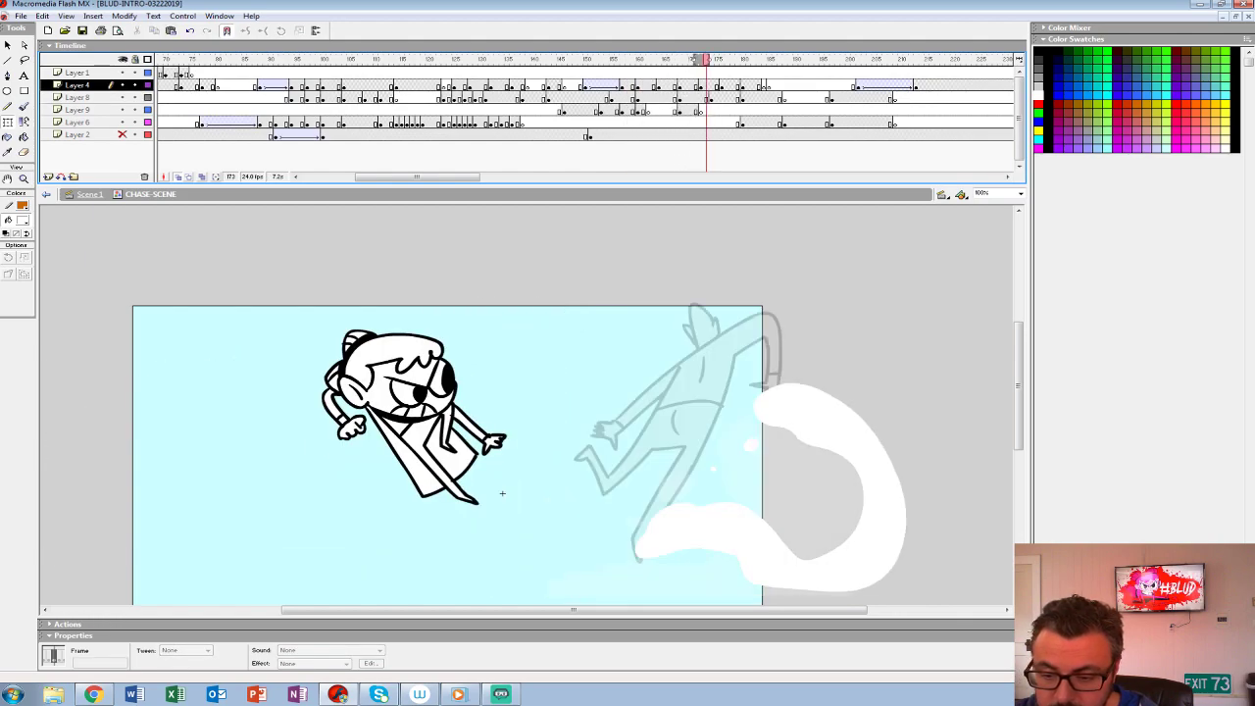
- Extend the girl's pose on Layer 8 with a keyframe at frame 175 and nudge her up and left there
key("comma")
key("period")
key("period")
left_click_drag(711, 98, 726, 98)
key("comma")
key("comma")
key("comma")
key("period")
key("shift+Up")
key("shift+Up")
key("shift+Left")
key("shift+Left")
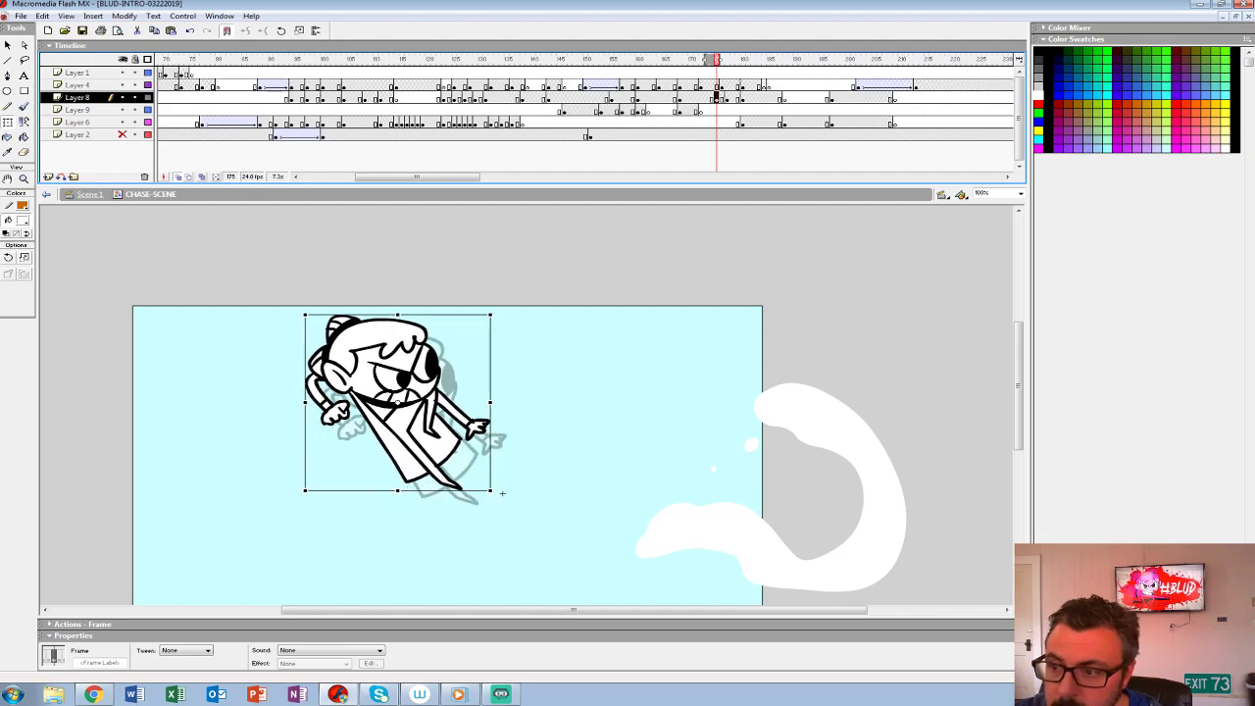
- Apply a motion tween to the girl from frame 168 on Layer 8 with easing 100 out
key("comma")
key("comma")
key("comma")
key("comma")
key("comma")
key("comma")
key("comma")
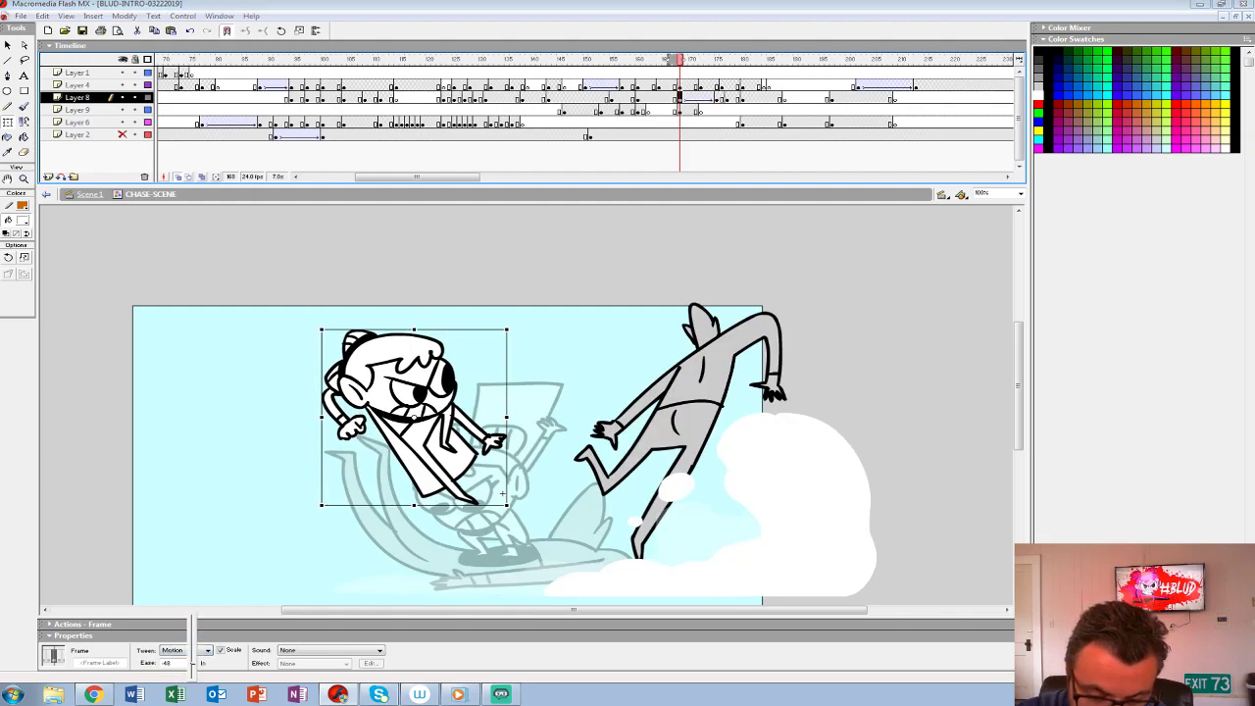
key("period")
key("period")
key("period")
key("period")
key("period")
key("period")
key("period")
key("period")
key("period")
key("Return")
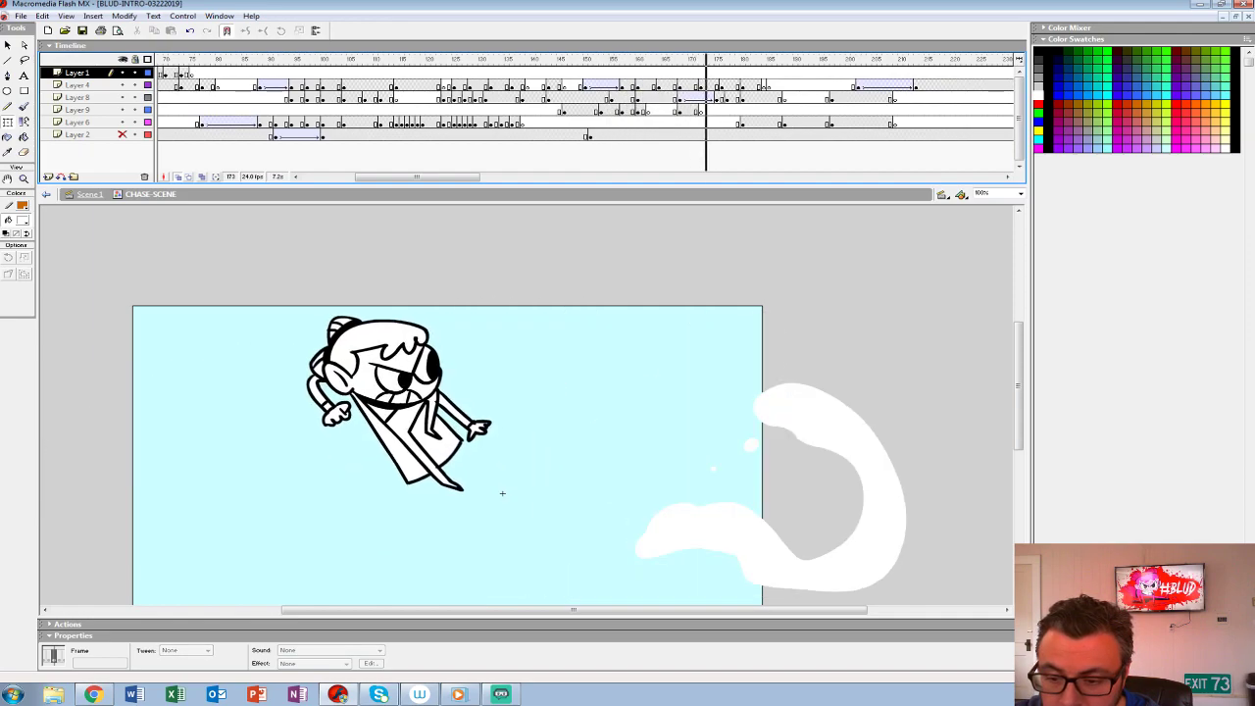
left_click(502, 494)
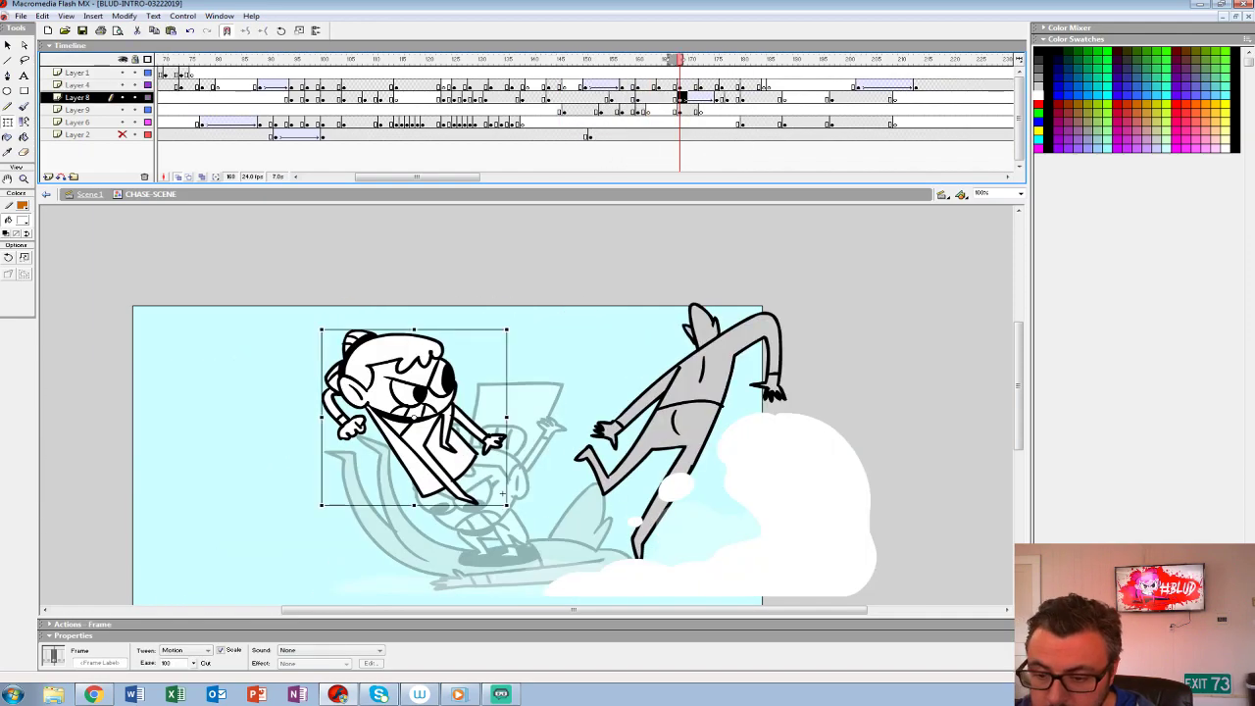
- Move the girl down and right on frame 168 and play back her tweened leap
left_click_drag(361, 424, 361, 422)
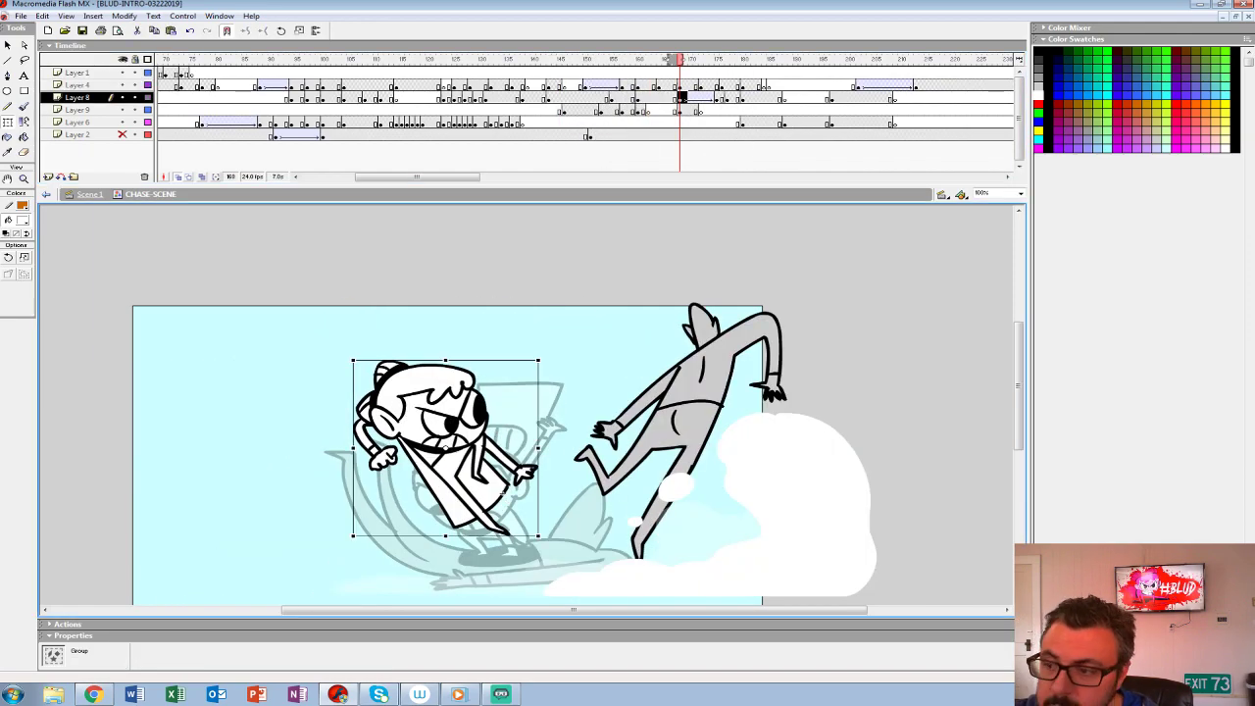
left_click(648, 86)
key("Return")
left_click(502, 494)
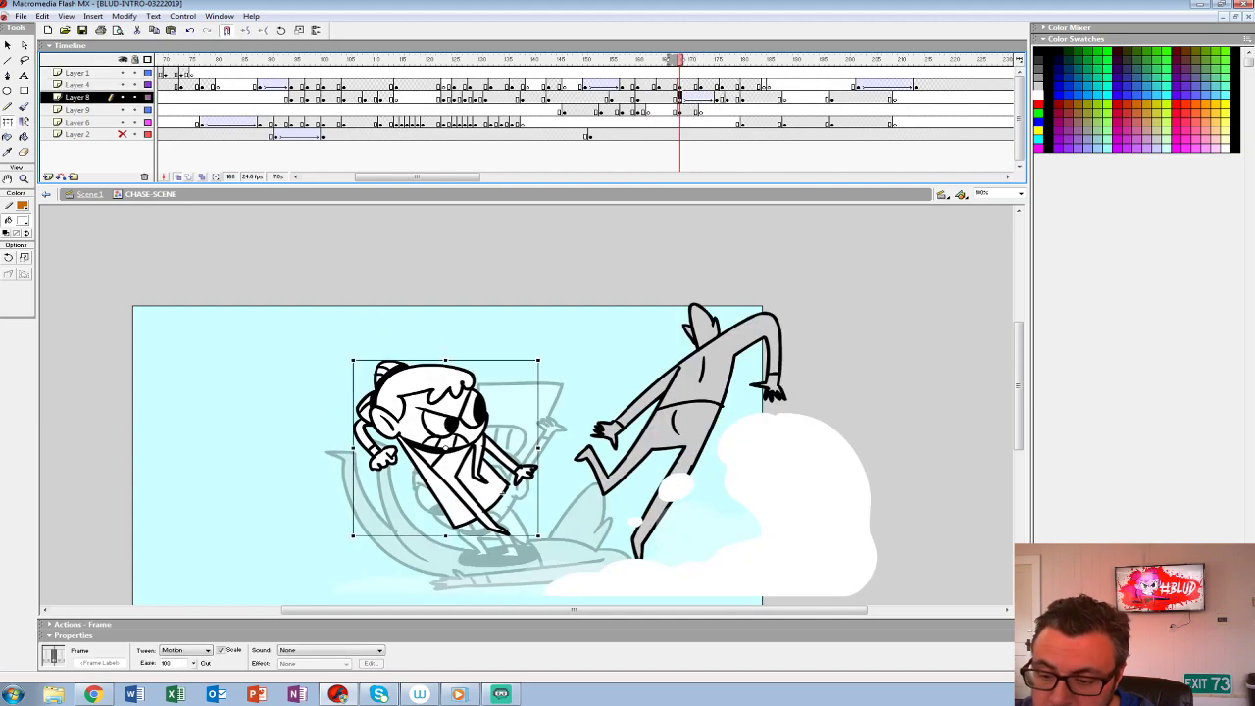
key("Return")
left_click(502, 492)
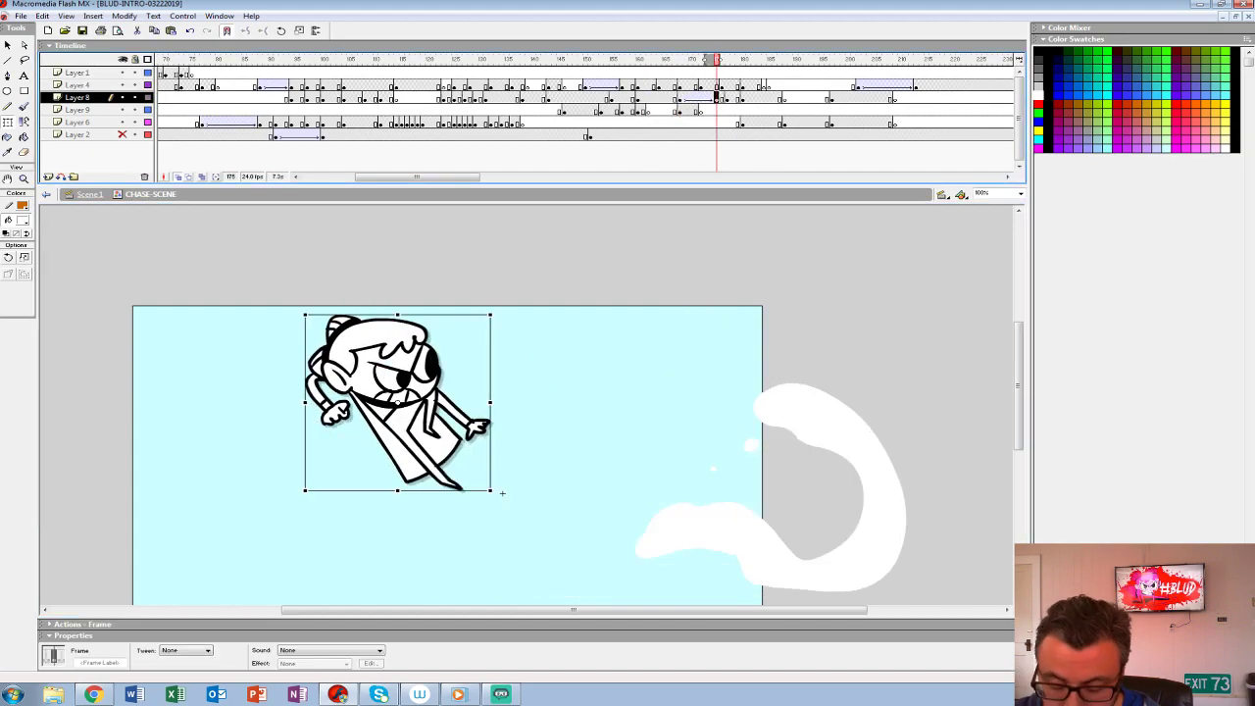
- Scale the girl to 90% on frame 175 and play back the tween
key("ctrl+alt+s")
type("90")
key("Return")
key("Return")
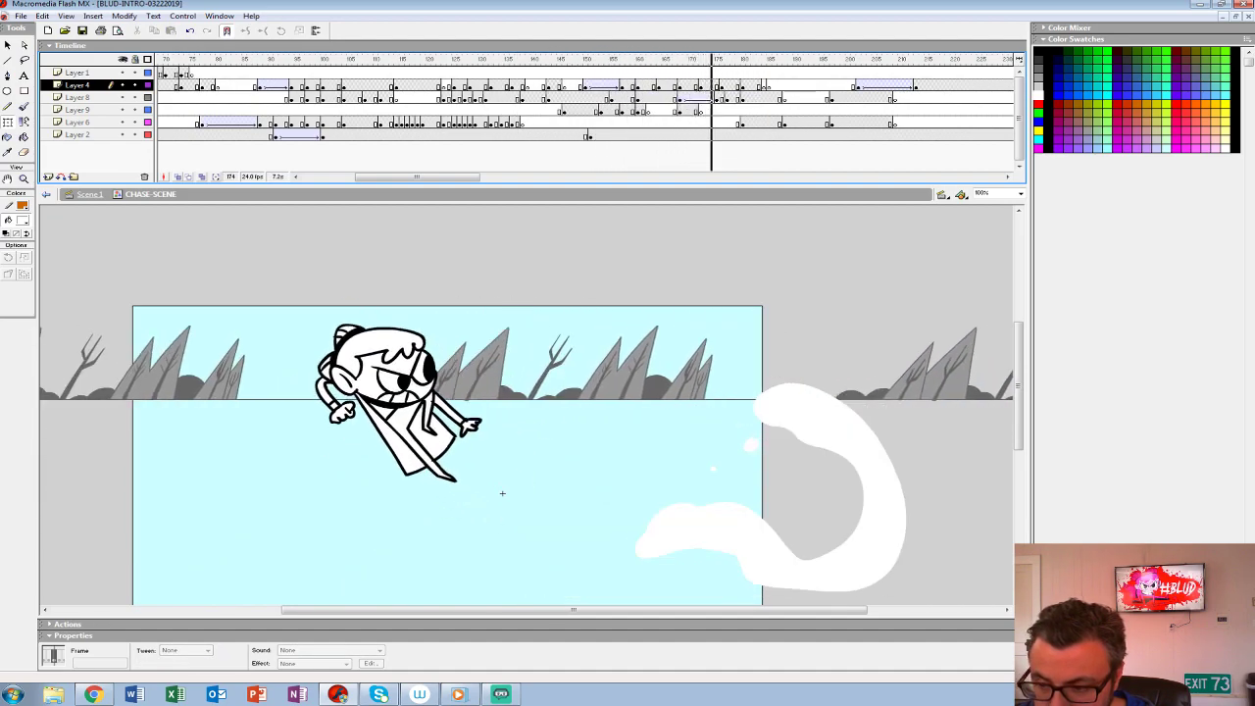
left_click(668, 86)
- Hide every layer except Layer 9 and turn on onion skinning to compare the creature's poses up to frame 172
left_click(700, 110)
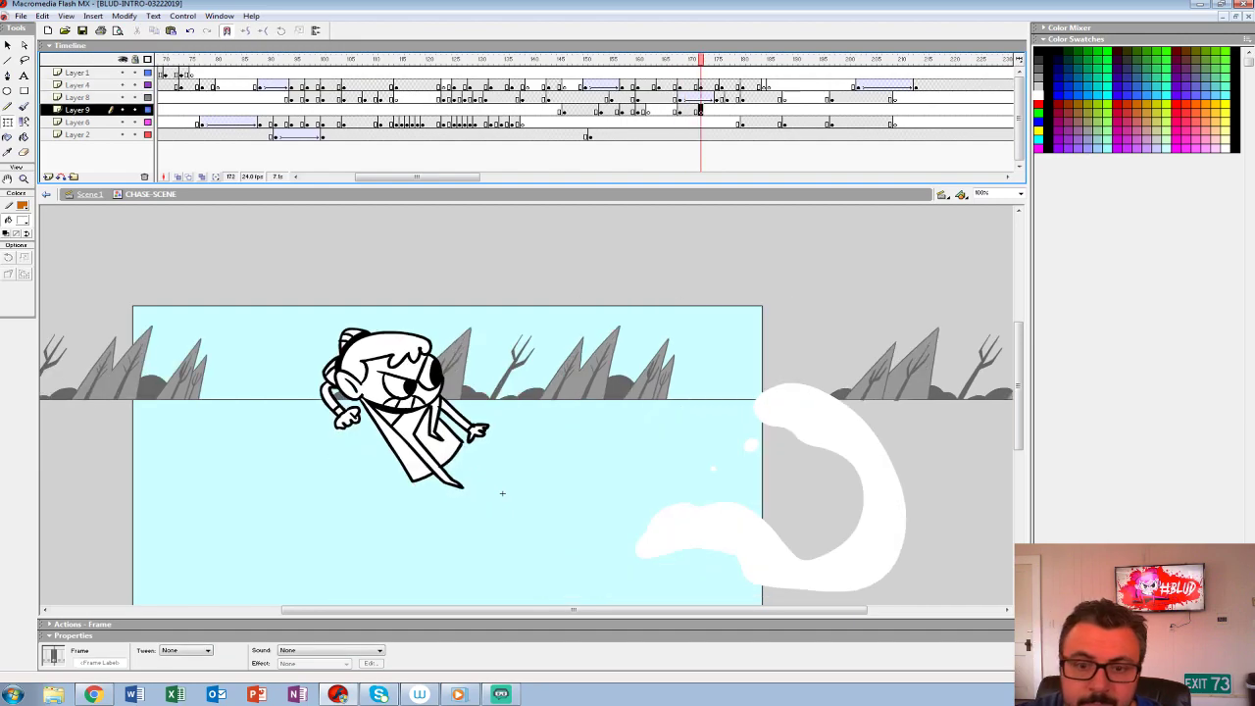
left_click(123, 134)
left_click(123, 122)
left_click(123, 72)
left_click(123, 85)
left_click(122, 97)
left_click(179, 177)
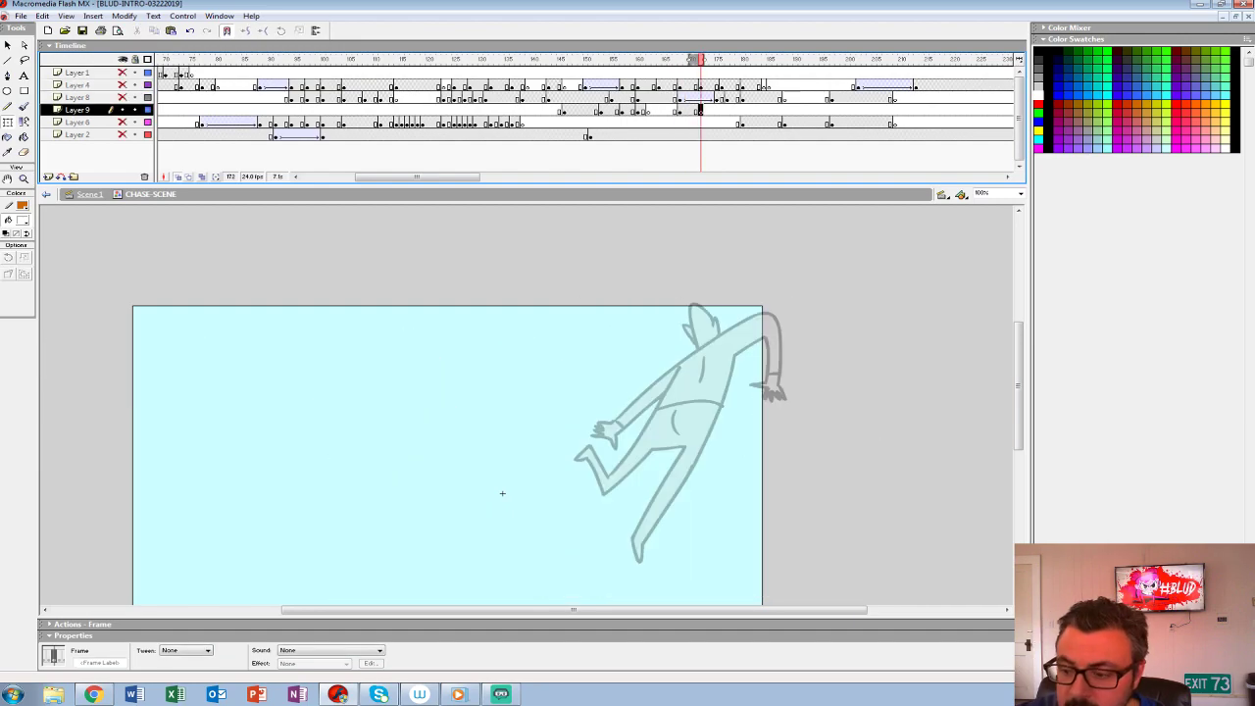
left_click(664, 111)
left_click(670, 99)
left_click(686, 110)
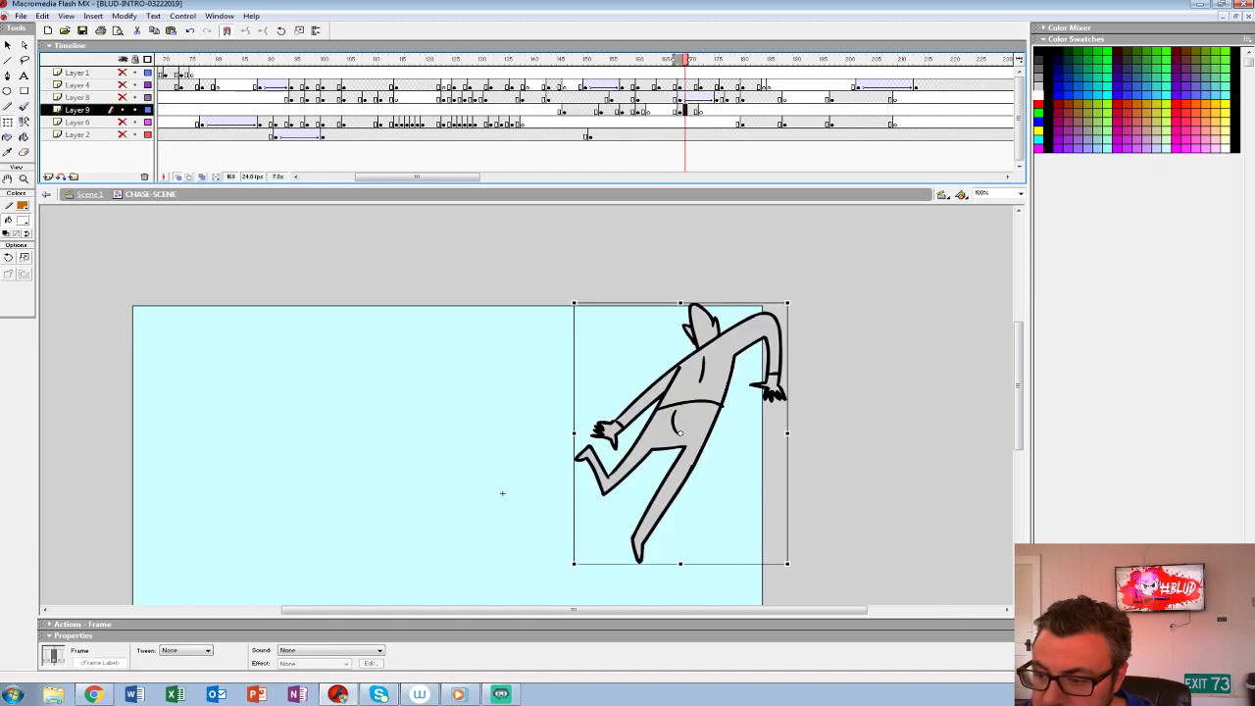
- Brush a rough red sketch of the thrown creature over its onion-skinned upper body on Layer 9, frame 172
left_click(700, 111)
left_click(24, 106)
left_click(22, 221)
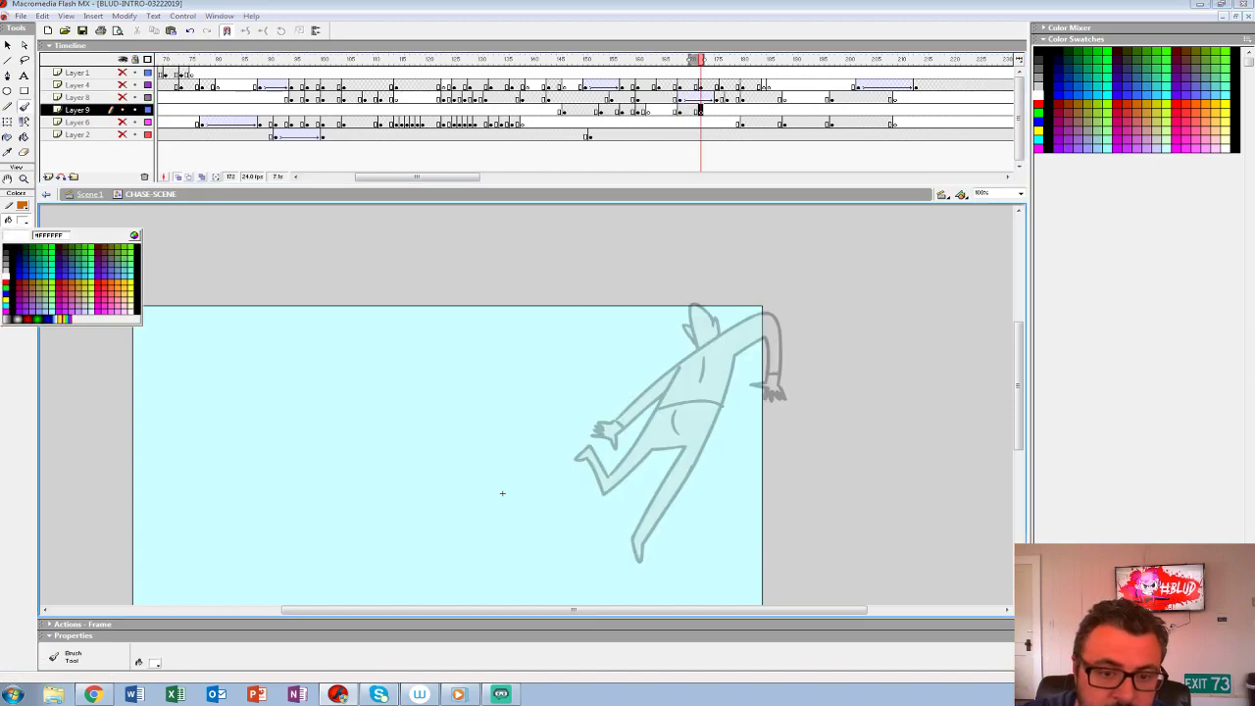
left_click(6, 283)
mouse_move(749, 316)
left_mouse_down()
mouse_move(672, 369)
mouse_move(674, 412)
mouse_move(774, 336)
mouse_move(689, 406)
mouse_move(747, 329)
mouse_move(670, 370)
left_mouse_up()
mouse_move(668, 328)
left_mouse_down()
mouse_move(657, 393)
mouse_move(701, 331)
mouse_move(663, 378)
left_mouse_up()
left_click_drag(737, 319, 781, 330)
left_click_drag(704, 334, 633, 384)
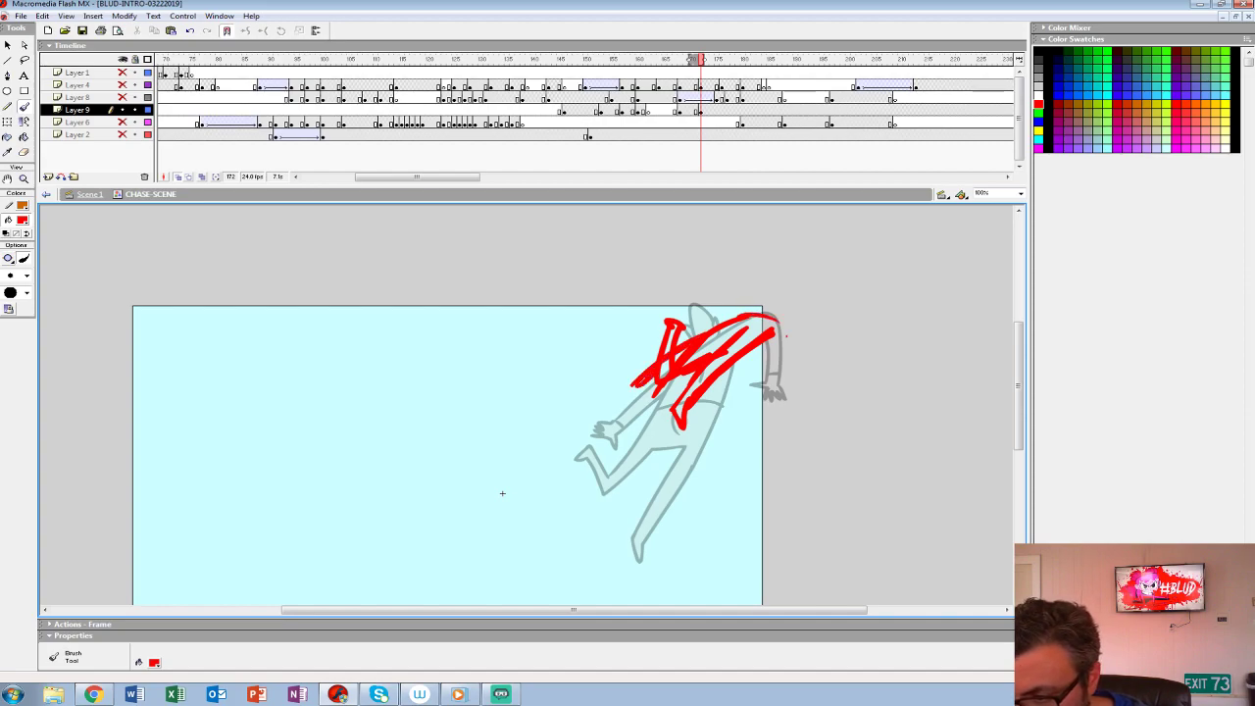
mouse_move(781, 324)
left_mouse_down()
mouse_move(757, 370)
mouse_move(789, 324)
mouse_move(784, 344)
left_mouse_up()
key("ctrl+z")
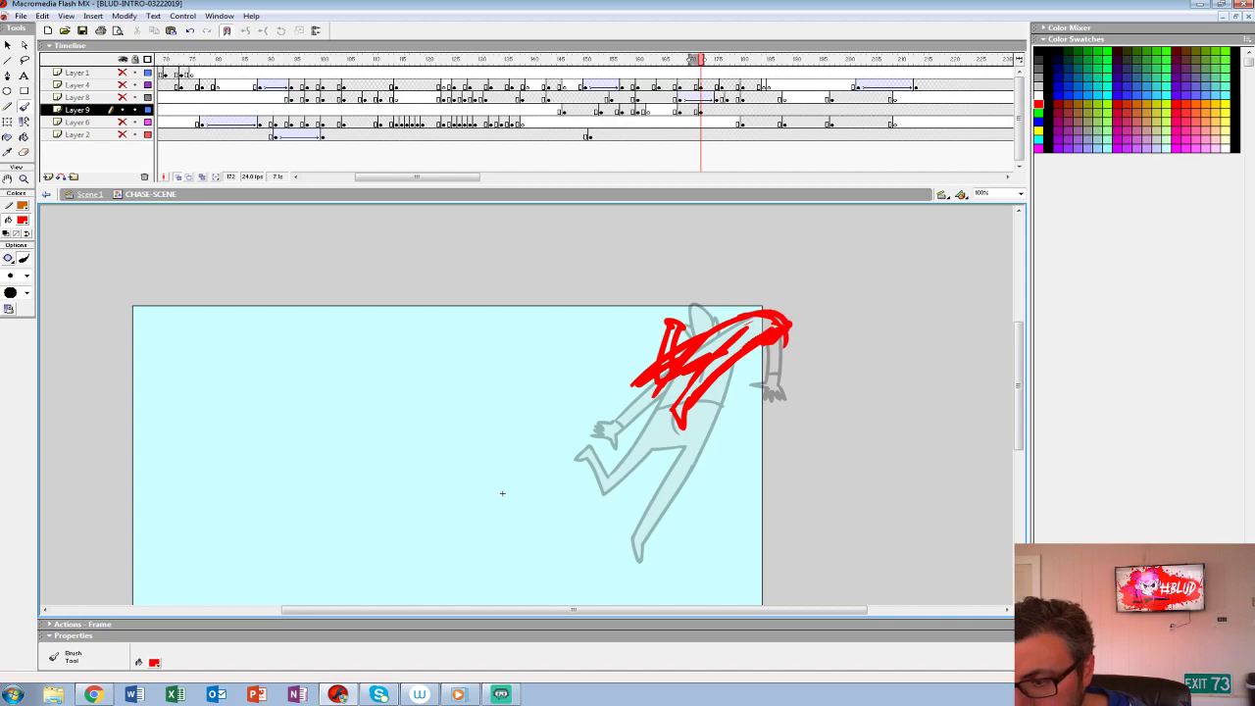
- Insert a blank keyframe on Layer 9 at frame 176 and rough in a smaller red creature pose
left_click_drag(700, 86, 723, 98)
left_click(722, 110)
key("F7")
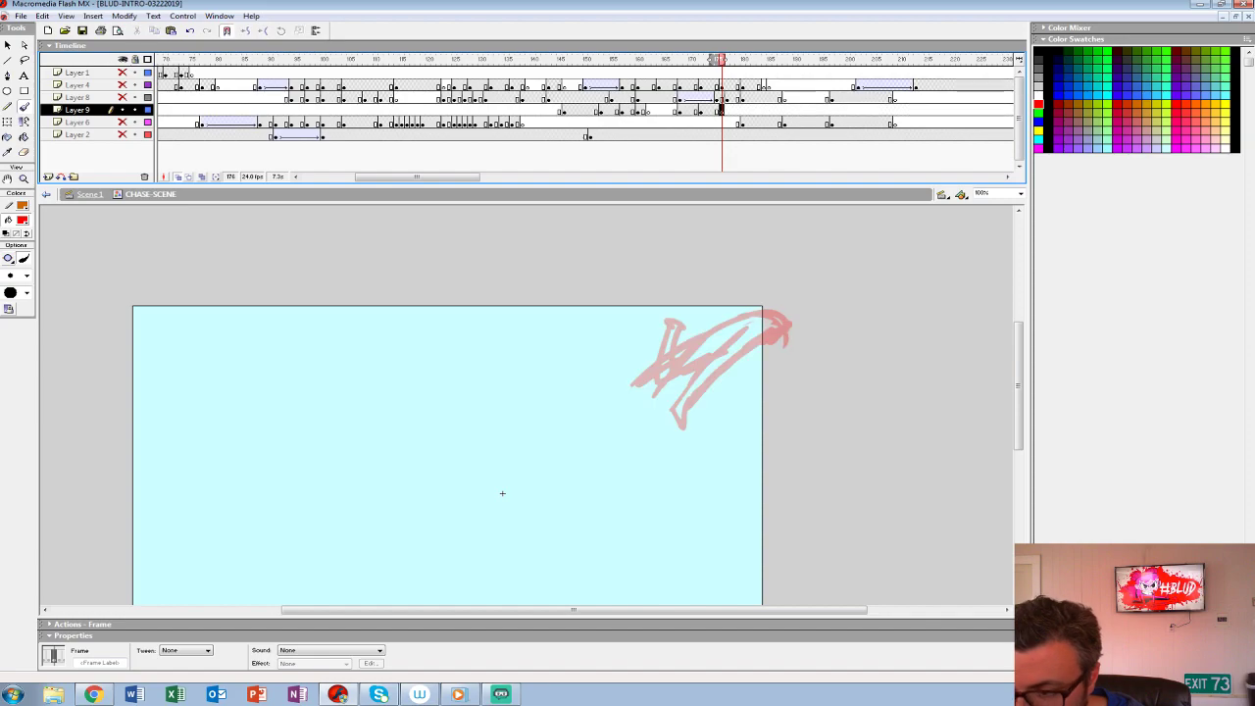
mouse_move(775, 327)
left_mouse_down()
mouse_move(720, 367)
mouse_move(784, 319)
left_mouse_up()
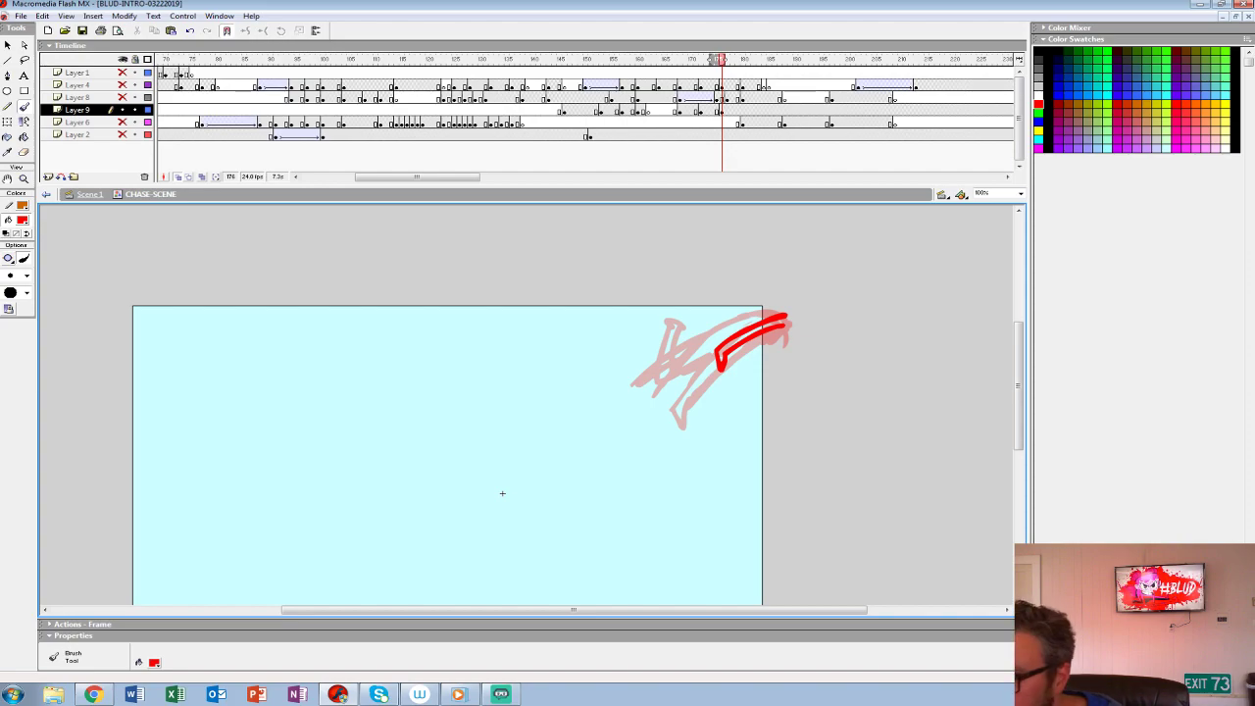
mouse_move(774, 315)
left_mouse_down()
mouse_move(698, 345)
mouse_move(686, 365)
mouse_move(781, 308)
left_mouse_up()
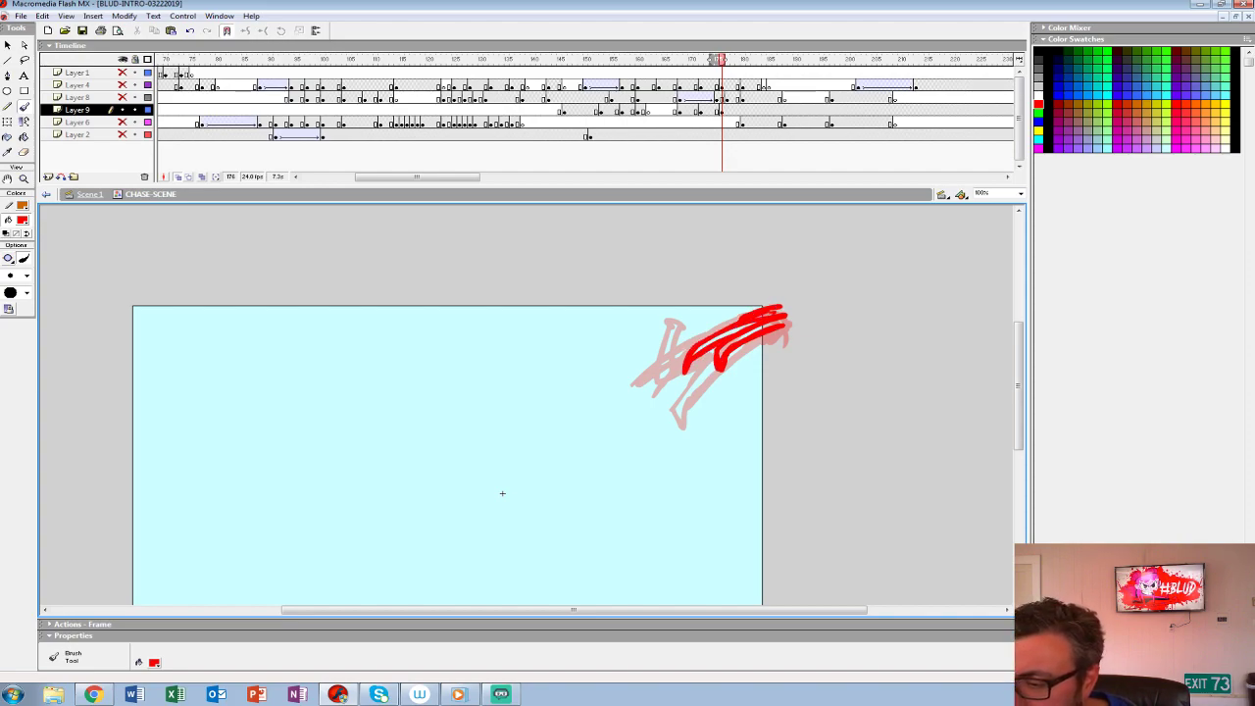
- Play back the rough and replace the frame 176 sketch with a new red zigzag pose at the stage's upper-right corner
key("Return")
key("Return")
key("Return")
key("period")
key("period")
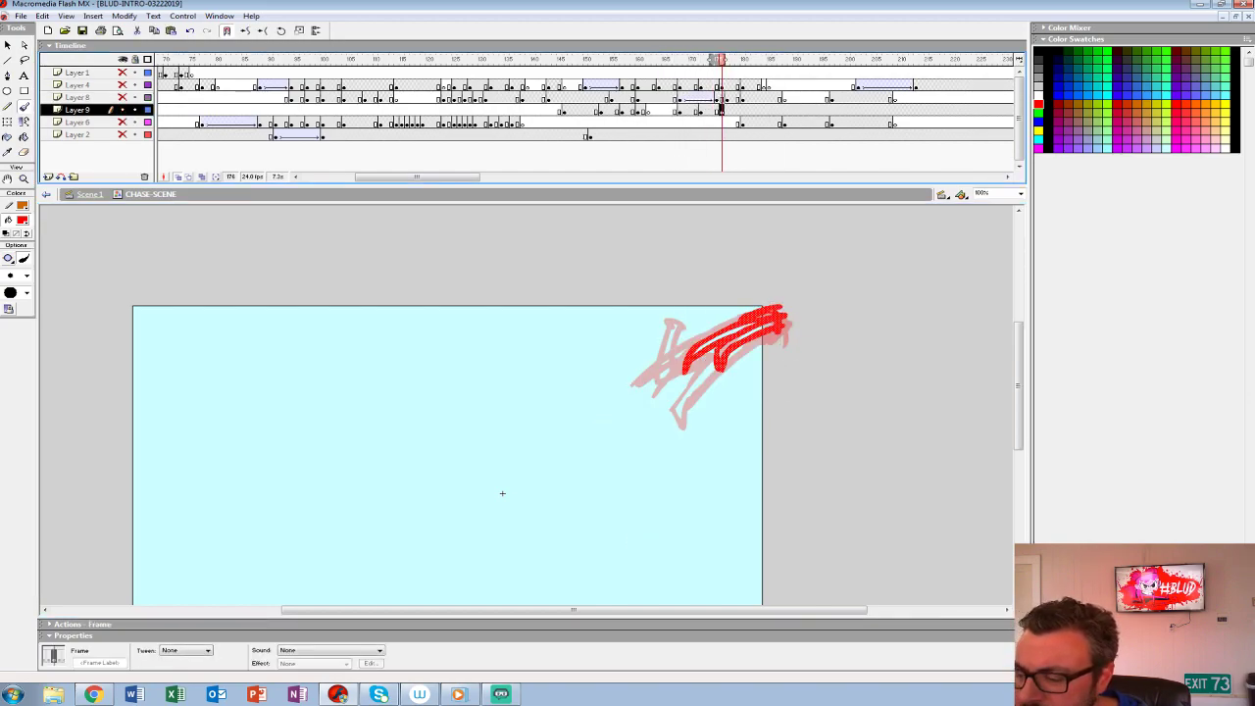
key("Delete")
mouse_move(782, 316)
left_mouse_down()
mouse_move(723, 357)
mouse_move(754, 325)
left_mouse_up()
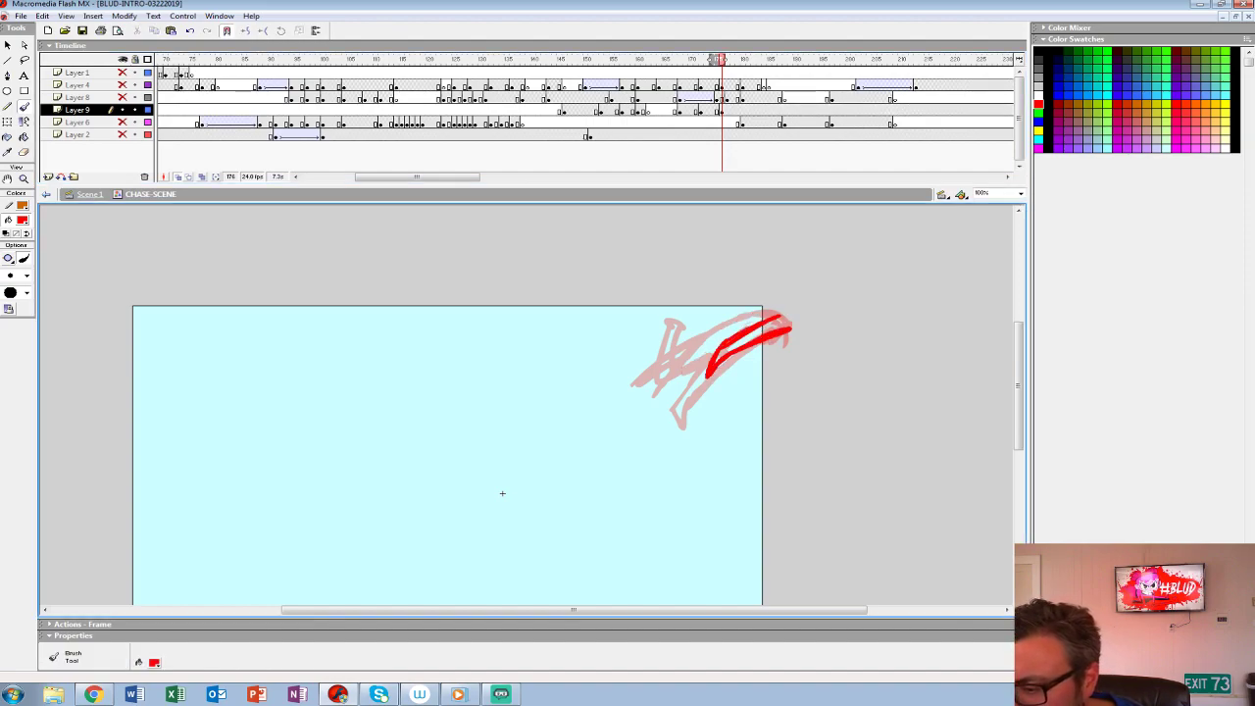
key("ctrl+z")
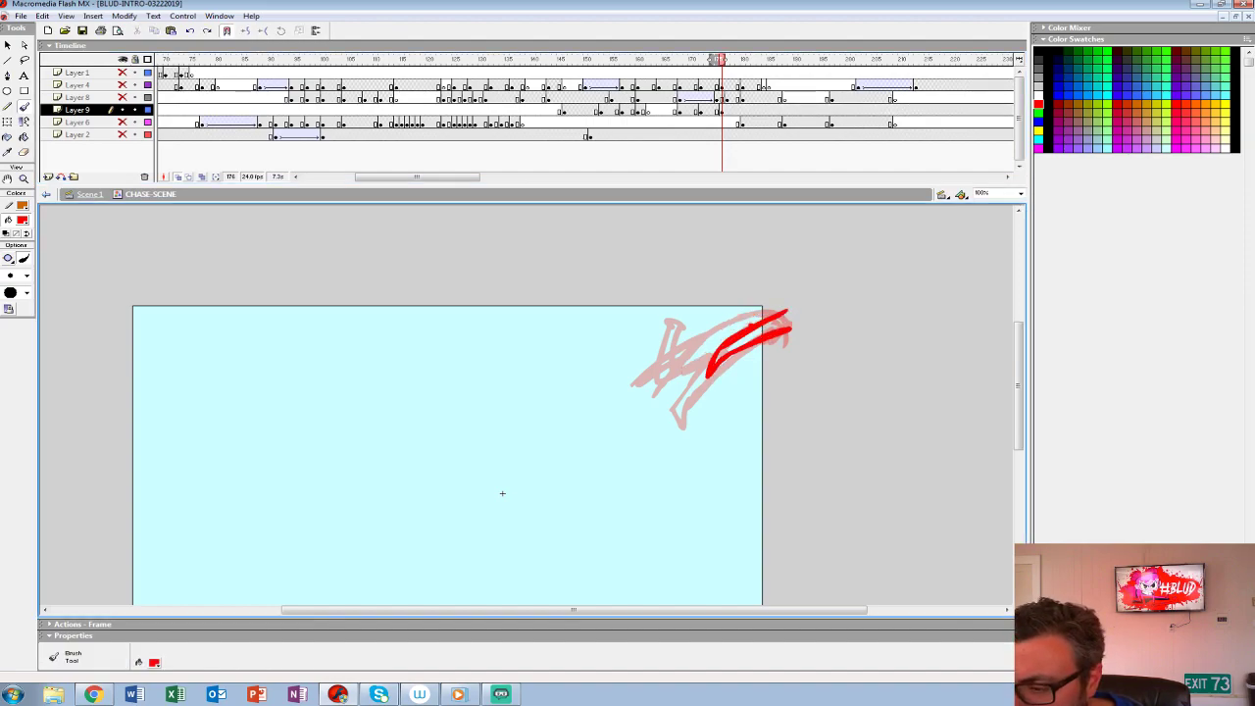
mouse_move(727, 312)
left_mouse_down()
mouse_move(760, 289)
mouse_move(769, 316)
mouse_move(777, 287)
left_mouse_up()
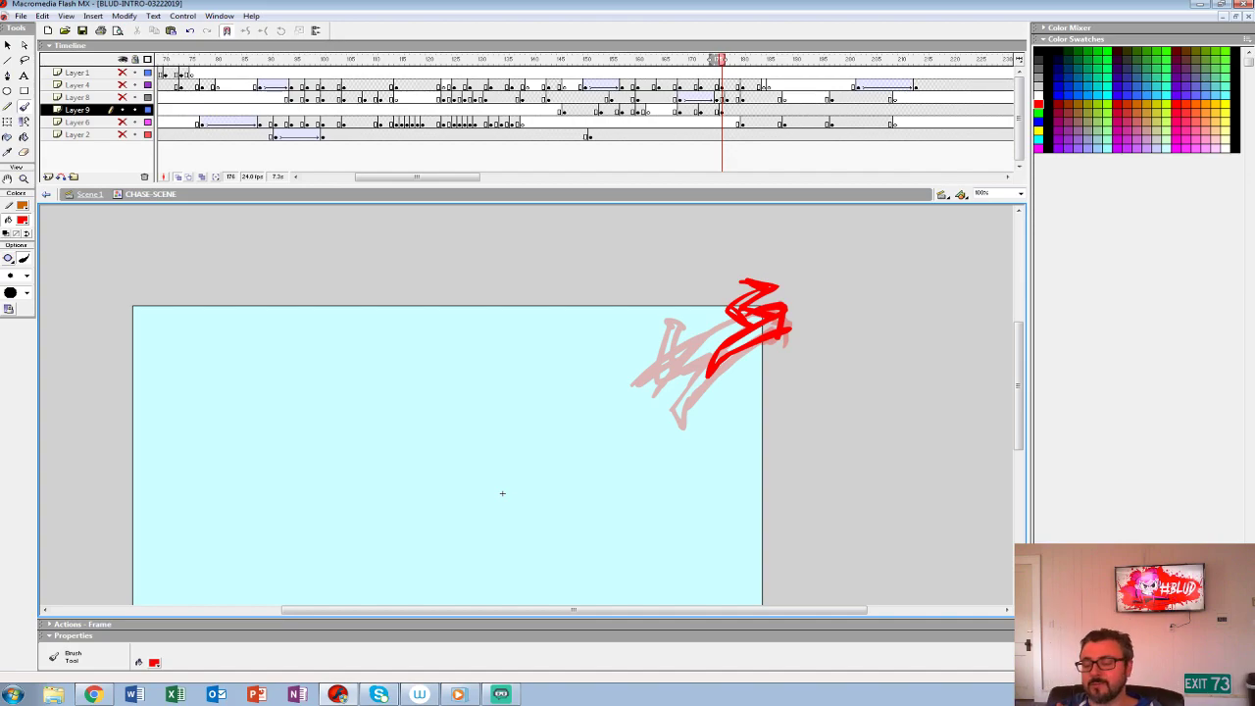
- Play back the rough creature poses and insert a blank keyframe on Layer 9 at frame 178
left_click(621, 85)
key("Return")
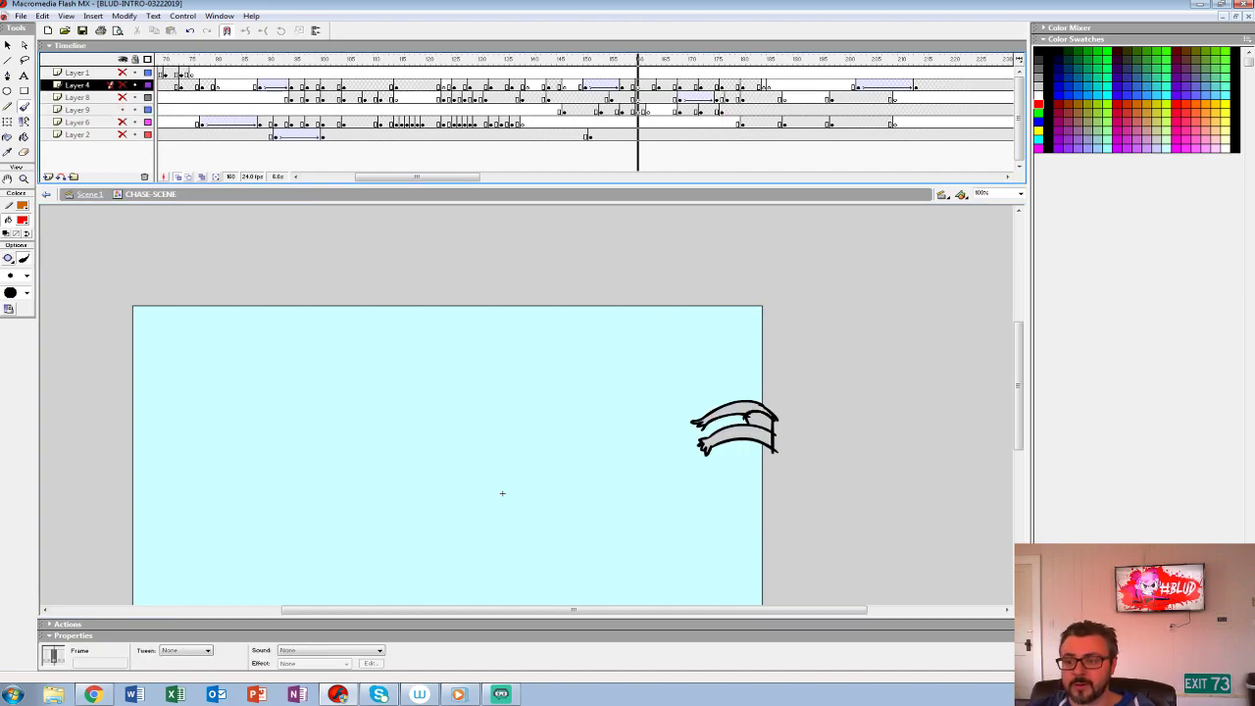
left_click(619, 85)
key("Return")
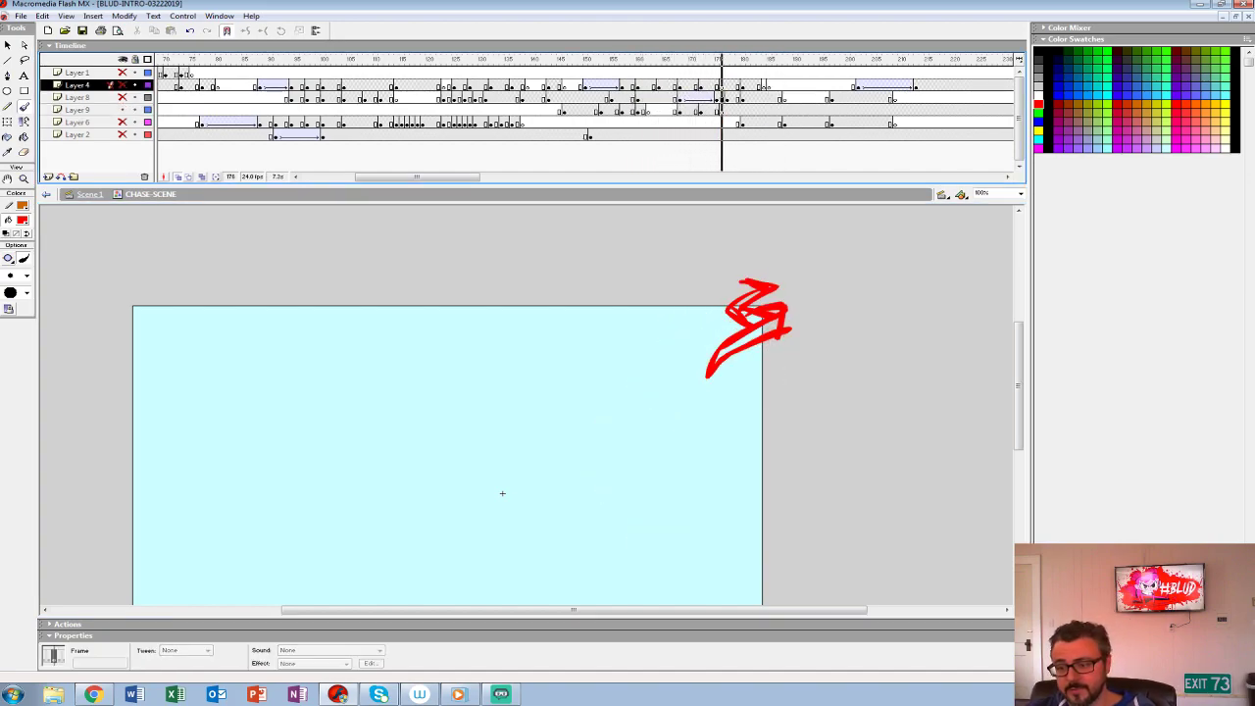
left_click(732, 109)
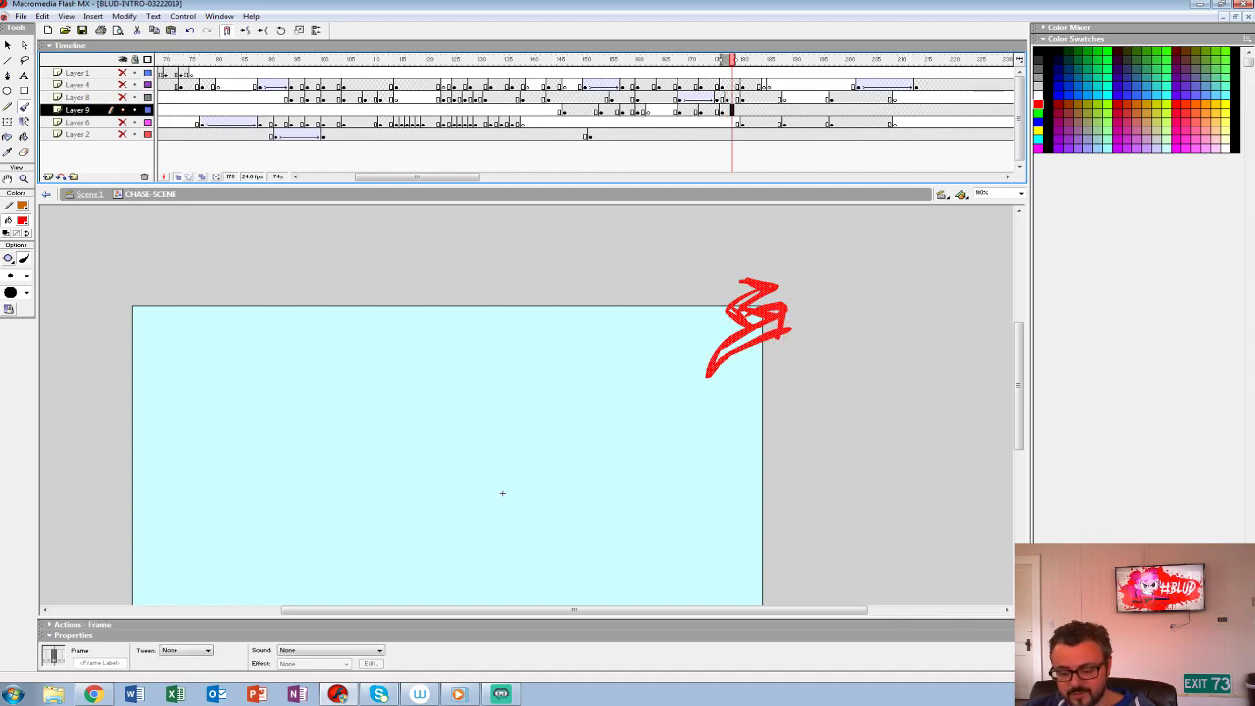
key("Delete")
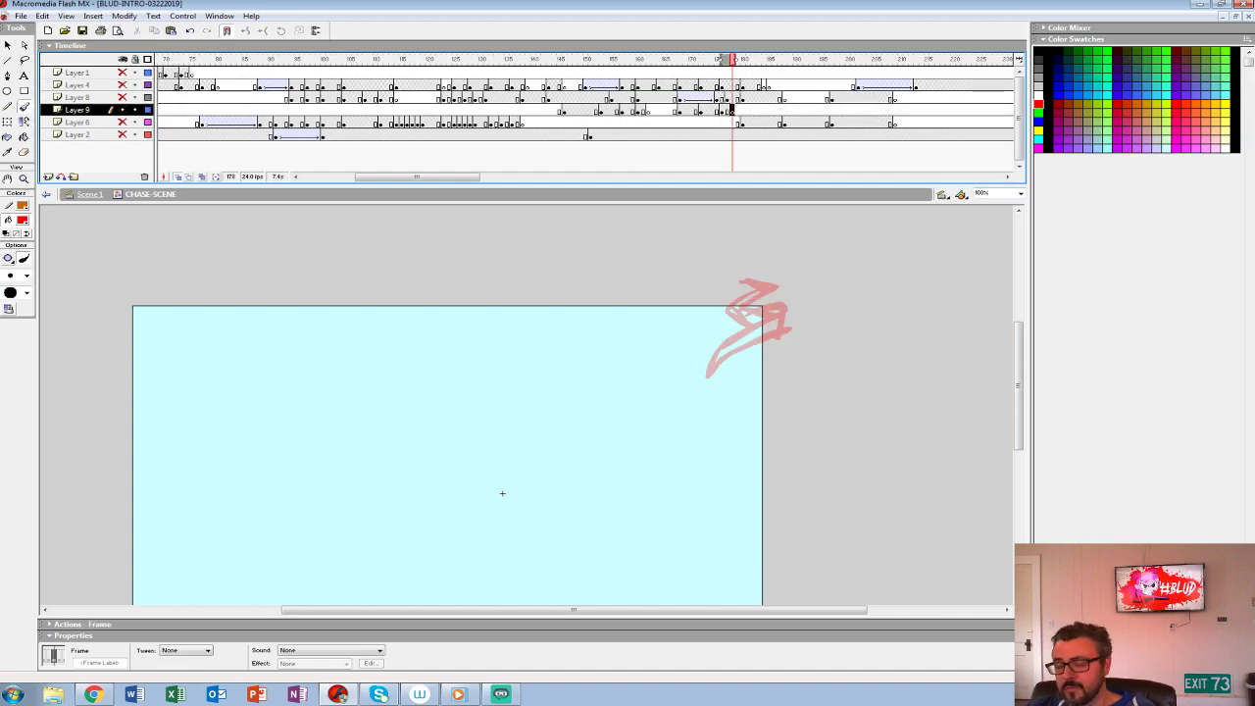
- Play back the creature's rough exit alone and with all layers shown to judge the throw
key("Return")
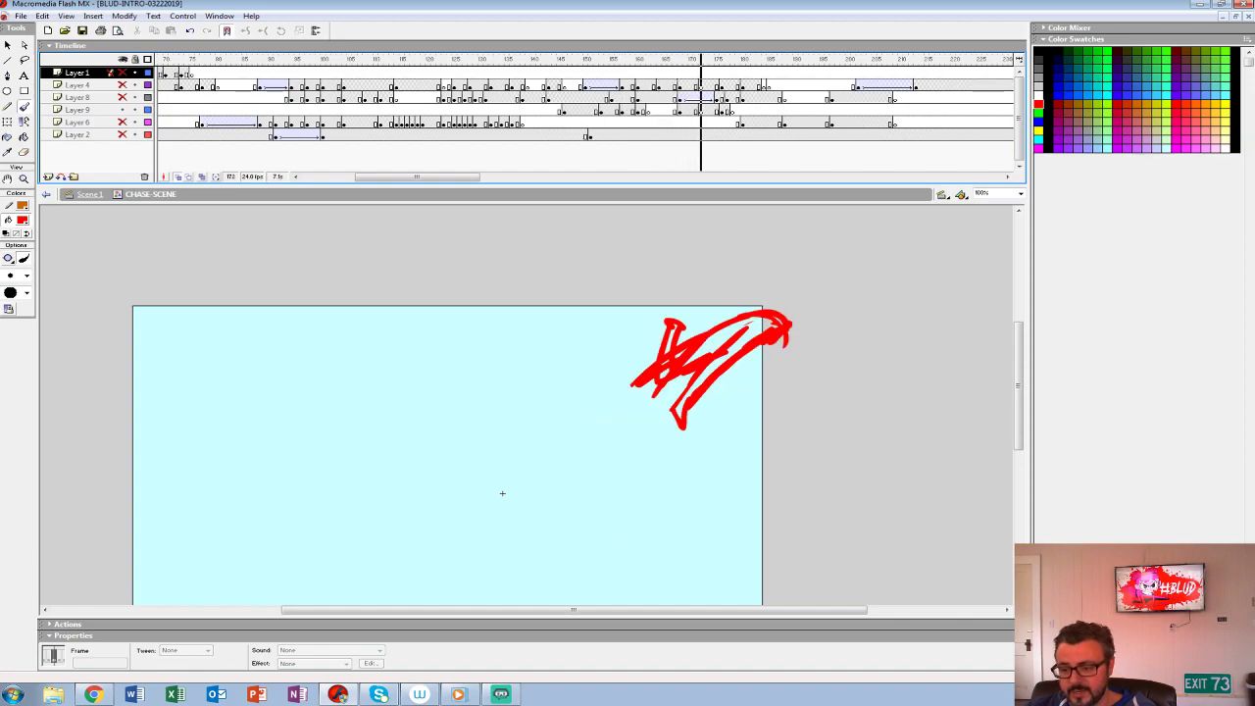
key("Return")
left_click(508, 85)
key("Return")
key("Return")
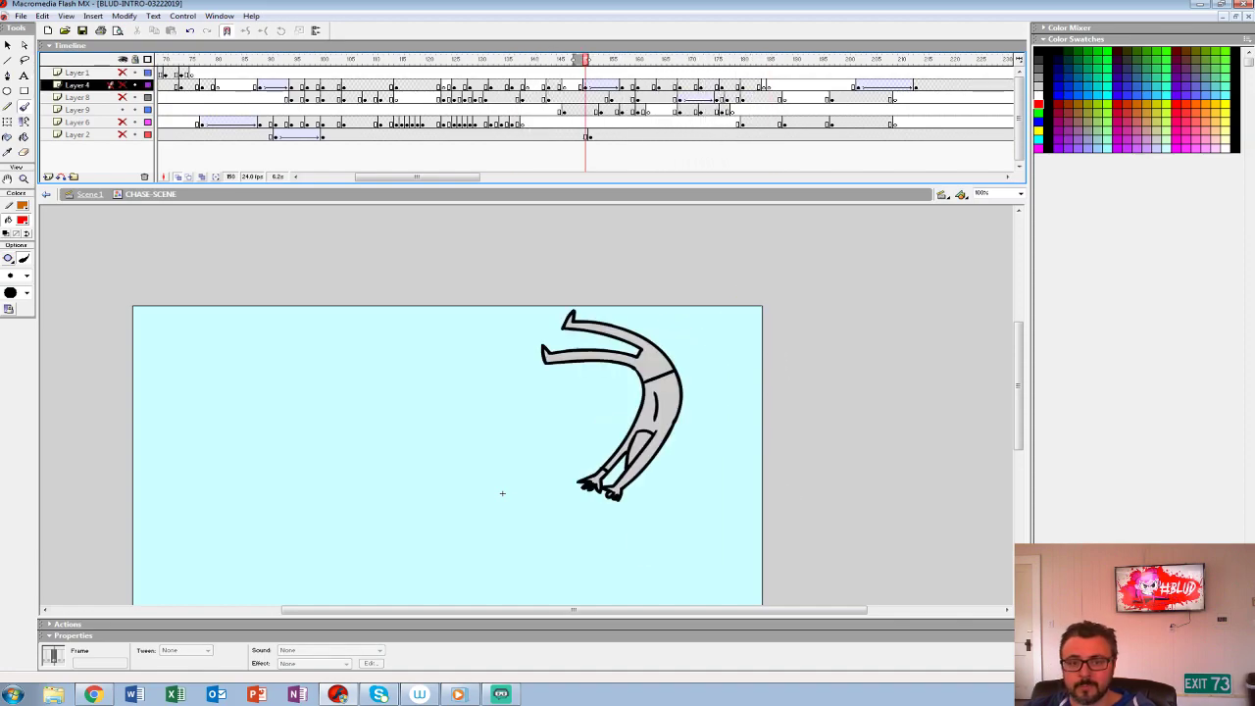
key("Return")
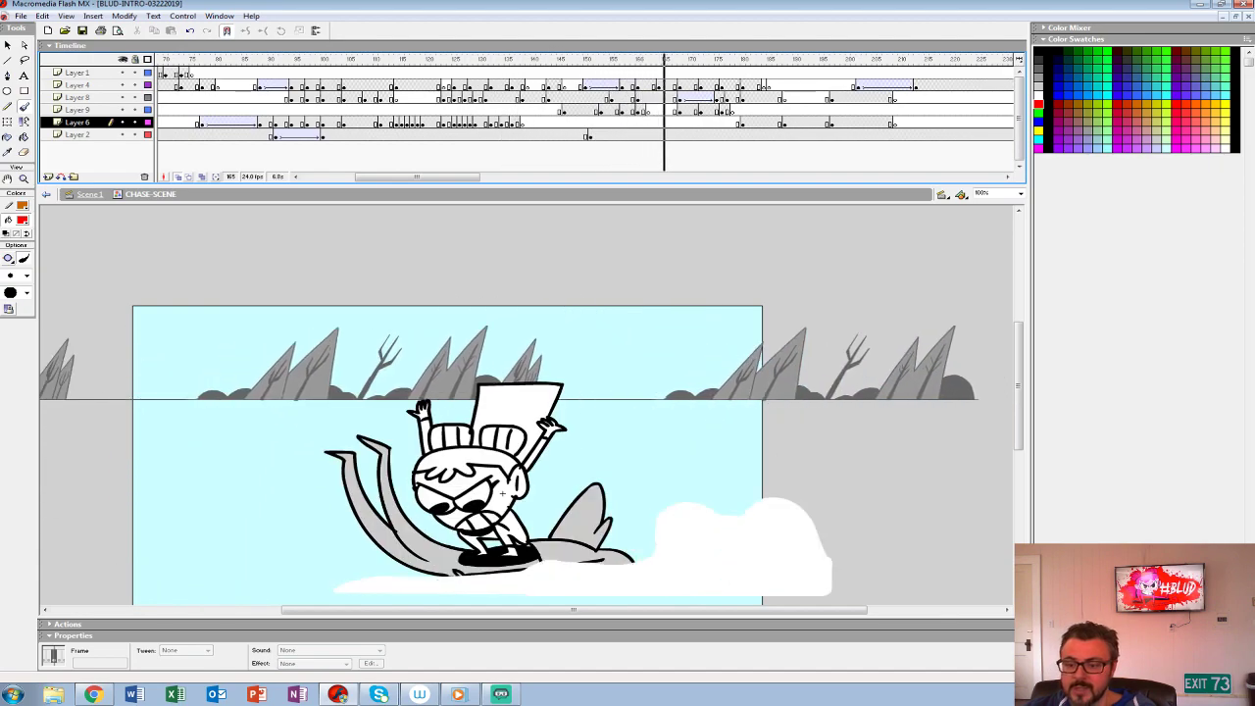
key("Return")
left_click(576, 111)
key("Return")
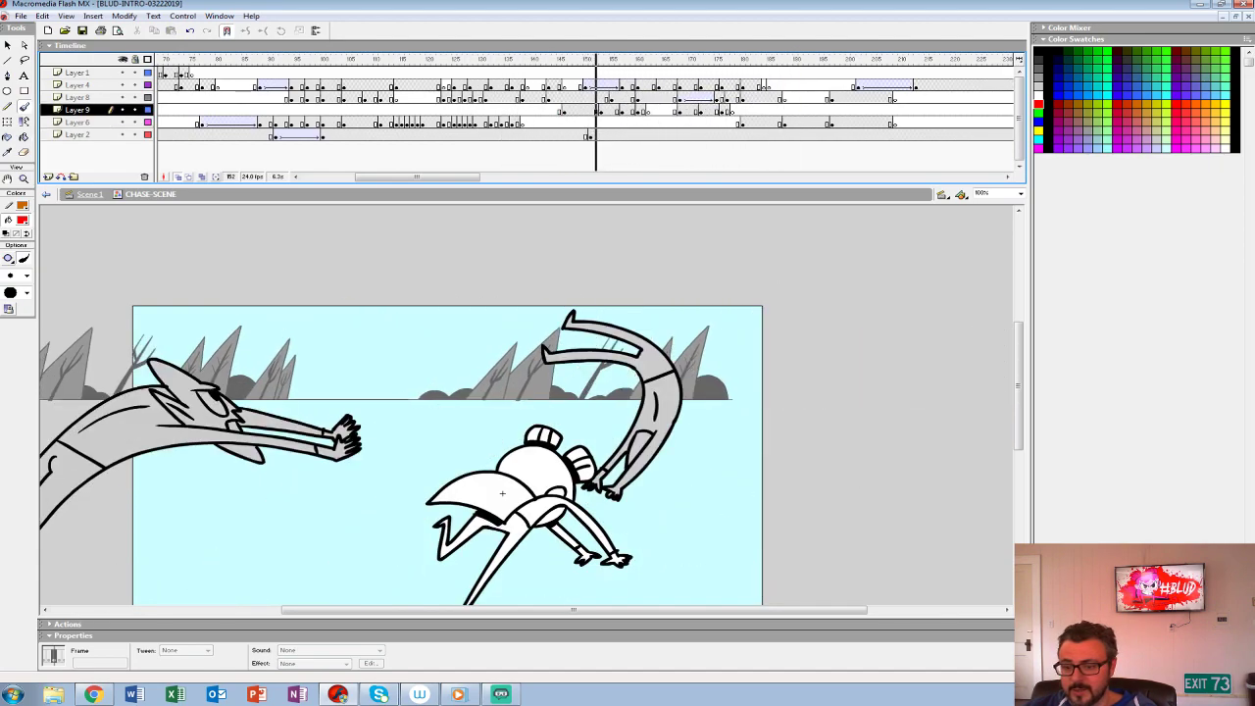
key("Return")
- Insert a blank keyframe on Layer 9 at frame 173, right after the creature's rough red pose
key("comma")
key("comma")
key("comma")
key("comma")
key("comma")
key("comma")
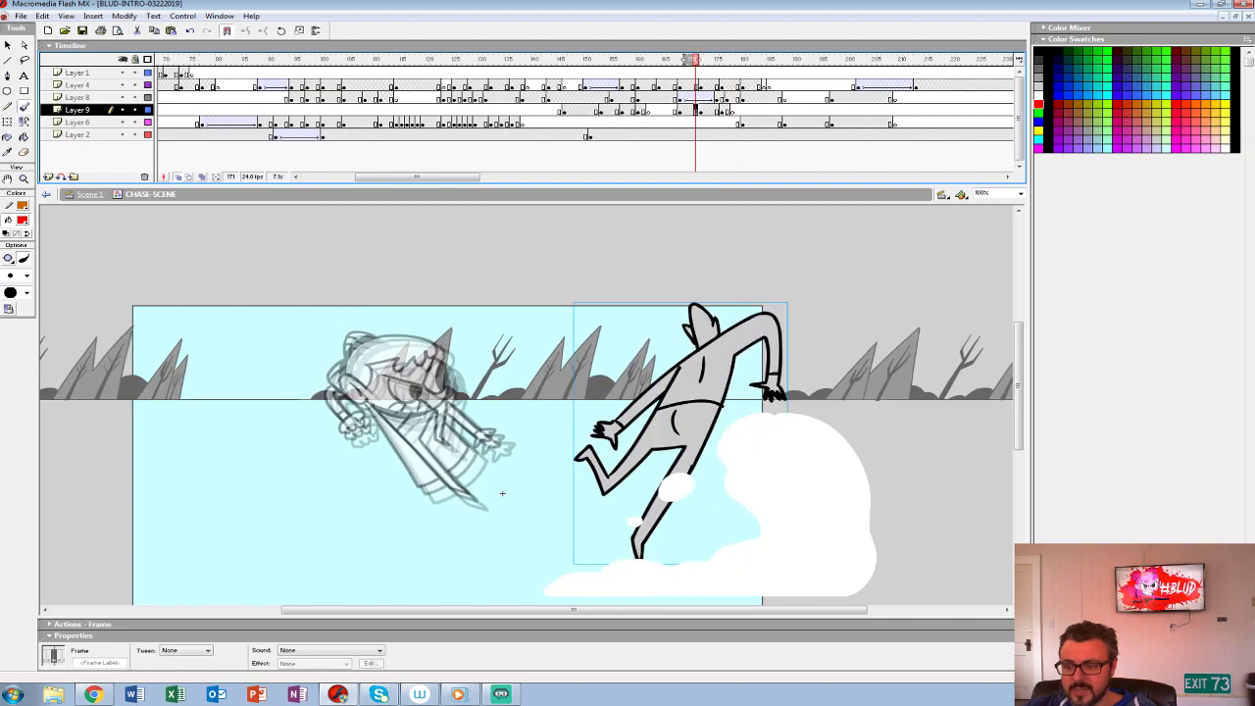
key("period")
key("period")
key("F7")
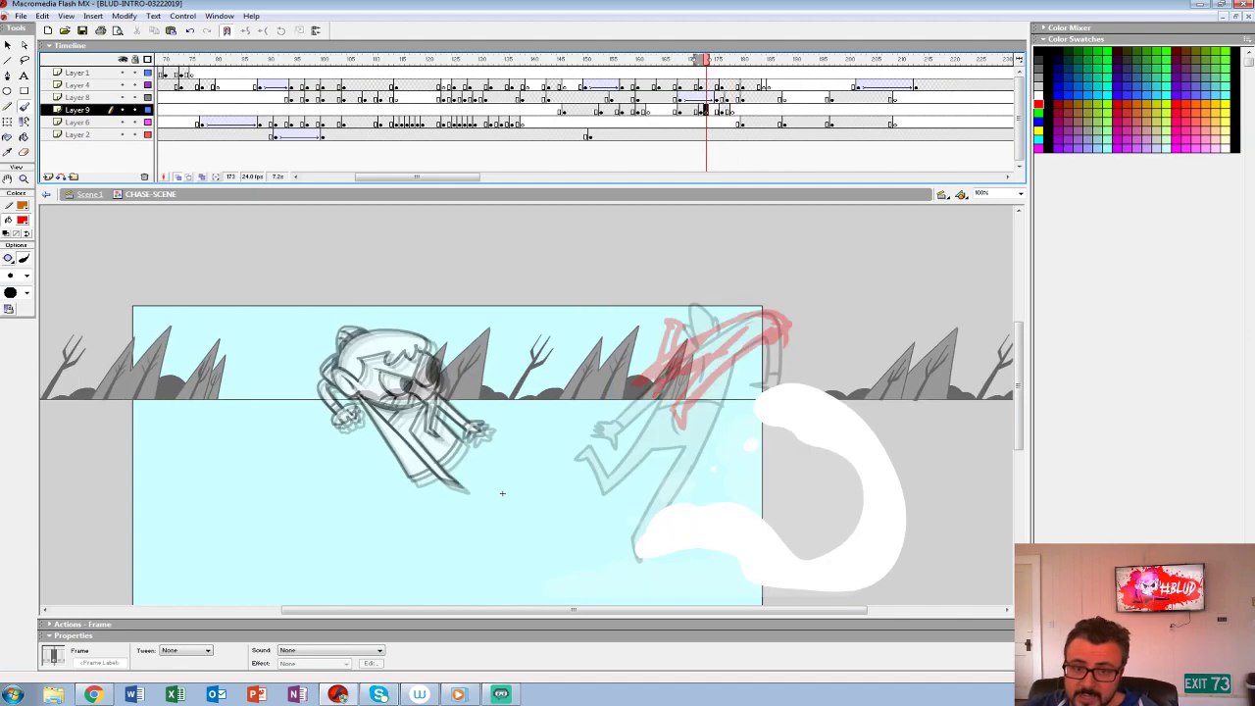
- Hide every layer except Layer 9 to isolate the creature's rough red pose
left_click_drag(123, 122, 123, 73)
key("z")
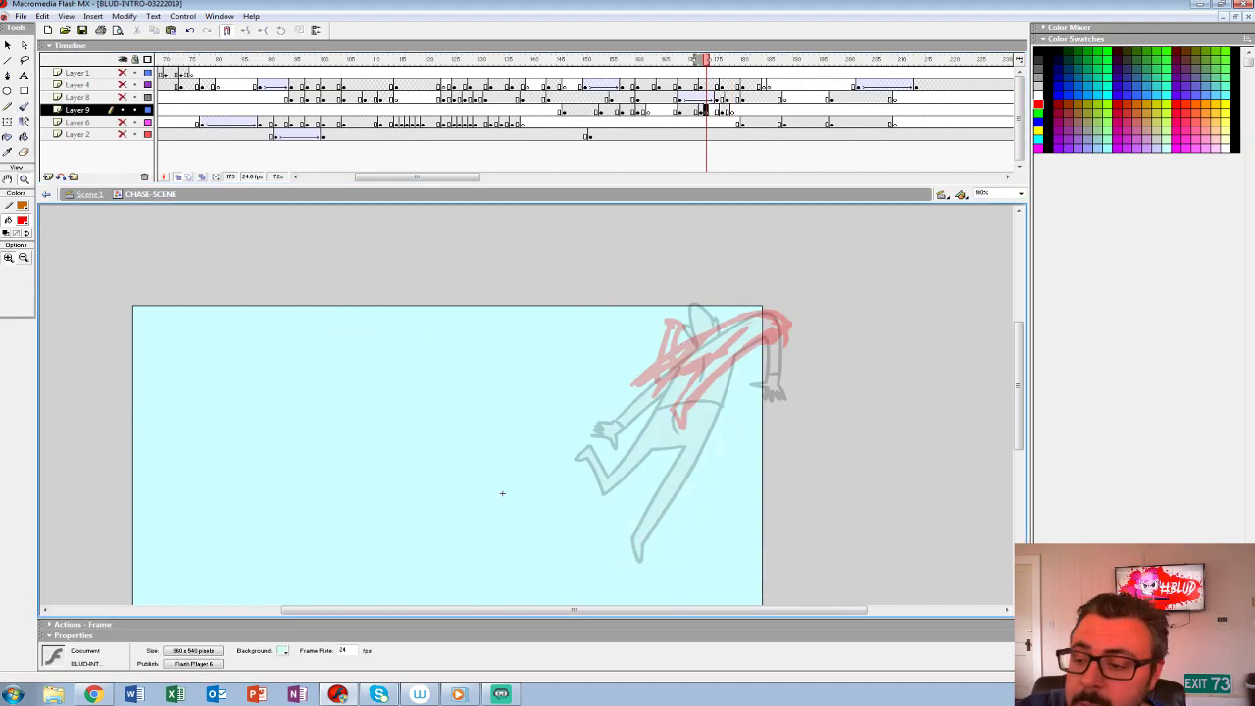
left_click(689, 365)
mouse_move(688, 365)
left_mouse_down()
mouse_move(733, 302)
mouse_move(711, 330)
left_mouse_up()
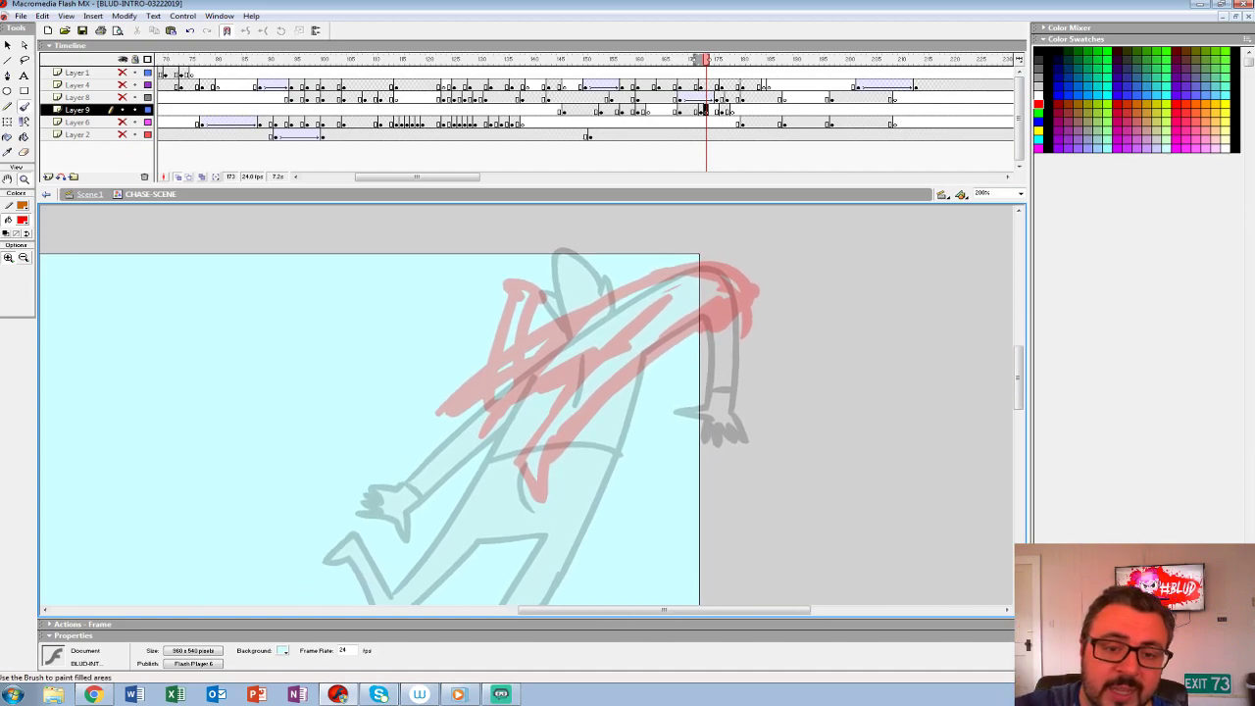
- Sketch a trial round face with big circular eyes in red on Layer 9 at frame 173
left_click(23, 106)
left_click_drag(490, 412, 649, 413)
left_click_drag(335, 600, 608, 556)
mouse_move(424, 283)
left_mouse_down()
mouse_move(370, 402)
mouse_move(477, 241)
mouse_move(378, 311)
left_mouse_up()
key("ctrl+1")
left_click_drag(555, 499, 518, 448)
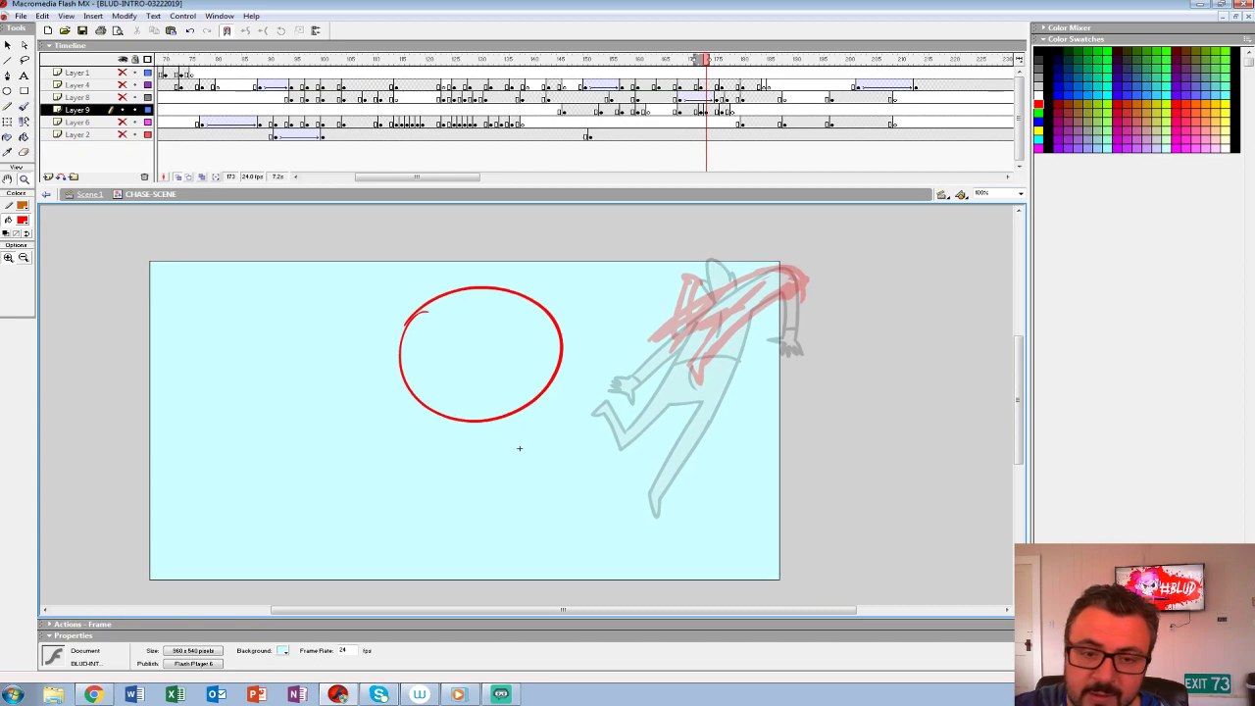
key("ctrl+z")
mouse_move(394, 382)
left_mouse_down()
mouse_move(584, 393)
mouse_move(452, 288)
mouse_move(391, 374)
left_mouse_up()
mouse_move(436, 329)
left_mouse_down()
mouse_move(422, 375)
mouse_move(424, 361)
left_mouse_up()
mouse_move(522, 325)
left_mouse_down()
mouse_move(551, 408)
mouse_move(512, 317)
mouse_move(493, 356)
left_mouse_up()
left_click_drag(526, 349, 527, 372)
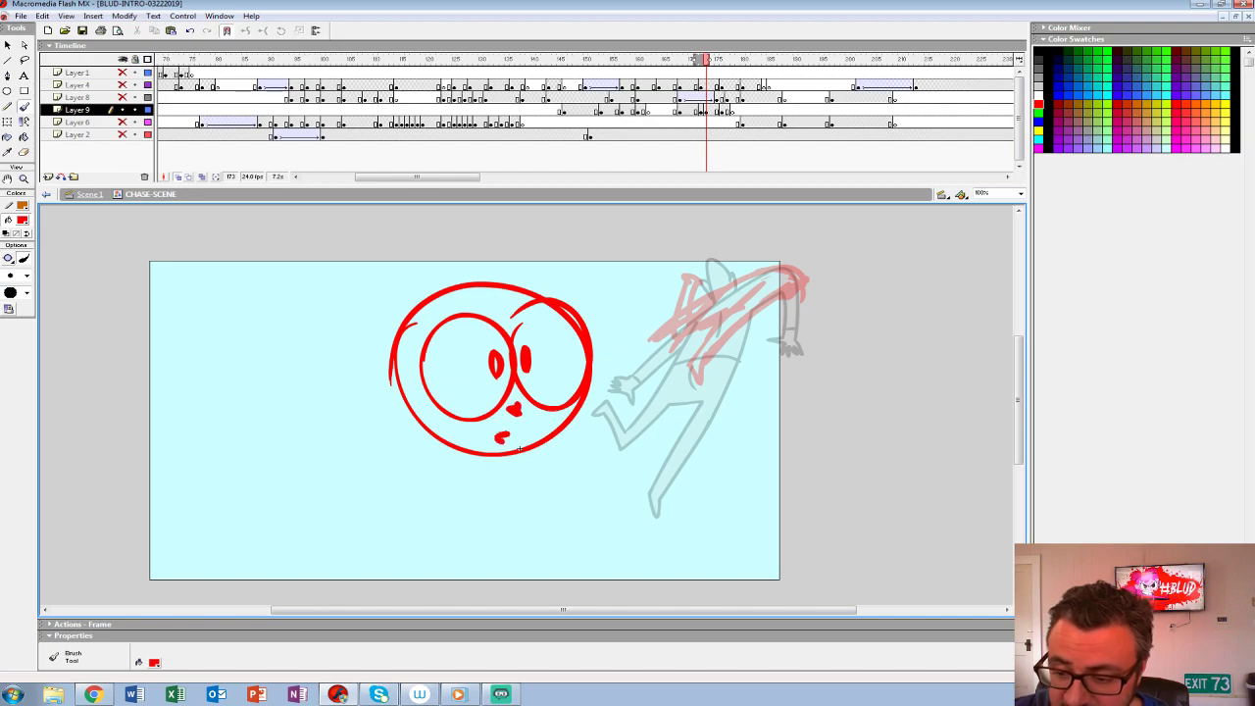
- Try a second trial face on a blank keyframe at frame 174 and clear both face doodles from Layer 9
key(".")
key("F7")
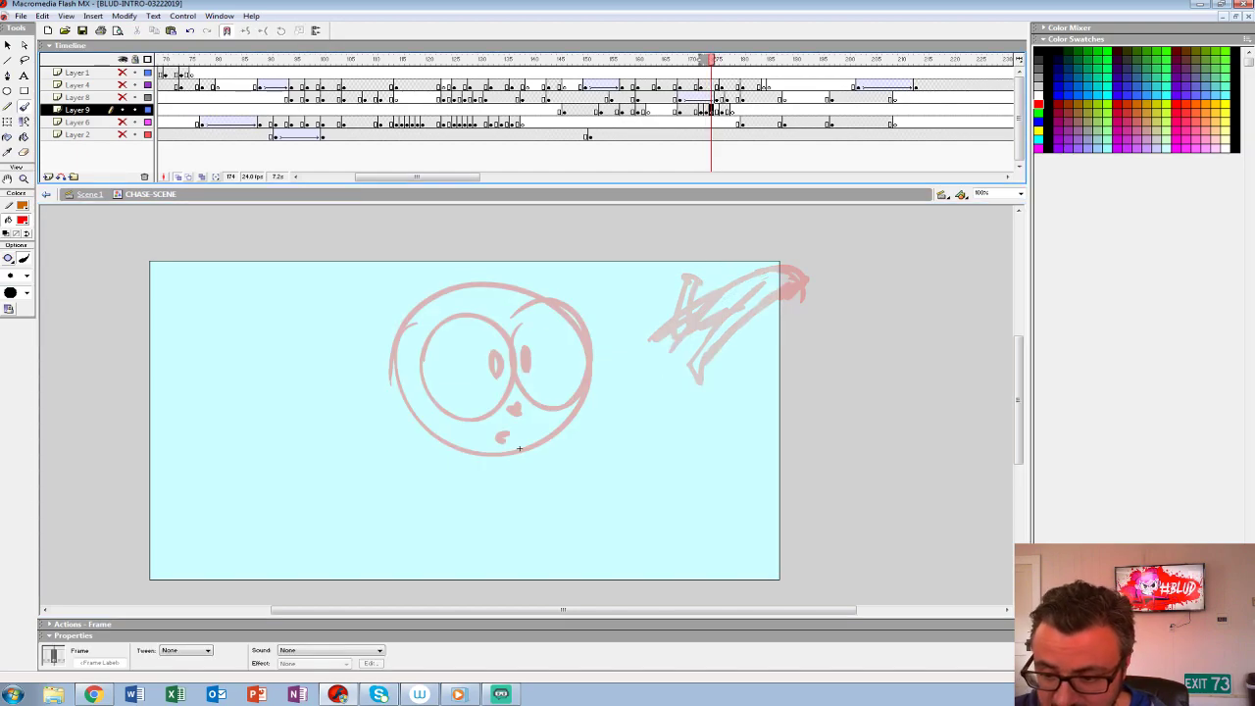
mouse_move(424, 300)
left_mouse_down()
mouse_move(400, 320)
mouse_move(466, 464)
mouse_move(595, 343)
mouse_move(417, 302)
left_mouse_up()
mouse_move(496, 358)
left_mouse_down()
mouse_move(489, 378)
mouse_move(498, 359)
left_mouse_up()
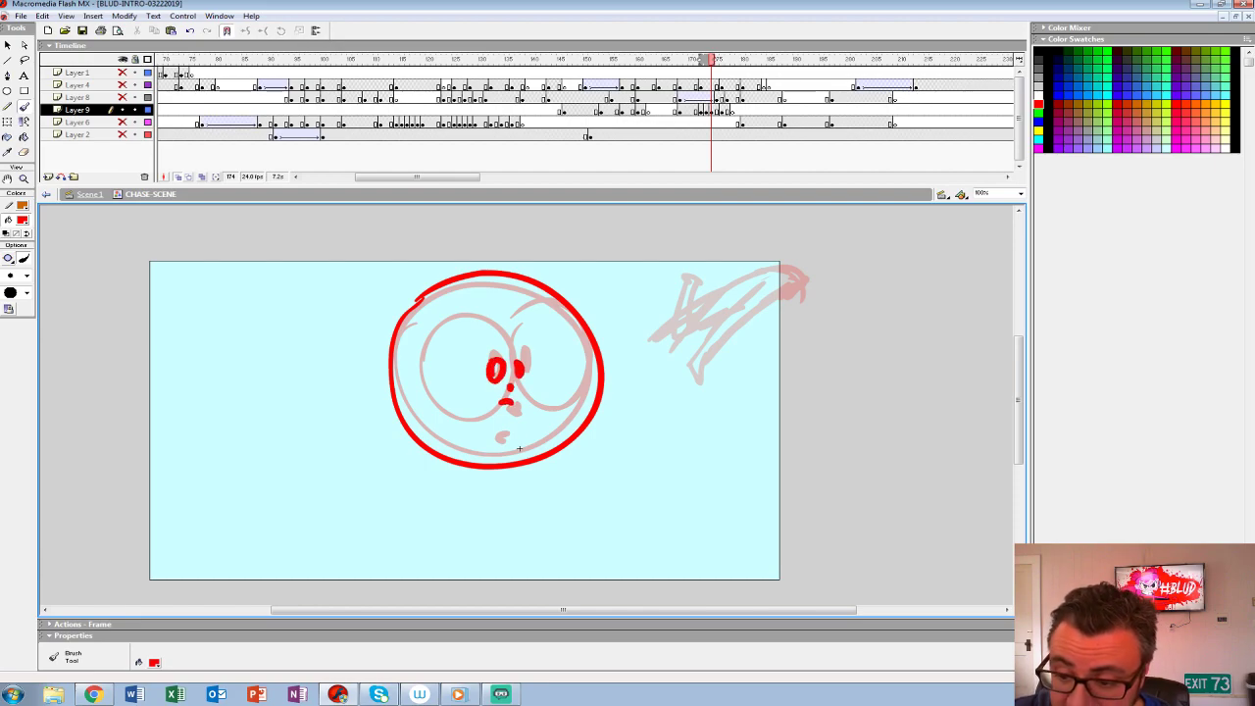
key("ctrl+z")
key("ctrl+z")
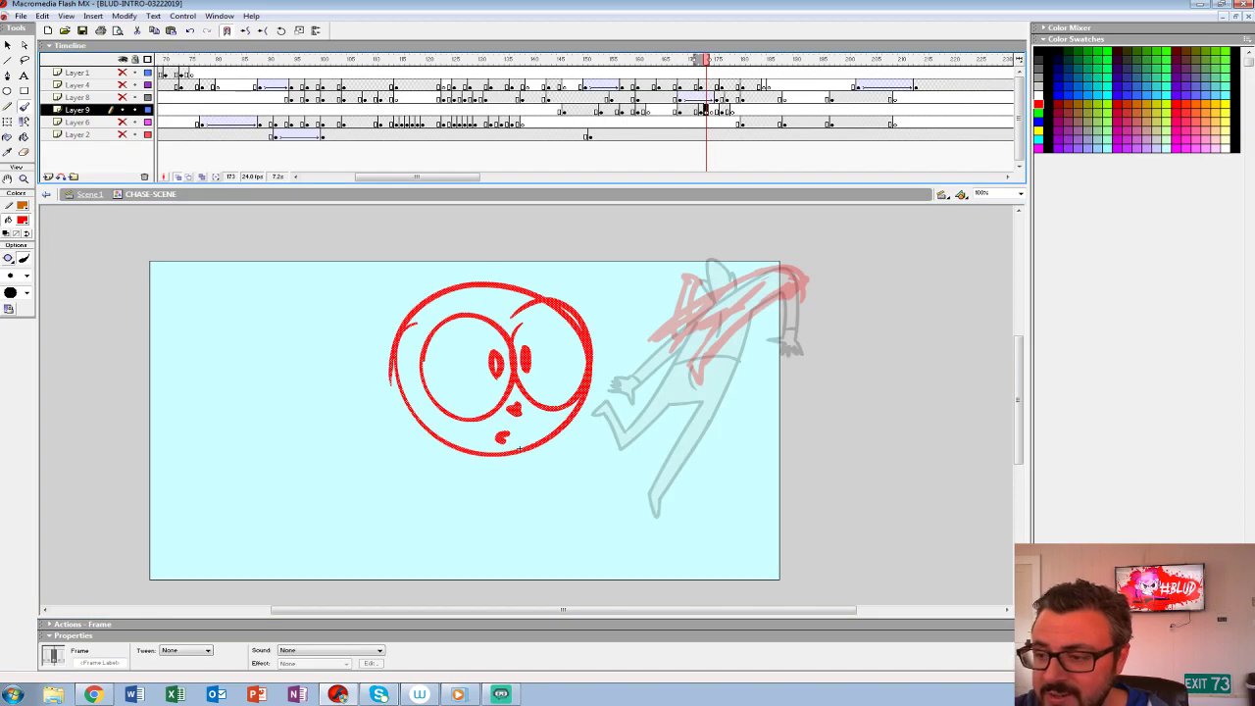
key("Delete")
key(".")
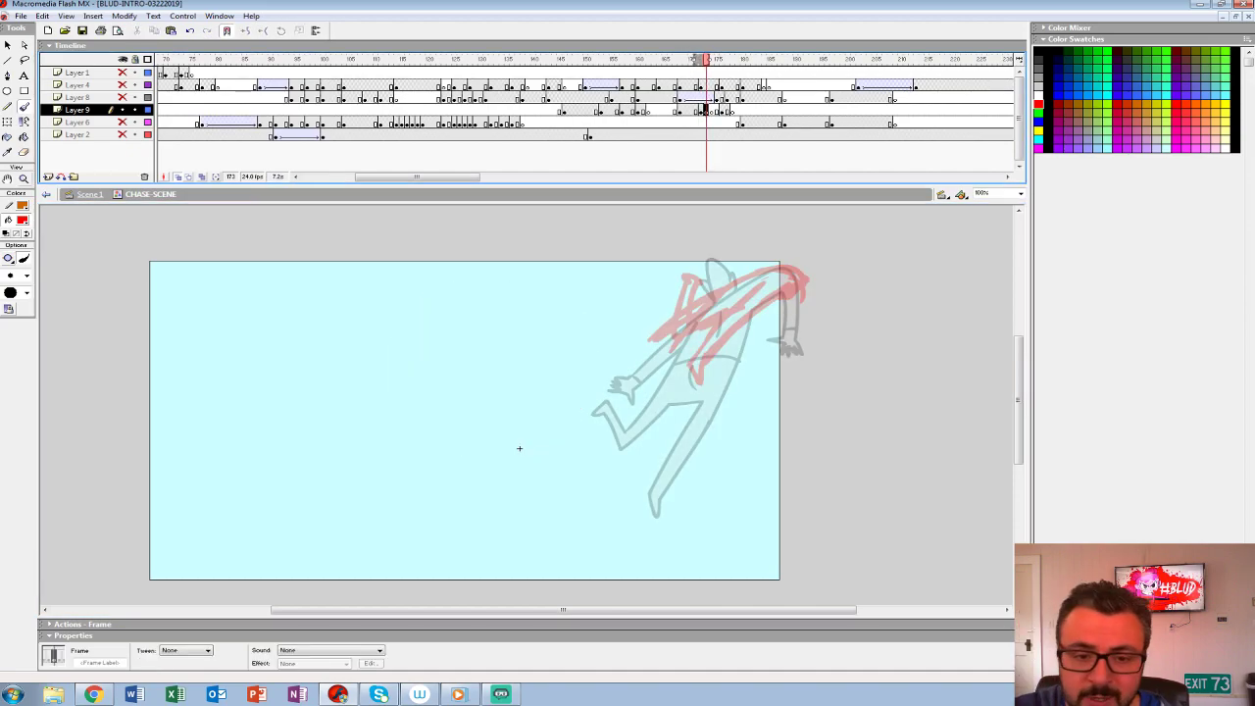
- Set a larger black brush and ink the creature's trailing legs and waist over the red rough on Layer 9 at frame 173
key("ctrl+space")
left_click(519, 448, "ctrl")
left_click_drag(139, 665, 208, 597)
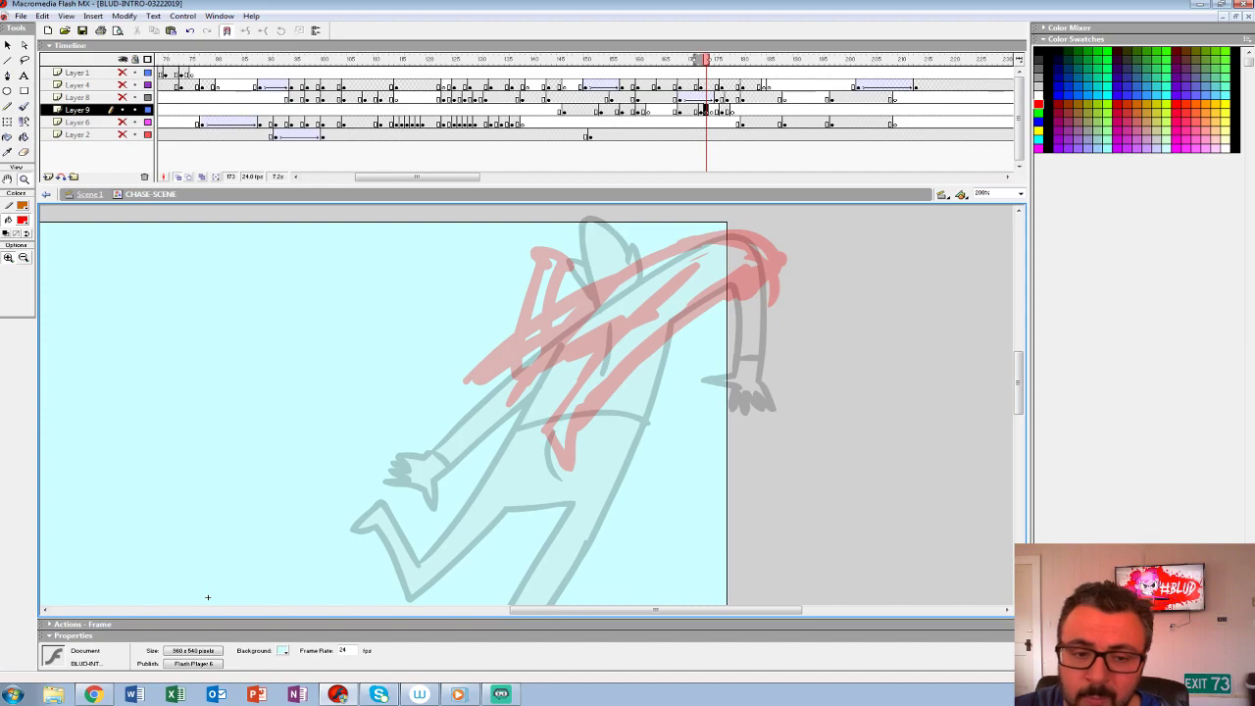
left_click(23, 220)
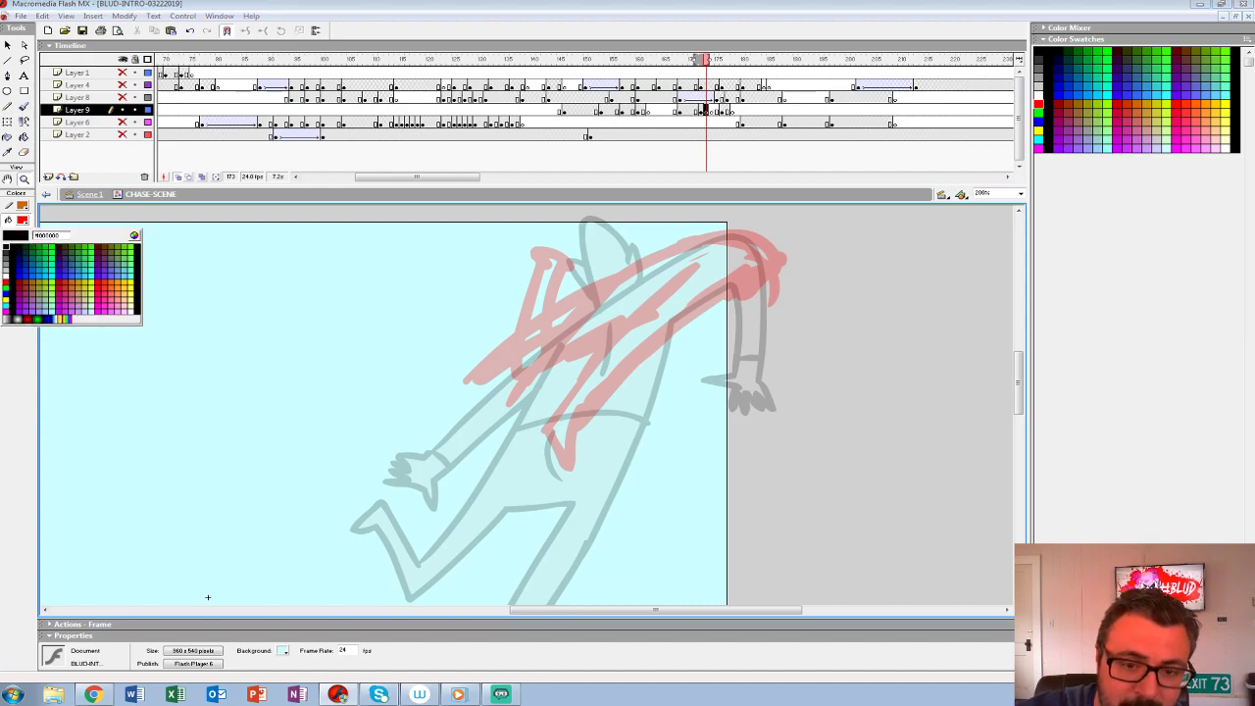
left_click(6, 247)
left_click(26, 275)
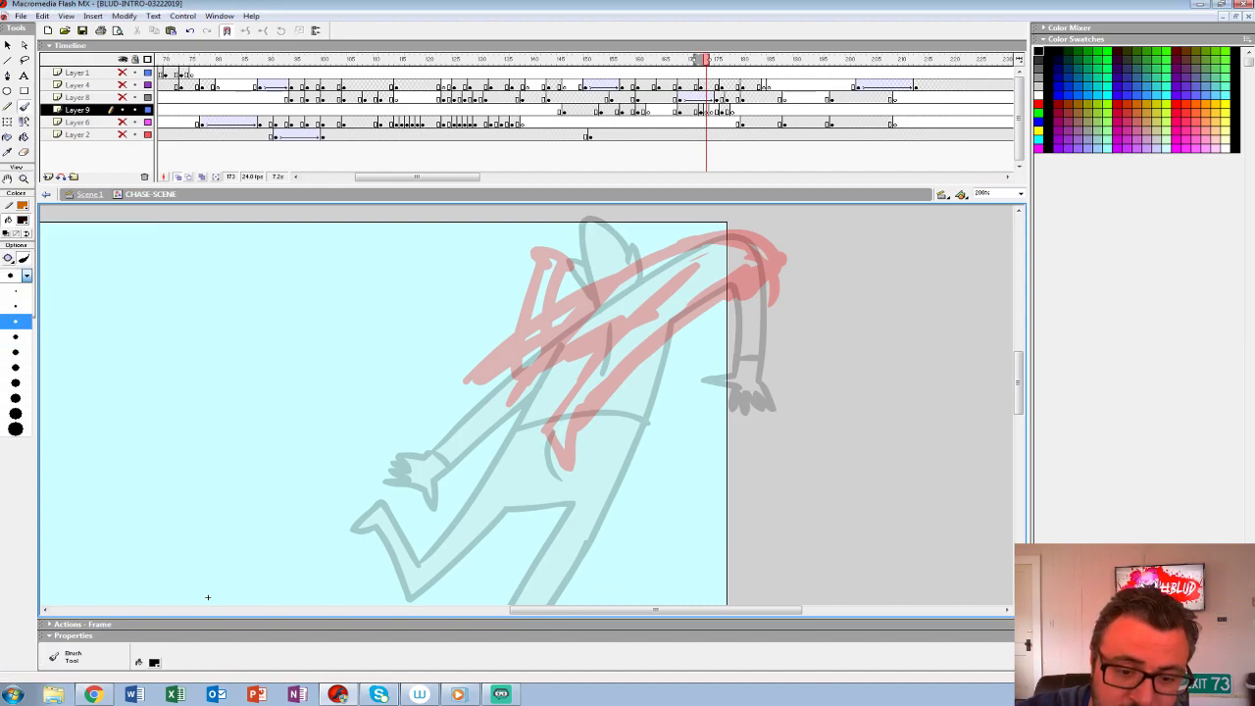
left_click(15, 338)
mouse_move(779, 265)
left_mouse_down()
mouse_move(633, 365)
mouse_move(578, 424)
mouse_move(570, 462)
mouse_move(552, 432)
mouse_move(694, 277)
left_mouse_up()
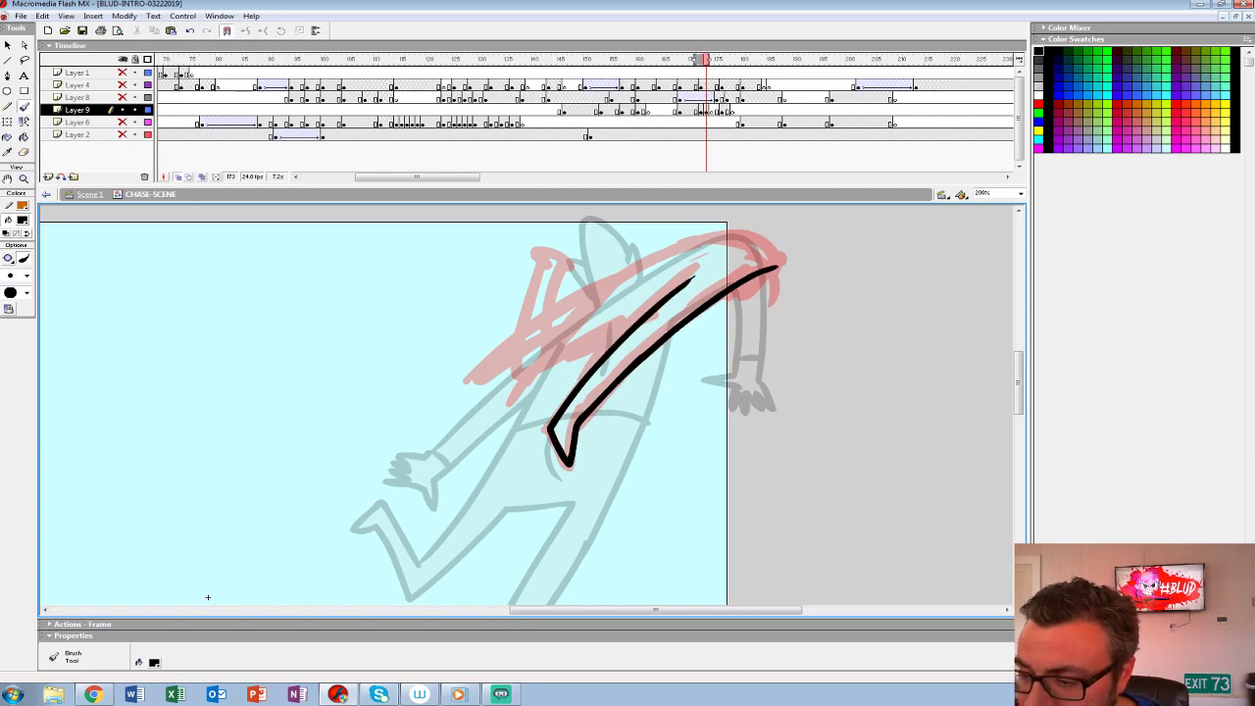
mouse_move(777, 263)
left_mouse_down()
mouse_move(716, 238)
mouse_move(551, 322)
mouse_move(572, 265)
mouse_move(546, 249)
mouse_move(523, 323)
mouse_move(549, 353)
mouse_move(655, 290)
mouse_move(734, 266)
left_mouse_up()
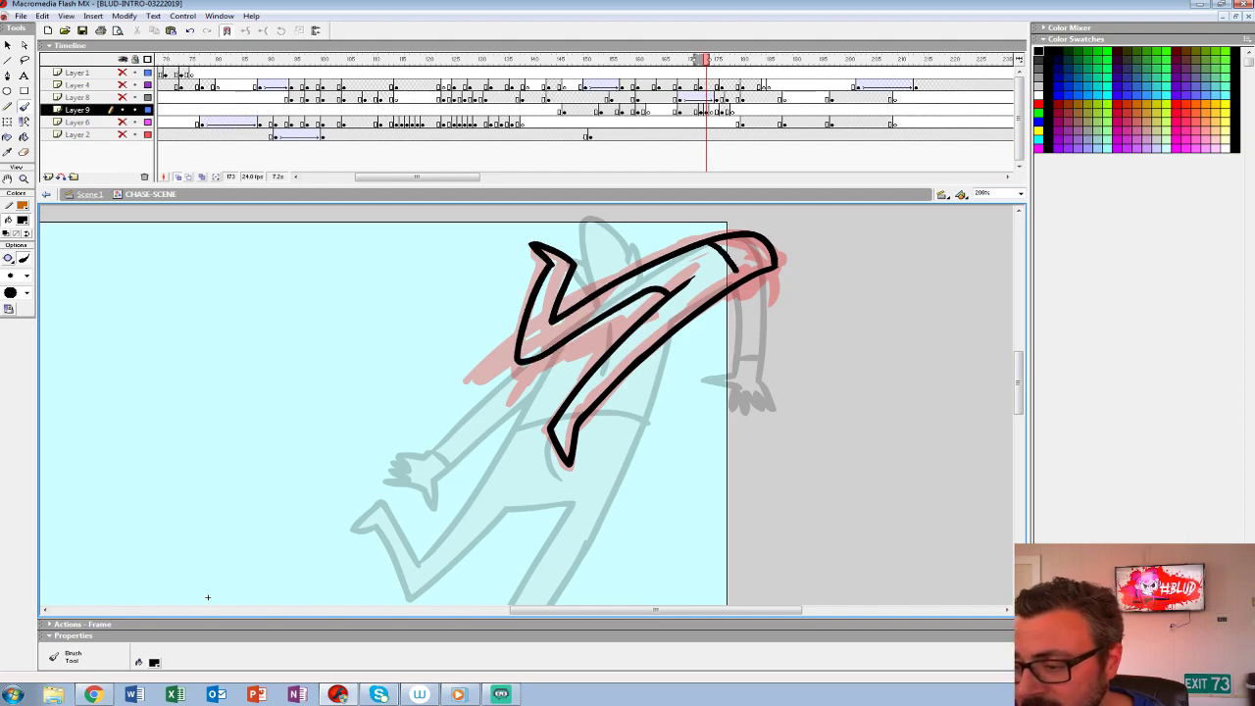
- Put the inked legs pose at frame 172 on Layer 9 in place of the red rough
left_click_drag(206, 597, 158, 604)
key("F7")
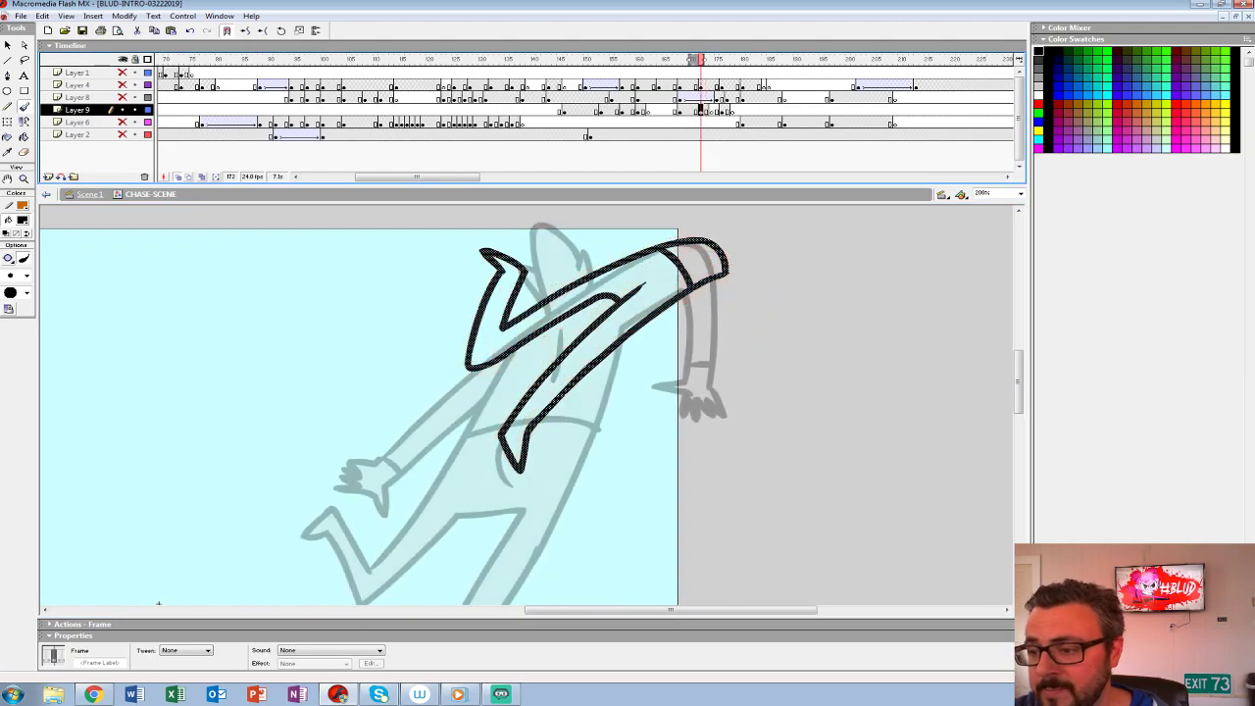
key("ctrl+z")
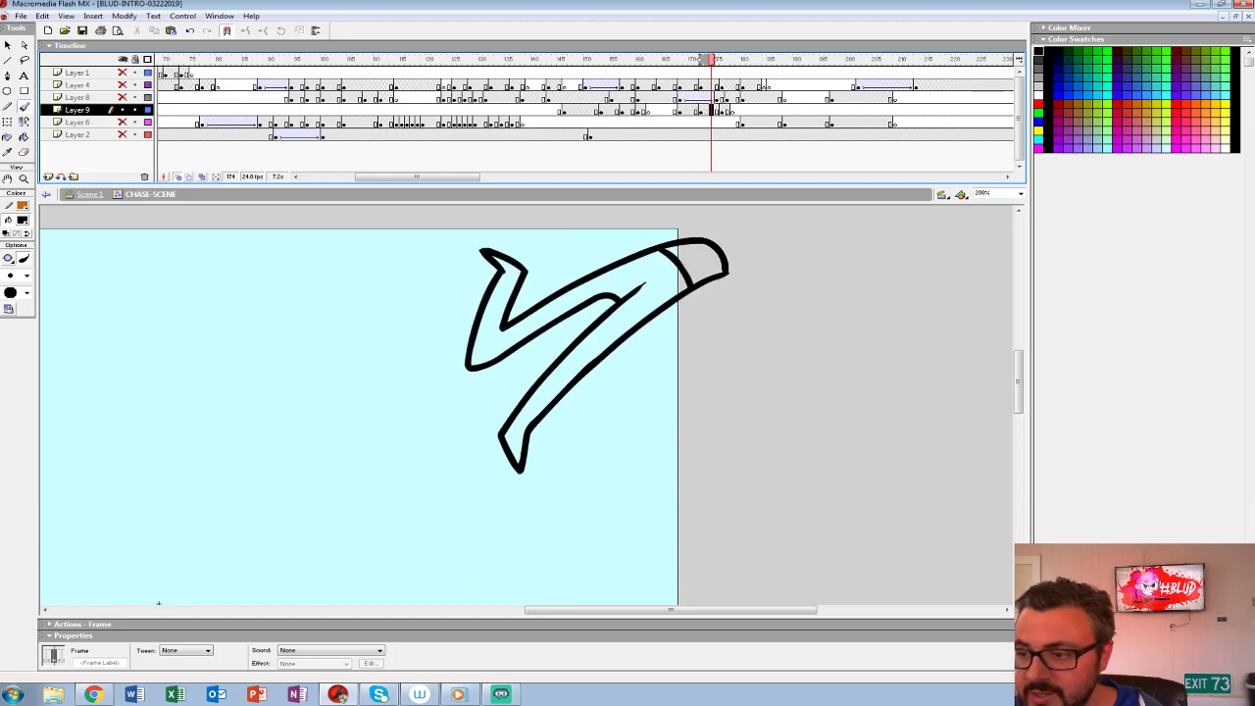
- Ink the smaller zigzag legs pose in black over its red rough and place it at frame 176 on Layer 9
left_click(727, 110)
left_click_drag(637, 323, 611, 380)
key("F7")
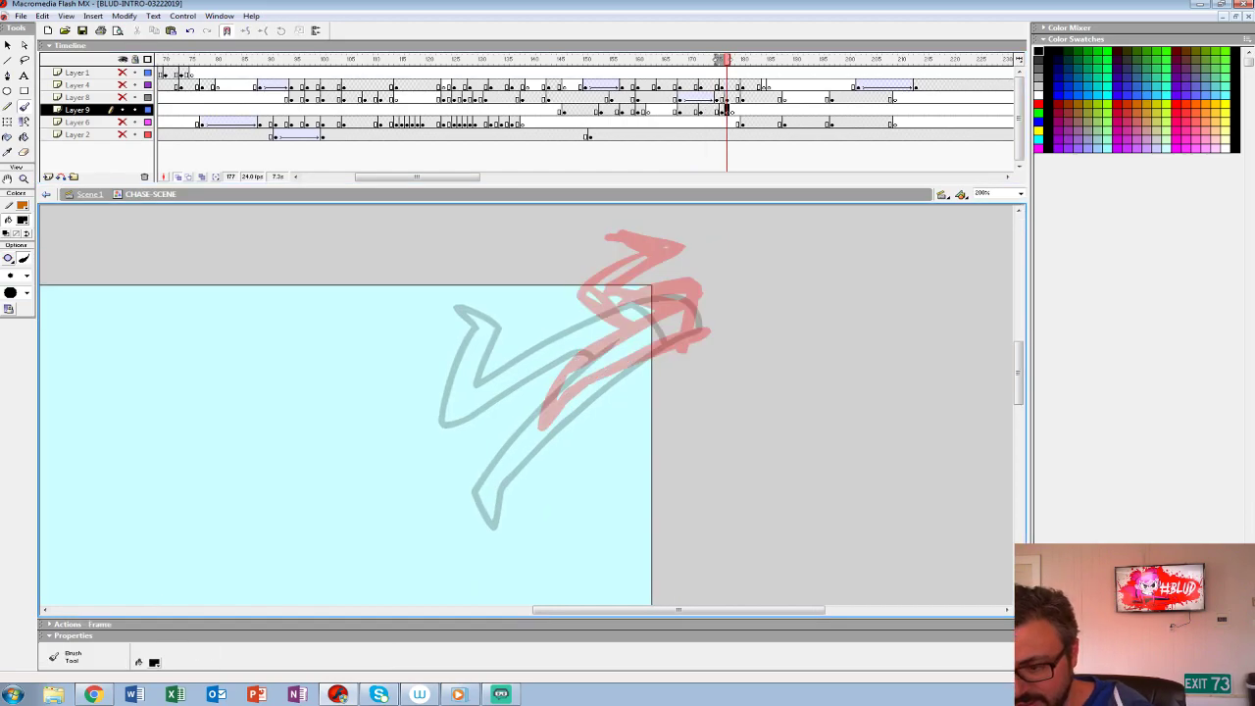
mouse_move(698, 300)
left_mouse_down()
mouse_move(574, 361)
mouse_move(598, 378)
mouse_move(699, 321)
mouse_move(629, 277)
mouse_move(627, 238)
mouse_move(596, 287)
mouse_move(649, 316)
mouse_move(607, 353)
left_mouse_up()
left_click_drag(726, 110, 721, 111)
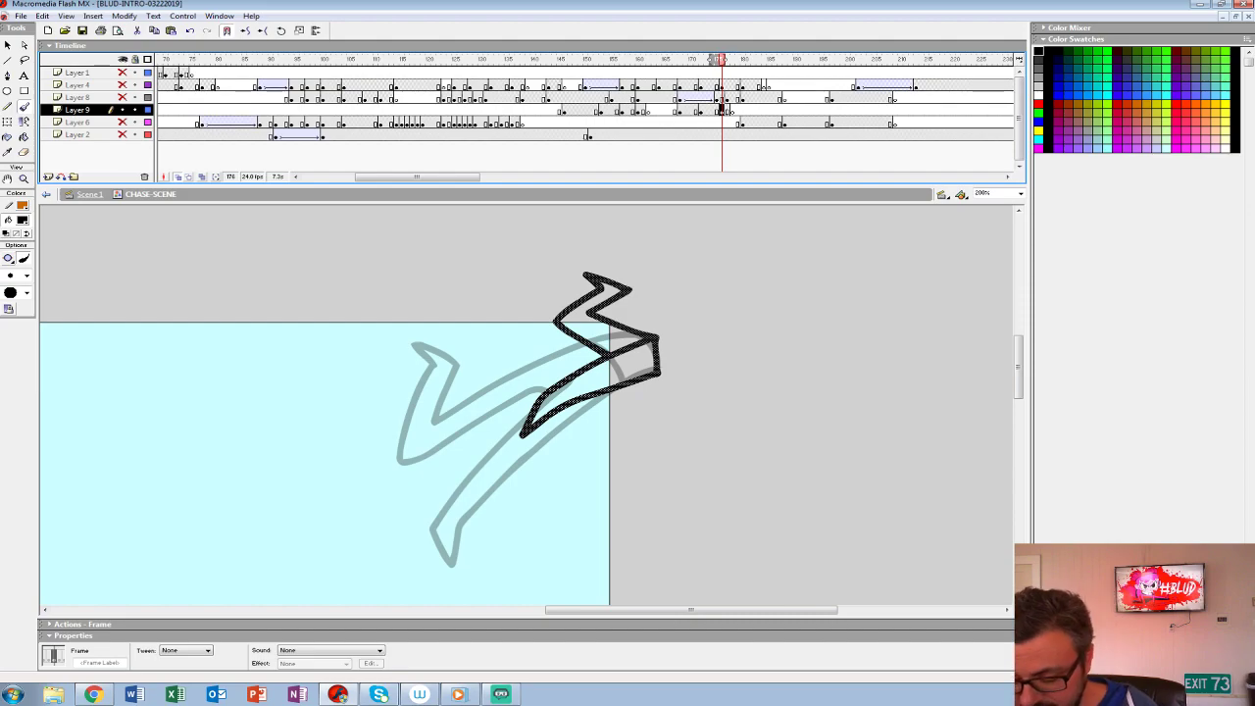
- Fill the inked legs on frames 172 and 176 with the grey sampled from the creature's body at frame 171
key("comma")
key("comma")
key("comma")
key("comma")
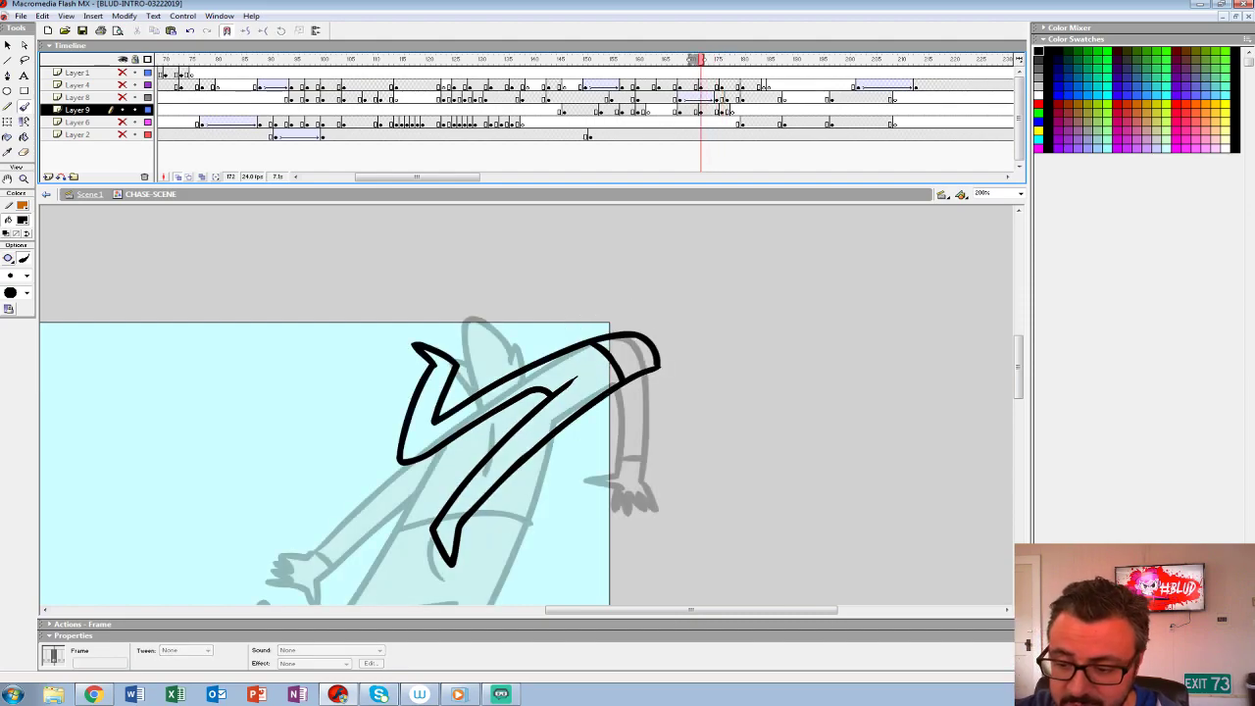
key("comma")
left_click_drag(473, 471, 589, 371)
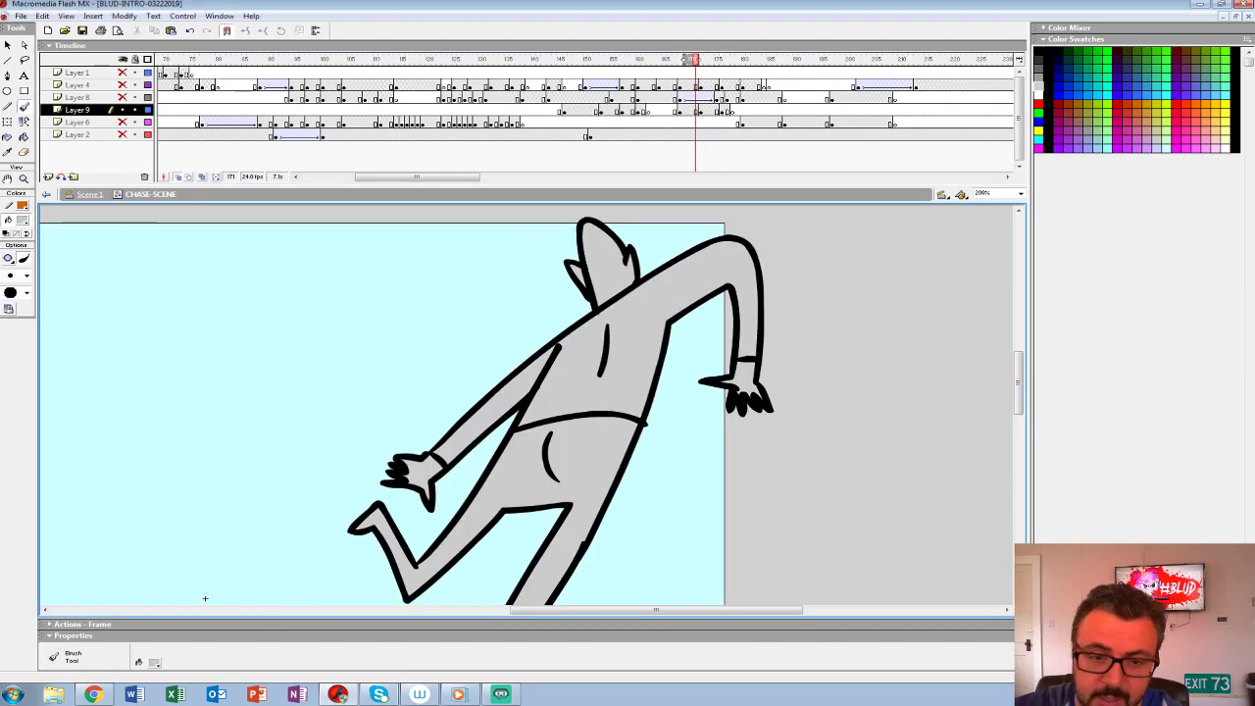
key("k")
key("period")
left_click(701, 271)
left_click(749, 257)
left_click_drag(706, 294, 644, 339)
key("period")
key("period")
key("period")
key("period")
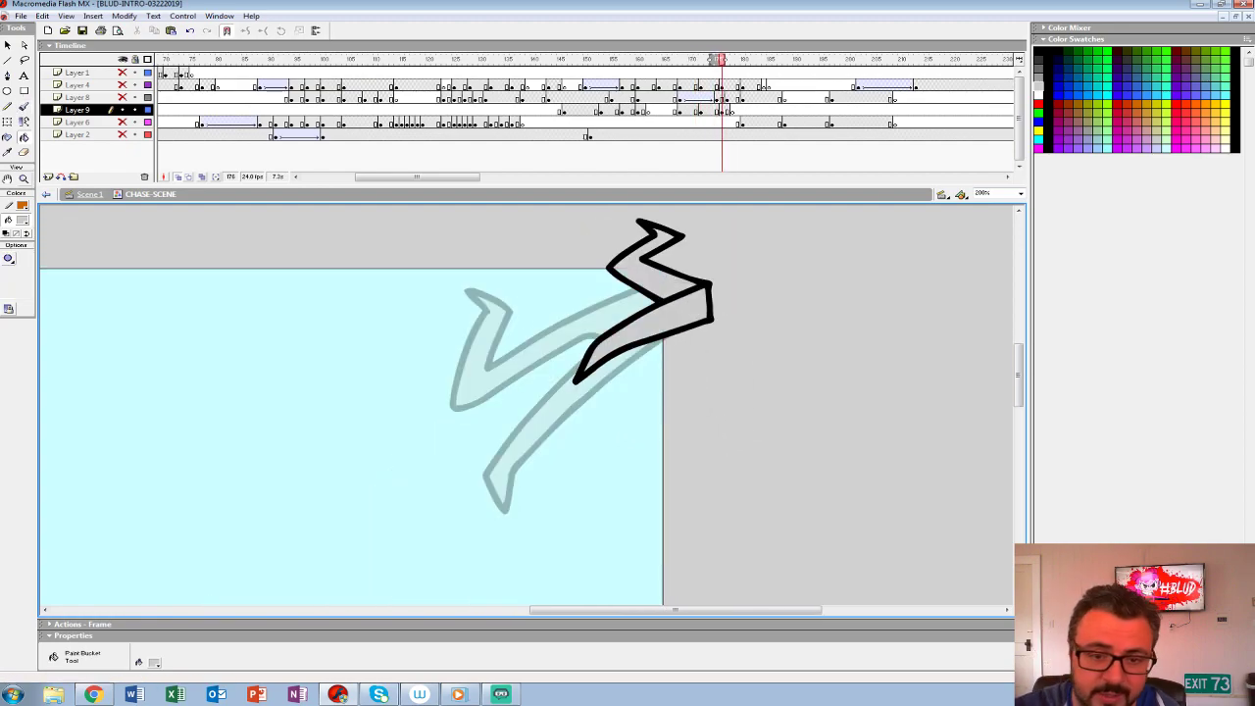
- Play back the creature's inked exit from around frame 160 with the other layers hidden
key("z")
left_click(636, 377, "alt")
left_click(635, 384, "alt")
left_click_drag(639, 73, 645, 74)
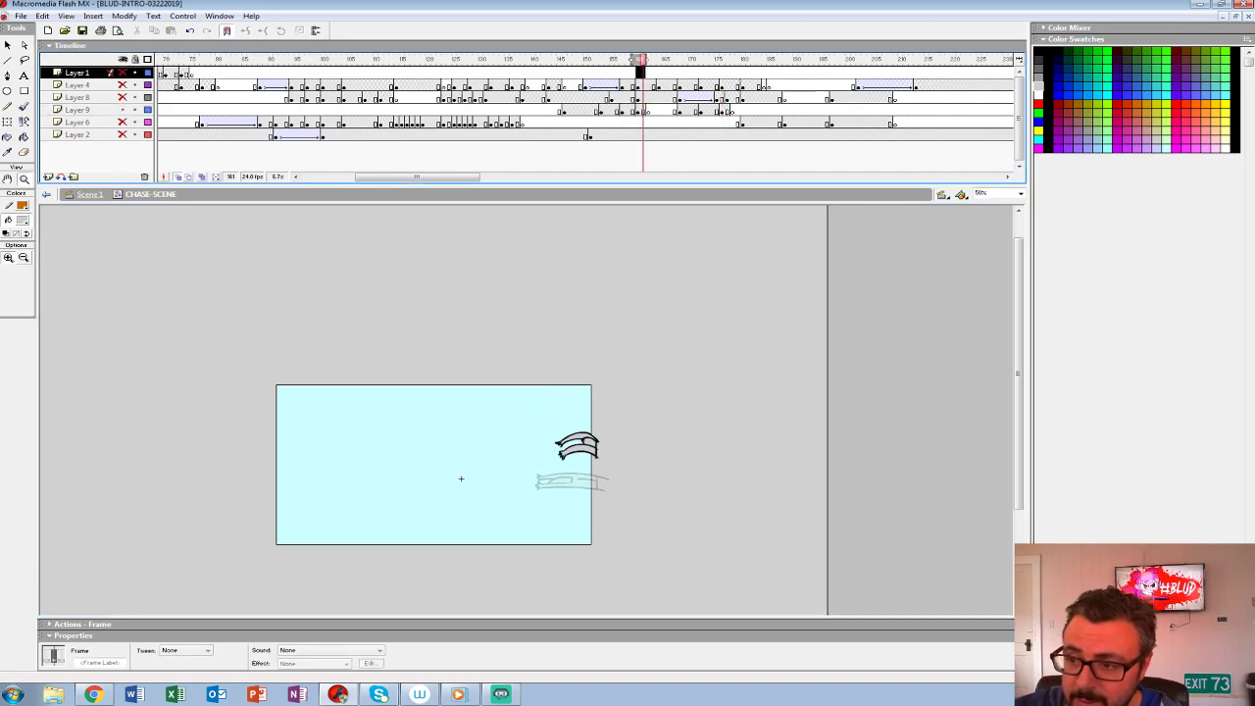
key("Return")
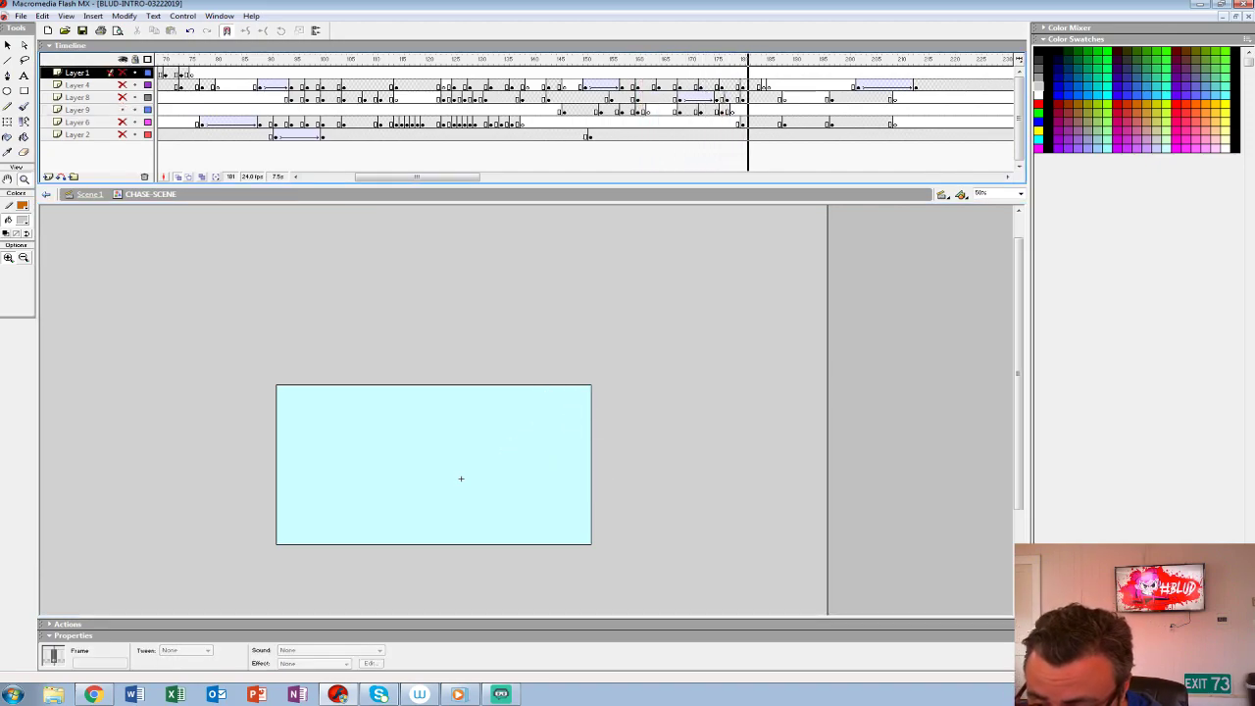
- Turn off onion skinning, show all layers and play back the throw from around frame 150
left_click(179, 178)
left_click(594, 87)
key("Return")
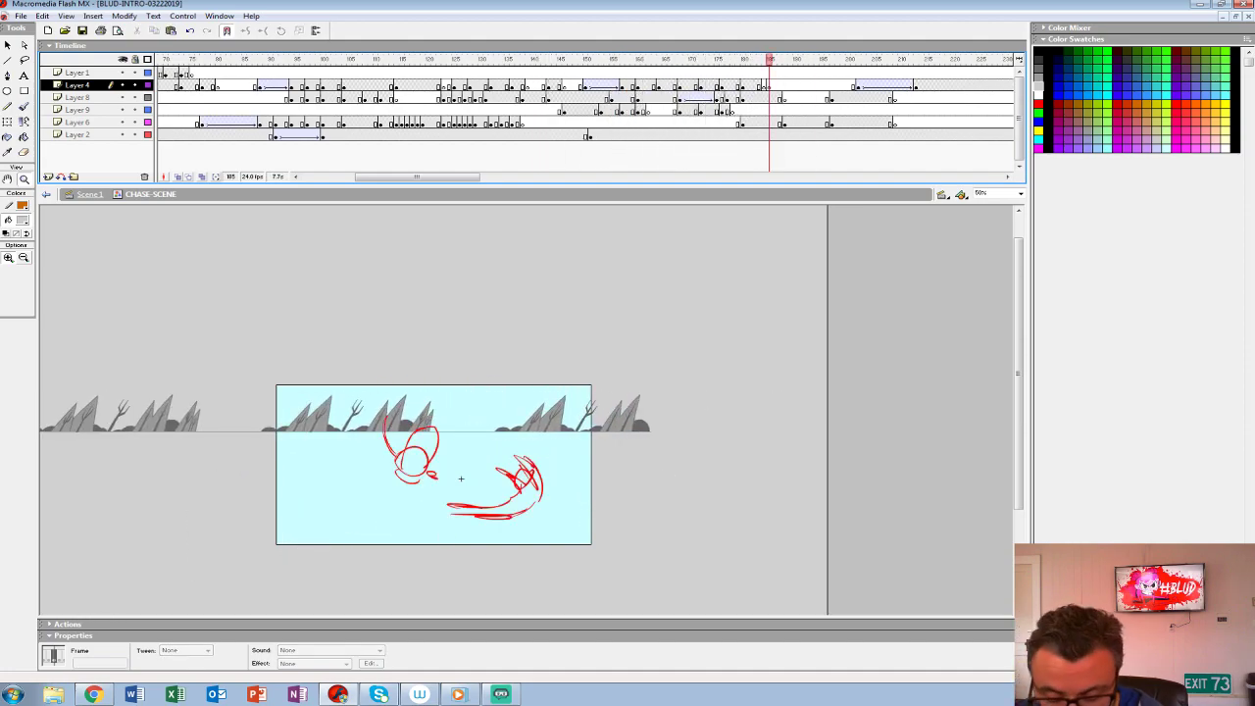
key("ctrl+shift+w")
key("Return")
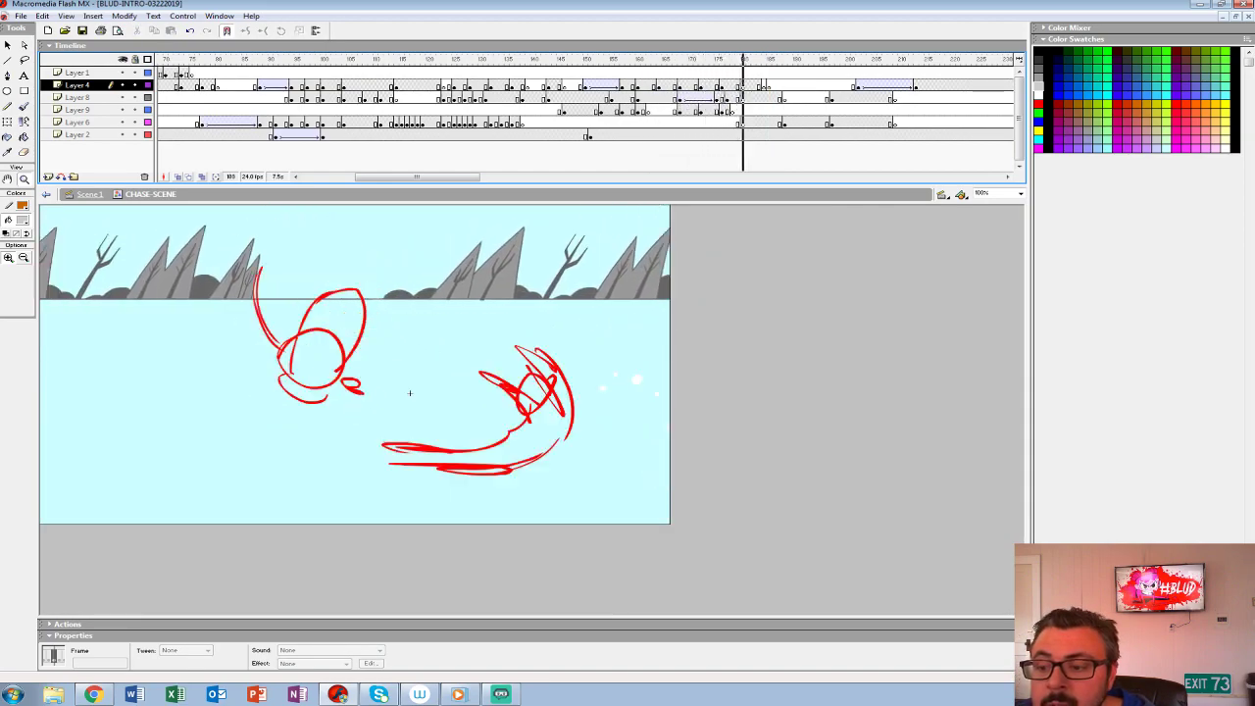
- Shift the creature's exit keyframes on Layer 9 two frames earlier and replay the throw
left_click_drag(733, 111, 711, 110)
left_click(632, 60)
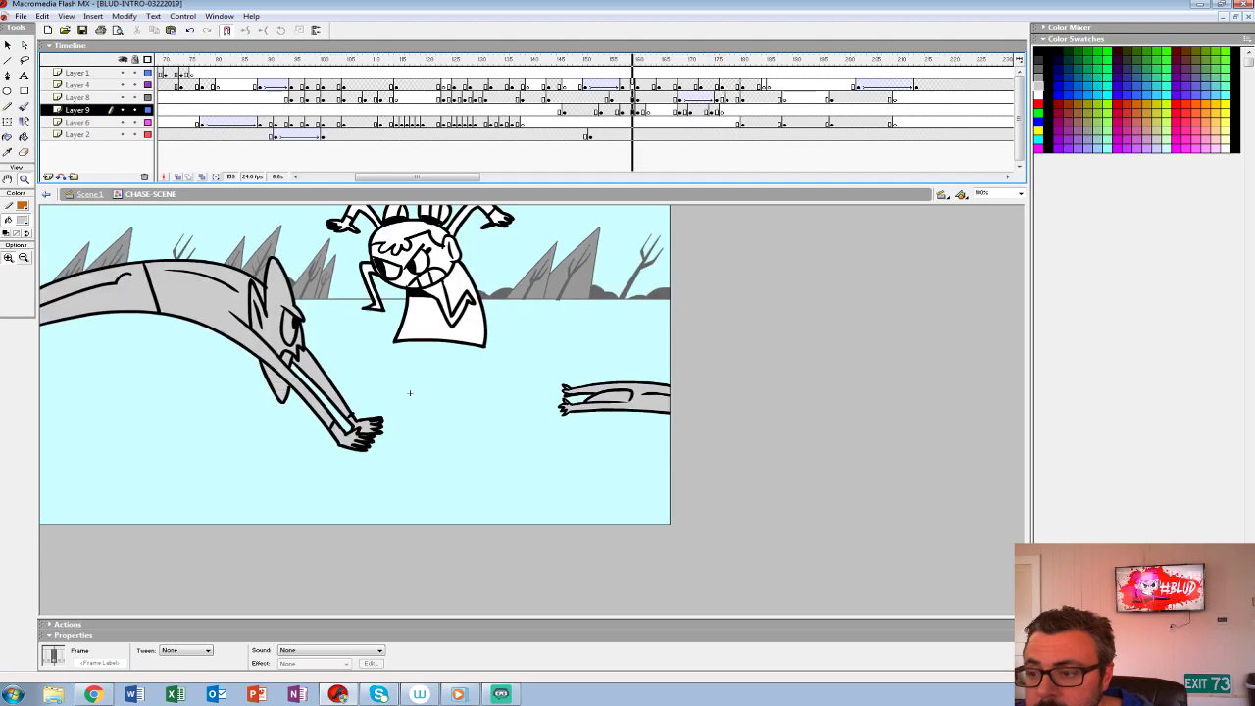
key("Return")
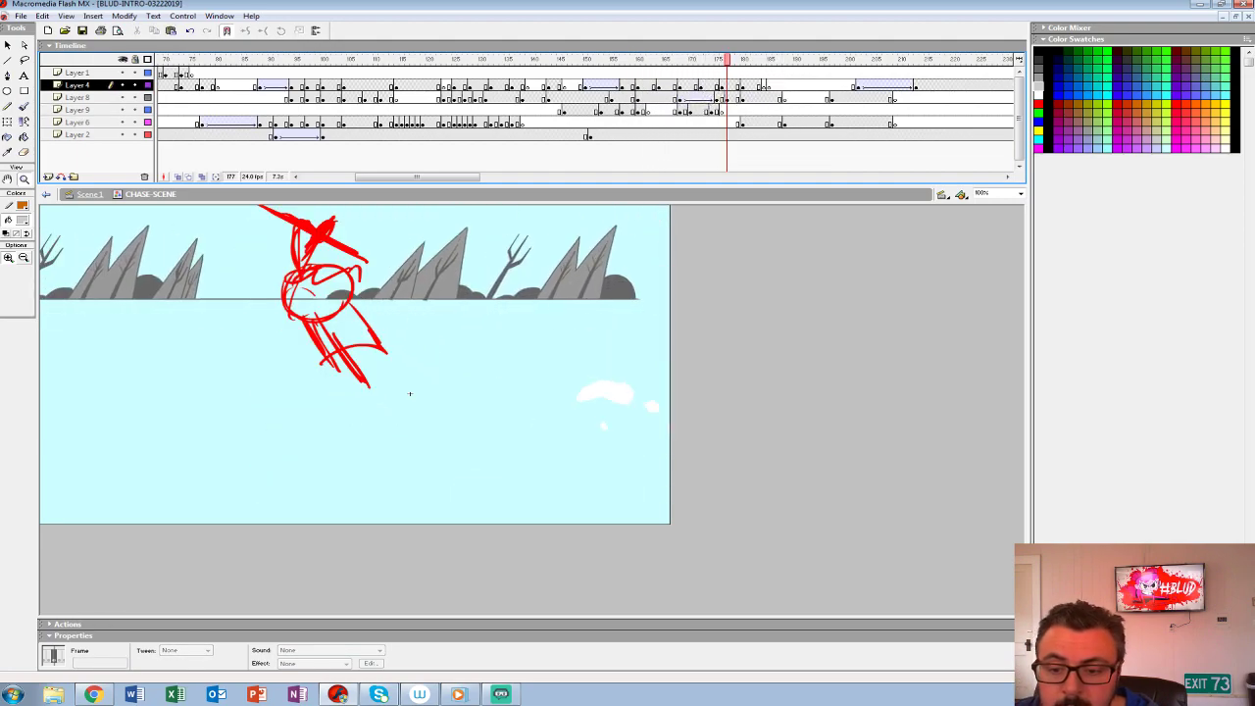
- Step through frames 172 to 178 on Layers 4 and 8 to compare the girl's landing with the creature's exit
key("comma")
key("period")
key("period")
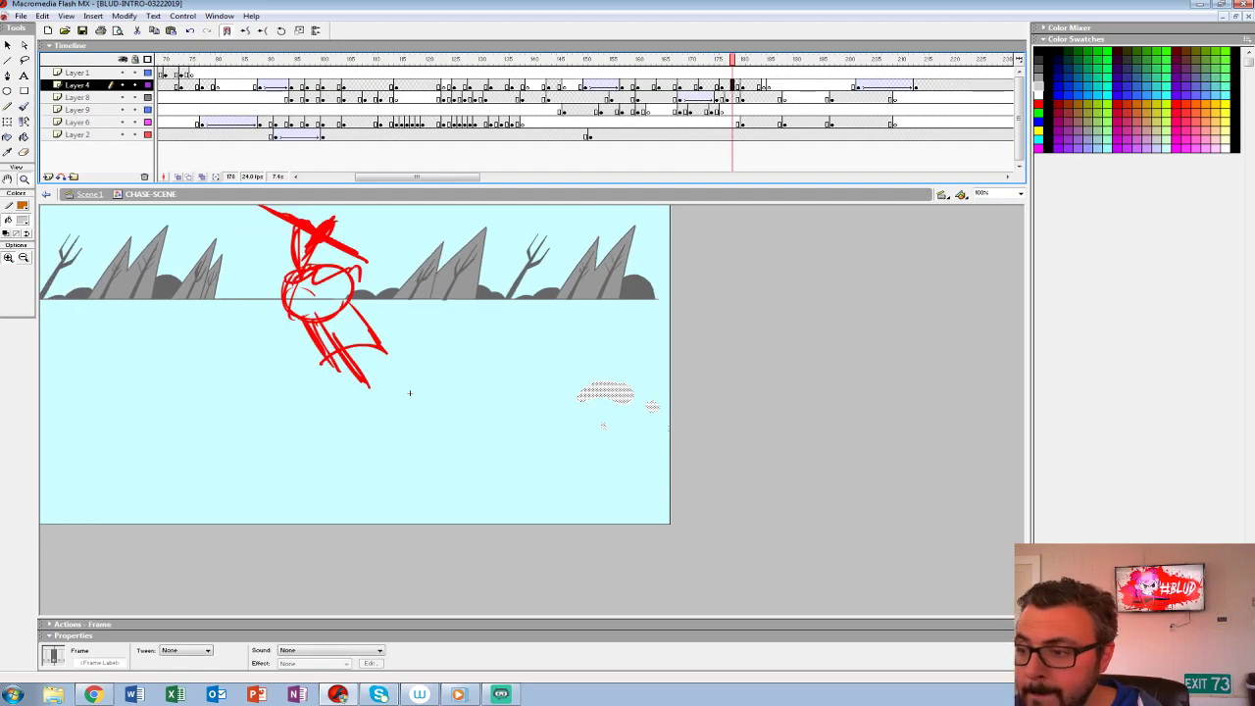
key("Down")
key("comma")
key("comma")
key("comma")
key("comma")
key("comma")
key("comma")
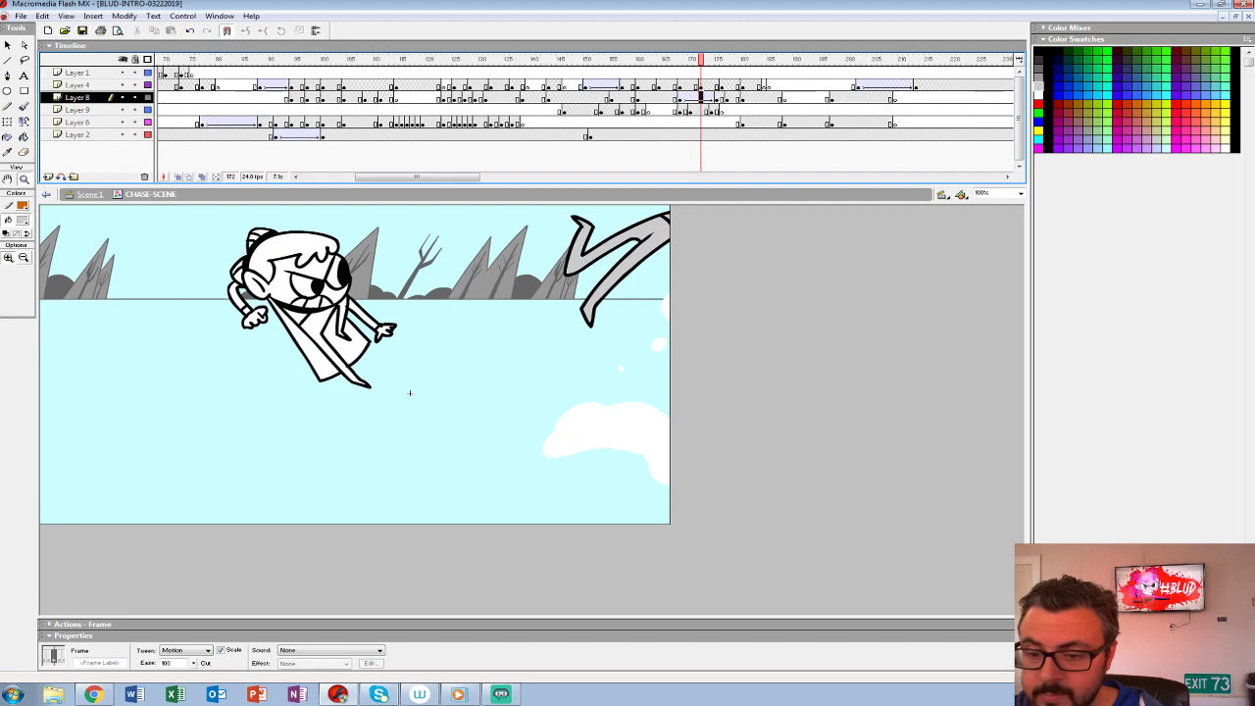
key("period")
key("period")
key("Up")
key("period")
key("Down")
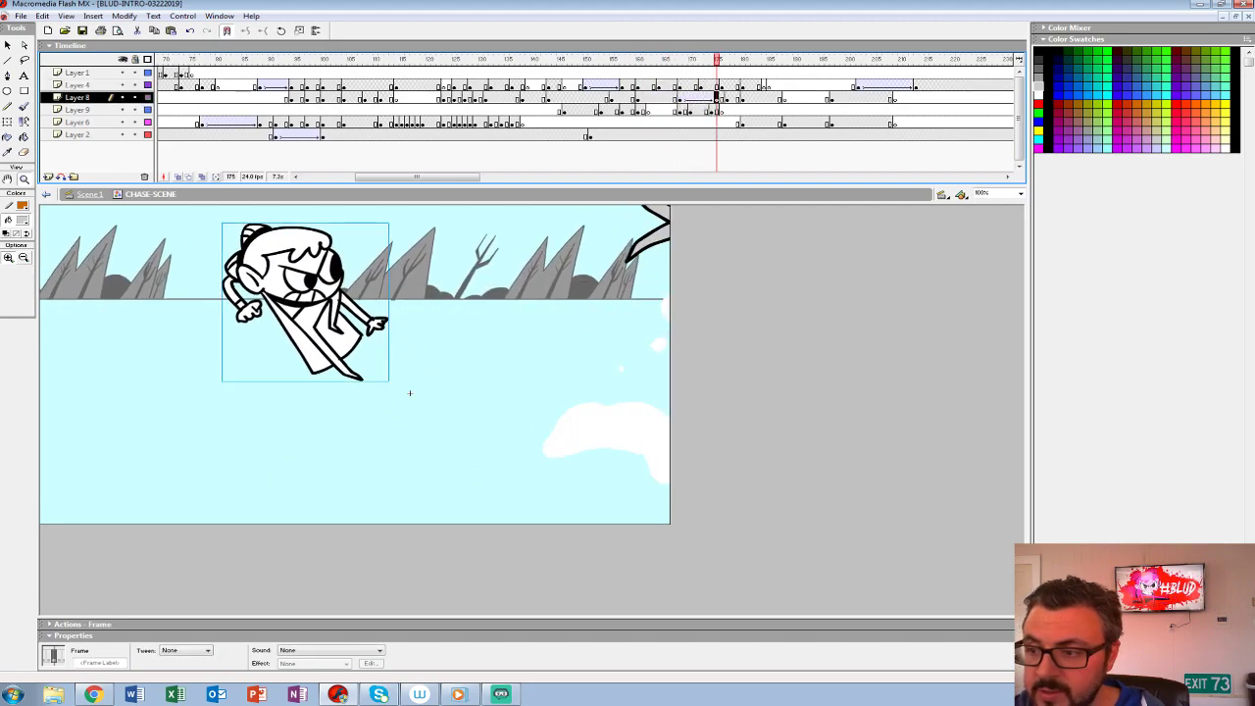
- Prepare a blank keyframe on Layer 1 at frame 175, with all other layers locked and shown as outlines
key("Up")
key("Up")
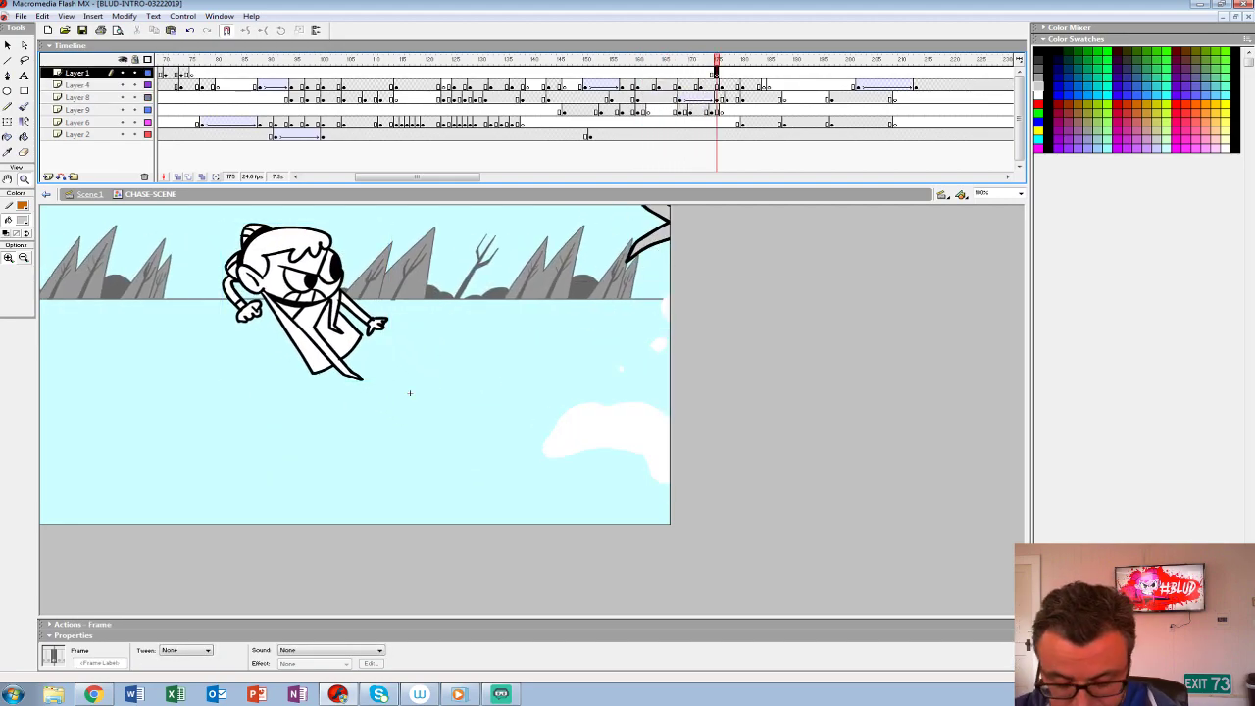
key("ctrl+2")
left_click_drag(593, 439, 712, 377)
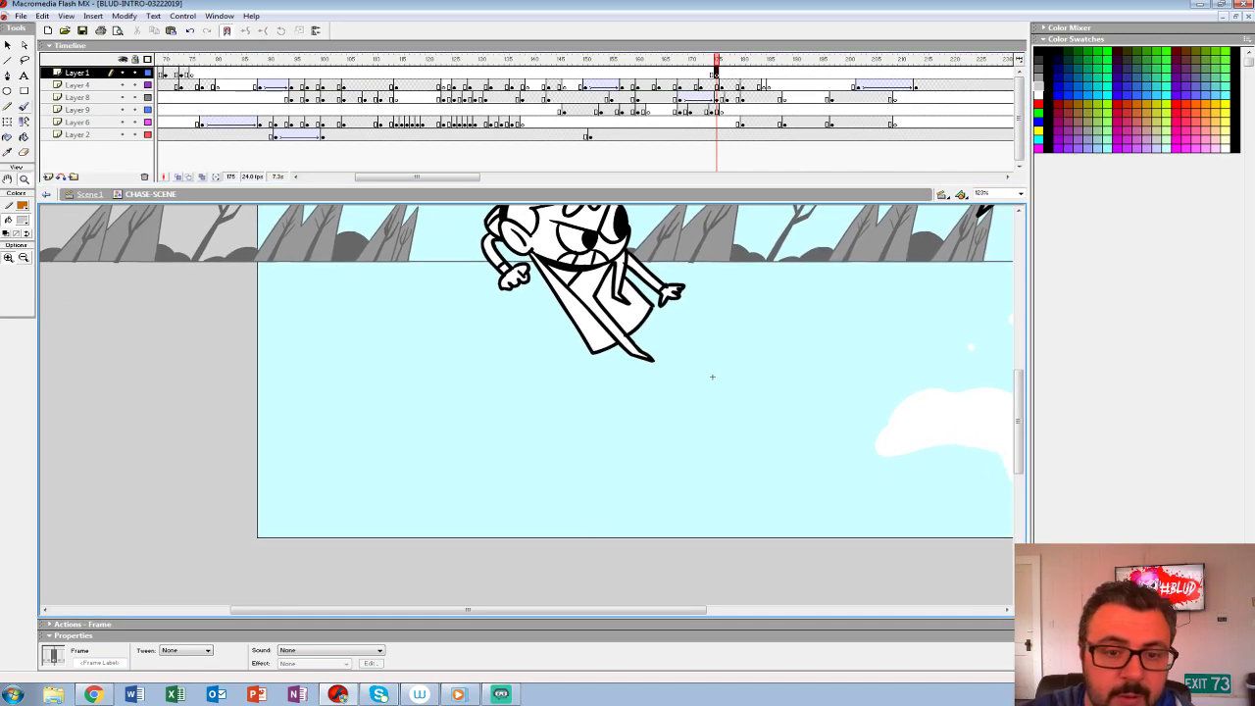
key("b")
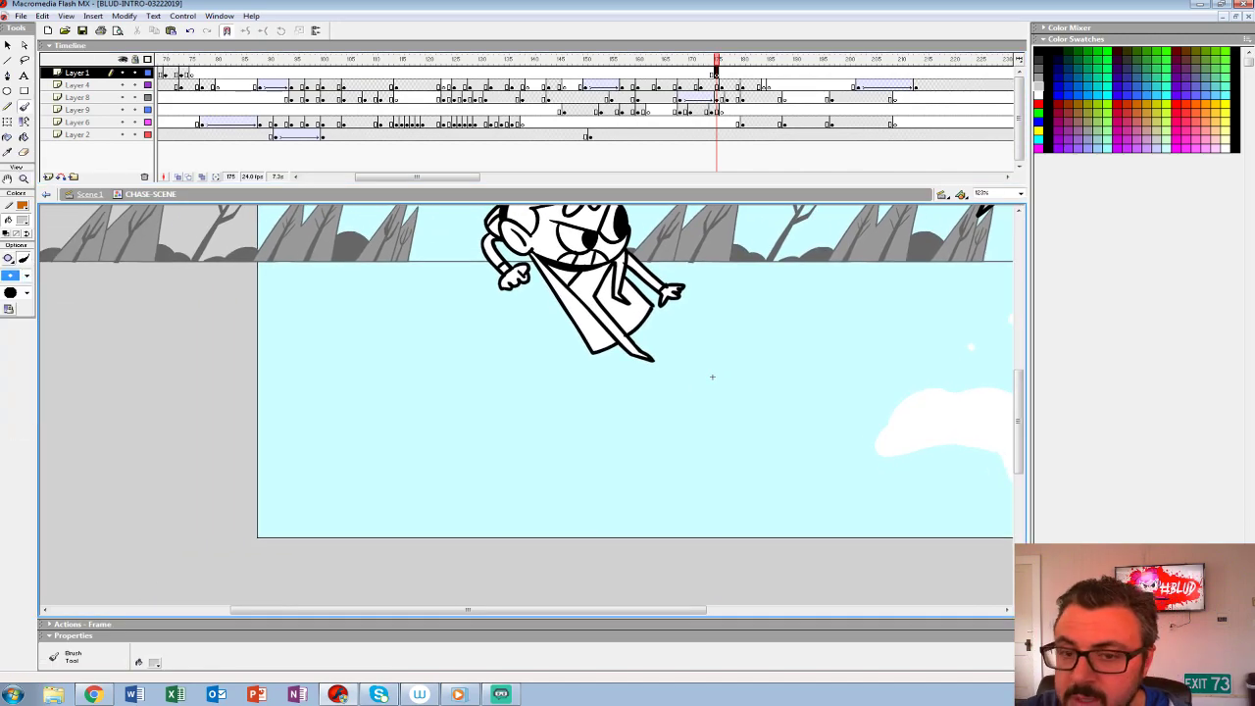
left_click(135, 73, "alt")
left_click(148, 72, "alt")
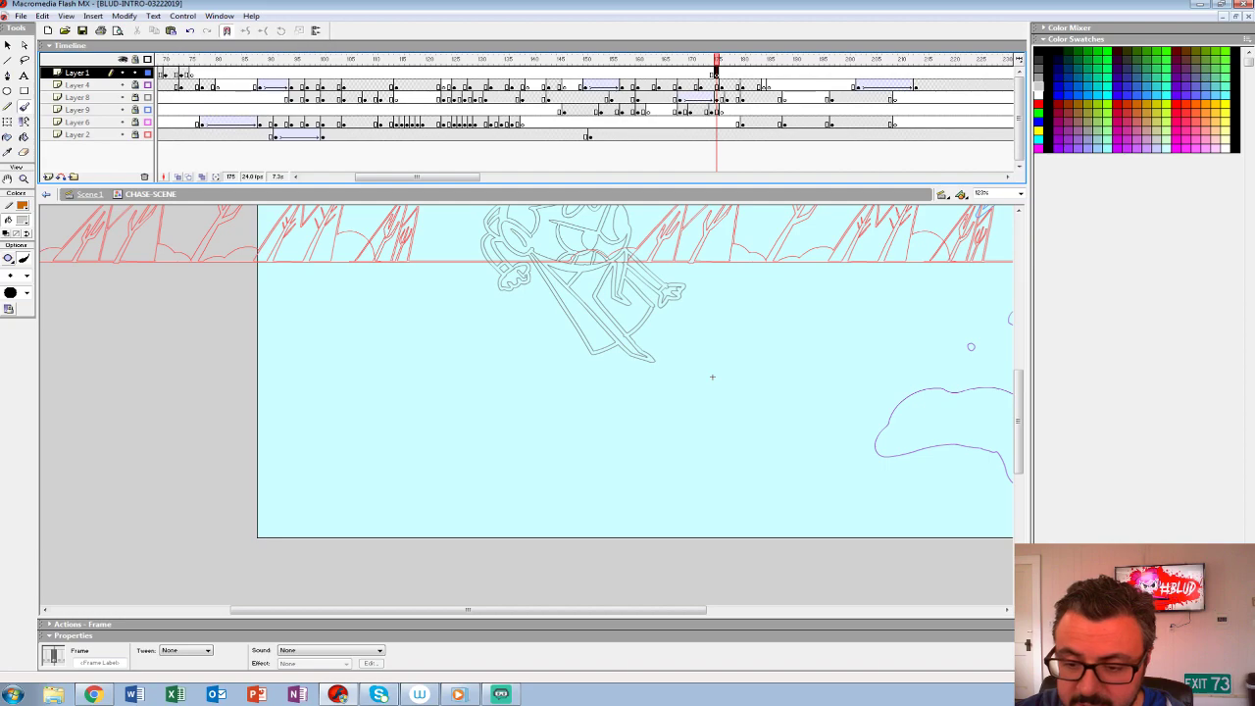
- Set the brush to red and rough a long arm with a raised hand reaching from the stage's lower-left corner up to the girl
mouse_move(382, 451)
left_mouse_down()
mouse_move(452, 439)
mouse_move(382, 535)
left_mouse_up()
left_click_drag(543, 351, 412, 512)
key("ctrl+z")
left_click(22, 220)
left_click(8, 288)
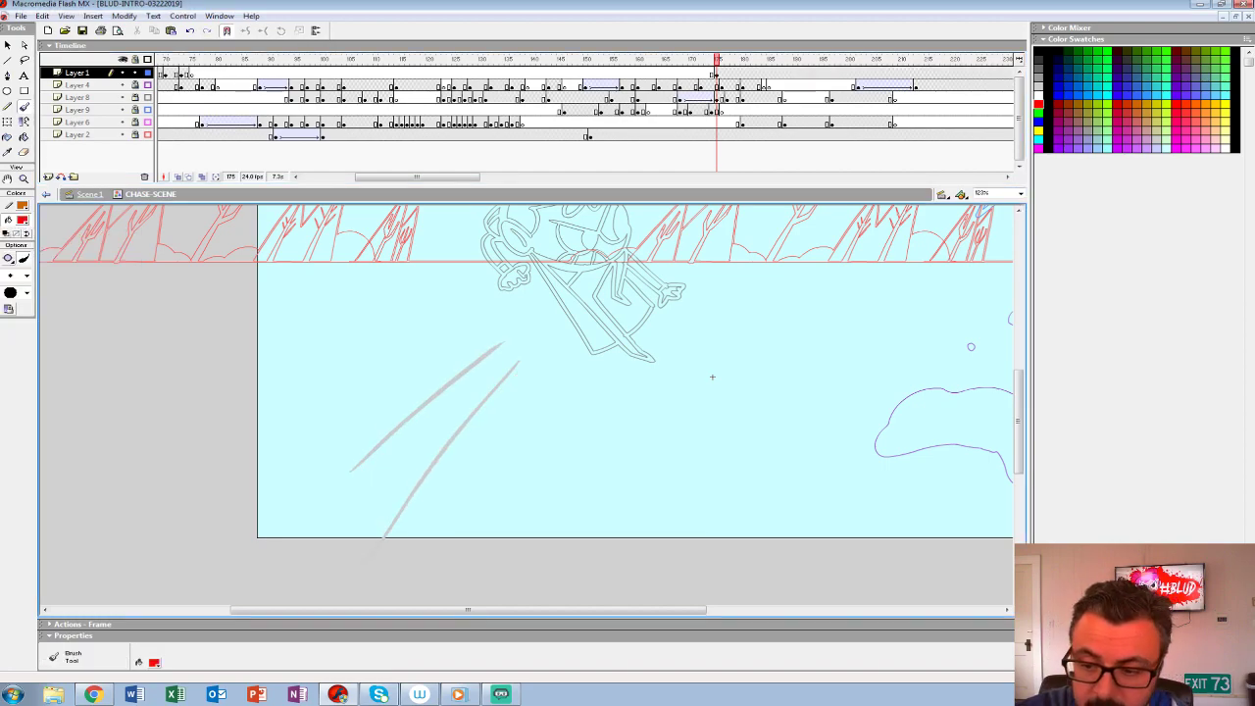
key("ctrl+z")
key("ctrl+z")
left_click_drag(317, 588, 511, 364)
key("ctrl+z")
mouse_move(372, 563)
left_mouse_down()
mouse_move(550, 354)
mouse_move(375, 489)
left_mouse_up()
mouse_move(477, 376)
left_mouse_down()
mouse_move(371, 486)
mouse_move(561, 321)
mouse_move(549, 319)
left_mouse_up()
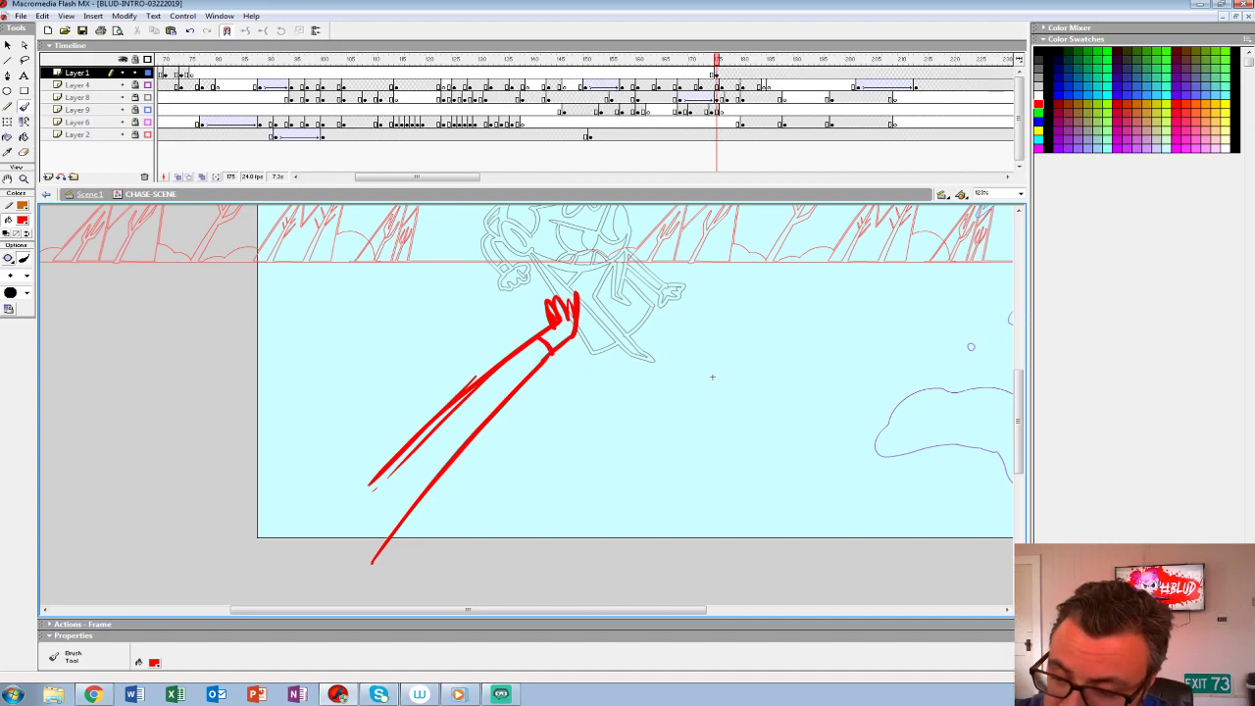
- Rough in red the creature's long pointed head with brow, eye and jaw behind the raised arm, and start its second arm
mouse_move(330, 386)
left_mouse_down()
mouse_move(224, 379)
mouse_move(331, 442)
mouse_move(252, 364)
mouse_move(321, 466)
mouse_move(335, 468)
mouse_move(345, 402)
left_mouse_up()
key("ctrl+z")
mouse_move(319, 386)
left_mouse_down()
mouse_move(351, 410)
mouse_move(334, 394)
mouse_move(172, 385)
mouse_move(295, 451)
mouse_move(328, 432)
mouse_move(357, 468)
left_mouse_up()
key("ctrl+z")
key("ctrl+z")
mouse_move(354, 396)
left_mouse_down()
mouse_move(395, 410)
mouse_move(347, 433)
mouse_move(383, 470)
left_mouse_up()
left_click_drag(343, 432, 378, 471)
mouse_move(395, 403)
left_mouse_down()
mouse_move(343, 433)
mouse_move(376, 430)
left_mouse_up()
left_click_drag(377, 429, 360, 404)
mouse_move(286, 372)
left_mouse_down()
mouse_move(156, 365)
mouse_move(333, 478)
left_mouse_up()
left_click_drag(186, 402, 335, 467)
left_click_drag(274, 438, 471, 304)
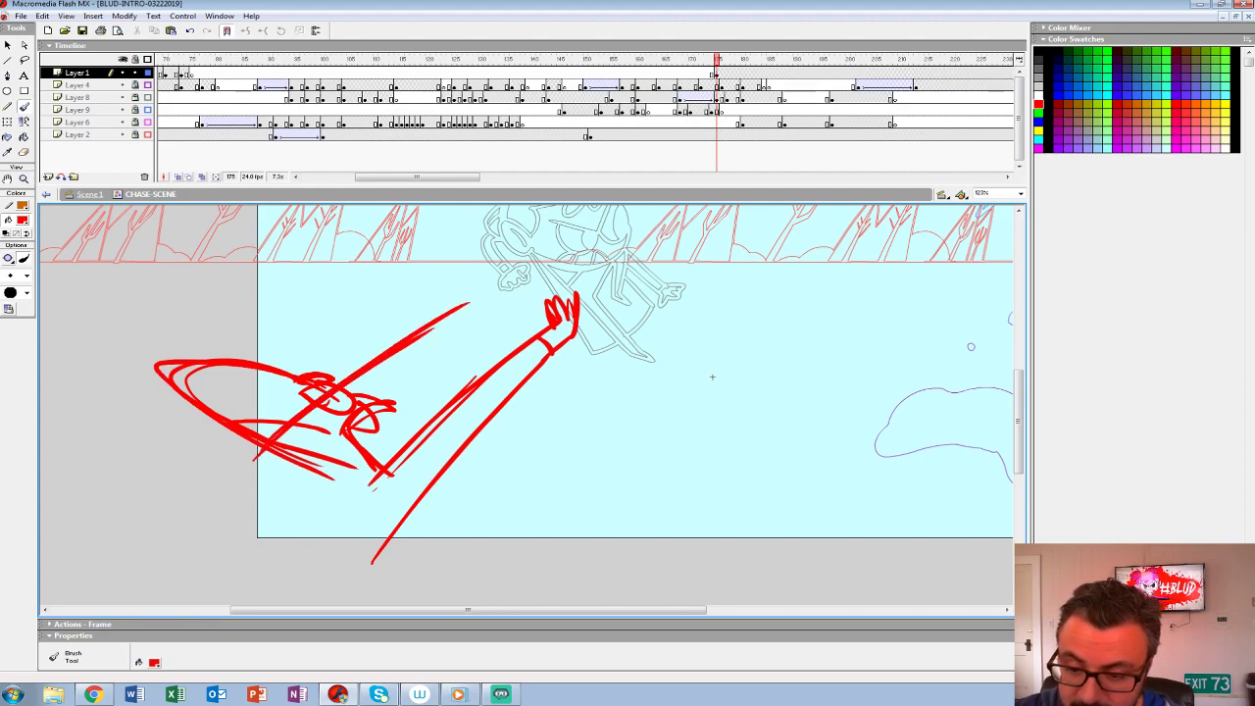
- Rough the second arm with a raised hand, then sketch the shoulder and a torso widening below the stage edge
left_click_drag(323, 427, 494, 313)
left_click_drag(431, 349, 478, 316)
left_click_drag(390, 381, 477, 318)
mouse_move(382, 397)
left_mouse_down()
mouse_move(500, 294)
mouse_move(483, 308)
left_mouse_up()
left_click_drag(296, 488, 388, 384)
mouse_move(265, 451)
left_mouse_down()
mouse_move(166, 595)
mouse_move(392, 569)
left_mouse_up()
mouse_move(285, 459)
left_mouse_down()
mouse_move(279, 506)
mouse_move(369, 476)
mouse_move(551, 323)
left_mouse_up()
left_click_drag(333, 508, 476, 388)
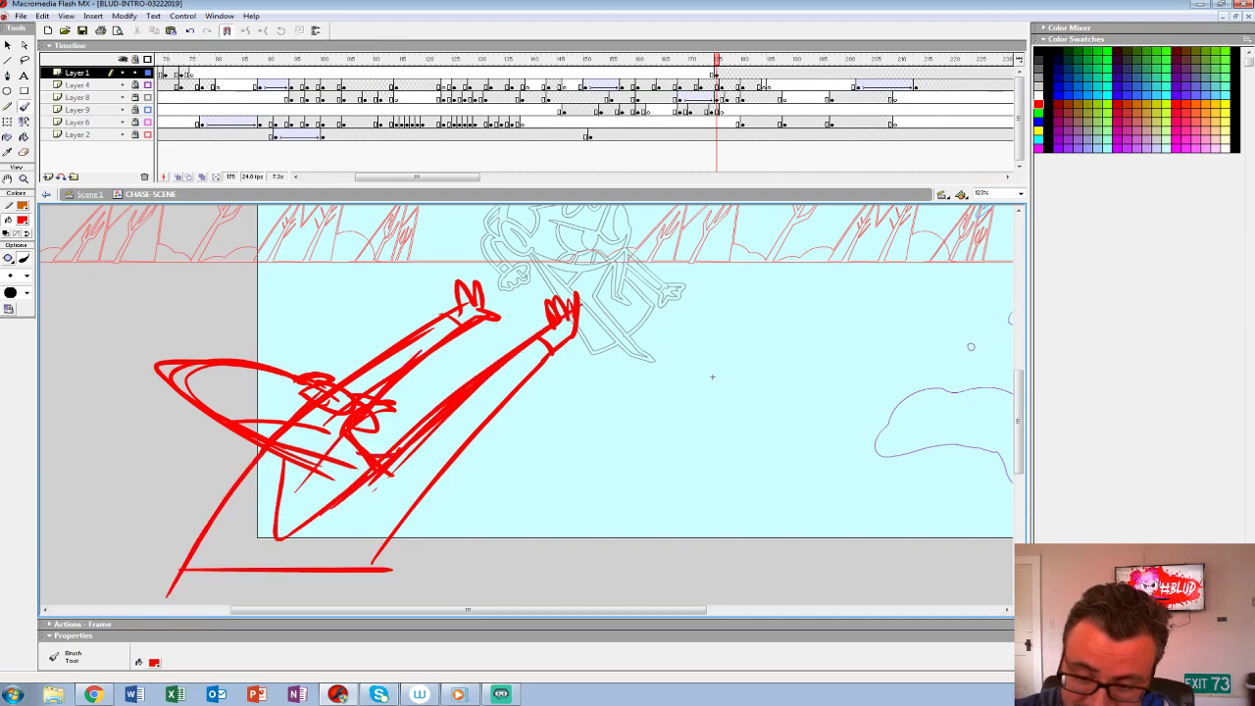
mouse_move(381, 472)
left_mouse_down()
mouse_move(418, 493)
mouse_move(423, 454)
left_mouse_up()
left_click_drag(321, 470, 380, 498)
left_click_drag(283, 459, 254, 567)
- Transform the whole red sketch on Layer 1 at frame 175, widening its base and leaning the reaching pose
left_click_drag(712, 376, 811, 364)
key("F6")
key("z")
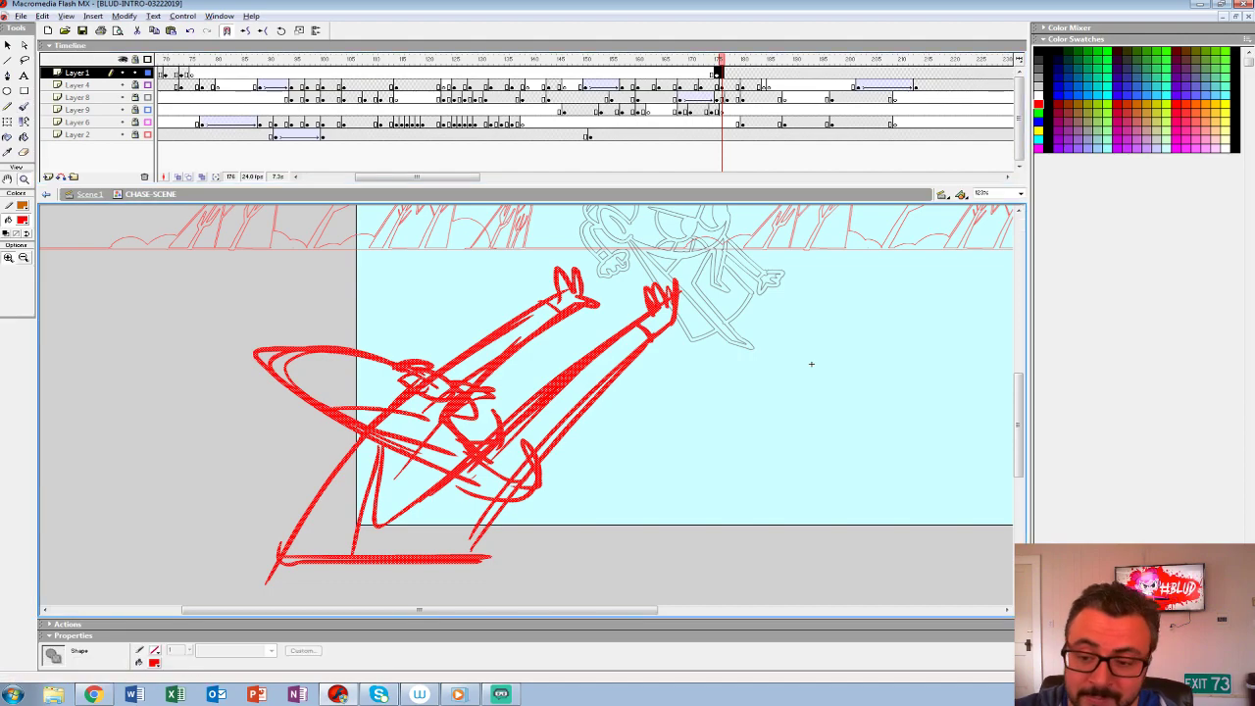
left_click(745, 325, "alt")
key("comma")
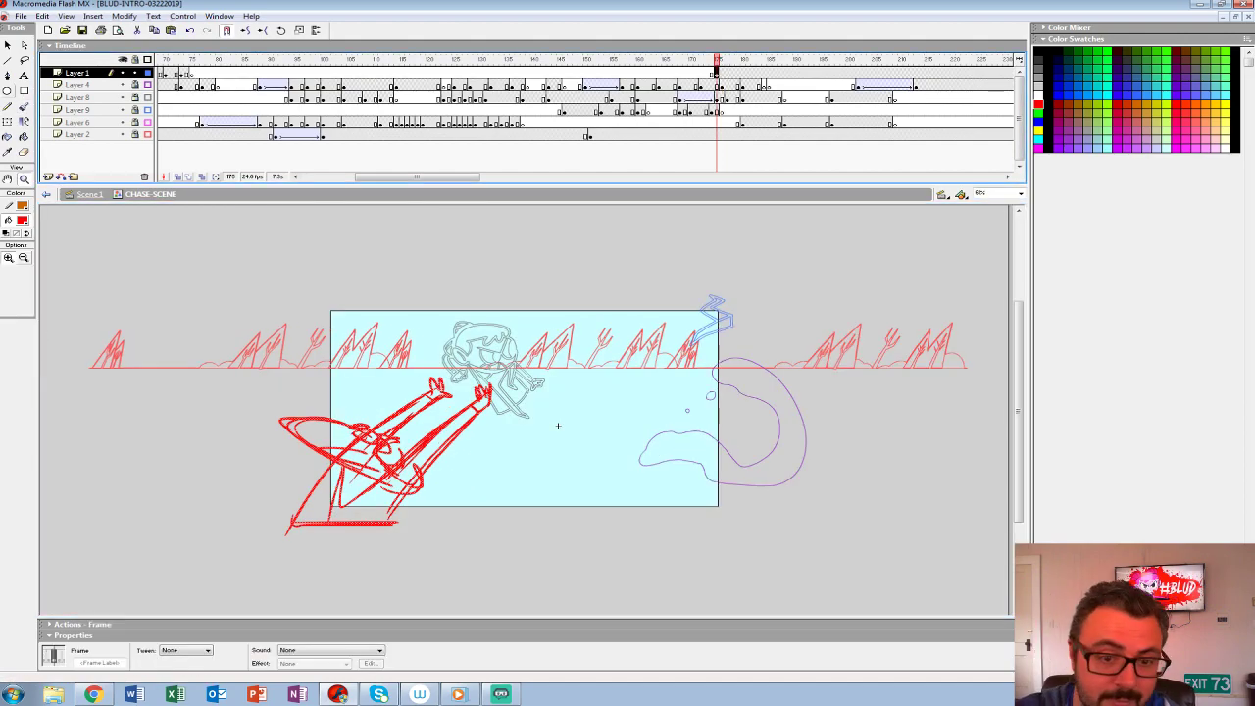
key("q")
left_click_drag(494, 536, 557, 545)
left_click_drag(280, 544, 229, 537)
mouse_move(512, 456)
left_mouse_down()
mouse_move(484, 457)
mouse_move(483, 494)
left_mouse_up()
- Cut away the rough head and redraw it larger, with its pointed tip raised to the horizon line
key("l")
left_click_drag(277, 395, 357, 446)
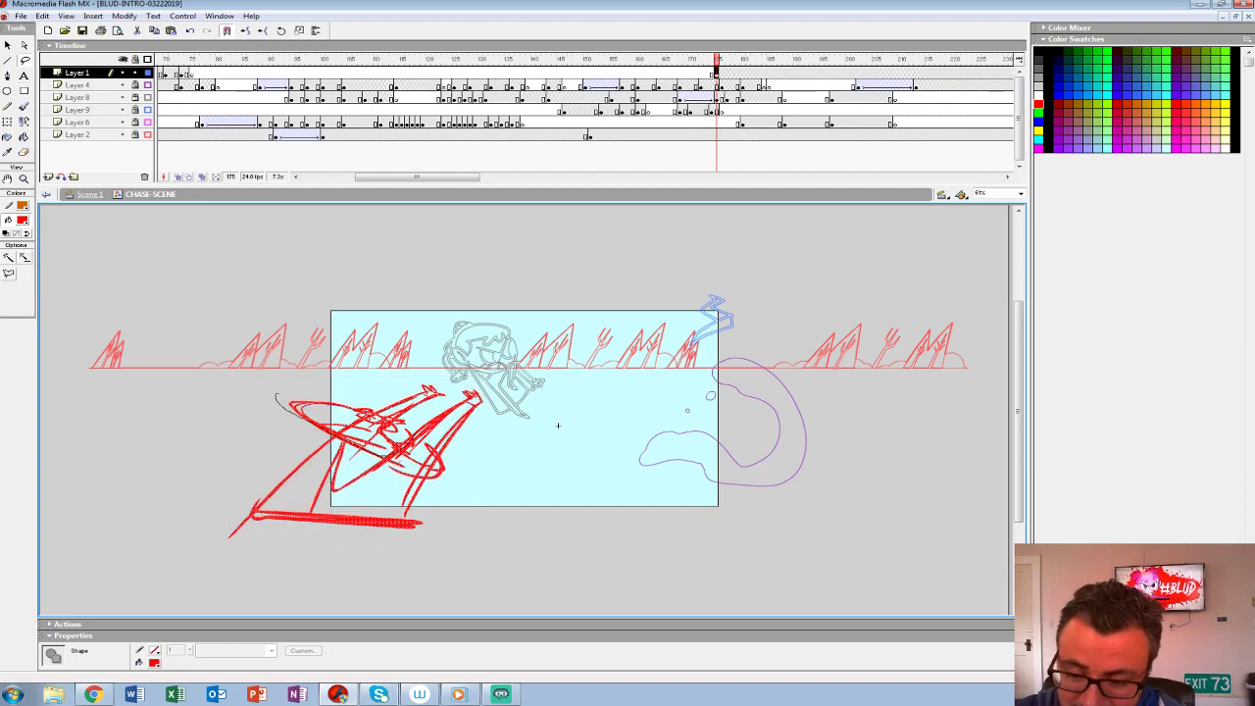
key("Delete")
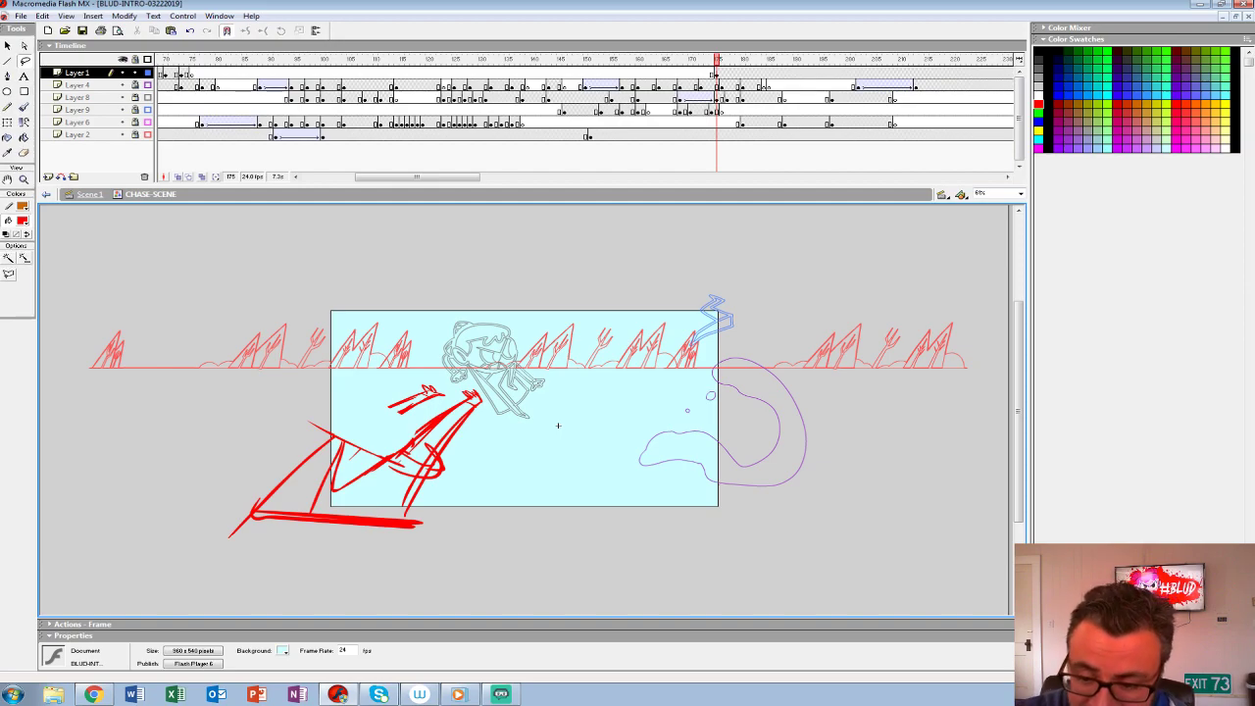
key("b")
mouse_move(412, 431)
left_mouse_down()
mouse_move(322, 381)
mouse_move(382, 457)
left_mouse_up()
left_click_drag(324, 369, 379, 455)
left_click_drag(342, 410, 383, 424)
left_click_drag(351, 420, 390, 443)
mouse_move(324, 371)
left_mouse_down()
mouse_move(384, 457)
mouse_move(343, 477)
mouse_move(475, 392)
mouse_move(429, 459)
left_mouse_up()
- Redraw the far arm and back as one long curve and rework the rough torso and near shoulder
mouse_move(410, 404)
left_mouse_down()
mouse_move(443, 391)
mouse_move(265, 509)
left_mouse_up()
left_click_drag(362, 435, 338, 479)
mouse_move(342, 477)
left_mouse_down()
mouse_move(379, 456)
mouse_move(402, 518)
left_mouse_up()
mouse_move(438, 454)
left_mouse_down()
mouse_move(422, 484)
mouse_move(437, 492)
left_mouse_up()
left_click_drag(424, 443, 415, 460)
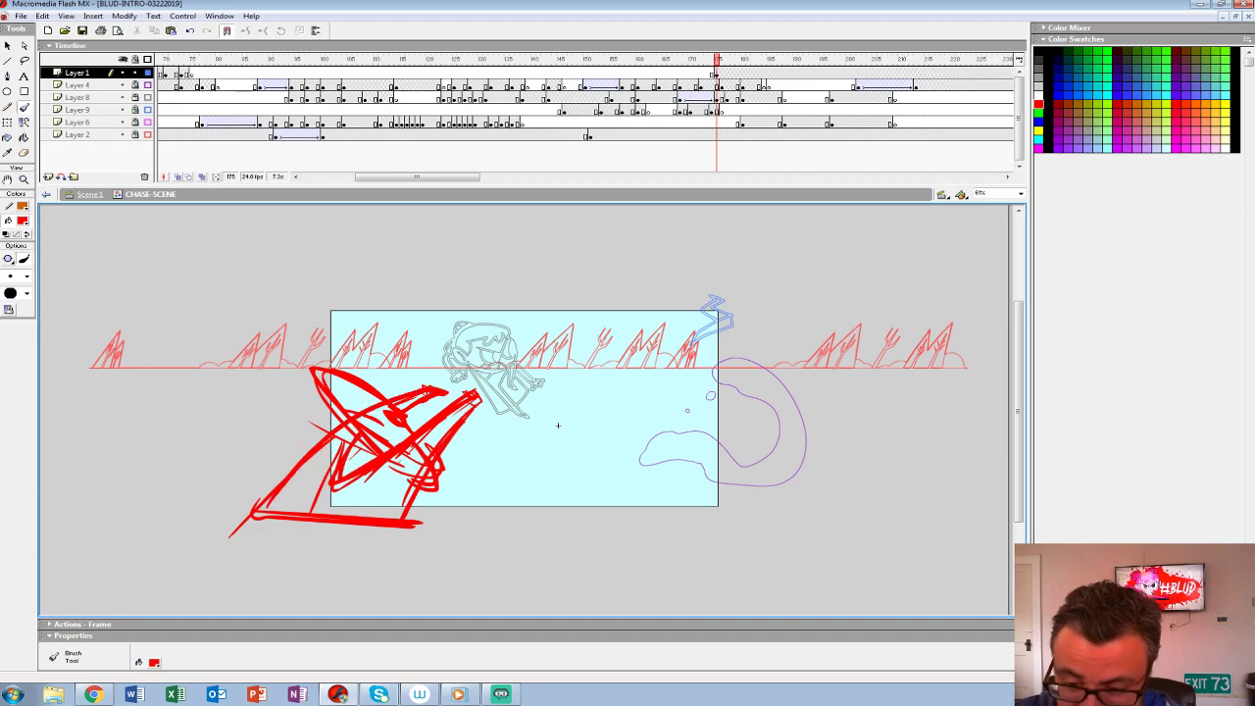
- Prepare a blank keyframe at frame 176 on Layer 1 with onion skinning showing the red rough behind it
left_click(717, 73)
mouse_move(717, 59)
left_mouse_down()
mouse_move(690, 60)
mouse_move(744, 60)
mouse_move(717, 74)
left_mouse_up()
left_click(722, 73)
left_click(717, 74)
mouse_move(717, 60)
left_mouse_down()
mouse_move(685, 60)
mouse_move(737, 60)
left_mouse_up()
left_click(723, 74)
key("Delete")
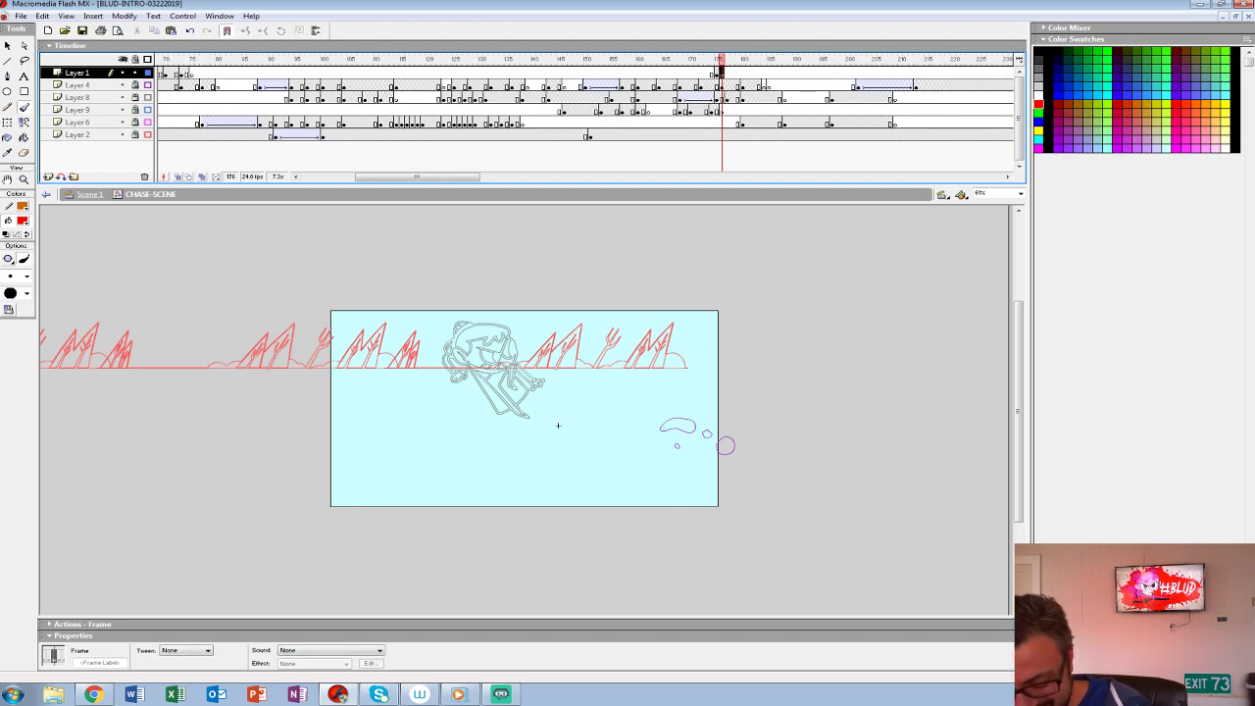
key("ctrl+1")
key("z")
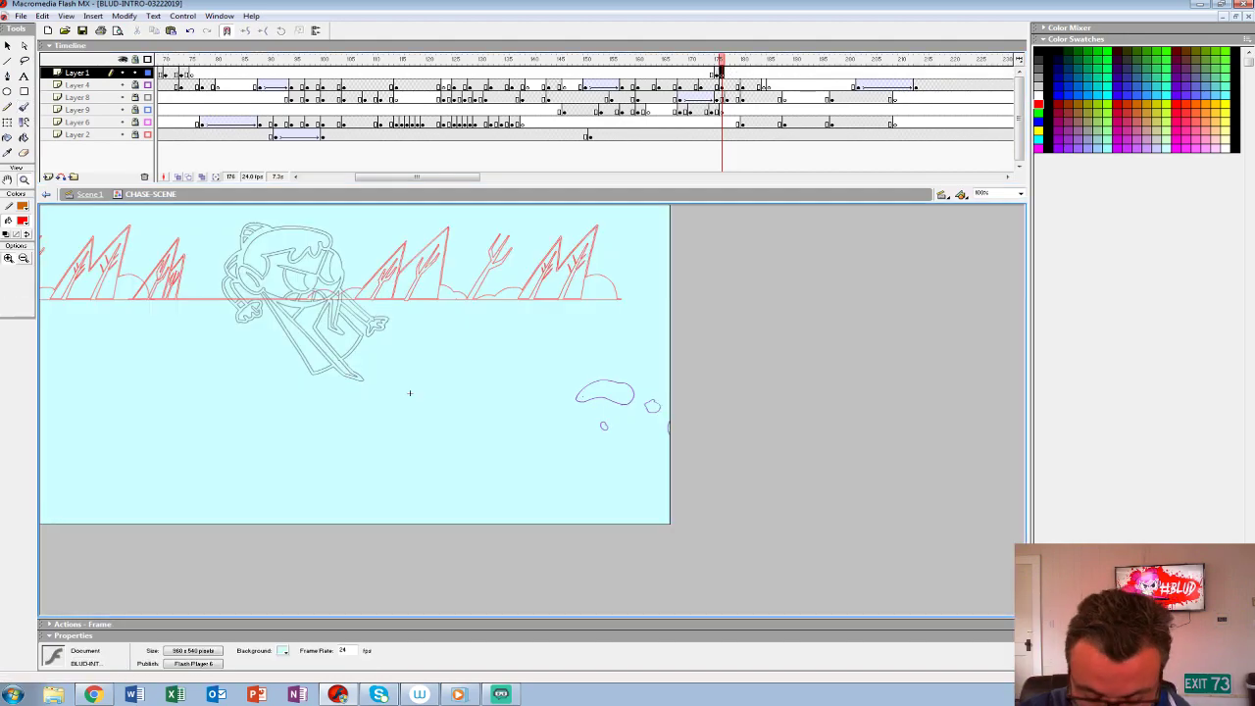
left_click(410, 393)
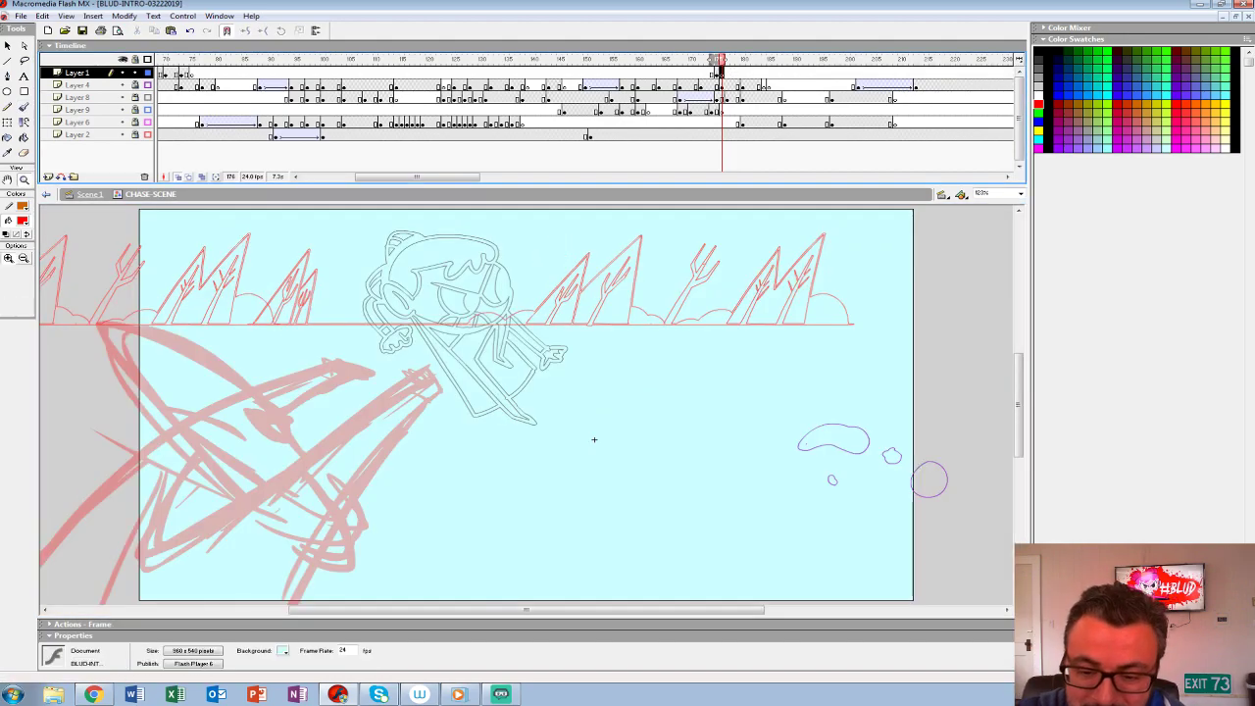
left_click_drag(595, 439, 781, 342)
key("Tab")
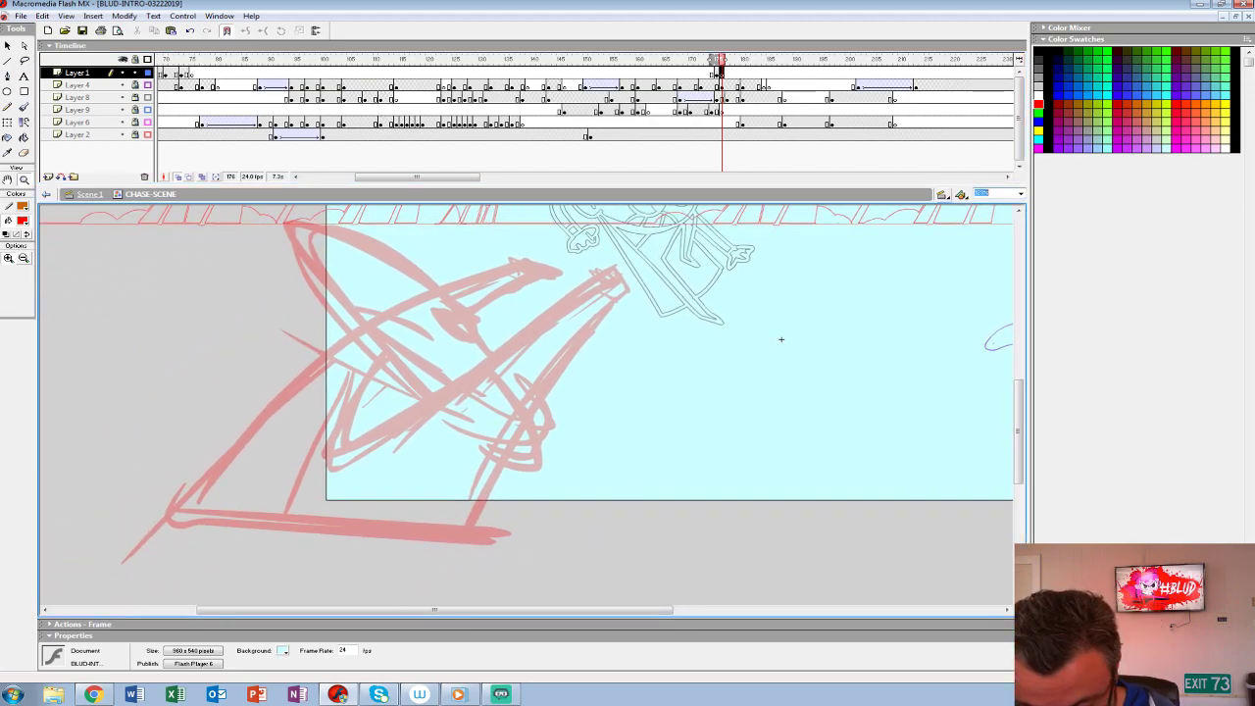
- Set the brush to black at a larger size and ink the creature's near arm, lower jaw and V-shaped mouth over the rough
left_click(781, 339)
left_click_drag(527, 404, 1037, 424)
left_click(21, 221)
left_click(10, 251)
key("b")
left_click(26, 276)
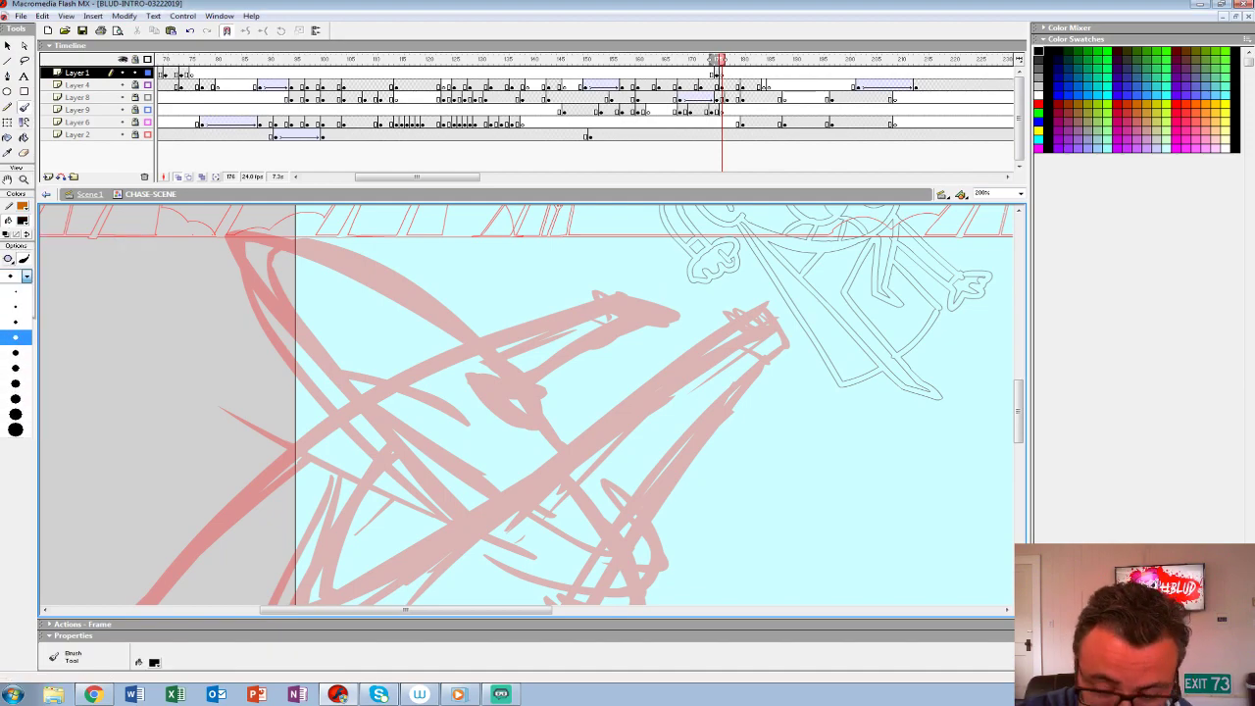
left_click(14, 383)
mouse_move(474, 431)
left_mouse_down()
mouse_move(362, 382)
mouse_move(489, 499)
left_mouse_up()
mouse_move(1006, 424)
left_mouse_down()
mouse_move(997, 293)
mouse_move(935, 372)
mouse_move(947, 265)
mouse_move(967, 226)
left_mouse_up()
mouse_move(708, 155)
left_mouse_down()
mouse_move(617, 251)
mouse_move(461, 534)
mouse_move(474, 599)
mouse_move(537, 566)
left_mouse_up()
mouse_move(762, 177)
left_mouse_down()
mouse_move(650, 238)
mouse_move(361, 443)
mouse_move(325, 424)
mouse_move(394, 298)
left_mouse_up()
left_click_drag(1009, 259, 877, 351)
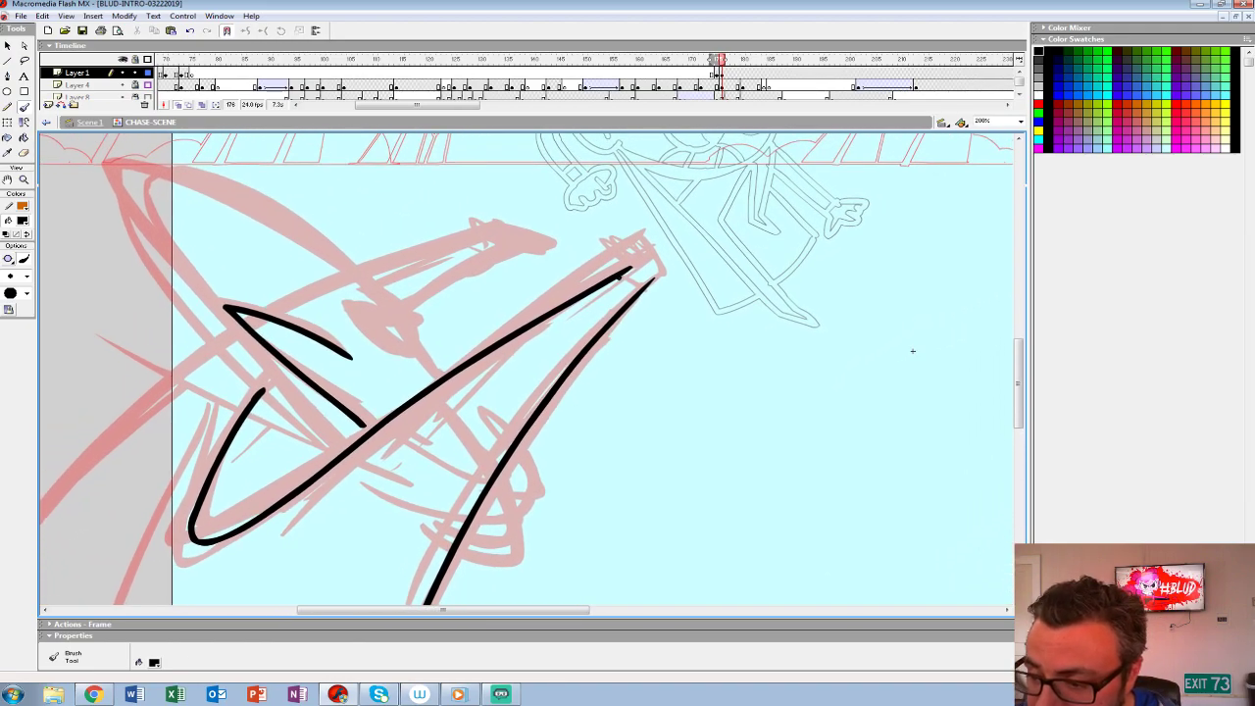
- Ink the near hand with its cuff, the pointed head outline and the eye
mouse_move(656, 272)
left_mouse_down()
mouse_move(666, 242)
mouse_move(630, 267)
left_mouse_up()
key("ctrl+z")
mouse_move(588, 343)
left_mouse_down()
mouse_move(746, 343)
mouse_move(712, 251)
mouse_move(696, 327)
mouse_move(719, 351)
left_mouse_up()
mouse_move(473, 305)
left_mouse_down()
mouse_move(535, 315)
mouse_move(252, 167)
mouse_move(318, 306)
mouse_move(392, 397)
left_mouse_up()
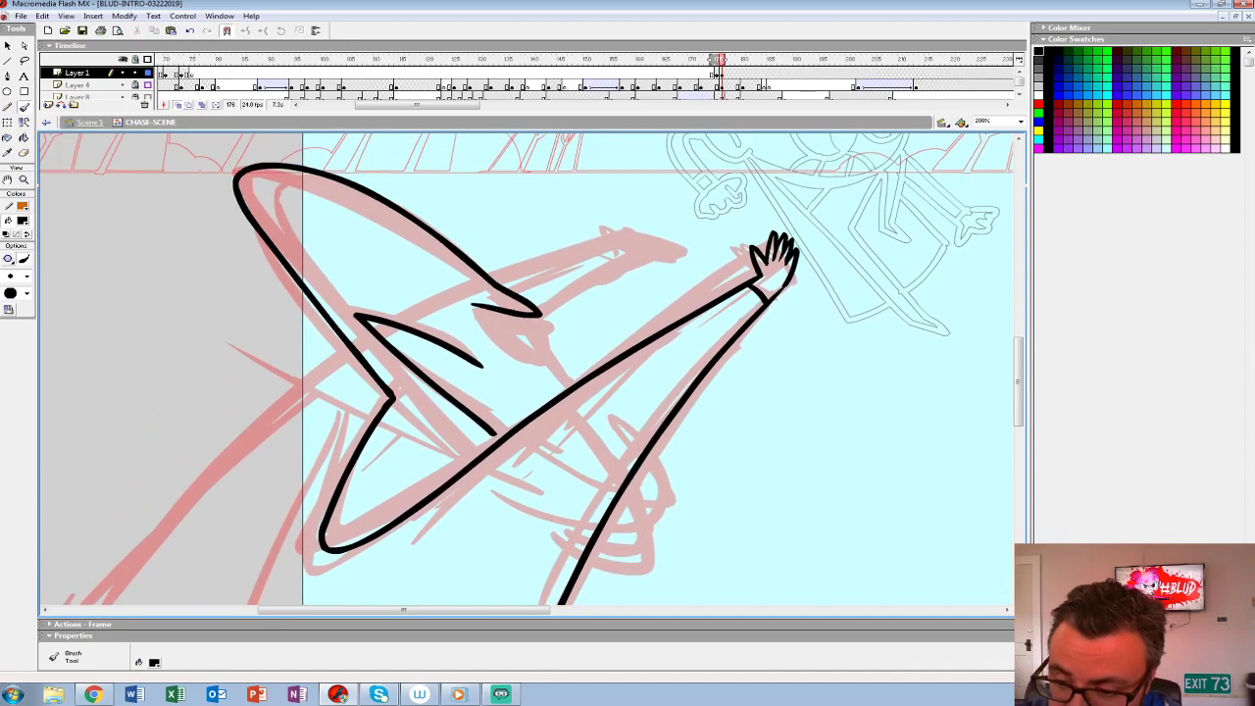
mouse_move(481, 310)
left_mouse_down()
mouse_move(541, 315)
mouse_move(588, 377)
left_mouse_up()
key("ctrl+z")
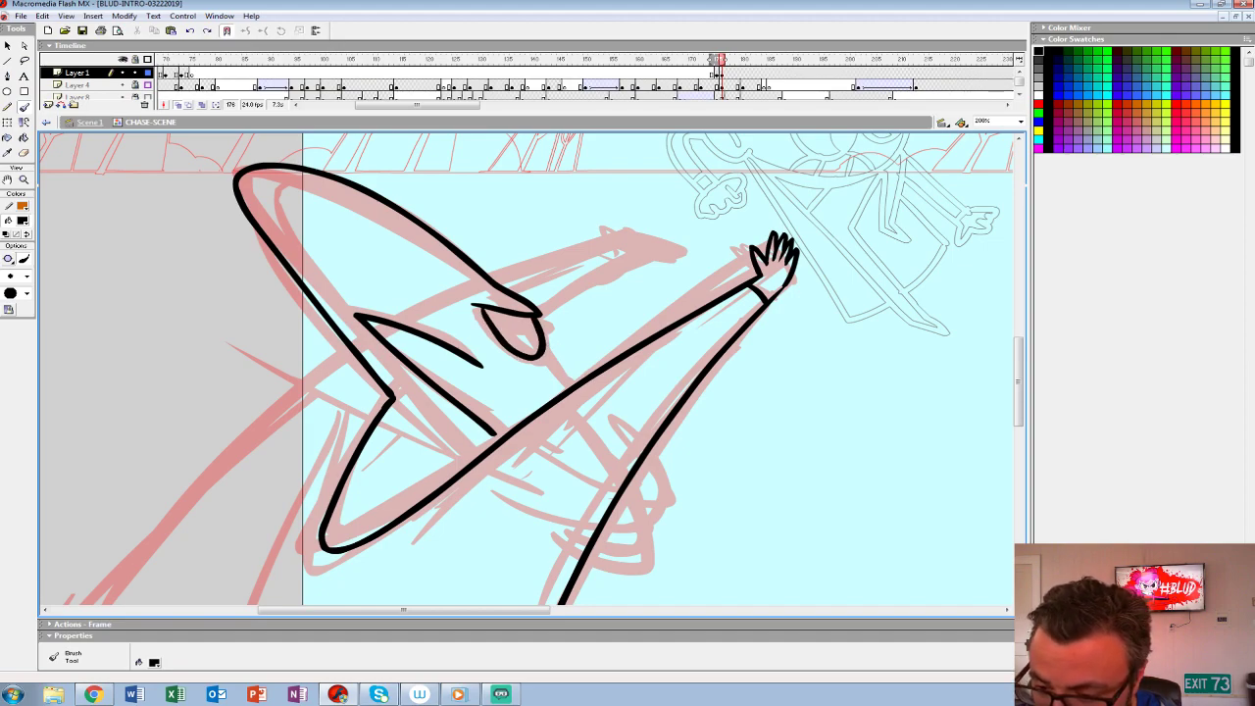
- Ink the bump beside the eye, the cheek line, the wrinkles below the mouth and the fin shape behind the near arm
mouse_move(544, 334)
left_mouse_down()
mouse_move(536, 364)
mouse_move(590, 376)
mouse_move(606, 340)
mouse_move(629, 389)
left_mouse_up()
scroll(526, 369, "down", 3)
mouse_move(438, 292)
left_mouse_down()
mouse_move(507, 322)
mouse_move(494, 335)
left_mouse_up()
key("ctrl+z")
left_click_drag(961, 245, 834, 198)
mouse_move(546, 318)
left_mouse_down()
mouse_move(507, 387)
mouse_move(535, 424)
mouse_move(712, 549)
mouse_move(820, 400)
left_mouse_up()
- Ink the curved back and straight base that close the torso, and the far arm with its raised hand
mouse_move(571, 203)
left_mouse_down()
mouse_move(294, 528)
mouse_move(294, 589)
left_mouse_up()
key("ctrl+z")
left_click_drag(761, 521, 292, 521)
left_click_drag(578, 201, 293, 519)
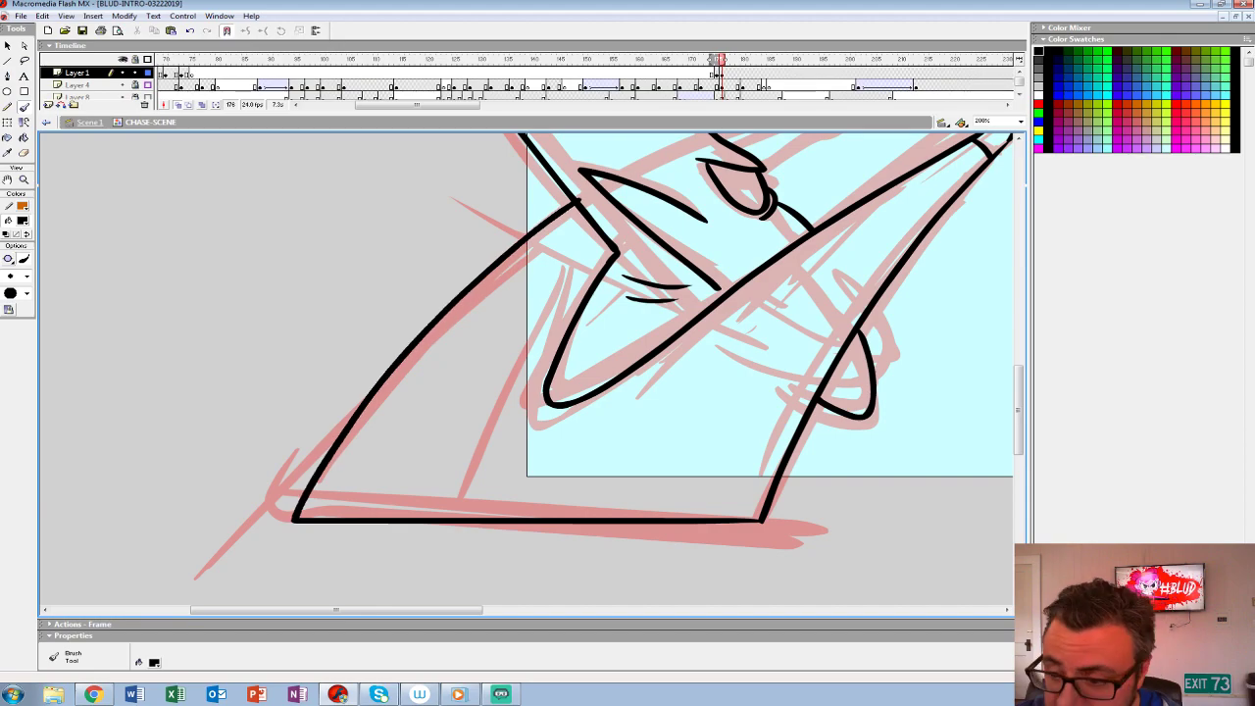
left_click_drag(431, 382, 269, 526)
mouse_move(600, 306)
left_mouse_down()
mouse_move(725, 257)
mouse_move(702, 218)
mouse_move(683, 214)
mouse_move(643, 249)
mouse_move(559, 282)
left_mouse_up()
left_click_drag(680, 245, 660, 261)
mouse_move(588, 422)
left_mouse_down()
mouse_move(557, 374)
mouse_move(553, 264)
mouse_move(529, 324)
left_mouse_up()
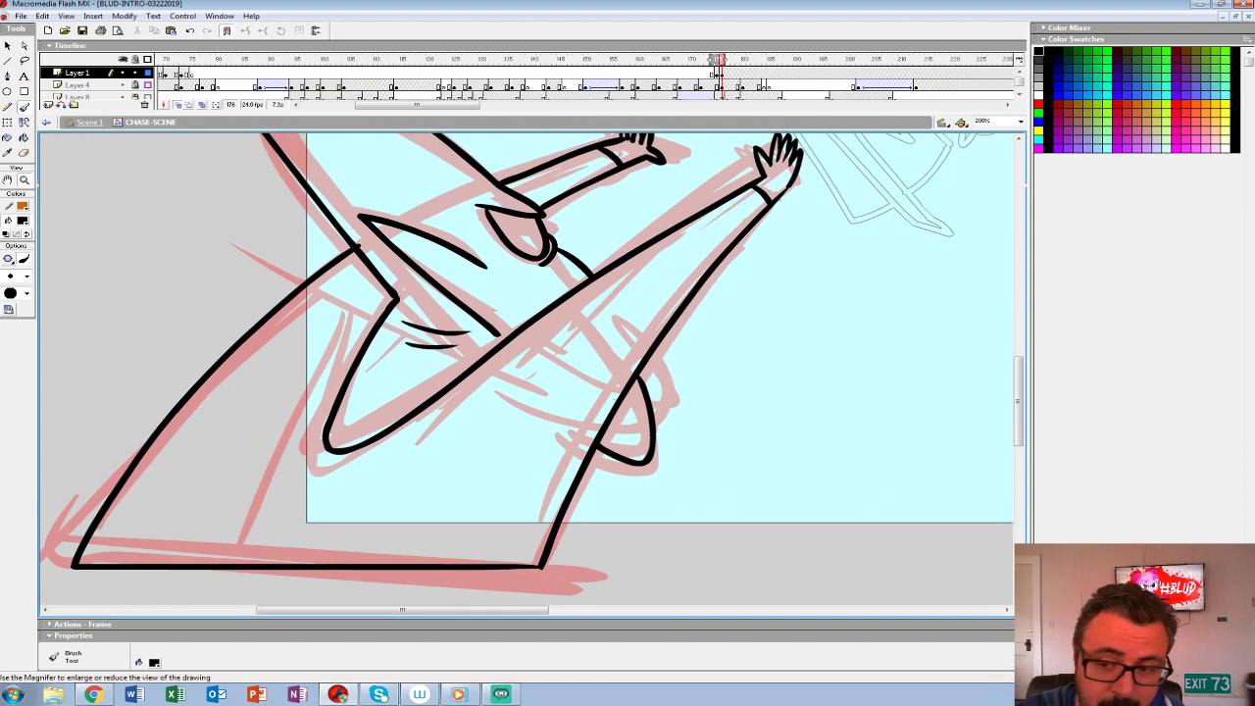
- Remove the rough frame from Layer 1 so the inked creature sits at frame 175
left_click(24, 179)
left_click(657, 329)
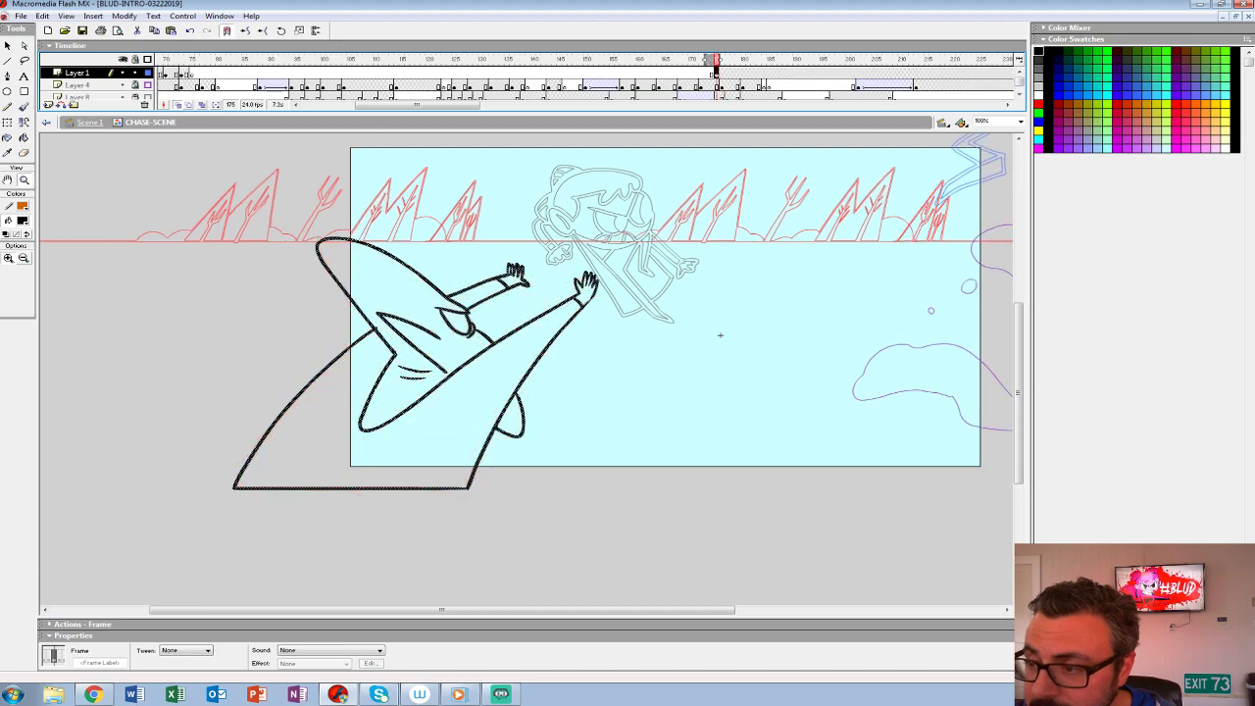
key(".")
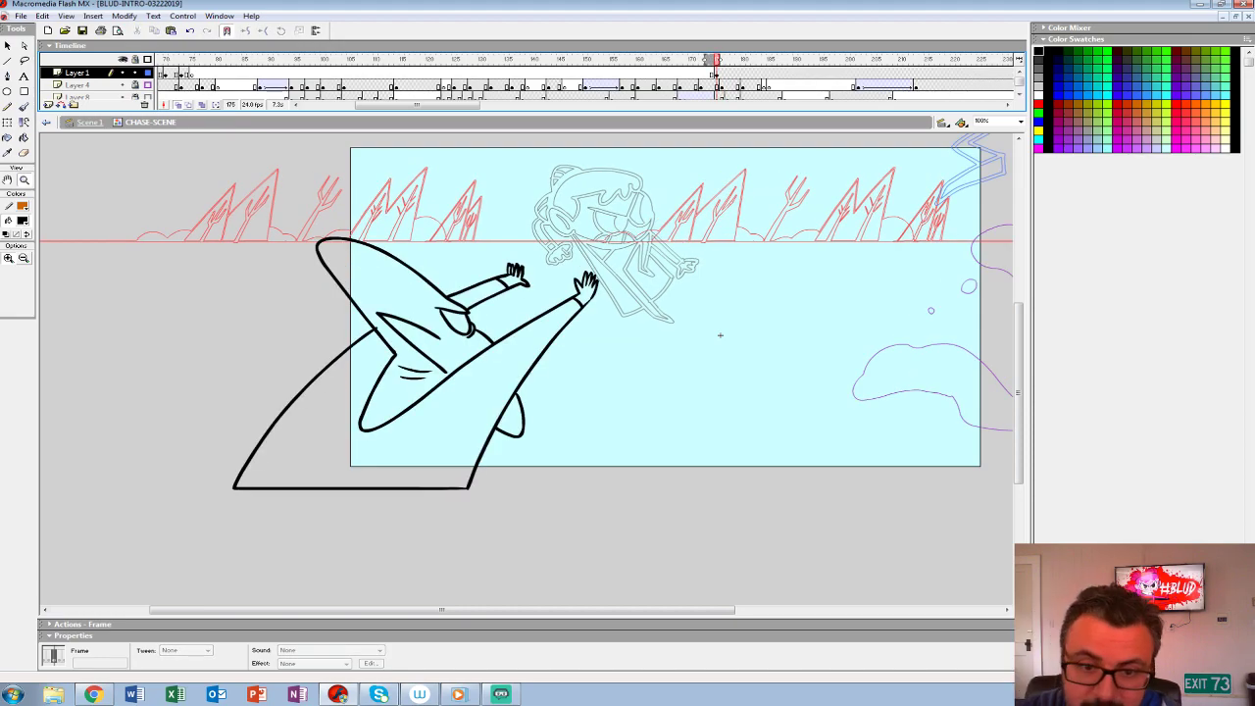
- Fill the creature's torso, head and face with #999999 grey using the Paint Bucket
left_click(22, 220)
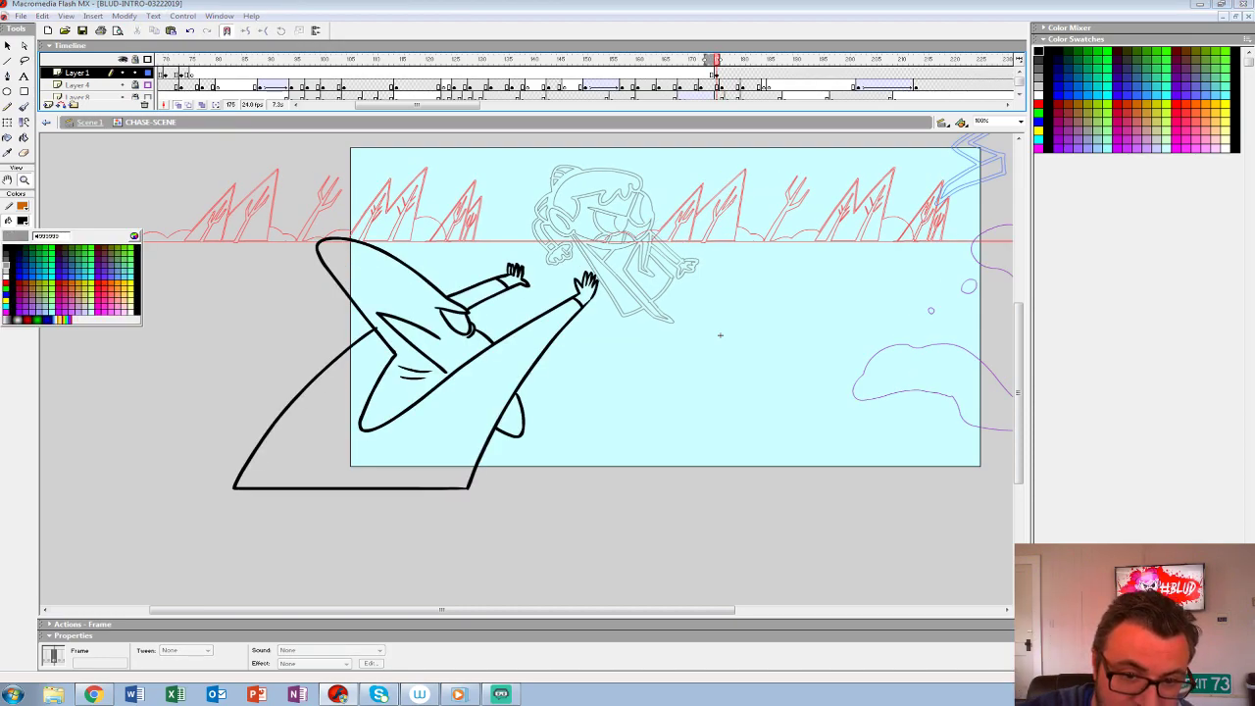
left_click(6, 260)
key("k")
left_click(411, 453)
left_click(23, 221)
left_click(7, 263)
left_click(412, 453)
left_click(352, 275)
left_click(455, 321)
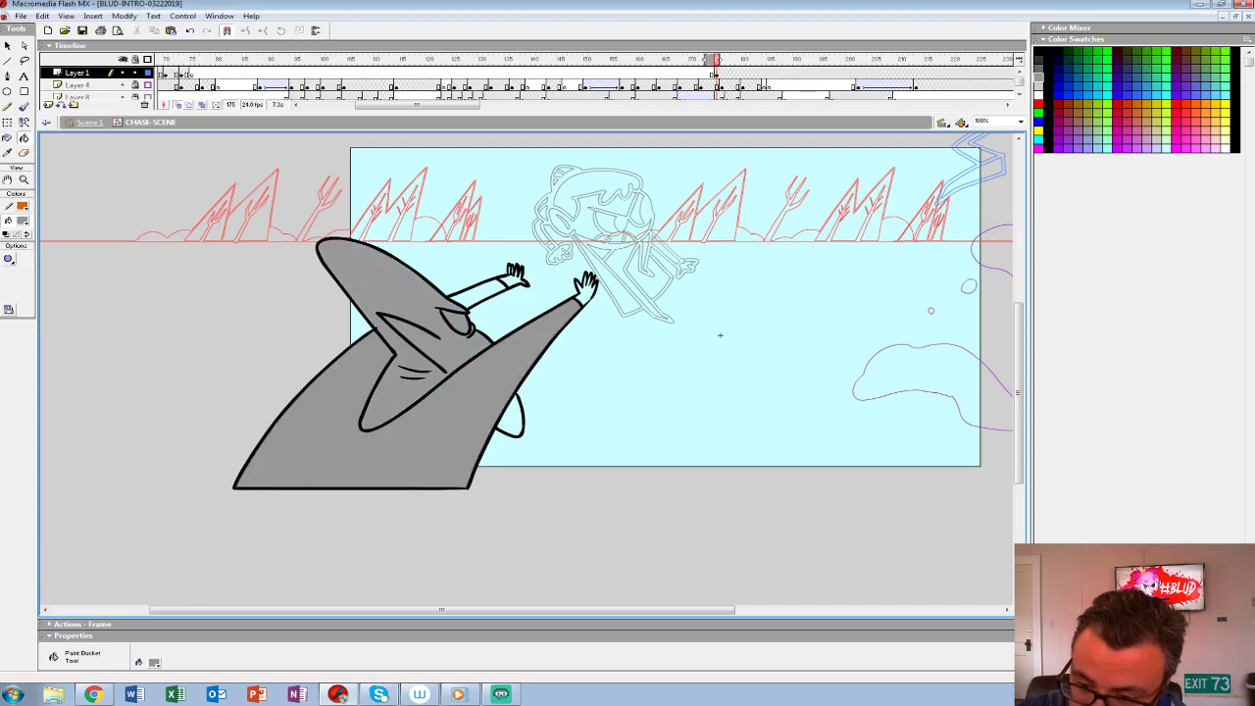
- Fill the remaining fin, hands and far arm of the creature with the same grey
left_click(471, 329)
key("ctrl+z")
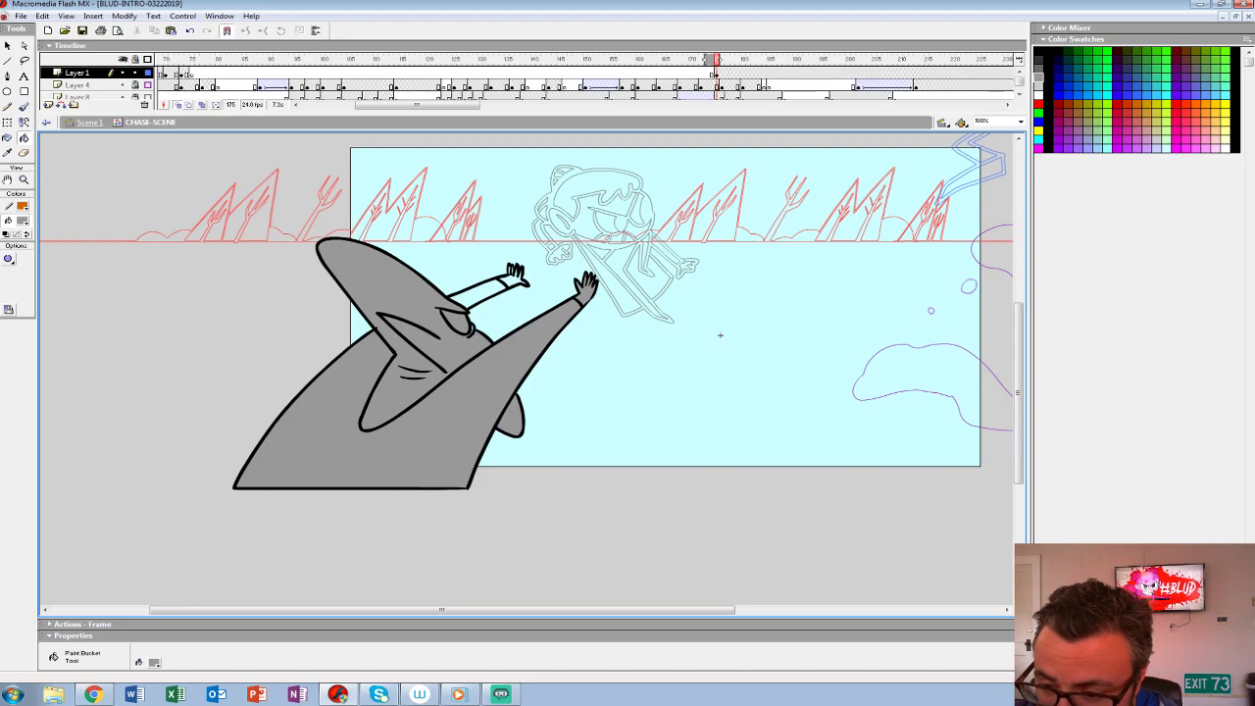
left_click(481, 294)
left_click(515, 279)
key("b")
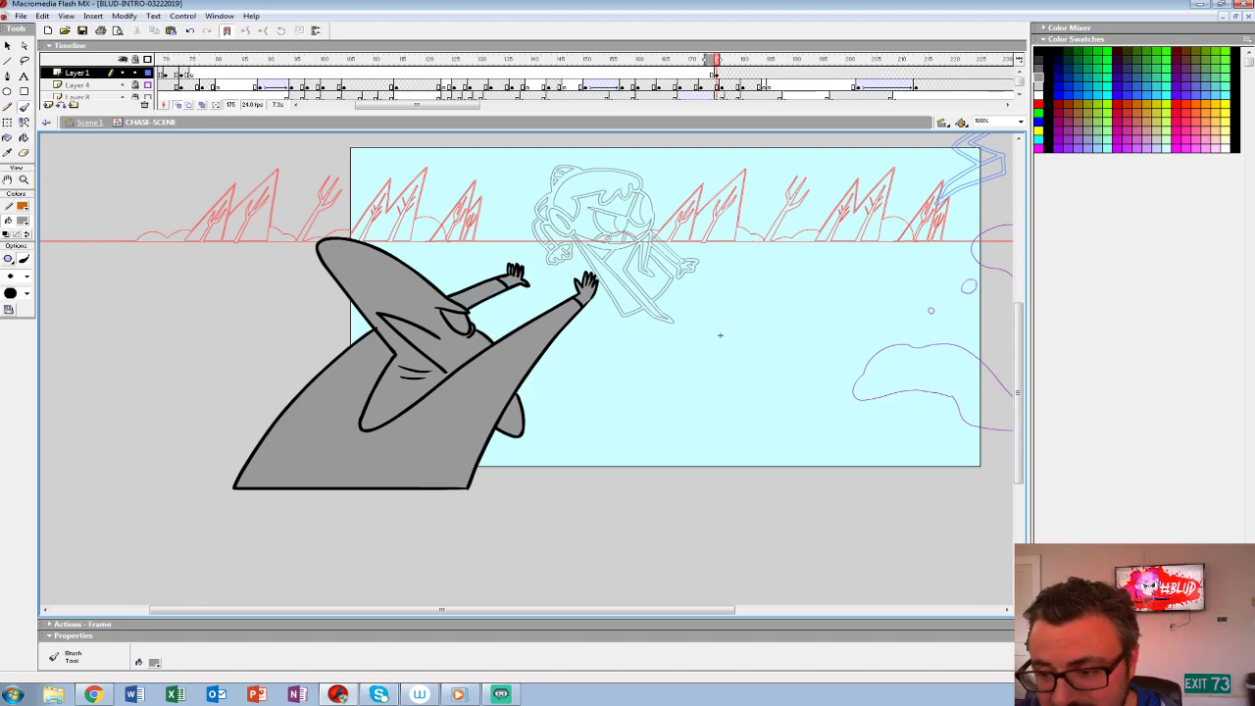
- Group the filled creature at frame 175 and show all layers in full colour instead of outlines
left_click(716, 74)
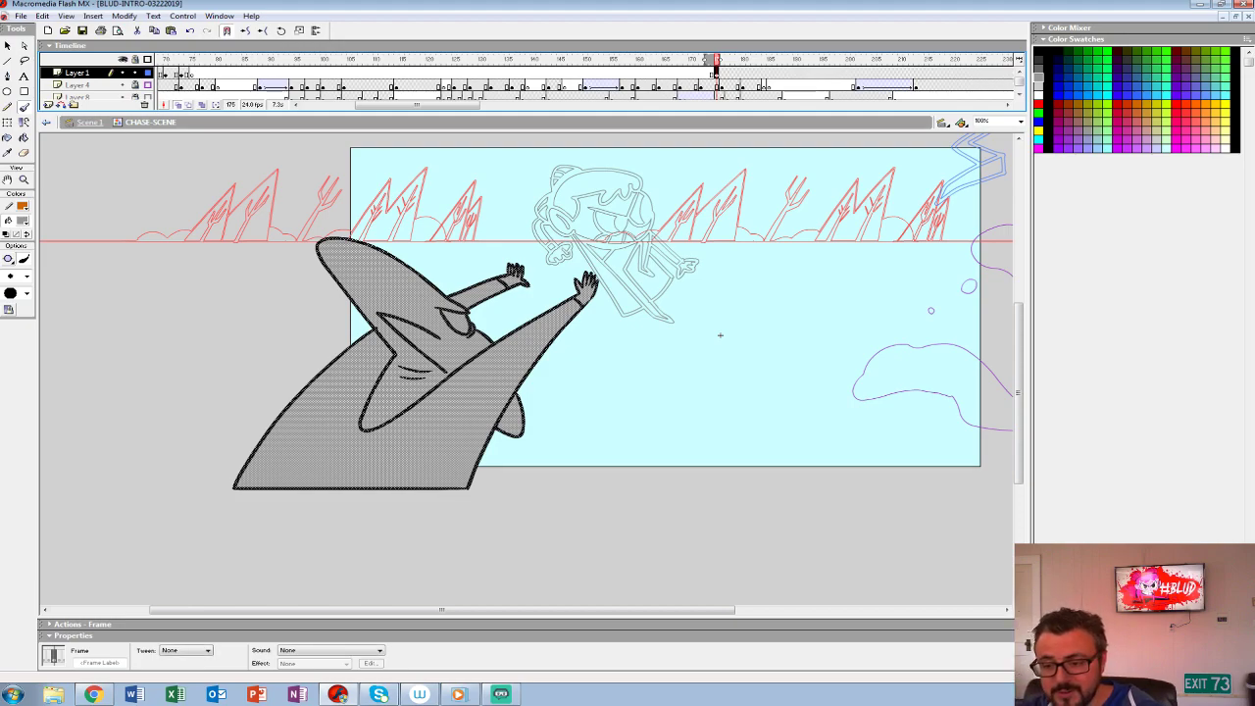
key("ctrl+g")
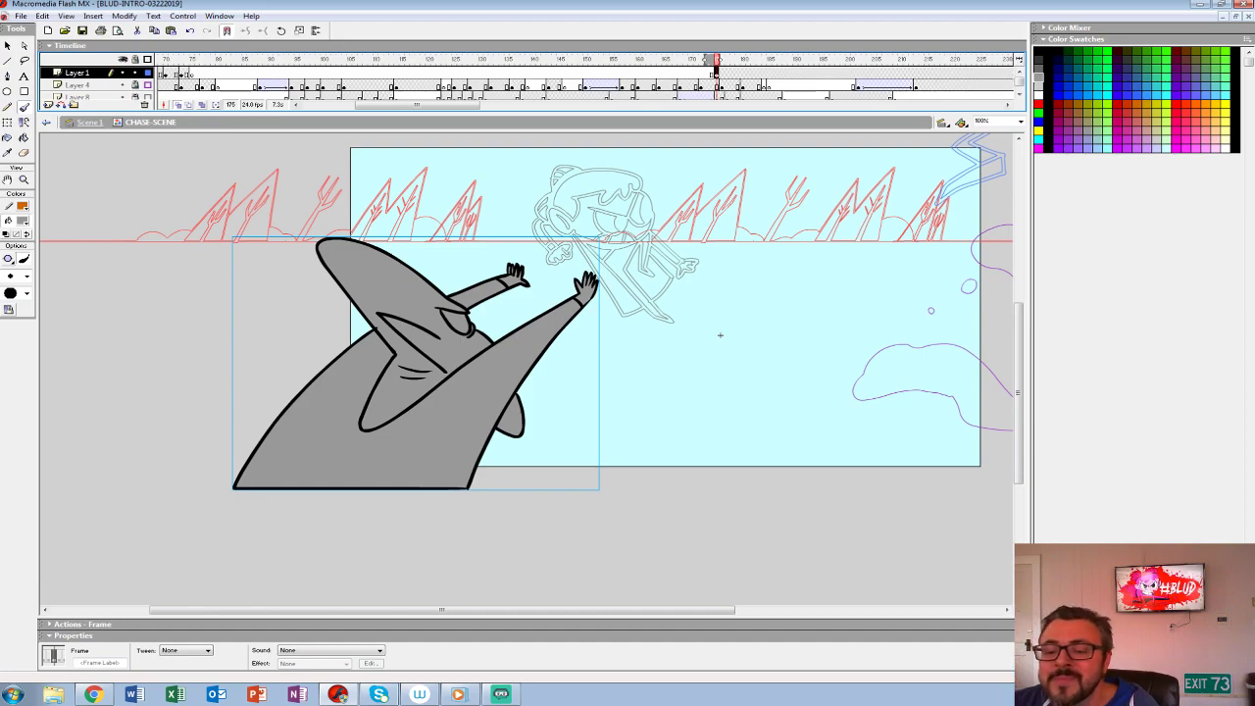
left_click_drag(726, 112, 726, 198)
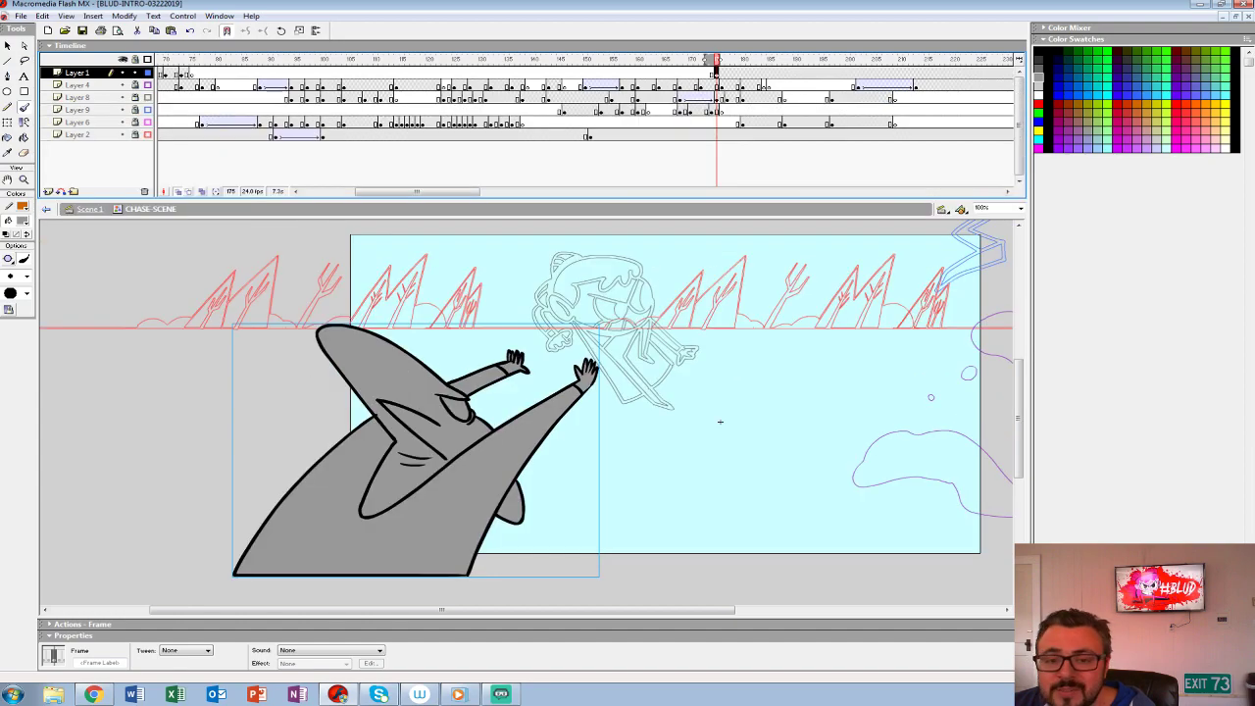
key("ctrl+alt+shift+o")
- Replay the throw and the girl's flight to check the timing of the reaching creature
left_click(510, 111)
key("Return")
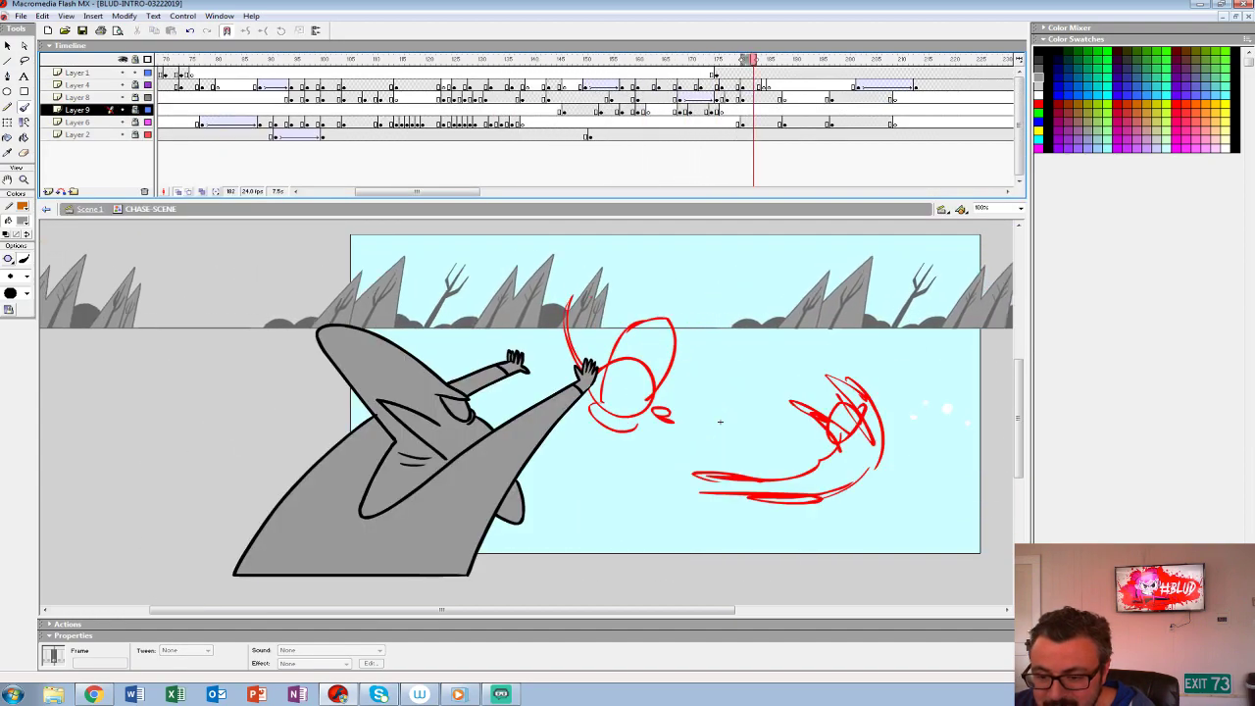
left_click_drag(720, 421, 410, 408)
left_click(653, 73)
key("Return")
key("Return")
key("comma")
key("comma")
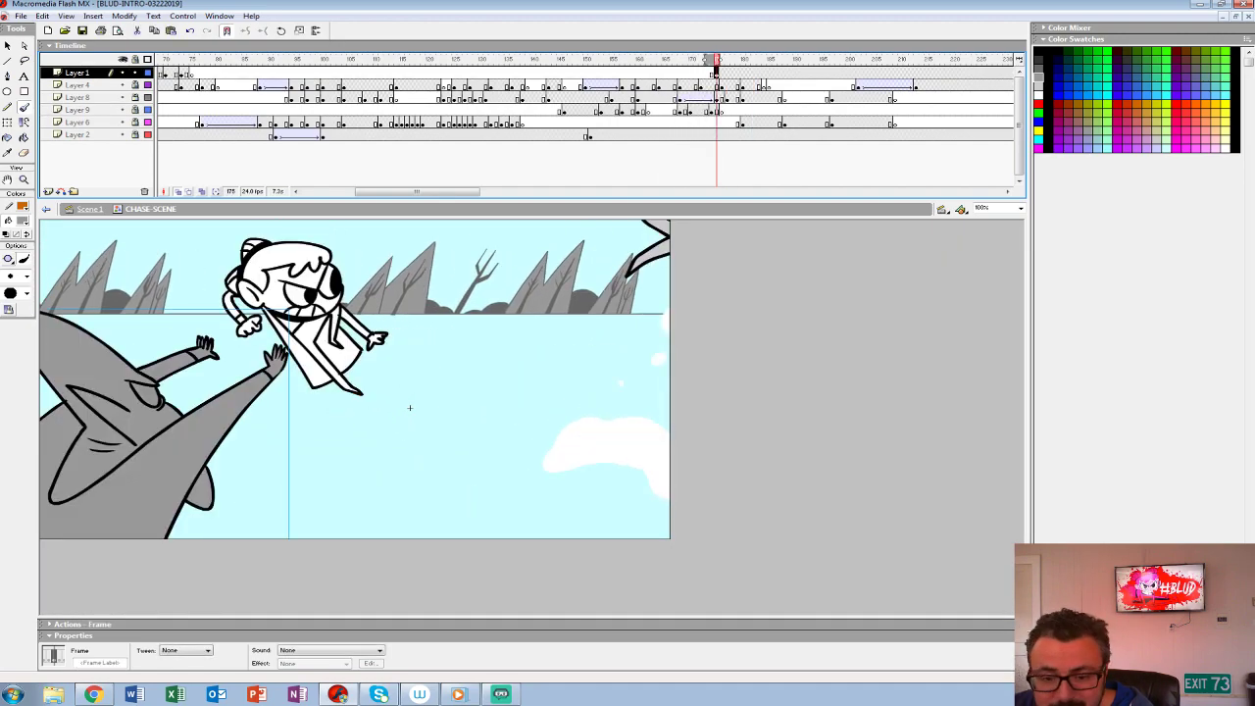
- Start the reaching creature's pose on Layer 1 earlier, at frame 172, keeping a second keyframe at frame 175
key("period")
key("comma")
key("comma")
key("comma")
key("comma")
key("comma")
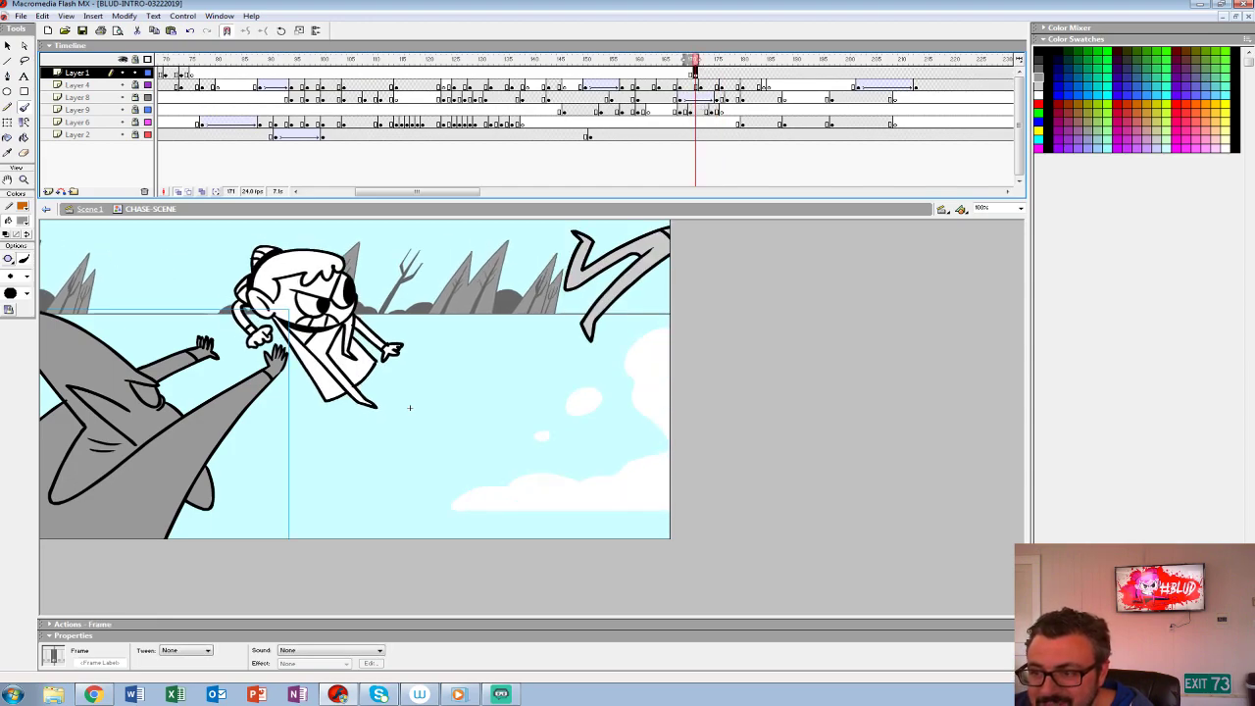
key("period")
key("period")
key("period")
key("period")
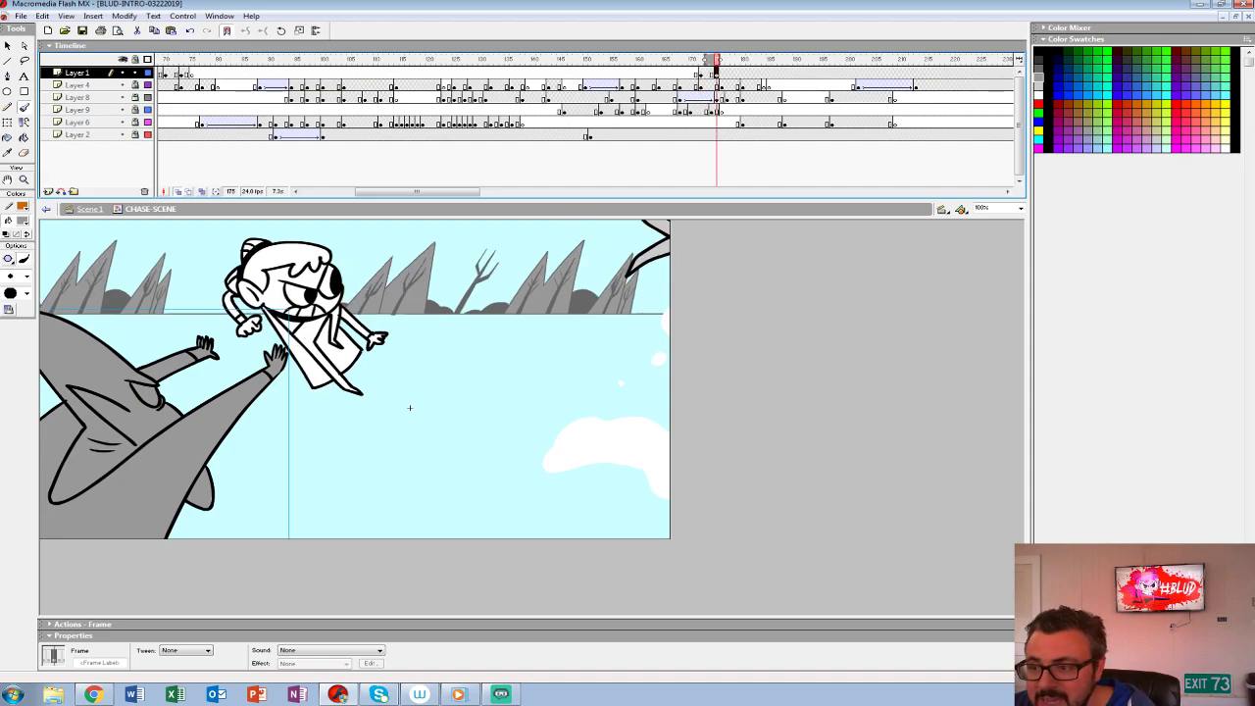
- Scale the creature group at frame 172 to 120%
key("comma")
key("comma")
key("comma")
key("ctrl+alt+s")
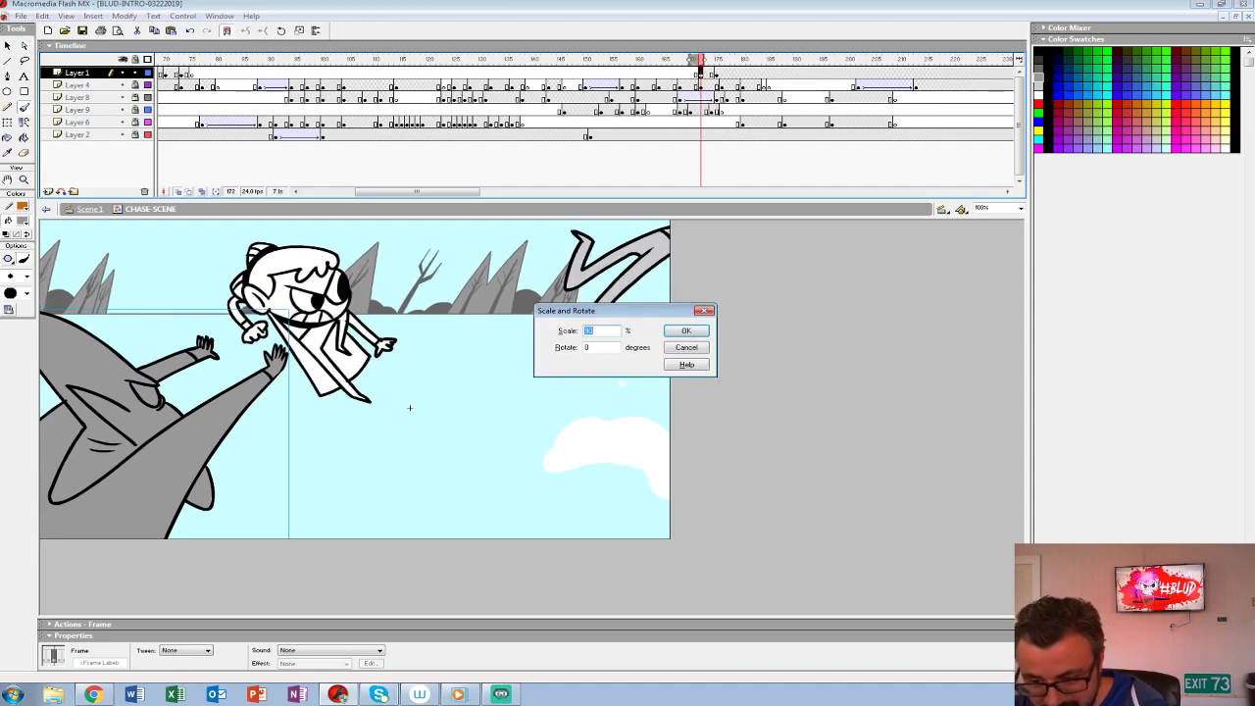
type("12")
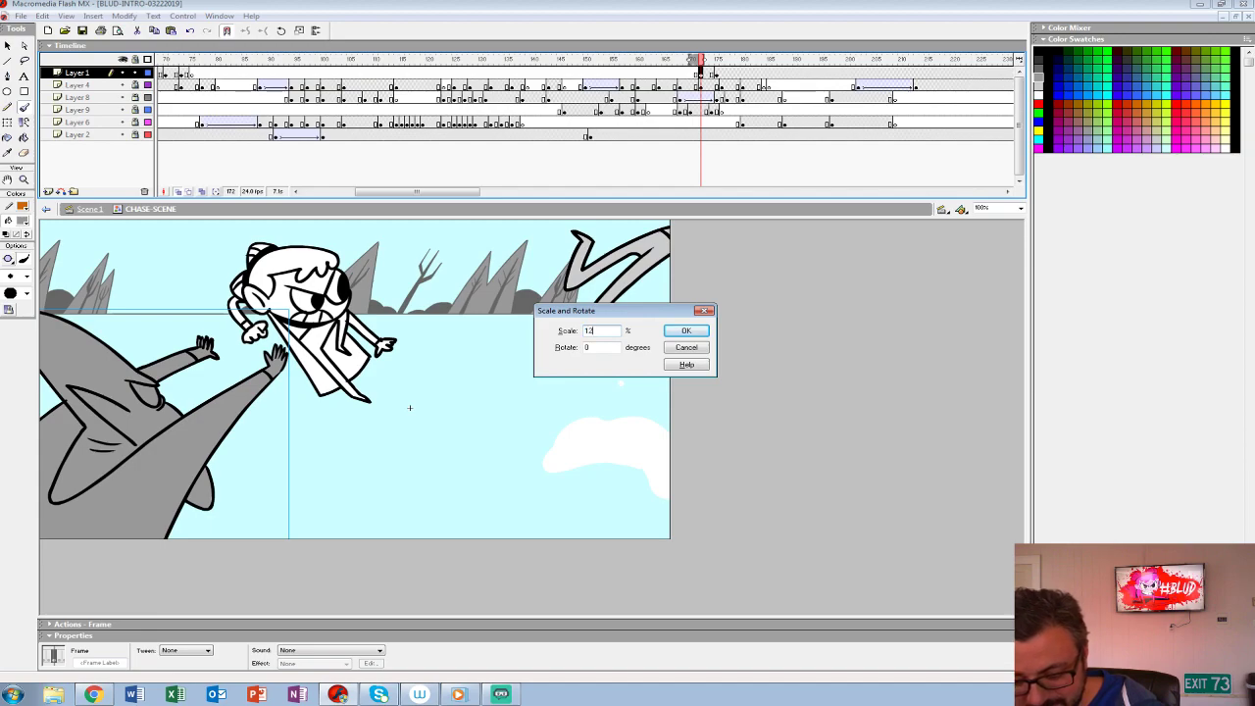
type("0")
key("Return")
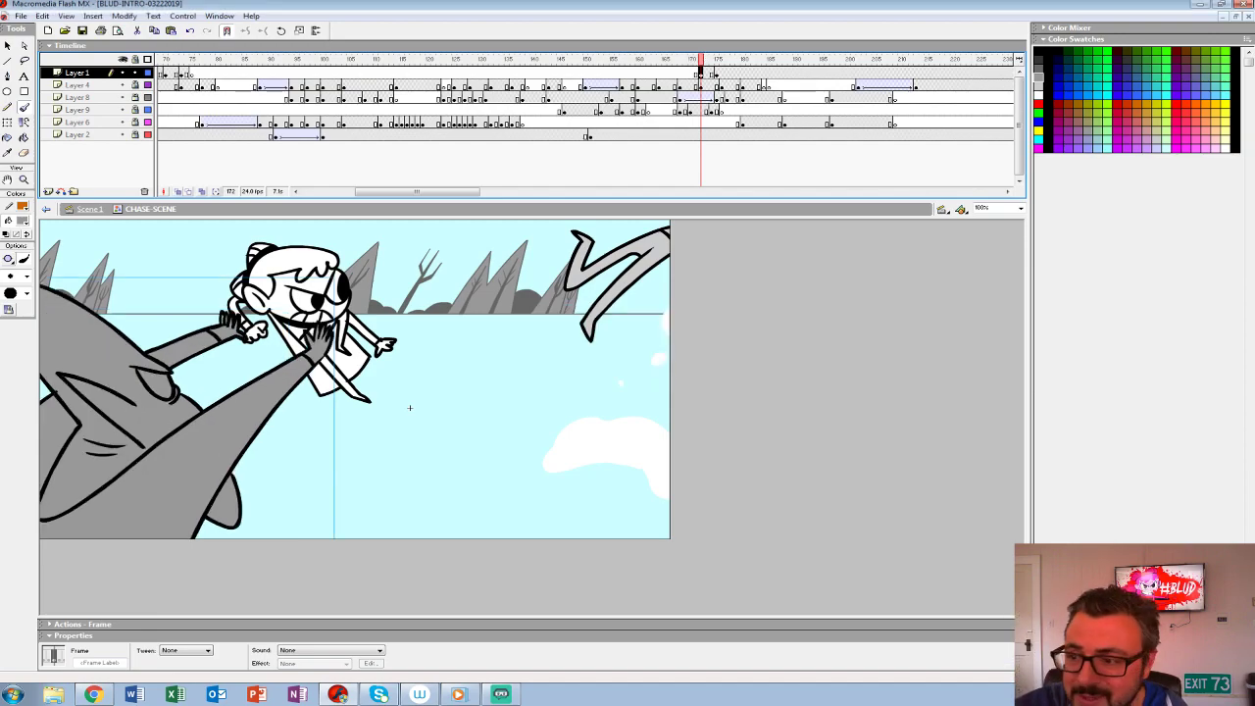
- Extend the onion skin range over the following frames and nudge the enlarged creature at frame 172 down and left, away from the girl
left_click_drag(692, 60, 700, 60)
left_click_drag(703, 60, 729, 60)
key("shift+Down")
key("shift+Down")
key("shift+Down")
key("shift+Left")
key("shift+Left")
key("shift+Left")
key("shift+Left")
key("shift+Left")
key("shift+Left")
key("shift+Left")
key("shift+Left")
key("shift+Left")
key("shift+Left")
key("shift+Left")
key("shift+Left")
key("shift+Left")
key("shift+Left")
key("shift+Down")
key("shift+Down")
key("shift+Down")
key("shift+Down")
key("shift+Down")
key("shift+Down")
key("shift+Down")
key("shift+Left")
key("shift+Left")
key("shift+Left")
key("shift+Left")
key("shift+Left")
key("shift+Down")
key("shift+Down")
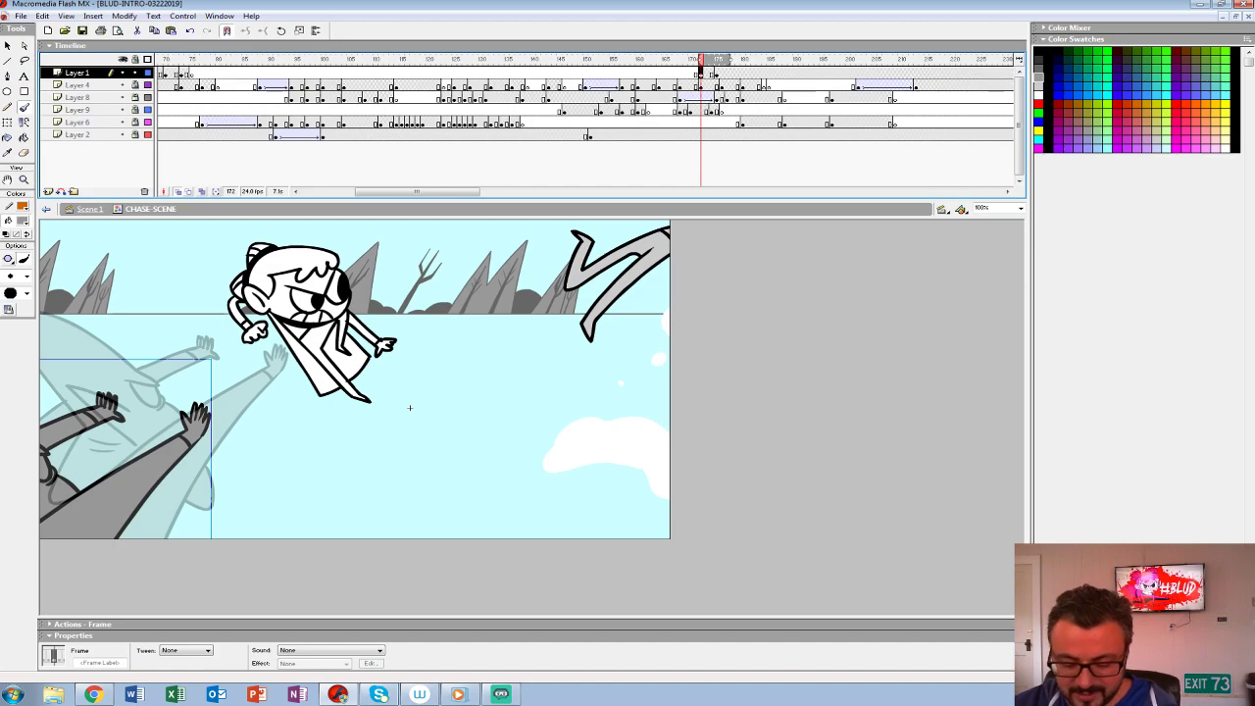
- Enlarge the creature group at frame 172 further and nudge it down and left on the stage
key("ctrl+alt+s")
key("Return")
key("shift+Down")
key("shift+Down")
key("shift+Down")
key("shift+Left")
key("shift+Left")
key("shift+Left")
key("shift+Left")
key("shift+Left")
key("shift+Left")
key("shift+Down")
key("shift+Up")
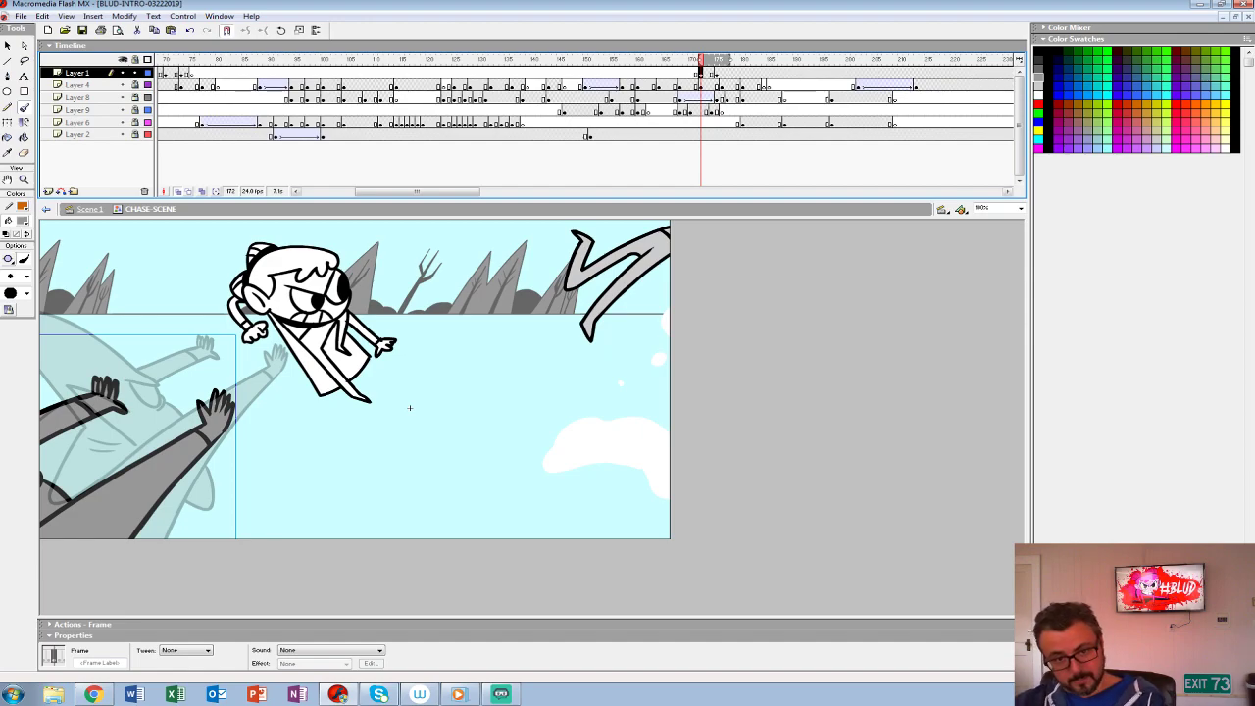
- Free-transform the creature at frame 172, shifting it slightly lower, and play the move into its frame 175 pose
key("q")
left_click_drag(239, 332, 205, 297)
left_click_drag(137, 439, 141, 492)
key("Return")
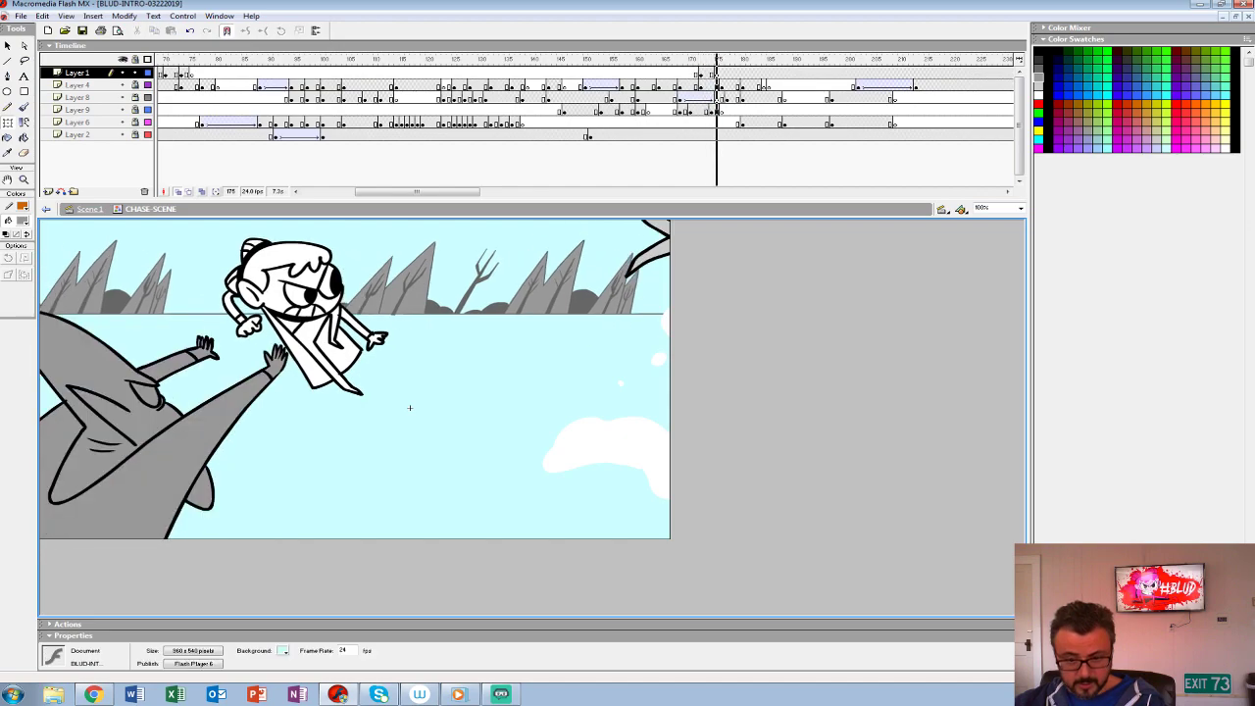
- Motion-tween the reaching creature on Layer 1 from frame 172 to 175 and replay the throw
key("ctrl+alt+t")
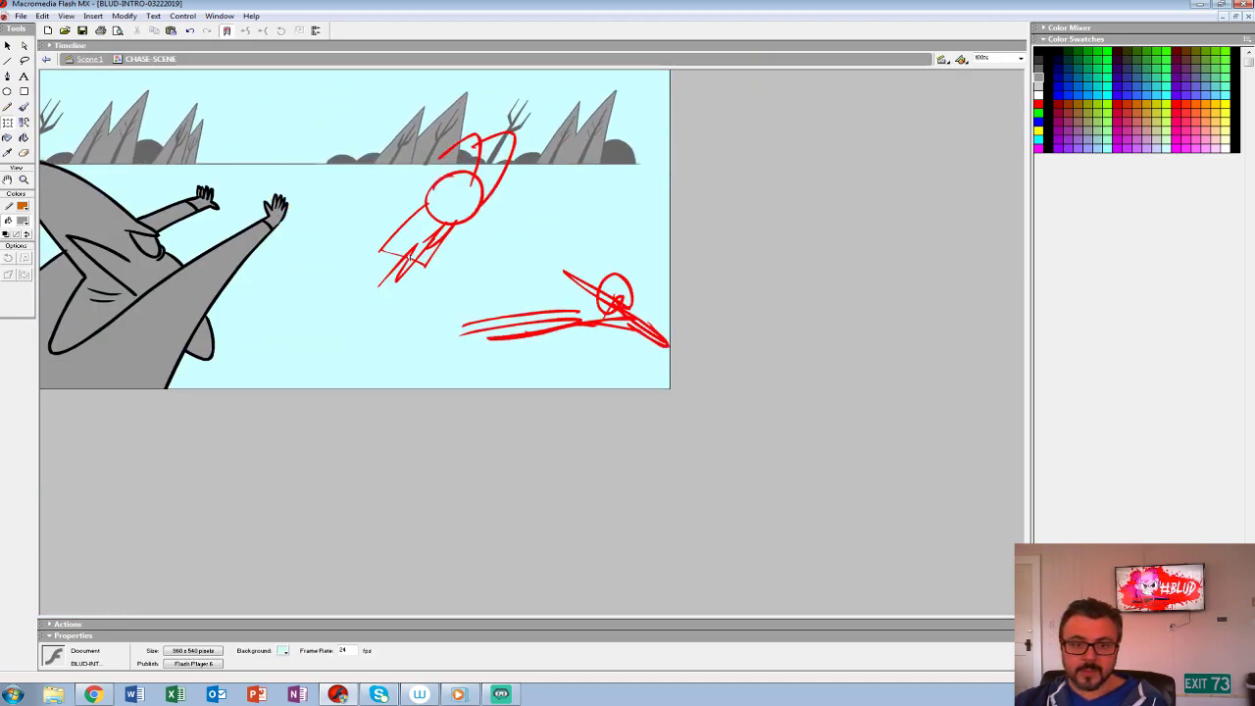
key("ctrl+alt+t")
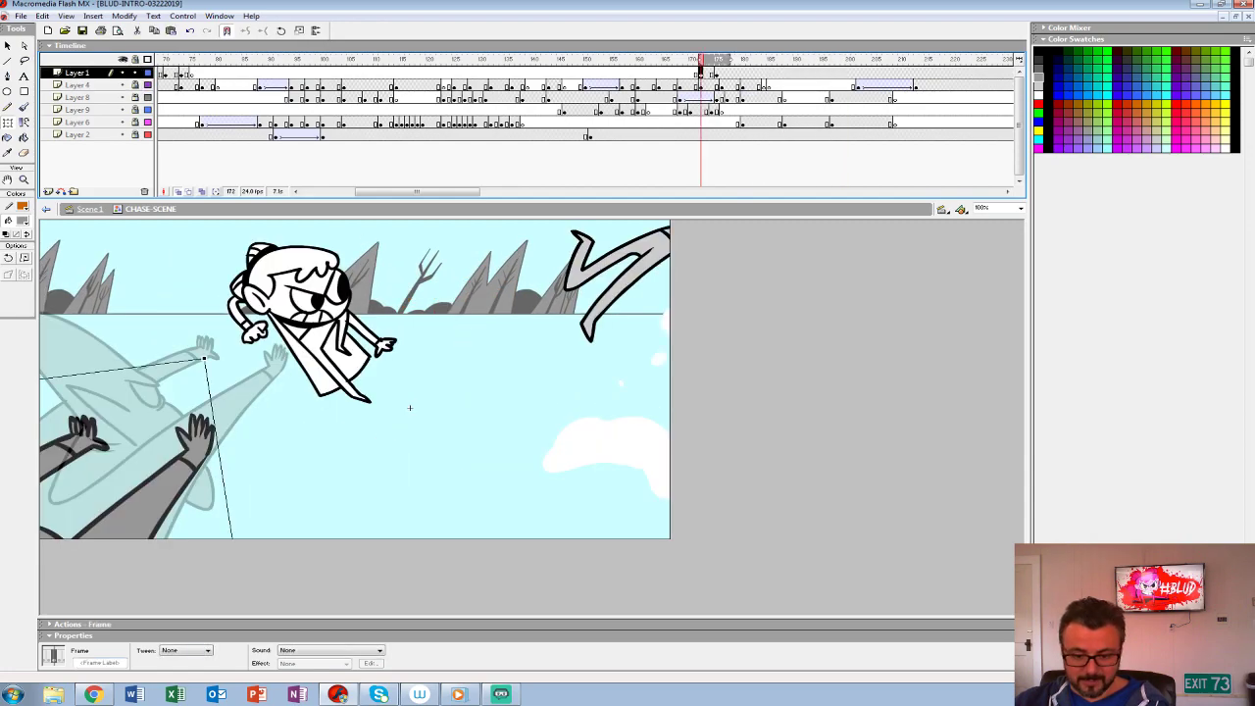
key("Return")
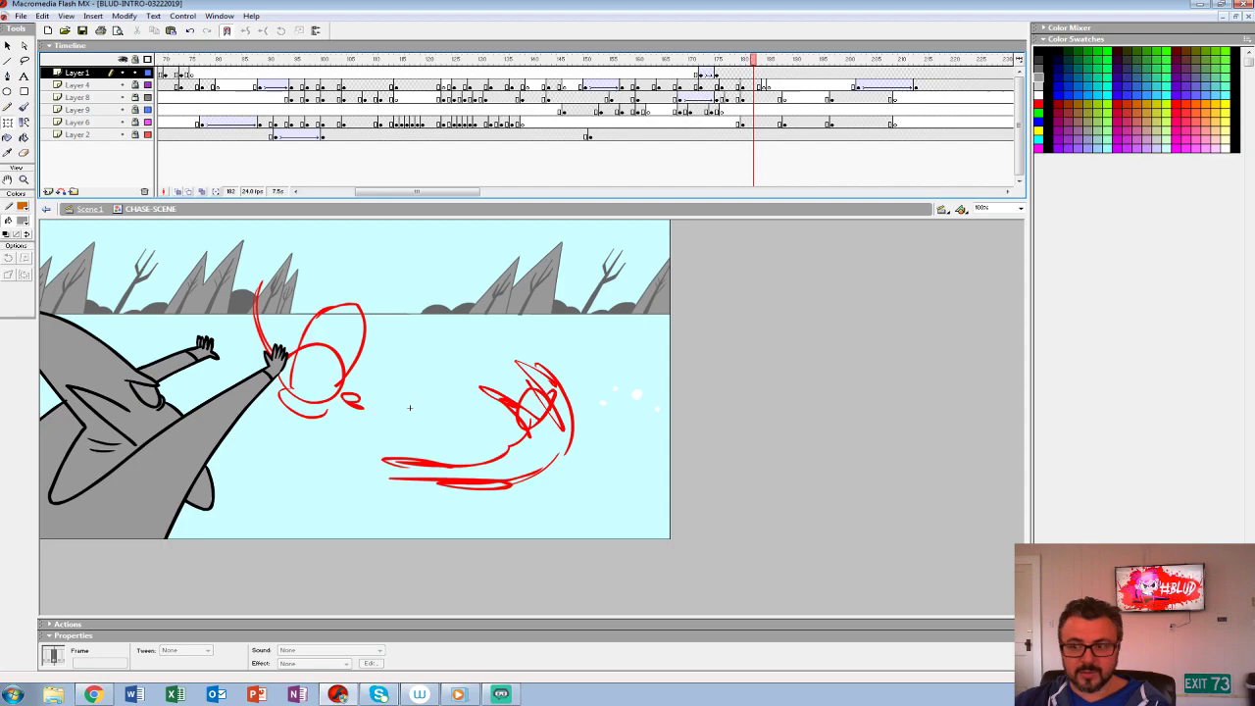
left_click(625, 86)
key("Return")
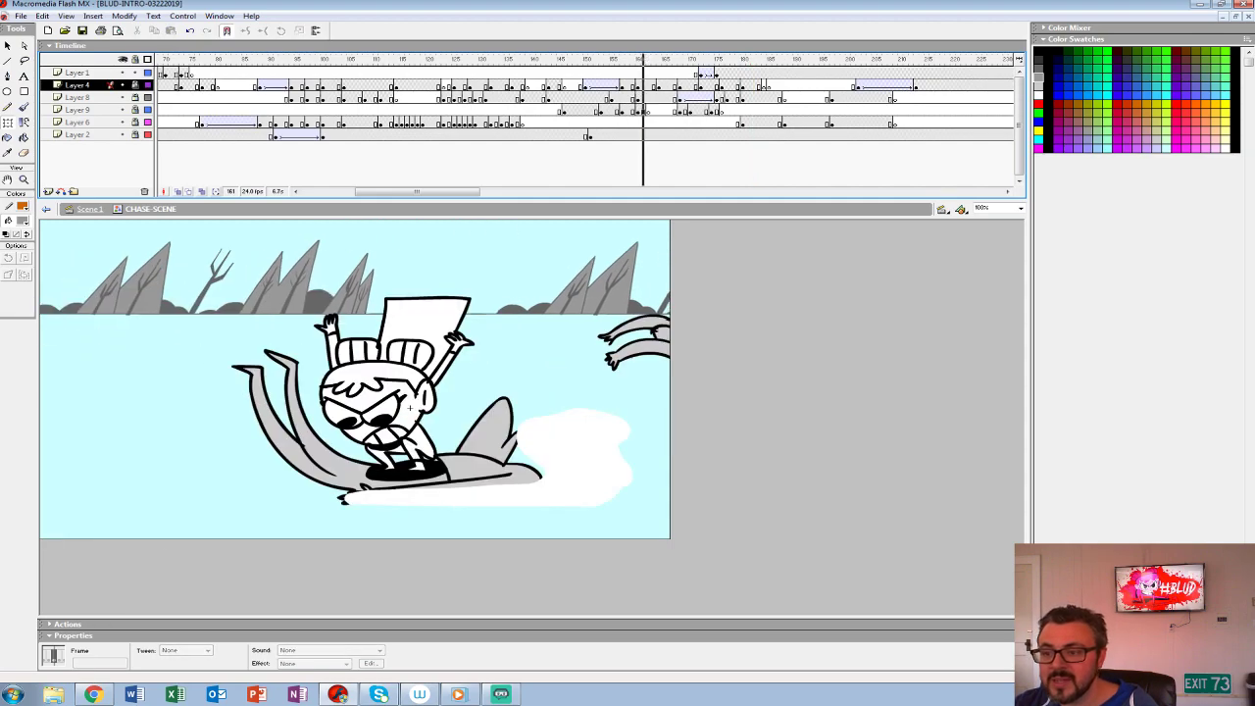
key("Return")
- Shift the reaching creature's tween on Layer 1 one frame later and play it back
left_click(717, 73)
left_click(701, 73)
key("period")
key("comma")
left_click(701, 74)
mouse_move(713, 72)
left_mouse_down()
mouse_move(664, 60)
mouse_move(727, 60)
mouse_move(723, 74)
mouse_move(696, 59)
mouse_move(733, 60)
left_mouse_up()
key("Return")
- End the reaching creature on Layer 1 with a blank keyframe at frame 177
left_click(727, 98)
left_click(717, 73)
left_click(727, 74)
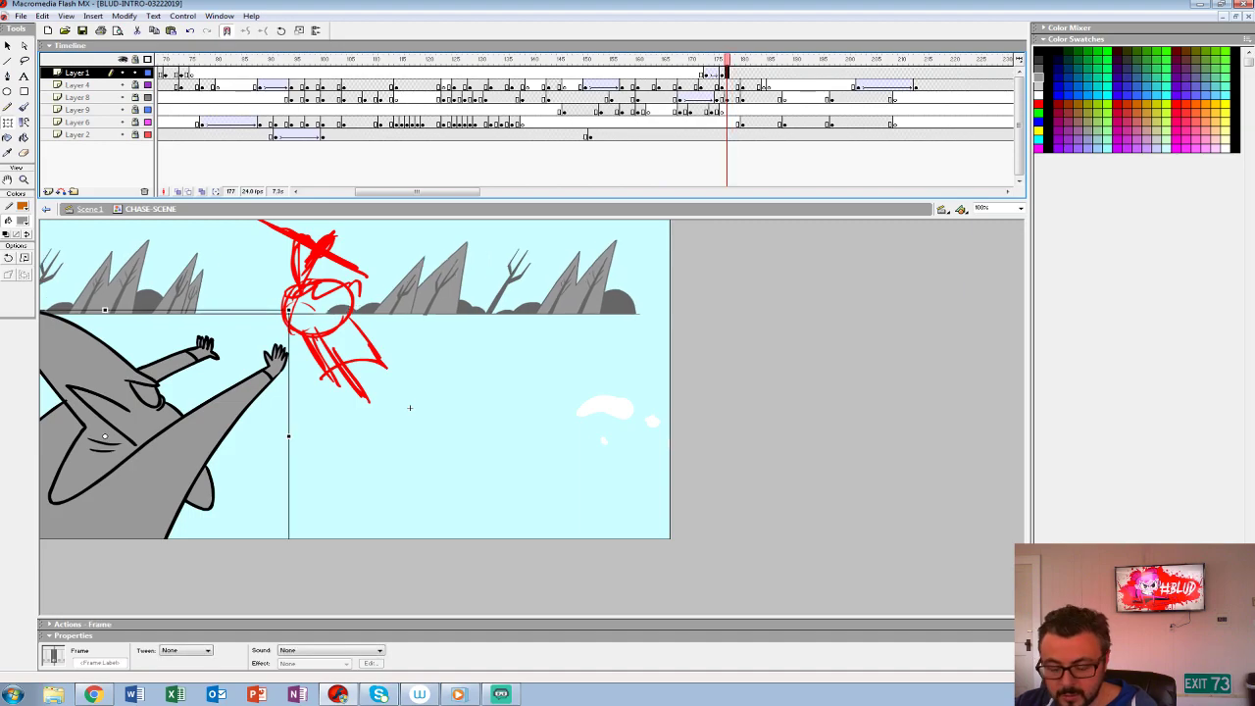
key("F7")
- Insert a blank keyframe at frame 178 on Layer 8, unlock the layer and onion-skin the girl's preceding pose at frame 177
left_click(732, 98)
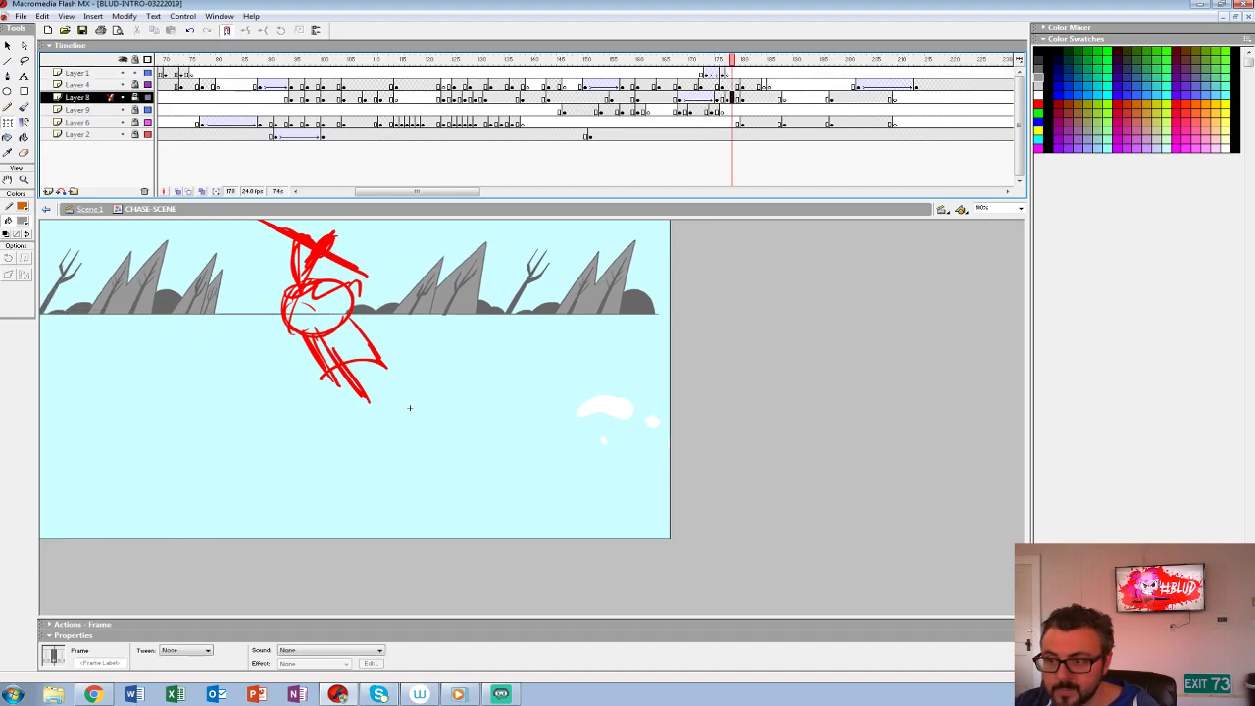
key("F7")
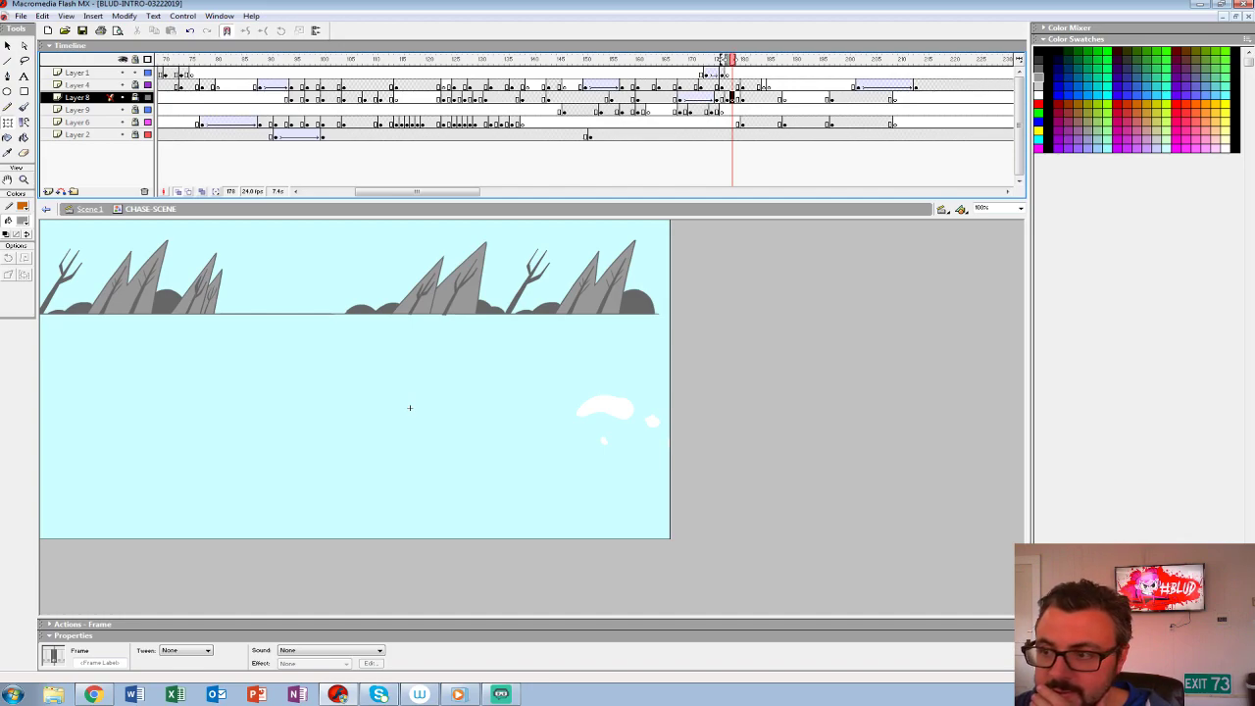
left_click_drag(726, 59, 722, 59)
left_click(135, 97)
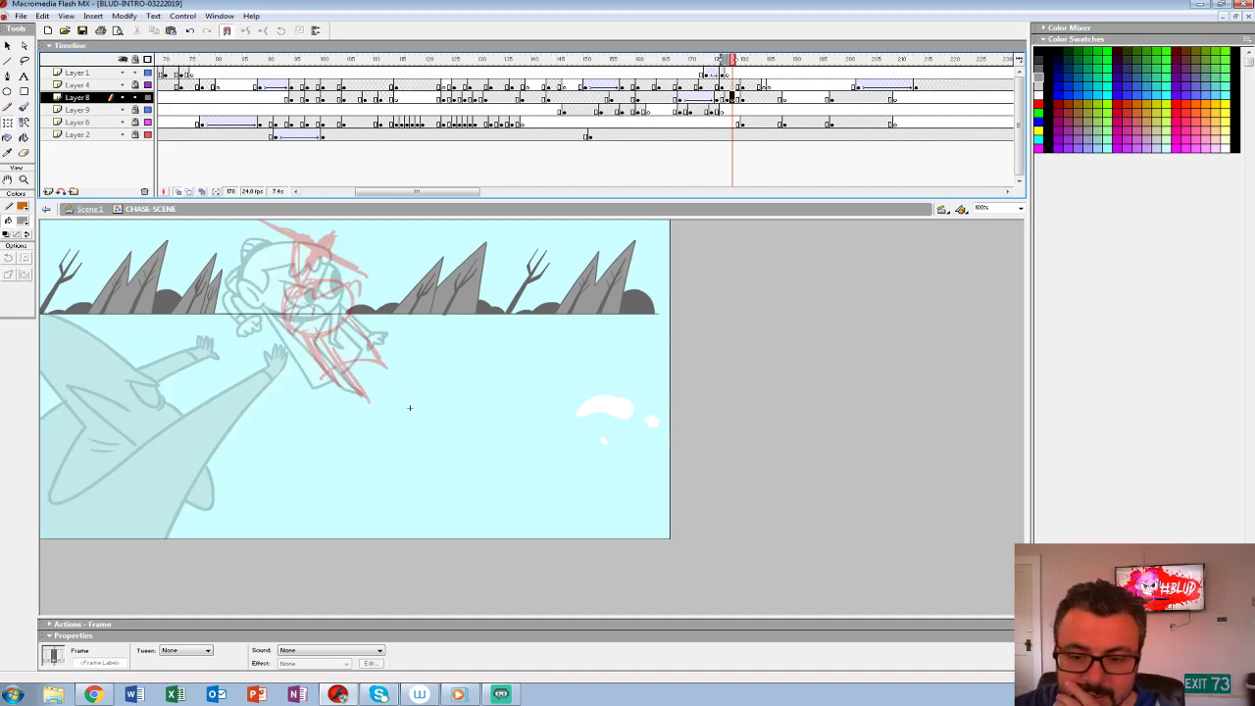
key("comma")
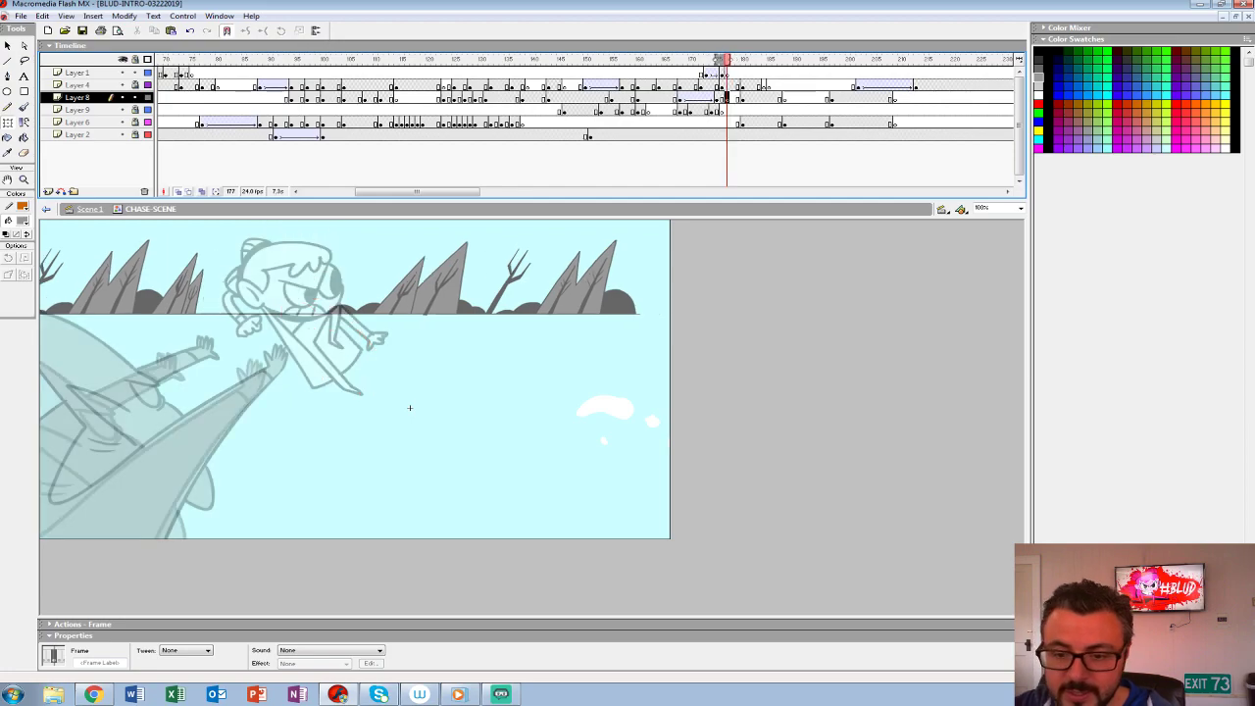
key("comma")
key("period")
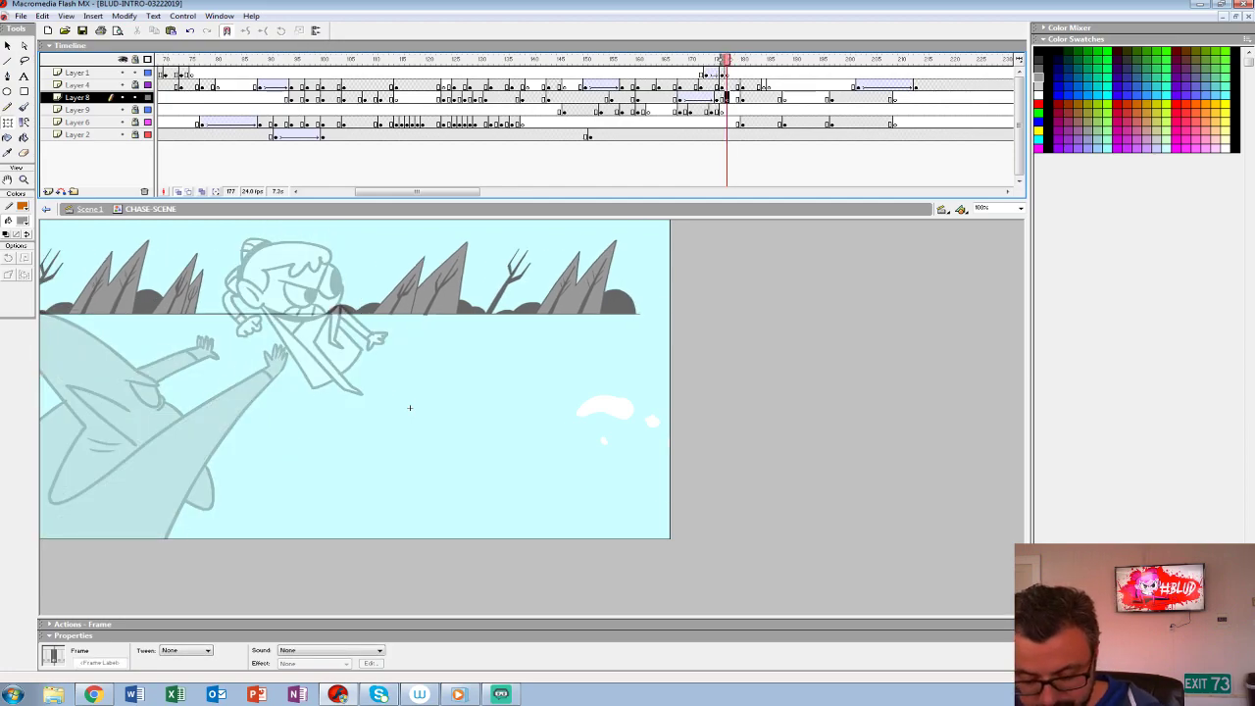
- Set the Brush tool's fill to red for roughing the next pose at frame 177
key("ctrl+2")
left_click_drag(591, 445, 541, 414)
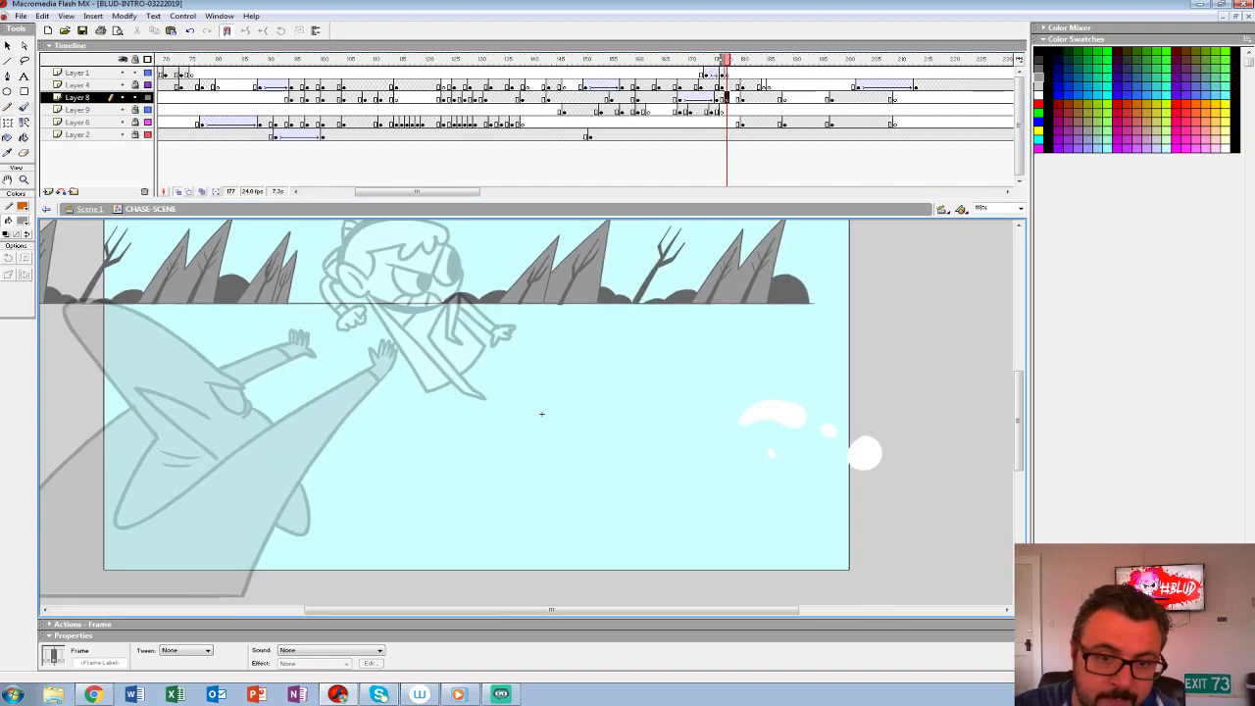
left_click(23, 107)
left_click(22, 220)
left_click(6, 283)
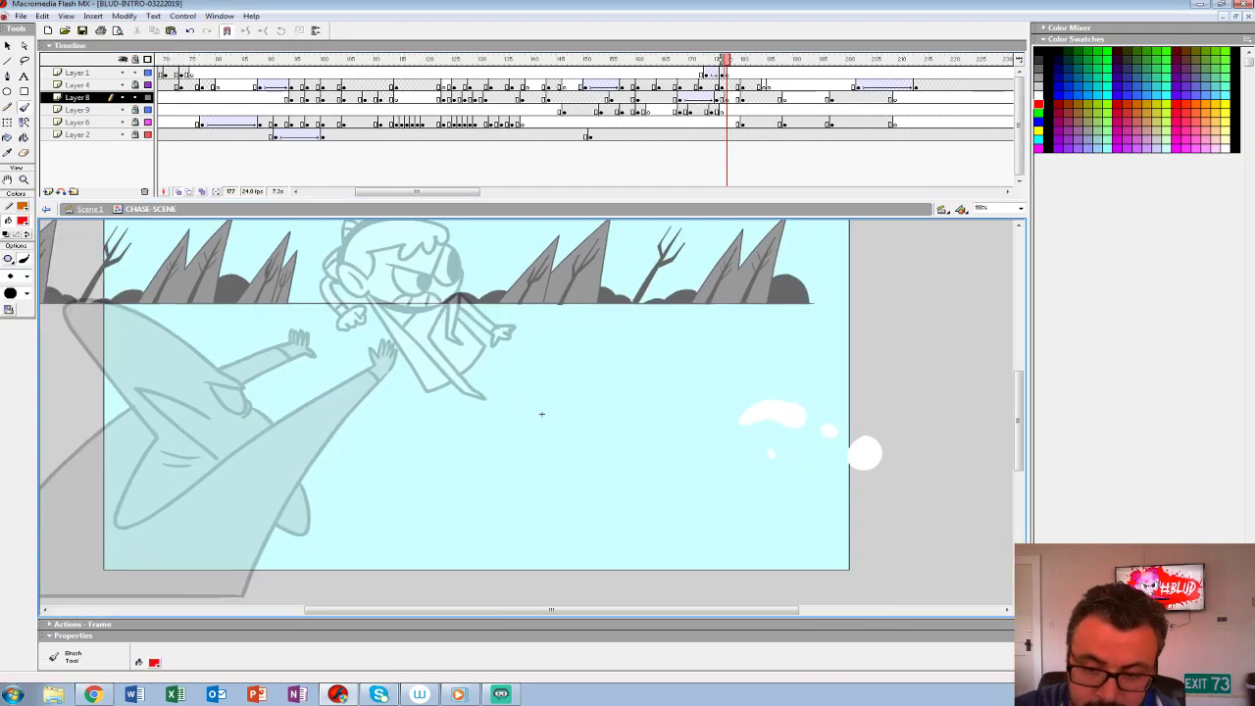
left_click_drag(541, 414, 576, 457)
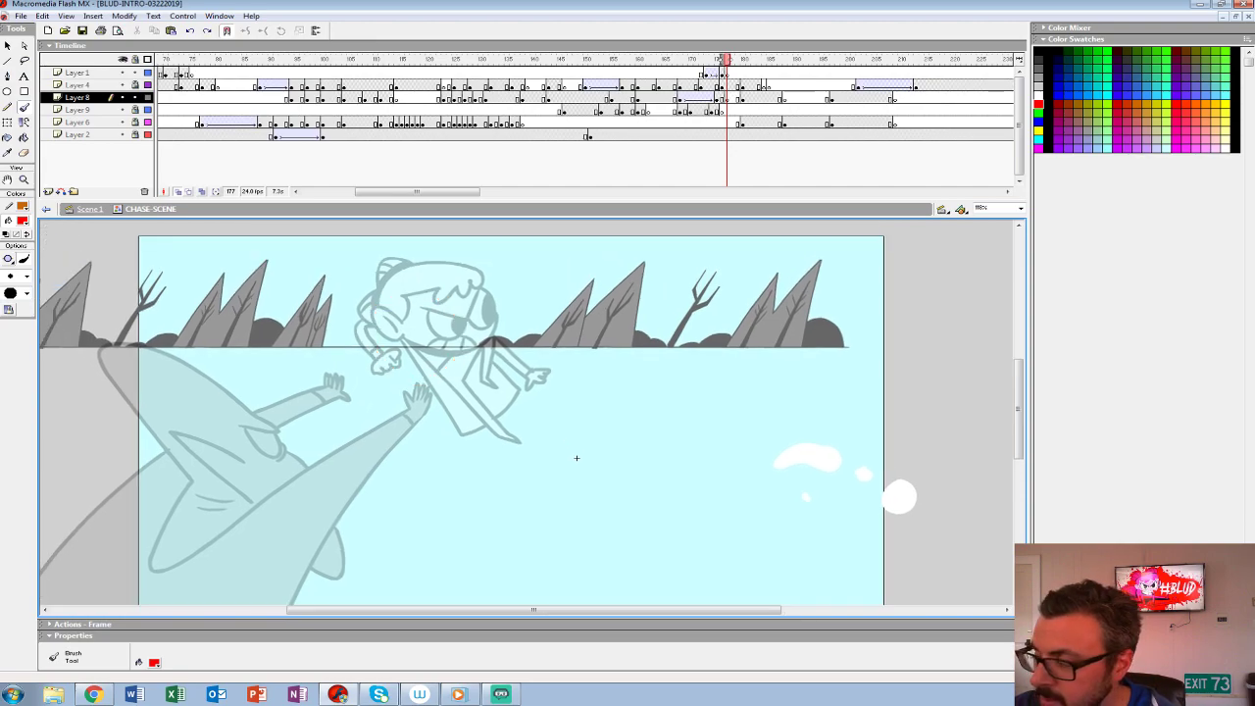
mouse_move(387, 330)
left_mouse_down()
mouse_move(477, 299)
mouse_move(387, 279)
mouse_move(451, 372)
mouse_move(385, 319)
left_mouse_up()
key("ctrl+z")
left_click_drag(416, 374, 466, 400)
key("ctrl+z")
mouse_move(402, 374)
left_mouse_down()
mouse_move(426, 438)
mouse_move(445, 445)
mouse_move(400, 395)
mouse_move(456, 440)
mouse_move(408, 404)
mouse_move(461, 437)
mouse_move(412, 390)
mouse_move(459, 422)
left_mouse_up()
key("ctrl+z")
- Rough out at frame 177 on Layer 8 a round head, torso and long limb sweeping down to the lower left
key("ctrl+z")
key("ctrl+z")
left_click_drag(490, 358, 351, 435)
mouse_move(416, 374)
left_mouse_down()
mouse_move(523, 374)
mouse_move(518, 410)
left_mouse_up()
mouse_move(516, 406)
left_mouse_down()
mouse_move(475, 415)
mouse_move(345, 497)
left_mouse_up()
key("space")
left_click_drag(345, 497, 420, 432)
key("ctrl+z")
key("ctrl+z")
mouse_move(594, 308)
left_mouse_down()
mouse_move(320, 382)
mouse_move(300, 404)
left_mouse_up()
mouse_move(581, 312)
left_mouse_down()
mouse_move(359, 351)
mouse_move(555, 351)
mouse_move(367, 484)
mouse_move(343, 554)
left_mouse_up()
left_click_drag(427, 383, 335, 512)
mouse_move(440, 349)
left_mouse_down()
mouse_move(400, 412)
mouse_move(203, 559)
left_mouse_up()
left_click_drag(355, 351, 181, 519)
left_click_drag(236, 452, 186, 516)
- Add the shoulder band, the bent limb reaching right with its rounded end, and the second long limb to the frame 177 rough
left_click_drag(426, 320, 498, 380)
left_click_drag(459, 336, 495, 378)
left_click_drag(530, 344, 527, 382)
mouse_move(546, 319)
left_mouse_down()
mouse_move(601, 345)
mouse_move(606, 376)
mouse_move(631, 371)
left_mouse_up()
left_click_drag(612, 382, 586, 390)
mouse_move(422, 436)
left_mouse_down()
mouse_move(337, 602)
mouse_move(340, 549)
left_mouse_up()
mouse_move(436, 420)
left_mouse_down()
mouse_move(245, 545)
mouse_move(232, 569)
left_mouse_up()
left_click_drag(214, 523, 236, 551)
left_click_drag(650, 434, 647, 451)
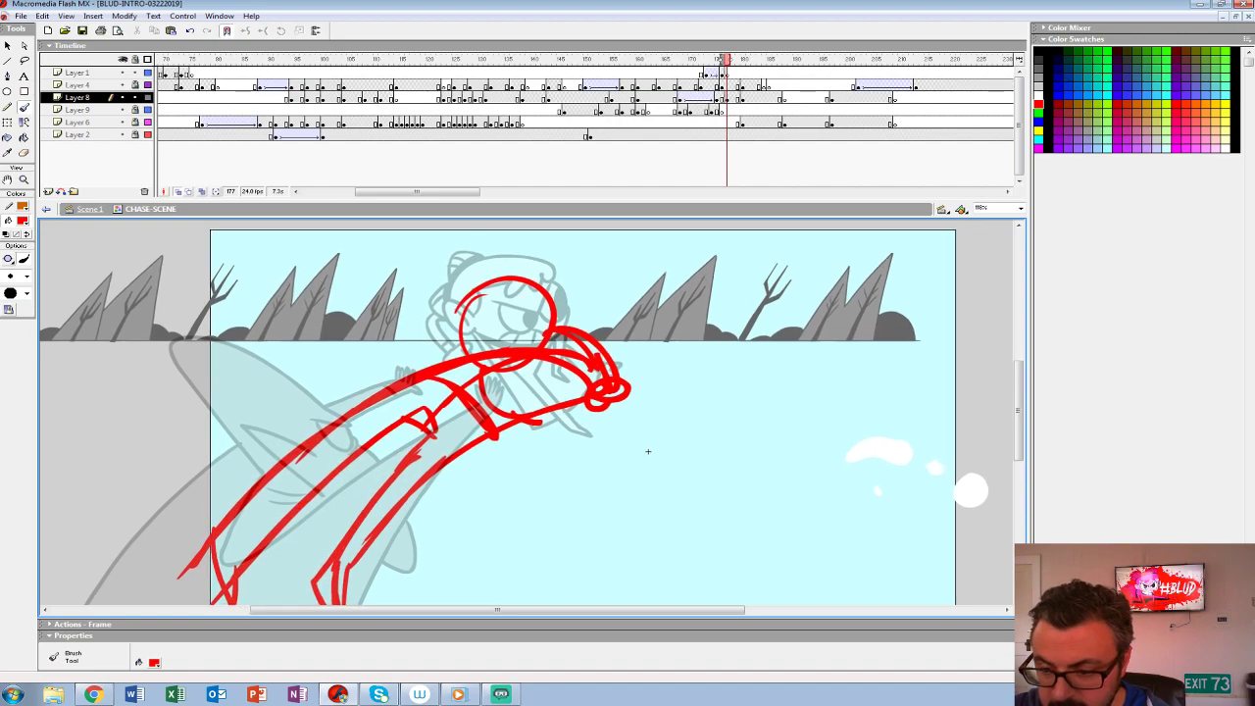
- Add face guide lines, the pointed limb extending right, and the ear and hair outline to the frame 177 rough
mouse_move(585, 406)
left_mouse_down()
mouse_move(682, 420)
mouse_move(691, 397)
mouse_move(610, 357)
left_mouse_up()
key("ctrl+z")
mouse_move(549, 308)
left_mouse_down()
mouse_move(473, 366)
mouse_move(539, 359)
left_mouse_up()
left_click_drag(466, 300, 528, 347)
left_click_drag(540, 293, 522, 341)
left_click_drag(647, 451, 658, 462)
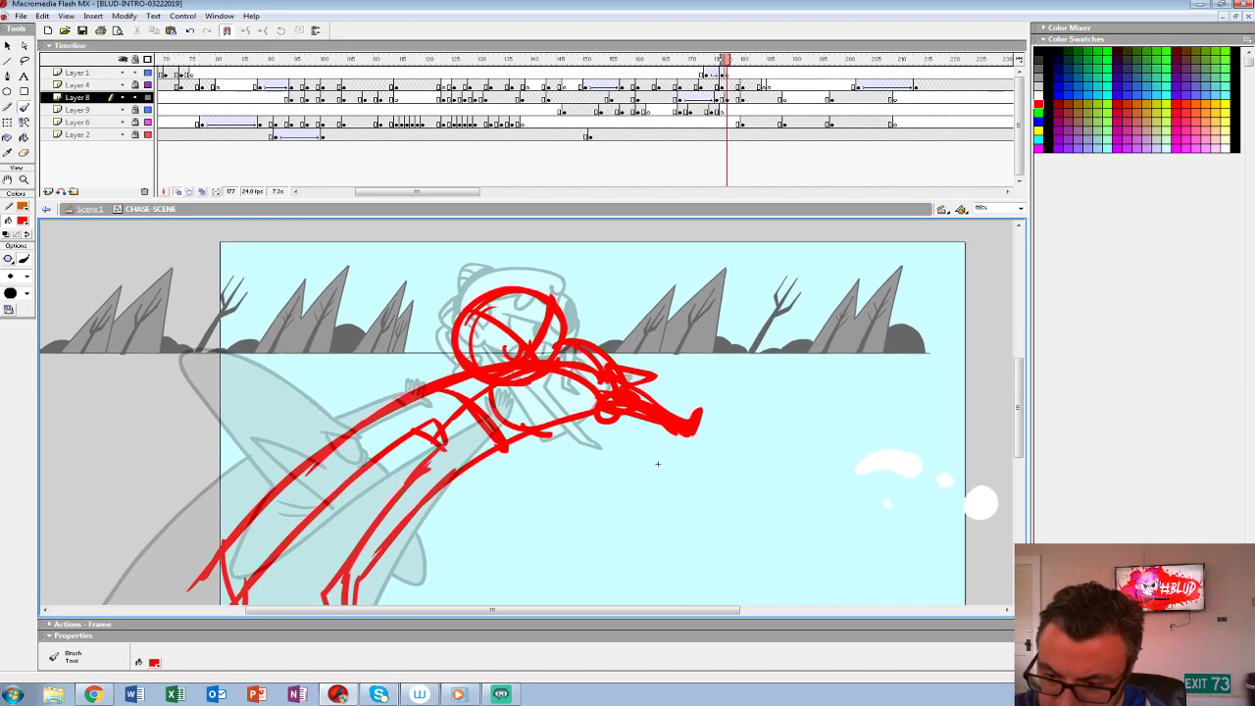
mouse_move(471, 301)
left_mouse_down()
mouse_move(537, 291)
mouse_move(451, 339)
mouse_move(417, 271)
mouse_move(520, 267)
left_mouse_up()
left_click_drag(658, 463, 629, 447)
- Insert extra frames across all layers from frame 178 so the new rough pose holds longer
mouse_move(727, 74)
left_mouse_down()
mouse_move(705, 74)
mouse_move(752, 74)
mouse_move(706, 85)
mouse_move(722, 86)
left_mouse_up()
left_click(726, 98)
left_click(748, 98)
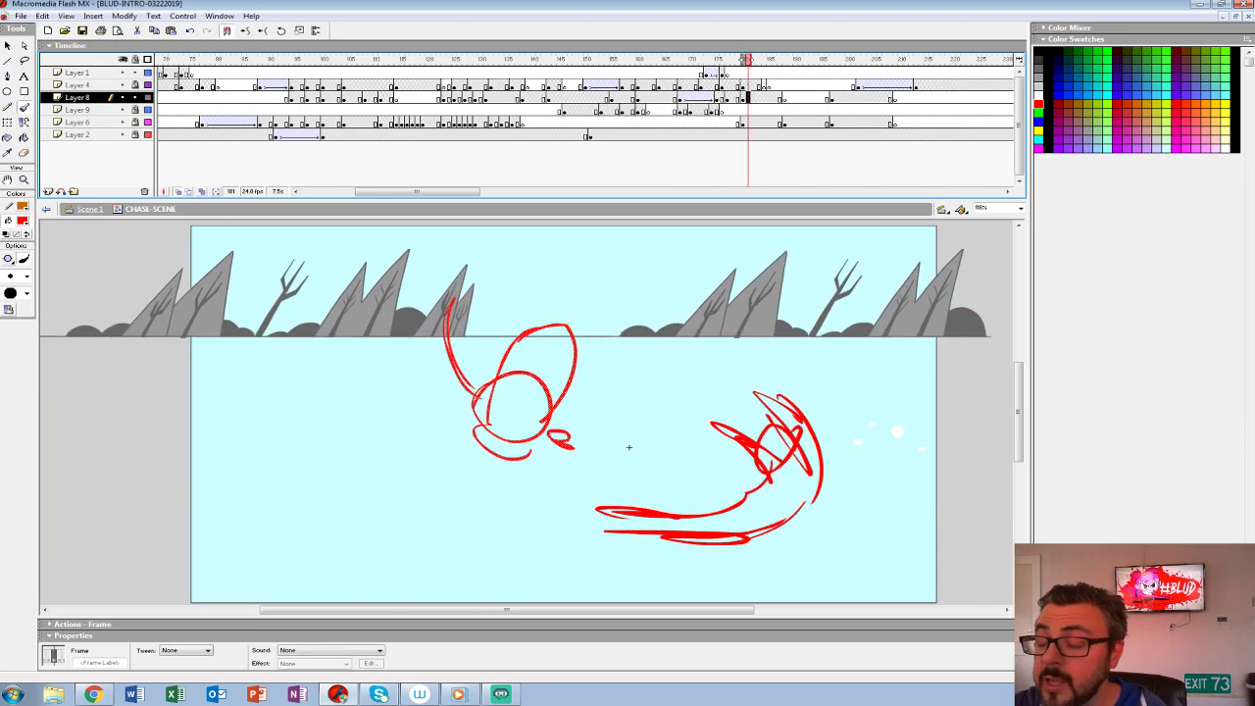
key("comma")
left_click_drag(732, 74, 732, 135)
key("F5")
key("F5")
key("F5")
key("F5")
key("F5")
key("F5")
key("F5")
key("F5")
key("F5")
key("F5")
key("F5")
key("F5")
key("F5")
key("F5")
key("F5")
- Replay the throw into the new rough pose and step through the frames around it to judge the timing
left_click(627, 74)
key("Return")
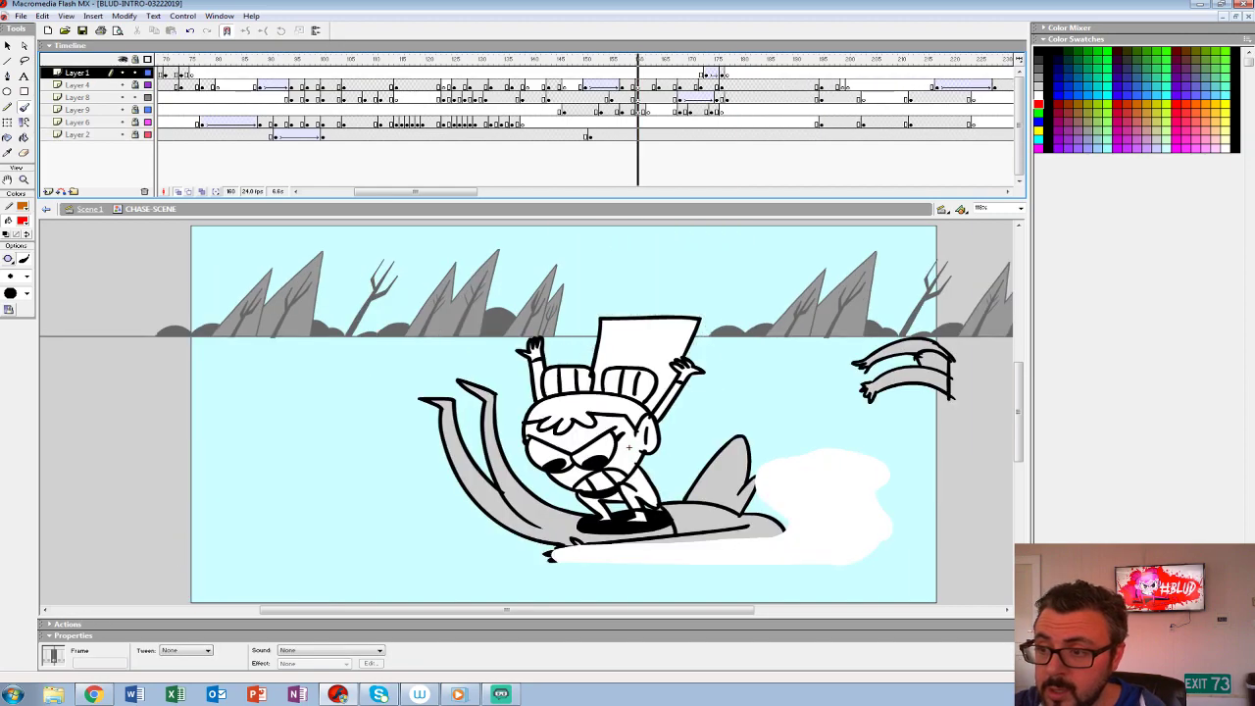
key("Return")
key("comma")
key("comma")
key("comma")
key("comma")
key("comma")
key("comma")
key("comma")
key("comma")
key("comma")
key("comma")
key("comma")
key("comma")
key("comma")
key("comma")
key("comma")
key("comma")
key("comma")
key("period")
key("period")
key("period")
key("period")
key("period")
key("period")
key("period")
key("period")
key("period")
key("period")
key("period")
key("period")
key("period")
key("period")
key("comma")
key("comma")
- Start a blank keyframe at frame 181 on Layer 8 and onion-skin the preceding rough for brushing
left_click_drag(743, 98, 748, 98)
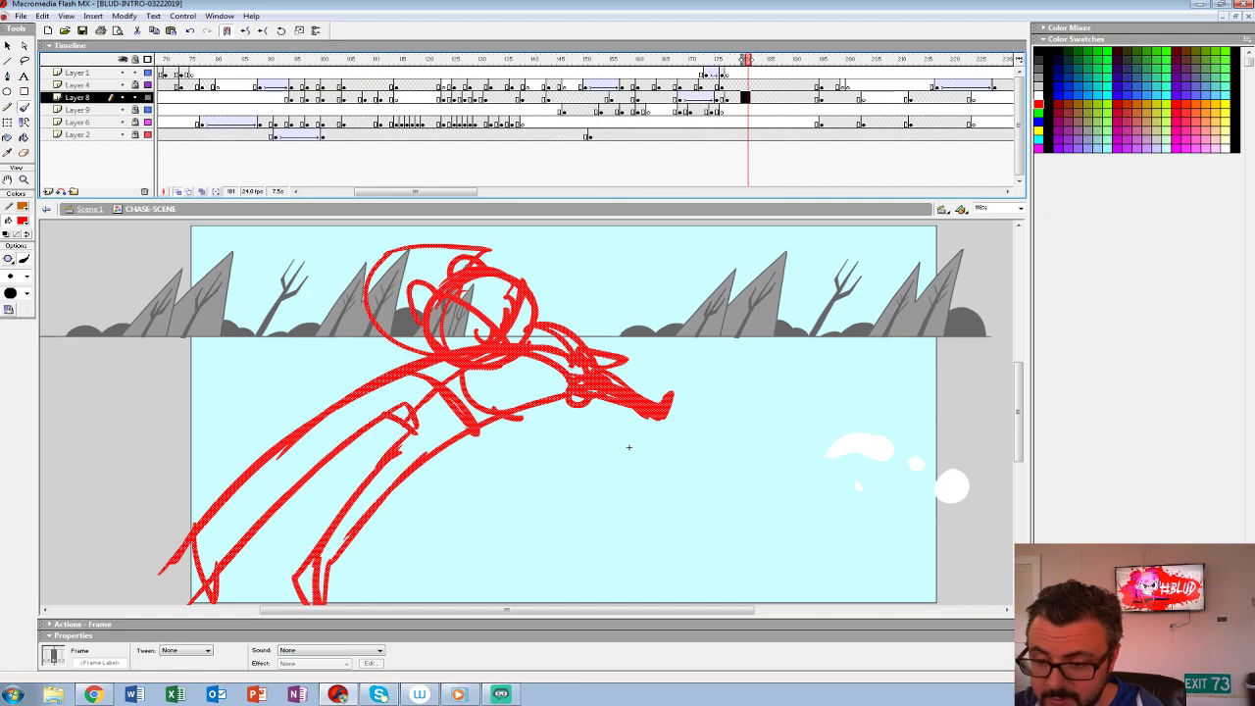
key("Delete")
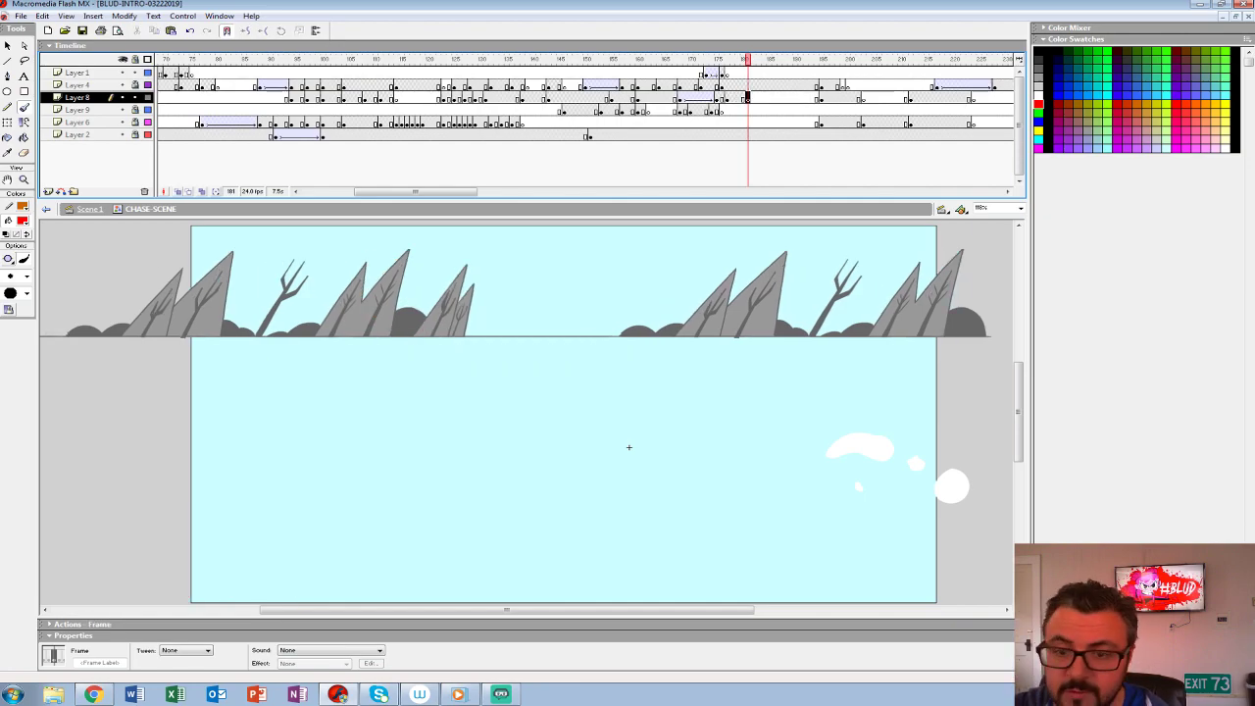
left_click(178, 191)
key("b")
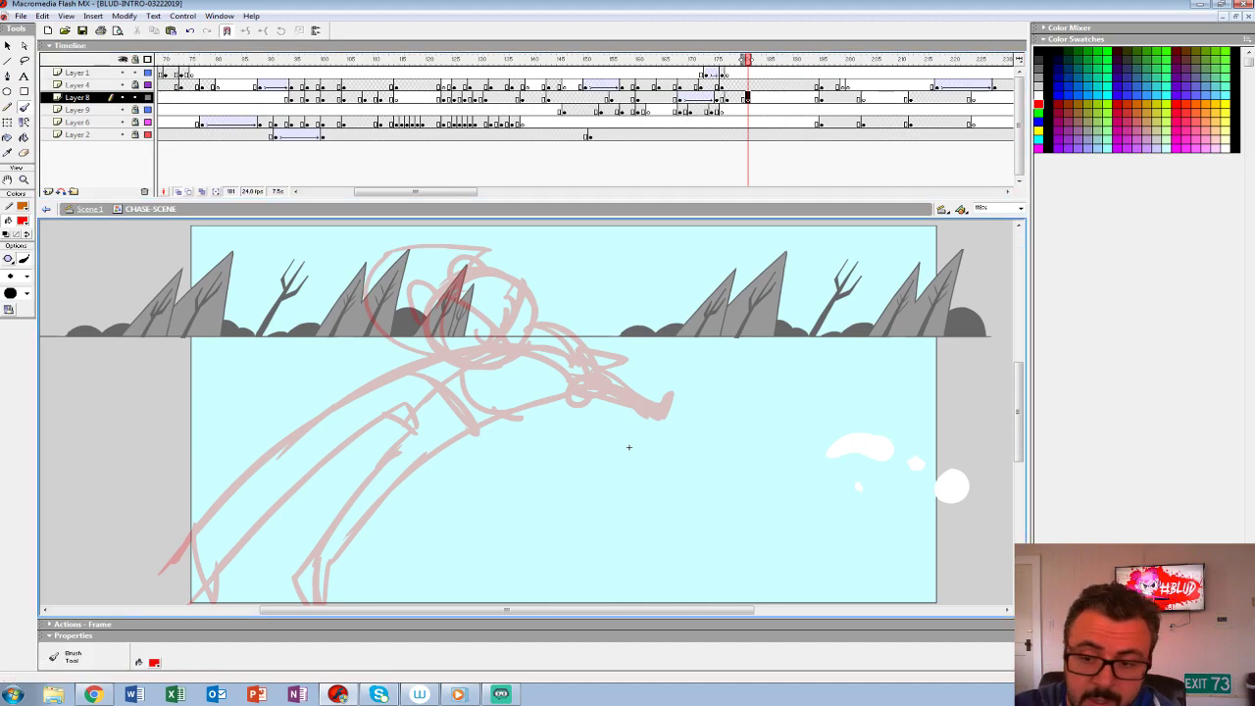
mouse_move(500, 323)
left_mouse_down()
mouse_move(554, 338)
mouse_move(431, 371)
left_mouse_up()
left_click_drag(616, 274, 610, 366)
key("ctrl+z")
key("ctrl+z")
mouse_move(436, 266)
left_mouse_down()
mouse_move(386, 392)
mouse_move(546, 423)
left_mouse_up()
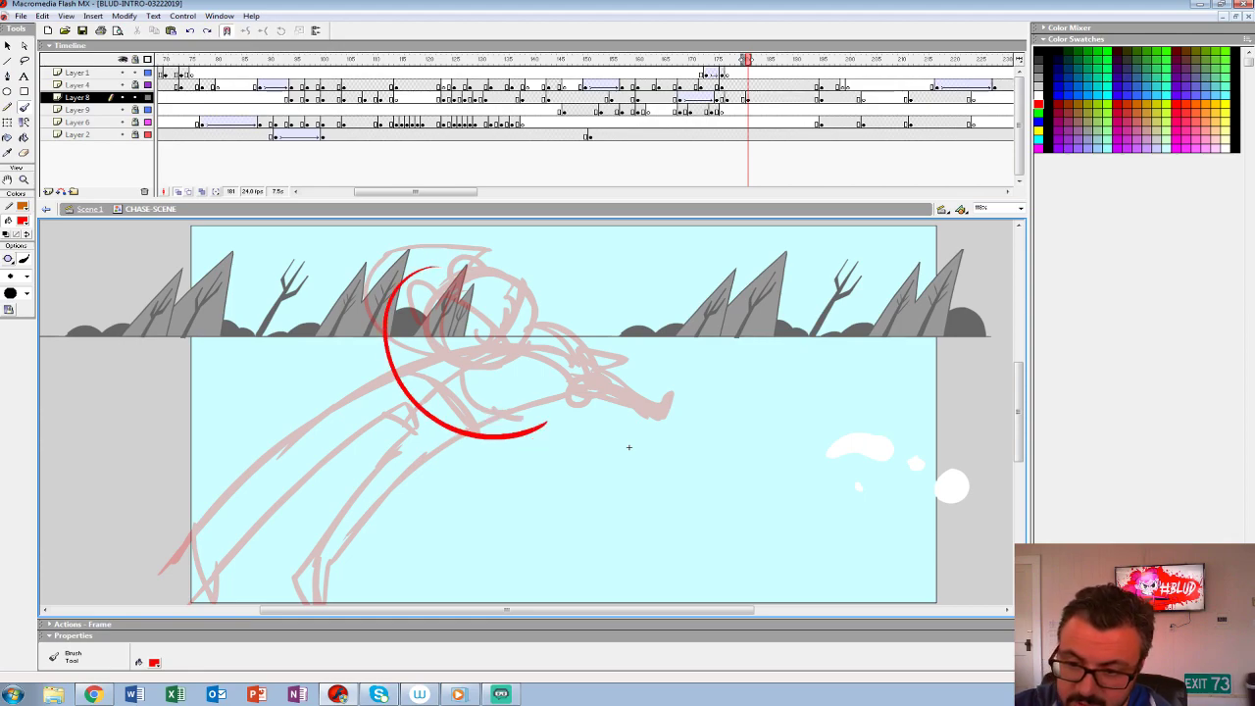
mouse_move(315, 479)
left_mouse_down()
mouse_move(363, 485)
mouse_move(731, 434)
left_mouse_up()
key("ctrl+z")
- Rough out the follow-up tumbling pose on Layer 8 with a round head, arched body and a limb stretching to the upper right
key("ctrl+z")
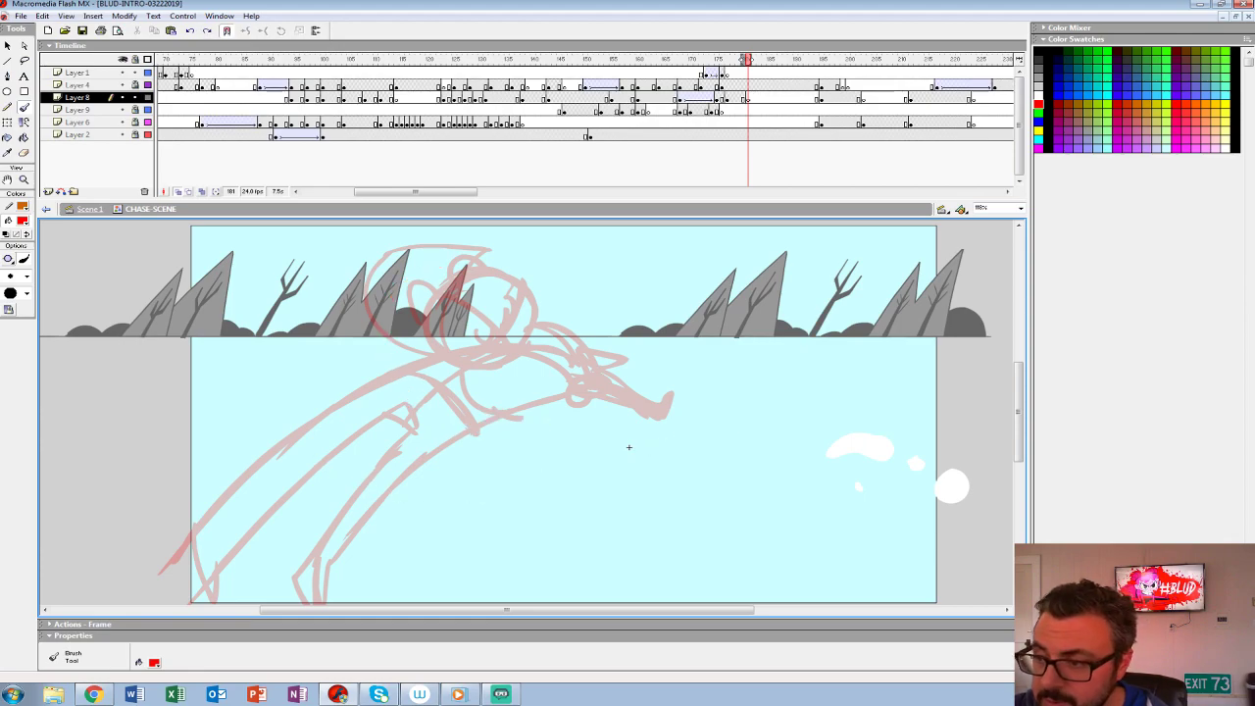
left_click_drag(630, 447, 631, 455)
mouse_move(486, 335)
left_mouse_down()
mouse_move(540, 309)
mouse_move(559, 394)
mouse_move(585, 327)
left_mouse_up()
mouse_move(475, 323)
left_mouse_down()
mouse_move(553, 265)
mouse_move(474, 322)
mouse_move(459, 300)
mouse_move(531, 264)
mouse_move(473, 315)
left_mouse_up()
key("ctrl+z")
left_click_drag(503, 274, 636, 305)
key("ctrl+z")
left_click_drag(532, 261, 642, 334)
left_click_drag(575, 271, 448, 271)
mouse_move(572, 285)
left_mouse_down()
mouse_move(549, 257)
mouse_move(603, 423)
mouse_move(480, 487)
mouse_move(595, 373)
mouse_move(471, 462)
mouse_move(507, 271)
mouse_move(676, 301)
left_mouse_up()
left_click_drag(519, 270, 700, 323)
- Complete the tumbling rough with its remaining limb lines and the large rounded hair shape left of the head
left_click_drag(480, 284, 592, 345)
left_click_drag(492, 409, 428, 390)
left_click_drag(395, 372, 451, 323)
mouse_move(396, 369)
left_mouse_down()
mouse_move(439, 414)
mouse_move(581, 381)
left_mouse_up()
left_click_drag(450, 324, 553, 369)
- Play back the throw through both new rough poses to check the motion
left_click(686, 74)
key("Return")
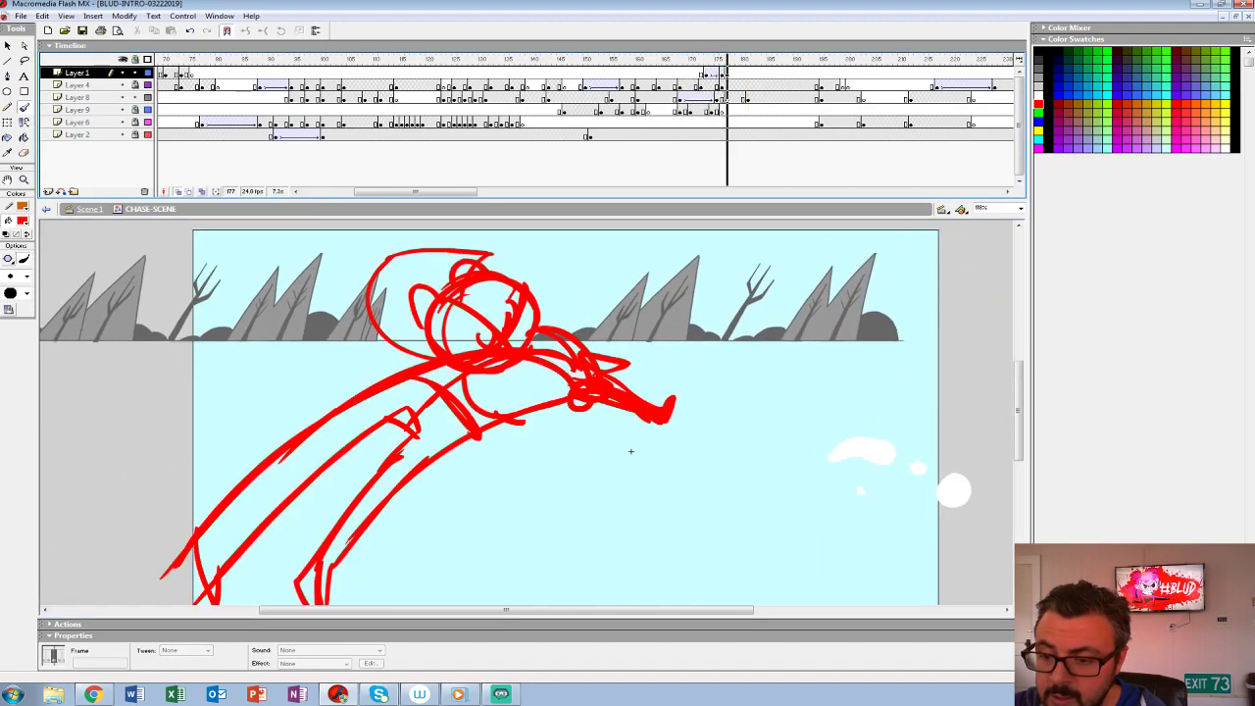
left_click(685, 85)
key("Return")
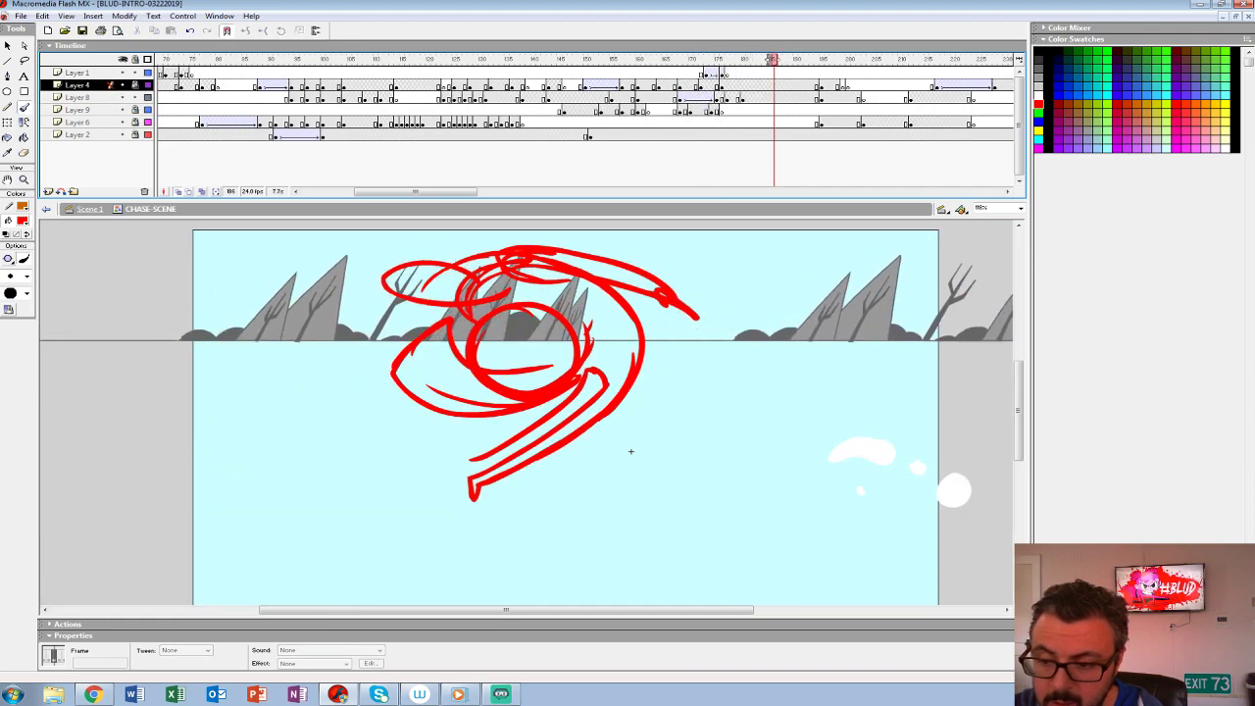
- Insert a blank keyframe at frame 183 on Layer 8 and rough in an oval head with limbs pointing down to the right
left_click(758, 98)
key("F7")
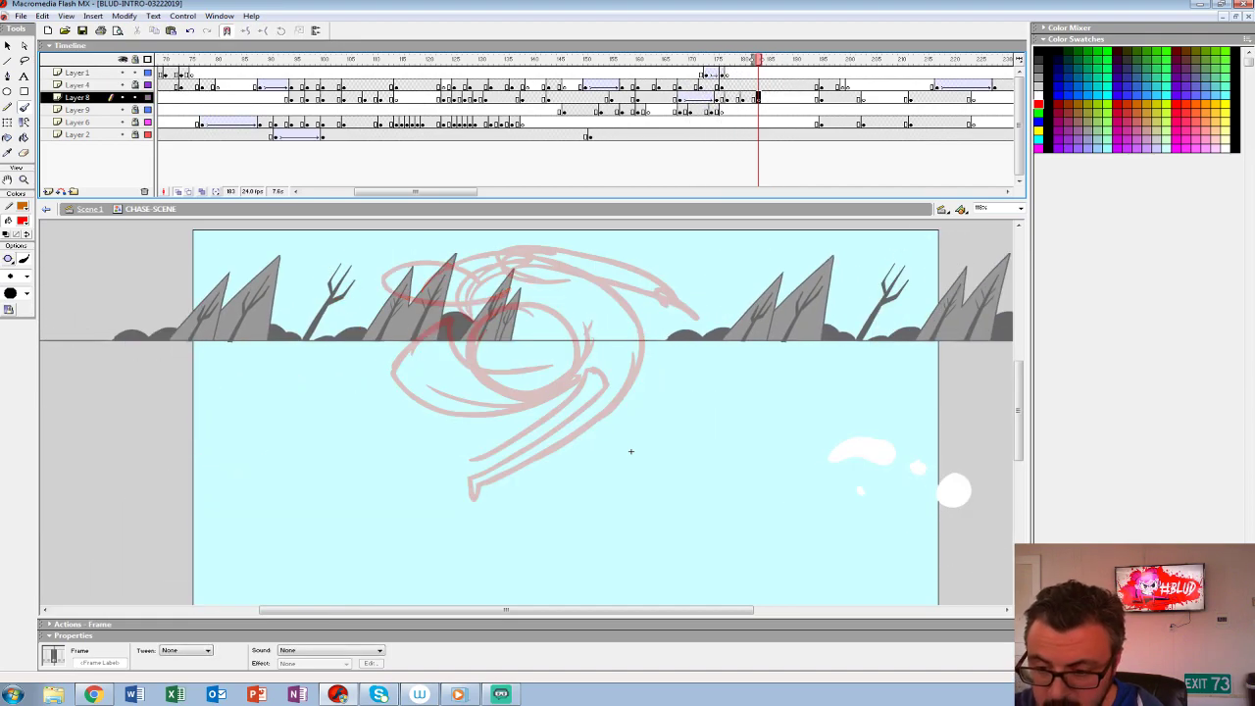
left_click_drag(461, 373, 488, 386)
key("ctrl+z")
mouse_move(498, 298)
left_mouse_down()
mouse_move(453, 343)
mouse_move(485, 381)
mouse_move(605, 408)
left_mouse_up()
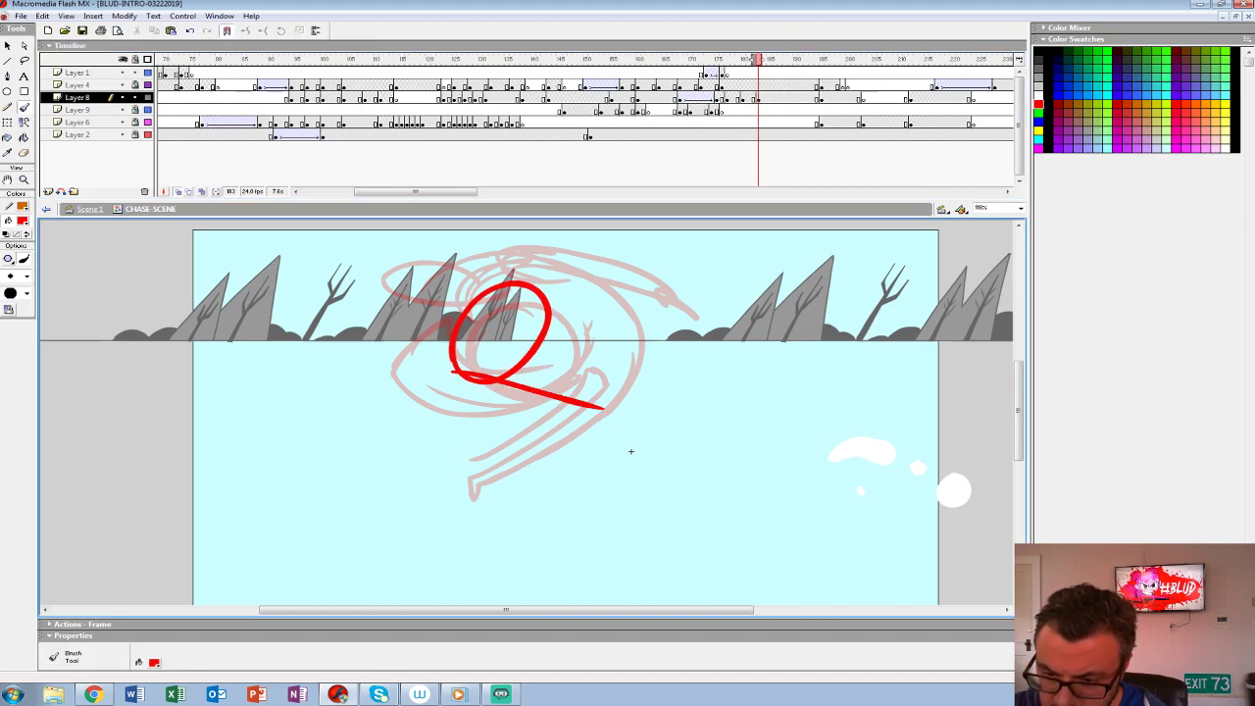
key("ctrl+z")
left_click_drag(453, 365, 553, 424)
left_click_drag(515, 353, 576, 395)
mouse_move(534, 284)
left_mouse_down()
mouse_move(452, 362)
mouse_move(461, 422)
left_mouse_up()
mouse_move(435, 332)
left_mouse_down()
mouse_move(427, 351)
mouse_move(504, 435)
left_mouse_up()
key("ctrl+z")
left_click_drag(432, 341, 490, 444)
left_click_drag(473, 384, 527, 441)
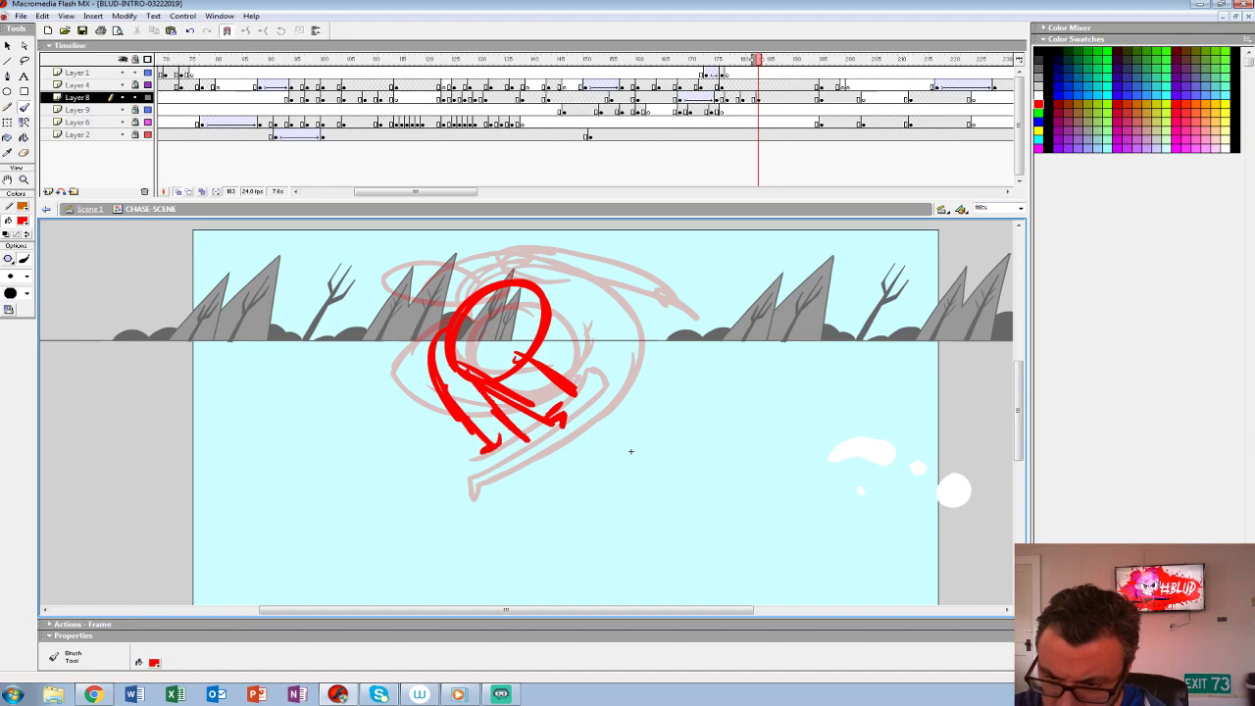
key("ctrl+z")
key("ctrl+z")
key("ctrl+z")
left_click_drag(449, 319, 392, 419)
key("ctrl+z")
- Add the rounded hair shape left of the head and the lower body and limbs to the frame 183 rough
mouse_move(375, 317)
left_mouse_down()
mouse_move(462, 376)
mouse_move(412, 273)
left_mouse_up()
mouse_move(394, 274)
left_mouse_down()
mouse_move(457, 281)
mouse_move(436, 361)
left_mouse_up()
mouse_move(431, 370)
left_mouse_down()
mouse_move(447, 406)
mouse_move(502, 449)
mouse_move(525, 446)
left_mouse_up()
mouse_move(459, 381)
left_mouse_down()
mouse_move(503, 445)
mouse_move(511, 433)
left_mouse_up()
mouse_move(482, 416)
left_mouse_down()
mouse_move(438, 427)
mouse_move(419, 393)
left_mouse_up()
left_click_drag(419, 393, 412, 426)
left_click_drag(412, 425, 438, 395)
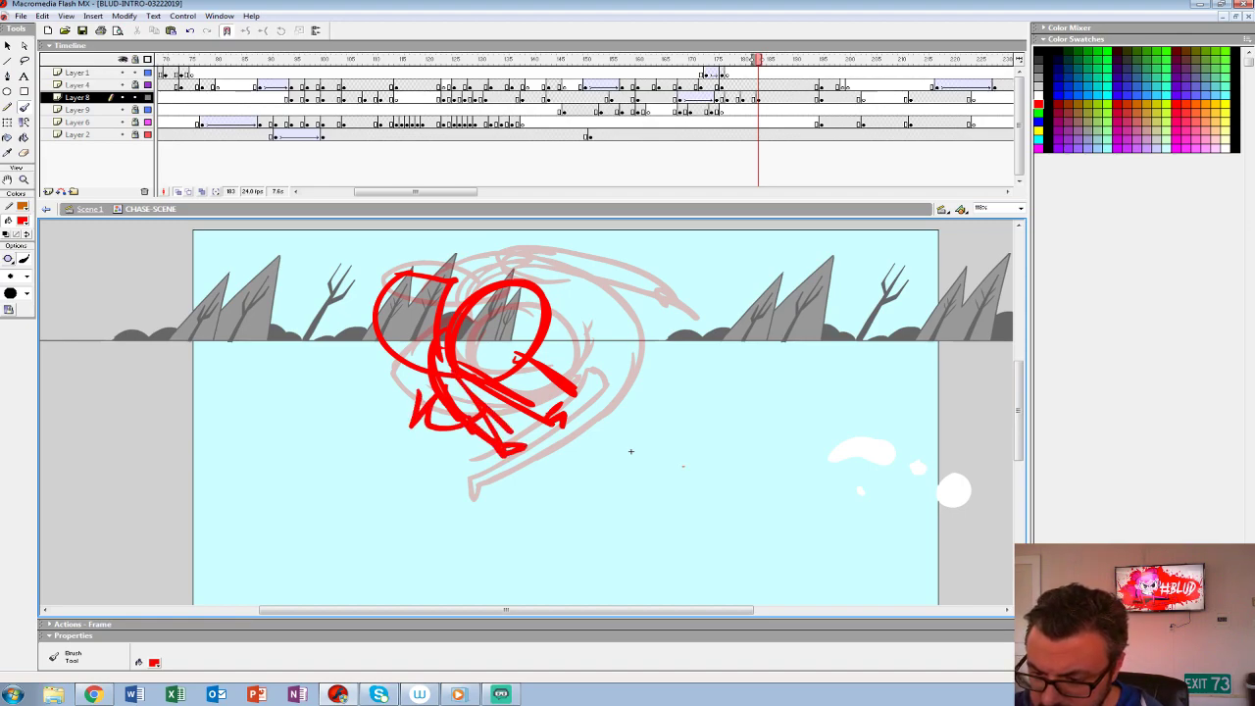
- Rough in a small figure with a round head and long curved body stretching across the lower right of the frame 183 drawing
left_click_drag(687, 475, 765, 466)
key("ctrl+z")
mouse_move(579, 469)
left_mouse_down()
mouse_move(792, 437)
mouse_move(718, 505)
left_mouse_up()
mouse_move(794, 431)
left_mouse_down()
mouse_move(673, 503)
mouse_move(790, 427)
mouse_move(720, 428)
mouse_move(675, 465)
left_mouse_up()
mouse_move(713, 476)
left_mouse_down()
mouse_move(598, 480)
mouse_move(612, 466)
mouse_move(704, 461)
left_mouse_up()
mouse_move(529, 443)
left_mouse_down()
mouse_move(720, 456)
mouse_move(754, 446)
left_mouse_up()
left_click_drag(451, 471, 612, 508)
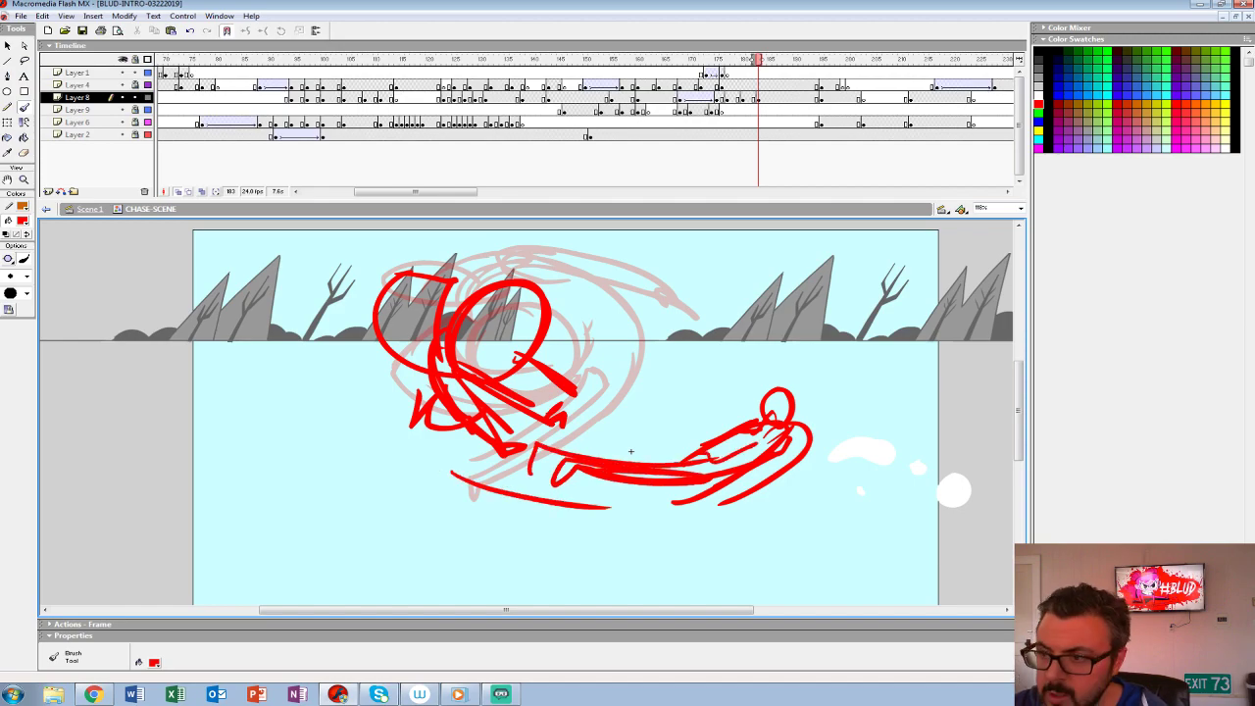
key("Return")
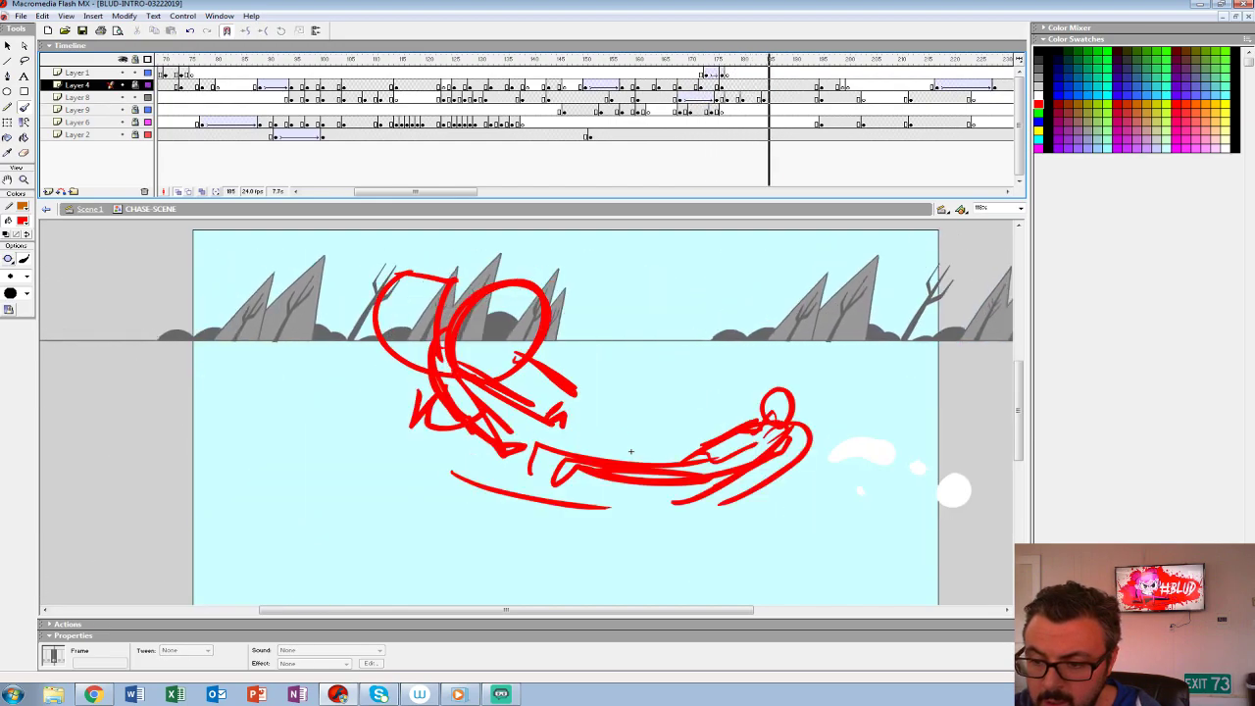
- Lasso the large-haired rough figure on Layer 8, scale it to 90% twice, and nudge it slightly left
left_click(769, 98)
left_click(24, 60)
left_click_drag(468, 472, 292, 368)
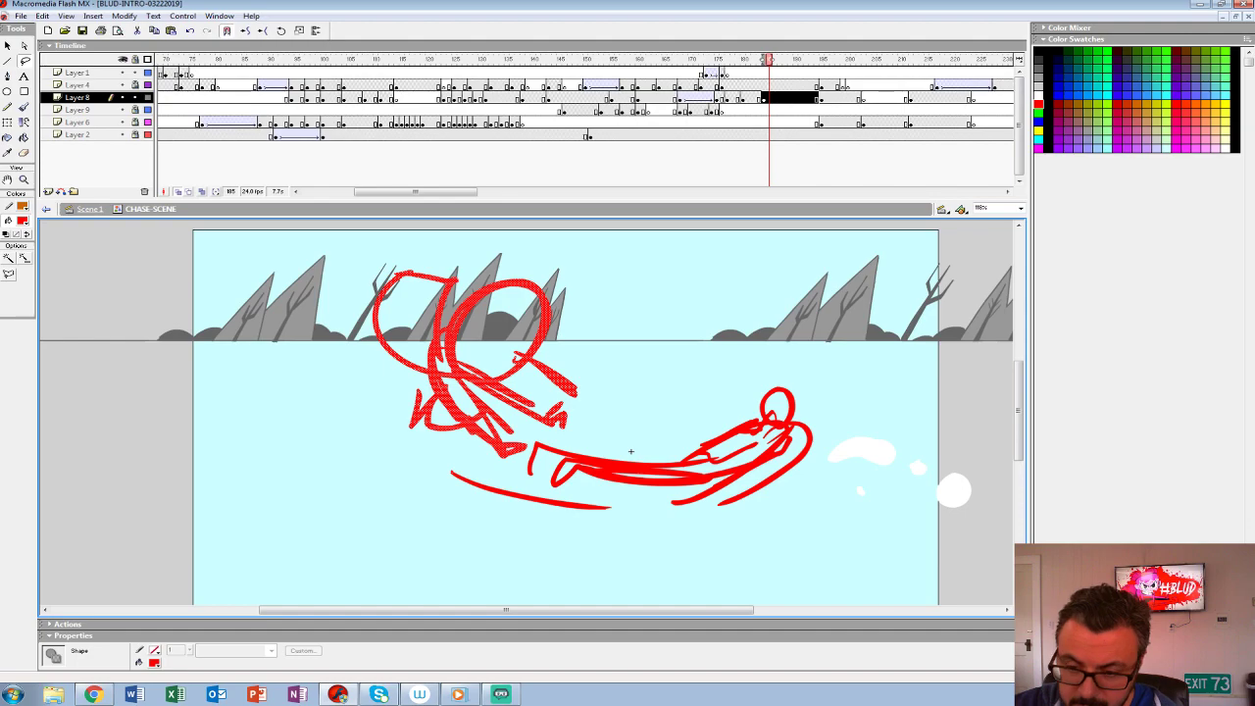
key("ctrl+alt+s")
type("90")
key("Return")
key("ctrl+alt+s")
key("Return")
key("shift+Up")
key("shift+Left")
key("shift+Left")
key("shift+Down")
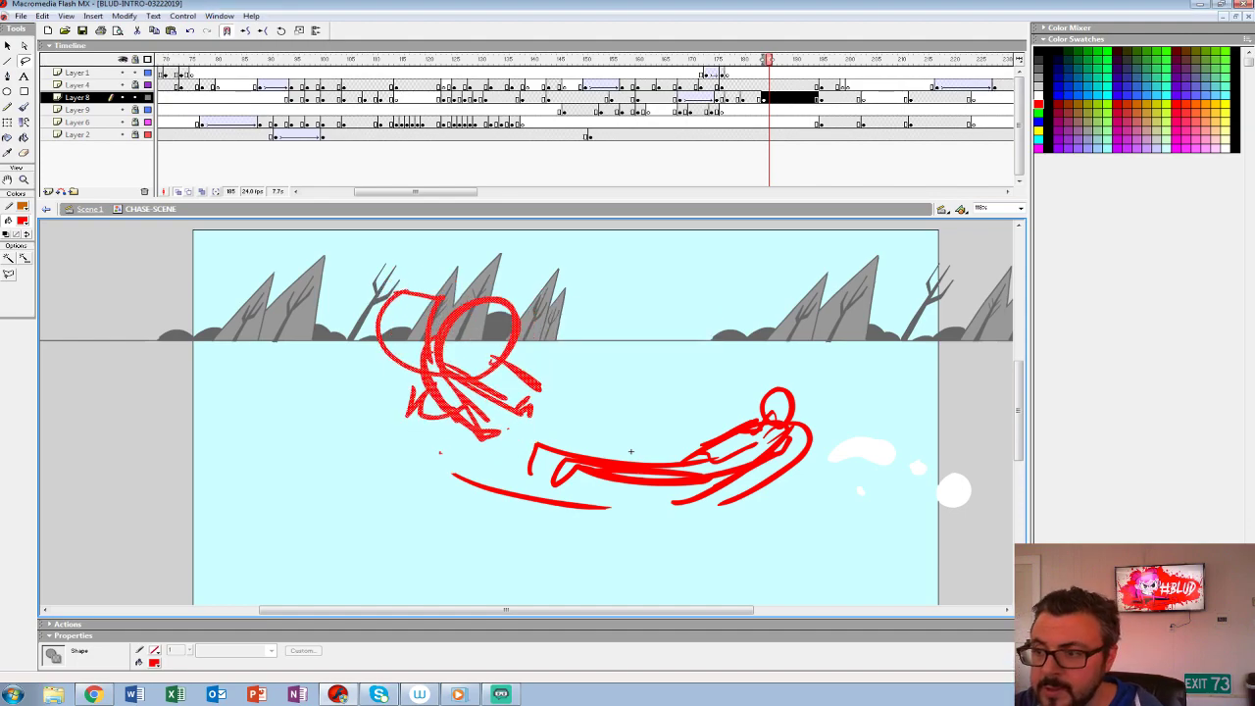
- Step through the frames around the scaled pose to check the rough figures' placement
key("comma")
key("comma")
key("comma")
key("Up")
key("period")
key("period")
key("period")
key("period")
key("period")
key("Down")
key("comma")
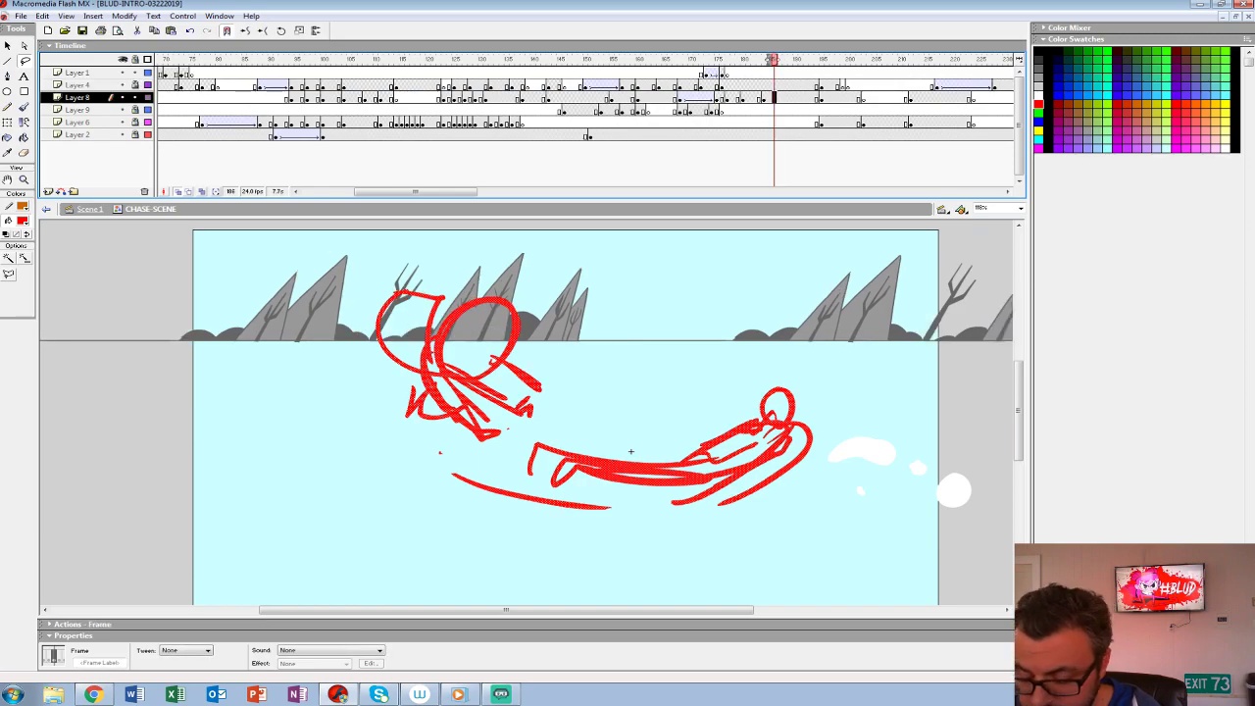
- Insert a blank keyframe at frame 186 on Layer 8, rough in a curled figure with its feet pointing up, and play it back
key("F7")
key("b")
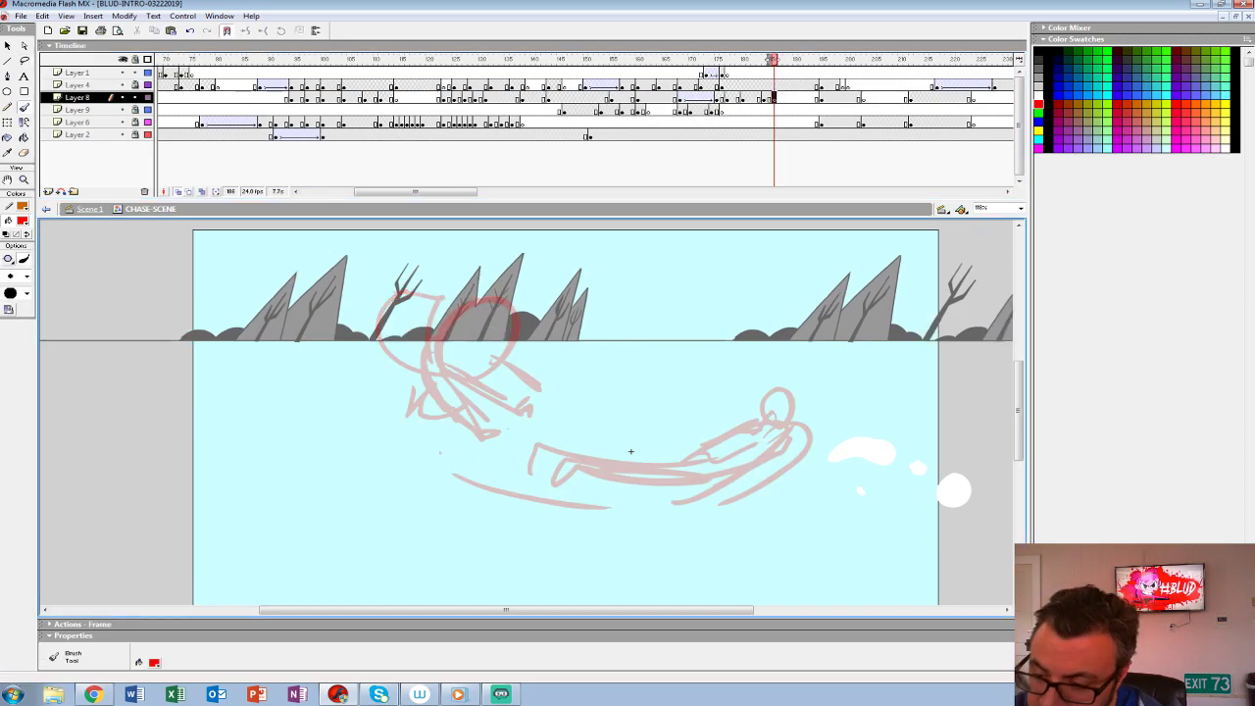
left_click_drag(753, 463, 724, 357)
key("ctrl+z")
mouse_move(742, 458)
left_mouse_down()
mouse_move(741, 382)
mouse_move(660, 412)
mouse_move(719, 458)
left_mouse_up()
mouse_move(698, 451)
left_mouse_down()
mouse_move(668, 436)
mouse_move(703, 370)
mouse_move(692, 385)
mouse_move(742, 470)
mouse_move(810, 455)
mouse_move(825, 436)
mouse_move(755, 457)
mouse_move(825, 417)
mouse_move(815, 435)
left_mouse_up()
left_click_drag(708, 447, 759, 427)
left_click_drag(351, 314, 434, 379)
left_click_drag(330, 310, 430, 370)
key("ctrl+z")
key("ctrl+z")
left_click(681, 74)
key("Return")
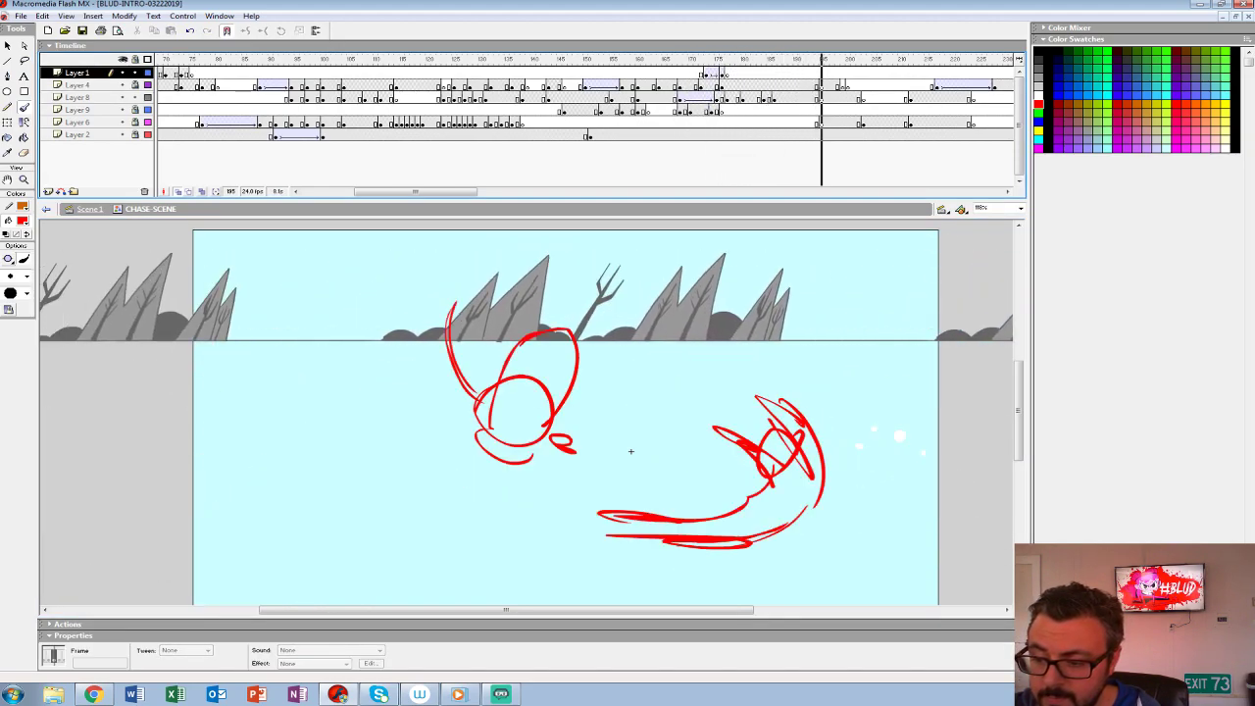
left_click(774, 98)
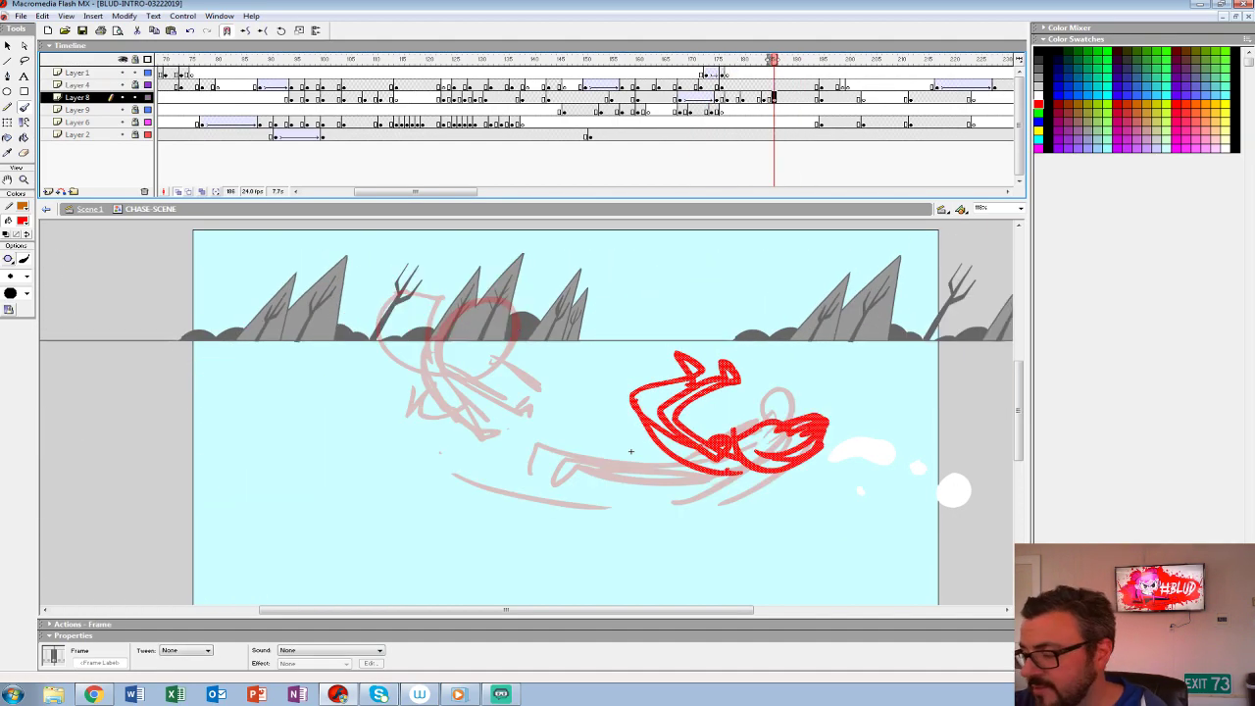
mouse_move(306, 542)
left_mouse_down()
mouse_move(311, 467)
mouse_move(520, 269)
mouse_move(701, 378)
left_mouse_up()
left_click_drag(645, 346, 698, 332)
key("ctrl+z")
key("ctrl+z")
key("ctrl+z")
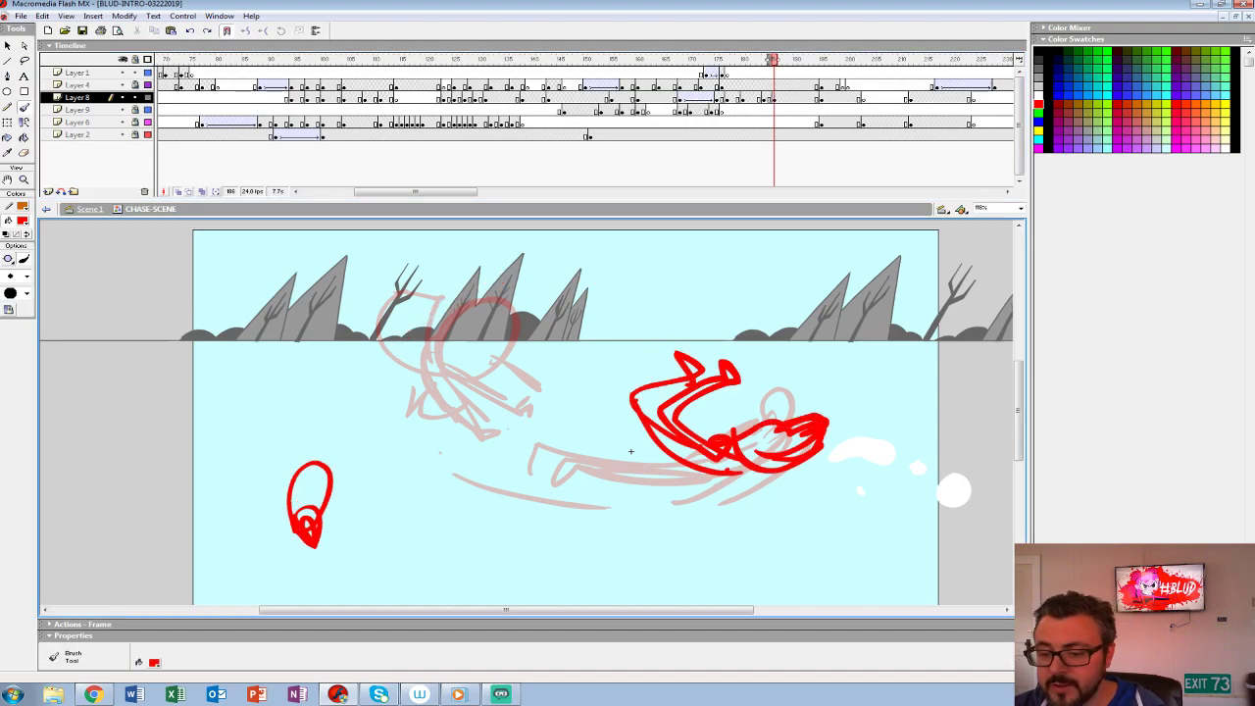
- Turn off onion skinning and play the chase back from the earlier frames with the whole stage in view
left_click(24, 180)
left_click(606, 477, "alt")
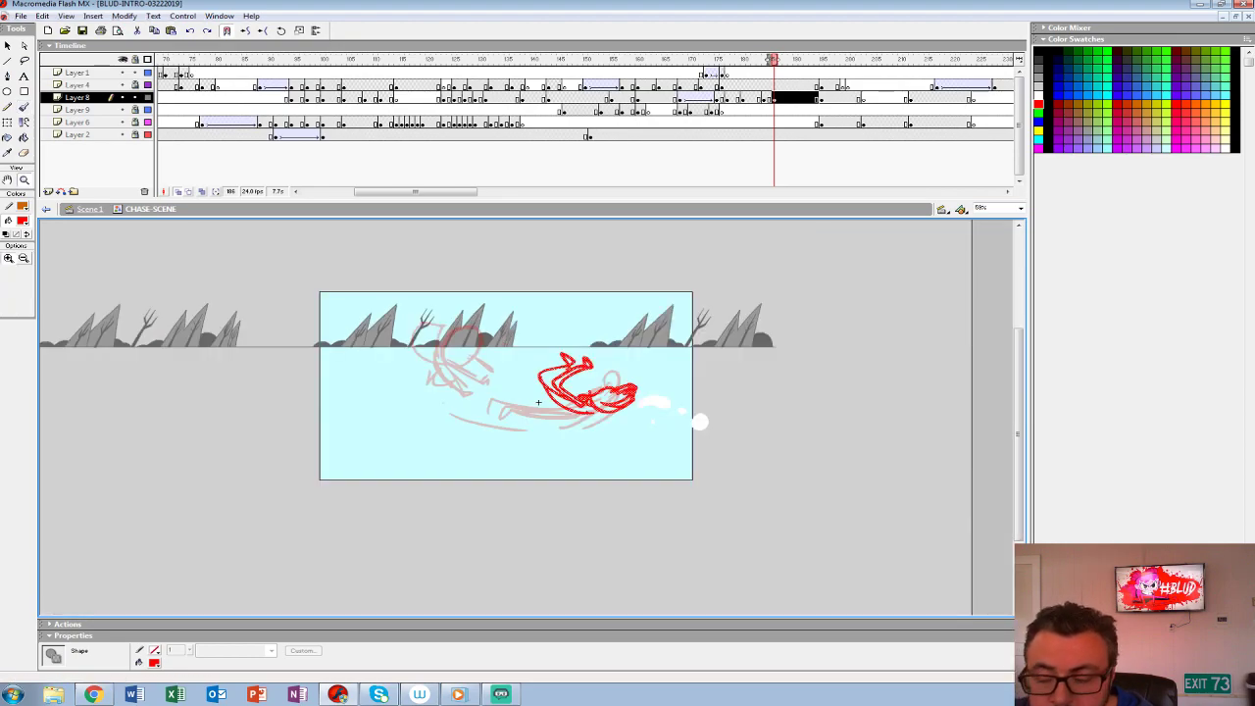
left_click(178, 191)
key("Return")
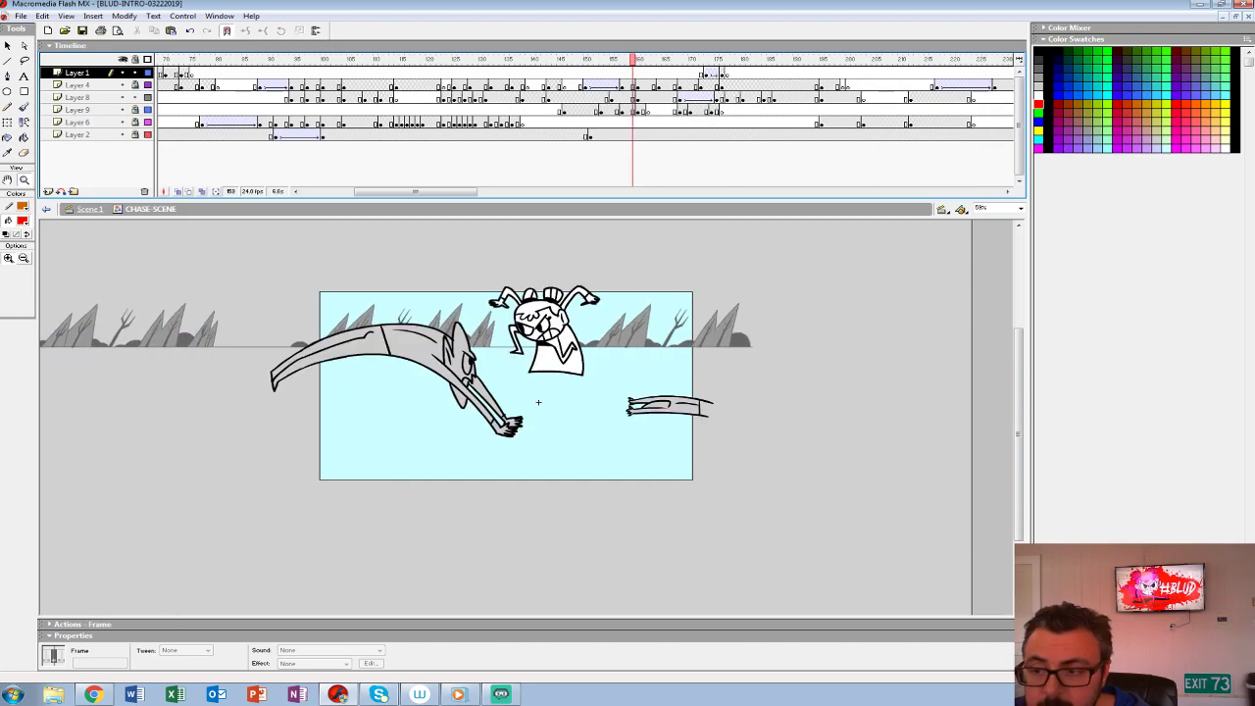
left_click(324, 98)
key("Return")
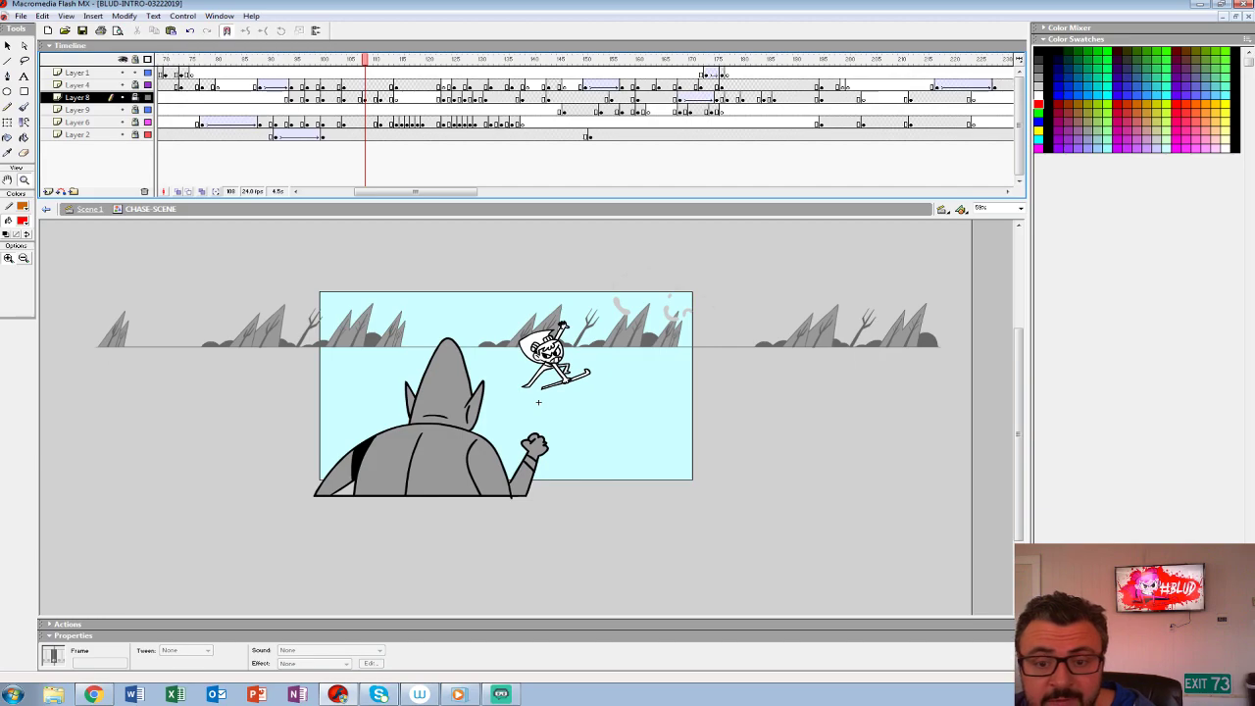
left_click(276, 85)
key("Return")
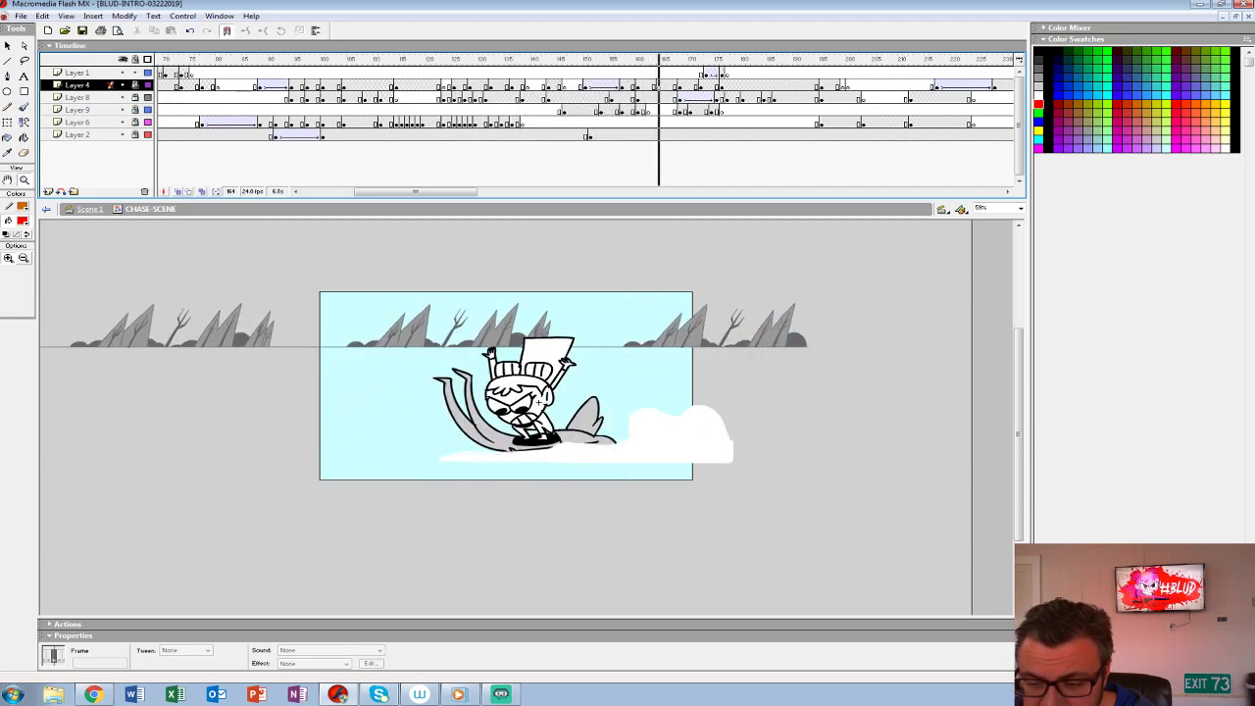
- Step back and forth through the leap and throw frames up to the tumbling rough to examine the poses
left_click(445, 311)
left_click(445, 311)
left_click_drag(686, 529, 521, 417)
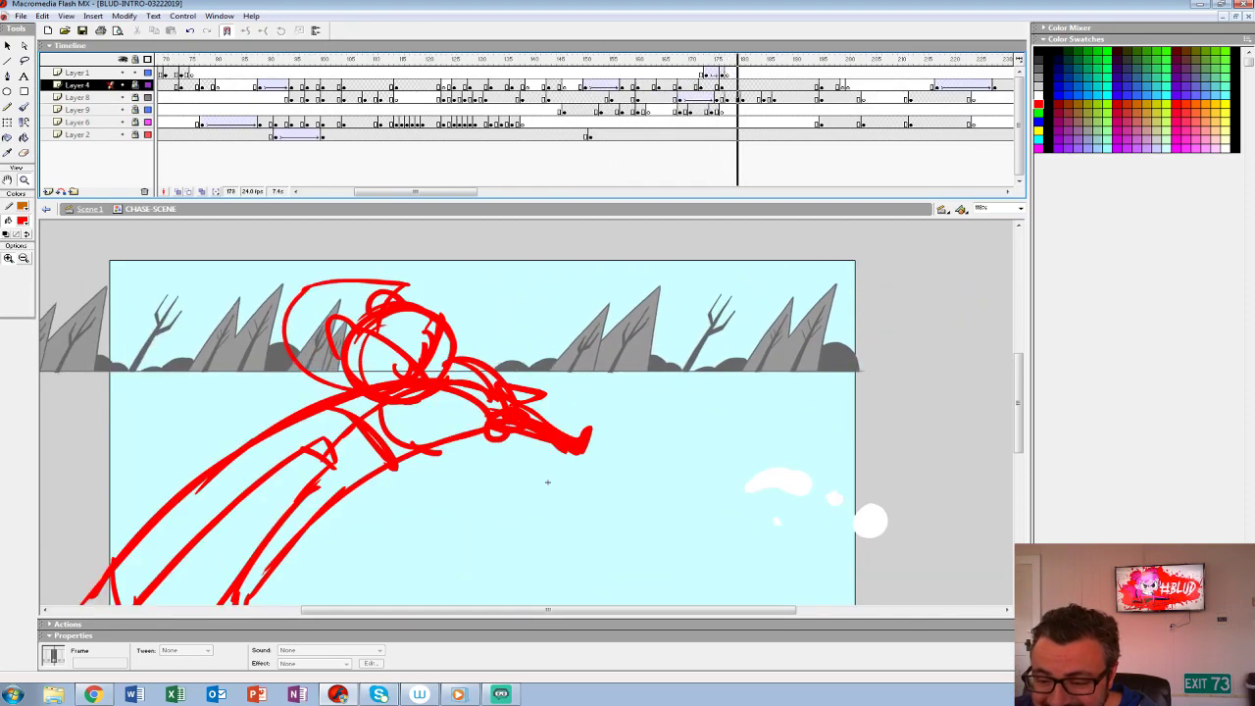
key("period")
key("period")
key("period")
key("period")
key("period")
key("period")
key("period")
key("comma")
key("comma")
key("comma")
key("comma")
key("comma")
key("comma")
key("comma")
key("comma")
key("comma")
key("comma")
key("comma")
key("comma")
key("period")
key("period")
key("period")
key("period")
key("period")
key("period")
key("period")
key("period")
key("period")
key("period")
key("period")
key("period")
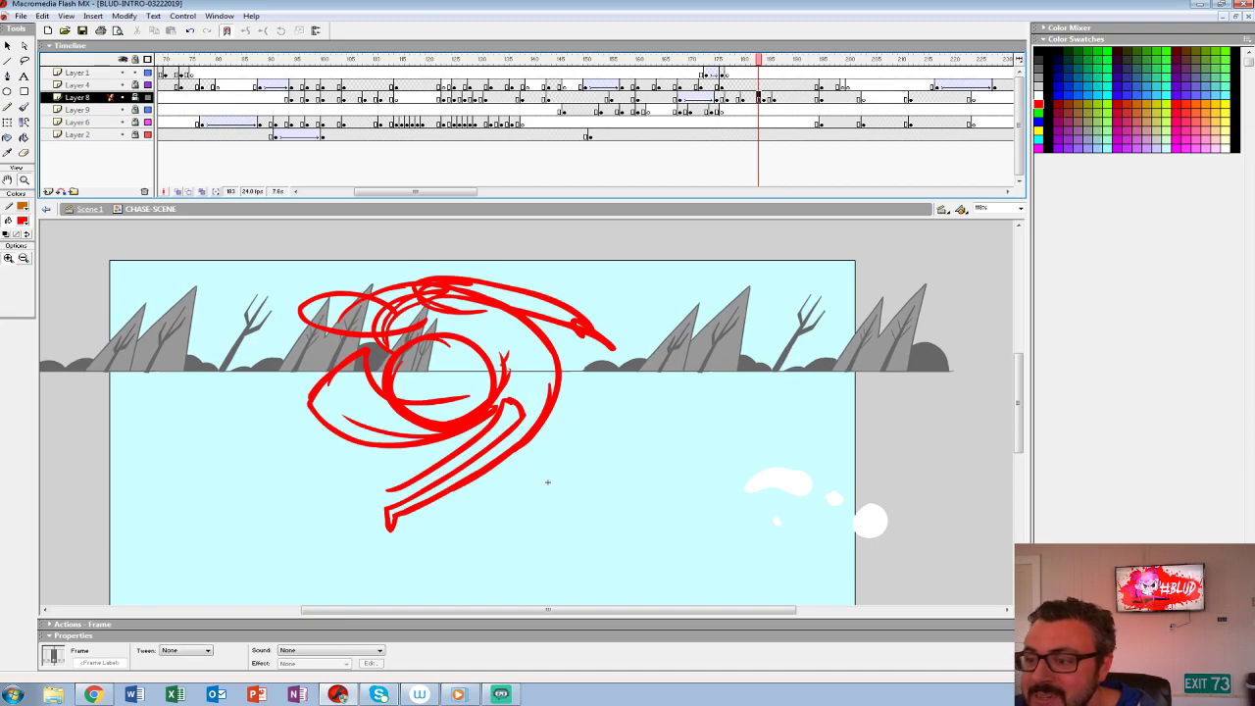
- Insert a blank keyframe at frame 178 after the reaching rough, unlock Layer 8, and hide Layers 9, 6 and 2
key("comma")
key("comma")
key("comma")
key("comma")
key("F7")
key("comma")
left_click(136, 97)
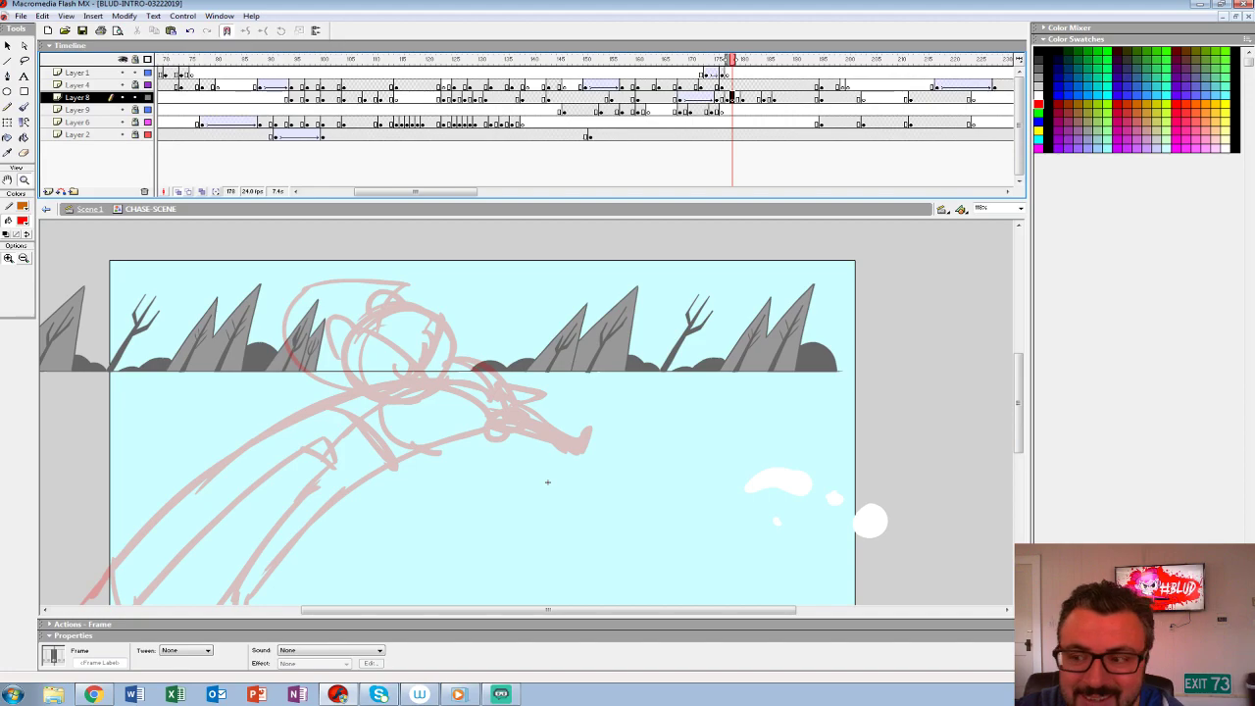
left_click_drag(122, 134, 123, 110)
- Set the brush colour to black and ink both eyes with their heavy lids and pupils over the reaching rough at 200%
mouse_move(509, 461)
left_mouse_down()
mouse_move(539, 402)
mouse_move(653, 617)
mouse_move(680, 597)
left_mouse_up()
left_click(576, 423)
left_click(570, 424)
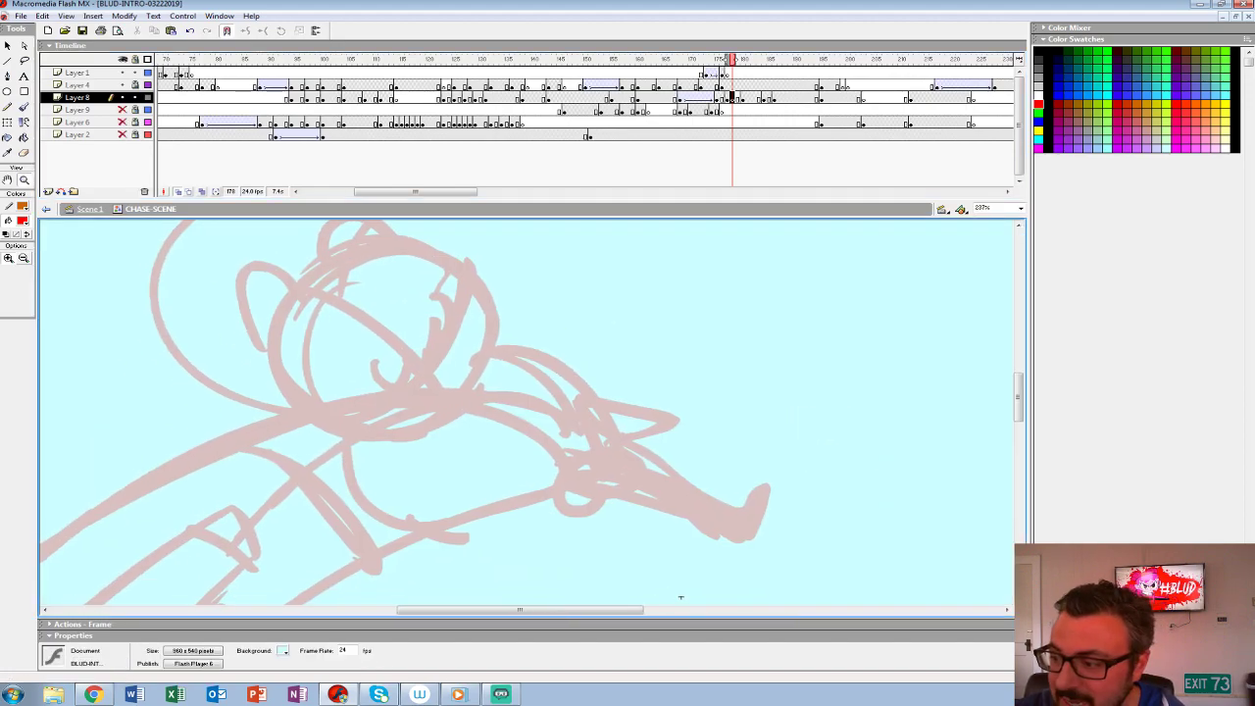
key("Tab")
type("200")
key("Return")
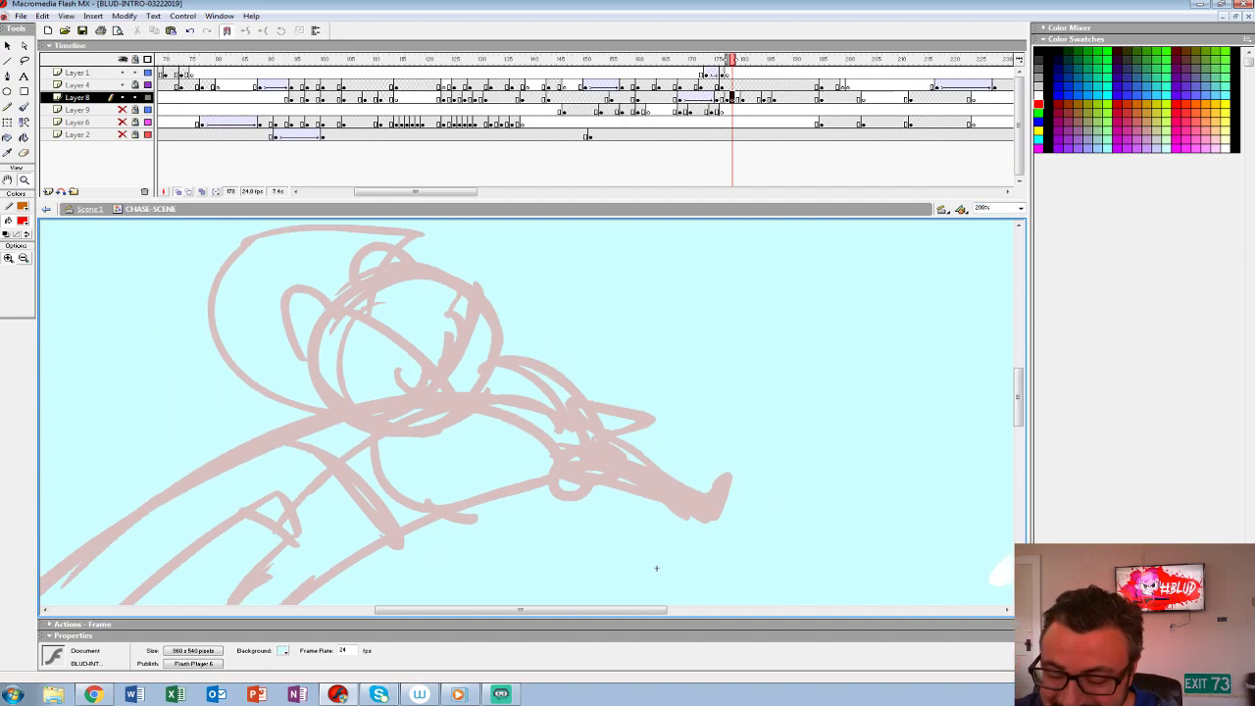
key("b")
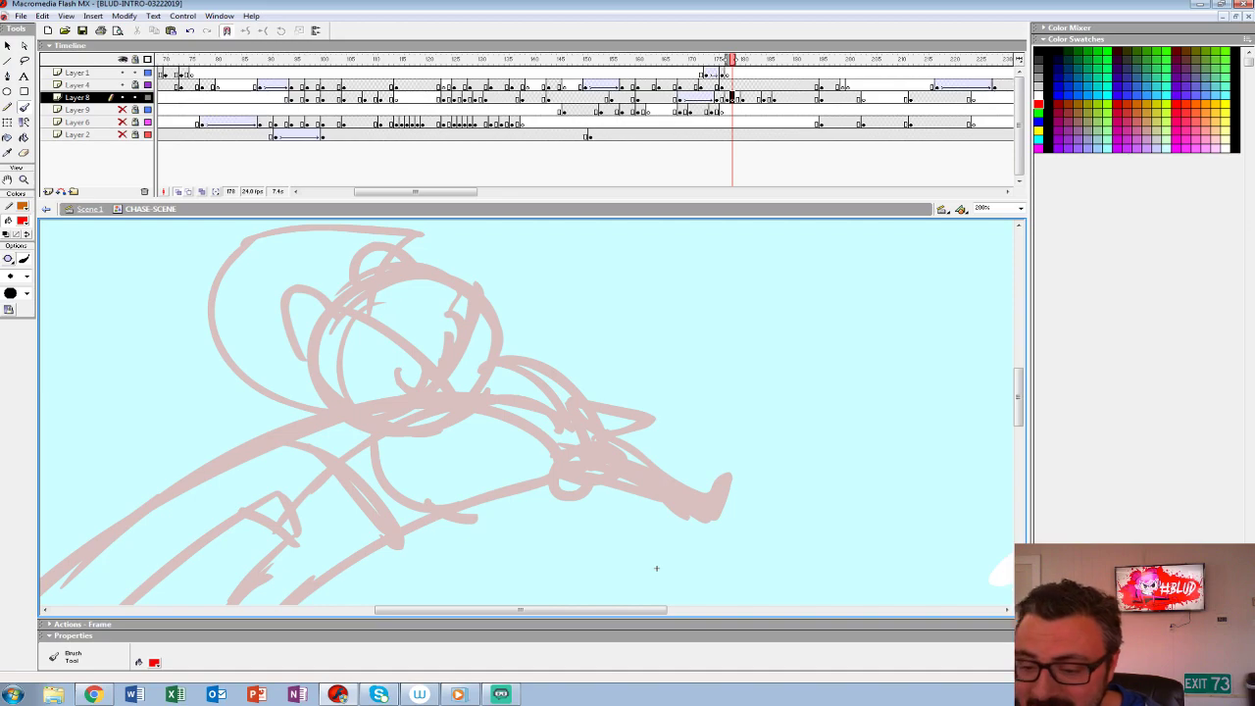
mouse_move(657, 568)
left_mouse_down()
mouse_move(773, 462)
mouse_move(737, 559)
left_mouse_up()
left_click(22, 221)
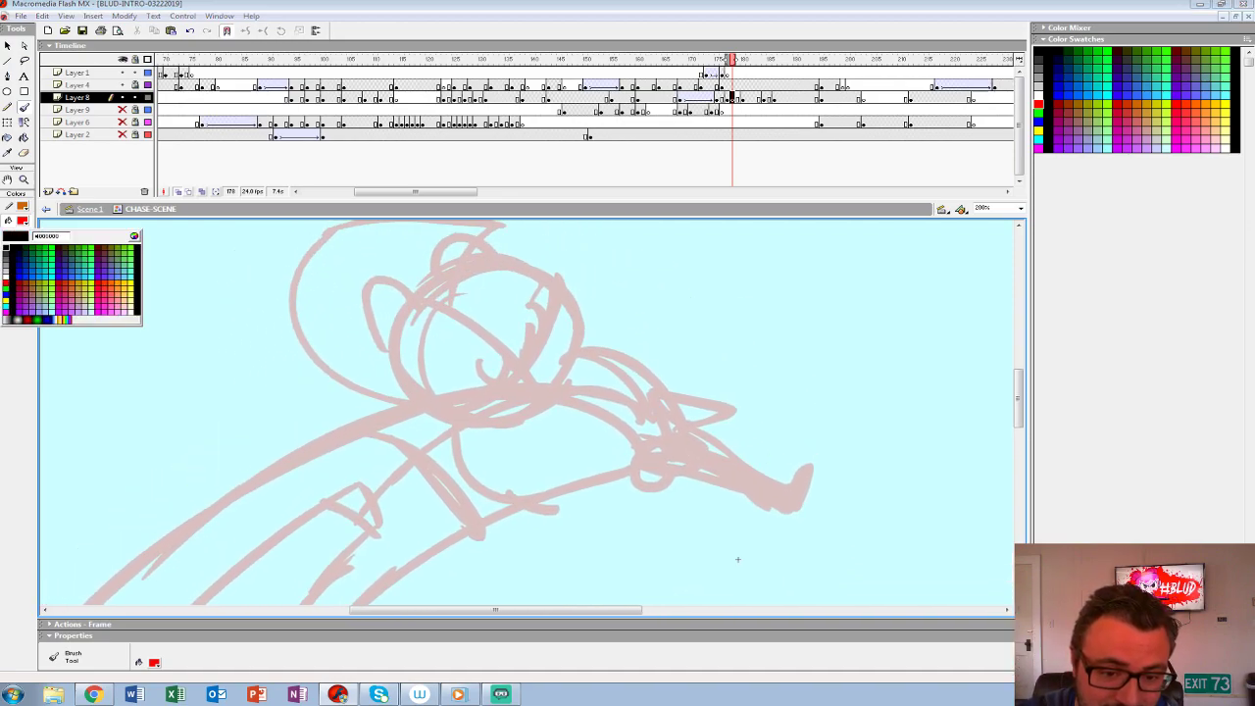
left_click(6, 247)
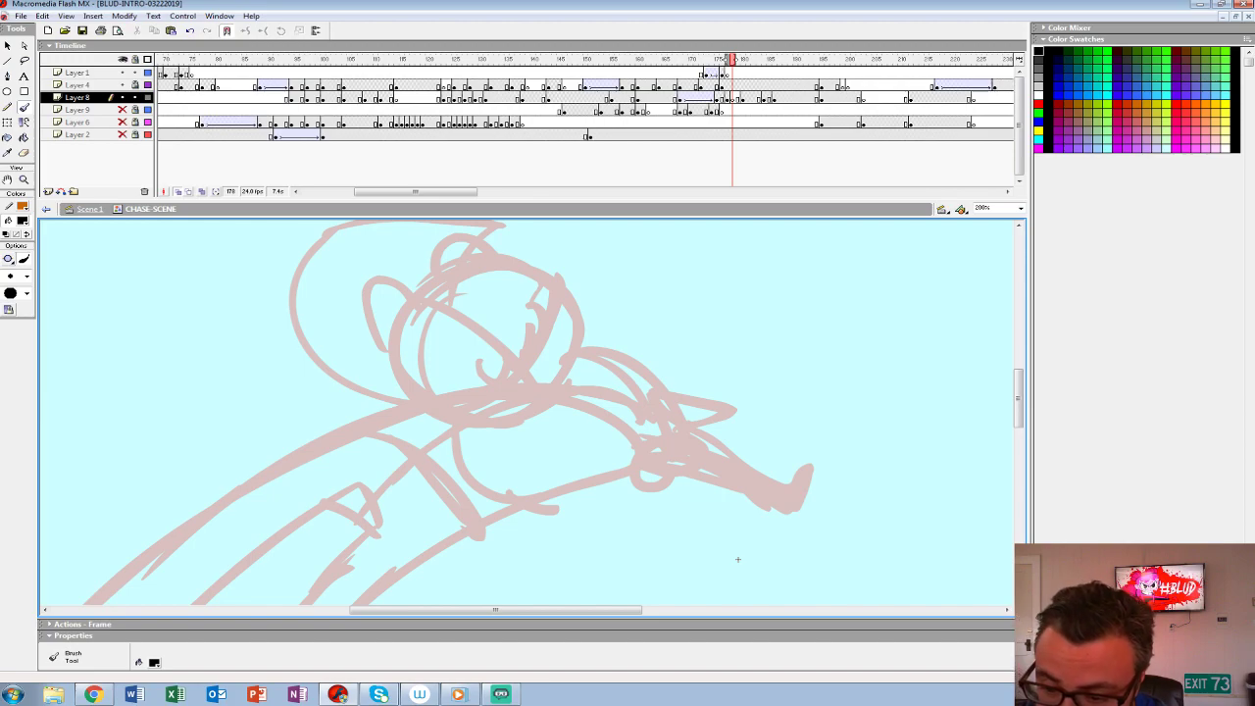
mouse_move(395, 343)
left_mouse_down()
mouse_move(456, 419)
mouse_move(514, 422)
left_mouse_up()
key("ctrl+z")
mouse_move(474, 364)
left_mouse_down()
mouse_move(507, 357)
mouse_move(533, 350)
mouse_move(547, 311)
left_mouse_up()
key("ctrl+z")
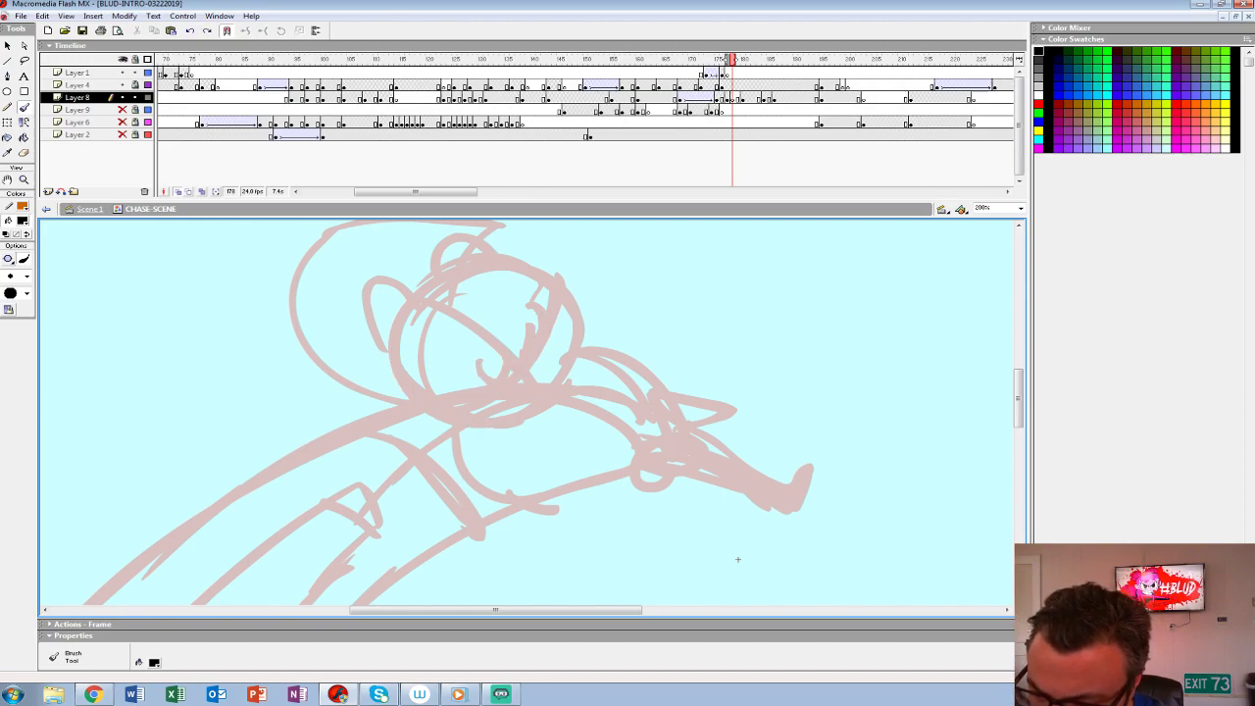
mouse_move(481, 384)
left_mouse_down()
mouse_move(539, 374)
mouse_move(463, 391)
mouse_move(522, 400)
mouse_move(551, 314)
left_mouse_up()
key("ctrl+z")
key("ctrl+z")
left_click_drag(544, 359, 544, 377)
left_click_drag(550, 312, 576, 343)
mouse_move(576, 343)
left_mouse_down()
mouse_move(545, 373)
mouse_move(567, 357)
mouse_move(544, 302)
left_mouse_up()
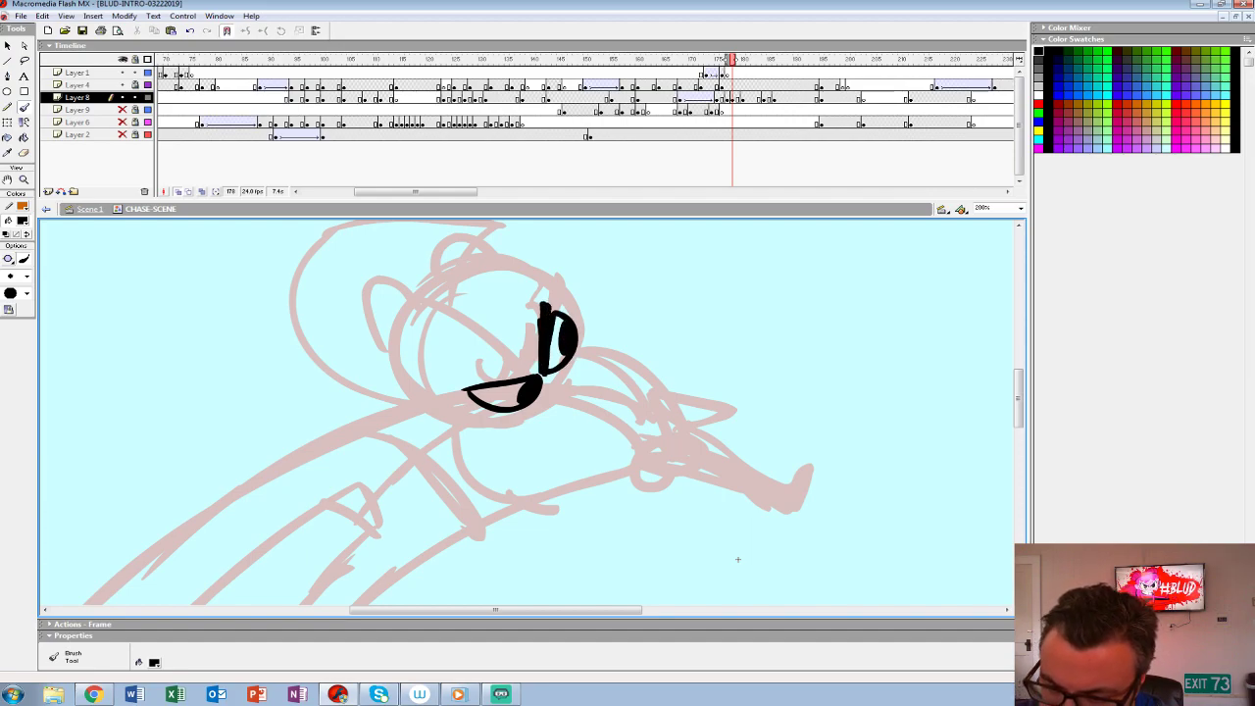
- Ink the curved face outline from the jaw around the eyes up to the brow
mouse_move(390, 327)
left_mouse_down()
mouse_move(422, 402)
mouse_move(554, 407)
mouse_move(574, 349)
left_mouse_up()
key("ctrl+z")
mouse_move(436, 399)
left_mouse_down()
mouse_move(486, 416)
mouse_move(548, 399)
mouse_move(582, 345)
left_mouse_up()
key("ctrl+z")
key("ctrl+z")
mouse_move(416, 406)
left_mouse_down()
mouse_move(575, 381)
mouse_move(547, 275)
left_mouse_up()
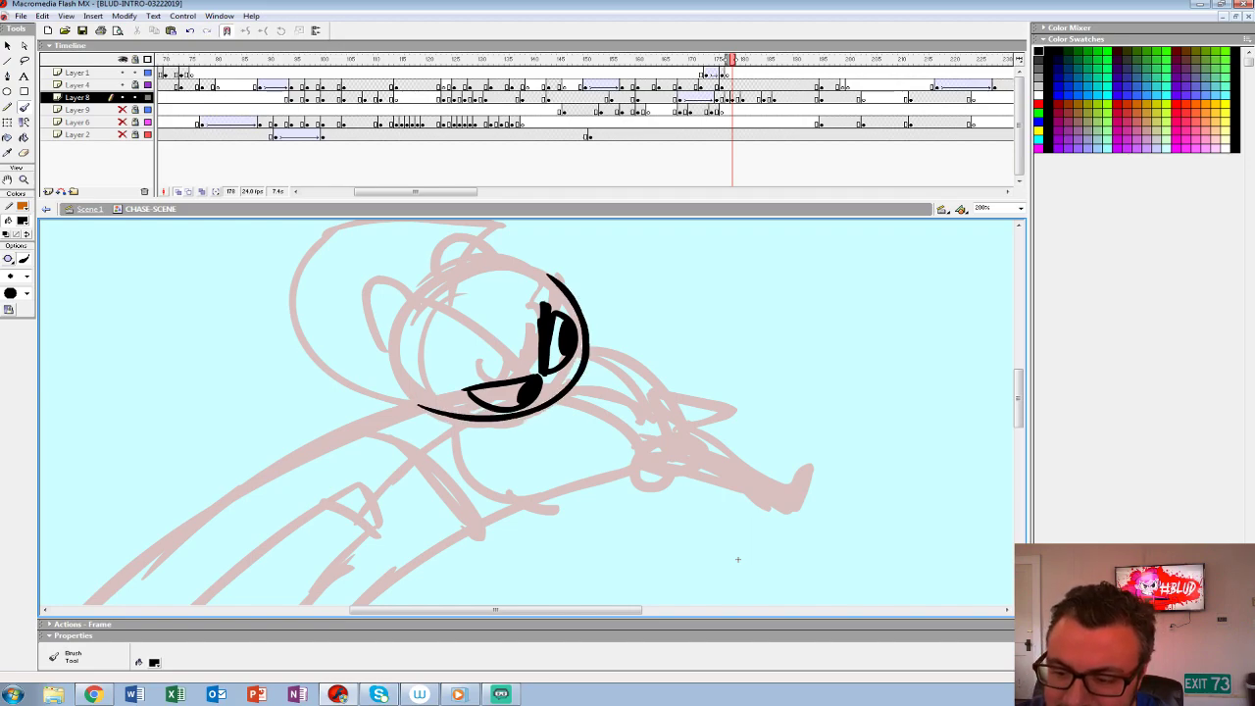
- Ink the jagged fringe, the rest of the head outline, both striped hair buns and the large rounded hair shape behind them
mouse_move(471, 359)
left_mouse_down()
mouse_move(517, 368)
mouse_move(540, 308)
mouse_move(549, 314)
mouse_move(534, 289)
mouse_move(526, 297)
mouse_move(540, 268)
mouse_move(477, 255)
mouse_move(408, 295)
mouse_move(388, 363)
mouse_move(444, 413)
mouse_move(395, 400)
mouse_move(472, 421)
left_mouse_up()
mouse_move(472, 353)
left_mouse_down()
mouse_move(456, 370)
mouse_move(486, 414)
left_mouse_up()
left_click_drag(737, 558, 768, 590)
mouse_move(439, 311)
left_mouse_down()
mouse_move(402, 299)
mouse_move(413, 387)
mouse_move(429, 335)
mouse_move(395, 363)
mouse_move(405, 372)
left_mouse_up()
mouse_move(467, 294)
left_mouse_down()
mouse_move(480, 261)
mouse_move(545, 284)
mouse_move(495, 282)
left_mouse_up()
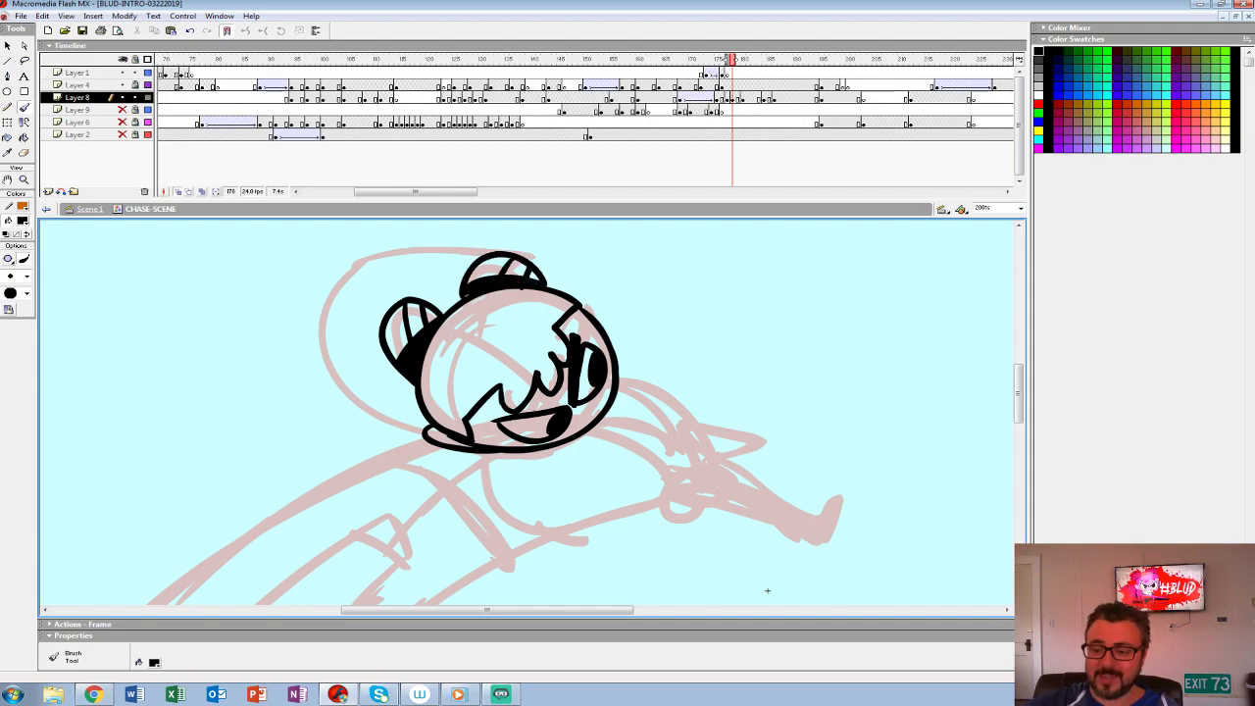
mouse_move(538, 257)
left_mouse_down()
mouse_move(477, 234)
mouse_move(353, 241)
mouse_move(329, 333)
mouse_move(430, 424)
left_mouse_up()
- Ink the bent near arm from the shoulder down to its clenched hand
mouse_move(768, 591)
left_mouse_down()
mouse_move(667, 482)
mouse_move(651, 491)
left_mouse_up()
left_click_drag(500, 309, 567, 380)
mouse_move(504, 284)
left_mouse_down()
mouse_move(569, 314)
mouse_move(592, 378)
mouse_move(568, 380)
mouse_move(590, 362)
mouse_move(562, 413)
mouse_move(607, 381)
left_mouse_up()
- Ink the body's long lower edge and both trailing legs, including the pointed near foot
mouse_move(651, 490)
left_mouse_down()
mouse_move(869, 392)
mouse_move(869, 313)
mouse_move(905, 308)
mouse_move(901, 331)
left_mouse_up()
mouse_move(802, 241)
left_mouse_down()
mouse_move(627, 316)
mouse_move(392, 522)
left_mouse_up()
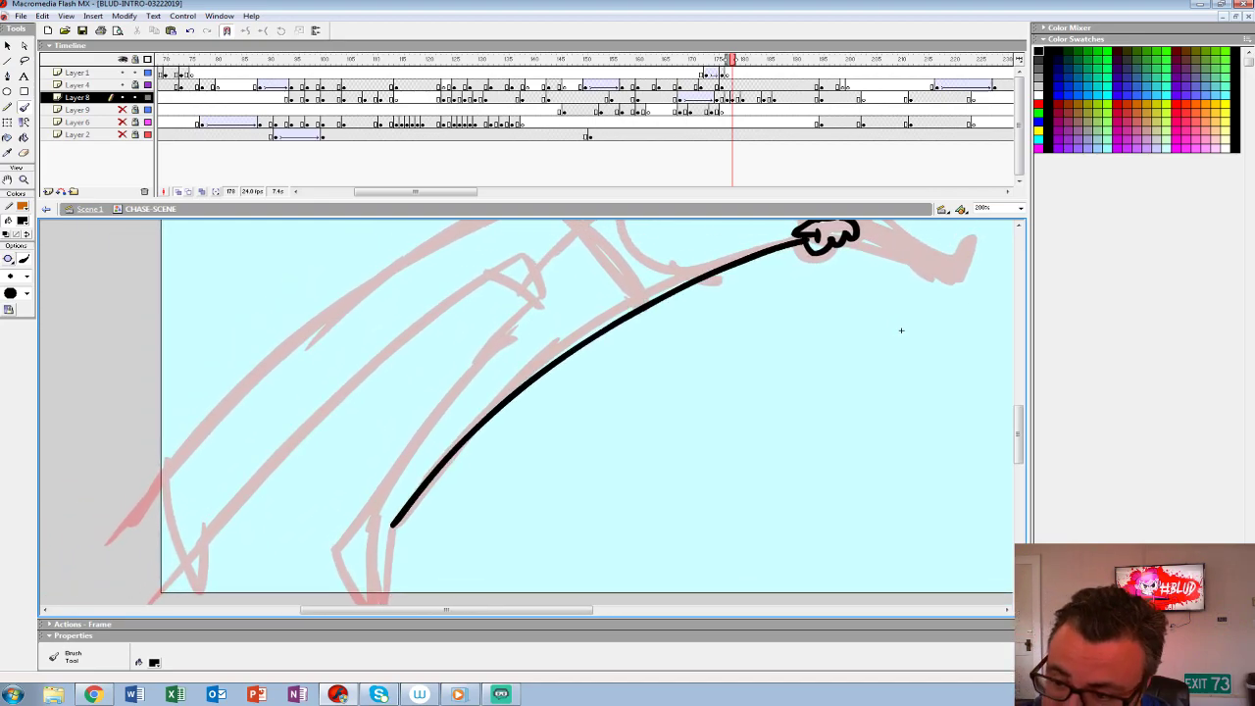
left_click_drag(901, 331, 952, 300)
mouse_move(610, 257)
left_mouse_down()
mouse_move(377, 535)
mouse_move(449, 495)
left_mouse_up()
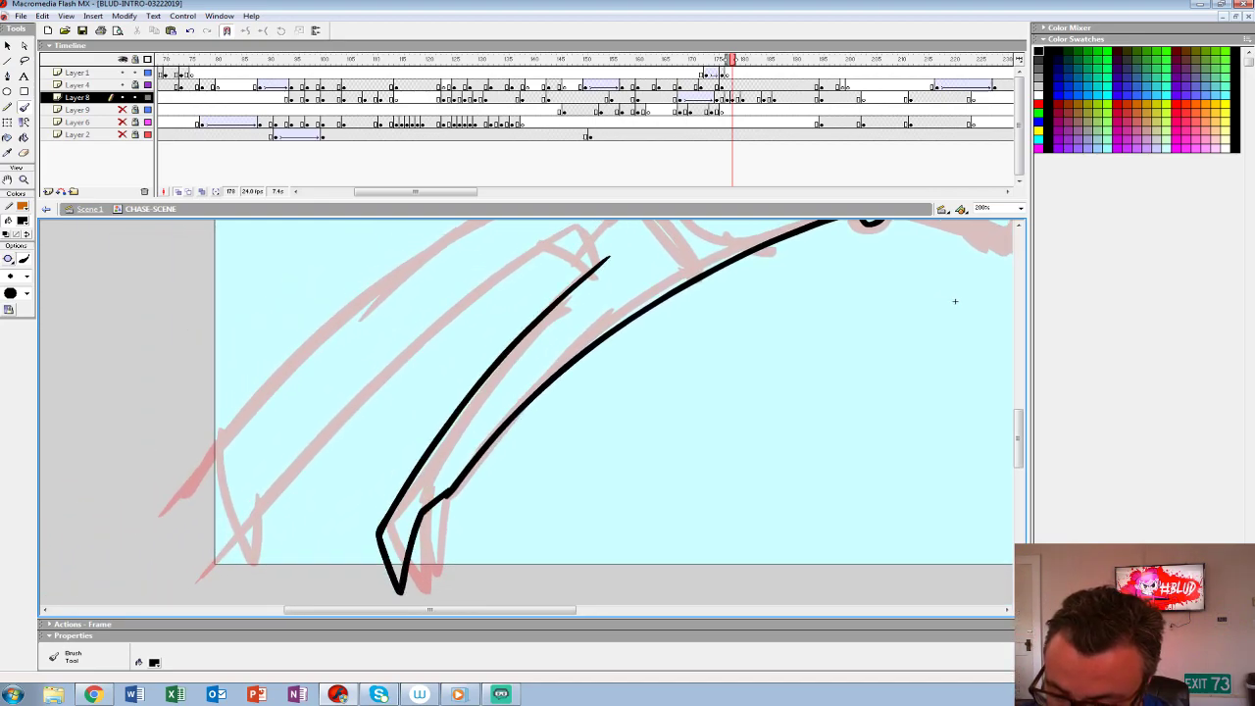
key("ctrl+z")
mouse_move(591, 266)
left_mouse_down()
mouse_move(420, 473)
mouse_move(398, 543)
mouse_move(445, 498)
left_mouse_up()
mouse_move(955, 301)
left_mouse_down()
mouse_move(922, 397)
mouse_move(930, 483)
mouse_move(1072, 380)
left_mouse_up()
left_click_drag(735, 232, 298, 576)
mouse_move(713, 376)
left_mouse_down()
mouse_move(709, 345)
mouse_move(557, 364)
mouse_move(312, 597)
left_mouse_up()
- Ink the waist line, the small striped half-round on the torso, the pointed limb beyond the fist and the leaf-shaped loop above it
mouse_move(1008, 351)
left_mouse_down()
mouse_move(943, 453)
mouse_move(824, 549)
left_mouse_up()
left_click_drag(466, 413, 572, 518)
left_click_drag(824, 549, 701, 515)
mouse_move(521, 449)
left_mouse_down()
mouse_move(562, 421)
mouse_move(570, 431)
mouse_move(545, 440)
left_mouse_up()
left_click_drag(549, 418, 555, 439)
left_click_drag(701, 515, 555, 545)
left_click_drag(496, 414, 598, 463)
mouse_move(512, 451)
left_mouse_down()
mouse_move(596, 479)
mouse_move(606, 459)
mouse_move(592, 461)
left_mouse_up()
mouse_move(511, 412)
left_mouse_down()
mouse_move(497, 347)
mouse_move(477, 368)
left_mouse_up()
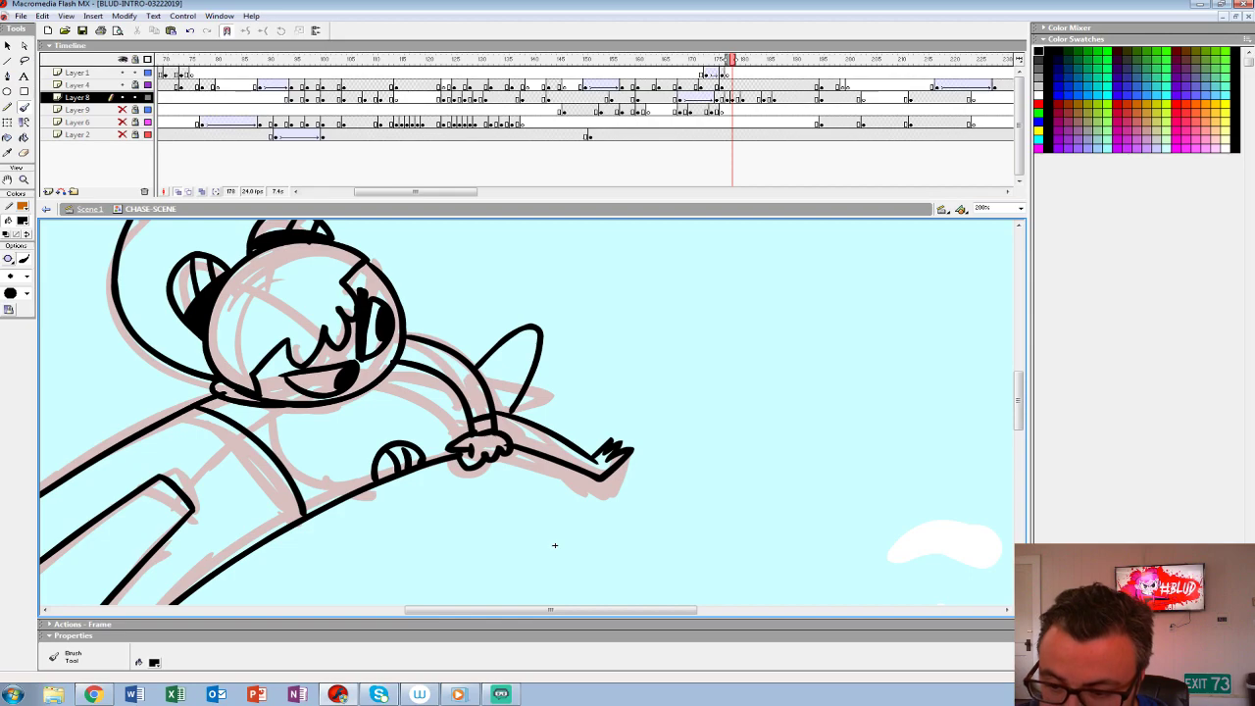
- Ink the leaf shape's inner line, the far arm and hand reaching forward above the face, and the neck band under the chin
left_click_drag(555, 545, 641, 558)
mouse_move(595, 395)
left_mouse_down()
mouse_move(616, 375)
mouse_move(597, 422)
left_mouse_up()
key("ctrl+z")
left_click_drag(641, 558, 694, 631)
left_click_drag(463, 333, 610, 331)
mouse_move(502, 341)
left_mouse_down()
mouse_move(590, 343)
mouse_move(643, 364)
mouse_move(620, 329)
left_mouse_up()
left_click_drag(527, 367, 642, 363)
left_click_drag(692, 604, 665, 541)
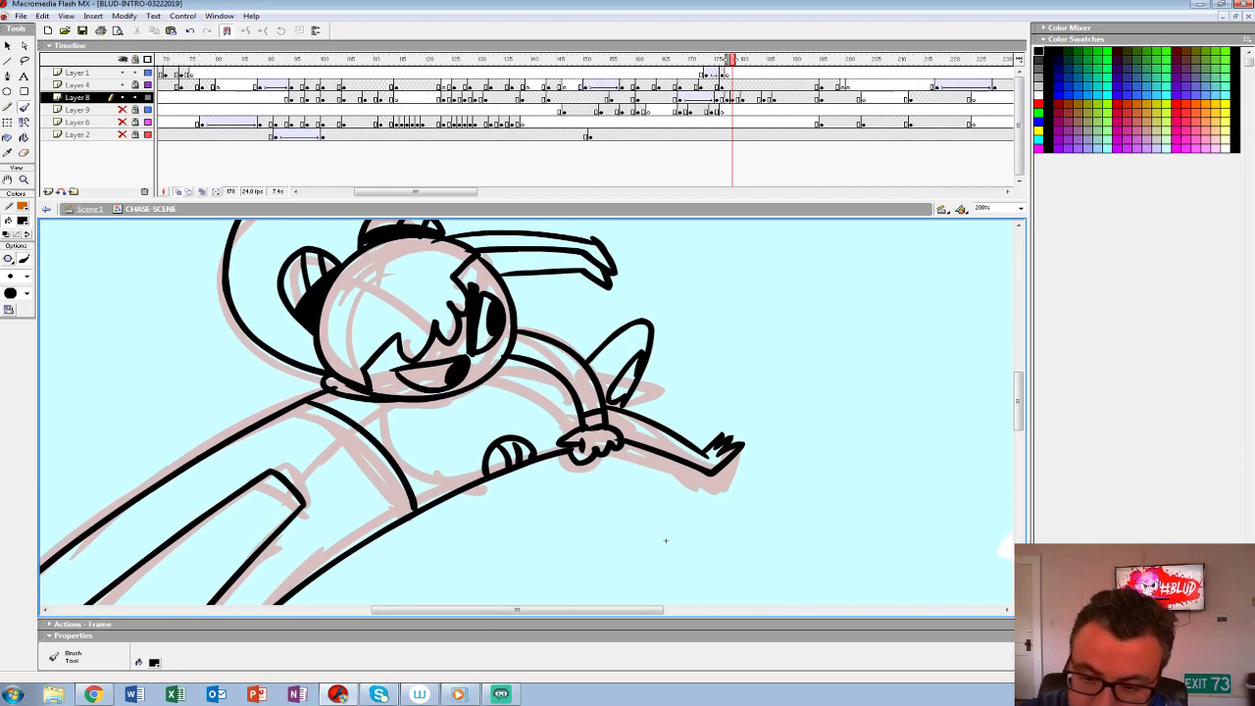
- Fill the neck band under the chin with black
key("k")
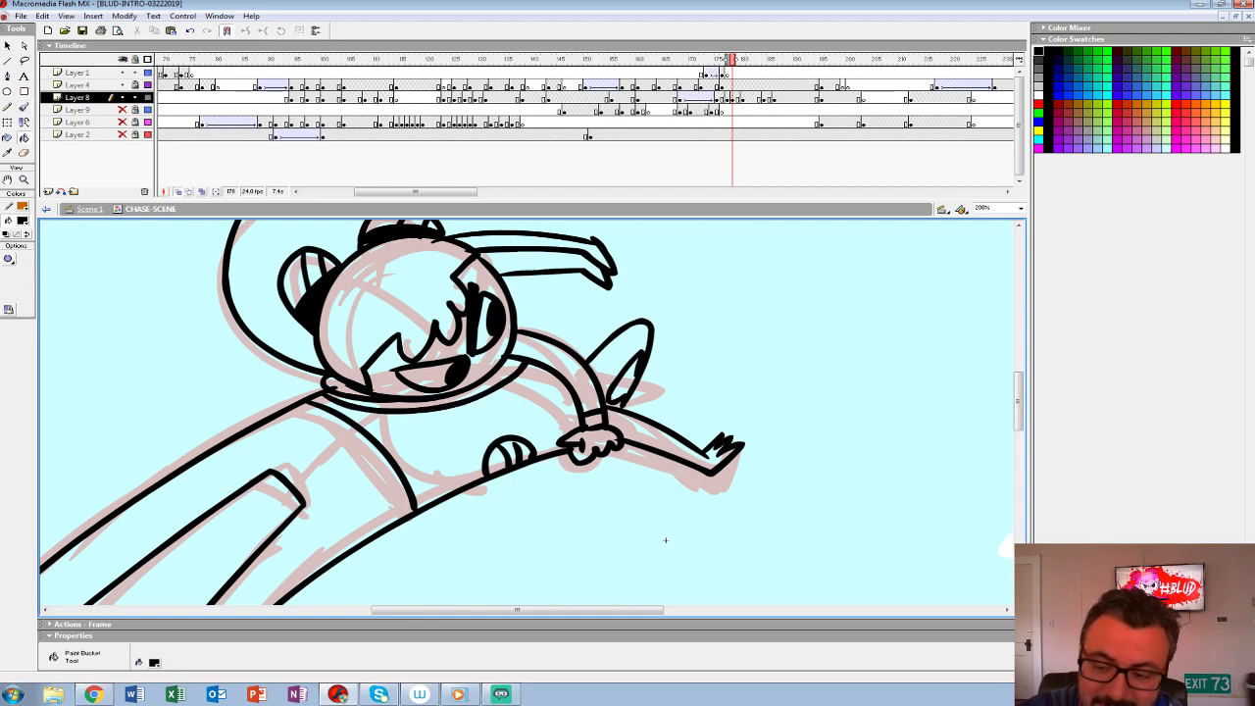
left_click(508, 371)
key("z")
left_click(539, 363, "alt")
left_click_drag(591, 501, 611, 439)
- Turn off onion skinning and fill the inked figure's face, eyes, hair bun and large rounded hair shape with white
left_click(178, 192)
key("comma")
key("comma")
key("period")
key("comma")
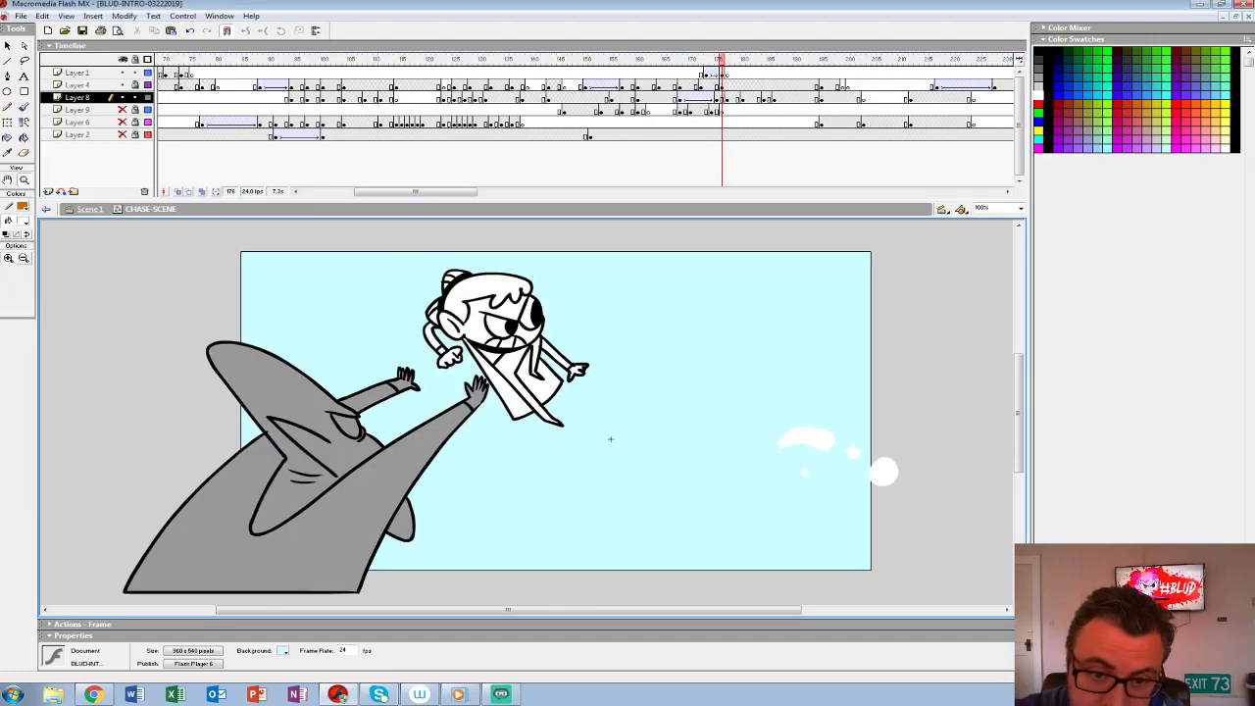
key("k")
key("period")
left_click(491, 358)
left_click(501, 344)
left_click(473, 319)
left_click(472, 354)
left_click(427, 308)
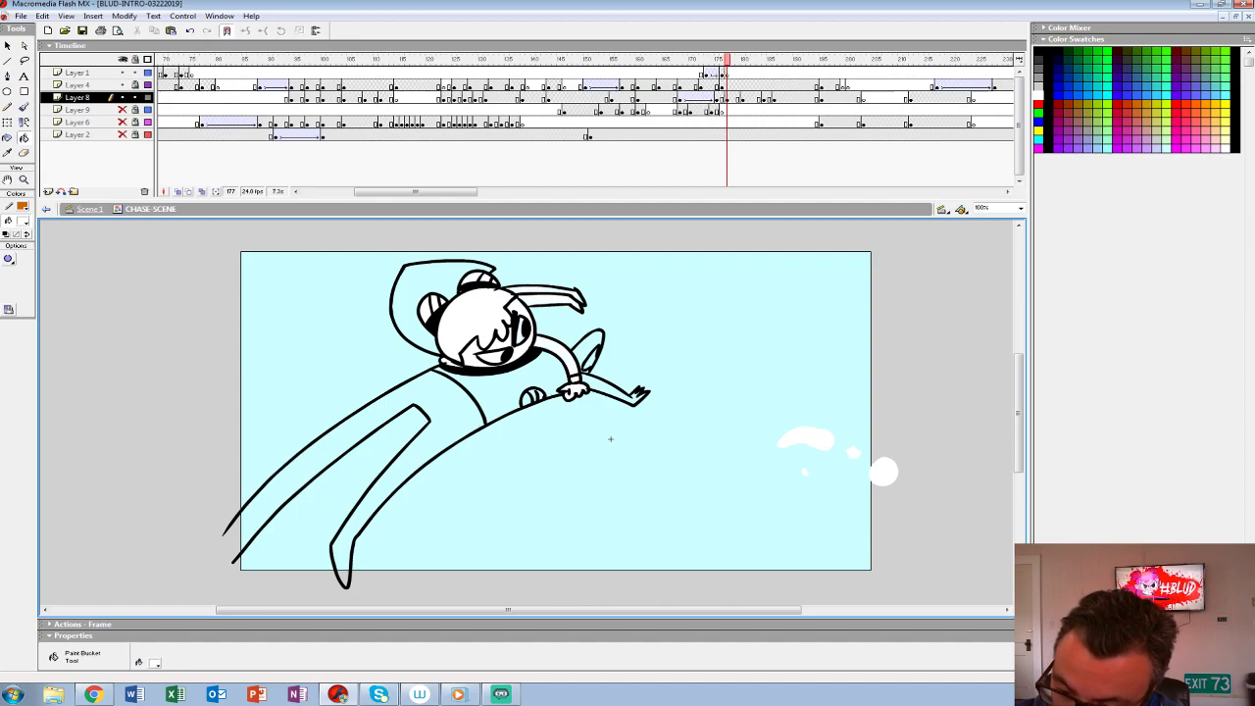
left_click(416, 286)
- Sample the grey of the shark body on the previous frame and fill the figure's torso, leaf shape and pointed limb with it
key("comma")
left_click(22, 221)
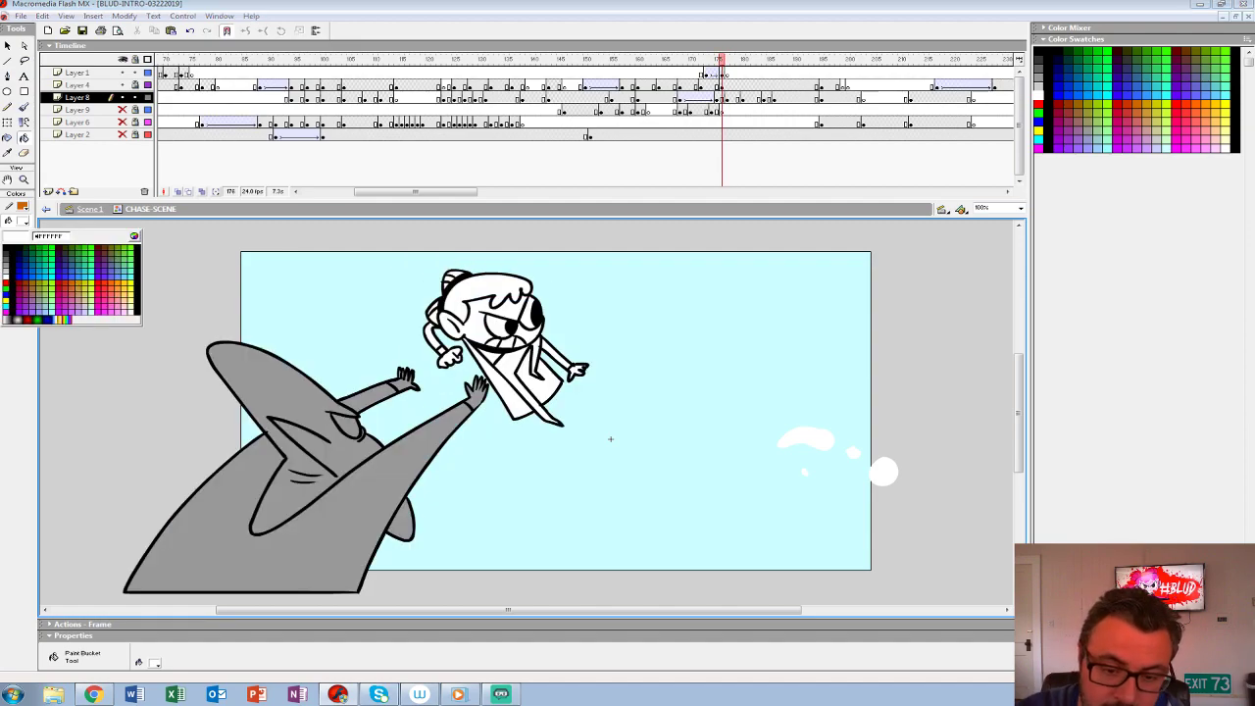
left_click(225, 432)
key("period")
left_click(515, 381)
left_click(589, 344)
left_click(610, 386)
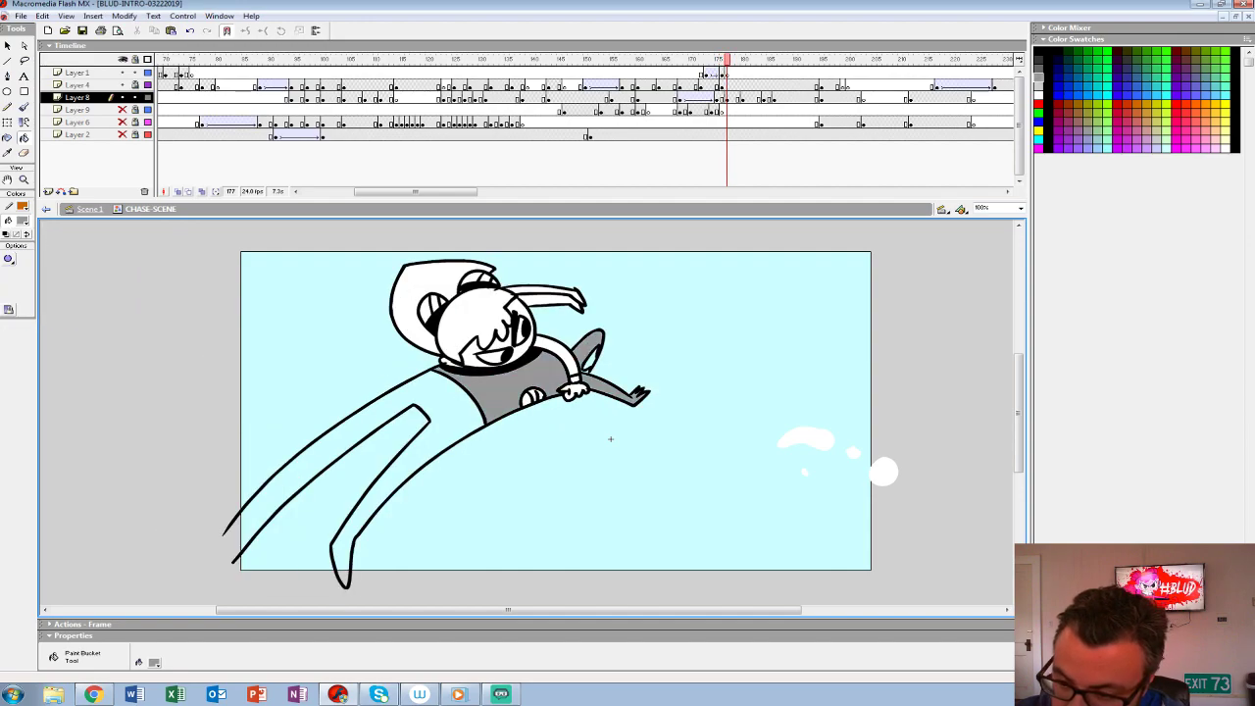
- Close the cut-off leg end with a temporary pencil line, fill the legs with grey, and delete the line
key("y")
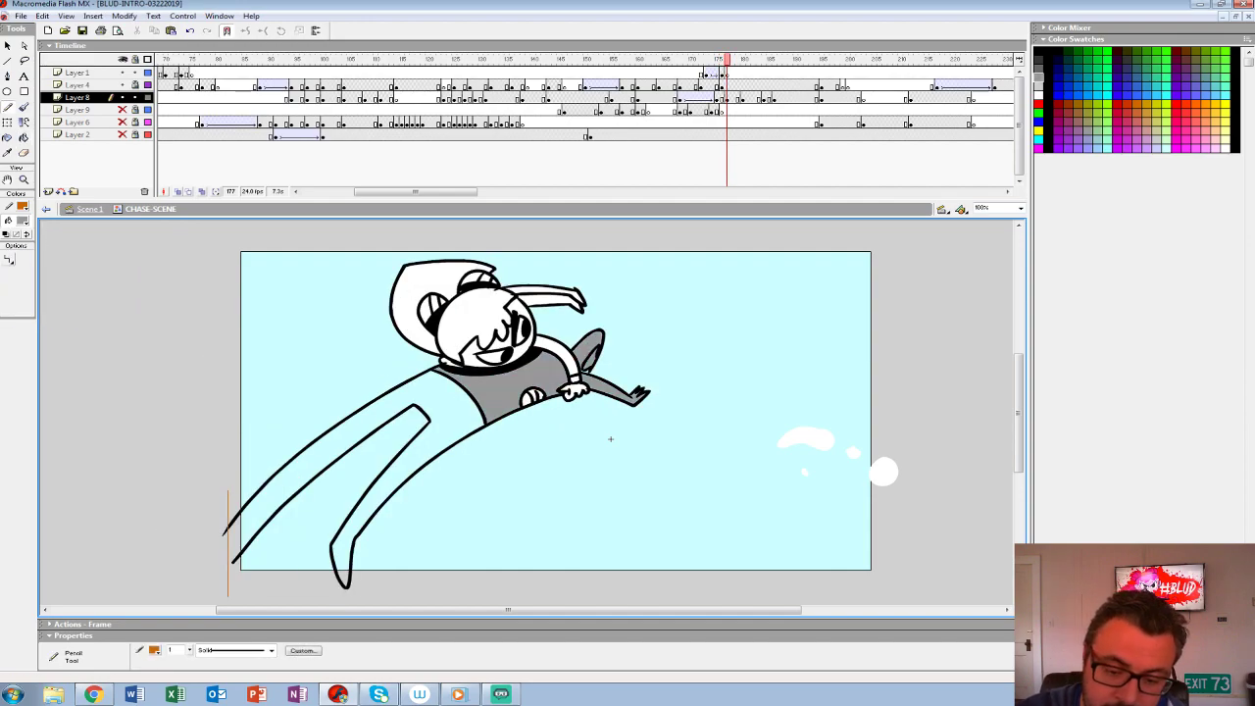
key("ctrl+z")
left_click_drag(233, 480, 232, 600)
key("k")
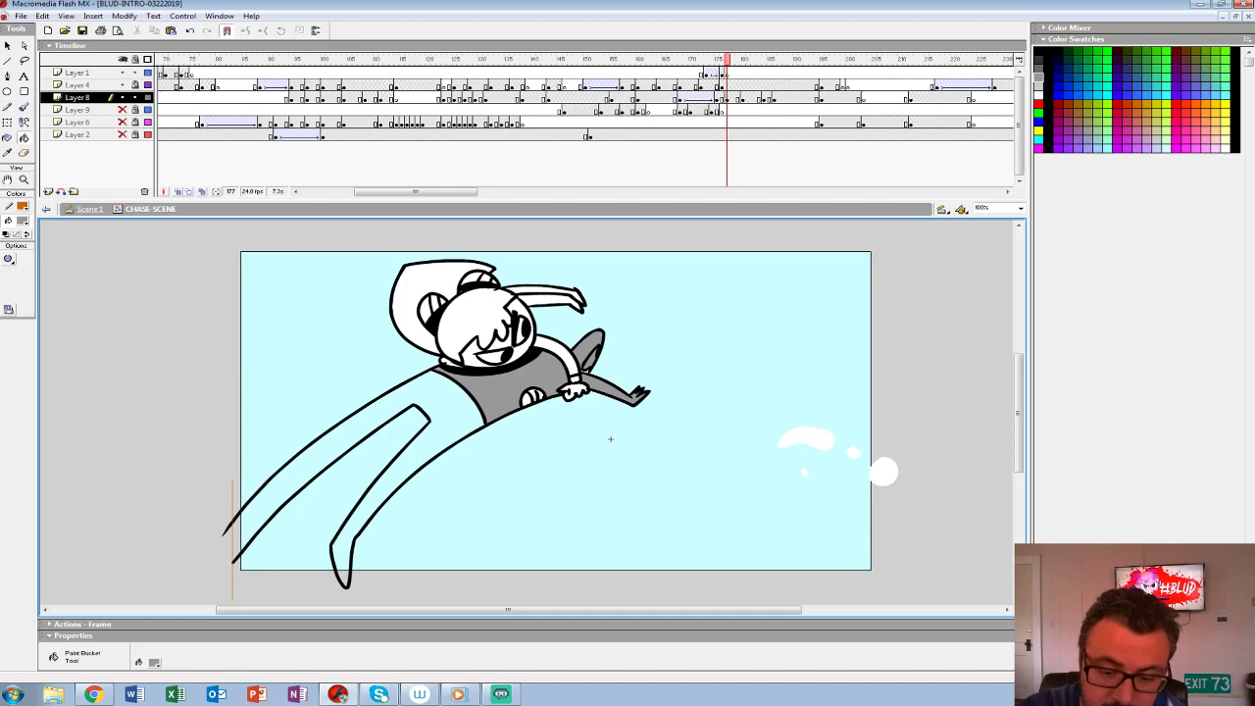
left_click(439, 404)
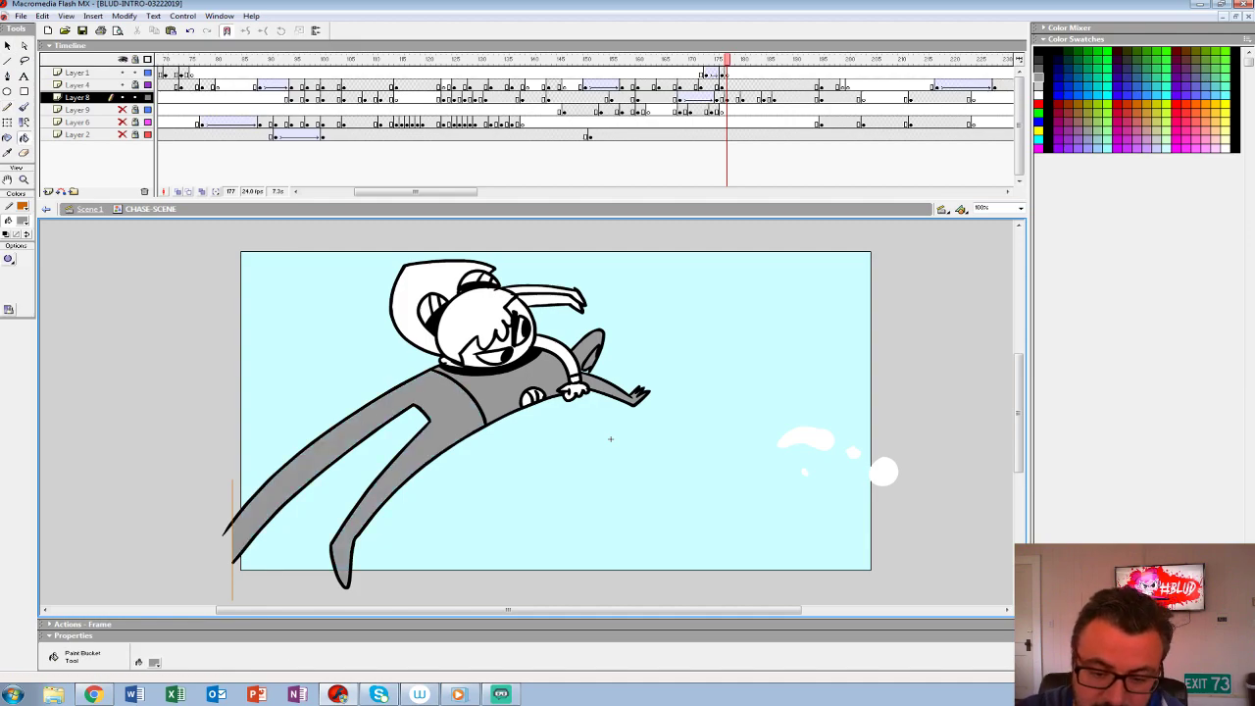
left_click(7, 46)
double_click(233, 500)
key("Delete")
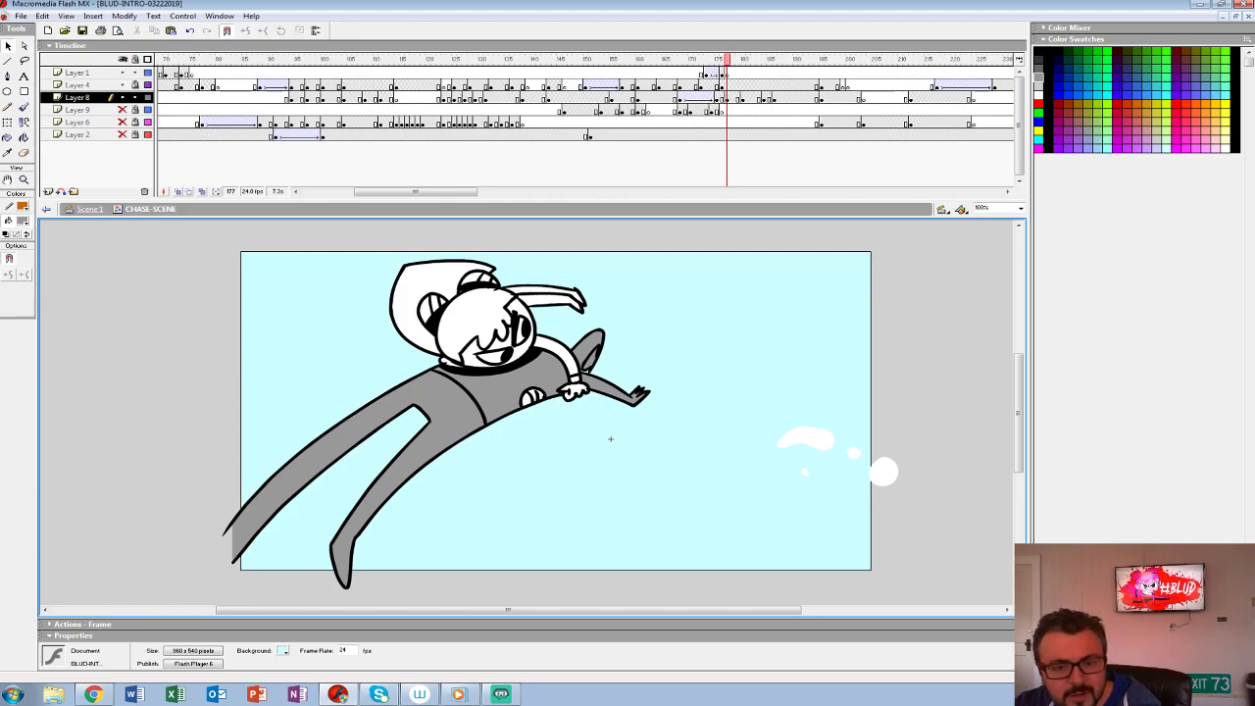
left_click(23, 220)
left_click(11, 270)
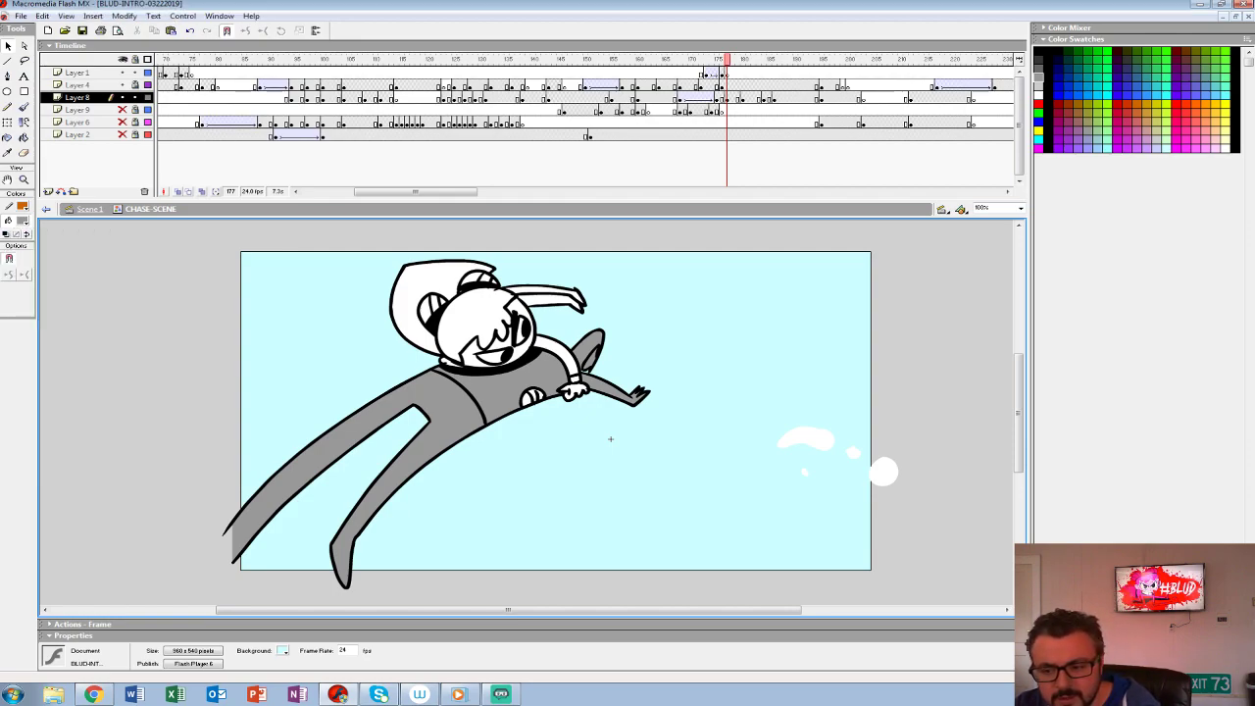
key("k")
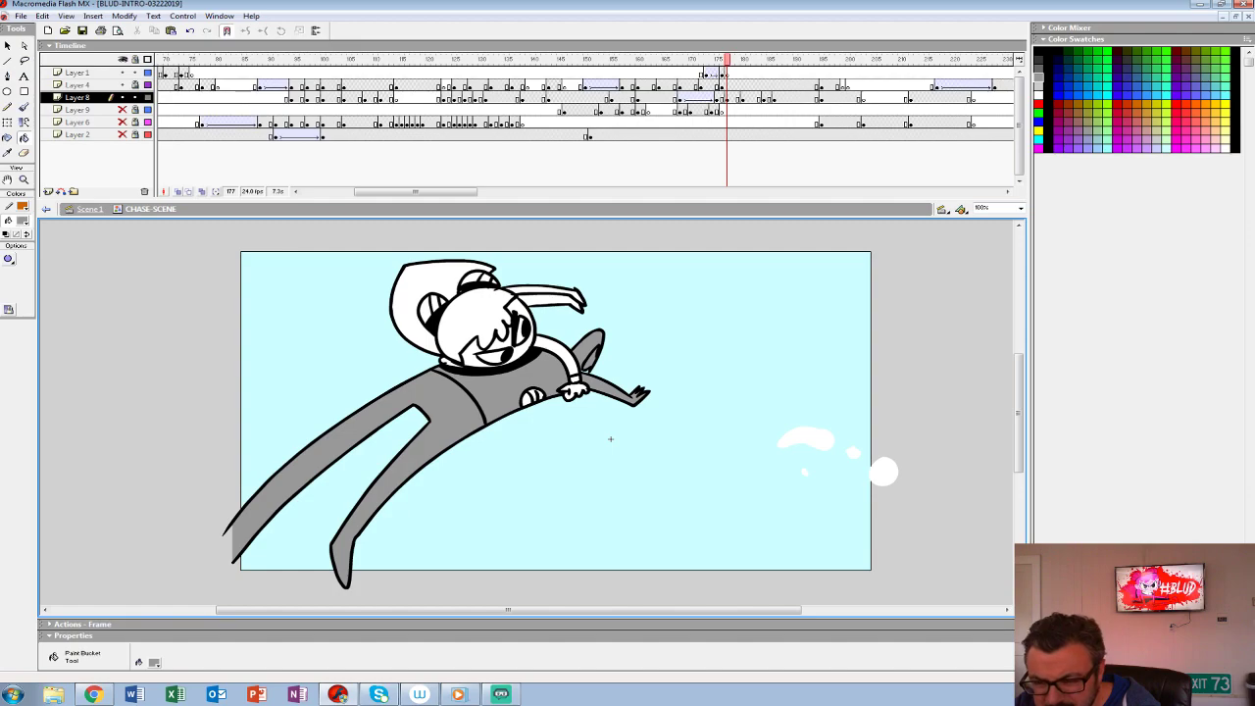
- Play back the leap and throw repeatedly to examine how the newly coloured stretched pose reads in motion
left_click(675, 85)
key("Return")
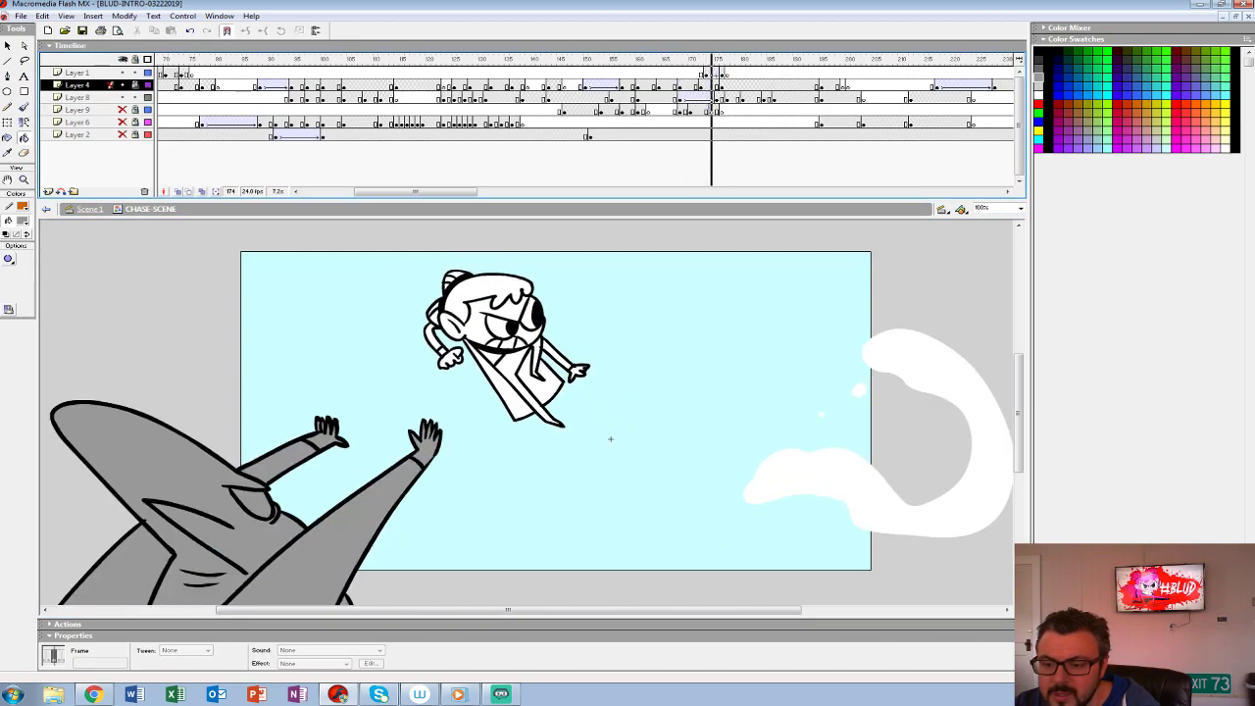
left_click(661, 74)
key("Return")
key("Return")
left_click(643, 74)
key("Return")
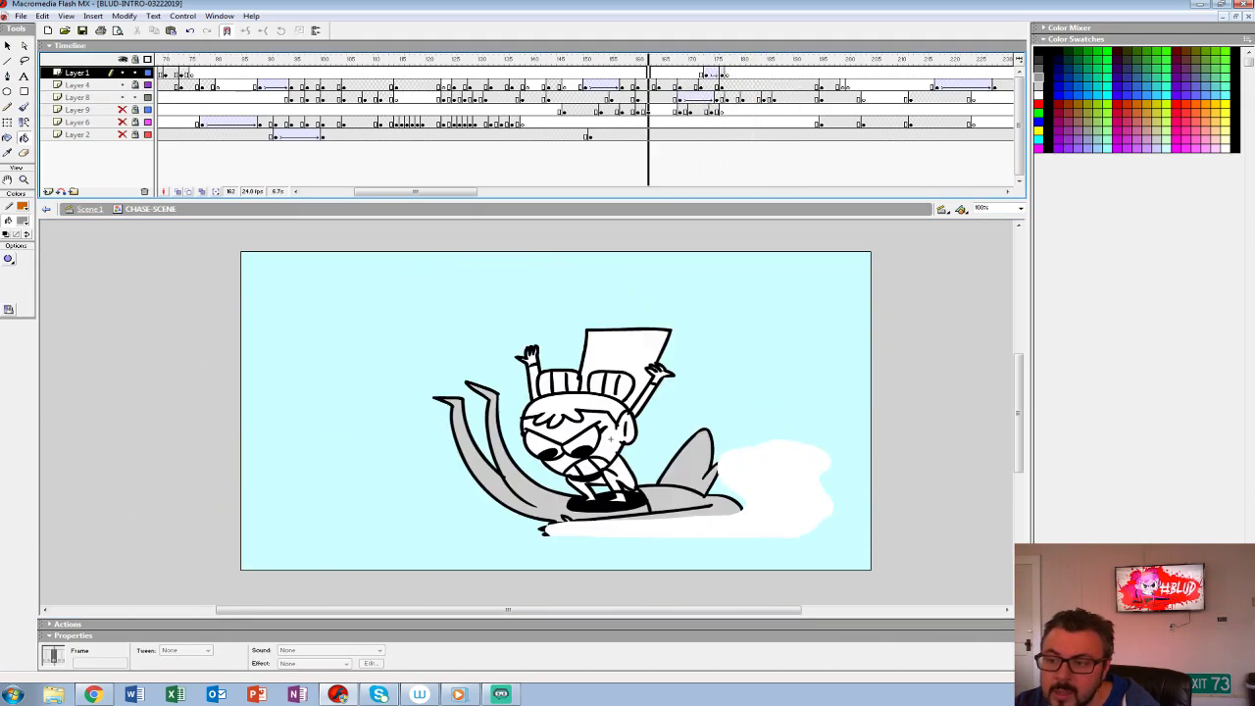
key("Return")
left_click_drag(737, 59, 643, 59)
key("Return")
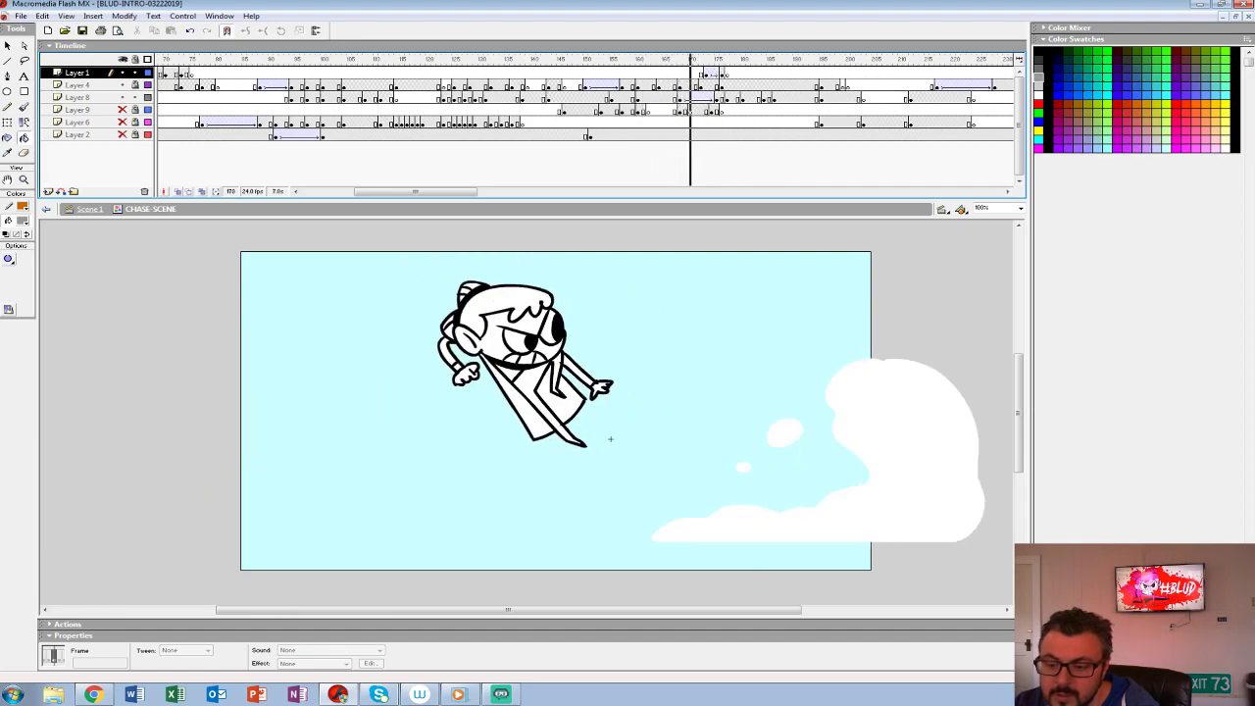
left_click(706, 86)
key("Return")
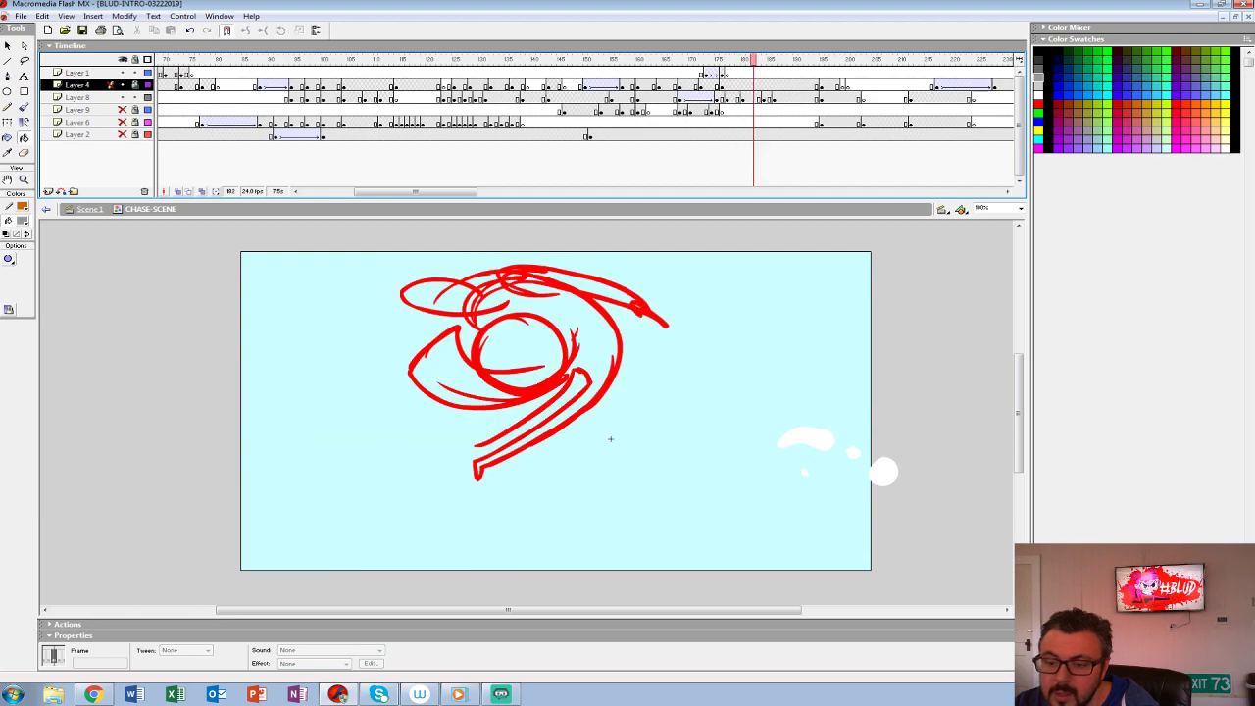
- Insert a blank keyframe at frame 181 on Layer 8 and onion-skin the curled rough and the preceding inked pose
left_click(748, 98)
key("F7")
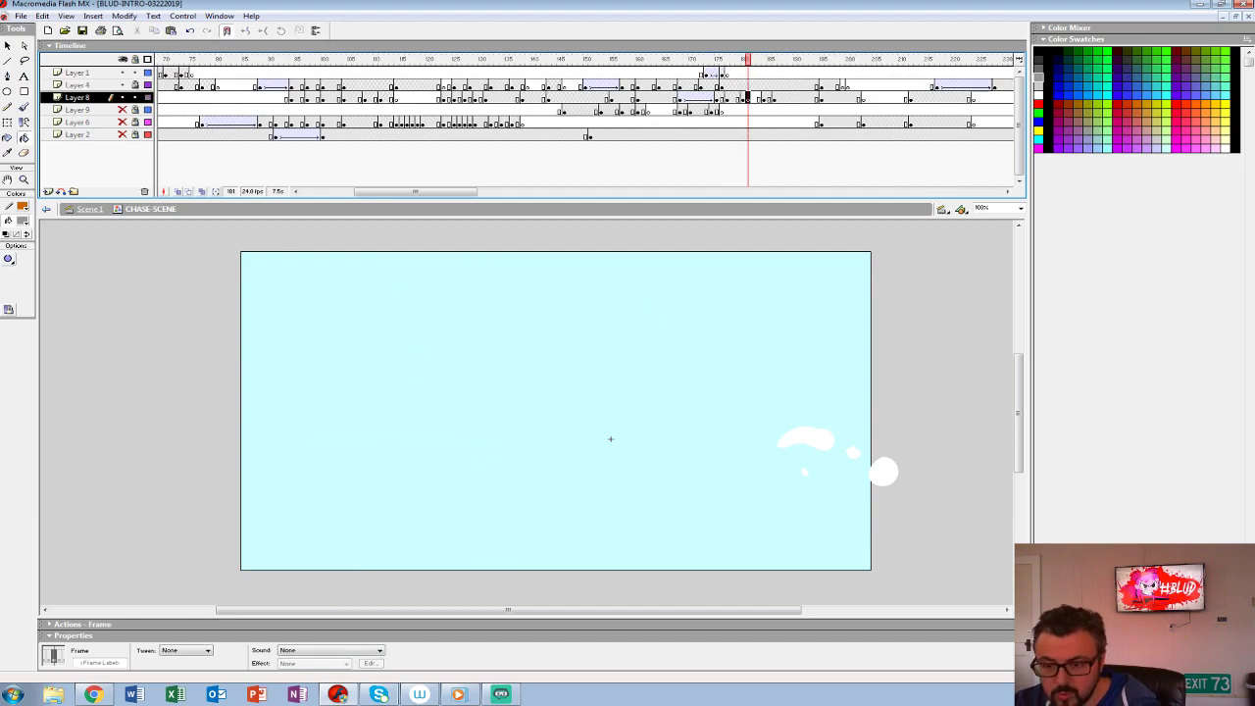
key("alt+shift+o")
key("z")
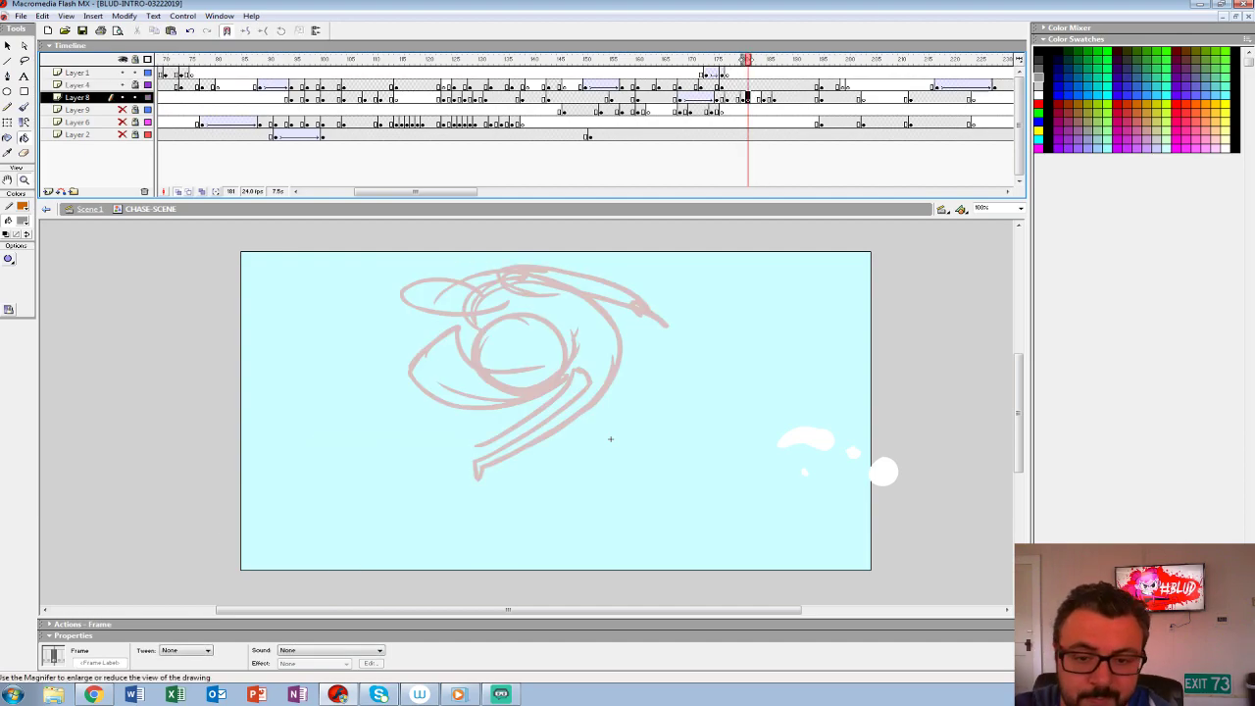
left_click(611, 439)
left_click_drag(611, 439, 665, 523)
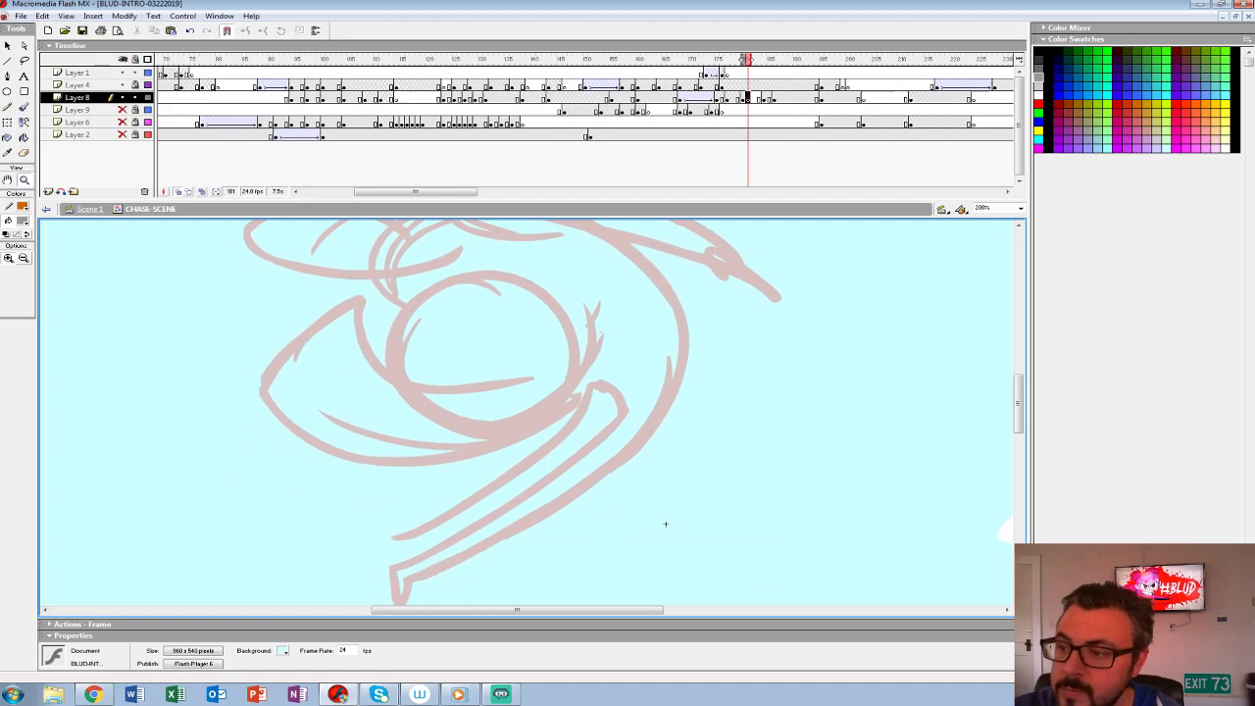
key("alt+shift+o")
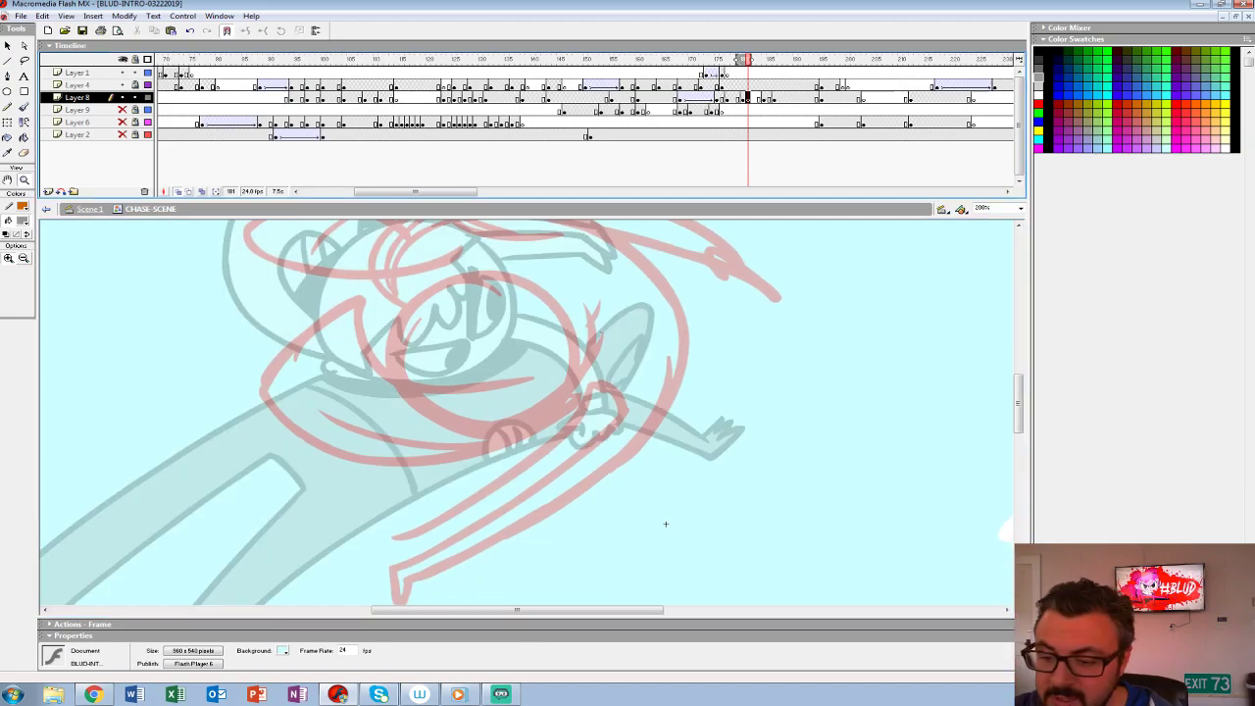
- Ink the curled figure's round head outline and spiky hair tufts in black with the Brush tool
key("b")
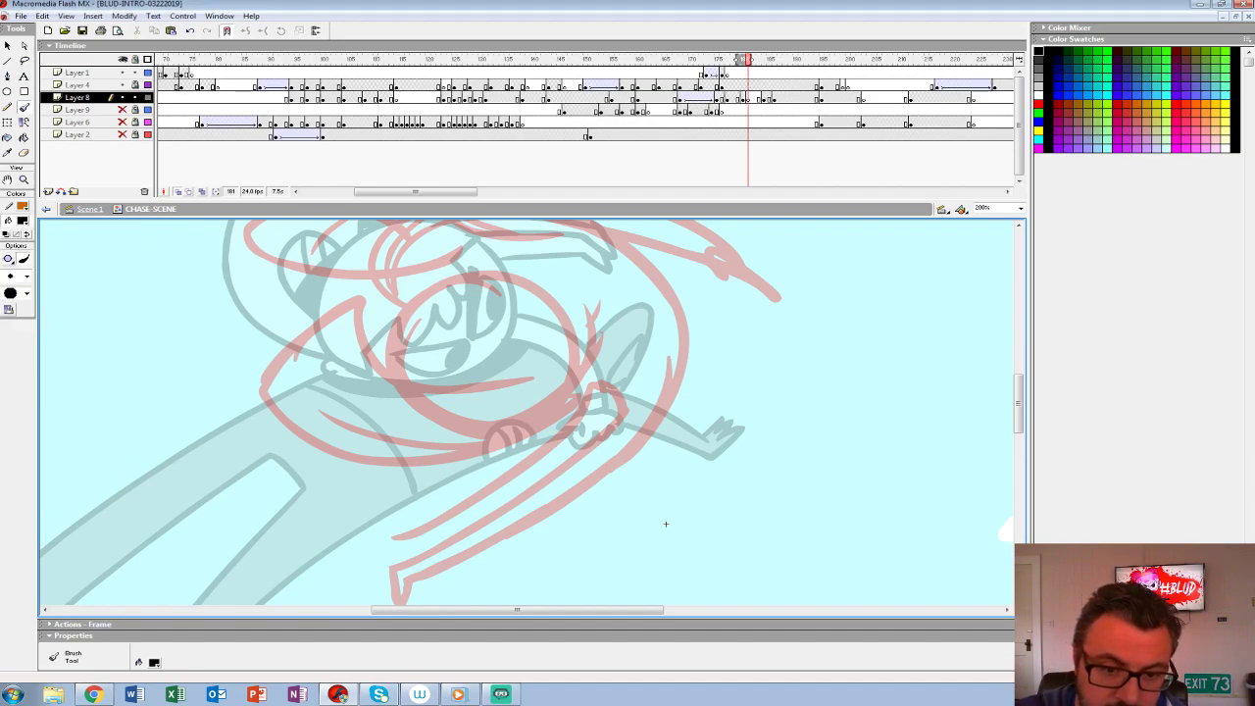
left_click_drag(666, 525, 691, 540)
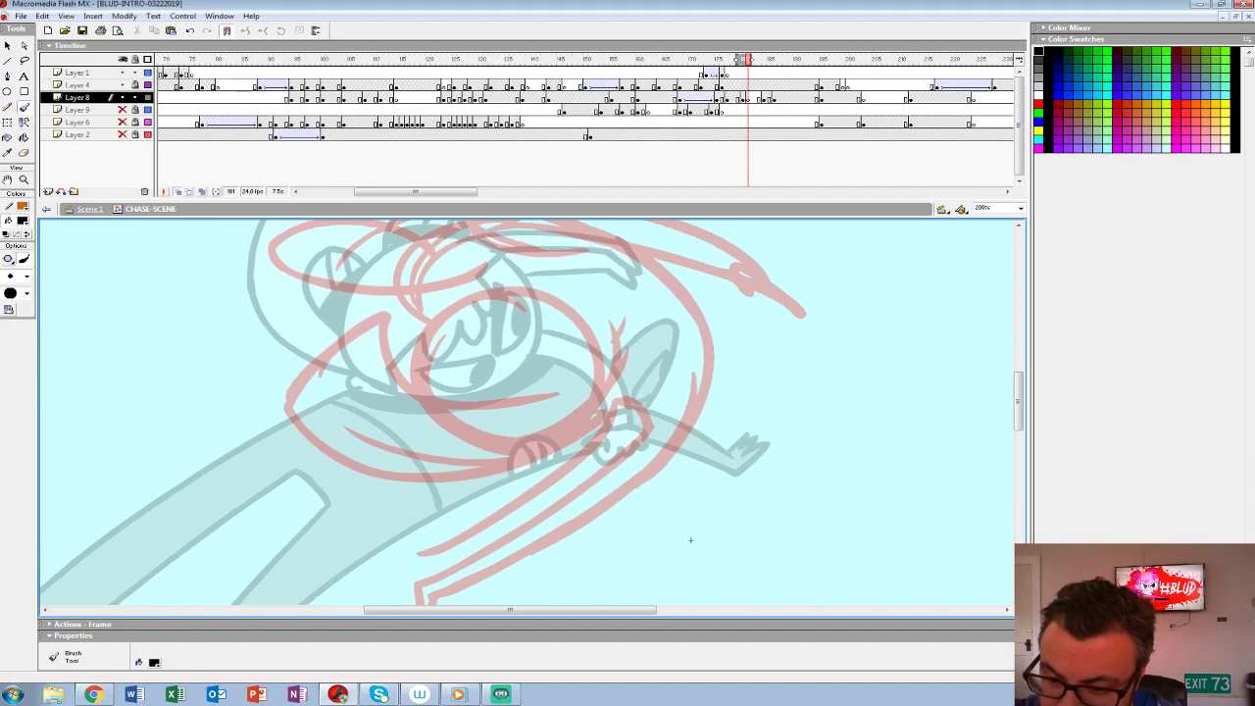
left_click_drag(432, 325, 494, 449)
key("ctrl+z")
mouse_move(432, 323)
left_mouse_down()
mouse_move(414, 365)
mouse_move(535, 448)
mouse_move(600, 383)
left_mouse_up()
key("ctrl+z")
mouse_move(498, 449)
left_mouse_down()
mouse_move(431, 310)
mouse_move(529, 265)
mouse_move(559, 286)
mouse_move(614, 392)
left_mouse_up()
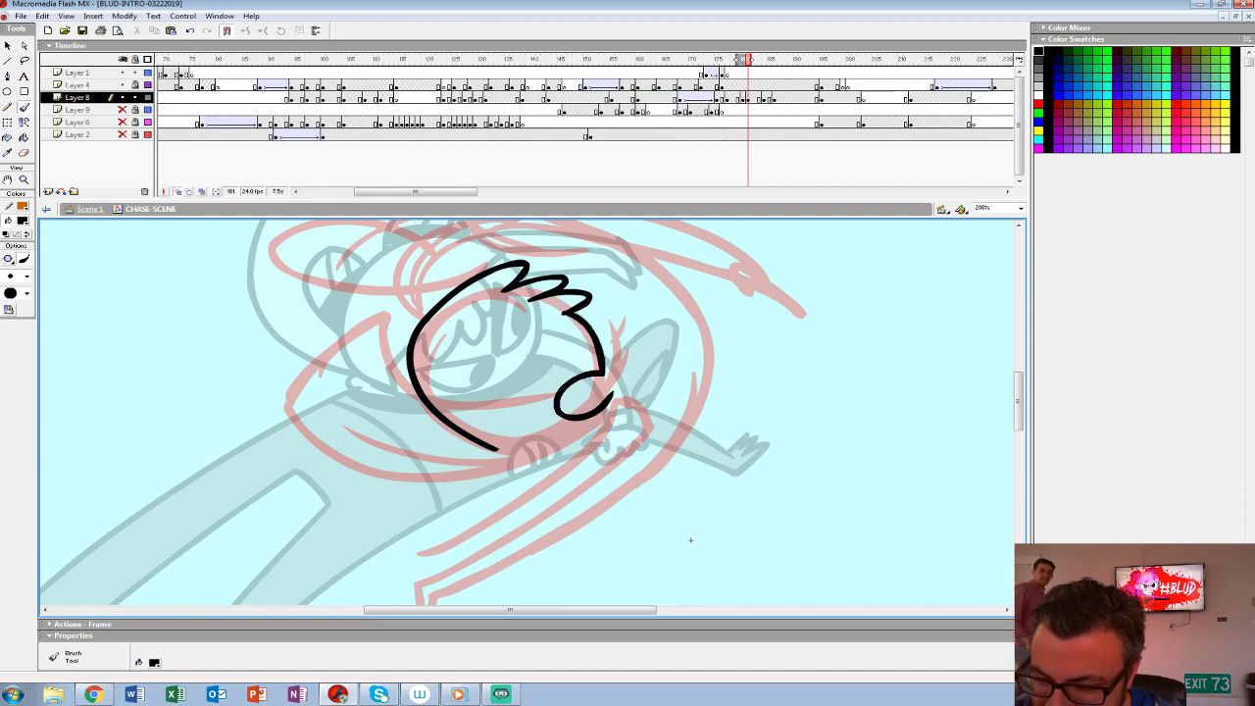
- Ink the inner head edge, the small oval bun and the curved outline joining it to the hair tufts
key("ctrl+z")
mouse_move(602, 375)
left_mouse_down()
mouse_move(606, 418)
mouse_move(628, 372)
mouse_move(617, 383)
left_mouse_up()
left_click_drag(561, 312, 592, 376)
mouse_move(495, 450)
left_mouse_down()
mouse_move(578, 432)
mouse_move(593, 416)
mouse_move(560, 441)
mouse_move(586, 426)
left_mouse_up()
key("ctrl+z")
mouse_move(622, 369)
left_mouse_down()
mouse_move(614, 322)
mouse_move(587, 305)
left_mouse_up()
- Ink the upper and lower edges of the long arm sweeping over the head
key("space")
mouse_move(691, 540)
left_mouse_down()
mouse_move(723, 634)
mouse_move(705, 649)
mouse_move(685, 642)
left_mouse_up()
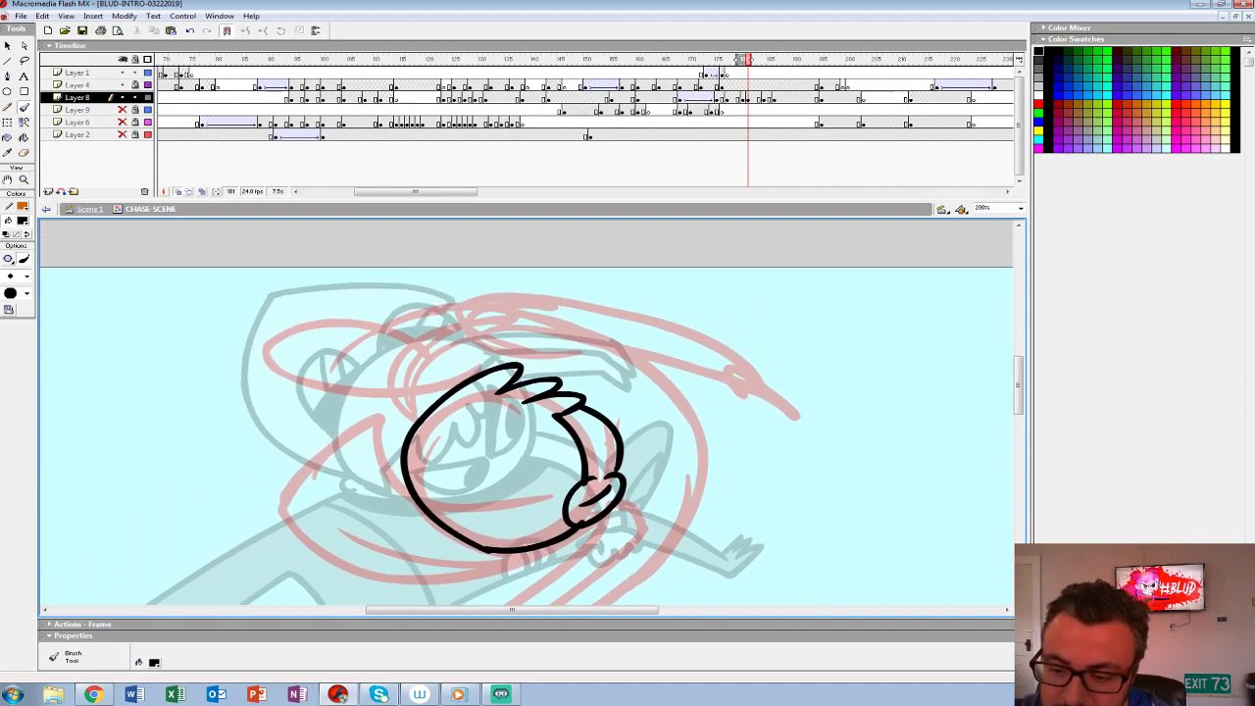
left_click_drag(400, 424, 505, 301)
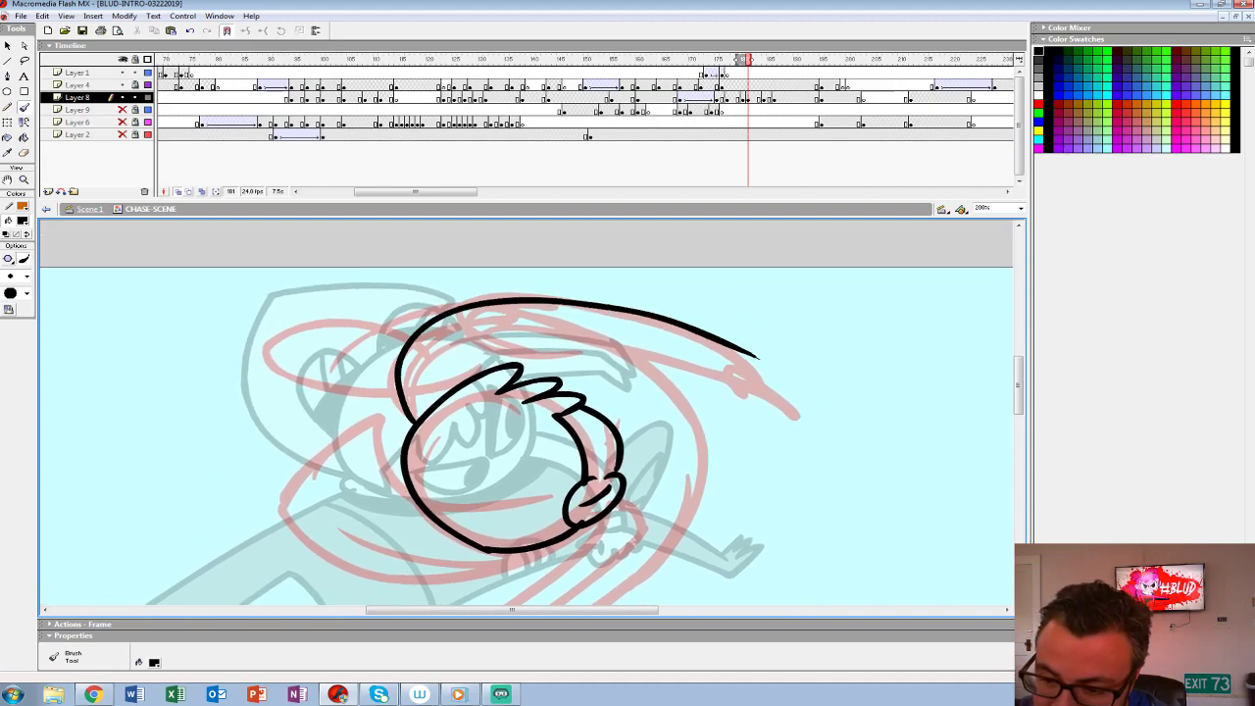
mouse_move(443, 325)
left_mouse_down()
mouse_move(747, 360)
mouse_move(789, 387)
mouse_move(753, 404)
mouse_move(731, 397)
mouse_move(725, 366)
left_mouse_up()
- Ink the curved outer edge of the body from the arm down to the pointed foot, along with the bent legs
key("space")
left_click_drag(679, 600, 807, 557)
mouse_move(488, 279)
left_mouse_down()
mouse_move(452, 295)
mouse_move(533, 294)
mouse_move(477, 288)
mouse_move(445, 311)
mouse_move(549, 292)
mouse_move(426, 288)
mouse_move(377, 335)
mouse_move(524, 350)
left_mouse_up()
key("ctrl+z")
key("space")
mouse_move(812, 598)
left_mouse_down()
mouse_move(706, 516)
mouse_move(692, 598)
mouse_move(656, 579)
mouse_move(650, 517)
mouse_move(660, 529)
left_mouse_up()
mouse_move(664, 296)
left_mouse_down()
mouse_move(661, 410)
mouse_move(566, 503)
mouse_move(429, 568)
left_mouse_up()
left_click_drag(661, 529, 747, 425)
- Ink the fan-shaped hair piece, the long hood shape with its inner loop, and the cuffed, fingered hand
mouse_move(515, 464)
left_mouse_down()
mouse_move(493, 461)
mouse_move(636, 364)
mouse_move(708, 292)
left_mouse_up()
mouse_move(620, 326)
left_mouse_down()
mouse_move(462, 451)
mouse_move(655, 351)
left_mouse_up()
left_click_drag(758, 424, 768, 532)
mouse_move(484, 369)
left_mouse_down()
mouse_move(460, 307)
mouse_move(397, 446)
mouse_move(635, 446)
mouse_move(646, 433)
left_mouse_up()
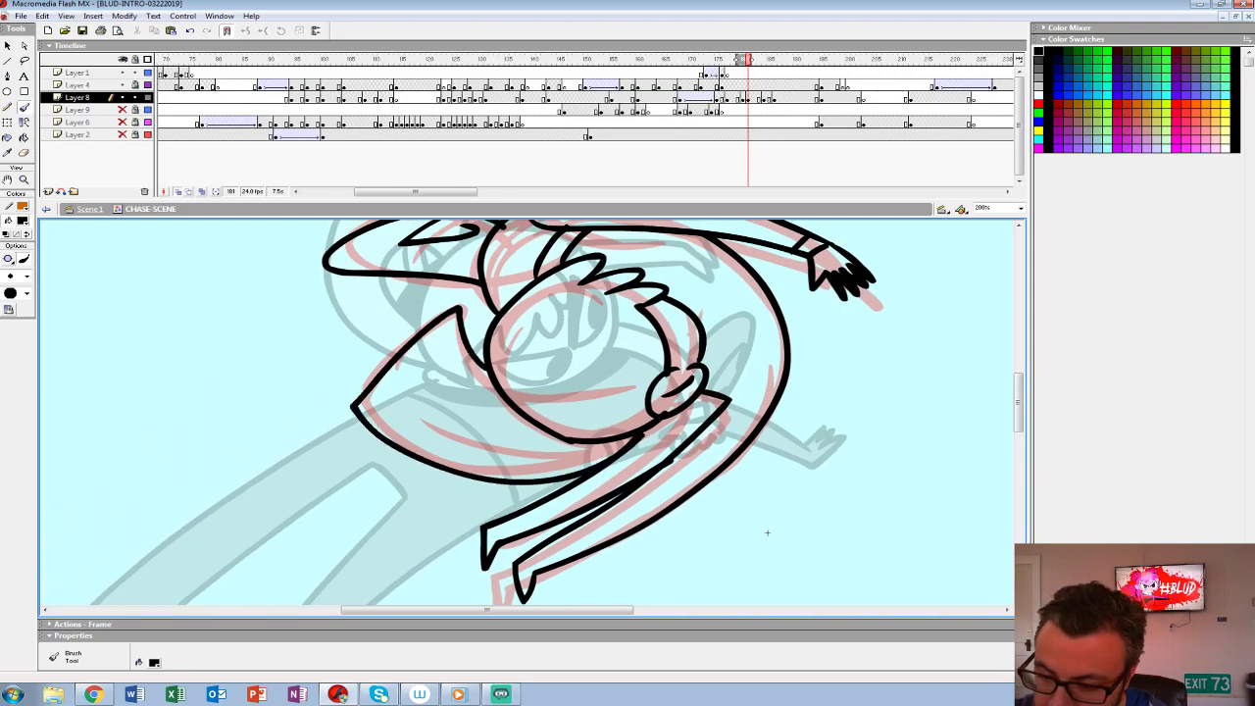
left_click_drag(768, 532, 669, 624)
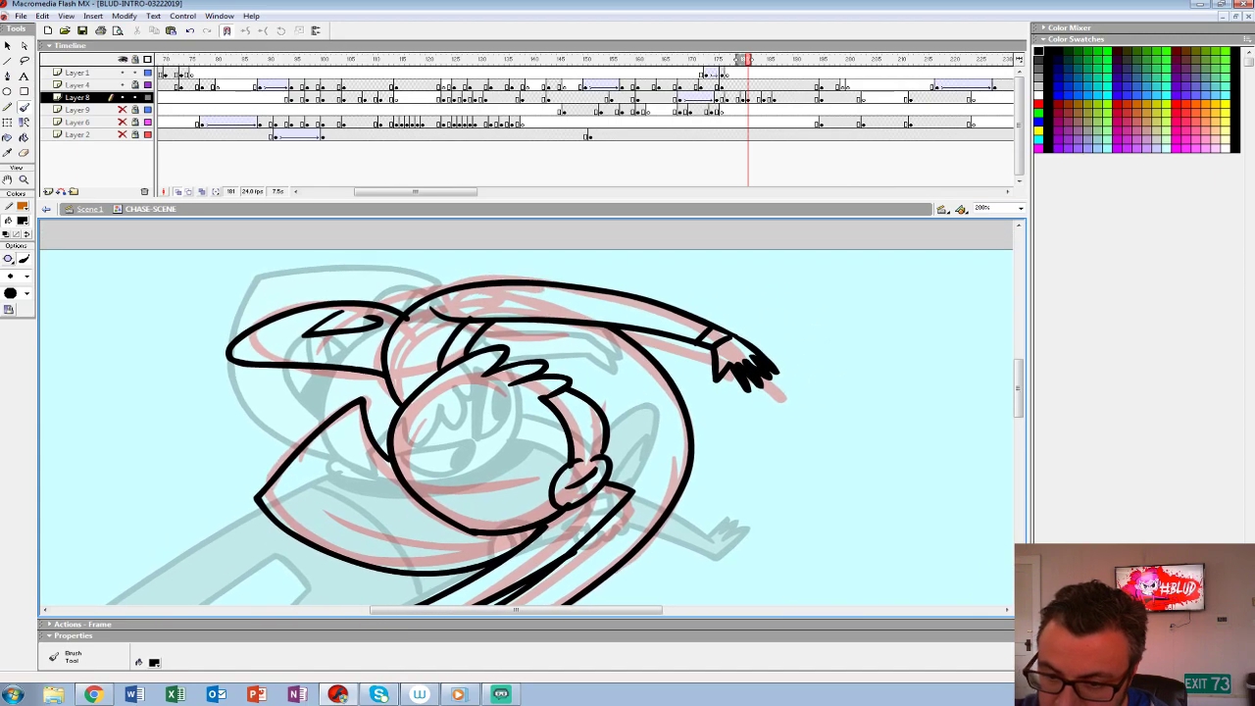
- Move the inked drawing on Layer 8 to frame 180, turn off onion skinning and compare it with the preceding pose
left_click(748, 98)
left_click_drag(748, 98, 742, 98)
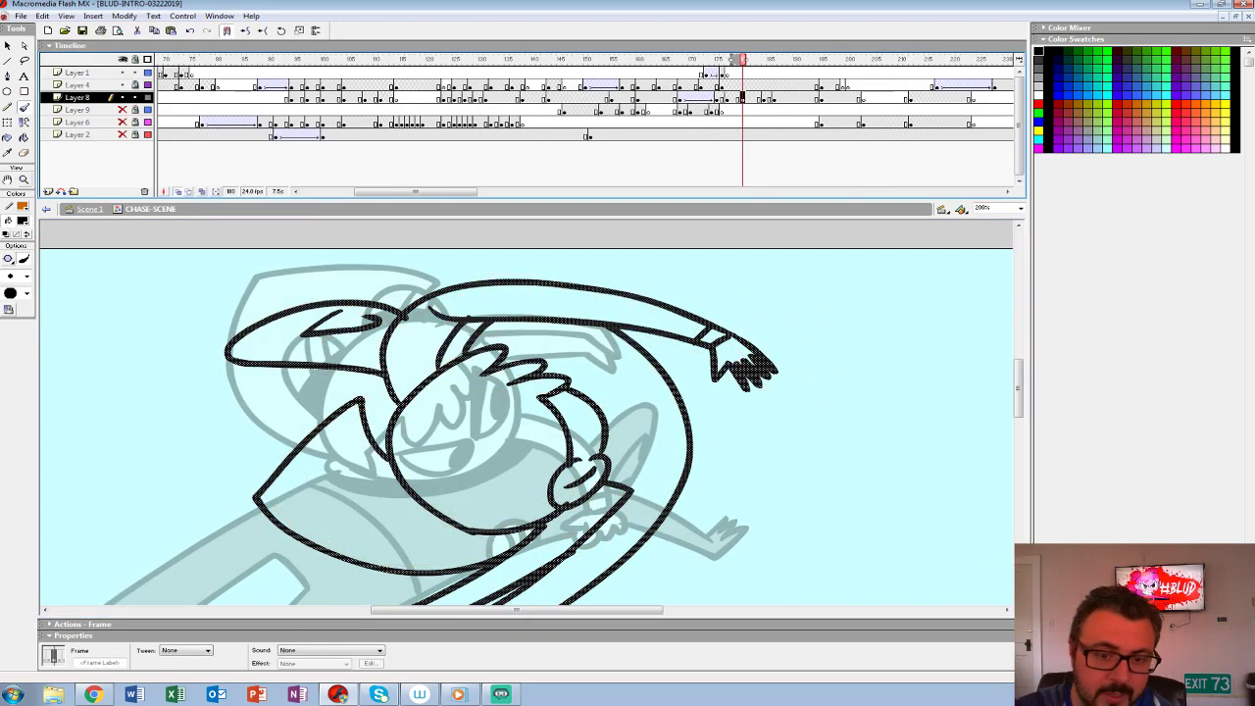
key("z")
left_click(613, 380, "alt")
left_click_drag(554, 536, 534, 458)
key("alt+shift+o")
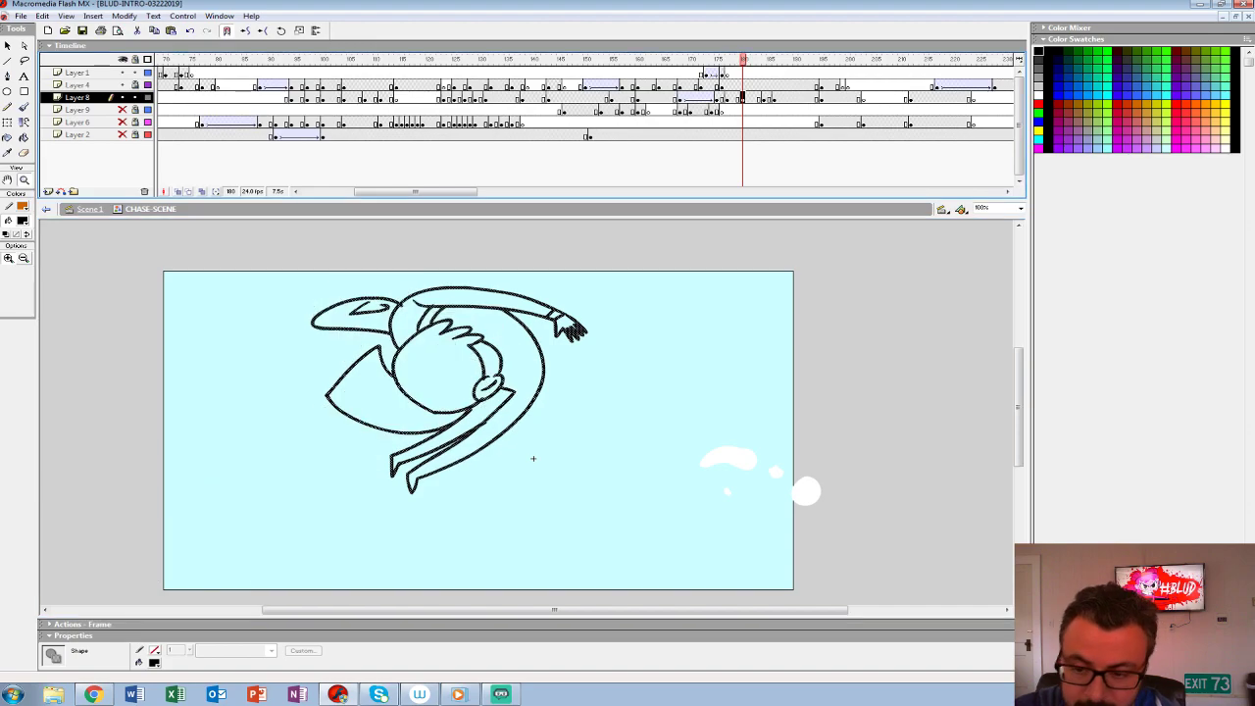
key("comma")
key("period")
key("comma")
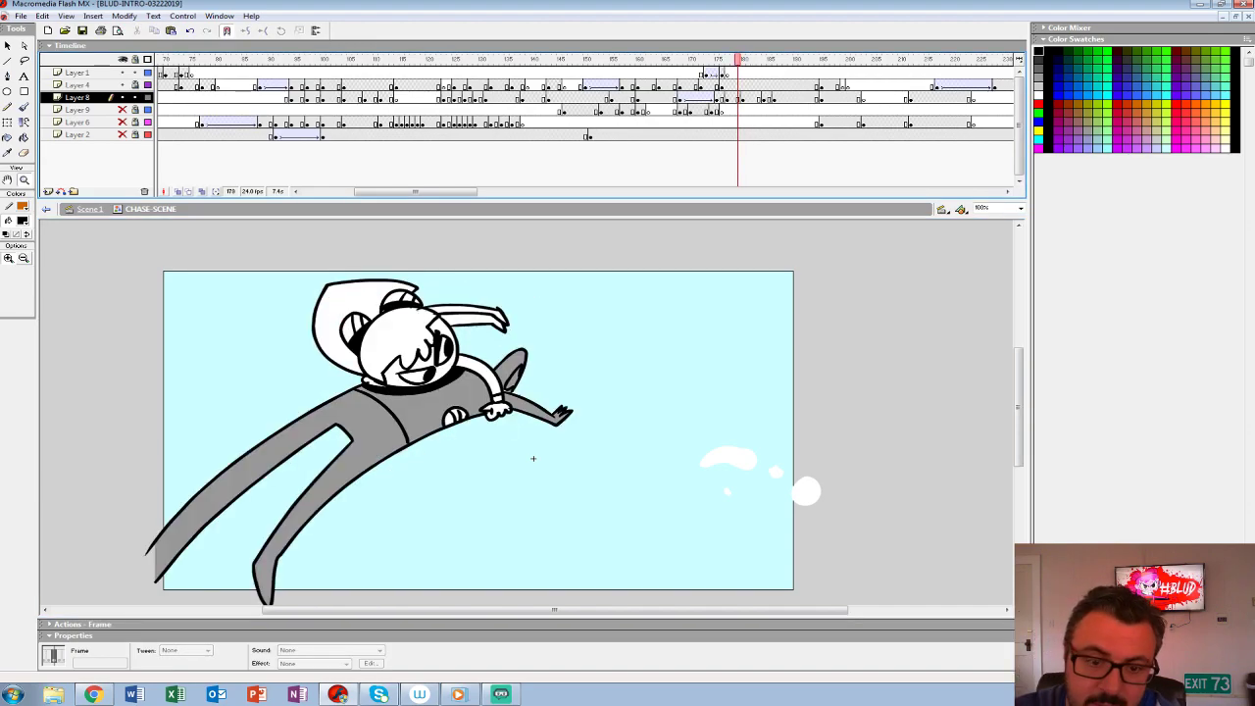
- Fill the curled figure's head and hair with white and its body, legs, arm and hood with grey #999999
key("k")
key("period")
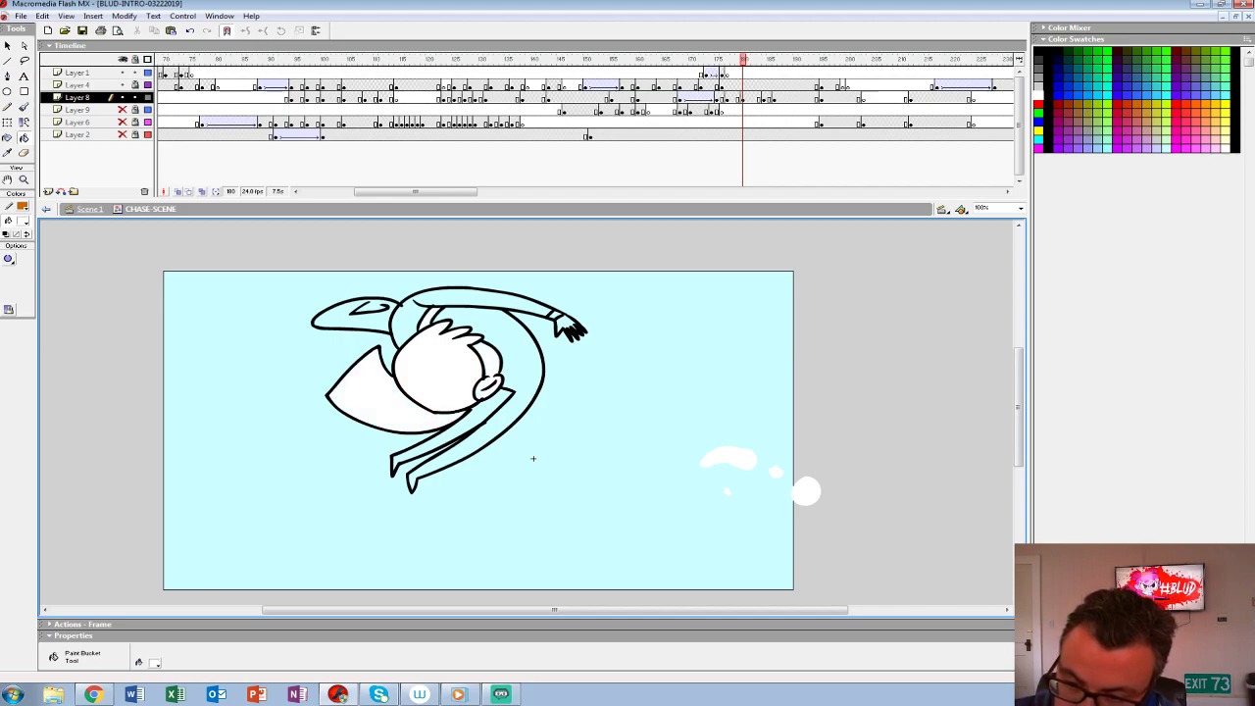
key("comma")
left_click(22, 220)
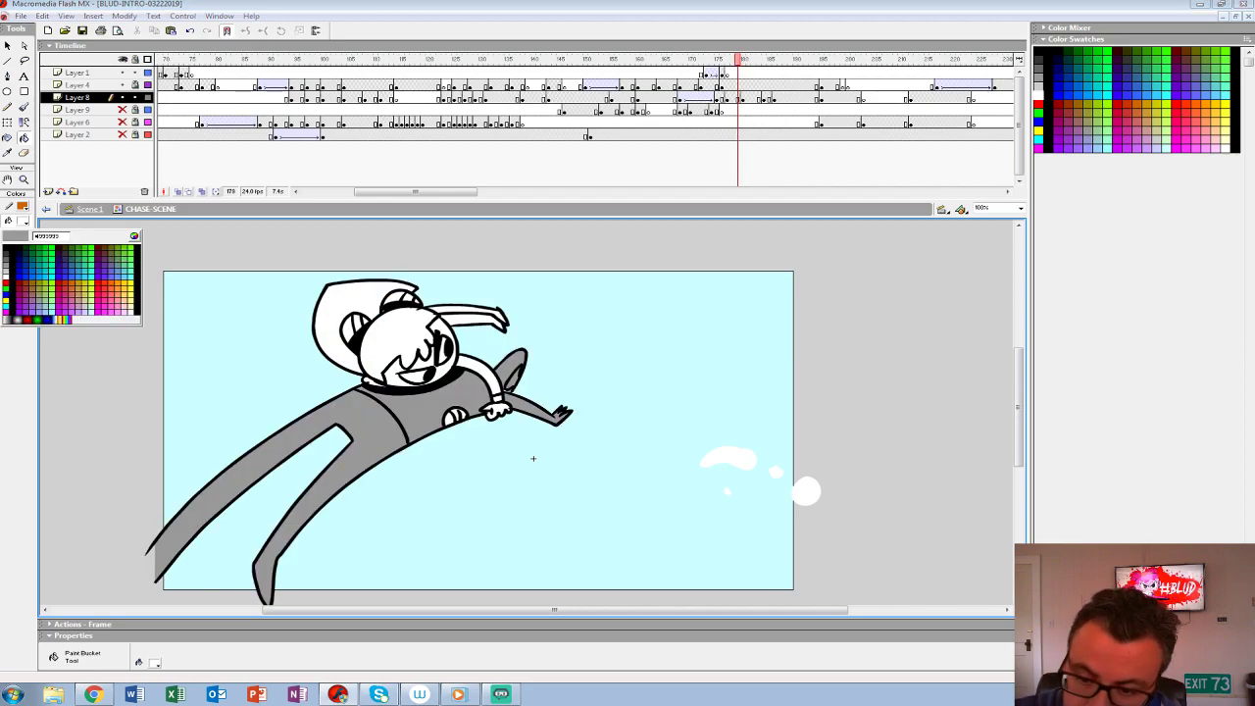
left_click(442, 394)
key("period")
left_click(521, 368)
left_click(485, 409)
left_click(451, 298)
left_click(355, 318)
- Play back the tumble, add a blank keyframe at frame 185 on Layer 8, and onion-skin the preceding poses
mouse_move(742, 60)
left_mouse_down()
mouse_move(669, 60)
mouse_move(784, 60)
mouse_move(732, 59)
left_mouse_up()
key("Return")
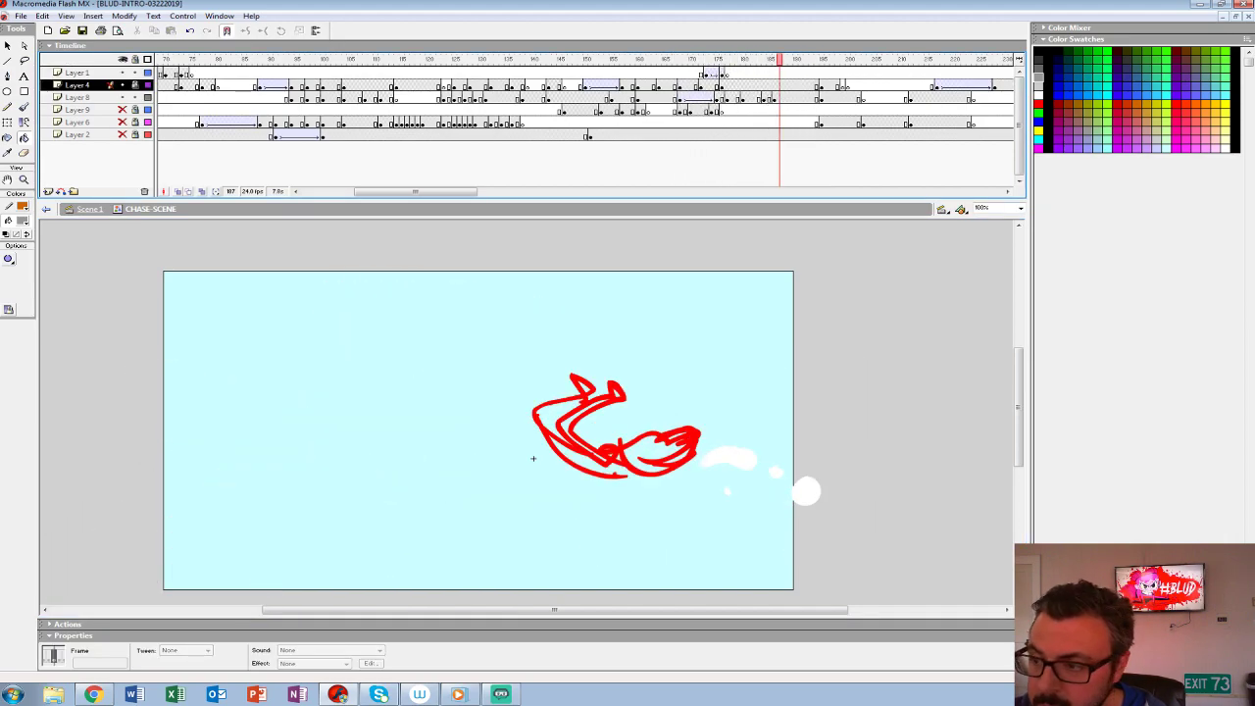
left_click(764, 98)
key("period")
key("Delete")
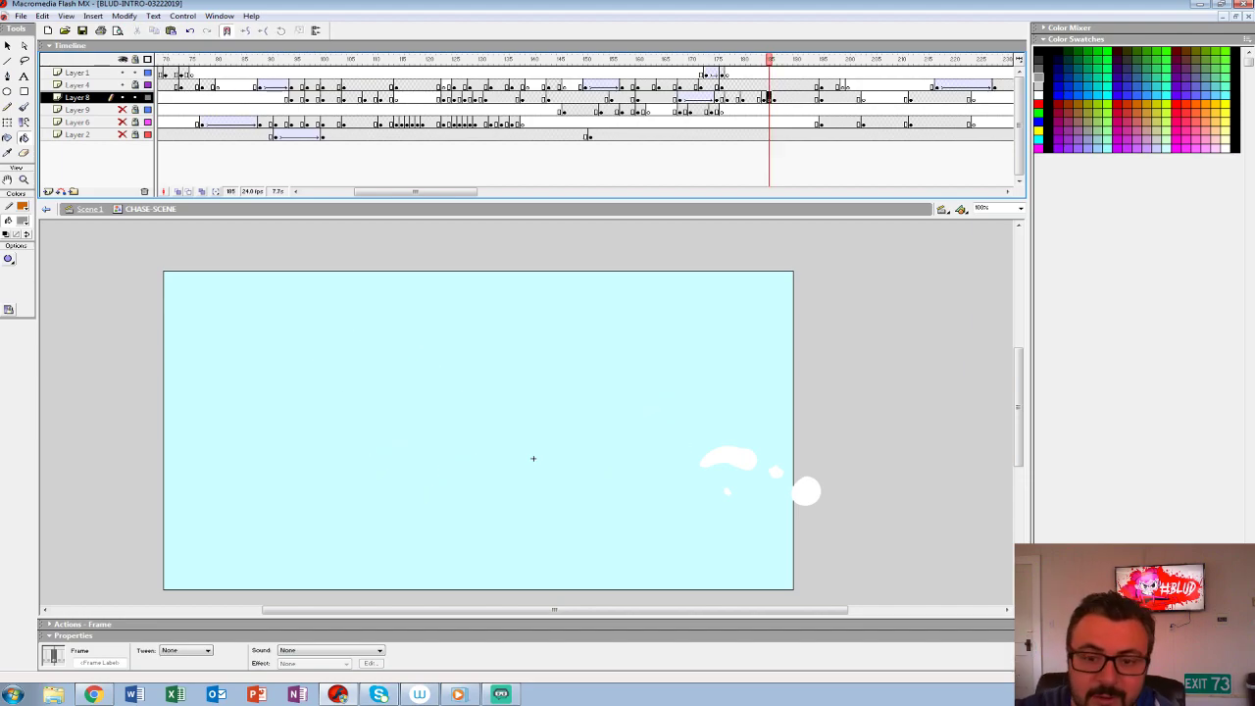
key("ctrl+z")
key("z")
left_click(533, 457)
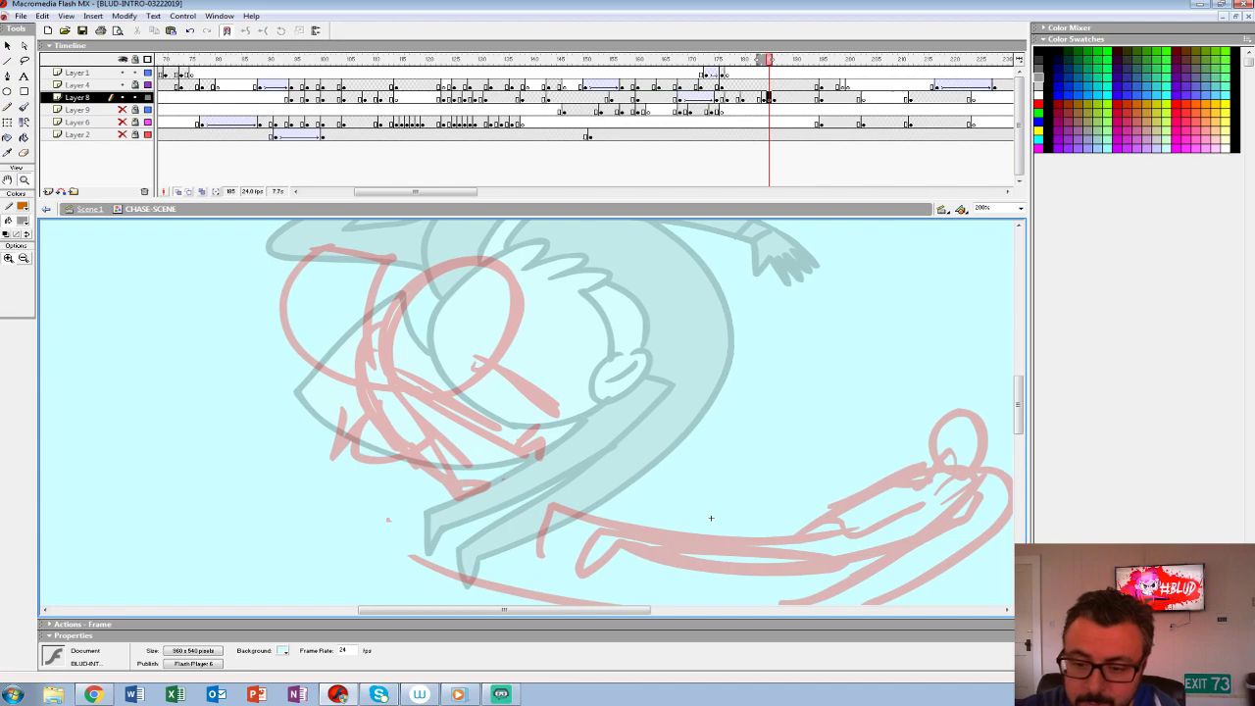
- Rough out the small character's ear and angry eye in blue with the Brush on Layer 8 at frame 185
key("b")
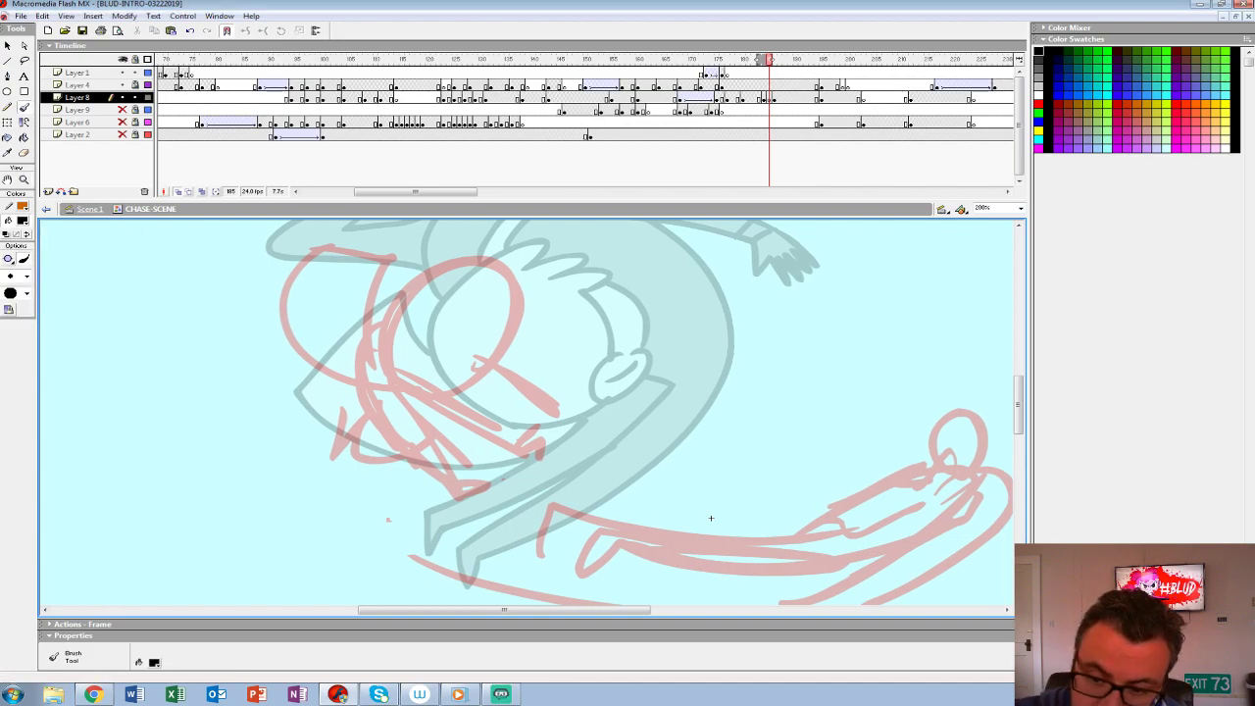
left_click_drag(406, 365, 542, 445)
key("ctrl+z")
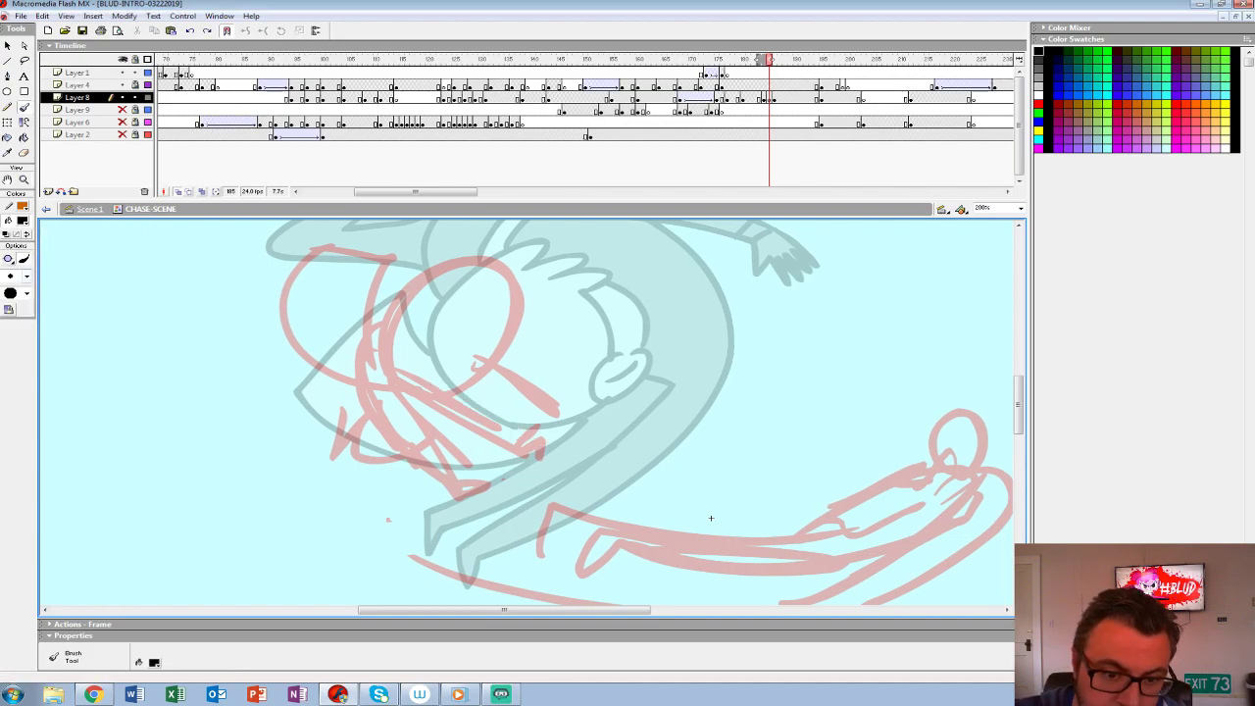
left_click(22, 221)
left_click(13, 288)
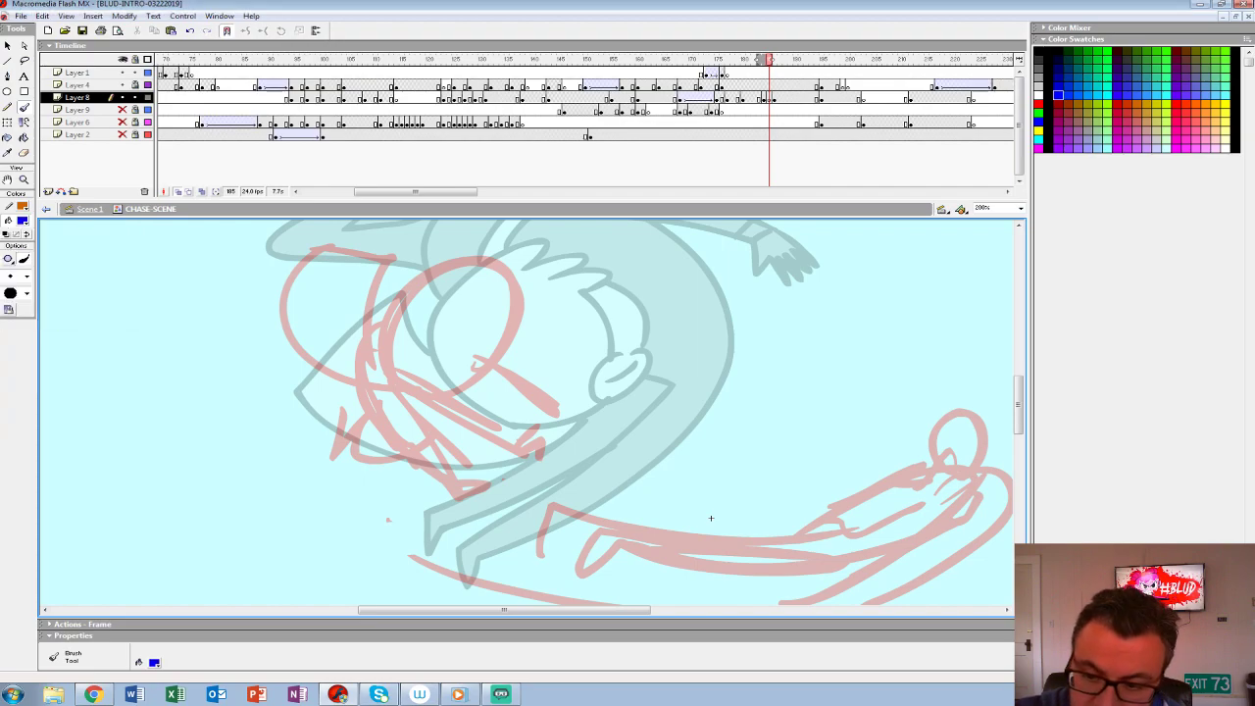
mouse_move(459, 323)
left_mouse_down()
mouse_move(488, 368)
mouse_move(456, 380)
mouse_move(485, 359)
left_mouse_up()
key("ctrl+z")
key("ctrl+z")
mouse_move(422, 322)
left_mouse_down()
mouse_move(380, 344)
mouse_move(480, 371)
left_mouse_up()
key("ctrl+z")
key("ctrl+z")
left_click_drag(460, 312, 480, 376)
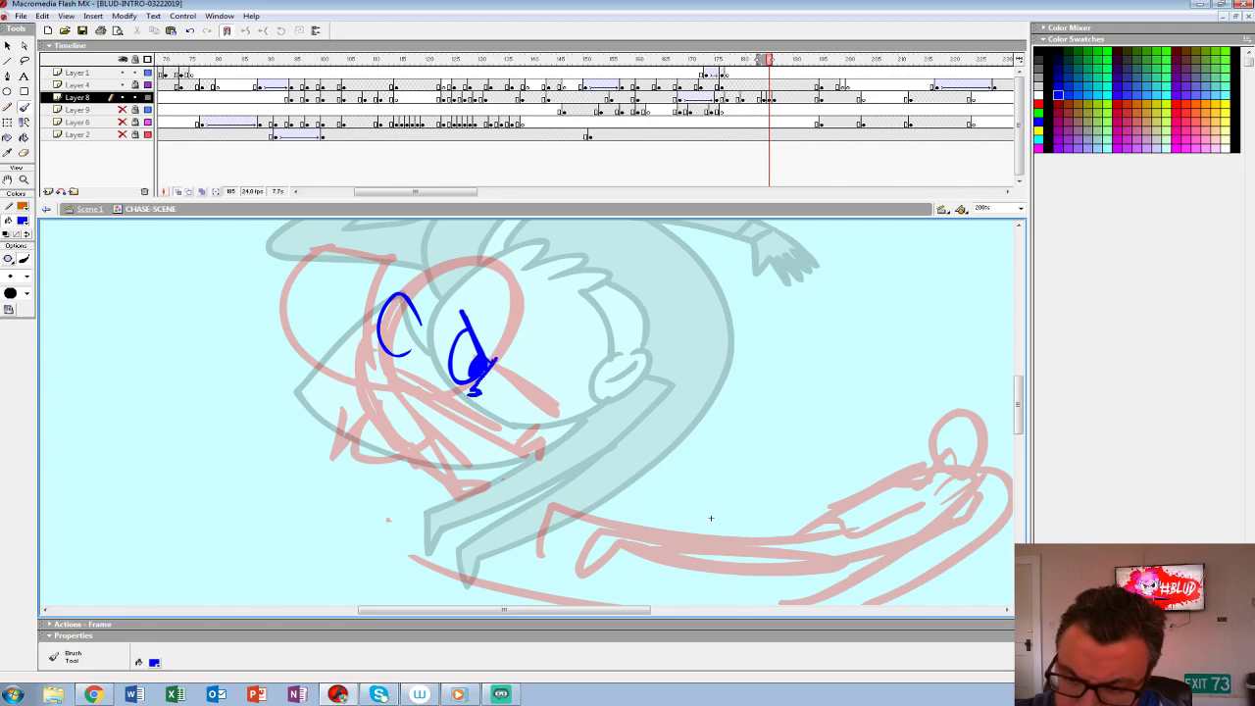
- Sketch the character's round head outline, pointed hairline with fringe tufts, and frowning mouth in blue
mouse_move(484, 379)
left_mouse_down()
mouse_move(514, 320)
mouse_move(505, 266)
mouse_move(418, 236)
mouse_move(372, 334)
left_mouse_up()
mouse_move(371, 336)
left_mouse_down()
mouse_move(360, 258)
mouse_move(521, 276)
left_mouse_up()
mouse_move(404, 310)
left_mouse_down()
mouse_move(456, 278)
mouse_move(525, 339)
mouse_move(528, 306)
left_mouse_up()
left_click_drag(522, 286, 534, 327)
left_click_drag(474, 390, 370, 337)
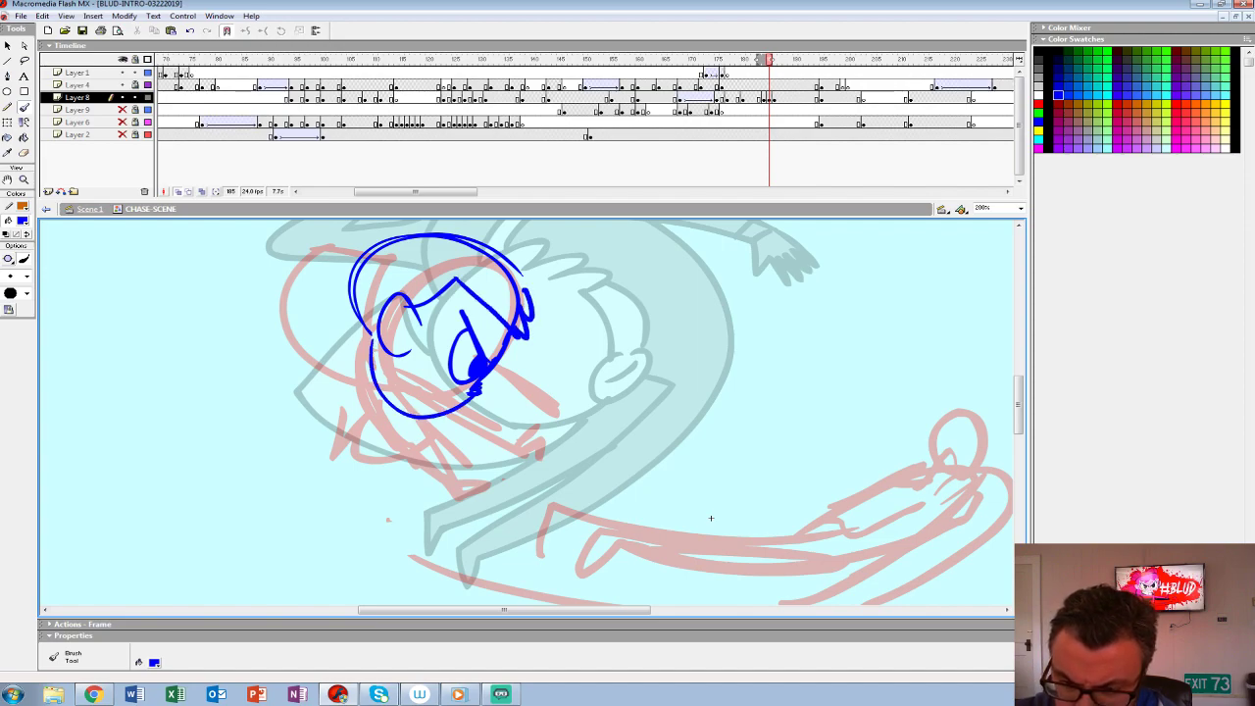
key("ctrl+z")
mouse_move(472, 392)
left_mouse_down()
mouse_move(432, 404)
mouse_move(364, 257)
mouse_move(413, 367)
mouse_move(400, 402)
left_mouse_up()
- Select the head sketch on Layer 8 and free-transform it, rotating it slightly and shifting it up and left
left_click_drag(711, 517, 727, 563)
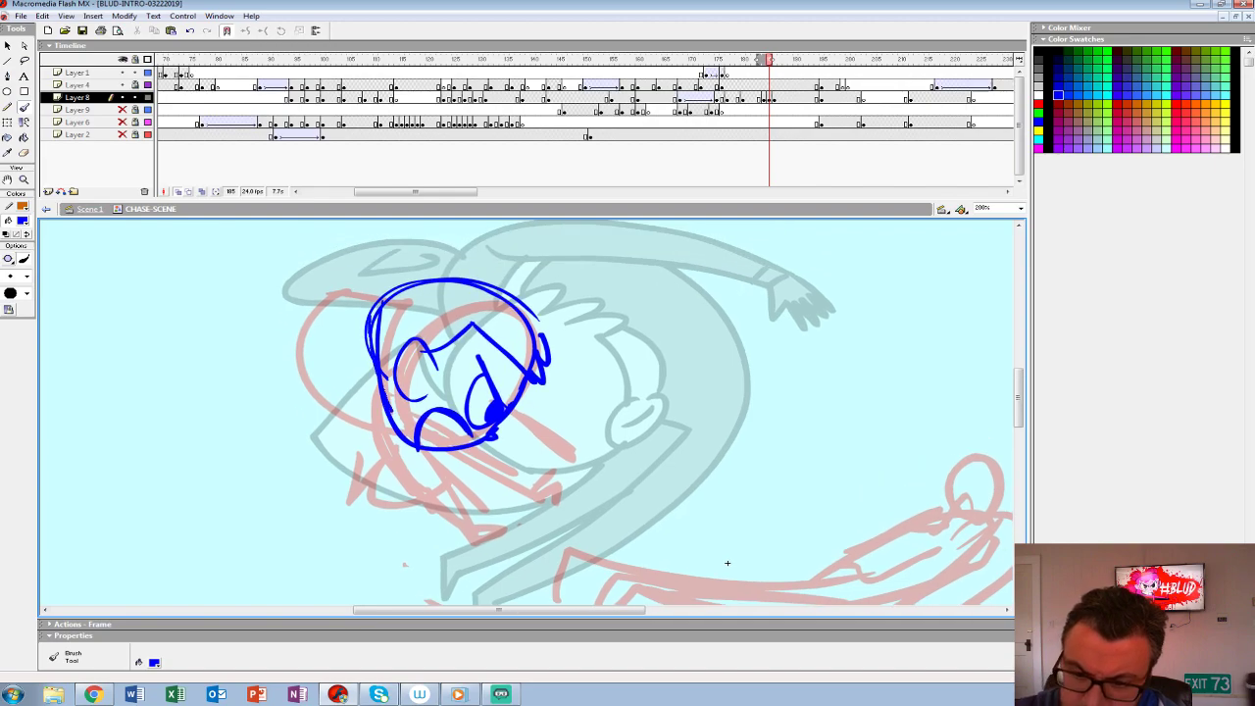
left_click(770, 98)
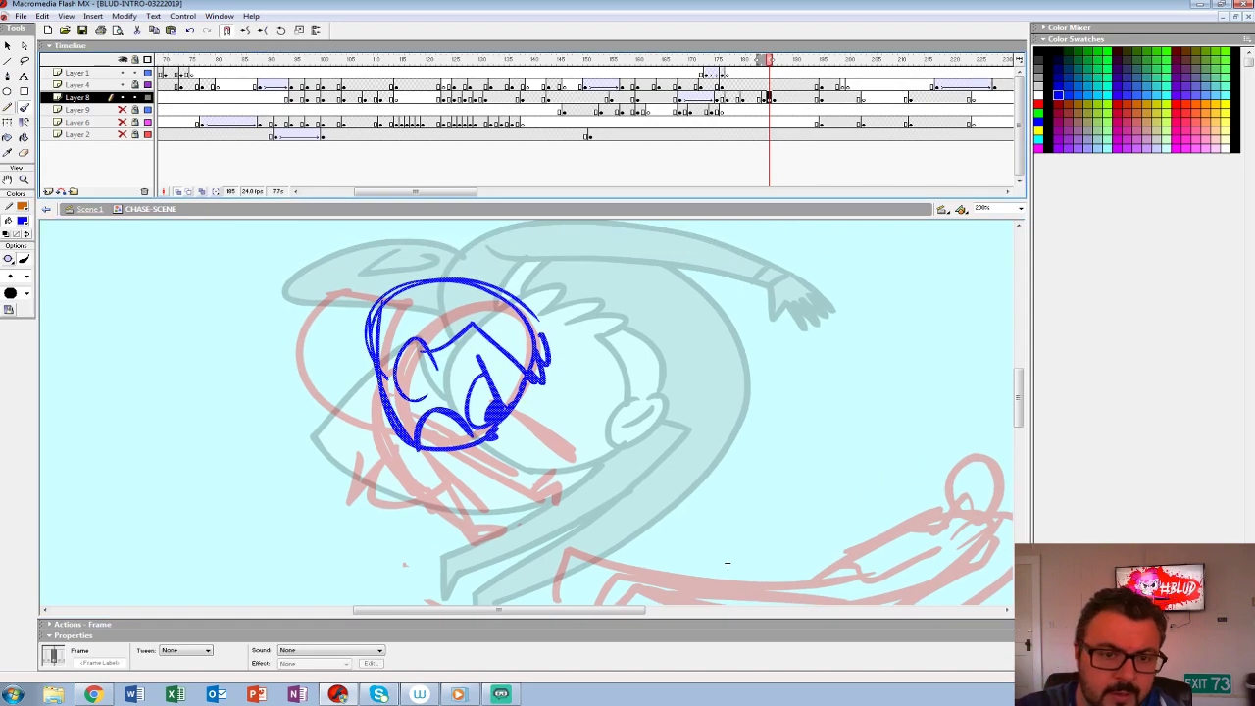
key("q")
left_click_drag(555, 274, 526, 255)
left_click_drag(471, 372, 459, 351)
- Sketch both arms stretched out diagonally in front of the character, each with a cuff and fingered hand
key("b")
left_click_drag(398, 399, 549, 493)
key("ctrl+z")
left_click_drag(400, 397, 548, 492)
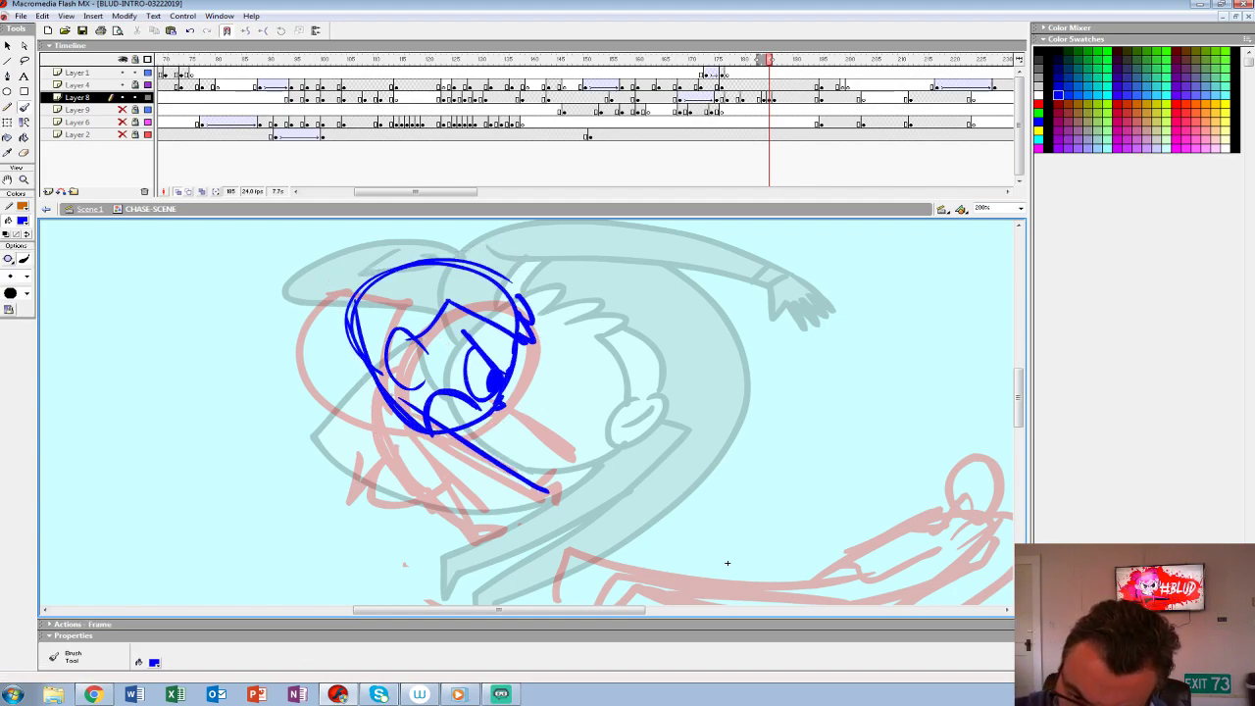
mouse_move(398, 418)
left_mouse_down()
mouse_move(541, 506)
mouse_move(569, 481)
left_mouse_up()
left_click_drag(542, 496, 572, 517)
mouse_move(494, 410)
left_mouse_down()
mouse_move(570, 456)
mouse_move(586, 443)
mouse_move(604, 450)
left_mouse_up()
mouse_move(582, 441)
left_mouse_down()
mouse_move(603, 451)
mouse_move(564, 452)
left_mouse_up()
- Sketch the wide, billowing fan-shaped piece flaring out behind the character's head
mouse_move(728, 563)
left_mouse_down()
mouse_move(871, 496)
mouse_move(891, 542)
left_mouse_up()
left_click_drag(578, 411, 398, 308)
key("ctrl+z")
mouse_move(567, 400)
left_mouse_down()
mouse_move(456, 388)
mouse_move(504, 265)
left_mouse_up()
- Sketch the tapered body with one leg extended forward and the other leg bent up behind
left_click_drag(891, 543, 788, 455)
left_click_drag(427, 318, 544, 453)
left_click_drag(788, 455, 791, 490)
key("ctrl+z")
key("ctrl+z")
left_click_drag(431, 354, 537, 475)
key("ctrl+z")
mouse_move(471, 358)
left_mouse_down()
mouse_move(560, 472)
mouse_move(579, 471)
mouse_move(557, 486)
mouse_move(518, 457)
mouse_move(436, 353)
mouse_move(494, 428)
mouse_move(553, 473)
left_mouse_up()
key("ctrl+z")
key("ctrl+z")
mouse_move(436, 353)
left_mouse_down()
mouse_move(557, 482)
mouse_move(484, 378)
mouse_move(443, 354)
left_mouse_up()
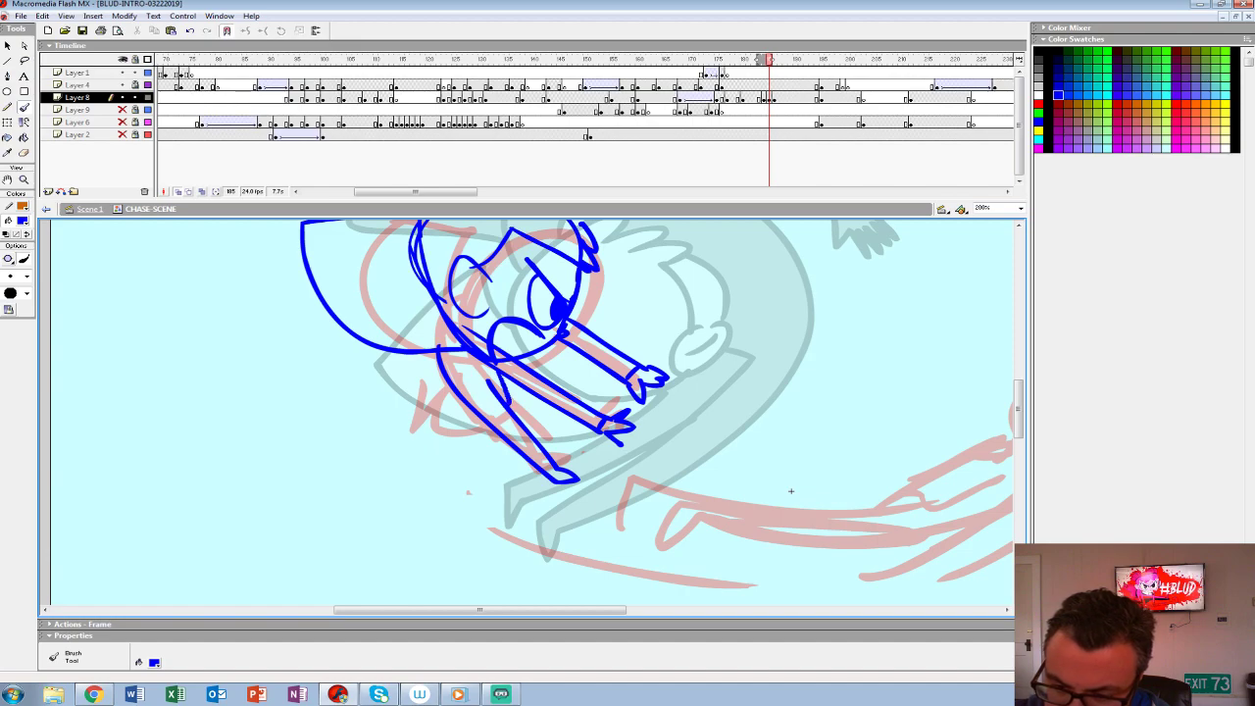
mouse_move(480, 414)
left_mouse_down()
mouse_move(420, 402)
mouse_move(430, 389)
mouse_move(460, 404)
mouse_move(492, 483)
left_mouse_up()
- Sketch the two striped, rounded hair pieces on top of the character's head
left_click_drag(817, 581, 744, 632)
mouse_move(382, 350)
left_mouse_down()
mouse_move(470, 307)
mouse_move(450, 330)
left_mouse_up()
left_click_drag(429, 295, 412, 336)
mouse_move(485, 324)
left_mouse_down()
mouse_move(563, 343)
mouse_move(516, 364)
left_mouse_up()
mouse_move(555, 326)
left_mouse_down()
mouse_move(501, 339)
mouse_move(534, 349)
left_mouse_up()
left_click_drag(744, 606, 734, 561)
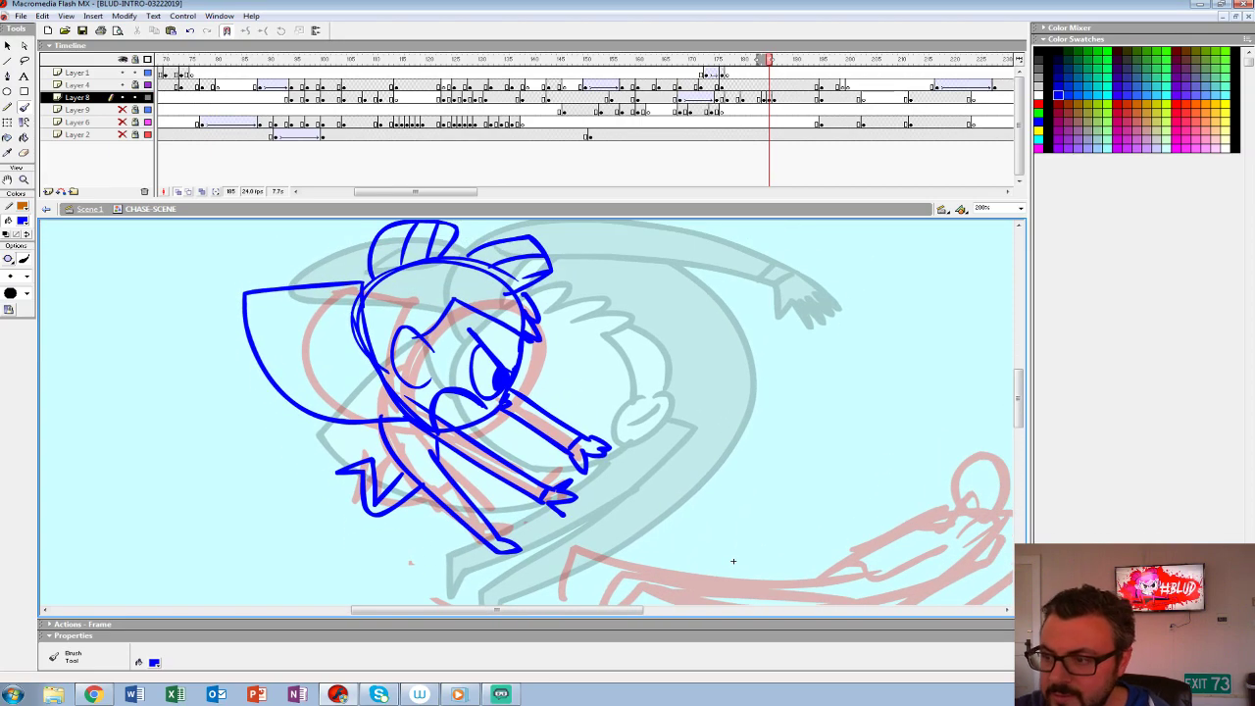
- Compare the blue sketch with the following pose and add a blank keyframe at frame 187 on Layer 8
key("period")
key("comma")
key("period")
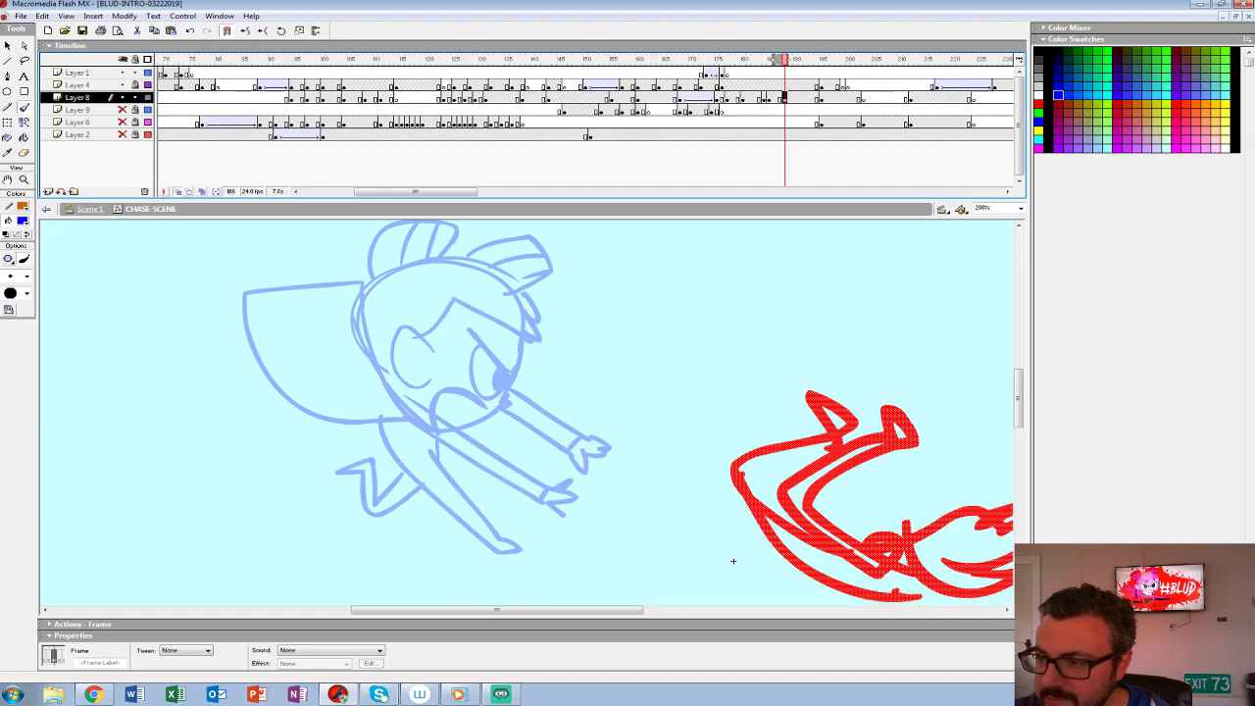
key("comma")
key("period")
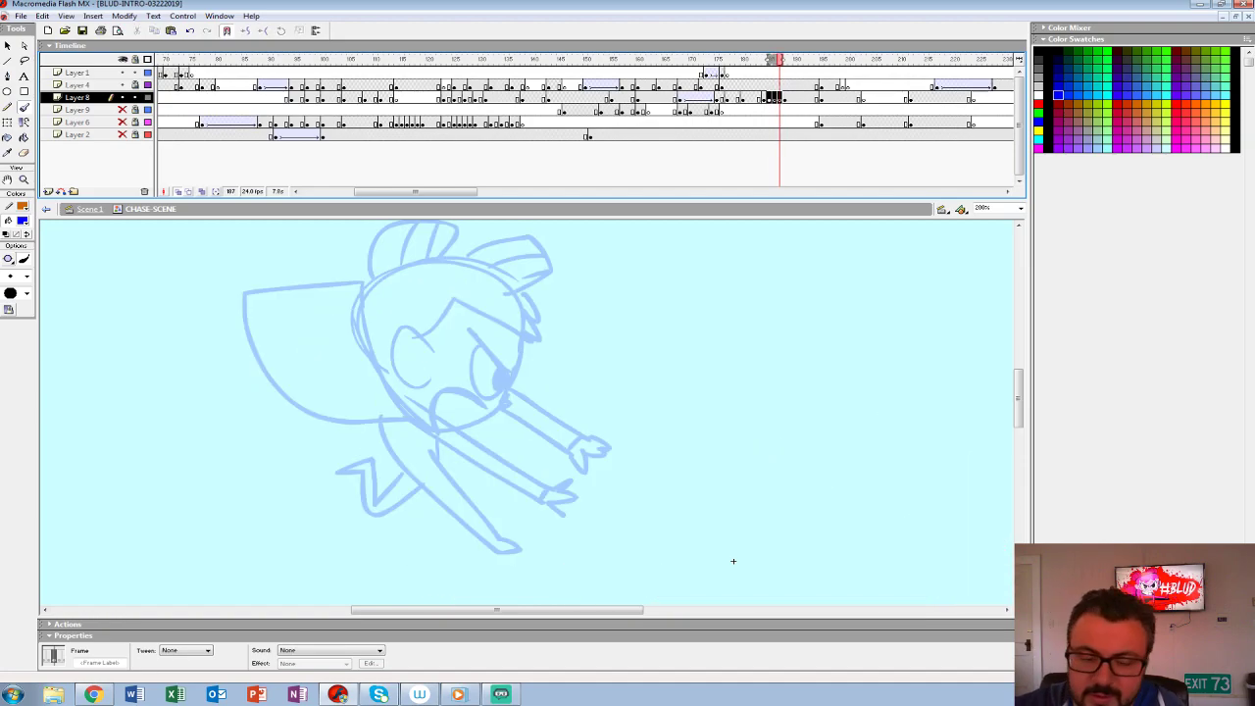
- With a larger black brush, ink the near arm with its cuffed hand, the body and the extended leg
left_click(23, 221)
left_click(5, 249)
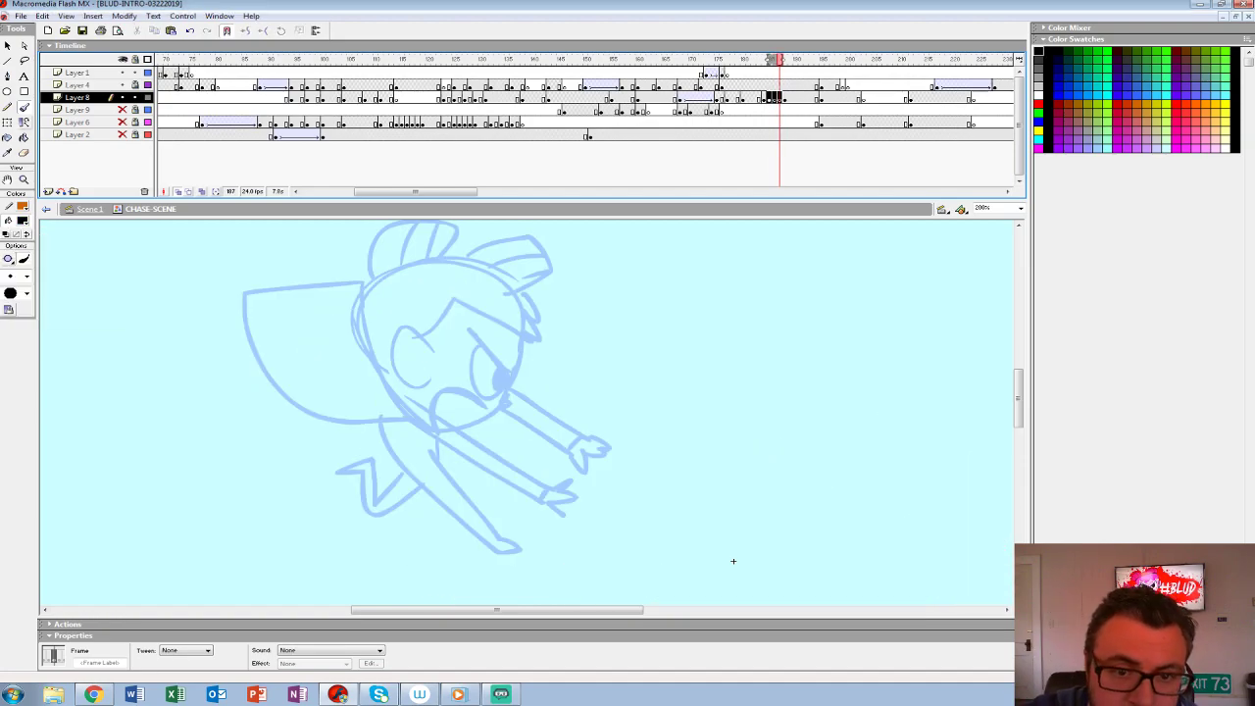
left_click(26, 277)
left_click(12, 337)
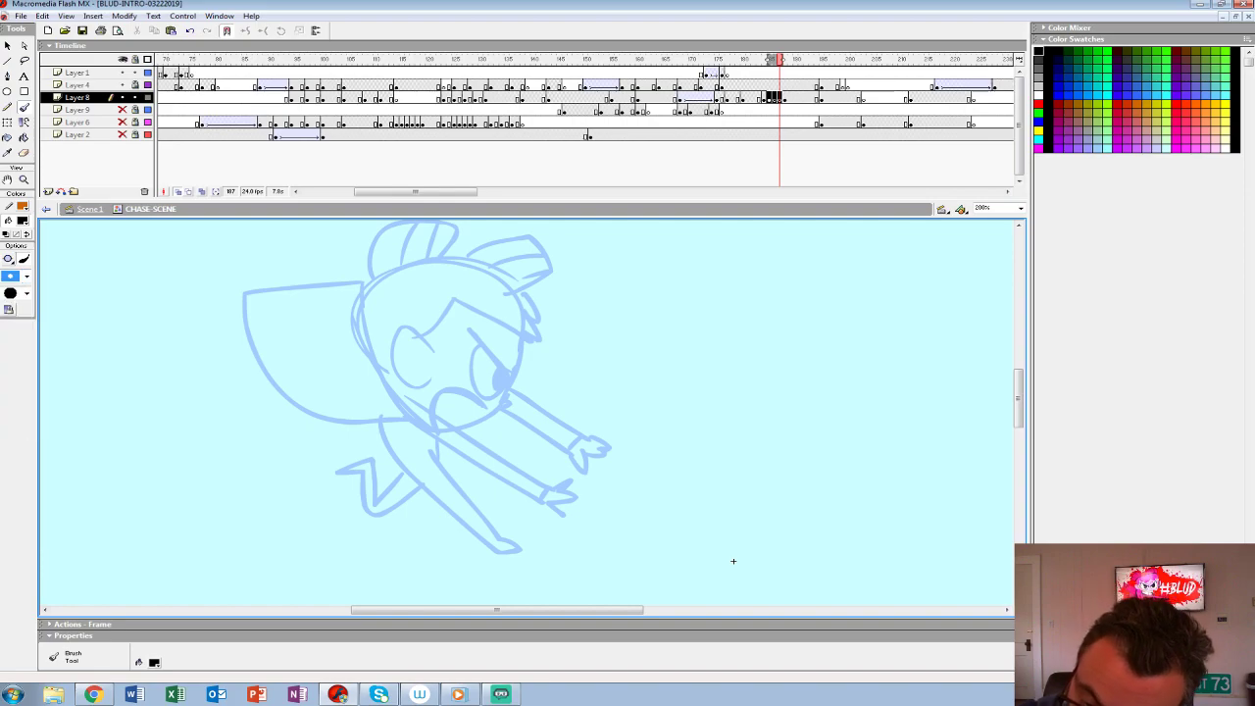
mouse_move(380, 427)
left_mouse_down()
mouse_move(390, 398)
mouse_move(441, 416)
mouse_move(571, 506)
mouse_move(553, 482)
left_mouse_up()
left_click_drag(549, 470, 537, 502)
mouse_move(432, 436)
left_mouse_down()
mouse_move(502, 537)
mouse_move(441, 496)
mouse_move(382, 426)
left_mouse_up()
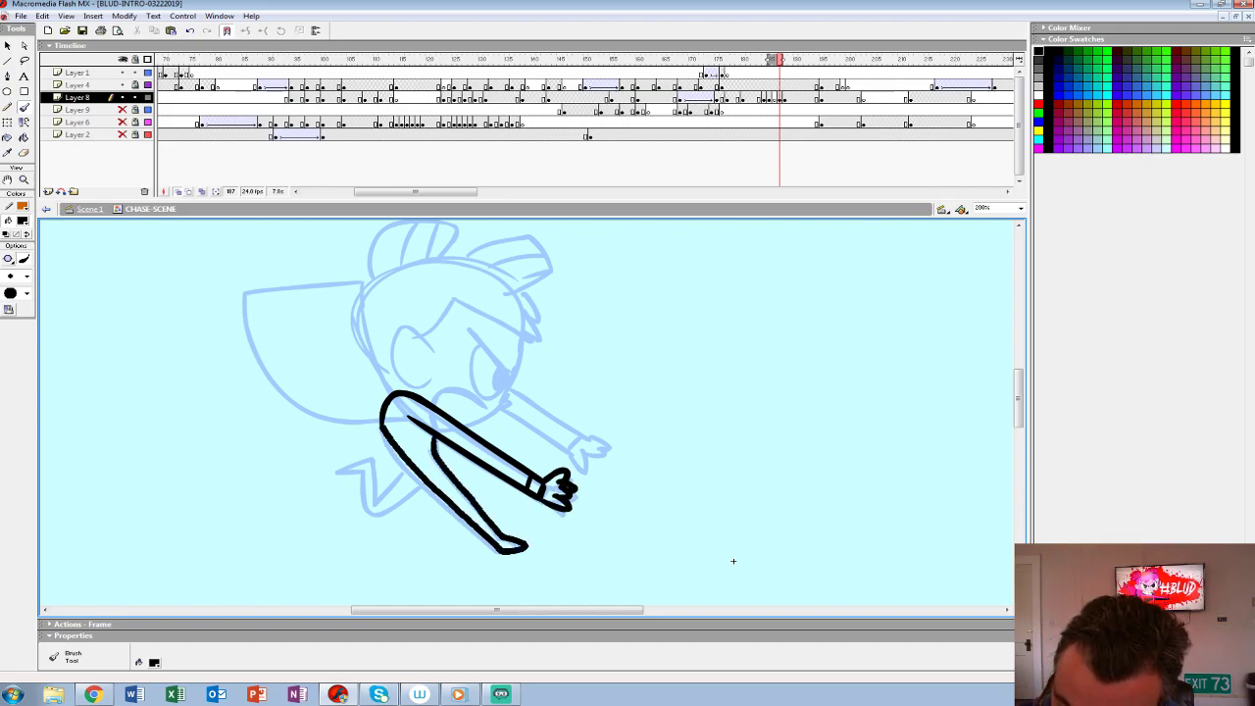
- Redraw the extended leg's ink outline and ink the bent leg behind it
mouse_move(733, 561)
left_mouse_down()
mouse_move(735, 602)
mouse_move(758, 605)
mouse_move(772, 499)
left_mouse_up()
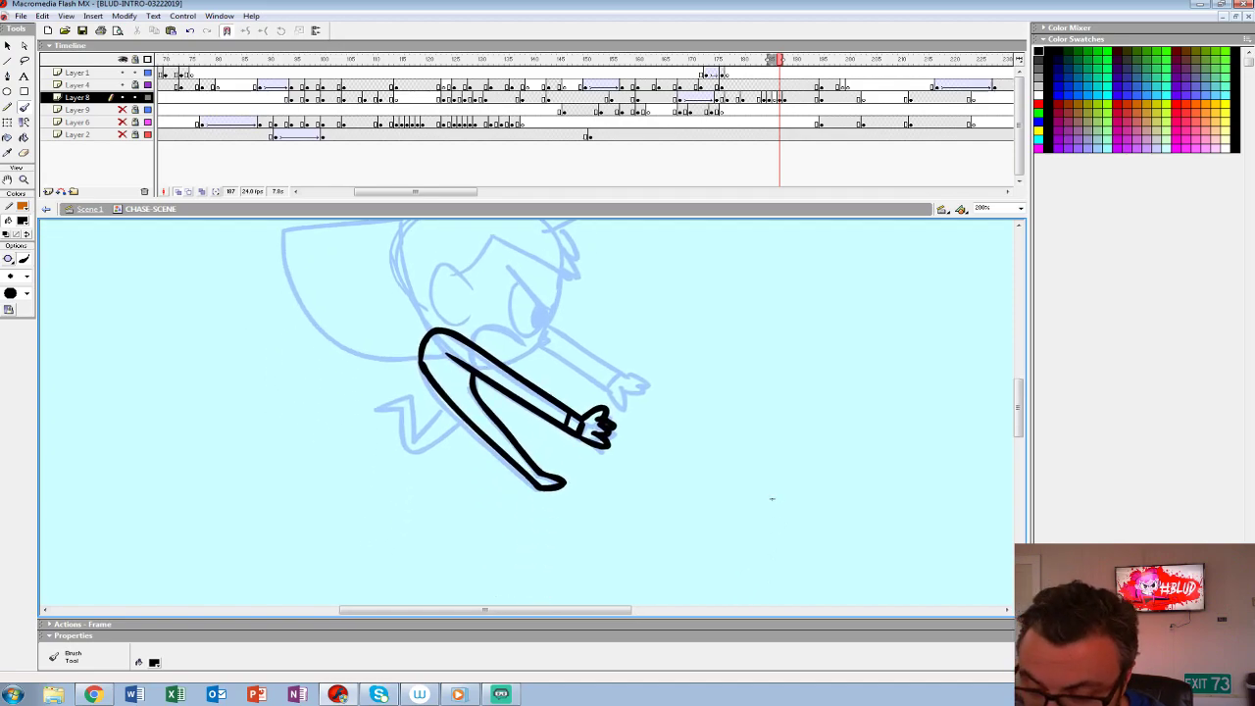
key("ctrl+z")
key("ctrl+z")
mouse_move(420, 362)
left_mouse_down()
mouse_move(499, 458)
mouse_move(559, 484)
mouse_move(468, 377)
mouse_move(412, 442)
mouse_move(378, 406)
mouse_move(412, 453)
mouse_move(454, 427)
left_mouse_up()
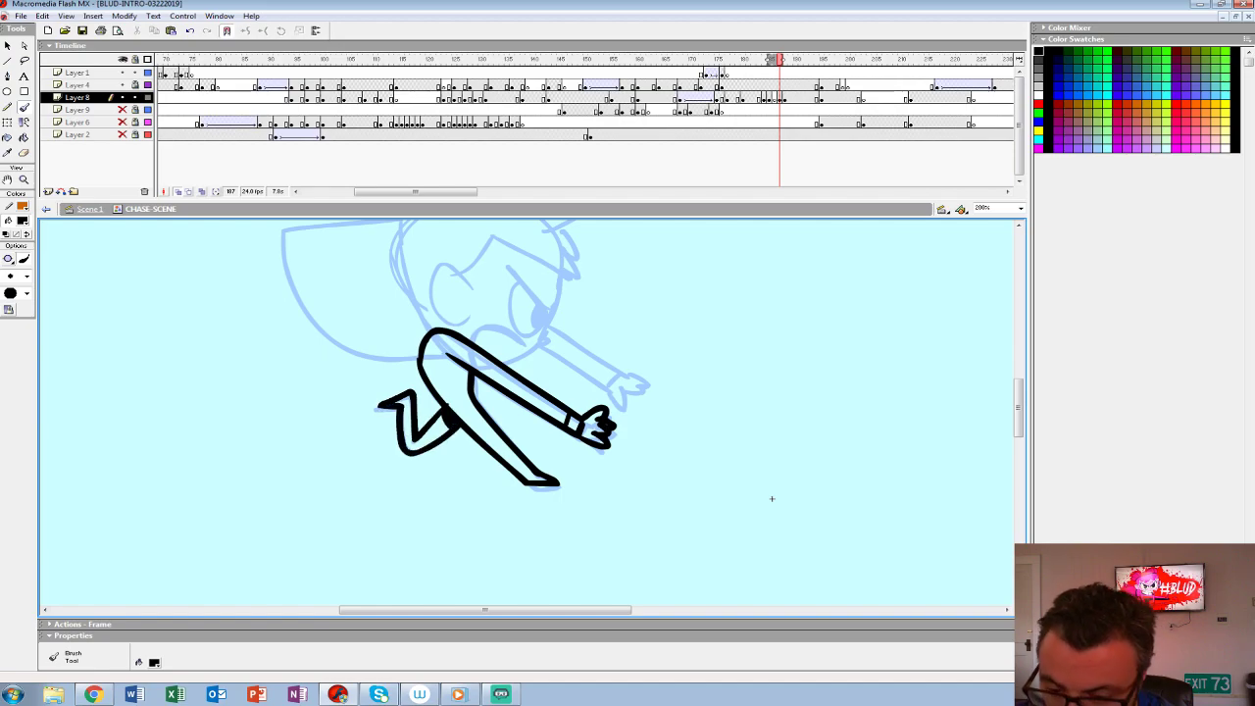
- Ink the angry eye and brow, the face contour with its nose, and the snarling mouth with teeth
left_click_drag(772, 499, 766, 590)
mouse_move(498, 354)
left_mouse_down()
mouse_move(538, 412)
mouse_move(465, 434)
left_mouse_up()
mouse_move(556, 365)
left_mouse_down()
mouse_move(546, 439)
mouse_move(492, 455)
left_mouse_up()
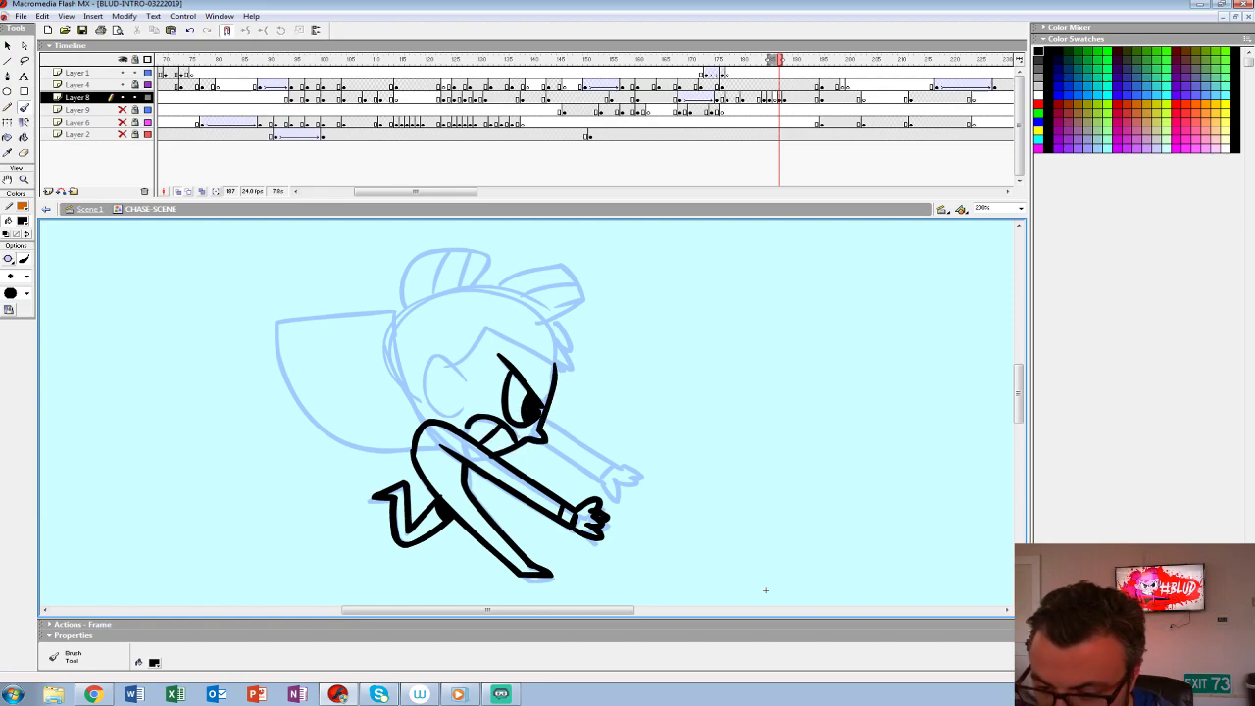
key("ctrl+z")
key("ctrl+z")
key("ctrl+z")
mouse_move(555, 364)
left_mouse_down()
mouse_move(542, 426)
mouse_move(498, 457)
left_mouse_up()
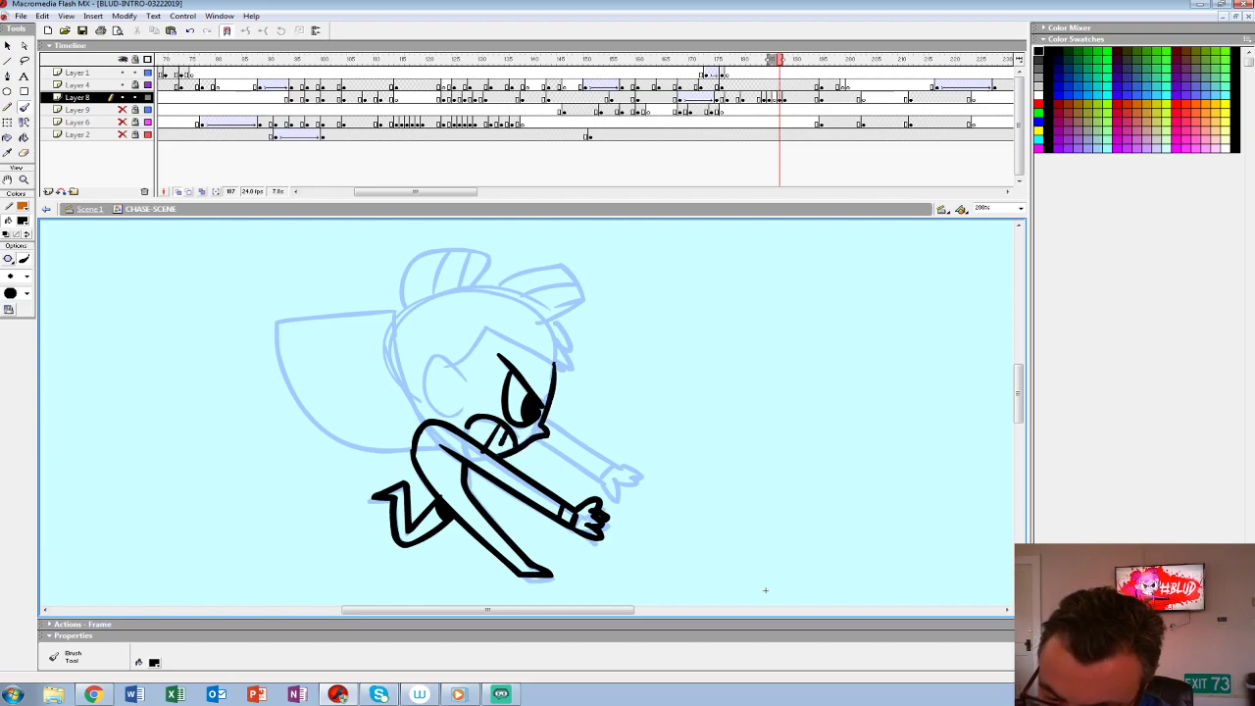
- Ink the ear, hairline and fringe, head contour, striped hair pieces and the fan shape behind the head
mouse_move(468, 380)
left_mouse_down()
mouse_move(428, 394)
mouse_move(465, 400)
left_mouse_up()
mouse_move(451, 370)
left_mouse_down()
mouse_move(453, 400)
mouse_move(509, 342)
mouse_move(591, 345)
mouse_move(474, 288)
mouse_move(397, 343)
mouse_move(420, 419)
left_mouse_up()
scroll(526, 413, "up", 1)
mouse_move(474, 325)
left_mouse_down()
mouse_move(498, 299)
mouse_move(408, 343)
left_mouse_up()
mouse_move(449, 289)
left_mouse_down()
mouse_move(439, 326)
mouse_move(554, 306)
mouse_move(565, 356)
mouse_move(567, 321)
mouse_move(576, 340)
mouse_move(563, 353)
left_mouse_up()
mouse_move(384, 350)
left_mouse_down()
mouse_move(297, 442)
mouse_move(414, 490)
left_mouse_up()
- Ink the far arm and its fingered hand, and set the view to 100% to show the whole stage
key("space")
left_click_drag(627, 534, 544, 414)
left_click_drag(456, 360, 522, 398)
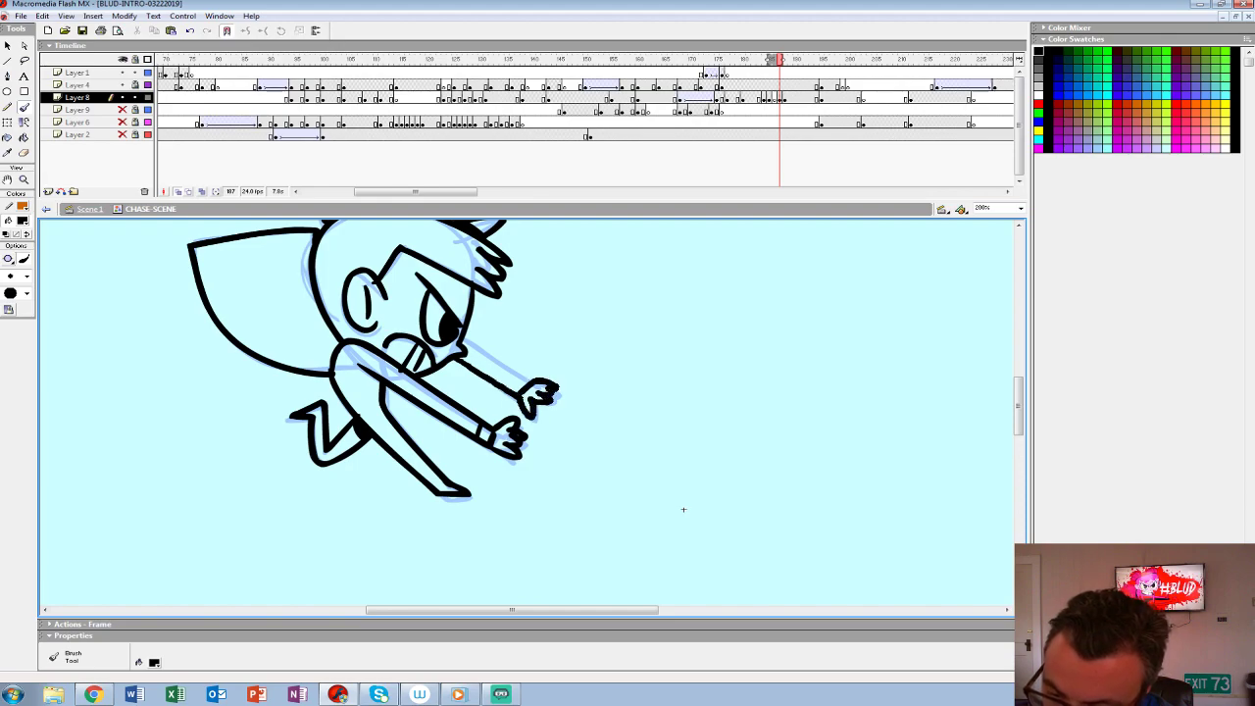
key("space")
mouse_move(683, 508)
left_mouse_down()
mouse_move(728, 545)
mouse_move(563, 490)
mouse_move(530, 461)
left_mouse_up()
key("z")
left_click(728, 546, "alt")
key("space")
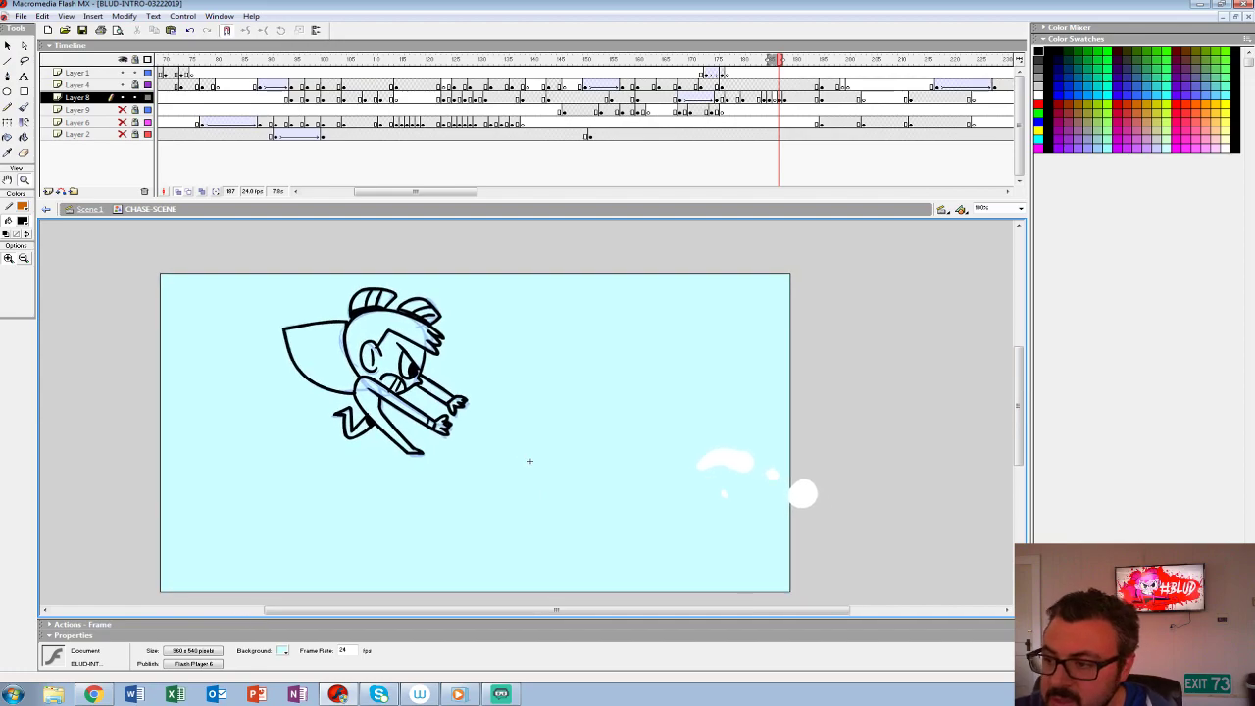
- Fill the inked character's head, hair, fan shape, body and limbs with white using the Paint Bucket
key("F6")
key("period")
key("comma")
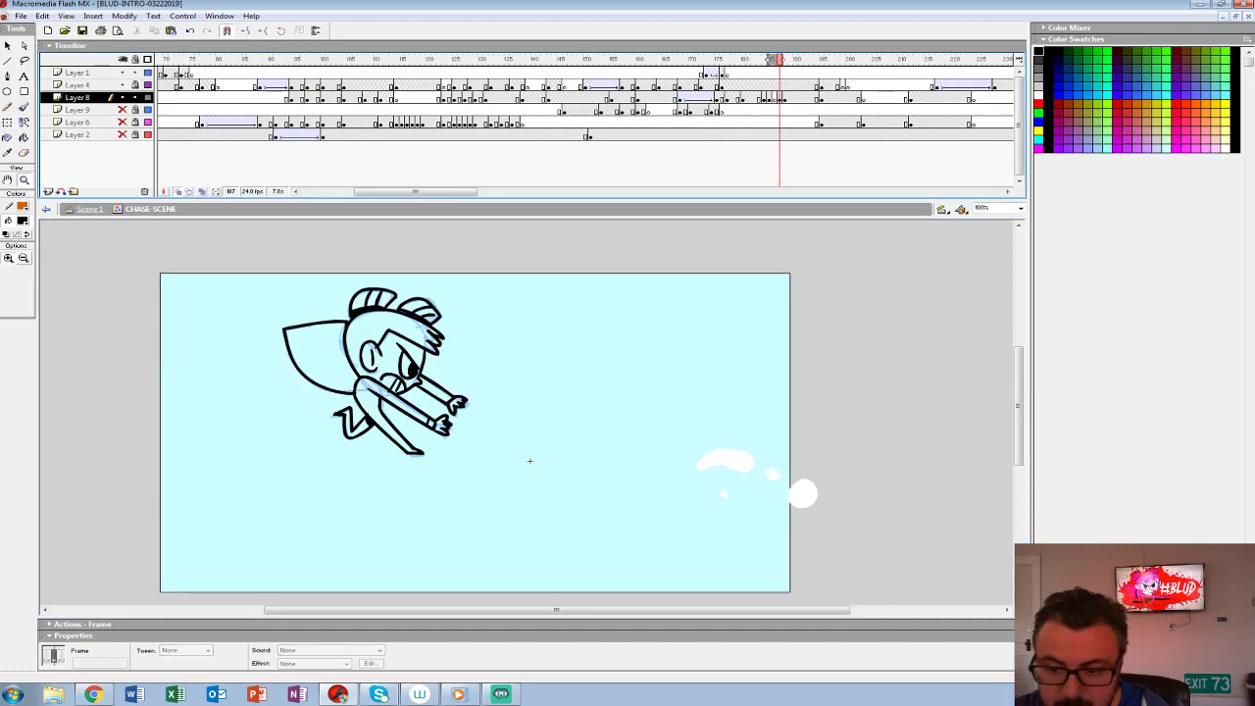
left_click(22, 222)
left_click(5, 282)
key("k")
left_click(370, 397)
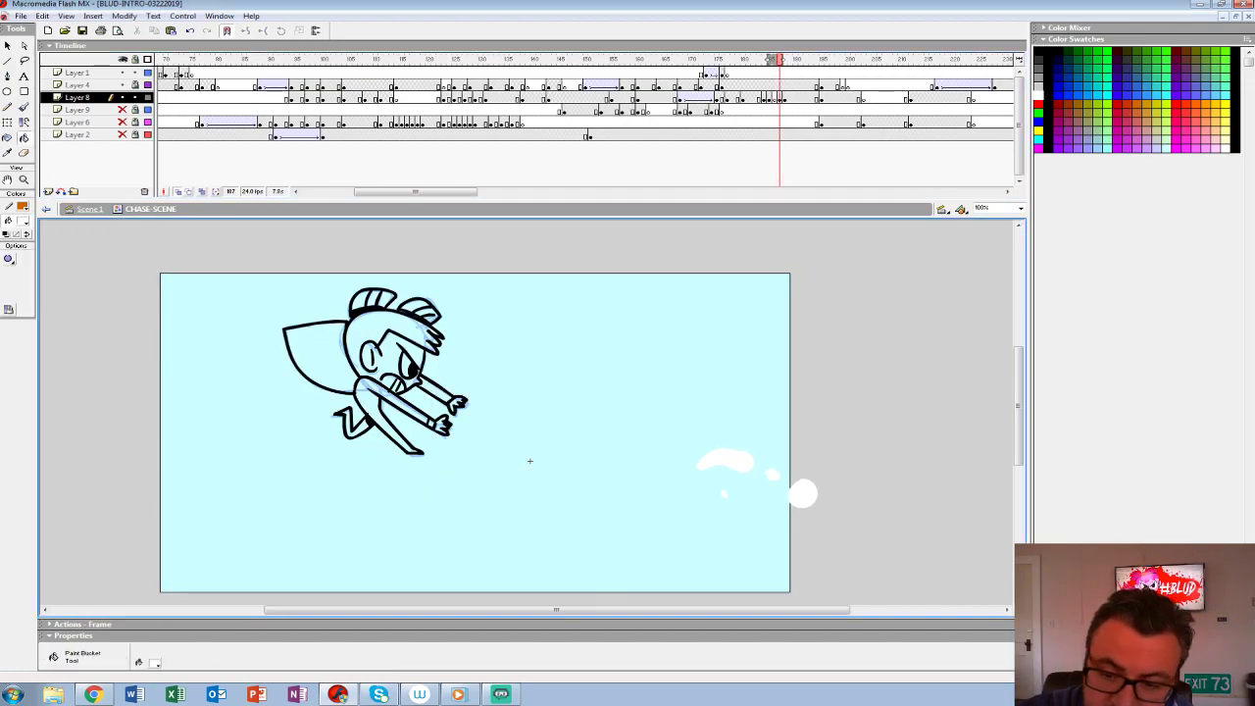
left_click(432, 423)
key("ctrl+z")
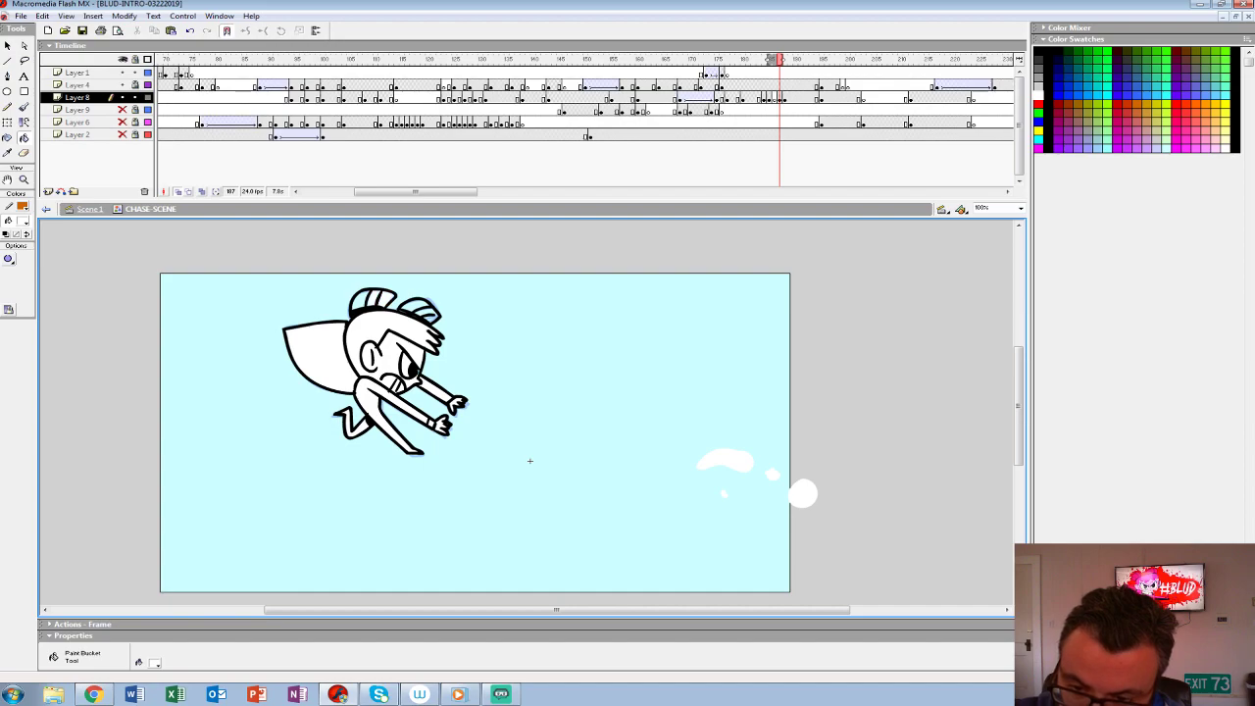
- Group the white-filled character on frame 187, clear the blue sketch at frame 185, and flip through the neighbouring frames
left_click(779, 99)
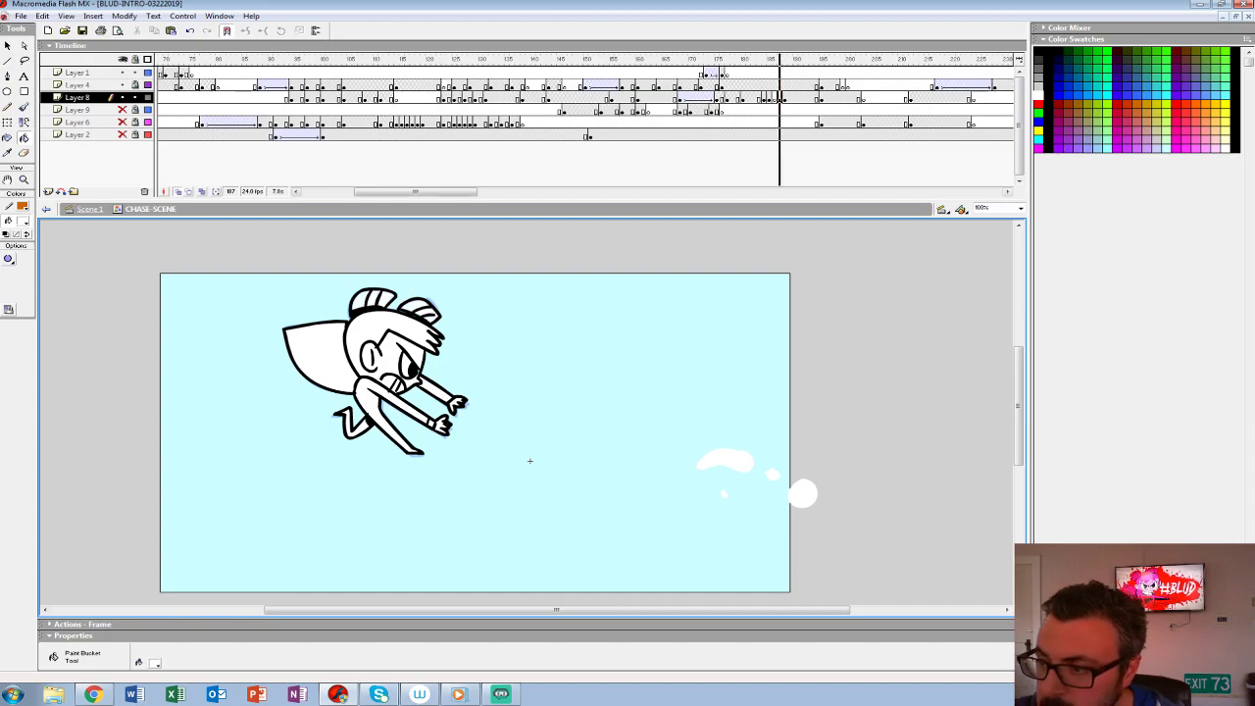
key("ctrl+g")
left_click(768, 99)
key("Delete")
key("period")
key("period")
key("comma")
key("comma")
key("period")
key("period")
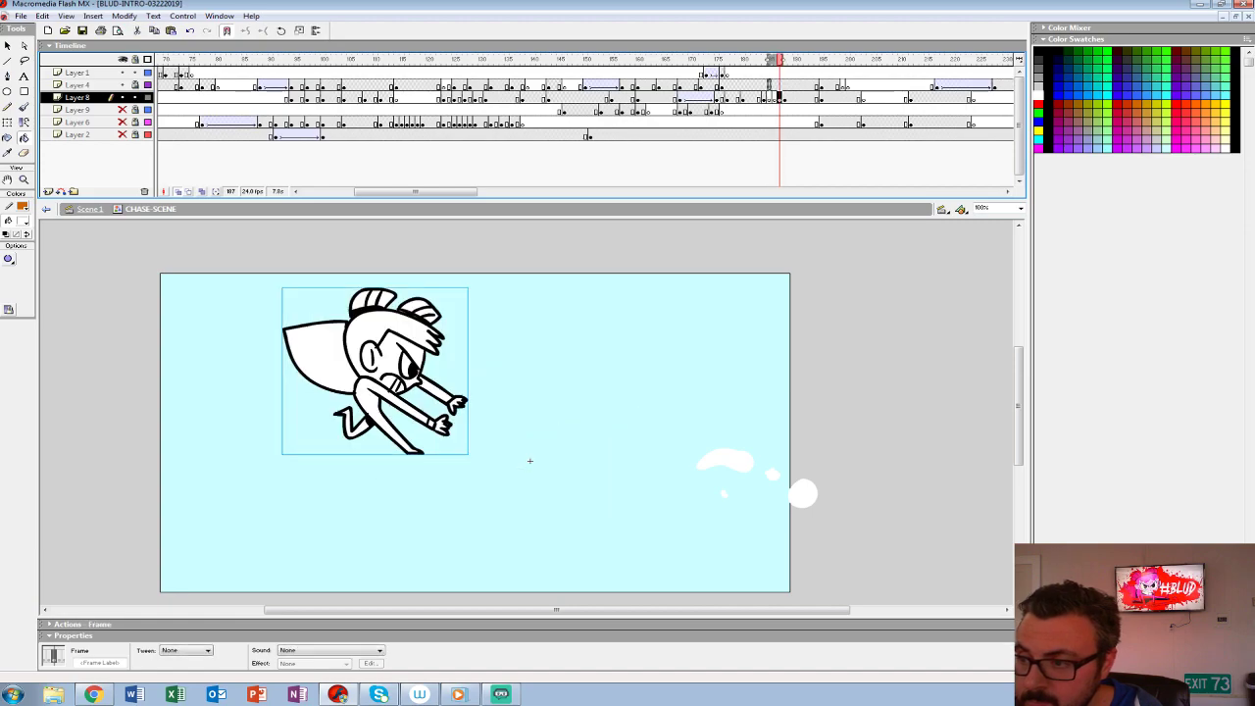
- Transfer the finished leaping character from Layer 8 to its own keyframe on Layer 1
key("comma")
key("comma")
key("comma")
key("comma")
key("comma")
key("comma")
key("comma")
key("comma")
key("comma")
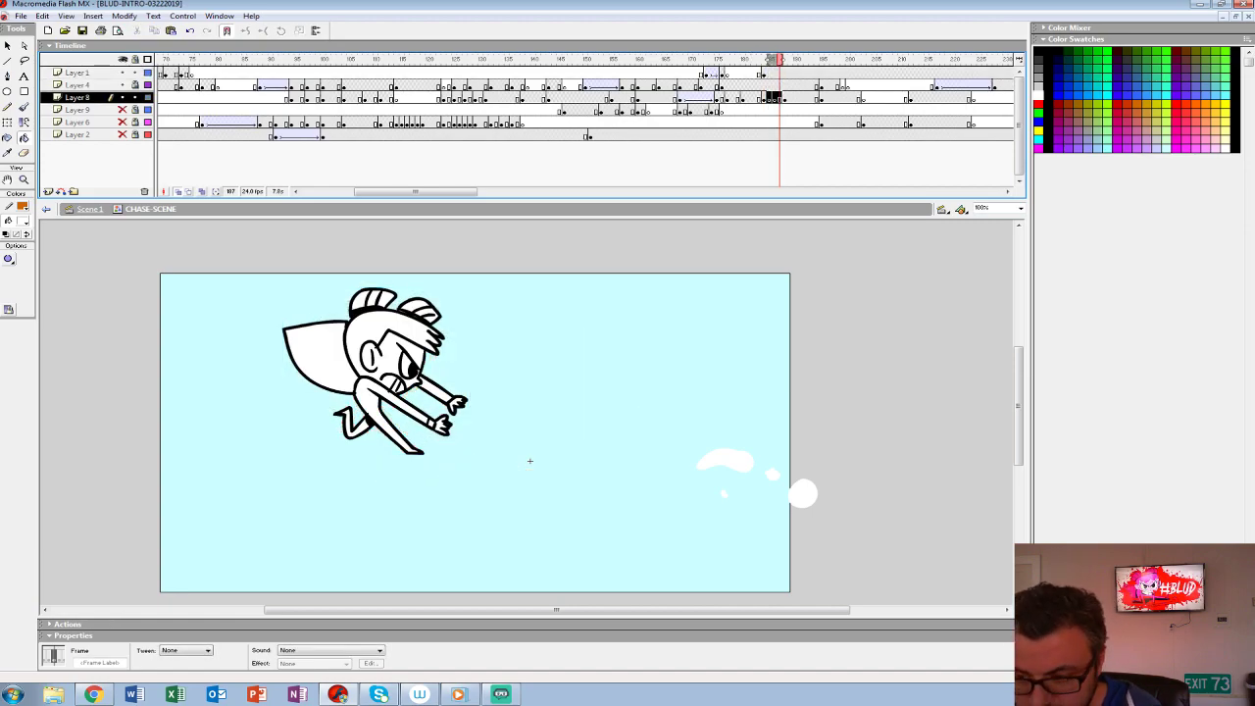
- Clear the leftover white splash shapes on Layer 4 at frame 180 and step through the frames that follow
key("Up")
key("comma")
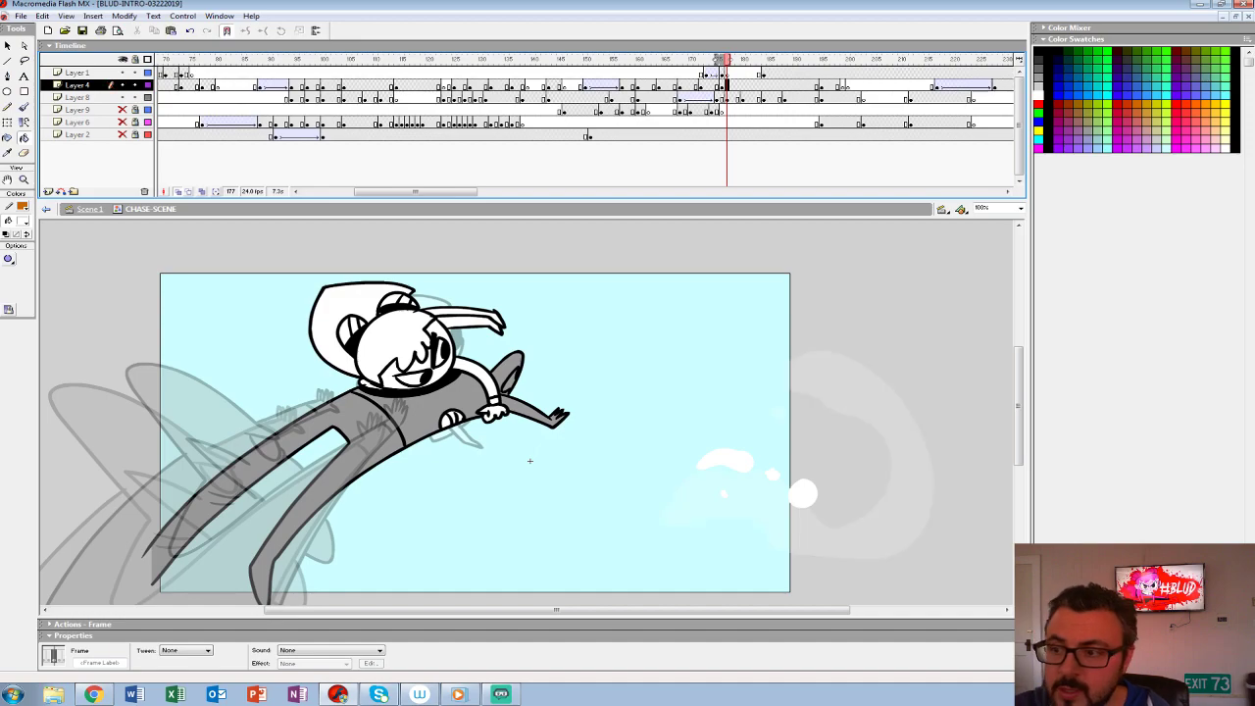
key("period")
key("period")
key("period")
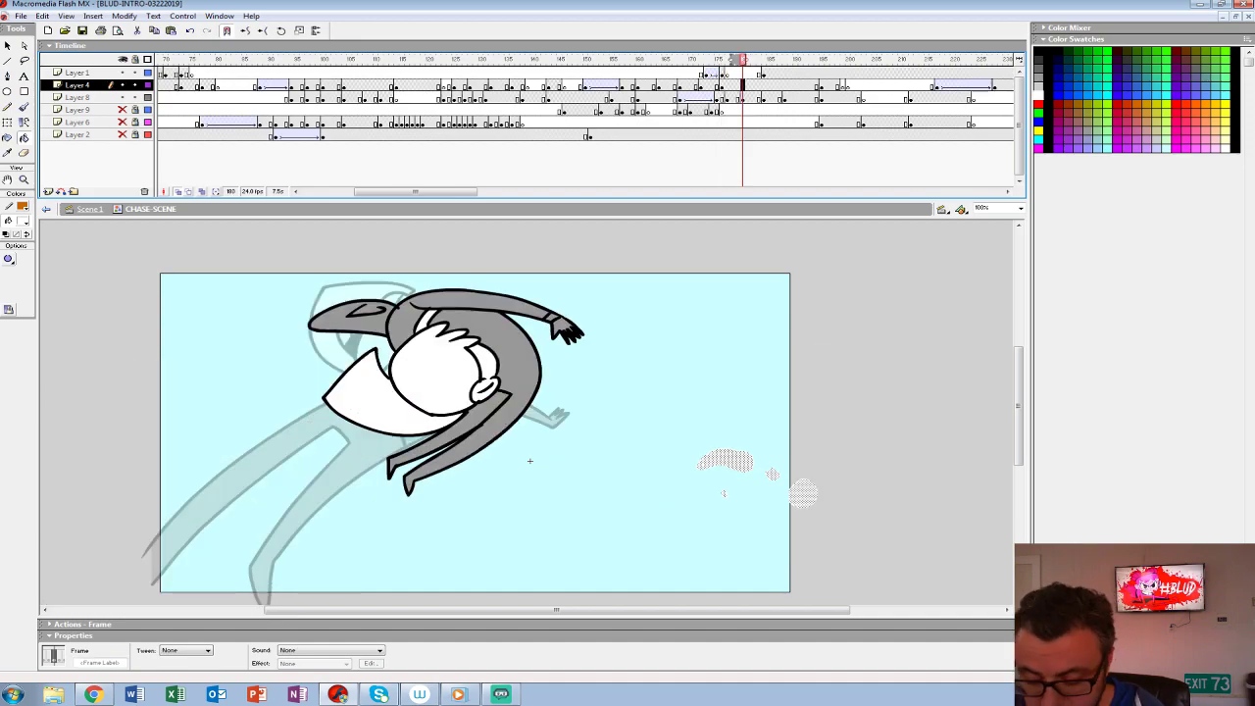
key("period")
key("period")
key("period")
key("period")
key("period")
key("period")
key("period")
key("period")
key("period")
key("period")
key("period")
key("period")
key("period")
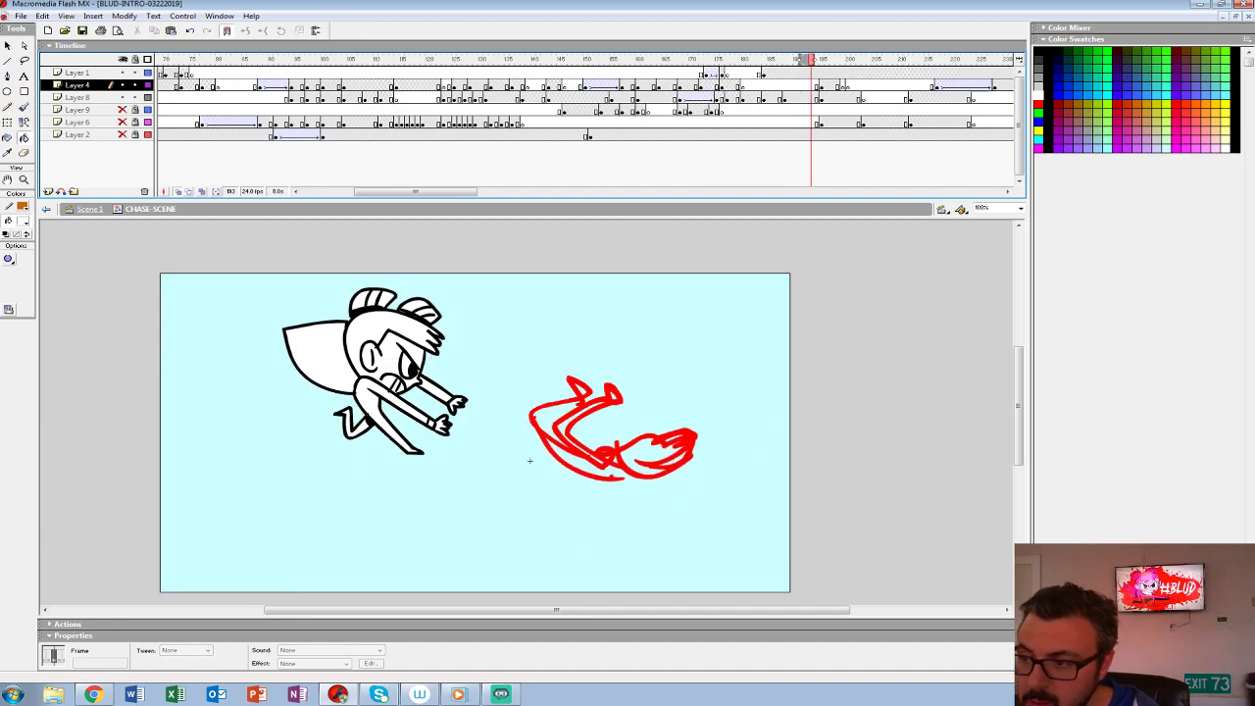
- Return to frame 160 to review the sequence leading into the throw
key("comma")
key("comma")
key("comma")
key("comma")
key("comma")
key("comma")
key("comma")
key("comma")
key("comma")
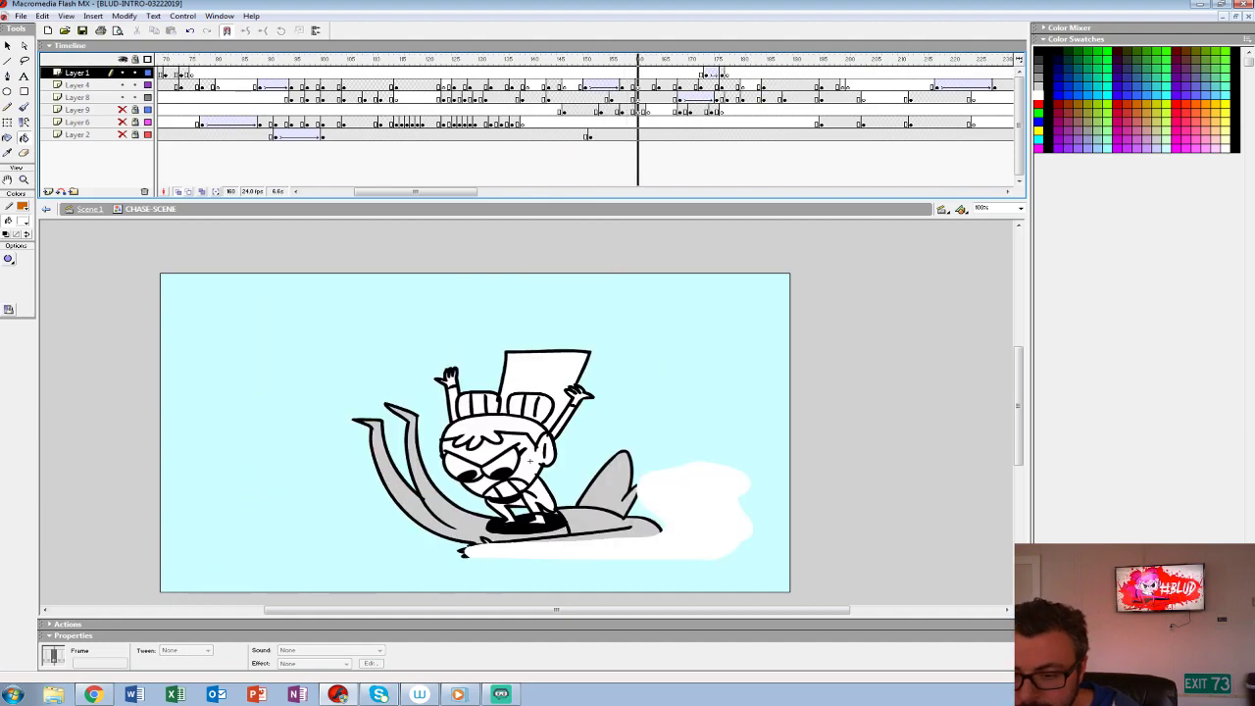
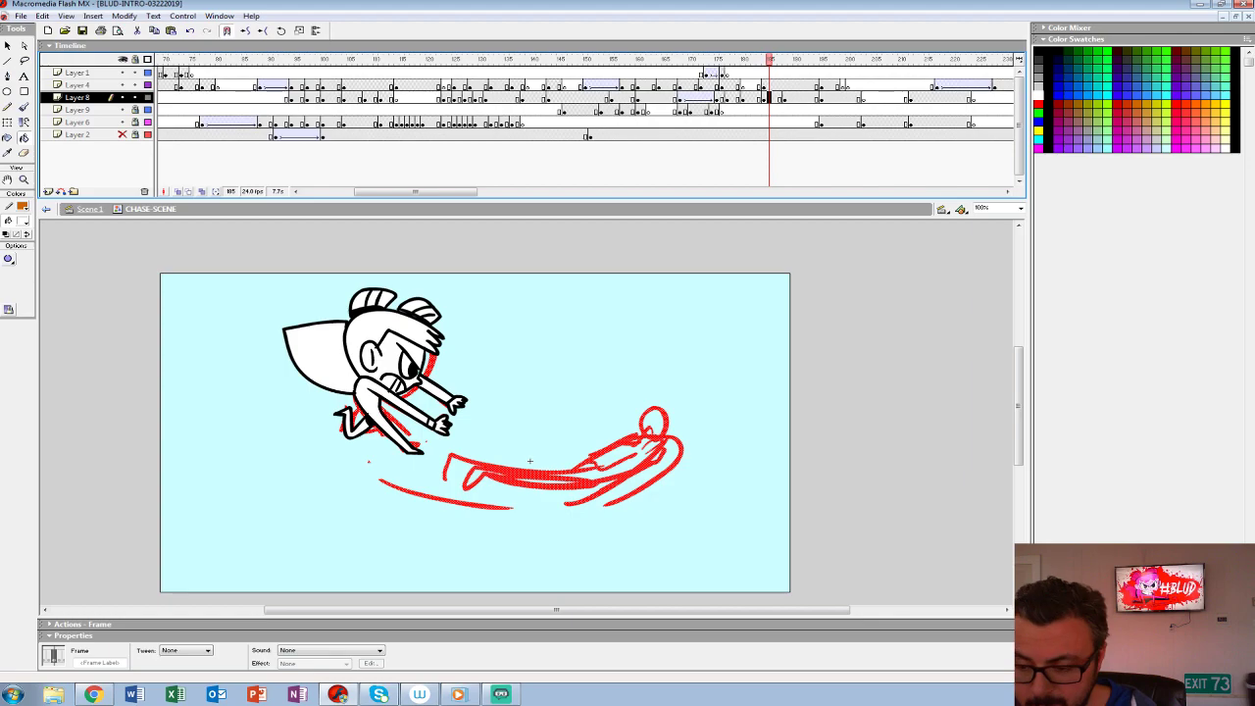
- Compare the rough sketches at frames 185 and 189, and start a blank keyframe on Layer 8 at frame 185 with onion skinning on
key("period")
key("period")
key("period")
key("period")
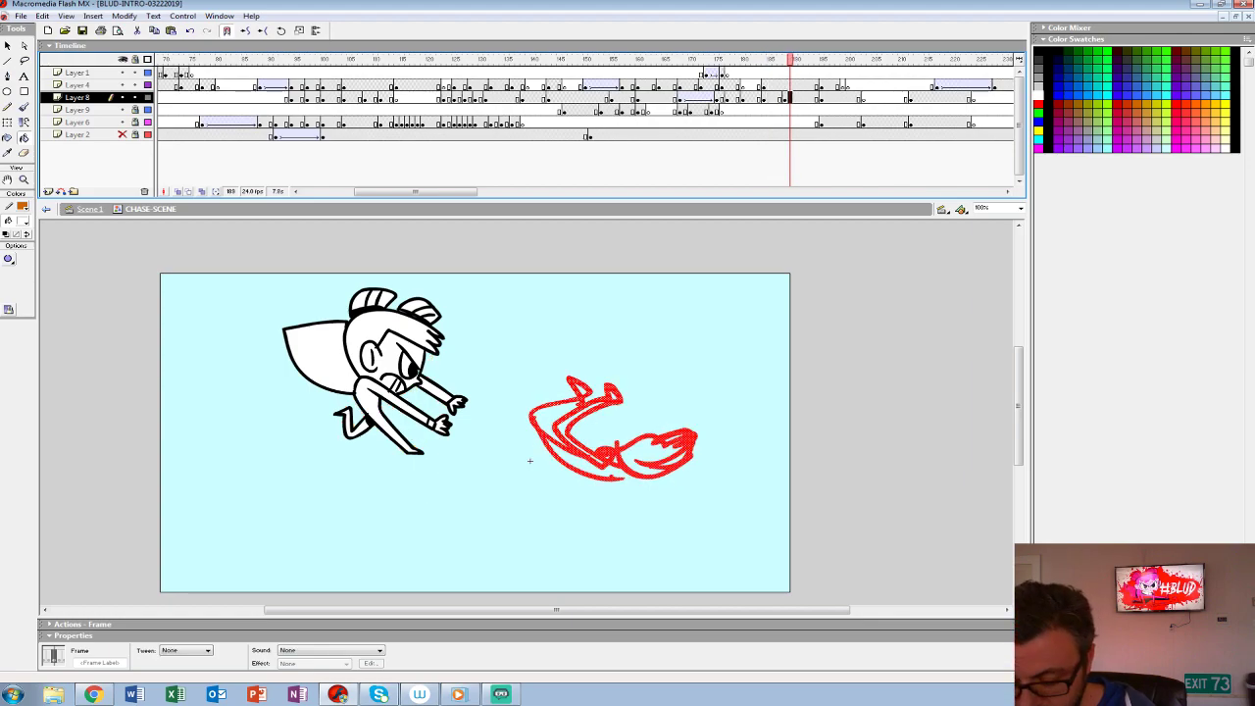
key("comma")
key("comma")
key("comma")
key("comma")
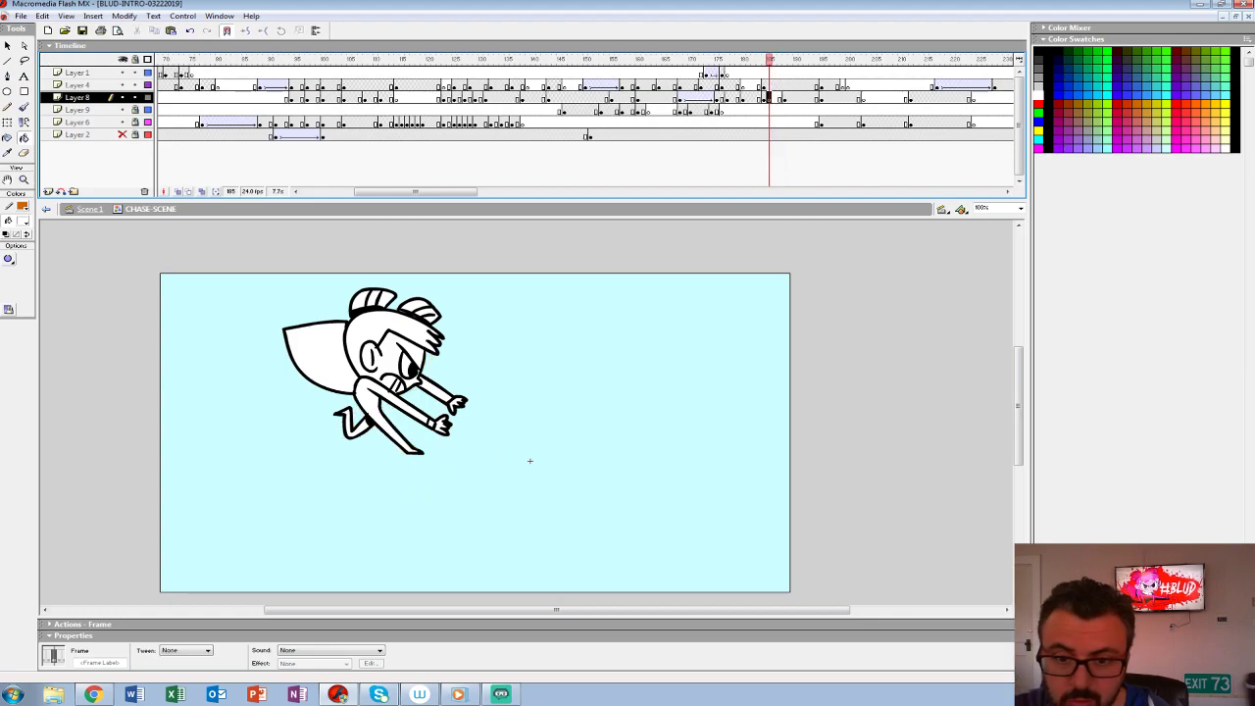
key("alt+shift+o")
key("z")
left_click(530, 461)
left_click_drag(530, 461, 430, 400)
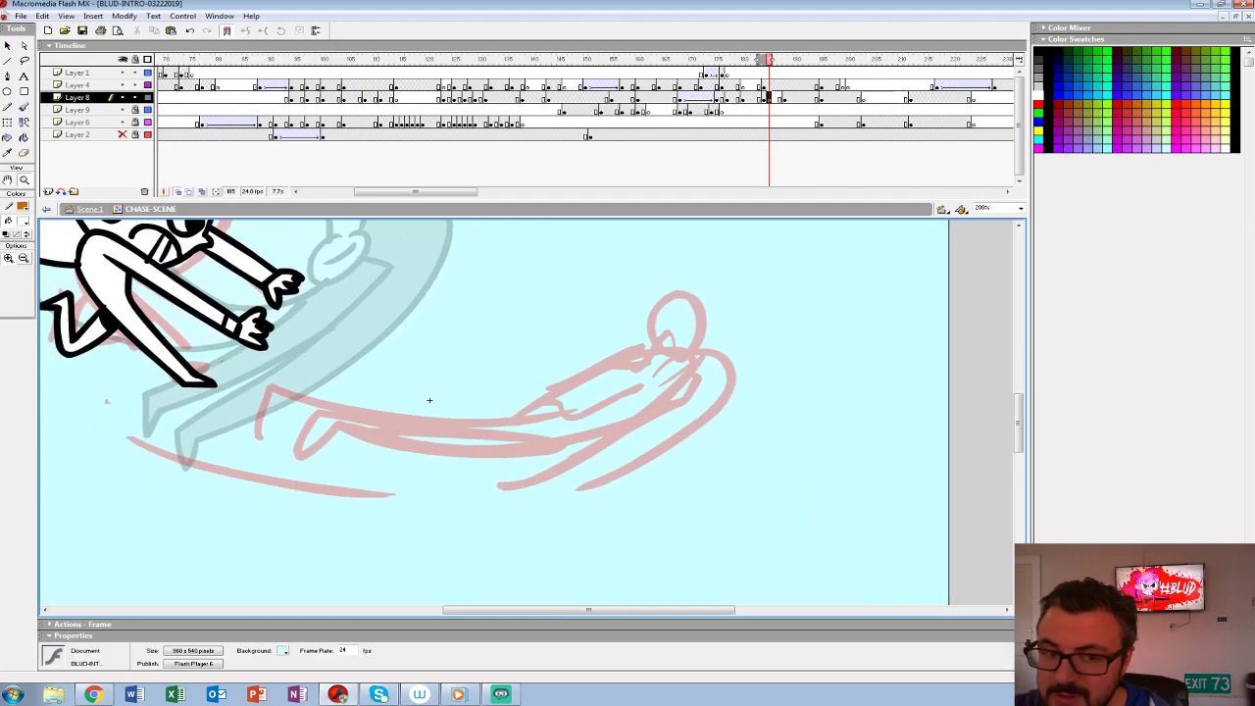
key("b")
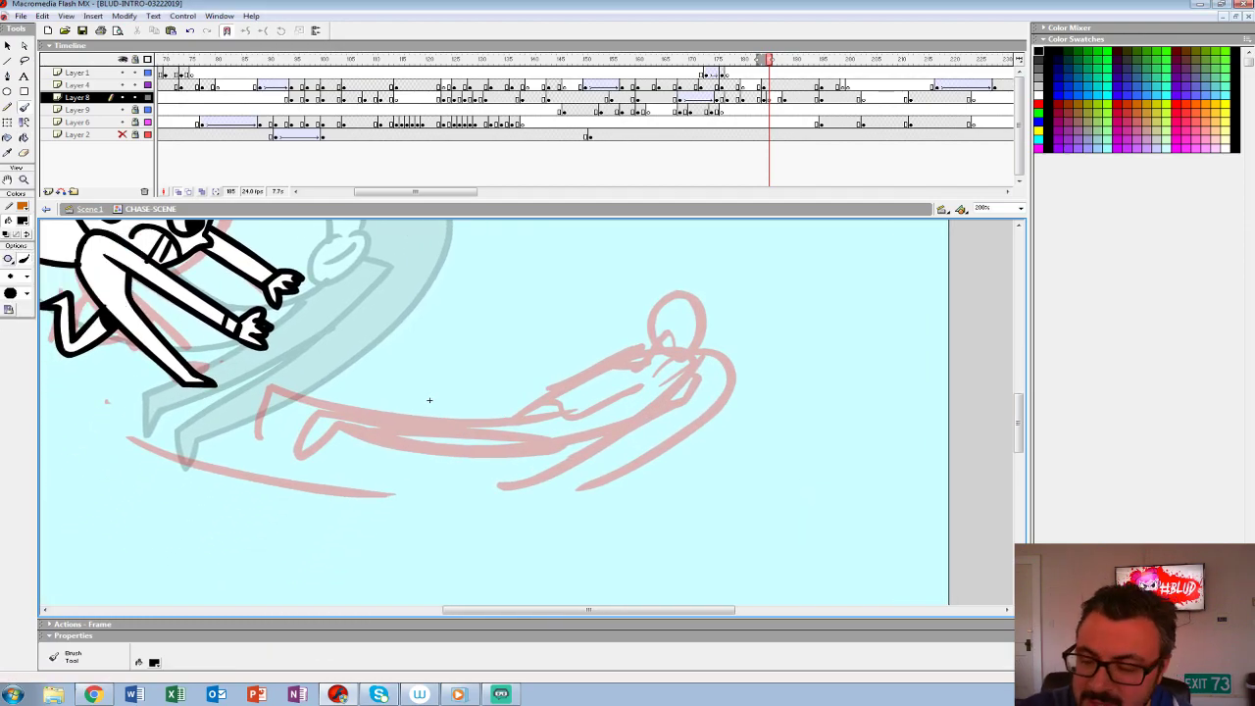
- Ink the thrown figure's trailing arm, hand, back and near leg in black over the red sketch
mouse_move(688, 349)
left_mouse_down()
mouse_move(727, 357)
mouse_move(711, 392)
mouse_move(594, 470)
left_mouse_up()
key("ctrl+z")
mouse_move(695, 349)
left_mouse_down()
mouse_move(658, 435)
mouse_move(592, 474)
left_mouse_up()
mouse_move(692, 375)
left_mouse_down()
mouse_move(586, 461)
mouse_move(554, 459)
mouse_move(594, 472)
left_mouse_up()
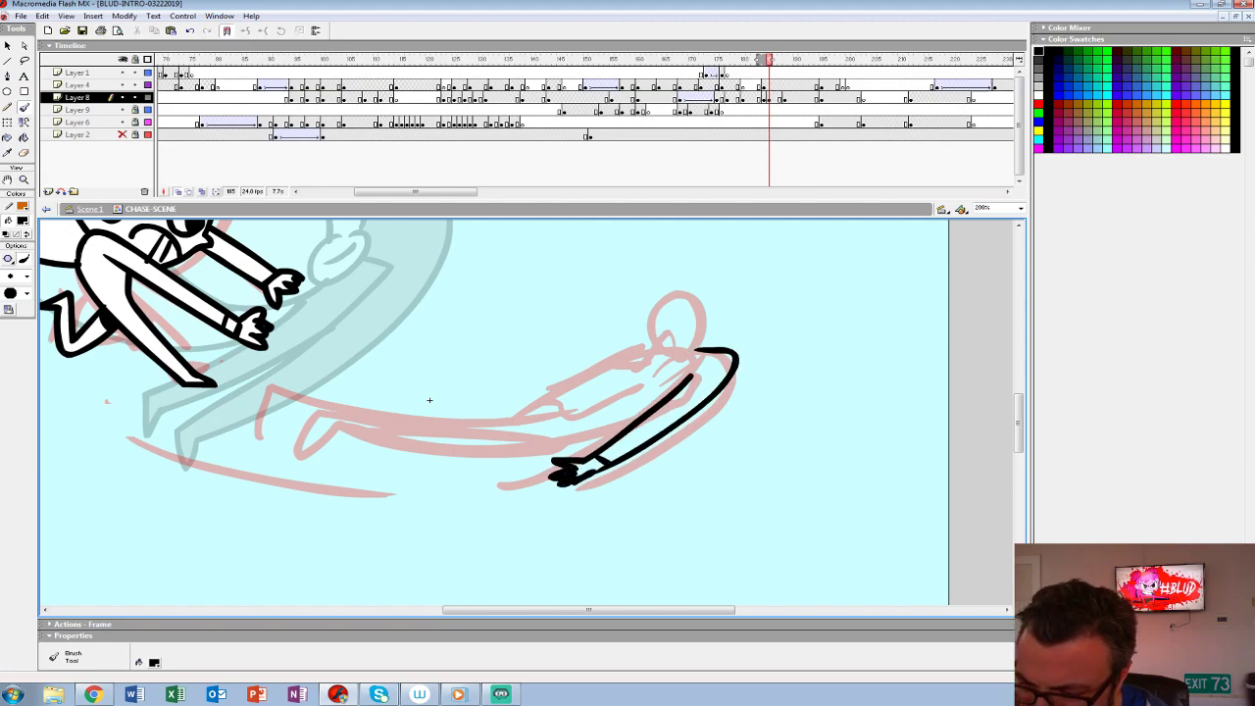
mouse_move(700, 347)
left_mouse_down()
mouse_move(604, 355)
mouse_move(504, 413)
mouse_move(545, 426)
mouse_move(315, 417)
mouse_move(292, 453)
mouse_move(341, 434)
mouse_move(608, 447)
left_mouse_up()
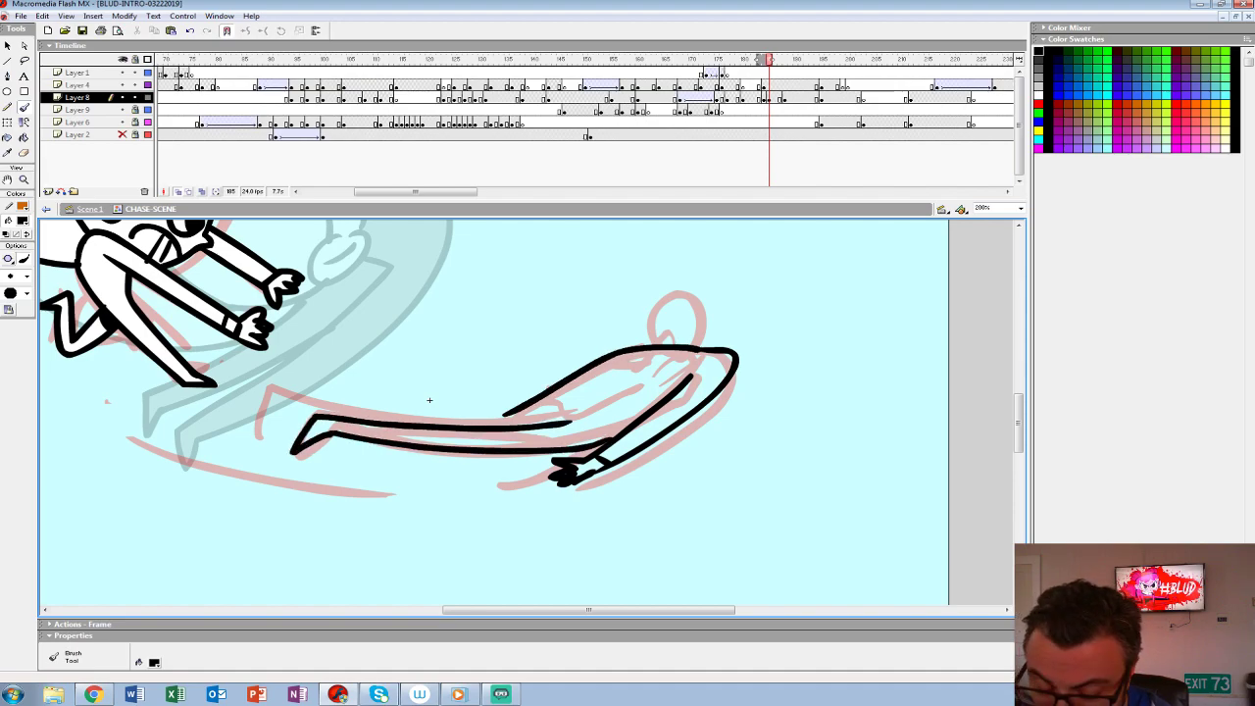
- Ink the figure's far leg, waistline, chest line and head with ears to complete the stretched-out pose
mouse_move(557, 413)
left_mouse_down()
mouse_move(469, 416)
mouse_move(296, 396)
mouse_move(253, 403)
mouse_move(238, 429)
mouse_move(277, 414)
mouse_move(310, 417)
left_mouse_up()
left_click_drag(565, 394, 635, 424)
left_click_drag(657, 360, 618, 397)
mouse_move(700, 323)
left_mouse_down()
mouse_move(707, 341)
mouse_move(682, 278)
mouse_move(654, 343)
left_mouse_up()
mouse_move(430, 400)
left_mouse_down()
mouse_move(471, 410)
mouse_move(481, 394)
mouse_move(470, 458)
mouse_move(420, 480)
left_mouse_up()
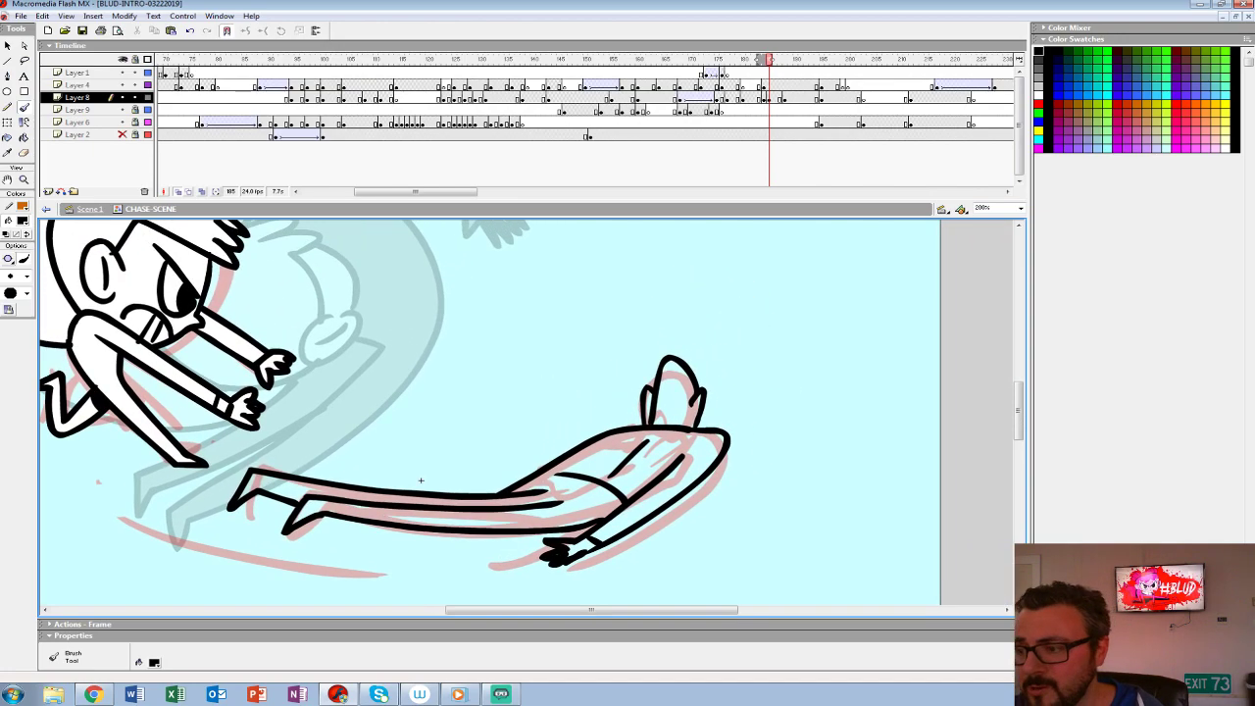
- Move the inked stretched pose to frame 184 in place of the red sketch and flip against frame 183
left_click(768, 99)
left_click_drag(769, 98, 764, 98)
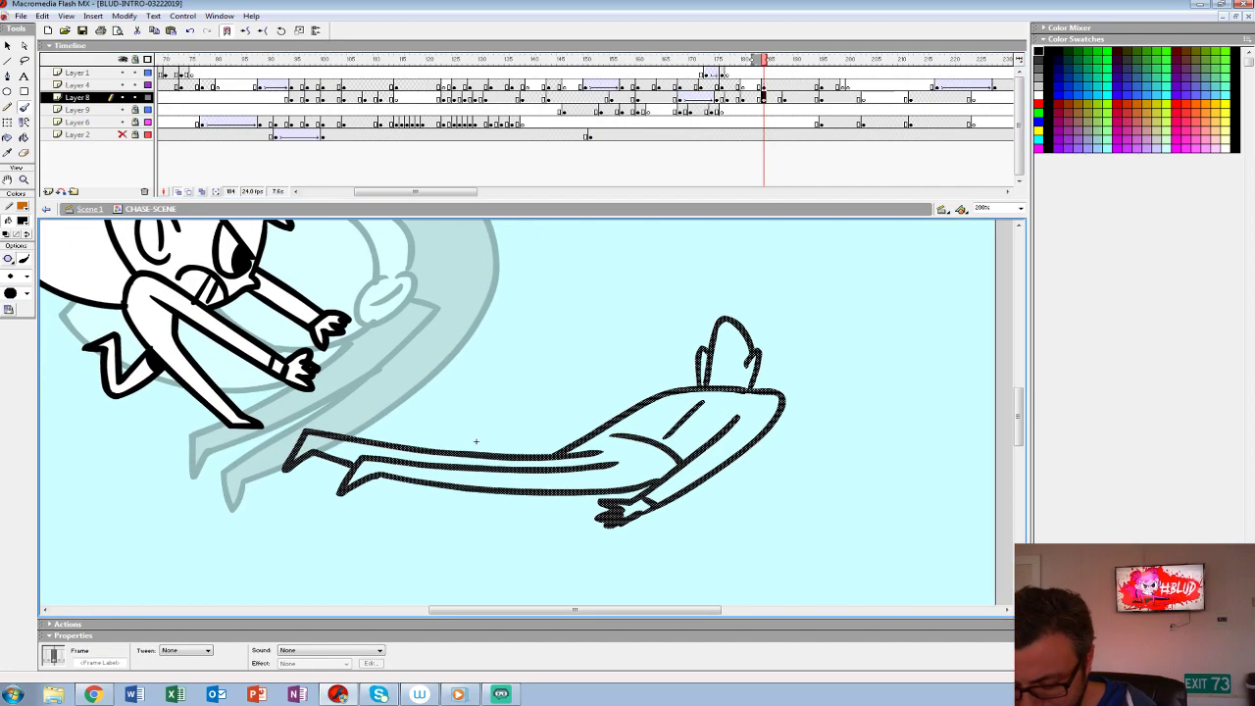
key("comma")
key("period")
- Fill the stretched figure at frame 184 with the grey sampled from the body at frame 183
key("comma")
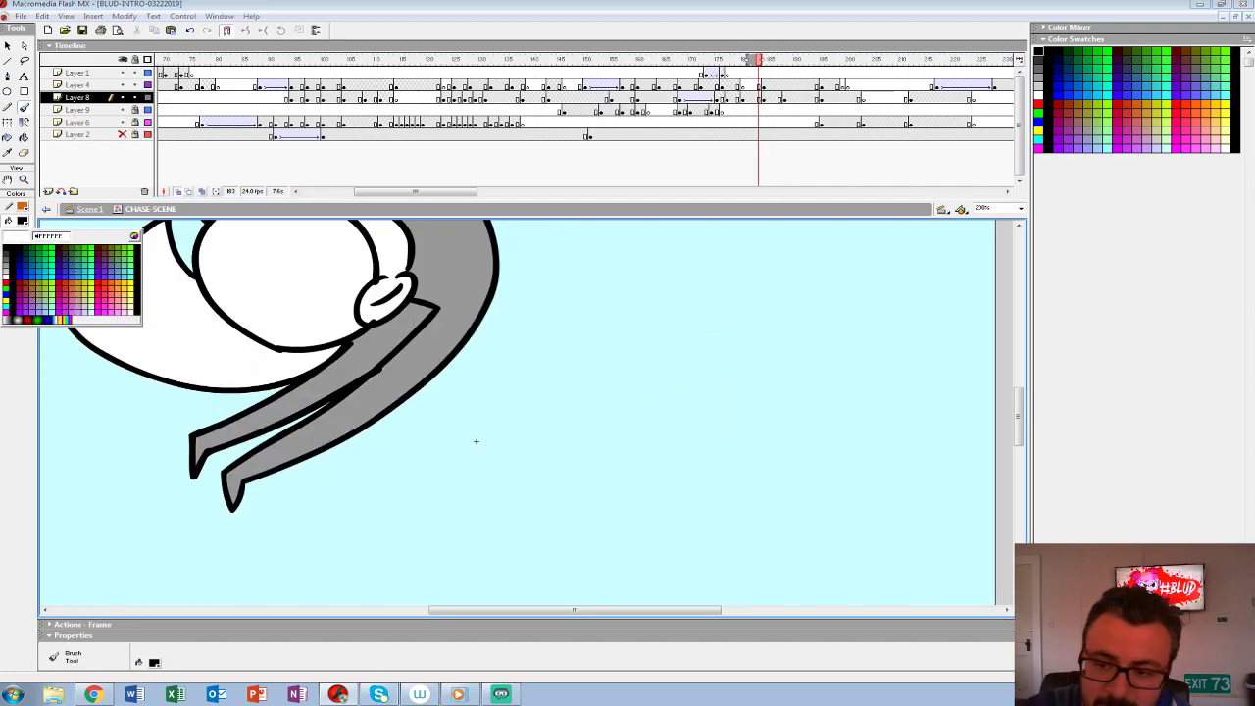
key("k")
key("period")
left_click(475, 441)
left_click(732, 360)
left_click(635, 508)
left_click(699, 370)
key("ctrl+z")
left_click(703, 370)
- Add a blank keyframe on Layer 8 at frame 189 and set up the brush in black for tracing the curled sketch
left_click(764, 98)
left_click(795, 98)
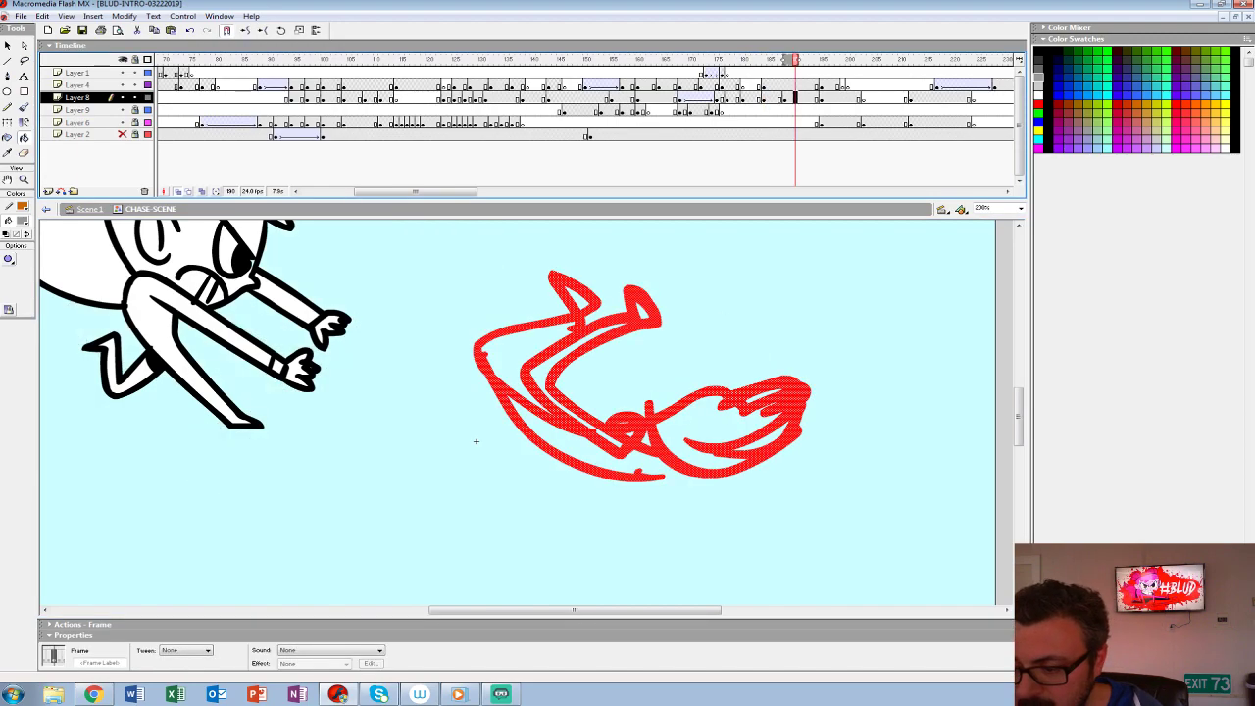
key("F7")
key("comma")
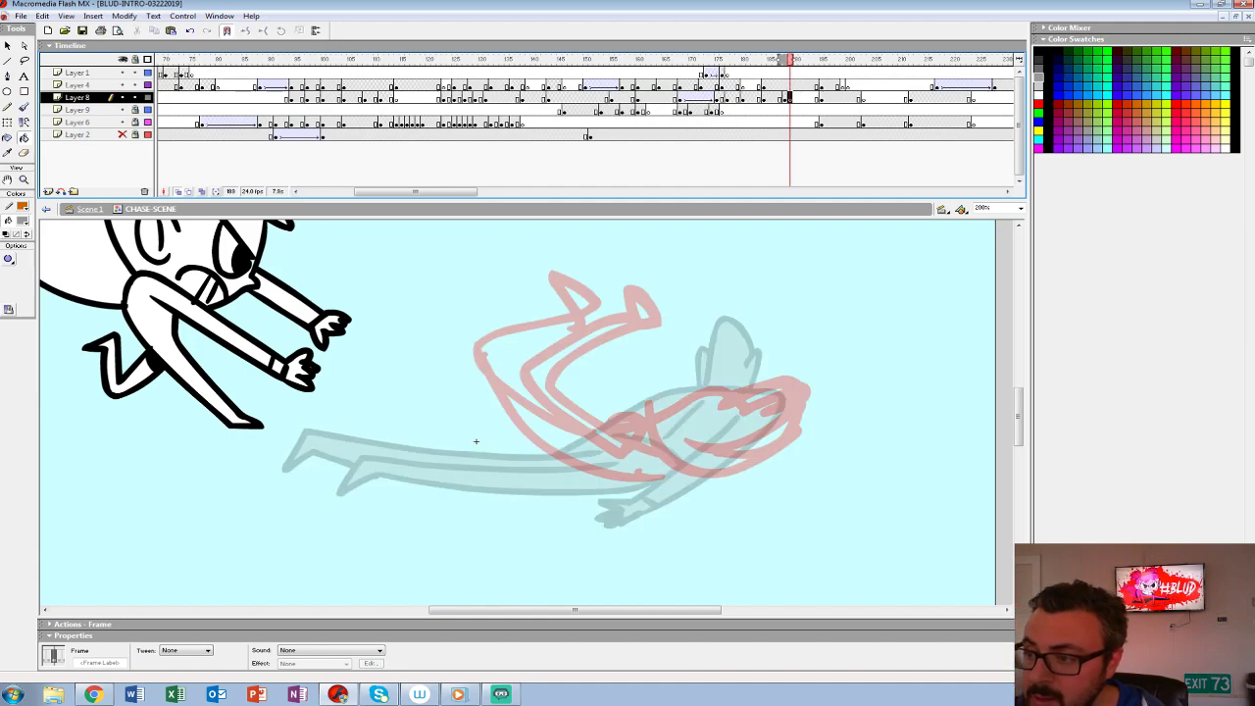
left_click_drag(475, 441, 451, 451)
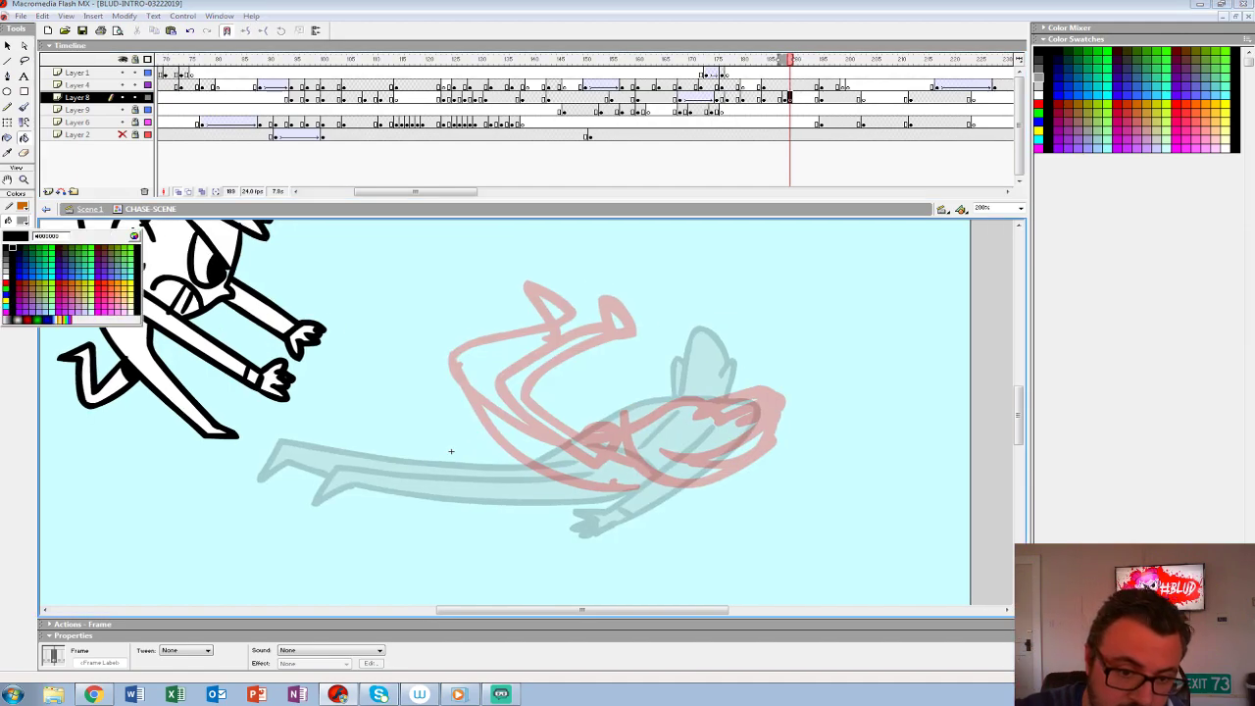
key("b")
- Ink the figure's curled landing pose over the red sketch, with its arm, hand, torso, both bent legs and head
mouse_move(771, 422)
left_mouse_down()
mouse_move(723, 473)
mouse_move(668, 479)
mouse_move(628, 410)
left_mouse_up()
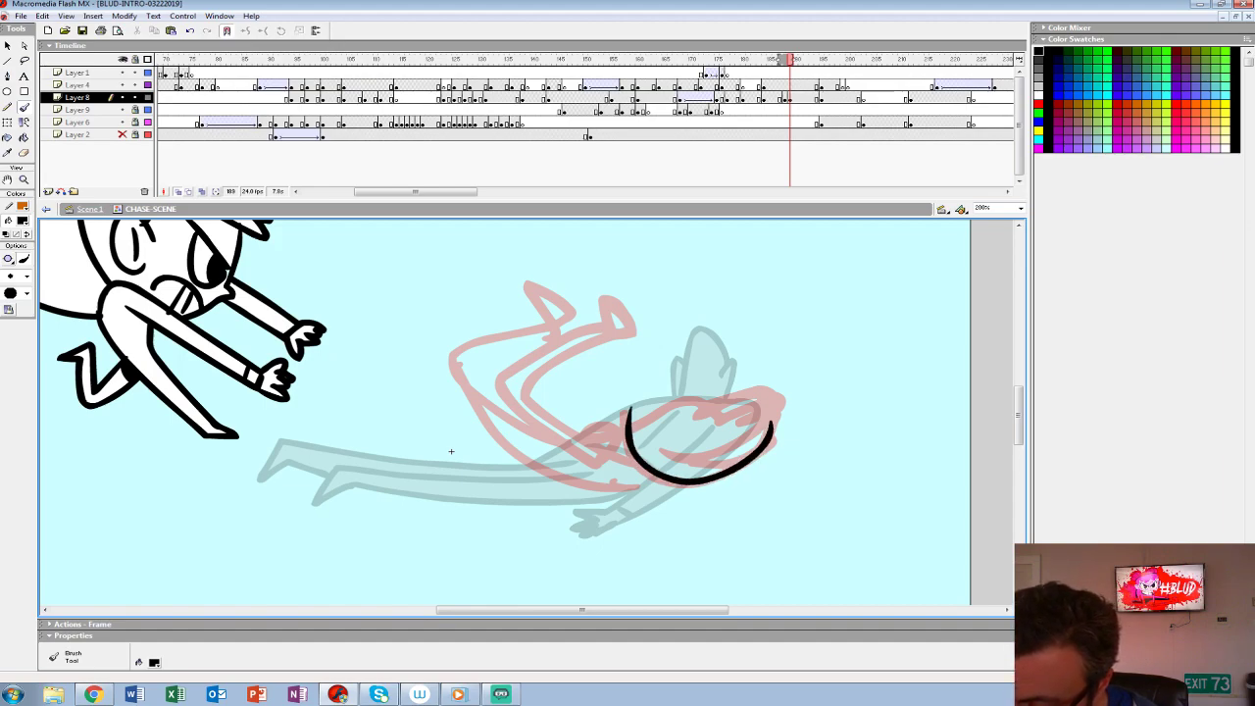
mouse_move(750, 420)
left_mouse_down()
mouse_move(729, 441)
mouse_move(673, 455)
mouse_move(639, 416)
mouse_move(656, 394)
mouse_move(640, 381)
mouse_move(627, 412)
left_mouse_up()
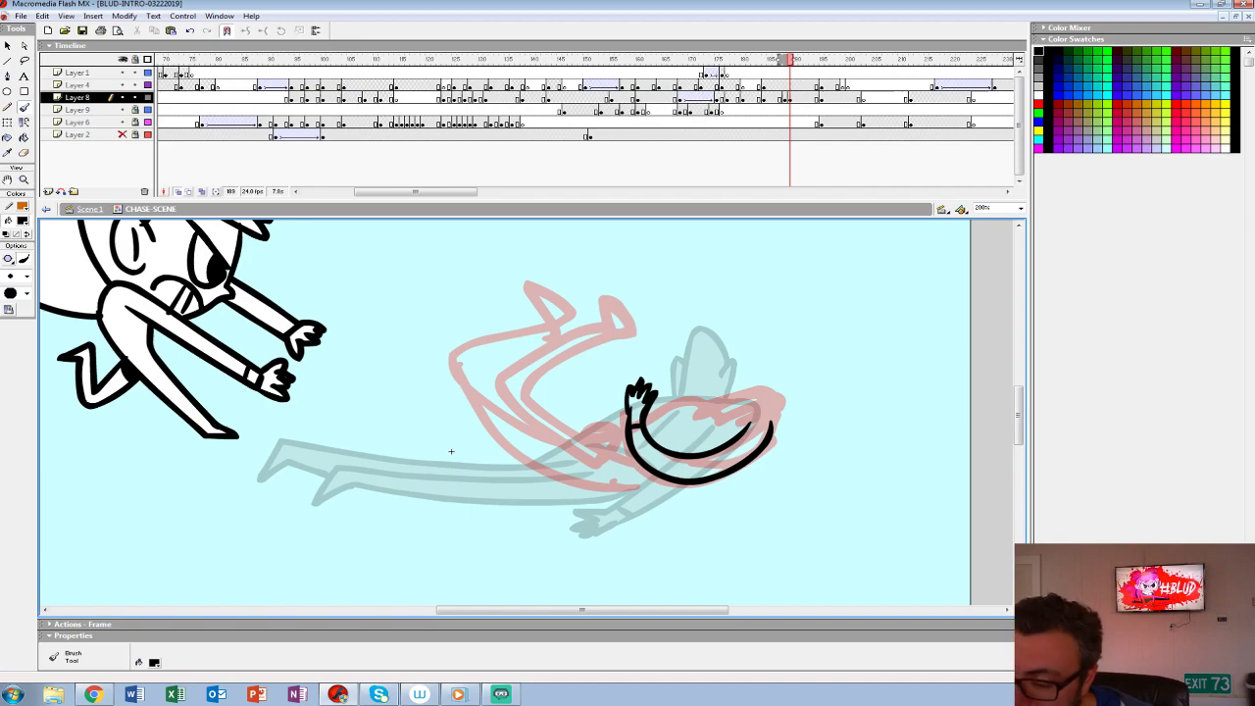
mouse_move(756, 416)
left_mouse_down()
mouse_move(677, 402)
mouse_move(600, 432)
mouse_move(558, 359)
mouse_move(635, 338)
mouse_move(613, 330)
mouse_move(500, 370)
mouse_move(564, 446)
left_mouse_up()
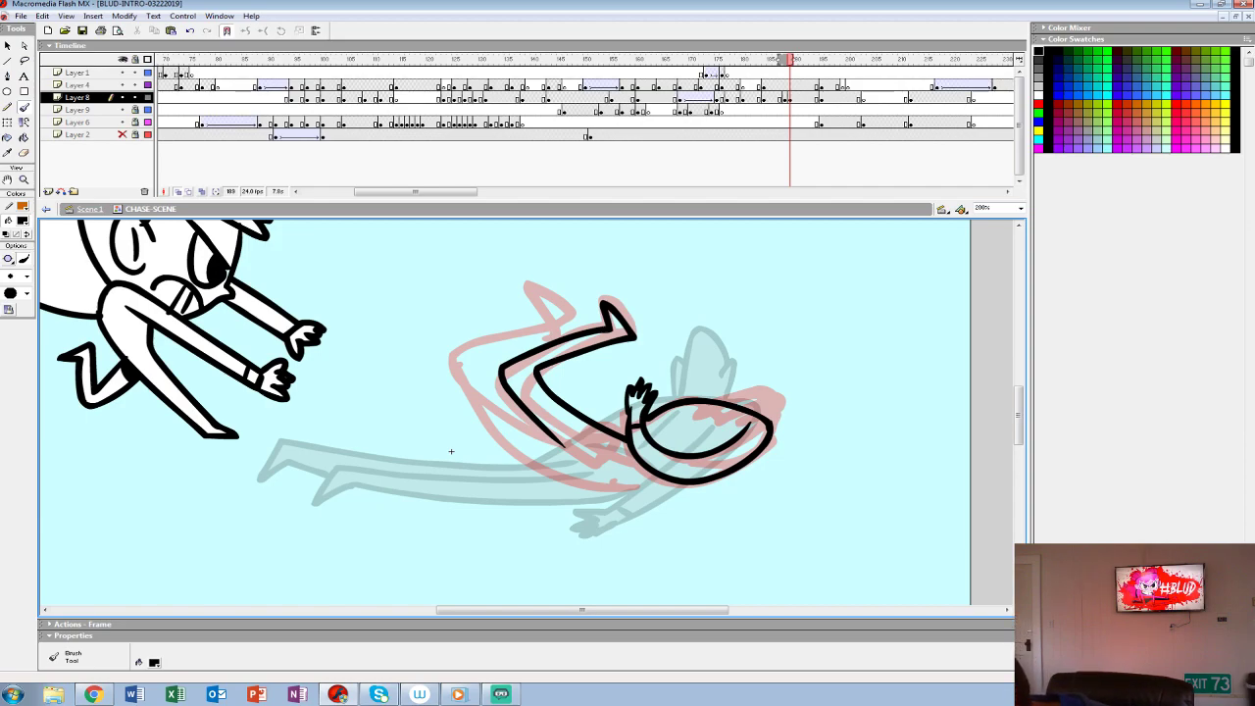
mouse_move(652, 479)
left_mouse_down()
mouse_move(542, 453)
mouse_move(459, 334)
mouse_move(551, 306)
mouse_move(578, 323)
mouse_move(481, 349)
left_mouse_up()
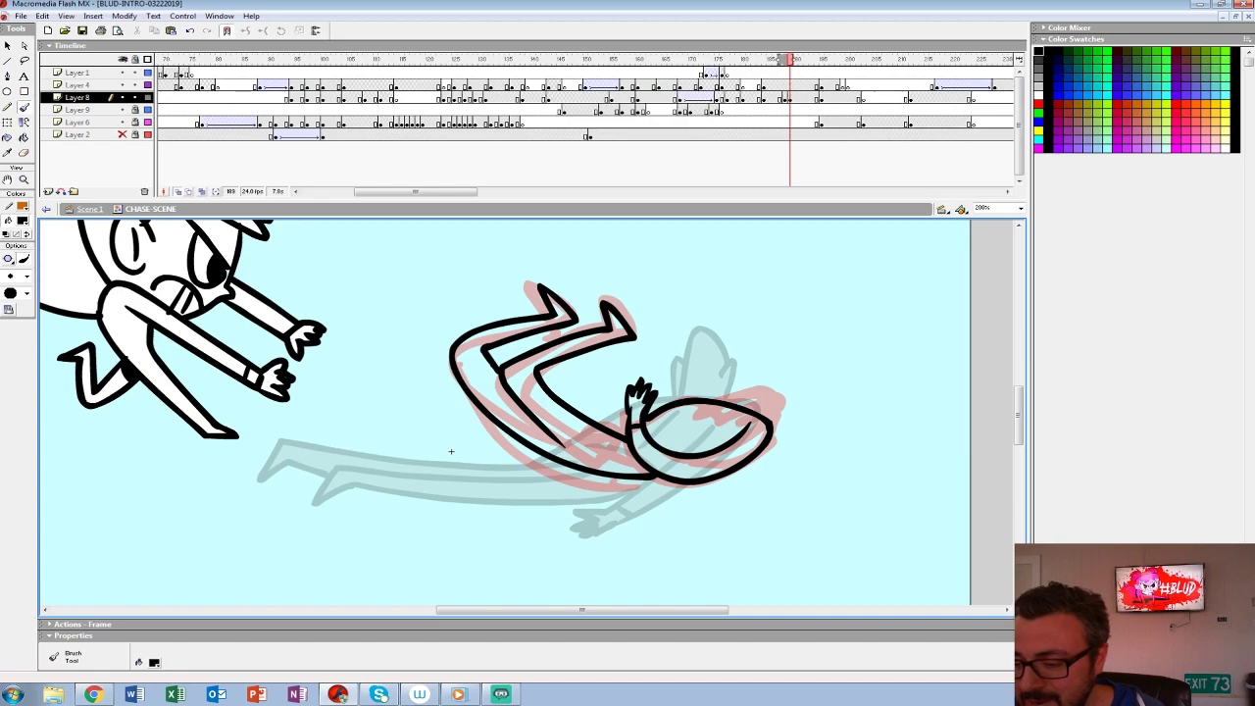
left_click_drag(700, 421, 655, 441)
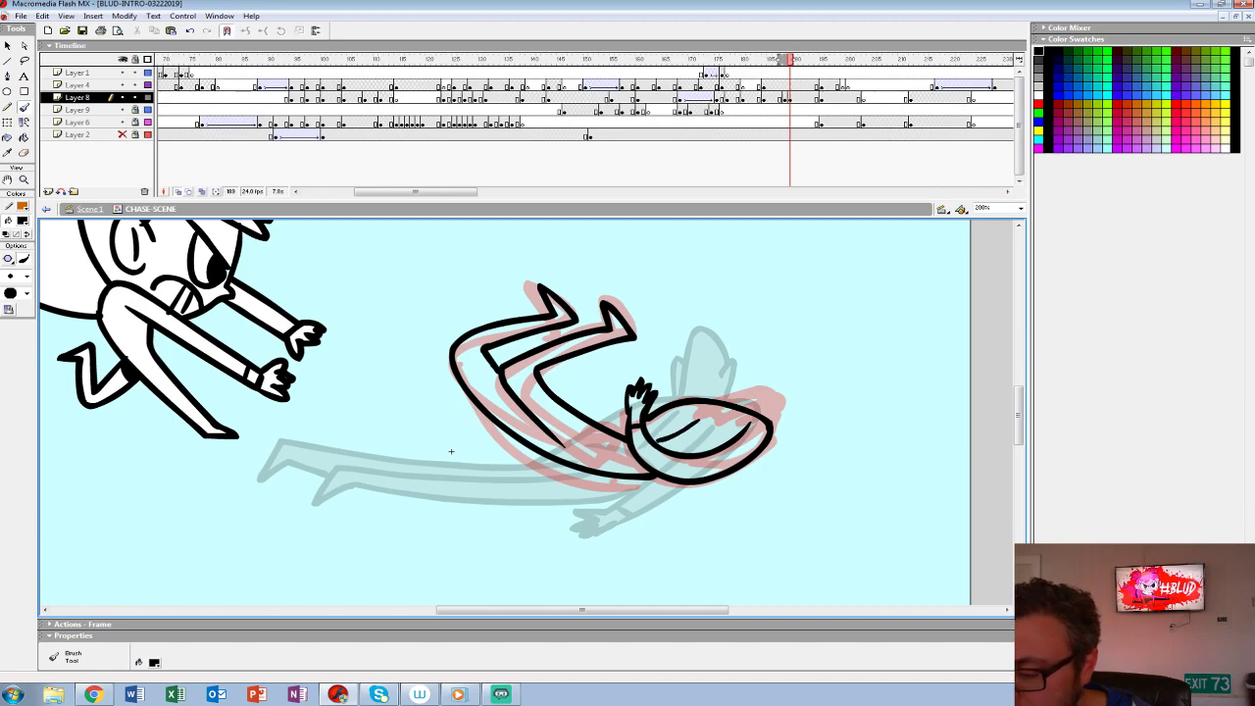
mouse_move(775, 404)
left_mouse_down()
mouse_move(801, 397)
mouse_move(772, 419)
mouse_move(795, 368)
mouse_move(726, 402)
mouse_move(764, 412)
left_mouse_up()
left_click_drag(451, 451, 483, 489)
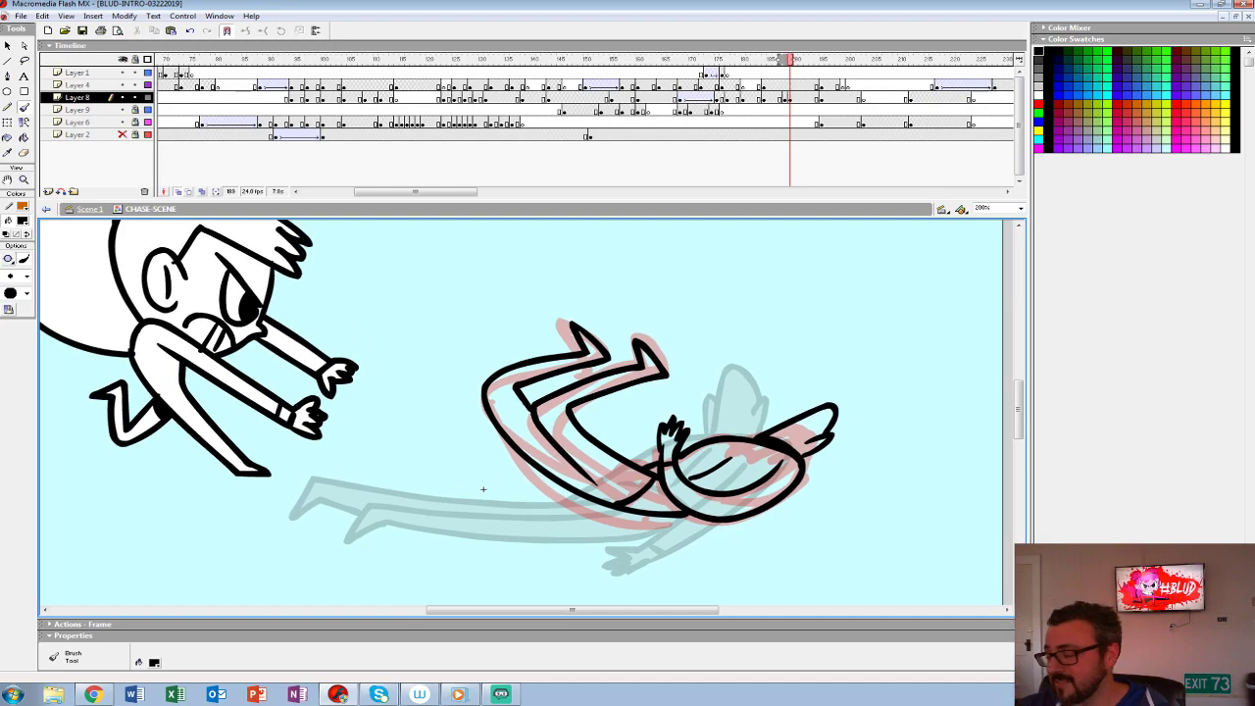
- Replace the red sketch at frame 188 with the inked curled pose and flip against the preceding frame
double_click(24, 180)
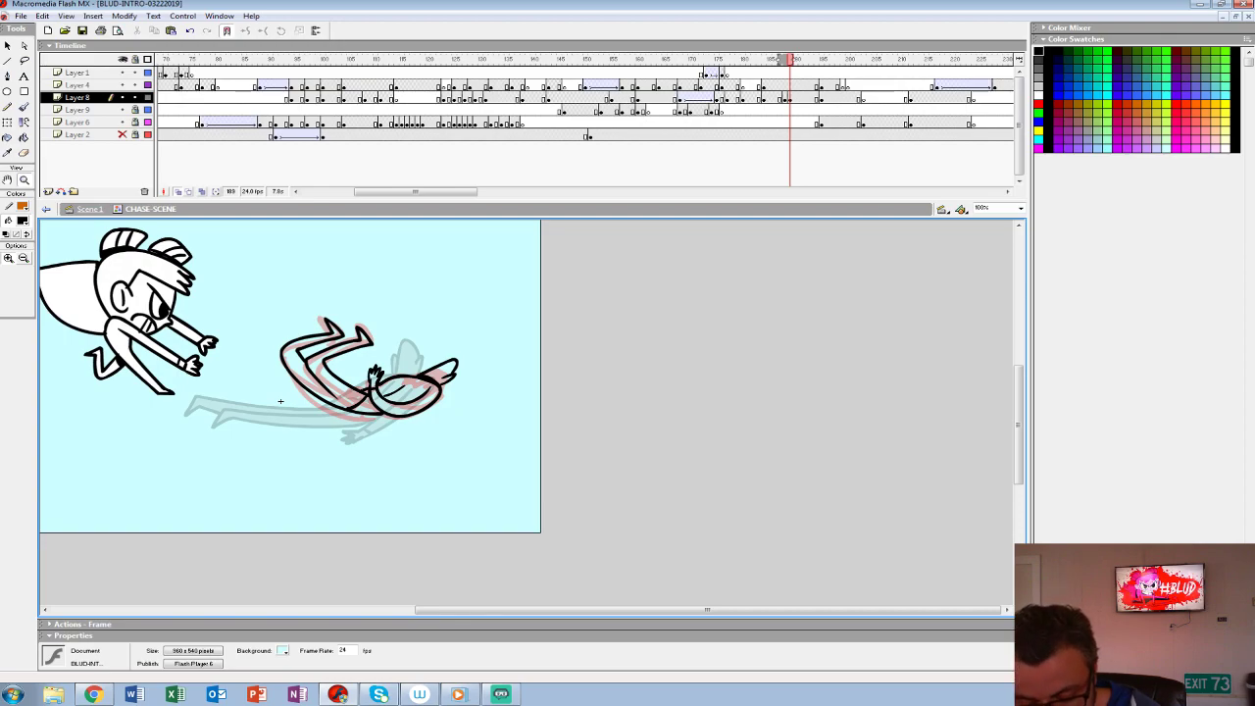
left_click_drag(280, 401, 487, 412)
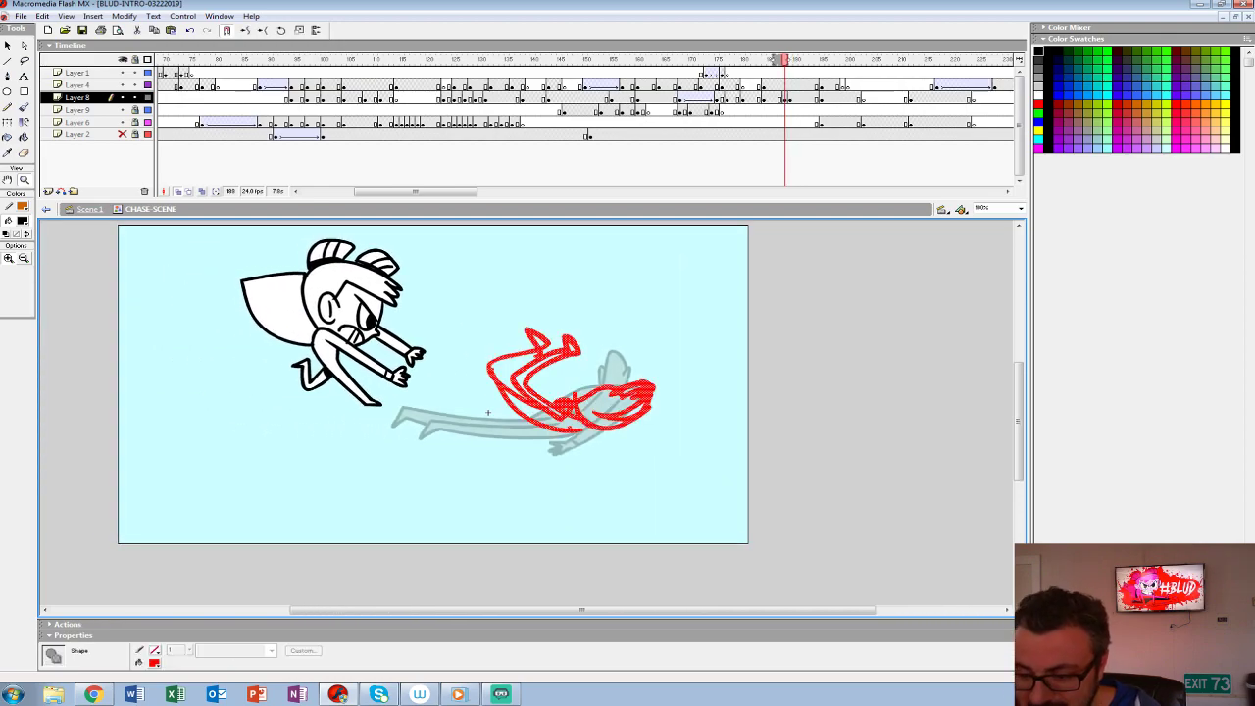
key("comma")
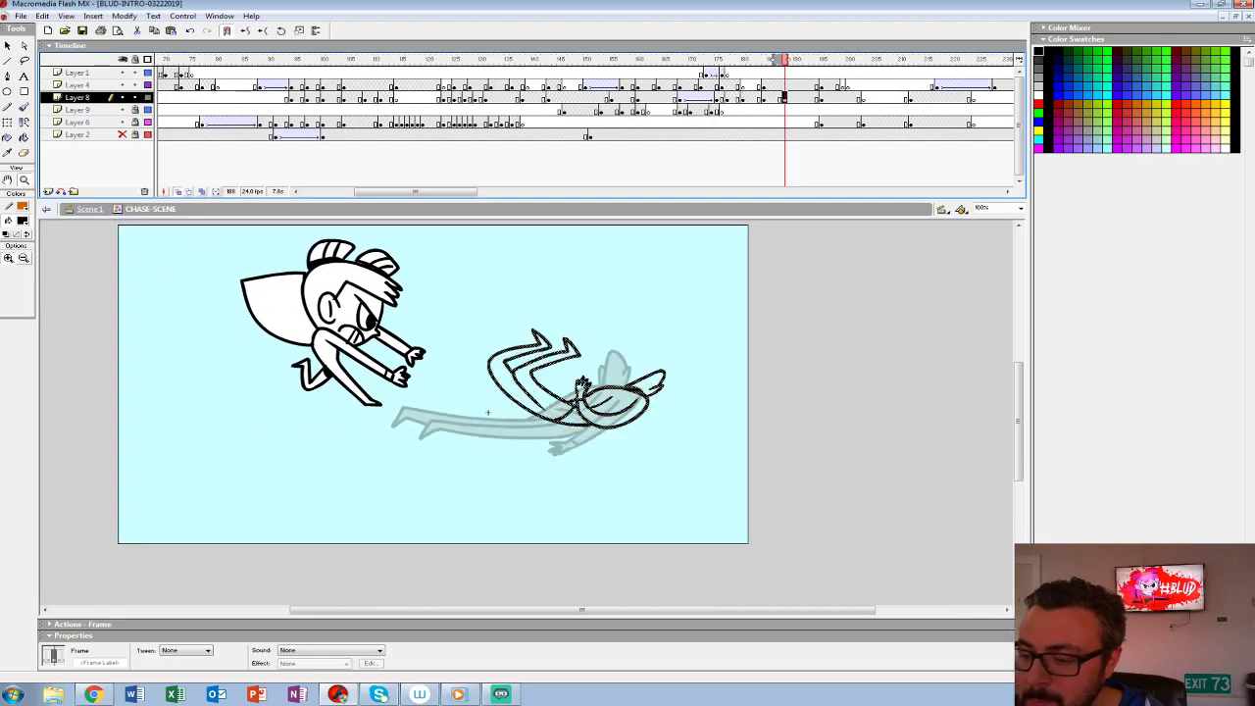
key("comma")
key("period")
key("comma")
- Fill the curled figure's legs, torso, arm and head at frame 188 with the sampled body grey
left_click(22, 220)
left_click(488, 427)
left_click(24, 139)
key("period")
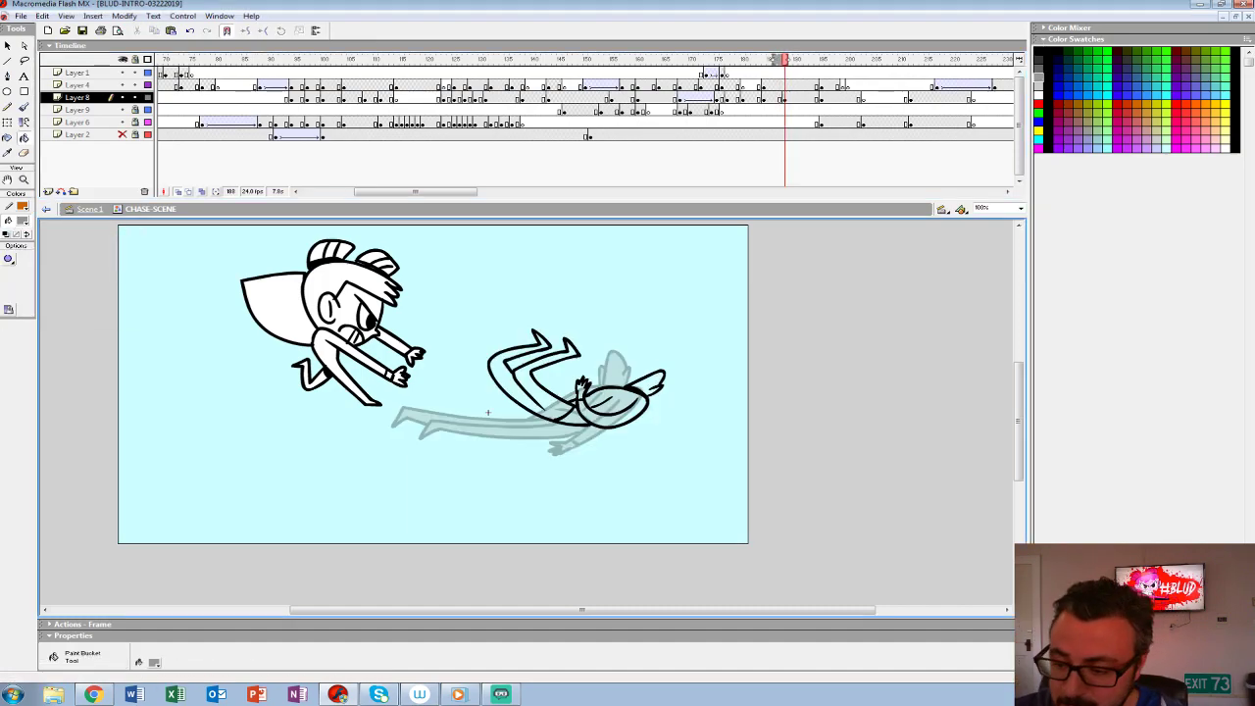
left_click(571, 417)
left_click(505, 377)
left_click(615, 404)
key("comma")
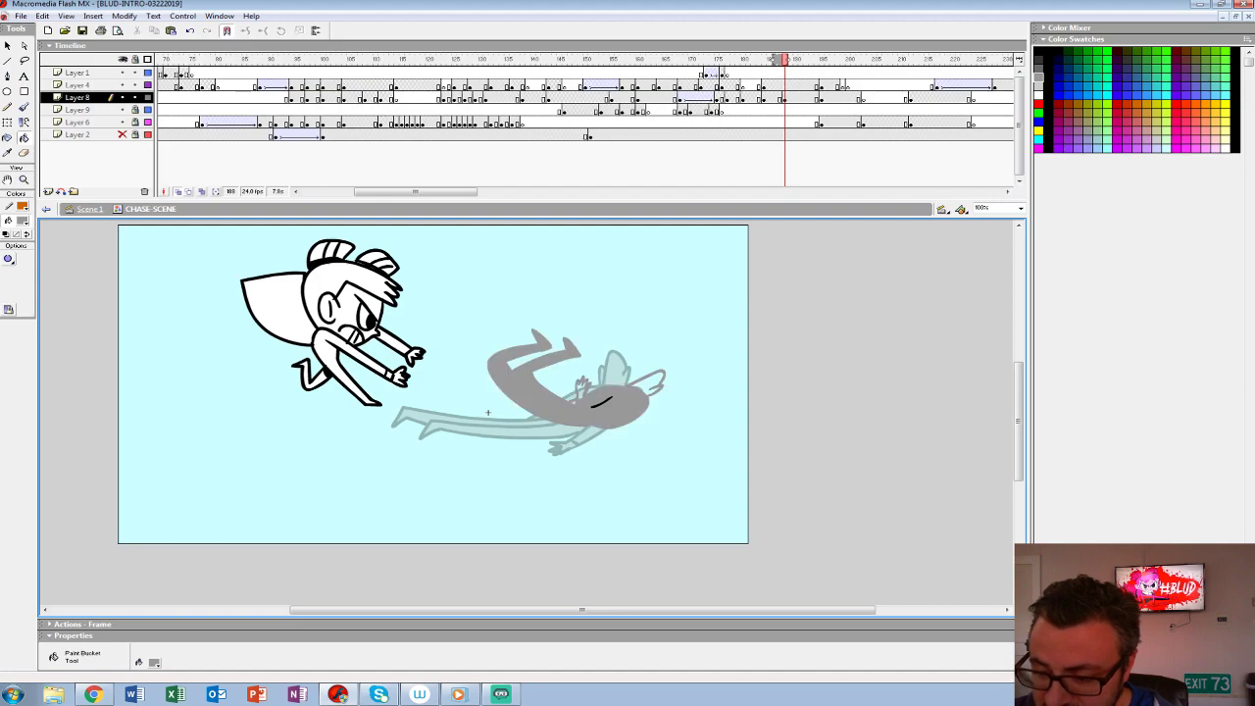
key("period")
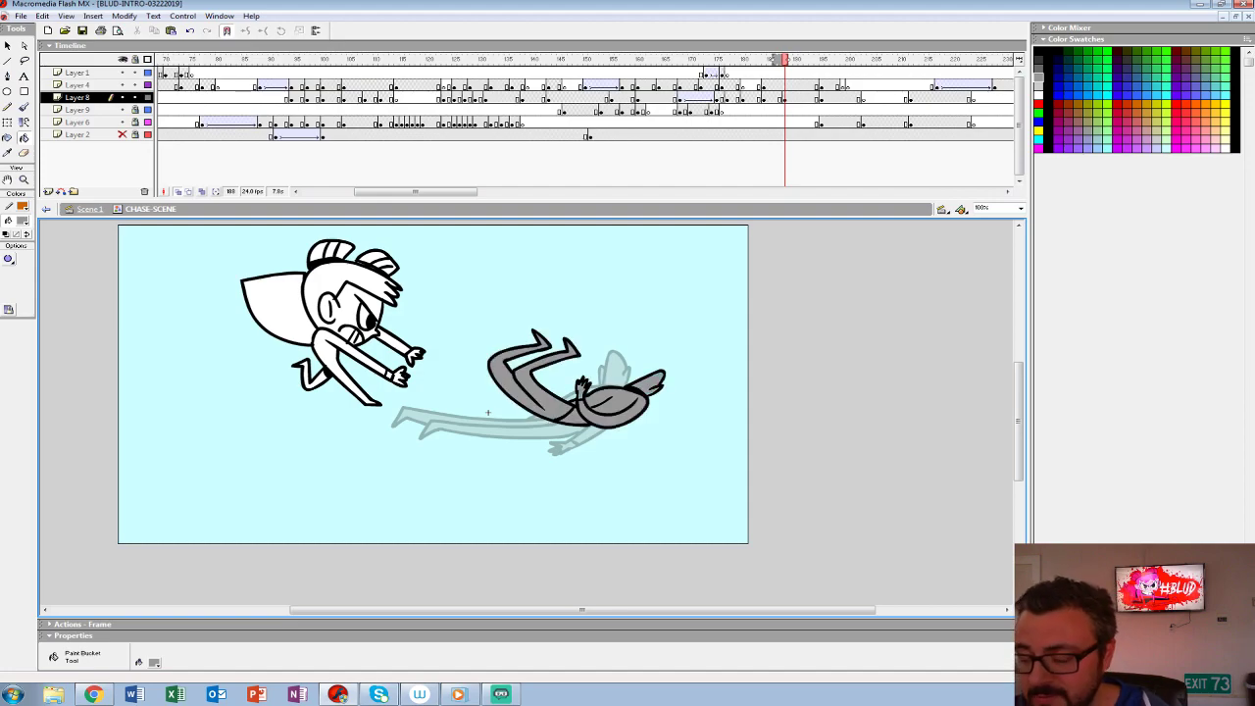
- Group the curled figure at frame 188 and play back the throw
key("F6")
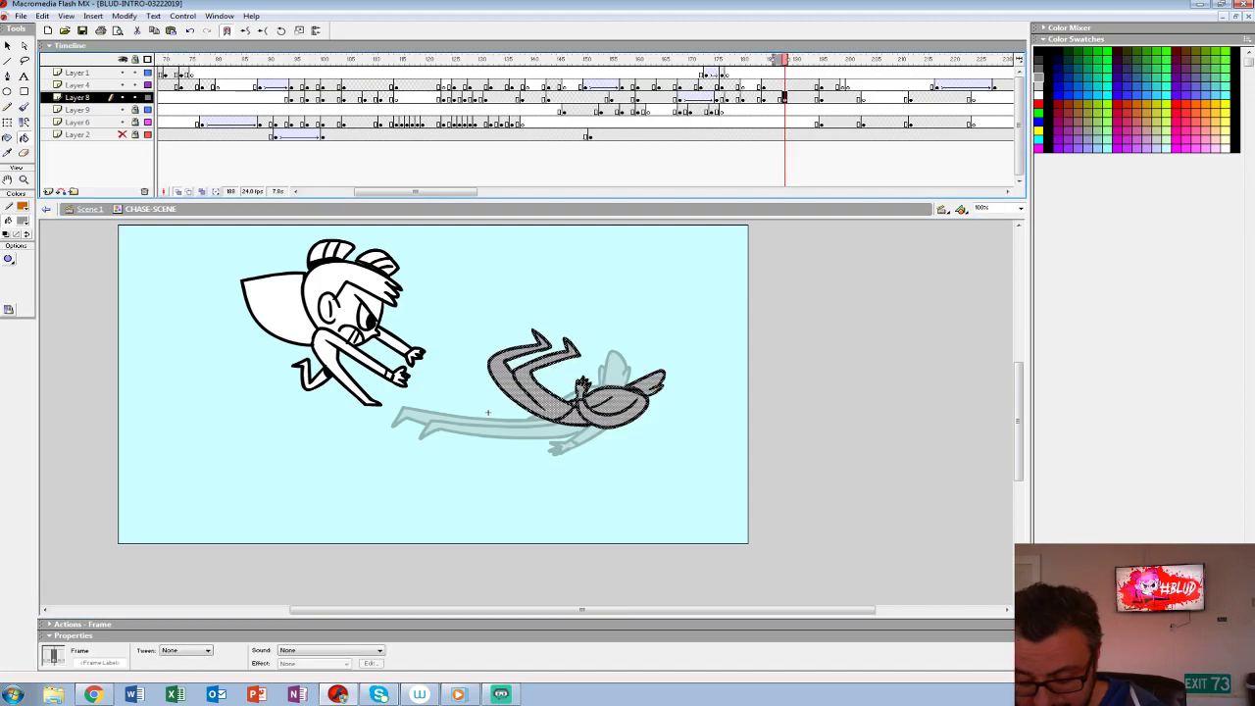
key("ctrl+g")
key("Return")
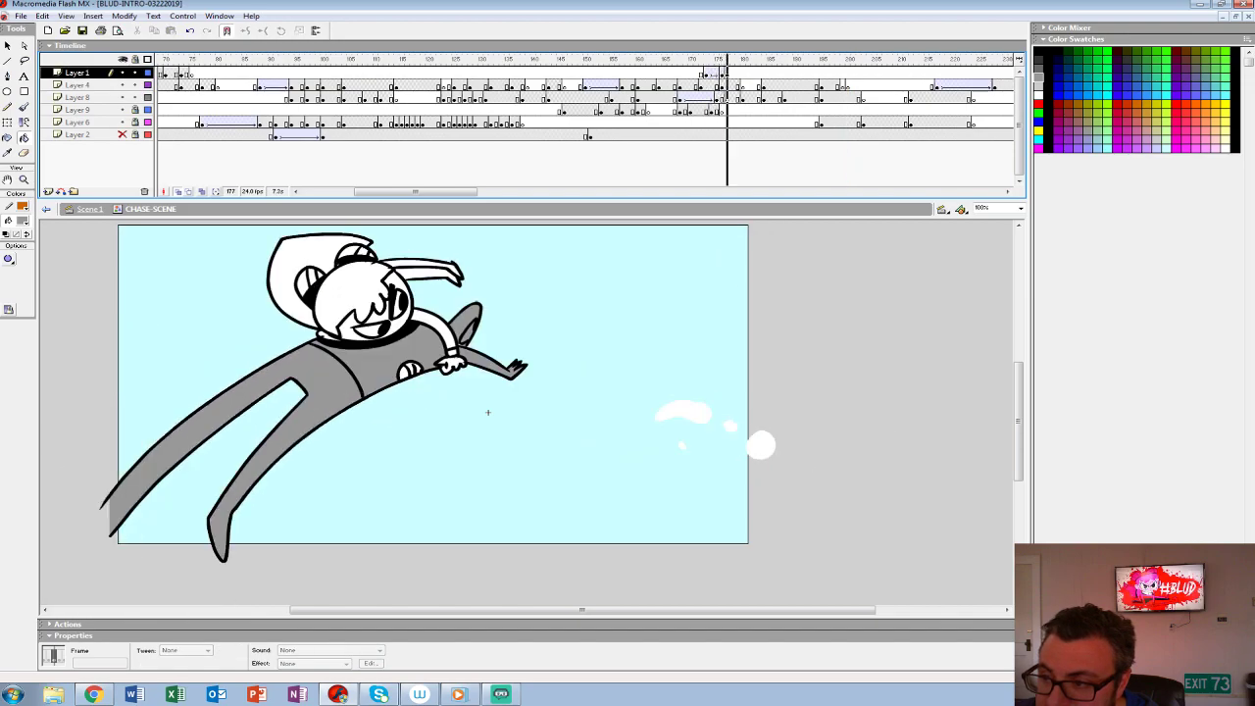
left_click(487, 412)
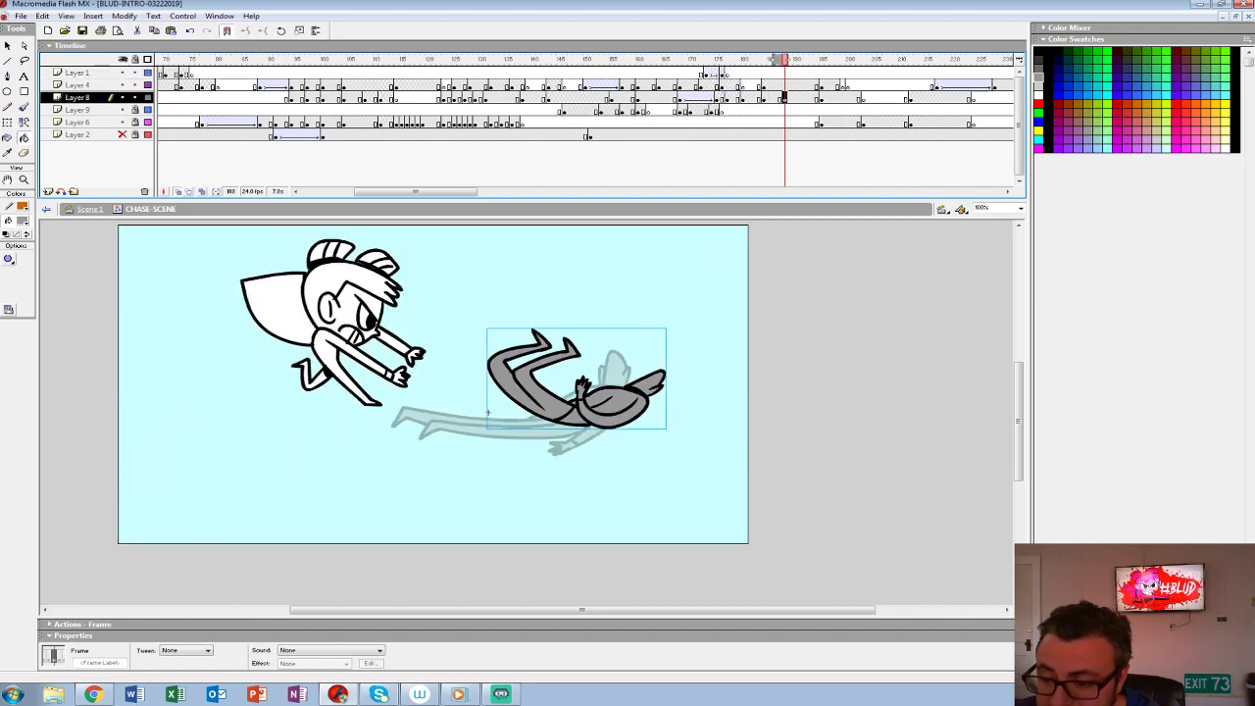
- Scale the grouped curled figure to 90% twice
key("ctrl+alt+s")
type("90")
key("Return")
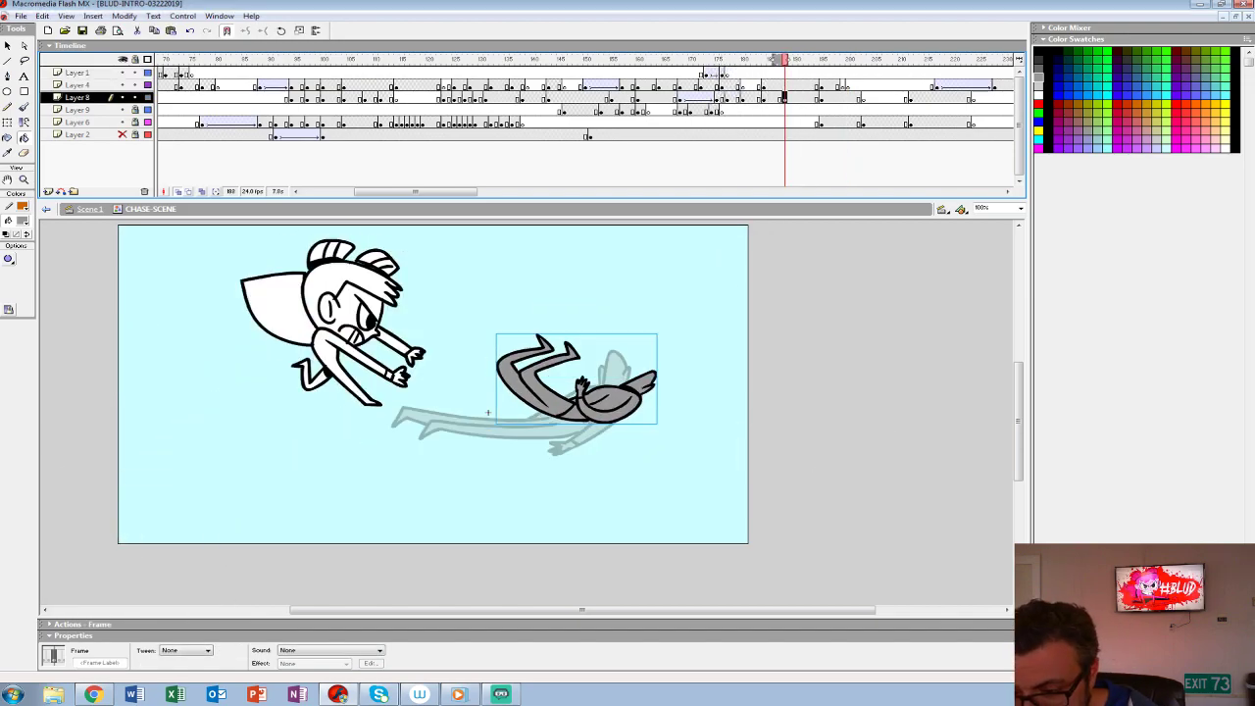
key("ctrl+alt+s")
type("90")
key("Return")
- Nudge the reduced curled figure right and slightly down so it lines up with the onion-skinned previous pose
key("shift+Down")
key("shift+Down")
key("shift+Right")
key("shift+Right")
key("shift+Right")
key("shift+Left")
key("shift+Up")
key("shift+Right")
key("shift+Down")
key("Up")
key("Up")
key("Up")
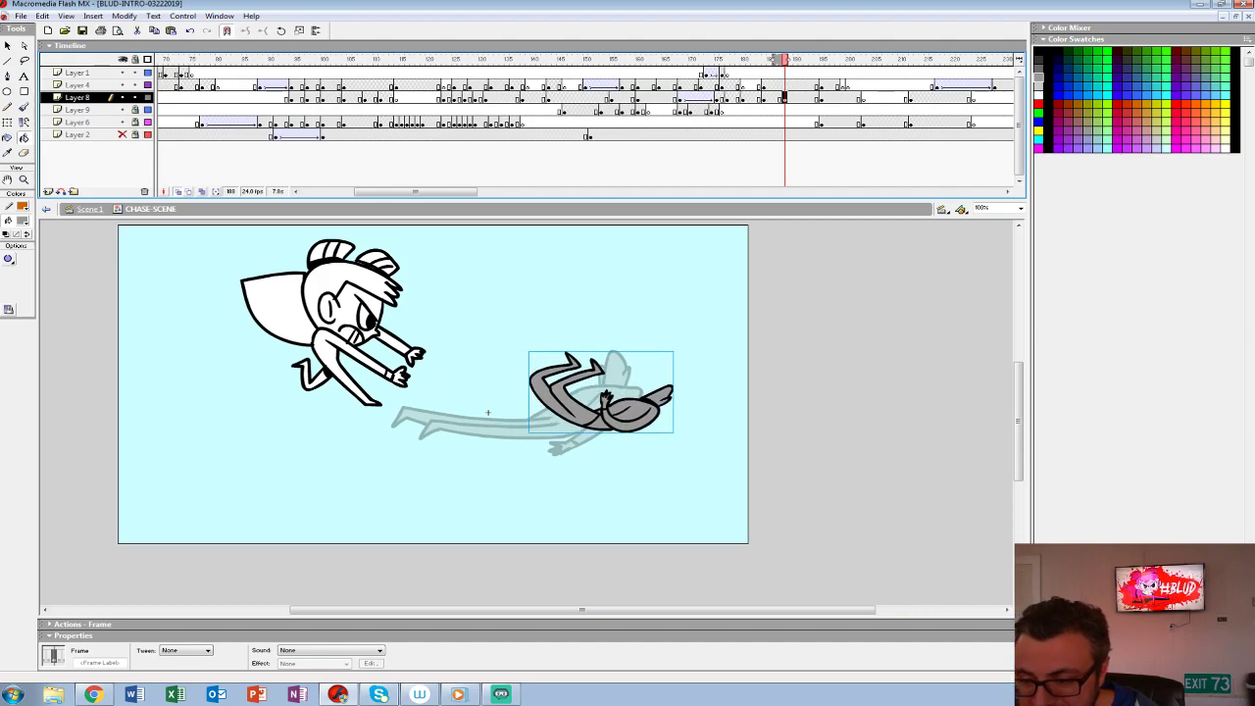
- Play back the throw and fall to check the motion of the shrinking figure
left_click(711, 73)
key("Return")
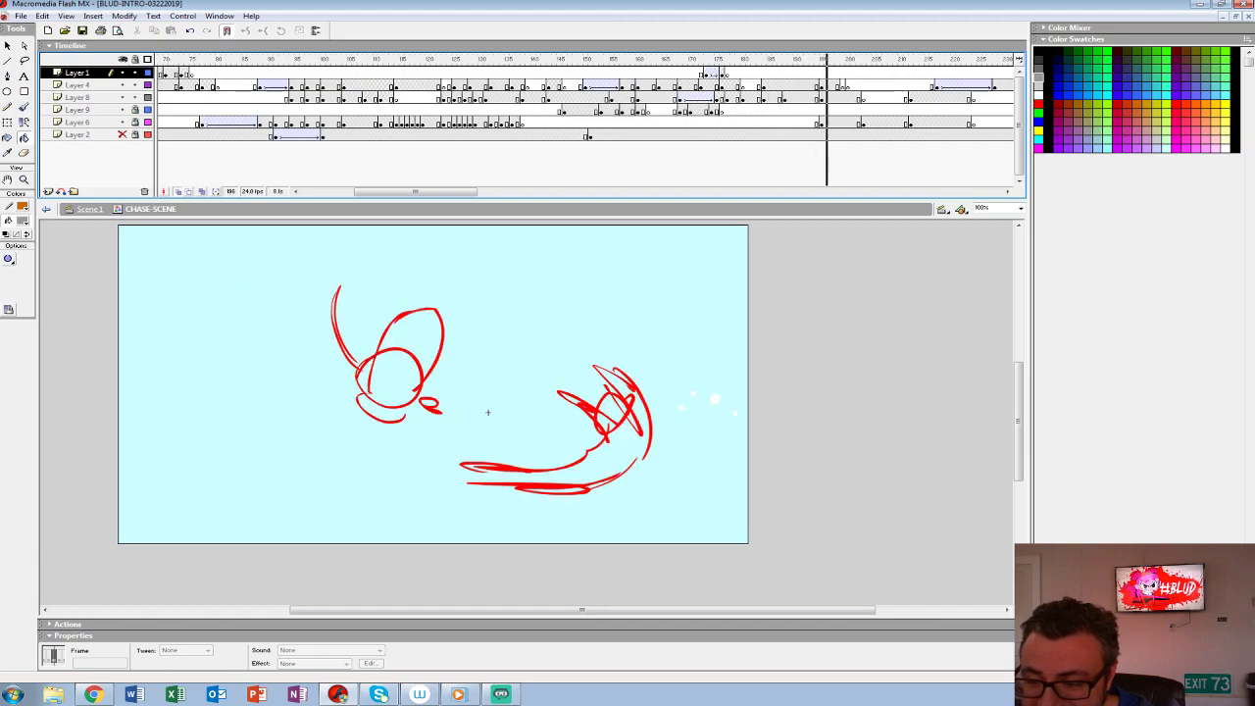
left_click(718, 86)
key("Return")
left_click_drag(737, 60, 752, 60)
- Group the two intertwined characters at frame 181 on Layer 8 and step to the following frame
left_click(748, 98)
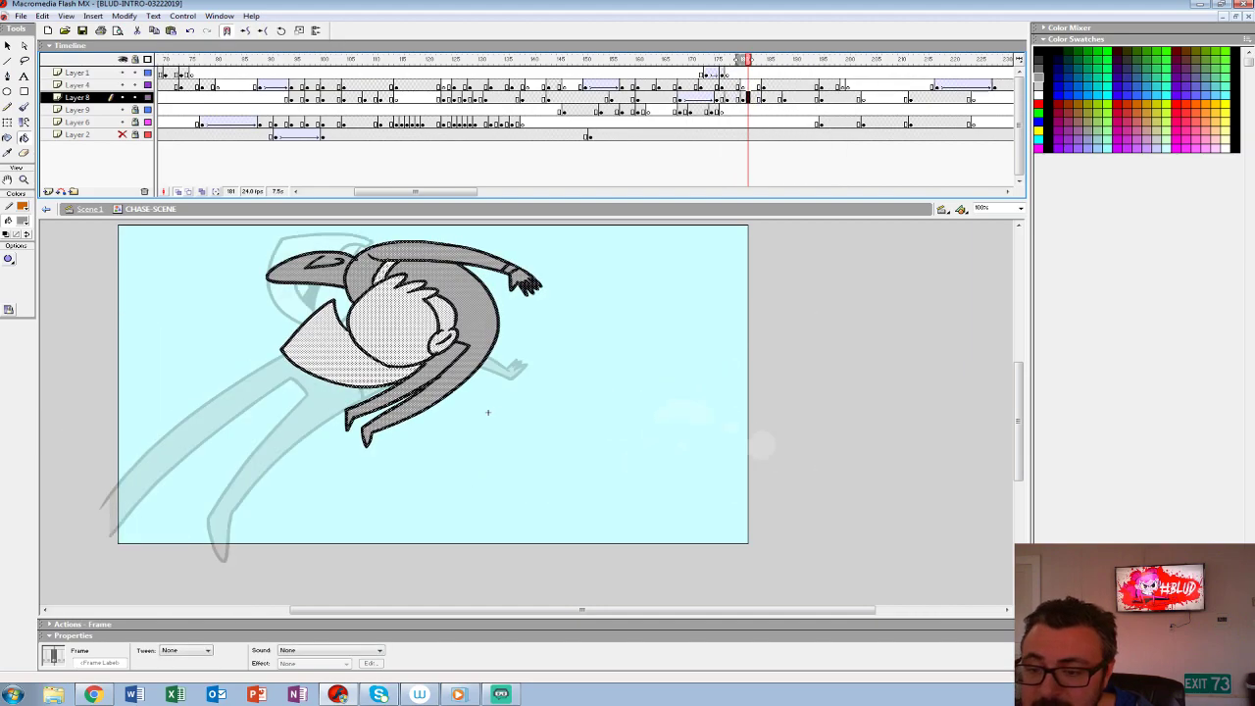
key("ctrl+g")
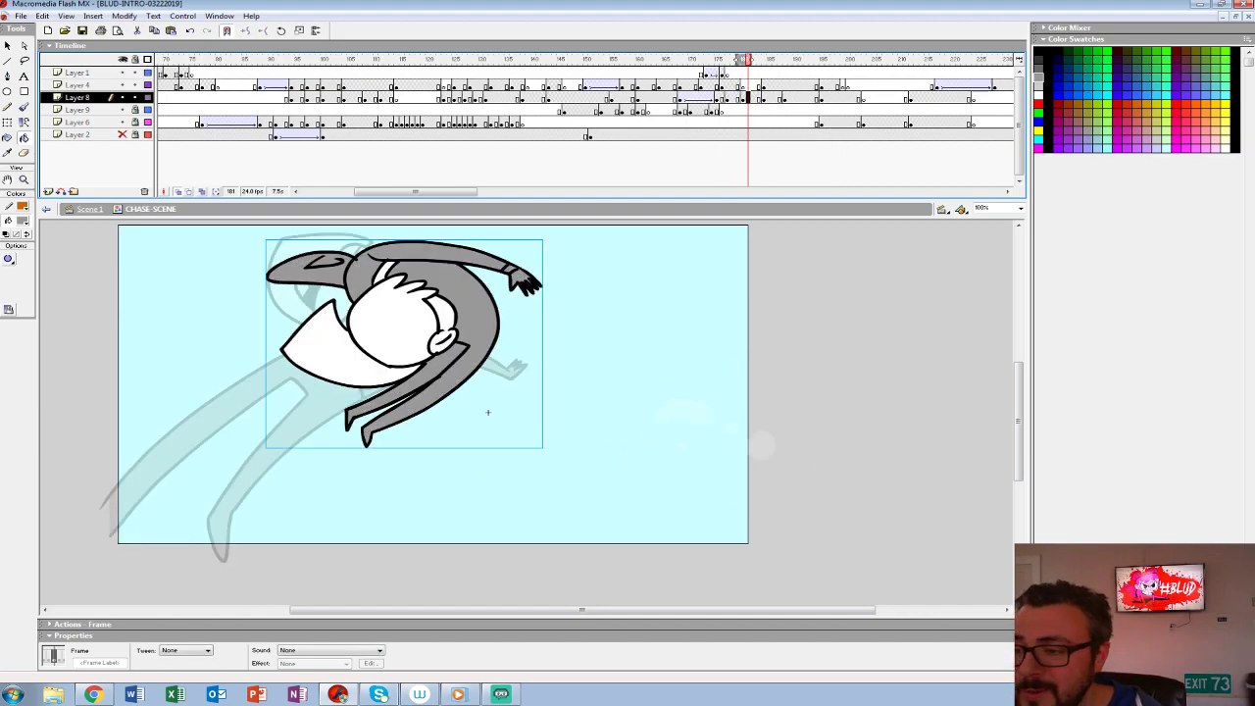
key("period")
key("ctrl+a")
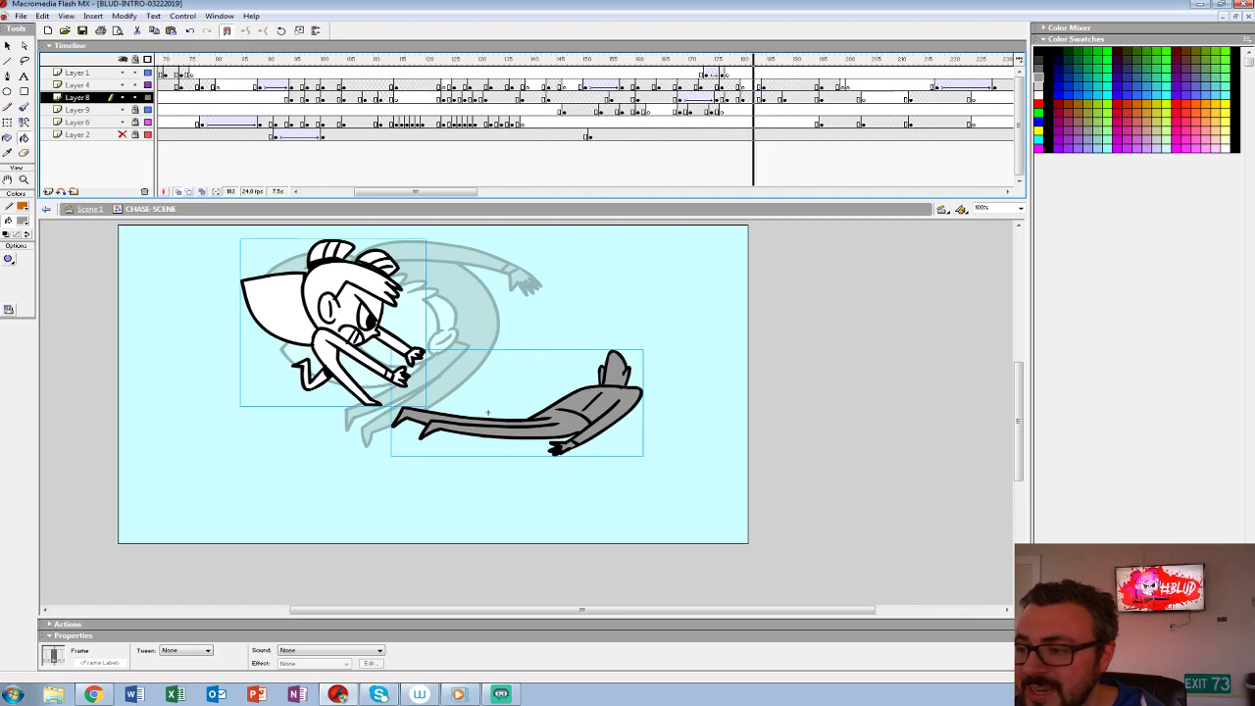
- Push the later drawings three frames back across the layers and add a keyframe of the intertwined pose at frame 184
key("period")
key("period")
key("ctrl+a")
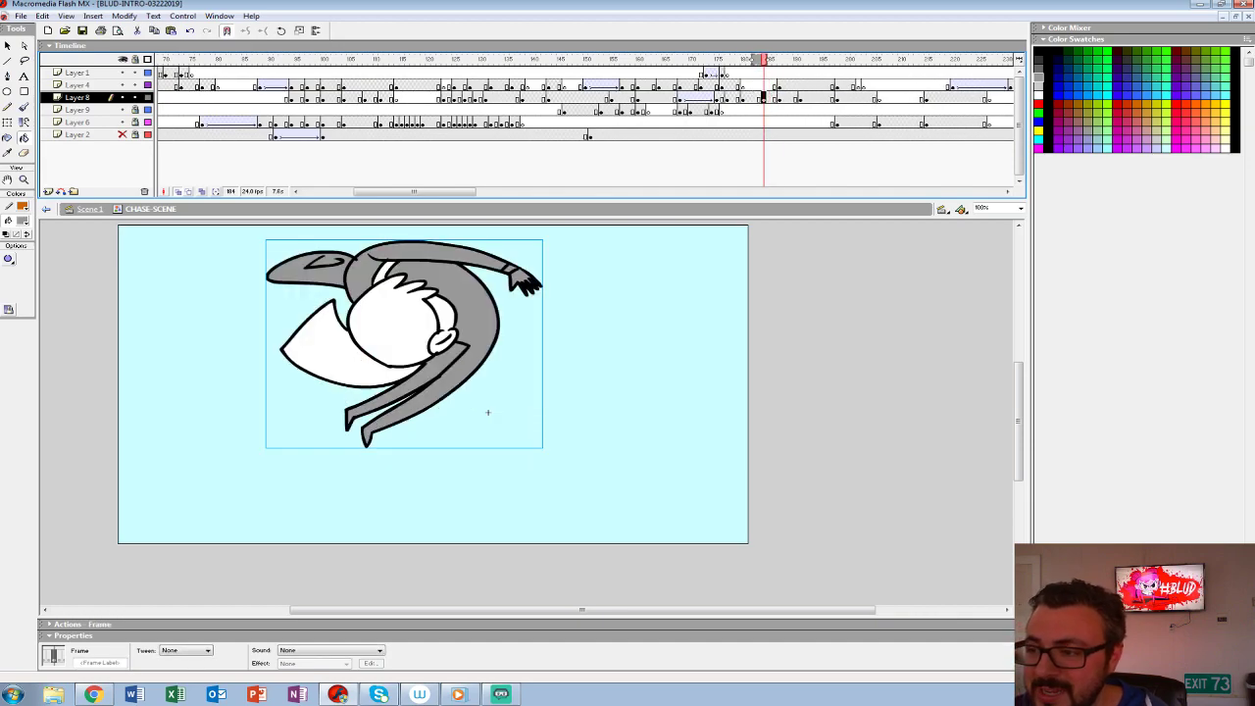
key("period")
key("comma")
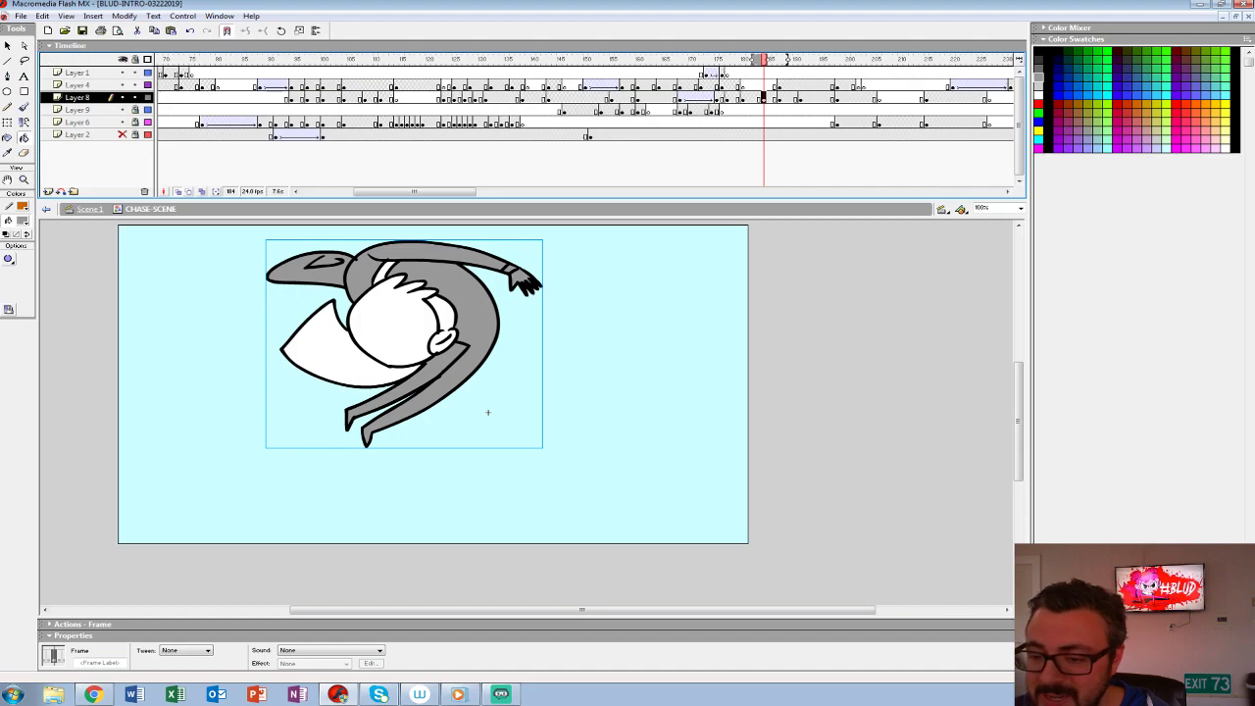
- Rotate the intertwined characters counterclockwise at frame 184 on Layer 8 and play back the throw
left_click(7, 123)
left_click_drag(545, 451, 572, 291)
left_click(711, 86)
key("Return")
left_click(710, 85)
key("Return")
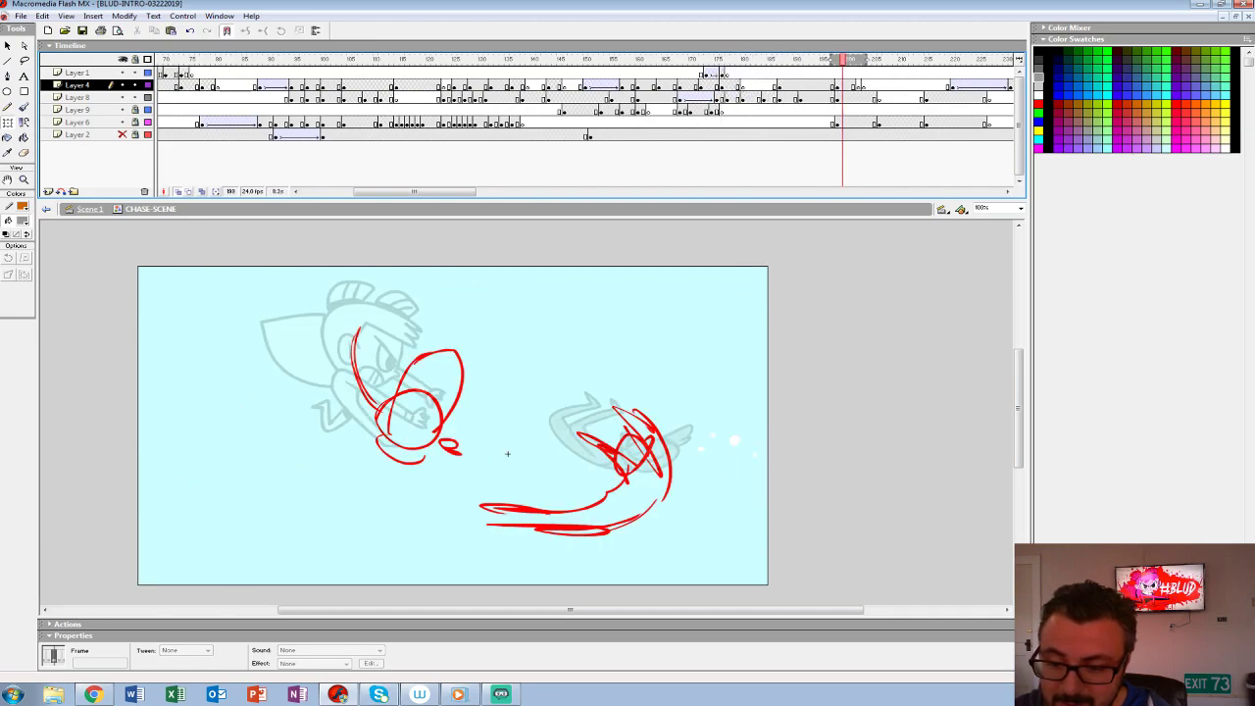
key("Return")
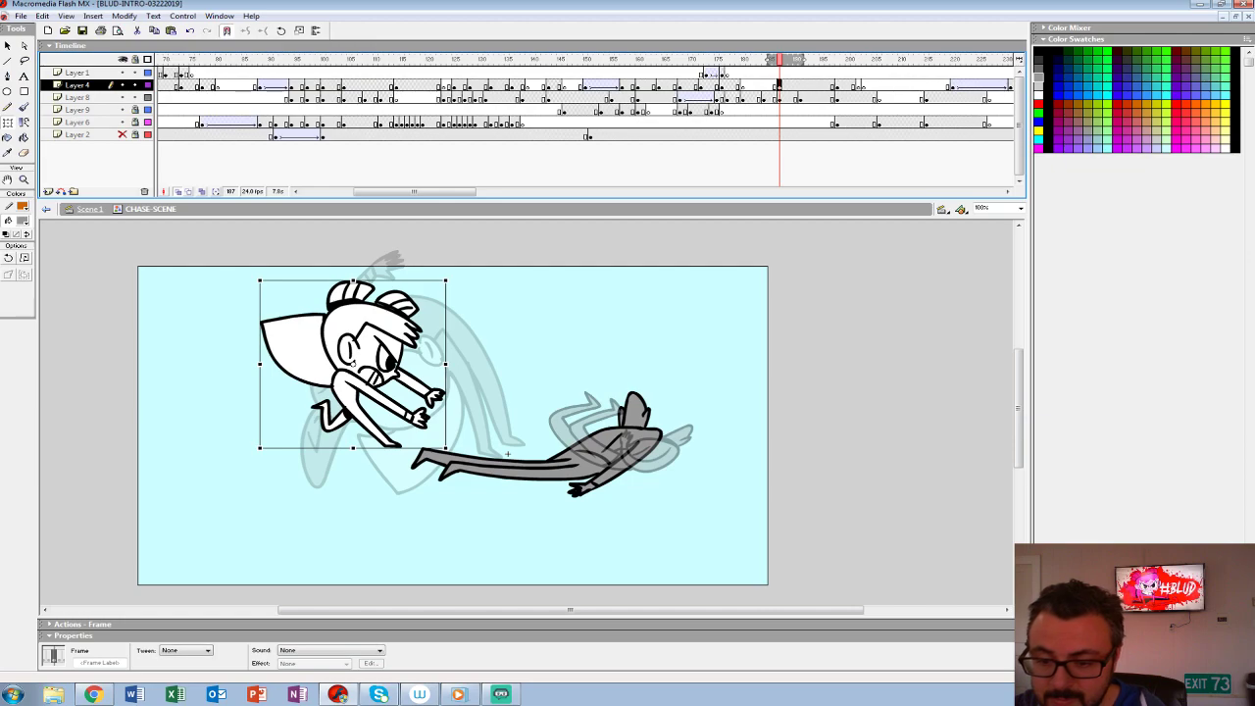
- Scale the small leaping character at frame 187 on Layer 4 to 90%
key("ctrl+alt+s")
type("90")
key("Return")
- Add a Layer 4 keyframe over the curled-figure pose and shift the small character left and slightly up in it
left_click_drag(800, 87, 806, 87)
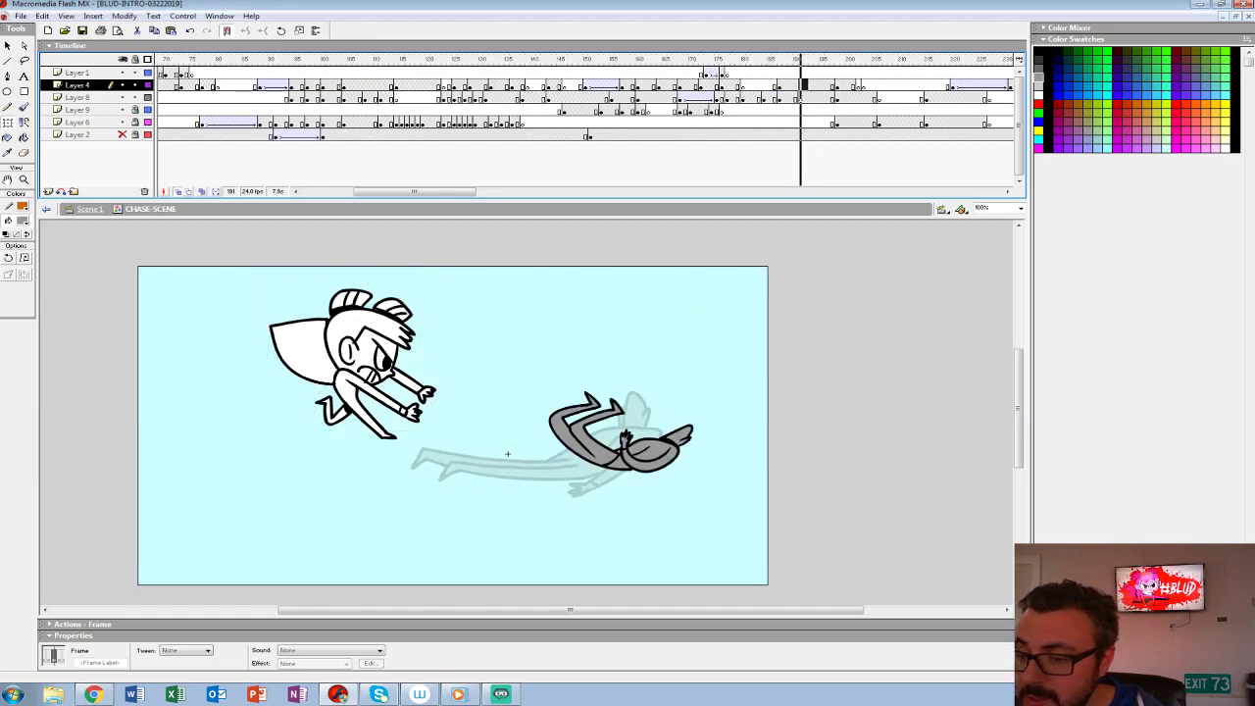
key("shift+Up")
key("shift+Left")
key("shift+Left")
key("shift+Left")
key("shift+Left")
key("shift+Up")
key("shift+Left")
key("Up")
key("Up")
key("Up")
key("Up")
key("Up")
key("Up")
key("Down")
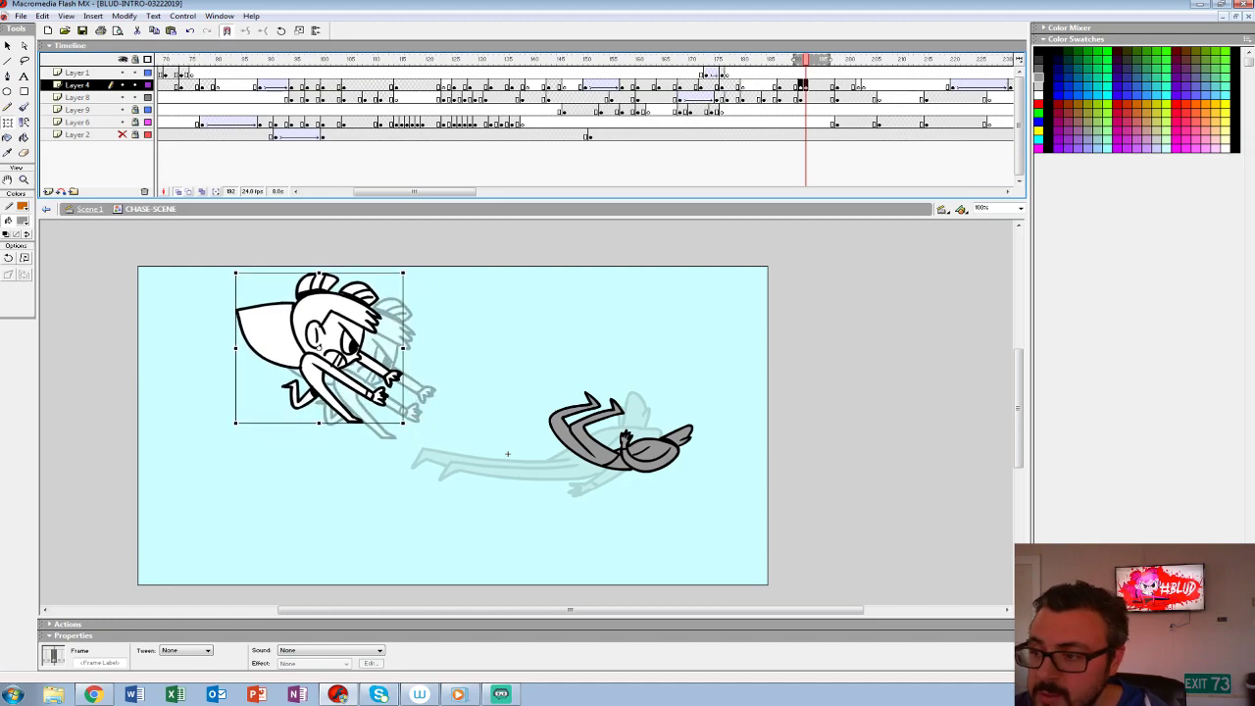
- Motion-tween the small character's recoil from frame 187 on Layer 4 and play back the throw
key("comma")
key("comma")
key("comma")
key("comma")
key("comma")
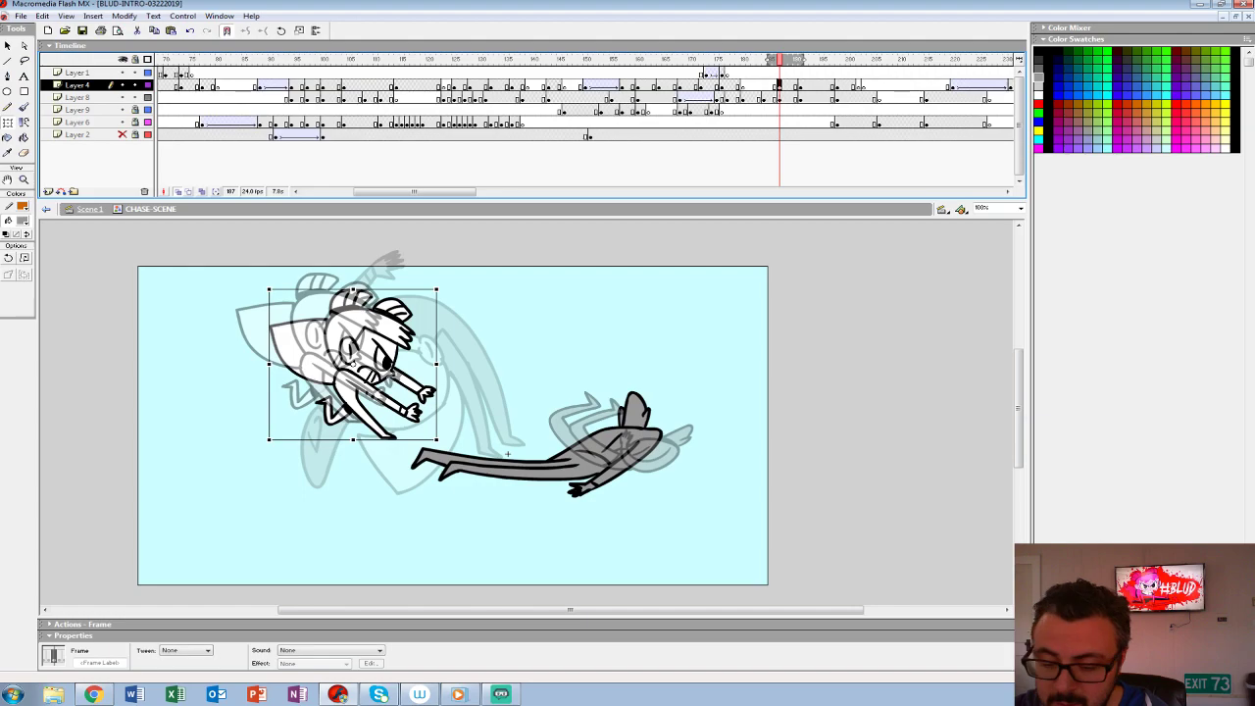
key("period")
key("period")
key("period")
key("period")
key("period")
key("period")
key("period")
key("period")
key("period")
key("period")
key("period")
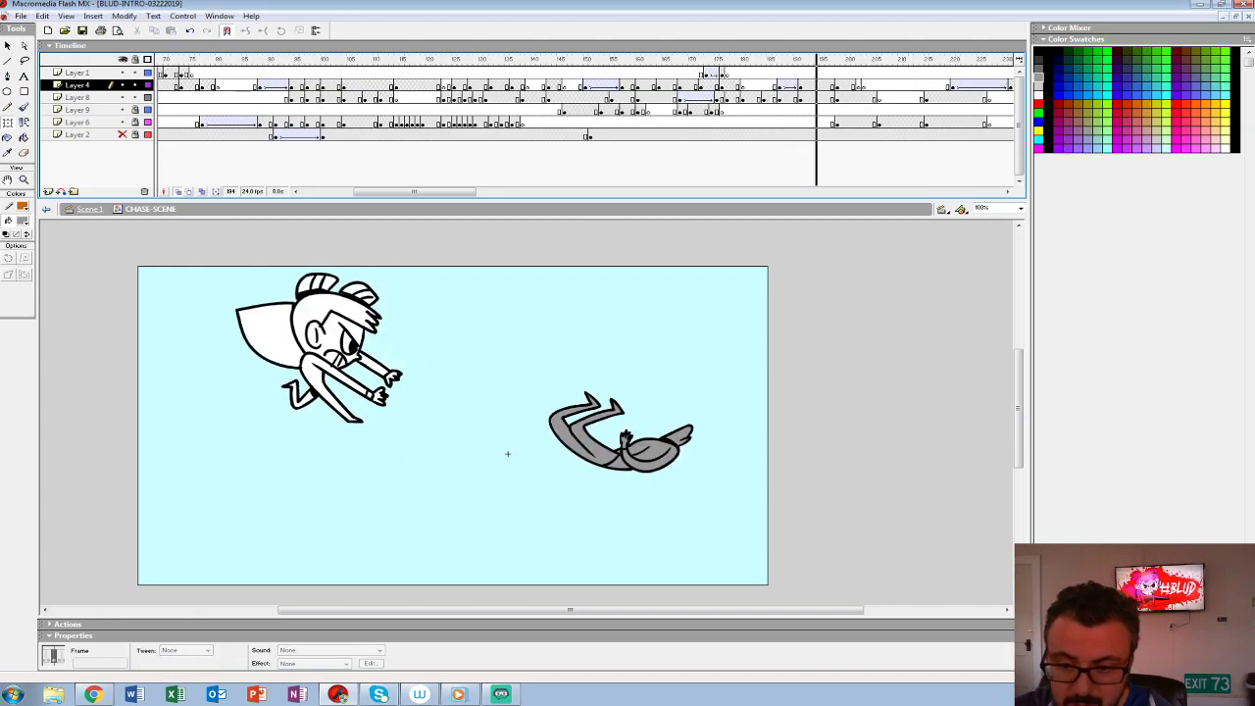
key("comma")
key("comma")
key("comma")
key("comma")
key("comma")
key("comma")
key("comma")
key("comma")
key("comma")
key("comma")
key("comma")
key("comma")
key("comma")
key("comma")
key("comma")
key("comma")
key("comma")
key("comma")
key("comma")
key("comma")
key("Return")
key("comma")
key("comma")
key("comma")
key("comma")
key("comma")
key("comma")
key("comma")
key("comma")
key("comma")
key("comma")
key("comma")
key("comma")
key("comma")
key("comma")
key("comma")
key("comma")
key("comma")
key("comma")
key("comma")
key("comma")
key("Return")
key("Return")
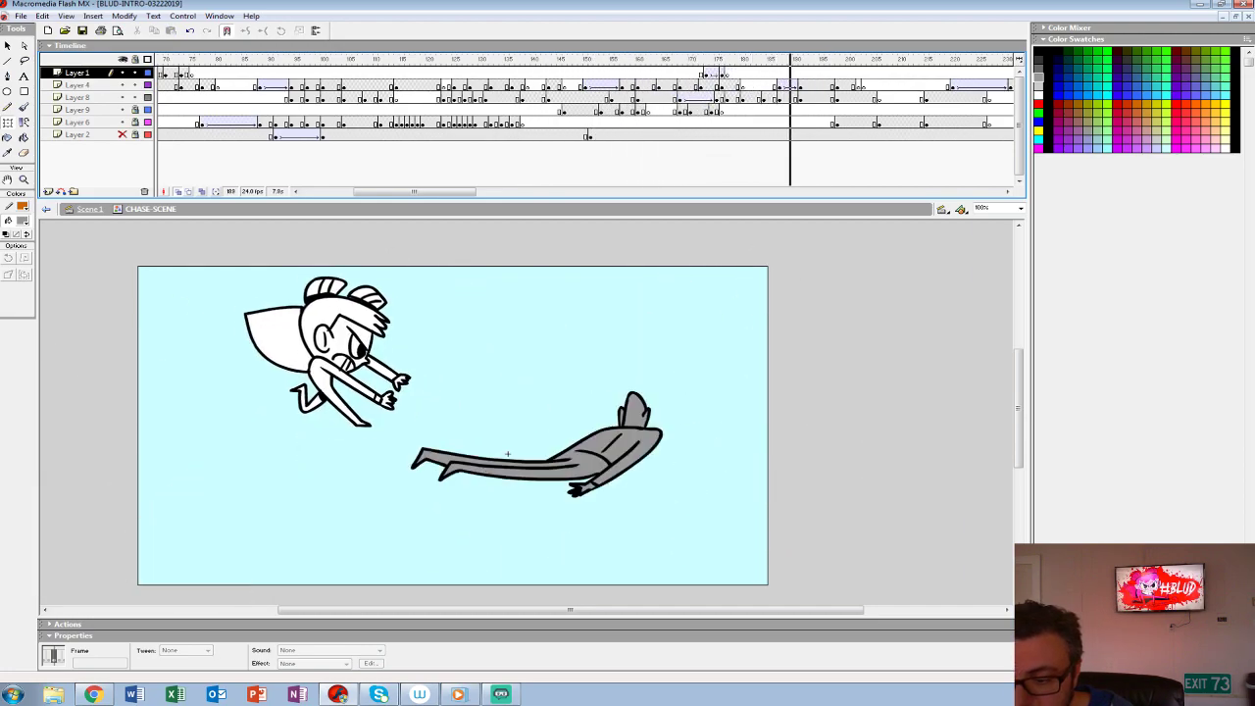
key("Return")
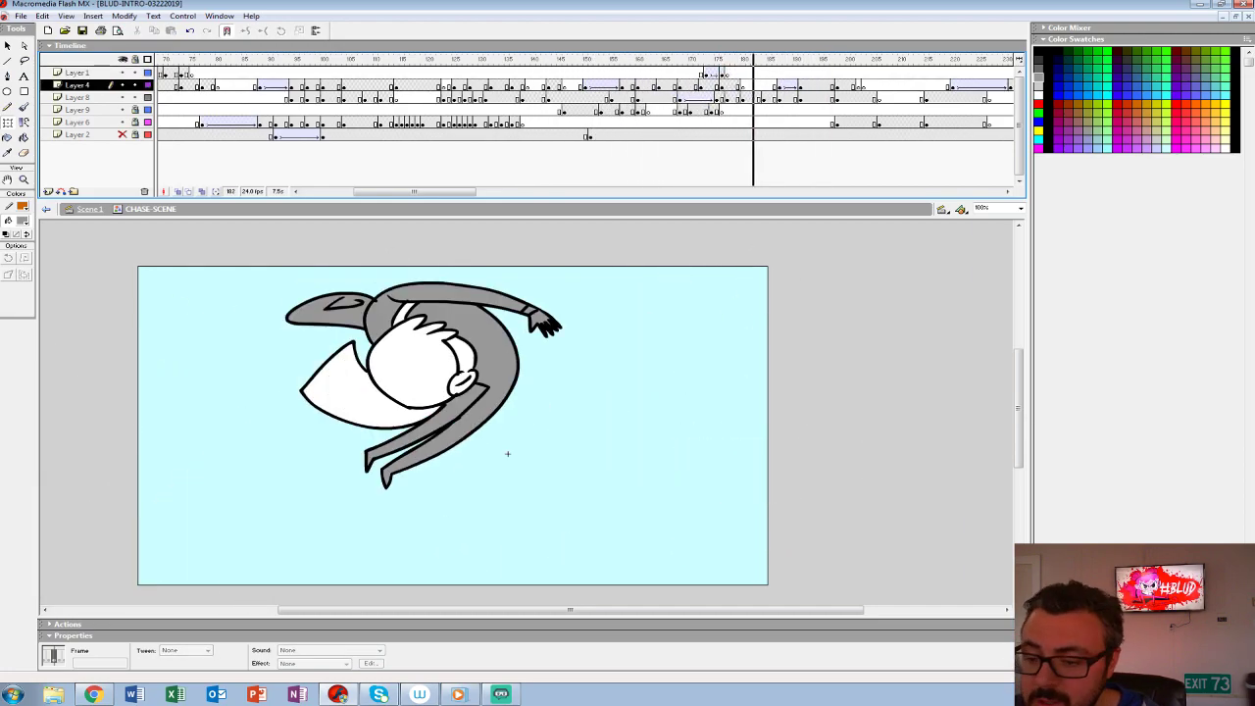
- Add a blank keyframe at frame 187 on Layer 1, with Layers 4 and 8 locked and a white brush ready
left_click_drag(806, 60, 779, 60)
left_click(779, 73)
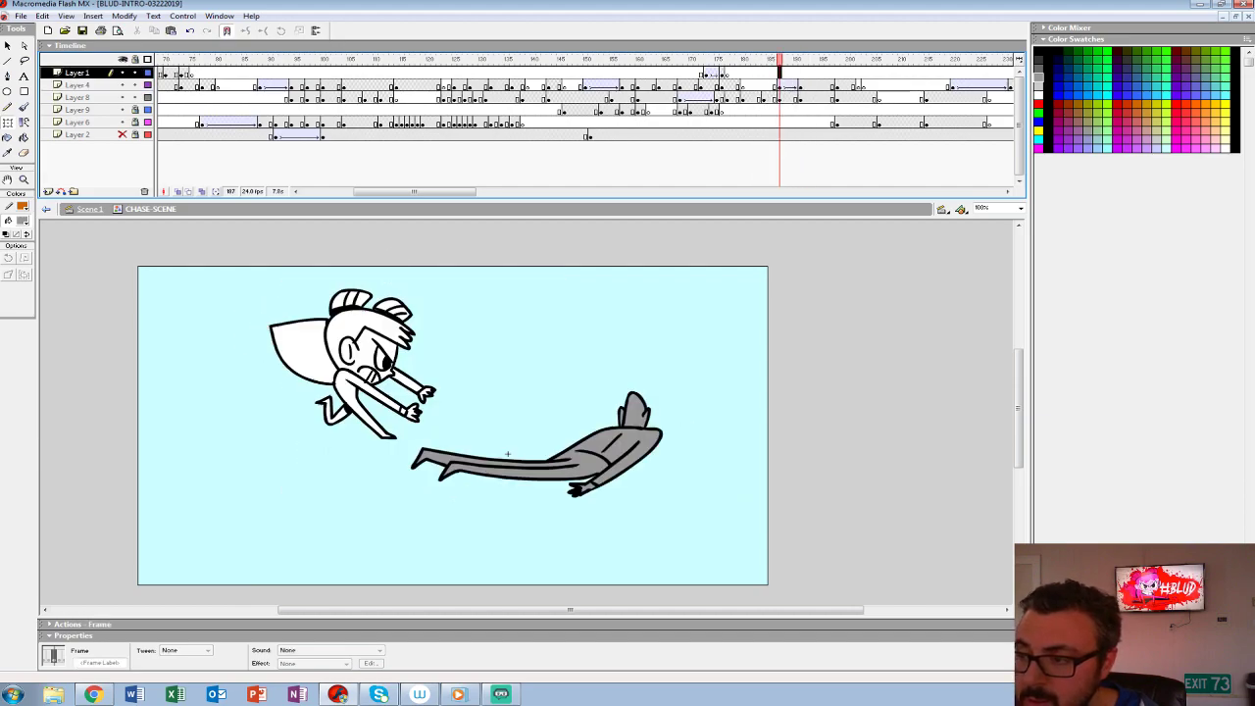
left_click(23, 220)
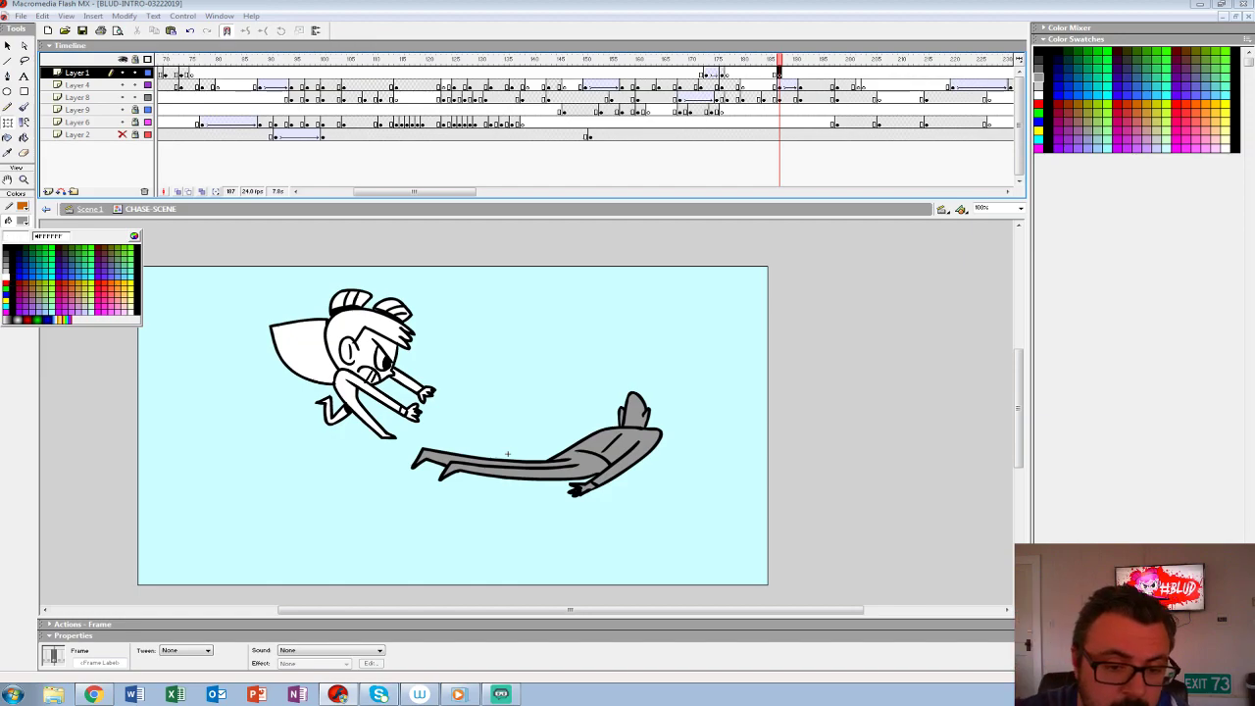
left_click(12, 277)
key("b")
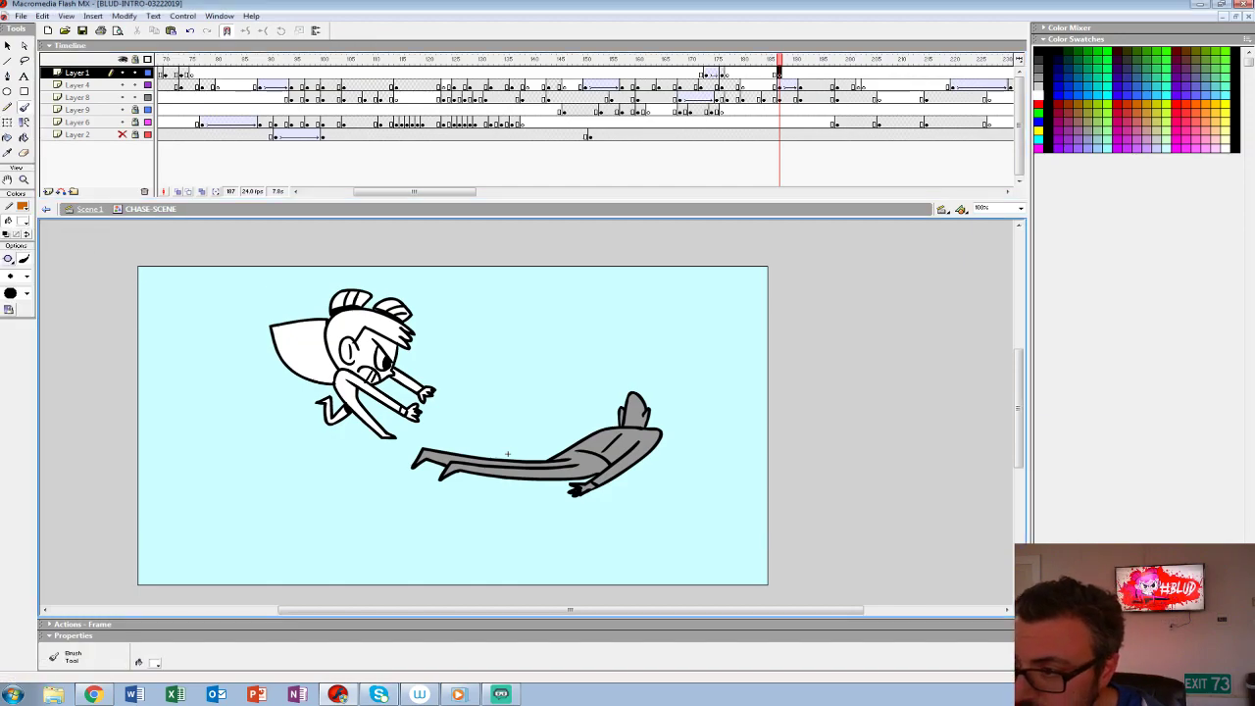
left_click_drag(135, 85, 135, 97)
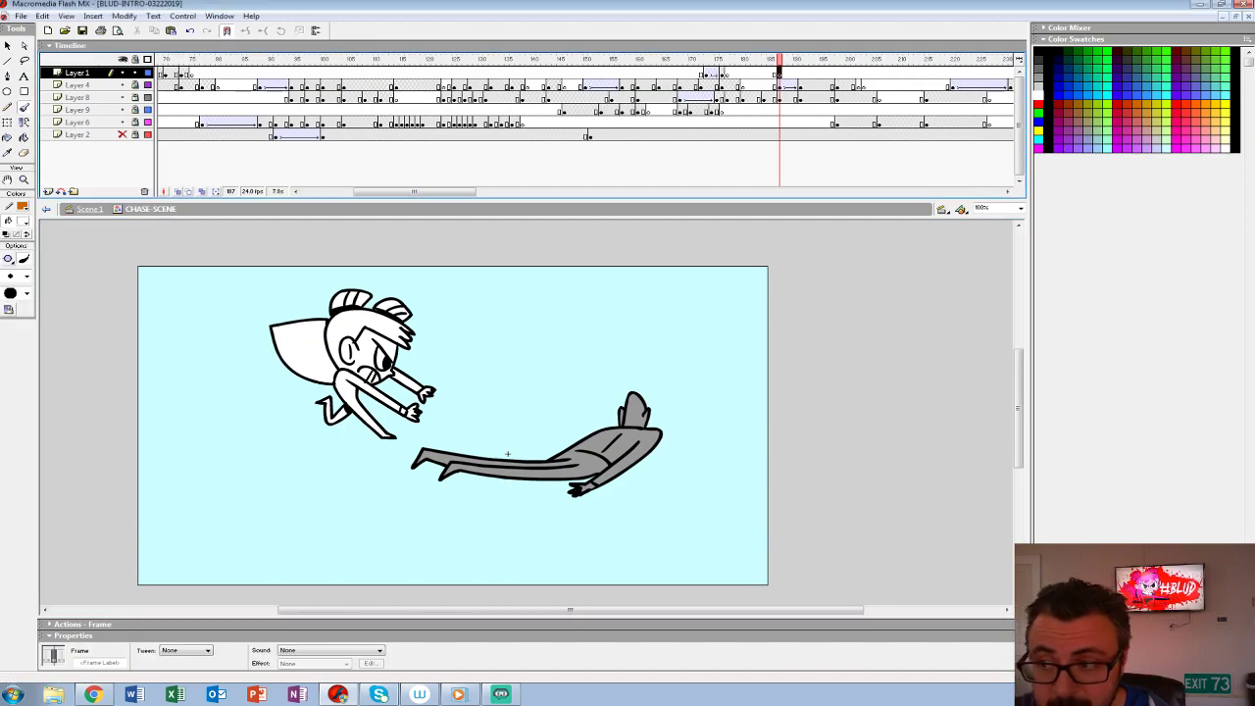
key("comma")
key("period")
- Draw a wavy white splash outline beneath the thrown figure on Layer 1 at frame 187 and fill it white
left_click(23, 222)
left_click(8, 277)
key("b")
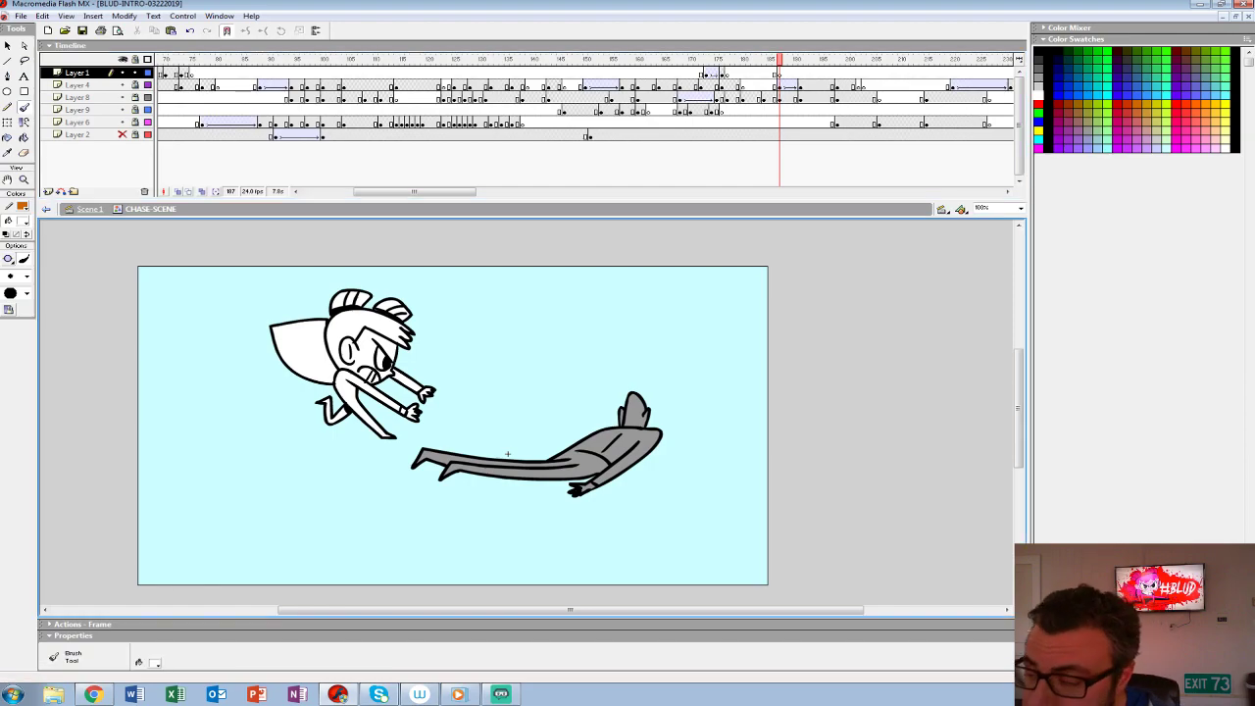
key("comma")
key("period")
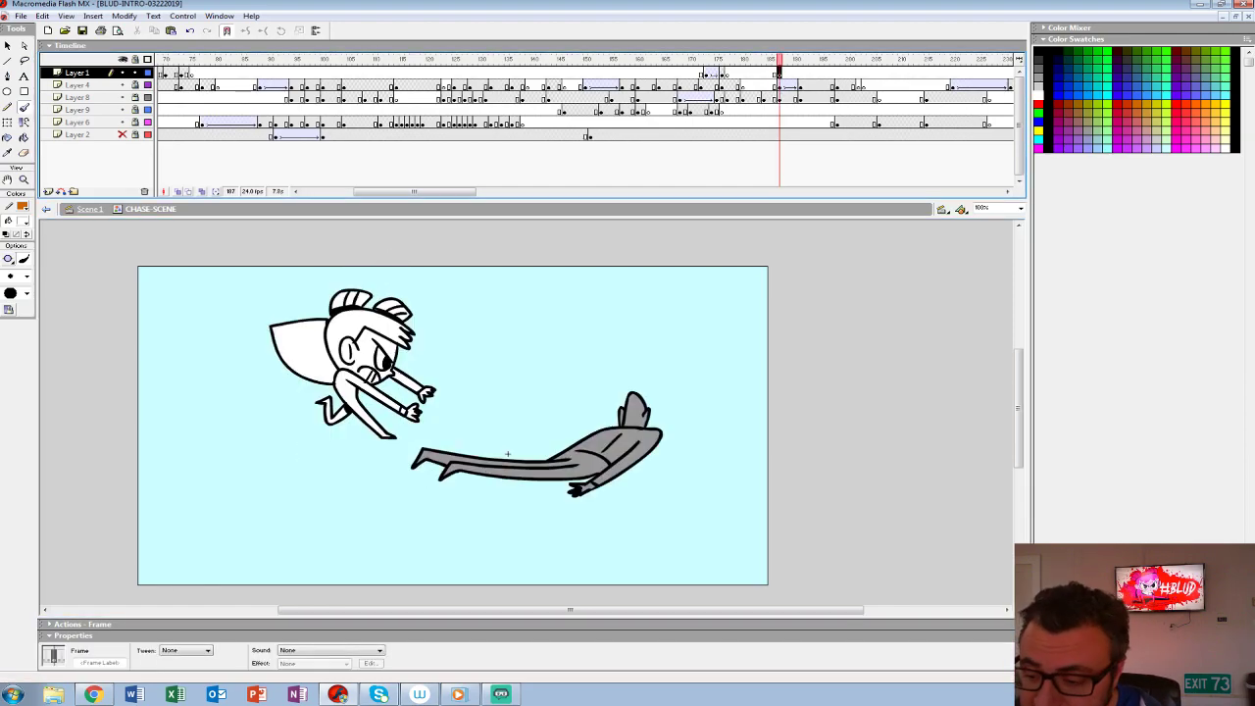
mouse_move(665, 446)
left_mouse_down()
mouse_move(474, 493)
mouse_move(609, 496)
left_mouse_up()
key("ctrl+z")
mouse_move(471, 510)
left_mouse_down()
mouse_move(647, 478)
mouse_move(649, 449)
mouse_move(604, 451)
mouse_move(567, 481)
mouse_move(484, 487)
mouse_move(461, 509)
mouse_move(636, 480)
mouse_move(637, 449)
left_mouse_up()
key("k")
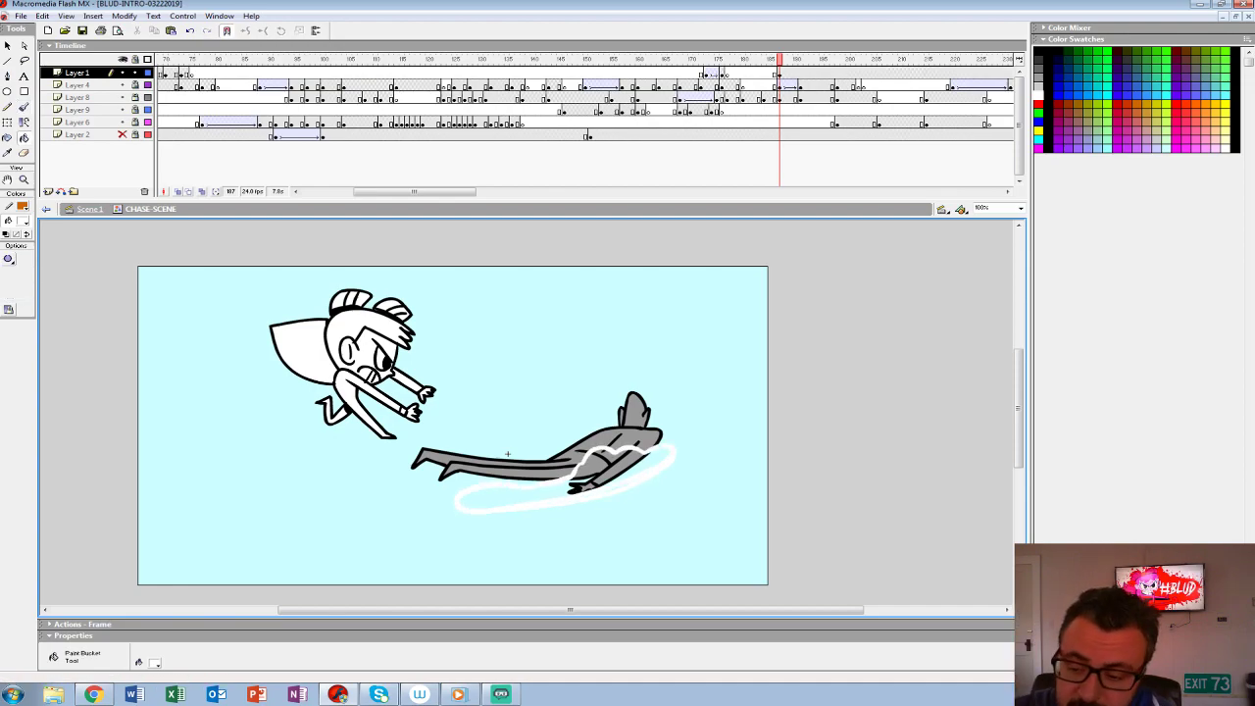
left_click(600, 478)
key("b")
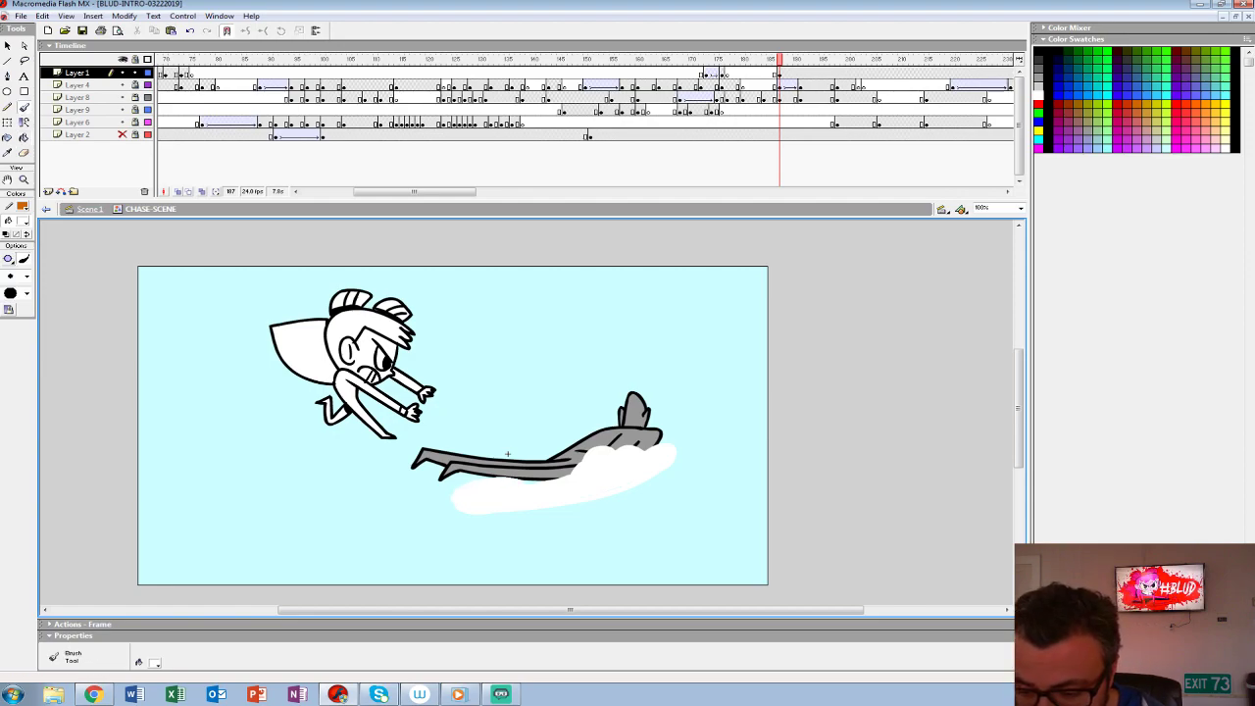
- Brush extra white puffs, curls and a small streak around the thrown figure's legs and head at frame 187
mouse_move(508, 454)
left_mouse_down()
mouse_move(578, 439)
mouse_move(508, 454)
left_mouse_up()
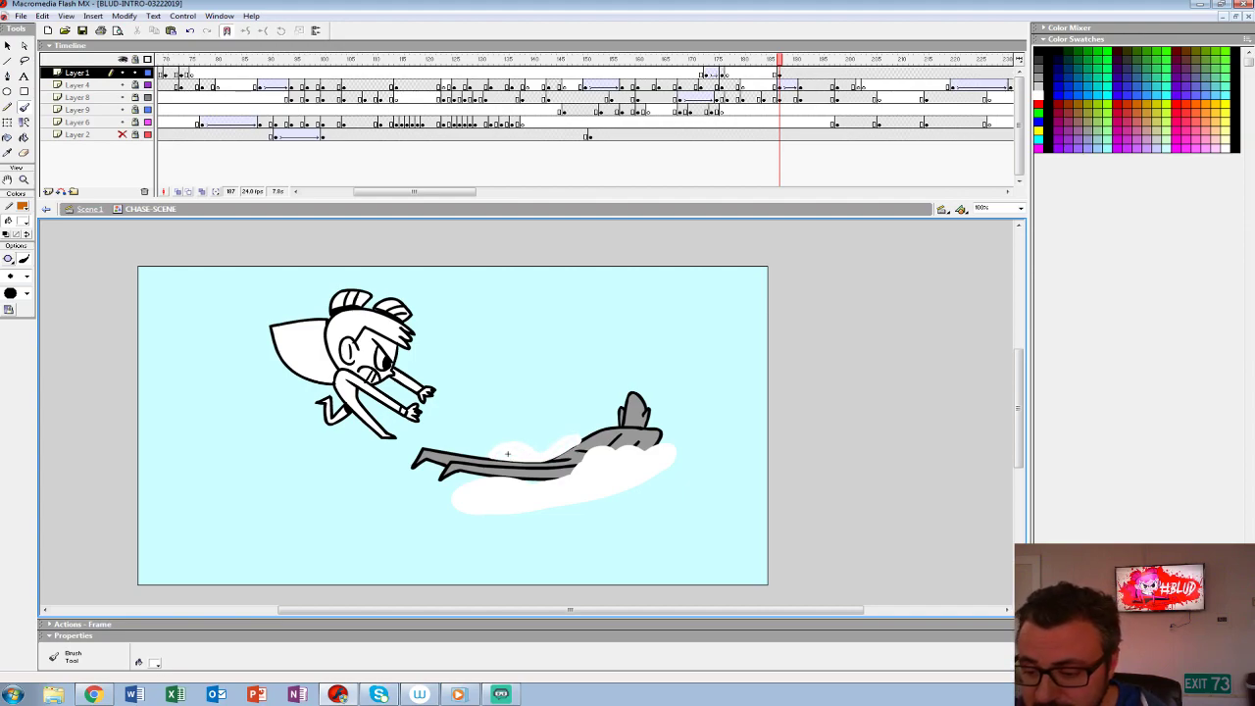
mouse_move(692, 446)
left_mouse_down()
mouse_move(677, 422)
mouse_move(704, 432)
mouse_move(664, 419)
left_mouse_up()
key("ctrl+z")
key("ctrl+z")
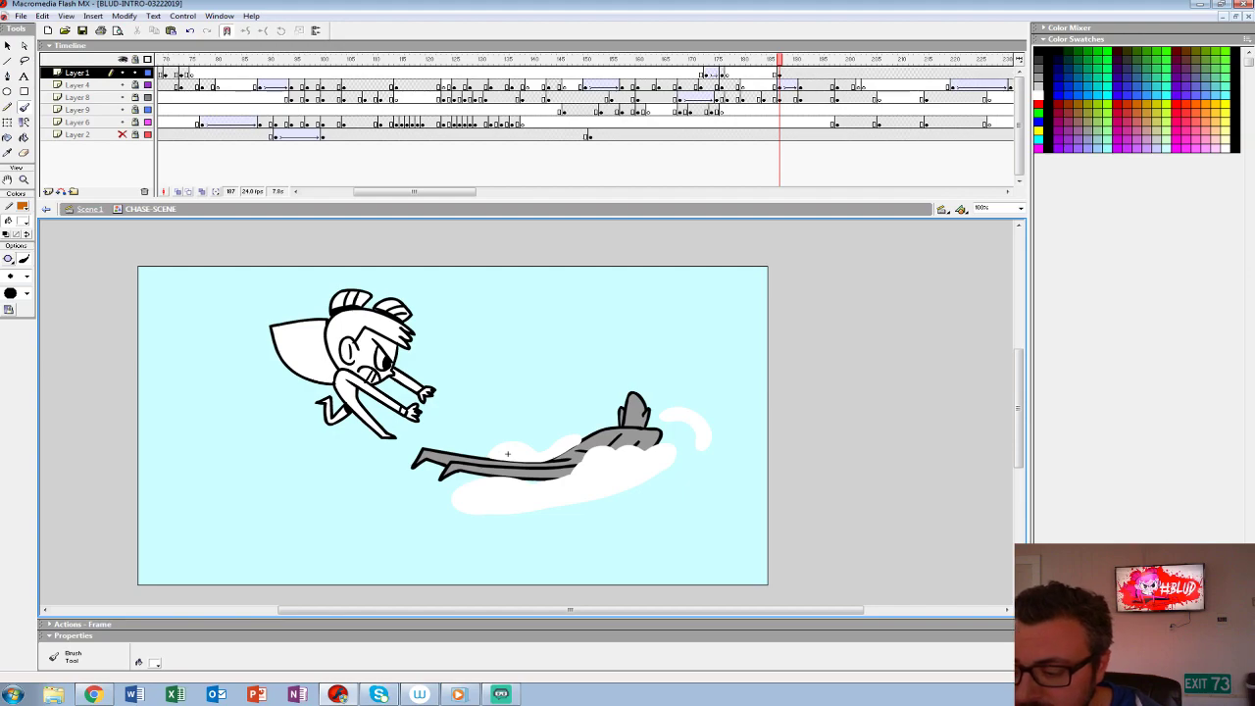
left_click_drag(693, 465, 698, 455)
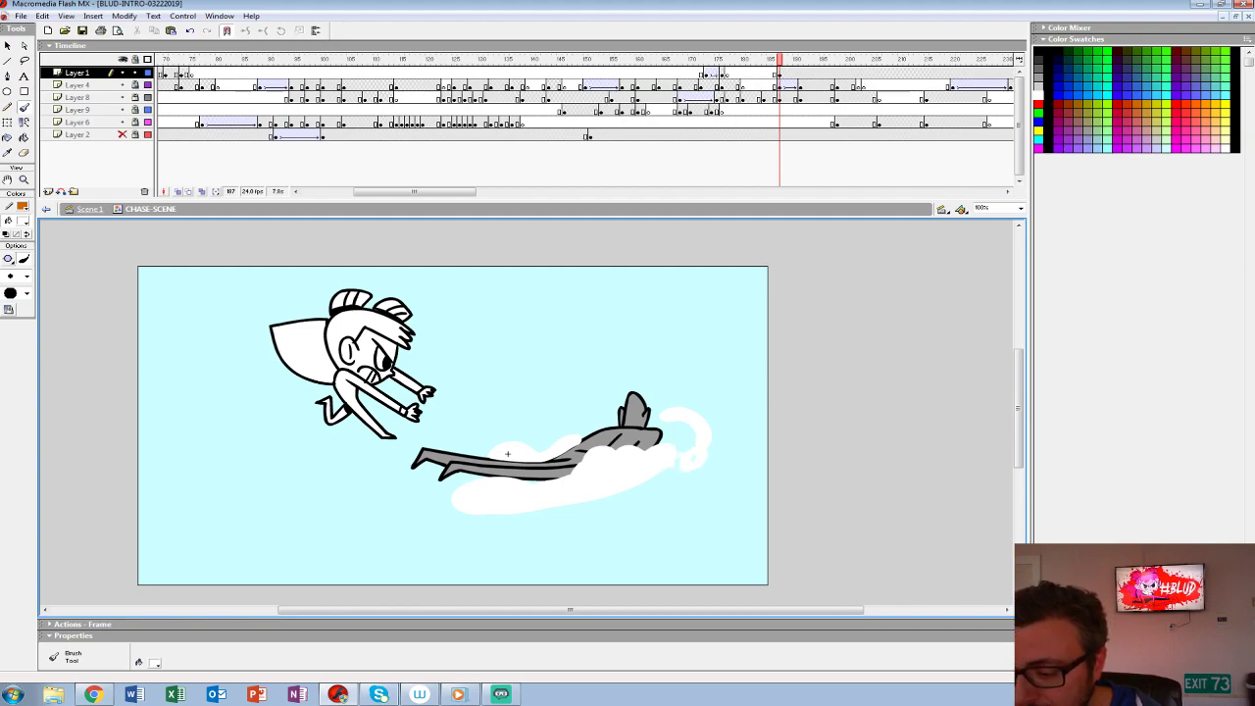
left_click_drag(640, 498, 665, 489)
left_click_drag(602, 411, 563, 433)
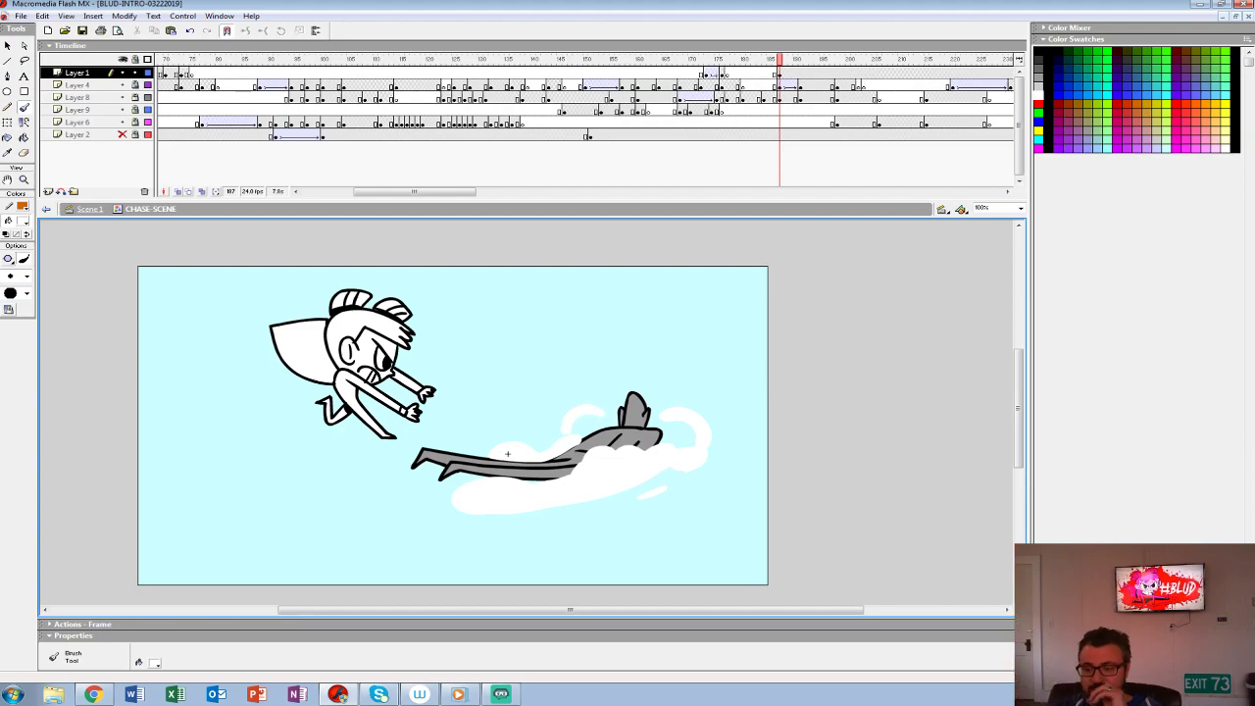
- Add an emptied keyframe at frame 191 on Layer 1 and turn on onion skinning to see the previous splash
key("Return")
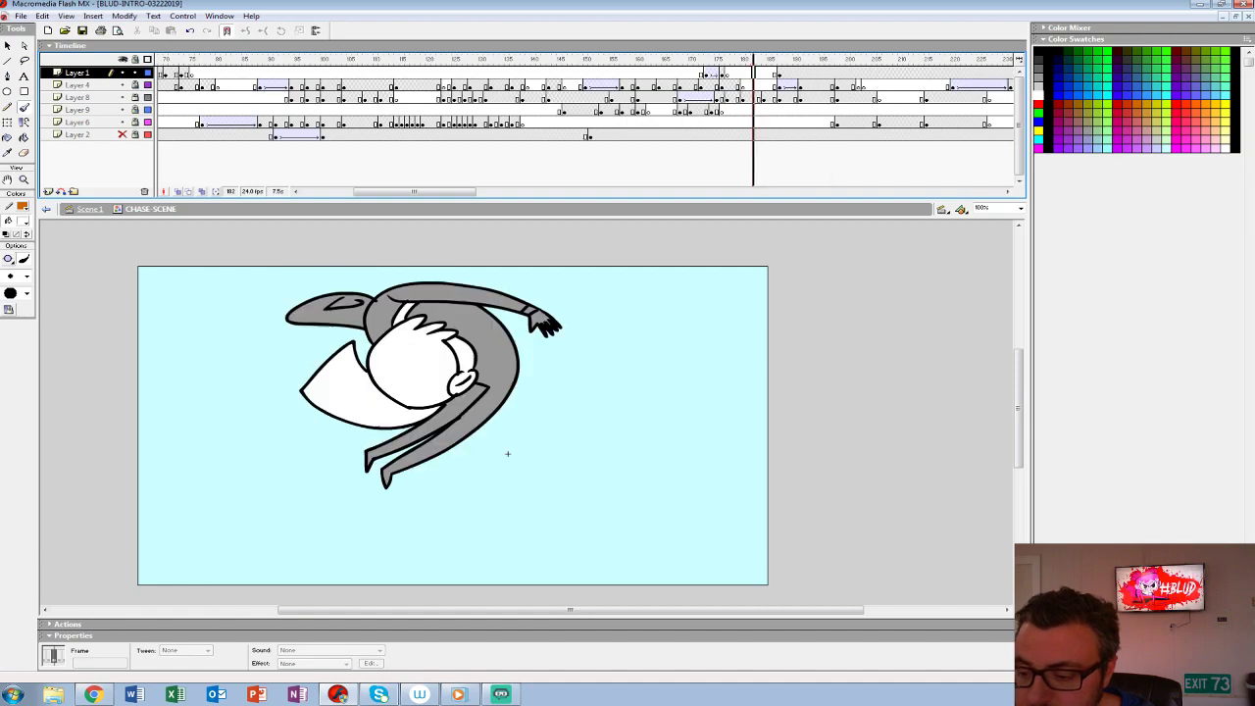
key("comma")
key("comma")
key("comma")
key("comma")
key("F6")
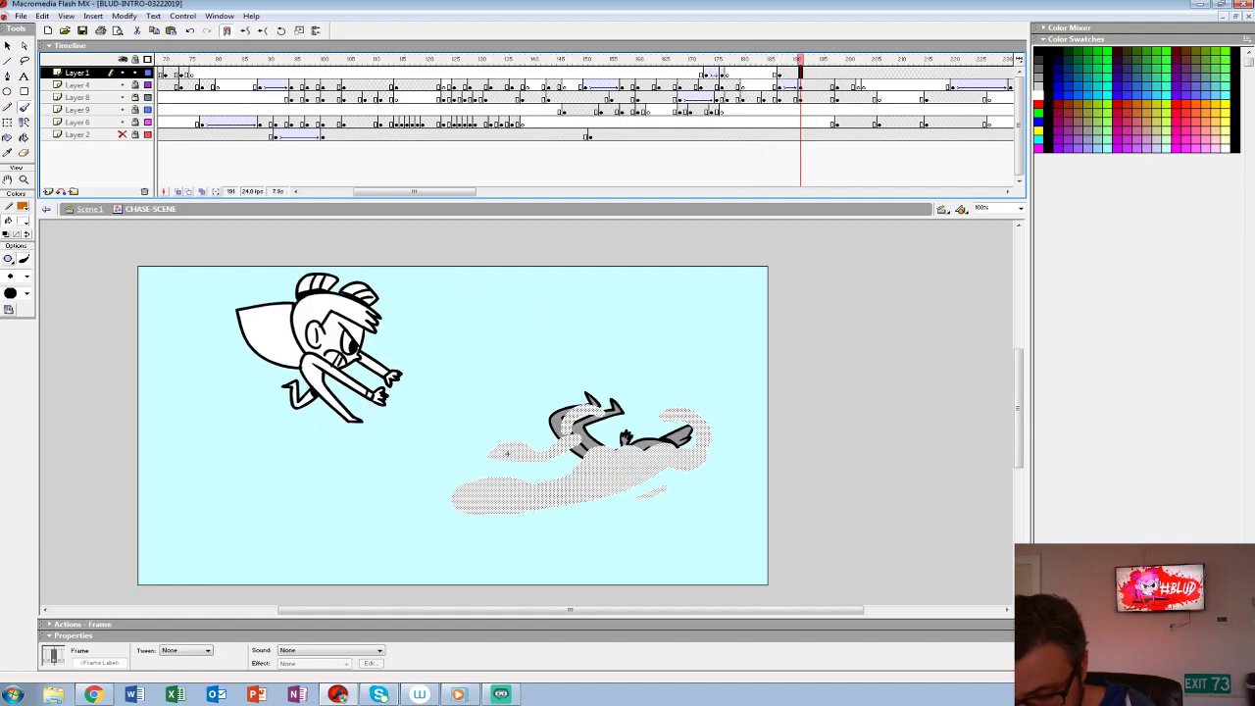
key("Delete")
key("alt+shift+o")
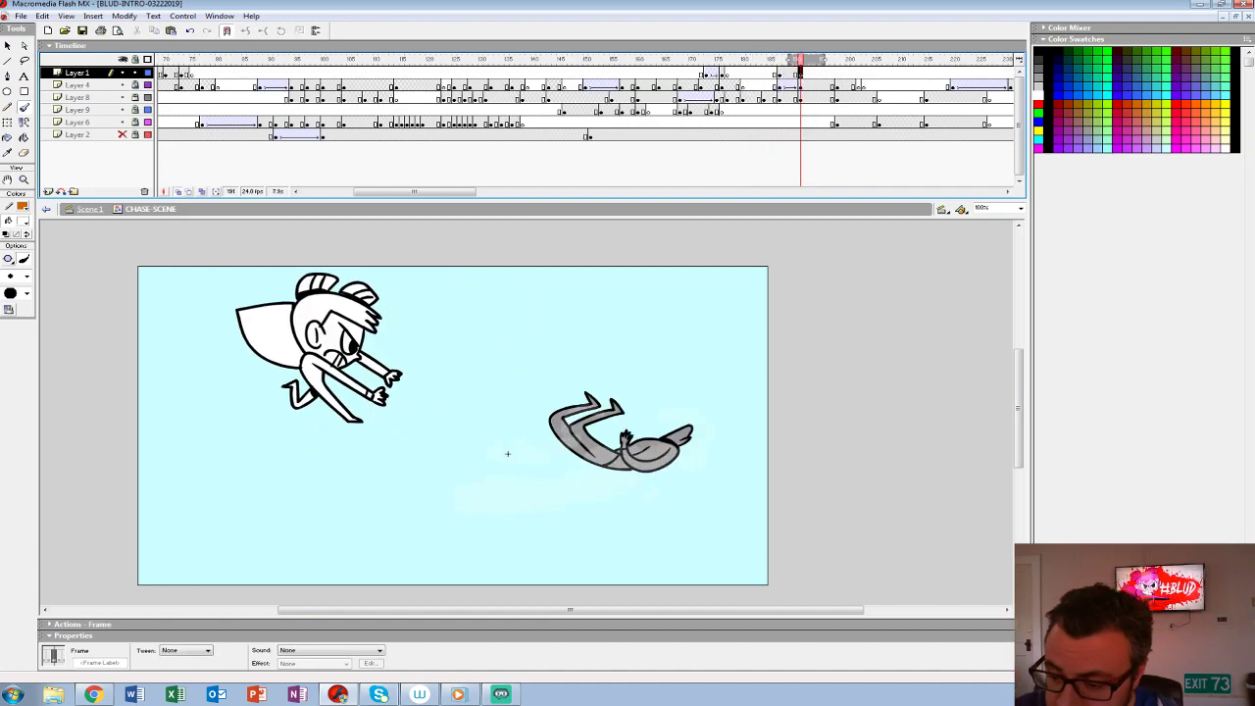
- Draw a wider white splash breaking up around the curled figure at frame 191 and fill its outlined shapes white
mouse_move(686, 479)
left_mouse_down()
mouse_move(730, 418)
mouse_move(750, 414)
mouse_move(723, 495)
mouse_move(600, 492)
mouse_move(700, 458)
mouse_move(737, 427)
mouse_move(701, 393)
mouse_move(757, 429)
left_mouse_up()
key("ctrl+z")
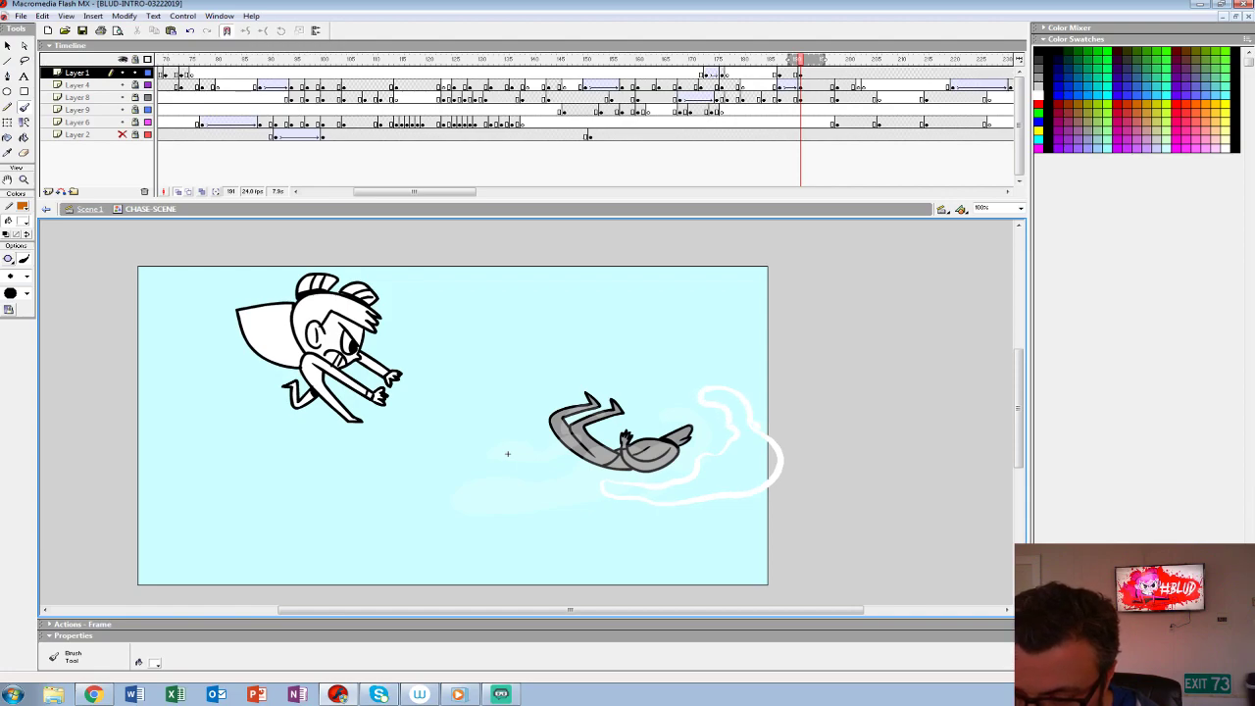
mouse_move(669, 414)
left_mouse_down()
mouse_move(657, 376)
mouse_move(620, 392)
mouse_move(663, 428)
left_mouse_up()
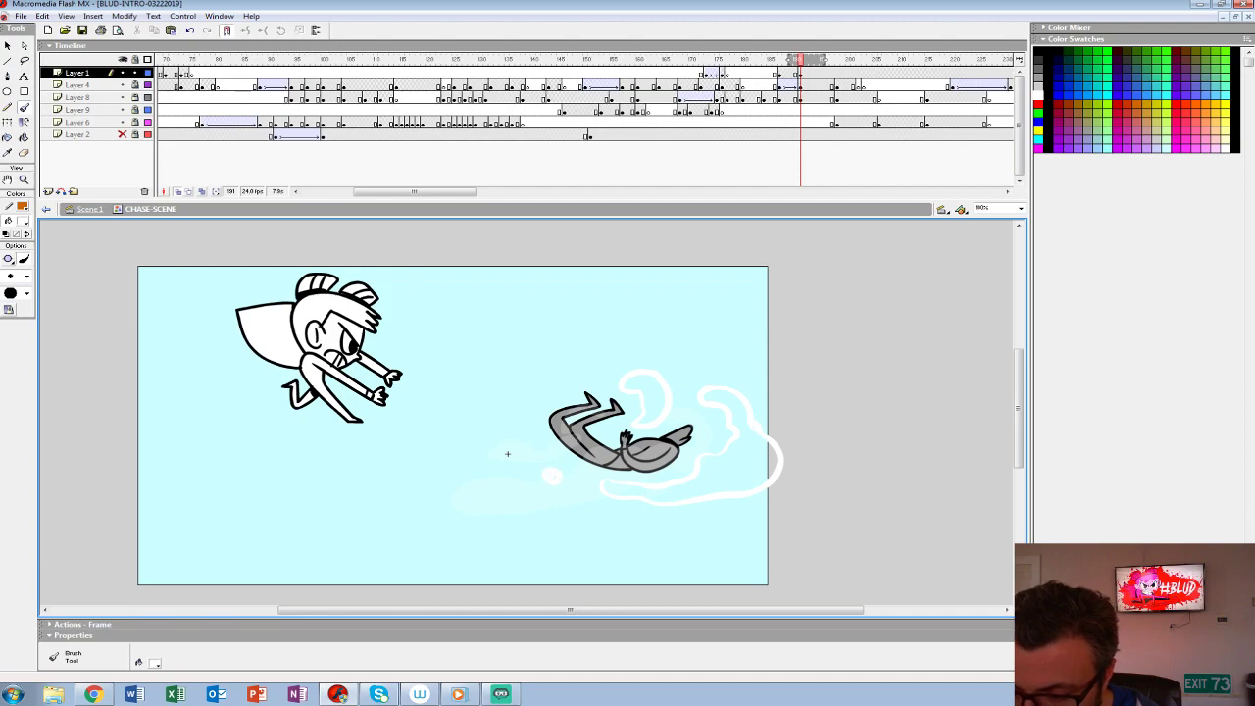
key("k")
left_click(706, 460)
left_click(642, 401)
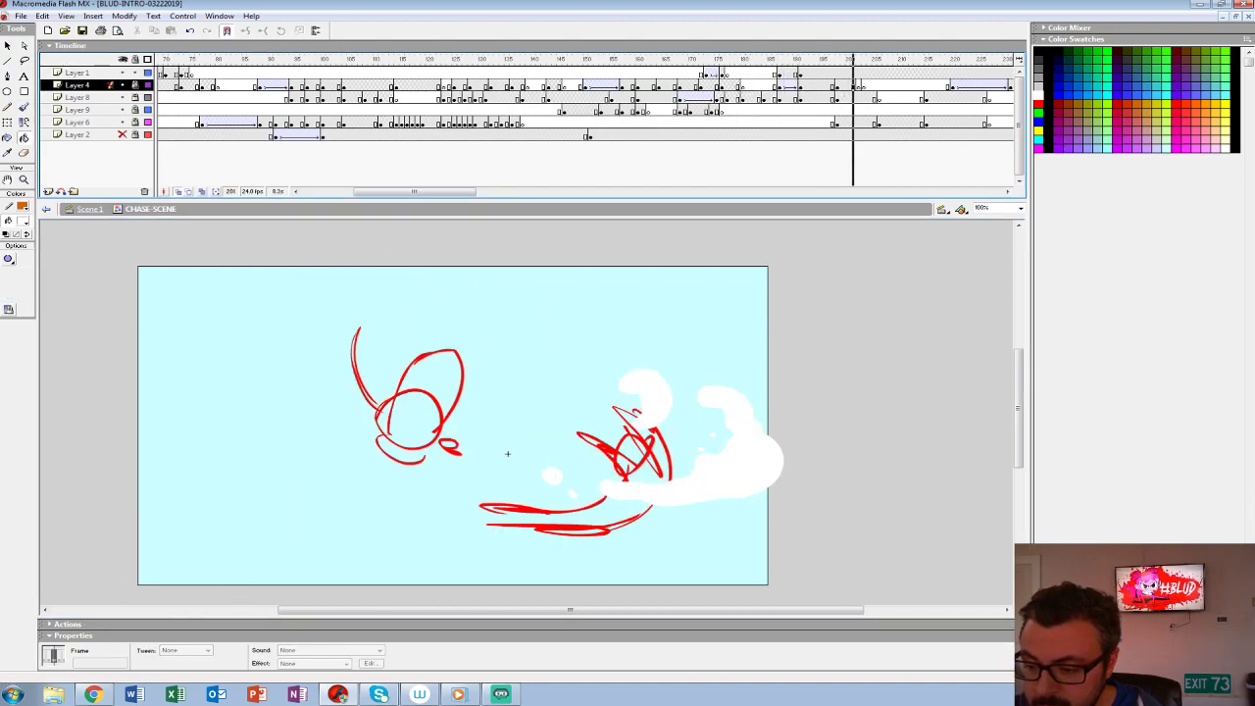
- Show the scenery on Layer 2 and play back the throw with both splash drawings
key("Return")
key("Return")
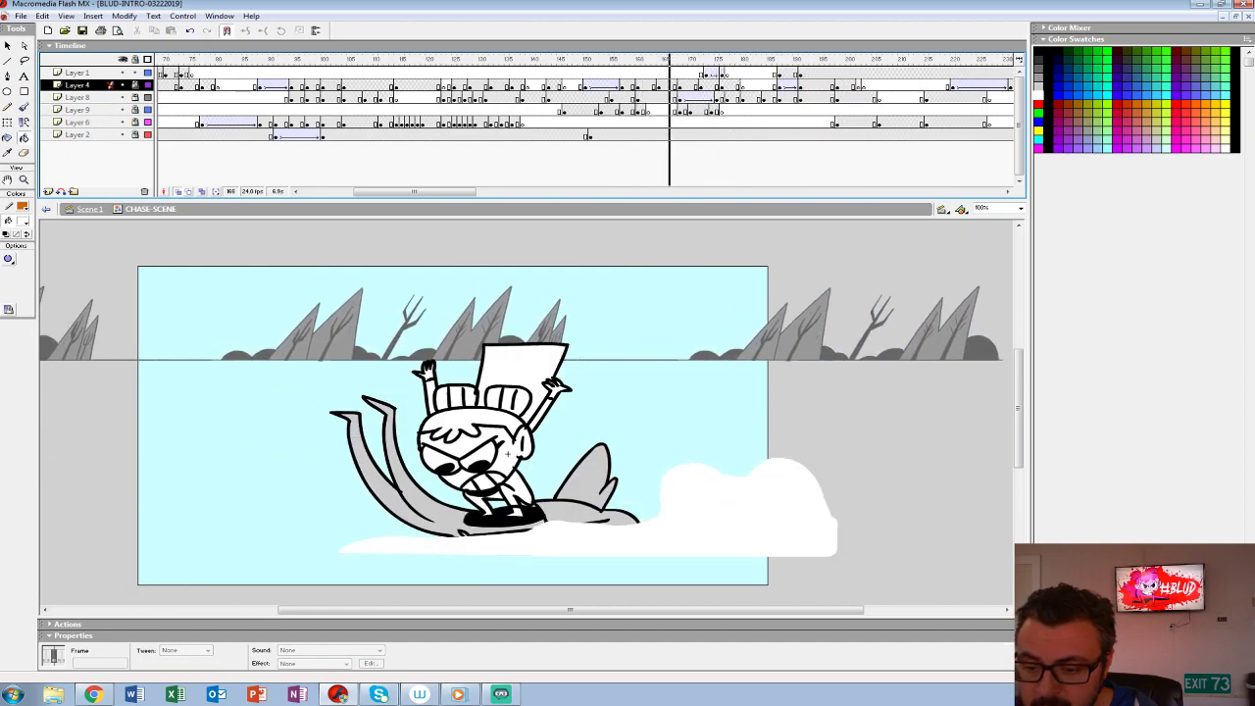
key("Return")
key("Return")
key("Return")
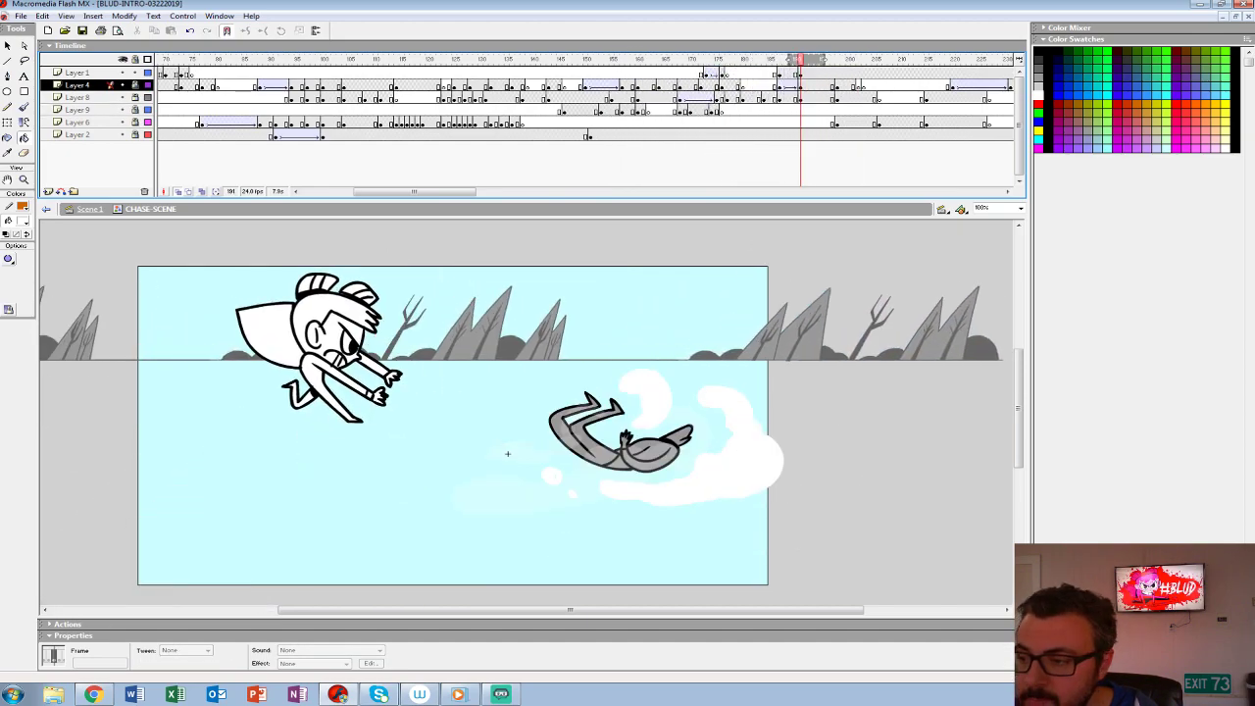
- Add a background keyframe at frame 187 on Layer 2, with onion skinning off and all layers unlocked
left_click(775, 135)
key("period")
key("alt+shift+o")
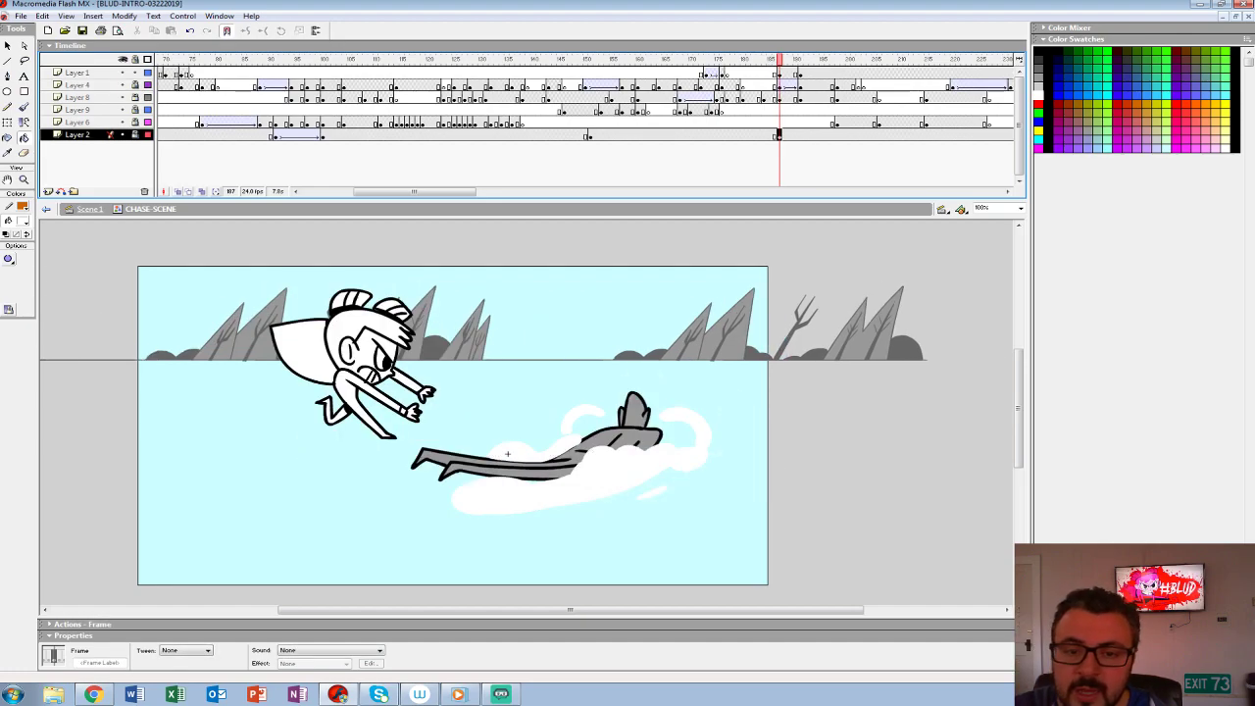
key("ctrl+alt+shift+l")
key("period")
key("comma")
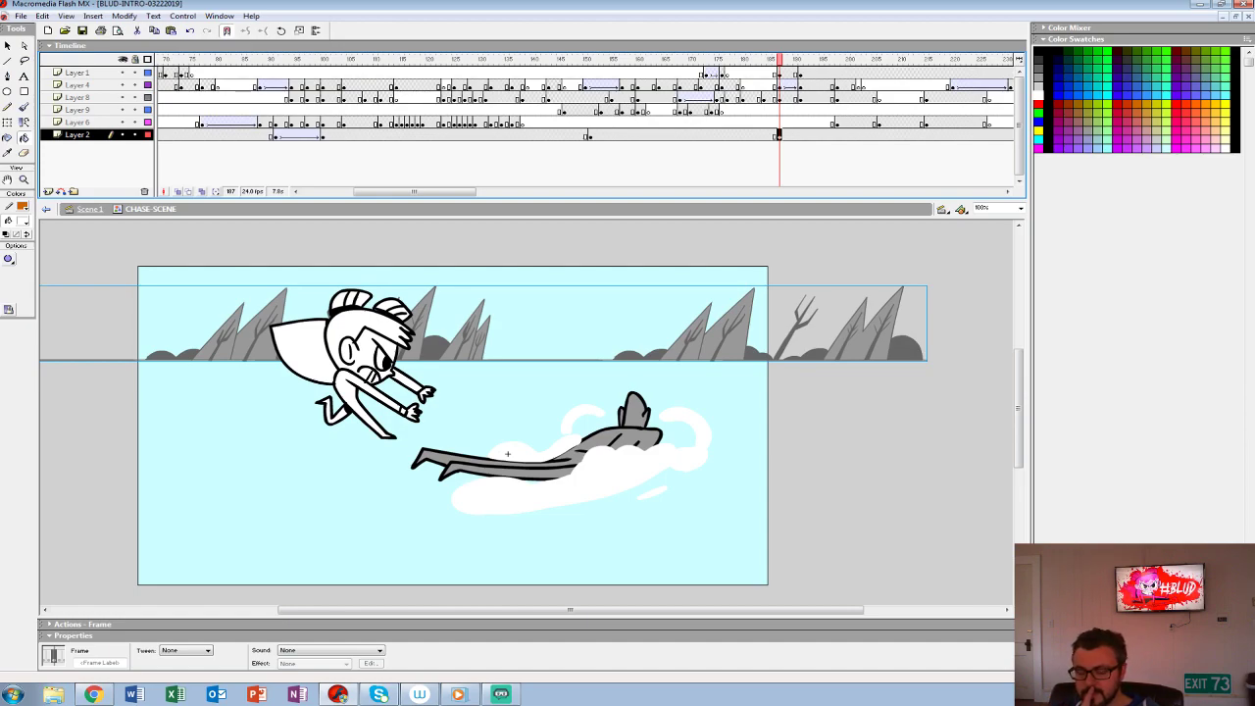
- Step through the frames around 187 and play back the throw to examine how the background scrolls
mouse_move(414, 191)
left_mouse_down()
mouse_move(400, 191)
mouse_move(448, 191)
left_mouse_up()
left_click_drag(547, 60, 538, 60)
key("period")
key("period")
key("period")
key("period")
key("comma")
key("comma")
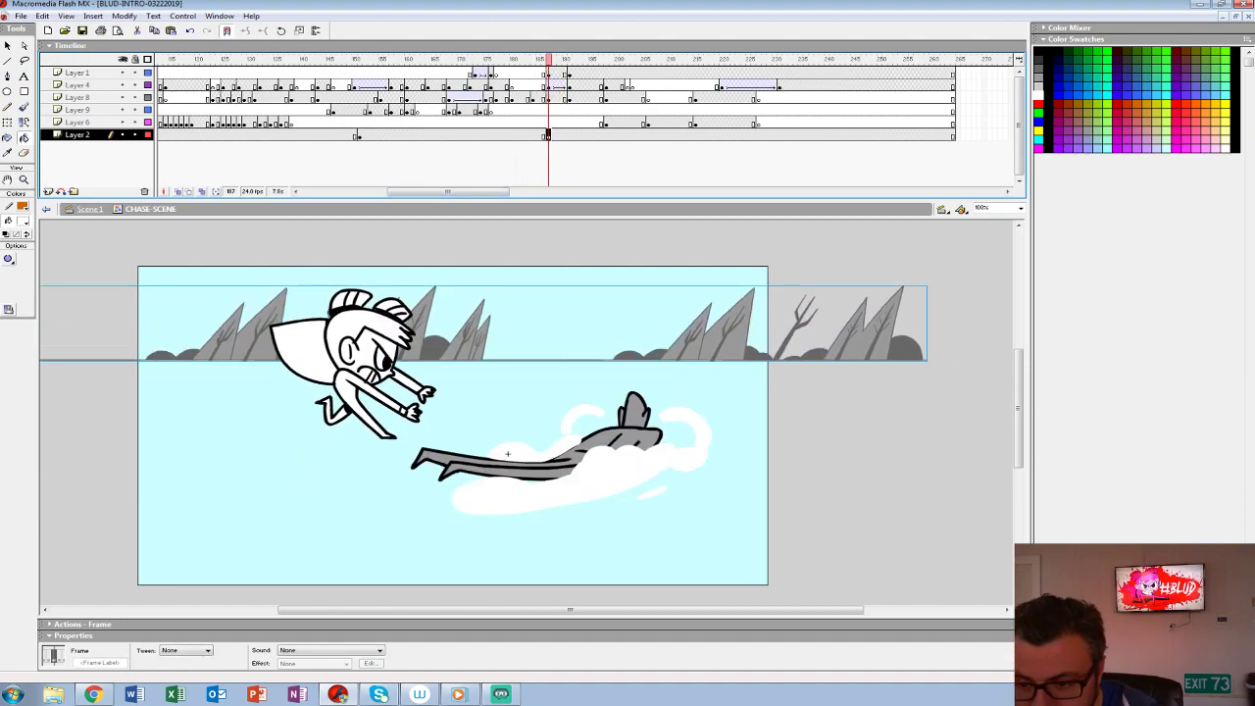
left_click(437, 136)
key("Return")
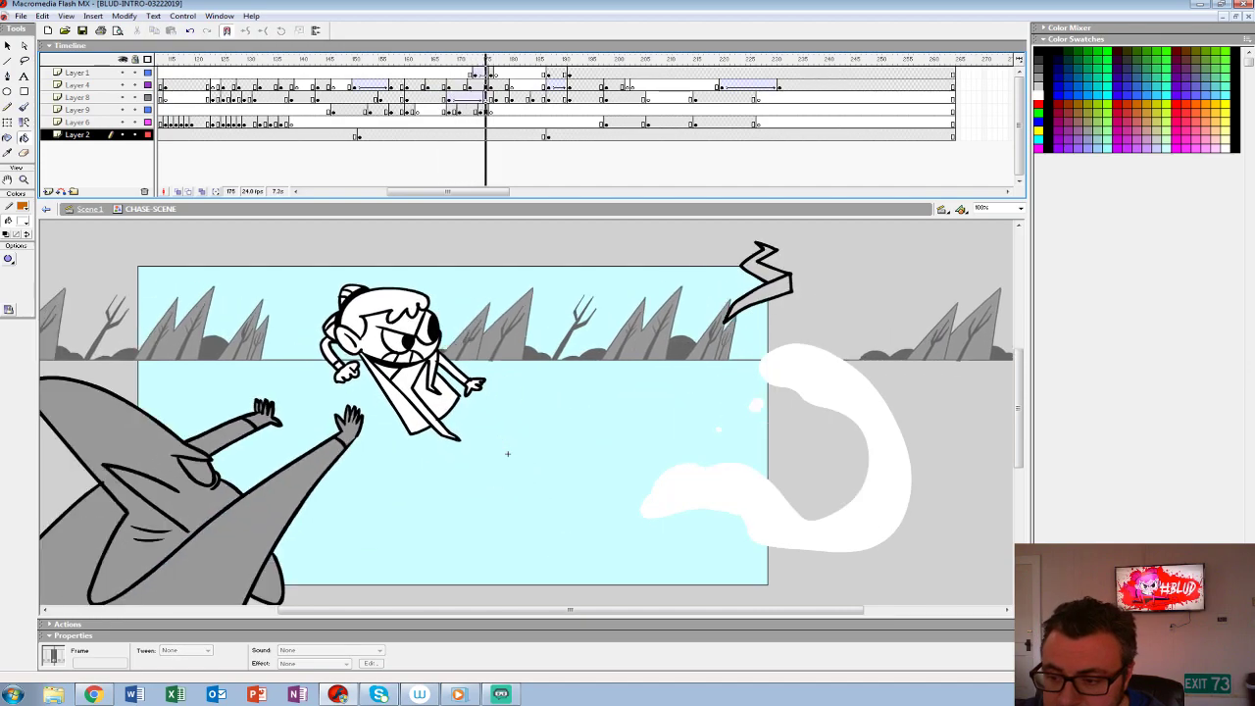
left_click(548, 135)
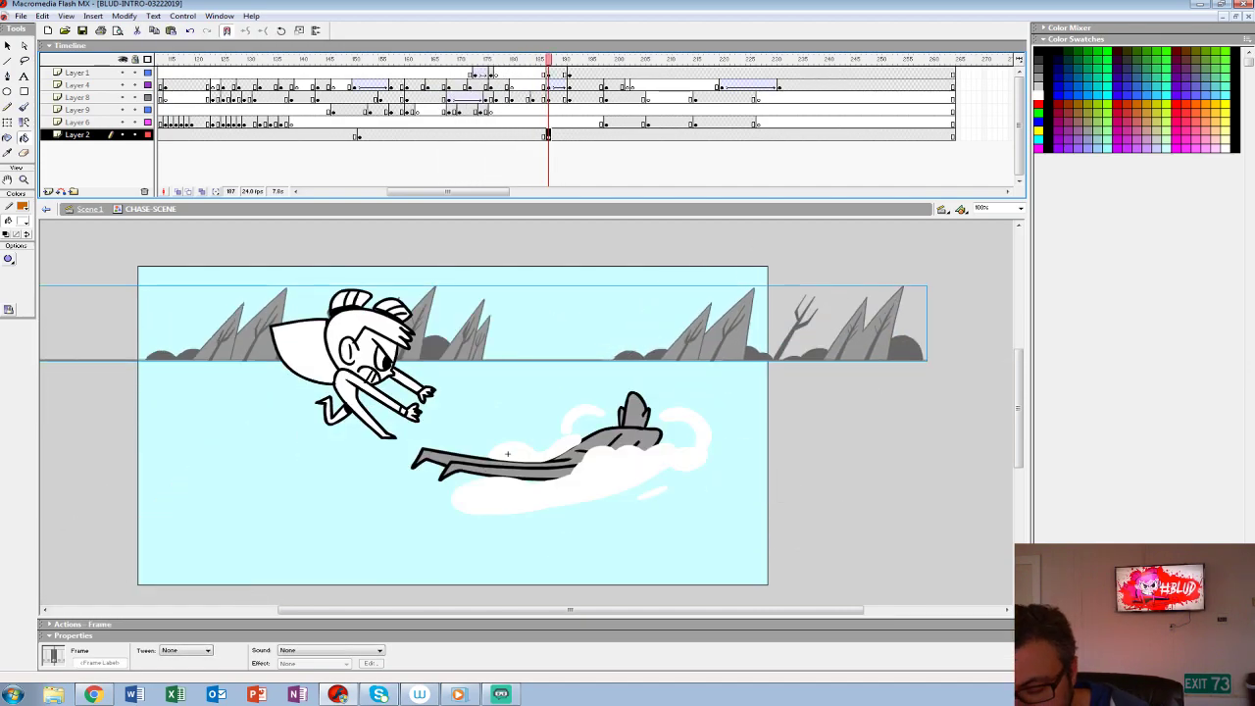
key("Return")
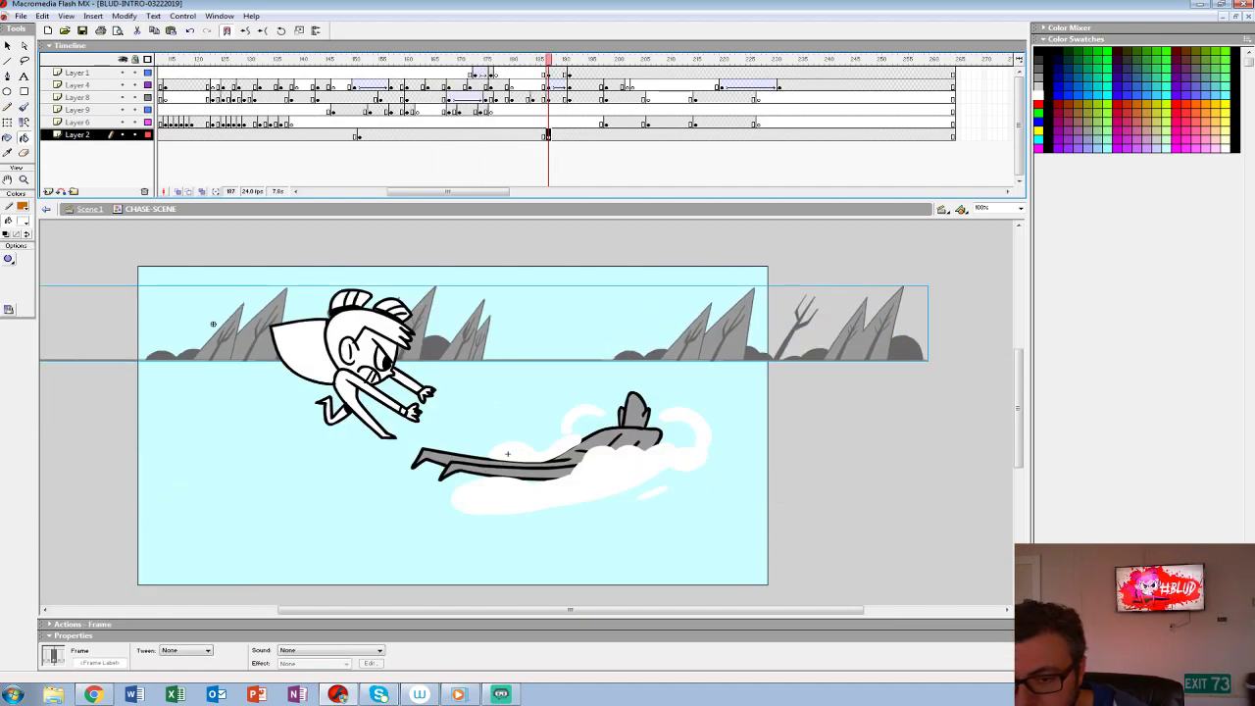
left_click(506, 111)
key("Return")
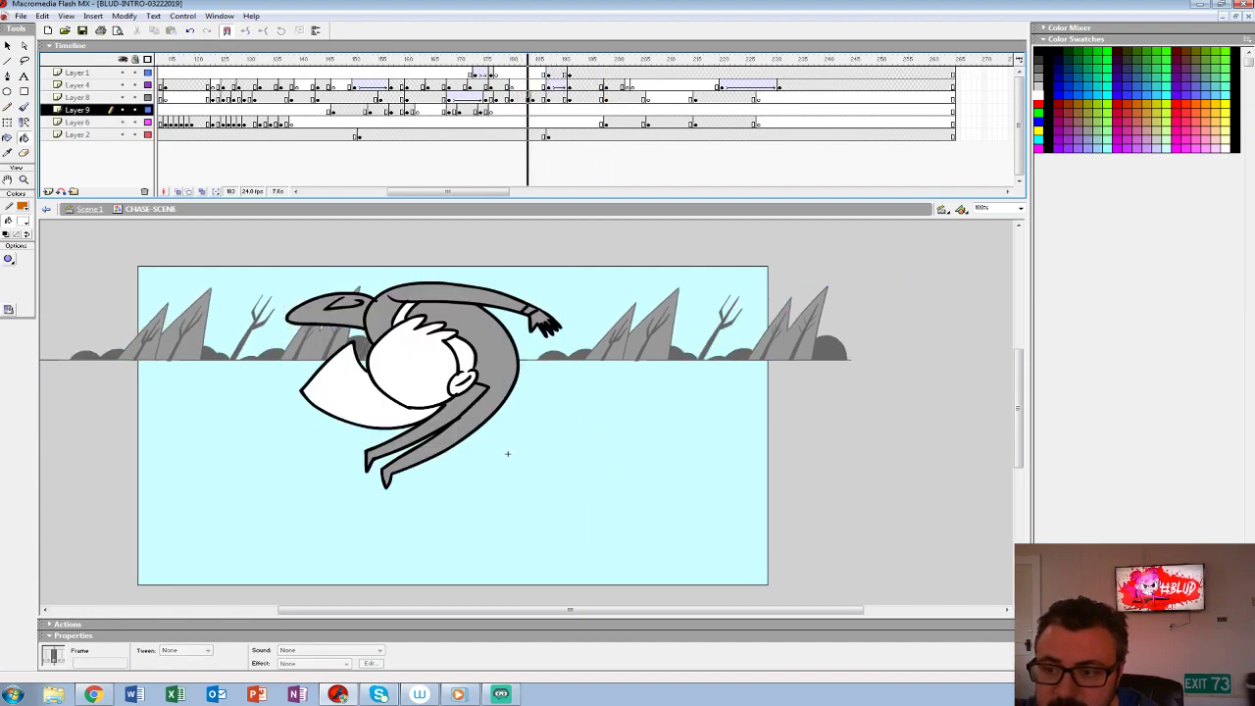
- Open the scenery symbol from Layer 2 to examine its motion tween, then return to the CHASE-SCENE timeline
left_click(548, 135)
key("ctrl+c")
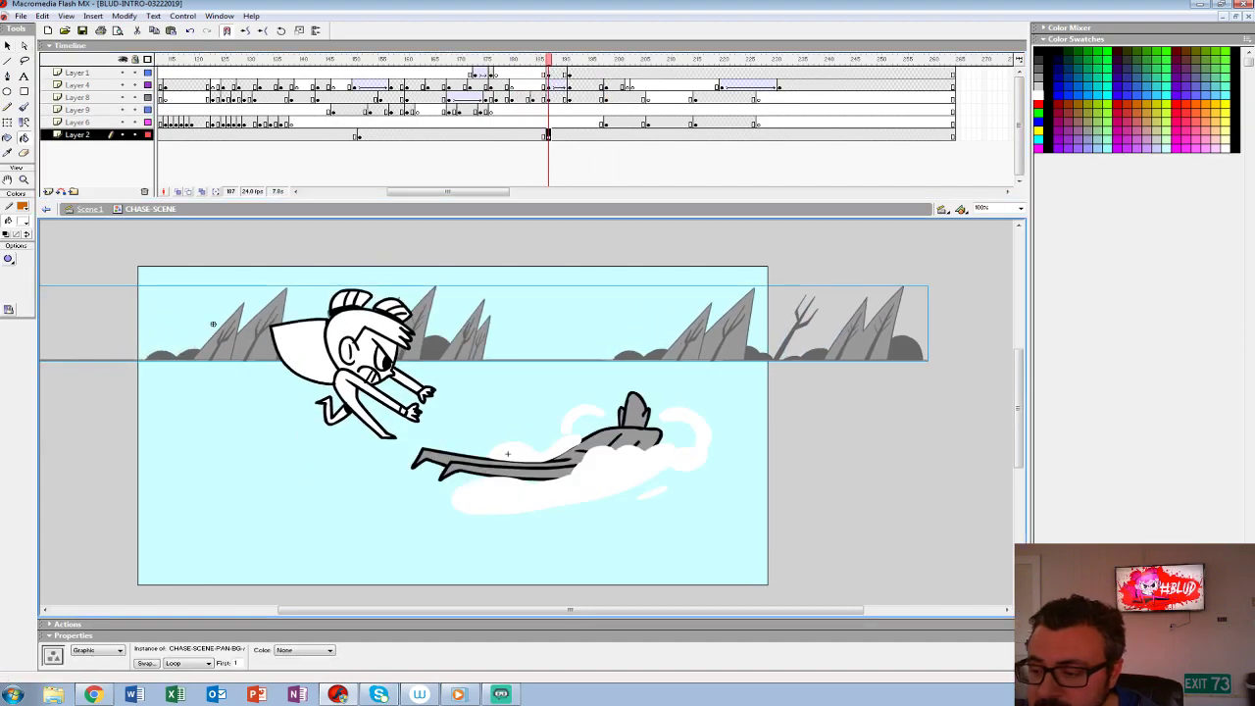
double_click(213, 323)
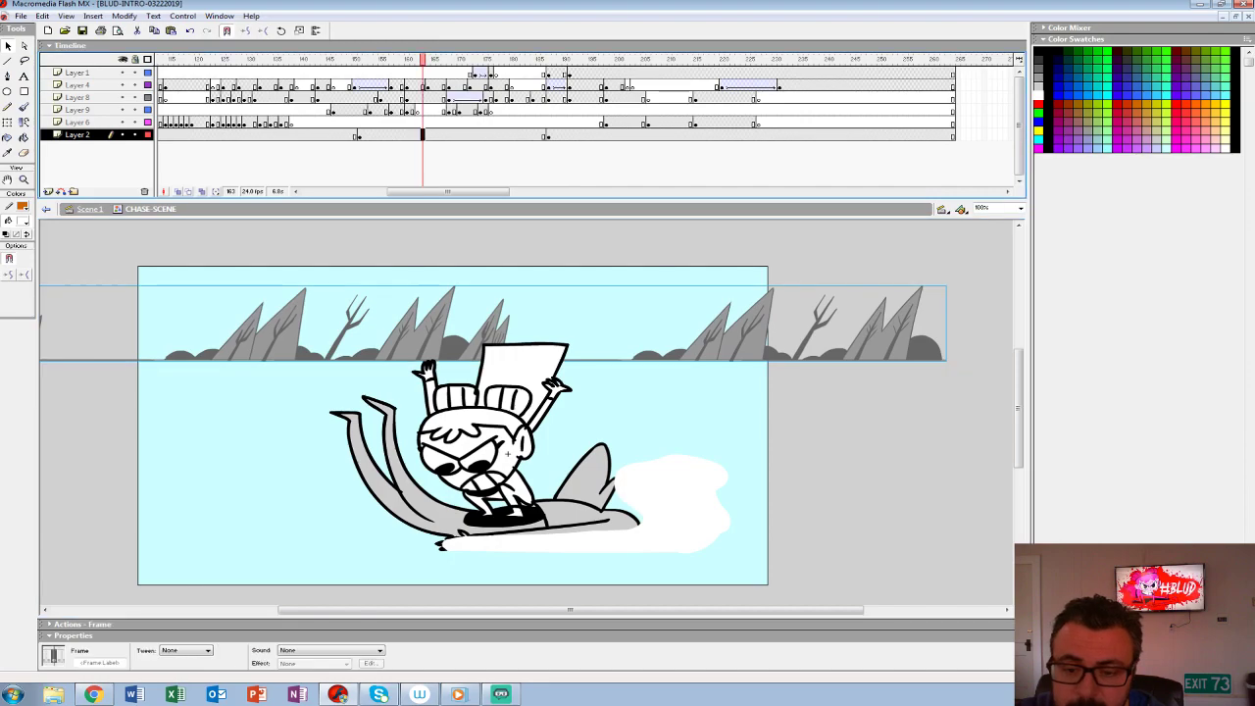
left_click(160, 74)
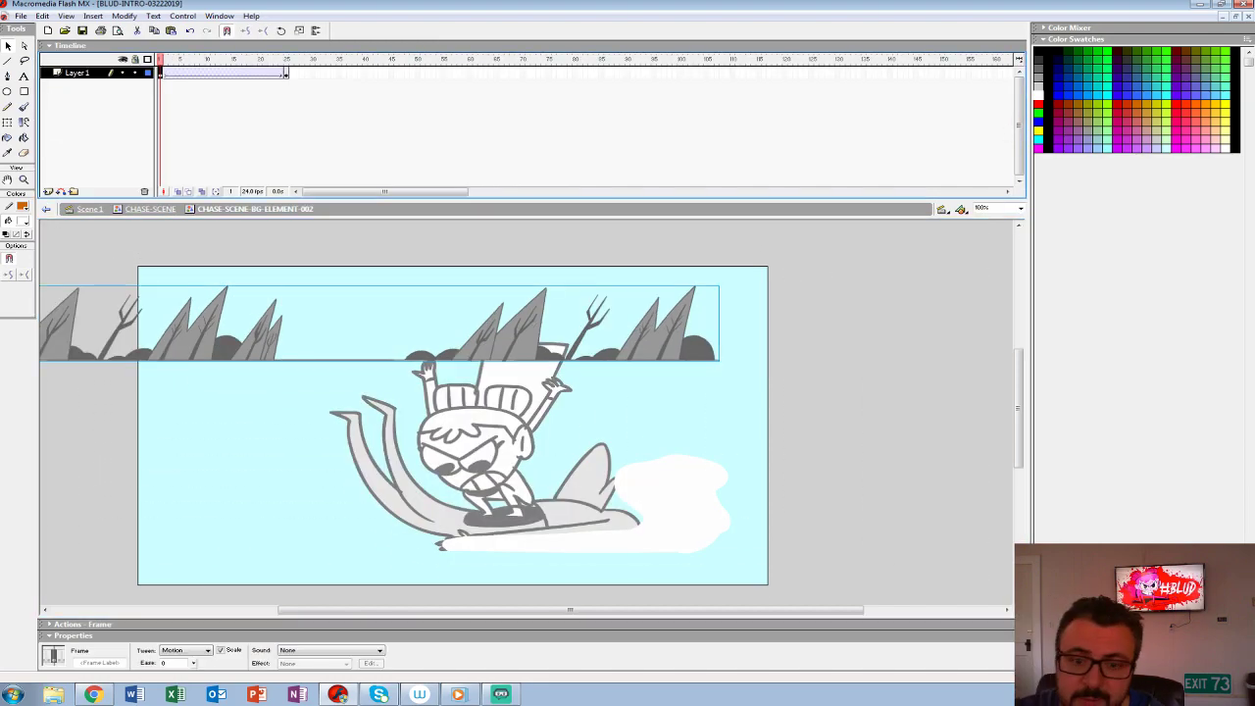
left_click(150, 209)
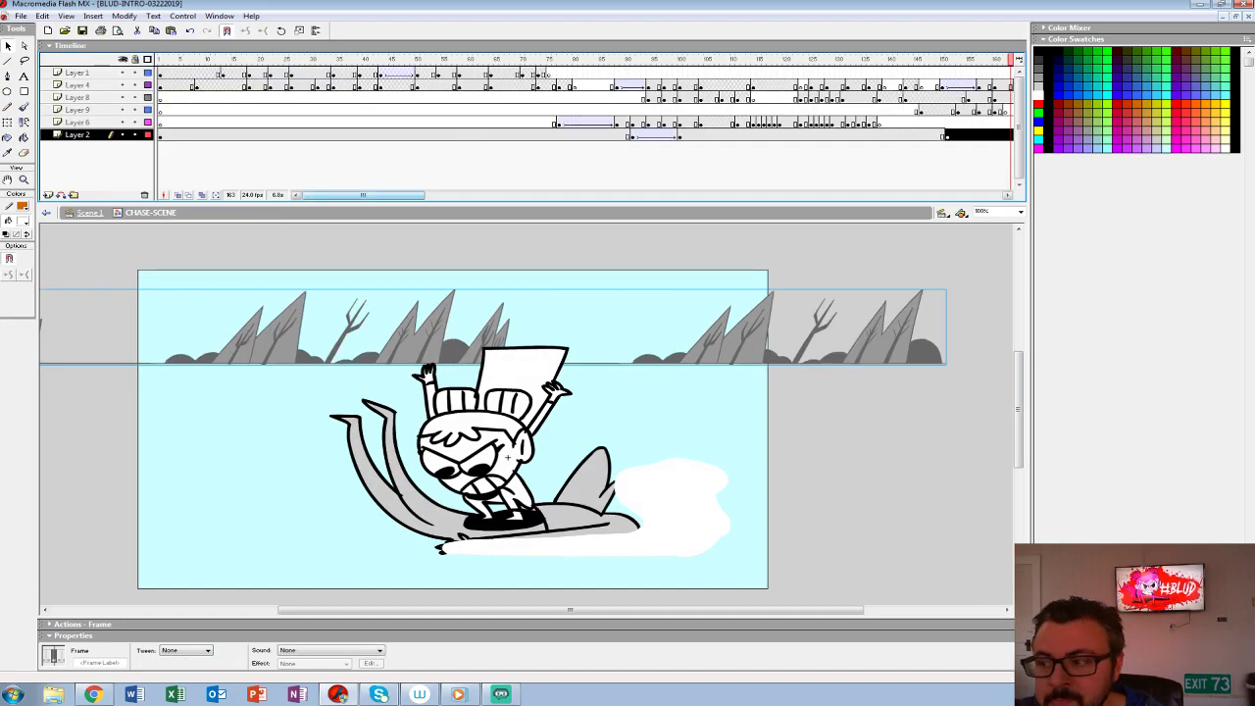
- Step through the Layer 2 frames from 187 to 199 to examine the background's position around the throw
left_click_drag(364, 195, 424, 195)
left_click(716, 135)
left_click_drag(683, 123, 728, 123)
left_click(716, 136)
left_click(706, 136)
left_click(716, 136)
left_click(769, 135)
key(".")
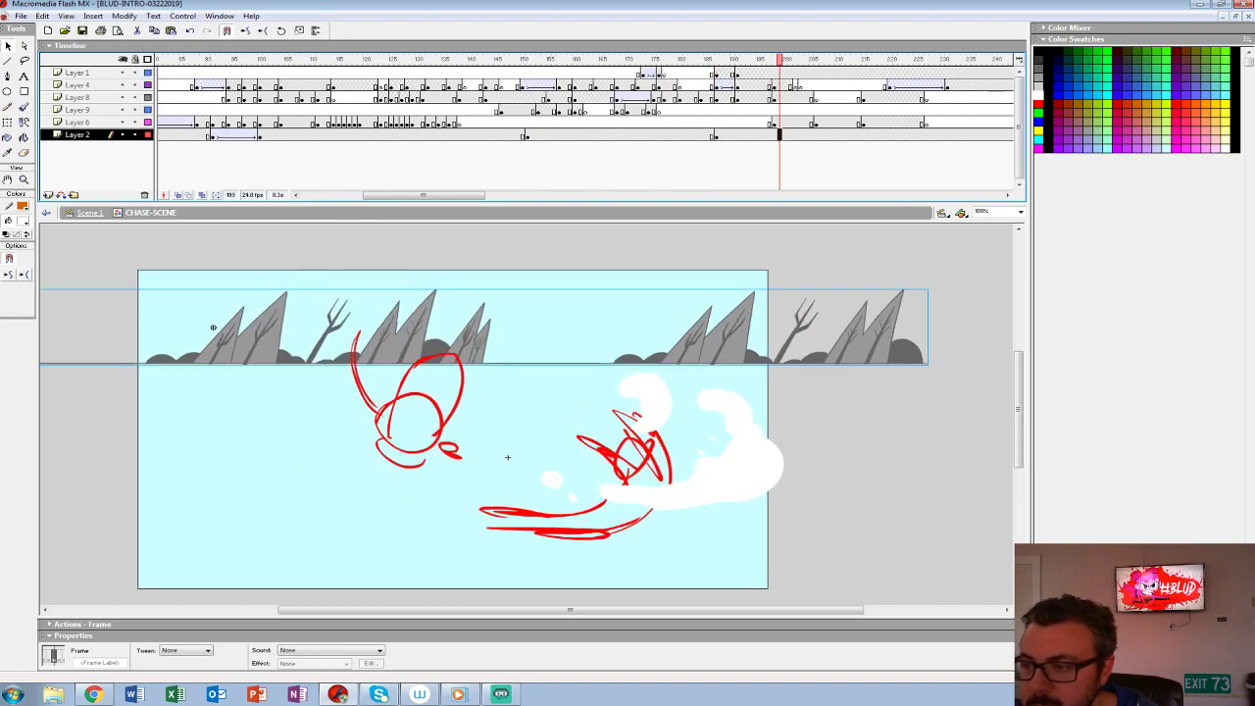
left_click_drag(773, 60, 748, 59)
key("comma")
key("comma")
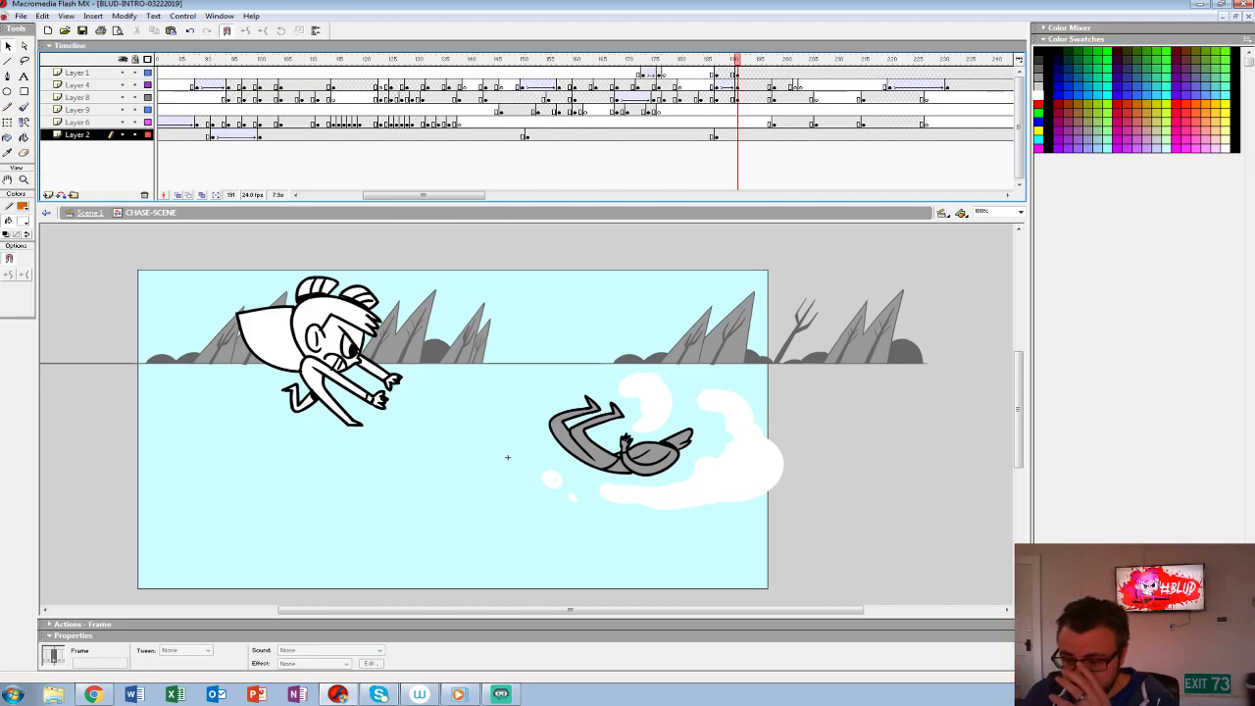
- Play back the throw from just before frame 187 to judge where the background should slow down
left_click(687, 112)
key("Return")
key("Return")
left_click(717, 111)
left_click(715, 135)
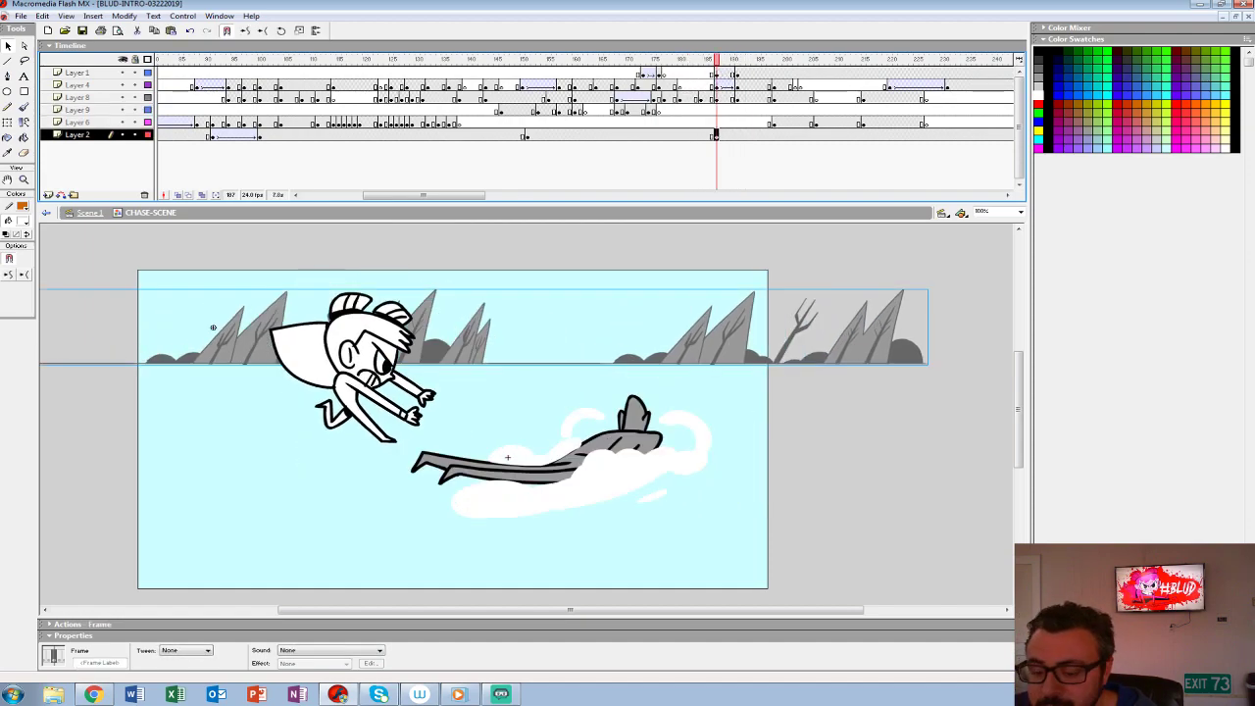
key("Return")
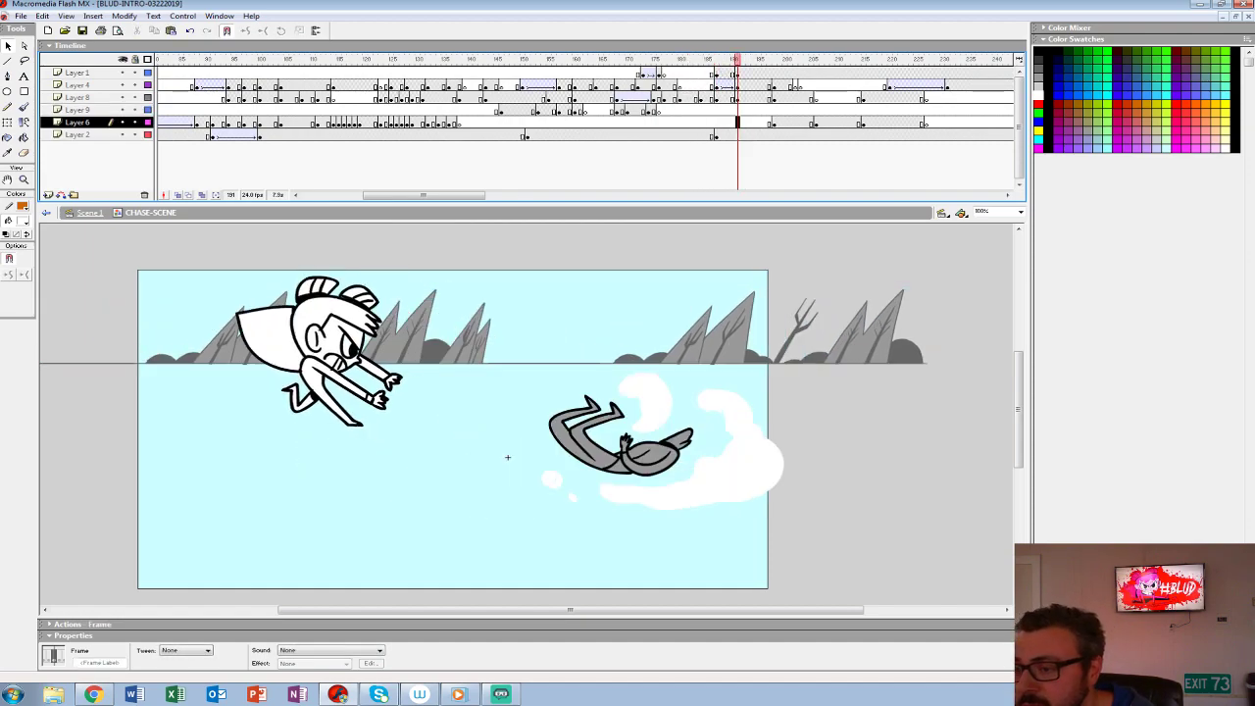
- Add a Layer 2 keyframe at frame 198 and shift the scenery to the right there
key("F6")
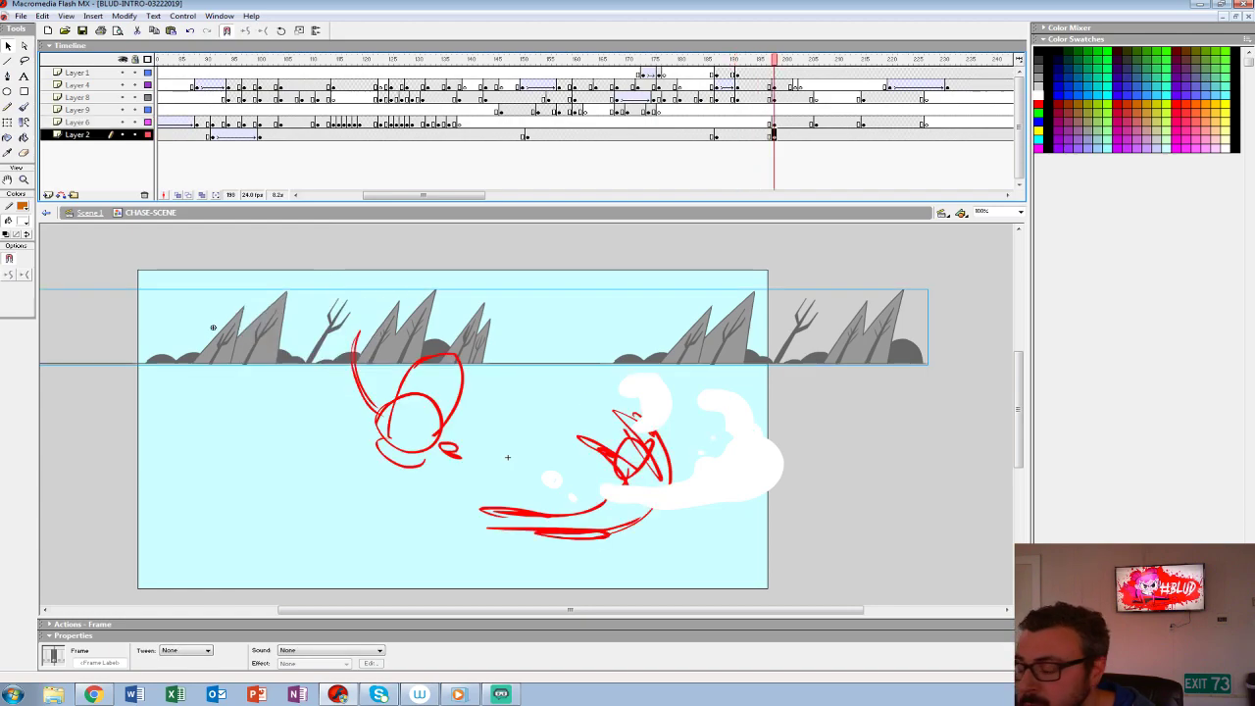
key("shift+Right")
key("shift+Right")
key("shift+Right")
key("shift+Right")
key("shift+Right")
key("shift+Right")
key("shift+Right")
key("shift+Right")
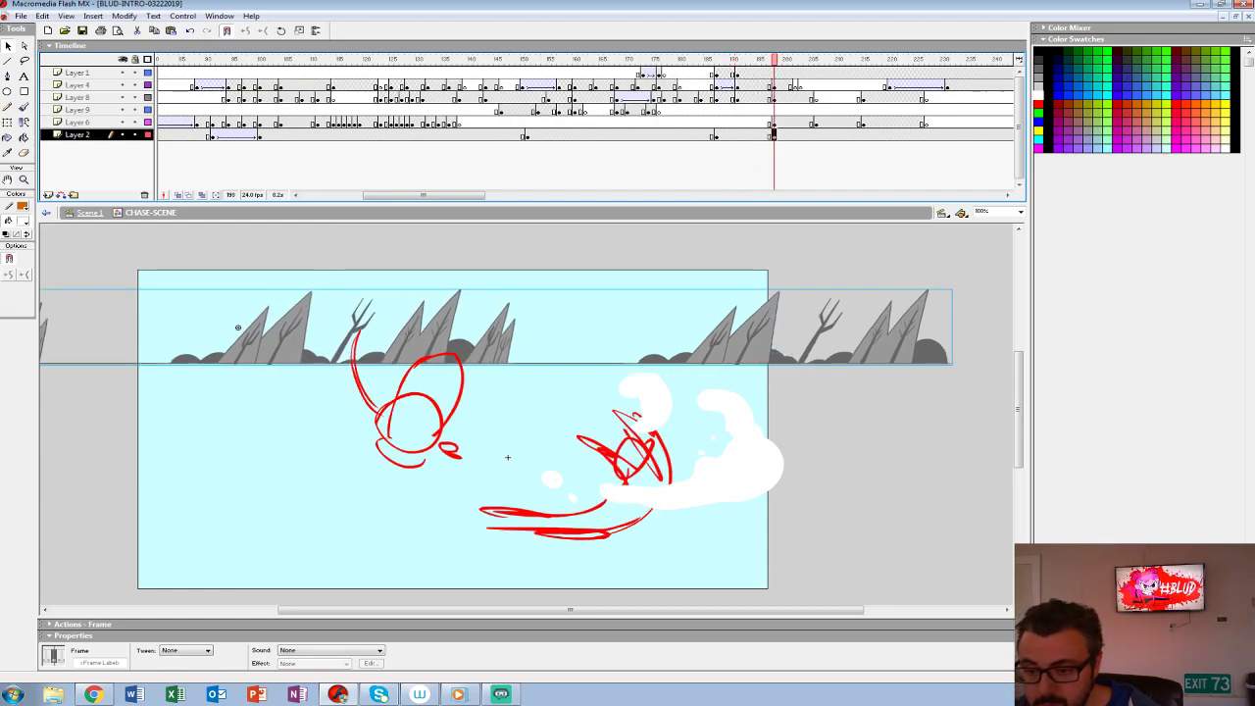
- Apply a Motion tween to the background on Layer 2 from frame 187 to frame 198
left_click(716, 136)
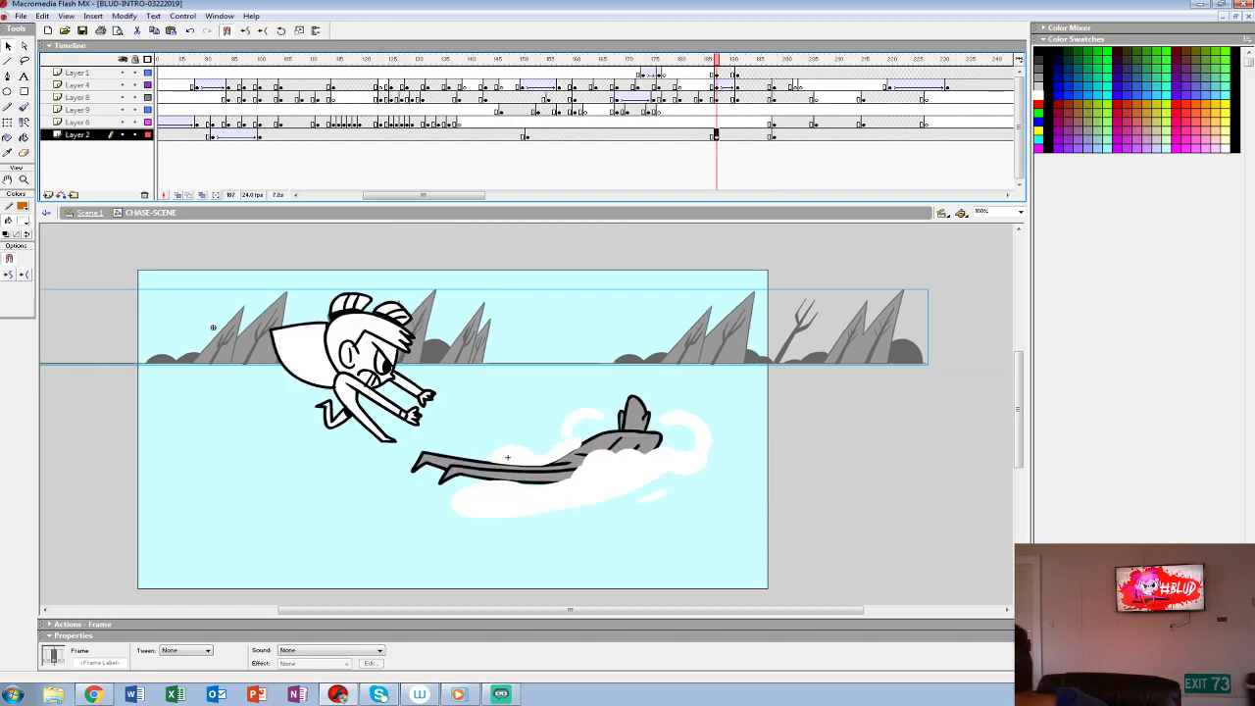
left_click(186, 650)
left_click(181, 664)
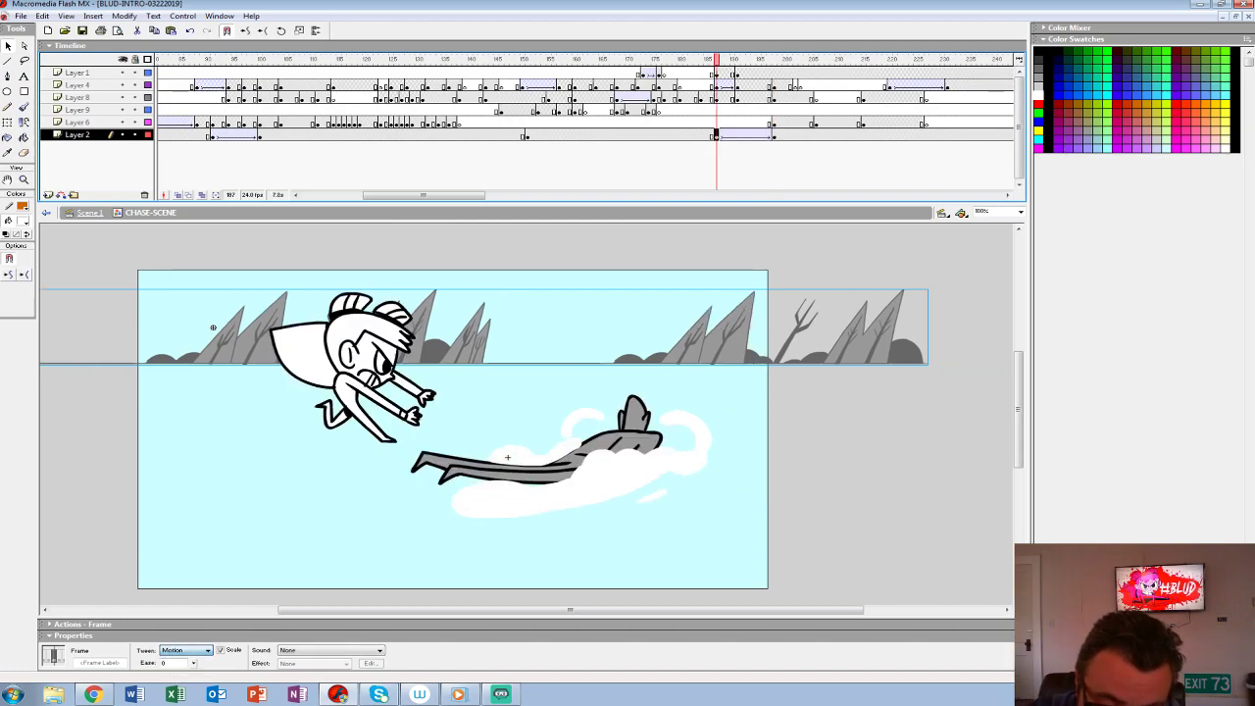
- Play back the chase repeatedly from earlier frames to examine the background movement through the throw and landing
left_click(664, 98)
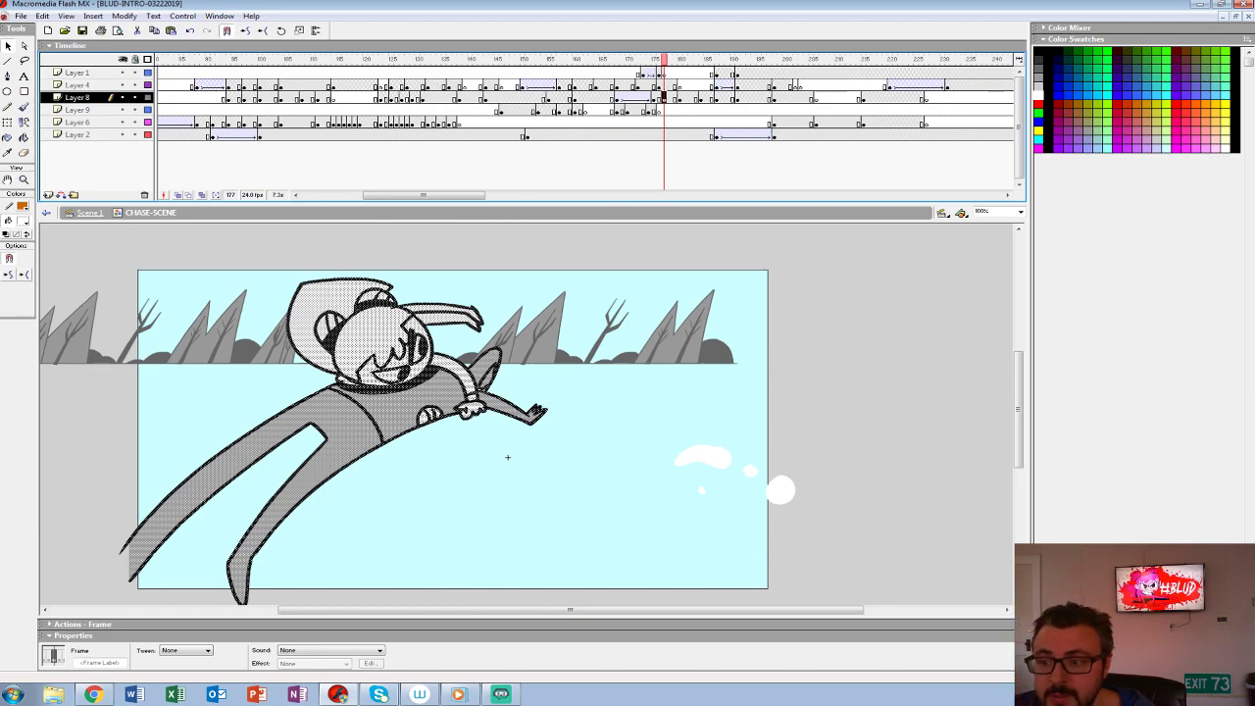
key("Return")
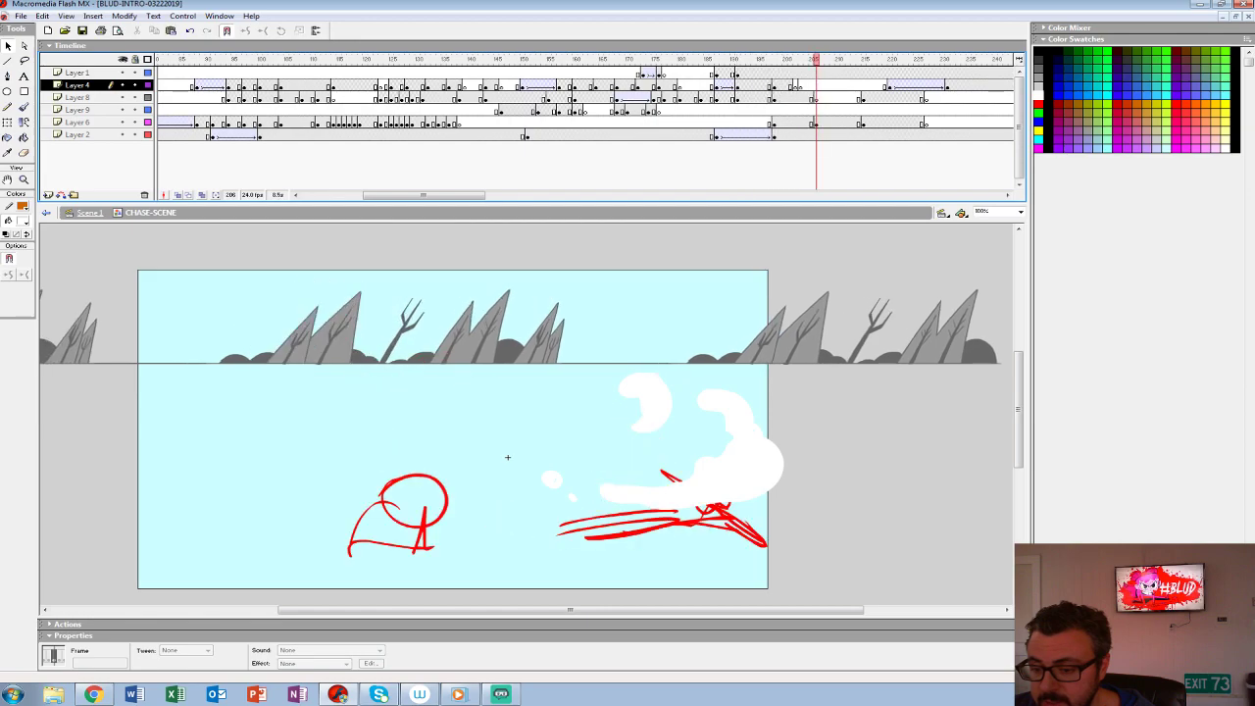
left_click(742, 86)
left_click(784, 111)
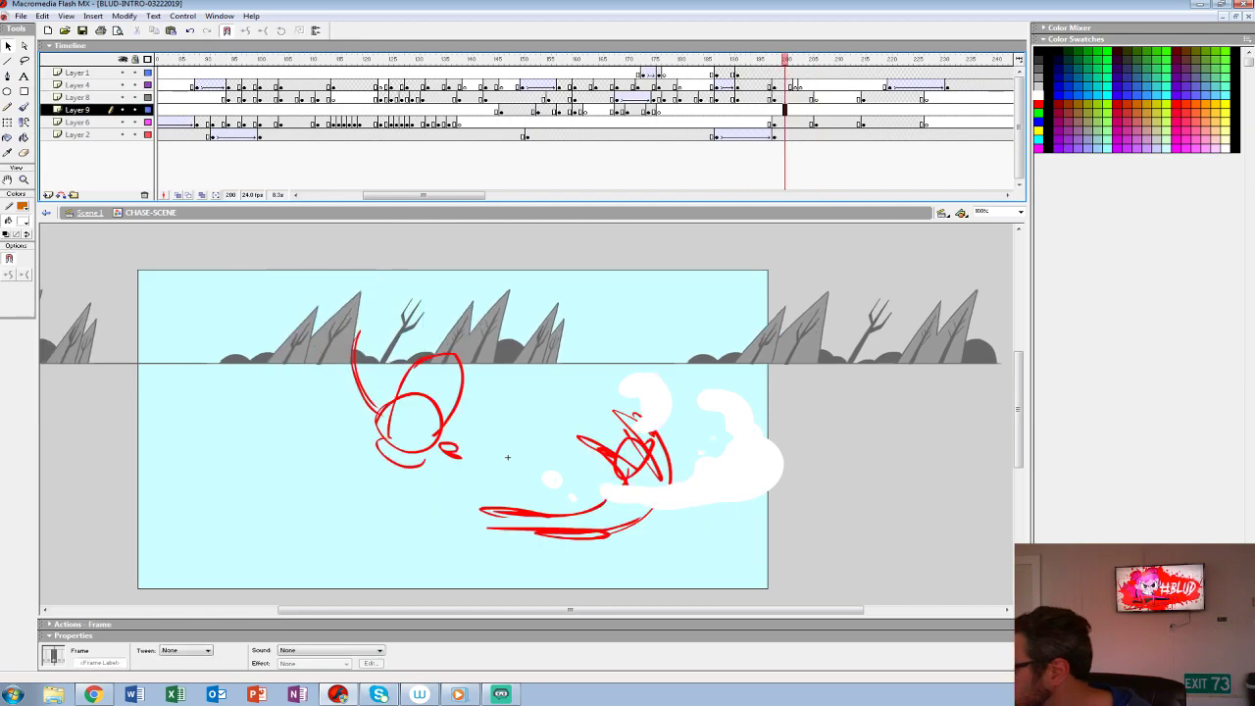
left_click(439, 86)
key("Return")
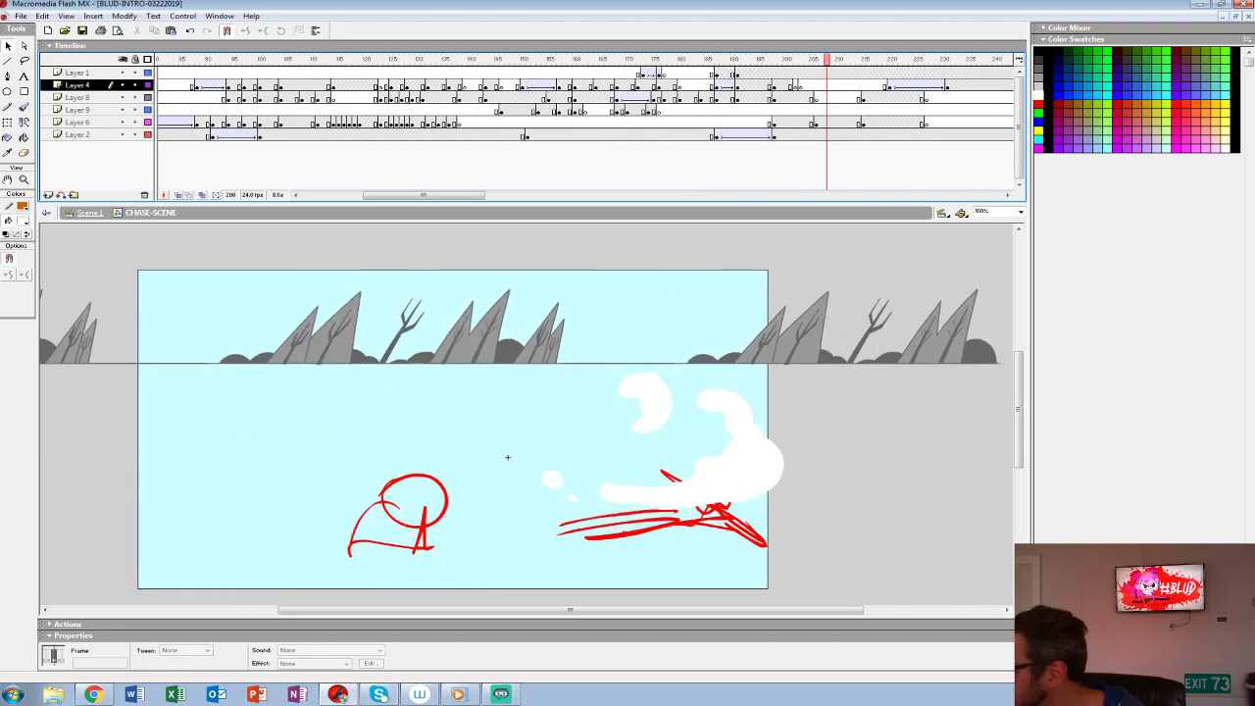
left_click(405, 87)
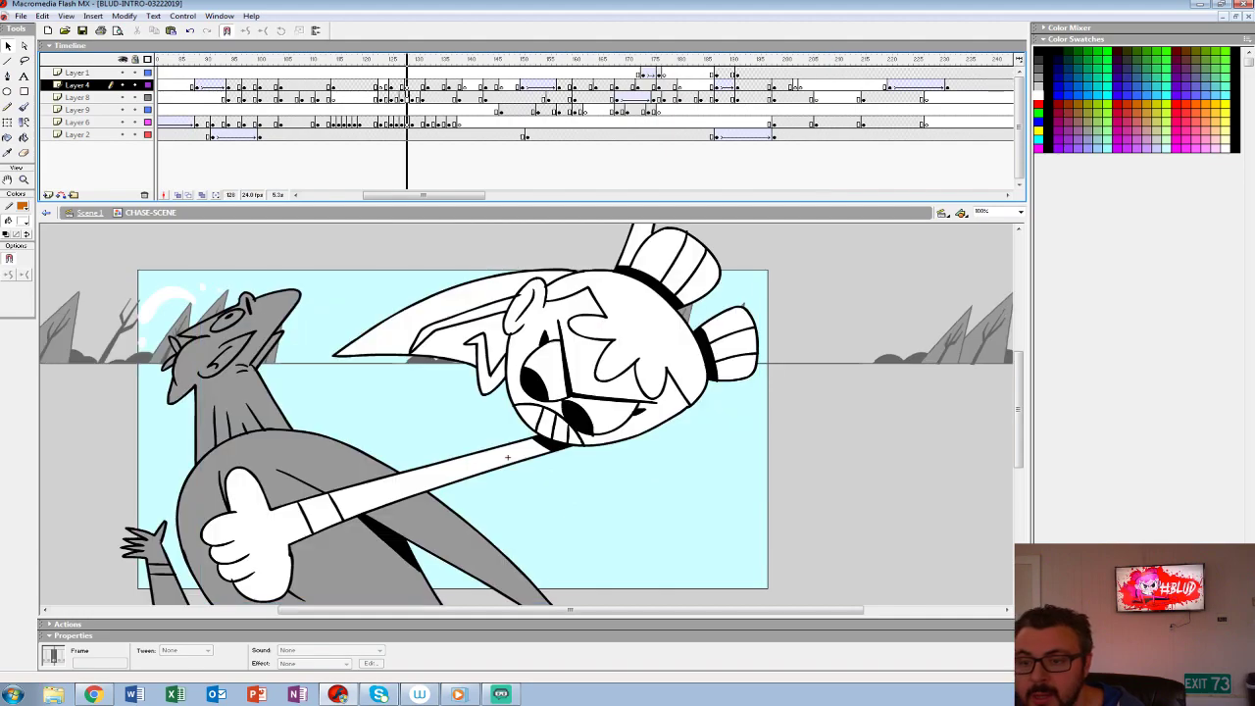
left_click(429, 98)
key("Return")
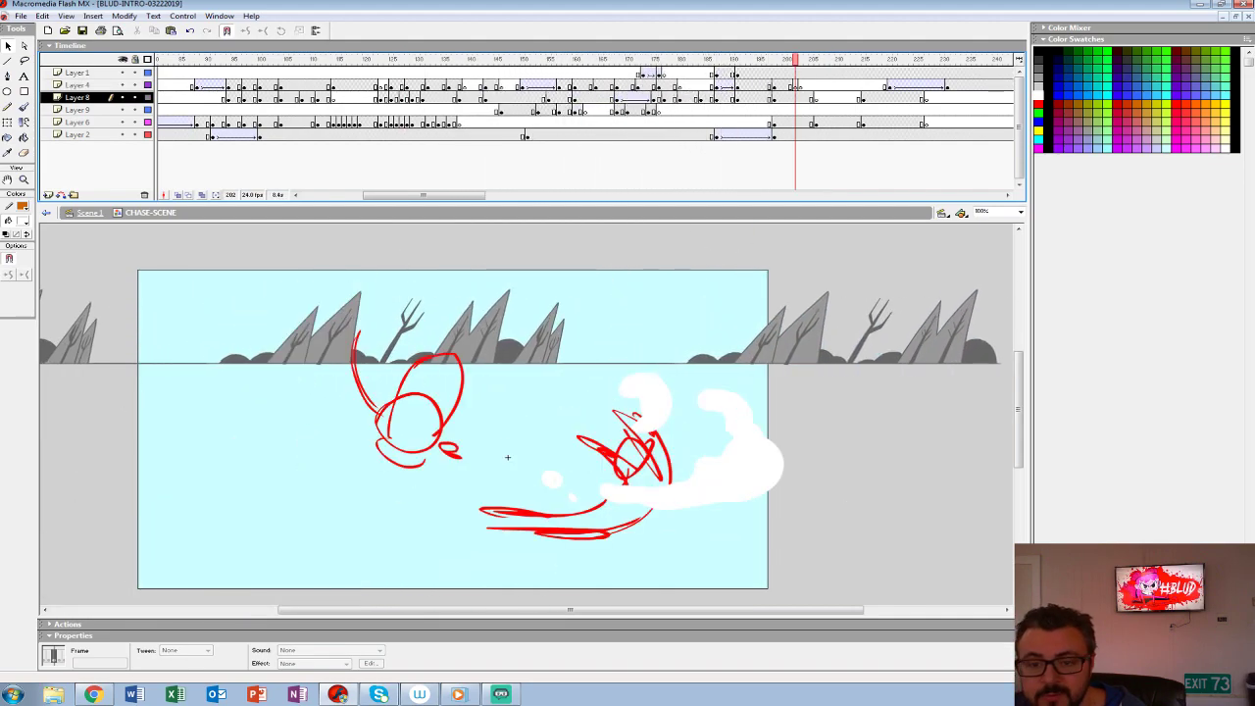
- Create a new document and fill frames 1 to 29 of Layer 1 with keyframes
left_click_drag(424, 195, 471, 195)
left_click(334, 111)
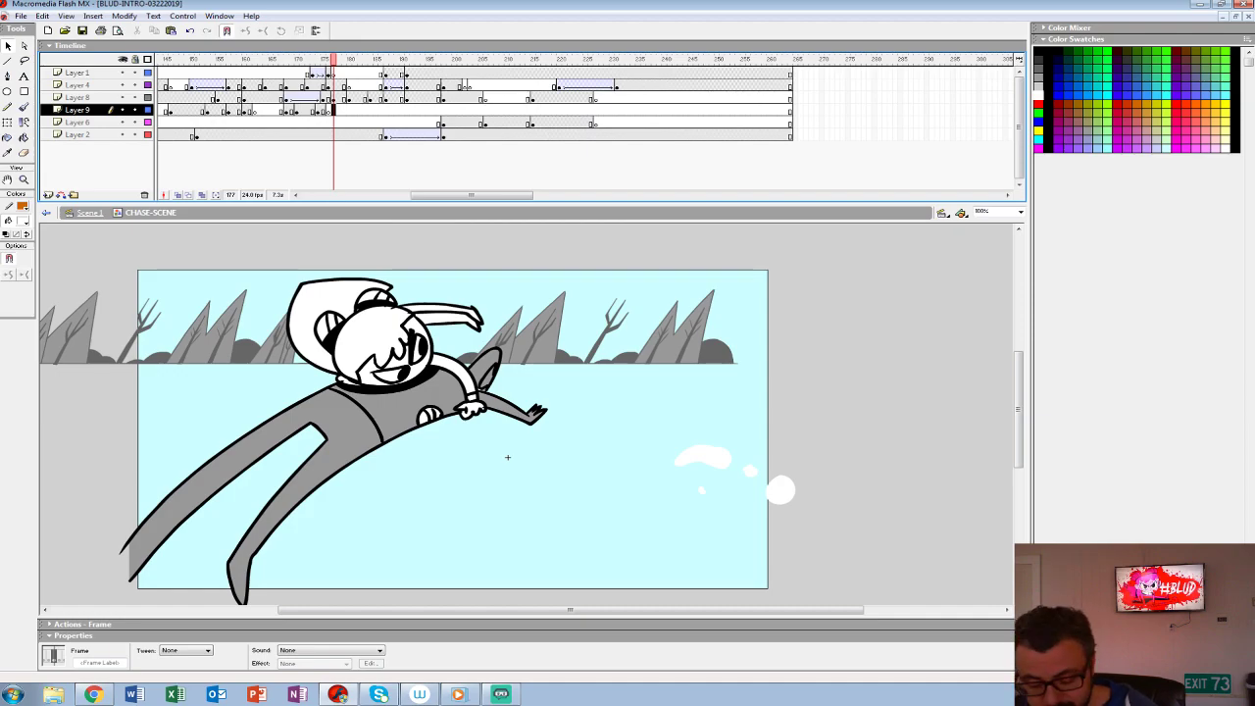
key("alt+f")
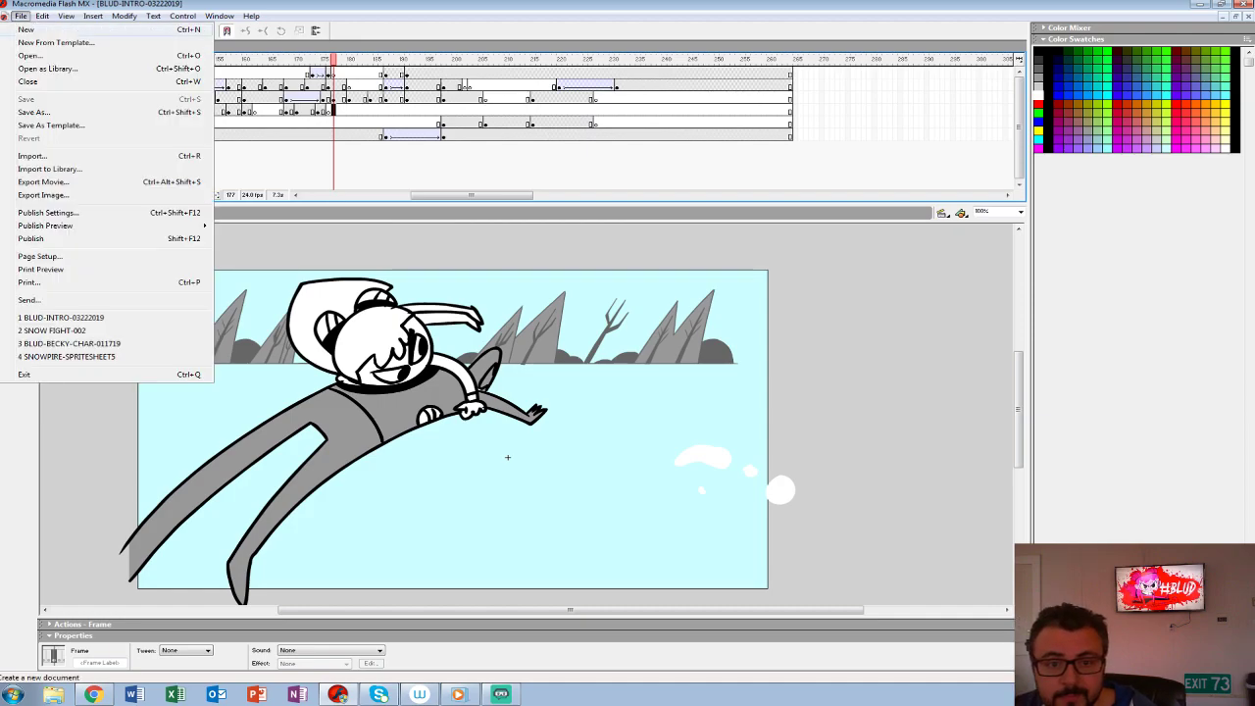
key("Return")
left_click_drag(159, 74, 308, 74)
key("F6")
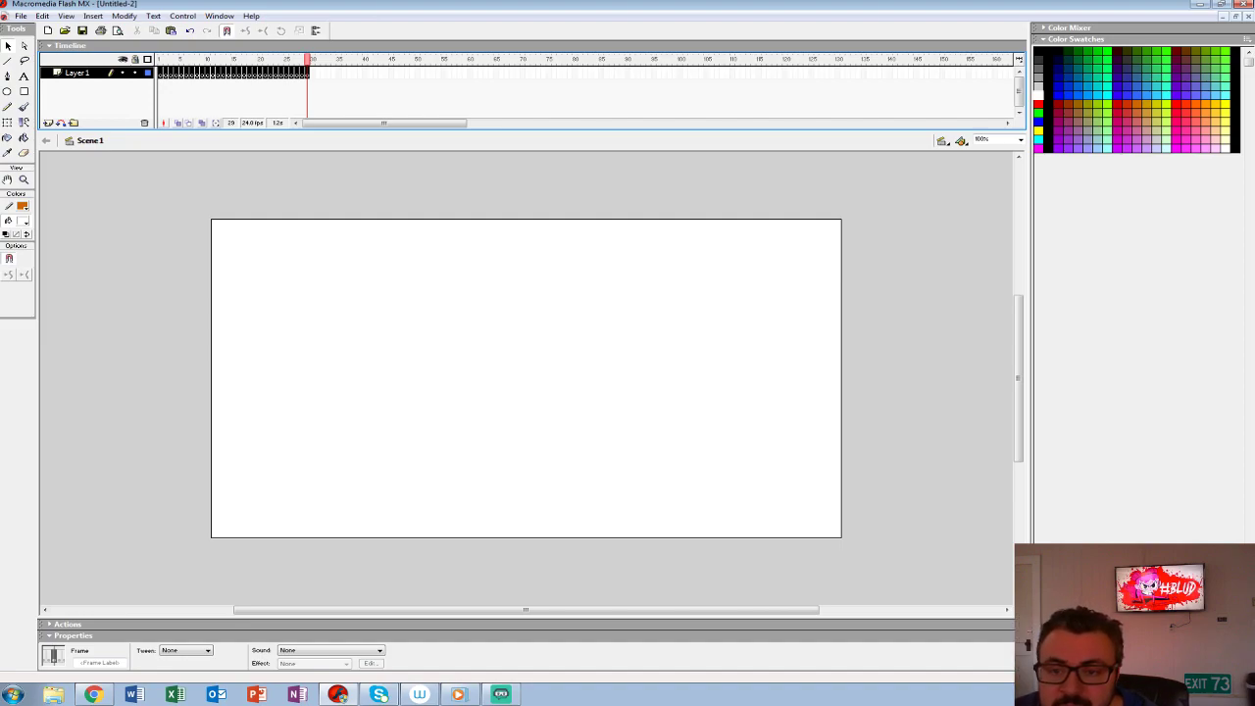
key("Return")
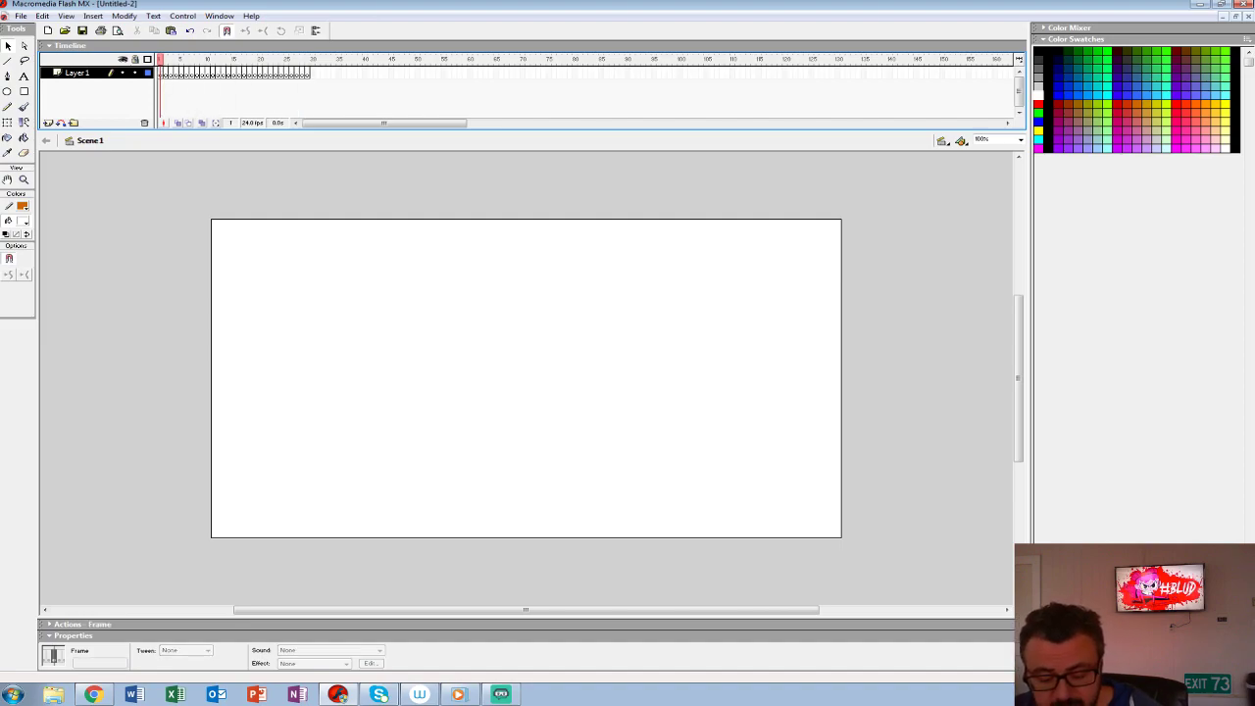
- Switch back to the BLUD-INTRO-03222019 document and select frame 500 of Layer 1 in Scene 1
key("ctrl+shift+w")
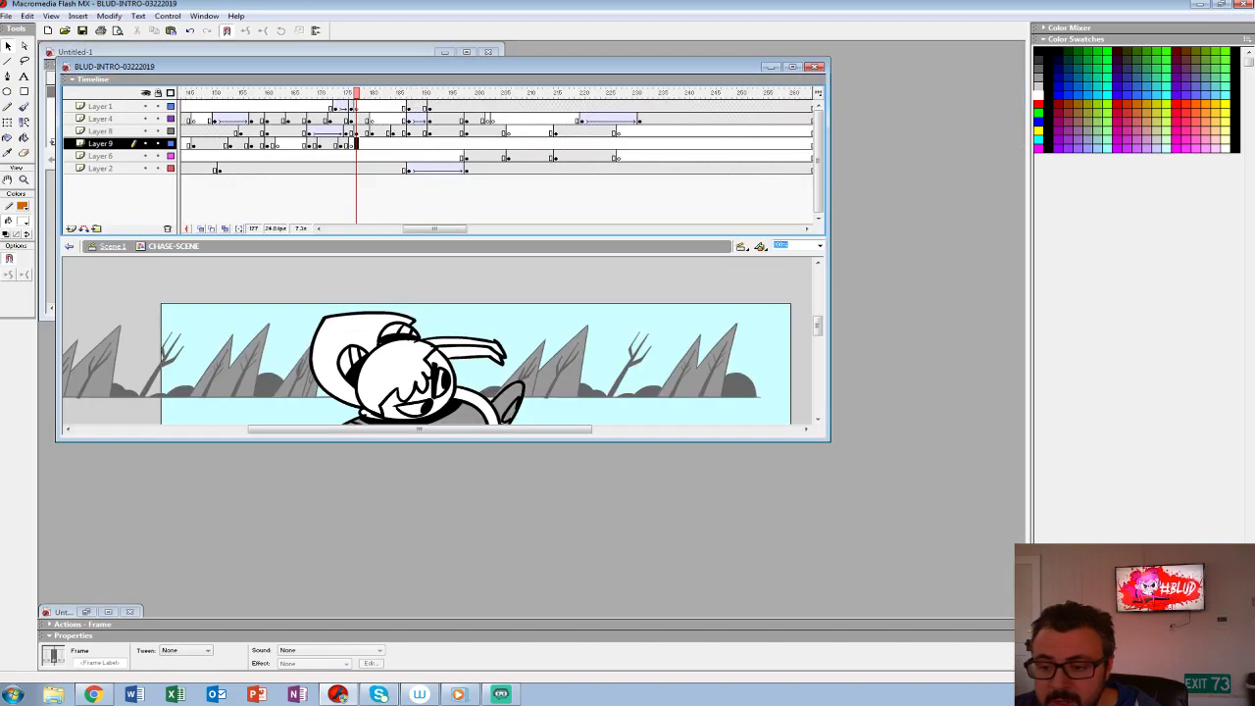
left_click_drag(435, 229, 357, 229)
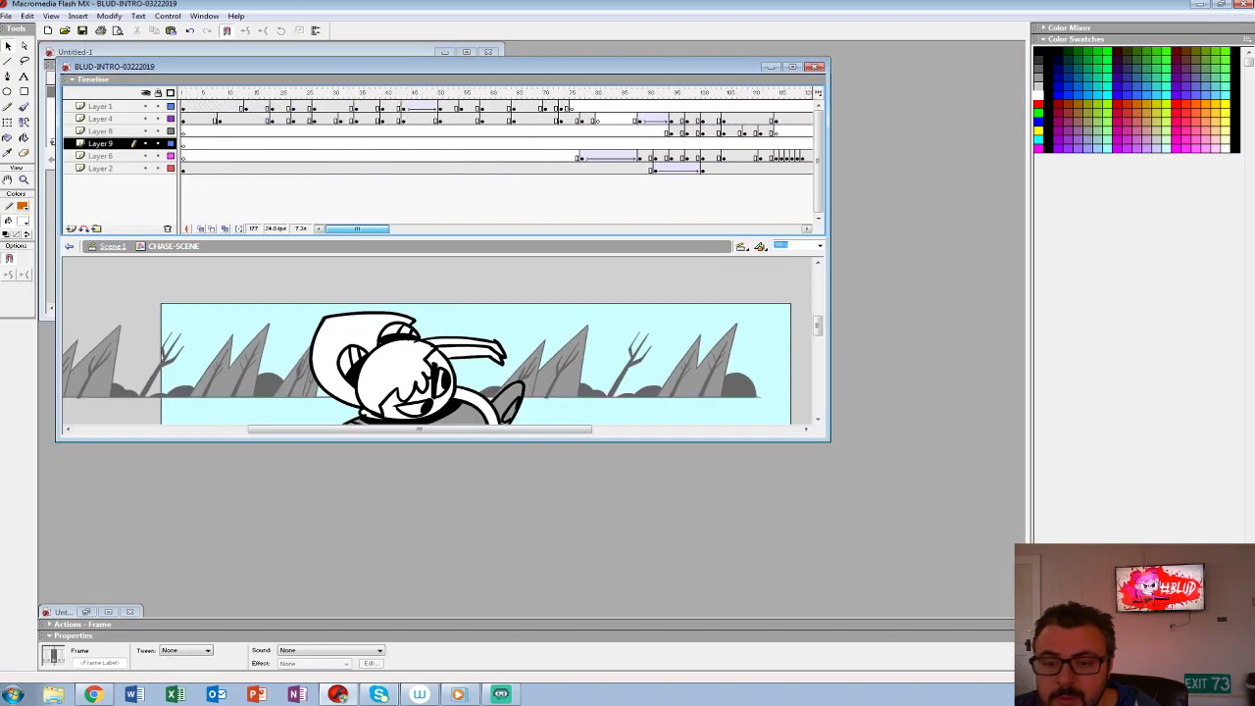
left_click(145, 106)
left_click(171, 106)
left_click(158, 106)
left_click(171, 106)
left_click(195, 106)
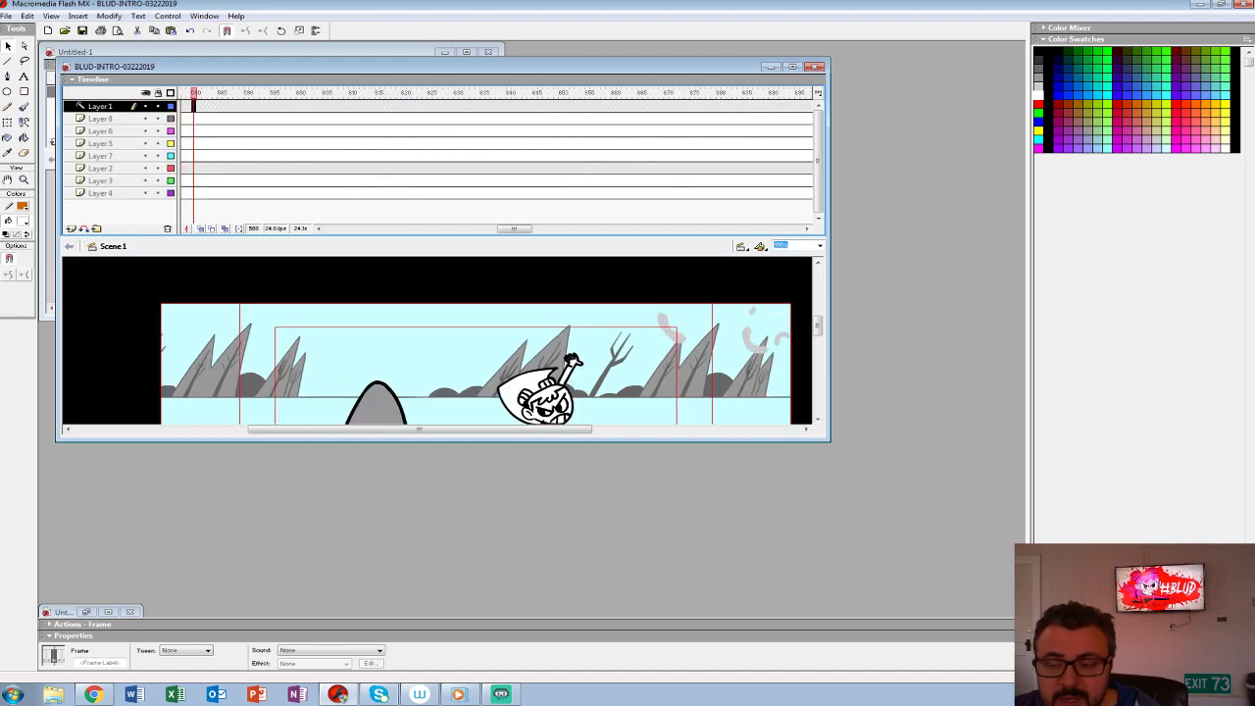
- Maximize the document, hide every layer except Layer 1 and copy its black-bordered framing guide
left_click(793, 66)
left_click_drag(123, 86, 122, 159)
left_click_drag(452, 428, 499, 396)
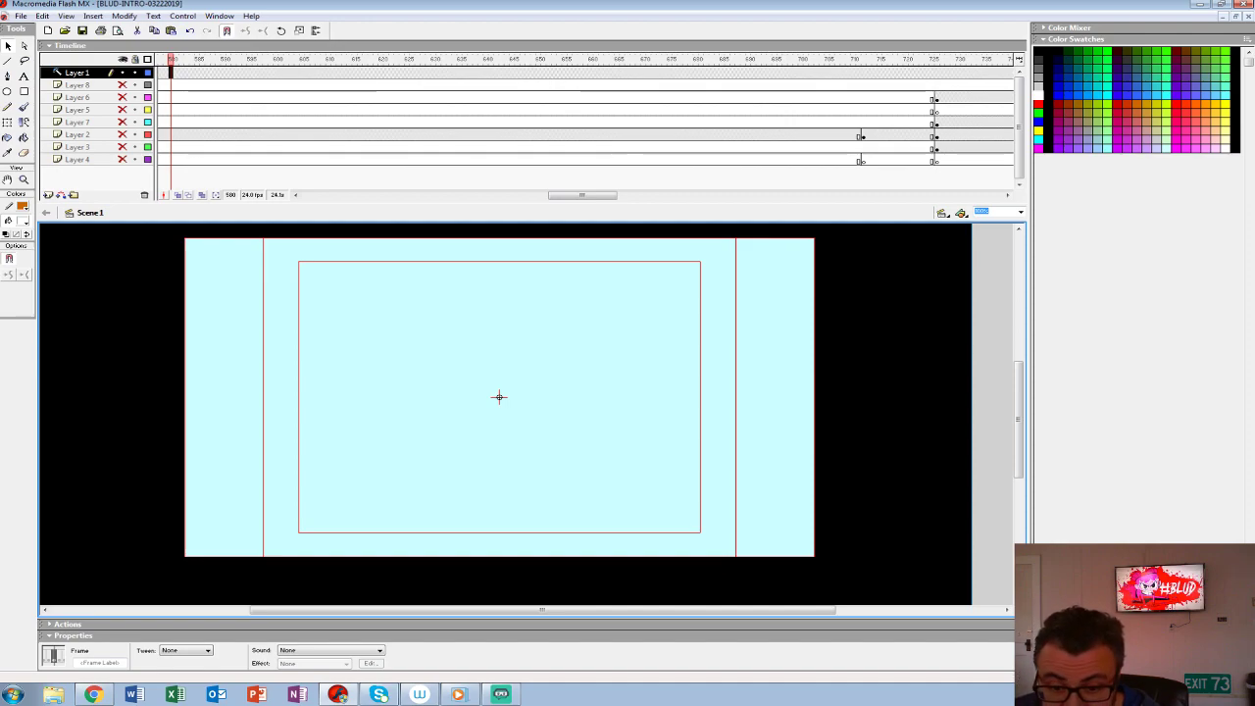
key("period")
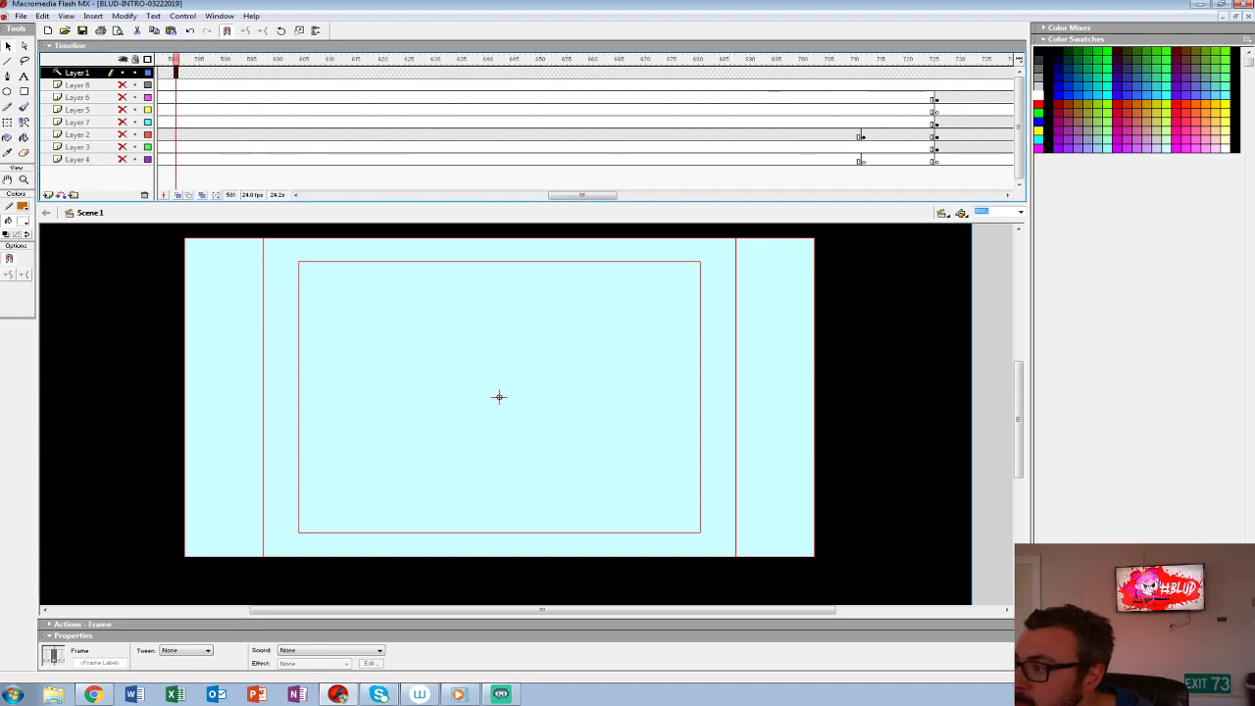
- Paste the framing guide centred on a new Layer 2 in Untitled-2, and lock that layer with outline display
key("ctrl+n")
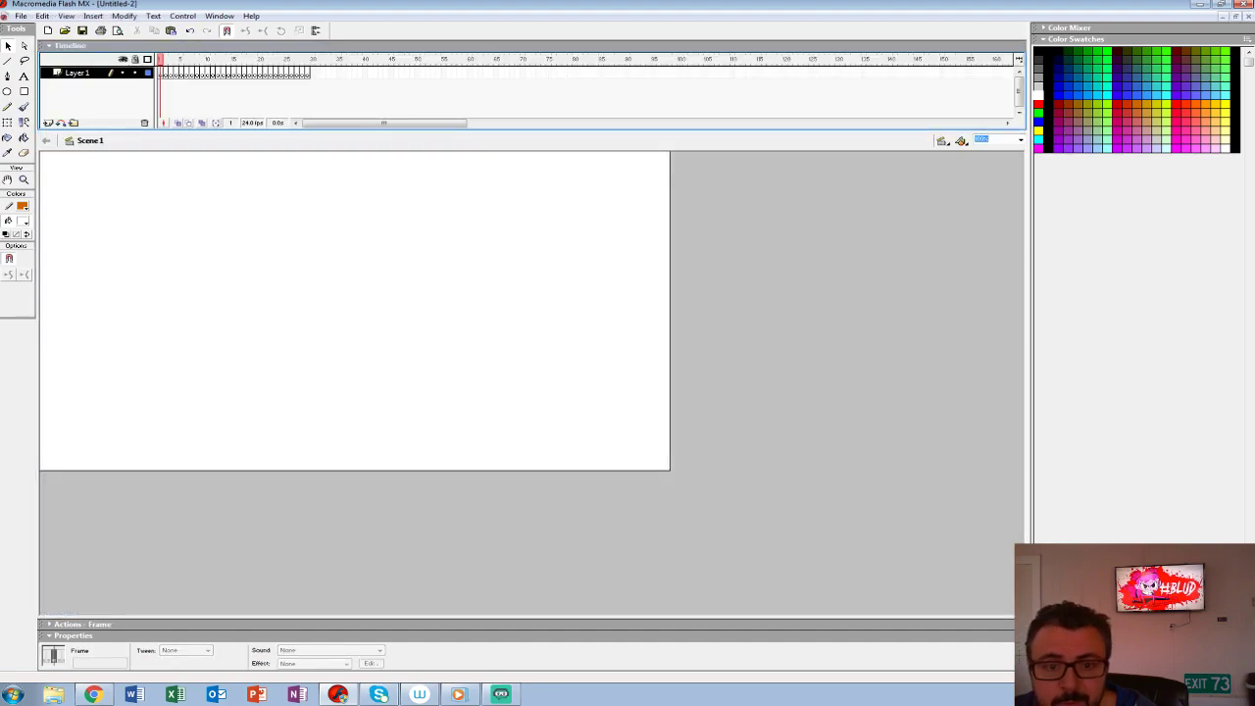
left_click(47, 122)
left_click(77, 72)
key("ctrl+shift+v")
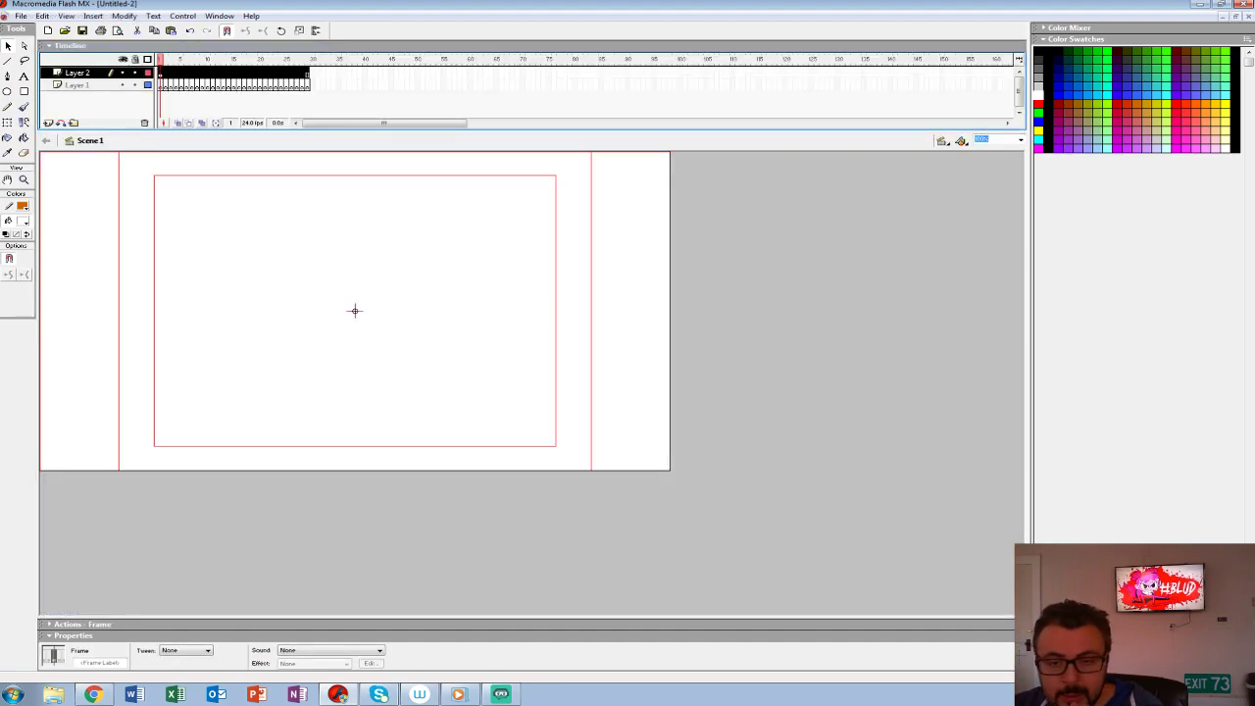
key("ctrl+shift+w")
key("ctrl+shift+w")
key("ctrl+shift+w")
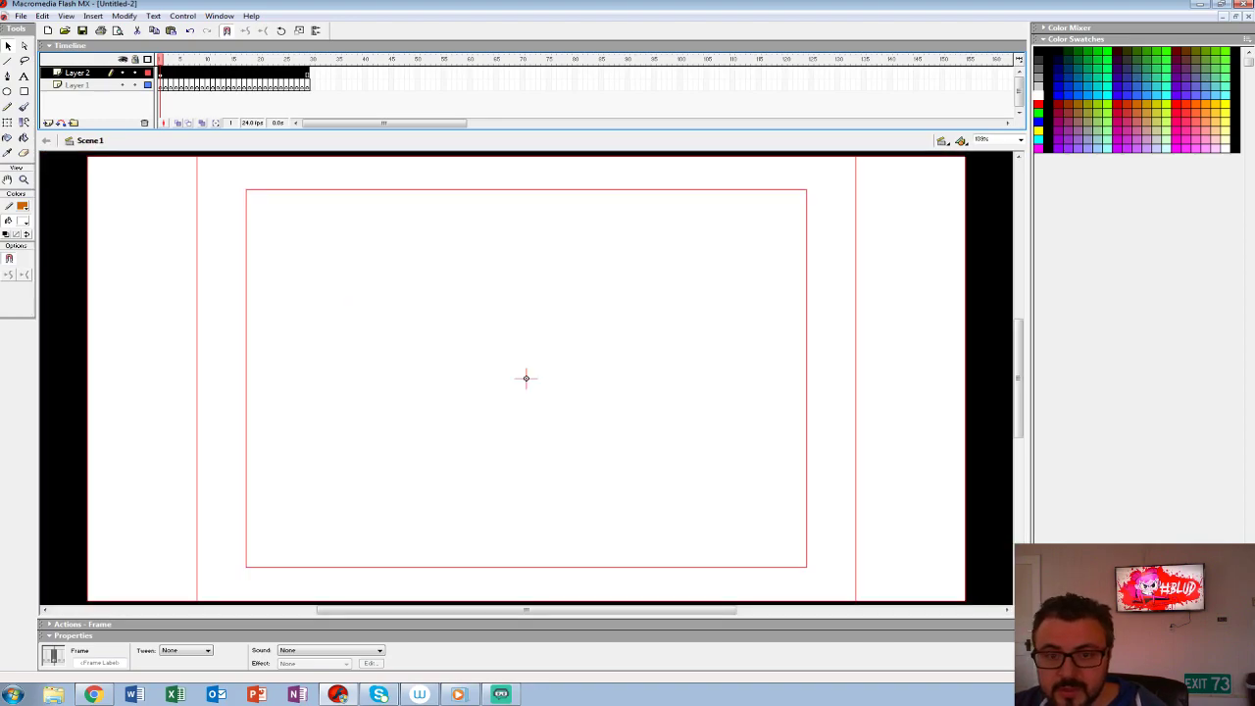
left_click(135, 72)
left_click(148, 73)
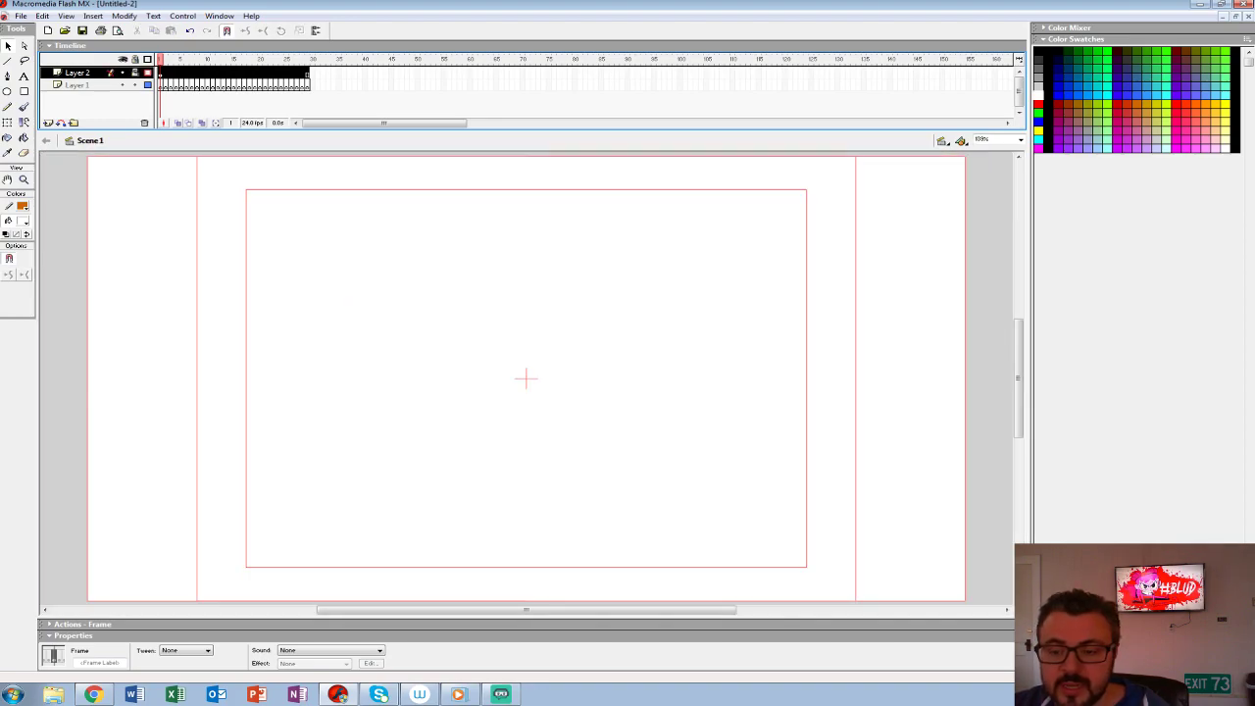
- Set up the Brush tool with a bright red fill colour for sketching
left_click_drag(525, 379, 518, 405)
left_click(24, 179)
left_click(608, 405, "alt")
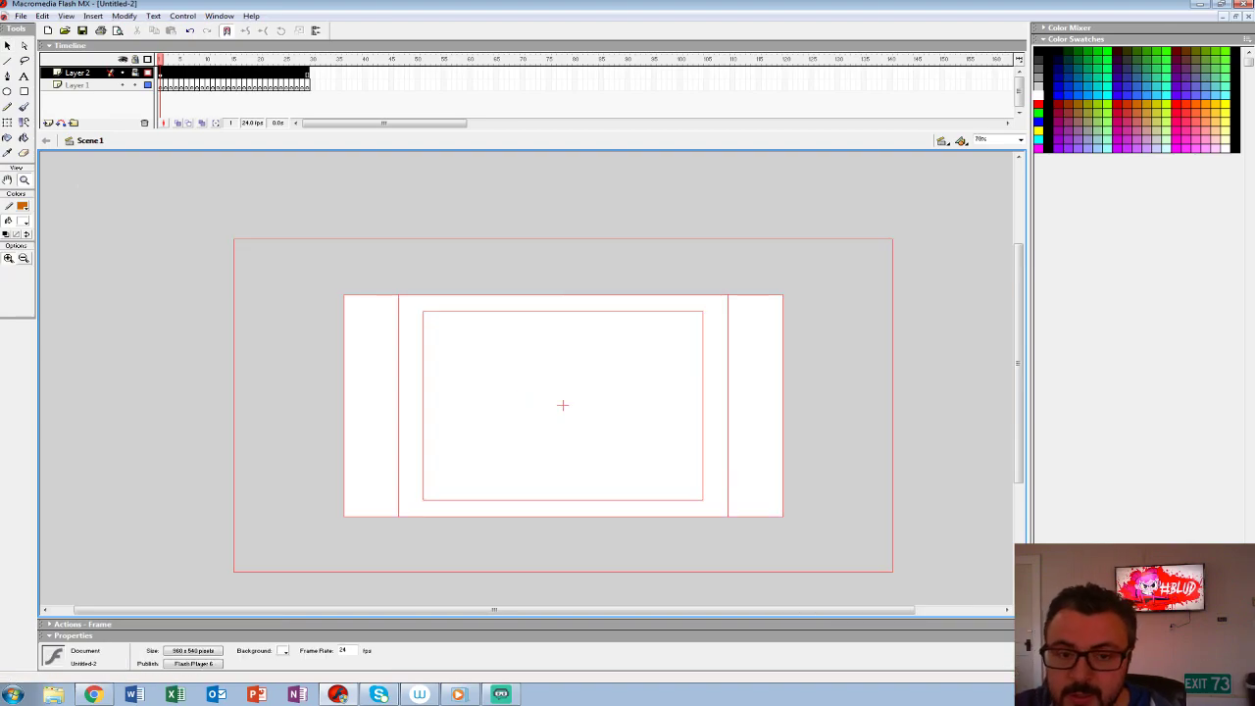
left_click(23, 105)
left_click(23, 221)
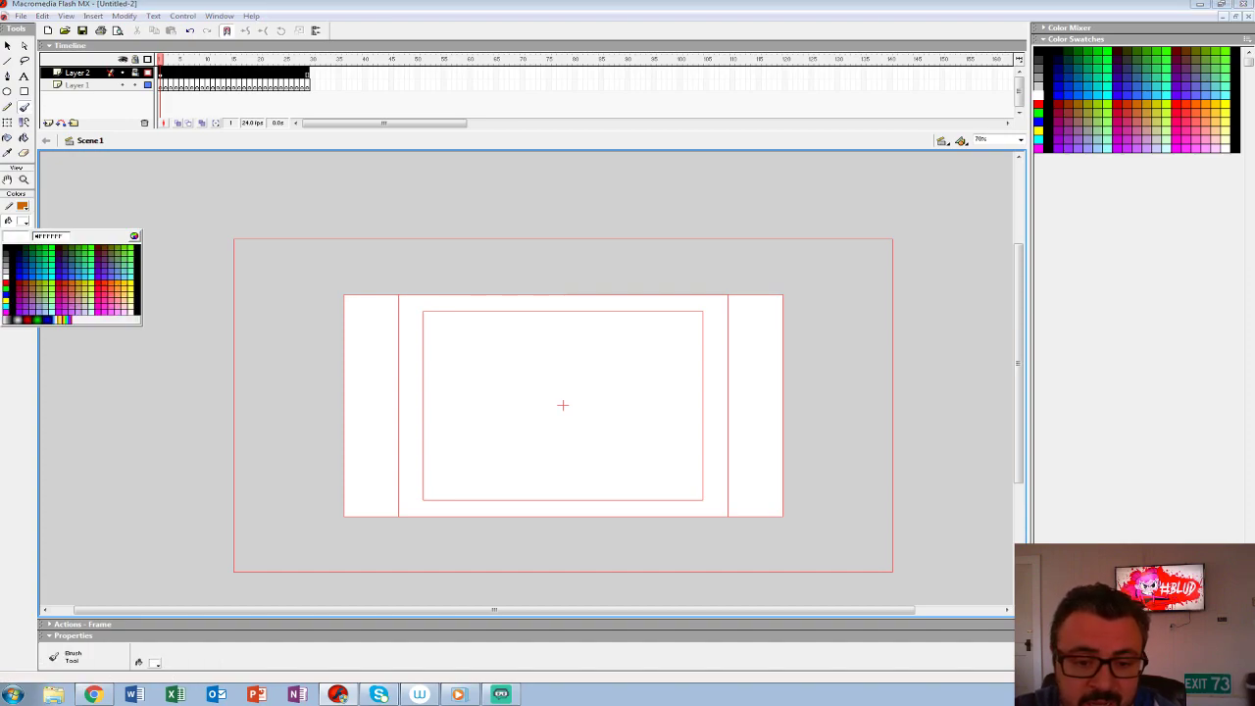
left_click(6, 284)
left_click(23, 180)
left_click(535, 394)
left_click_drag(534, 394, 509, 371)
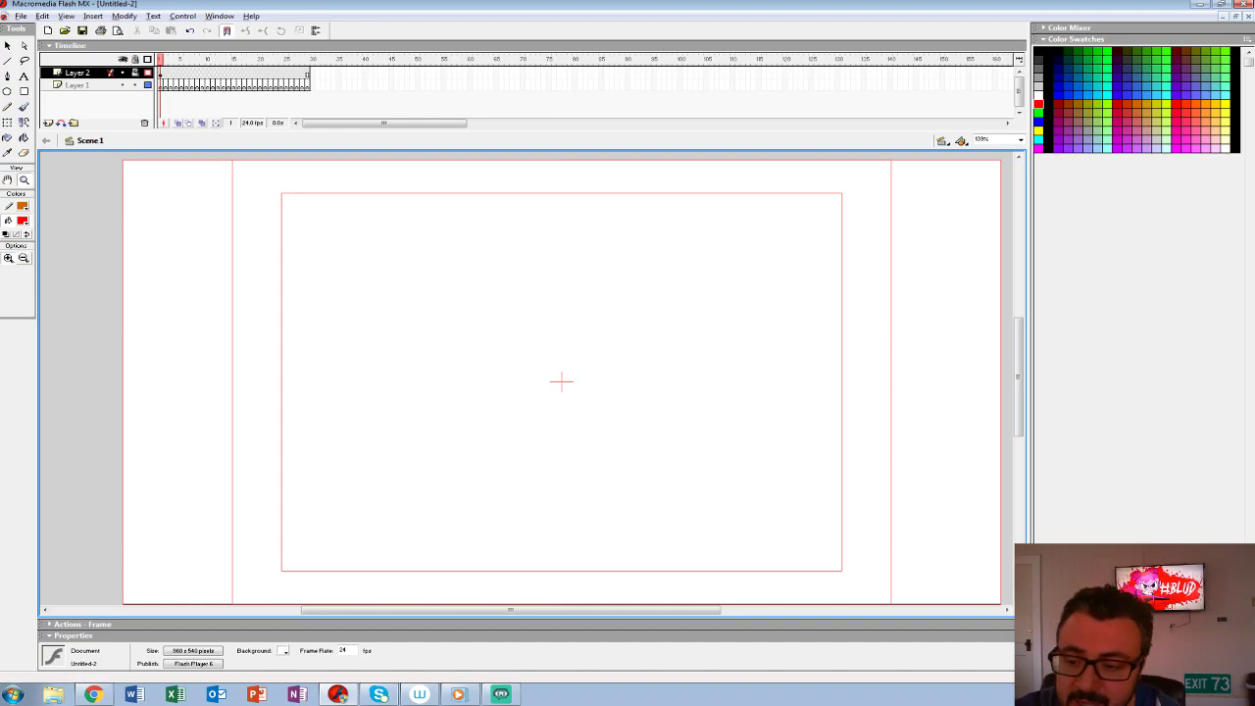
left_click(558, 333, "alt")
left_click_drag(557, 332, 492, 309)
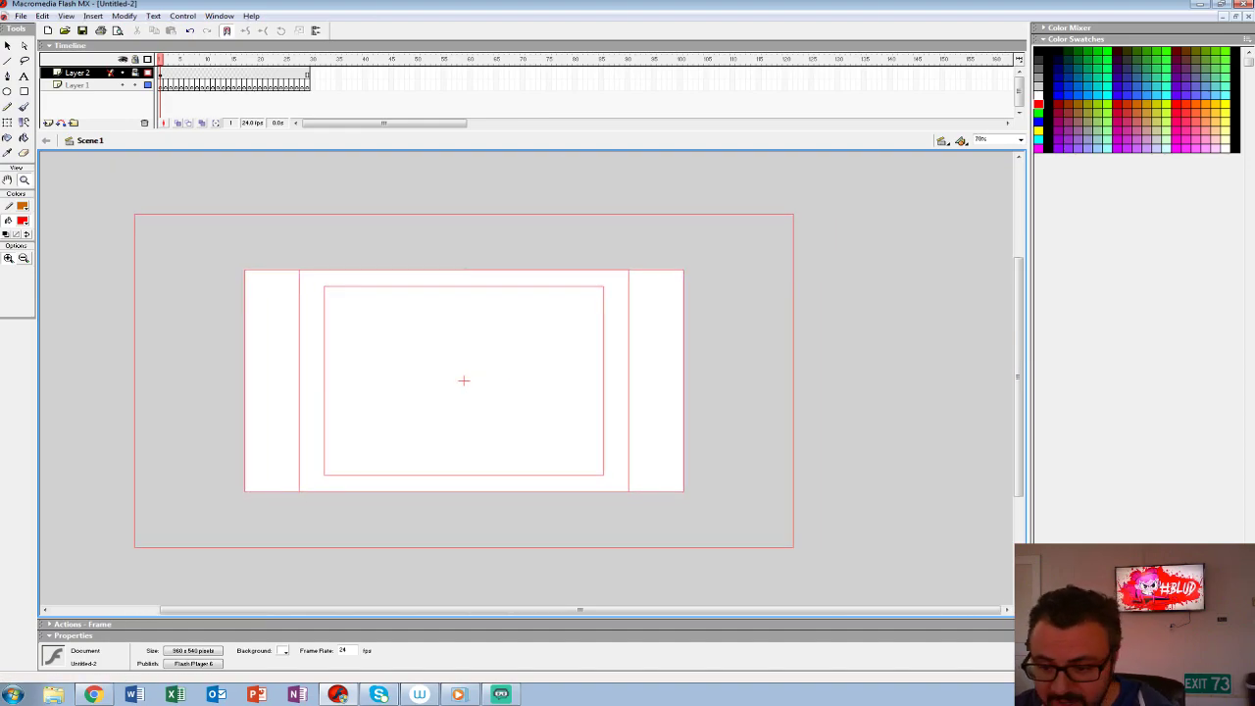
- On frame 1 of Layer 1, brush two overlapping hill outlines across the lower part of the framing guide
key("b")
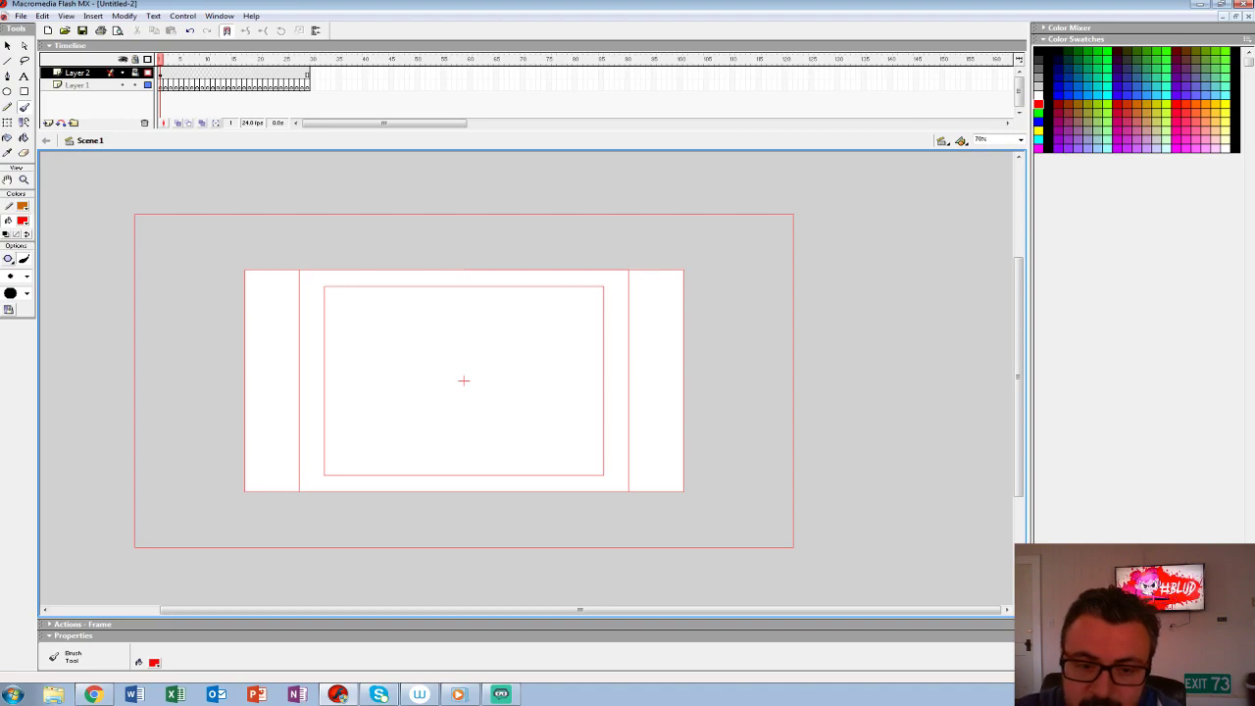
left_click(161, 85)
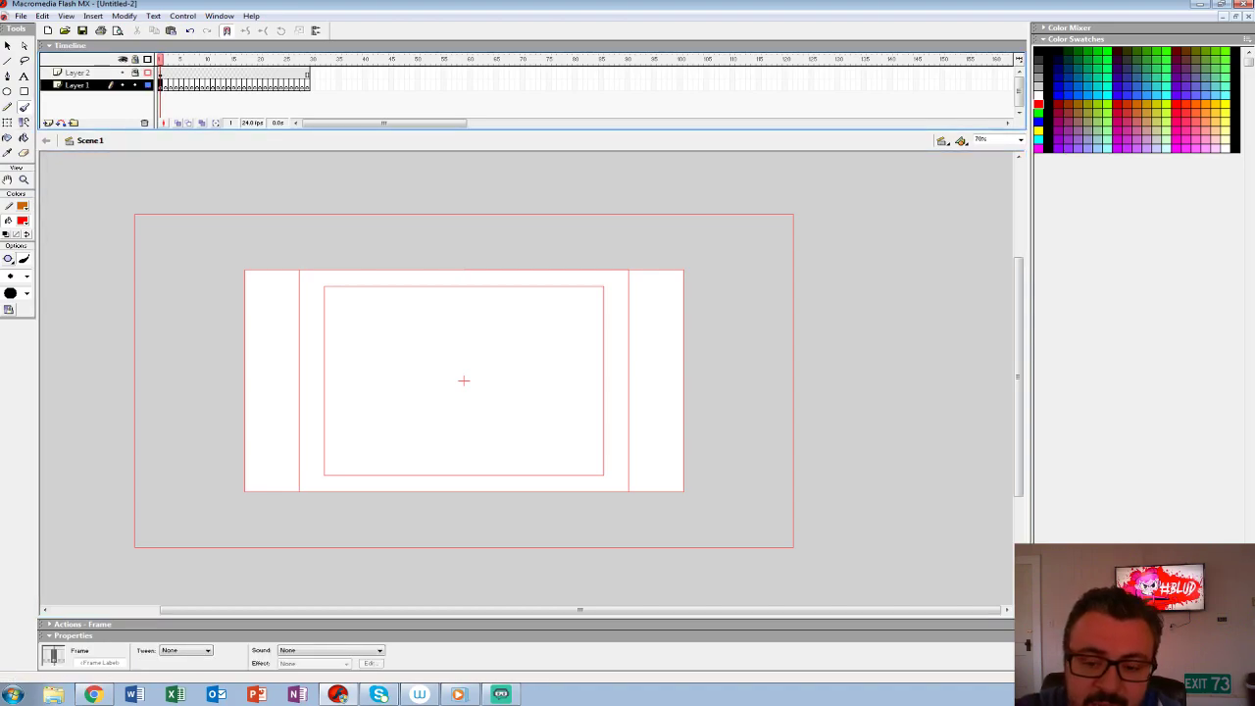
mouse_move(212, 438)
left_mouse_down()
mouse_move(330, 422)
mouse_move(462, 509)
left_mouse_up()
key("ctrl+z")
left_click_drag(212, 439, 487, 513)
key("ctrl+z")
mouse_move(220, 428)
left_mouse_down()
mouse_move(350, 402)
mouse_move(512, 509)
mouse_move(650, 449)
mouse_move(731, 487)
left_mouse_up()
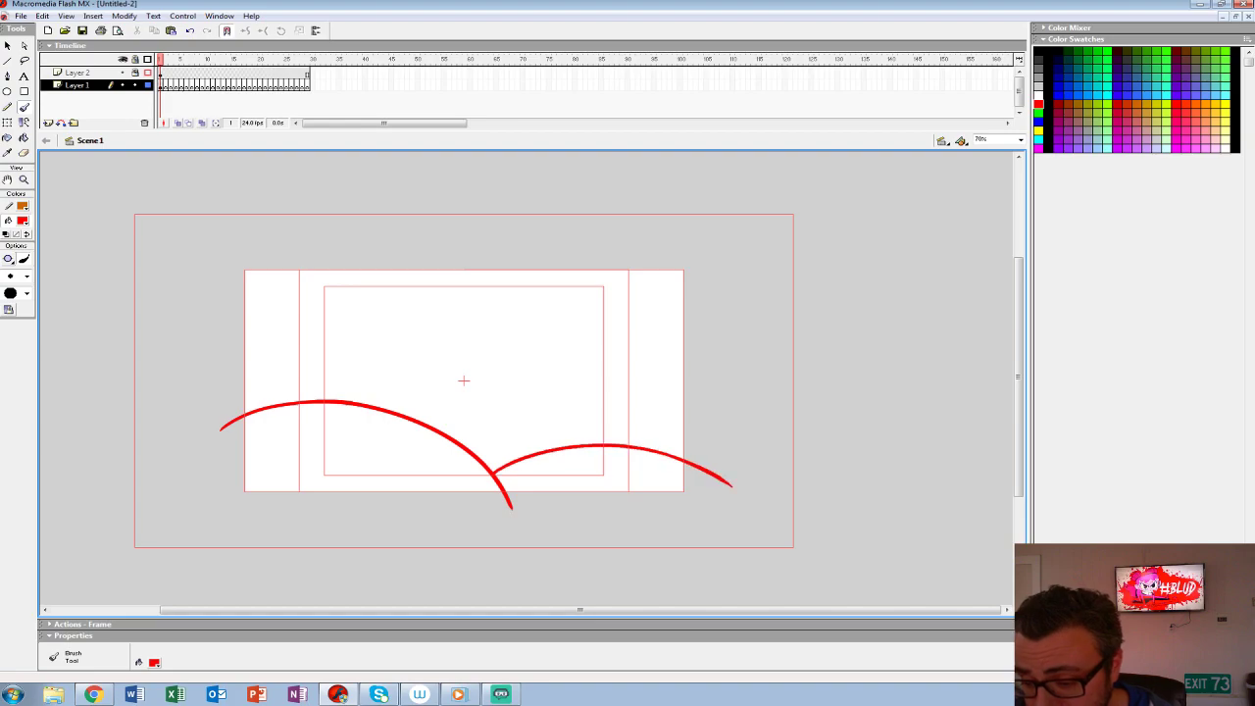
key("ctrl+z")
mouse_move(494, 475)
left_mouse_down()
mouse_move(673, 444)
mouse_move(726, 469)
left_mouse_up()
key("ctrl+z")
left_click_drag(493, 475, 706, 451)
- Sketch a row of pointed fence pickets along the slope of the right-hand hill
mouse_move(512, 457)
left_mouse_down()
mouse_move(498, 419)
mouse_move(519, 449)
mouse_move(518, 410)
mouse_move(541, 438)
mouse_move(512, 418)
mouse_move(562, 399)
mouse_move(591, 407)
mouse_move(596, 425)
mouse_move(566, 432)
left_mouse_up()
key("ctrl+z")
- Sketch a farmhouse on the left hill with walls, a doorway, a small window and a pitched roof
key("ctrl+z")
key("ctrl+z")
left_click_drag(574, 405, 591, 428)
left_click_drag(373, 402, 397, 336)
mouse_move(266, 312)
left_mouse_down()
mouse_move(275, 402)
mouse_move(356, 363)
mouse_move(349, 401)
mouse_move(359, 365)
mouse_move(300, 402)
left_mouse_up()
key("ctrl+z")
key("ctrl+z")
mouse_move(314, 315)
left_mouse_down()
mouse_move(355, 340)
mouse_move(345, 311)
mouse_move(314, 312)
left_mouse_up()
mouse_move(351, 255)
left_mouse_down()
mouse_move(408, 338)
mouse_move(265, 312)
mouse_move(207, 331)
mouse_move(240, 279)
mouse_move(206, 329)
left_mouse_up()
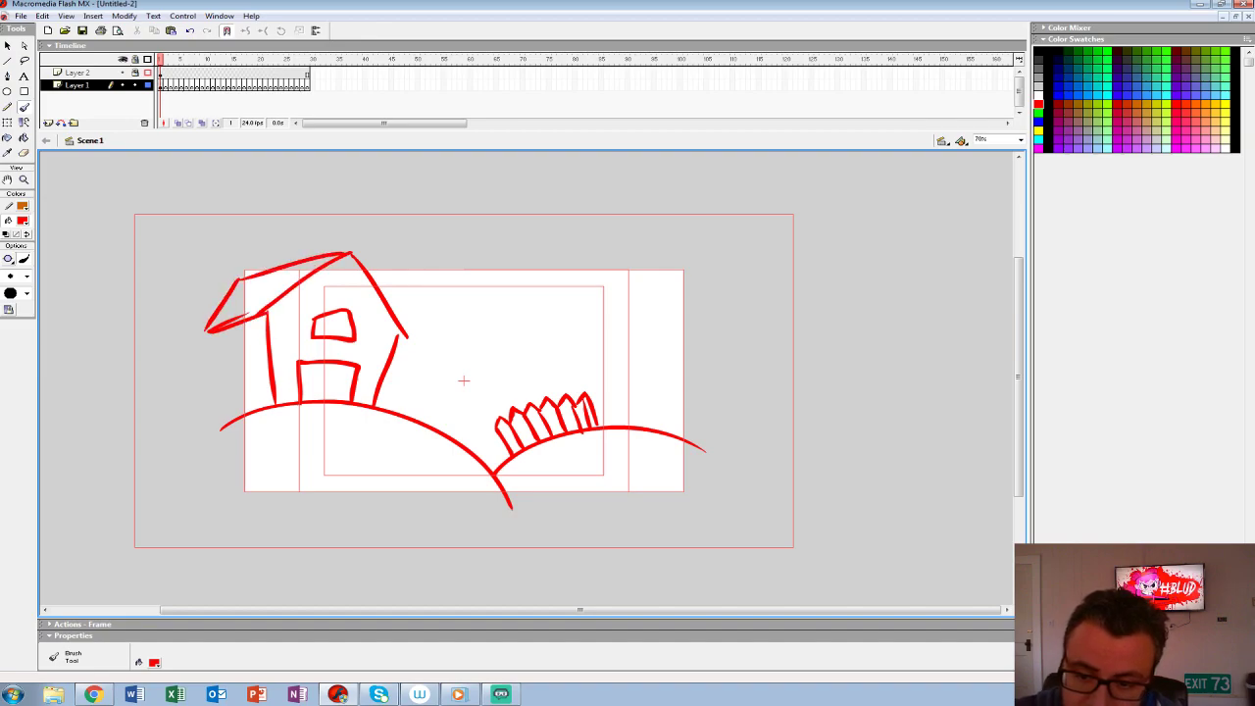
- Sketch a round sun with short rays in the sky between the house and the fence
mouse_move(438, 351)
left_mouse_down()
mouse_move(510, 323)
mouse_move(439, 324)
mouse_move(434, 365)
mouse_move(446, 312)
mouse_move(532, 330)
mouse_move(473, 305)
mouse_move(572, 303)
mouse_move(575, 327)
left_mouse_up()
key("ctrl+z")
key("ctrl+z")
left_click_drag(542, 369, 560, 373)
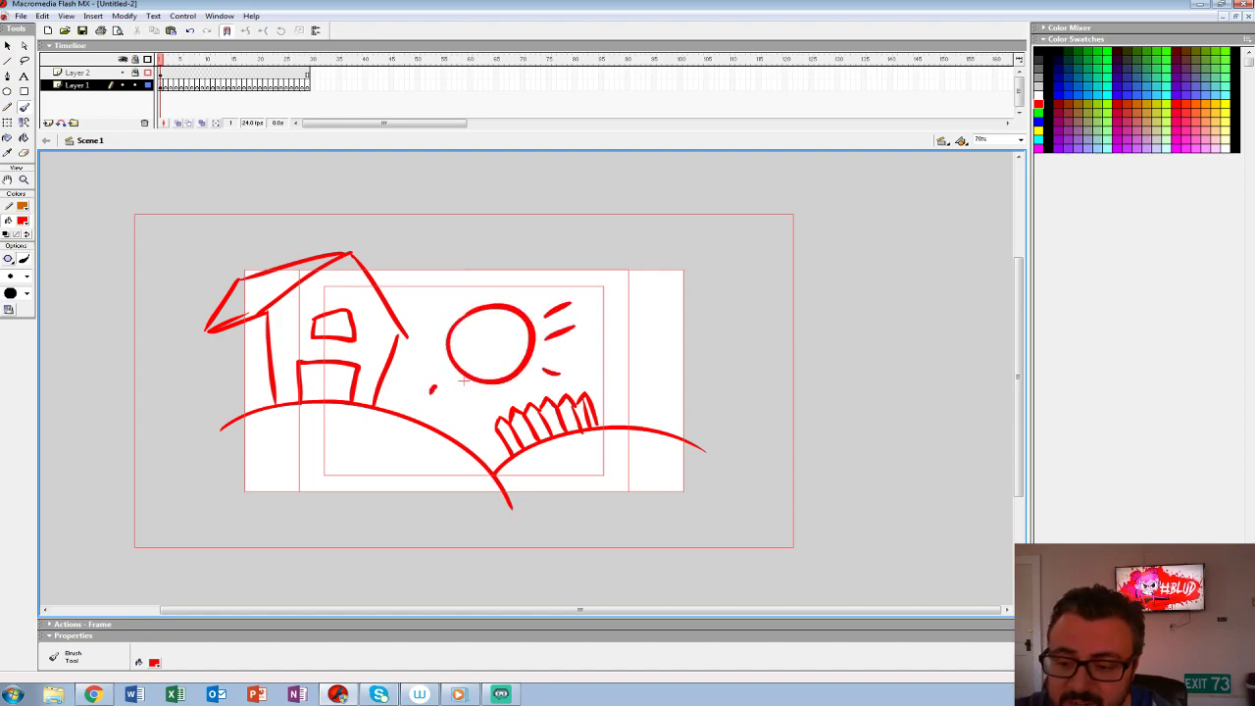
left_click_drag(448, 379, 433, 391)
left_click_drag(467, 389, 465, 408)
left_click_drag(424, 309, 433, 315)
left_click_drag(452, 286, 503, 356)
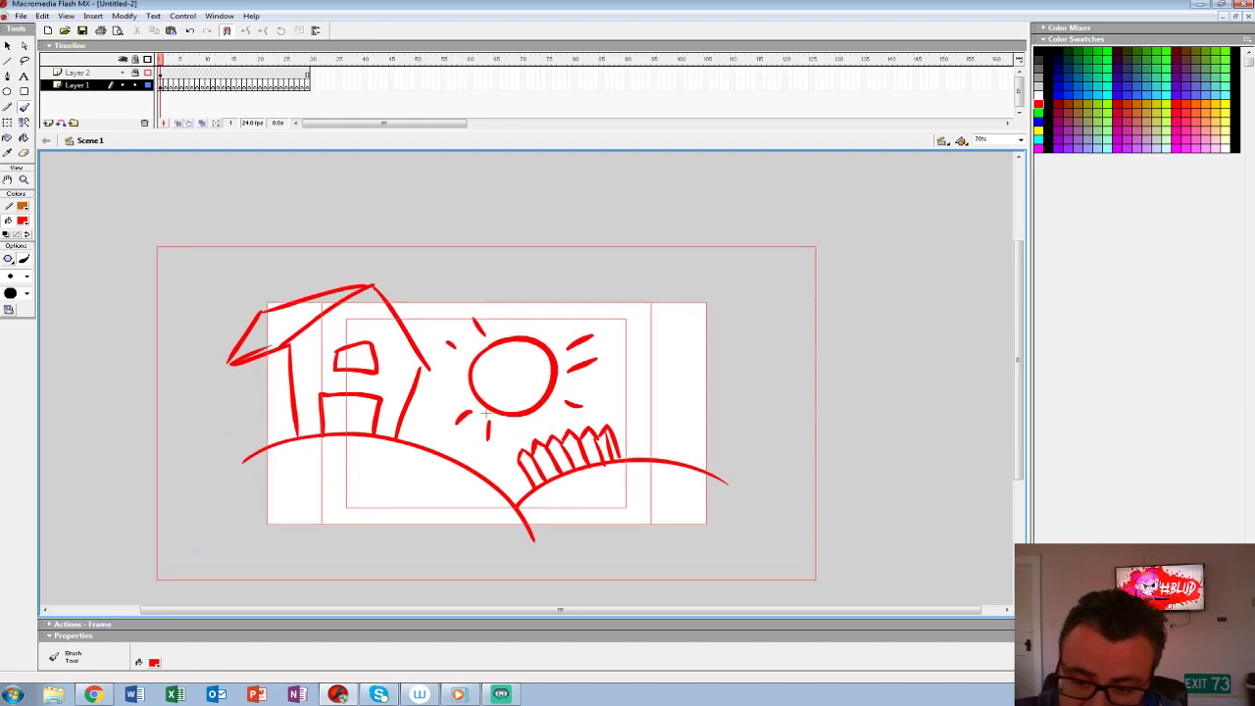
- Add the house's far-left wall, then mark the scene with vertical side lines and a horizontal baseline along the bottom
left_click_drag(233, 365, 243, 461)
left_click_drag(235, 330, 236, 551)
left_click_drag(98, 525, 753, 522)
left_click_drag(724, 444, 725, 525)
- Sketch two small clouds in the upper-right sky of the farm scene
mouse_move(642, 357)
left_mouse_down()
mouse_move(729, 364)
mouse_move(659, 345)
mouse_move(635, 359)
left_mouse_up()
mouse_move(643, 323)
left_mouse_down()
mouse_move(692, 318)
mouse_move(676, 327)
left_mouse_up()
left_click_drag(486, 413, 464, 407)
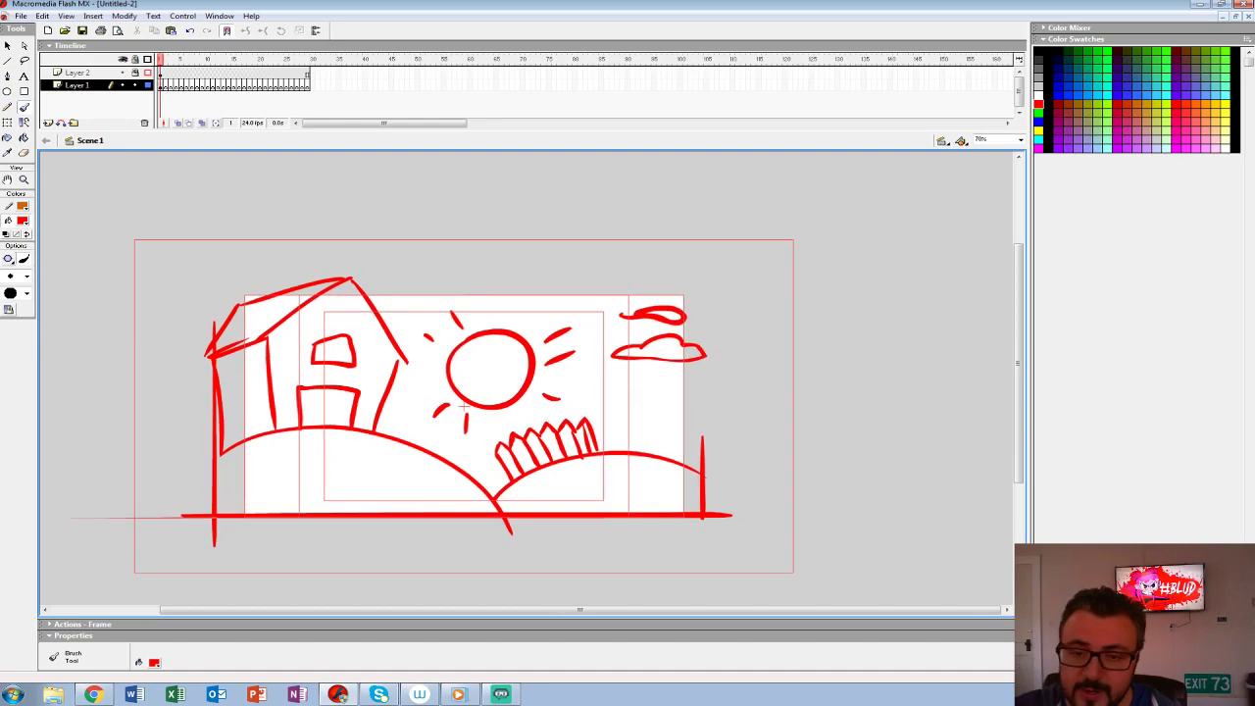
- On a blank frame 2, sketch closed double barn doors with side edges, a top edge, a centre split and double crossbars
key("F7")
left_click(177, 123)
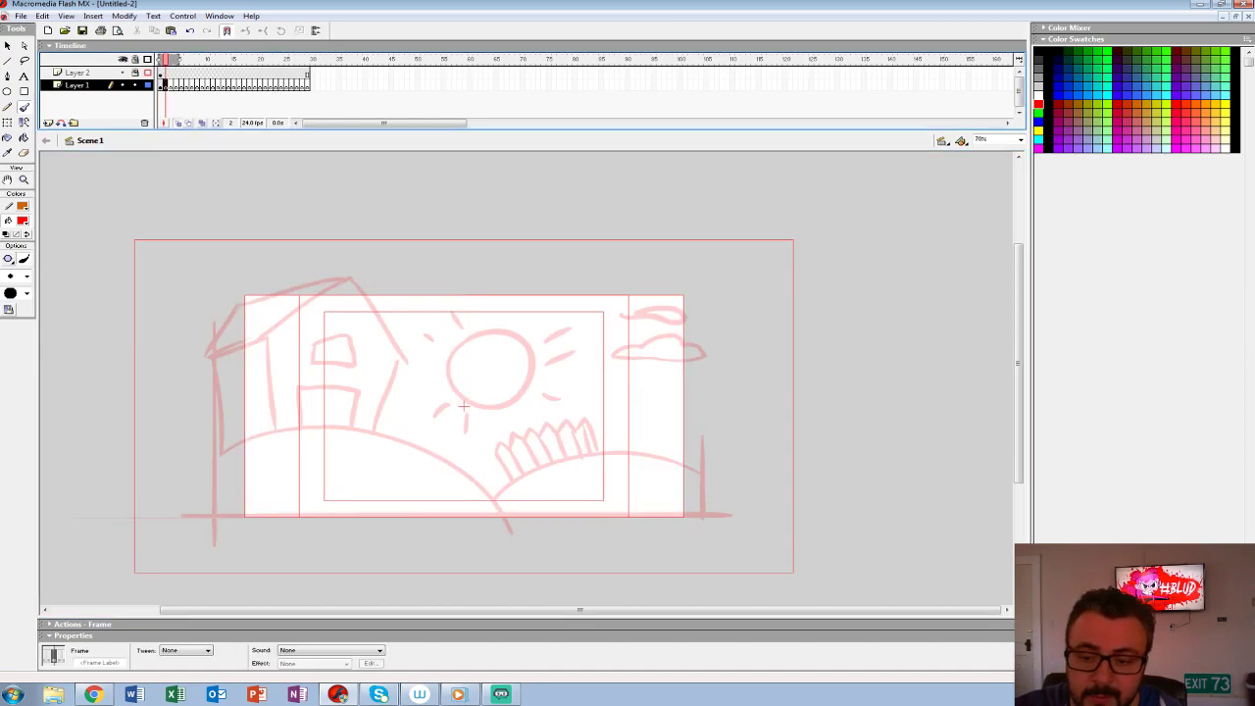
left_click(178, 123)
mouse_move(367, 525)
left_mouse_down()
mouse_move(368, 344)
mouse_move(357, 370)
mouse_move(356, 336)
left_mouse_up()
key("ctrl+z")
mouse_move(364, 336)
left_mouse_down()
mouse_move(580, 336)
mouse_move(583, 549)
left_mouse_up()
left_click_drag(458, 345, 469, 566)
mouse_move(470, 461)
left_mouse_down()
mouse_move(581, 461)
mouse_move(571, 471)
left_mouse_up()
left_click_drag(457, 460, 345, 469)
- Add vertical plank lines to the barn doors and the walls beside them, plus an outer door frame
mouse_move(399, 345)
left_mouse_down()
mouse_move(399, 459)
mouse_move(421, 449)
left_mouse_up()
left_click_drag(505, 357, 505, 460)
left_click_drag(539, 353, 538, 426)
left_click_drag(625, 355, 626, 520)
left_click_drag(670, 371, 671, 535)
left_click_drag(326, 337, 326, 531)
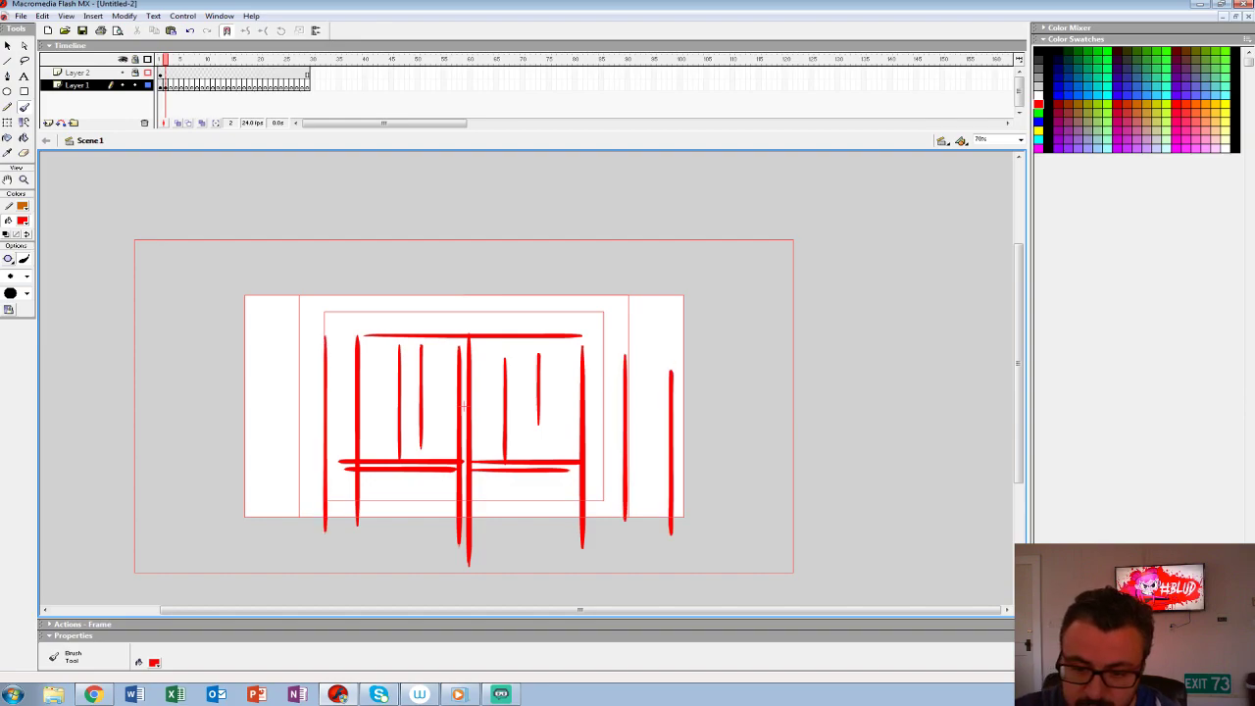
left_click_drag(281, 347, 281, 582)
mouse_move(342, 534)
left_mouse_down()
mouse_move(342, 315)
mouse_move(601, 315)
mouse_move(598, 556)
left_mouse_up()
- On a blank frame 3, turn on onion skinning and sketch the barn doors swung open to both sides
key("F7")
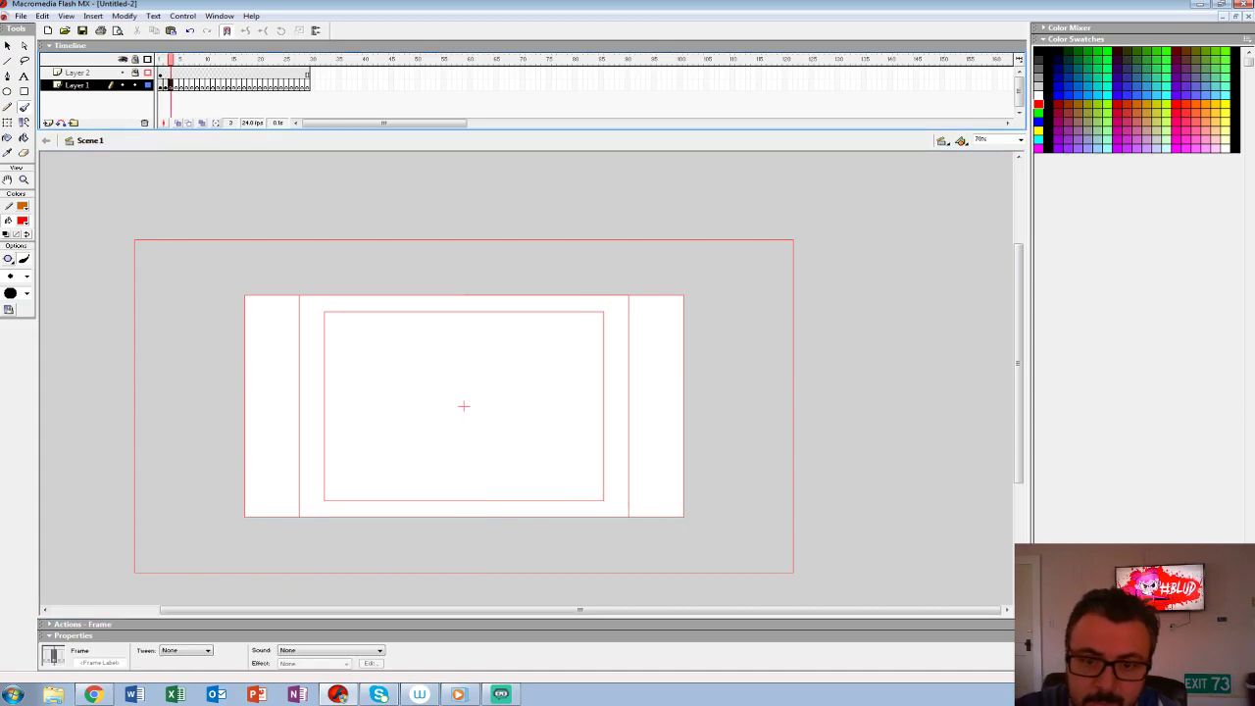
left_click(177, 124)
key(".")
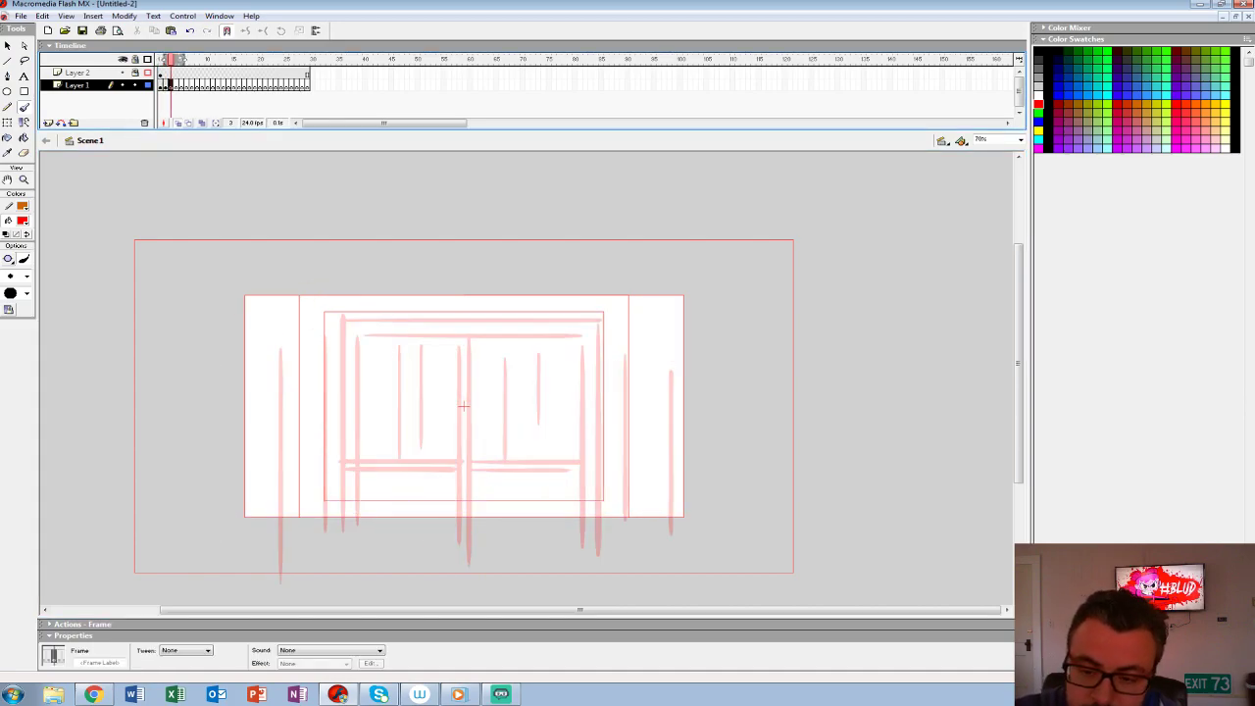
mouse_move(358, 339)
left_mouse_down()
mouse_move(284, 289)
mouse_move(286, 563)
left_mouse_up()
left_click_drag(282, 288, 273, 590)
left_click_drag(359, 338, 361, 582)
mouse_move(581, 341)
left_mouse_down()
mouse_move(657, 285)
mouse_move(660, 574)
left_mouse_up()
left_click_drag(680, 292, 680, 547)
left_click_drag(582, 341, 583, 568)
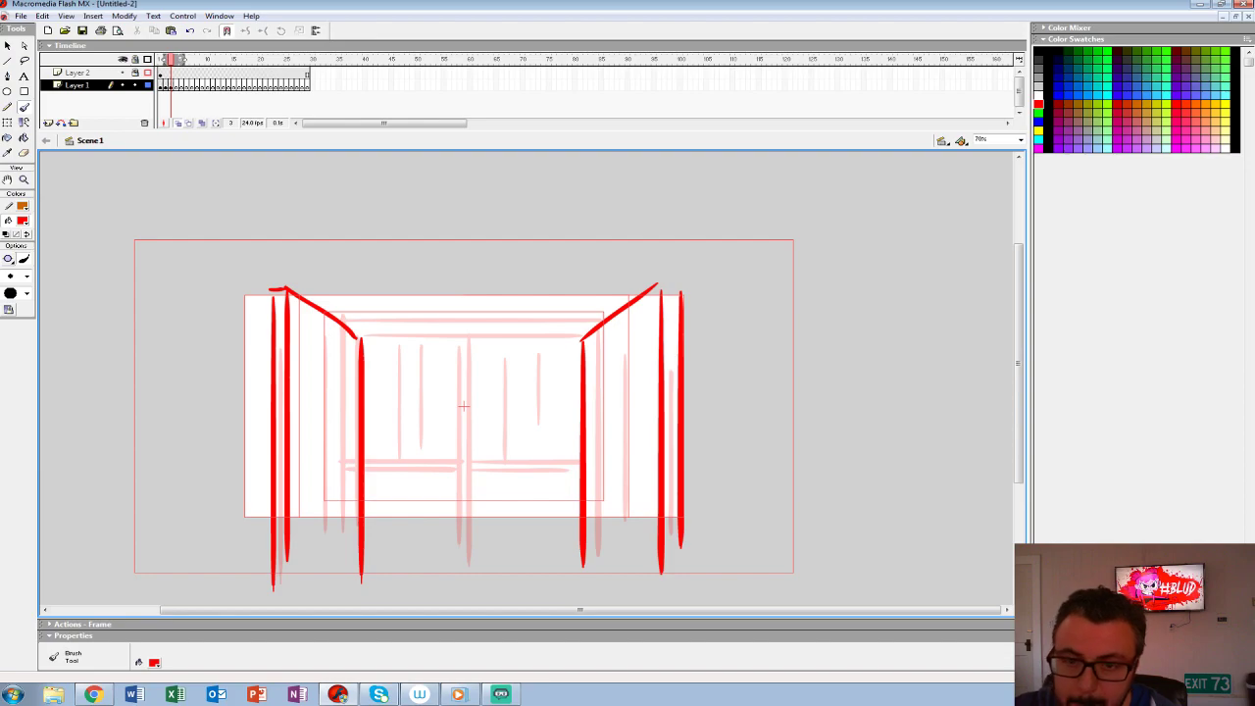
- Move on to a blank frame 4 of Layer 1 and turn off onion skinning
key("F7")
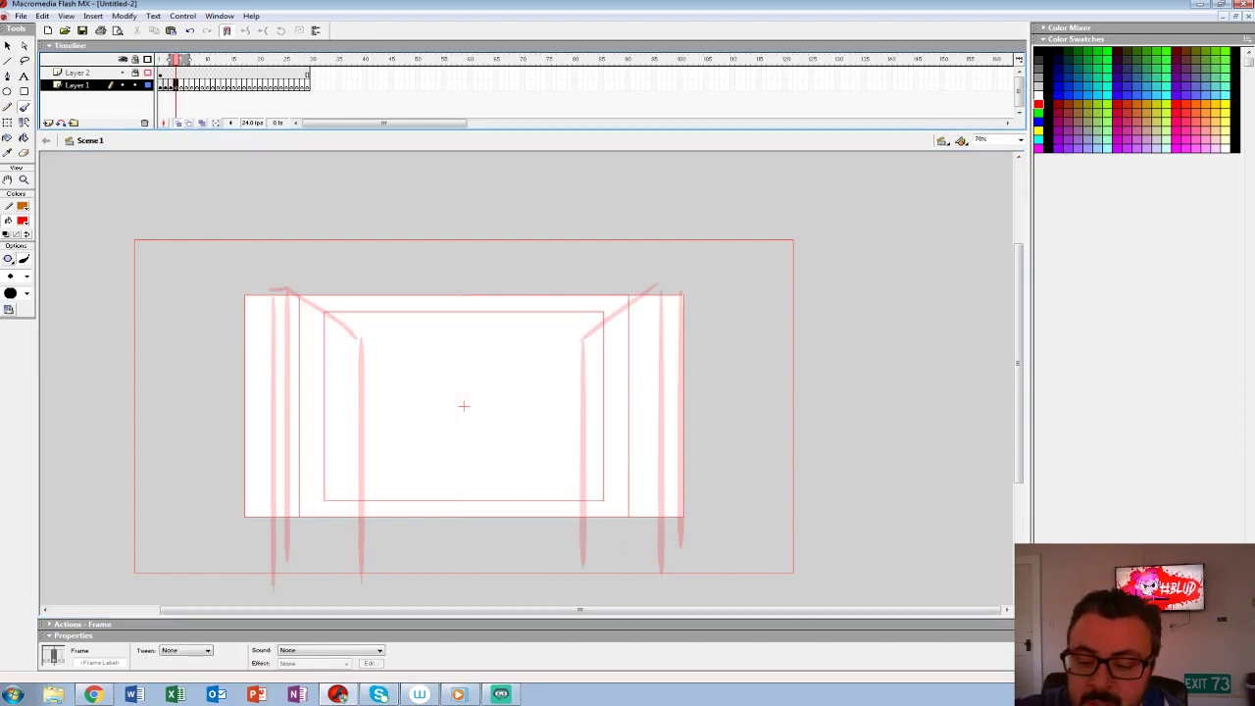
left_click_drag(448, 378, 485, 422)
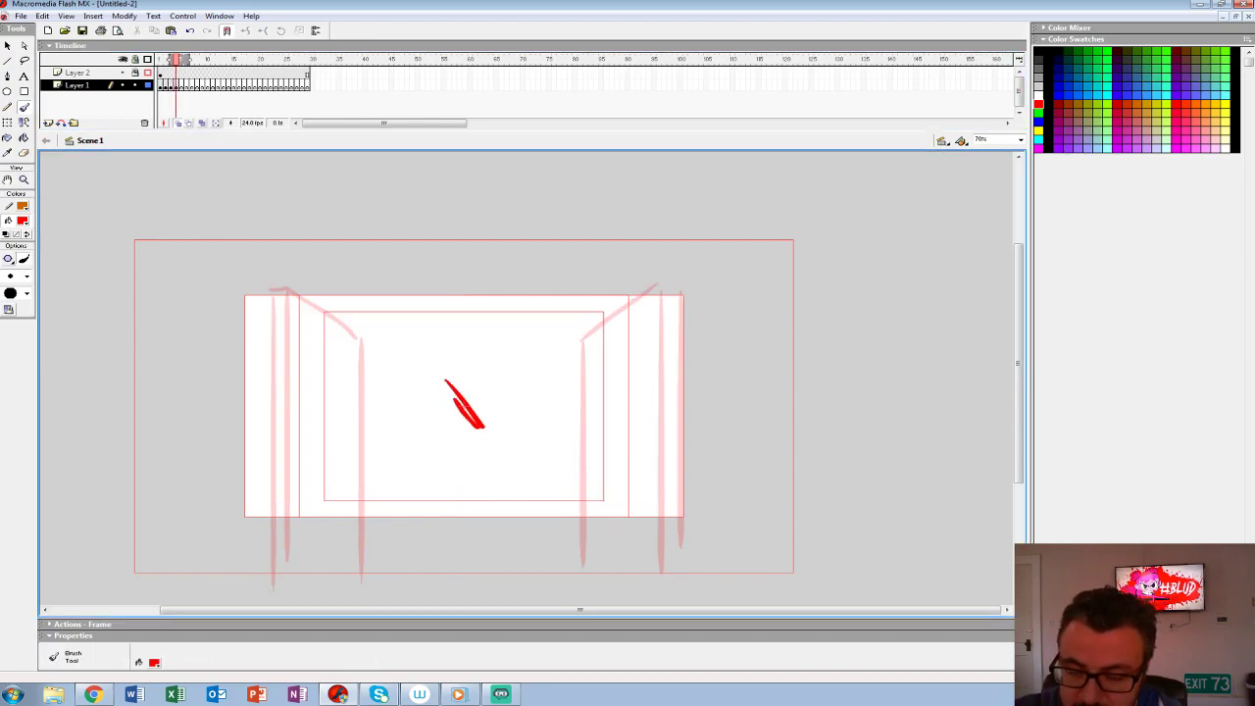
key("ctrl+z")
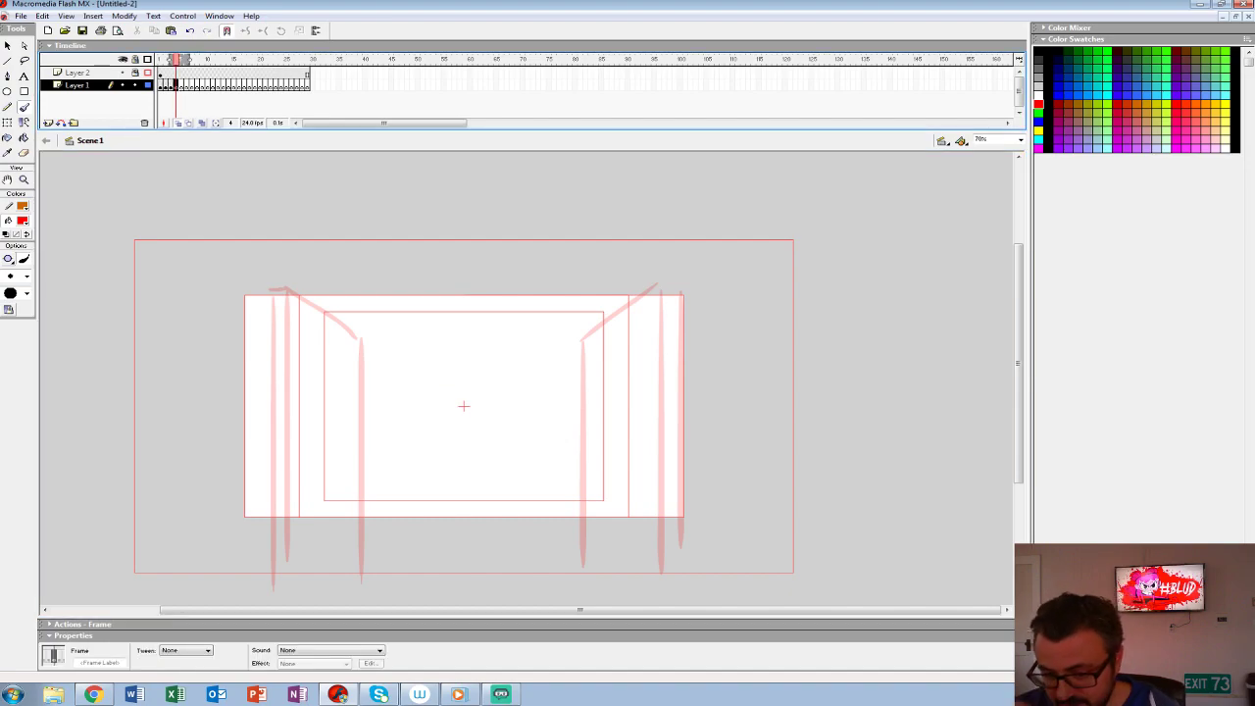
key("alt+shift+o")
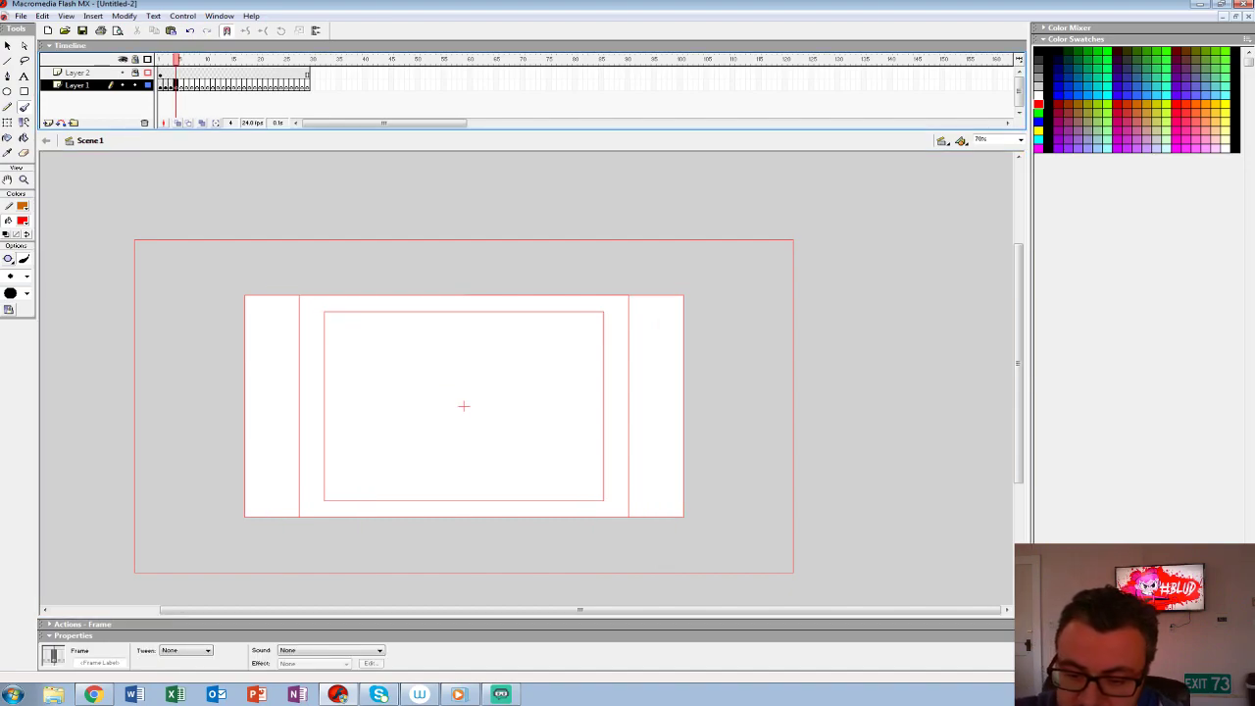
left_click_drag(306, 432, 443, 433)
key("ctrl+z")
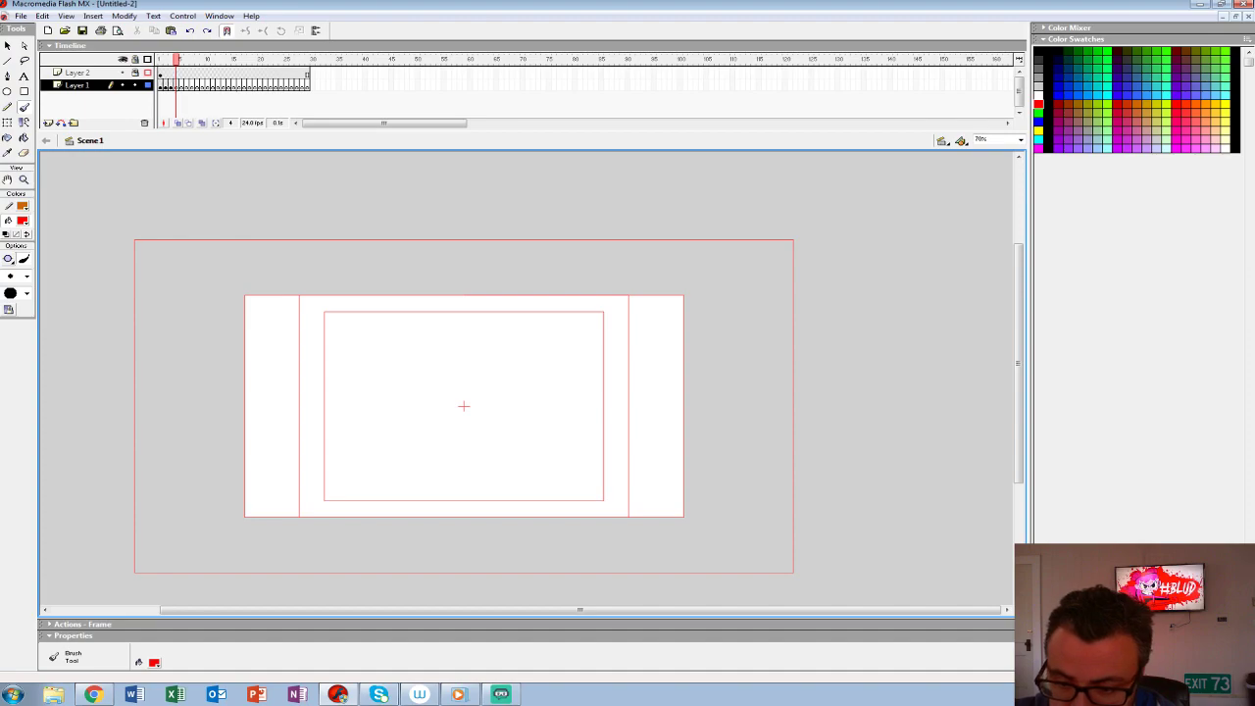
- Sketch a horned cow standing in the middle of frame 4 with a bucket in front of it
mouse_move(453, 388)
left_mouse_down()
mouse_move(459, 353)
mouse_move(431, 349)
mouse_move(443, 373)
mouse_move(490, 373)
mouse_move(344, 376)
mouse_move(339, 416)
mouse_move(443, 449)
mouse_move(425, 452)
mouse_move(452, 447)
mouse_move(468, 423)
mouse_move(369, 419)
mouse_move(367, 445)
mouse_move(340, 433)
mouse_move(360, 415)
mouse_move(385, 441)
mouse_move(385, 420)
mouse_move(355, 424)
left_mouse_up()
mouse_move(502, 437)
left_mouse_down()
mouse_move(538, 449)
mouse_move(507, 485)
left_mouse_up()
key("ctrl+z")
mouse_move(522, 479)
left_mouse_down()
mouse_move(541, 477)
mouse_move(505, 484)
left_mouse_up()
- Sketch a small box with a slanted top and inner markings to the right of the cow
mouse_move(578, 382)
left_mouse_down()
mouse_move(580, 416)
mouse_move(670, 402)
mouse_move(663, 372)
mouse_move(665, 423)
left_mouse_up()
left_click_drag(688, 360, 657, 381)
mouse_move(617, 365)
left_mouse_down()
mouse_move(573, 384)
mouse_move(629, 360)
left_mouse_up()
mouse_move(606, 386)
left_mouse_down()
mouse_move(608, 414)
mouse_move(663, 404)
left_mouse_up()
mouse_move(672, 370)
left_mouse_down()
mouse_move(675, 388)
mouse_move(644, 367)
left_mouse_up()
mouse_move(649, 355)
left_mouse_down()
mouse_move(656, 376)
mouse_move(630, 367)
left_mouse_up()
- Sketch a rounded foreground shape with rough top strokes in the lower-left corner of the frame
mouse_move(259, 433)
left_mouse_down()
mouse_move(316, 483)
mouse_move(318, 458)
mouse_move(315, 471)
left_mouse_up()
left_click_drag(302, 430, 318, 411)
mouse_move(317, 411)
left_mouse_down()
mouse_move(284, 449)
mouse_move(241, 421)
mouse_move(284, 428)
mouse_move(241, 433)
left_mouse_up()
mouse_move(318, 477)
left_mouse_down()
mouse_move(322, 504)
mouse_move(251, 514)
left_mouse_up()
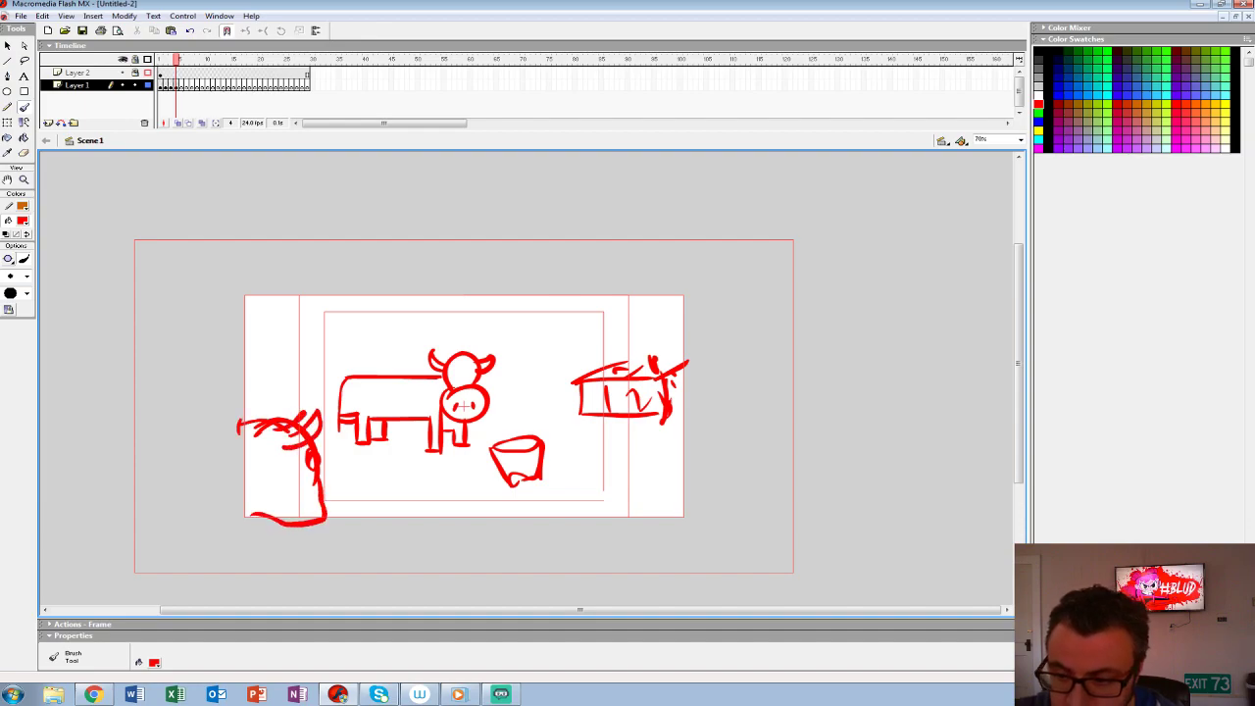
- Draw long diagonal lines above the cow and across the lower-right corner of the scene
left_click_drag(502, 347, 603, 347)
key("ctrl+z")
mouse_move(218, 374)
left_mouse_down()
mouse_move(582, 296)
mouse_move(243, 359)
mouse_move(505, 298)
left_mouse_up()
key("ctrl+z")
left_click_drag(564, 535, 743, 449)
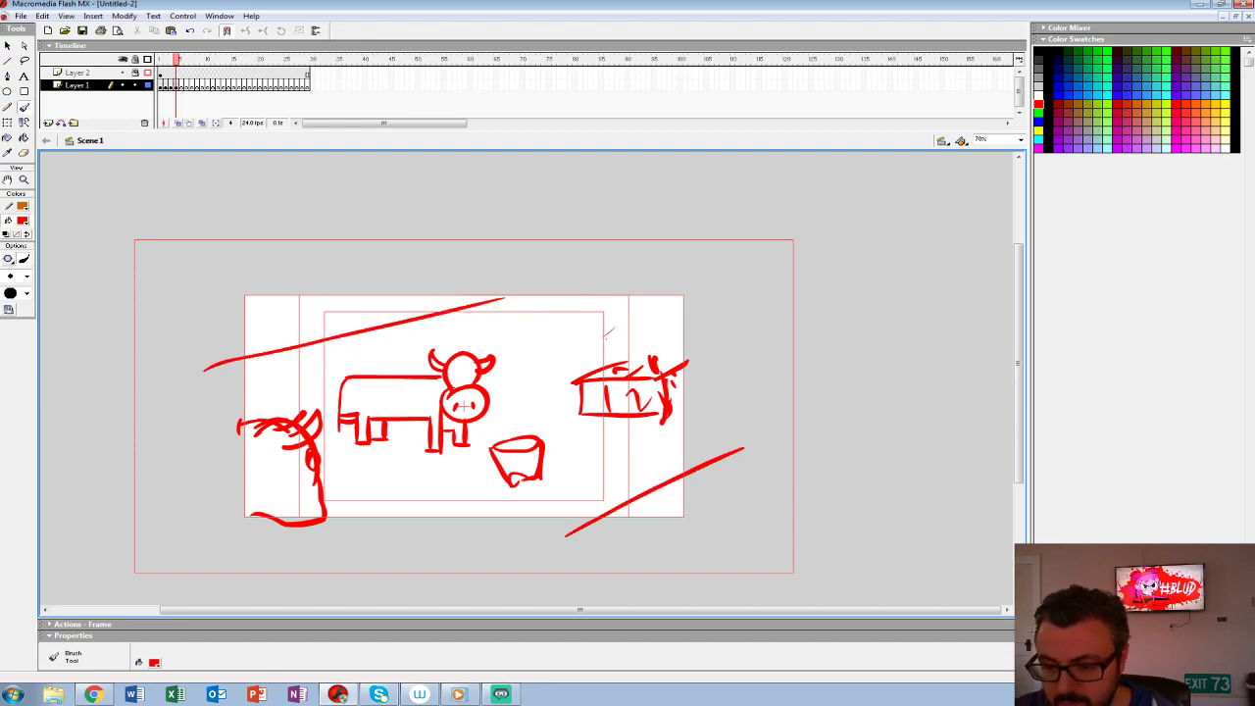
- On a blank frame 5, sketch a close-up cow's head with two eyes, a large muzzle and nostrils
key("F7")
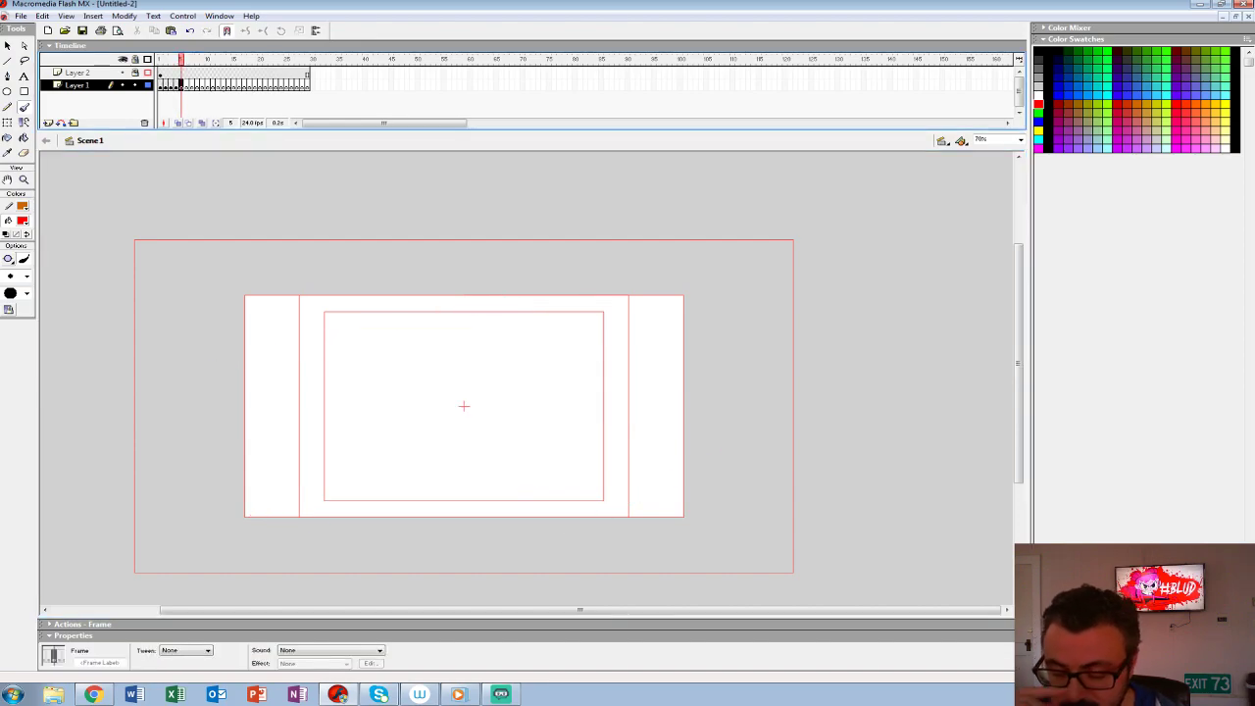
mouse_move(345, 400)
left_mouse_down()
mouse_move(349, 420)
mouse_move(343, 394)
mouse_move(456, 348)
mouse_move(339, 372)
mouse_move(392, 392)
mouse_move(399, 418)
left_mouse_up()
key("ctrl+z")
key("ctrl+z")
mouse_move(427, 377)
left_mouse_down()
mouse_move(430, 410)
mouse_move(491, 442)
left_mouse_up()
left_click_drag(400, 467, 422, 487)
mouse_move(498, 439)
left_mouse_down()
mouse_move(428, 543)
mouse_move(422, 487)
left_mouse_up()
mouse_move(477, 477)
left_mouse_down()
mouse_move(485, 498)
mouse_move(476, 476)
left_mouse_up()
mouse_move(512, 457)
left_mouse_down()
mouse_move(524, 457)
mouse_move(509, 450)
left_mouse_up()
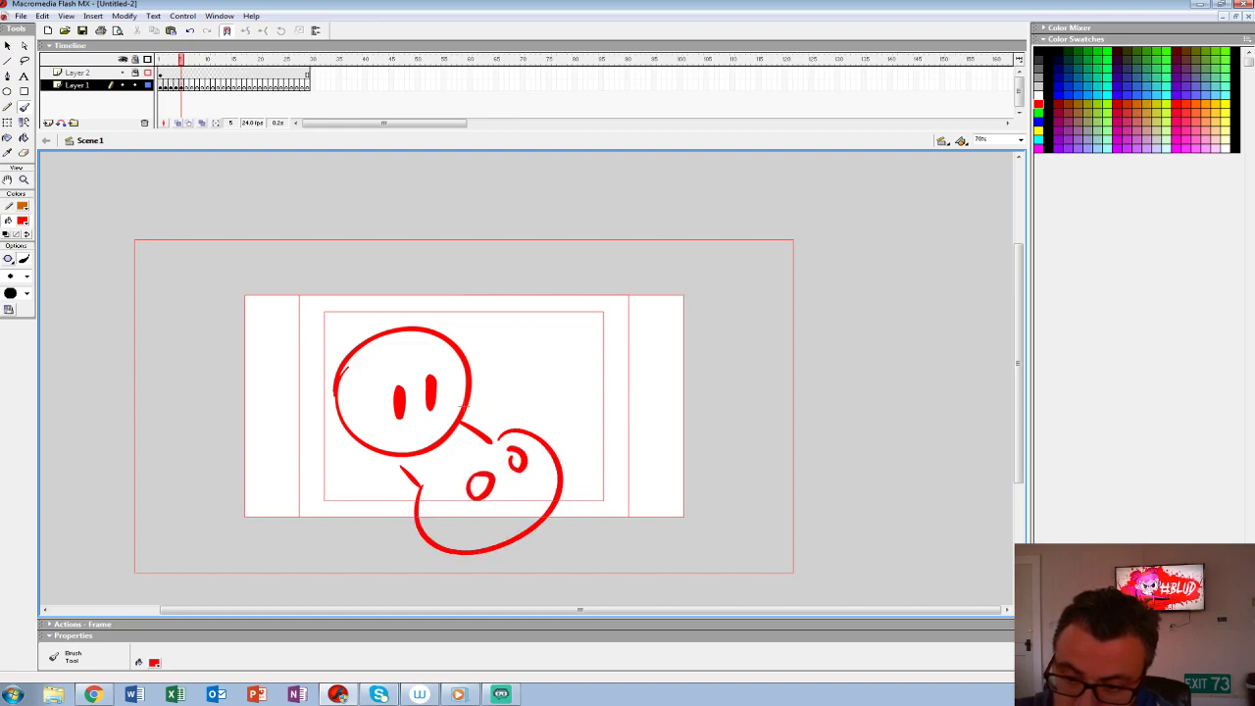
- Add two horns, the ear shapes and the neck lines to the cow's head
left_click_drag(439, 333, 463, 297)
left_click_drag(464, 294, 445, 341)
mouse_move(335, 371)
left_mouse_down()
mouse_move(325, 392)
mouse_move(302, 322)
left_mouse_up()
left_click_drag(397, 328, 412, 326)
mouse_move(307, 398)
left_mouse_down()
mouse_move(317, 410)
mouse_move(235, 516)
left_mouse_up()
left_click_drag(397, 469, 363, 547)
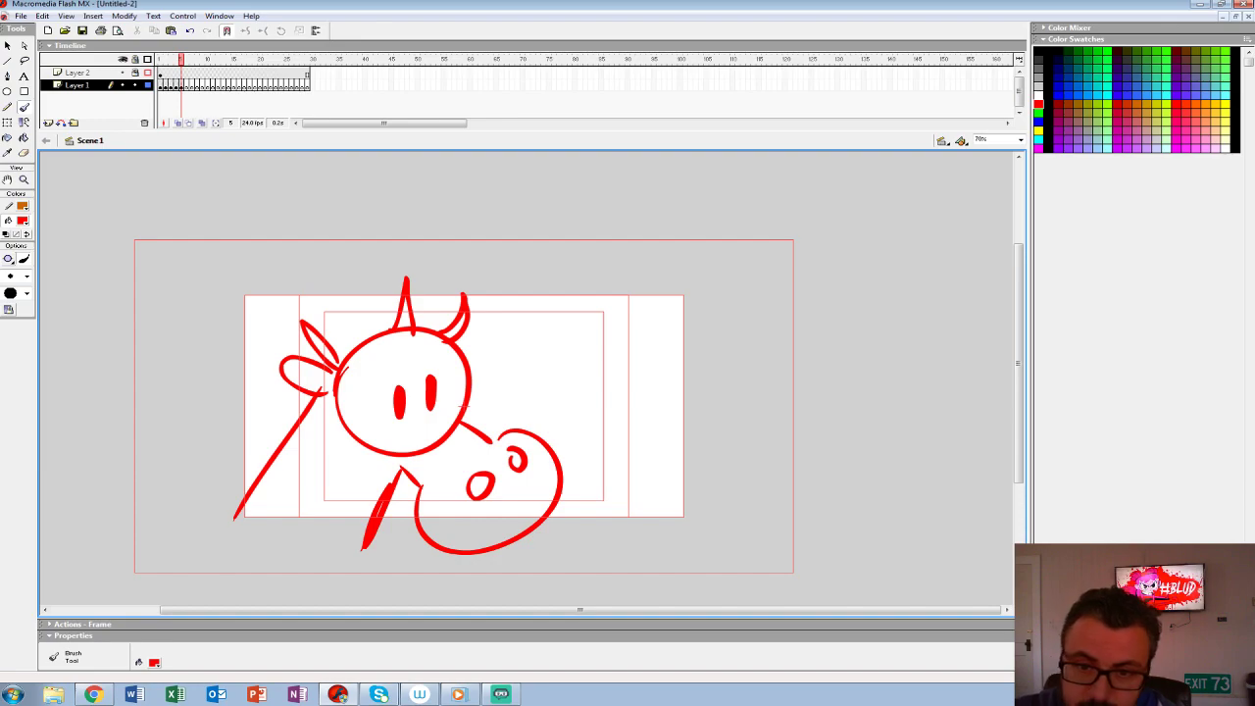
- Scale the whole cow drawing on frame 5 to 90% and nudge it up and to the left
left_click(181, 85)
key("ctrl+alt+s")
type("90")
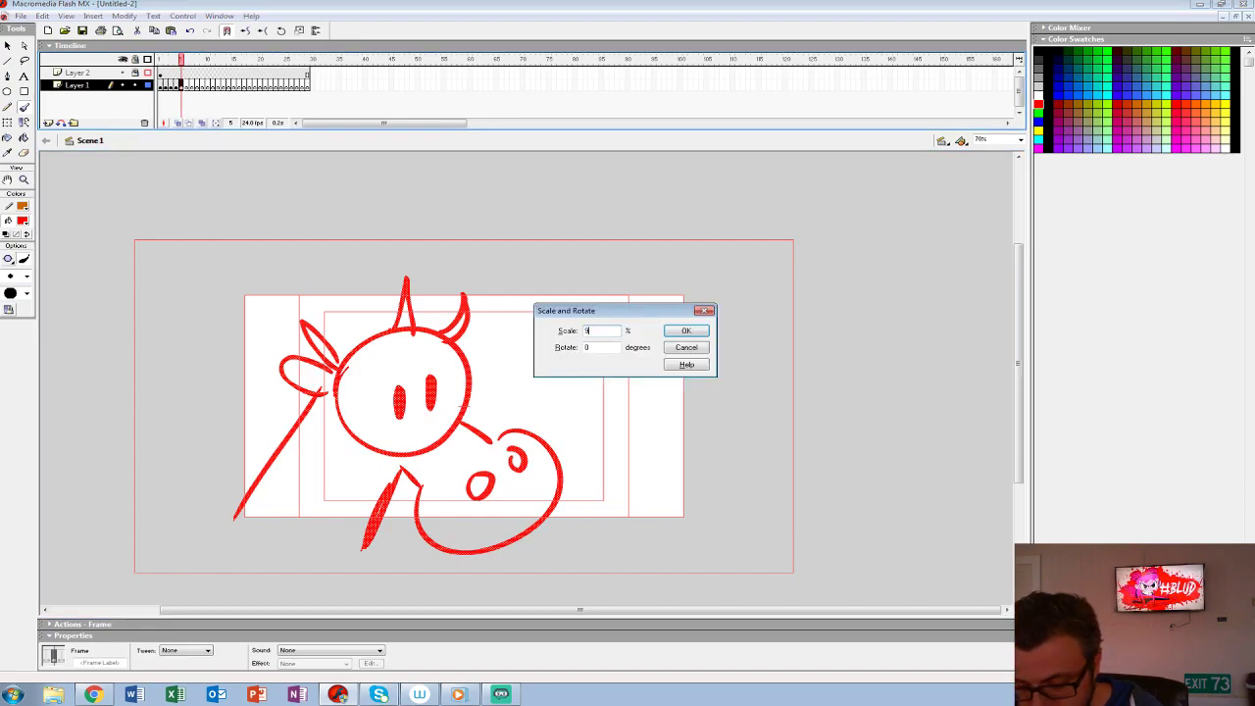
key("Return")
key("shift+Up")
key("shift+Up")
key("shift+Up")
key("shift+Up")
key("shift+Left")
key("shift+Left")
key("shift+Left")
key("shift+Left")
key("shift+Down")
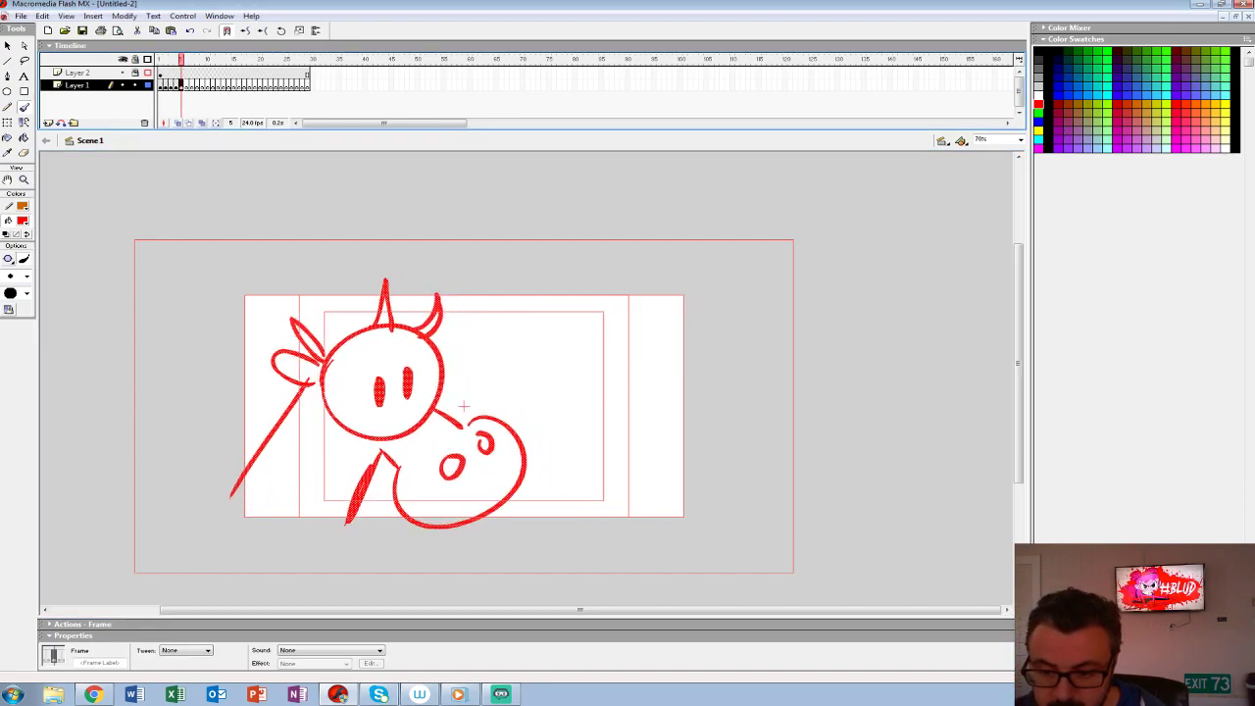
- Sketch a small stool to the right of the cow's muzzle and check it against frame 4 with onion skinning
mouse_move(560, 460)
left_mouse_down()
mouse_move(530, 527)
mouse_move(606, 455)
left_mouse_up()
left_click_drag(605, 455, 579, 538)
mouse_move(545, 487)
left_mouse_down()
mouse_move(601, 490)
mouse_move(580, 538)
left_mouse_up()
left_click_drag(582, 510, 583, 529)
left_click(179, 123)
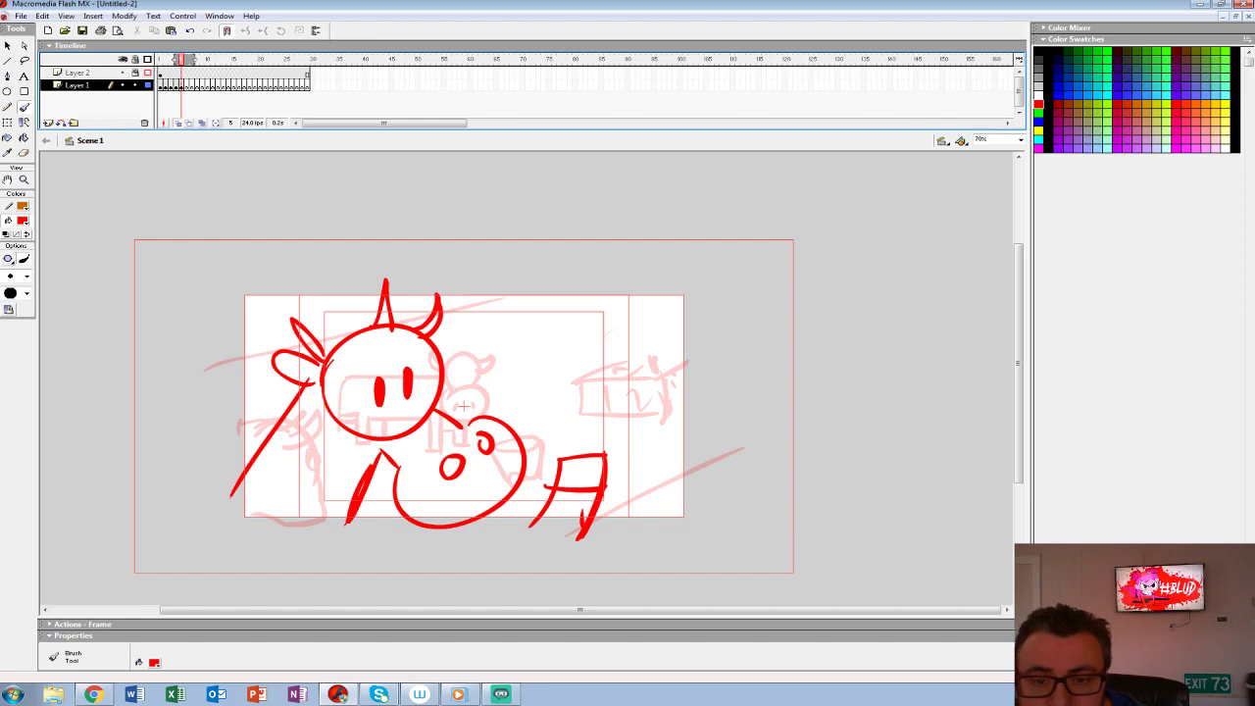
left_click(179, 124)
- Remove all frames after frame 5 from both layers and return to frame 1
left_click_drag(186, 86, 349, 74)
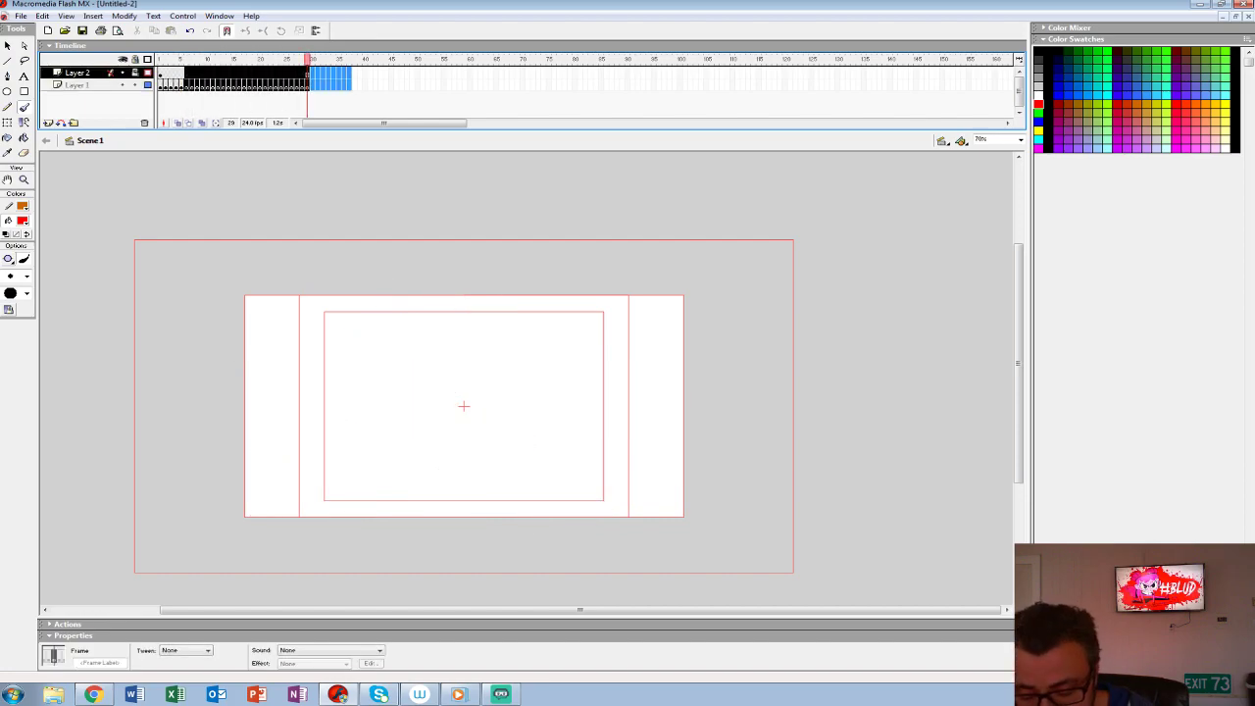
key("shift+F5")
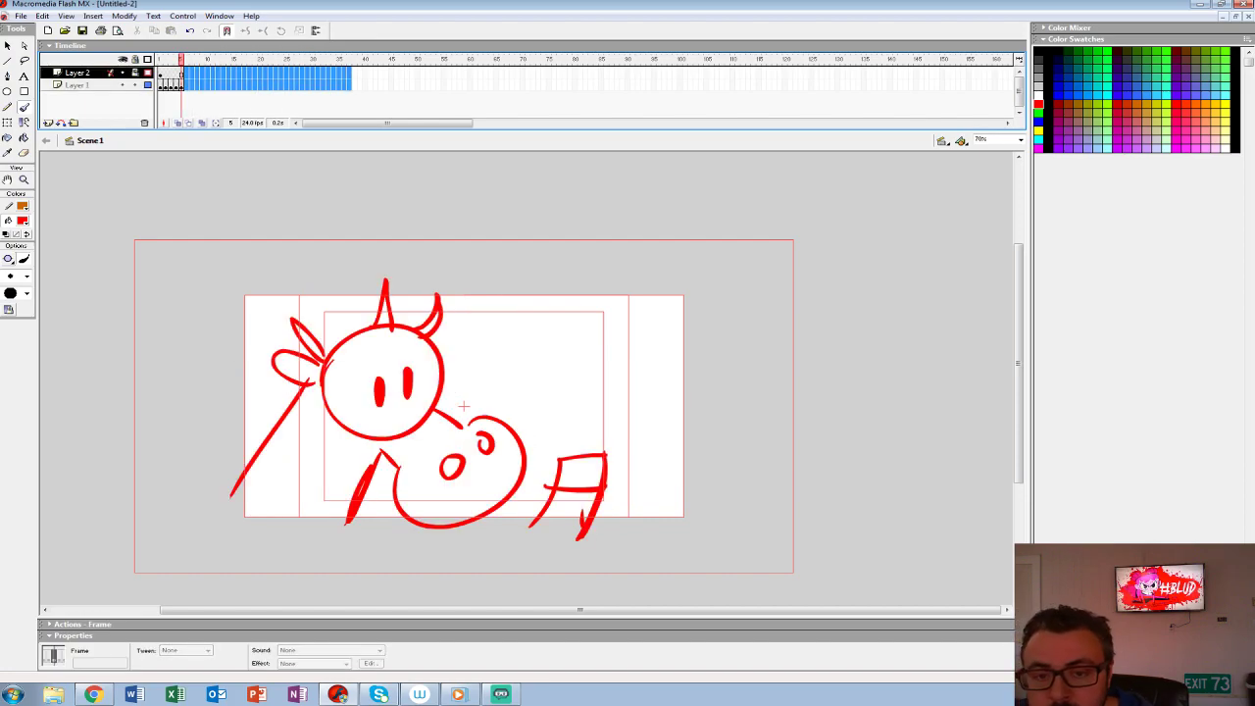
left_click(161, 59)
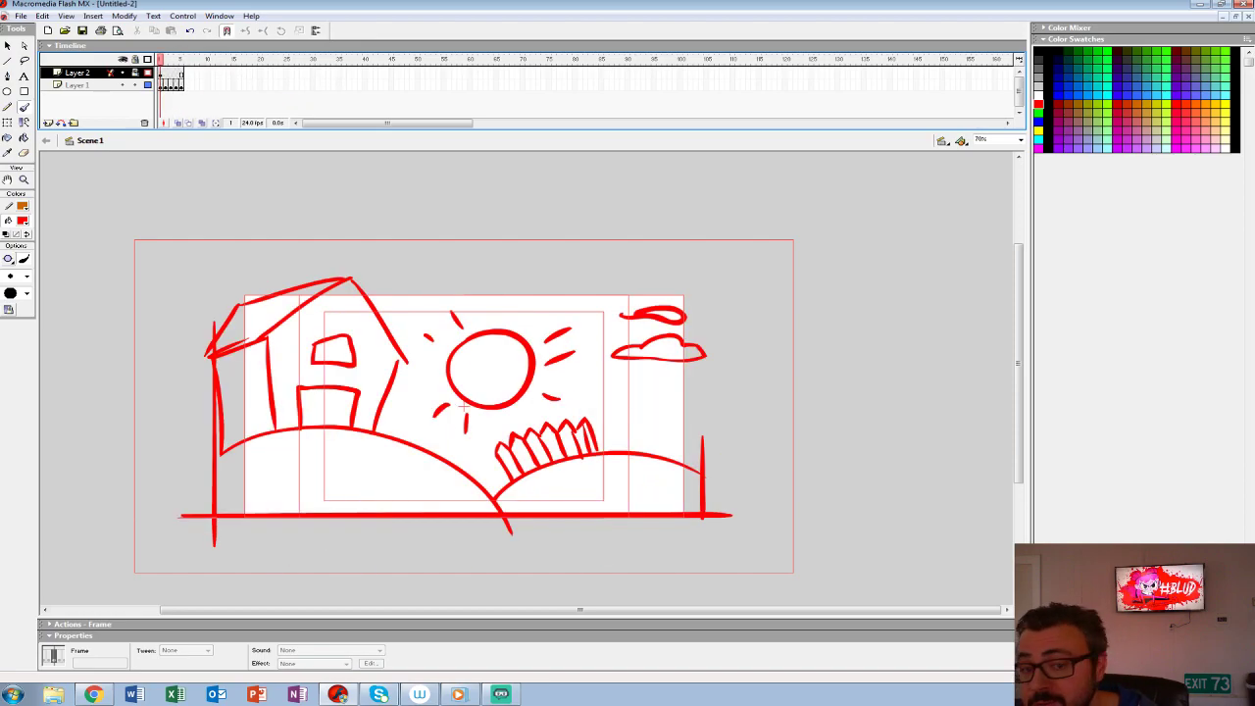
- Extend the farm drawing on Layer 1 so that it holds from frame 1 to about frame 51
left_click(161, 86)
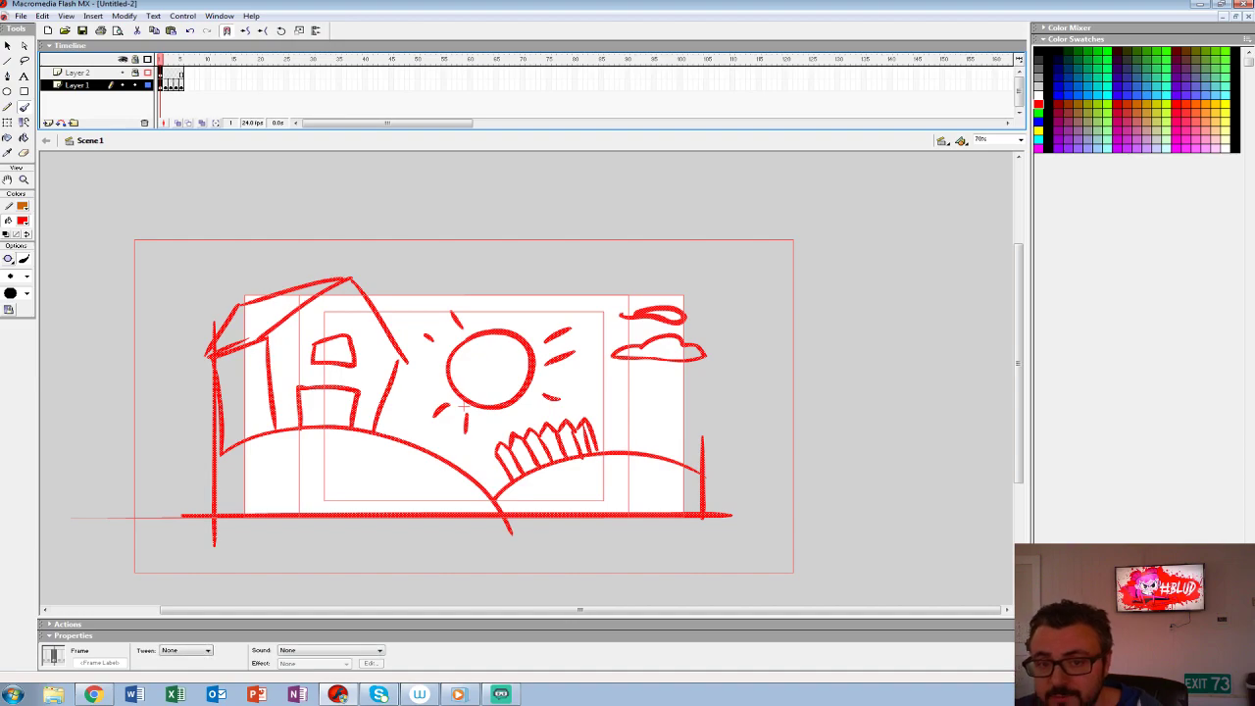
key("F5")
key("F5")
key("F5")
key("F5")
key("F5")
key("F5")
key("F5")
key("F5")
key("F5")
key("F5")
key("F5")
key("F5")
key("F5")
key("F5")
key("F5")
key("F5")
key("F5")
key("F5")
key("F5")
key("F5")
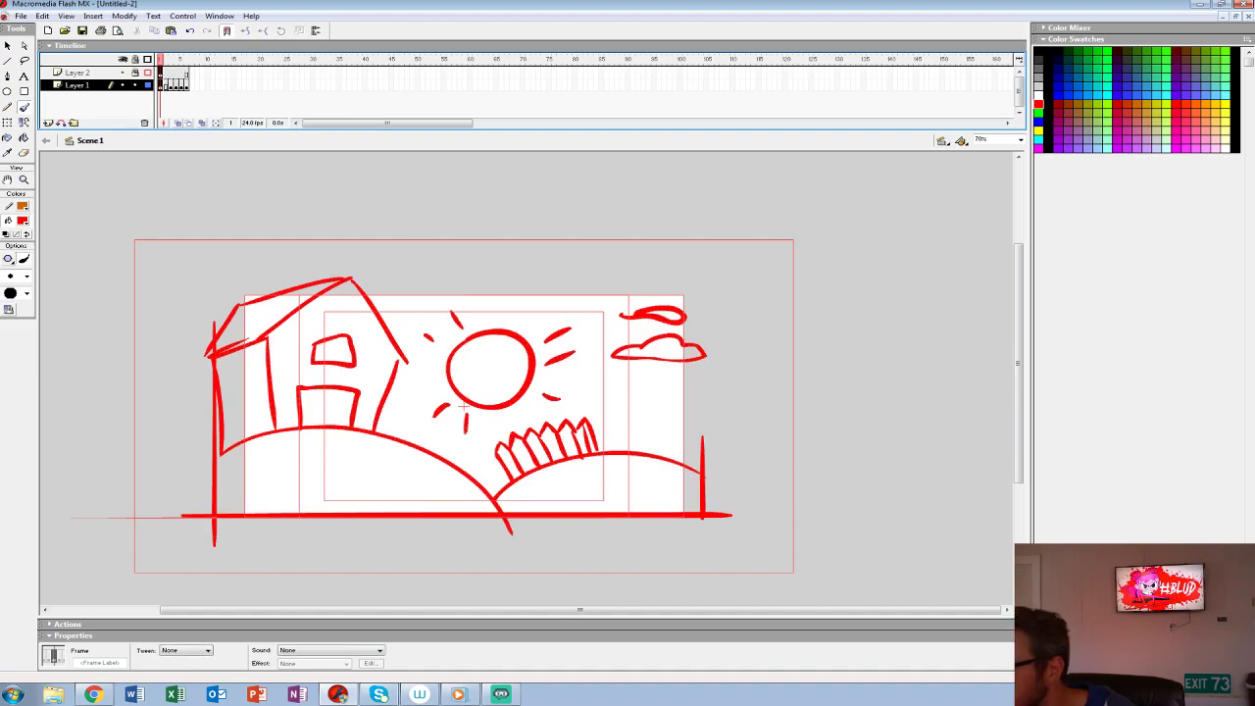
key("F5")
key("F5")
key("F5")
key("F5")
key("F5")
key("F5")
key("F5")
key("F5")
key("F5")
key("F5")
key("F5")
key("F5")
key("F5")
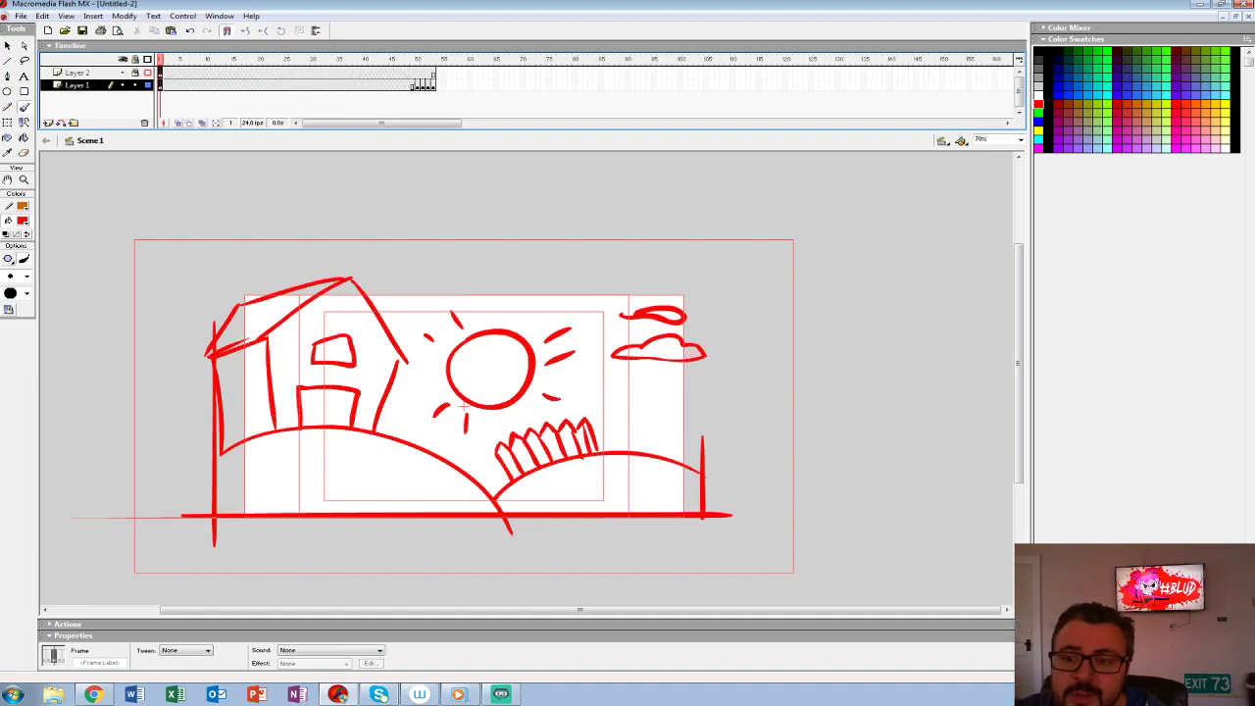
left_click(161, 85)
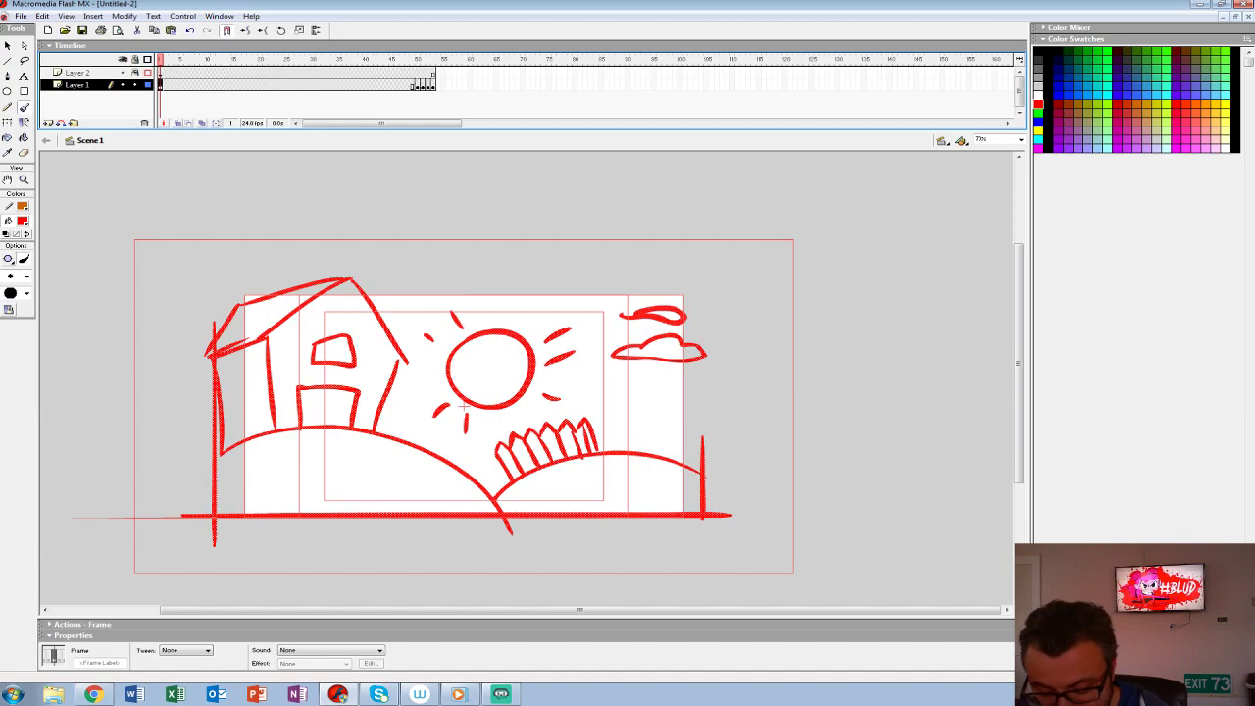
key("F5")
key("F5")
- Convert the farm drawing on frame 1 into a single object and add a keyframe for it at frame 48
left_click(417, 86)
left_click(402, 85)
left_click(391, 85)
left_click(405, 85)
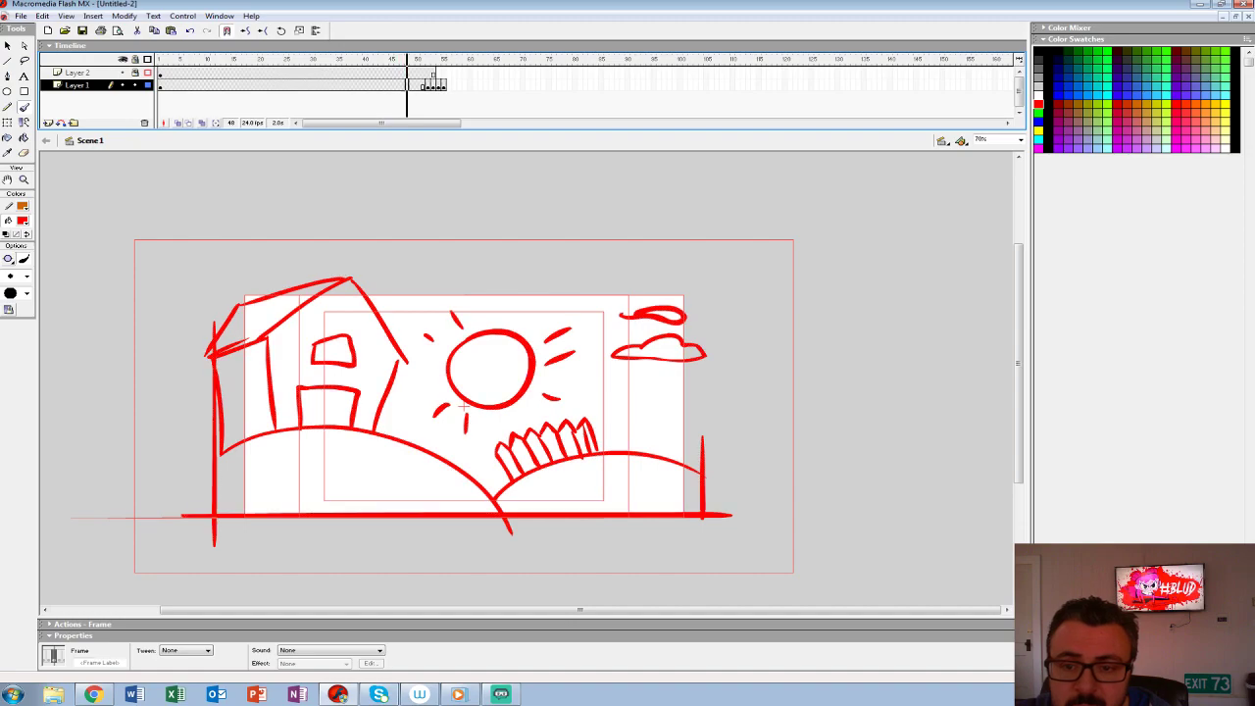
left_click(161, 86)
key("Return")
key("ctrl+a")
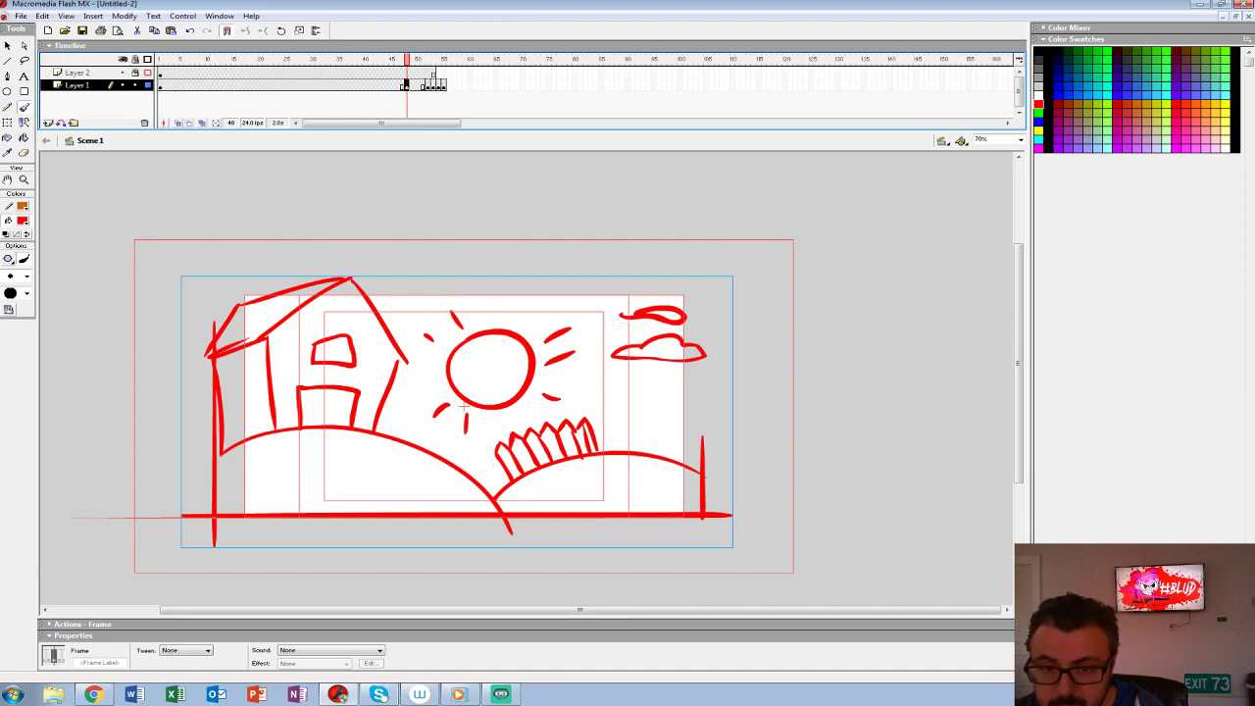
left_click(161, 85)
left_click(407, 85)
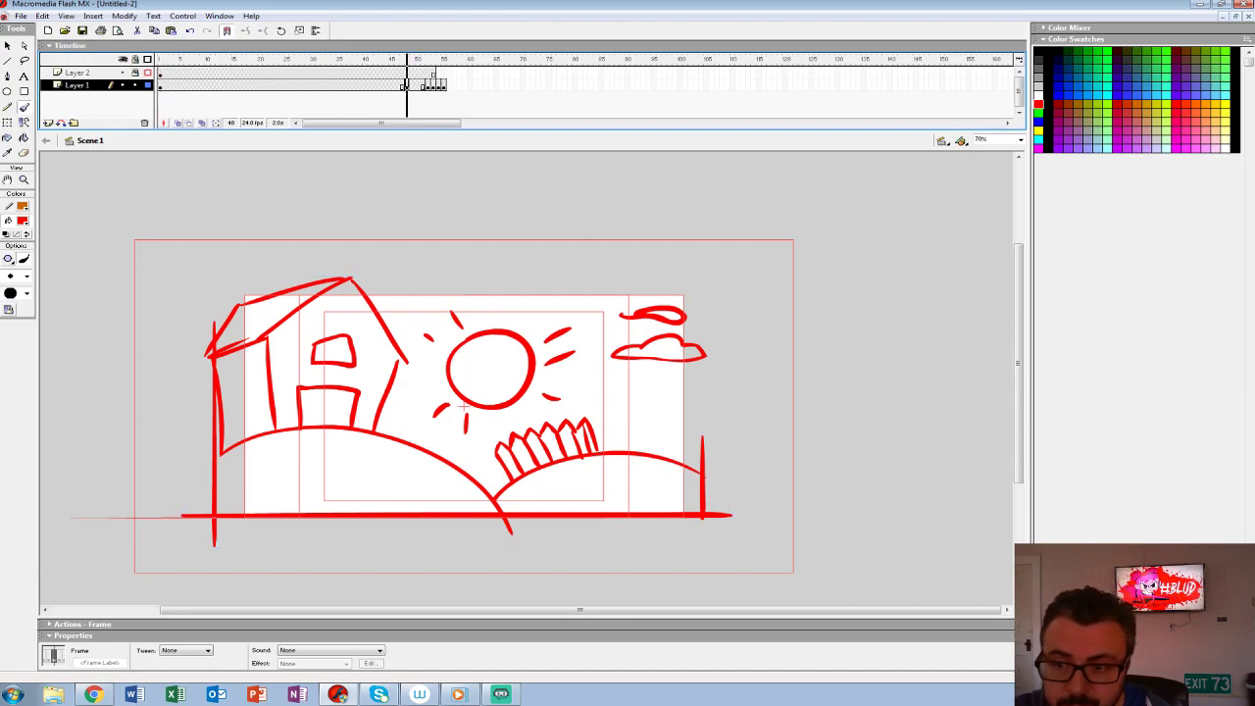
- Scale the farm drawing at frame 48 to 110% and apply a motion tween from frame 1, playing back the slow push-in
key("ctrl+alt+s")
type("110")
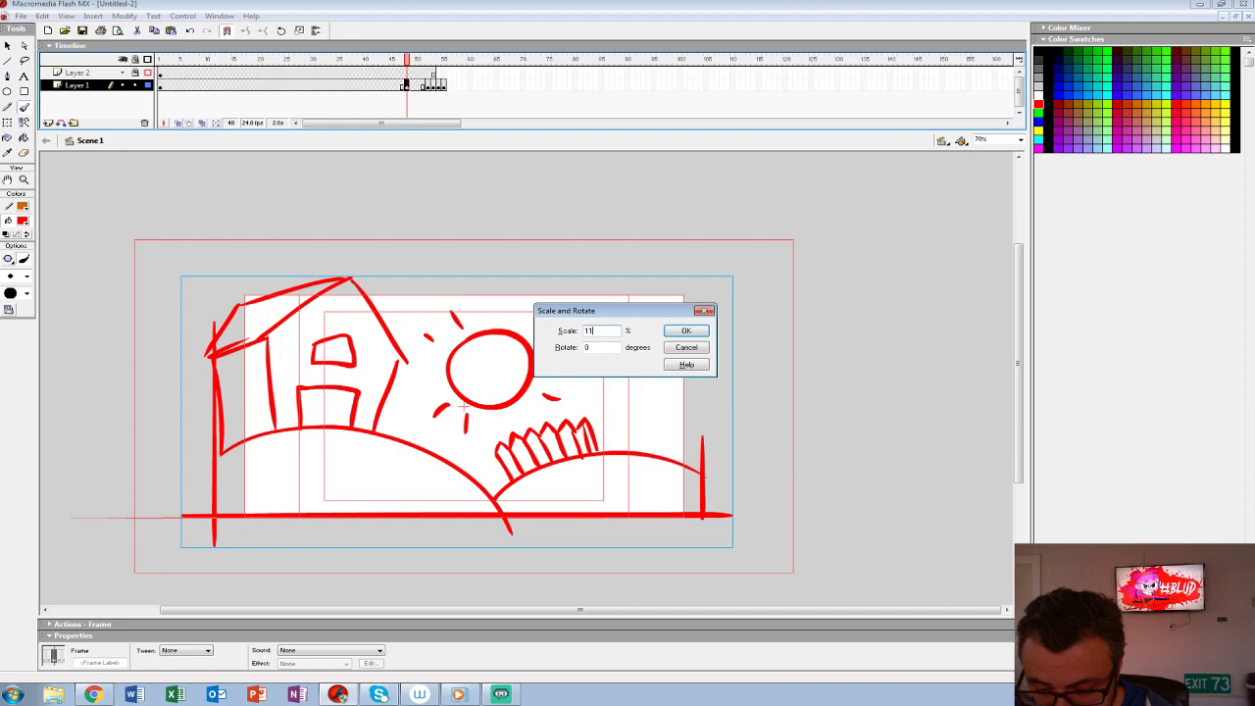
key("Return")
left_click(166, 85)
left_click(192, 651)
left_click(177, 667)
key("Return")
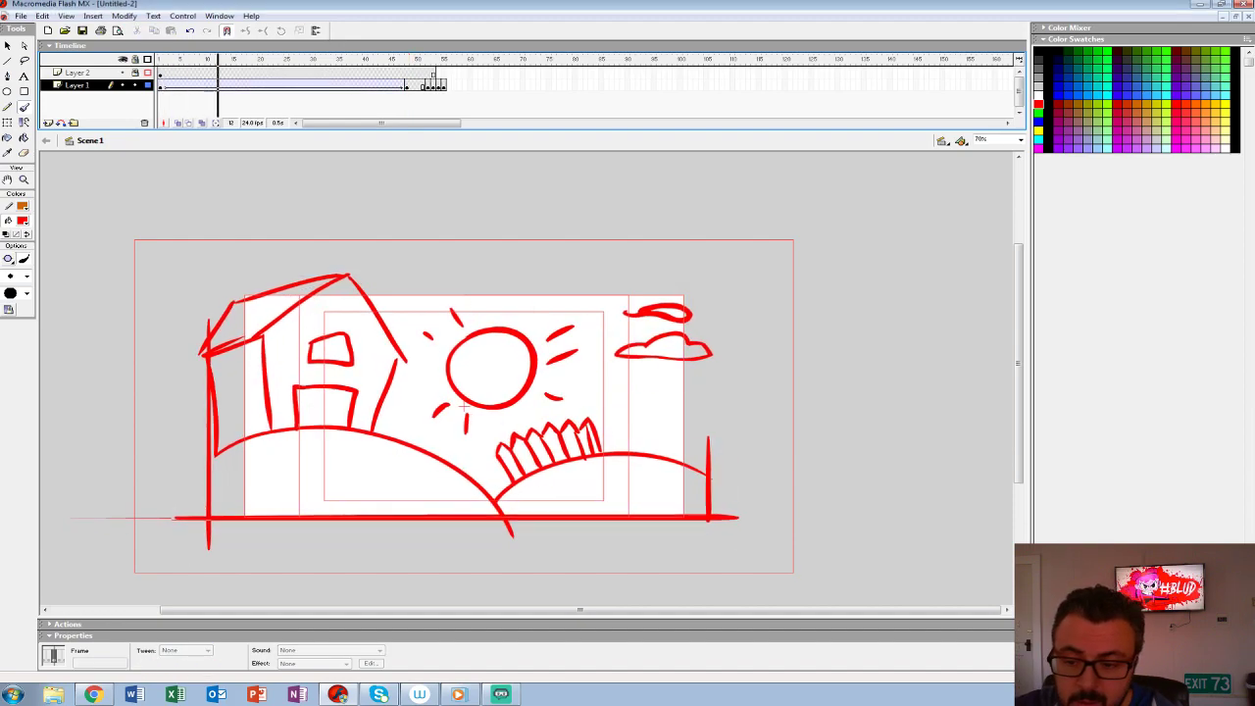
- Insert a new layer above Layer 1 and move the closed barn doors onto it, starting at frame 48
left_click(428, 85)
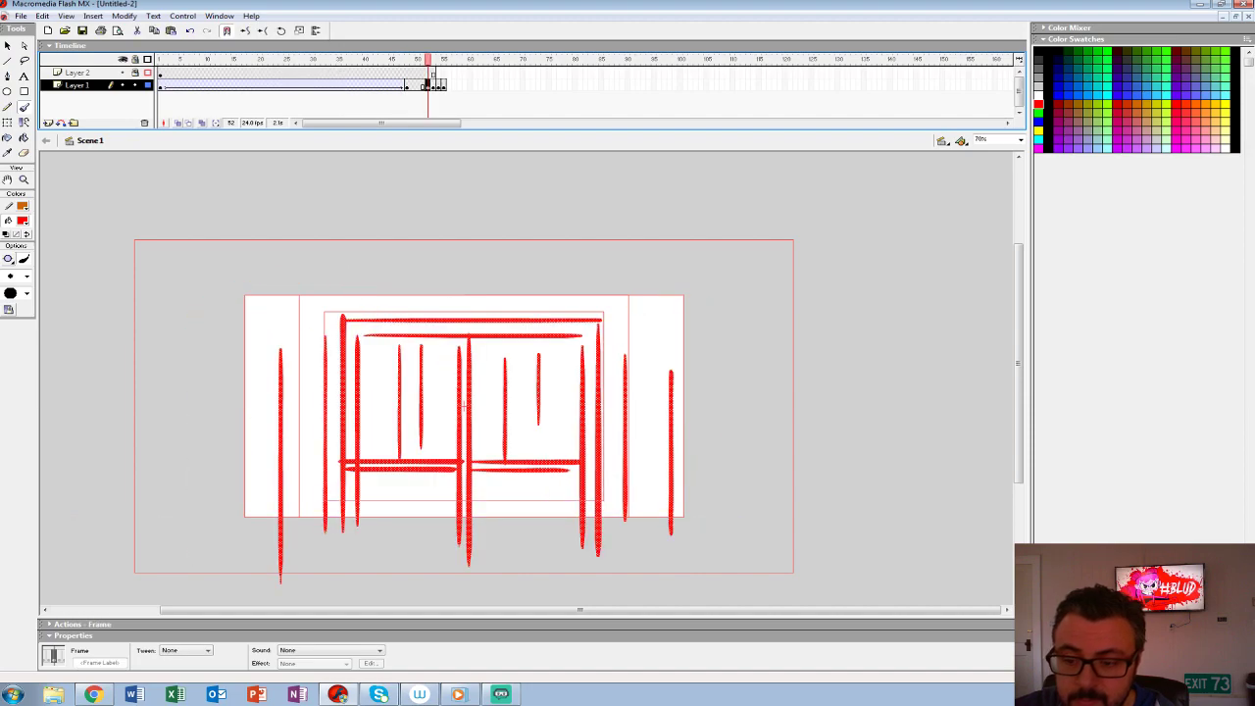
left_click(47, 124)
left_click(429, 98)
left_click_drag(428, 98, 407, 86)
- Extend Layer 1 to about frame 126 and move the open barn doors onto Layer 3 at frame 80
left_click(434, 98)
left_click(438, 98)
left_click(444, 98)
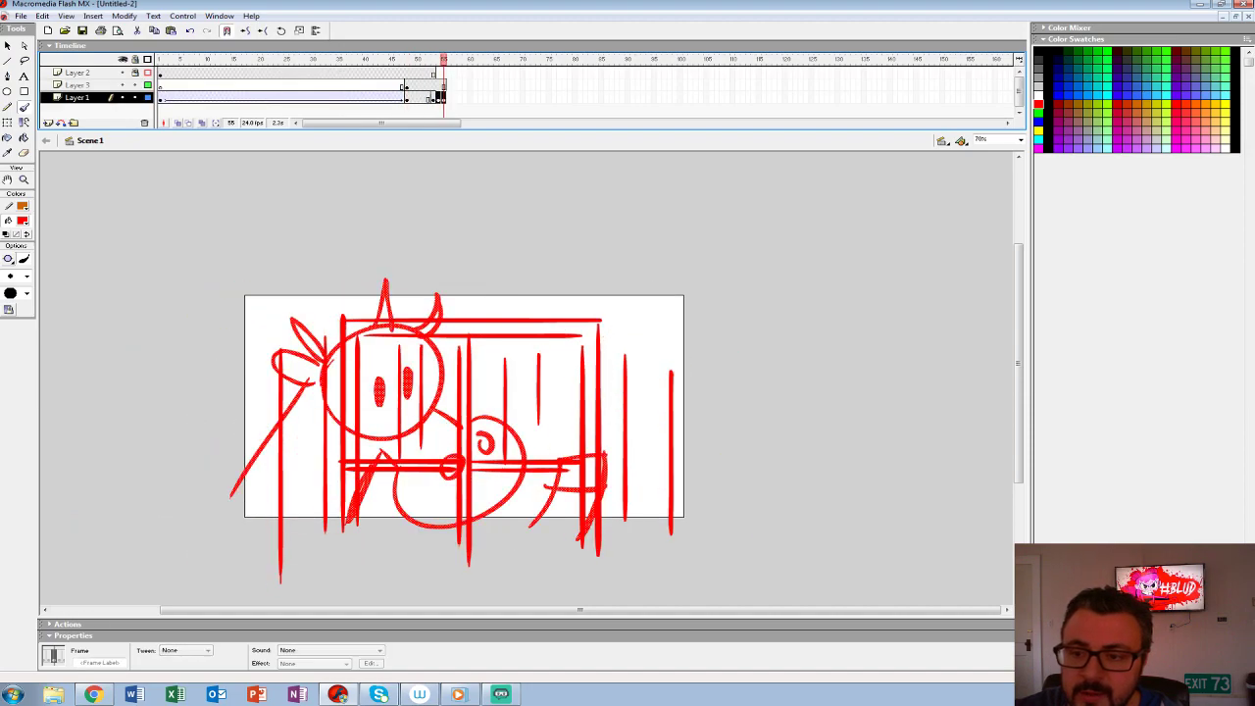
left_click(814, 98)
key("F5")
left_click(433, 98)
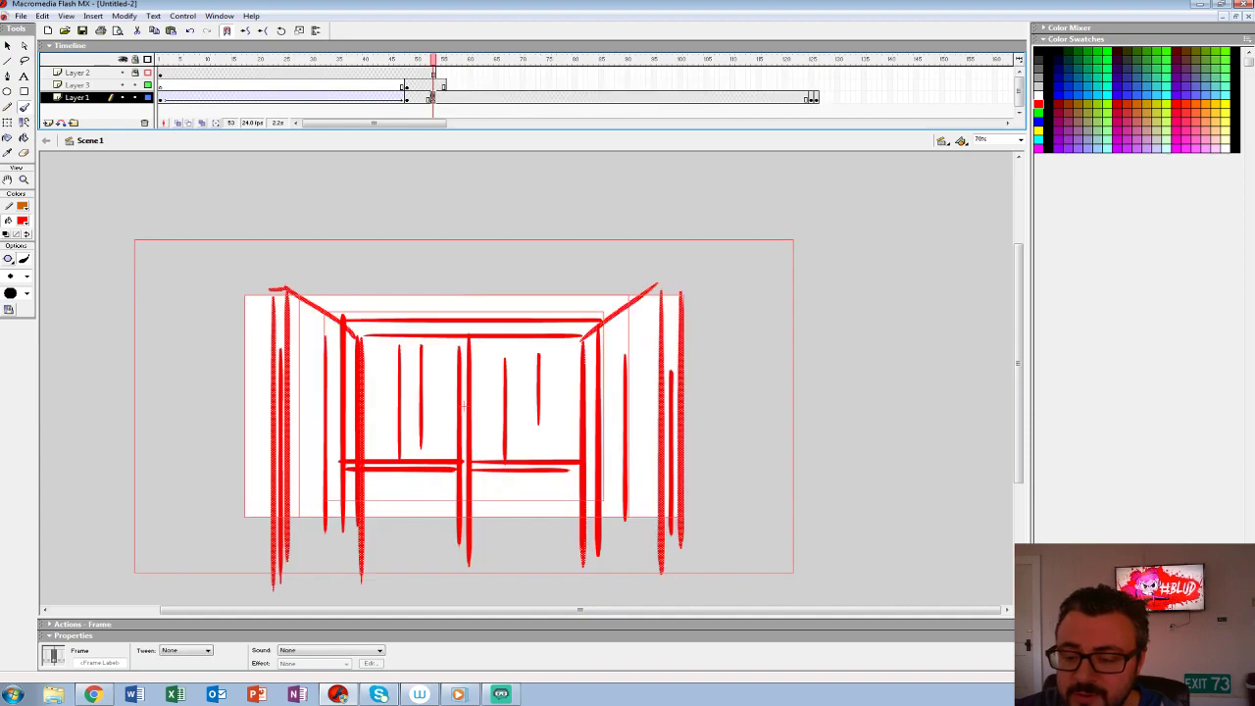
left_click(575, 85)
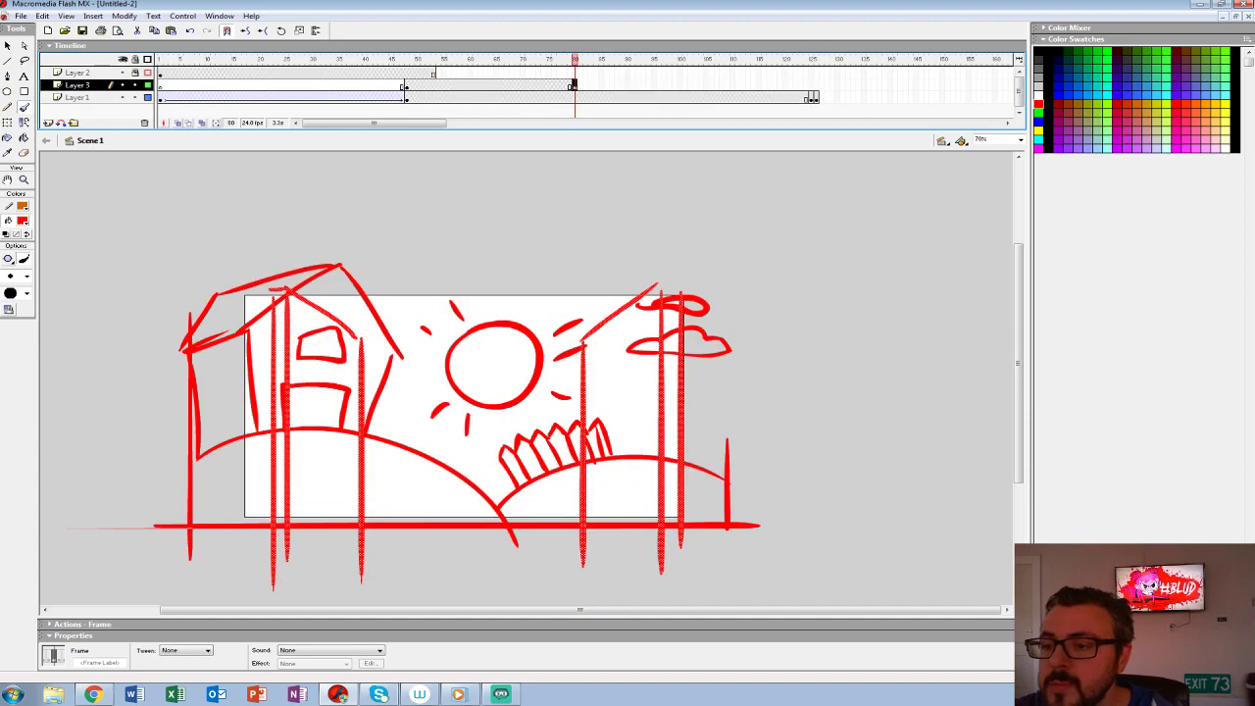
- Extend Layers 2 and 3 to frame 124 to match the farm and barn door shots
left_click(801, 86)
left_click(811, 98)
left_click(806, 85)
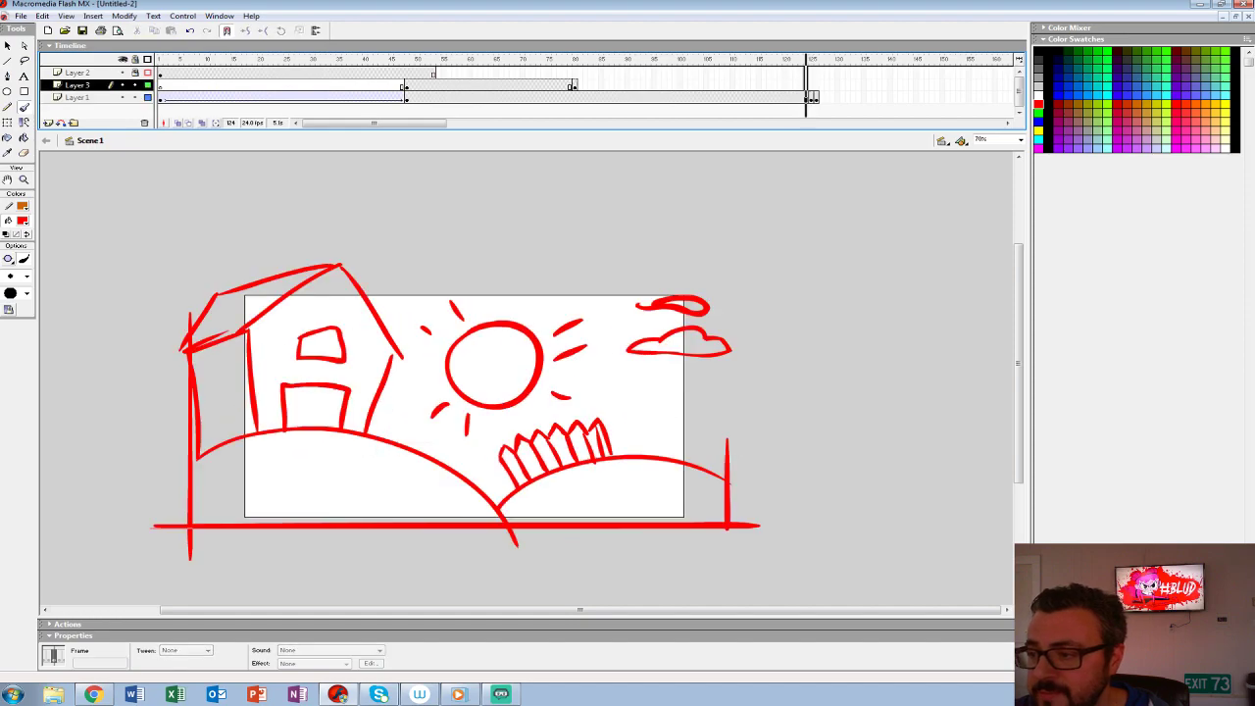
left_click_drag(806, 74, 806, 98)
key("F5")
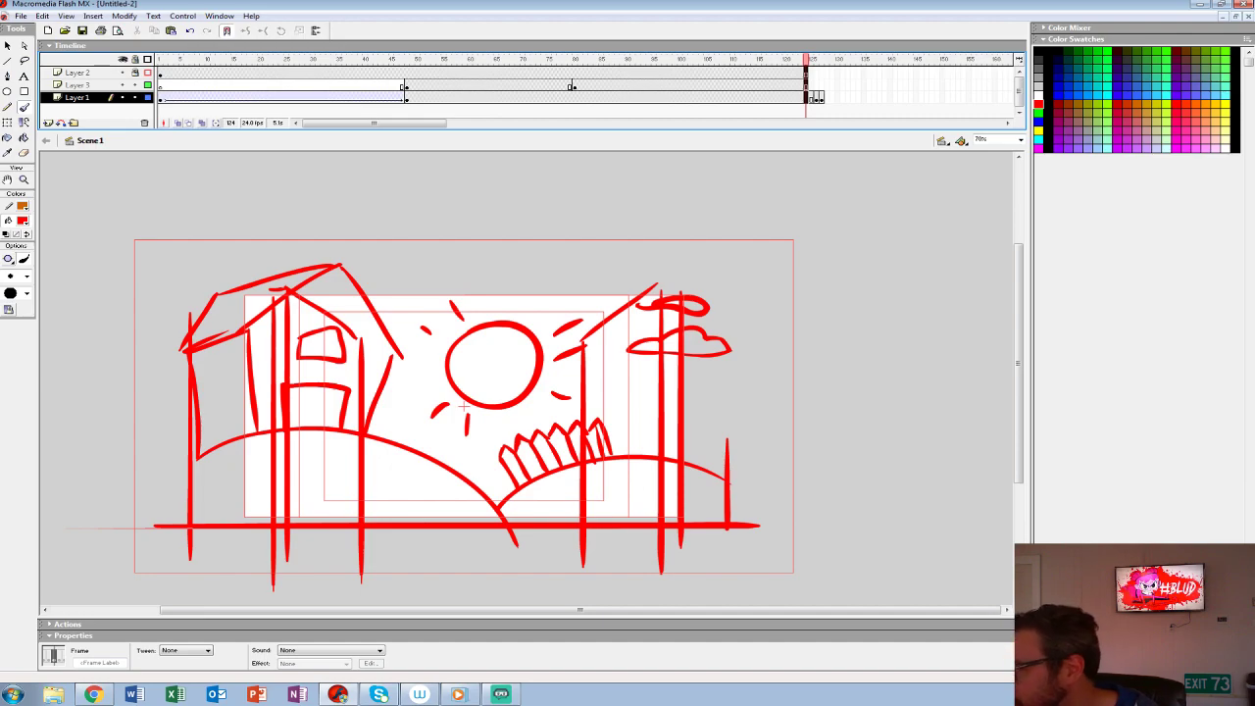
- Move the closed and open barn door frames from Layer 3 back to Layer 1 starting at frame 49, and play the sequence
left_click(406, 85)
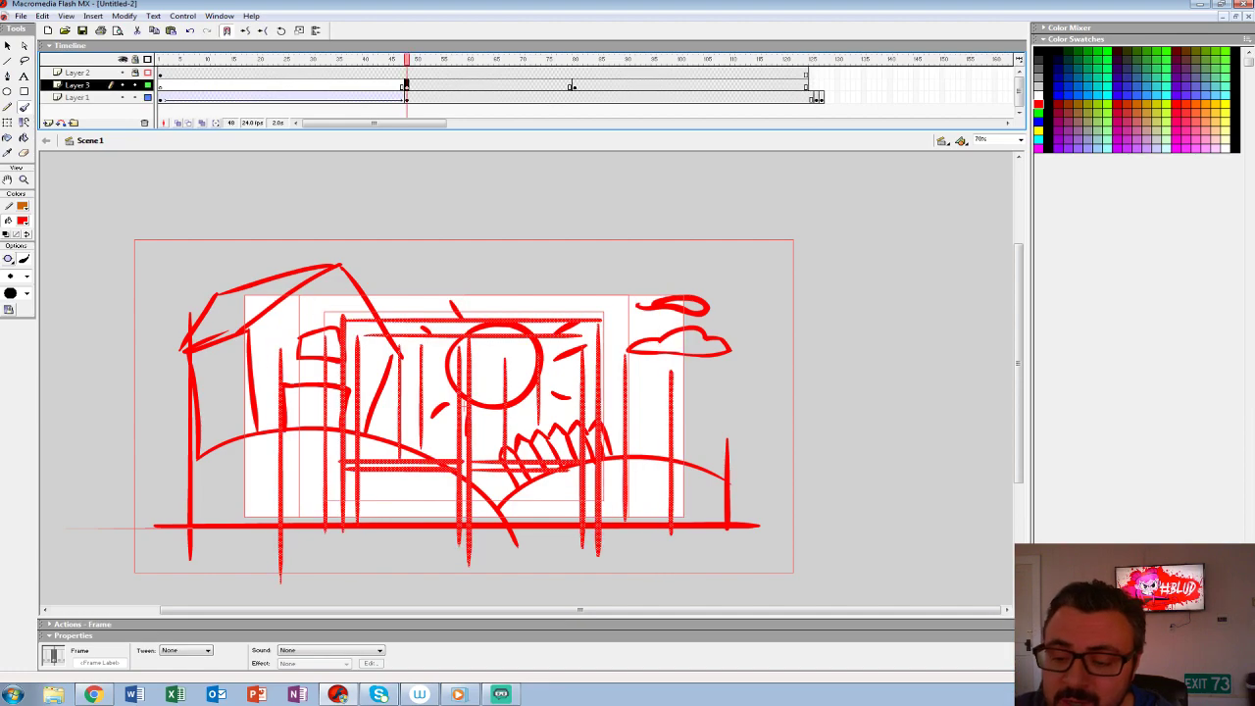
left_click_drag(406, 85, 578, 98)
left_click(351, 85)
key("Return")
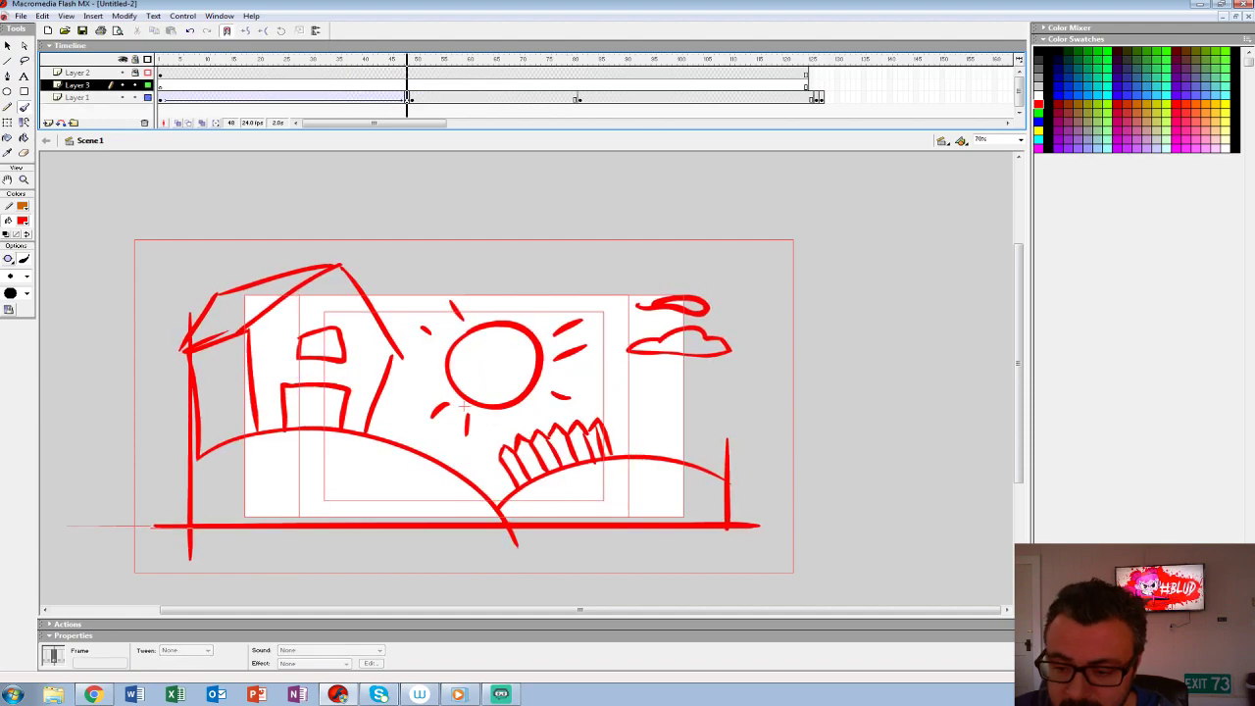
key("Return")
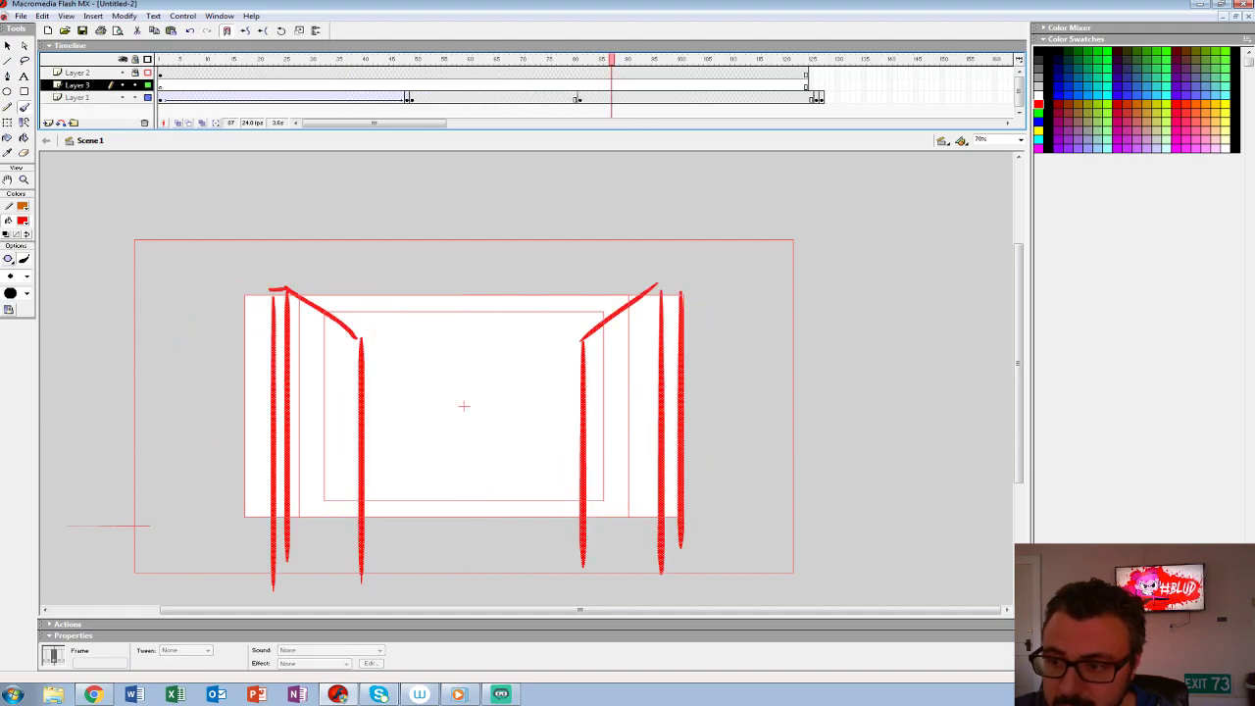
- Move the open barn doors keyframe on Layer 1 to frame 68 and play back the new timing
left_click(580, 98)
left_click_drag(580, 98, 512, 98)
left_click(384, 73)
key("Return")
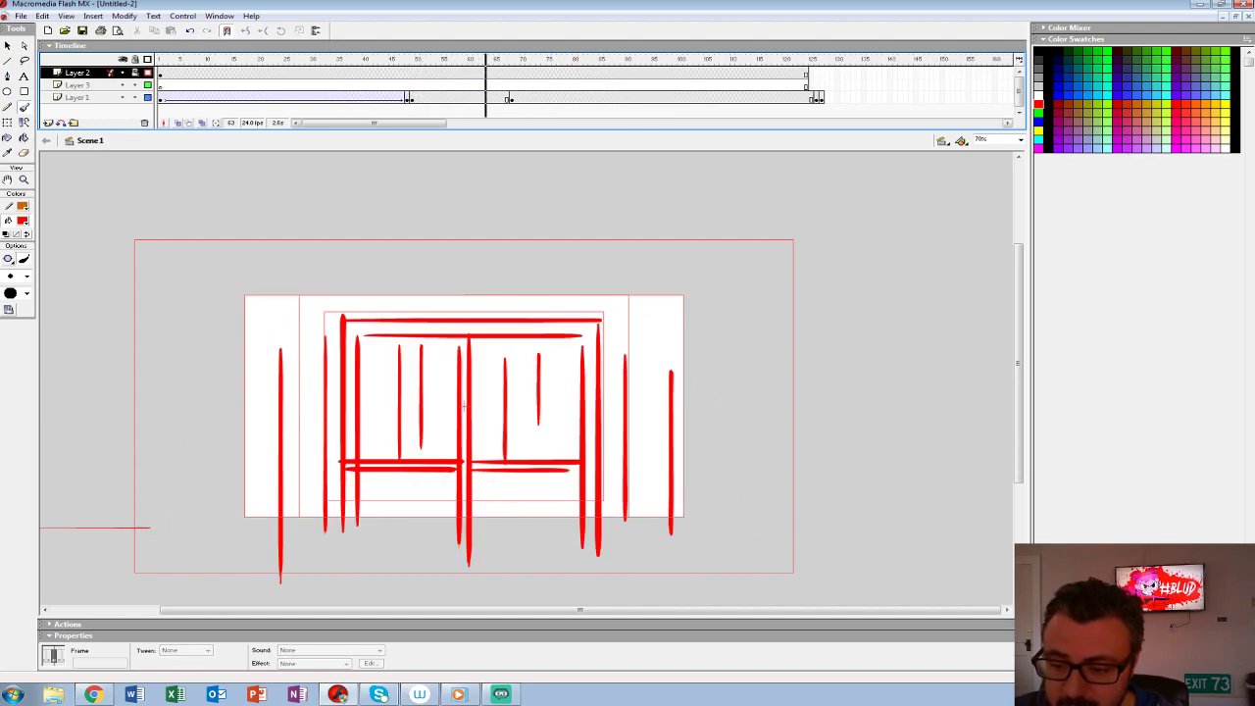
key("Return")
- Move the first cow shot's keyframe to frame 87 and group the open barn doors drawing at frame 68
left_click(815, 98)
left_click_drag(815, 98, 612, 98)
left_click(512, 98)
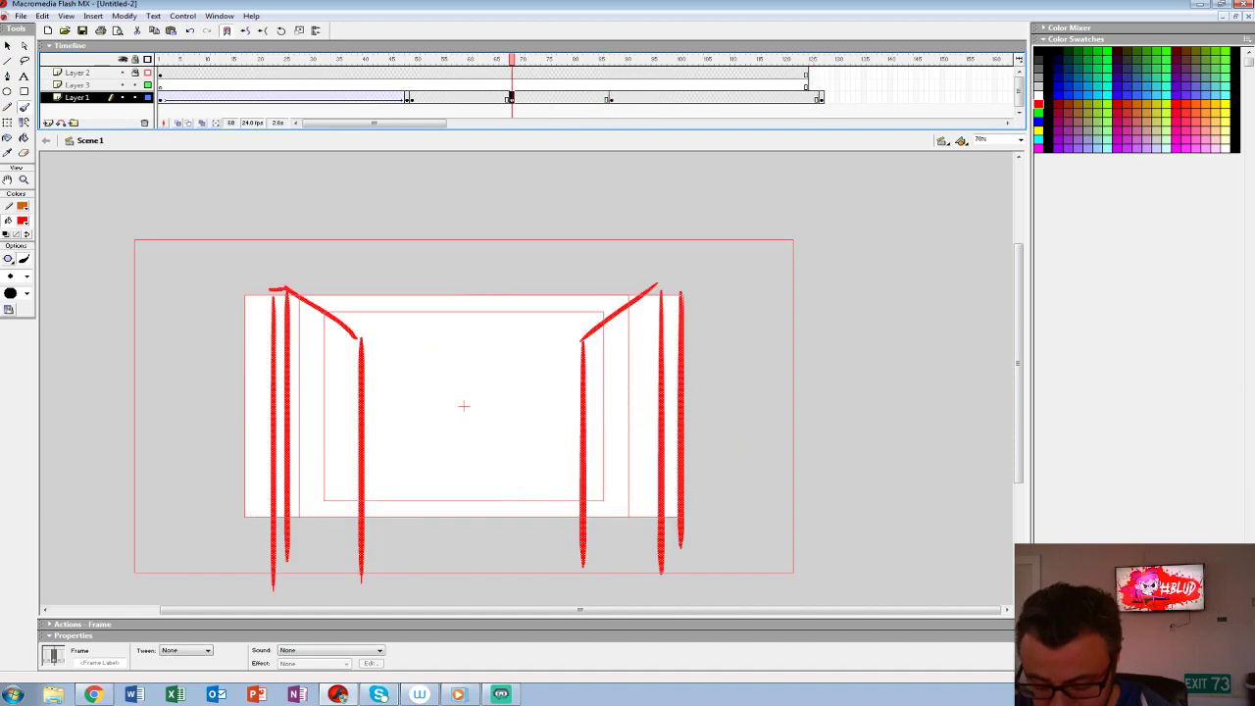
key("ctrl+g")
- Move the first cow shot to frame 97 and scale the open barn doors at frame 96 to 110%
left_click(611, 98)
left_click_drag(610, 98, 664, 98)
left_click(659, 98)
key("ctrl+alt+s")
type("110")
key("Return")
- Apply a motion tween to the open barn doors between frames 68 and 96 and play it back
left_click(517, 98)
left_click(194, 651)
left_click(183, 666)
key("Return")
- Play the animatic with the stage viewed at 100%
key("Return")
- Extend all three layers to frame 160 so that the final cow shot holds longer
left_click(664, 98)
left_click(820, 98)
left_click_drag(916, 73, 917, 98)
key("F5")
key("Return")
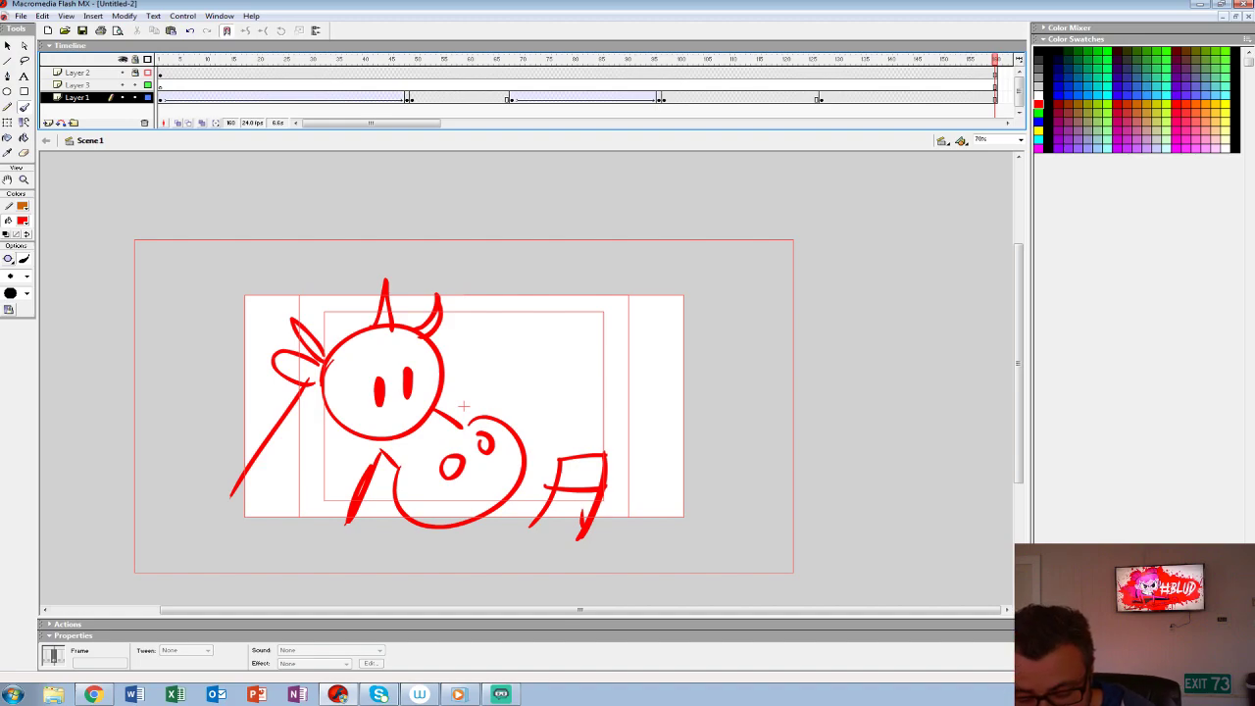
key("ctrl+1")
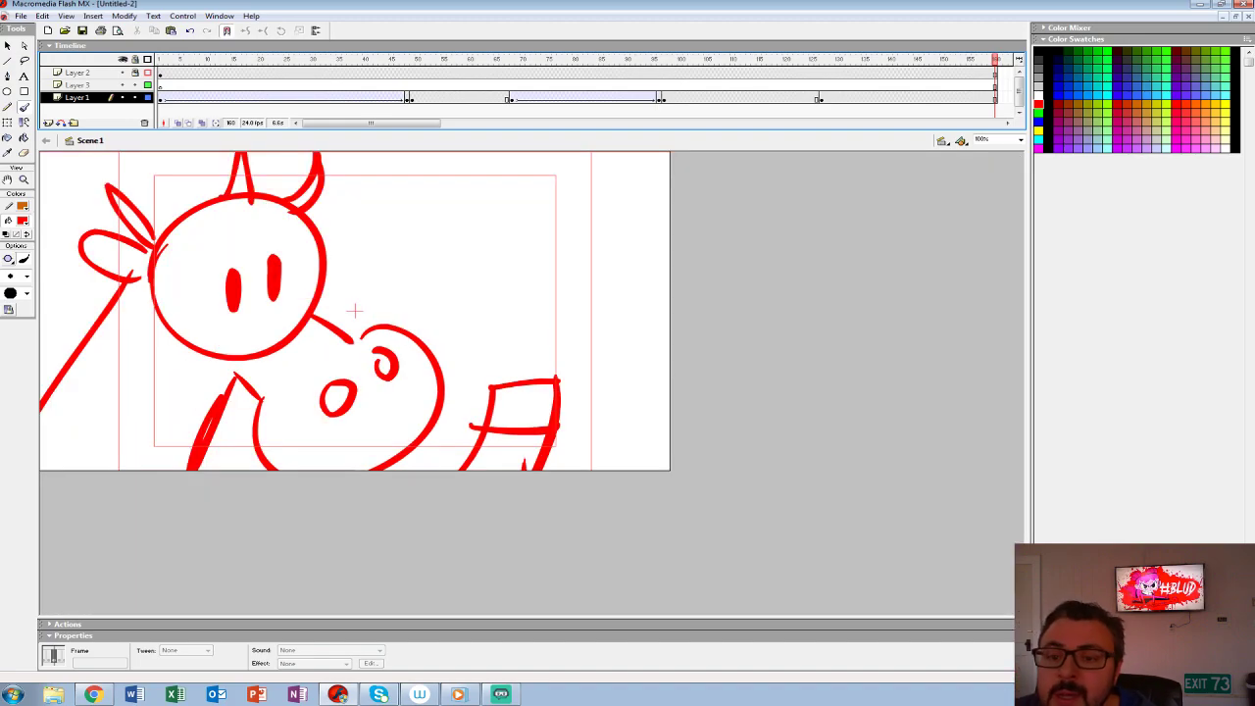
key("Return")
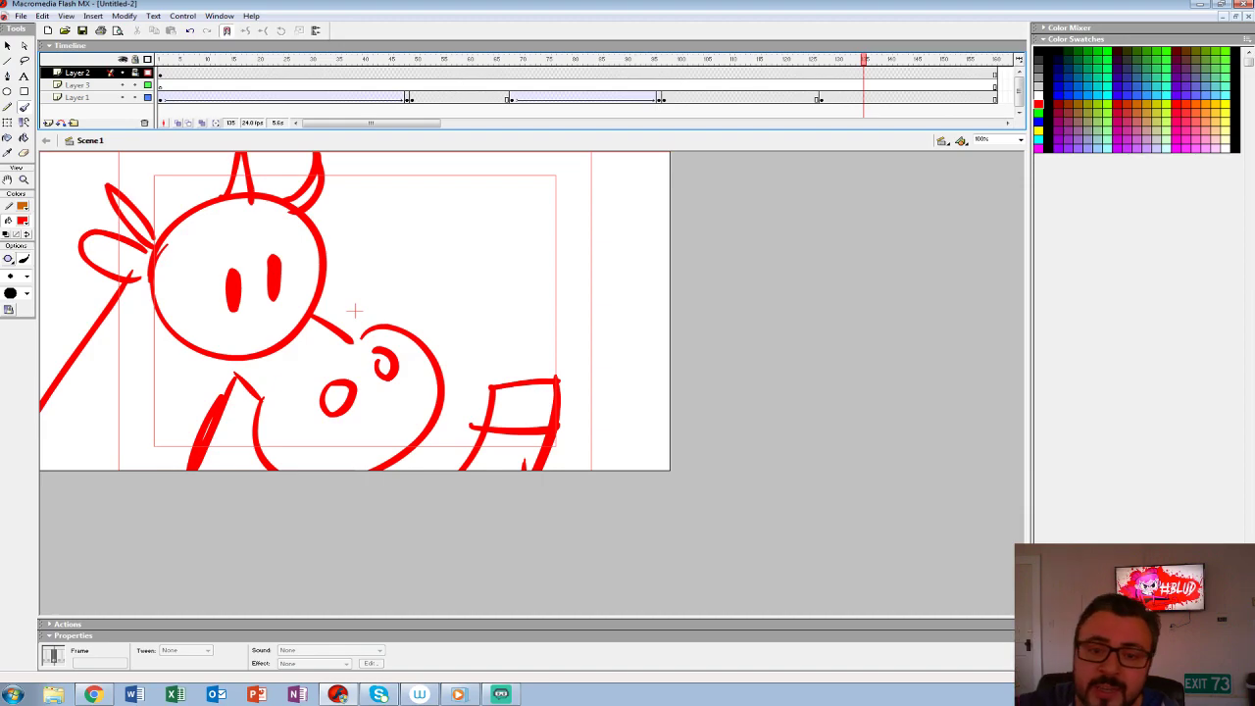
- Convert the farm drawing on frame 1 into a graphic symbol named sc-001-barn, inspect its contents and return to the main scene
left_click(161, 98)
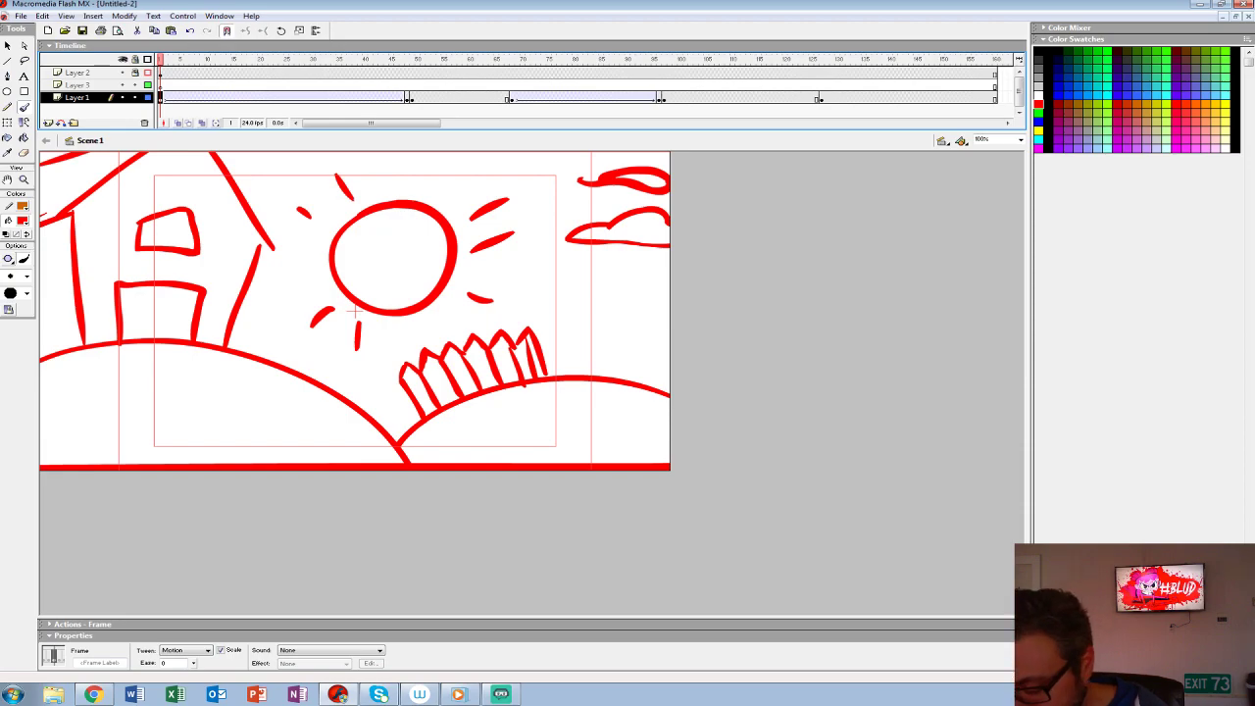
key("F8")
type("su 001-barn")
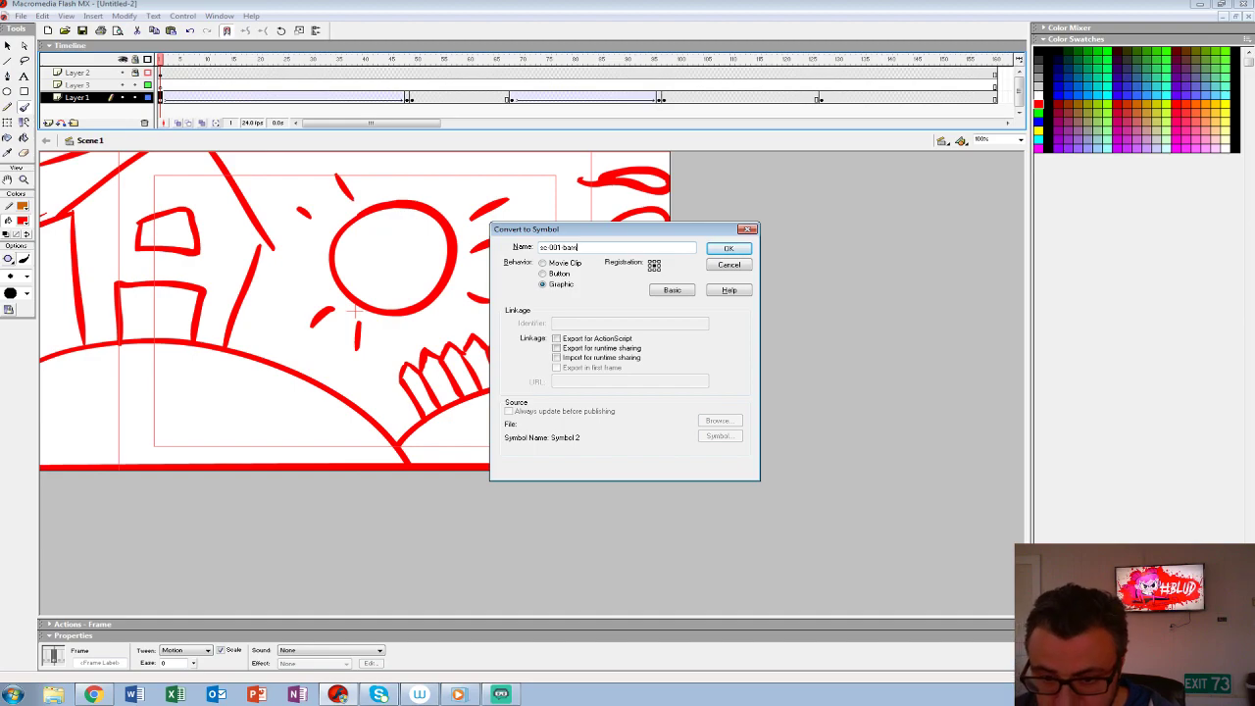
key("Return")
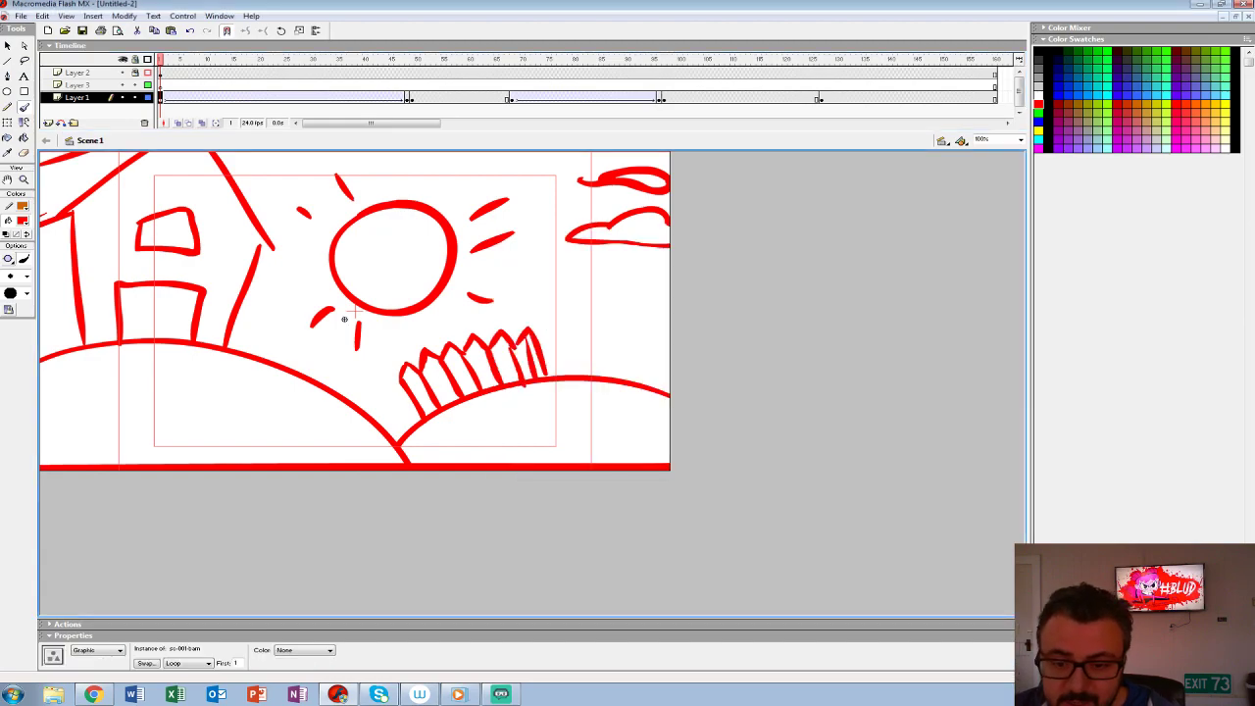
right_click(225, 314)
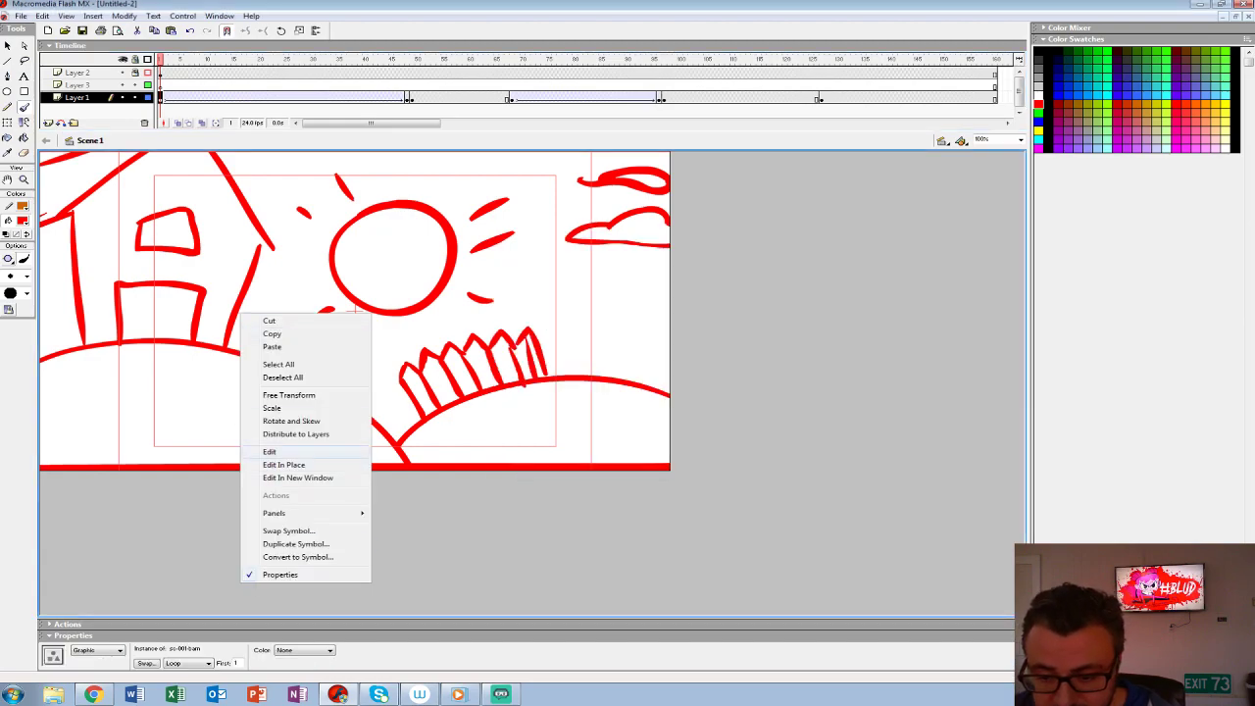
left_click(245, 451)
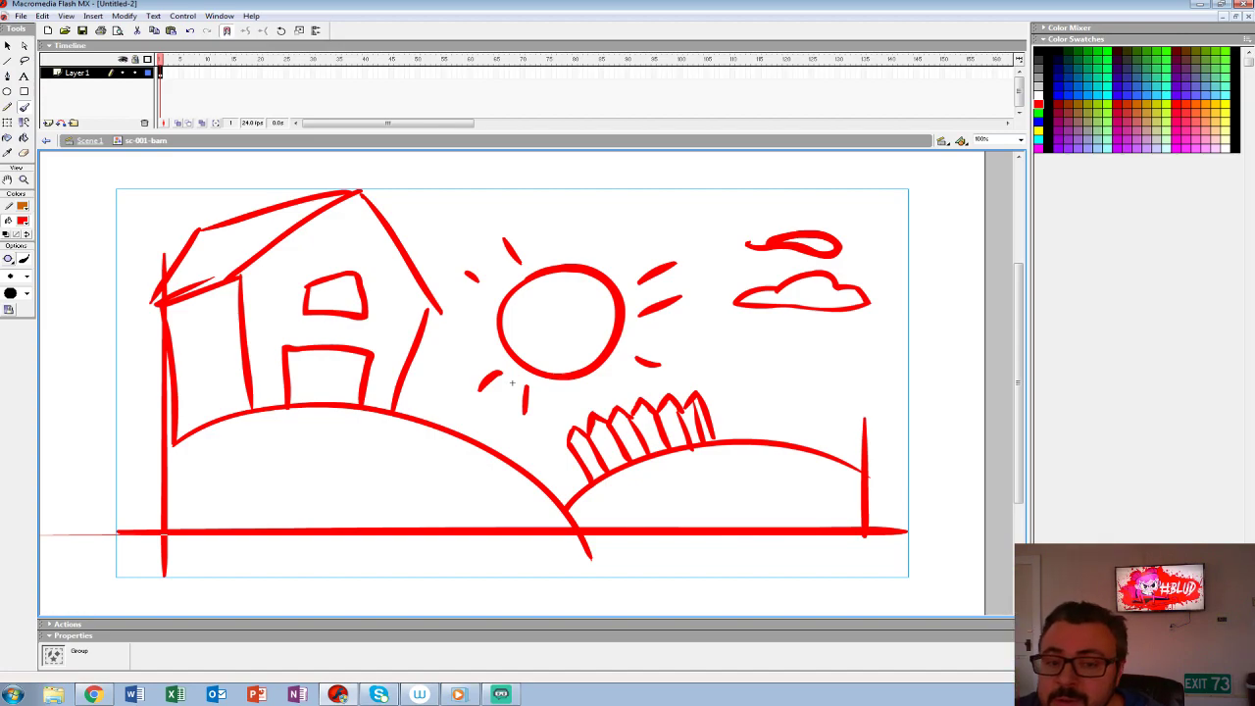
left_click(89, 141)
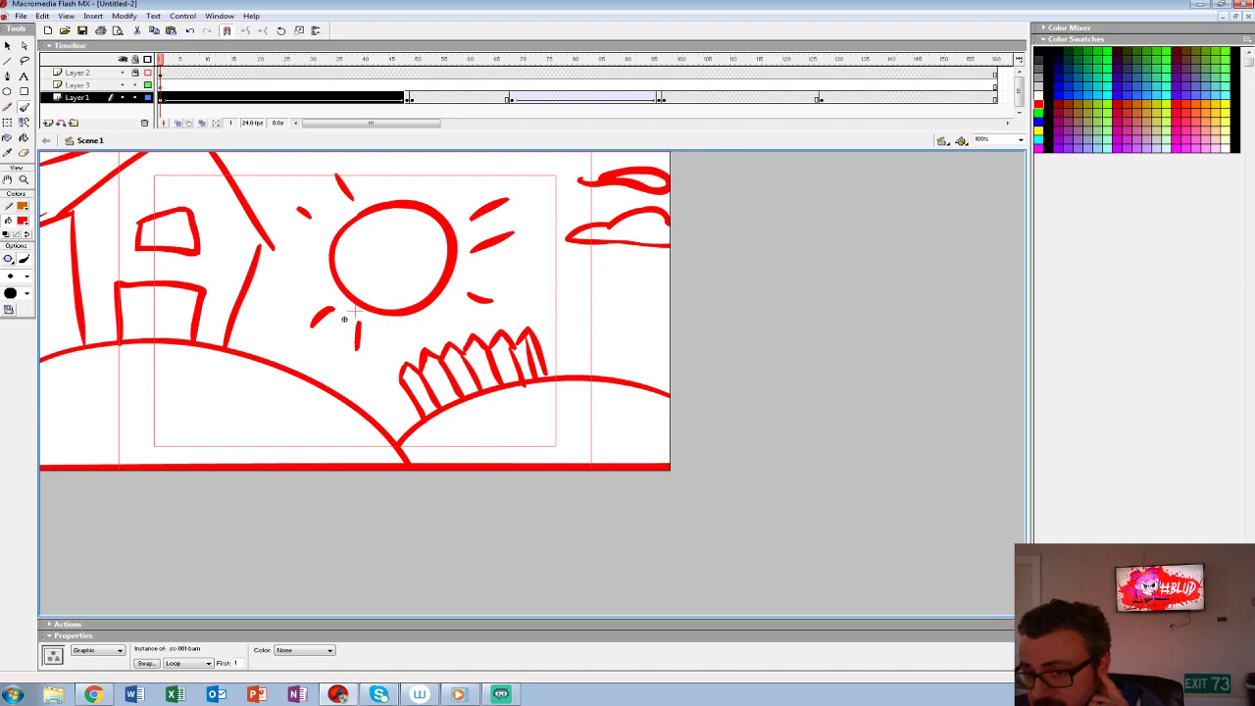
- Return to frame 1 and replay the finished farm animatic
left_click(456, 74)
left_click_drag(457, 60, 160, 60)
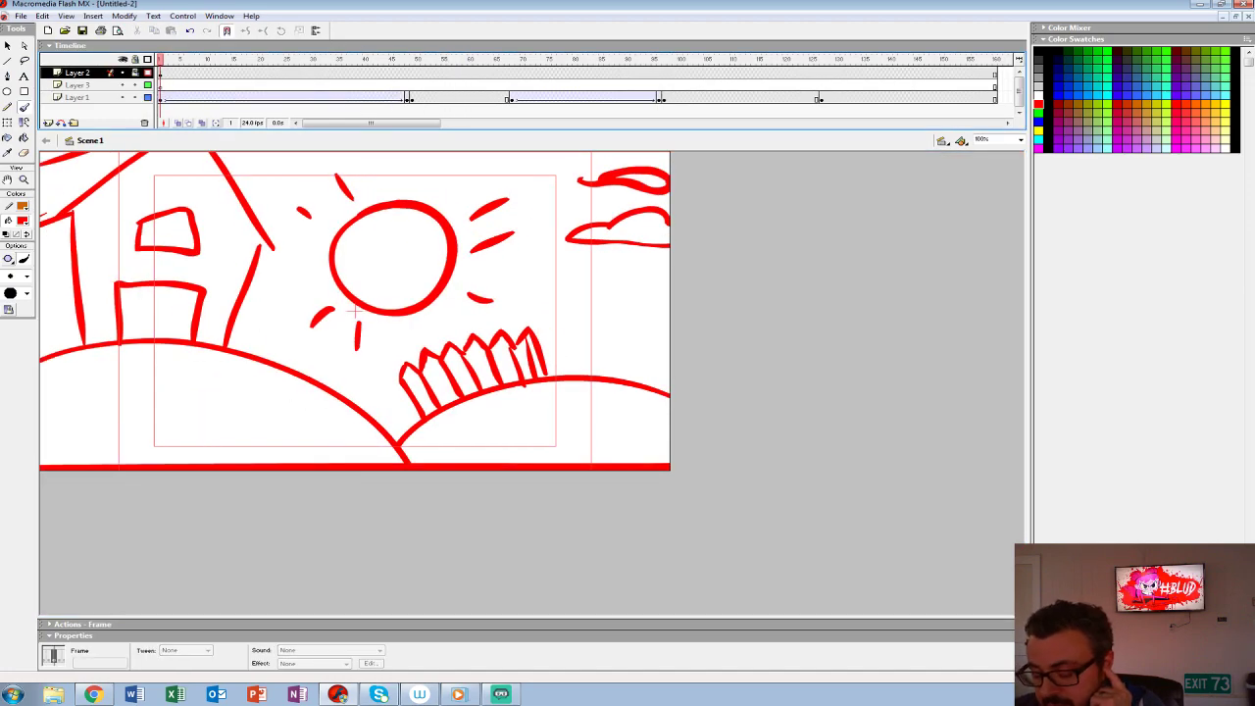
key("Return")
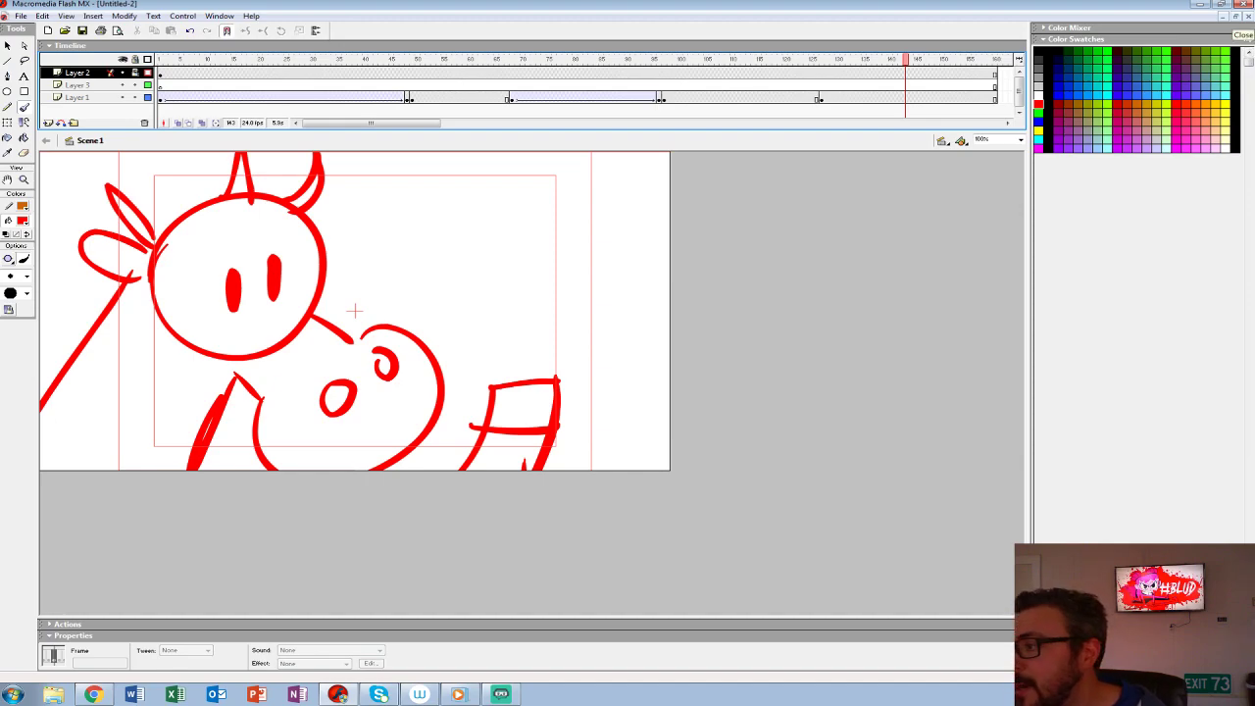
- Close the farm storyboard without saving and close the blank Untitled-1 document
left_click(1247, 17)
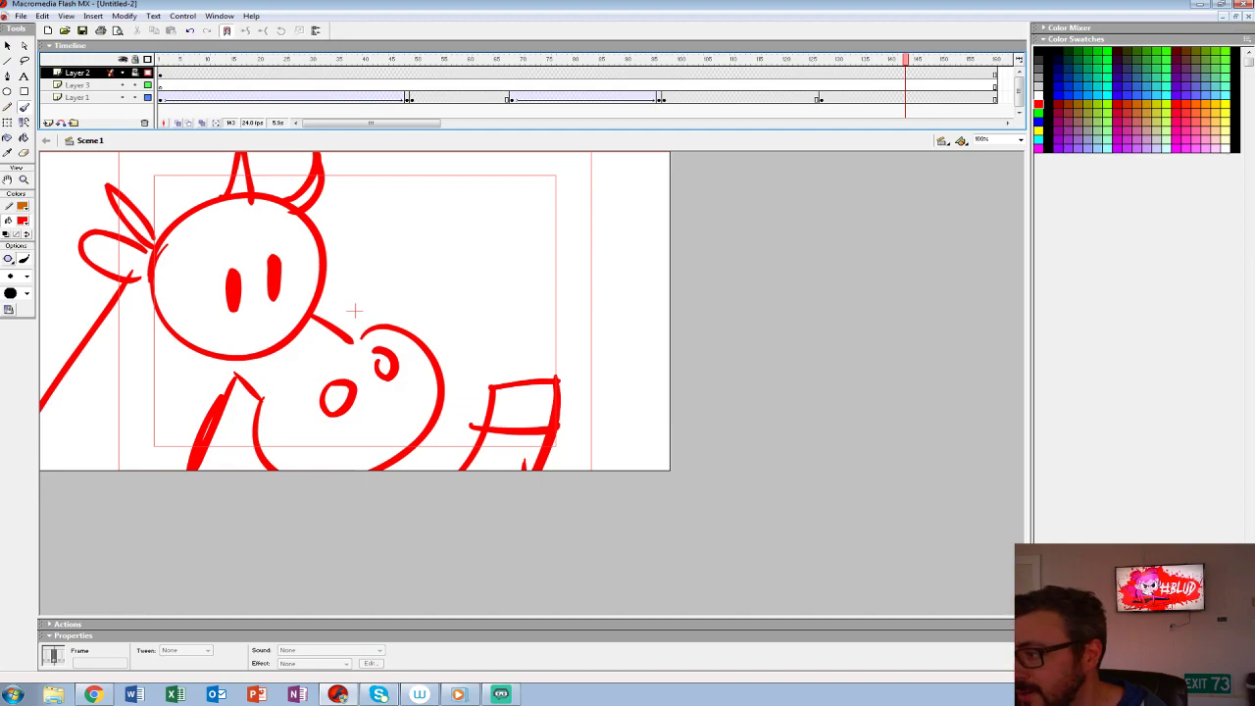
left_click(635, 372)
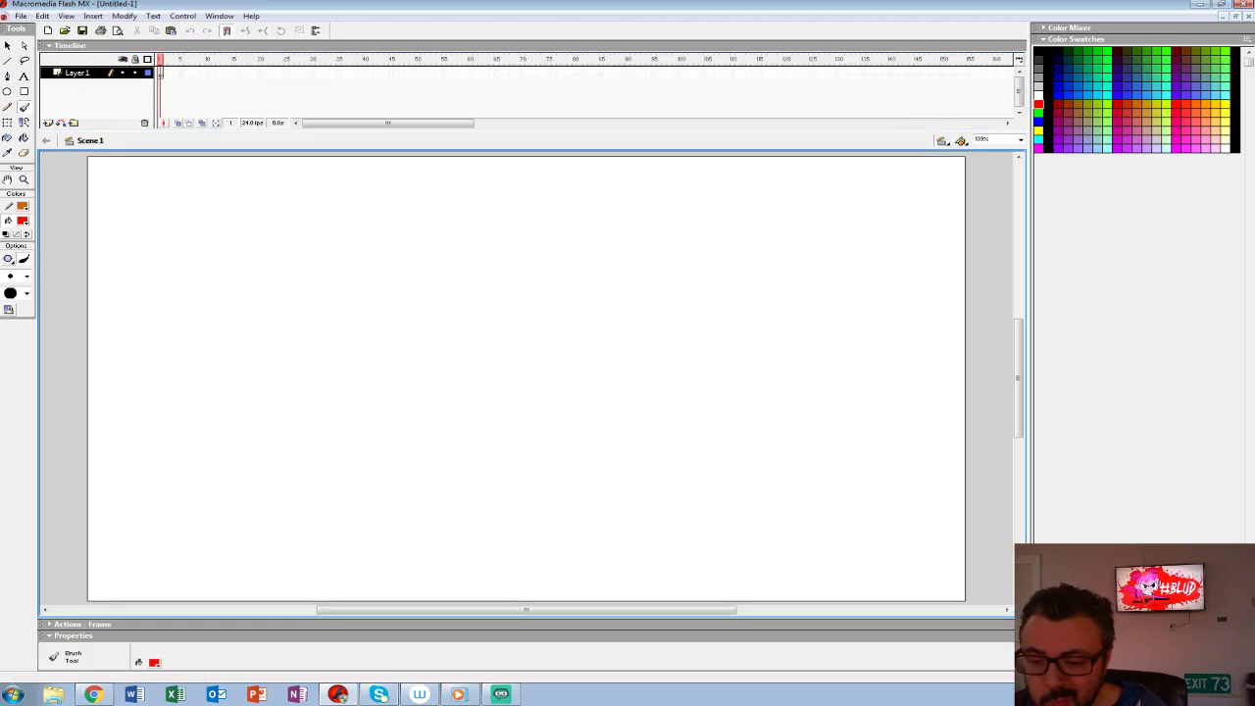
left_click(1247, 17)
- Return the BLUD-INTRO-03222019 animatic to frame 1, view the stage at 100% and play it through
left_click(580, 85)
left_click_drag(122, 159, 123, 86)
left_click(239, 60)
left_click_drag(240, 60, 156, 60)
left_click_drag(574, 195, 336, 196)
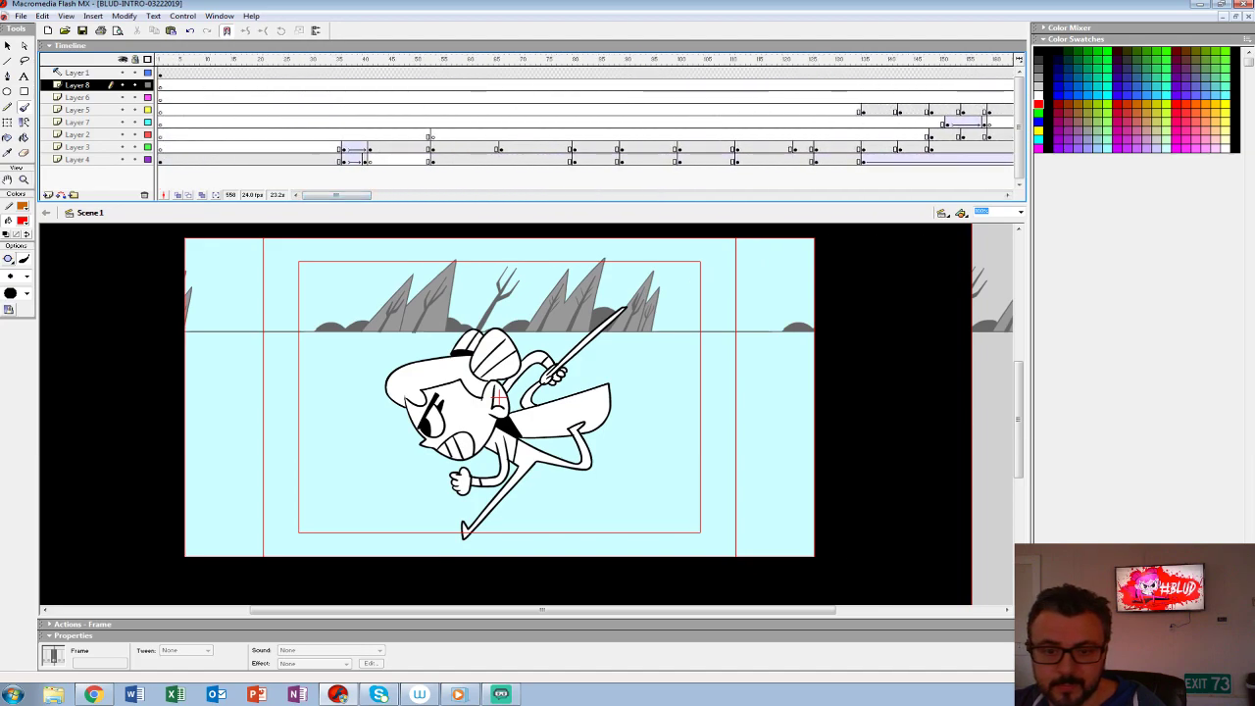
left_click(165, 134)
key("ctrl+shift+w")
key("comma")
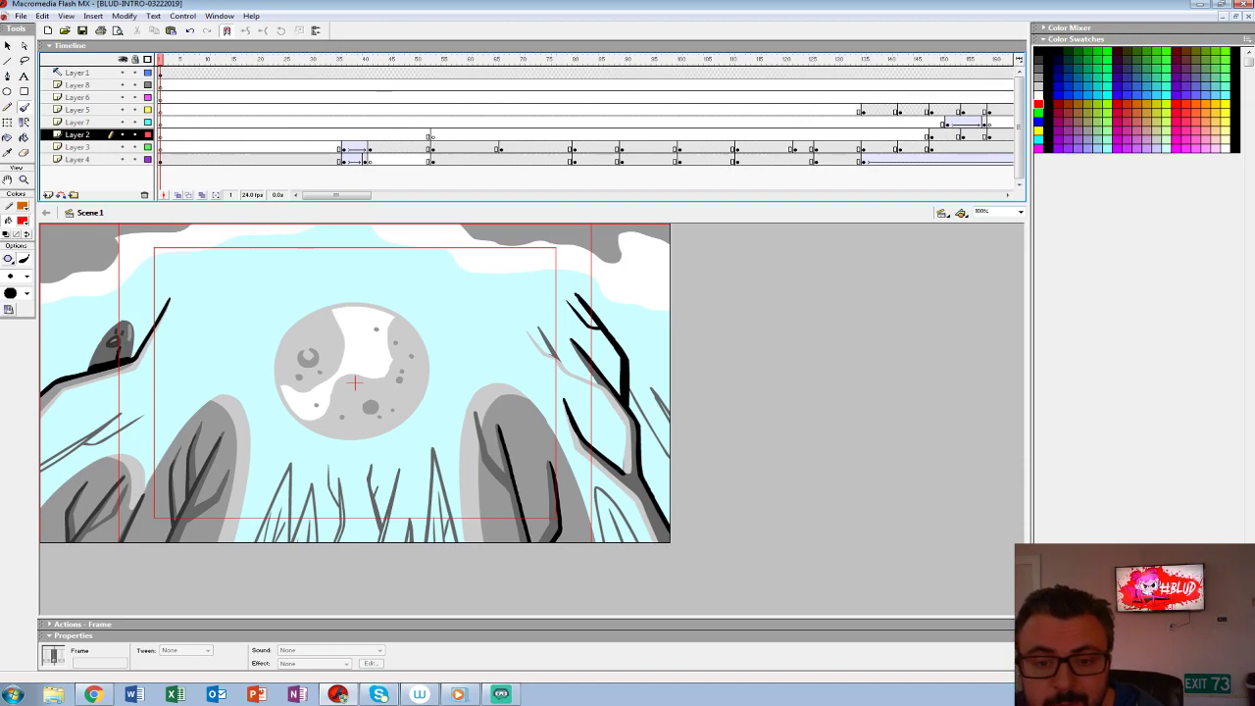
left_click(164, 159)
key("Return")
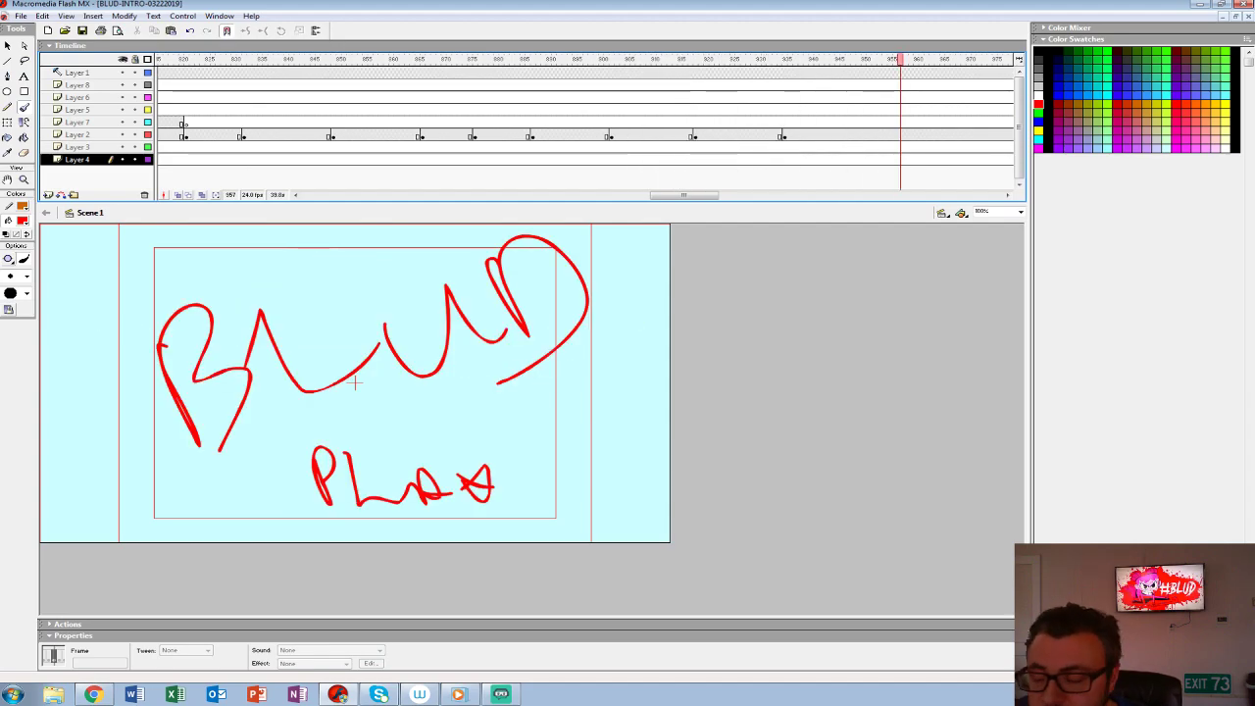
- Rewind the BLUD intro animatic to frame 1 and play it again
left_click_drag(684, 195, 336, 195)
left_click(287, 123)
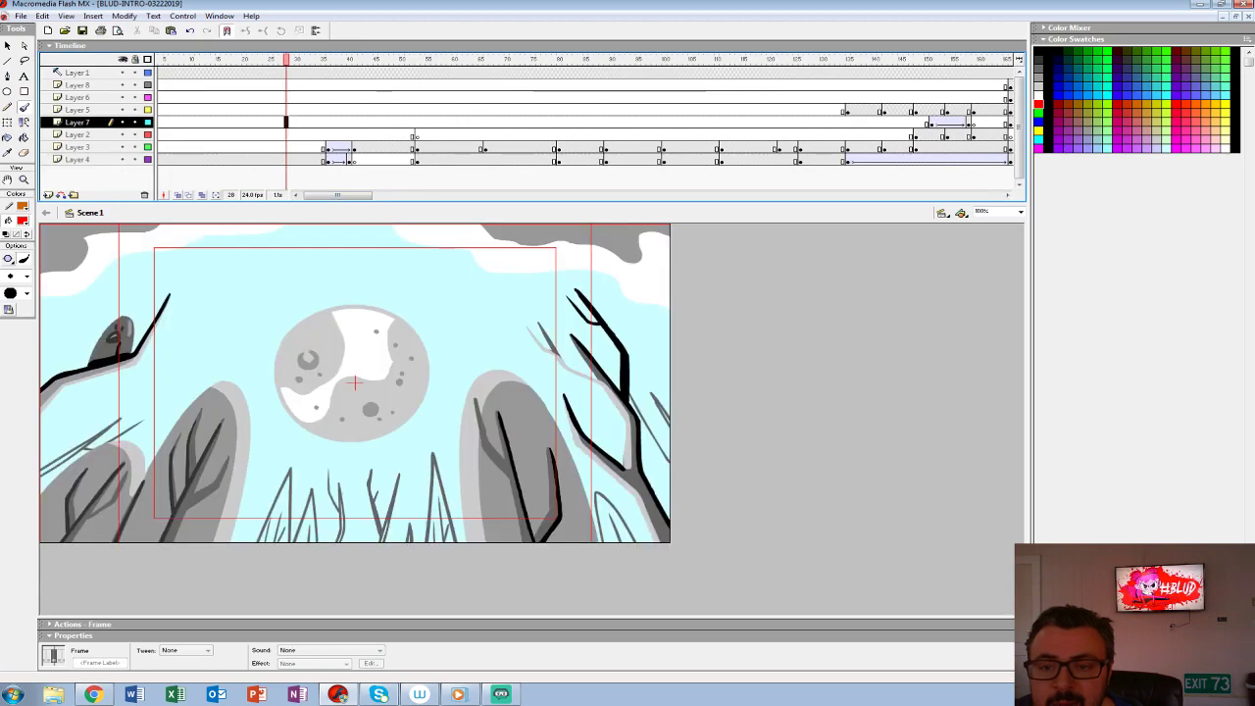
left_click_drag(286, 60, 157, 60)
key("Return")
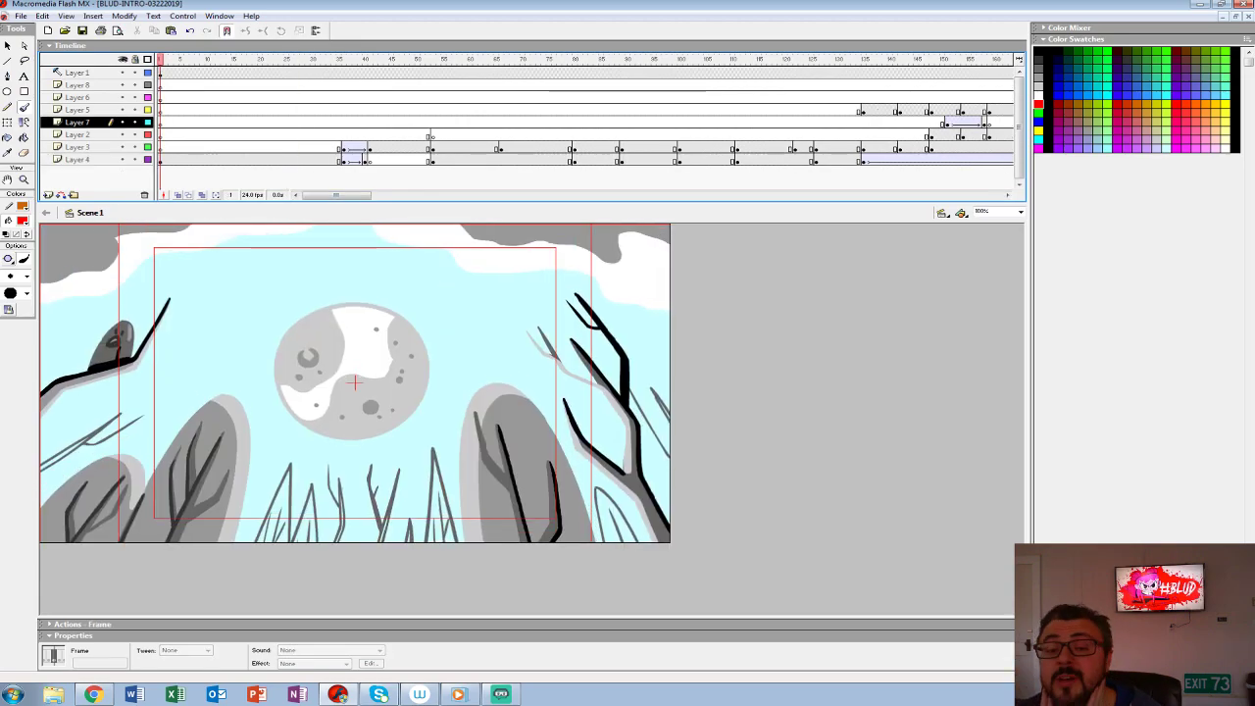
key("Return")
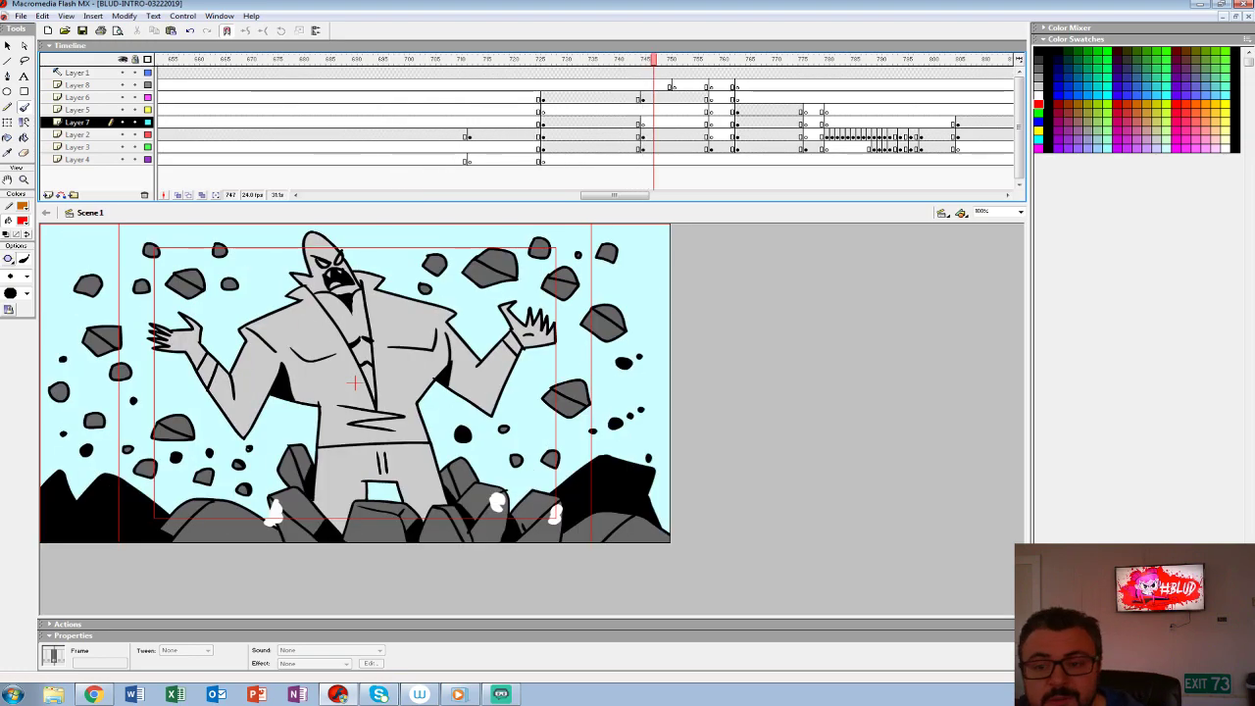
- Review earlier sections of the BLUD intro, going back from frame 680 through frame 574 to frame 359
mouse_move(614, 196)
left_mouse_down()
mouse_move(687, 196)
mouse_move(597, 195)
left_mouse_up()
left_click(528, 123)
key("Return")
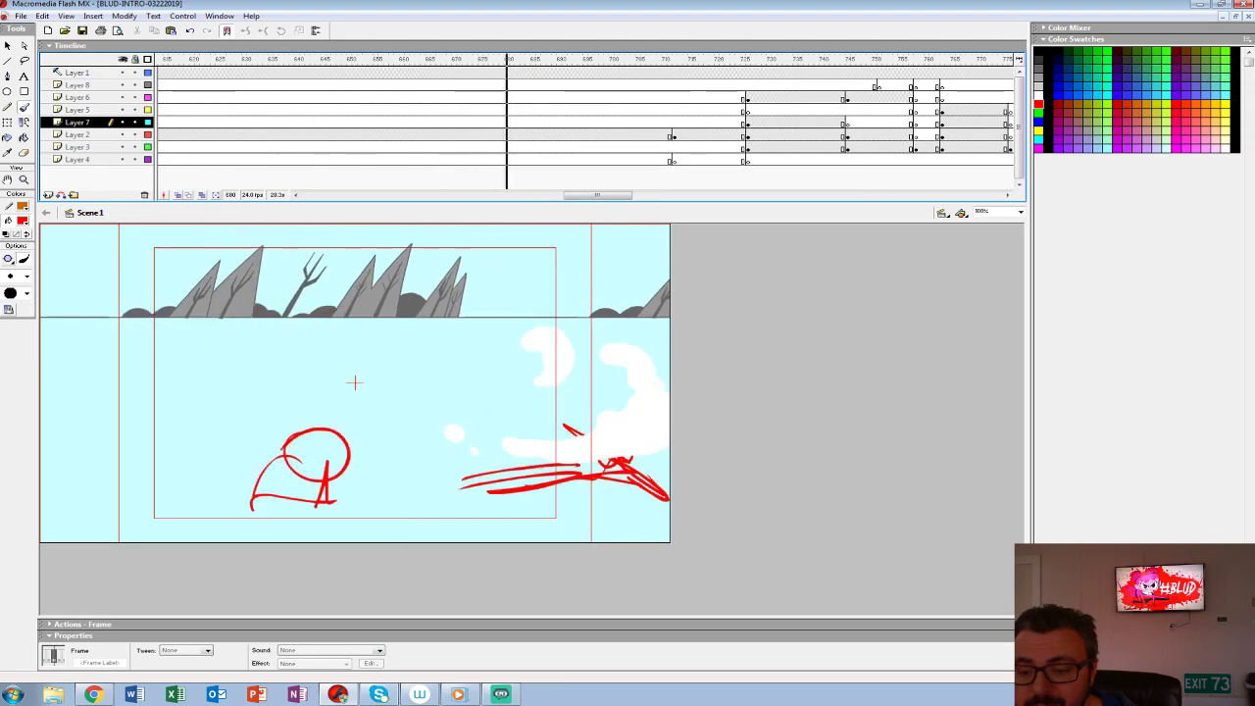
key("comma")
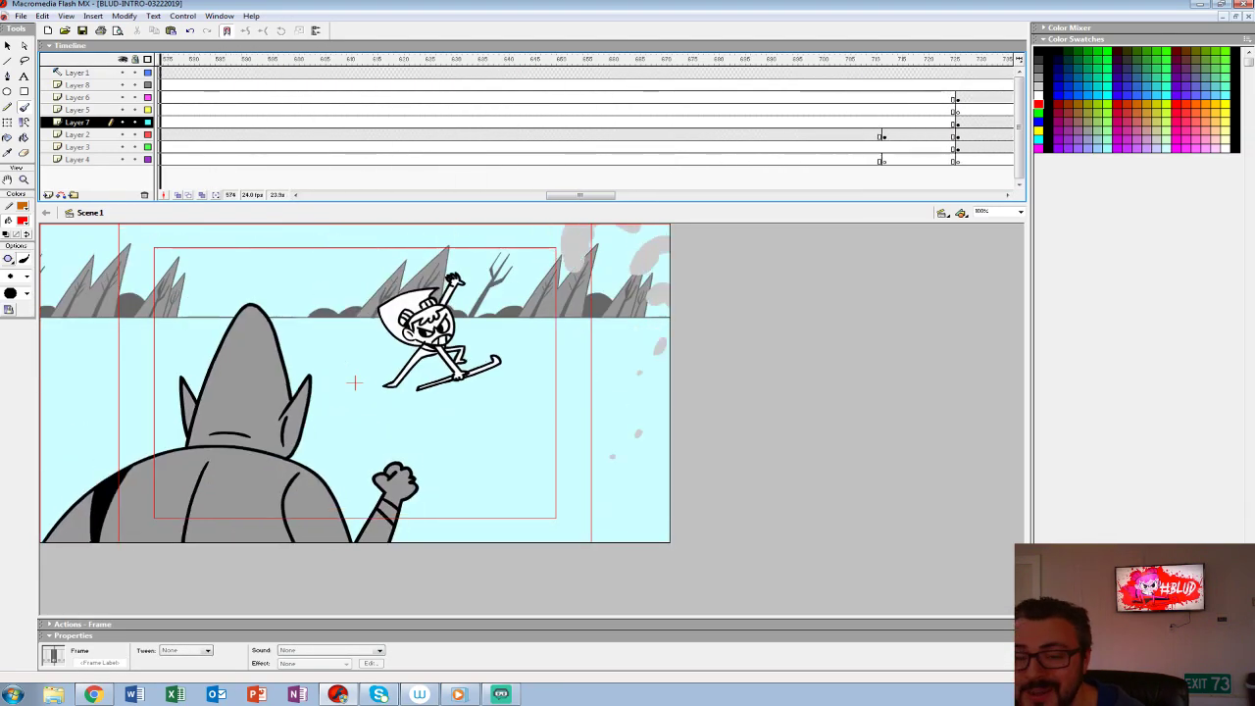
key("comma")
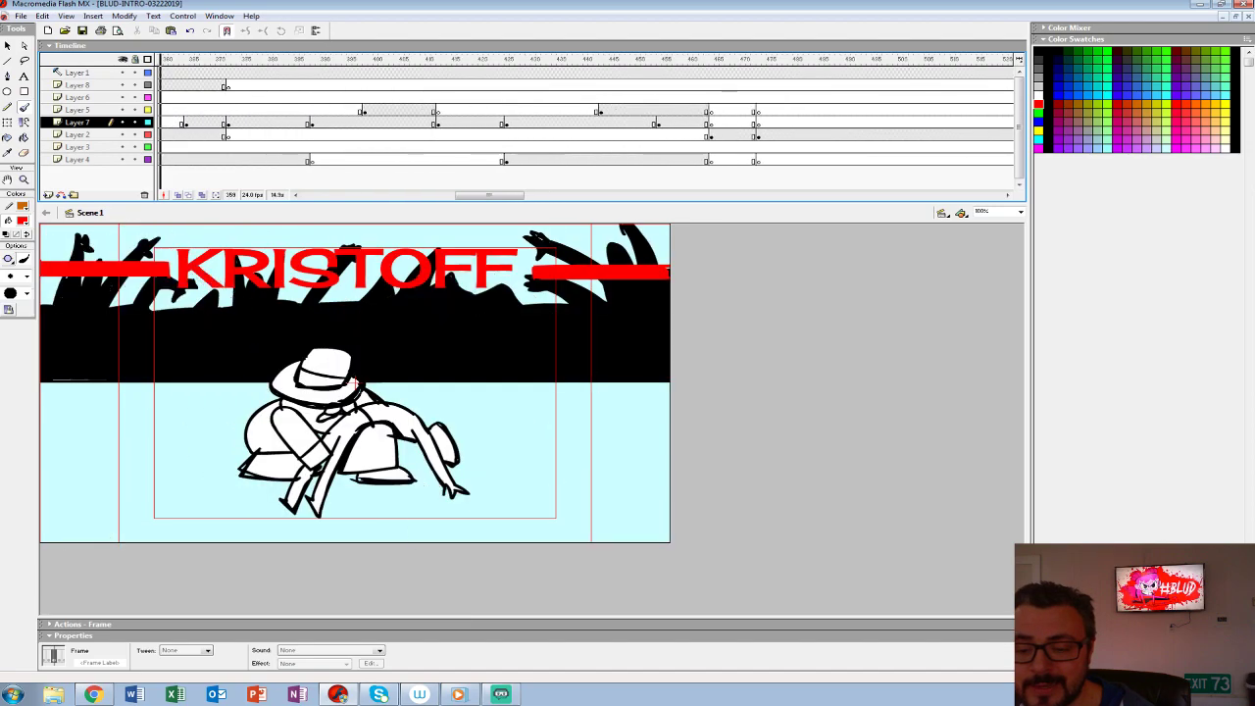
- Step back from frame 359 through the earlier scenes of the BLUD intro and return the animatic to frame 1
key("comma")
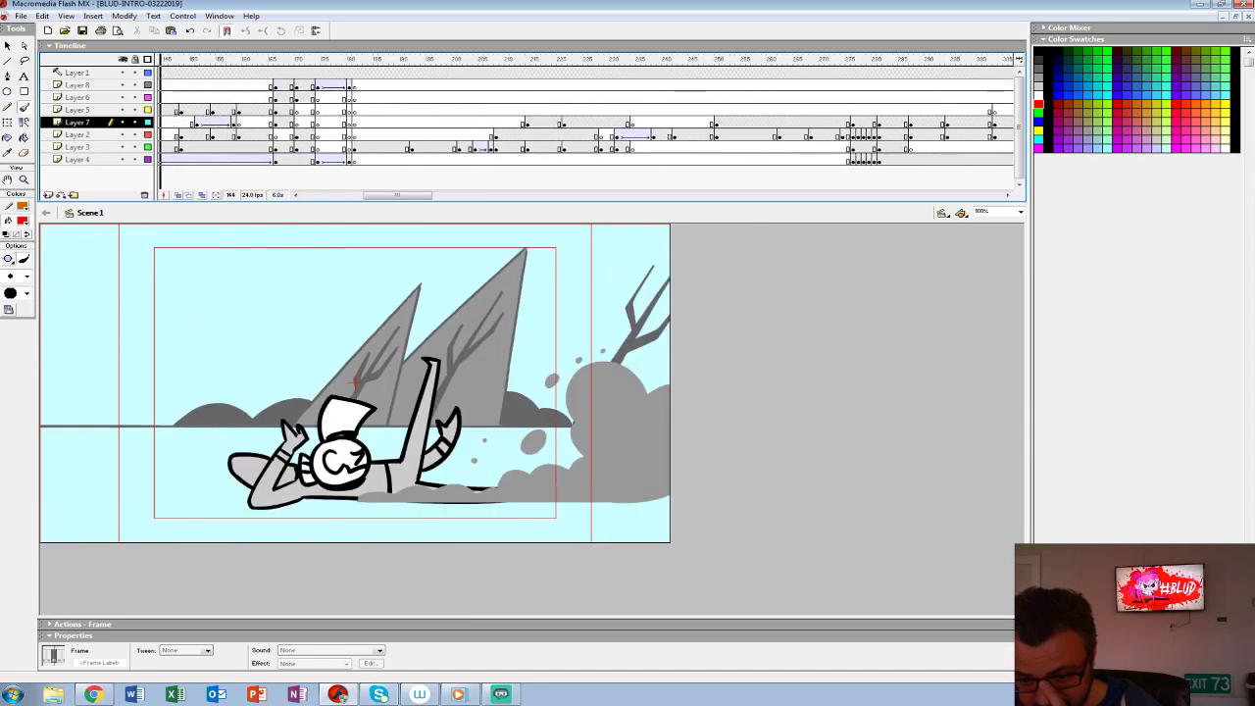
key("comma")
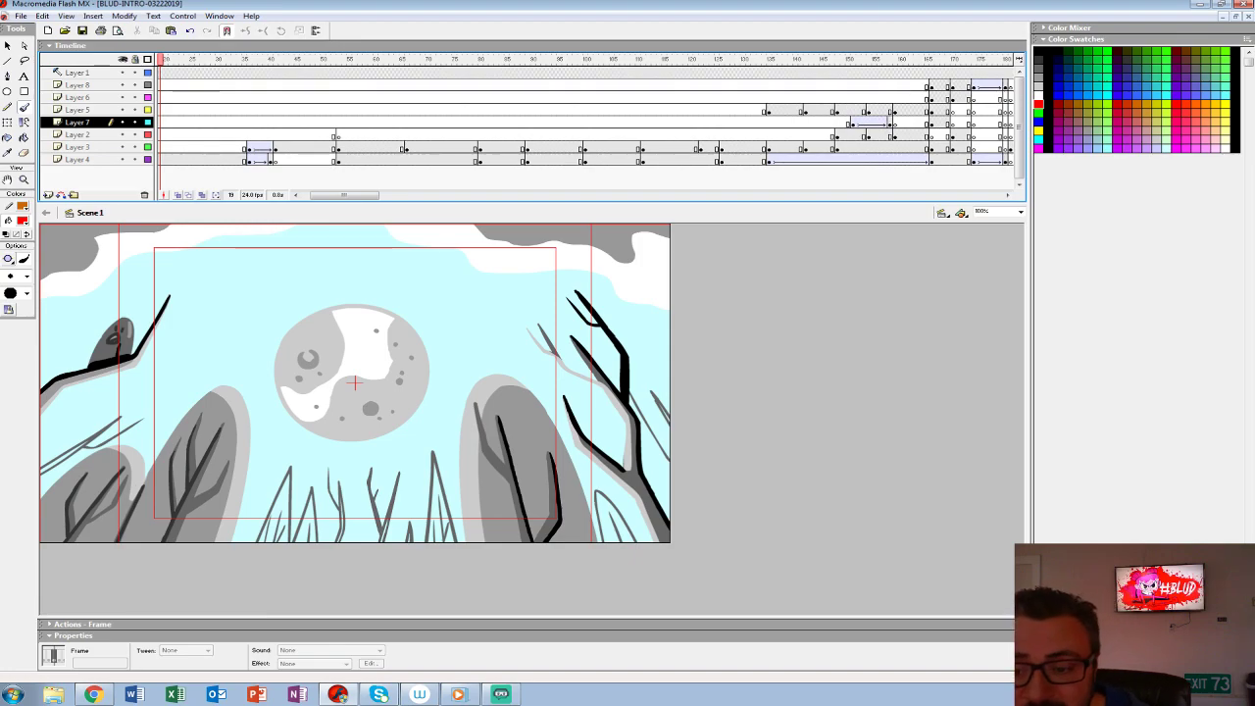
left_click_drag(344, 195, 334, 195)
left_click(197, 147)
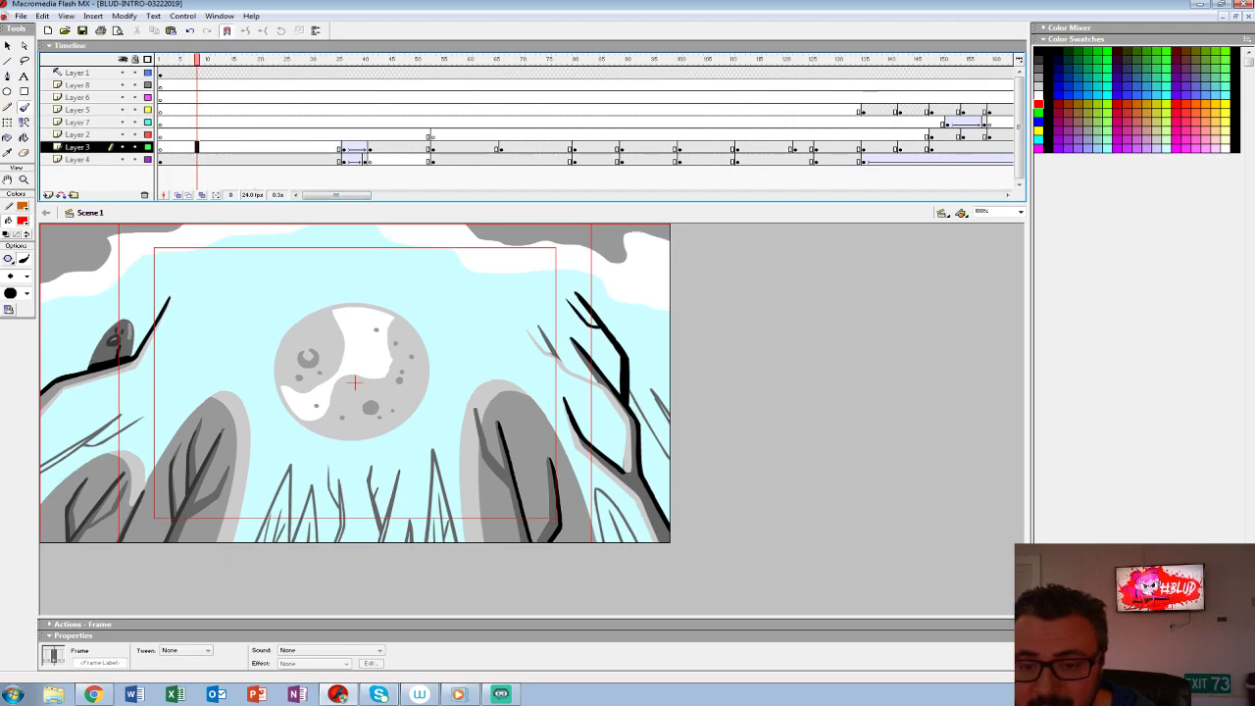
left_click(160, 59)
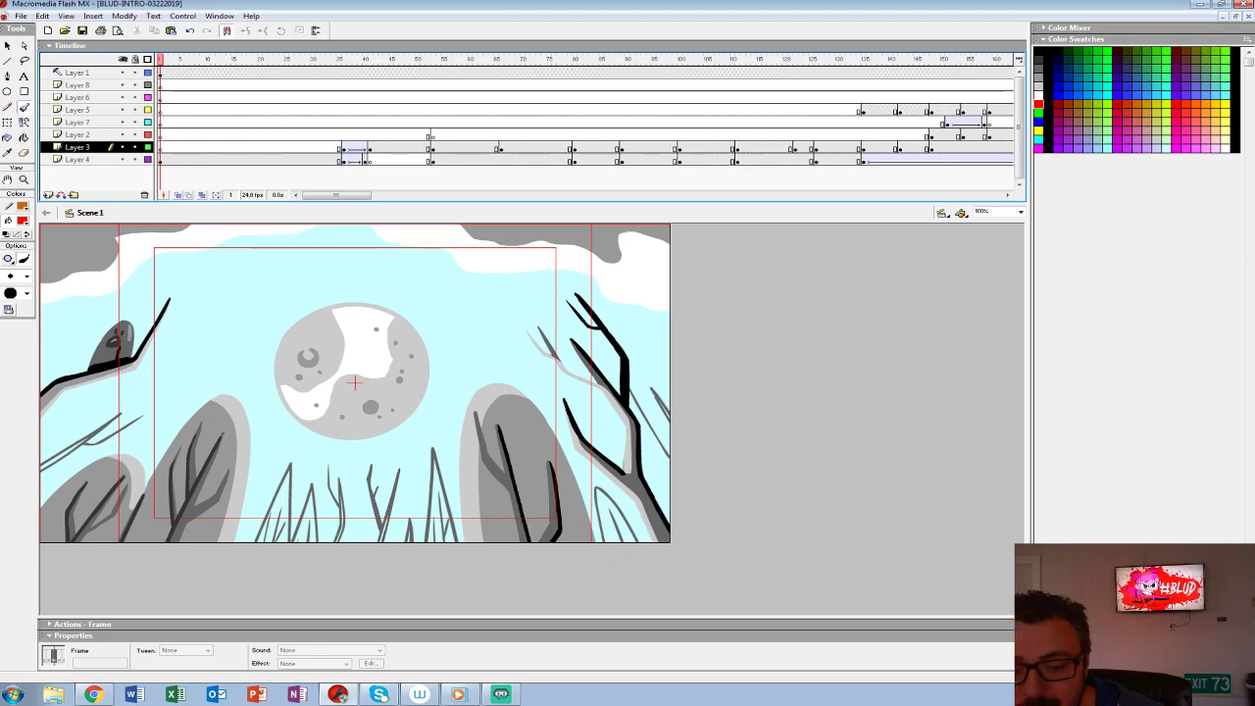
- Examine the opening moon shot's timing between frames 1 and 33 across the layers and start playback from frame 27
left_click(328, 85)
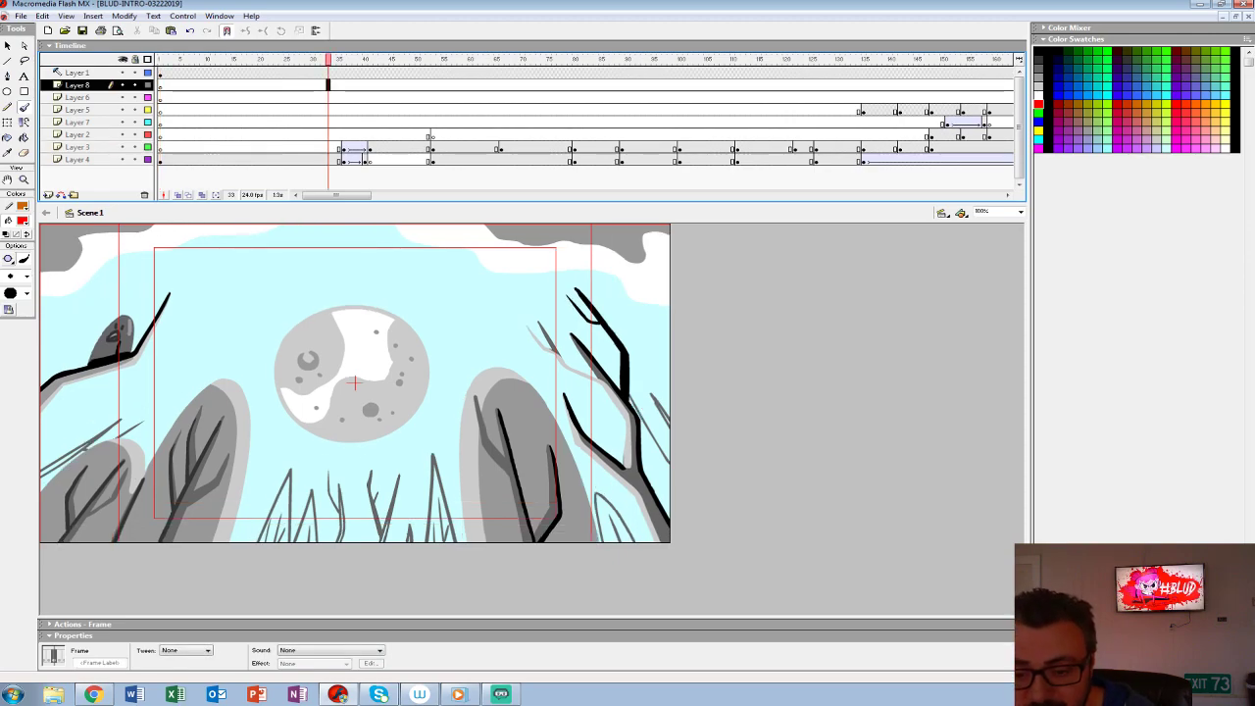
left_click_drag(333, 72, 160, 72)
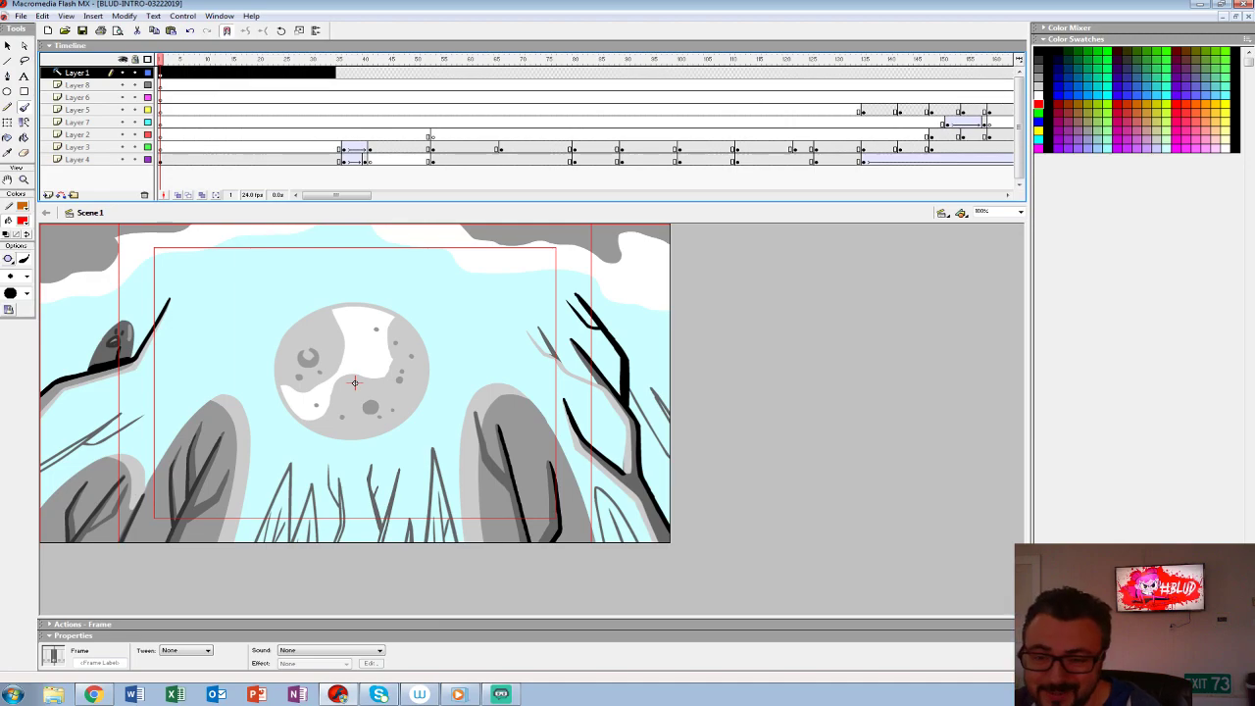
left_click(297, 134)
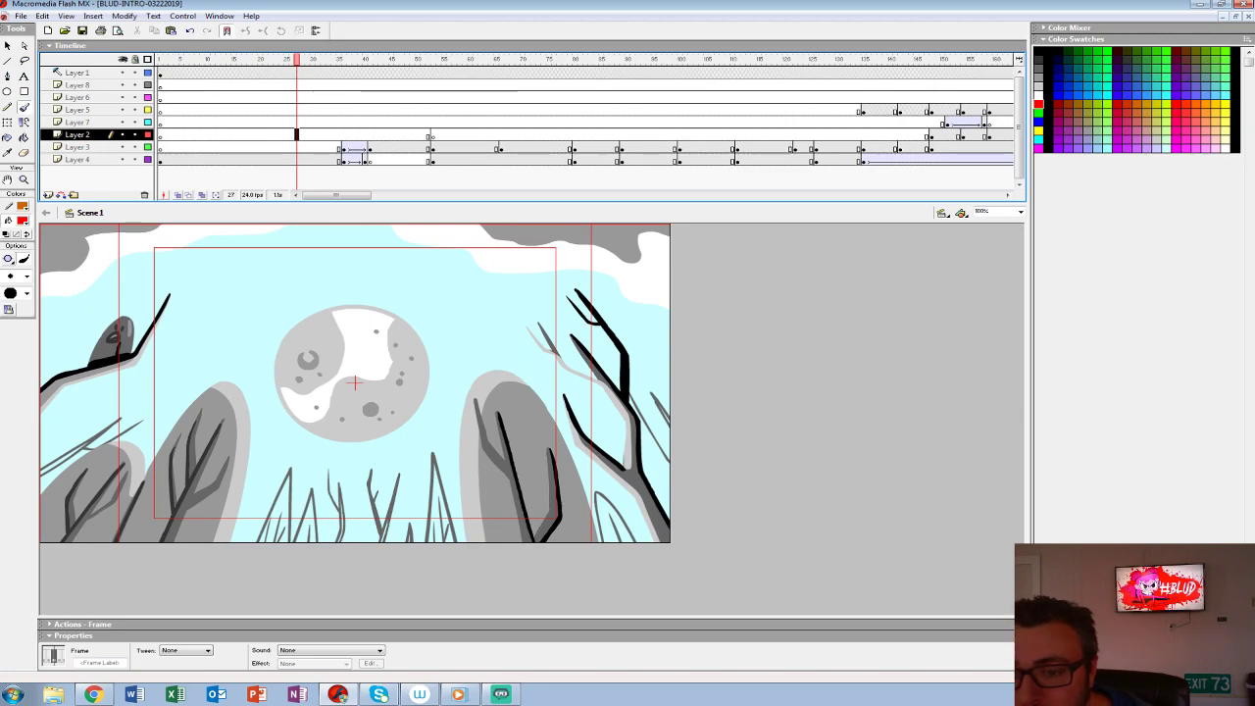
key("Return")
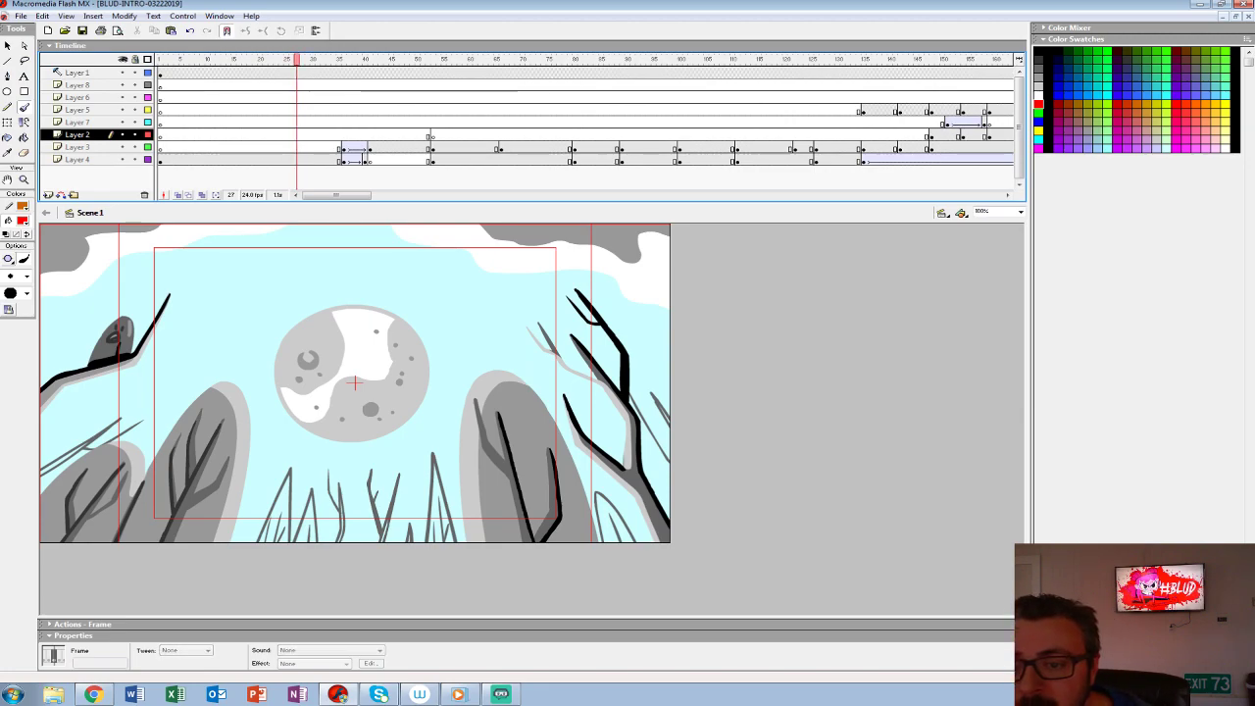